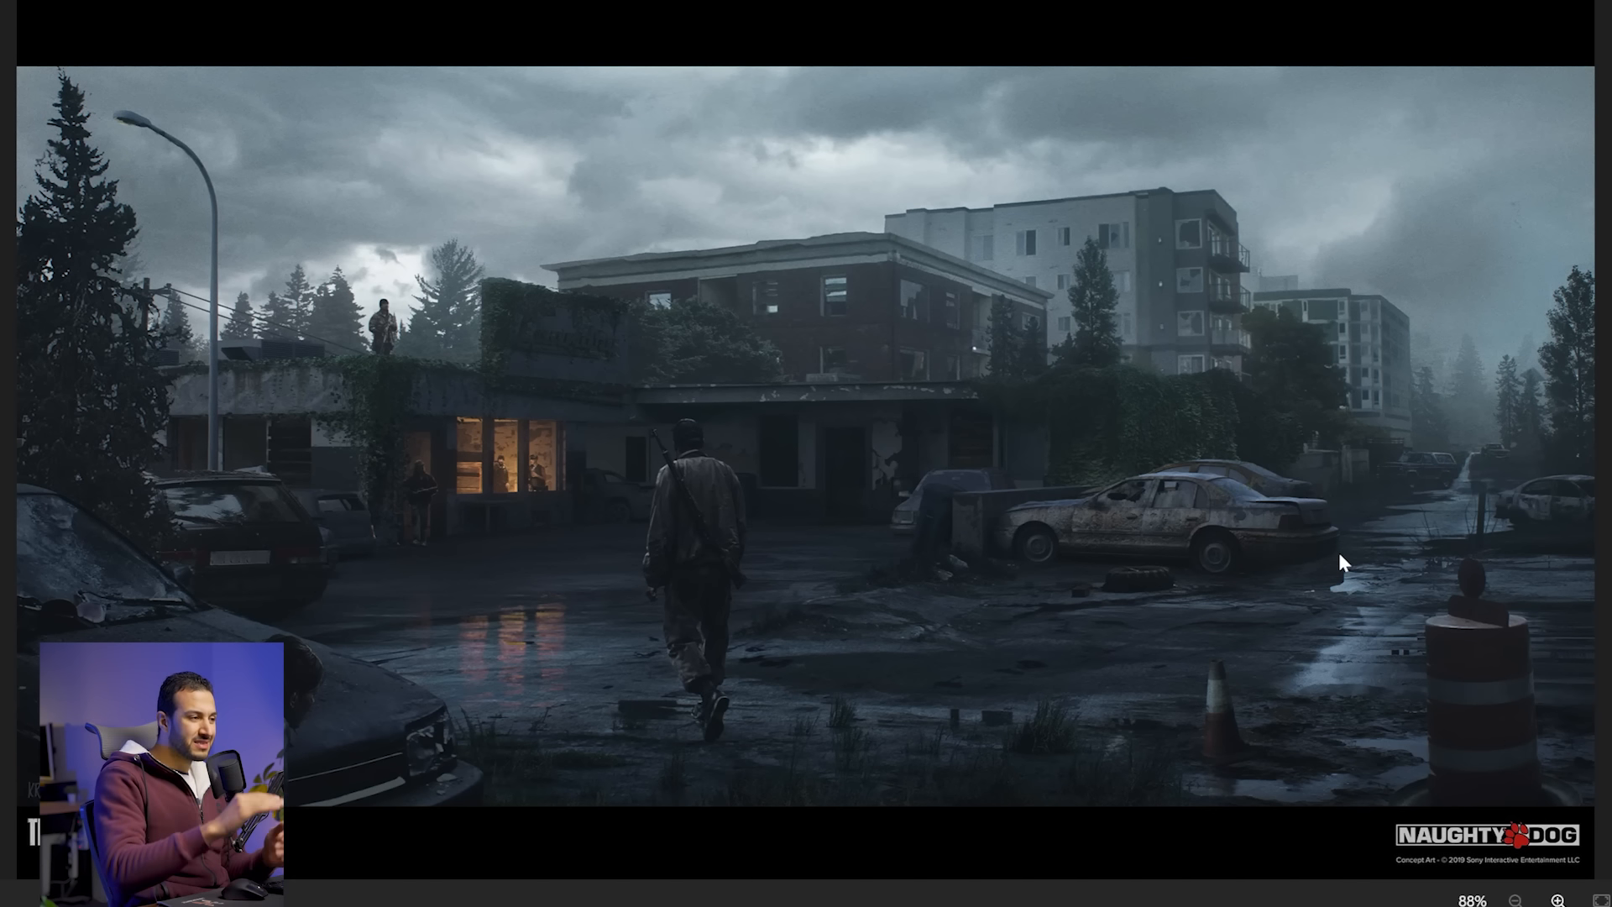
Step: Examine the lighting, wet ground, wrecked cars and buildings in the Naughty Dog concept art, and bring up the next reference image
scroll(1108, 554, "up", 3)
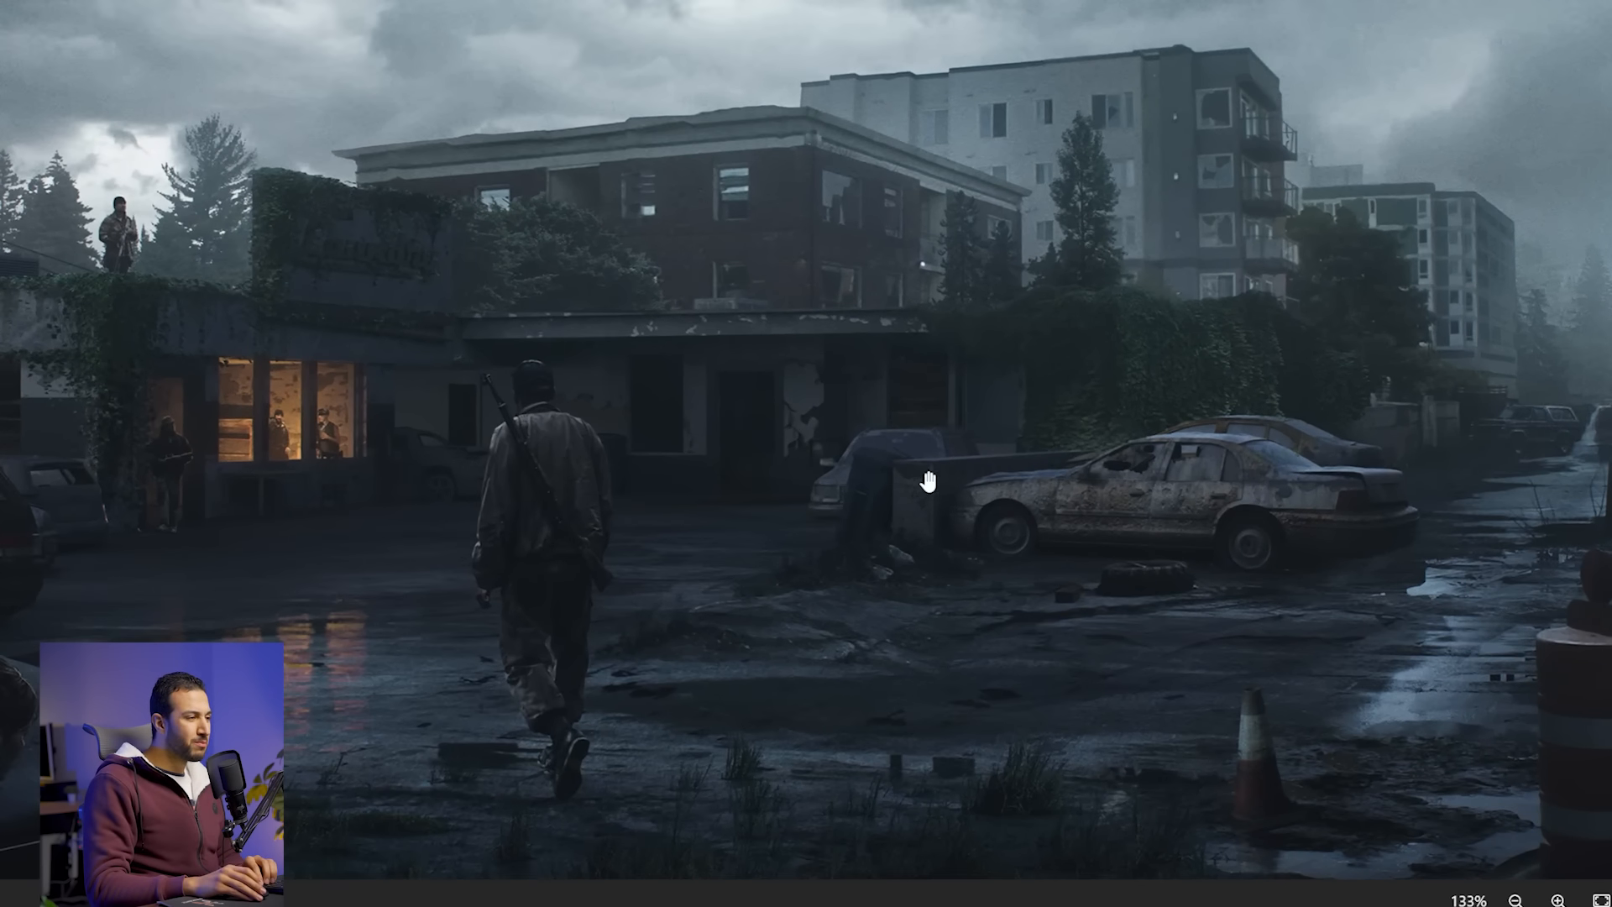
scroll(923, 481, "up", 5)
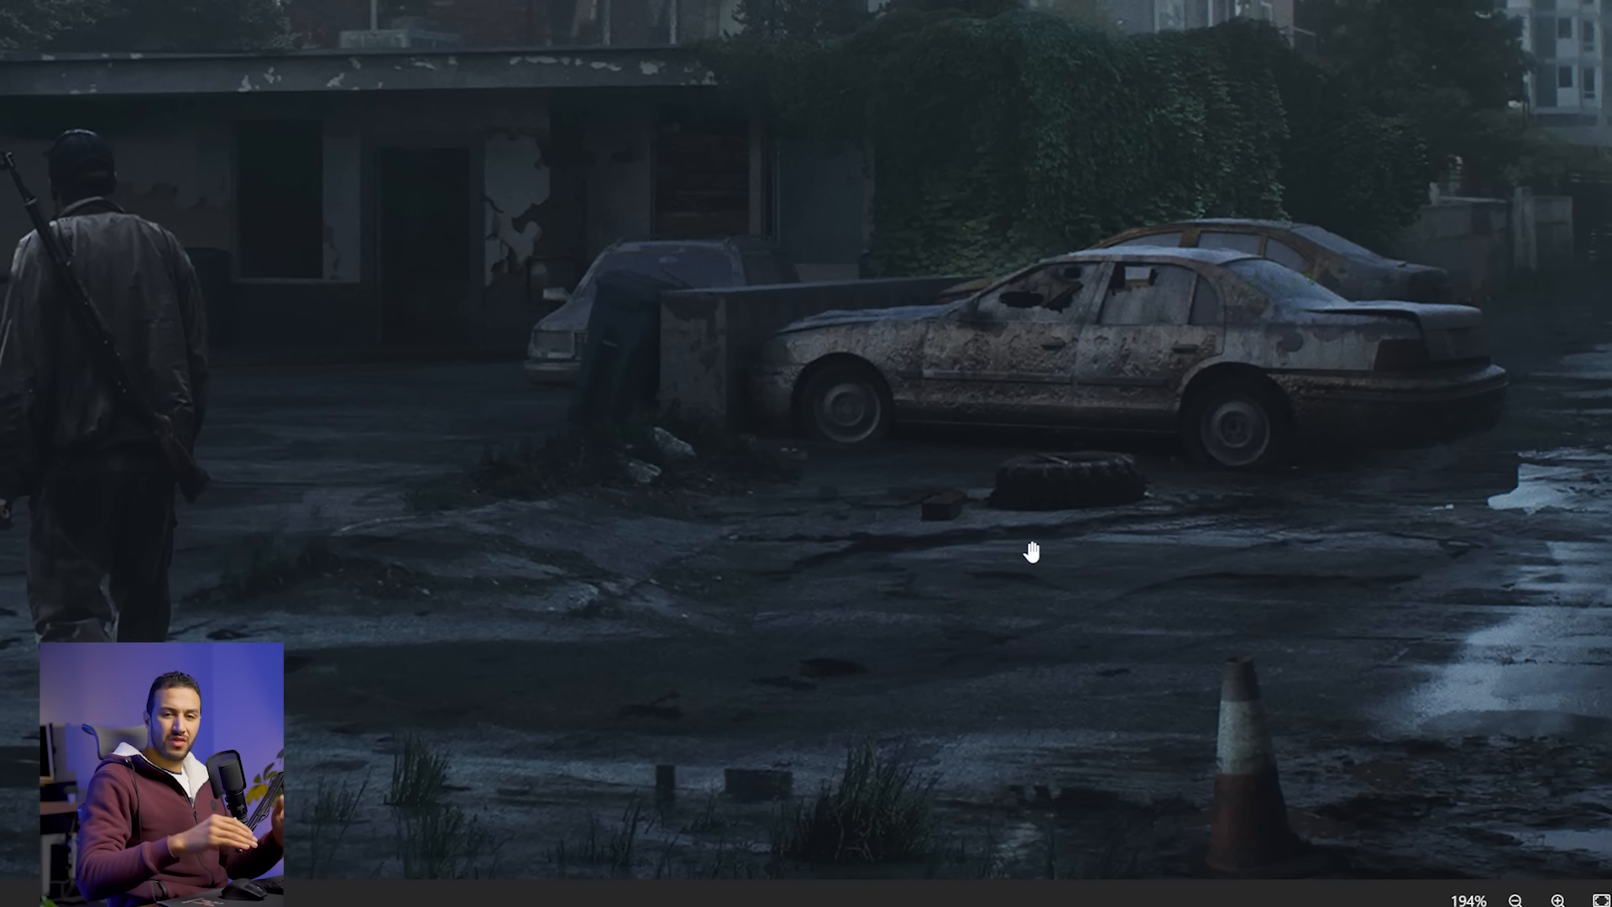
scroll(924, 362, "down", 4)
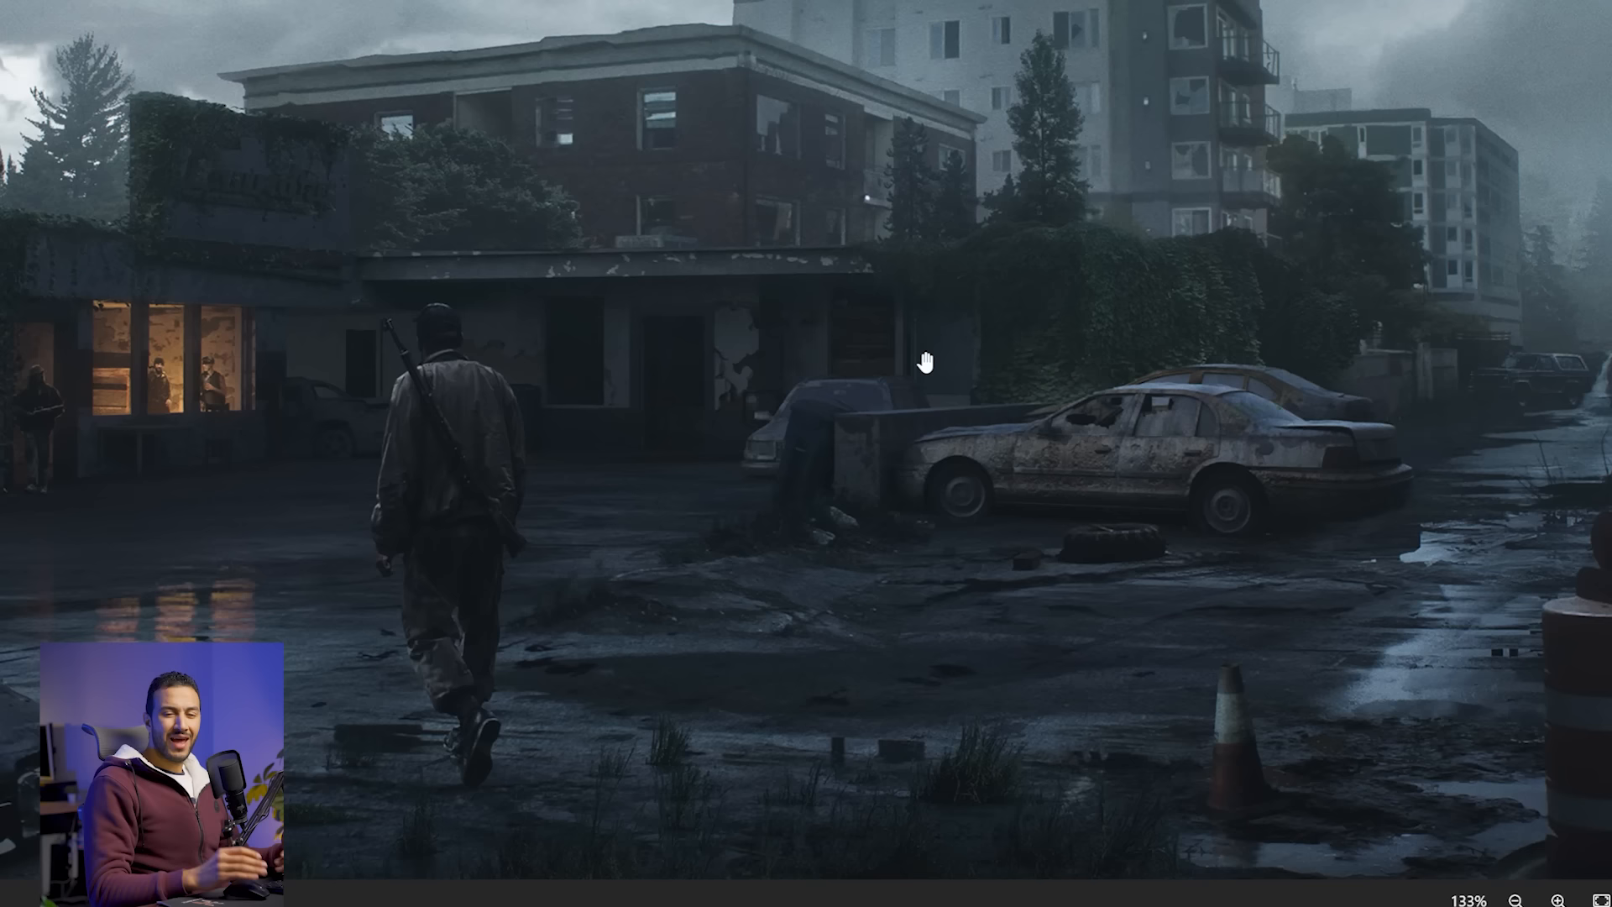
scroll(1100, 489, "up", 1)
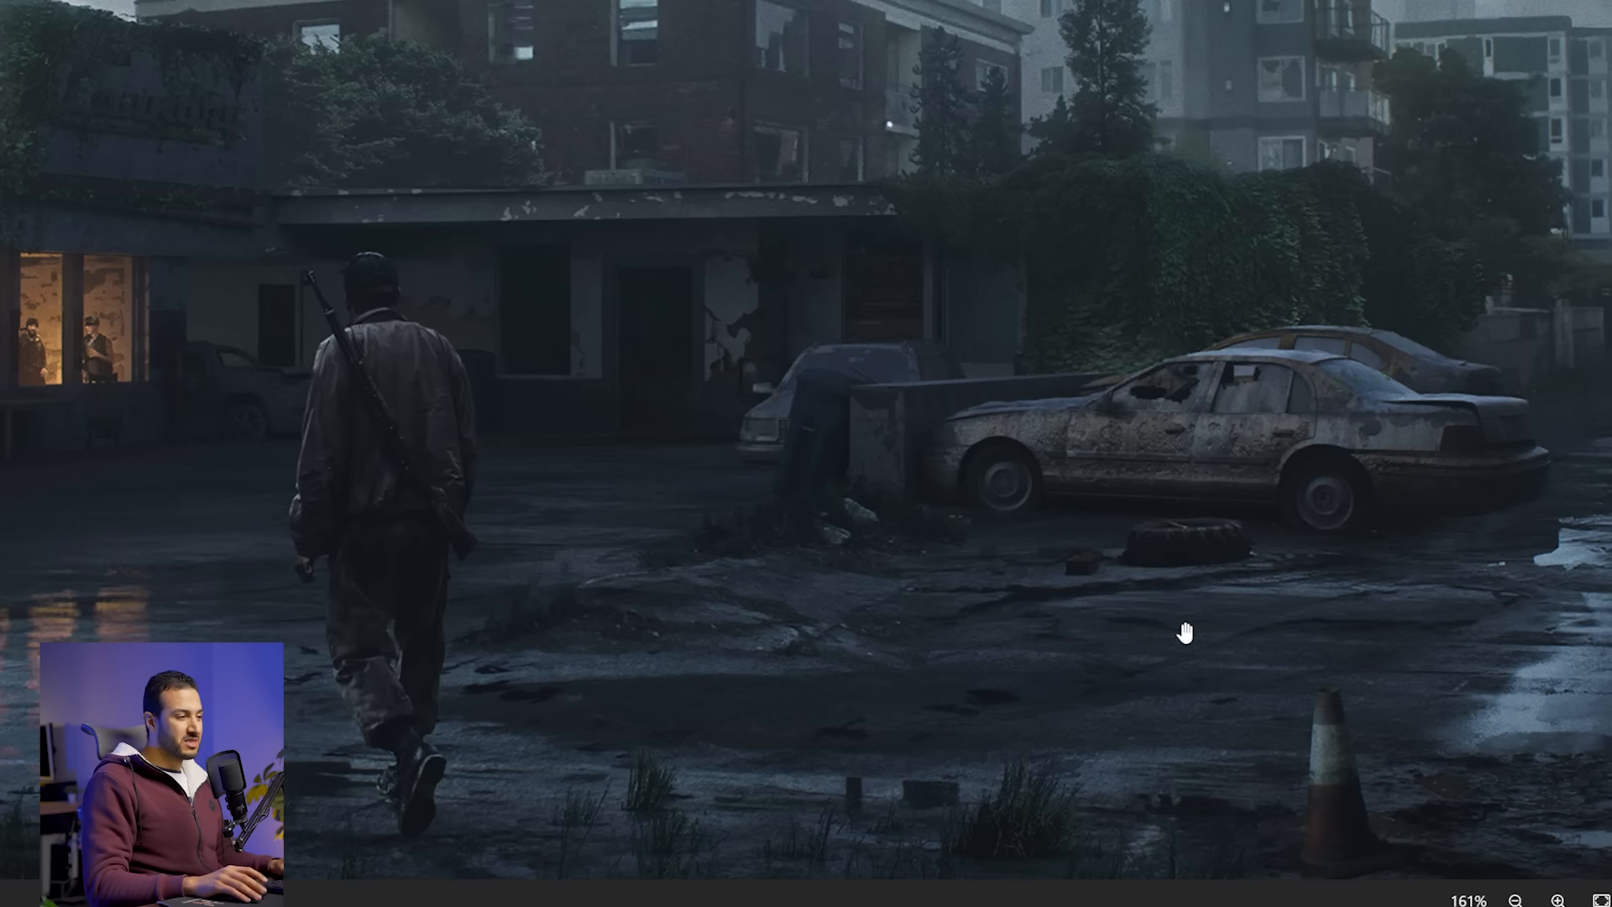
scroll(802, 536, "down", 3)
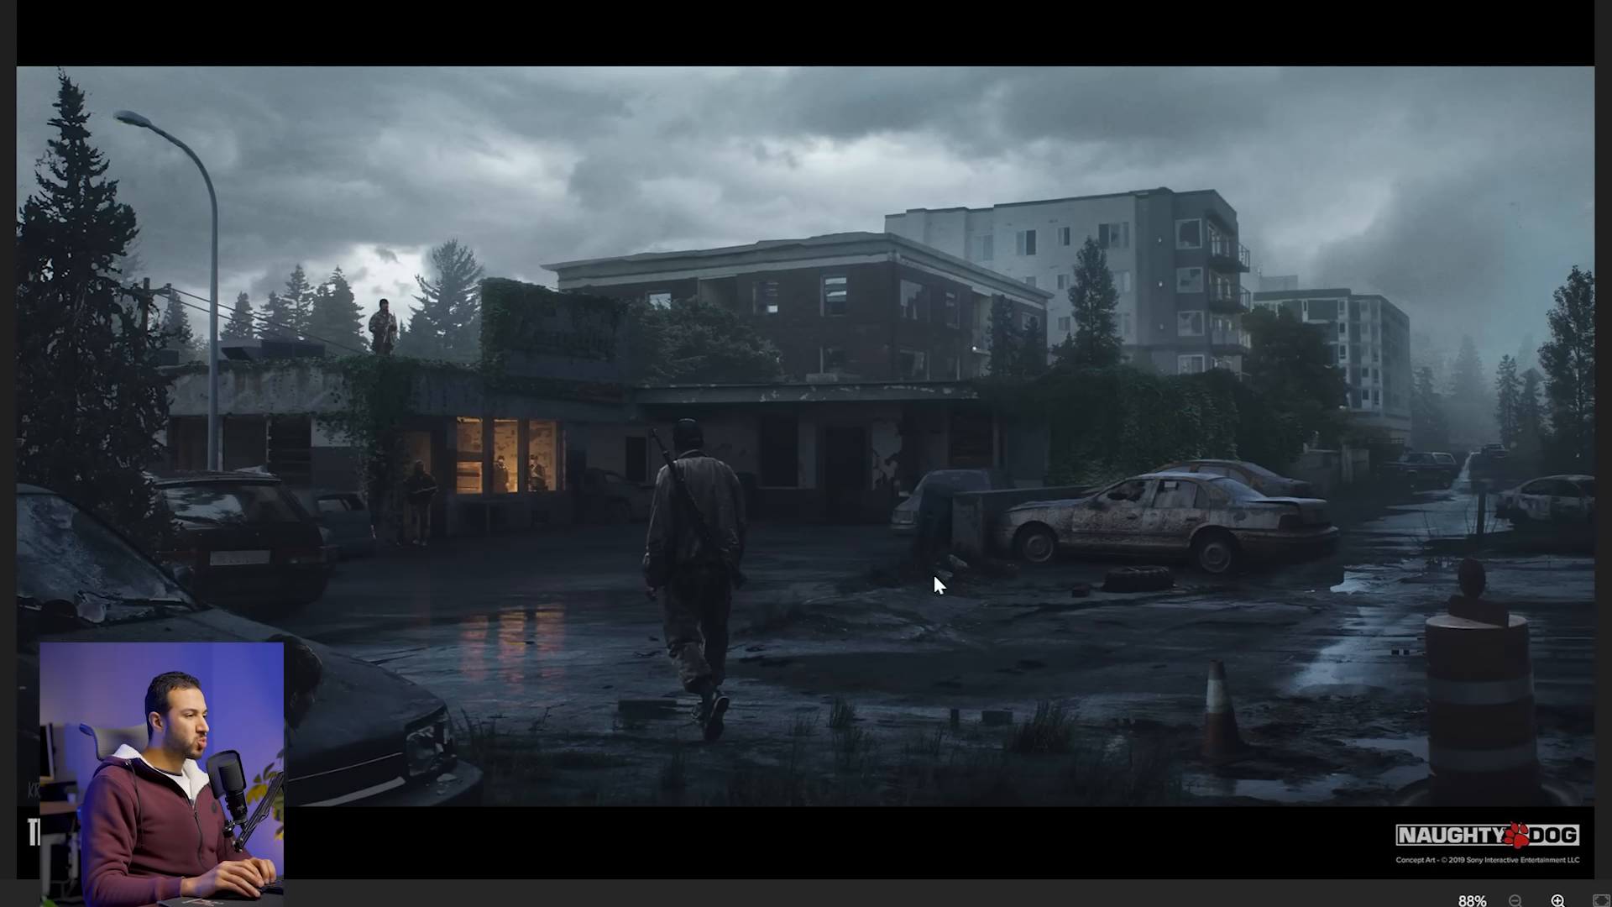
key("Right")
scroll(847, 395, "up", 3)
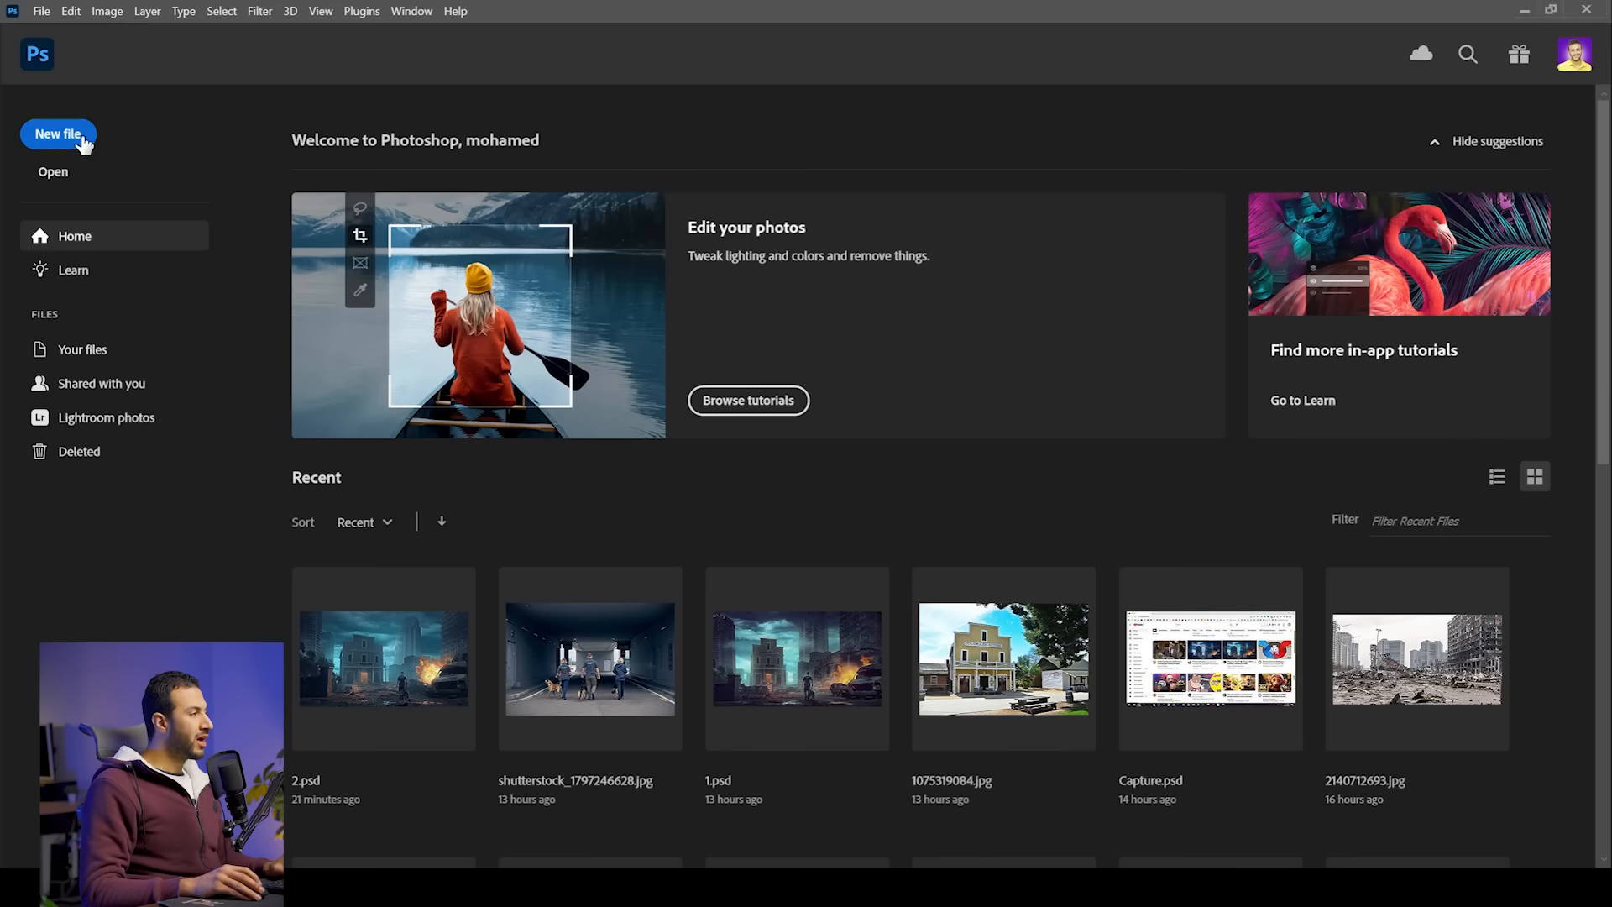
Step: In Photoshop, create a new 1920 x 1080 px document at 72 ppi in 16-bit RGB with a black background
left_click(58, 134)
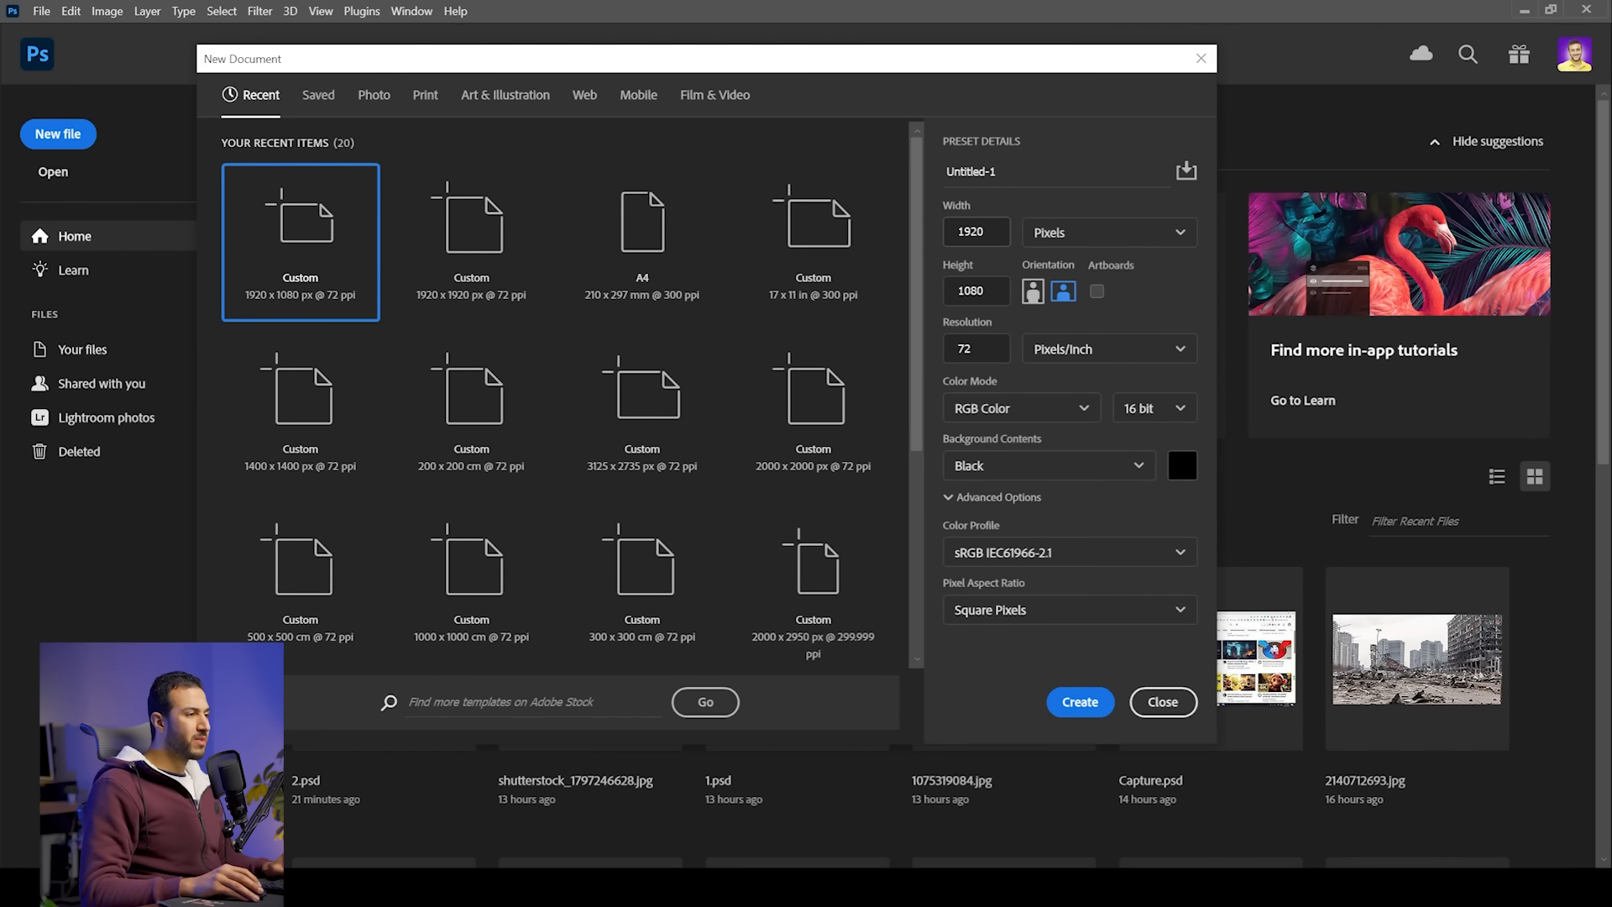
left_click(966, 231)
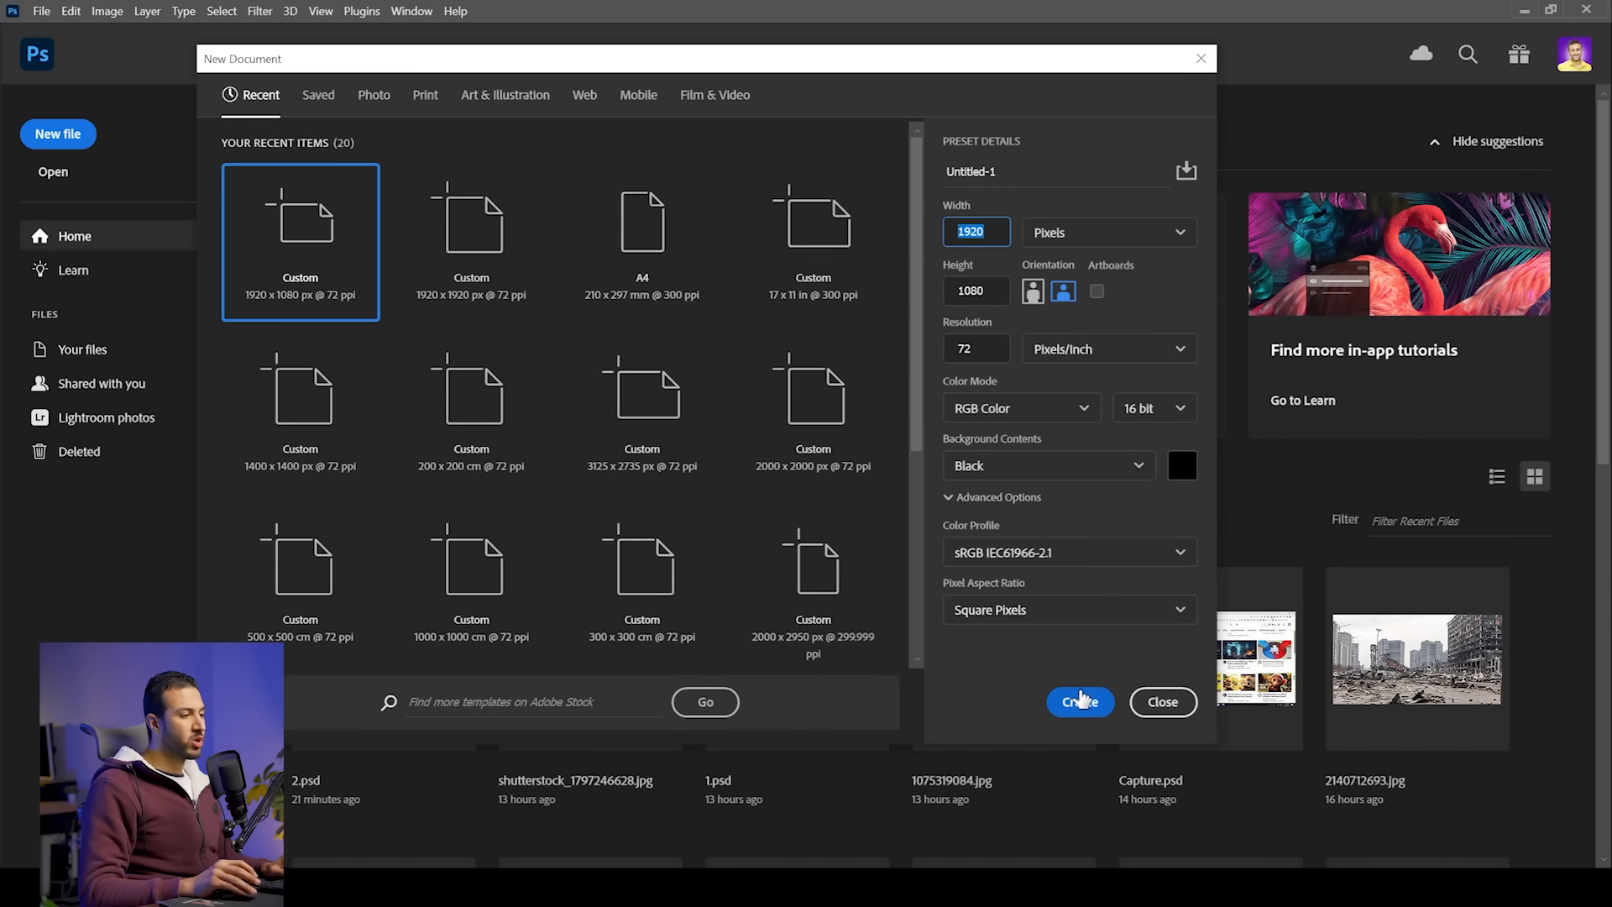
left_click(1156, 413)
left_click(1155, 416)
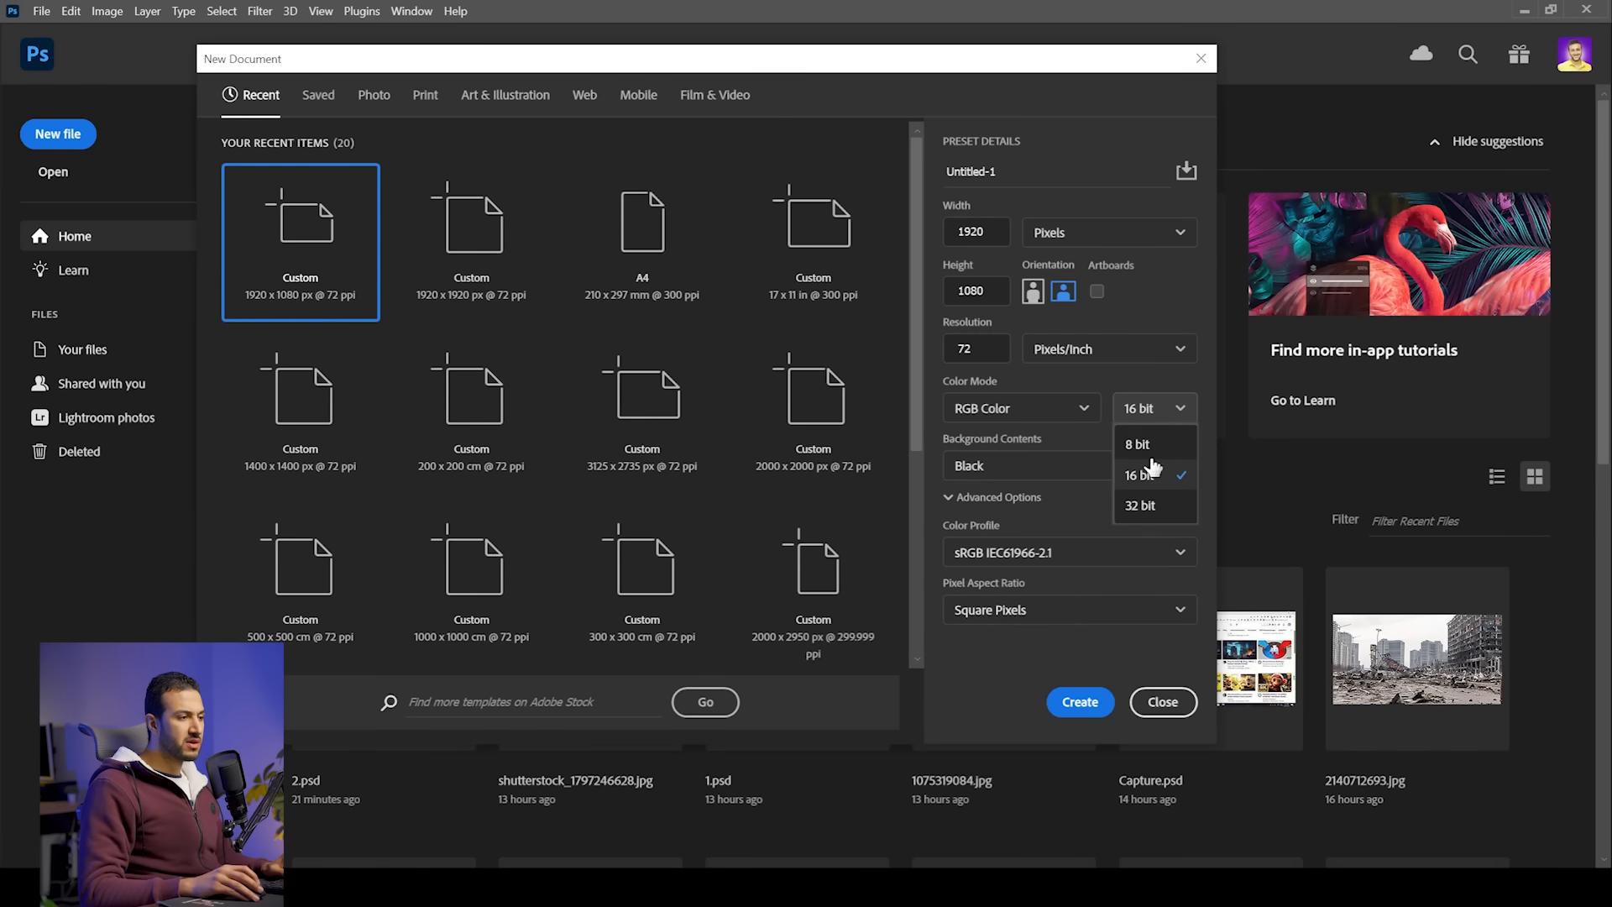
left_click(1142, 475)
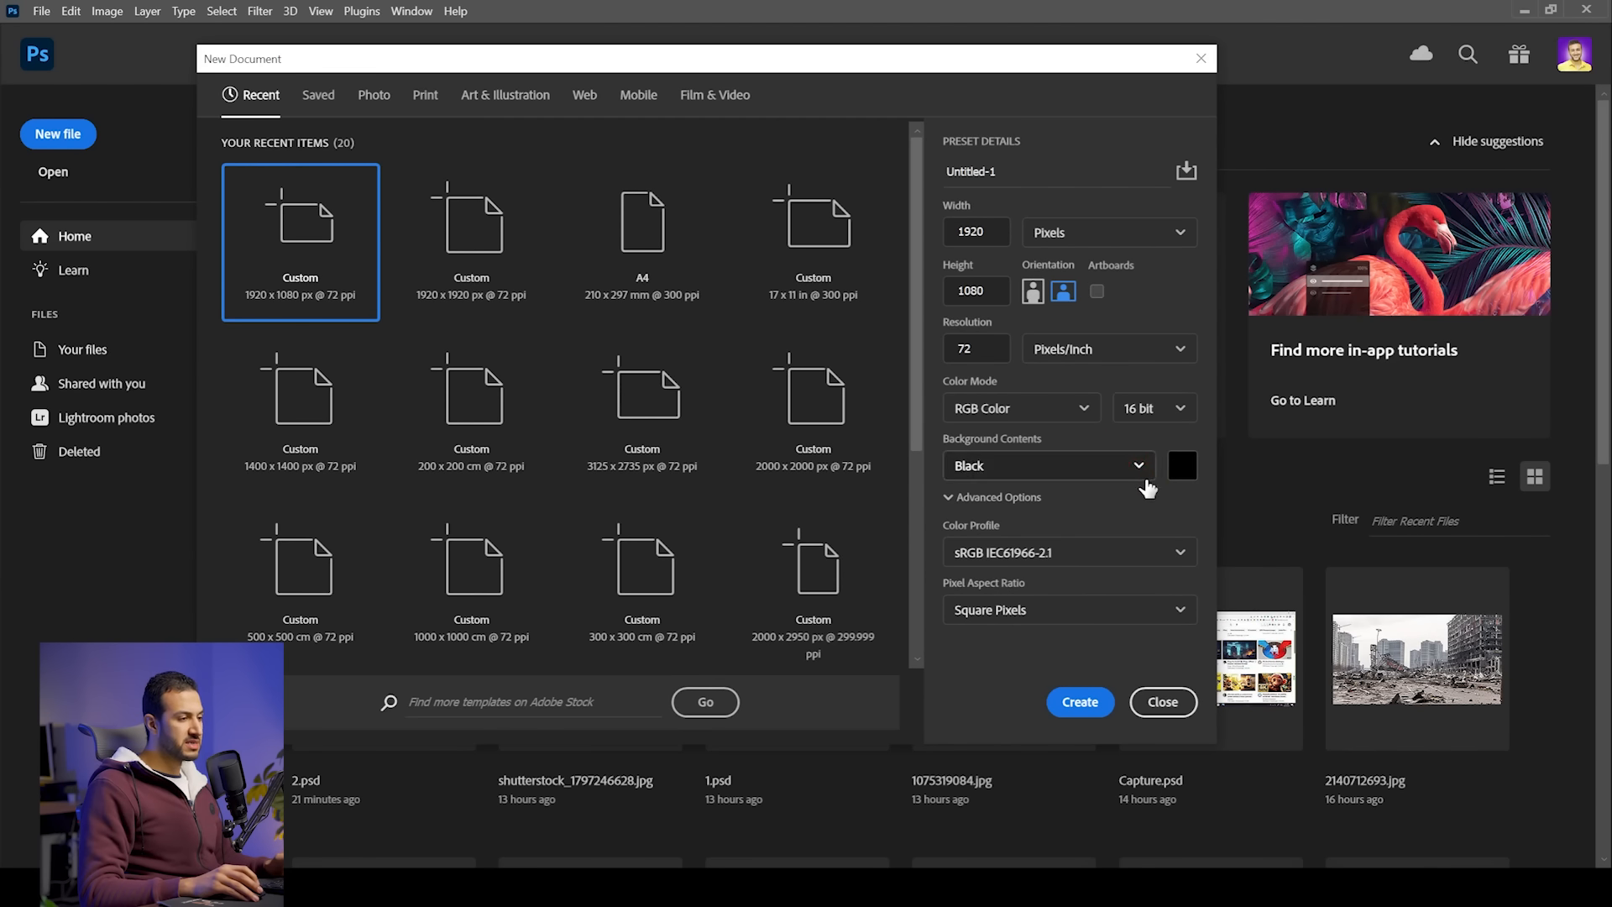
left_click(1080, 702)
Step: Resize the image to 4000 px wide with proportions kept, and activate the Eraser tool
scroll(928, 626, "up", 2)
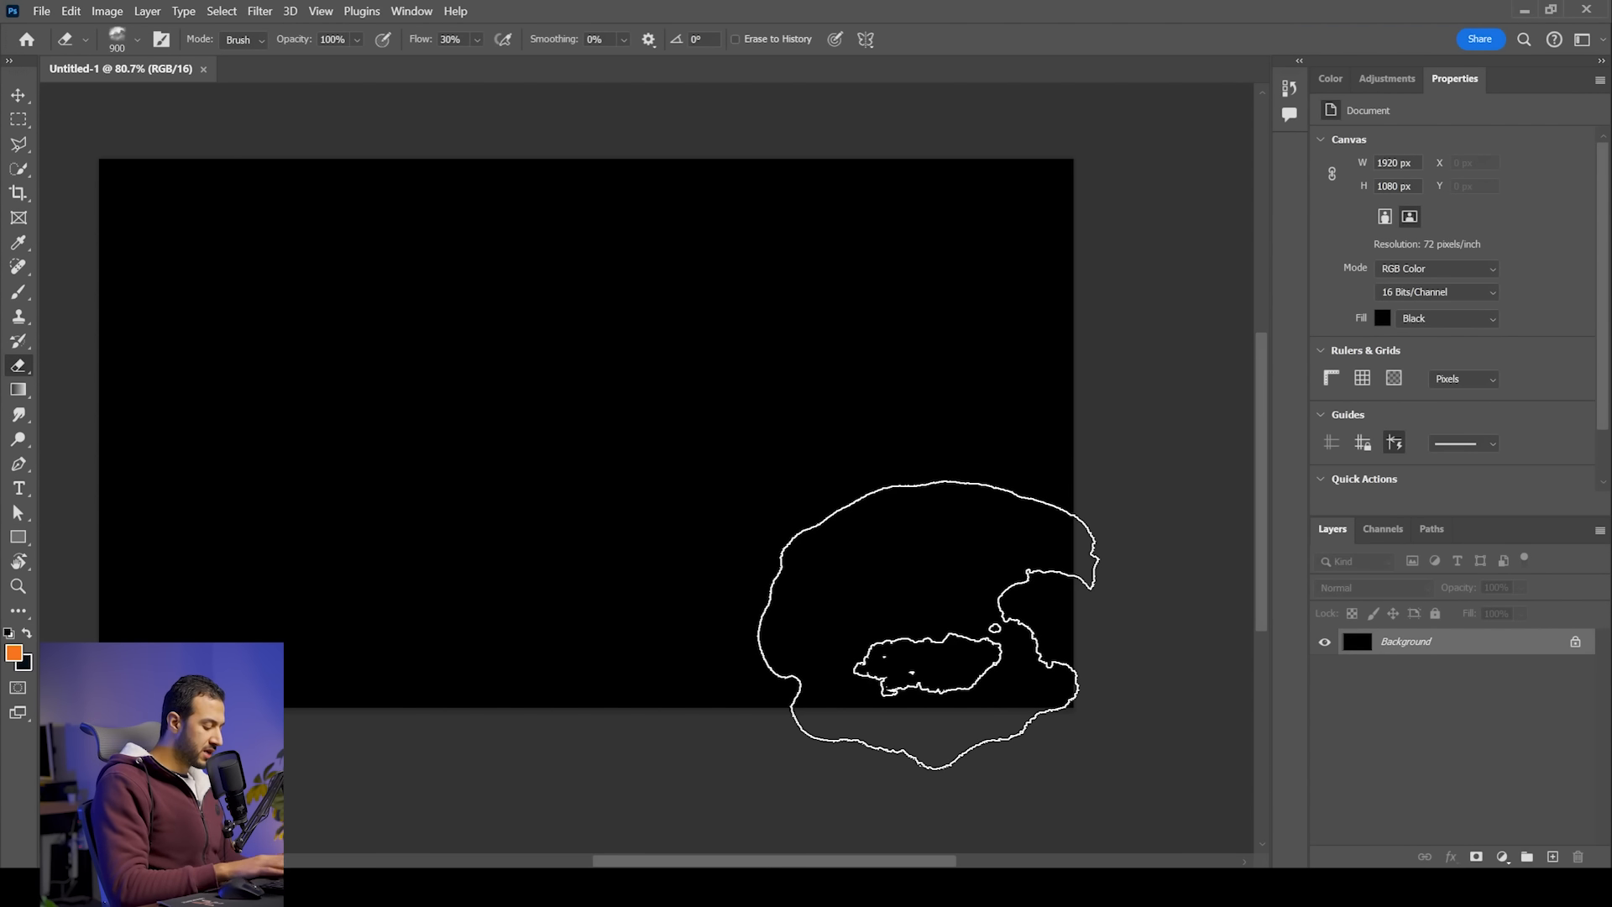
key("ctrl+alt+i")
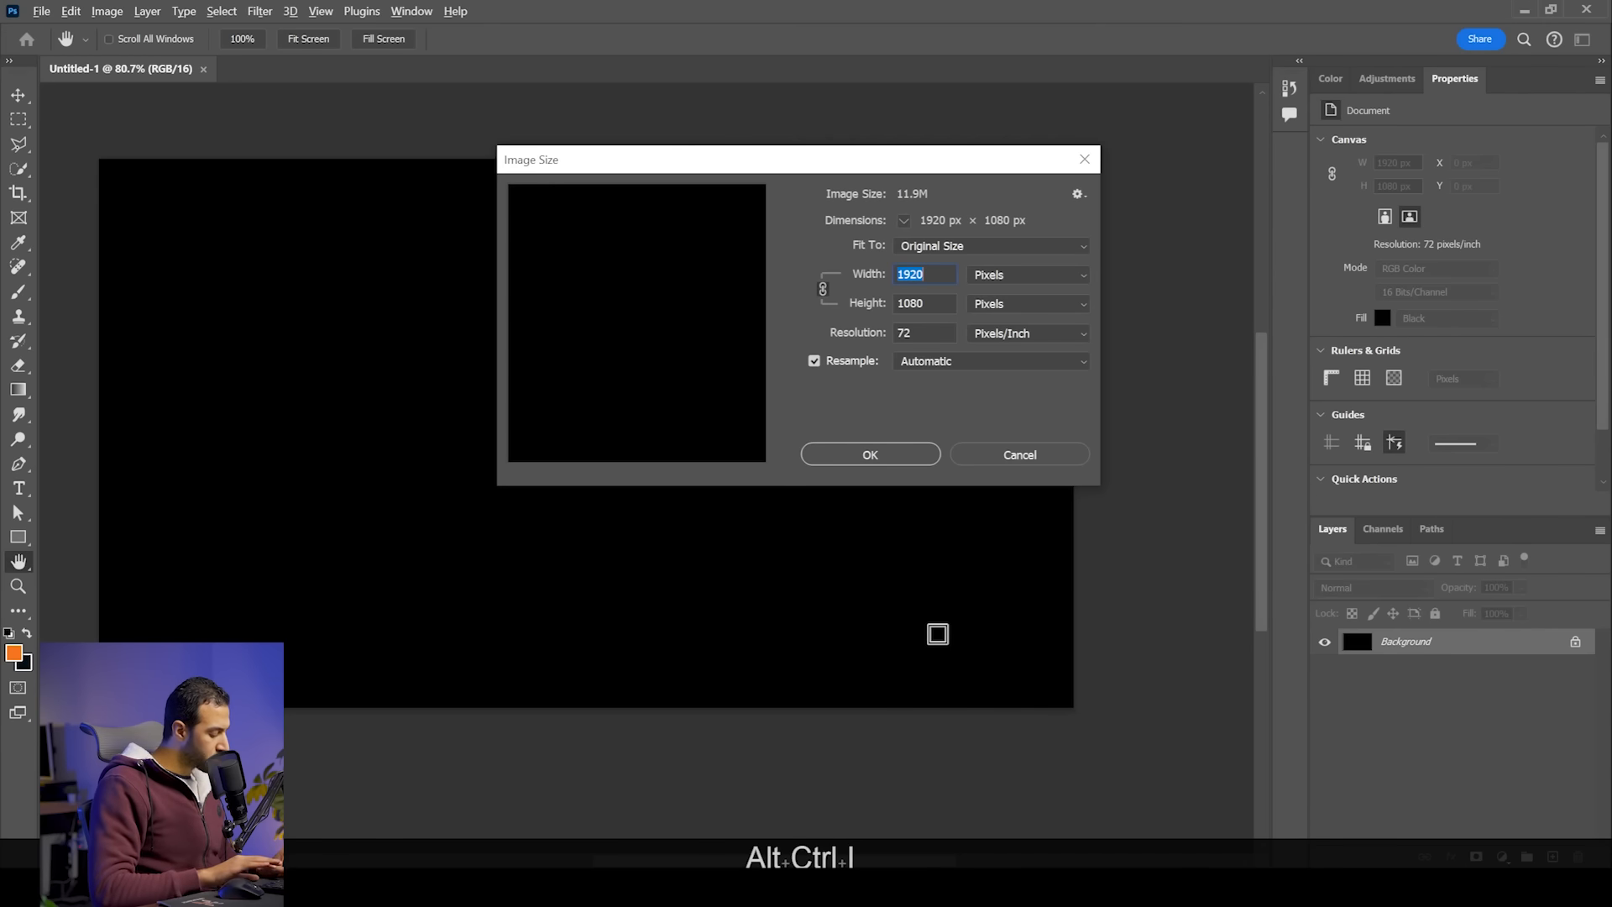
type("4000")
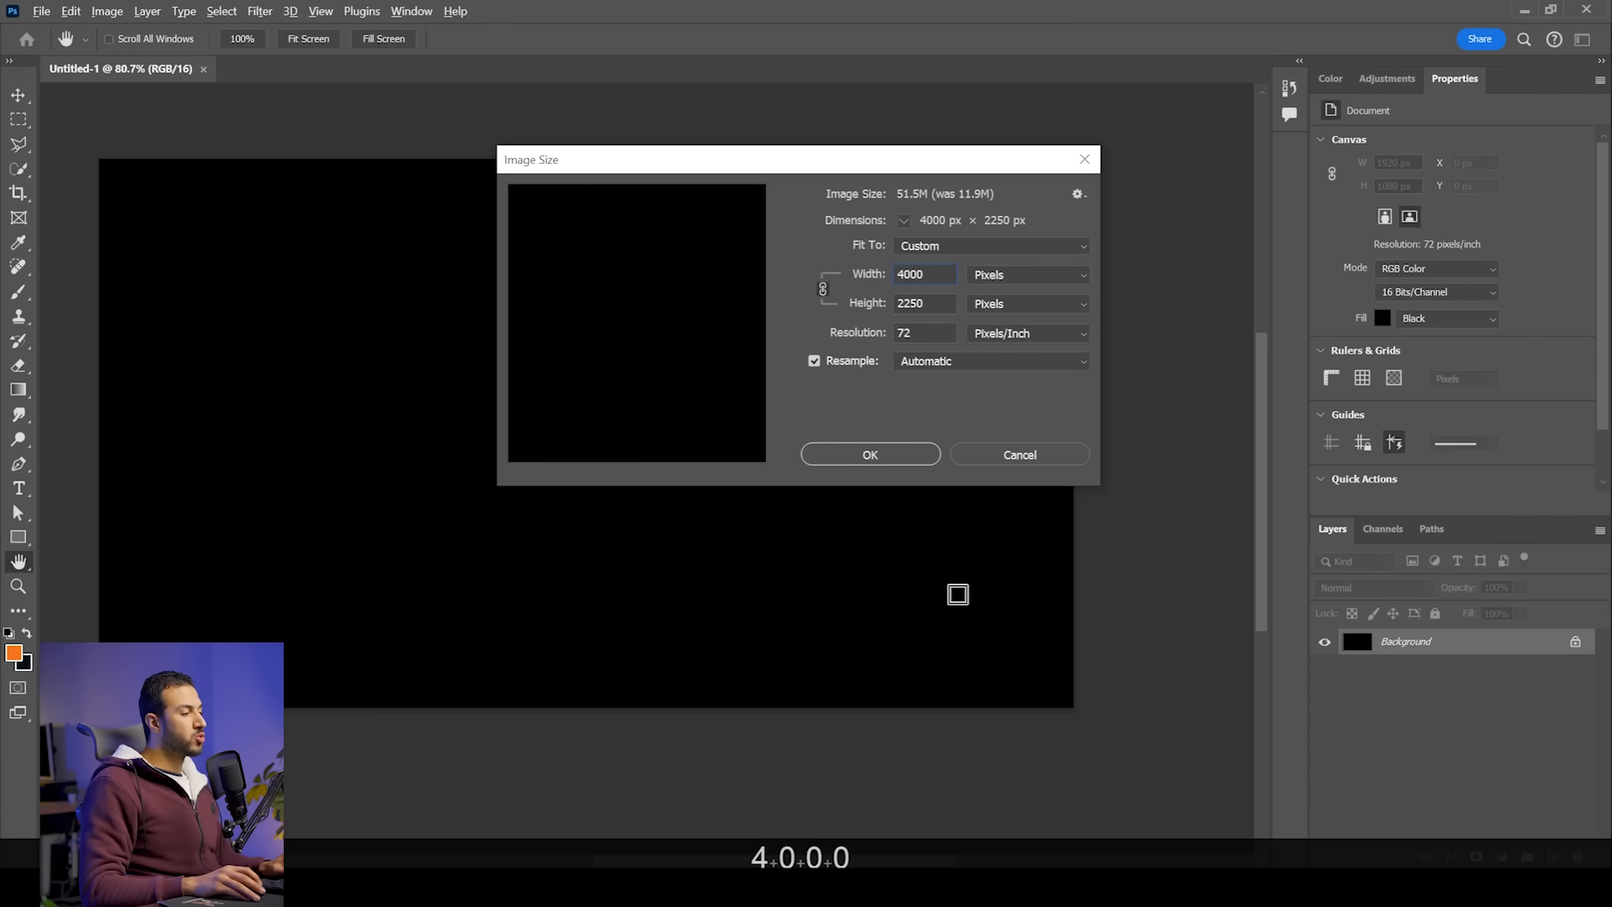
left_click(914, 456)
key("e")
Step: Place stock-photo-windstorm-111055607.jpg from the images folder into the document and scale it to cover the whole canvas at 4000 x 2518 px
scroll(919, 522, "down", 3)
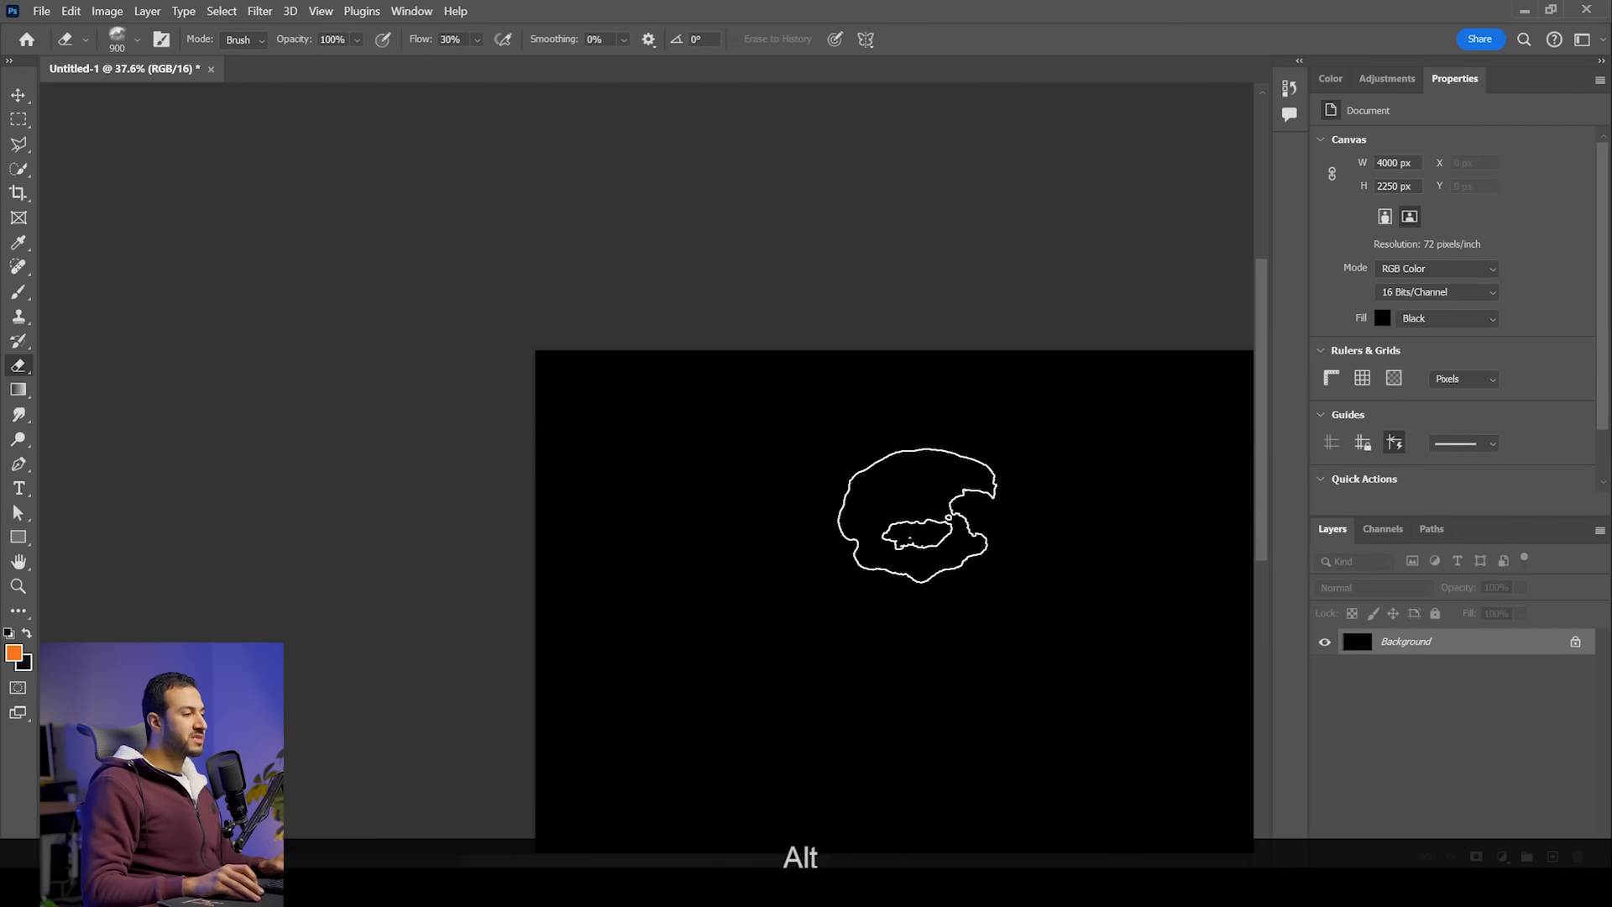
left_click_drag(984, 568, 670, 378)
scroll(781, 426, "up", 2)
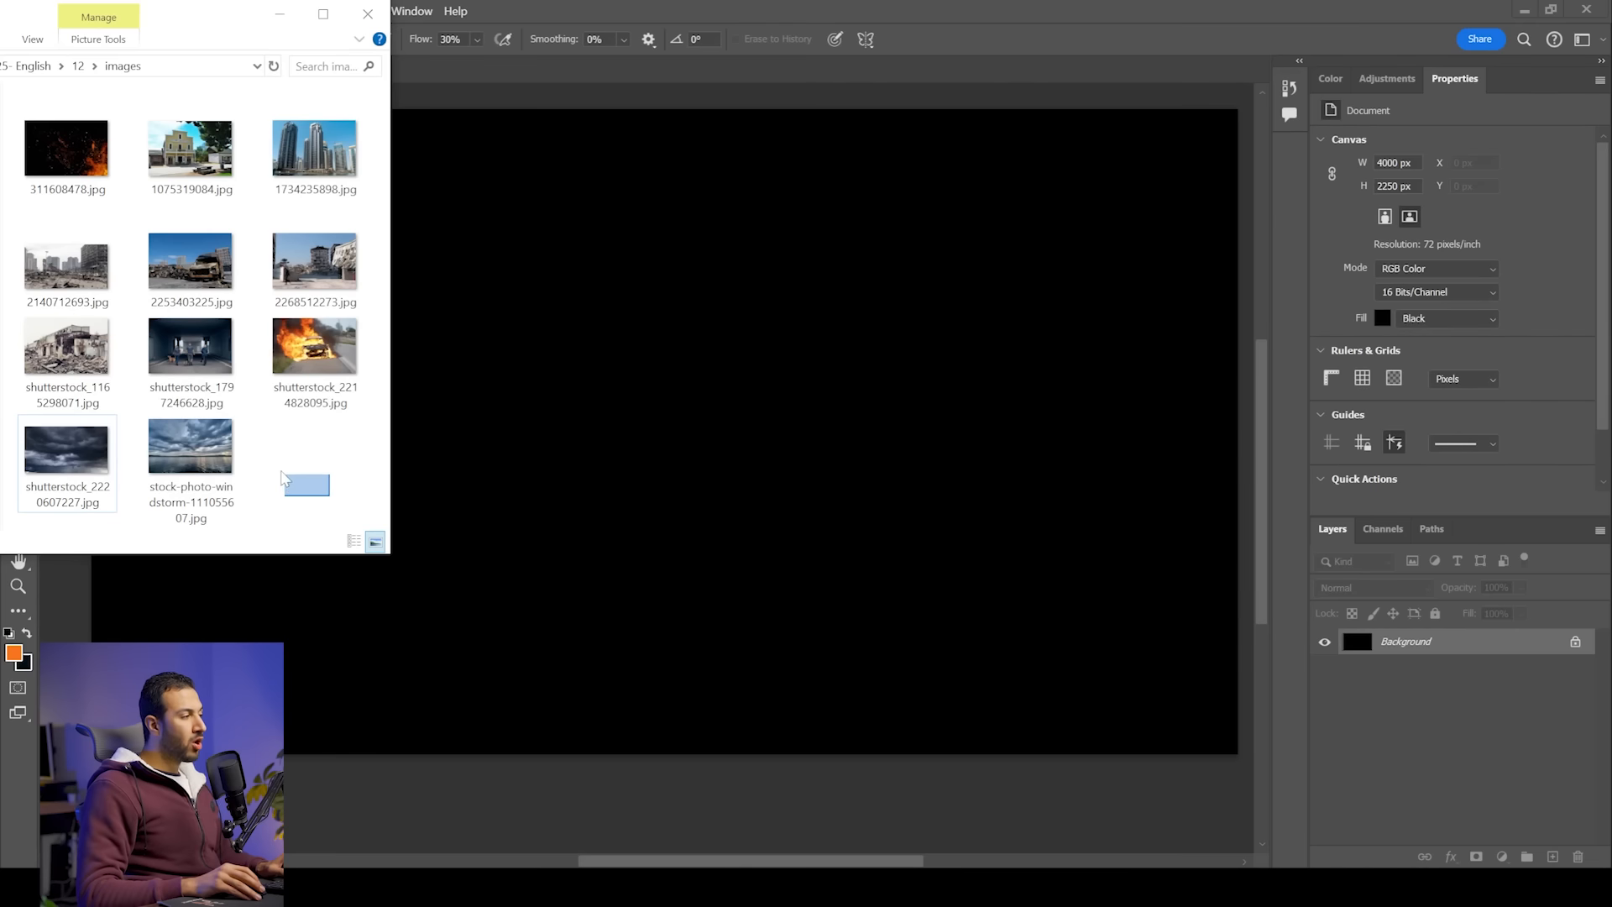
left_click(255, 454)
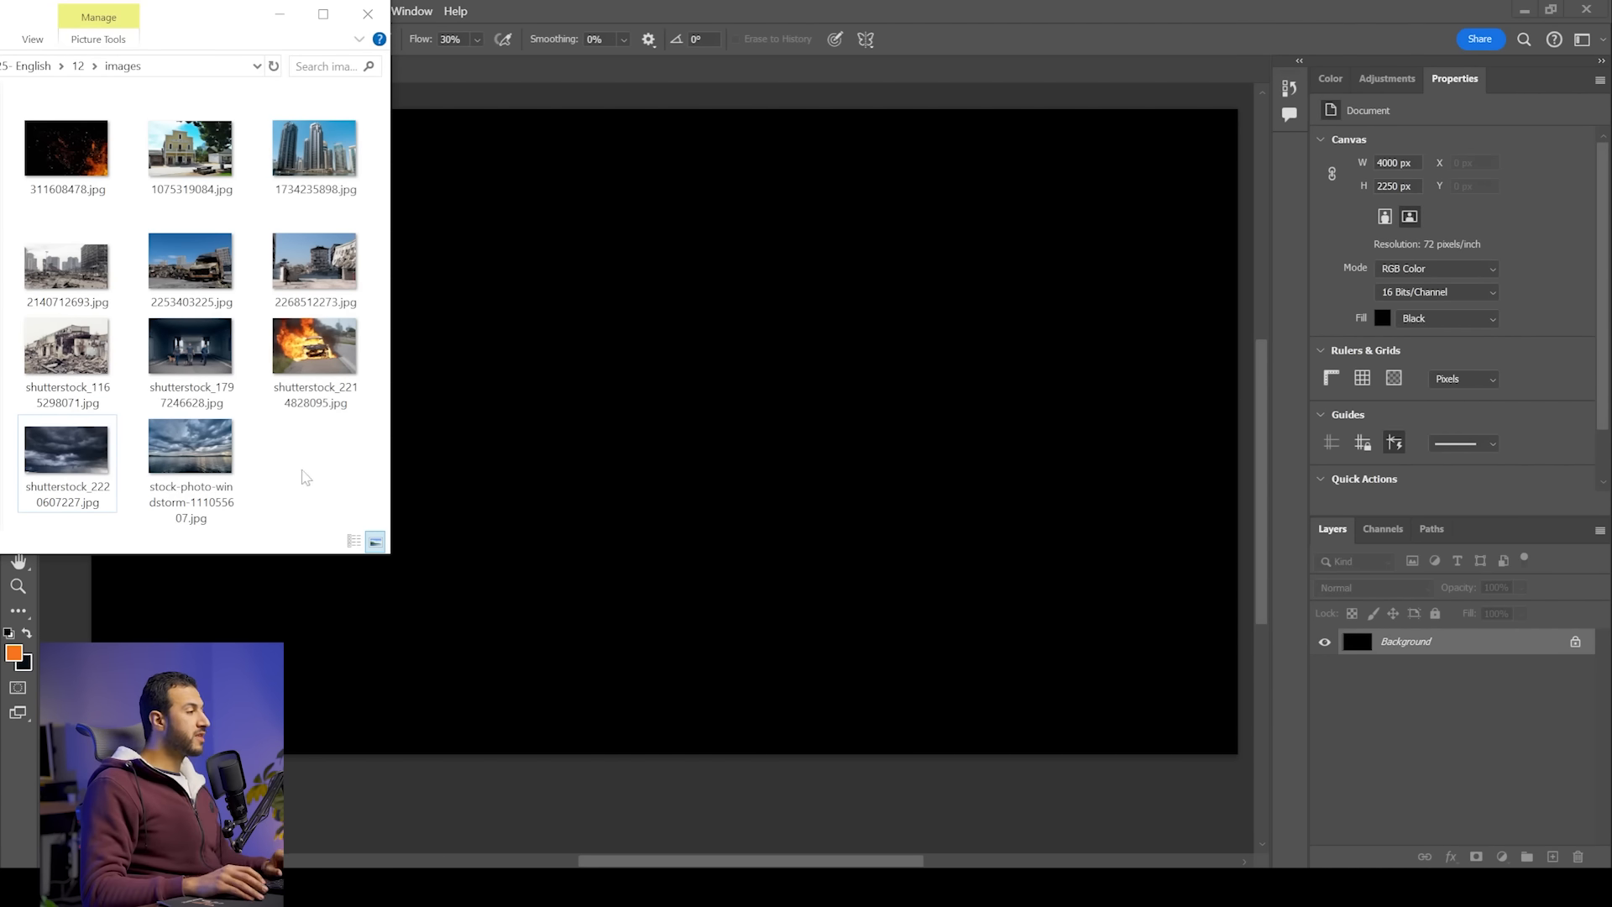
left_click_drag(217, 472, 786, 353)
left_click_drag(810, 434, 1091, 441)
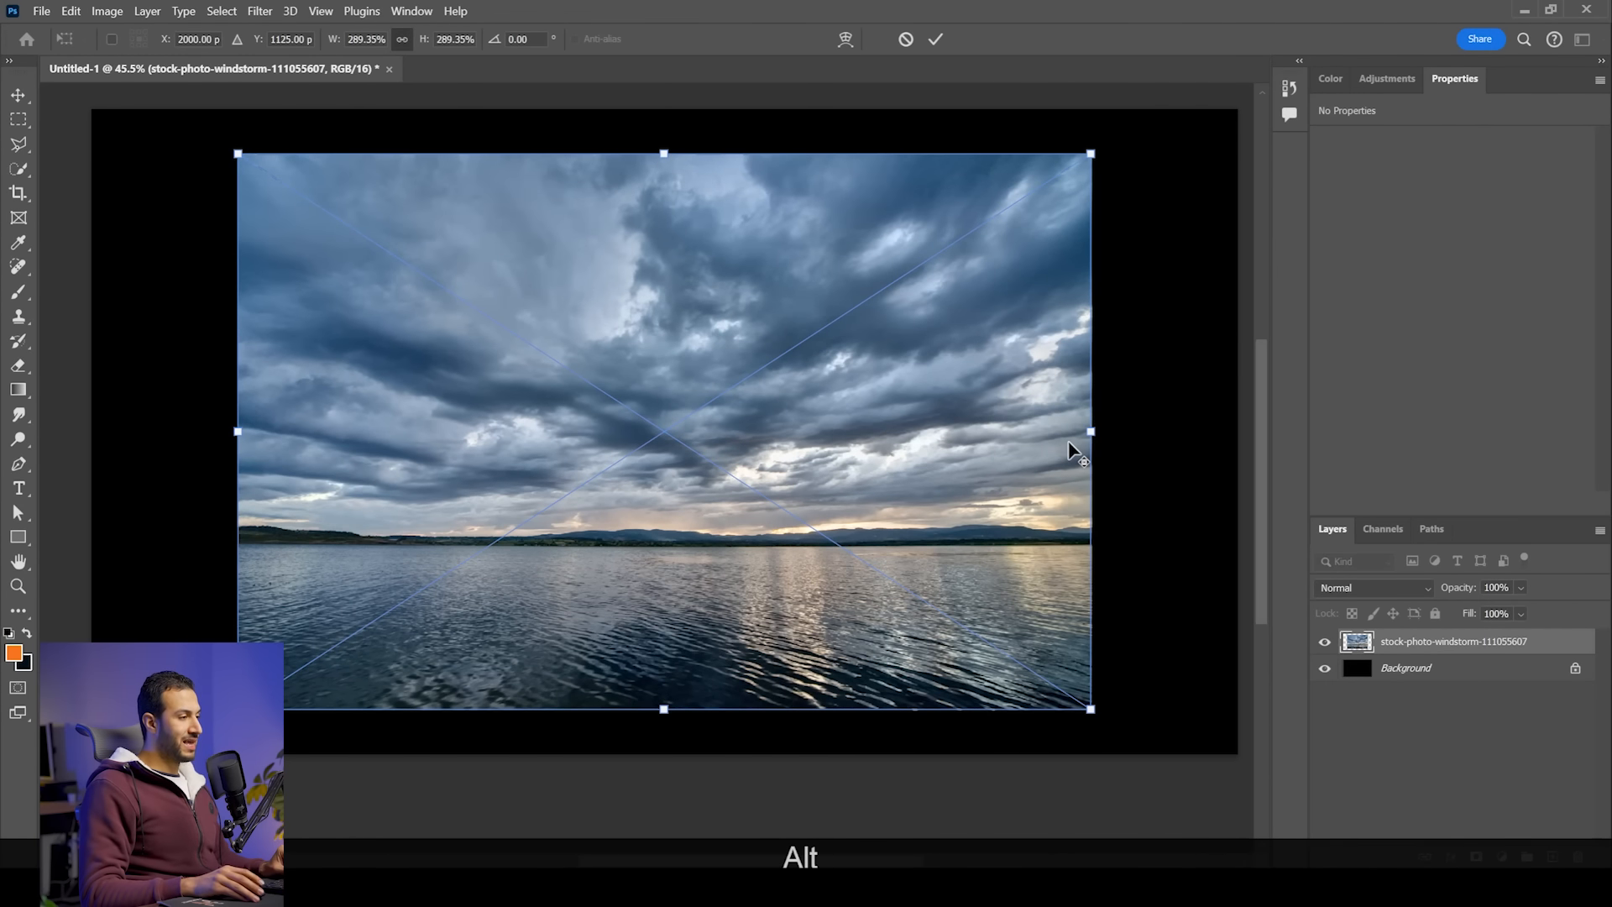
scroll(1069, 445, "down", 2)
left_click_drag(966, 502, 827, 460)
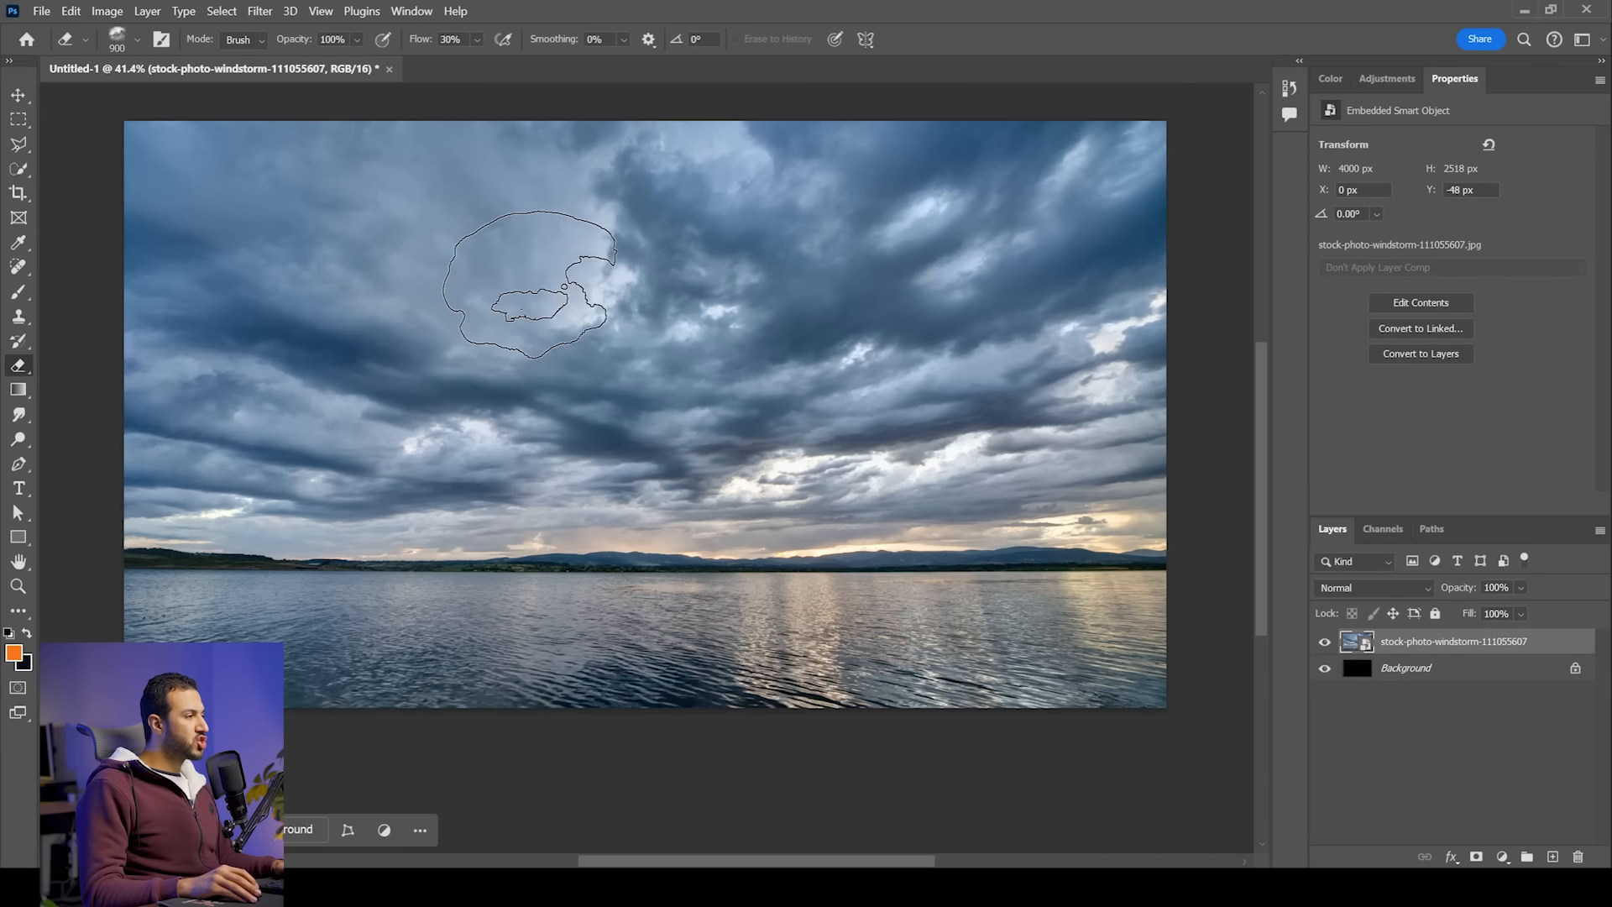
key("F3")
mouse_move(724, 369)
left_mouse_down()
mouse_move(555, 383)
mouse_move(245, 340)
mouse_move(277, 195)
mouse_move(544, 95)
mouse_move(872, 106)
mouse_move(920, 185)
mouse_move(814, 282)
mouse_move(590, 371)
mouse_move(759, 333)
mouse_move(658, 381)
left_mouse_up()
left_click_drag(649, 178, 674, 250)
key("Escape")
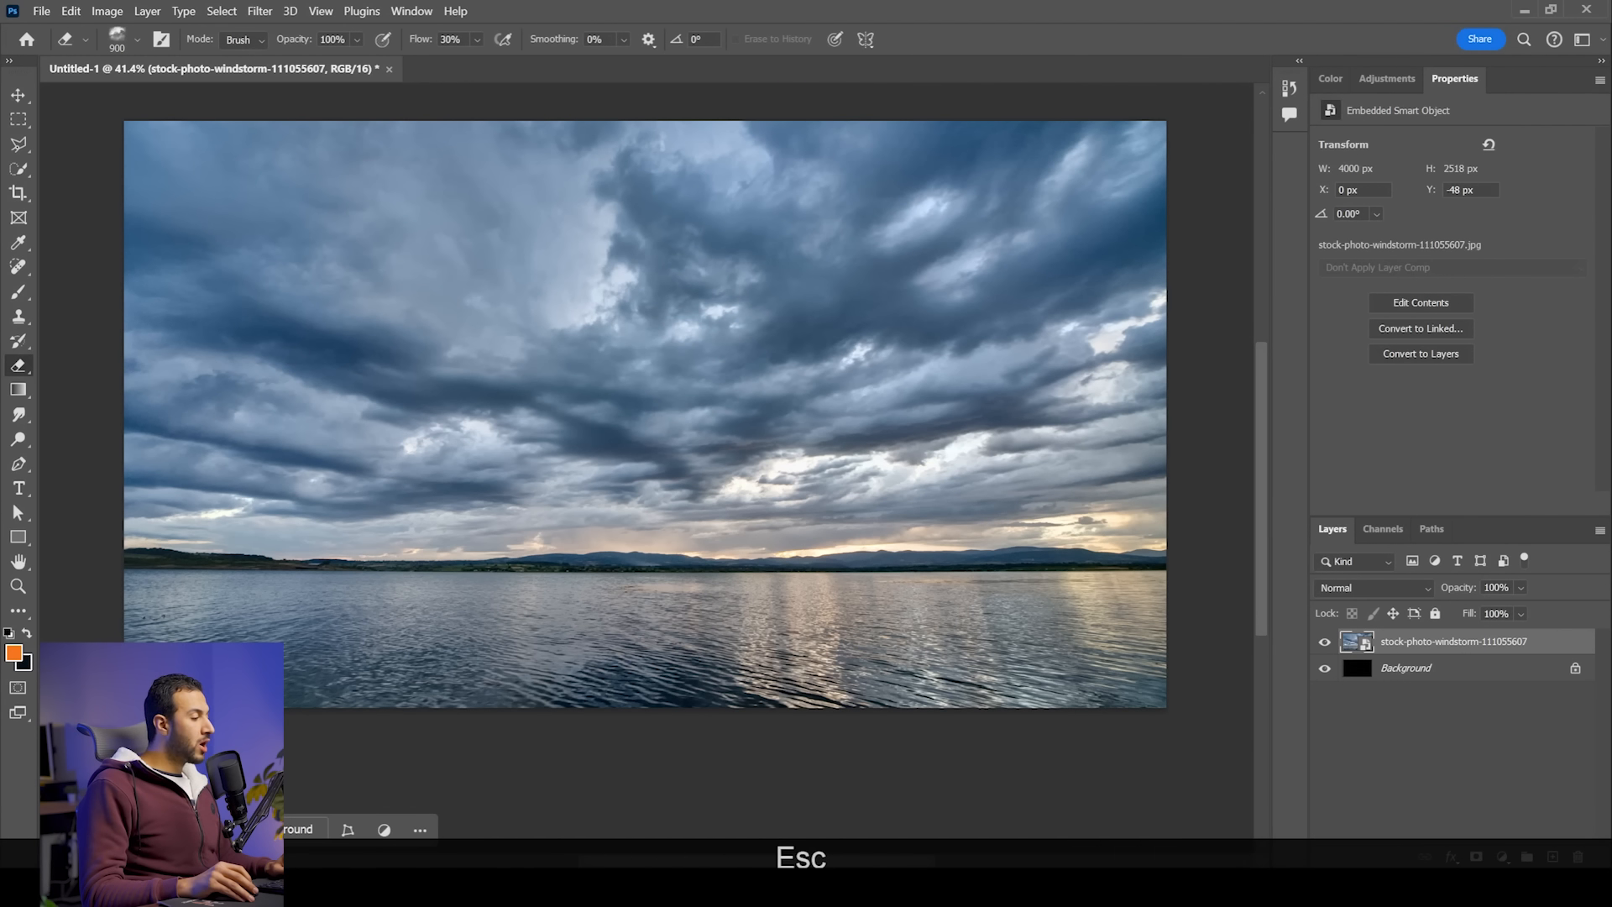
Step: Place shutterstock_2220607227.jpg from the images folder over the upper part of the canvas, scaled to the full 4000 px width
key("alt+Tab")
left_click_drag(70, 463, 676, 292)
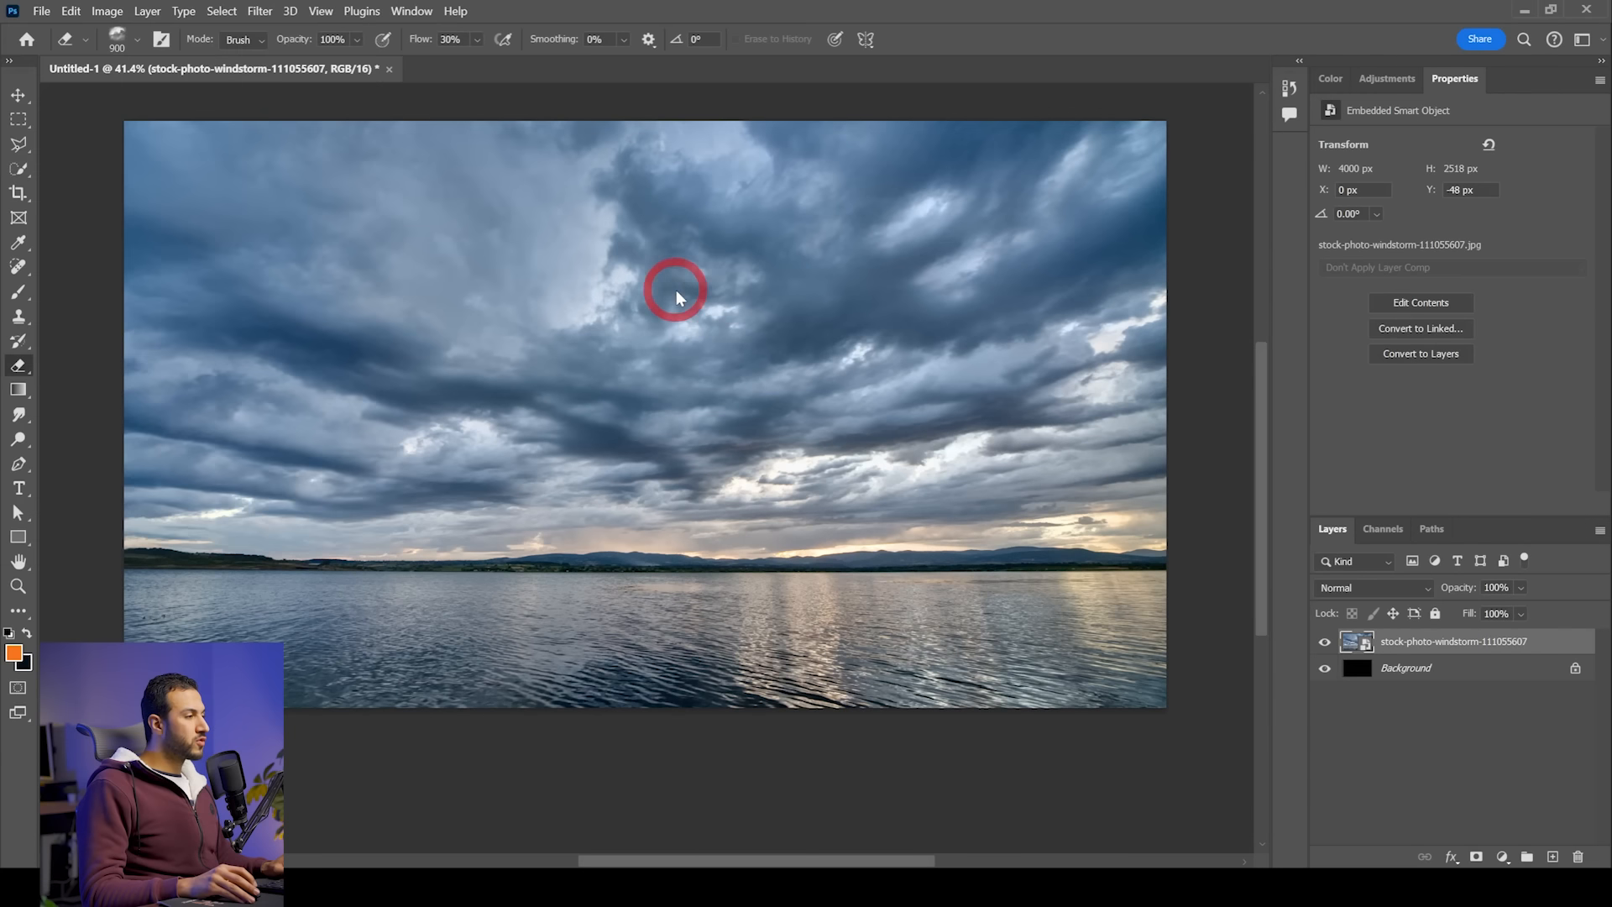
left_click_drag(808, 417, 1051, 429)
left_click_drag(943, 418, 644, 350)
left_click_drag(834, 312, 1061, 327)
key("shift+Return")
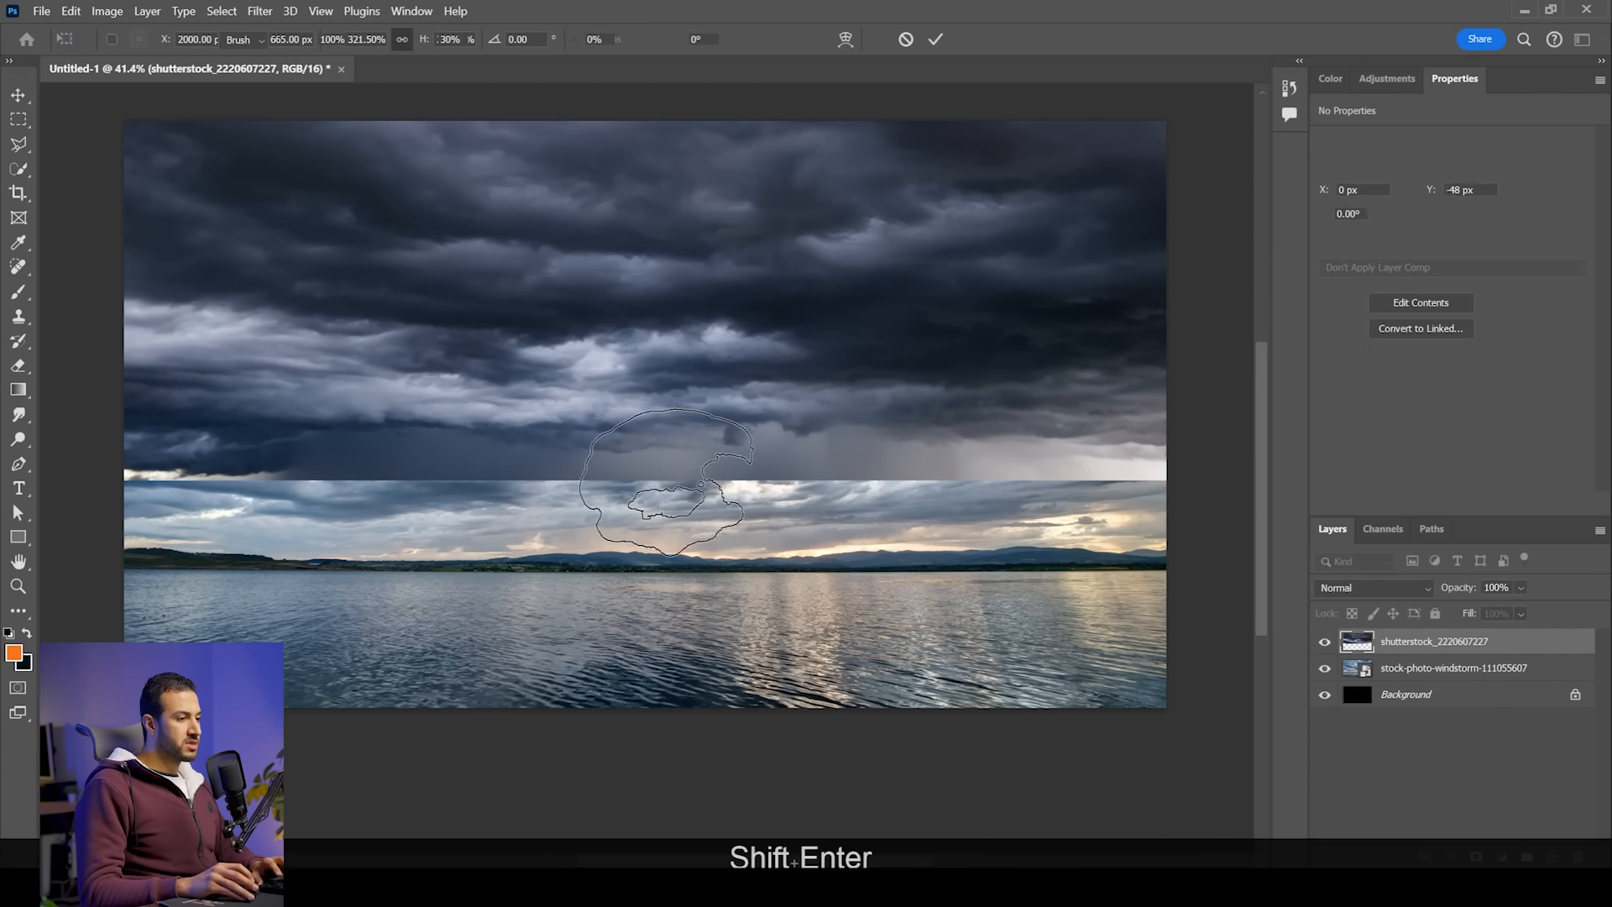
key("e")
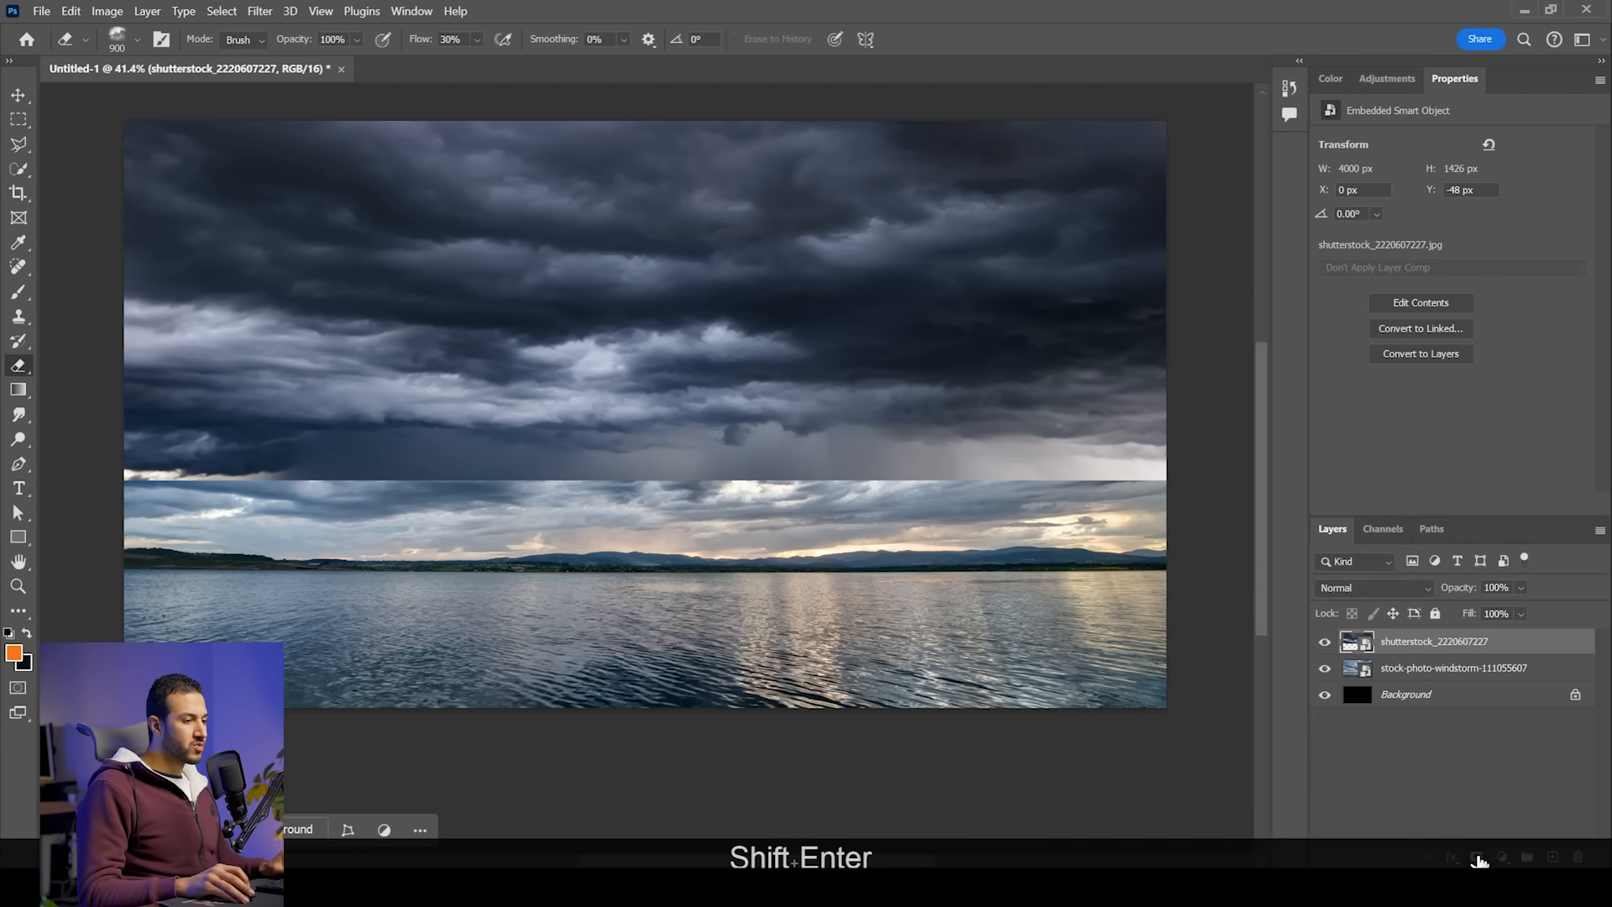
Step: Add a layer mask to the dark cloud layer and erase its lower edge with a soft round tip to blend it into the windstorm sky
left_click(1476, 857)
right_click(602, 437)
left_click(747, 671)
left_click(516, 502)
mouse_move(515, 502)
left_mouse_down()
mouse_move(38, 542)
mouse_move(648, 540)
mouse_move(1197, 508)
mouse_move(1079, 529)
mouse_move(696, 510)
mouse_move(743, 506)
left_mouse_up()
mouse_move(748, 500)
left_mouse_down()
mouse_move(835, 481)
mouse_move(645, 442)
left_mouse_up()
scroll(709, 450, "down", 2)
scroll(605, 353, "up", 1)
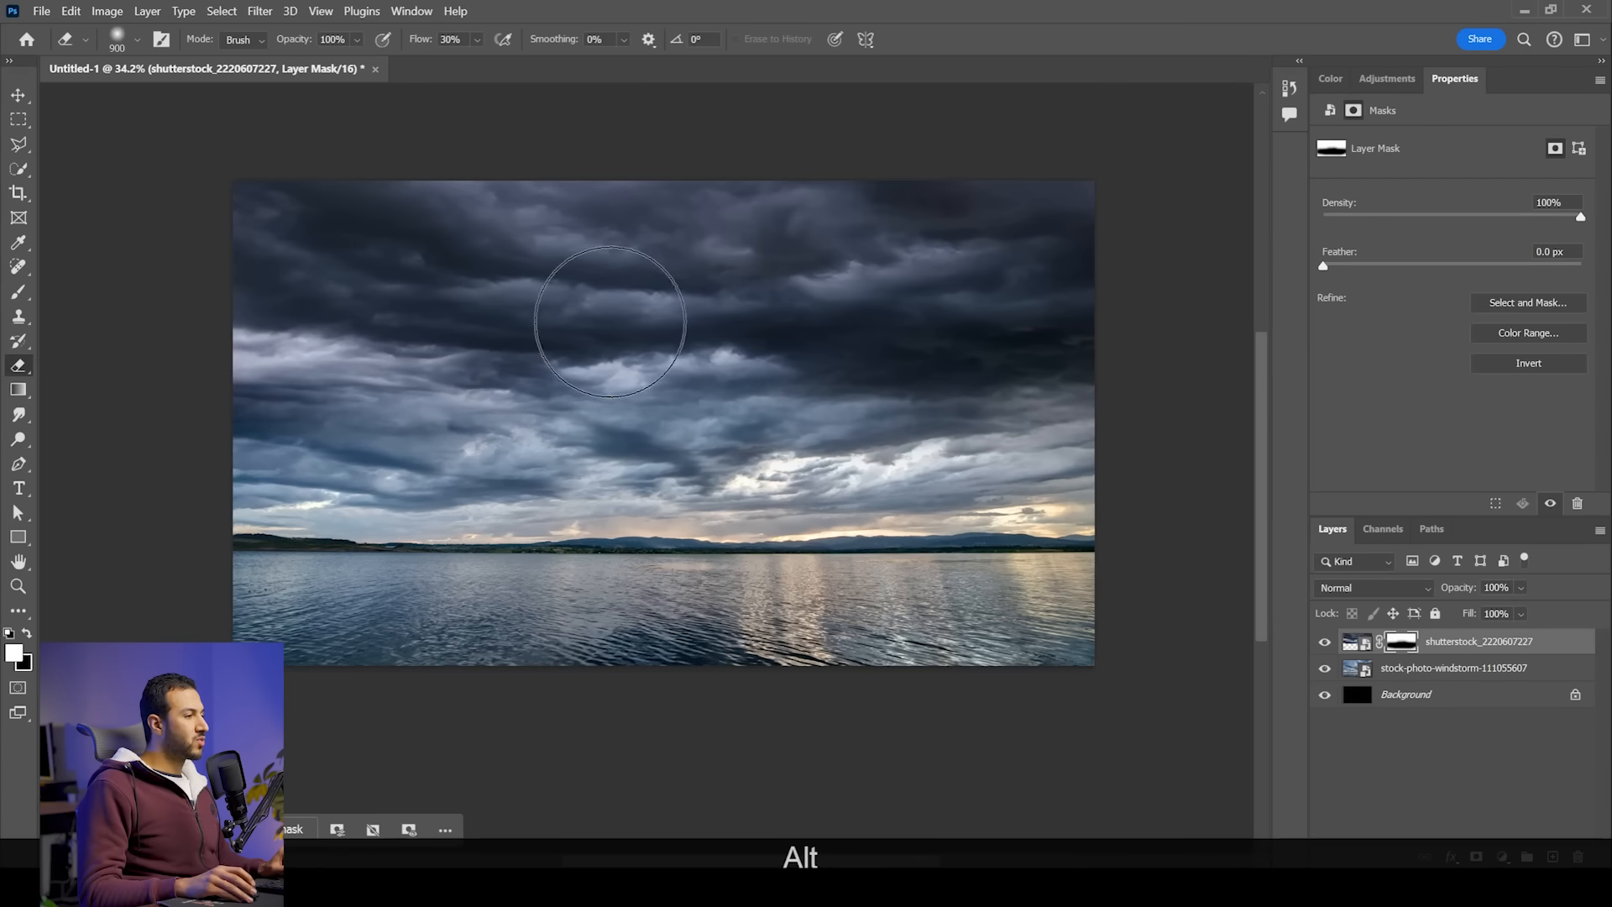
Step: Toggle the dark cloud layer's visibility to compare the sky with and without it
left_click(1325, 645)
left_click(1325, 645)
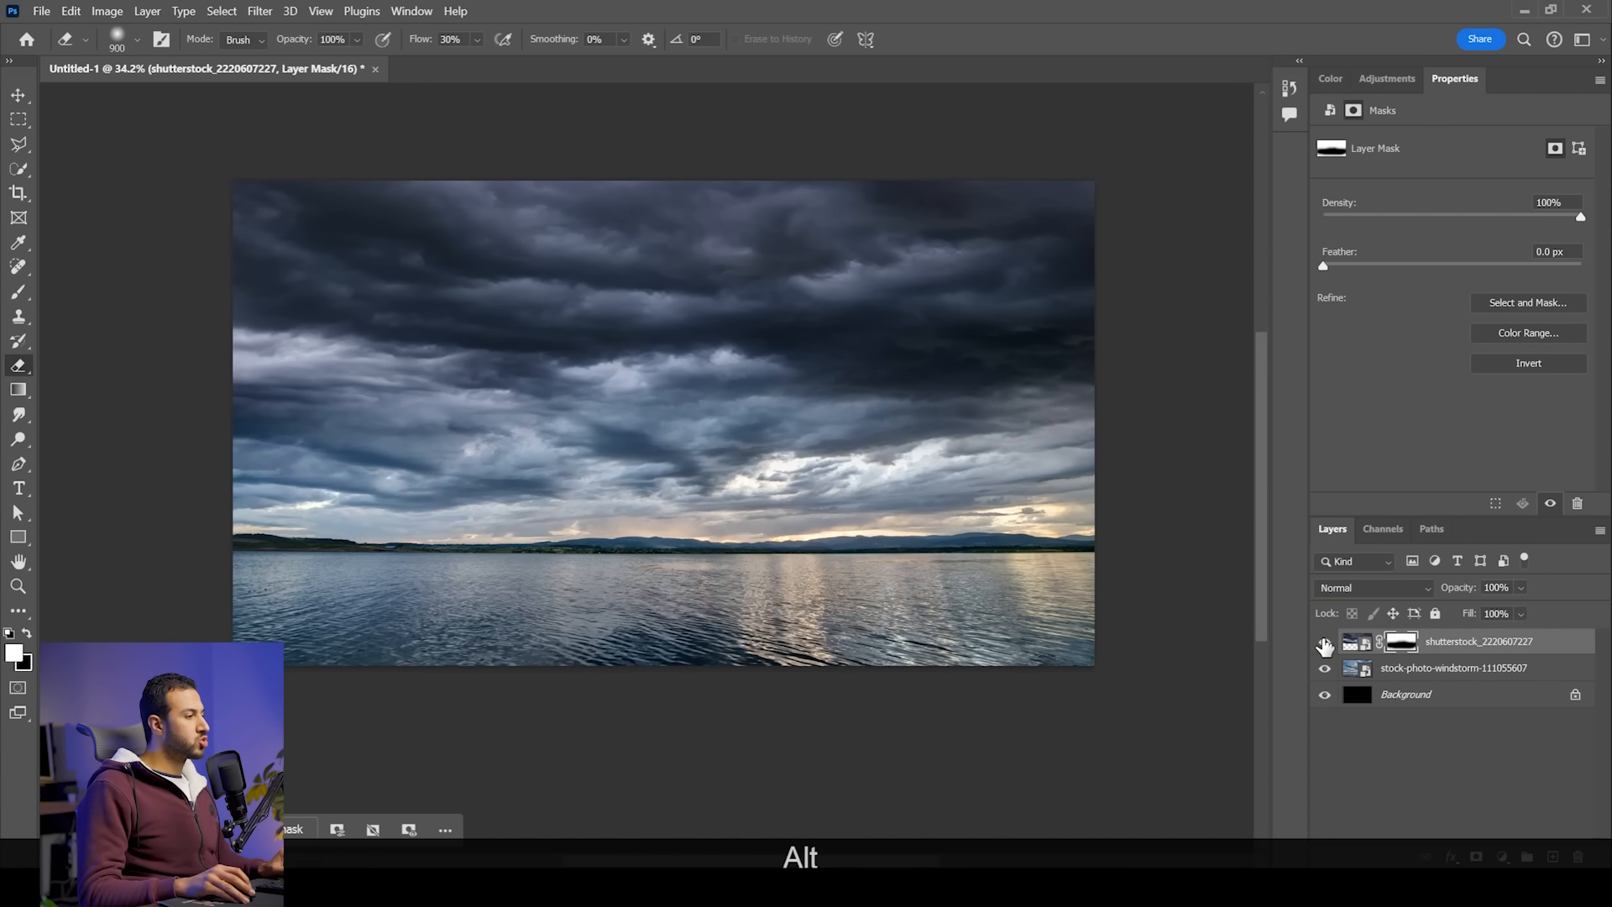
left_click(1325, 645)
left_click(1325, 644)
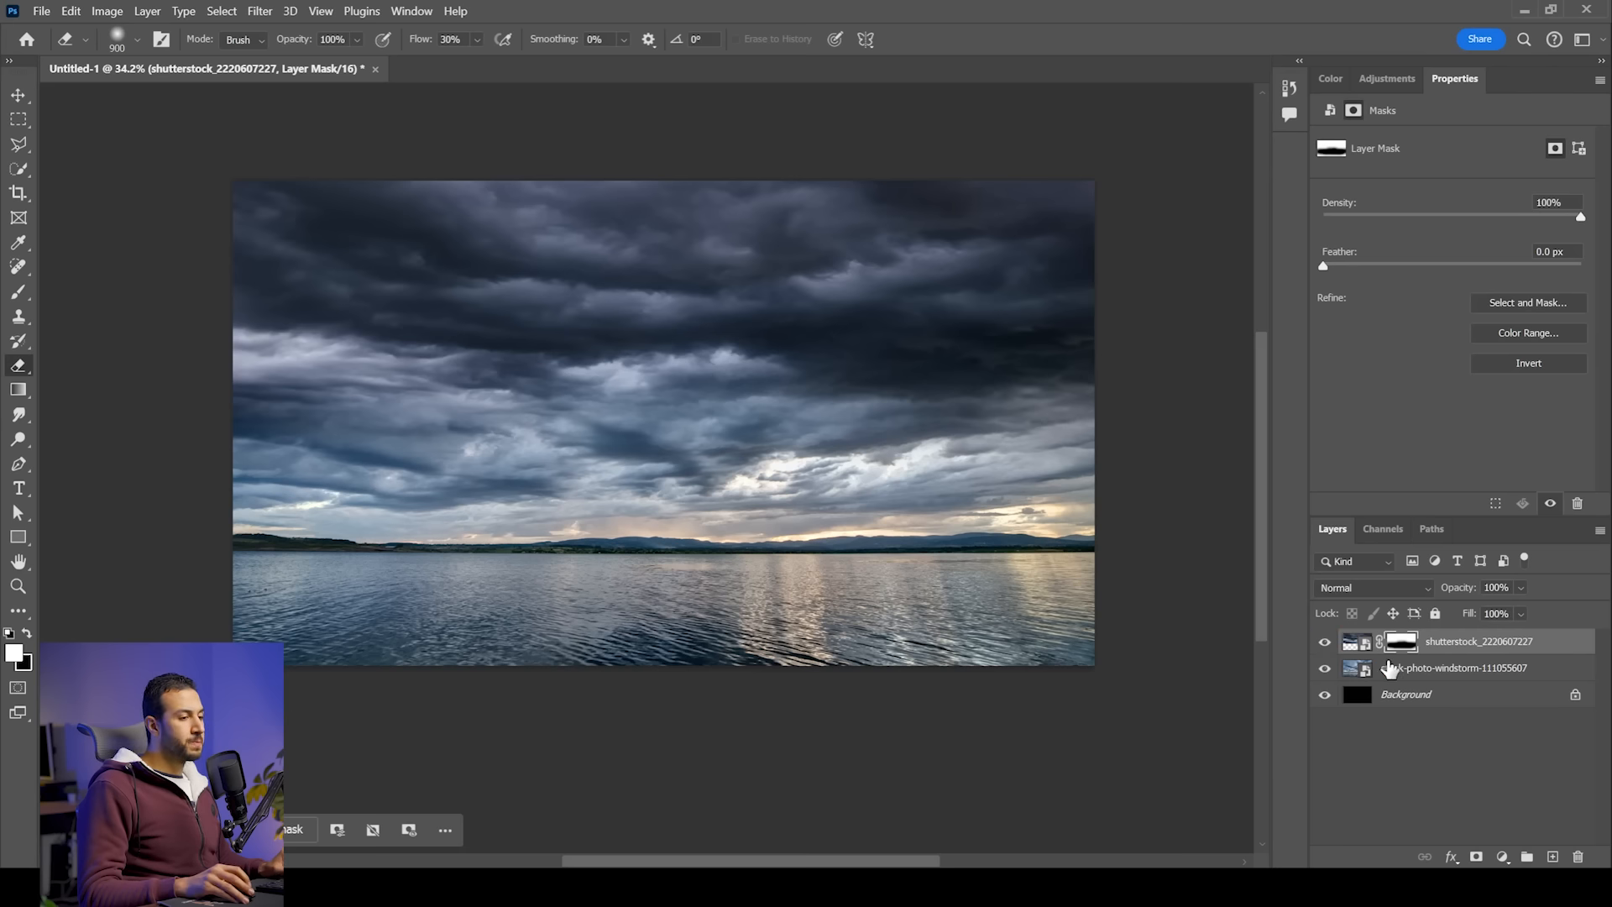
Step: Group the two sky image layers, rename the group as sky, and expand it
left_click(1406, 669, "ctrl")
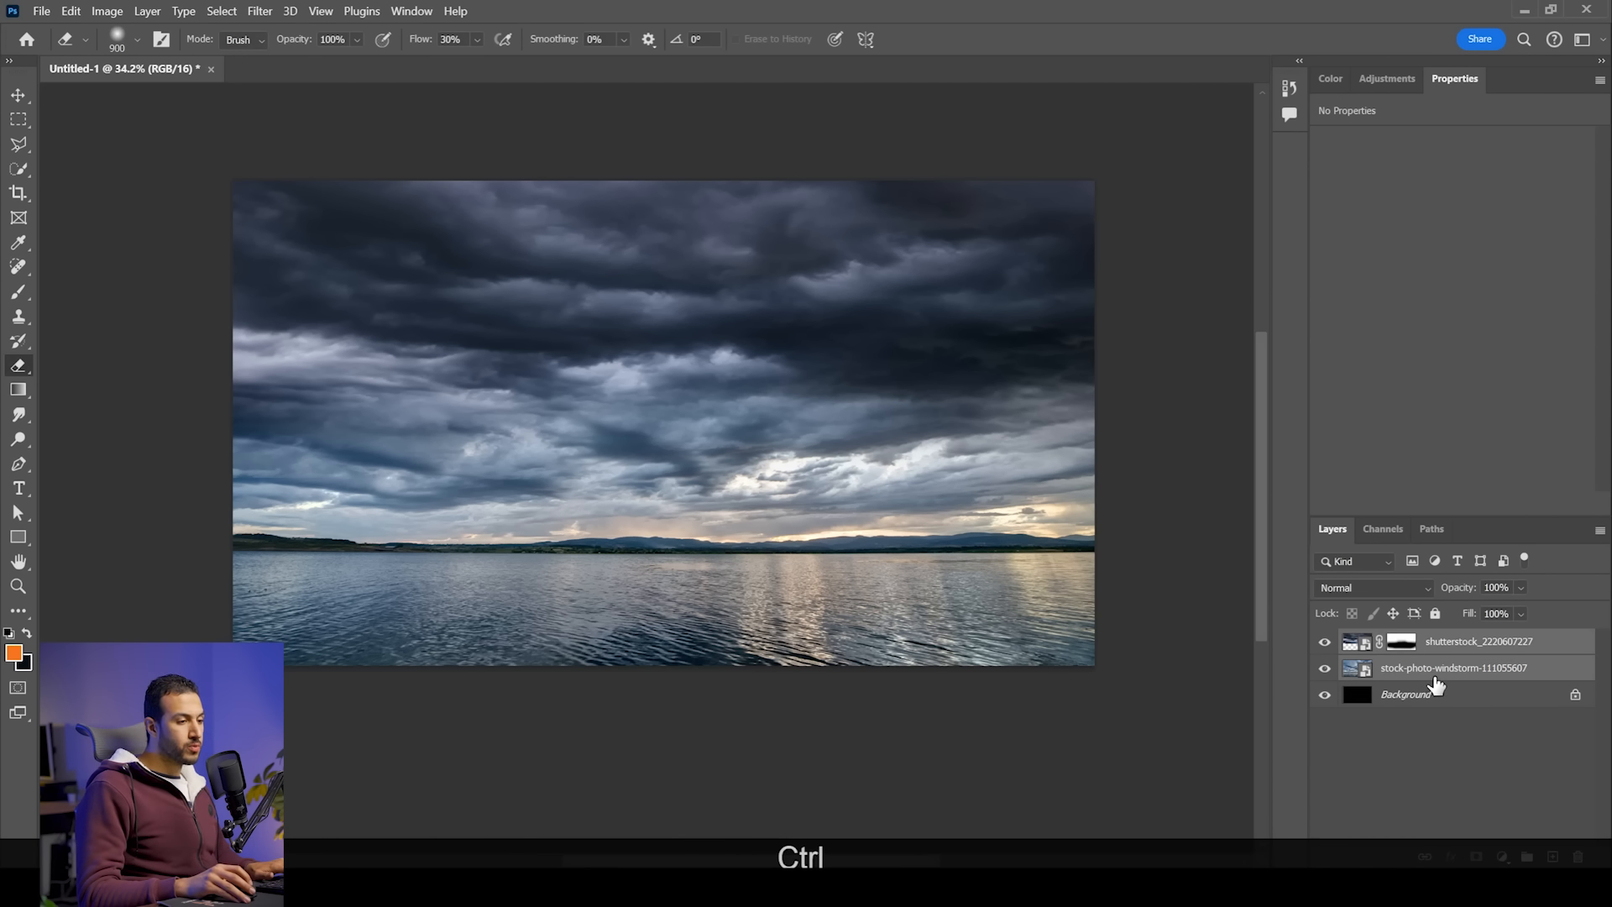
key("ctrl+g")
double_click(1394, 642)
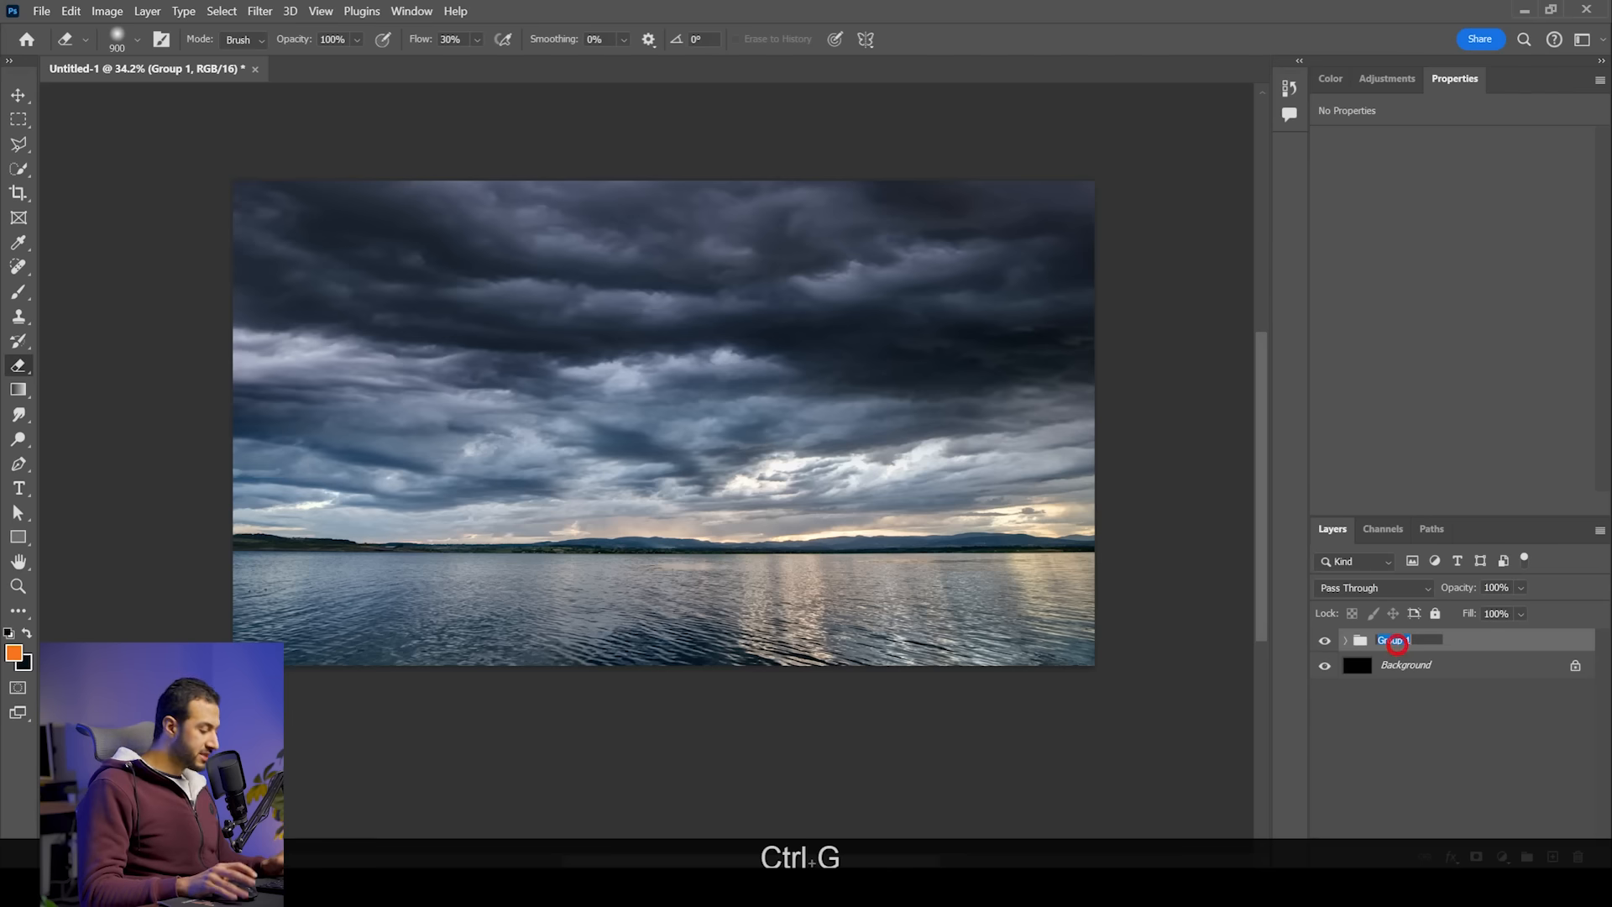
type("sky")
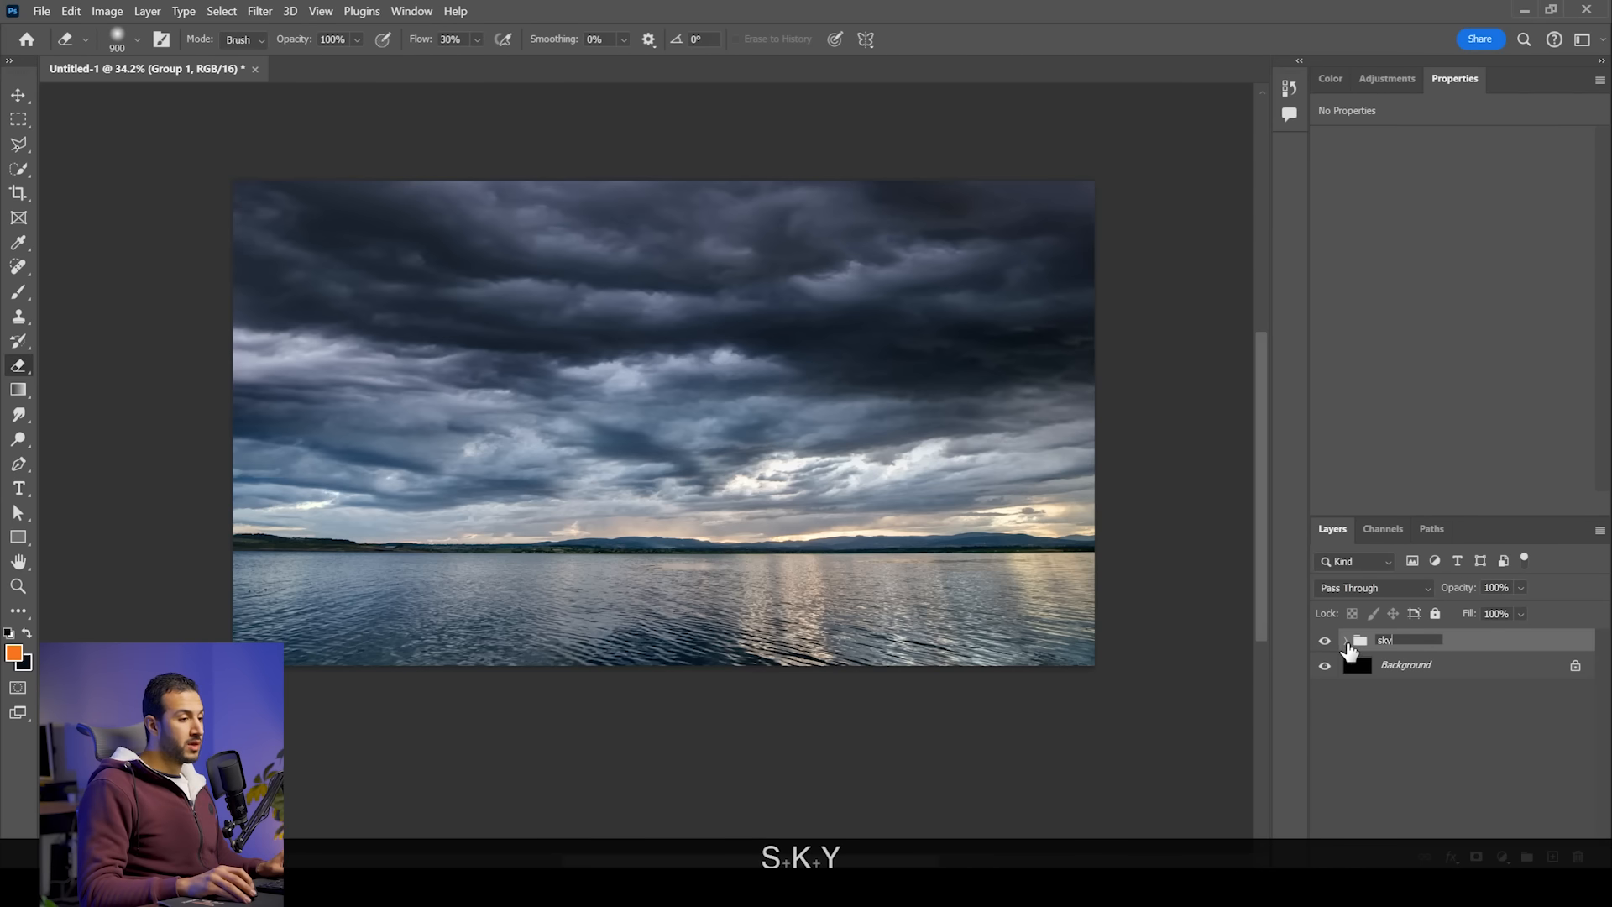
left_click(1347, 641)
Step: Hide the dark cloud layer and add a Color Balance adjustment clipped to the stock-photo-windstorm-111055607 layer
scroll(1025, 377, "up", 1)
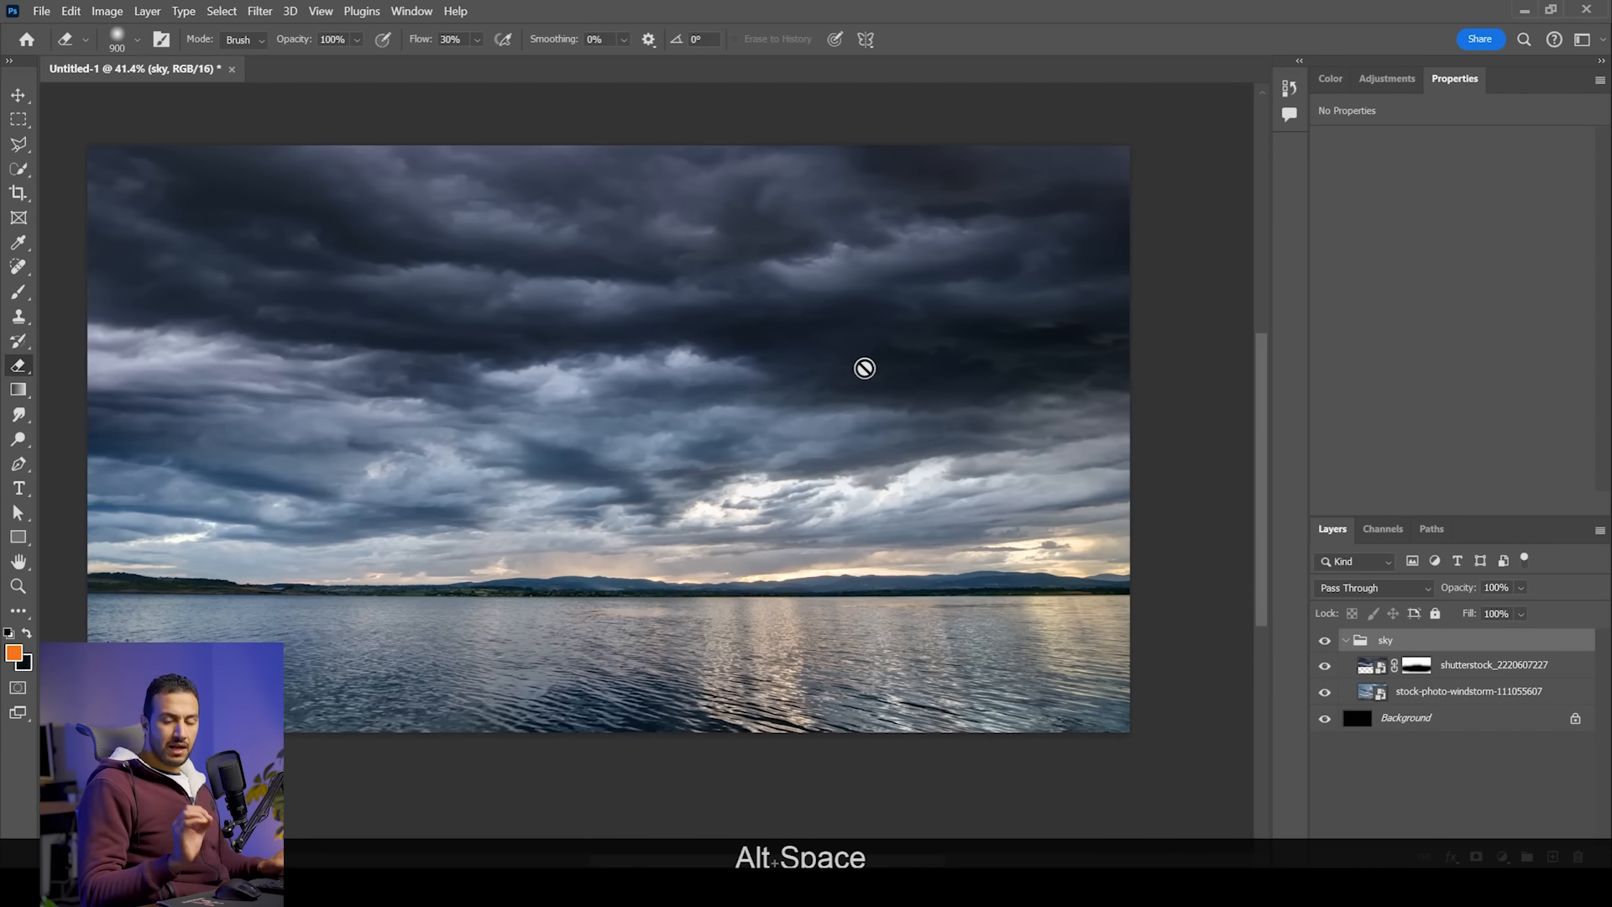
scroll(903, 439, "up", 1)
left_click_drag(853, 475, 926, 511)
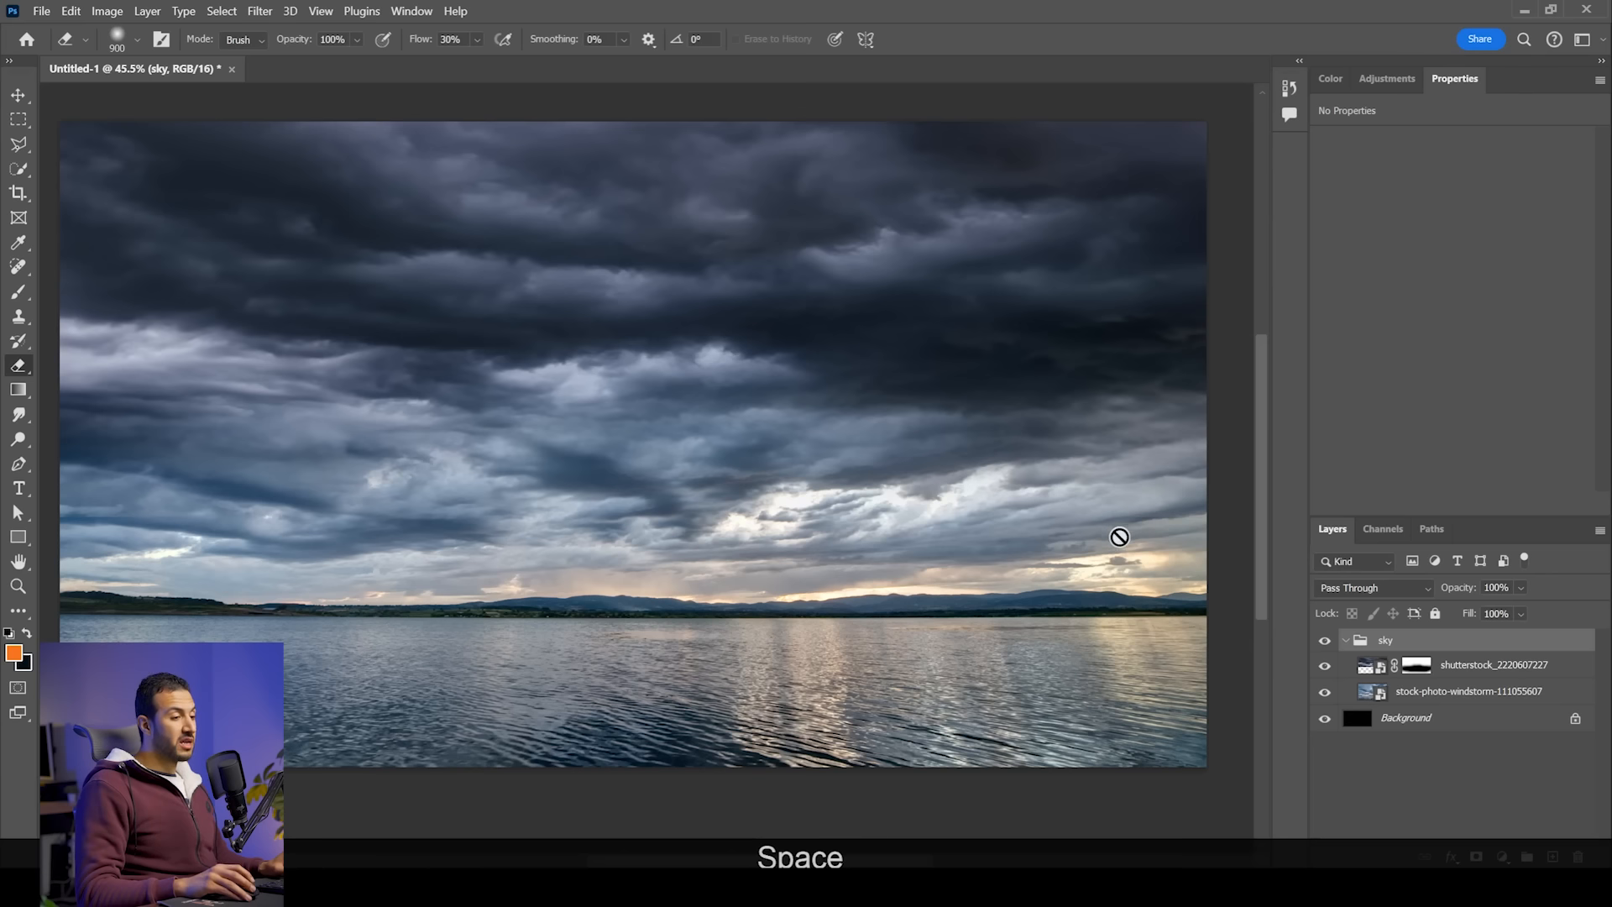
left_click(1487, 691)
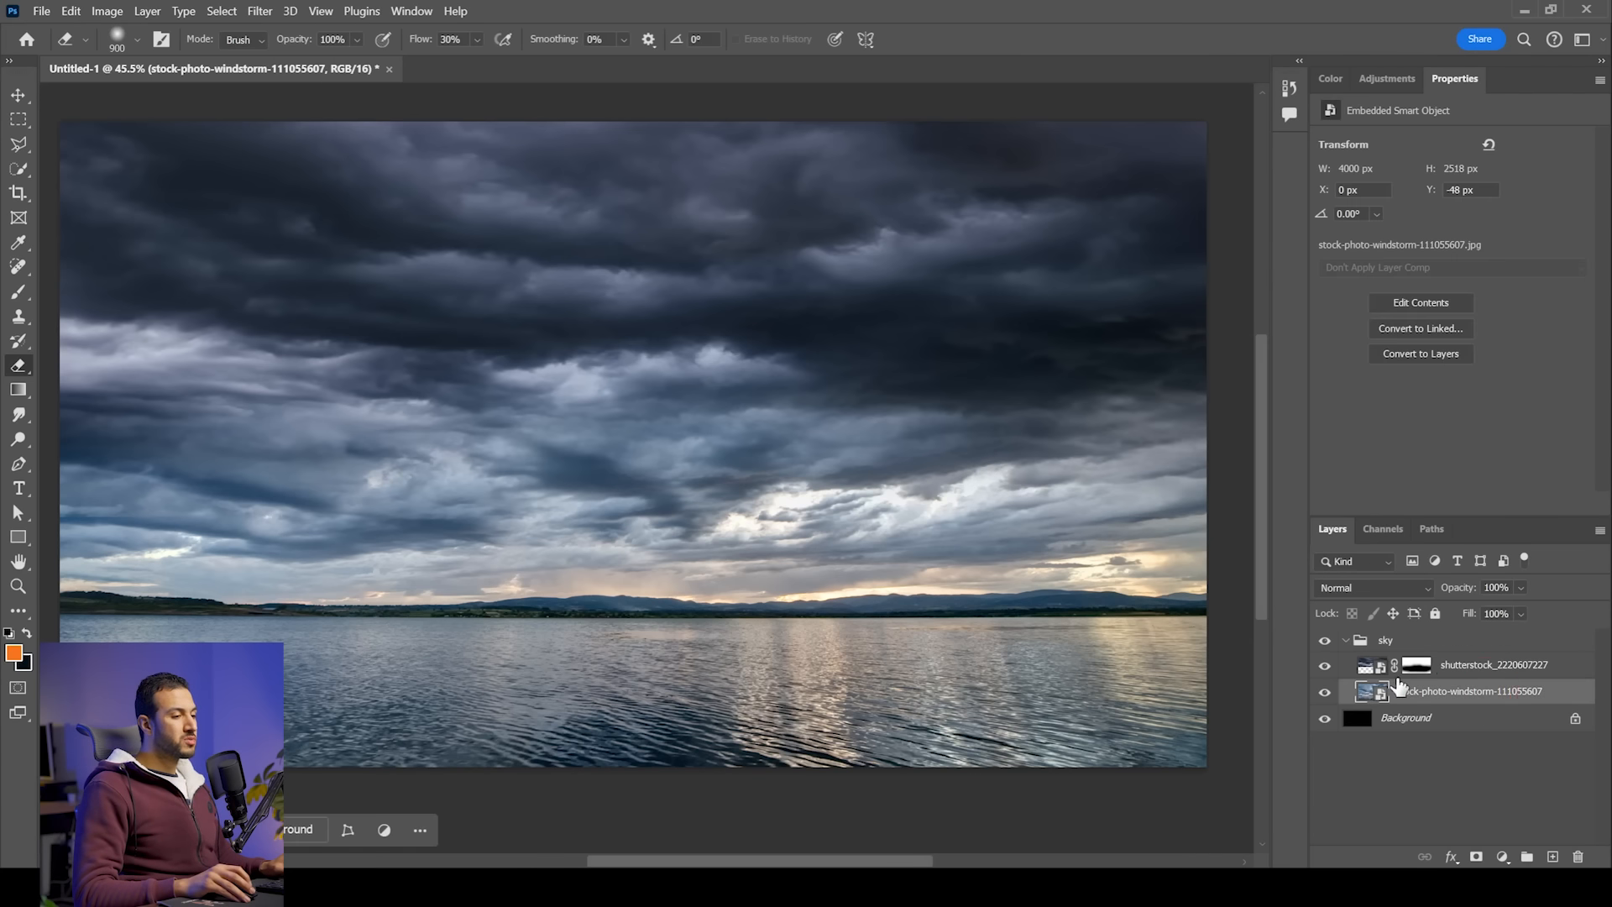
left_click(1325, 665)
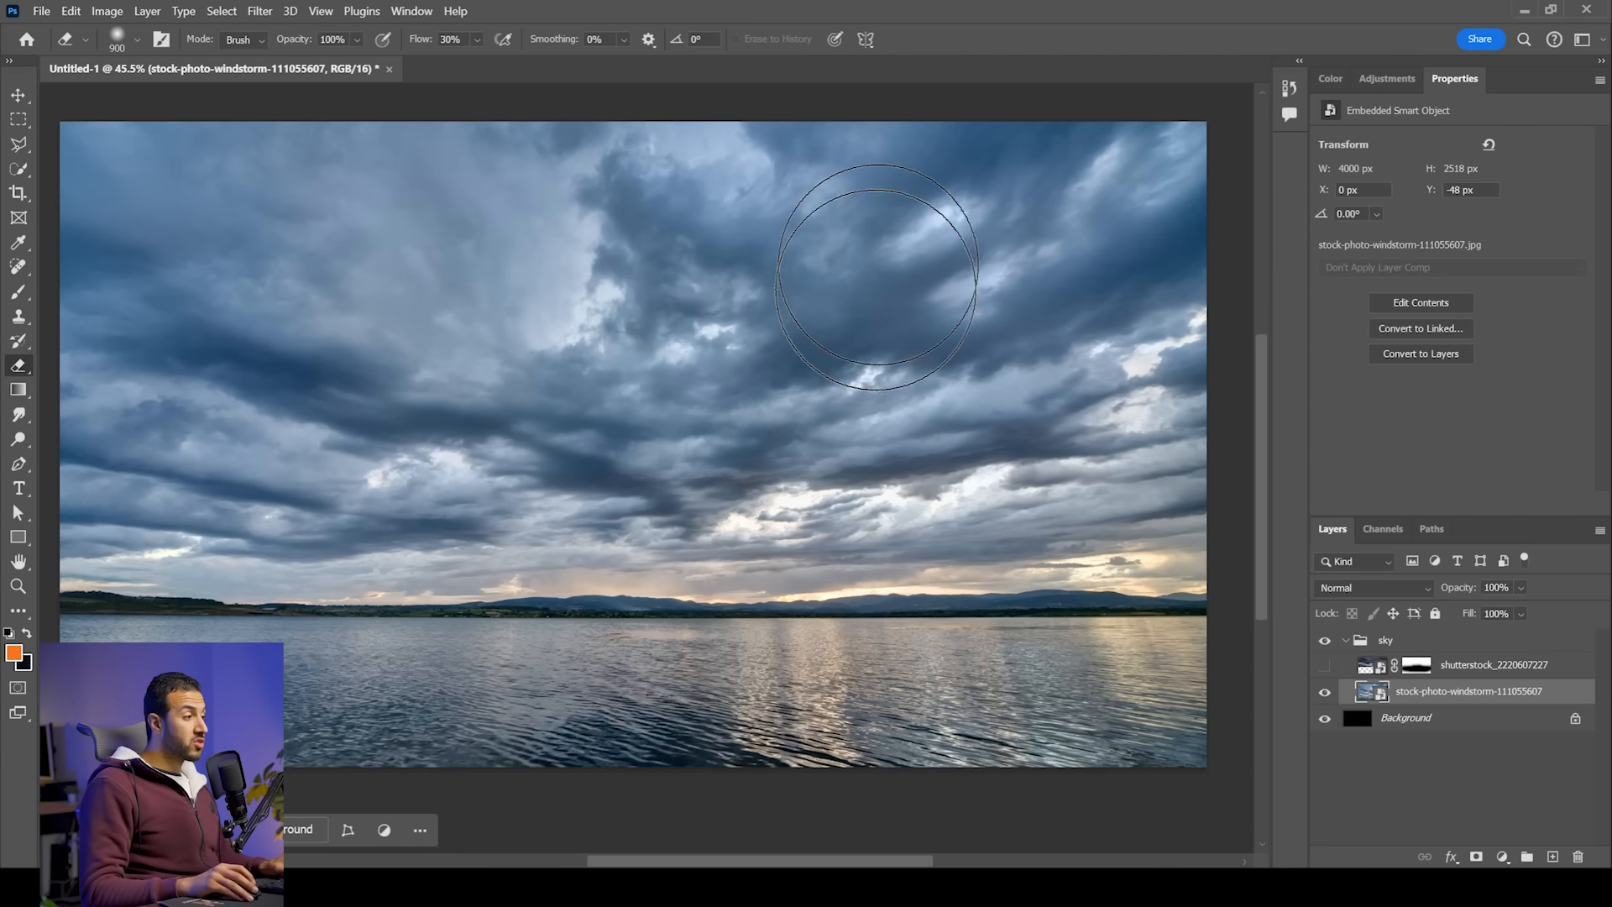
left_click(1390, 79)
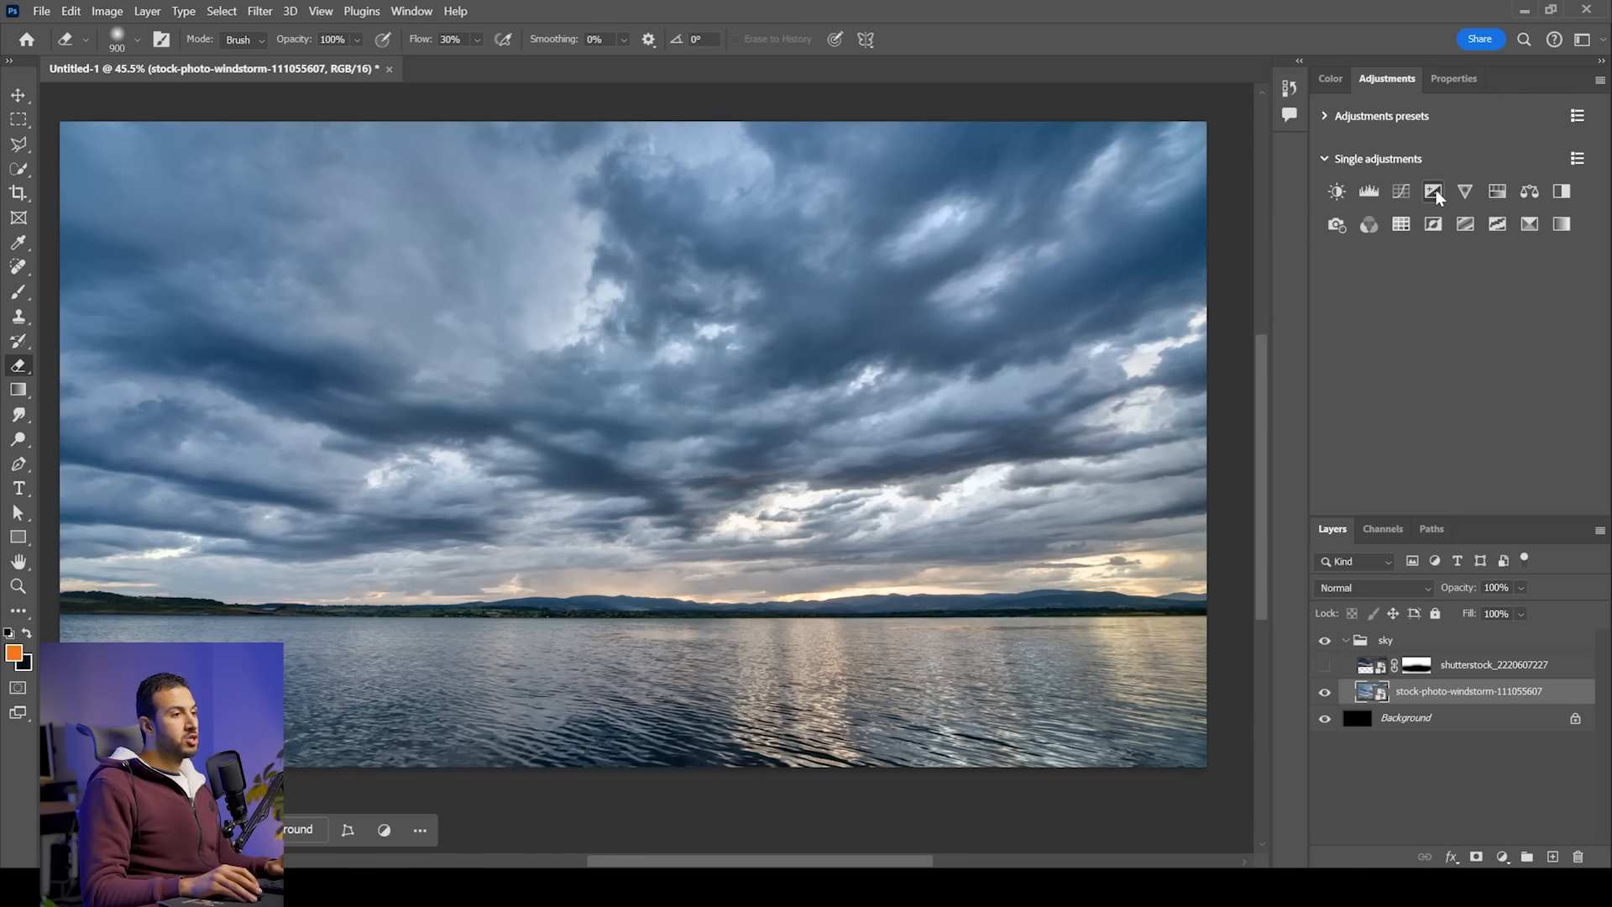
left_click(1532, 191)
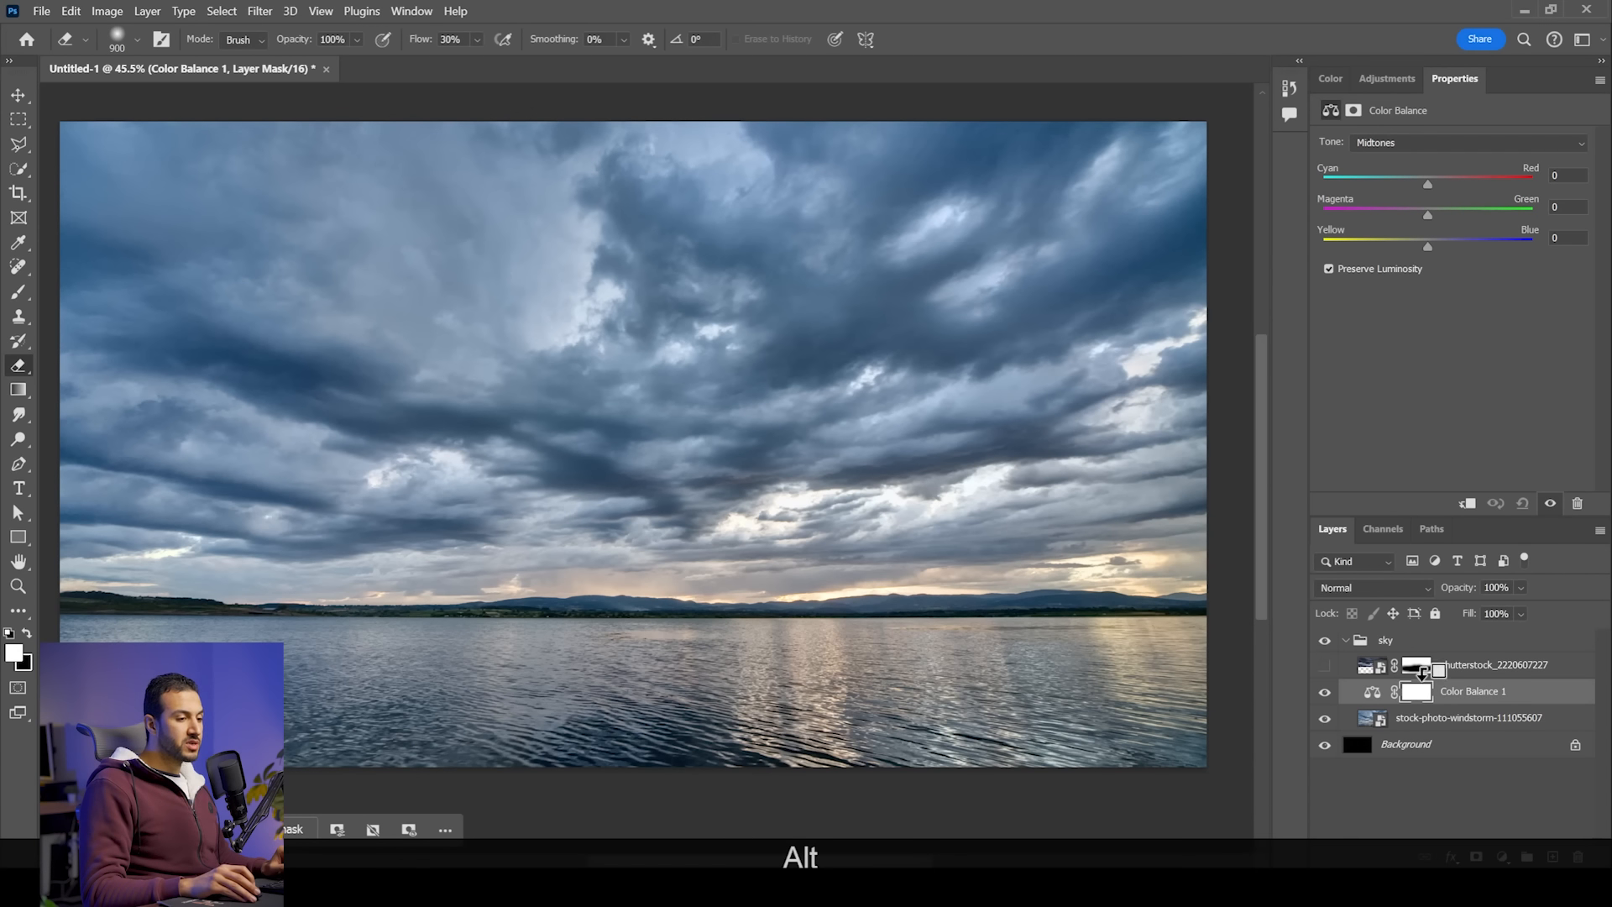
left_click(1483, 704, "alt")
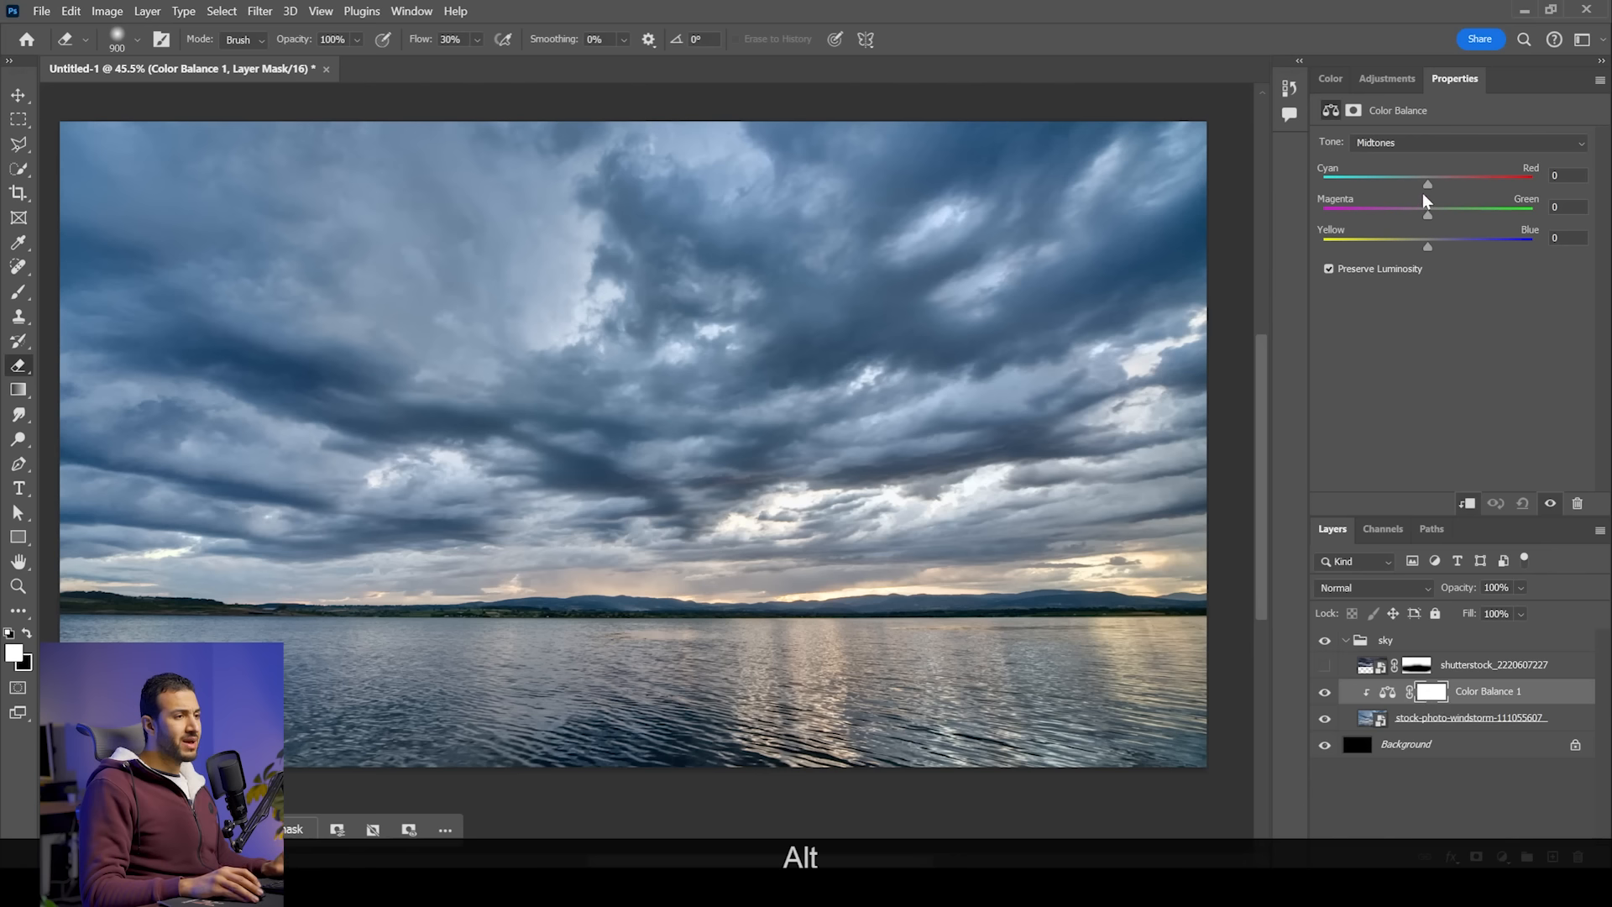
Step: Set the windstorm sky's Color Balance to midtones -22, +13, +10; shadows -17, +9, +14; and highlights -12, +10, +8
left_click_drag(1427, 185, 1415, 184)
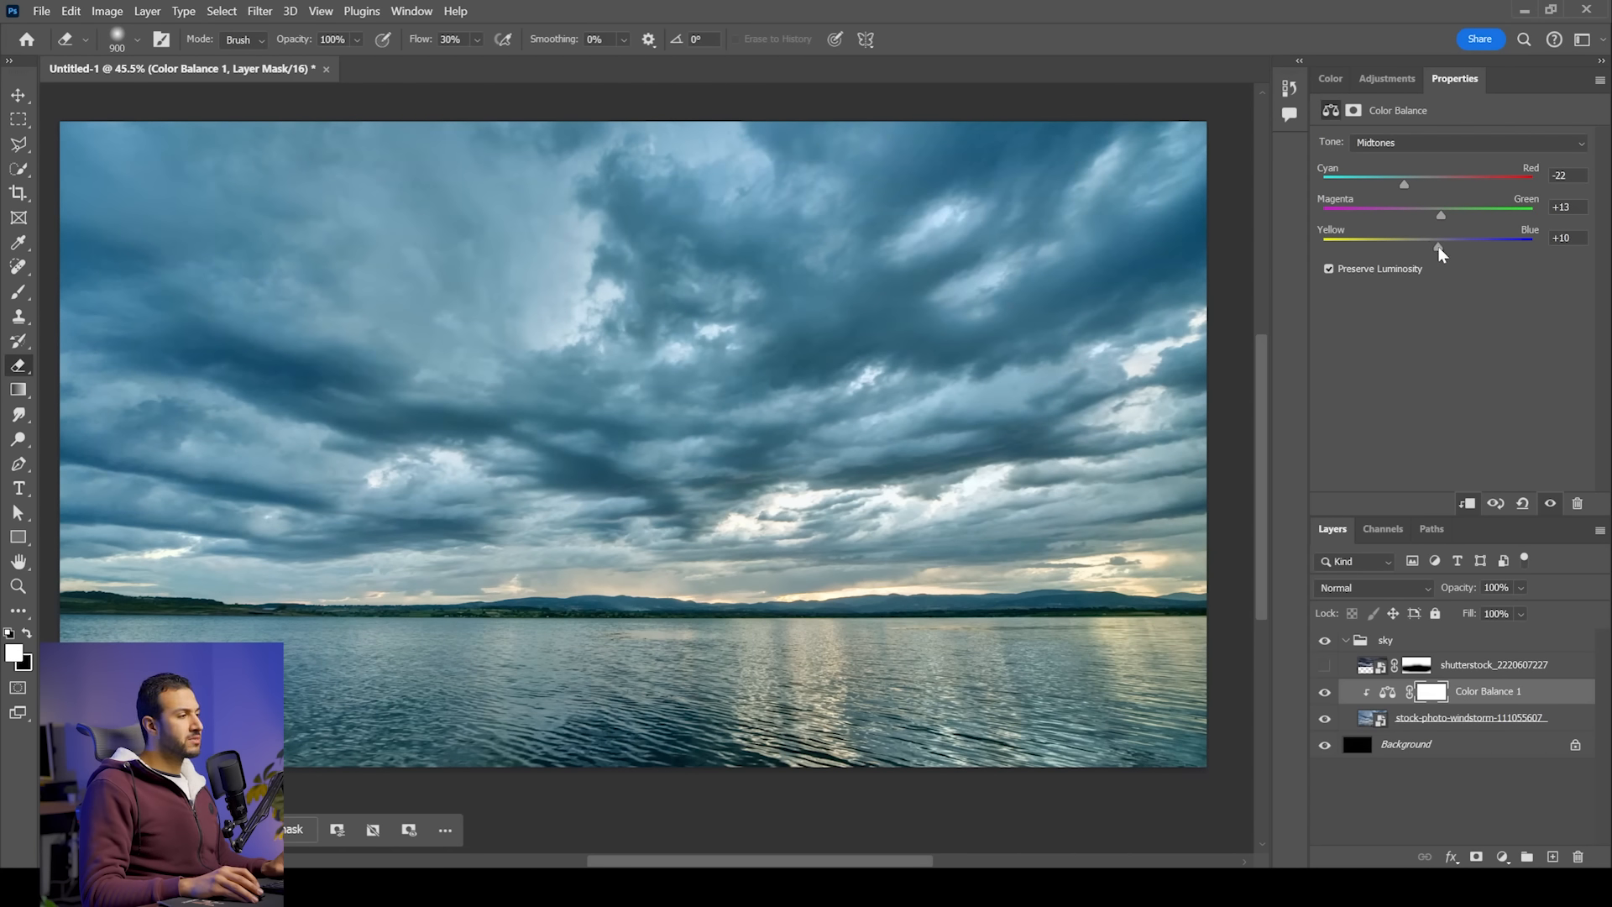
left_click(1405, 149)
left_click(1403, 154)
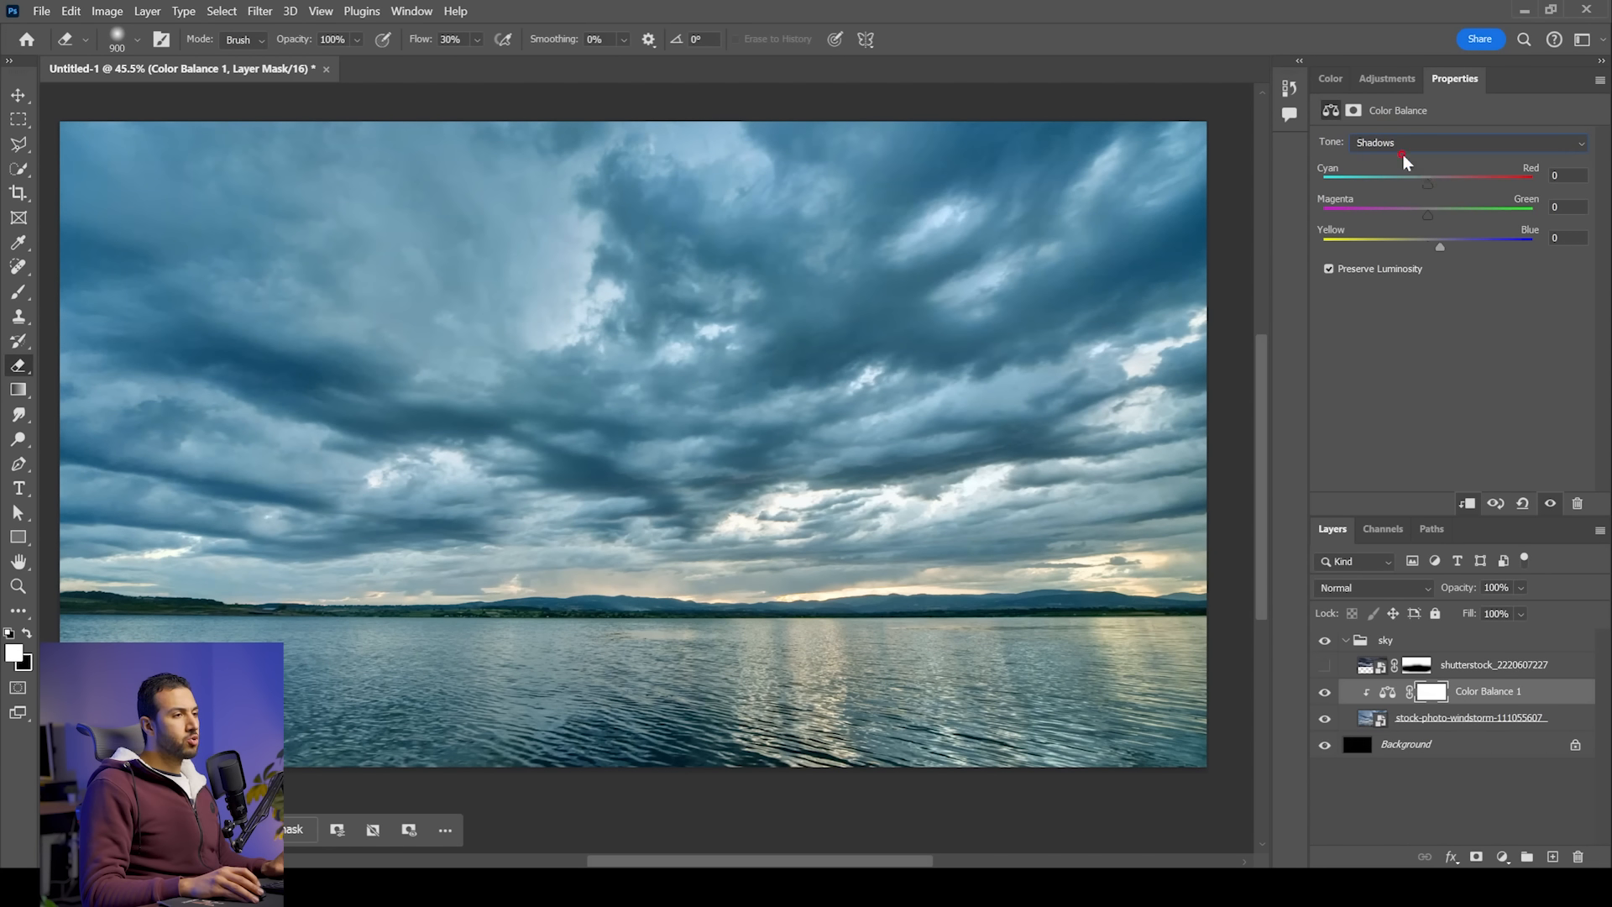
left_click_drag(1434, 220, 1444, 220)
left_click_drag(1434, 249, 1440, 252)
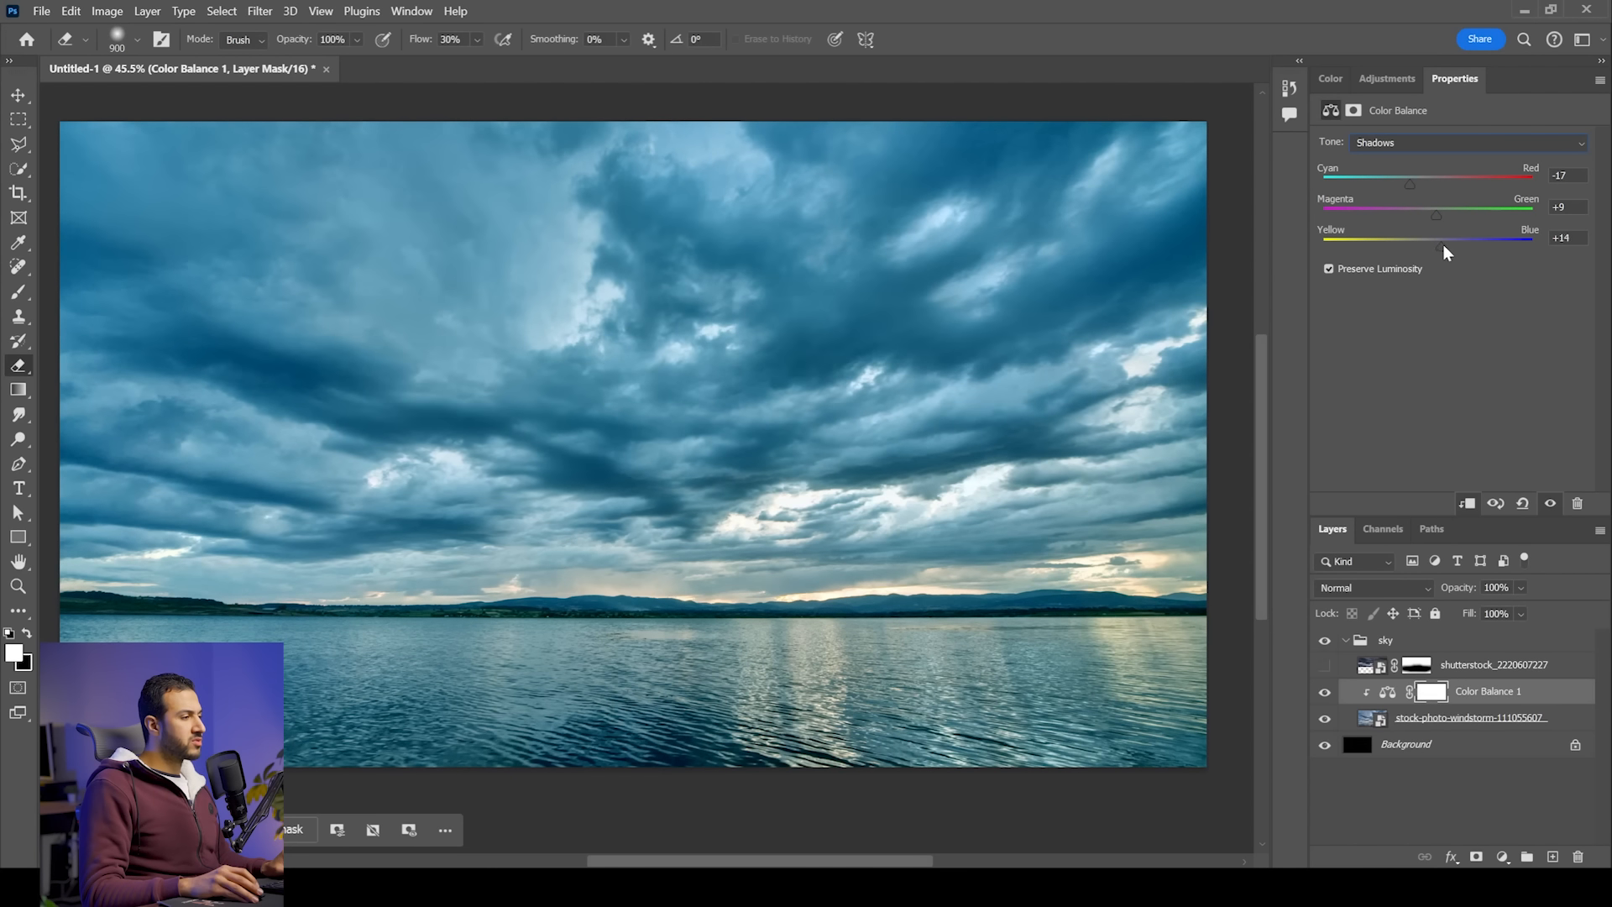
left_click(1415, 146)
left_click(1433, 199)
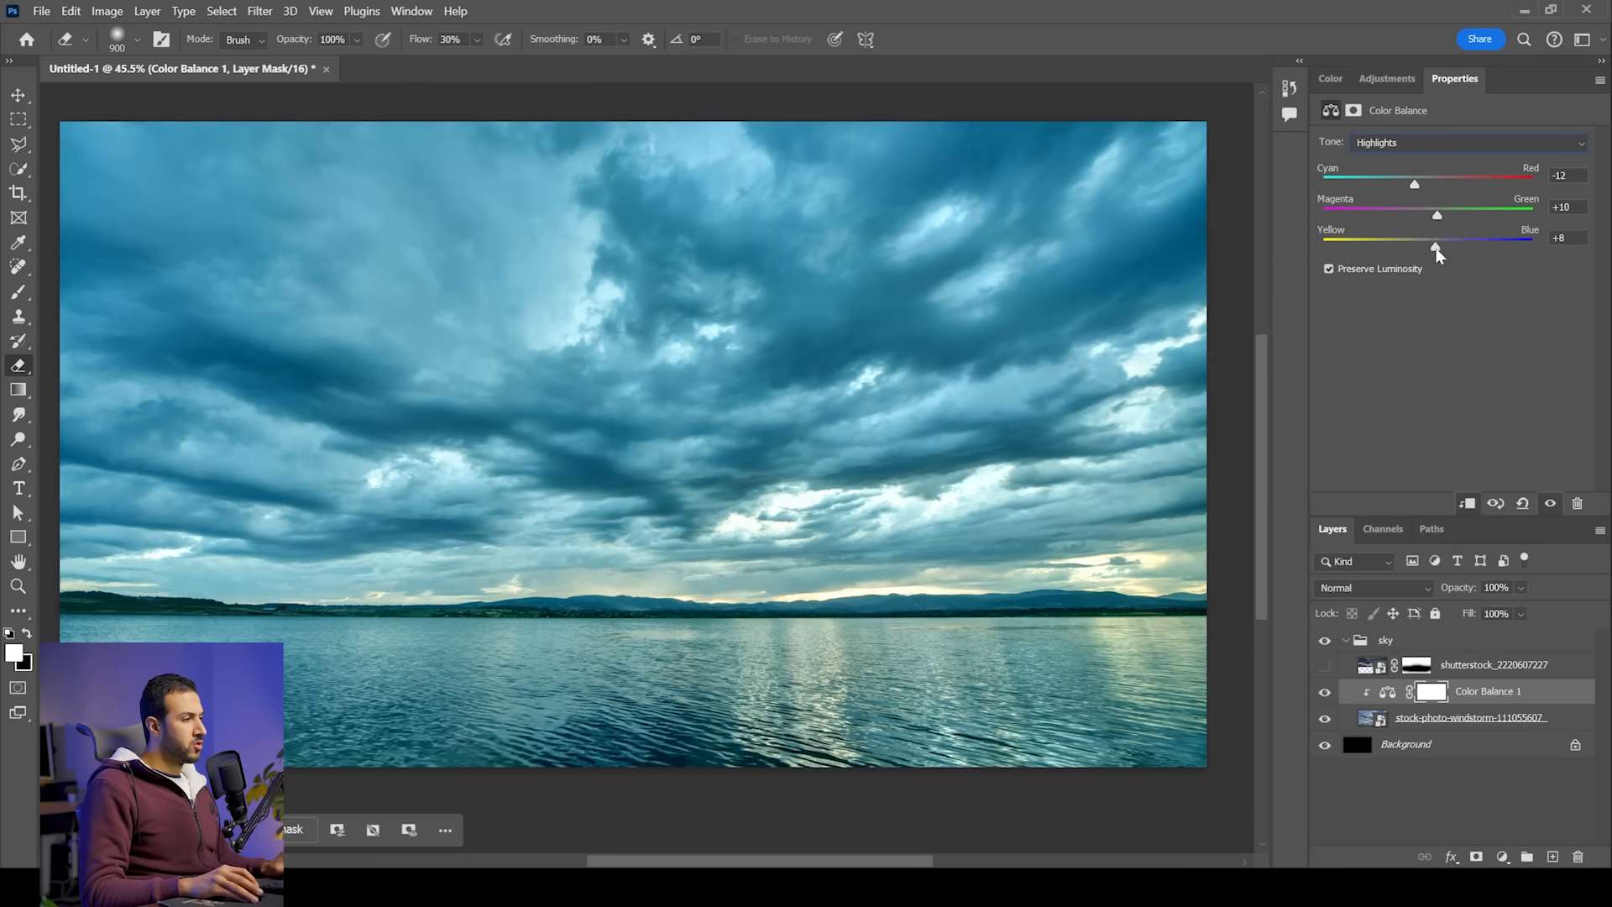
Step: Show the hidden dark cloud layer again and select it to view it over the color-balanced windstorm sky
left_click(1324, 667)
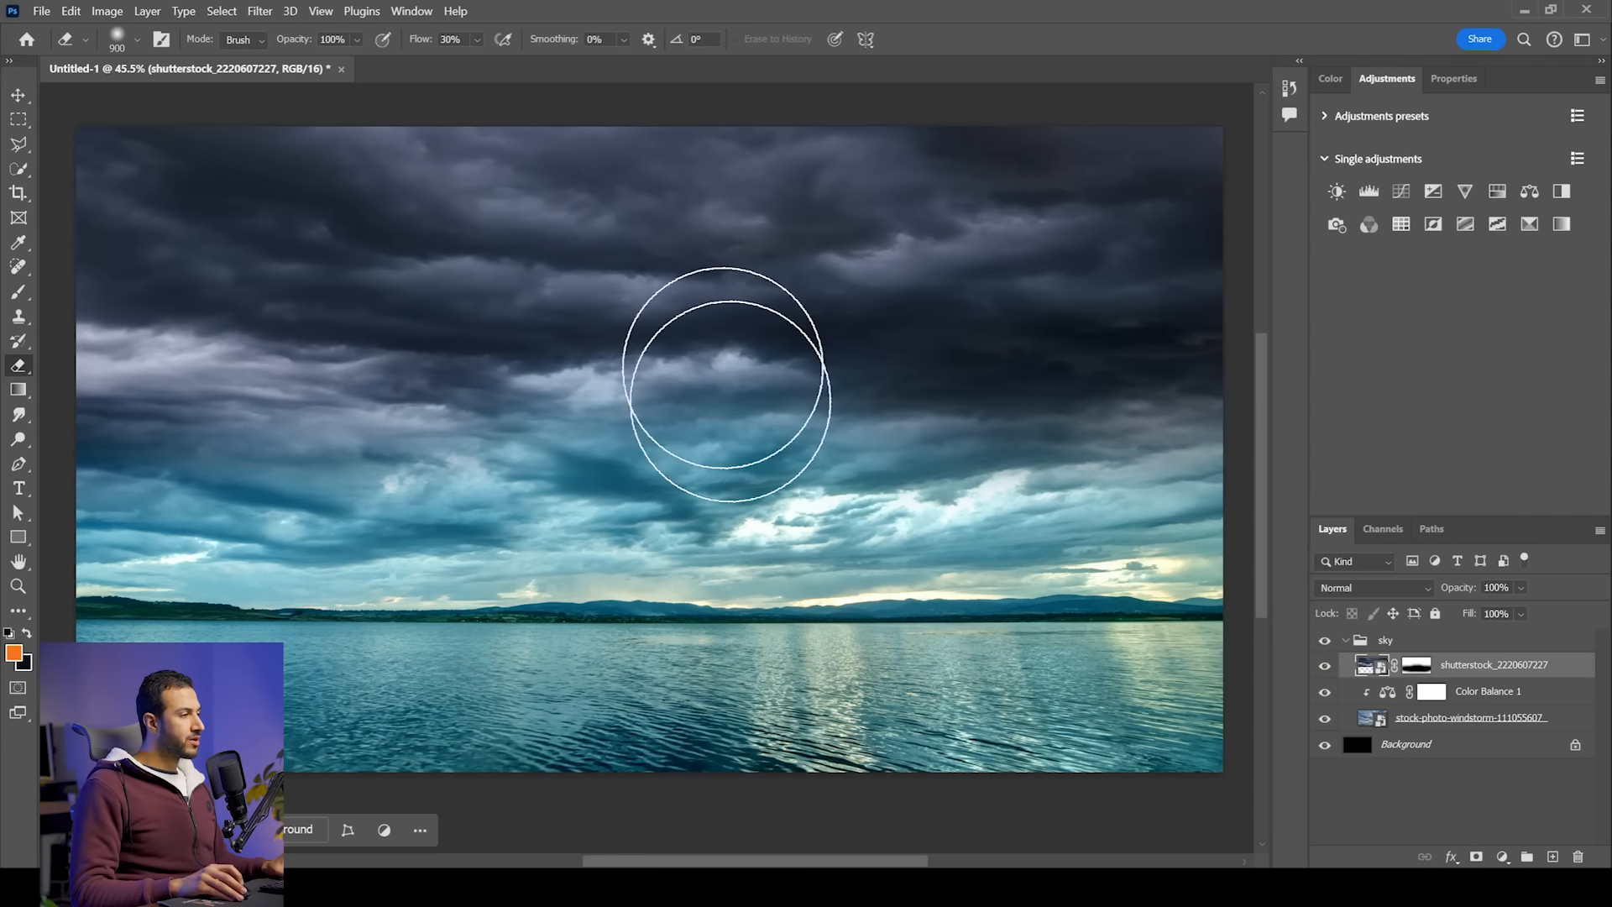
scroll(826, 419, "down", 2, "alt")
scroll(831, 424, "up", 1, "alt")
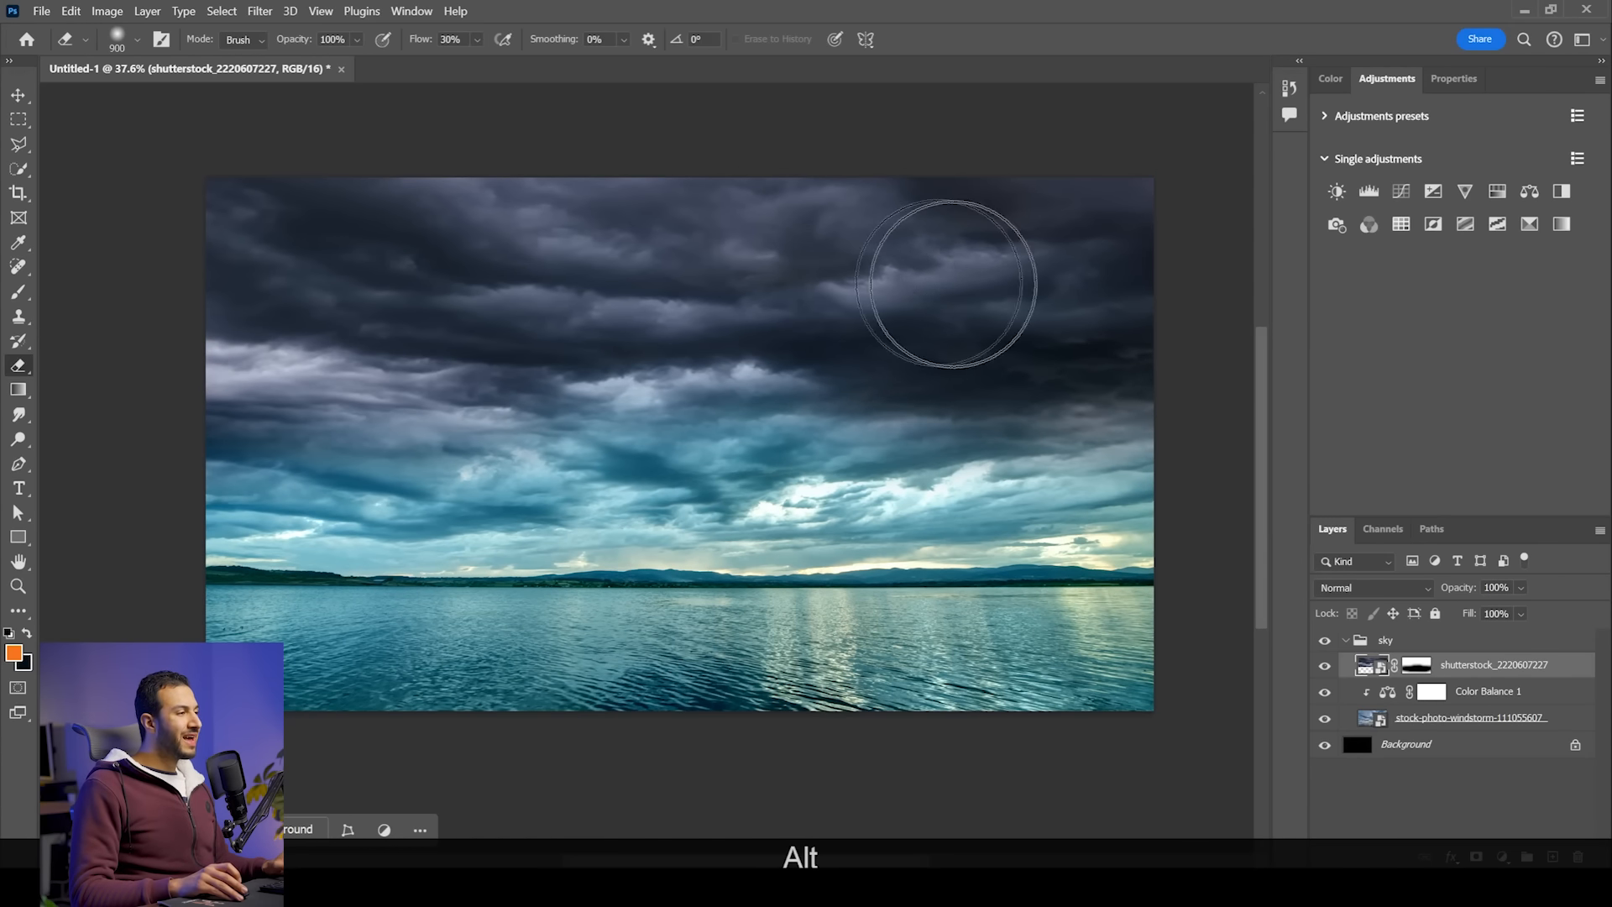
scroll(923, 333, "up", 1, "alt")
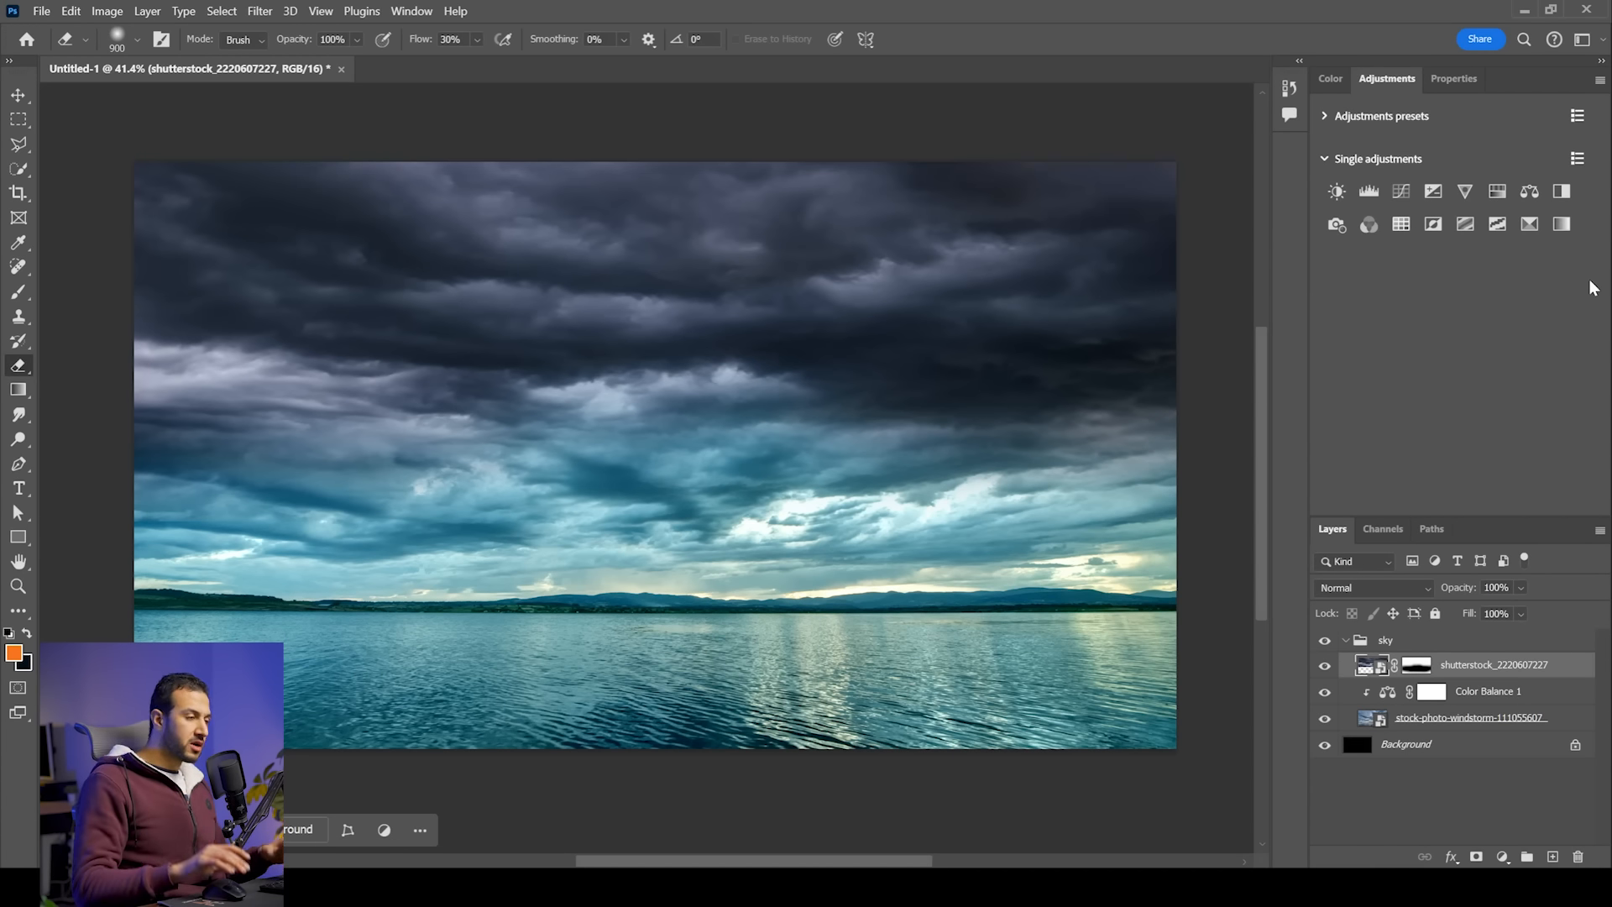
Step: Add a Curves adjustment clipped to the dark cloud layer, with white input at 201 and black output at 22
left_click(1402, 191)
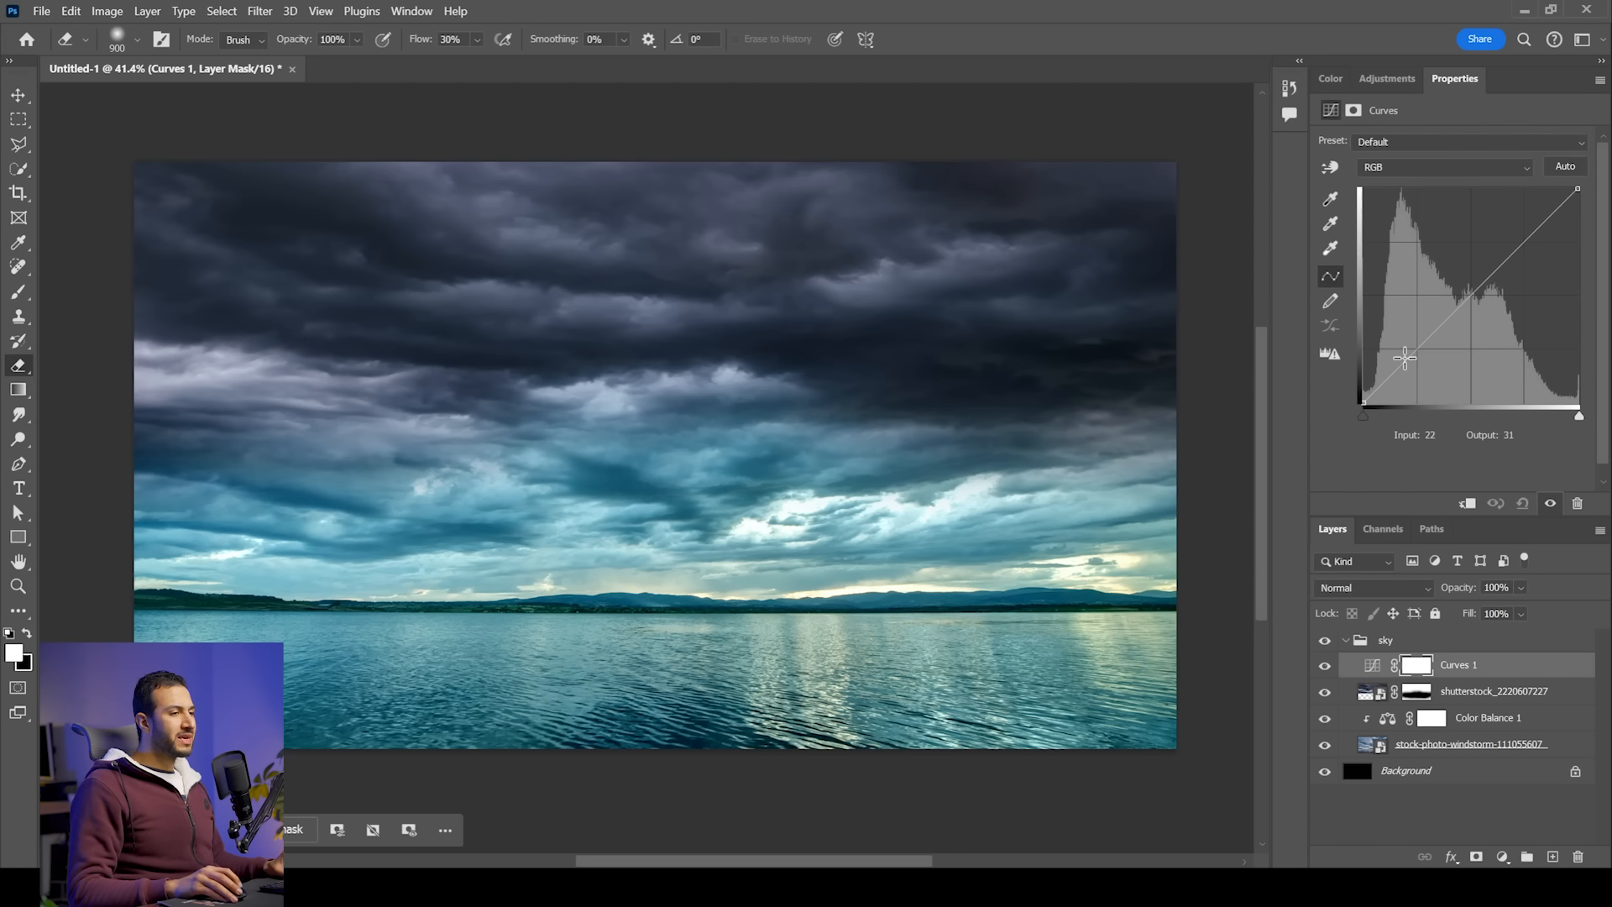
left_click_drag(1577, 189, 1528, 185)
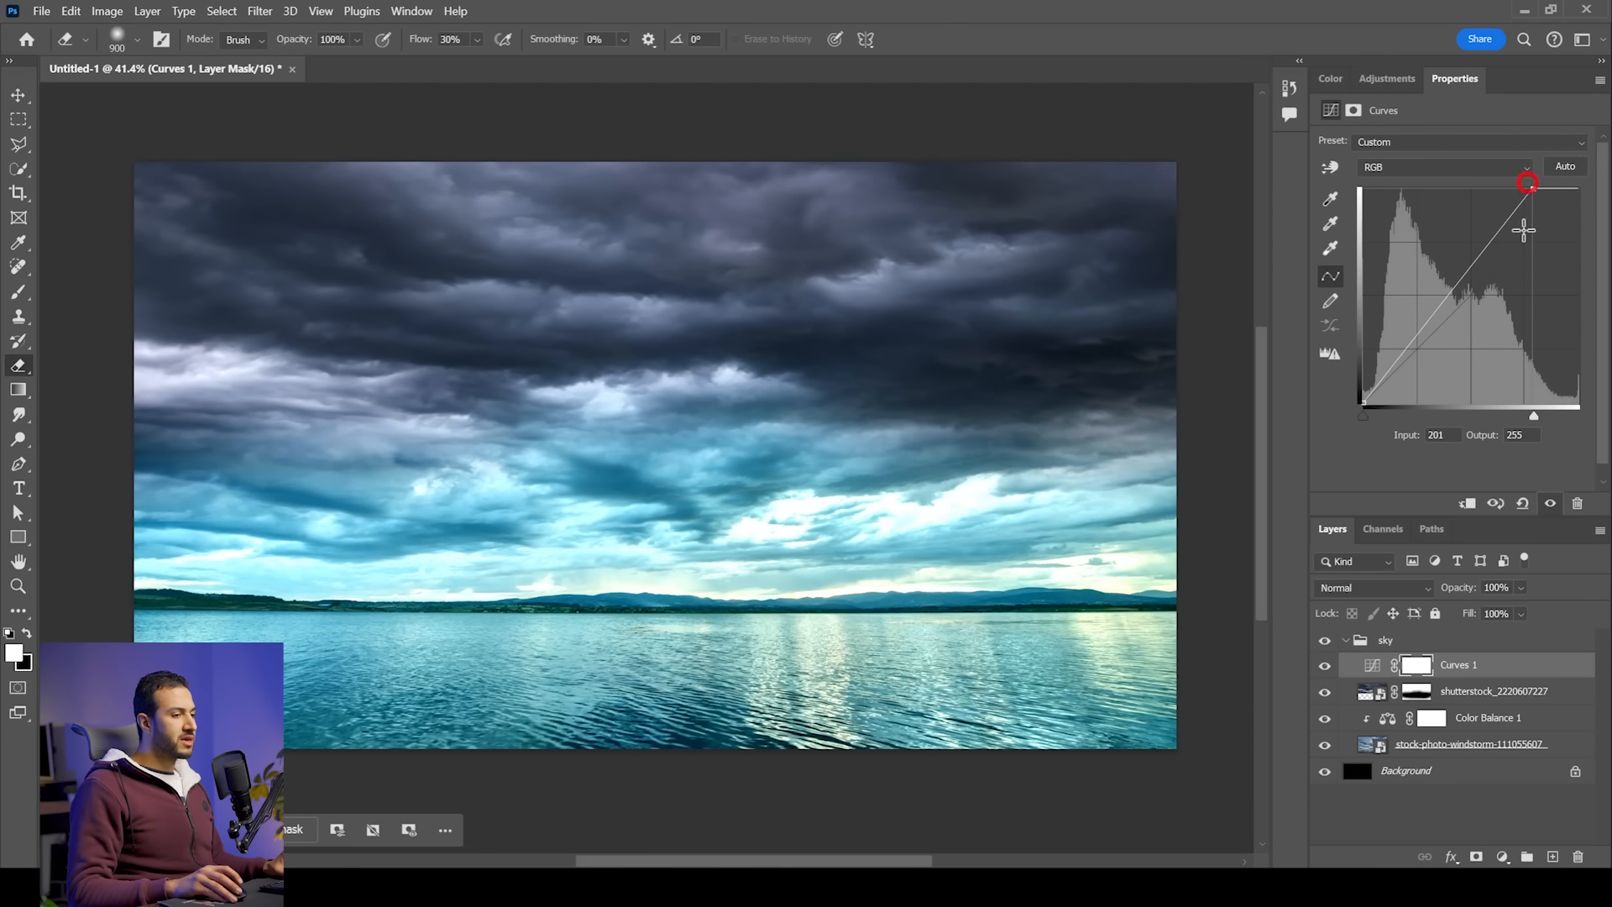
left_click(1465, 504)
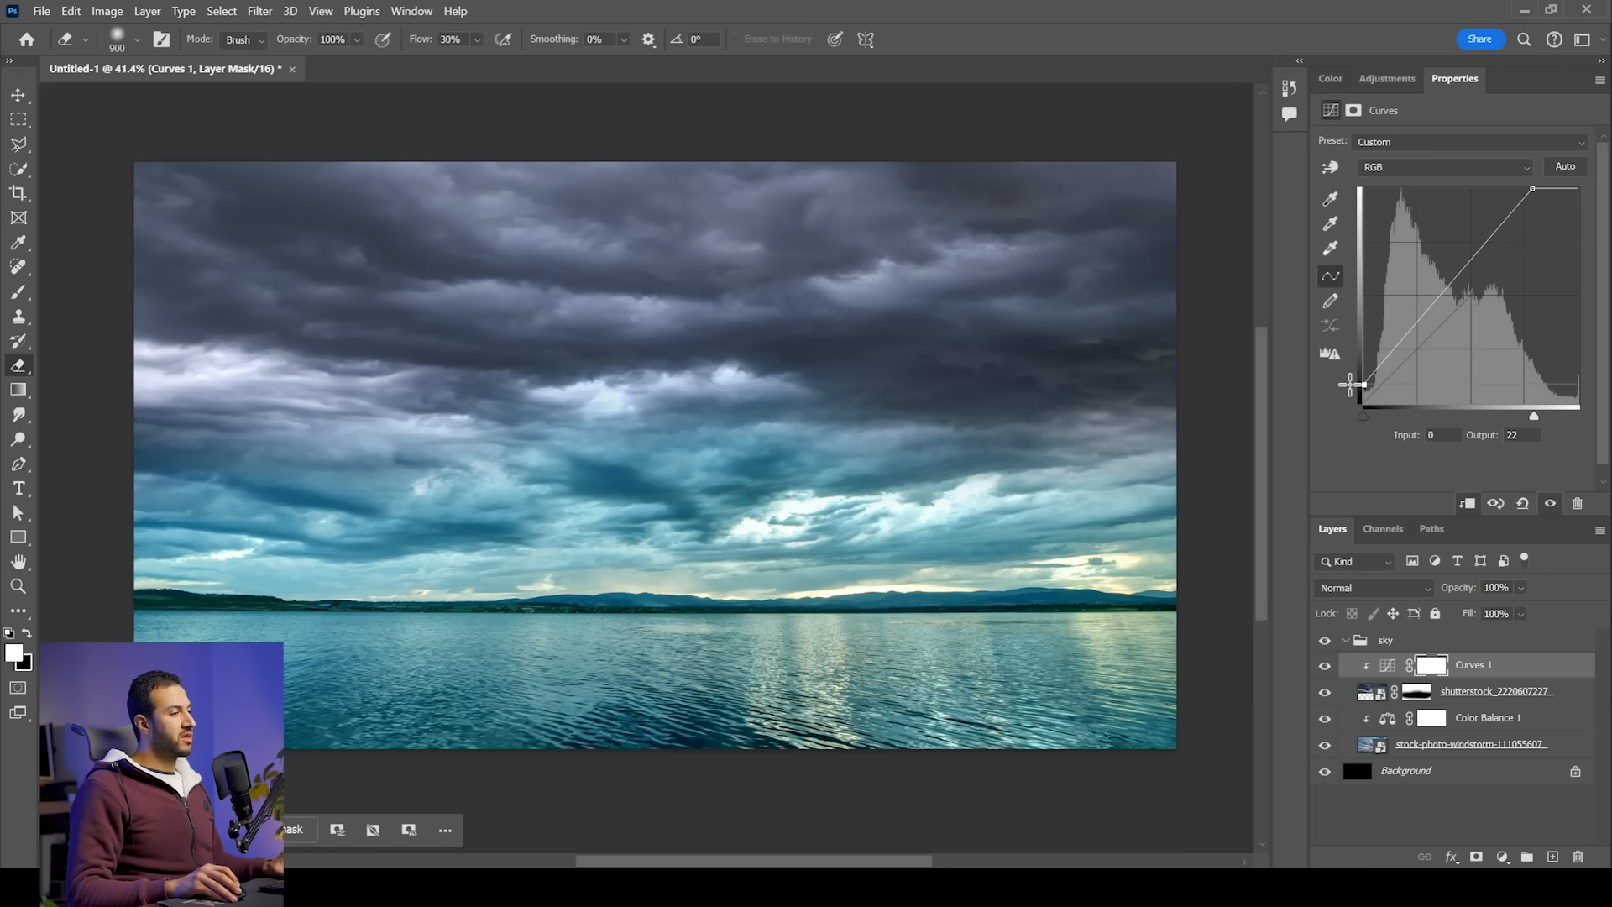
Step: Clip a Color Balance adjustment to the dark clouds with midtones at -32 cyan, +8 green and shadows at -20, +3, +8
left_click(1406, 81)
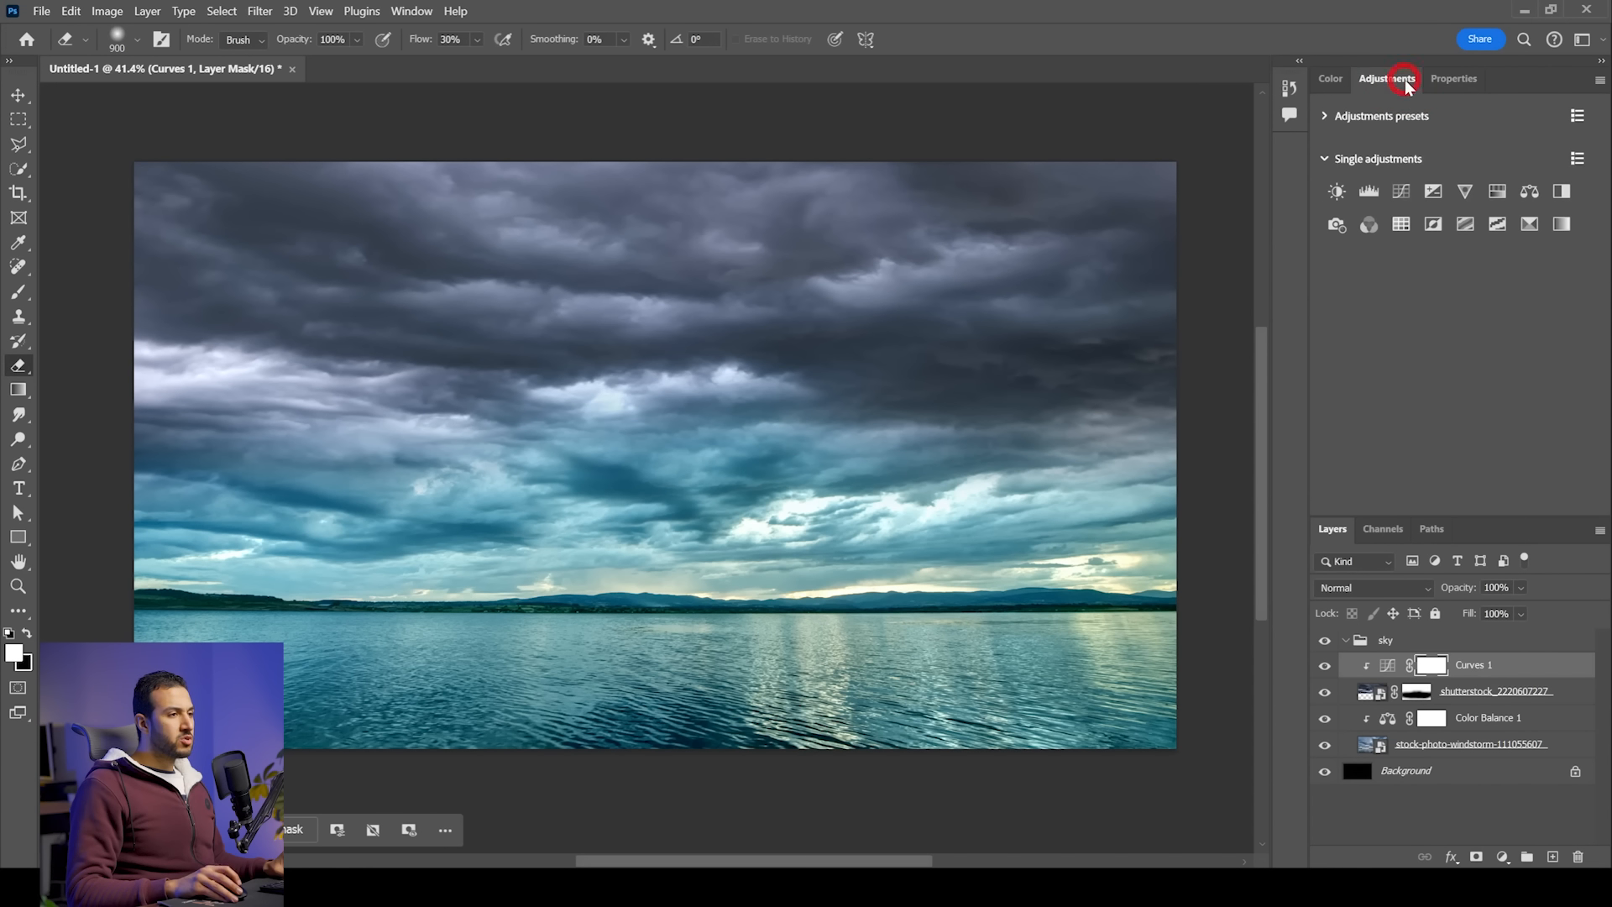
left_click(1530, 192)
left_click(1469, 505)
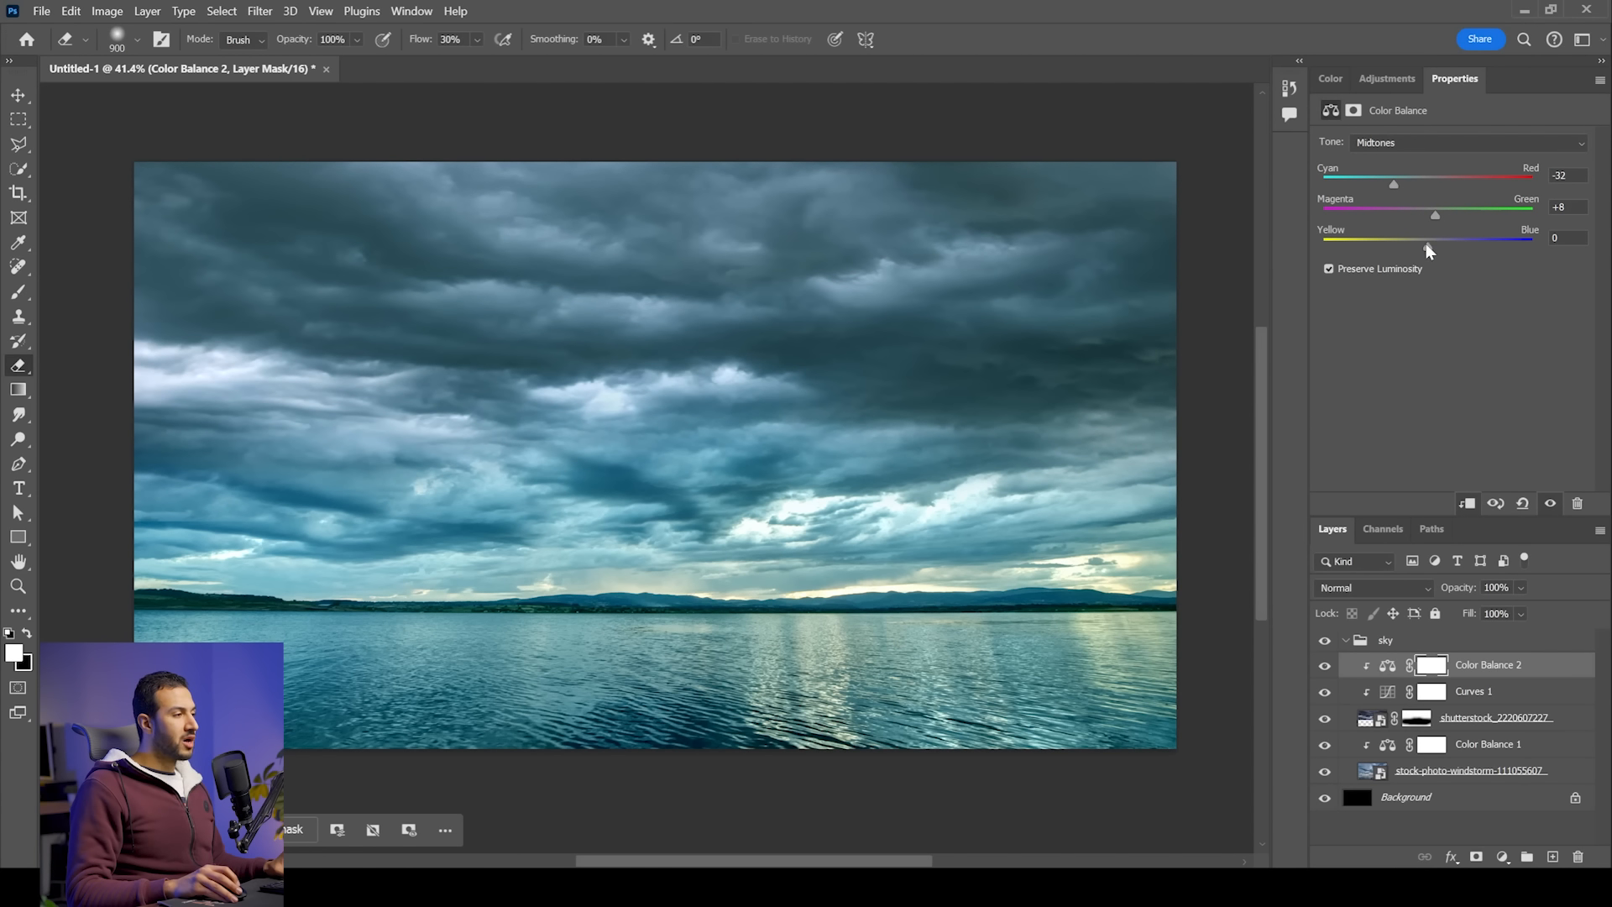
left_click(1421, 147)
left_click(1417, 162)
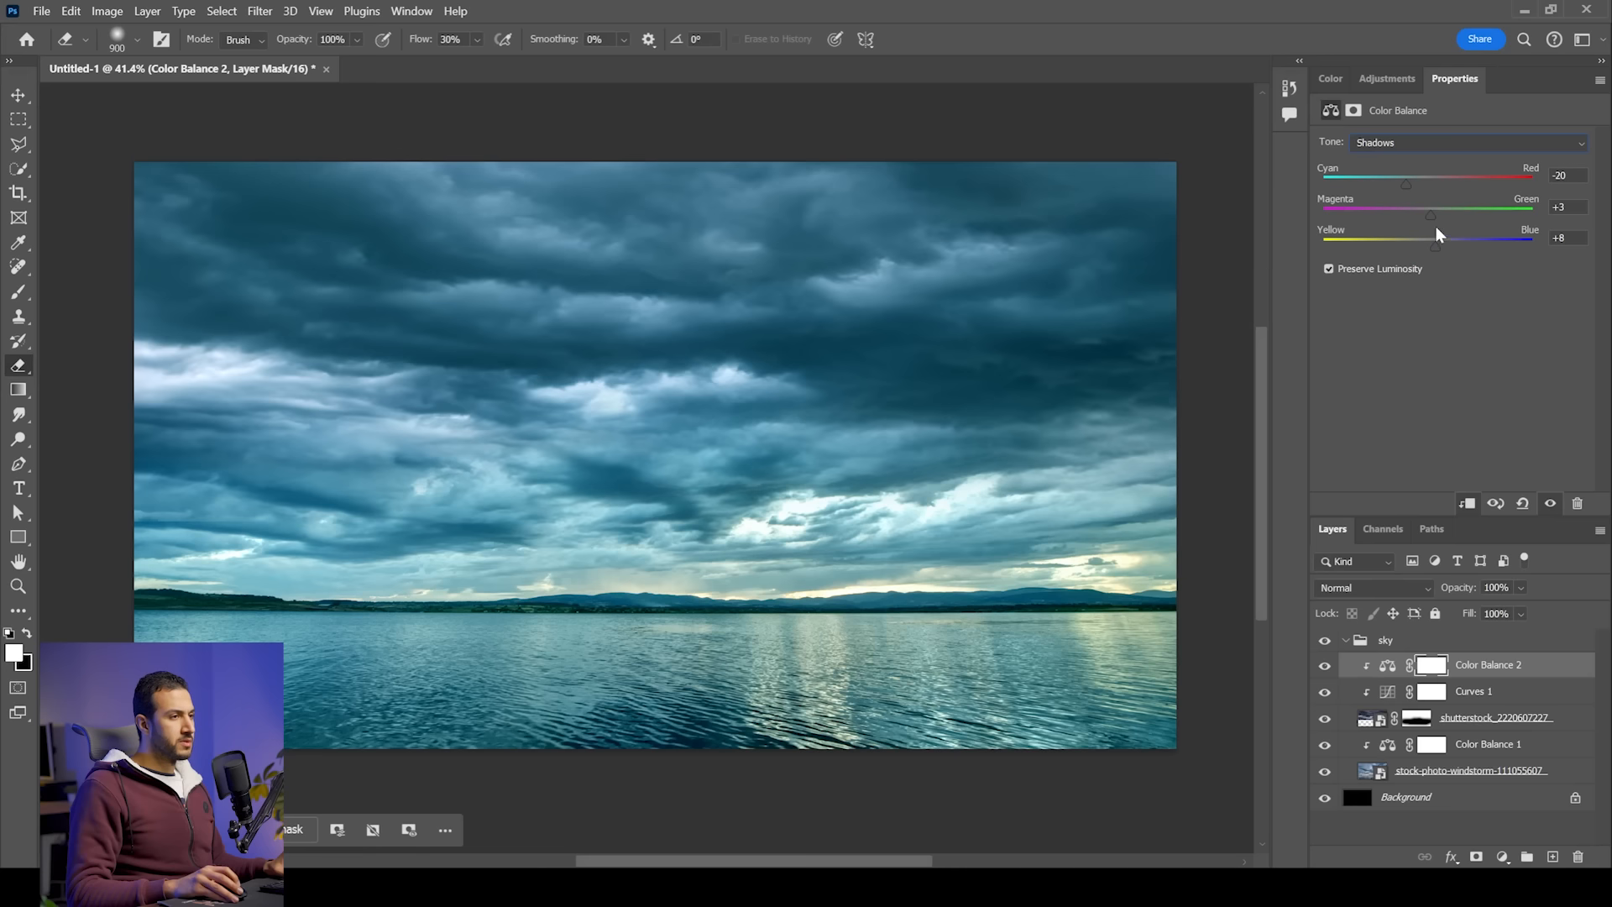
Step: Shift the highlights of the dark clouds' Color Balance toward cyan and green, and return to the Shadows tone
left_click(1423, 143)
left_click(1419, 192)
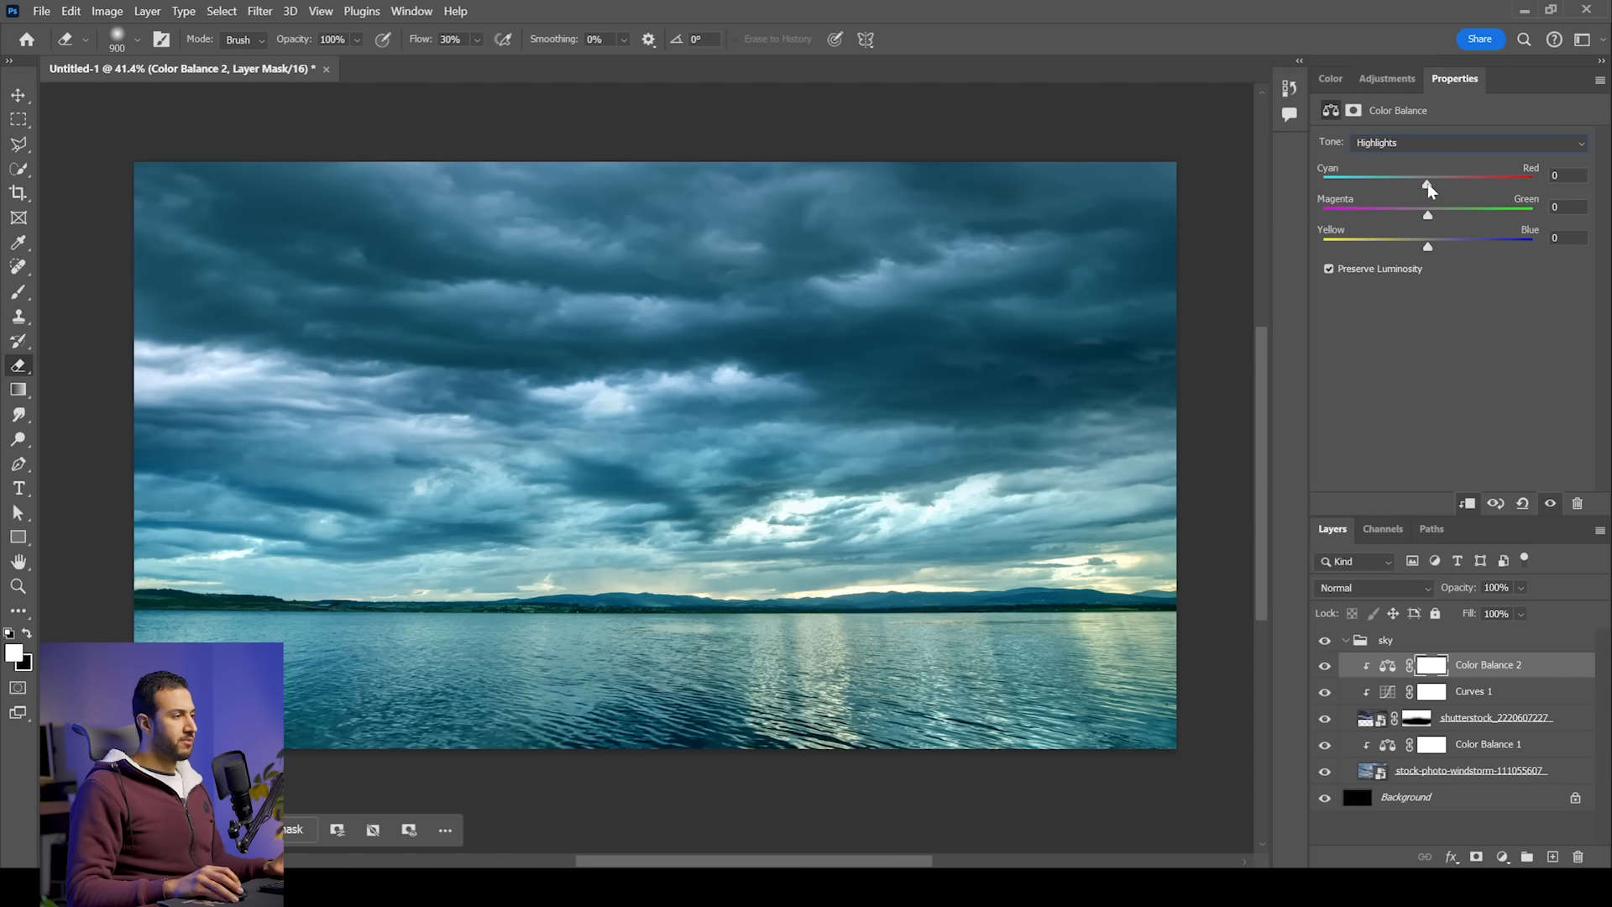
left_click_drag(1428, 215, 1441, 217)
left_click(1428, 143)
left_click(1409, 190)
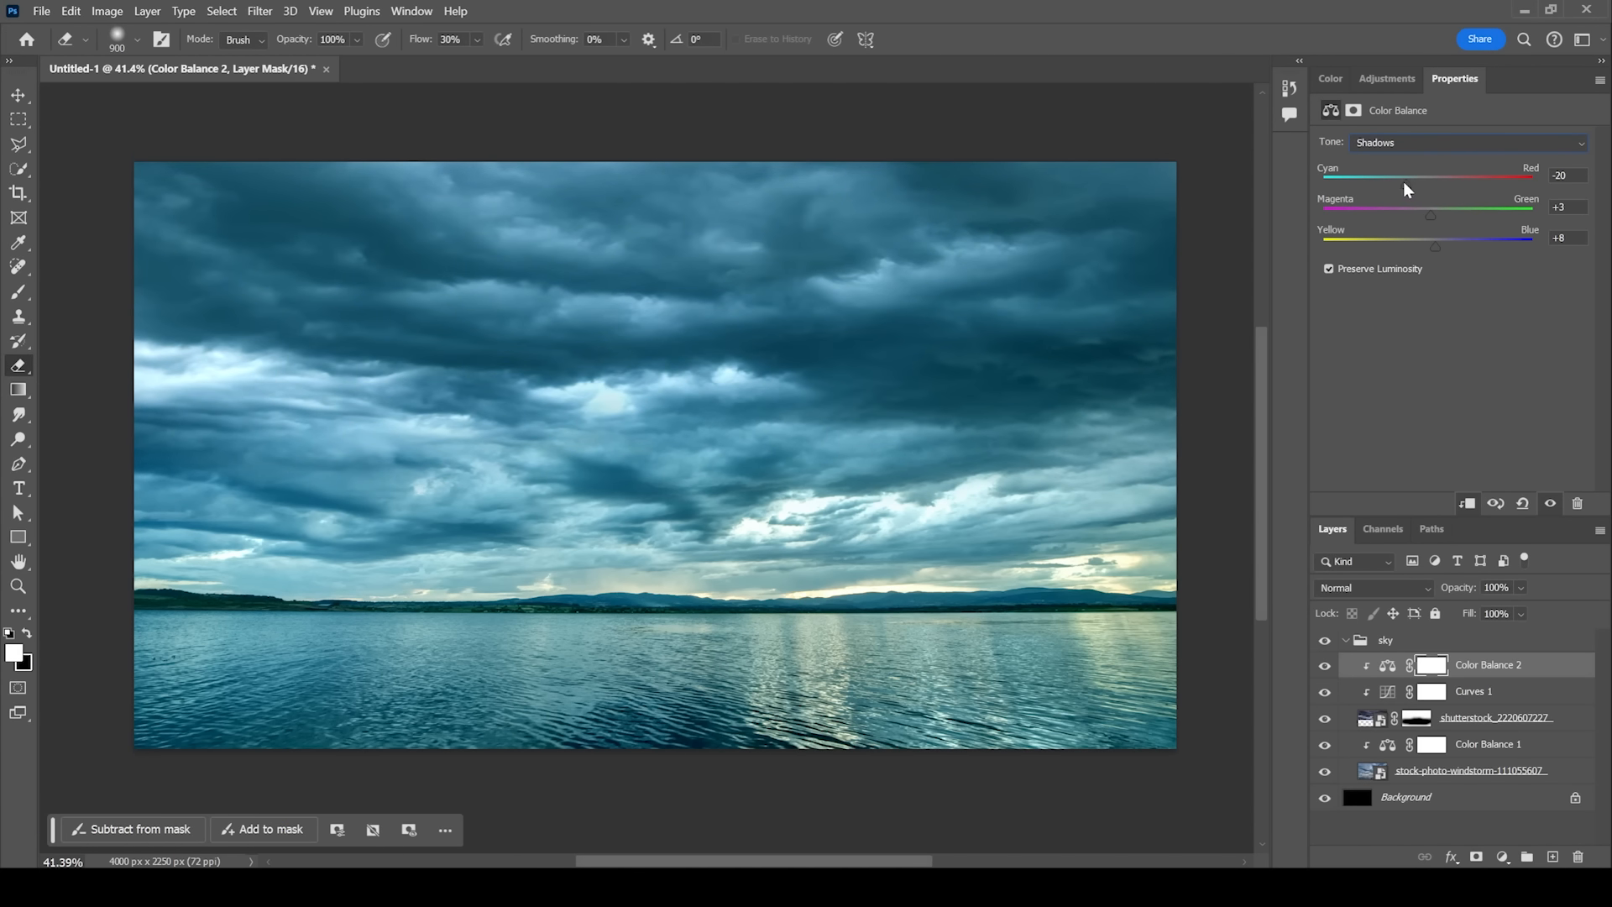
Step: Brighten the dark clouds' Curves adjustment by adding a point at input 94, output 152
left_click(1388, 692)
left_click_drag(1449, 287, 1443, 276)
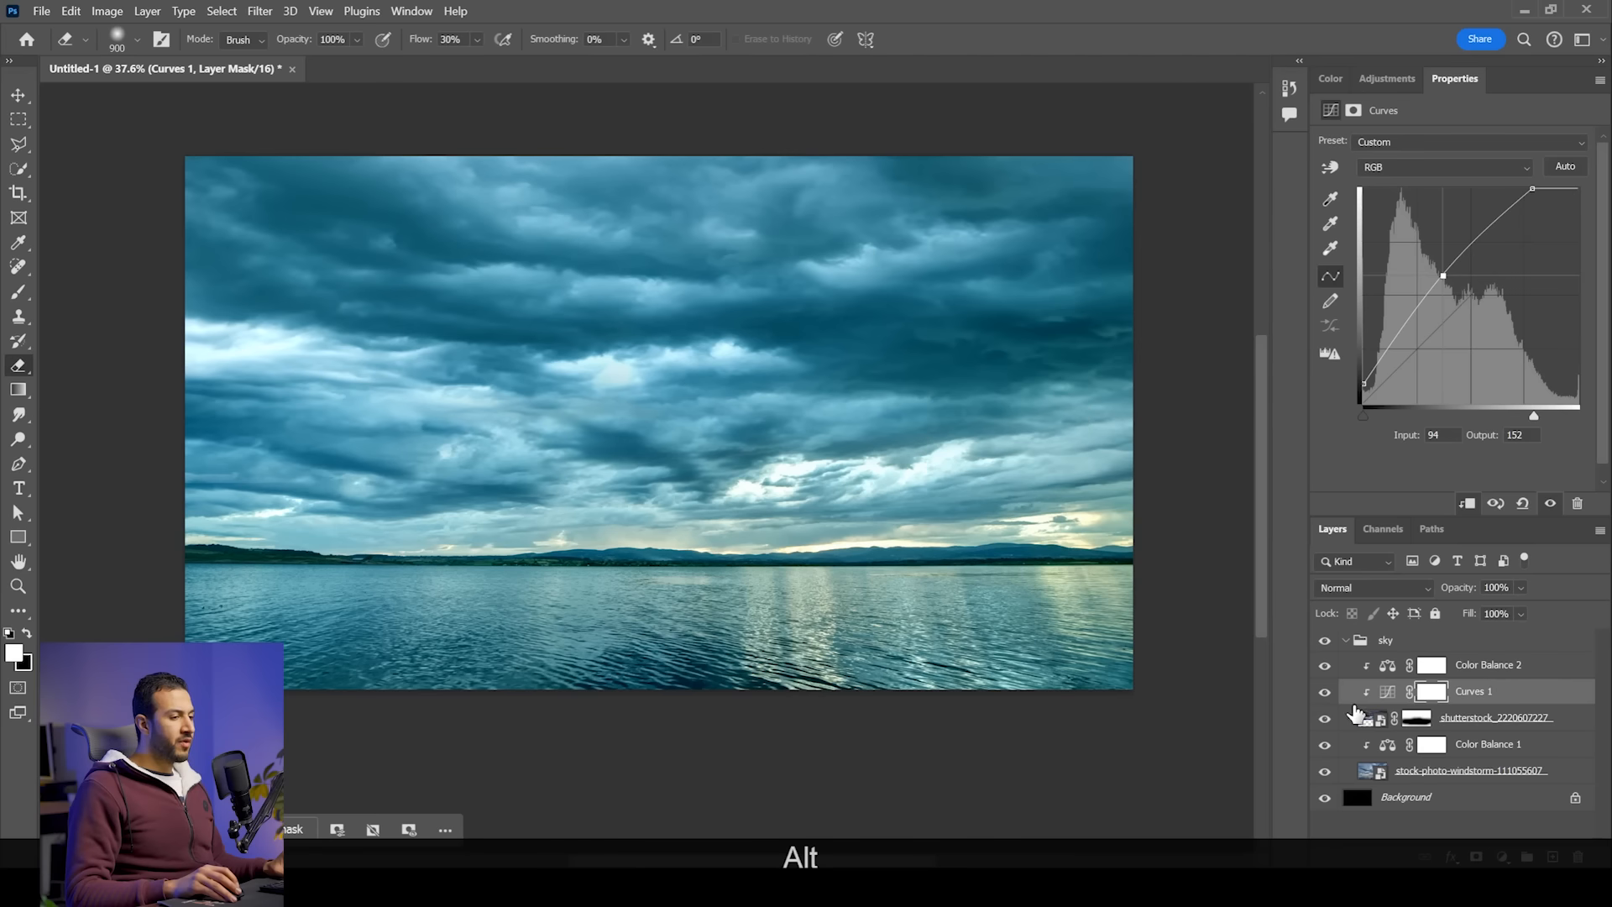
Step: Toggle the Curves and Color Balance adjustments on the dark clouds to compare the sky with and without them
left_click(1326, 691)
left_click(1326, 692)
left_click(1325, 692)
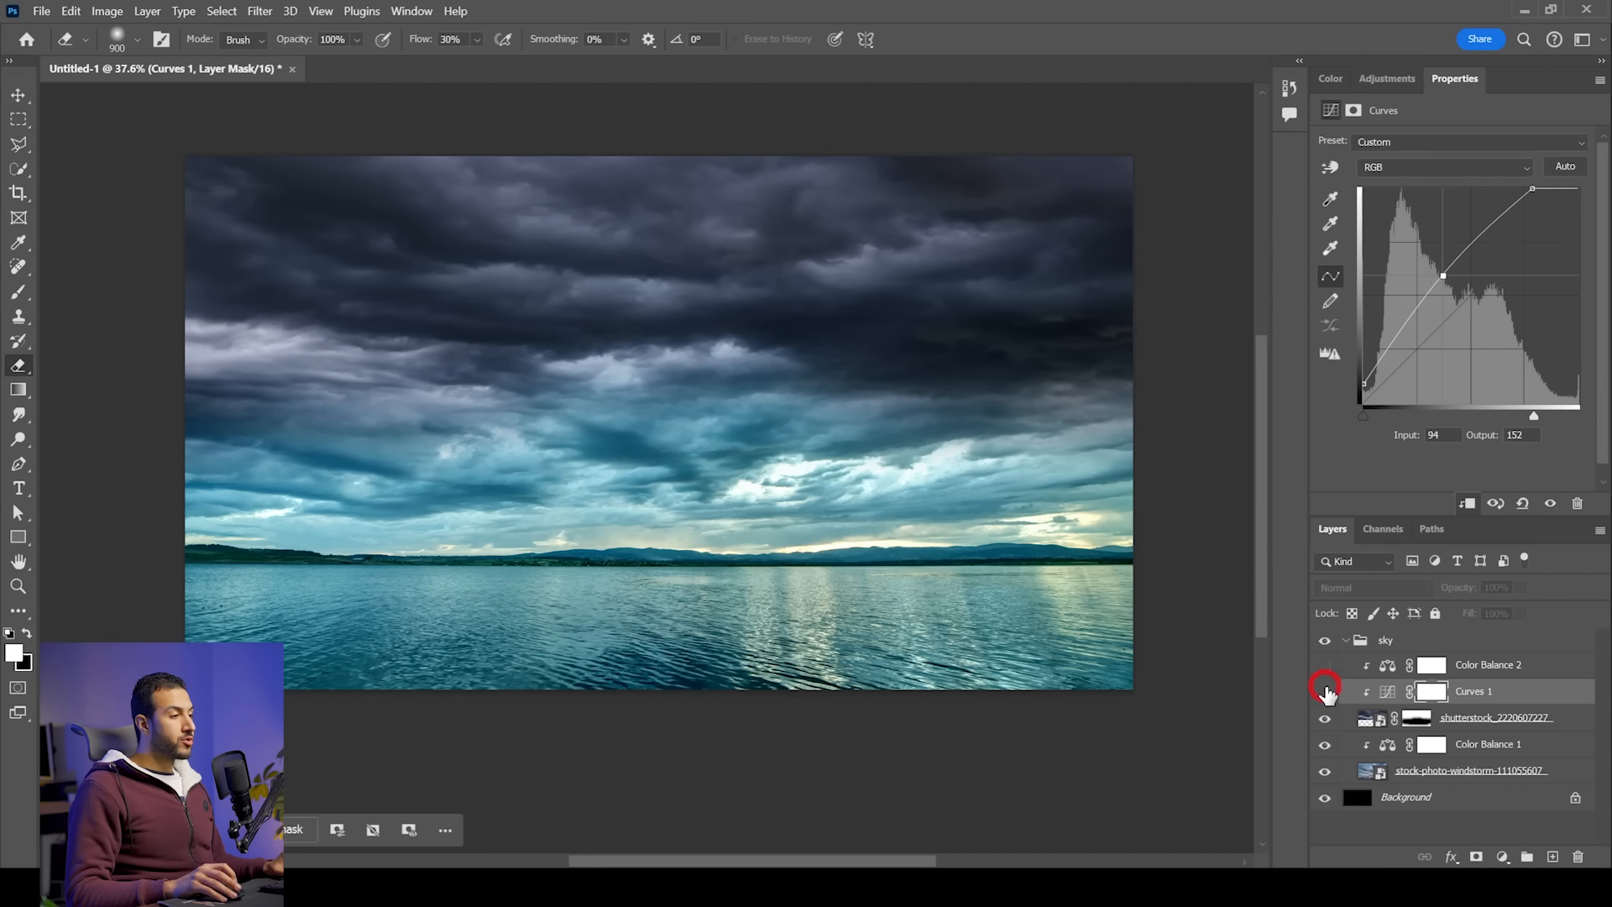
left_click(1326, 692)
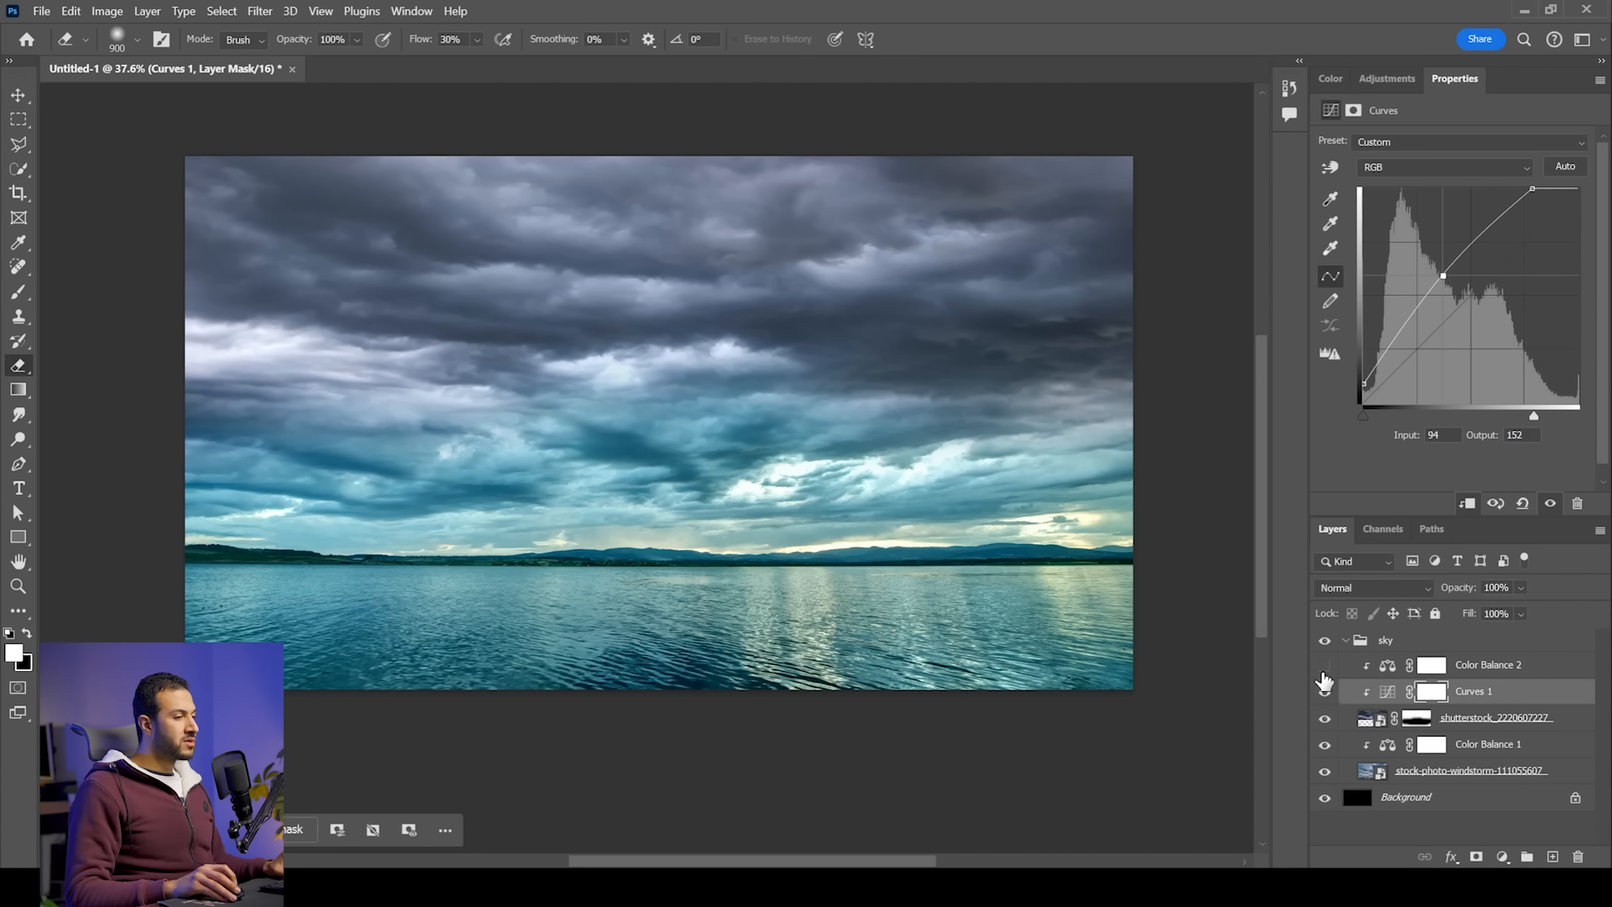
left_click(1325, 665)
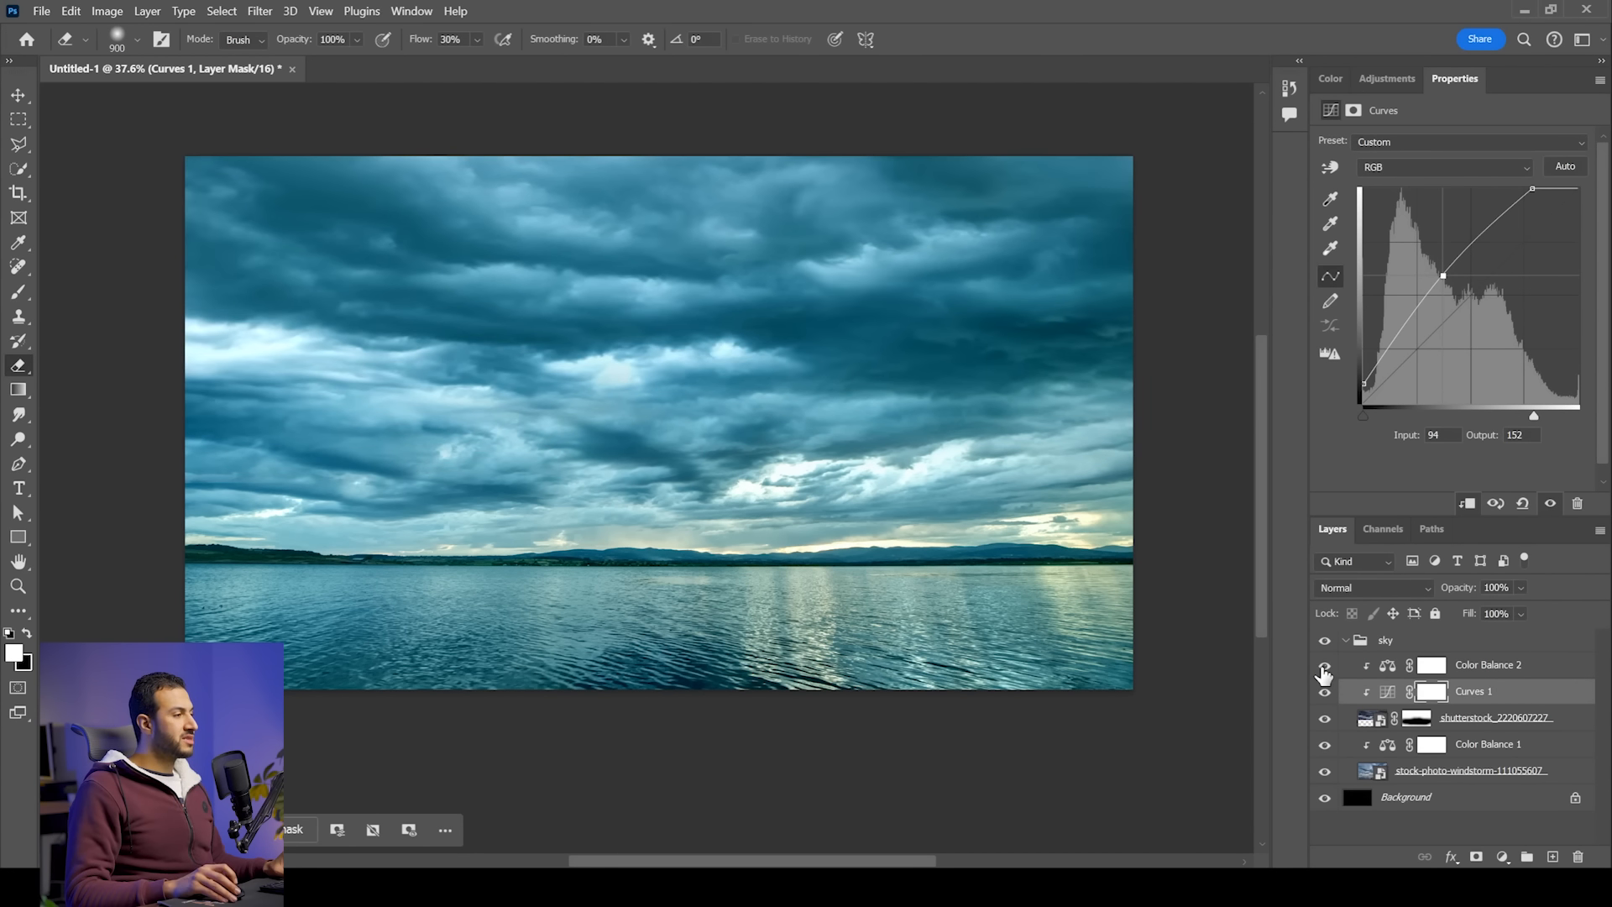
scroll(882, 538, "down", 3)
scroll(971, 492, "up", 2)
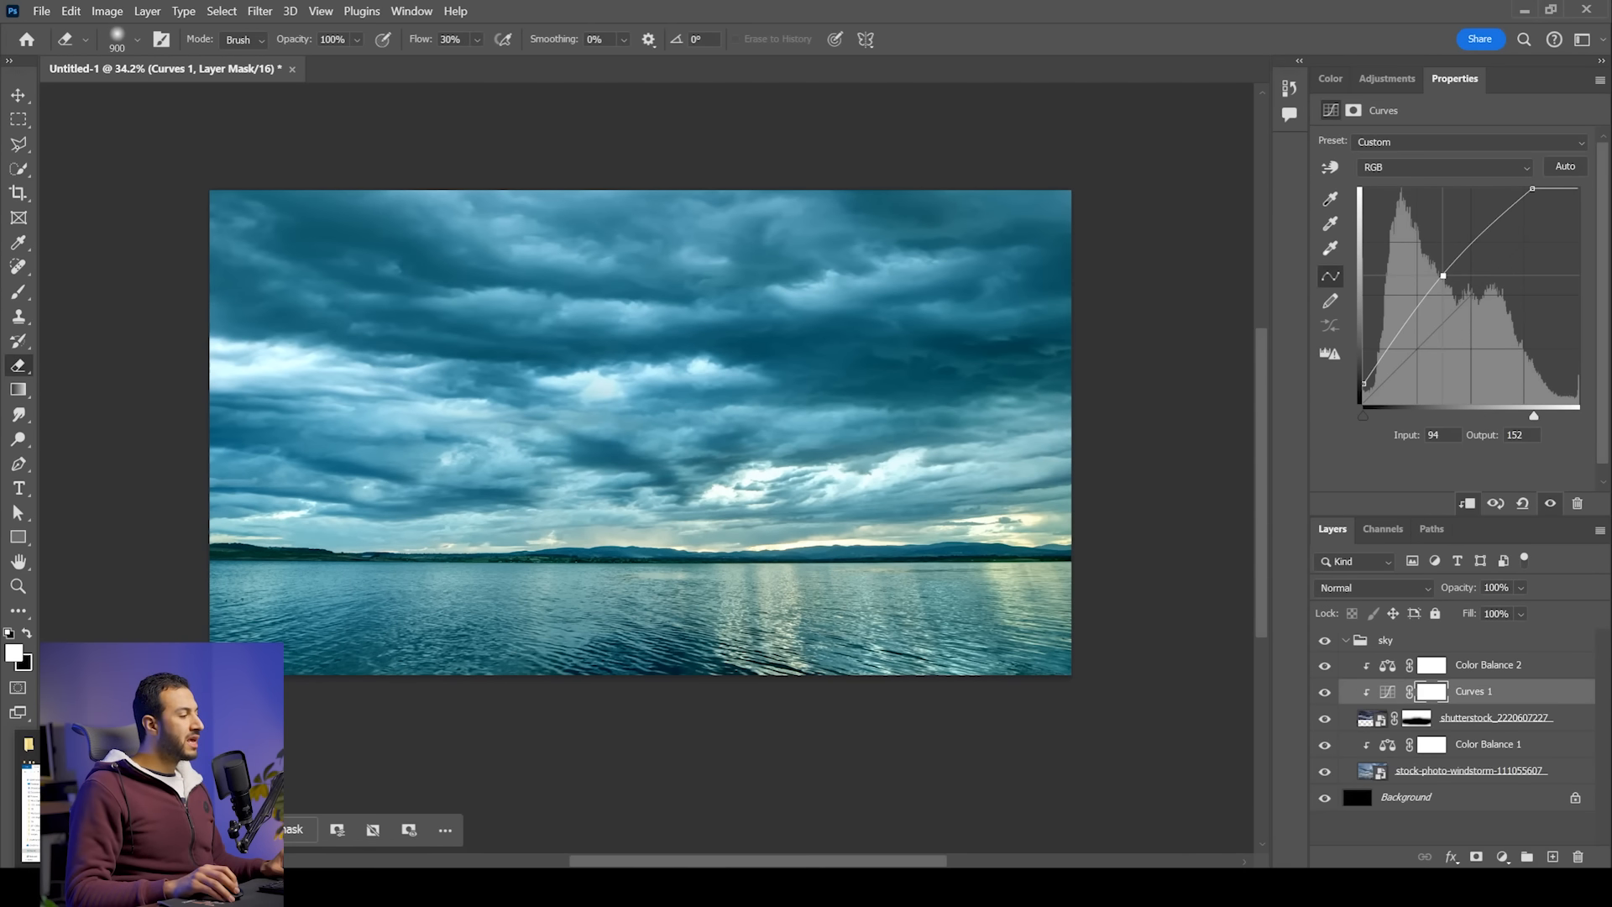
Step: Switch to the images folder, place 2140712693.jpg in the composite, and keep its layer above the sky group
key("alt+Tab")
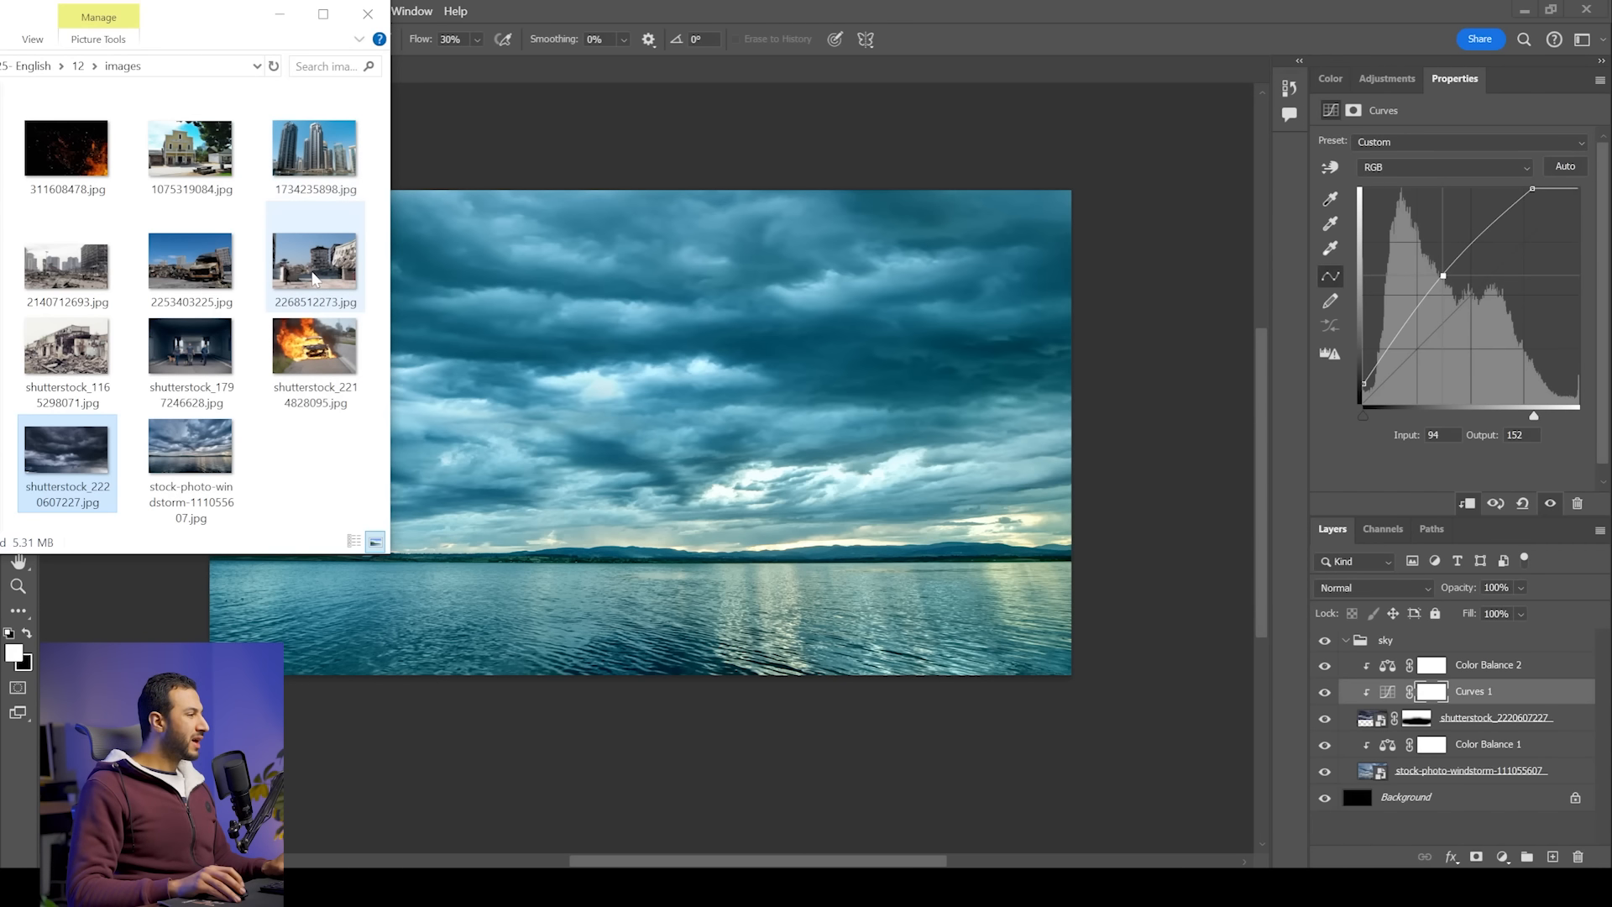
left_click_drag(66, 262, 658, 482)
key("Return")
left_click_drag(1508, 687, 1503, 631)
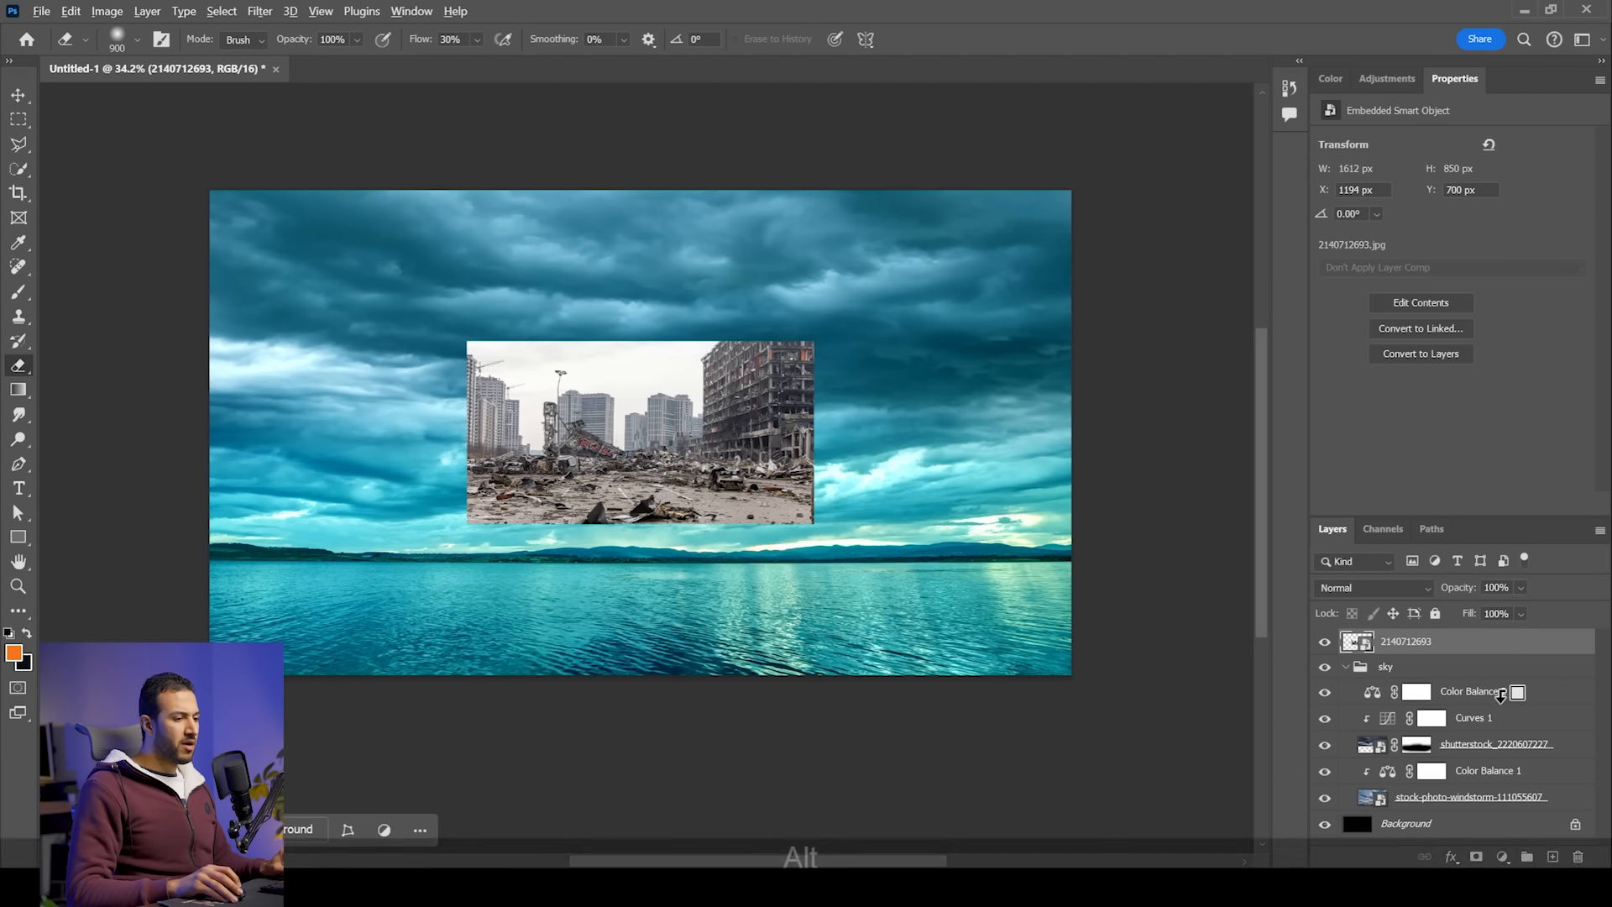
Step: Scale the ruined city image to about 224% and center it over the sky
key("ctrl+t")
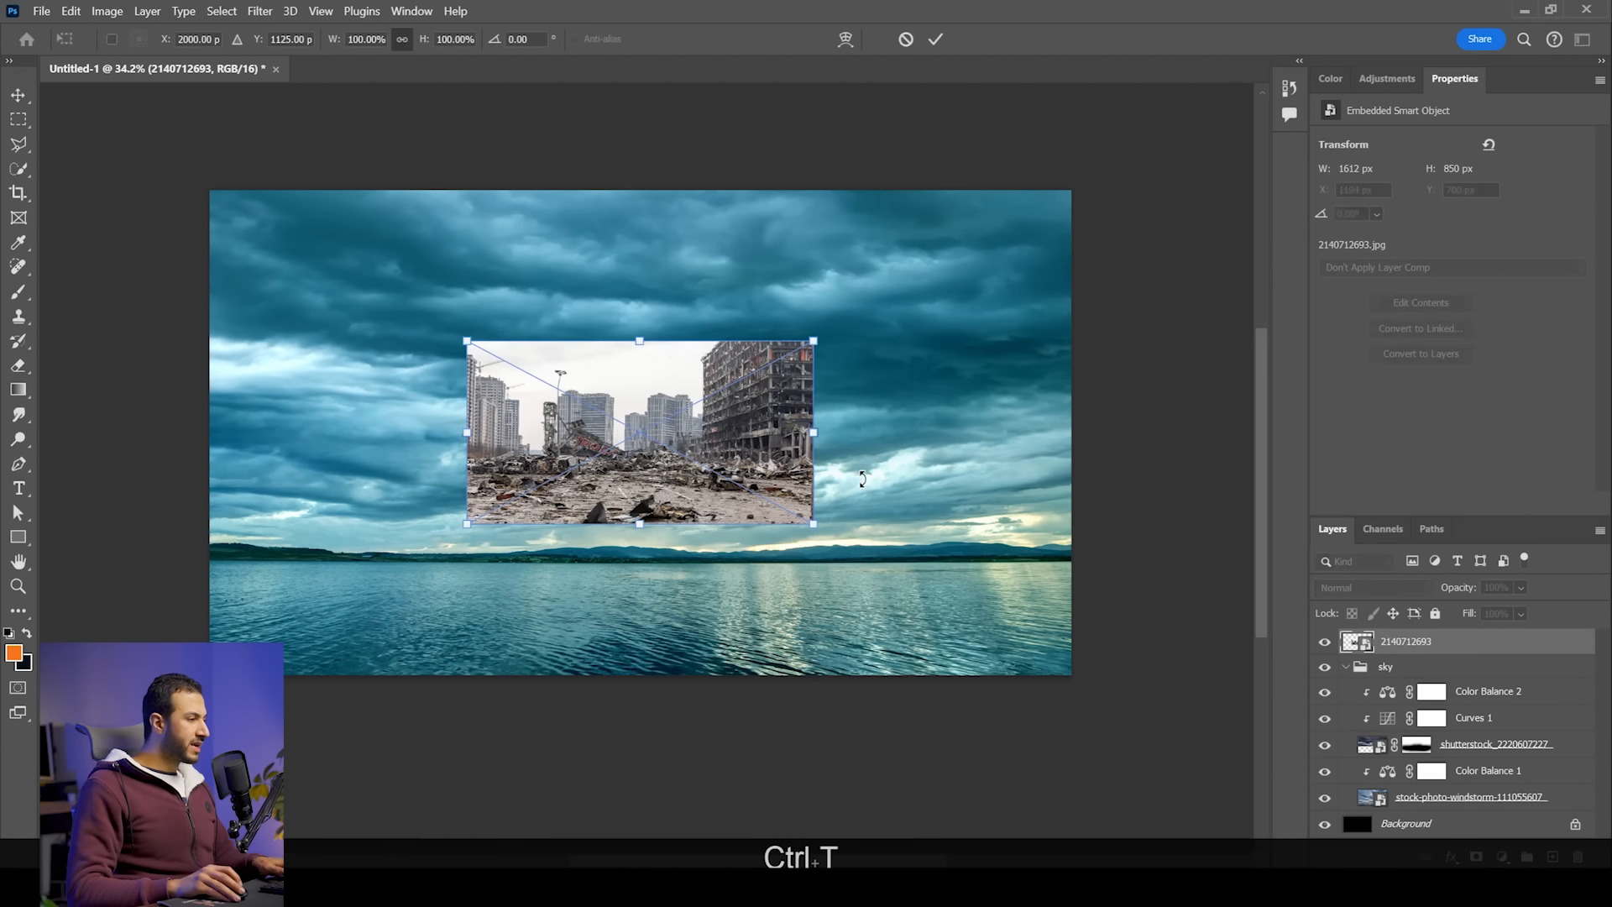
left_click_drag(812, 433, 1074, 435)
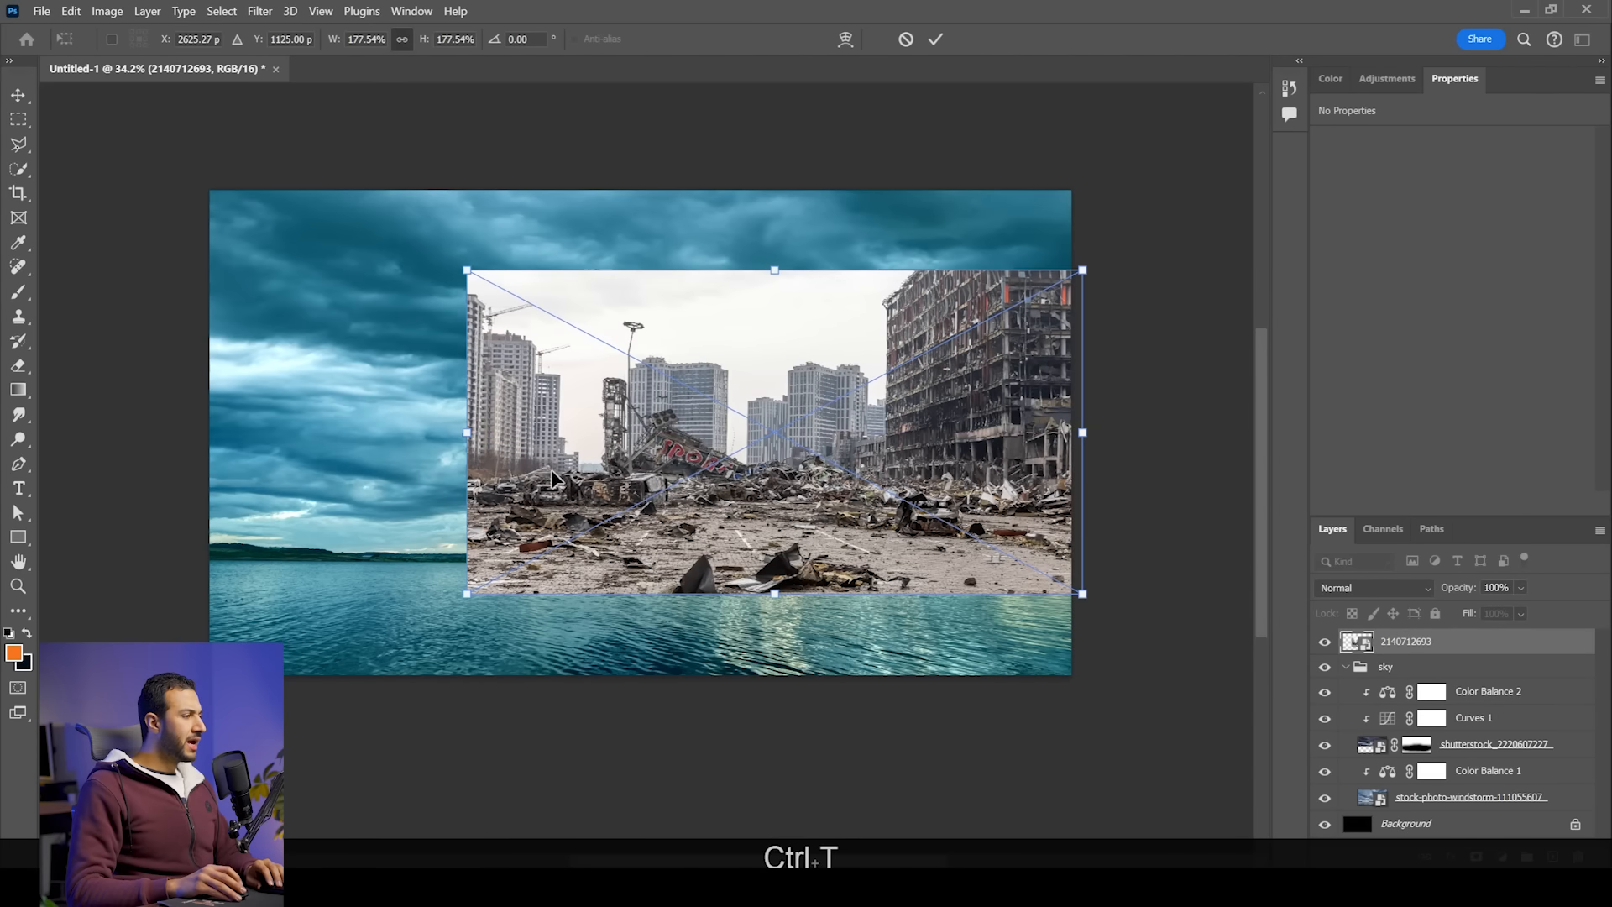
left_click_drag(467, 435, 298, 448)
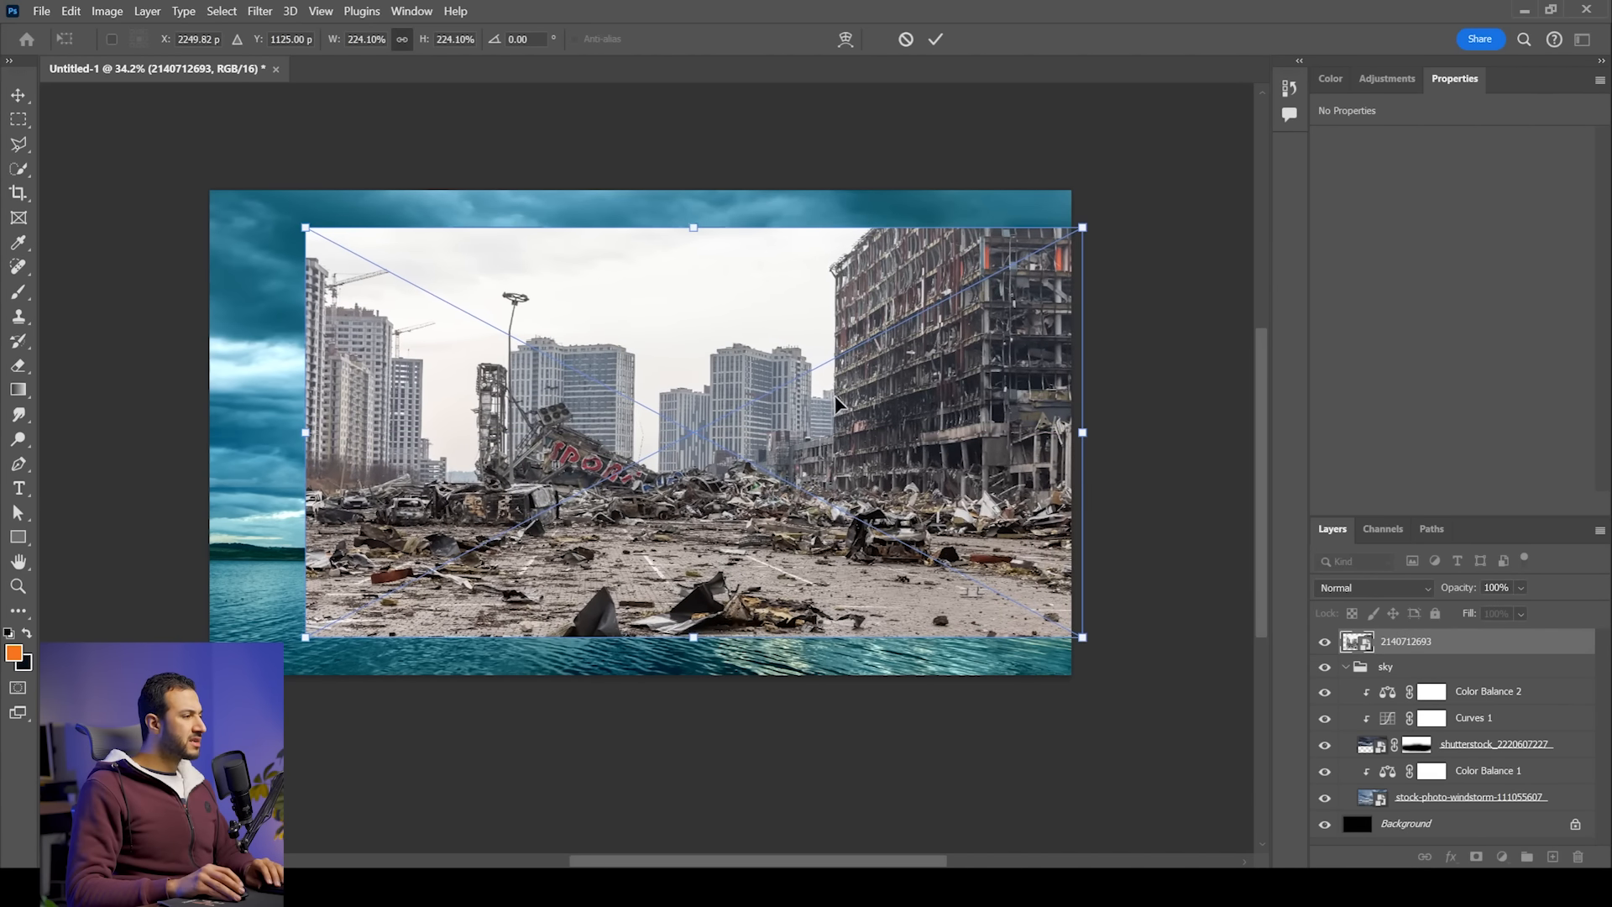
left_click_drag(833, 395, 792, 403)
key("Return")
Step: Select the sky in the ruined city image and hide it with a layer mask
left_click(222, 11)
left_click(378, 239)
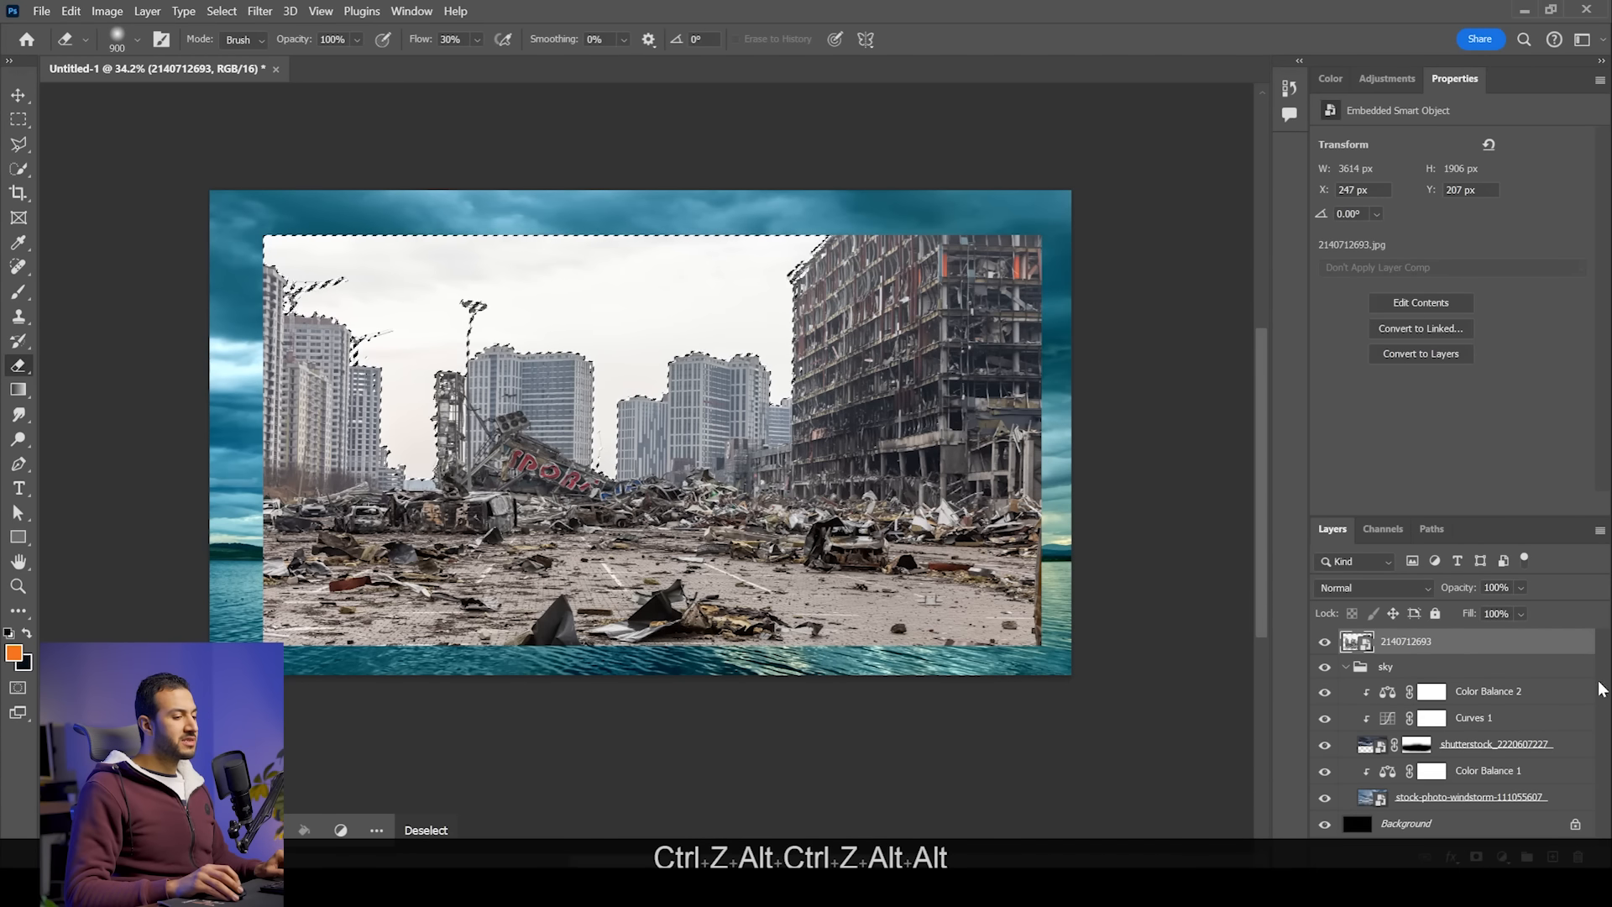
left_click(1478, 857)
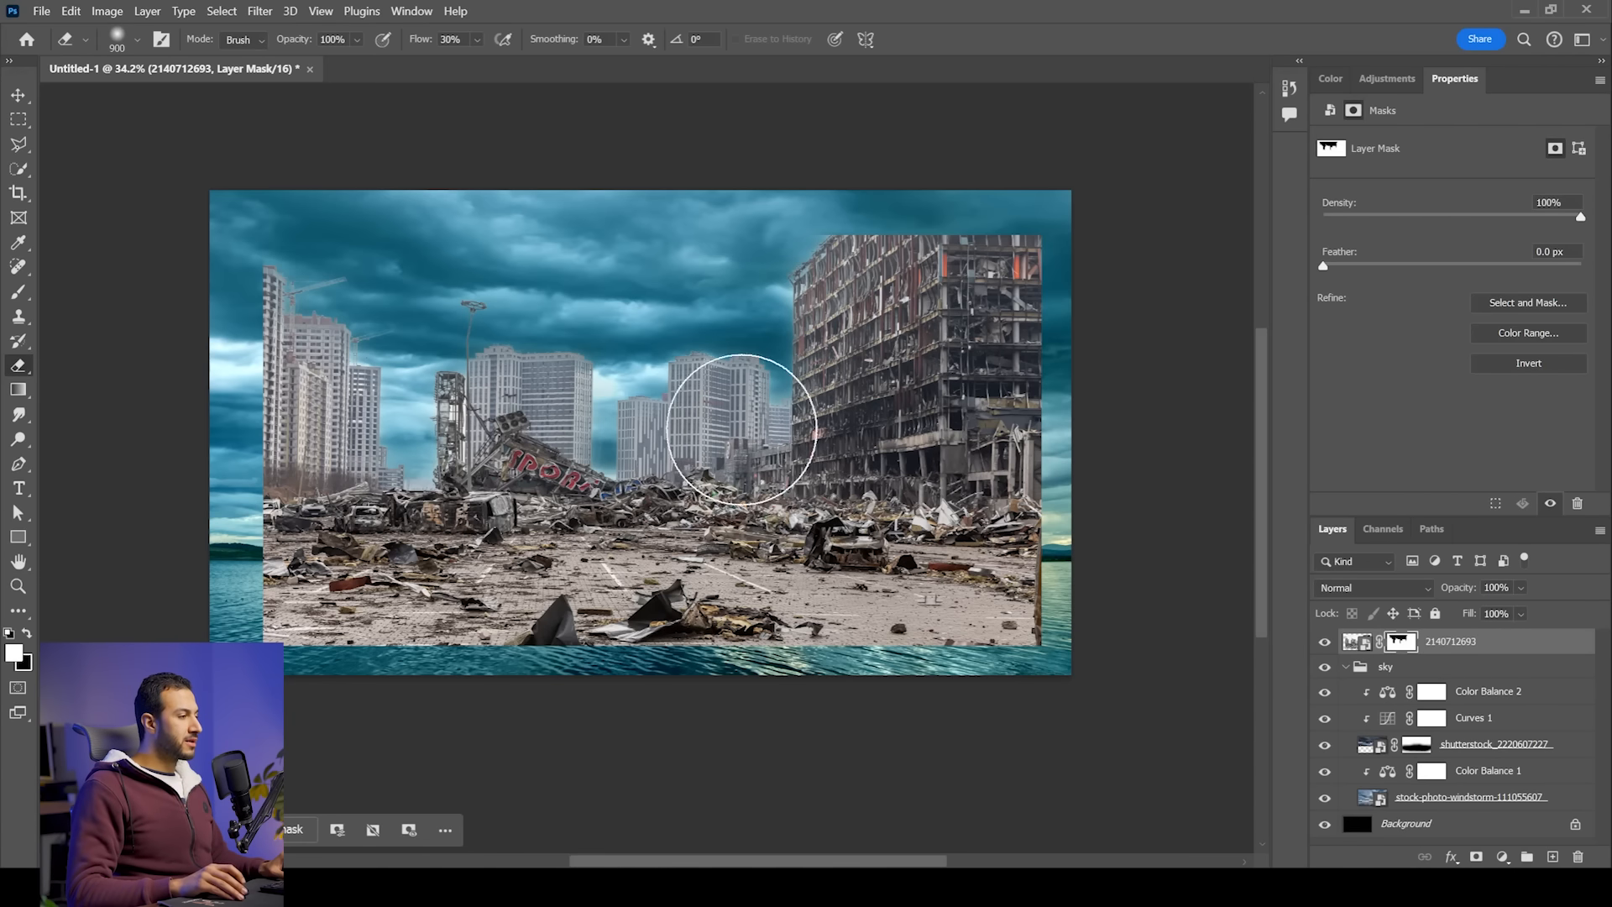
Step: Move the masked city down and right until its edges meet the canvas's bottom and right borders
left_click(18, 95)
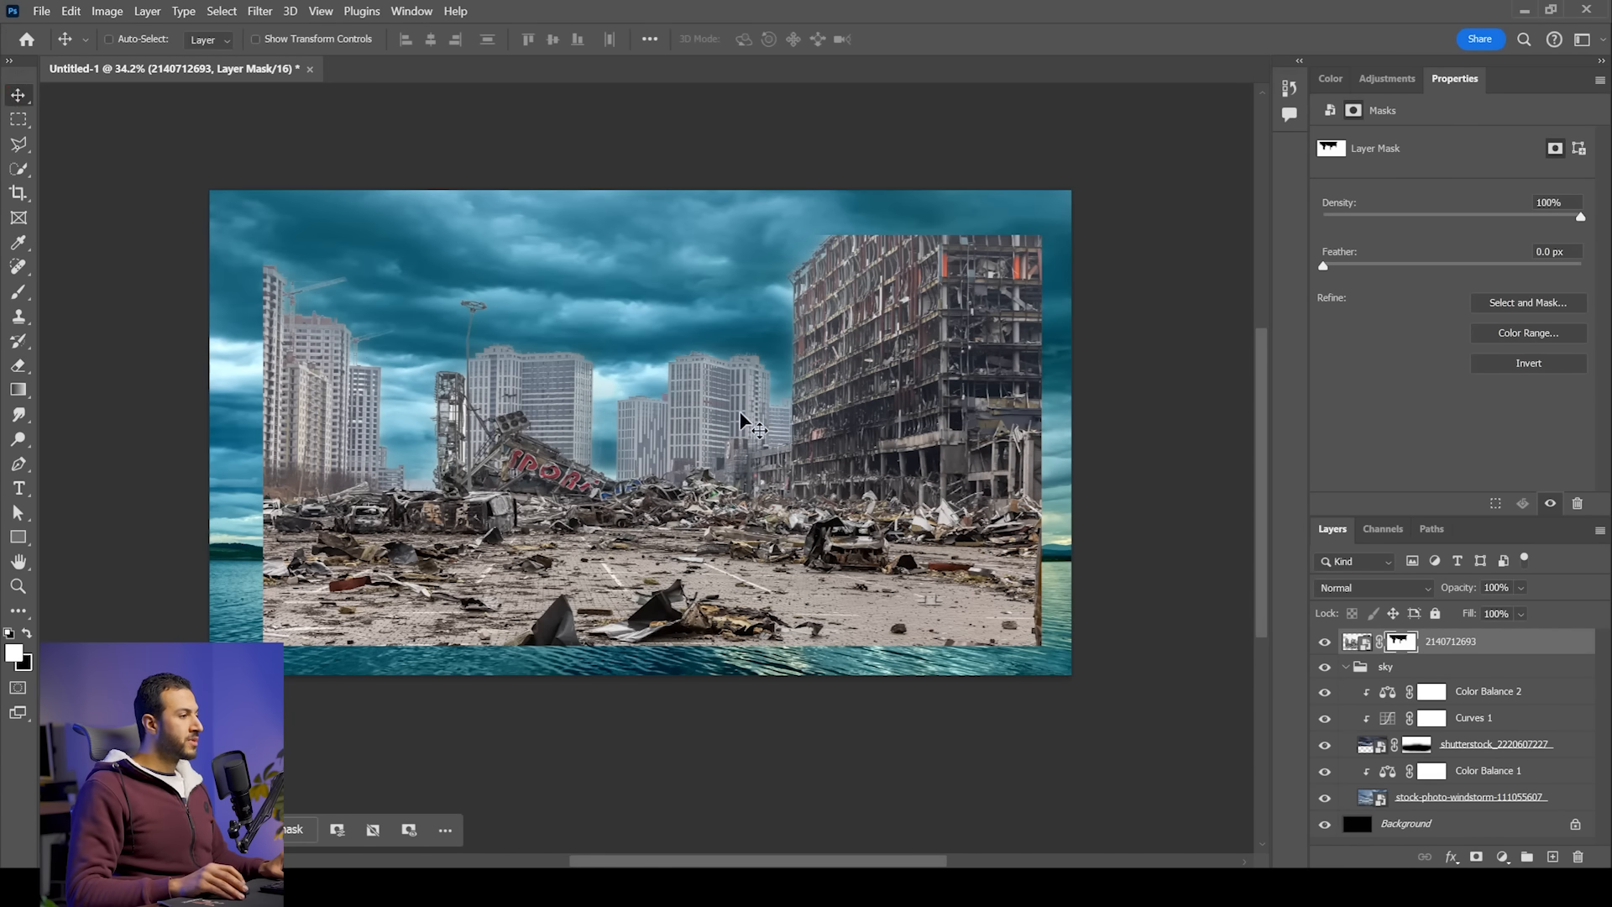
left_click_drag(804, 447, 843, 501)
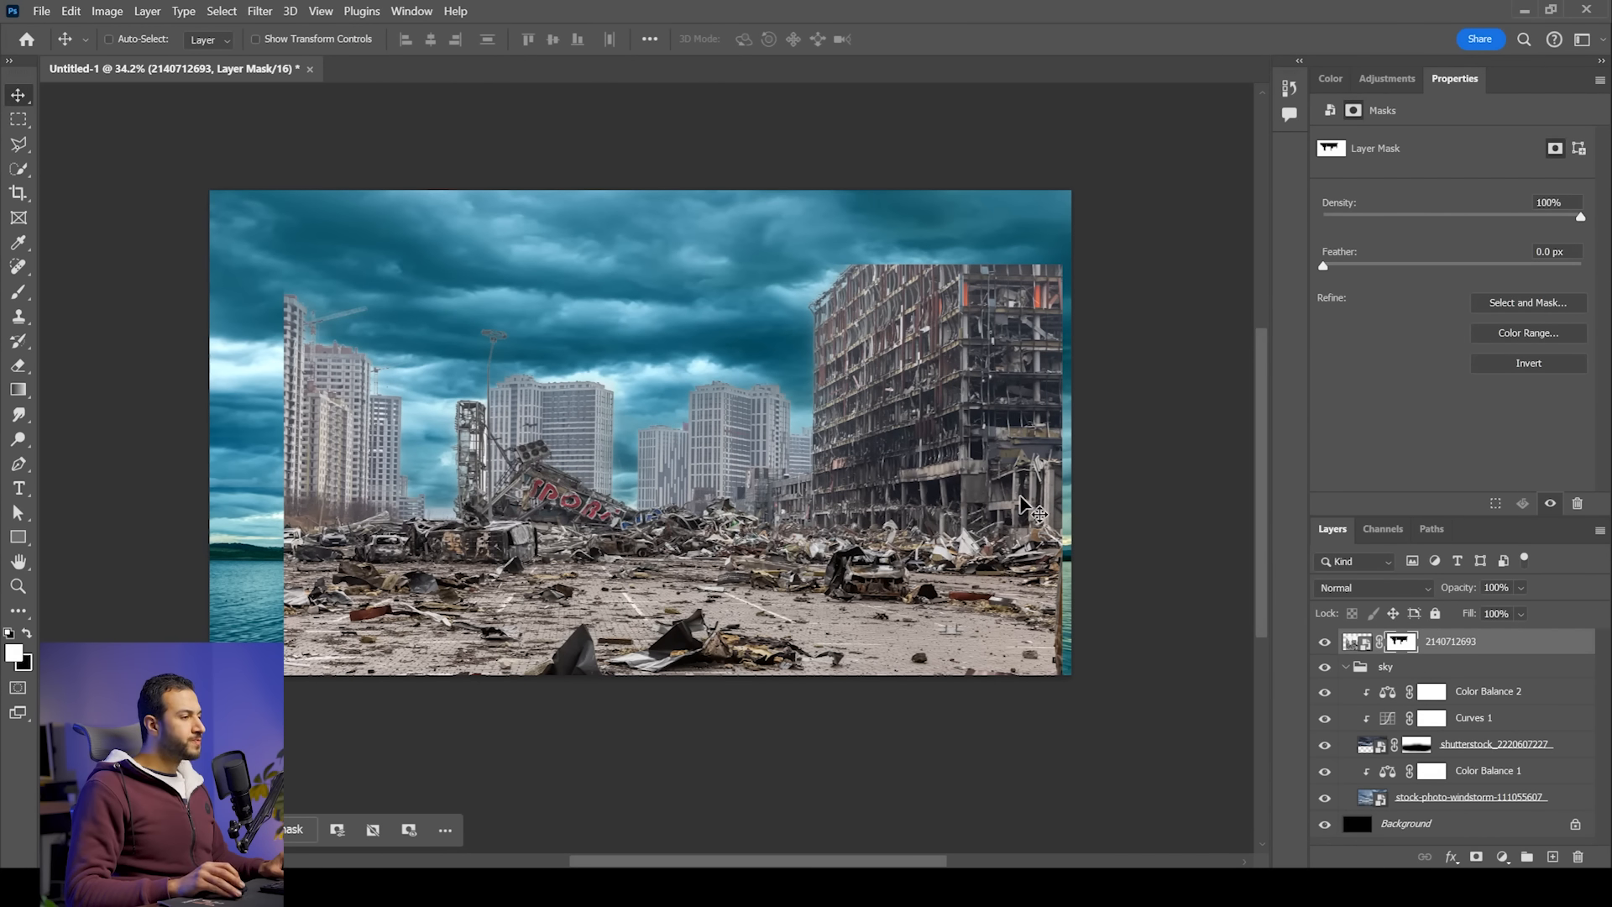
left_click_drag(934, 548, 944, 548)
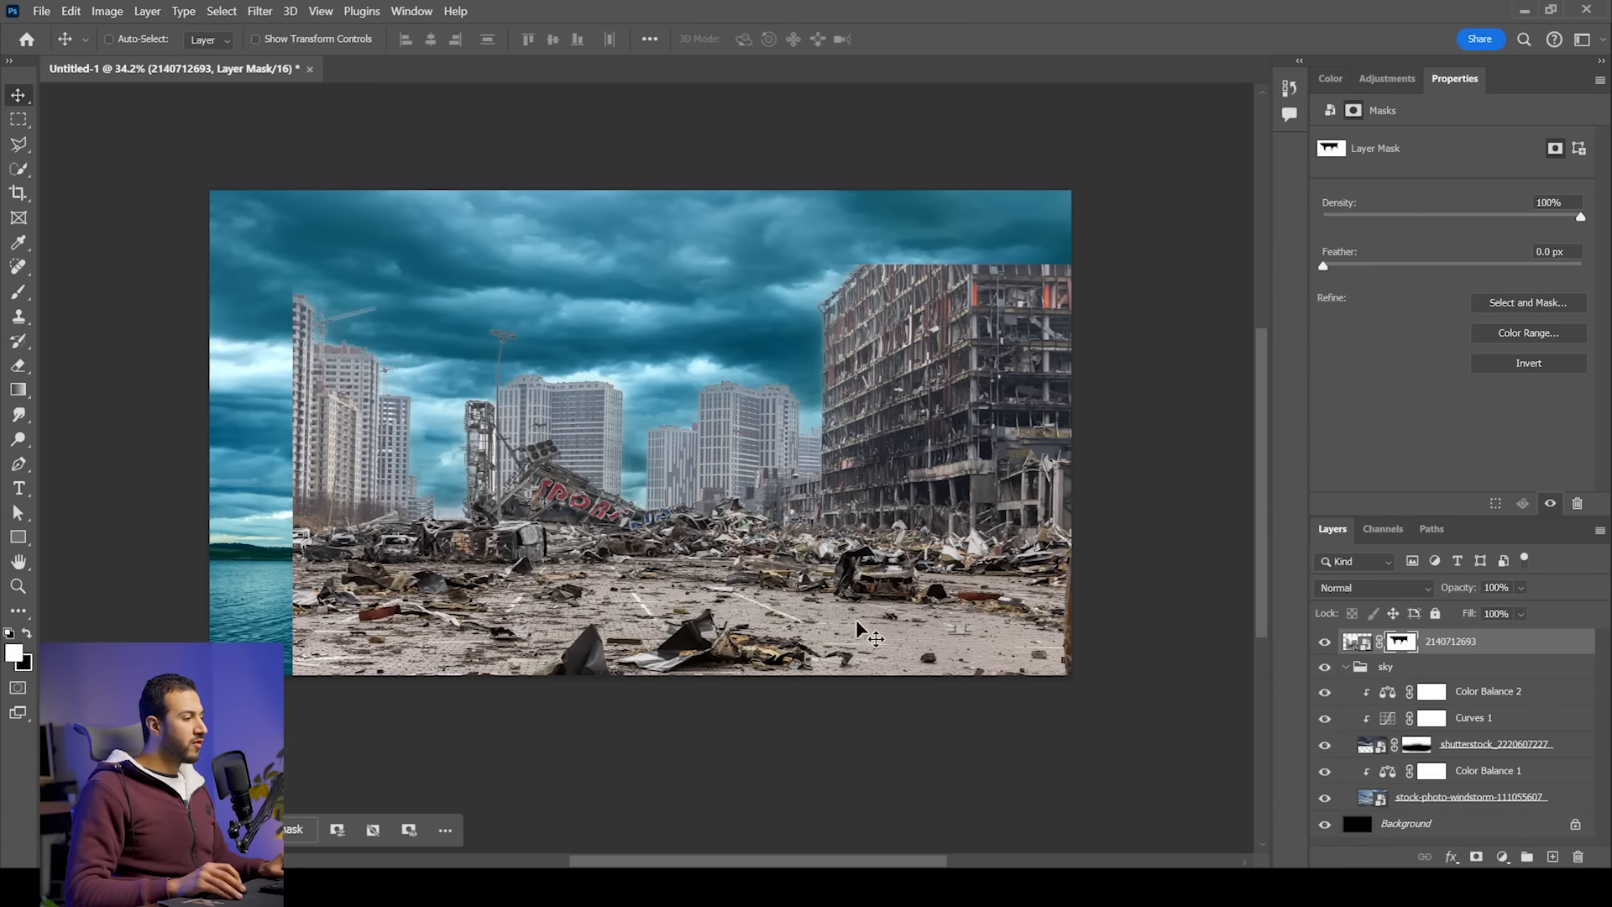
Step: Enlarge the ruined city by about 110% to span the canvas width and shift it slightly lower
key("ctrl+t")
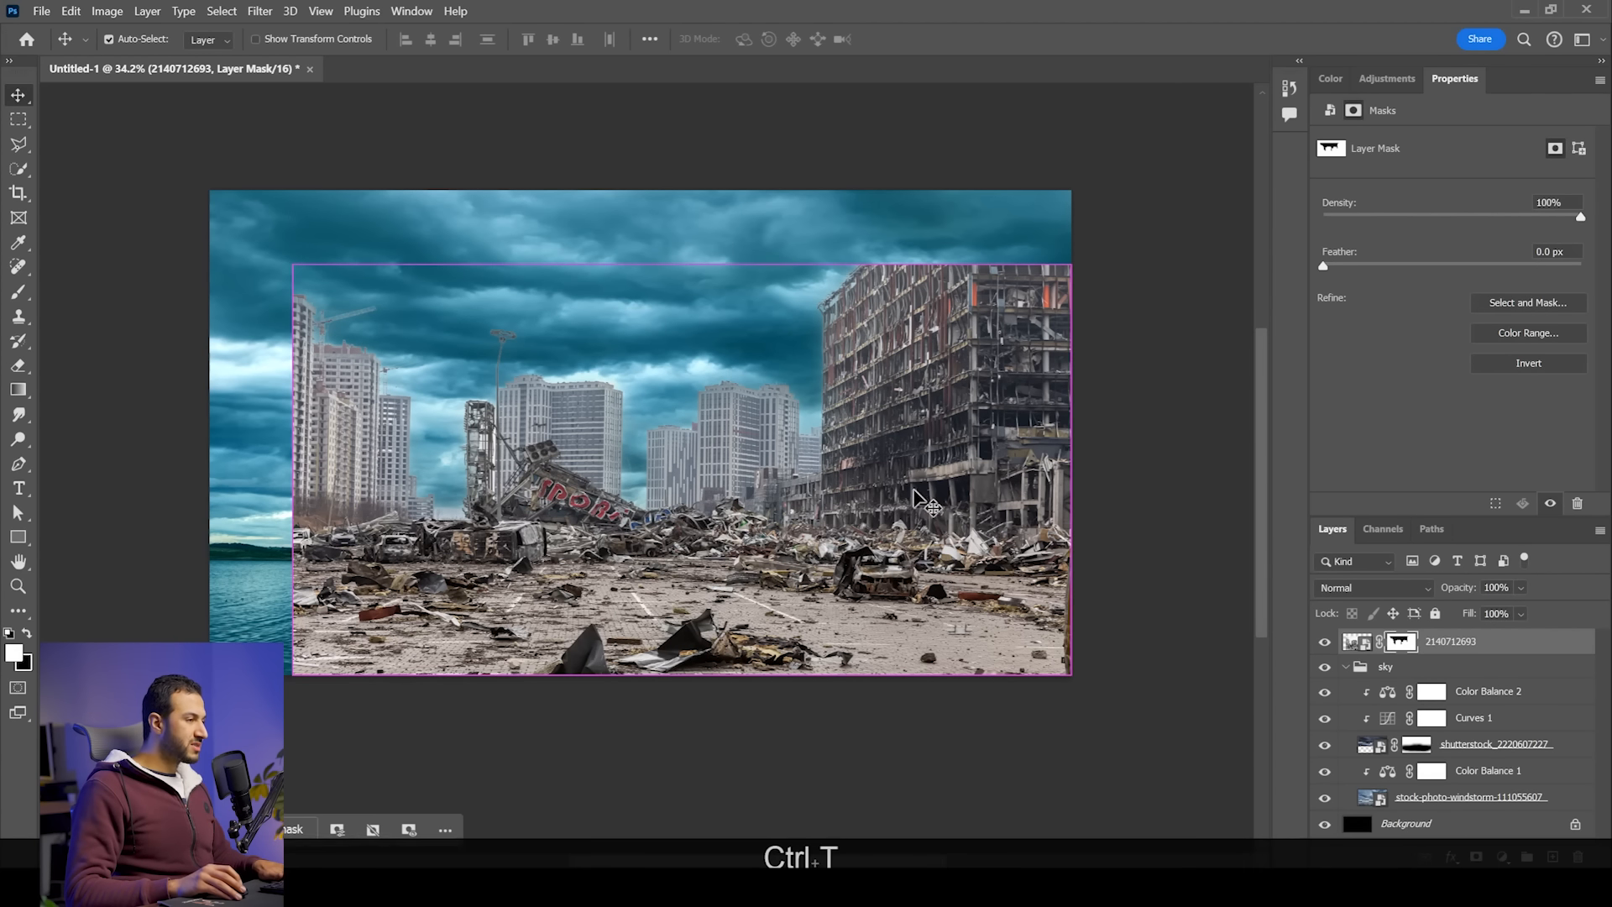
left_click_drag(683, 266, 682, 272)
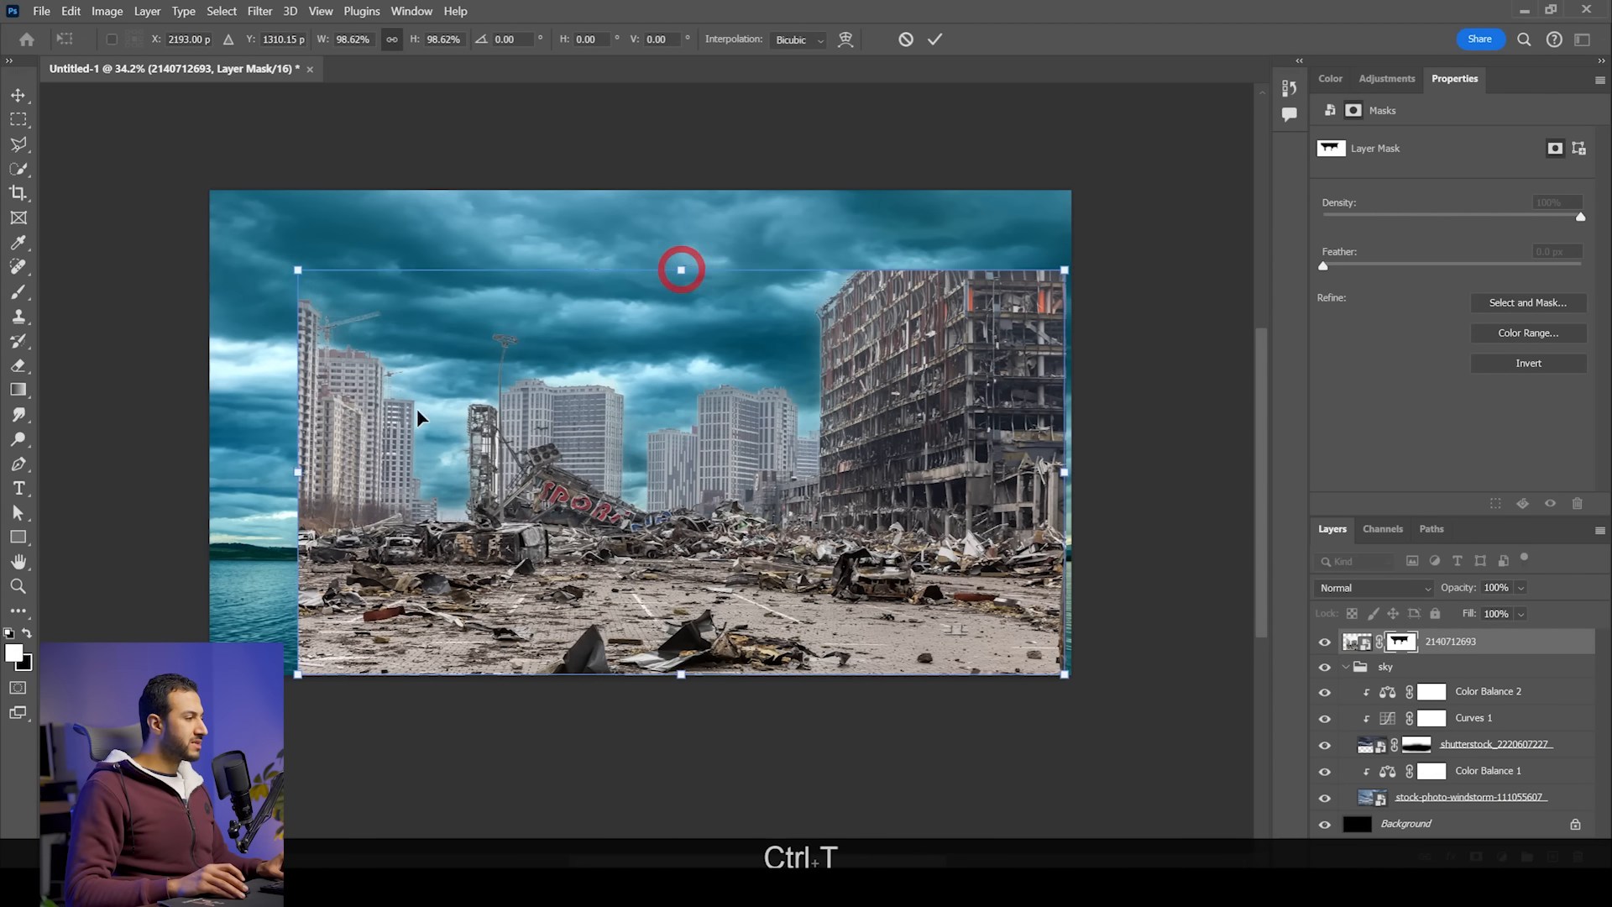
left_click_drag(263, 473, 208, 472)
key("ctrl")
left_click_drag(739, 530, 746, 559)
key("Return")
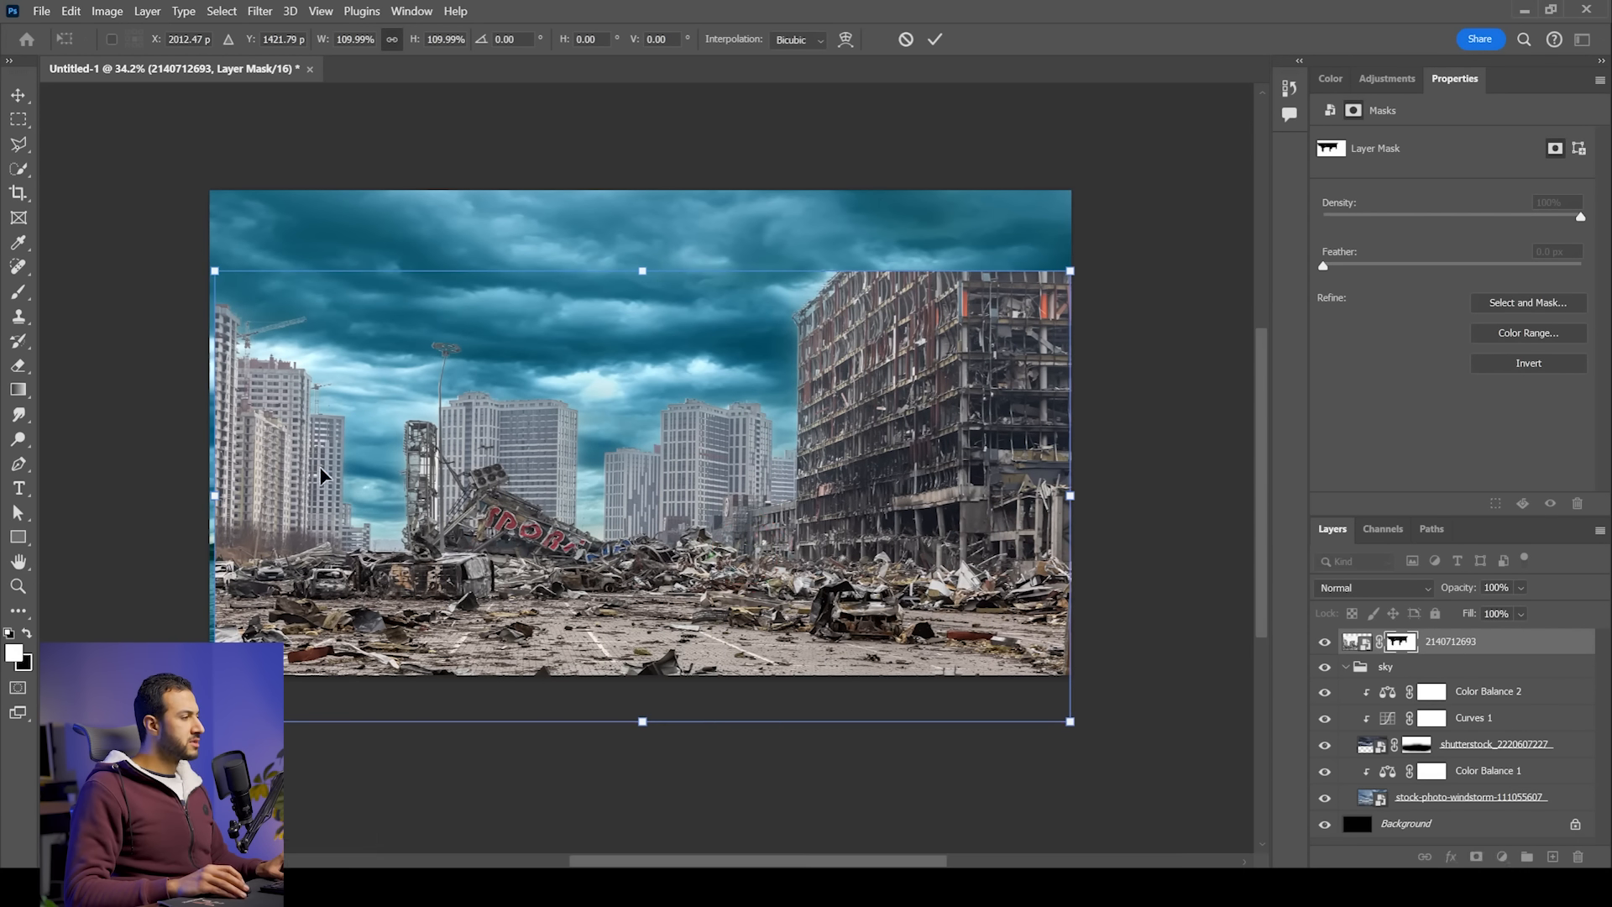
Step: Hide the high-rises and sign wreckage on the left by painting black on the city mask with a 700 px textured brush at 100% flow
key("b")
right_click(486, 424)
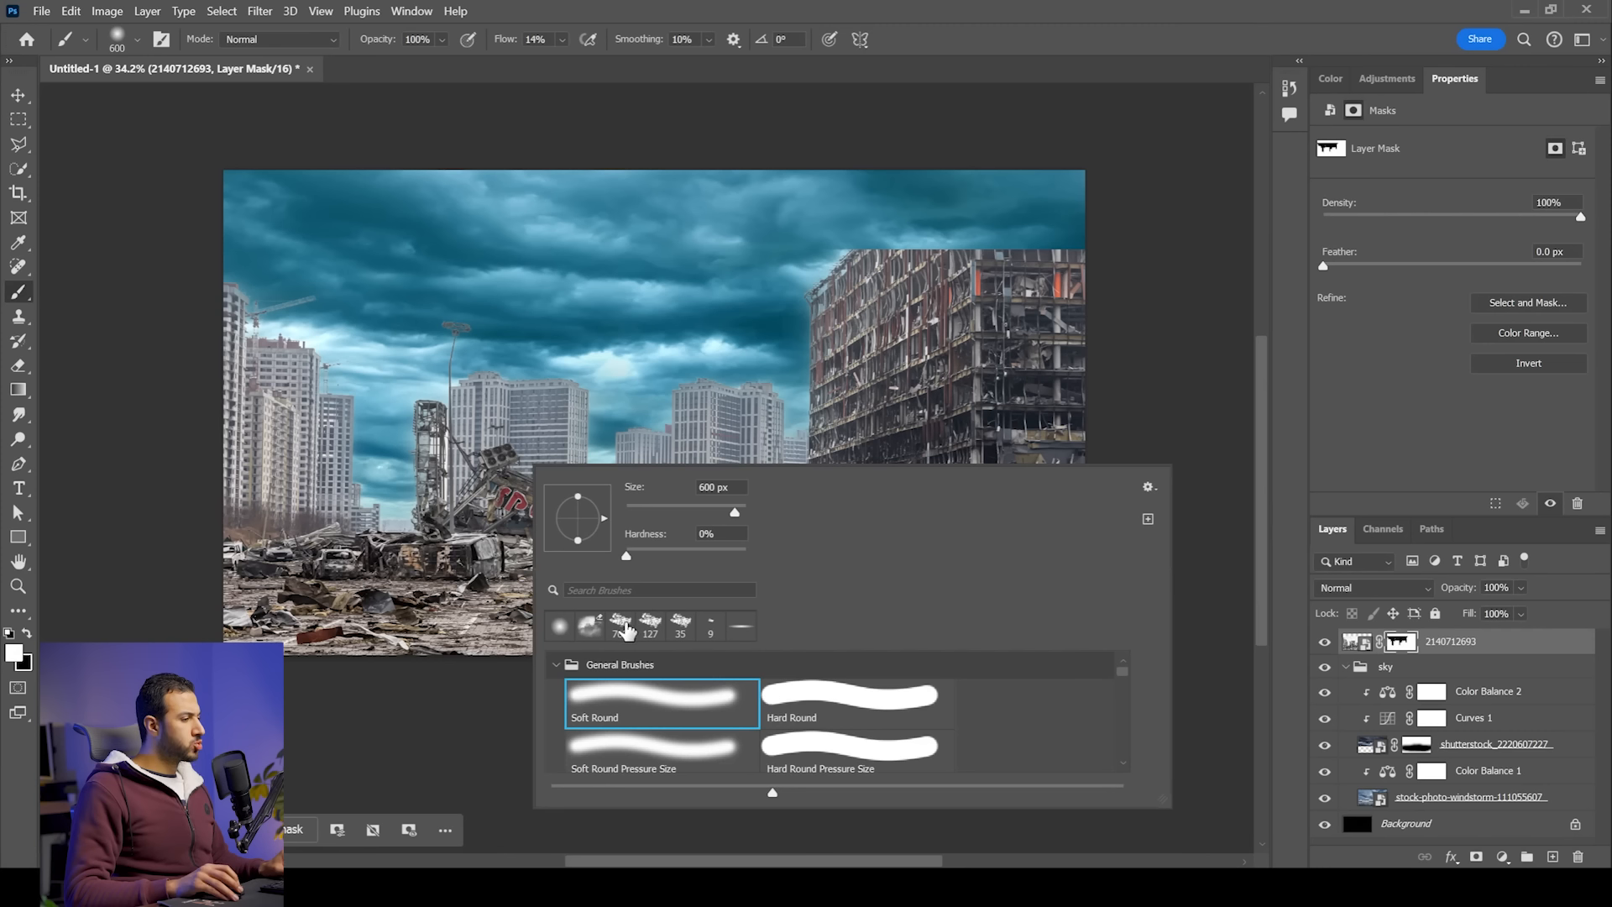
left_click(622, 625)
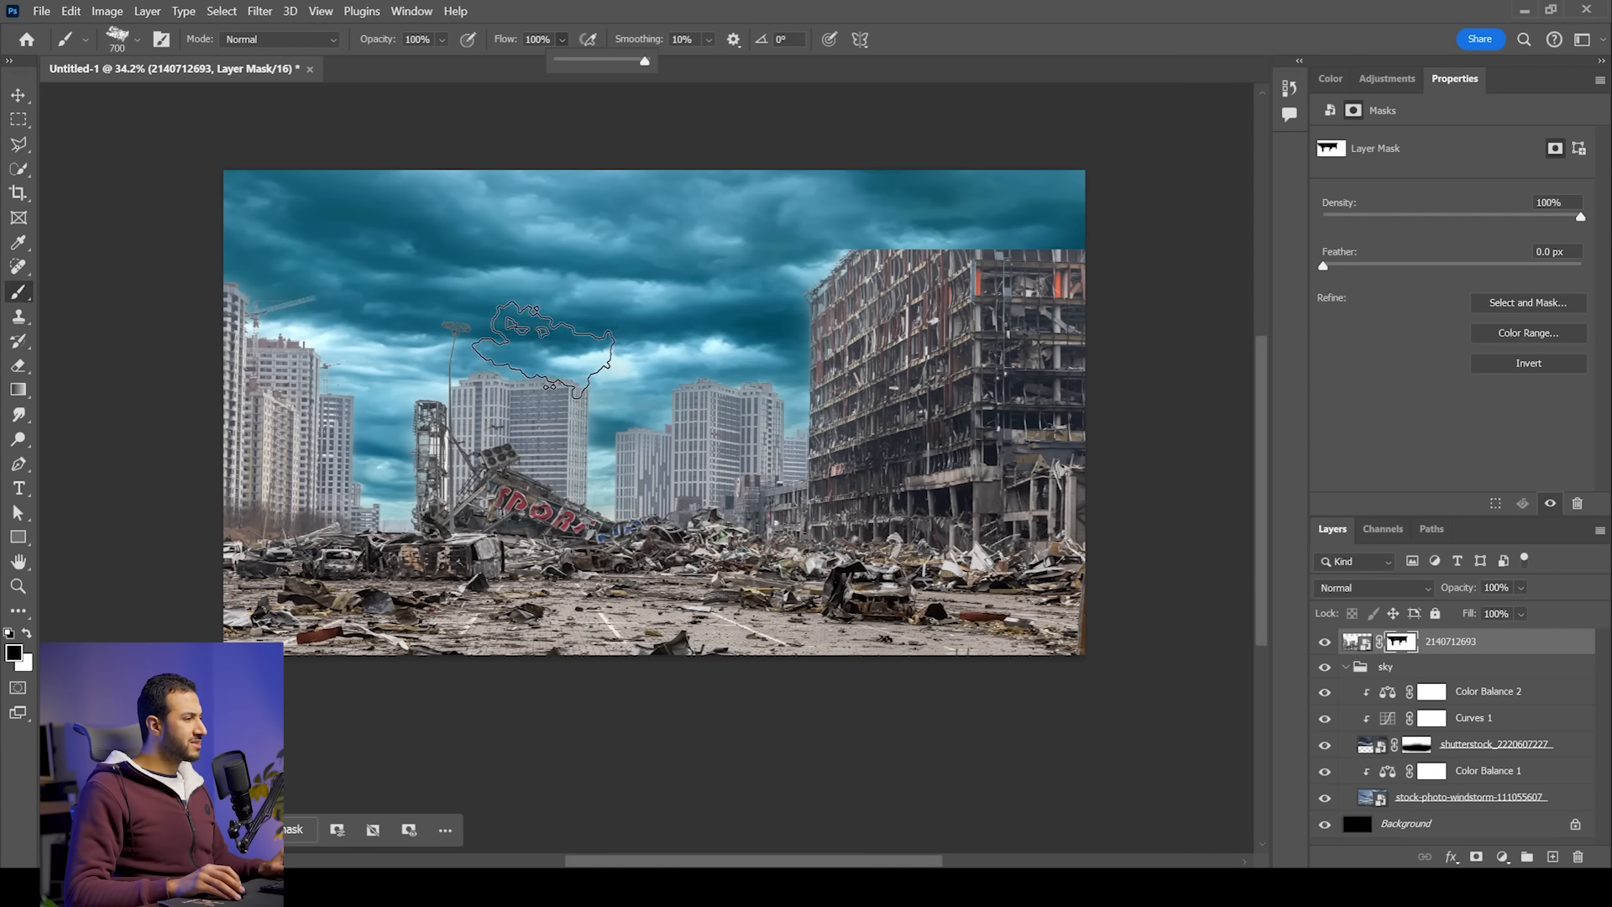
mouse_move(544, 368)
left_mouse_down()
mouse_move(537, 475)
mouse_move(393, 483)
mouse_move(437, 359)
mouse_move(440, 424)
mouse_move(296, 471)
mouse_move(172, 450)
mouse_move(343, 234)
mouse_move(202, 252)
left_mouse_up()
Step: Load the city layer's mask as a selection and copy the selected city pixels to a new layer
key("alt")
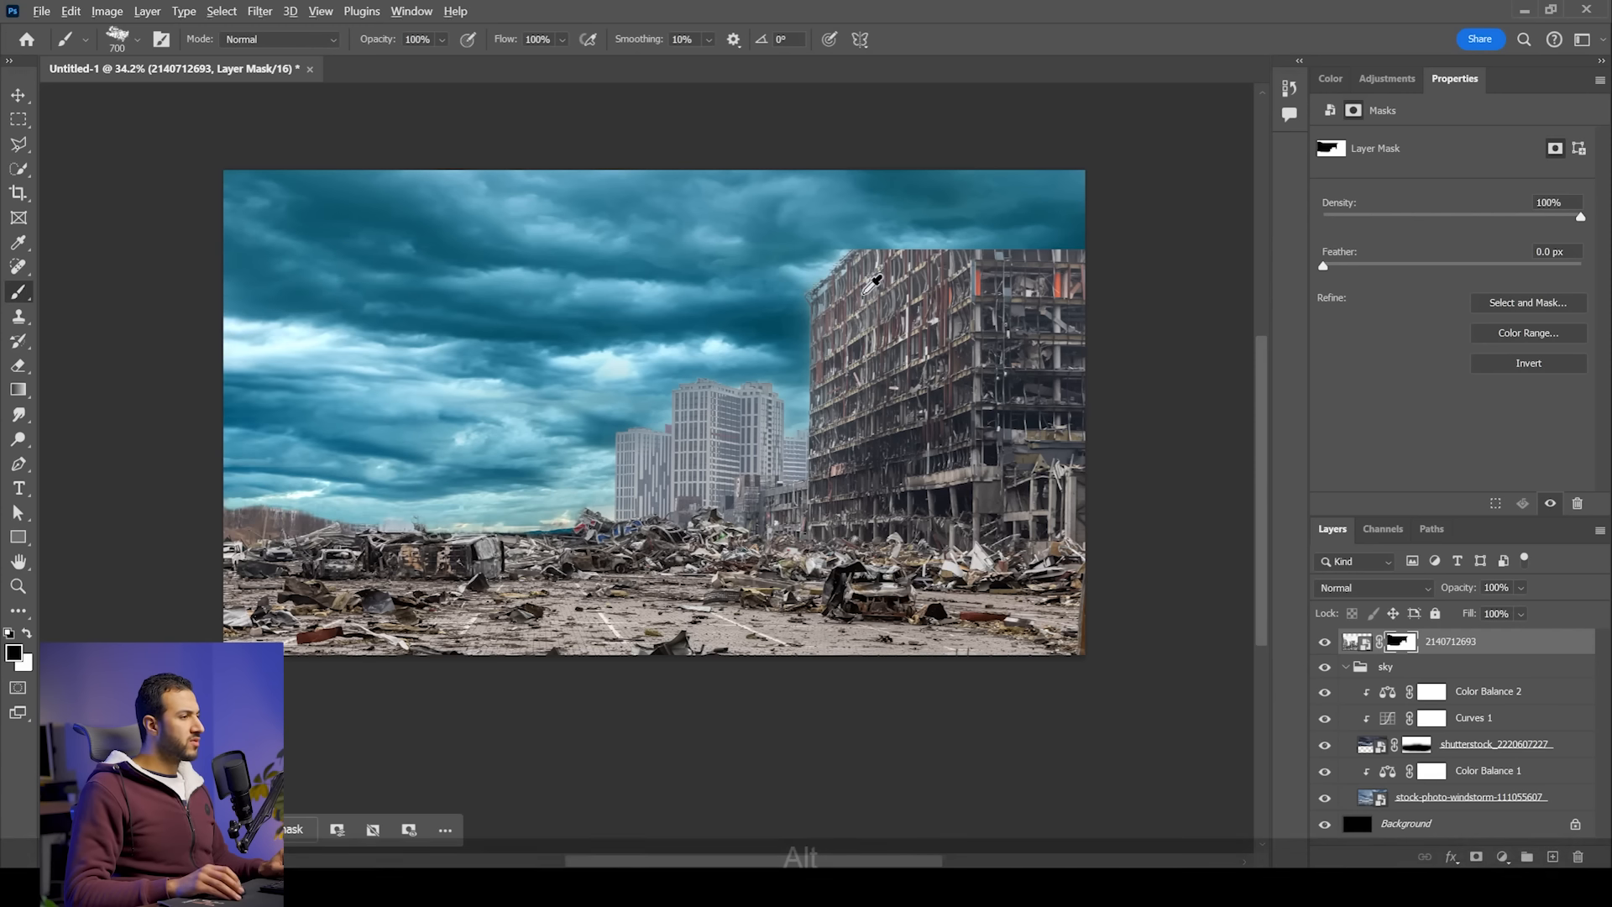
scroll(867, 277, "up", 4)
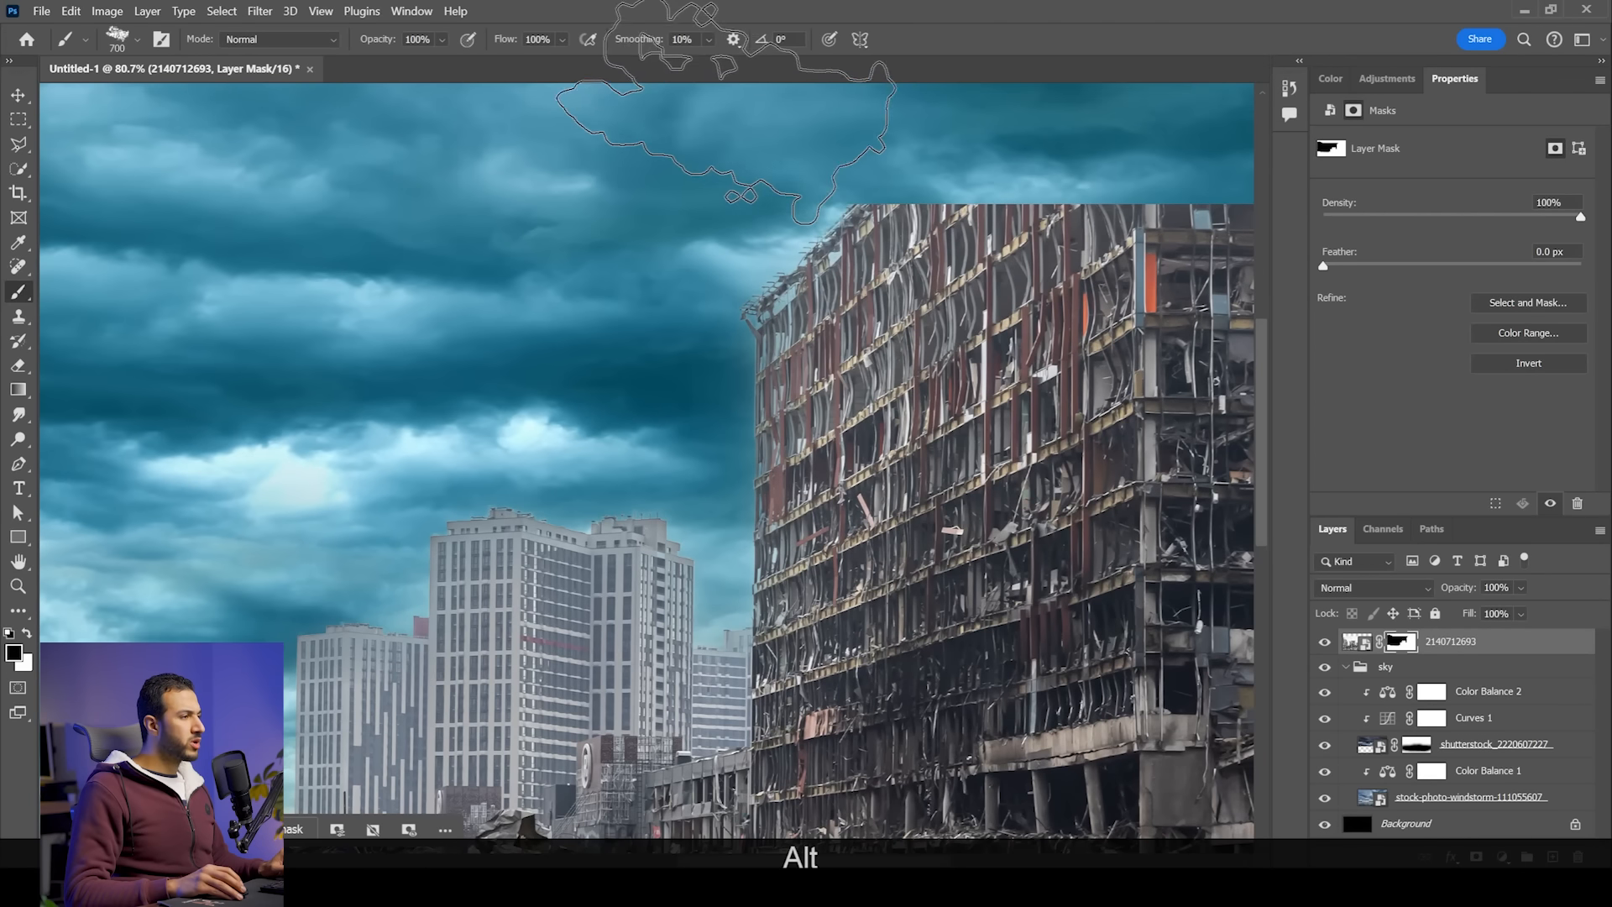
scroll(739, 168, "down", 4)
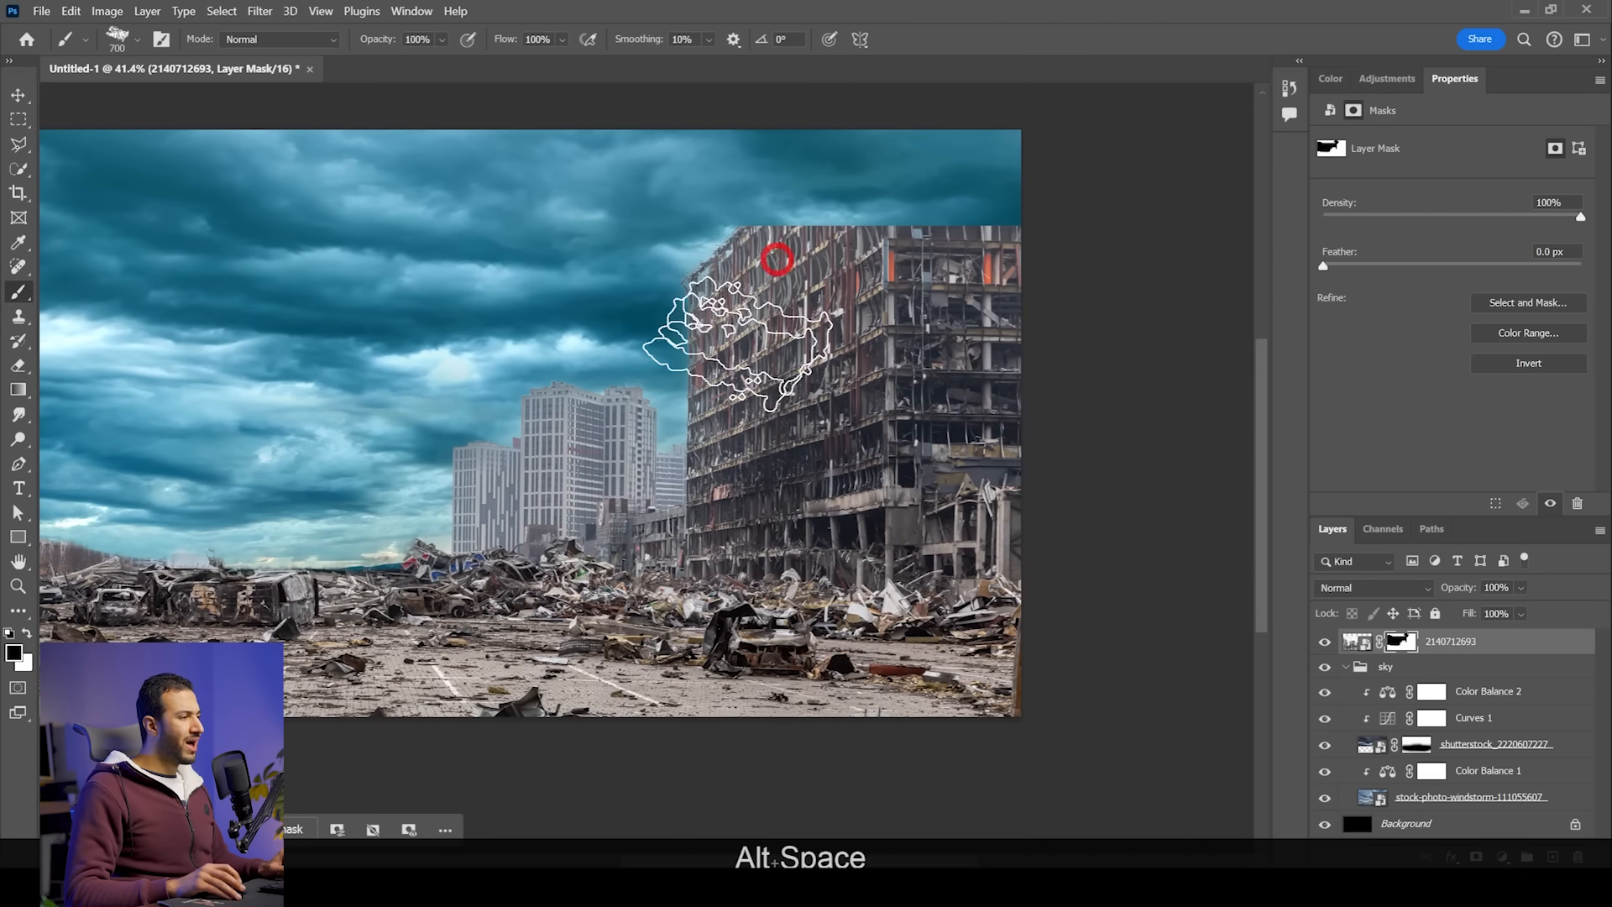
scroll(797, 318, "down", 2)
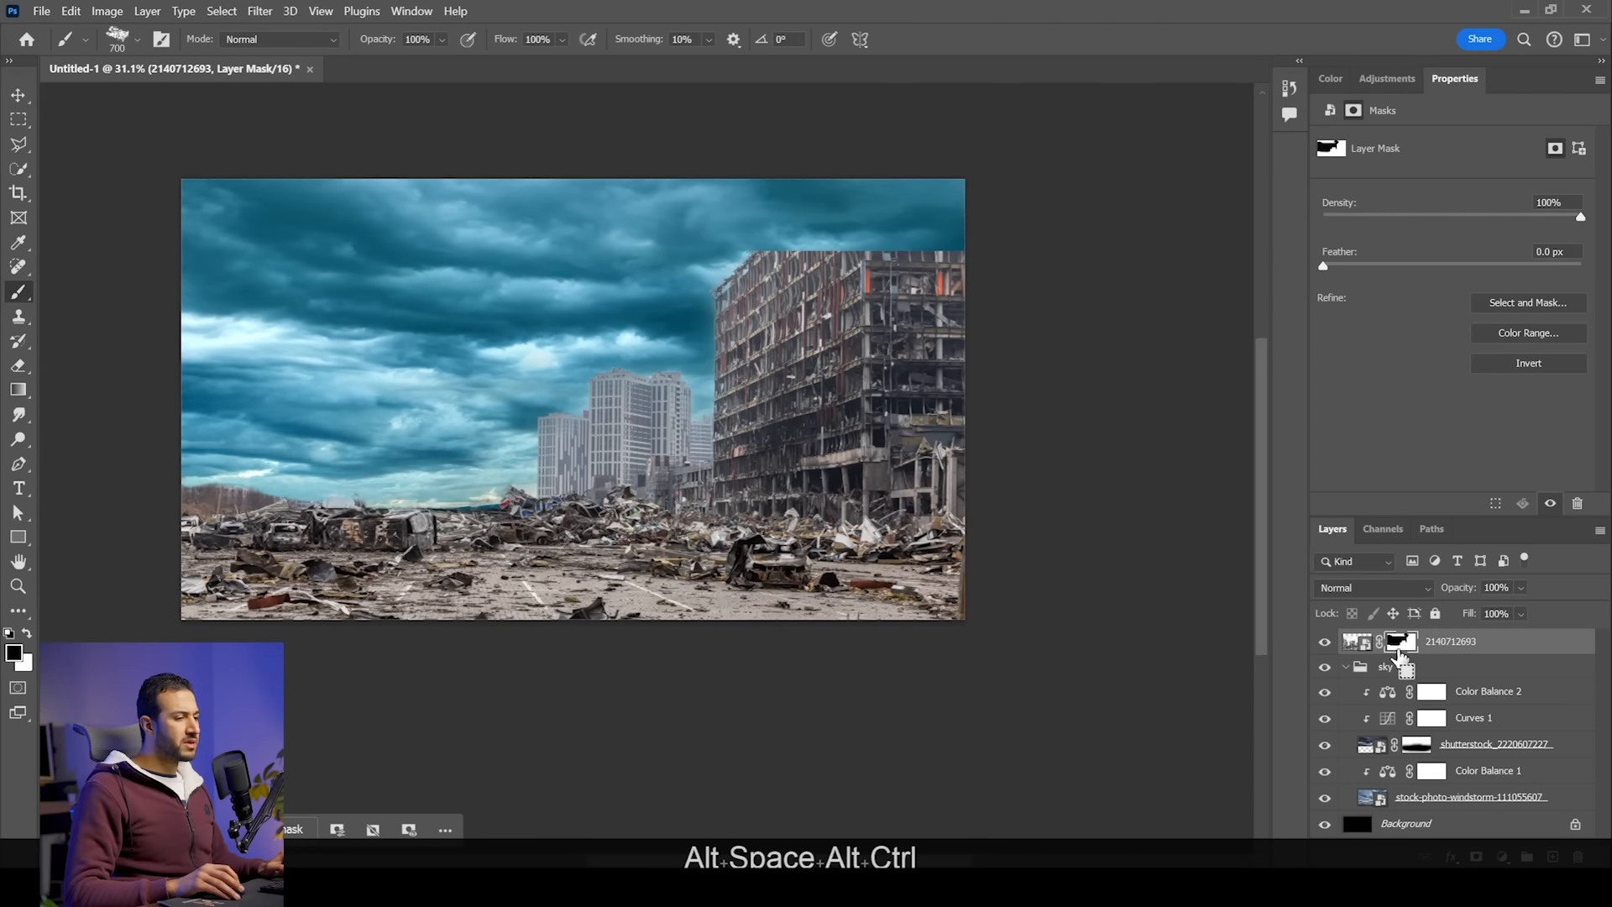
left_click(1398, 652, "ctrl")
scroll(756, 447, "up", 2)
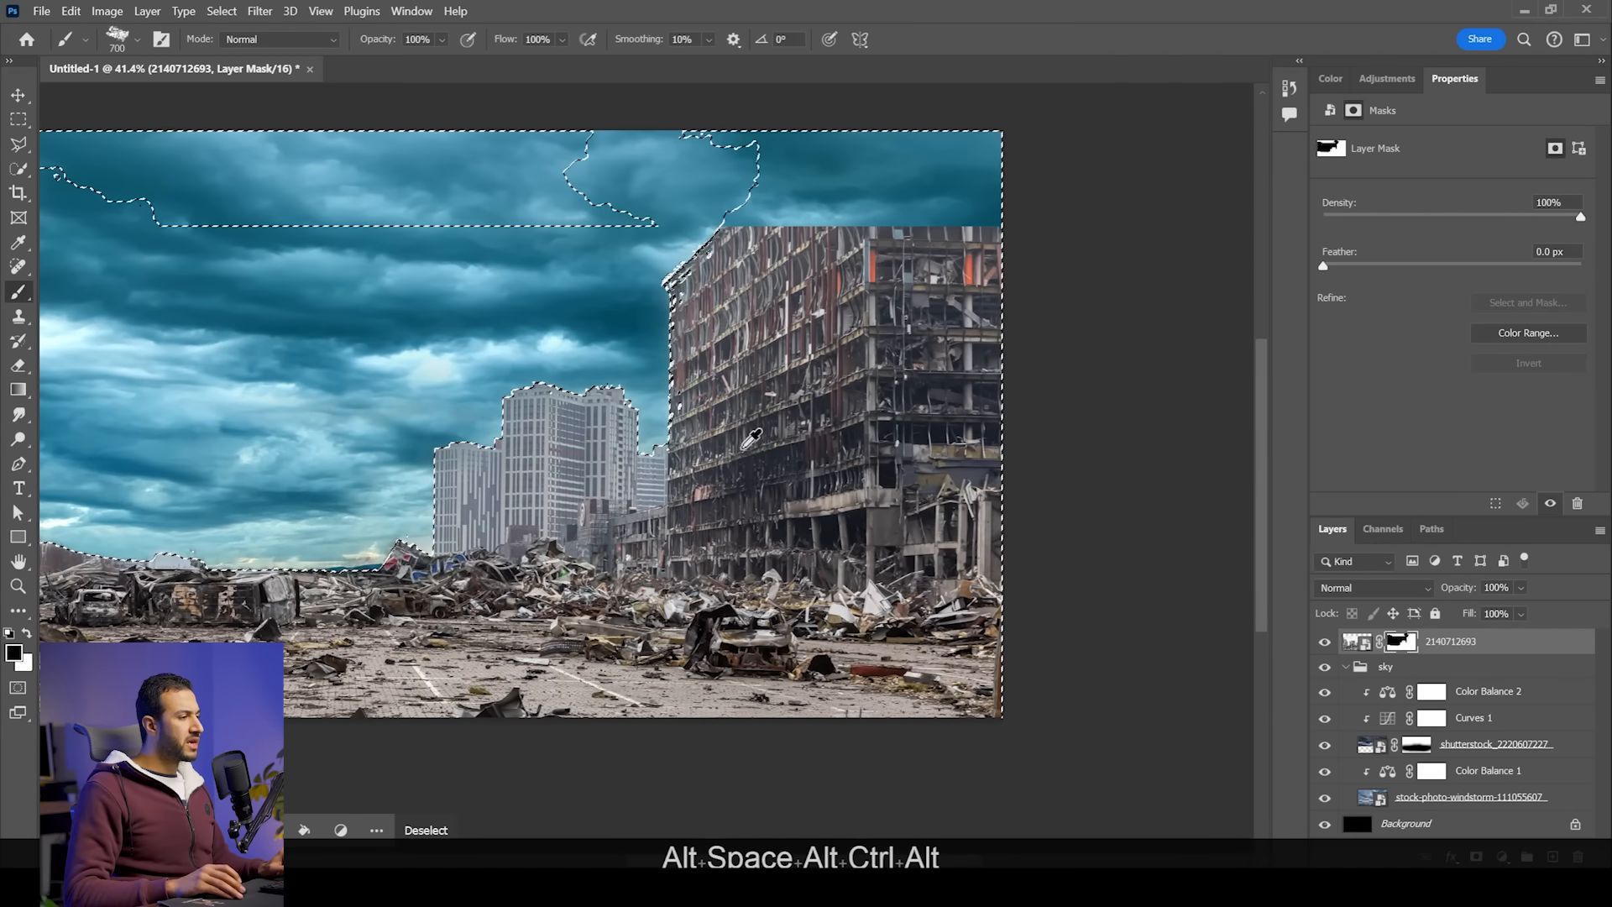
left_click(1354, 643)
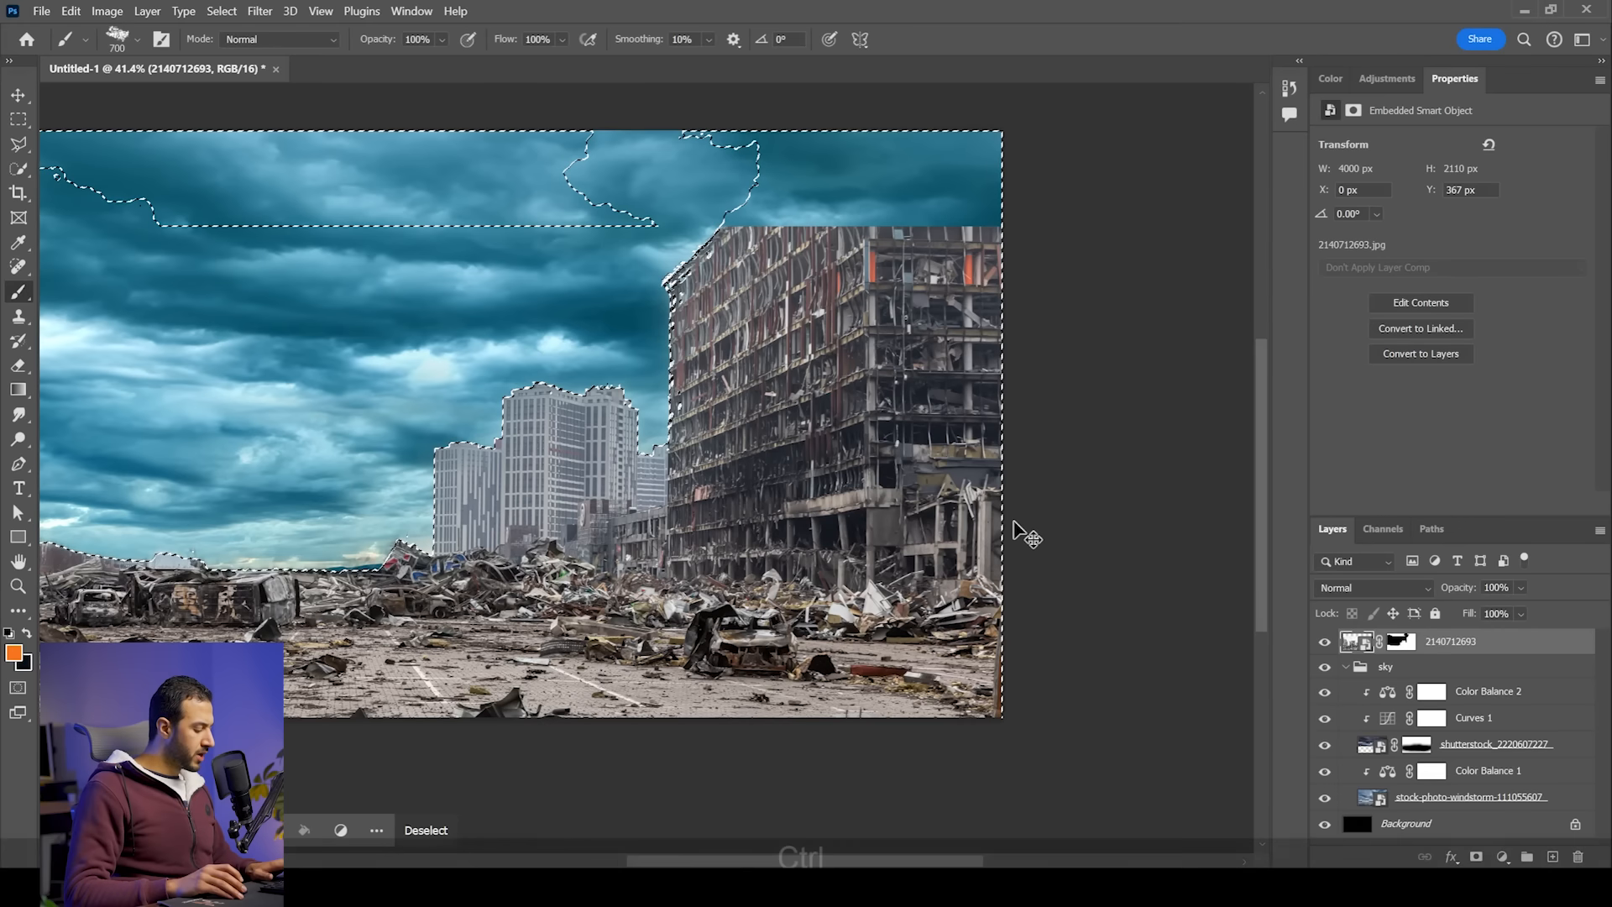
key("ctrl+j")
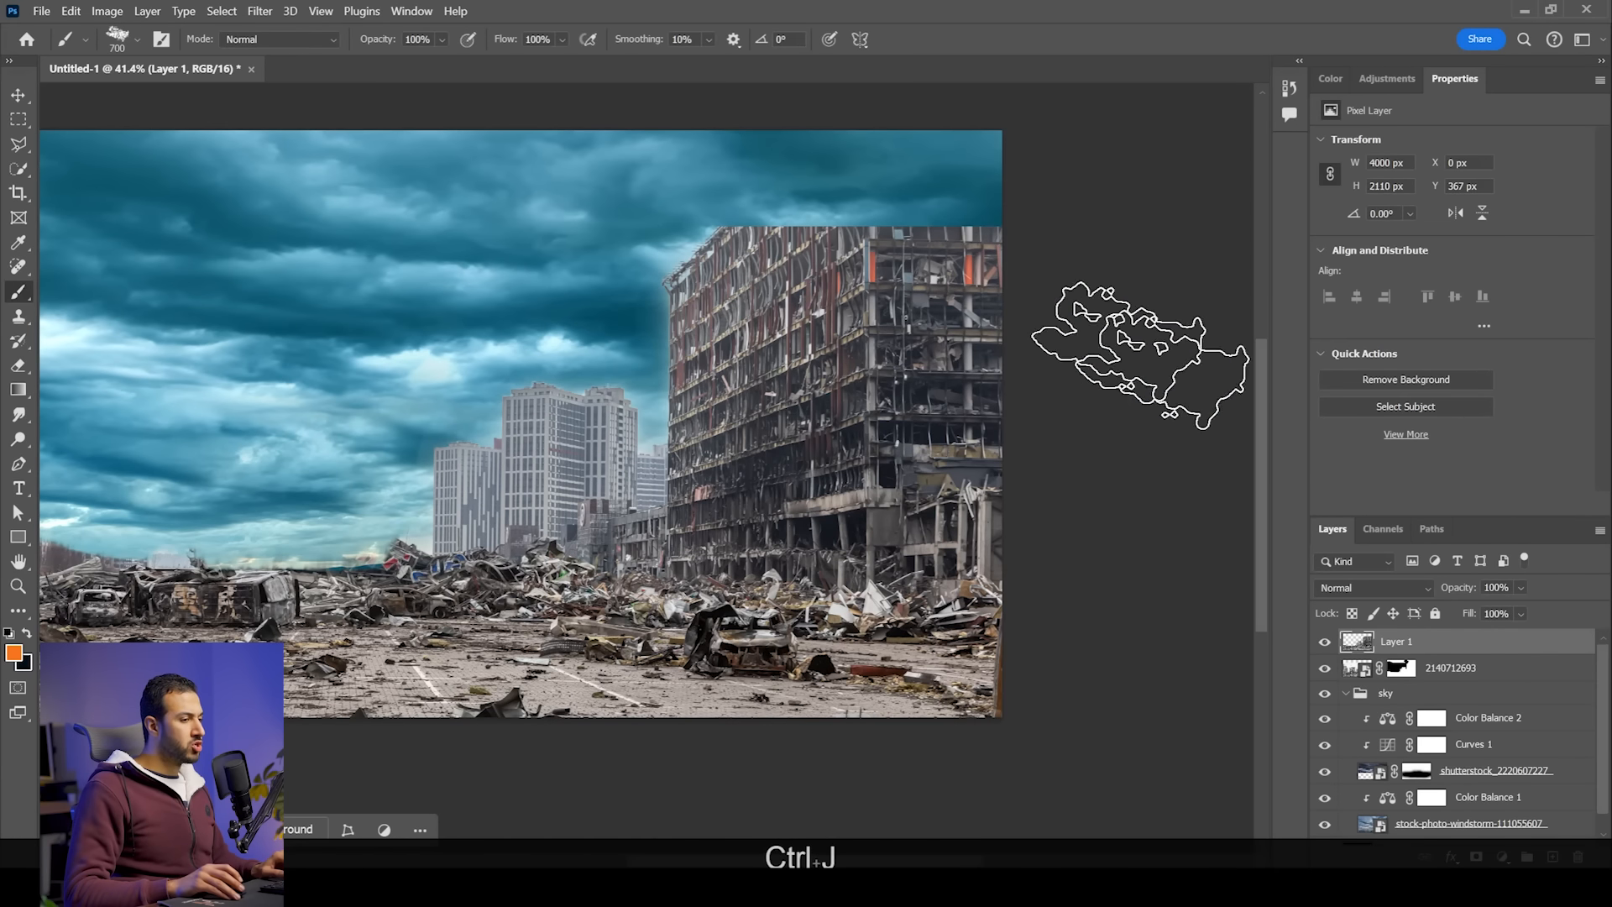
Step: Move the copied city layer up and slightly right so its damaged tower stands higher than the original
key("v")
mouse_move(936, 445)
left_mouse_down()
mouse_move(789, 484)
mouse_move(909, 400)
mouse_move(951, 412)
mouse_move(941, 394)
left_mouse_up()
key("ctrl")
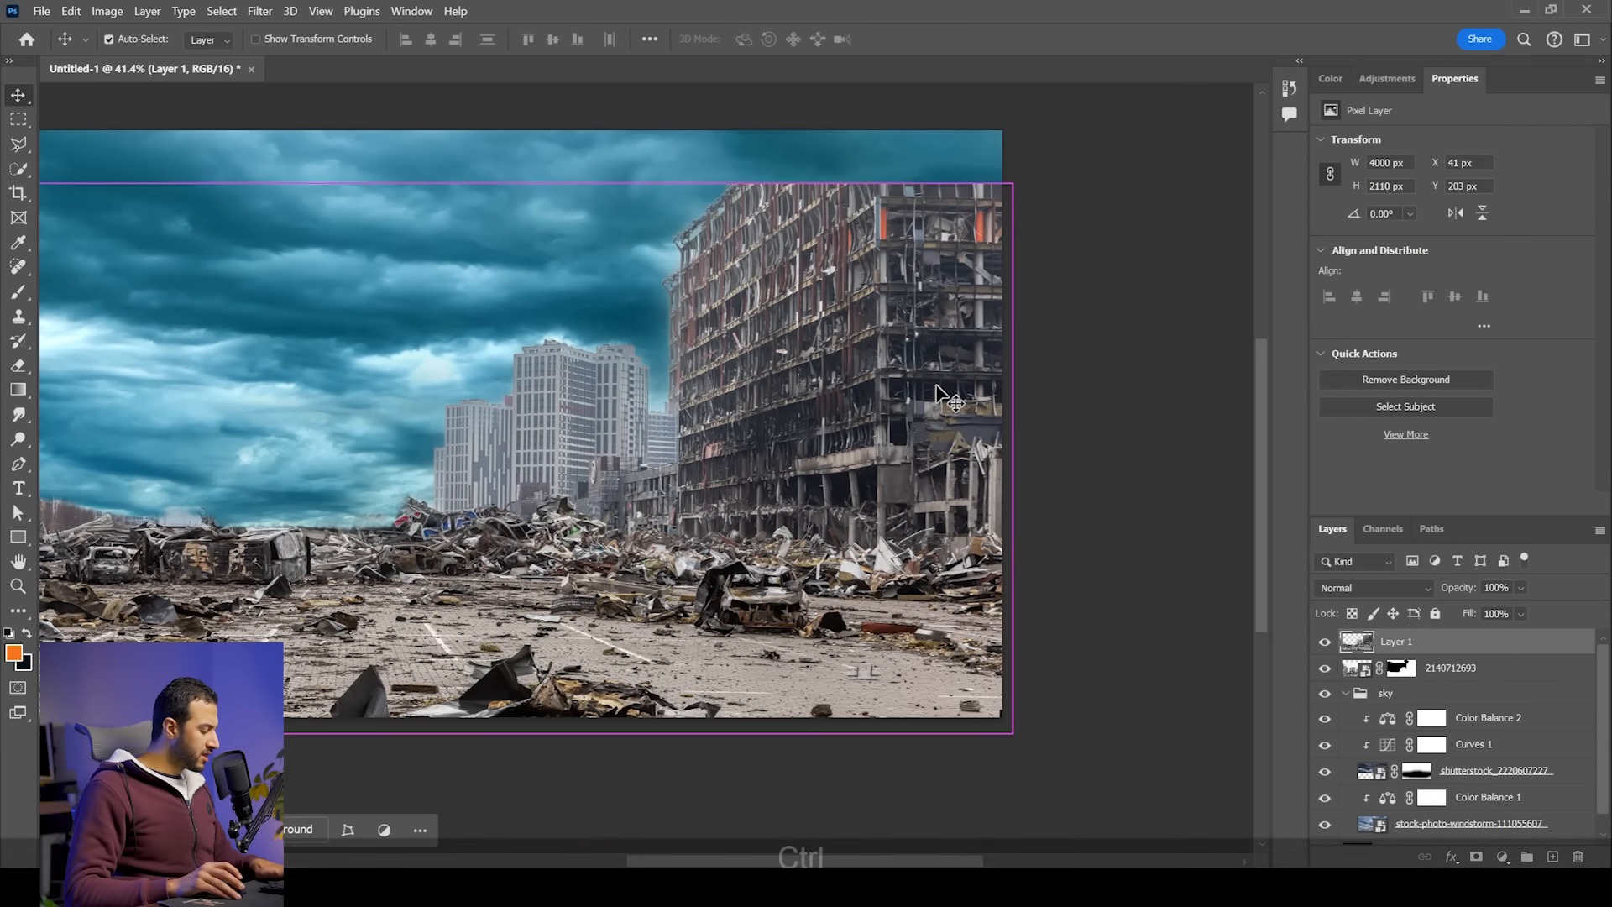
Step: Stretch the city copy vertically to about 2559 px tall, beyond the canvas's upper edge, and align its sides with the canvas
key("ctrl+t")
scroll(630, 201, "down", 3)
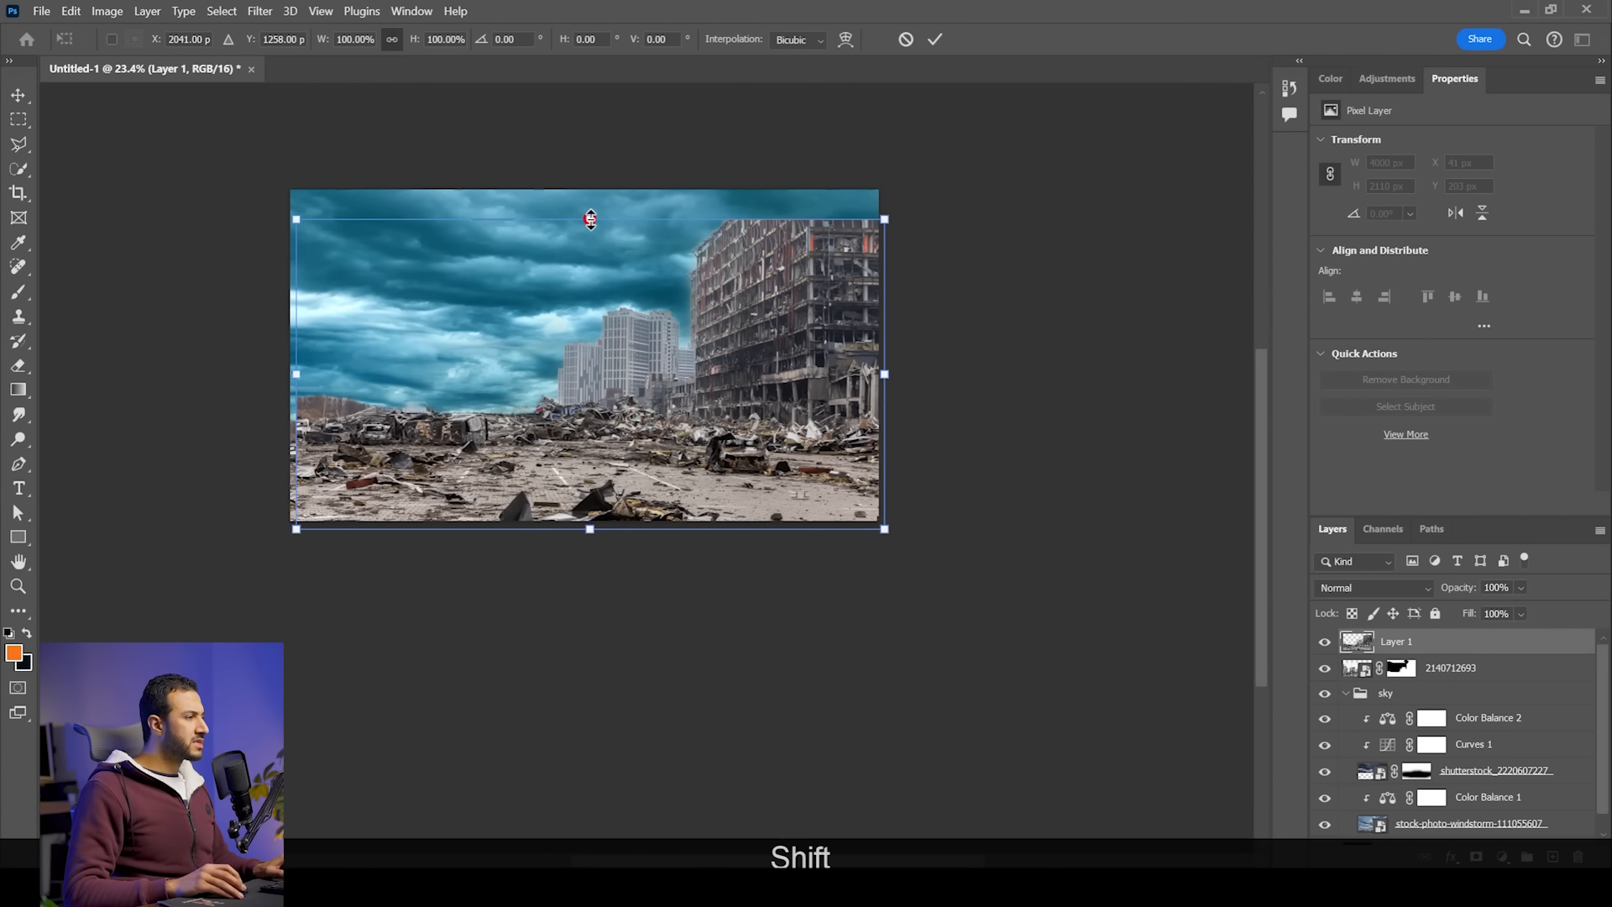
key("shift")
left_click_drag(591, 217, 582, 165)
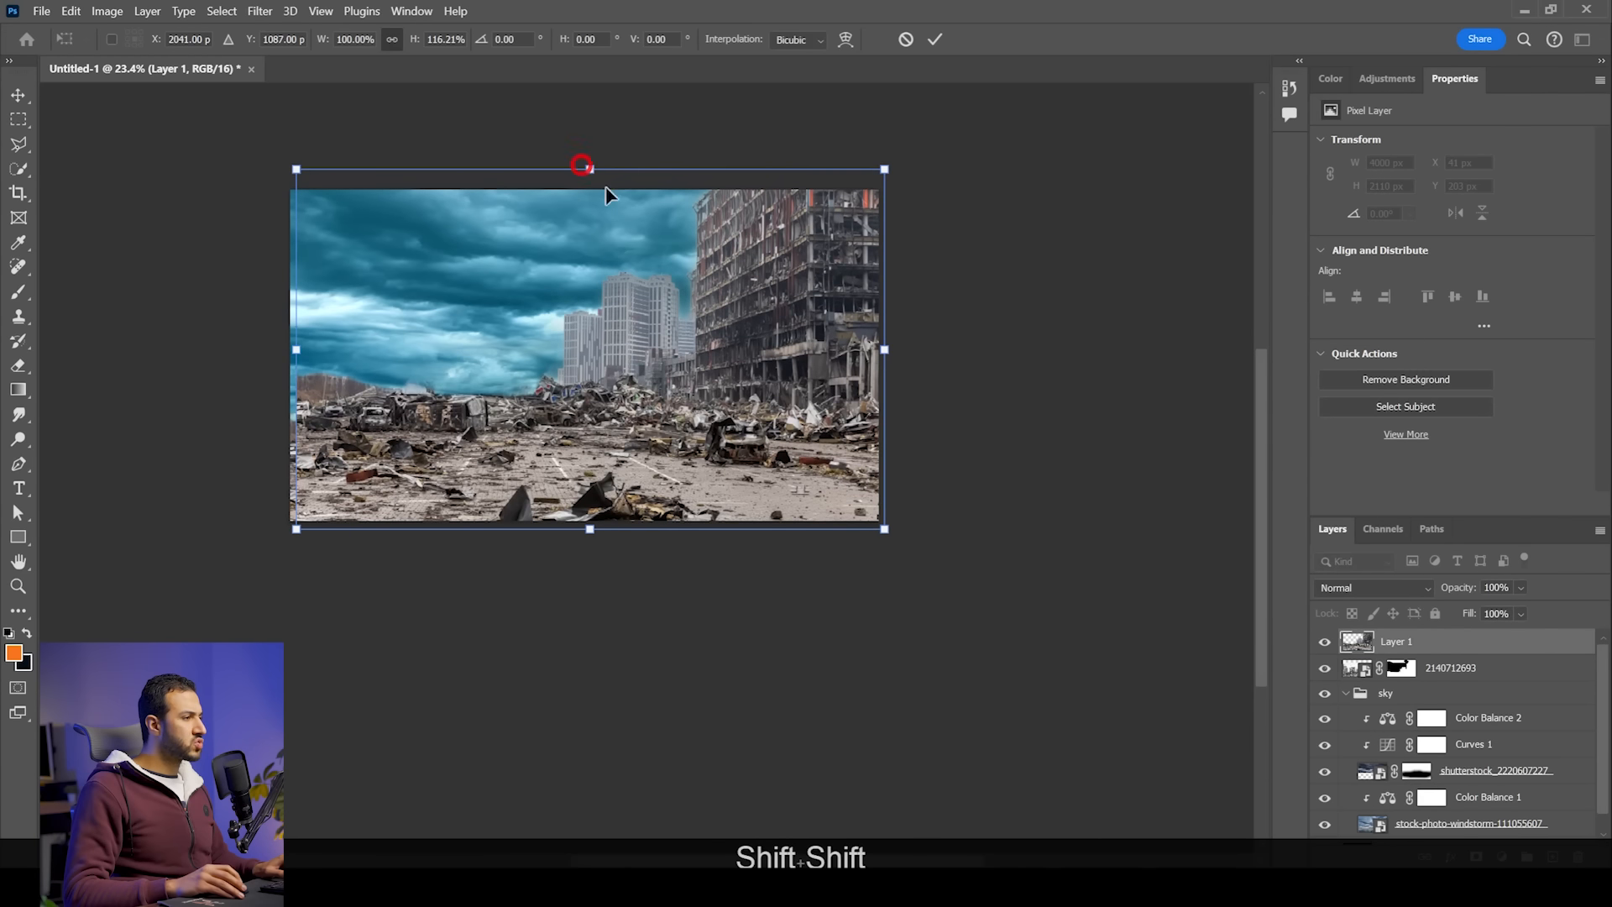
left_click_drag(816, 329, 810, 327)
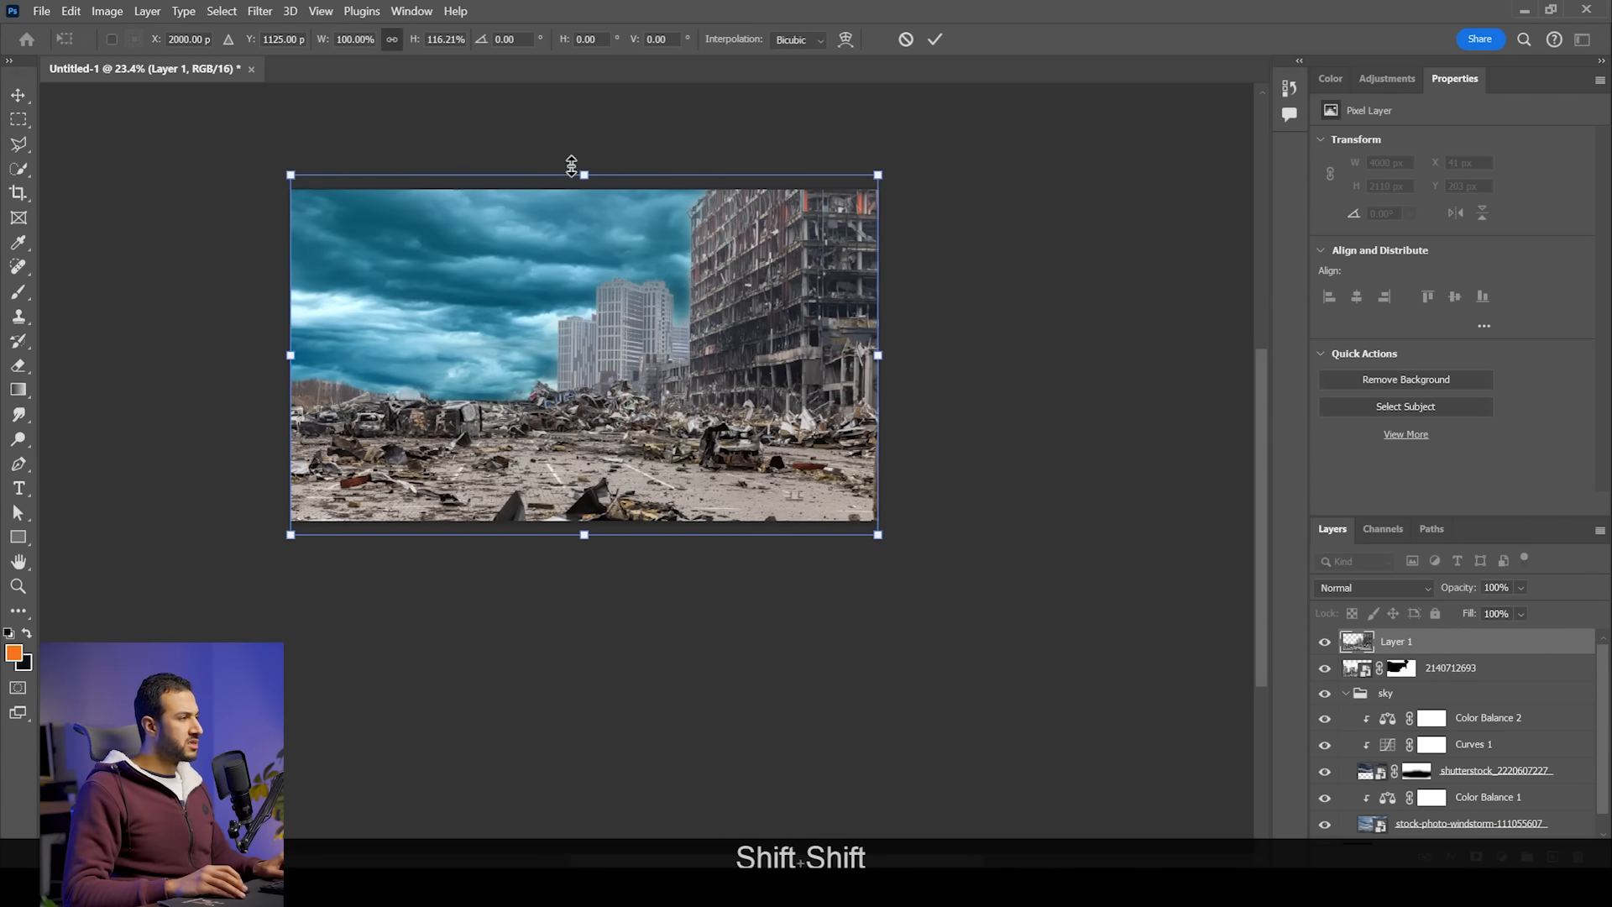
left_click_drag(587, 173, 587, 158)
key("Return")
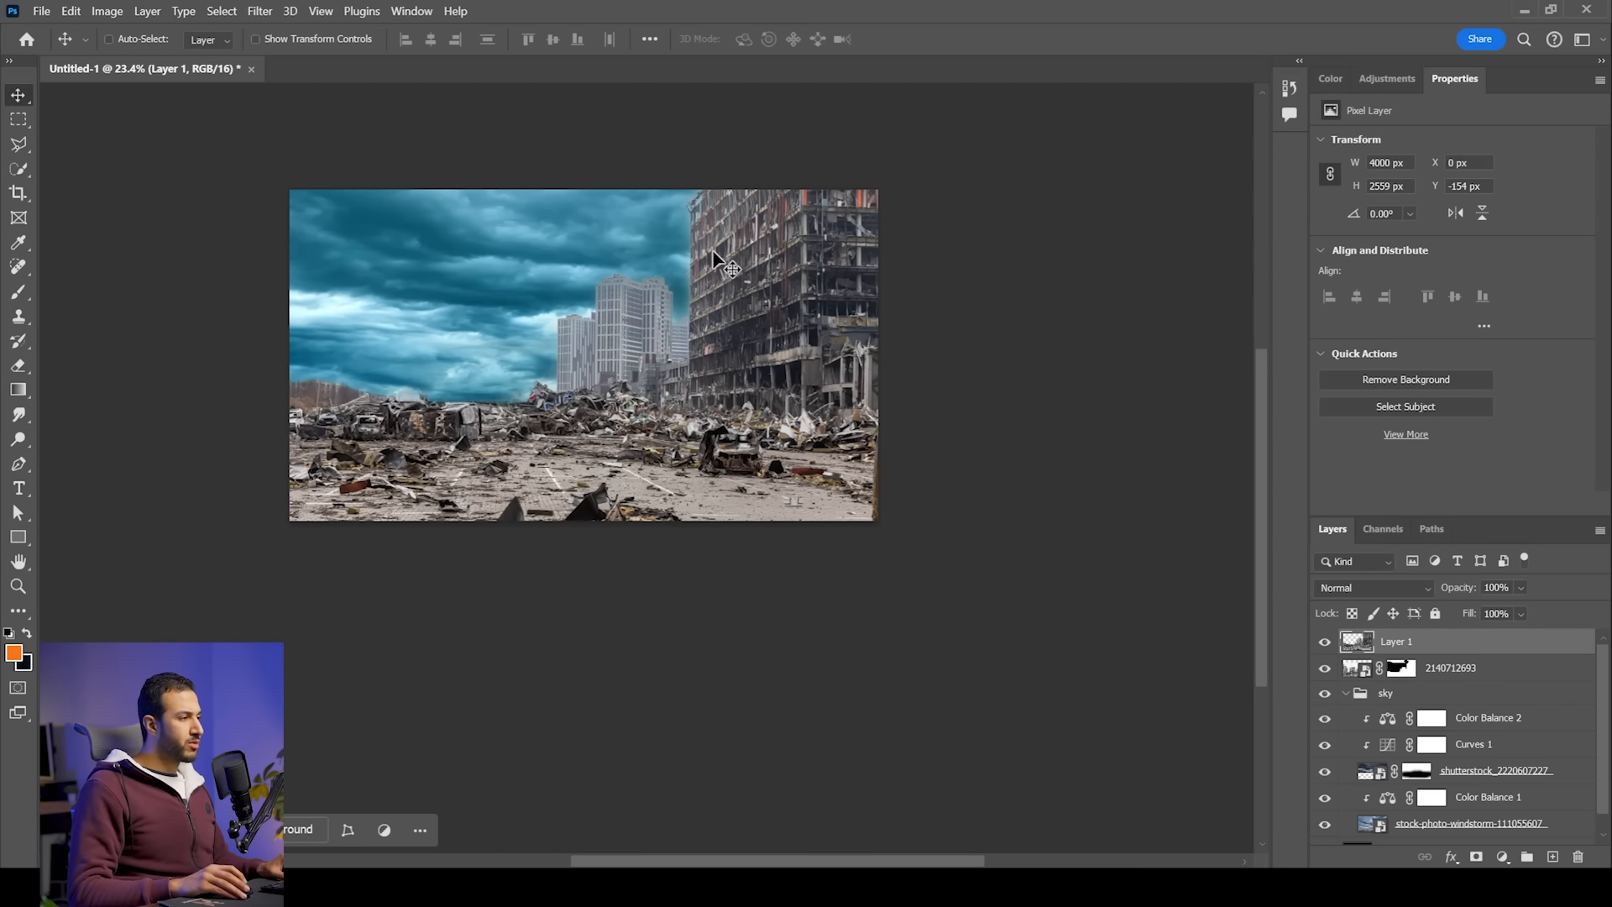
Step: Add a layer mask to the stretched city copy and invert it to black to hide the copy
scroll(672, 277, "up", 3)
scroll(977, 463, "down", 1)
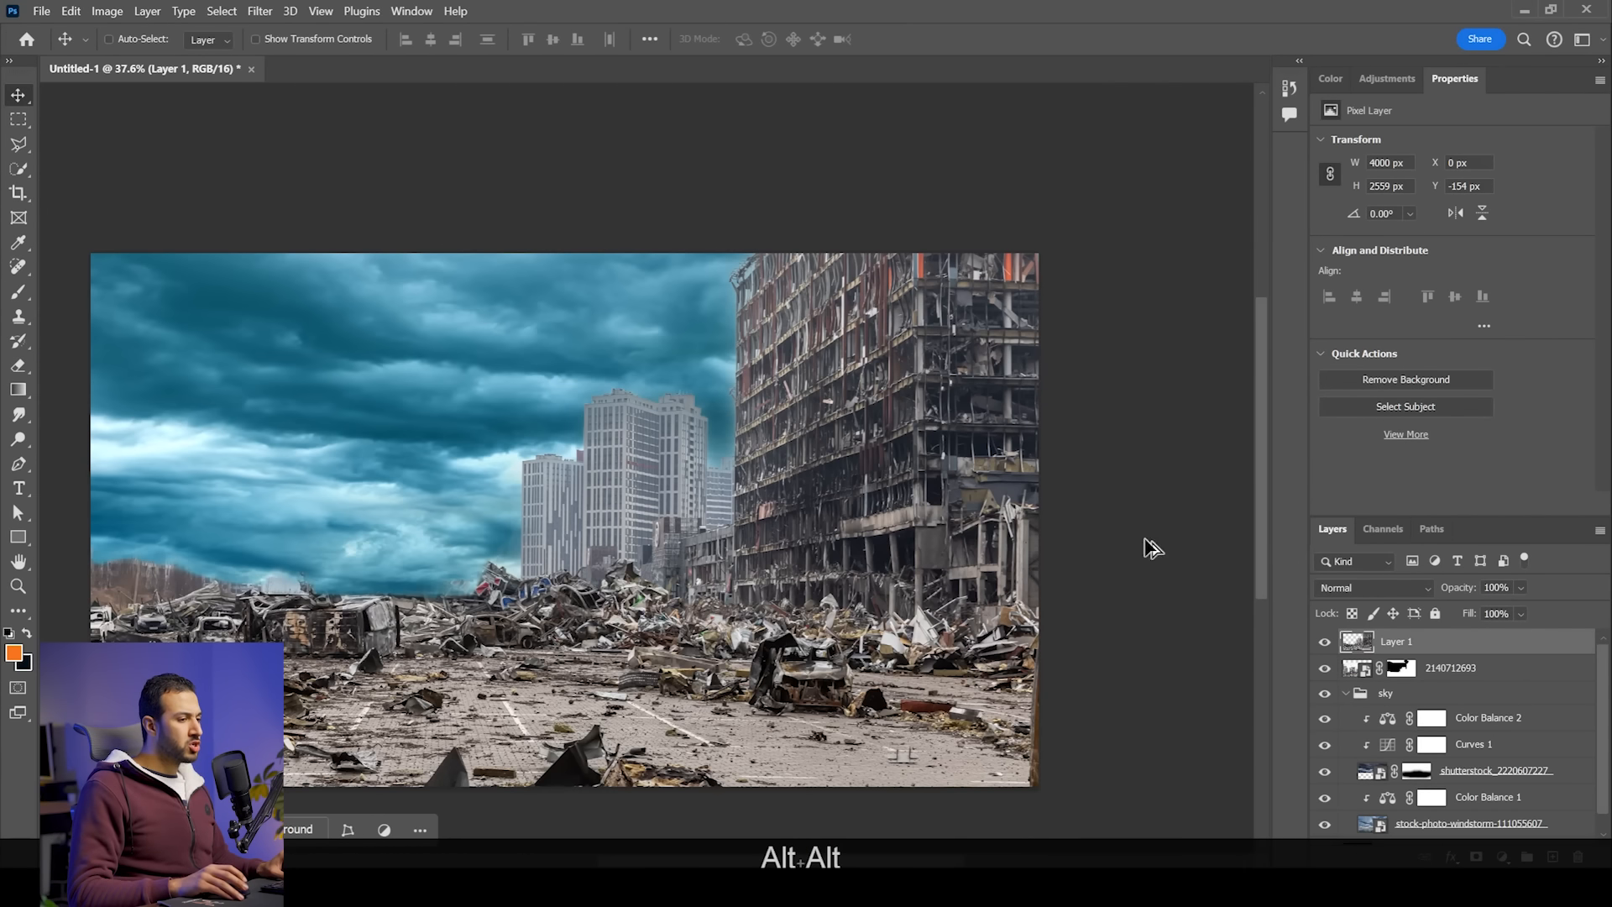
left_click(1478, 859)
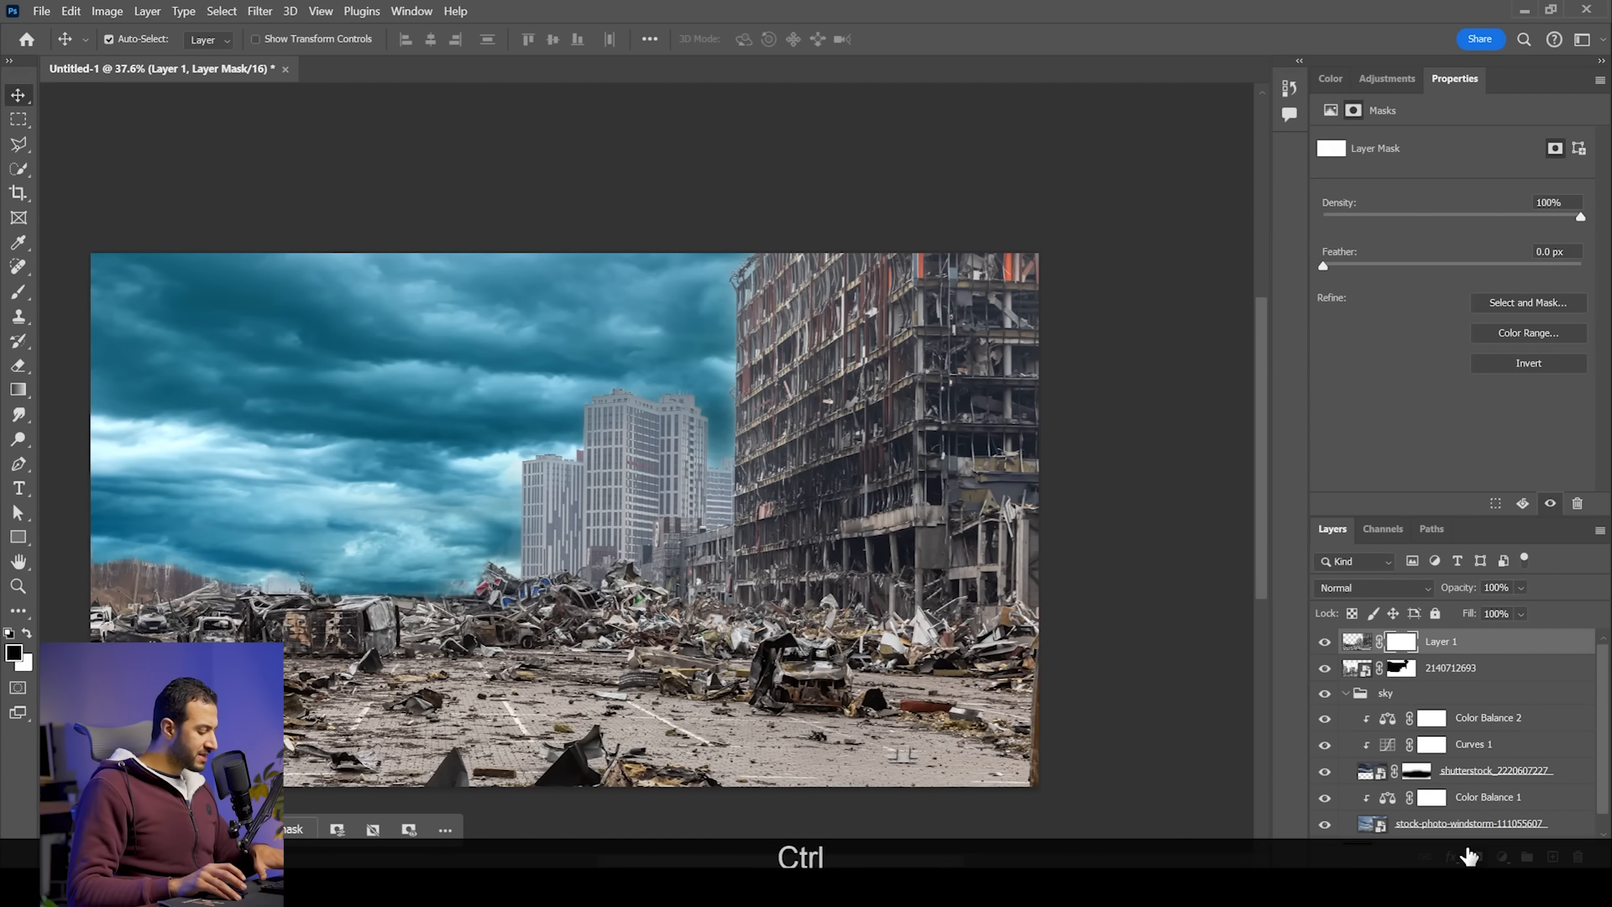
key("ctrl+i")
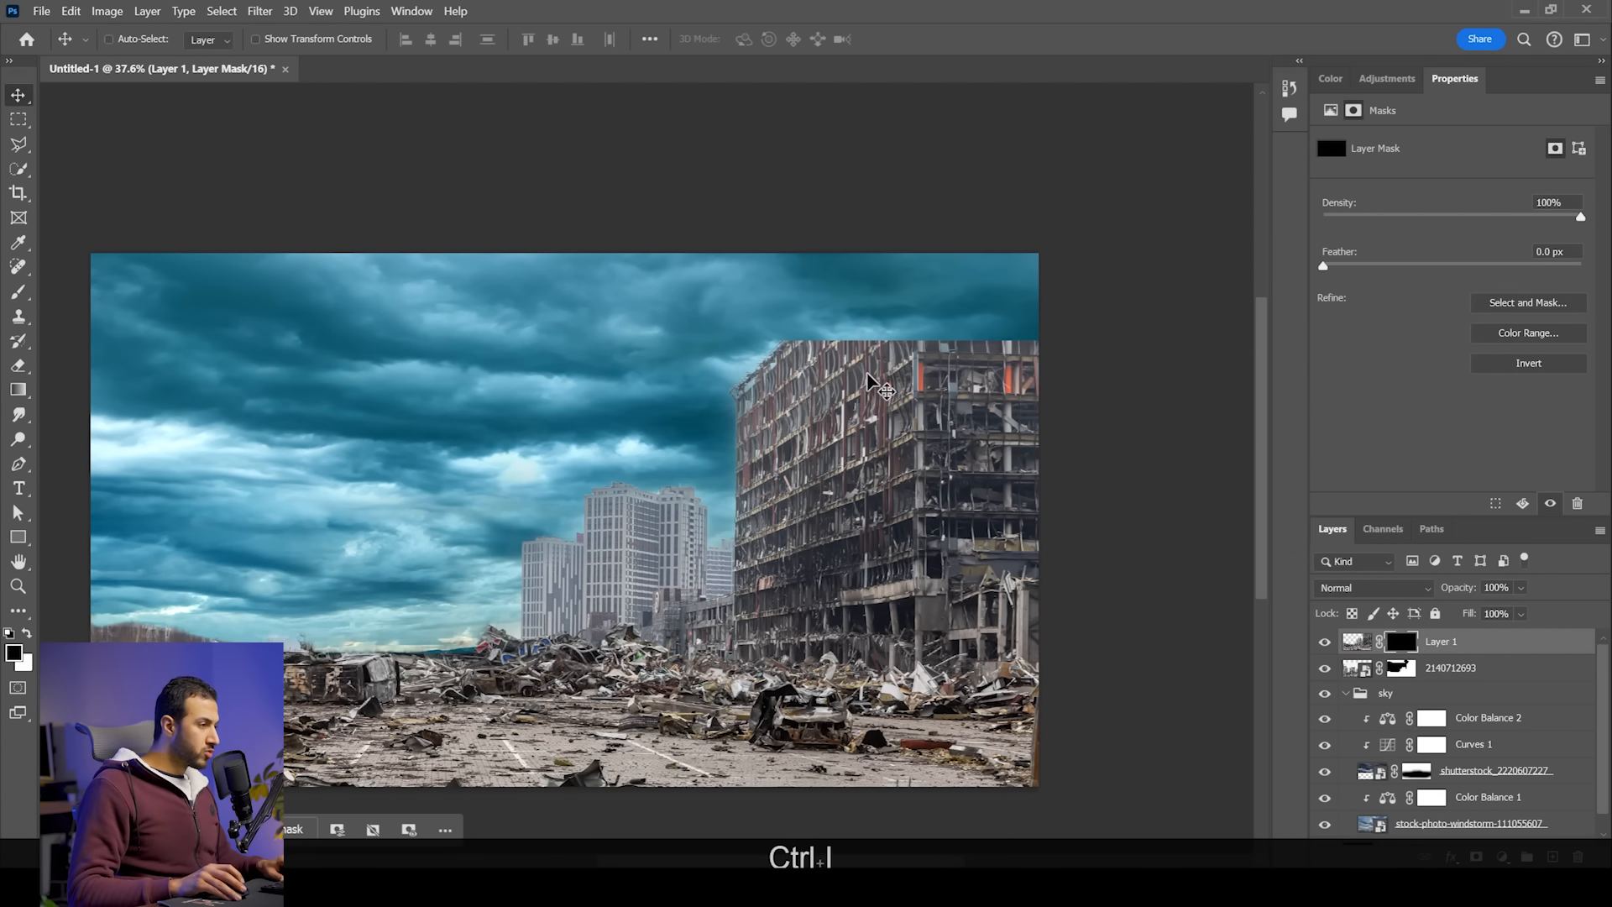
Step: Paint white on the copy's mask over the damaged tower to extend it up to the canvas's upper edge
key("b")
key("x")
mouse_move(845, 316)
left_mouse_down()
mouse_move(867, 384)
mouse_move(866, 251)
mouse_move(900, 324)
mouse_move(936, 337)
mouse_move(968, 206)
mouse_move(996, 276)
mouse_move(978, 409)
mouse_move(855, 311)
mouse_move(808, 245)
mouse_move(824, 415)
mouse_move(797, 237)
mouse_move(894, 579)
left_mouse_up()
scroll(894, 579, "down", 3)
scroll(873, 588, "up", 2)
key("x")
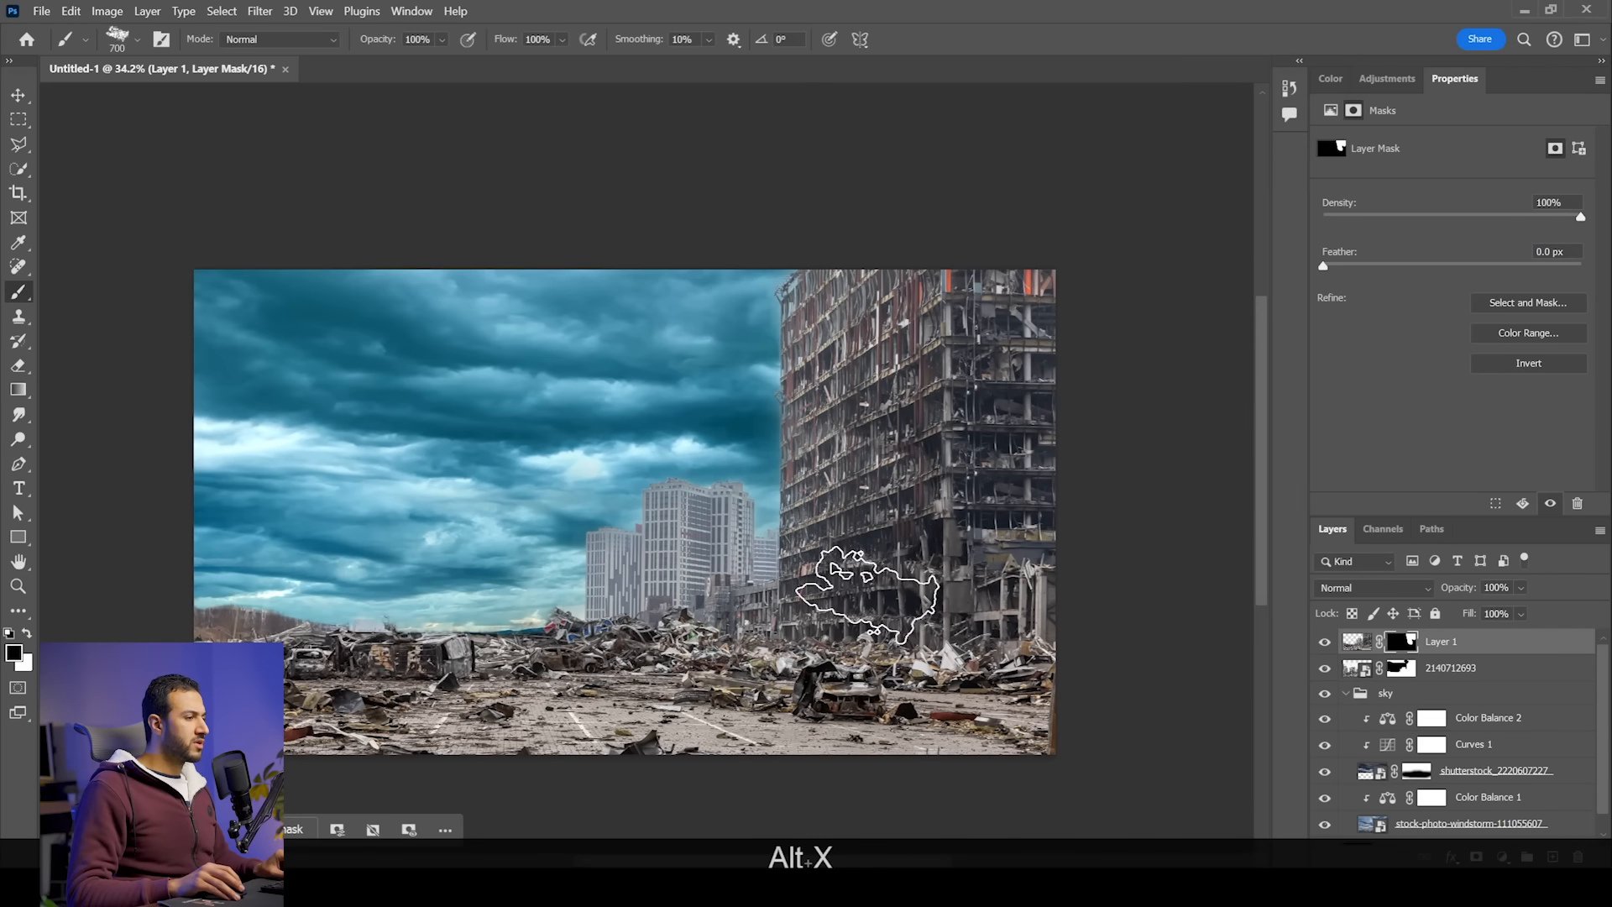
scroll(987, 514, "down", 3)
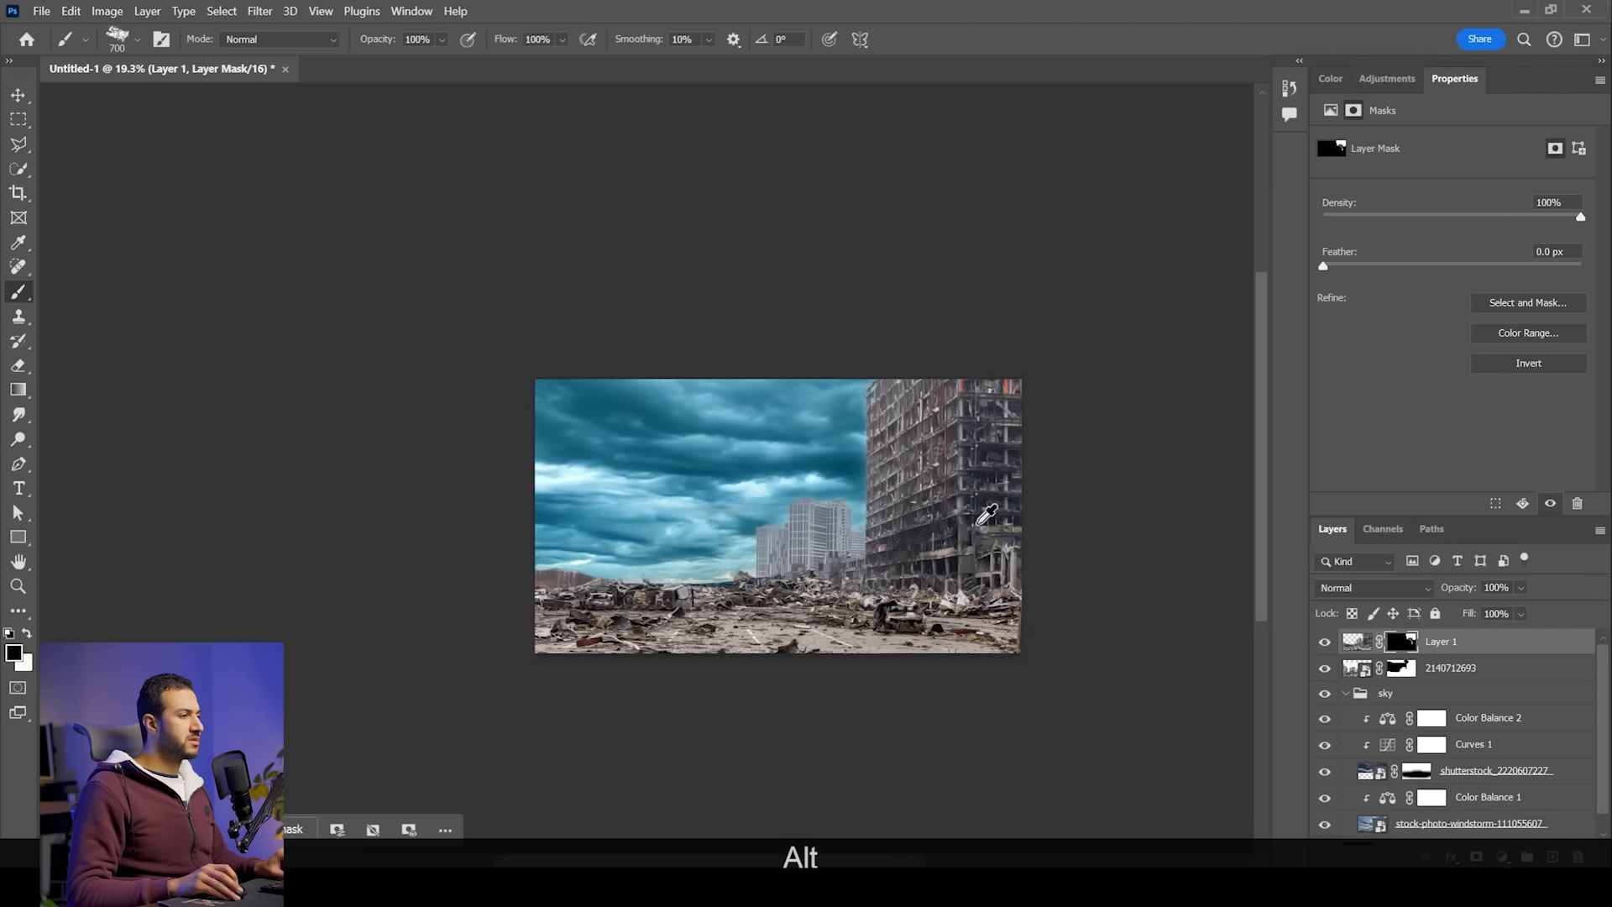
scroll(941, 521, "up", 3)
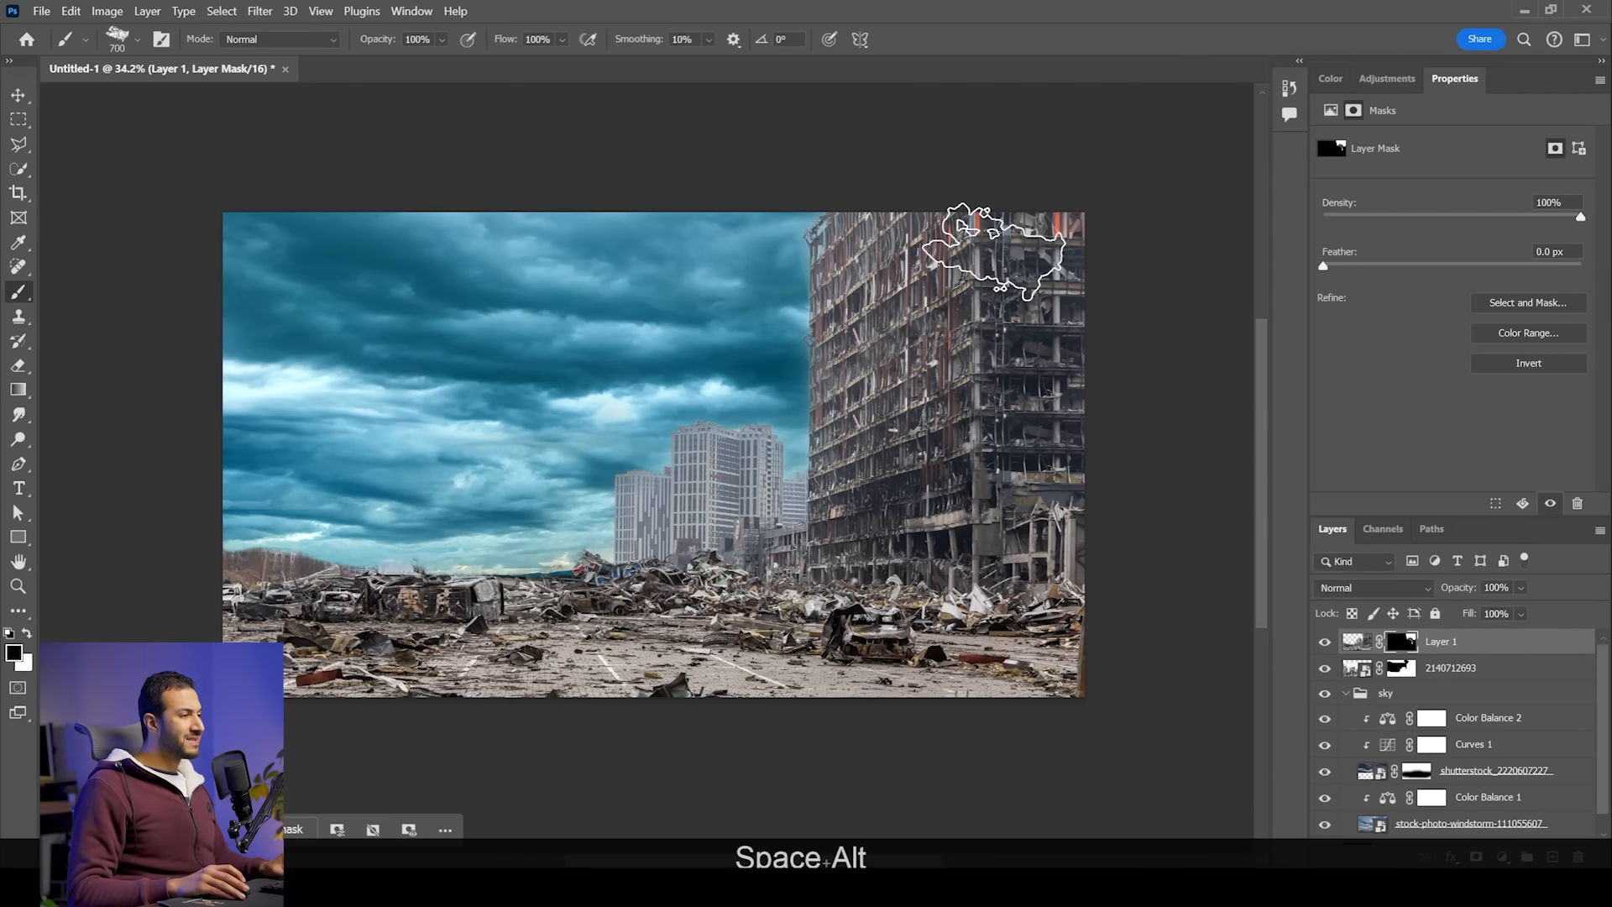
scroll(1069, 502, "up", 1)
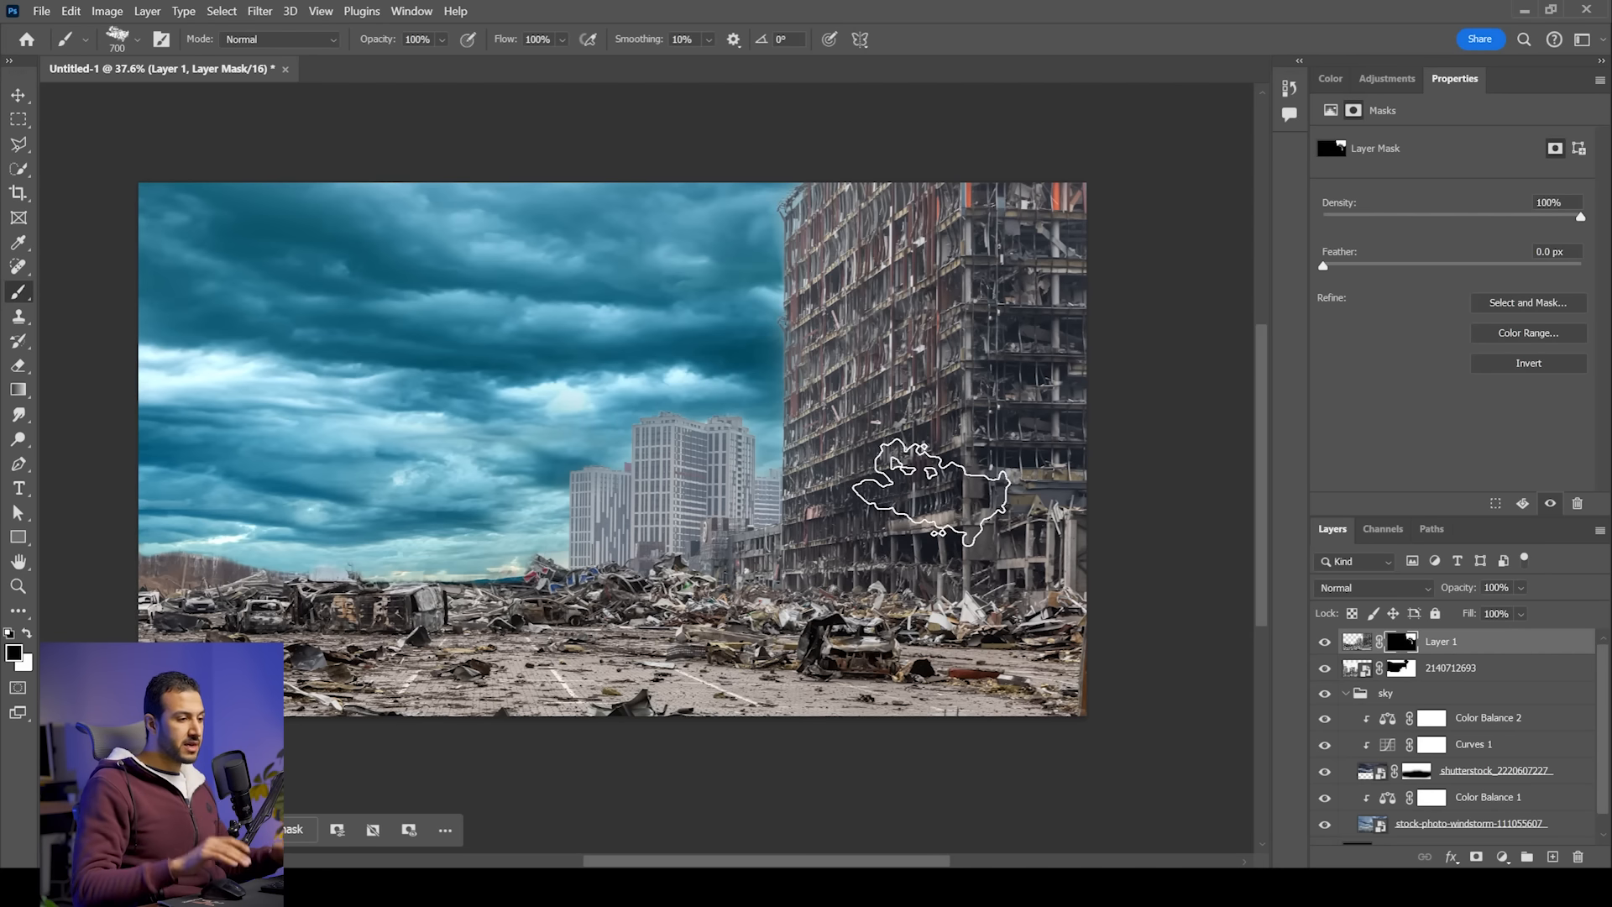
Step: Group the two city layers as "main ground" and convert them into a single smart object
left_click(1461, 671, "ctrl")
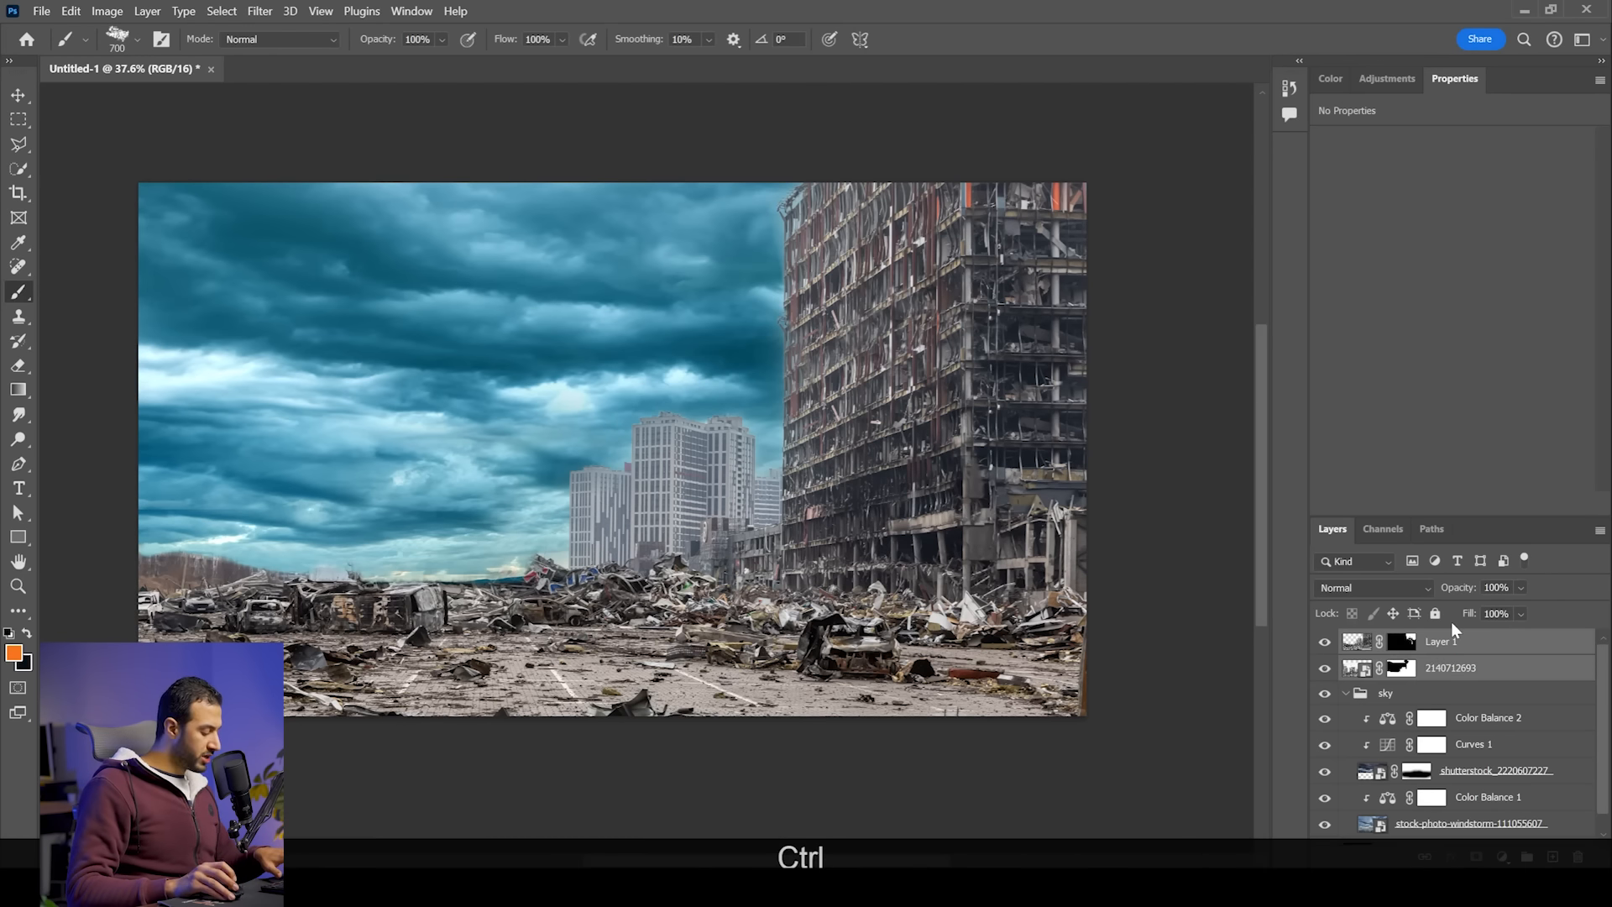
key("ctrl+g")
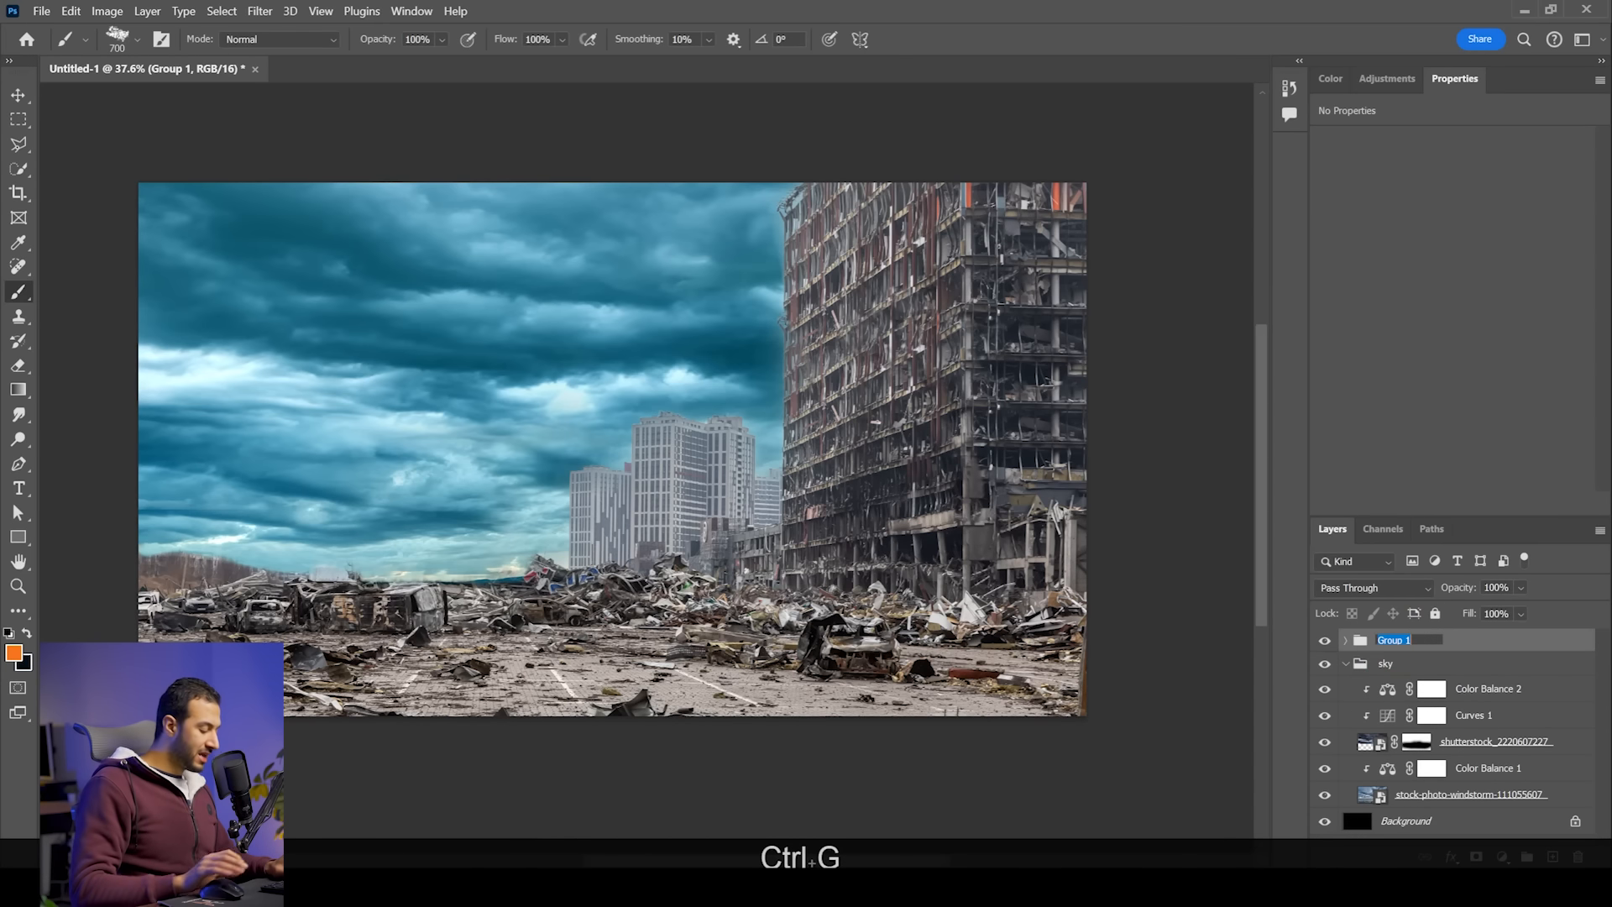
type("main ground")
key("Return")
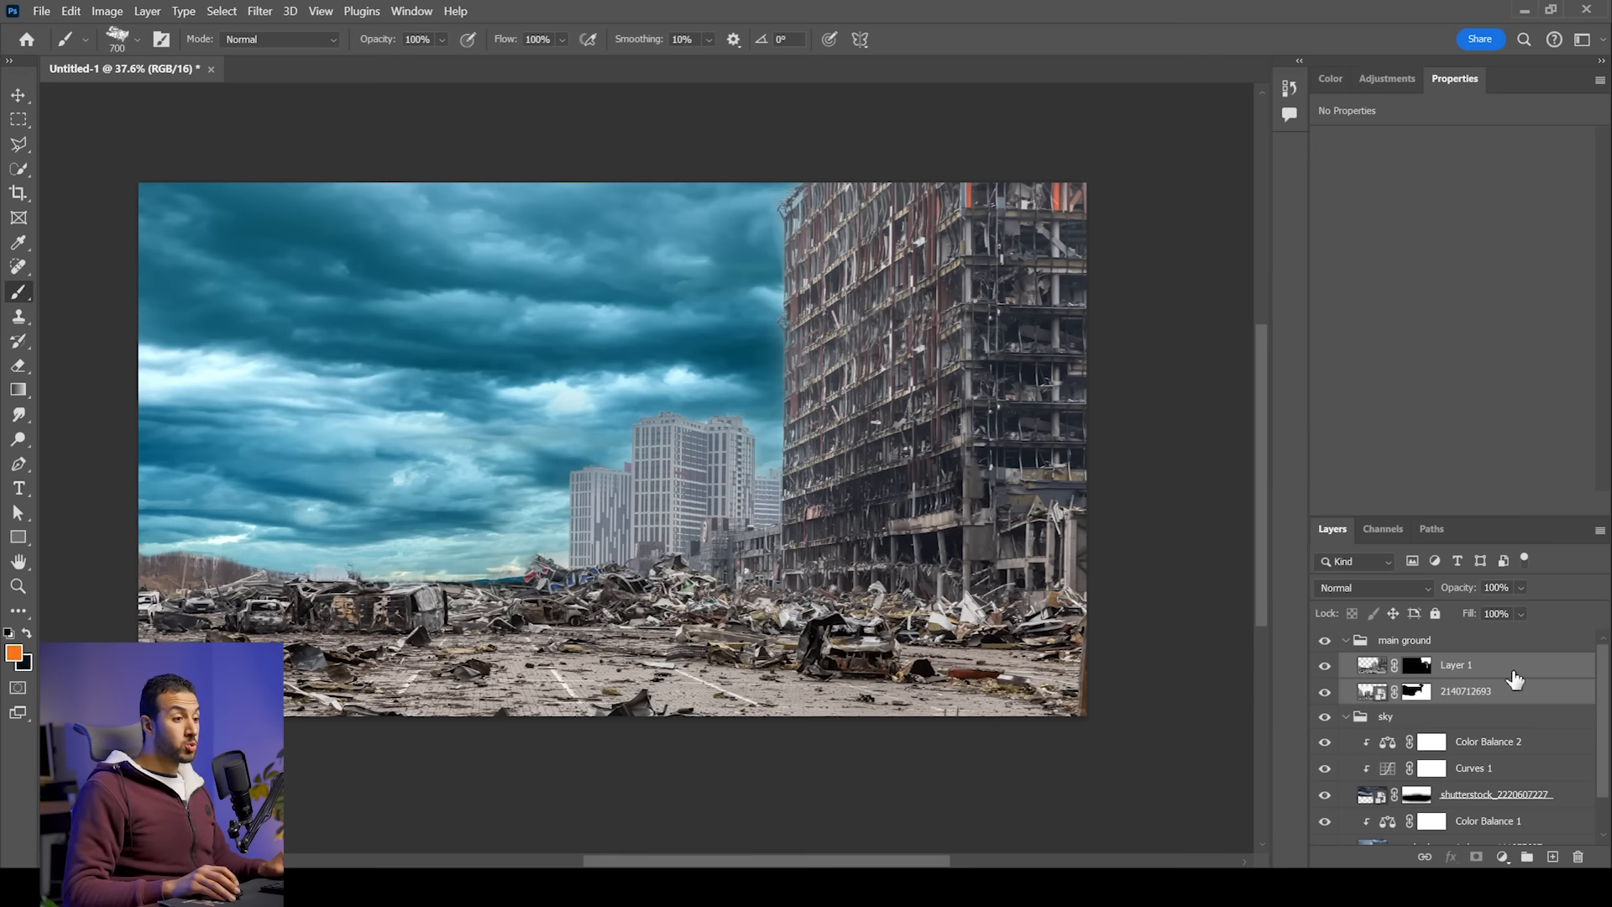
right_click(1515, 679)
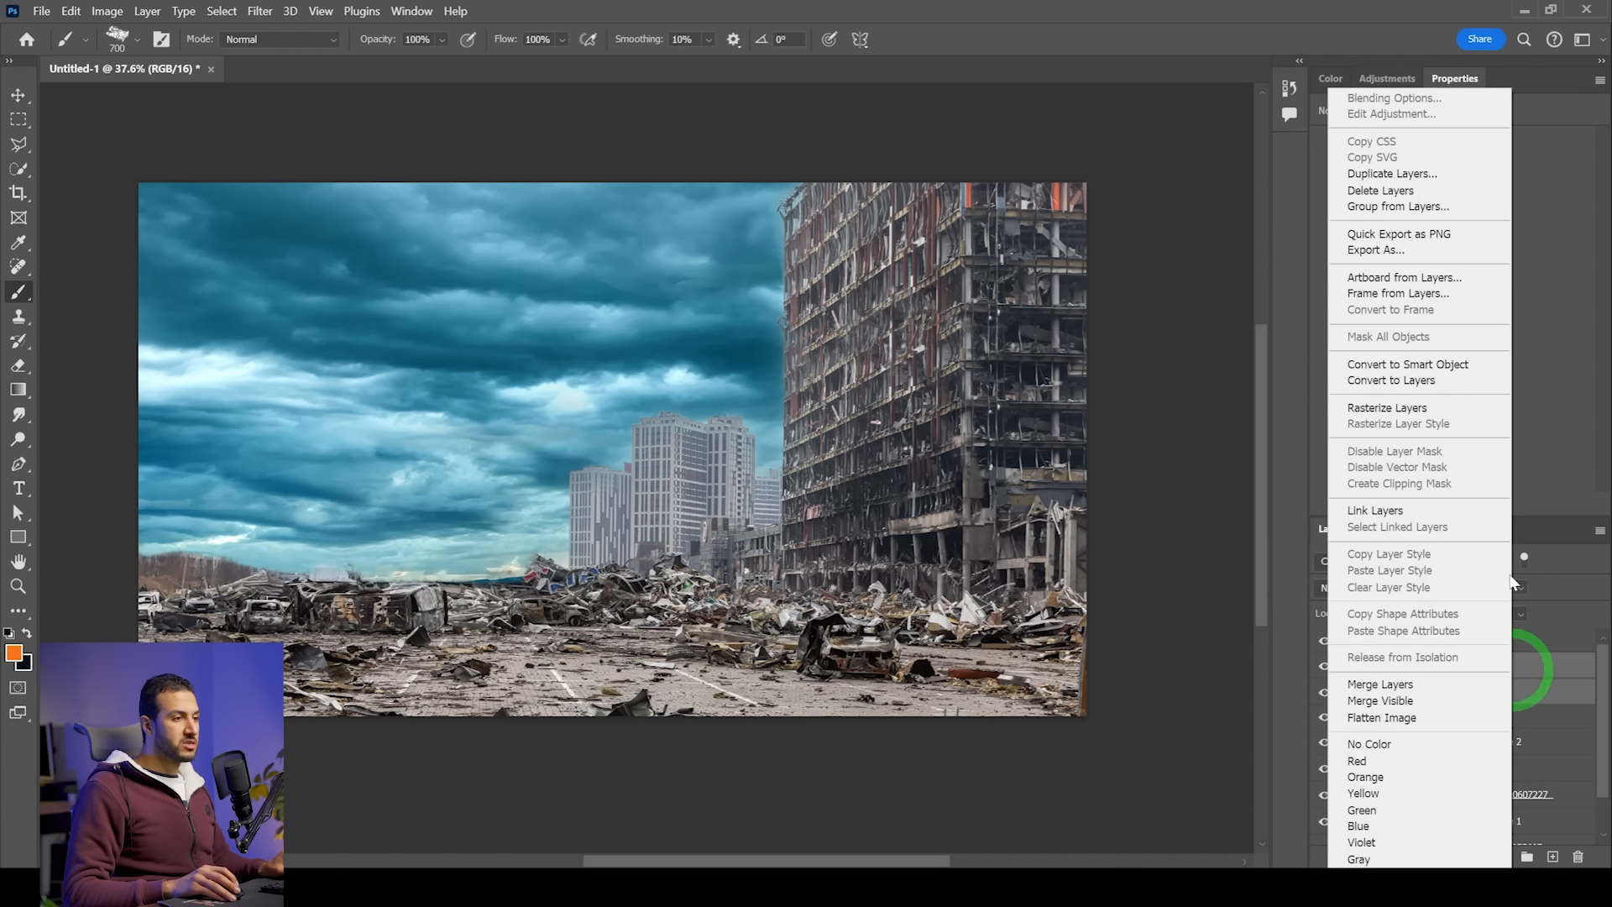
left_click(1403, 366)
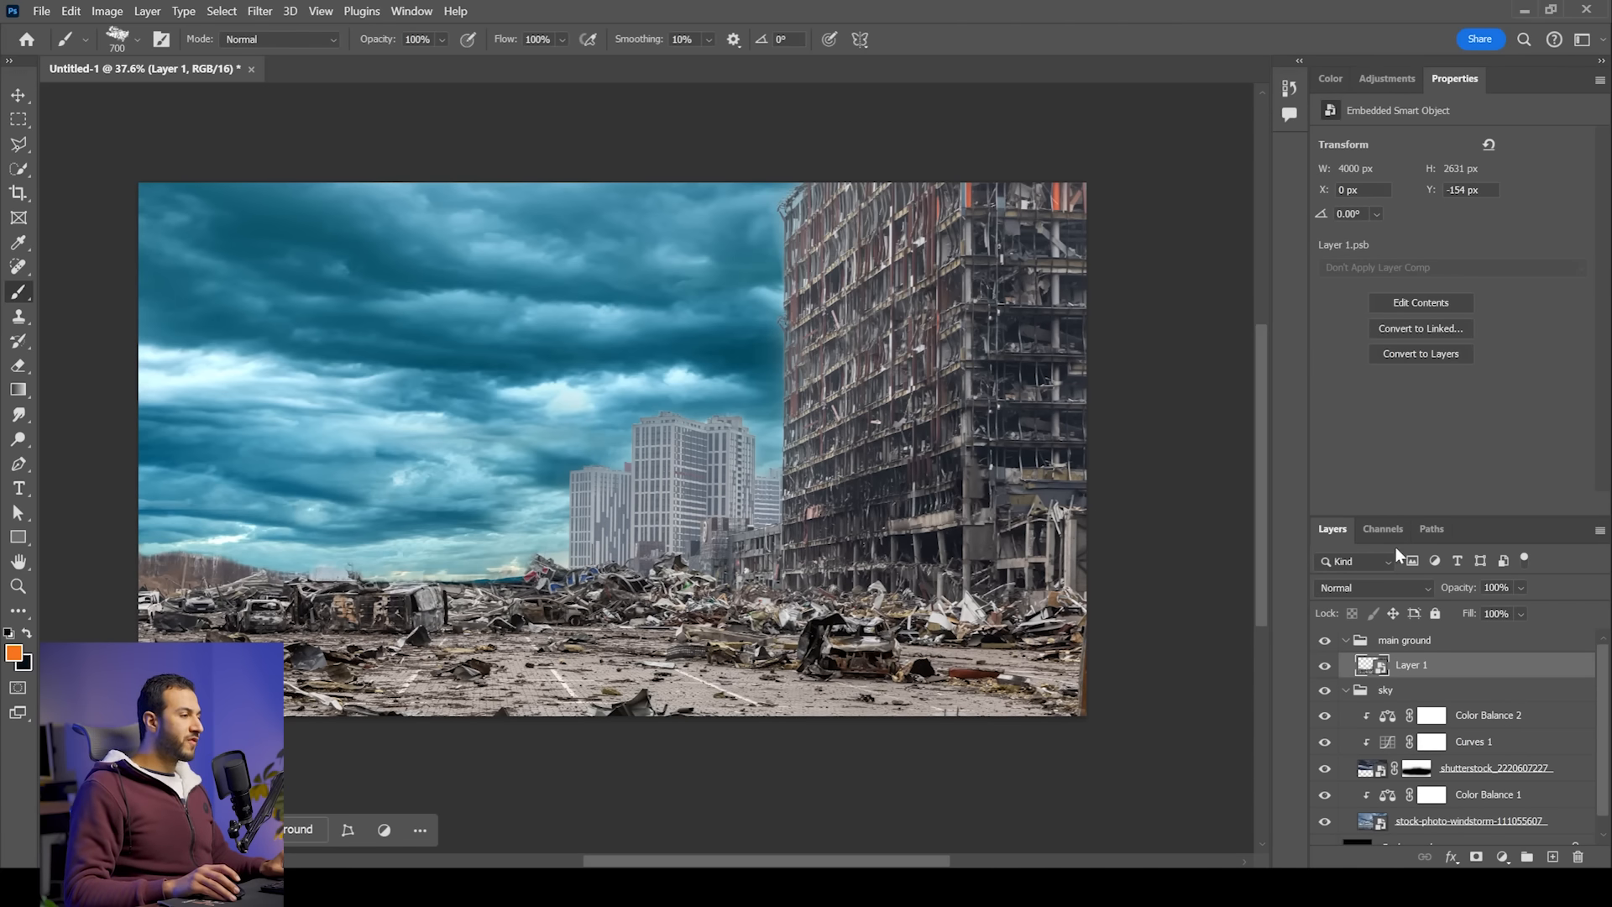
Step: Darken the city with a clipped Curves adjustment, lowering the white output to just under half and raising the black output to about 3
left_click(1388, 78)
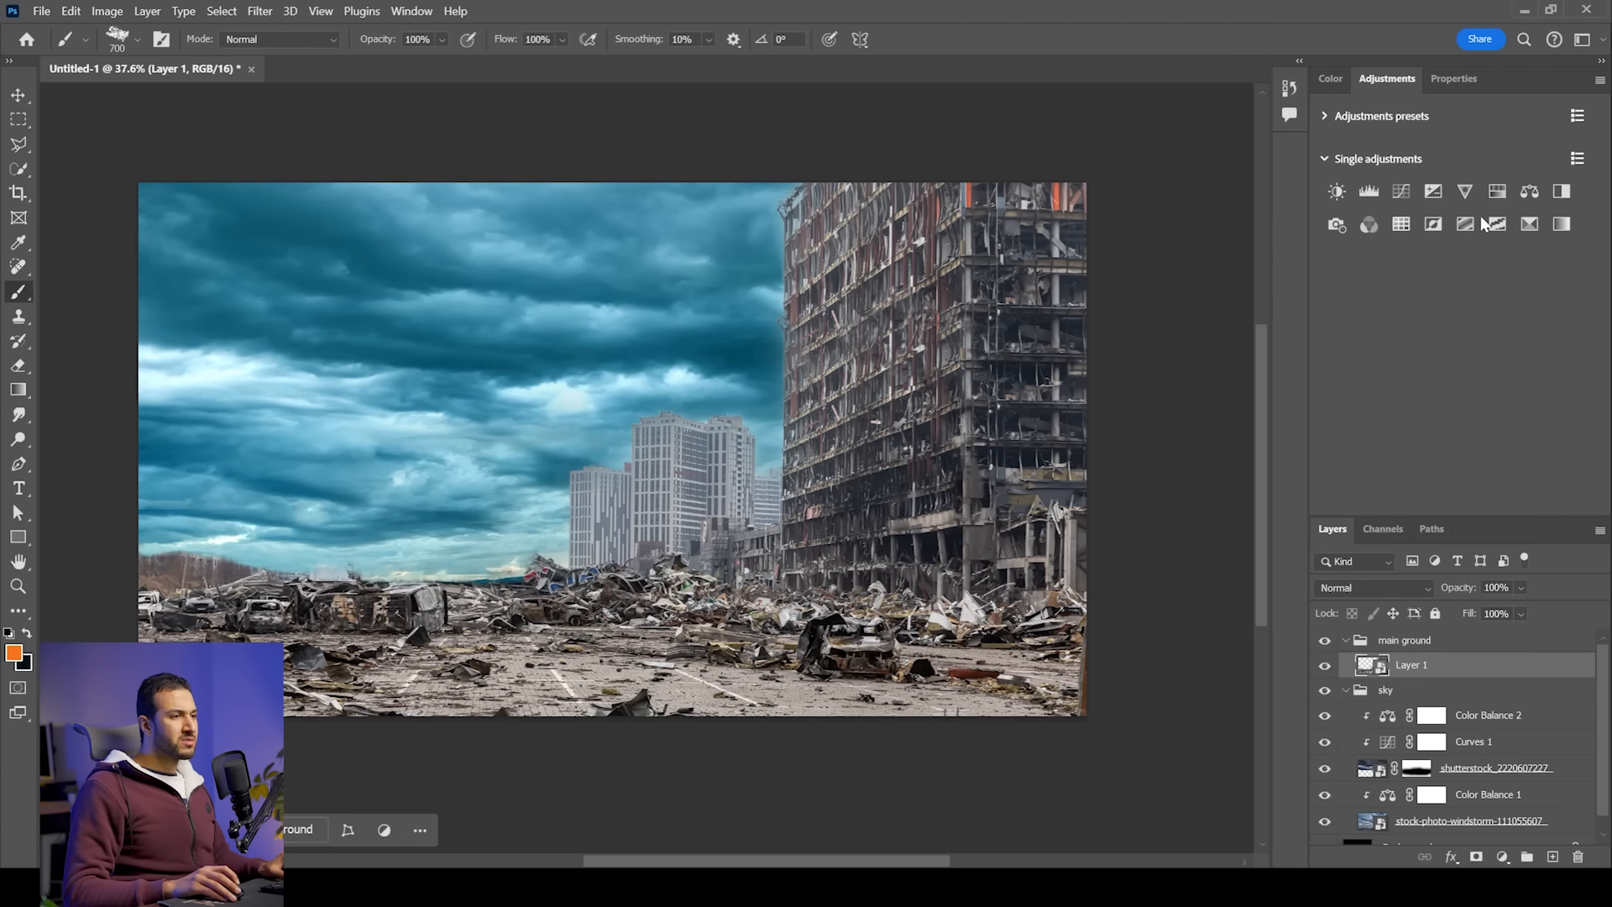
left_click(1404, 206)
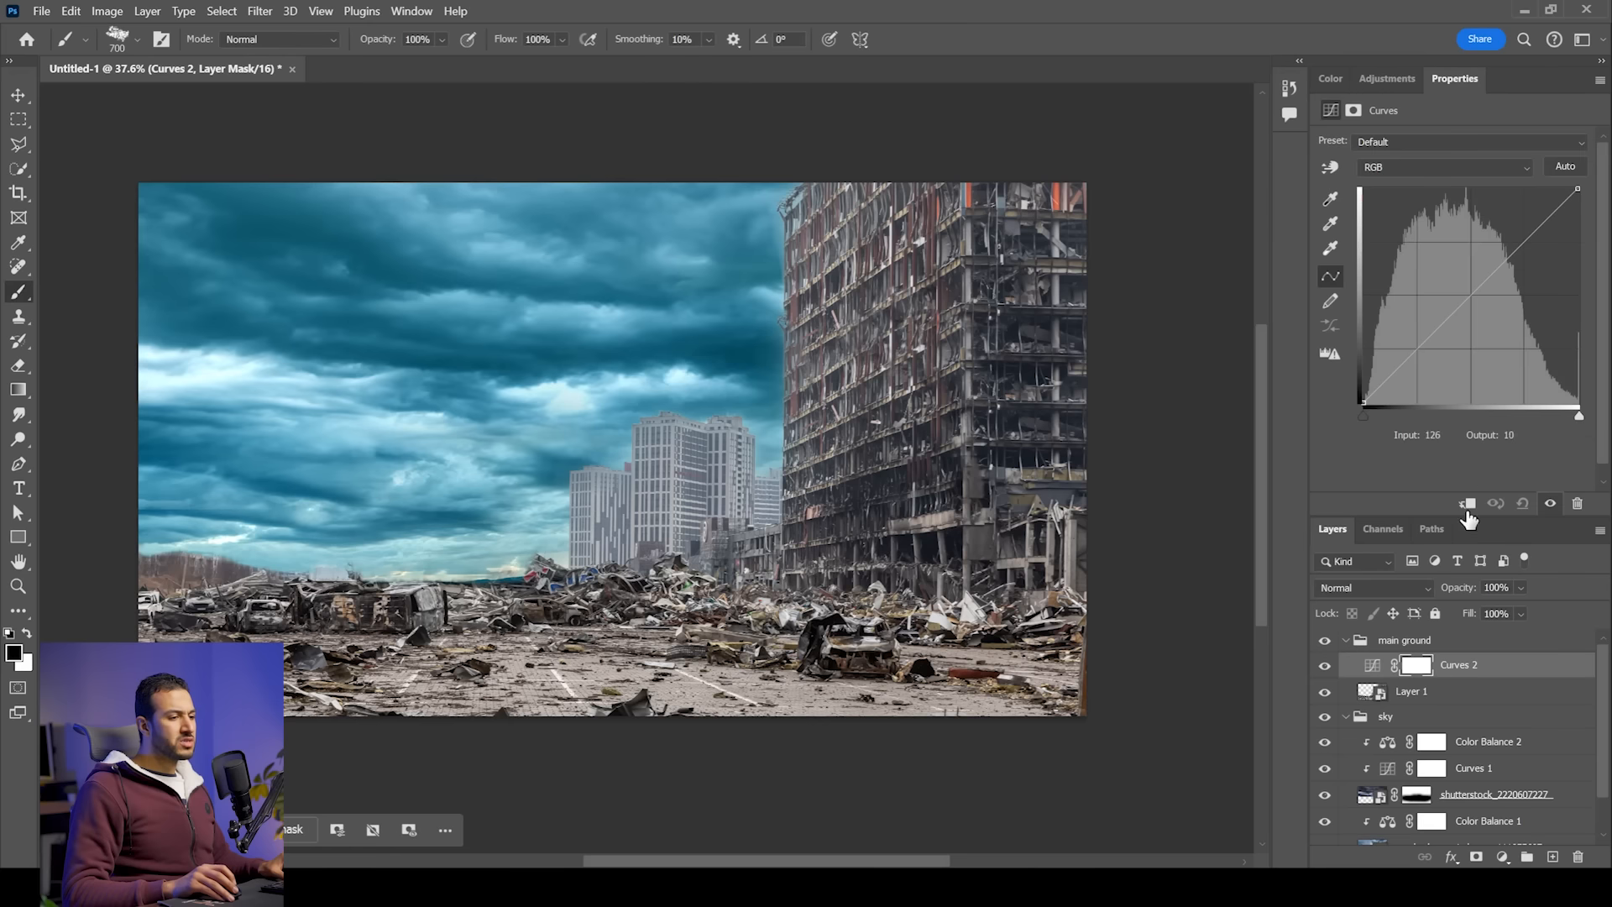
left_click(1471, 678, "alt")
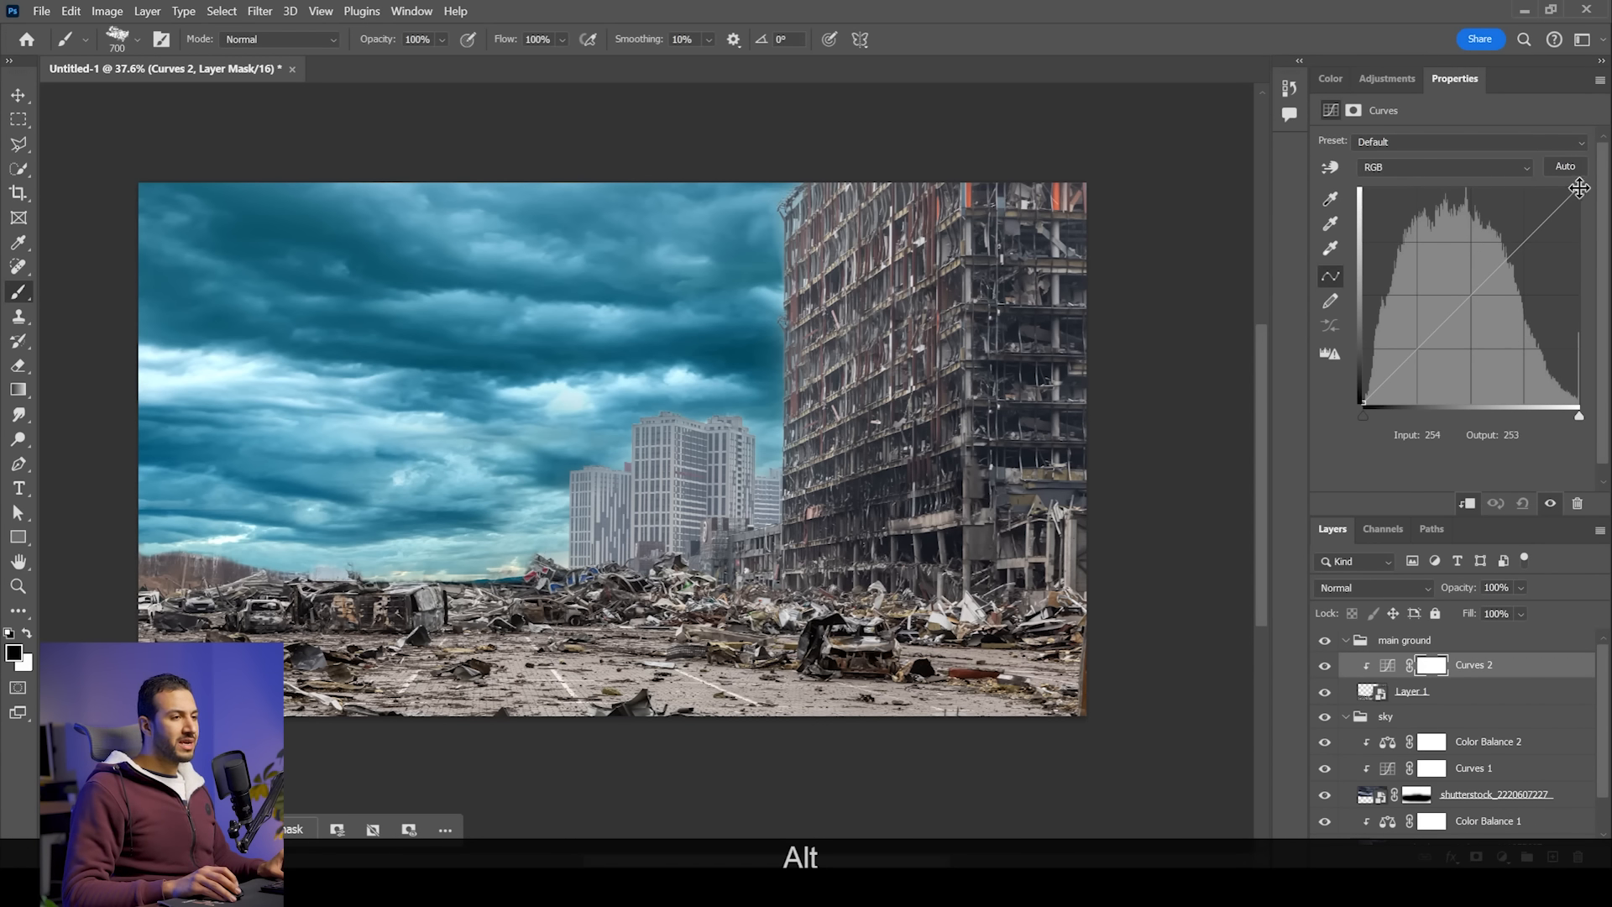
left_click_drag(1578, 192, 1604, 293)
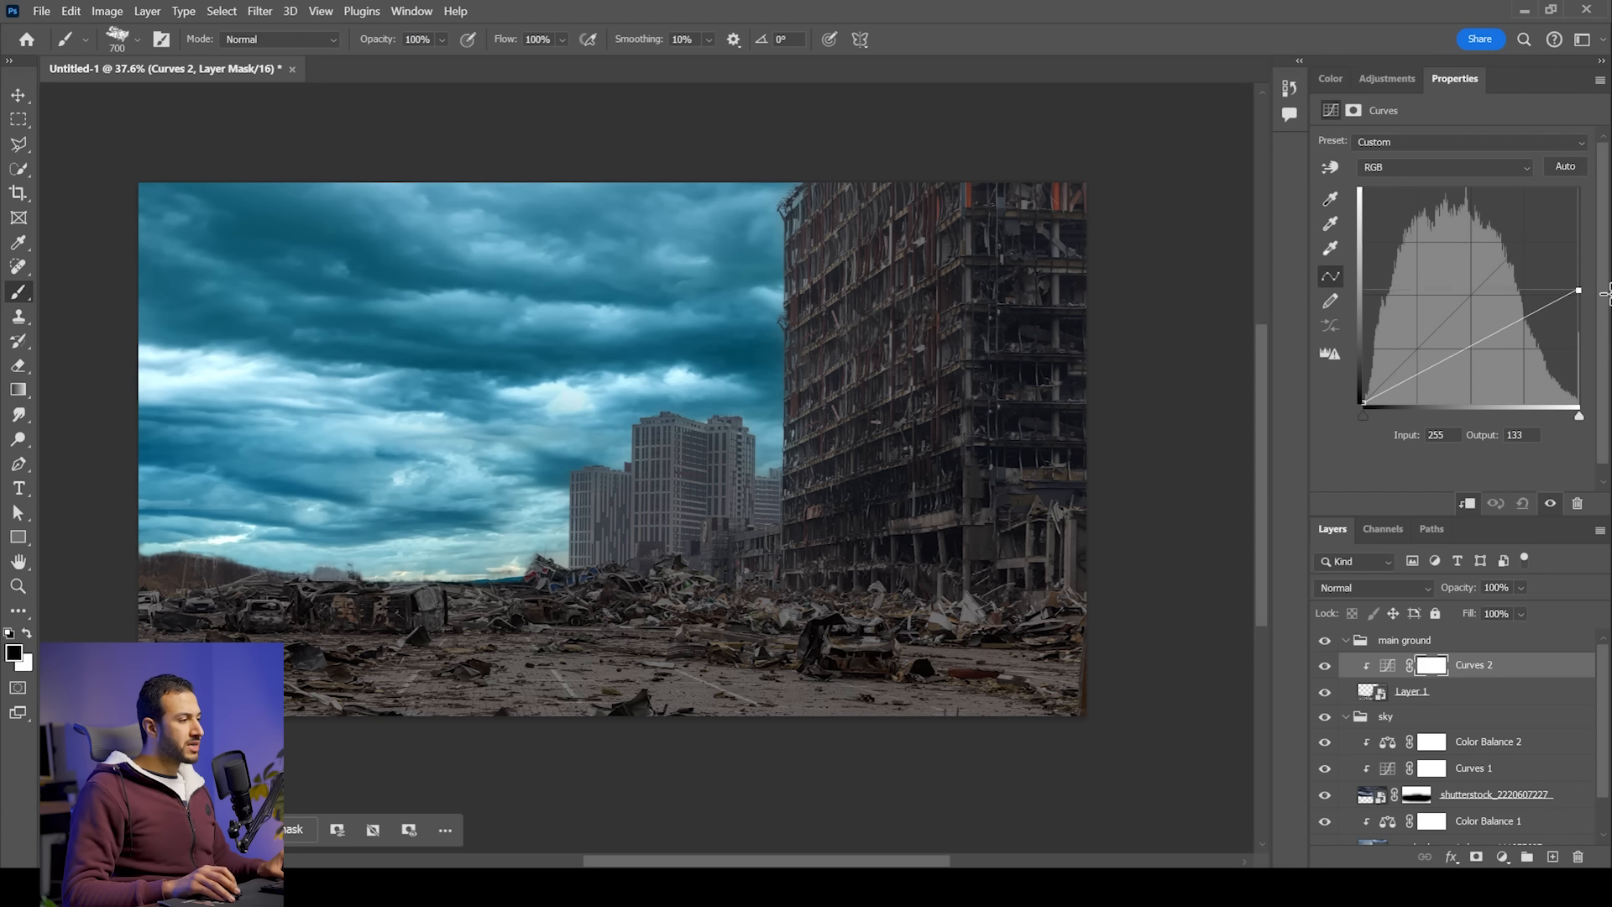
left_click(1362, 405)
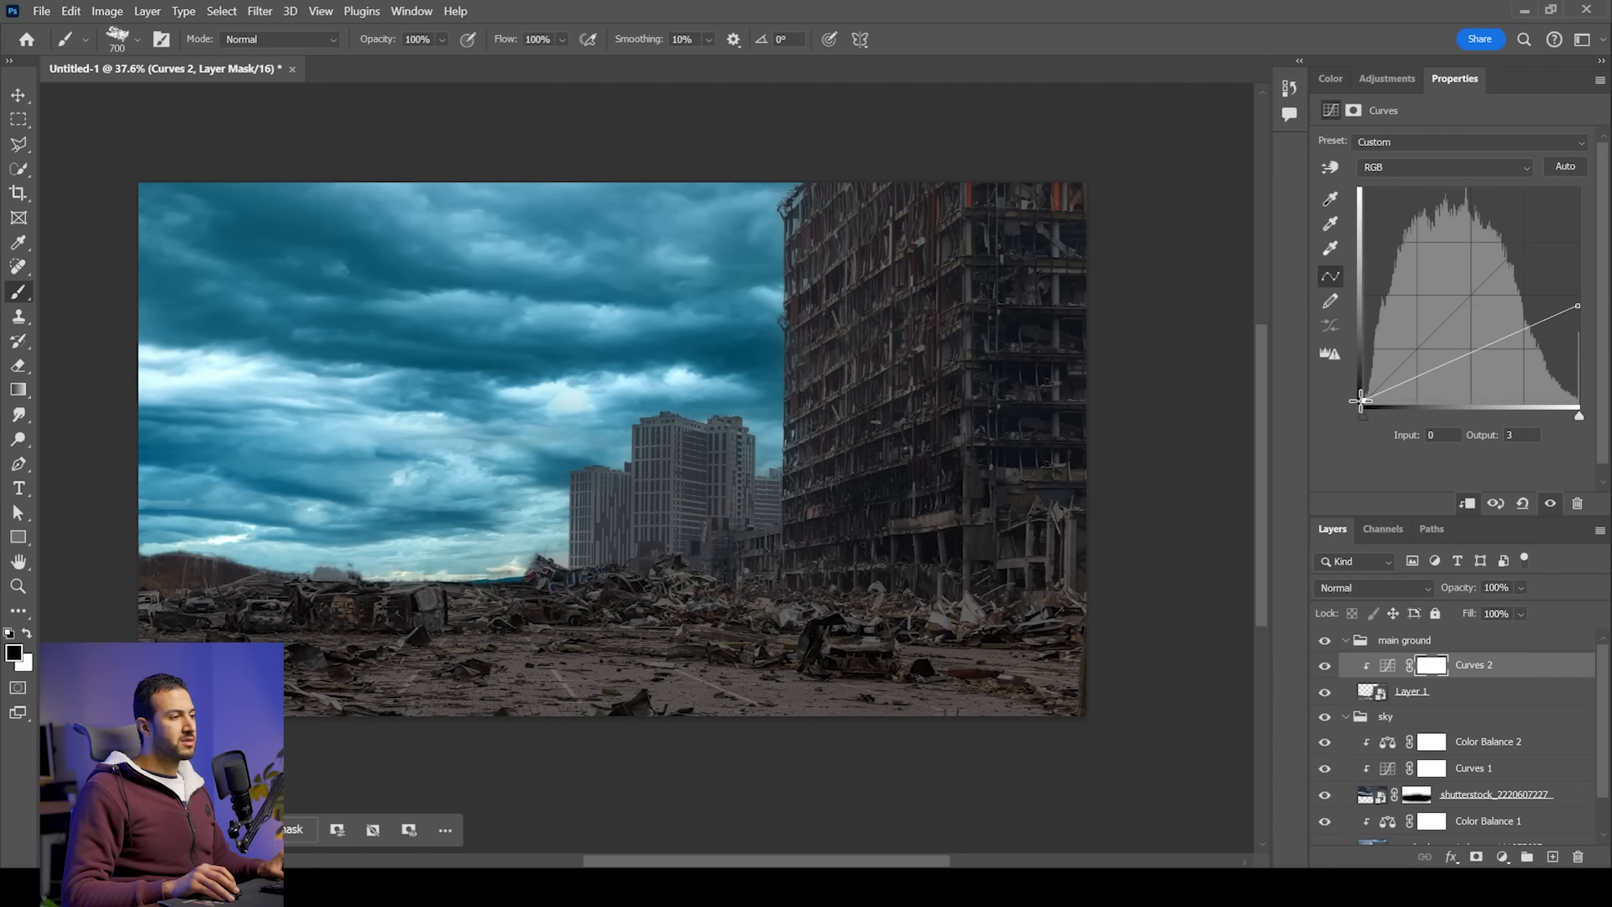
Step: Add a Color Balance adjustment clipped to the city, with midtones at cyan-red -20, magenta-green +7 and yellow-blue about +23
left_click(1489, 667)
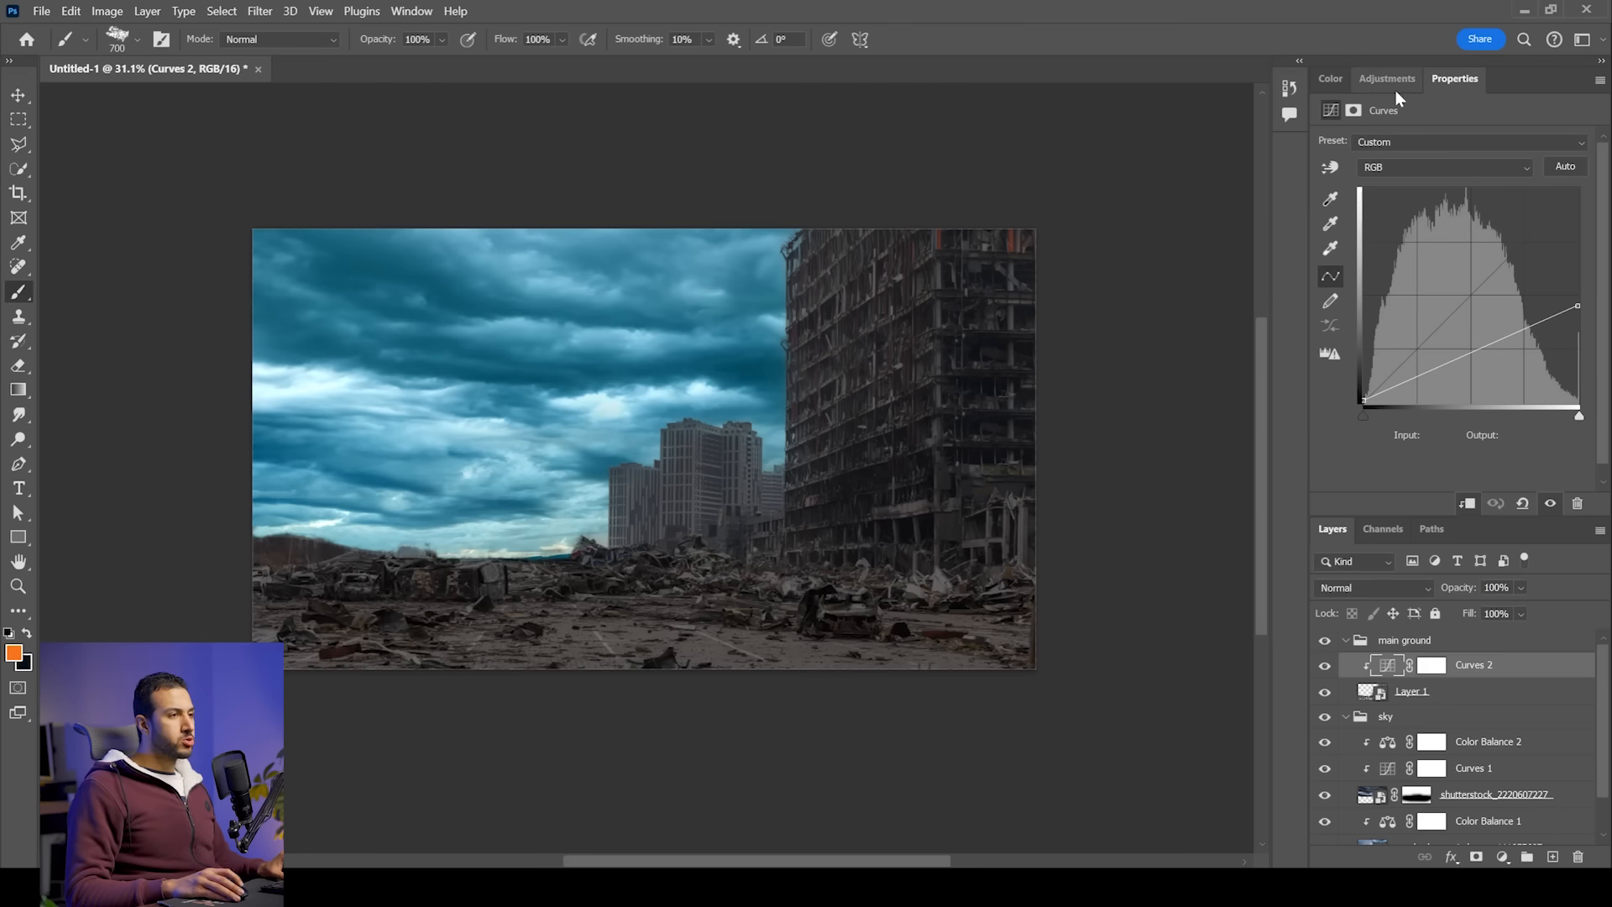
left_click(1394, 84)
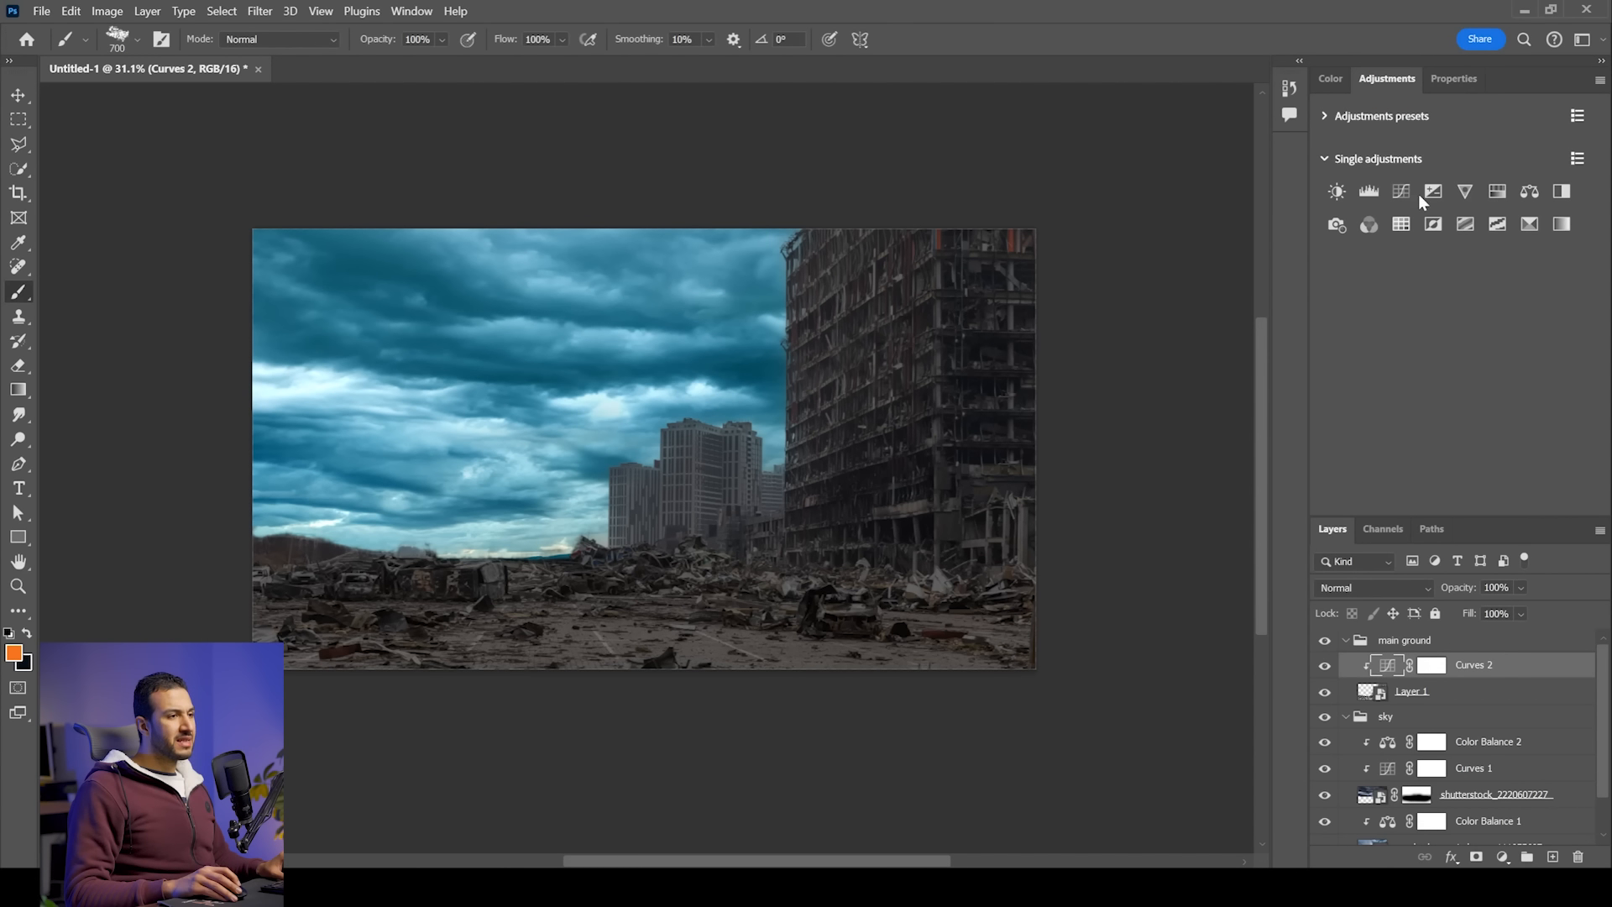
left_click(1529, 191)
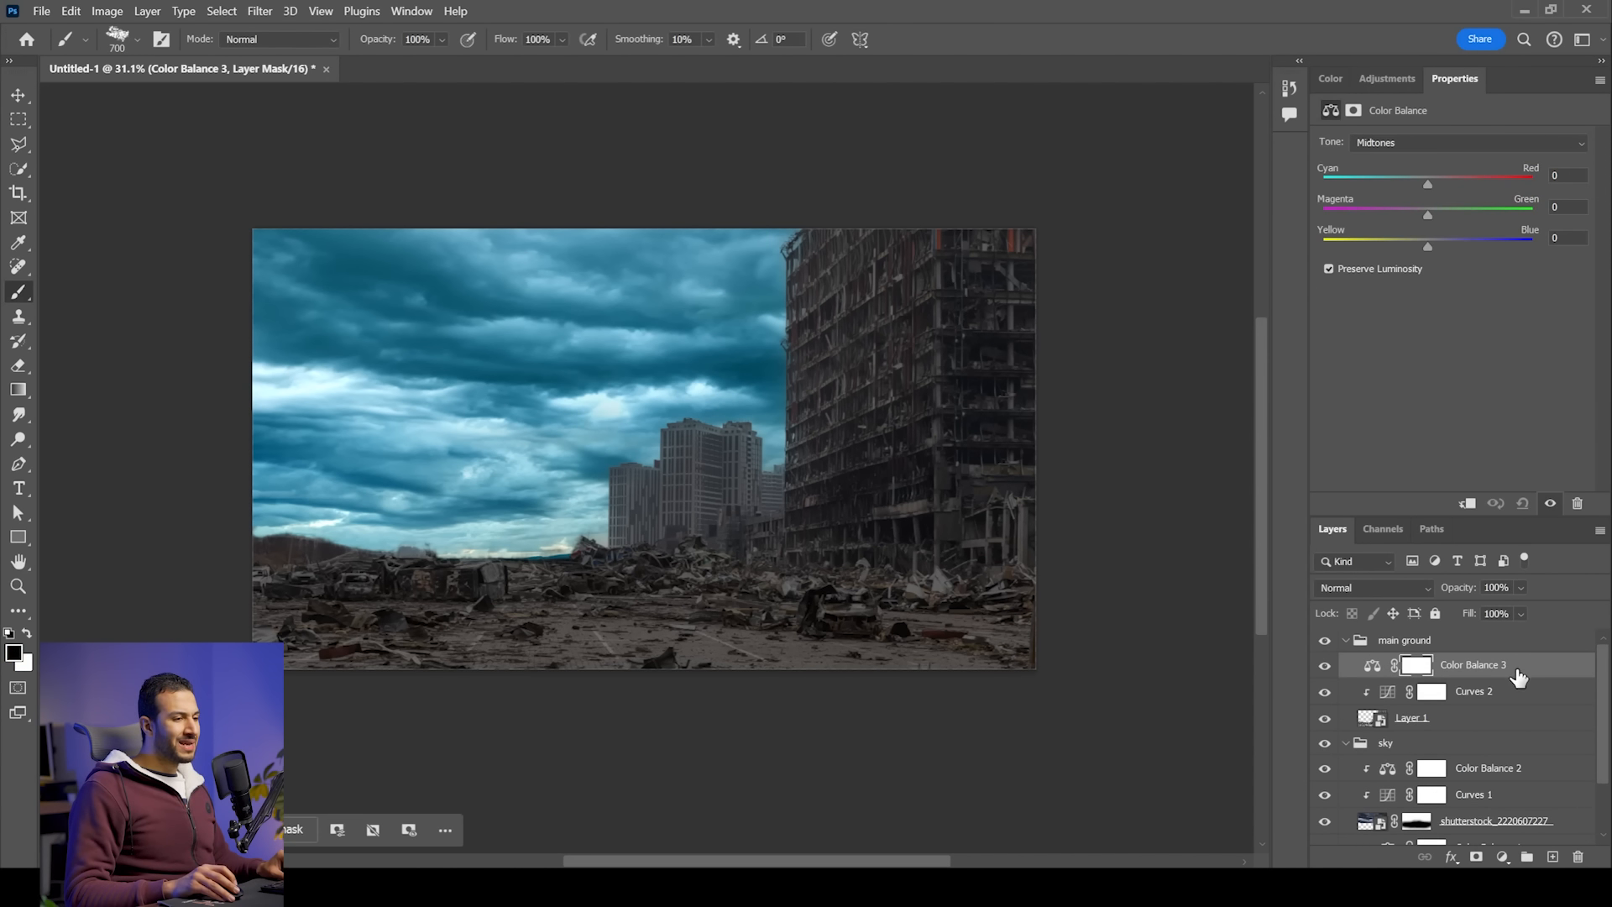
left_click(1467, 505)
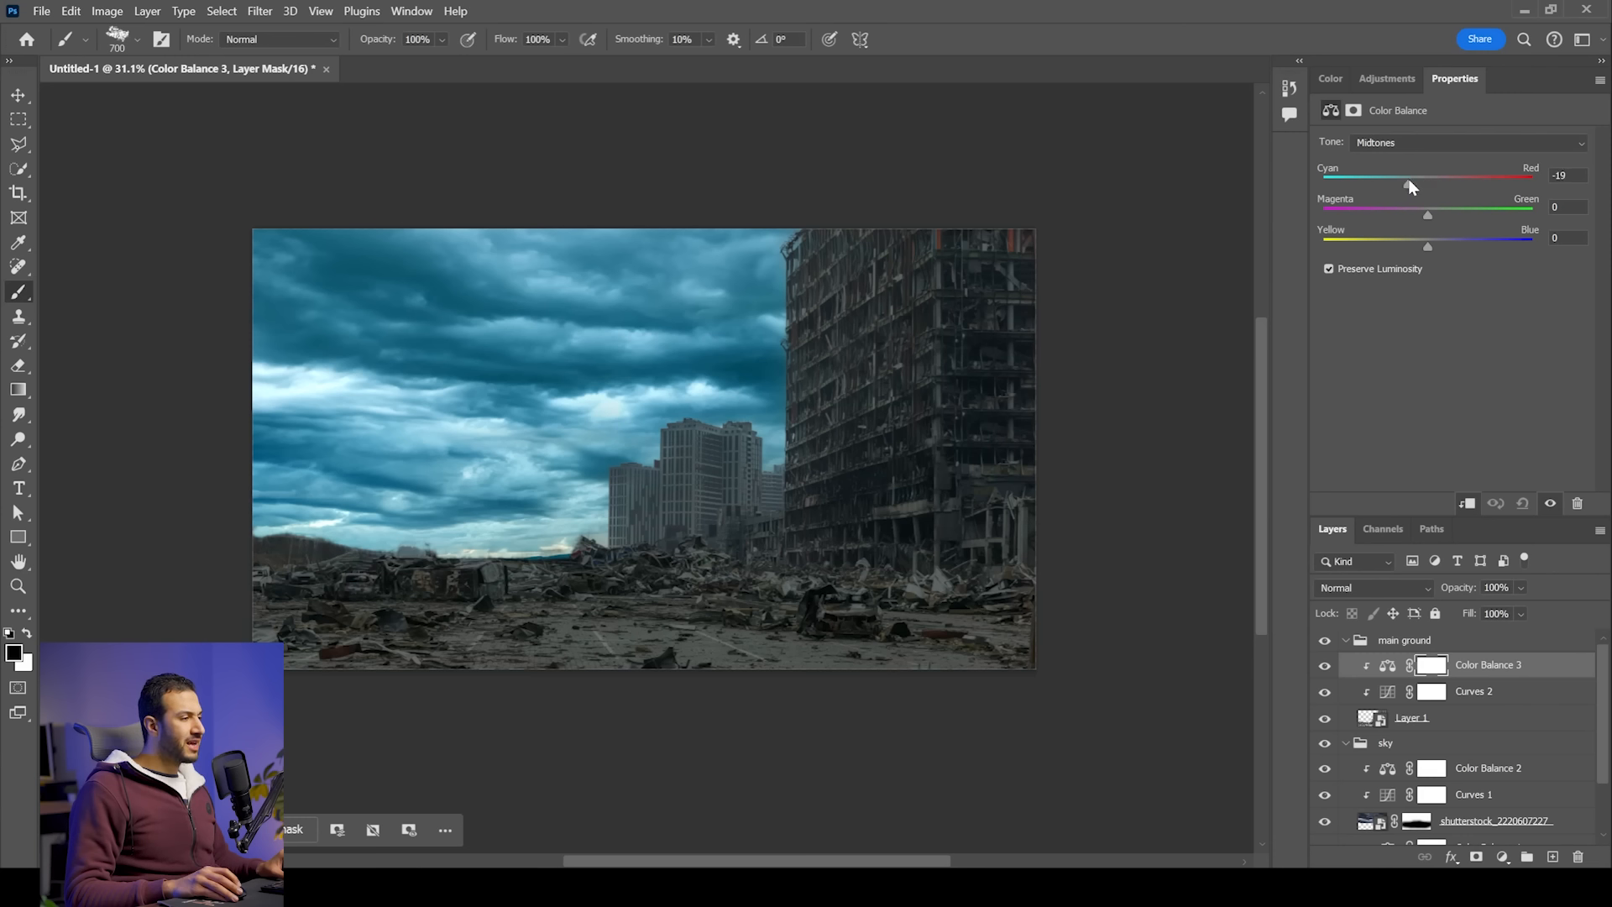
left_click(1435, 213)
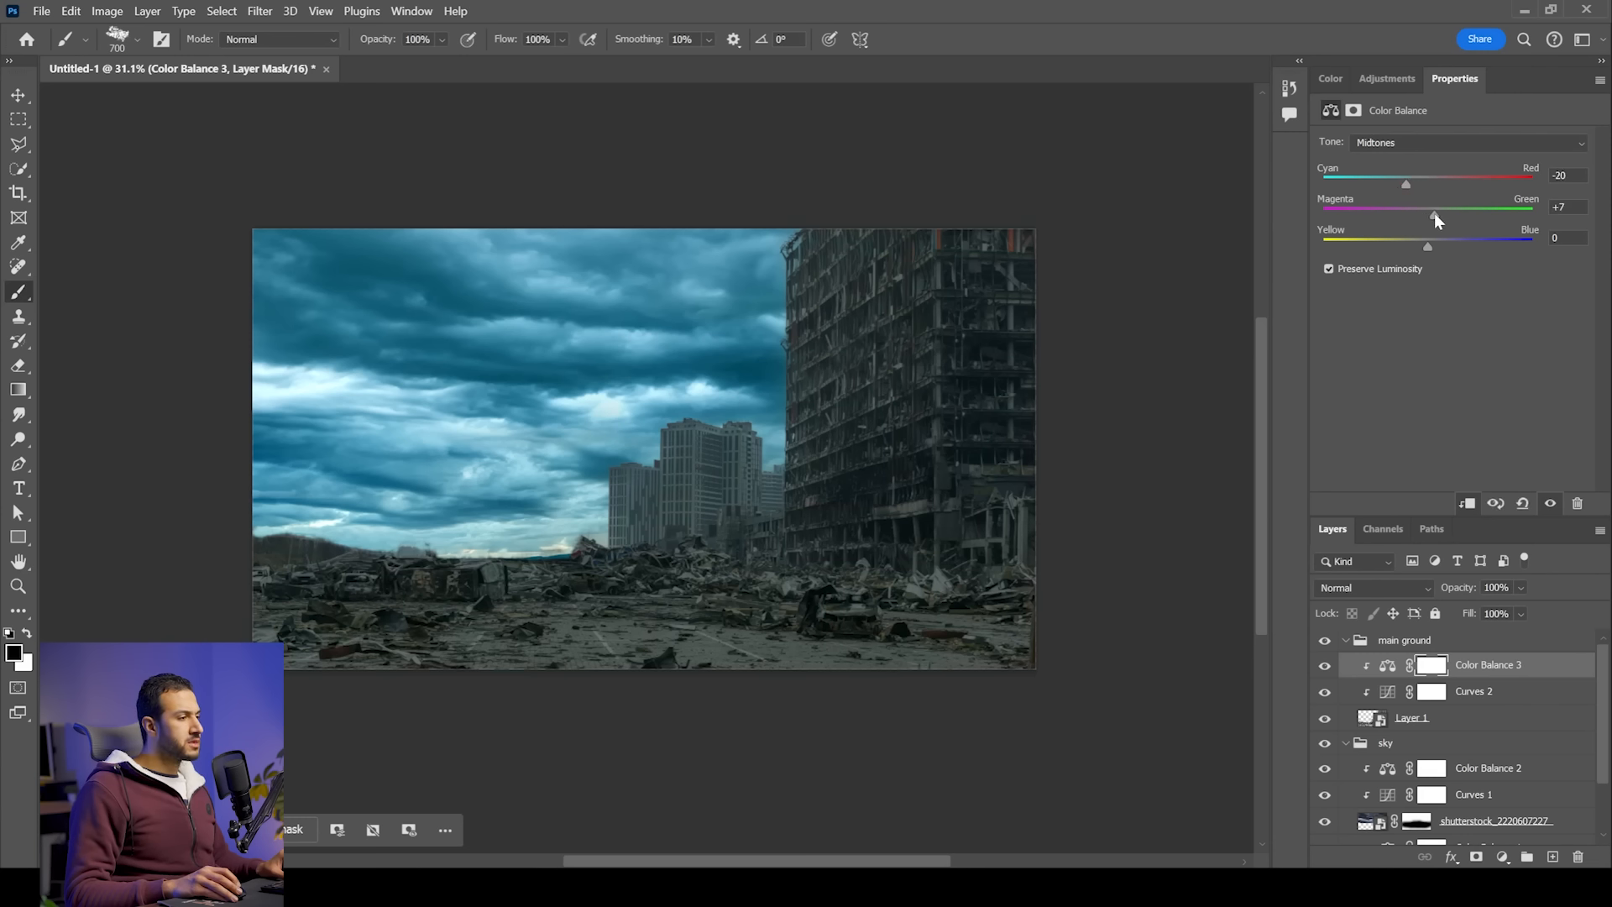
left_click(1453, 240)
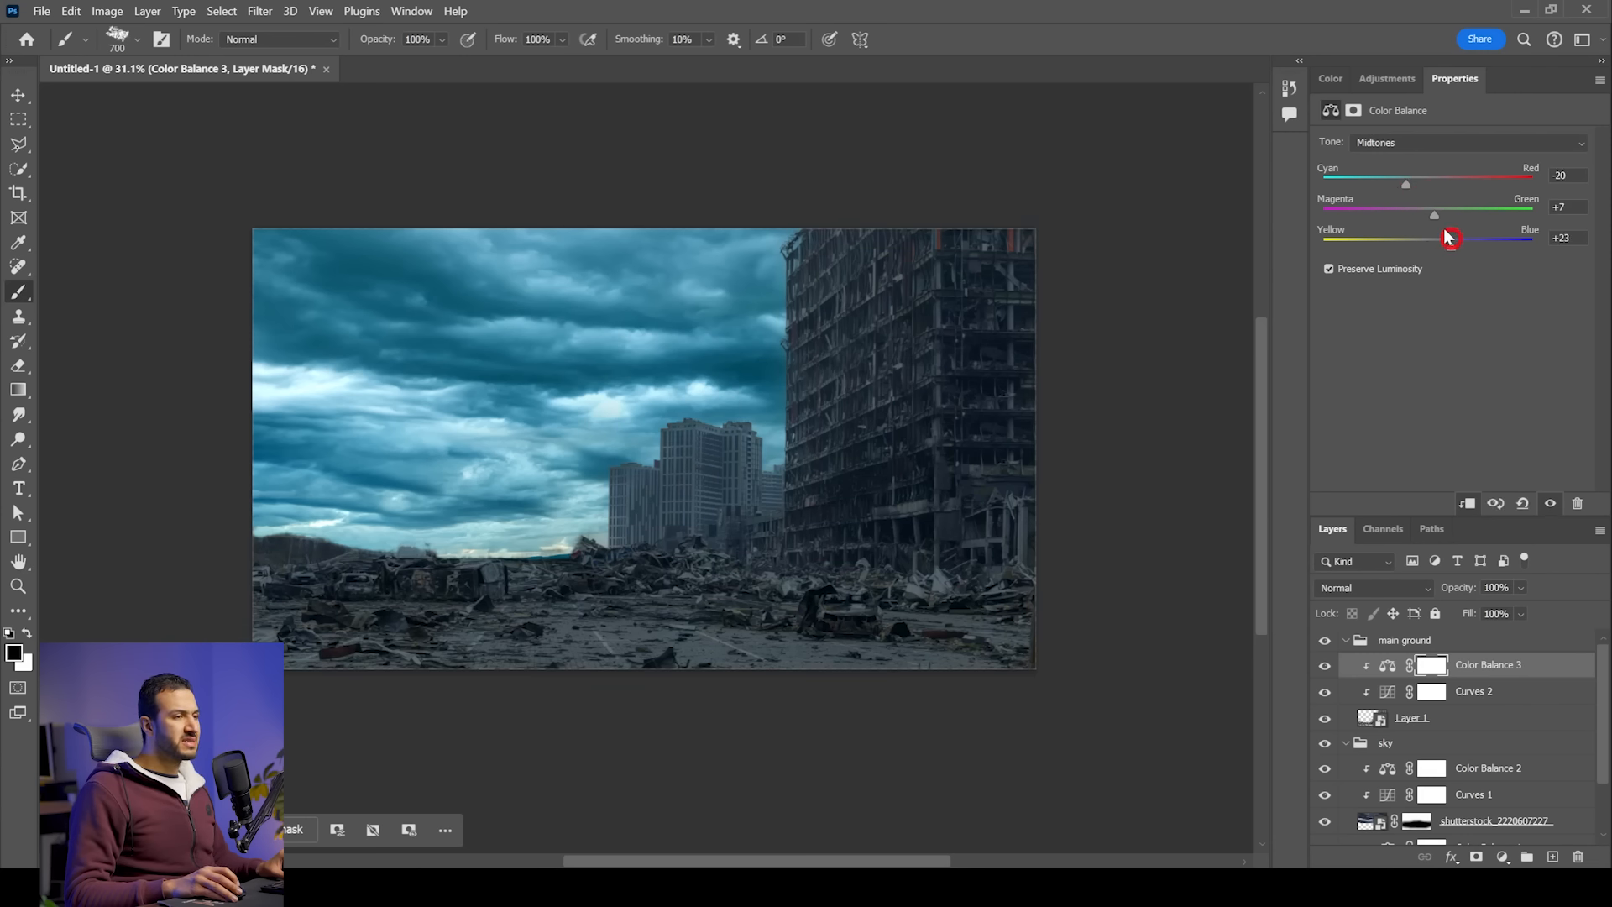
Step: Shift the Color Balance shadows slightly toward cyan, green and blue
left_click(1401, 143)
left_click(1400, 161)
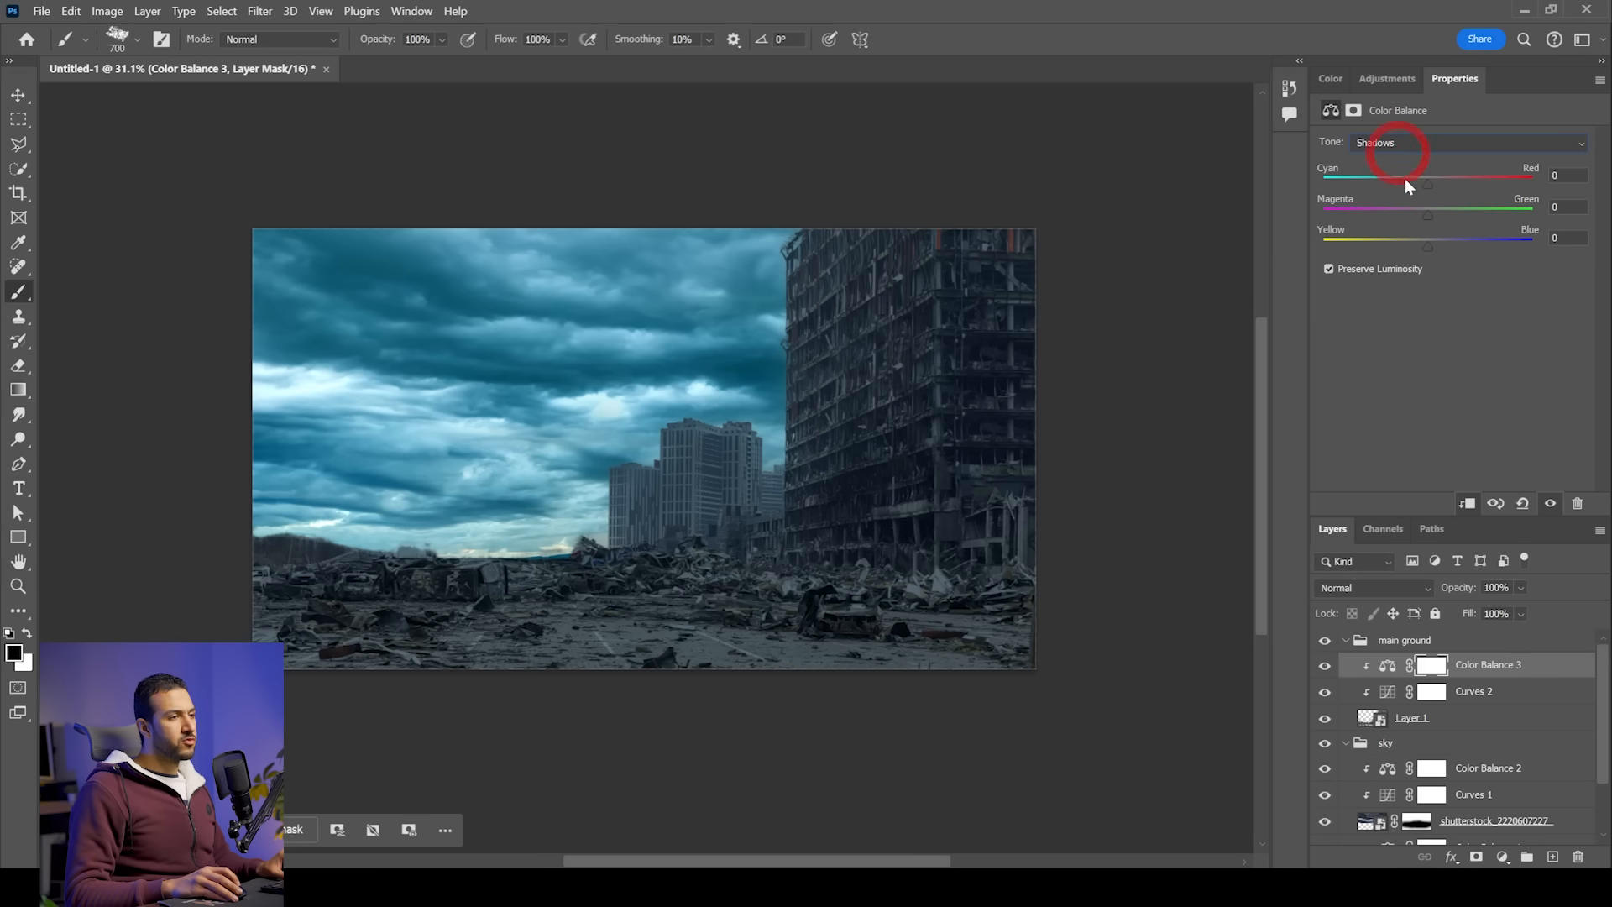
left_click(1421, 178)
left_click(1434, 213)
left_click_drag(1434, 214, 1436, 215)
left_click(1437, 242)
left_click_drag(1420, 182, 1414, 181)
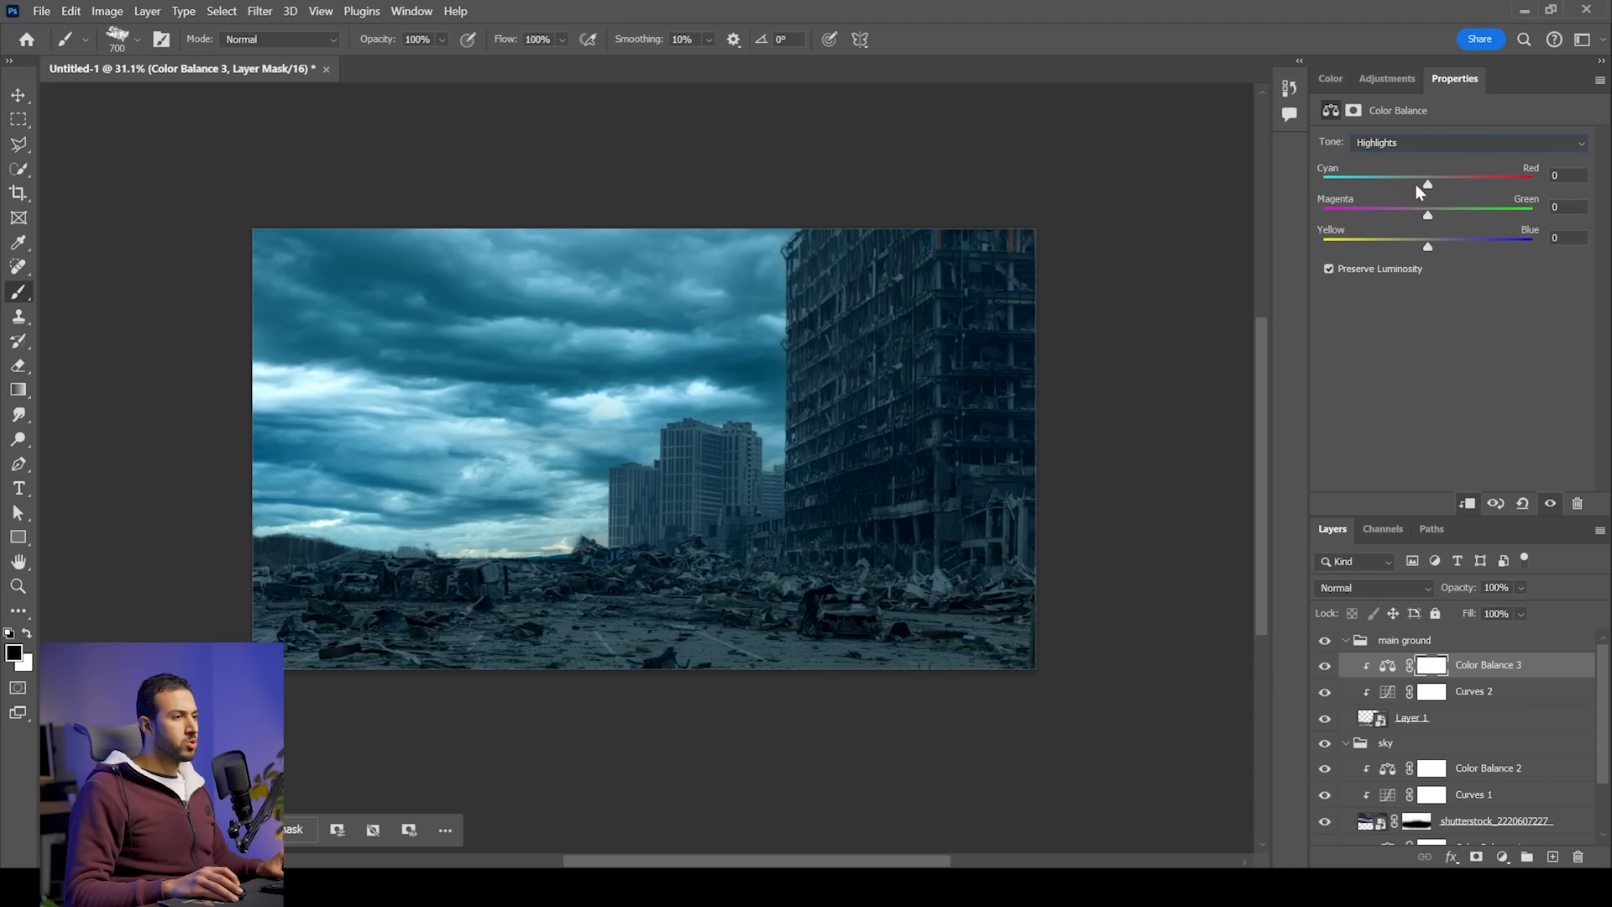
Step: Set the Color Balance highlights to cyan-red -10, magenta-green +5 and yellow-blue +7
left_click(1419, 178)
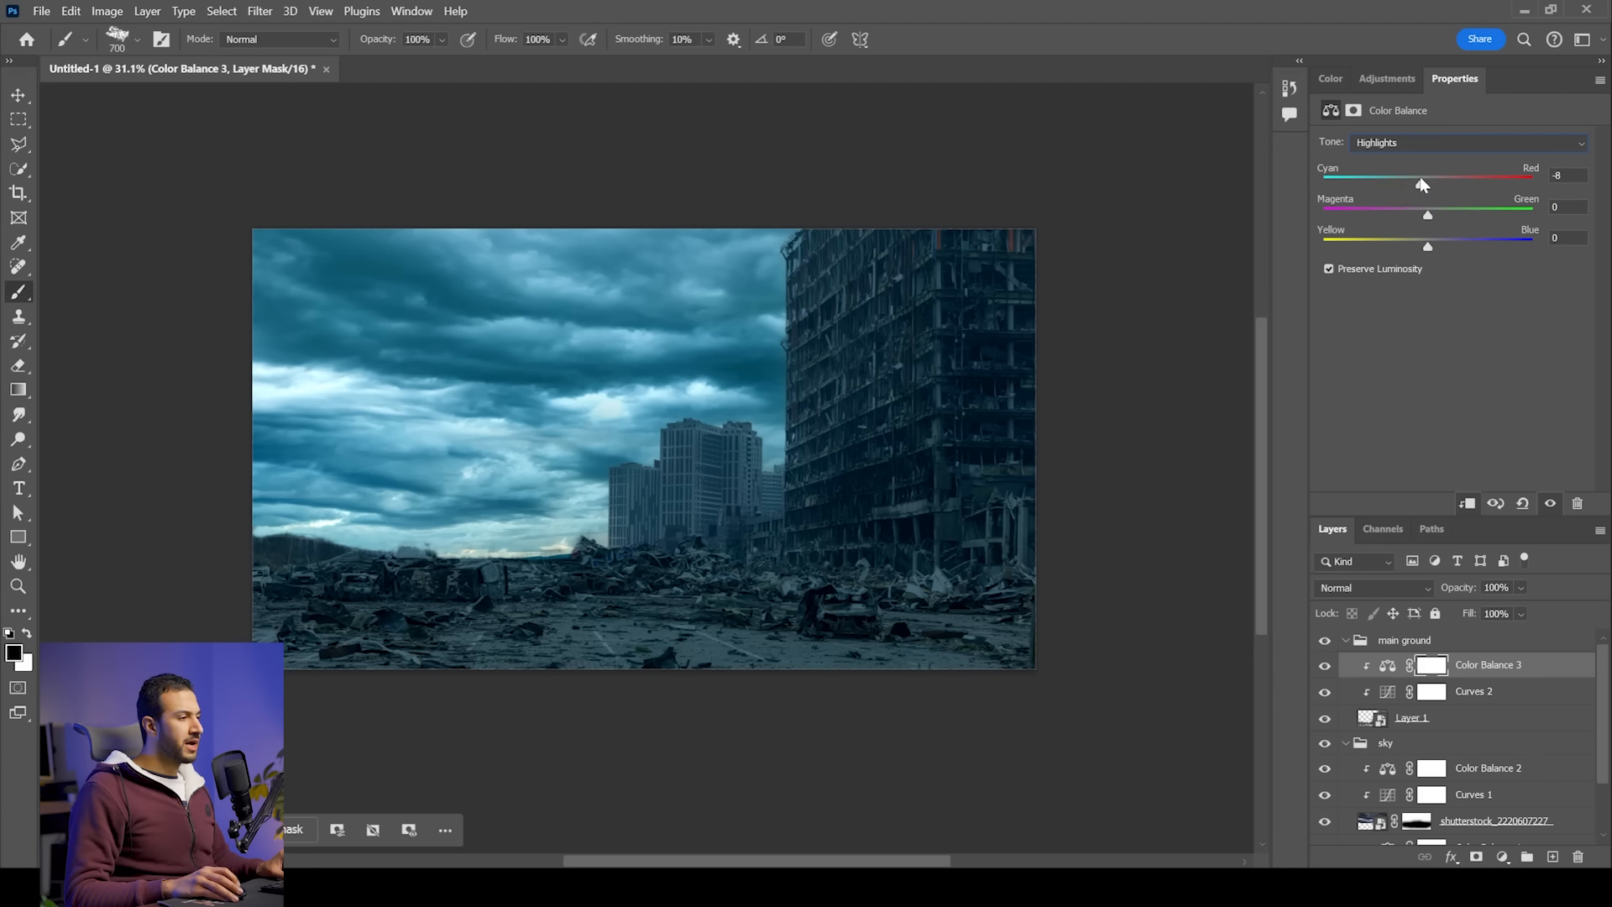
left_click(1433, 213)
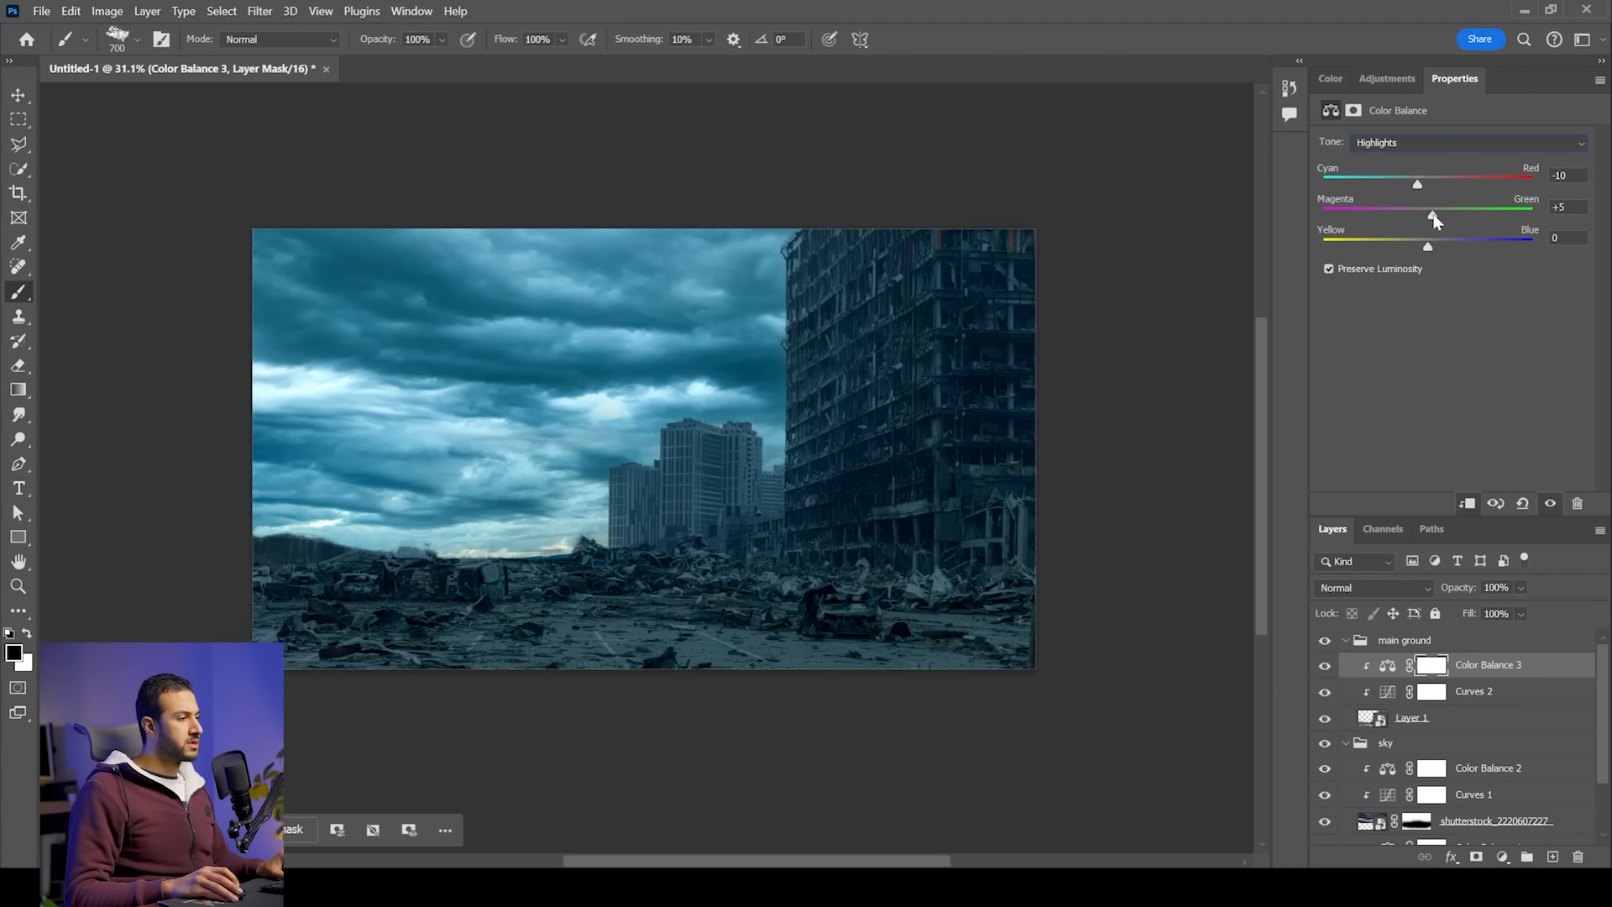
left_click_drag(1434, 243, 1435, 242)
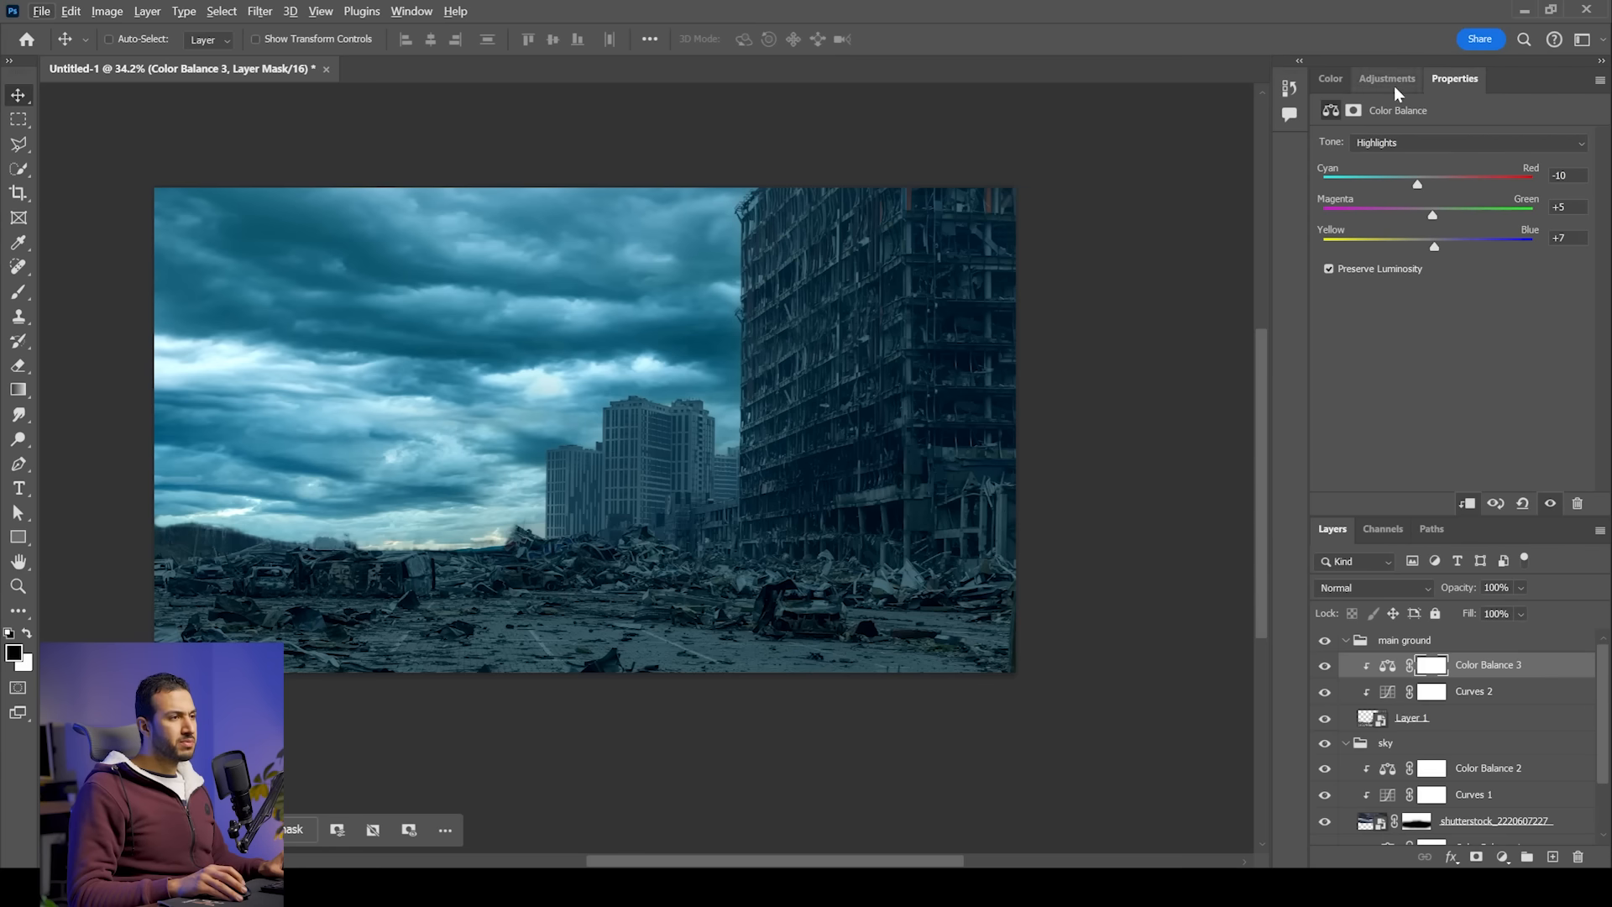
Step: Fade the city with a clipped Curves adjustment in Luminosity mode, with black output at about 40 and white output at 240
left_click(1395, 85)
left_click(1403, 192)
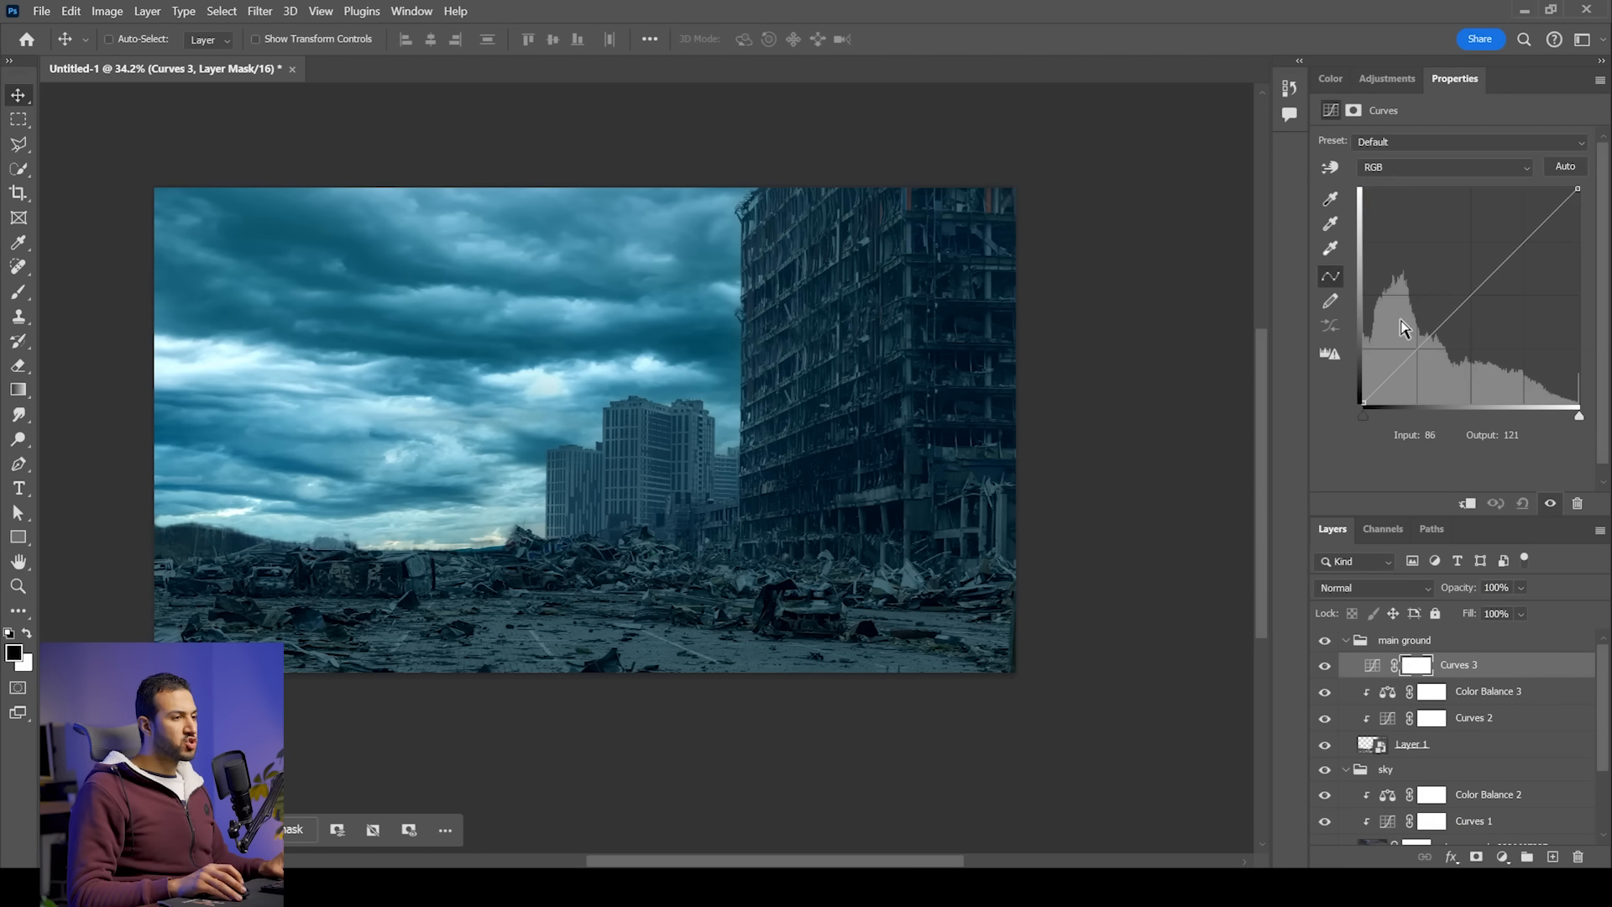
left_click_drag(1365, 404, 1338, 370)
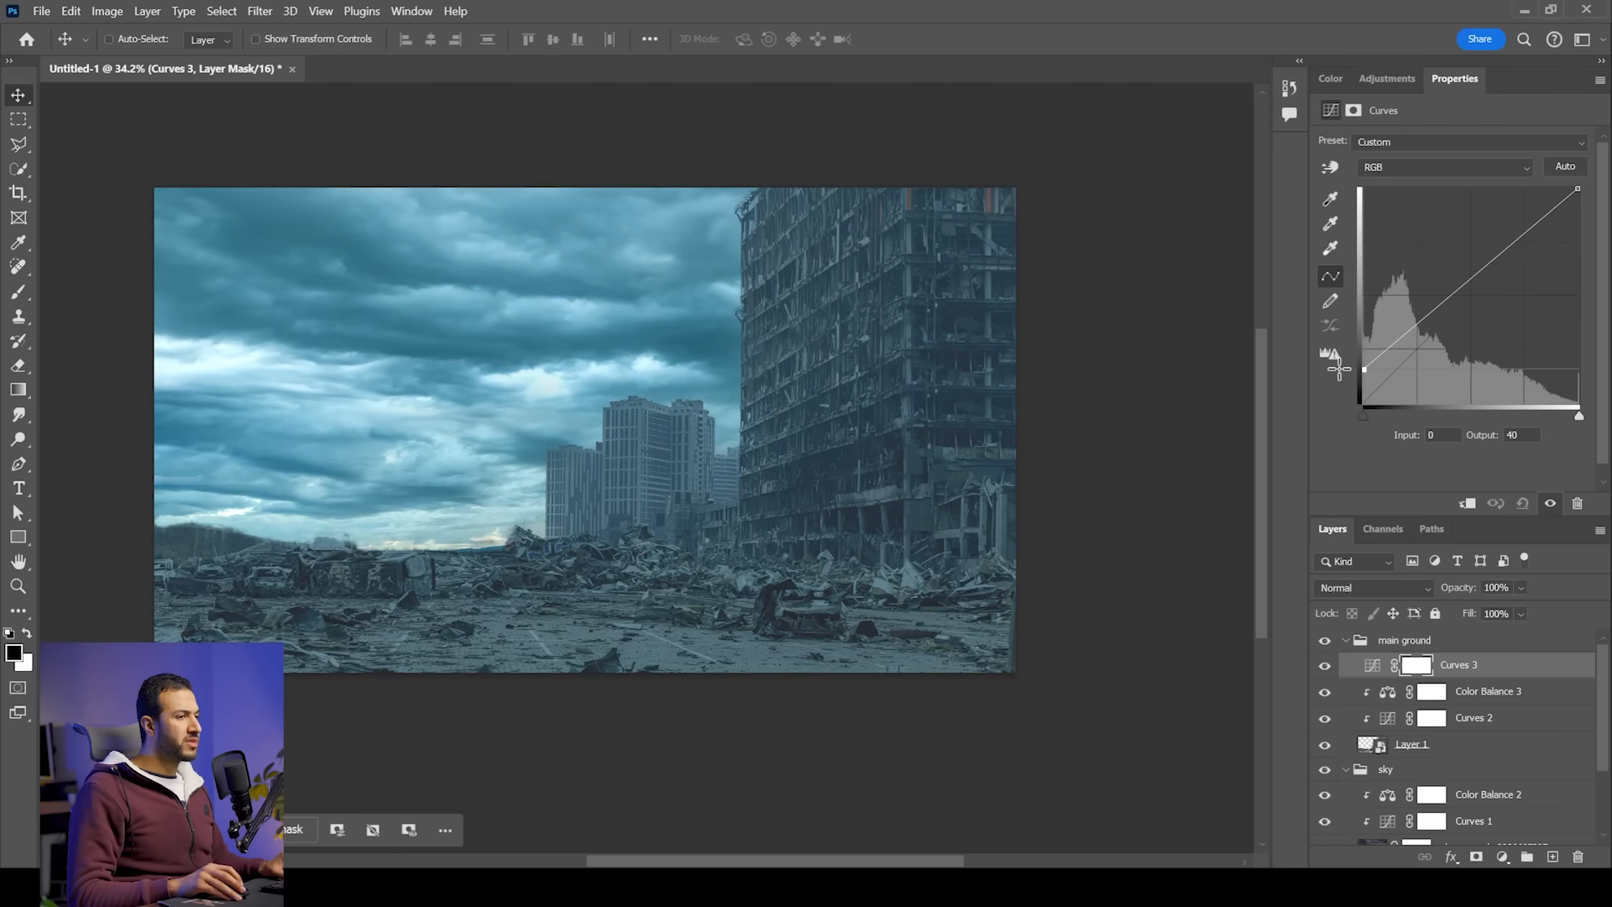
left_click_drag(1578, 191, 1598, 205)
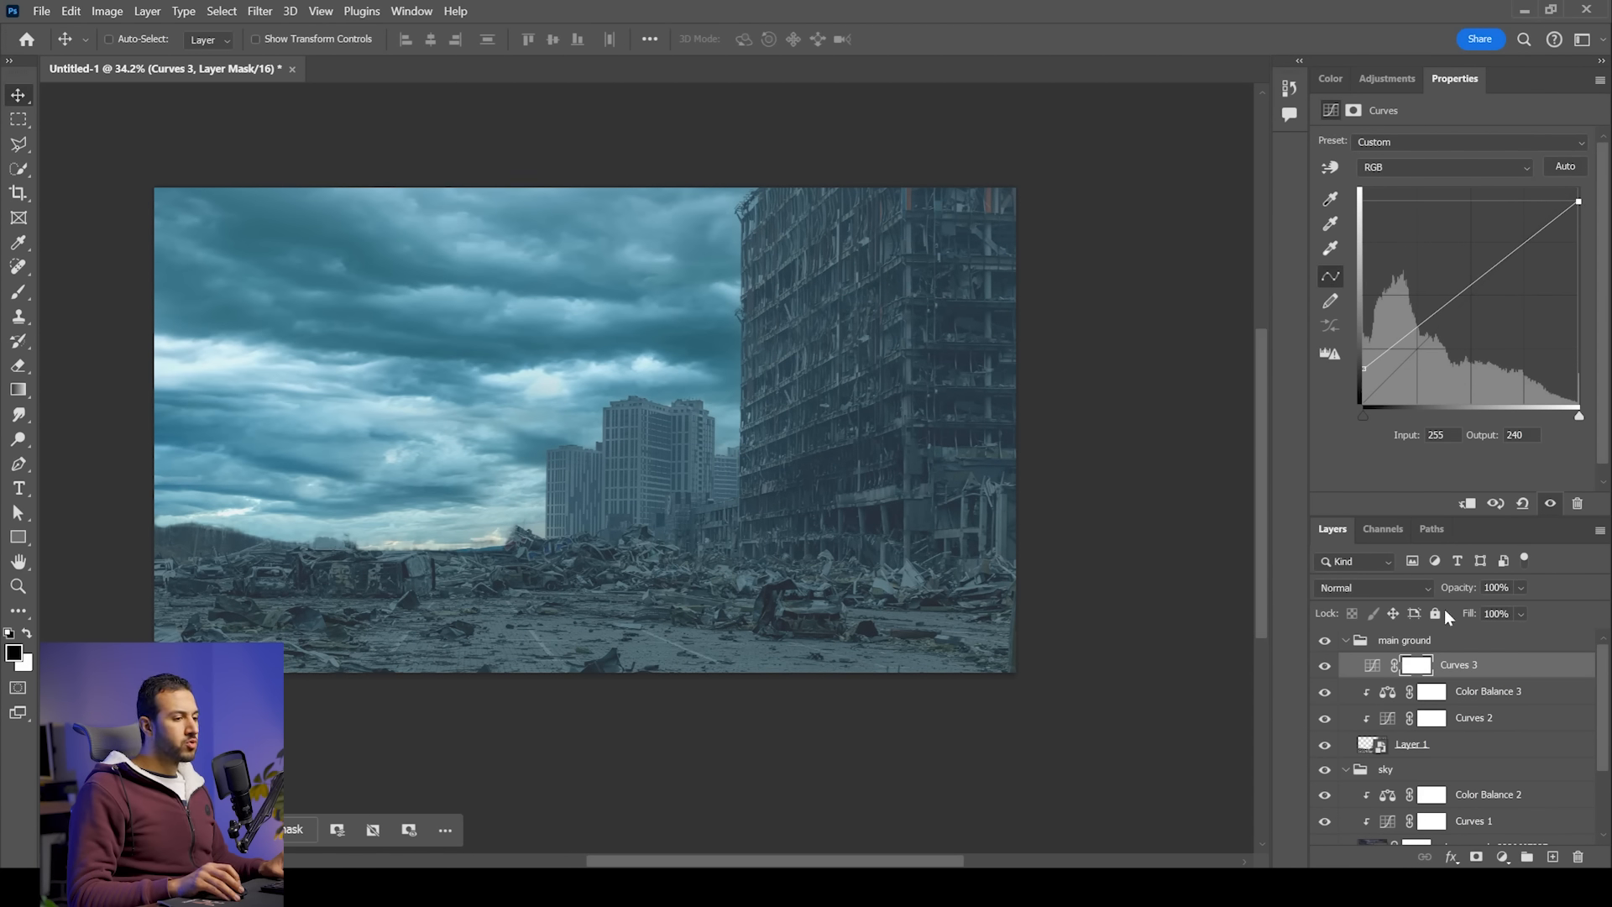
left_click(1500, 677, "alt")
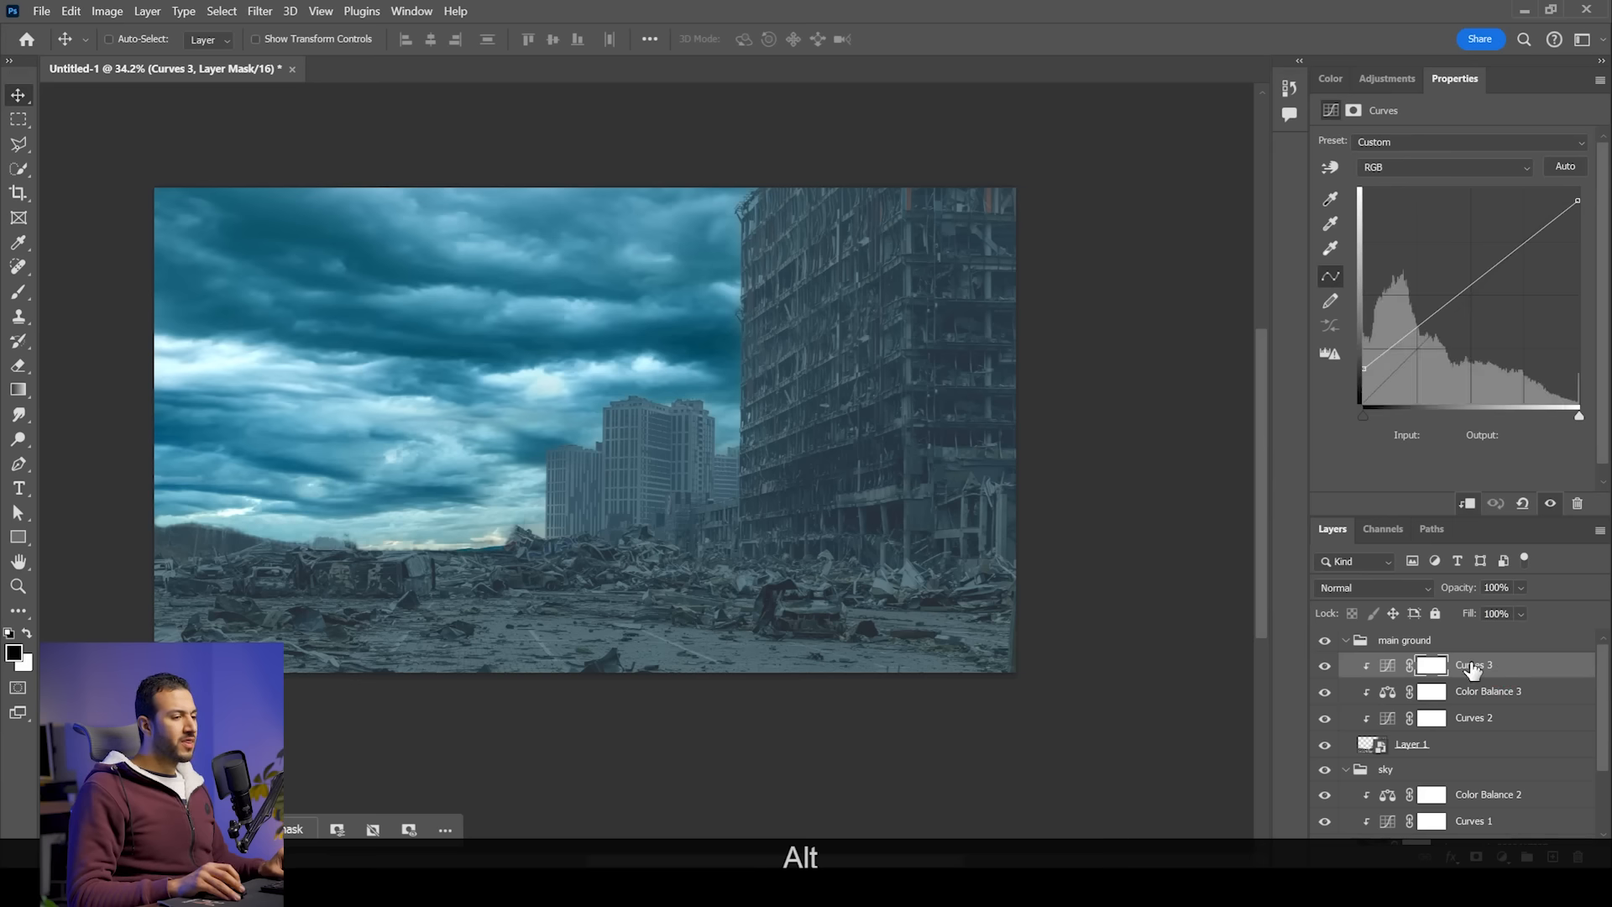
left_click(1398, 589)
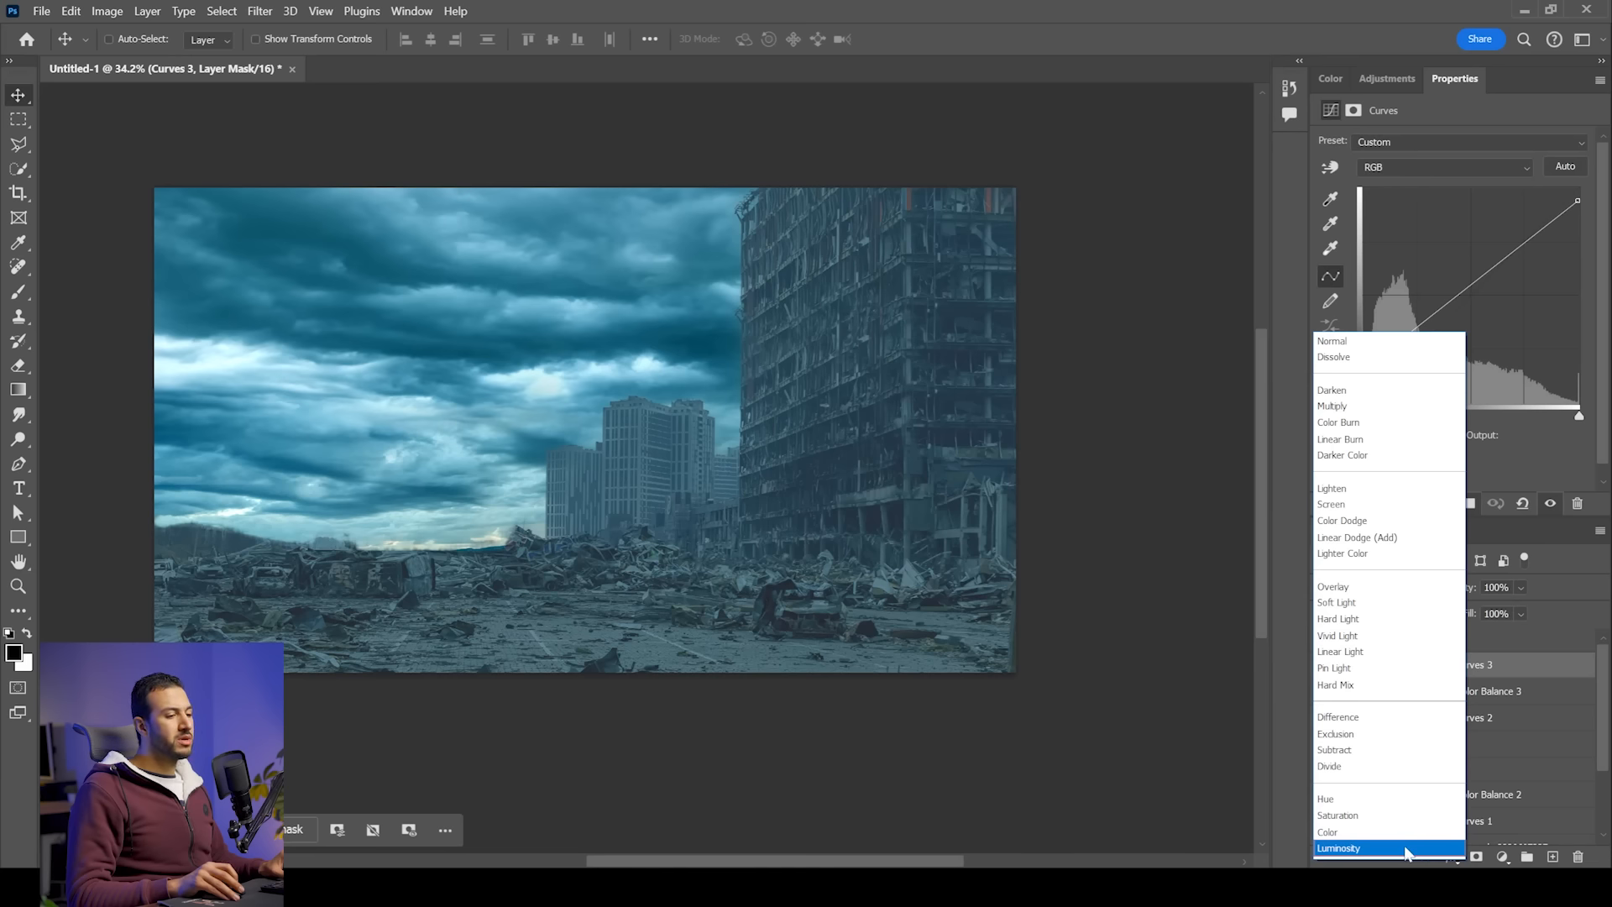
left_click(1406, 849)
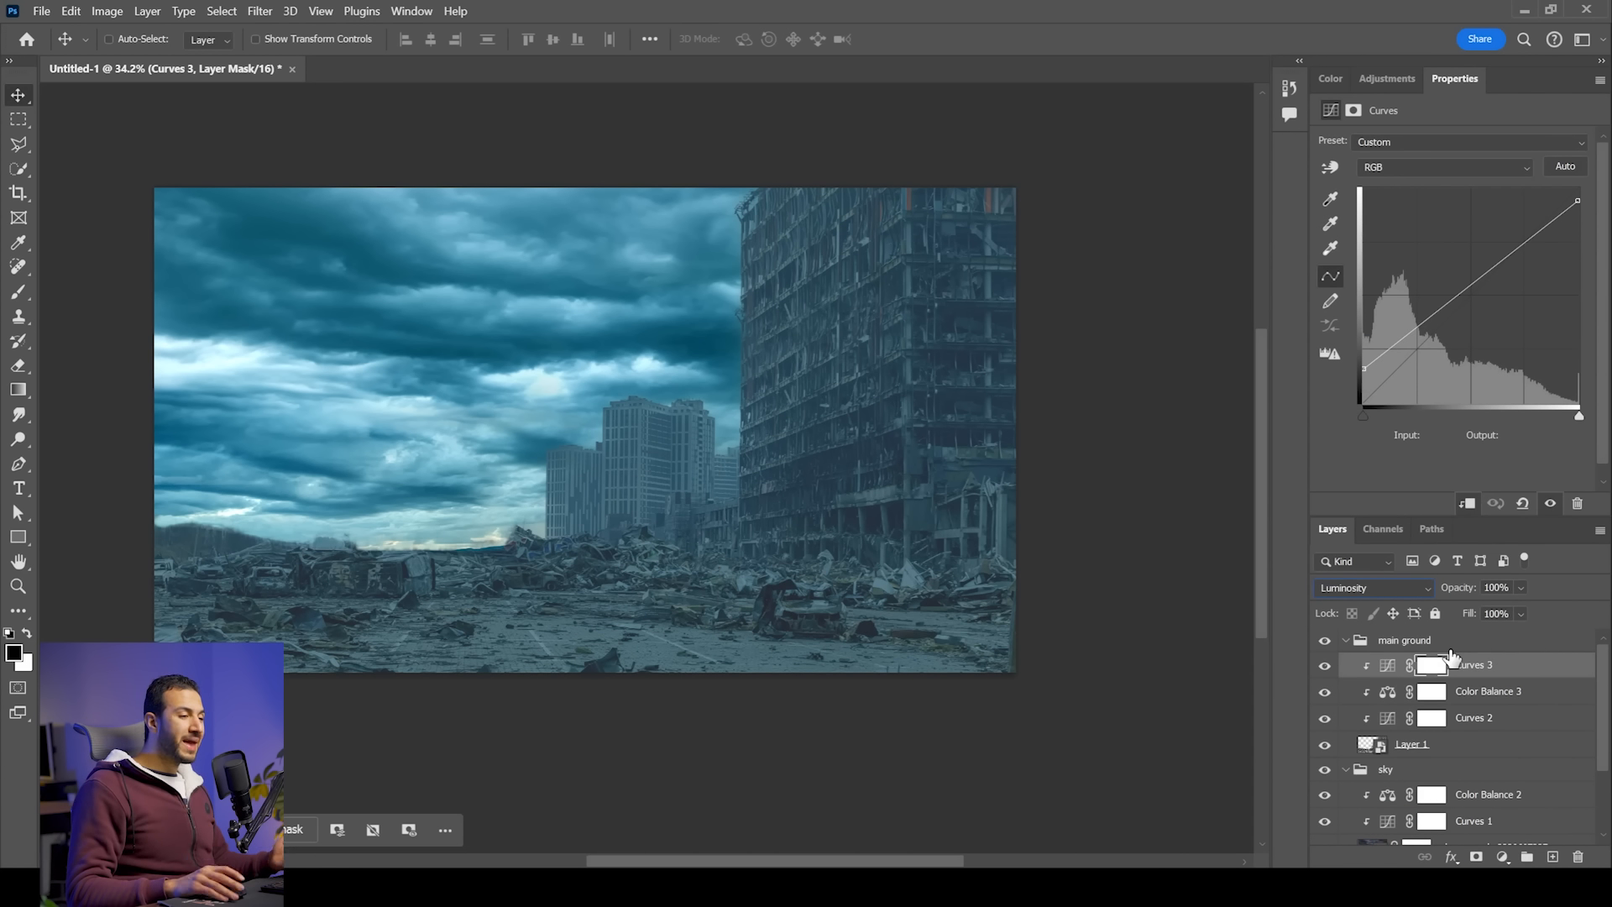
Step: Invert the mask of the fading Curves adjustment to black
left_click(1495, 672)
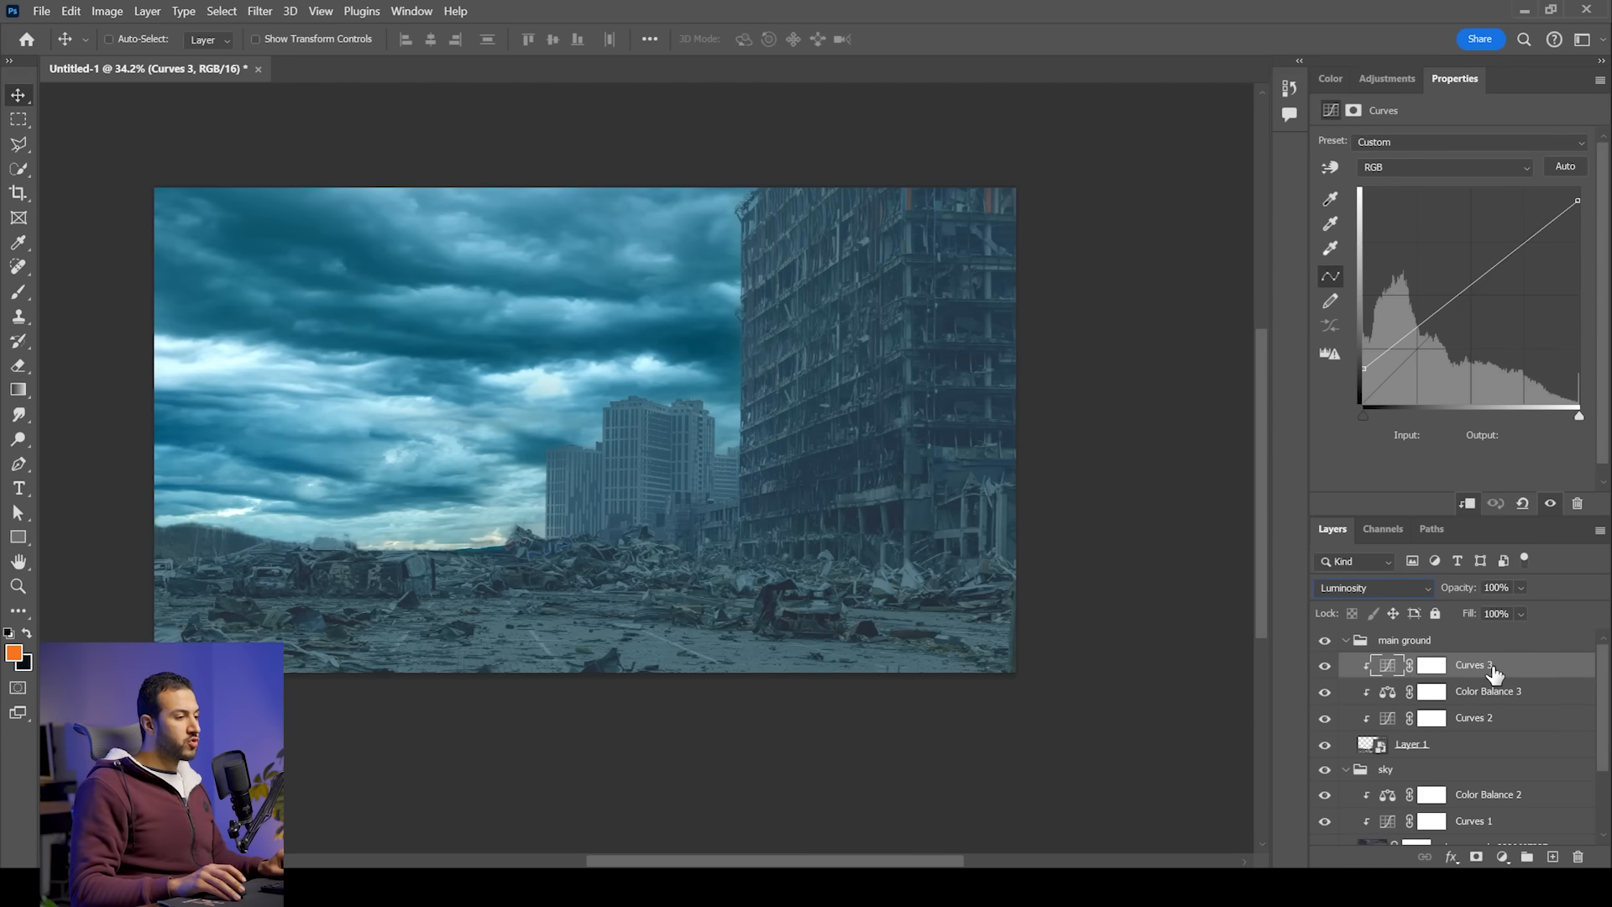
left_click(1432, 666)
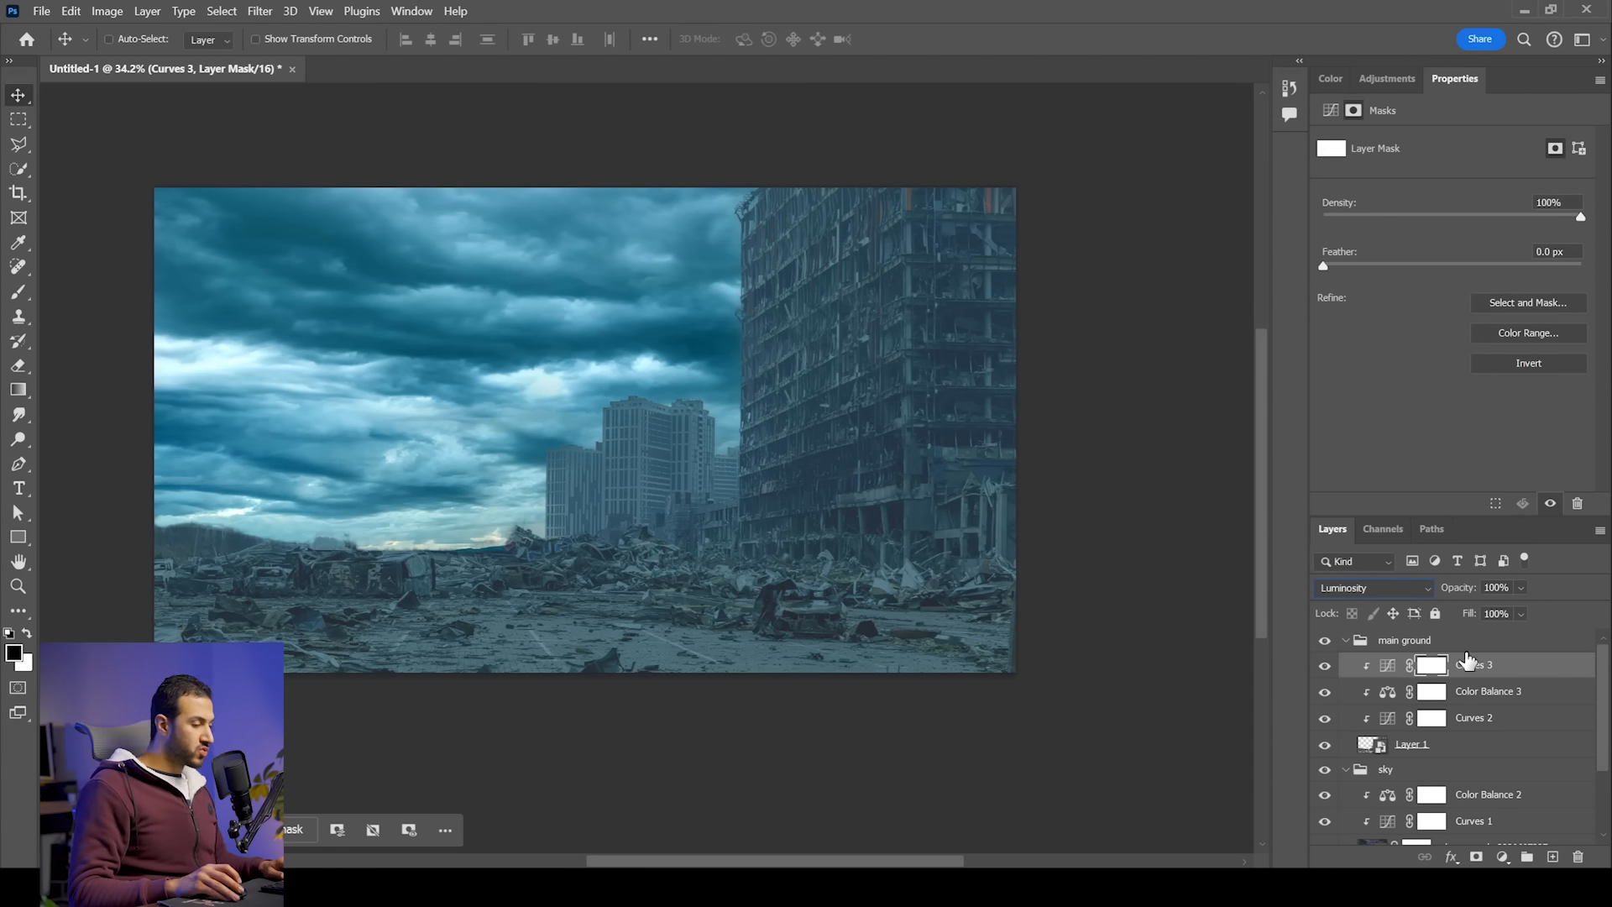
key("ctrl+i")
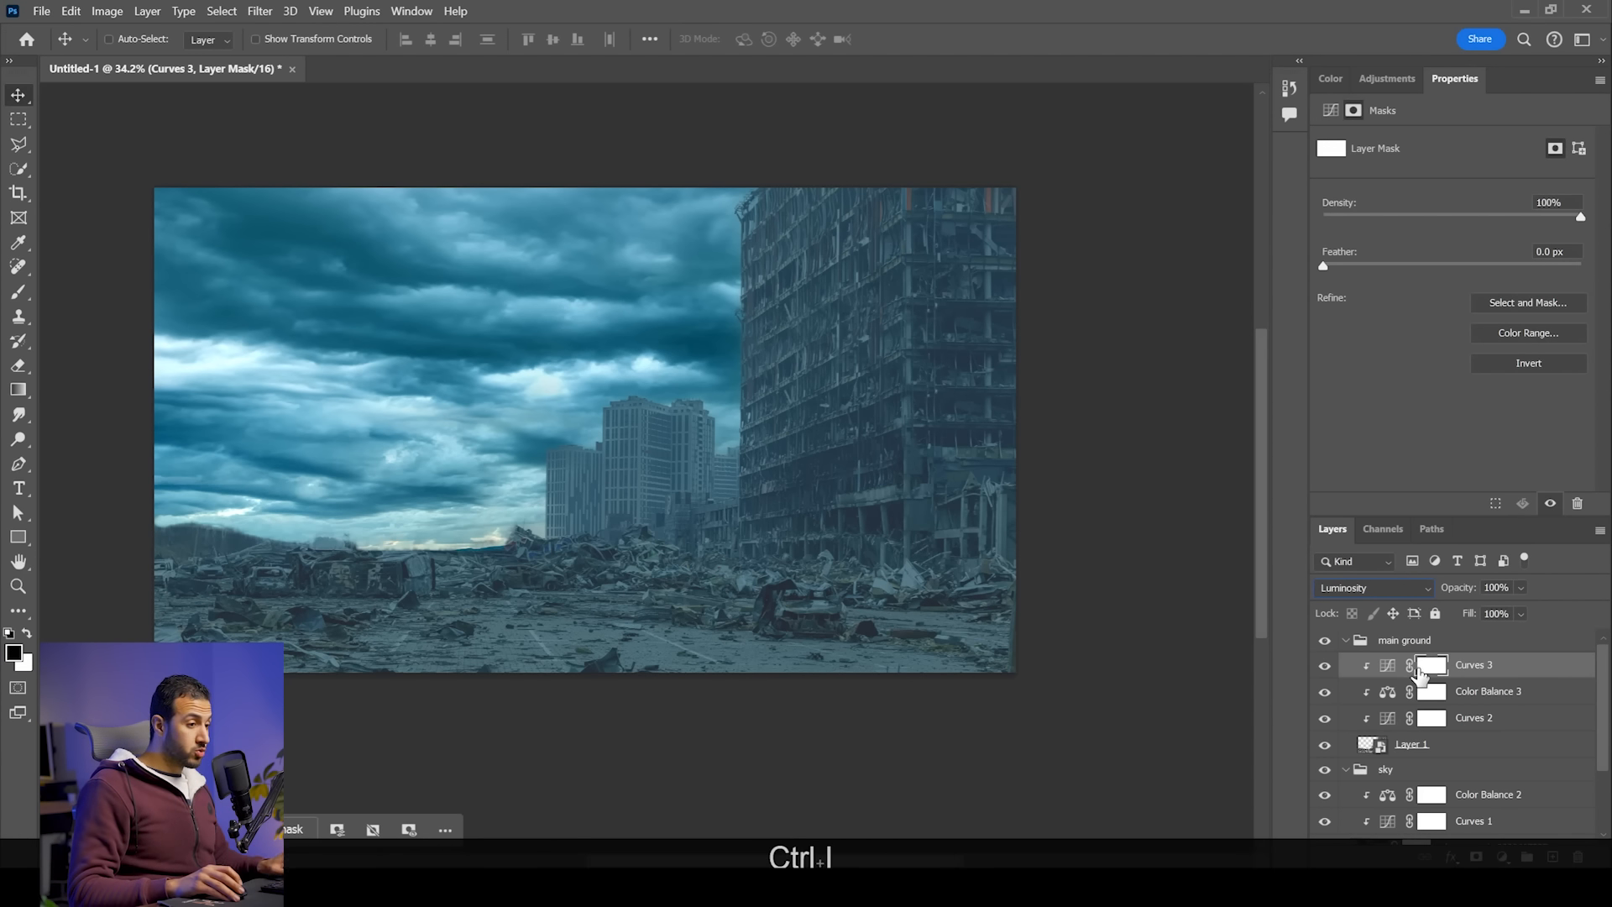
left_click(1437, 696)
left_click(1432, 666)
key("ctrl+i")
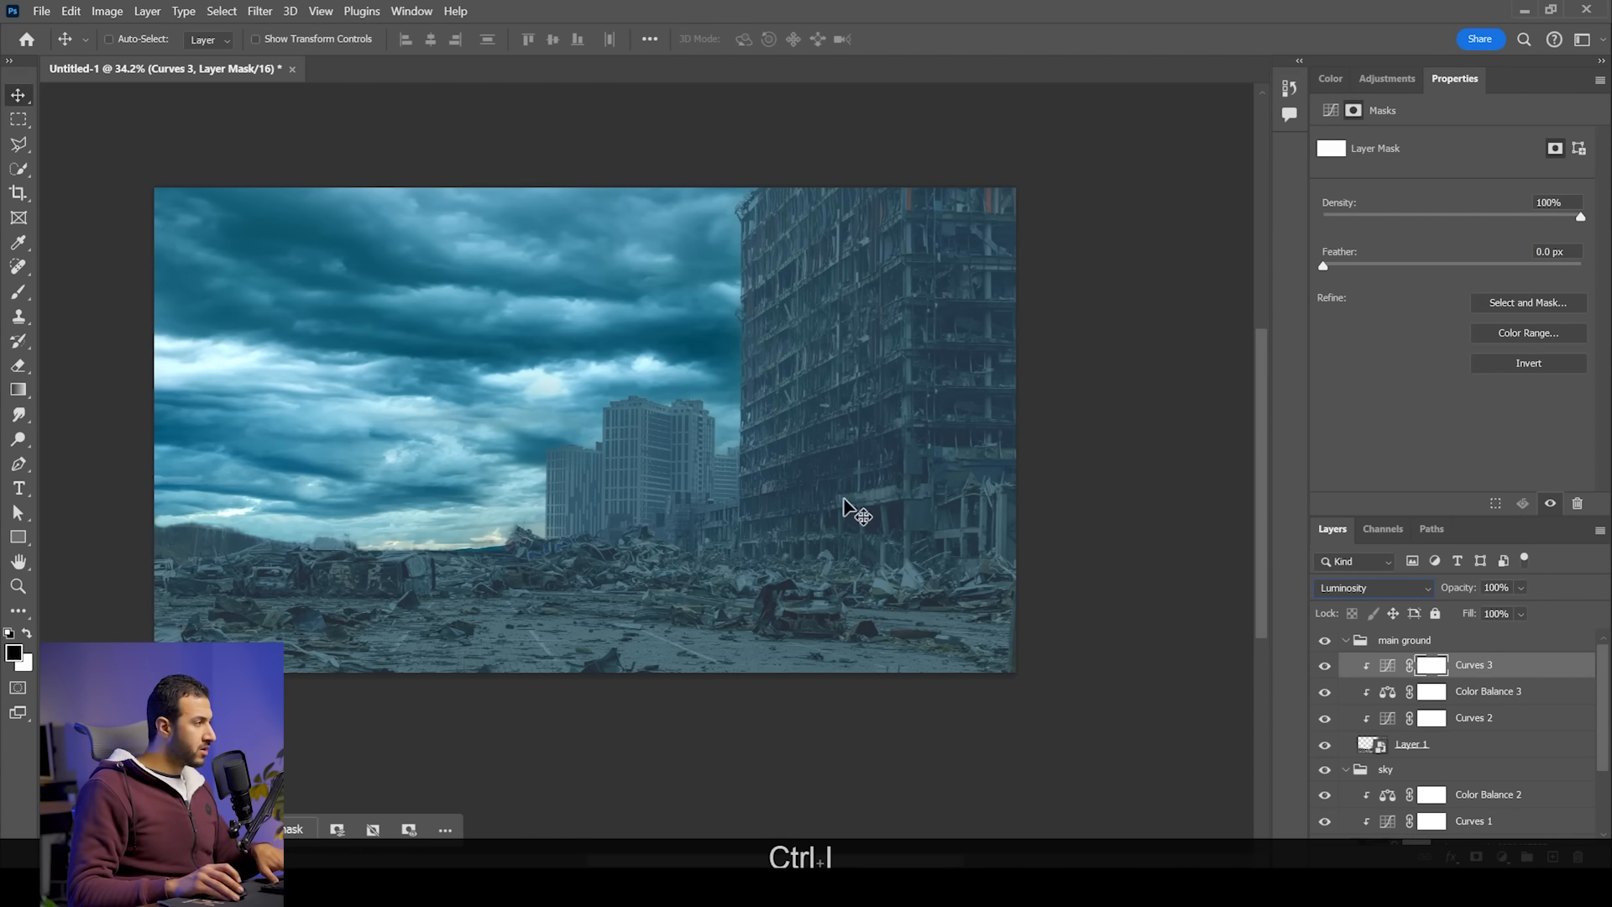
Step: Paint white on the Curves mask with a 700 px Soft Round brush to fade the distant buildings and rubble
key("b")
right_click(679, 530)
left_click(843, 760)
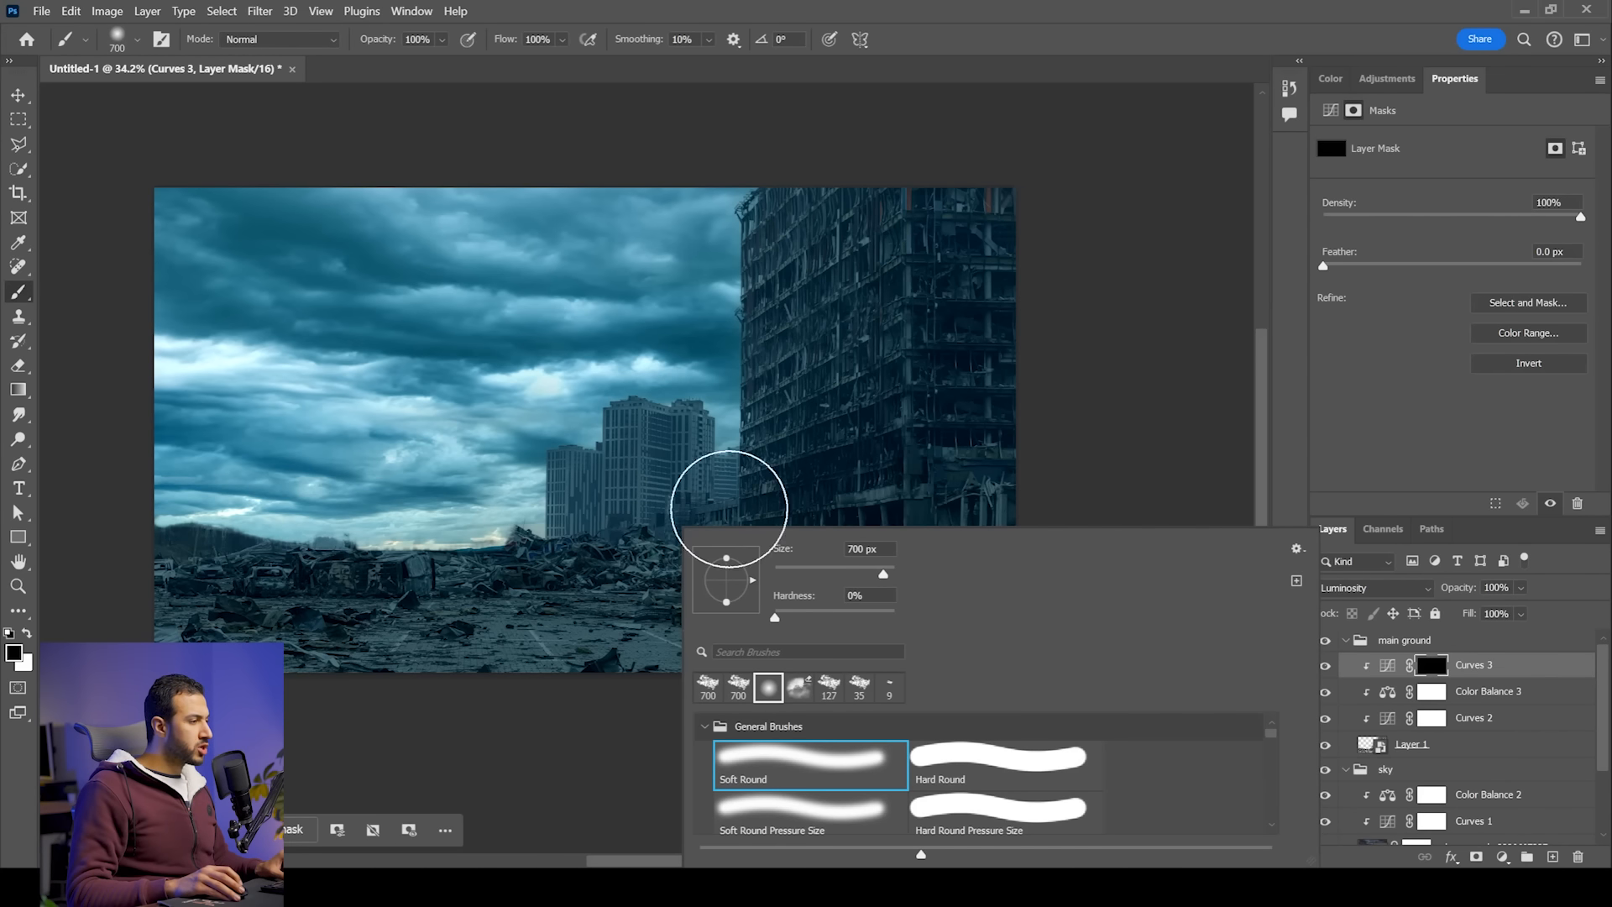
key("Return")
key("x")
left_click(623, 454)
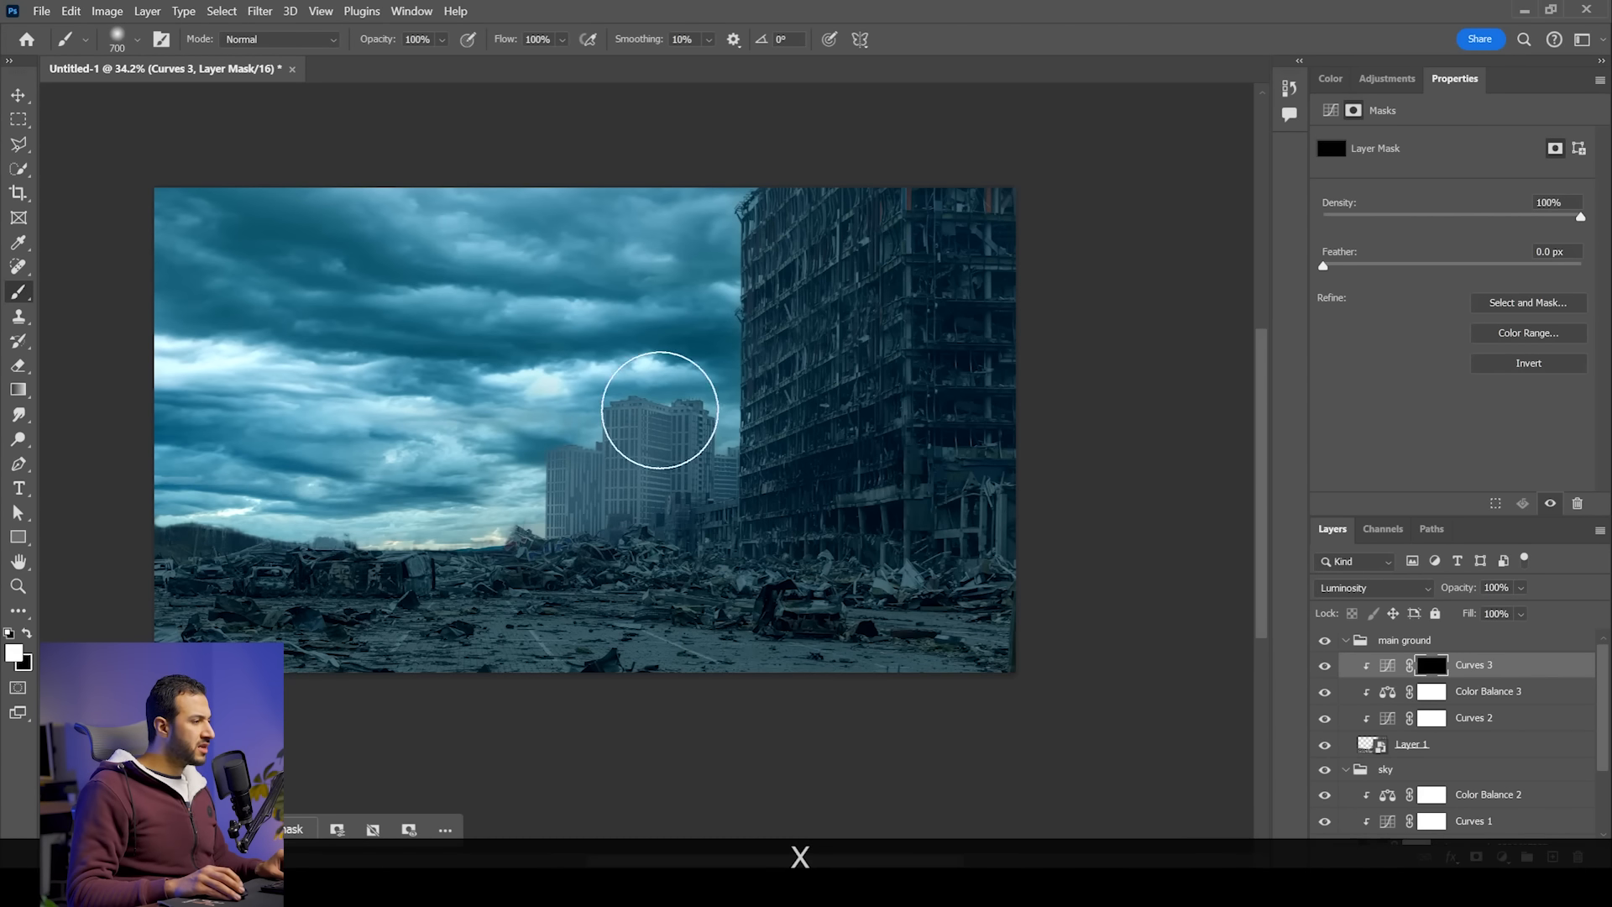
mouse_move(660, 409)
left_mouse_down()
mouse_move(634, 496)
mouse_move(356, 526)
mouse_move(458, 529)
mouse_move(503, 577)
mouse_move(630, 565)
mouse_move(694, 453)
mouse_move(700, 83)
left_mouse_up()
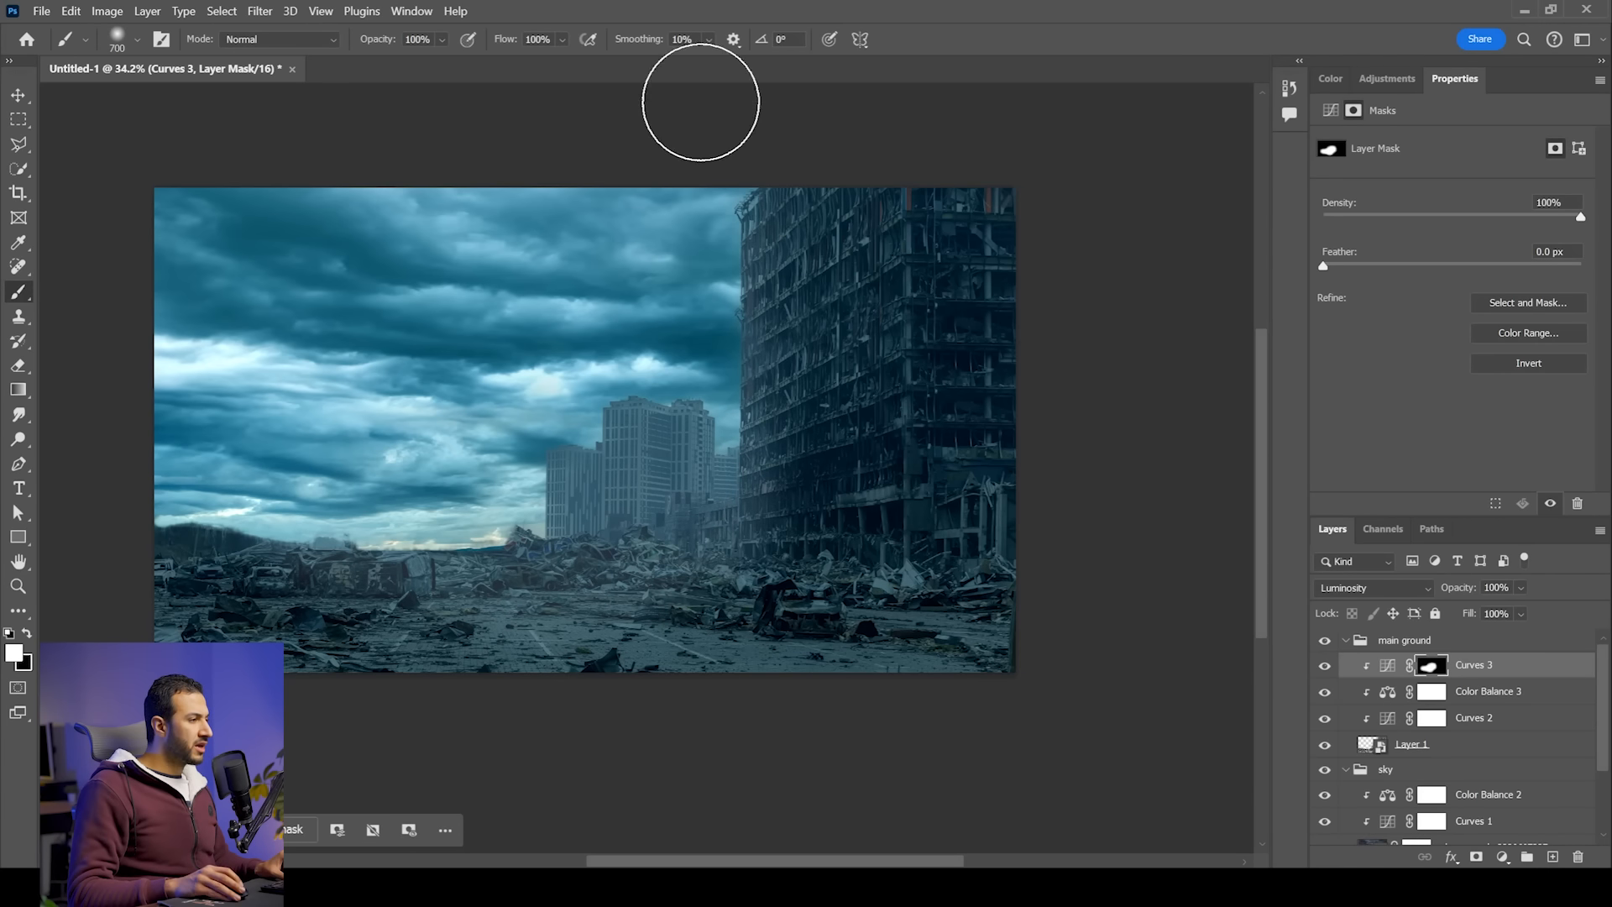
Step: Enlarge the brush to 1200 px and extend the haze on the mask along the tower's inner edge and the distant rubble
key("bracketright")
key("bracketright")
key("bracketright")
key("bracketright")
key("bracketright")
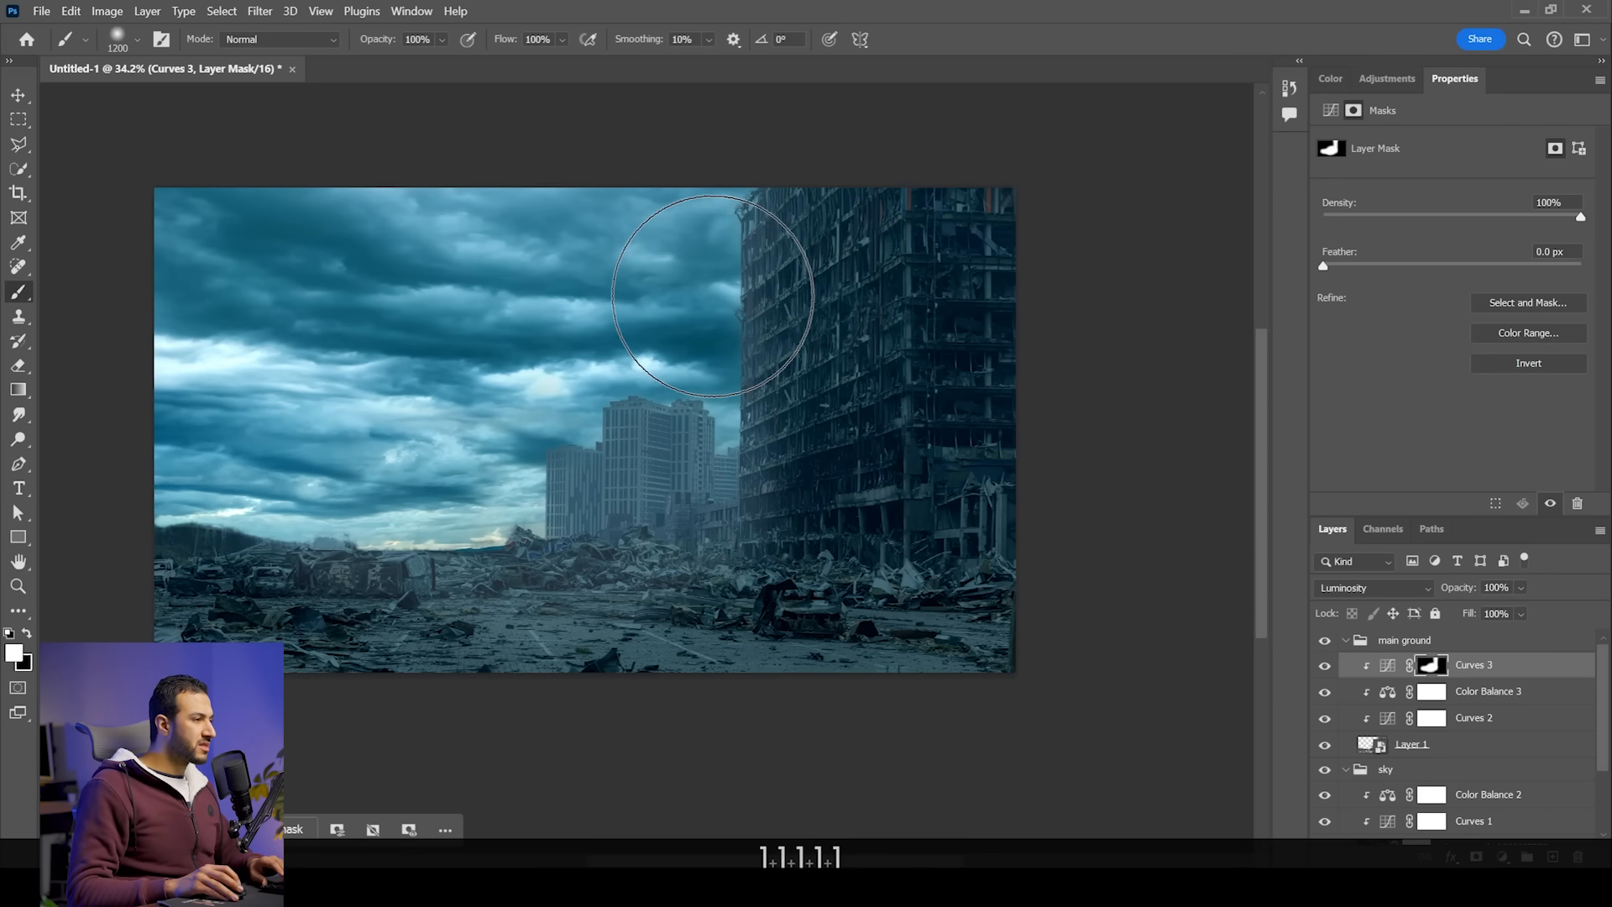
left_click(738, 392)
left_click(729, 436)
left_click(730, 473)
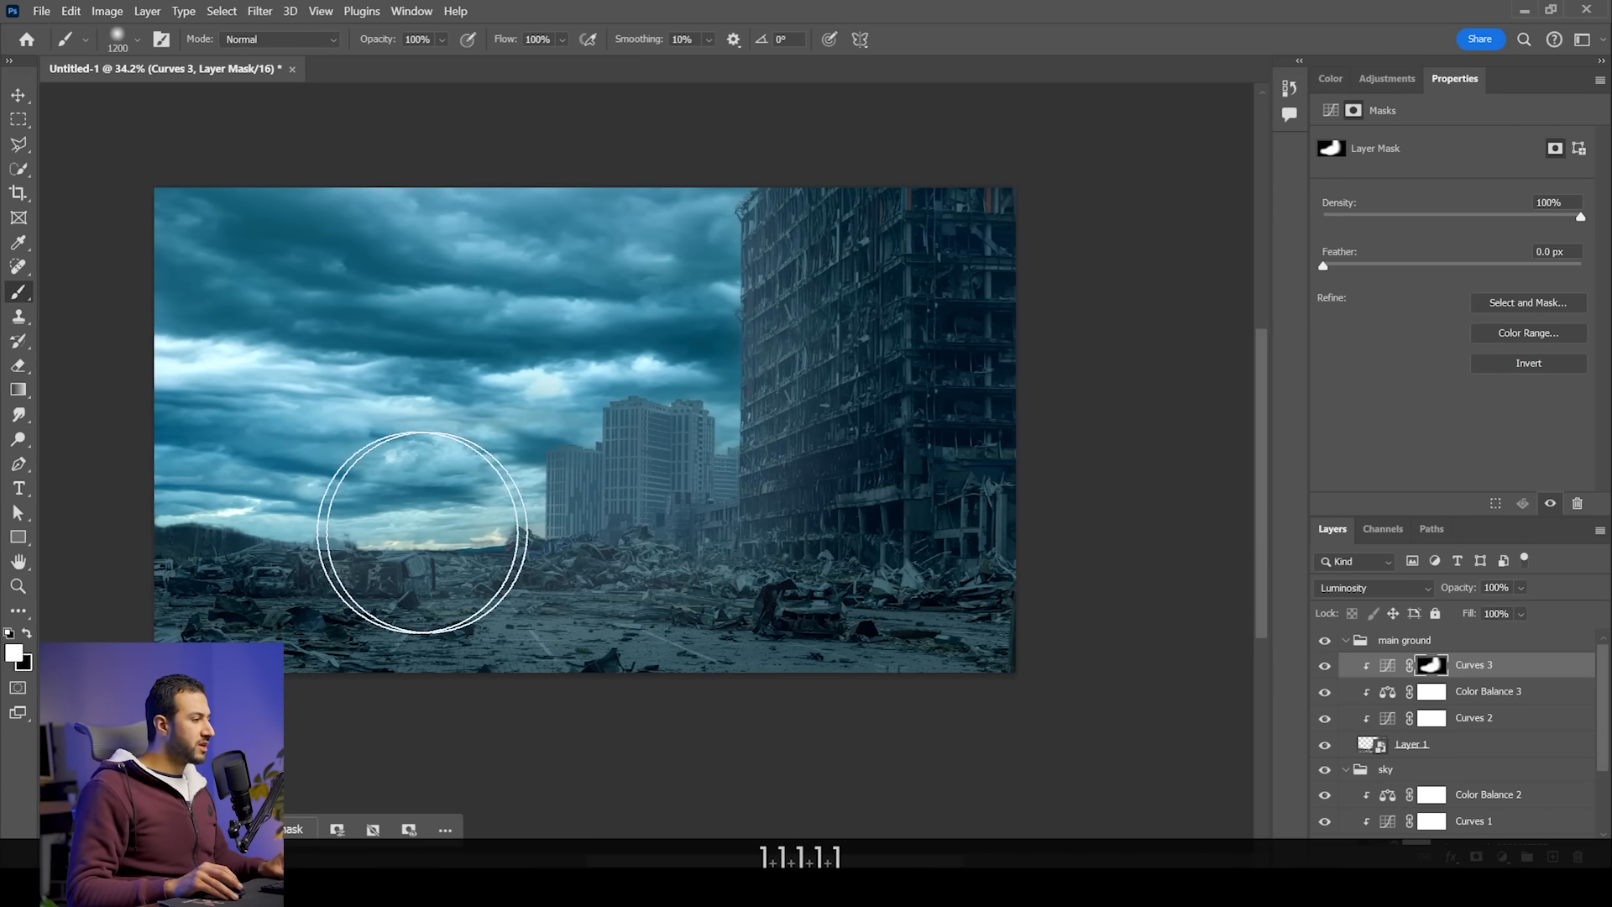
left_click(777, 511)
left_click(764, 263)
left_click(738, 162)
left_click(372, 497)
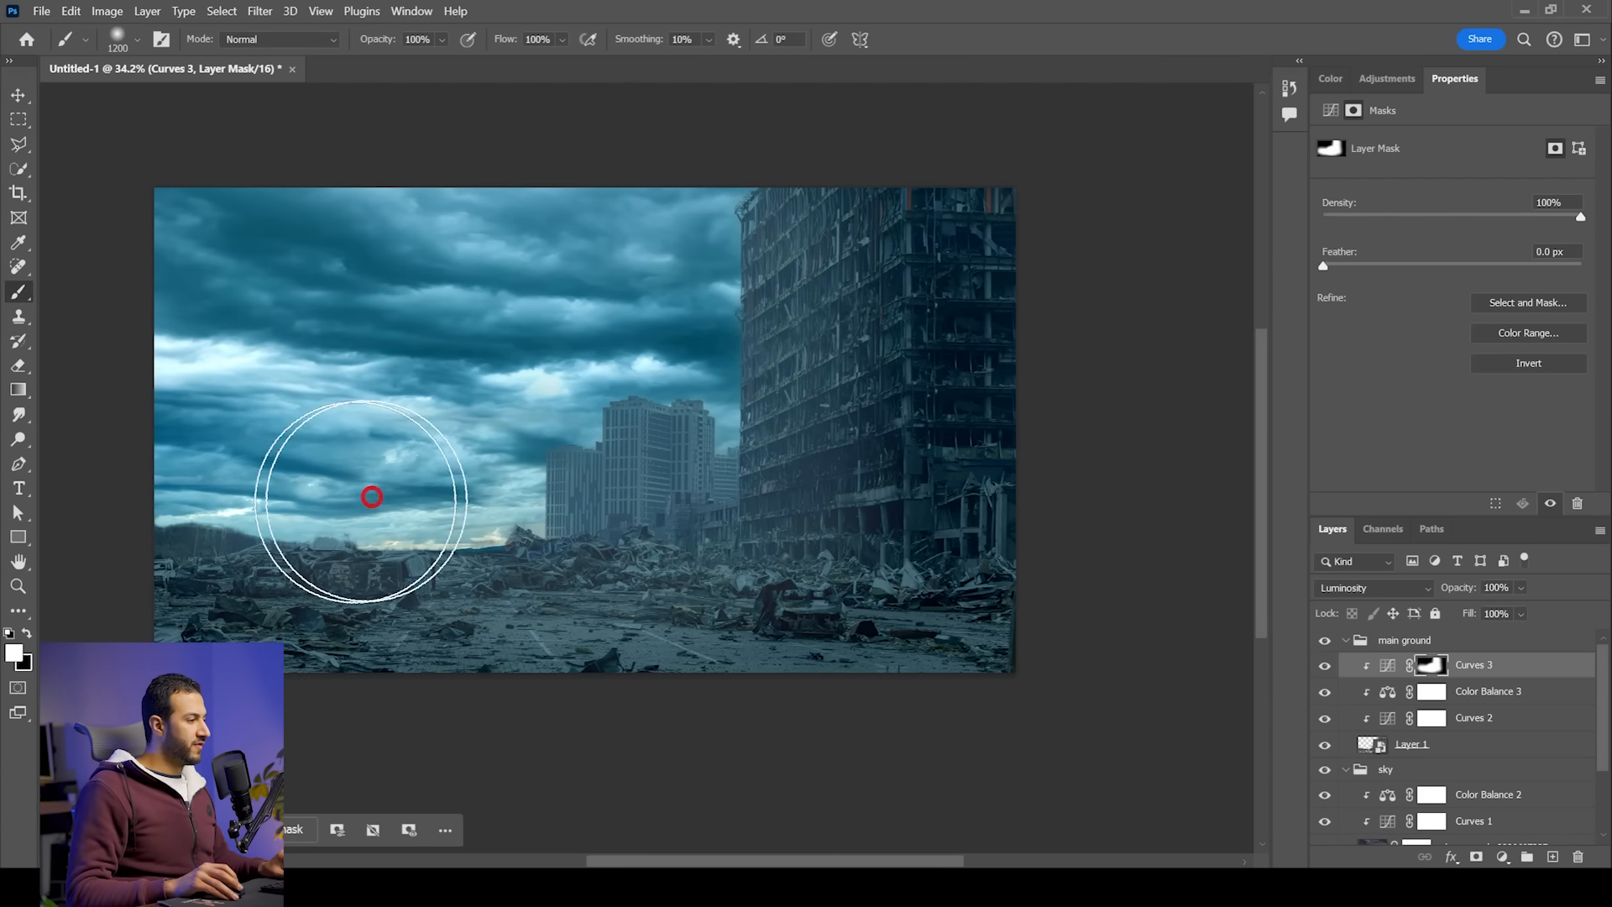
scroll(454, 425, "down", 3)
scroll(560, 428, "up", 2)
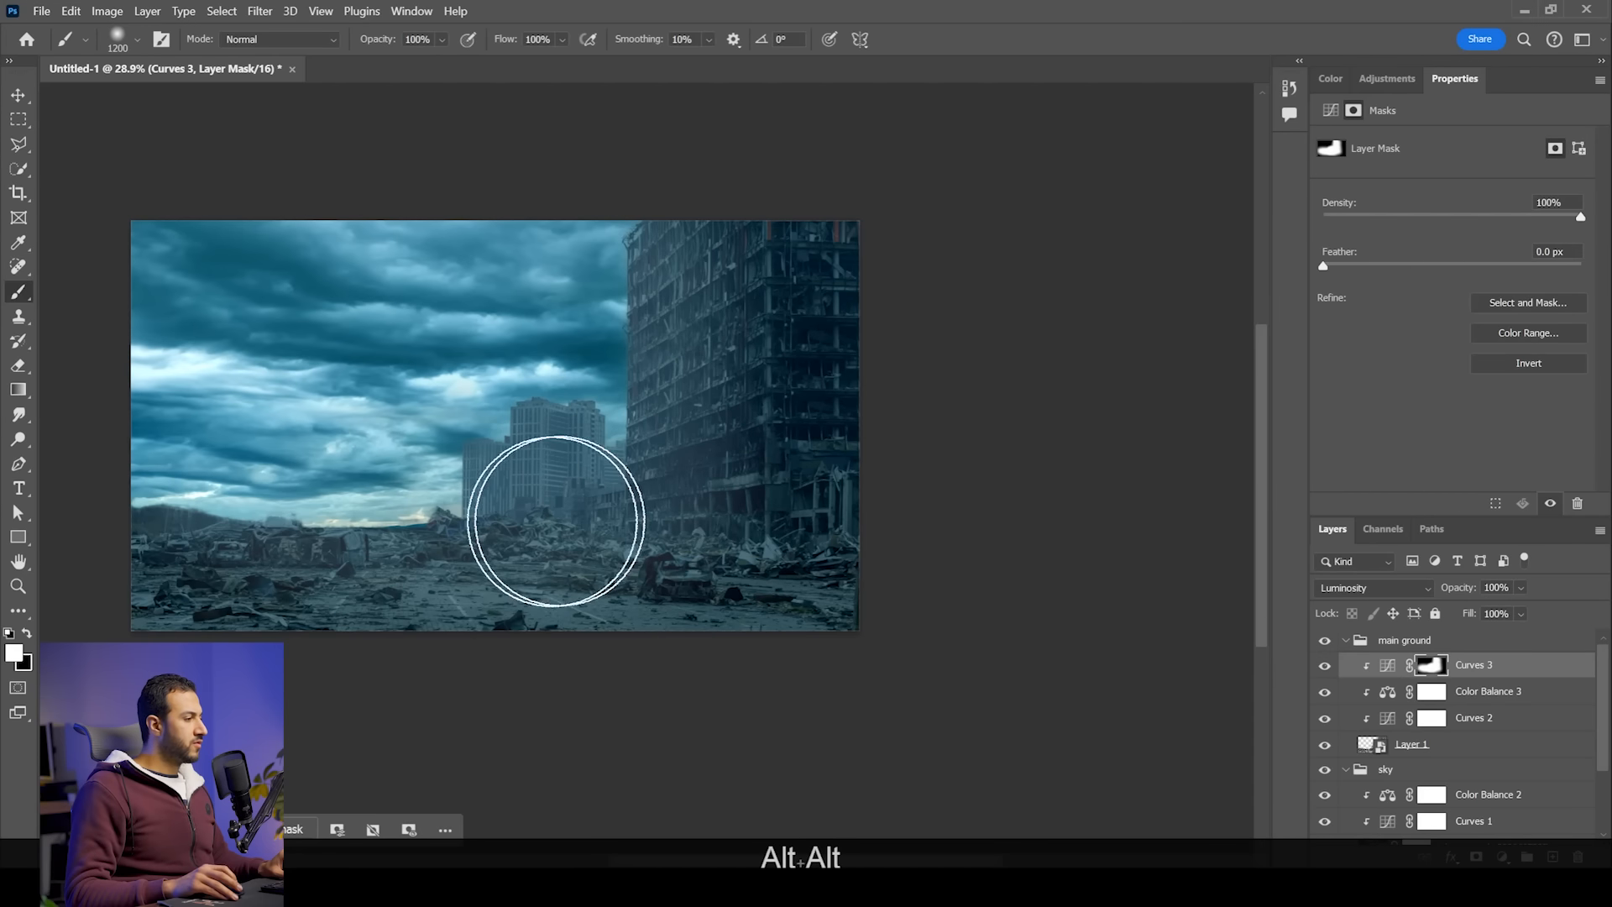
key("x")
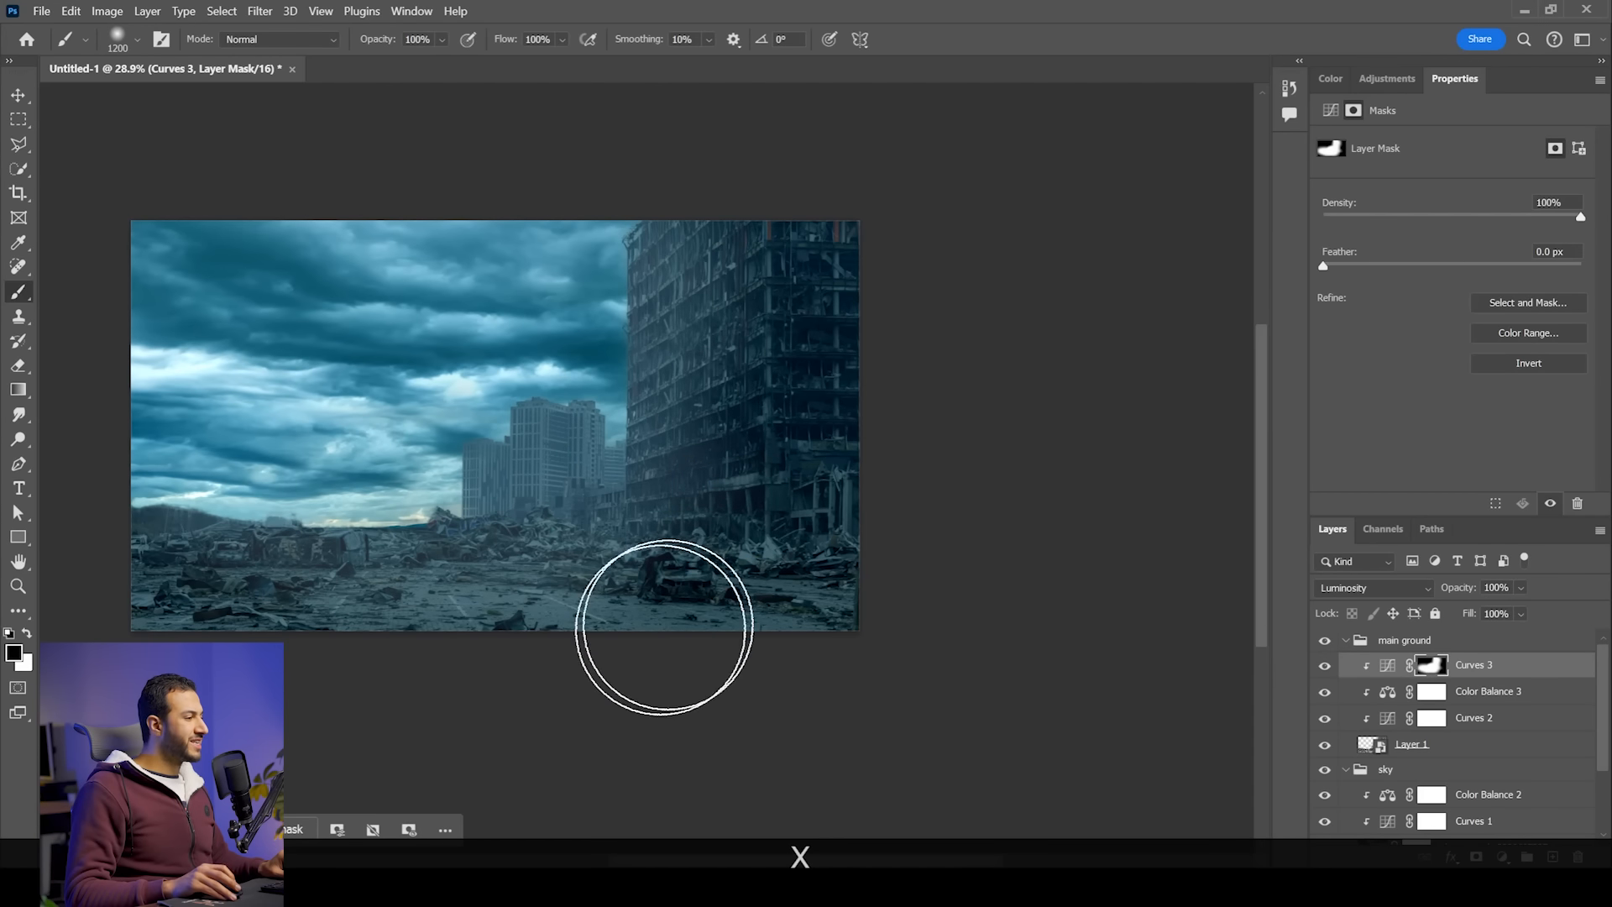
scroll(378, 647, "up", 1)
Step: Add a darkening Curves adjustment clipped to the city, with a midpoint at input 120, output 92, in Luminosity mode
left_click(1399, 78)
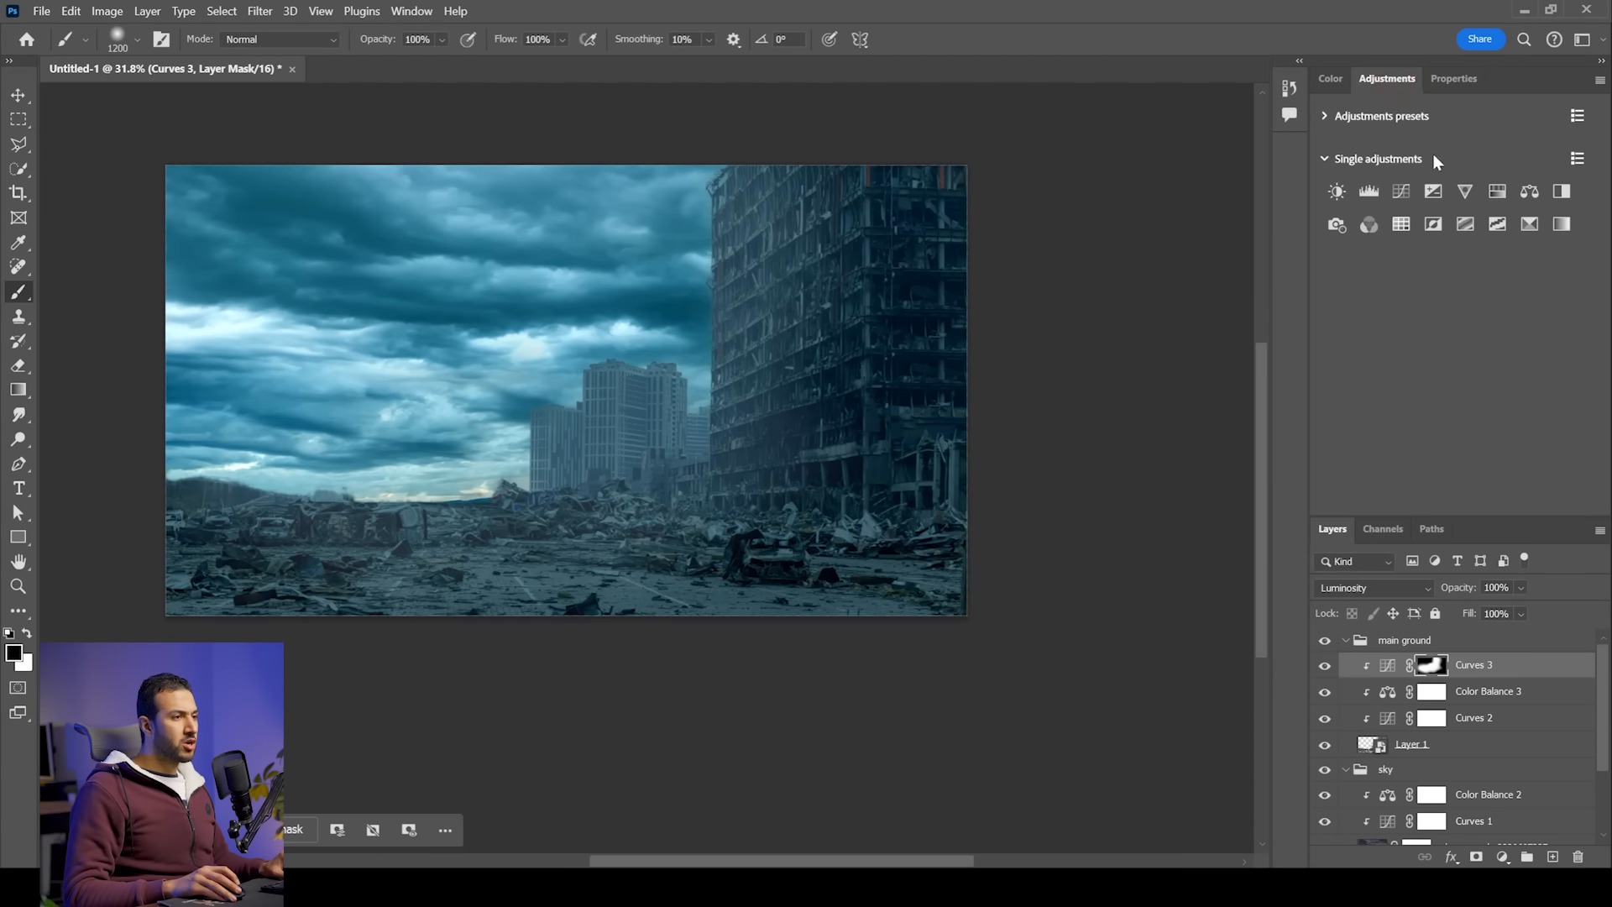
left_click(1400, 192)
left_click_drag(1459, 307, 1465, 325)
left_click(1408, 591)
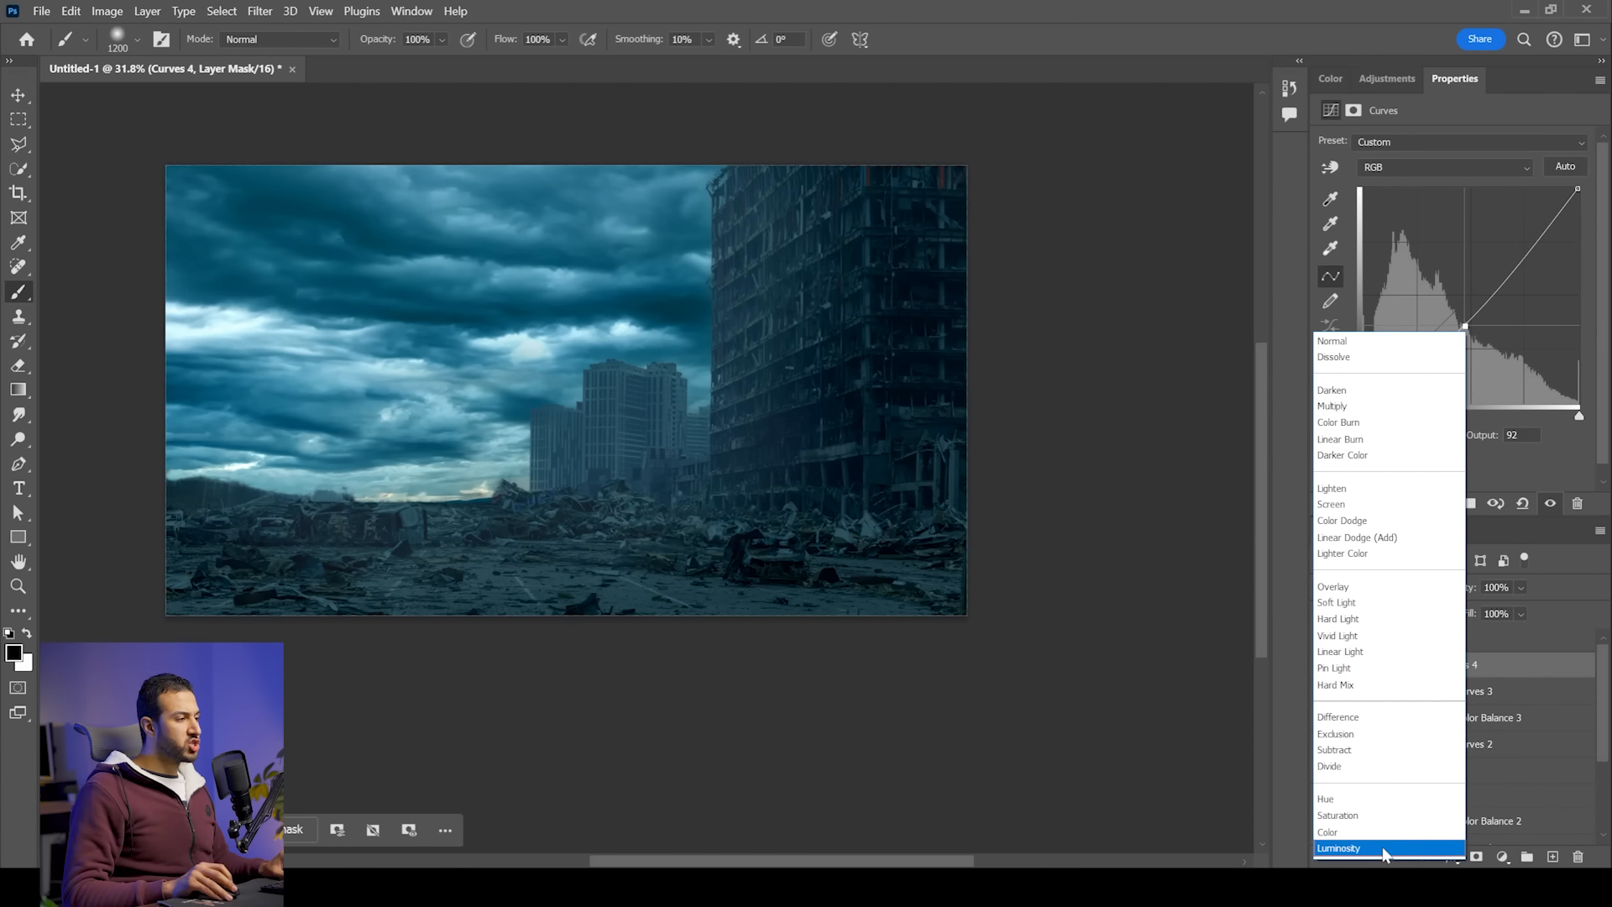
left_click(1382, 846)
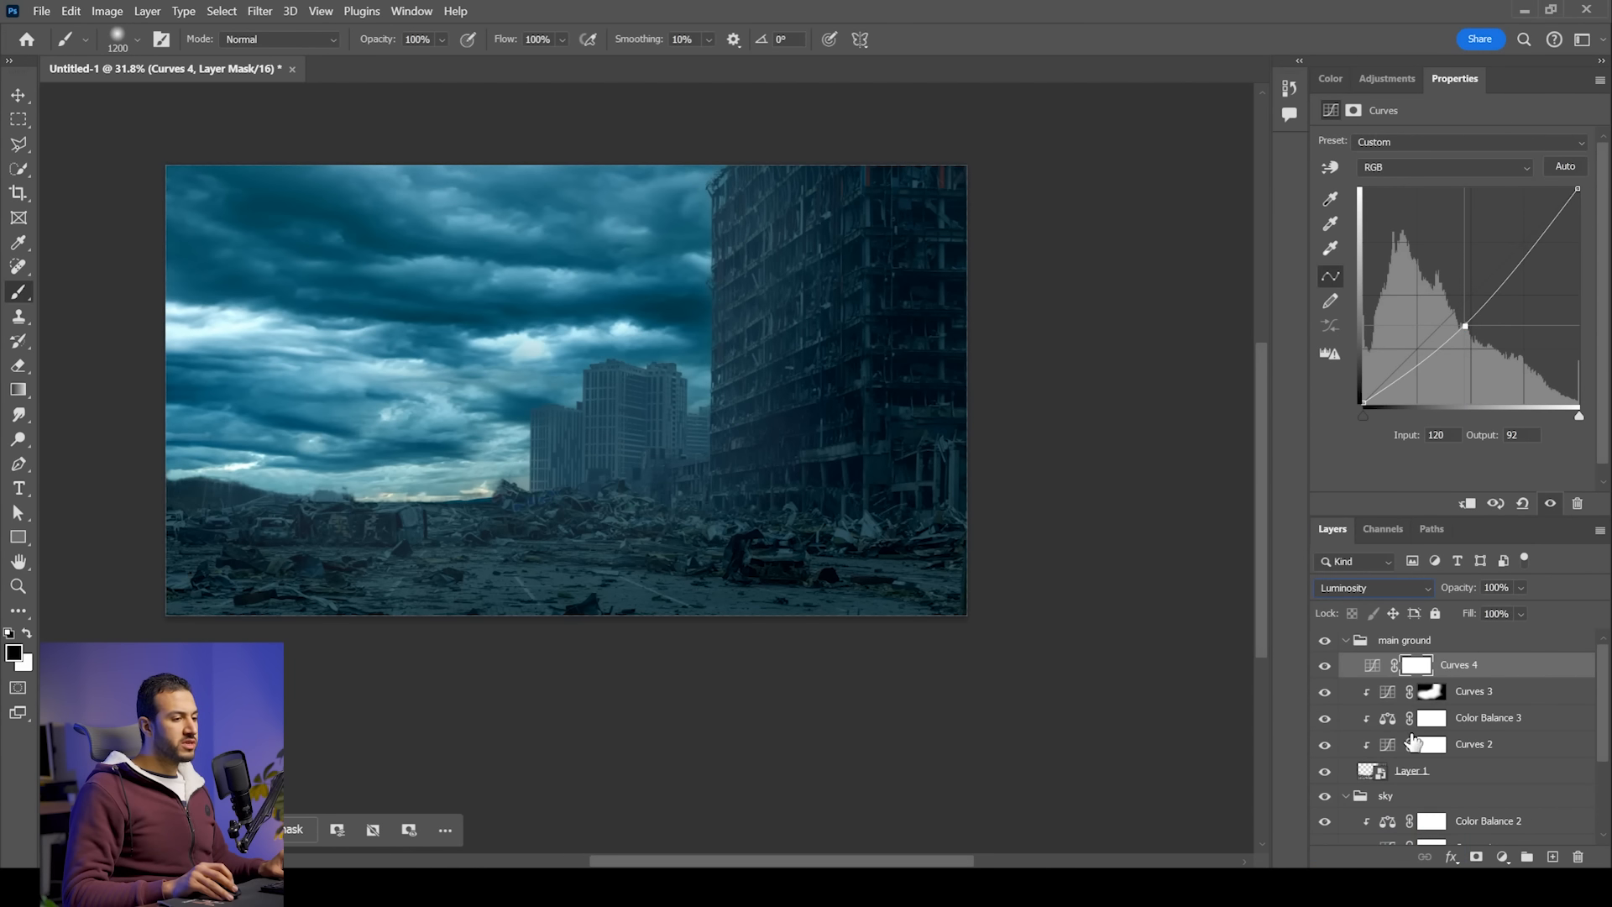
left_click(1450, 672)
Step: Invert the darkening Curves mask to black and paint white on it along the image's outer edges with the 1200 px brush
key("ctrl+alt+i")
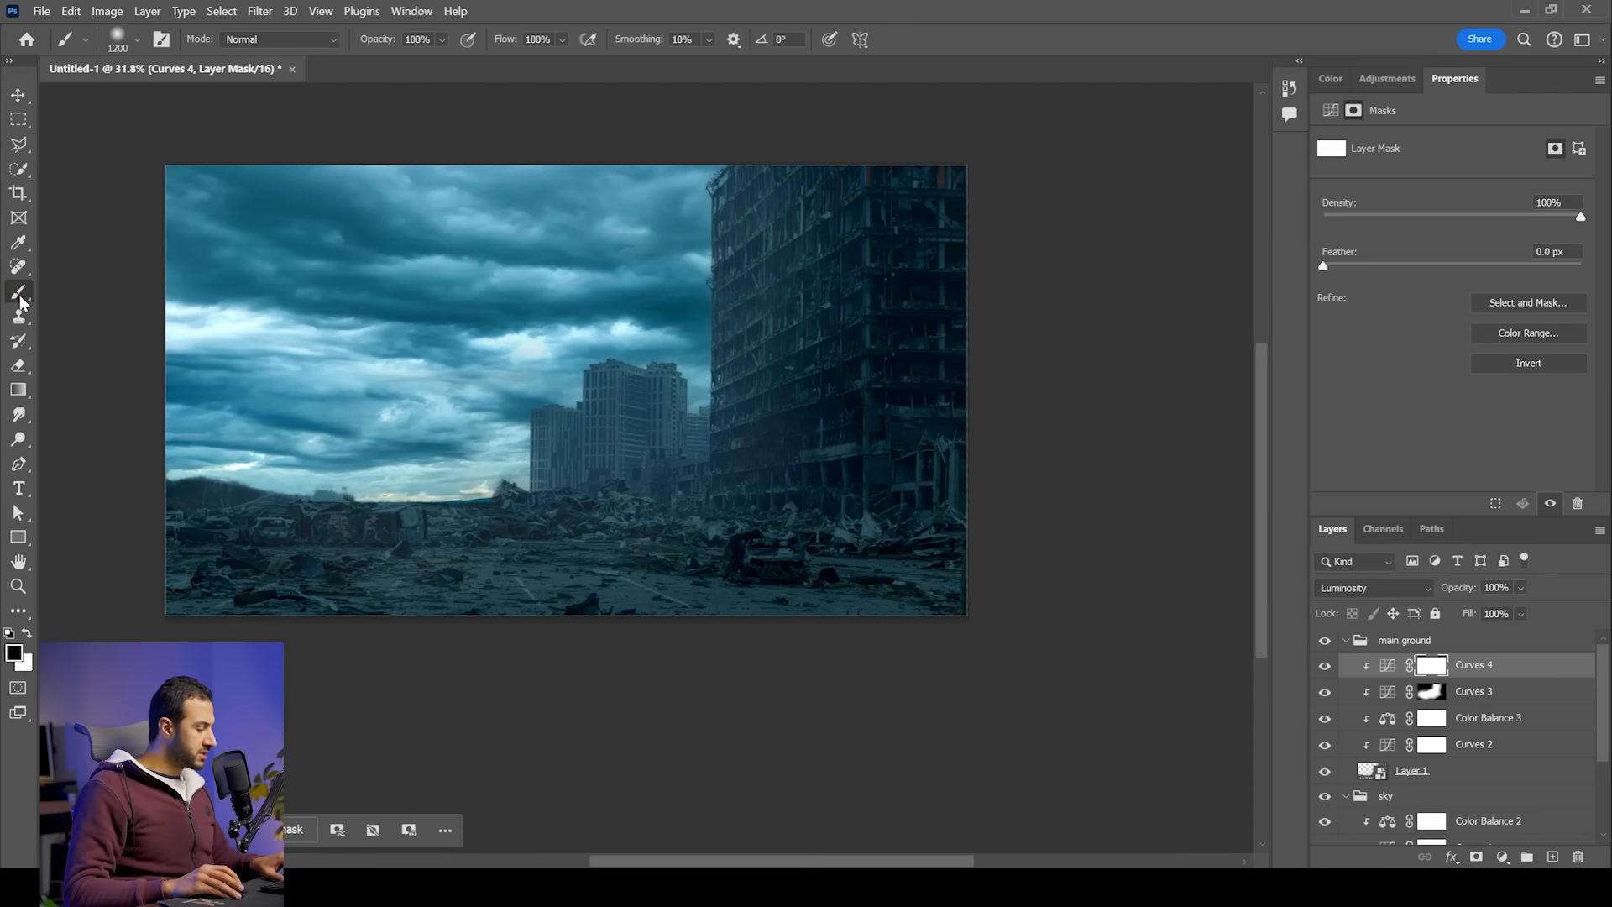
key("ctrl+i")
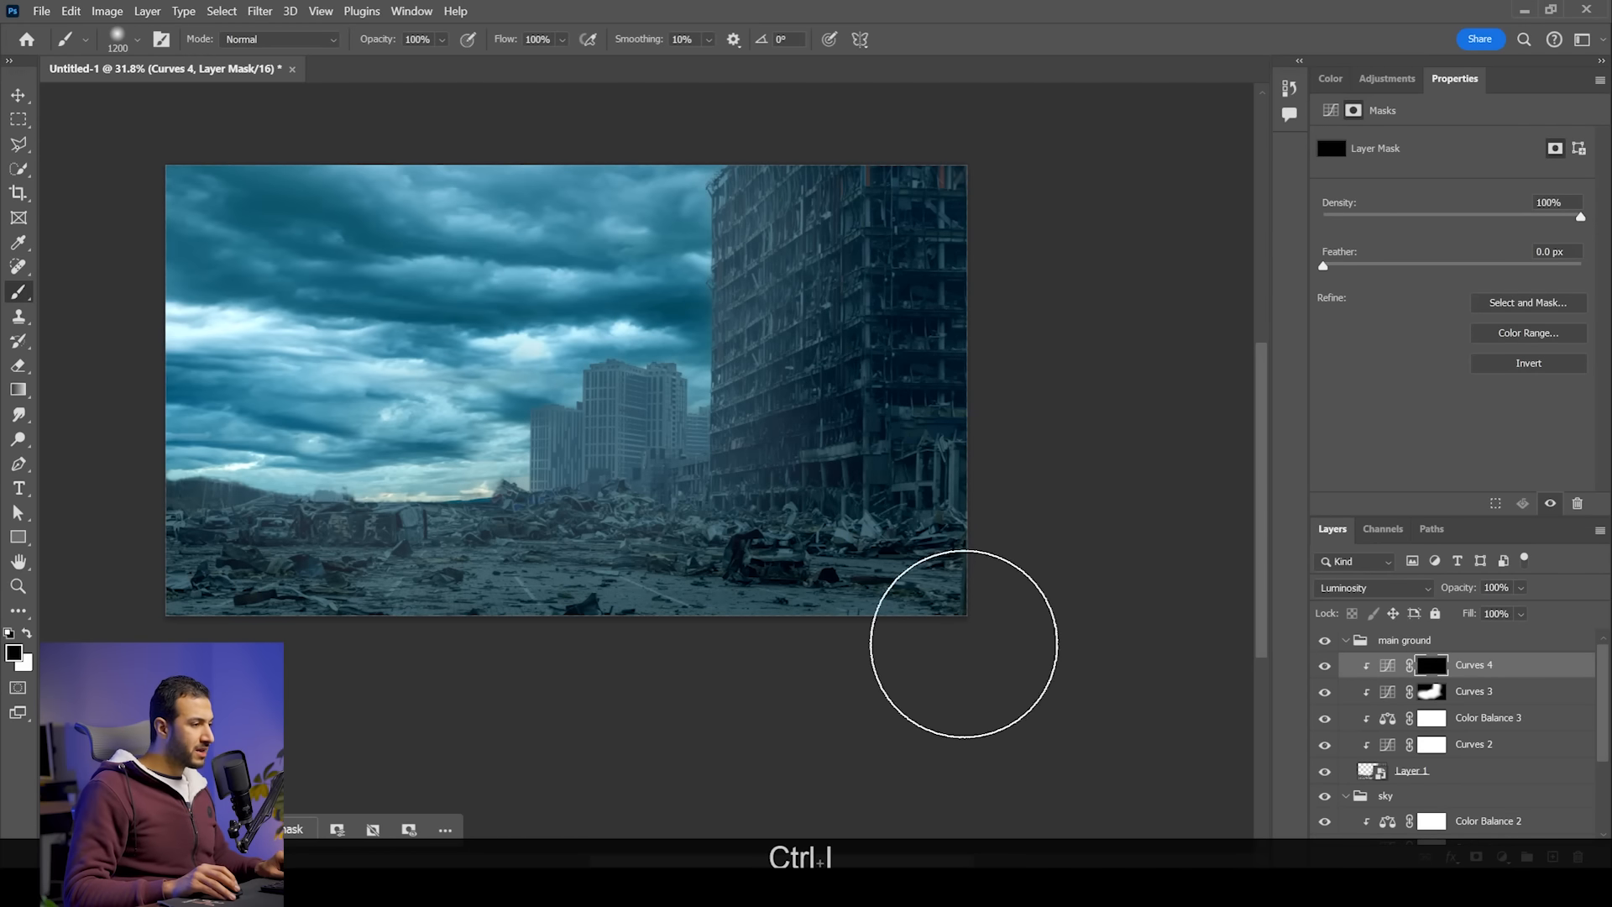
key("x")
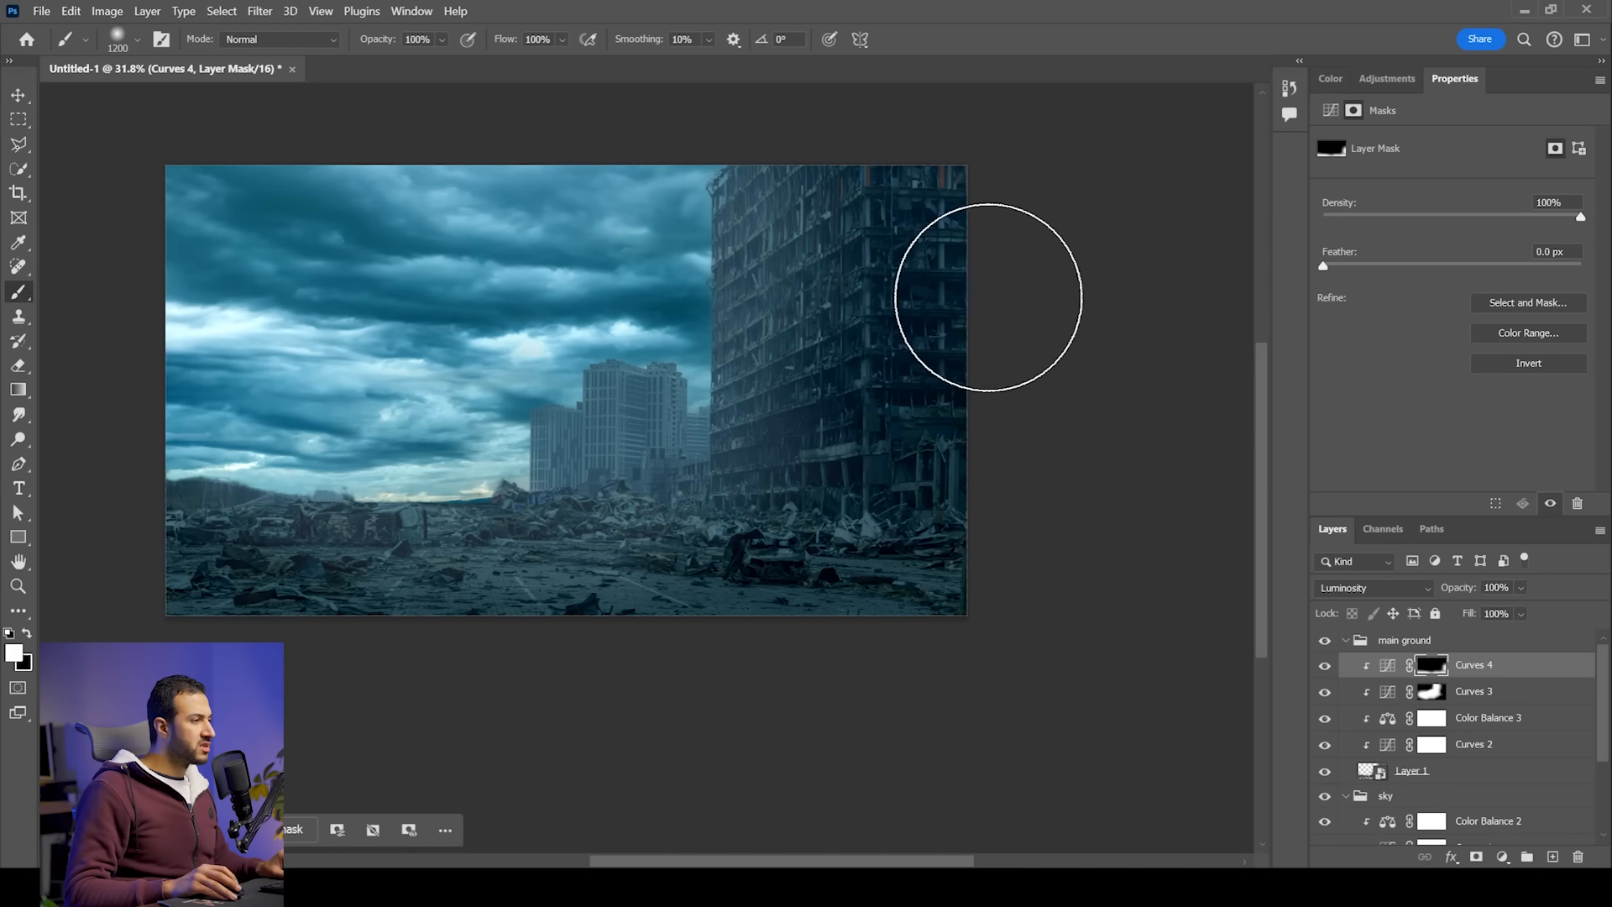
Step: Add a darkening Curves adjustment above Color Balance 2 in the sky group, with the midpoint output at 98, in Luminosity mode
scroll(645, 552, "up", 2, "alt")
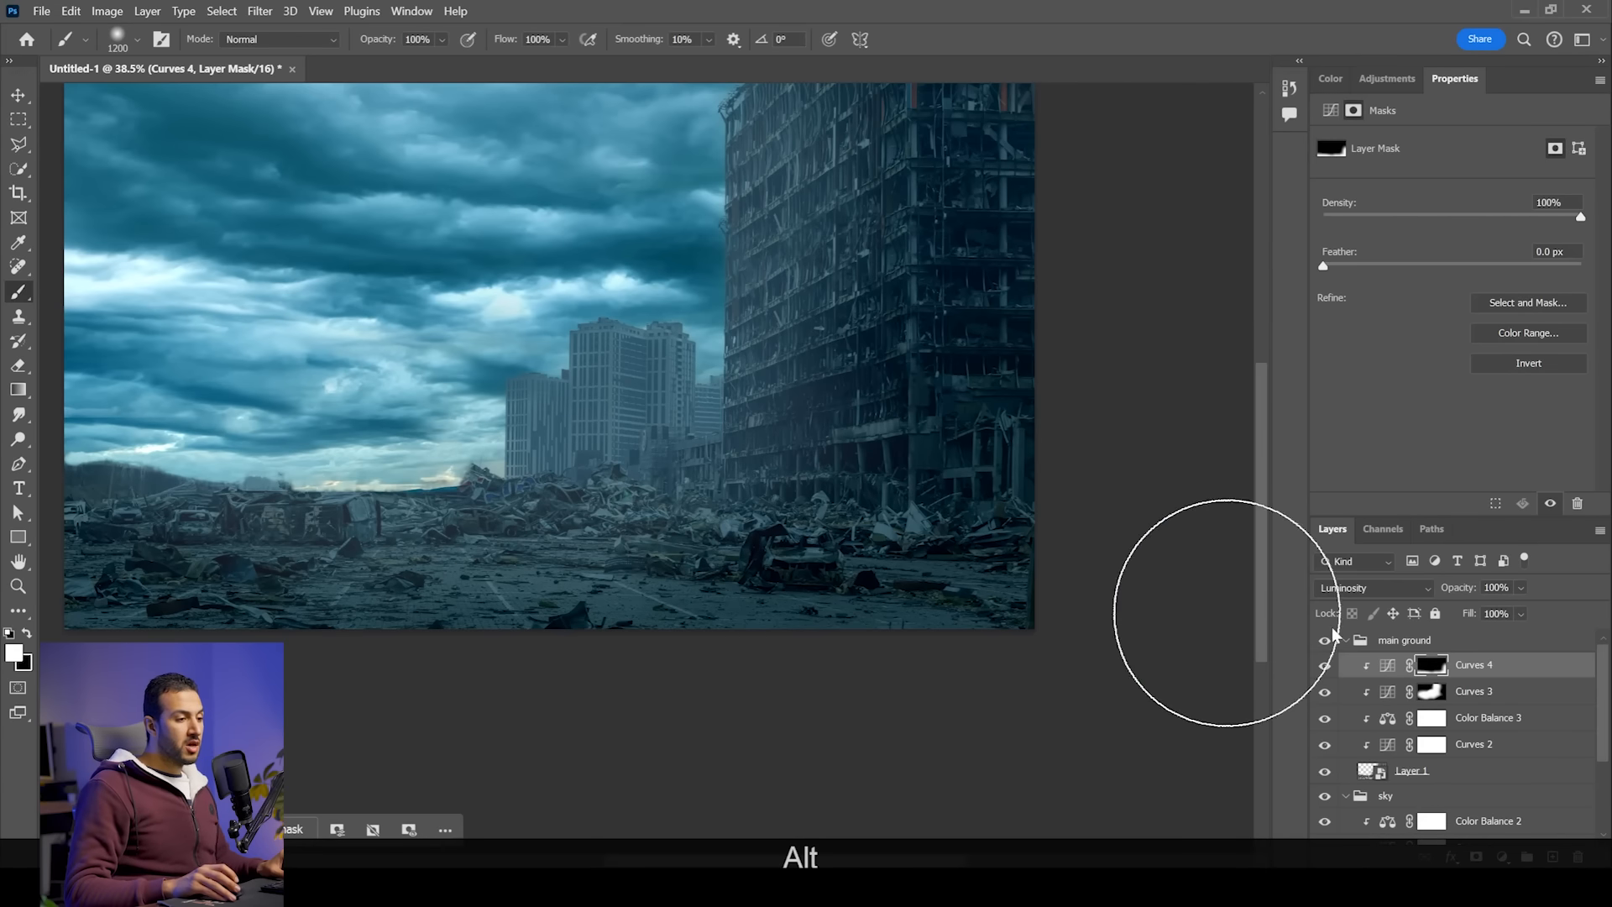
scroll(1468, 672, "down", 2)
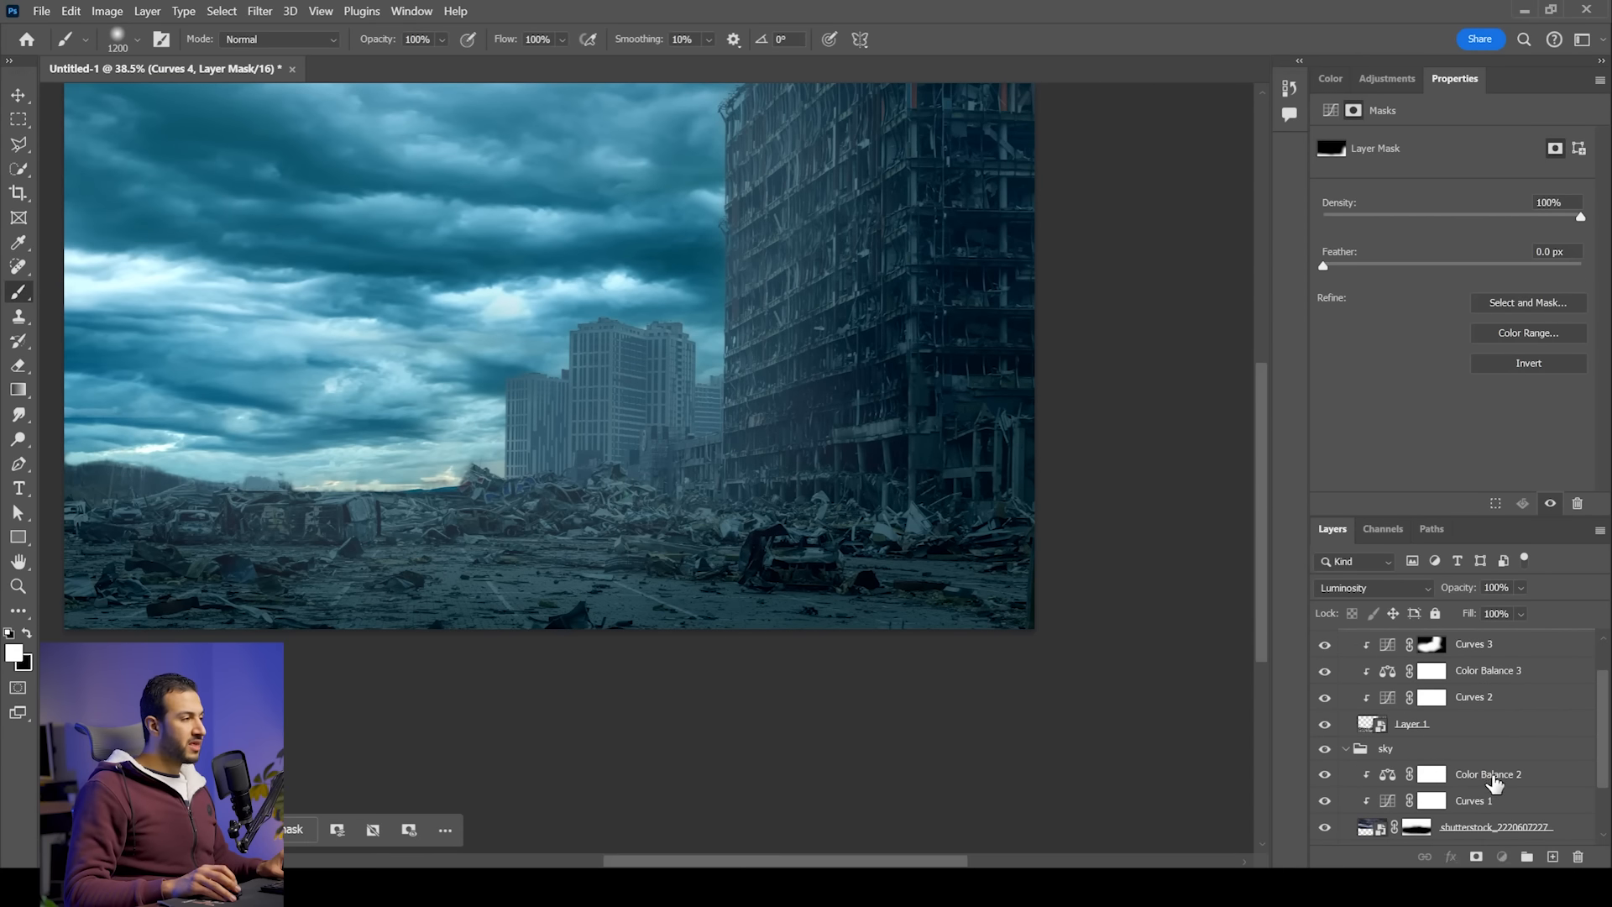
left_click(1432, 774)
left_click_drag(549, 282, 600, 399)
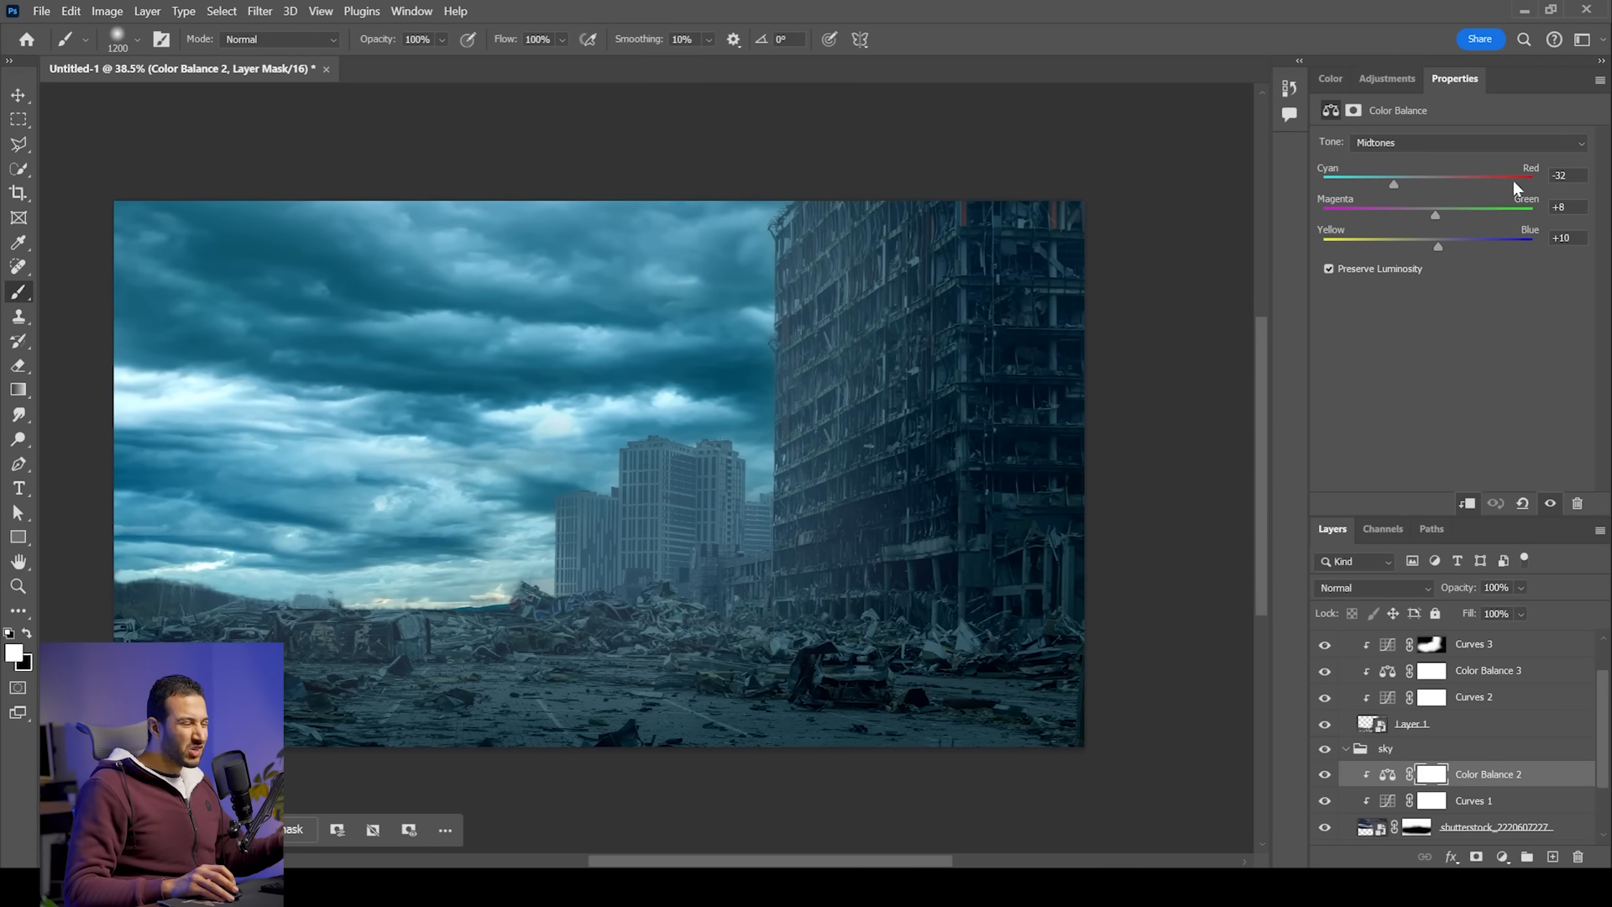
left_click(1408, 74)
left_click(1402, 191)
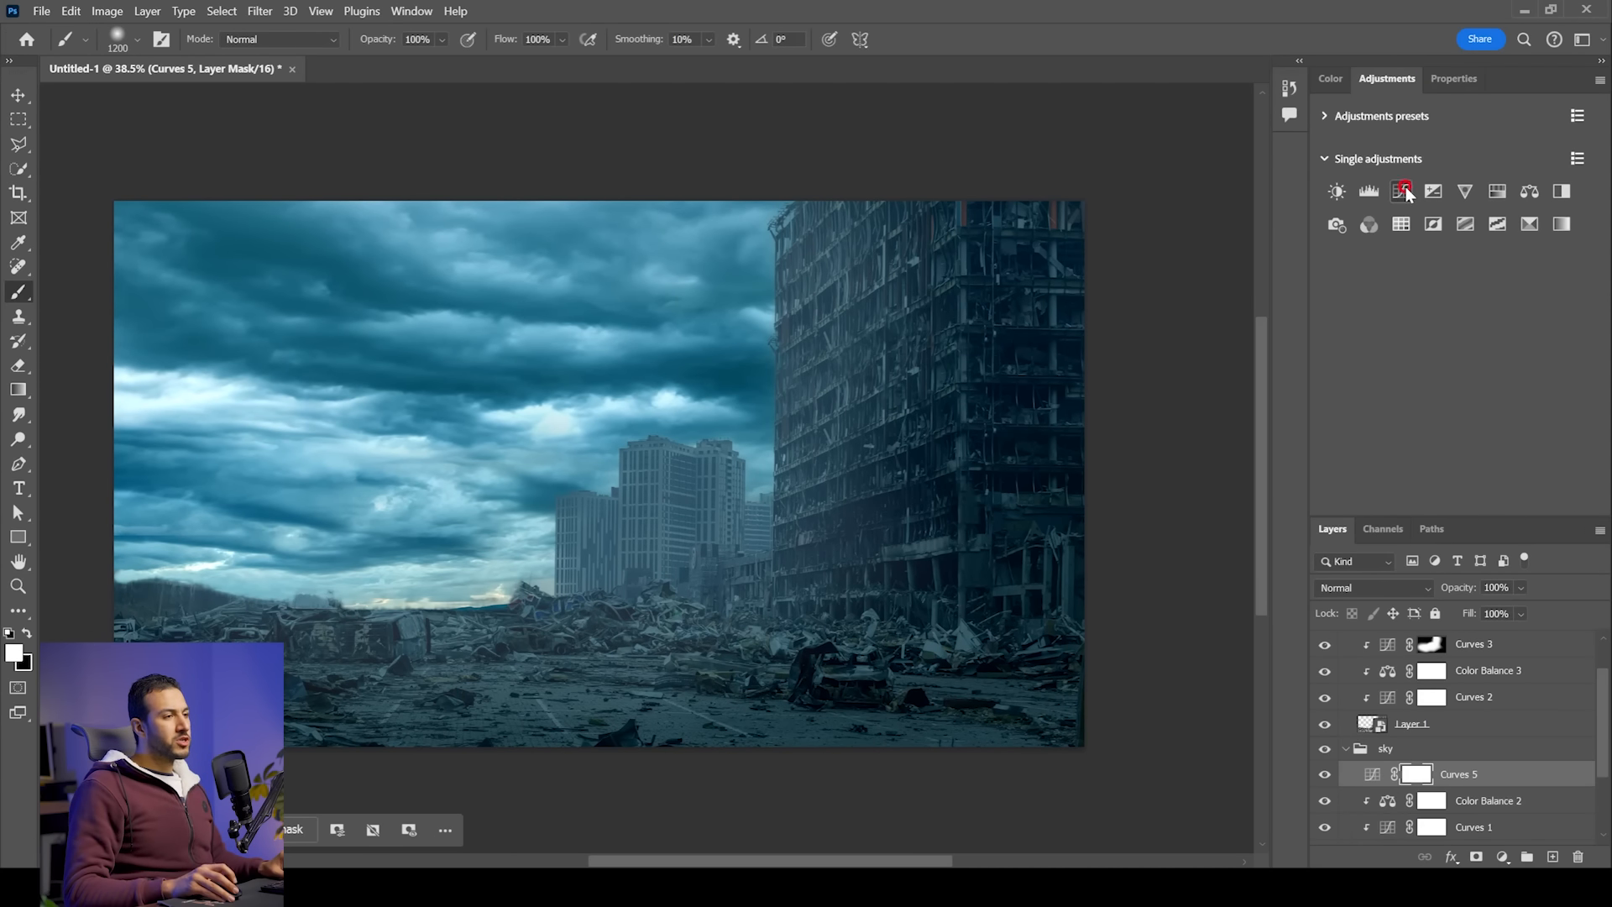
left_click_drag(1464, 313, 1474, 318)
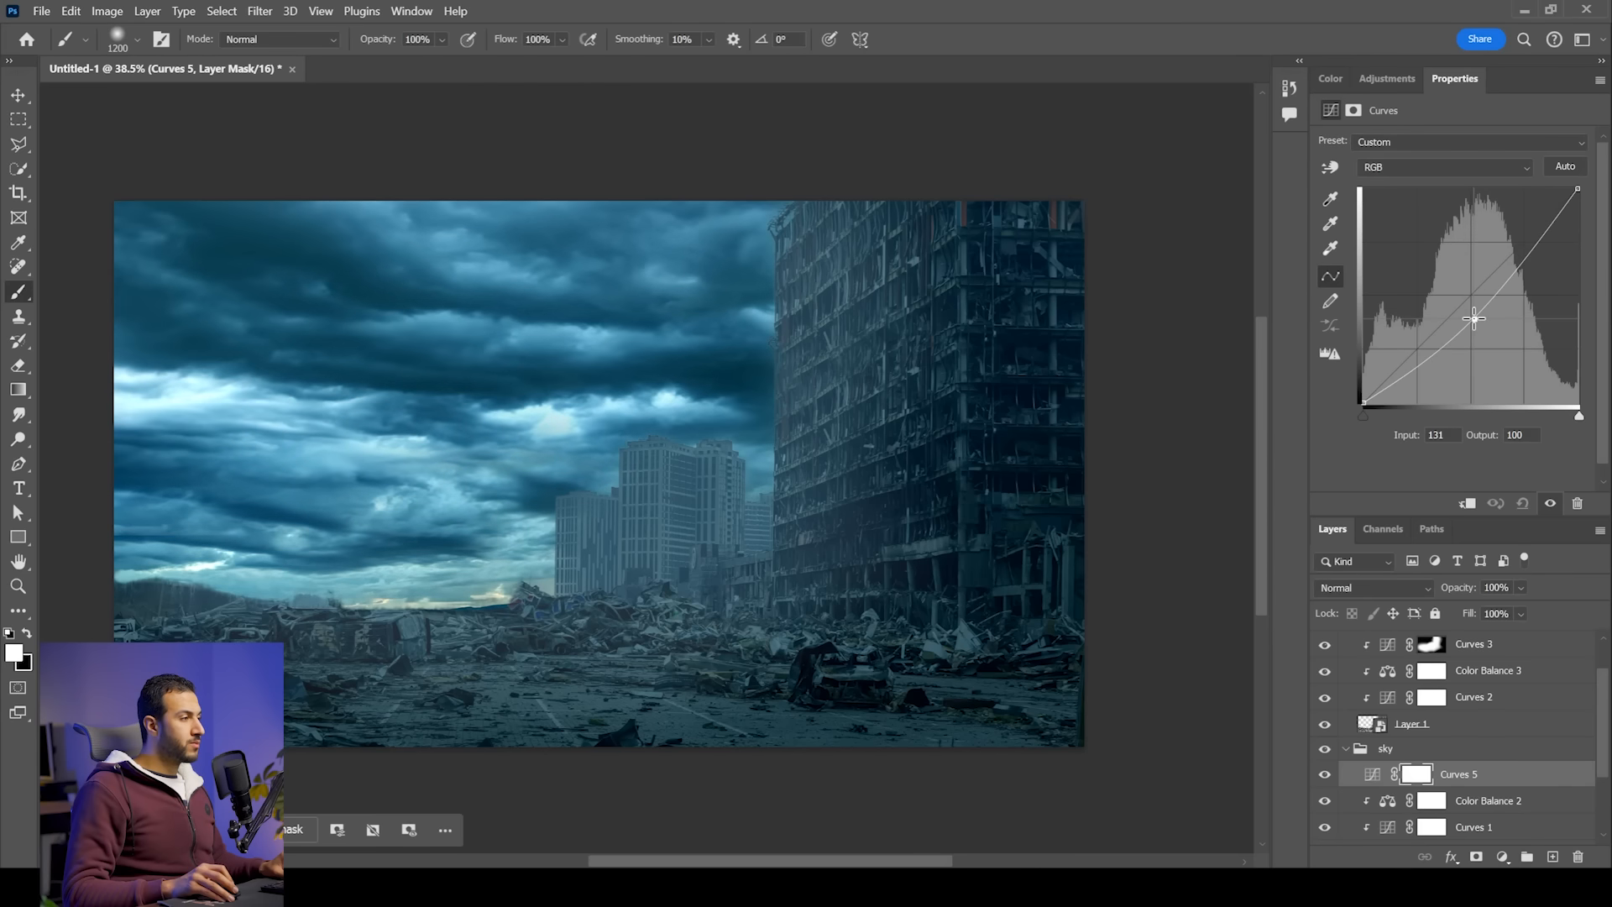
left_click(1352, 581)
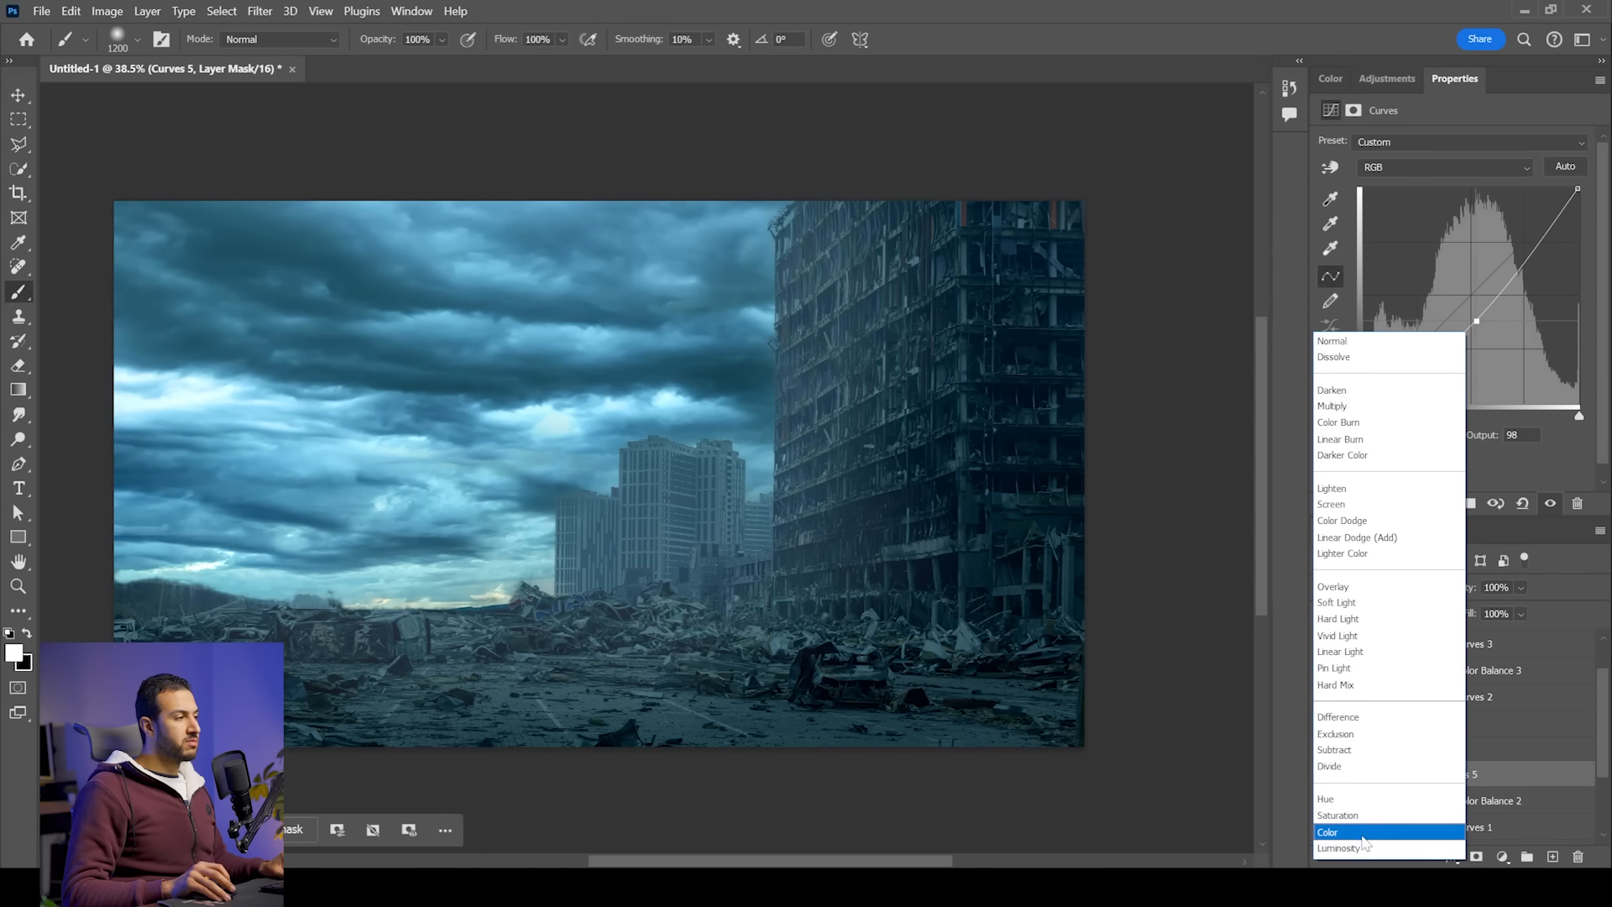
left_click(1368, 848)
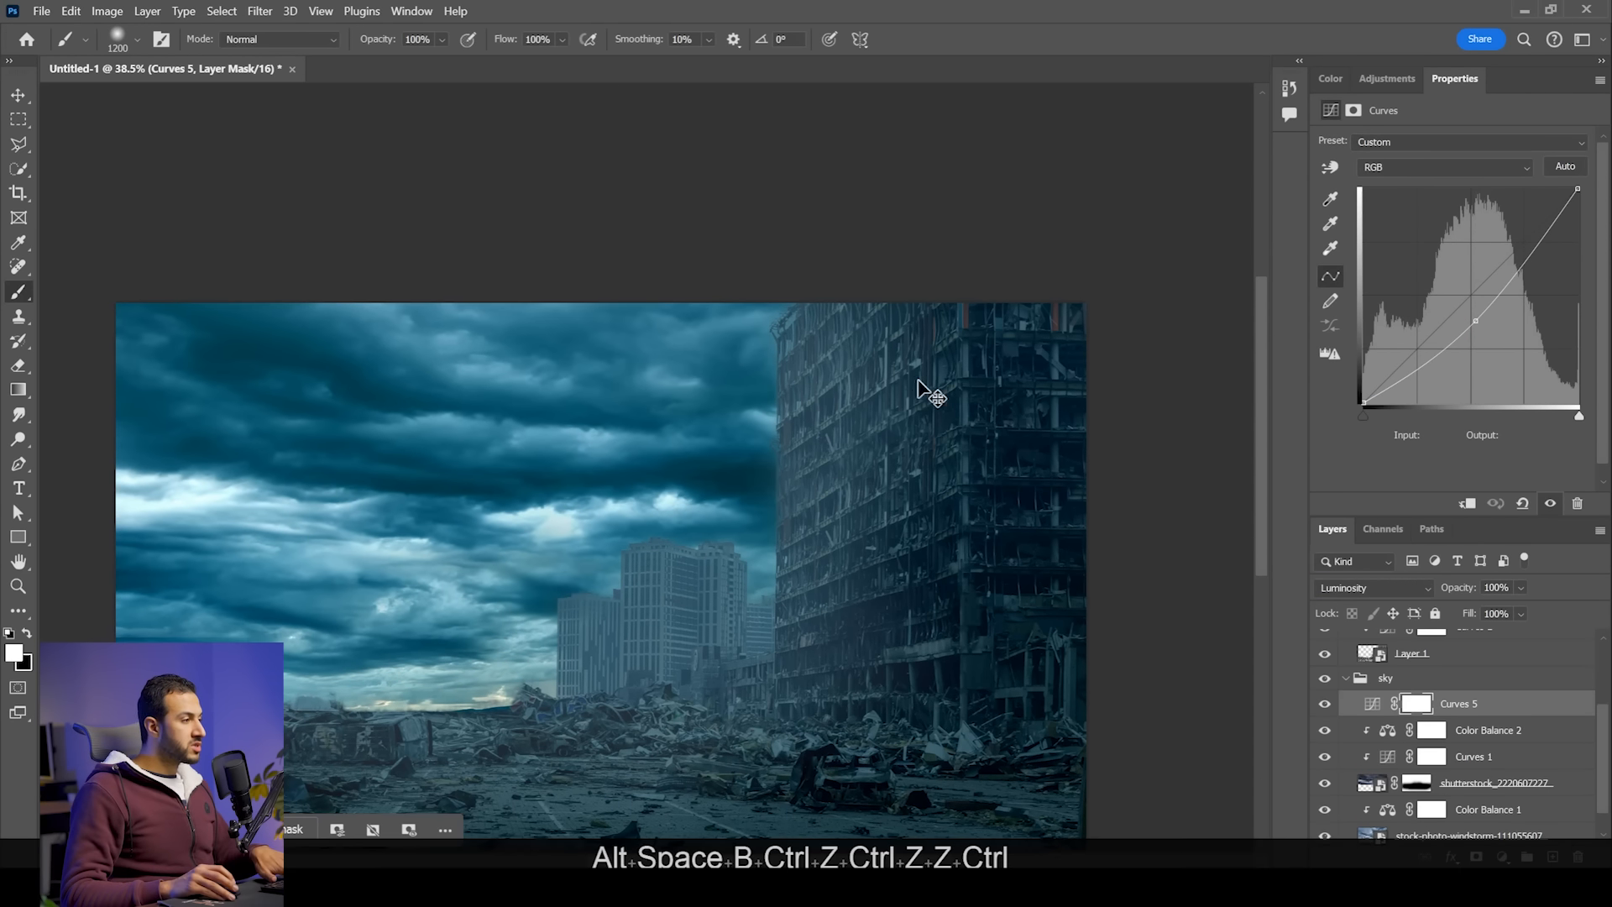
Step: Invert the new sky Curves mask to black and paint white across the upper edge of the sky
key("ctrl+i")
scroll(805, 369, "down", 2, "alt")
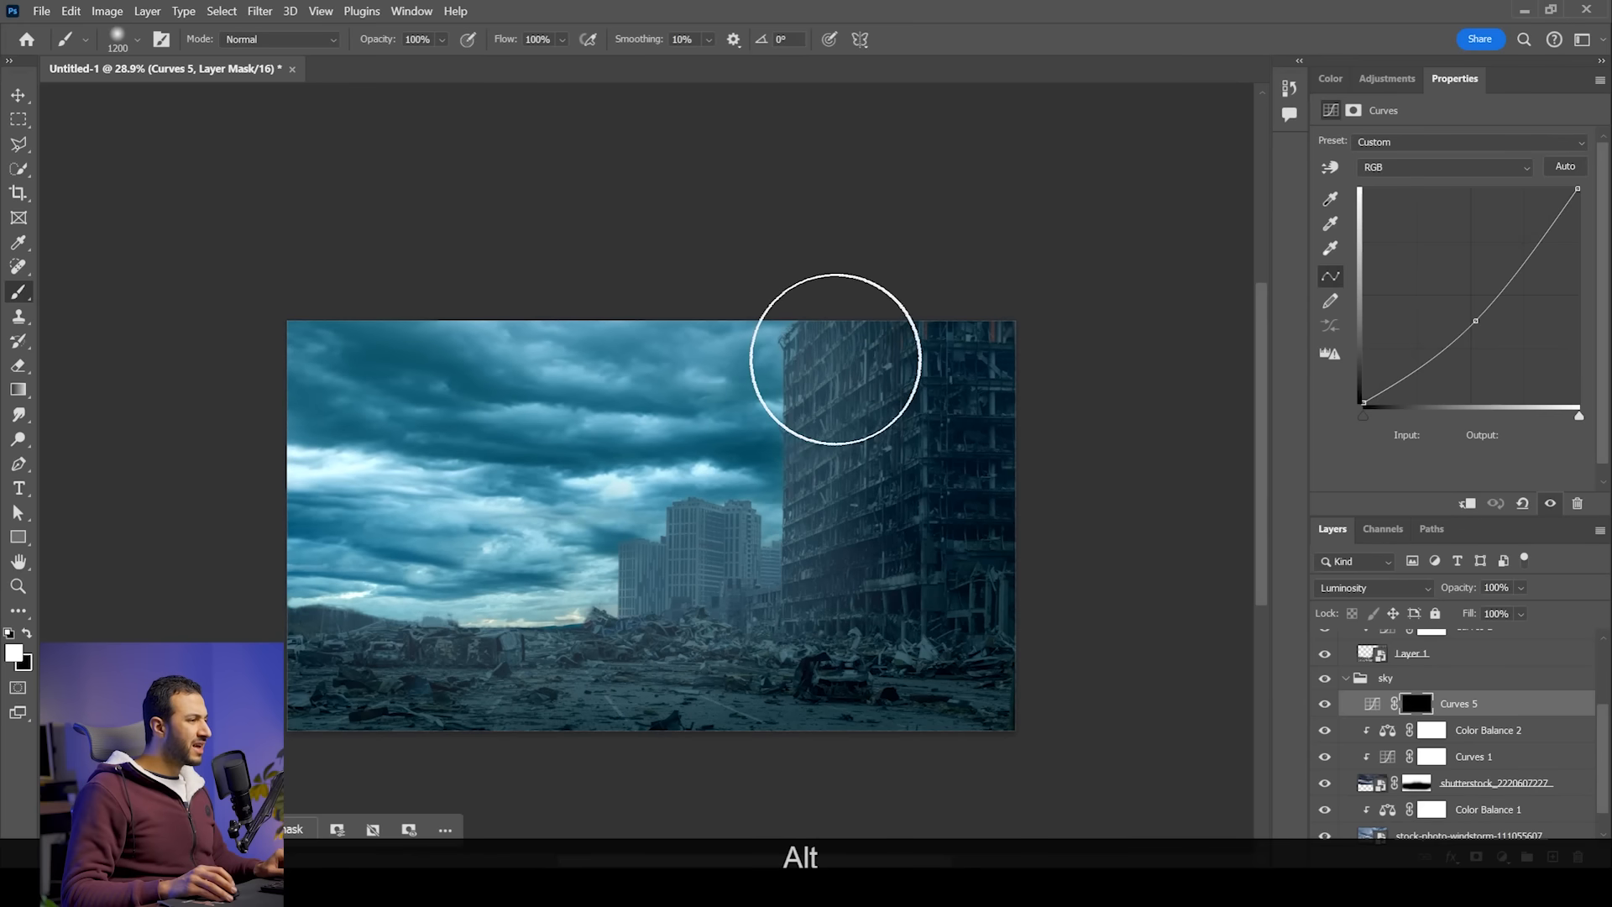
mouse_move(521, 294)
left_mouse_down()
mouse_move(302, 349)
mouse_move(591, 297)
mouse_move(64, 353)
left_mouse_up()
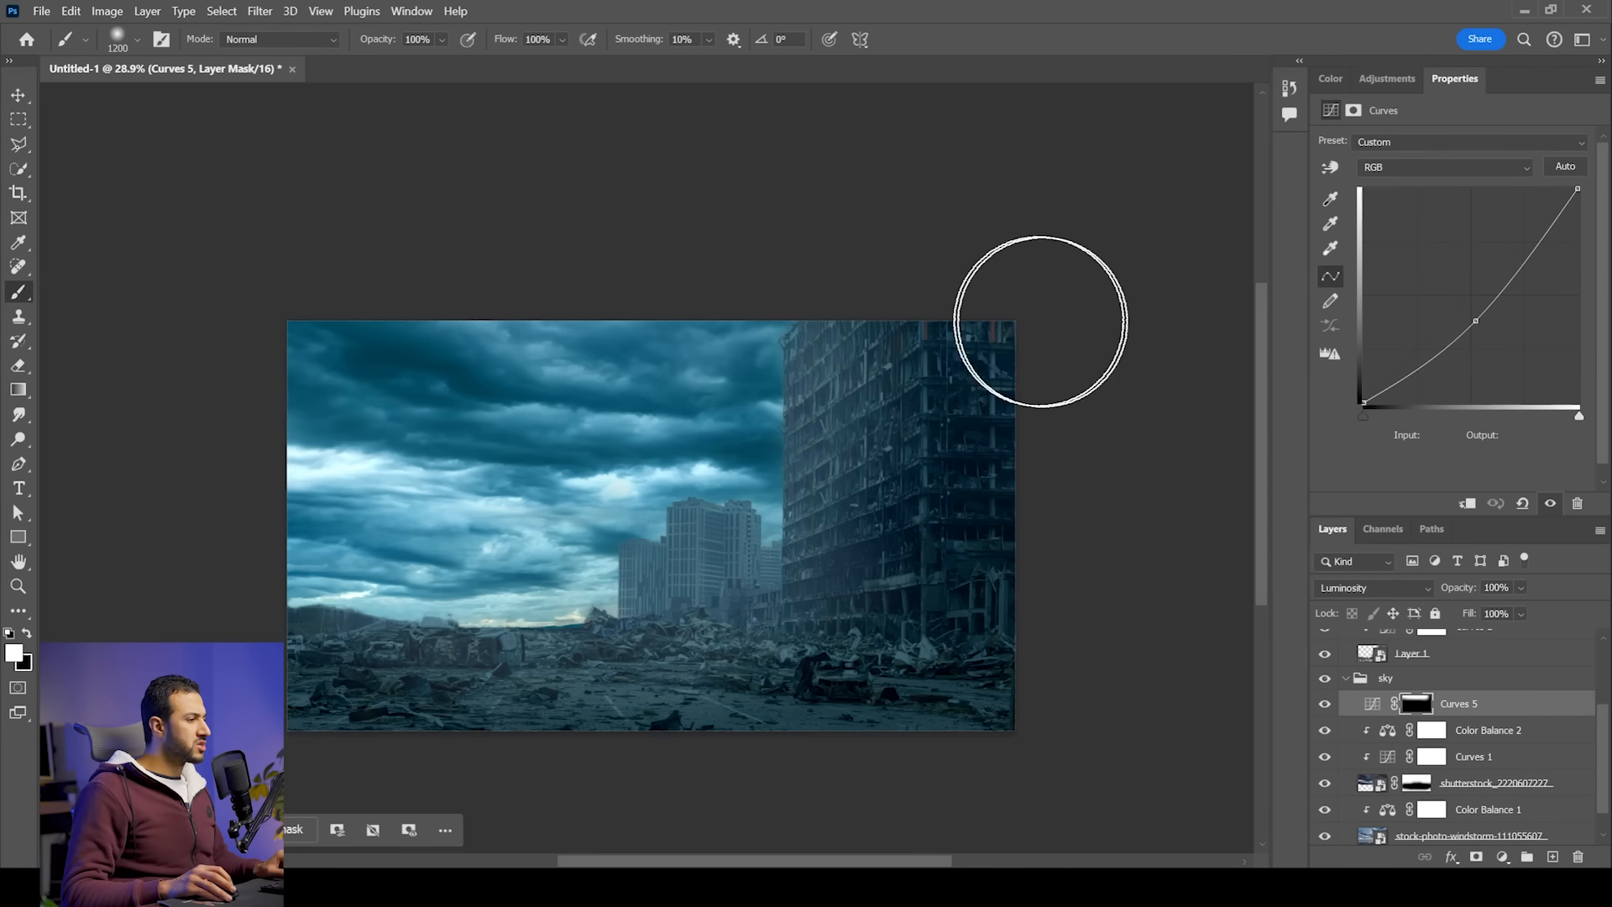
Step: Add a brightening Curves adjustment above the darkening one in the sky group, with the midpoint output at 135, in Luminosity mode
left_click(1400, 82)
left_click(1401, 194)
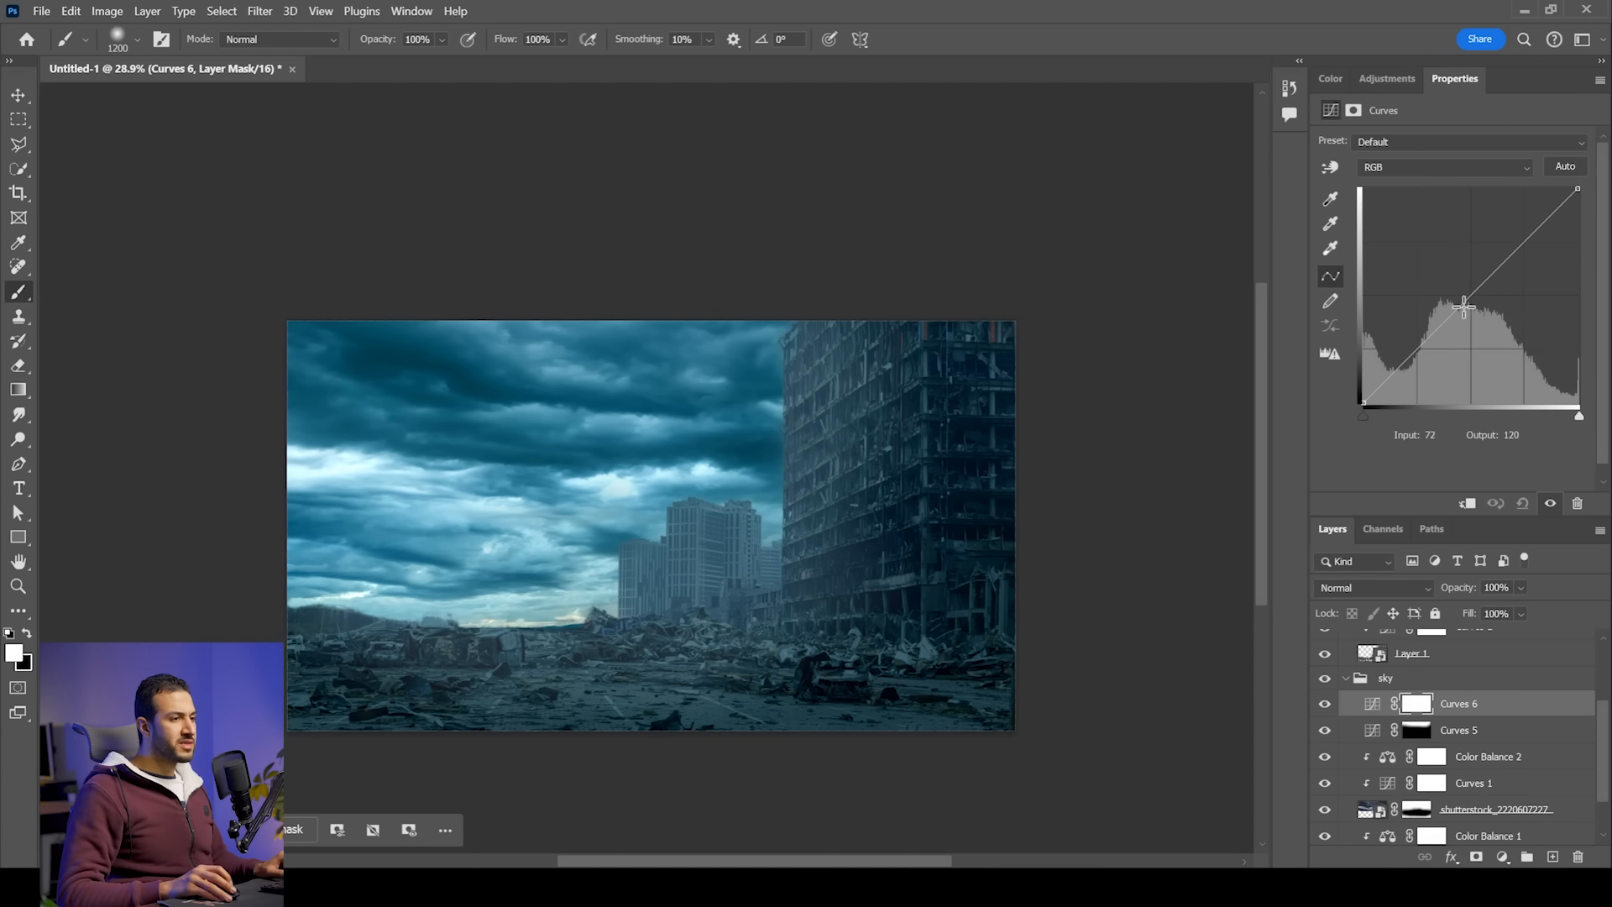
left_click_drag(1461, 304, 1437, 290)
left_click(1373, 588)
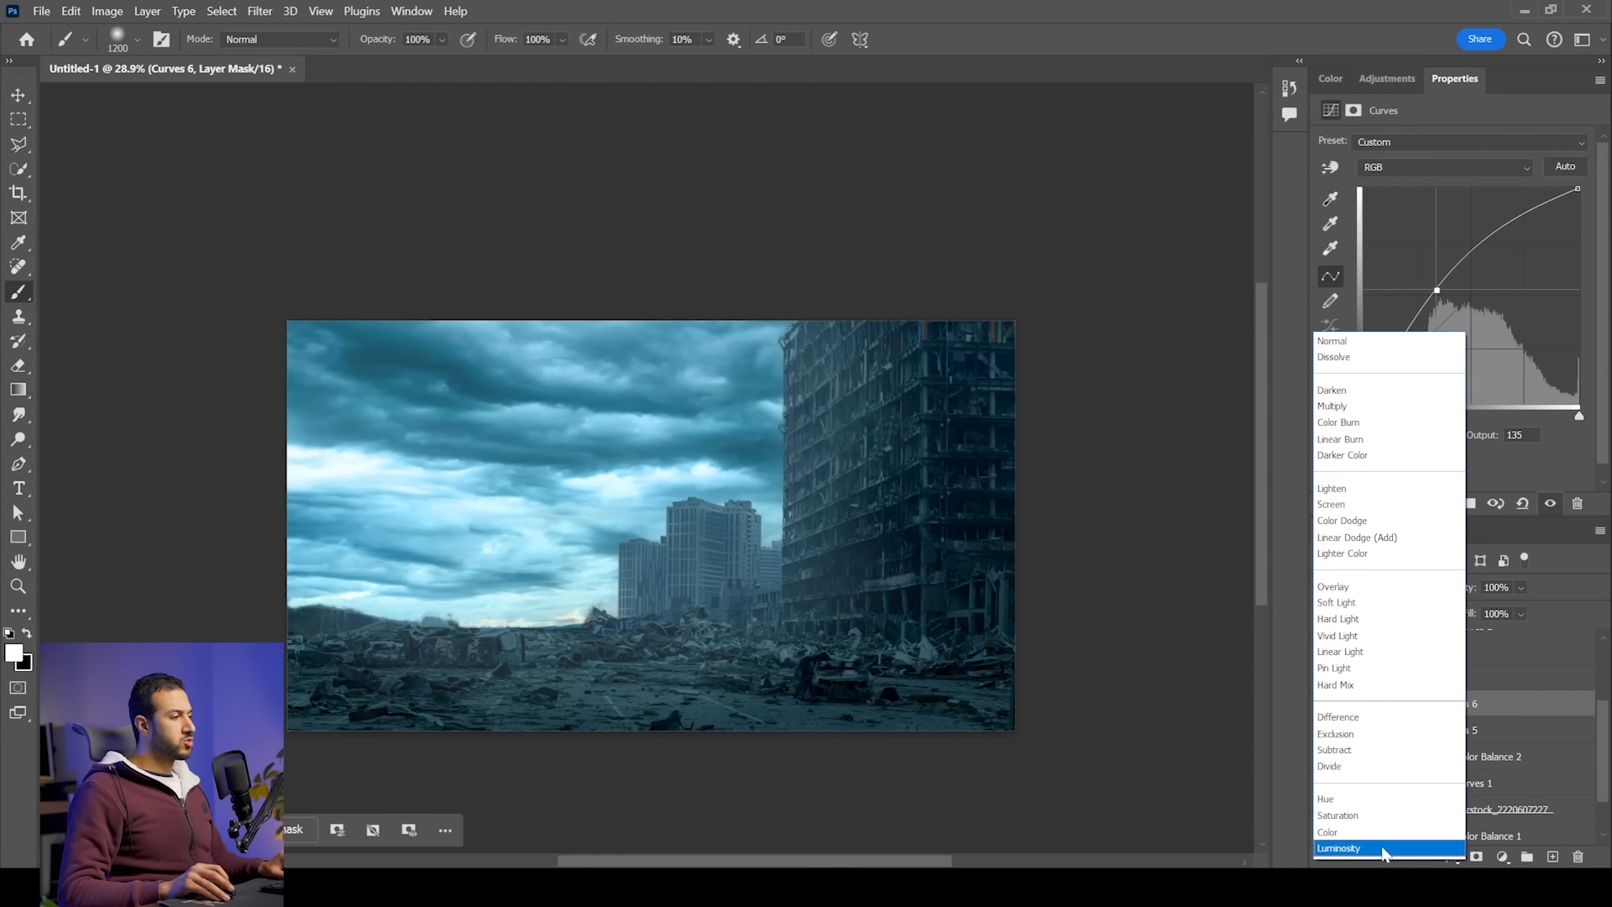
left_click(1343, 850)
Step: Invert the brightening Curves mask to black and paint white over the sky near the horizon around the distant buildings
left_click(18, 317)
left_click(20, 293)
key("ctrl+i")
mouse_move(739, 583)
left_mouse_down()
mouse_move(553, 616)
mouse_move(729, 593)
mouse_move(742, 524)
mouse_move(647, 582)
mouse_move(473, 611)
mouse_move(633, 587)
left_mouse_up()
scroll(633, 586, "down", 3)
scroll(665, 571, "up", 2)
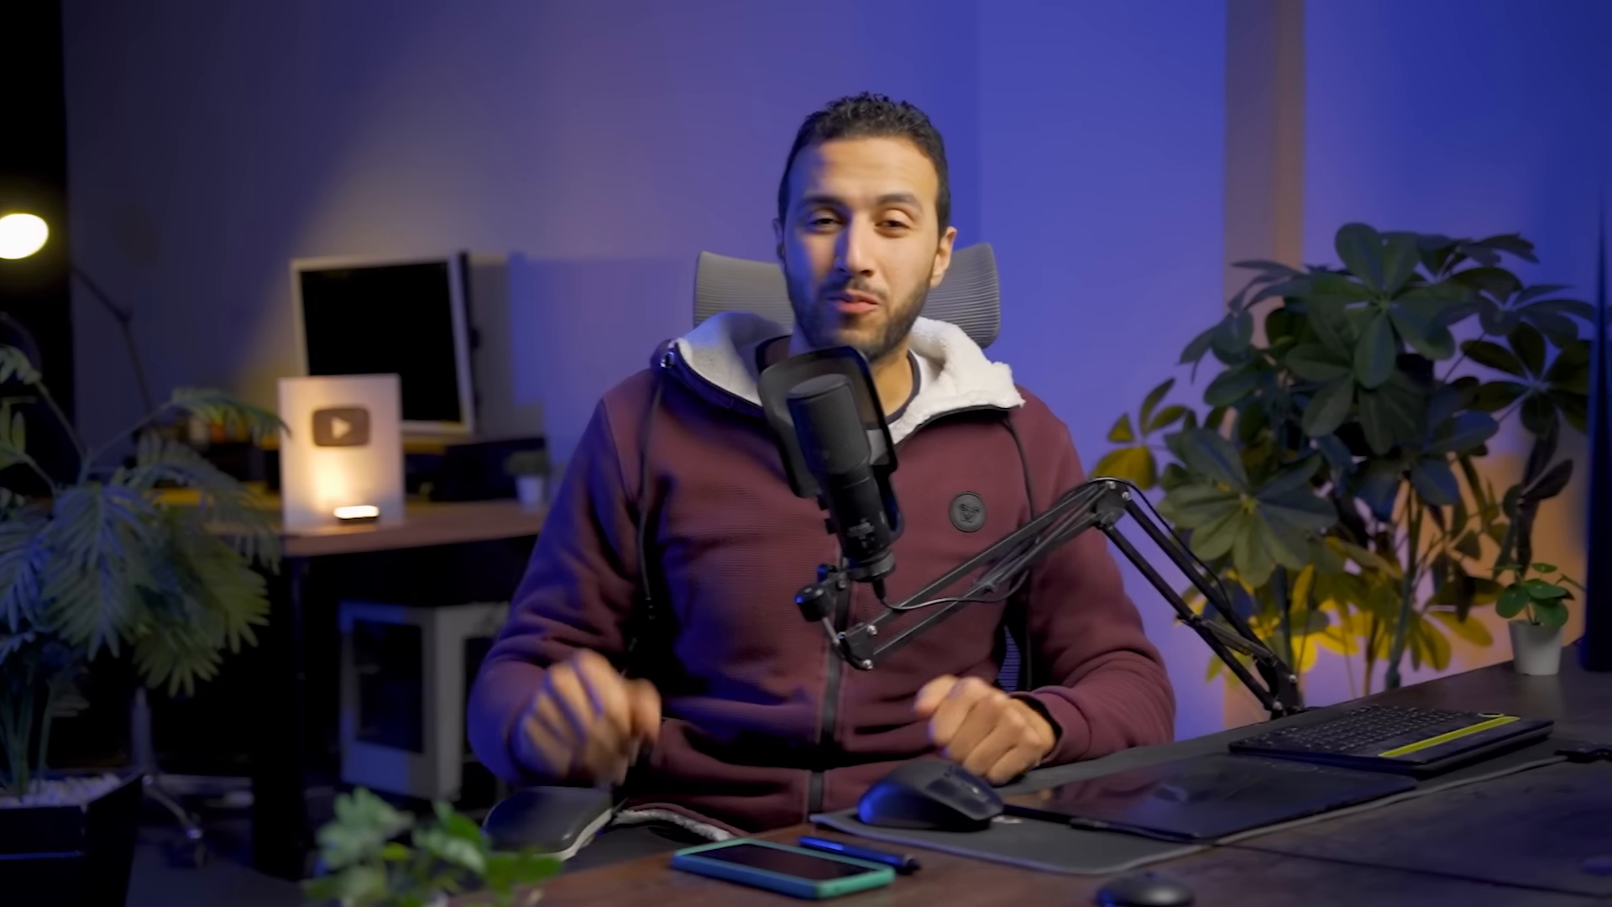
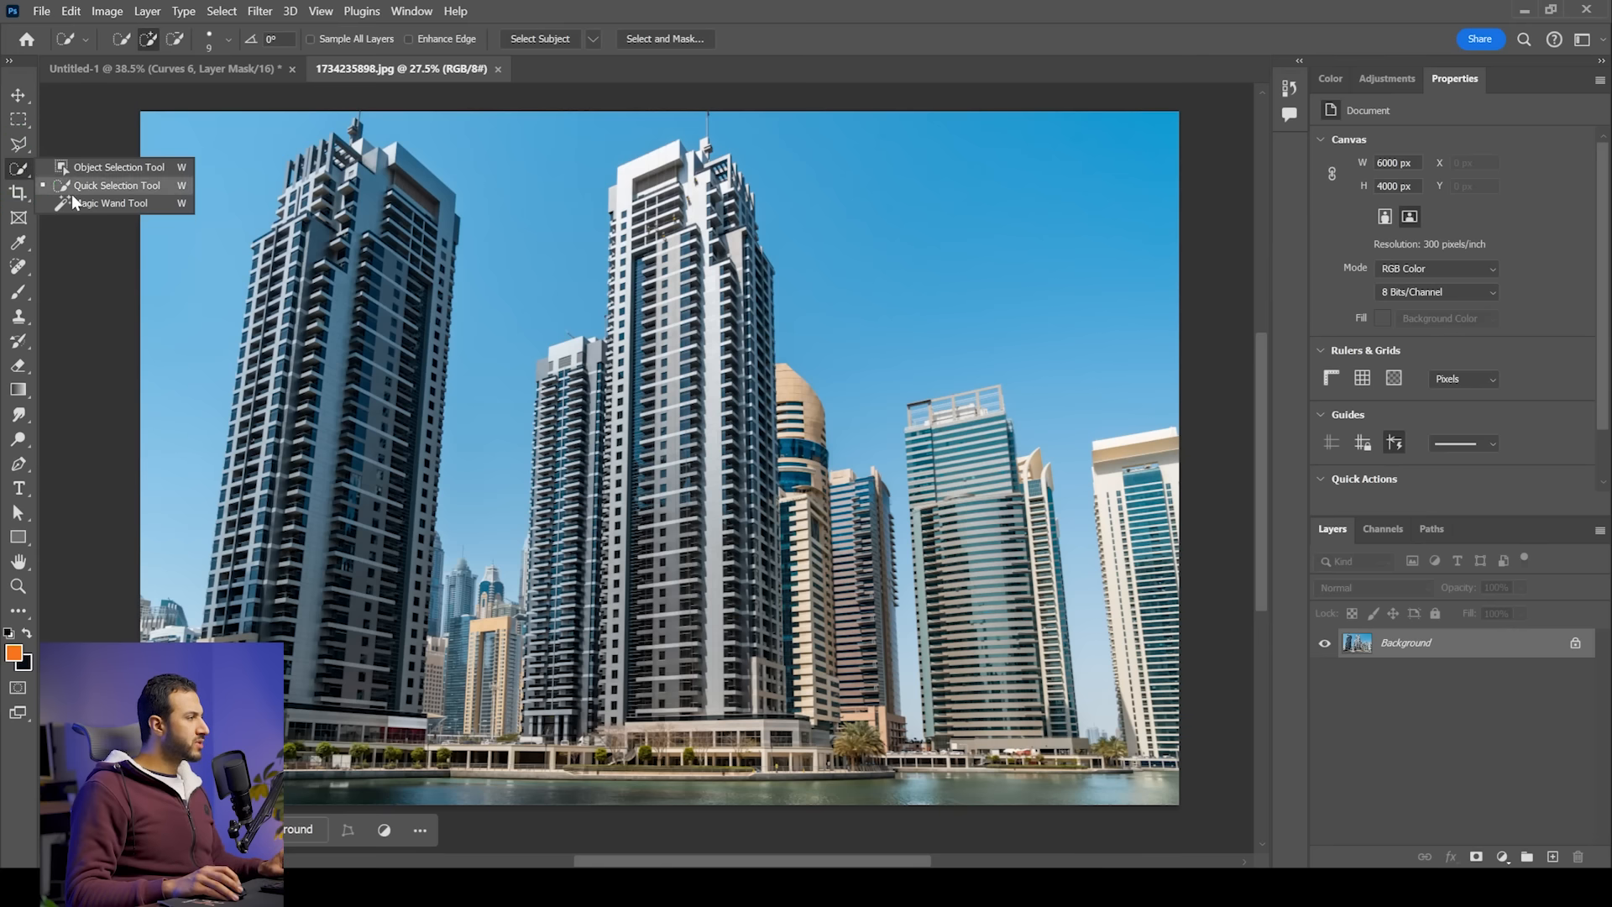
Step: Select the tall central tower and its adjoining lower tower in 1734235898.jpg with the Object Selection tool
left_click(113, 168)
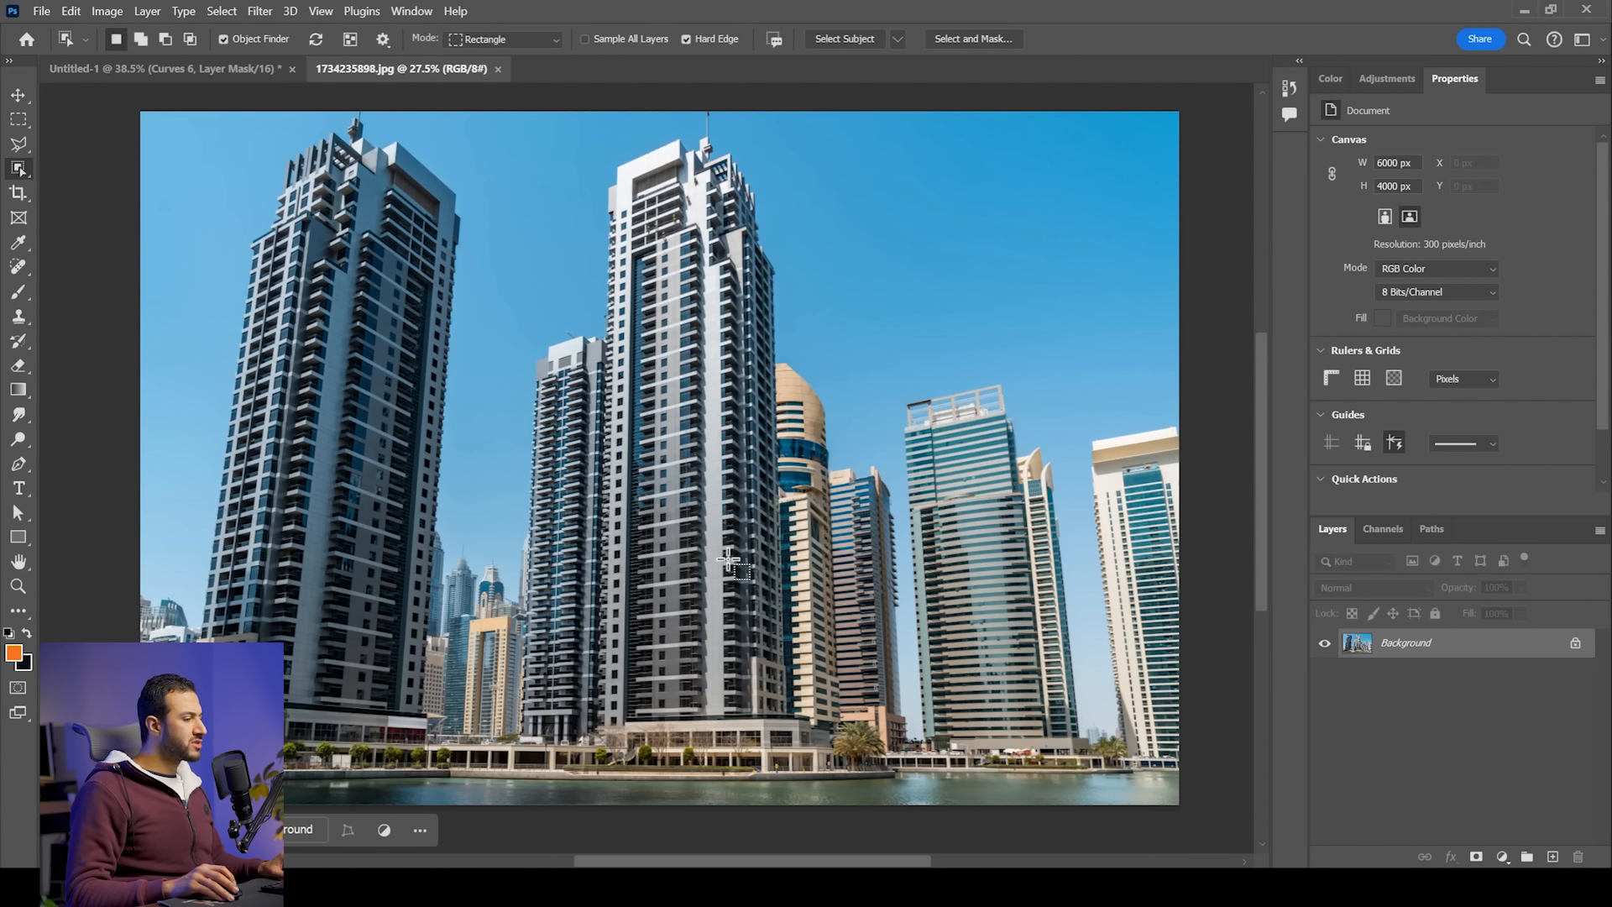
left_click_drag(770, 706, 527, 126)
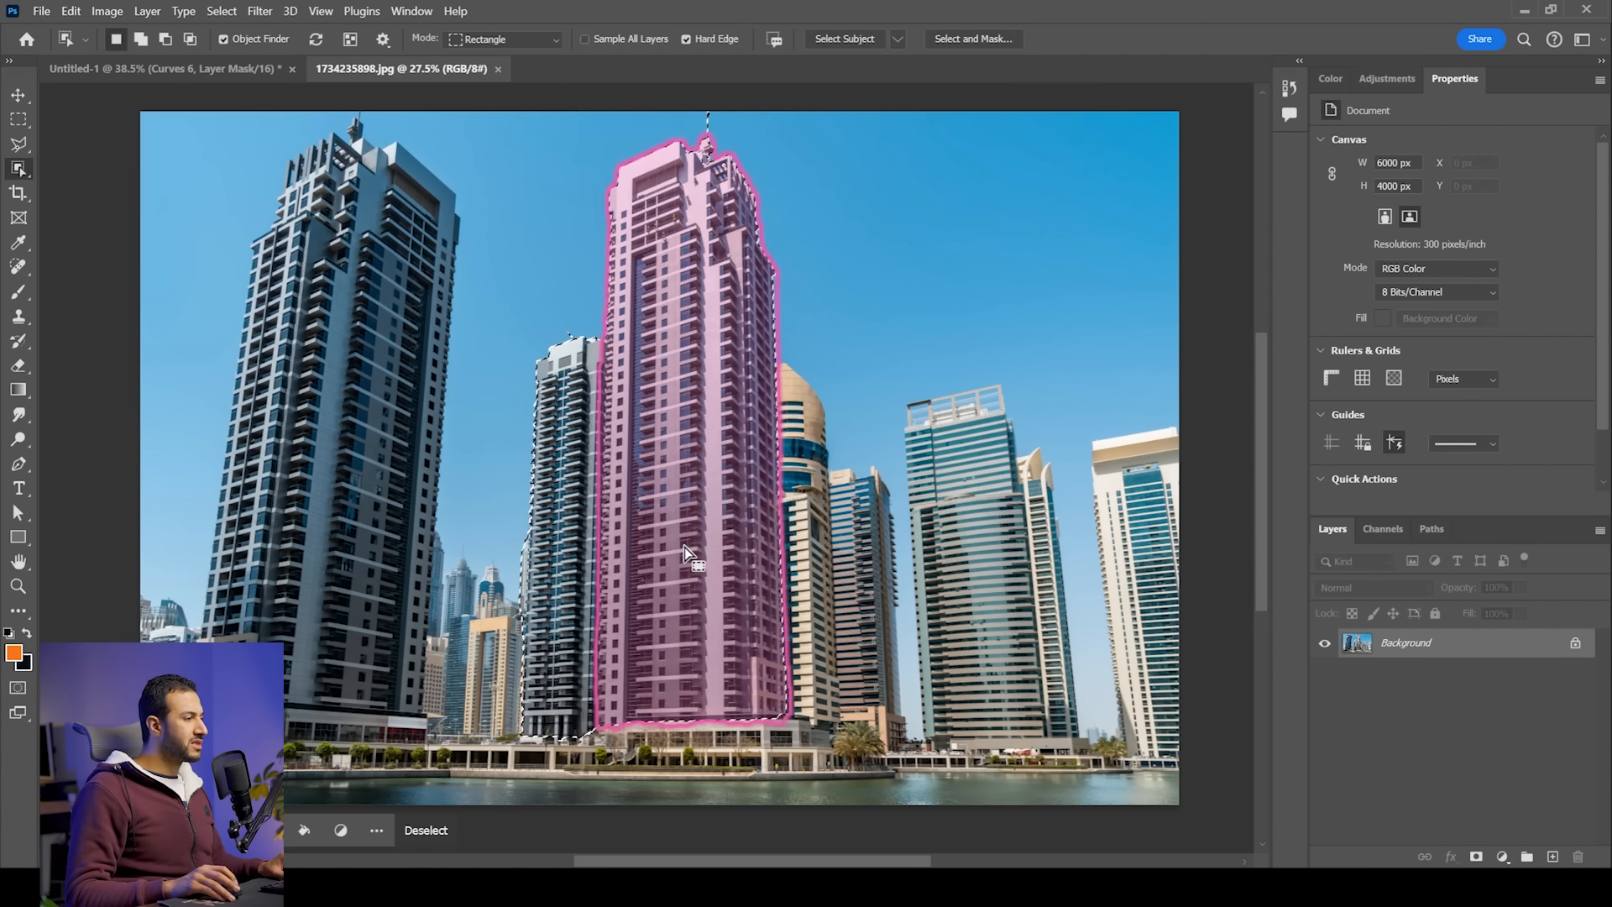
left_click_drag(786, 777, 530, 704)
key("shift+ctrl+z")
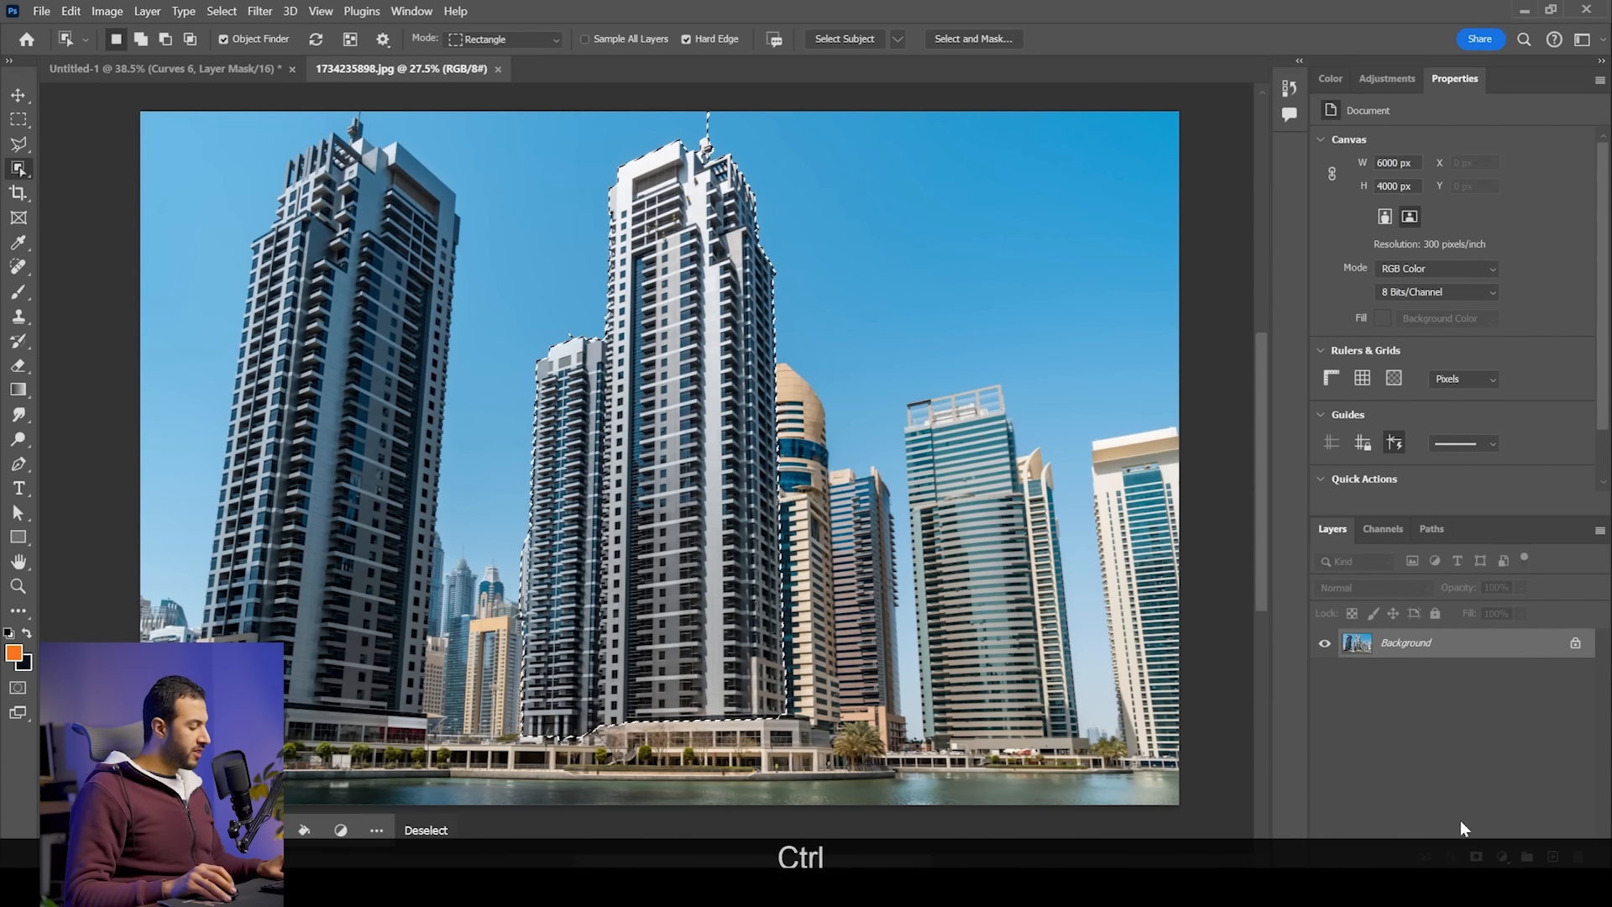
Step: Copy the selected towers to a new layer and move that layer into the Untitled-1 composite
key("ctrl+c")
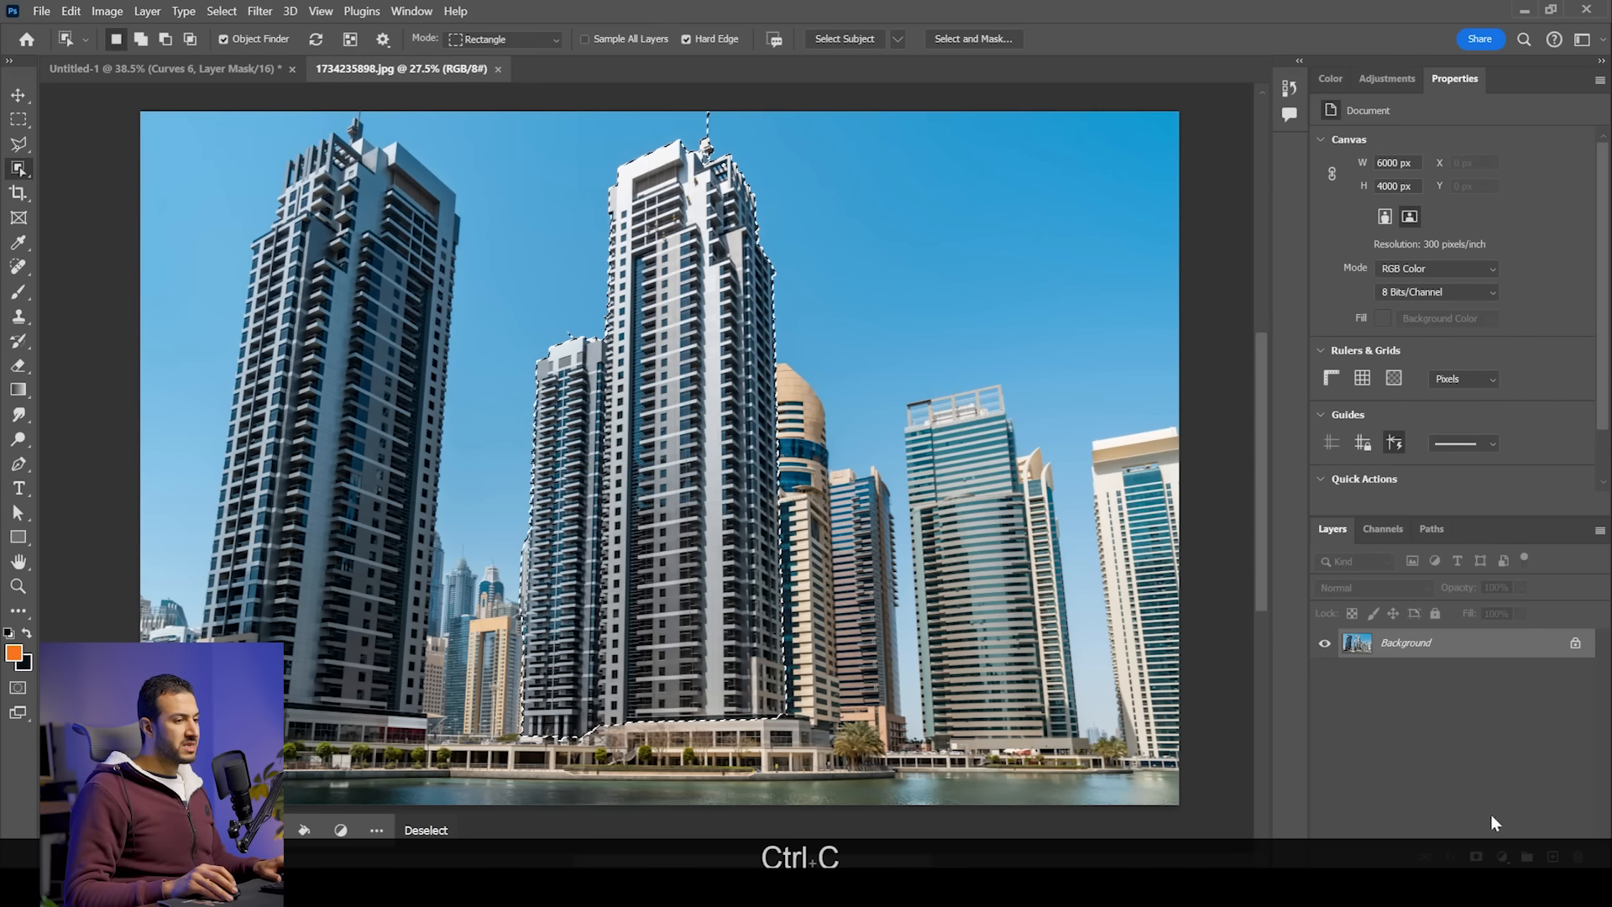
key("ctrl+v")
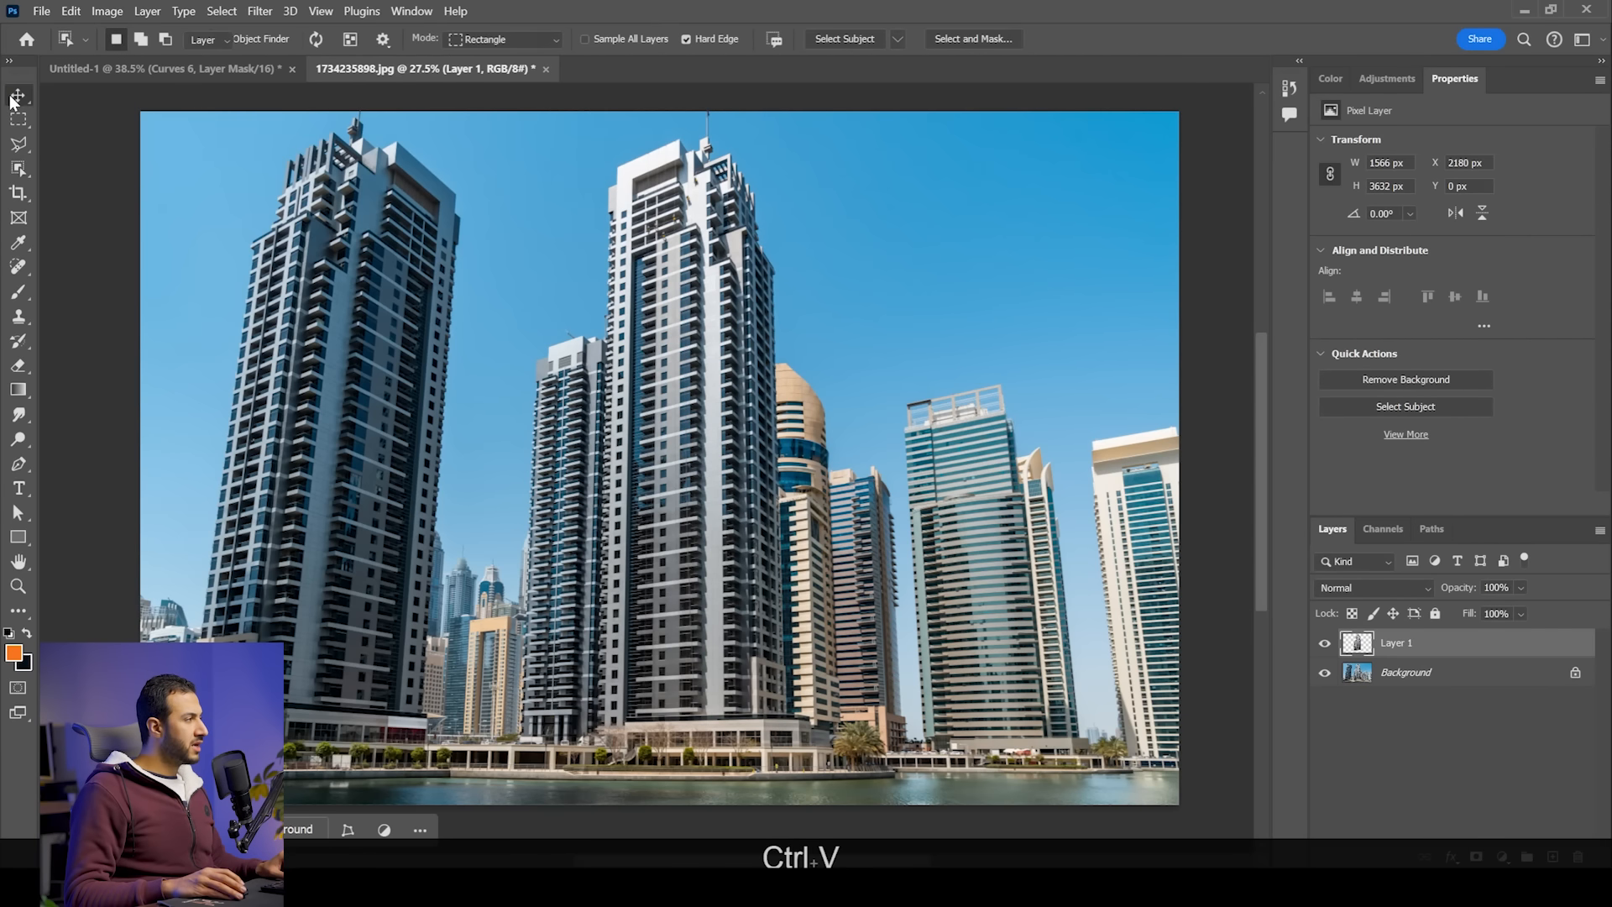
left_click(18, 94)
left_click_drag(832, 487, 789, 613)
left_click(846, 362)
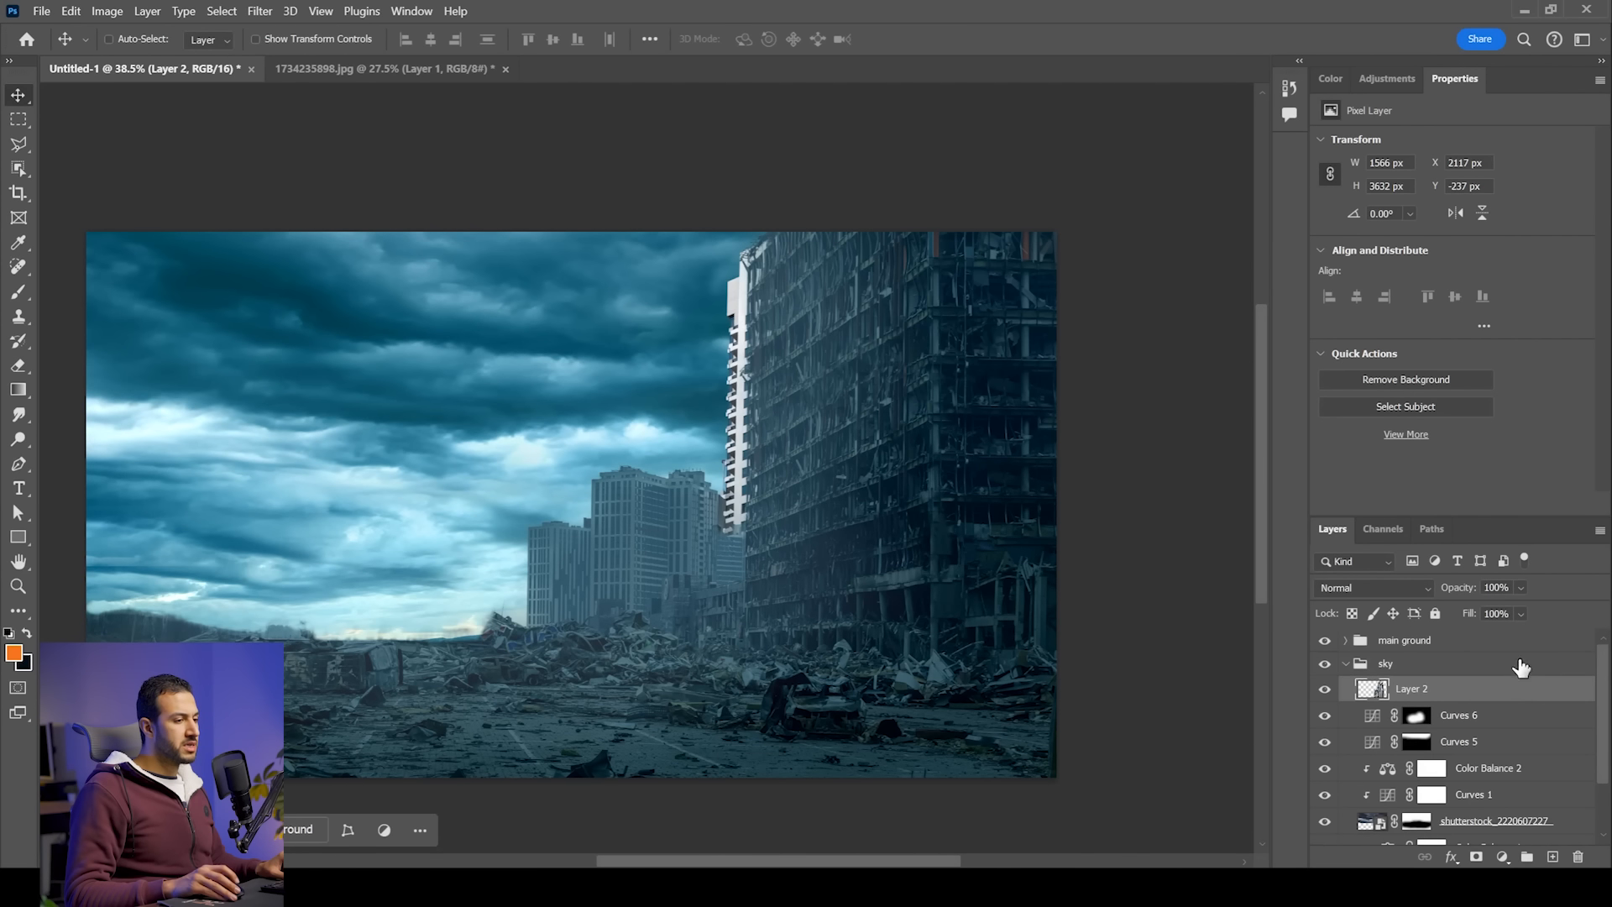
Step: Convert the towers layer to a smart object, move it between the main ground and sky groups, and collapse the sky group
right_click(1488, 691)
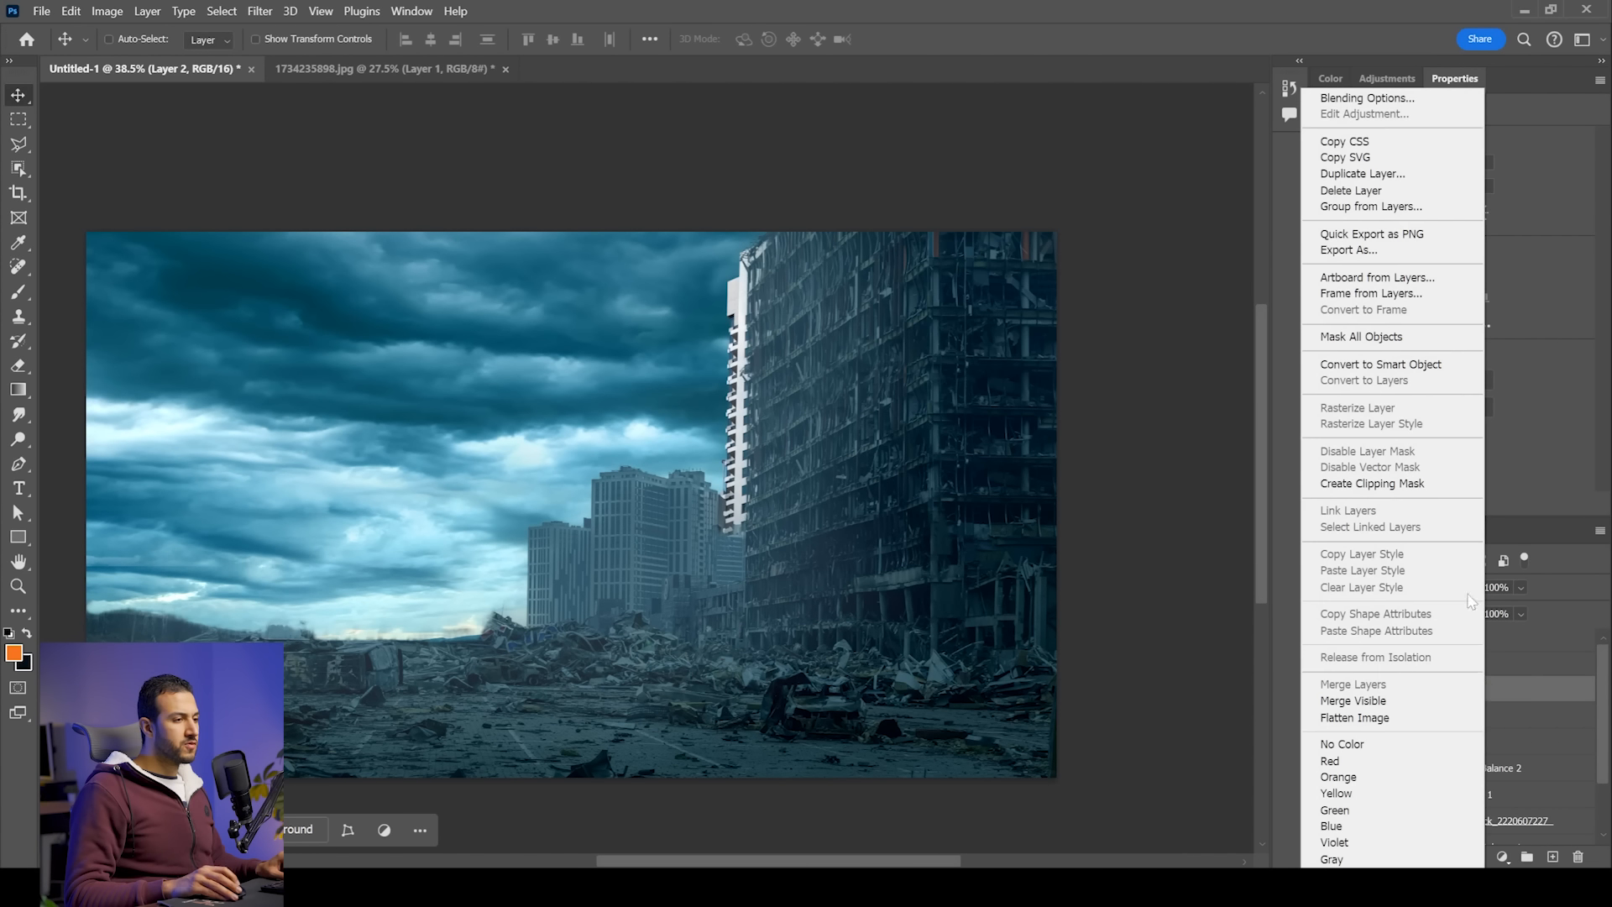
left_click(1406, 366)
left_click_drag(1432, 701, 1425, 655)
left_click(1355, 690)
Step: Scale the towers to about 935 by 2199 px, rotate them about 1.3°, and place them behind the distant buildings beside the ruined tower
left_click_drag(864, 508, 611, 506)
key("ctrl+t")
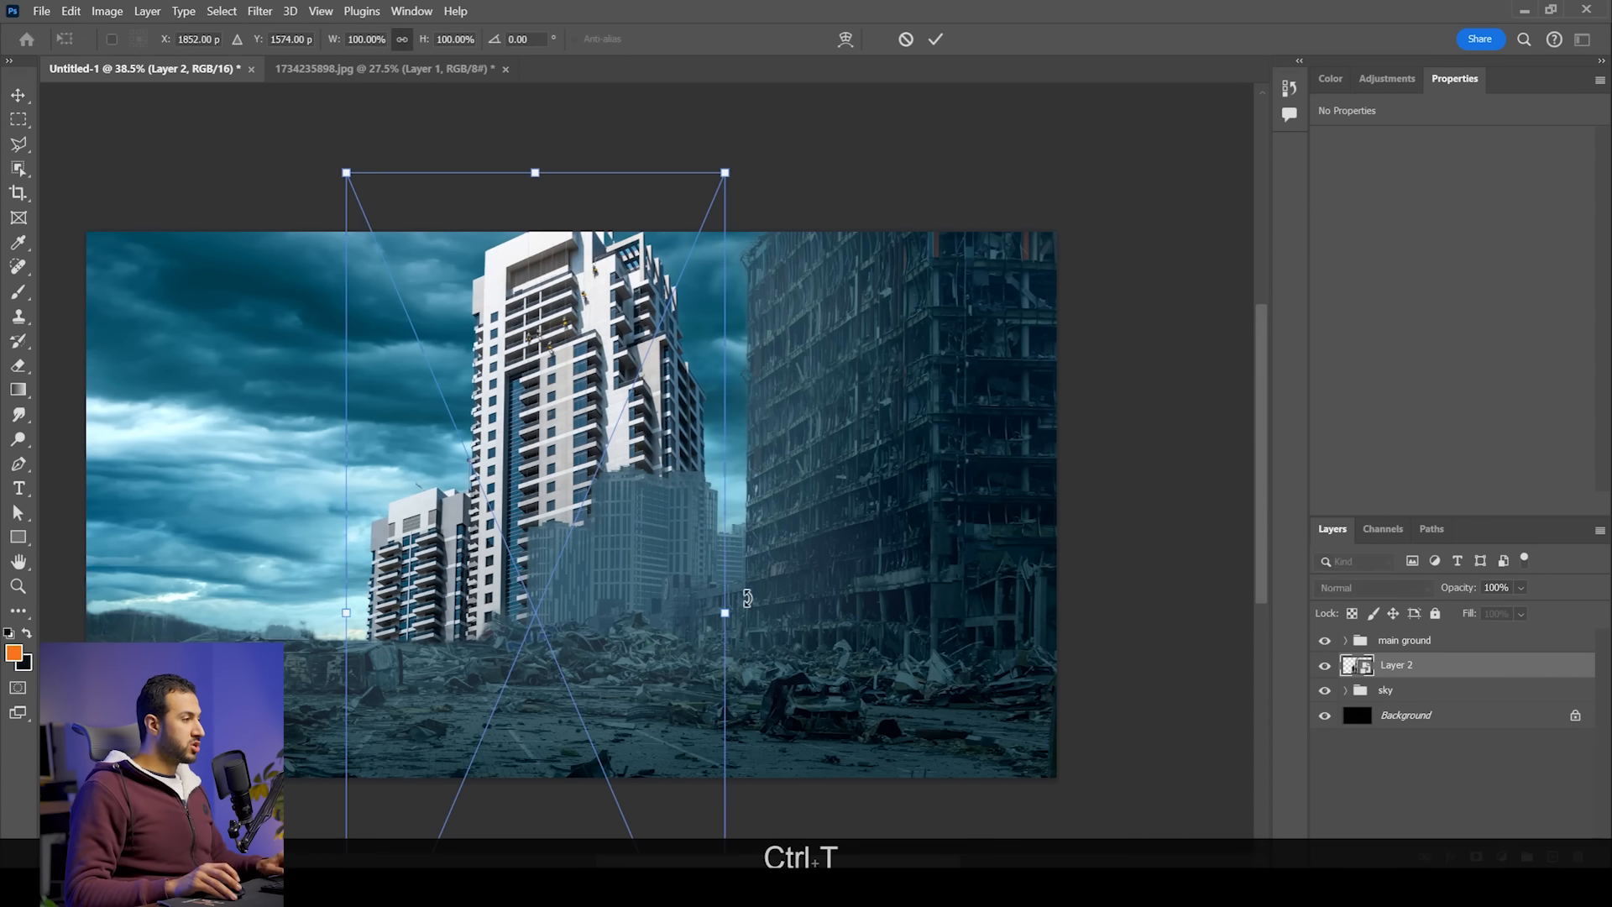
left_click_drag(723, 613, 492, 563)
left_click_drag(440, 635, 674, 397)
key("Return")
key("ctrl+0")
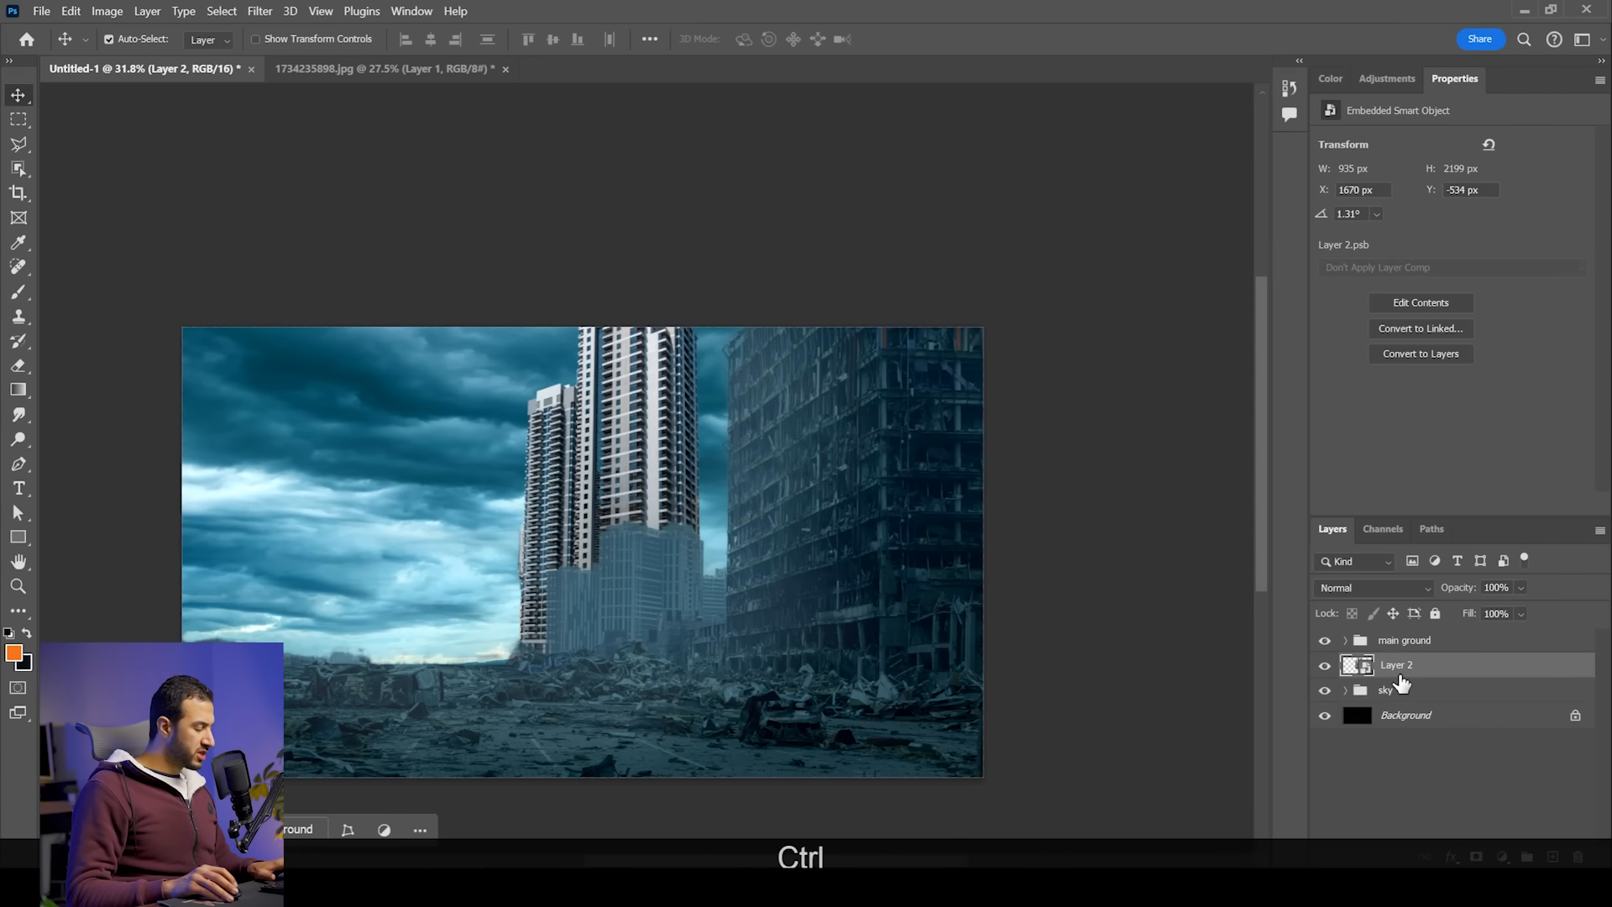
Step: Put the towers layer in a group named "tower right"
key("ctrl+g")
double_click(1395, 664)
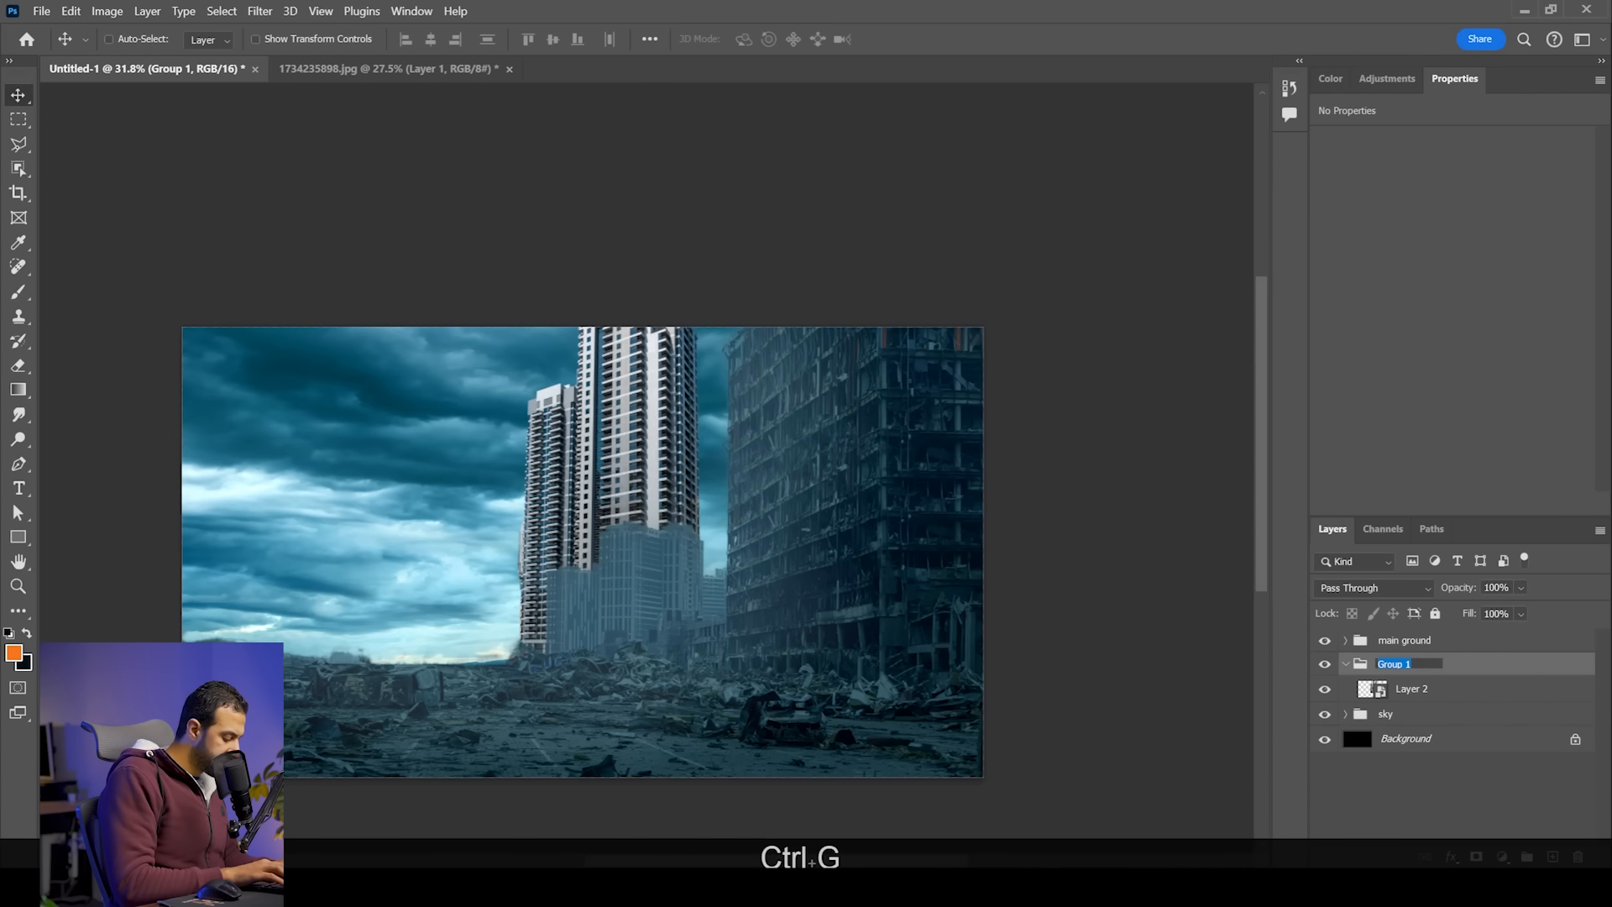
type("tower ri")
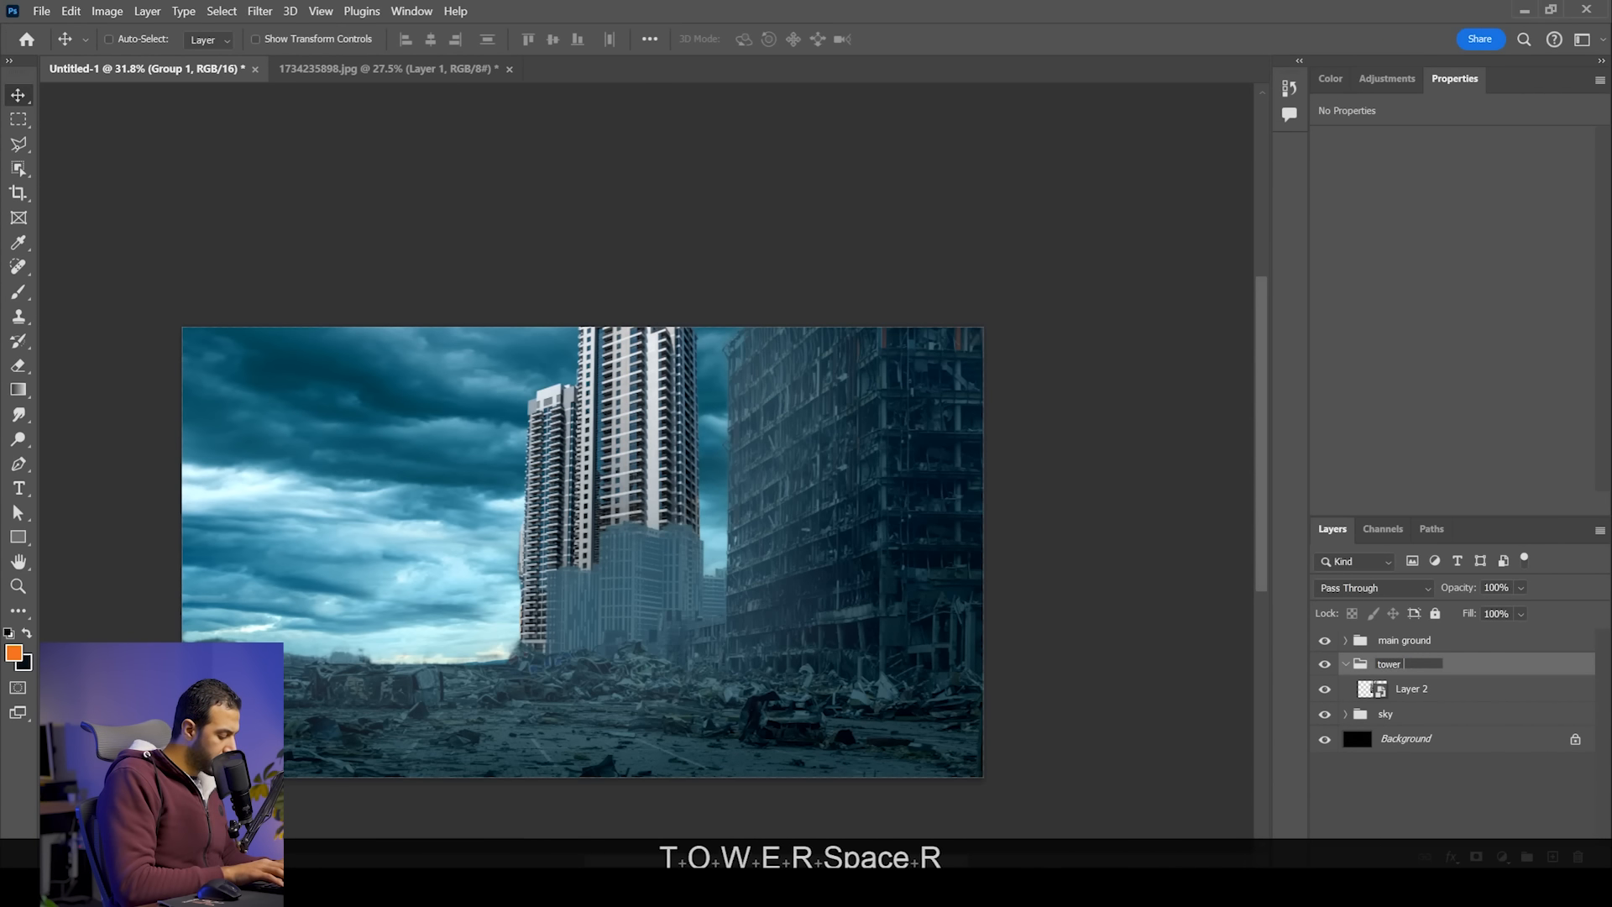
type("ght")
left_click(1450, 682)
Step: Add a Curves adjustment clipped to the towers, lowering the white point's output and raising the black point's output to 38
left_click(1465, 690)
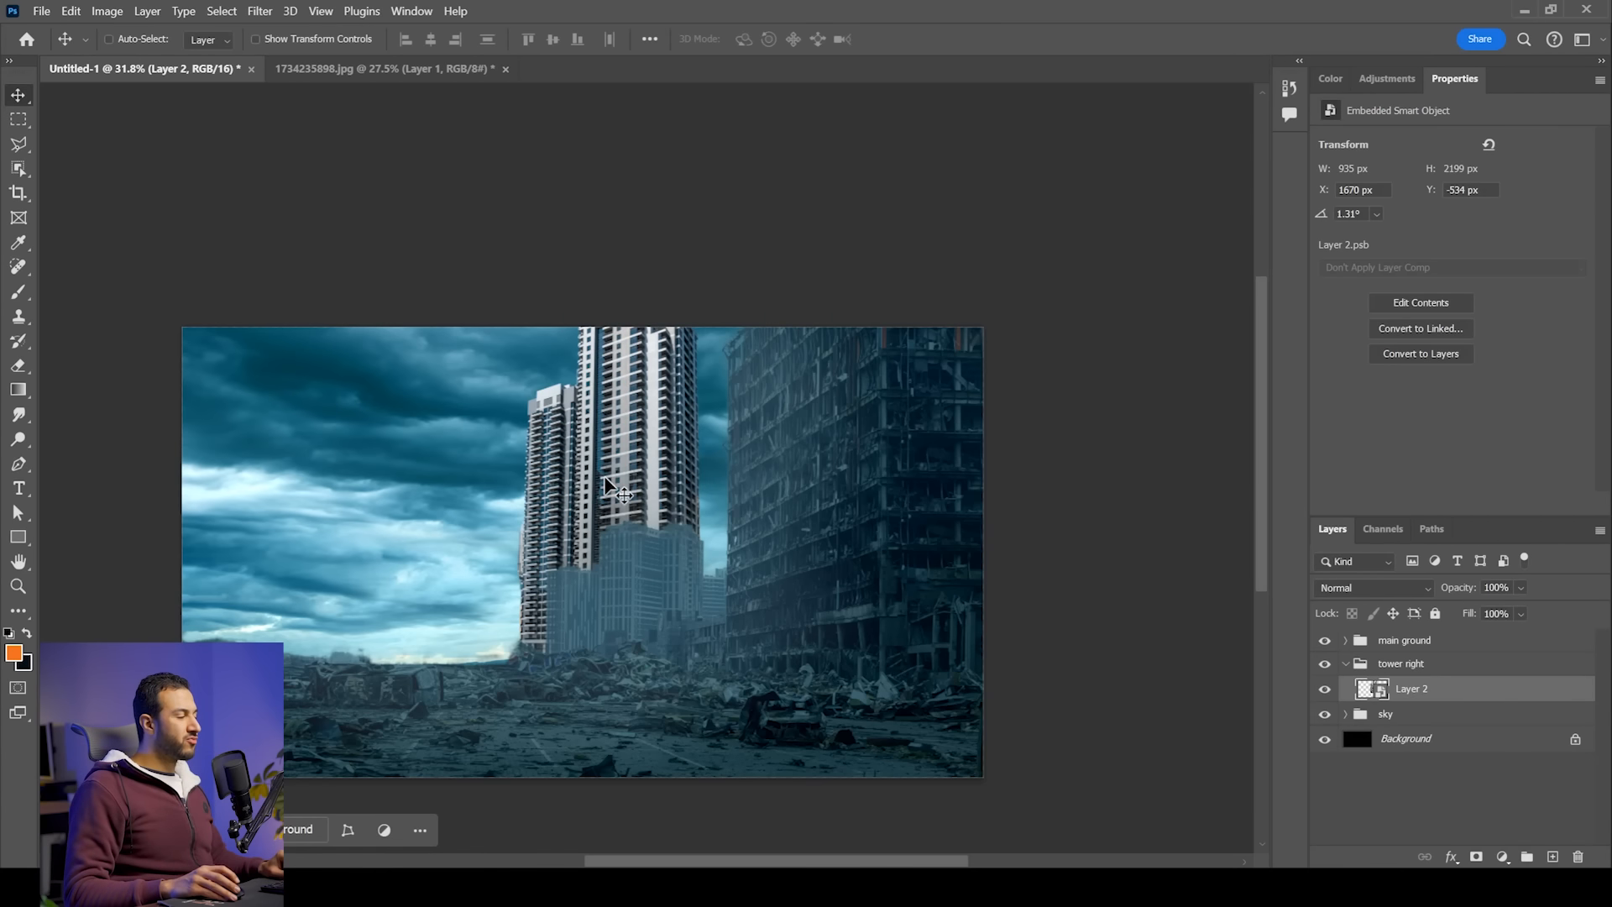
scroll(606, 485, "up", 3, "alt")
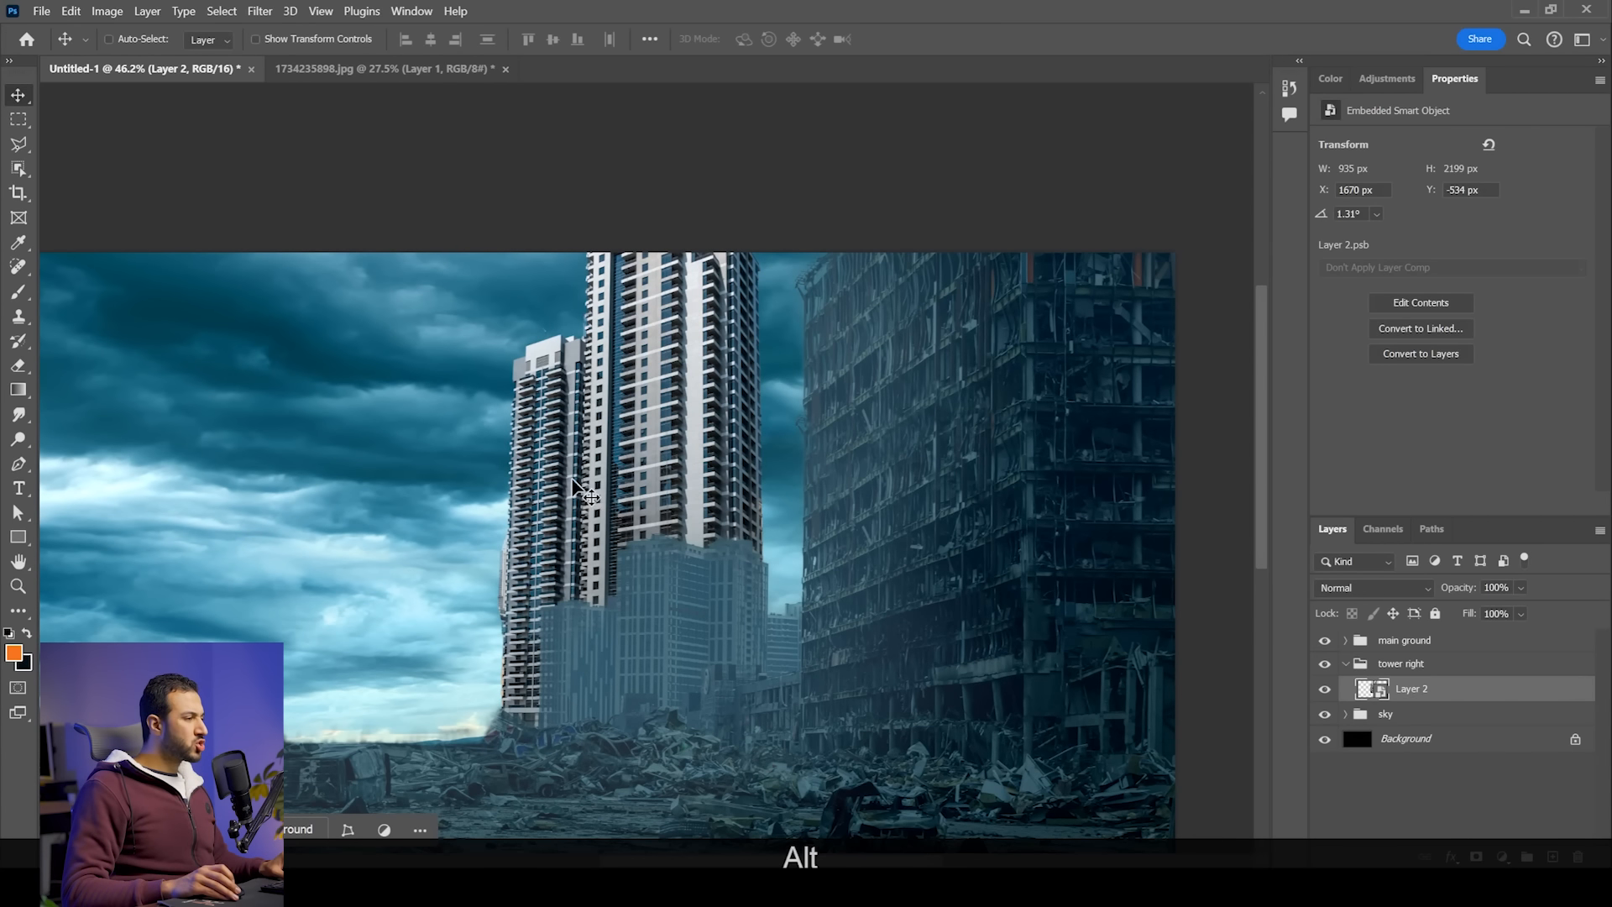
scroll(586, 491, "up", 2, "alt")
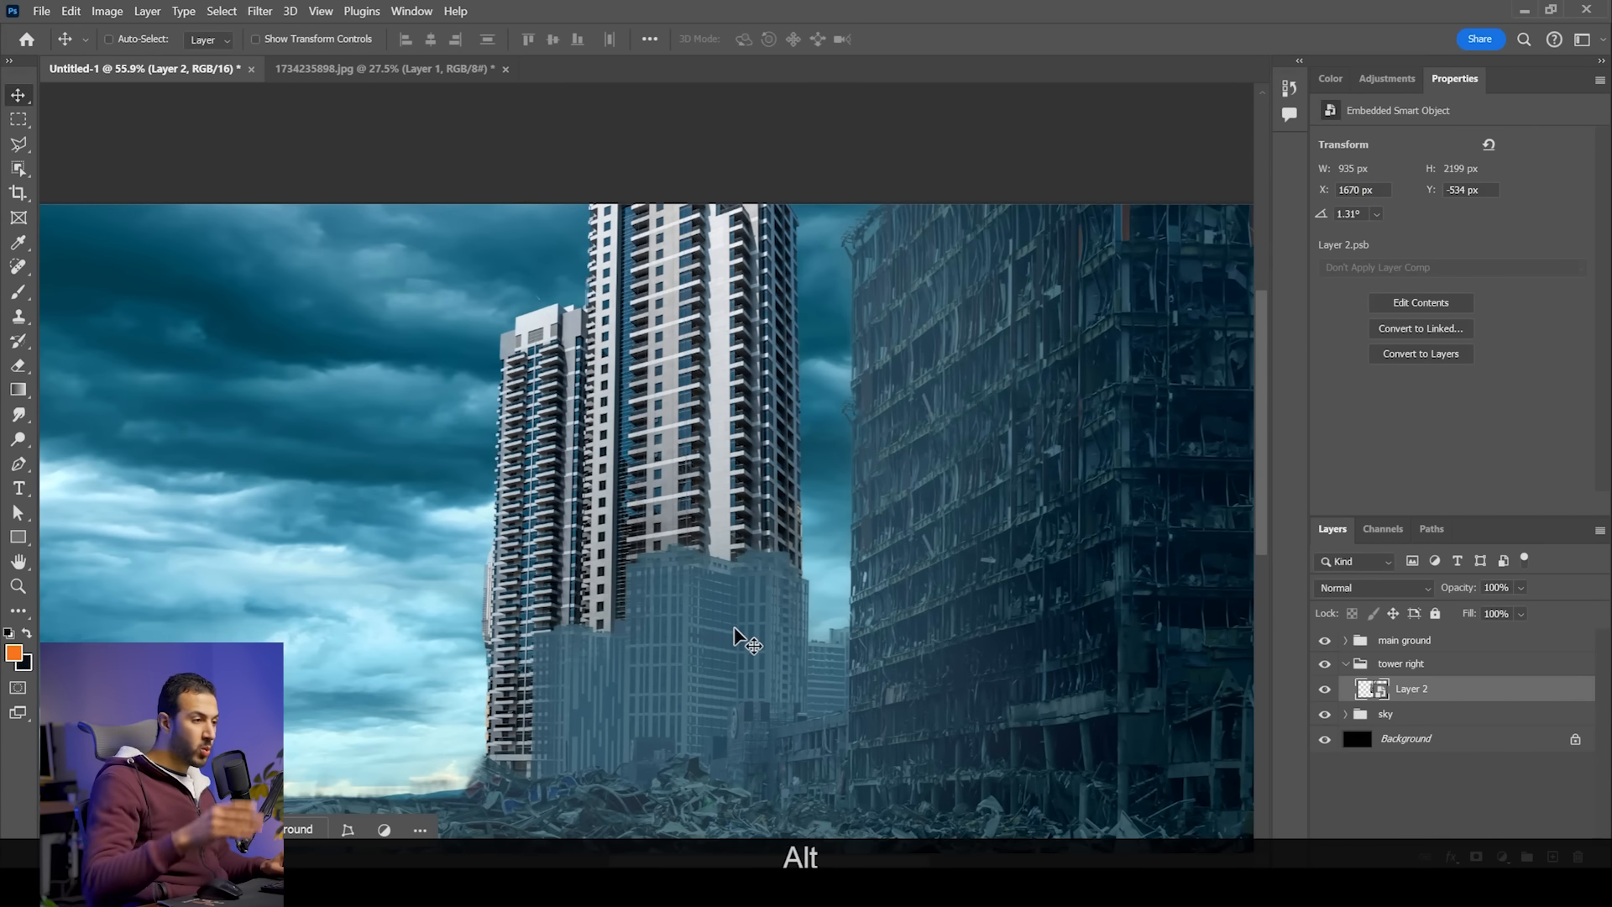
scroll(722, 588, "down", 2, "alt")
scroll(711, 592, "up", 1, "alt")
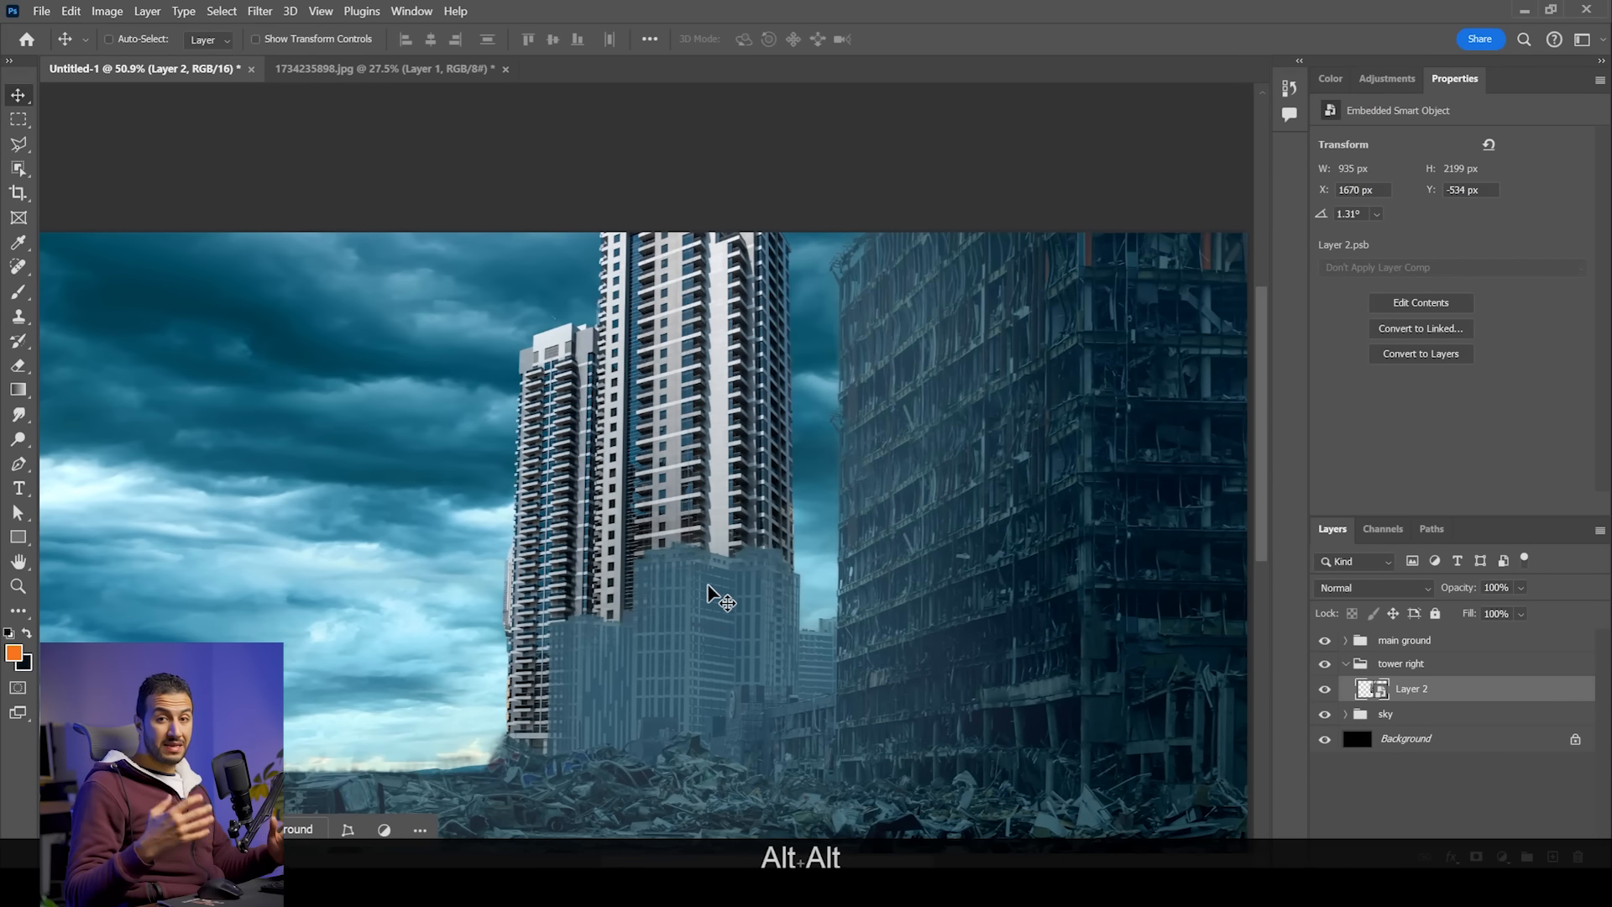
left_click(1386, 78)
left_click(1399, 192)
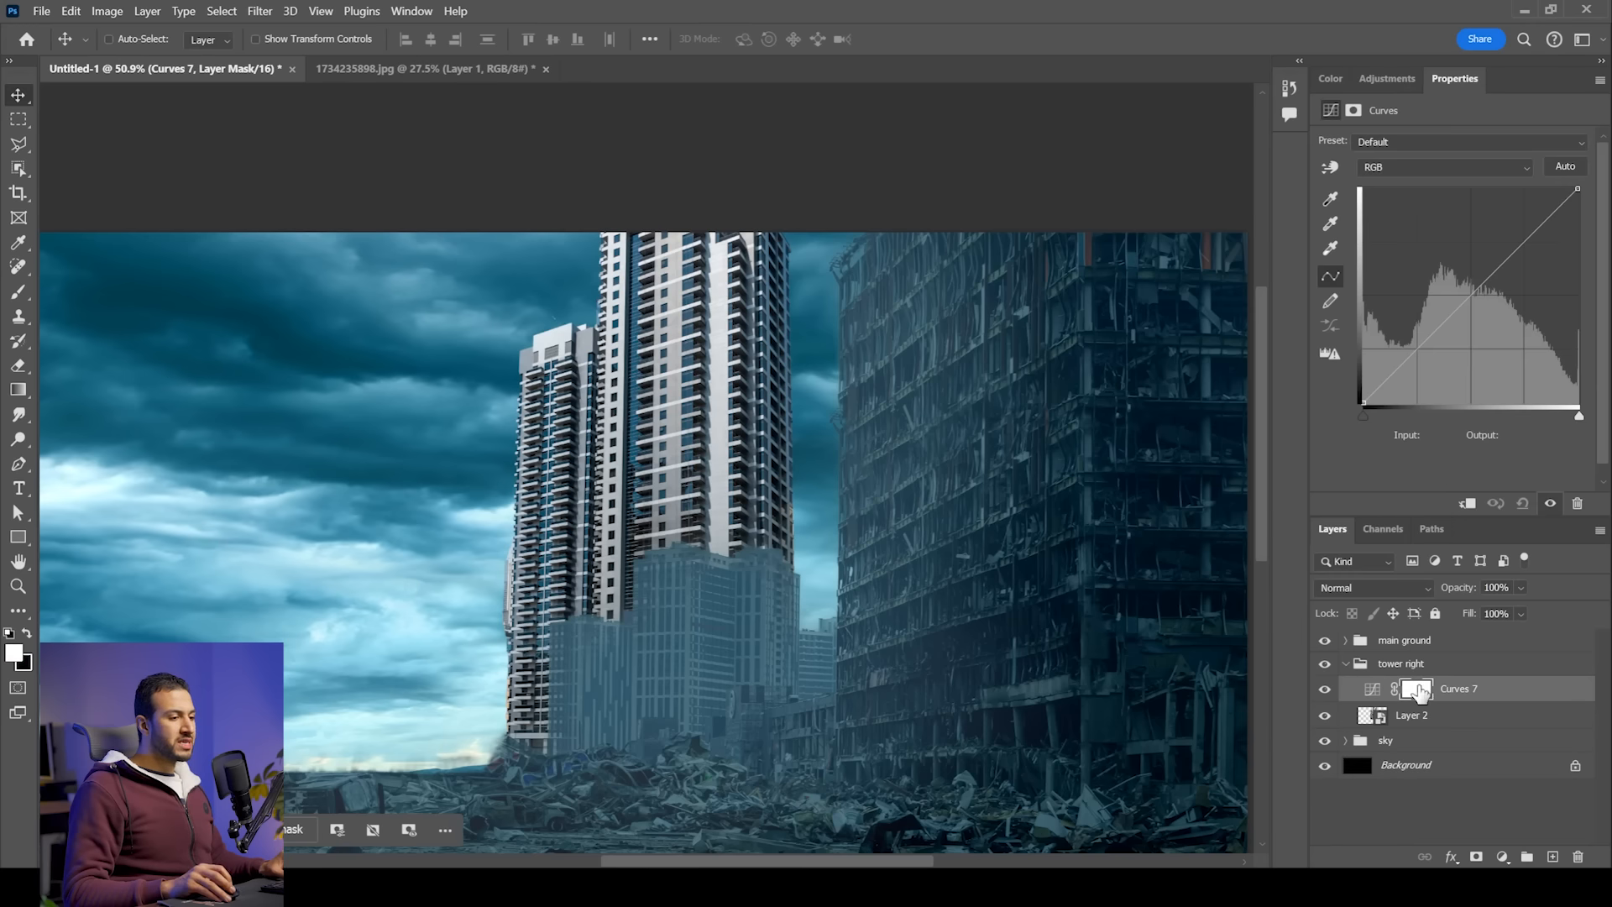
left_click(1445, 697, "alt")
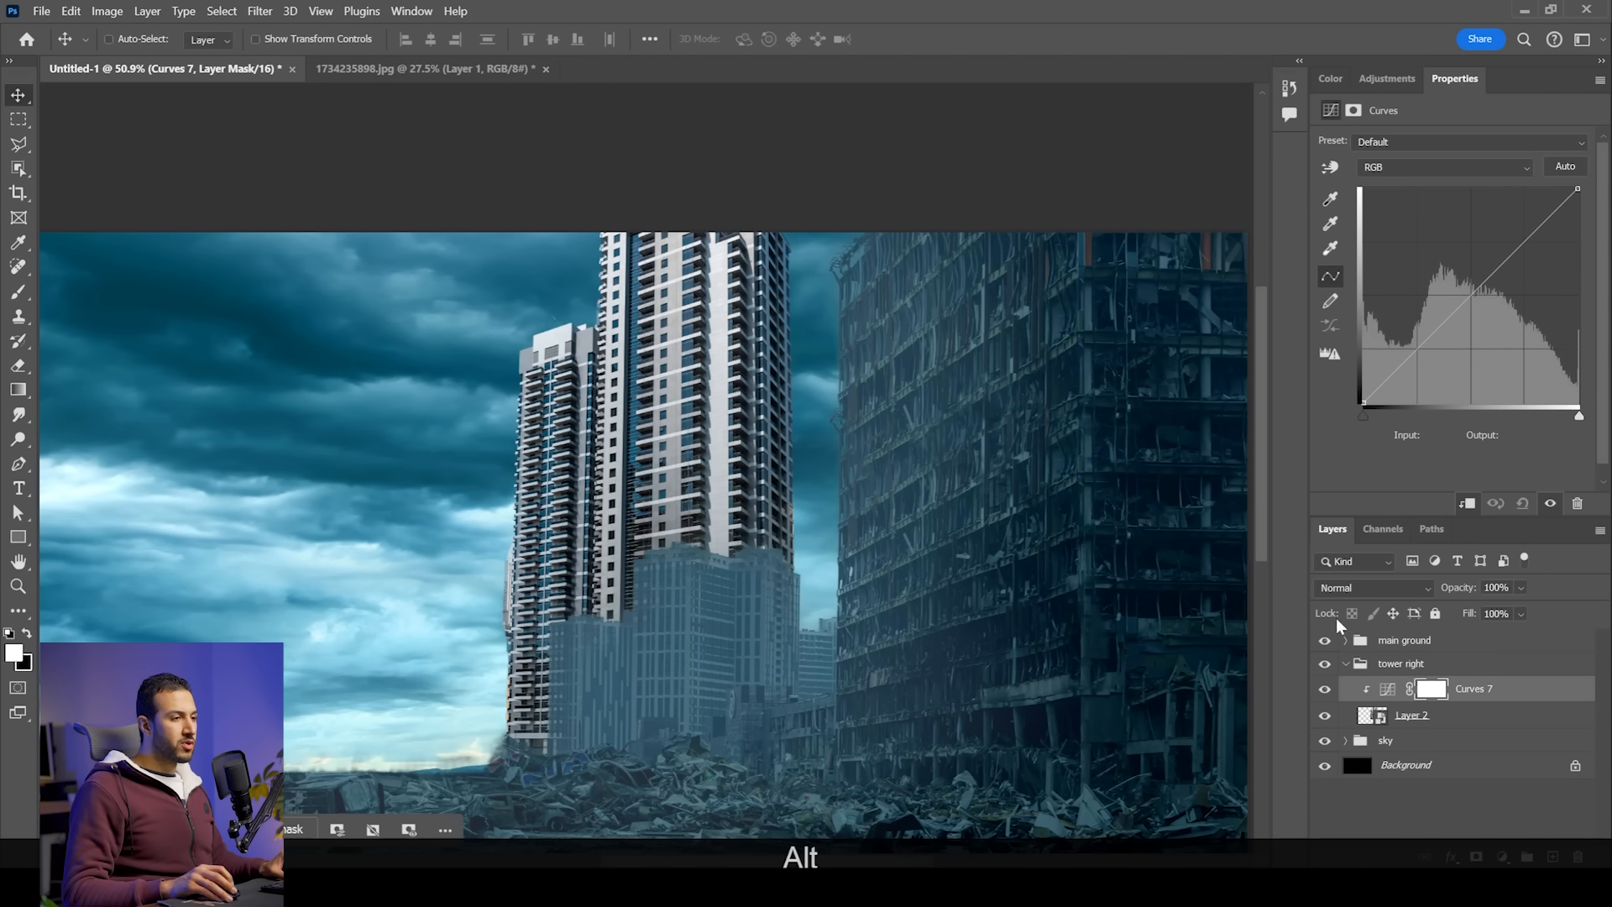
left_click_drag(1579, 198, 1591, 320)
left_click_drag(1366, 403, 1352, 374)
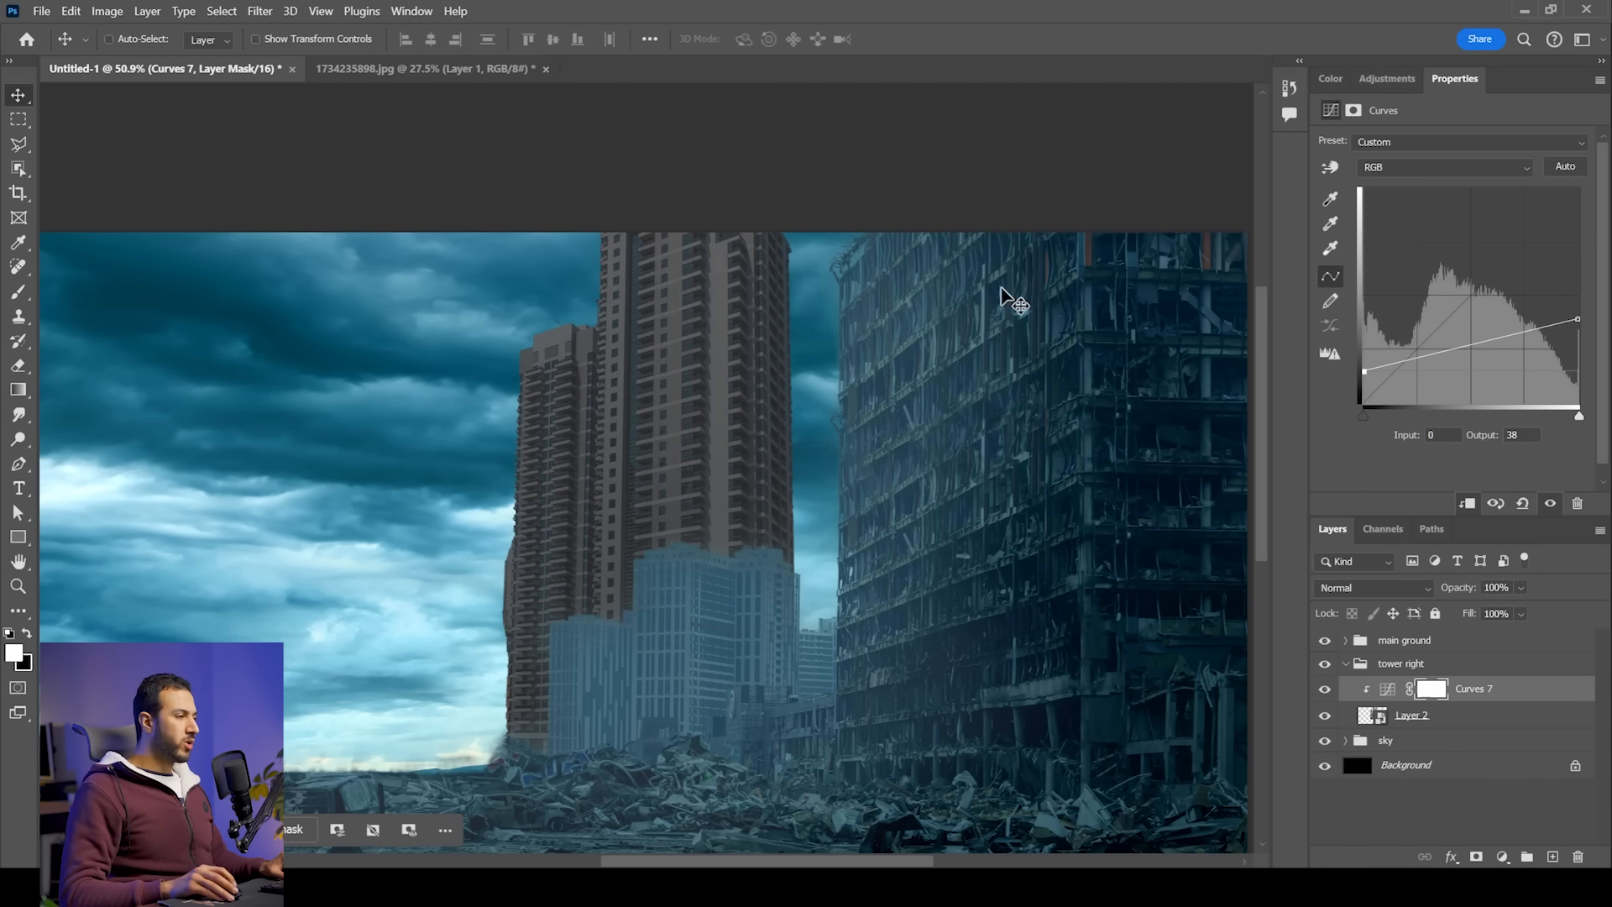
Step: Add a Color Balance adjustment clipped to the towers, with midtones at cyan-red -24, magenta-green +5 and yellow-blue +16
left_click(1386, 79)
left_click(1528, 191)
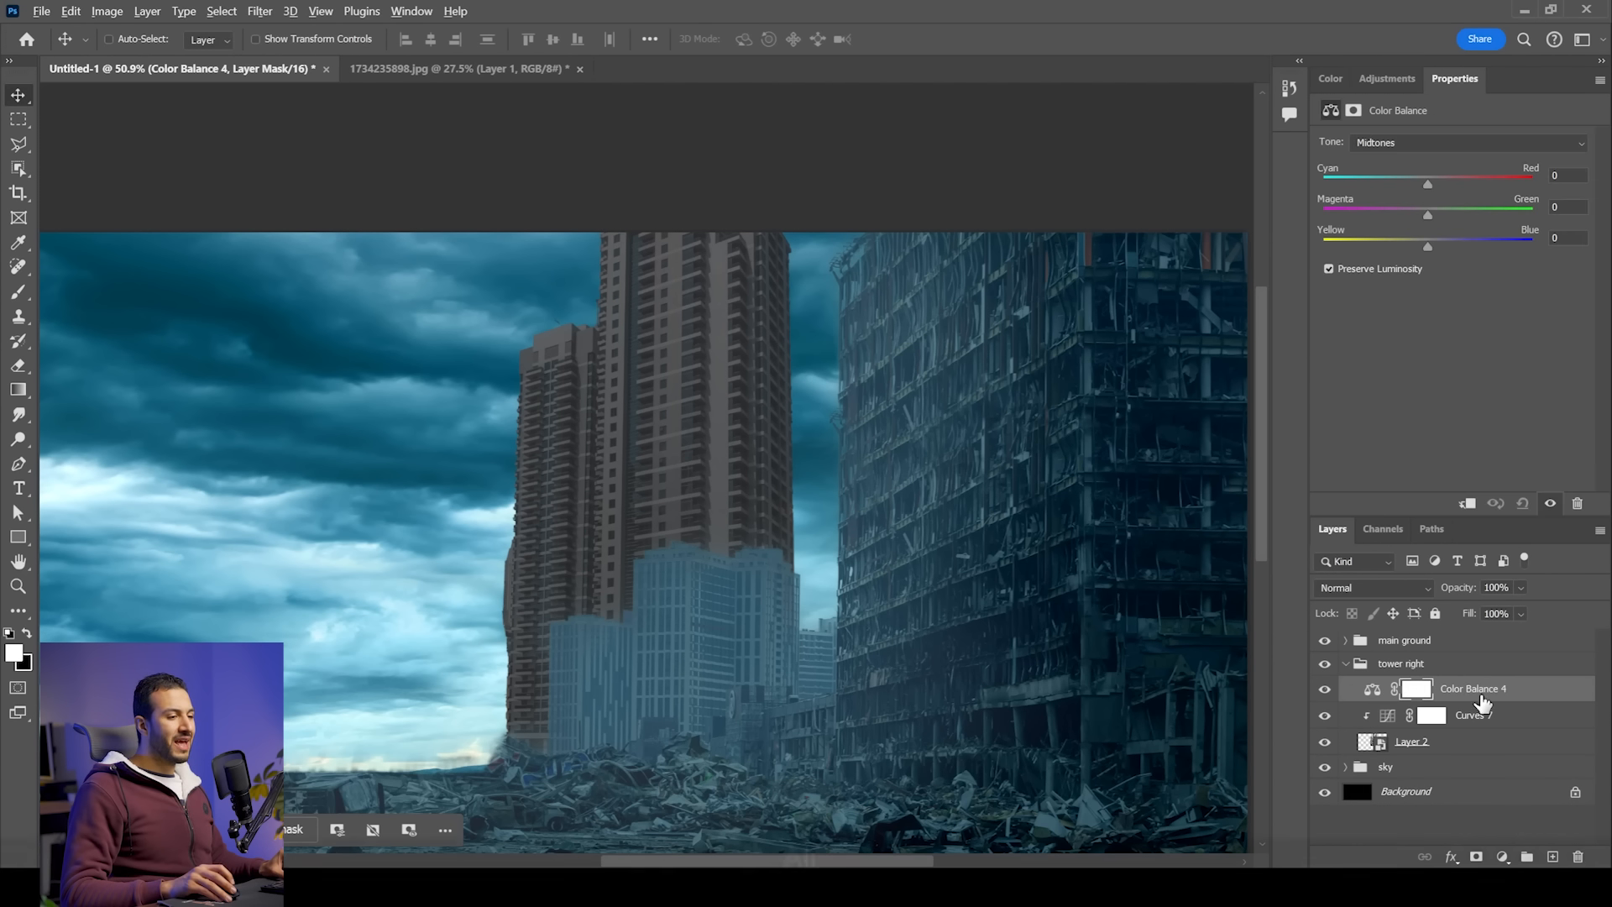
left_click(1503, 695, "alt")
scroll(592, 680, "down", 3)
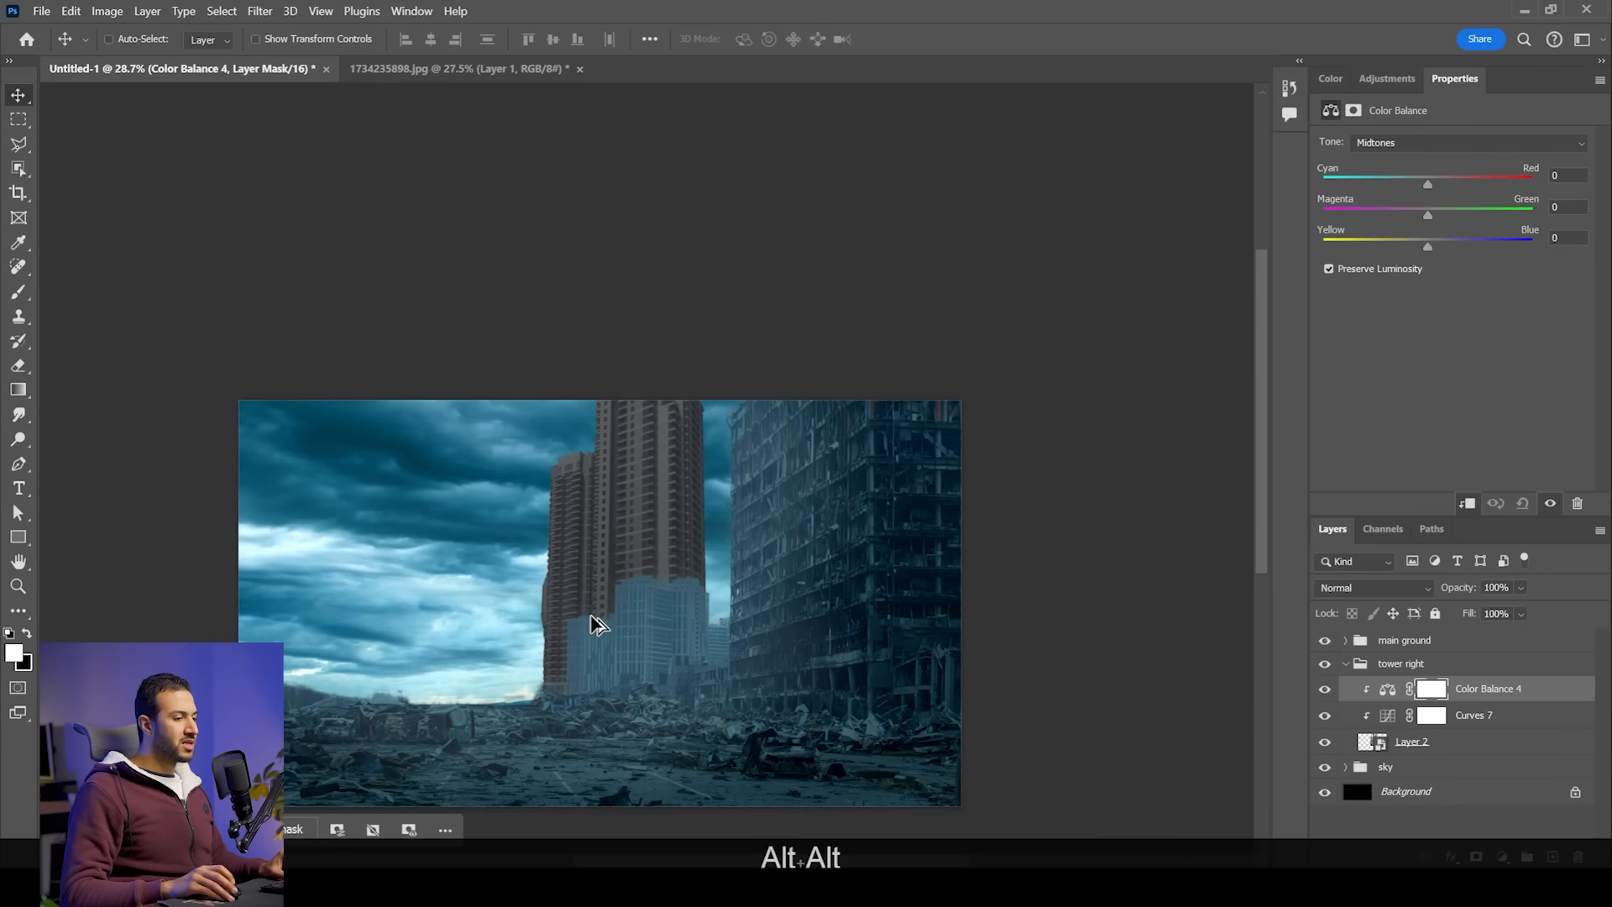
scroll(597, 674, "up", 1)
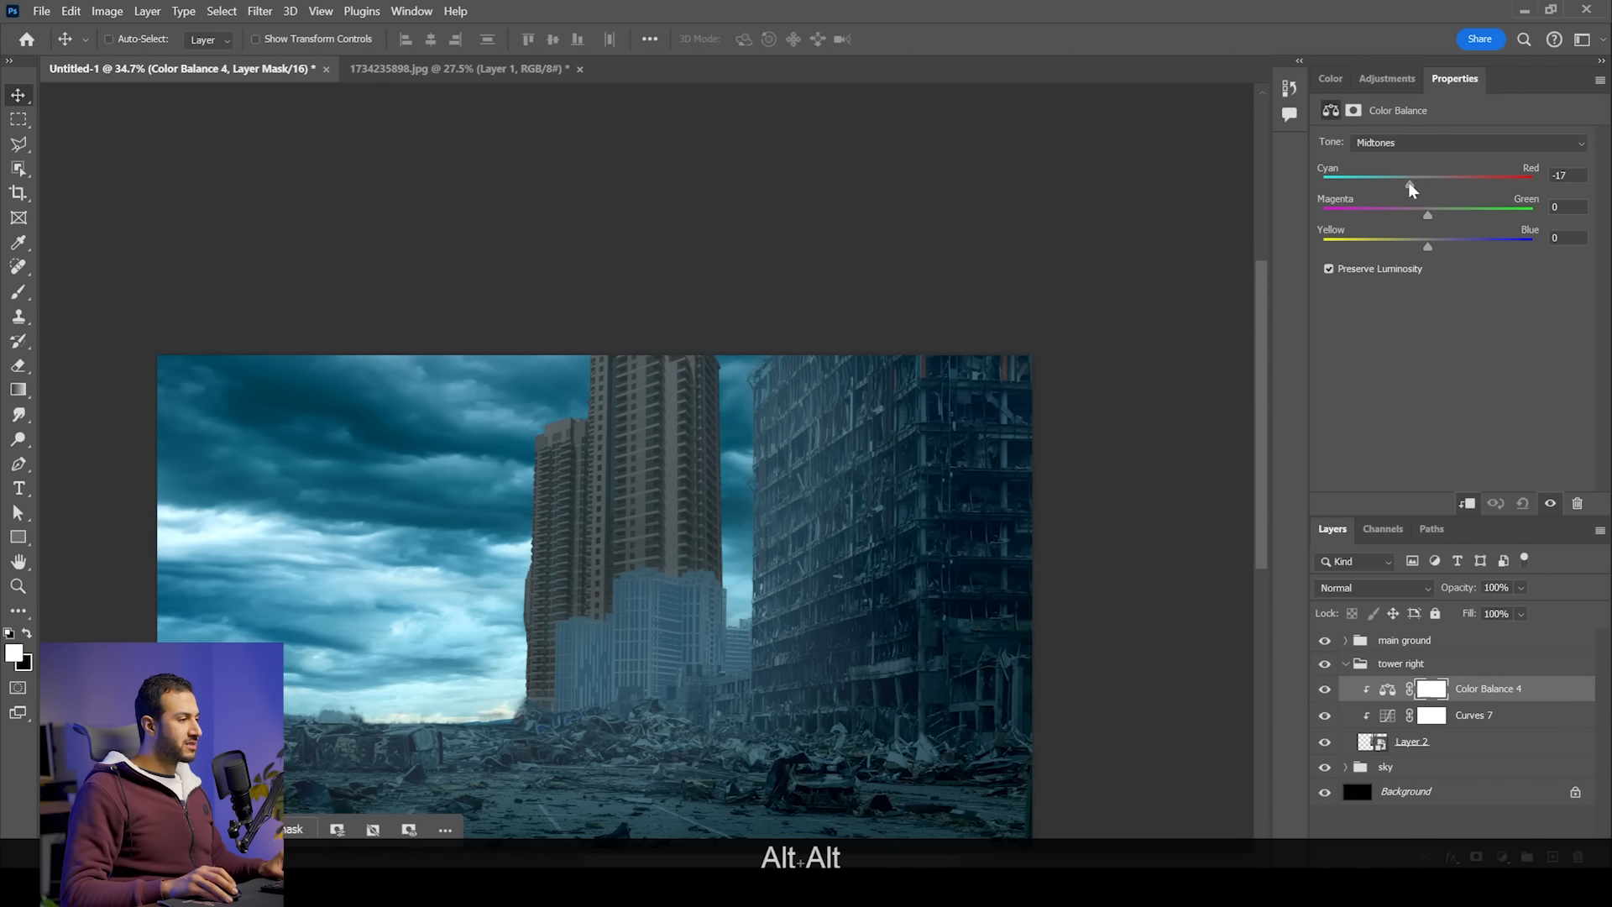
left_click(1402, 183)
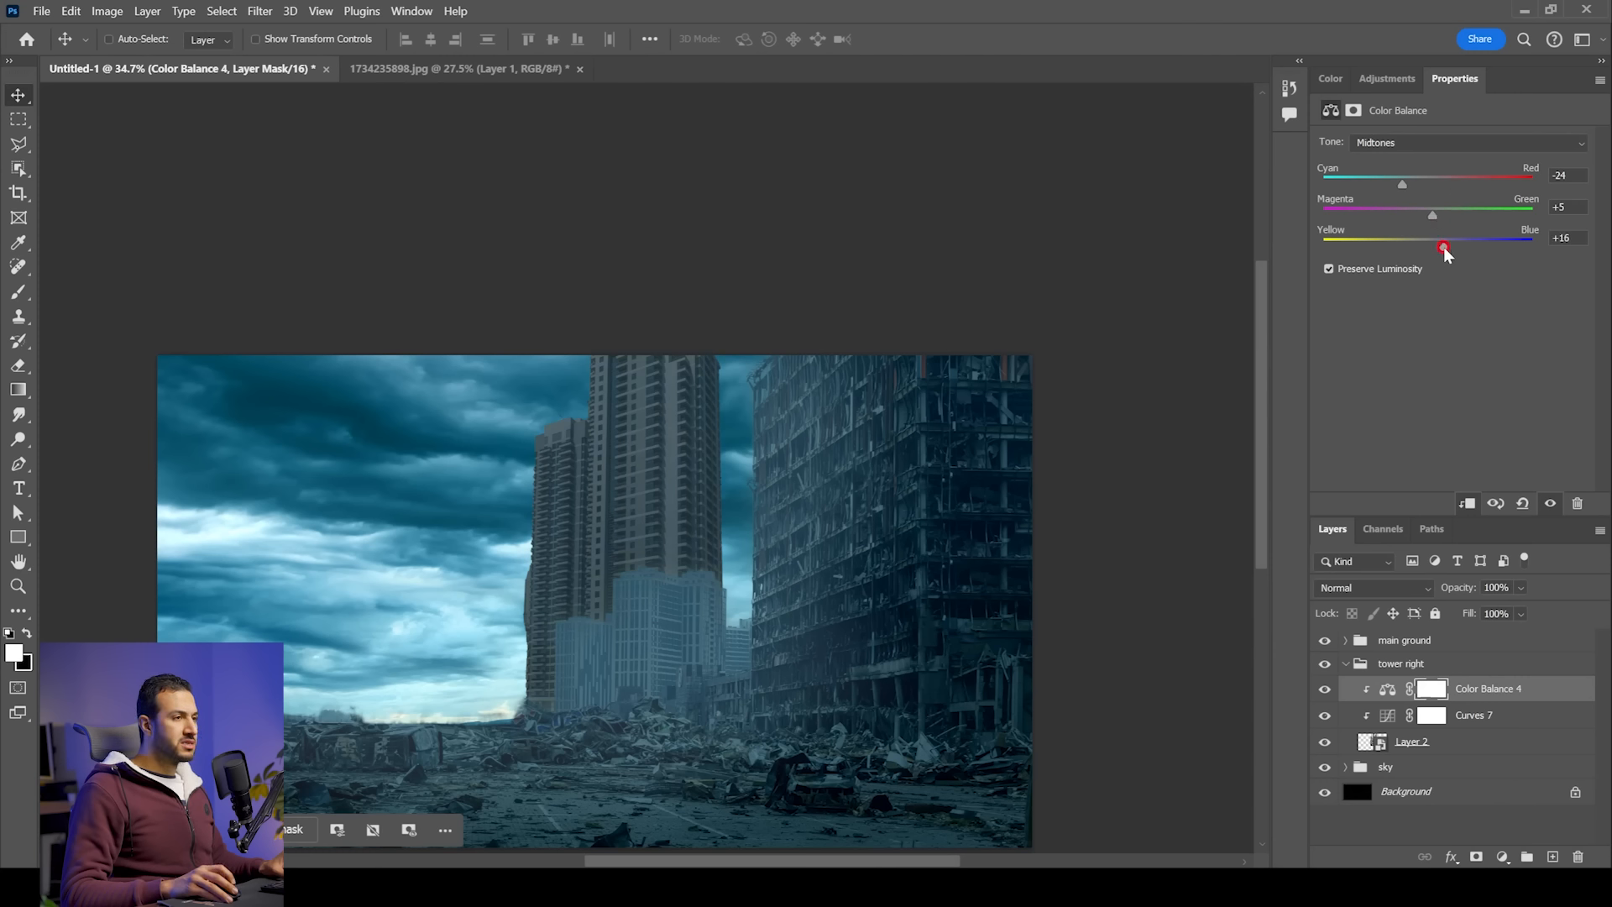
Step: Set the towers' Color Balance shadows to cyan-red -11, magenta-green +7 and yellow-blue +10
left_click(1397, 147)
left_click(1391, 163)
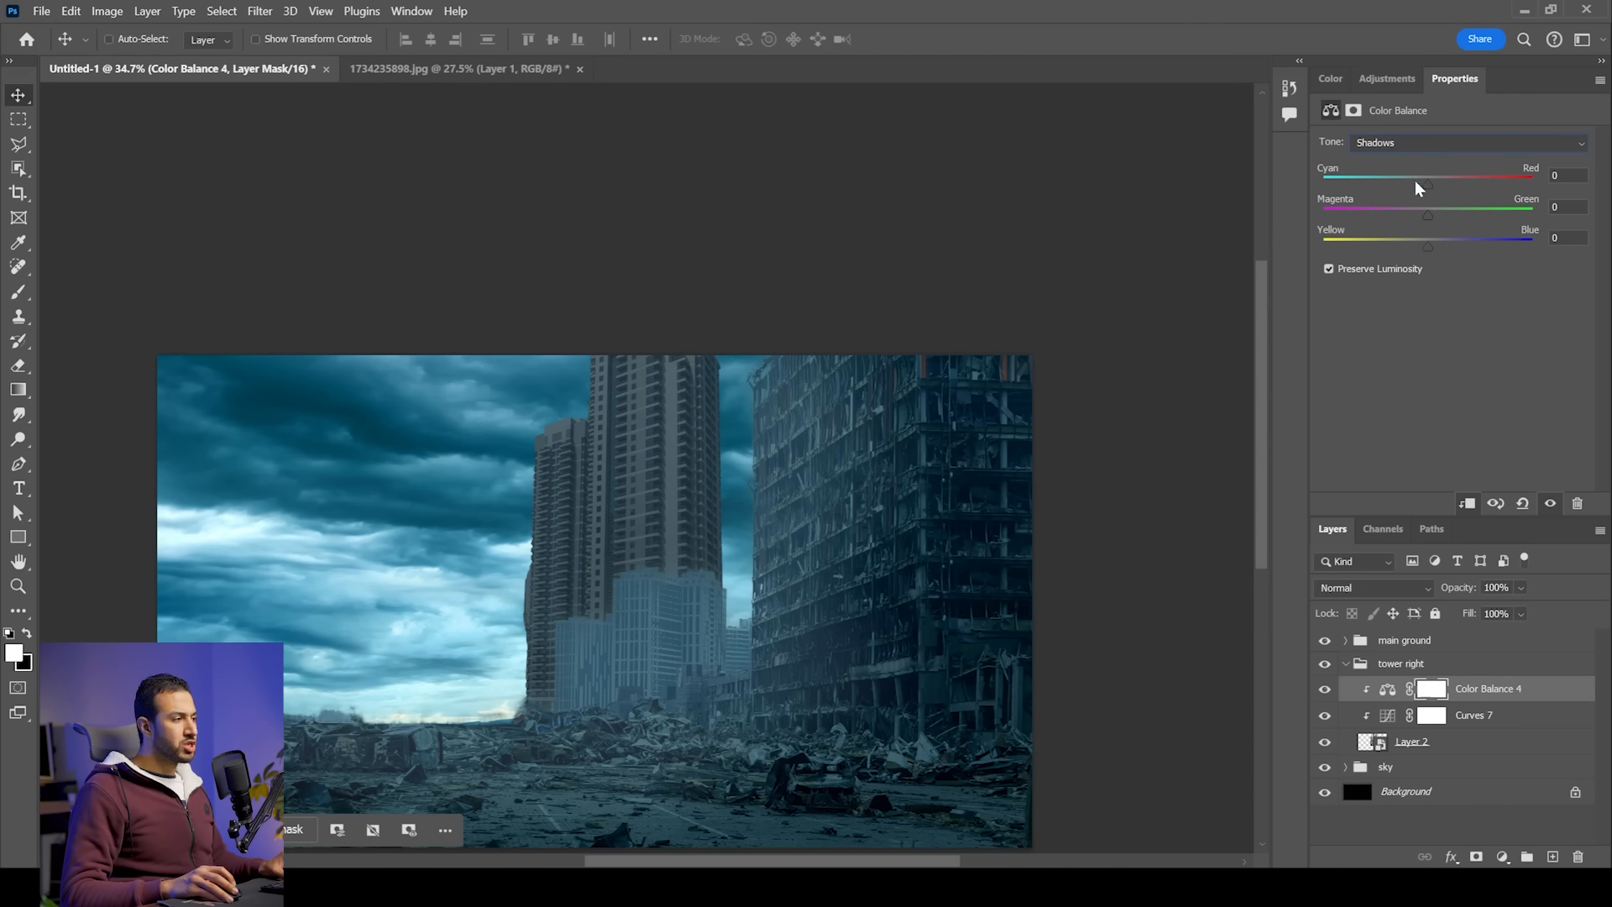
left_click(1417, 183)
left_click_drag(1427, 215, 1437, 222)
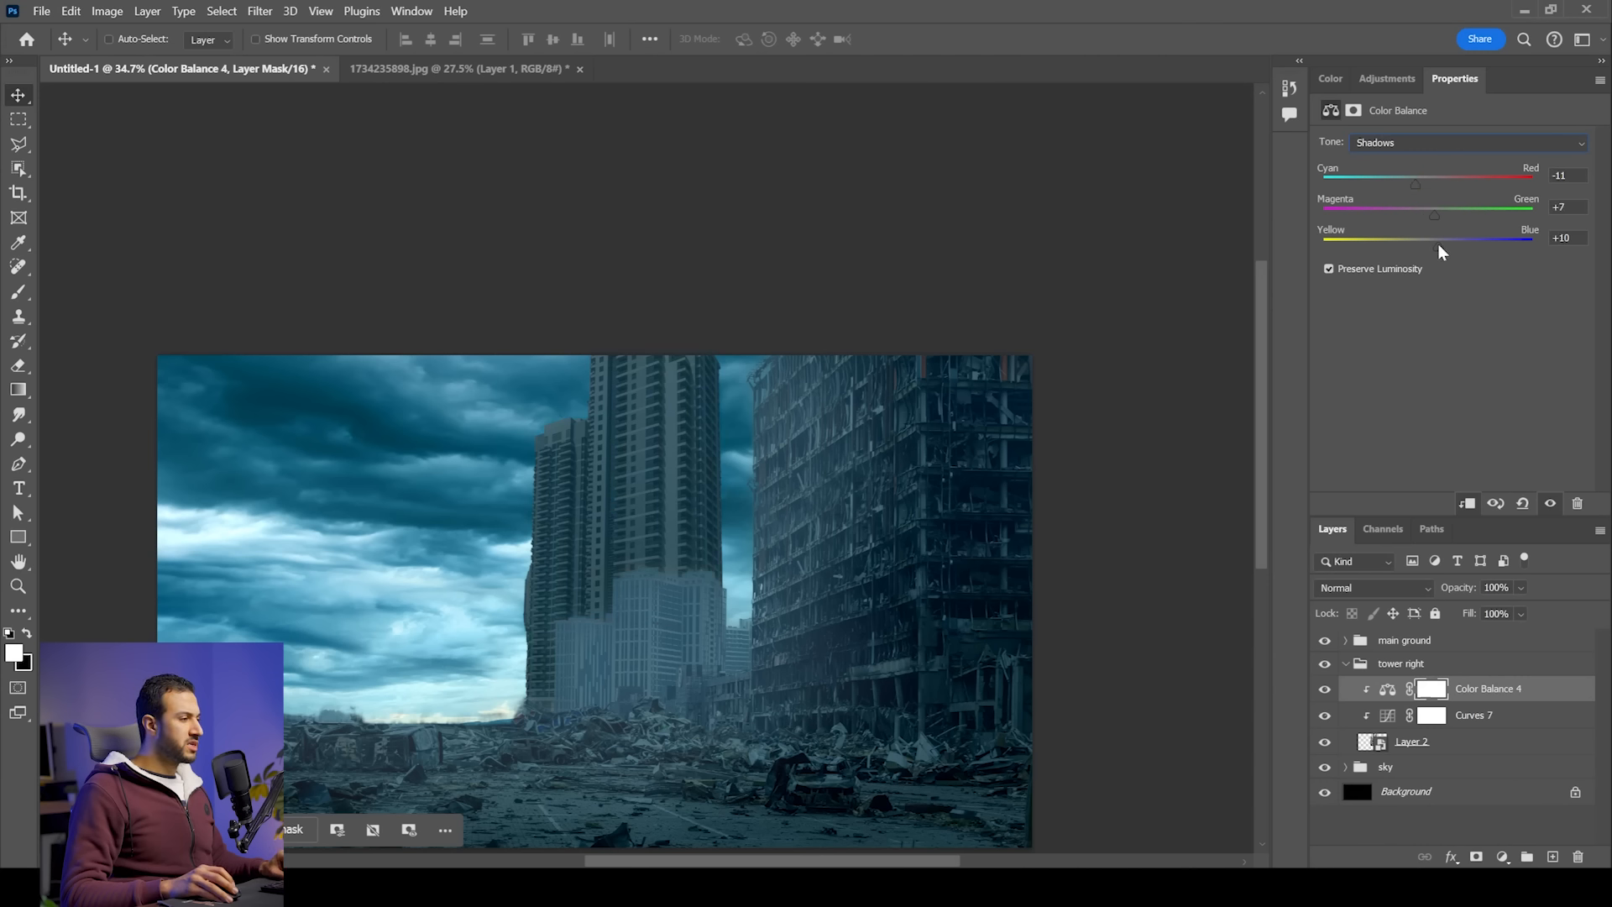
key("alt")
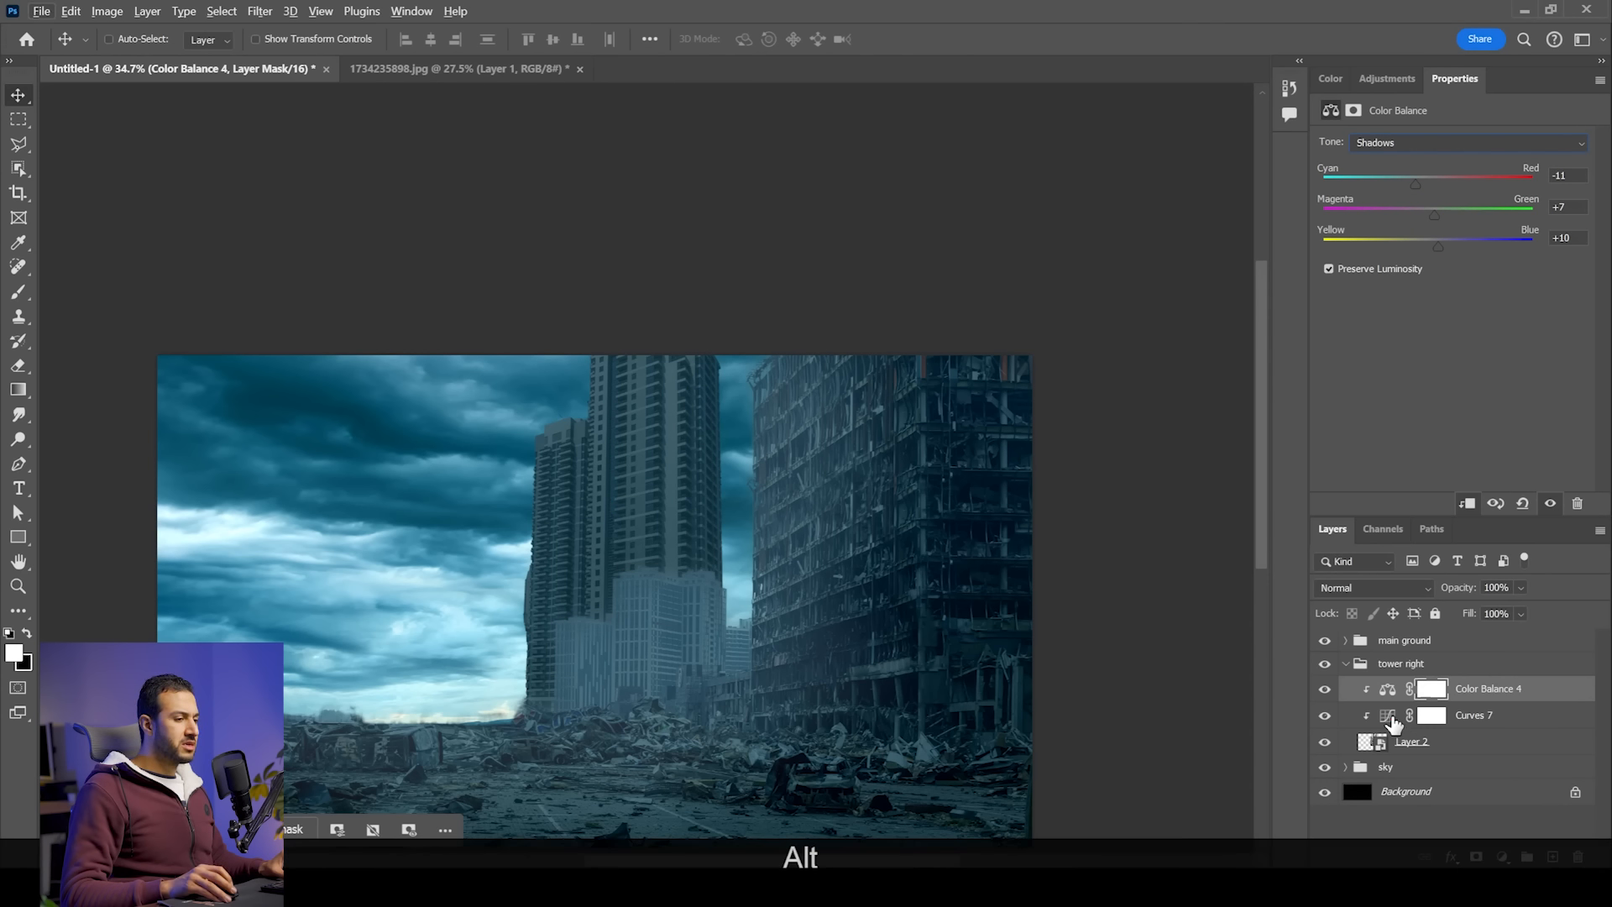
Step: Adjust the towers' Curves so the black point outputs 68 and the white point outputs 117
left_click(1391, 719)
left_click_drag(1580, 317, 1579, 280)
left_click_drag(1370, 377, 1335, 354)
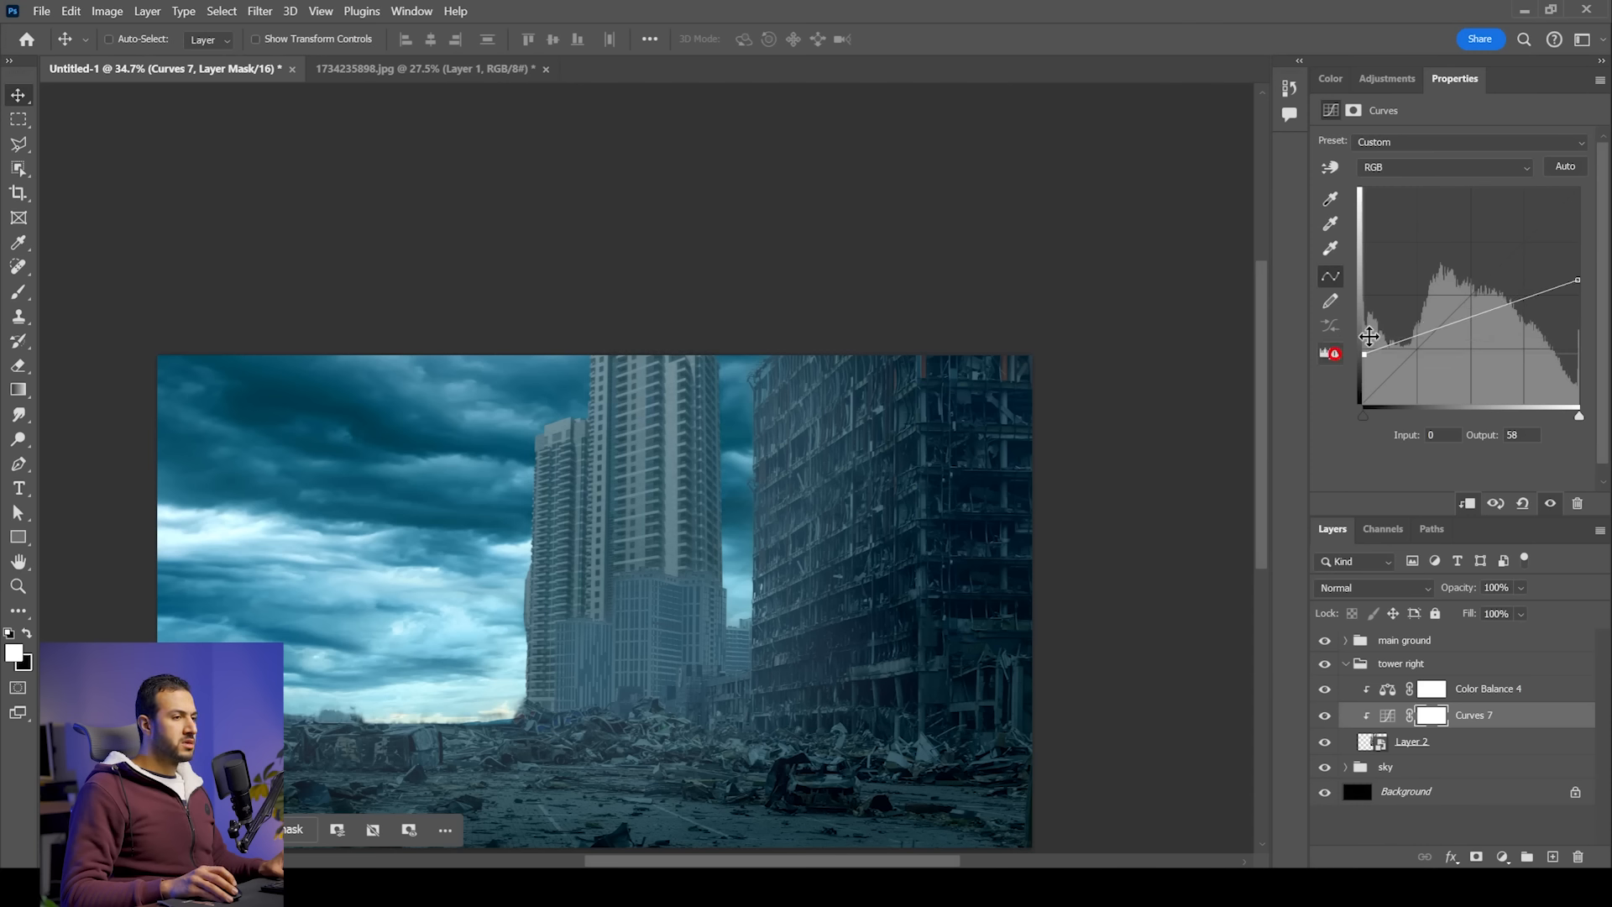
left_click_drag(1569, 284, 1580, 300)
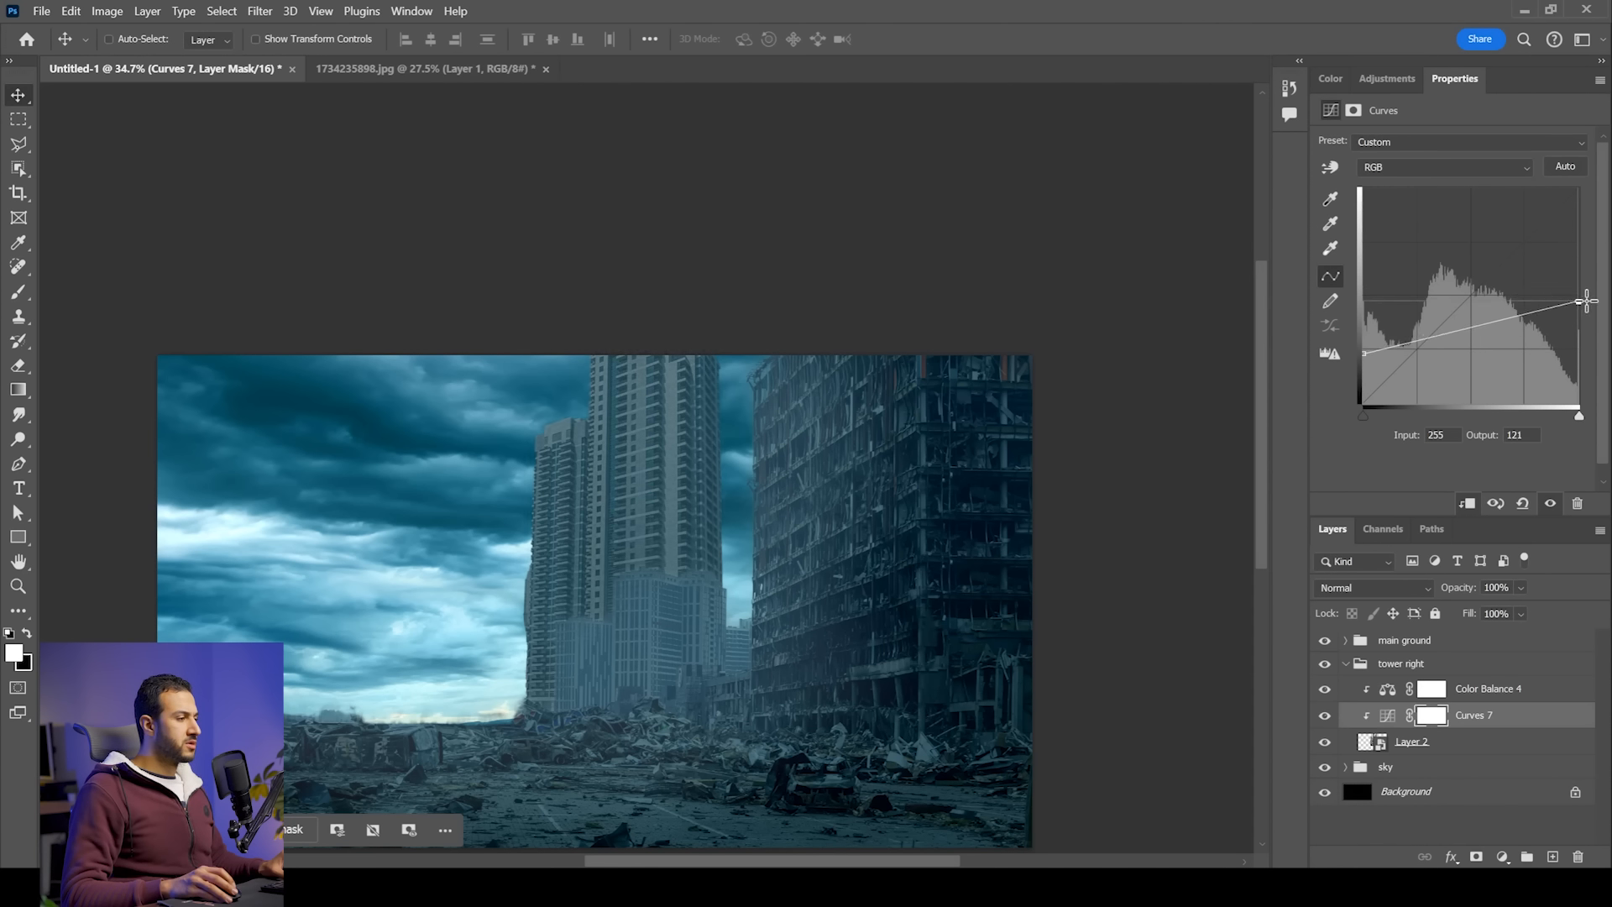
scroll(718, 515, "down", 2)
scroll(726, 534, "down", 1)
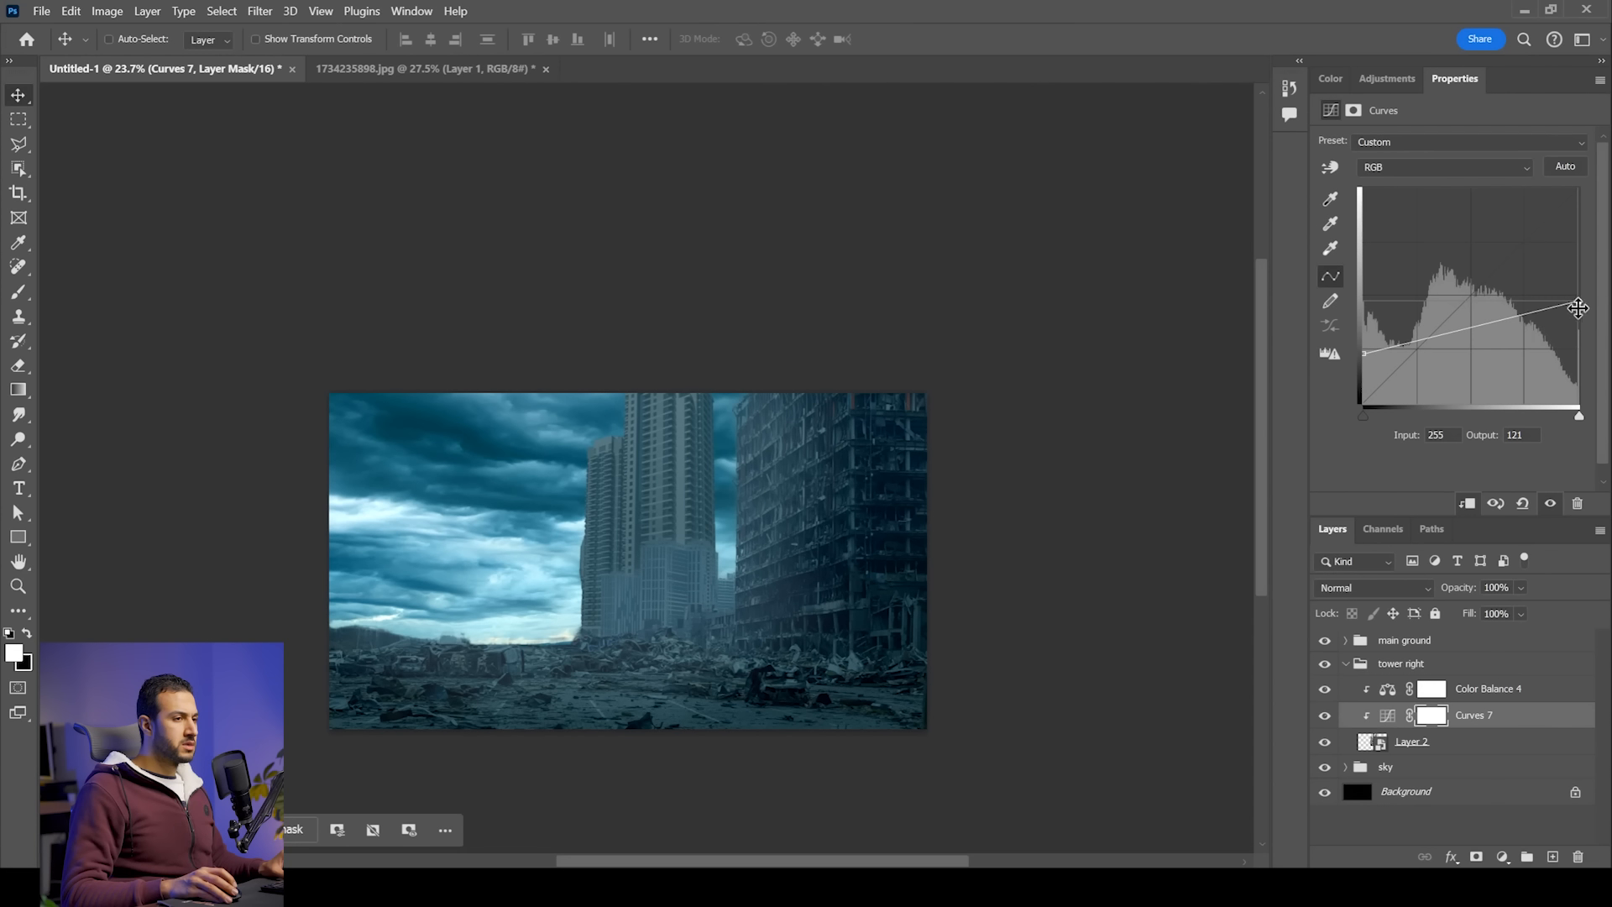
left_click_drag(1365, 356, 1364, 346)
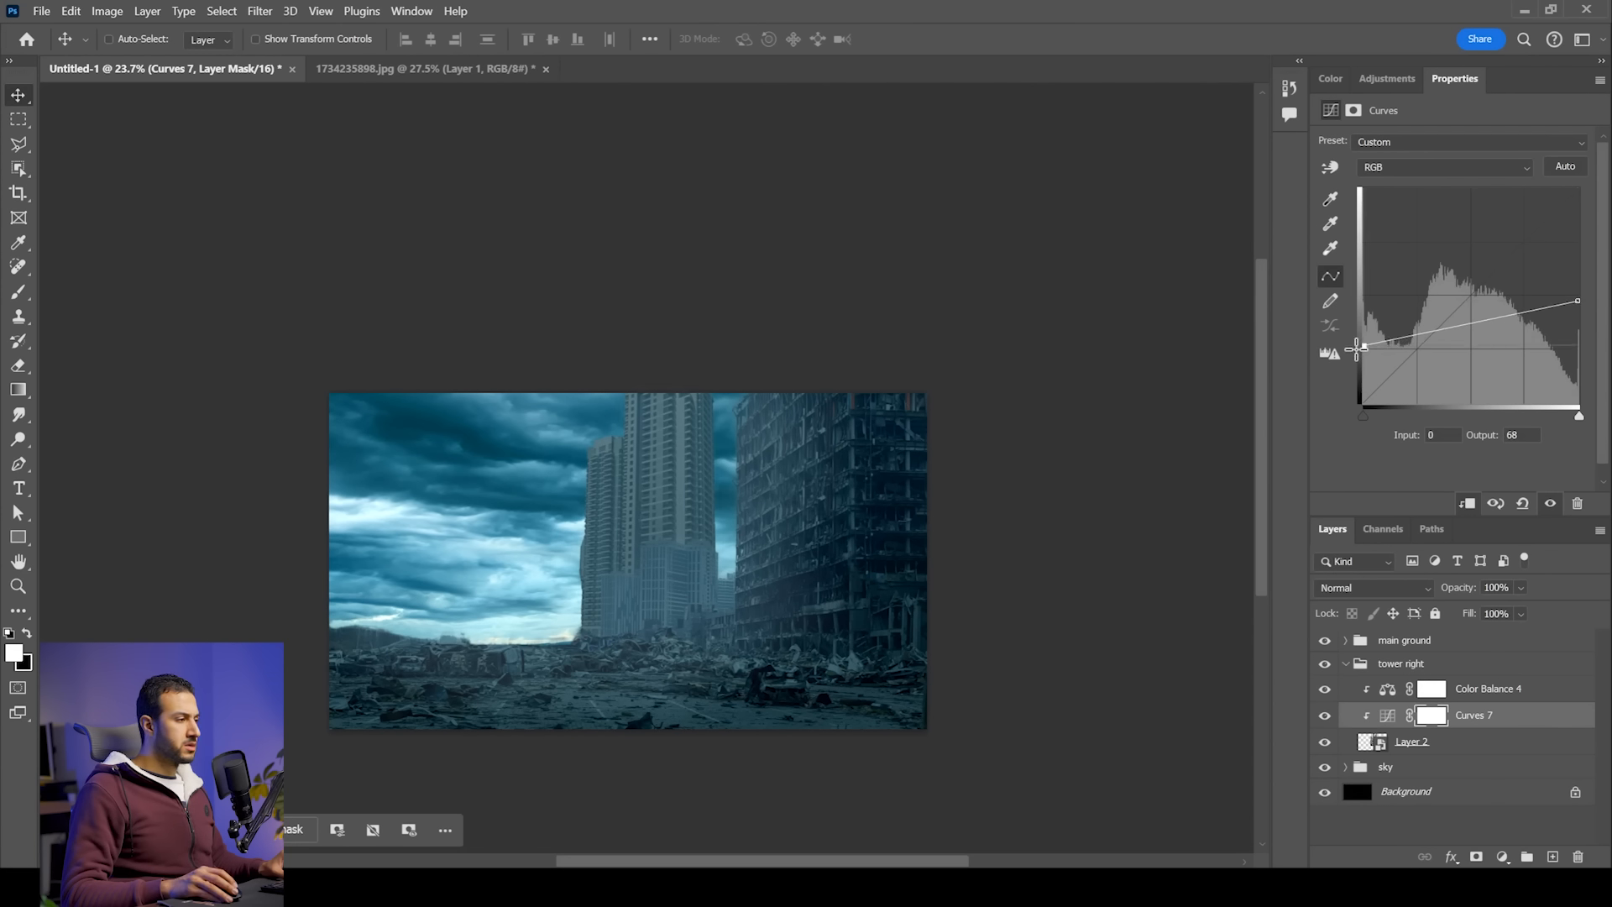
left_click_drag(1579, 302, 1578, 306)
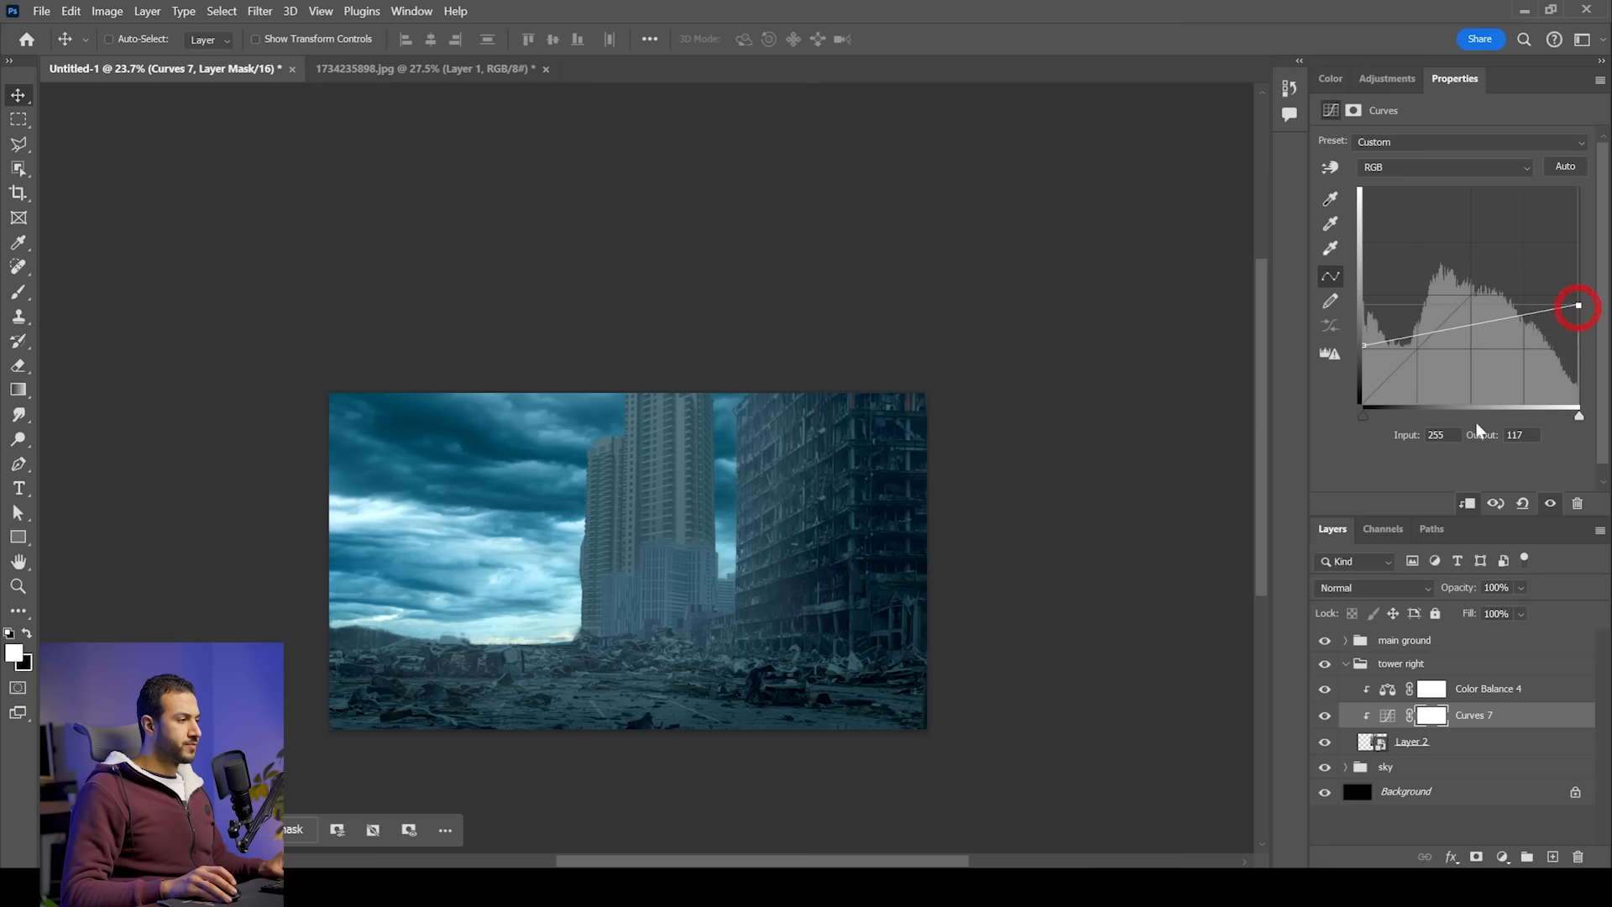
Step: Set the yellow-blue midtones in the towers' Color Balance adjustment to +25
left_click(1394, 697)
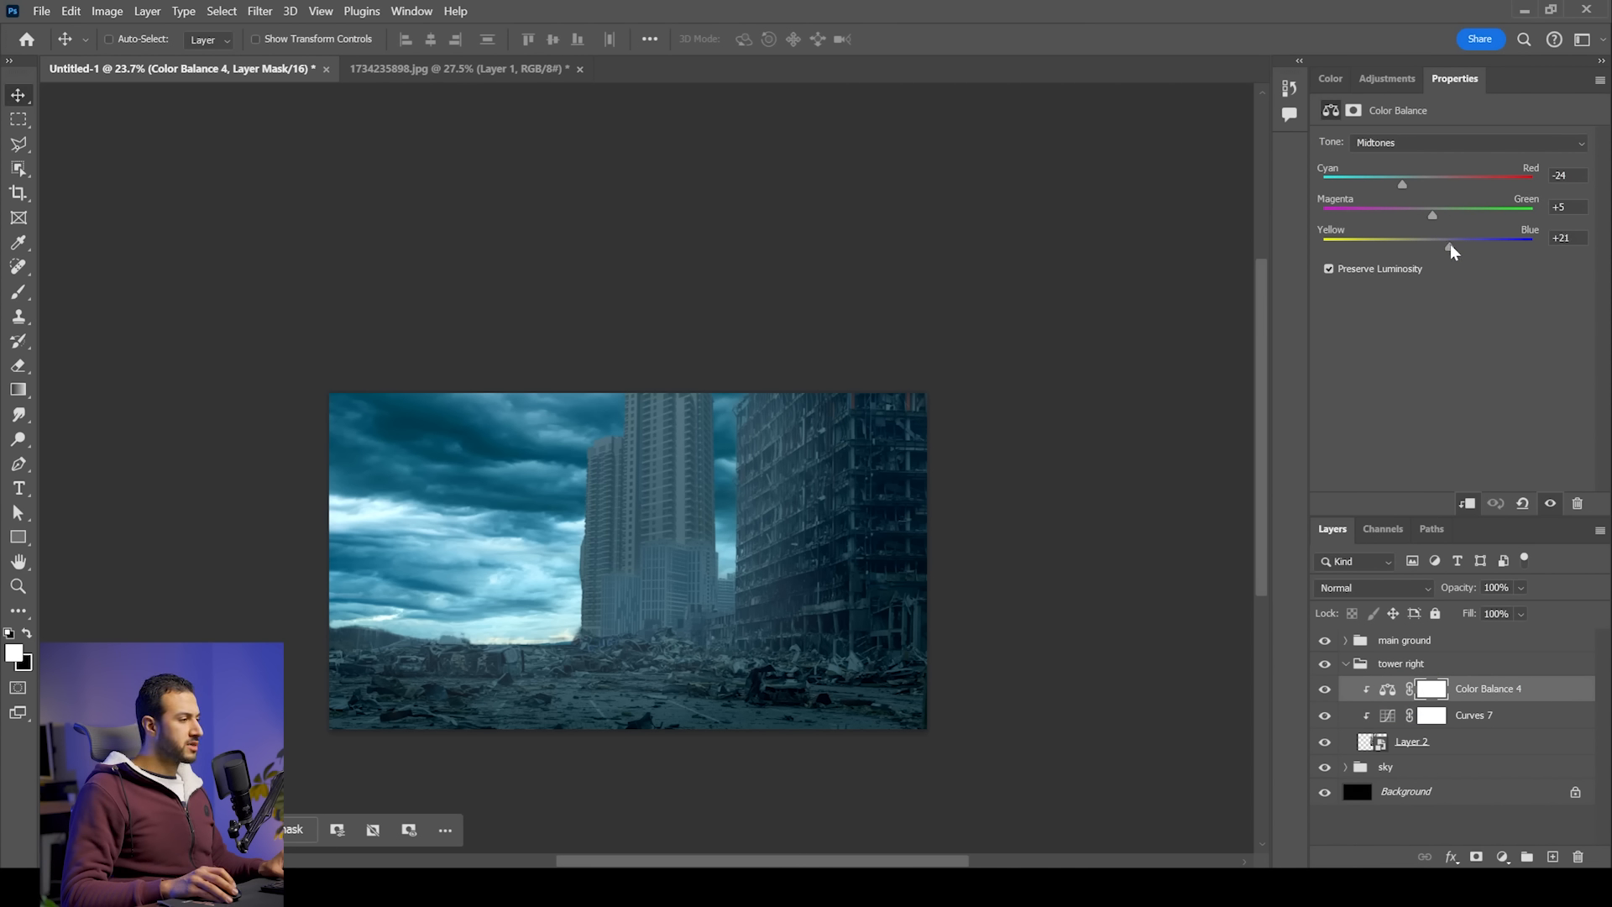
scroll(655, 540, "down", 3)
scroll(691, 532, "up", 4)
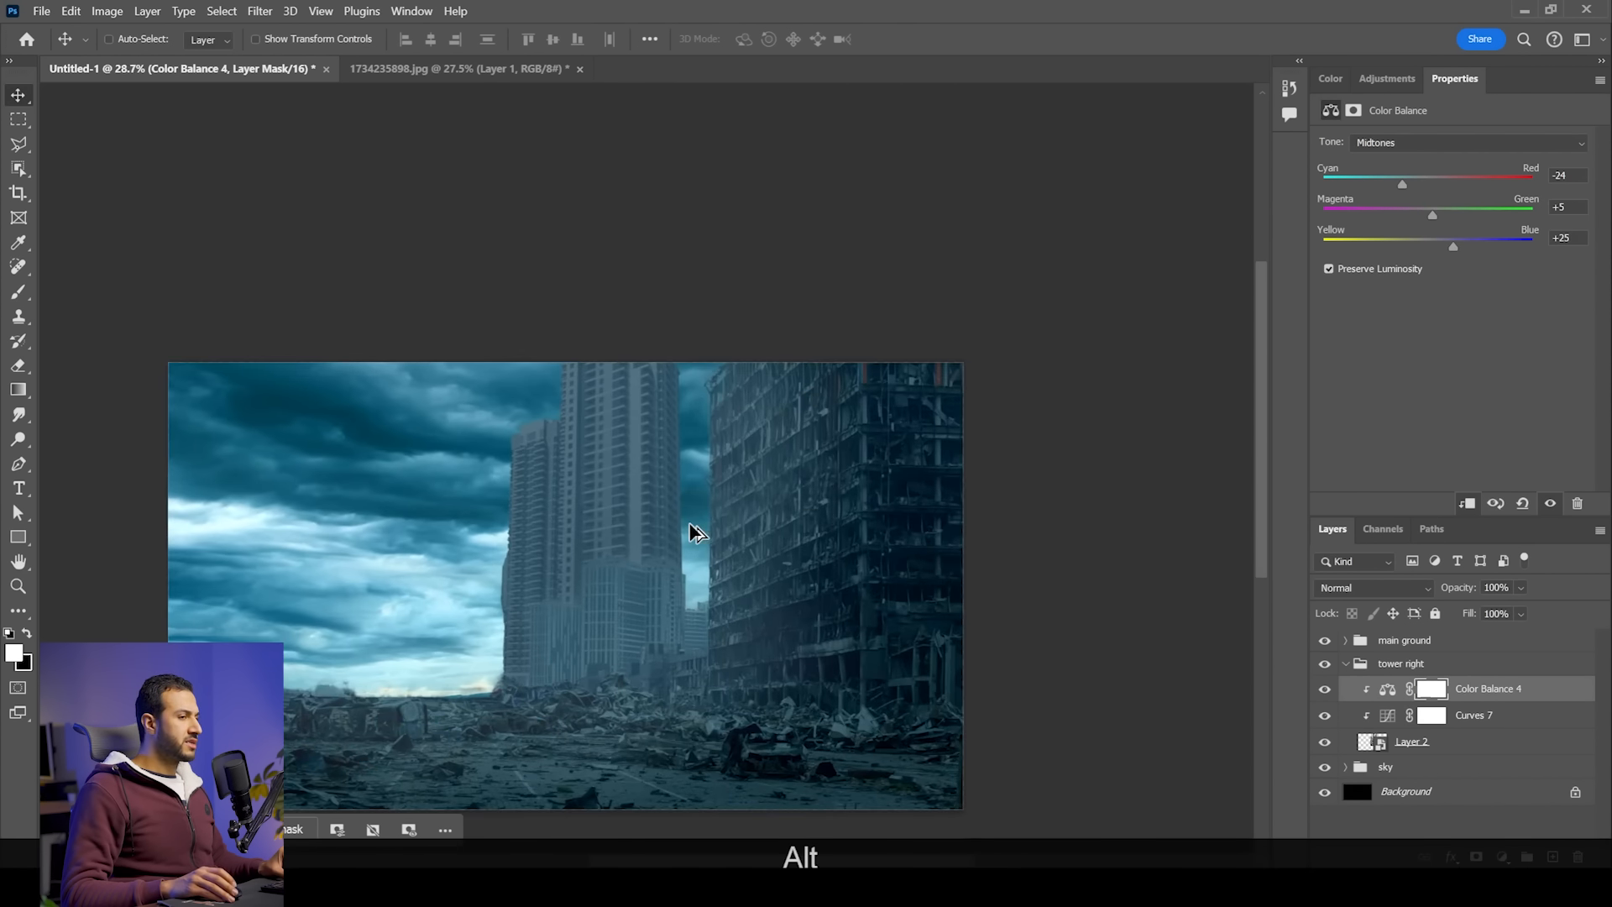
scroll(813, 583, "up", 3)
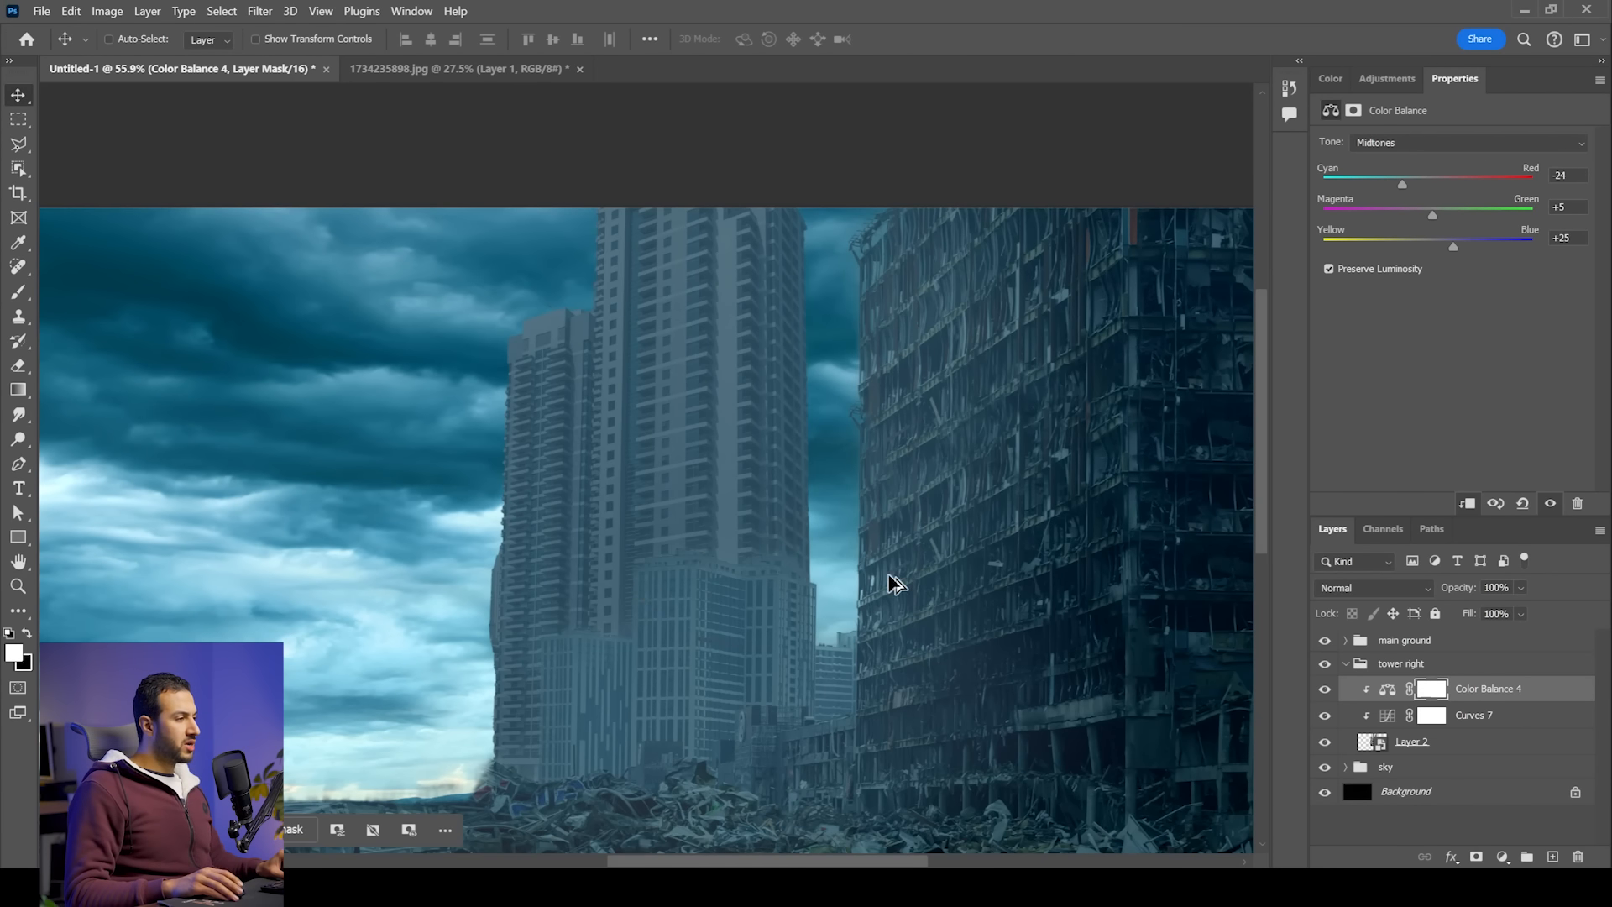
scroll(839, 537, "down", 3)
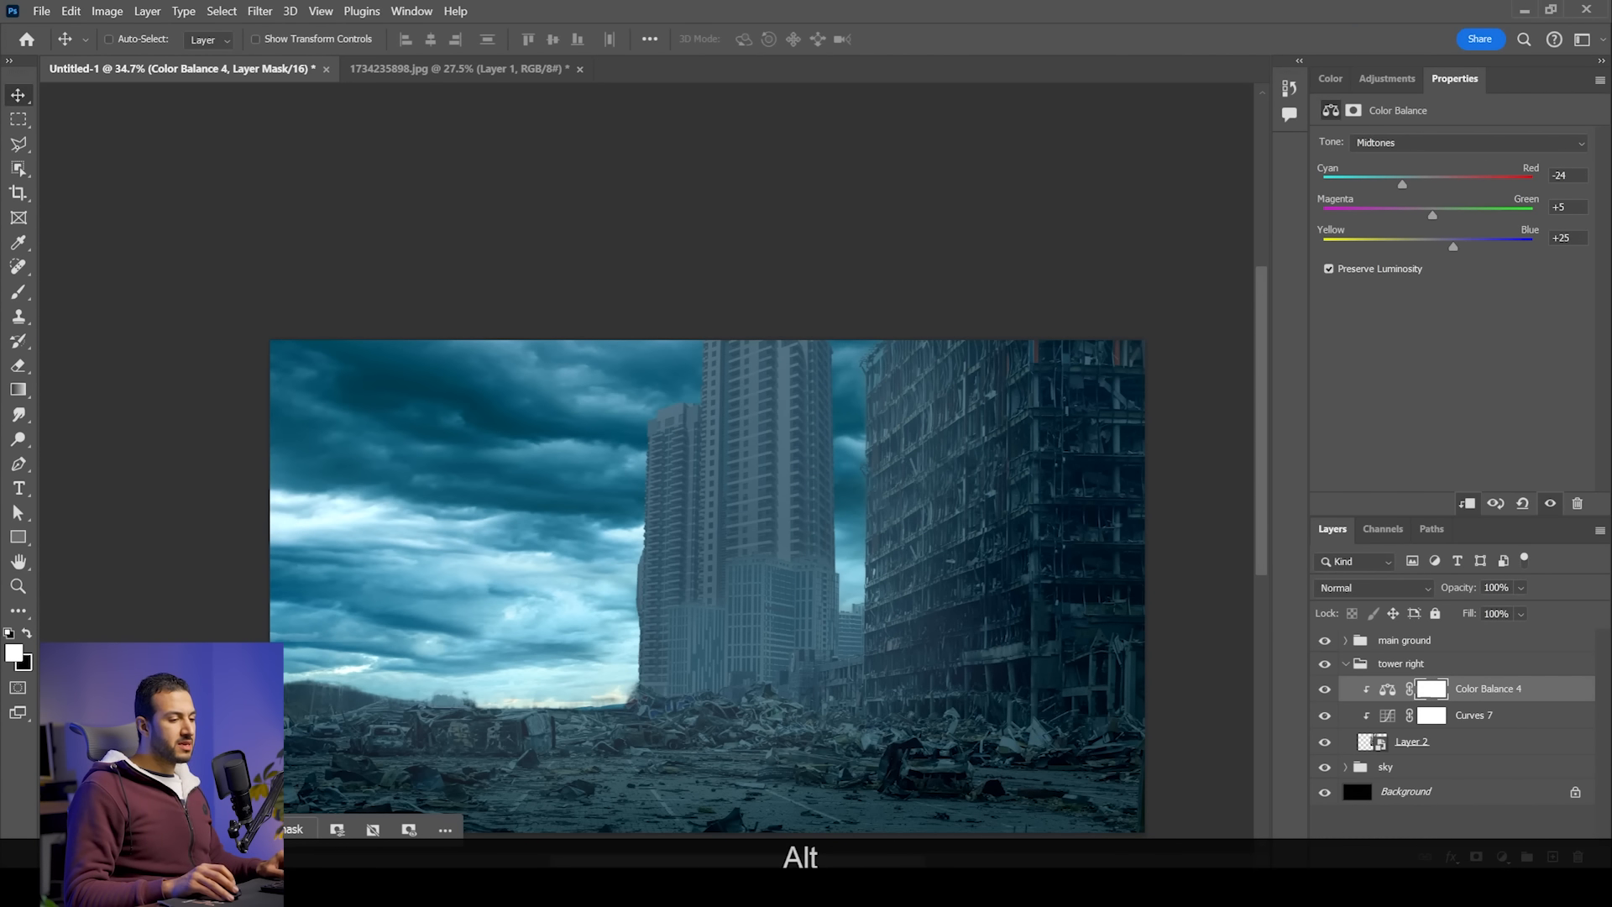
Step: Add a Solid Color fill layer above the Color Balance adjustment and clip it to the towers
left_click(1501, 856)
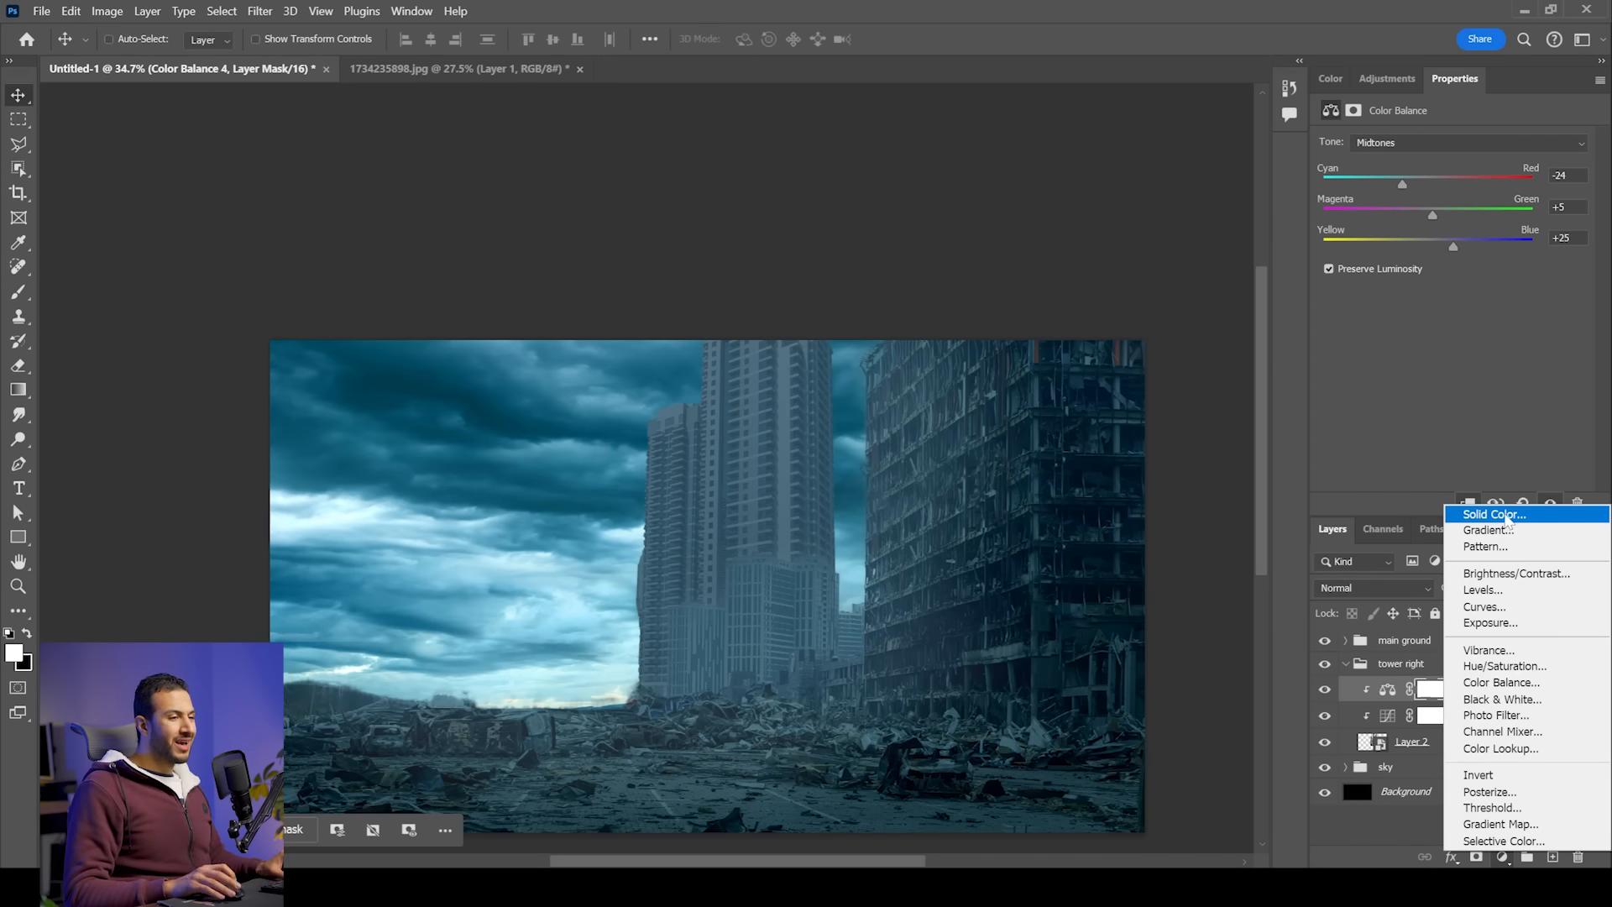
left_click(1503, 515)
key("alt")
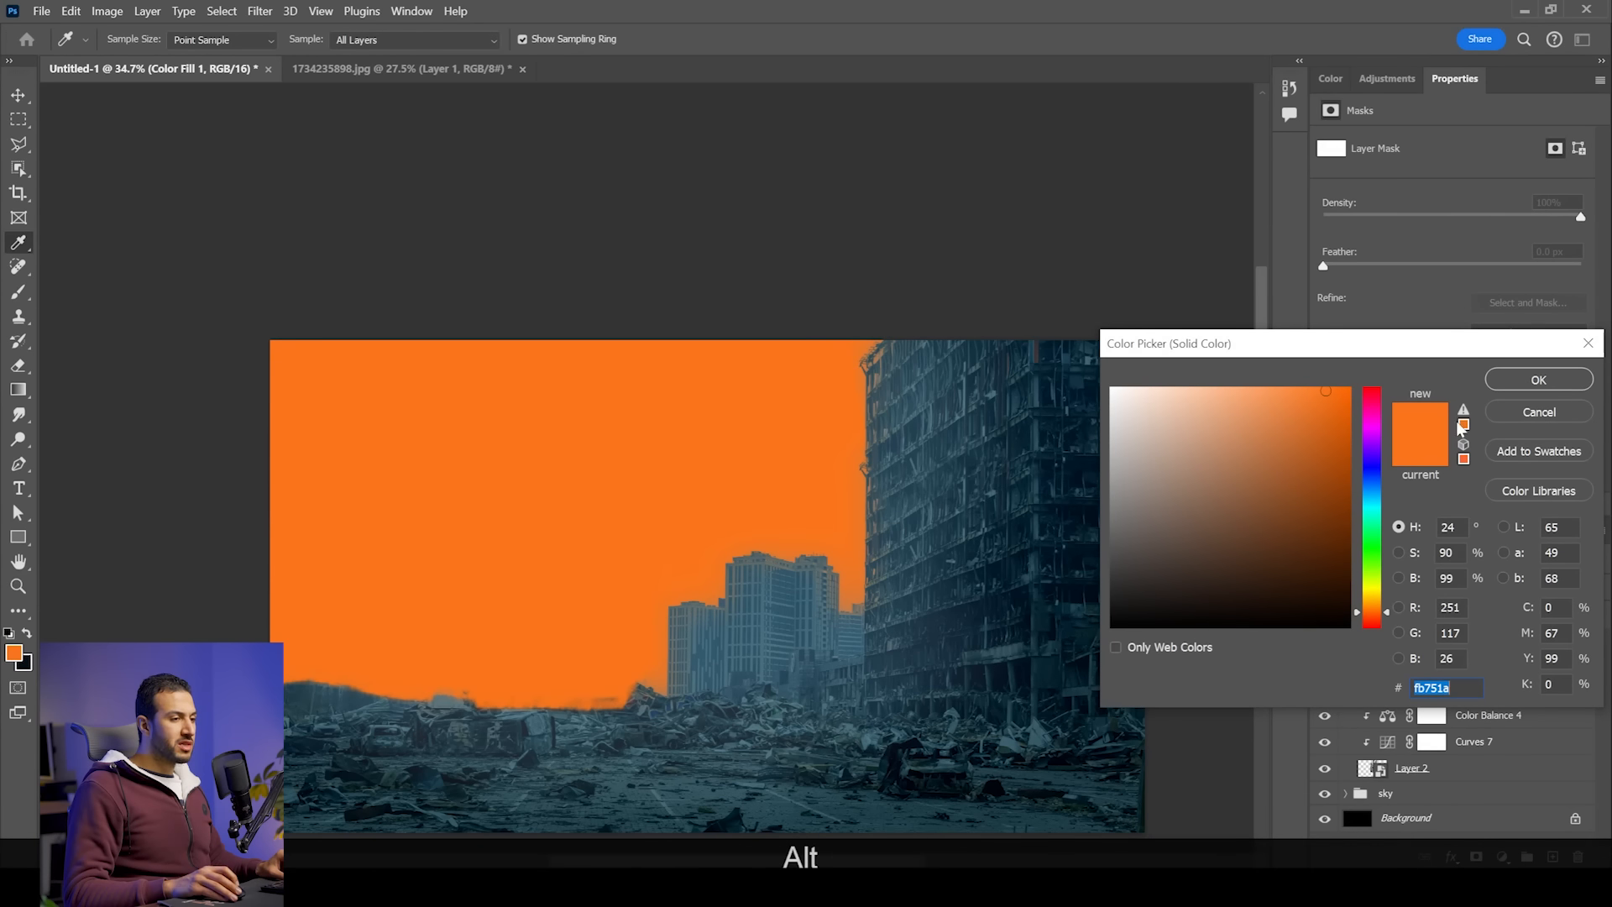
left_click(1529, 382)
left_click(1388, 694, "alt")
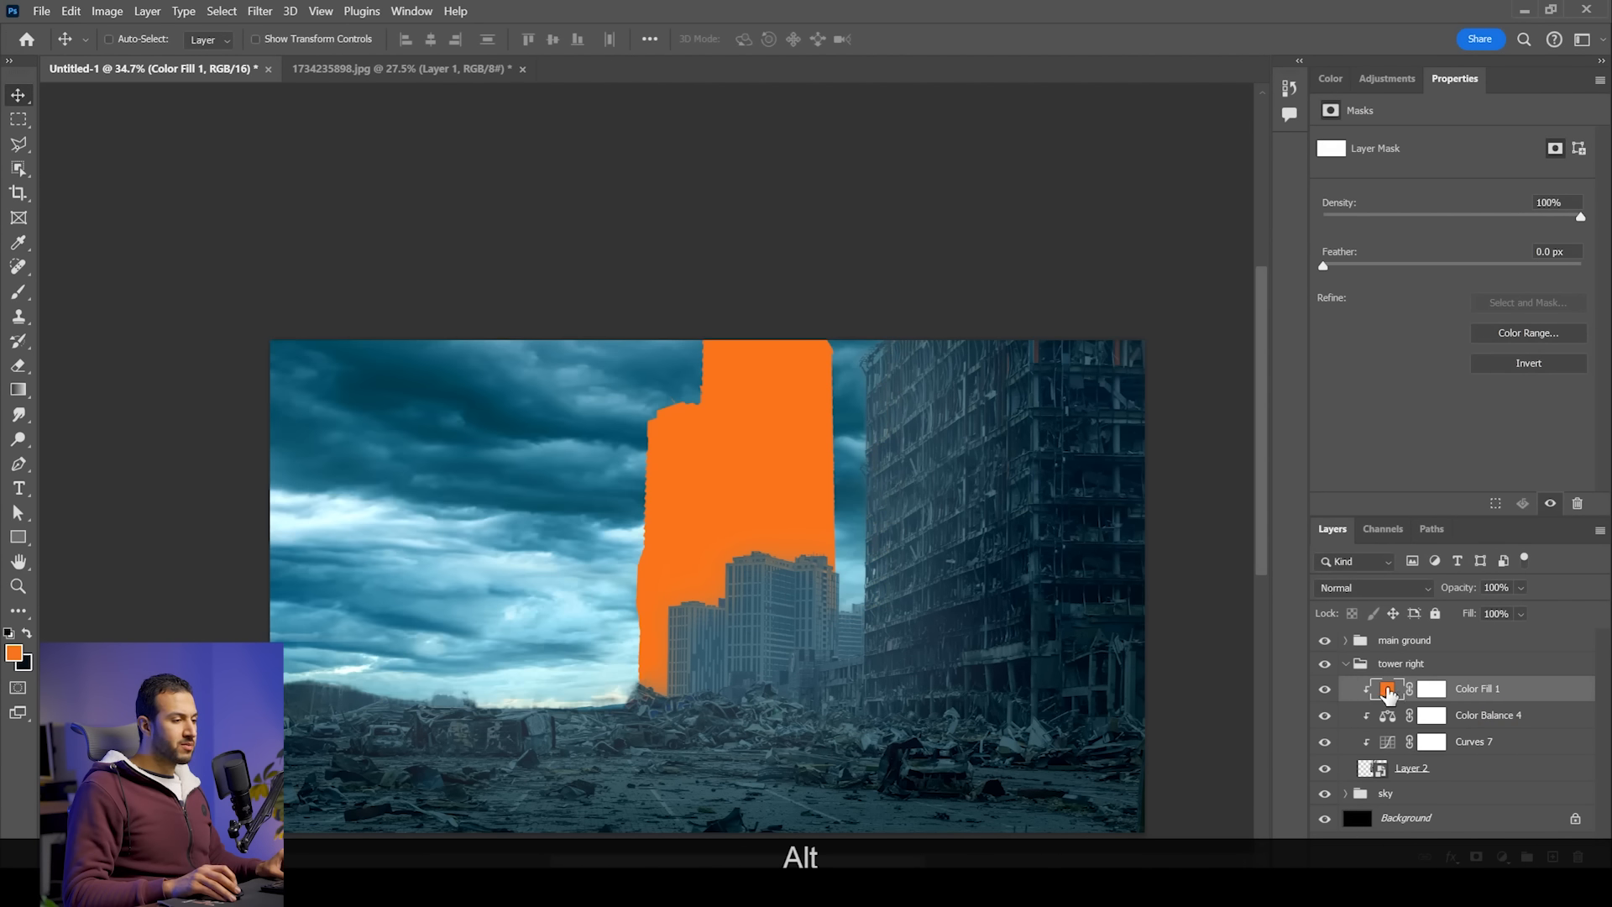
Step: Change the fill layer's colour to the blue 3e8da8 sampled from the sky beside the towers
double_click(1388, 694)
left_click(639, 519)
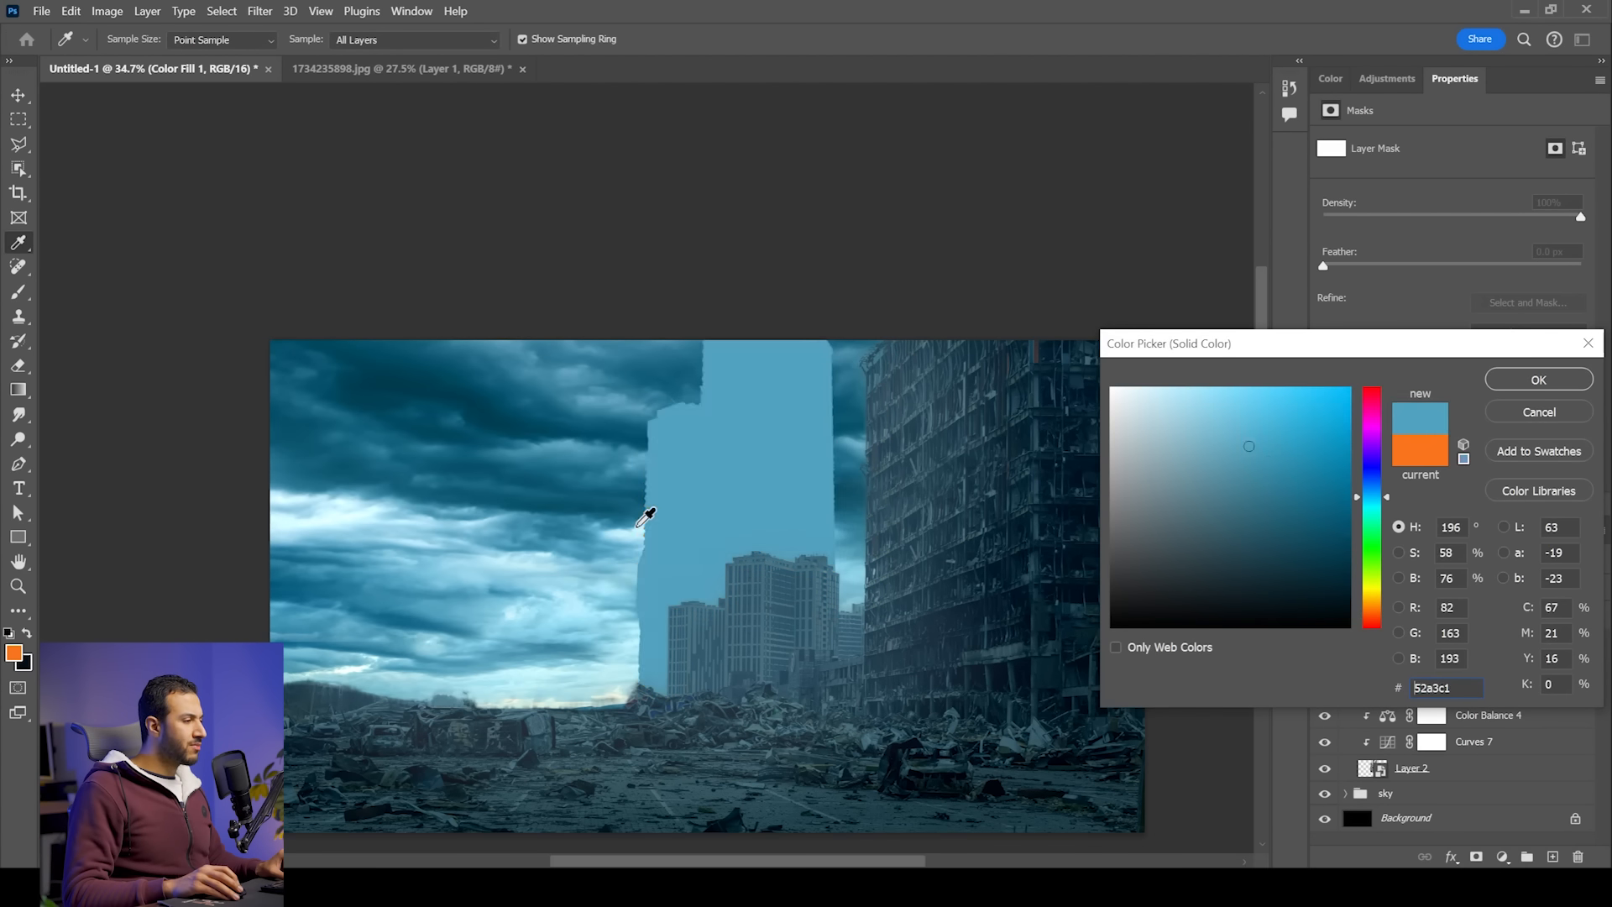
left_click(635, 521)
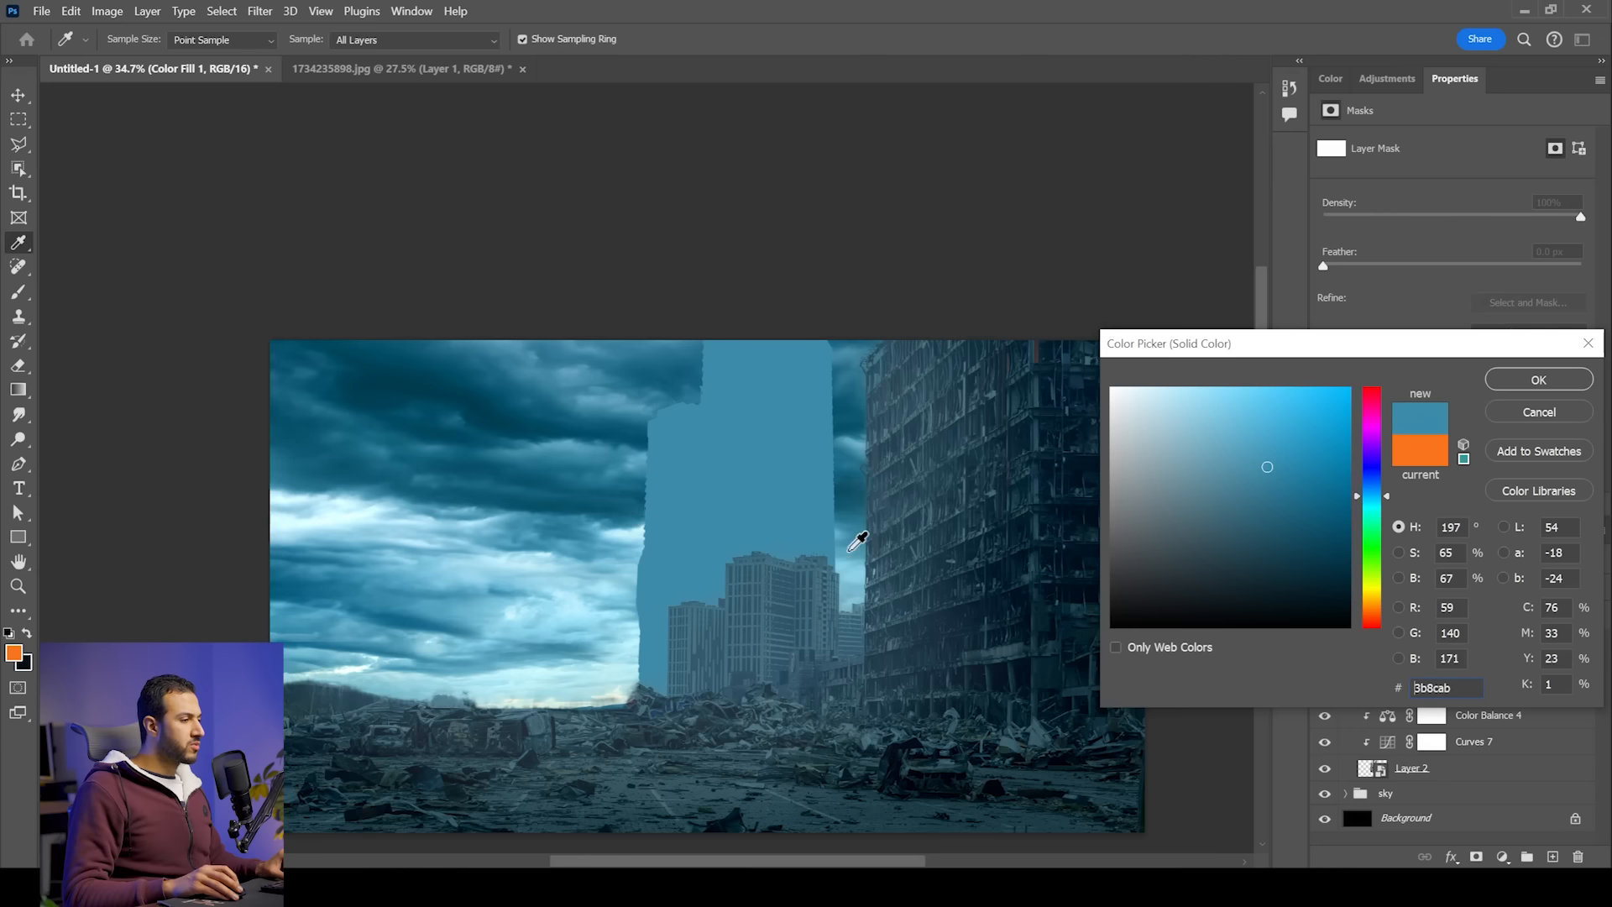
left_click(847, 544)
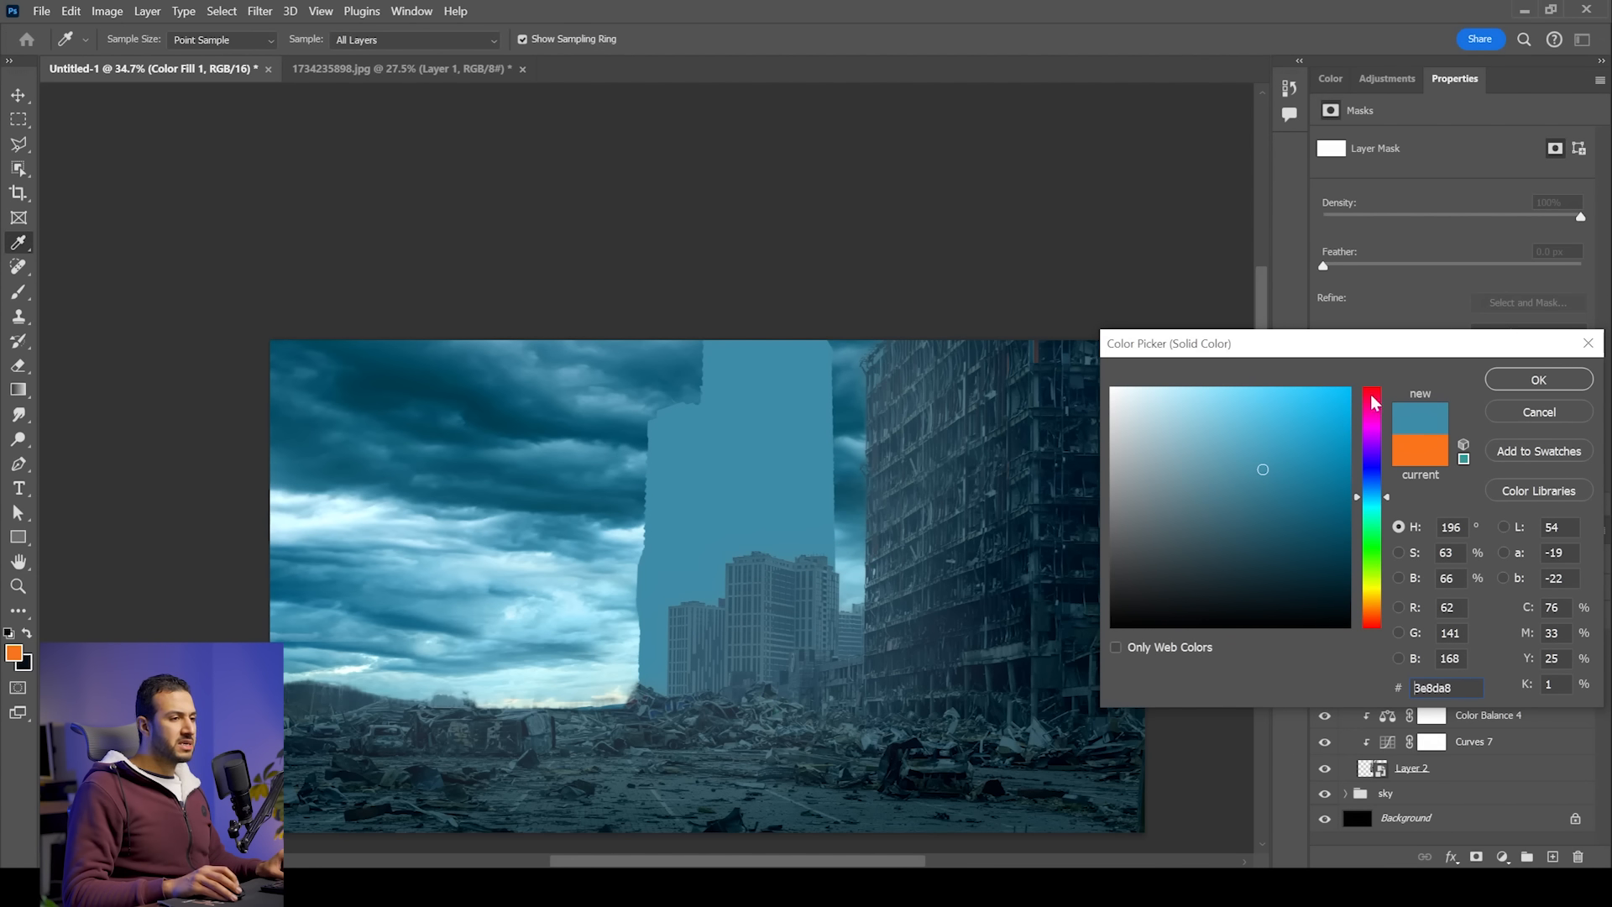
left_click(1505, 382)
left_click(1505, 382)
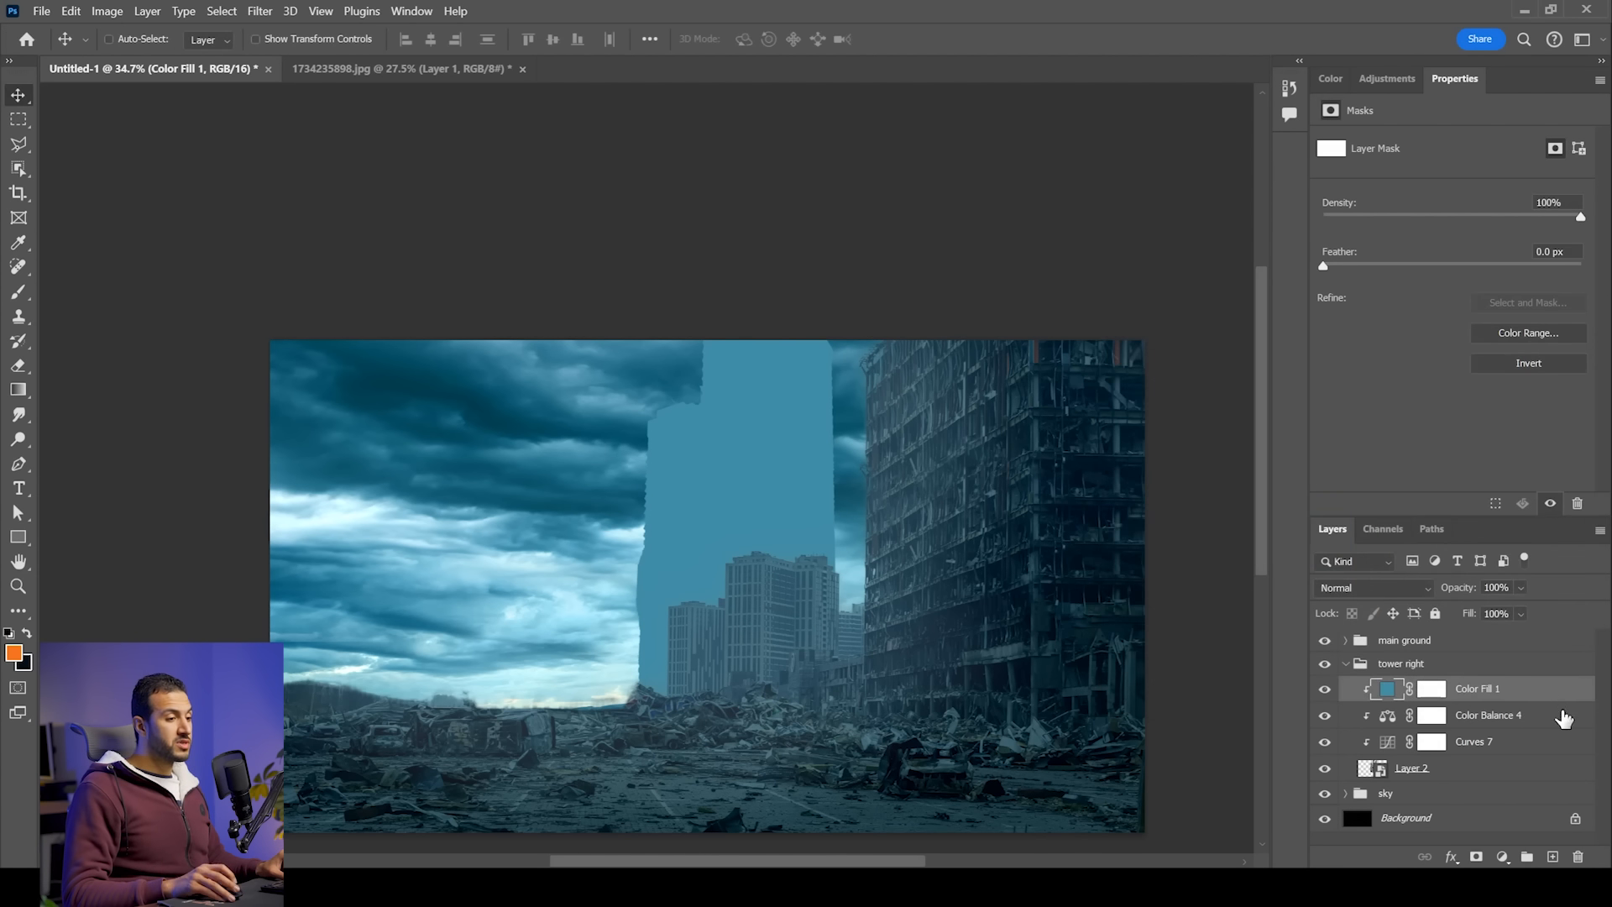
Step: Blend the colour fill into the towers using Blend If, splitting the Underlying Layer highlight slider to 0 / 145
scroll(674, 439, "up", 6)
left_click_drag(963, 619, 960, 548)
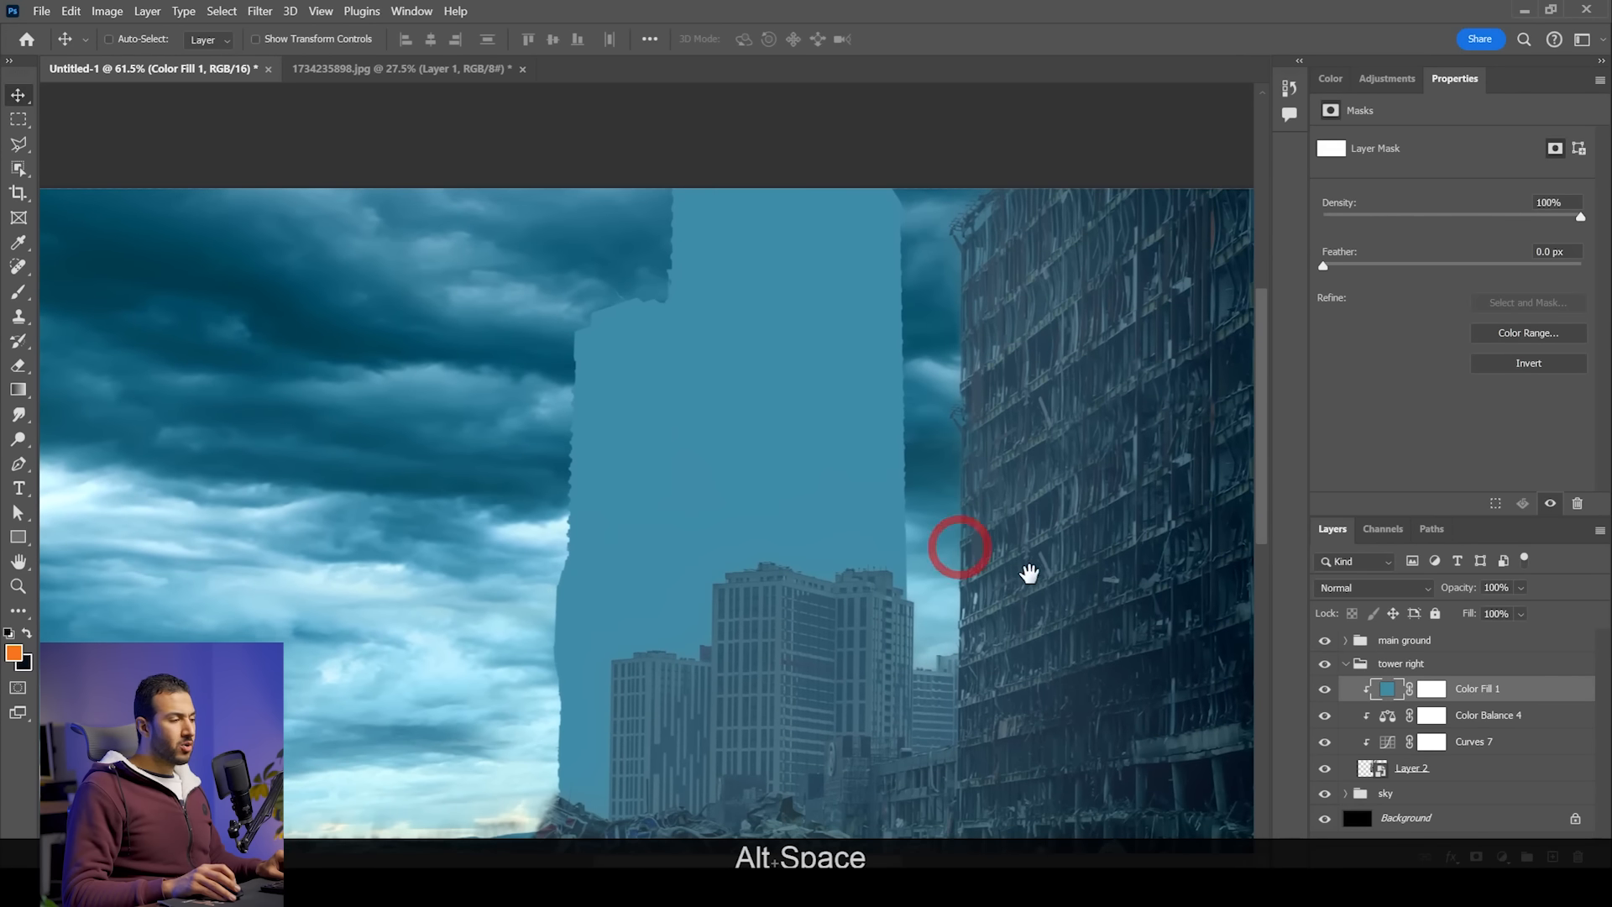
double_click(1577, 690)
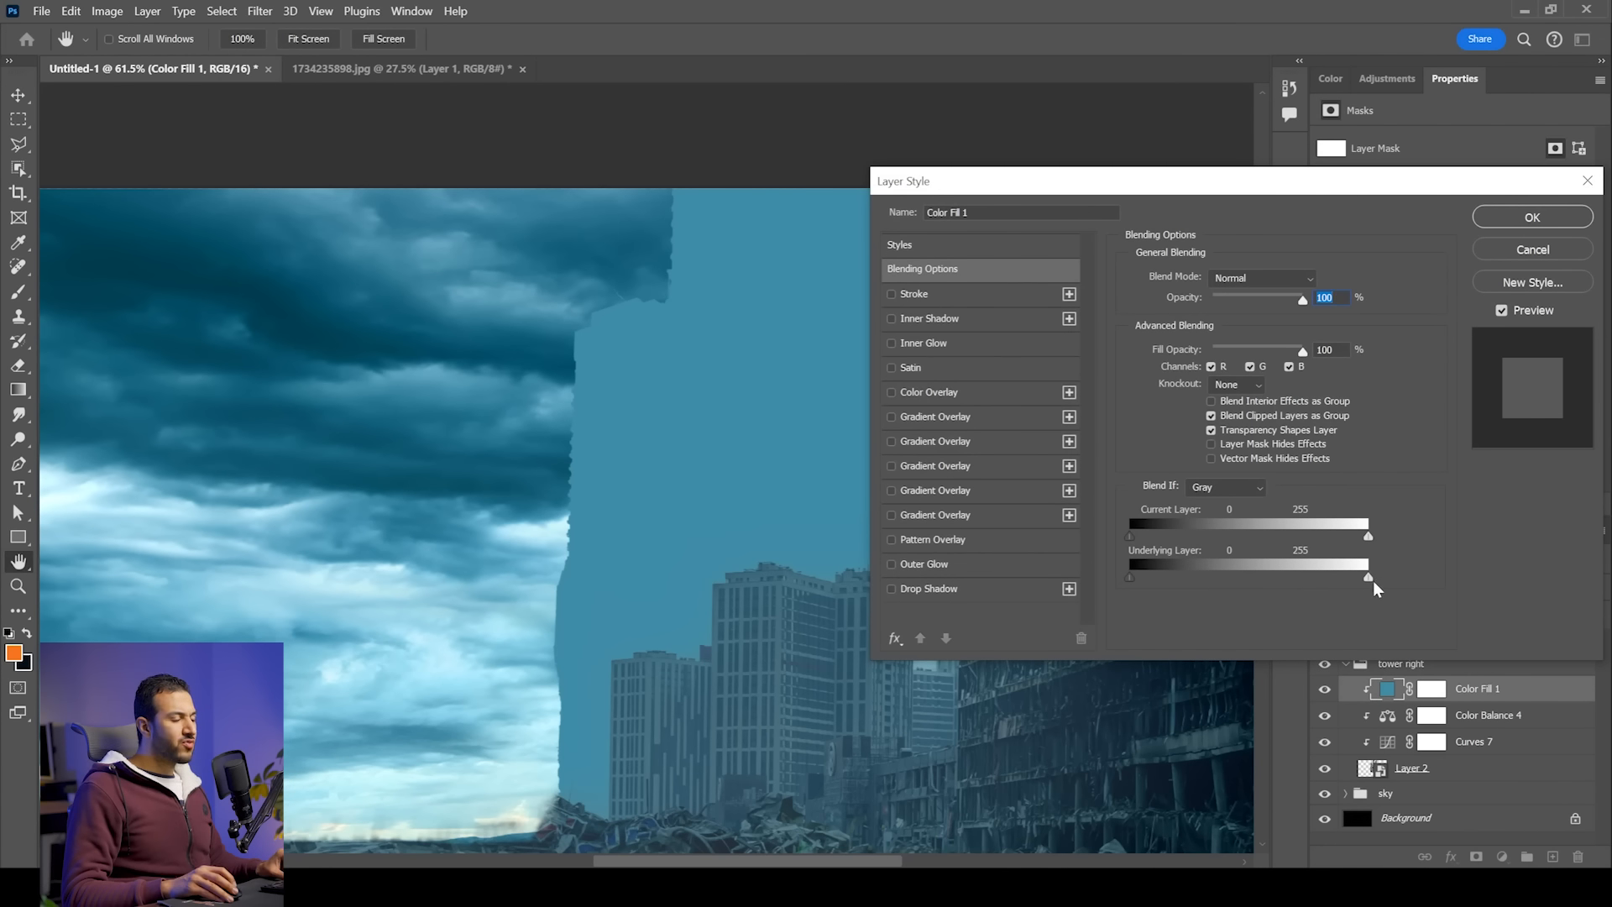
mouse_move(1257, 574)
left_mouse_down()
mouse_move(1205, 578)
mouse_move(1267, 576)
left_mouse_up()
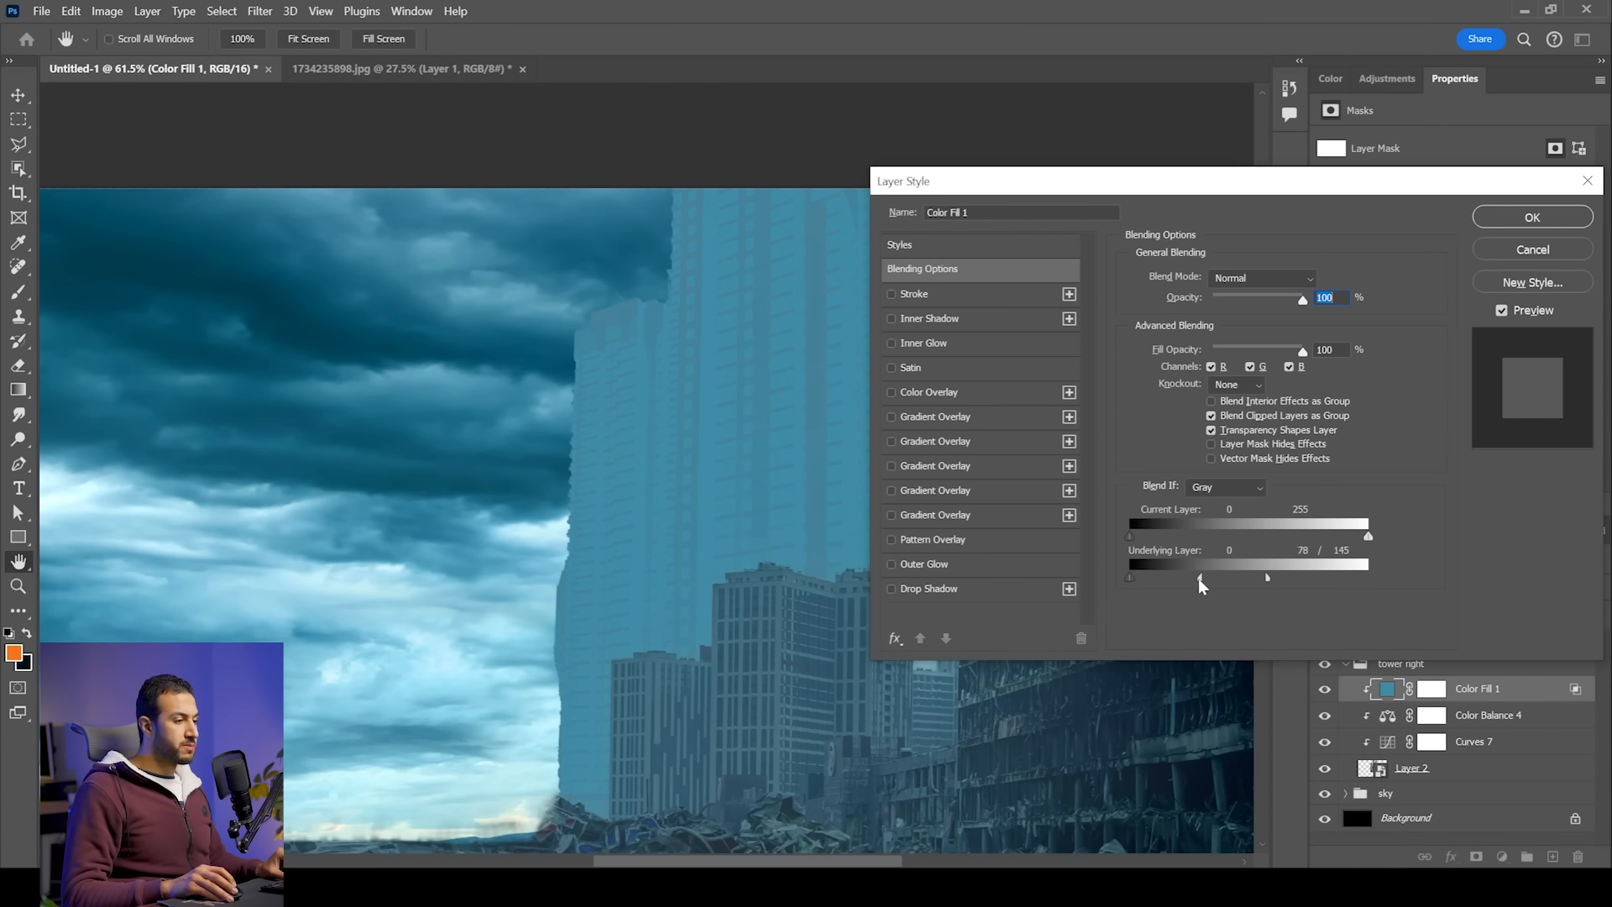
left_click_drag(1200, 578, 1171, 579)
left_click_drag(1307, 578, 1313, 578)
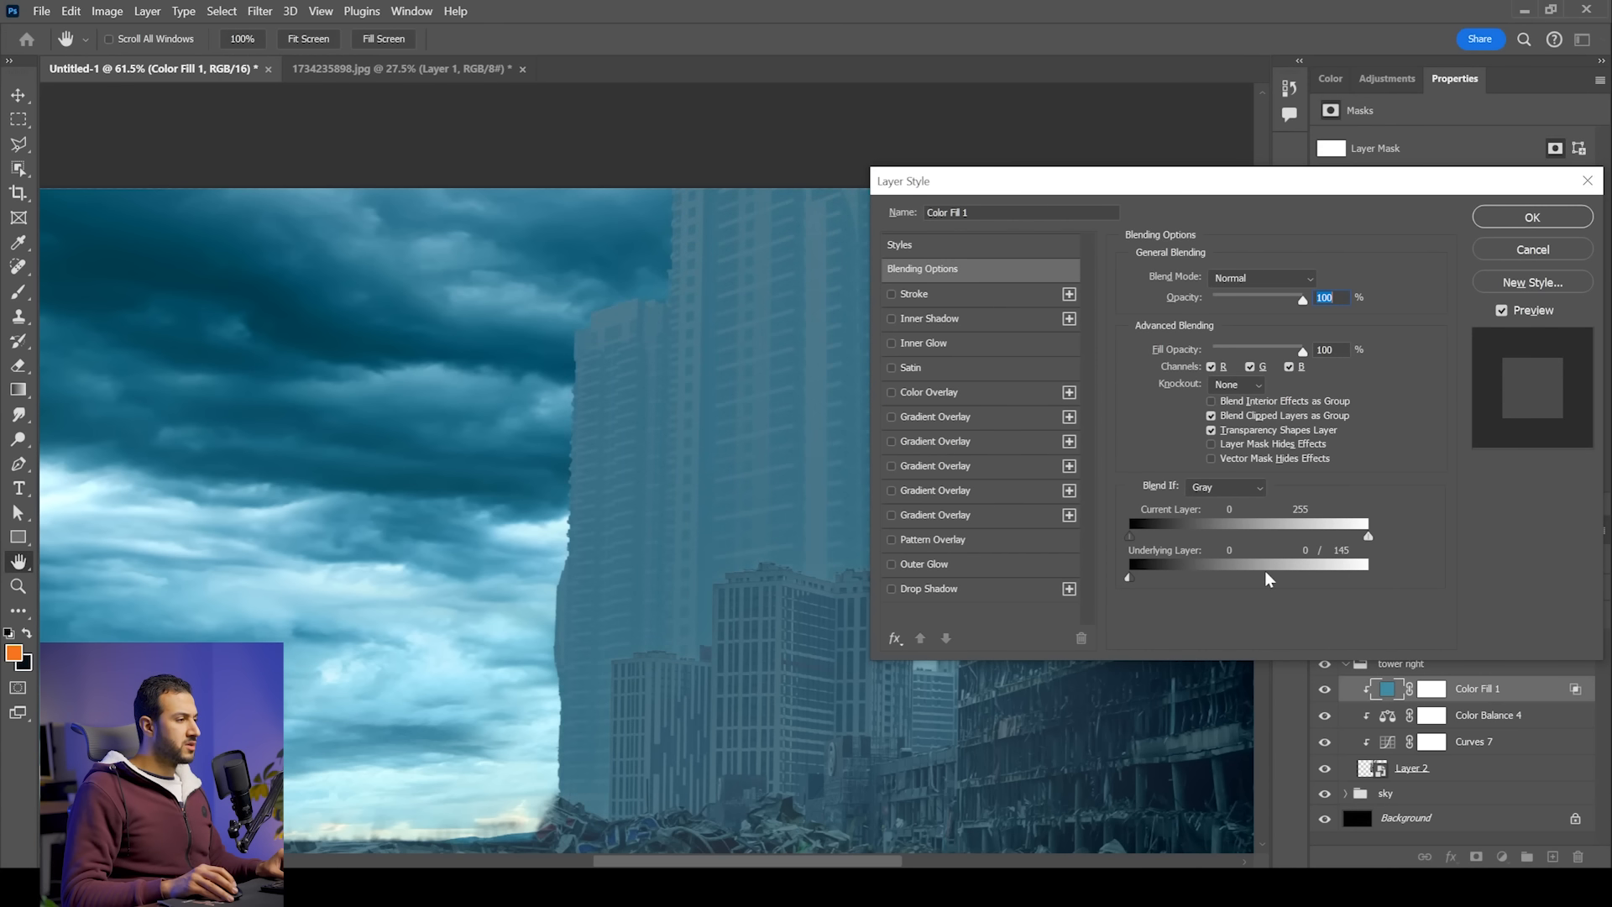
left_click(1527, 218)
Step: Reduce the colour fill layer's opacity to 73%
scroll(1094, 521, "down", 7)
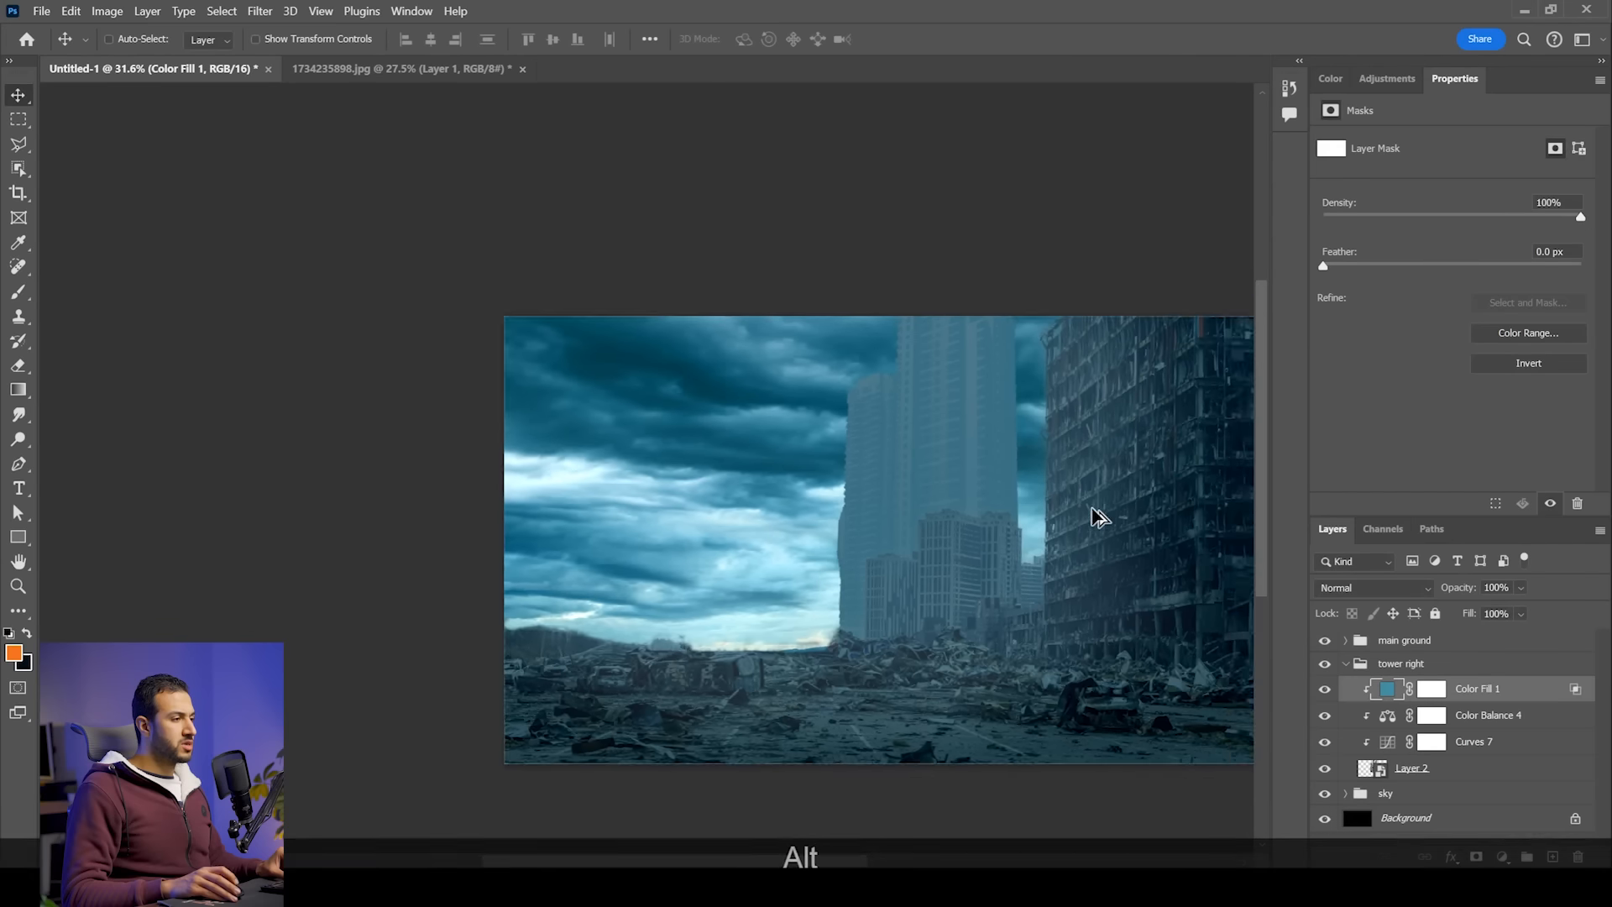
scroll(1100, 548, "up", 6)
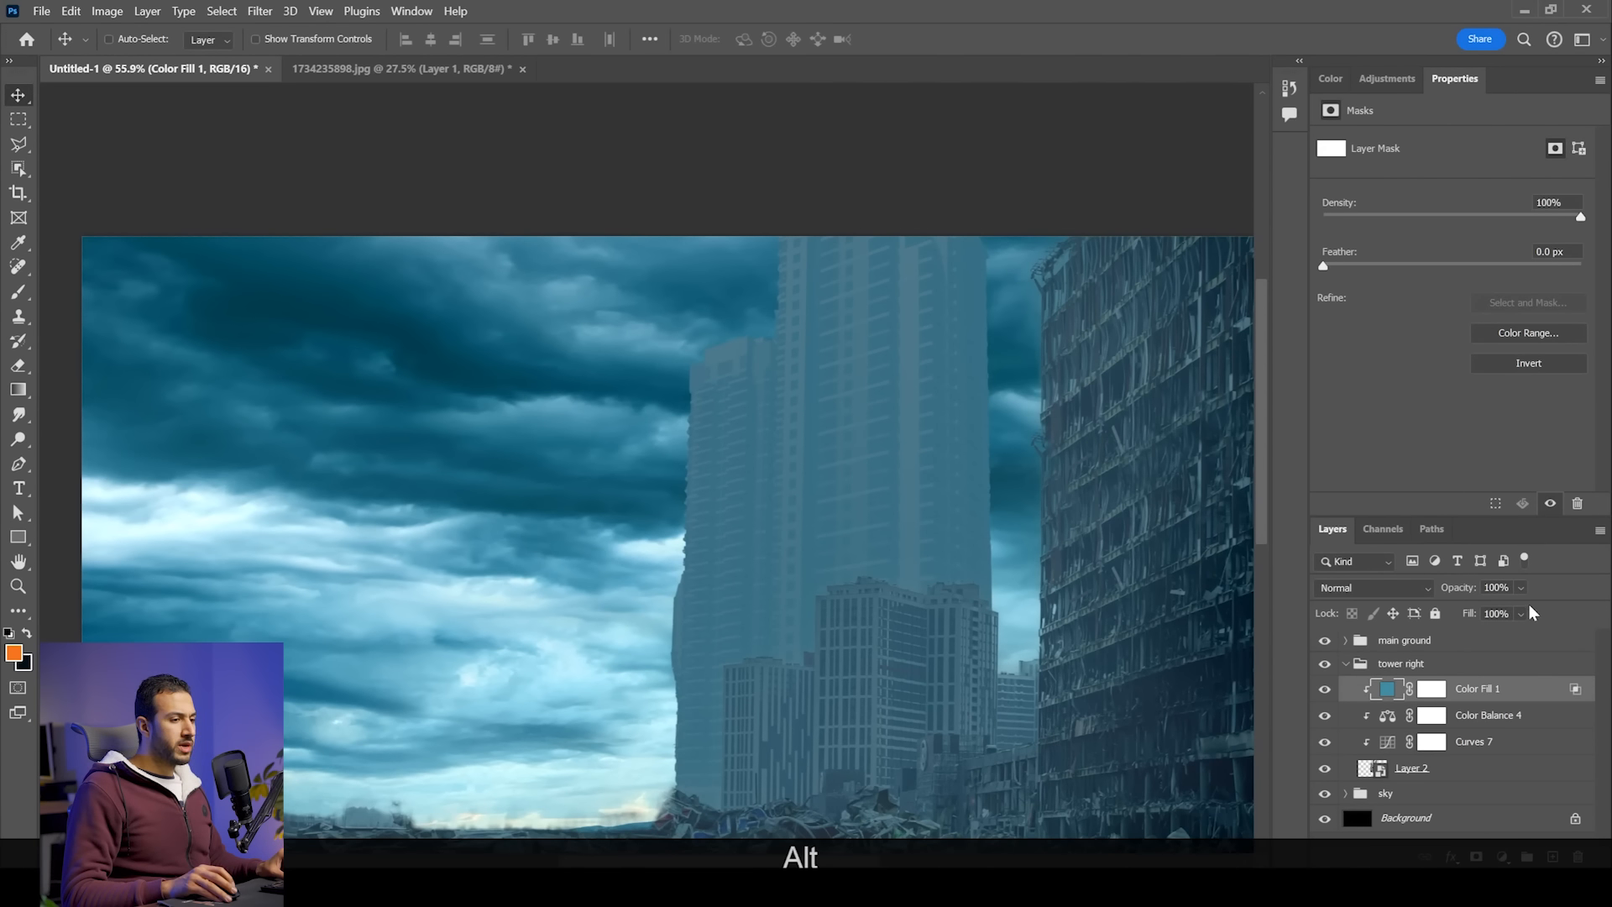
left_click_drag(1524, 611, 1530, 612)
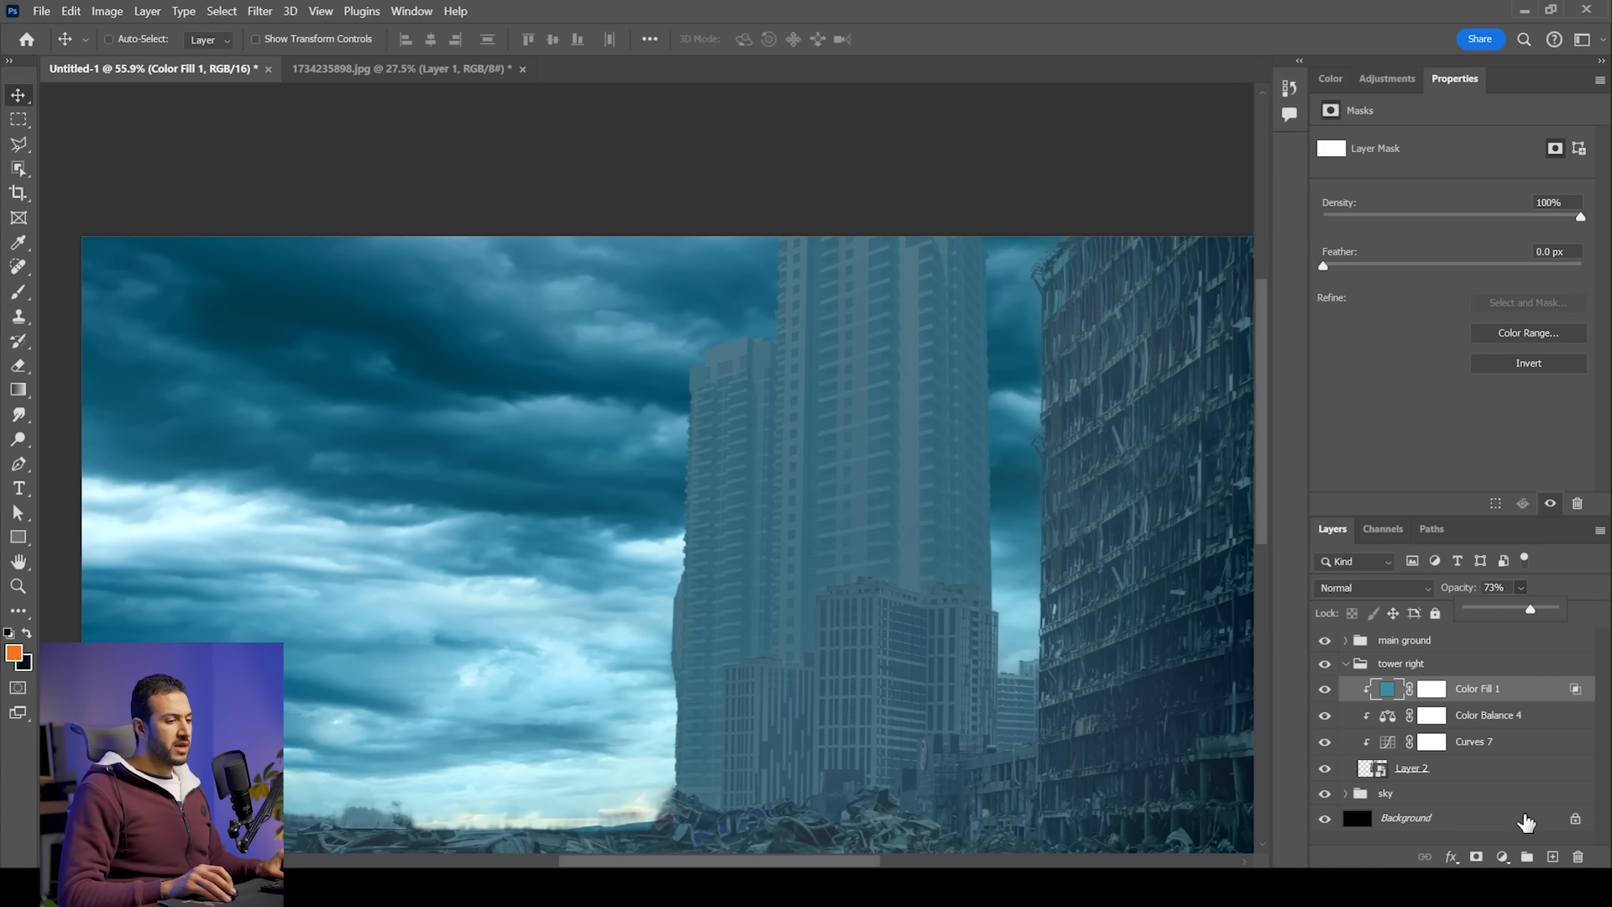
Step: On a new layer clipped to the towers, paint haze over their lower part with a soft 1200 px brush in light blue sampled from the sky
left_click(1555, 857)
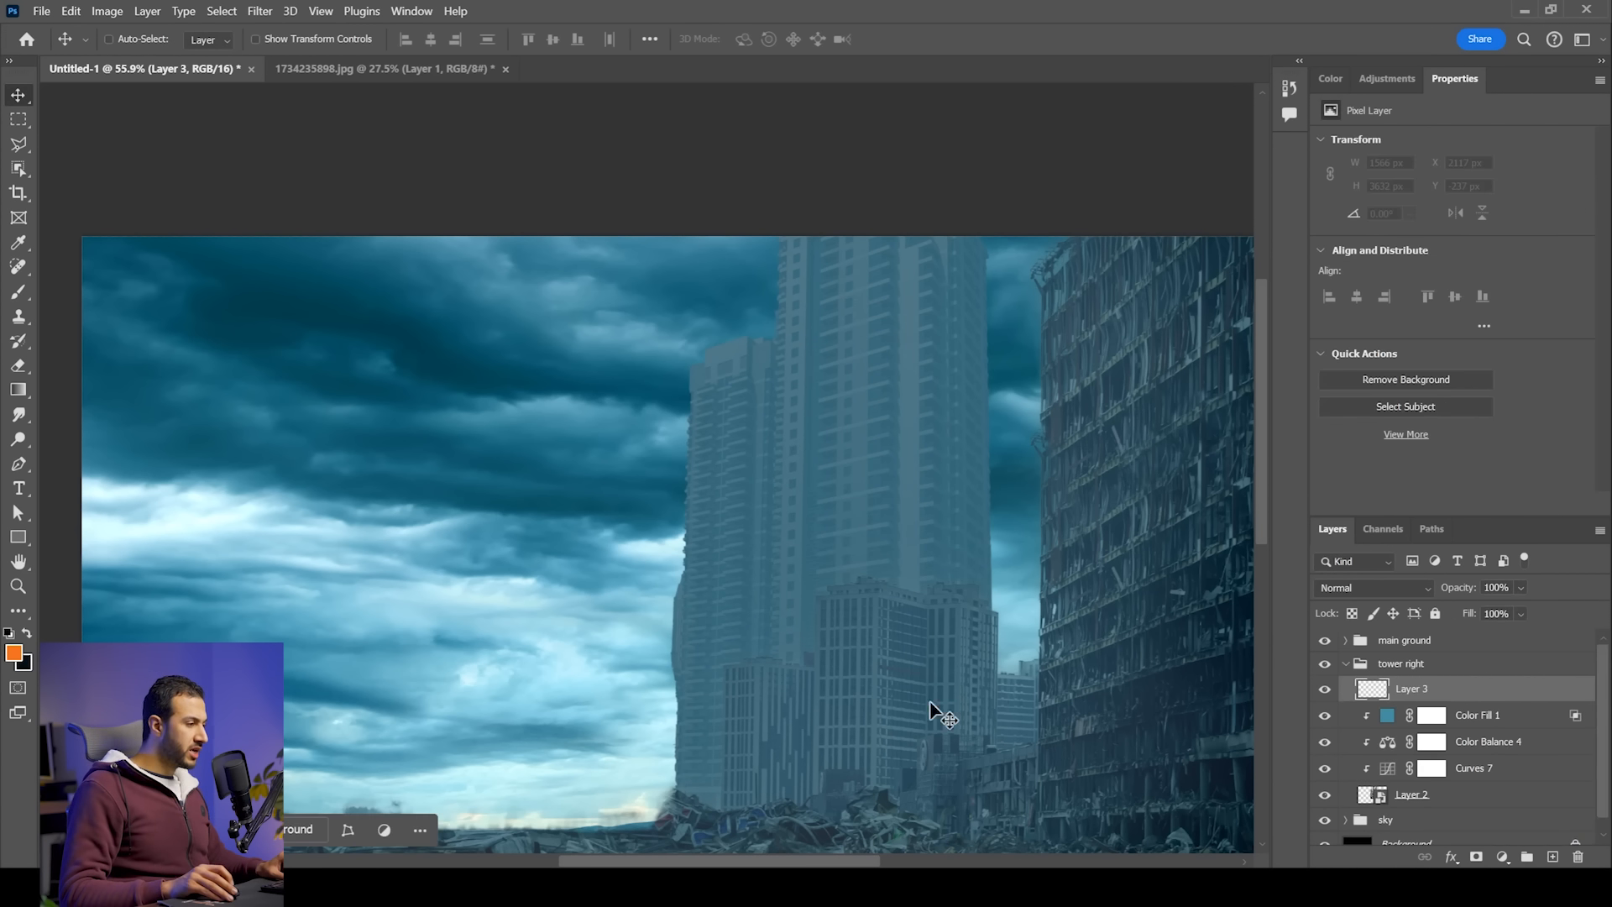
key("b")
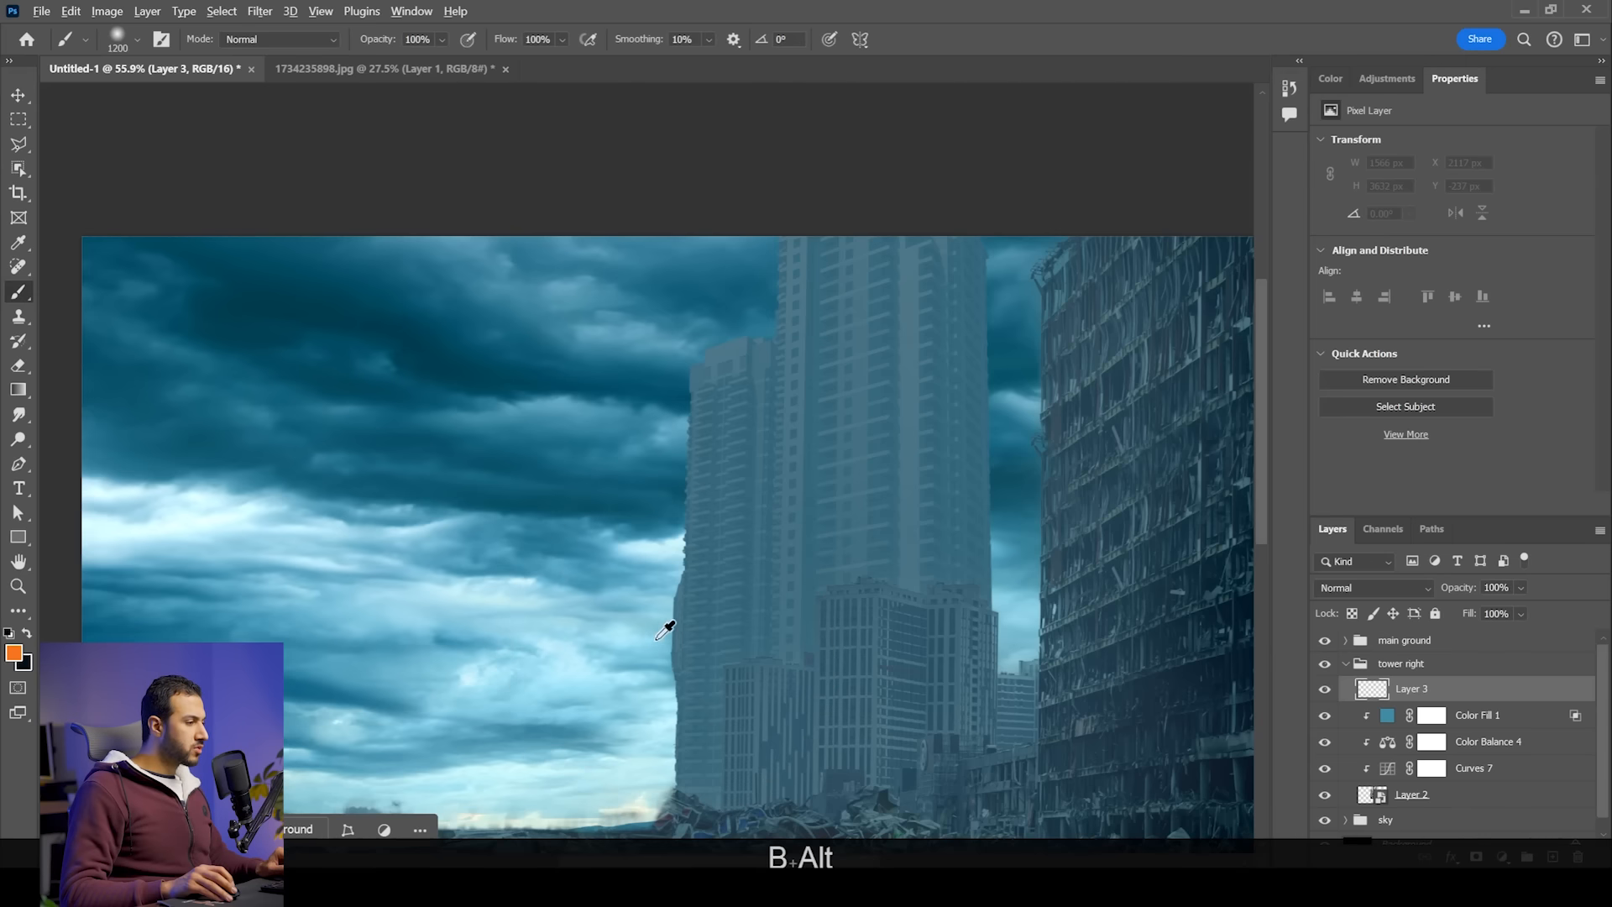
left_click(669, 619, "alt")
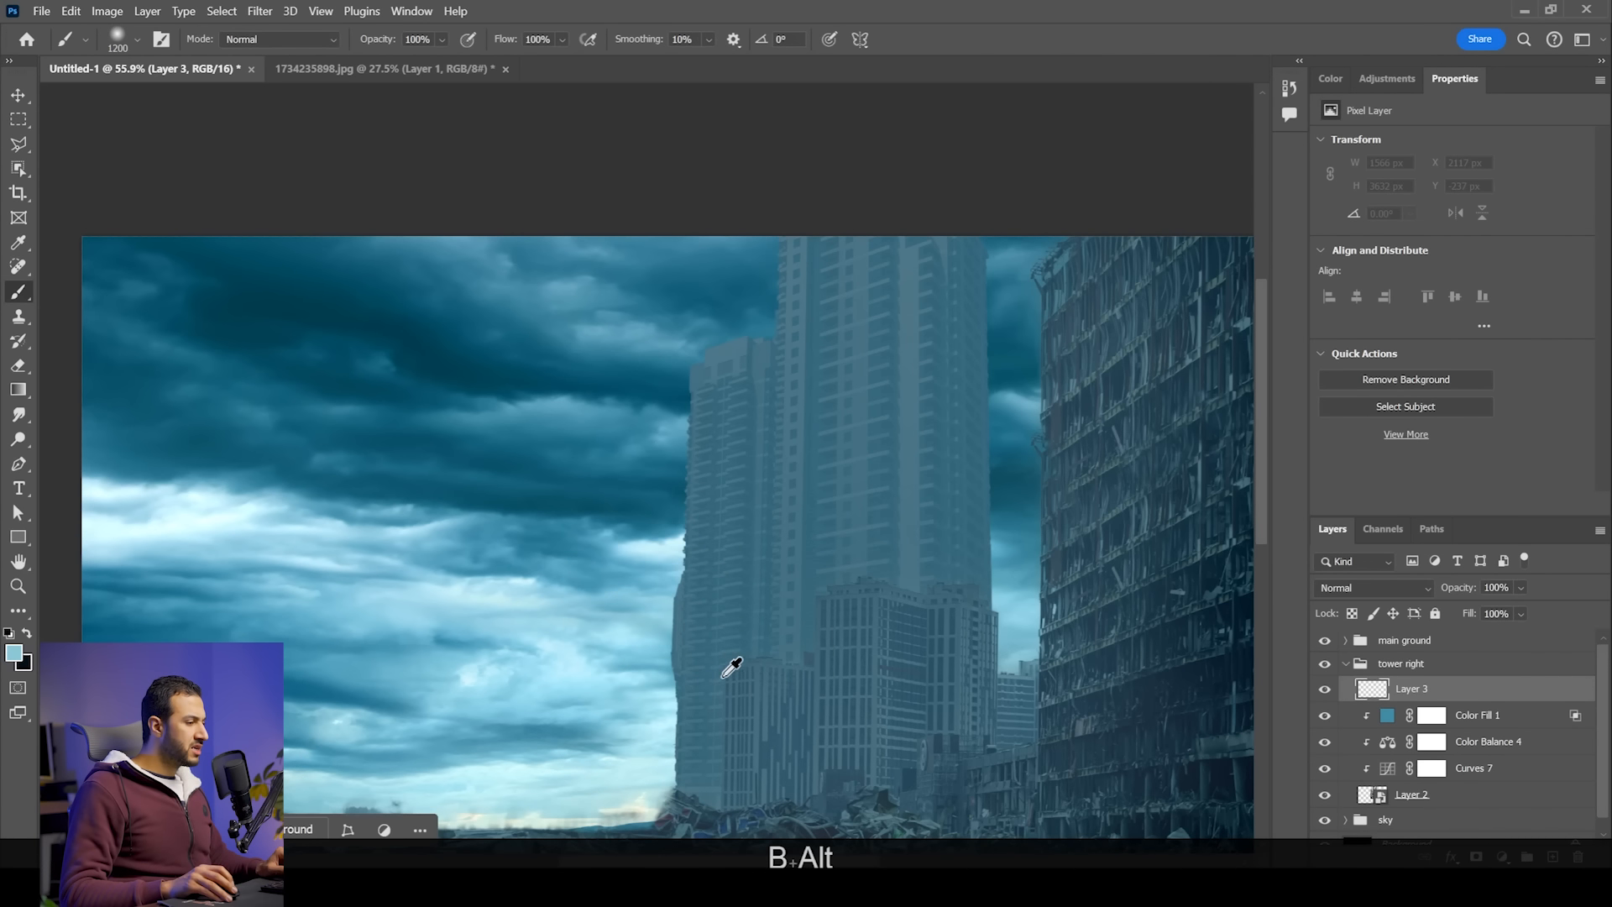
left_click_drag(781, 655, 785, 595)
left_click(681, 666, "alt")
mouse_move(685, 662)
left_mouse_down()
mouse_move(654, 450)
mouse_move(687, 367)
mouse_move(669, 468)
left_mouse_up()
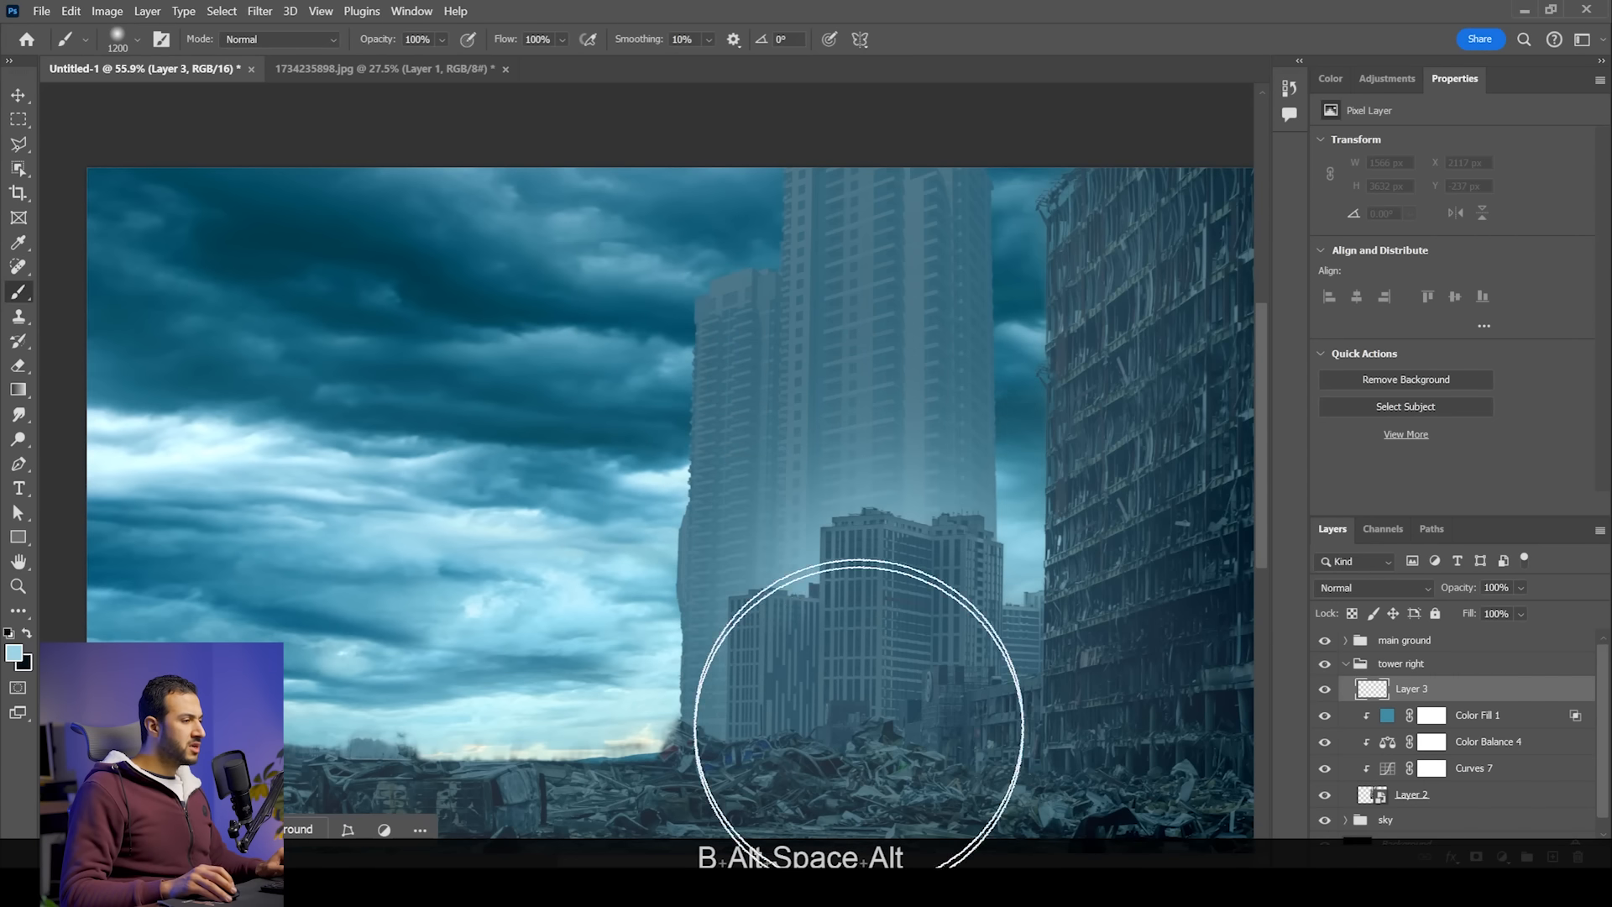
left_click(1480, 691, "alt")
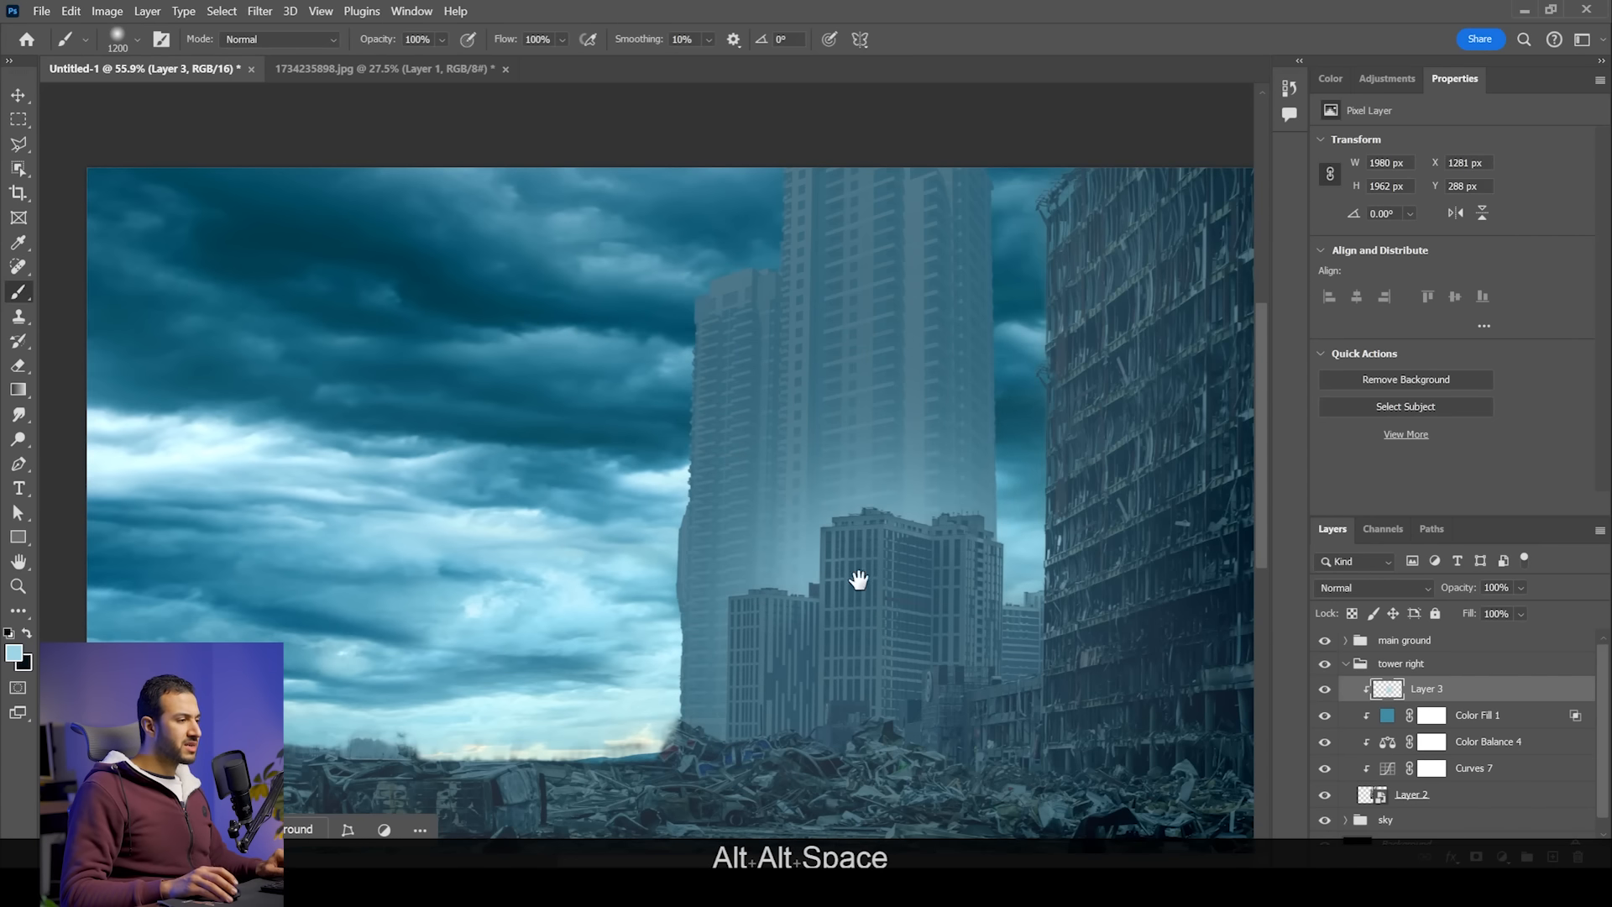
Step: Paint more light blue haze over the base of the towers with the soft brush enlarged to 1800 px
left_click(856, 576, "alt")
key("bracketright")
key("bracketright")
key("bracketright")
key("bracketright")
key("bracketright")
key("bracketright")
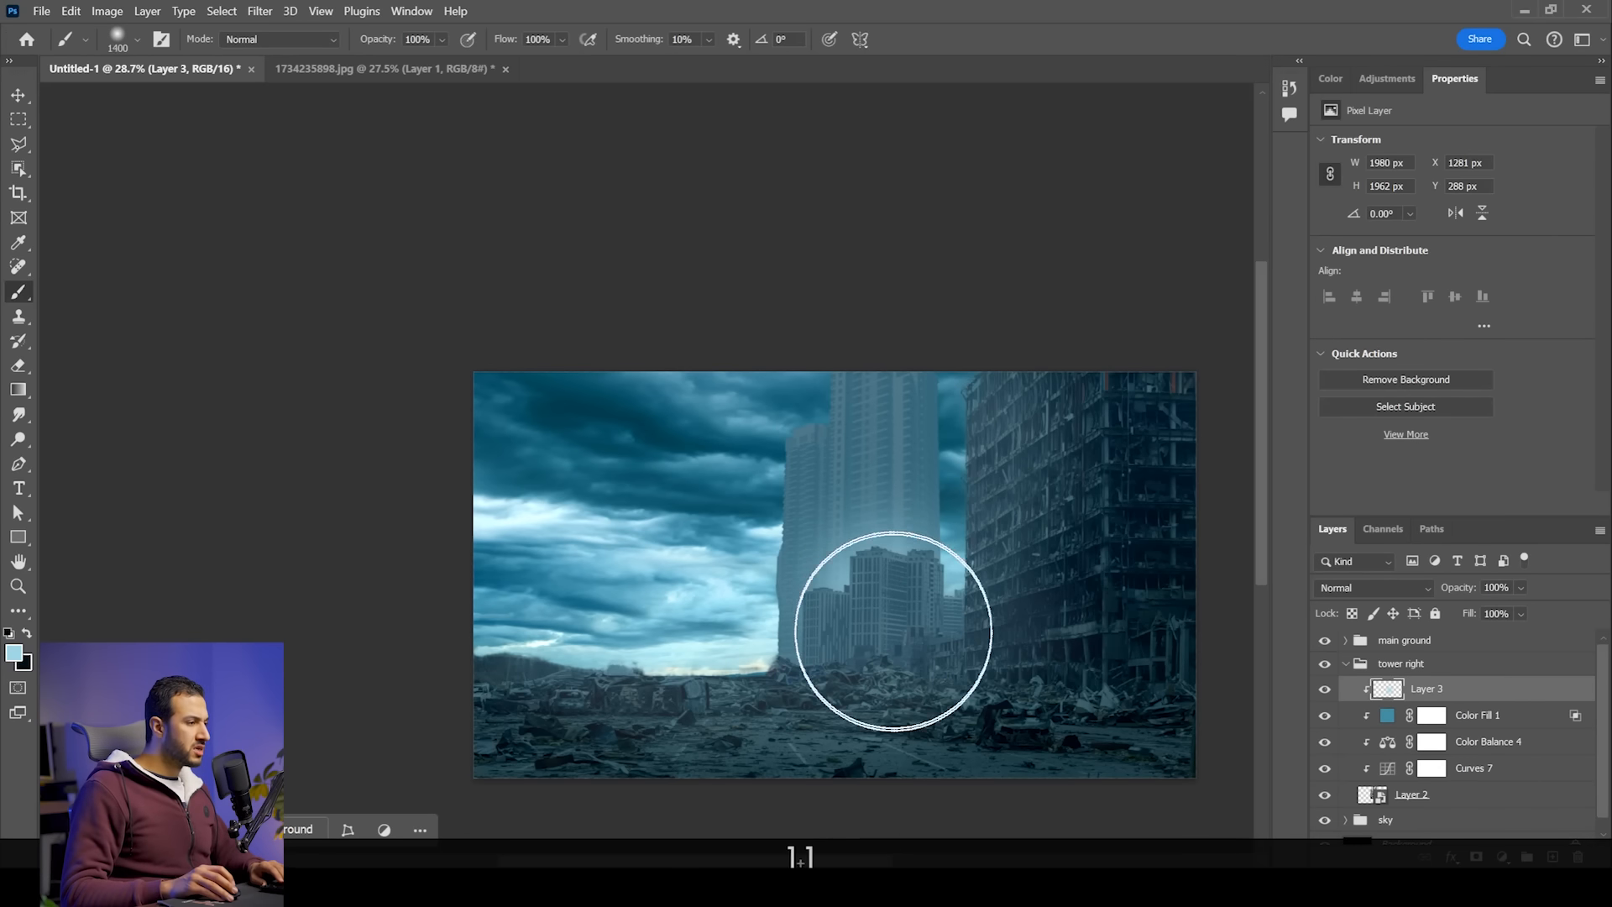
left_click(1078, 539)
left_click(849, 705)
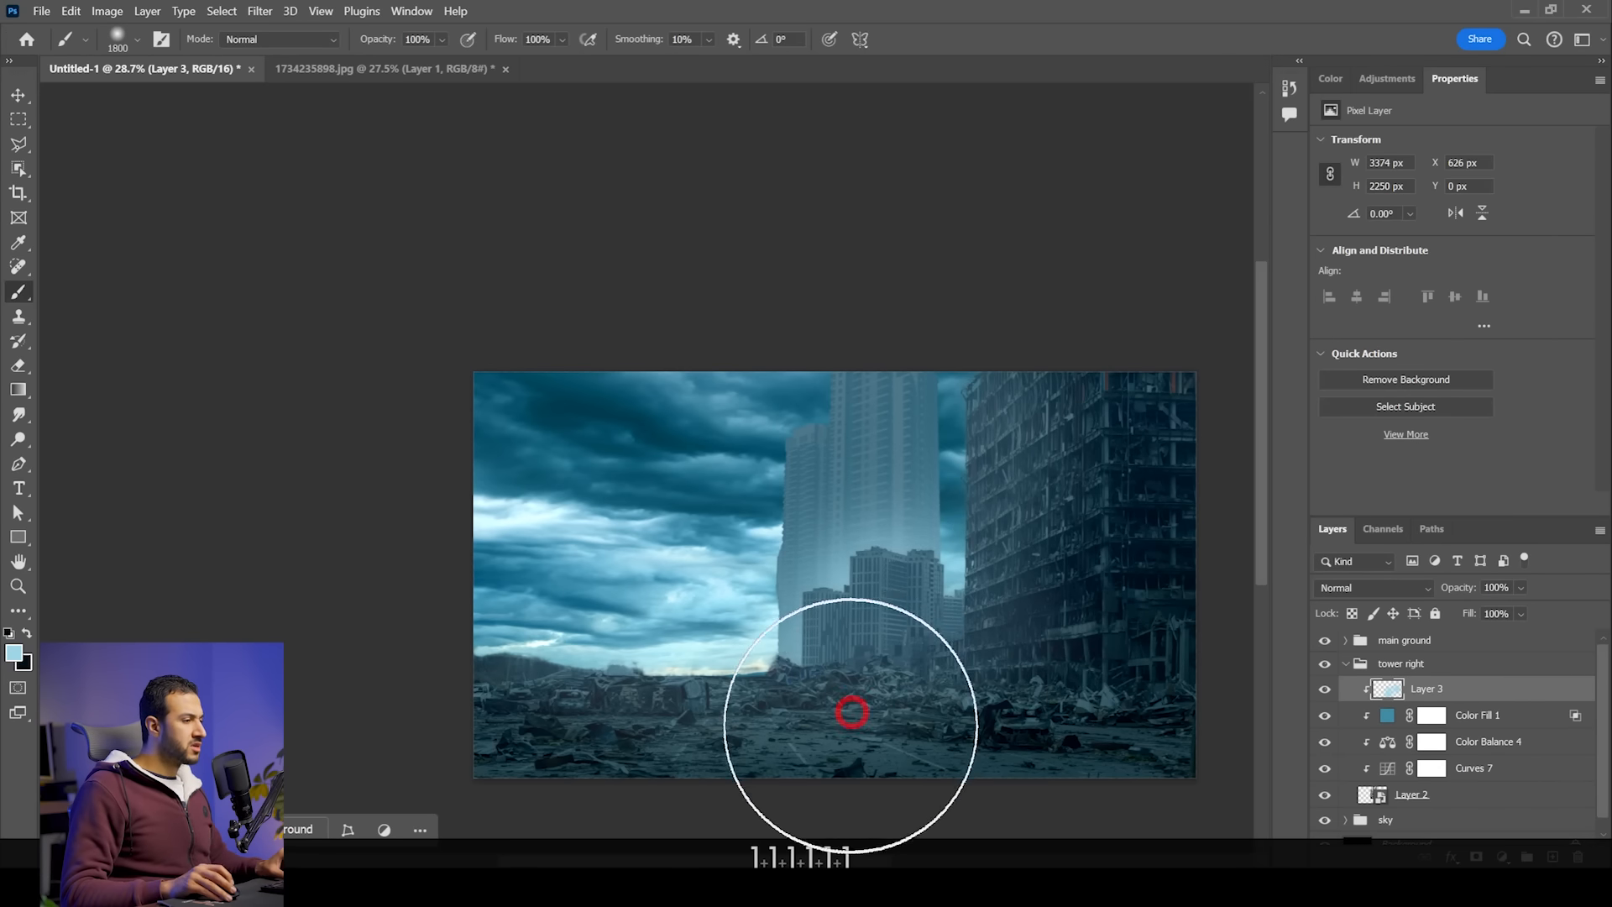
scroll(851, 672, "down", 2)
scroll(924, 621, "up", 4)
Step: Create a new layer above the clipped haze layer and pick the Fog brush by searching the brushes for "fog"
key("e")
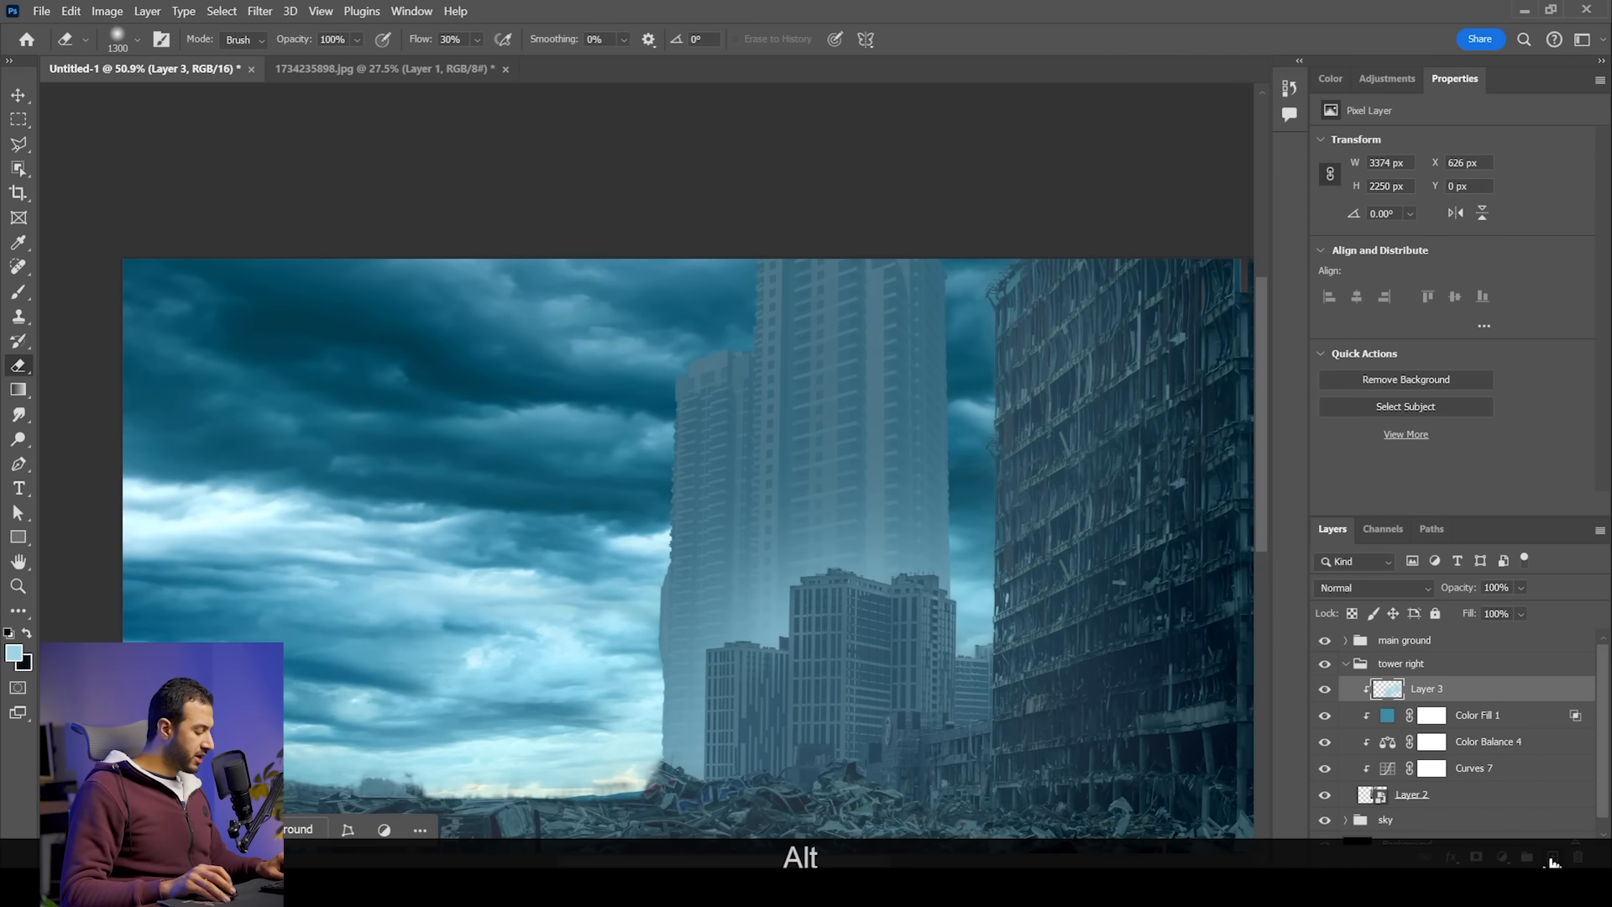
left_click(1553, 858)
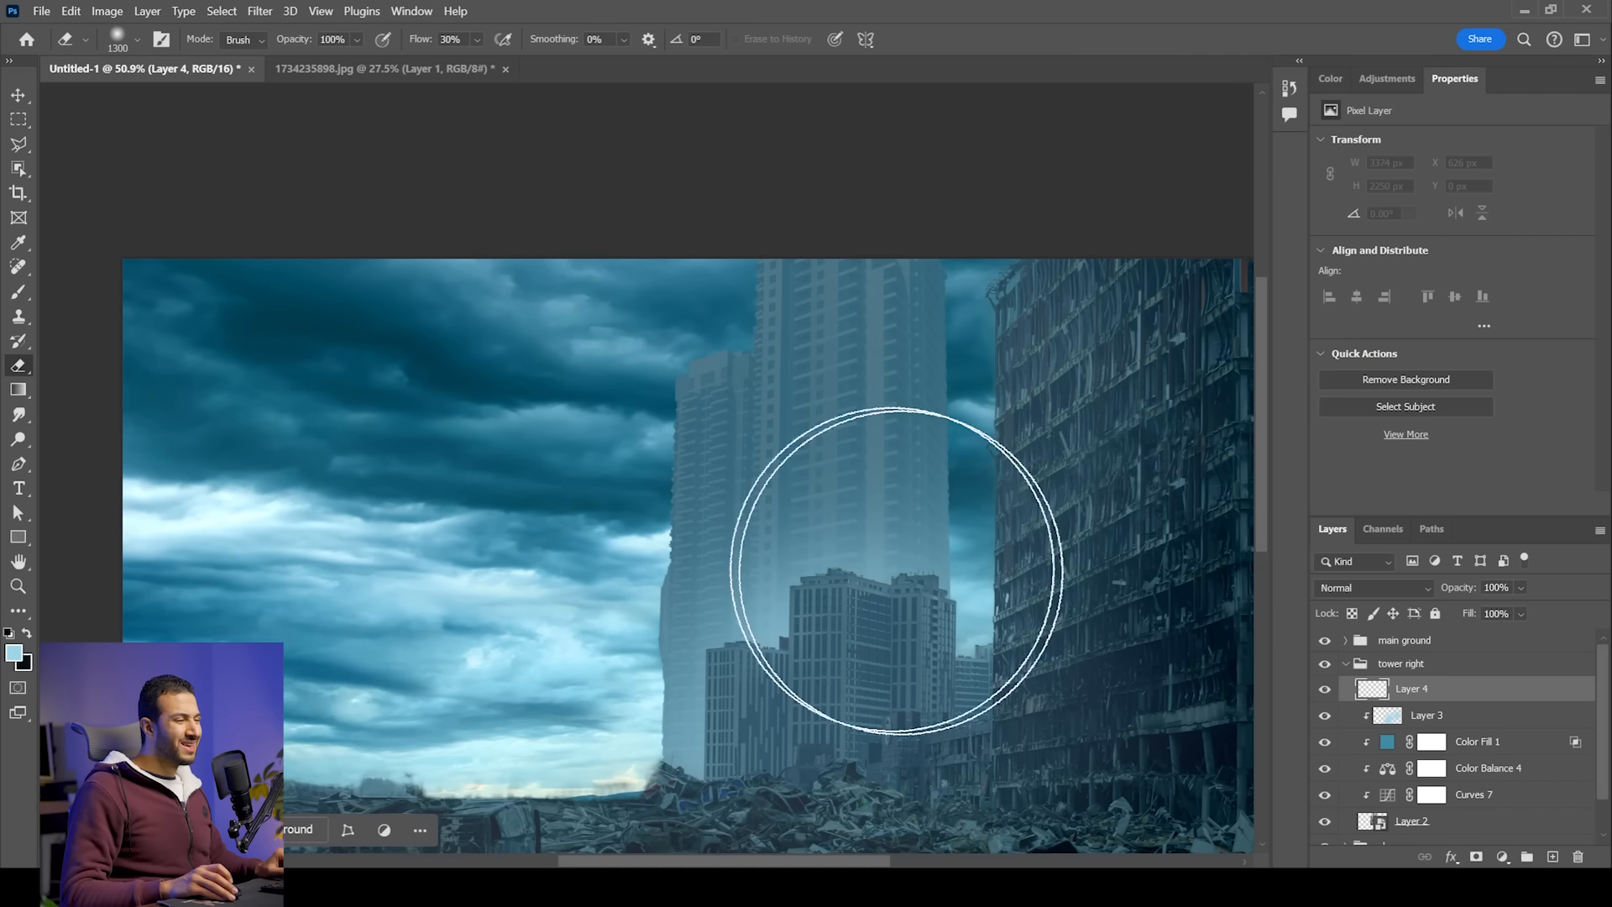
scroll(664, 436, "up", 3)
right_click(539, 451)
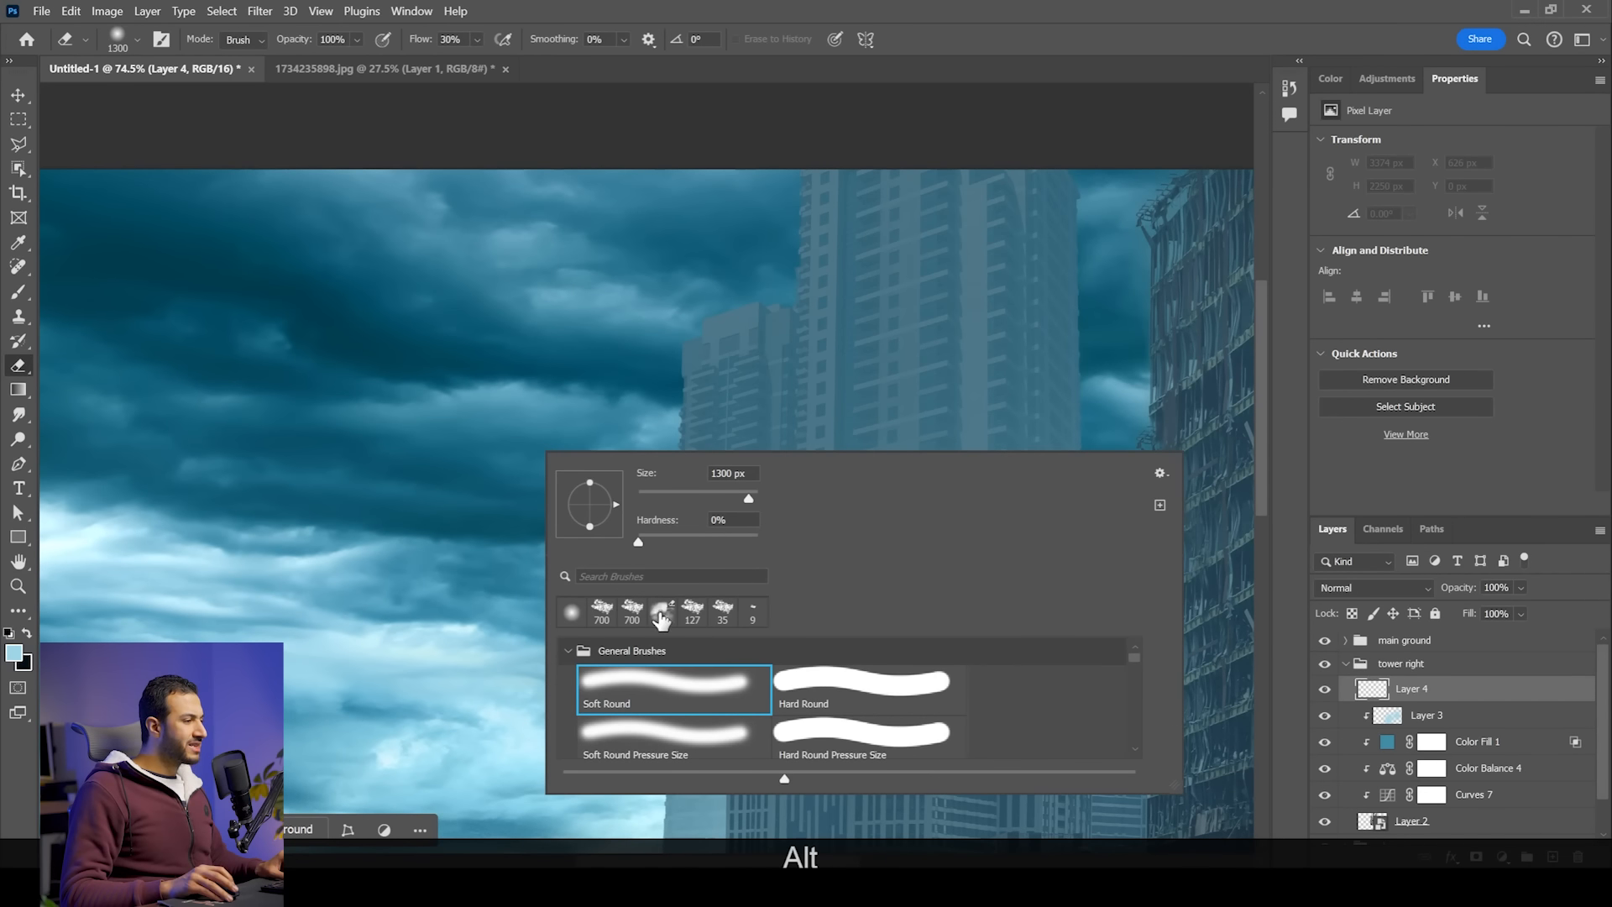
type("fog")
left_click(817, 686)
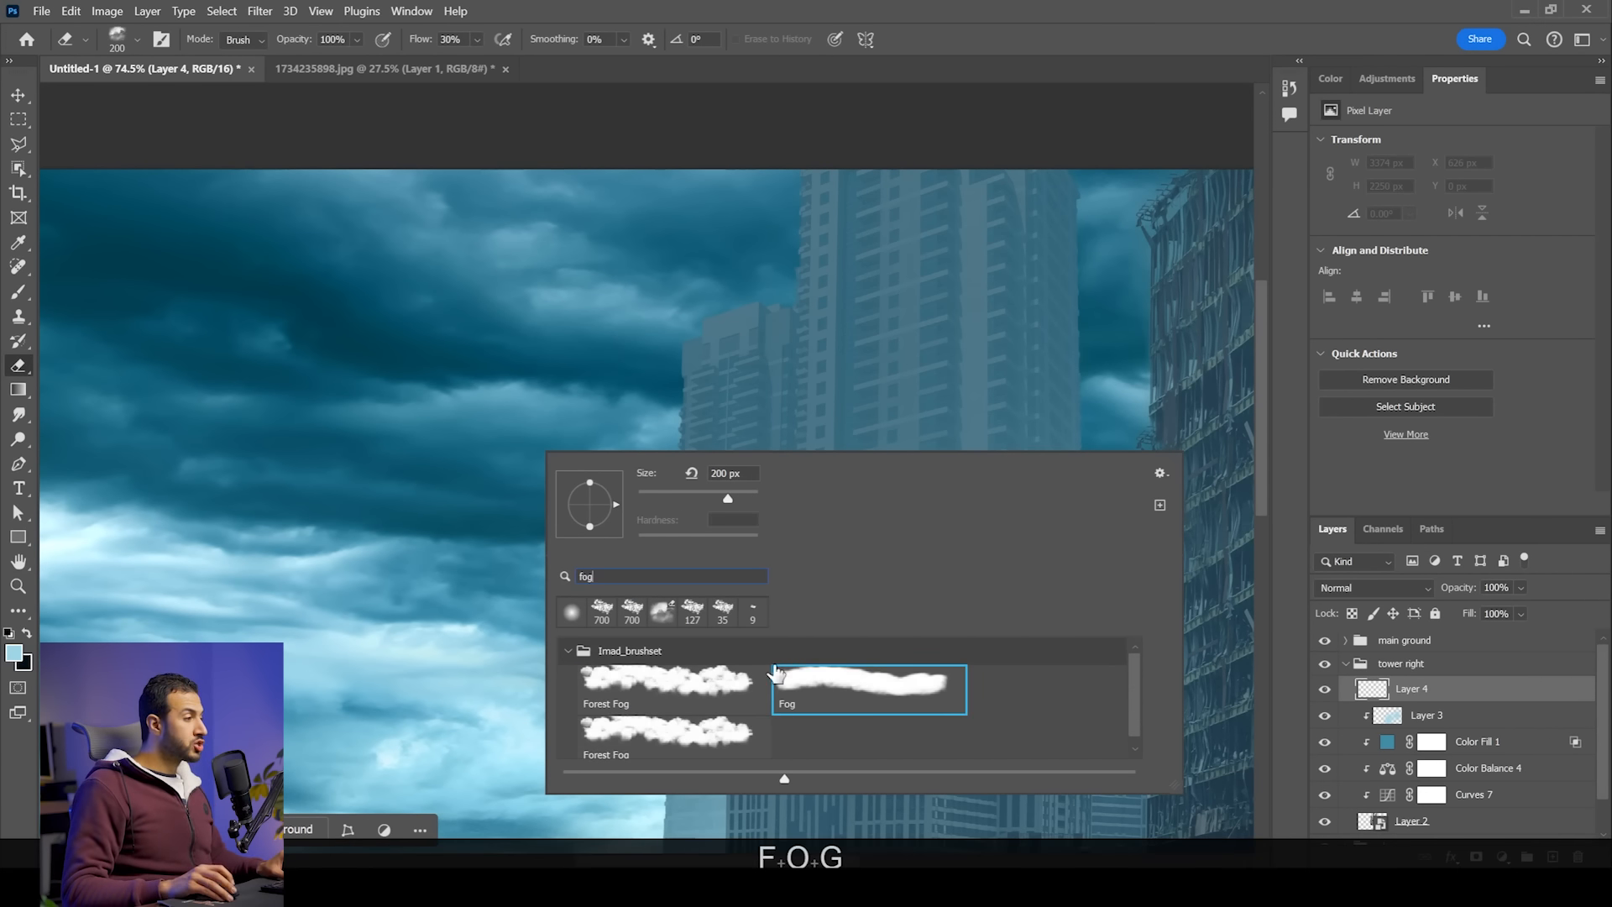
Step: Paint fog over the left edge of the towers with the fog brush at 600 px, using dark blue sampled from the adjacent sky
key("ctrl+z")
left_click_drag(657, 544, 665, 535)
key("bracketright")
key("bracketright")
key("bracketright")
key("bracketright")
key("bracketright")
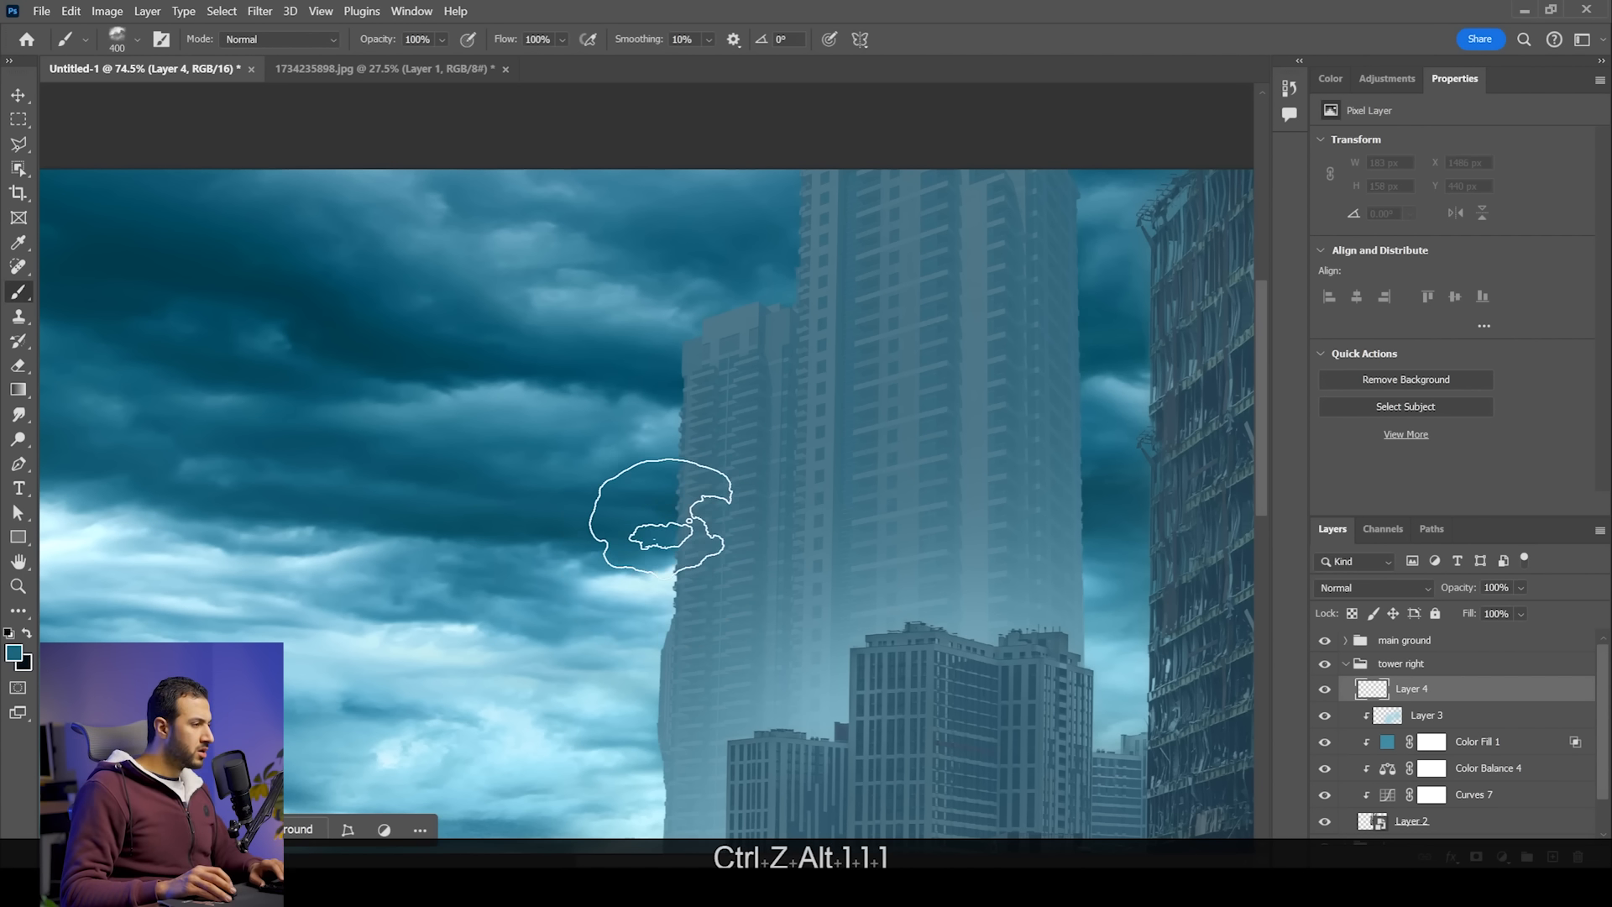
left_click(672, 512)
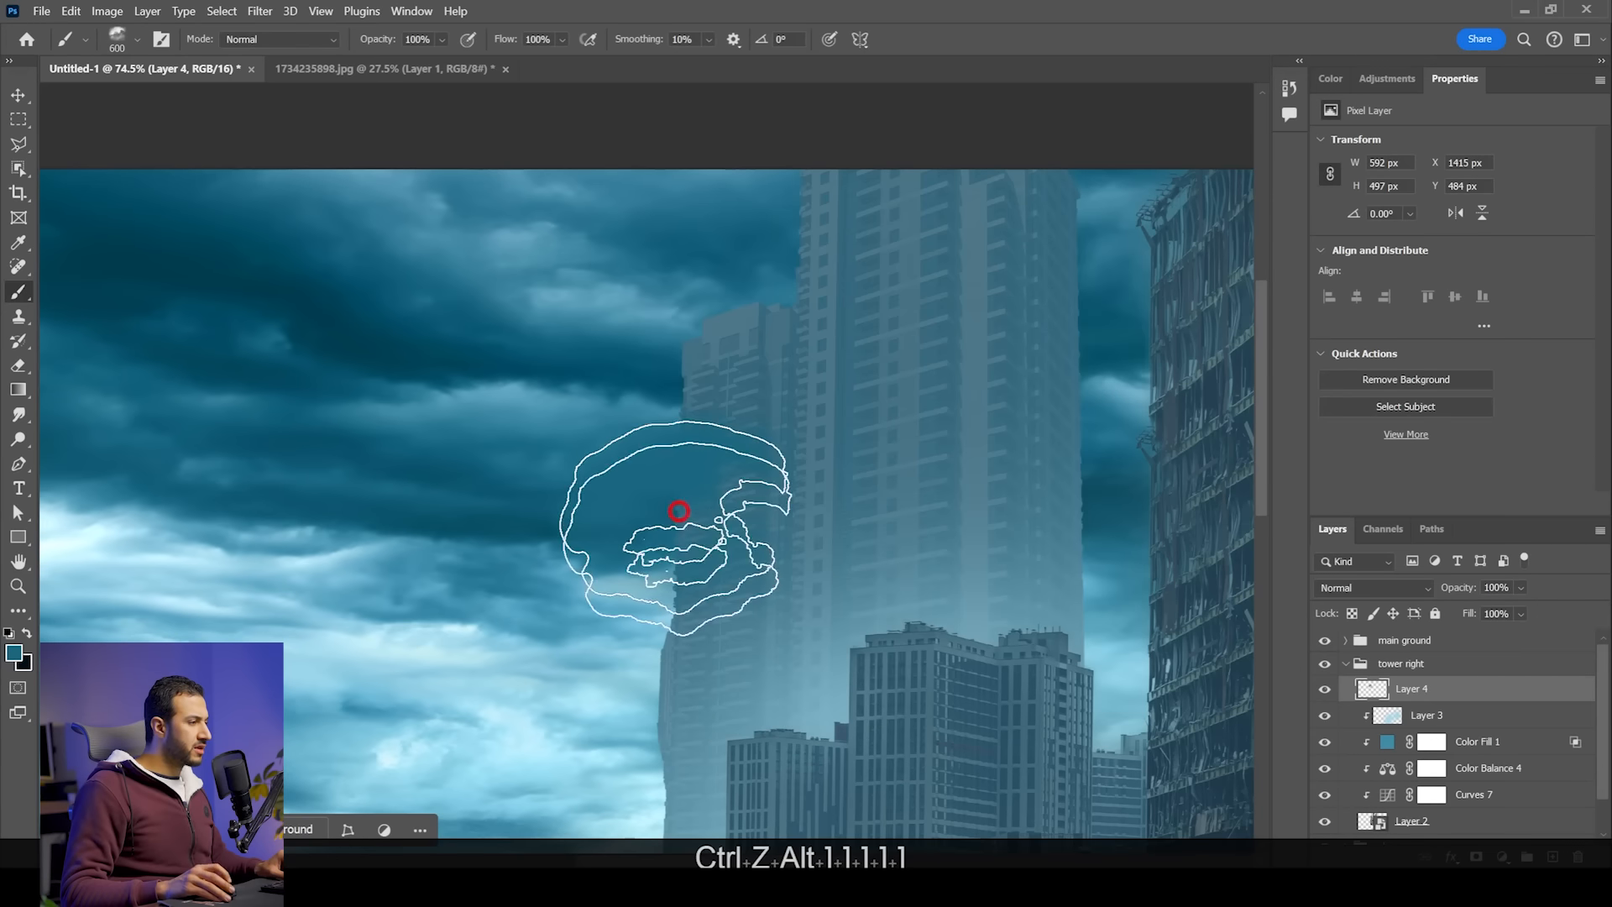
scroll(671, 514, "up", 3)
key("ctrl+z")
left_click(658, 581, "alt")
left_click_drag(655, 597, 678, 614)
mouse_move(777, 567)
left_mouse_down()
mouse_move(712, 466)
mouse_move(585, 449)
left_mouse_up()
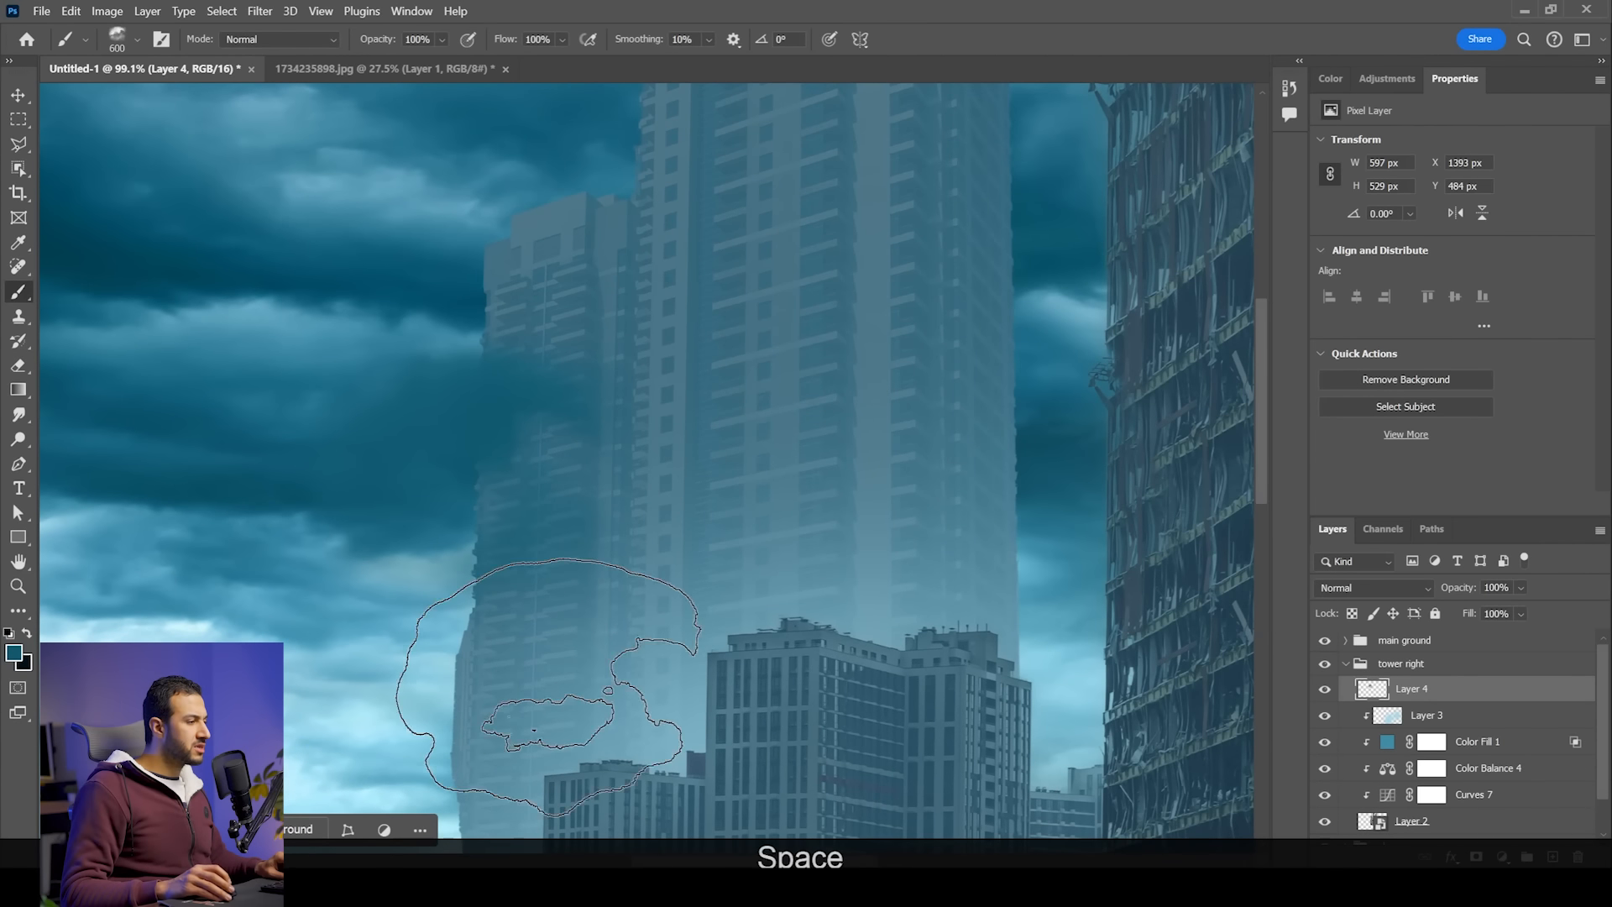
Step: Paint fog over the right edge and upper part of the towers with blue sampled from the sky beside them
left_click_drag(812, 562, 713, 493)
left_click_drag(979, 449, 905, 655)
left_click(870, 470, "alt")
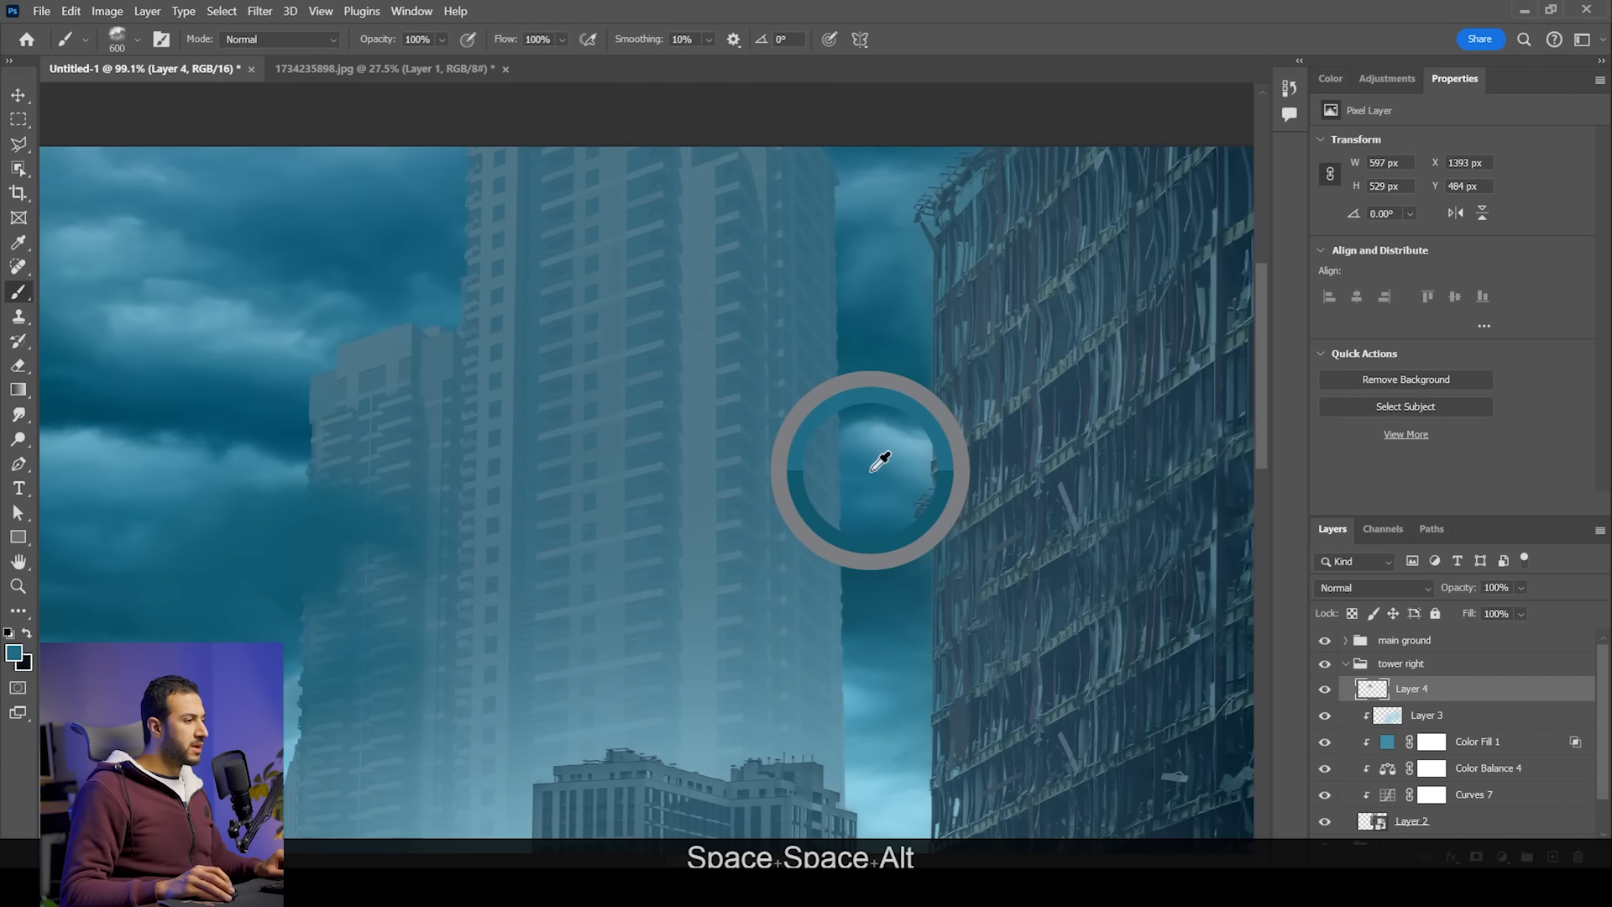
left_click(870, 454)
scroll(928, 561, "down", 5)
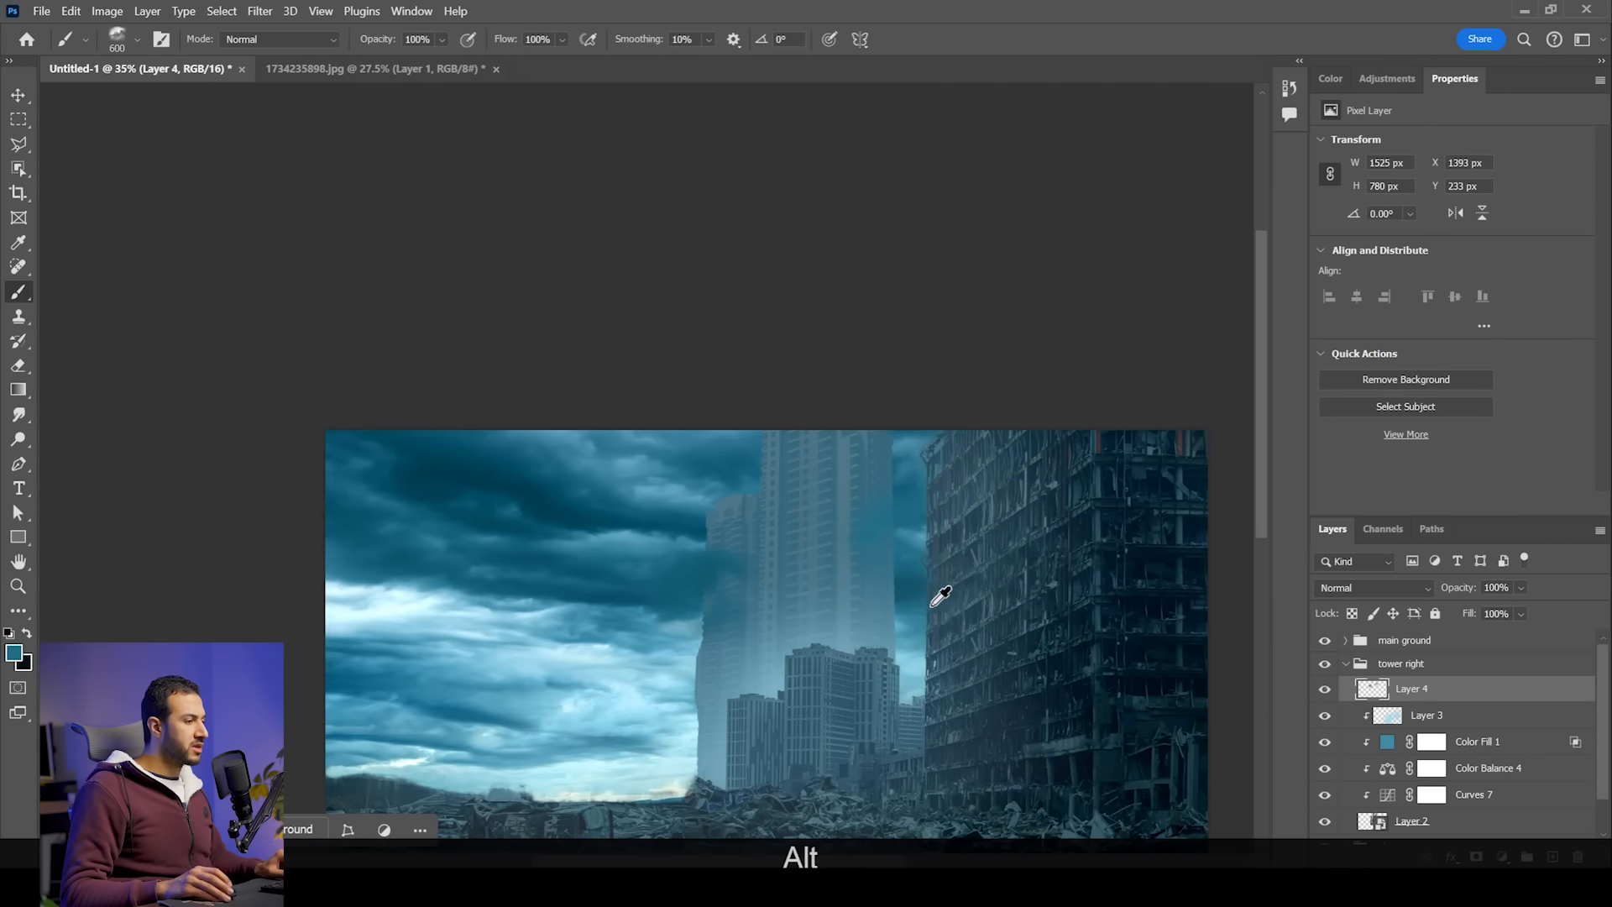
scroll(909, 451, "up", 8)
left_click(892, 435, "alt")
left_click(893, 475)
scroll(960, 573, "down", 4)
scroll(960, 573, "down", 3)
left_click_drag(959, 564, 939, 459)
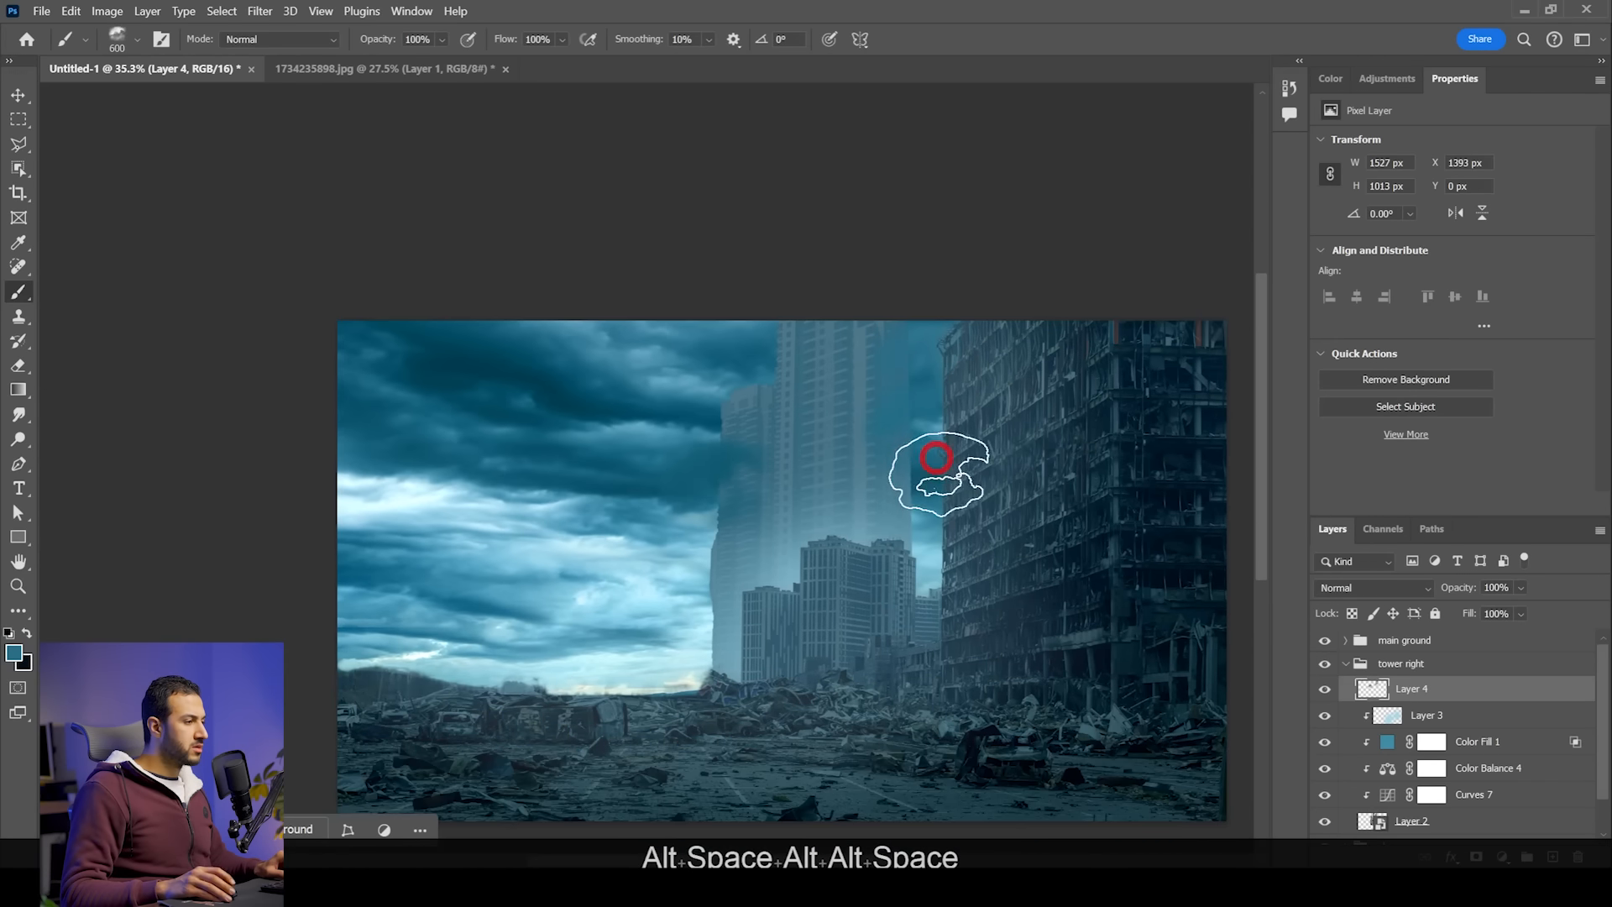
scroll(947, 494, "down", 4)
scroll(909, 504, "up", 5)
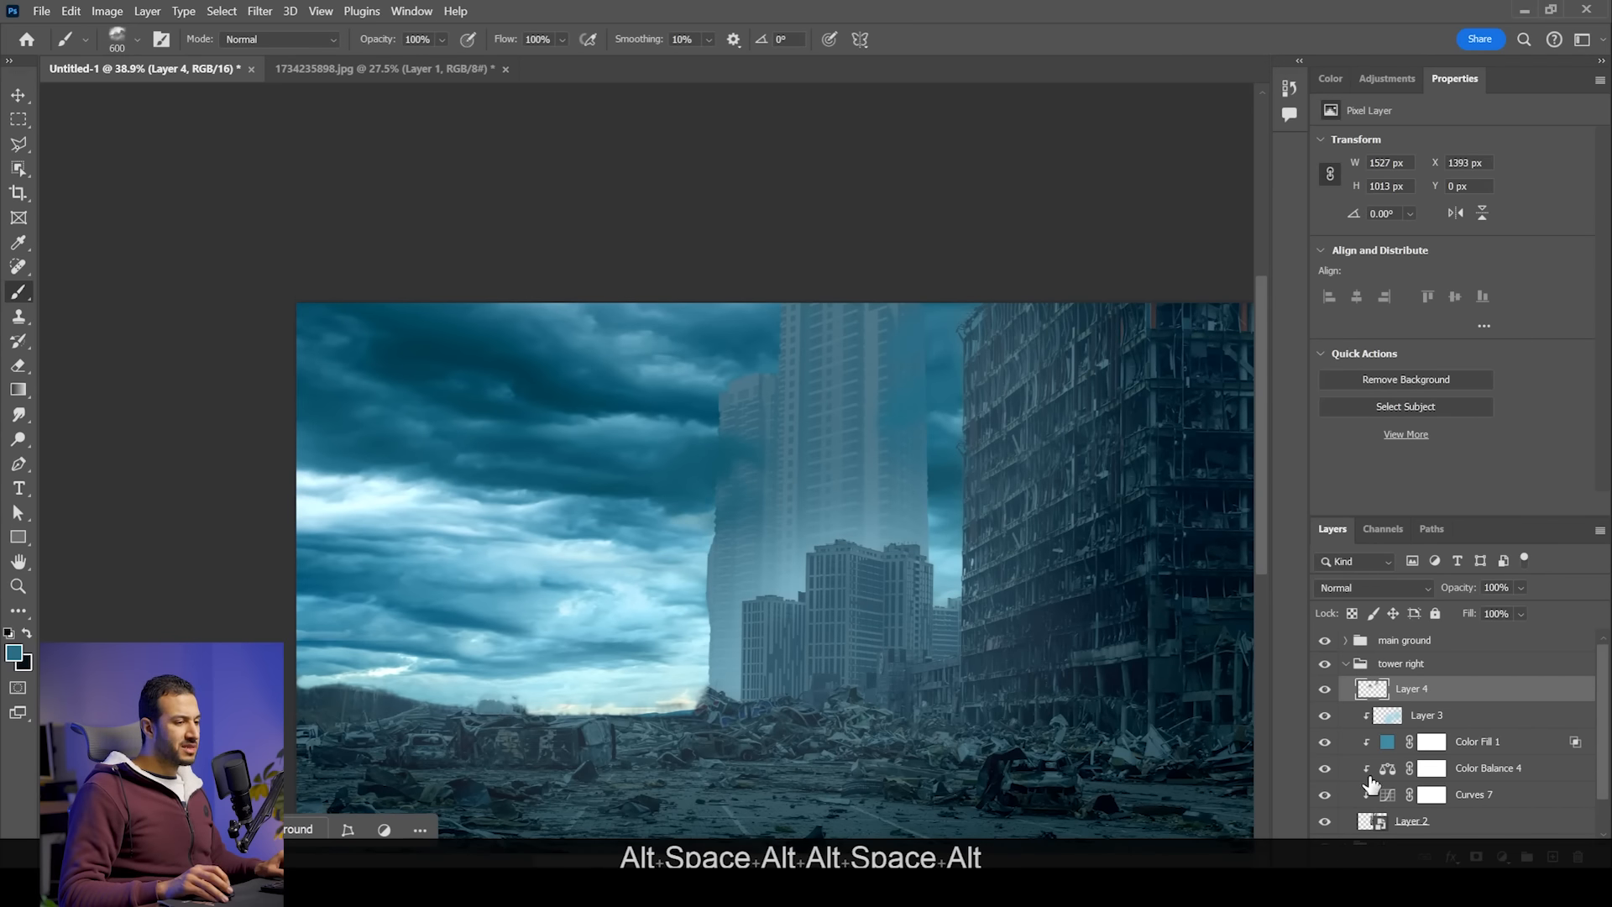
Step: Adjust the towers' Curves layer and reduce the colour fill layer's opacity to about 49%
left_click(1394, 802)
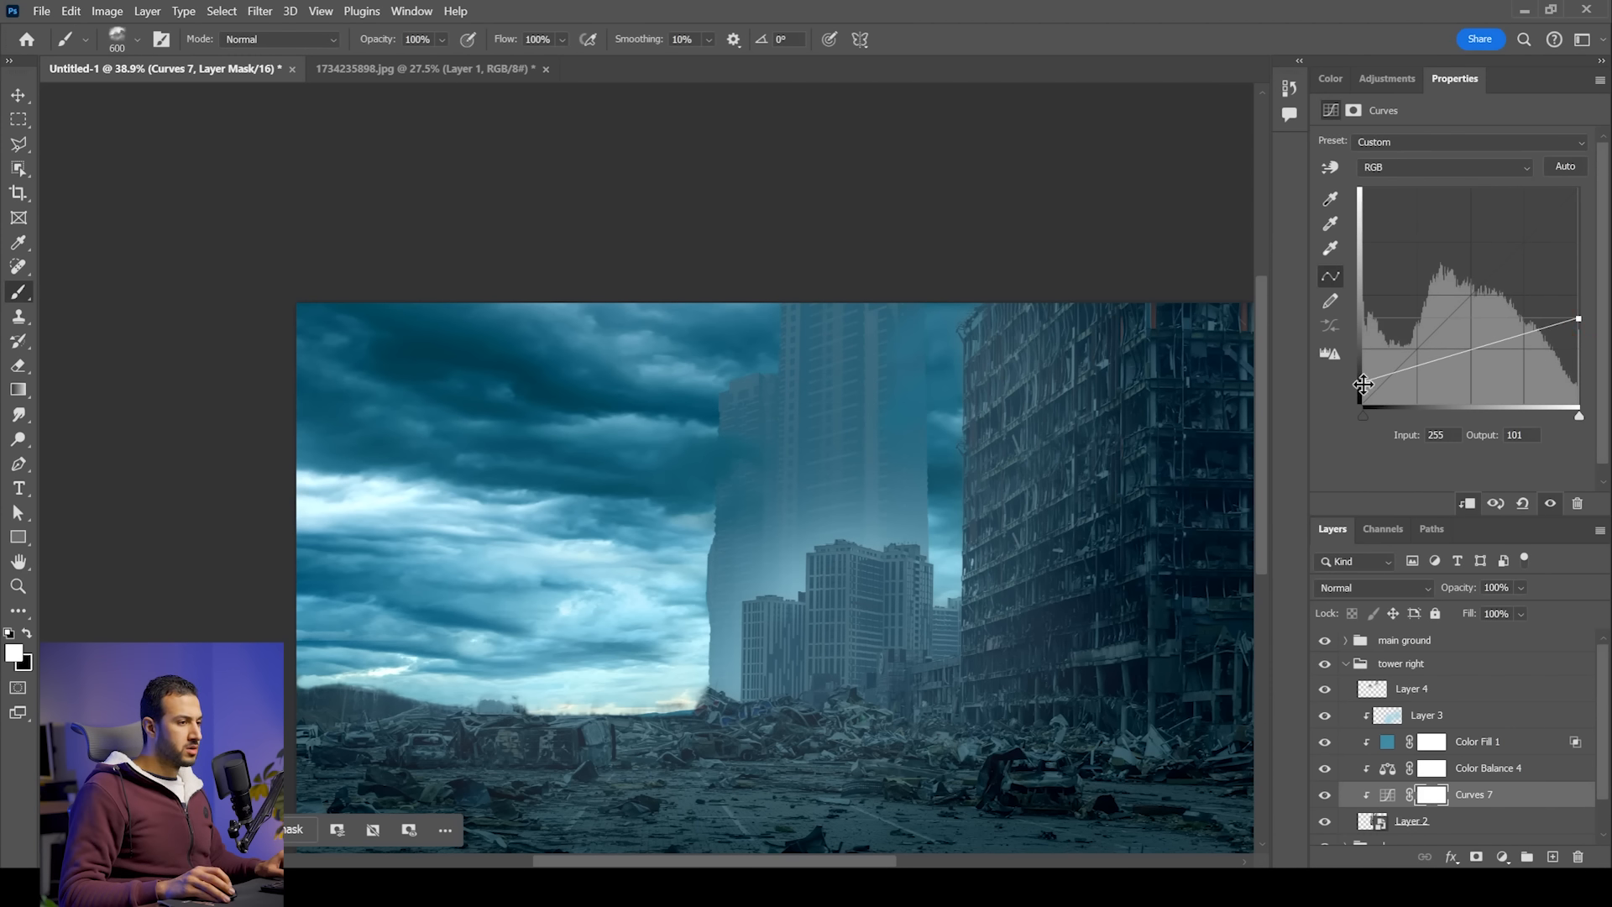
left_click(1485, 744)
left_click_drag(1510, 609, 1518, 612)
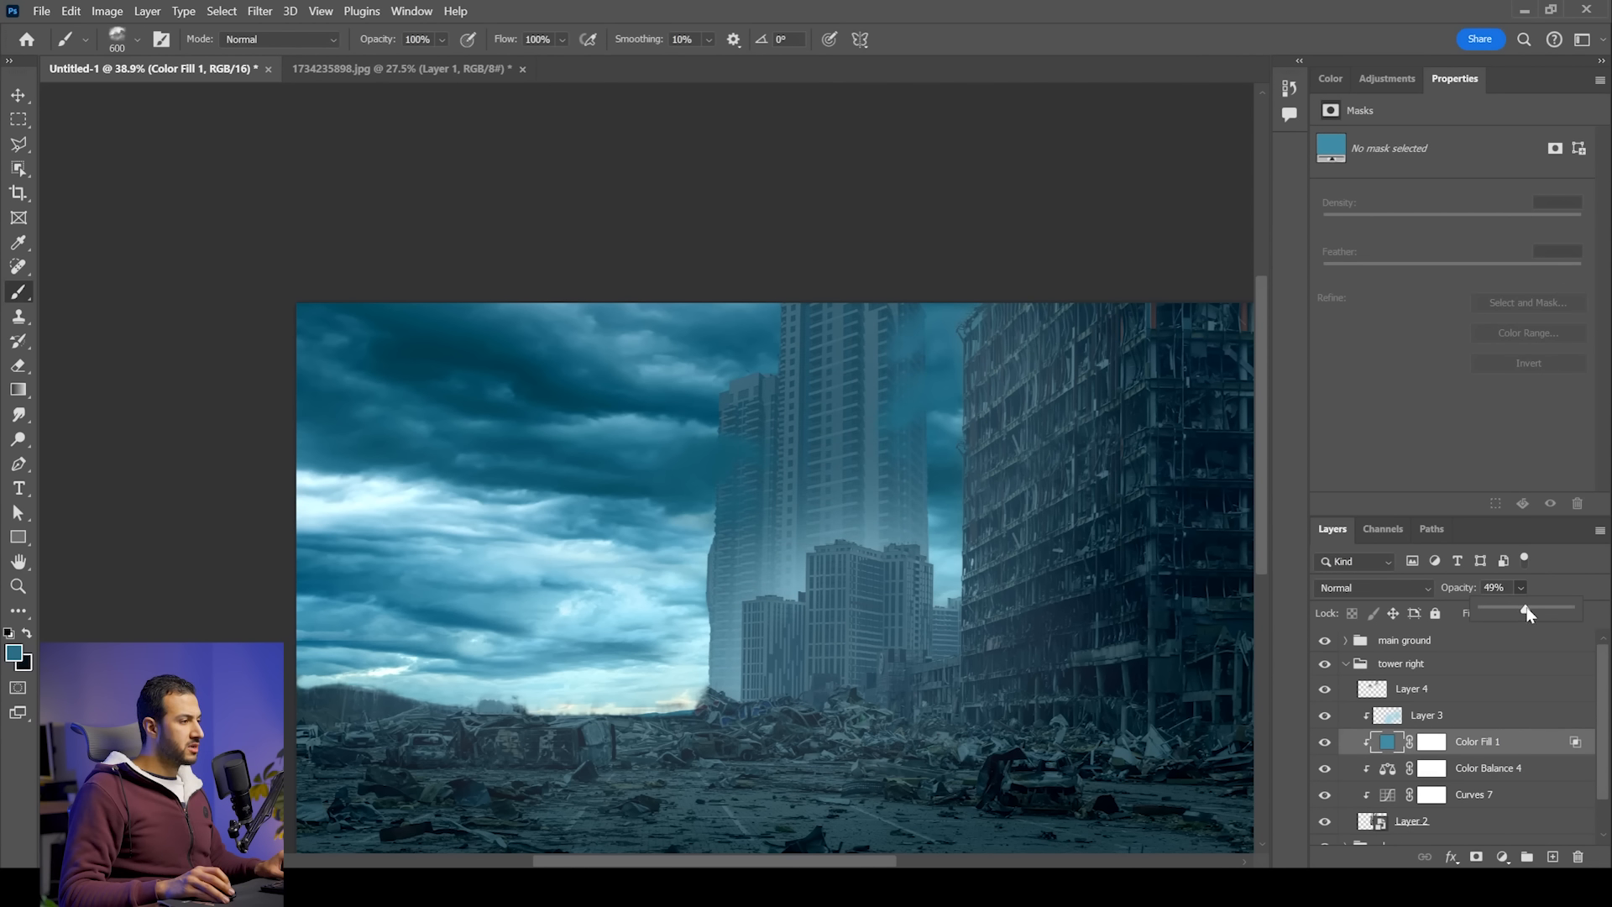
left_click_drag(1530, 613, 1530, 613)
Step: Reduce the fog layer's opacity to 77% and add softer fog over the towers with the brush flow at 27%
left_click(1478, 689)
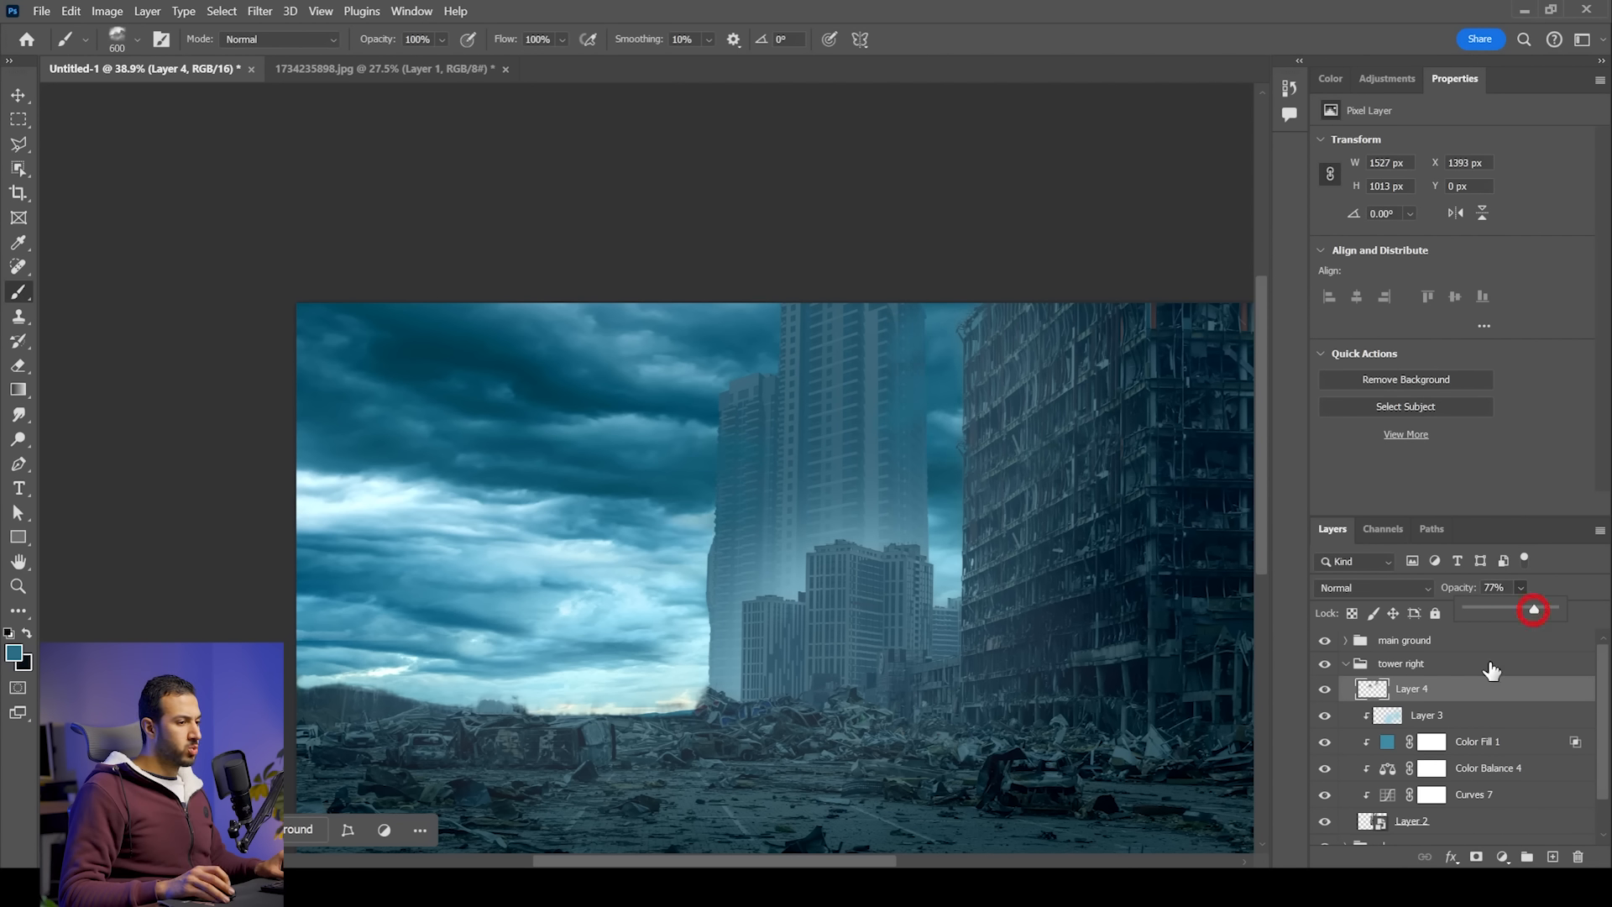
key("shift+2")
key("shift+7")
scroll(957, 554, "up", 3)
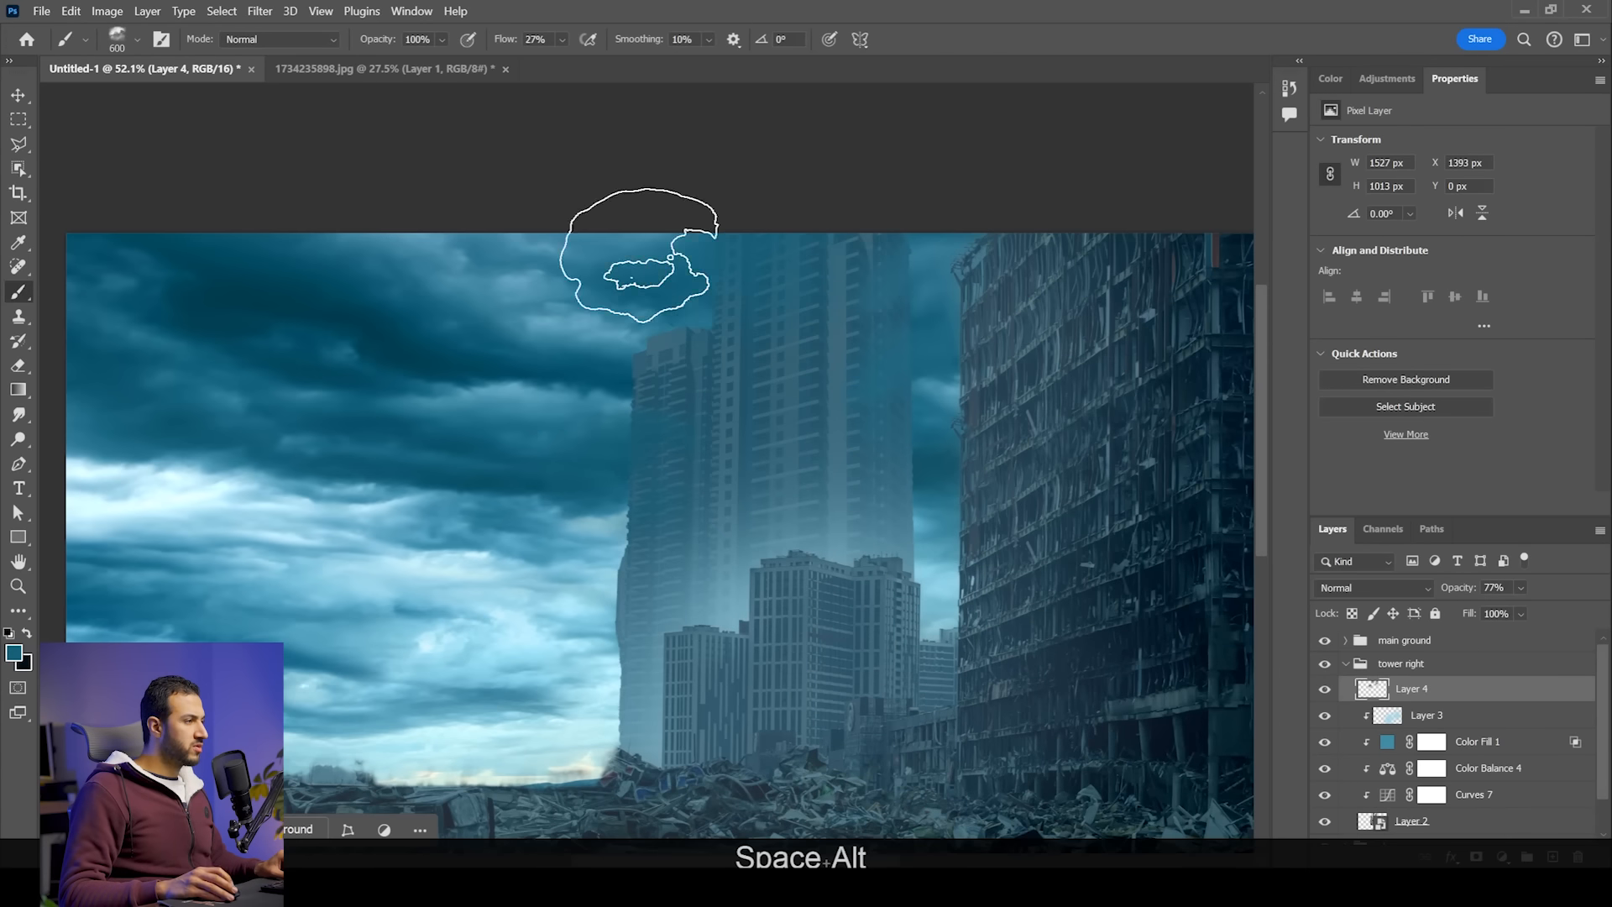
Step: Lower the towers' Curves white point output to 82 and reduce the fog layer's opacity to 37%
scroll(773, 479, "down", 3)
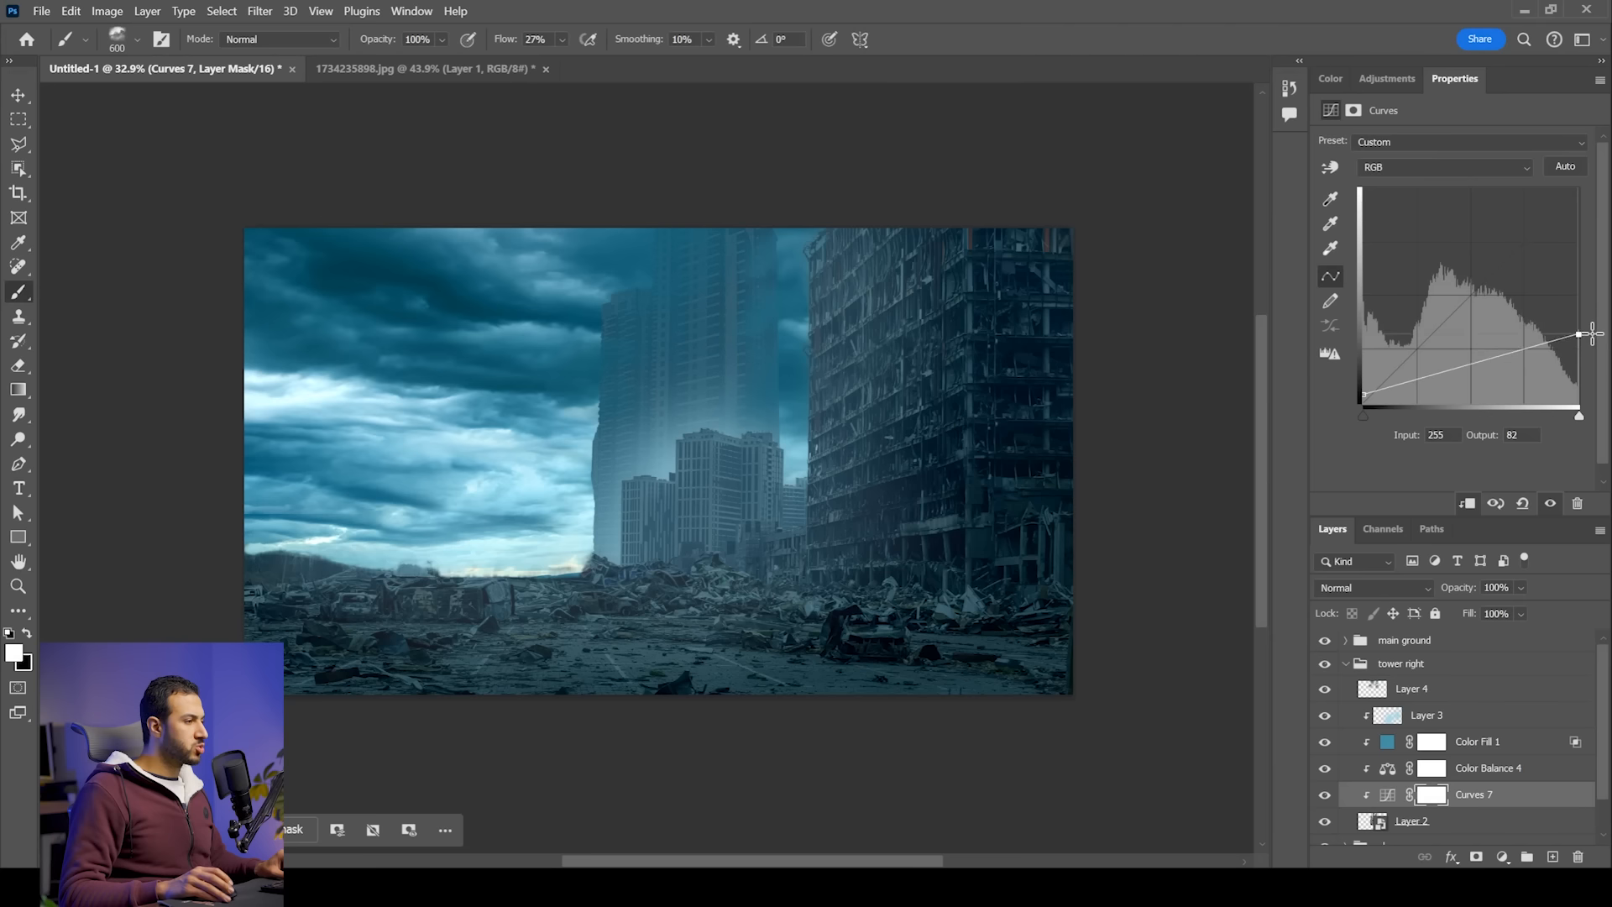
left_click(1428, 689)
left_click_drag(1521, 588, 1522, 613)
left_click(1482, 741)
left_click(1427, 688)
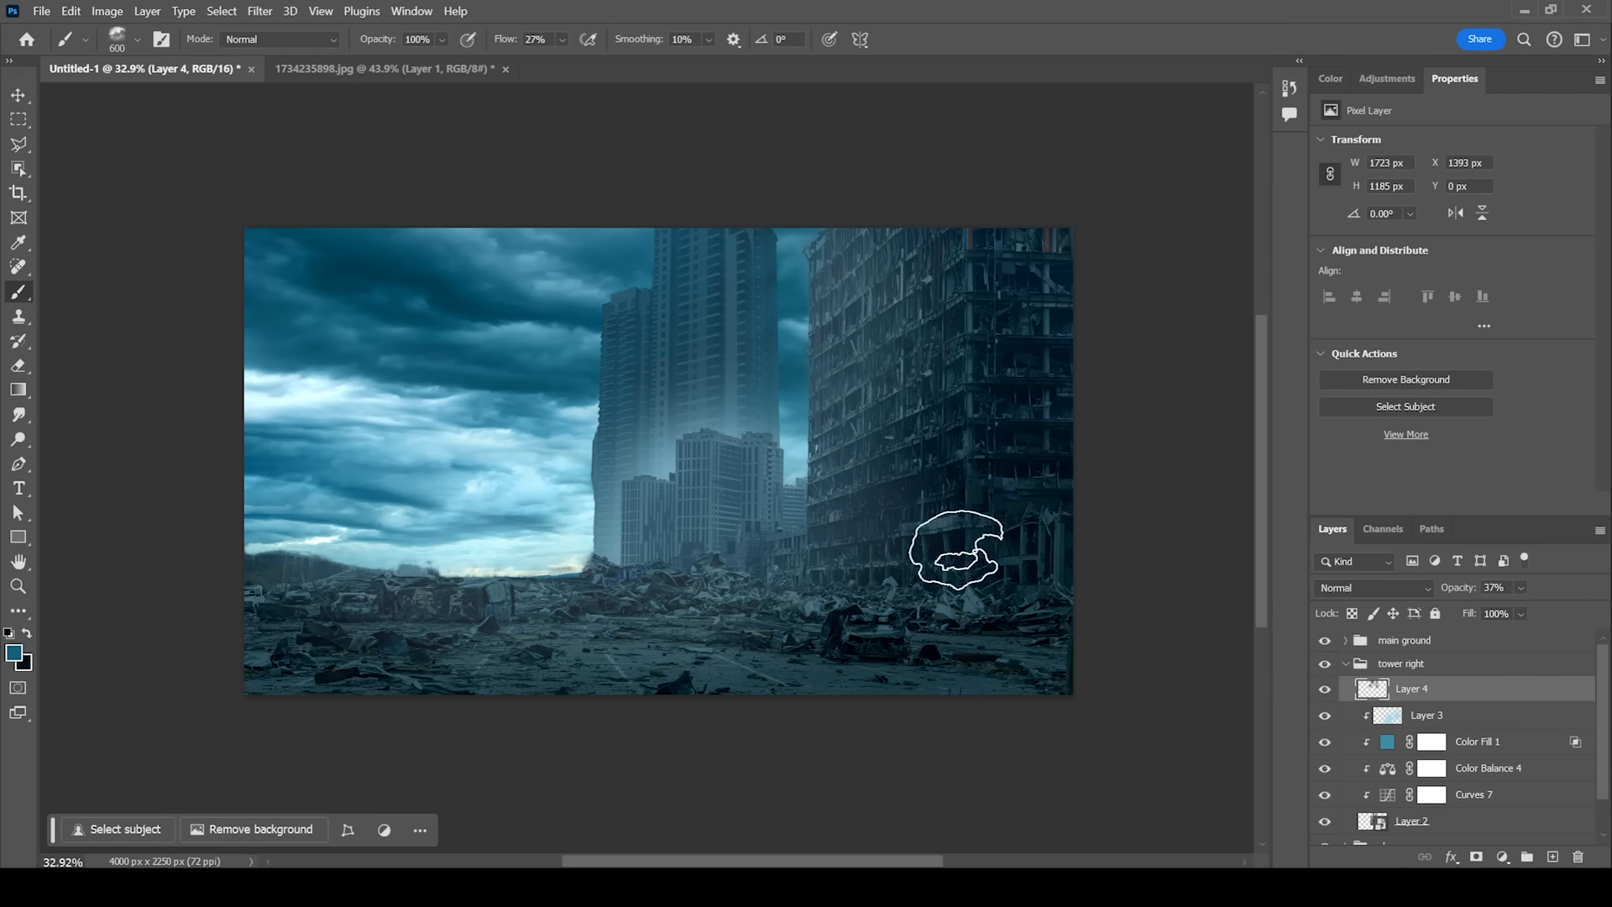
scroll(953, 537, "up", 1)
Step: Correct the colour of the clipped haze layer with Hue/Saturation and adjust its opacity
left_click(1428, 715)
left_click(1521, 588)
mouse_move(1525, 618)
left_mouse_down()
mouse_move(1542, 598)
mouse_move(1557, 613)
left_mouse_up()
scroll(1542, 598, "up", 1)
key("ctrl+u")
left_click_drag(1117, 416, 1094, 417)
left_click_drag(1117, 367, 1114, 369)
left_click(1331, 222)
left_click_drag(1539, 611, 1551, 613)
Step: Adjust the haze layer horizontally over the towers with Free Transform
scroll(860, 561, "down", 5)
key("v")
scroll(731, 506, "up", 7)
key("ctrl+t")
left_click_drag(421, 540, 378, 540)
key("Return")
scroll(892, 552, "down", 3)
scroll(892, 552, "up", 3)
Step: Set the fog layer's opacity to 68%
left_click(1419, 690)
left_click(1521, 588)
left_click_drag(1592, 611, 1565, 614)
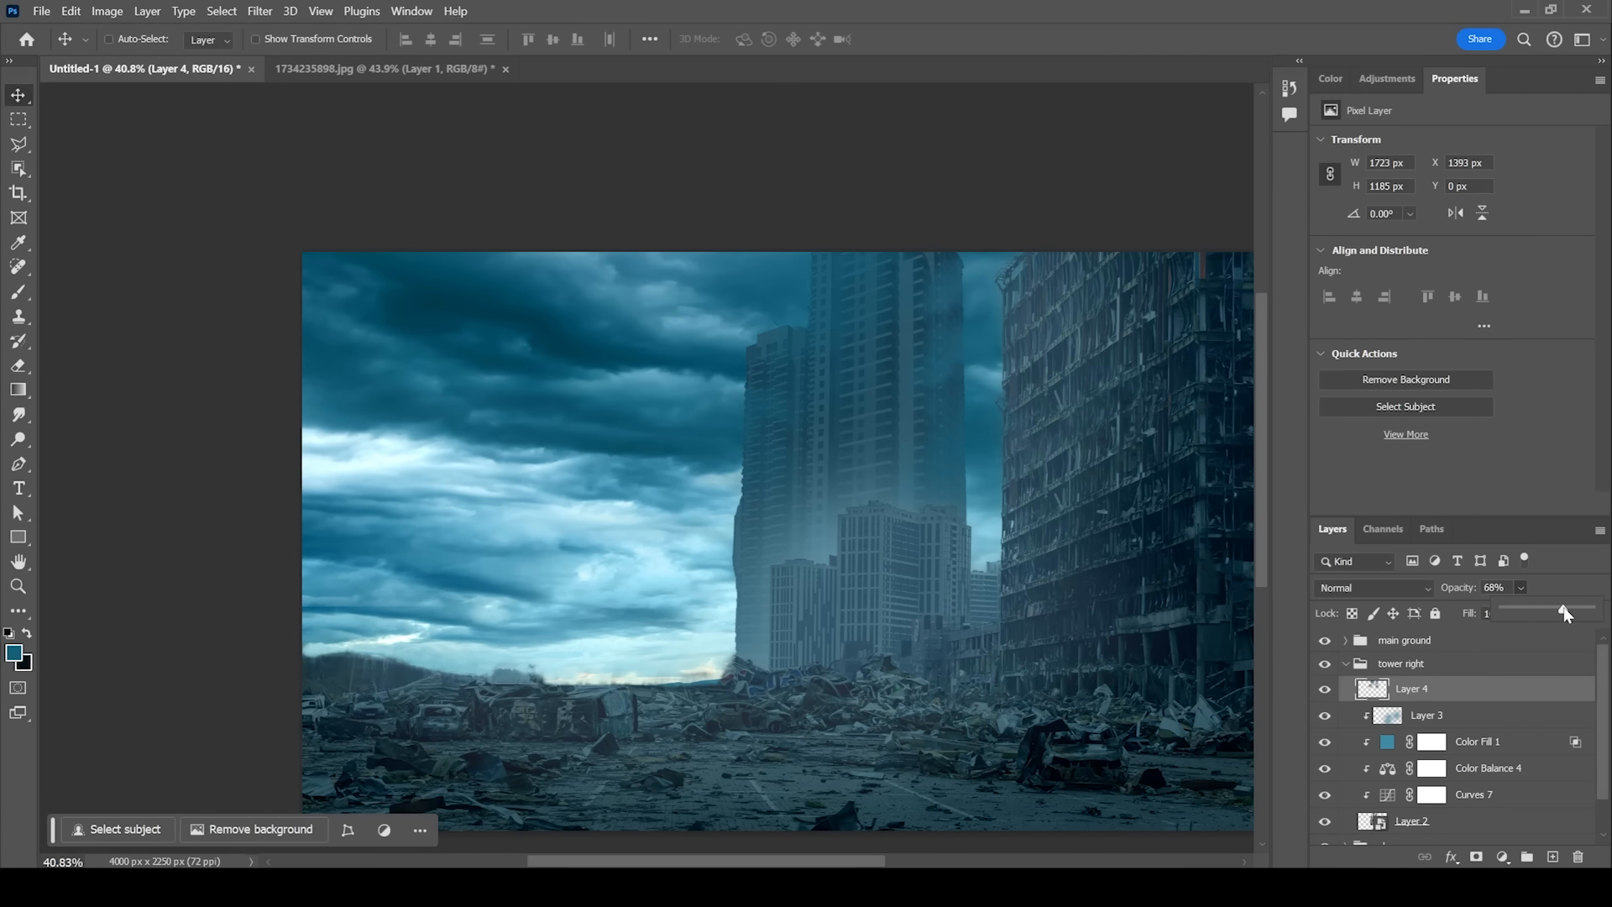
scroll(760, 567, "down", 4)
scroll(965, 593, "up", 4)
scroll(783, 634, "down", 5)
Step: Resize and reposition the whole tower right group with Free Transform
left_click(1419, 664)
key("v")
key("ctrl+t")
left_click_drag(1094, 526, 1019, 537)
left_click_drag(1072, 527, 1081, 528)
left_click_drag(1018, 532, 1117, 529)
key("Return")
Step: Readjust the towers' Curves layer and change the opacity of their colour fill layer
left_click(1390, 795)
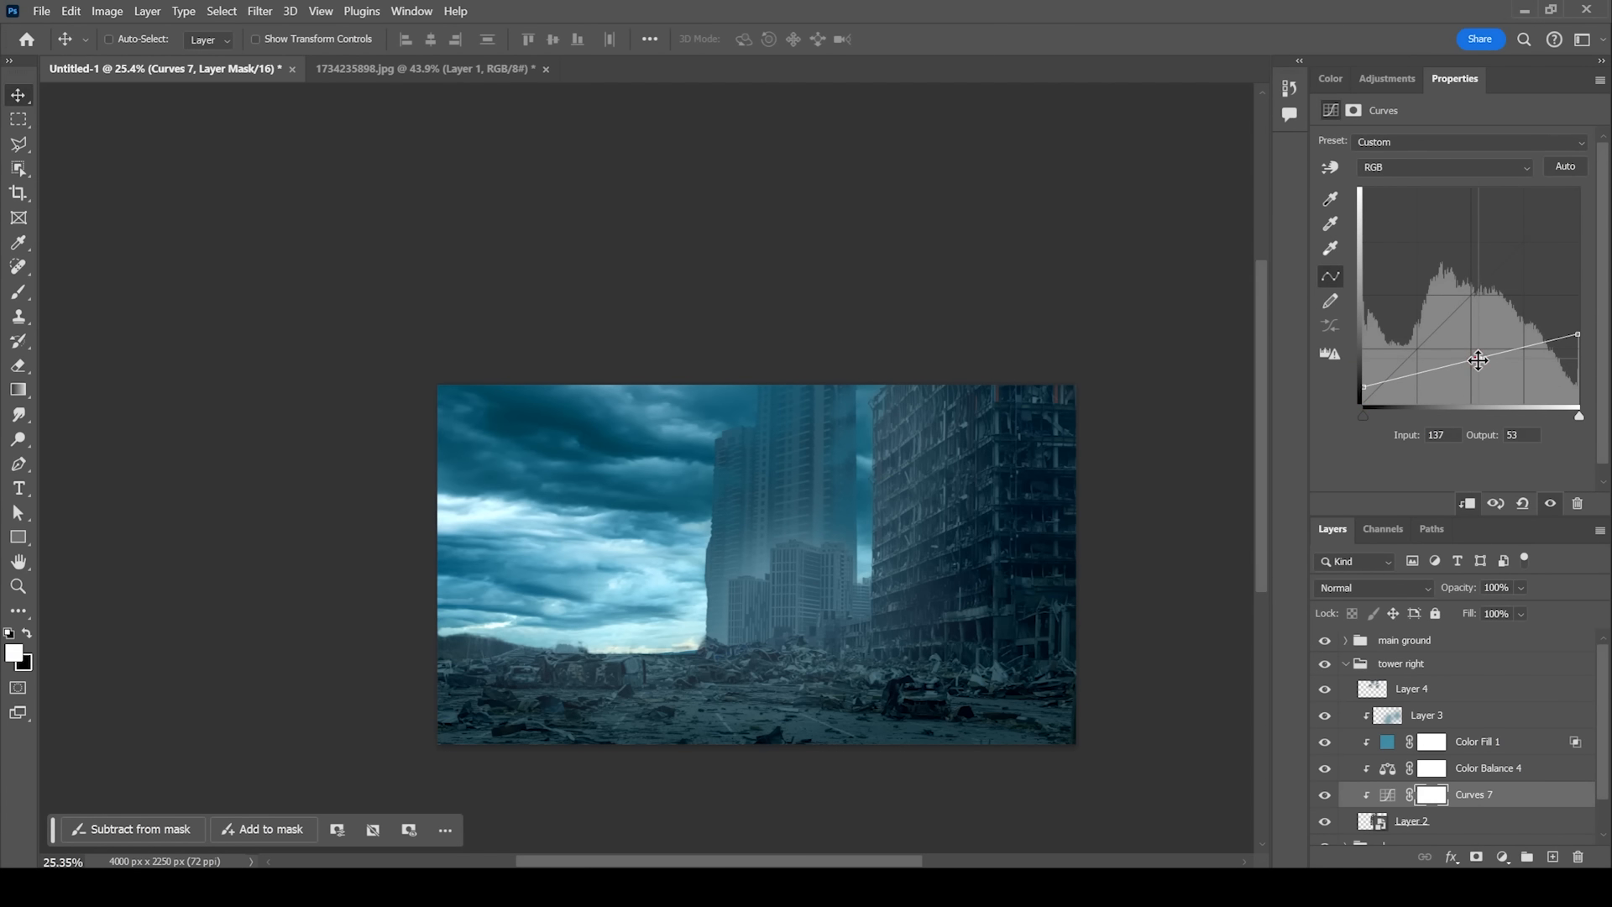
left_click(1458, 753)
left_click_drag(1520, 587, 1544, 614)
Step: Move the tower right group slightly to the left behind the ruined building
scroll(957, 610, "down", 9)
scroll(937, 585, "up", 7)
left_click_drag(859, 554, 856, 551)
key("ctrl+z")
left_click(1400, 664)
left_click_drag(925, 536, 903, 532)
scroll(904, 540, "up", 5)
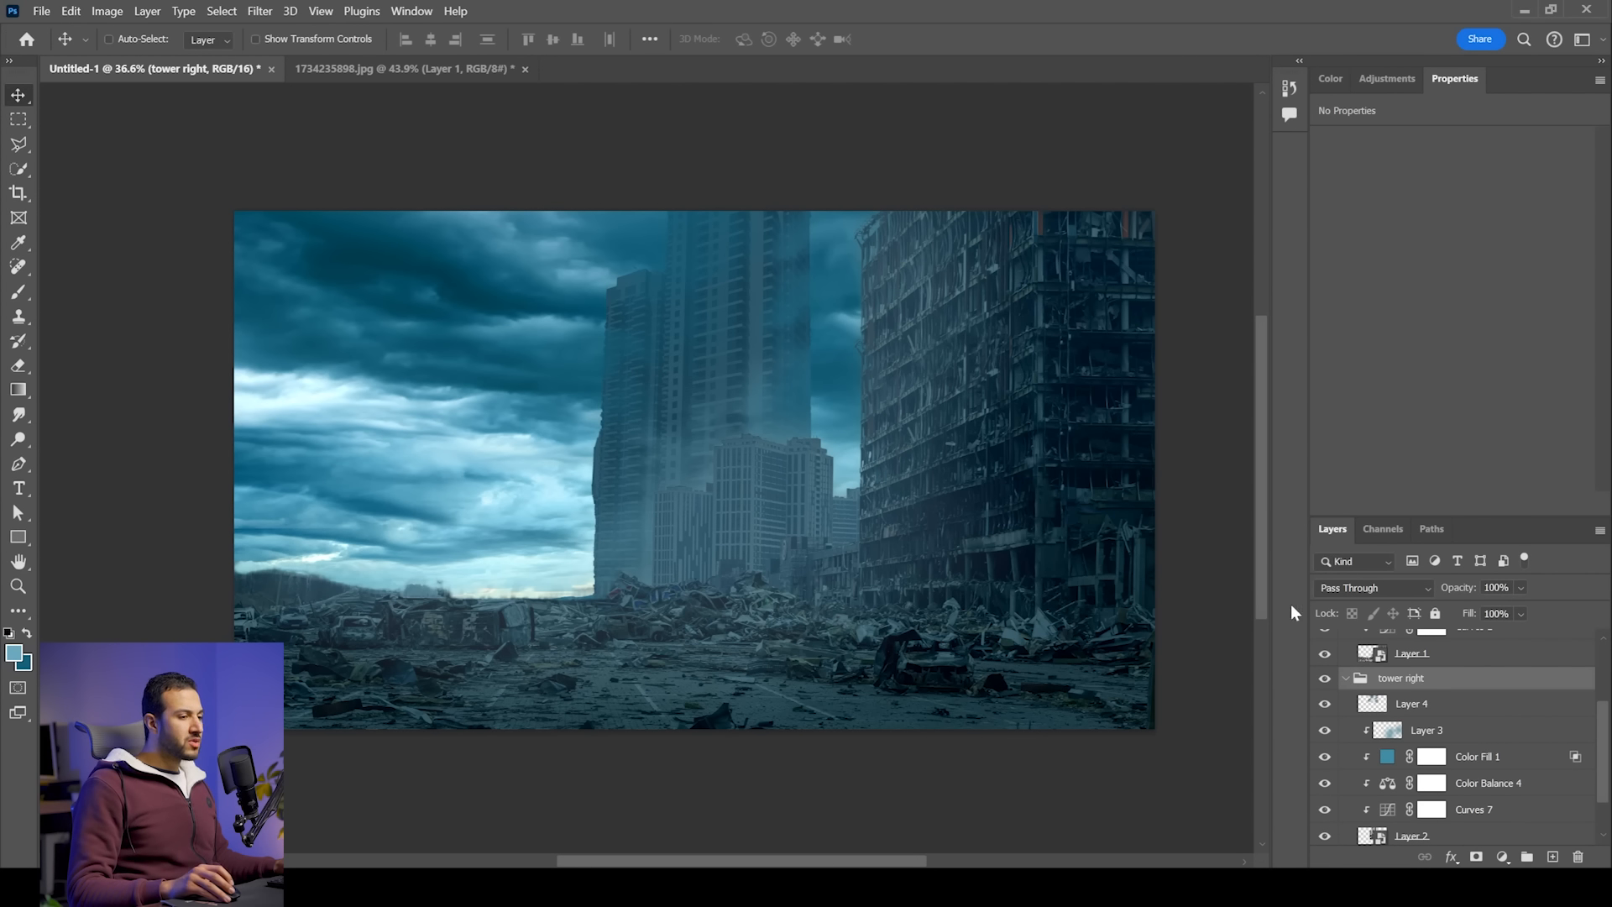
Step: Duplicate the tower right group and place the copy on the left side of the scene
key("alt")
key("alt")
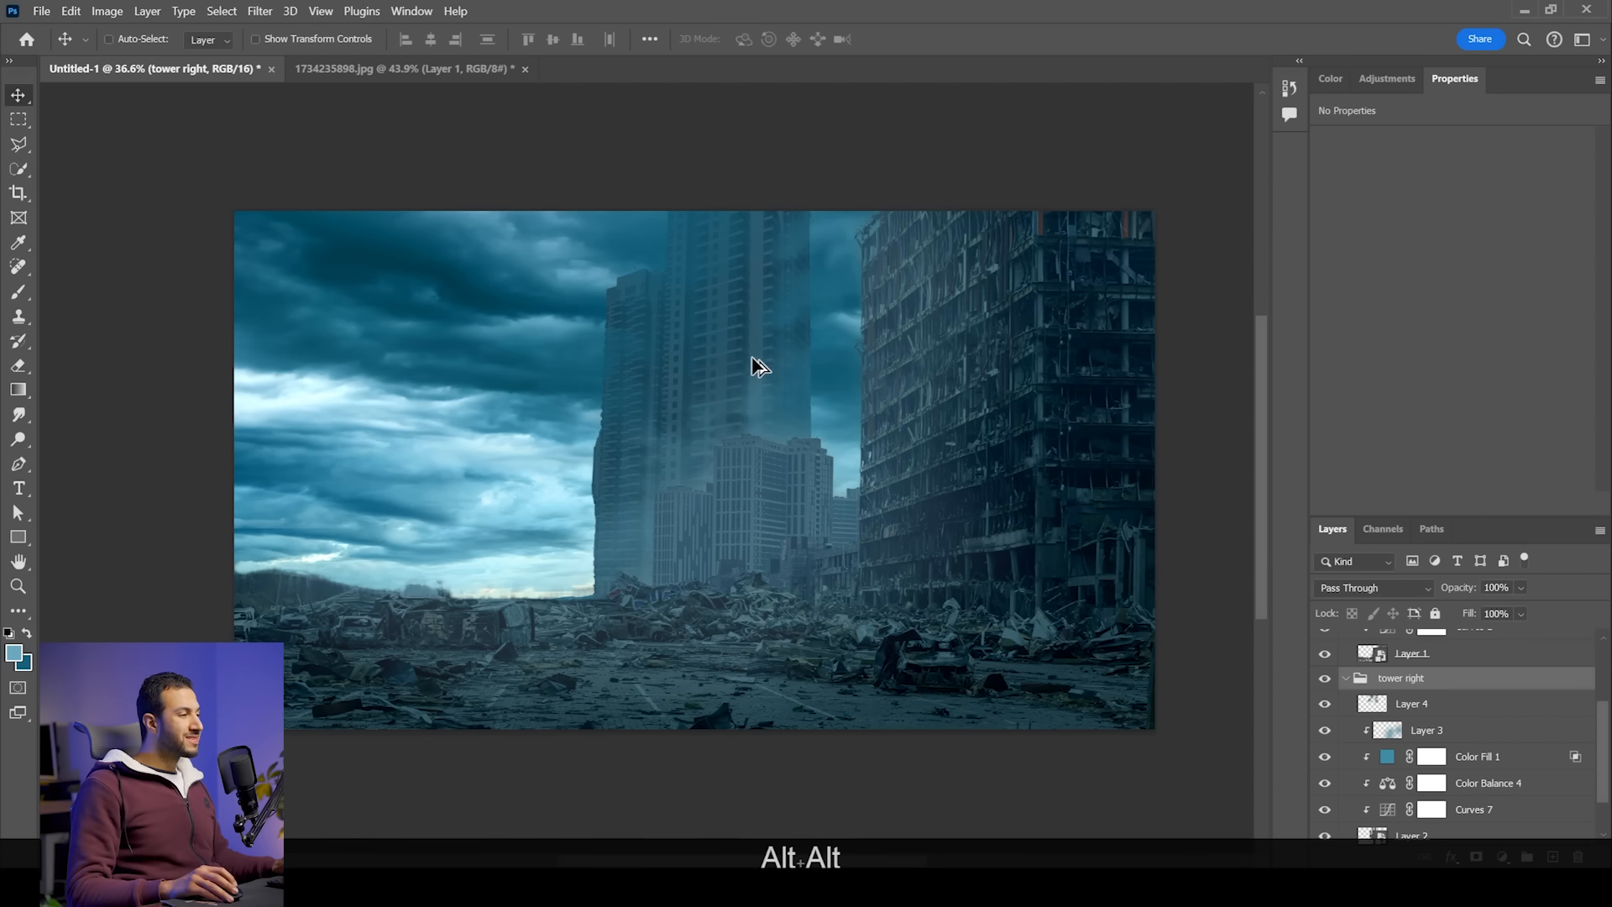
left_click_drag(760, 357, 362, 463)
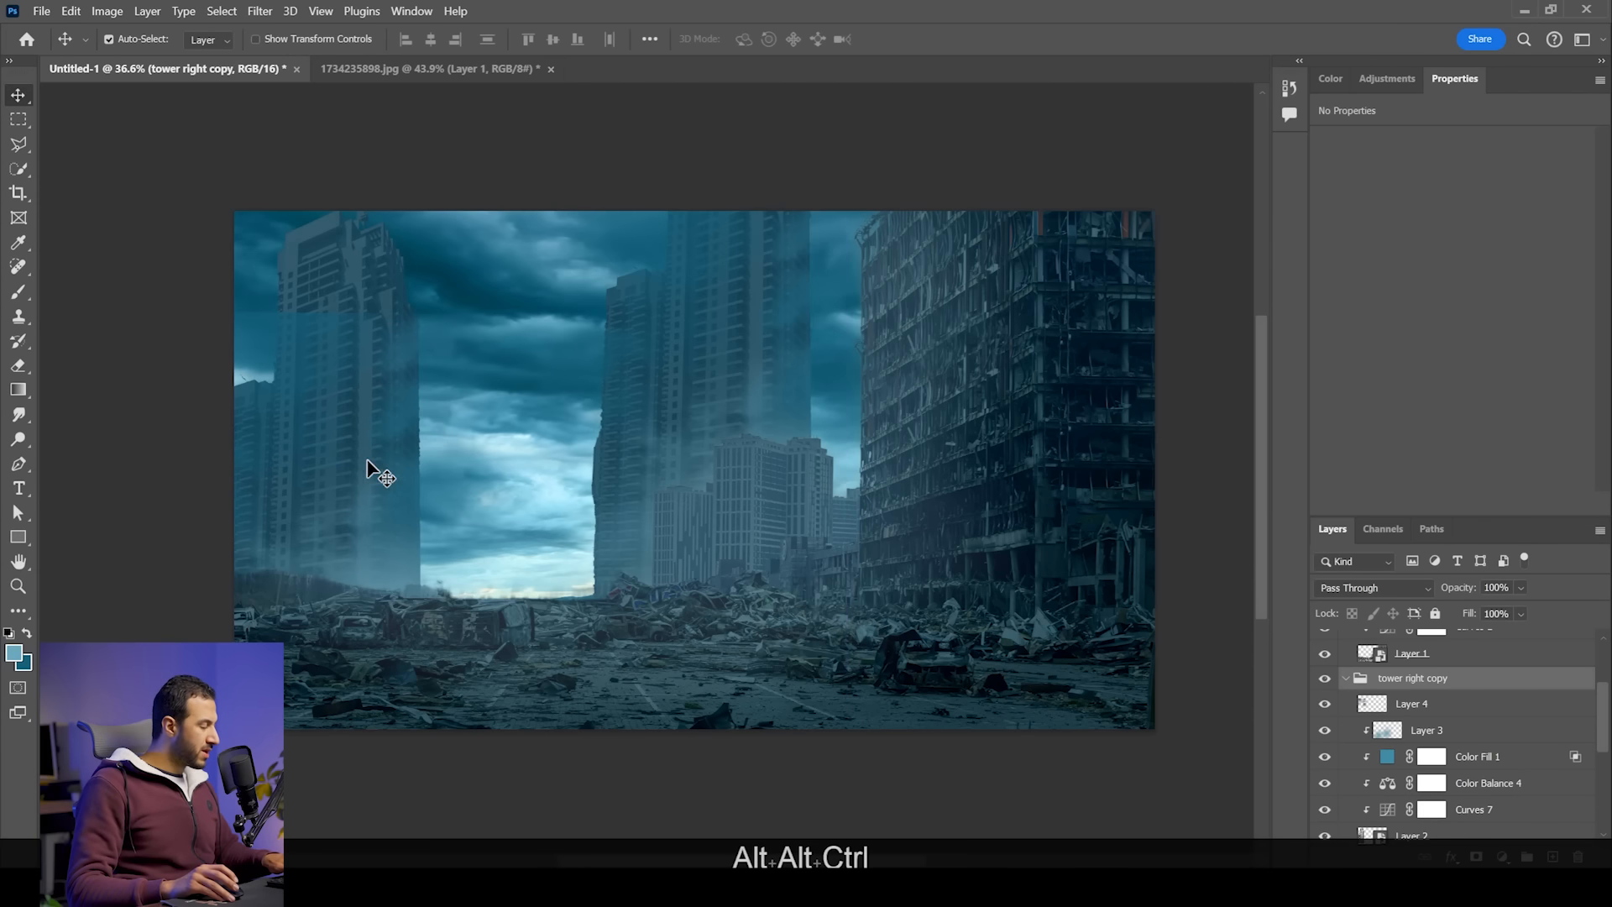
Step: Scale the copied tower group to 131.22%, rotate it 0.96° and position it along the image's left edge
key("ctrl+t")
left_click_drag(843, 522, 1106, 528)
left_click_drag(766, 435, 601, 530)
left_click_drag(945, 636, 966, 652)
left_click_drag(668, 580, 650, 512)
key("Return")
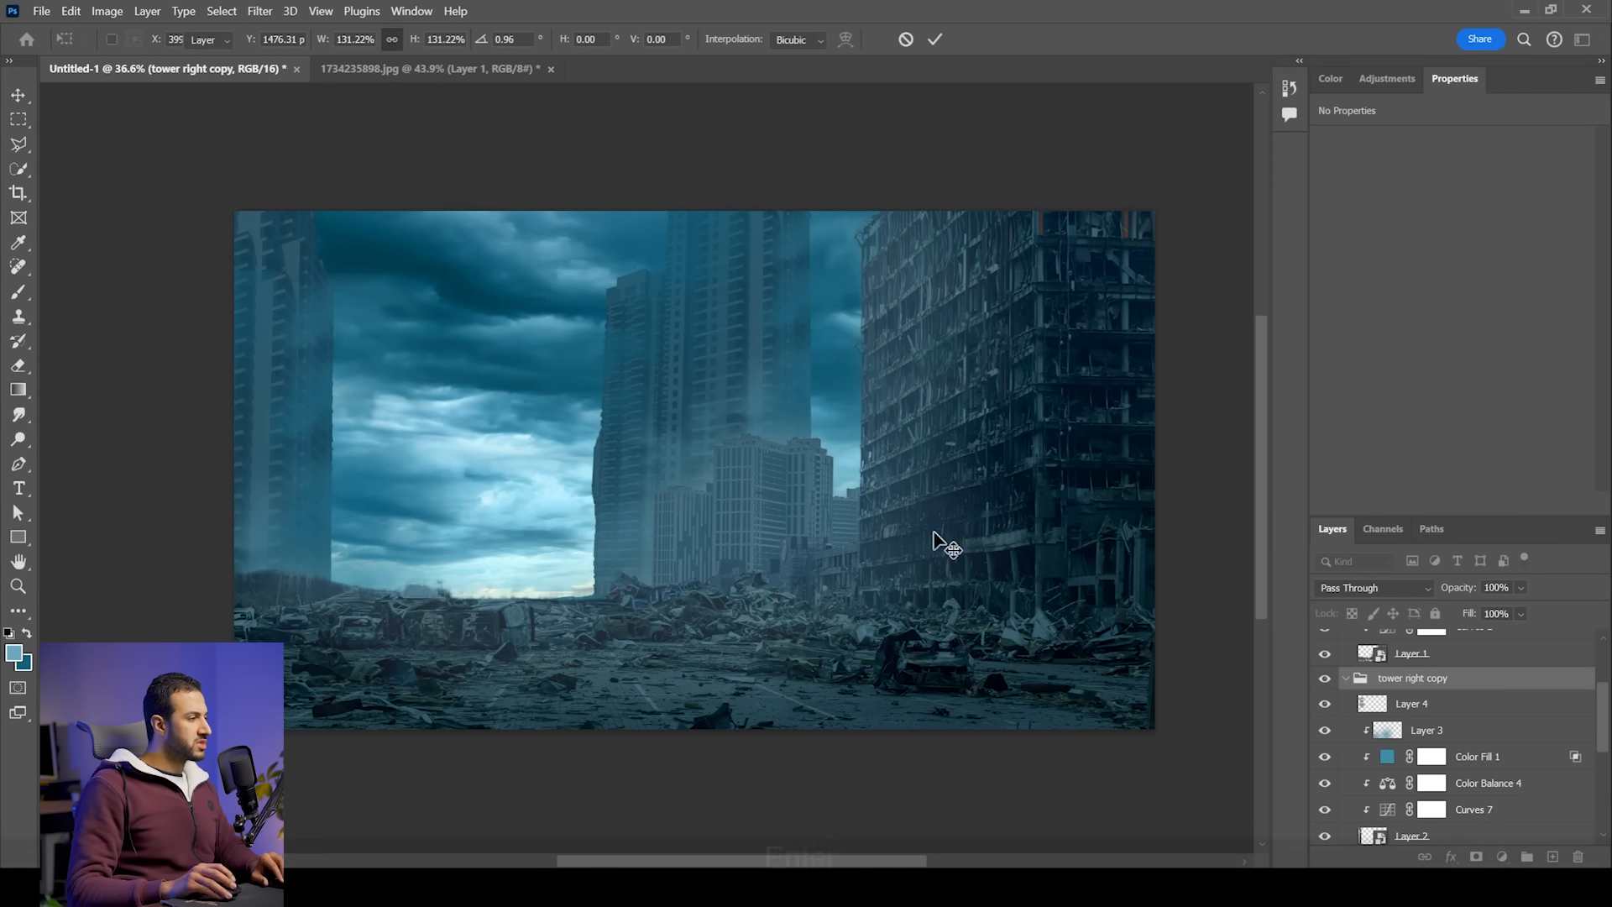
scroll(349, 507, "down", 2)
scroll(322, 426, "up", 1)
scroll(332, 428, "up", 1)
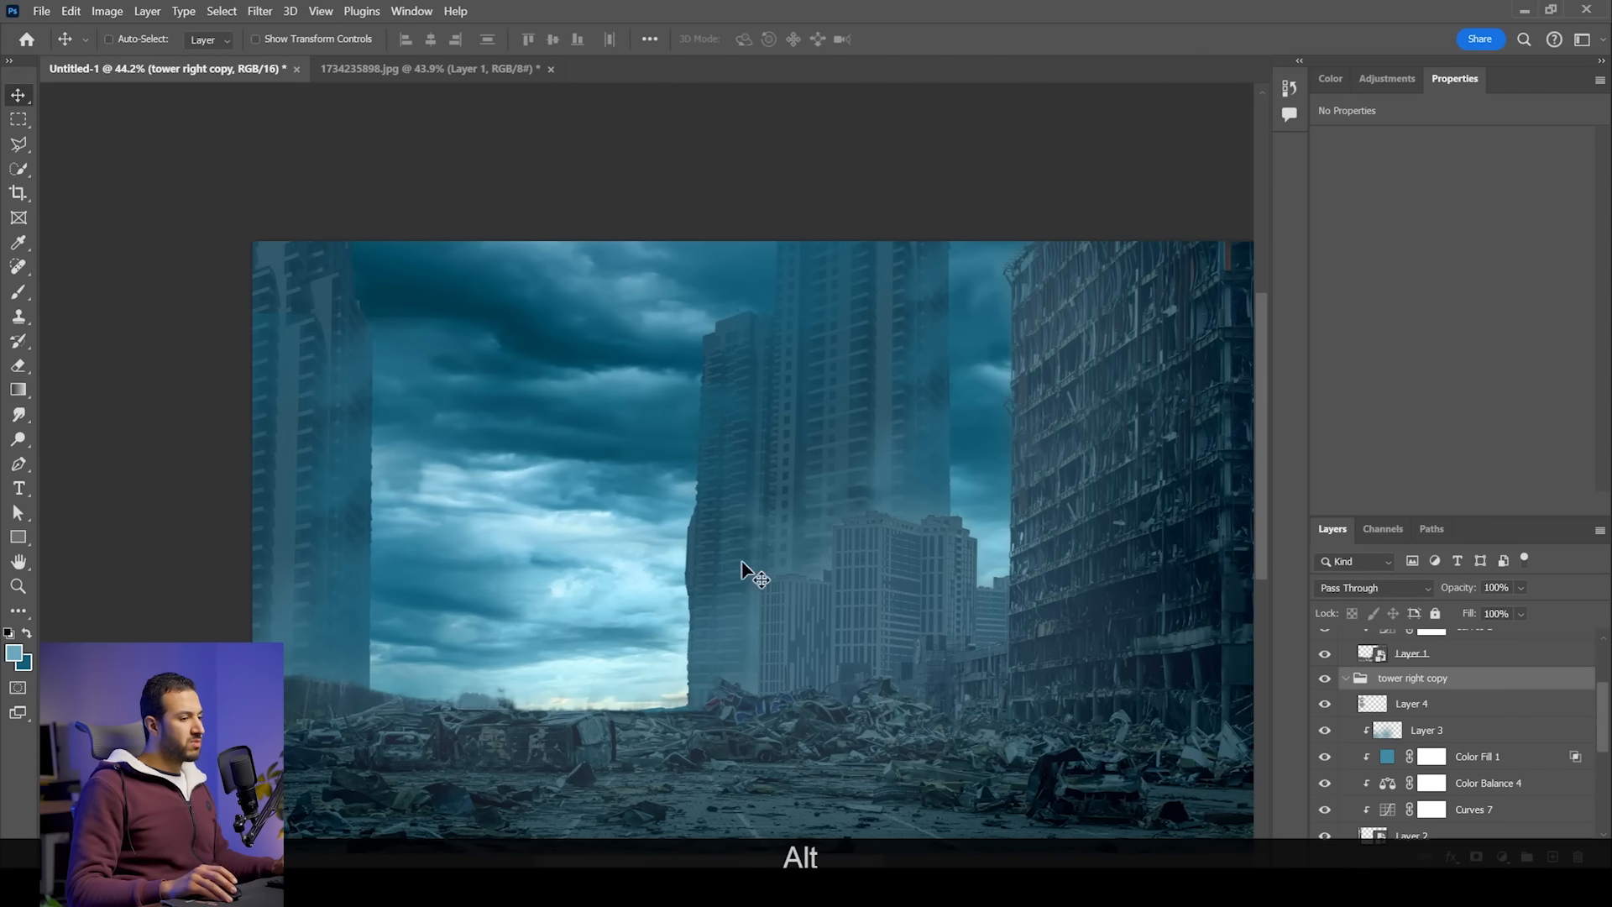
Step: In the copied tower group, set the Curves black point output to 6 and the colour fill's opacity to 25%
scroll(1411, 731, "down", 2)
left_click(1389, 742)
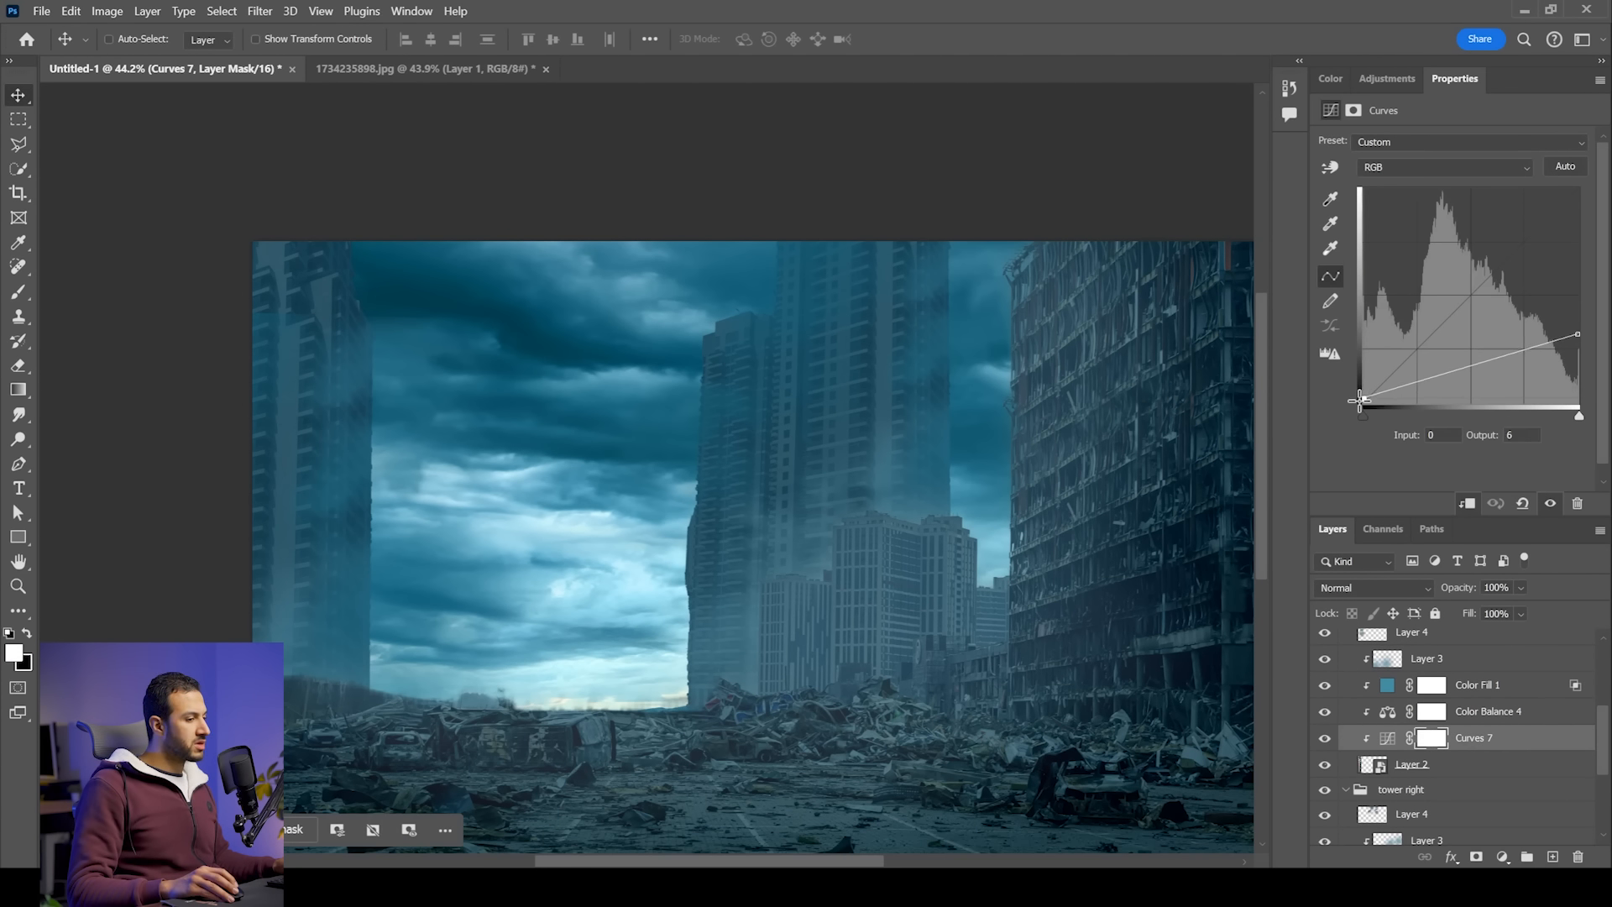
left_click(1500, 693)
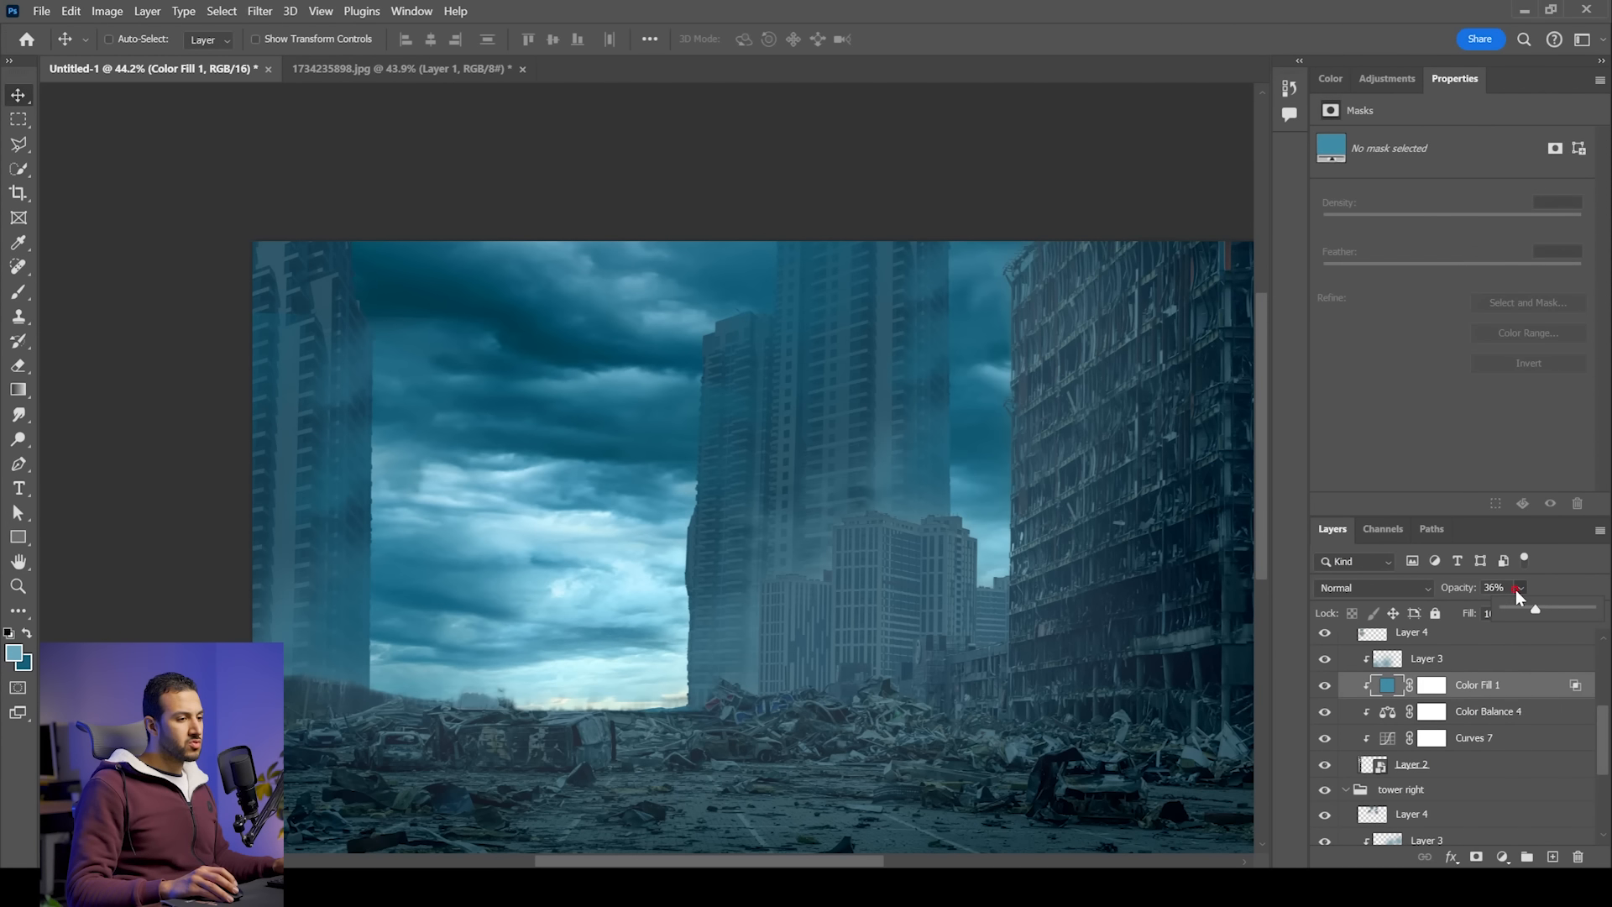
left_click_drag(1527, 611, 1528, 613)
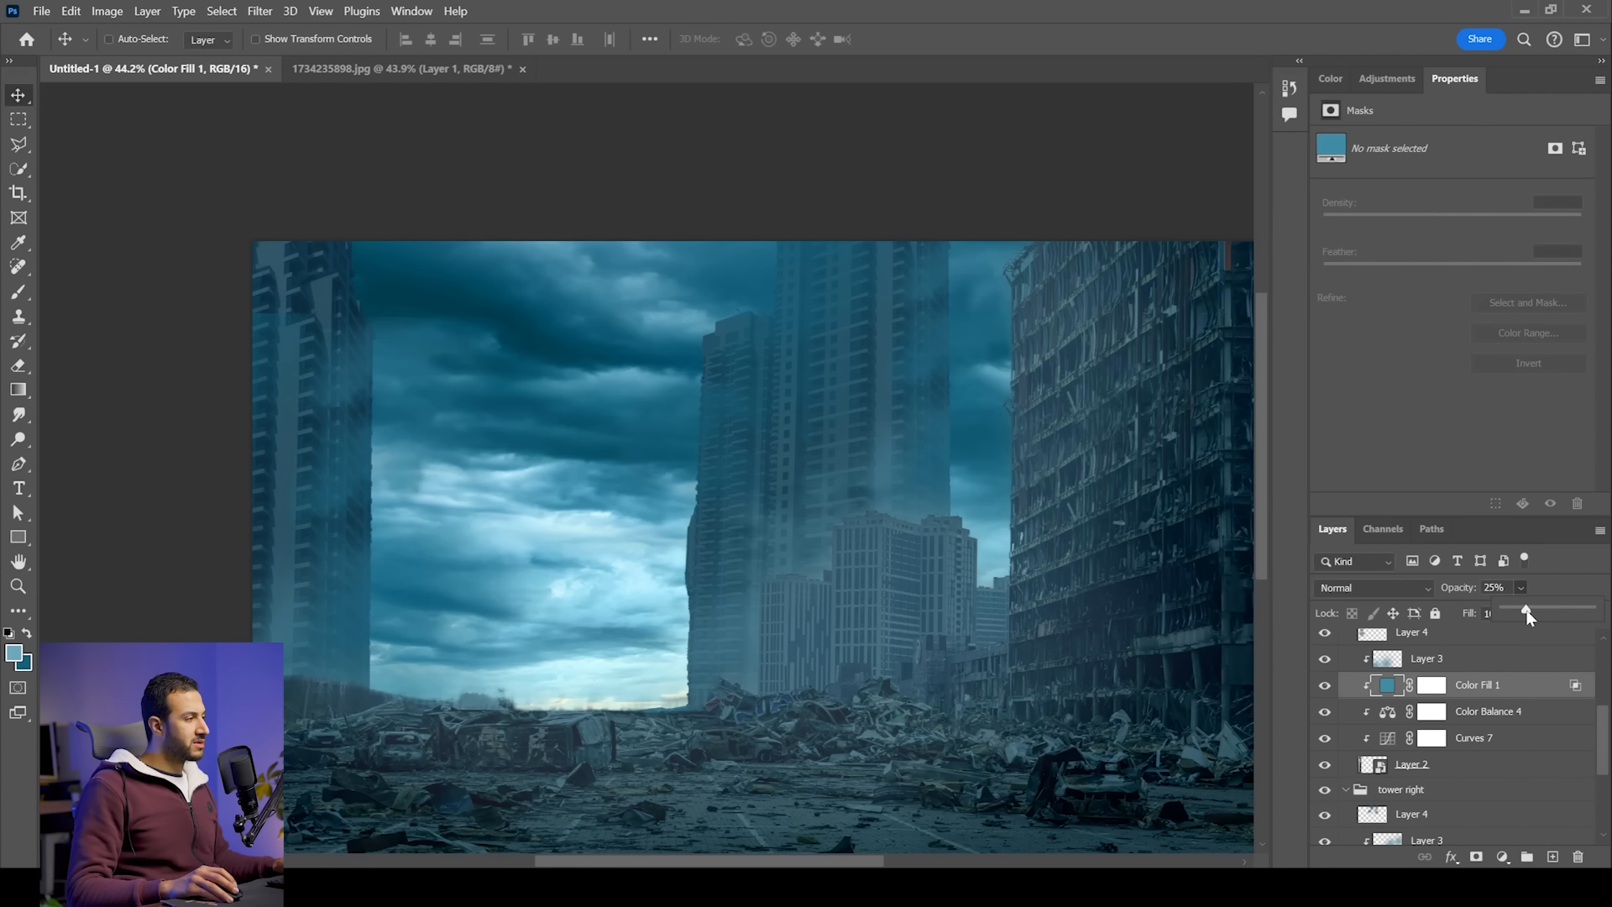
Step: Reposition the copied group's fog layer over the upper part of the left tower, at X -1286 px and Y -343 px
left_click(1481, 662)
left_click(1389, 636)
left_click_drag(547, 529, 549, 347)
scroll(551, 353, "down", 3)
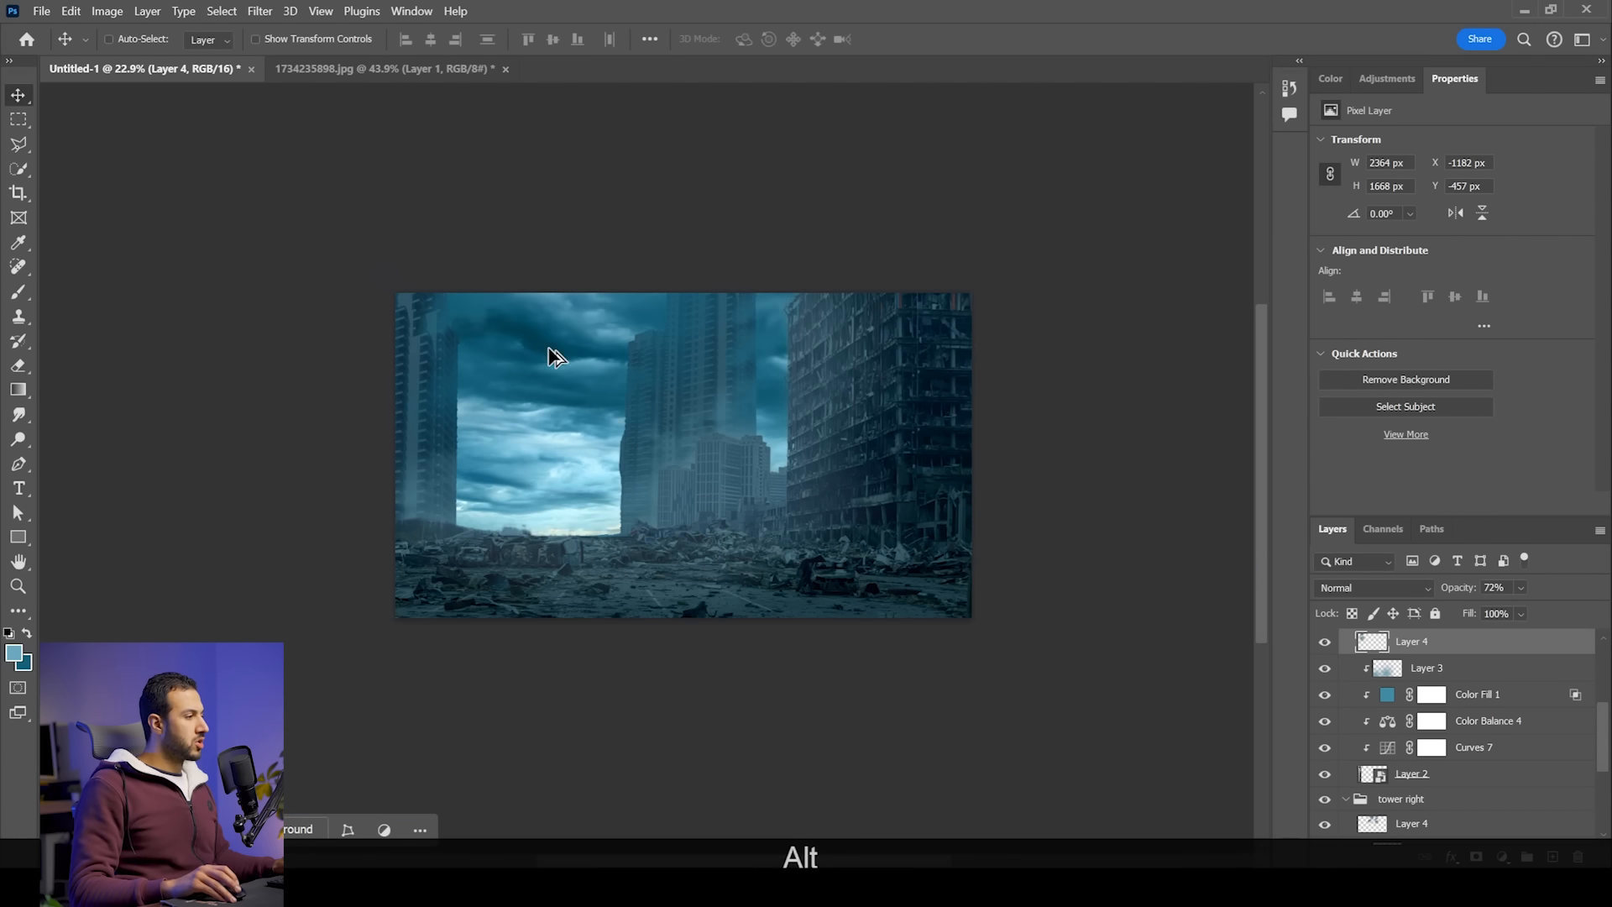
scroll(536, 474, "up", 2)
left_click_drag(524, 504, 517, 514)
scroll(517, 514, "down", 6)
scroll(570, 513, "up", 5)
scroll(579, 522, "up", 2)
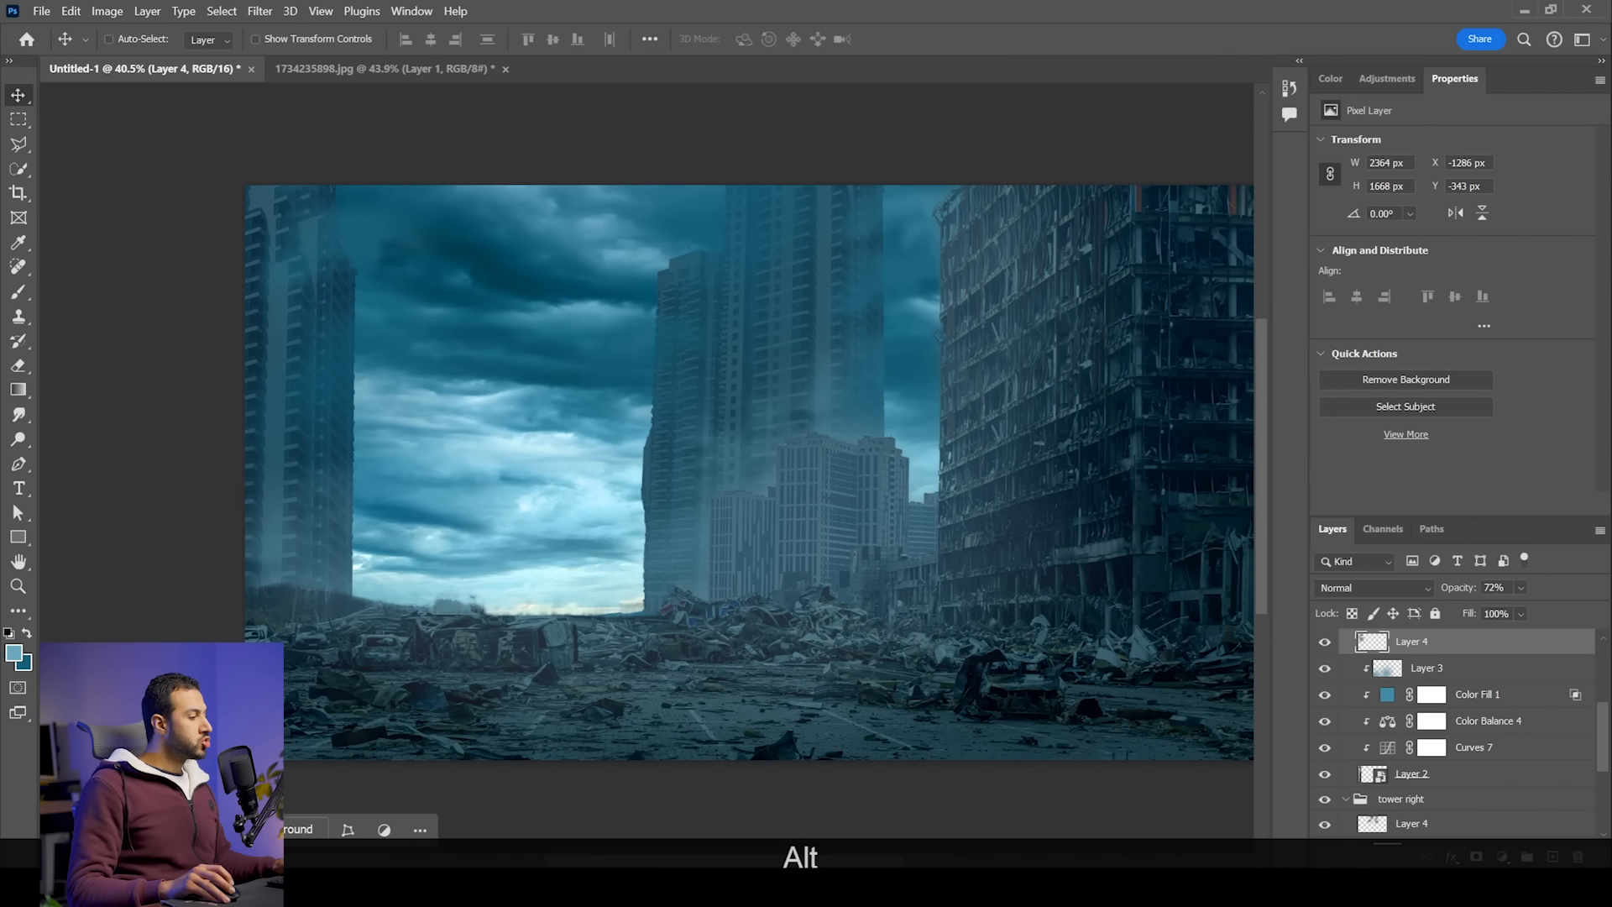
Step: Open the western house photo 1075319084.jpg from the images folder as its own document and activate the Object Selection tool
key("alt+Tab")
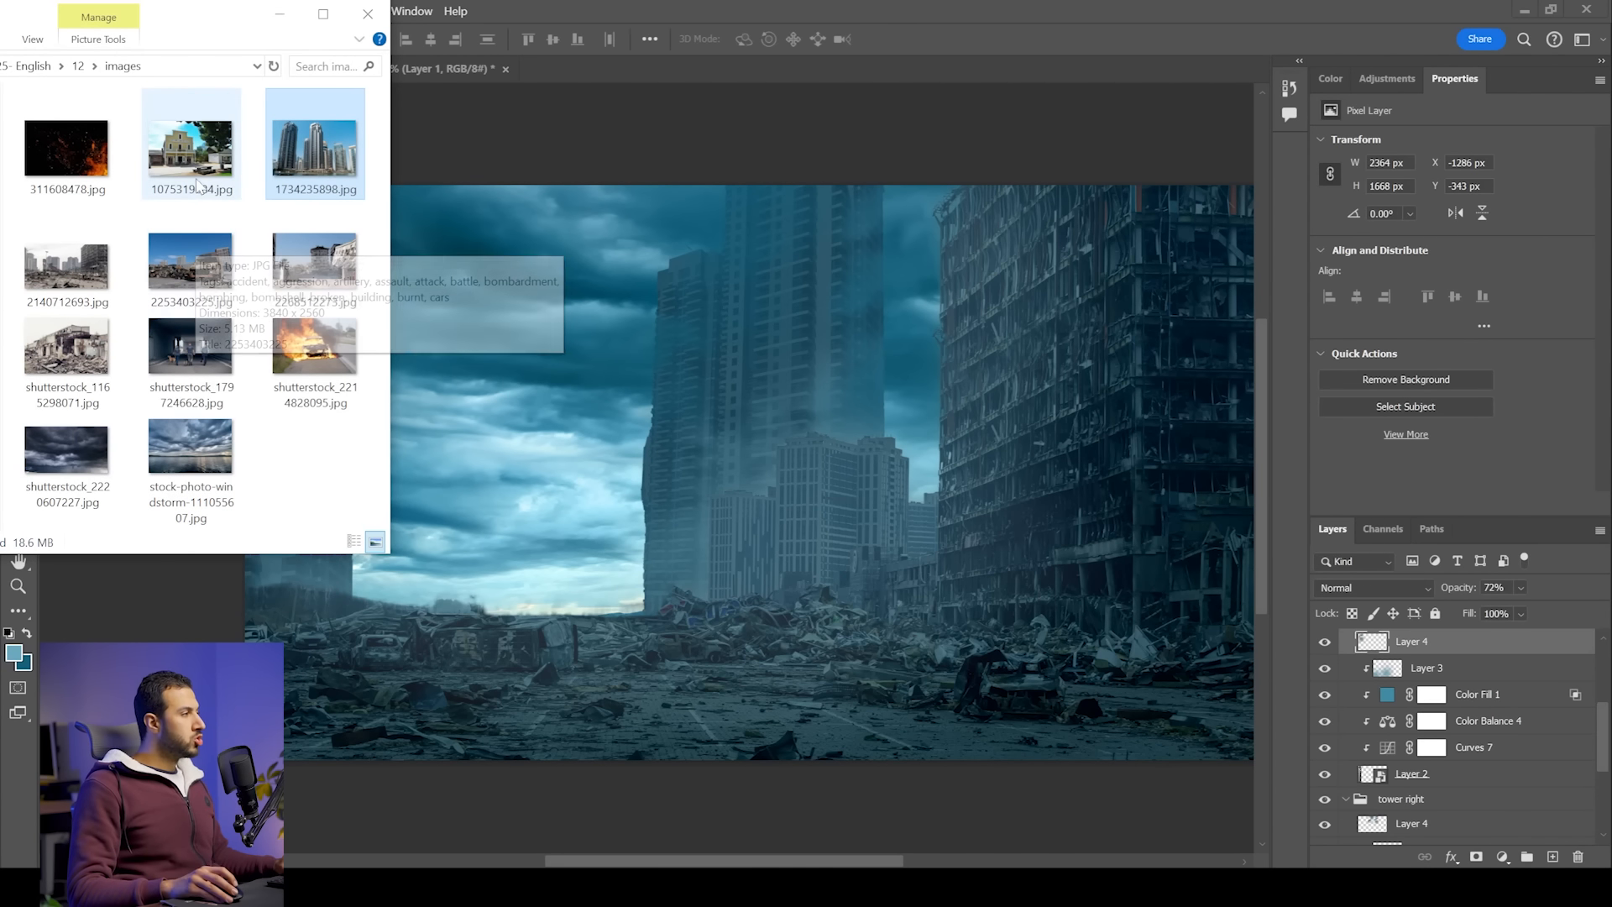
left_click_drag(199, 181, 628, 104)
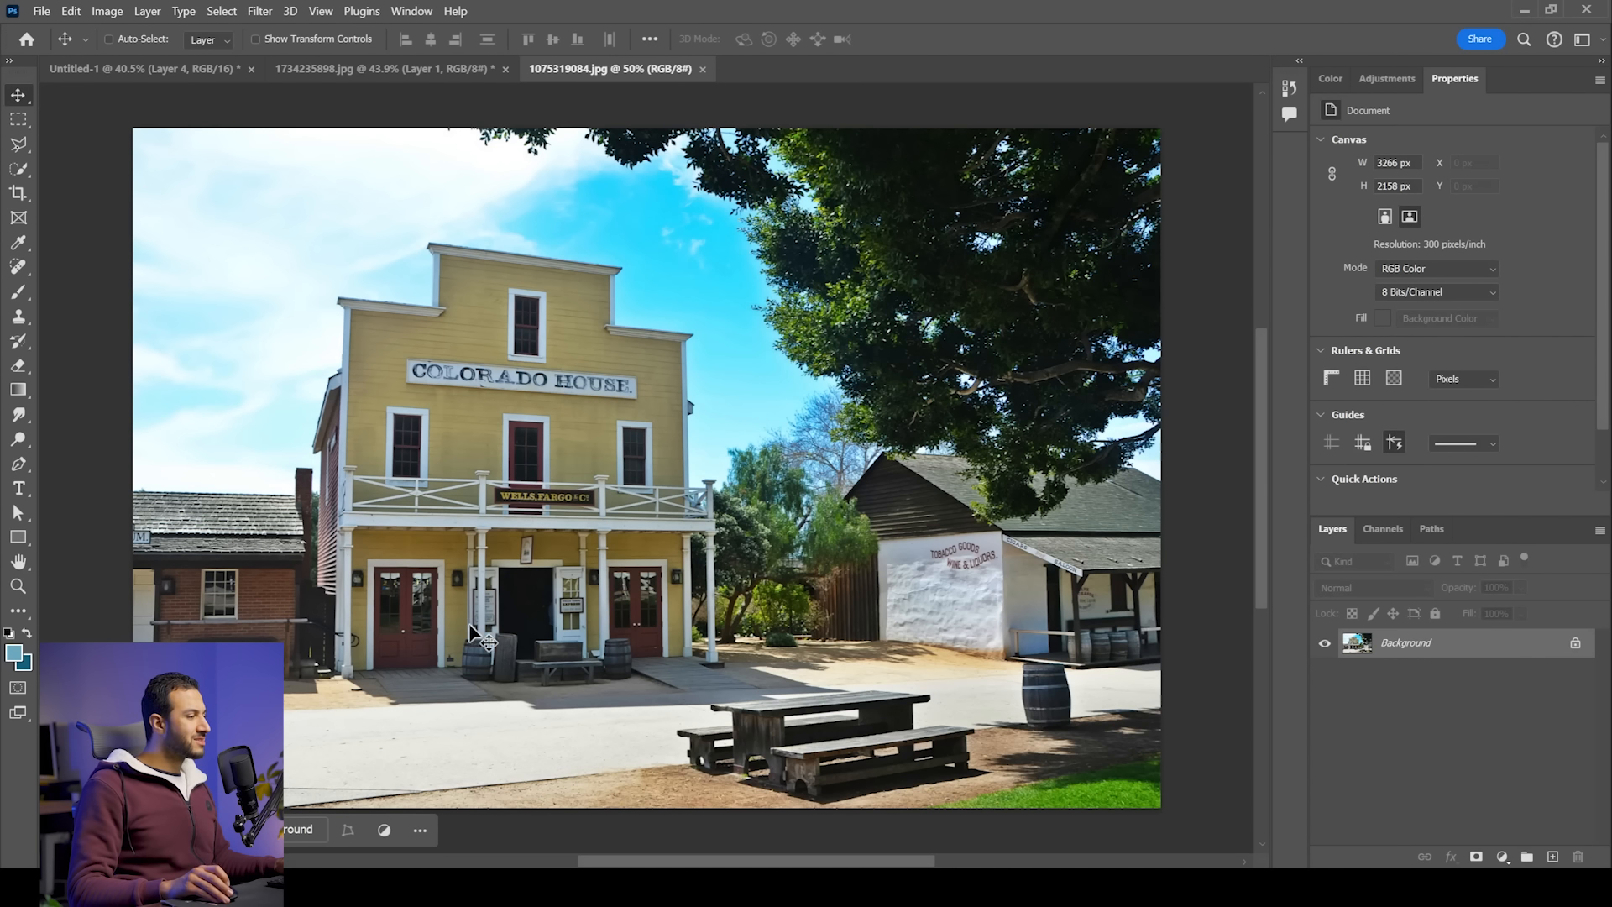
scroll(478, 626, "up", 2)
left_click(18, 170)
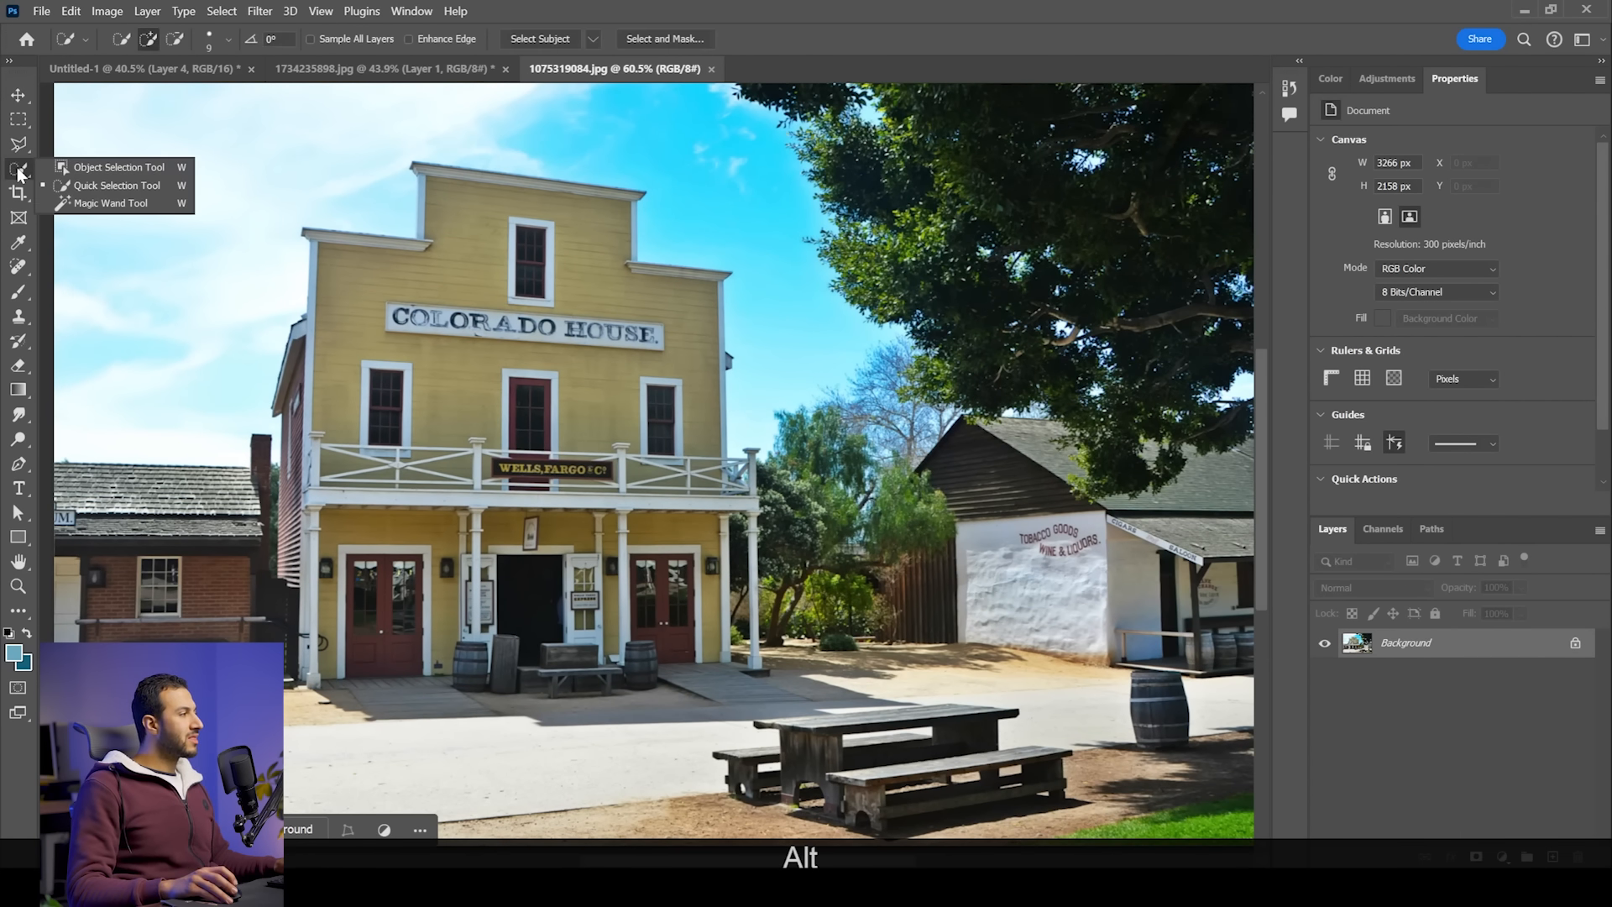
left_click(105, 168)
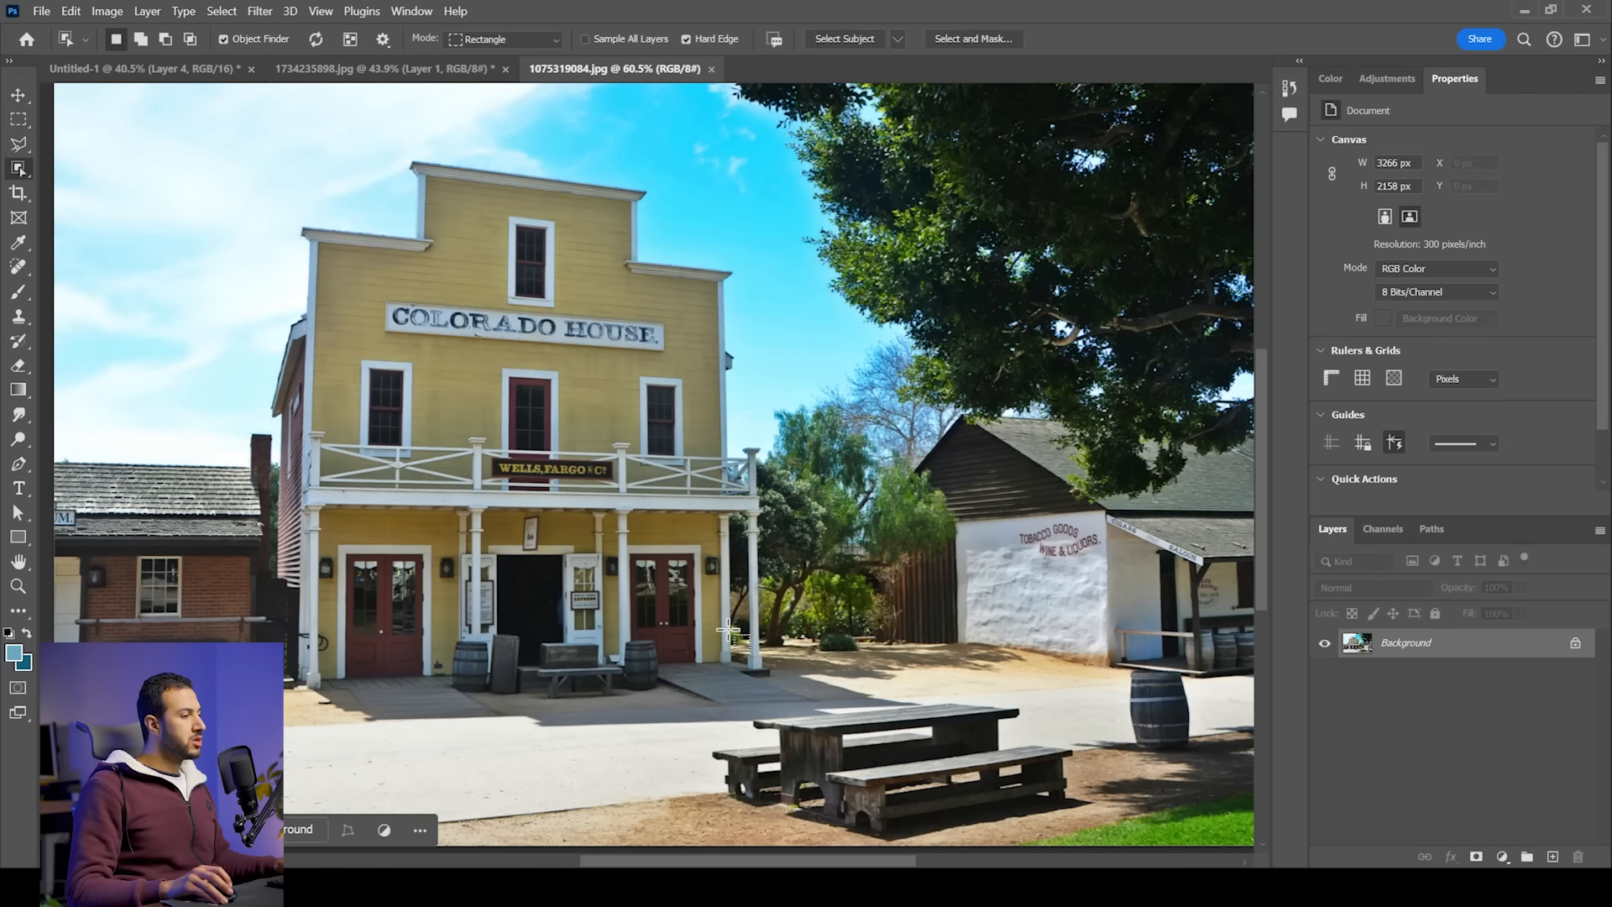
Step: Select the yellow Colorado House with Object Selection and mask out everything around it
left_click_drag(782, 685, 247, 141)
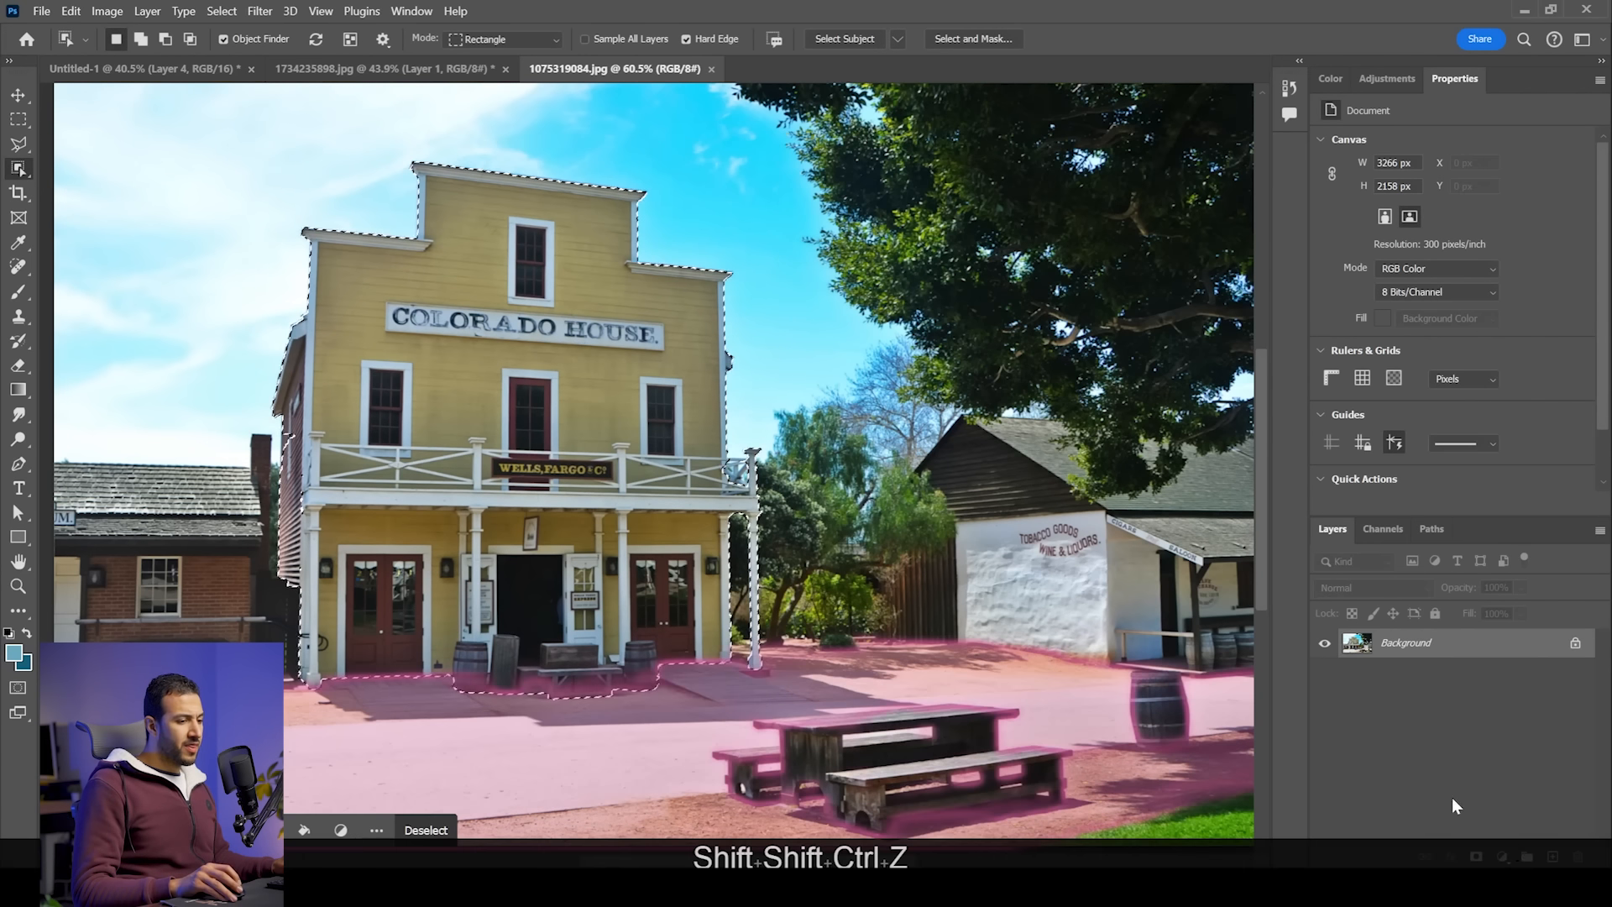
left_click(1476, 856)
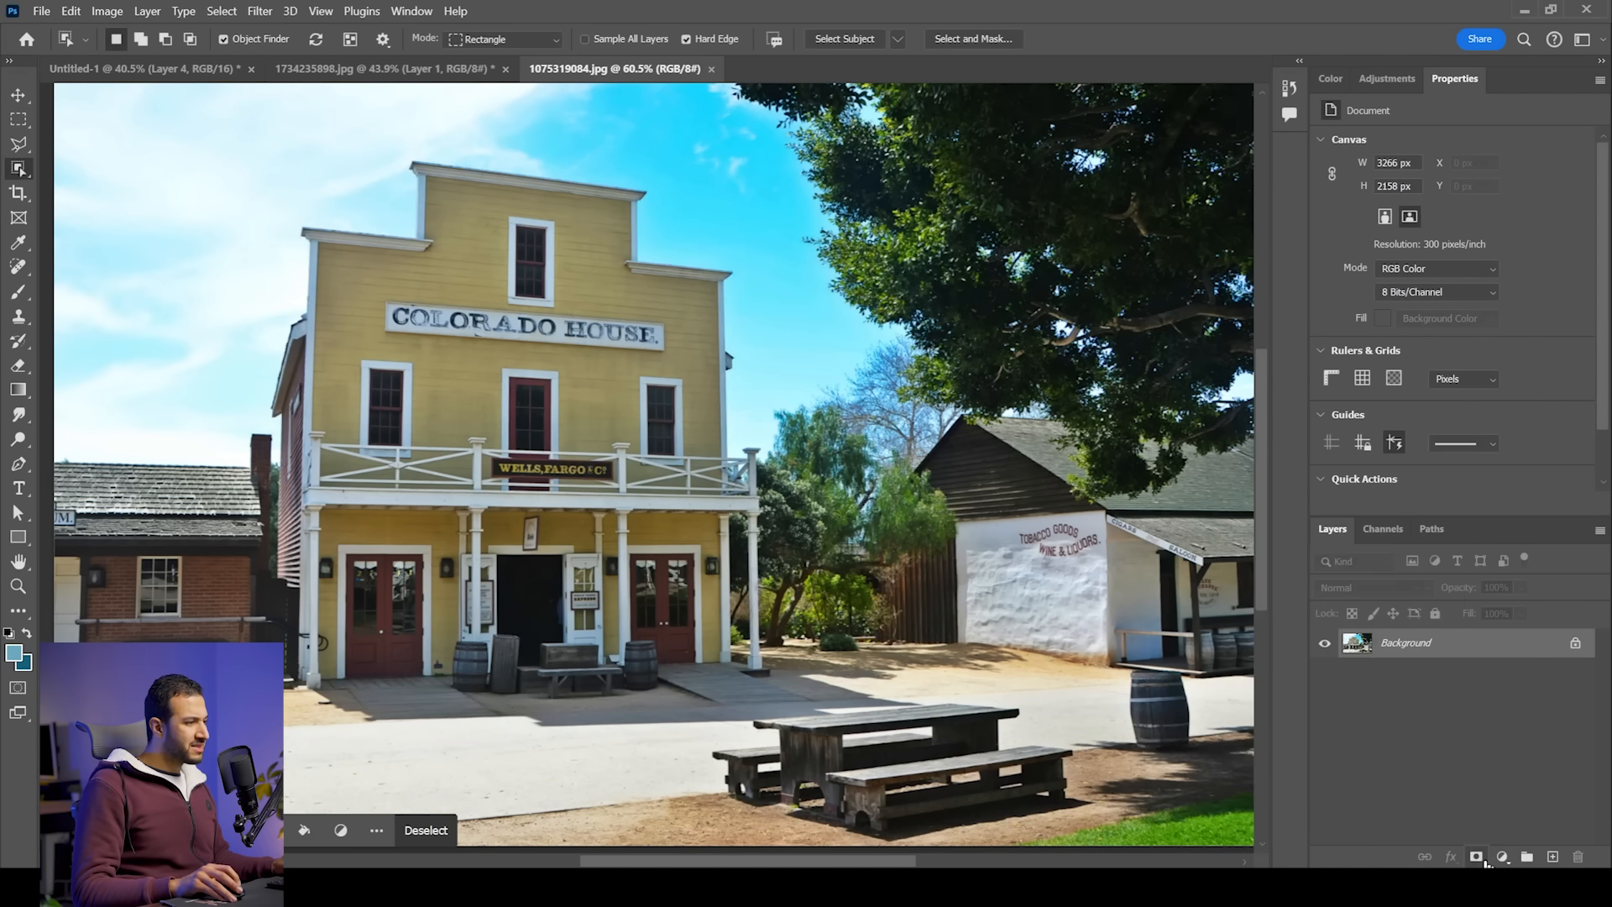
Step: Paint white on the house's mask with a 400 px textured brush to restore the ground in front of the porch
key("b")
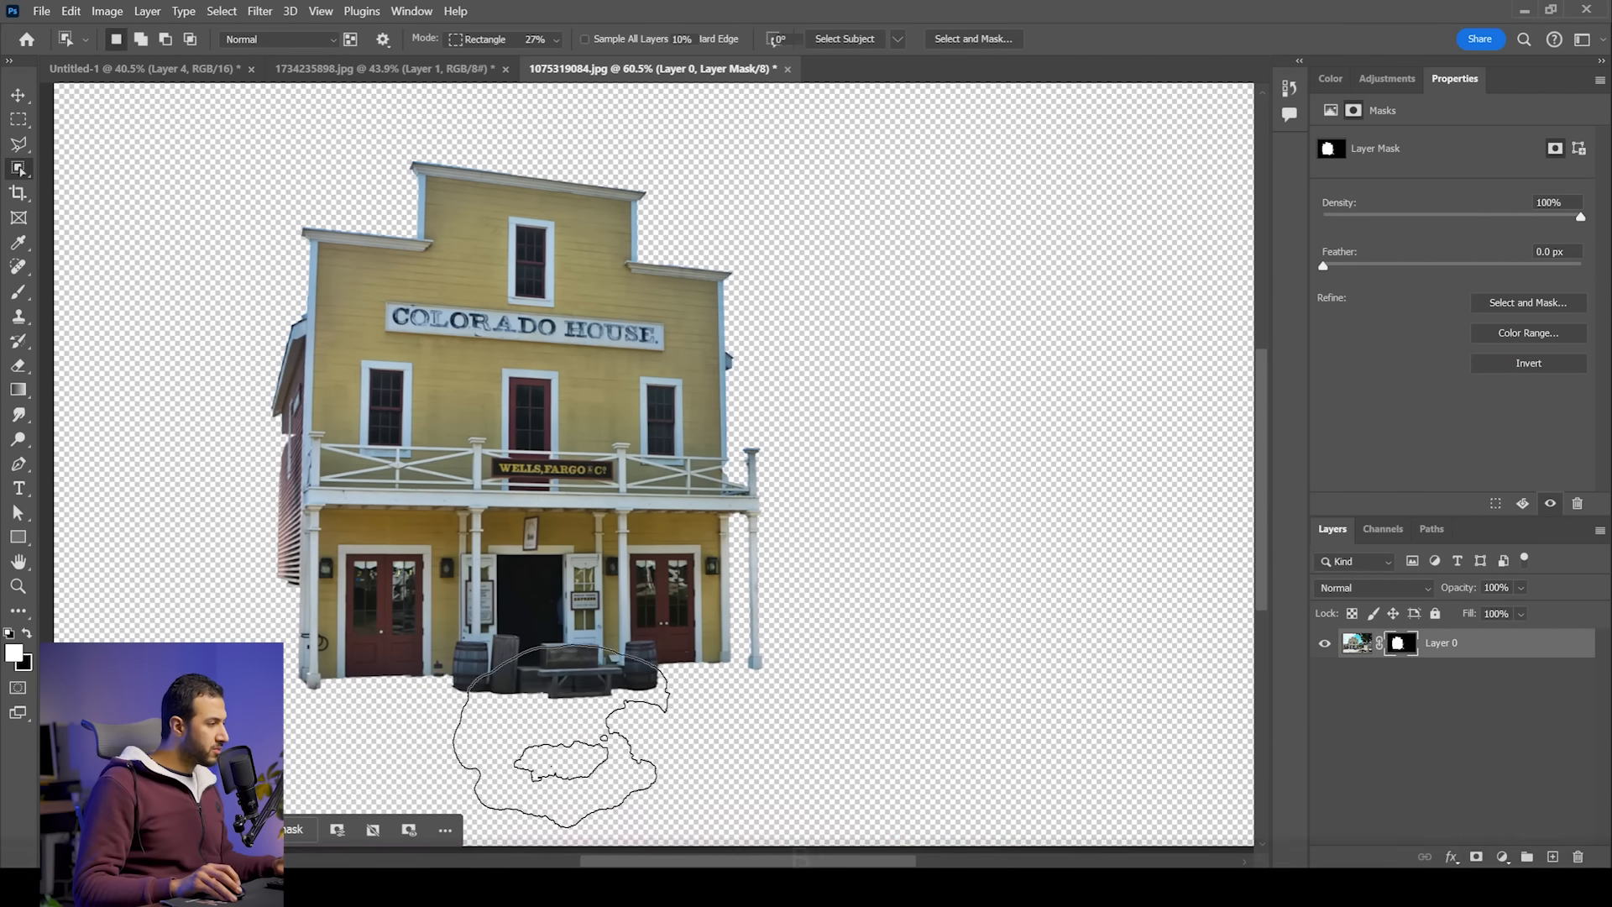
right_click(570, 754)
left_click(622, 688)
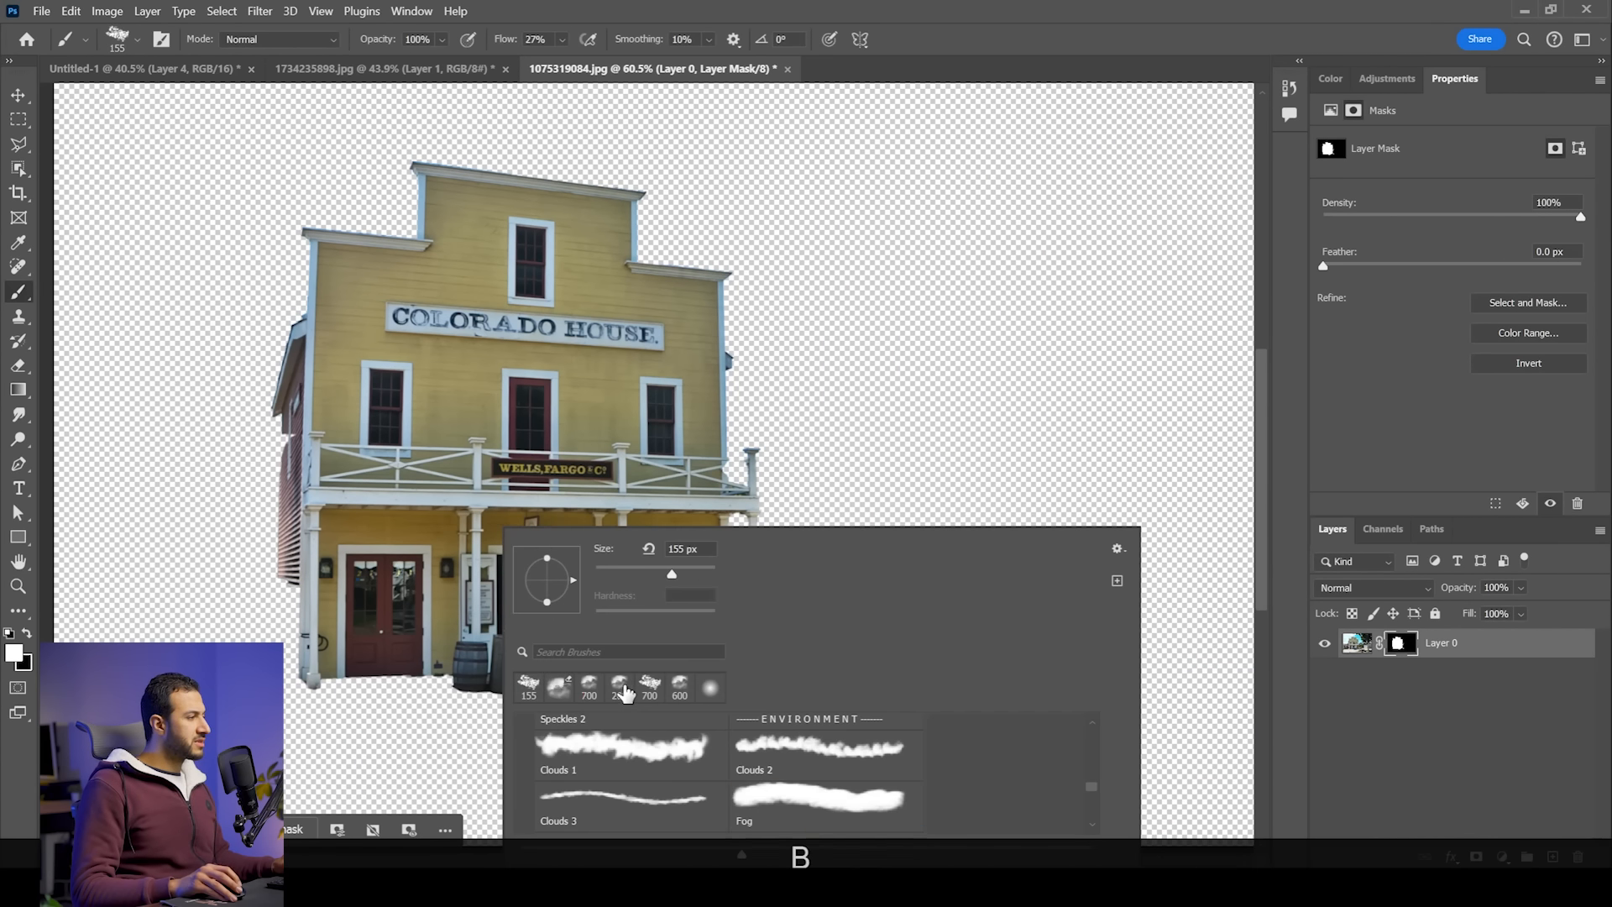
left_click(320, 441)
key("]")
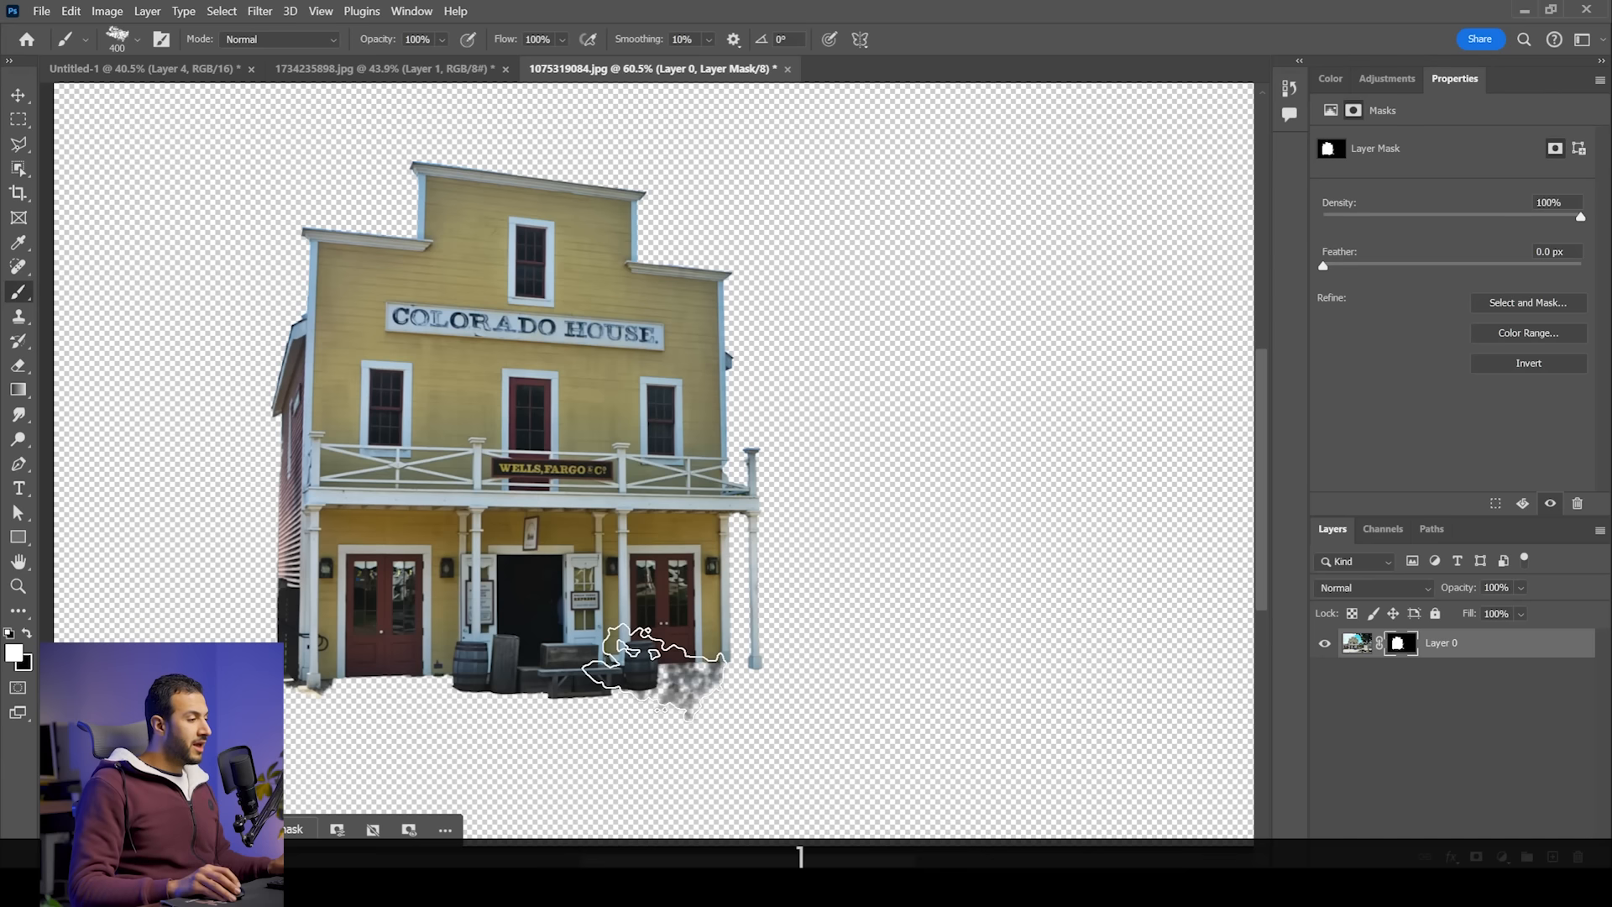
mouse_move(654, 669)
left_mouse_down()
mouse_move(544, 689)
mouse_move(504, 672)
mouse_move(359, 718)
left_mouse_up()
mouse_move(571, 722)
left_mouse_down()
mouse_move(781, 701)
mouse_move(739, 697)
mouse_move(776, 714)
mouse_move(764, 710)
mouse_move(810, 692)
mouse_move(840, 718)
left_mouse_up()
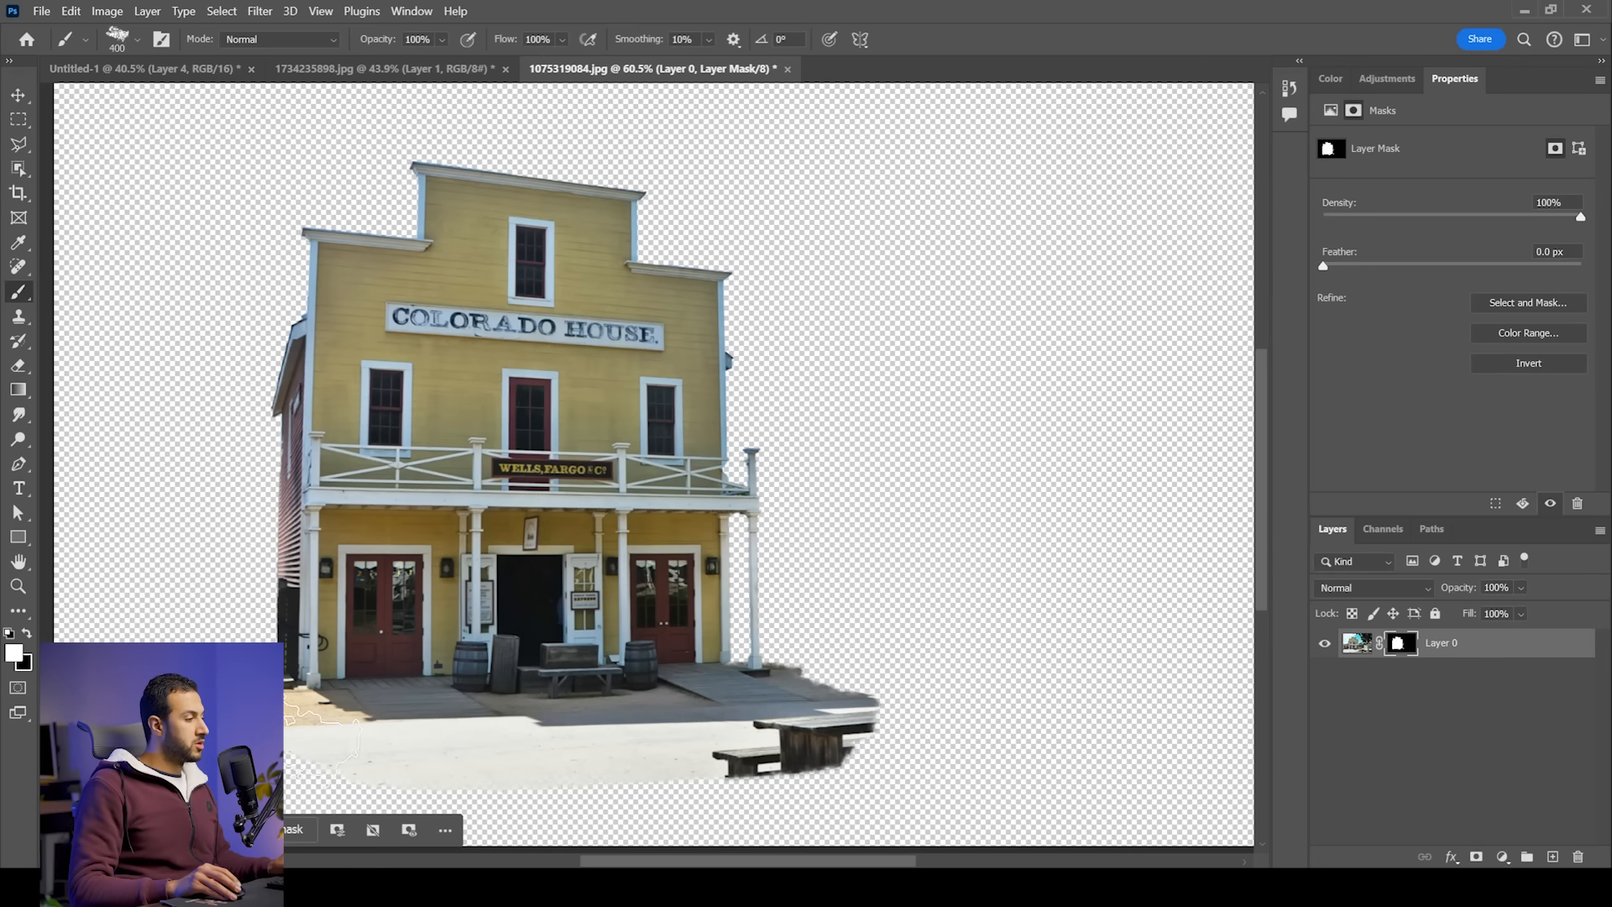
Step: Convert the masked house layer to a Smart Object and bring it into the Untitled-1 composite, accepting the bit-depth difference
right_click(1485, 656)
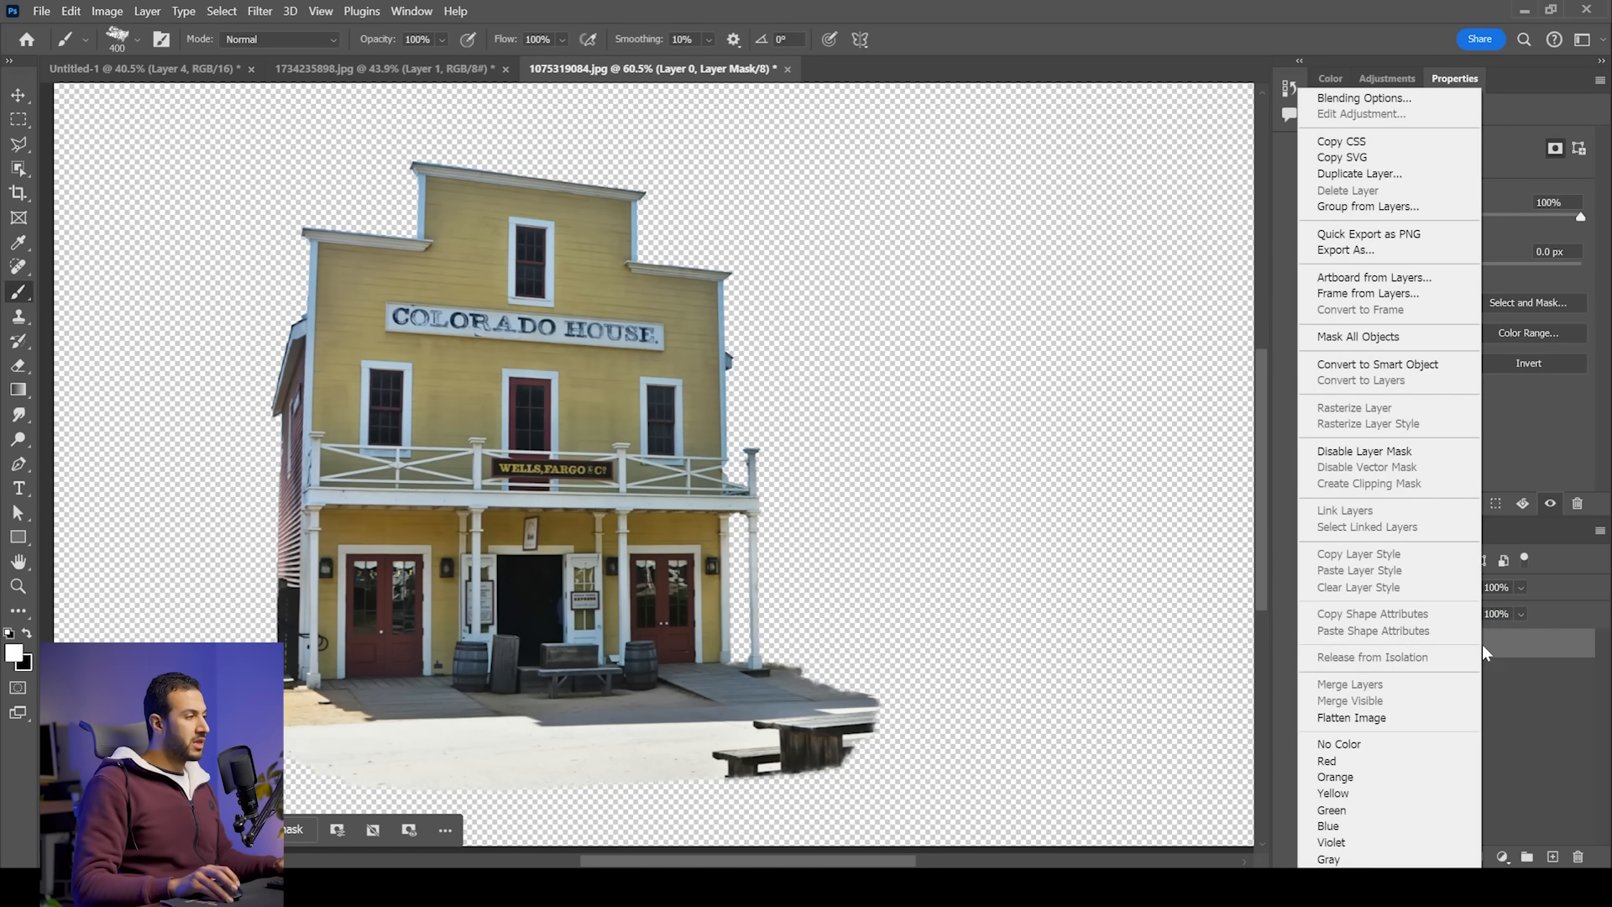
left_click(1390, 368)
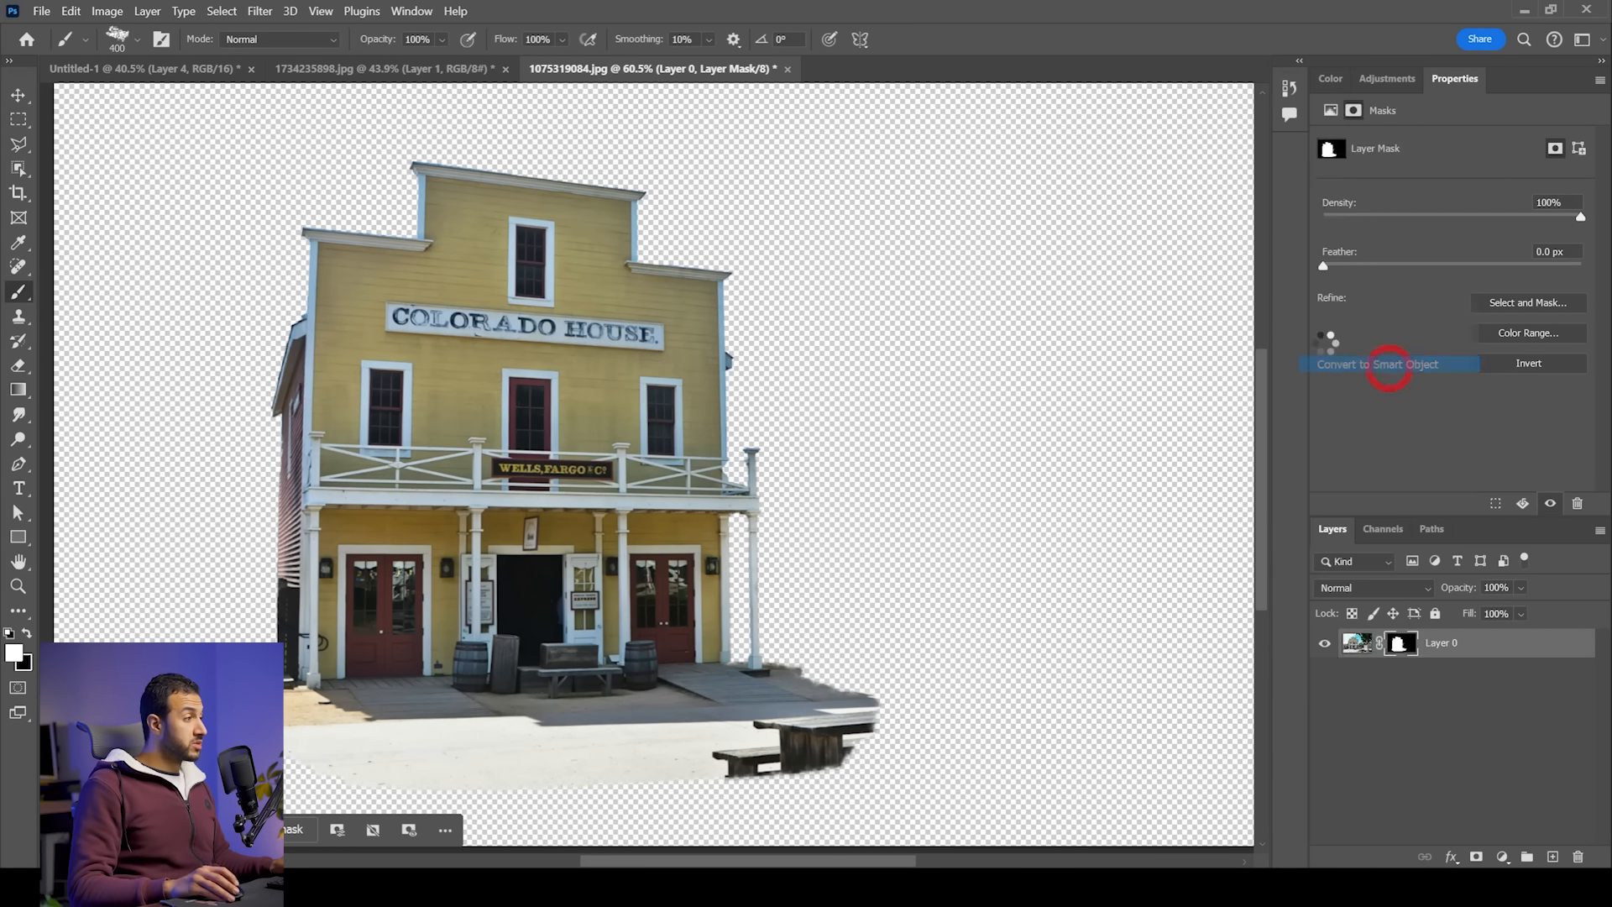
left_click(18, 95)
left_click_drag(592, 521, 191, 74)
left_click_drag(745, 506, 819, 522)
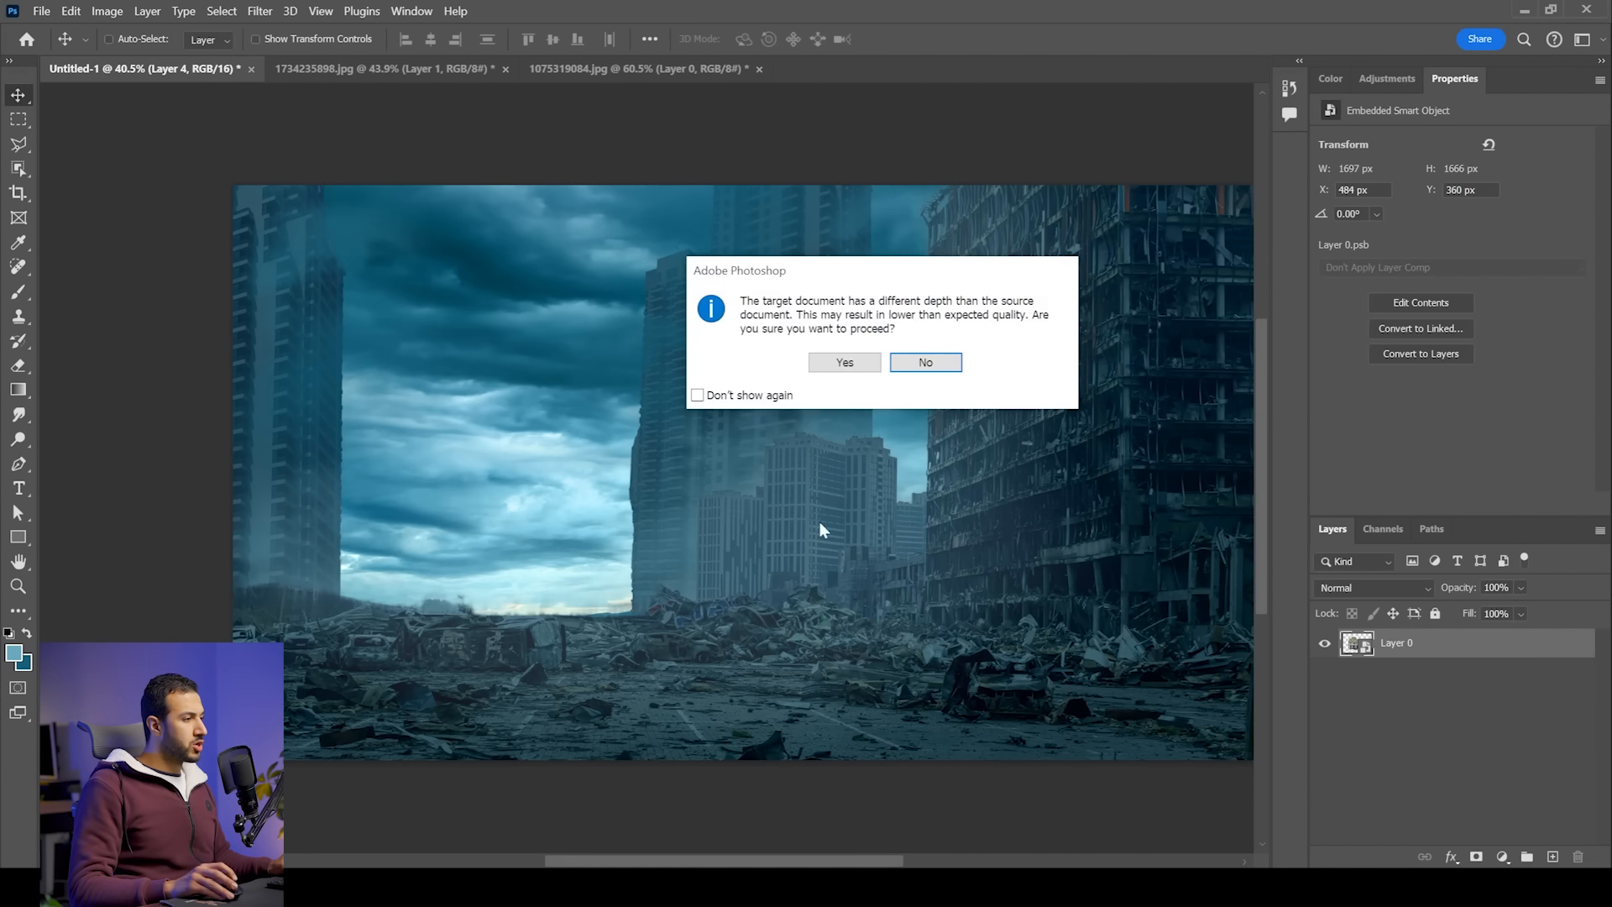
left_click(846, 362)
Step: Group the house layer as "main building", collapse it and the main ground group, and place it directly below main ground
key("ctrl")
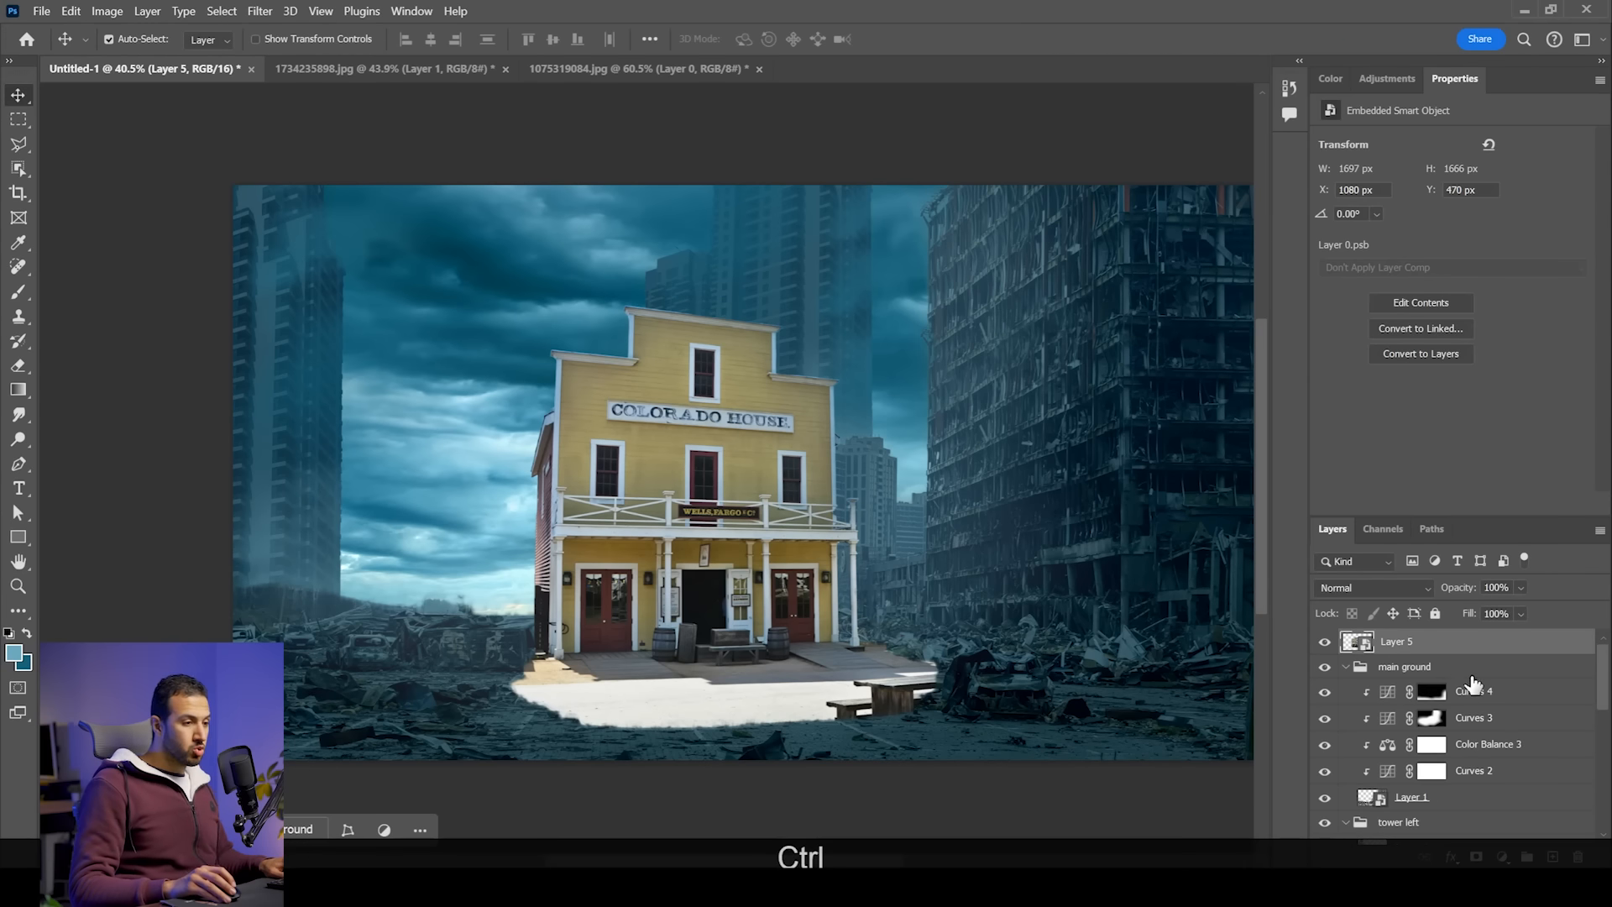
key("ctrl+g")
double_click(1394, 640)
type("main building")
left_click(1346, 640)
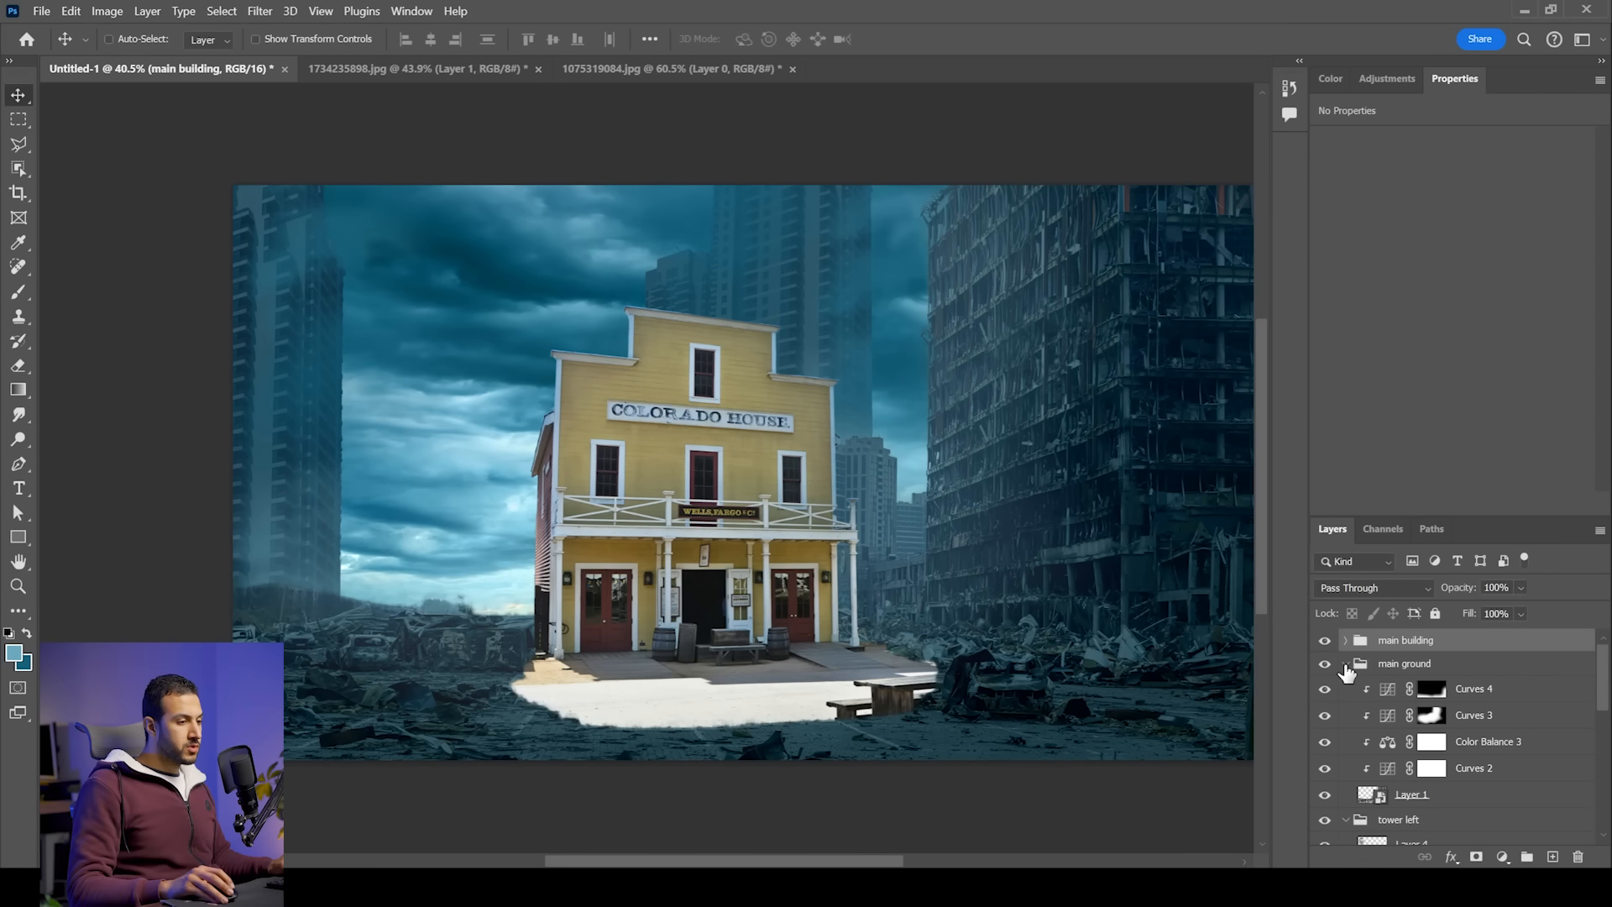
left_click(1345, 663)
left_click_drag(1450, 642, 1450, 674)
Step: Move the main building group behind the rubble in the image's left third, scaling it to 74.28% and rotating it 1.49°
left_click_drag(797, 546, 658, 518)
key("ctrl+t")
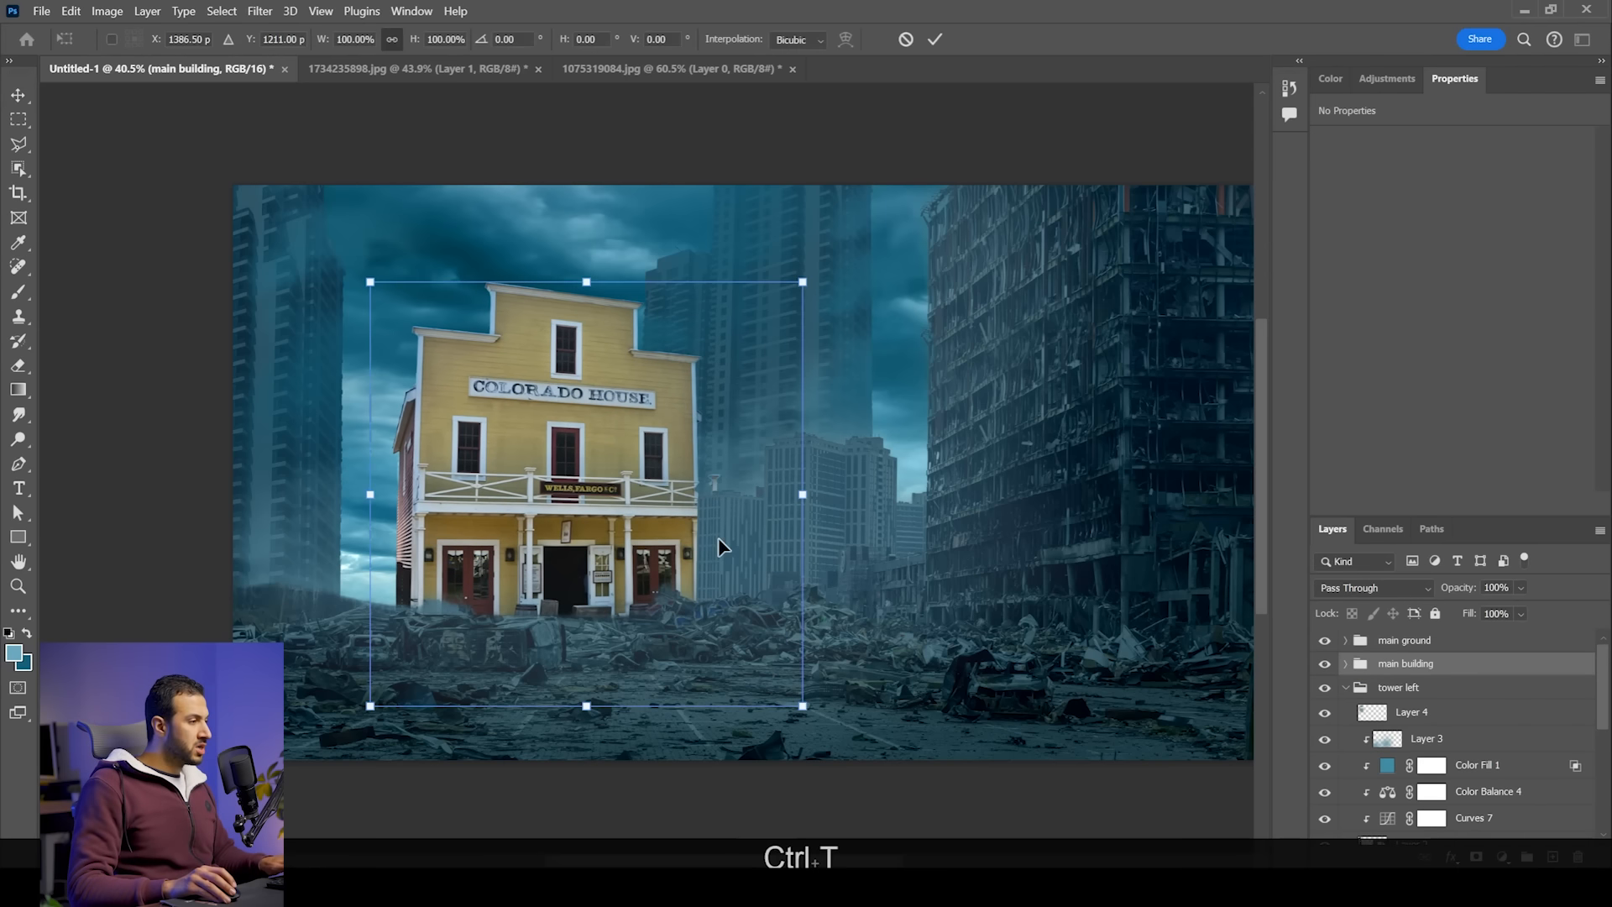
left_click_drag(802, 495, 725, 506)
left_click_drag(604, 509, 620, 524)
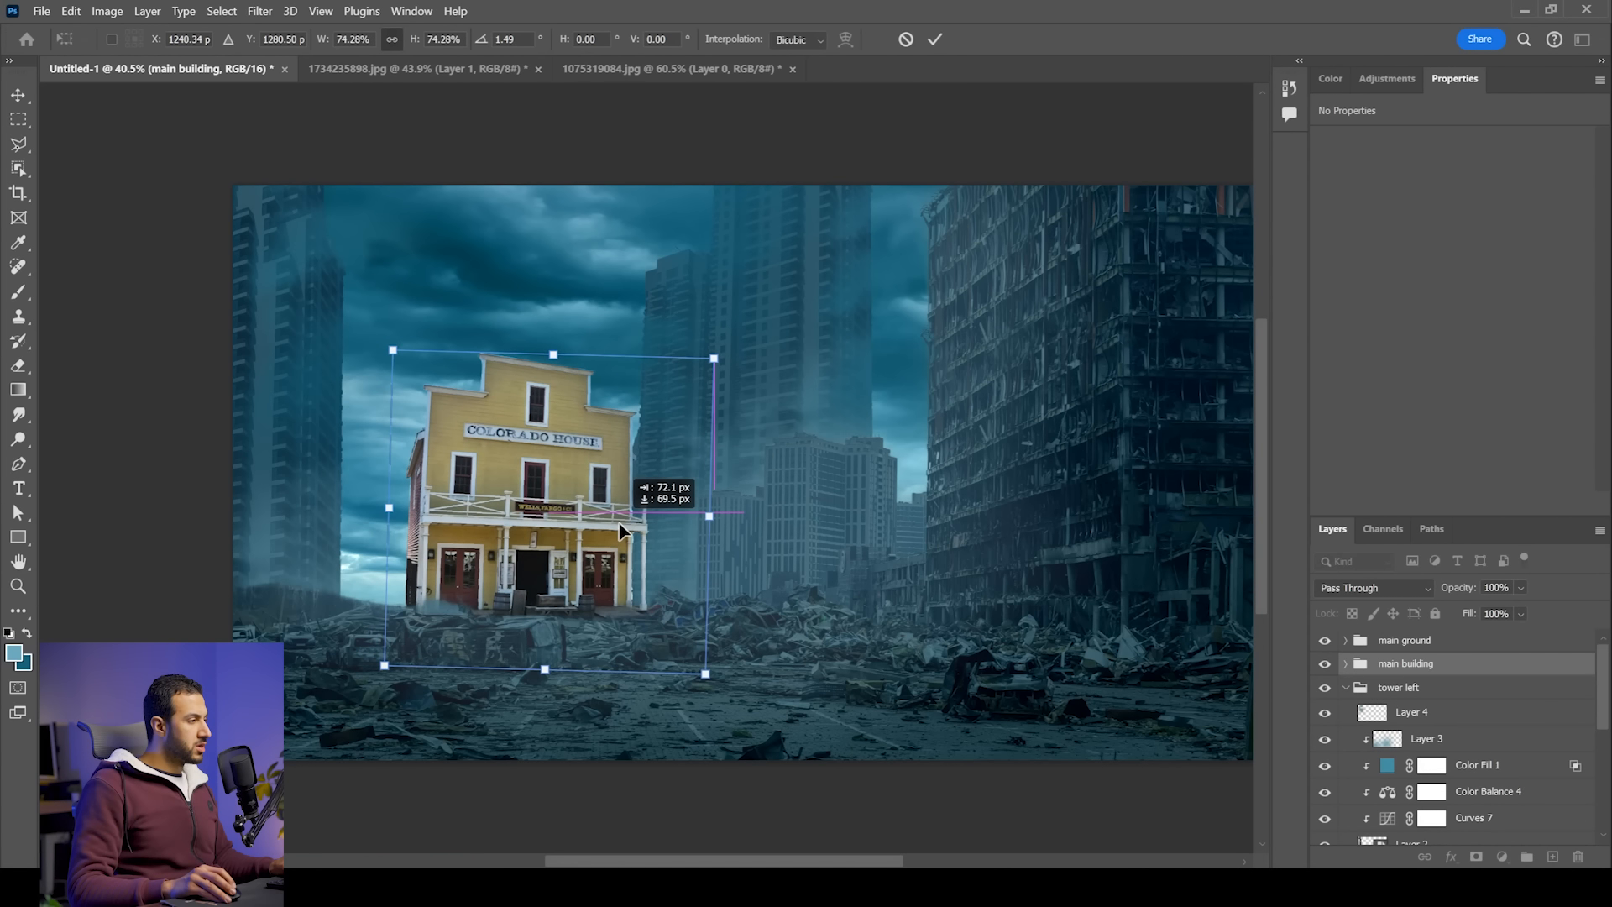
Step: Stretch the house taller and distort its corners to correct the perspective, at about 70.63% width and 79.64% height, and apply the transform
left_click_drag(564, 355, 565, 332)
left_click_drag(714, 334, 707, 336)
left_click_drag(392, 334, 392, 324)
left_click_drag(389, 669, 405, 672)
left_click_drag(706, 674, 701, 676)
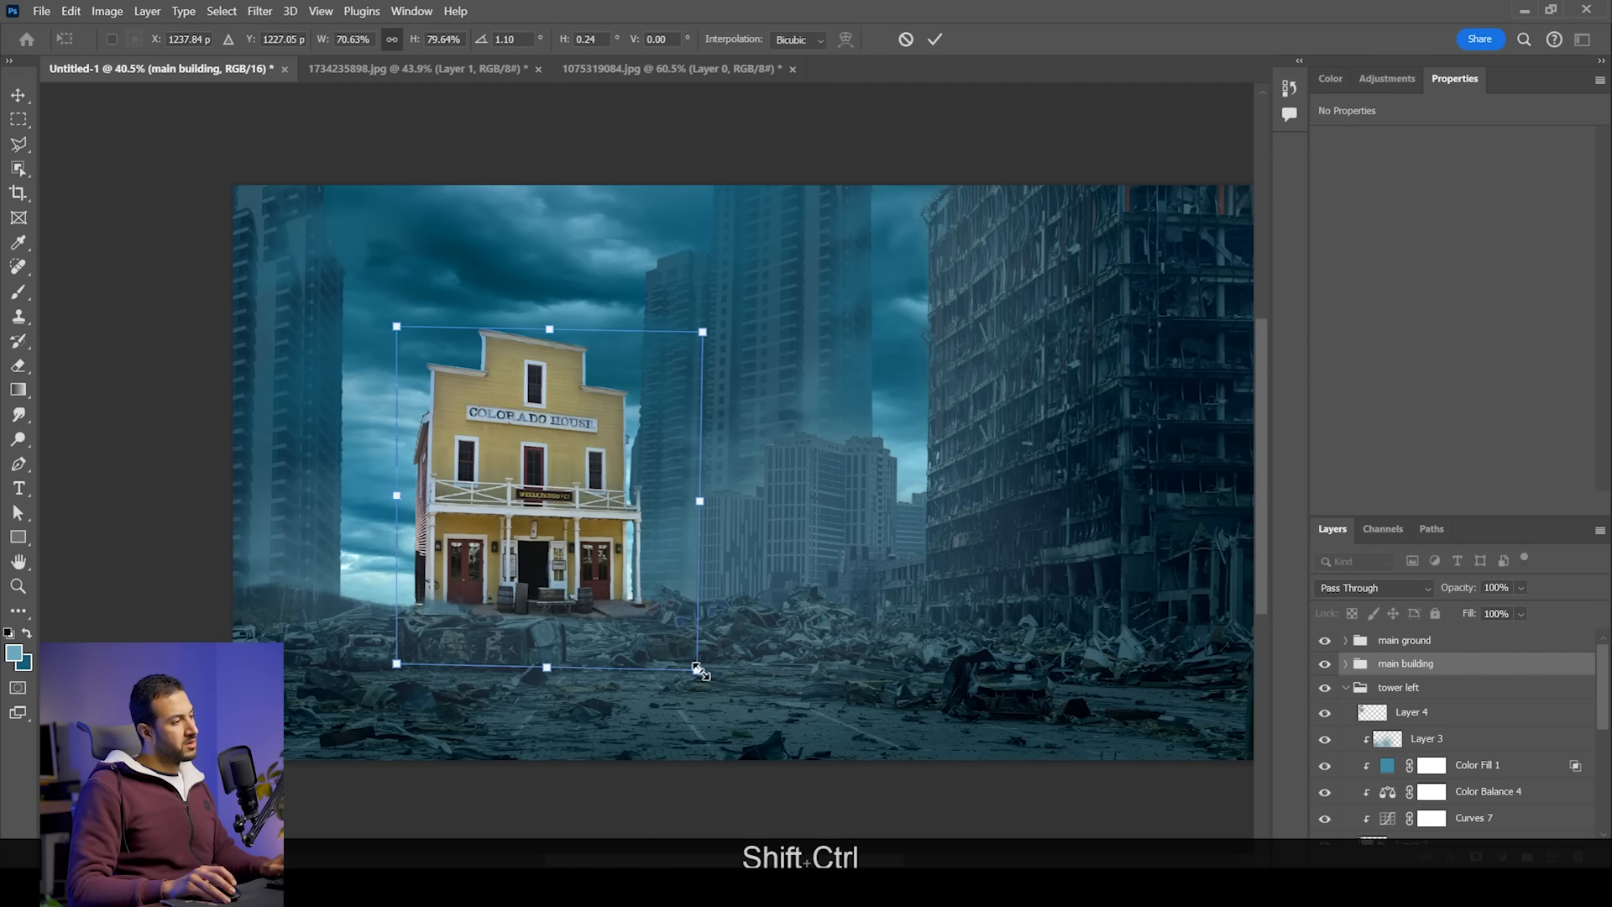
key("Return")
Step: Shift the main building group slightly left along the rubble line and fine-tune its position with small nudges
left_click_drag(666, 558, 657, 559)
key("Left")
key("Up")
key("Left")
key("Down")
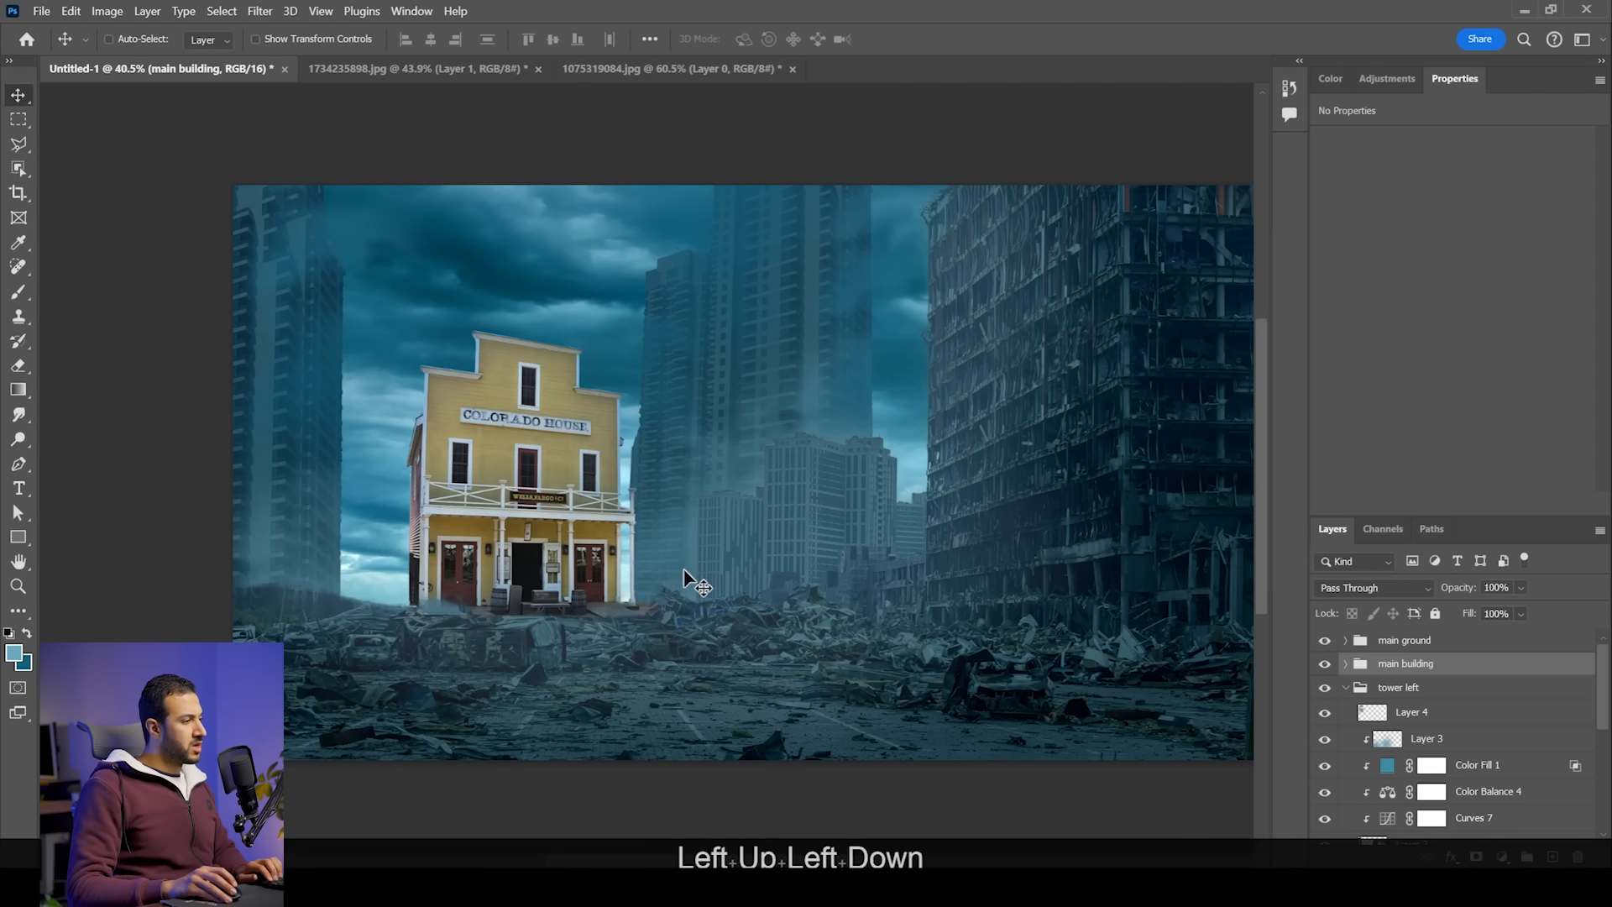
scroll(919, 600, "up", 2)
mouse_move(961, 574)
left_mouse_down()
mouse_move(935, 569)
mouse_move(949, 552)
left_mouse_up()
scroll(937, 576, "down", 4)
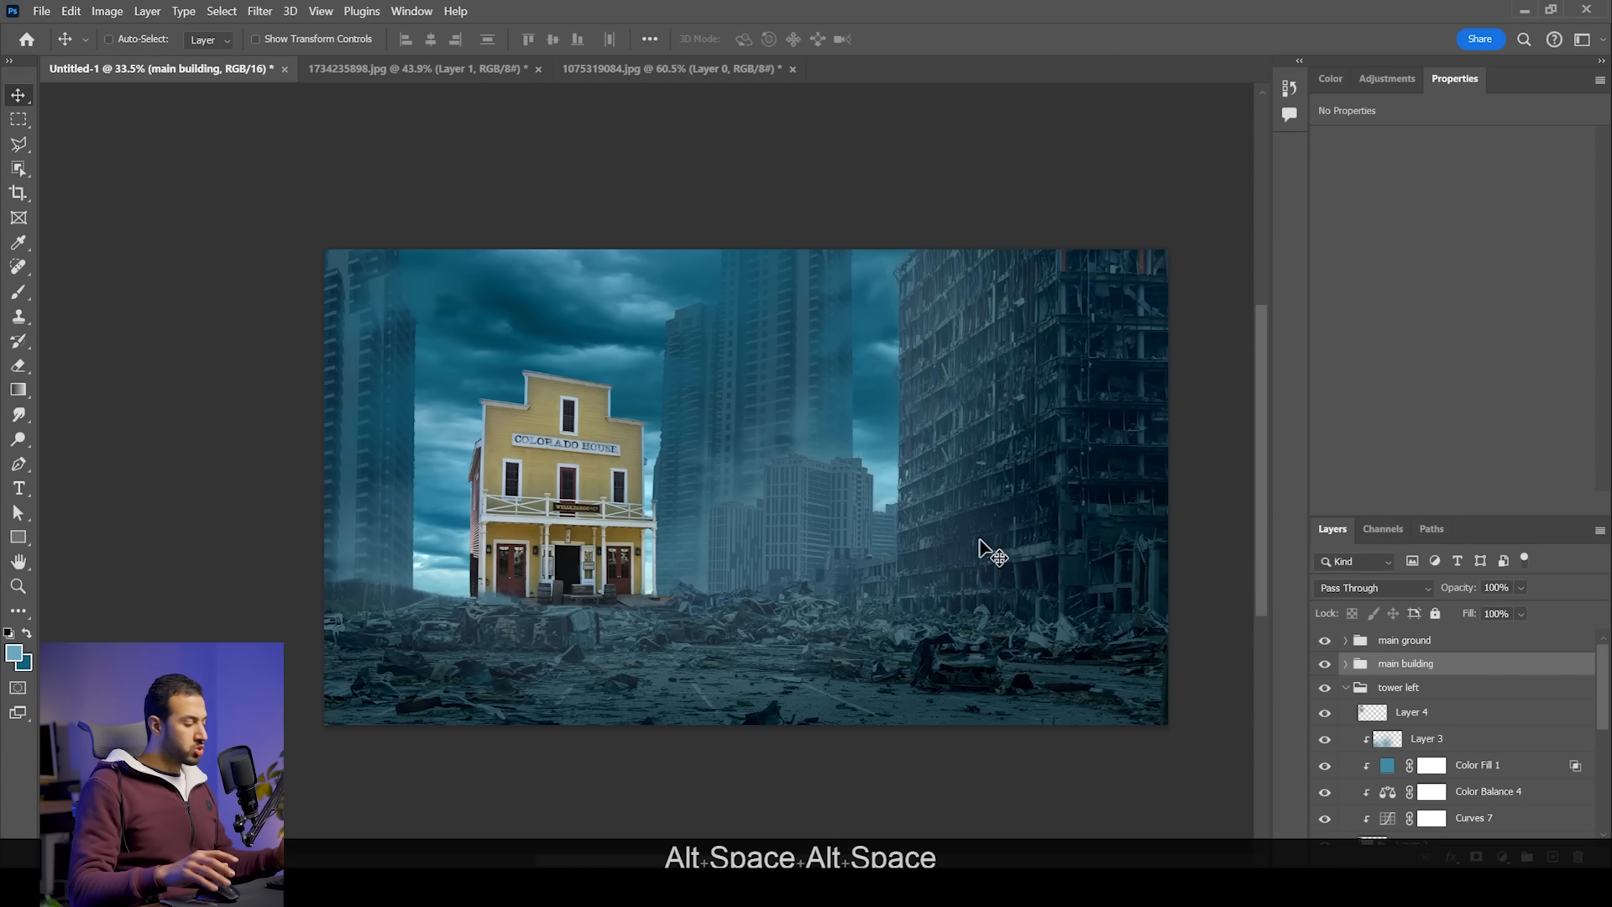
scroll(990, 561, "up", 1)
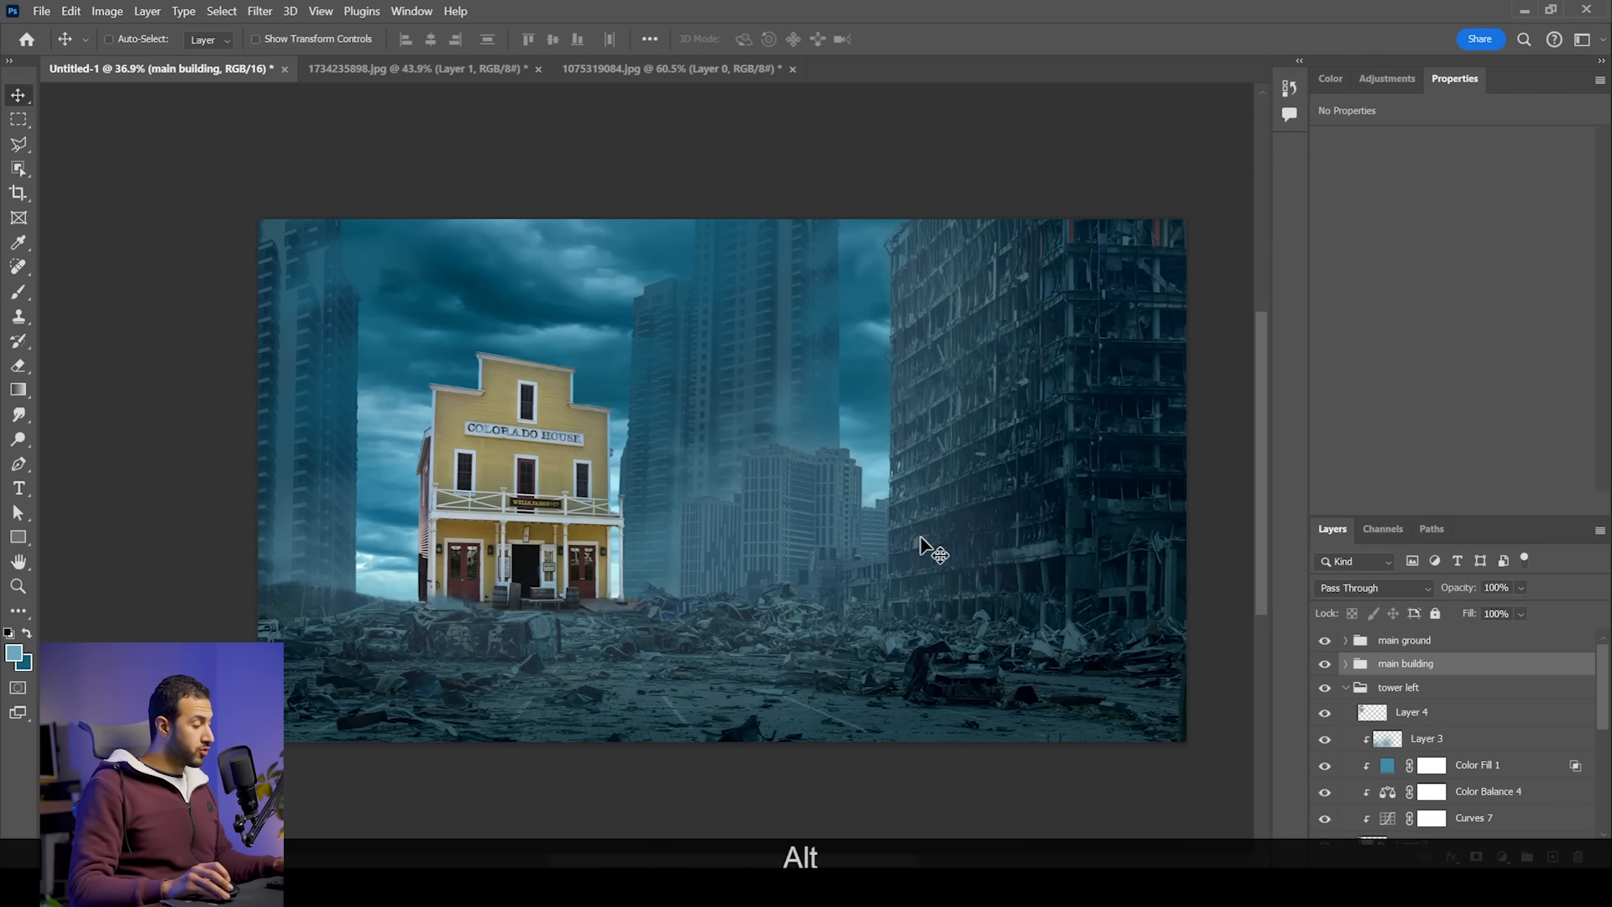
key("F3")
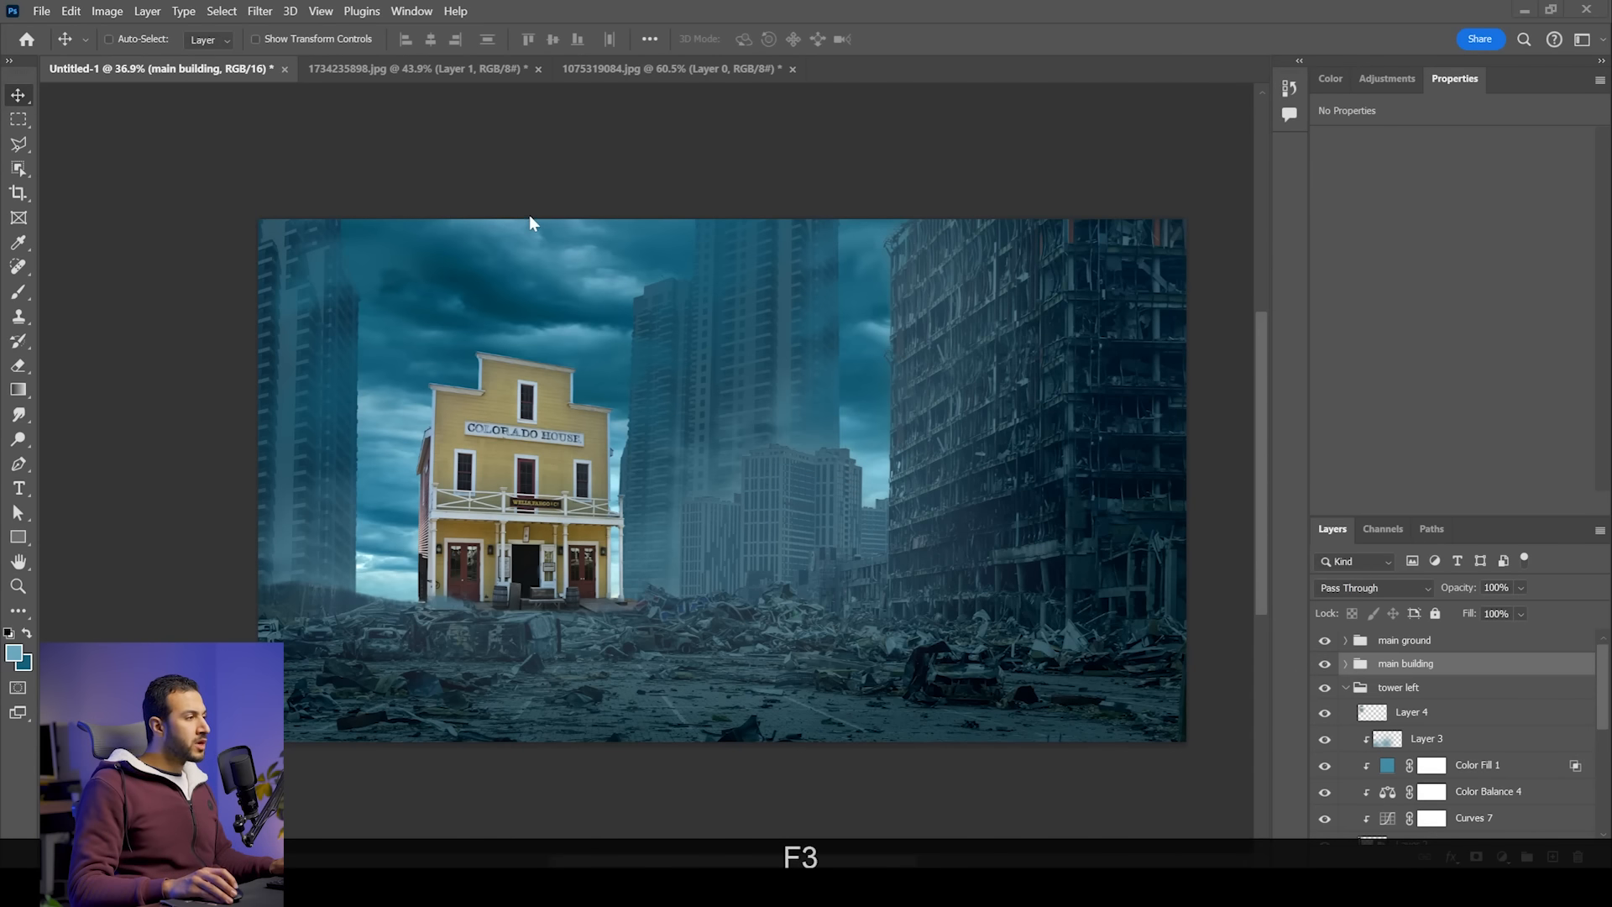
left_click_drag(531, 197, 529, 487)
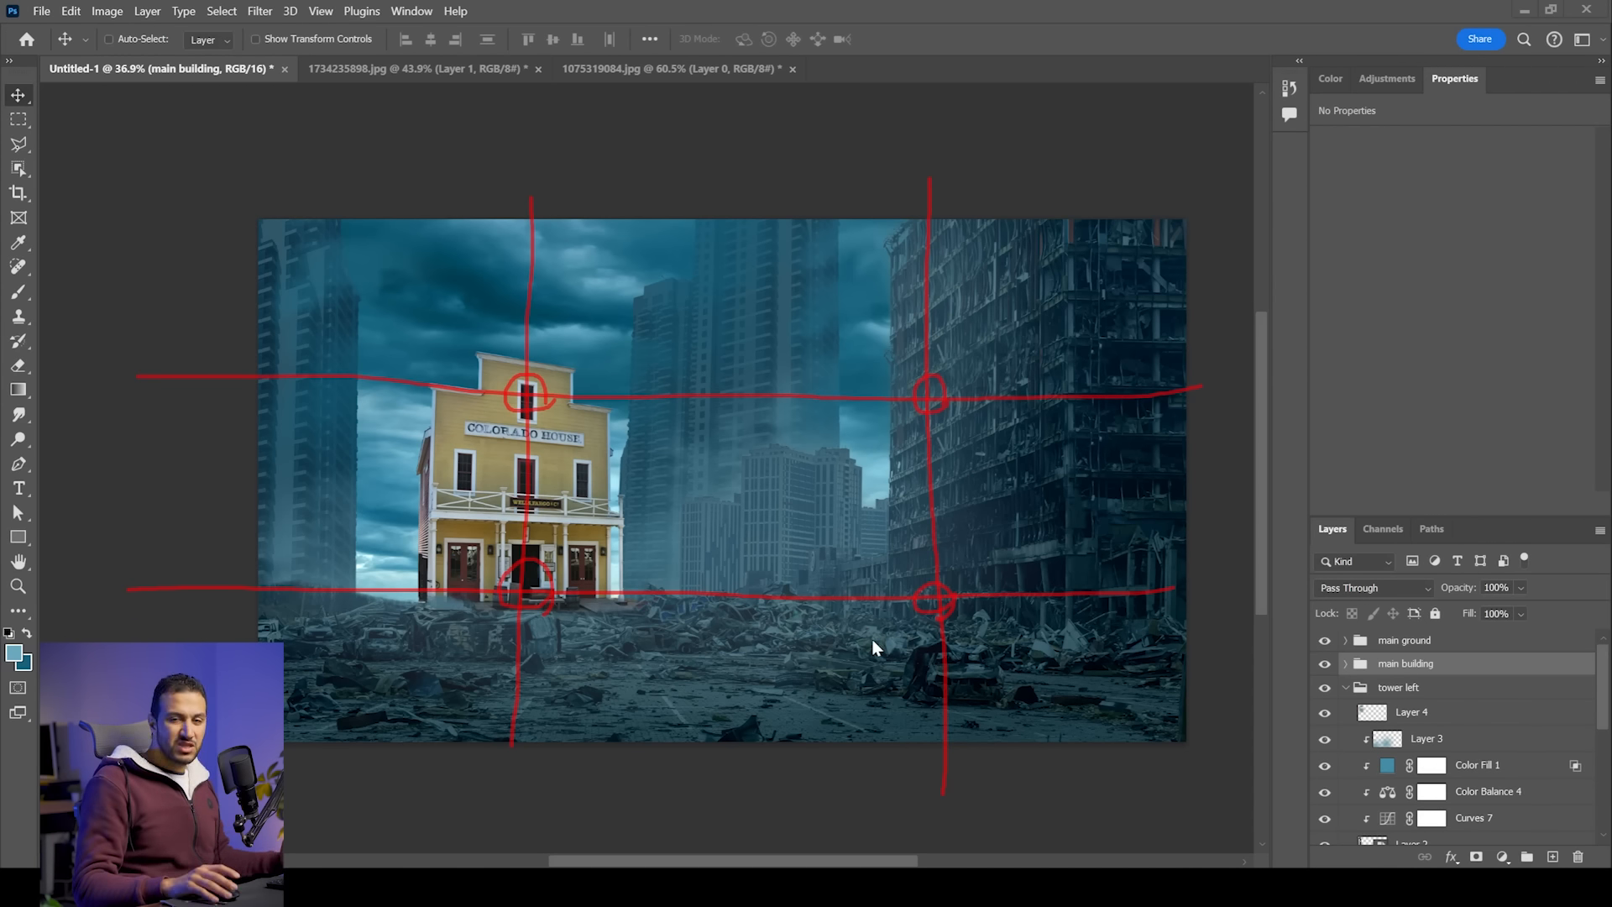
key("Escape")
Step: Adjust the position of the main building group by a few pixels
scroll(562, 481, "up", 1)
right_click(562, 481)
left_click(576, 489)
left_click_drag(574, 489, 572, 495)
Step: Expand the main building group and open the contents of the house's Smart Object, Layer 5
scroll(496, 576, "up", 4)
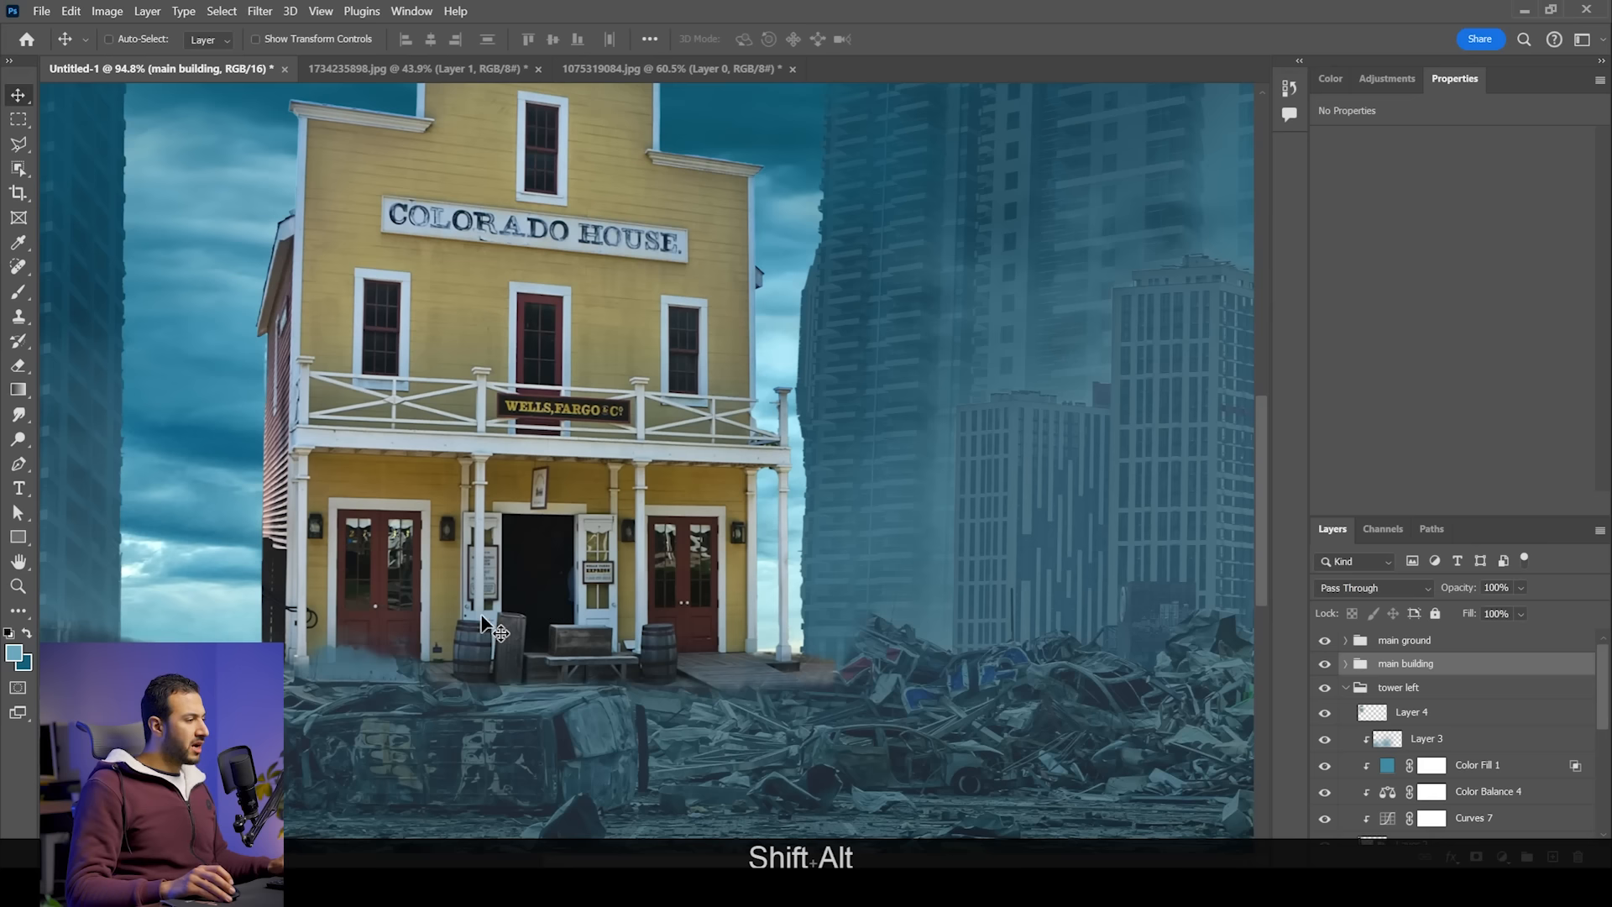
scroll(508, 571, "up", 1)
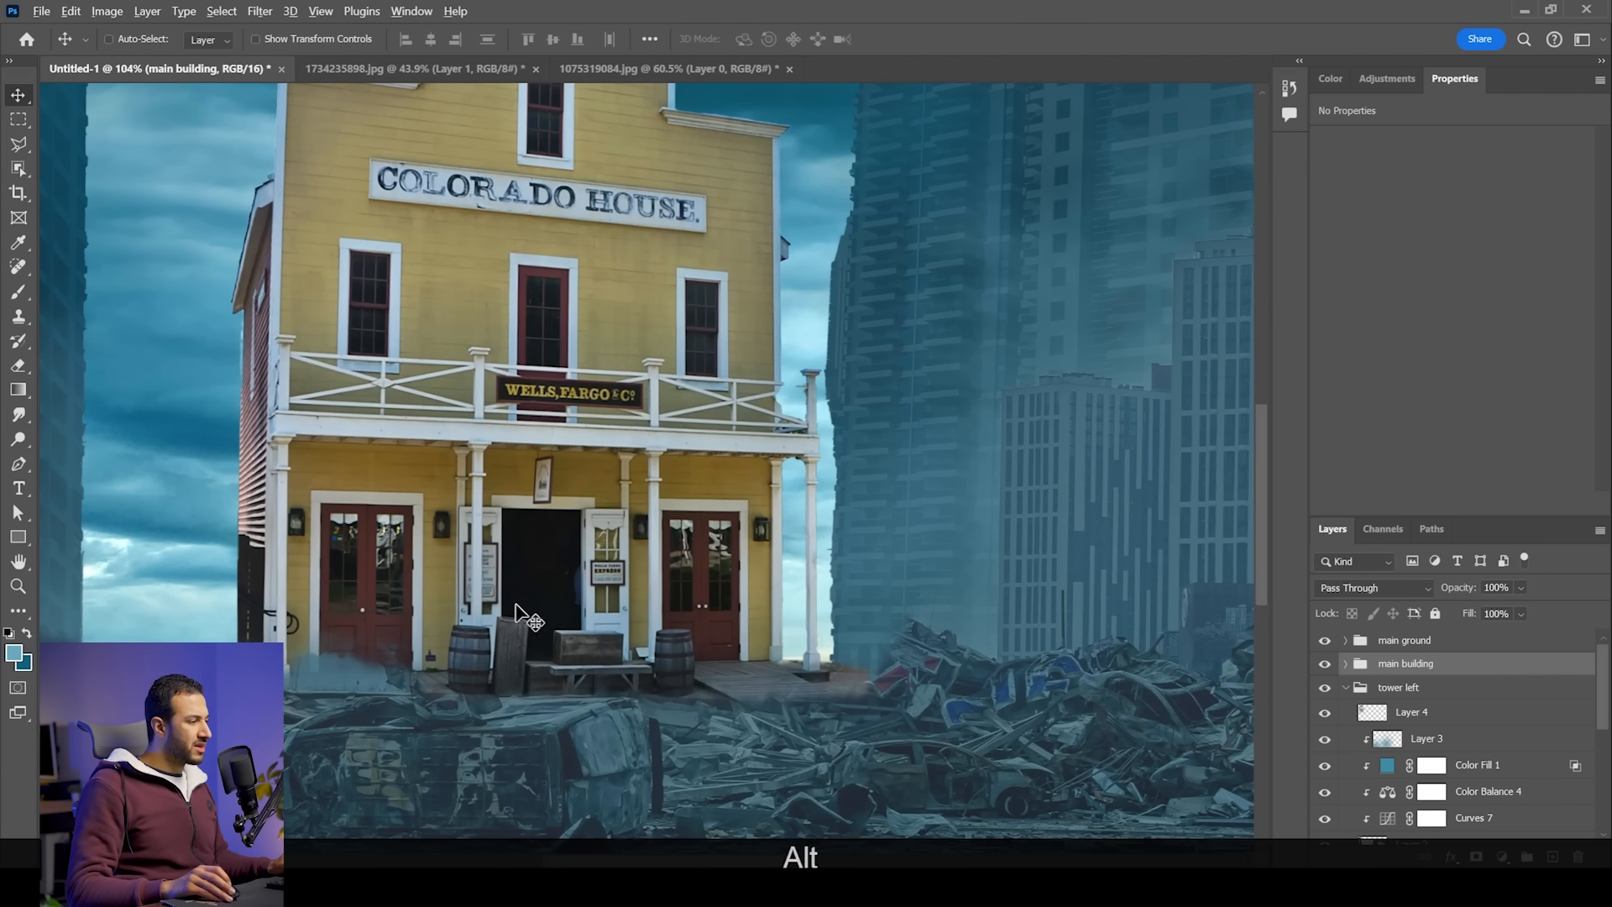
scroll(521, 626, "up", 3)
scroll(546, 562, "up", 4)
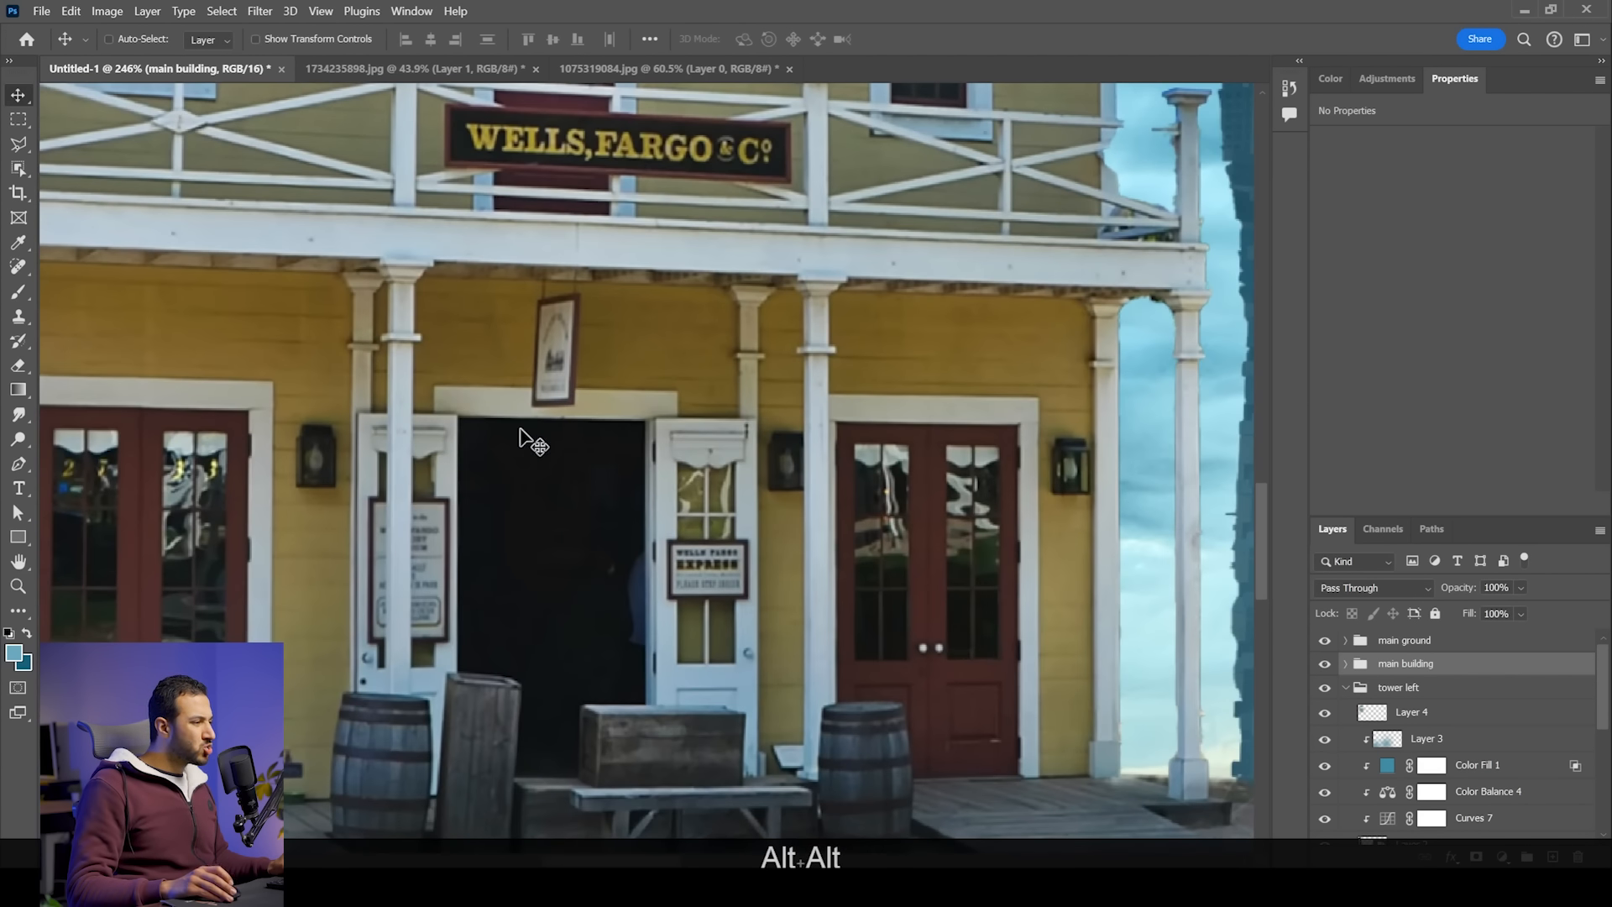
scroll(576, 546, "up", 3)
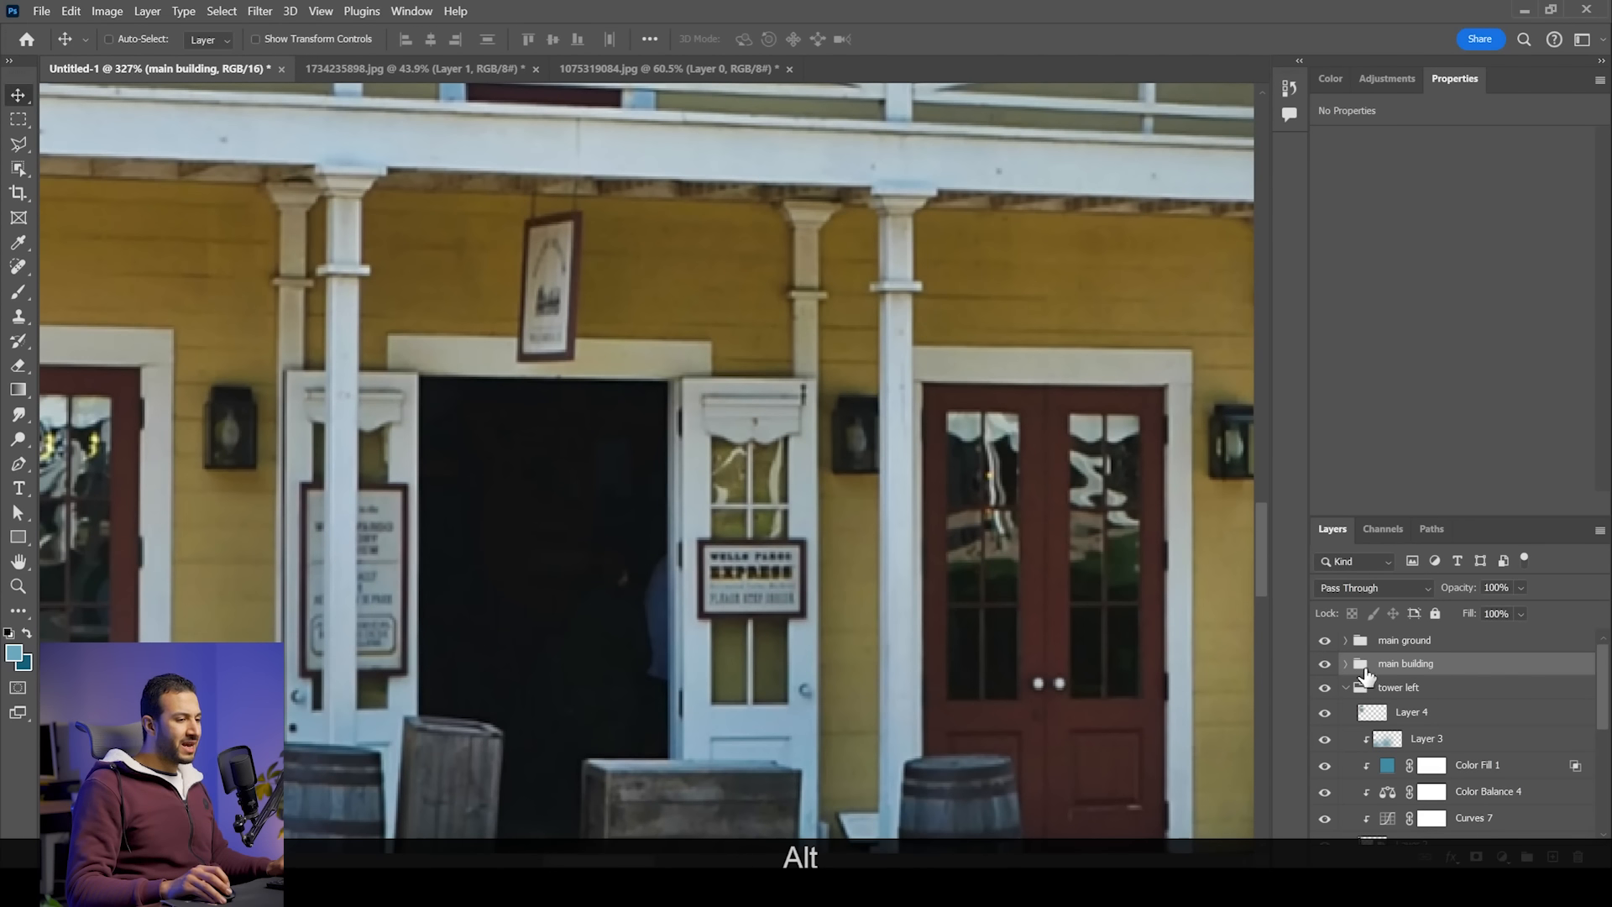
left_click(1344, 663)
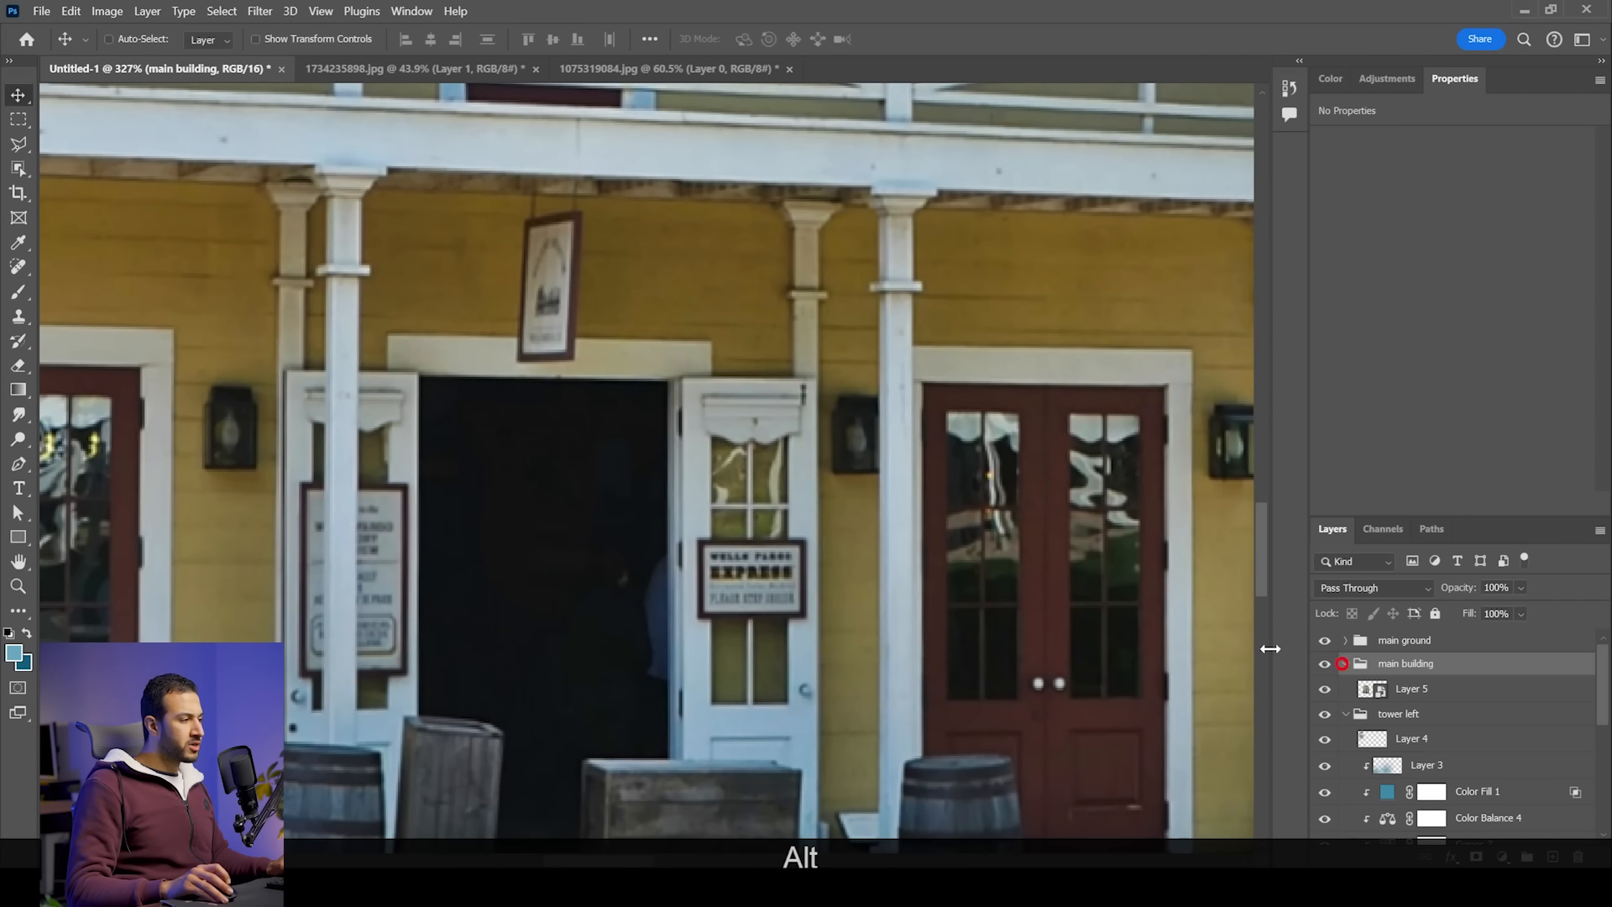
double_click(1375, 691)
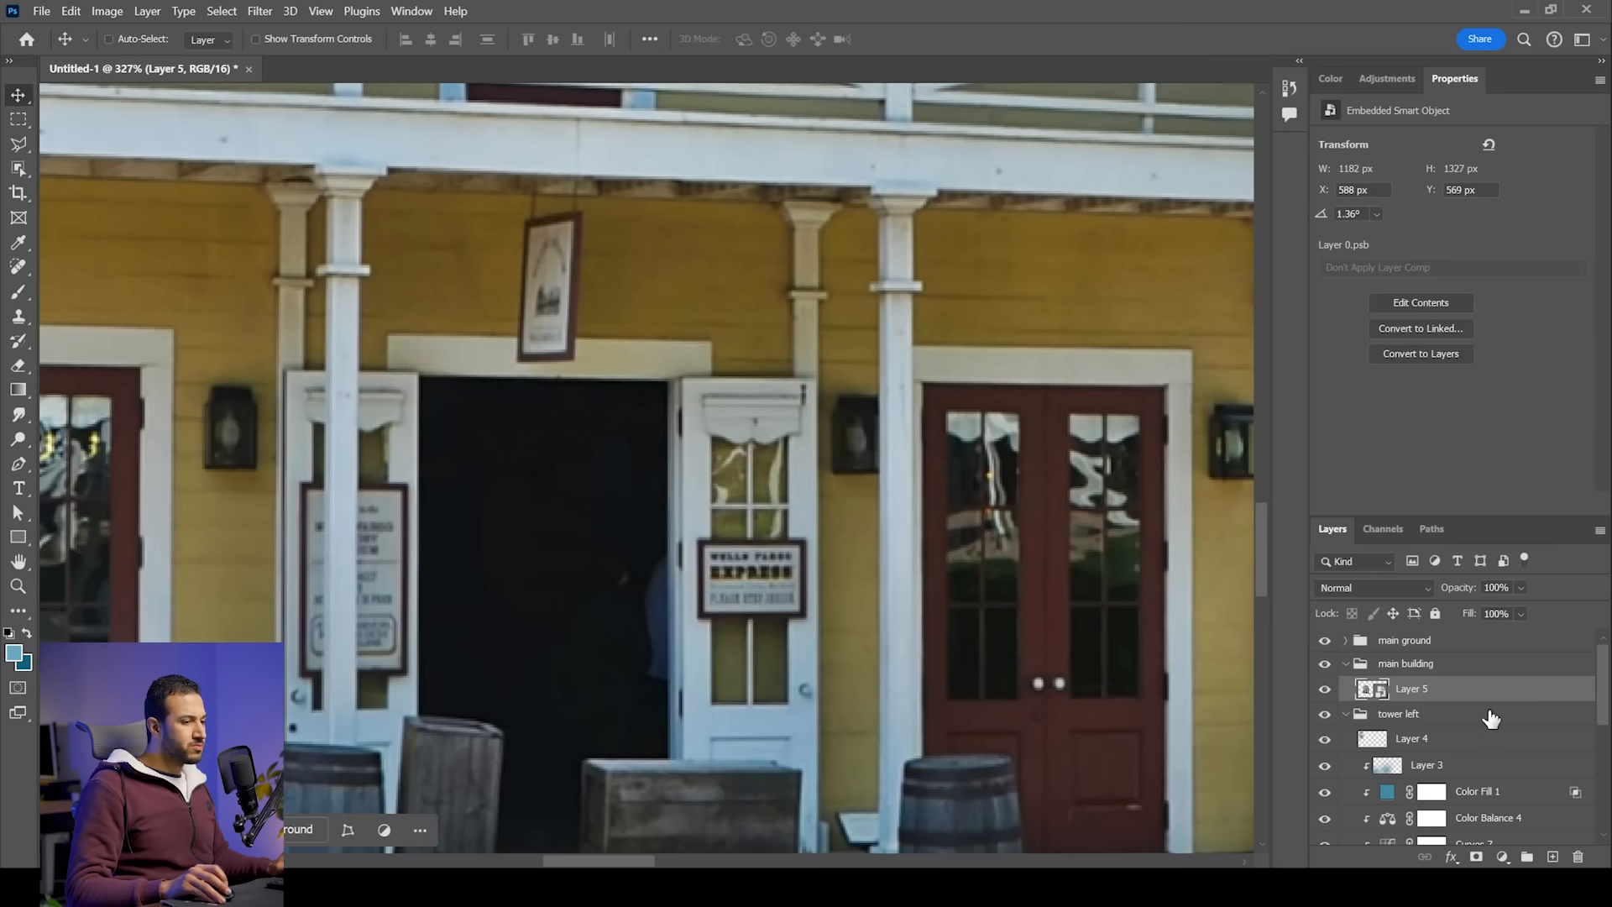
key("space")
double_click(1374, 690)
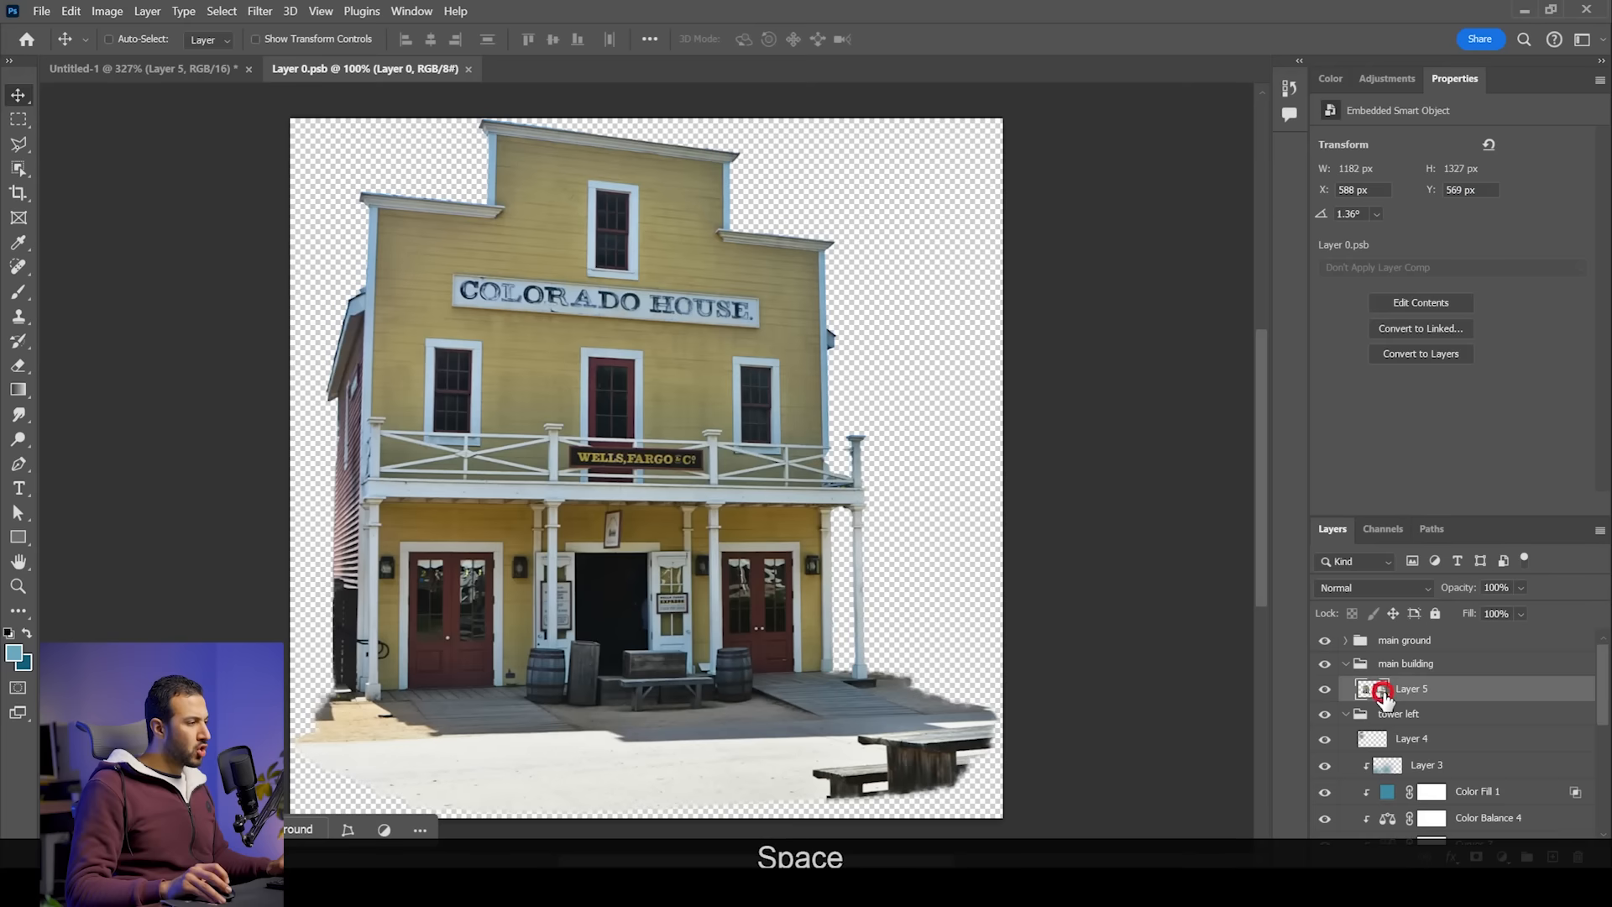
Step: Select the left red double door inside its white frame with the Polygonal Lasso
scroll(932, 562, "up", 3)
scroll(315, 554, "up", 3)
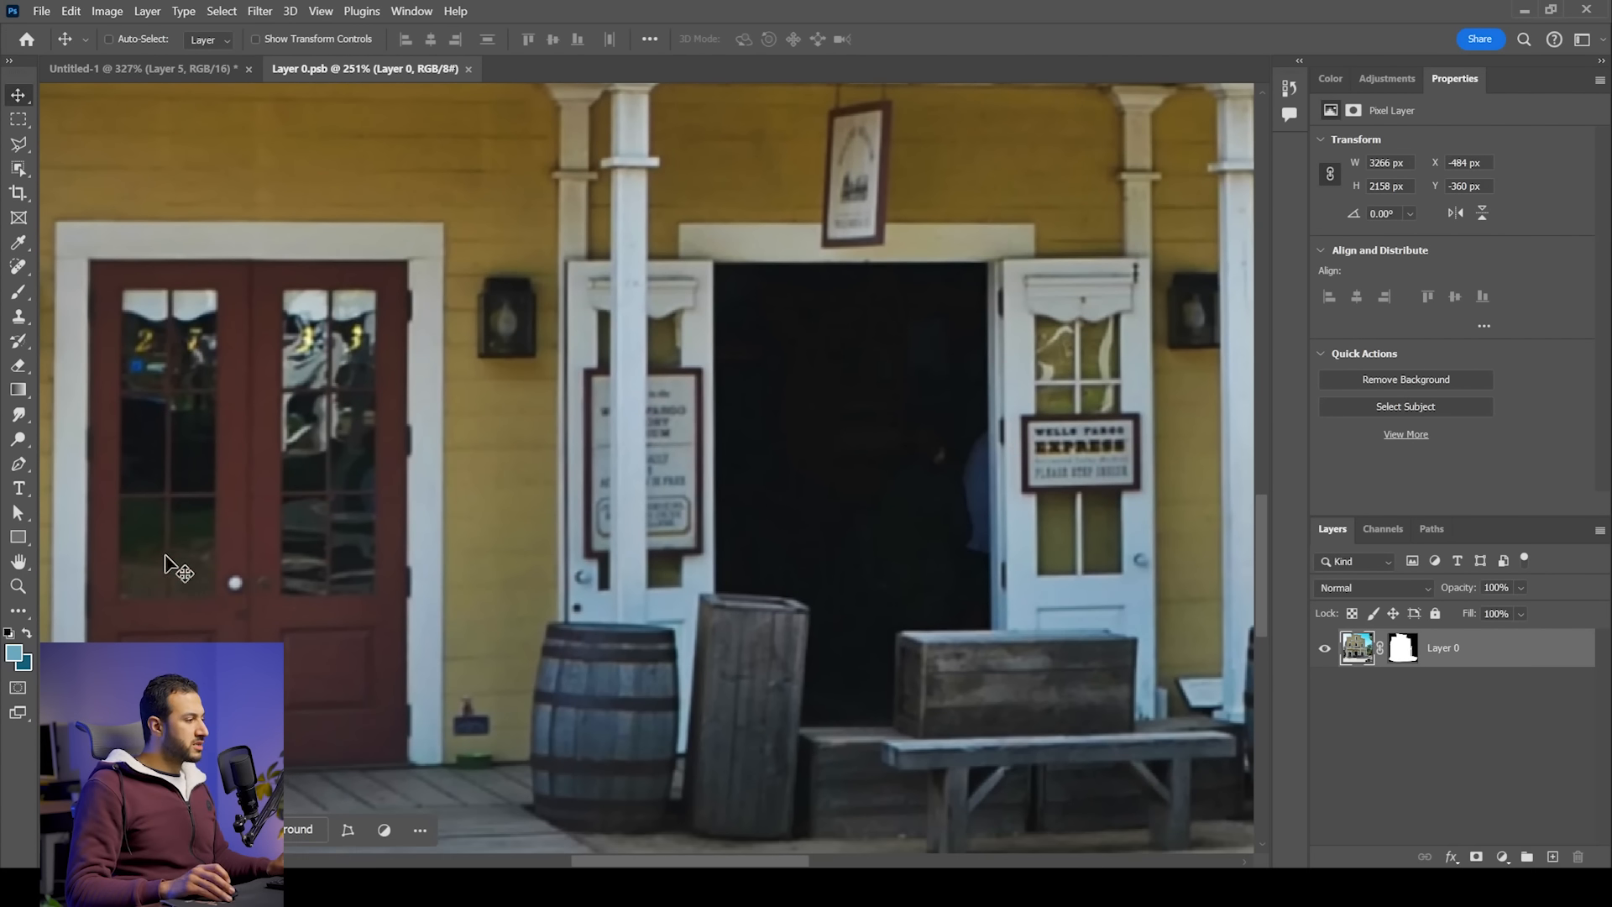
key("l")
scroll(169, 565, "up", 3)
left_click(118, 168)
left_click(502, 170)
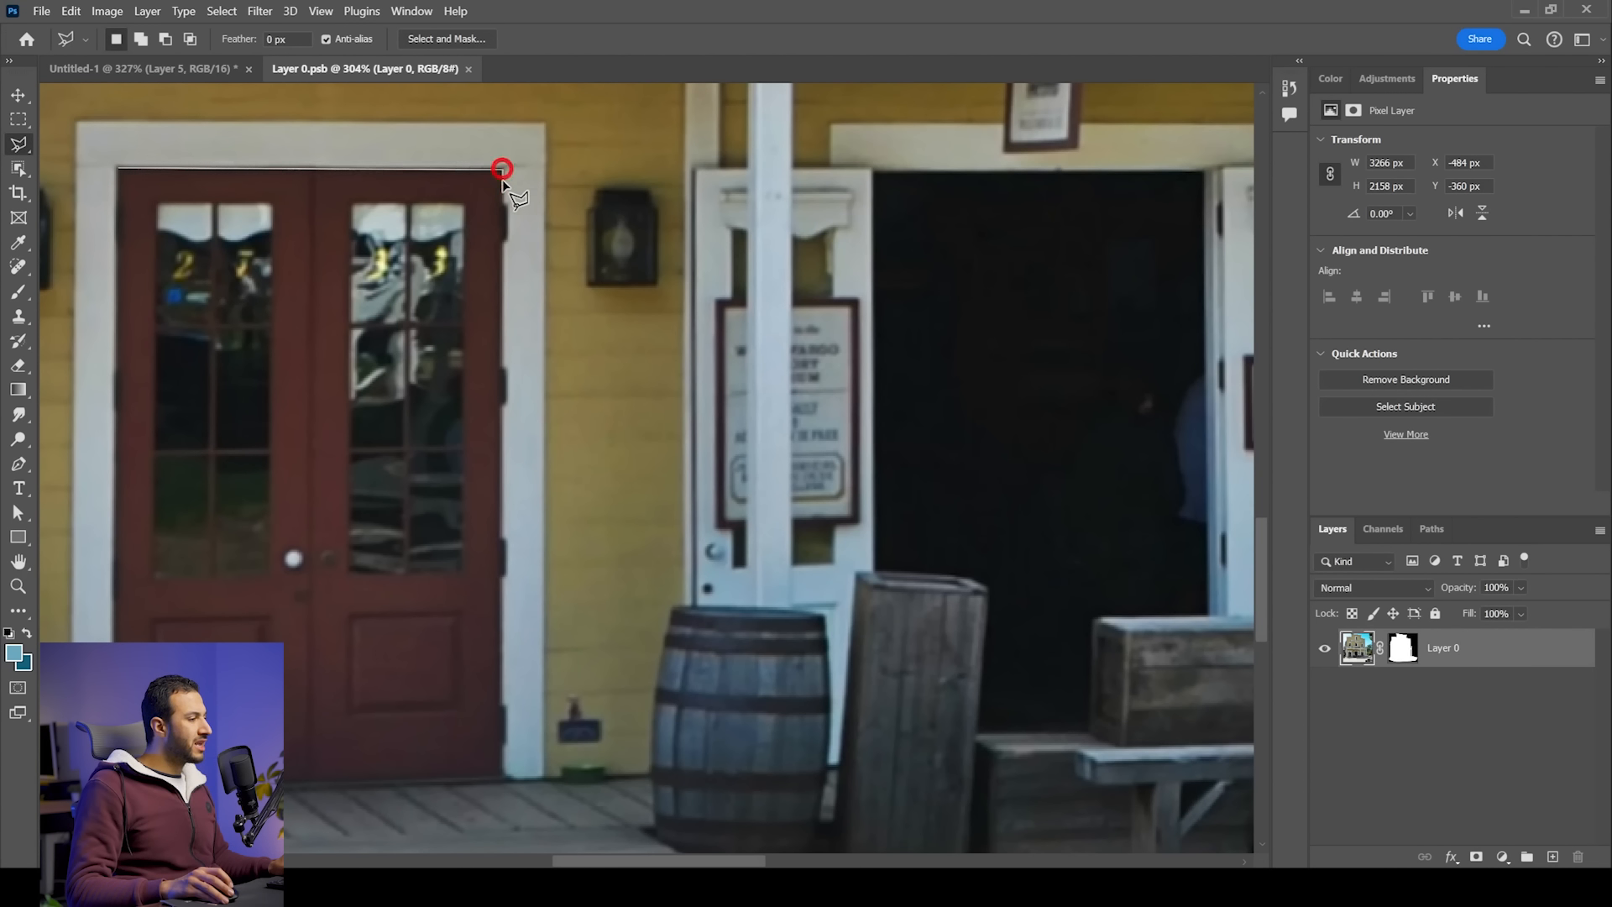
left_click(502, 773)
double_click(665, 790)
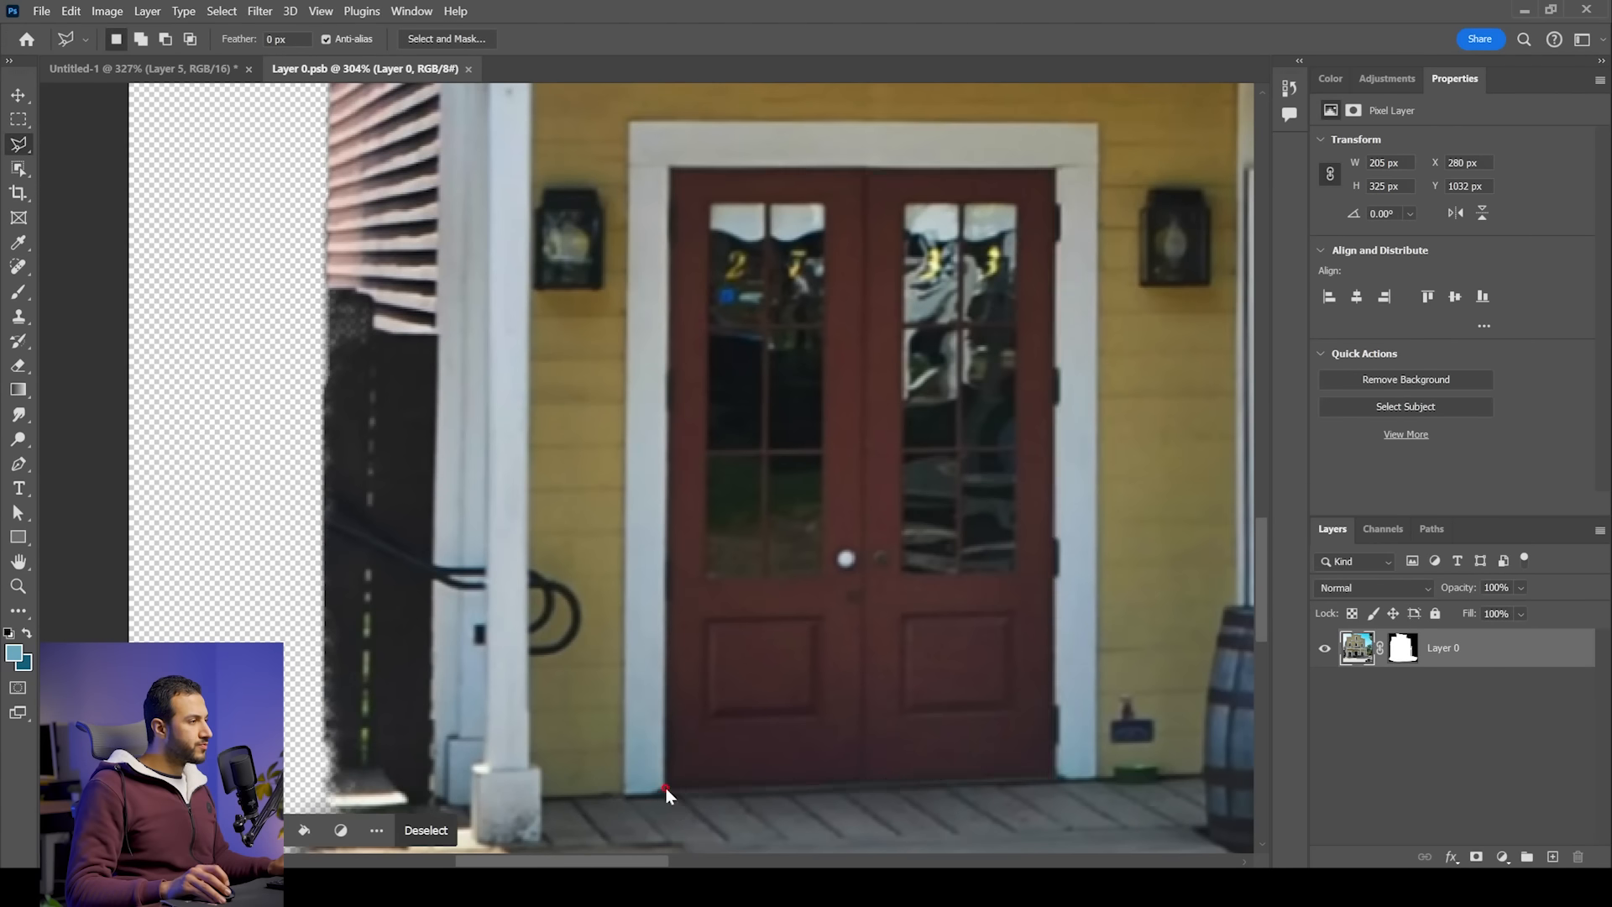
Step: Paste a copy of the red doors into the open middle doorway, masked behind the foreground objects, and save the Smart Object's contents
key("ctrl+c")
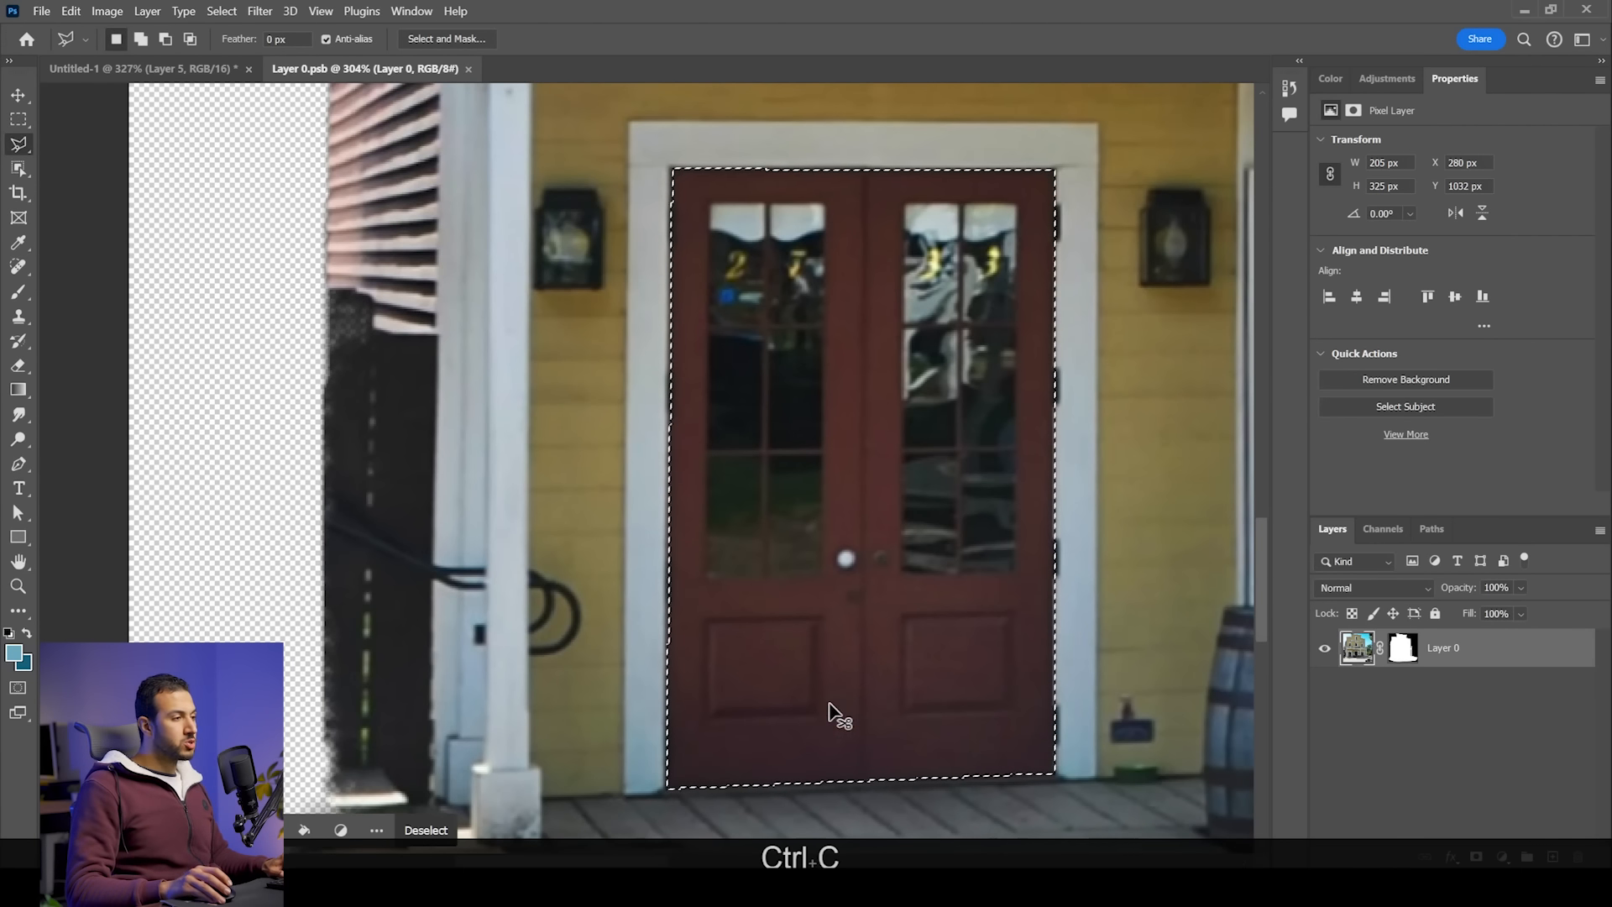
key("ctrl+v")
key("space")
mouse_move(996, 569)
left_mouse_down()
mouse_move(478, 569)
mouse_move(331, 550)
mouse_move(1041, 540)
mouse_move(1069, 612)
left_mouse_up()
key("v")
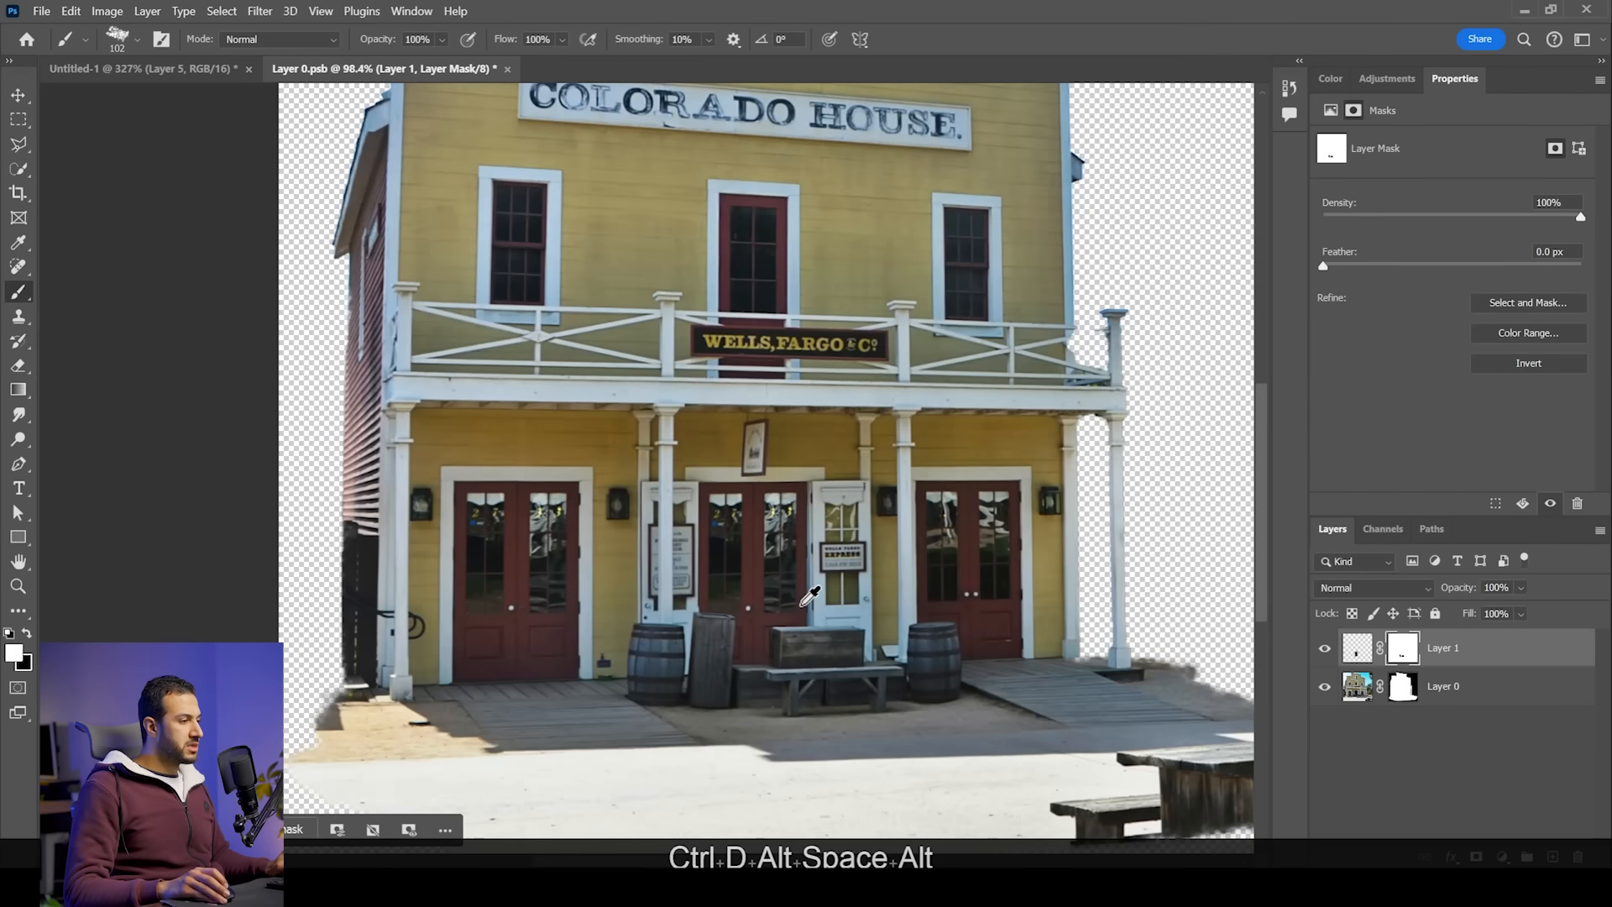
scroll(810, 596, "up", 2)
key("ctrl+s")
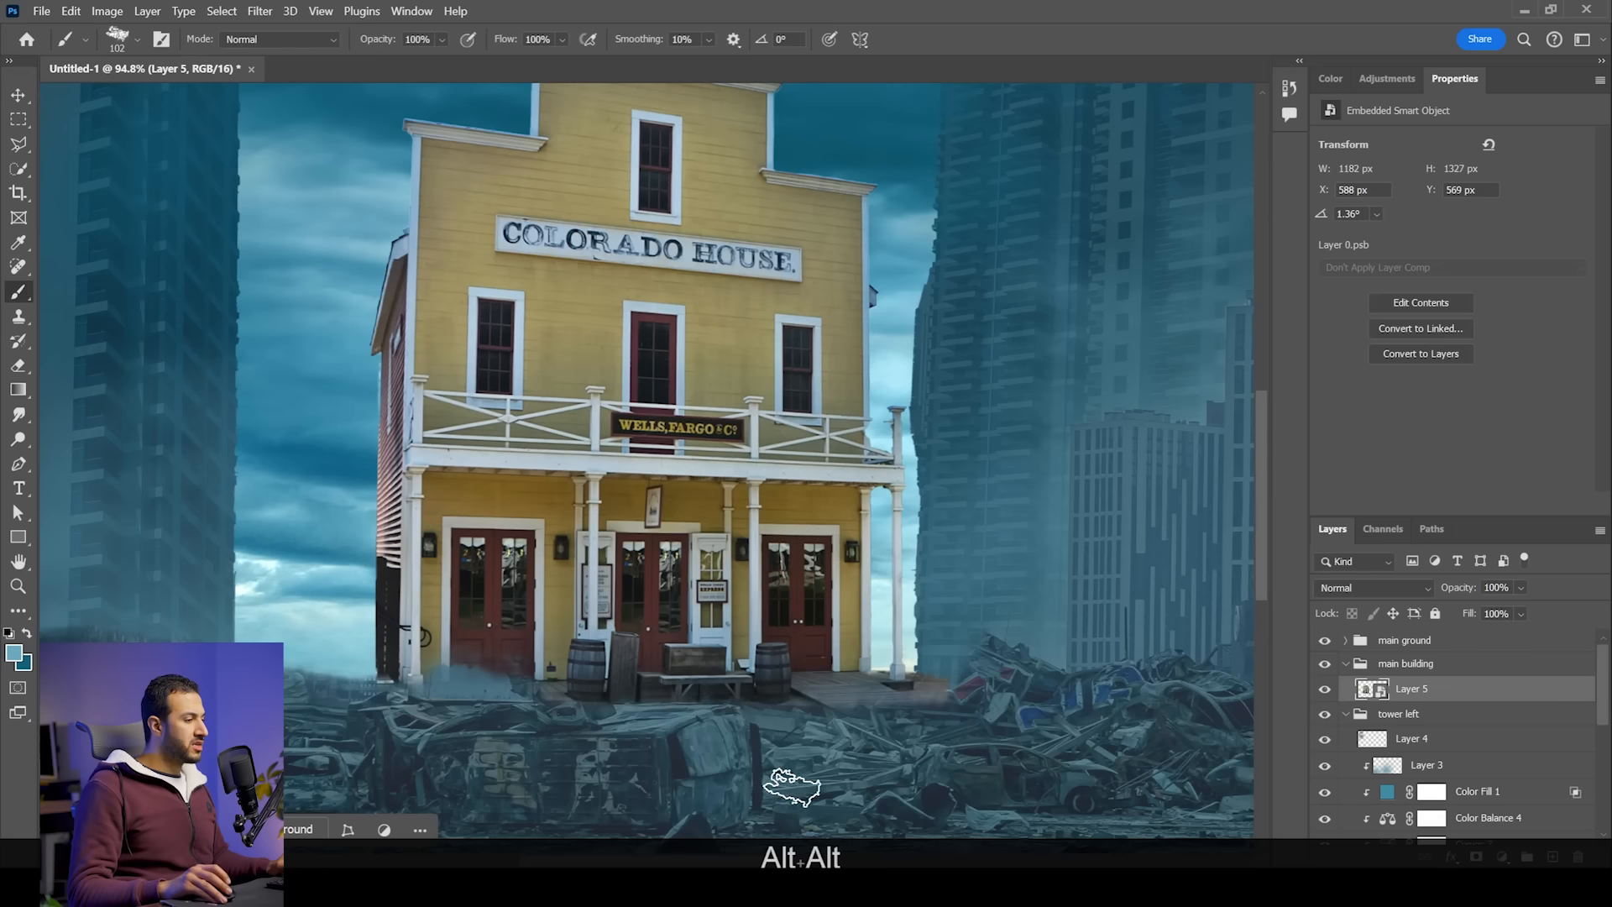
Step: Reposition the house layer in the composite at X 601 px and Y 577 px
left_click_drag(773, 787, 743, 636)
key("ctrl+z")
key("v")
scroll(751, 644, "down", 8)
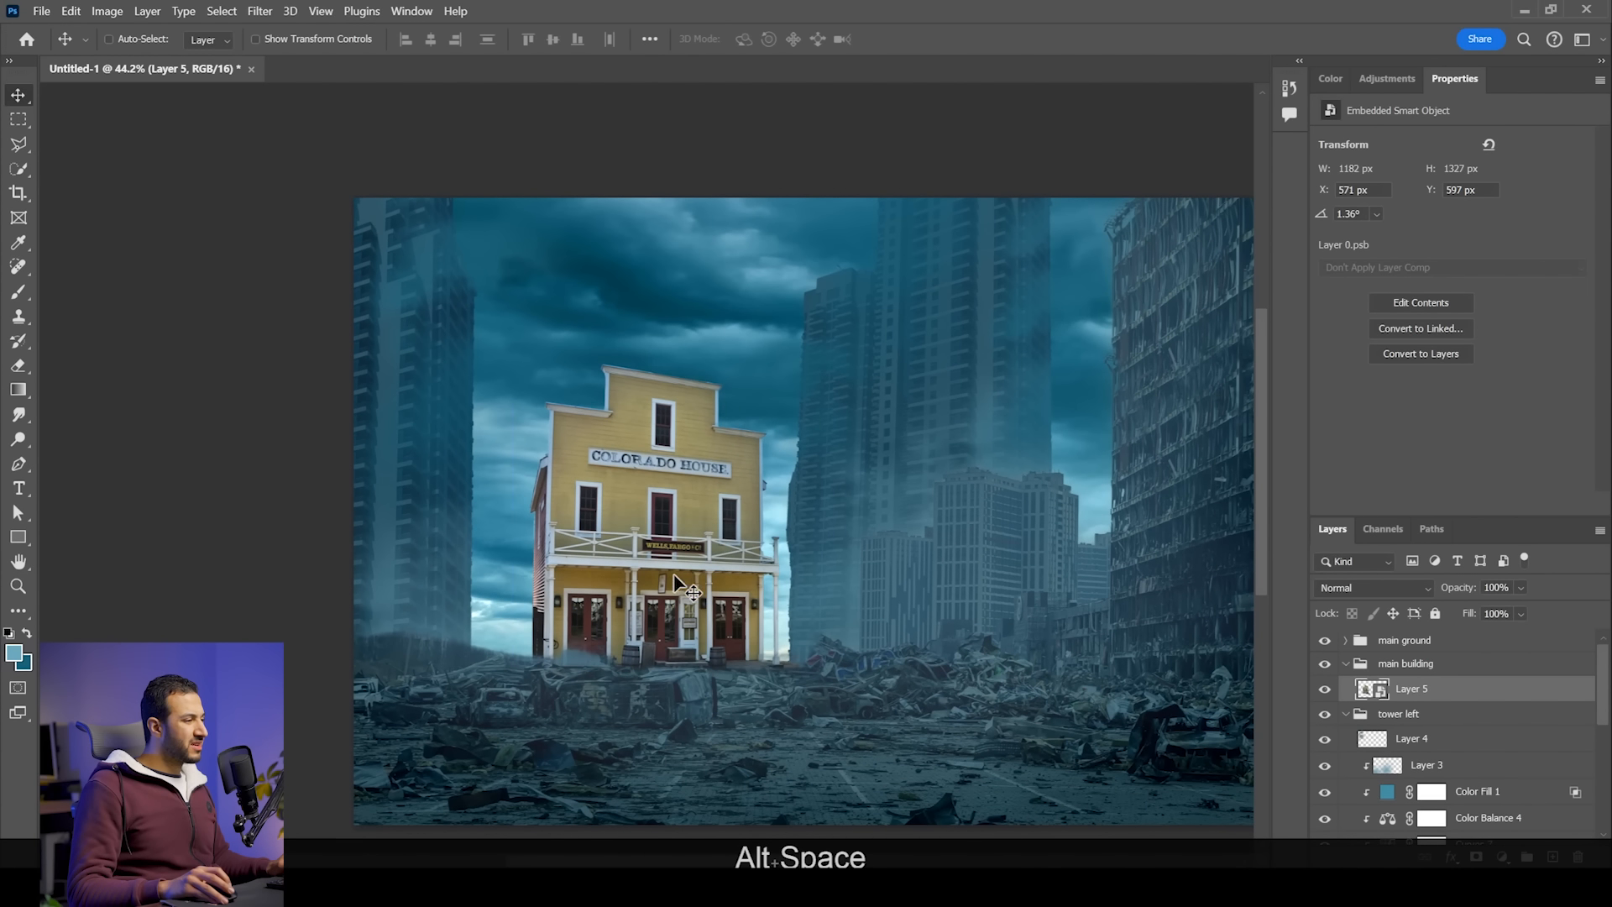
left_click_drag(673, 573, 683, 578)
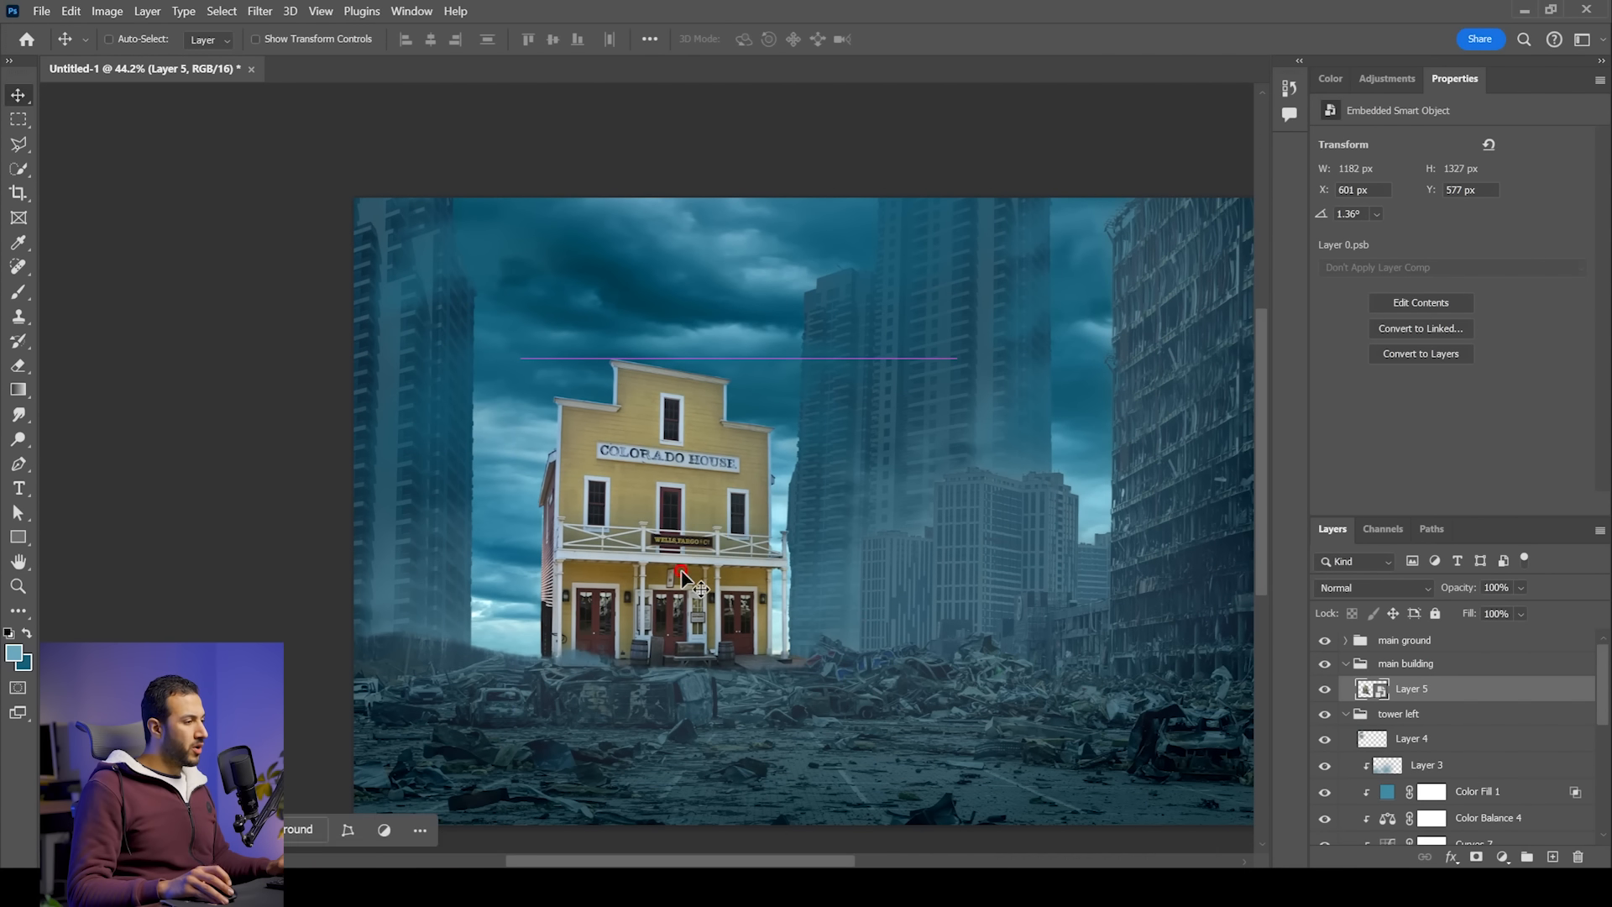
Step: Expand the main ground group and add a layer mask to its Layer 1
scroll(685, 588, "up", 5)
scroll(614, 717, "up", 5)
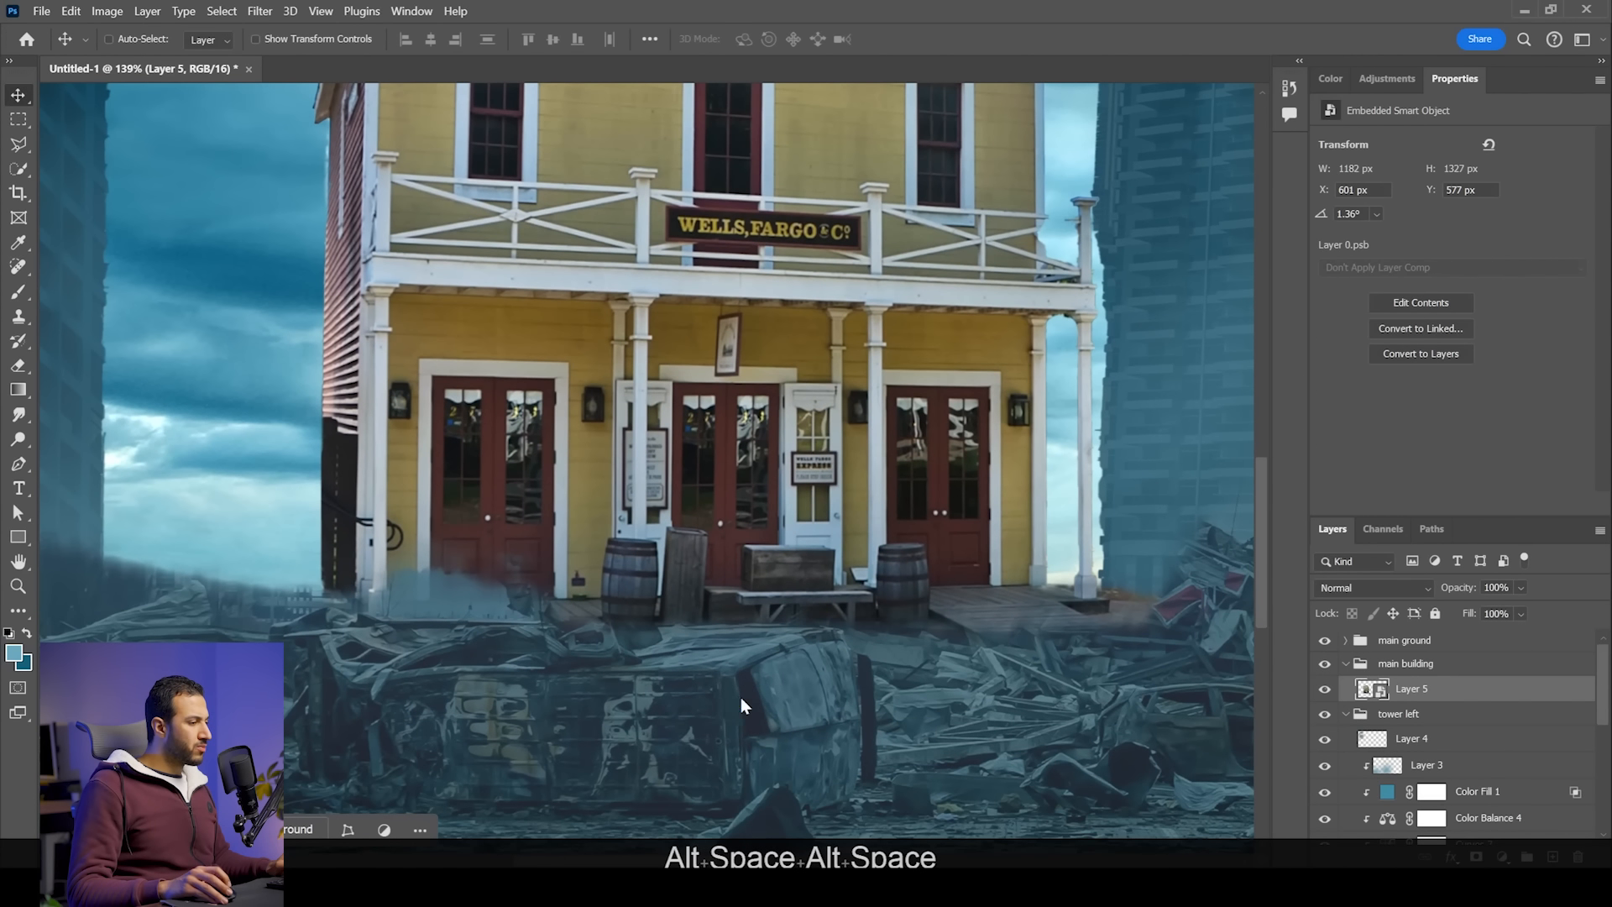
left_click(1362, 666)
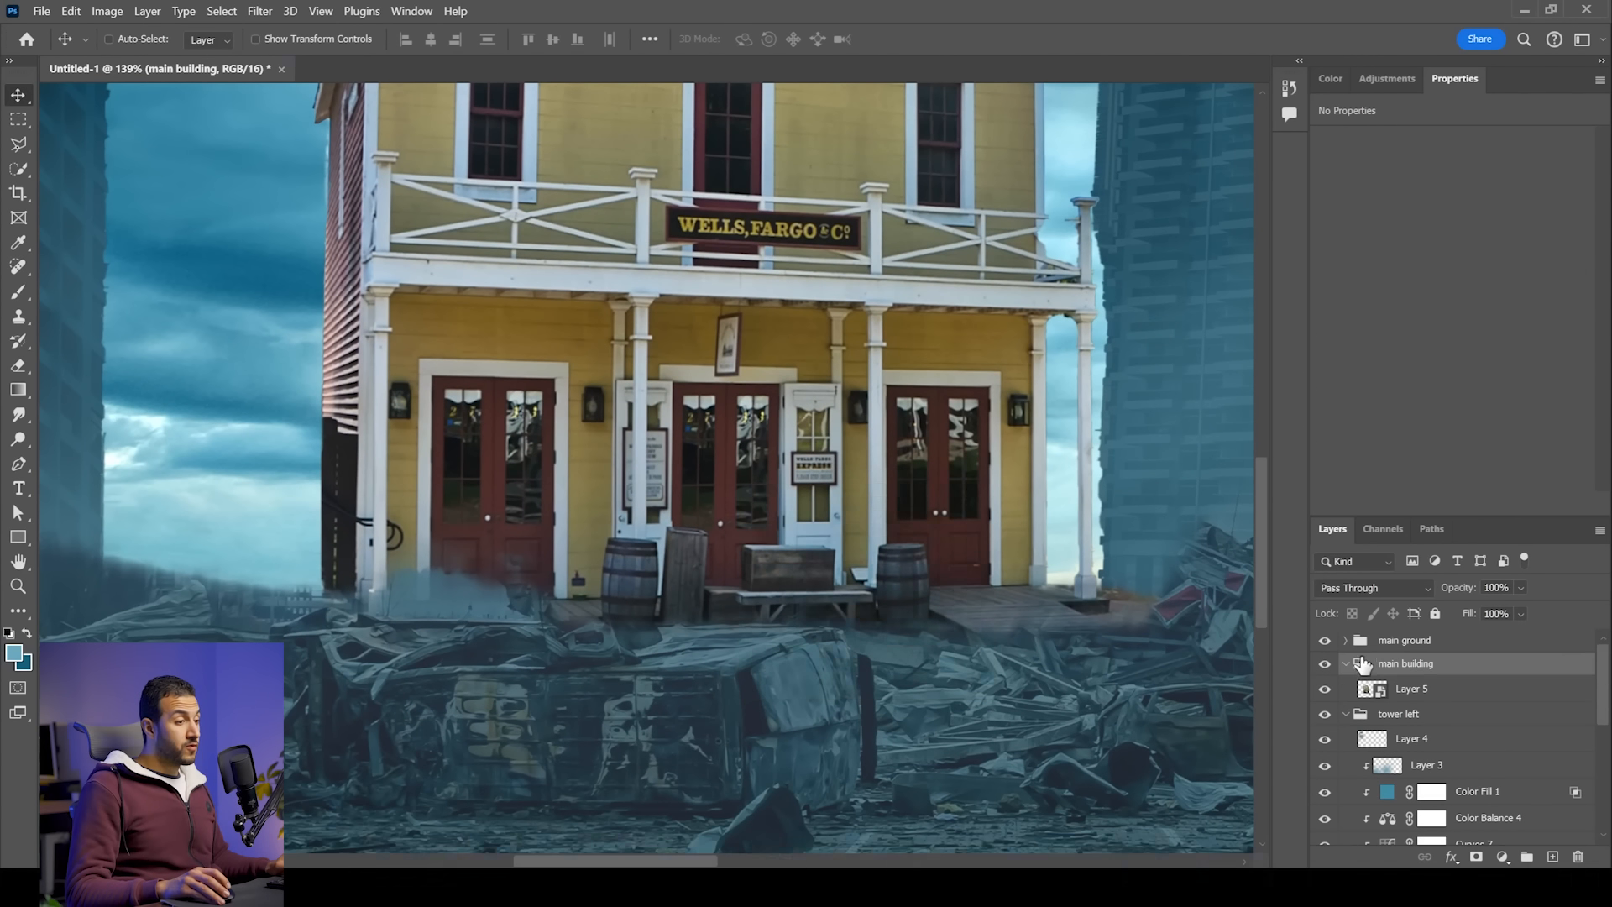
left_click(1345, 641)
left_click(1451, 773)
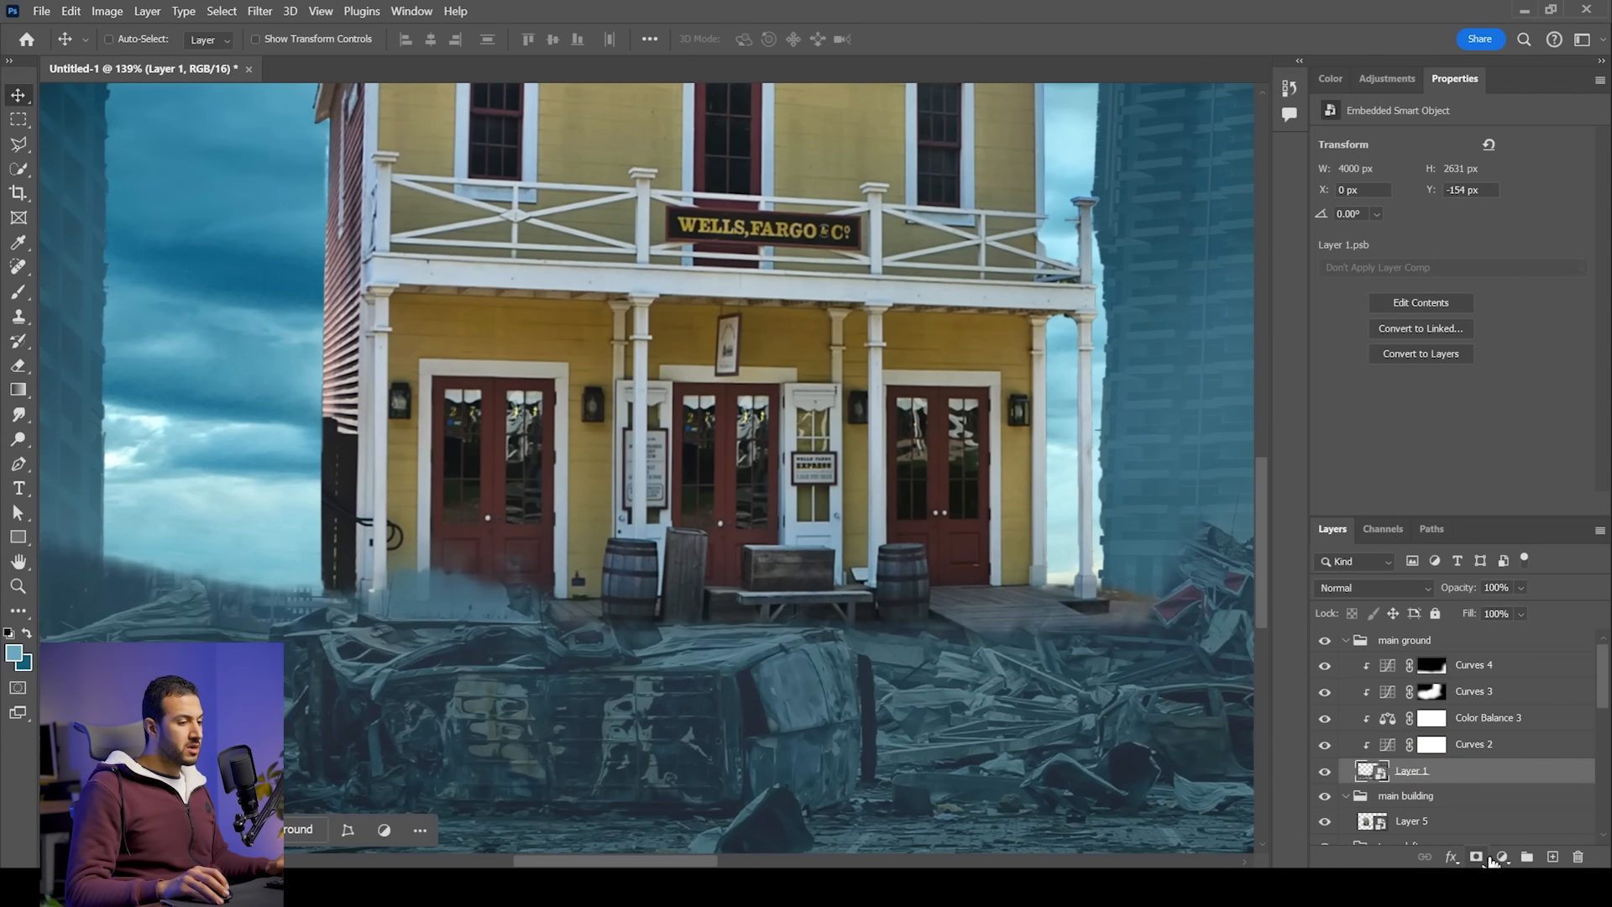
left_click(1476, 857)
Step: Paint black on the ground layer's mask with the 102 px textured brush to clear leftover haze around the house's lower left base
scroll(735, 668, "up", 2)
key("b")
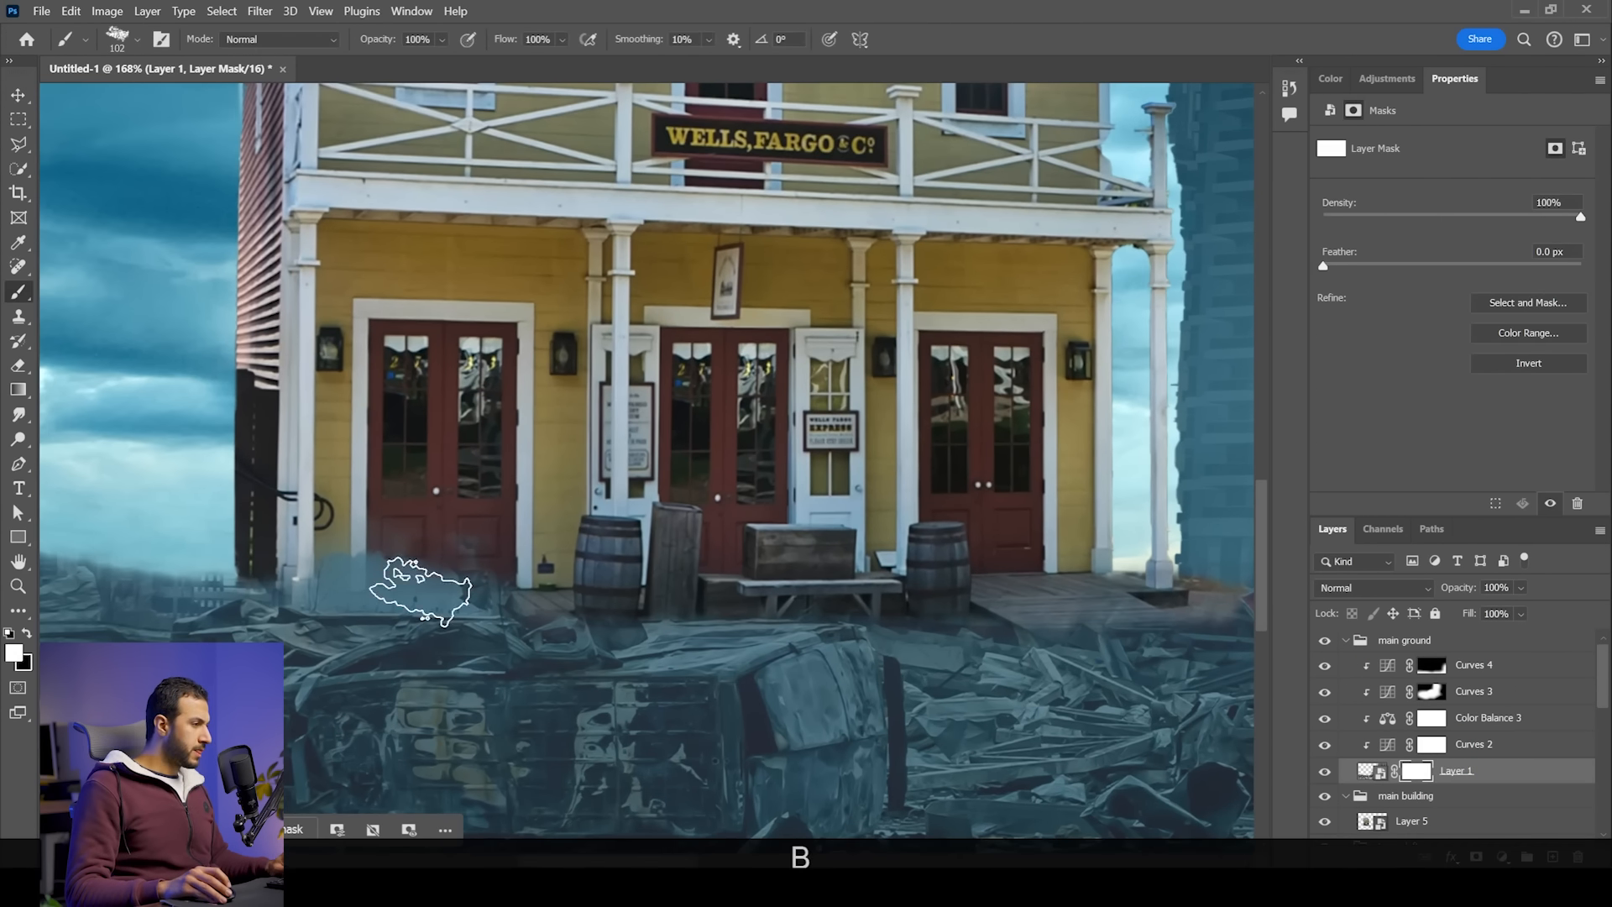
key("x")
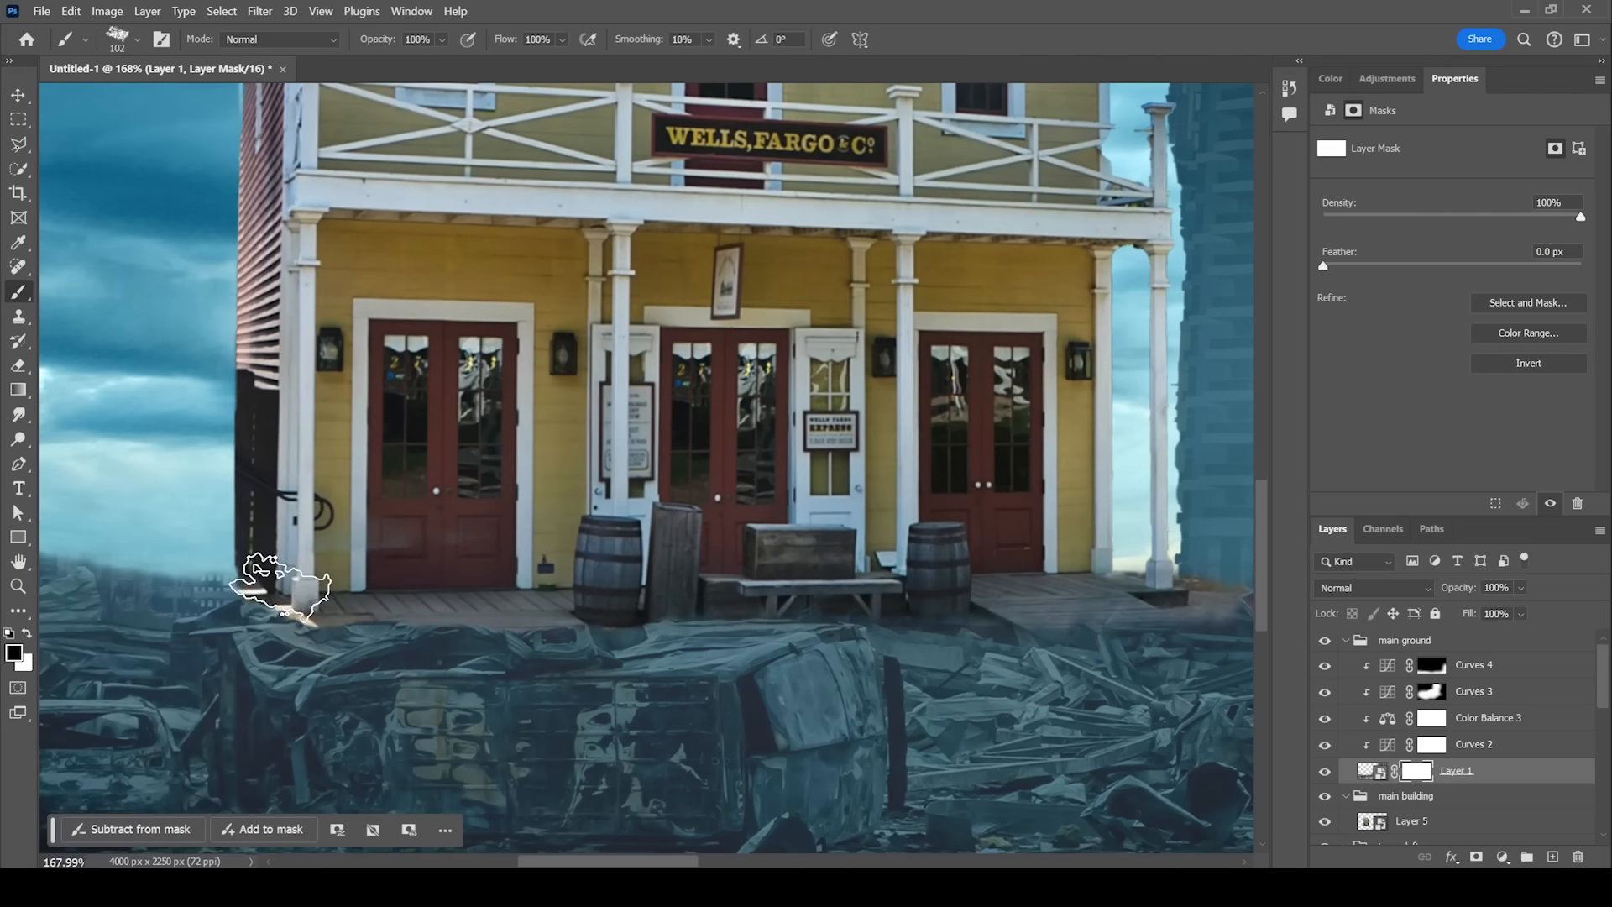
left_click_drag(281, 576, 540, 503)
mouse_move(175, 575)
left_mouse_down()
mouse_move(442, 562)
mouse_move(290, 454)
mouse_move(164, 561)
mouse_move(314, 566)
left_mouse_up()
scroll(630, 508, "up", 4)
scroll(508, 470, "down", 10)
left_click_drag(886, 523, 708, 526)
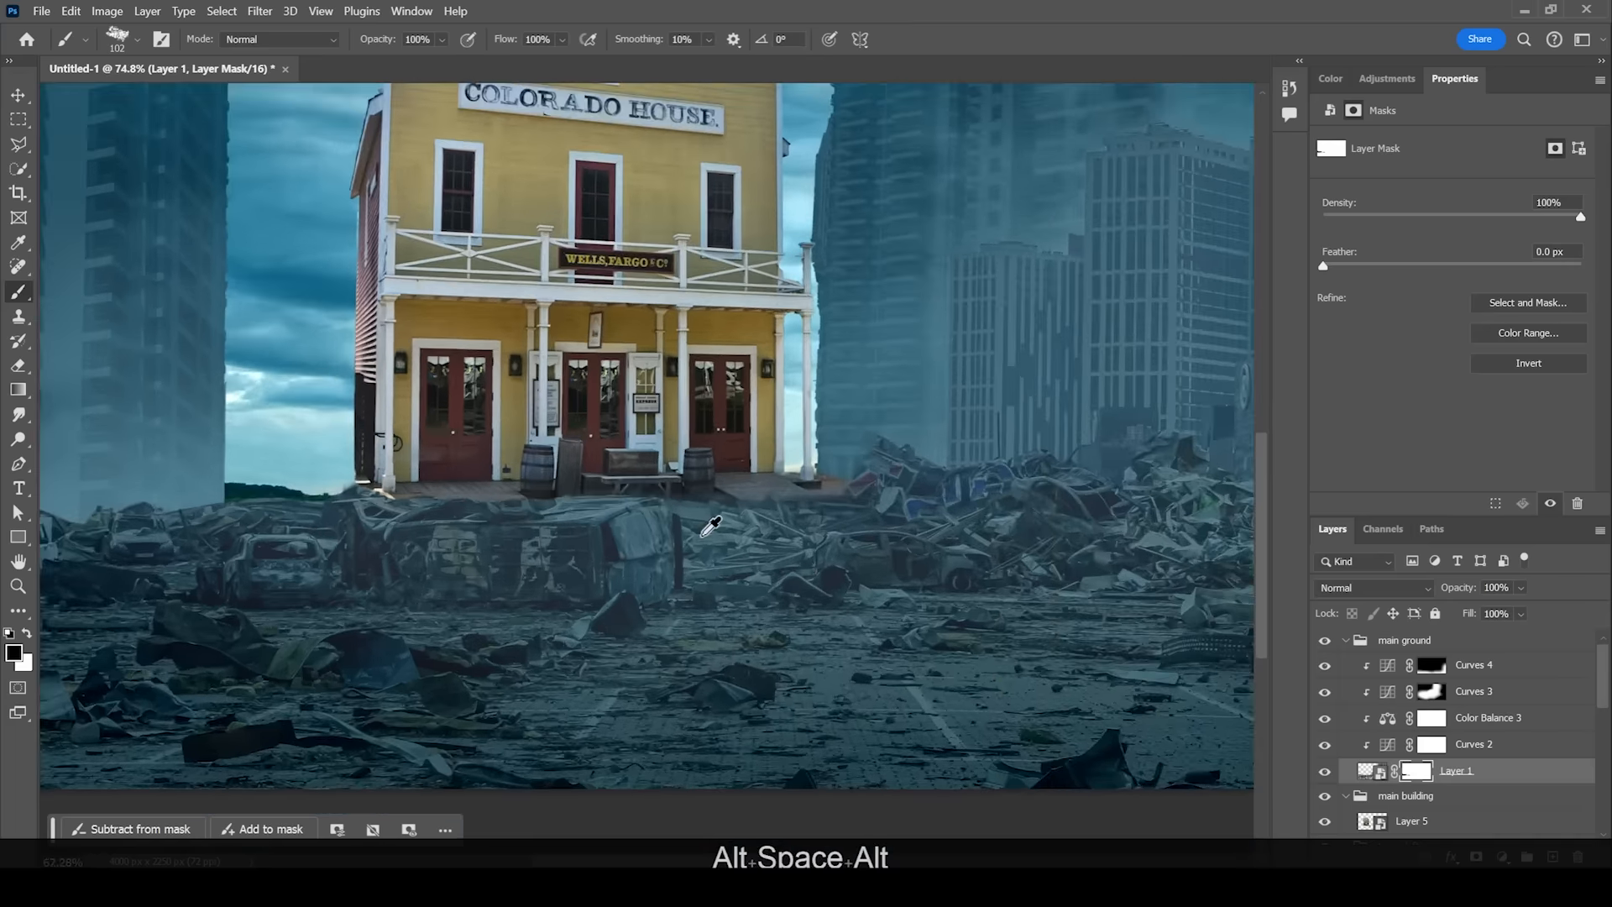
Step: Paint on Layer 1's mask with a smaller brush to blend the rubble edge along the base of the yellow house
scroll(651, 516, "up", 8)
key("bracketleft")
key("bracketleft")
key("bracketleft")
key("bracketleft")
key("bracketleft")
key("bracketleft")
mouse_move(659, 457)
left_mouse_down()
mouse_move(734, 496)
mouse_move(813, 468)
mouse_move(766, 538)
mouse_move(702, 551)
left_mouse_up()
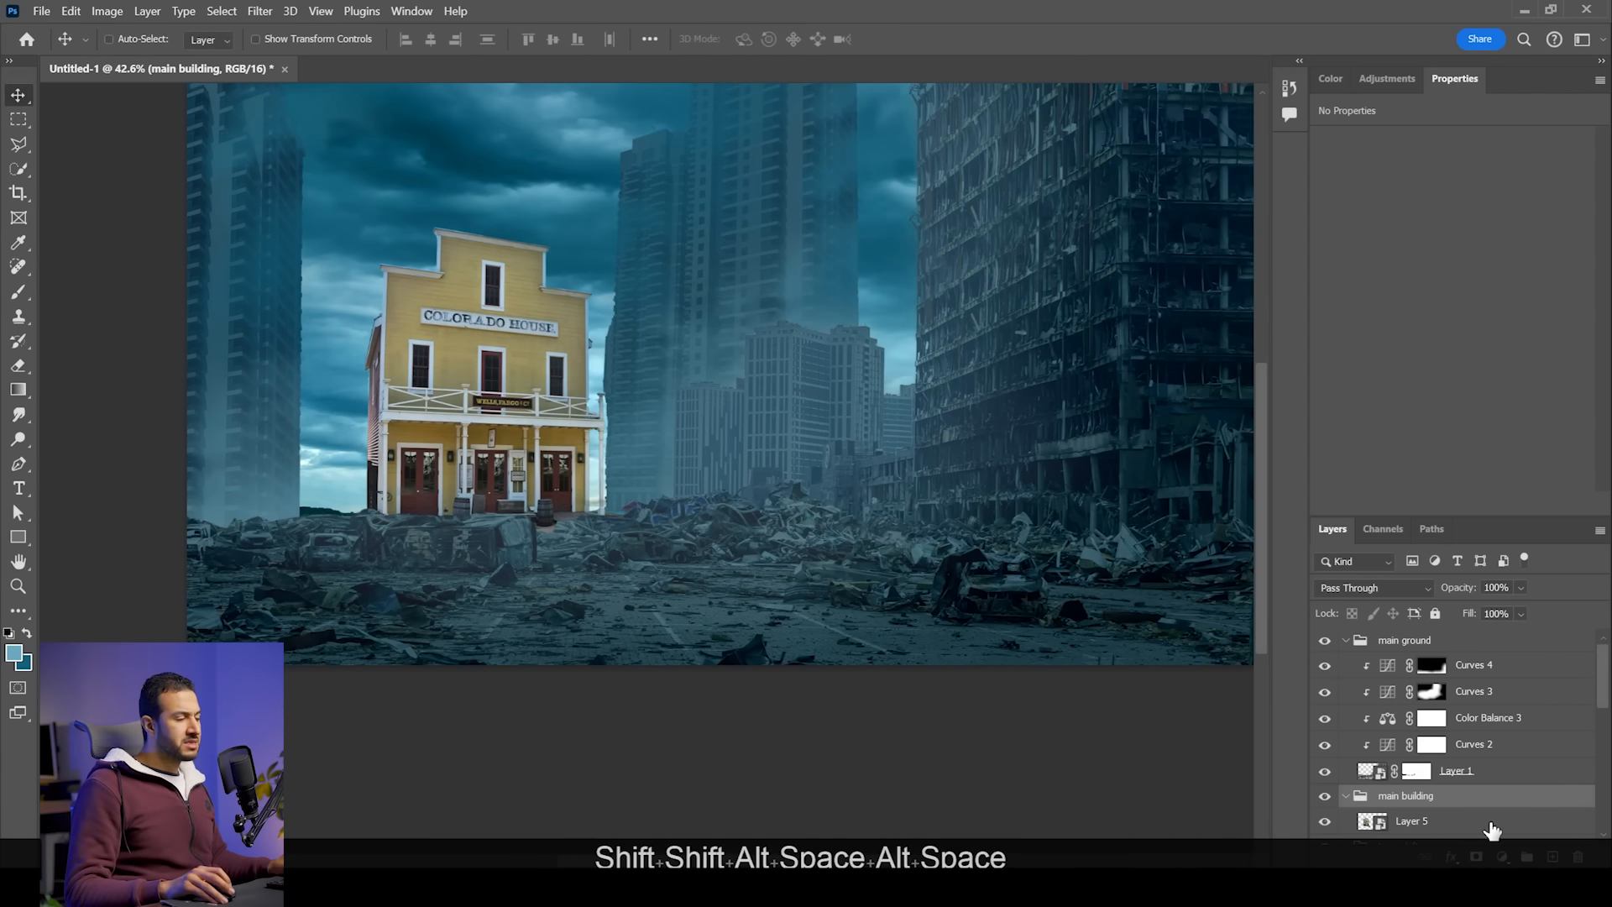
Step: Add a Hue/Saturation adjustment clipped to Layer 5, the yellow house, and set its saturation to -59
left_click(1495, 822)
left_click_drag(1022, 461, 921, 524)
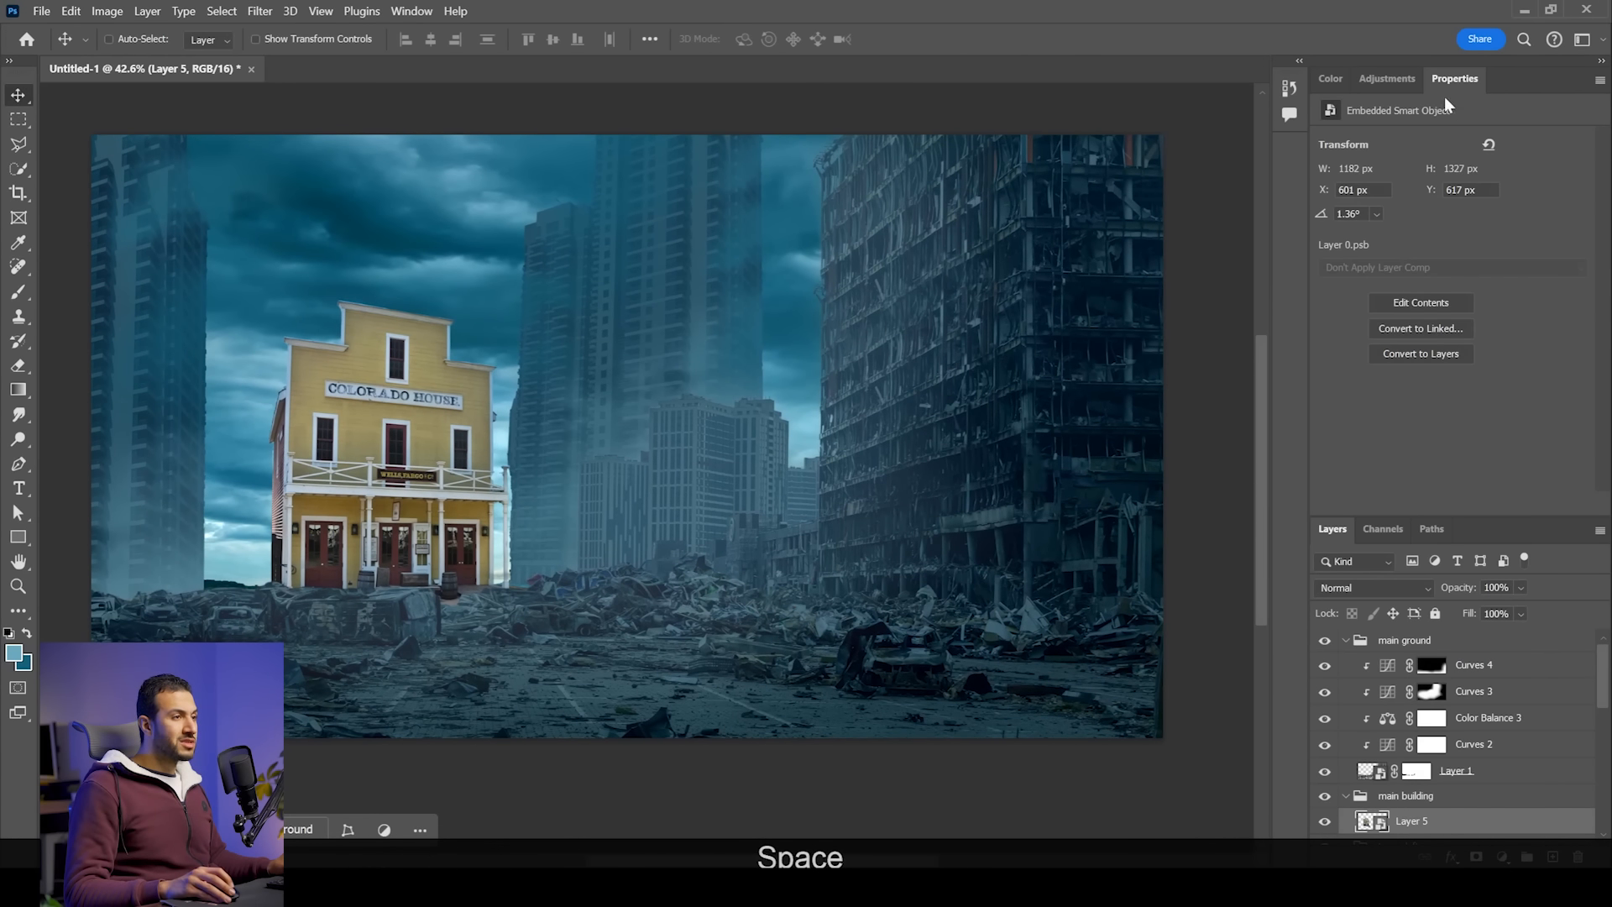
left_click(1398, 78)
scroll(404, 432, "up", 2)
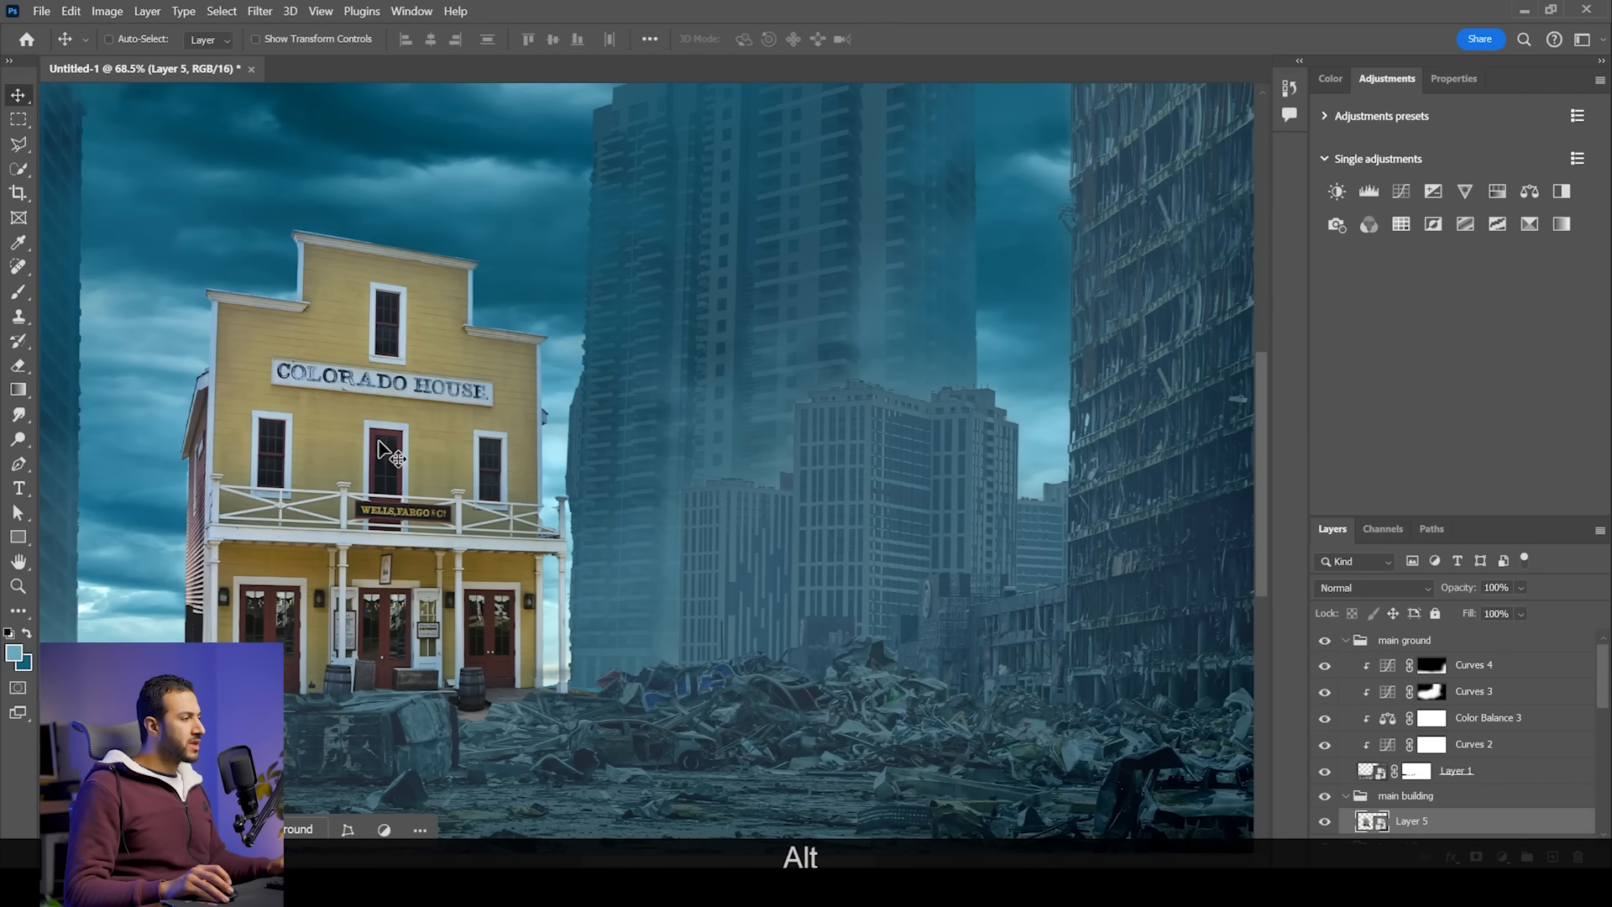
left_click(1499, 193)
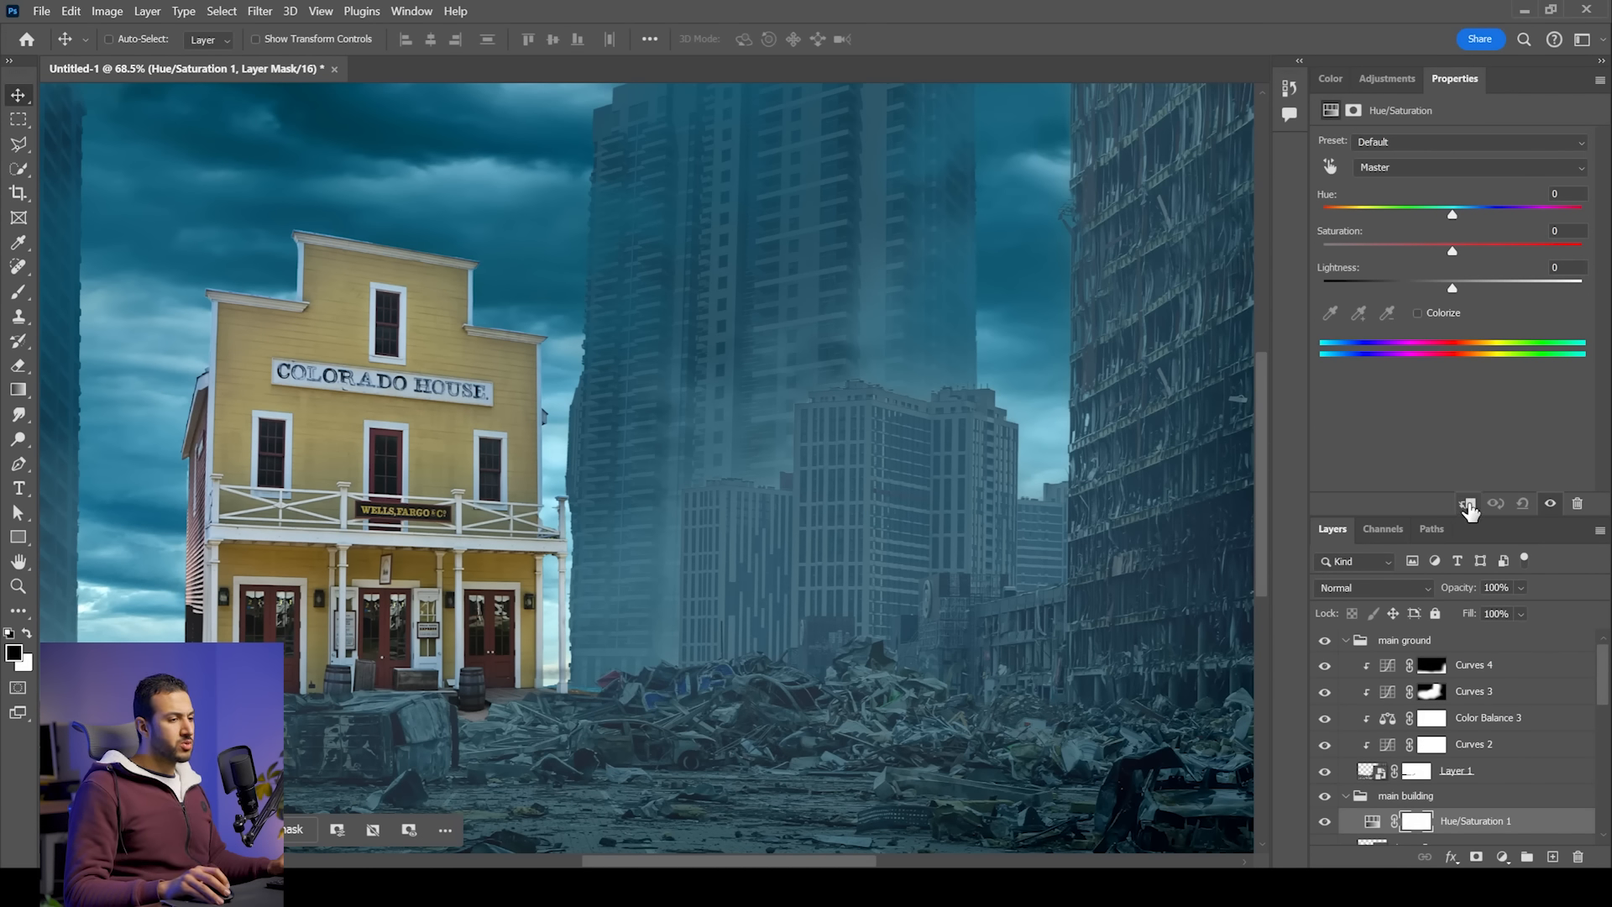
left_click(1468, 505)
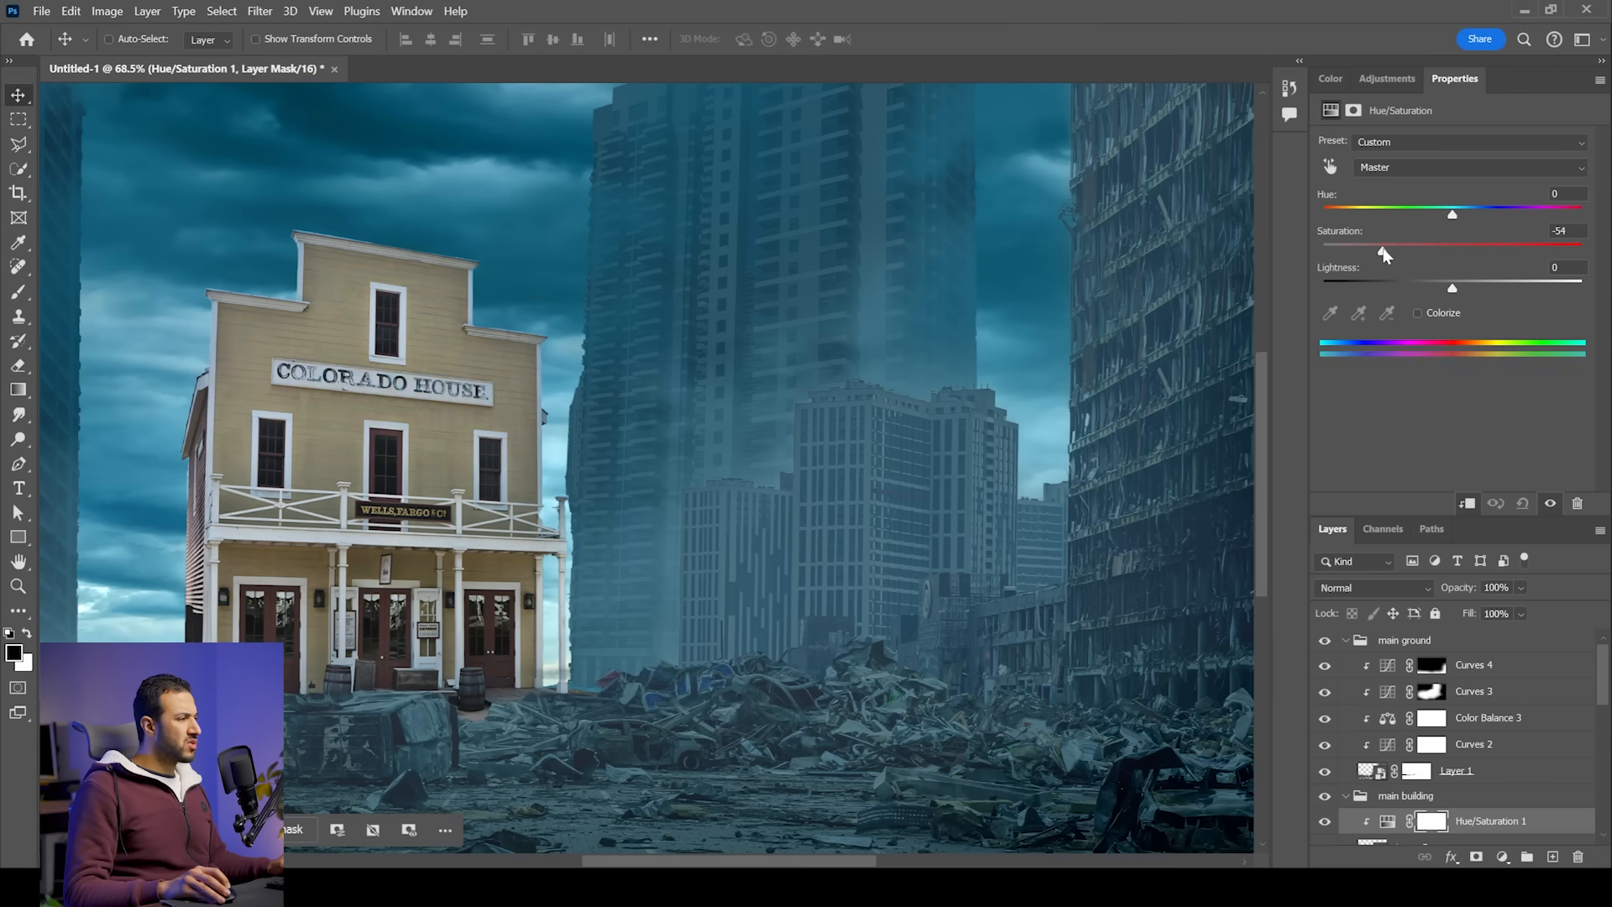
left_click_drag(1381, 251, 1376, 251)
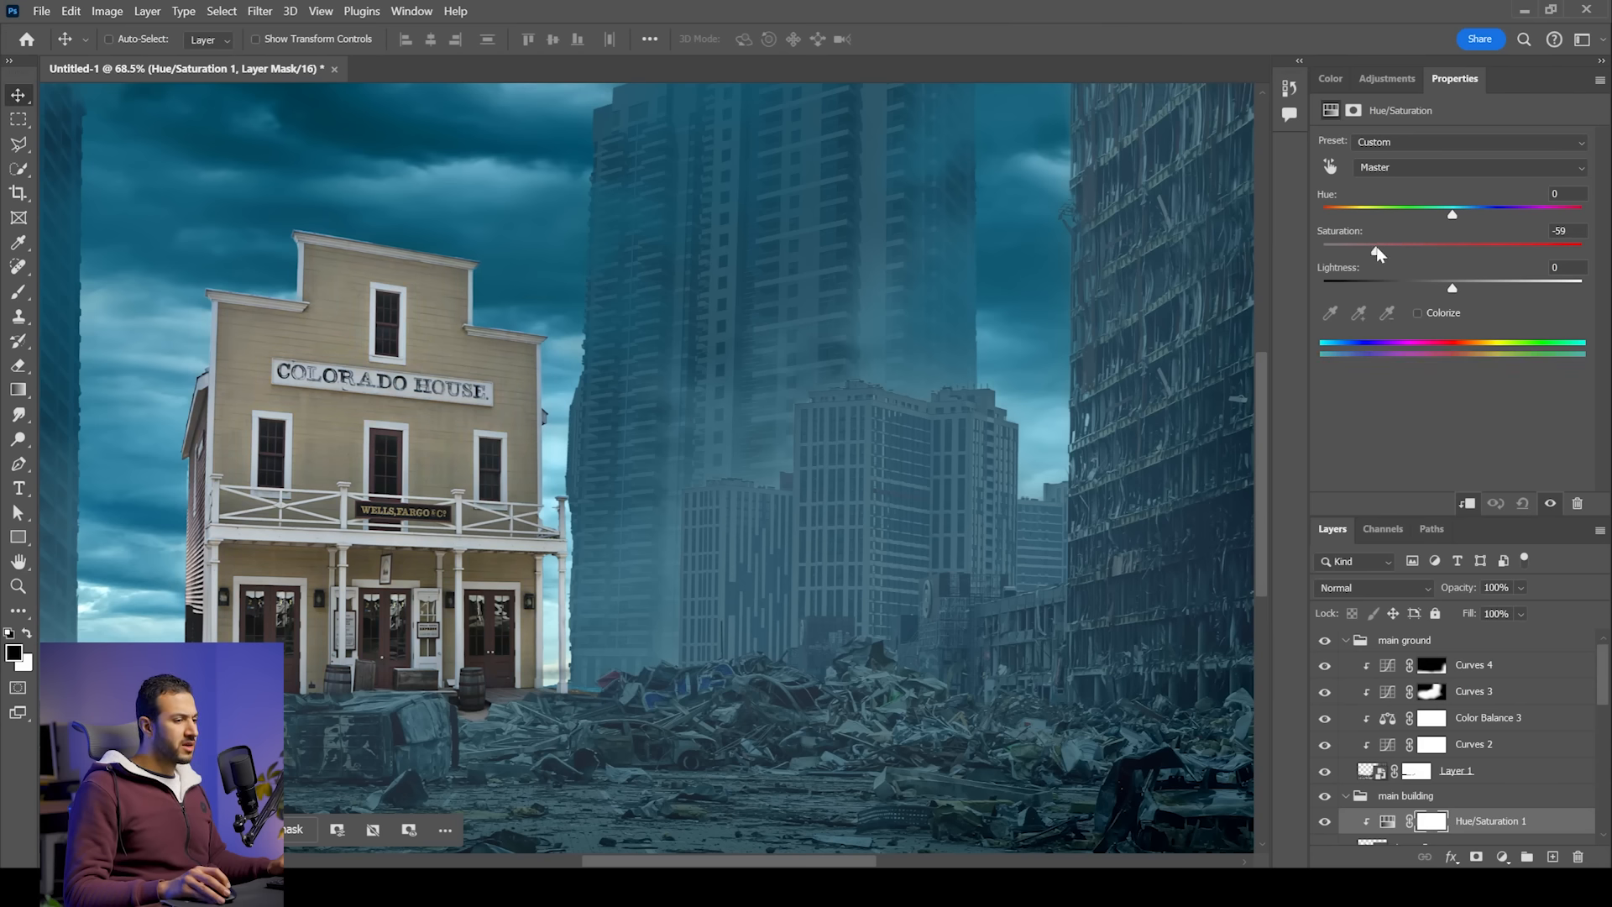
Step: Add a Curves adjustment clipped to the house, with white point output 150 and black point output 32
left_click(1388, 81)
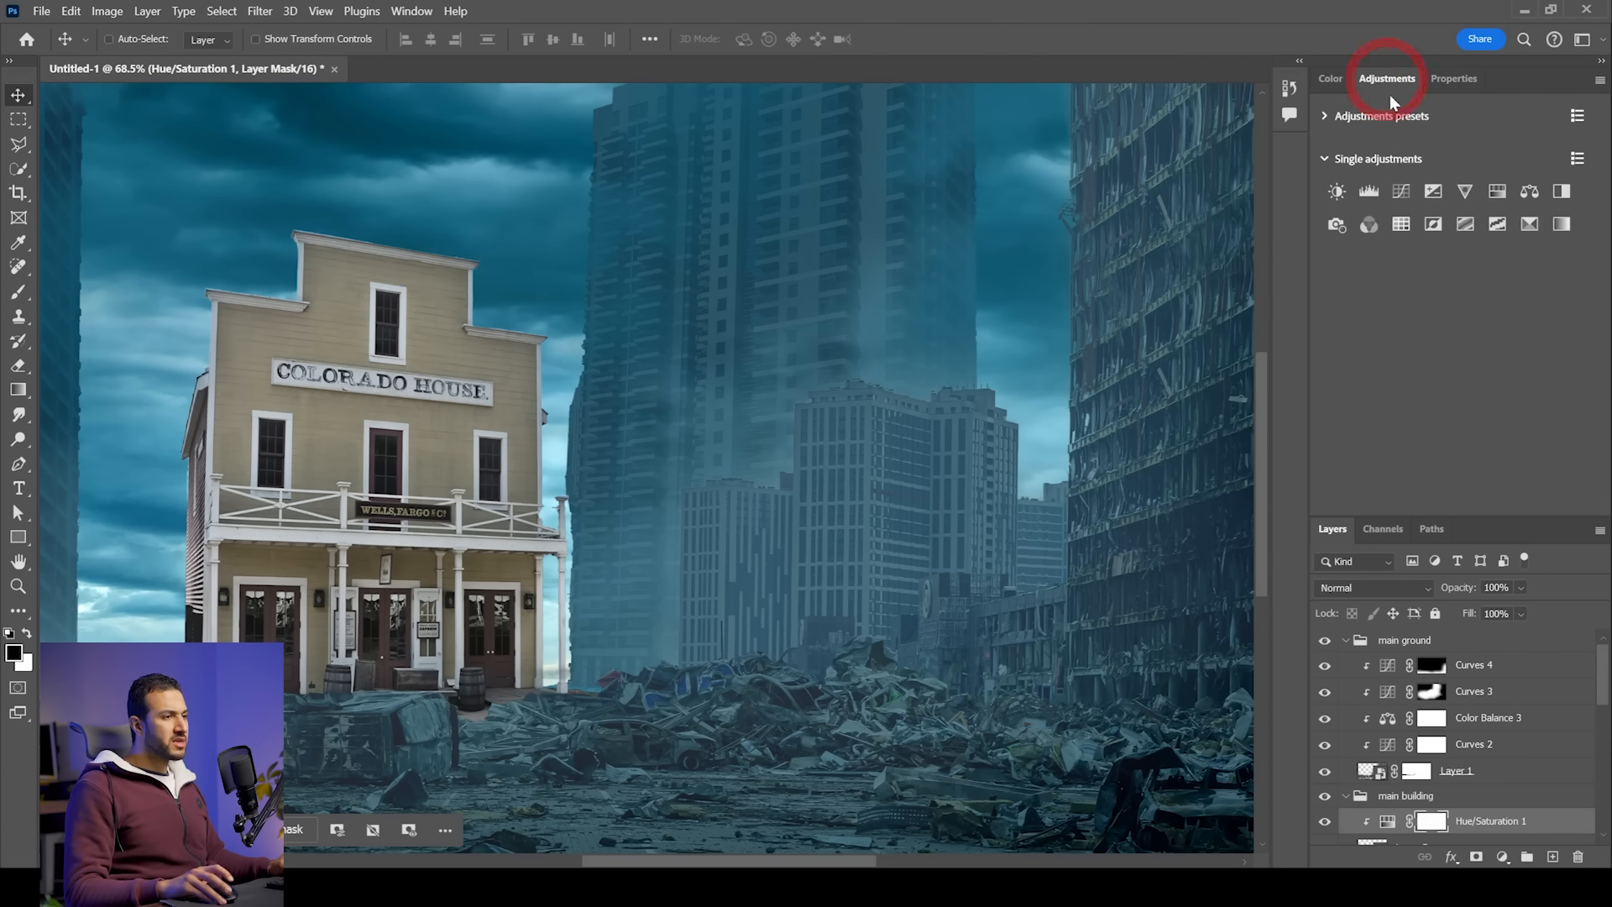
left_click(1412, 204)
left_click(857, 458, "alt")
mouse_move(857, 458)
left_mouse_down()
mouse_move(924, 450)
mouse_move(859, 462)
left_mouse_up()
left_click_drag(1579, 195, 1579, 257)
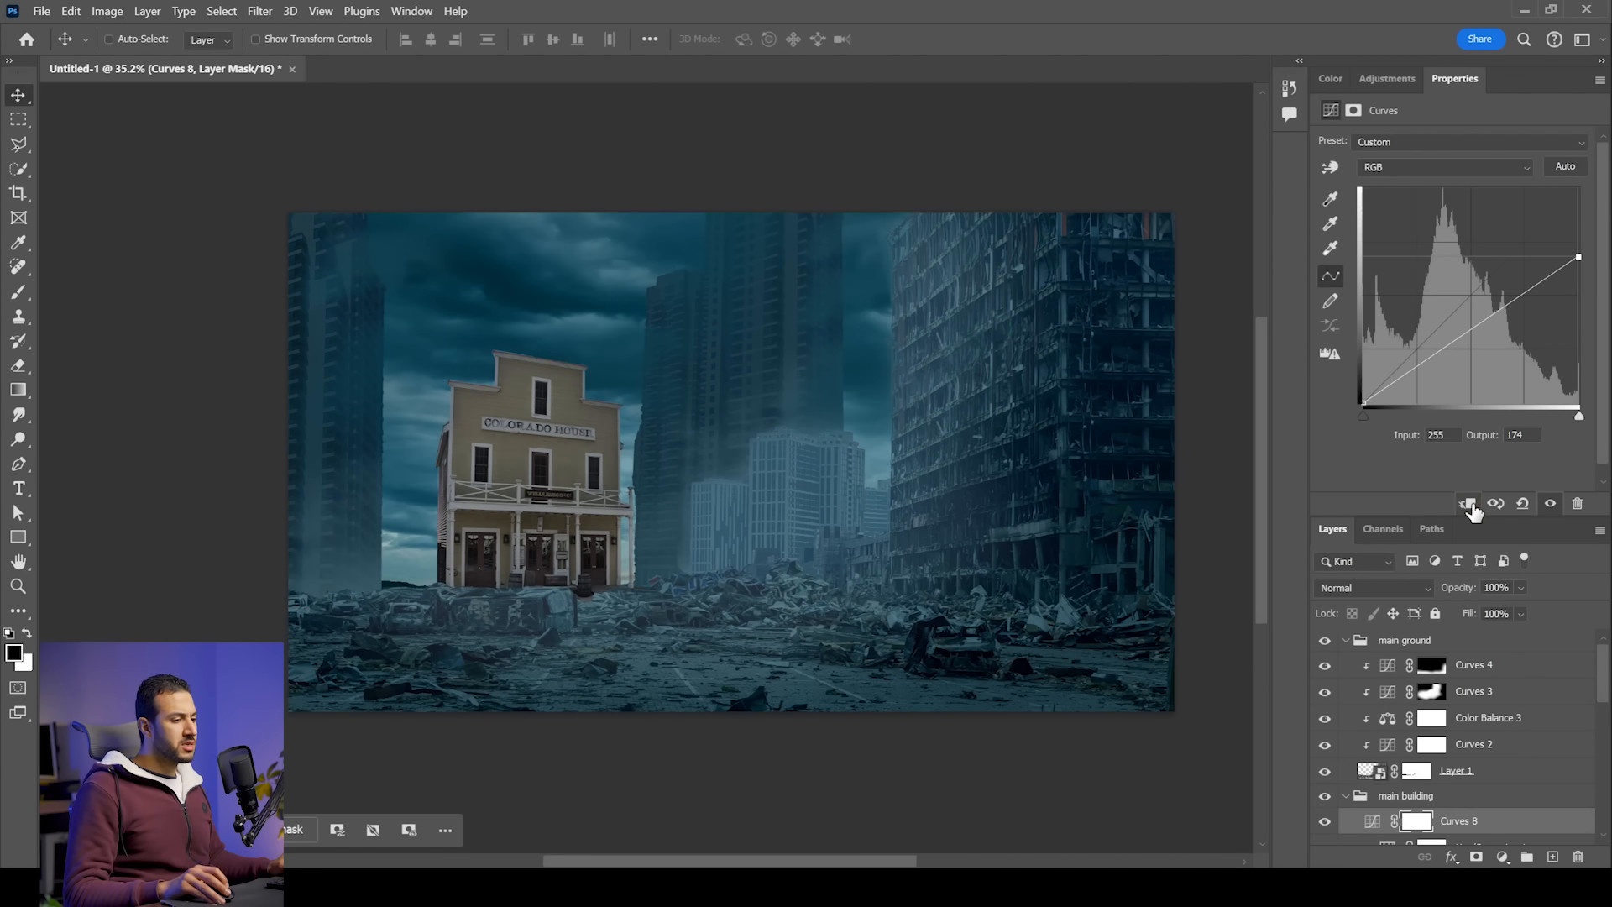
left_click(1494, 505)
left_click_drag(1365, 403, 1352, 385)
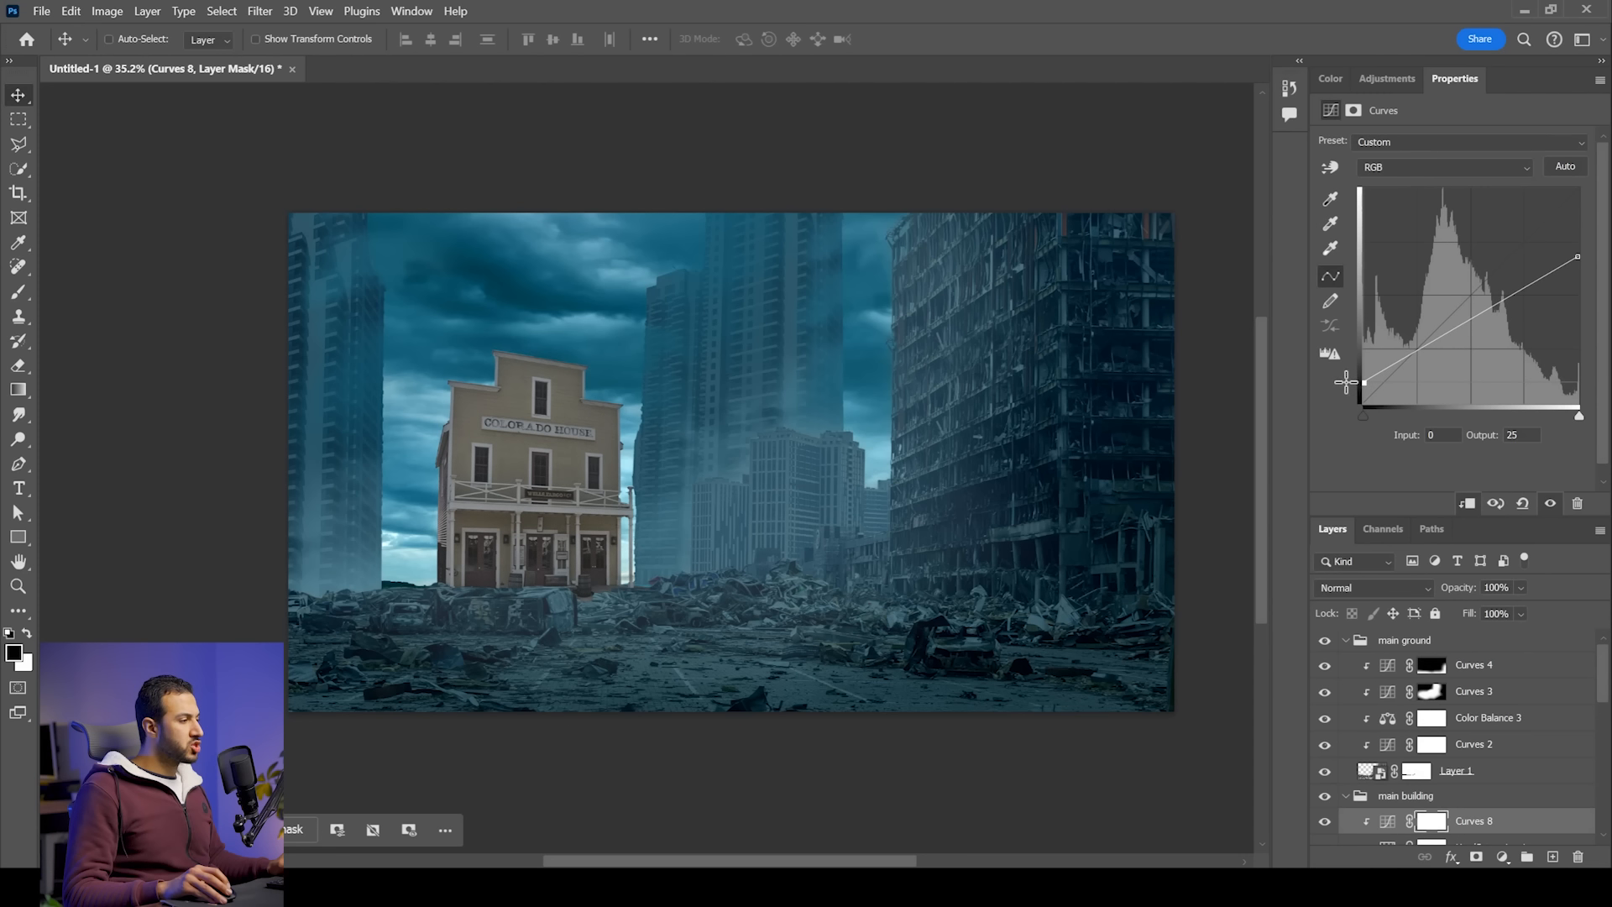
left_click_drag(1581, 260, 1587, 284)
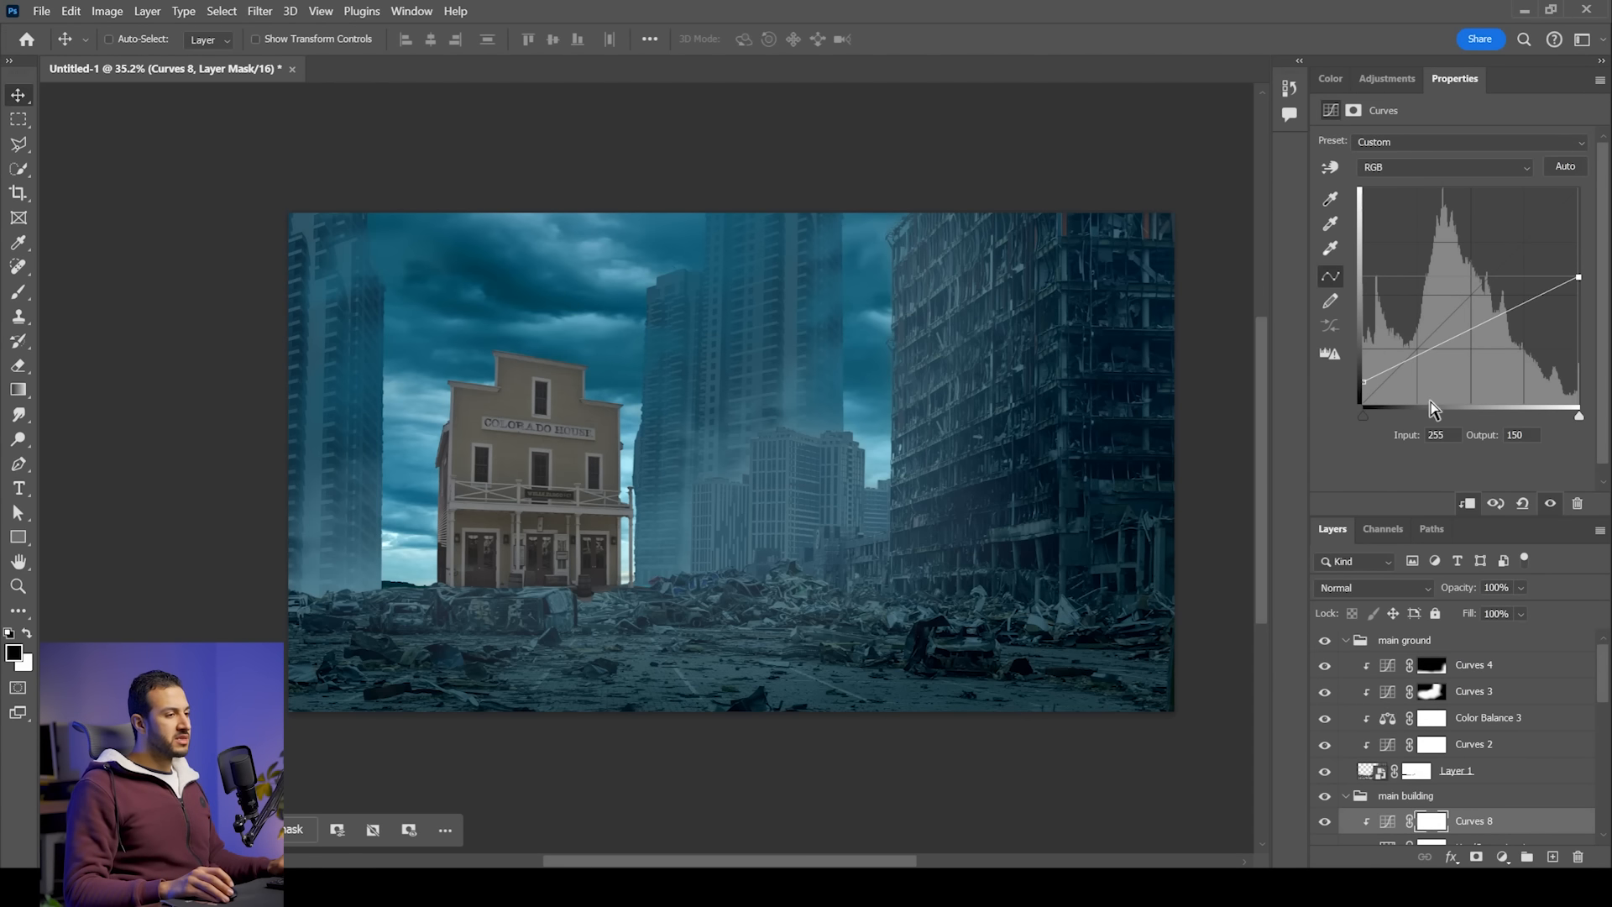
left_click_drag(1364, 383, 1359, 378)
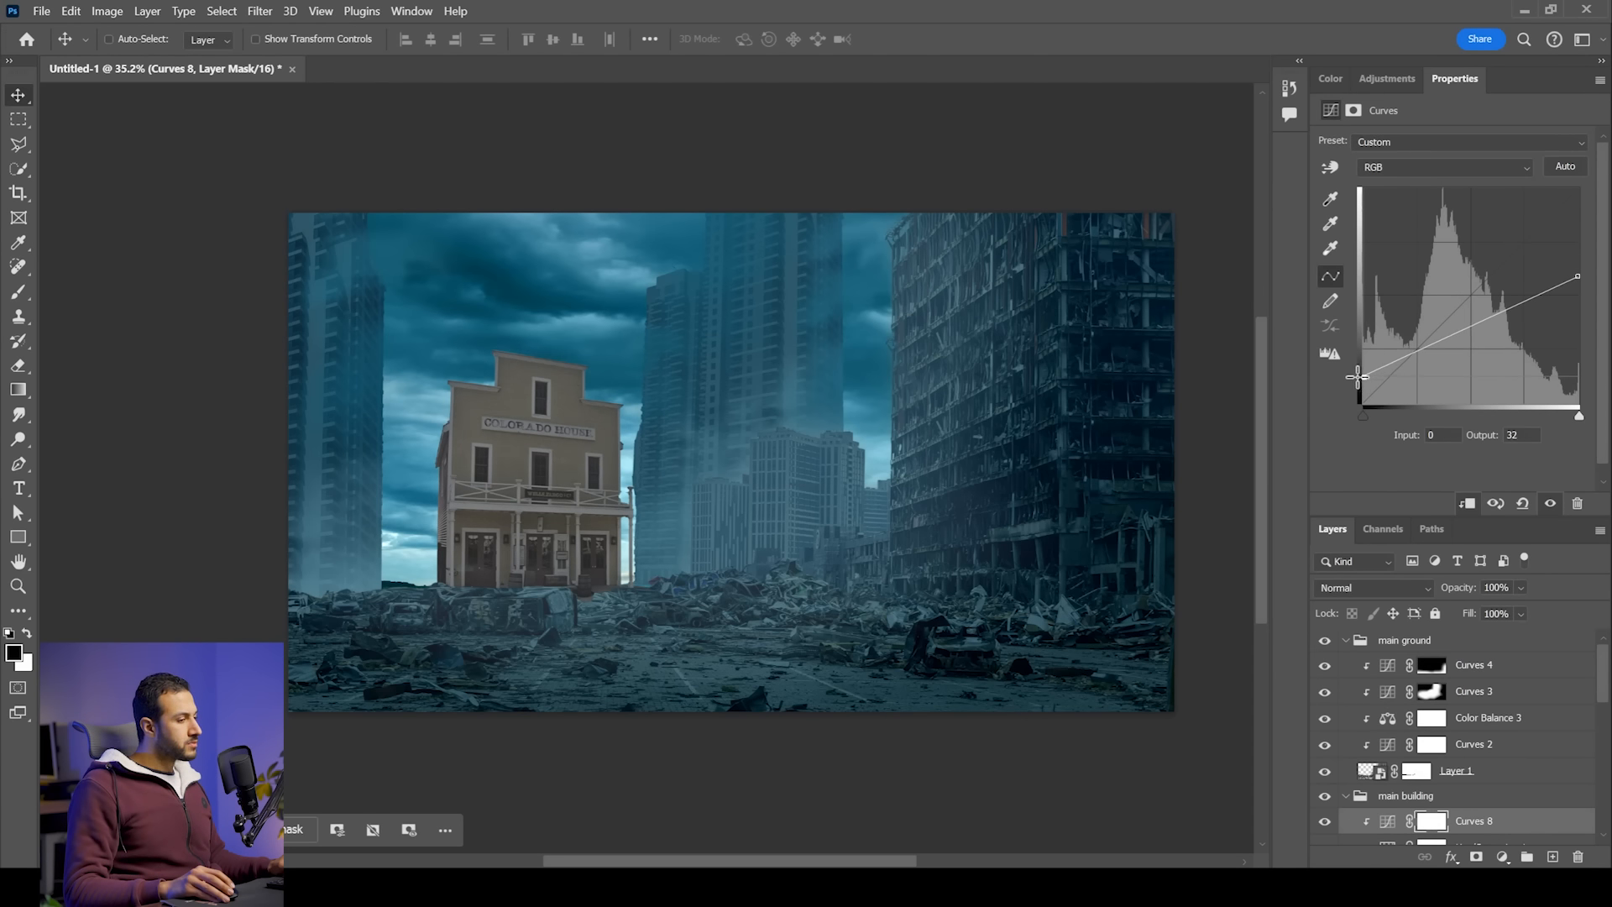
Step: Clip a Color Balance adjustment to the house and set the midtones to cyan-red -27, magenta-green +9 and yellow-blue +18
left_click(1387, 80)
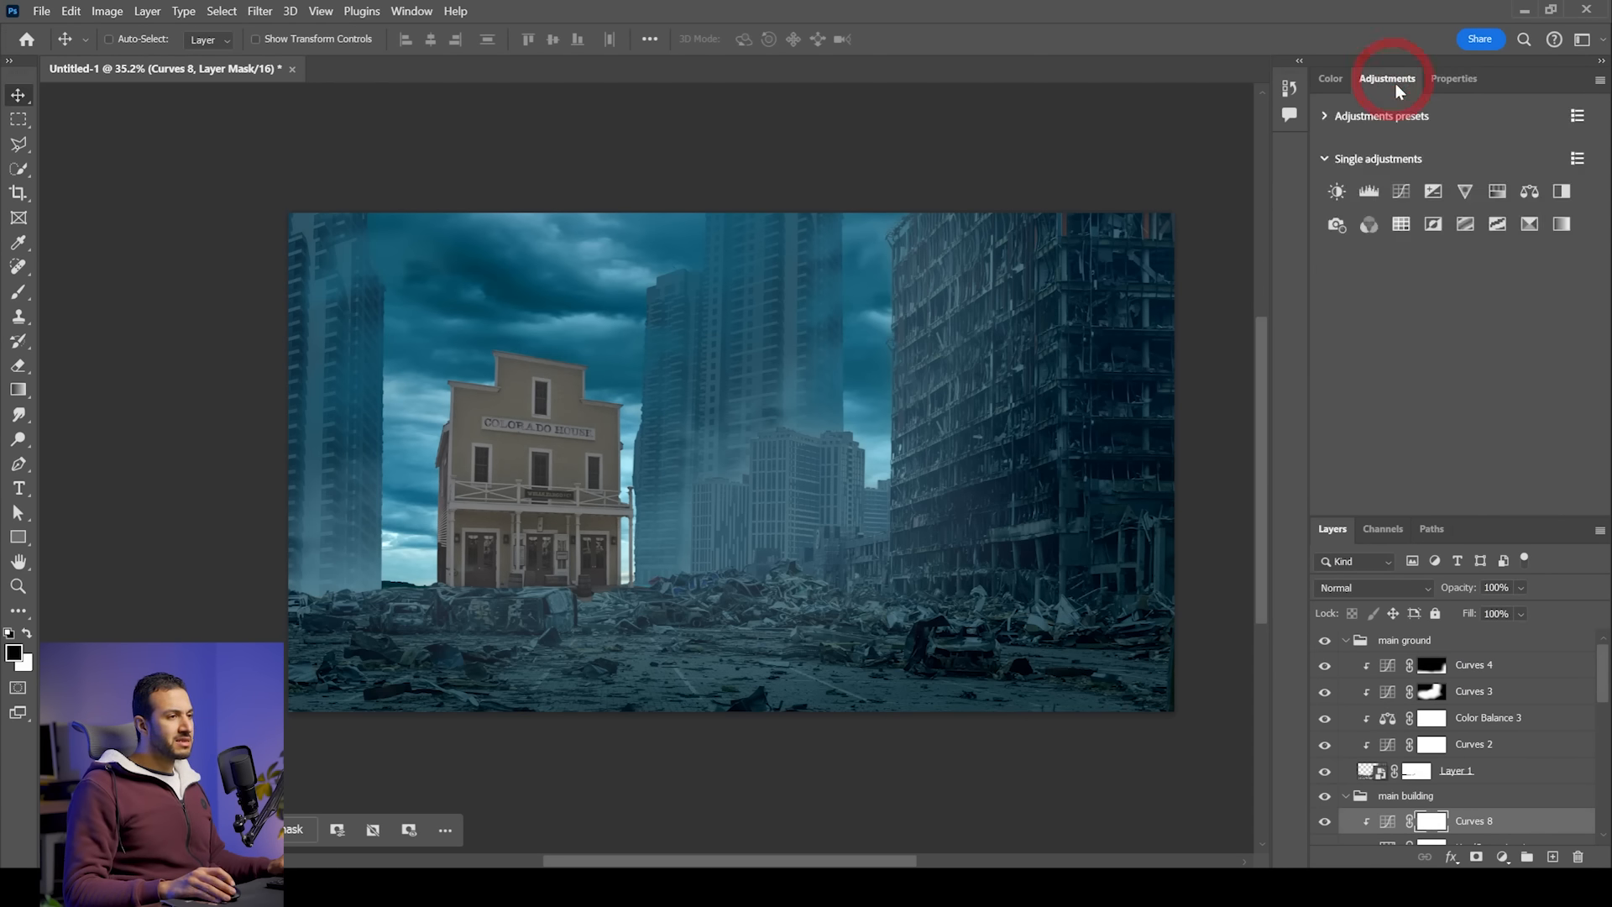
left_click(1525, 180)
left_click(1411, 178)
left_click(1469, 504)
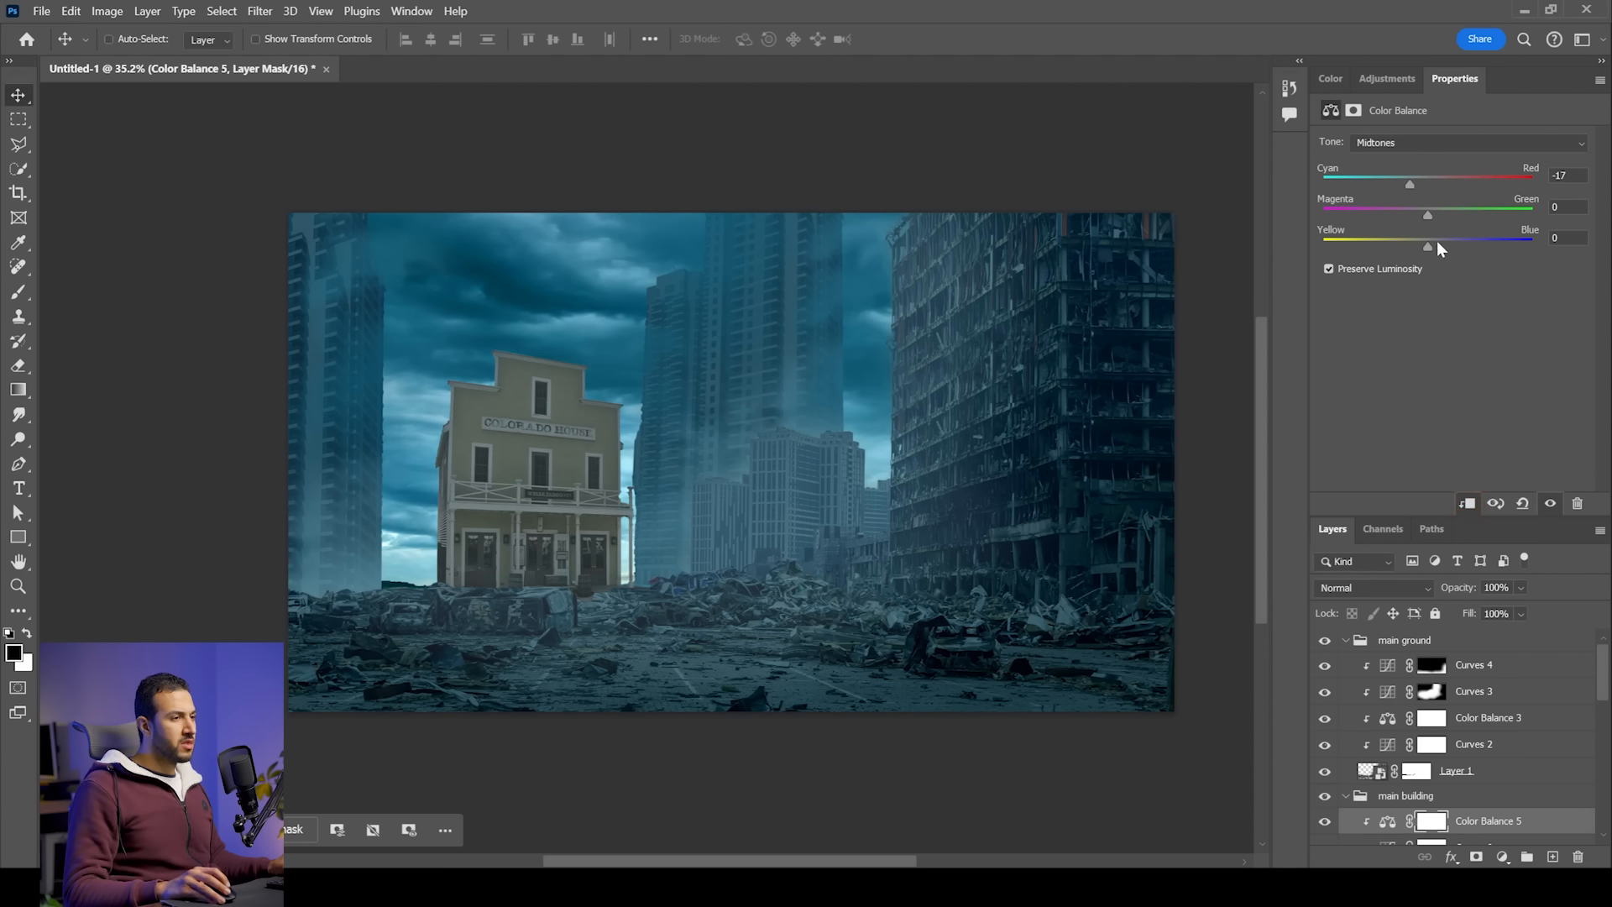
left_click(1441, 240)
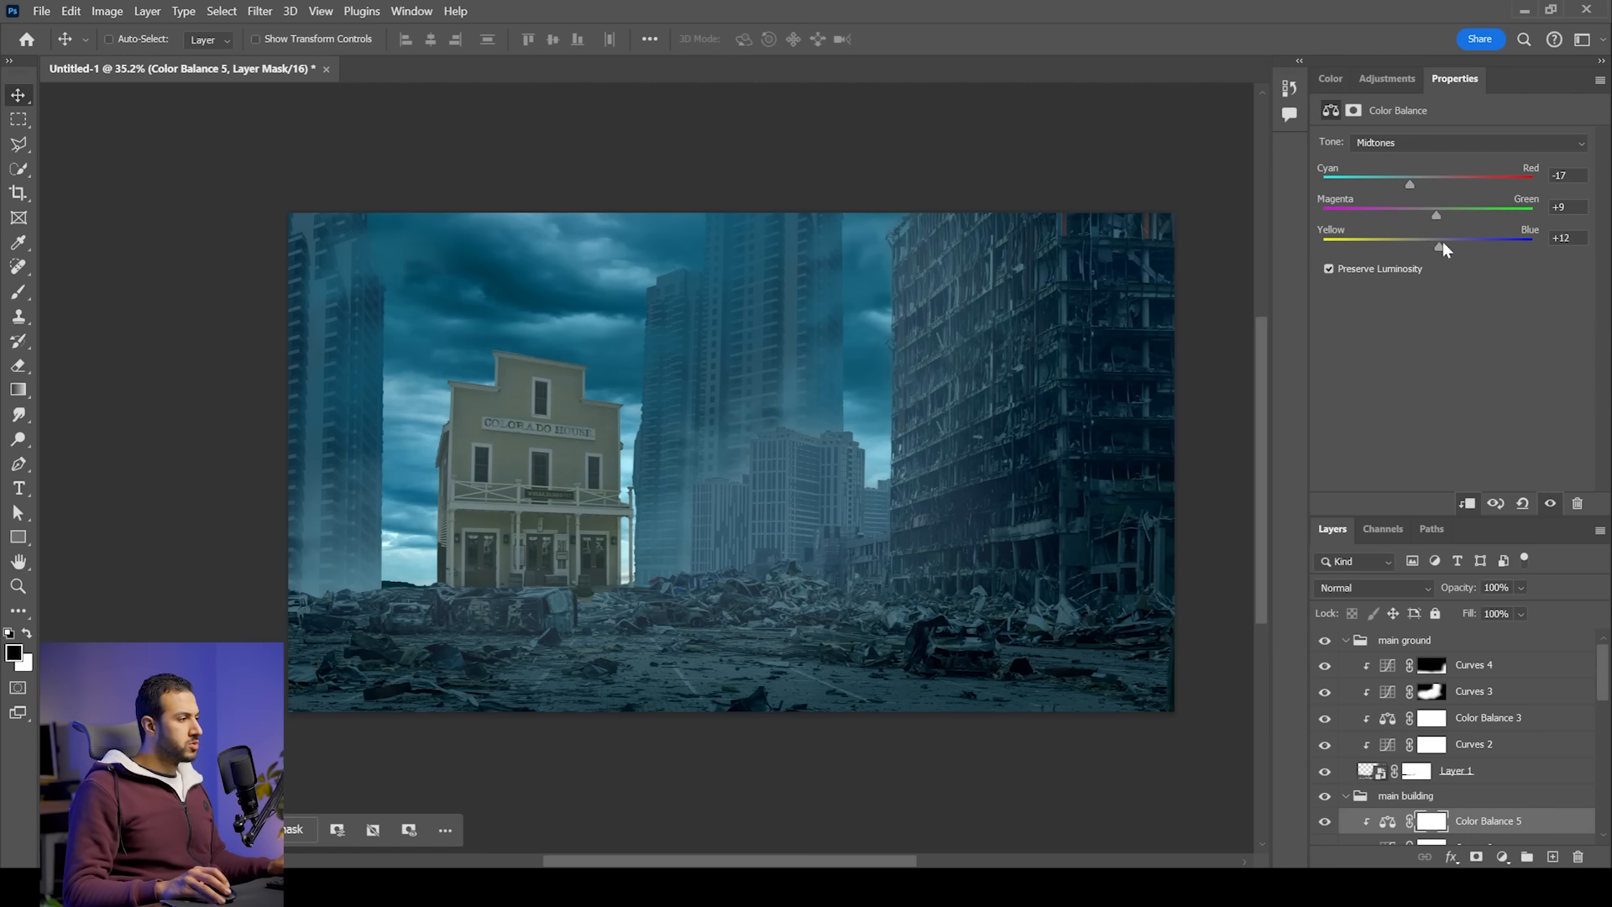
left_click(1399, 178)
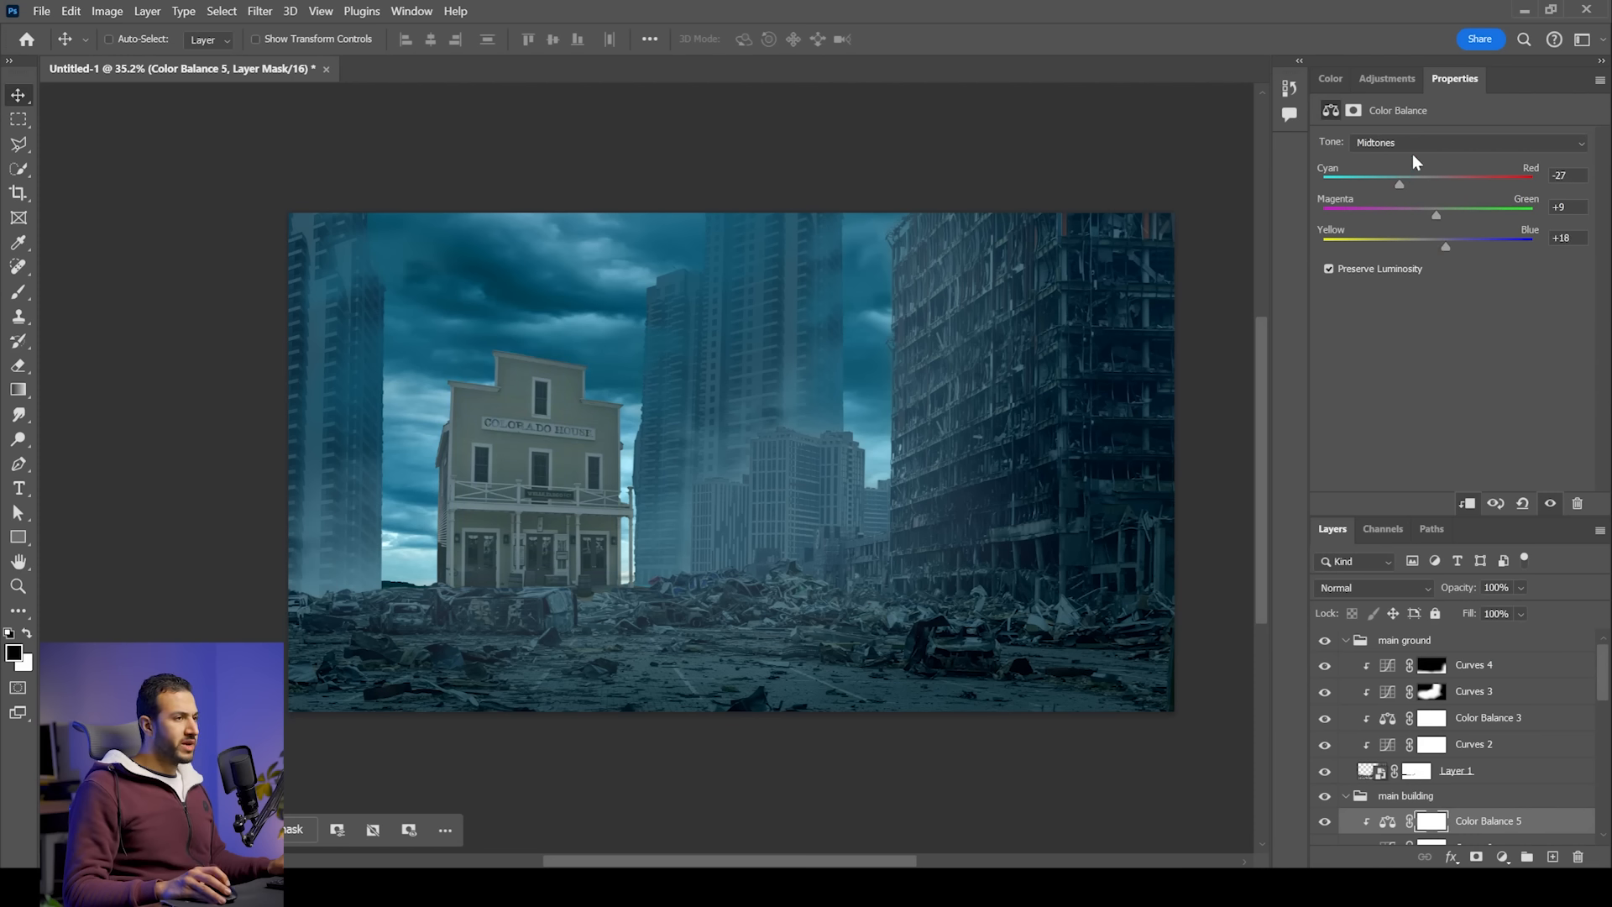
left_click(1406, 144)
left_click(1405, 160)
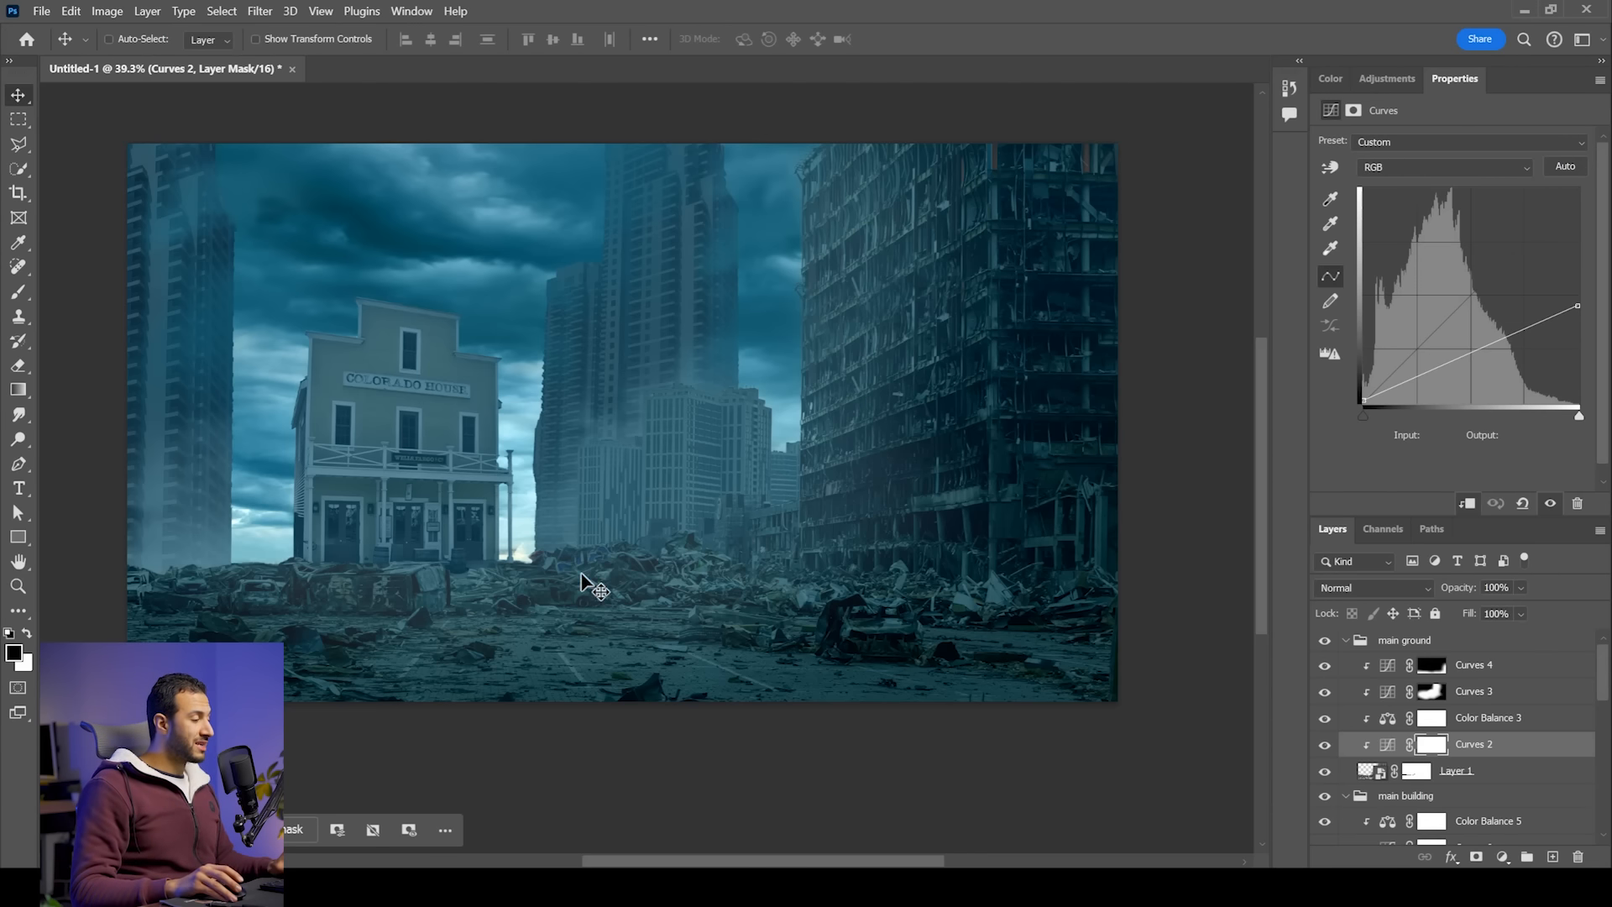
Step: Place the burnt van photo 2253403225.jpg from the images folder into the composition, over the left and middle of the scene
key("alt+Tab")
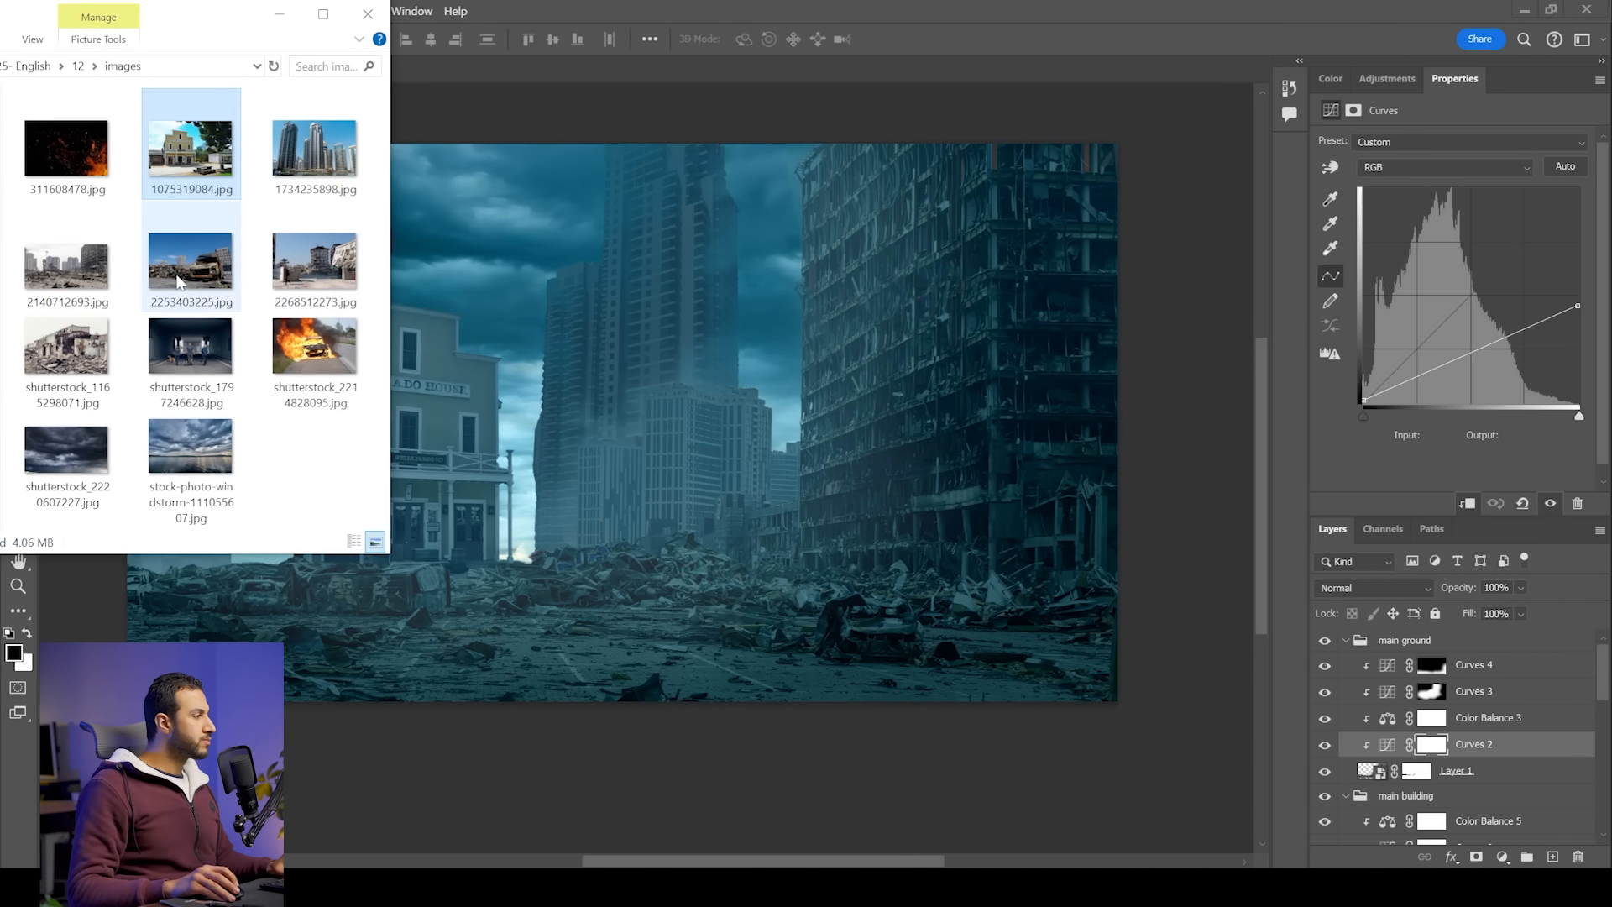
left_click_drag(189, 277, 830, 519)
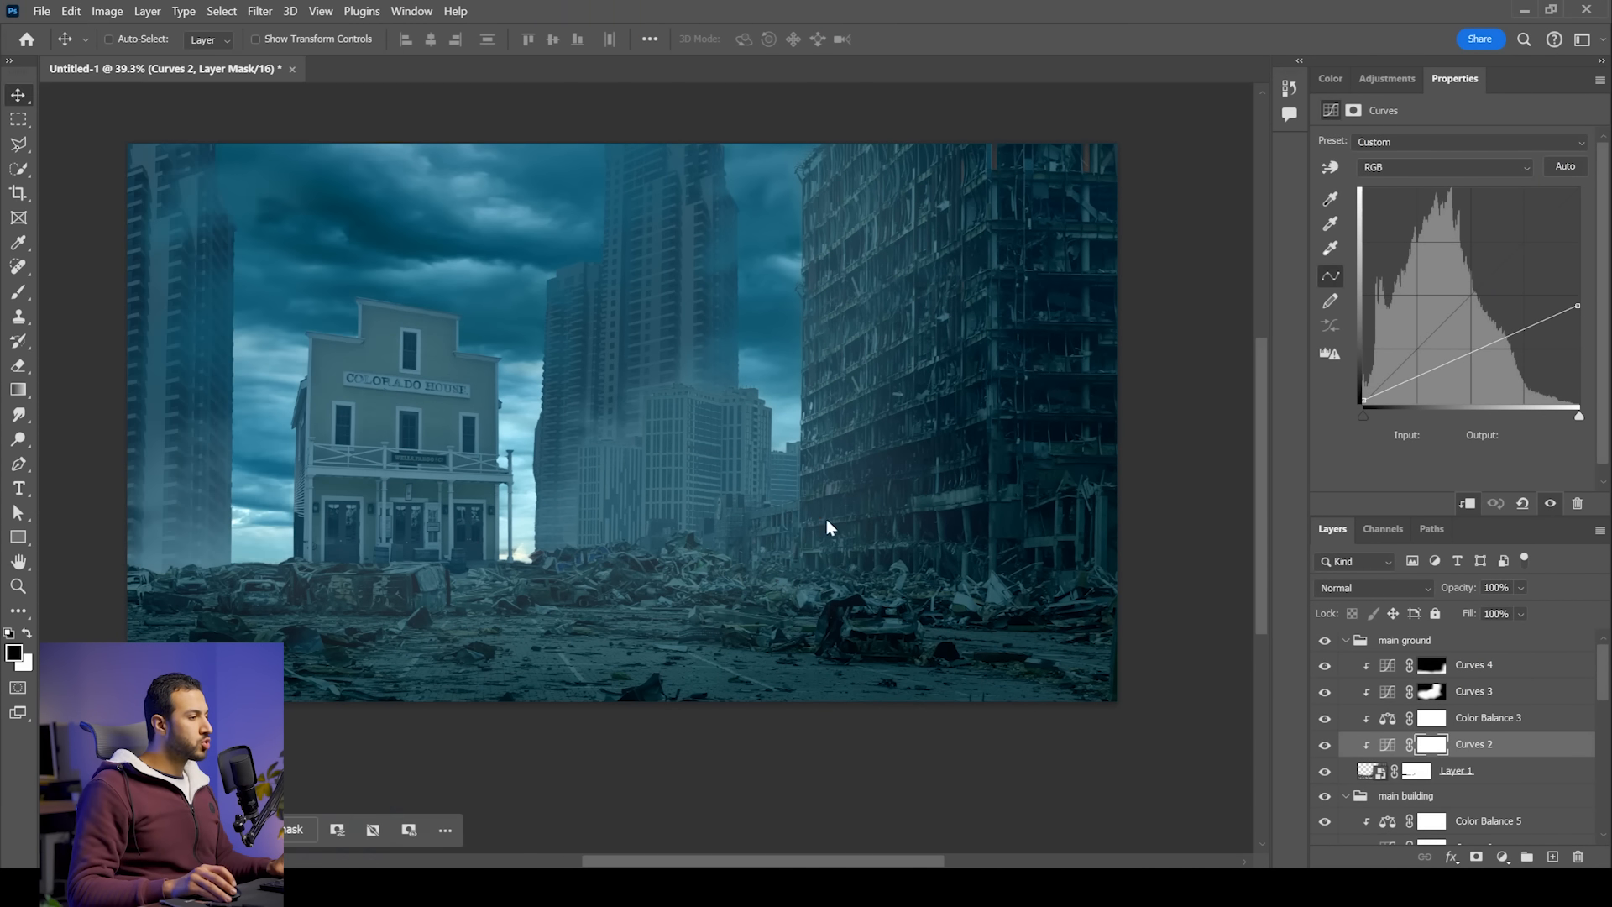
left_click_drag(514, 422, 256, 422)
key("Return")
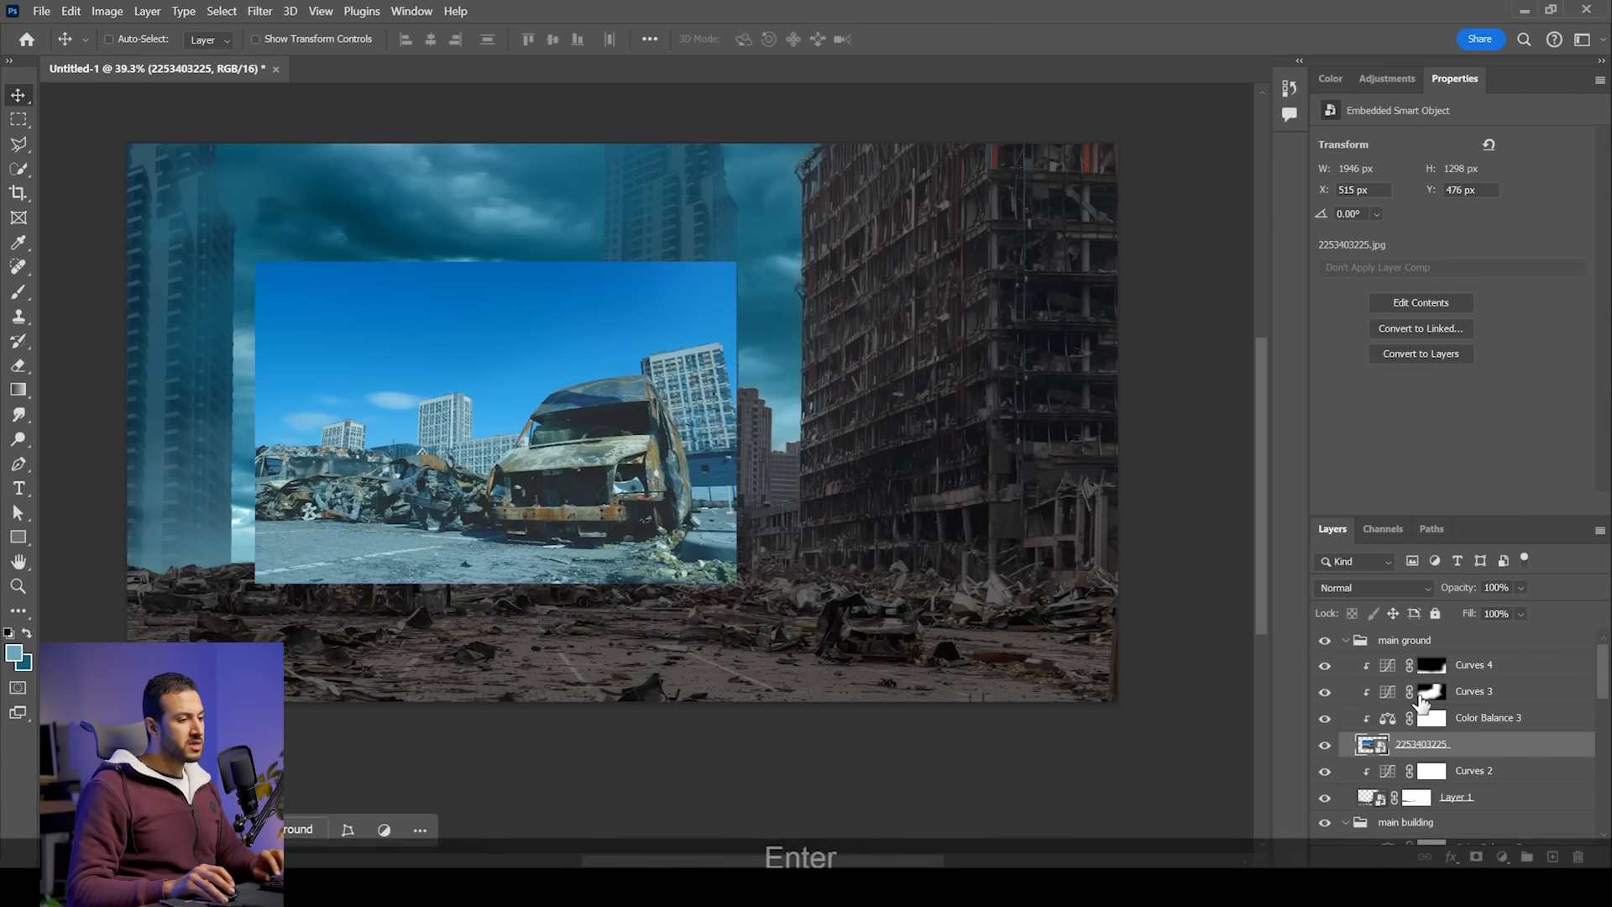
Step: Move the van photo layer above the main ground group and put it in its own group
left_click(1481, 756, "alt")
left_click_drag(1481, 753, 1455, 628)
key("ctrl+g")
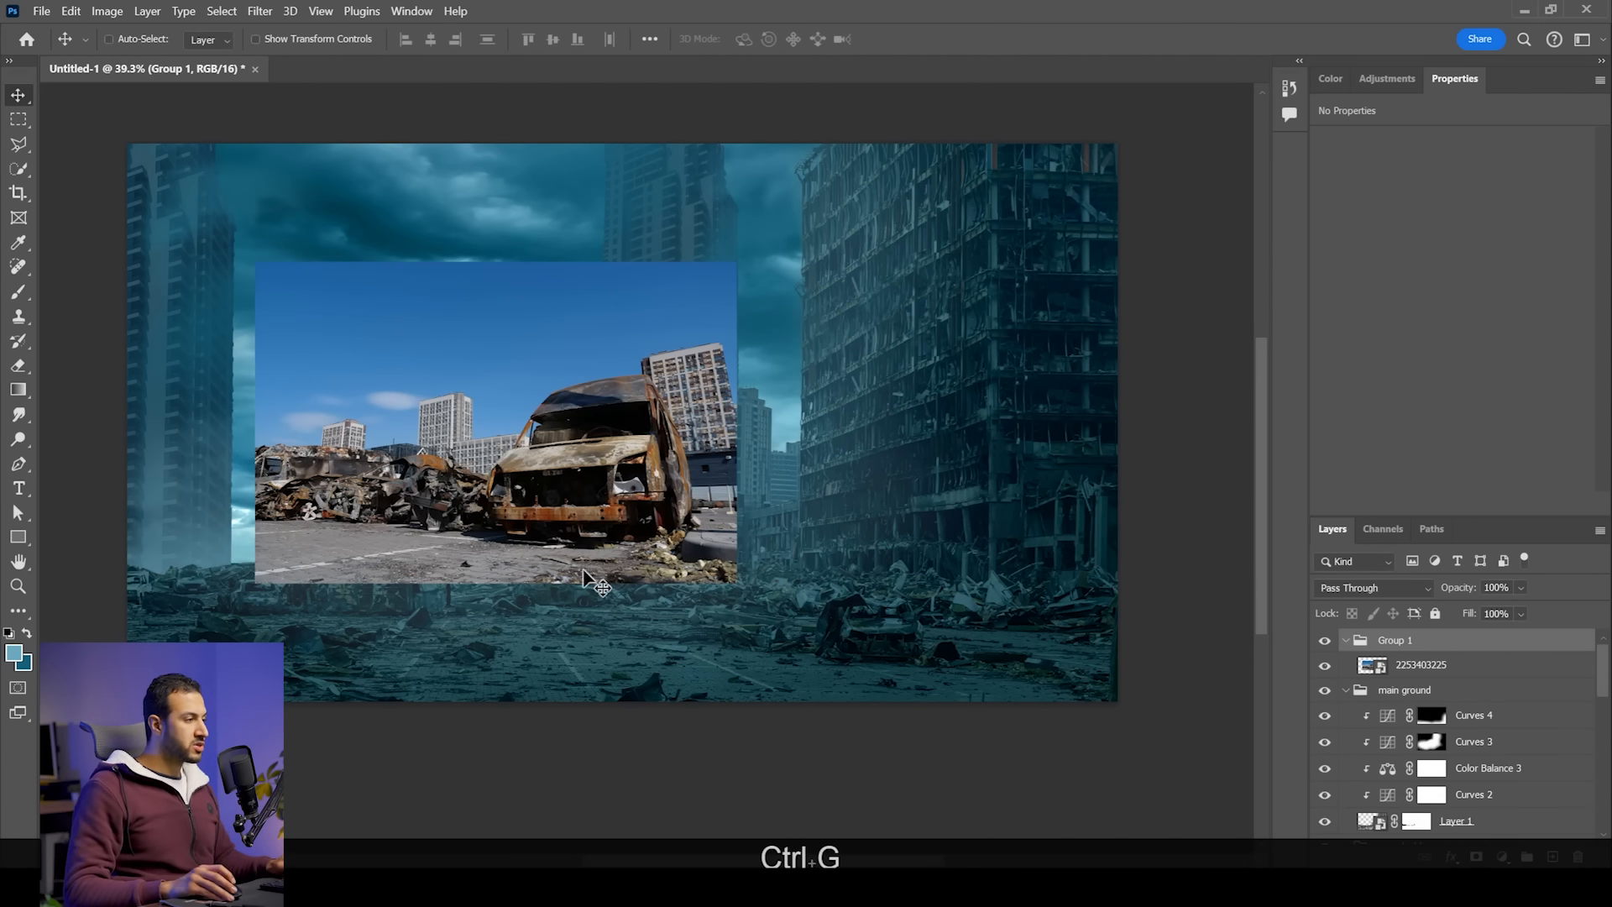
Step: Select the burnt van, the wrecked cars and the pavement in the photo, and mask out everything else
scroll(604, 462, "up", 3, "alt")
left_click(18, 119)
left_click(19, 143)
left_click(19, 167)
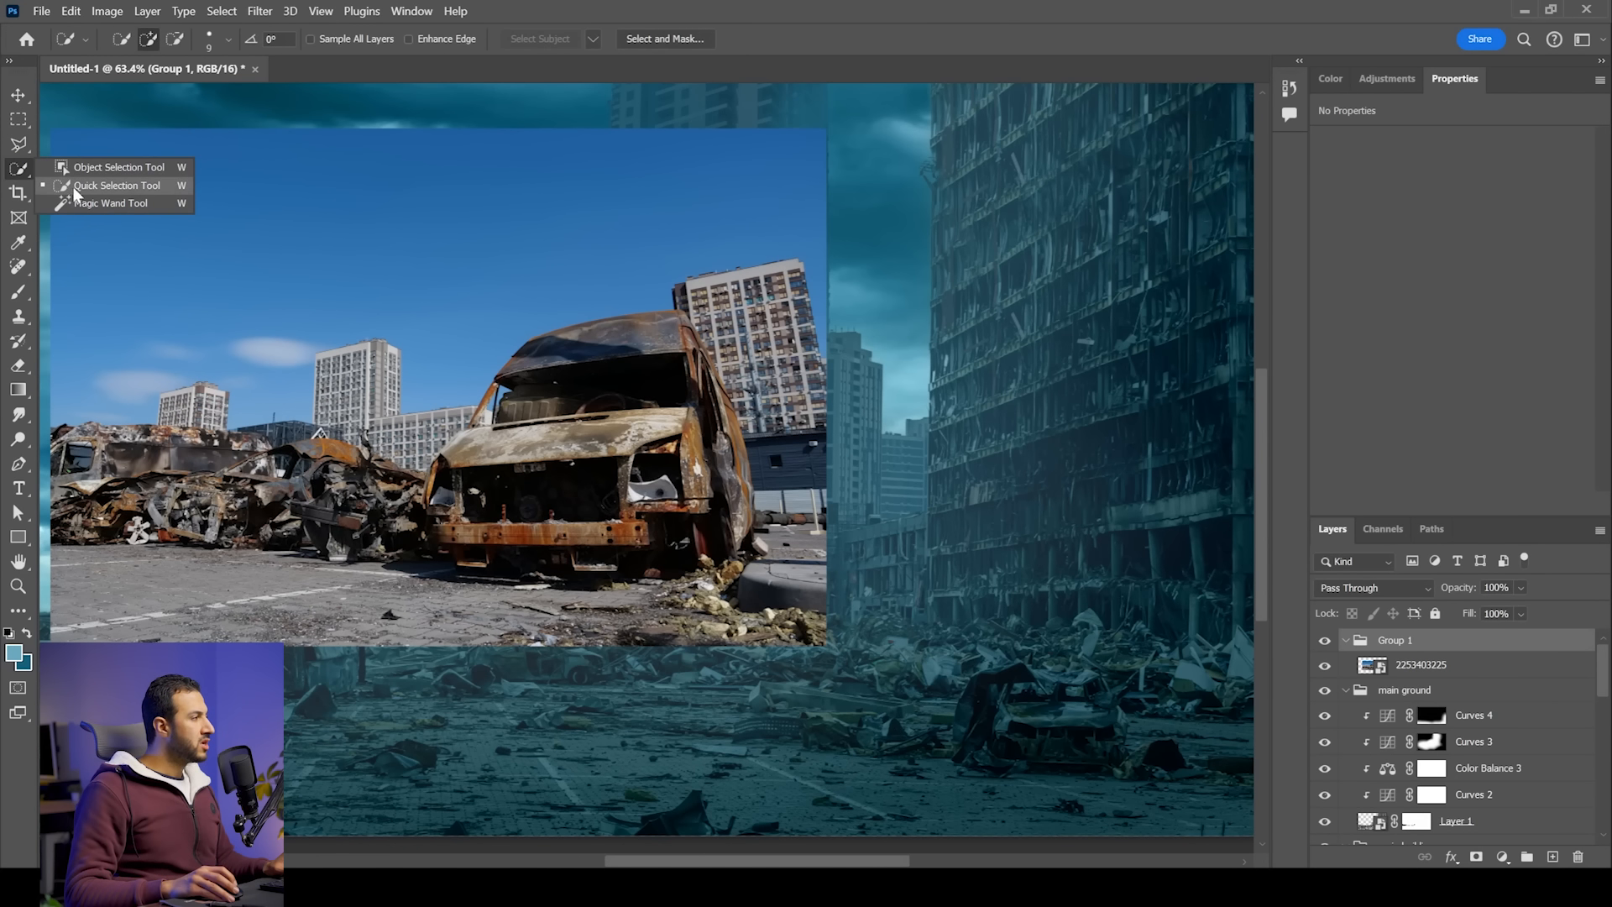
left_click(109, 167)
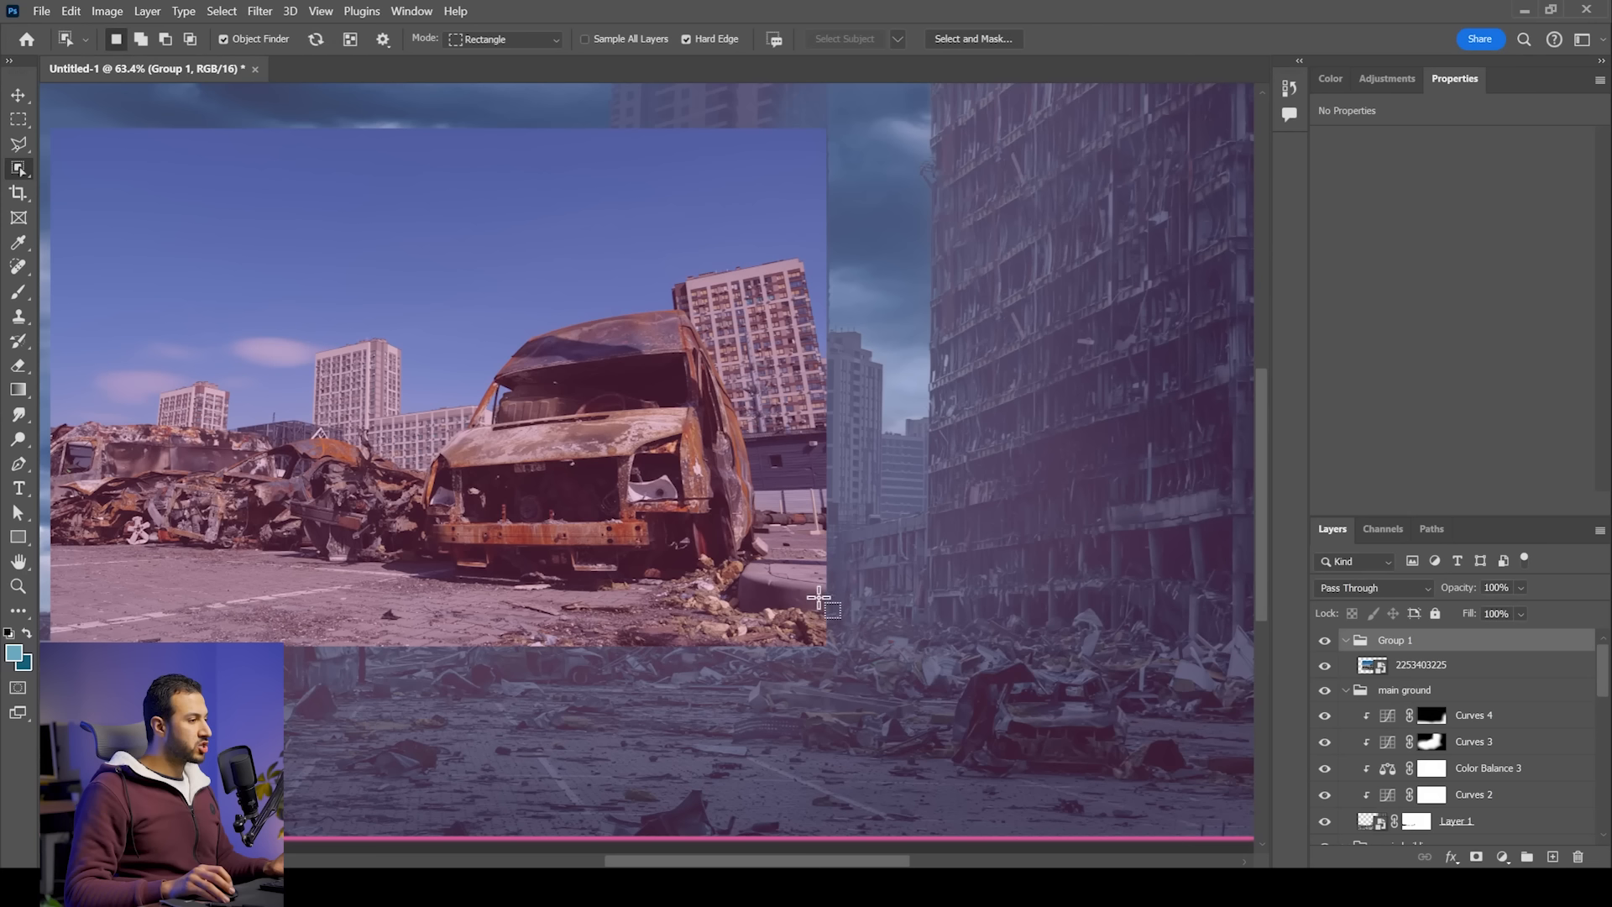
left_click(1417, 665)
left_click_drag(808, 578, 78, 315)
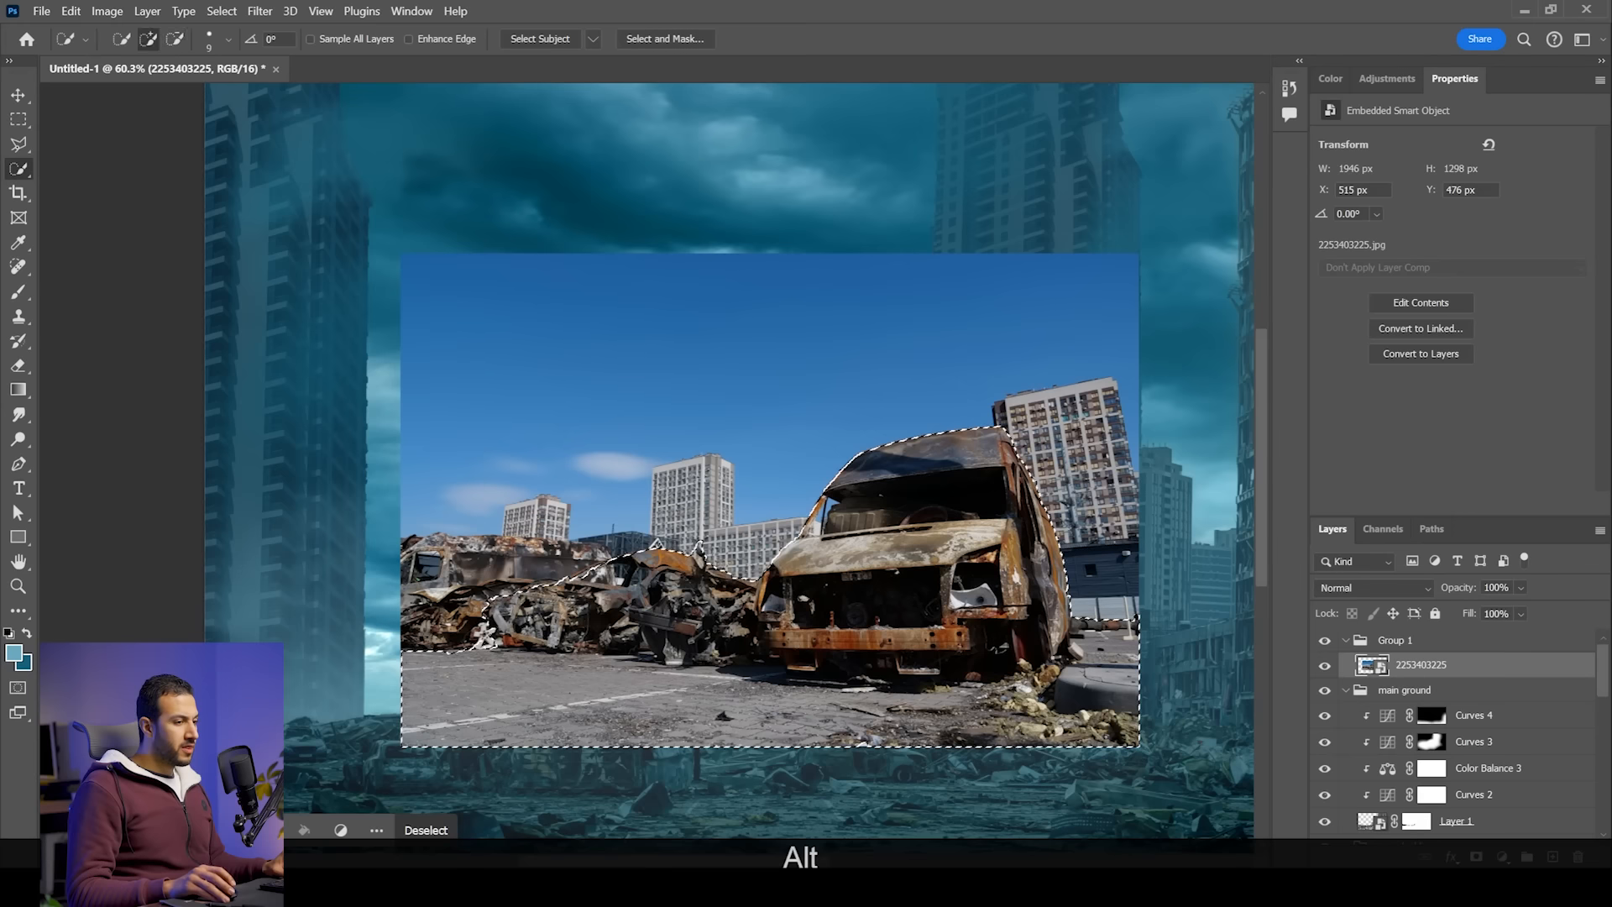
scroll(1035, 644, "down", 2)
left_click(1480, 858)
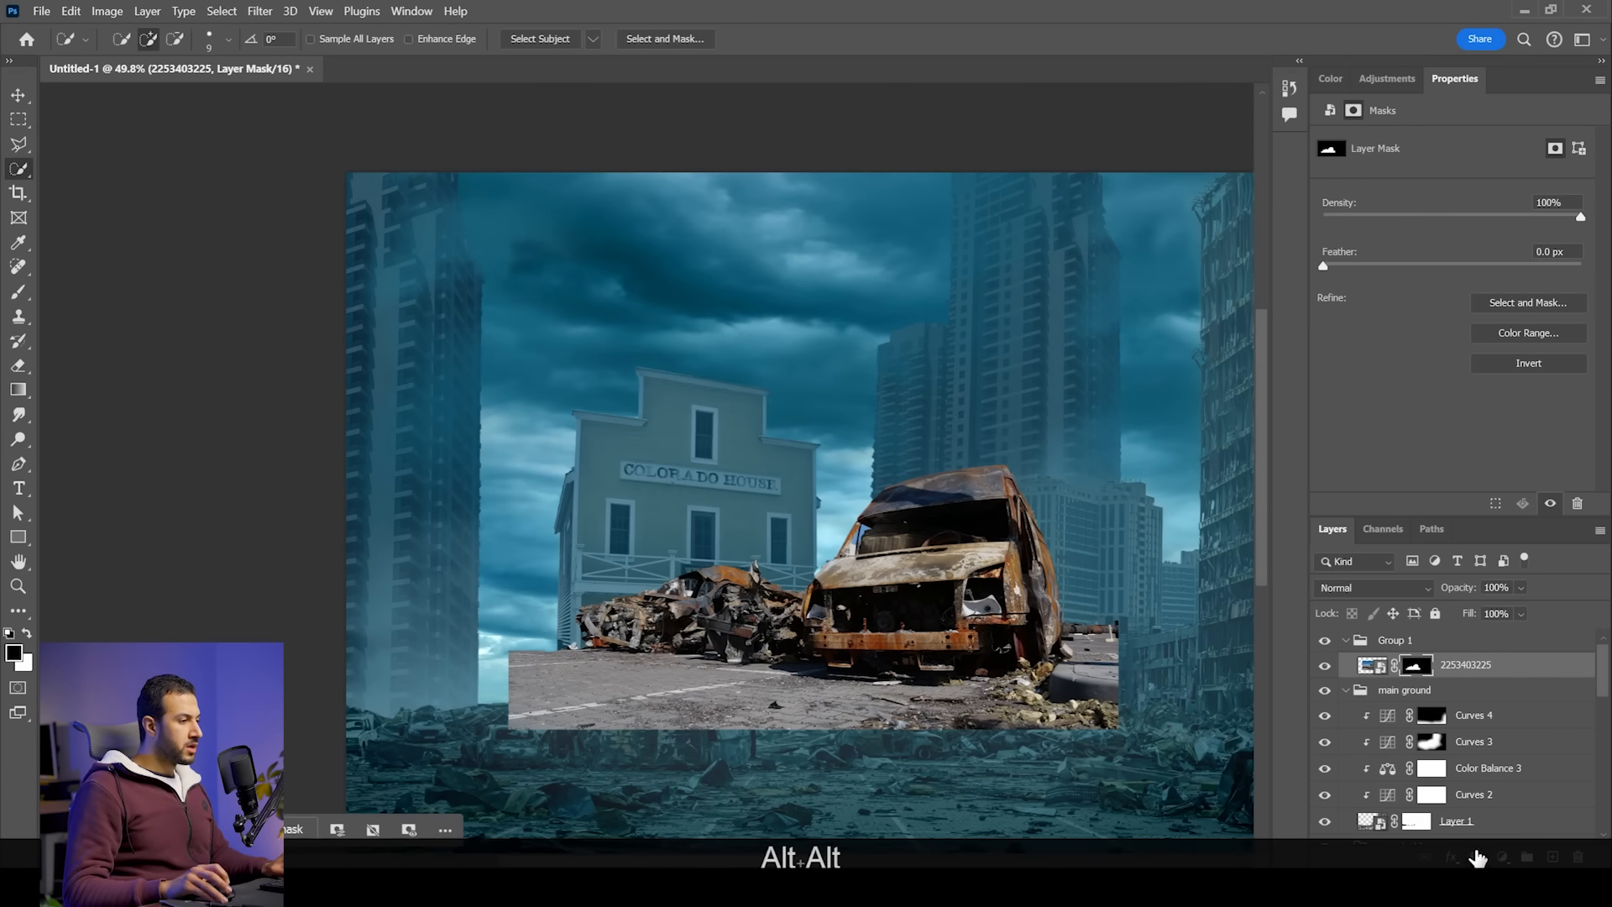
Step: Move the cut-out wrecks to the scene's lower-right corner and scale them to 122.77%
left_click_drag(868, 623, 1008, 547)
scroll(598, 465, "down", 4)
key("v")
key("ctrl+t")
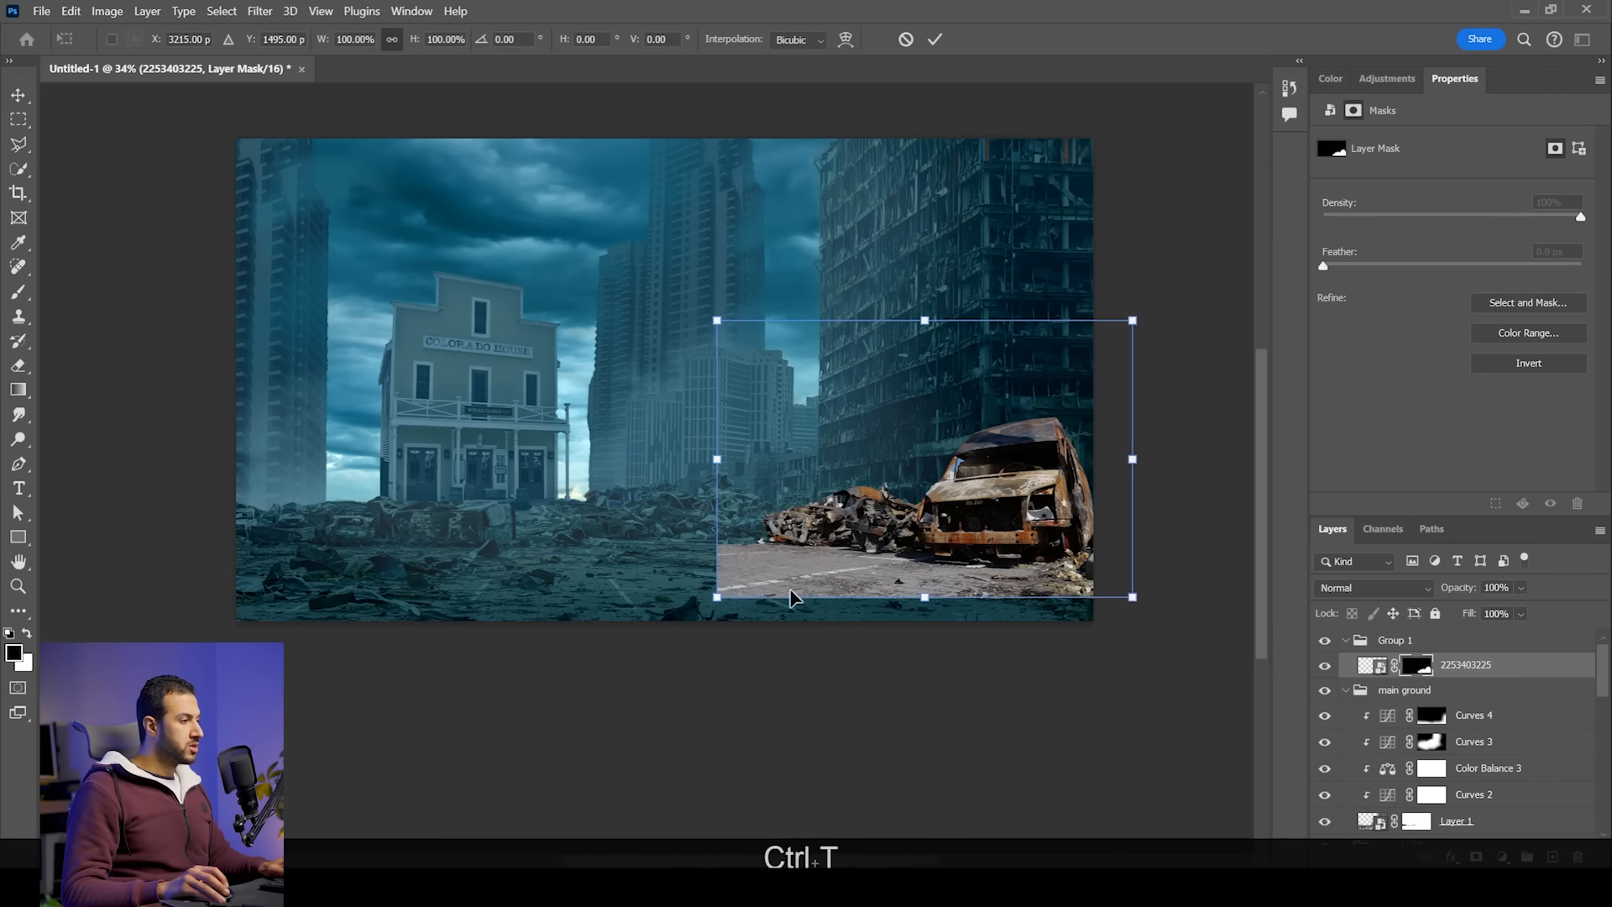
left_click_drag(711, 596, 622, 662)
left_click_drag(1038, 600, 1060, 569)
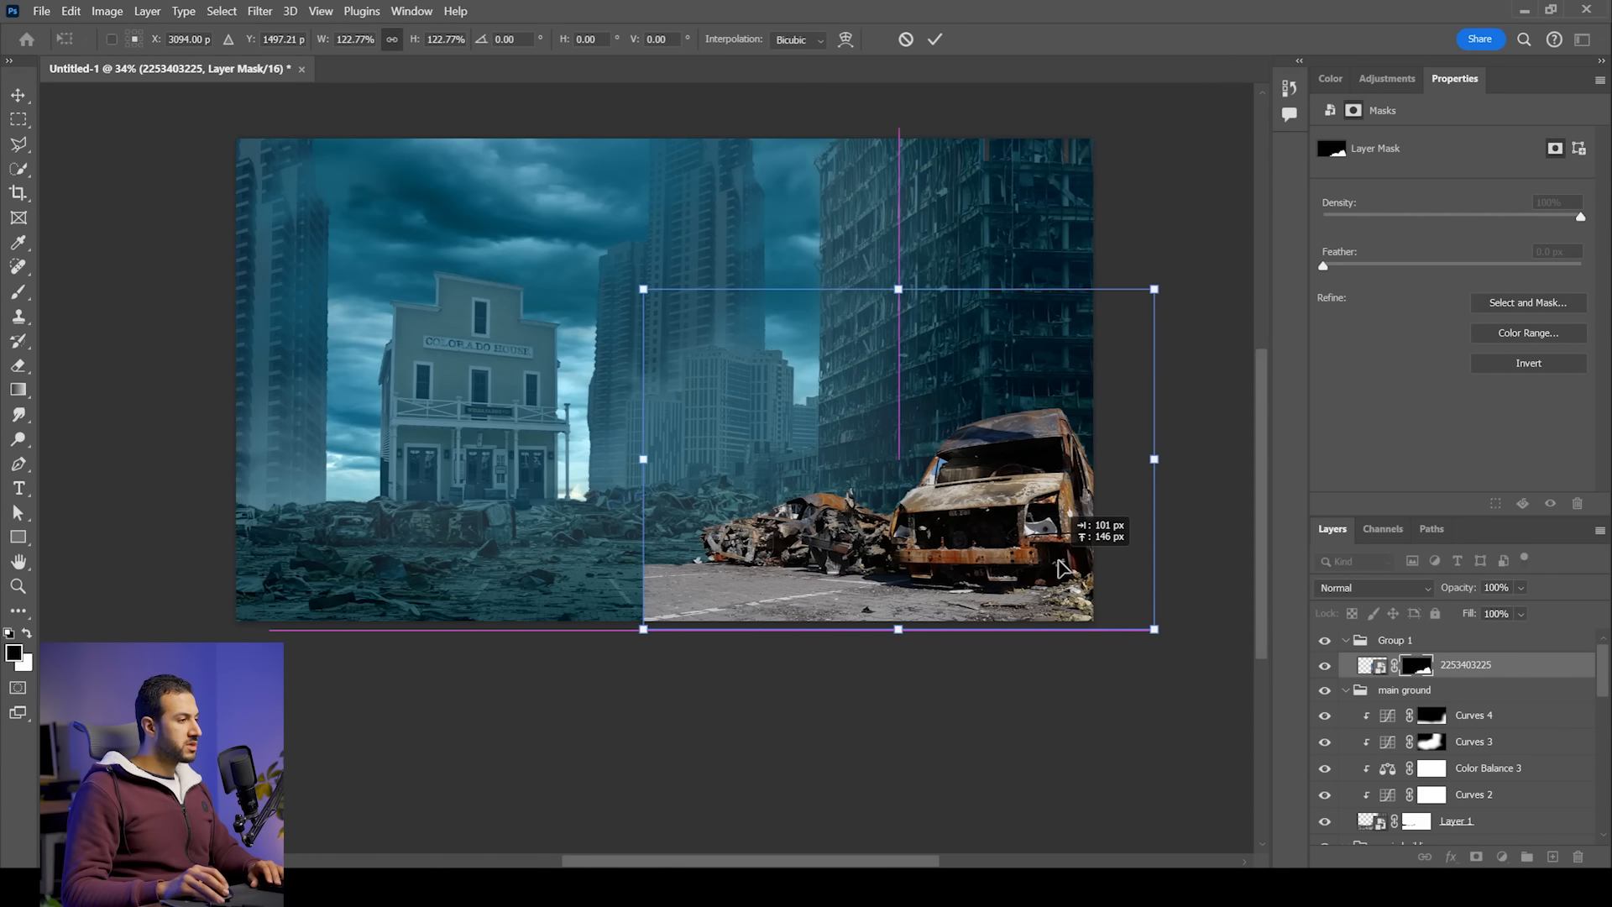
key("Return")
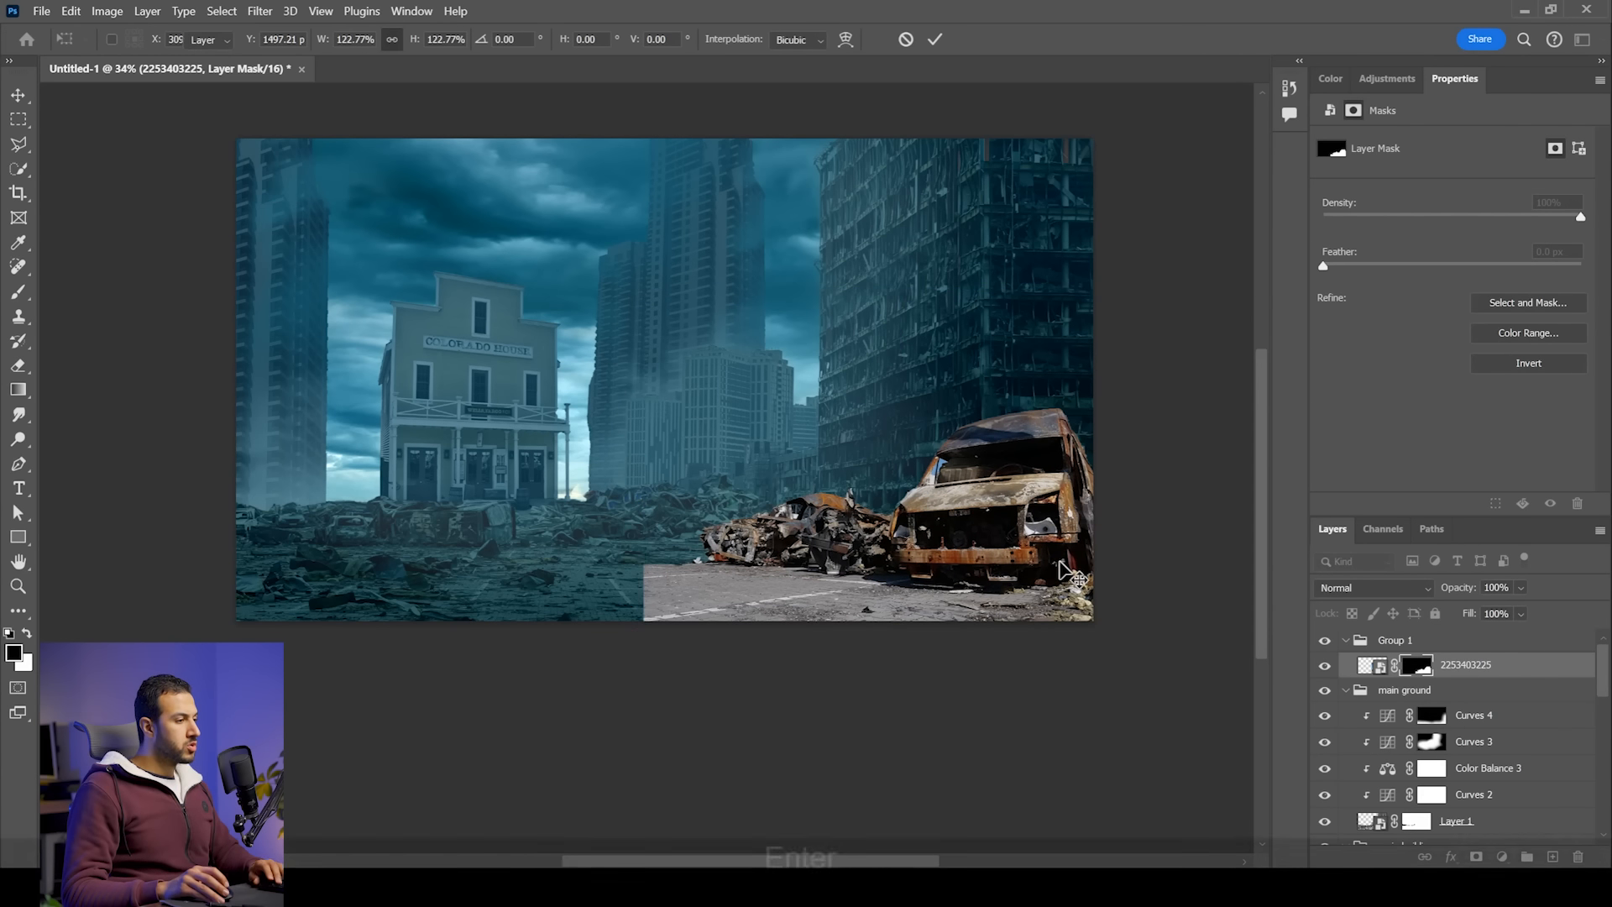
Step: Add a second mask to the wreck layer and choose a soft round brush for painting
key("alt")
scroll(964, 516, "up", 1)
left_click_drag(968, 519, 979, 546)
scroll(504, 568, "up", 5)
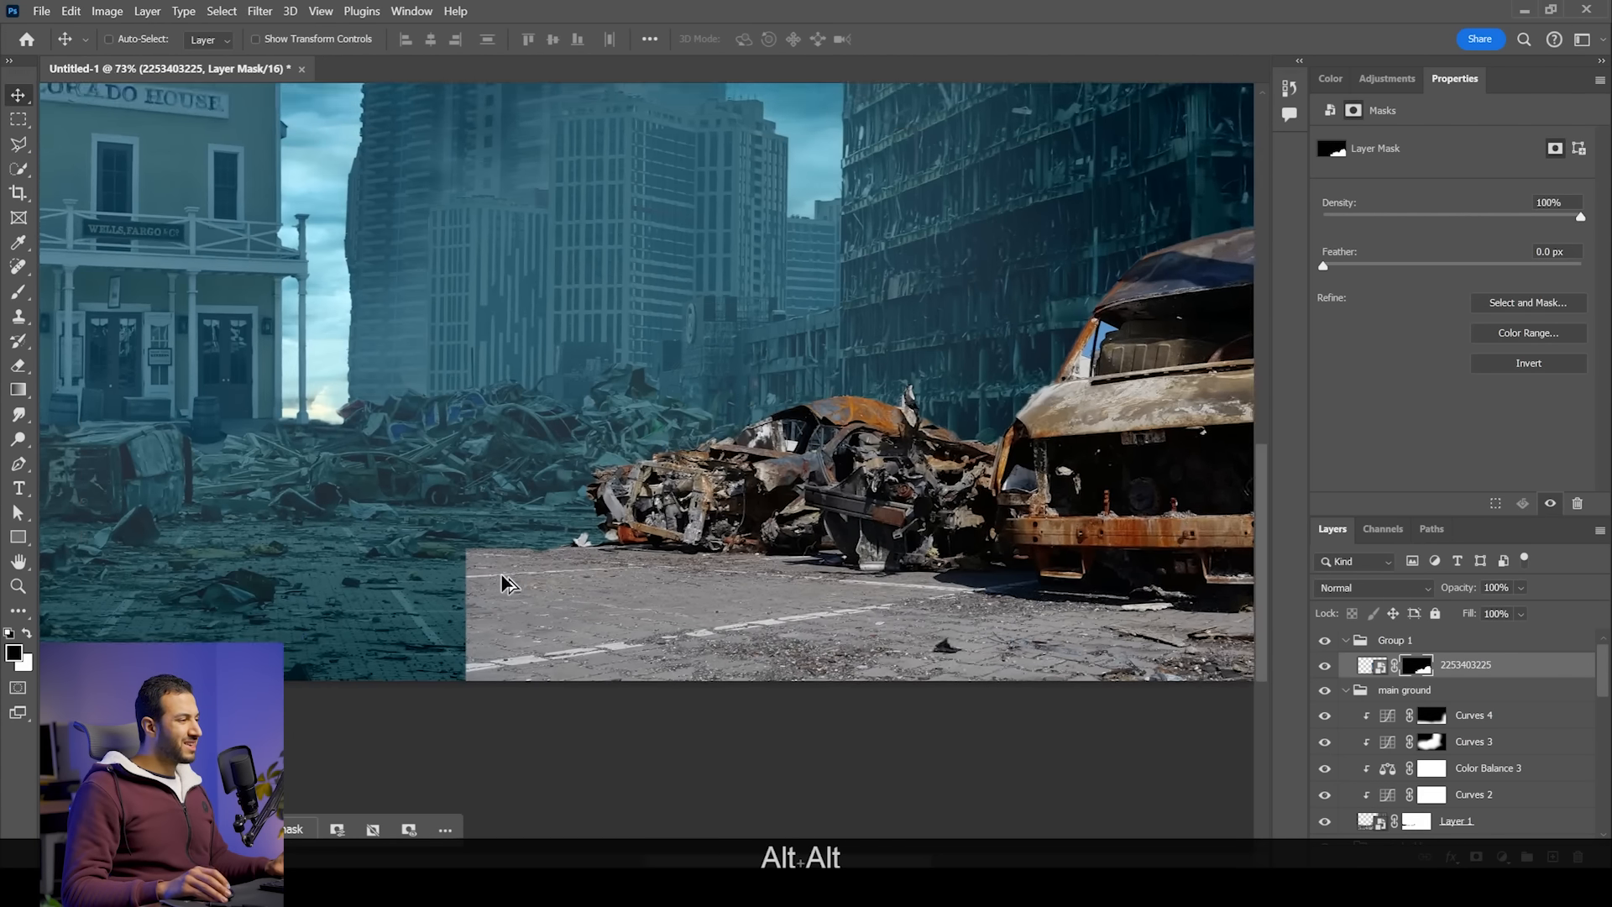
scroll(537, 638, "up", 1)
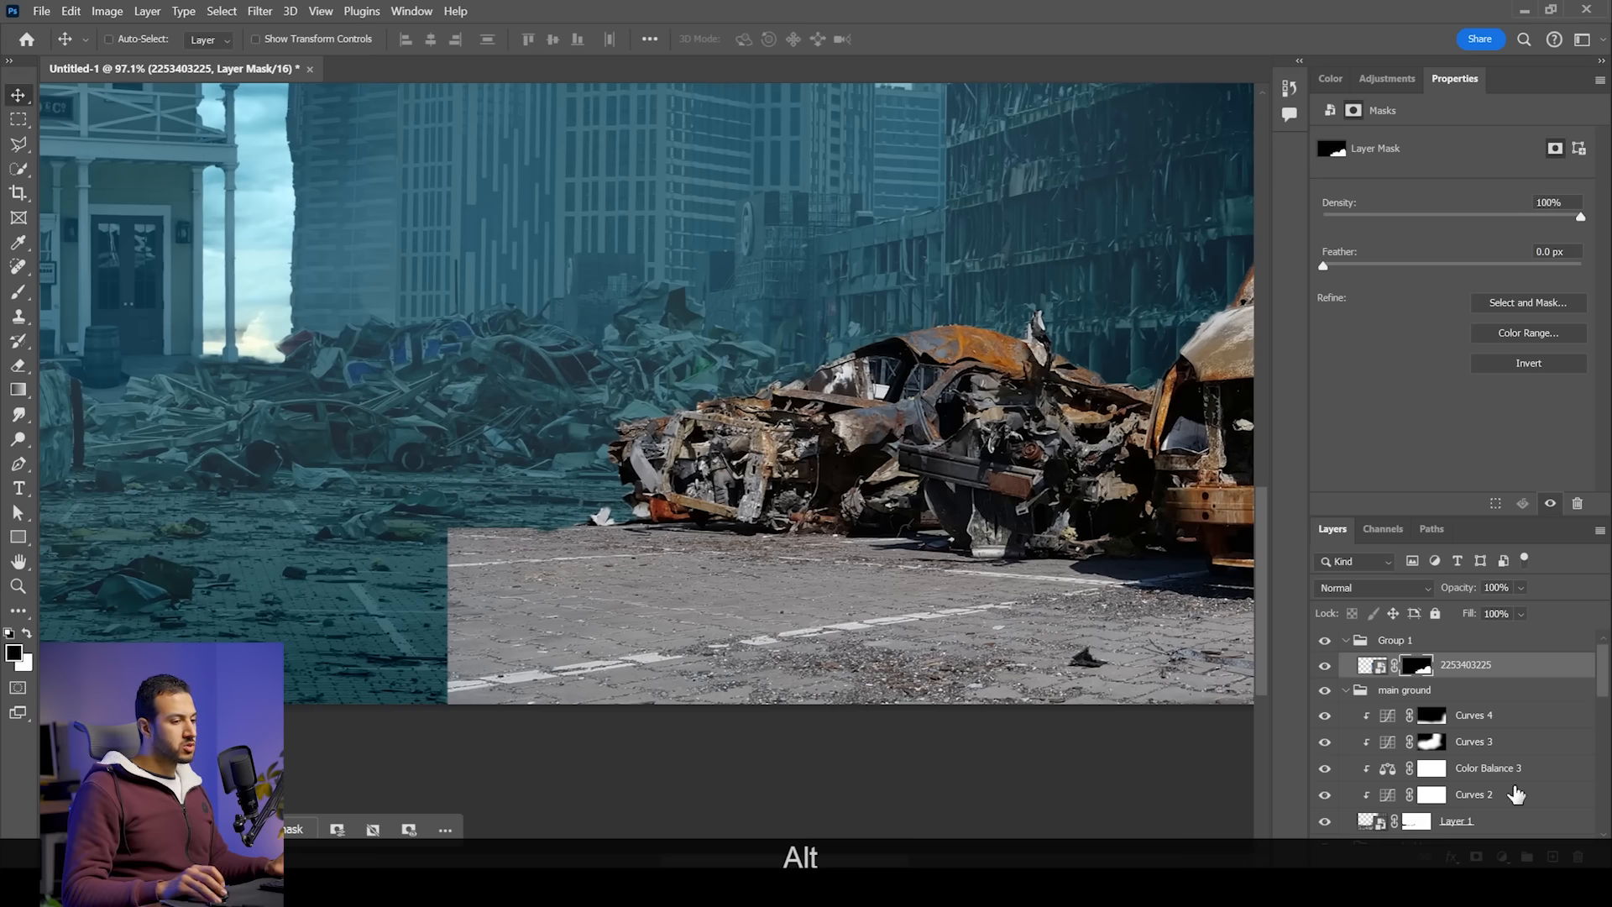
left_click(1472, 862)
key("b")
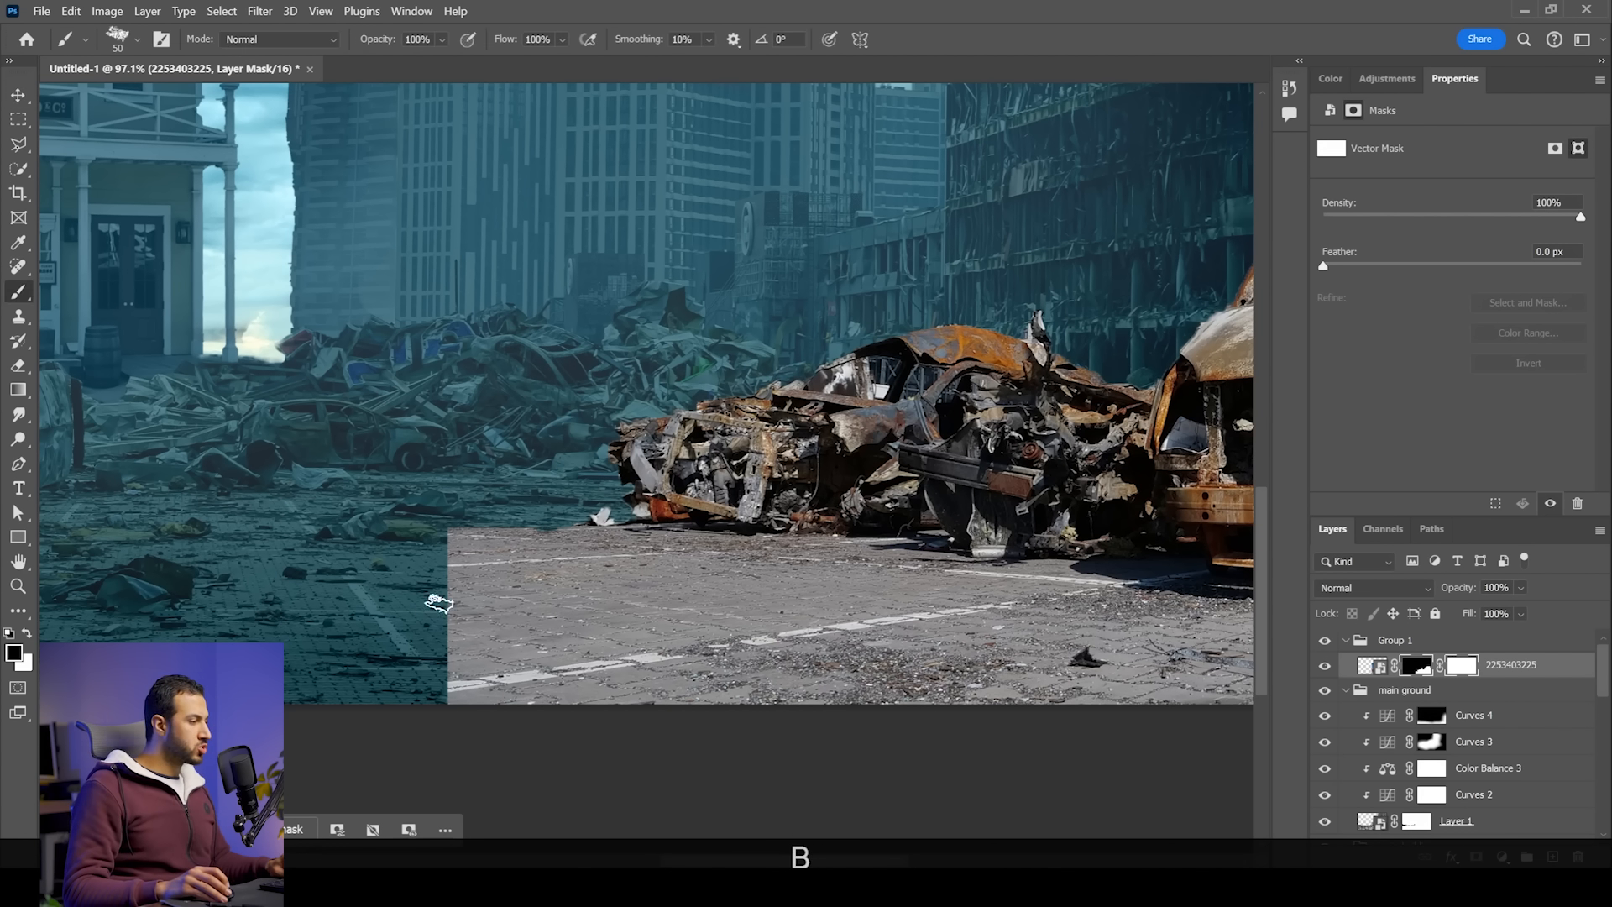
right_click(439, 597)
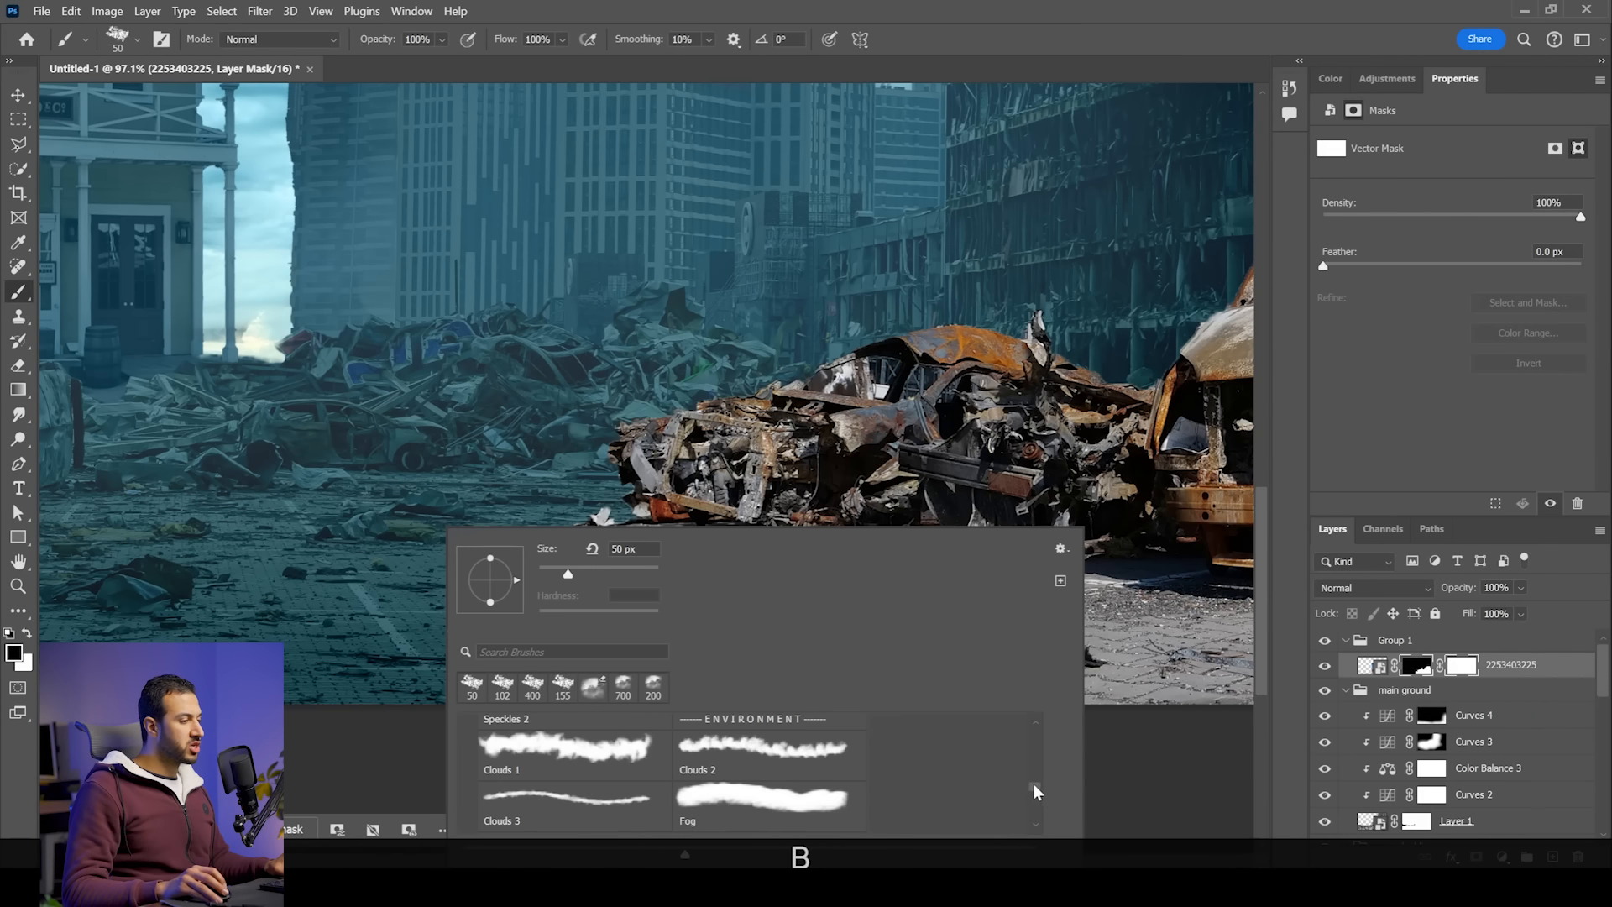
left_click_drag(1036, 791, 1032, 730)
left_click(468, 727)
left_click(578, 763)
left_click(374, 519)
Step: Enlarge the brush to 175 px and paint away the hard left edge of the wreck photo's pavement
key("bracketright")
key("bracketright")
key("bracketright")
key("bracketright")
key("bracketright")
key("bracketright")
key("bracketright")
key("bracketright")
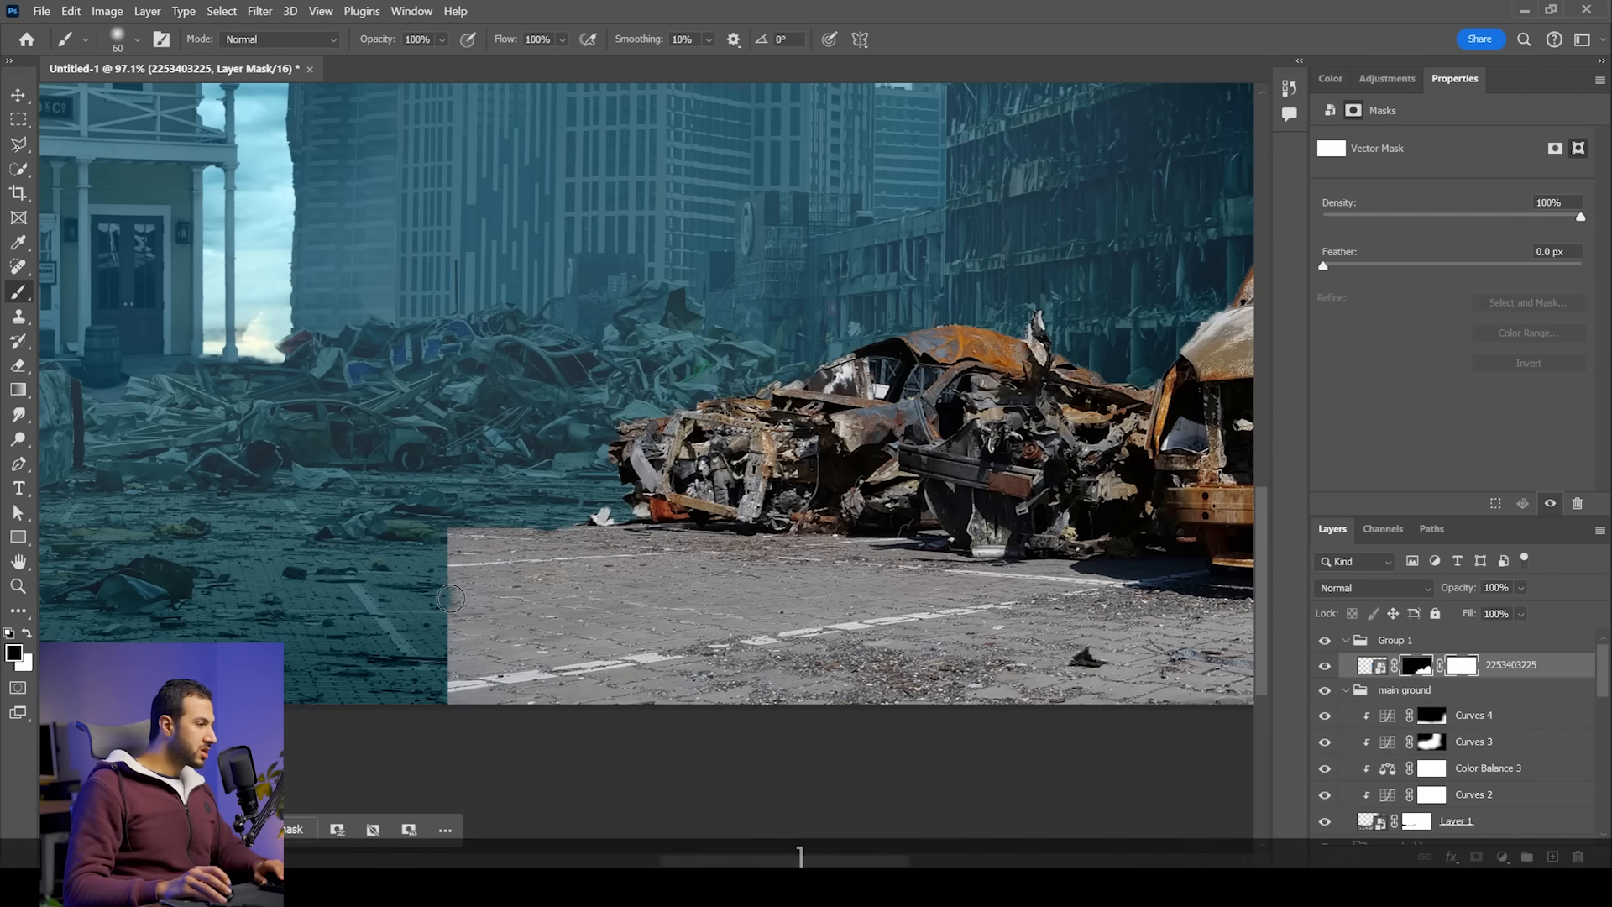
left_click_drag(439, 540, 400, 547)
left_click_drag(457, 651, 571, 754)
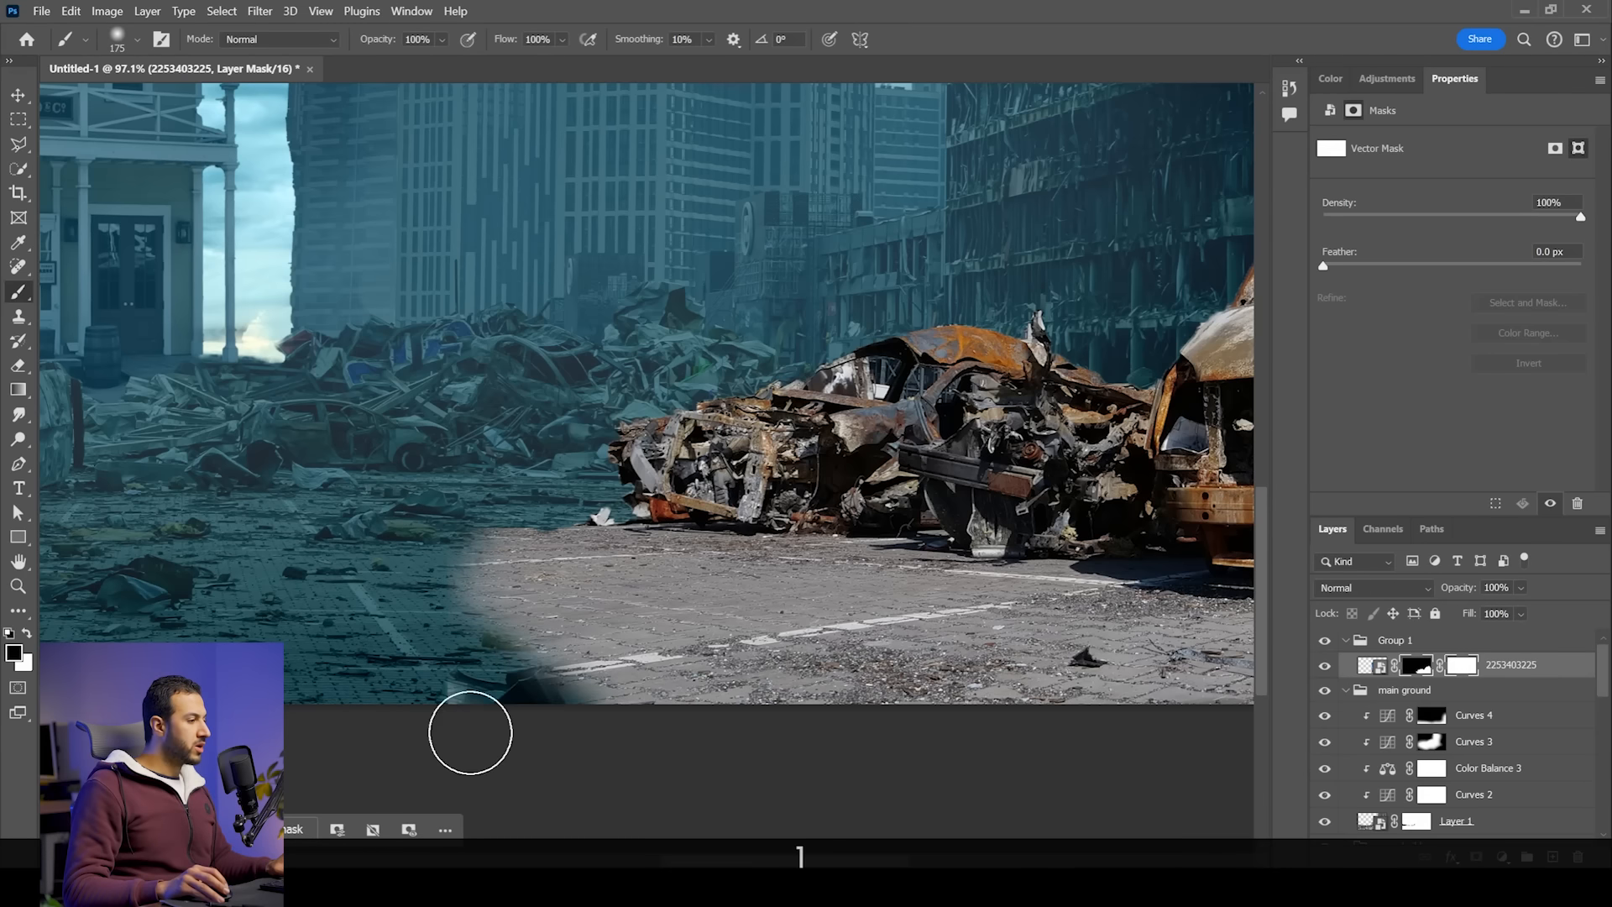
Step: Set the brush to 300 px with 36% flow and fade the pavement's left side further into the ground
key("bracketright")
key("bracketright")
key("bracketright")
left_click(562, 40)
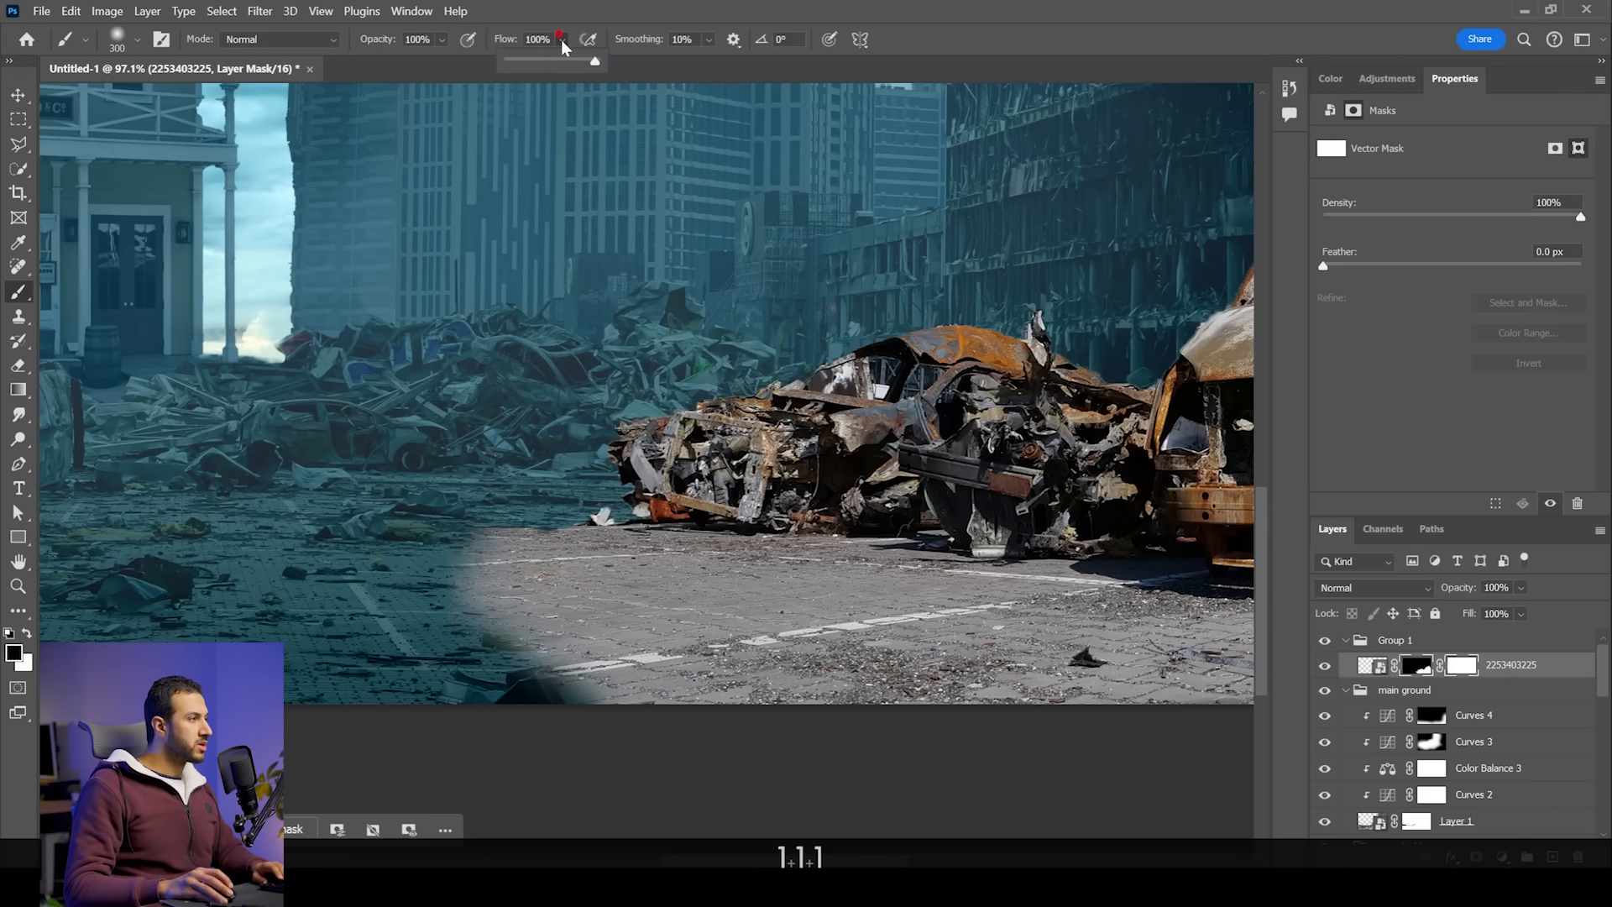
left_click_drag(546, 66, 539, 66)
mouse_move(461, 585)
left_mouse_down()
mouse_move(547, 683)
mouse_move(1041, 750)
mouse_move(478, 677)
mouse_move(385, 601)
mouse_move(537, 612)
left_mouse_up()
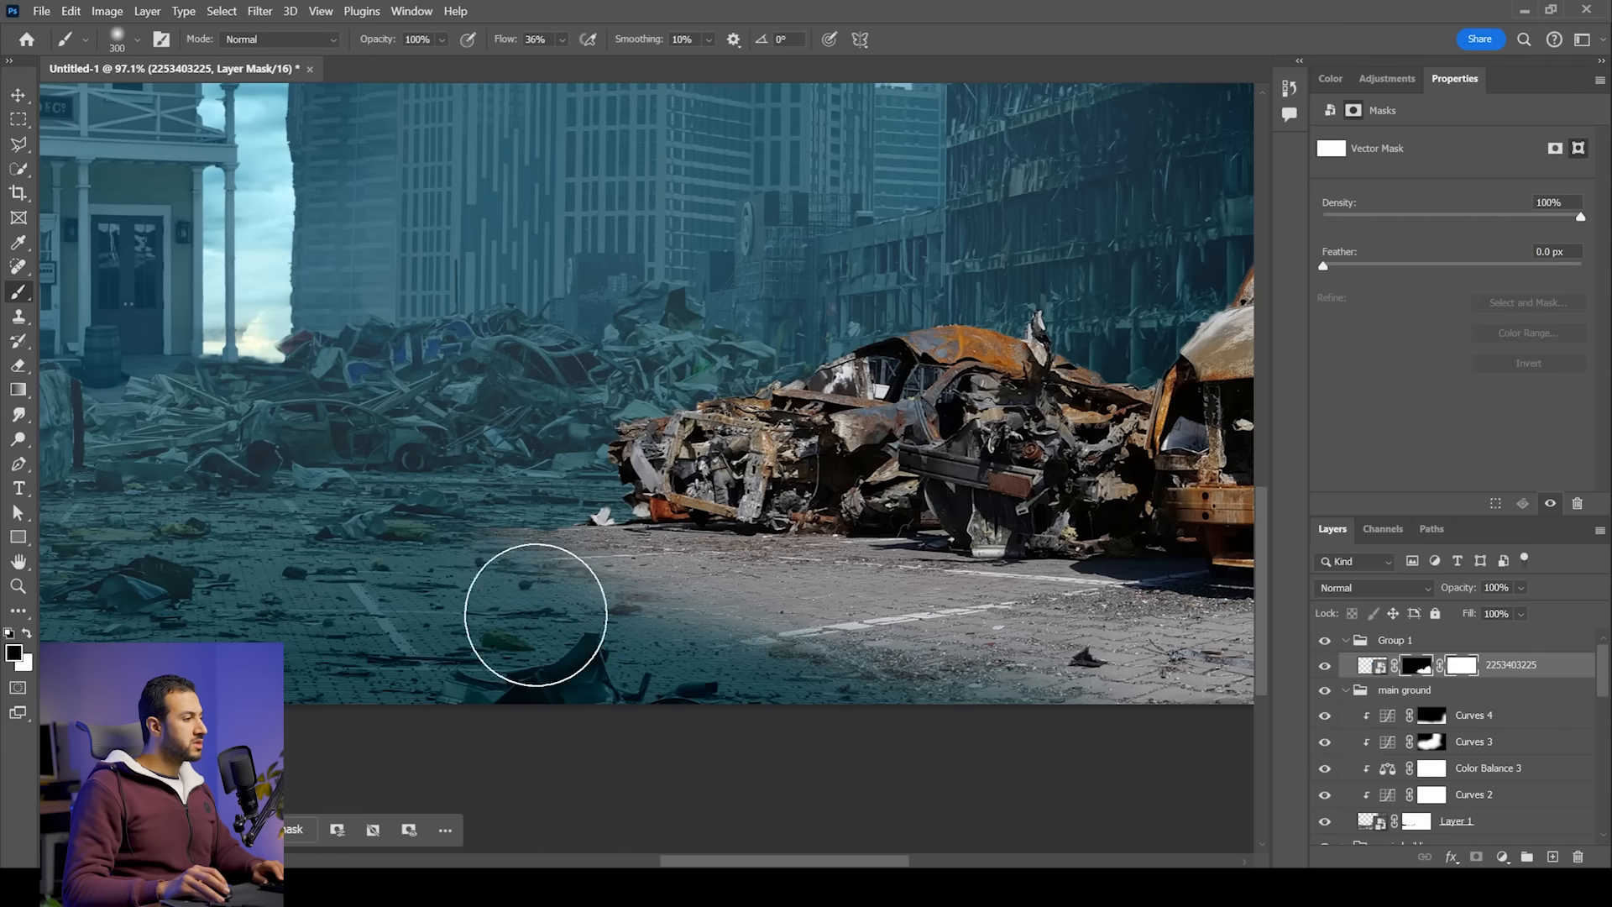
Step: Paint on the wreck layer's mask to fade the pavement's front and left edges into the city ground
mouse_move(1038, 761)
left_mouse_down()
mouse_move(1151, 720)
mouse_move(507, 647)
left_mouse_up()
left_click_drag(1067, 659, 780, 679)
mouse_move(962, 760)
left_mouse_down()
mouse_move(800, 761)
mouse_move(316, 659)
left_mouse_up()
scroll(266, 654, "down", 8)
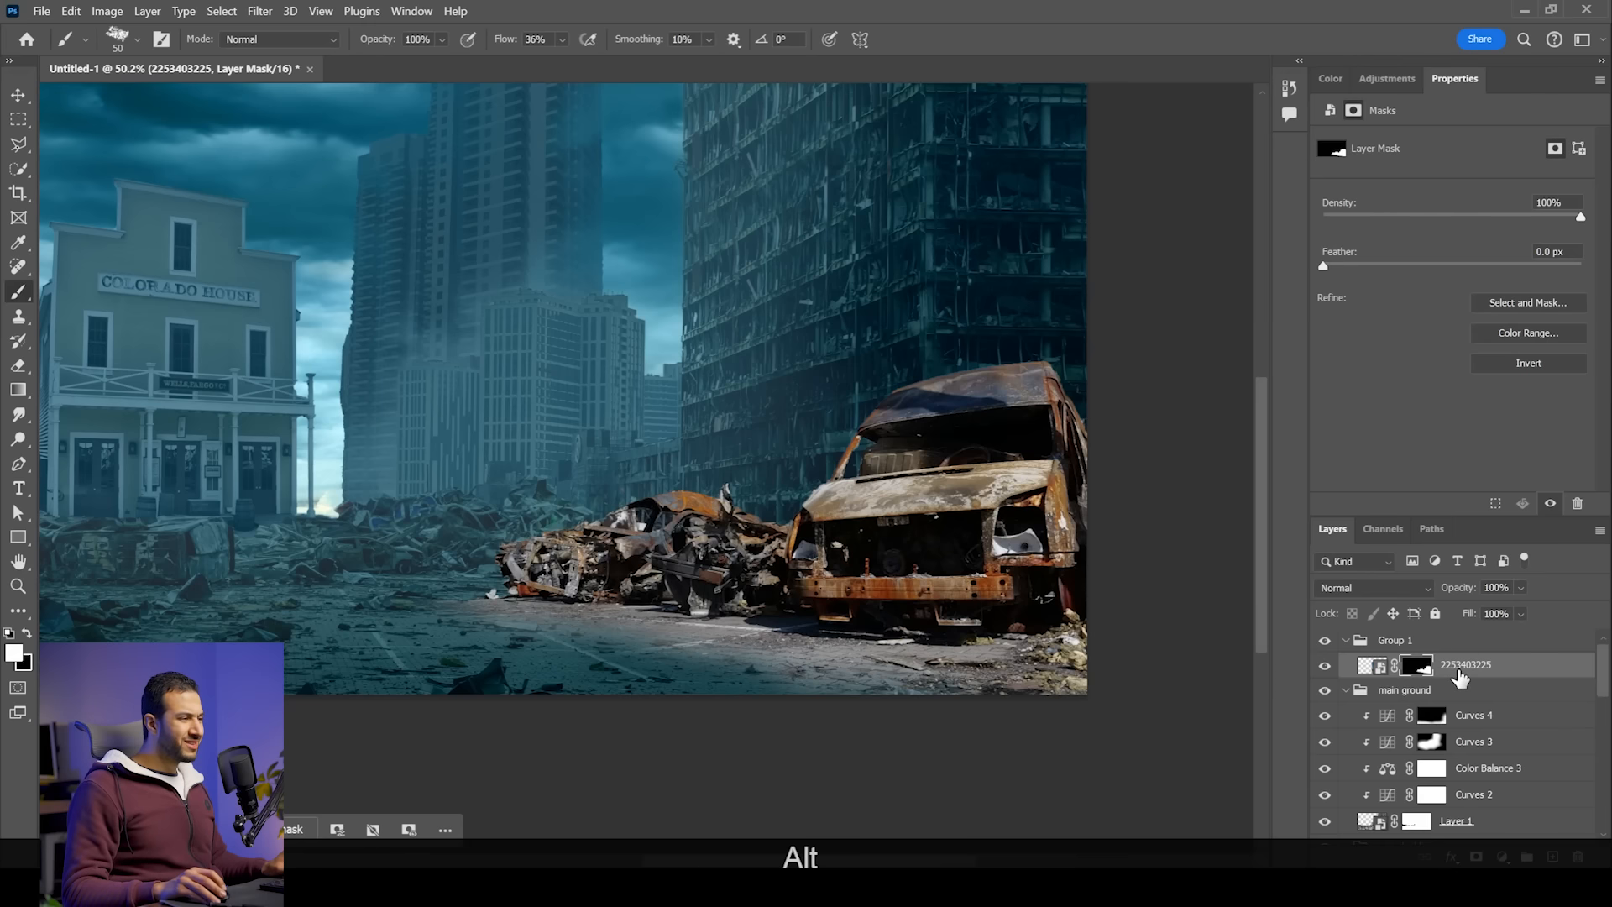
Step: Stretch the wreck layer slightly wider with Free Transform and apply the change
scroll(947, 613, "down", 3)
key("ctrl+t")
left_click_drag(1084, 520, 1091, 520)
key("Return")
scroll(952, 602, "up", 3)
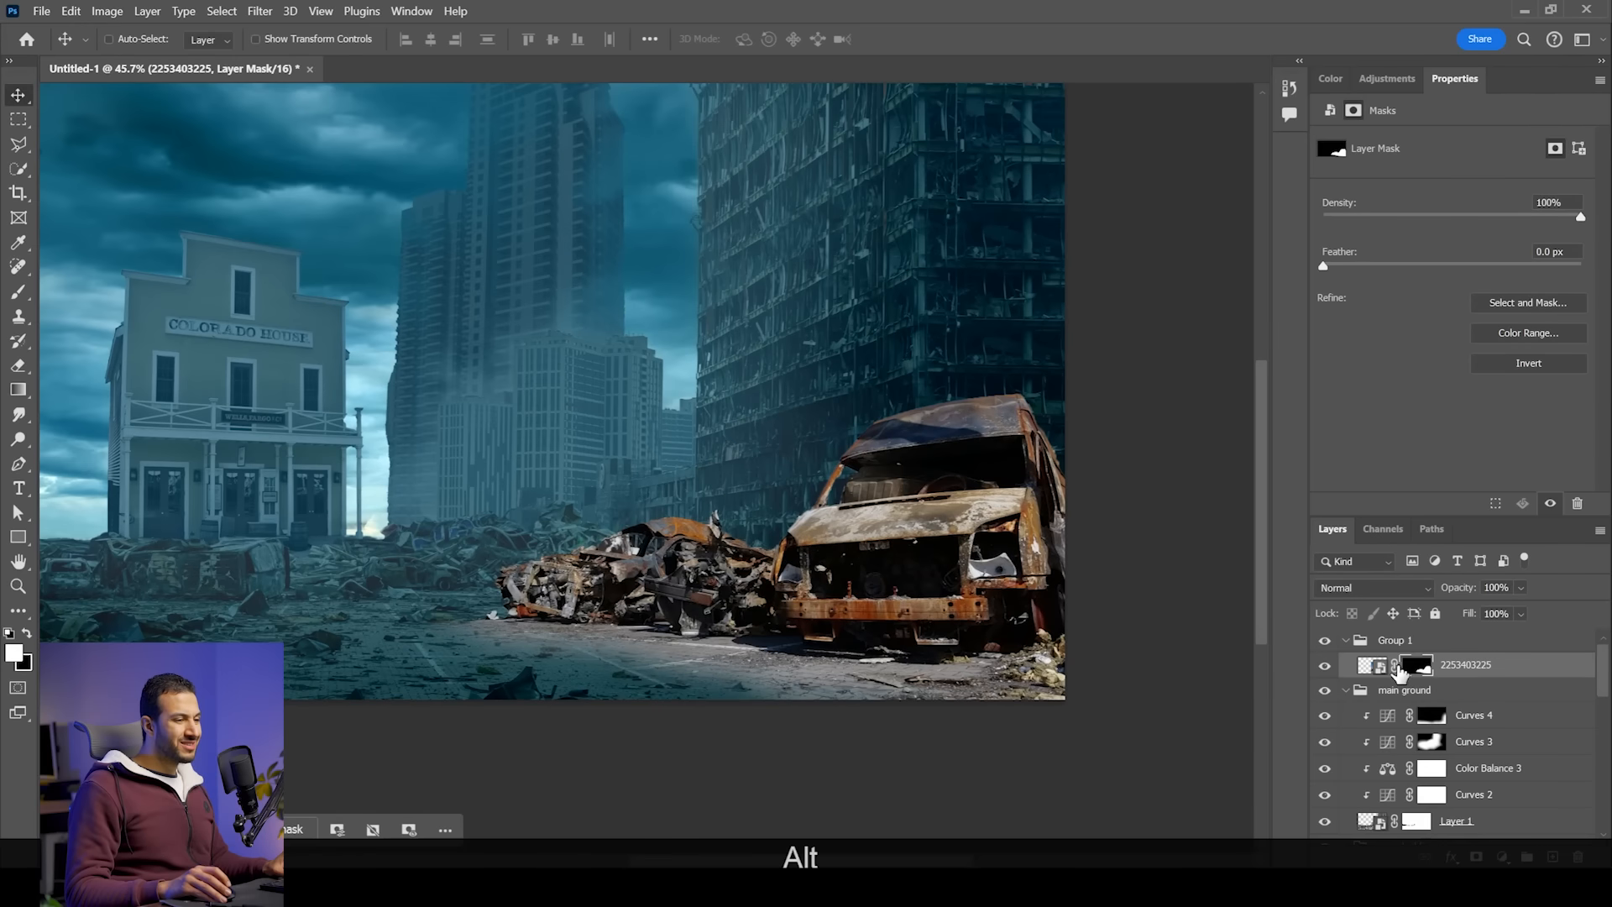
Step: Add a Curves adjustment clipped to the wreck layer, lowering the white output to 124 and raising the black output to 7
left_click(1388, 81)
left_click(1402, 191)
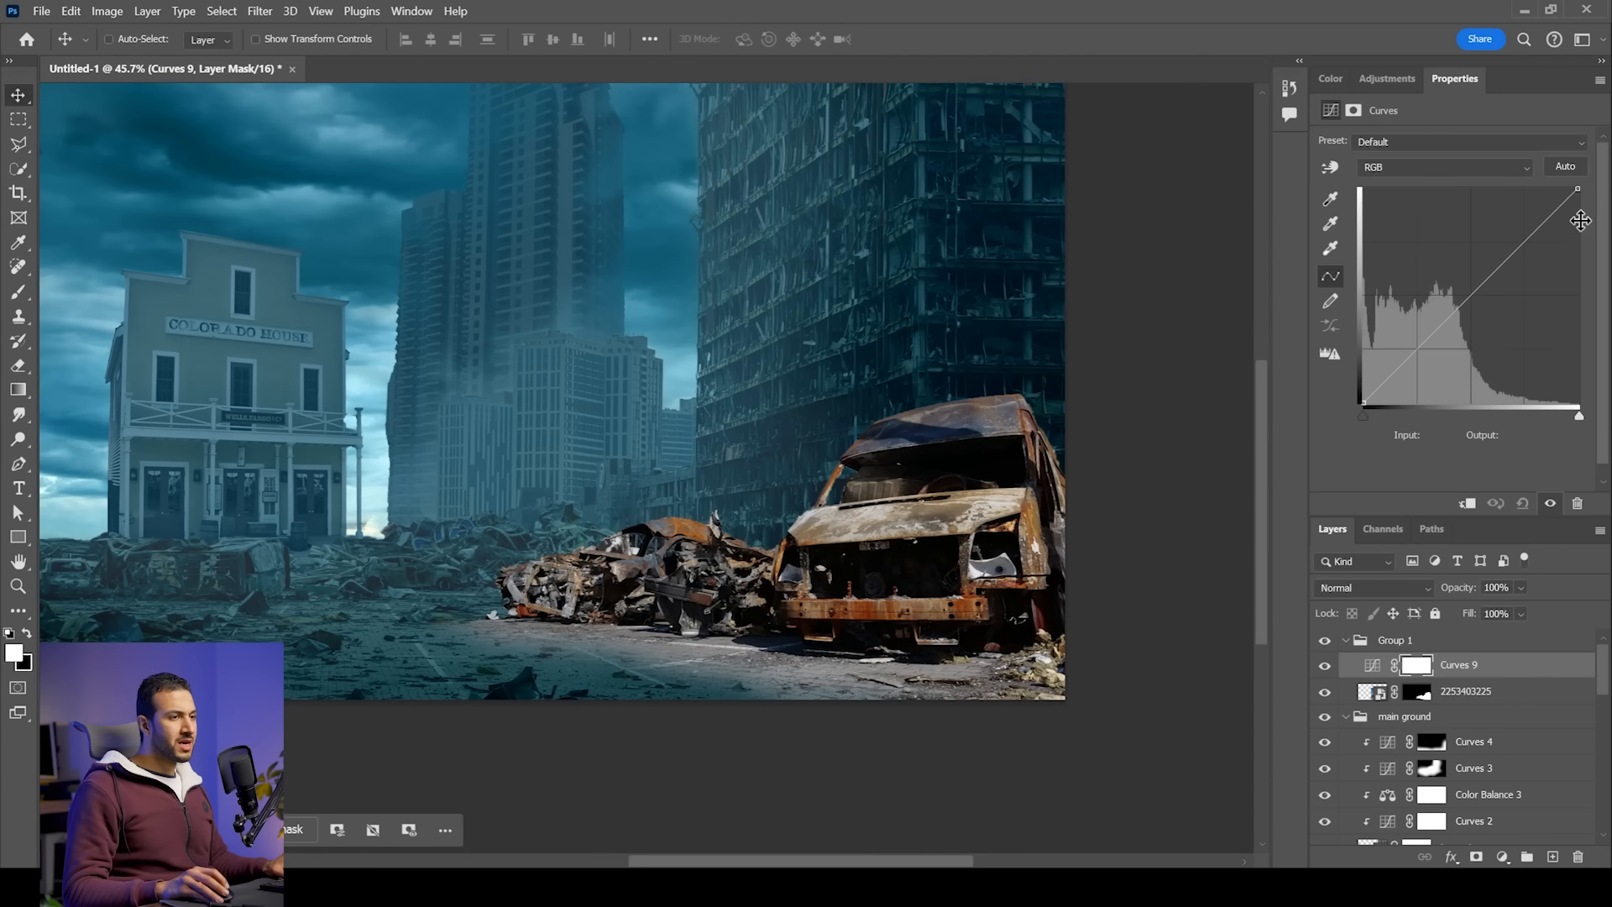
left_click_drag(1578, 189, 1605, 295)
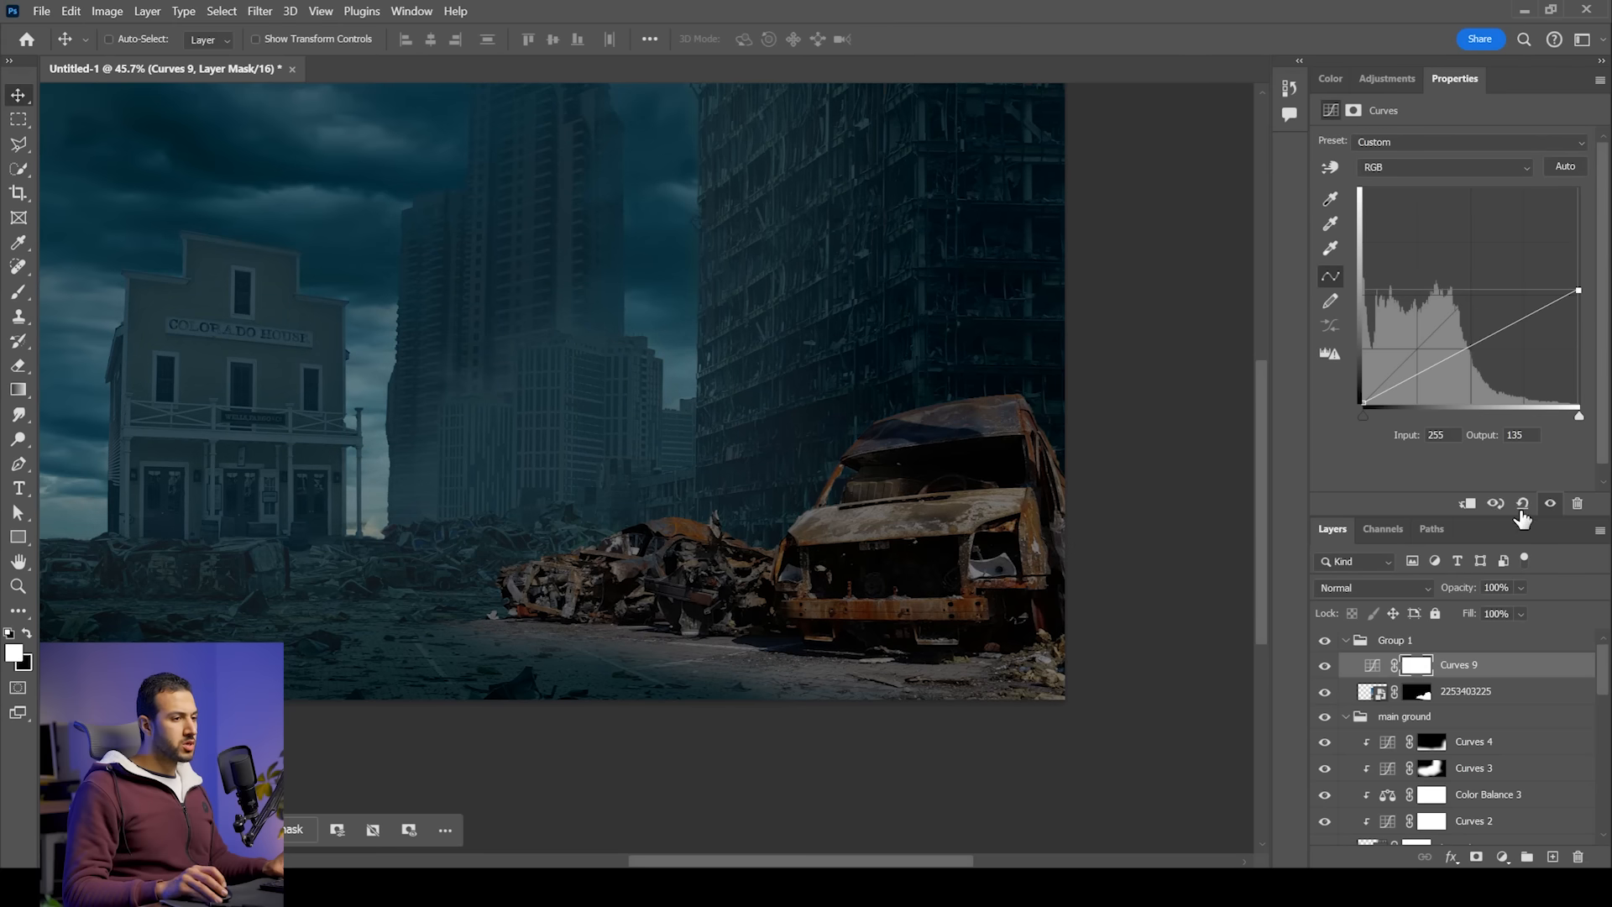
left_click(1469, 504)
left_click_drag(1579, 293, 1585, 304)
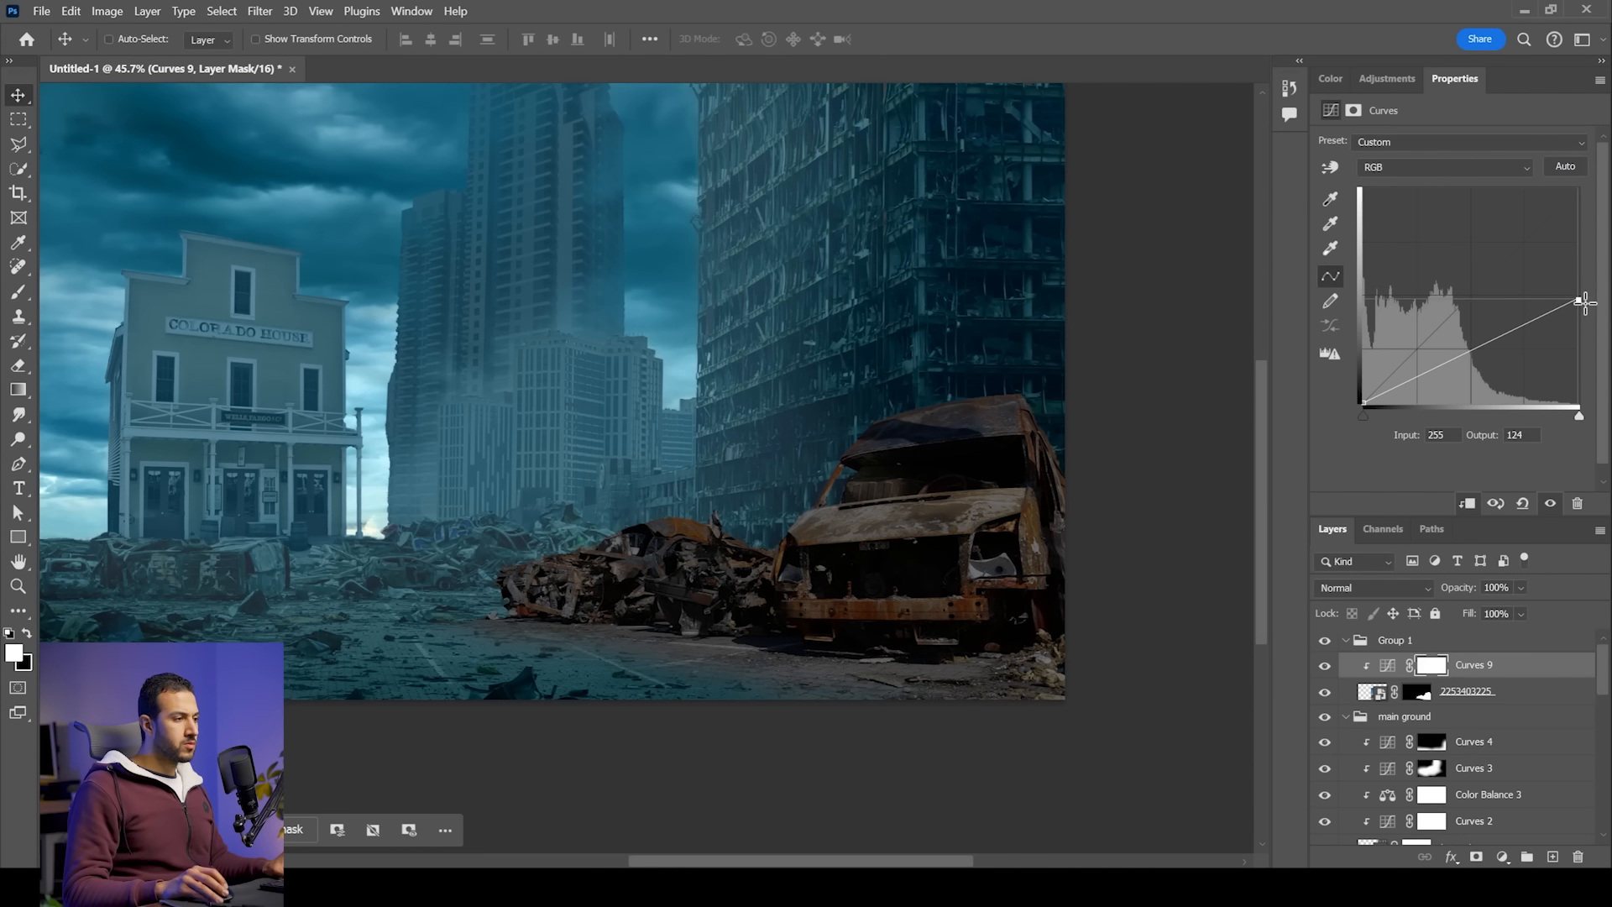
left_click_drag(1362, 404, 1355, 398)
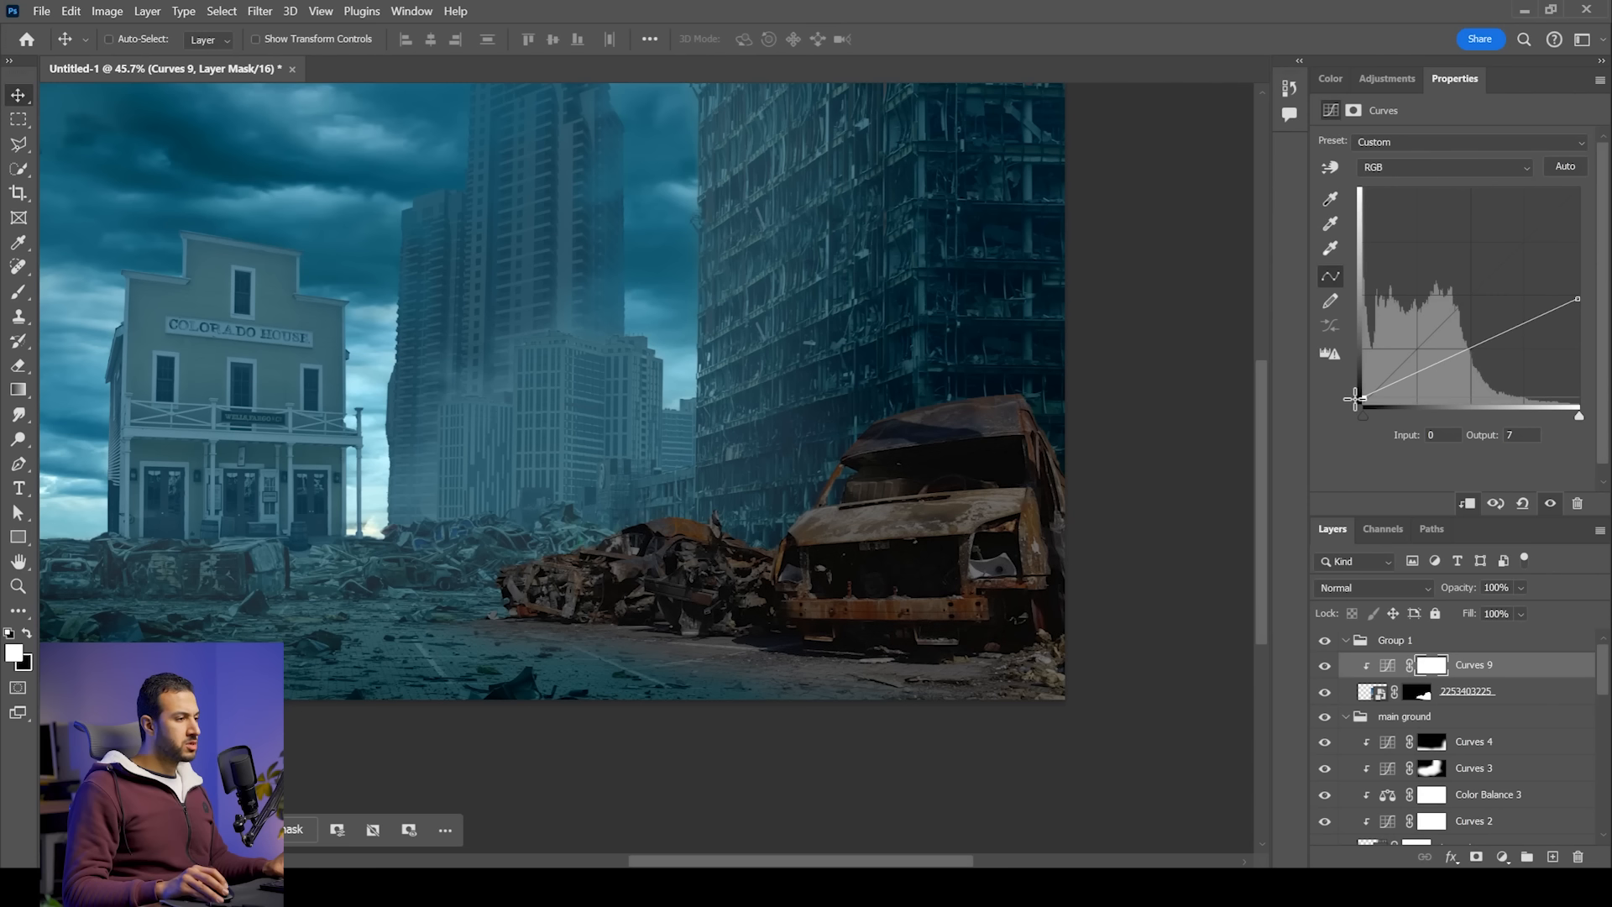
Step: Add a Color Balance adjustment clipped to the wrecks with midtones at -26 cyan/red, +7 magenta/green and +23 yellow/blue
left_click(1387, 80)
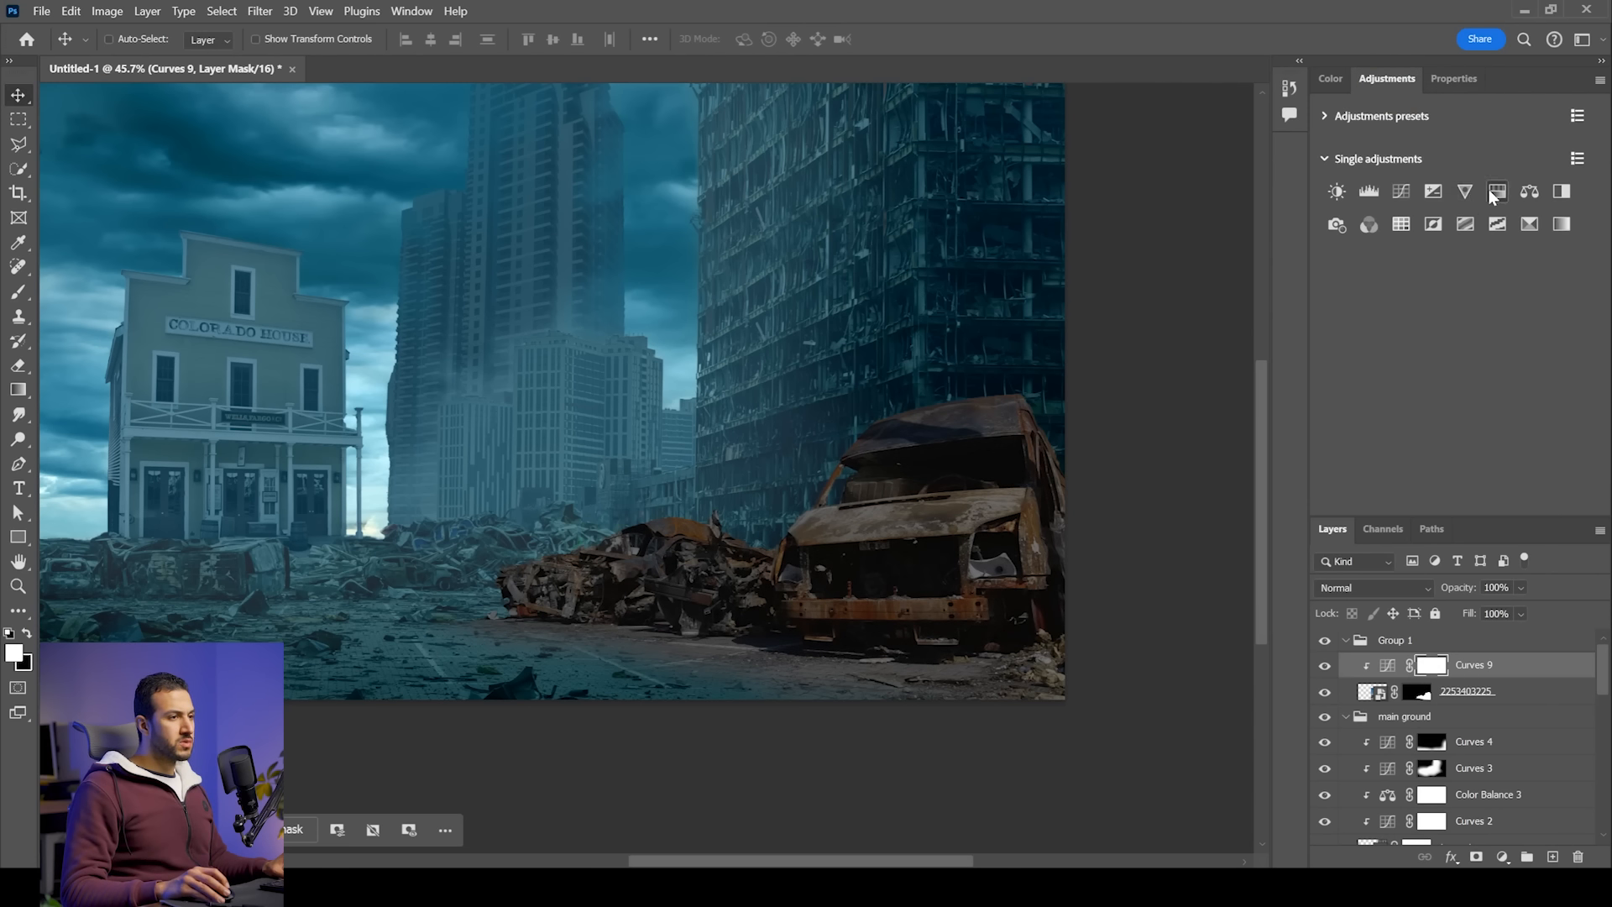
left_click(1530, 192)
key("alt")
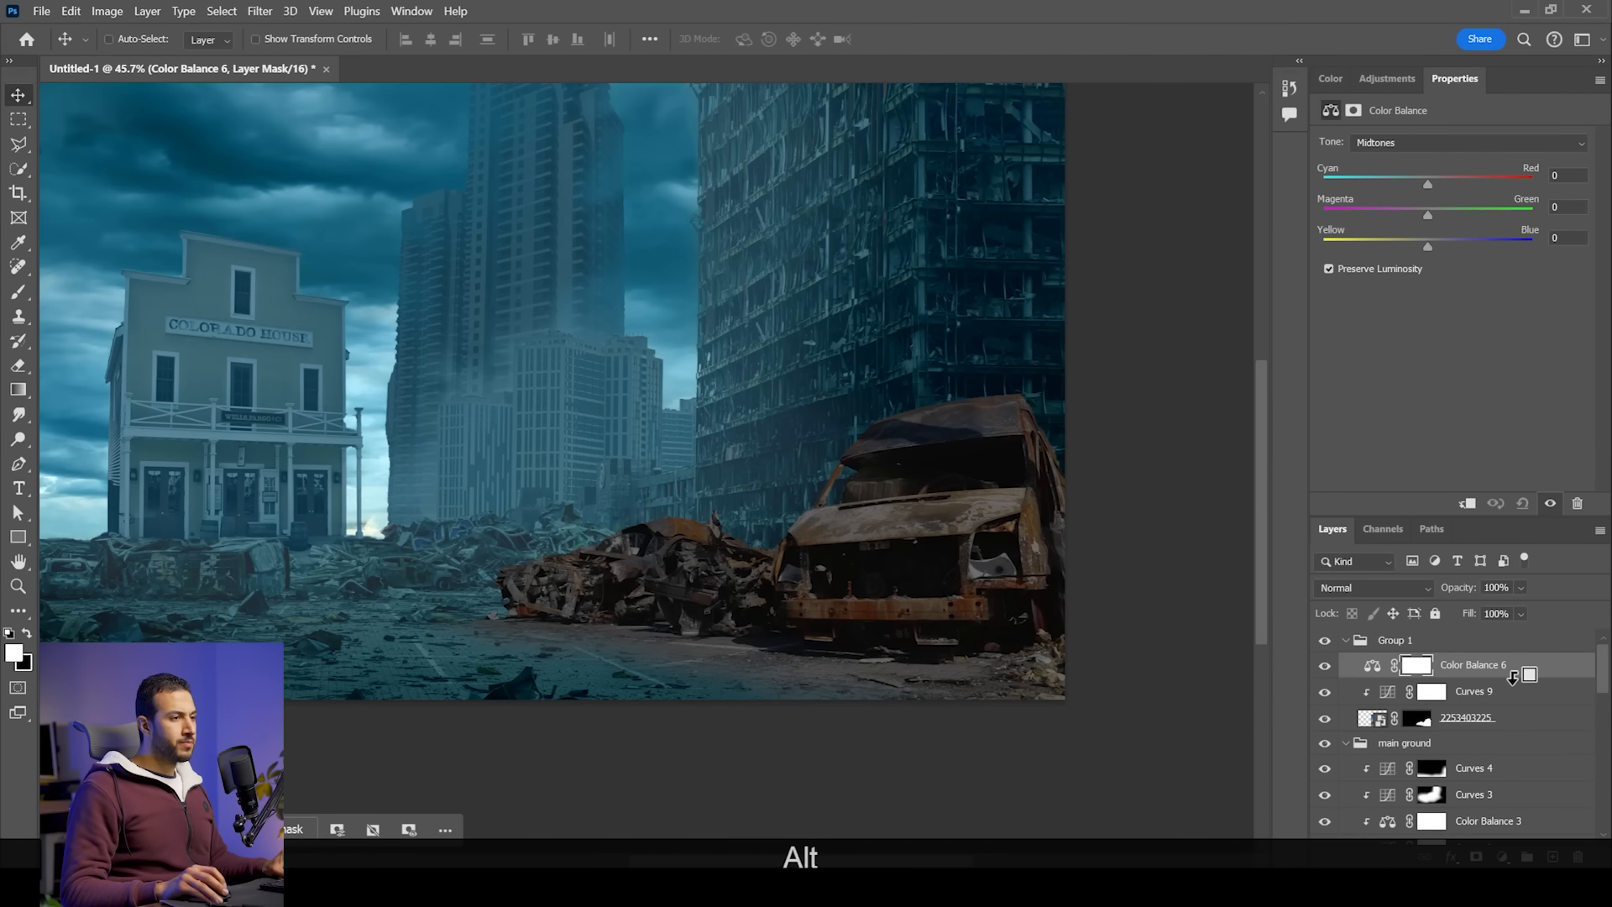
left_click_drag(1408, 181, 1450, 244)
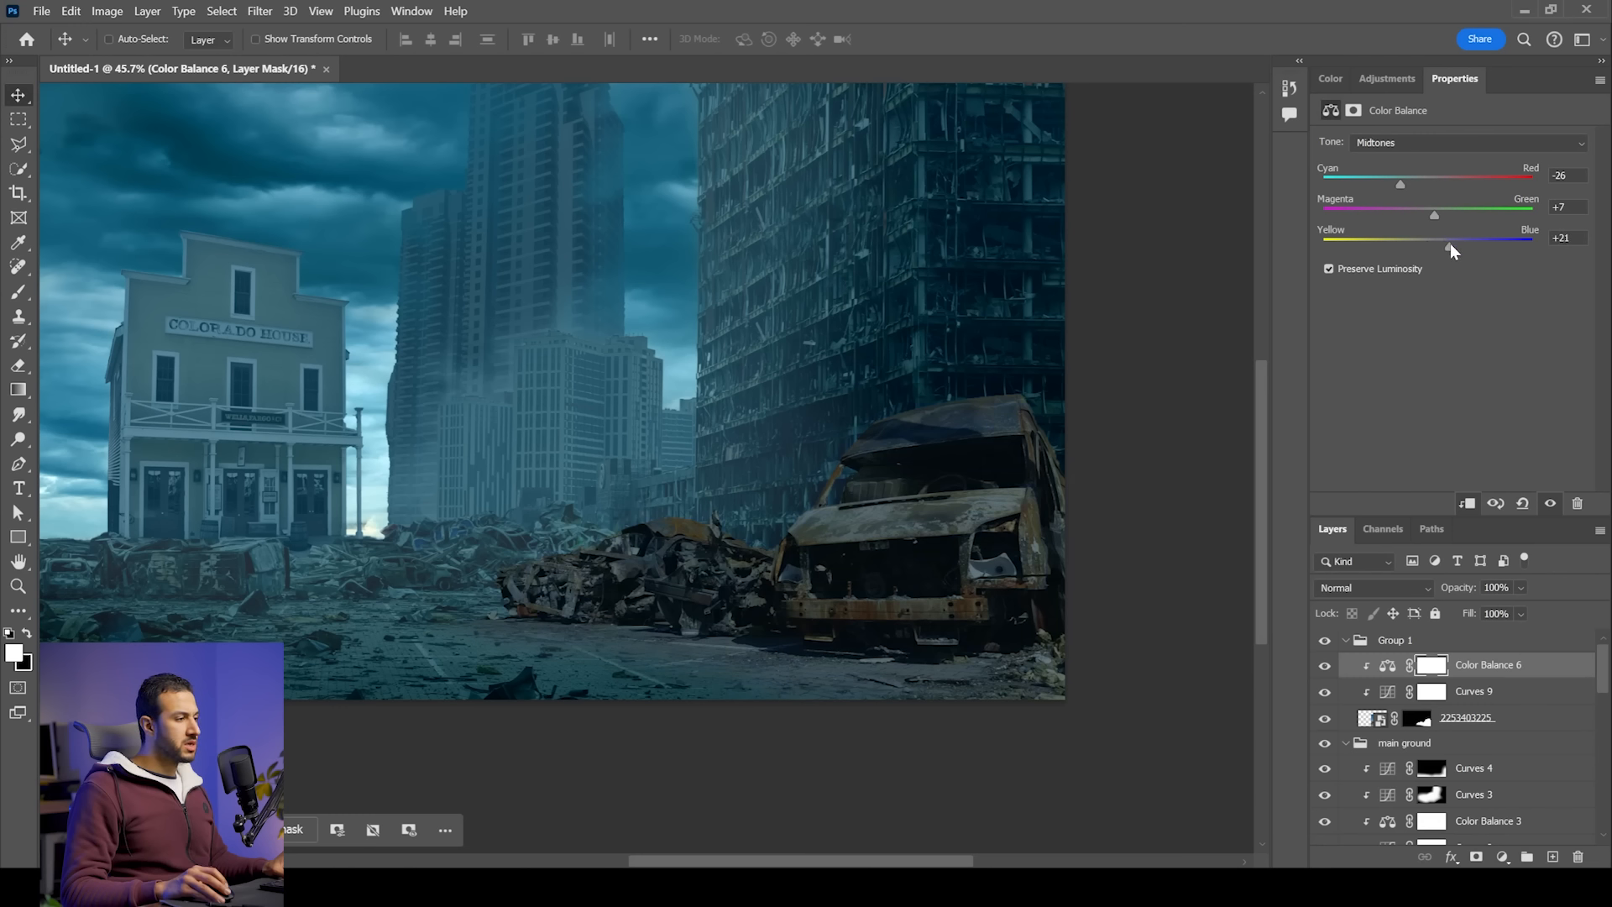
Step: Set the wrecks' Color Balance shadows to -19 cyan/red, +2 magenta/green and +1 yellow/blue
left_click(1397, 142)
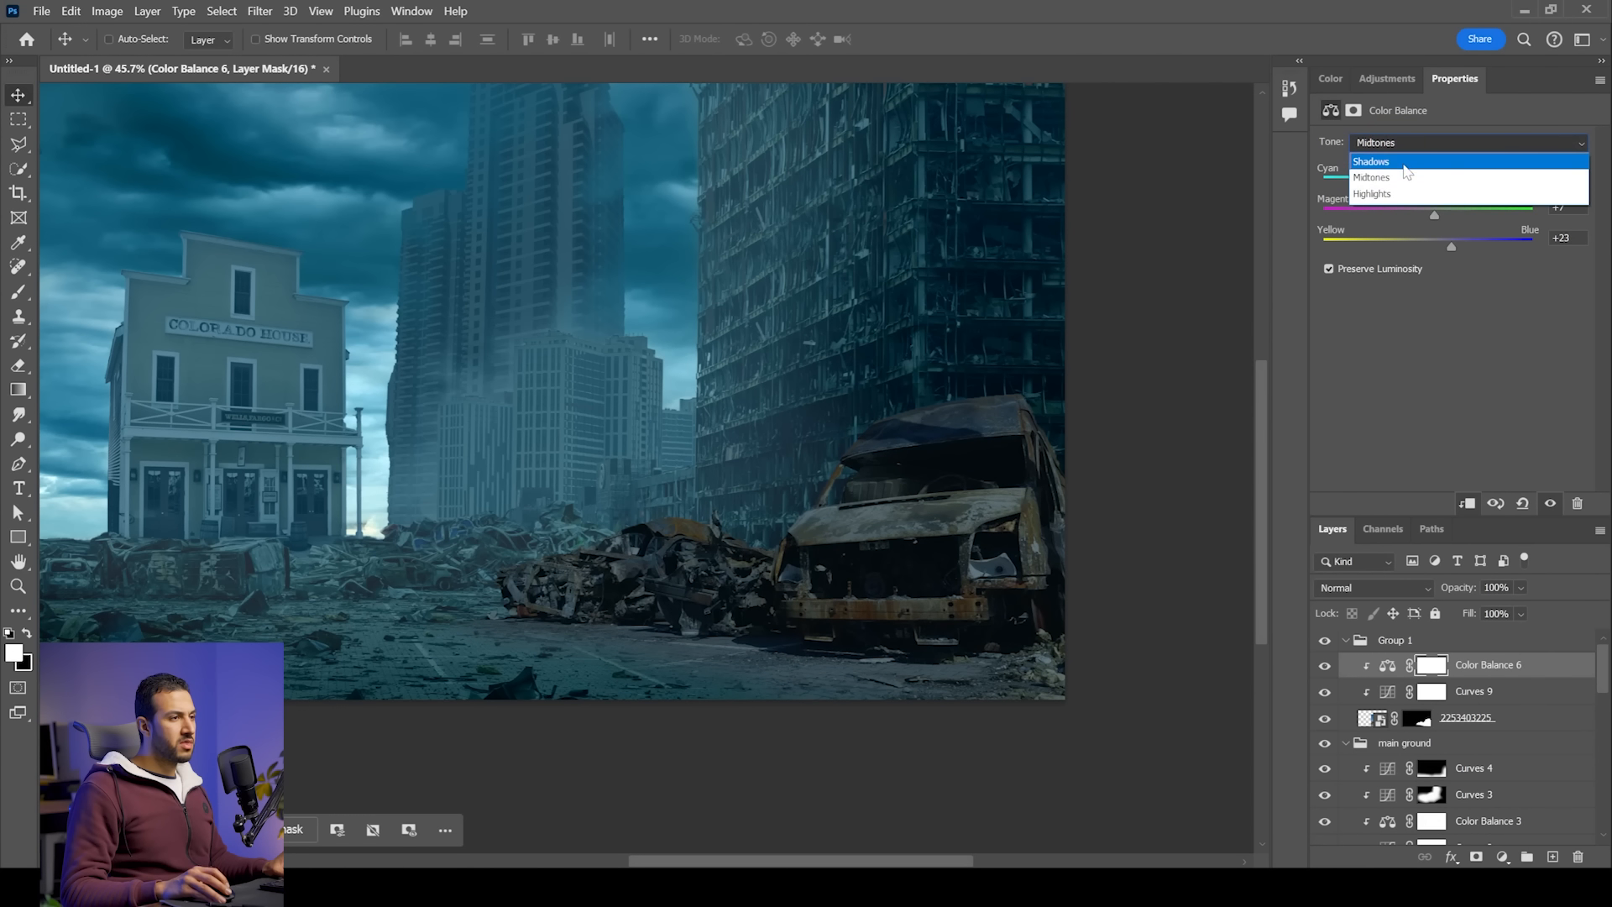
left_click(1396, 155)
left_click_drag(1417, 181, 1416, 180)
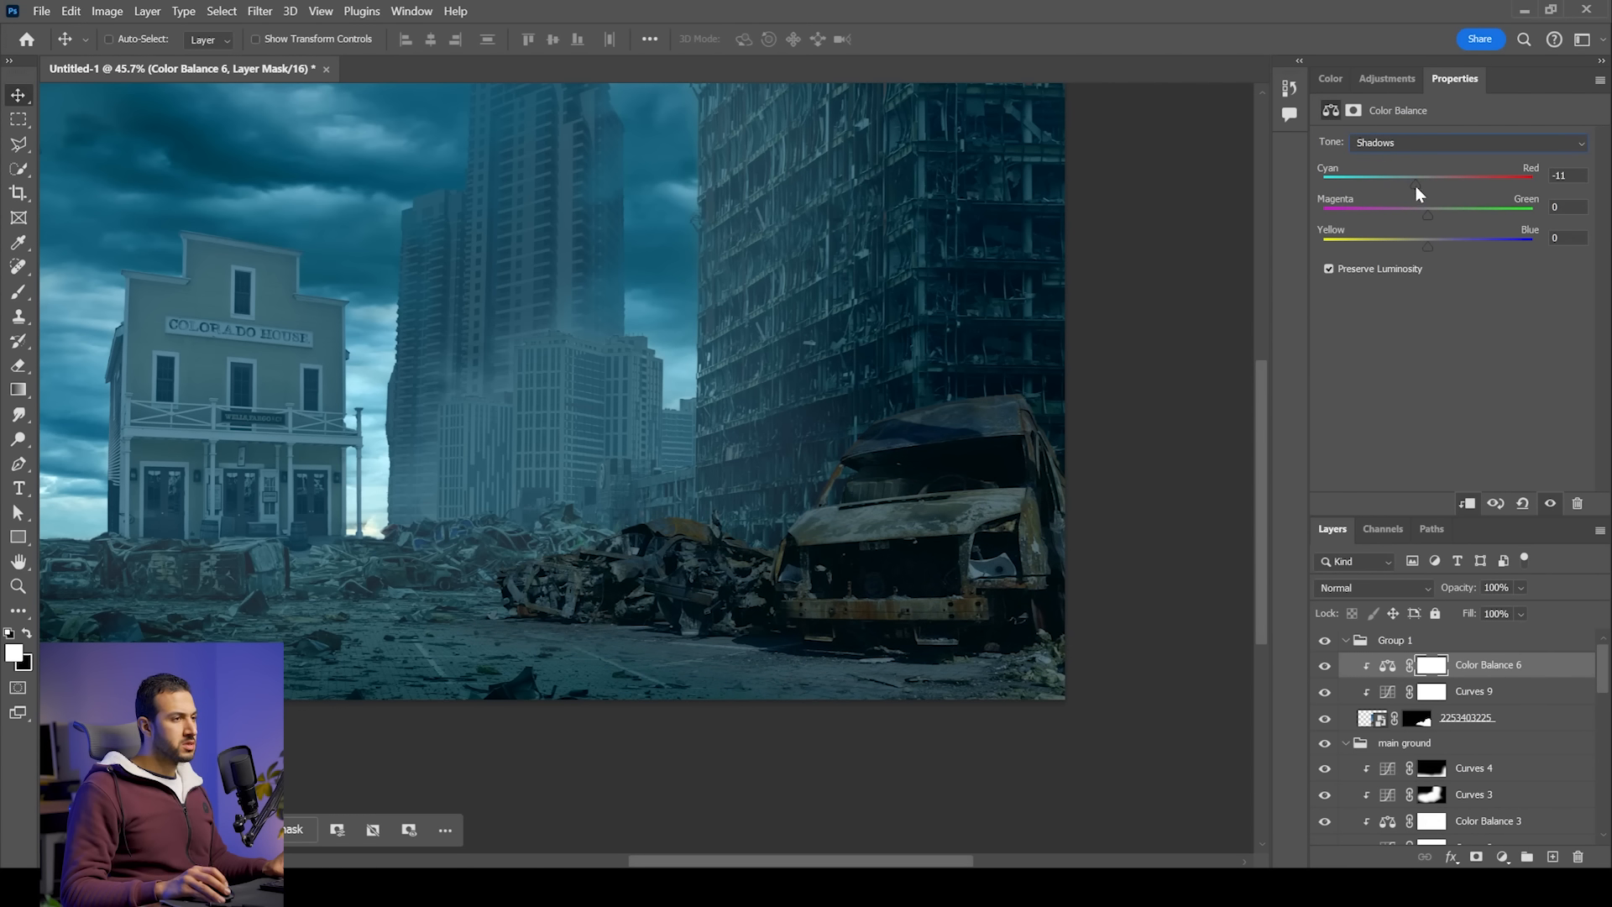
left_click_drag(1428, 217, 1438, 245)
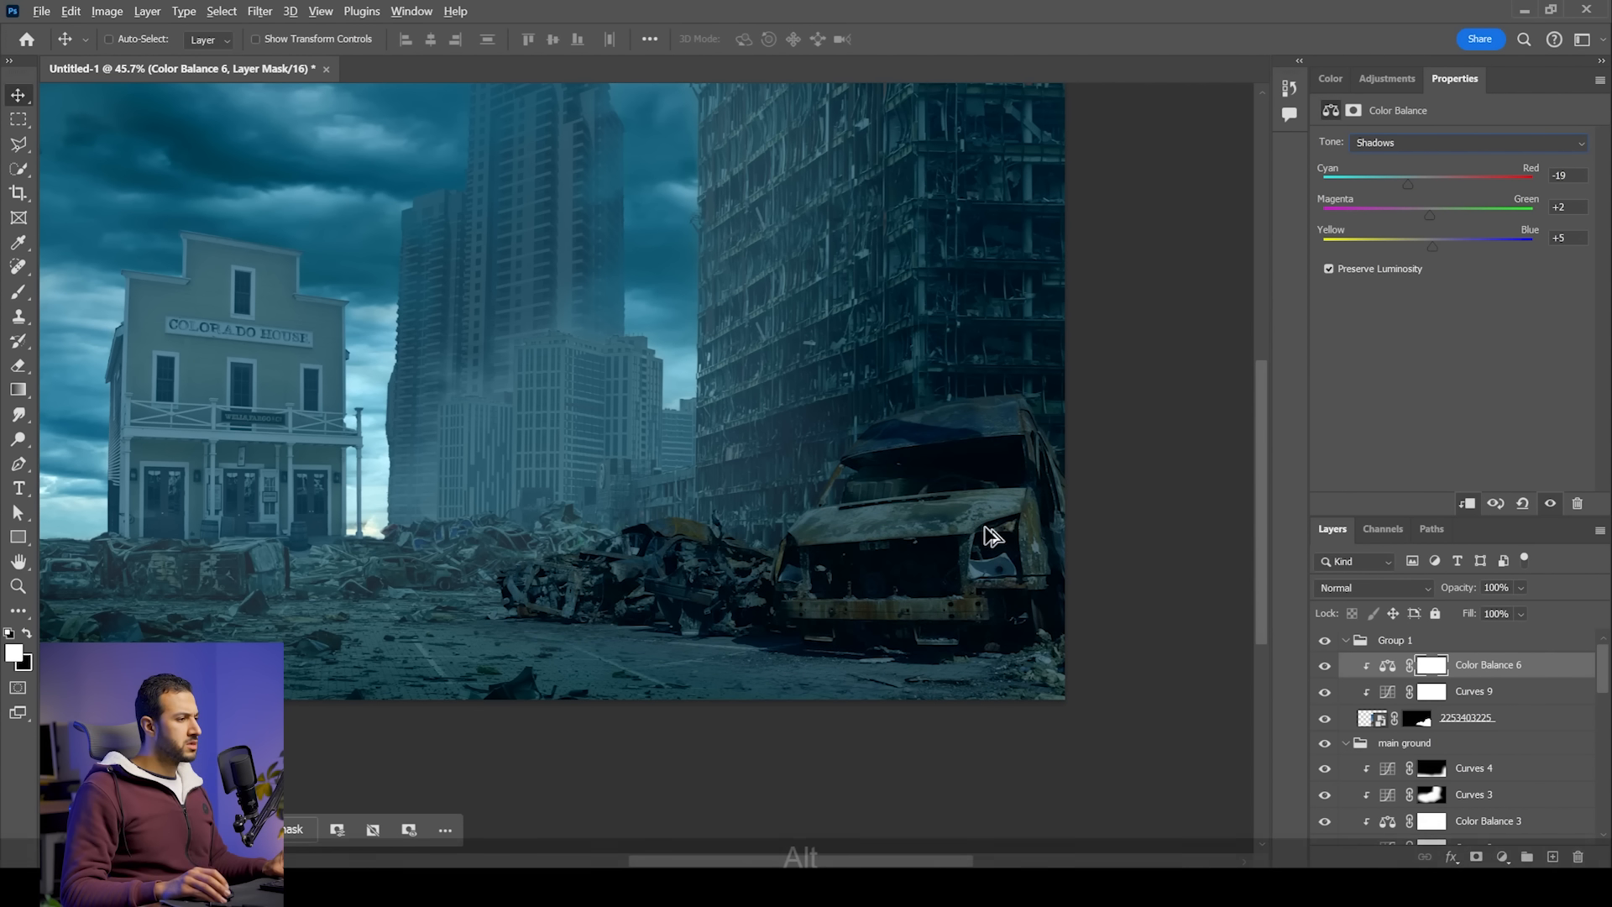
scroll(989, 542, "down", 3)
scroll(999, 554, "up", 4)
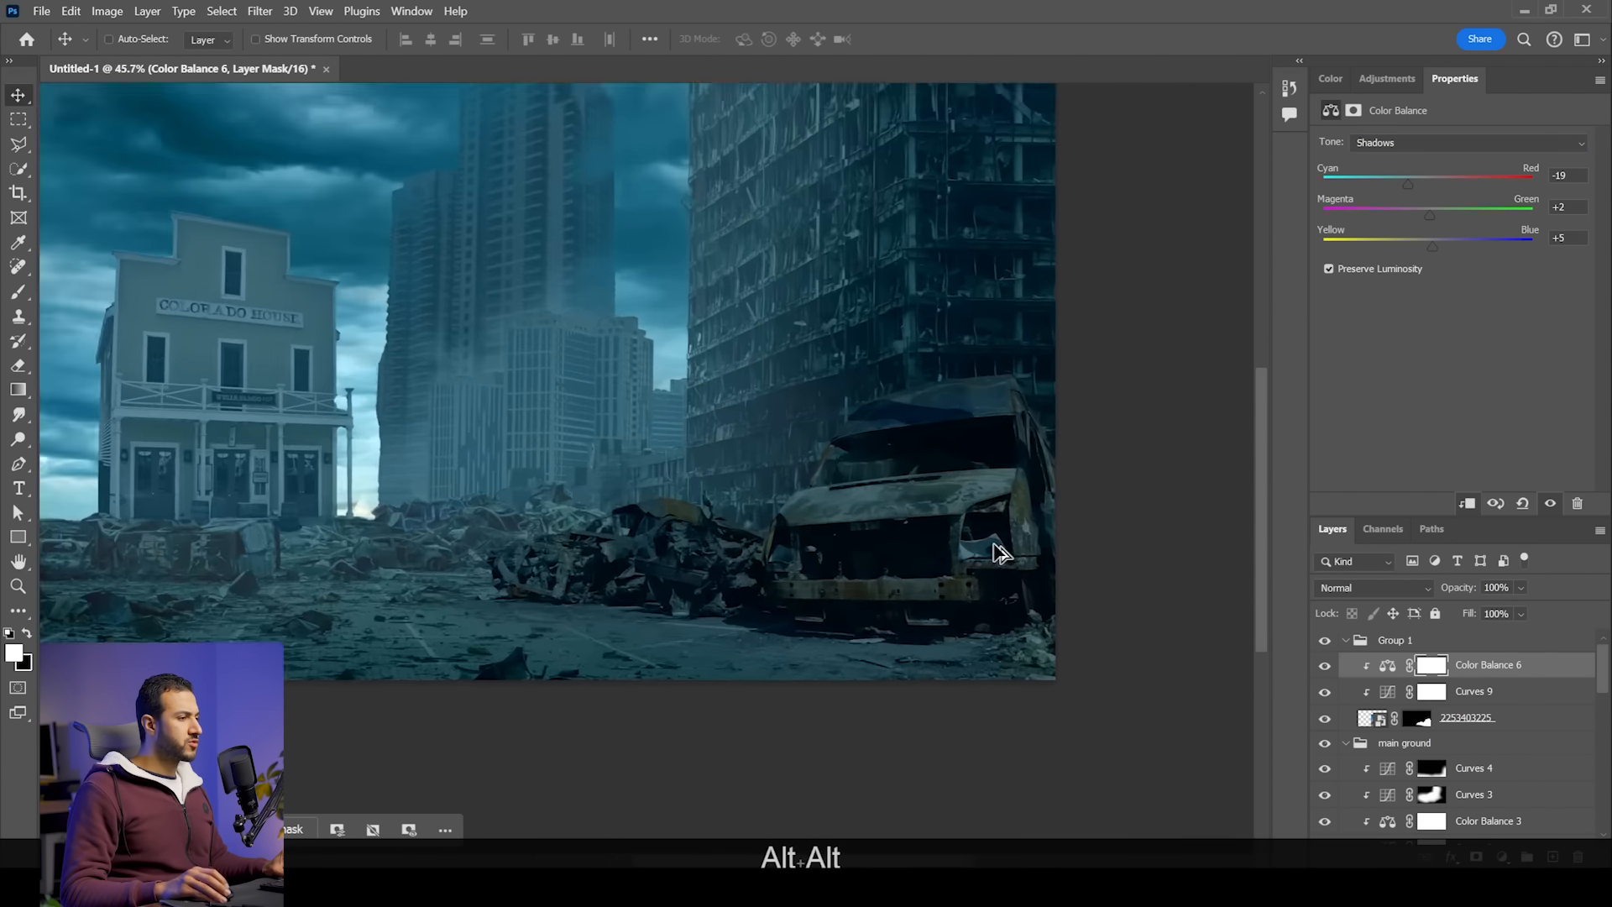
key("space")
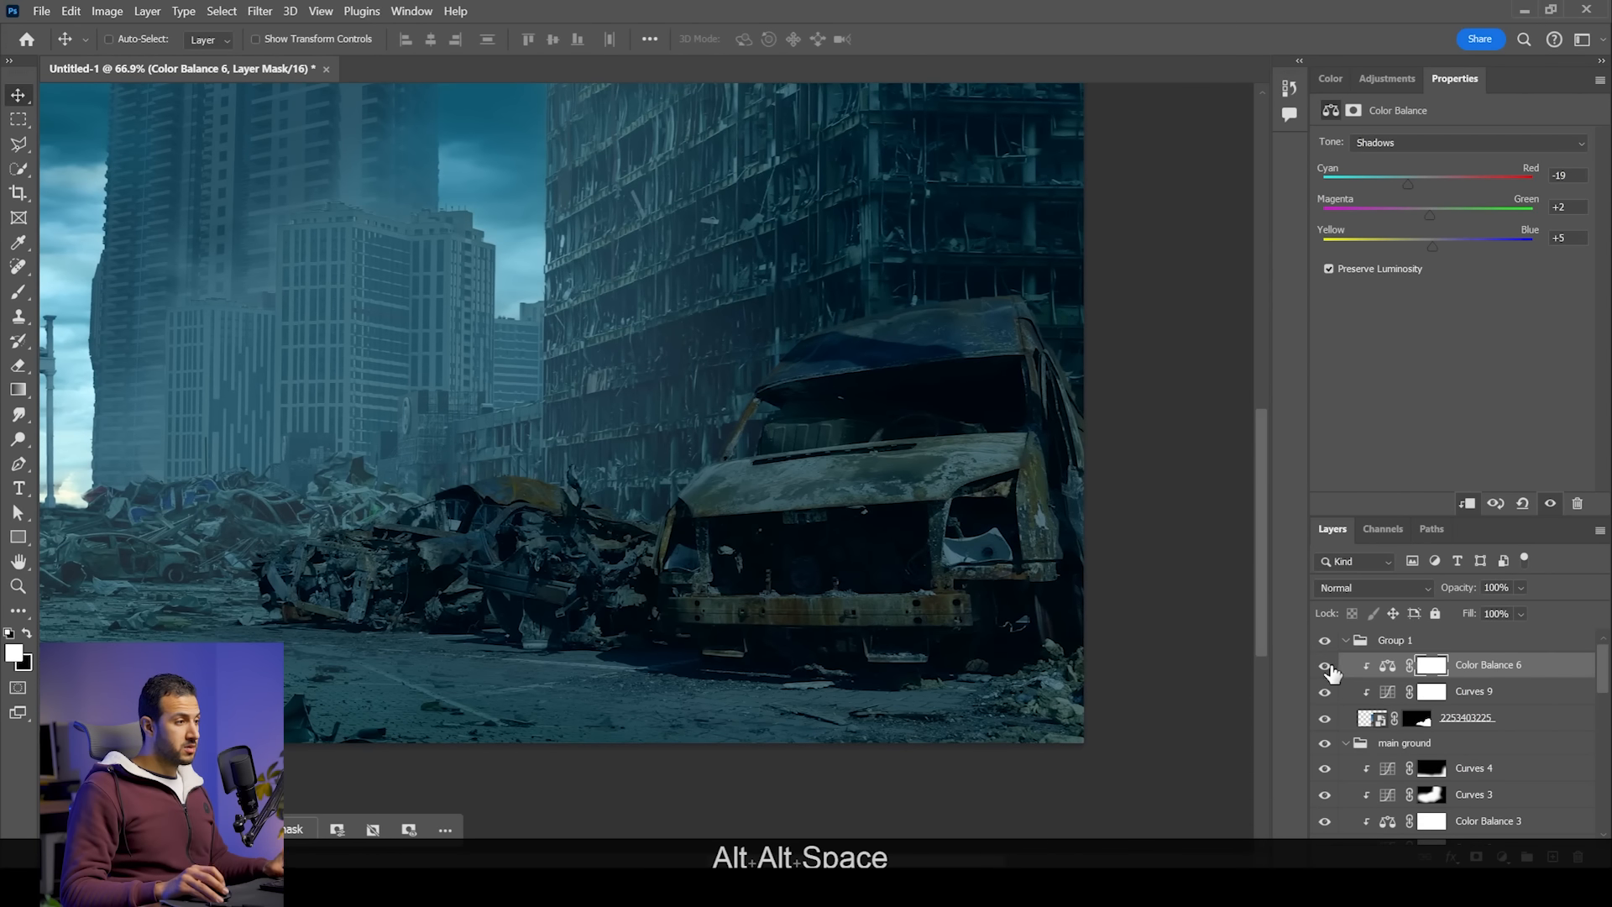
key("space")
left_click_drag(980, 487, 1034, 494)
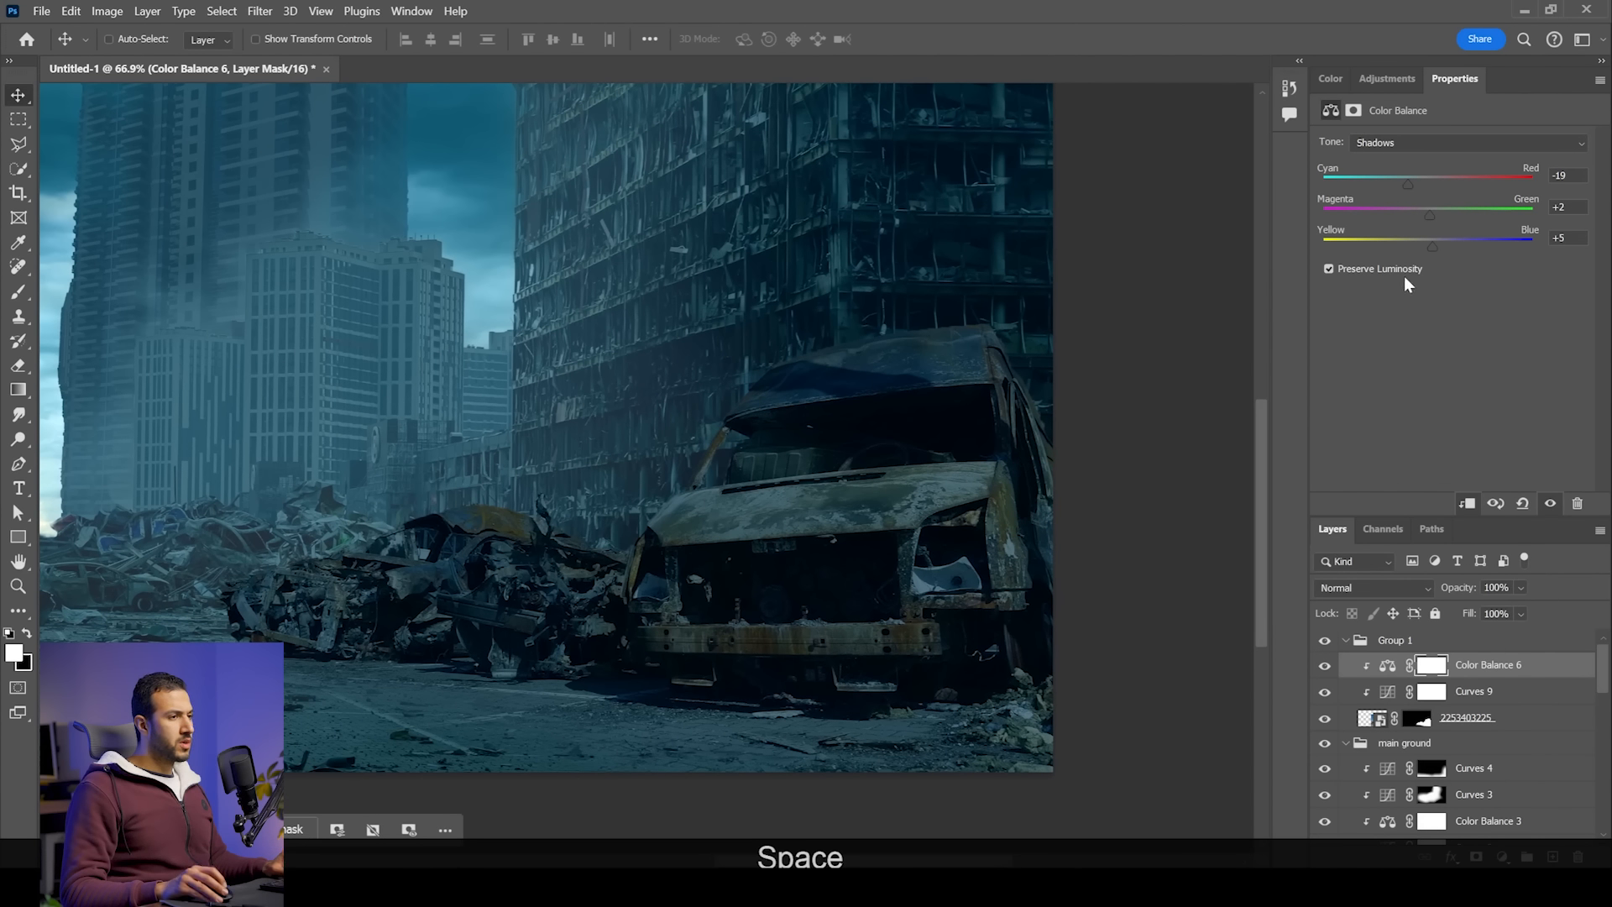
left_click(1429, 249)
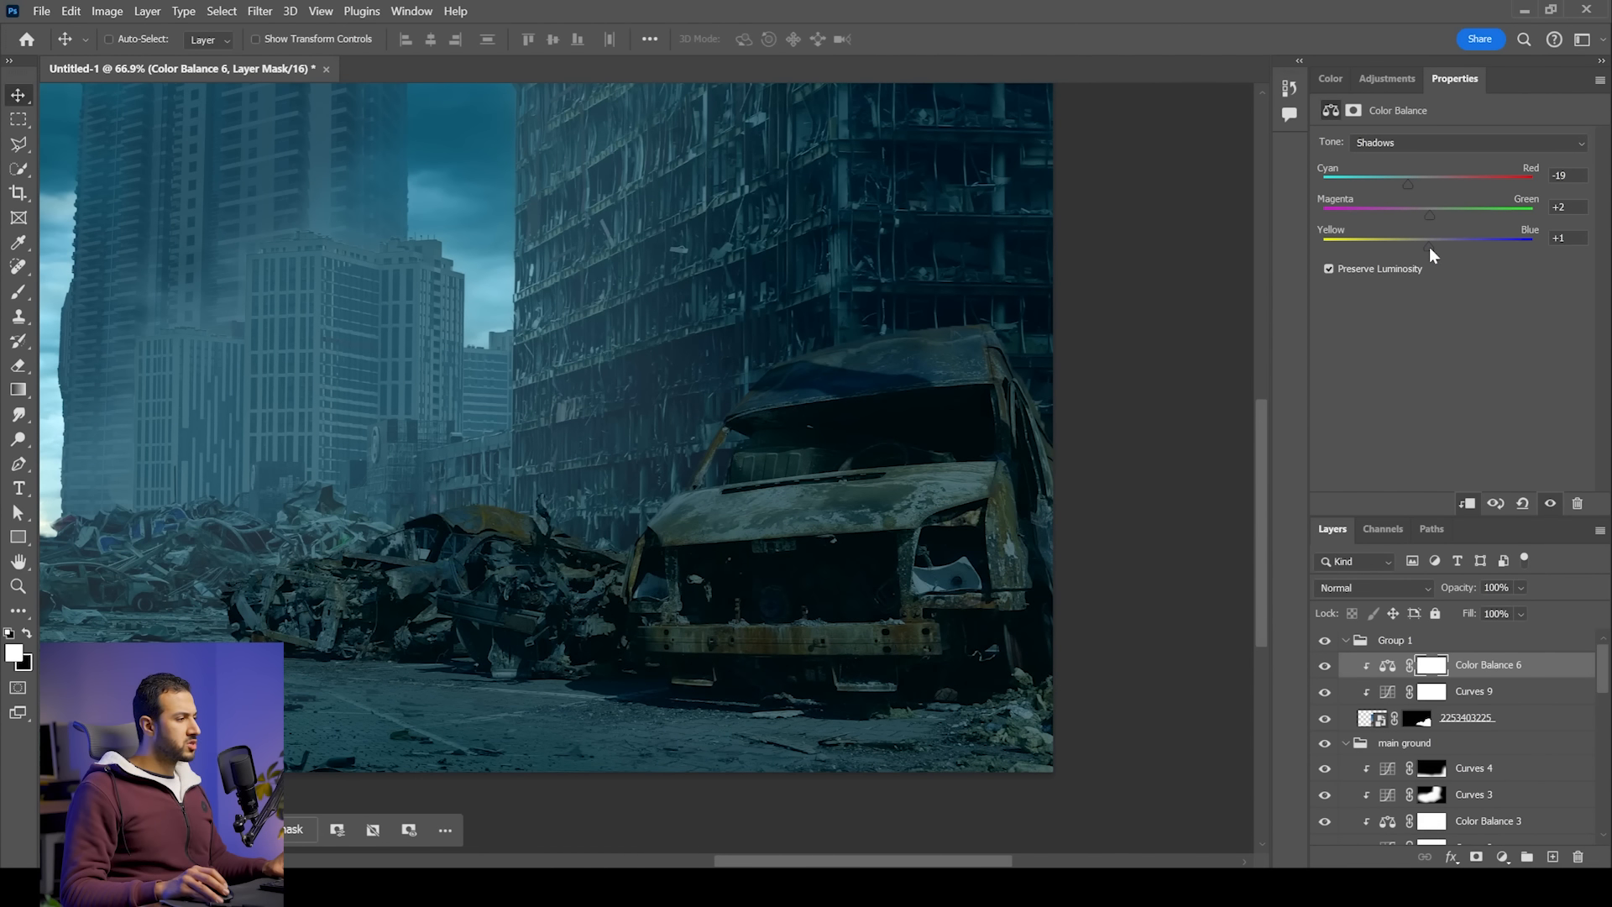
Step: Shift the wrecks' Color Balance highlights toward cyan by about -15 and slightly toward blue
left_click(1404, 145)
left_click(1433, 180)
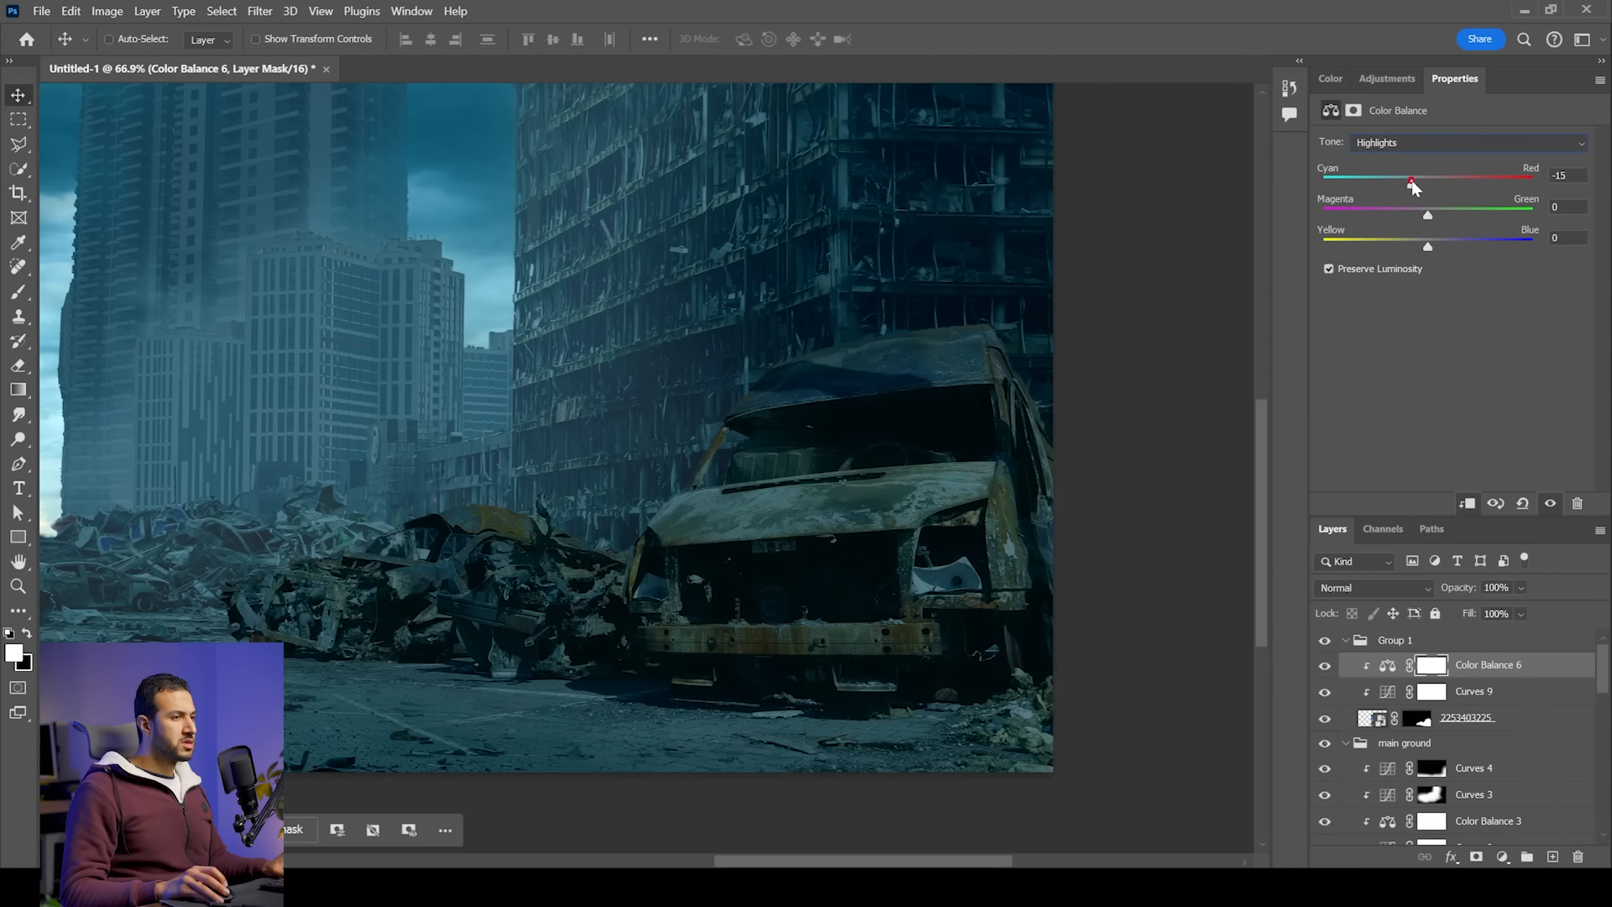
left_click_drag(1428, 245, 1442, 246)
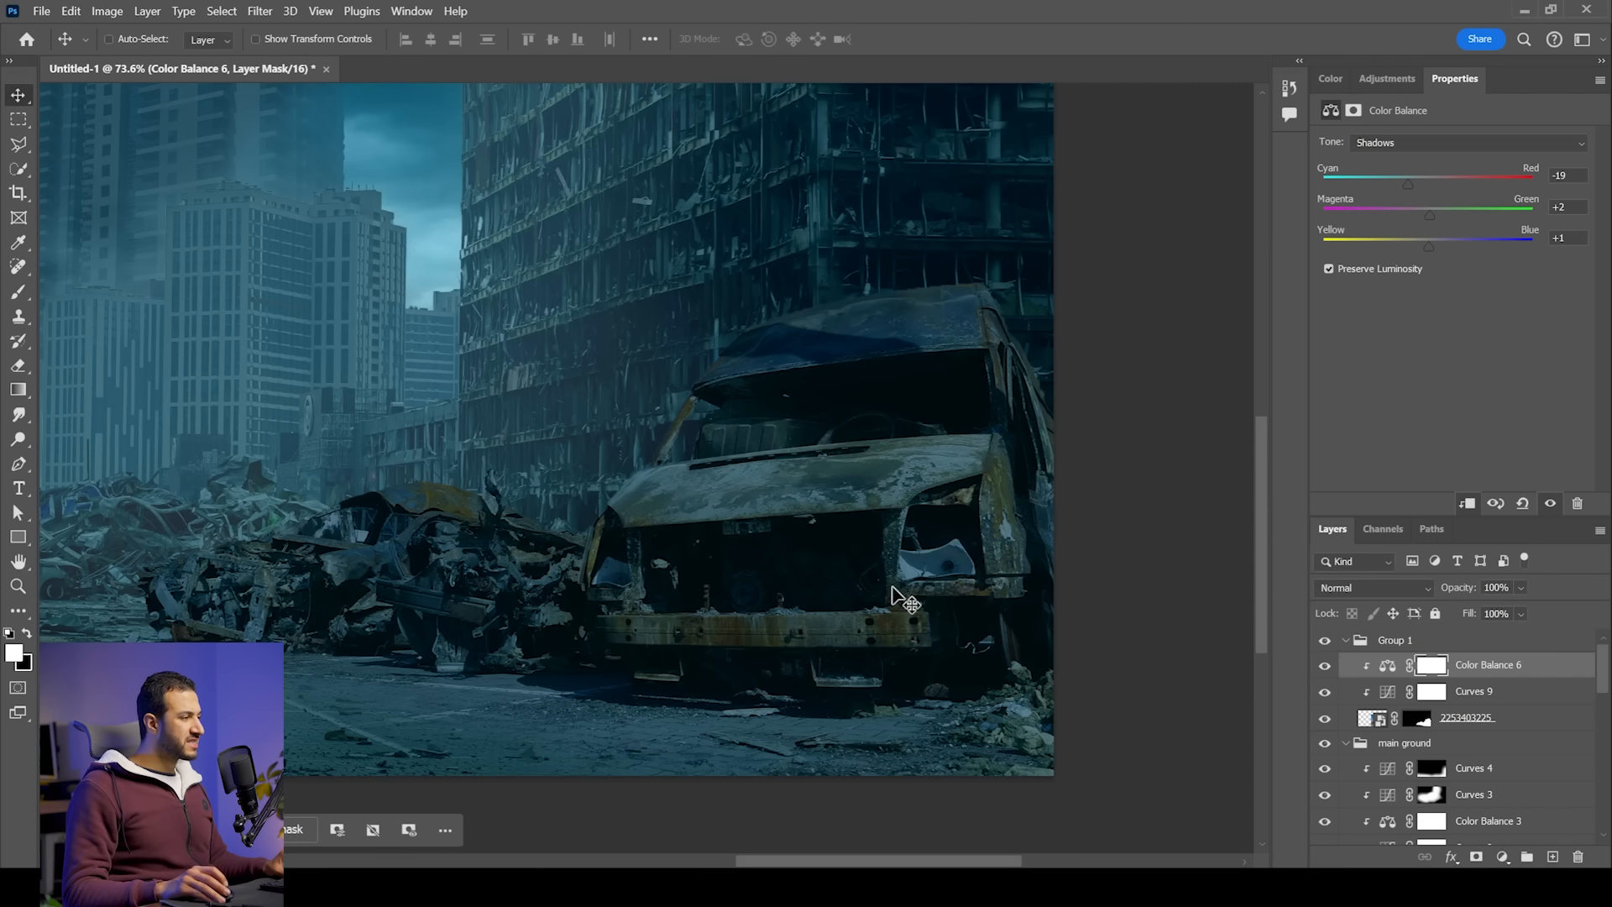
Step: Add a Solid Color fill layer in #052c3a above the Color Balance and clip it to the wreck layer
left_click(1503, 857)
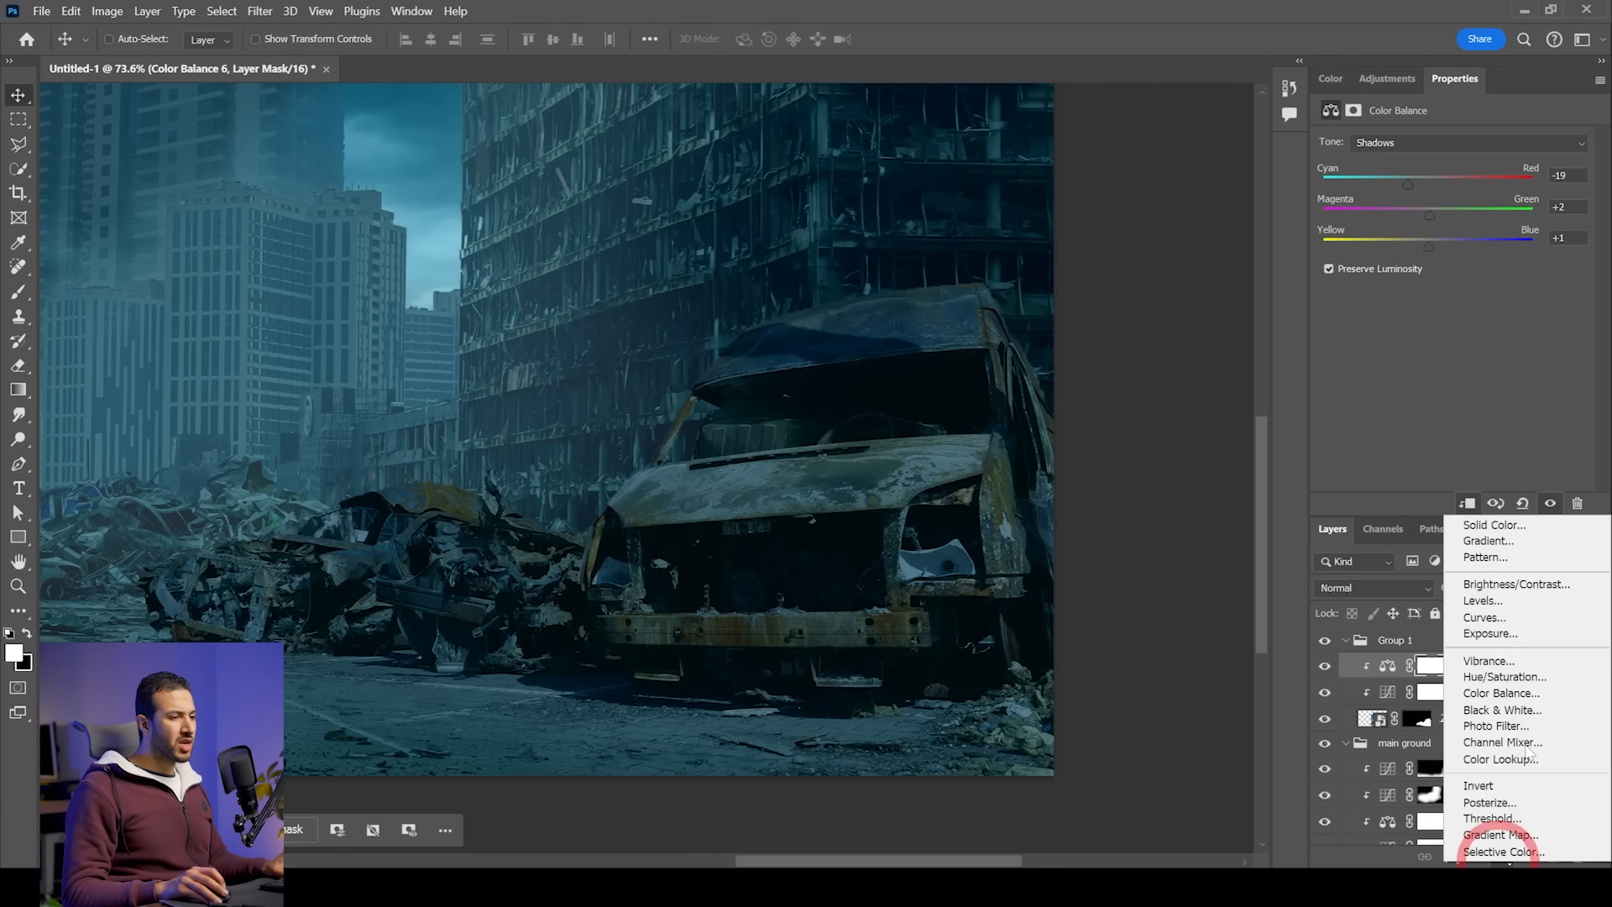
left_click(1493, 525)
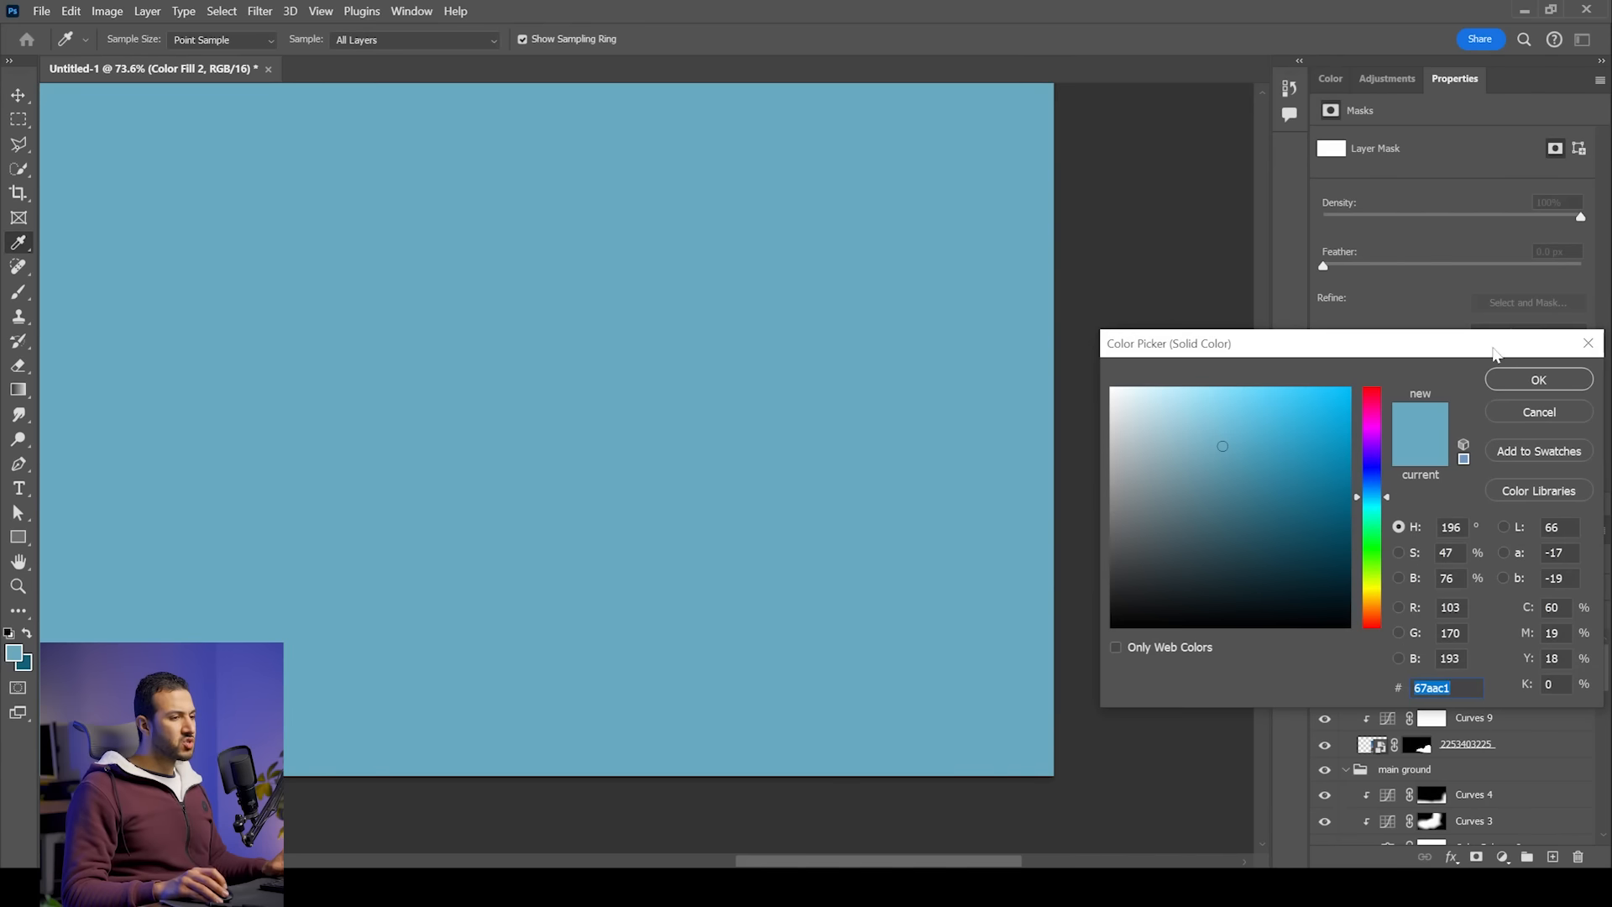
left_click_drag(1337, 545, 1329, 572)
left_click(1538, 380)
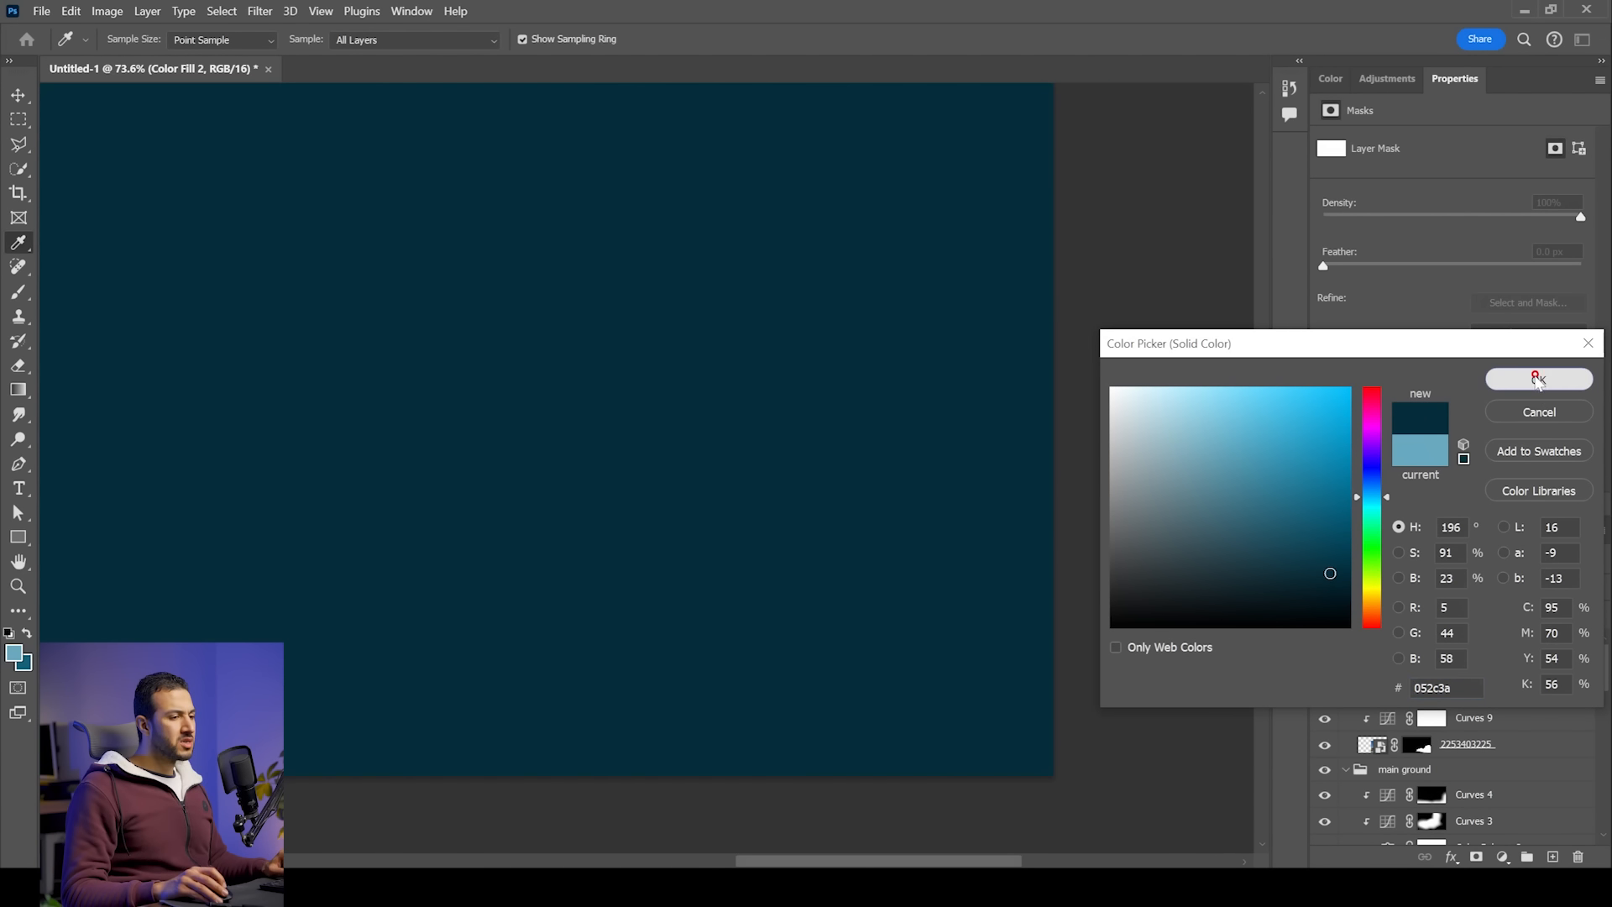
left_click(1396, 677, "alt")
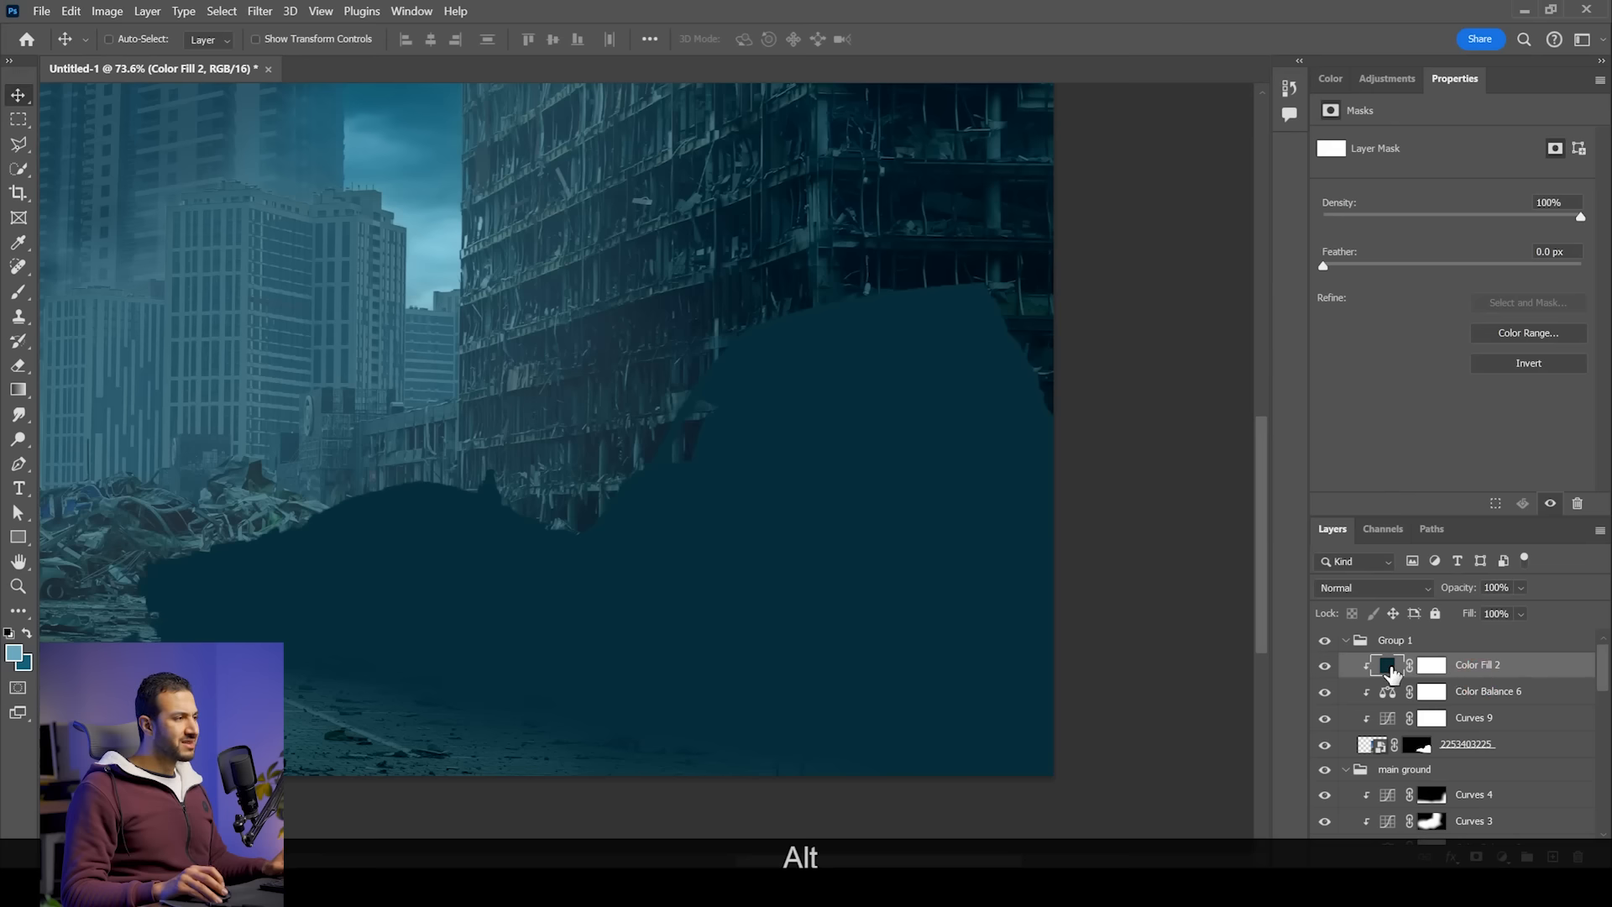
Step: Change the clipped fill to the dark teal #001b25, sampled from the ruined building behind the van
double_click(1390, 666)
left_click(909, 261)
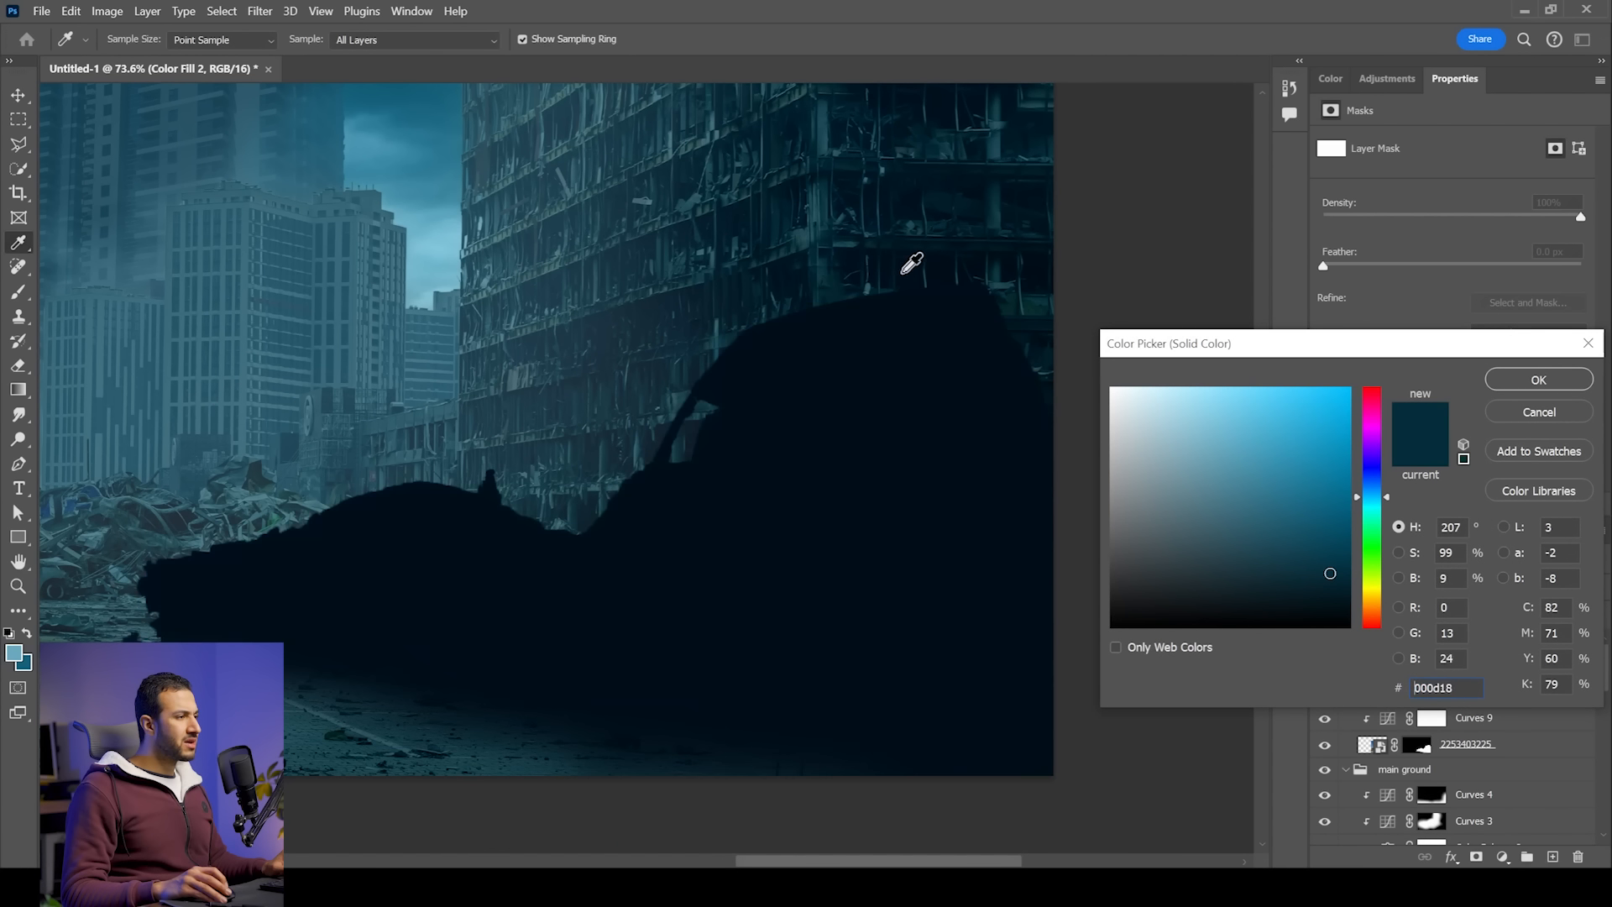
left_click(908, 261)
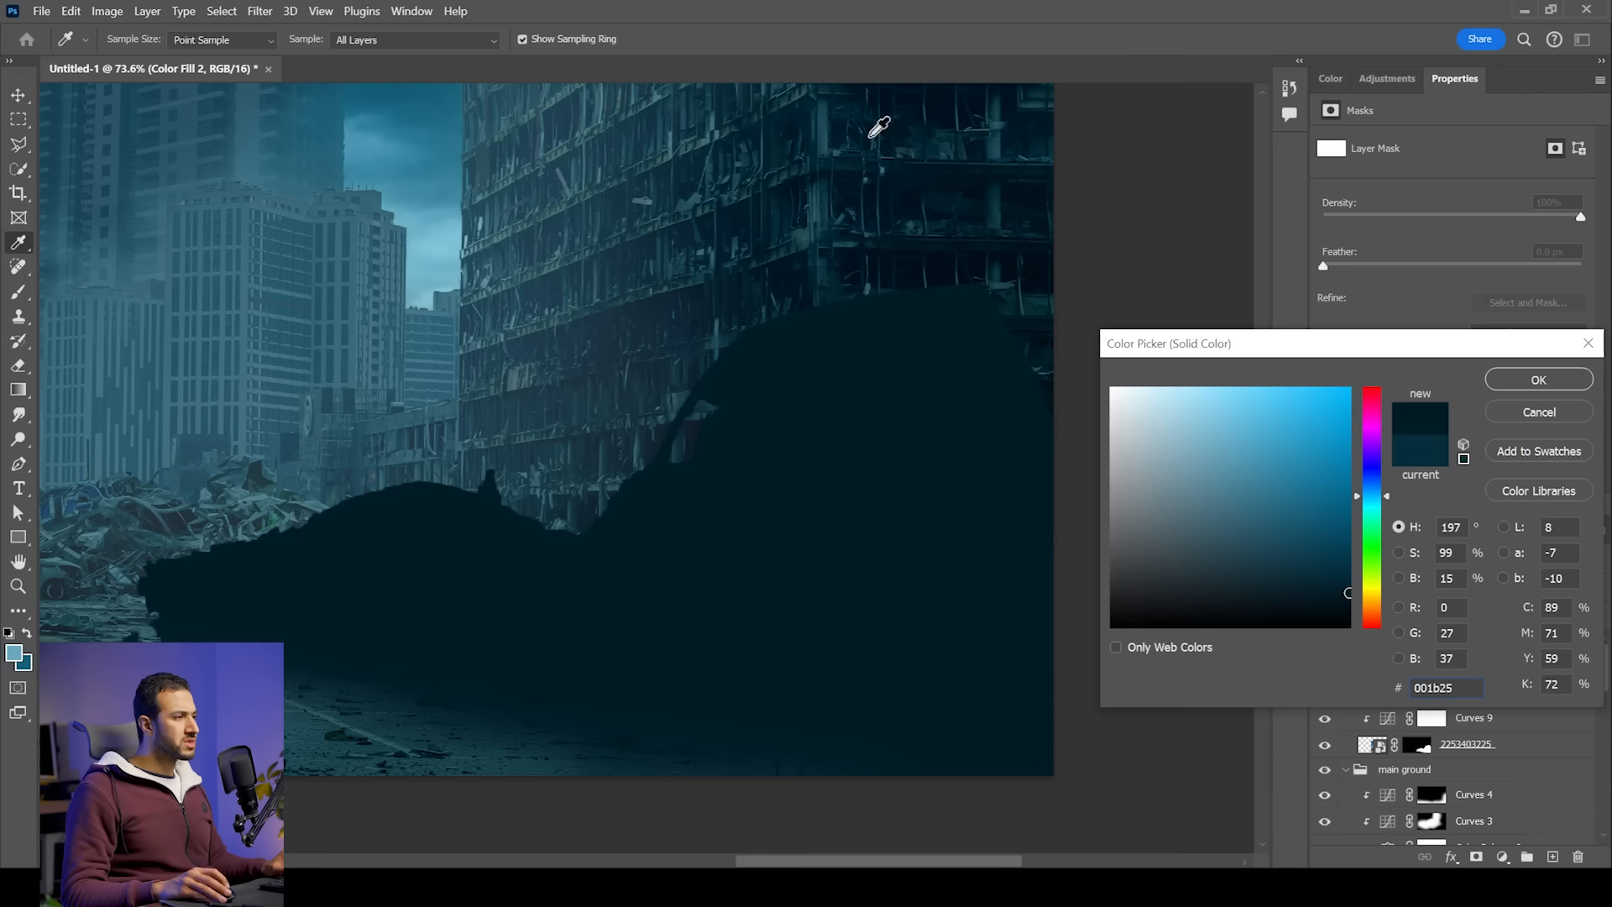
left_click(1562, 379)
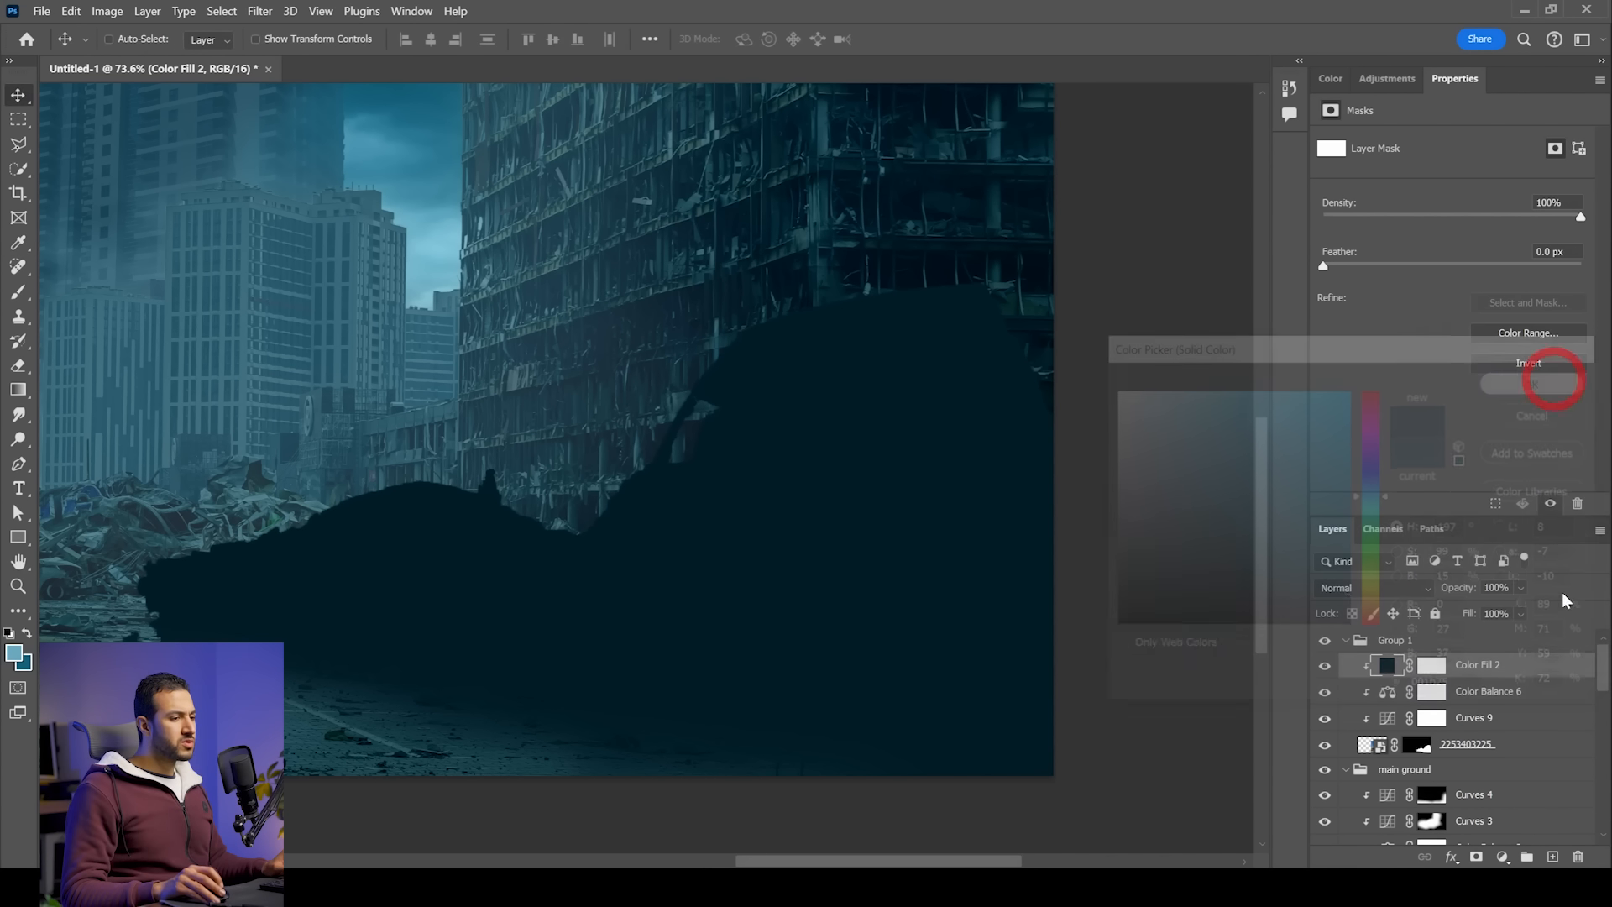
Step: Set the fill layer's Blend If for the underlying layer's highlights to a split of about 0 / 91
double_click(1565, 666)
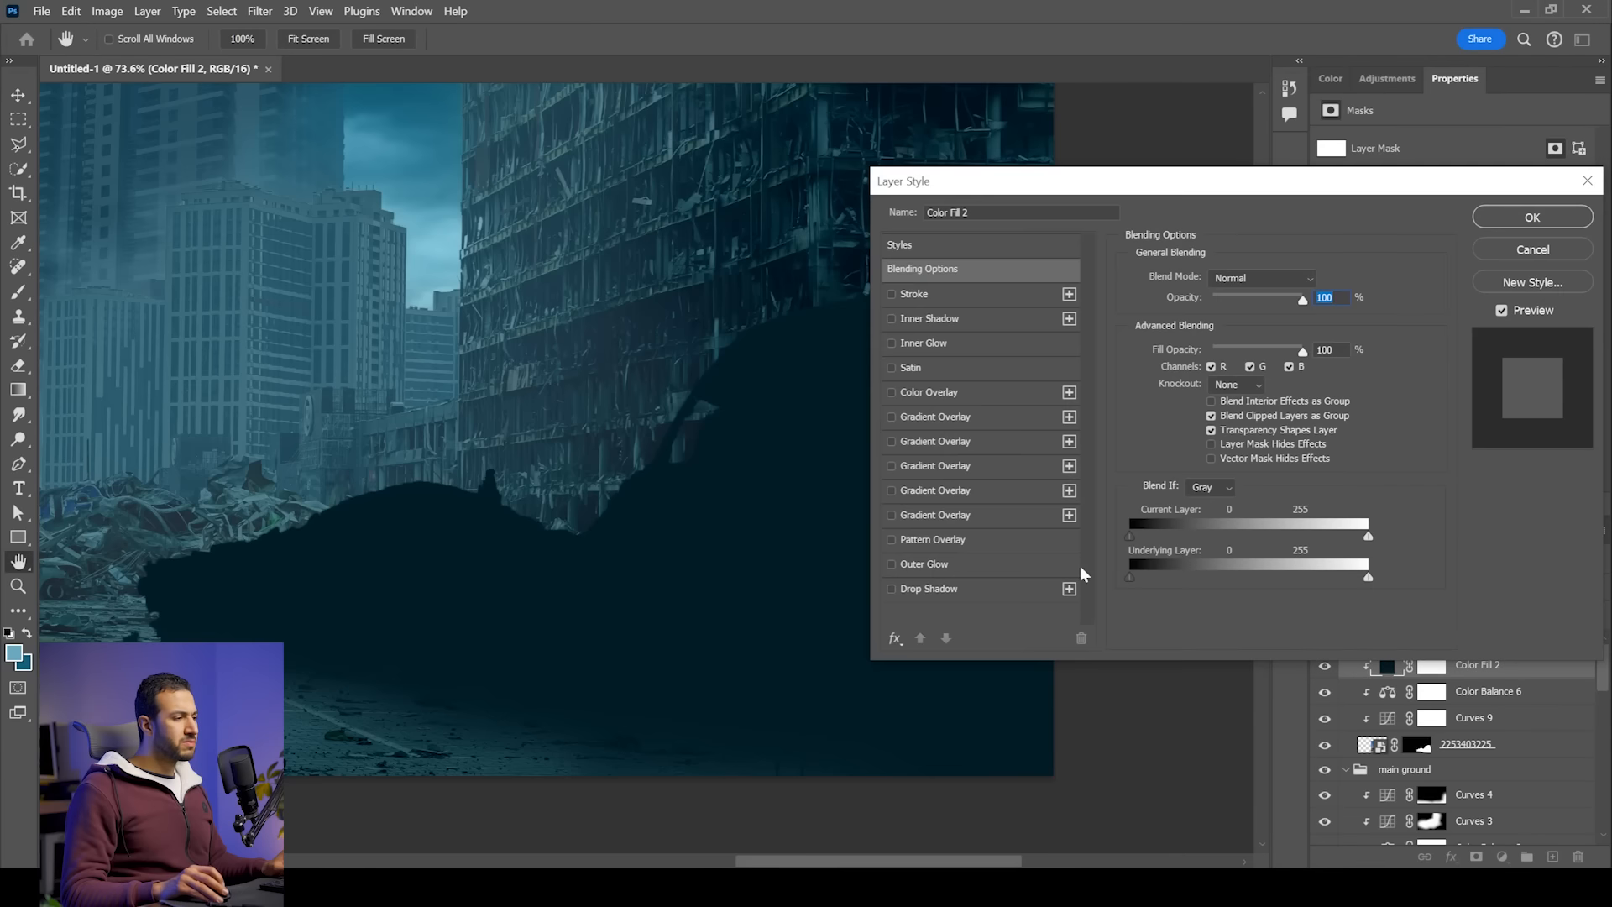
left_click_drag(1064, 189, 1132, 134)
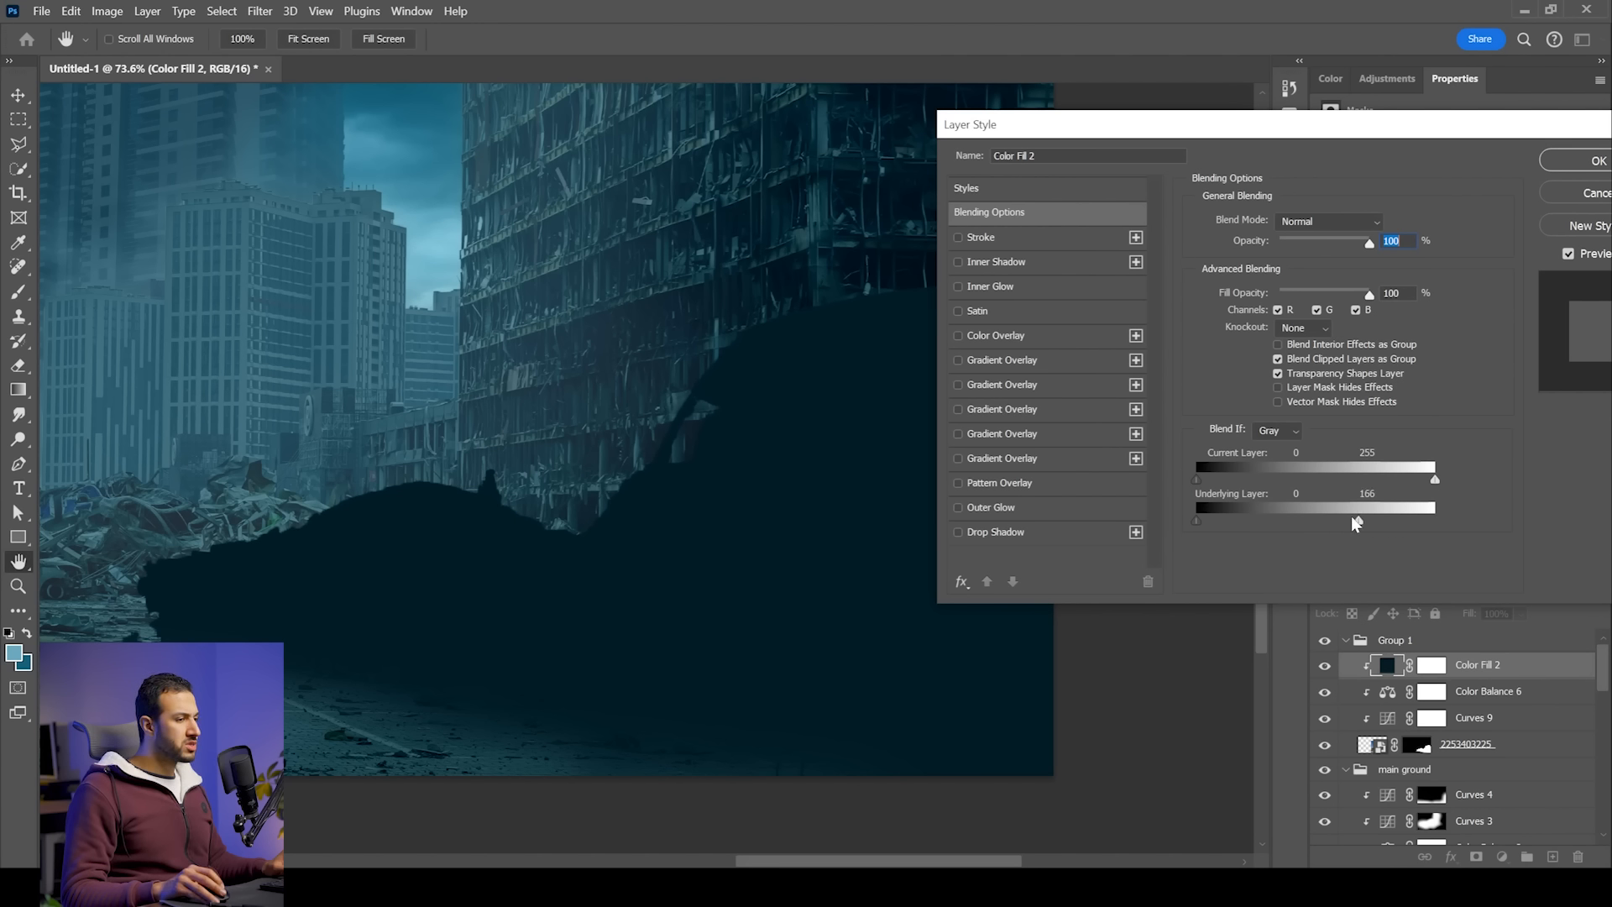
left_click_drag(1357, 520, 1162, 526)
left_click_drag(1267, 526, 1290, 521)
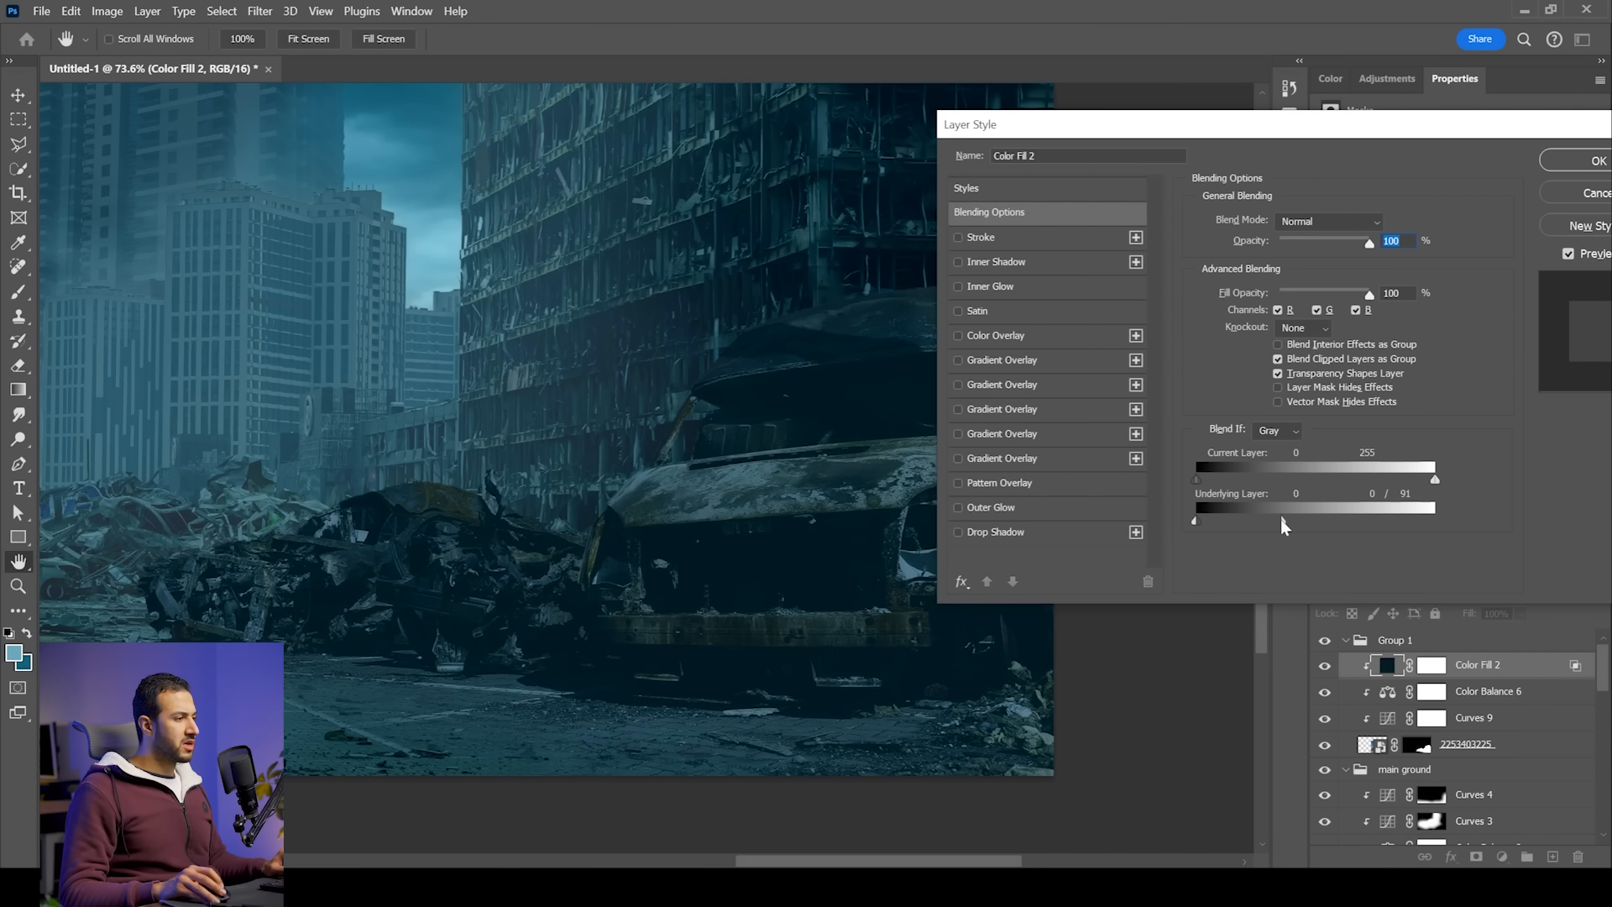
left_click(1558, 167)
Step: Reduce the opacity of the wrecks' clipped color fill layer to 78%
scroll(1028, 481, "down", 6)
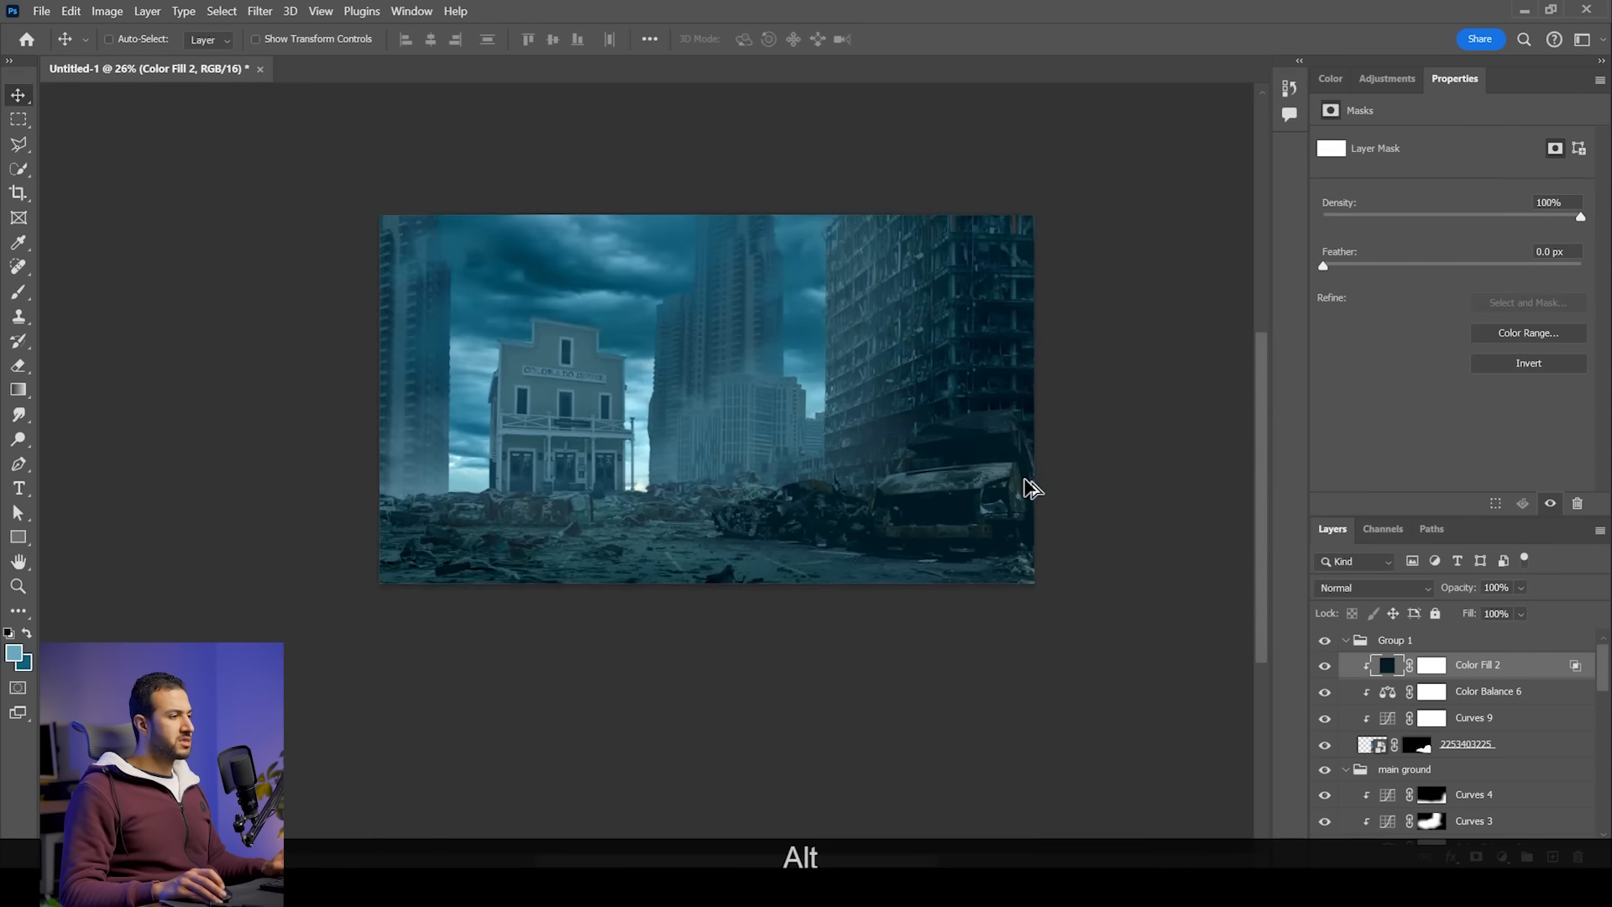
scroll(1028, 499, "up", 2)
left_click(1522, 589)
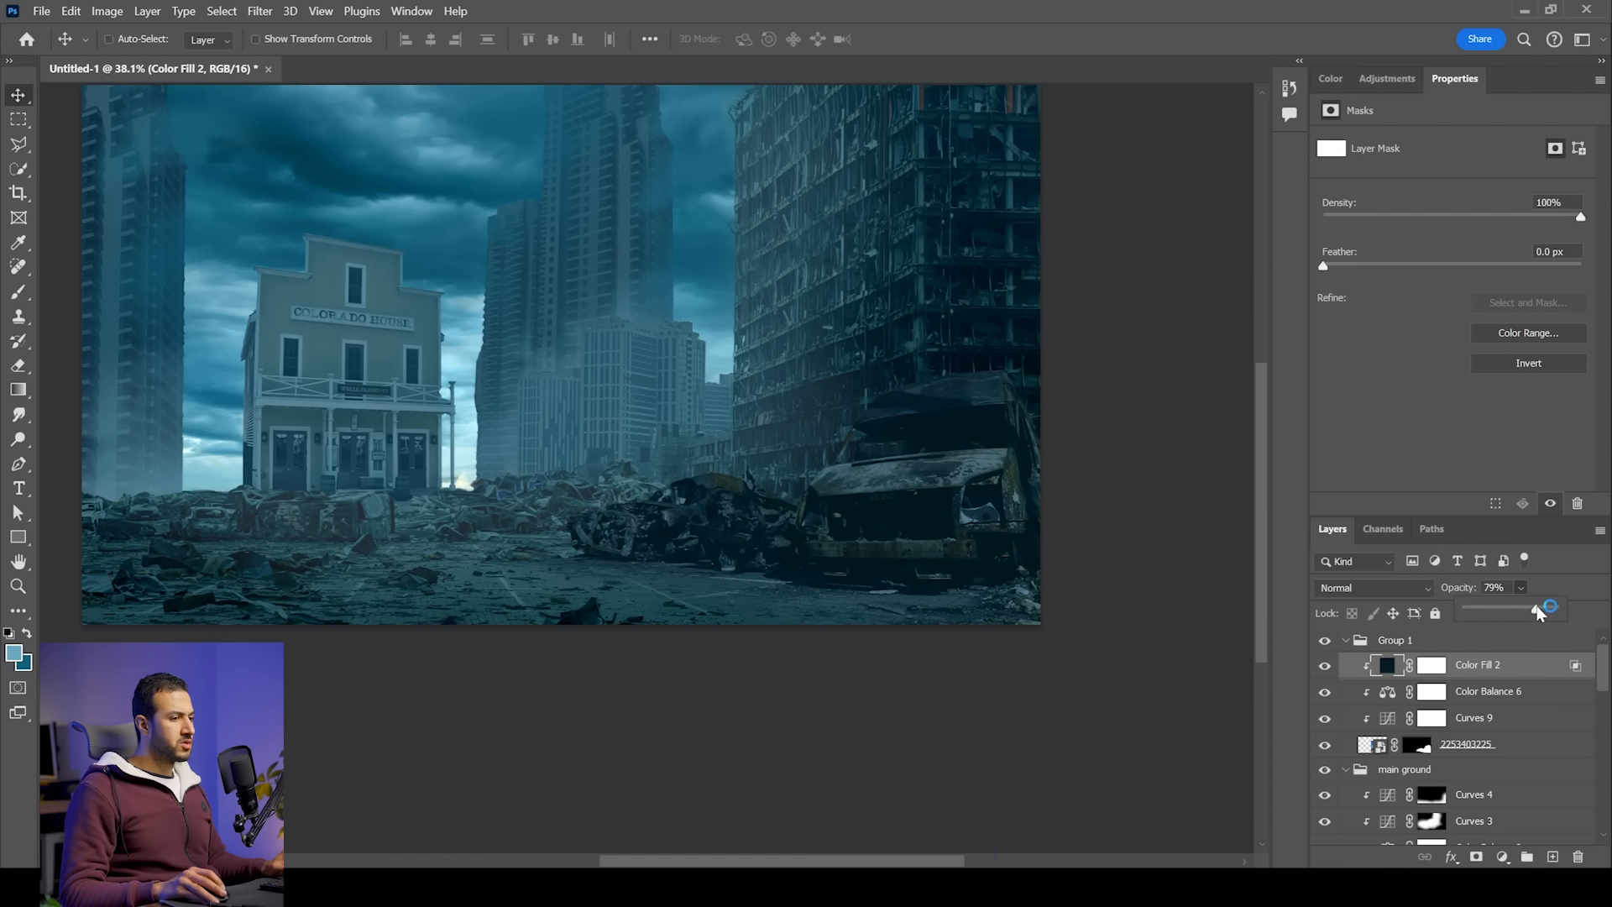
scroll(828, 540, "down", 2)
scroll(964, 515, "up", 2)
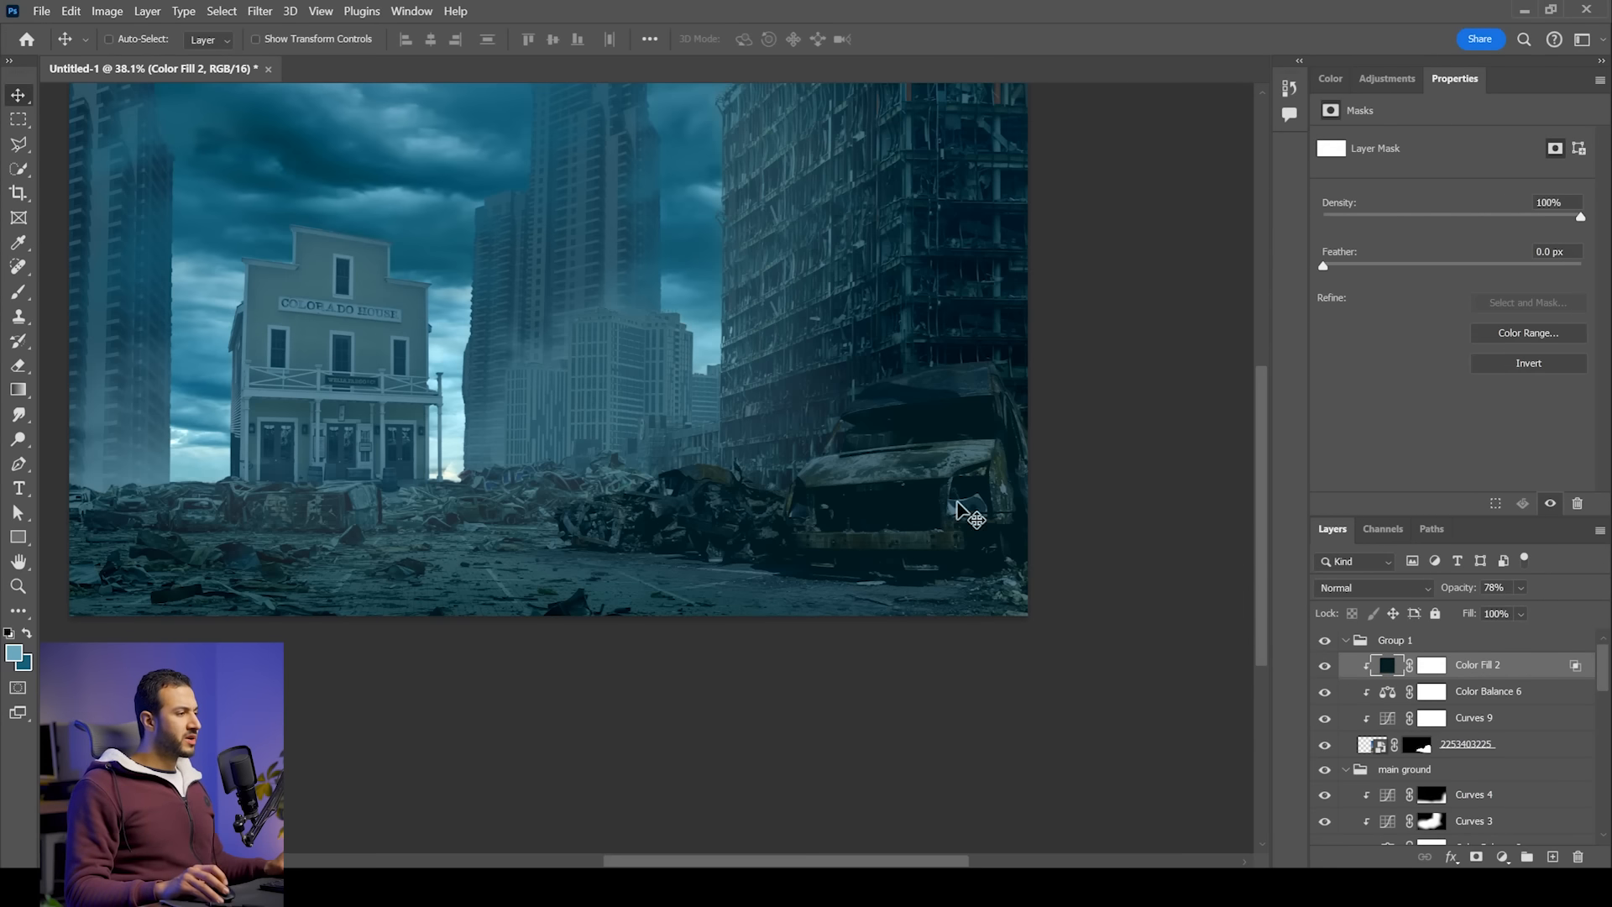
scroll(844, 462, "up", 2)
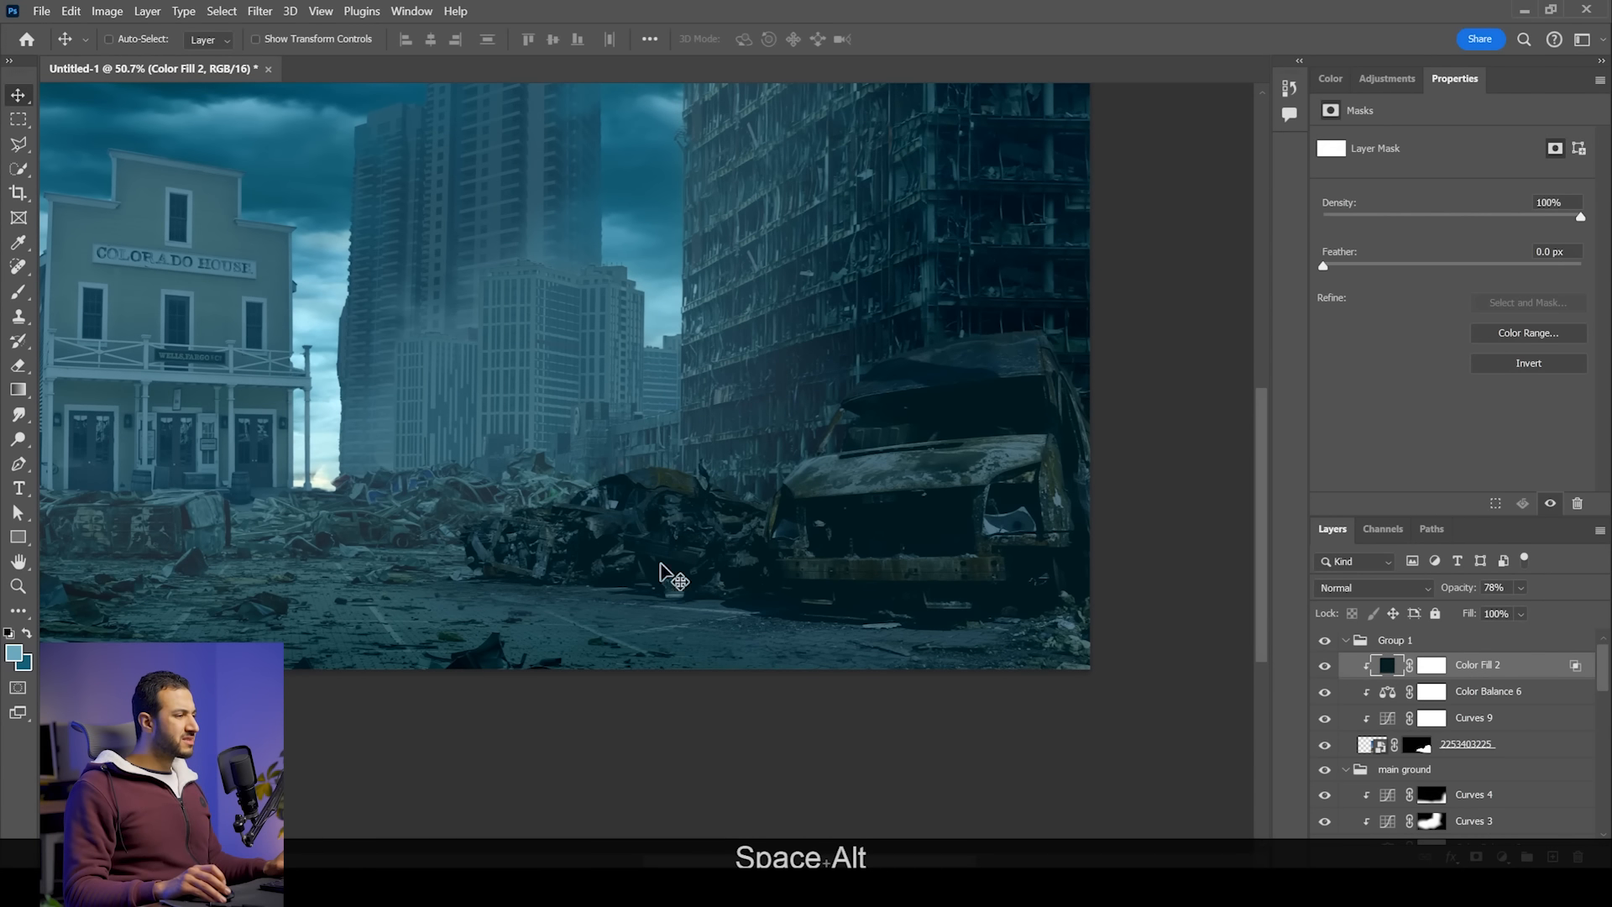
Step: Add a new empty layer above the wrecks' color fill layer
scroll(852, 417, "down", 1)
left_click_drag(766, 434, 781, 481)
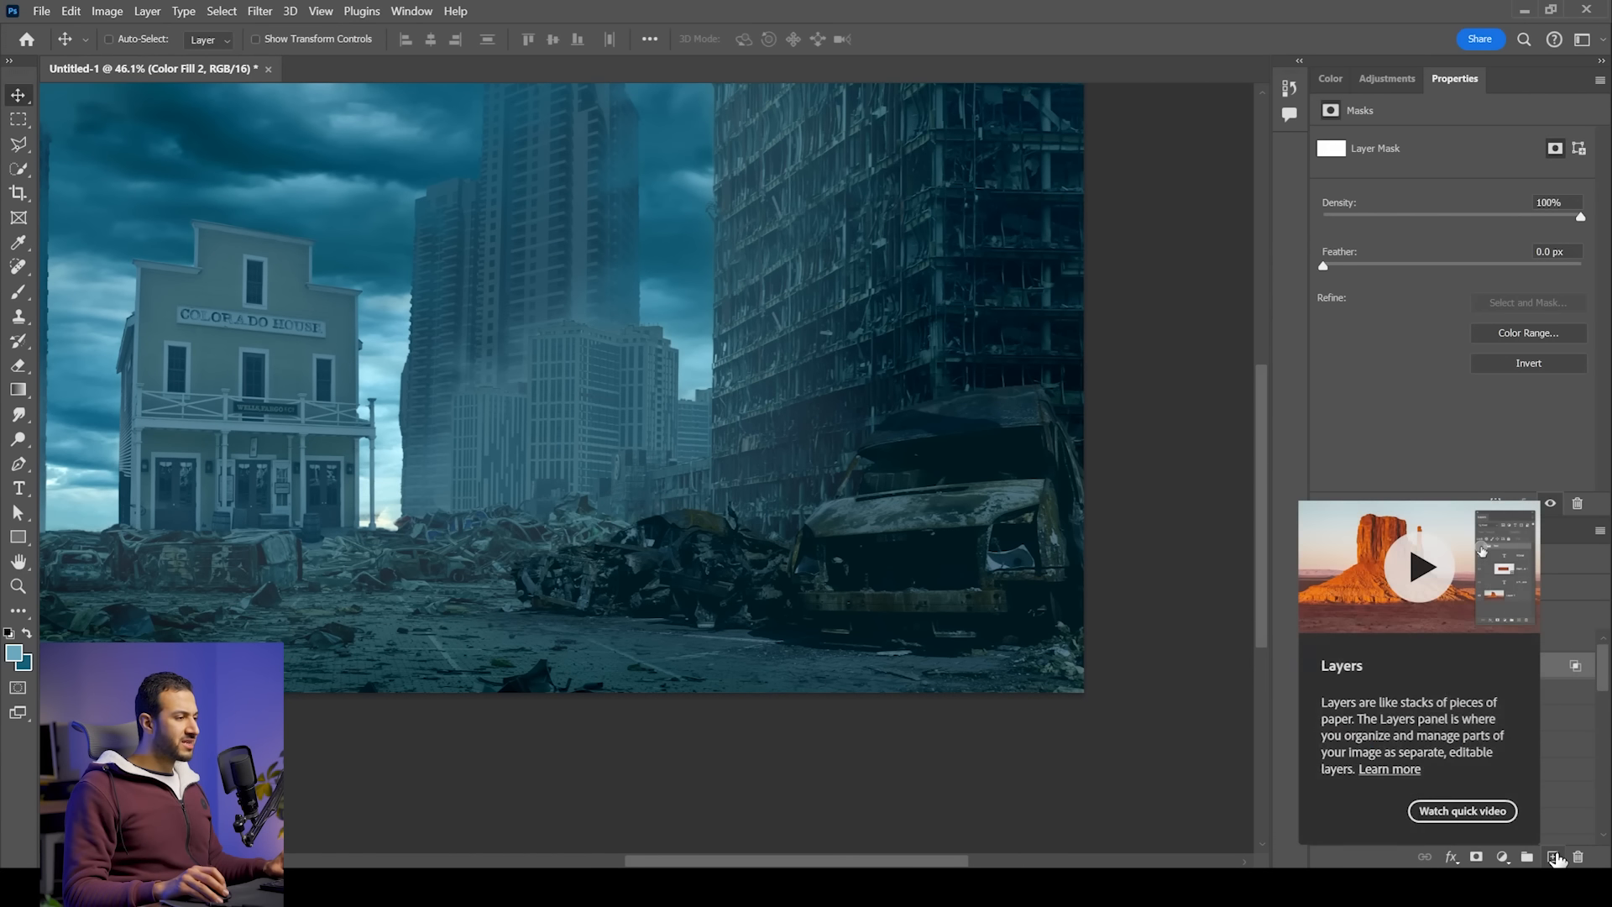
left_click(1554, 857)
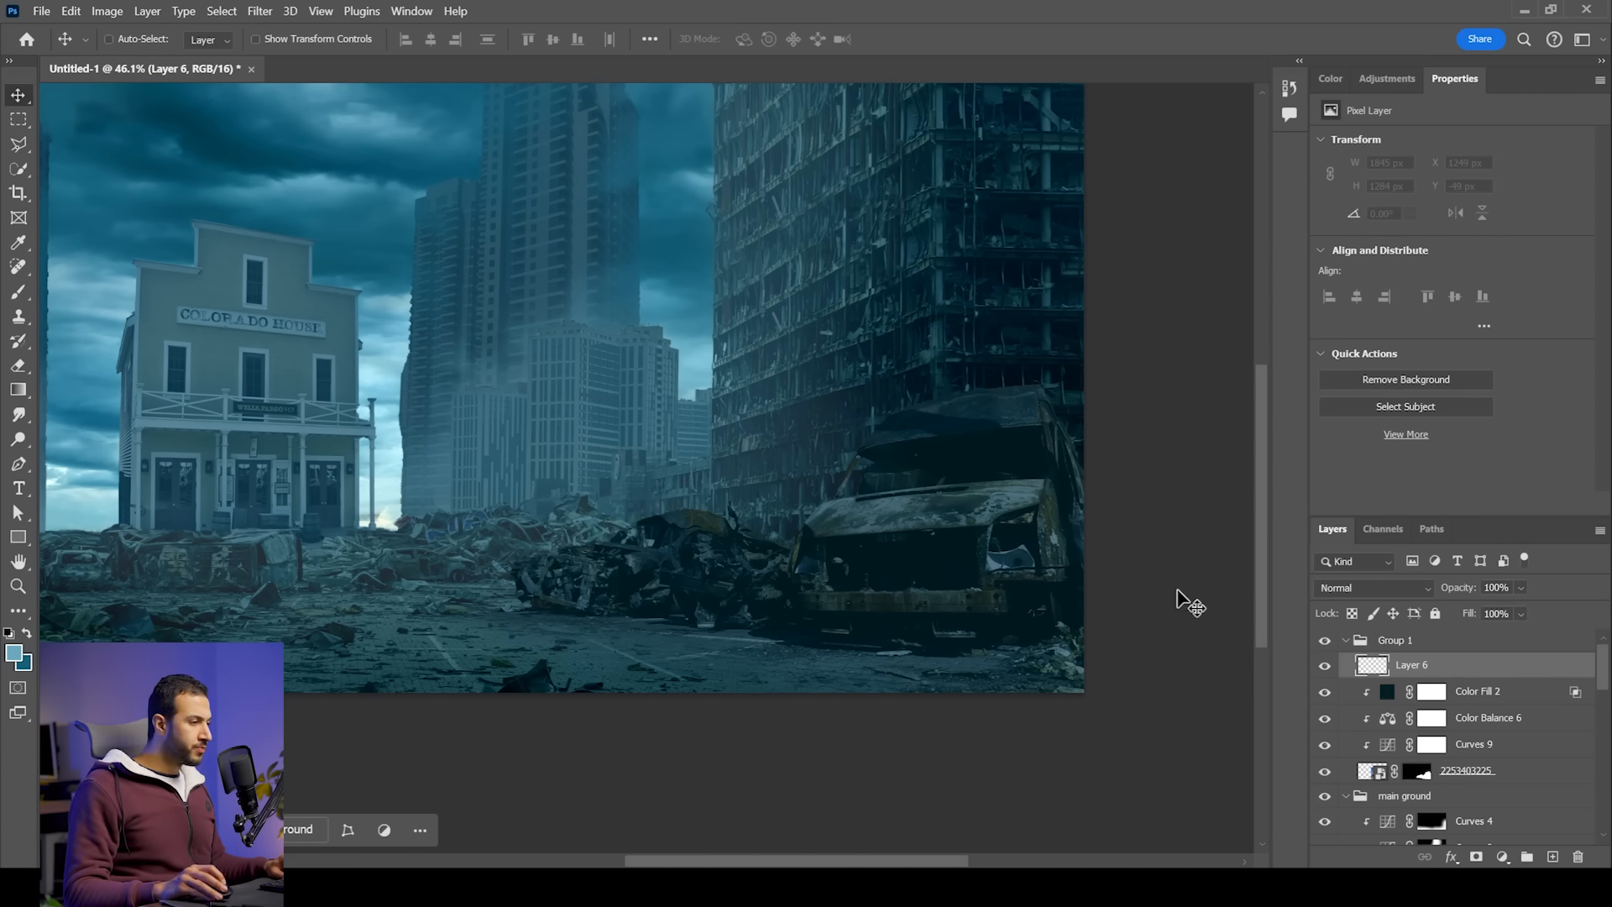
Step: Set up a soft round brush at 600 px with a light blue sampled from the sky beside the distant buildings
key("b")
scroll(893, 533, "up", 3, "alt")
right_click(615, 494)
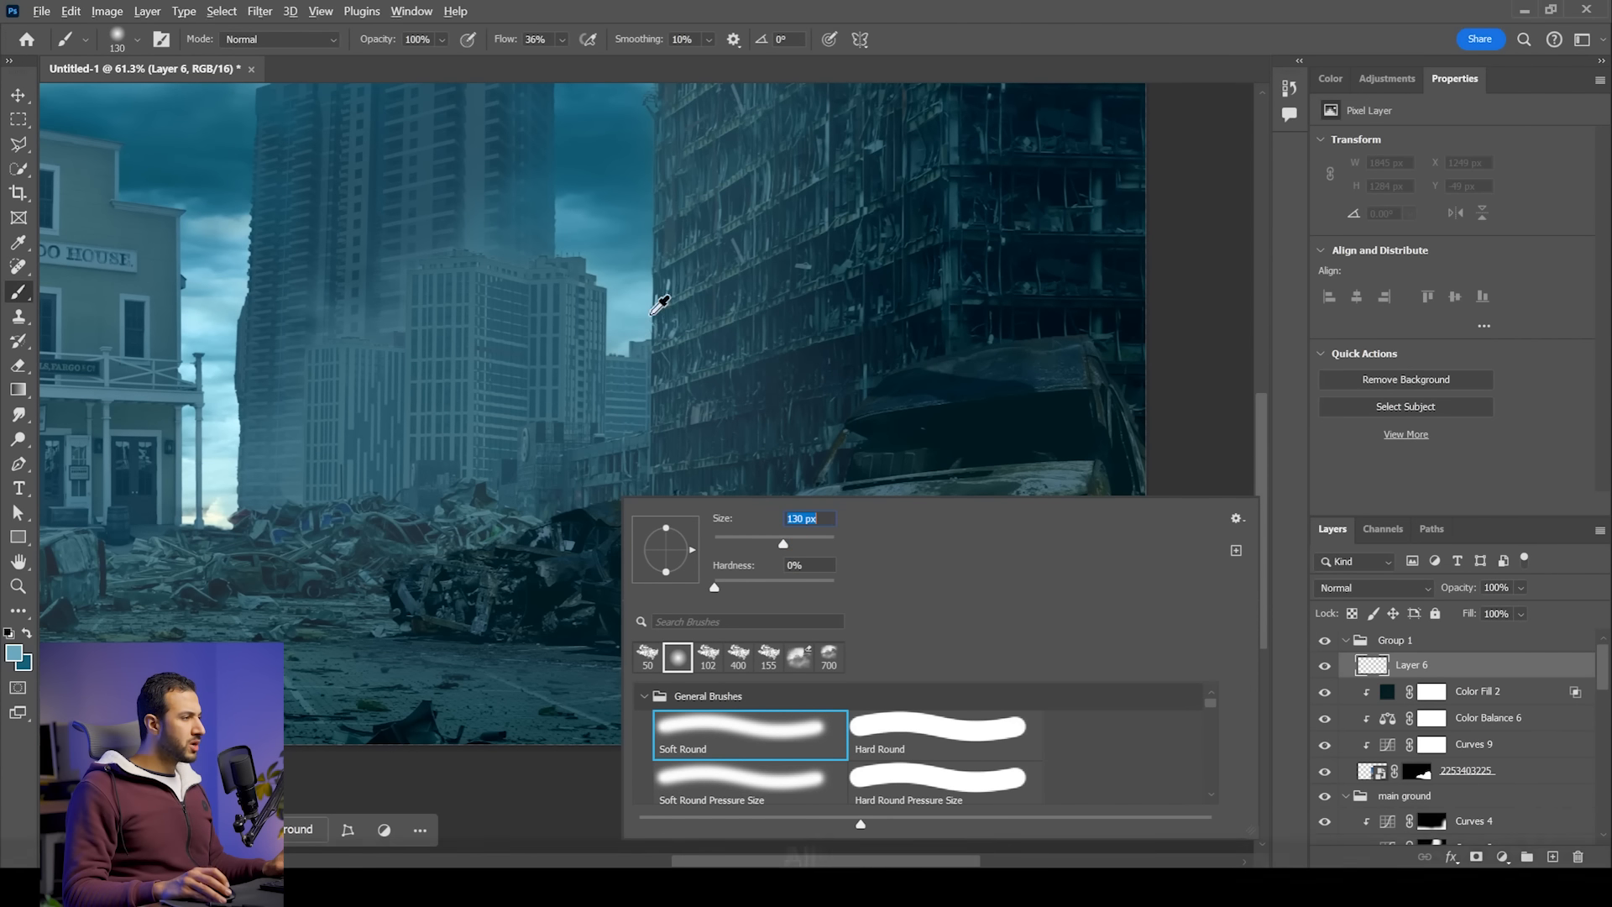
left_click(623, 251, "alt")
key("bracketright")
key("bracketright")
key("bracketright")
key("bracketright")
key("bracketright")
key("bracketright")
key("bracketright")
key("bracketright")
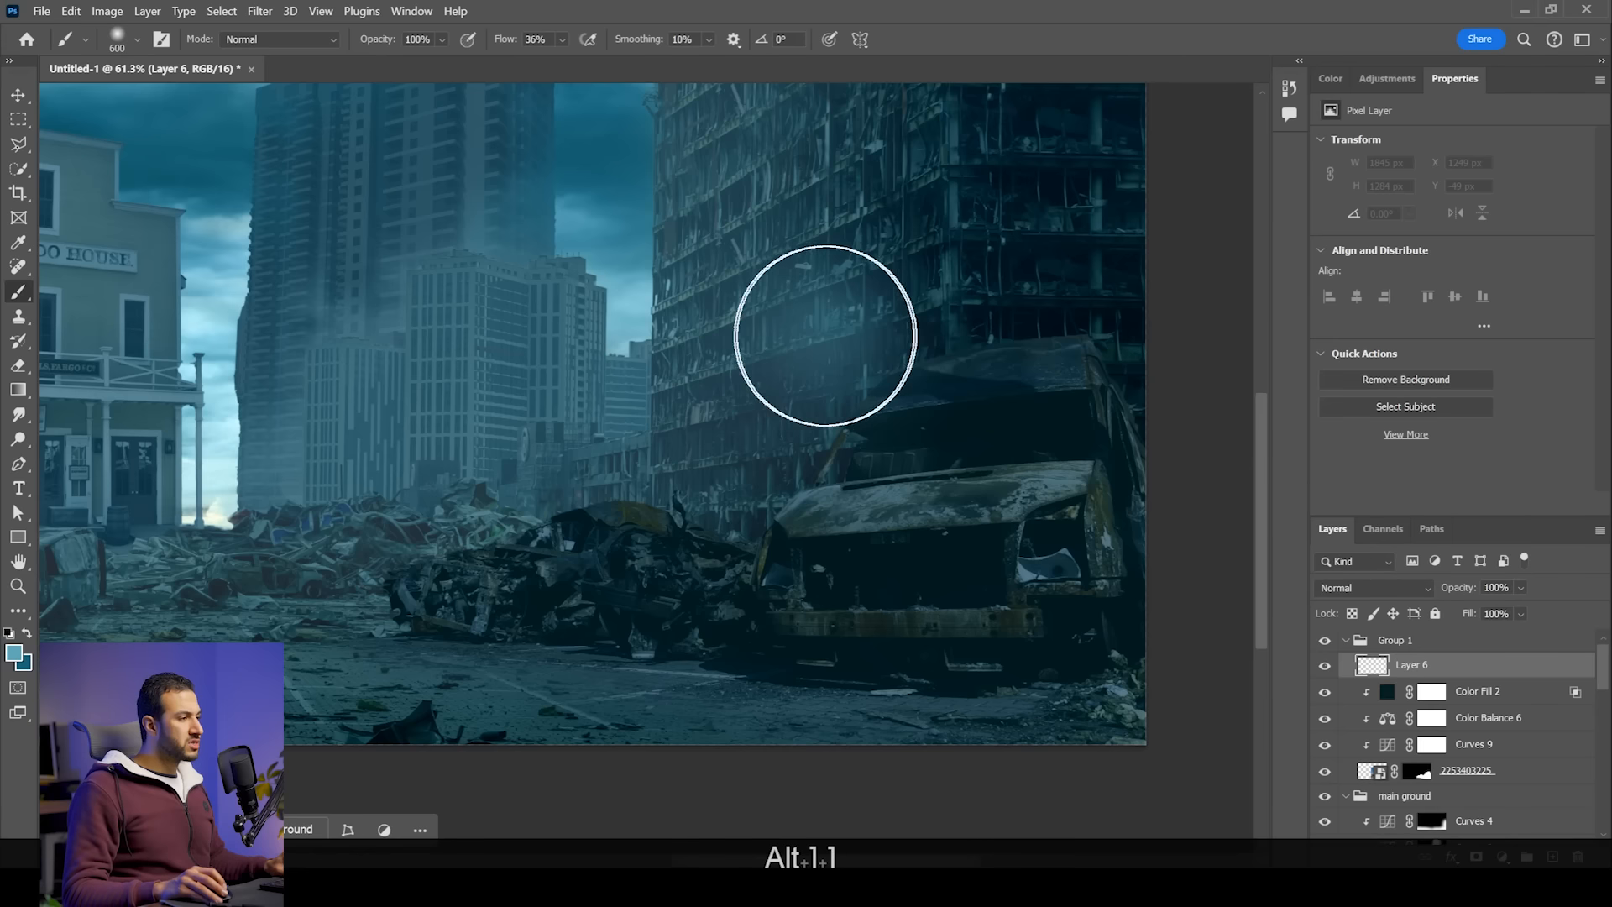
Step: Clip the new layer to the wrecks, brush haze over the van's upper part, and set the layer's blend mode to Screen
left_click(1469, 676, "alt")
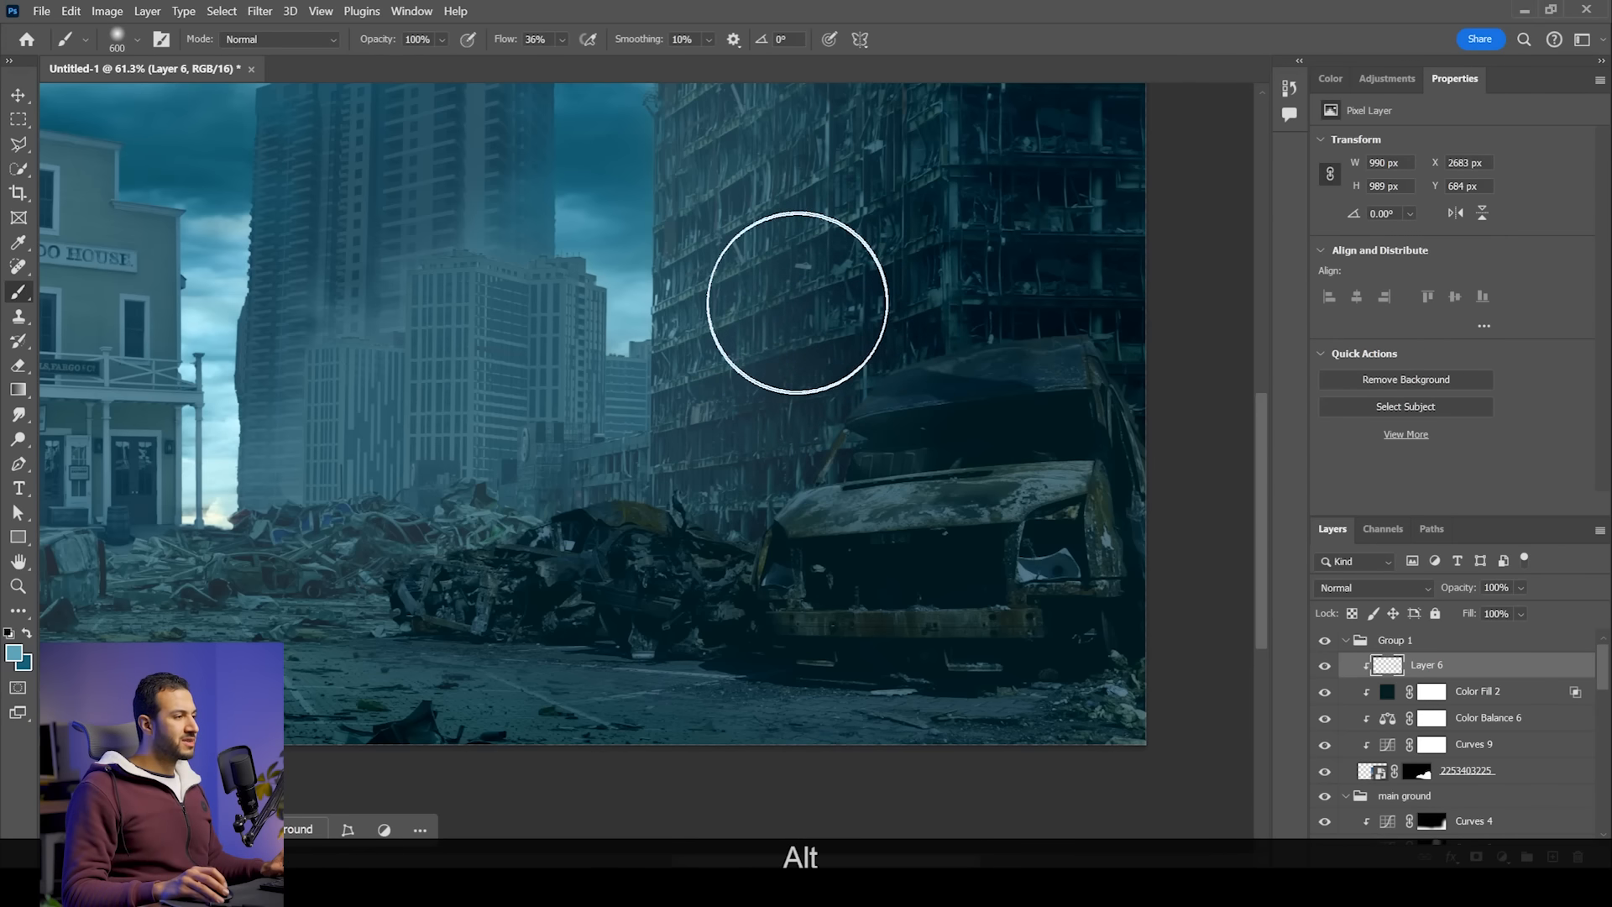
left_click_drag(957, 268, 1098, 252)
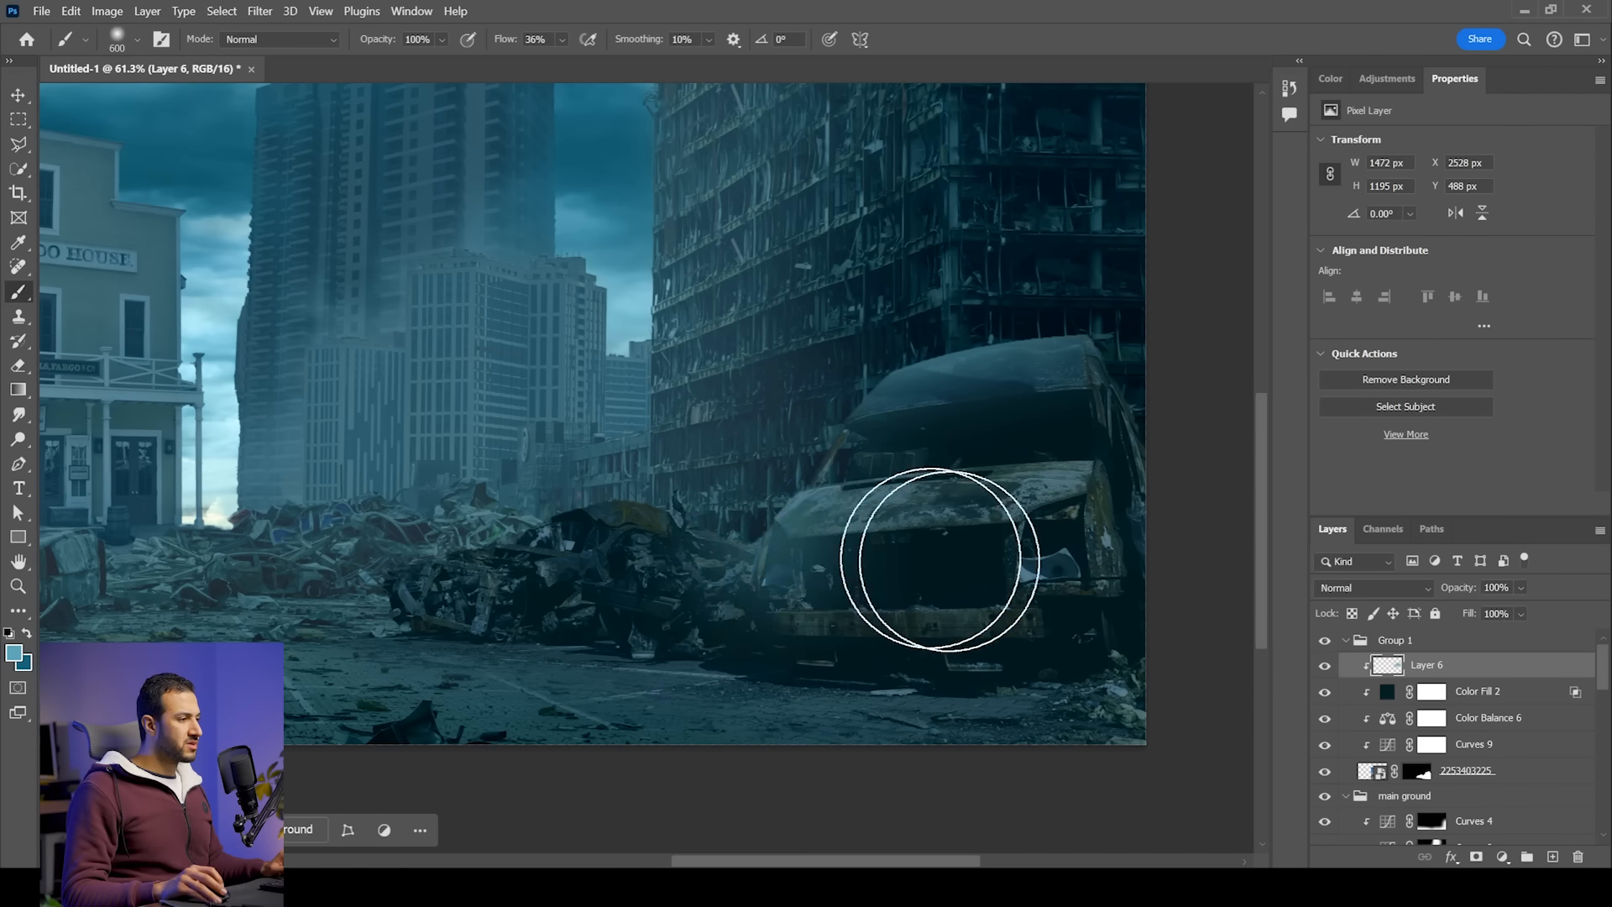
left_click(1373, 588)
left_click(1383, 505)
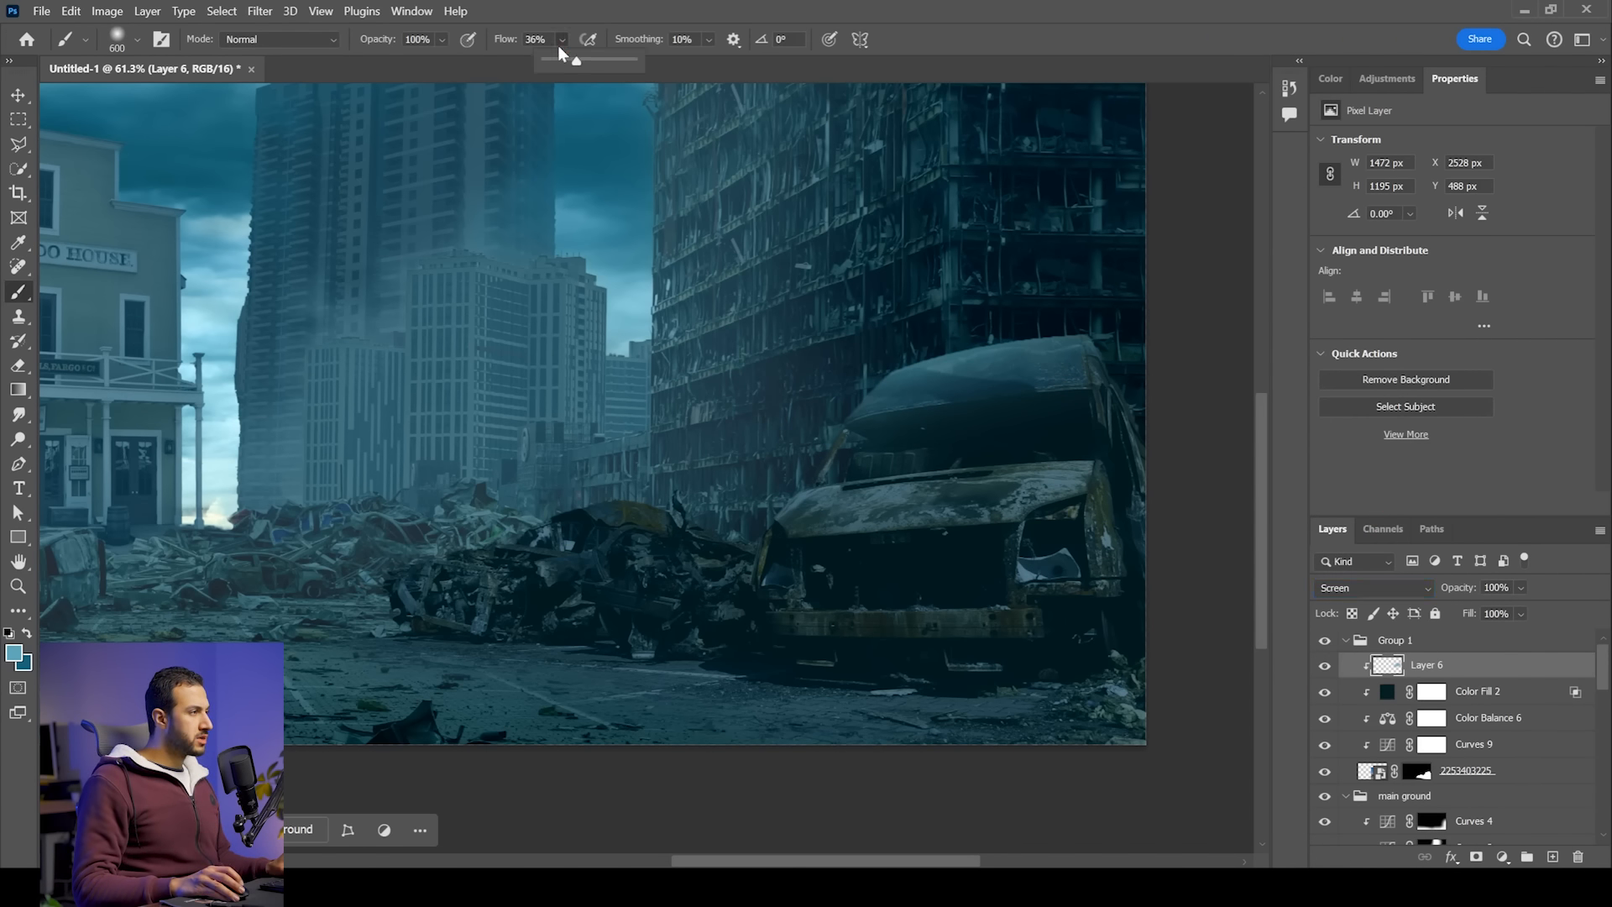
Step: Paint lighter haze over the van's hood and the neighboring wreck using 17% flow and a 250 px brush
left_click(559, 63)
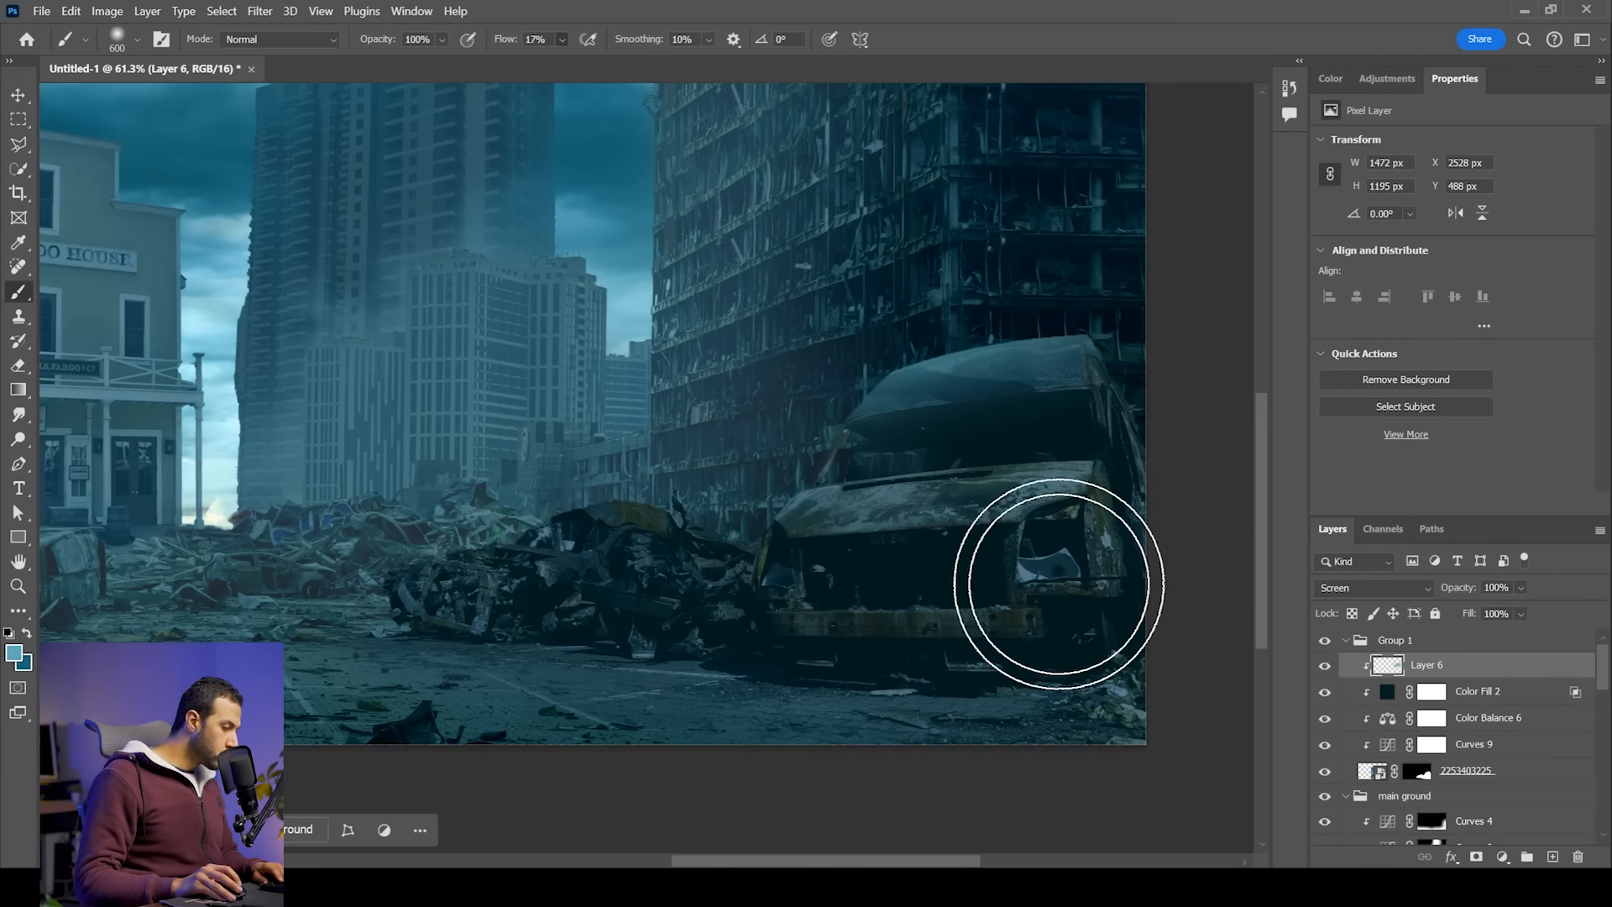
key("bracketleft")
key("bracketleft")
key("bracketleft")
key("bracketleft")
left_click_drag(1042, 481, 781, 493)
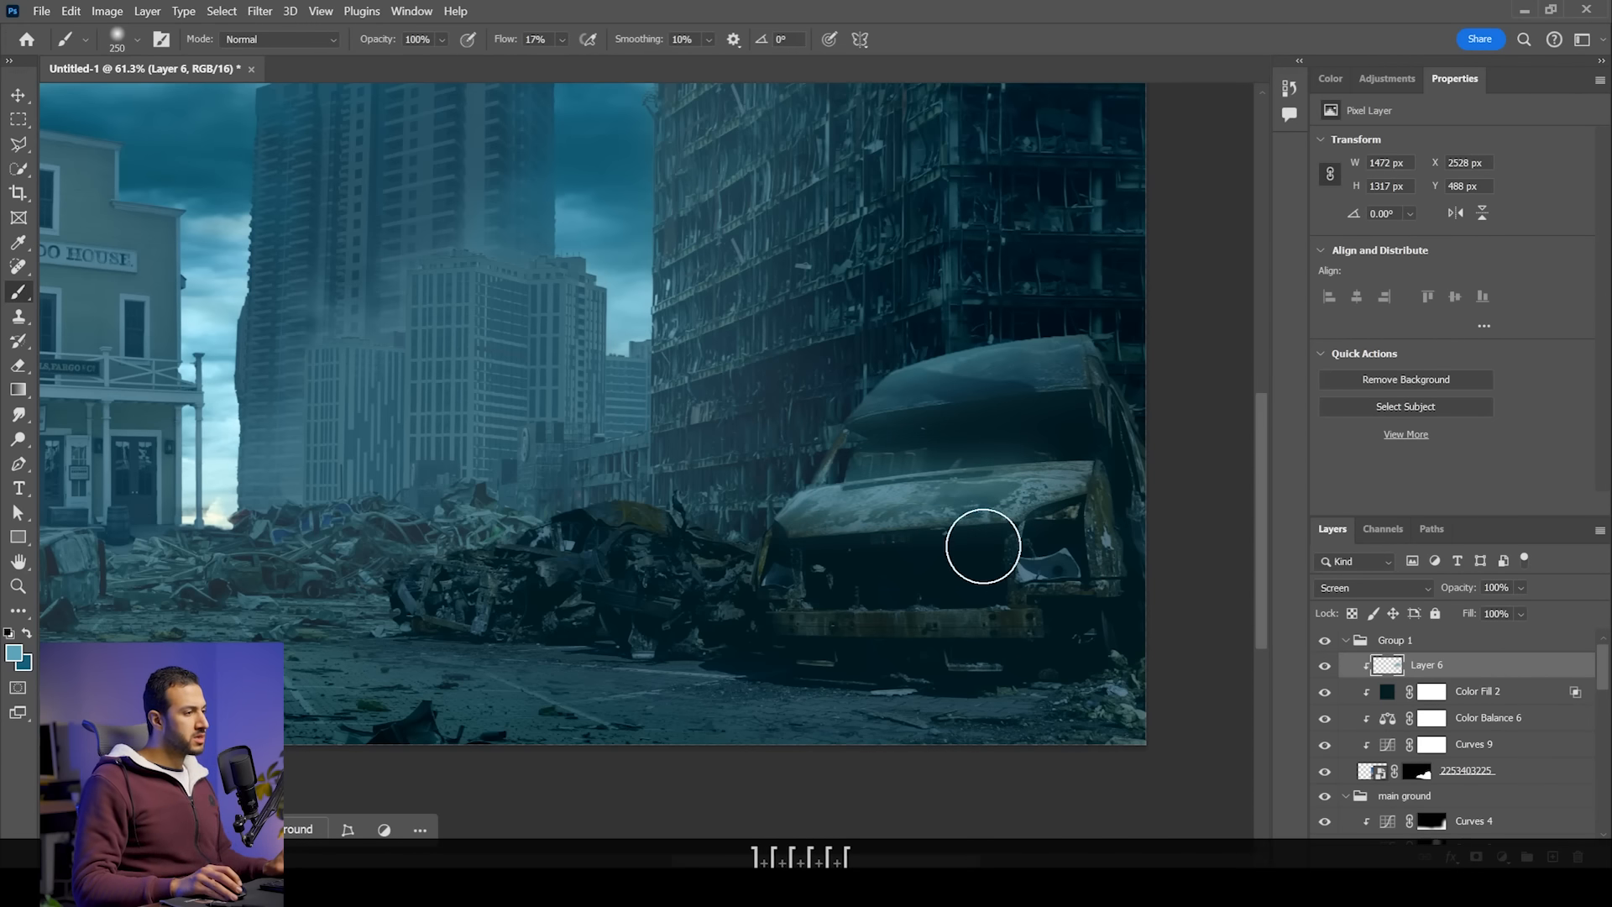
key("ctrl+z")
mouse_move(532, 461)
left_mouse_down()
mouse_move(677, 478)
mouse_move(419, 513)
mouse_move(759, 486)
mouse_move(716, 533)
mouse_move(792, 482)
mouse_move(378, 514)
mouse_move(792, 565)
mouse_move(807, 496)
mouse_move(1318, 445)
left_mouse_up()
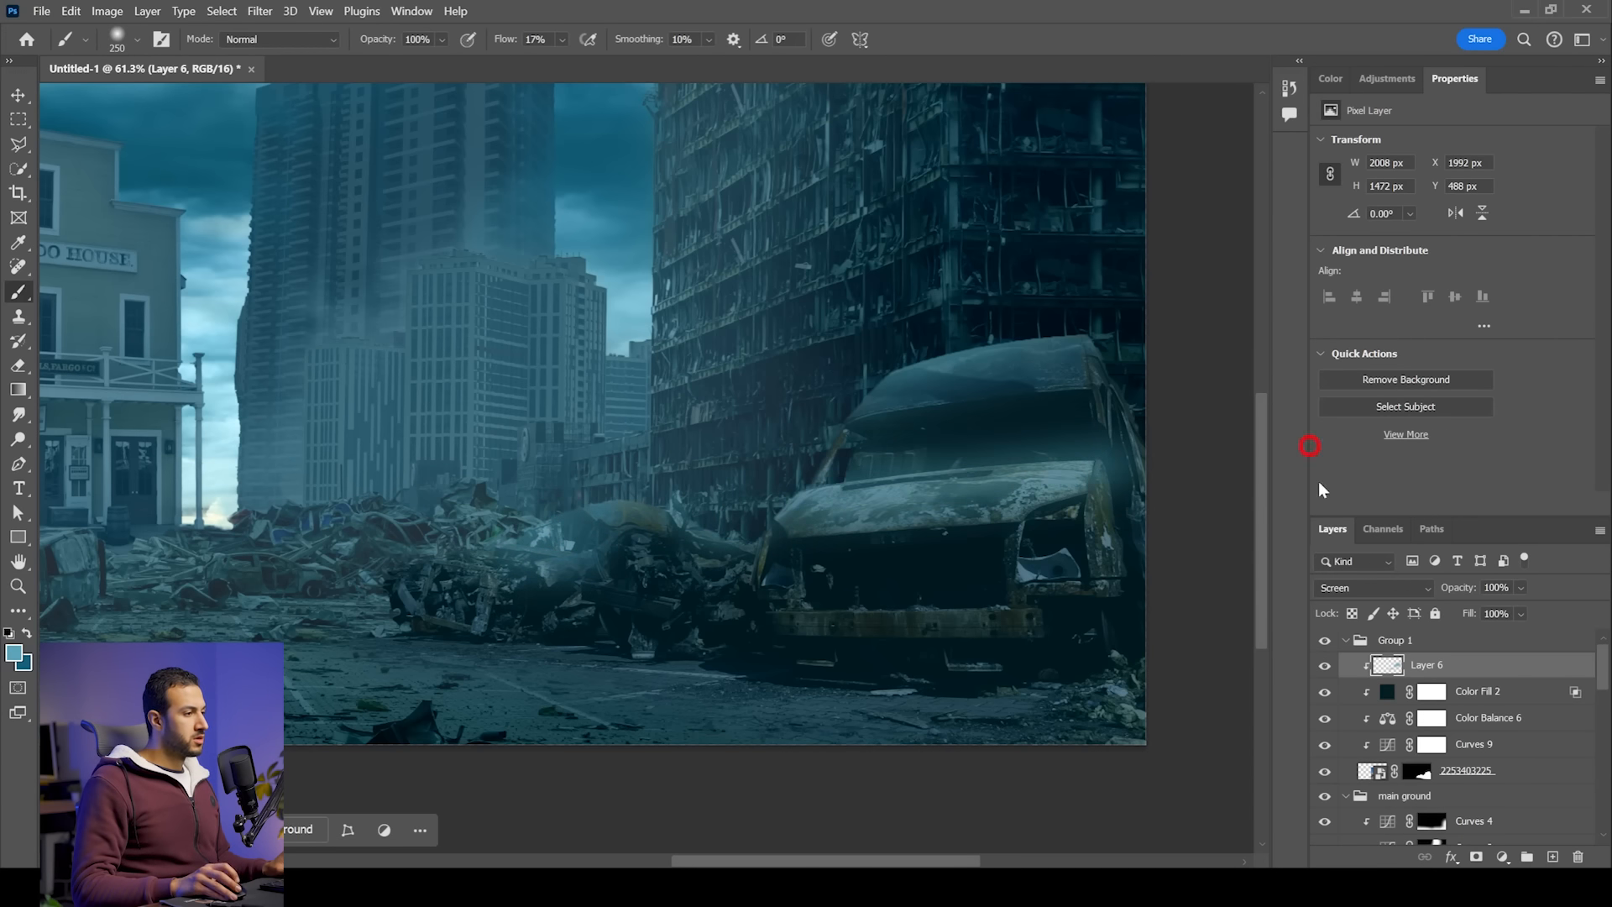
Step: Set the haze layer's Blend If for the underlying layer's shadows to a split of about 0 / 50 and compare the haze on and off
scroll(911, 463, "down", 4)
scroll(1019, 486, "up", 4)
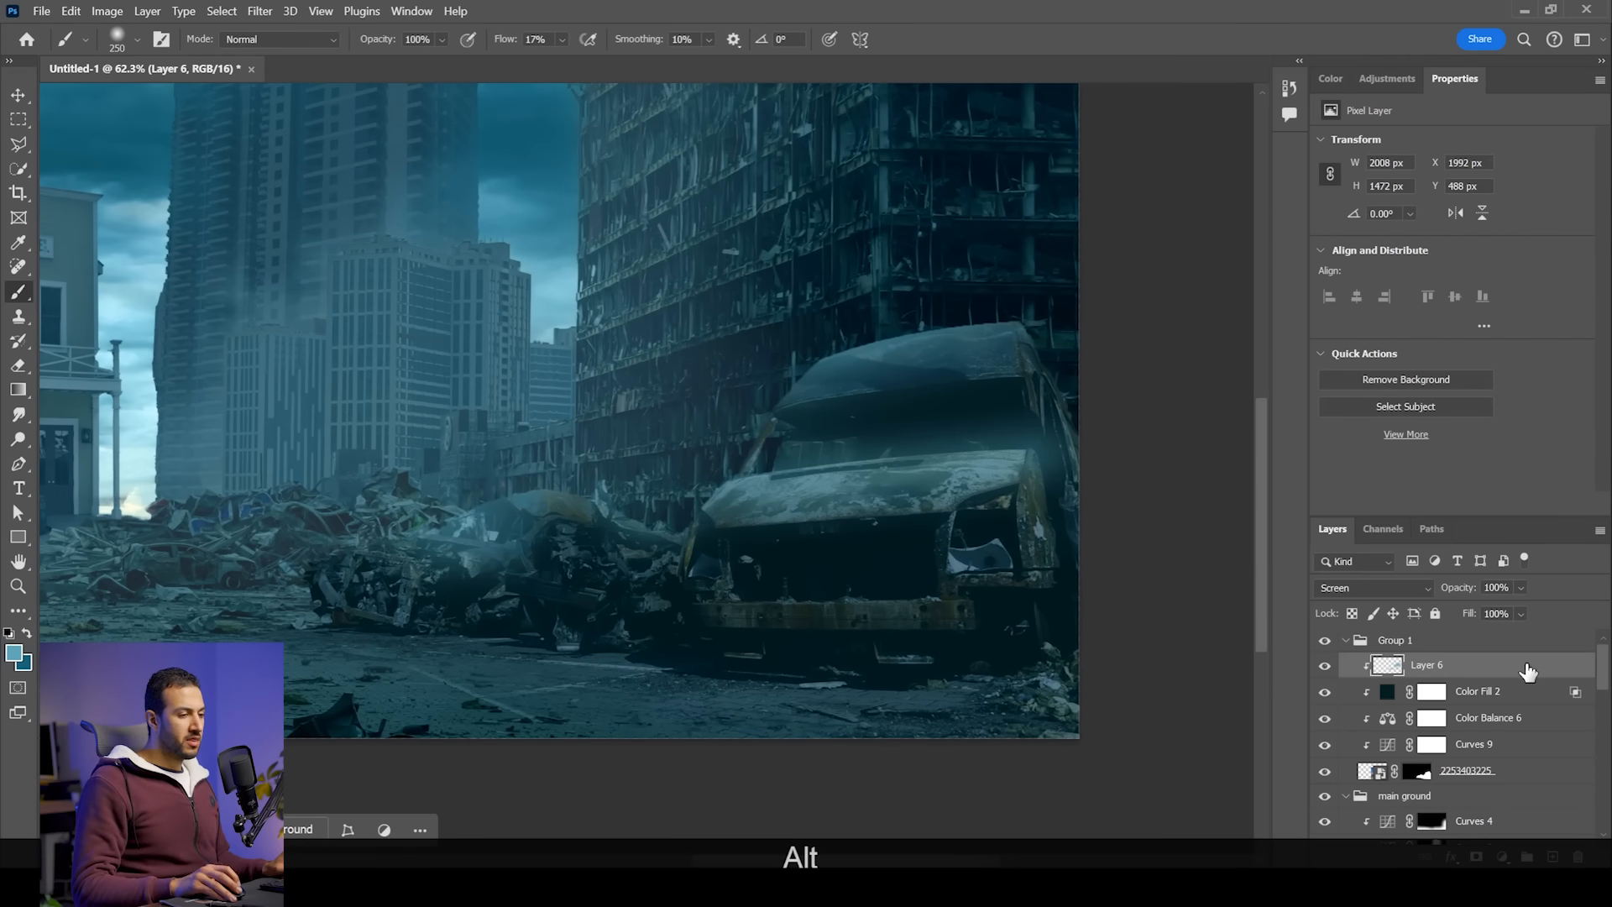
double_click(1527, 666)
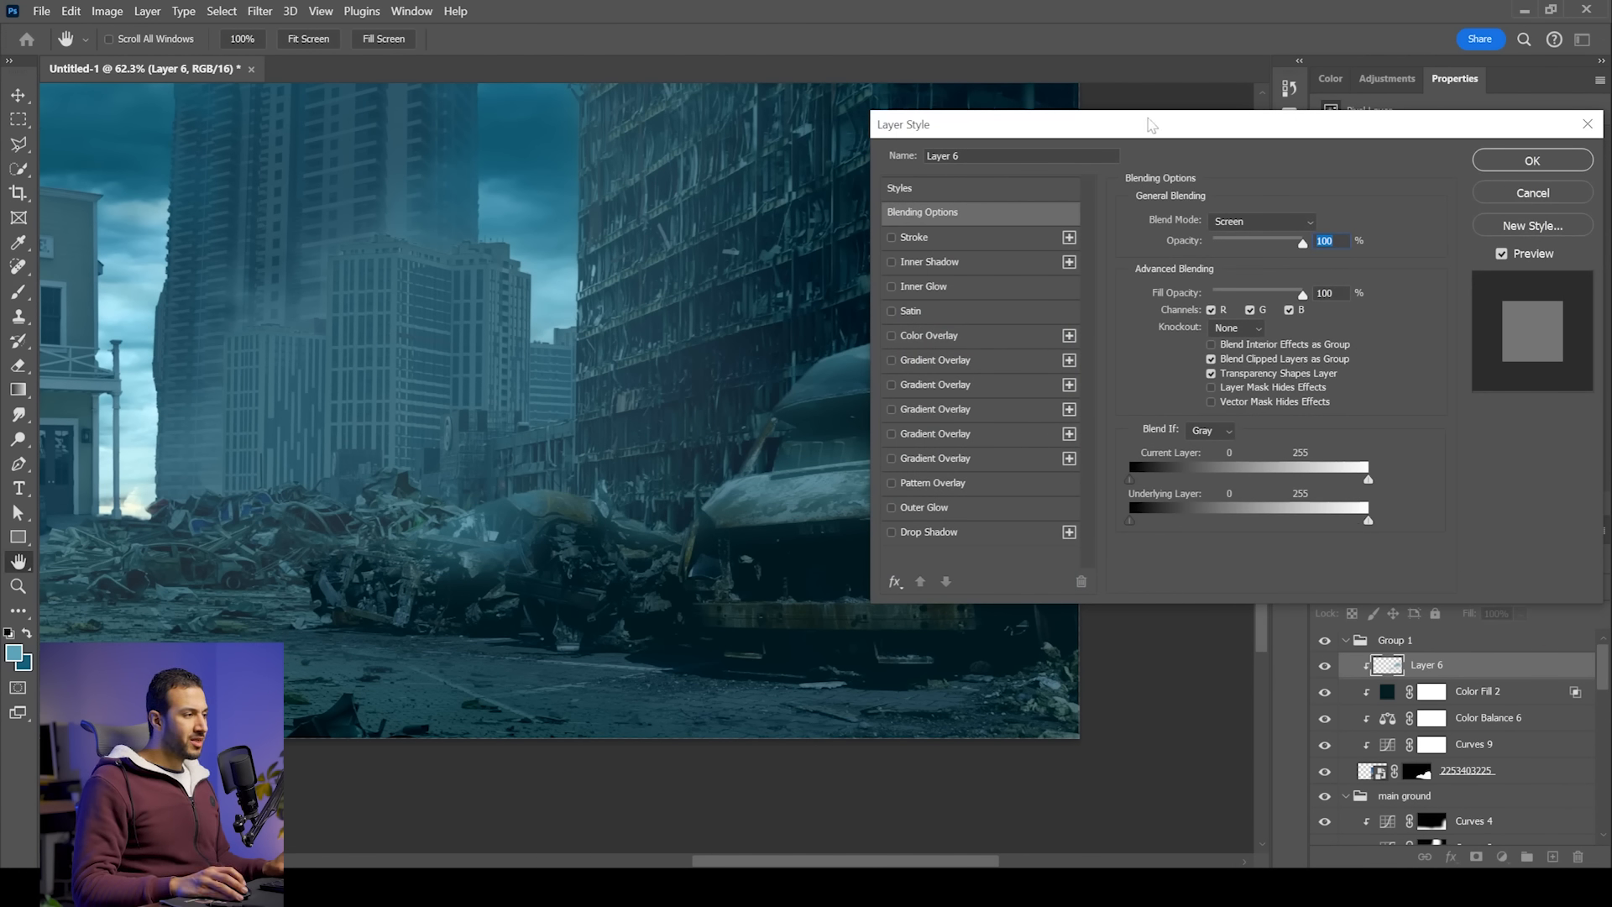
left_click_drag(1148, 122, 1301, 105)
left_click_drag(1291, 501, 1327, 503)
left_click(1332, 502)
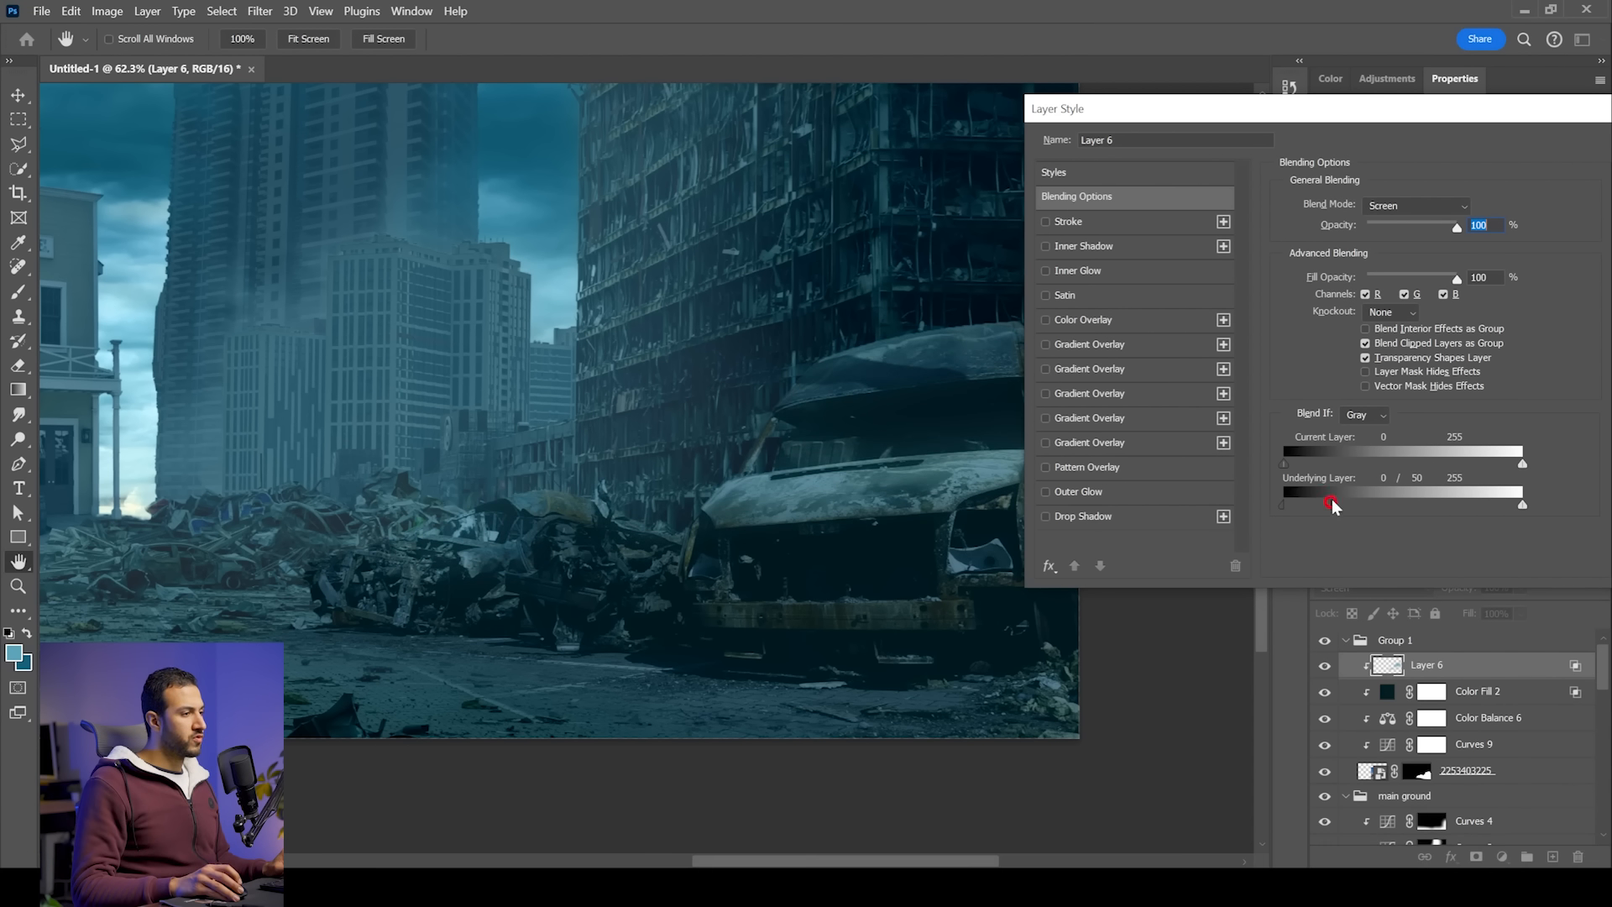
left_click_drag(1470, 104, 1253, 134)
left_click(1499, 179)
scroll(868, 508, "down", 5)
scroll(911, 510, "up", 2)
left_click(1325, 667)
left_click(1325, 668)
Step: Raise the opacity of the wrecks' clipped color fill layer to 98%
scroll(816, 475, "down", 2)
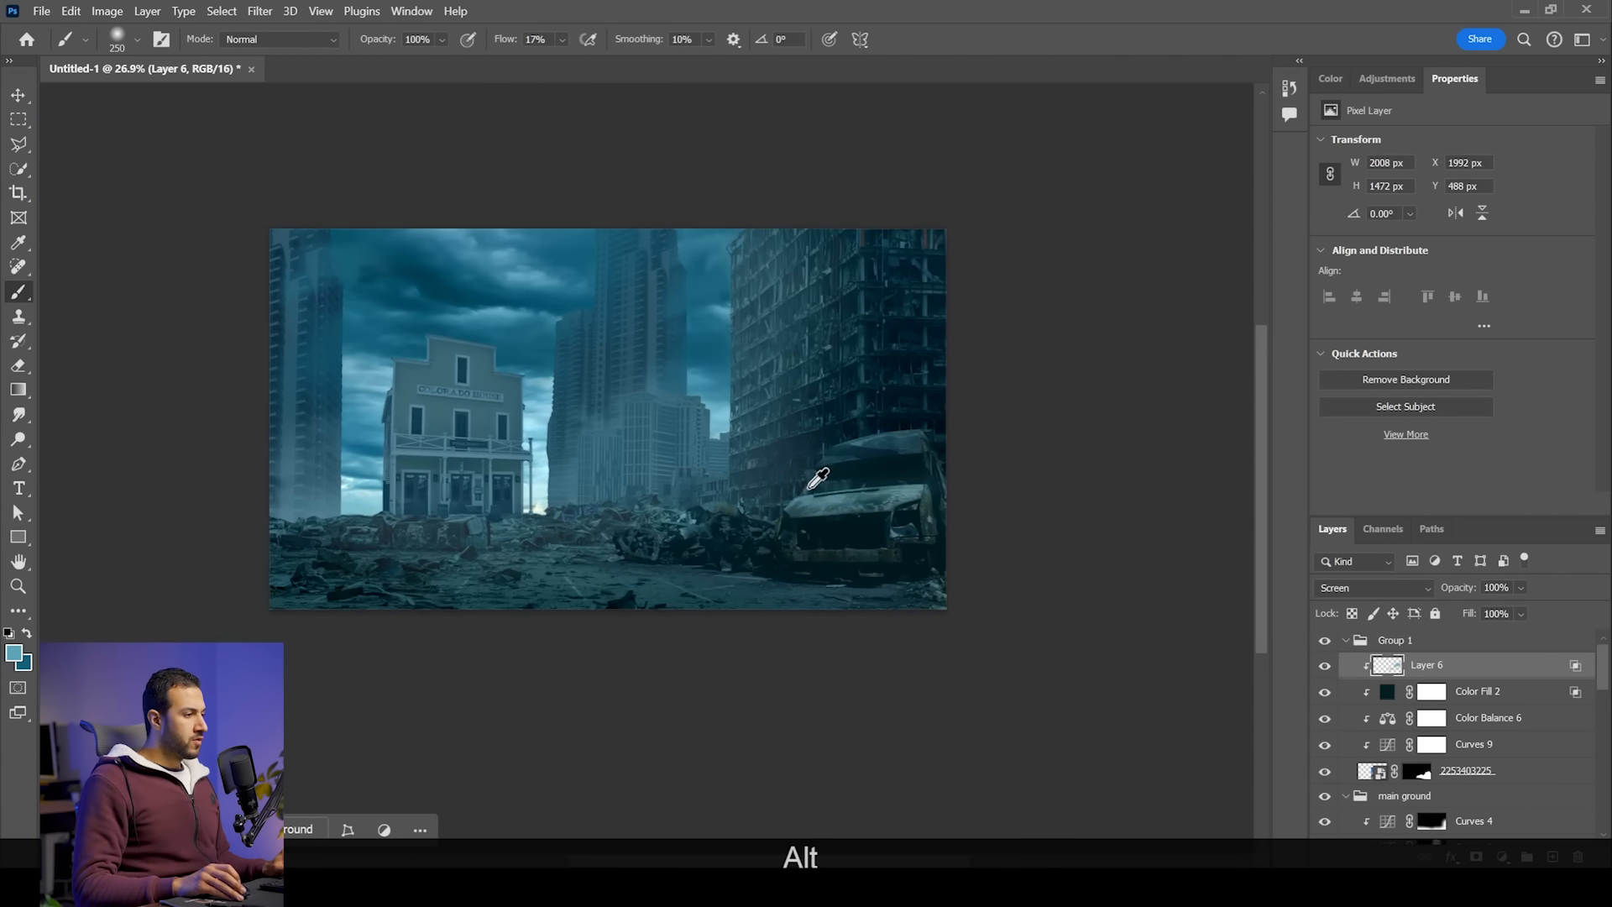
scroll(818, 474, "up", 2)
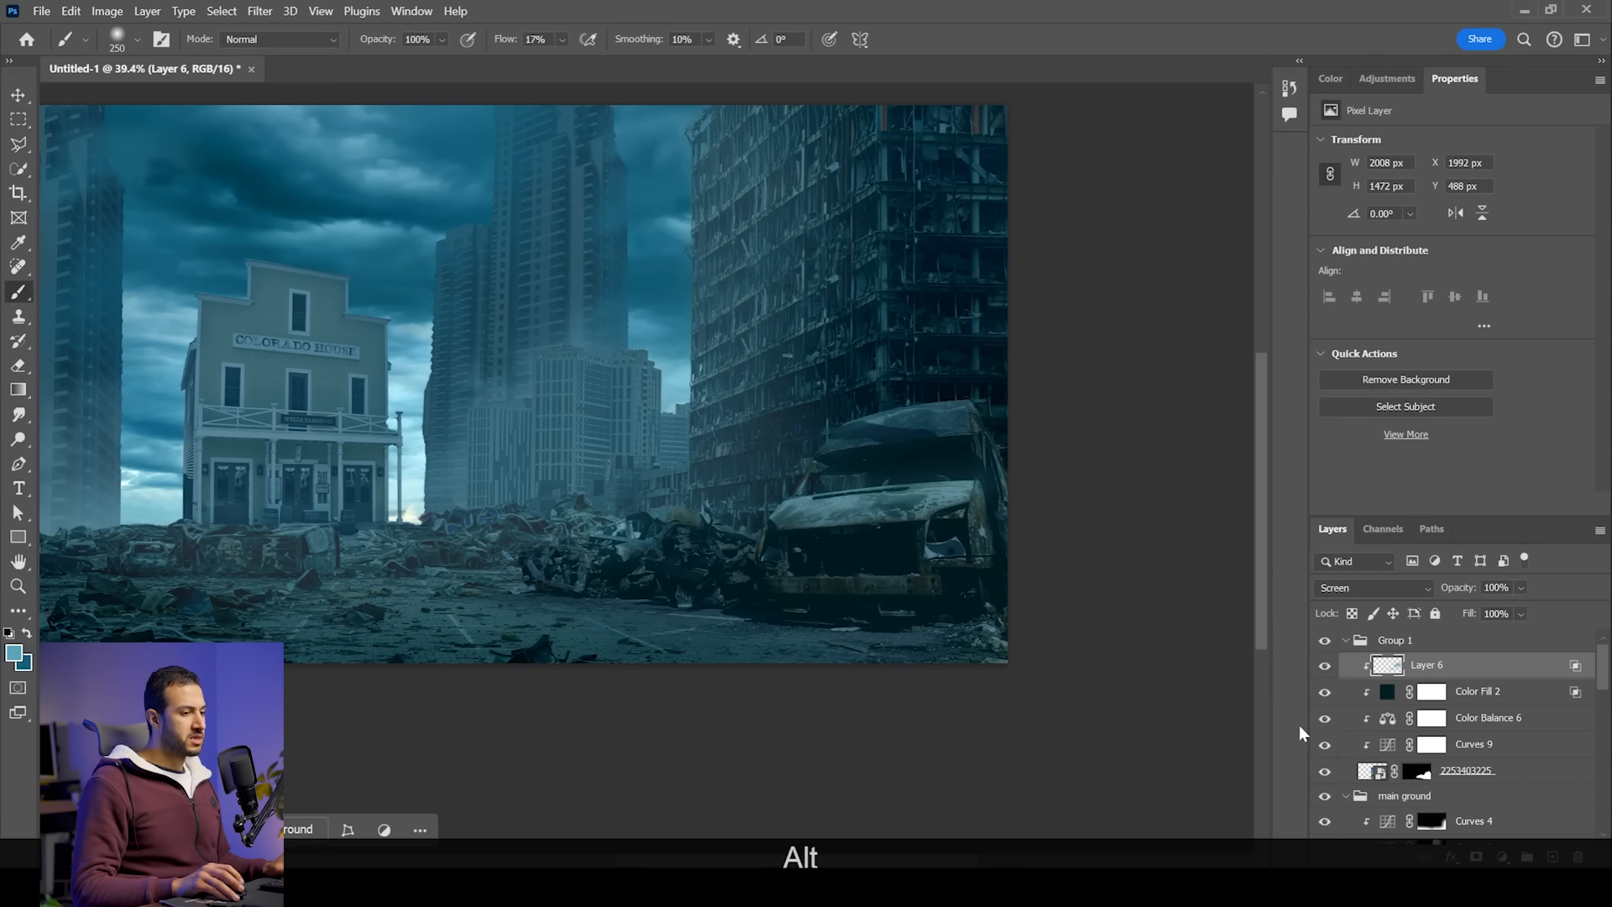
left_click(1386, 691)
Step: Place 2268512273.jpg from the images folder, then flip it horizontally and enlarge it to about 5124 px wide over the canvas
key("alt+Tab")
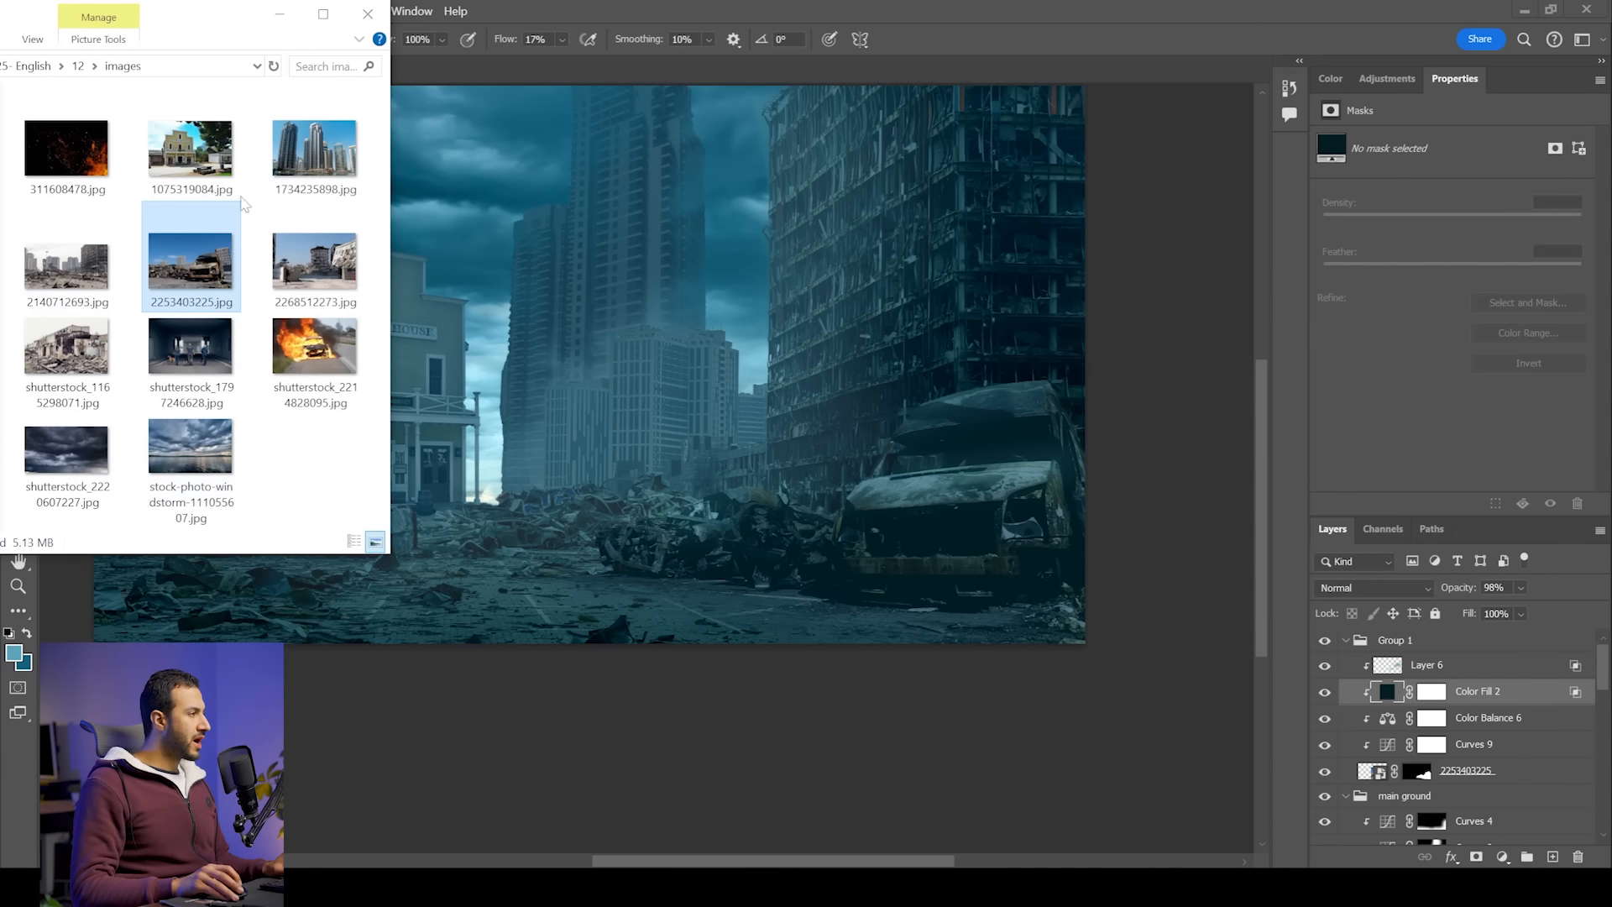
left_click_drag(309, 251, 496, 457)
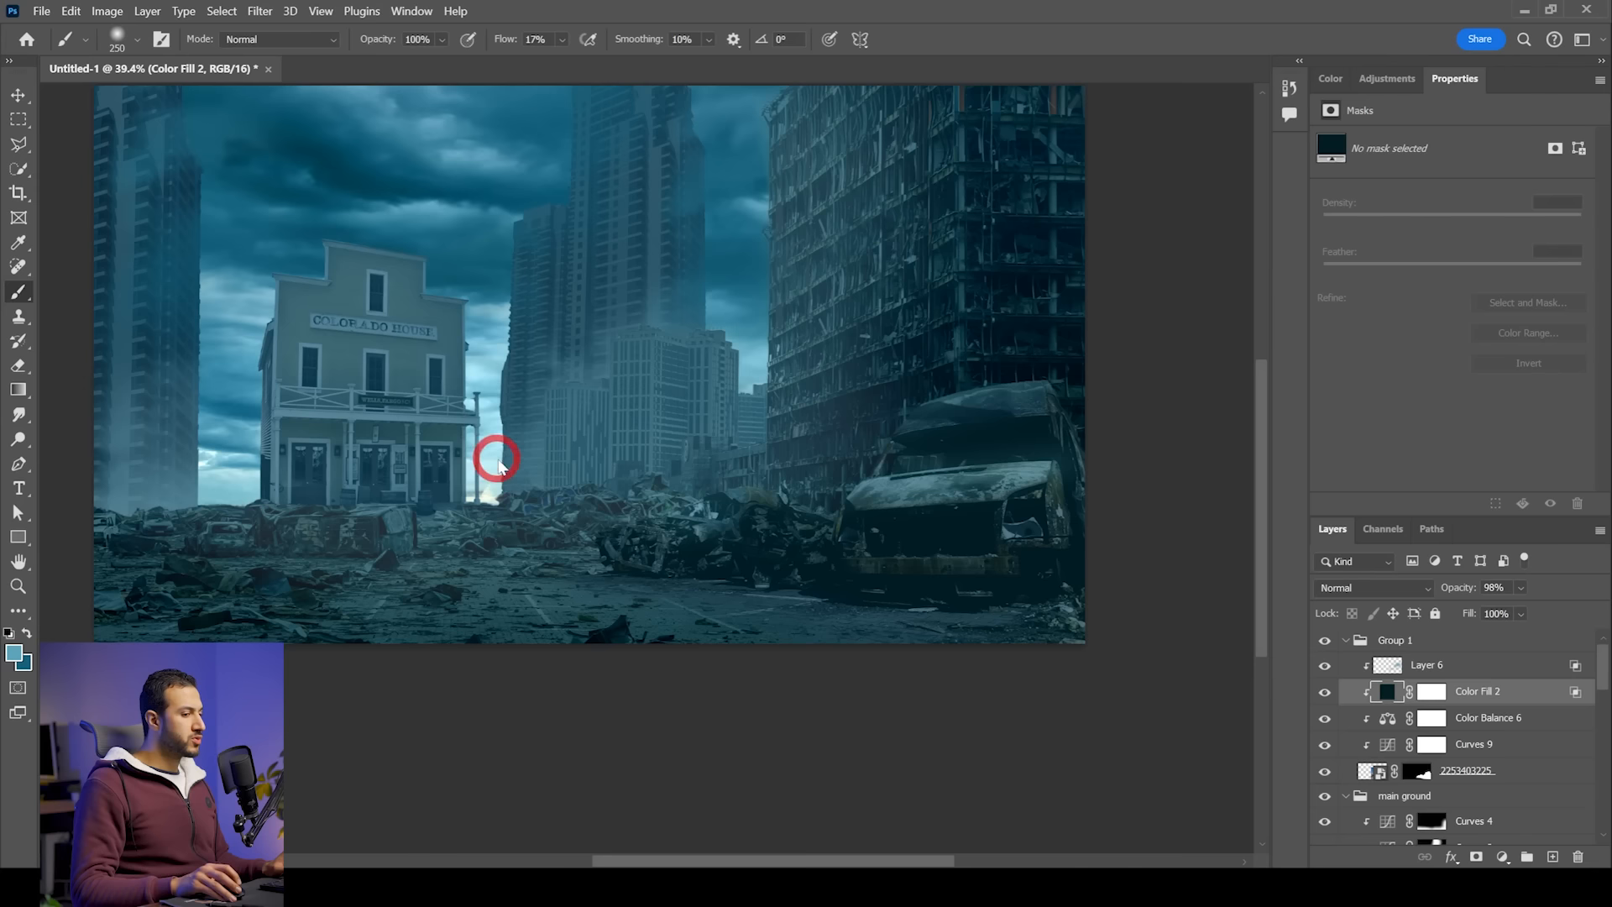
key("ctrl+t")
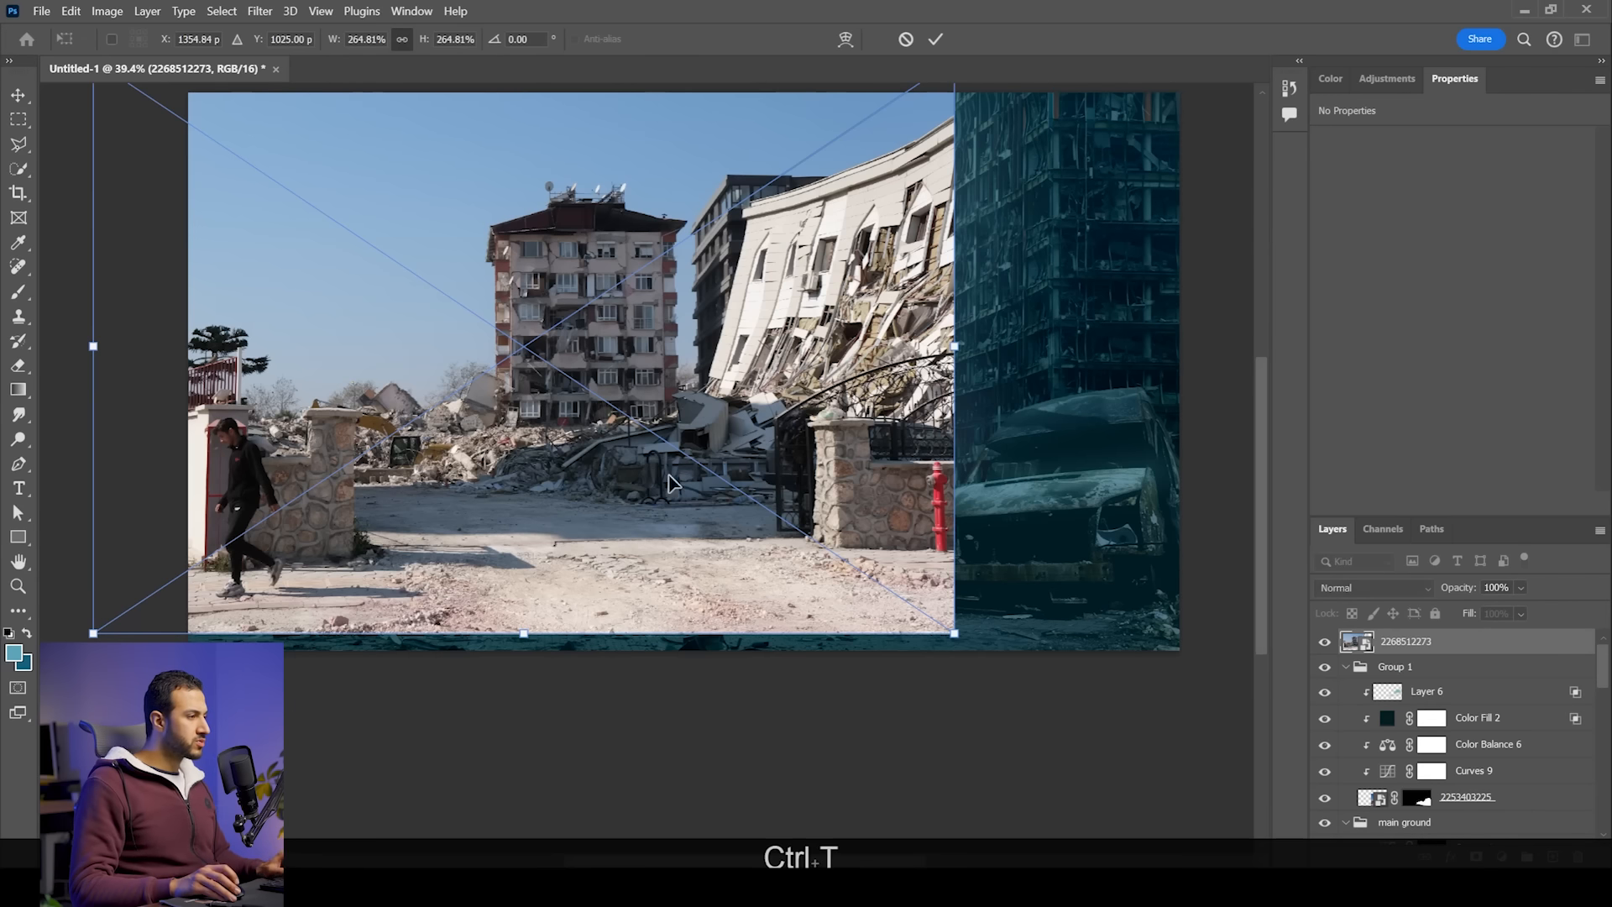
right_click(670, 476)
left_click_drag(529, 512, 739, 529)
left_click_drag(314, 365, 109, 330)
mouse_move(467, 469)
left_mouse_down()
mouse_move(493, 390)
mouse_move(550, 386)
mouse_move(477, 487)
left_mouse_up()
key("Return")
Step: Select the stone wall, pillar, hydrant and adjoining ground with Quick Selection and mask out the rest of the photo
scroll(267, 409, "up", 2)
scroll(267, 409, "up", 2)
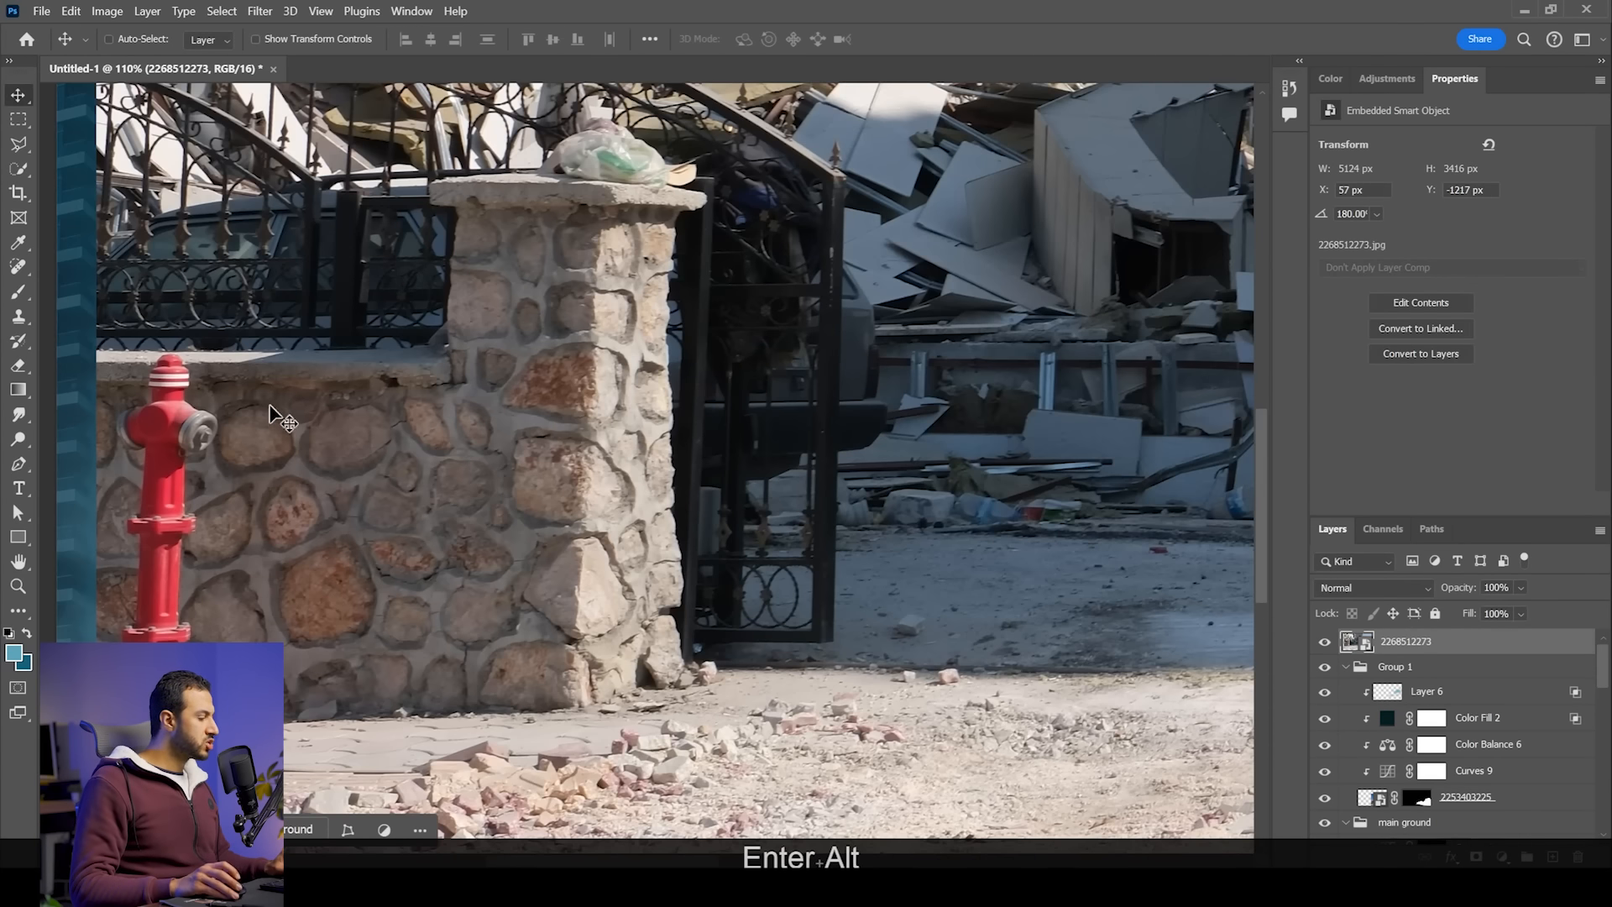
key("w")
left_click_drag(450, 439, 397, 469)
left_click_drag(370, 576, 651, 596)
scroll(684, 486, "down", 5)
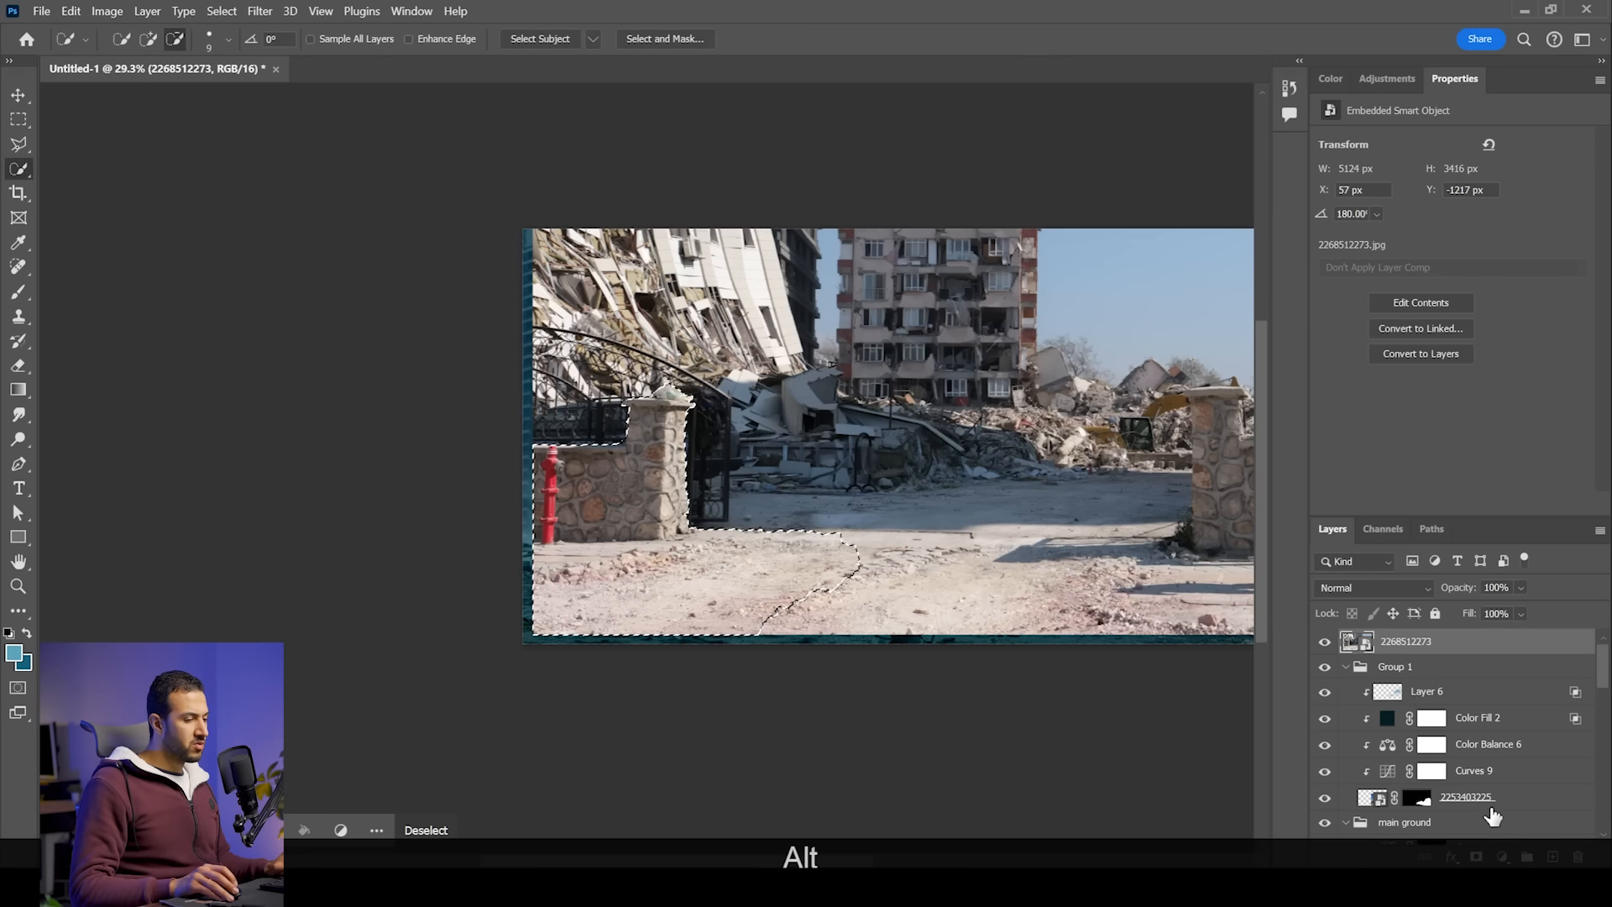
left_click(1476, 856)
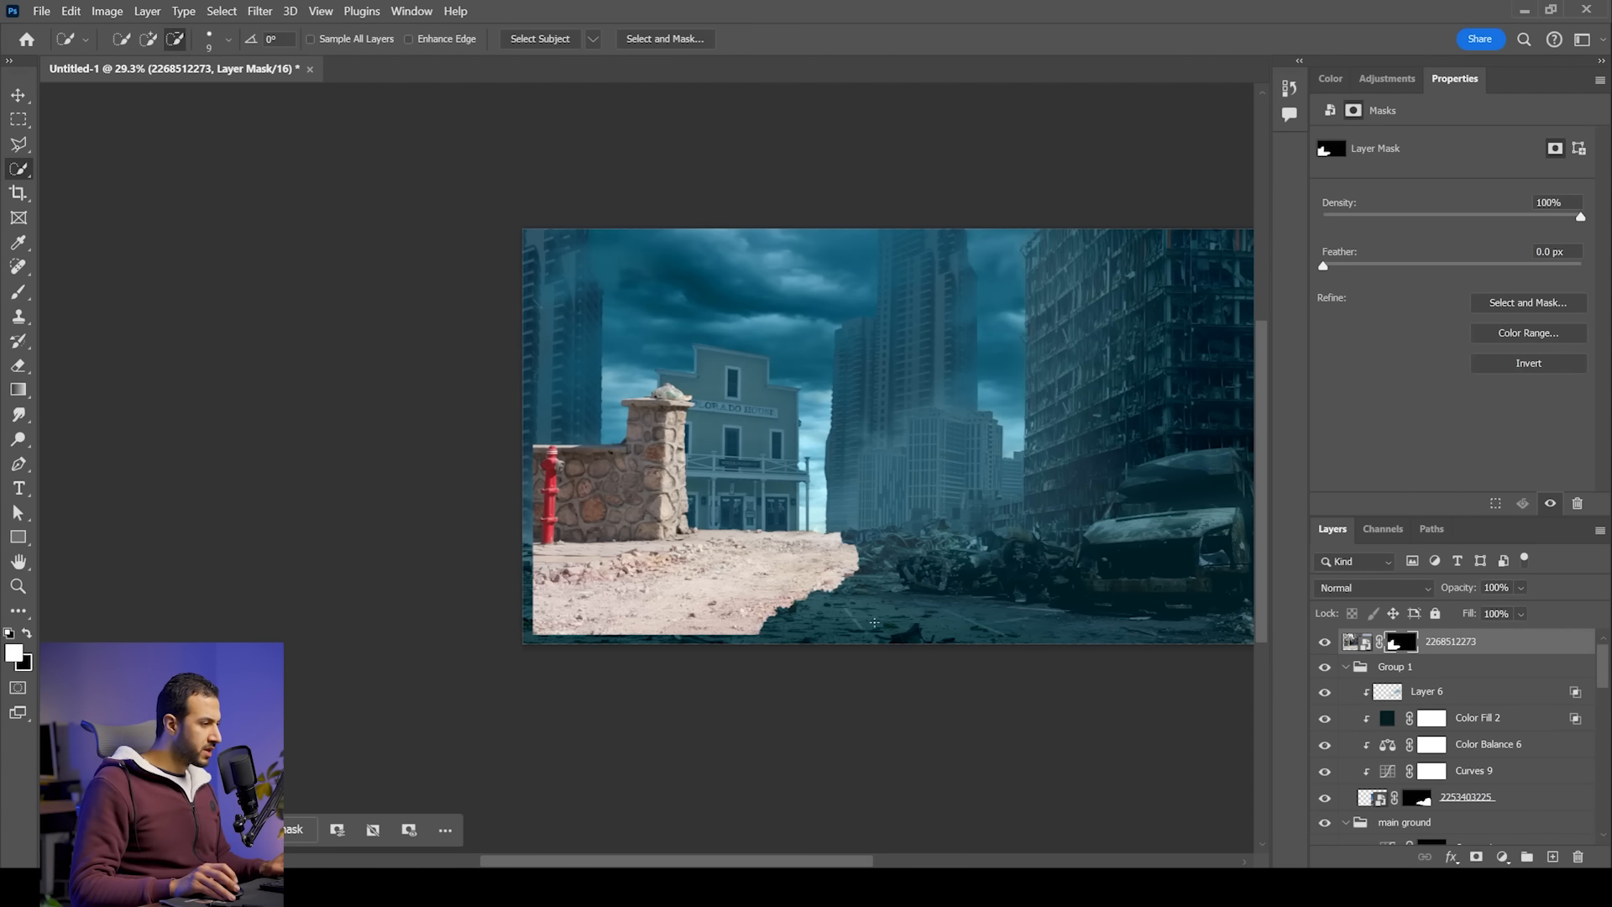
Step: Fit the masked wall into the scene's lower-left corner at 4201 × 2801 px and soften its ground edge into the street
key("v")
left_click_drag(827, 556, 718, 596)
key("space")
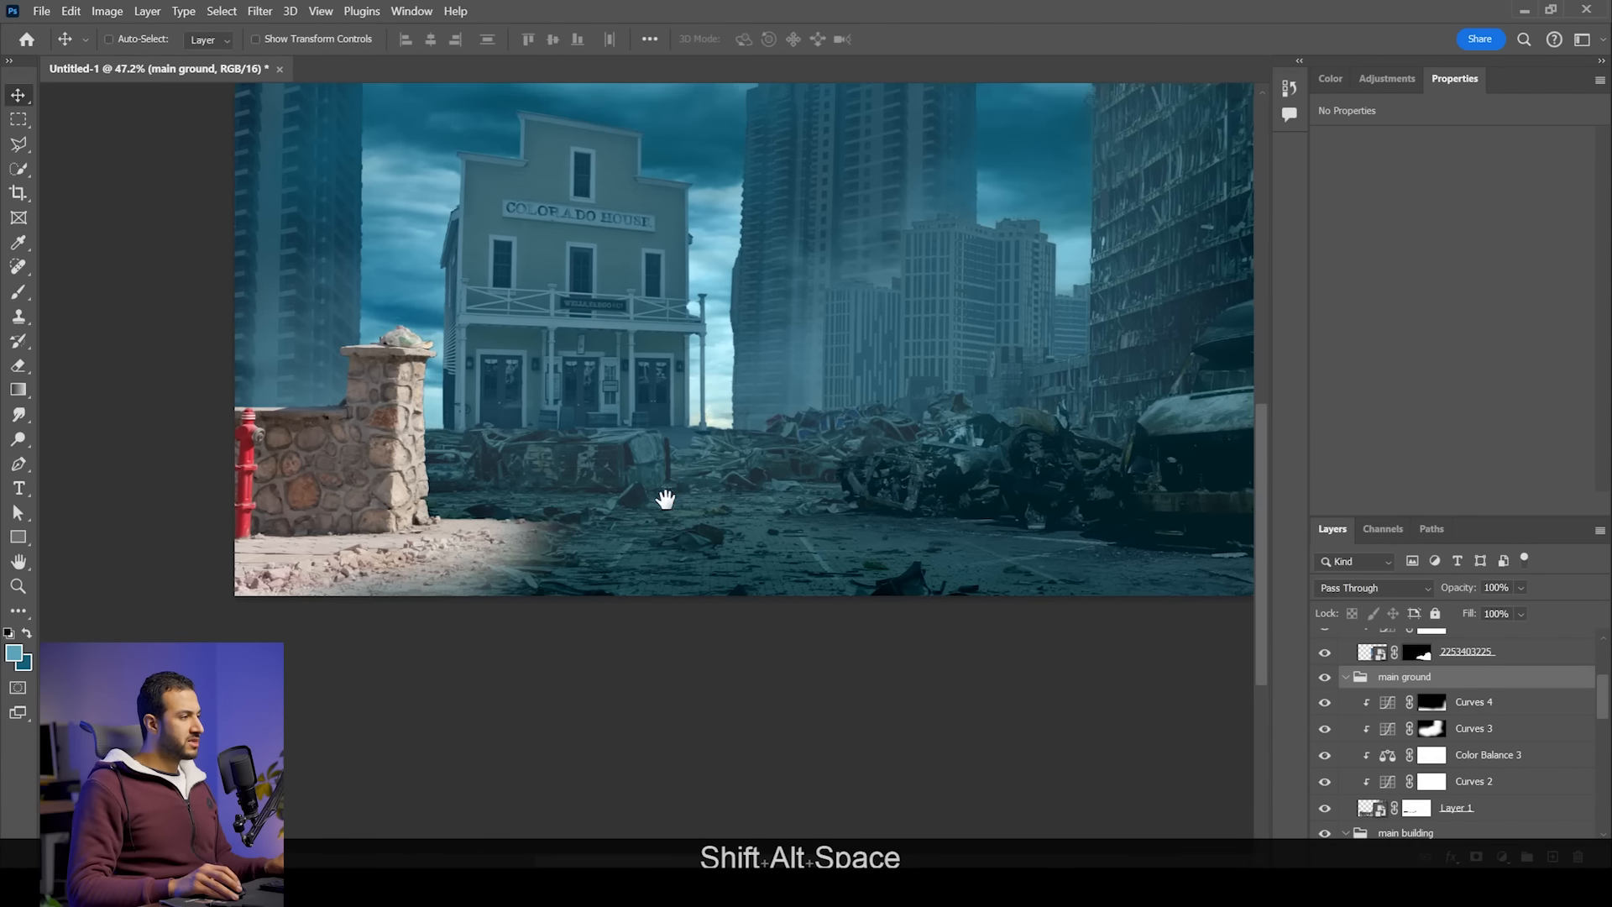
left_click_drag(666, 496, 600, 542)
scroll(1453, 704, "up", 3)
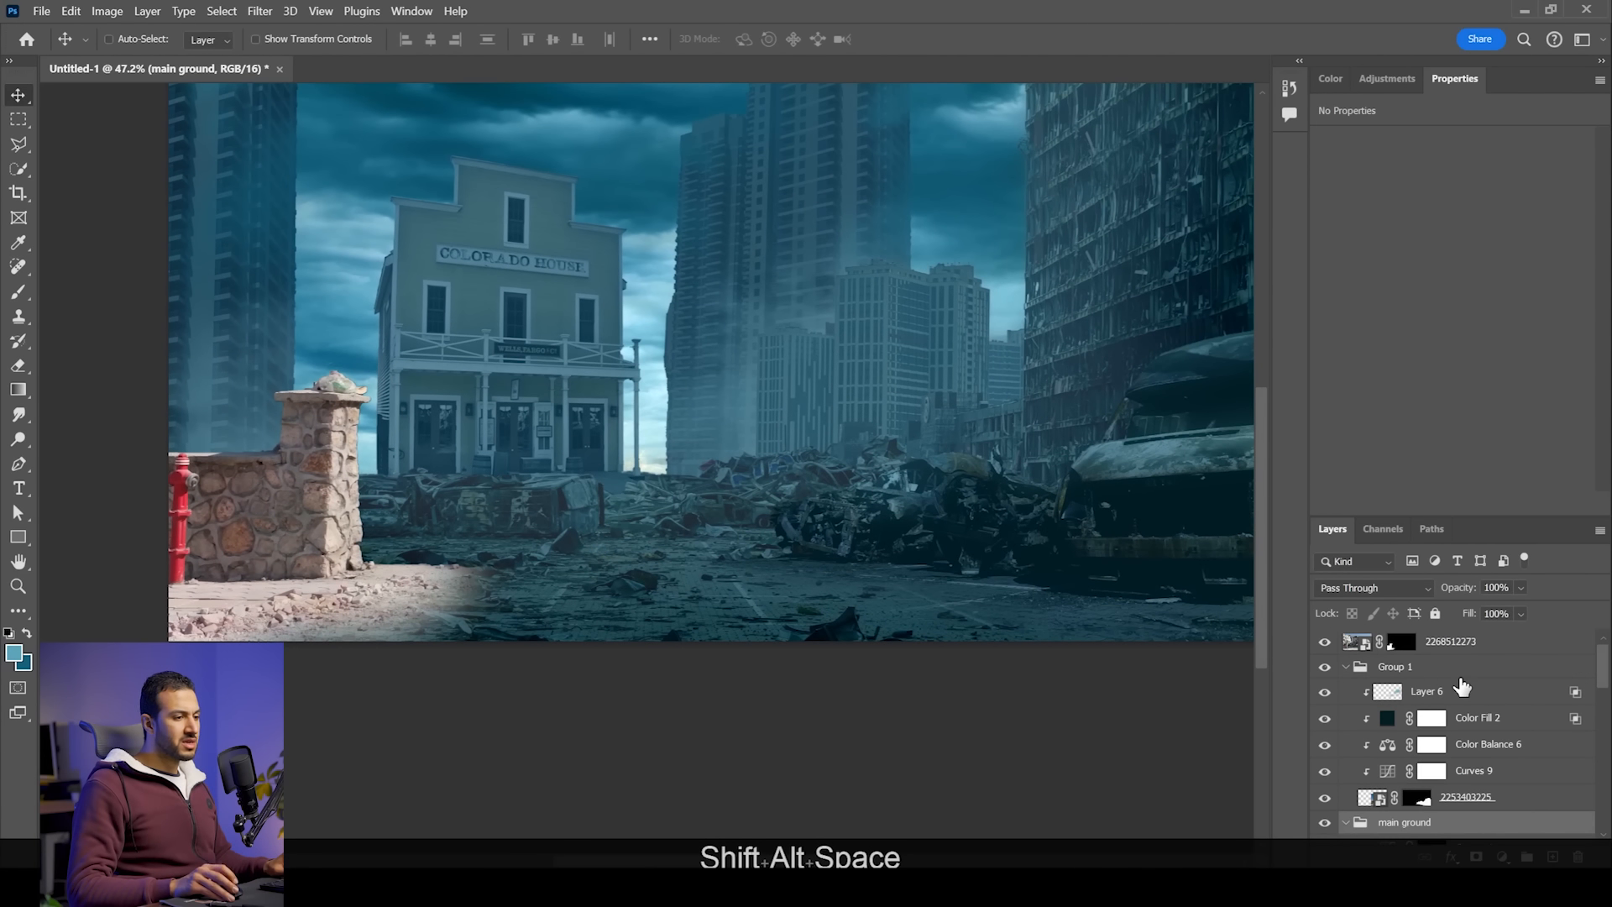
Step: Put the stone wall layer into its own group above the wrecks' group
left_click(1491, 742)
left_click(1481, 651)
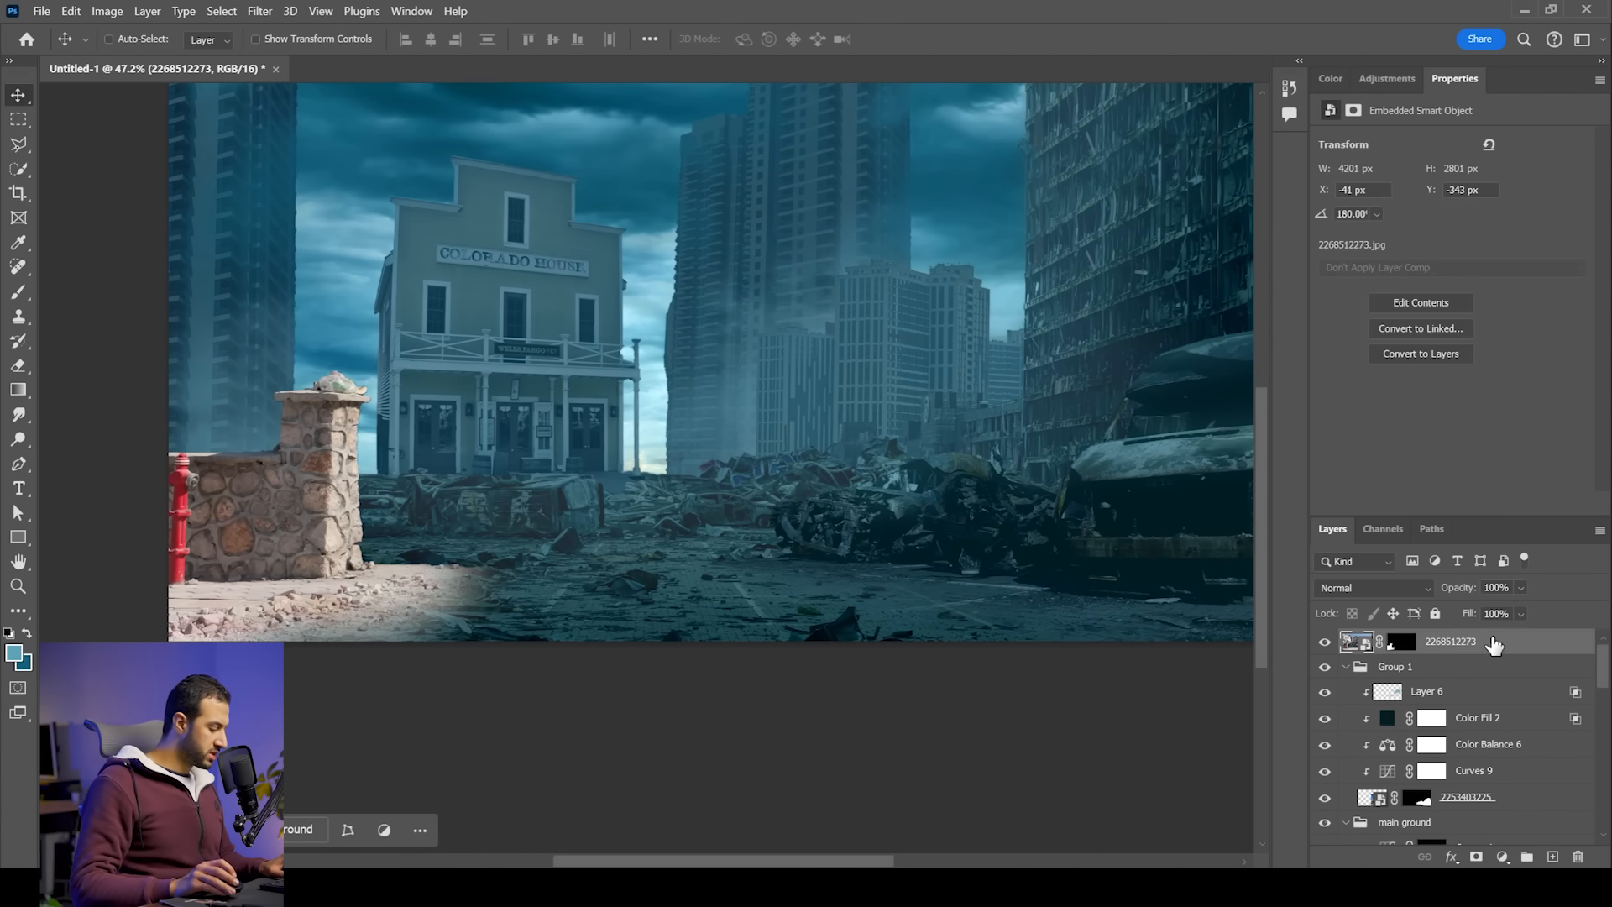
key("ctrl+g")
Step: Darken the stone wall with a clipped Curves adjustment, lowering the white point's output to 62
left_click_drag(1005, 471, 976, 577)
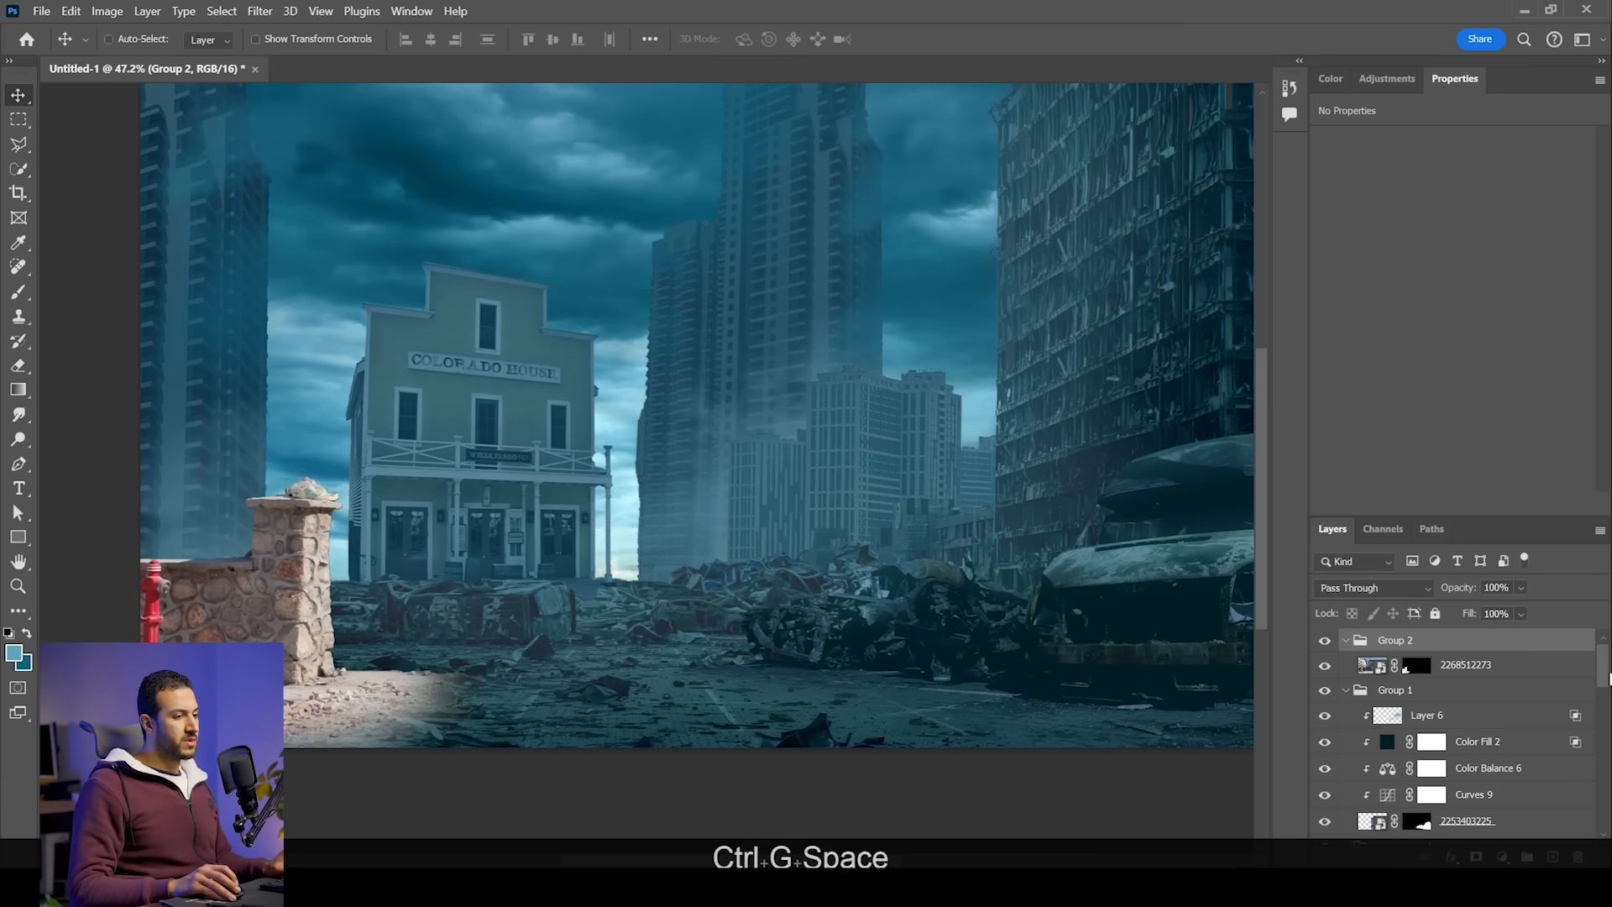
left_click(1540, 664)
left_click(1388, 78)
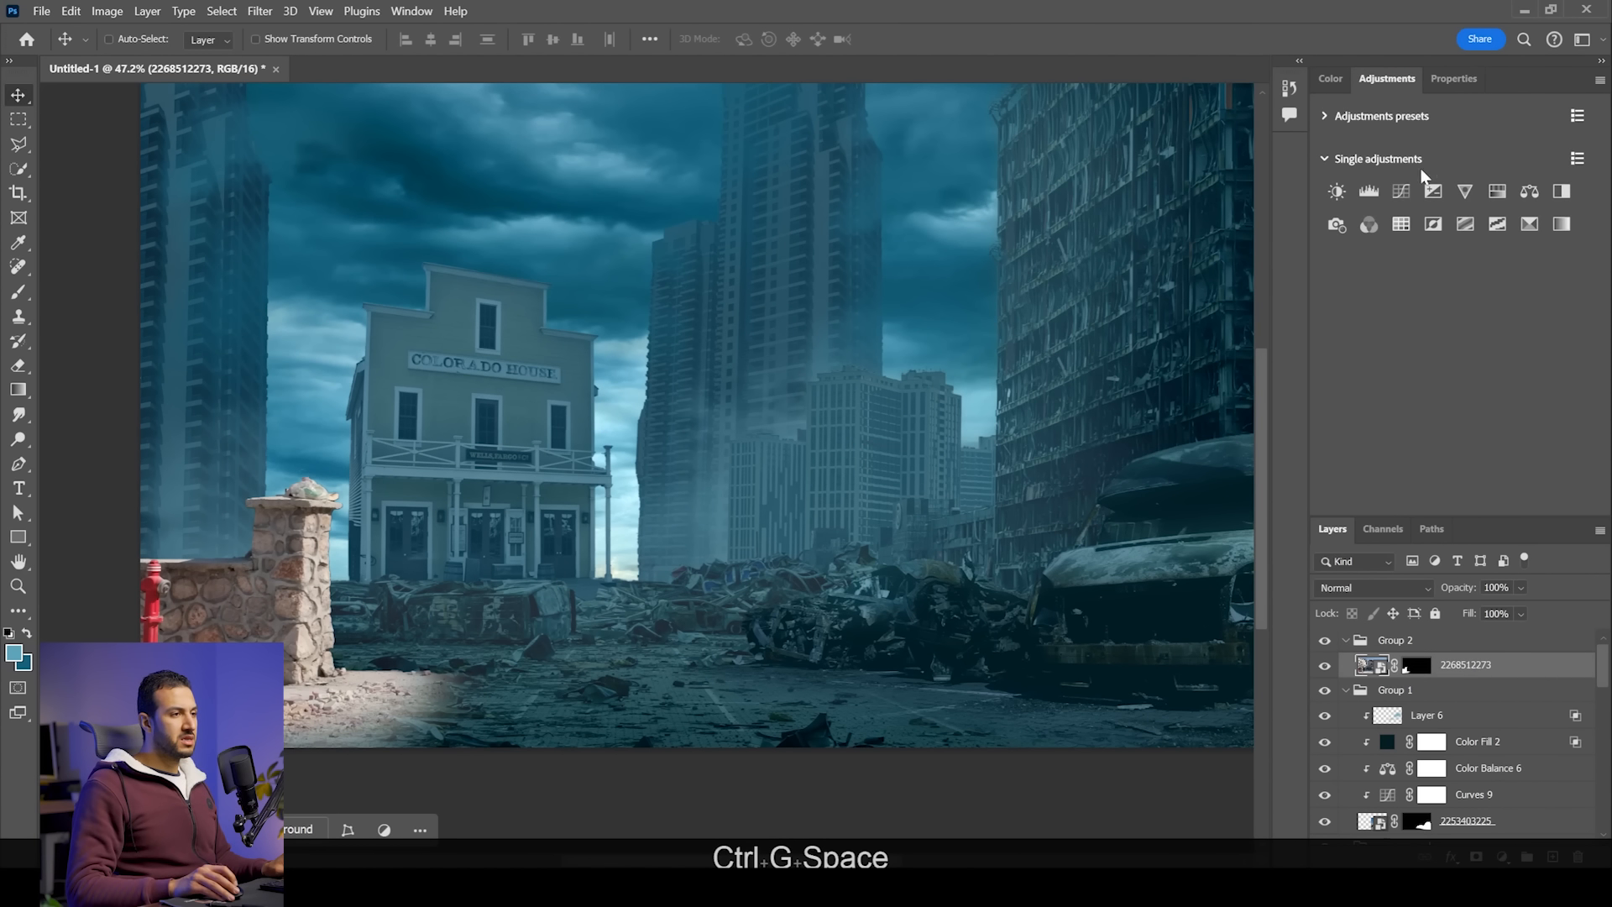
left_click(1404, 188)
left_click_drag(1578, 190, 1578, 280)
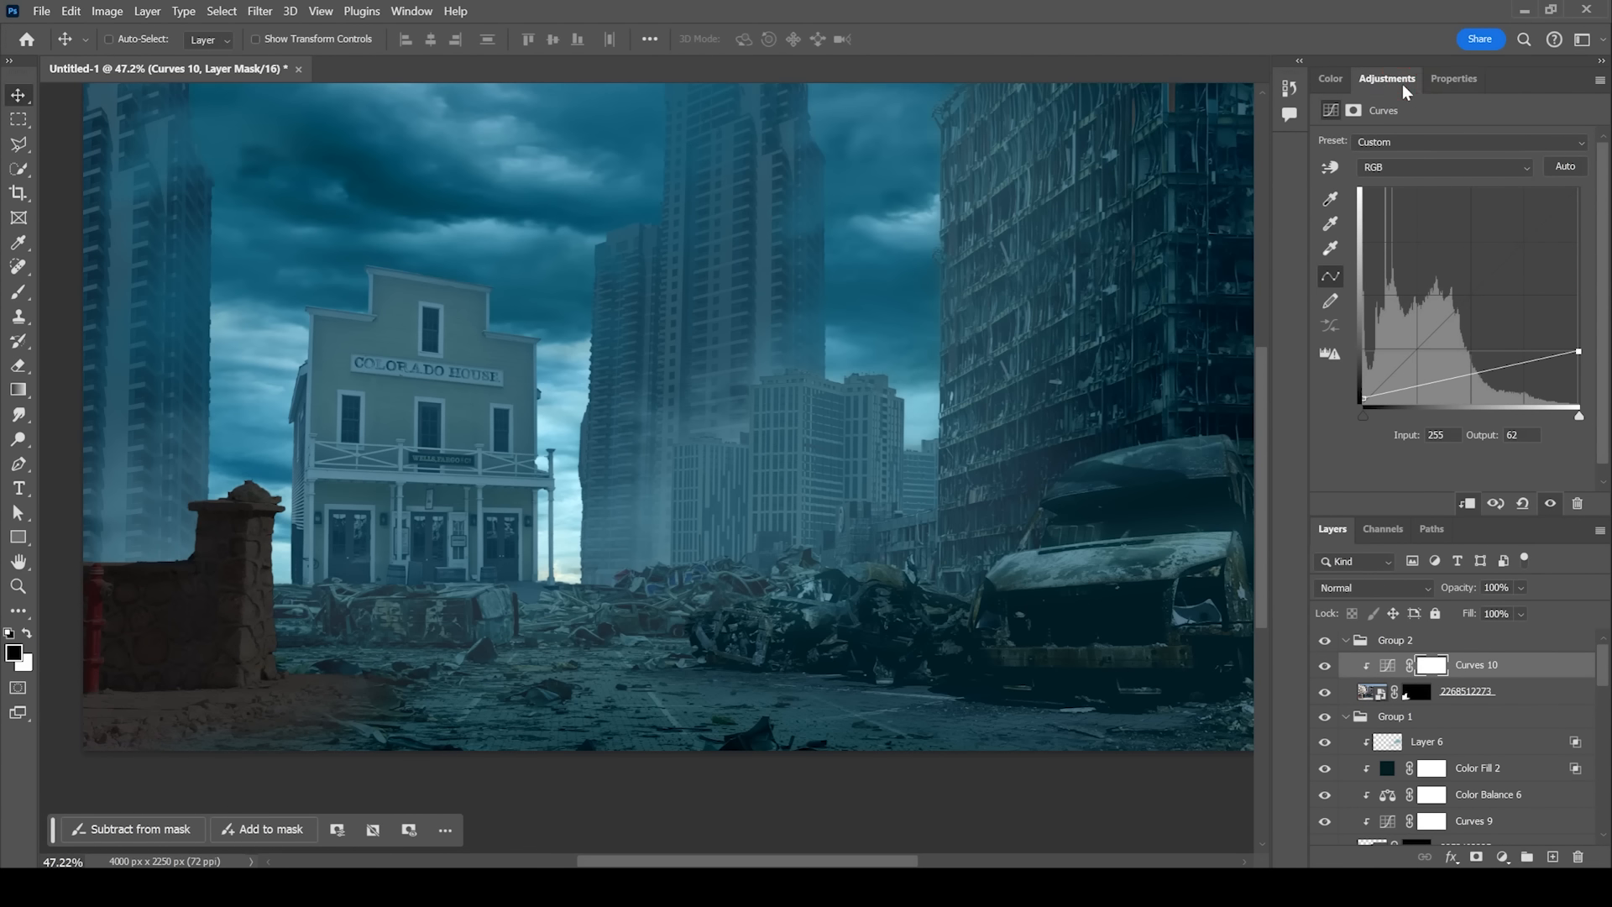
Step: Add a Color Balance clipped to the wall and shift its midtones to about -35 cyan, +9 green and +21 blue
left_click(1402, 84)
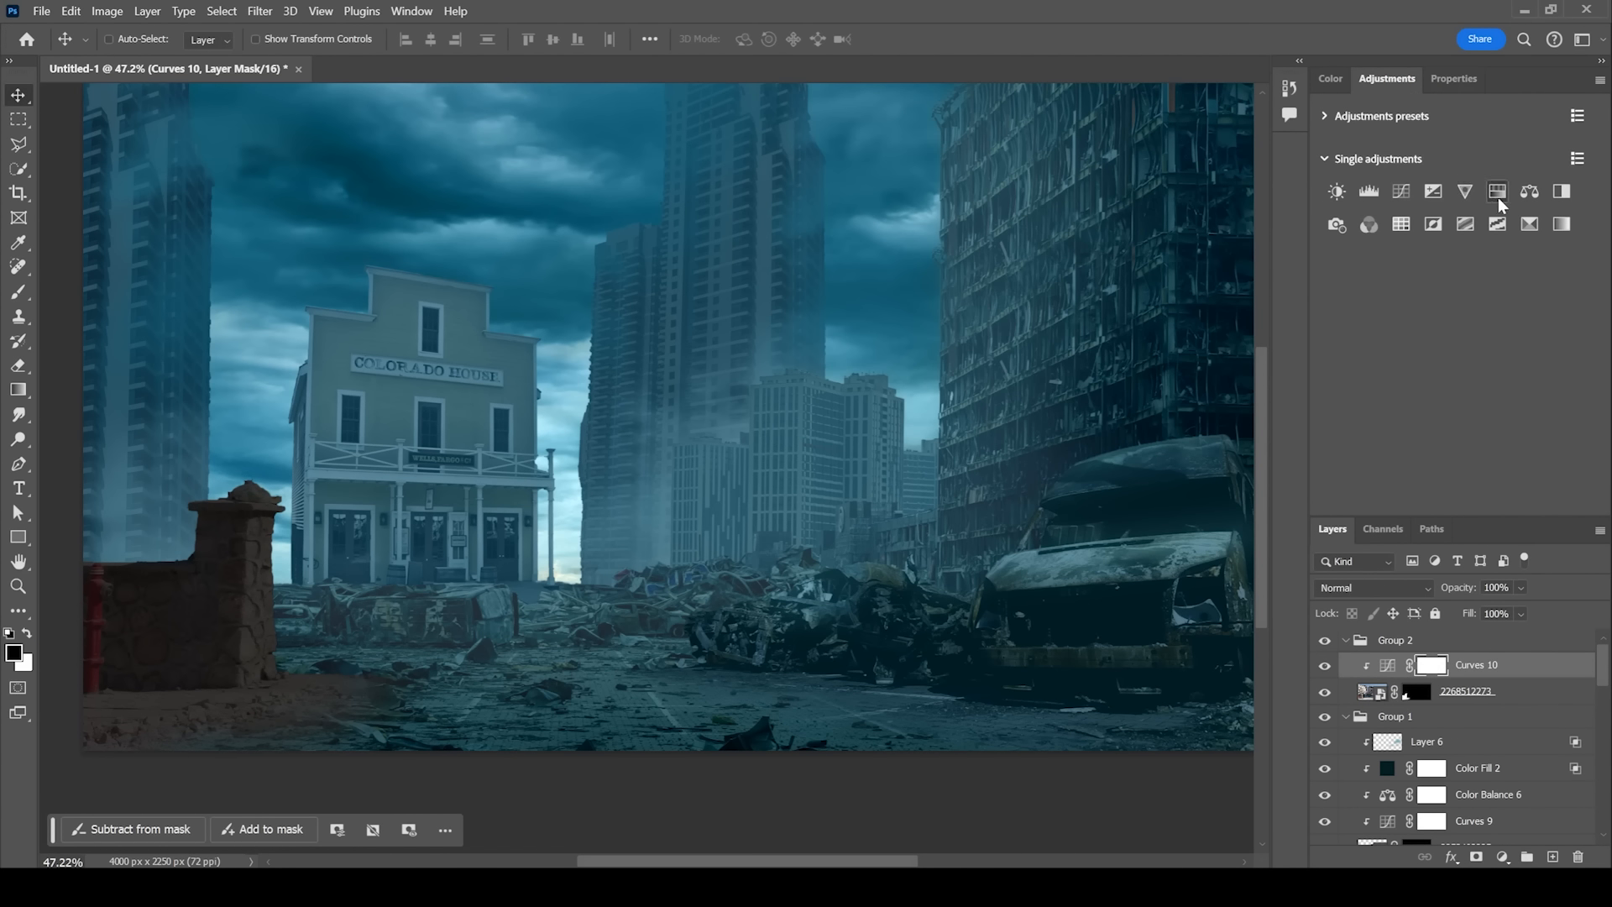
left_click(1527, 192)
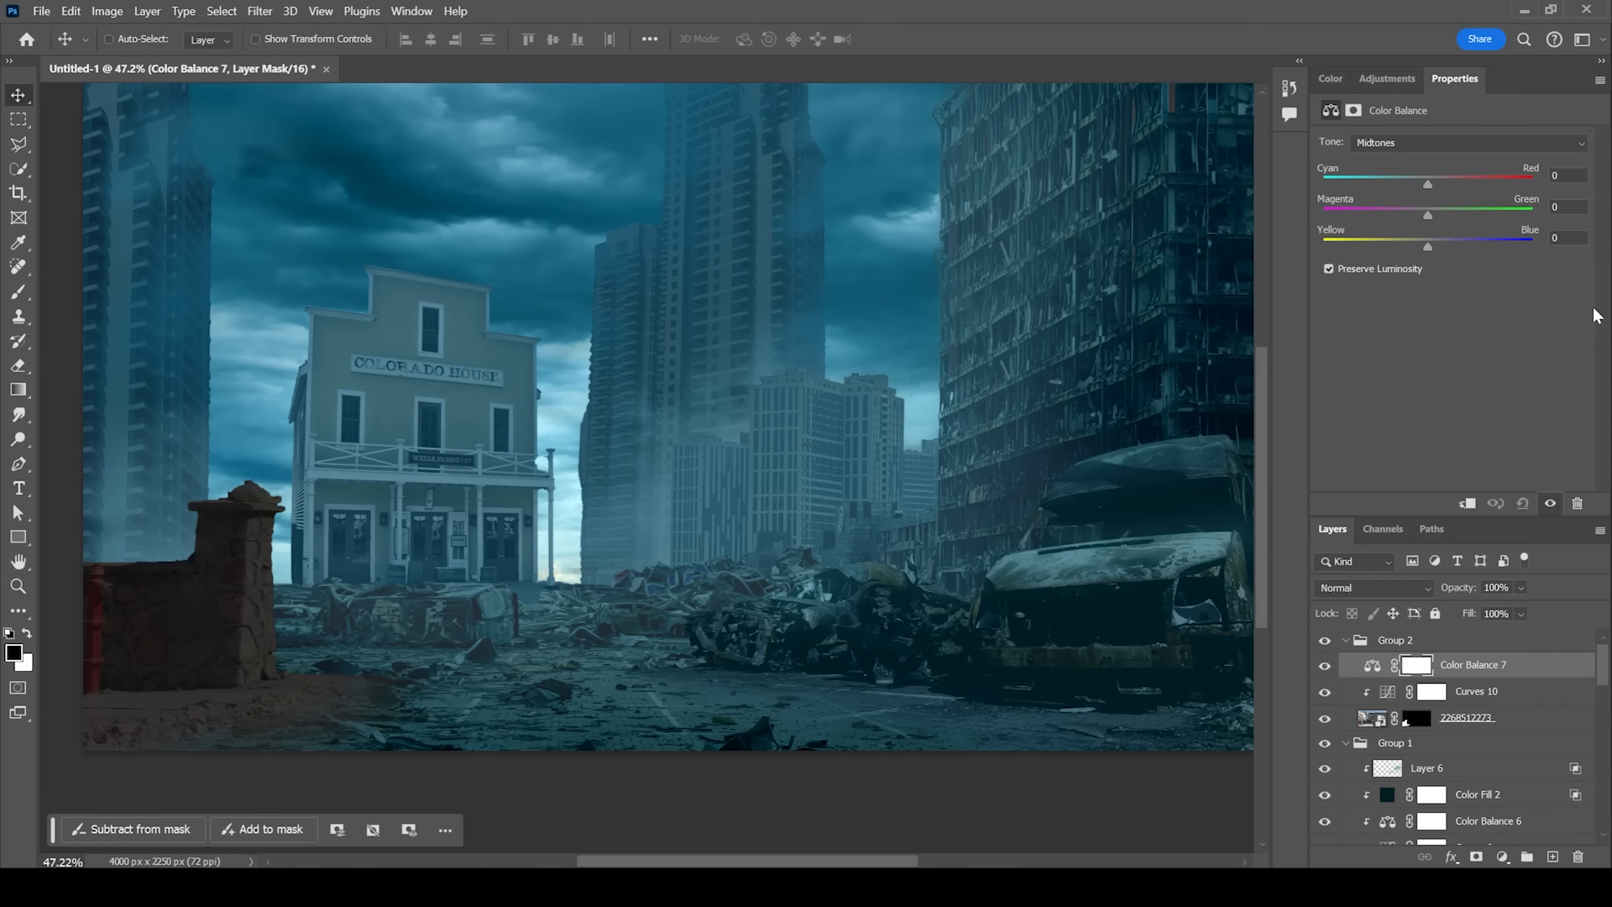
left_click(1469, 504)
left_click_drag(1409, 180, 1443, 247)
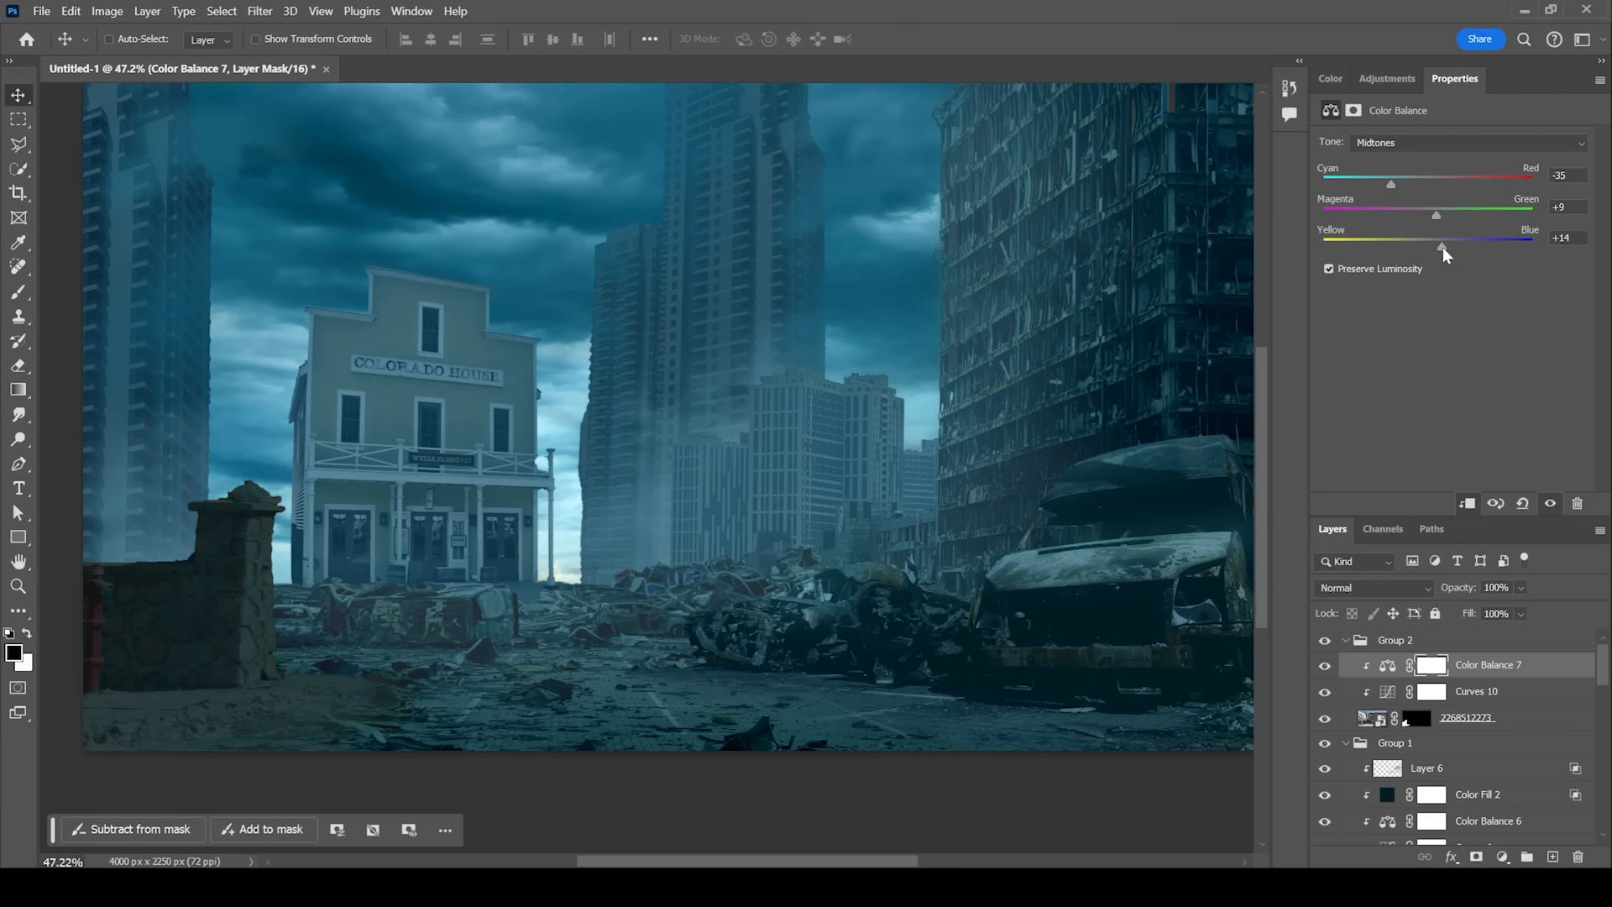
Step: Shift the wall's Color Balance shadows to -10 cyan and its highlights to -19 cyan, +7 green and +9 blue
left_click(1394, 143)
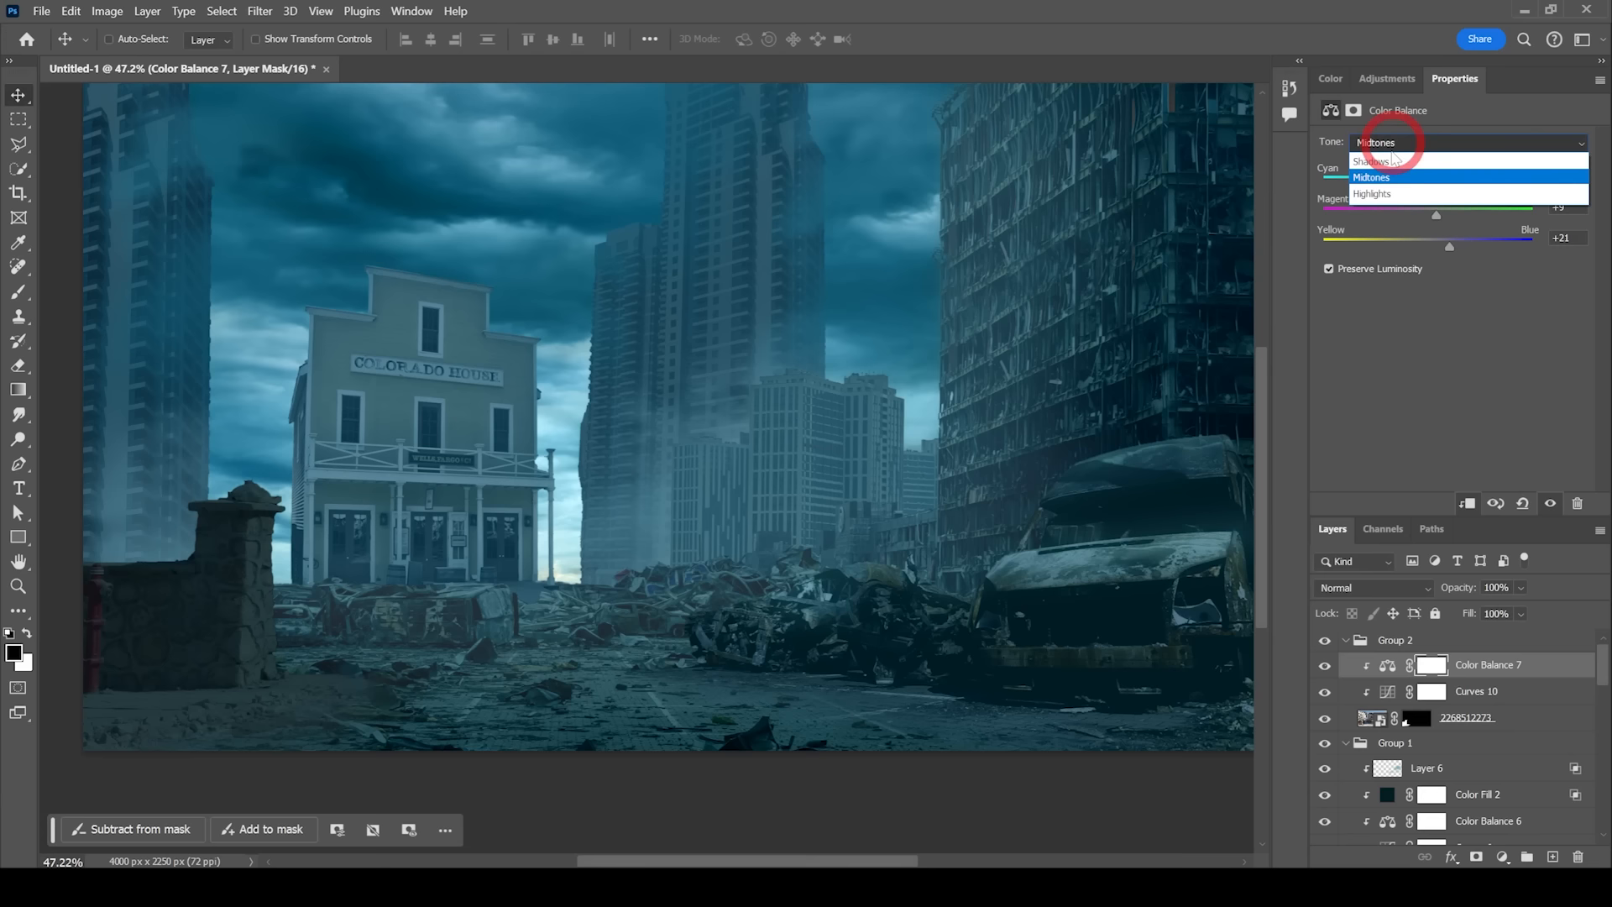
left_click(1404, 161)
left_click(1417, 179)
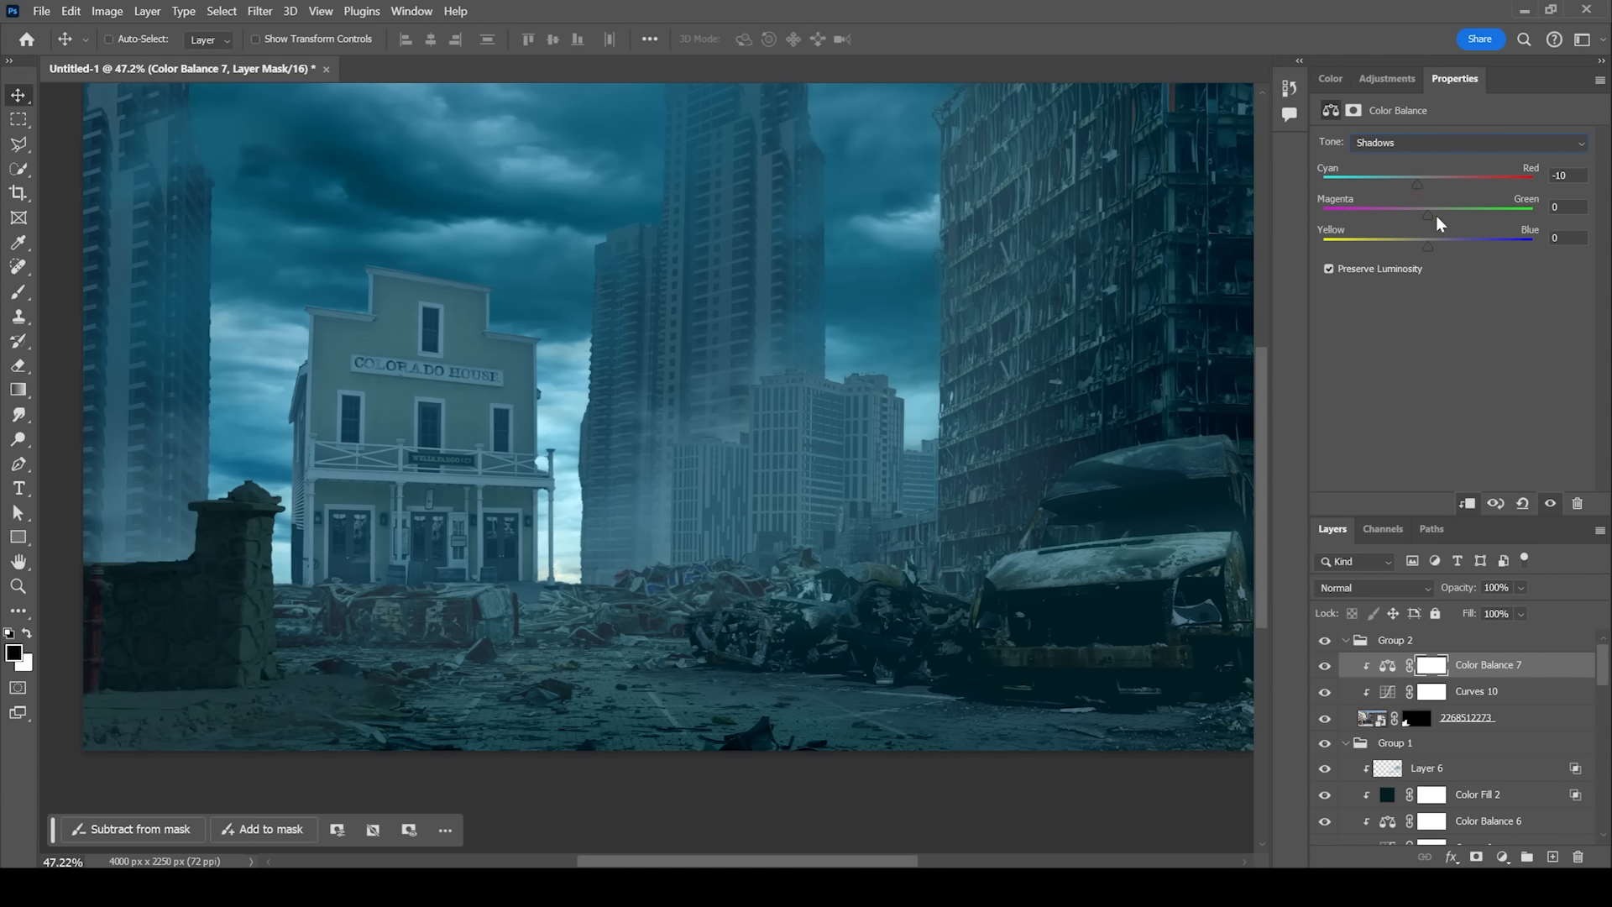
left_click_drag(1429, 212, 1436, 239)
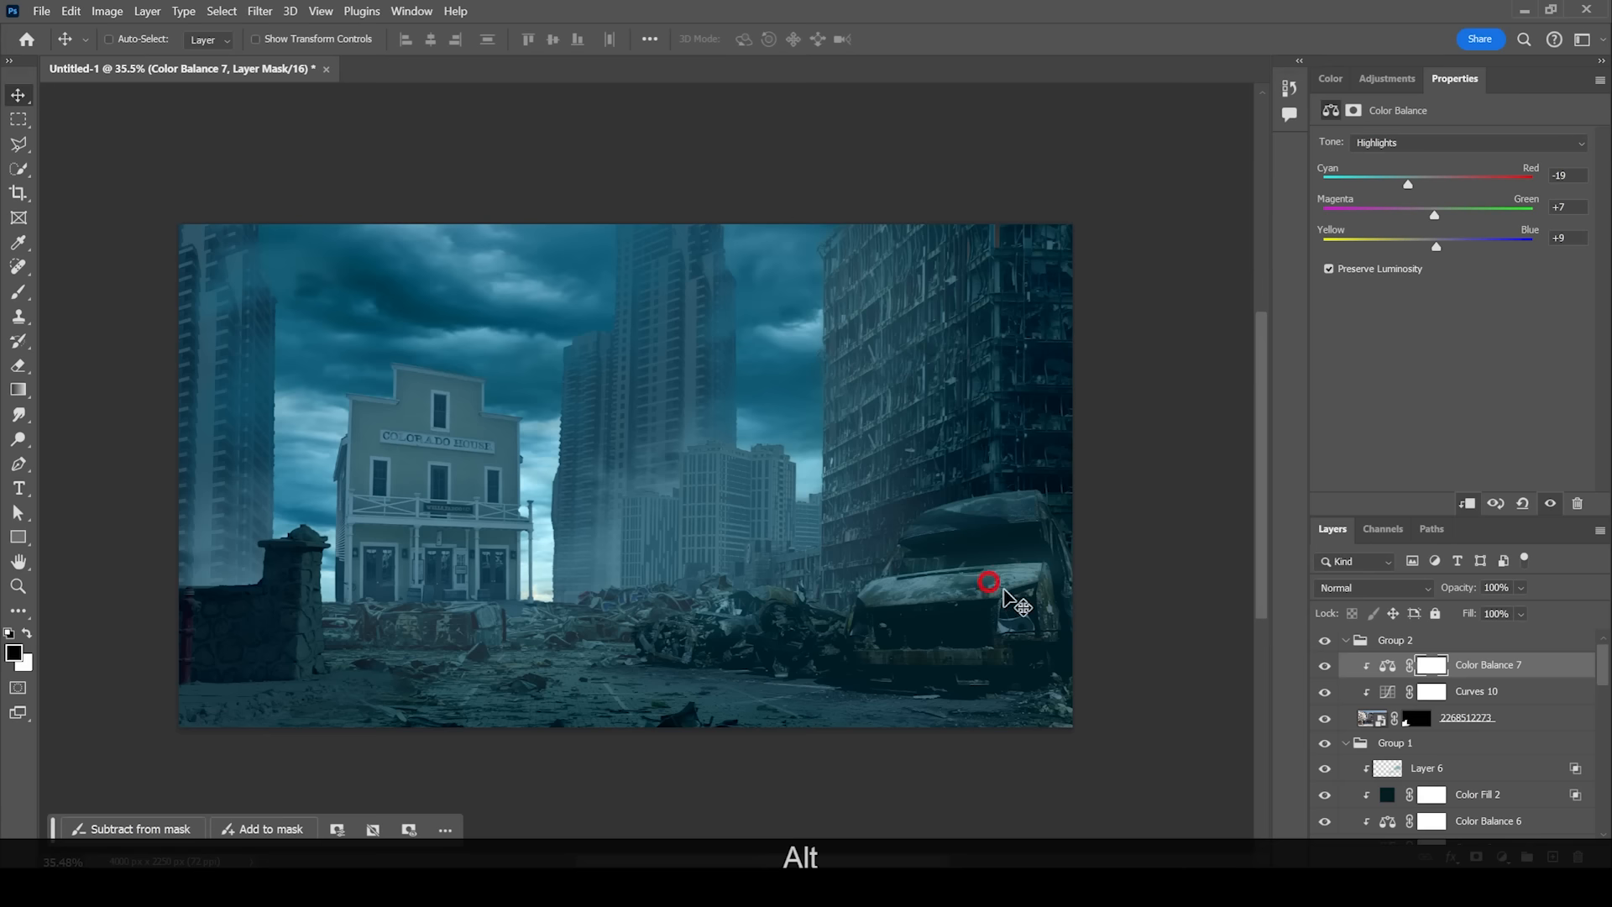
Step: Duplicate the wrecks' dark teal color fill layer to just above the wall's Color Balance
scroll(1478, 746, "down", 1)
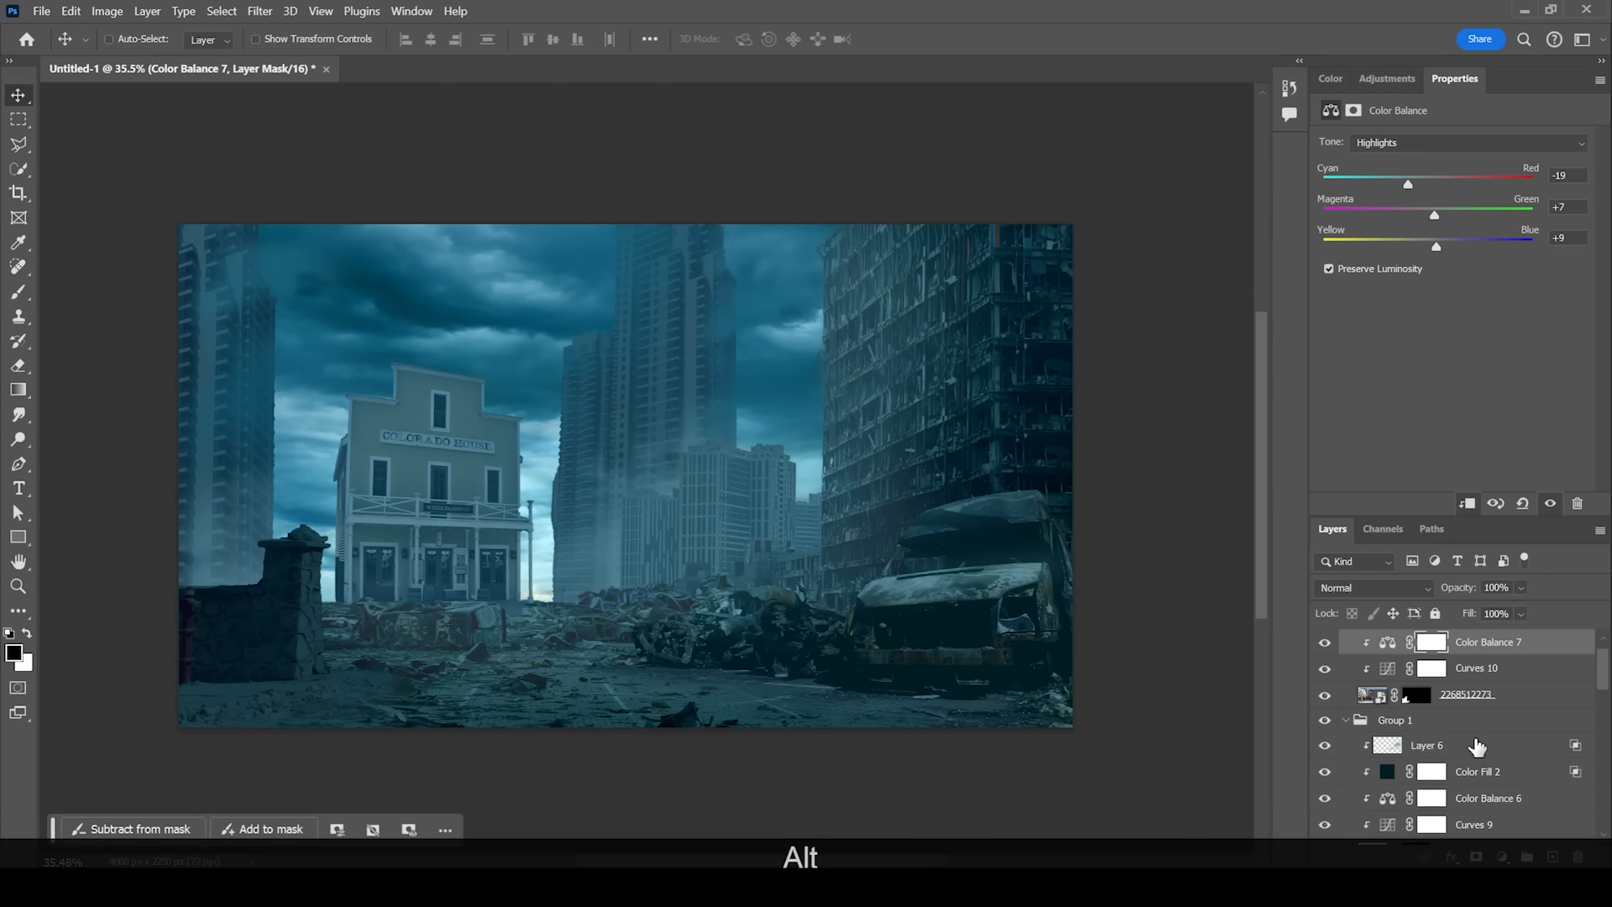
left_click_drag(1514, 784, 1520, 643)
left_click_drag(1050, 613, 889, 583)
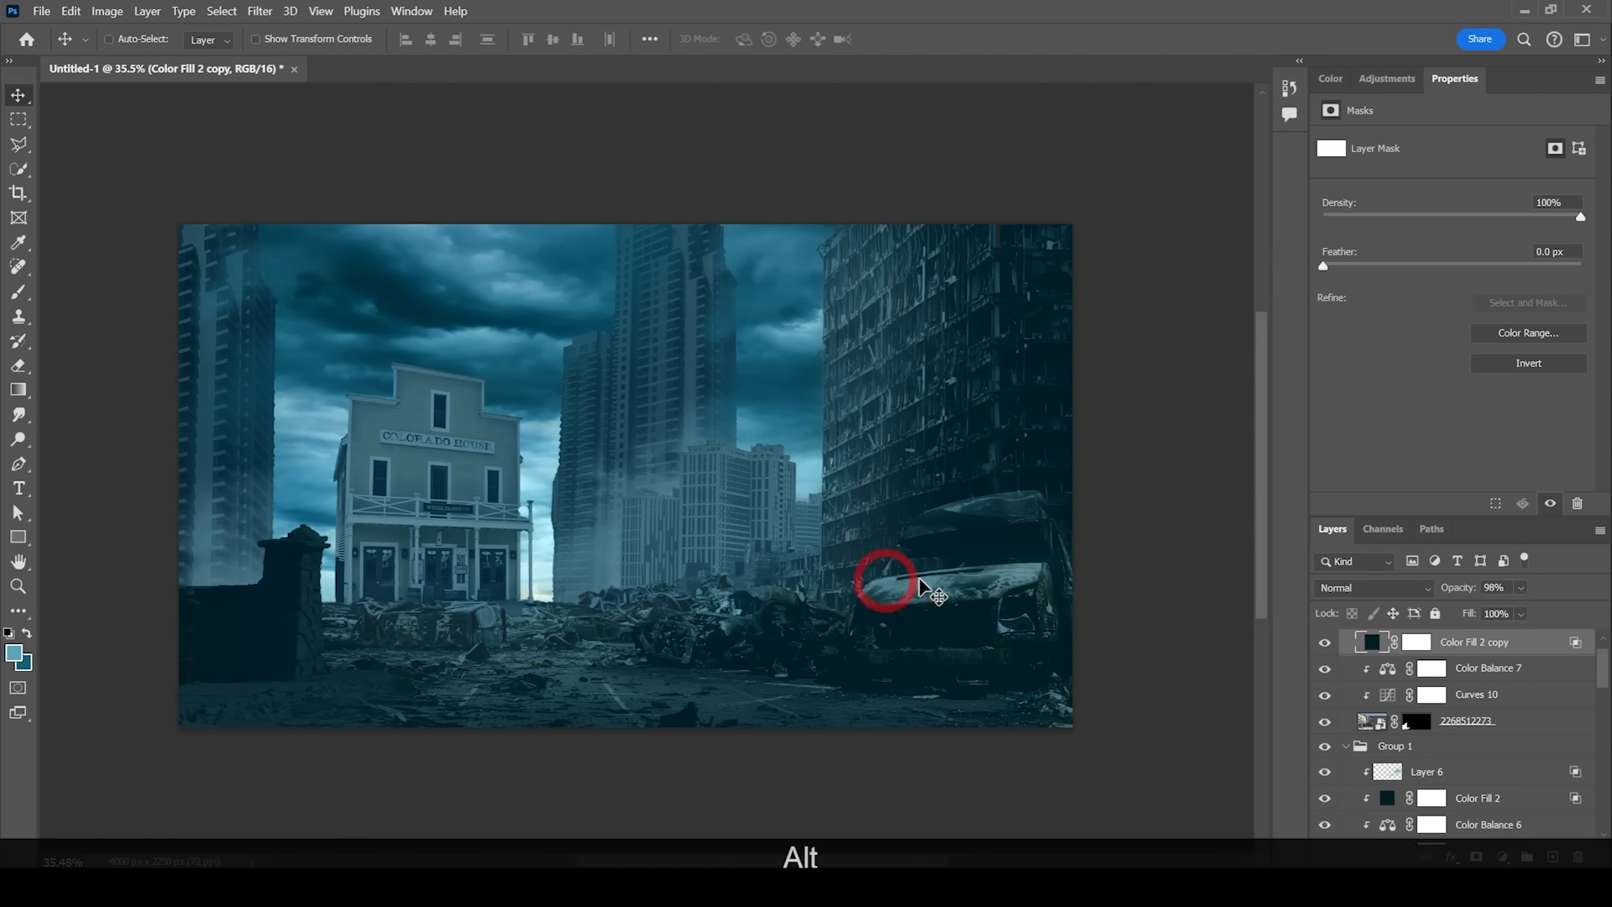
Step: Clip the copied color fill to the stone wall and set its underlying-layer Blend If white range to 0 / 69
left_click(1472, 654, "alt")
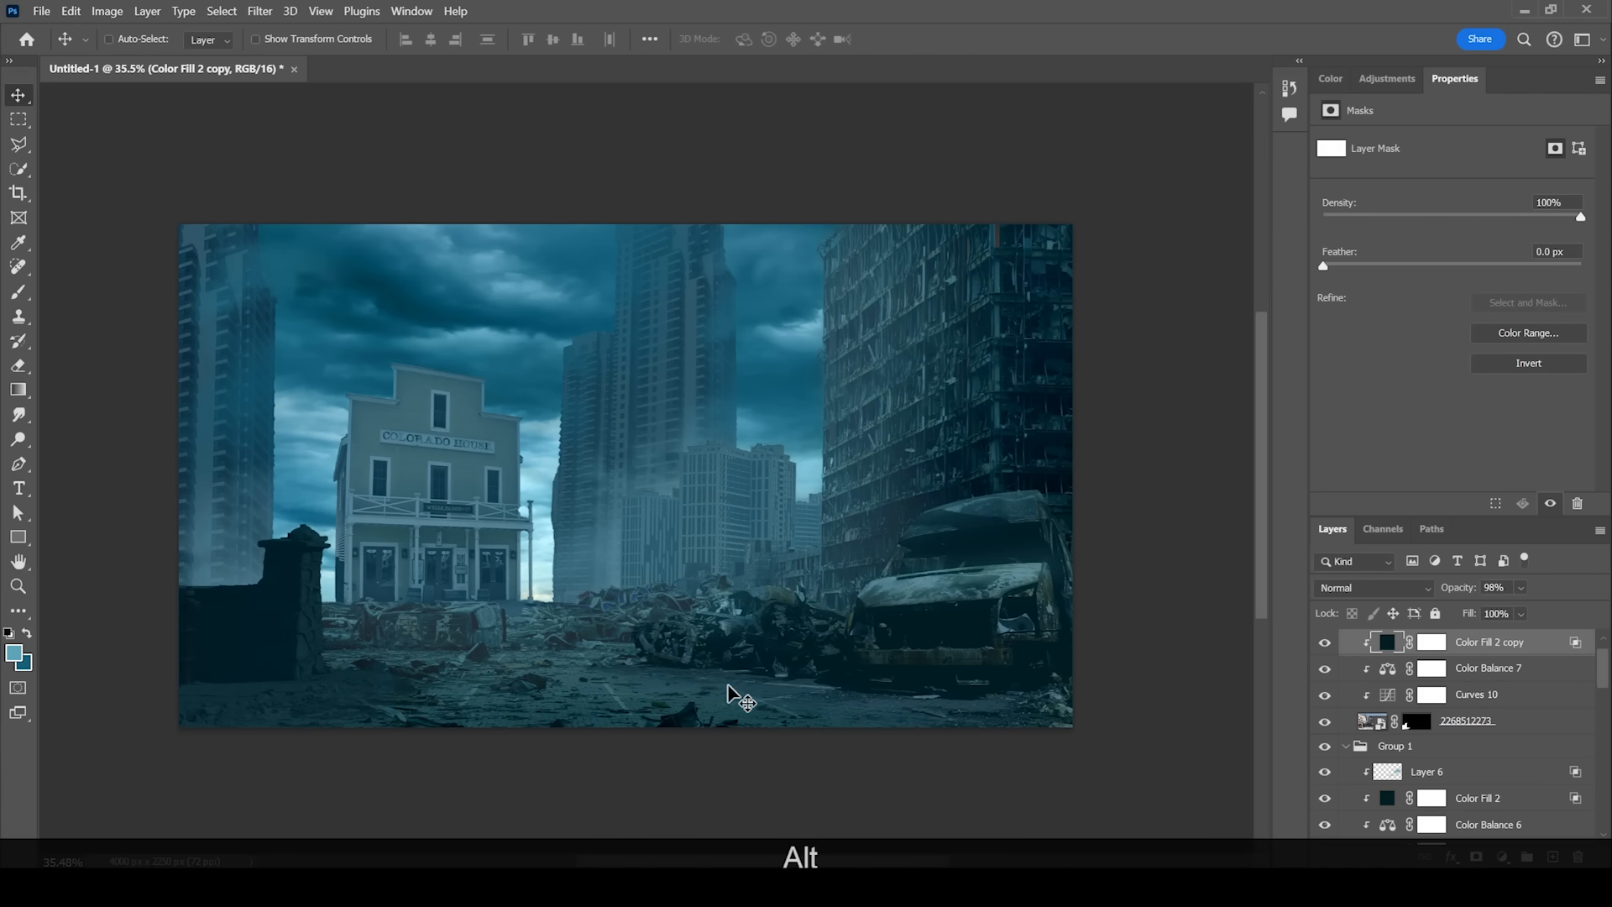
double_click(1519, 657)
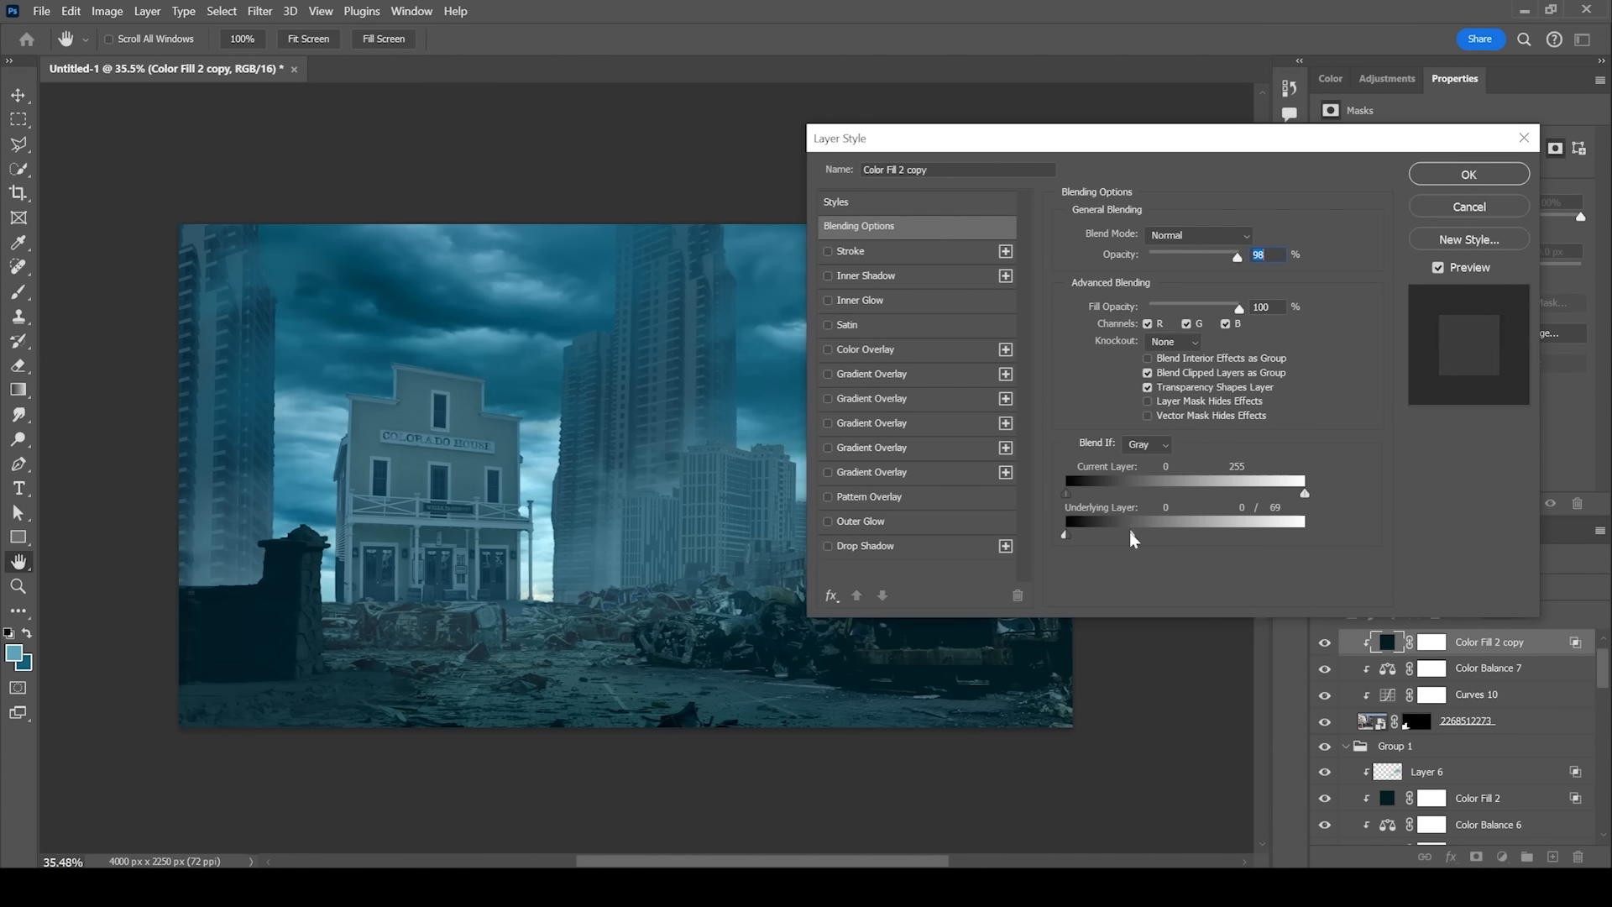
left_click(1469, 174)
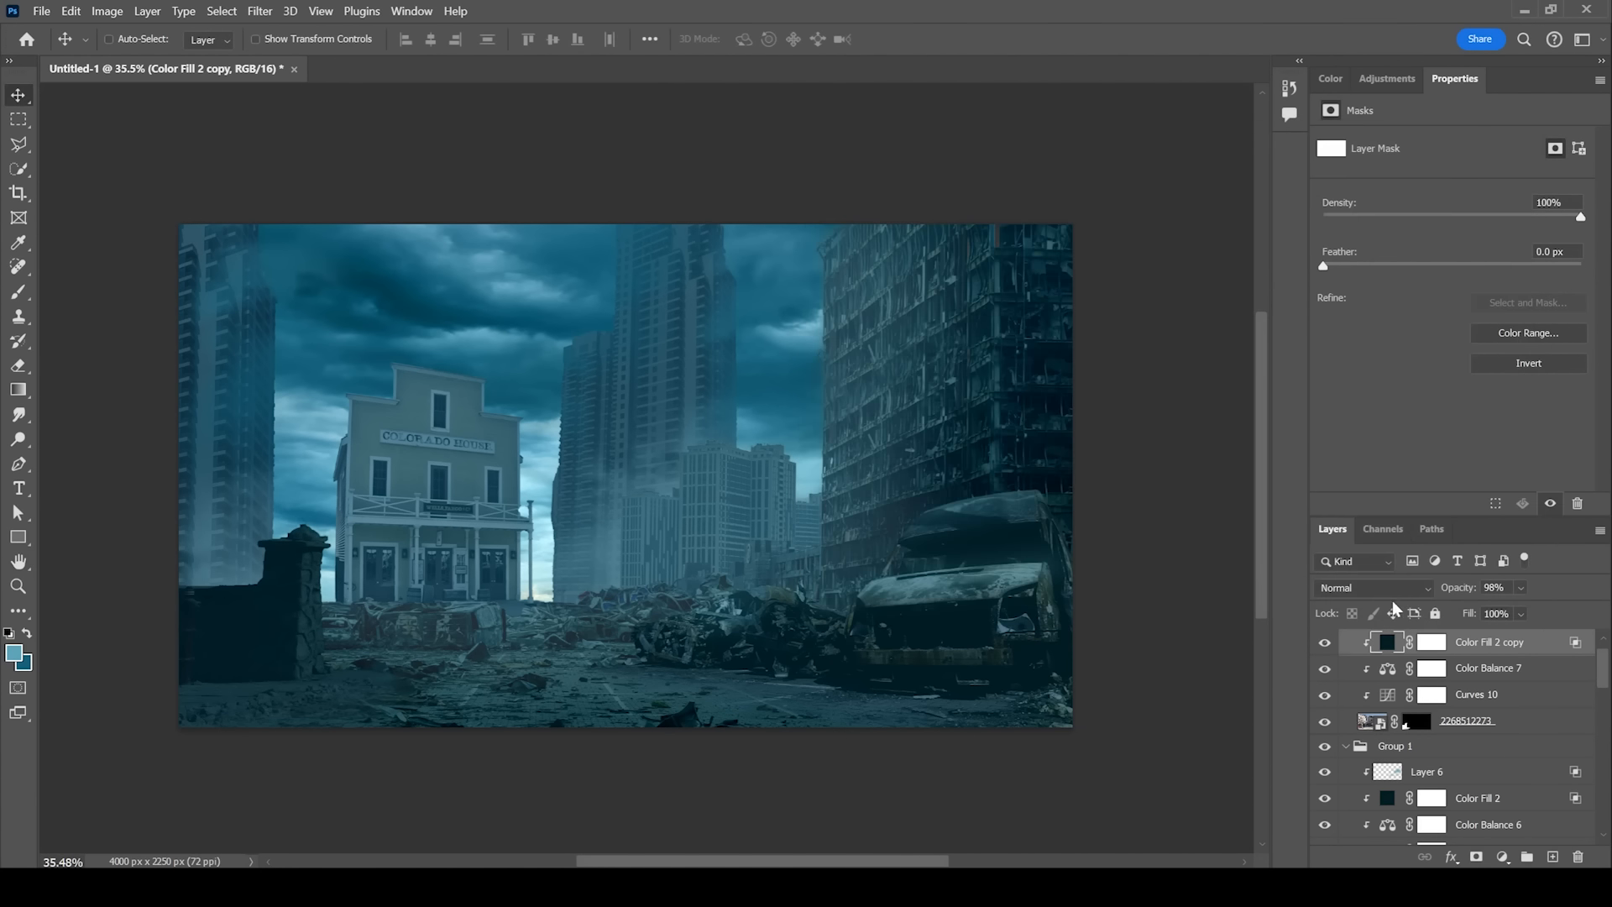
Step: Compare the wall with and without the copied color fill, then reduce the fill's opacity to about 65%
scroll(395, 631, "up", 3, "alt")
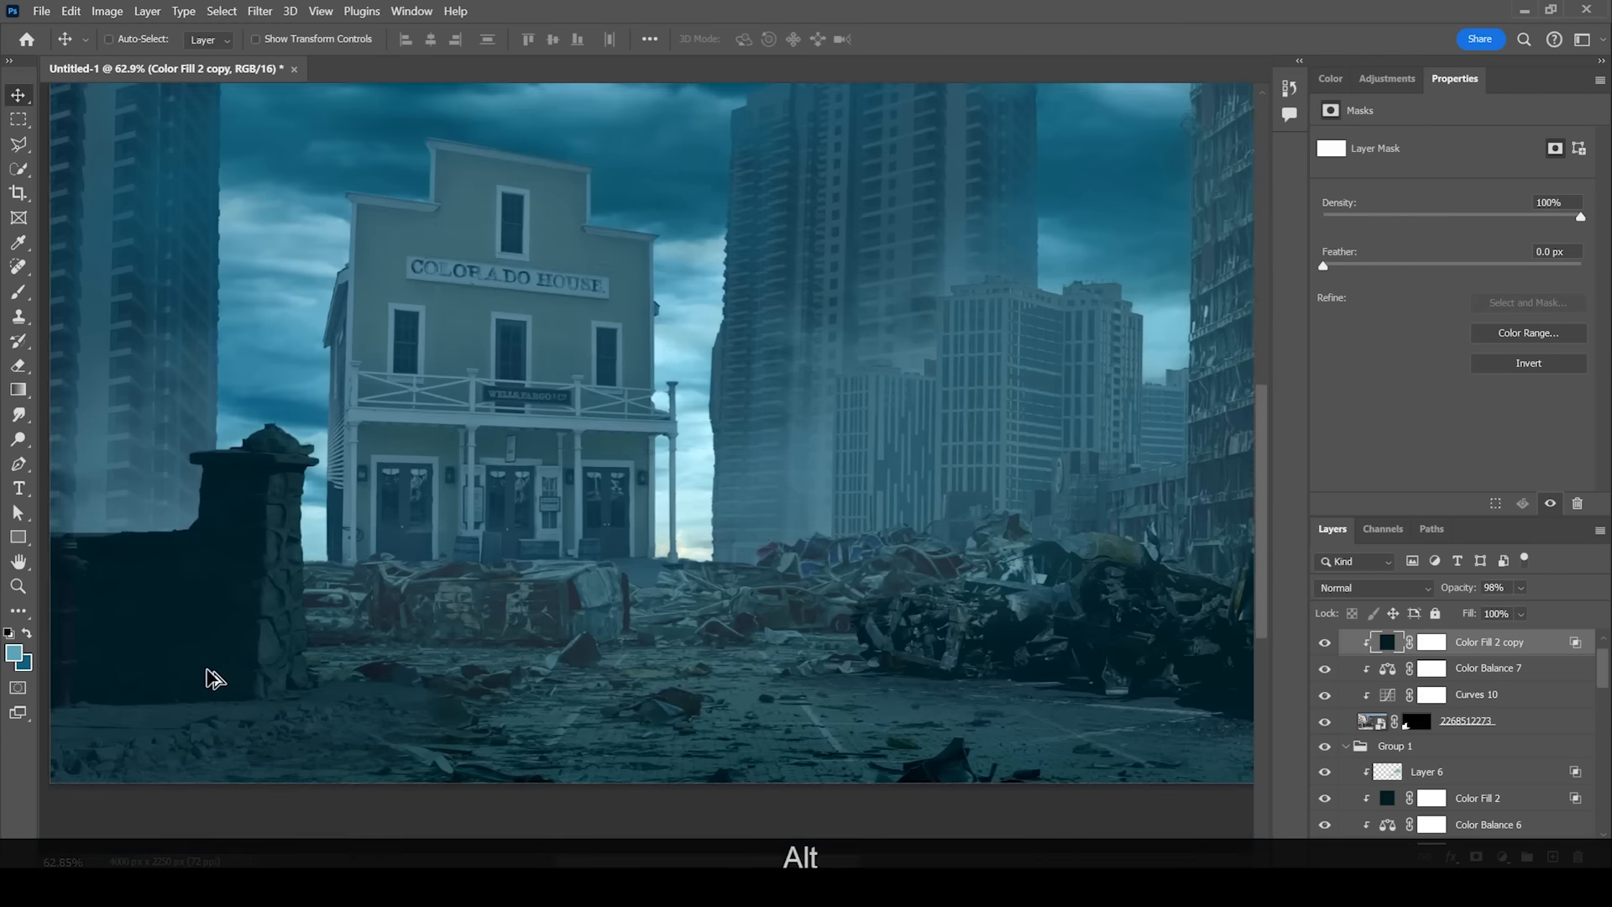
scroll(209, 677, "up", 3, "alt")
left_click_drag(273, 632, 731, 613)
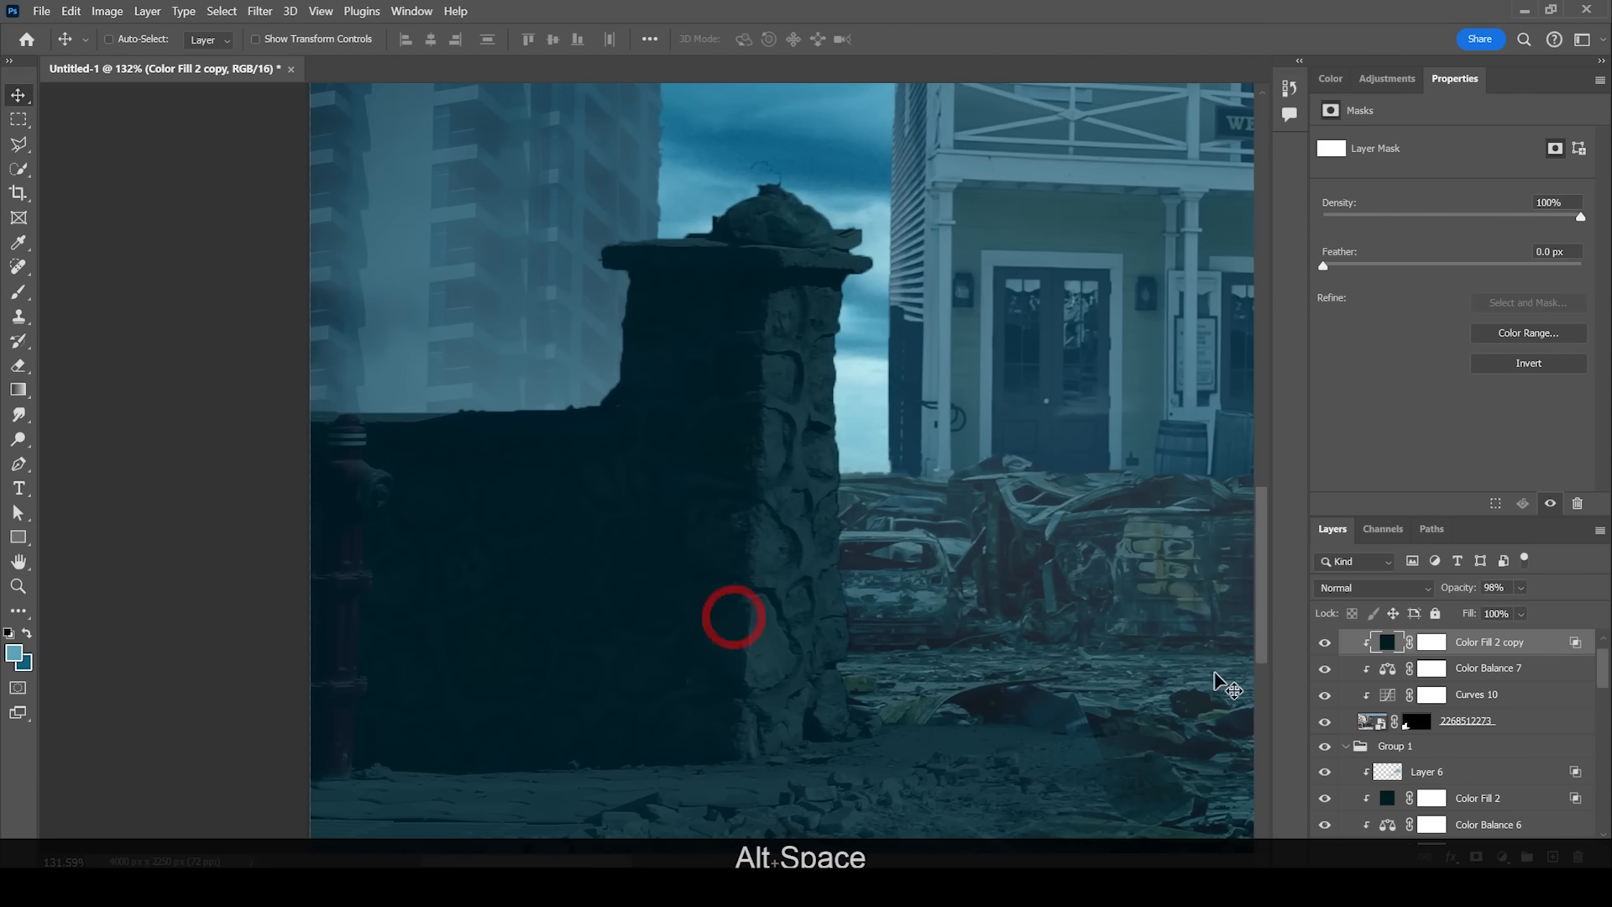
left_click(1331, 645)
left_click(1330, 645)
left_click(1331, 645)
left_click(1331, 645)
left_click(1331, 645)
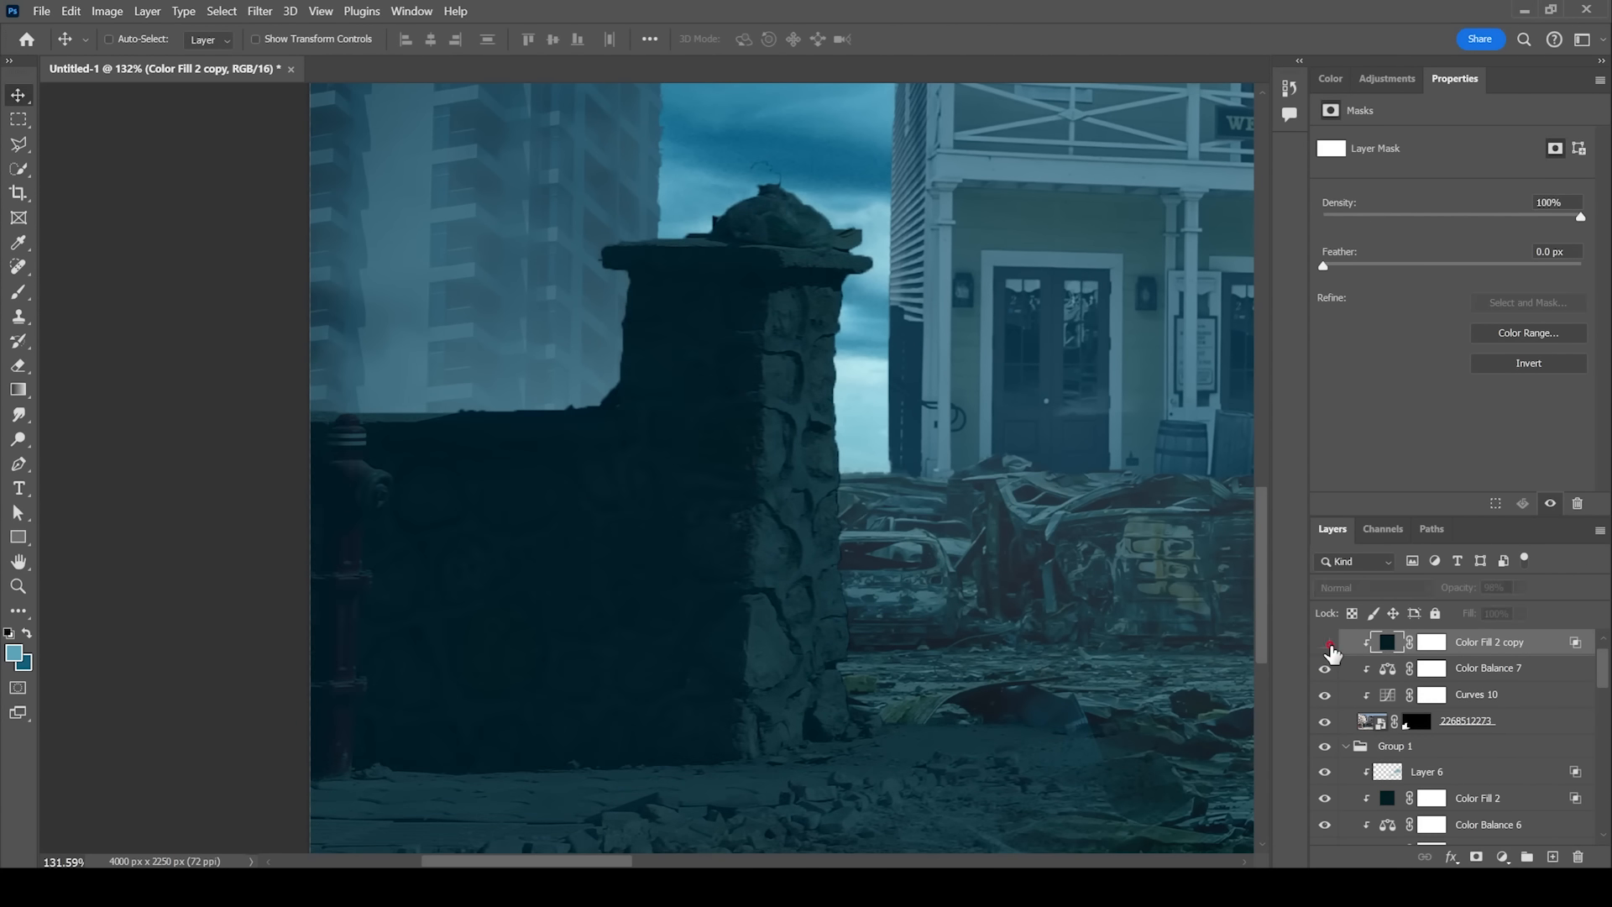
left_click(1331, 645)
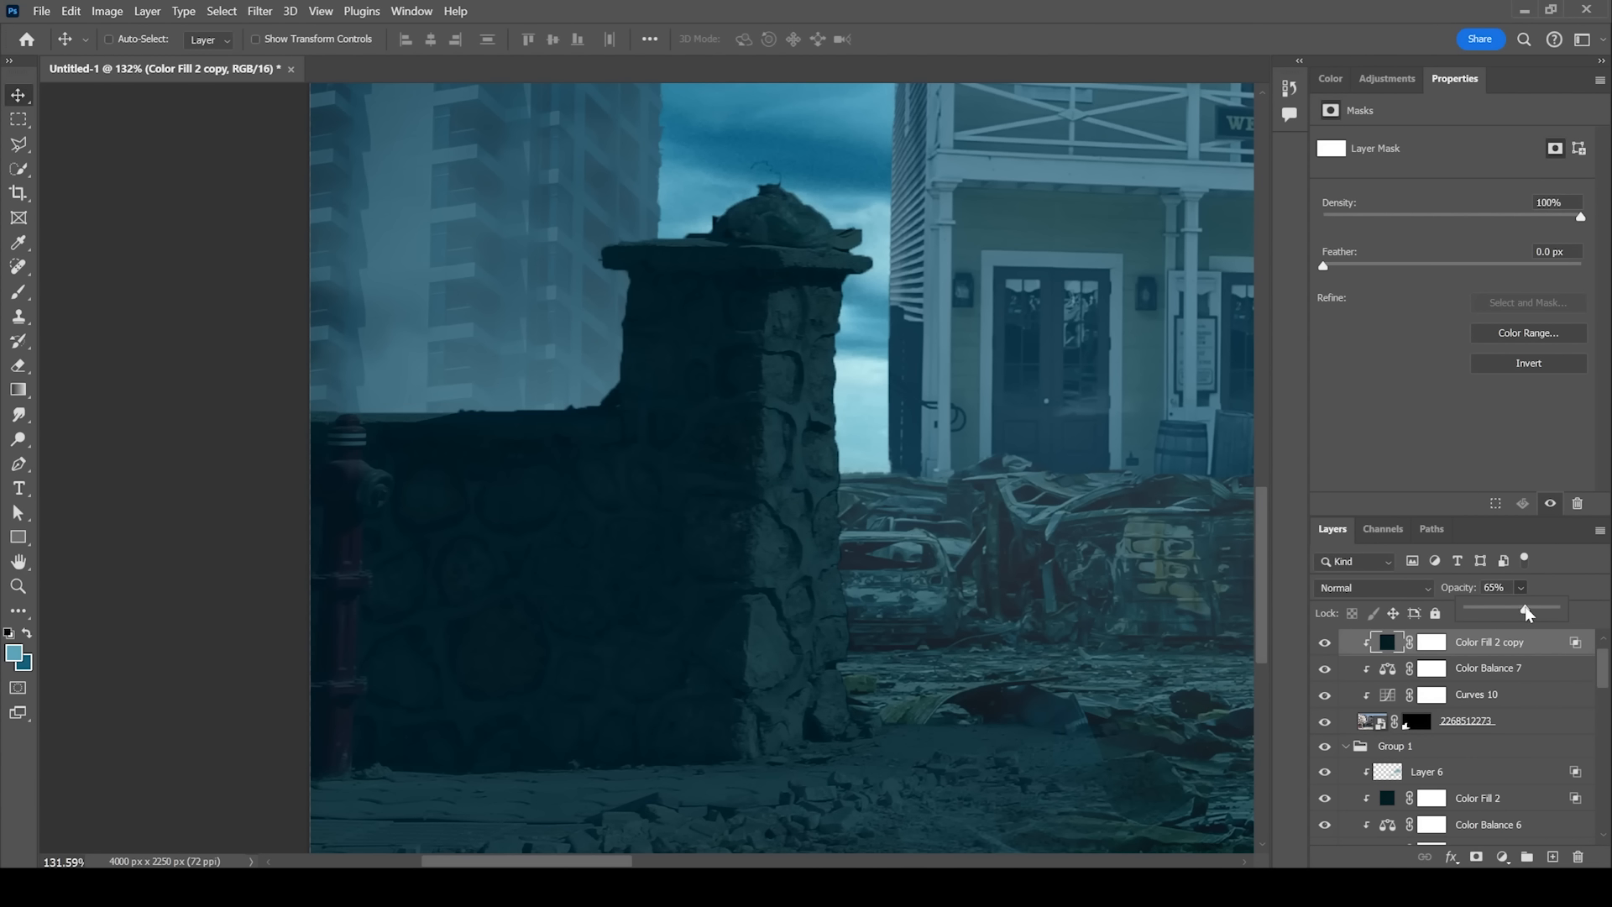
scroll(964, 586, "down", 5)
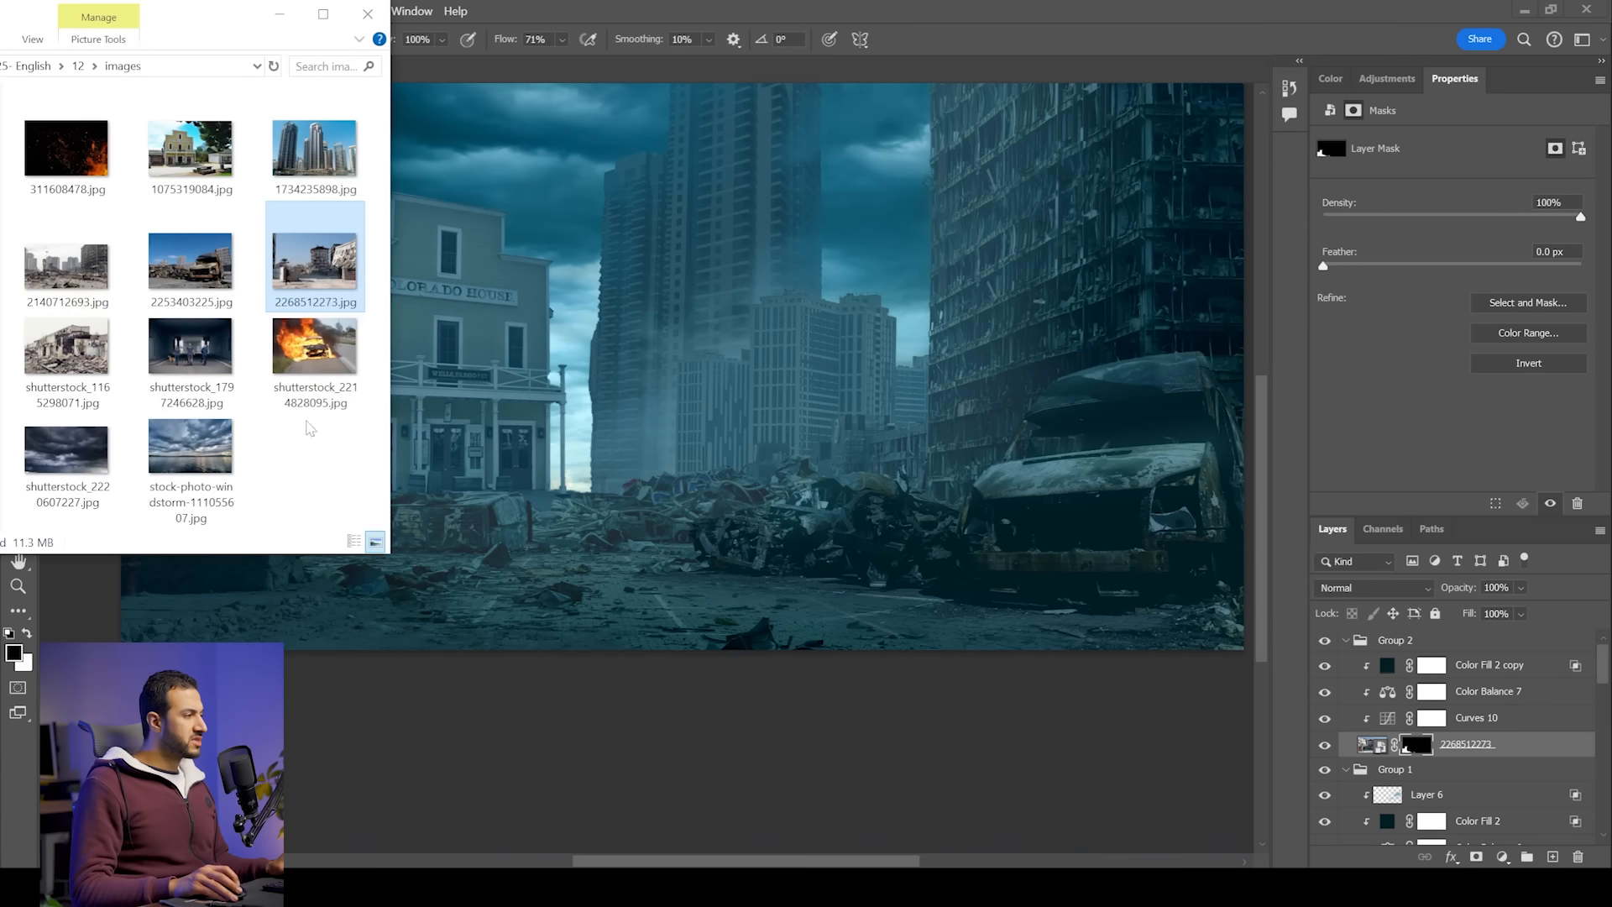
Step: Open shutterstock_1797246628.jpg and select the middle security guard and his dog with the Object Selection tool
left_click_drag(226, 338, 546, 57)
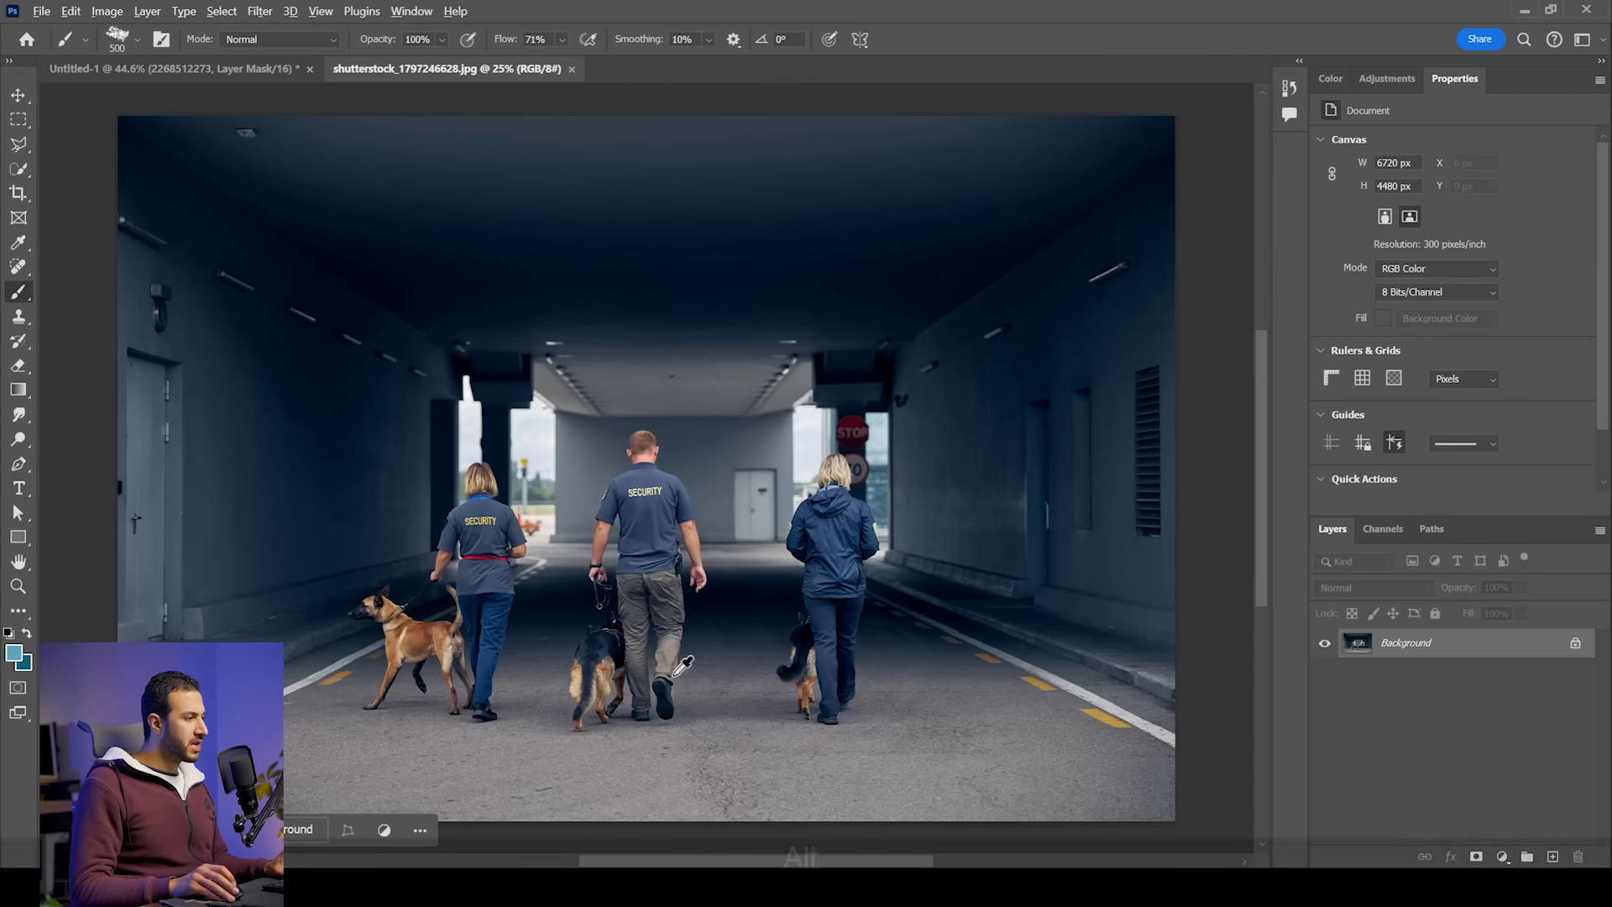
key("alt")
left_click(16, 168)
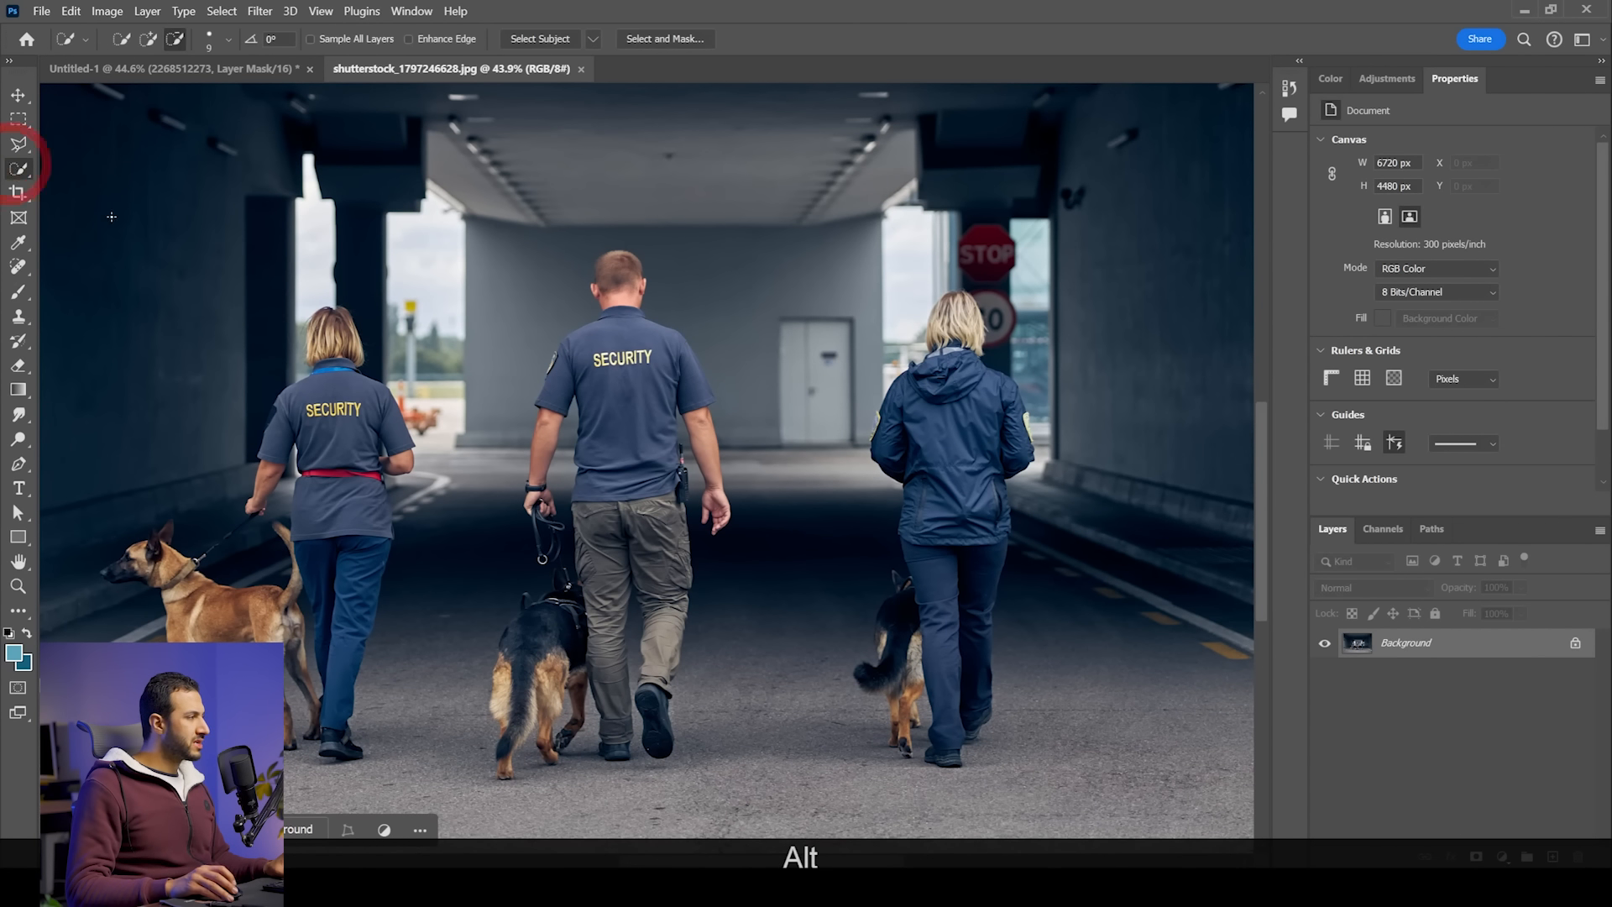
right_click(20, 167)
left_click(67, 167)
left_click_drag(595, 398, 751, 788)
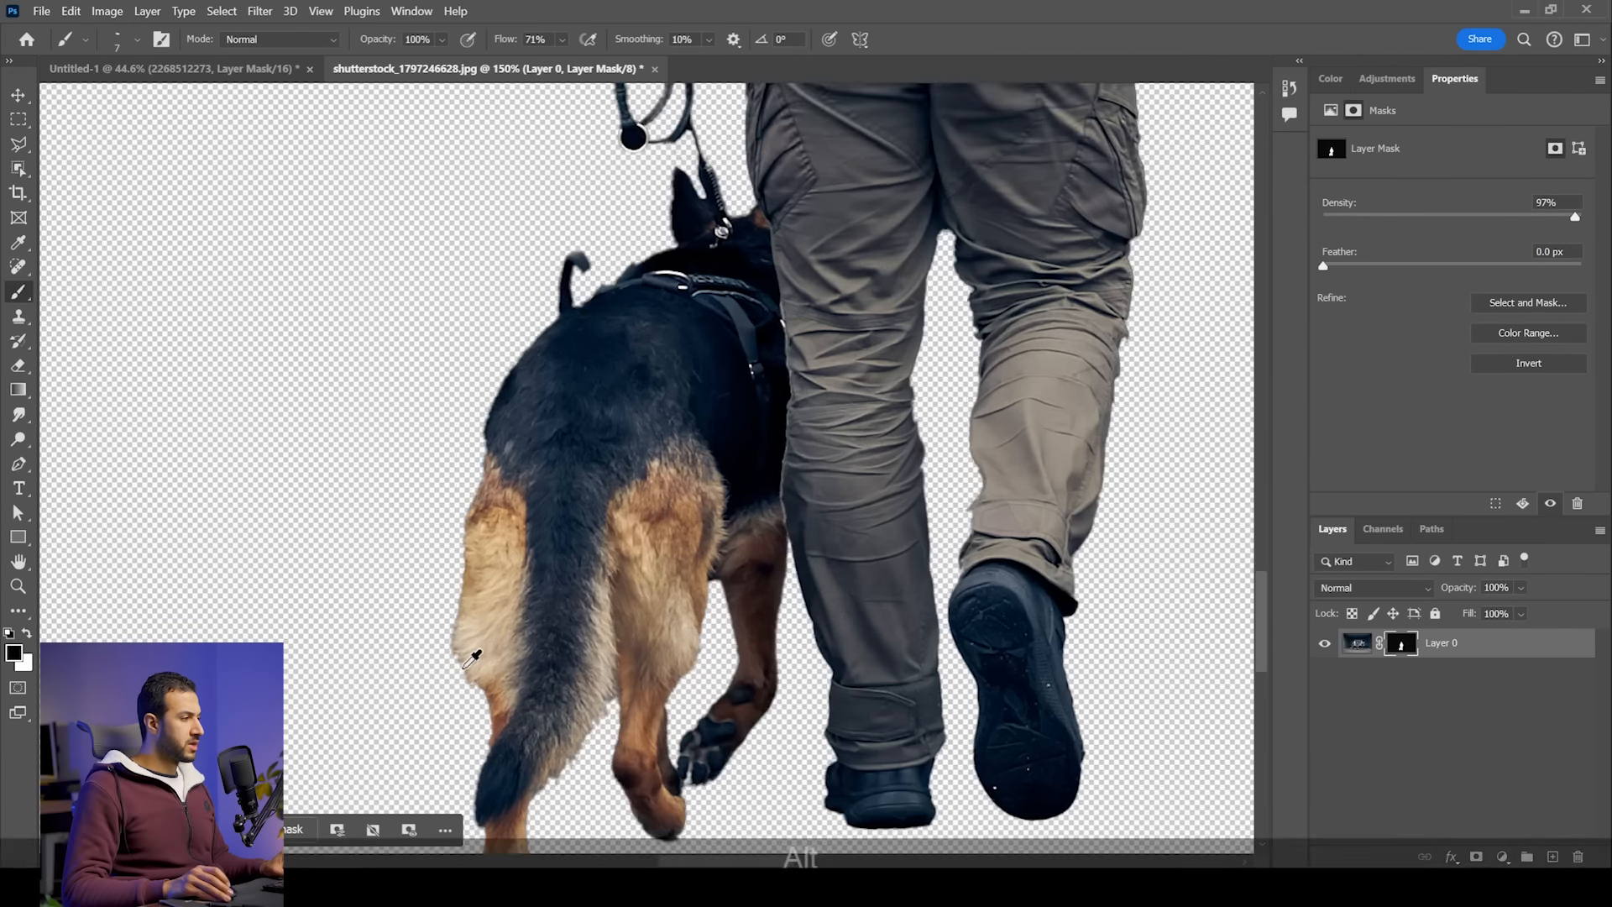
Step: Search the brushes for "fur", choose a fur brush for the dog's mask and reduce its size to 15 px
mouse_move(470, 664)
left_mouse_down()
mouse_move(503, 659)
mouse_move(565, 532)
left_mouse_up()
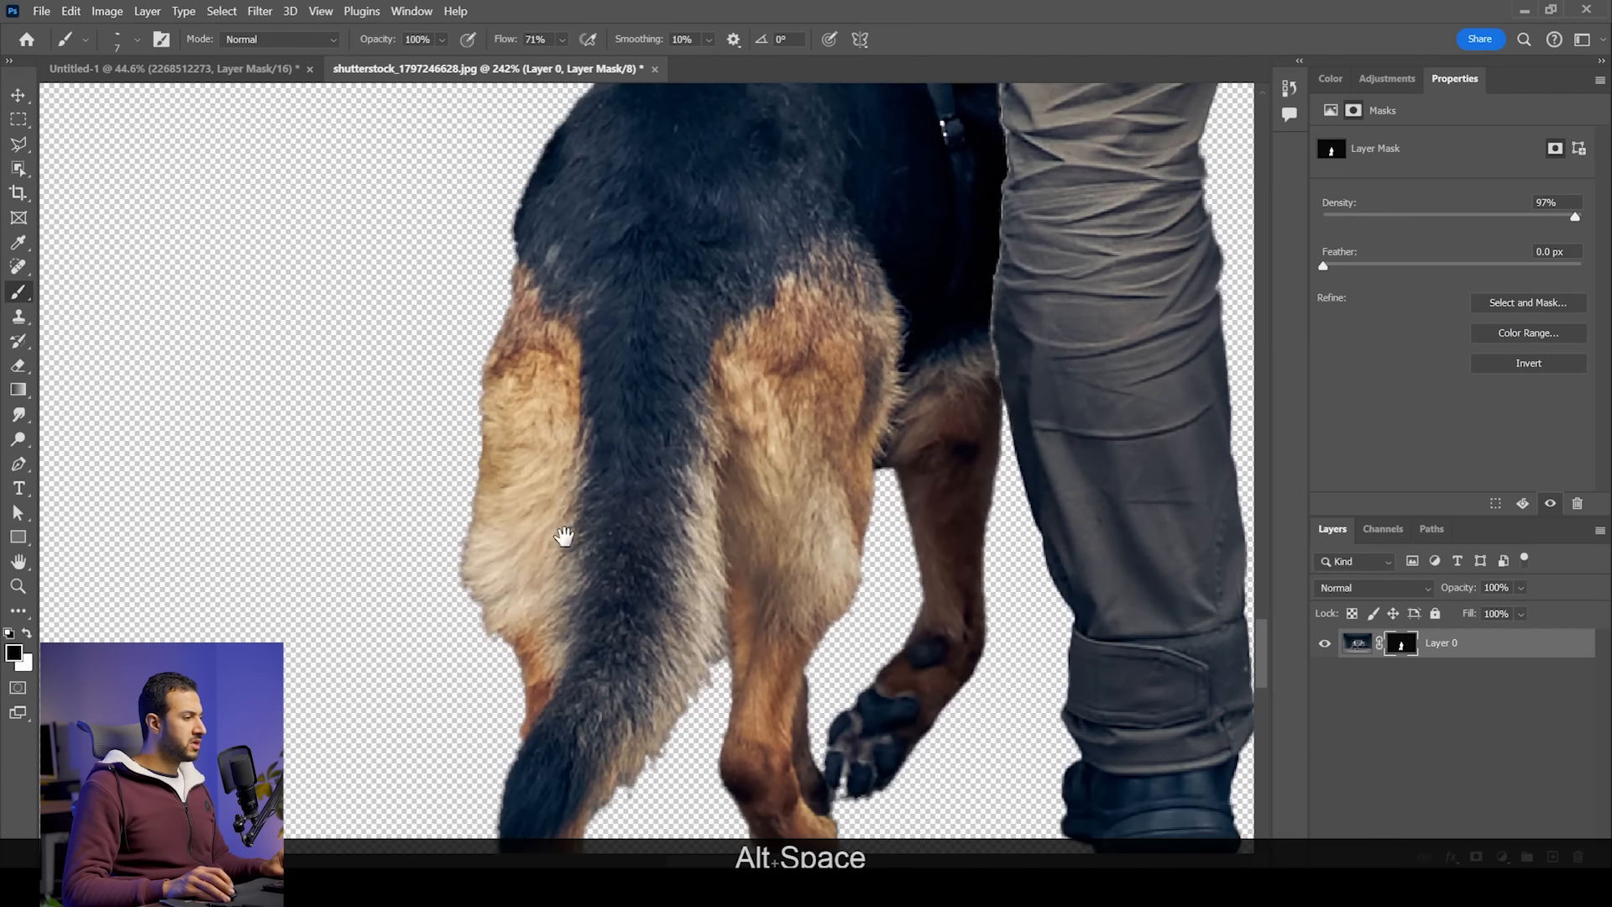
right_click(581, 469)
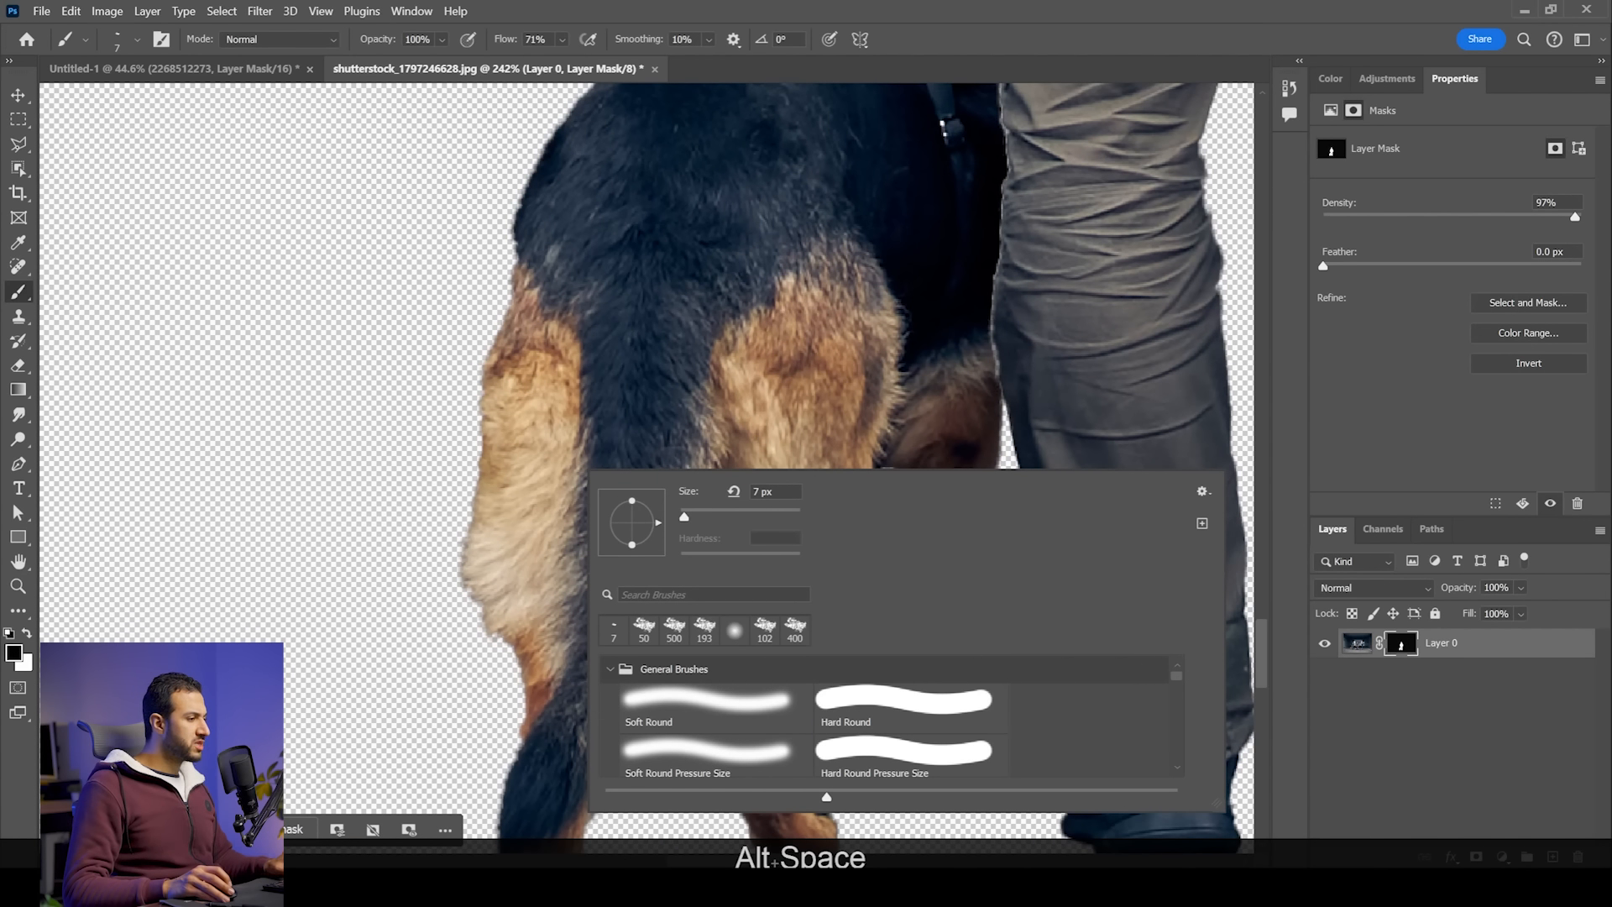
left_click(714, 594)
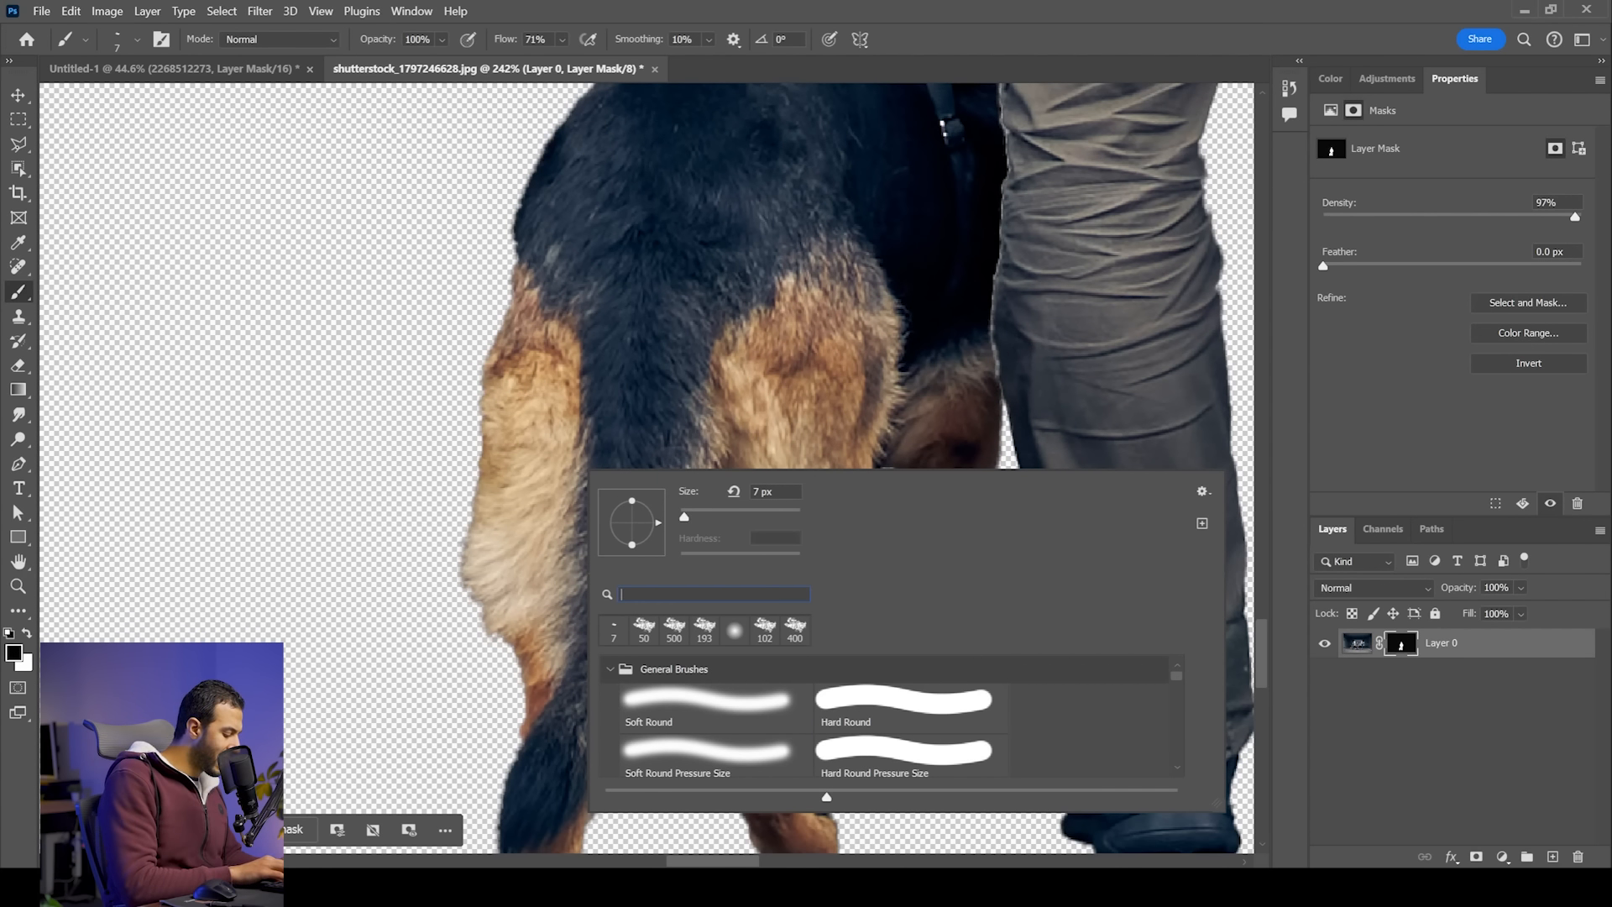
type("fur")
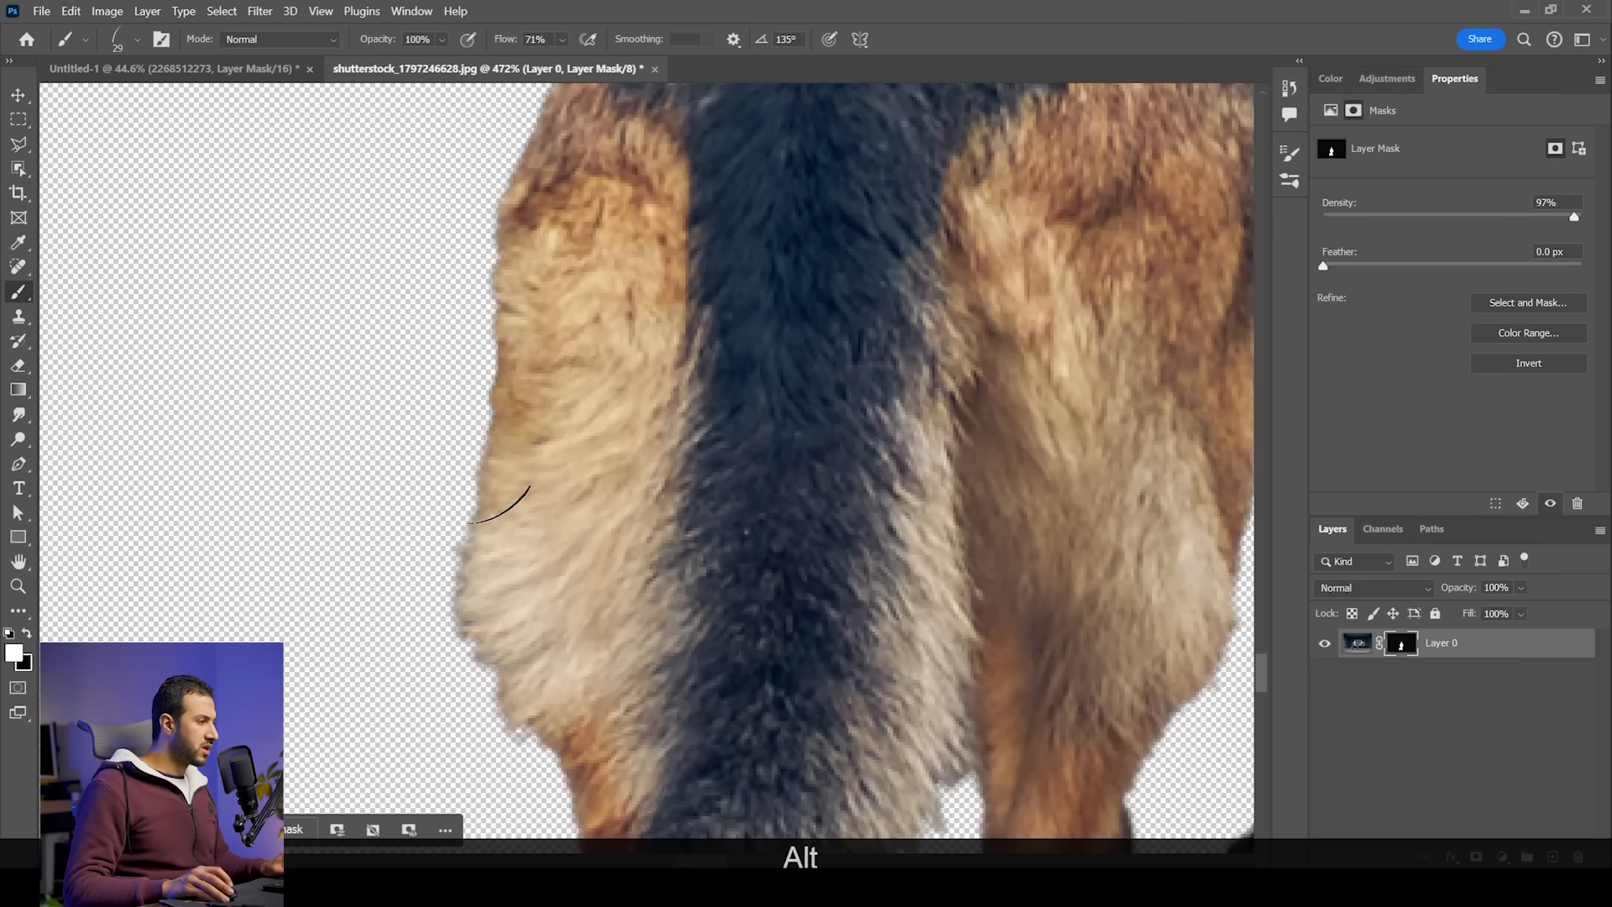
key("bracketleft")
key("bracketleft")
key("bracketleft")
key("bracketleft")
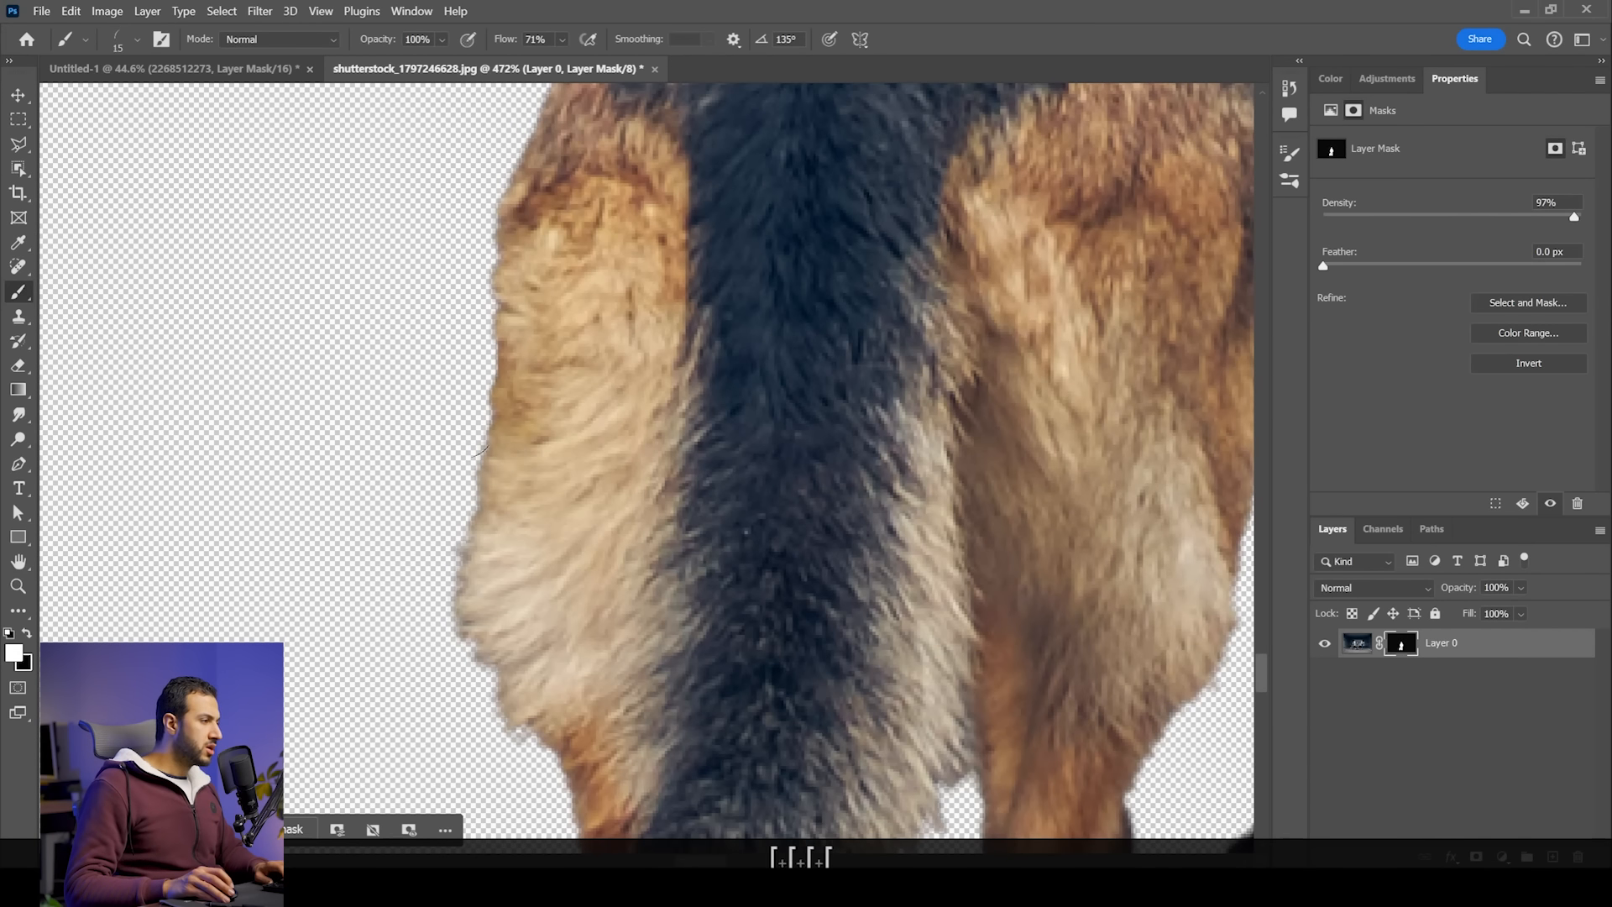
Step: Paint white fur strokes at 100% flow on the mask along the dog's hind leg, back, neck and ear edges
key("x")
key("shift+0")
mouse_move(521, 290)
left_mouse_down()
mouse_move(465, 546)
mouse_move(482, 660)
left_mouse_up()
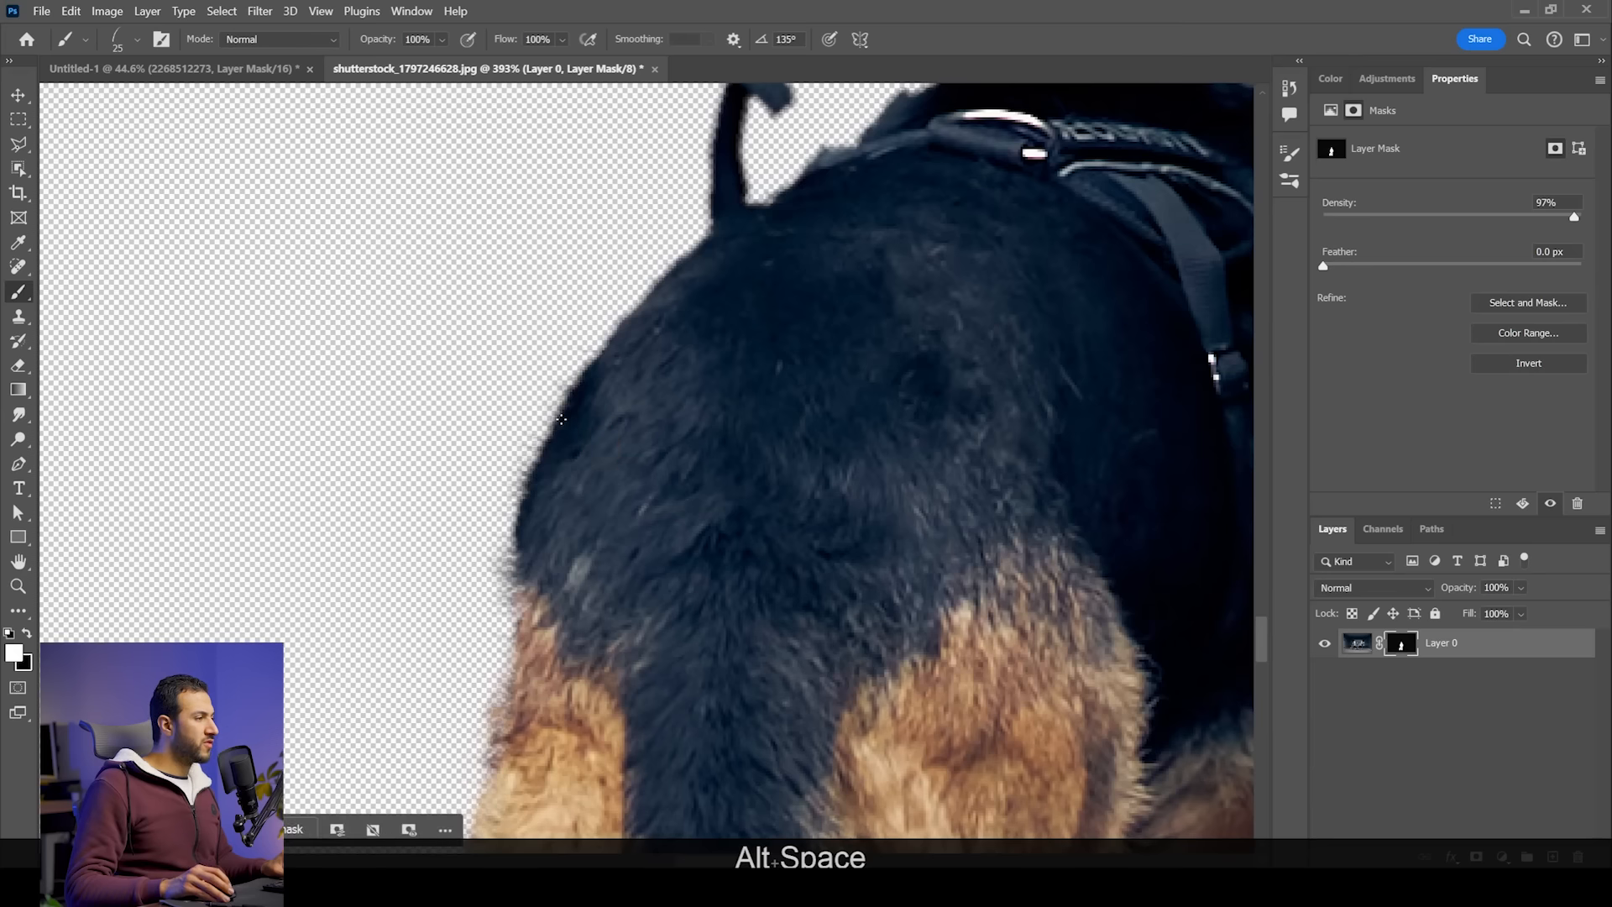
left_click_drag(561, 419, 664, 274)
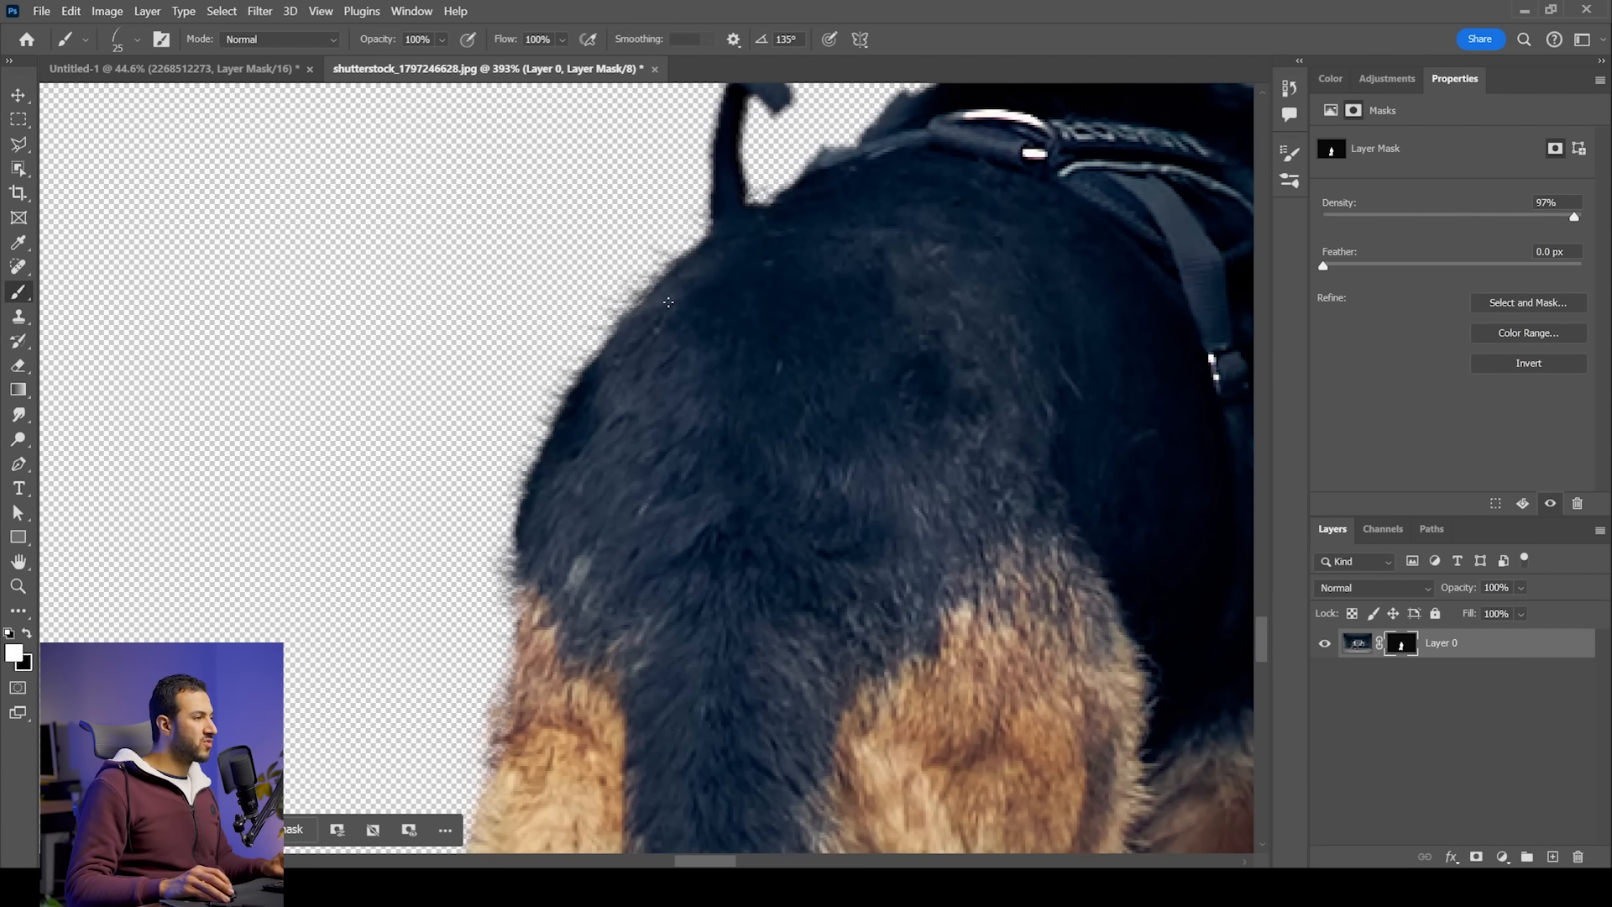
left_click_drag(527, 569, 497, 689)
key("space")
left_click_drag(755, 429, 681, 622)
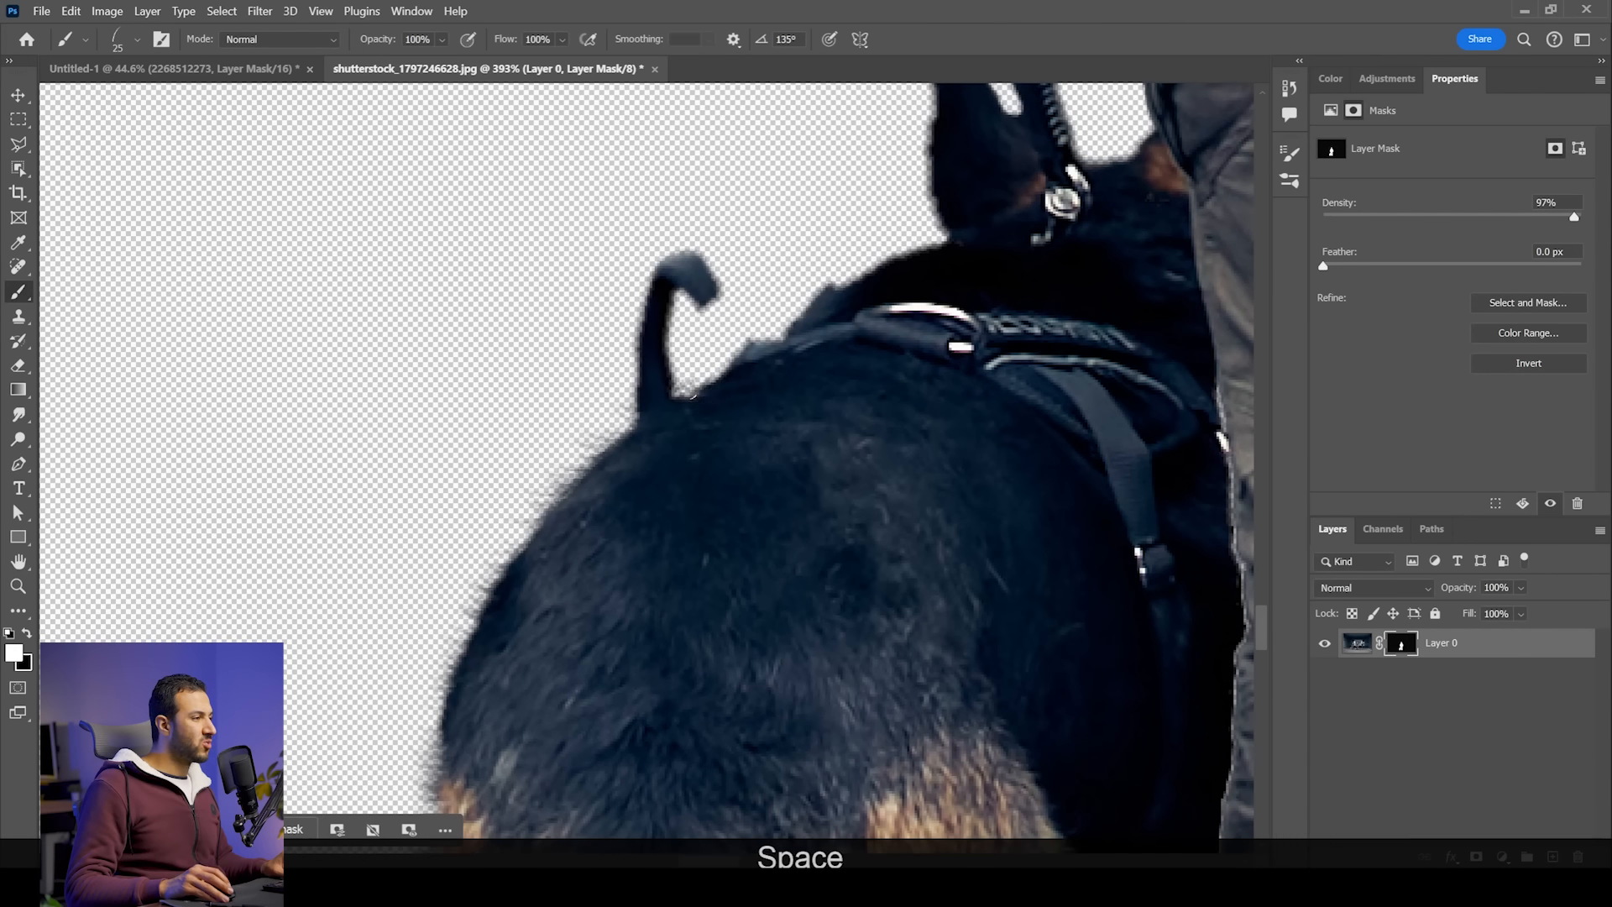
mouse_move(836, 305)
left_mouse_down()
mouse_move(849, 266)
mouse_move(947, 259)
mouse_move(859, 287)
left_mouse_up()
key("space")
left_click_drag(960, 220, 864, 415)
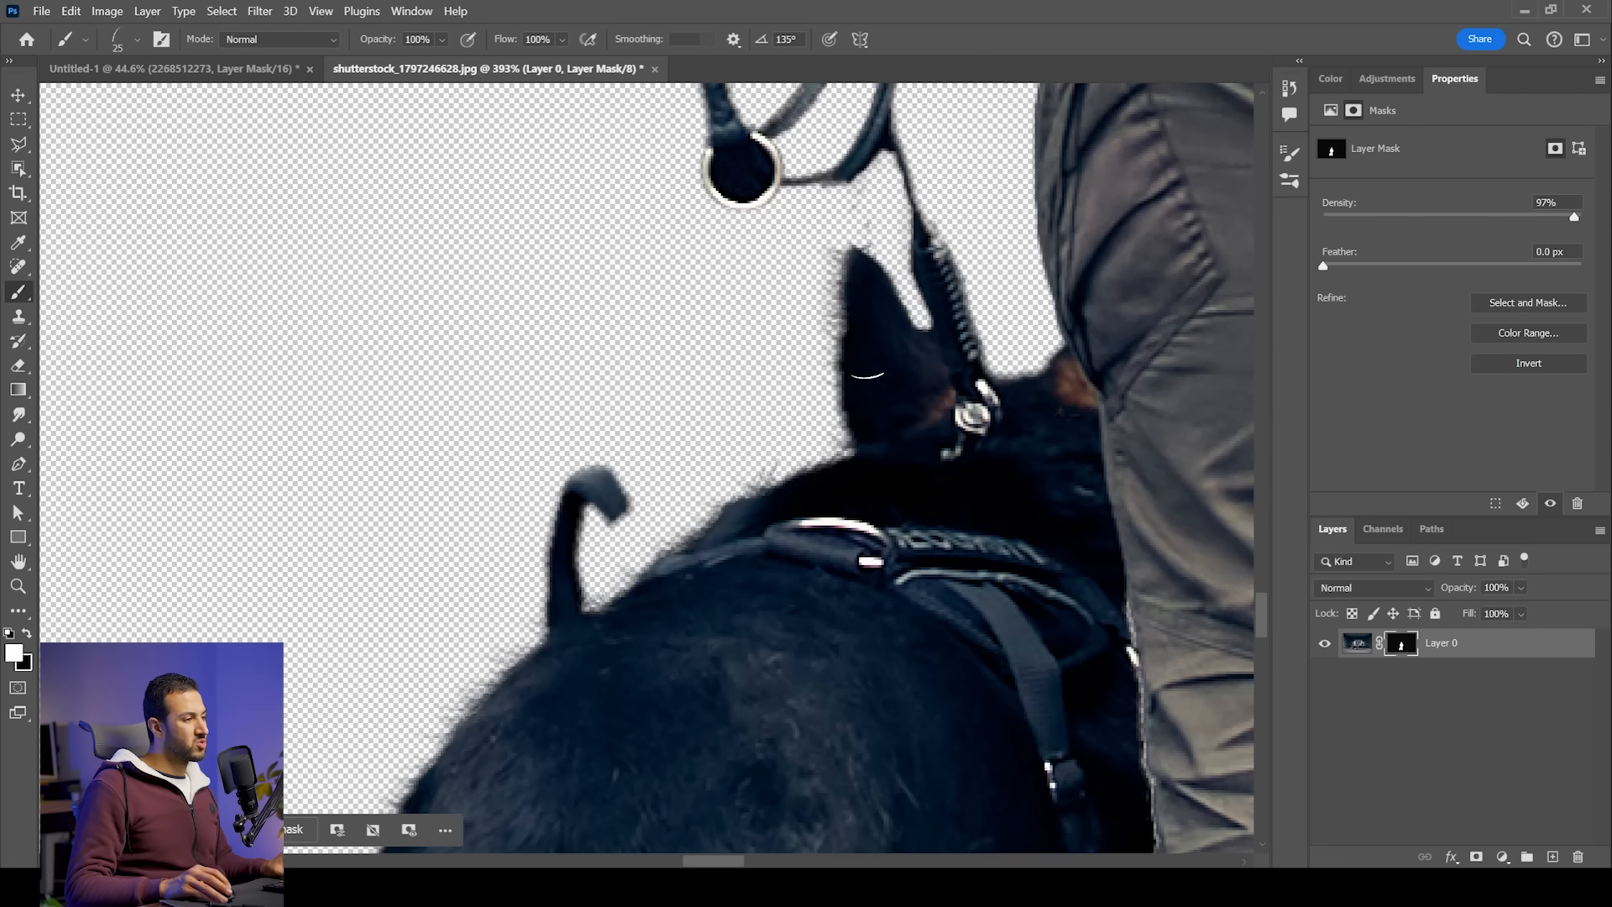
scroll(870, 483, "down", 6)
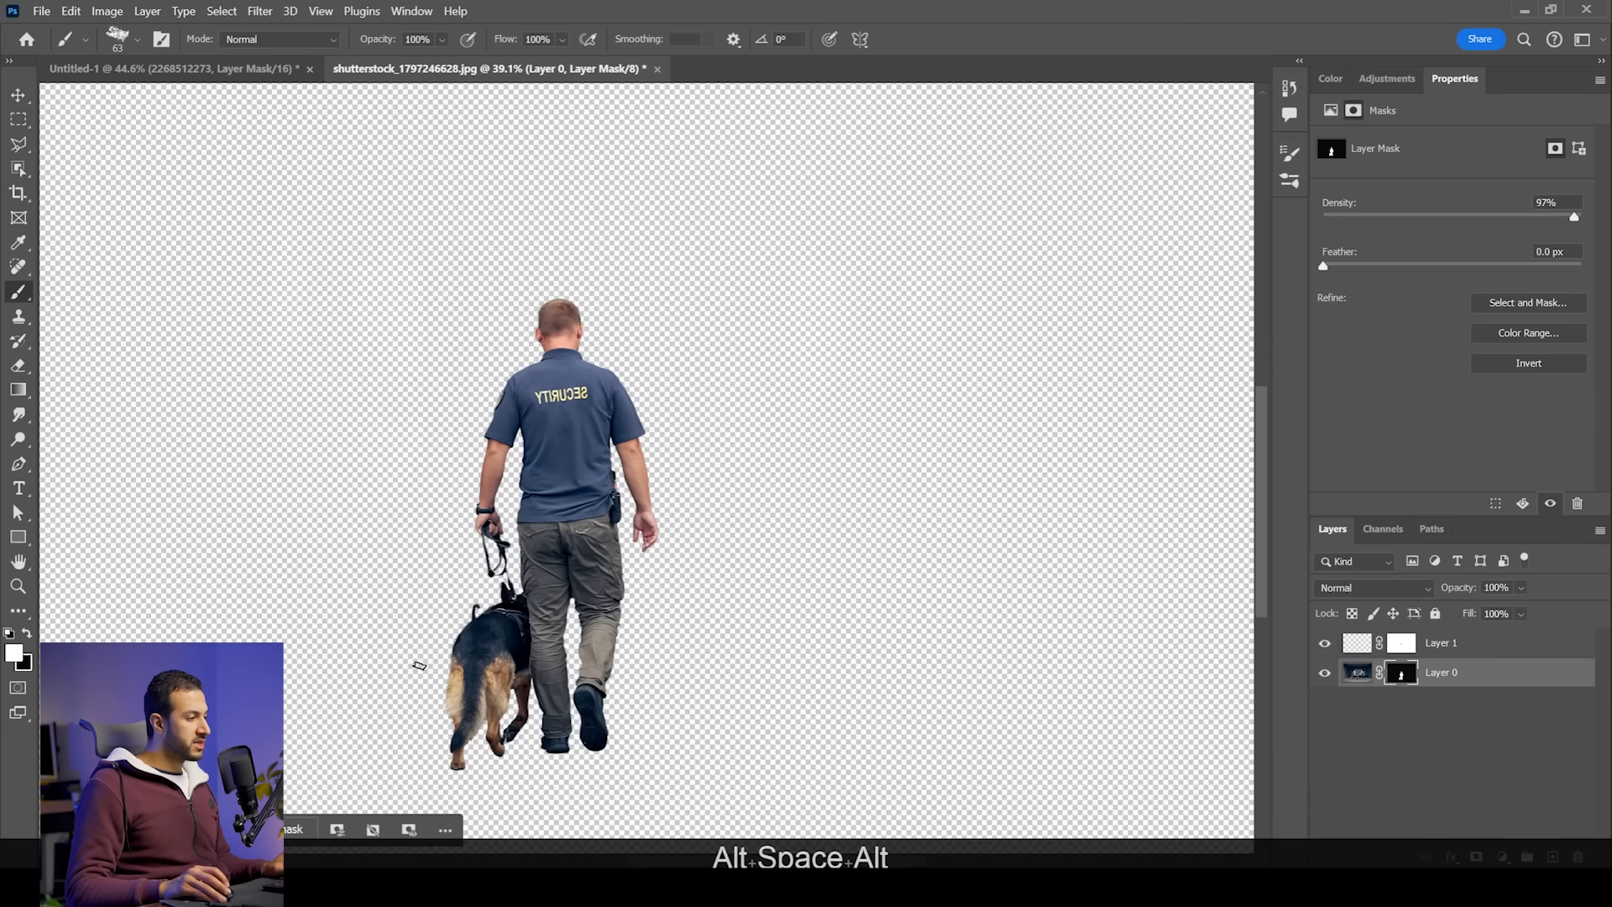
Step: Convert both layers of the man-and-dog cutout into a single smart object
left_click(1524, 645, "shift")
right_click(1525, 648)
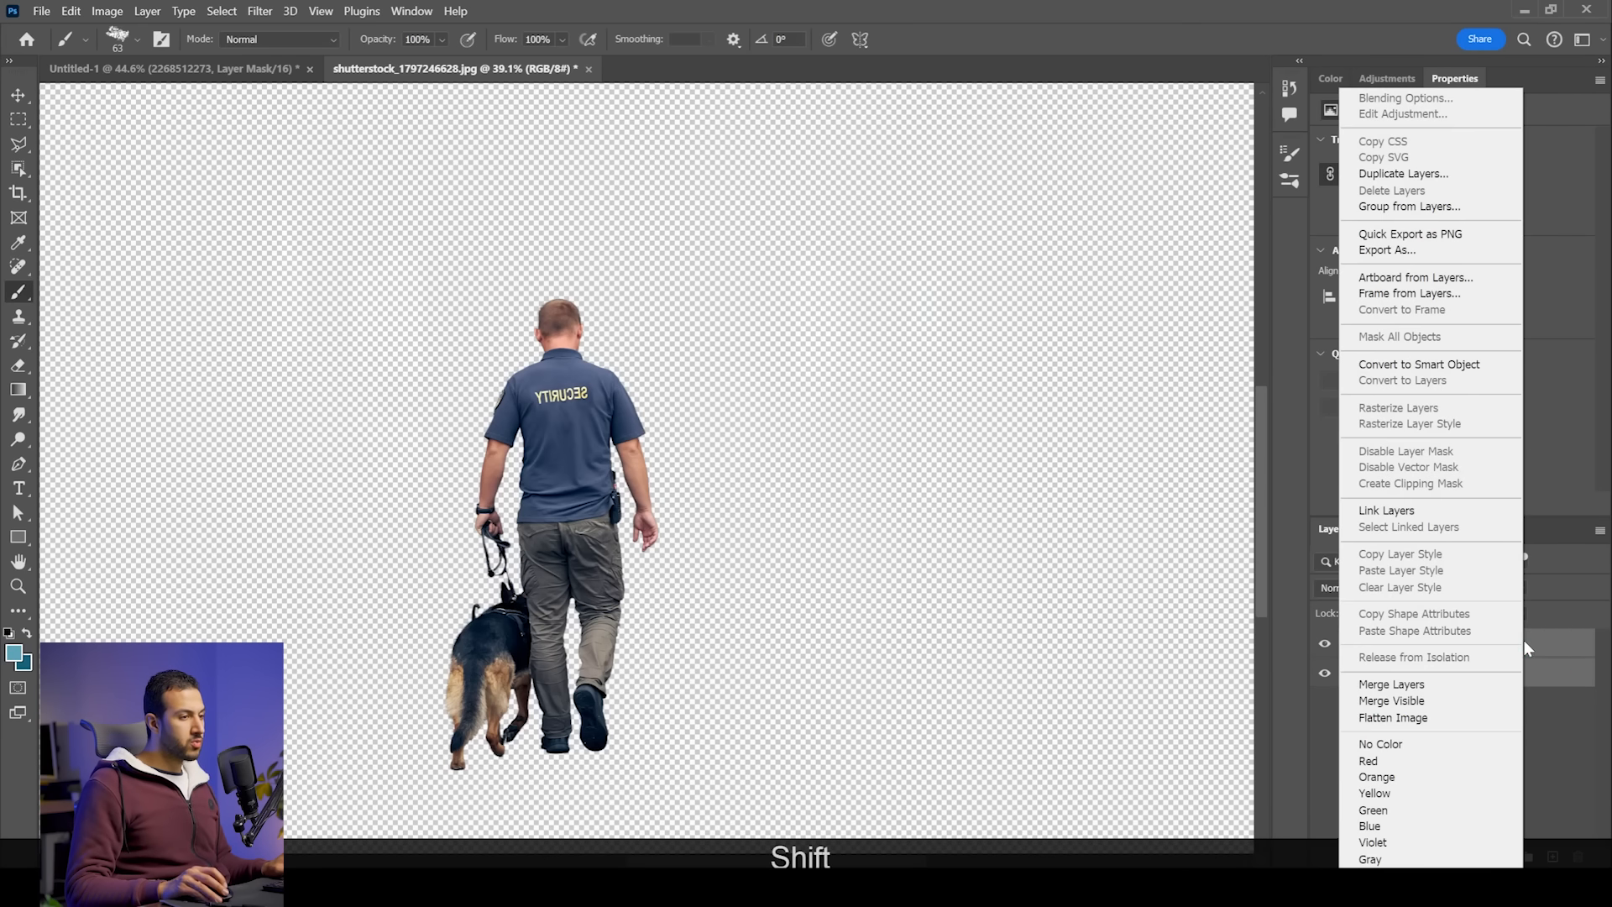
left_click(1432, 365)
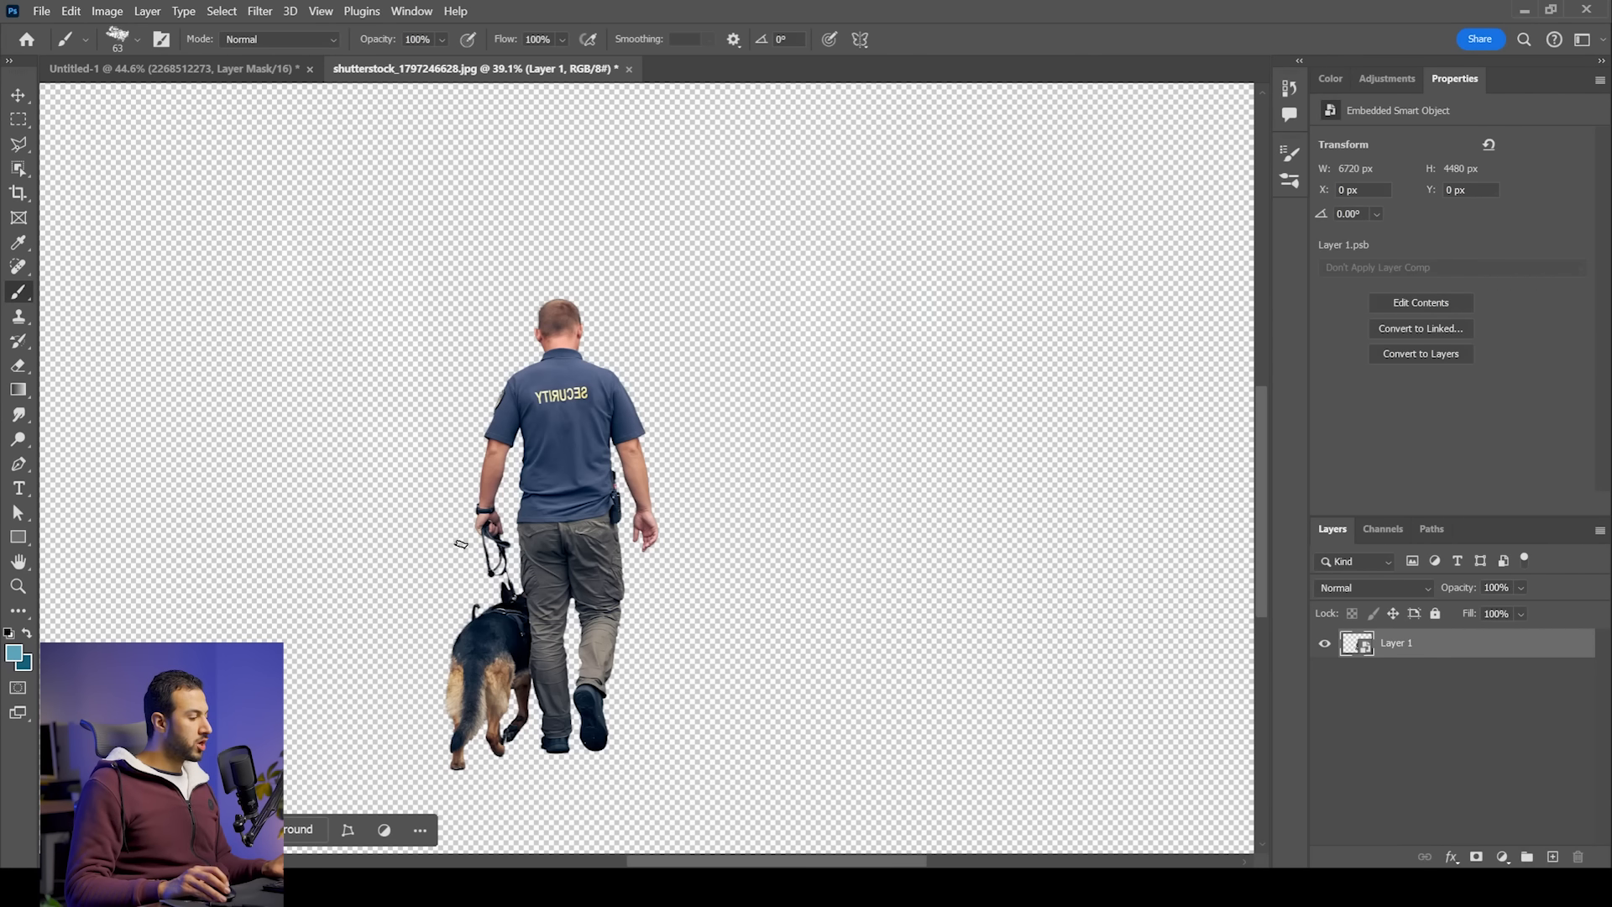
Step: Copy the man-and-dog smart object into the Untitled-1 composite, accepting the different bit depth
key("v")
left_click_drag(497, 481, 208, 71)
left_click_drag(778, 622, 778, 622)
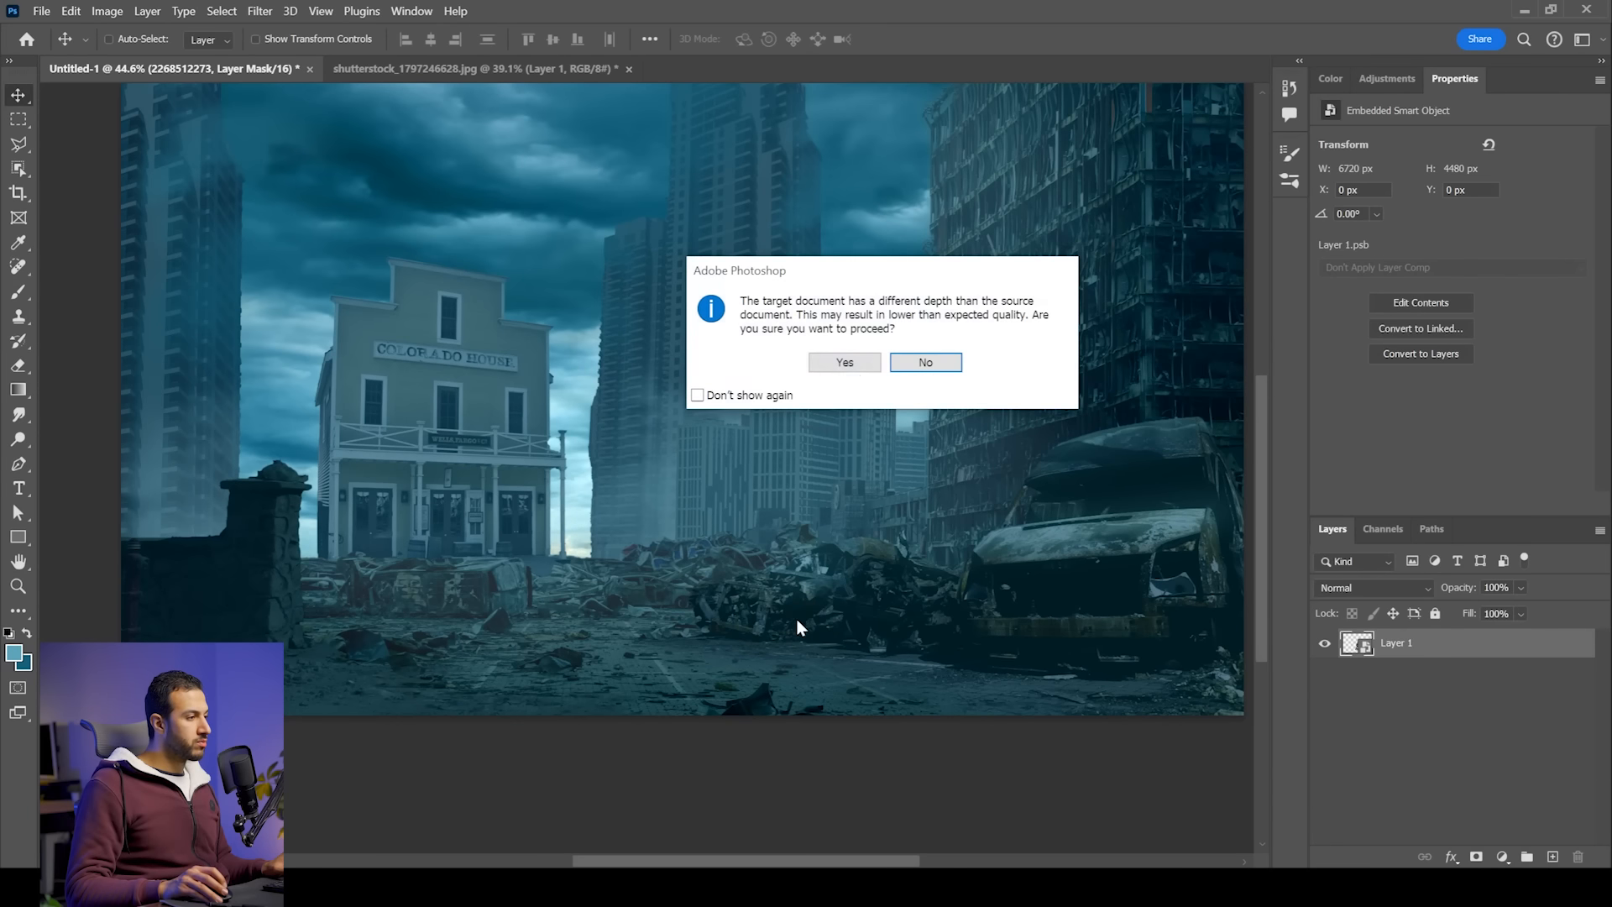
left_click(844, 362)
Step: Flip the man and dog horizontally with Free Transform and move them up so the whole figures fit in the scene
key("ctrl+alt+t")
right_click(867, 571)
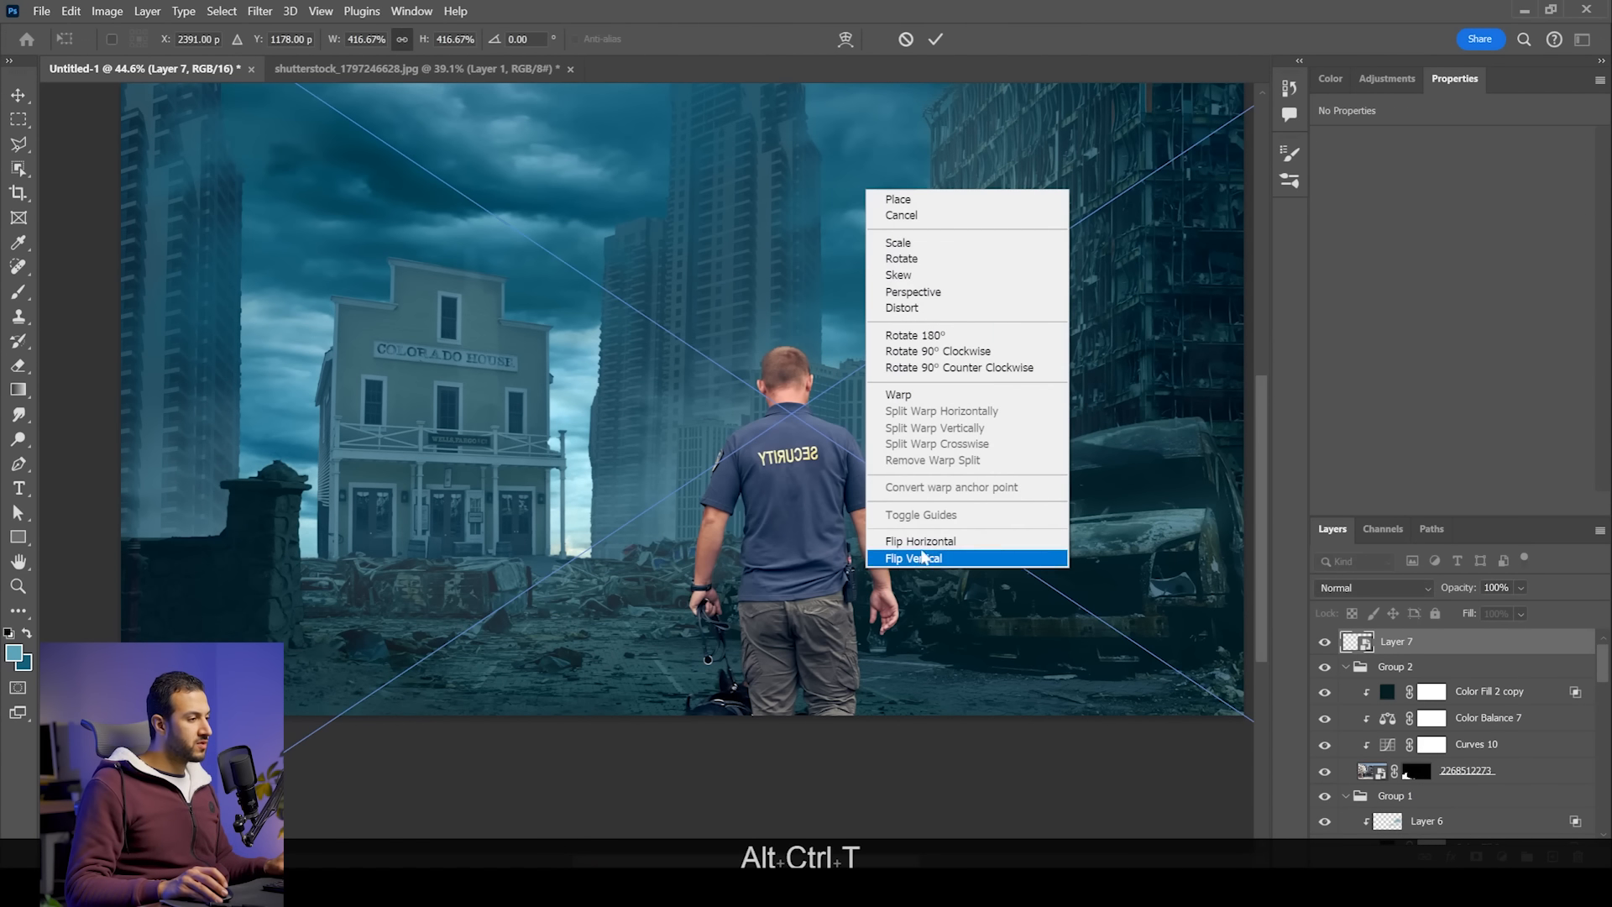
left_click(895, 540)
left_click_drag(910, 652, 974, 452)
Step: Scale the man-and-dog smart object down to about 2731 x 1821 px and stand it on the road in front of the wrecks
scroll(977, 461, "down", 2)
scroll(975, 457, "down", 1)
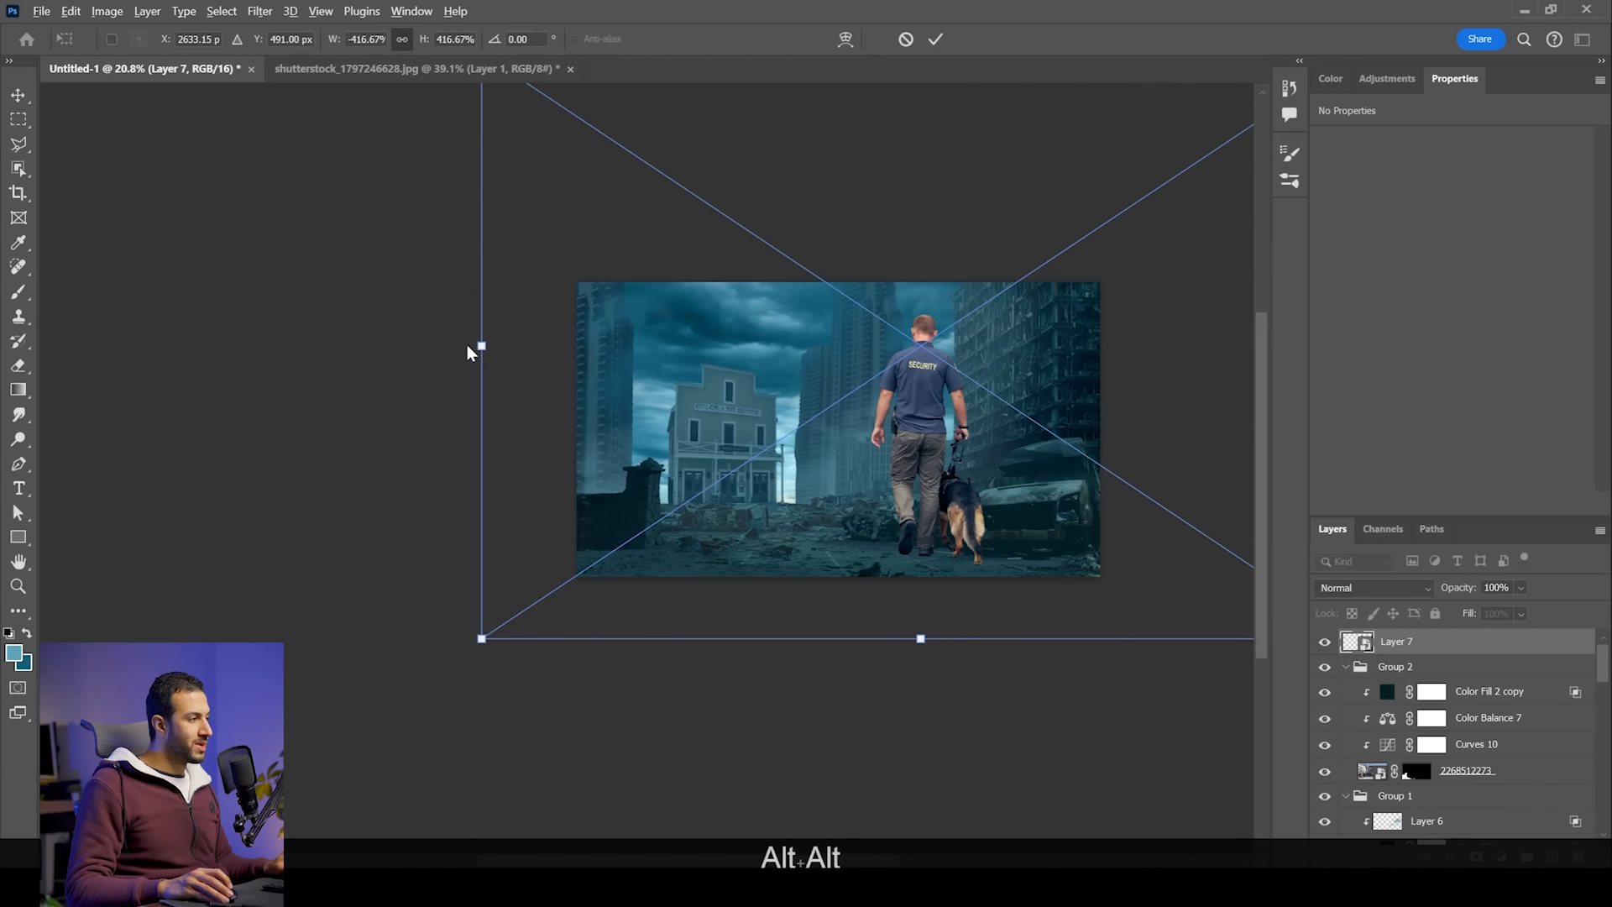
left_click_drag(477, 345, 718, 345)
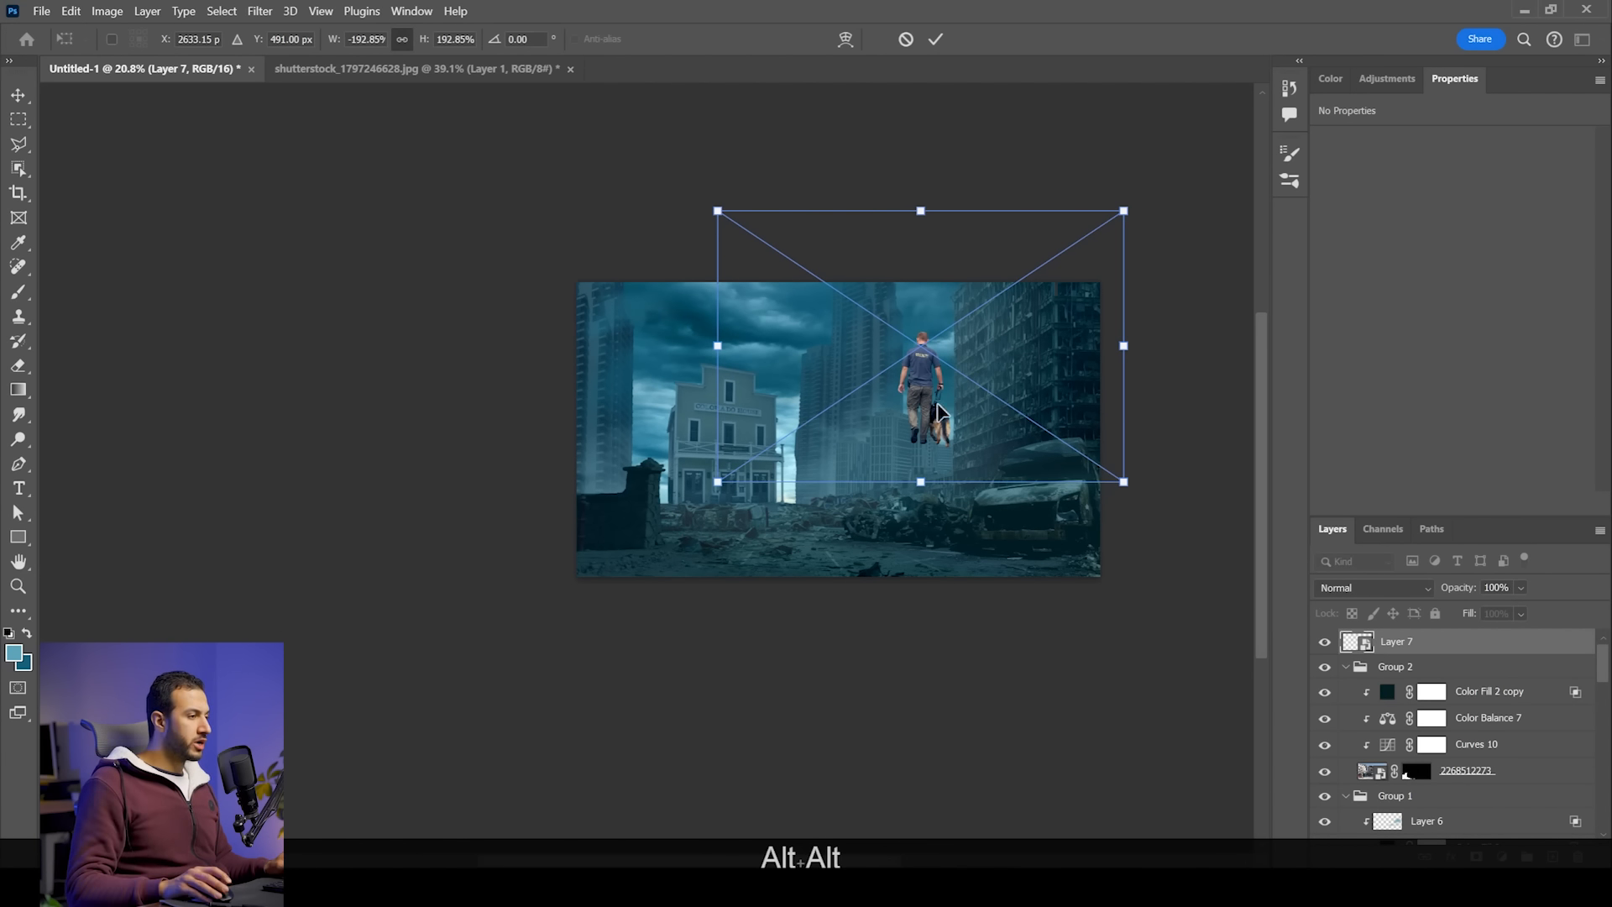
left_click_drag(939, 429, 917, 516)
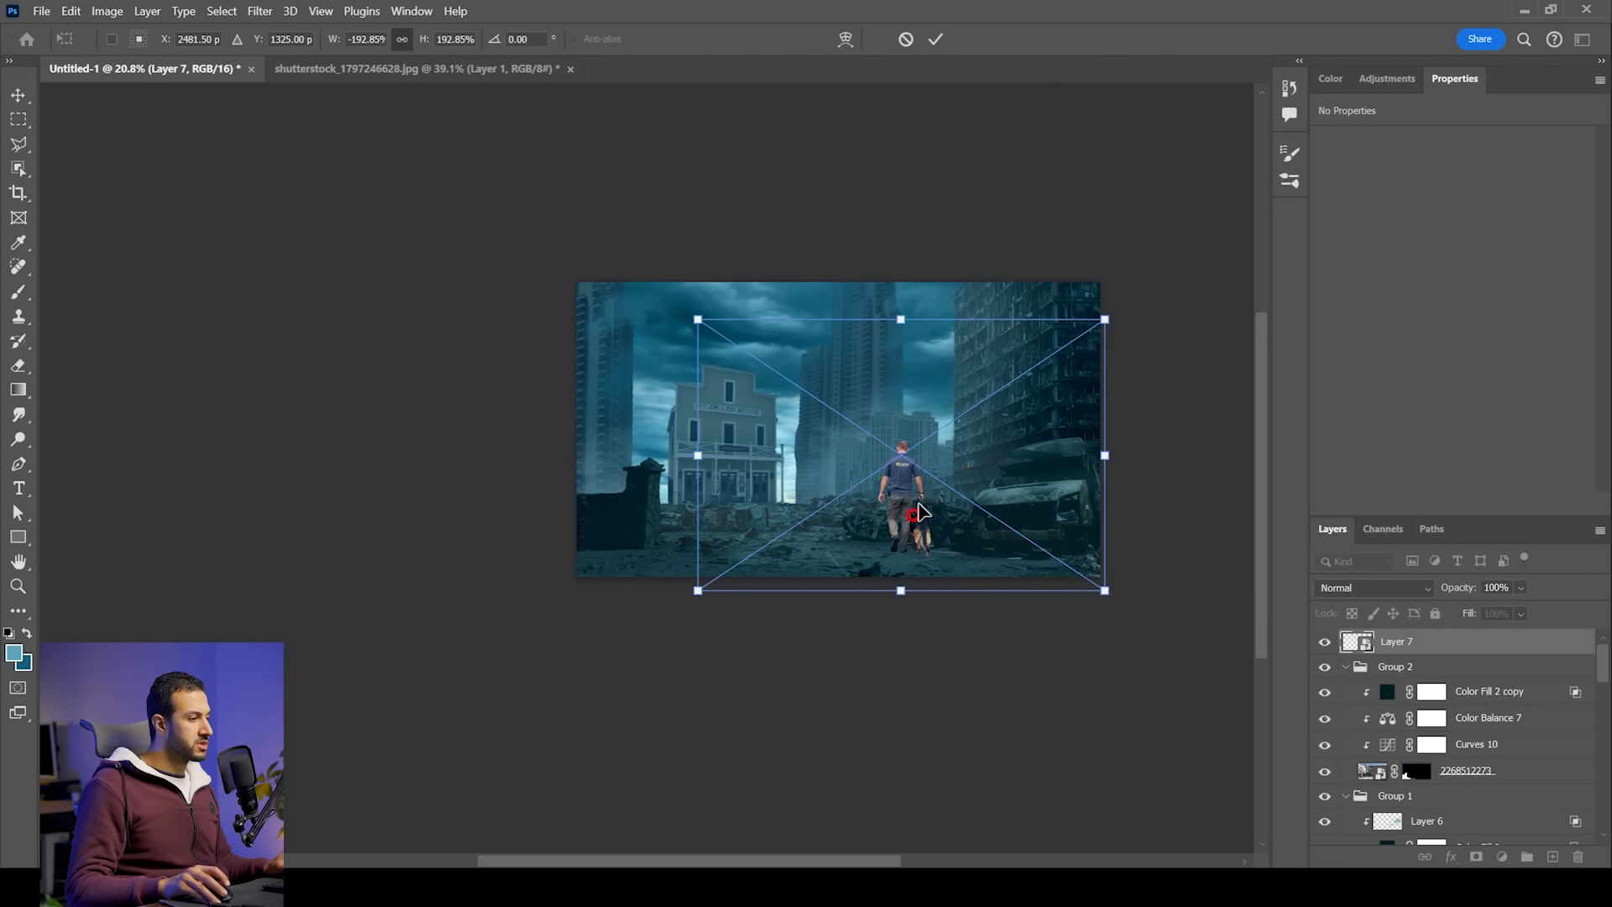
scroll(920, 514, "up", 1)
scroll(939, 504, "up", 1)
left_click_drag(924, 546, 916, 550)
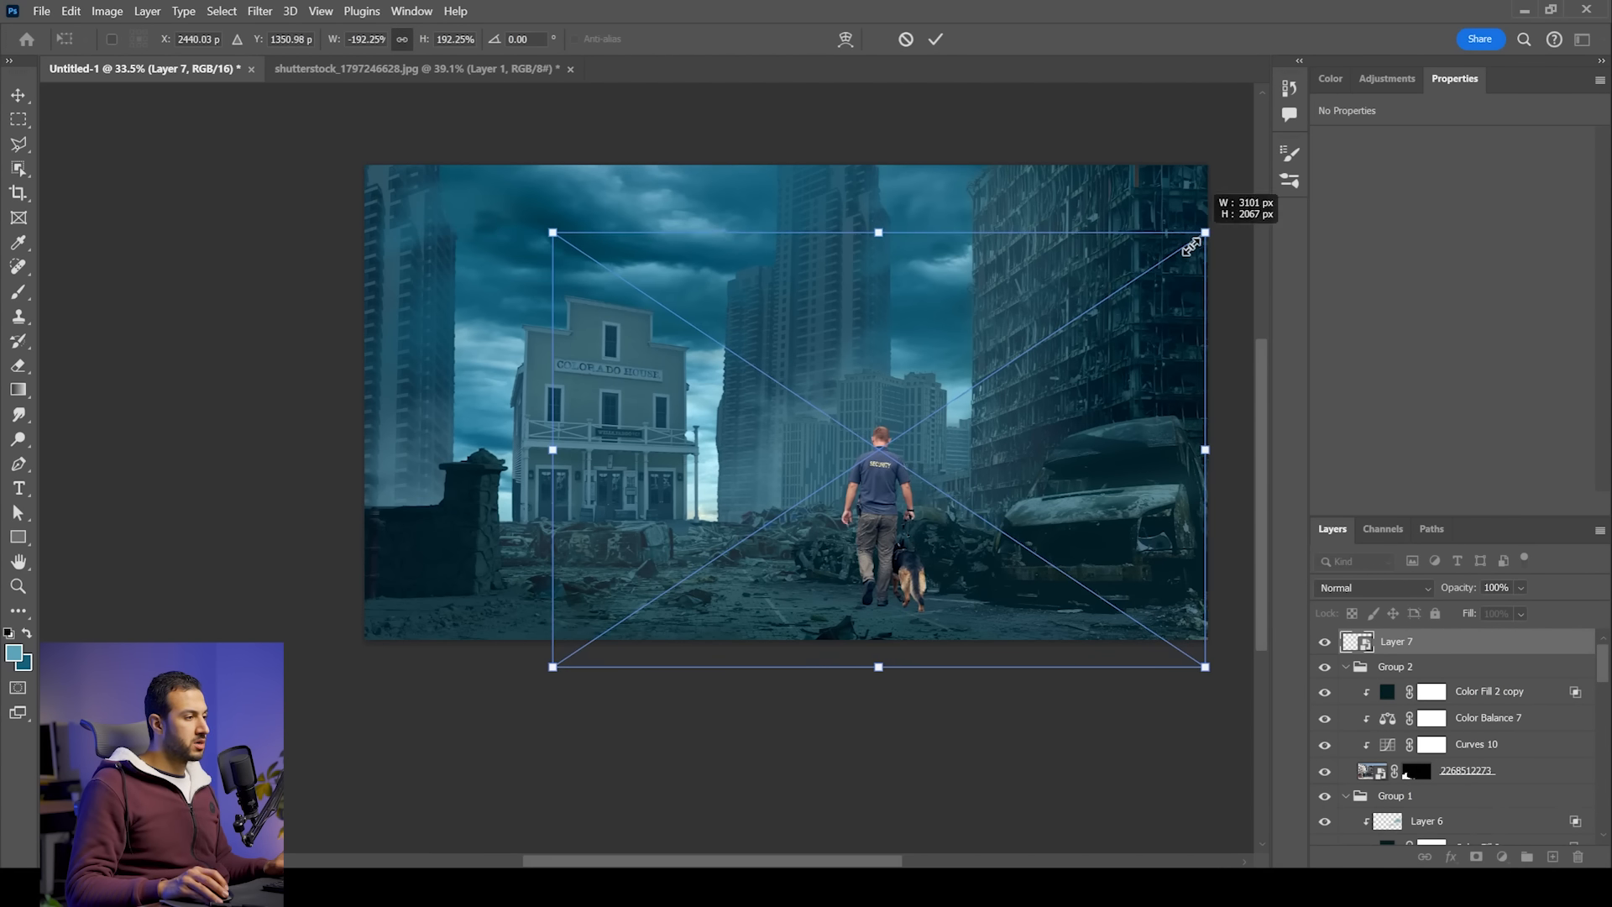
left_click_drag(1199, 238, 1172, 257)
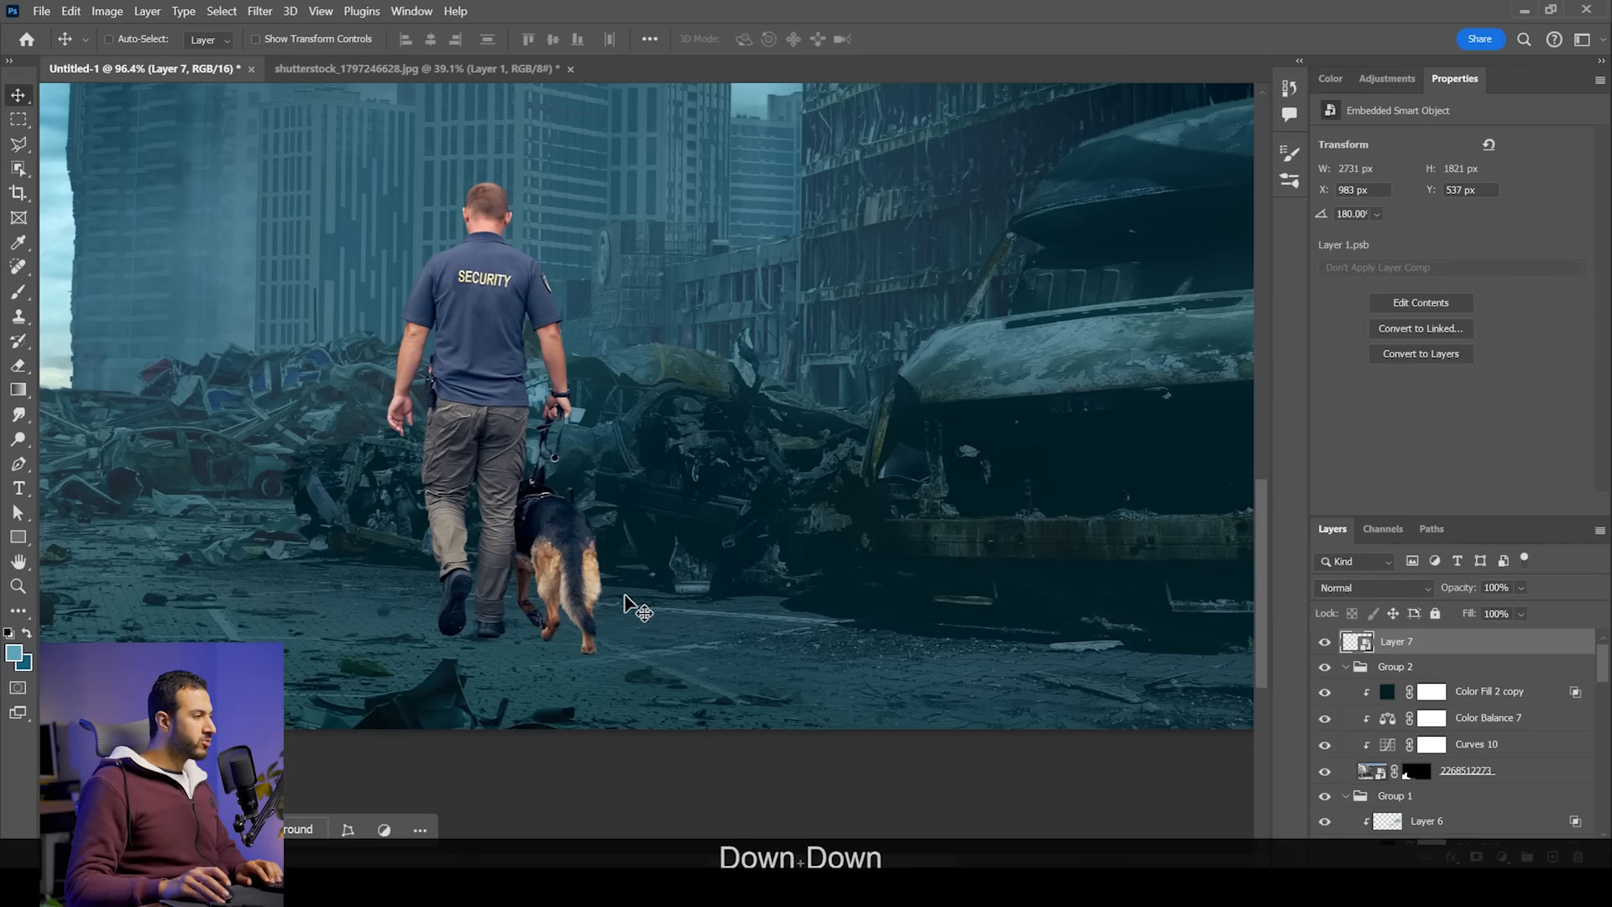
key("Down")
scroll(452, 420, "down", 4)
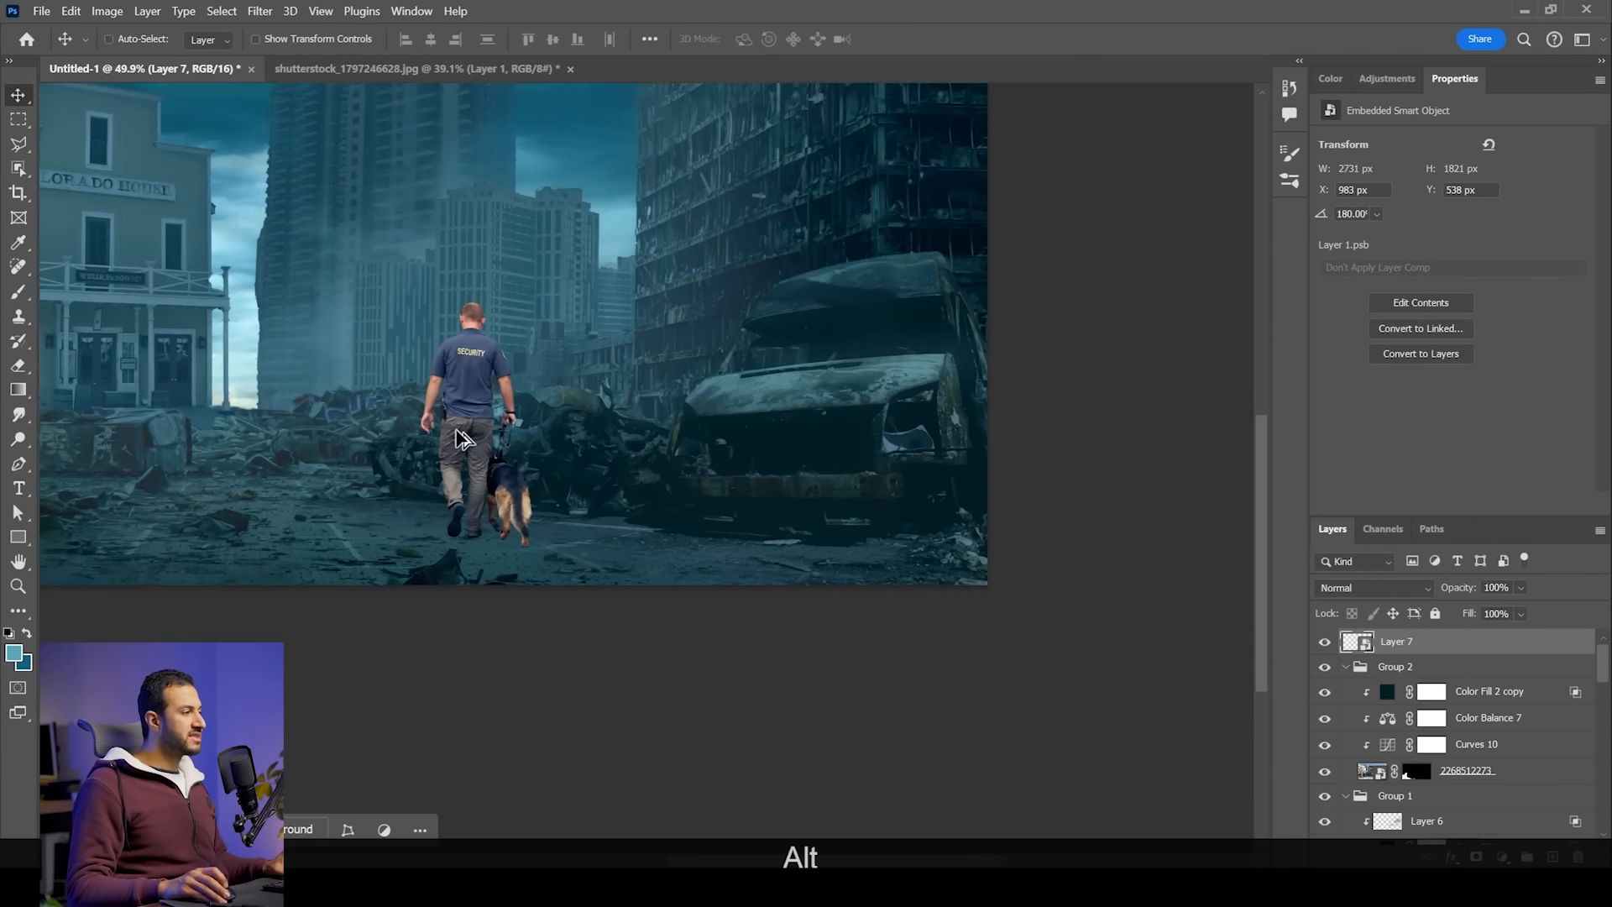
left_click_drag(462, 436, 873, 613)
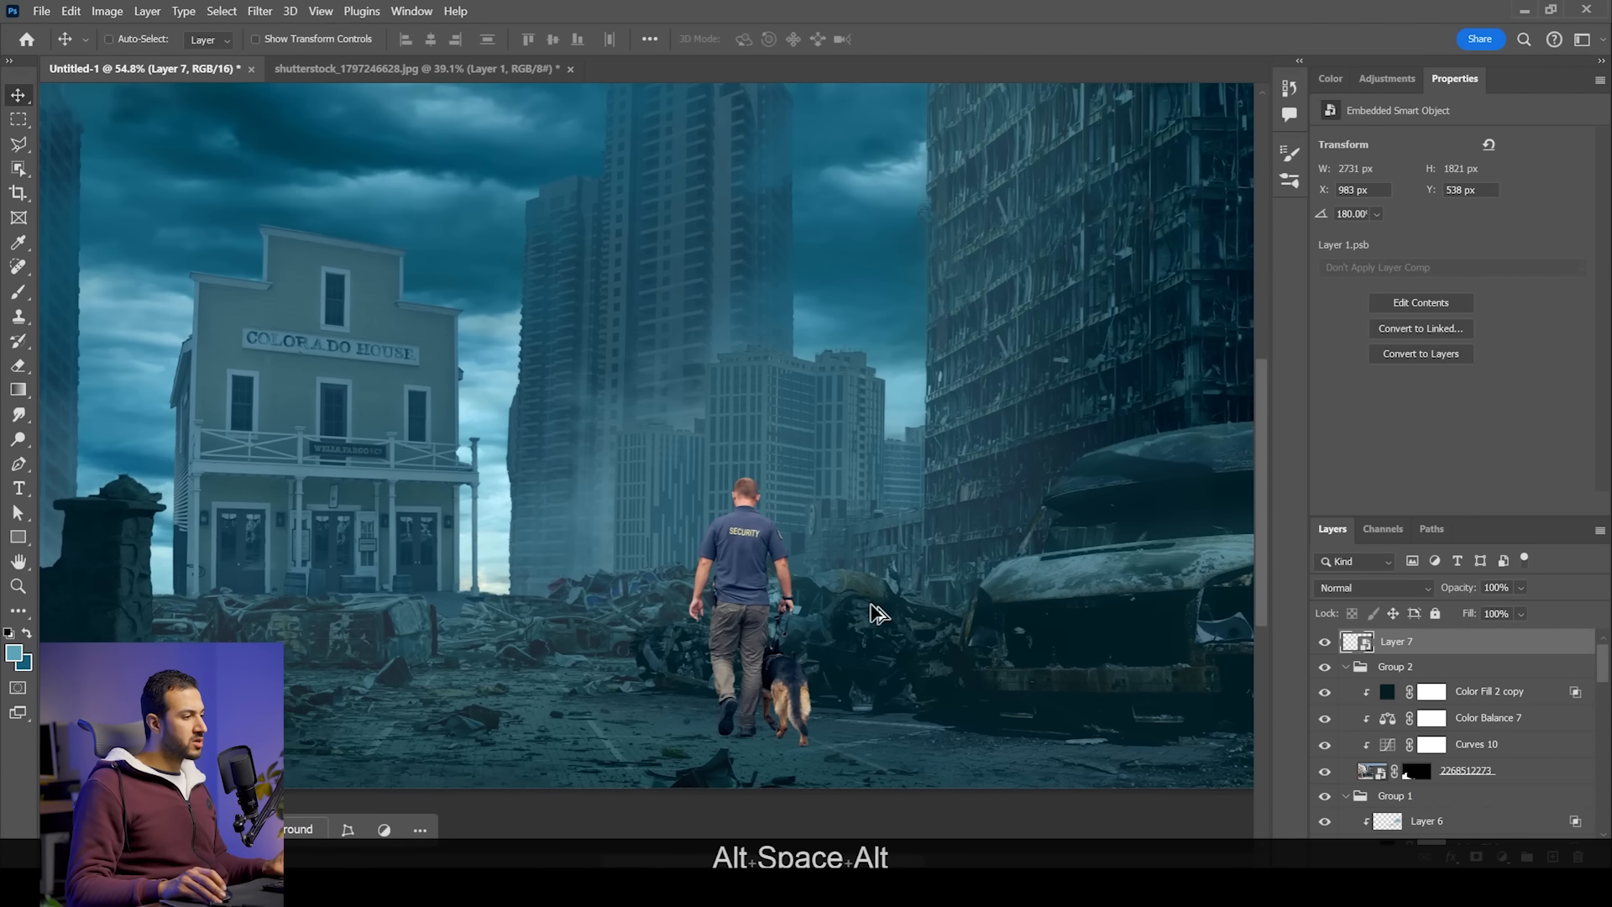
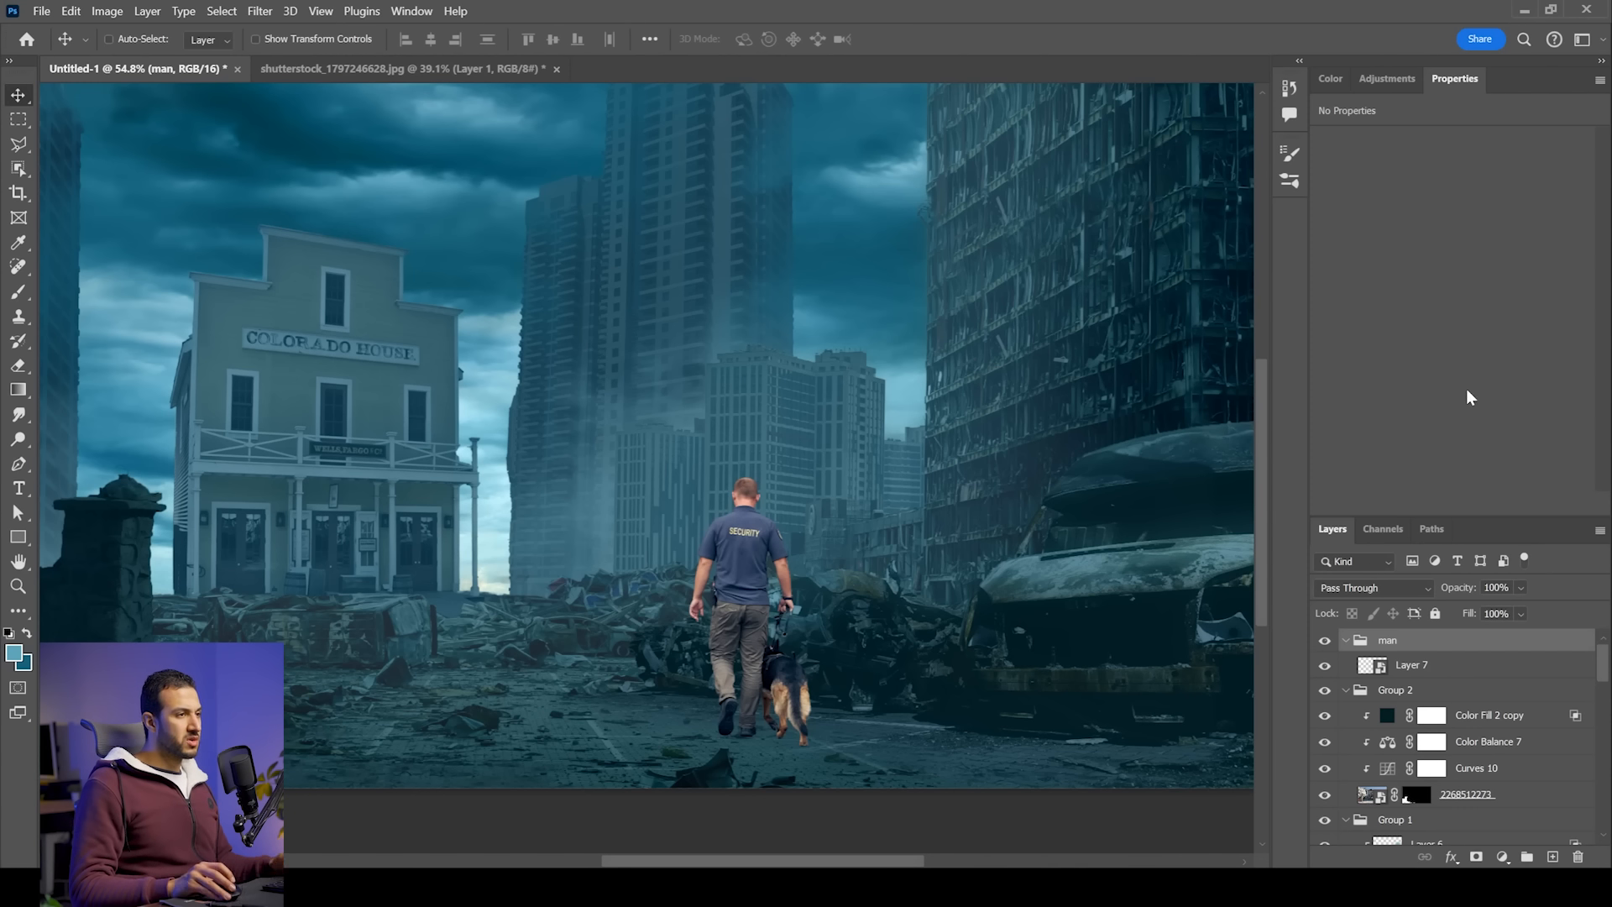
Step: Darken the man and dog with a clipped Curves adjustment, lowering the white point's output to 100
left_click(1380, 79)
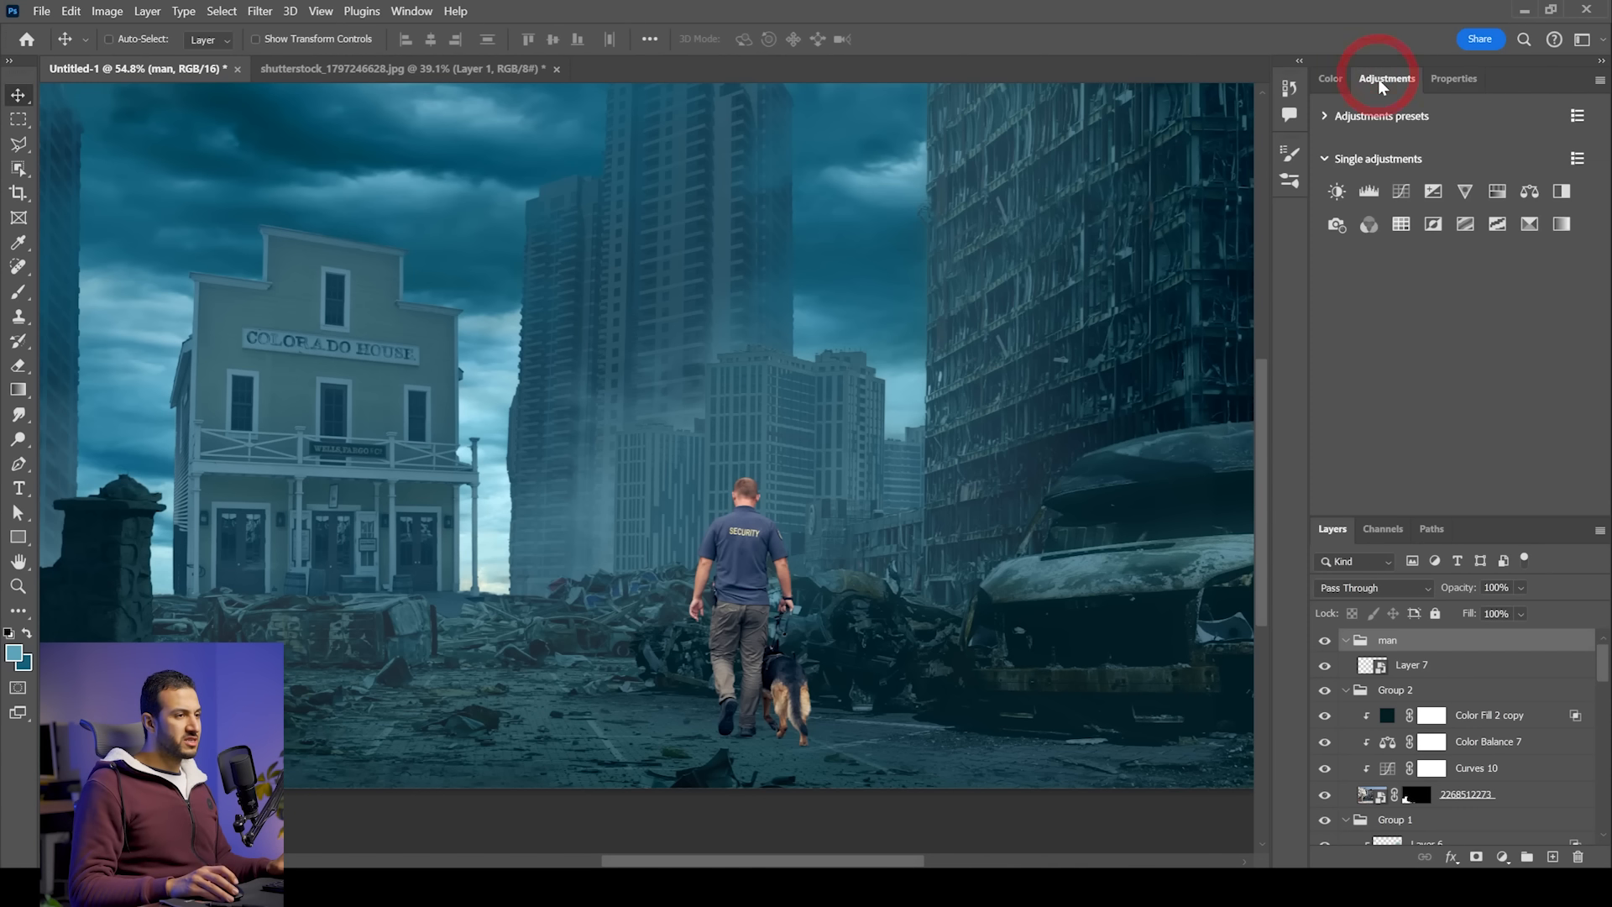
left_click(1402, 192)
left_click_drag(1579, 189, 1604, 322)
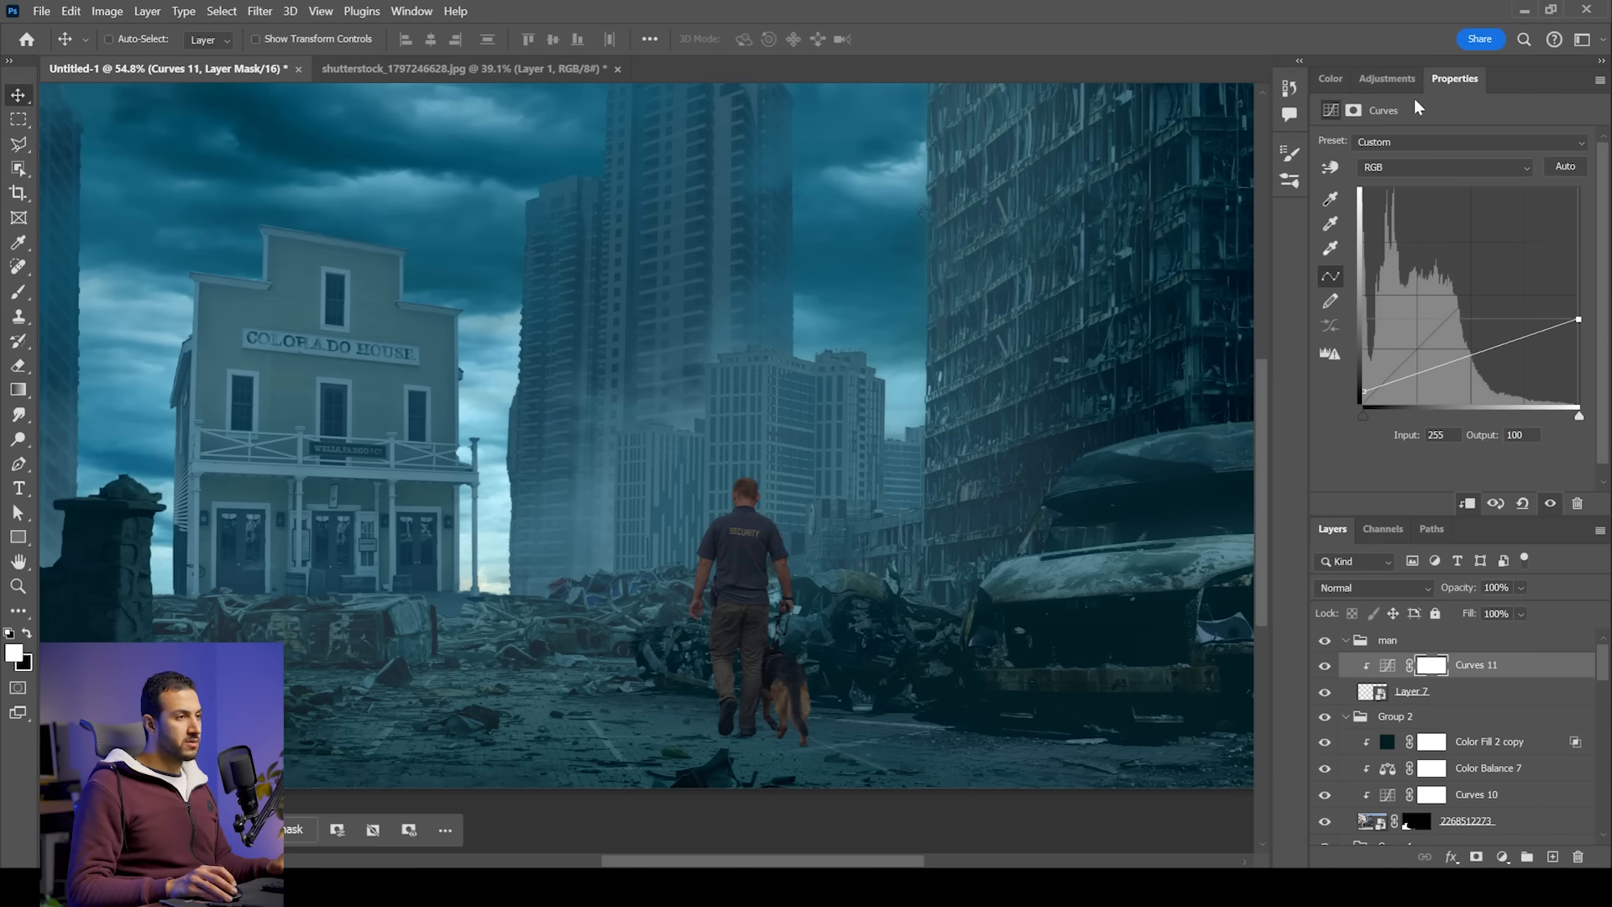
Step: Tint the man and dog with a clipped Color Balance: shadows -10 red, +4 green; highlights -9, -2 and +7
left_click(1387, 78)
left_click(1534, 190)
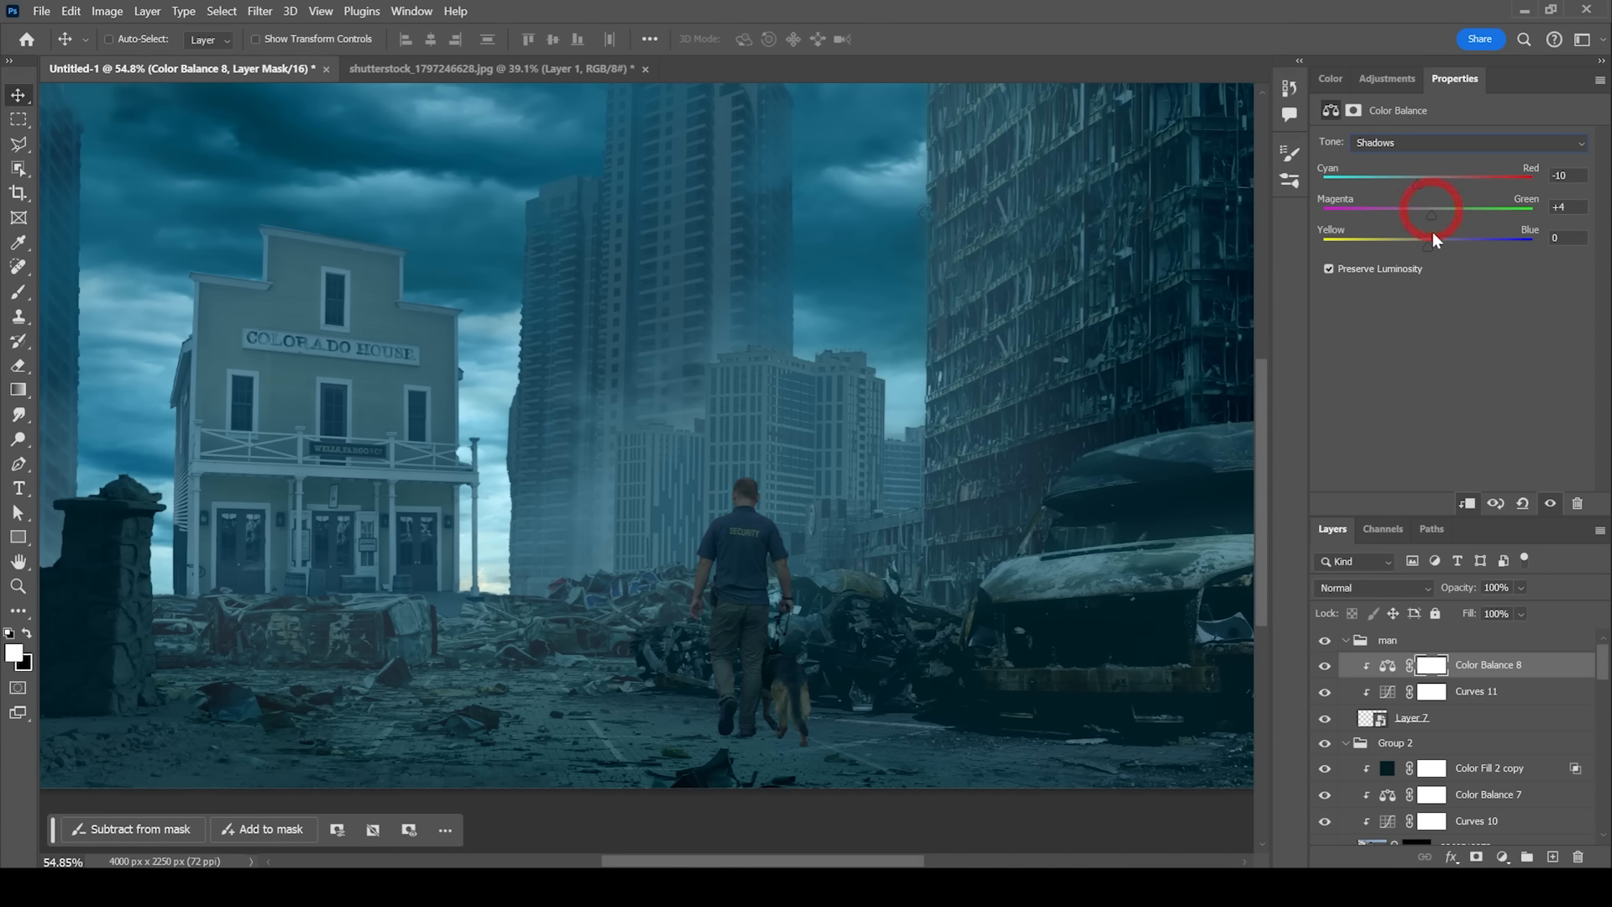
left_click(1419, 142)
left_click(1418, 178)
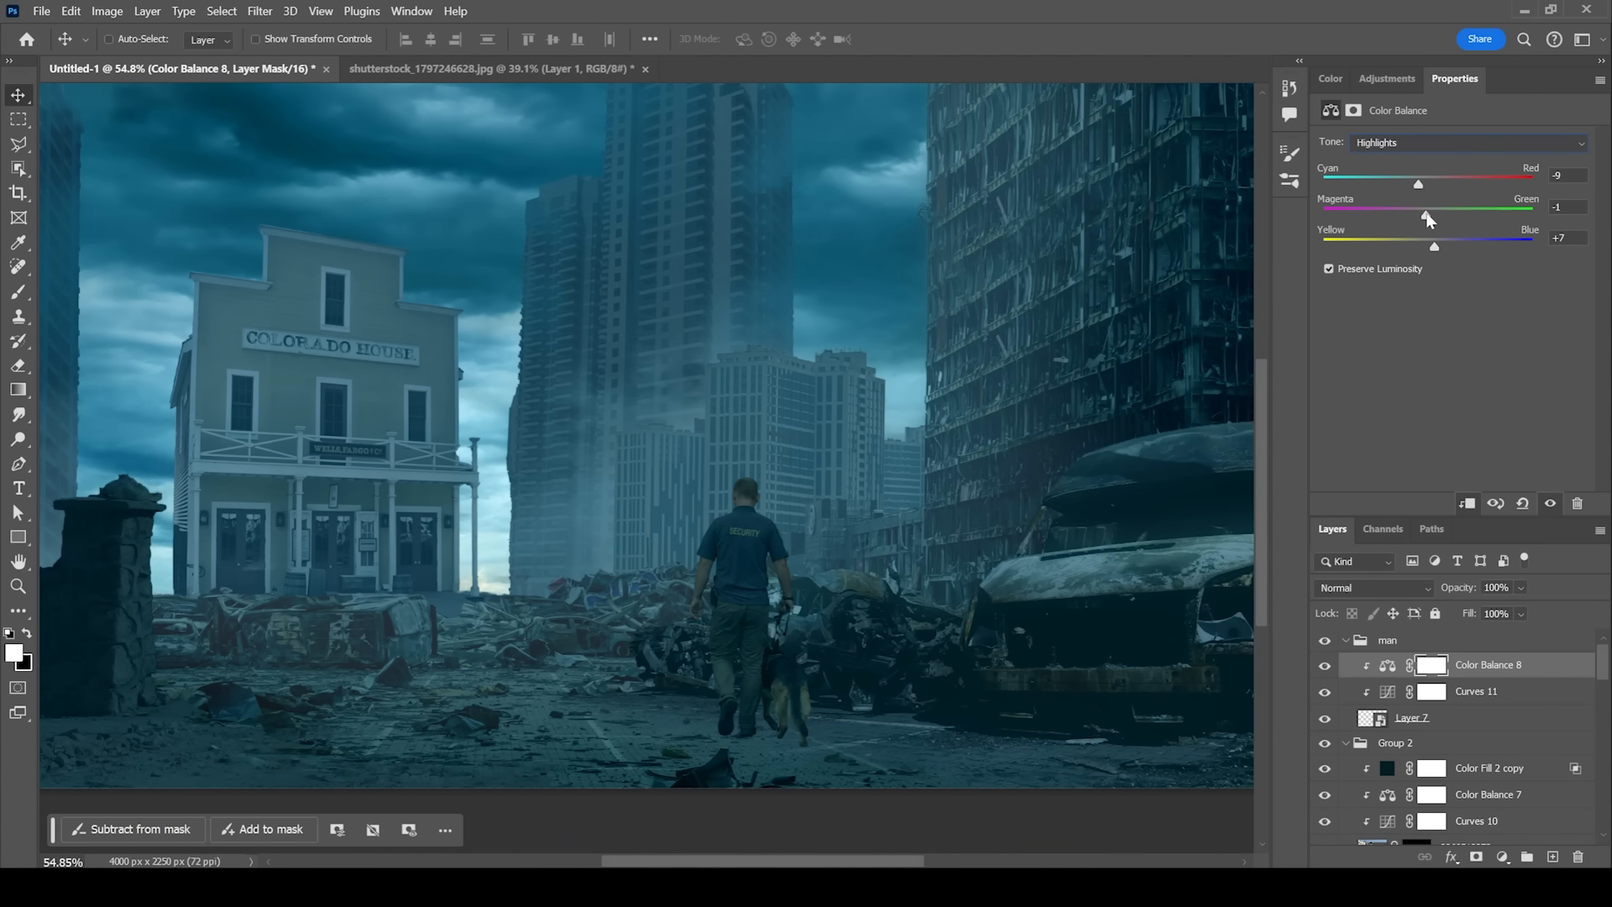
left_click_drag(1428, 219, 1425, 219)
Step: Add a new layer clipped to the man and dog and choose the soft round brush with 0% hardness
scroll(738, 630, "up", 5)
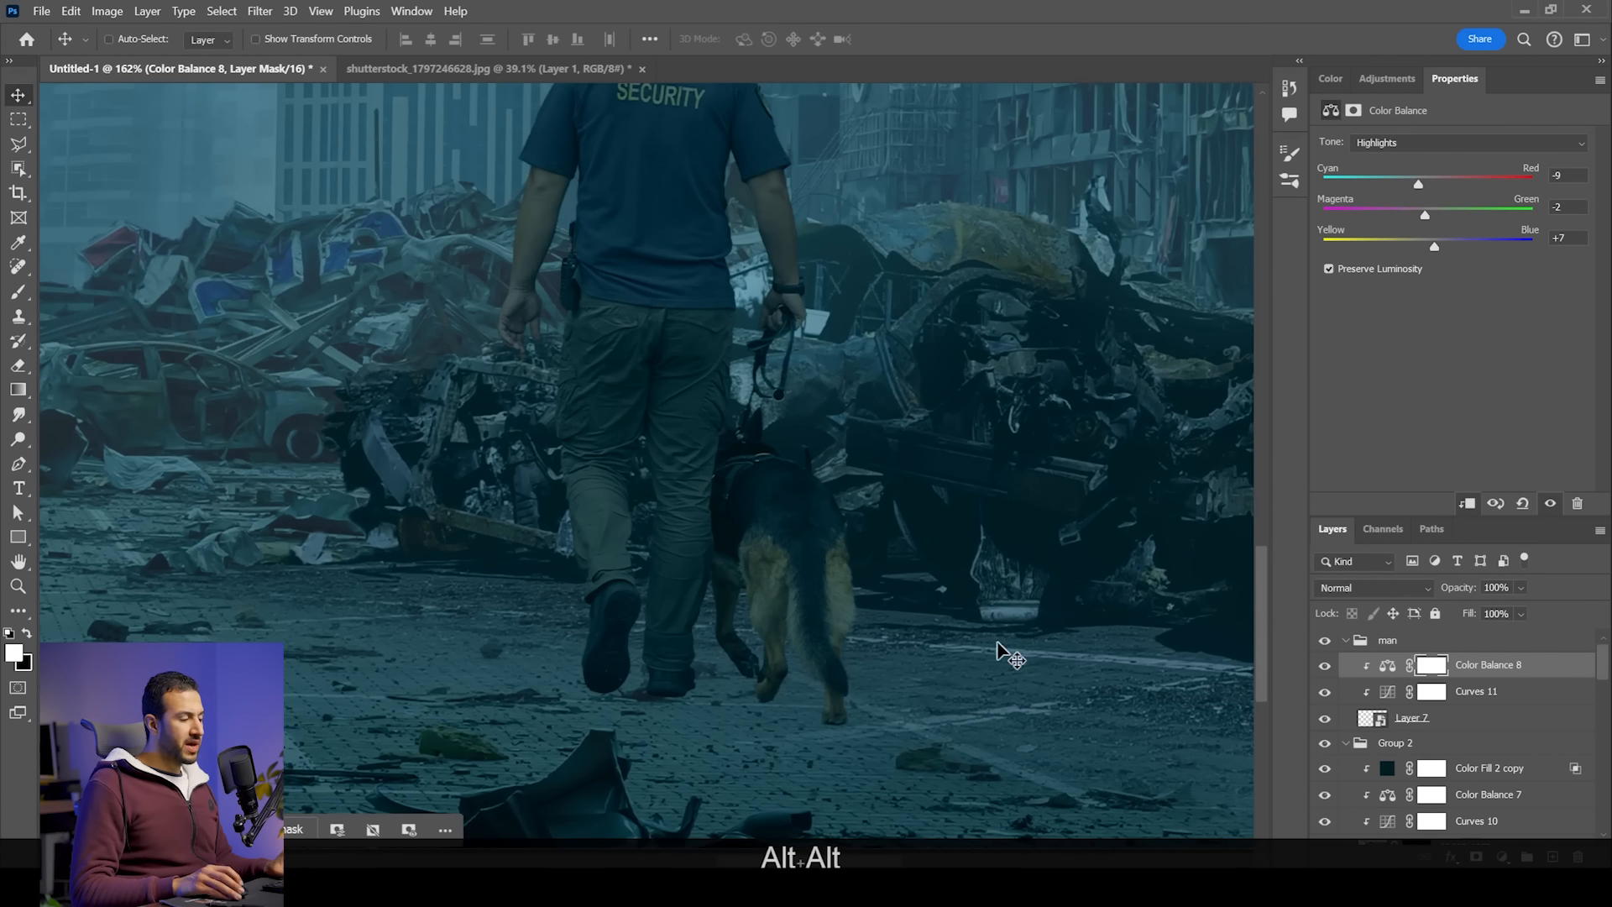
scroll(809, 583, "down", 5)
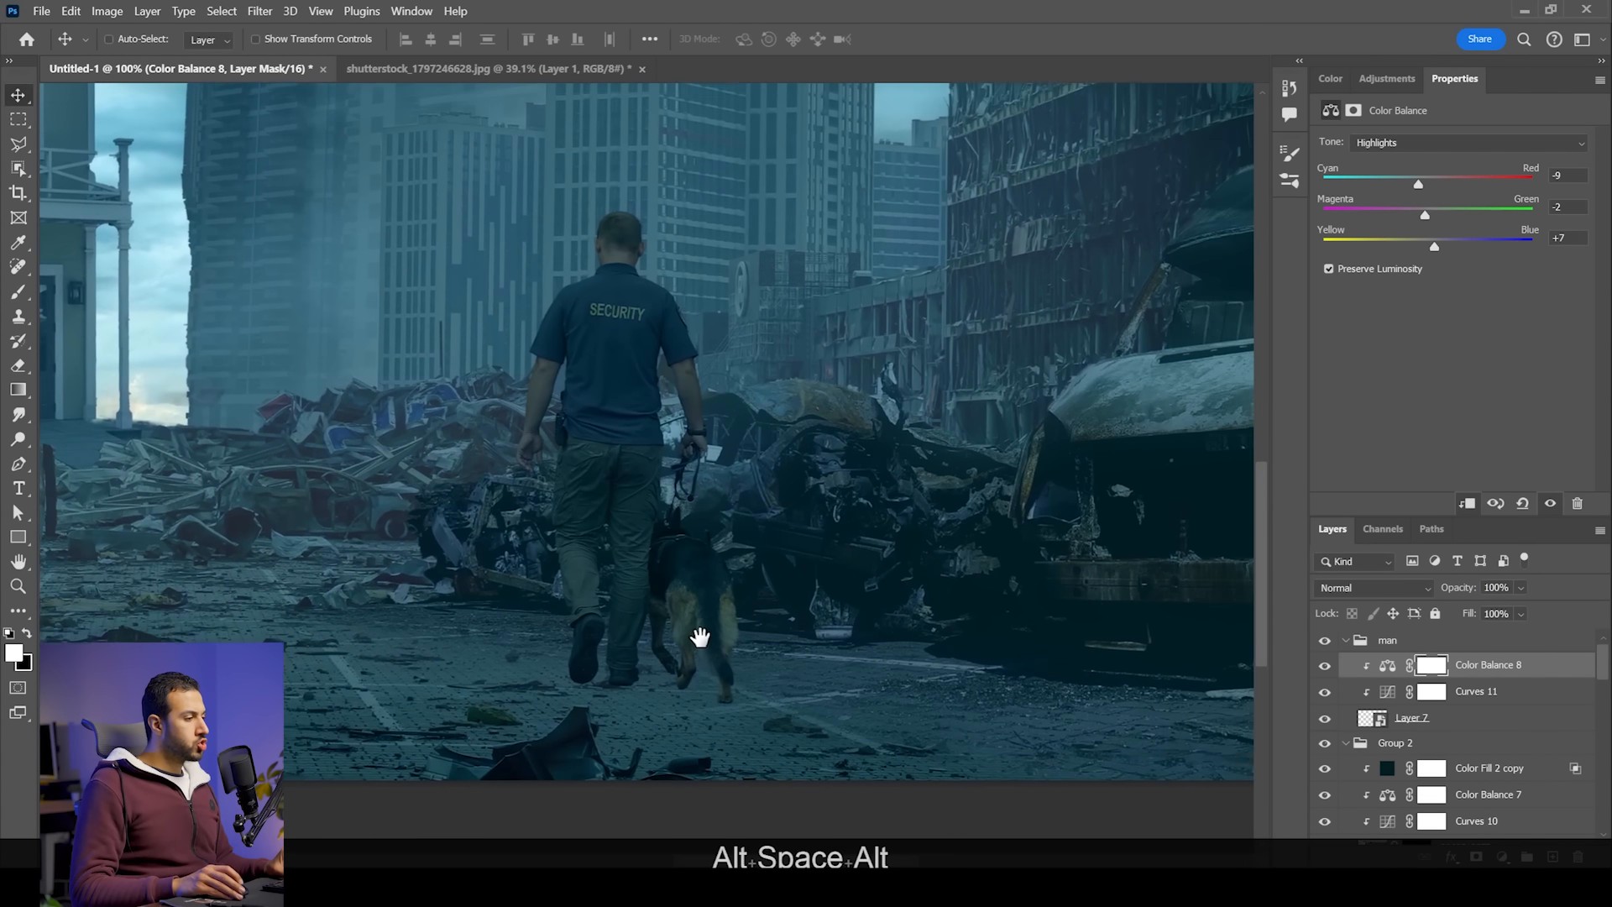
scroll(700, 638, "up", 5)
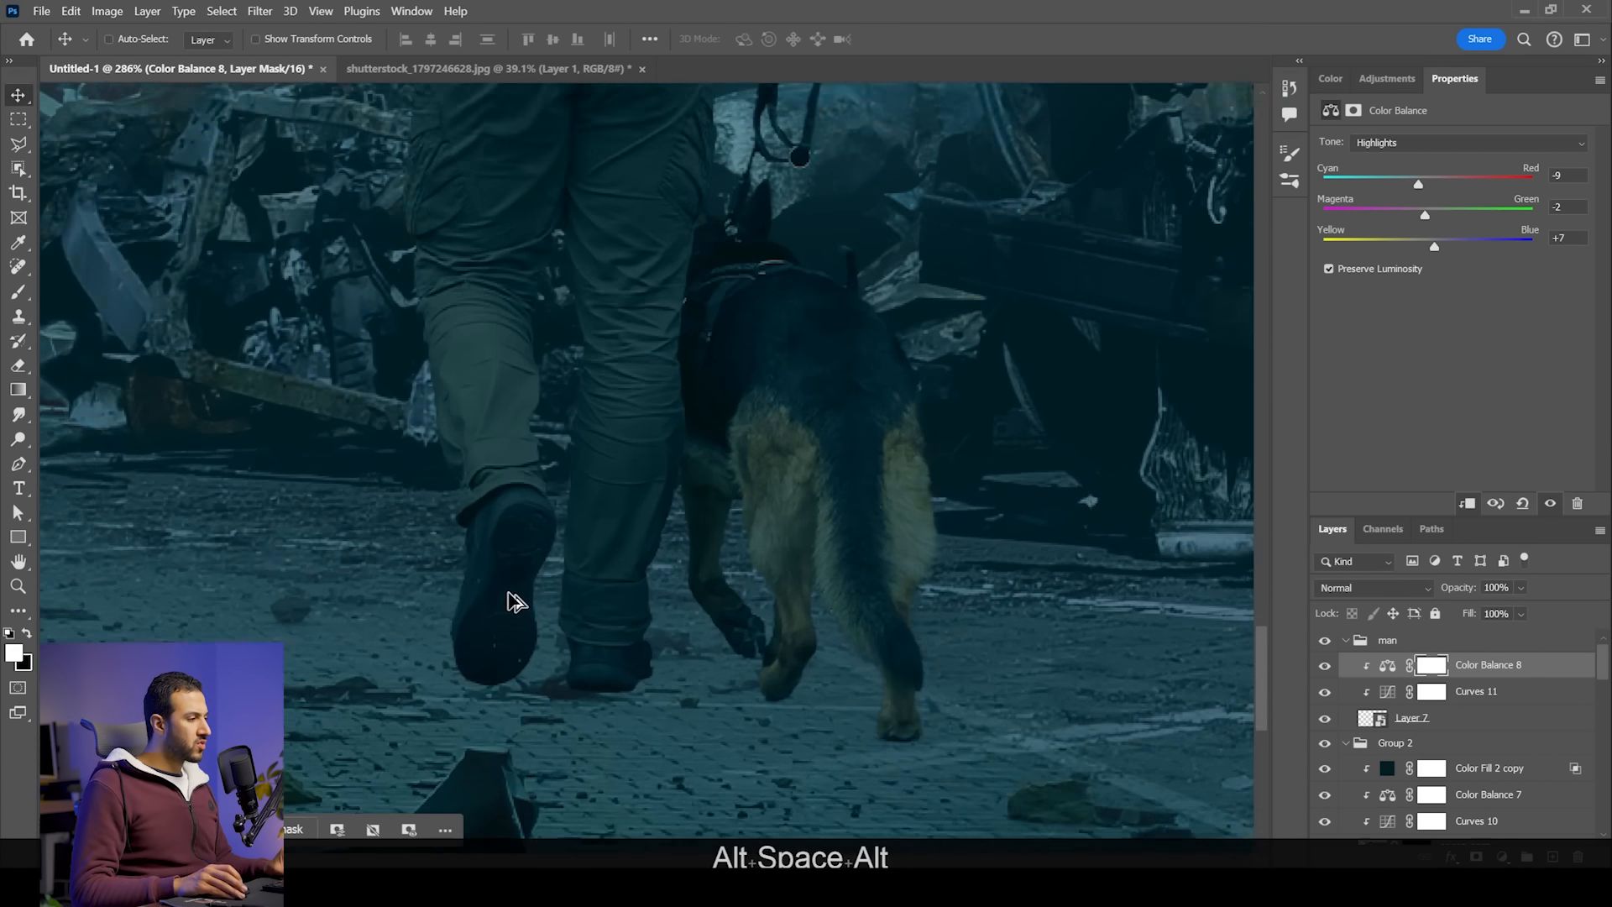
scroll(514, 601, "up", 2)
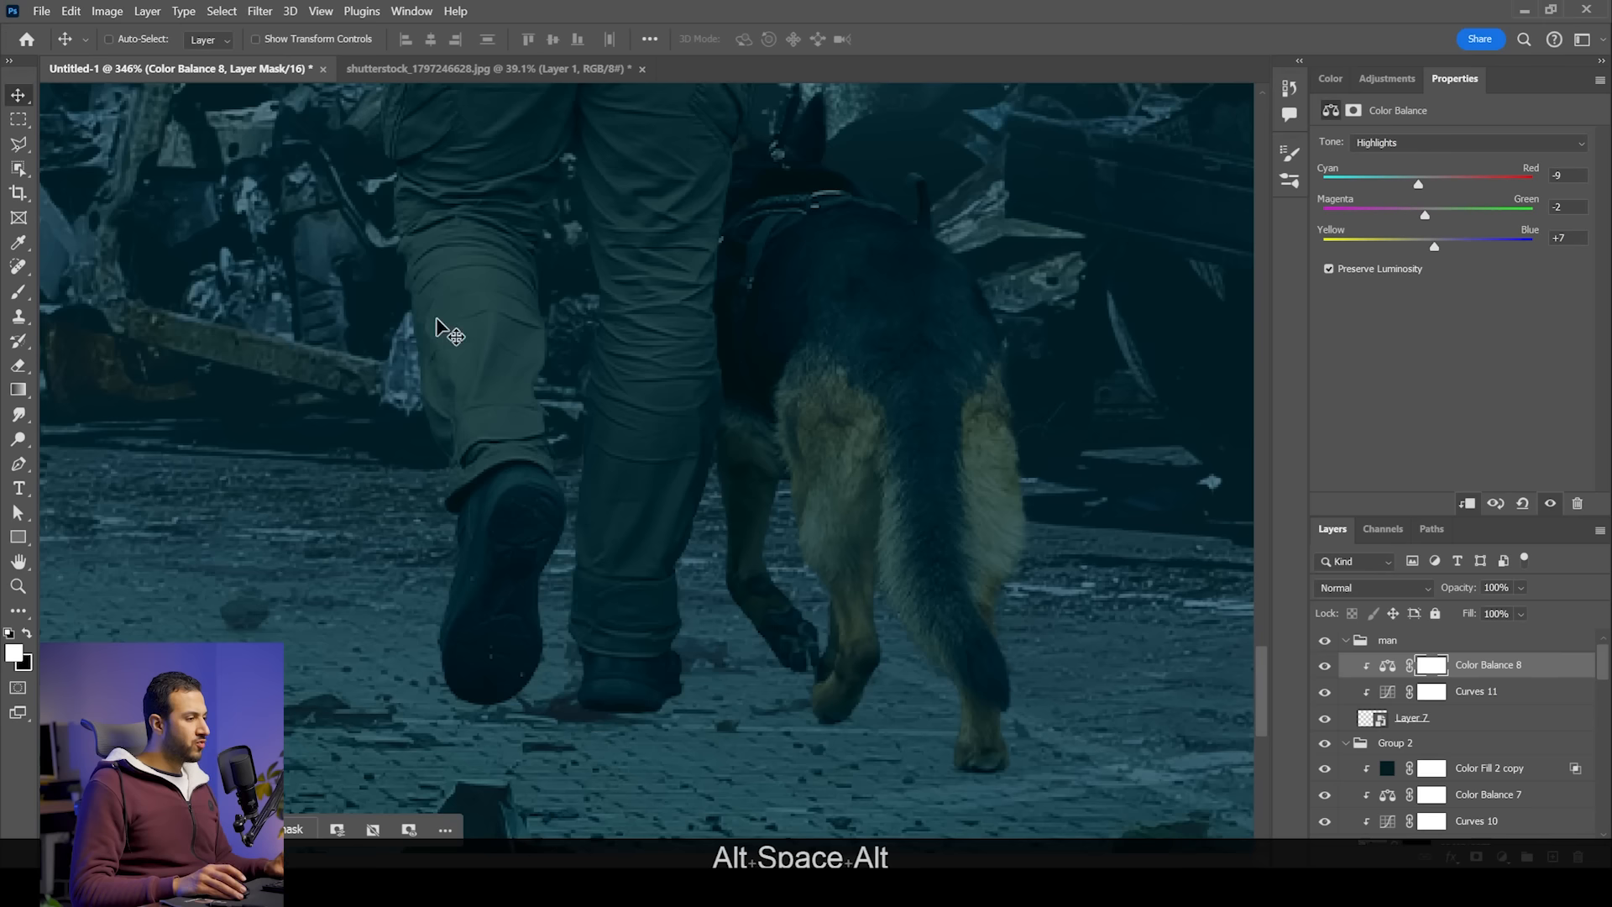
left_click(1553, 858)
left_click(1503, 676, "alt")
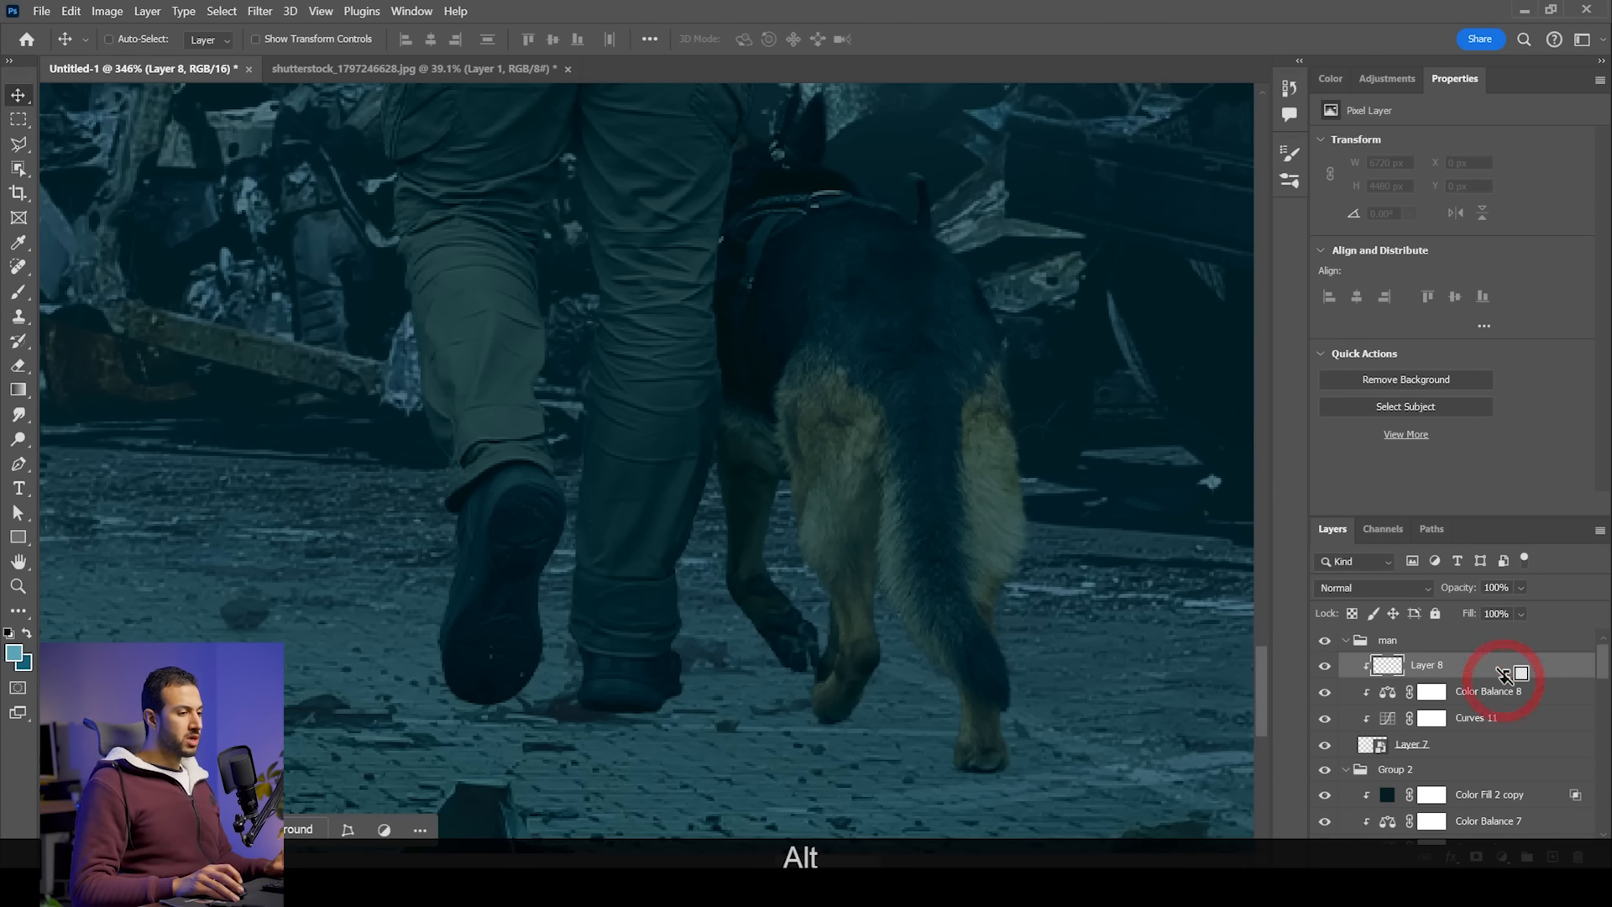
key("b")
right_click(726, 376)
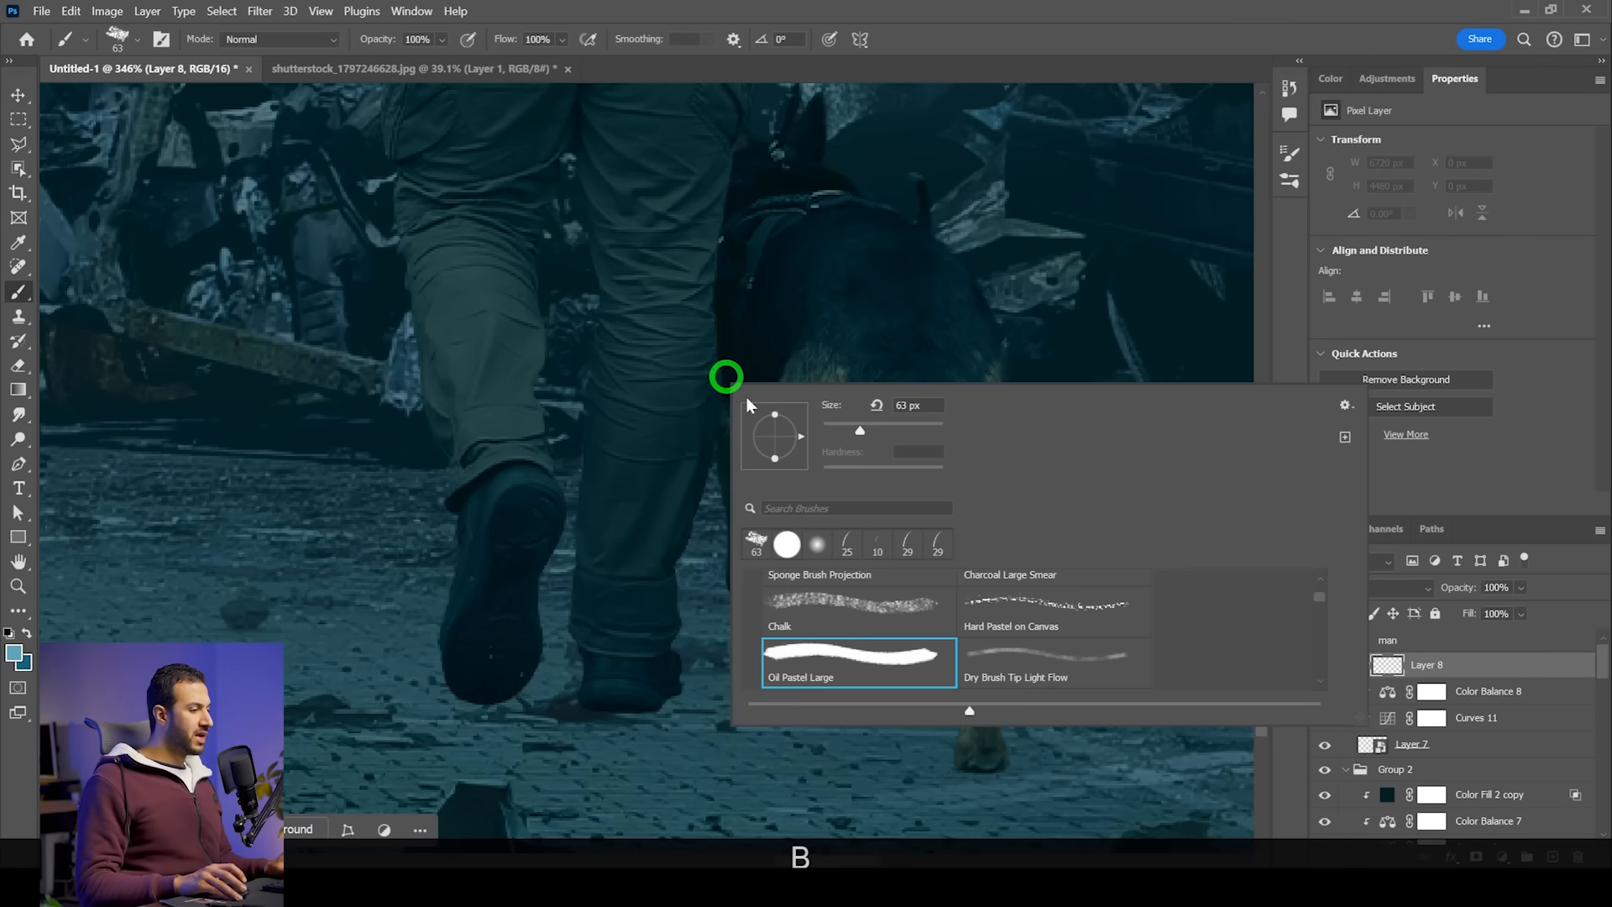
left_click(827, 548)
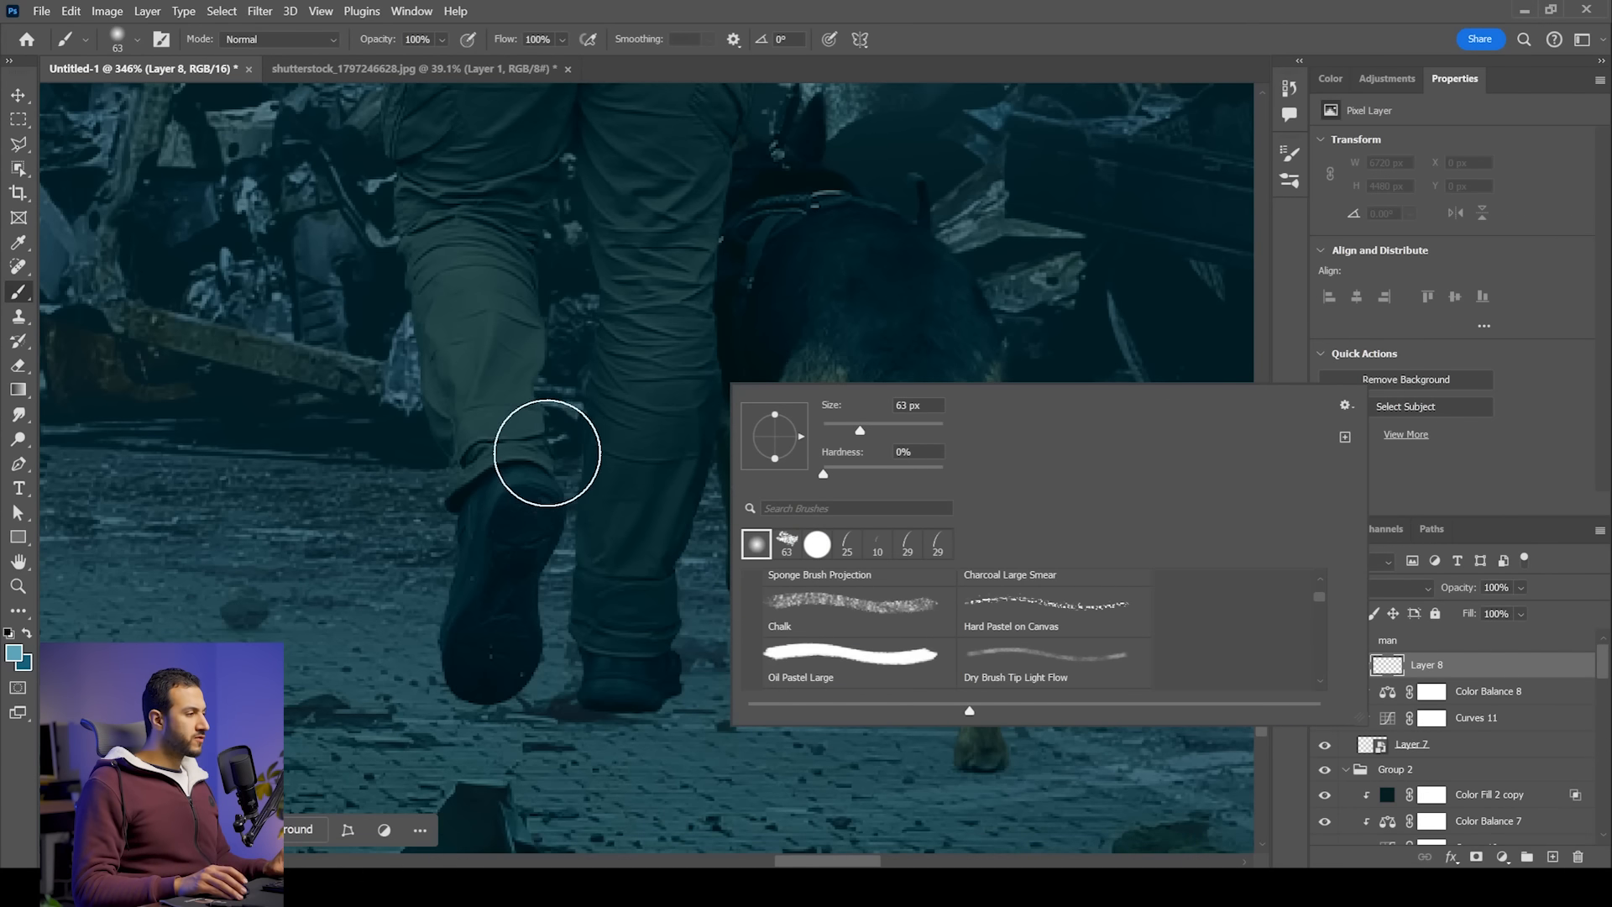
scroll(534, 429, "down", 5)
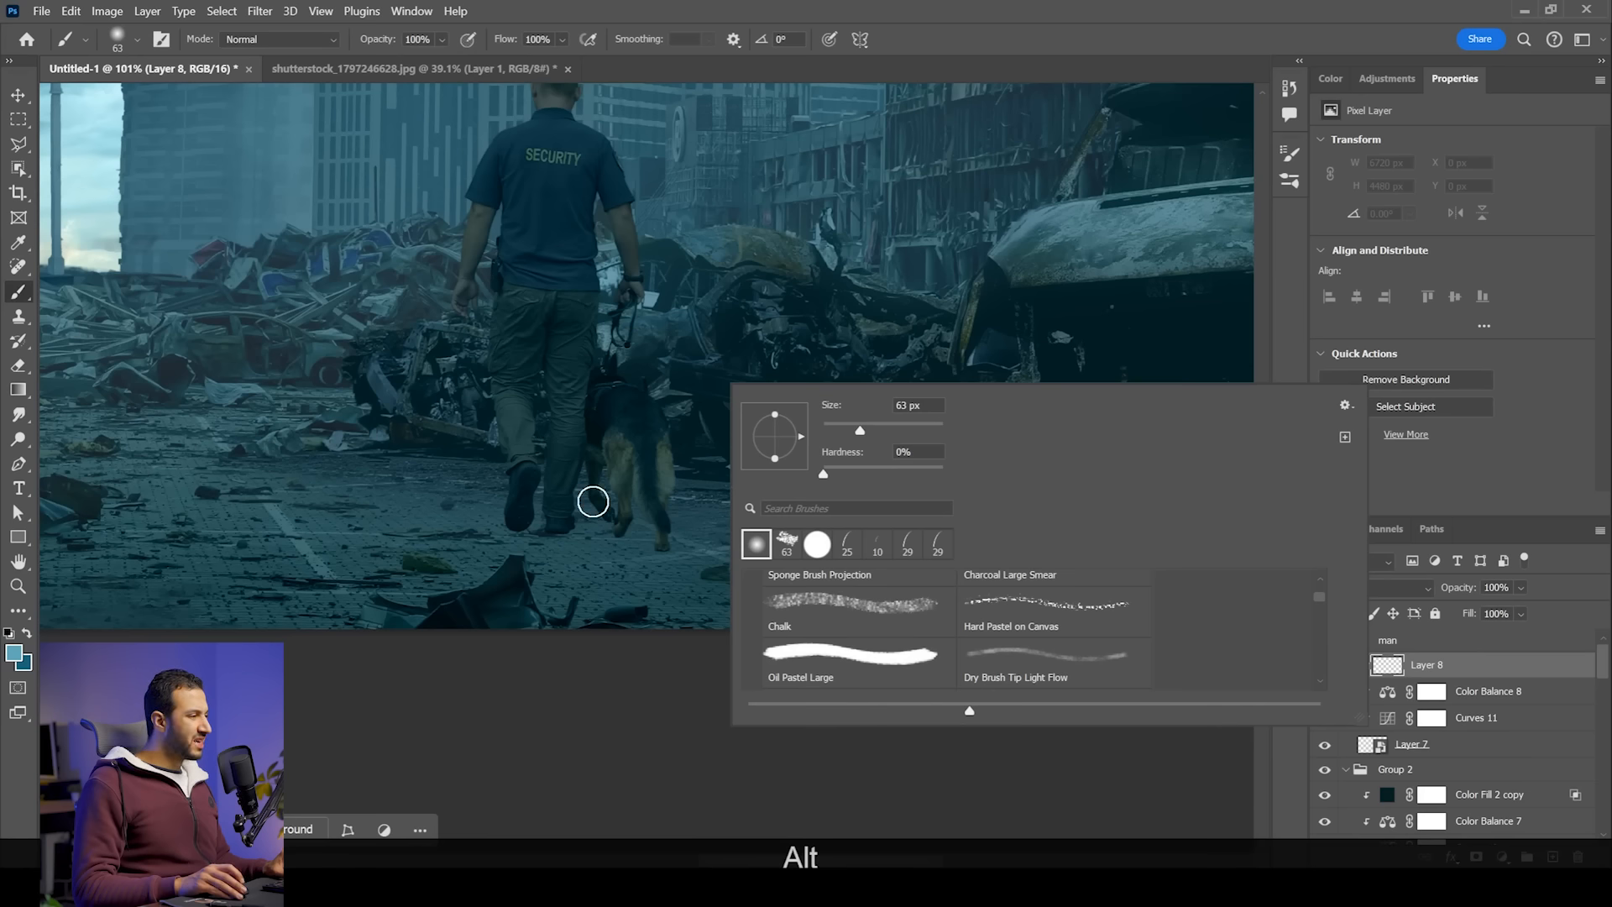
left_click(510, 544)
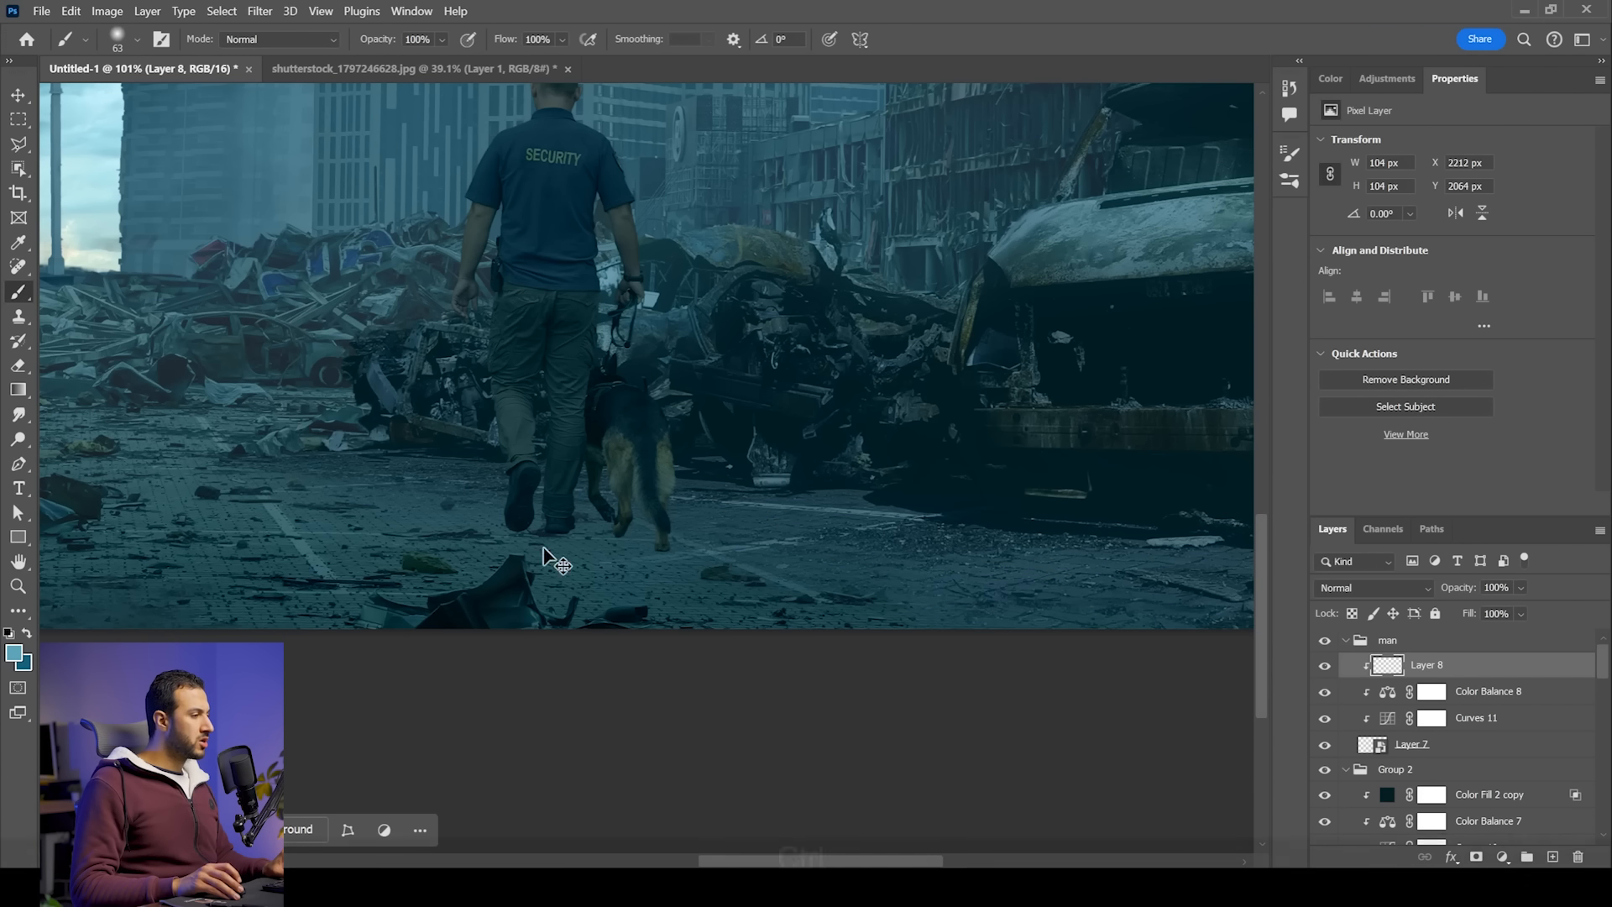
Step: Shade the lower part of the man and dog with a 700 px brush in a dark teal based on the wreck's shadow
left_click(13, 654)
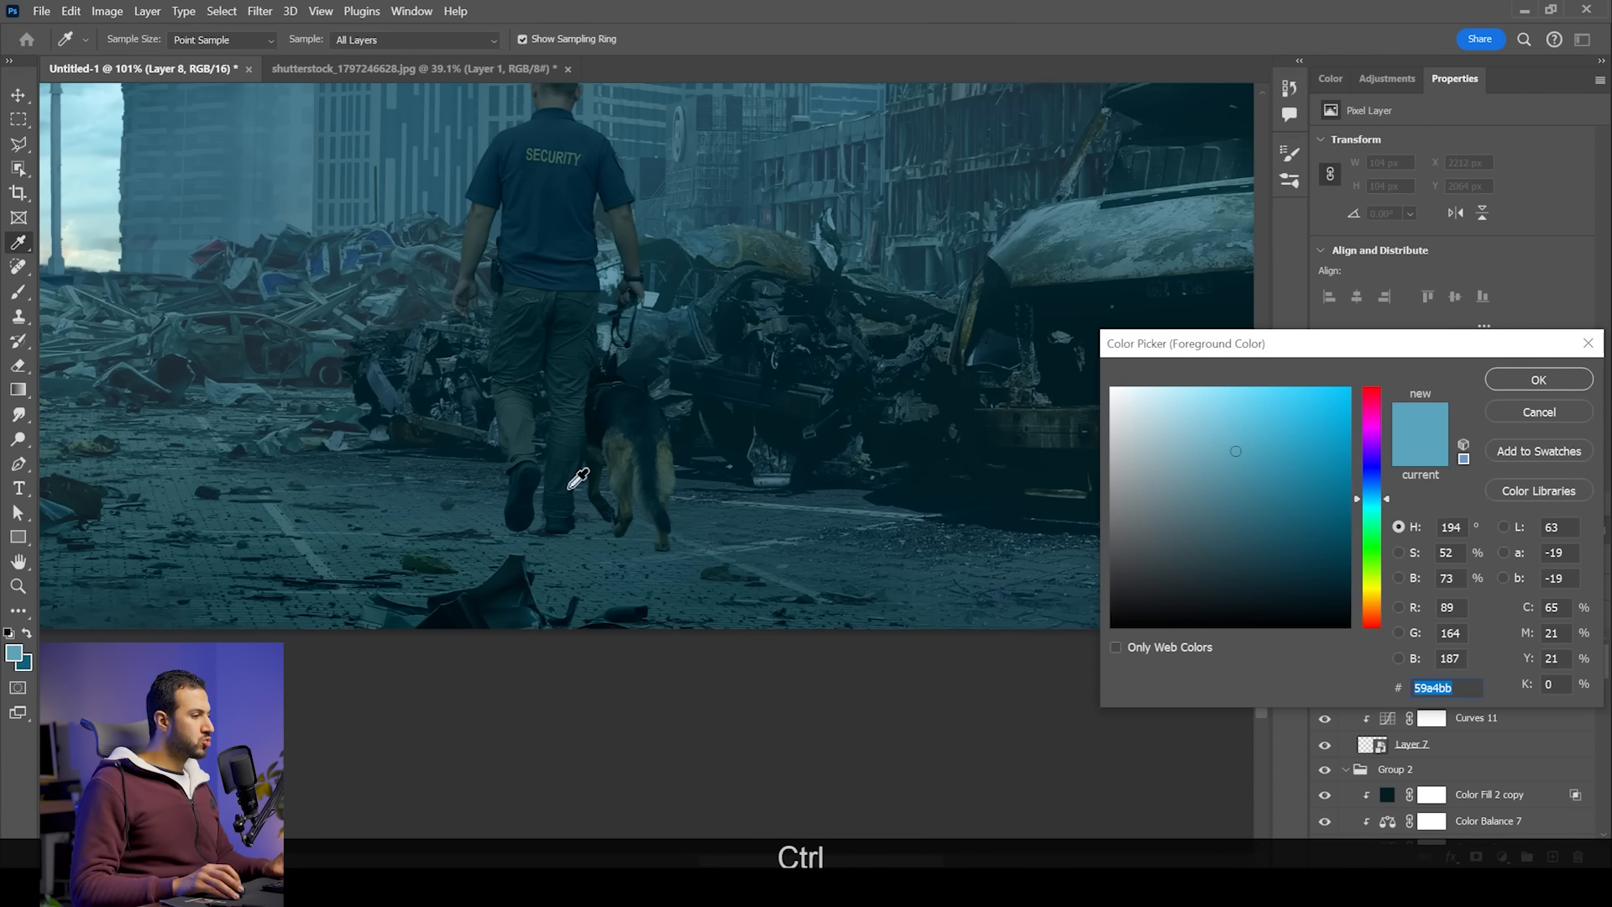
left_click(891, 486)
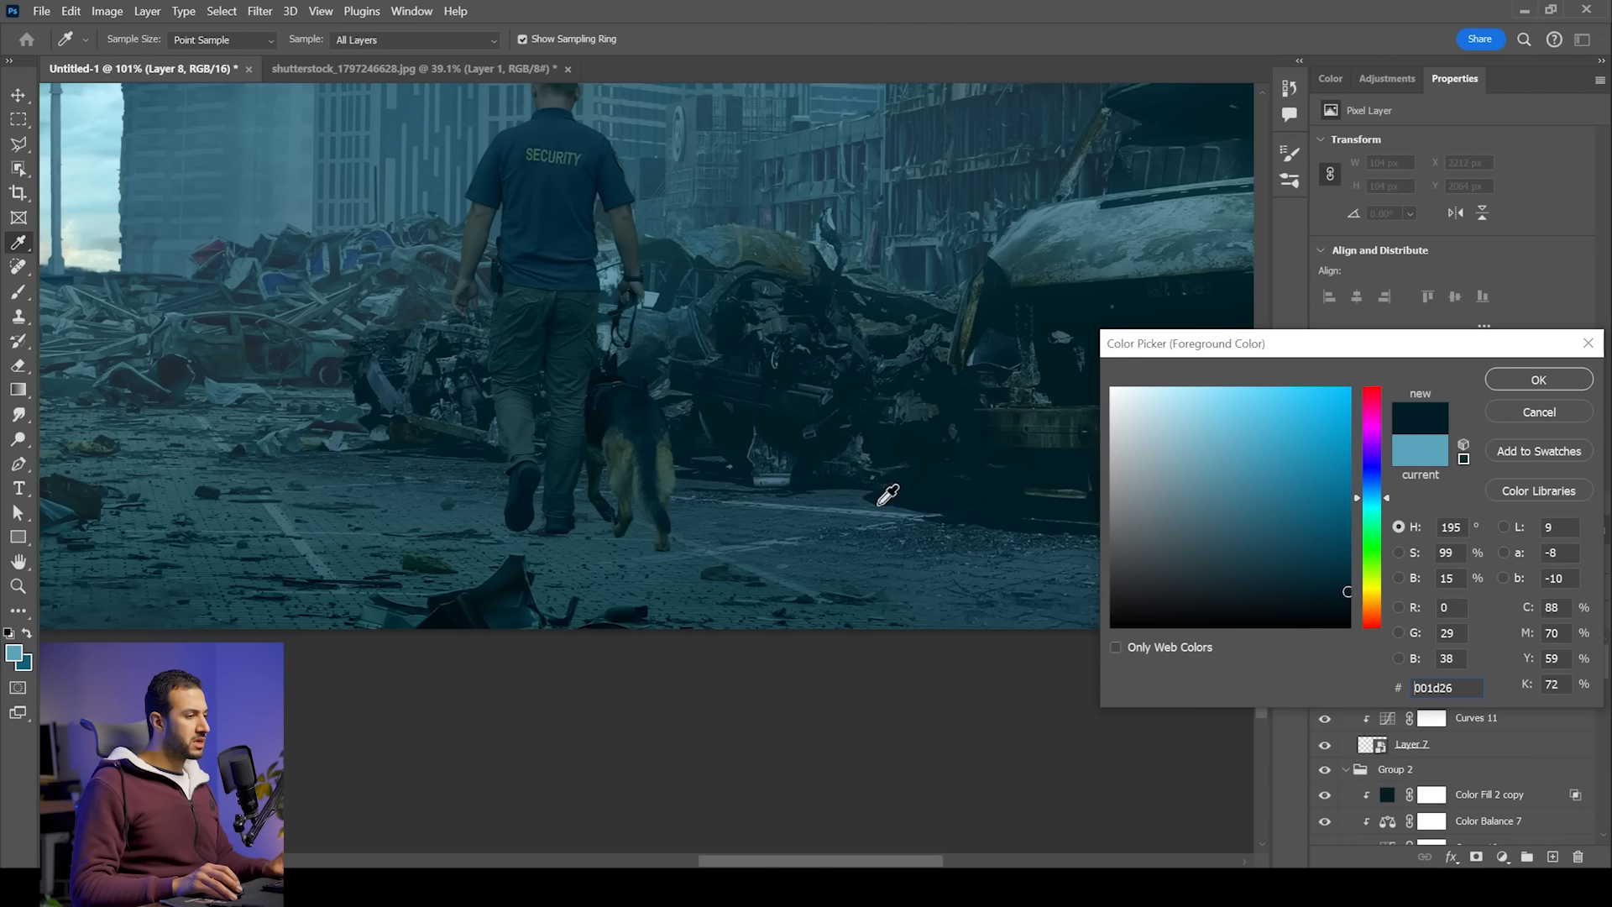
mouse_move(1347, 550)
left_mouse_down()
mouse_move(1350, 575)
mouse_move(1327, 580)
left_mouse_up()
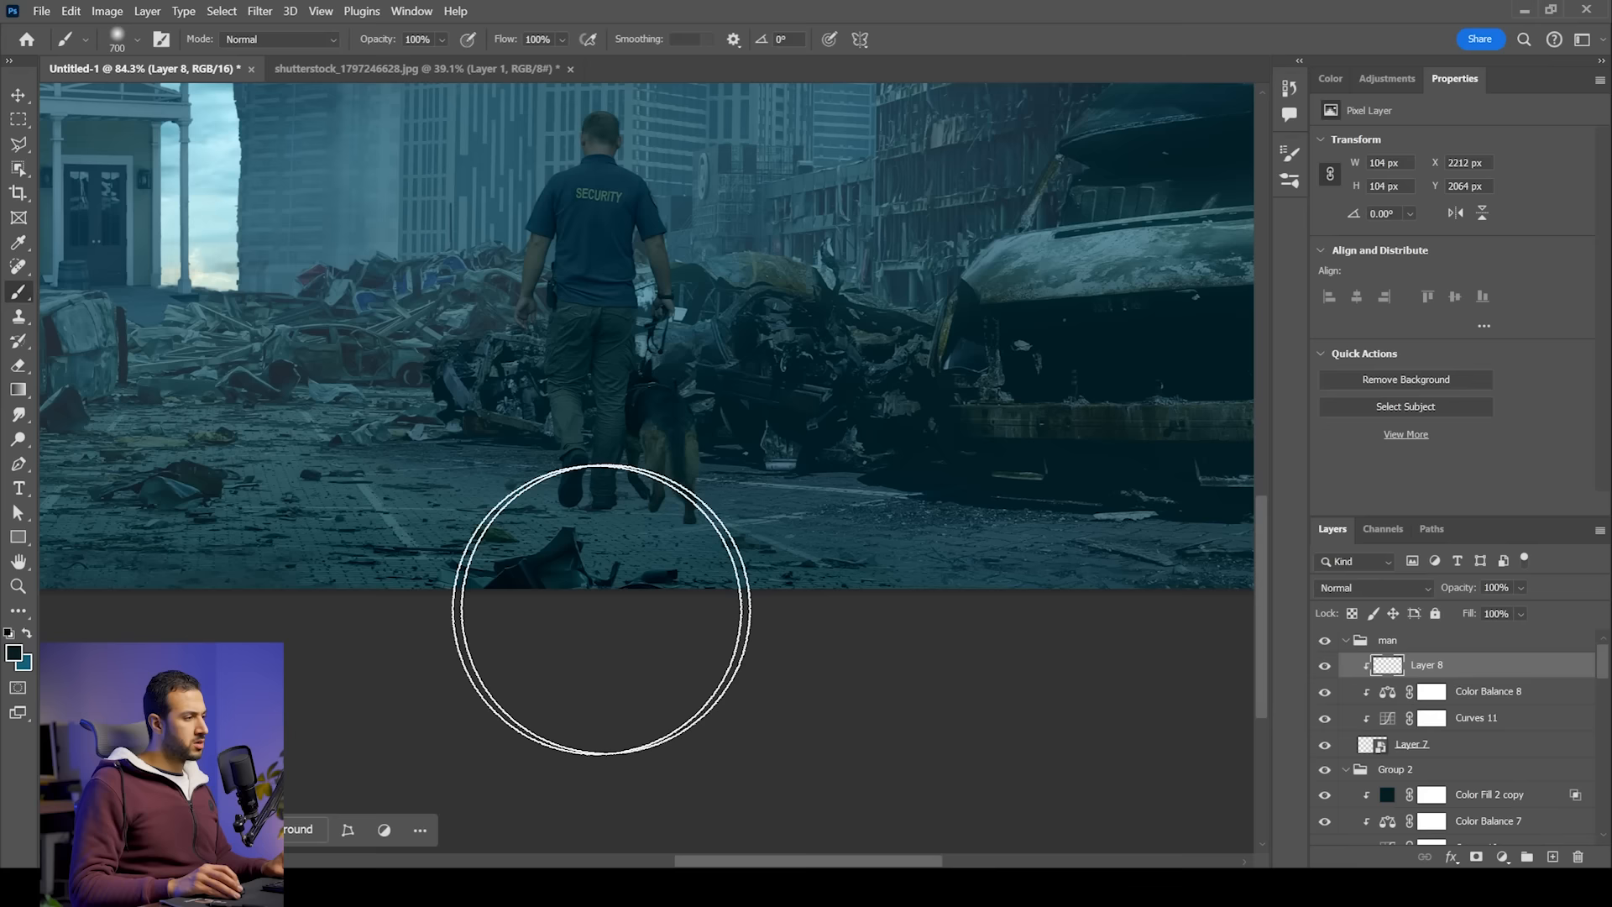
mouse_move(601, 608)
left_mouse_down()
mouse_move(504, 579)
mouse_move(630, 642)
mouse_move(461, 541)
mouse_move(720, 576)
mouse_move(738, 594)
left_mouse_up()
Step: Lower the opacity of the painted shading layer to 60%
scroll(836, 585, "down", 5)
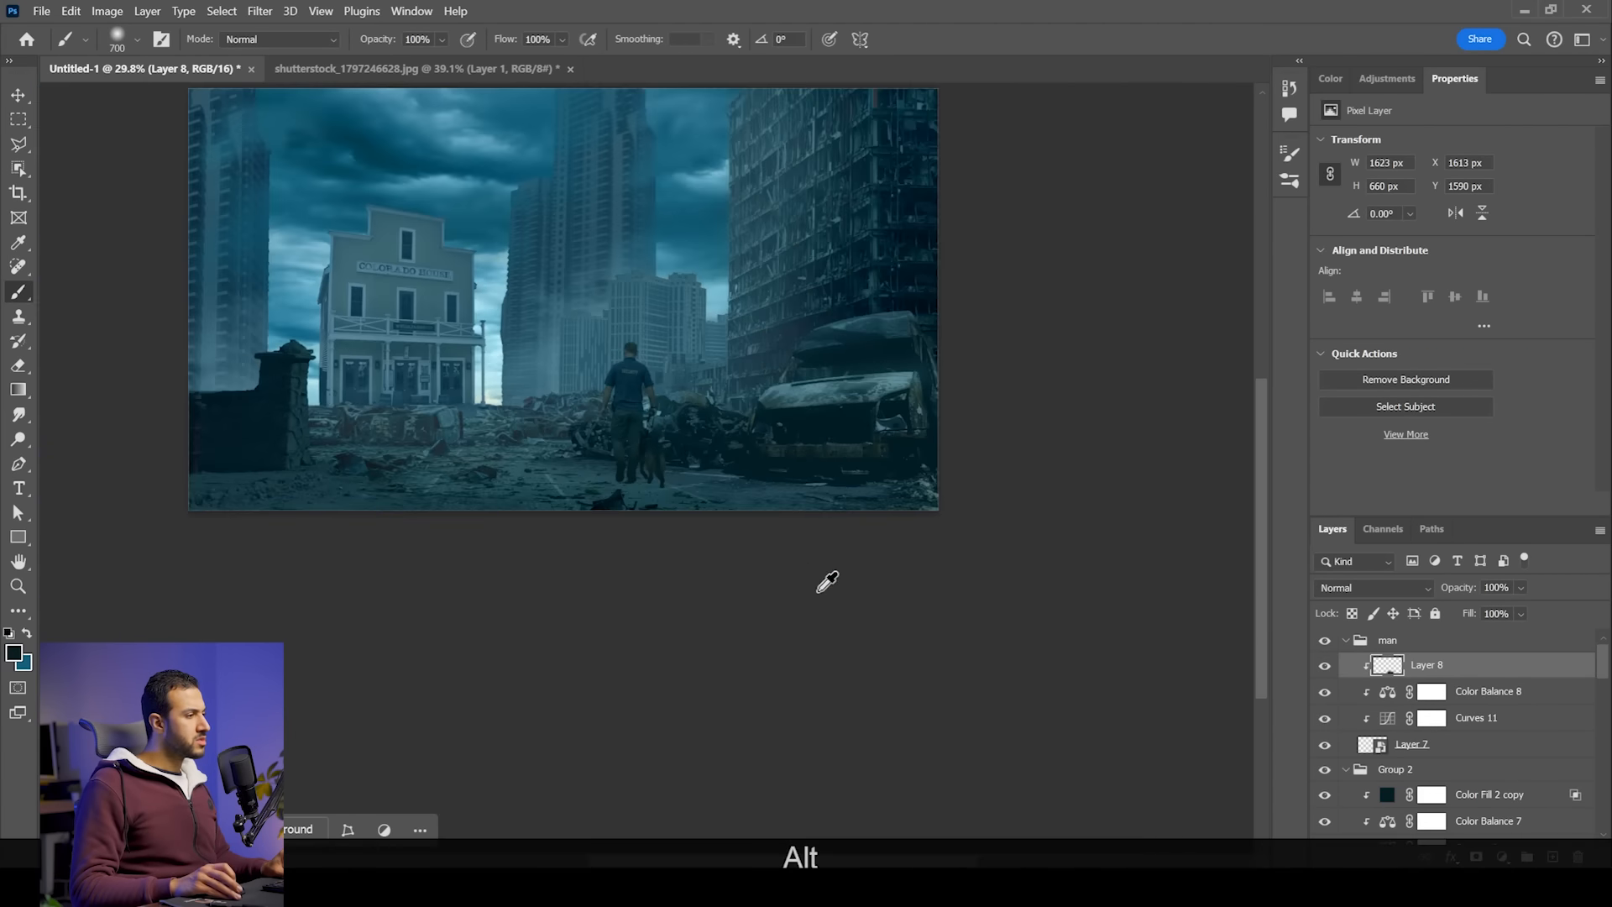
scroll(701, 492, "up", 6)
scroll(701, 493, "down", 4)
scroll(703, 493, "up", 5)
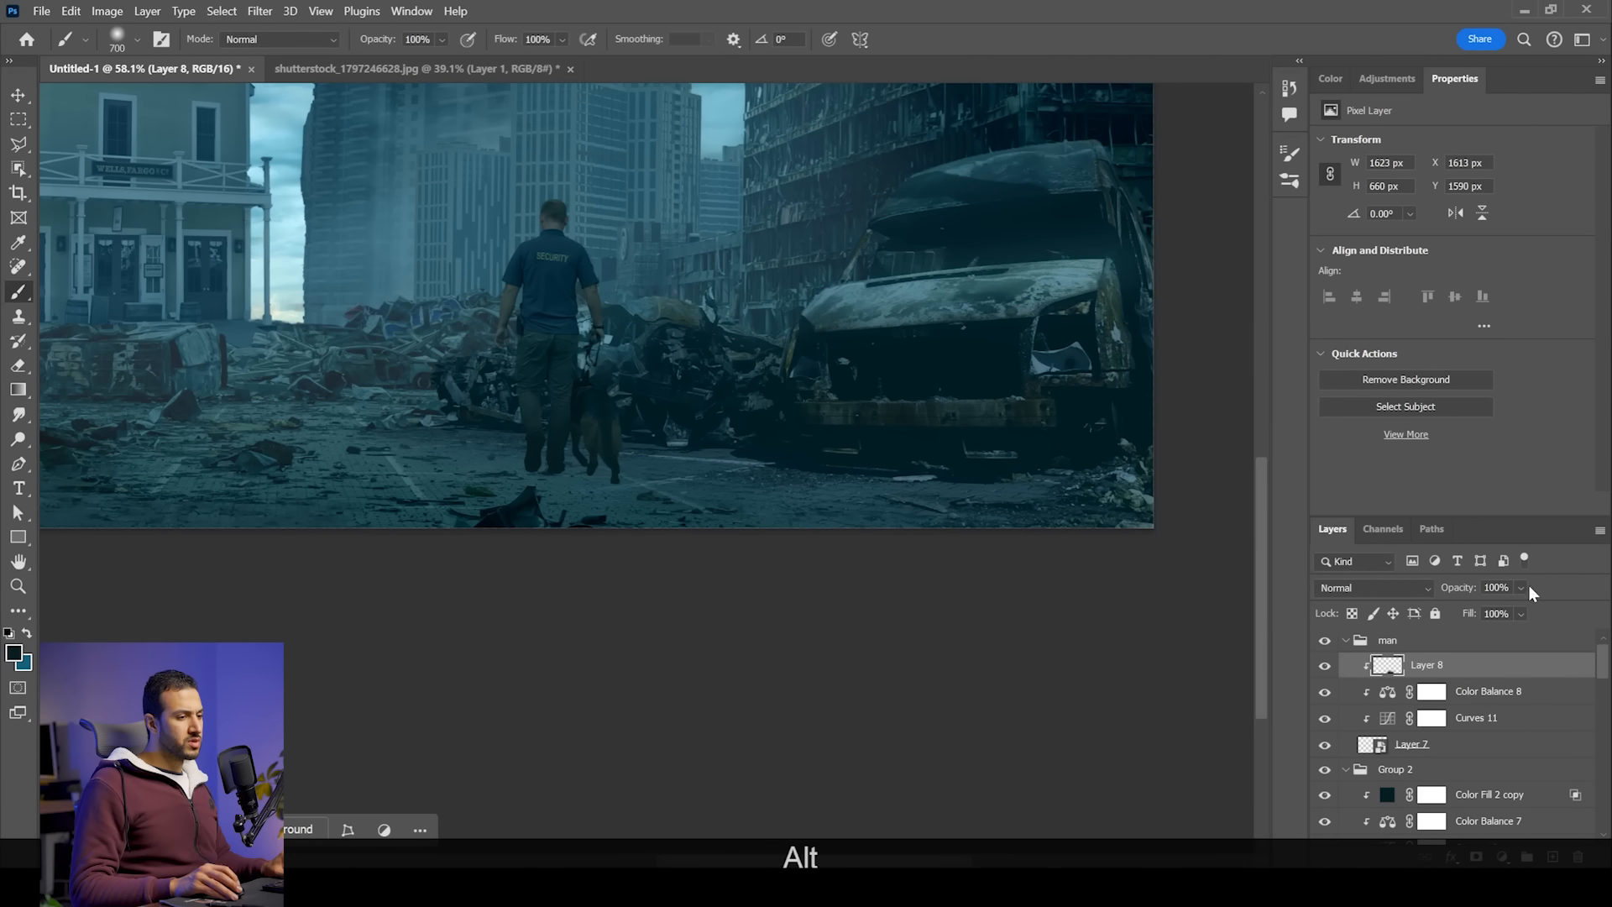
left_click_drag(1522, 595, 1528, 611)
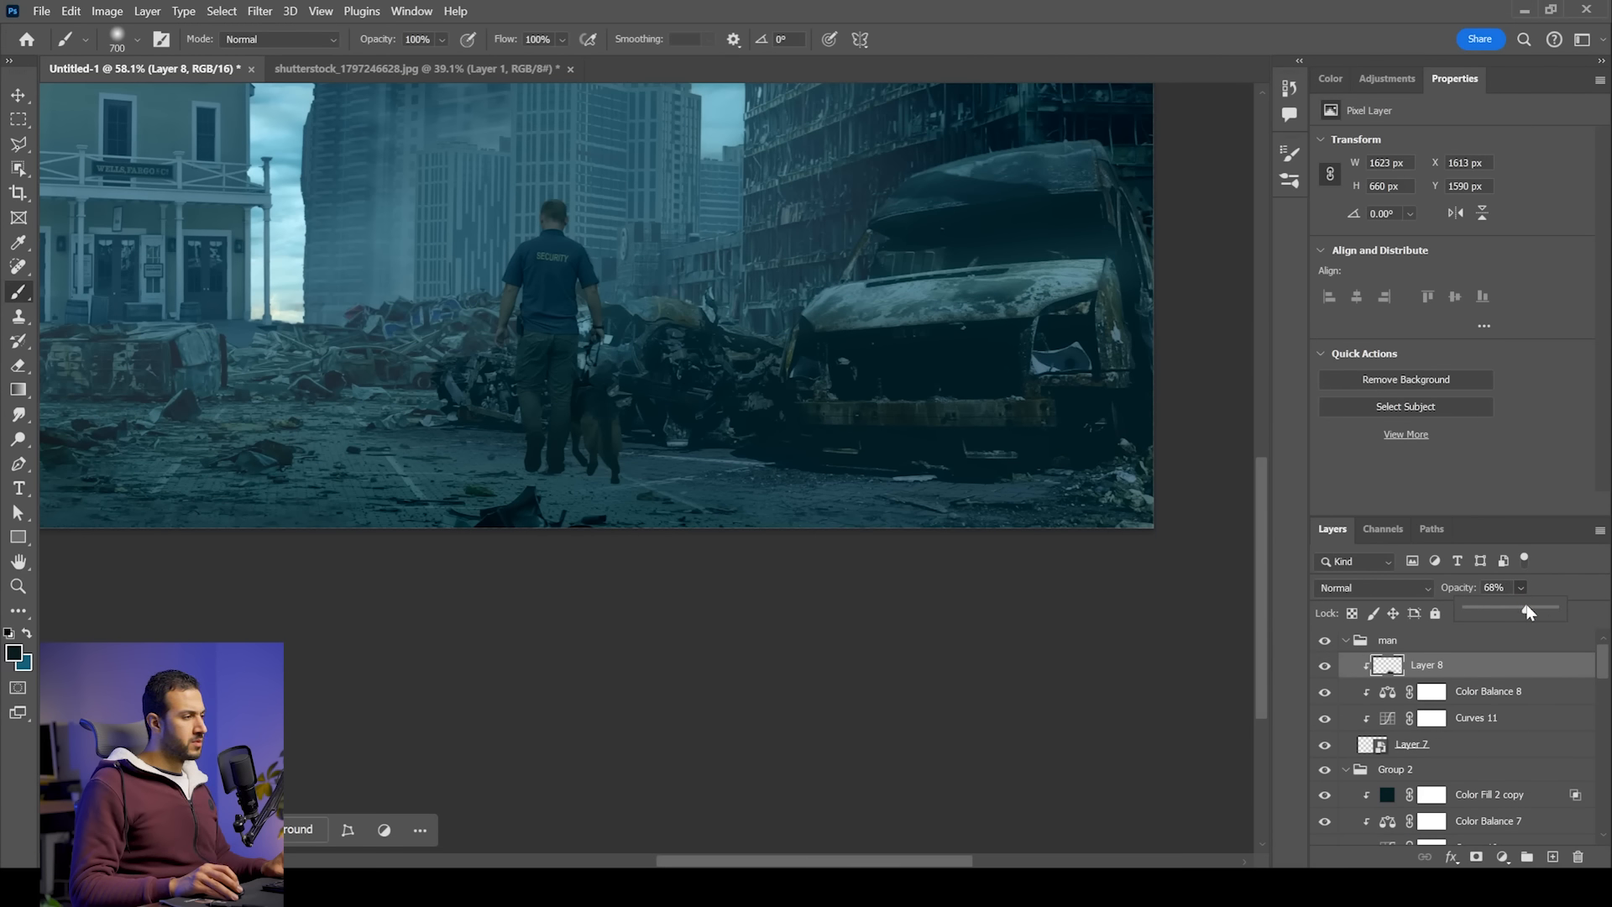
Step: Load the man-and-dog outline as a selection, fill it with the dark foreground colour on a new layer, and deselect
scroll(510, 376, "up", 7)
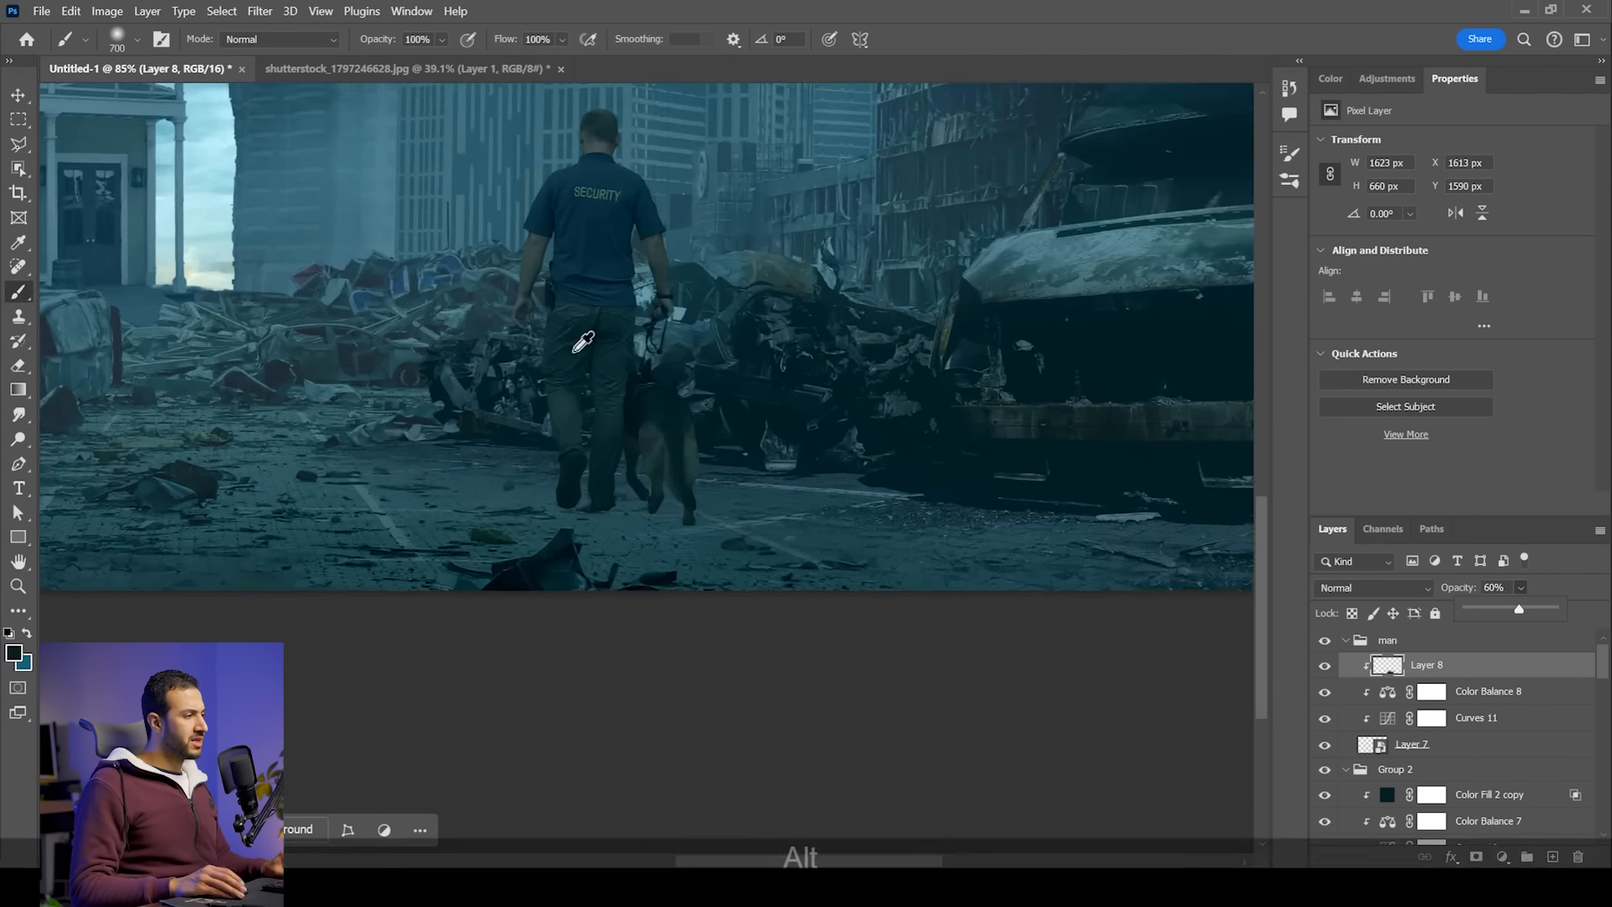
left_click_drag(707, 327, 681, 419)
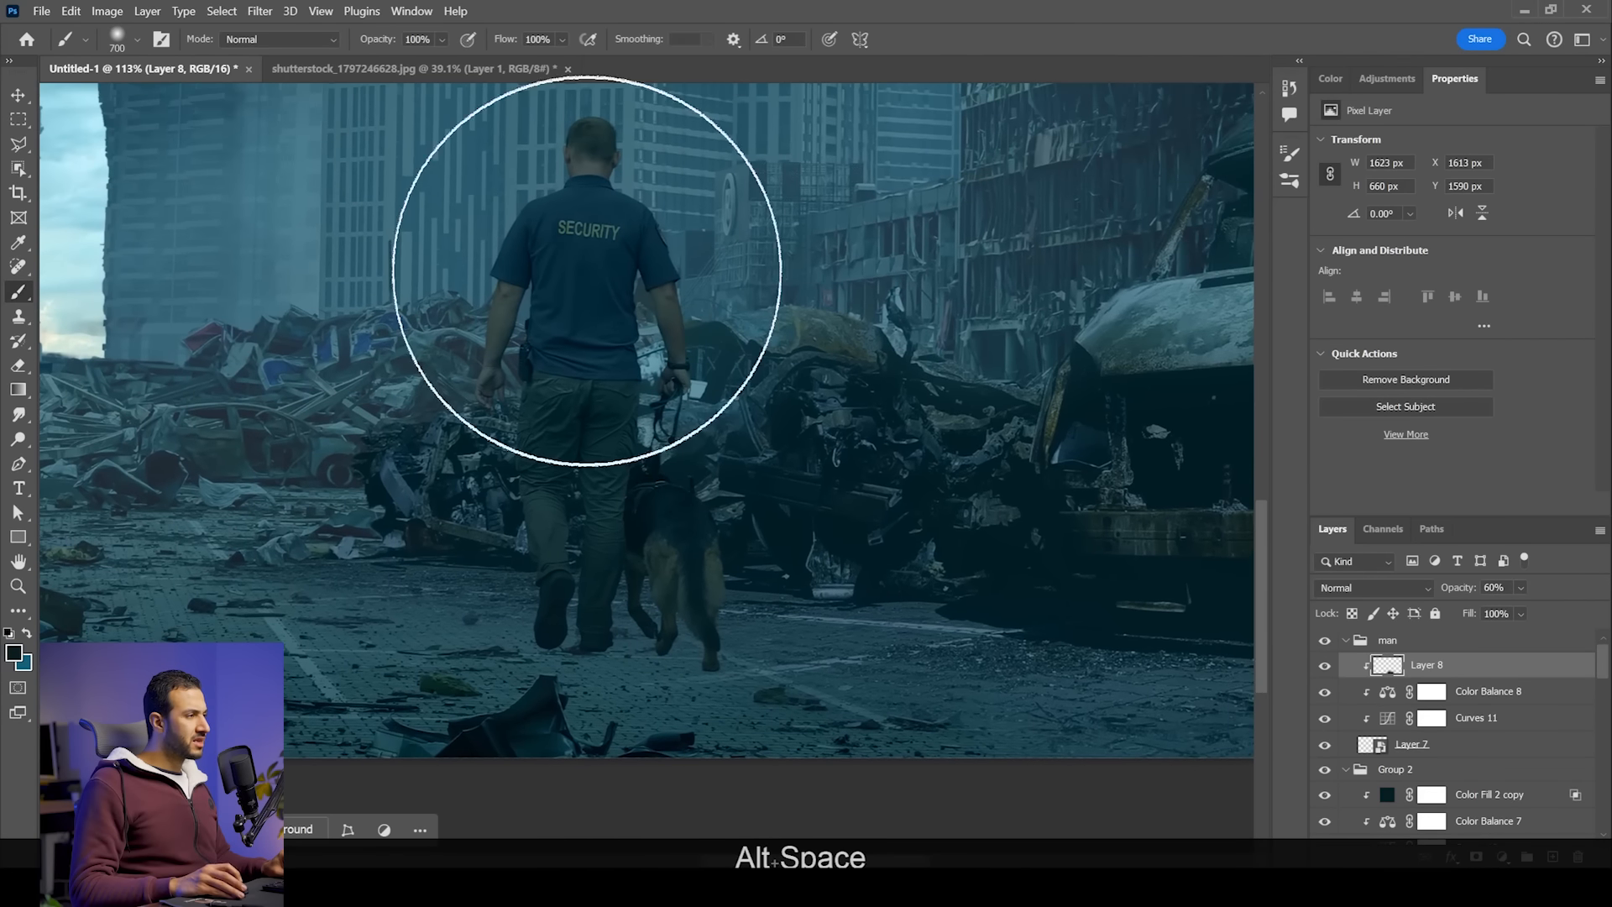
left_click(1372, 748, "ctrl")
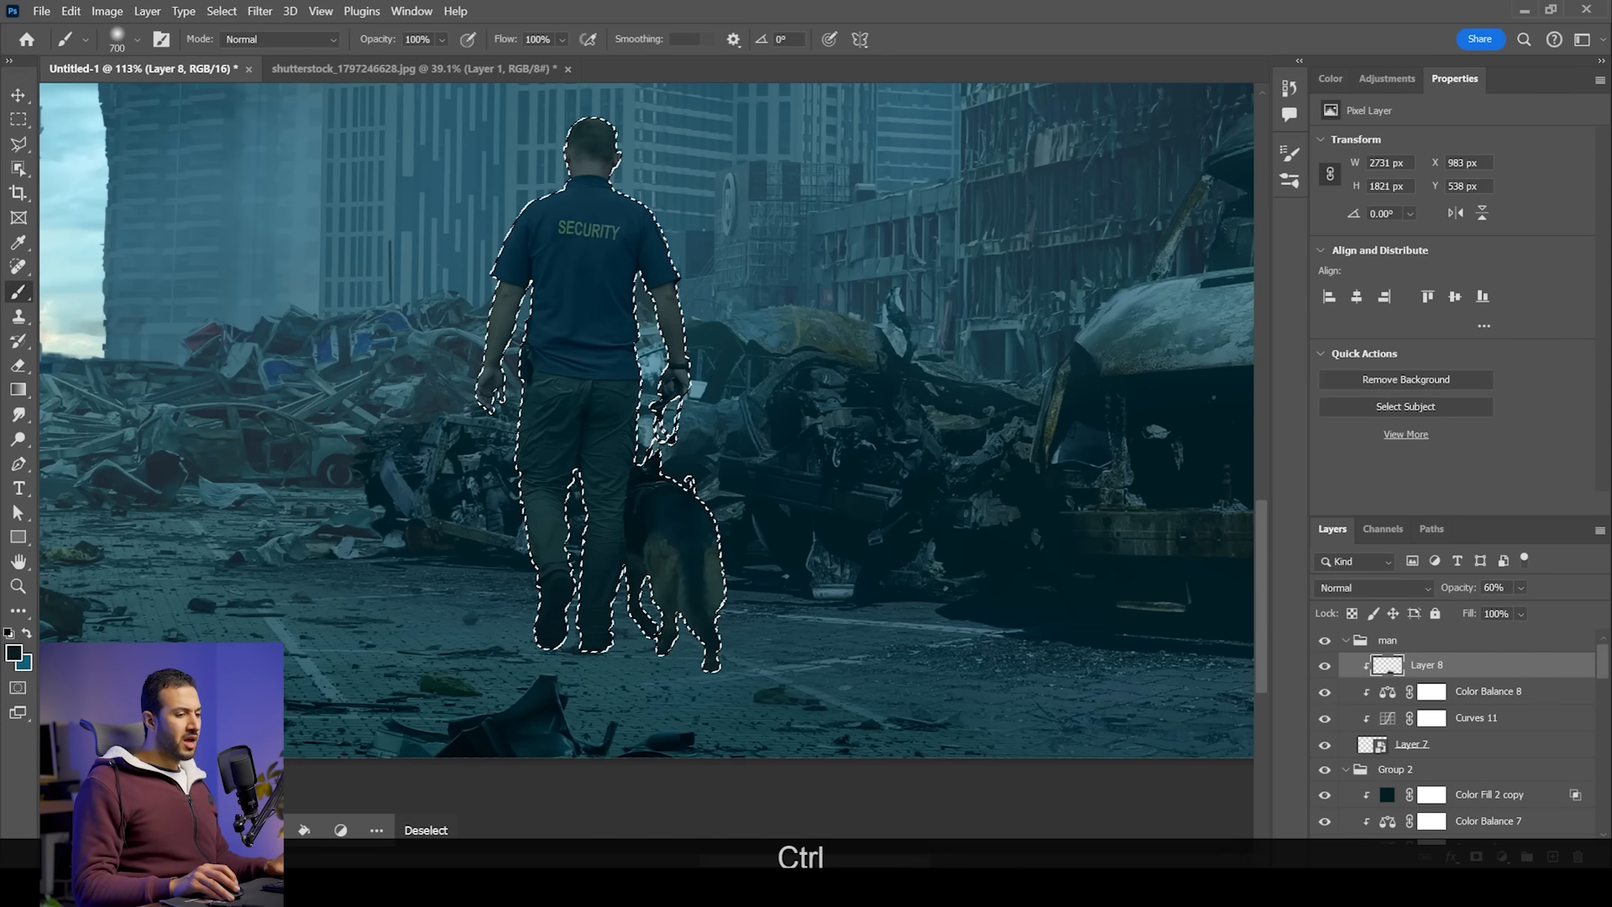
left_click(1553, 857)
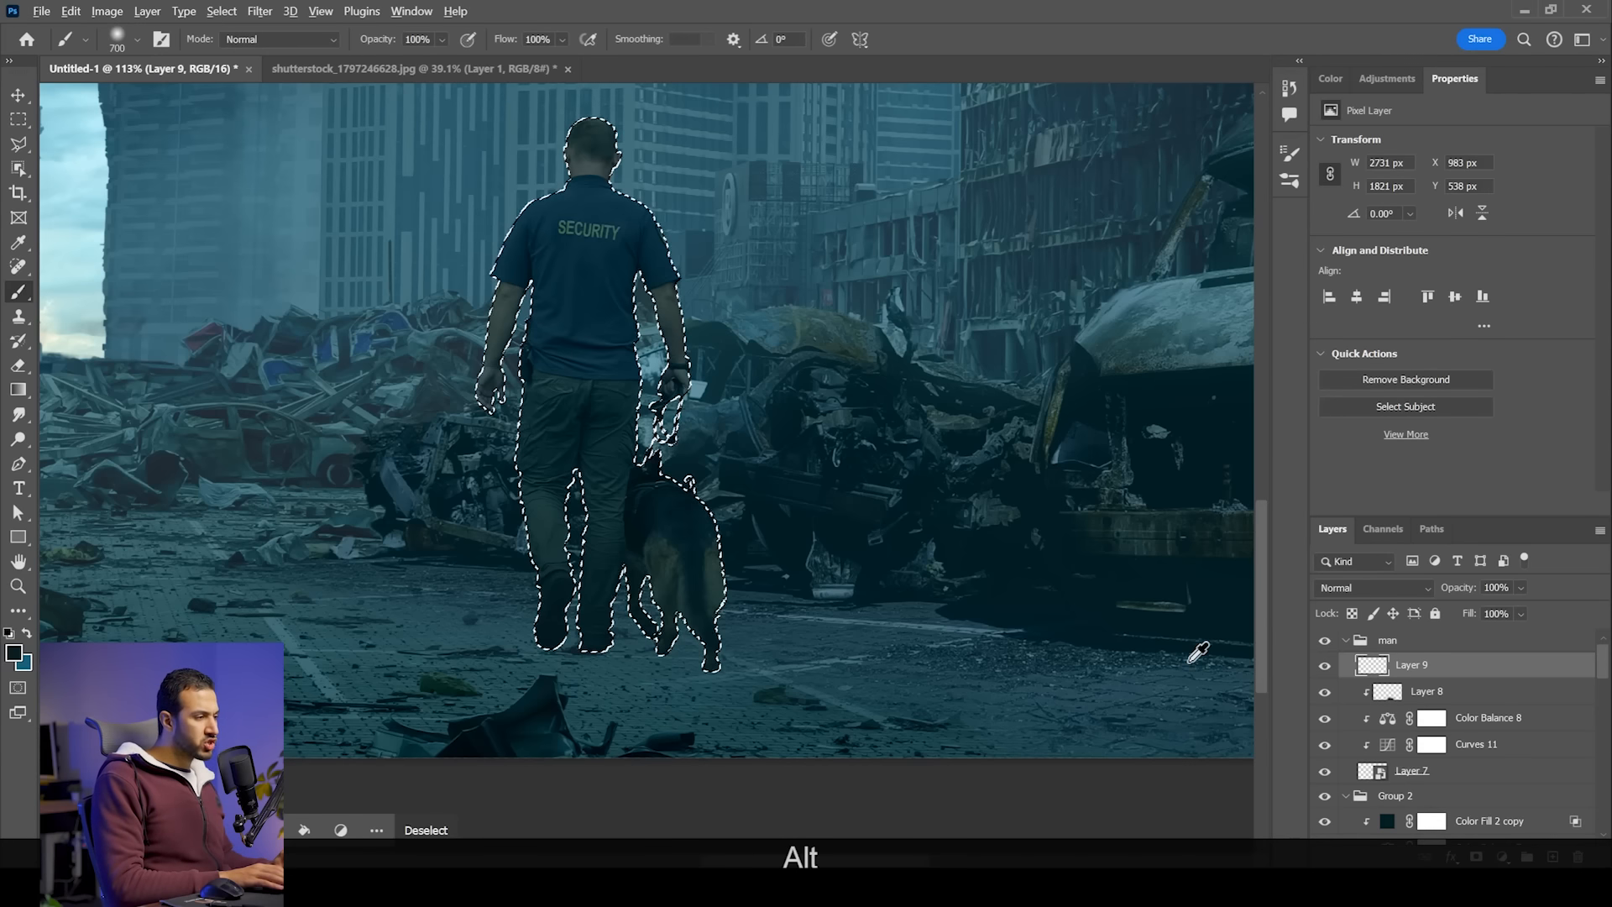
key("alt+BackSpace")
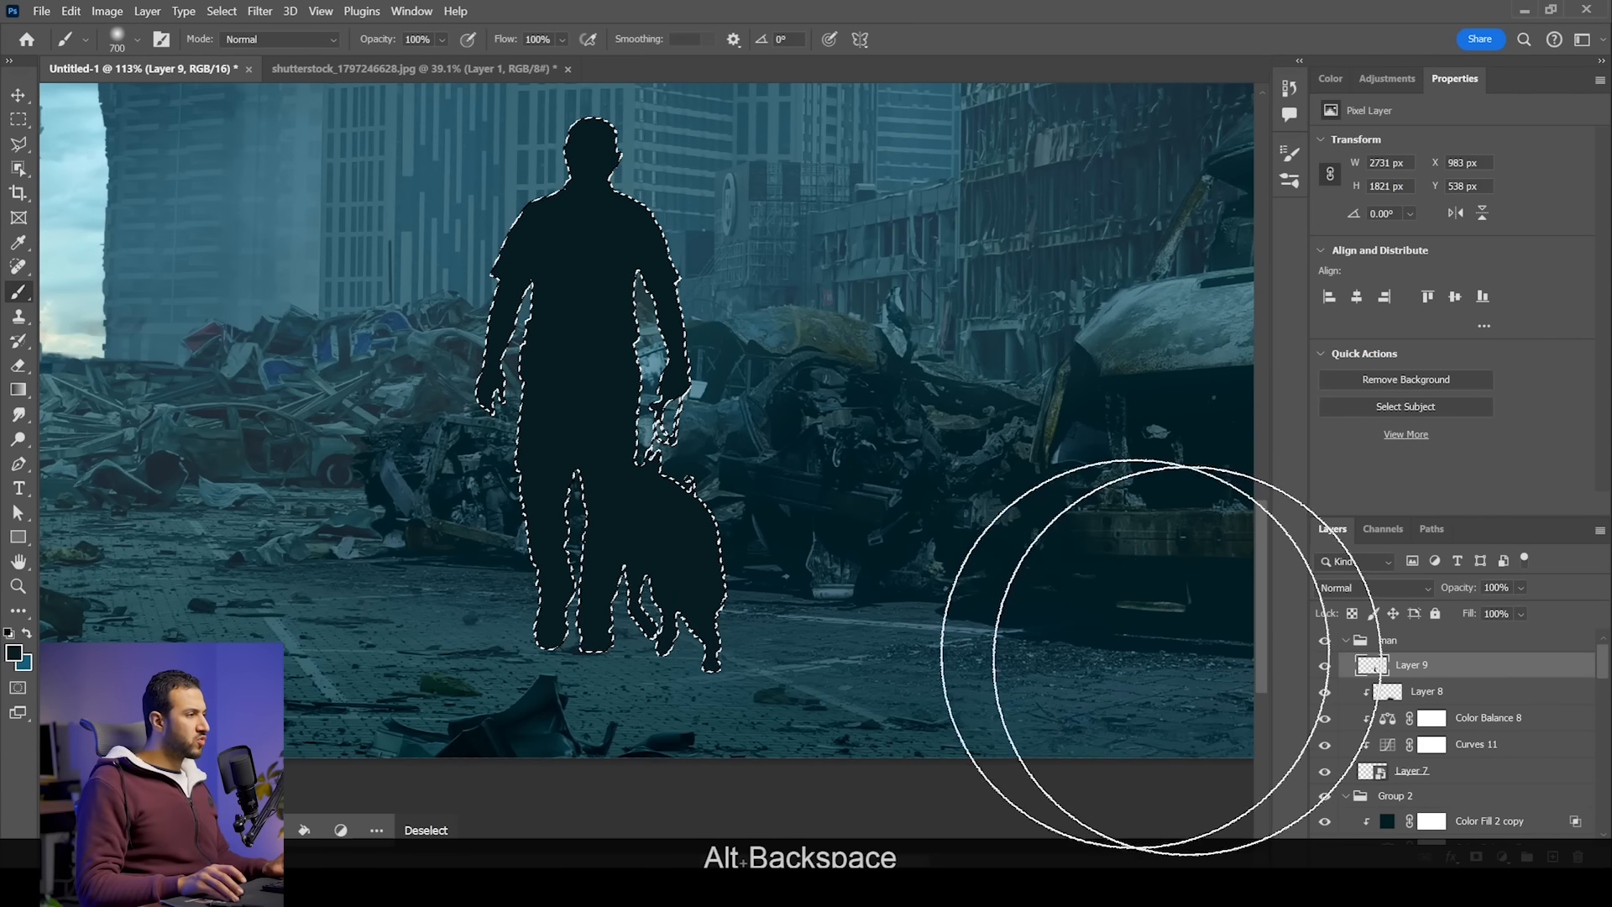
left_click(18, 95)
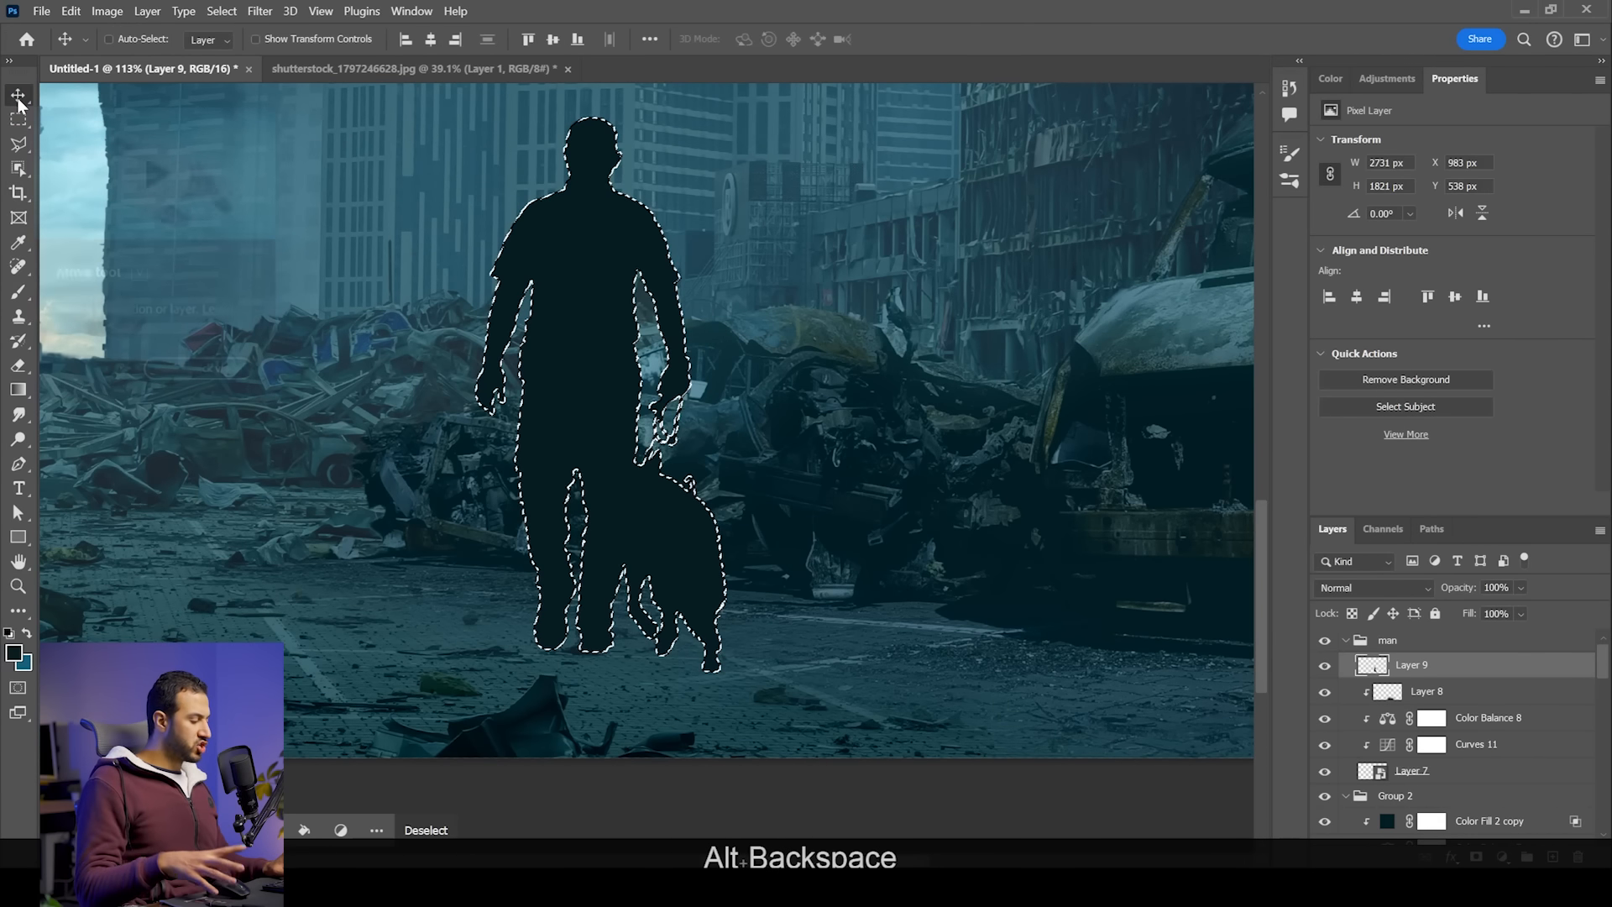
key("ctrl+d")
Step: Flip the dark silhouette vertically with Free Transform and move it down so it starts at the man's feet
scroll(601, 294, "down", 6)
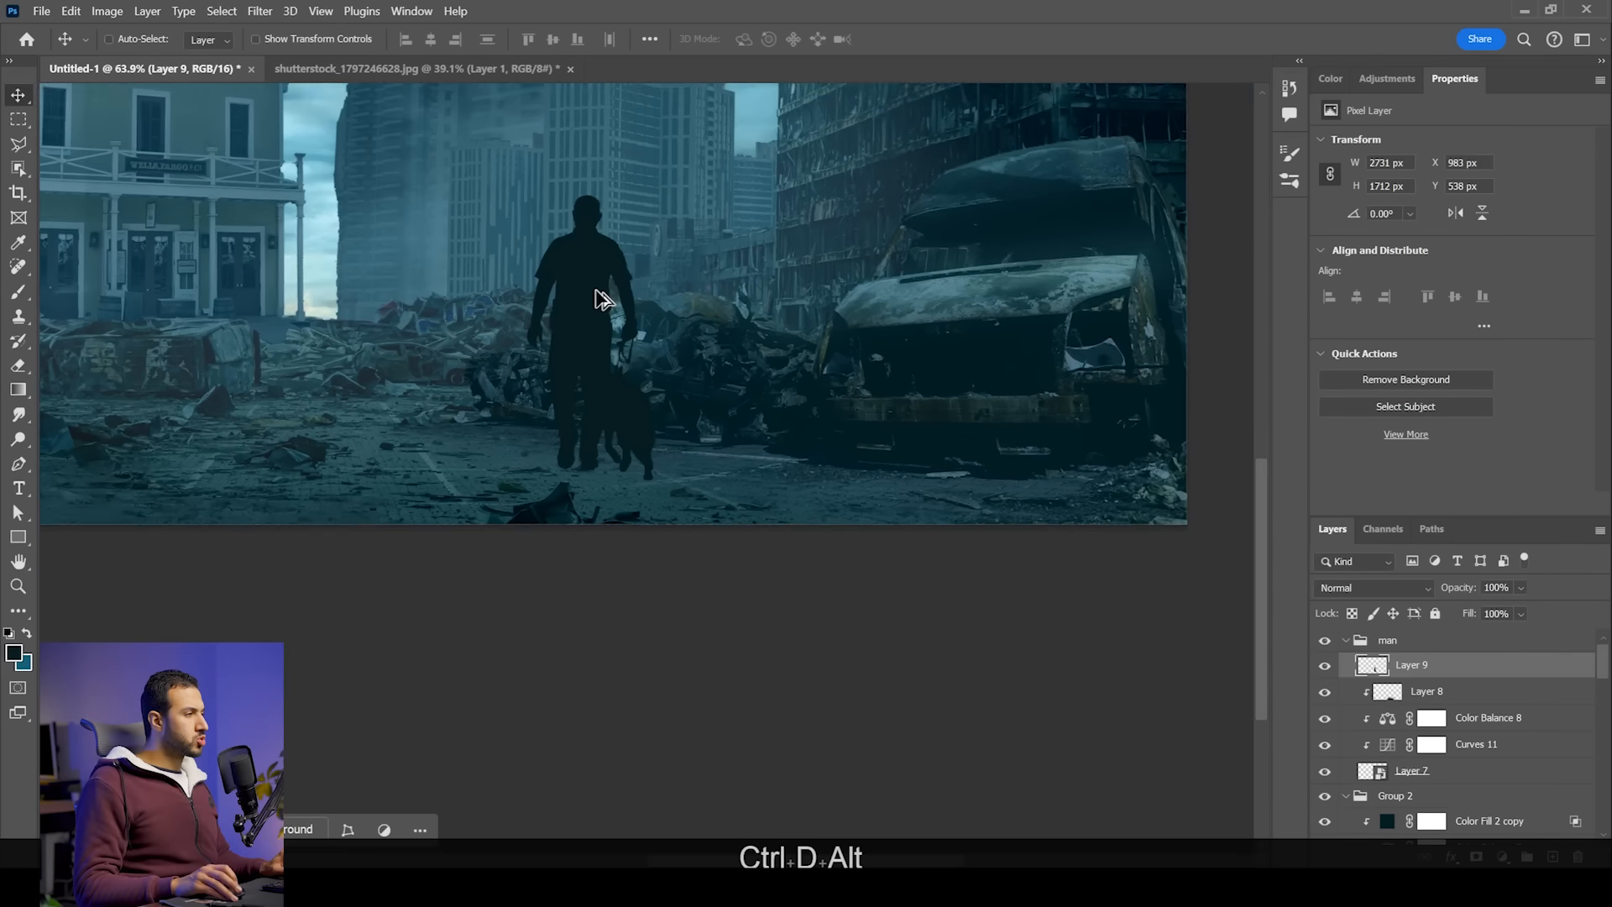
left_click_drag(612, 269, 547, 442)
scroll(571, 392, "down", 2)
key("ctrl+t")
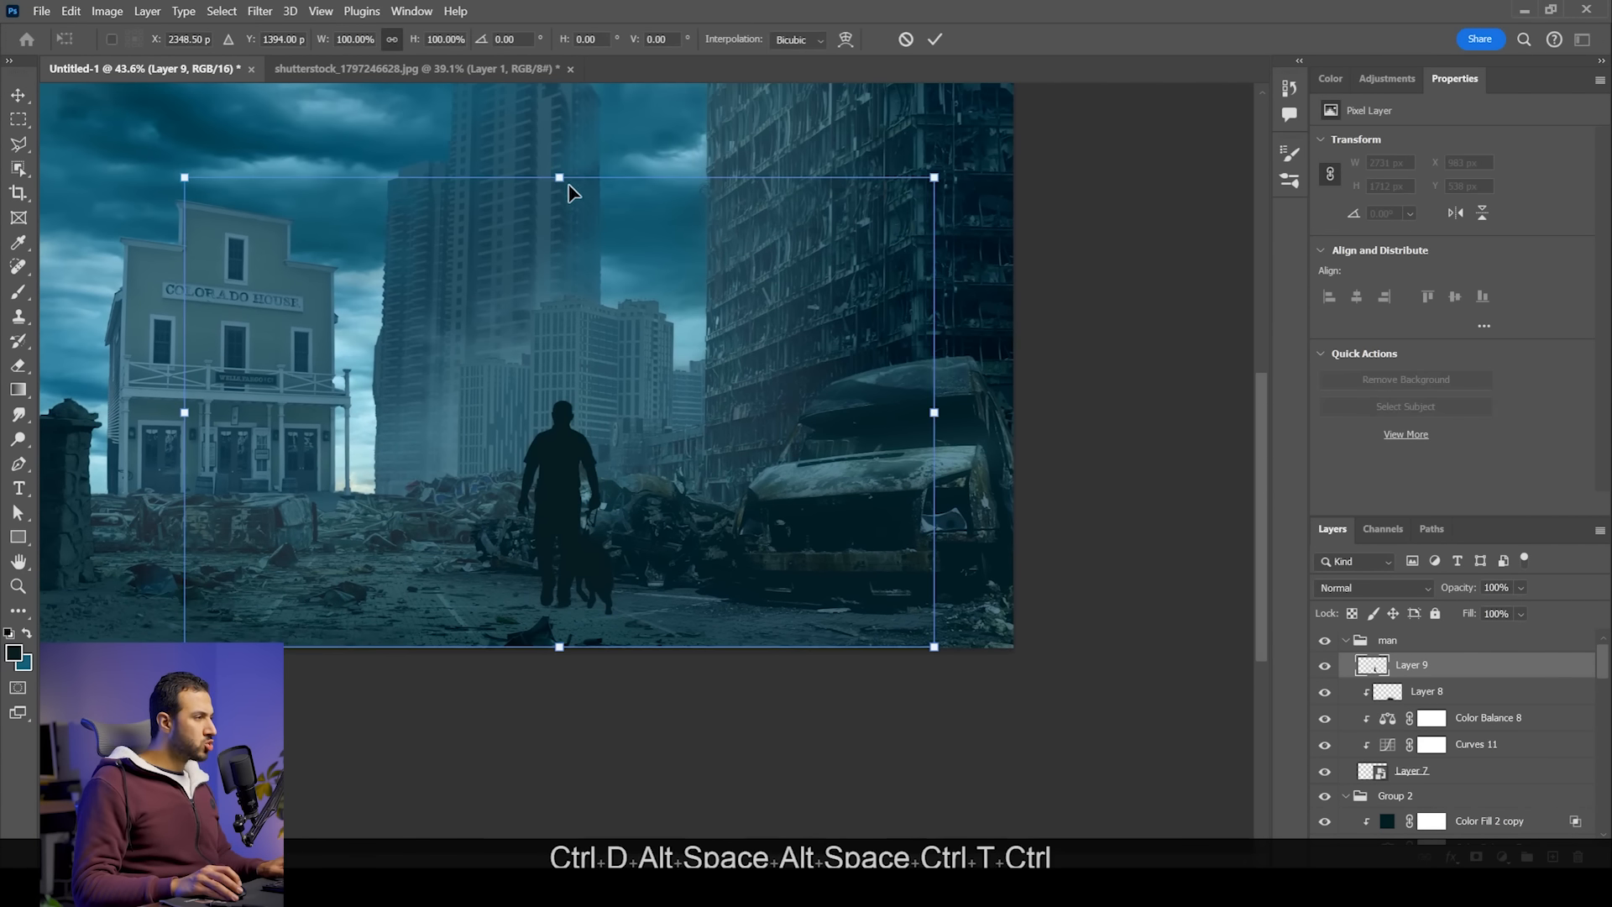
right_click(573, 84)
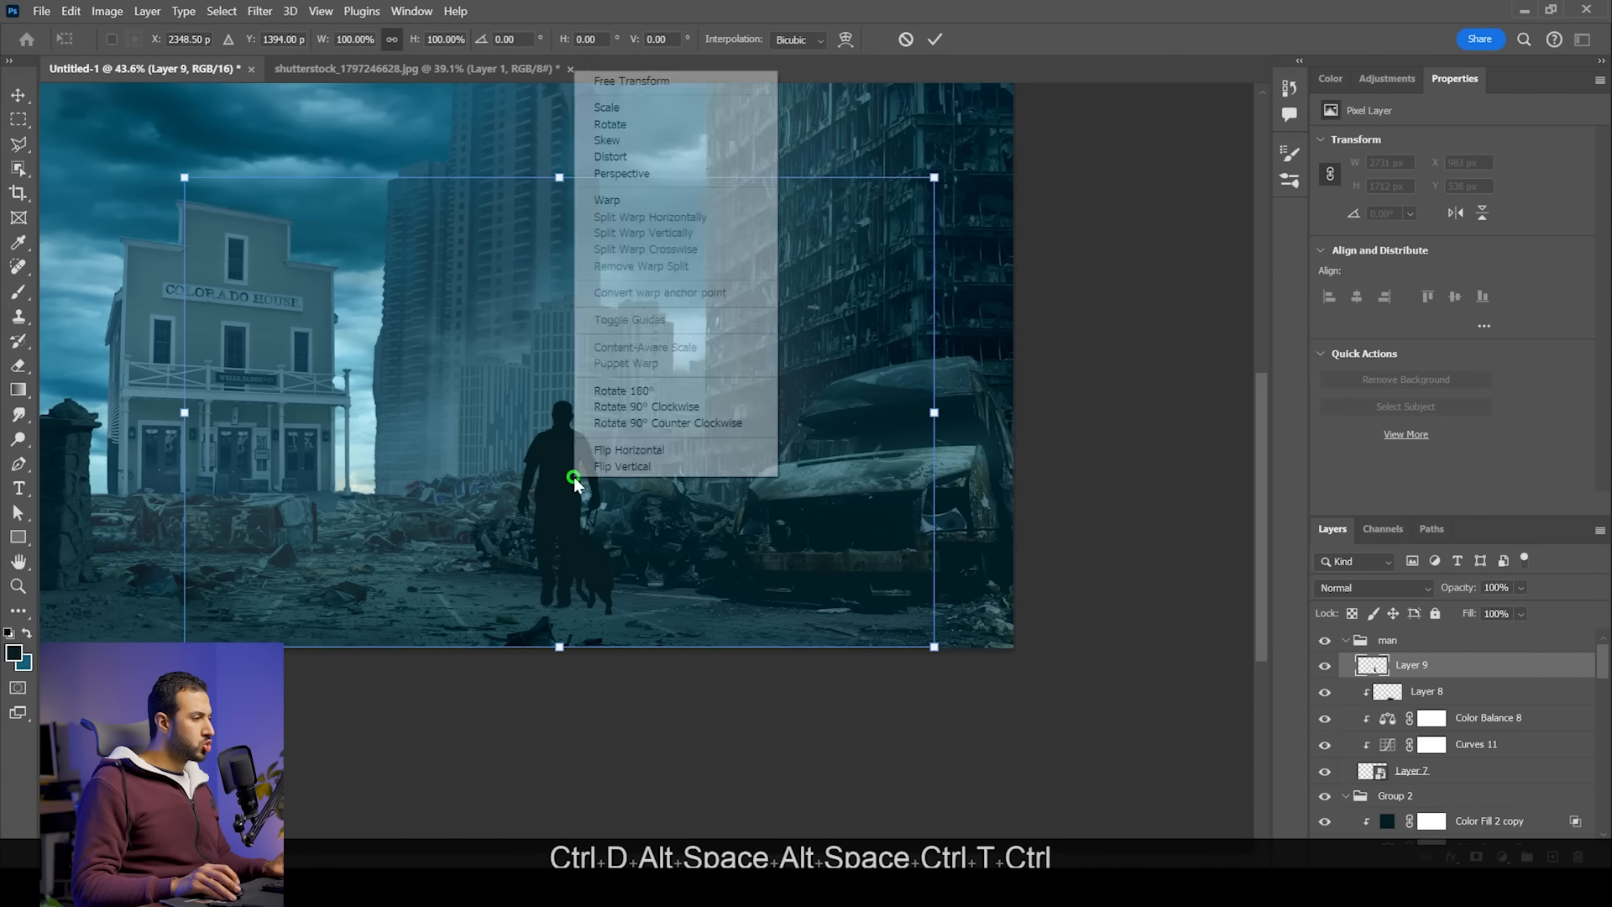
left_click(625, 567)
left_click_drag(598, 300, 651, 347)
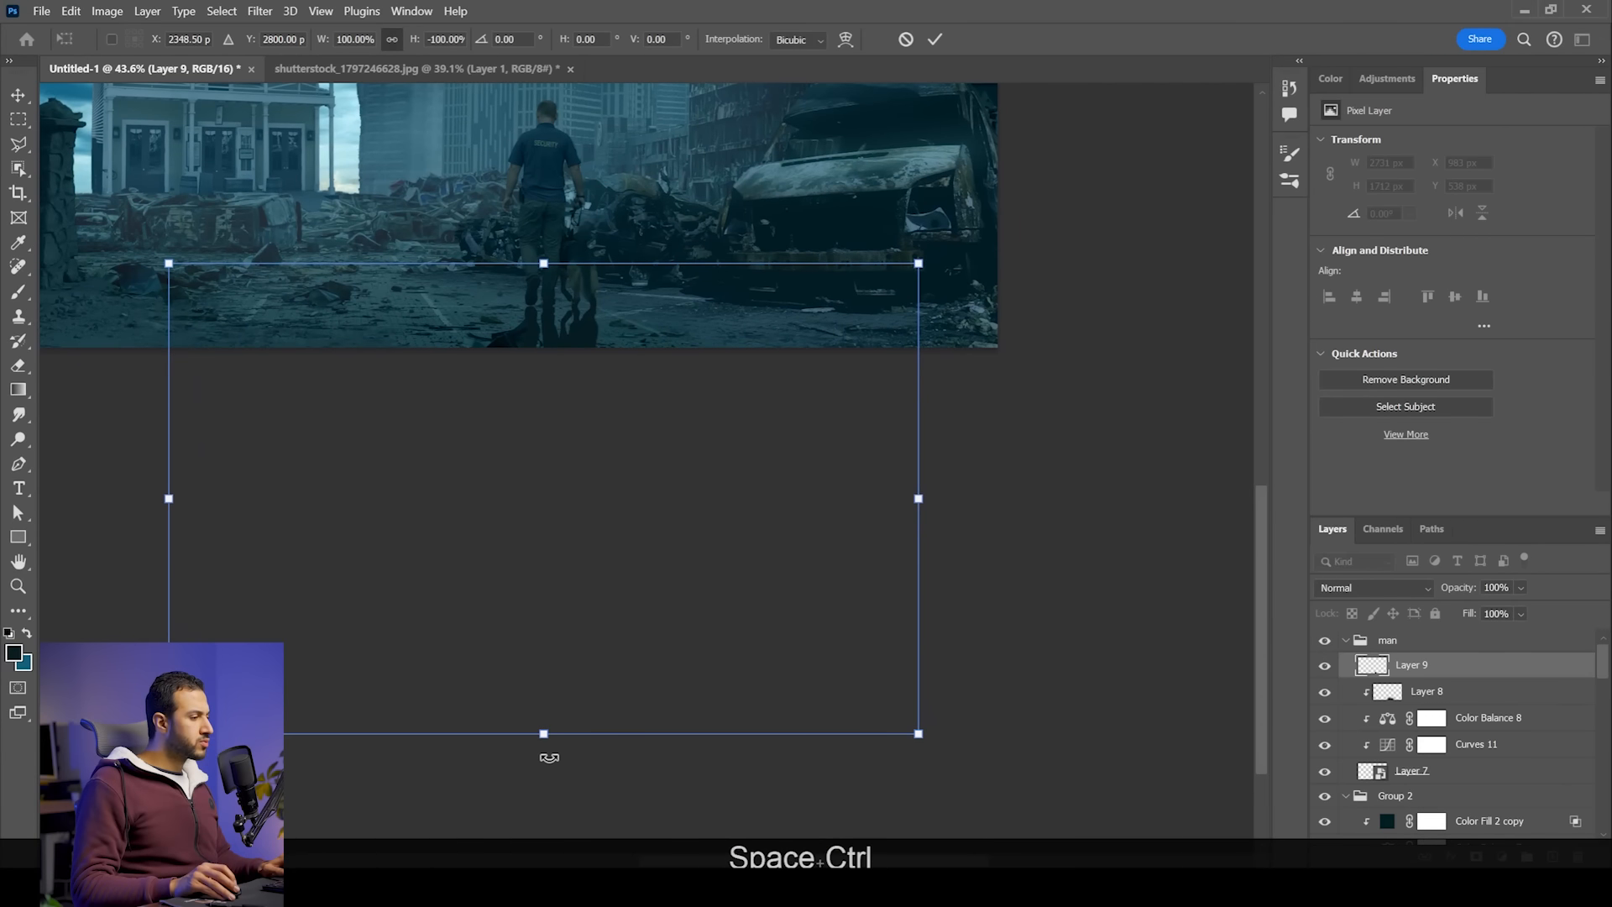
Step: Flatten the flipped silhouette to about -20.8% height and skew it about 75.6° rightward so it lies along the road as a shadow
left_click_drag(545, 737, 882, 395)
left_click_drag(747, 338, 745, 461)
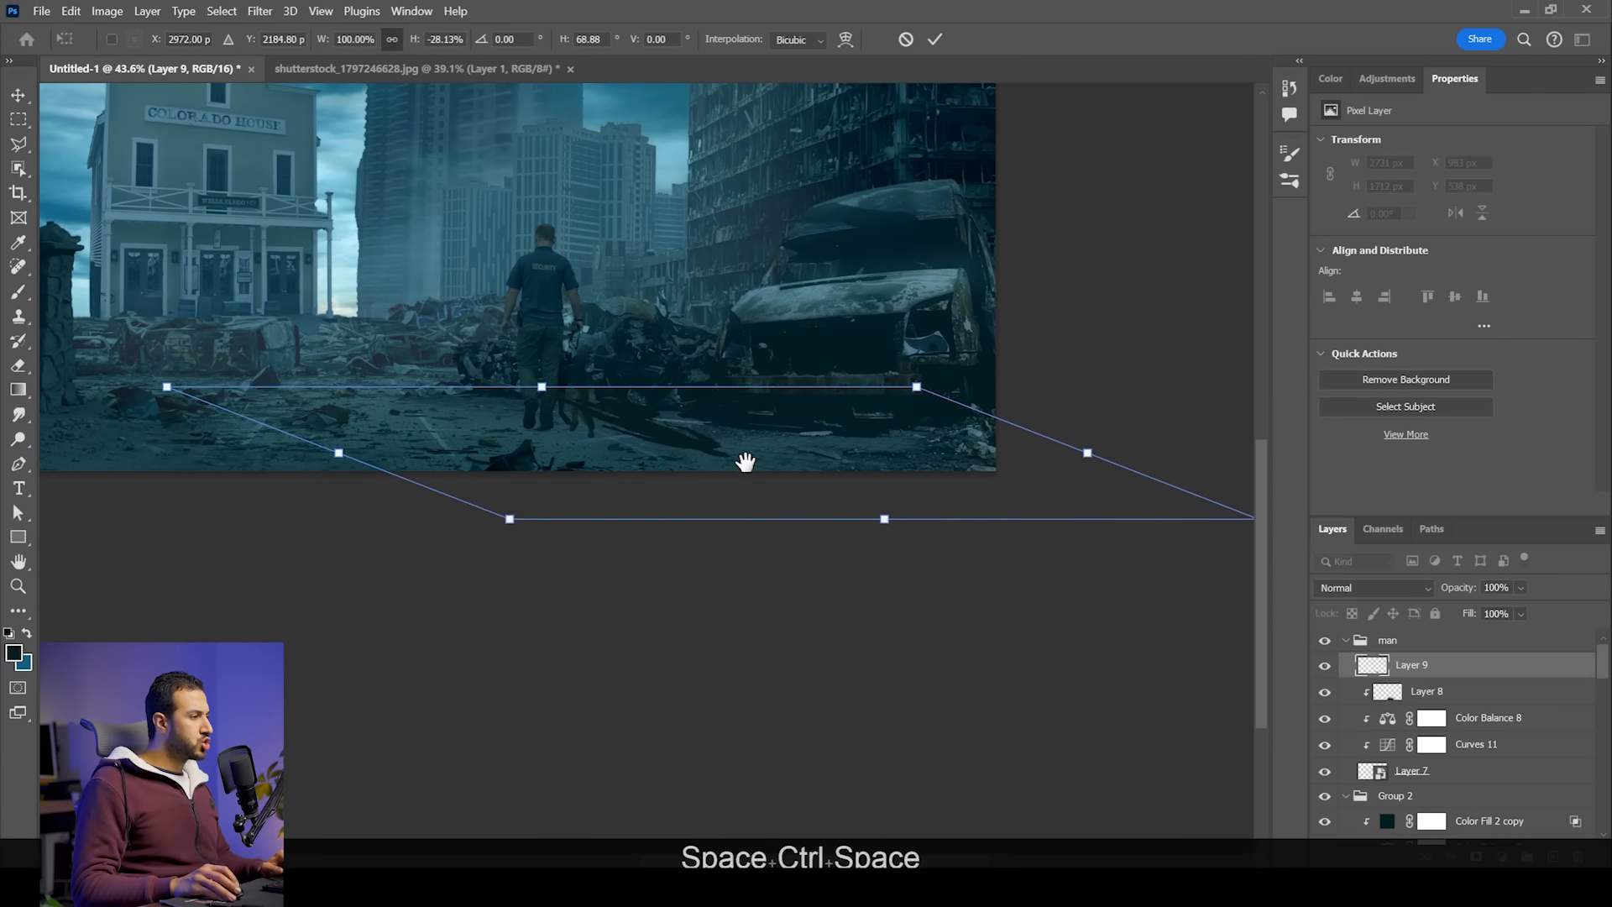
left_click_drag(538, 400, 507, 423)
Step: Refine the cast shadow to -21.99% height and 76.97° horizontal skew, align it with the man's feet, and apply the transform
left_click(507, 425, "ctrl+alt")
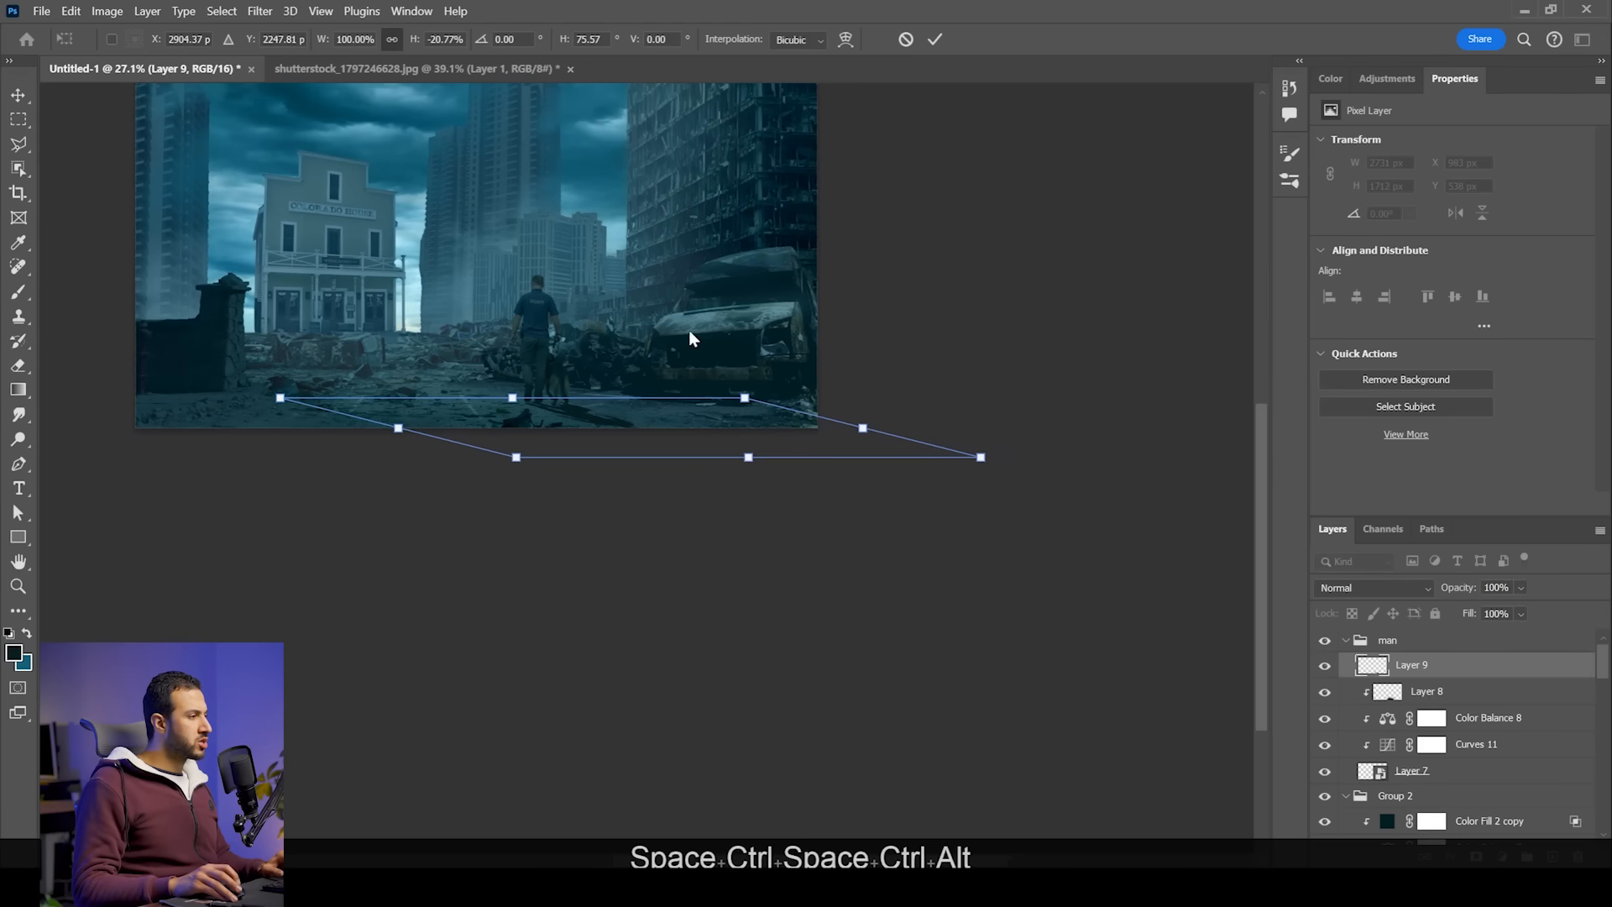
left_click_drag(649, 295, 637, 346)
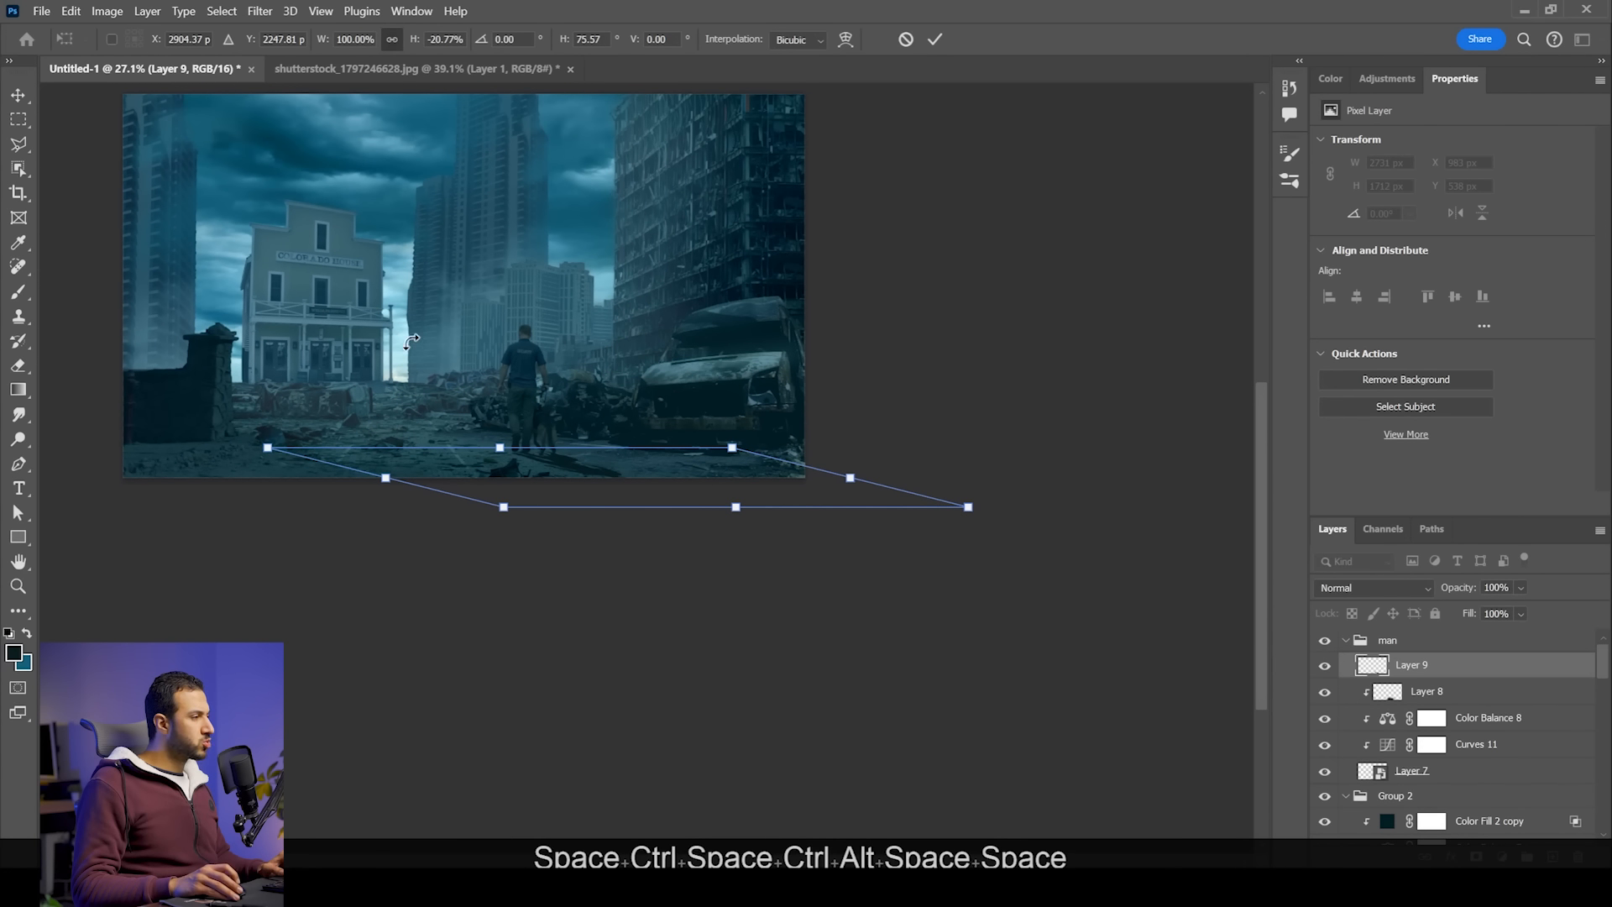
scroll(415, 351, "up", 2)
key("alt")
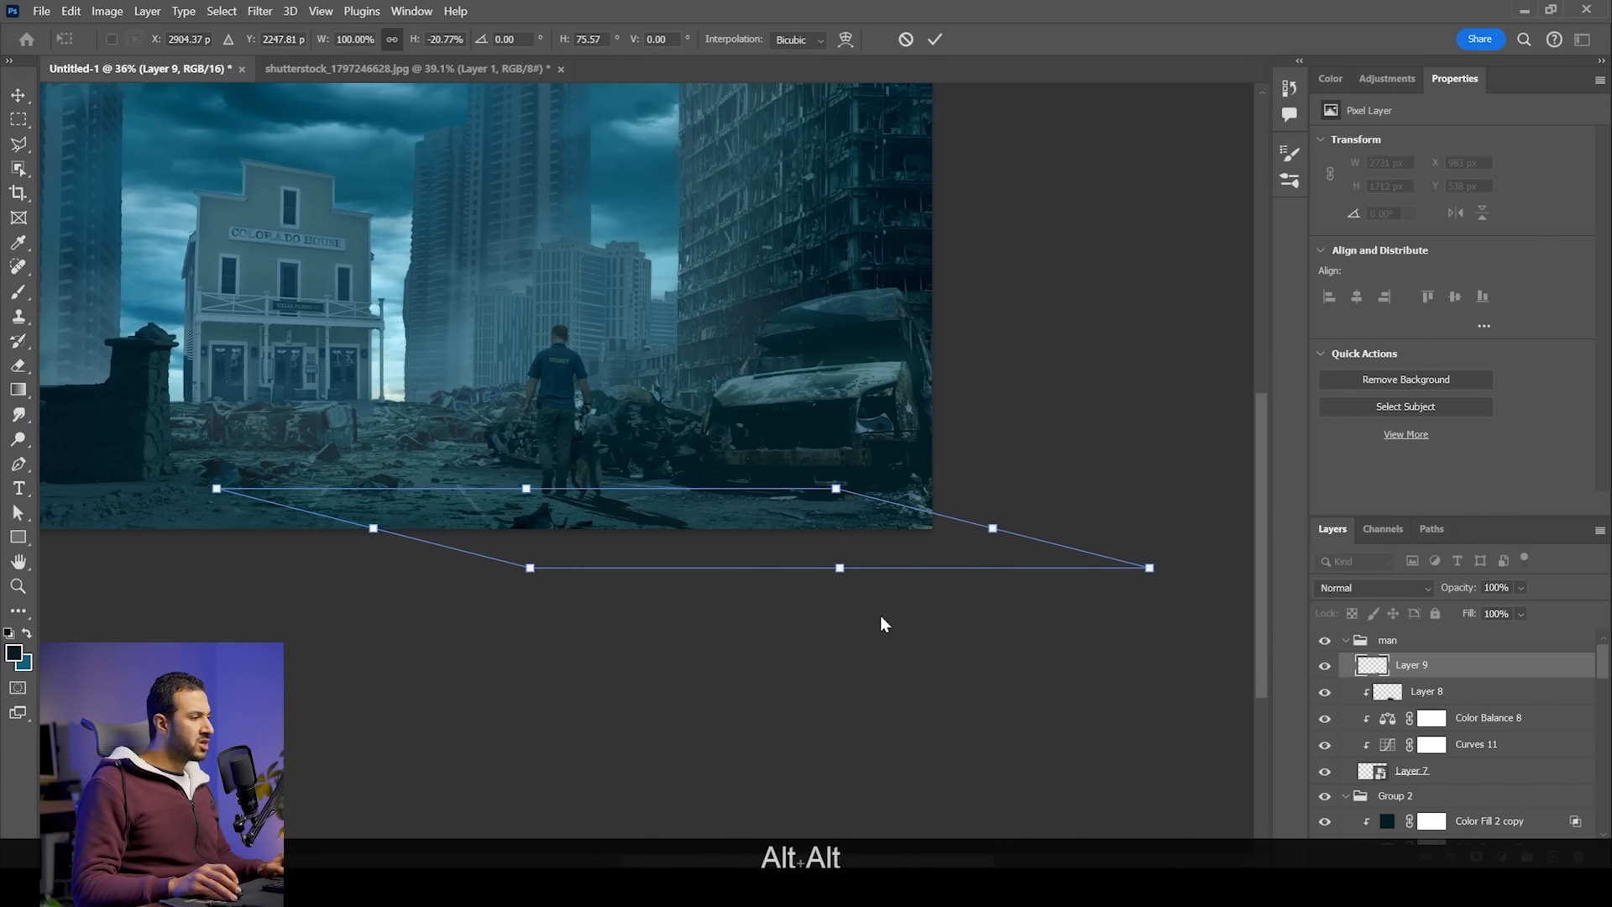
scroll(744, 519, "up", 1)
key("ctrl")
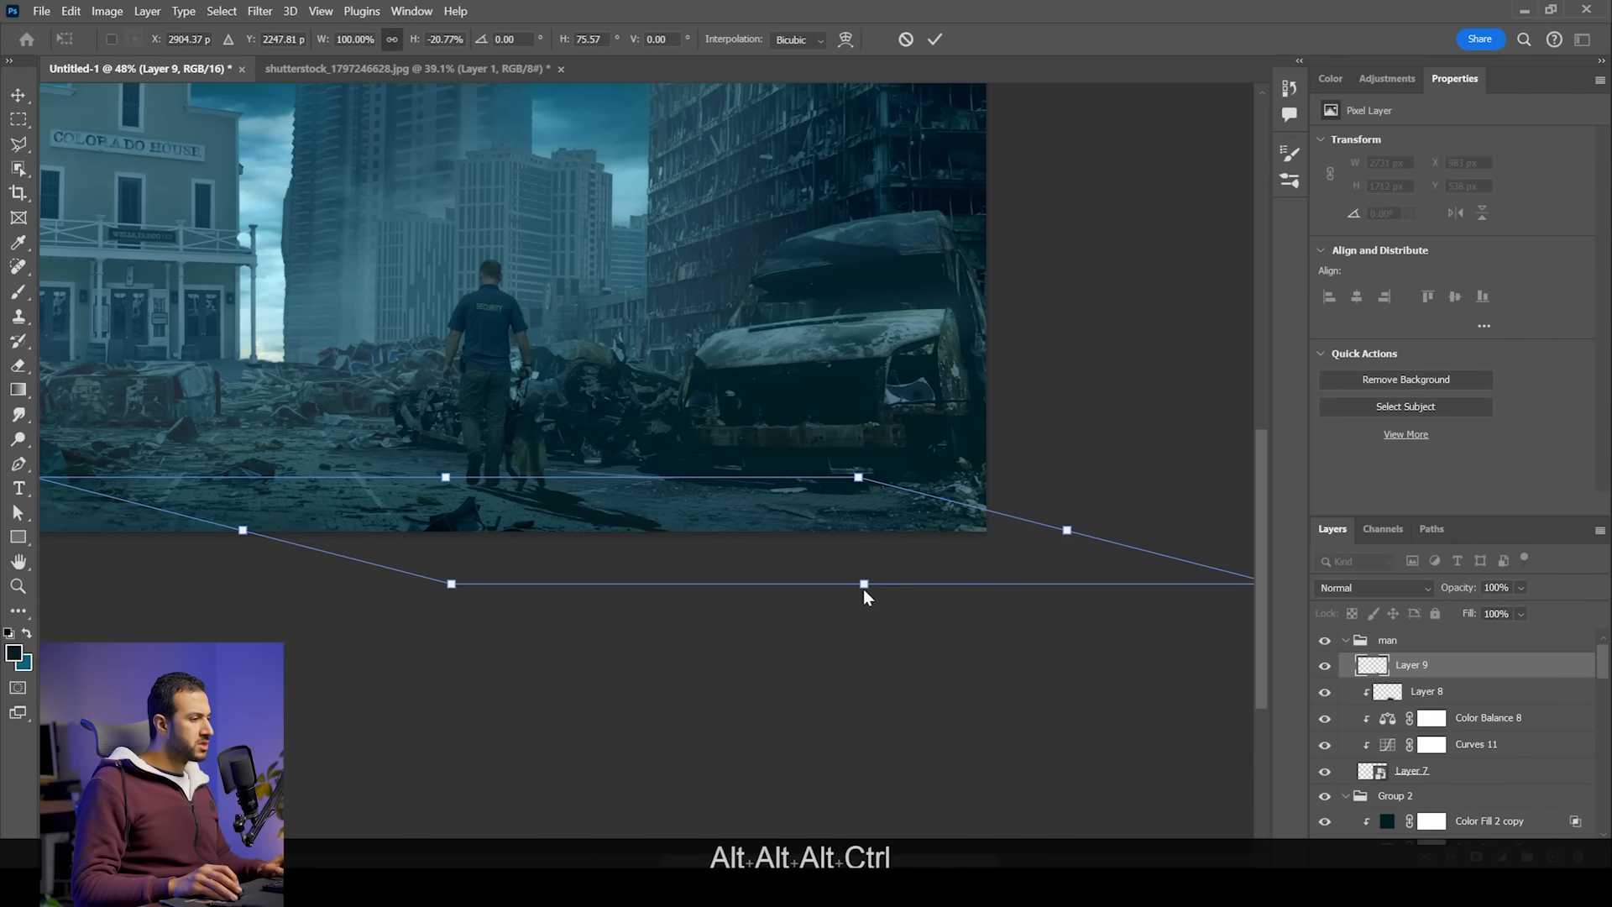
left_click_drag(865, 586, 936, 594)
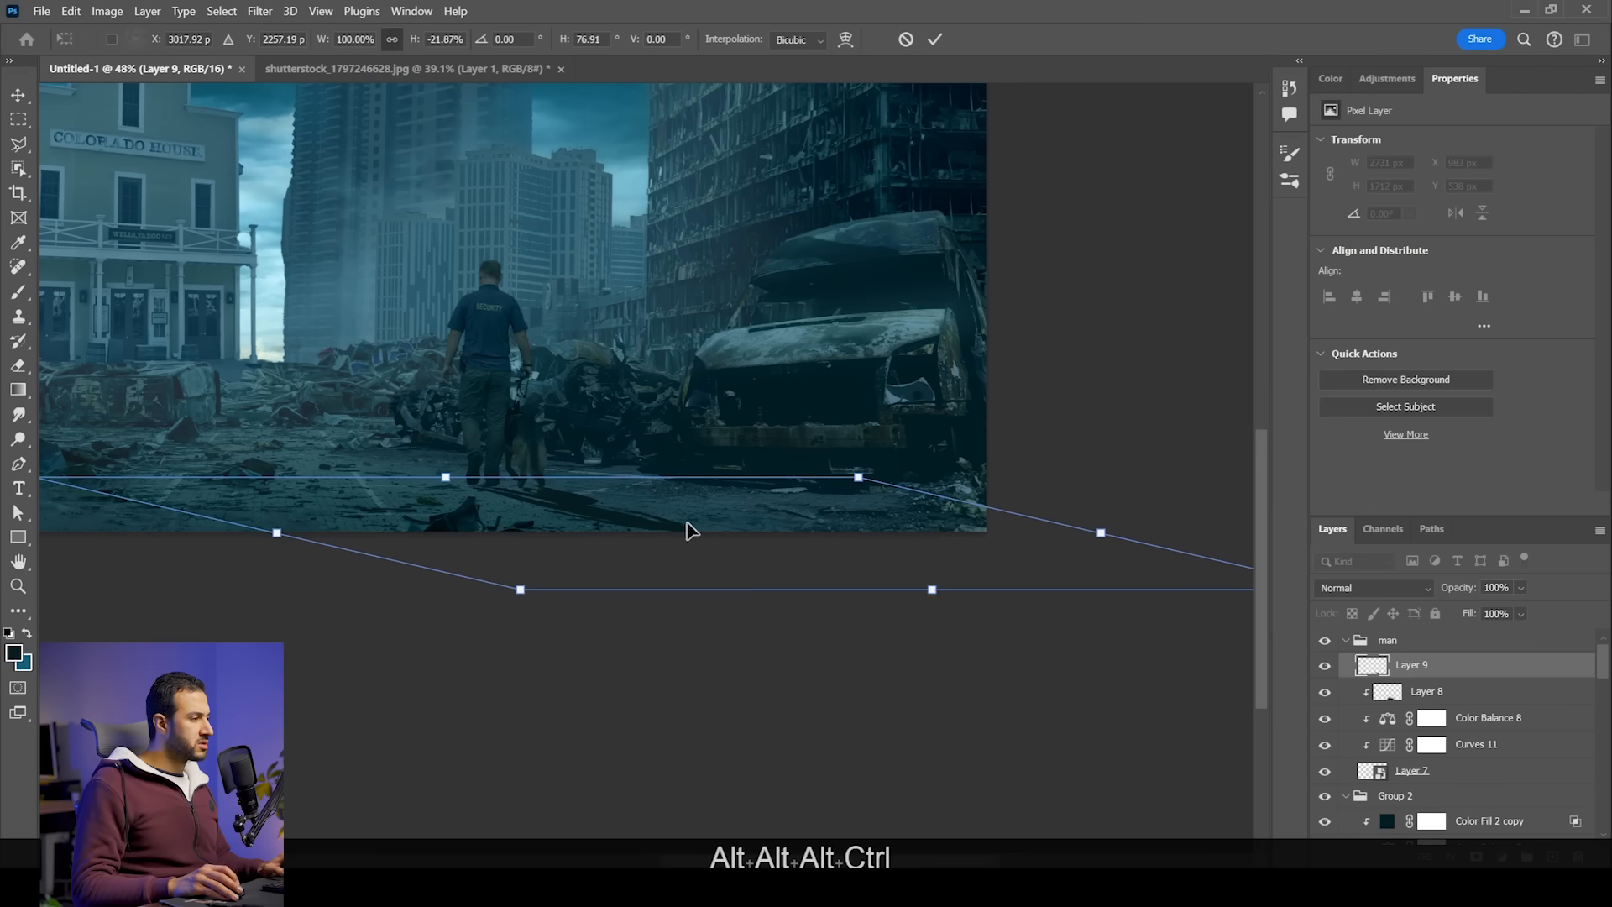
left_click_drag(451, 485, 446, 476)
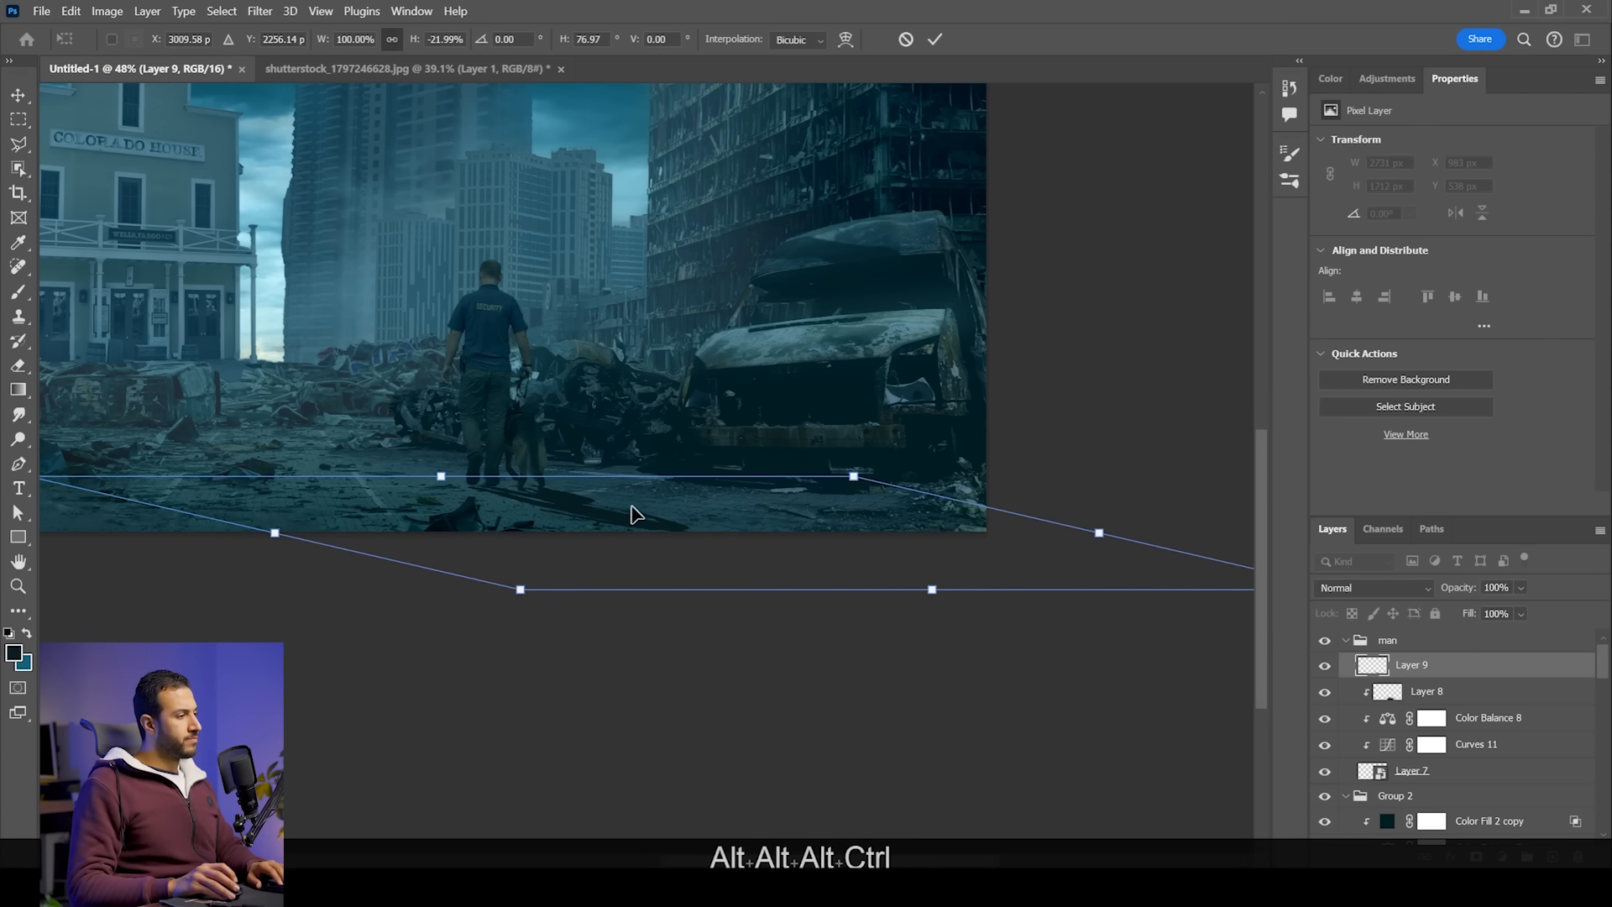
key("Return")
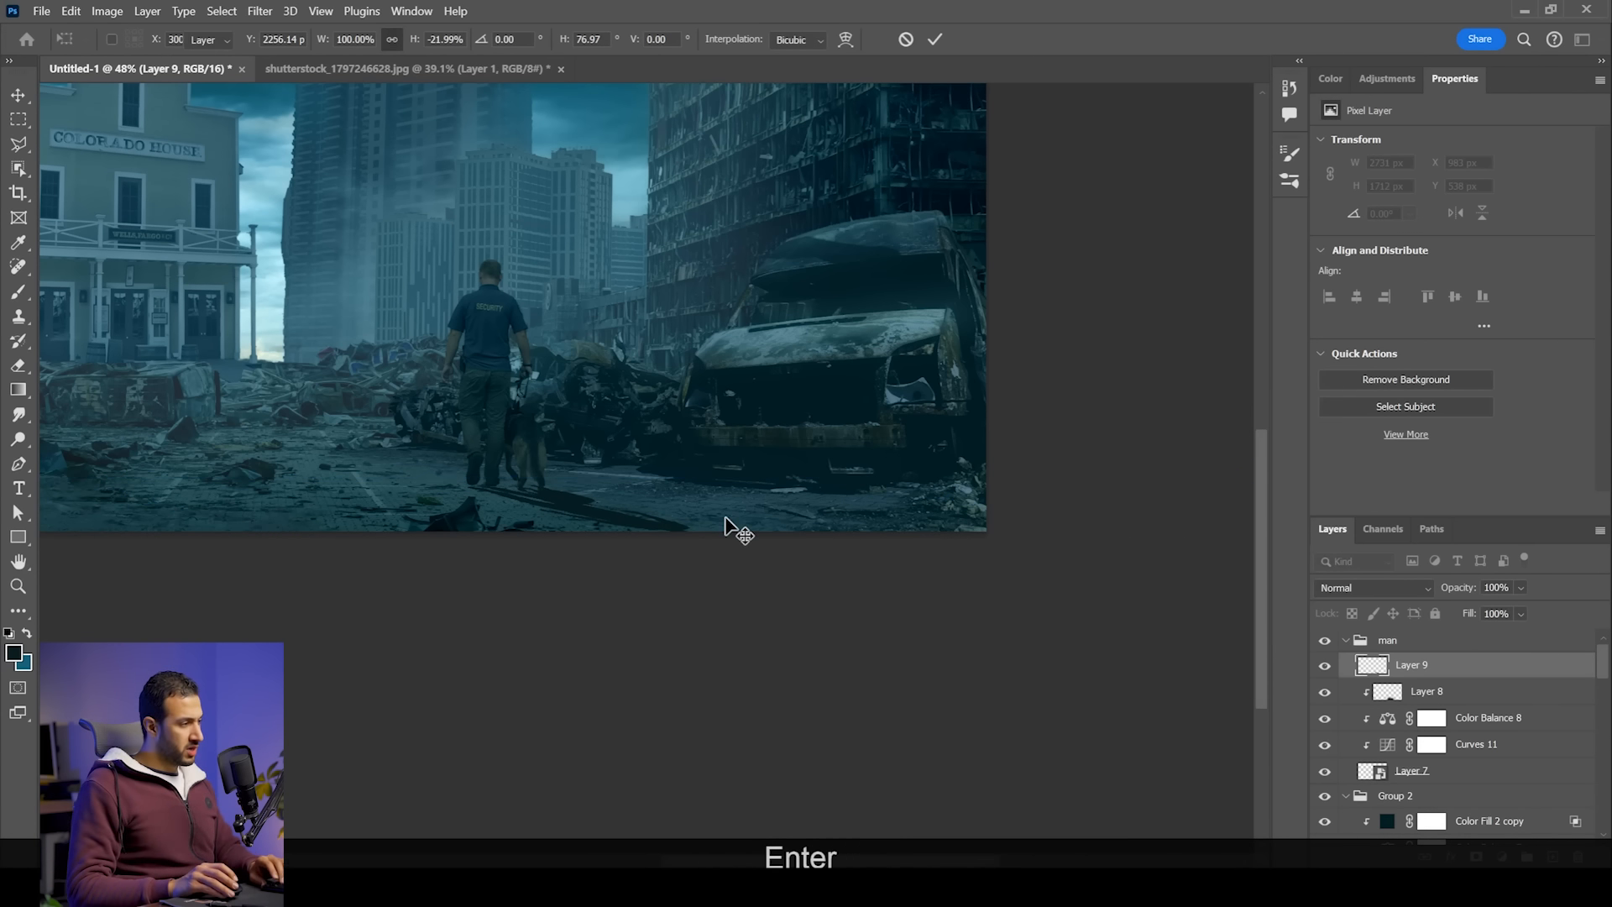
Step: Nudge the cast shadow slightly to the right so its start lines up with the man's feet
scroll(678, 500, "up", 5)
left_click_drag(645, 525, 637, 521)
key("Right")
key("Right")
key("Right")
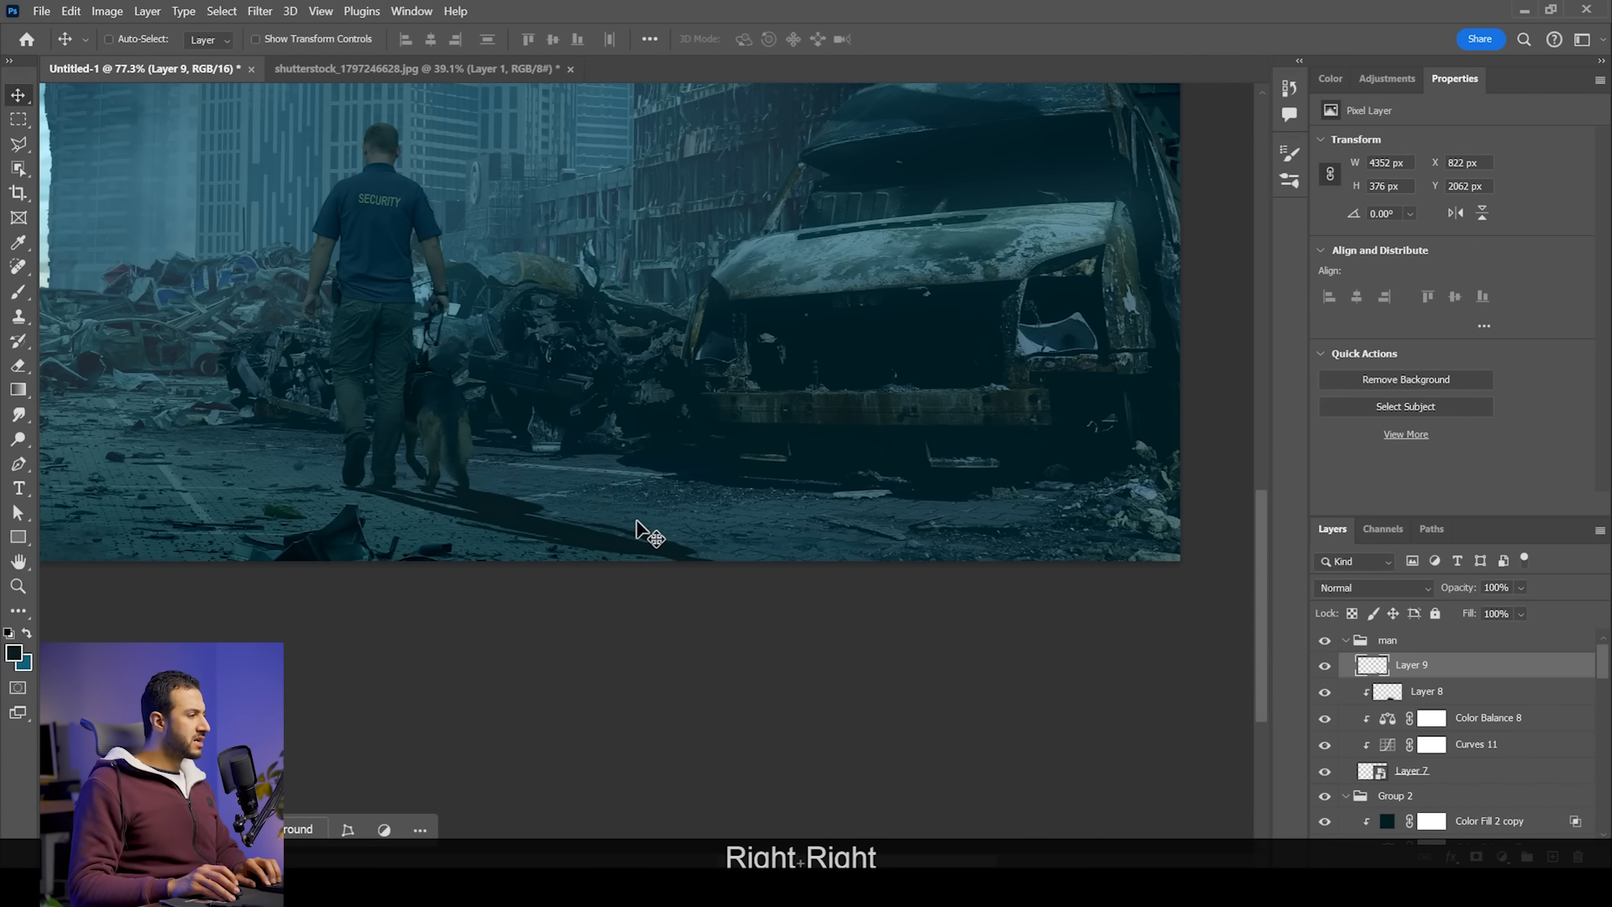
left_click_drag(495, 275, 545, 331)
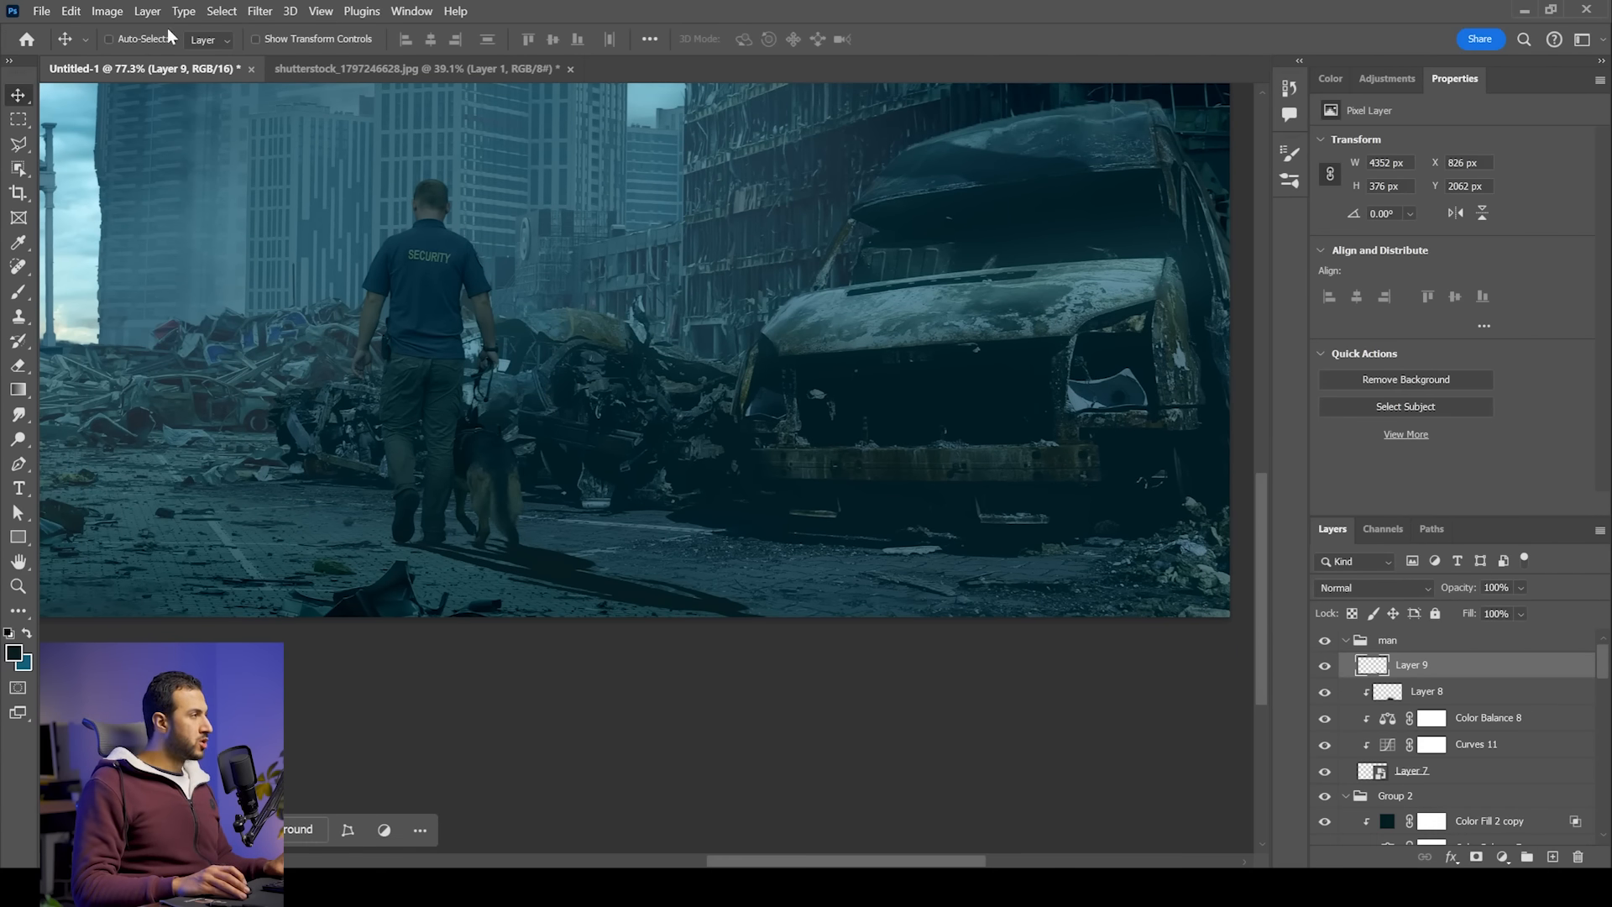
Step: Start a Field Blur on the cast shadow and place its first pin at the man's feet with a 2 px blur
left_click(254, 12)
mouse_move(357, 239)
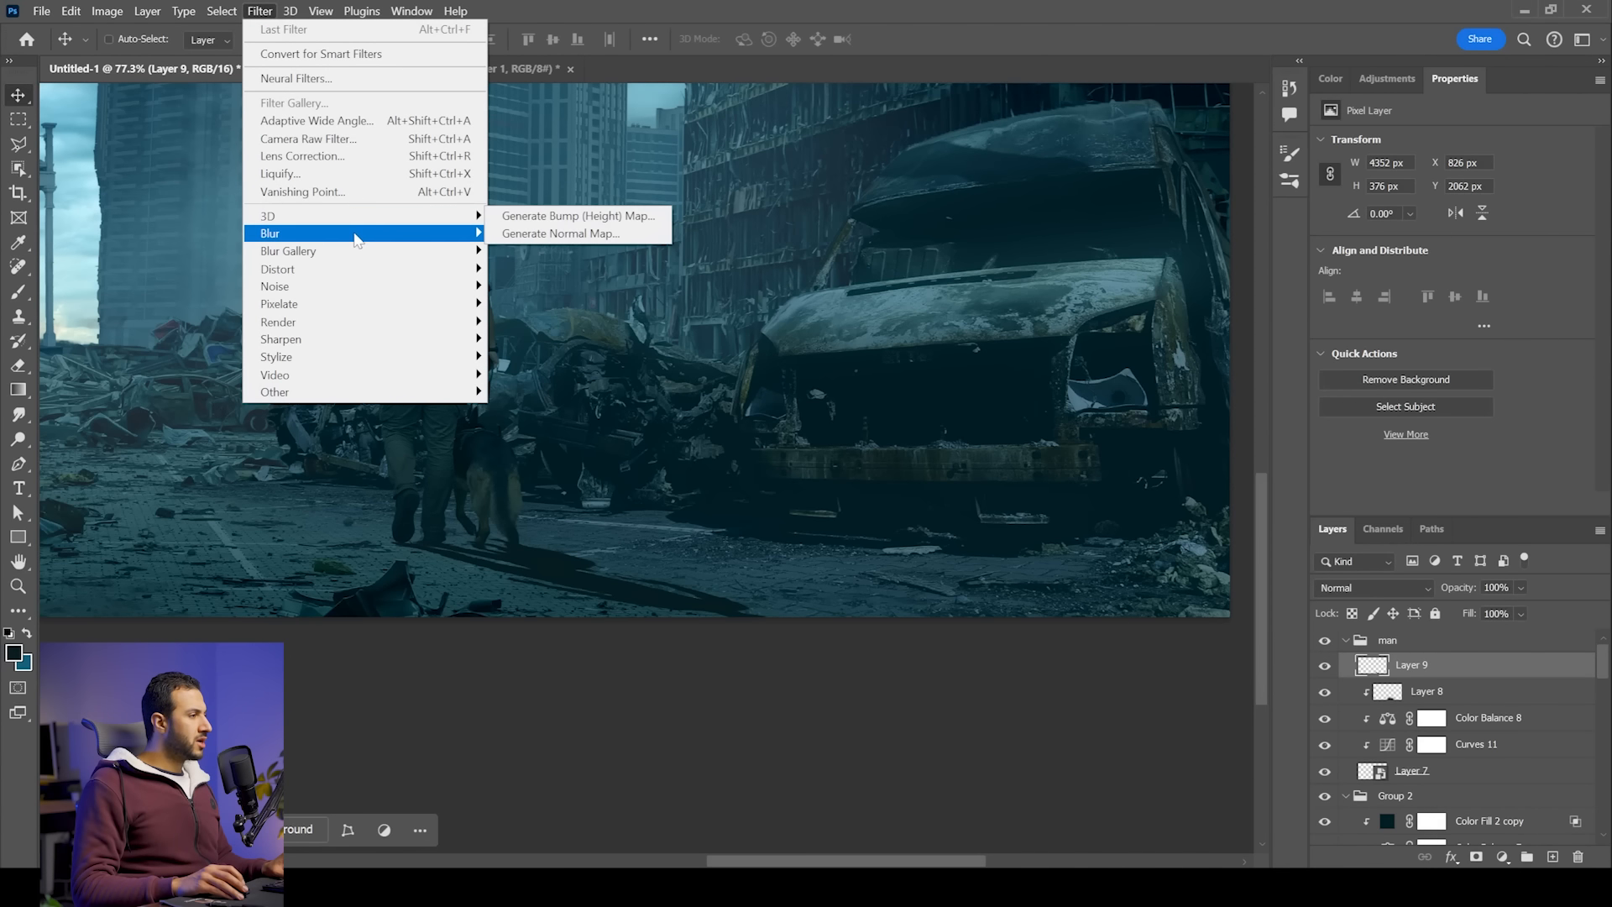
mouse_move(435, 253)
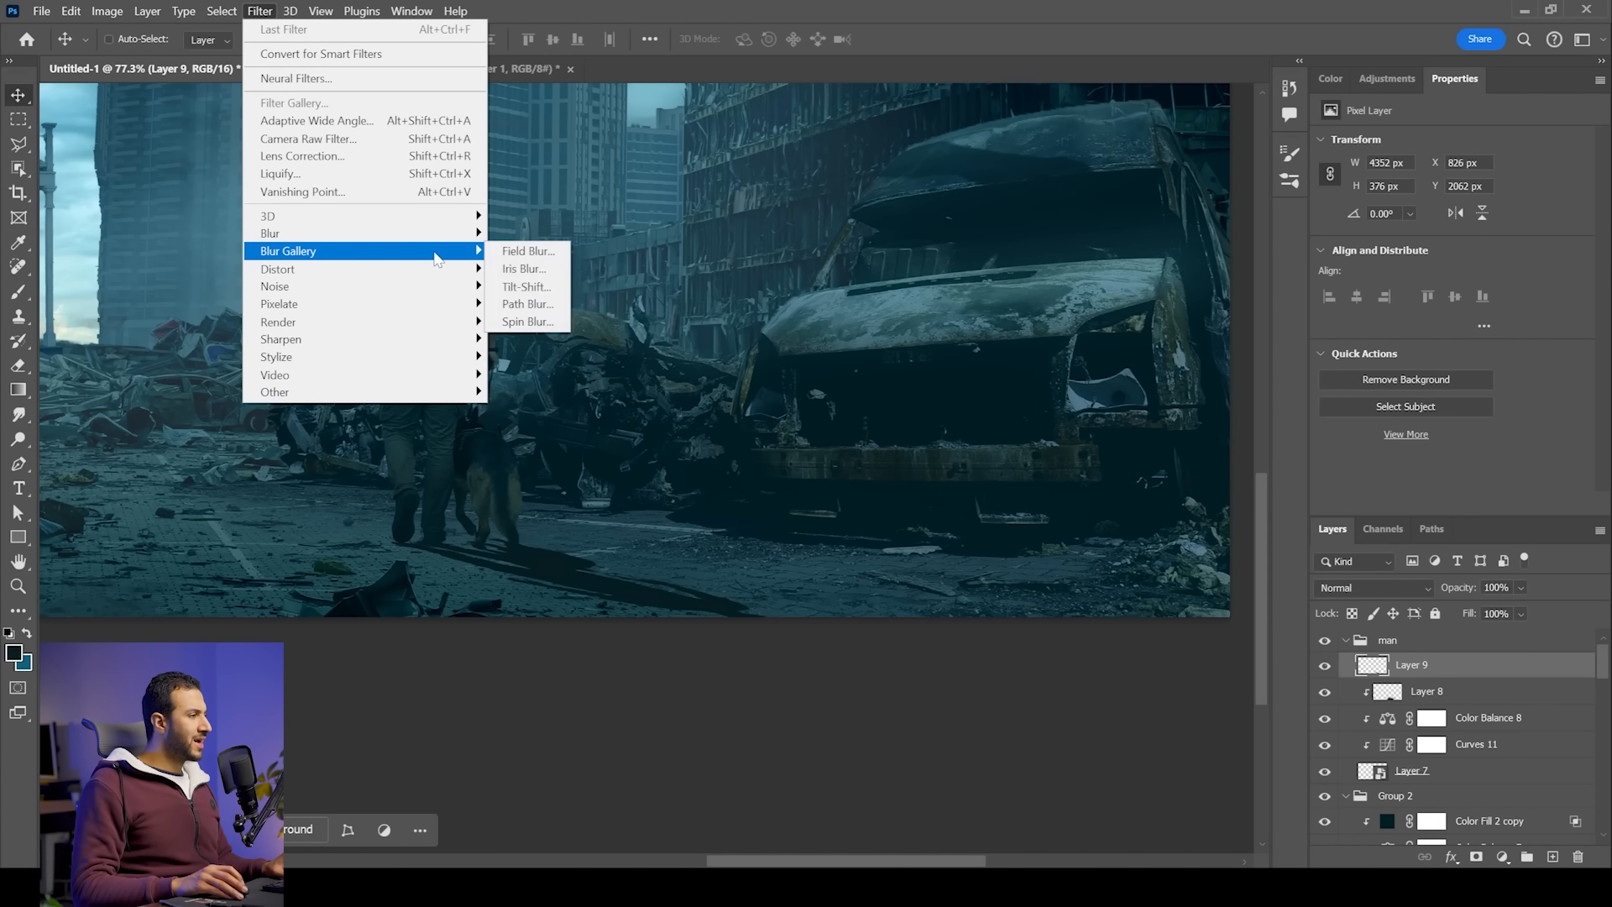
left_click(529, 251)
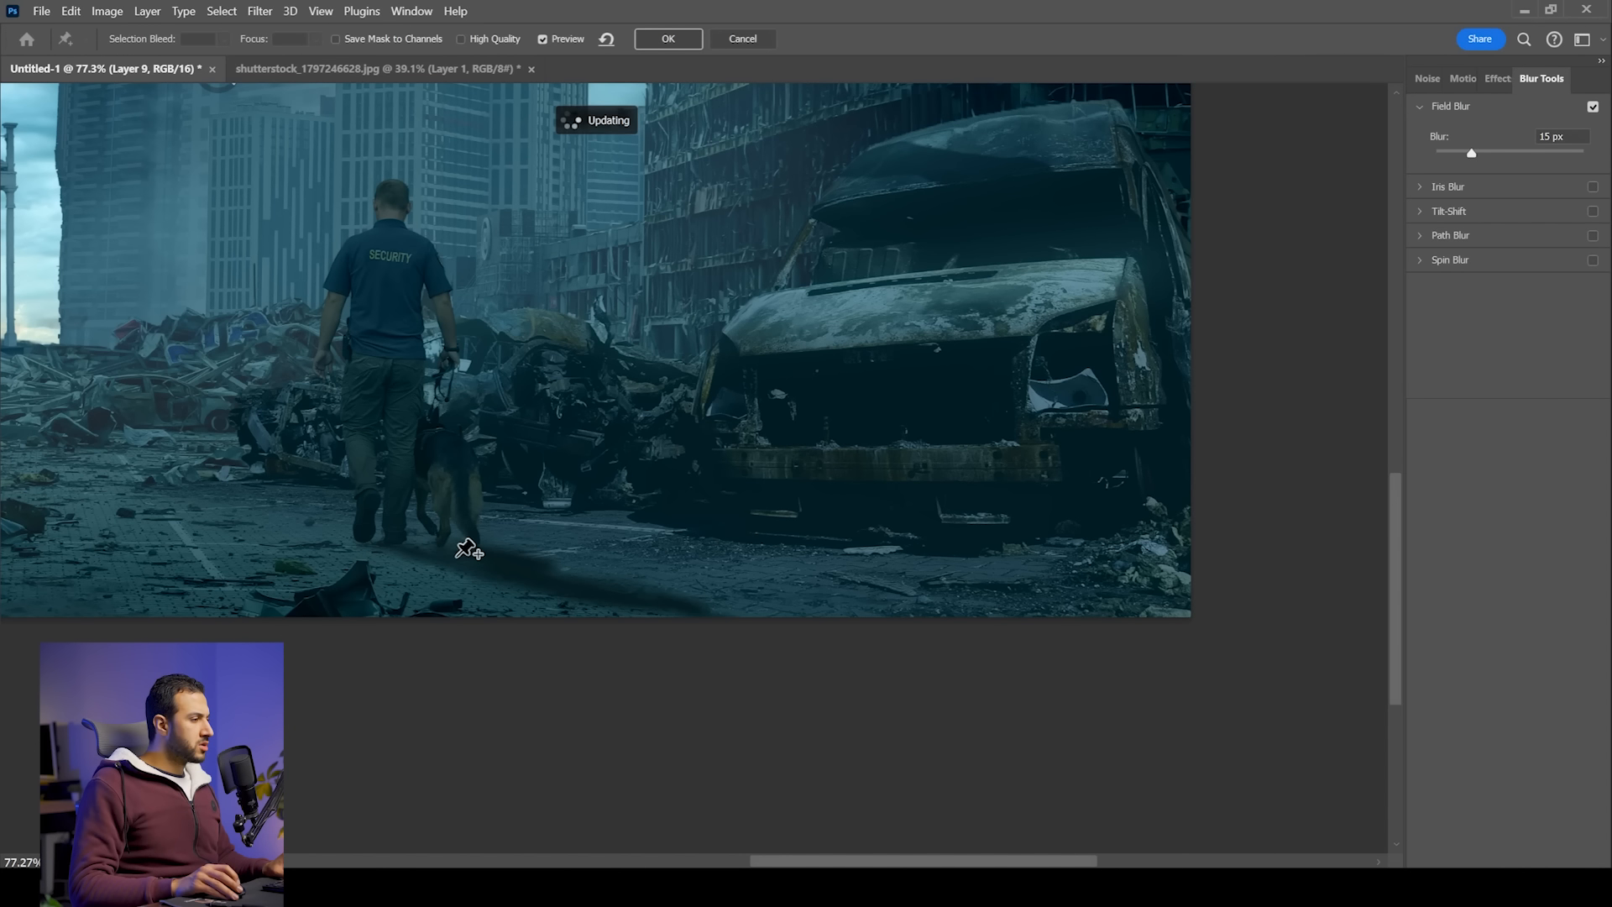
scroll(467, 539, "up", 1)
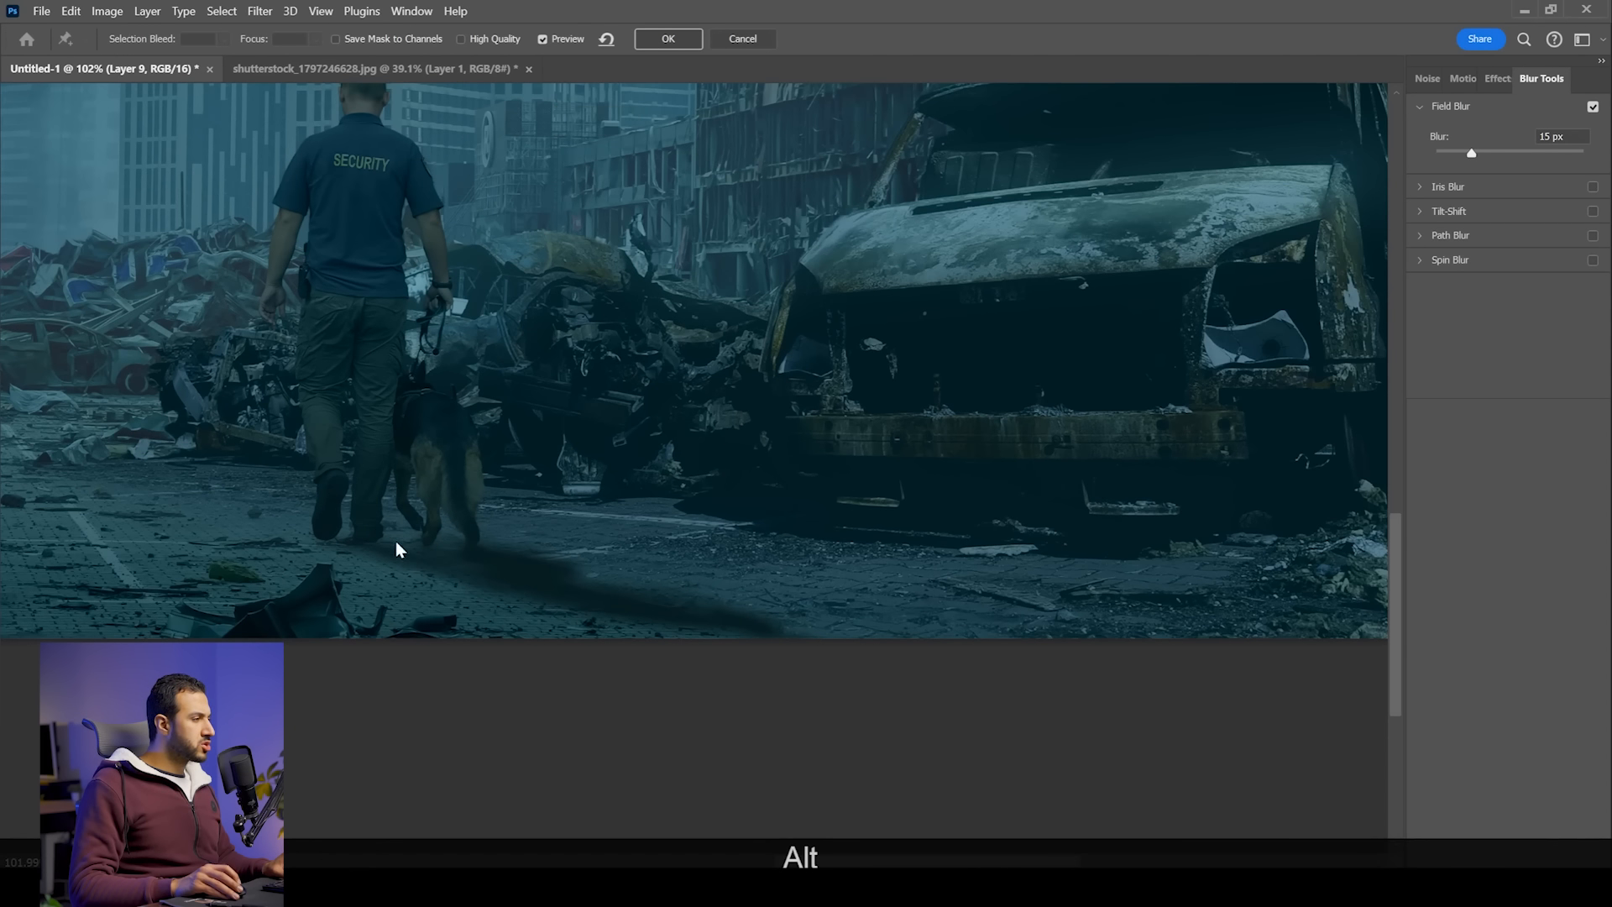
scroll(442, 504, "down", 3)
left_click_drag(280, 204, 408, 525)
scroll(415, 527, "up", 5)
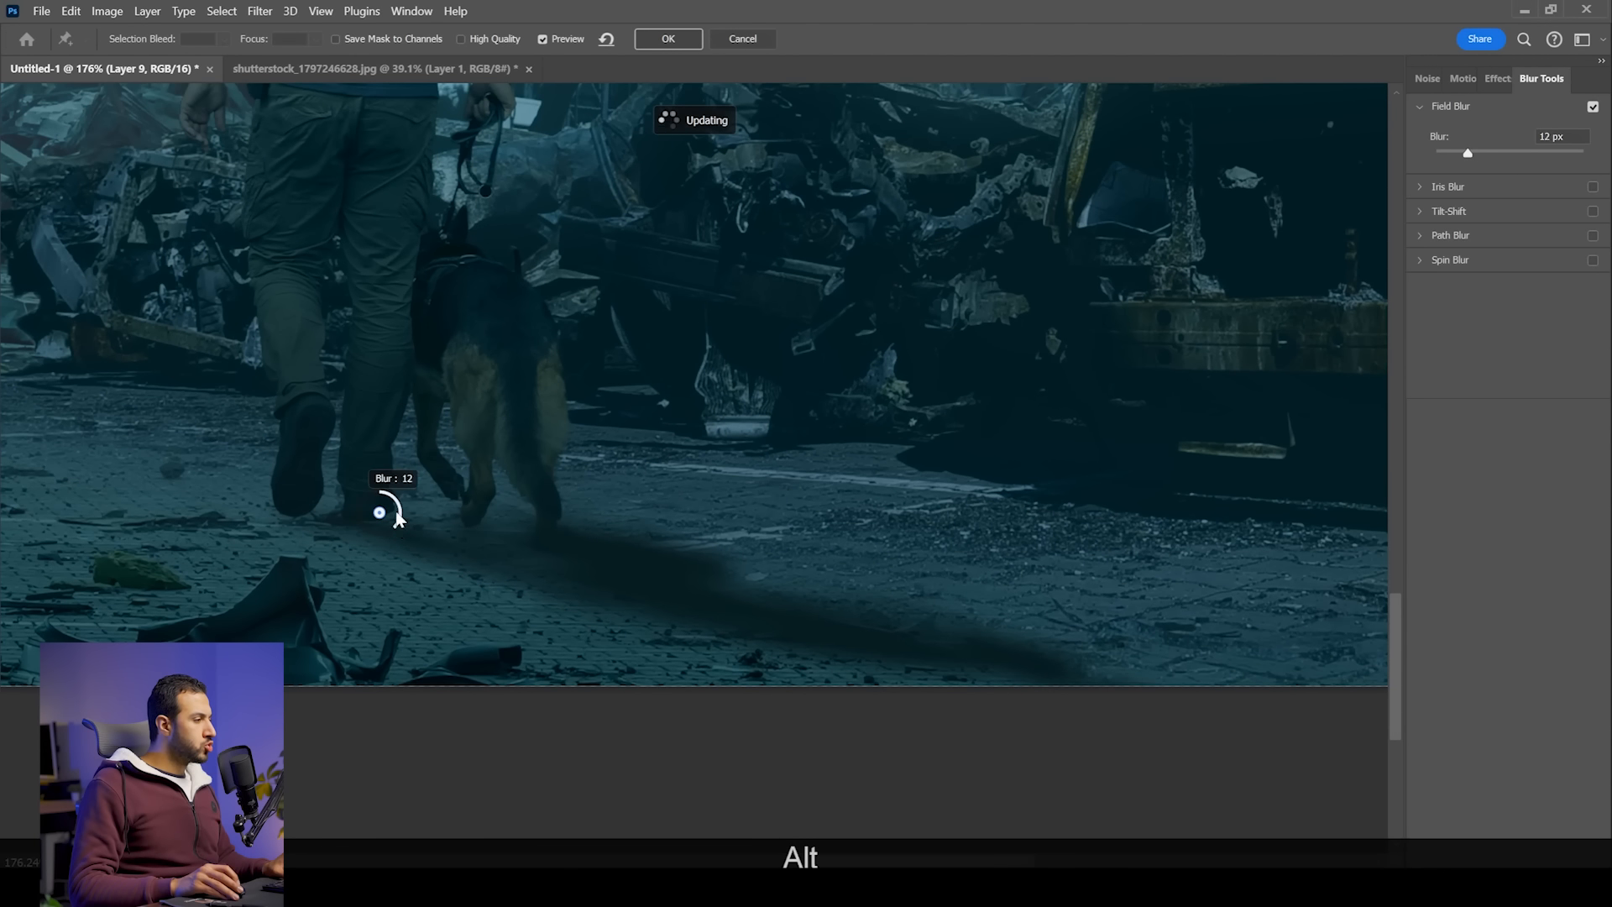
left_click_drag(398, 518, 388, 504)
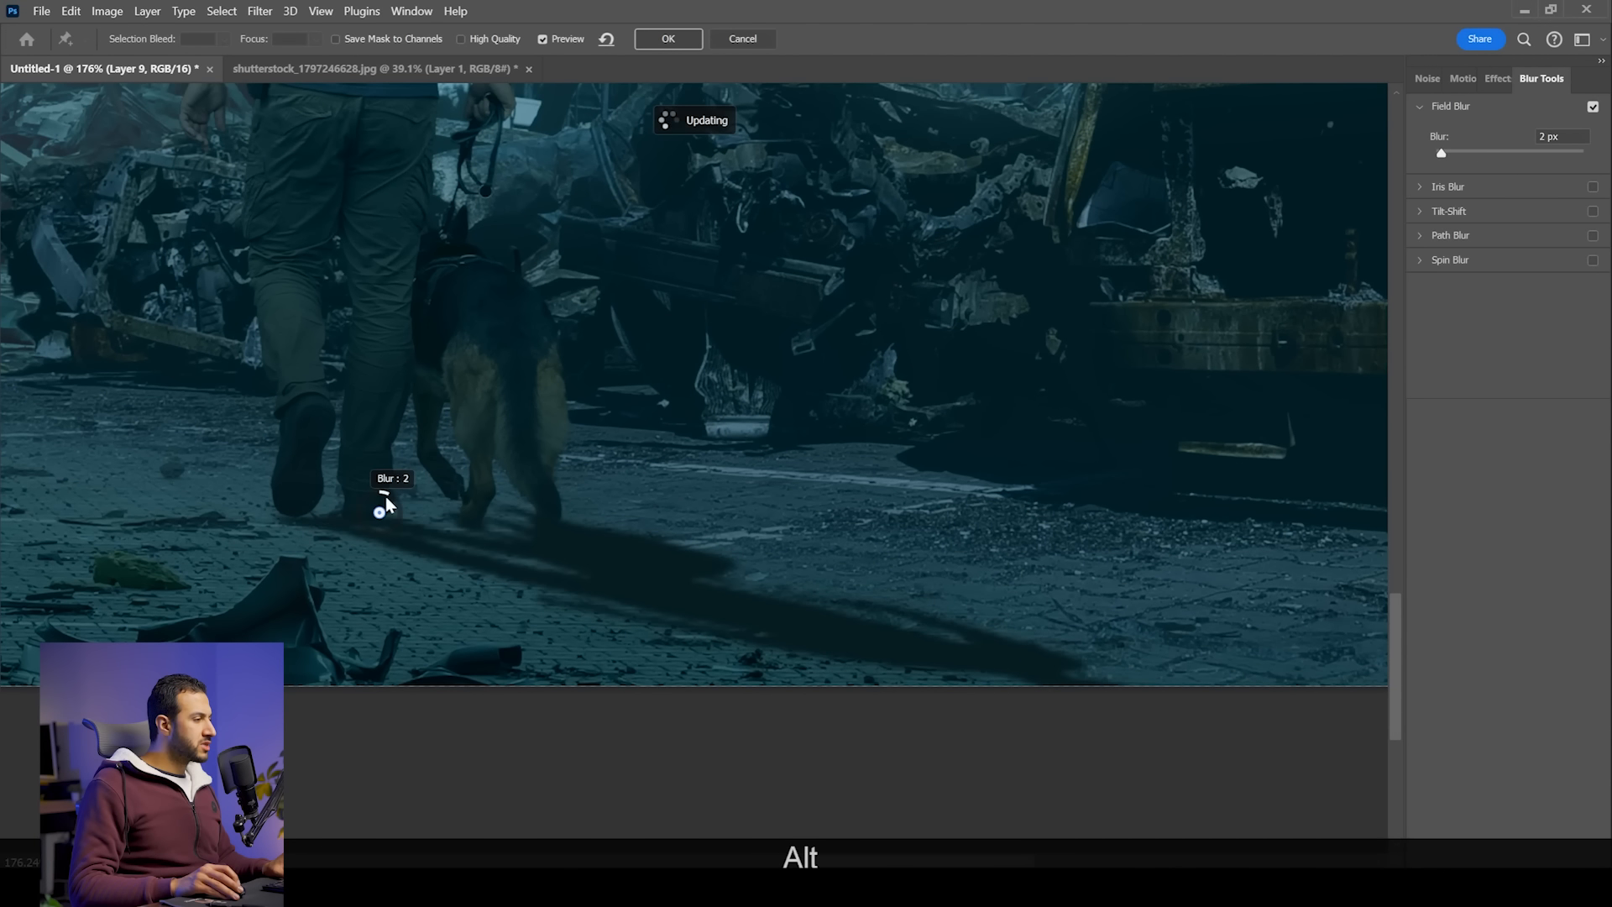
Step: Add blur pins of 1 px at the dog's paws, 34 and 39 px beside the shadow, plus one near its far end, and apply the blur
left_click(523, 508)
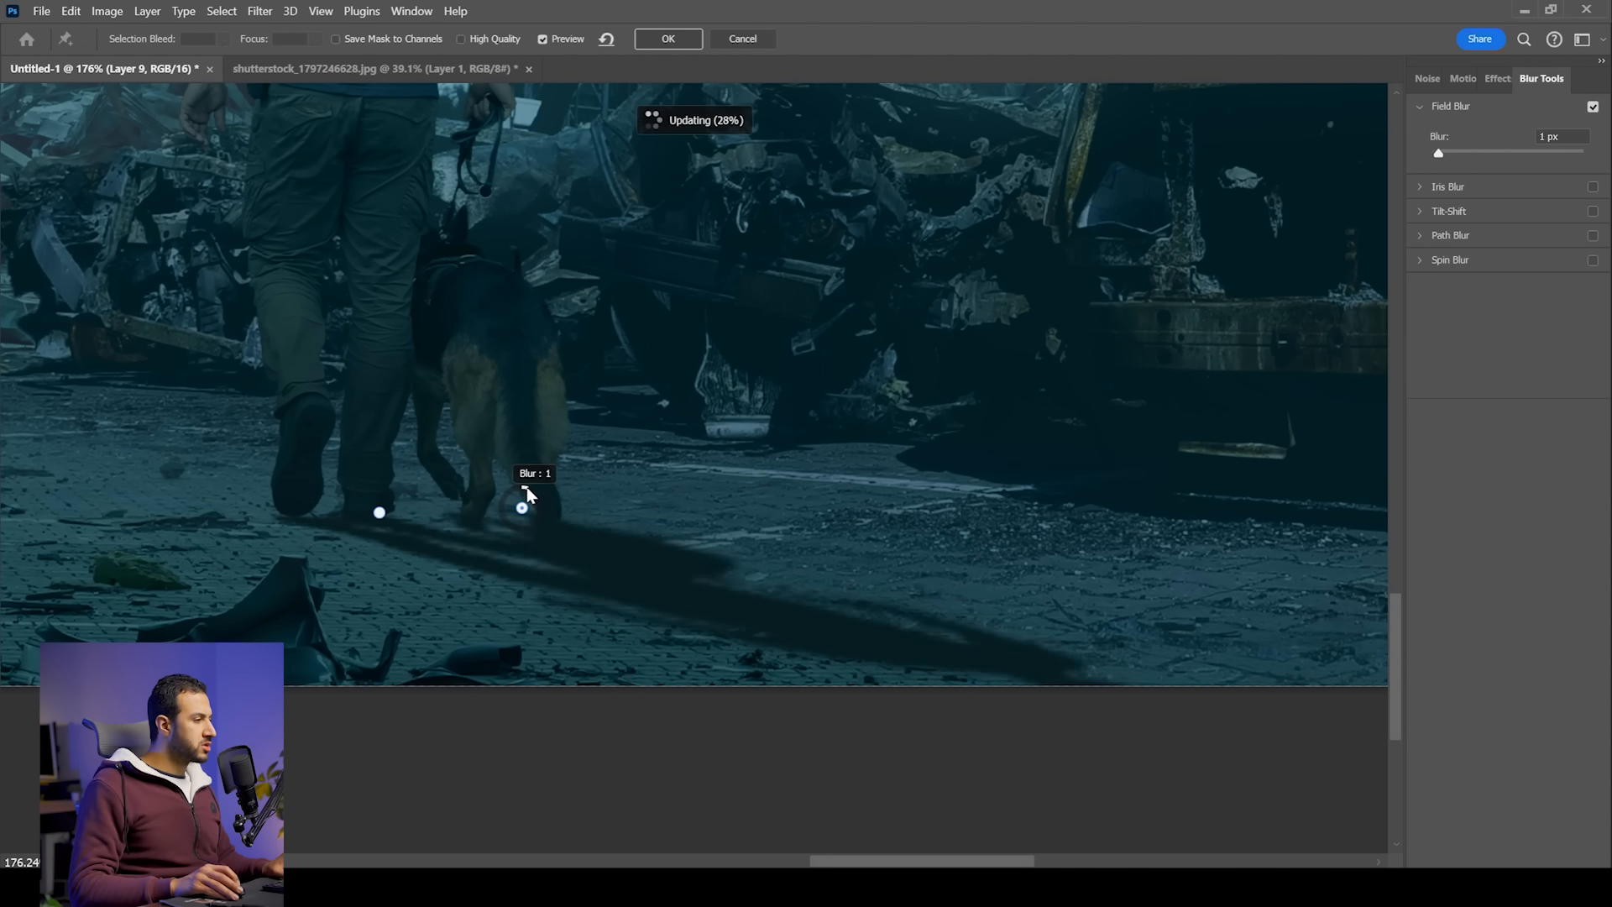
left_click(926, 678)
mouse_move(937, 694)
left_mouse_down()
mouse_move(912, 695)
mouse_move(919, 709)
left_mouse_up()
left_click(602, 611)
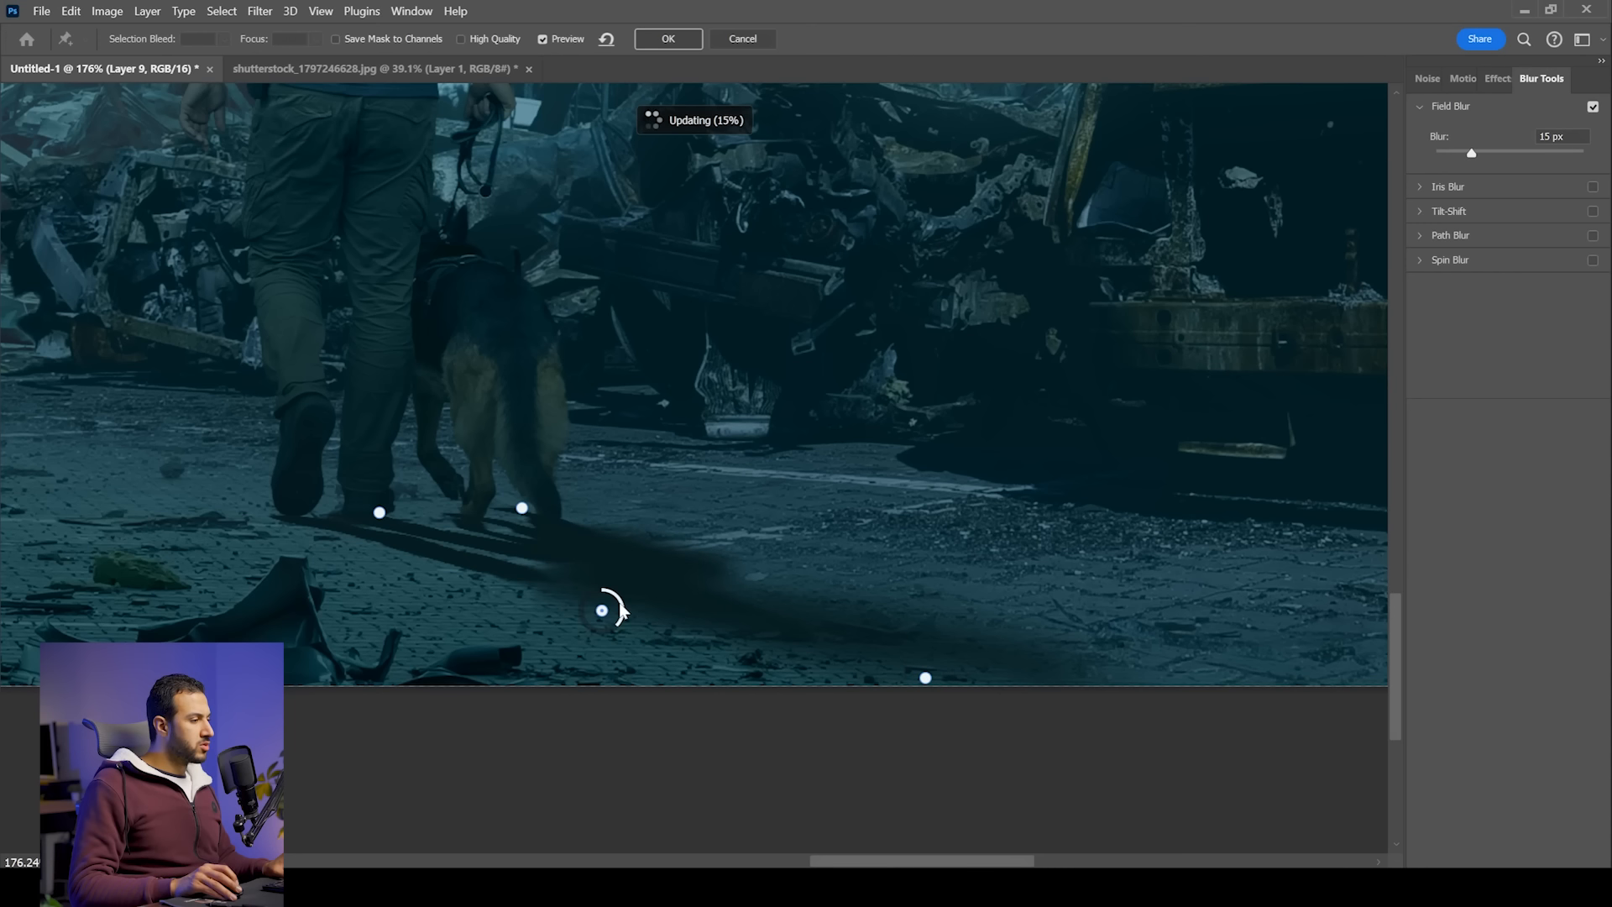
left_click_drag(598, 632, 483, 620)
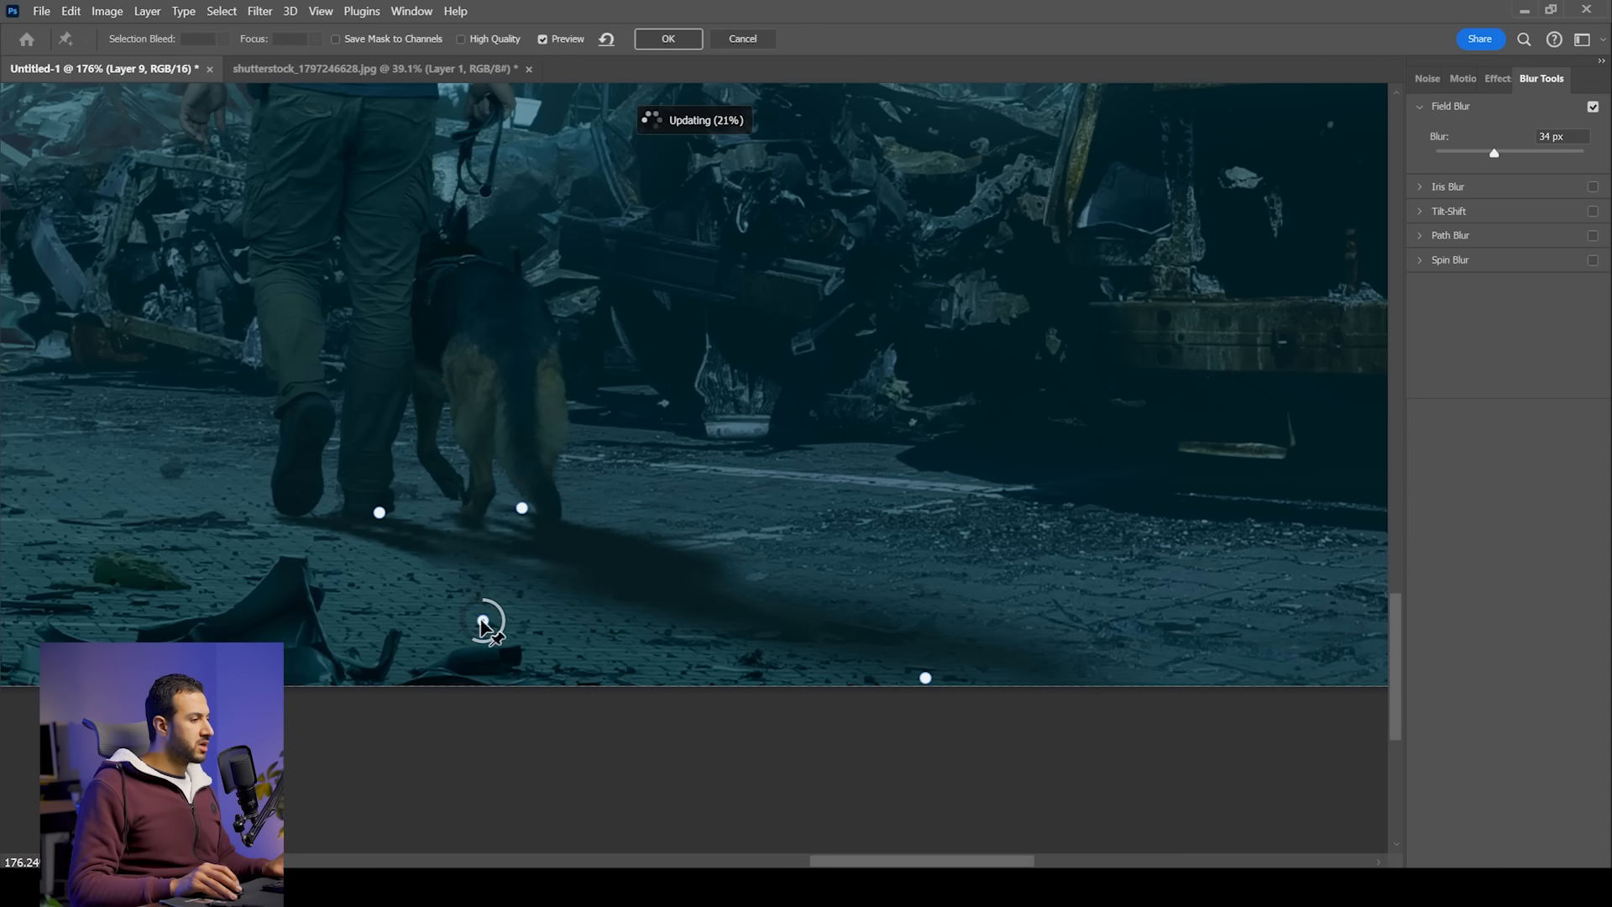
left_click(679, 535)
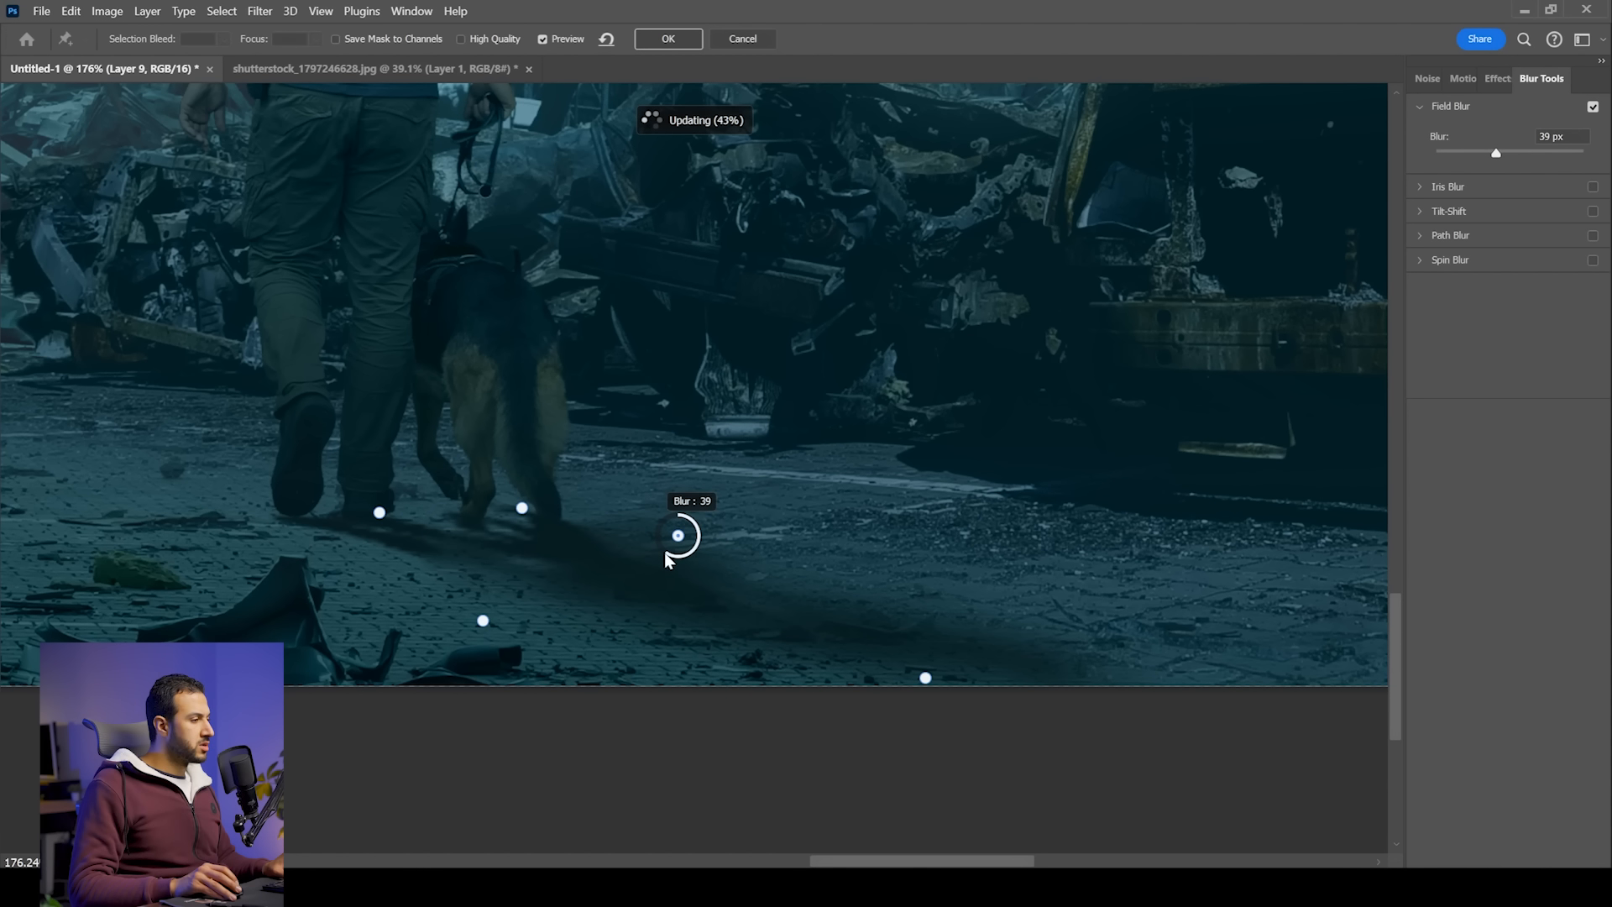
left_click(663, 39)
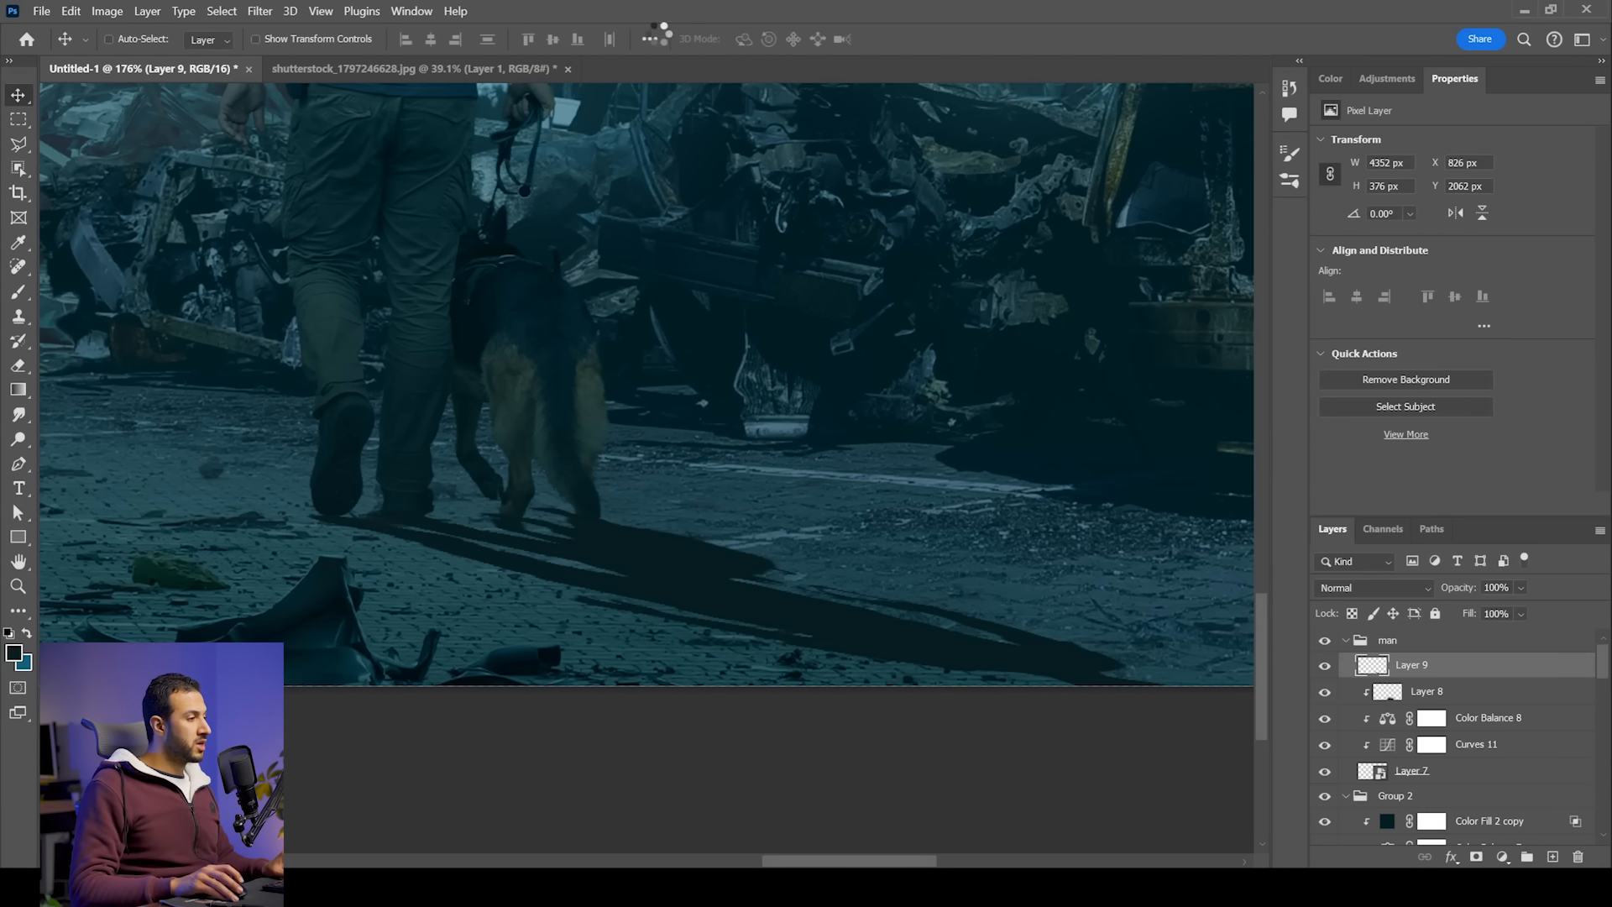
Step: Lower the cast shadow layer's opacity to 64% and move it beneath the man-and-dog layer
scroll(742, 466, "down", 4)
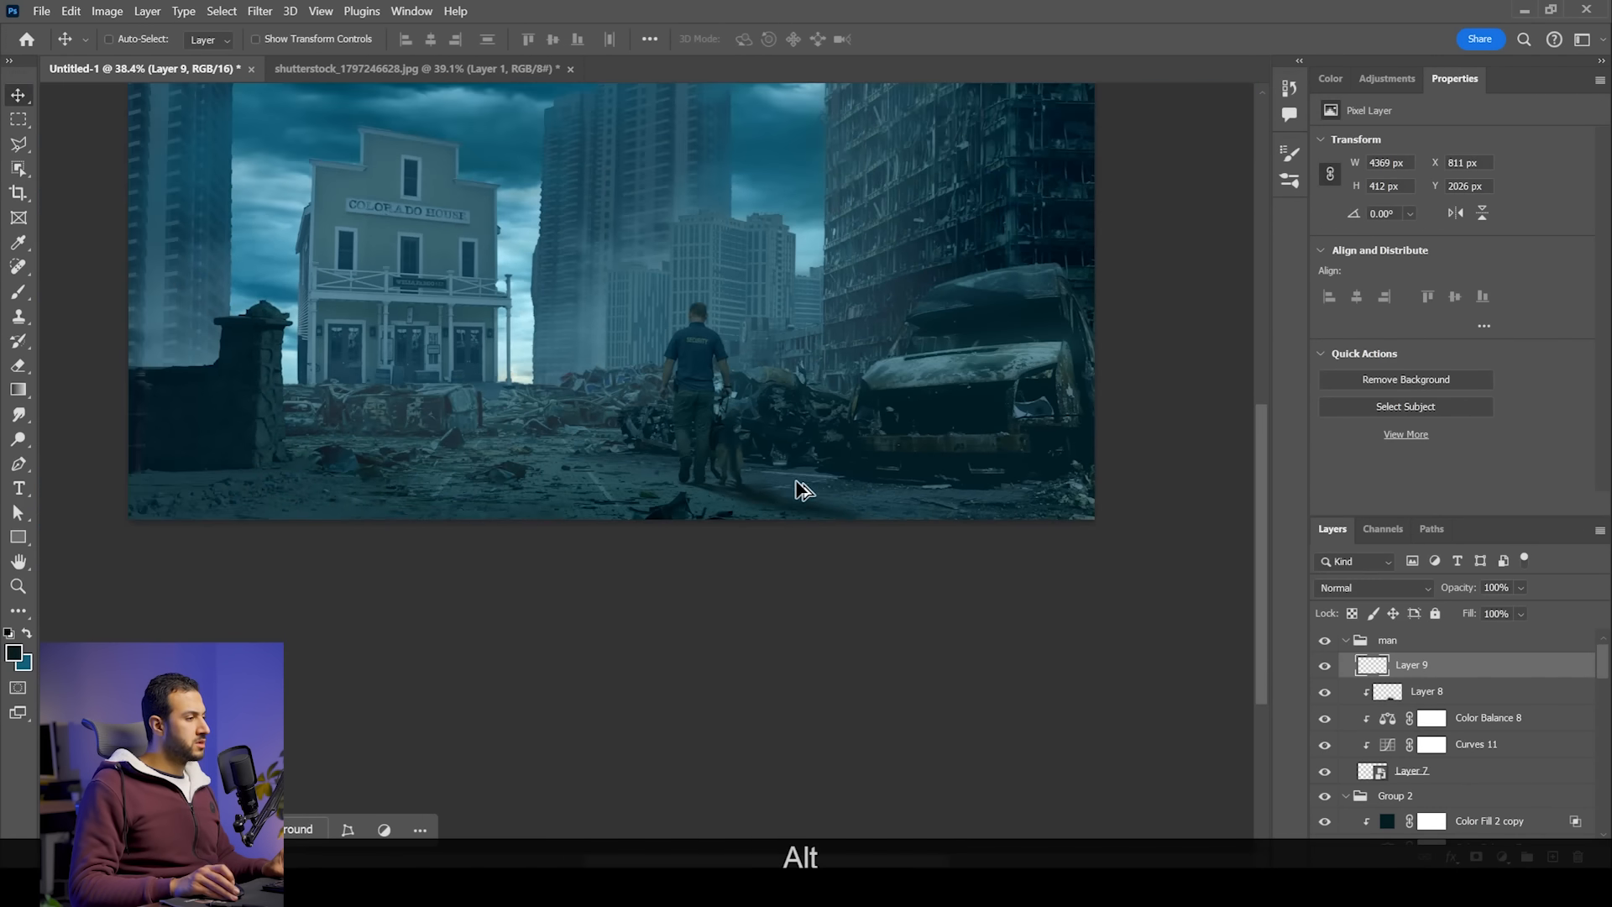
scroll(798, 486, "up", 3)
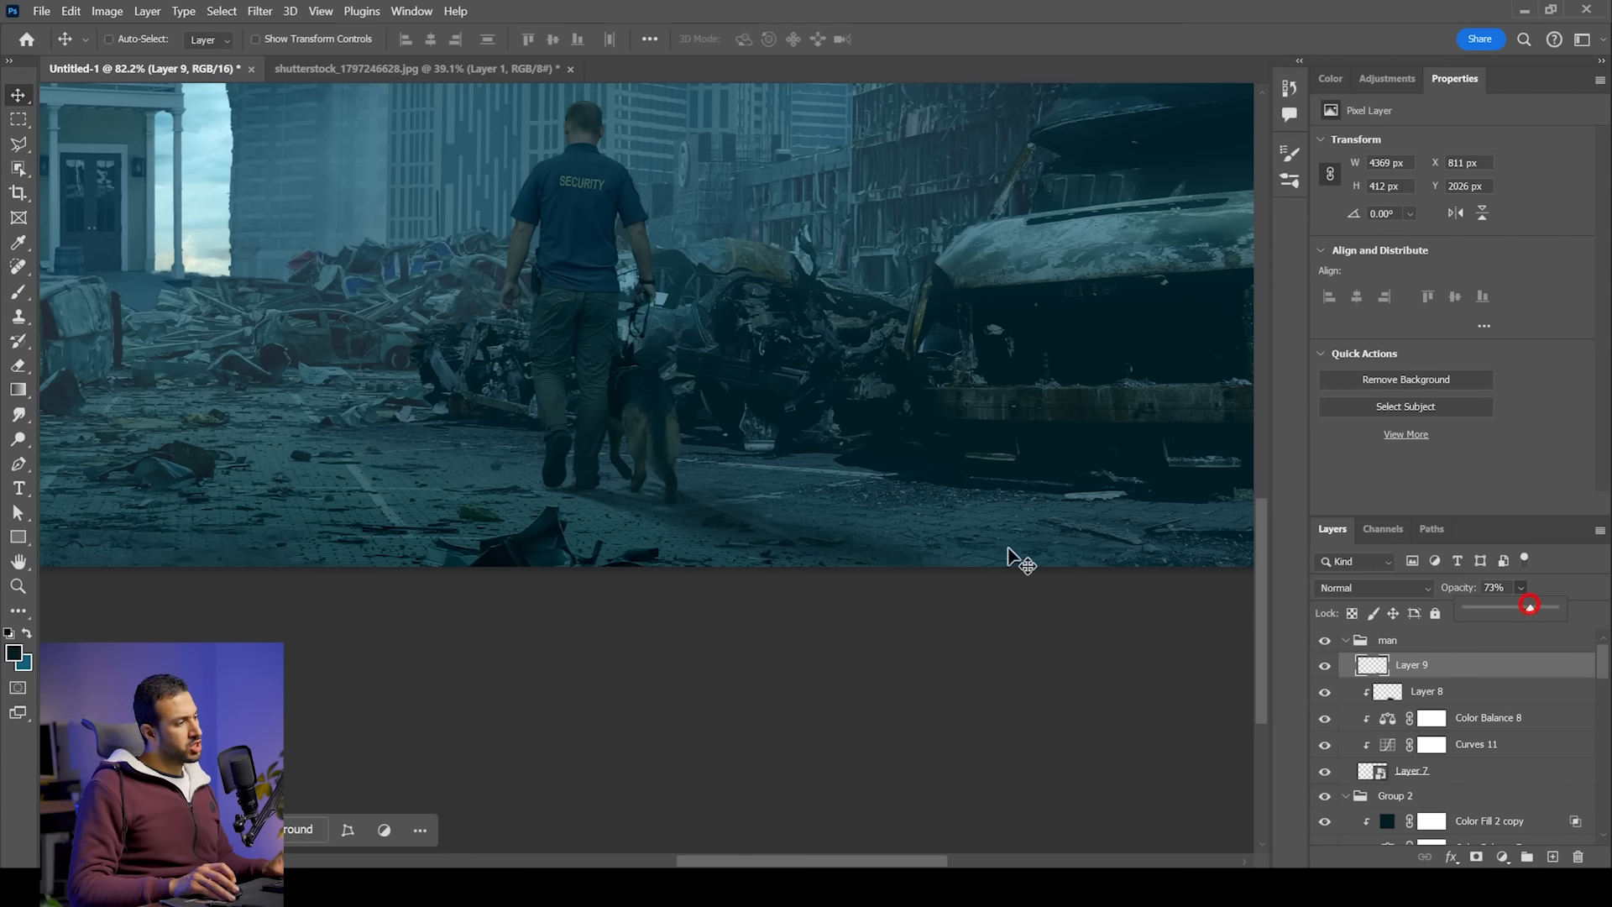
scroll(666, 503, "up", 10)
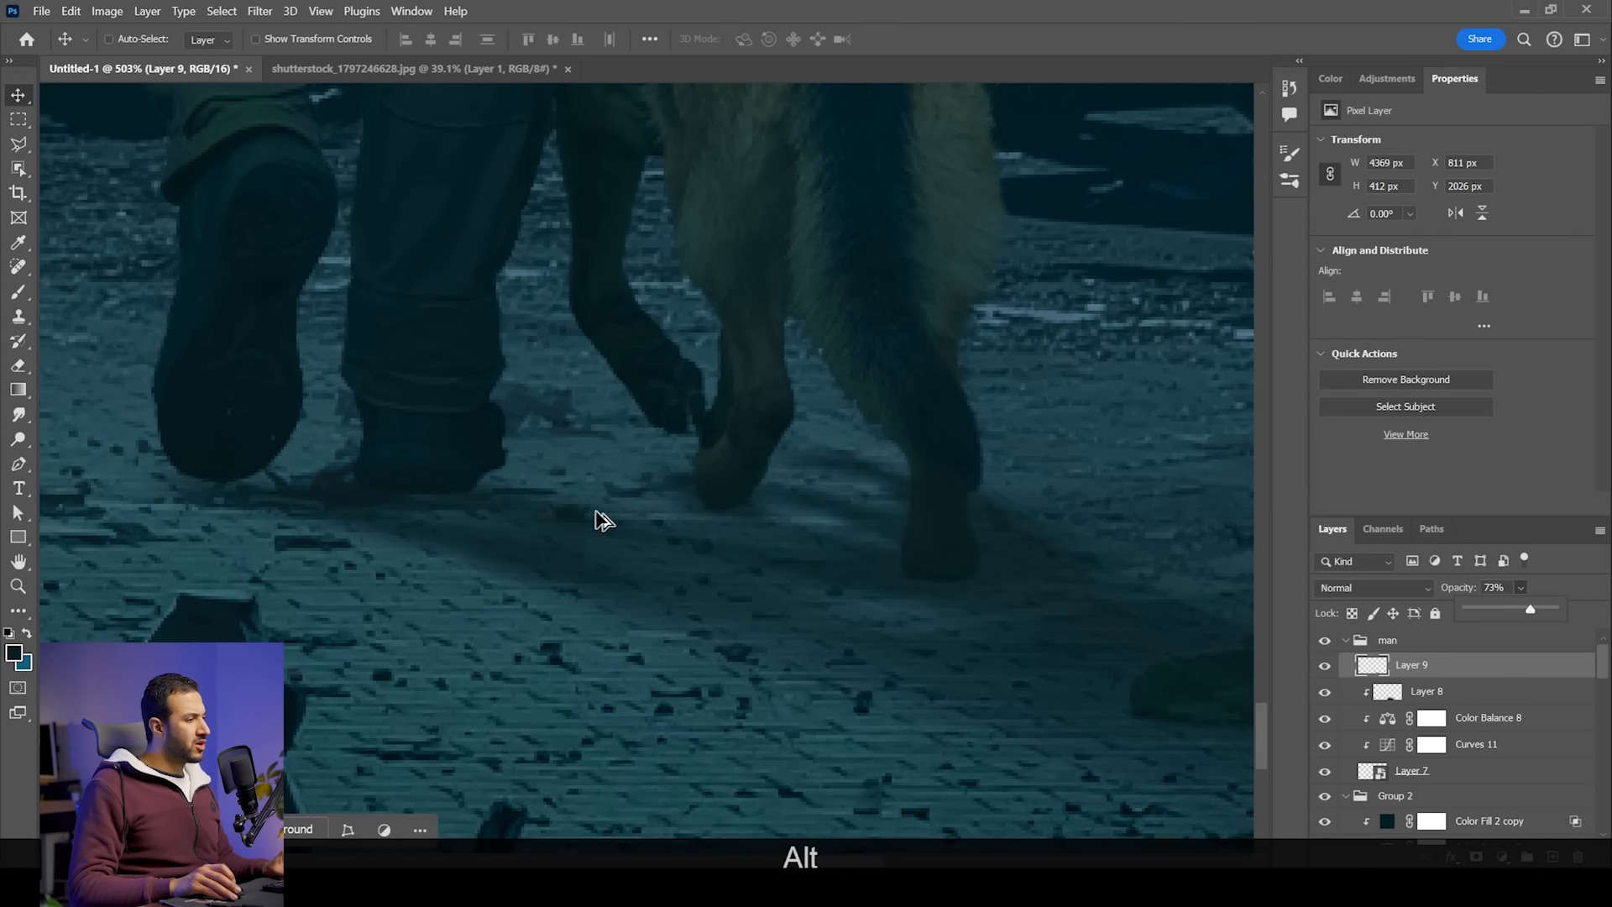
scroll(634, 522, "up", 1)
left_click_drag(1520, 612, 1523, 611)
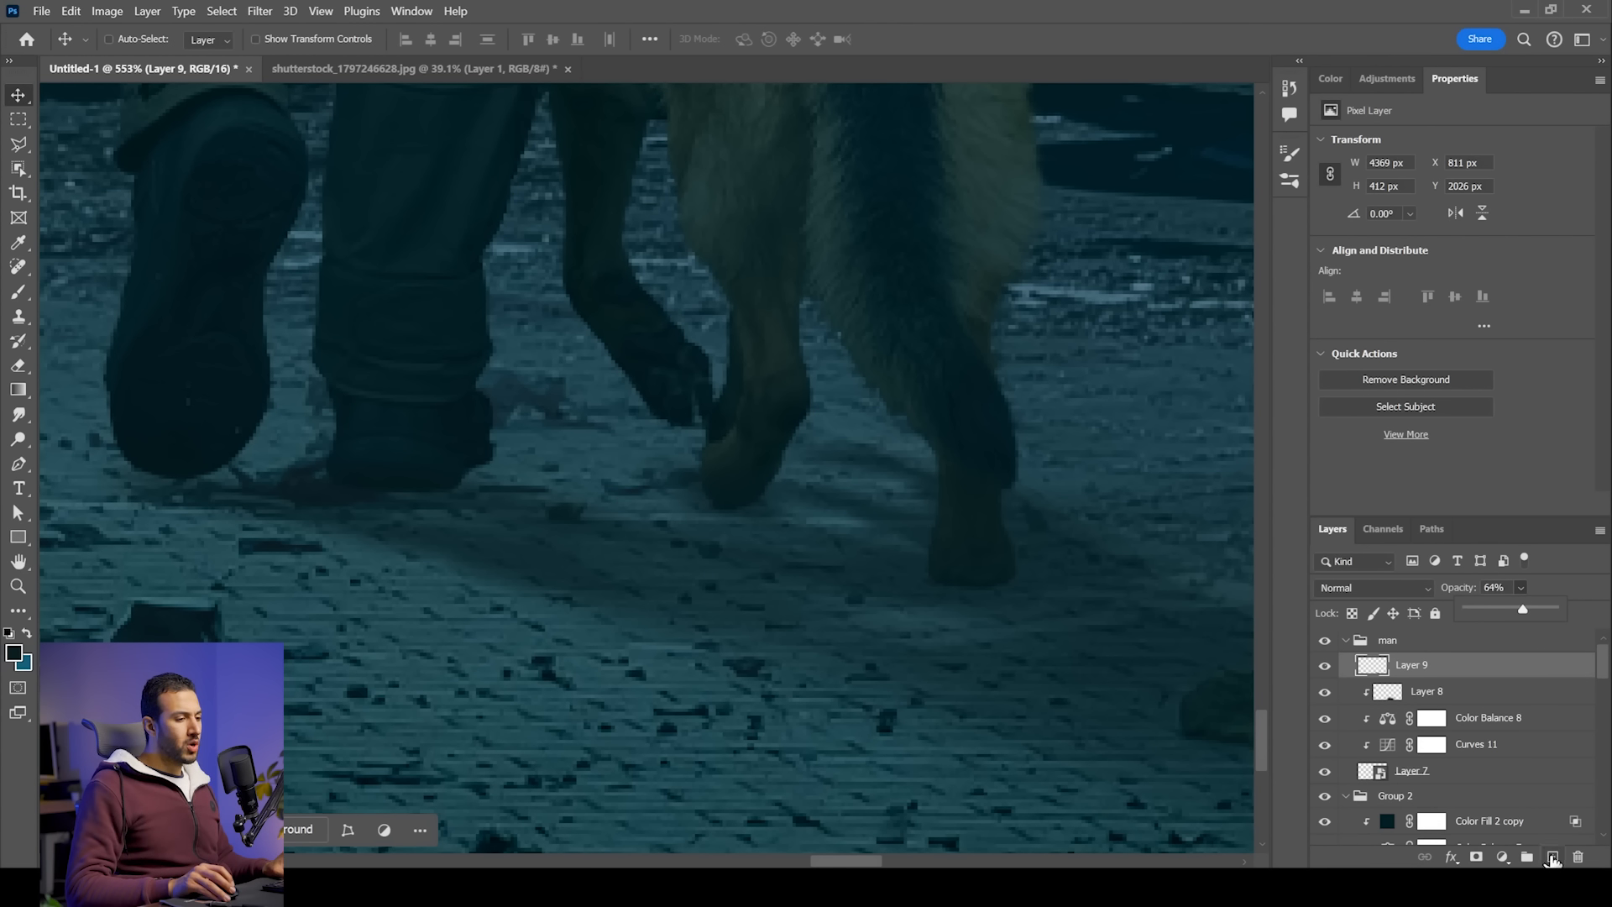
left_click_drag(1443, 678, 1468, 785)
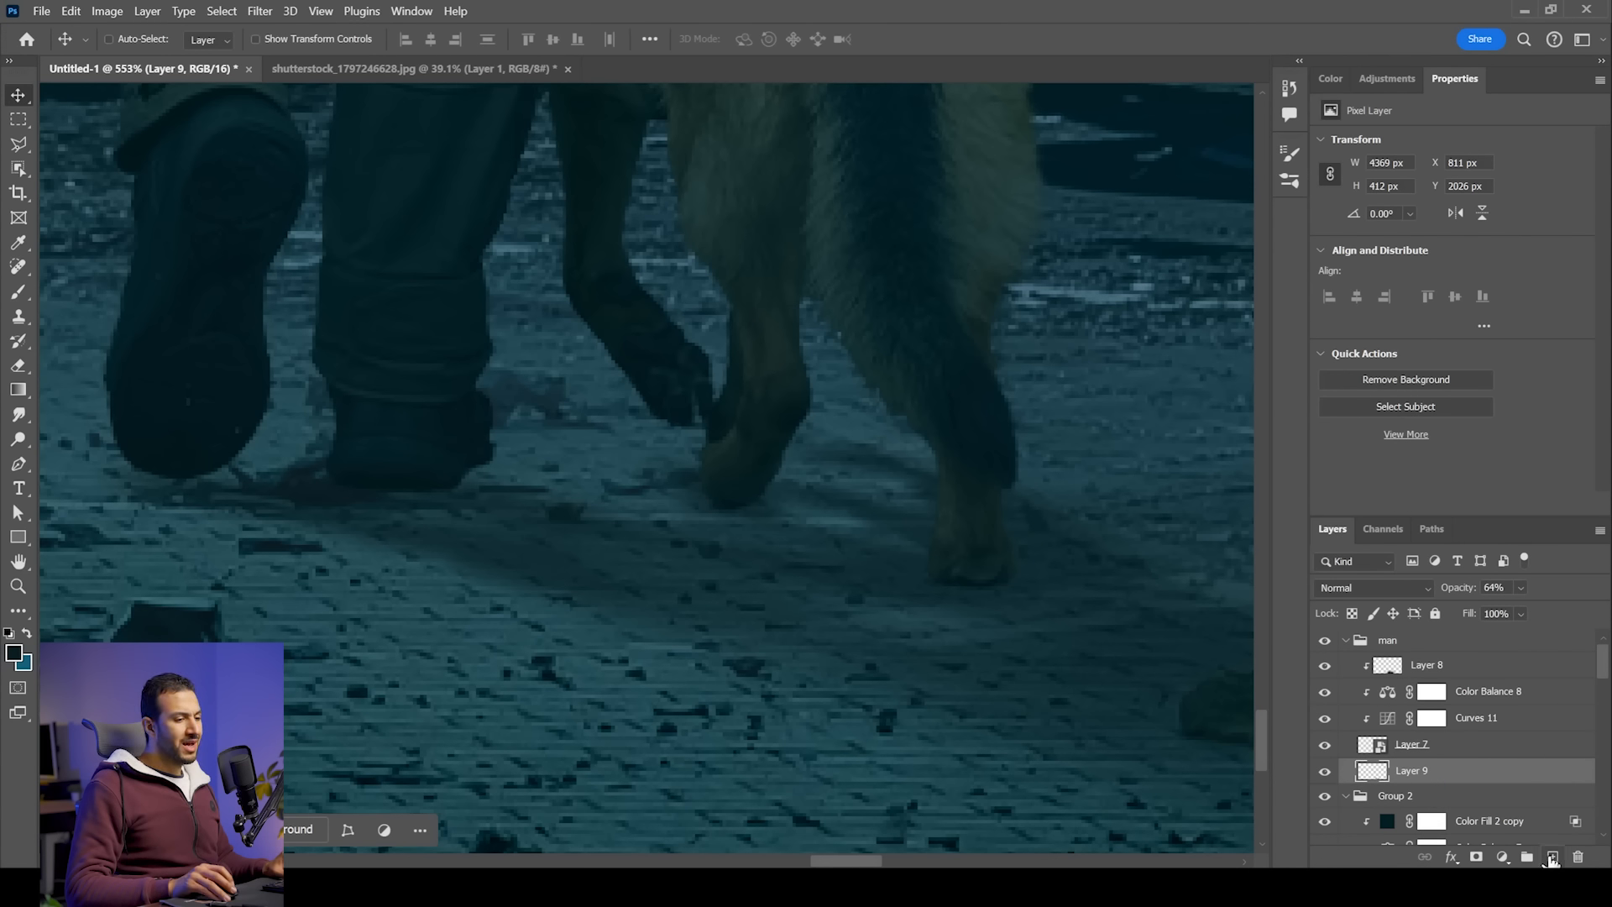
Step: Add a new layer above the cast shadow and set up a soft round brush flattened to a thin ellipse, reduced to 30 px
left_click(1552, 858)
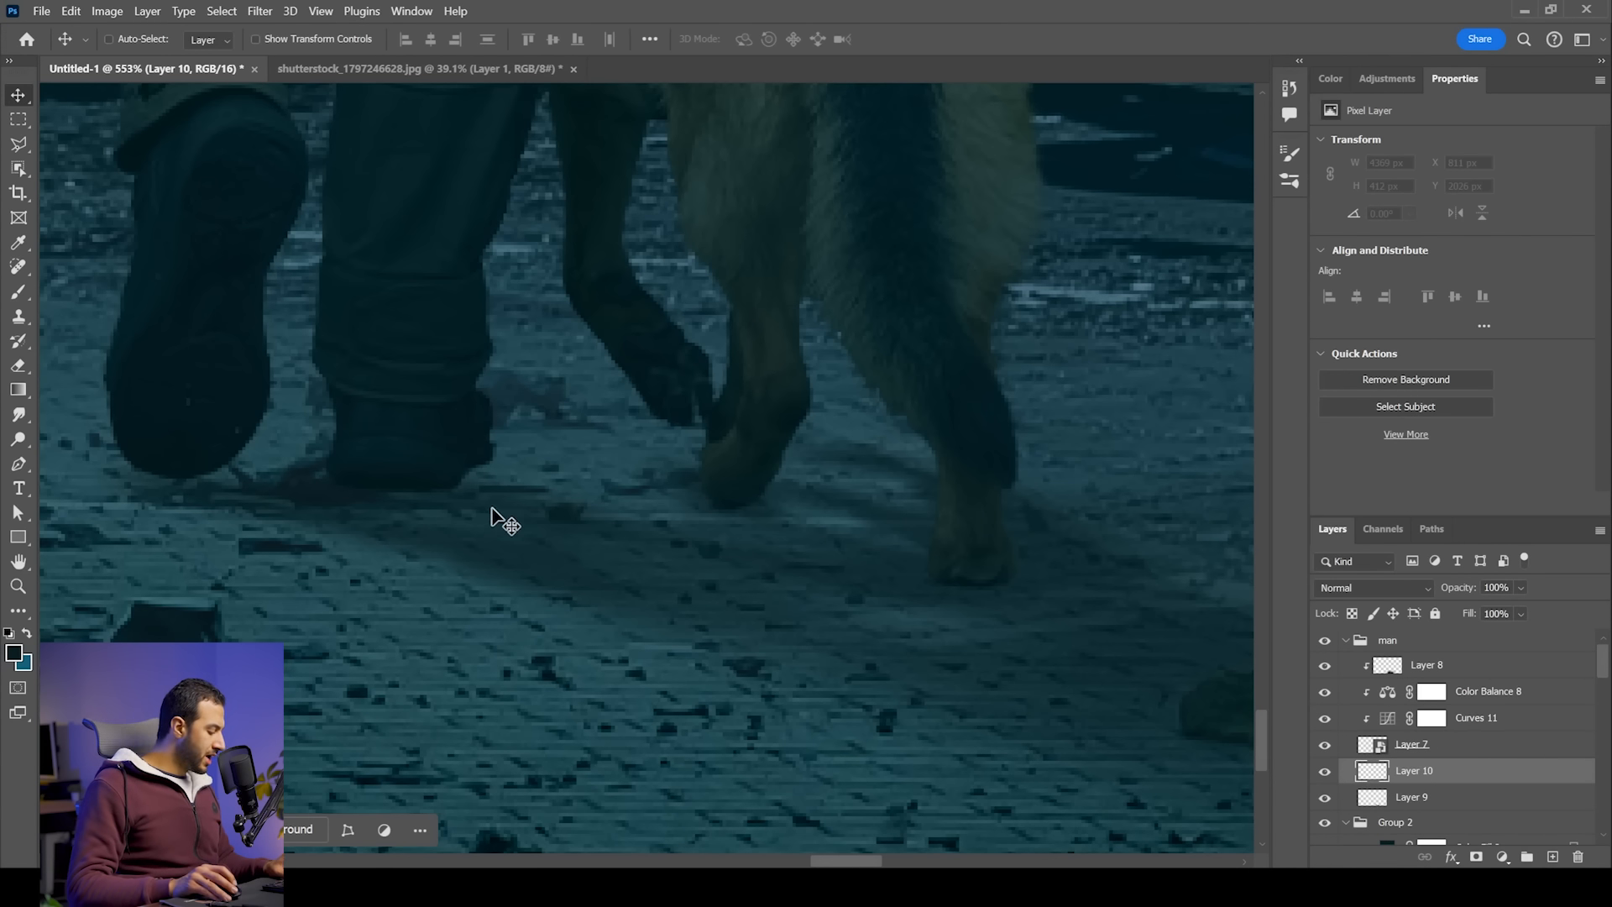
key("b")
right_click(467, 446)
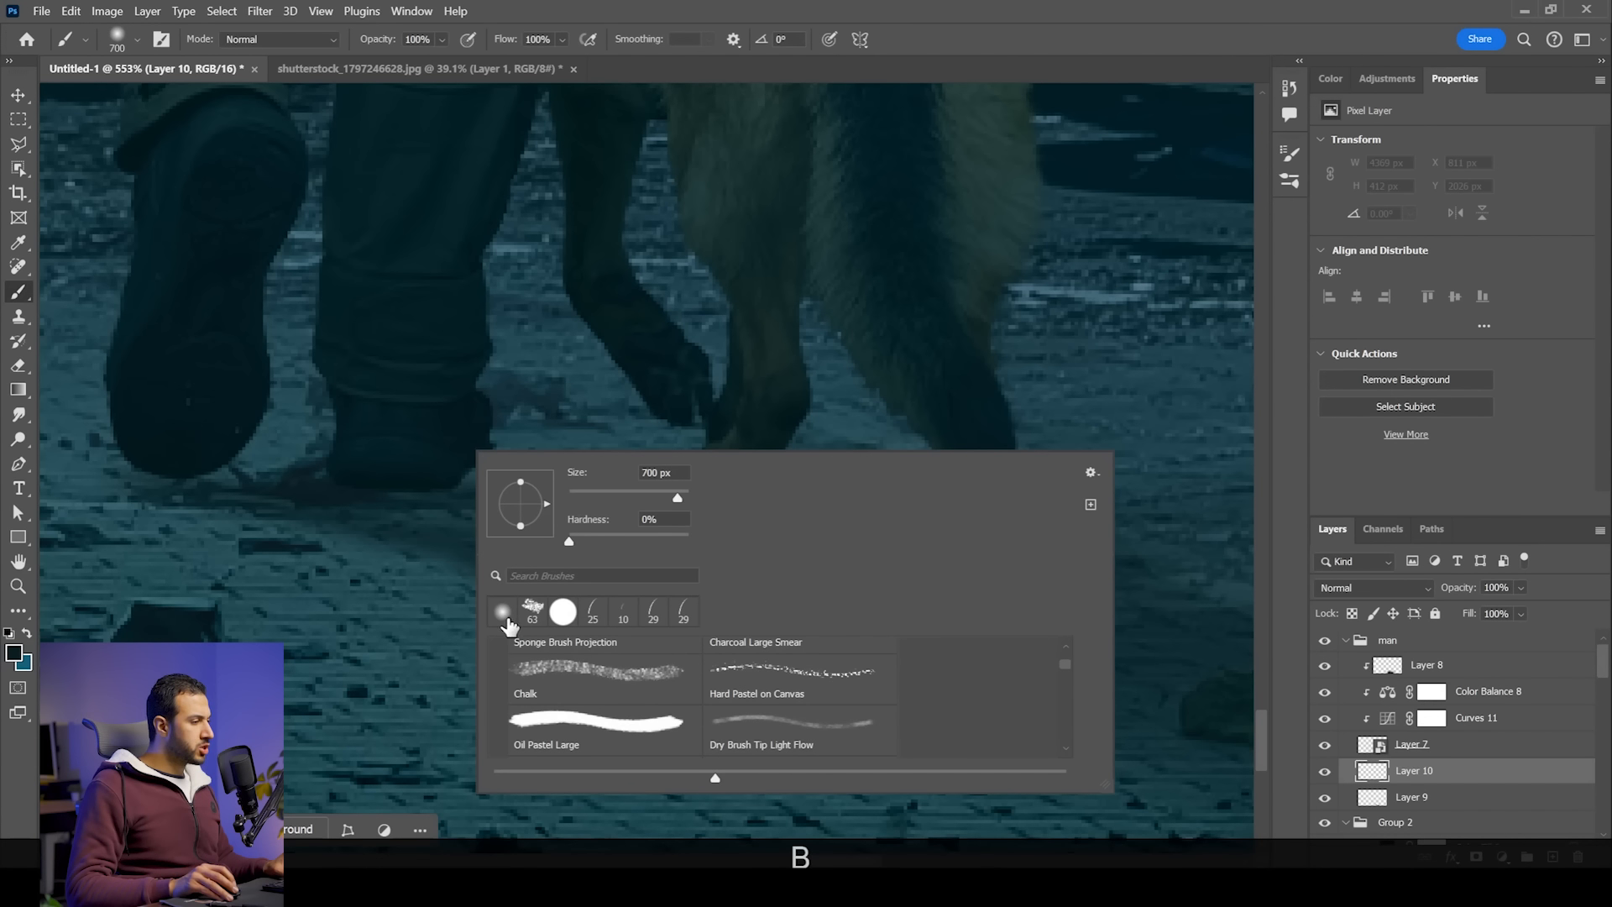
left_click(520, 512)
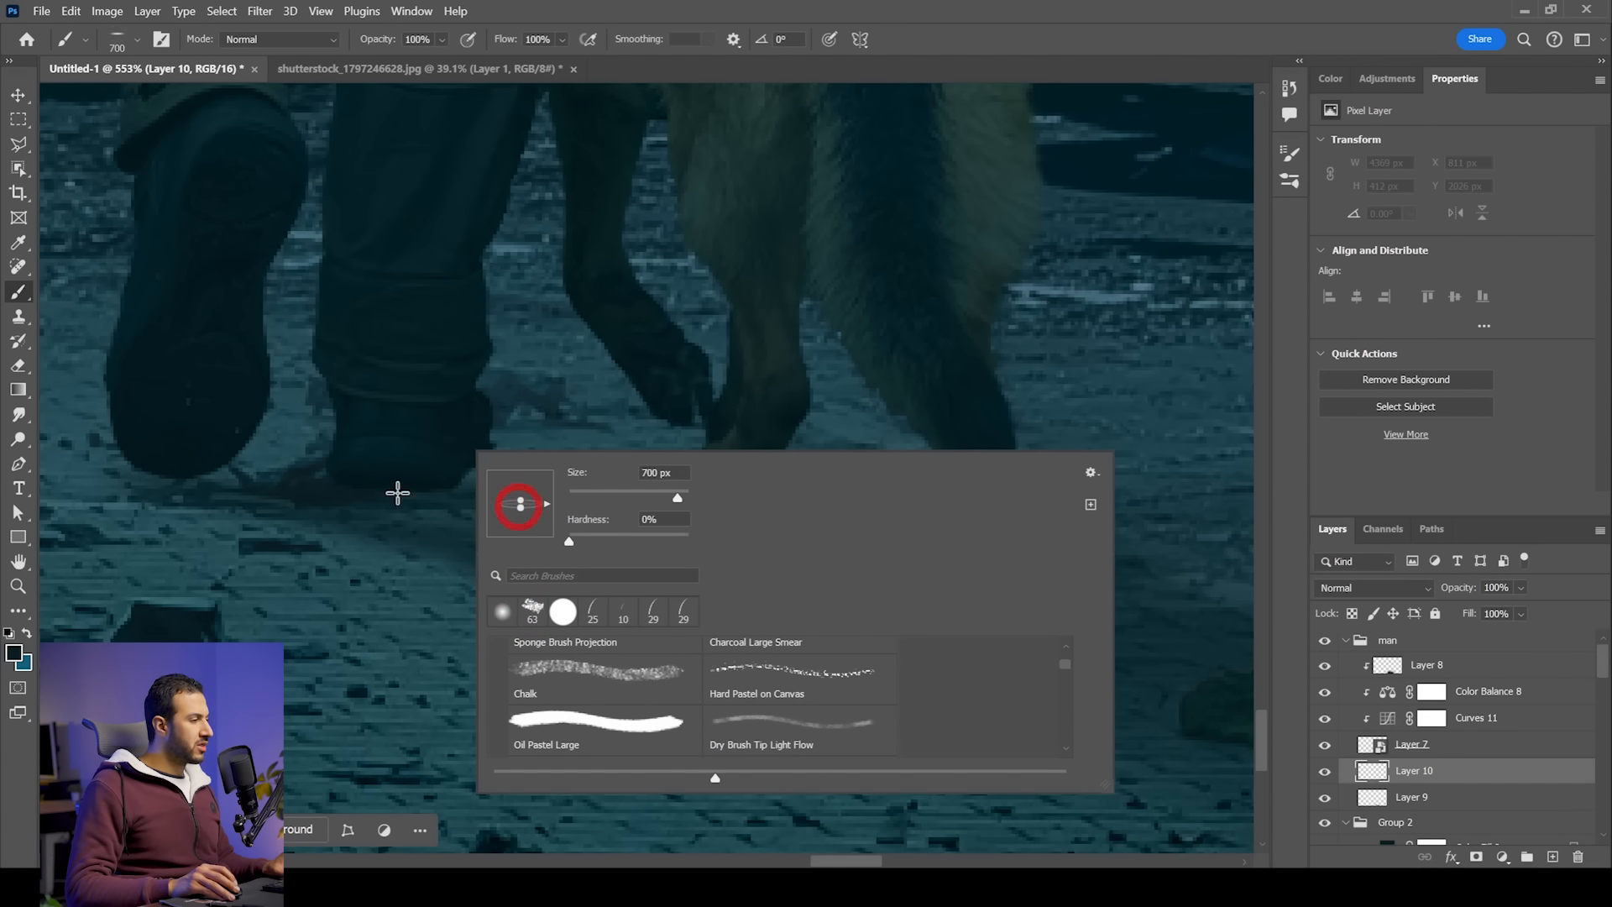
left_click(646, 495)
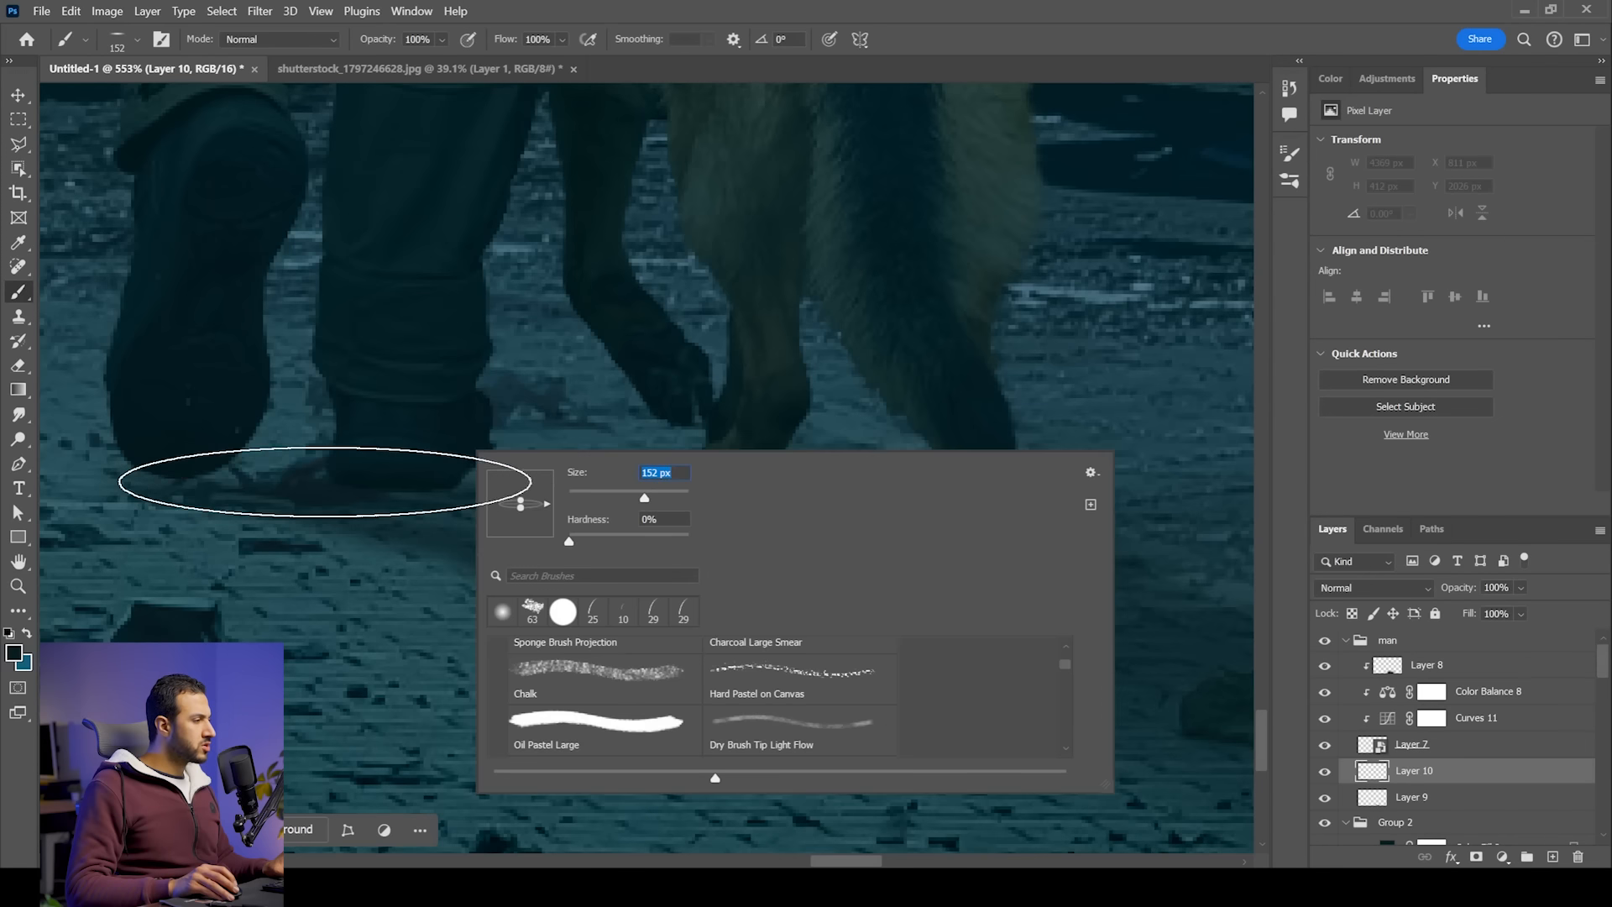
left_click(326, 482)
key("ctrl+z")
key("bracketleft")
key("bracketleft")
key("bracketleft")
key("bracketleft")
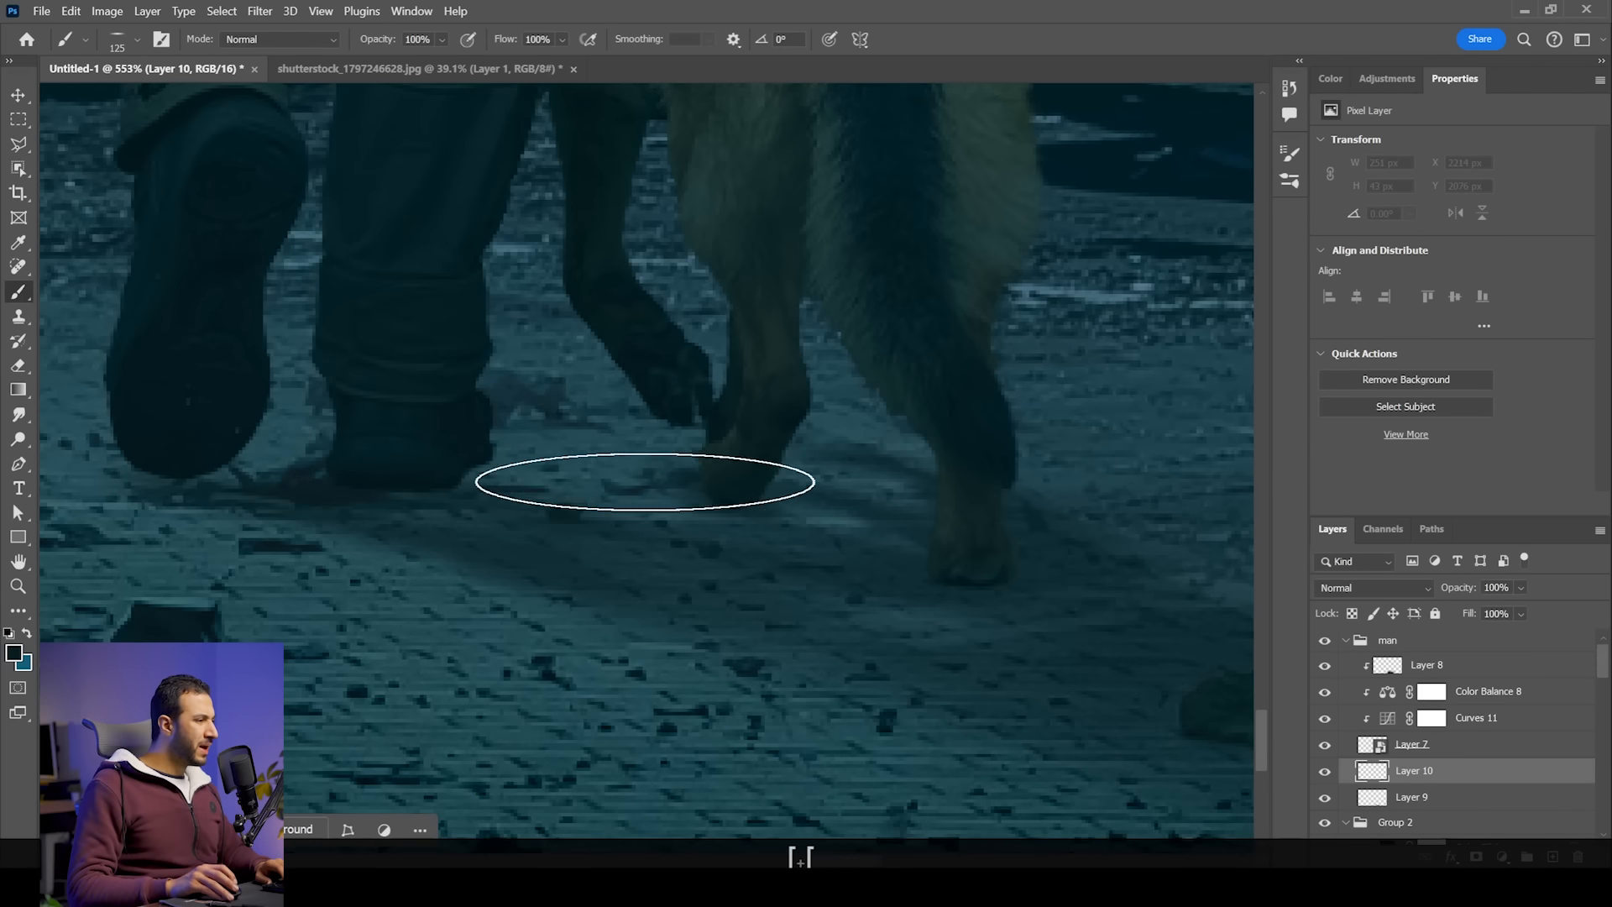
Step: Paint dark contact shadows under the man's shoes and the dog's paws with the brush flow at 22%
scroll(522, 468, "up", 2, "alt")
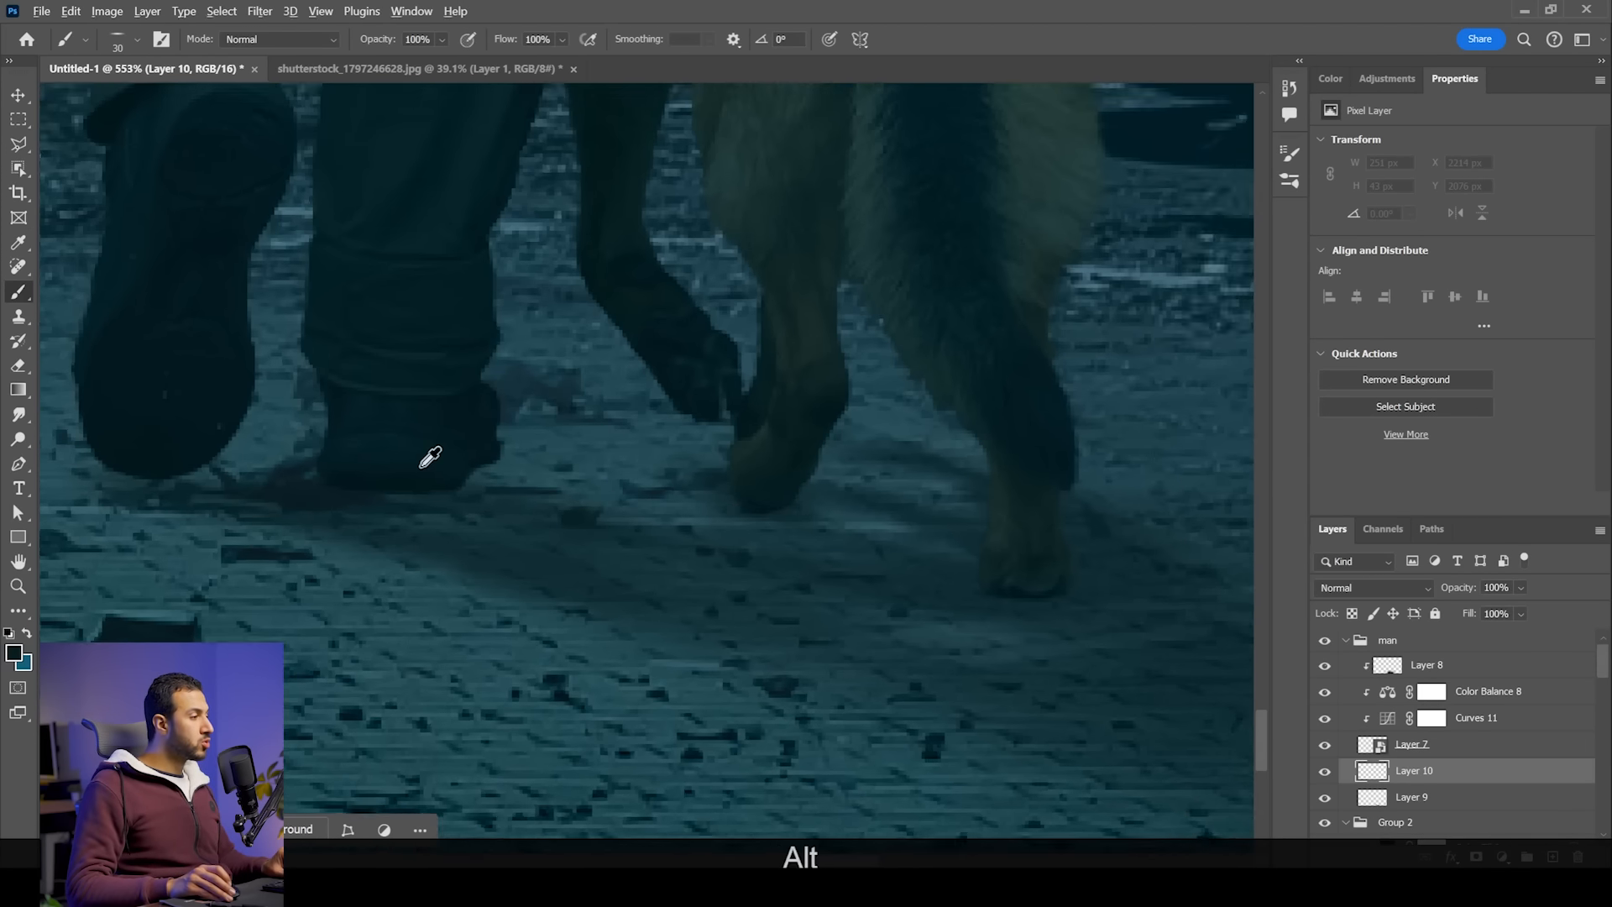
scroll(489, 479, "up", 2, "alt")
scroll(495, 475, "down", 1)
left_click(461, 498)
left_click(561, 39)
left_click_drag(551, 63, 534, 68)
left_click_drag(173, 464, 126, 493)
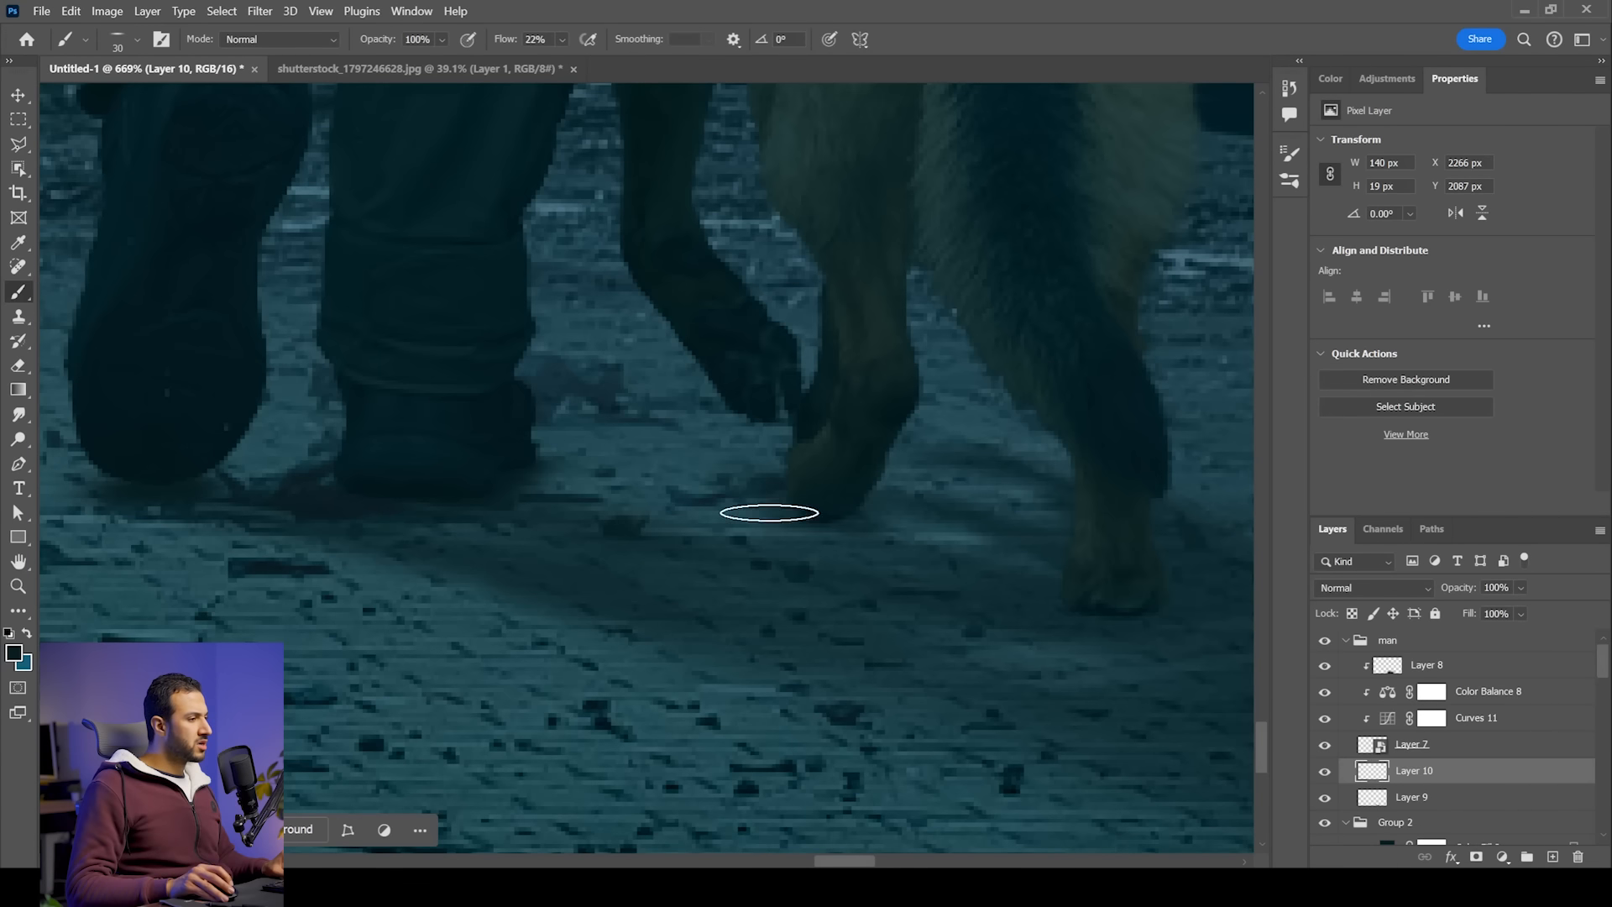
left_click(907, 520)
mouse_move(989, 539)
left_mouse_down()
mouse_move(1094, 612)
mouse_move(1080, 597)
mouse_move(1130, 525)
mouse_move(1072, 563)
left_mouse_up()
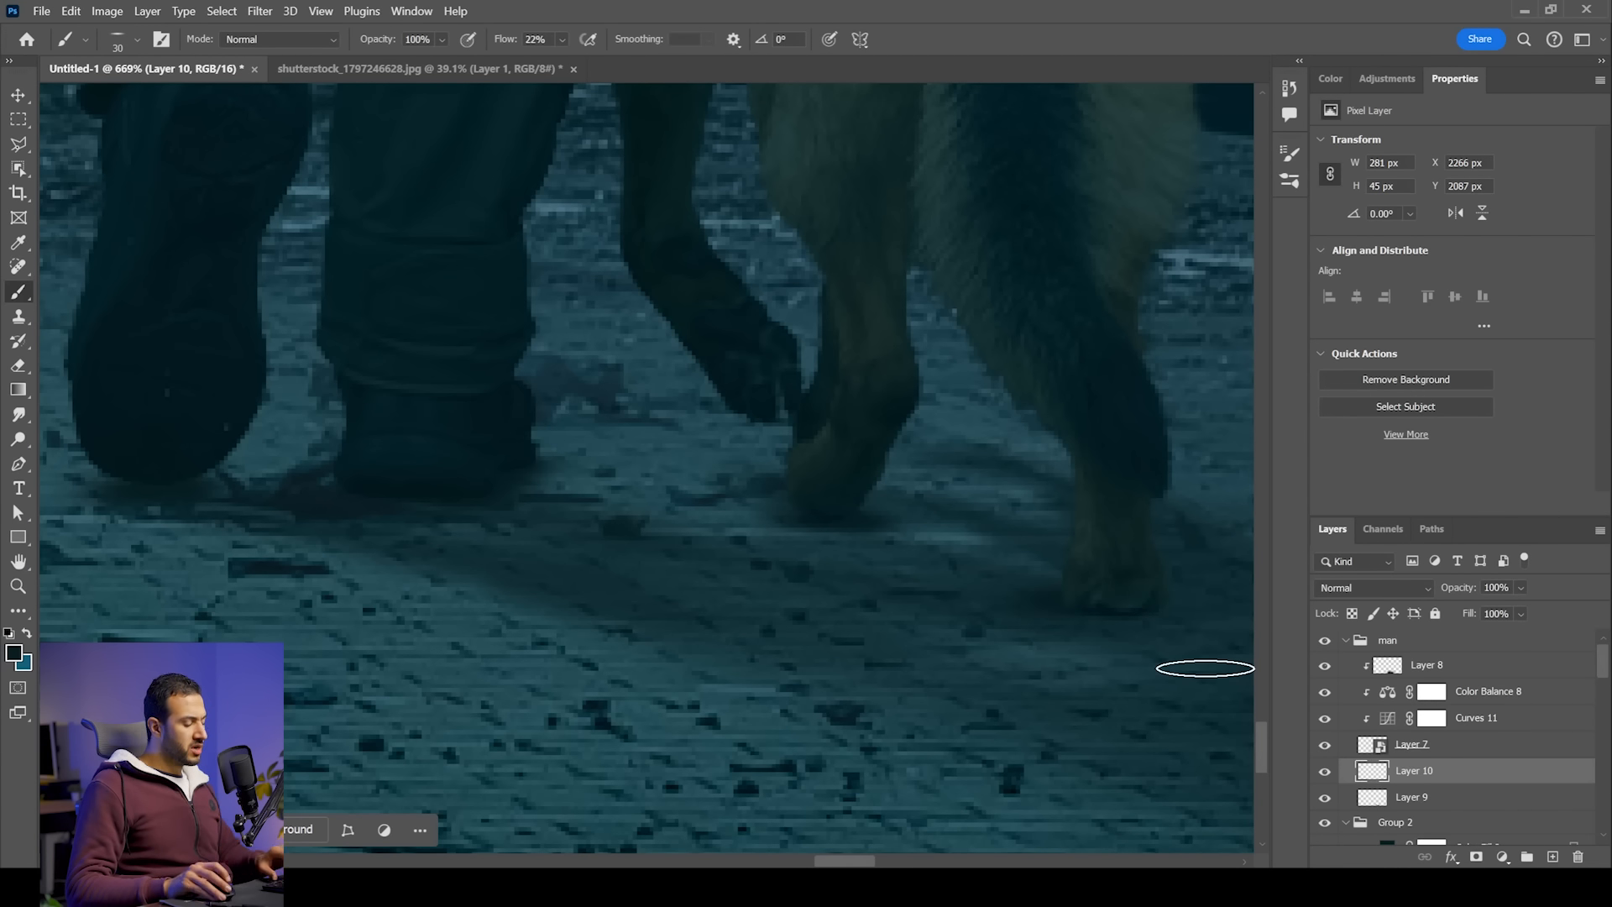
Step: Enlarge the brush to 90 px and paint a wider, softer shadow on the ground around the feet and paws
key("bracketright")
key("bracketright")
key("bracketright")
key("bracketright")
key("bracketright")
key("bracketright")
key("bracketright")
key("bracketright")
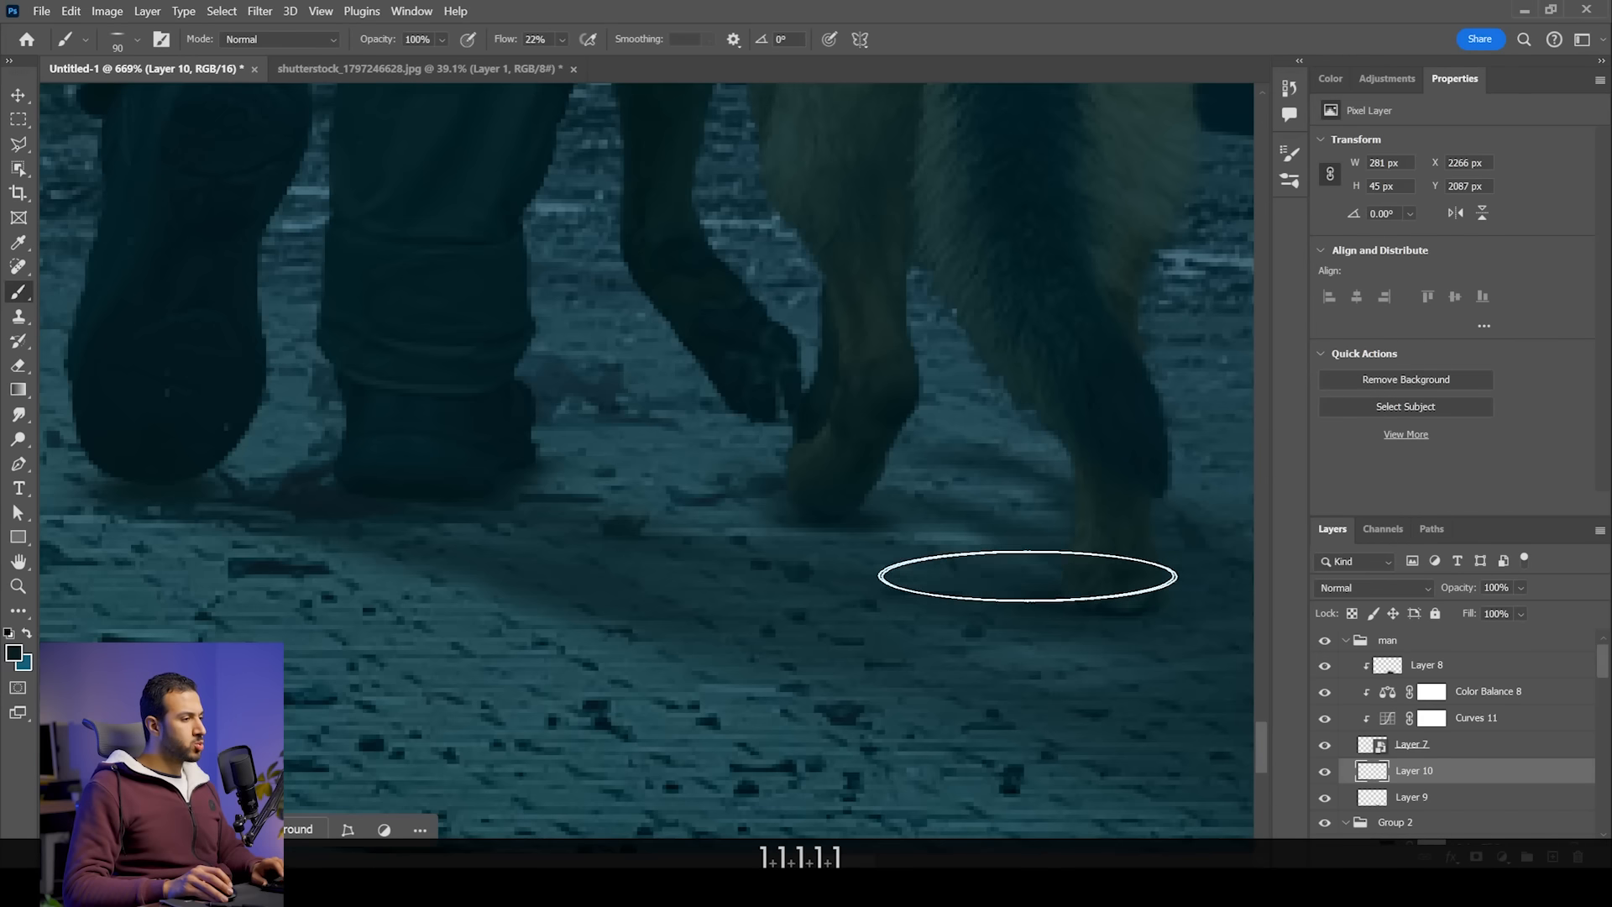
left_click_drag(842, 531, 655, 526)
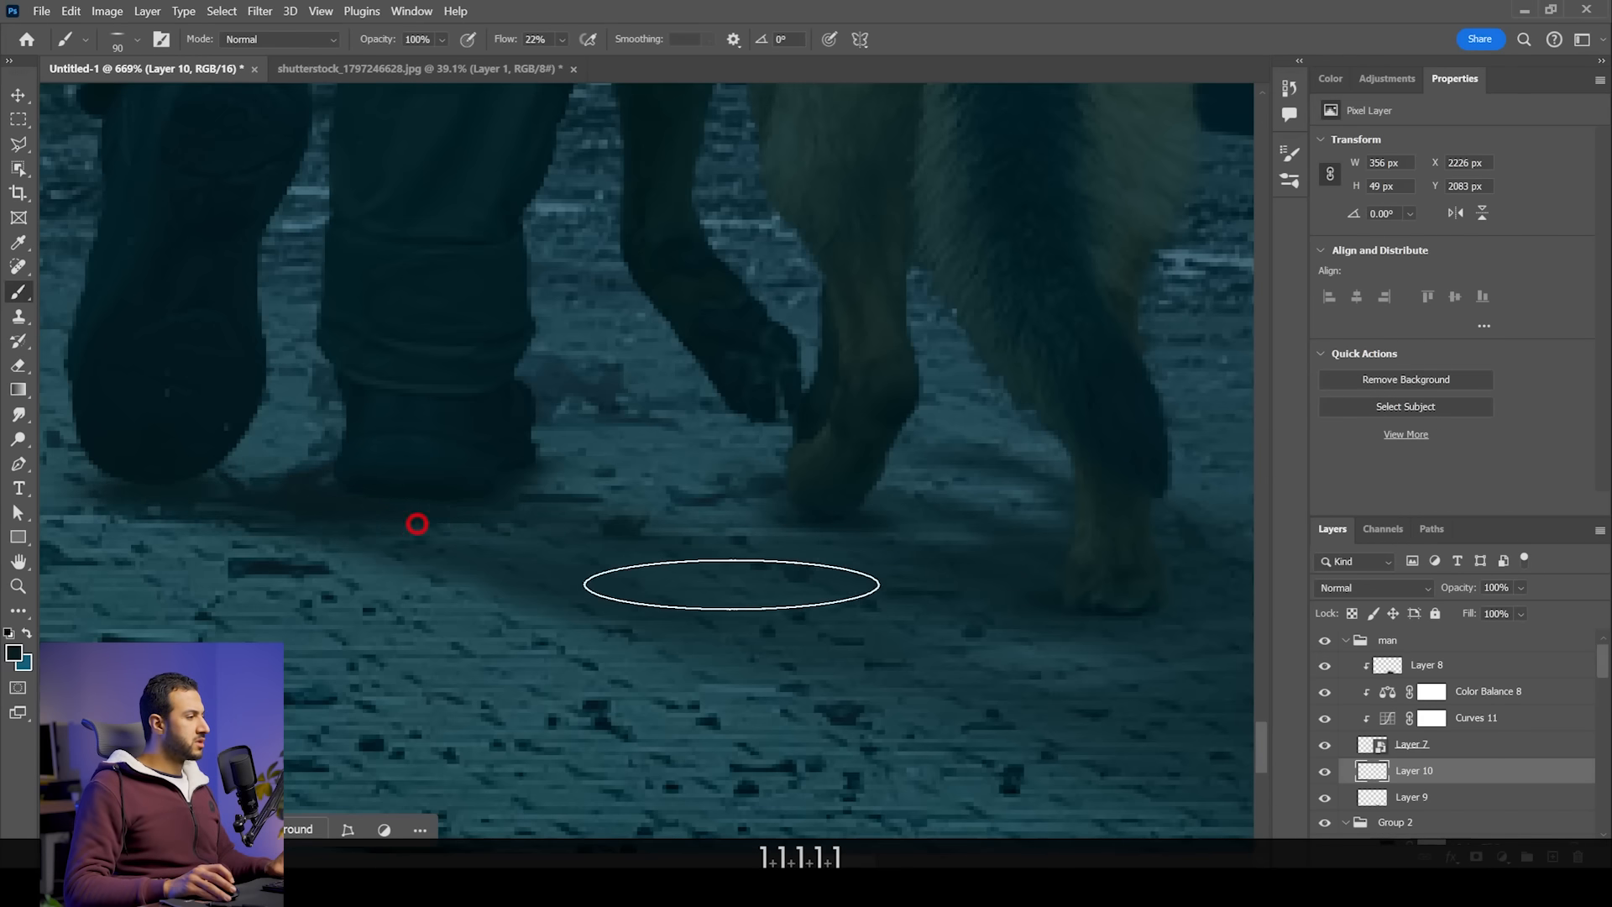
scroll(862, 648, "down", 5, "alt")
scroll(873, 645, "down", 3, "alt")
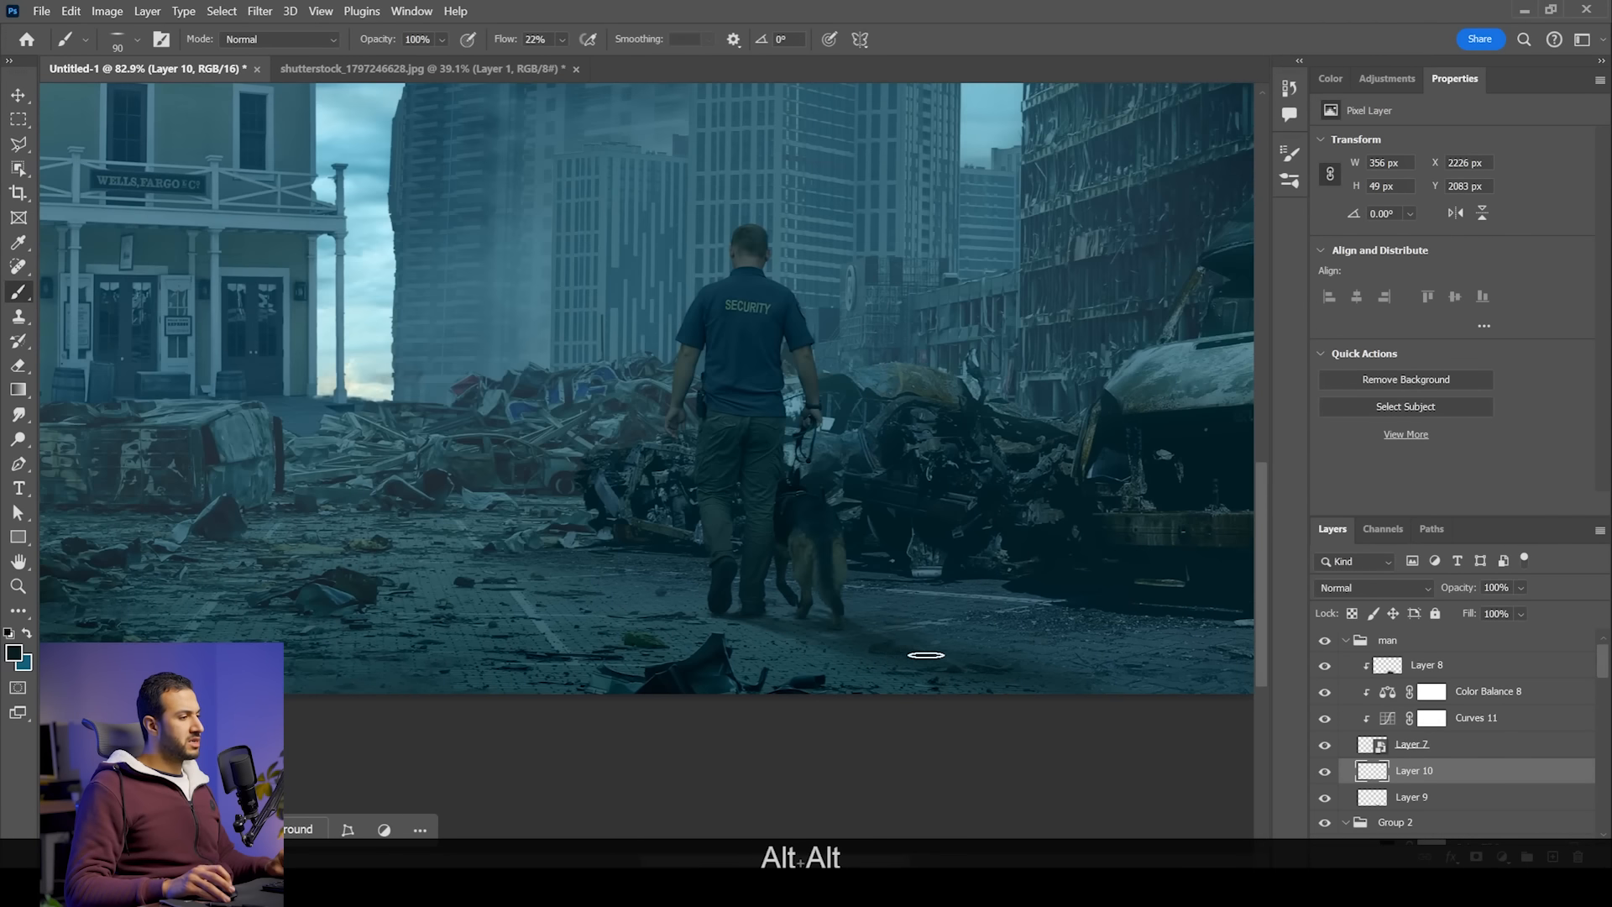
Step: Compare the contact shadow layer on and off, and lower its opacity to 66%
left_click(1326, 773)
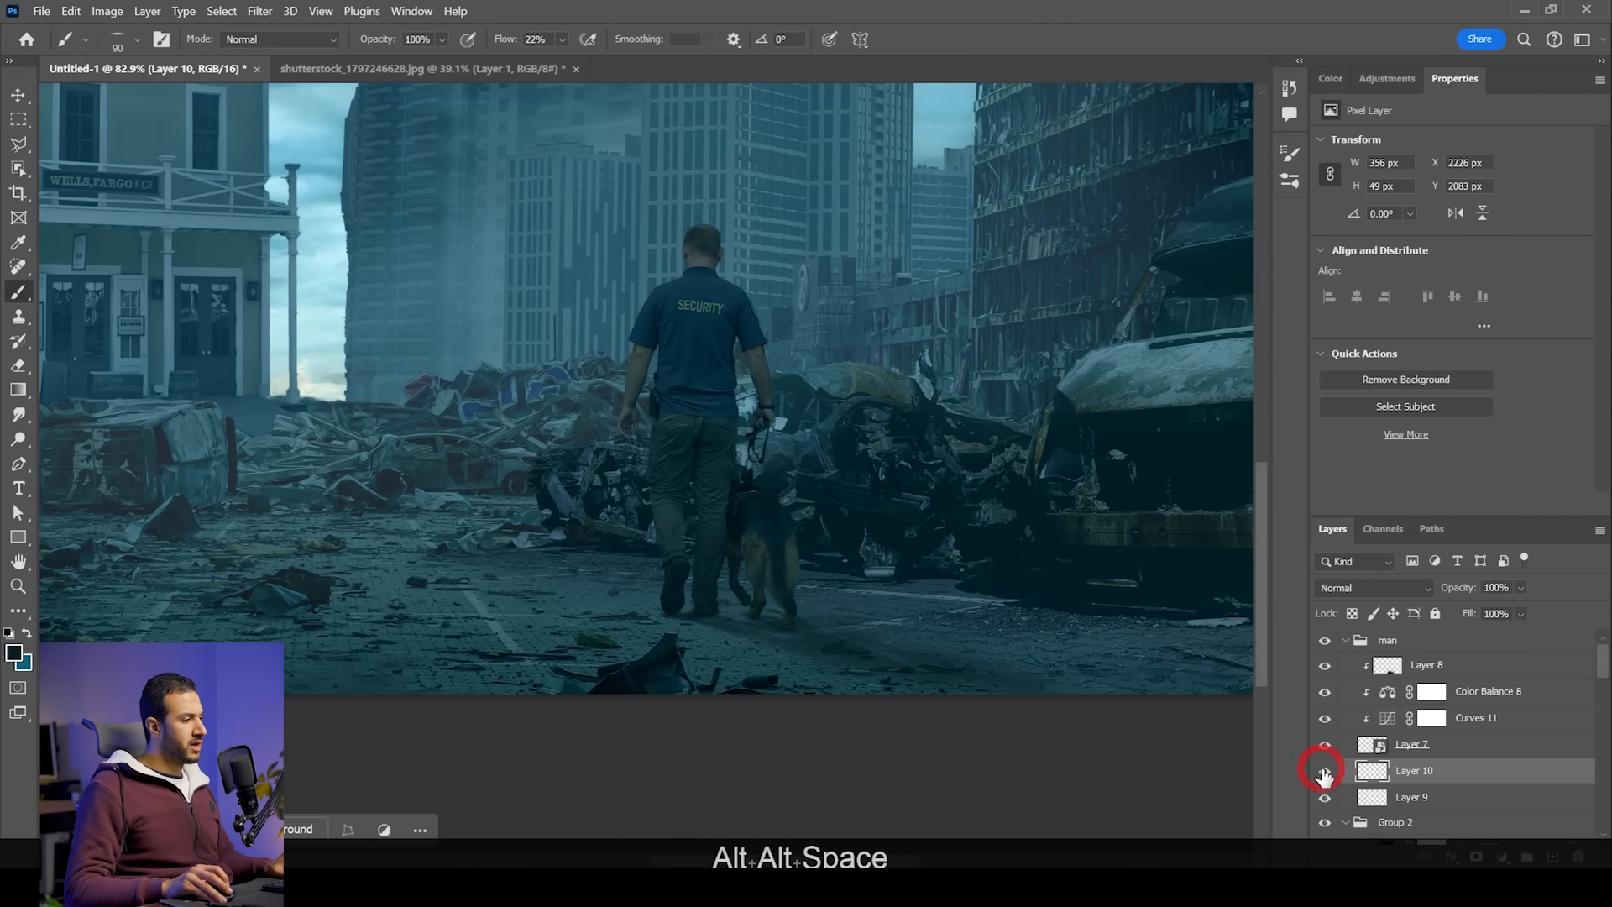
left_click(1527, 588)
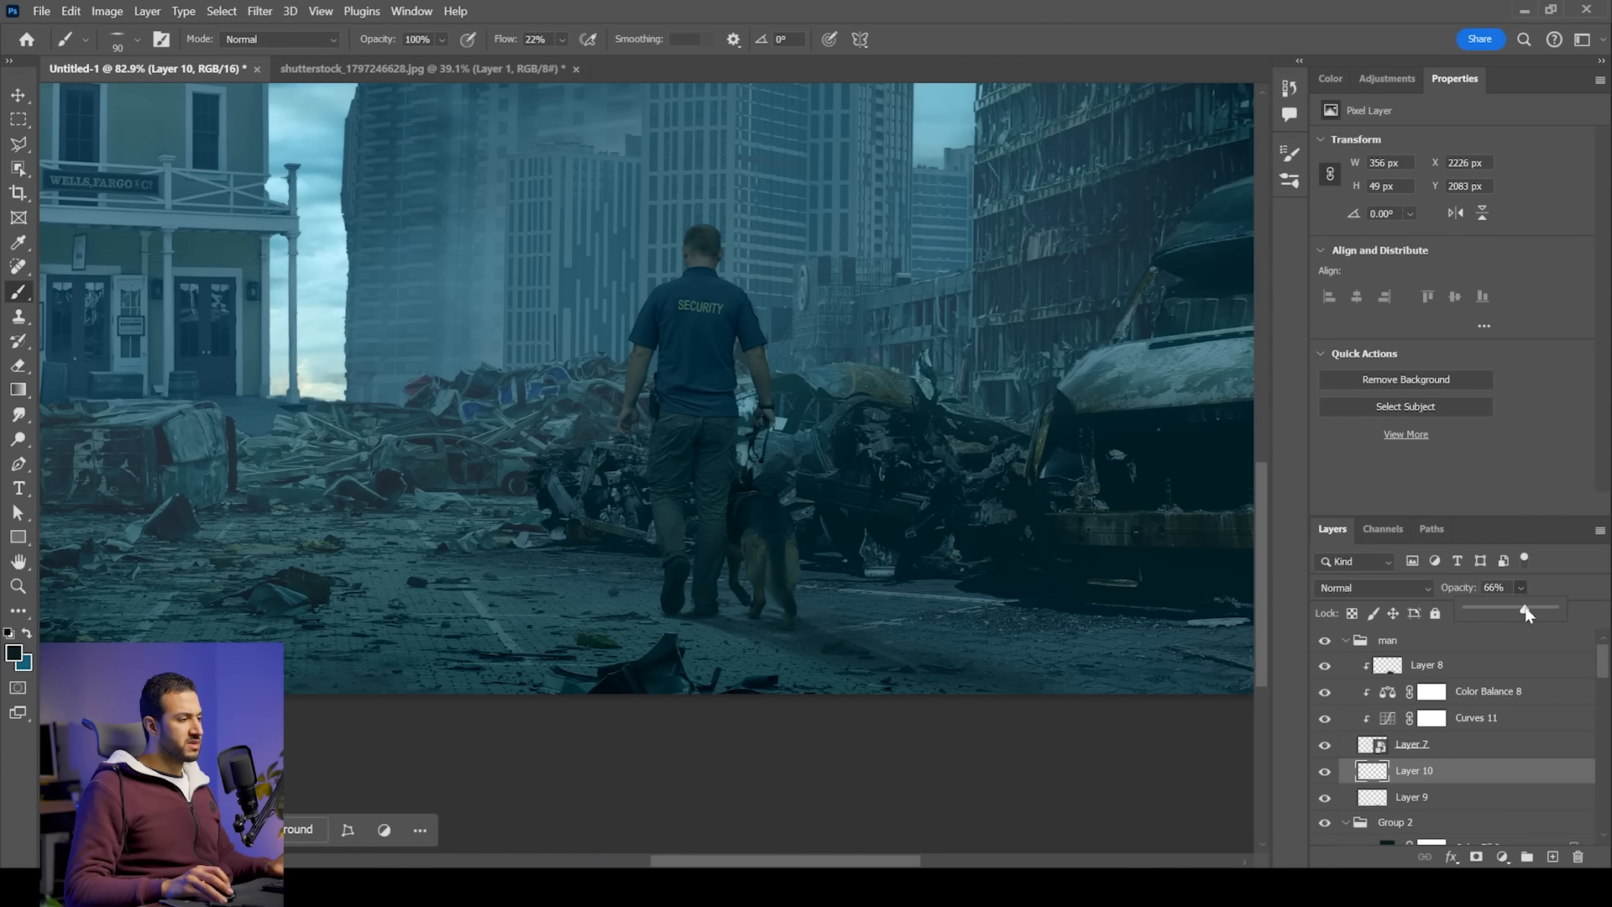
left_click(1527, 613)
scroll(903, 529, "down", 5)
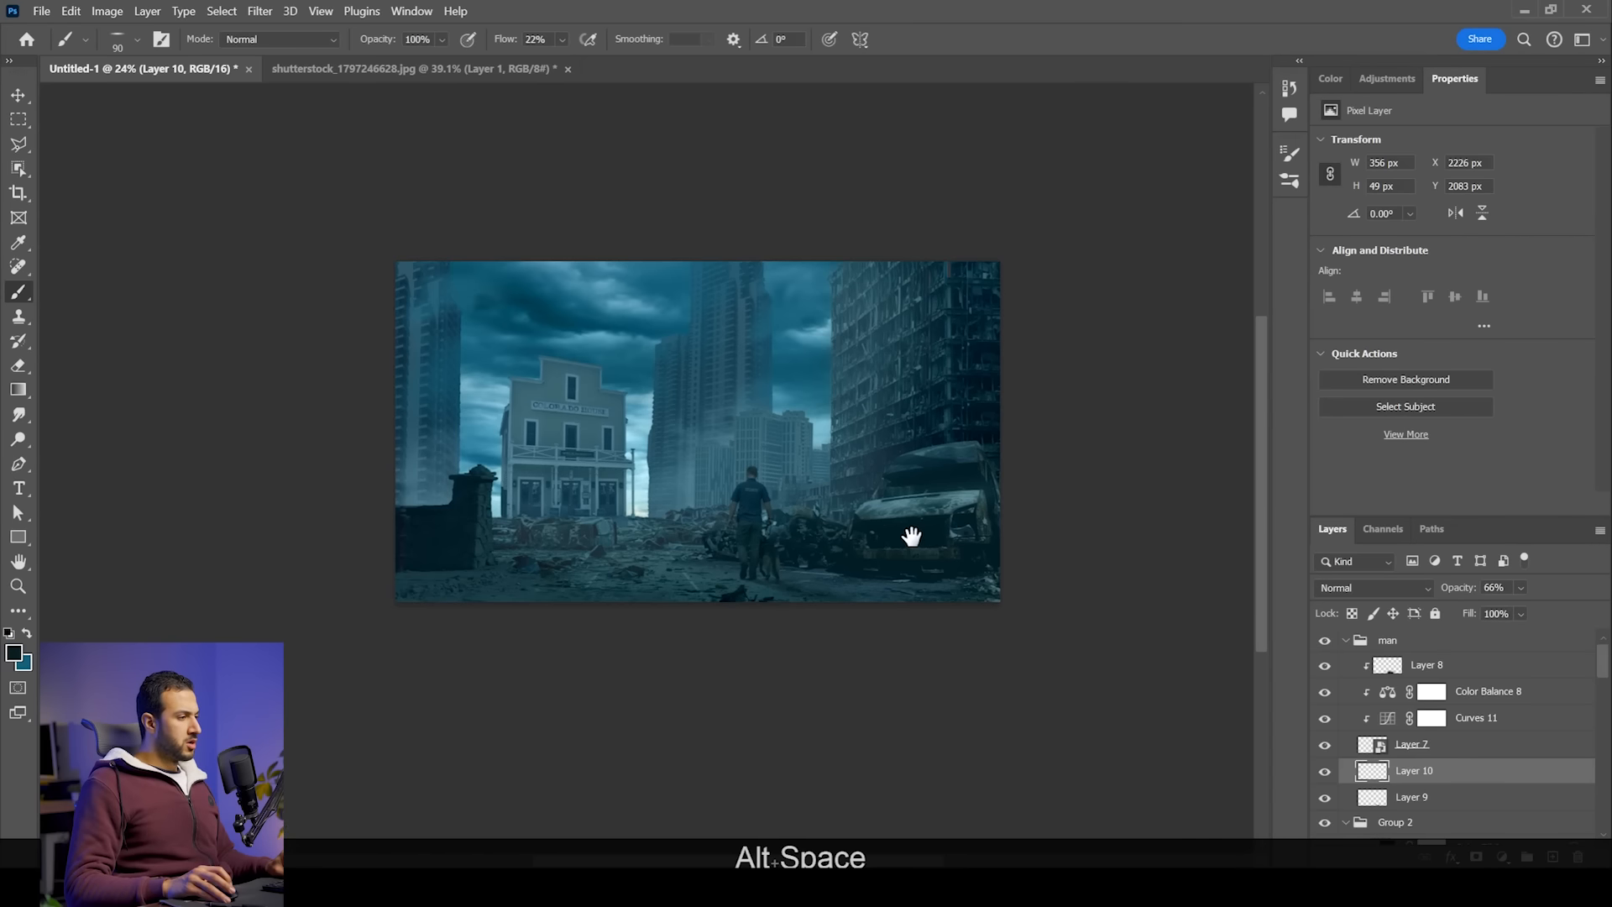
Step: Add a light teal solid colour fill, #8db9c0, above Layer 8 in the man group
scroll(764, 475, "up", 3)
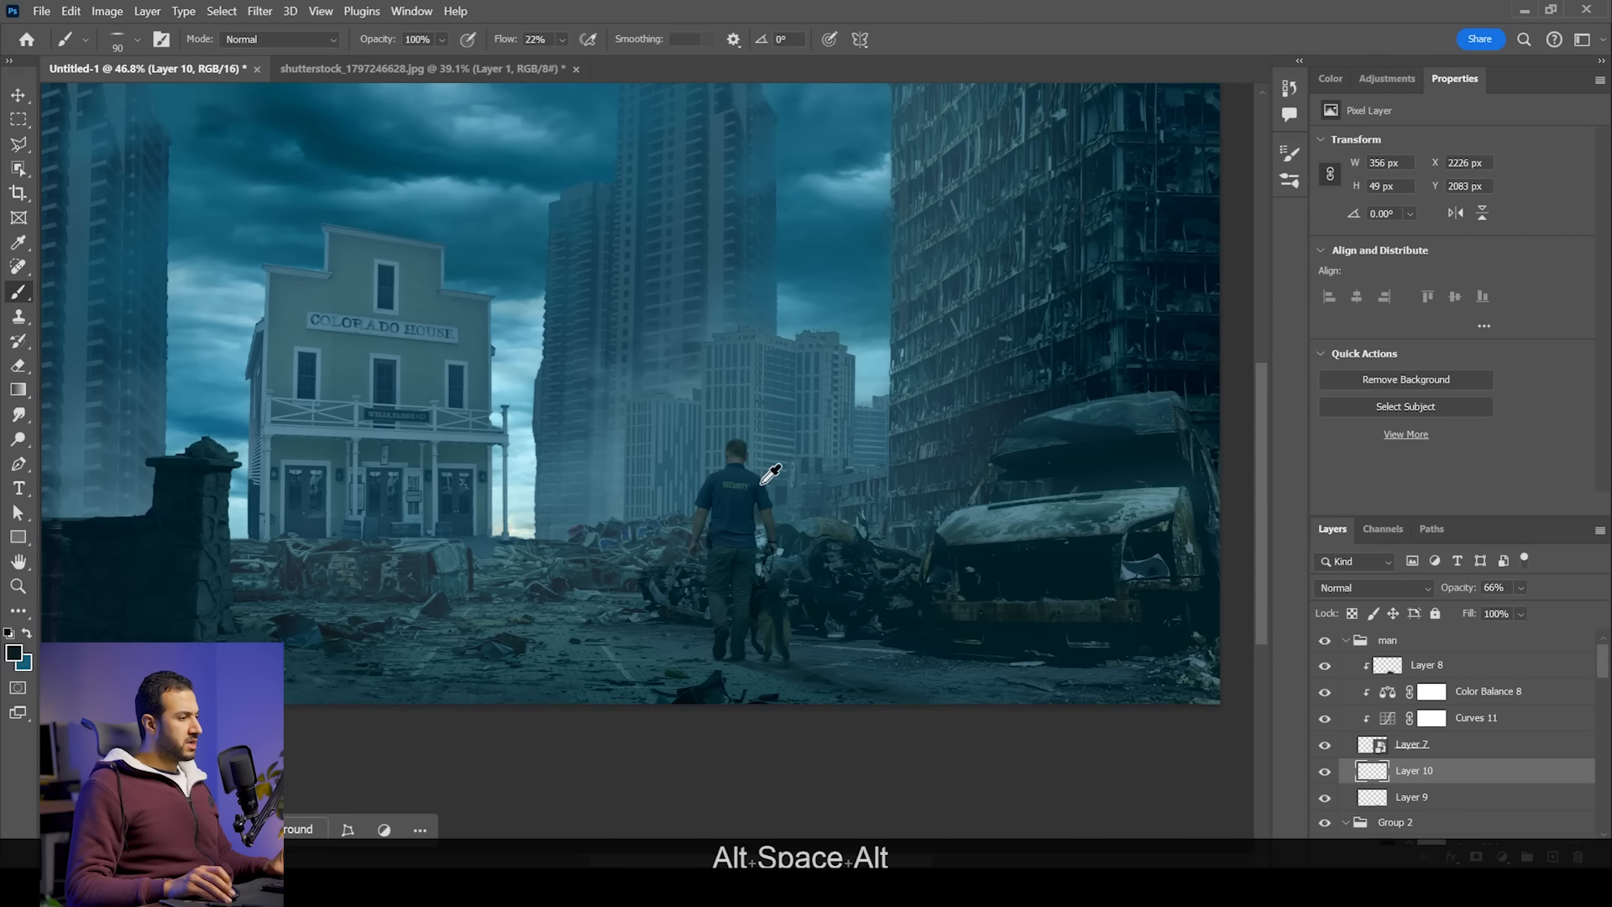
scroll(771, 474, "up", 3)
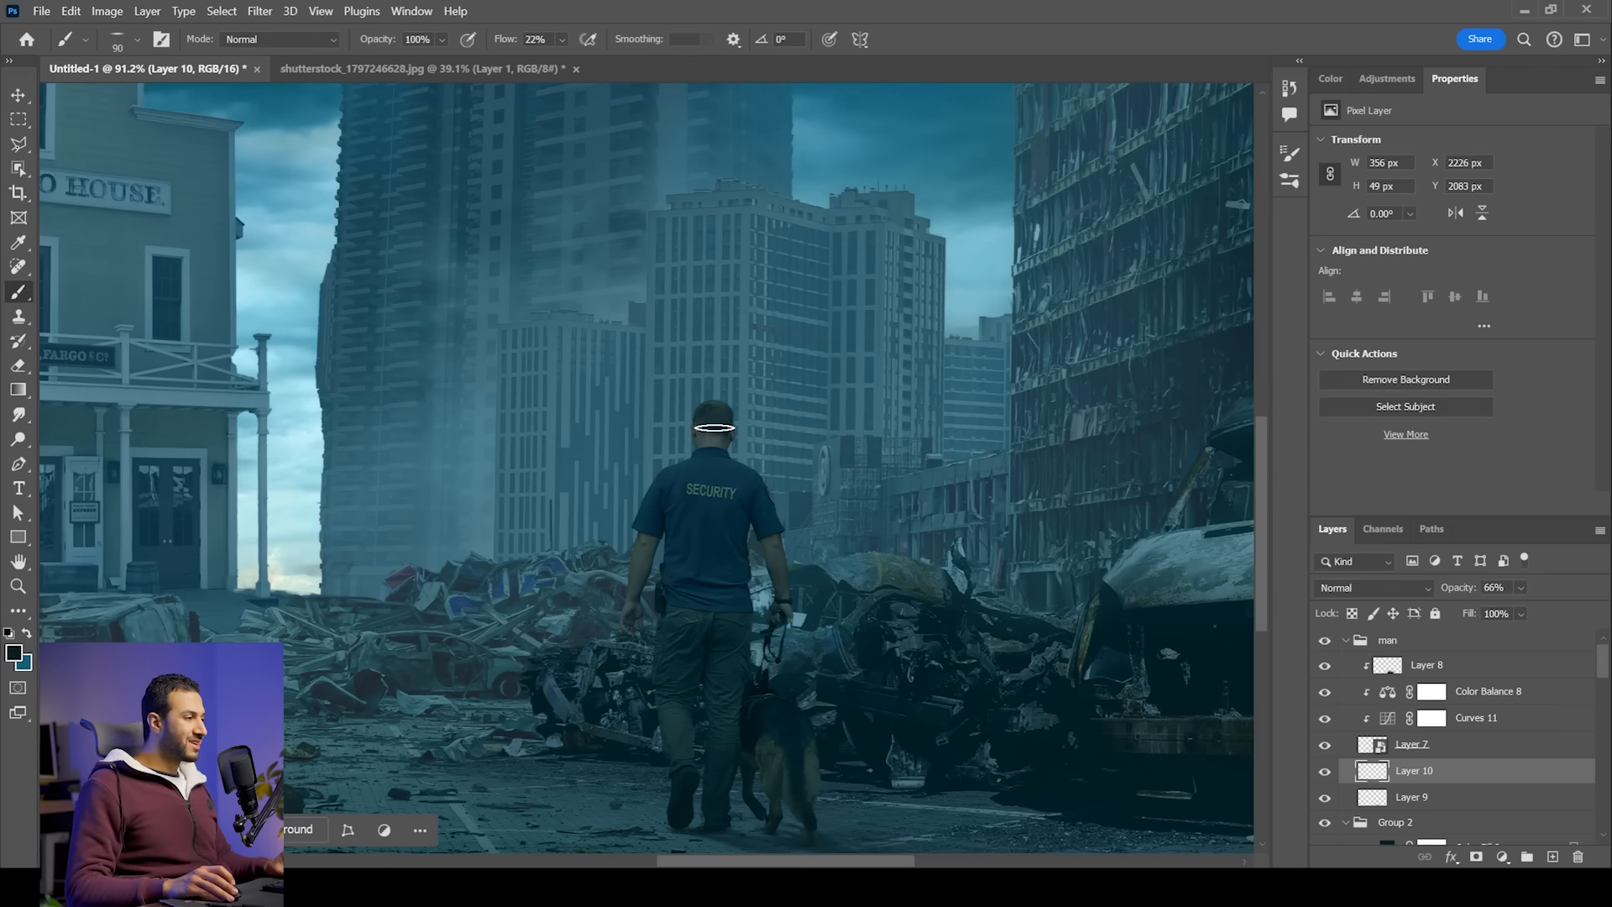
left_click(1468, 671)
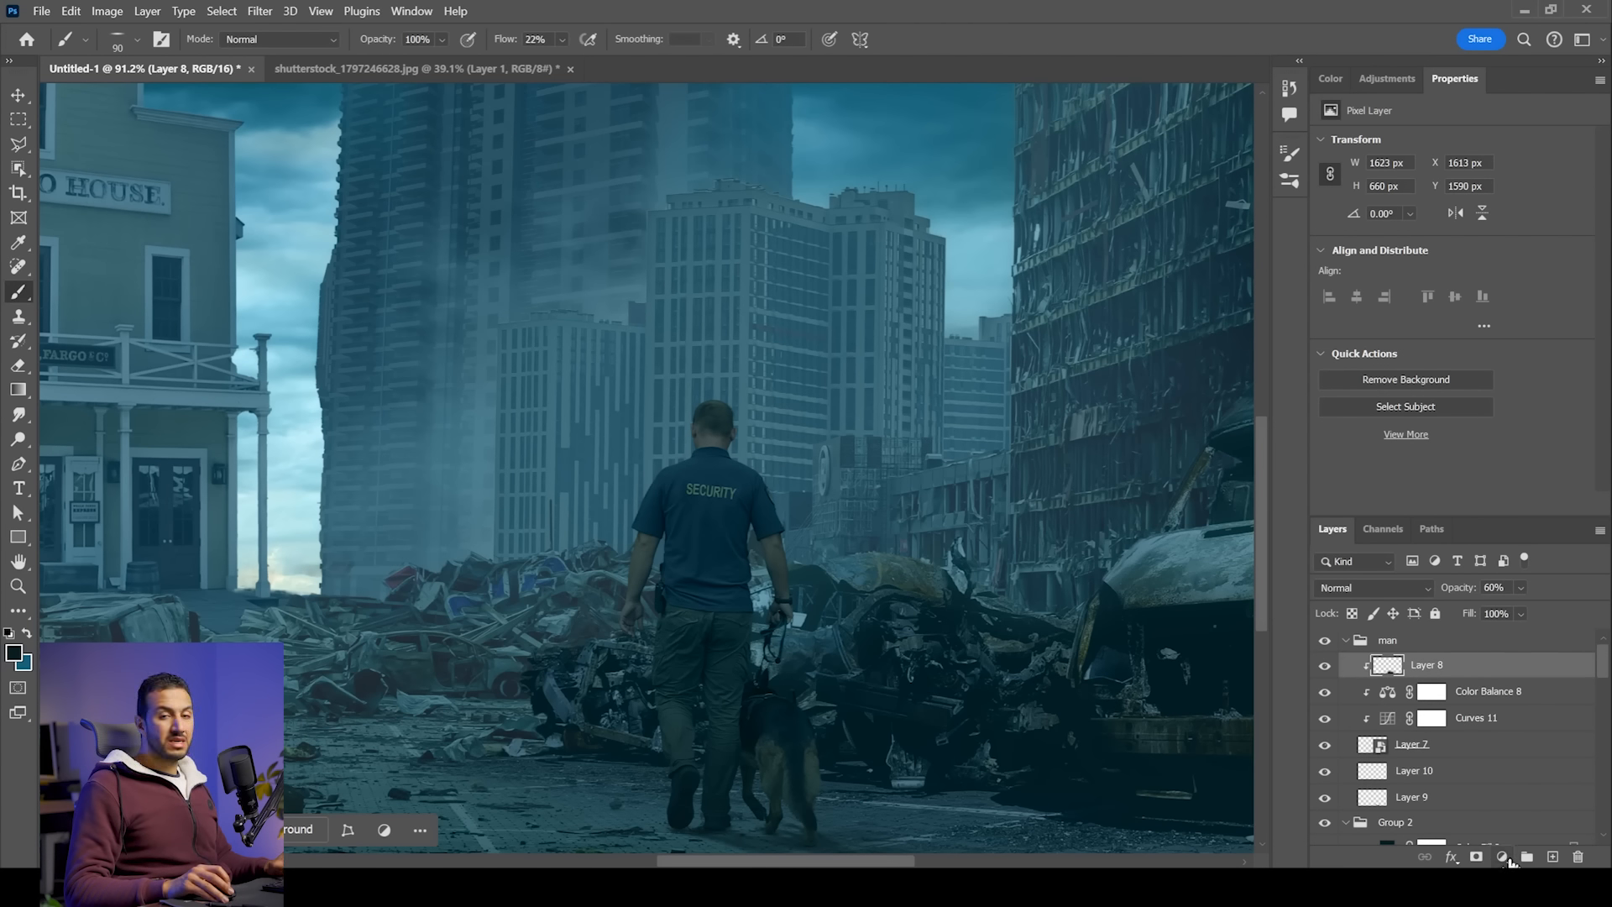
left_click(1504, 856)
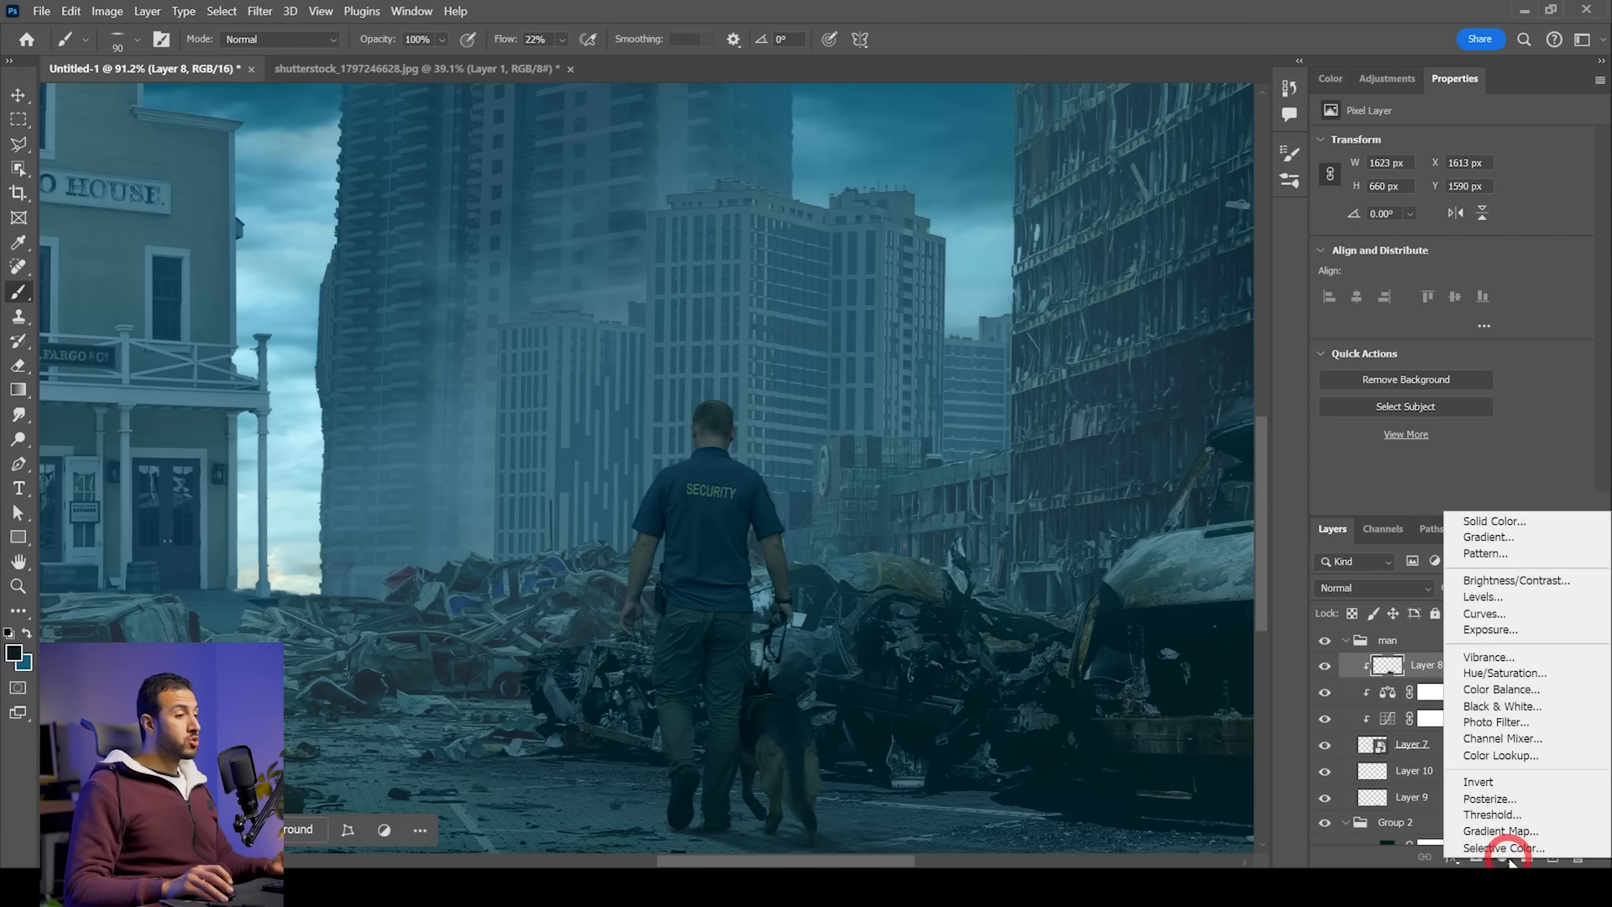
left_click(1529, 527)
left_click_drag(1312, 504, 1188, 451)
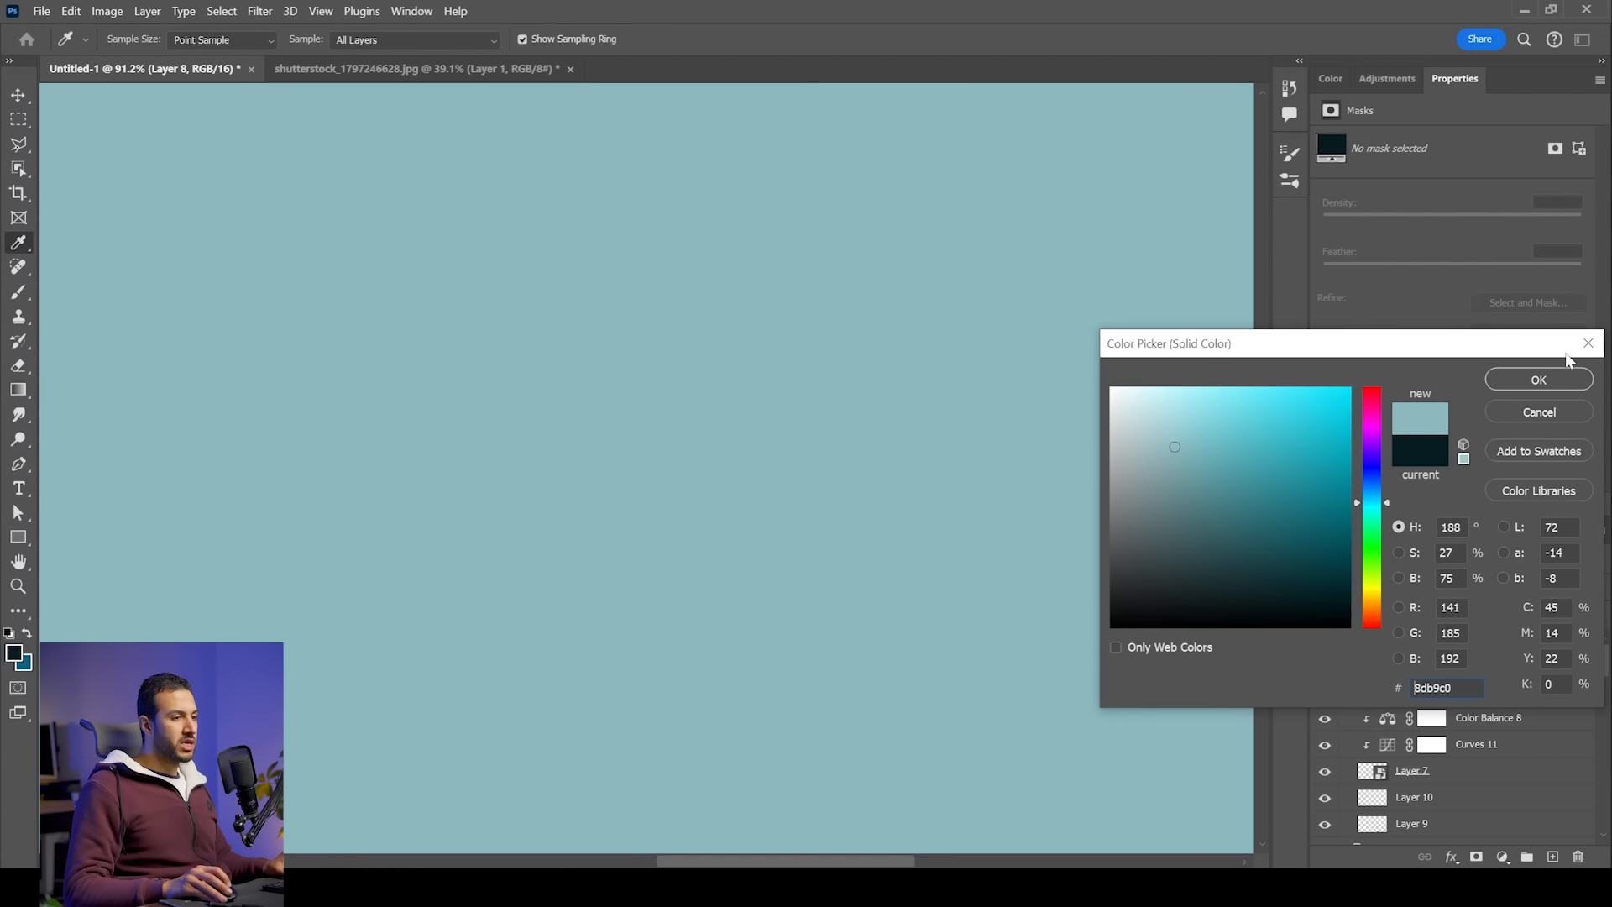
left_click(1541, 379)
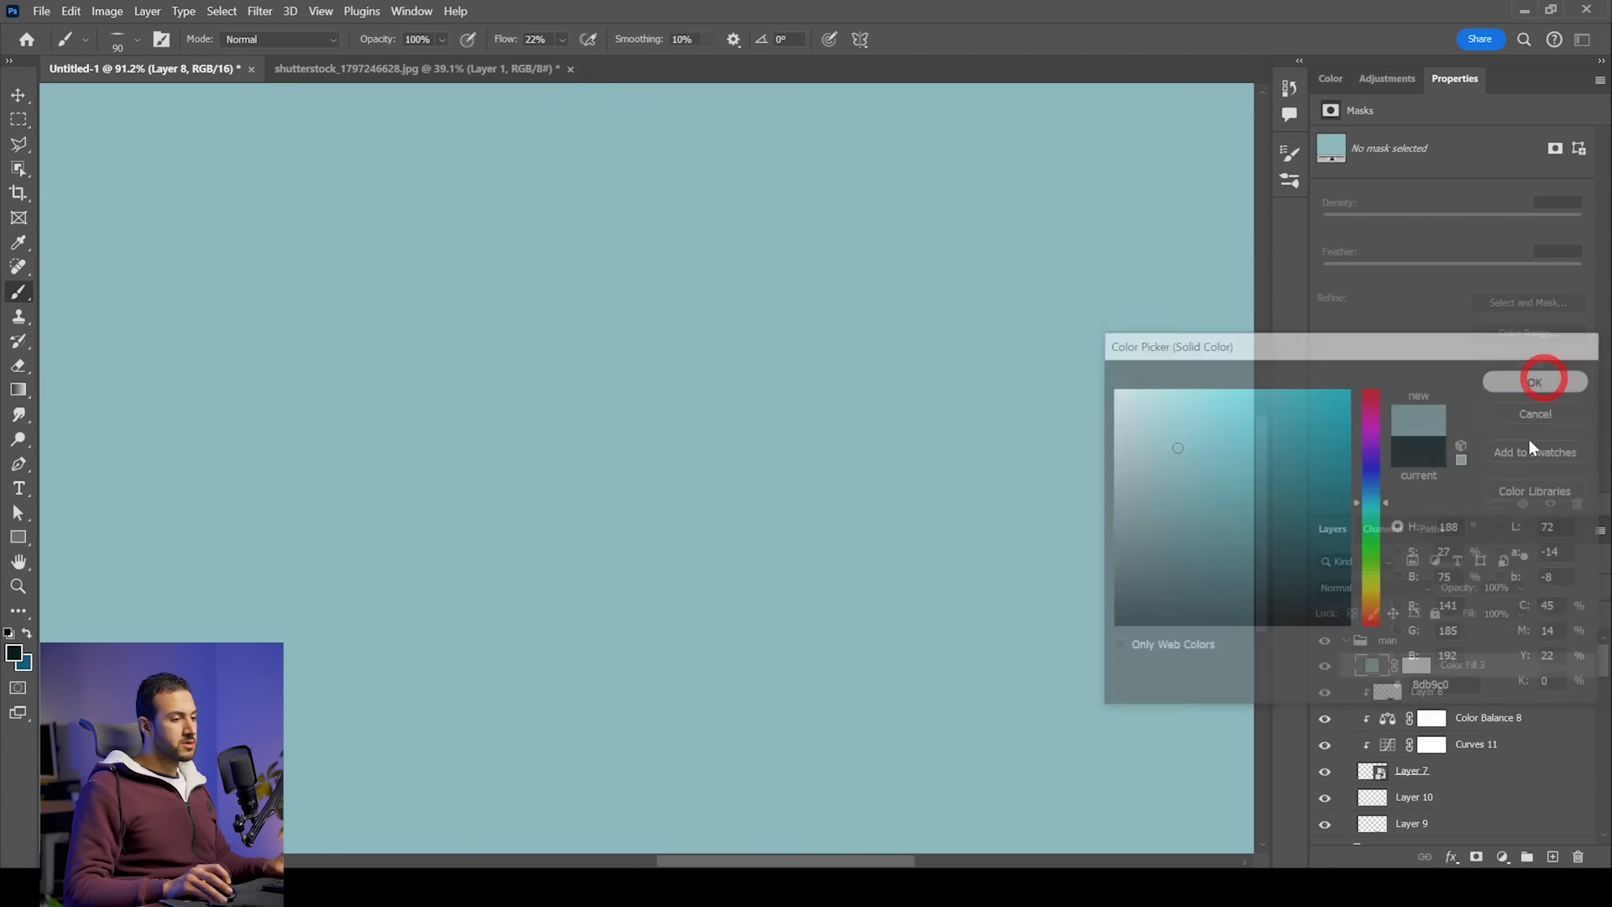
Step: Set the new colour fill to Screen blending and clip it to the man and dog
left_click(1374, 588)
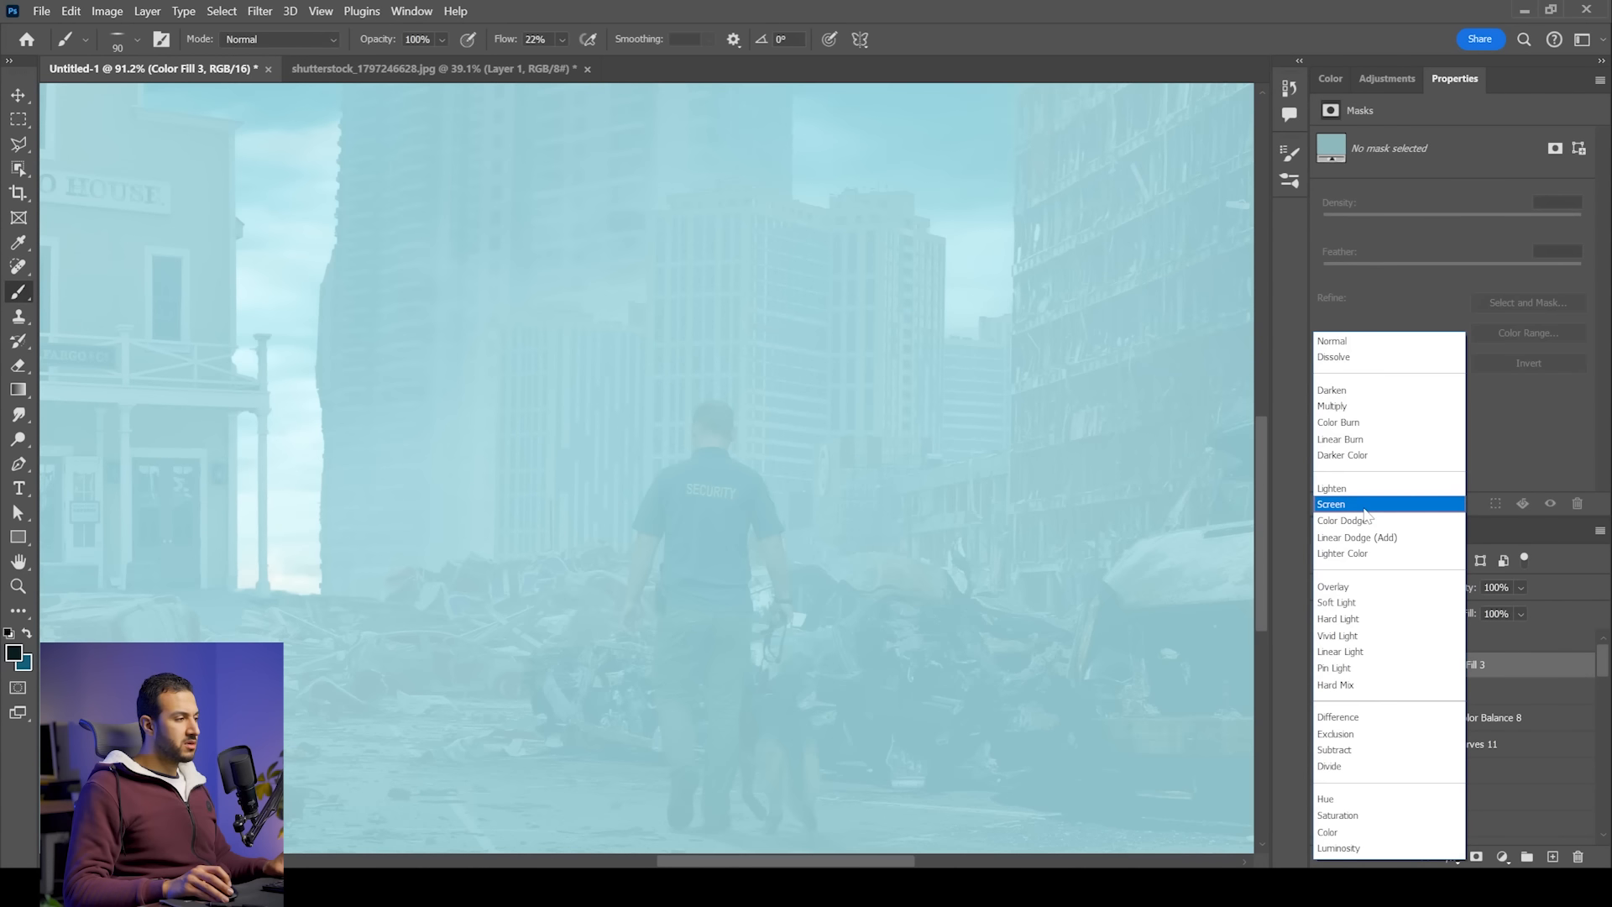
left_click(1362, 504)
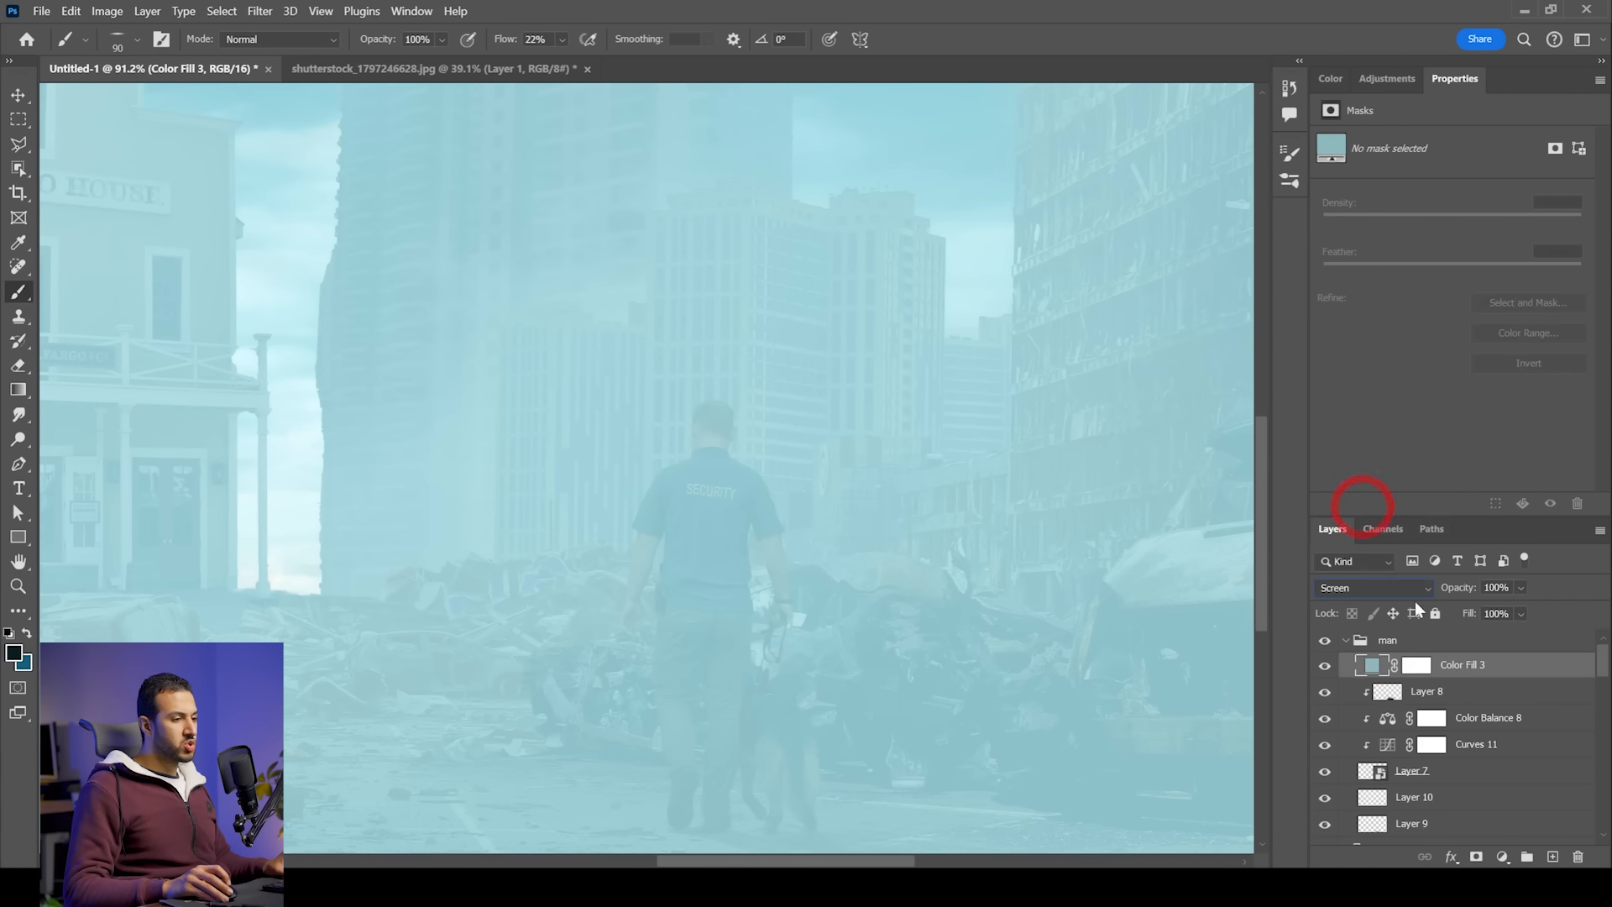
left_click(1543, 680, "alt")
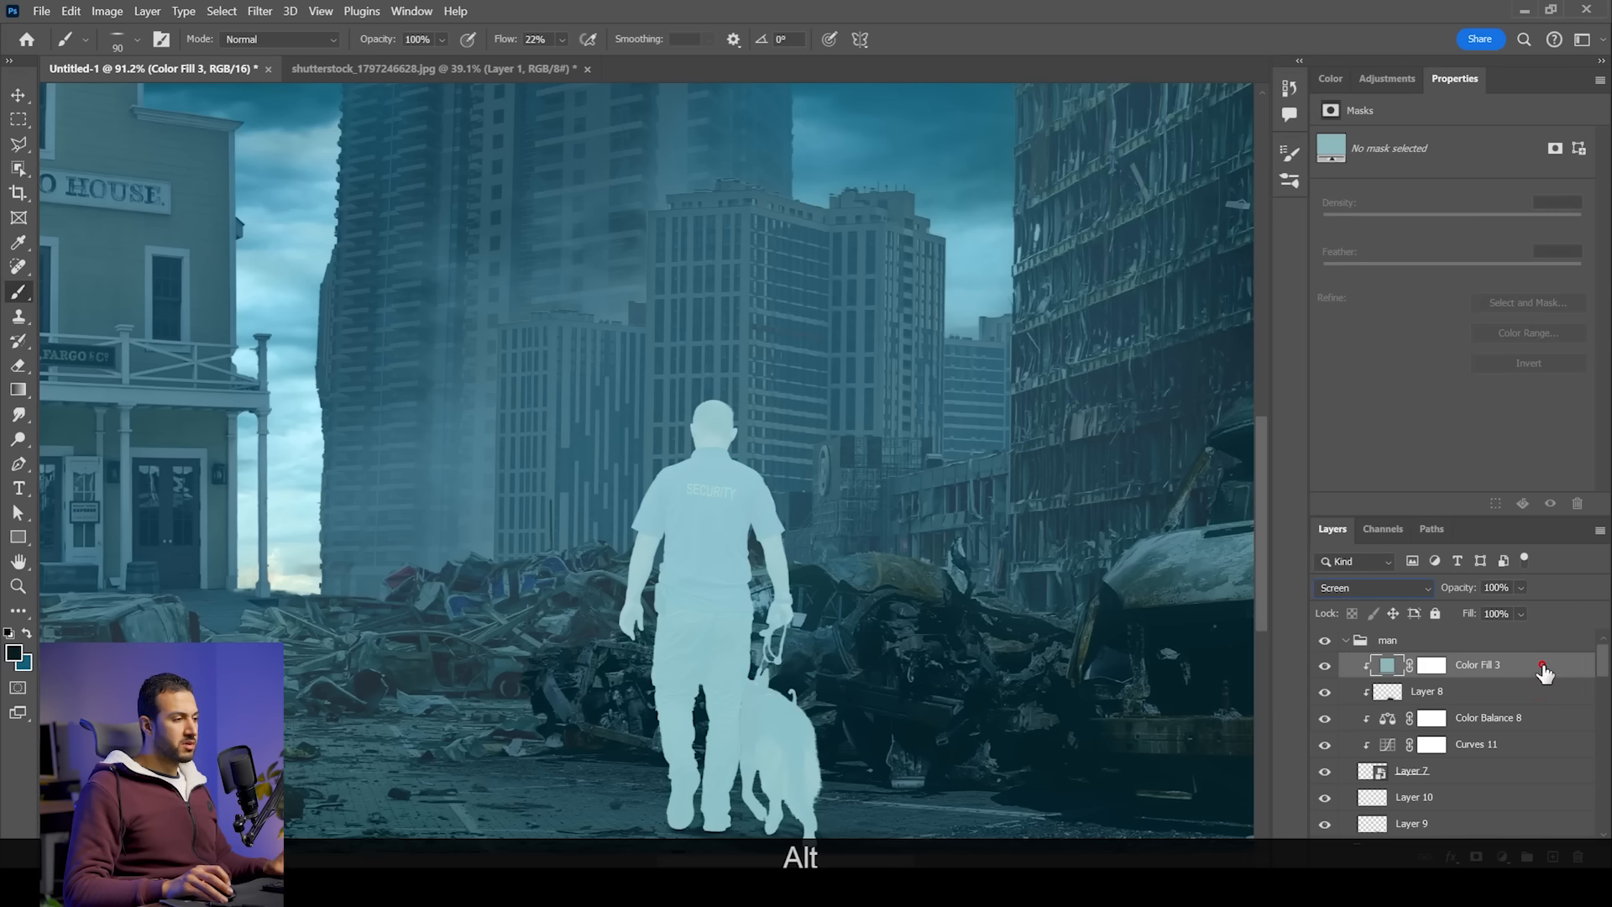
Step: Restrict the colour fill with Blend If, splitting the underlying layer's dark slider to 1 / 55
double_click(1544, 671)
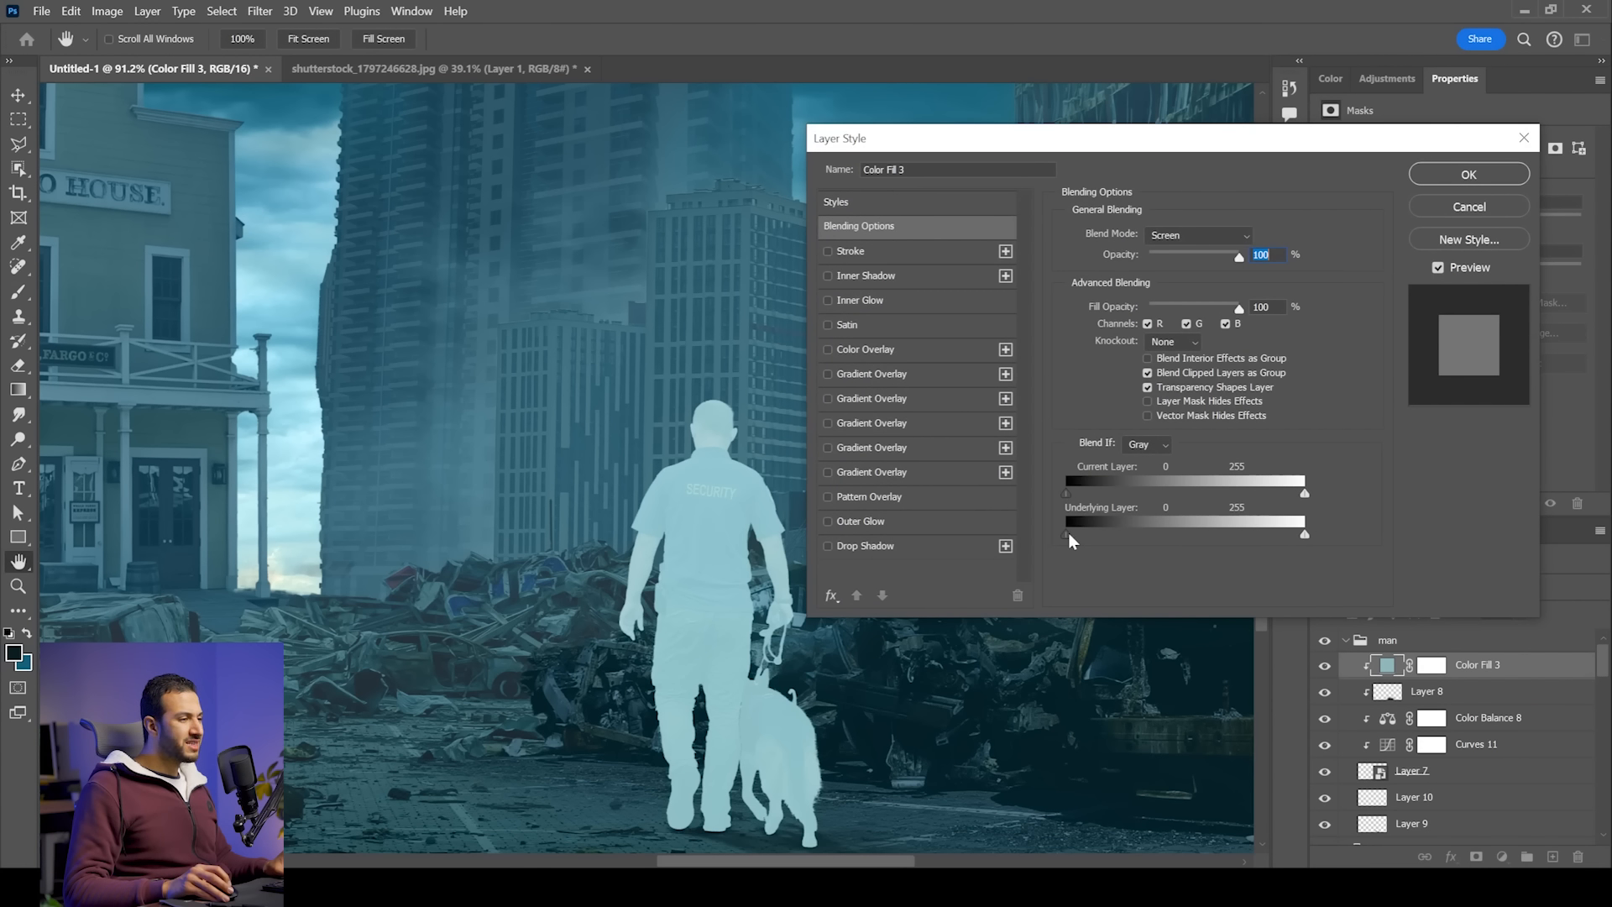
left_click_drag(1083, 542, 1096, 542)
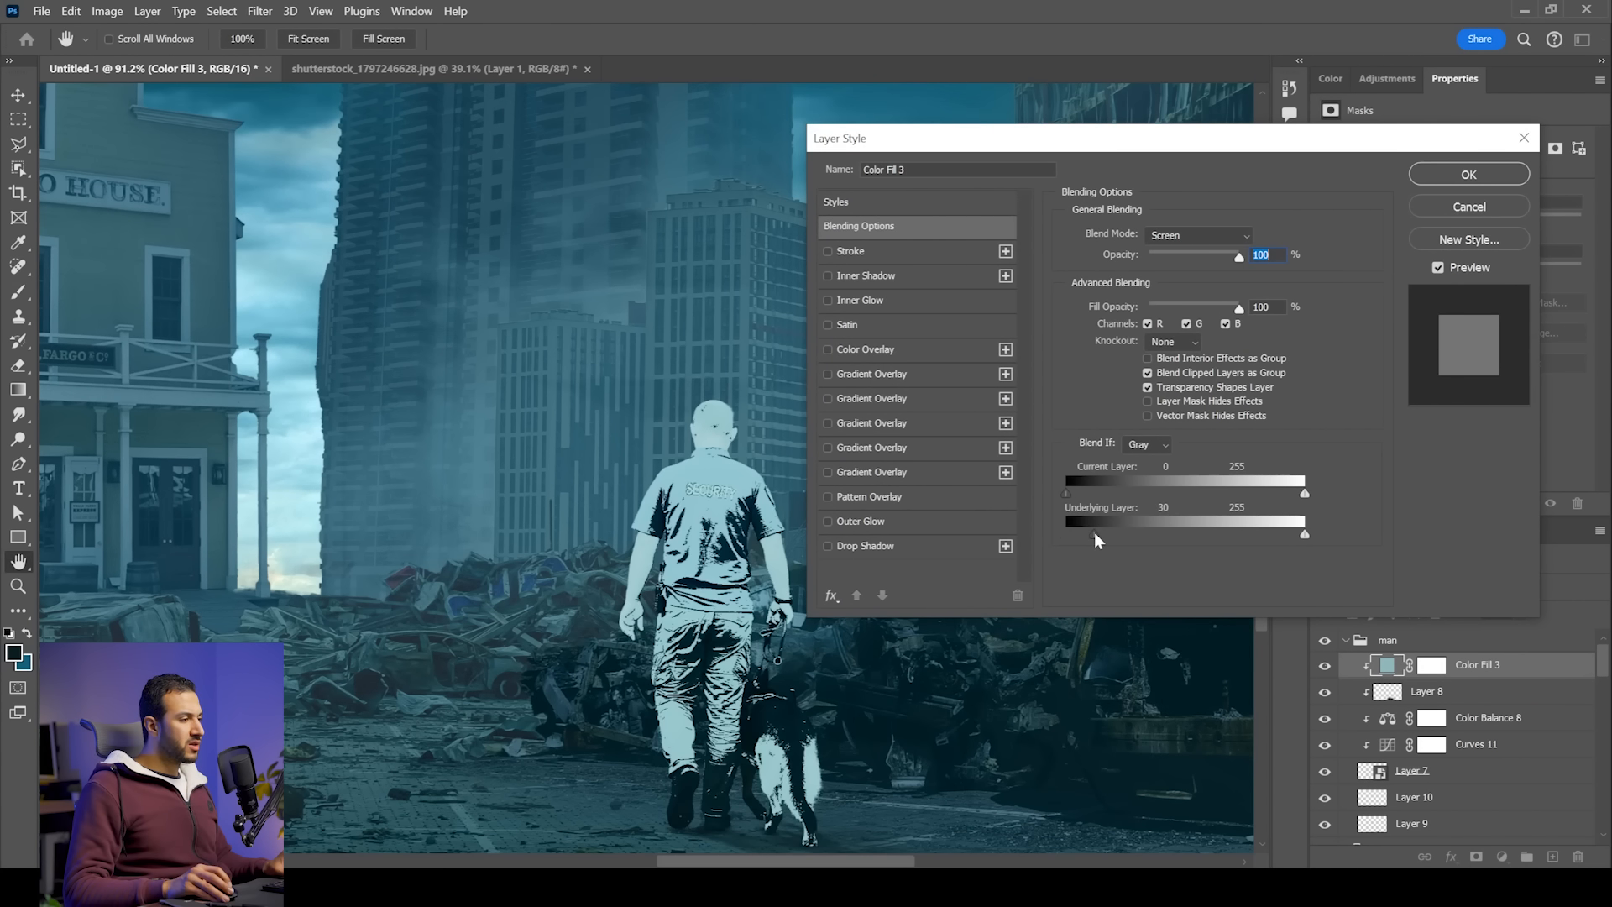
key("alt")
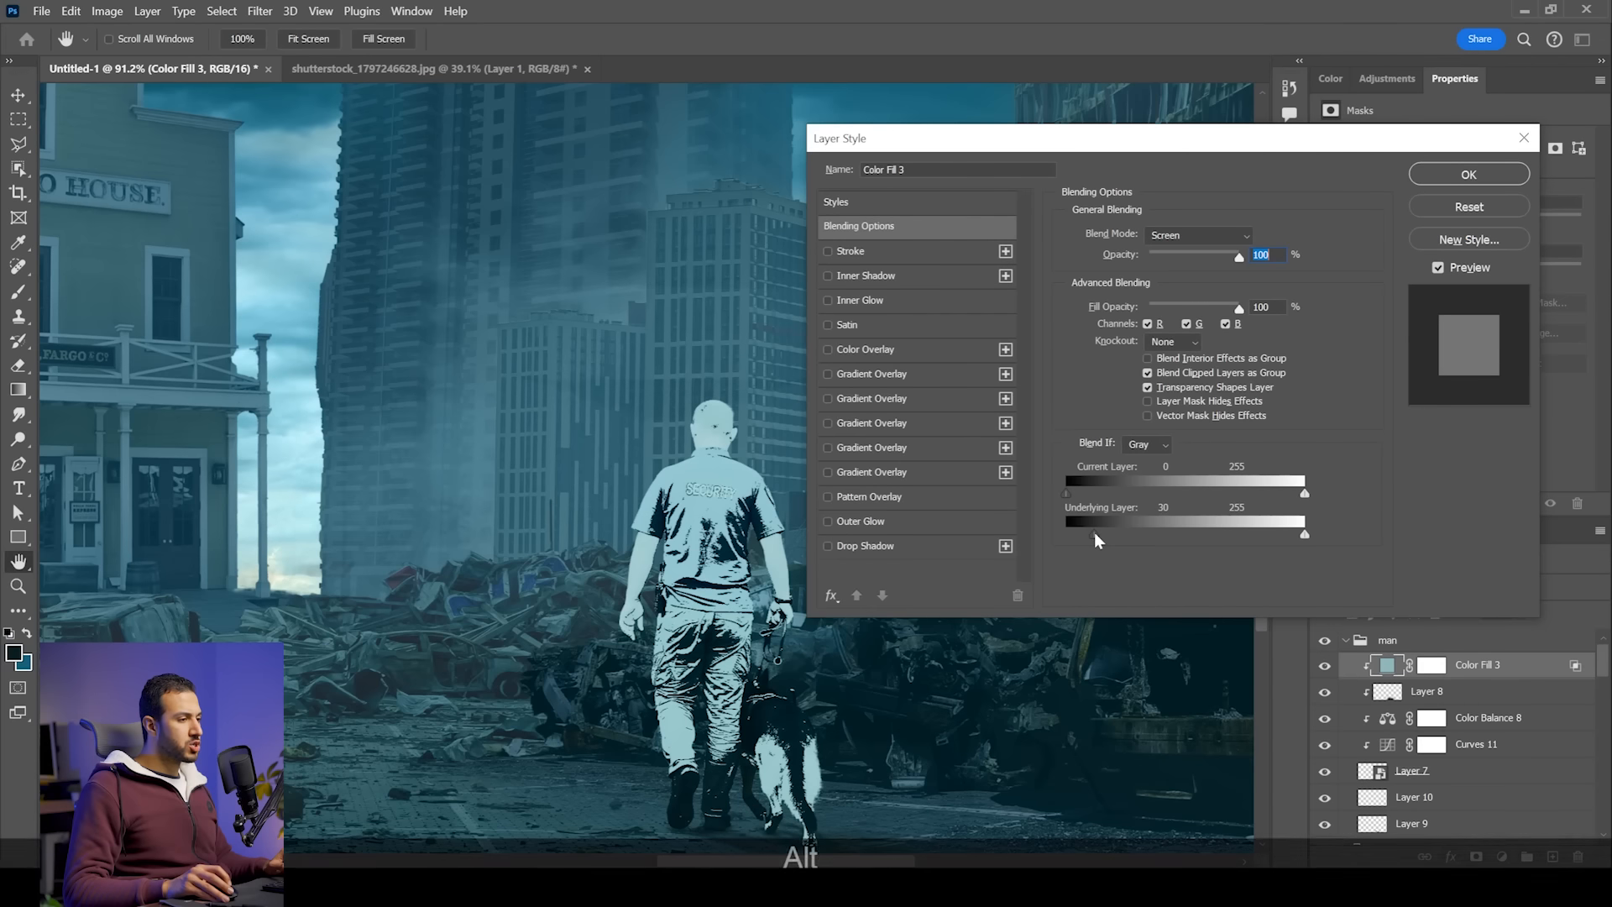
mouse_move(1082, 537)
left_mouse_down()
mouse_move(1117, 535)
mouse_move(1071, 538)
left_mouse_up()
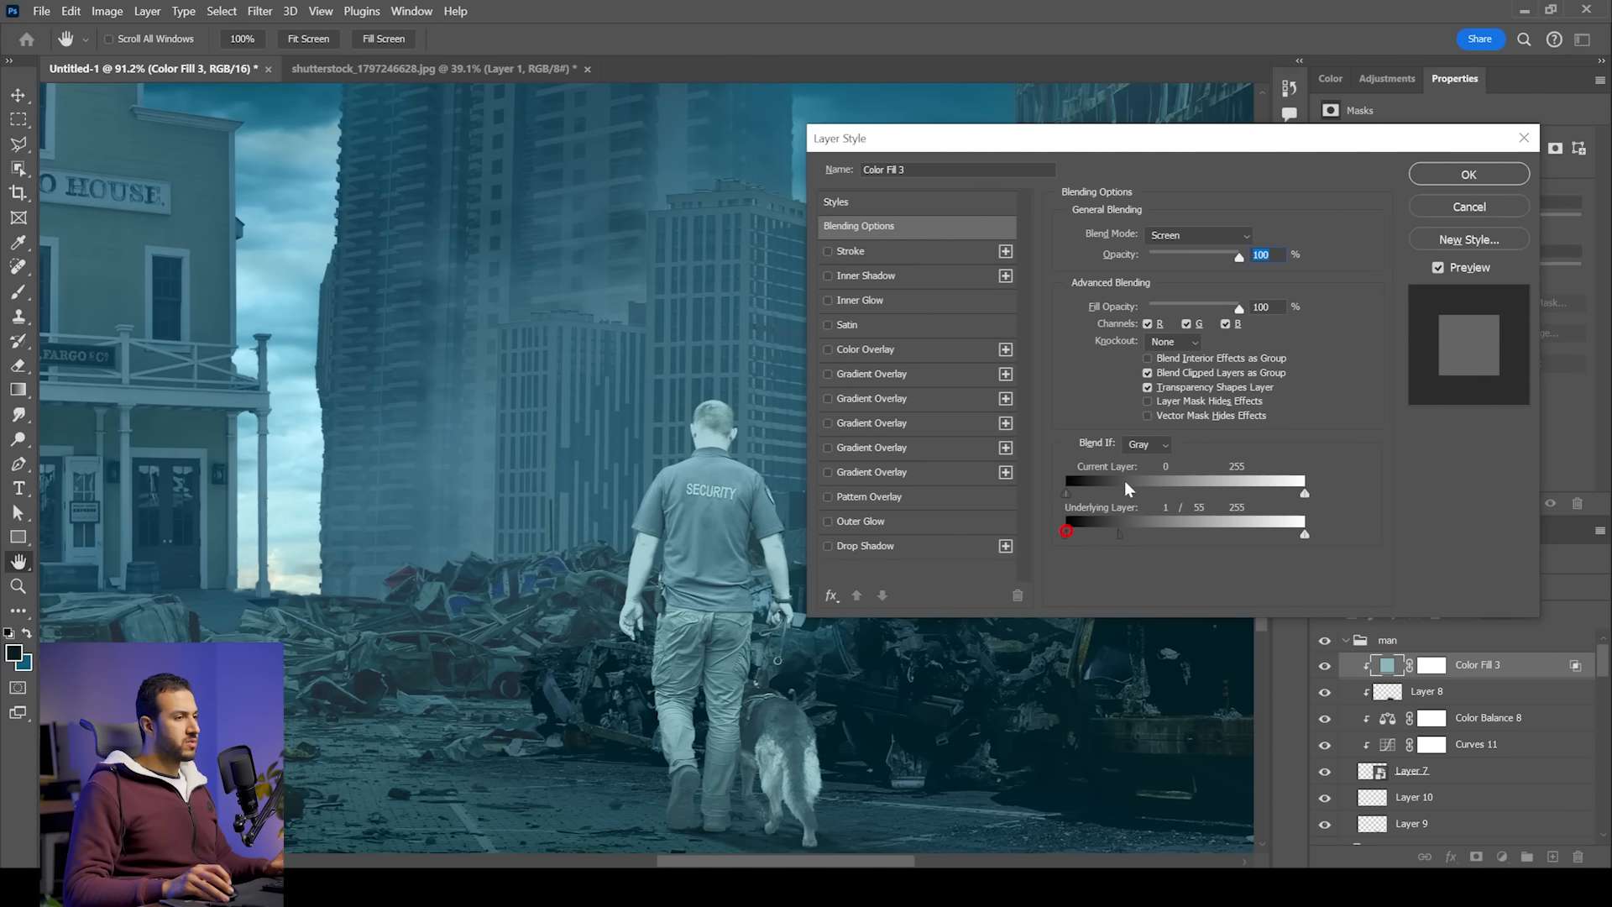
left_click(1469, 174)
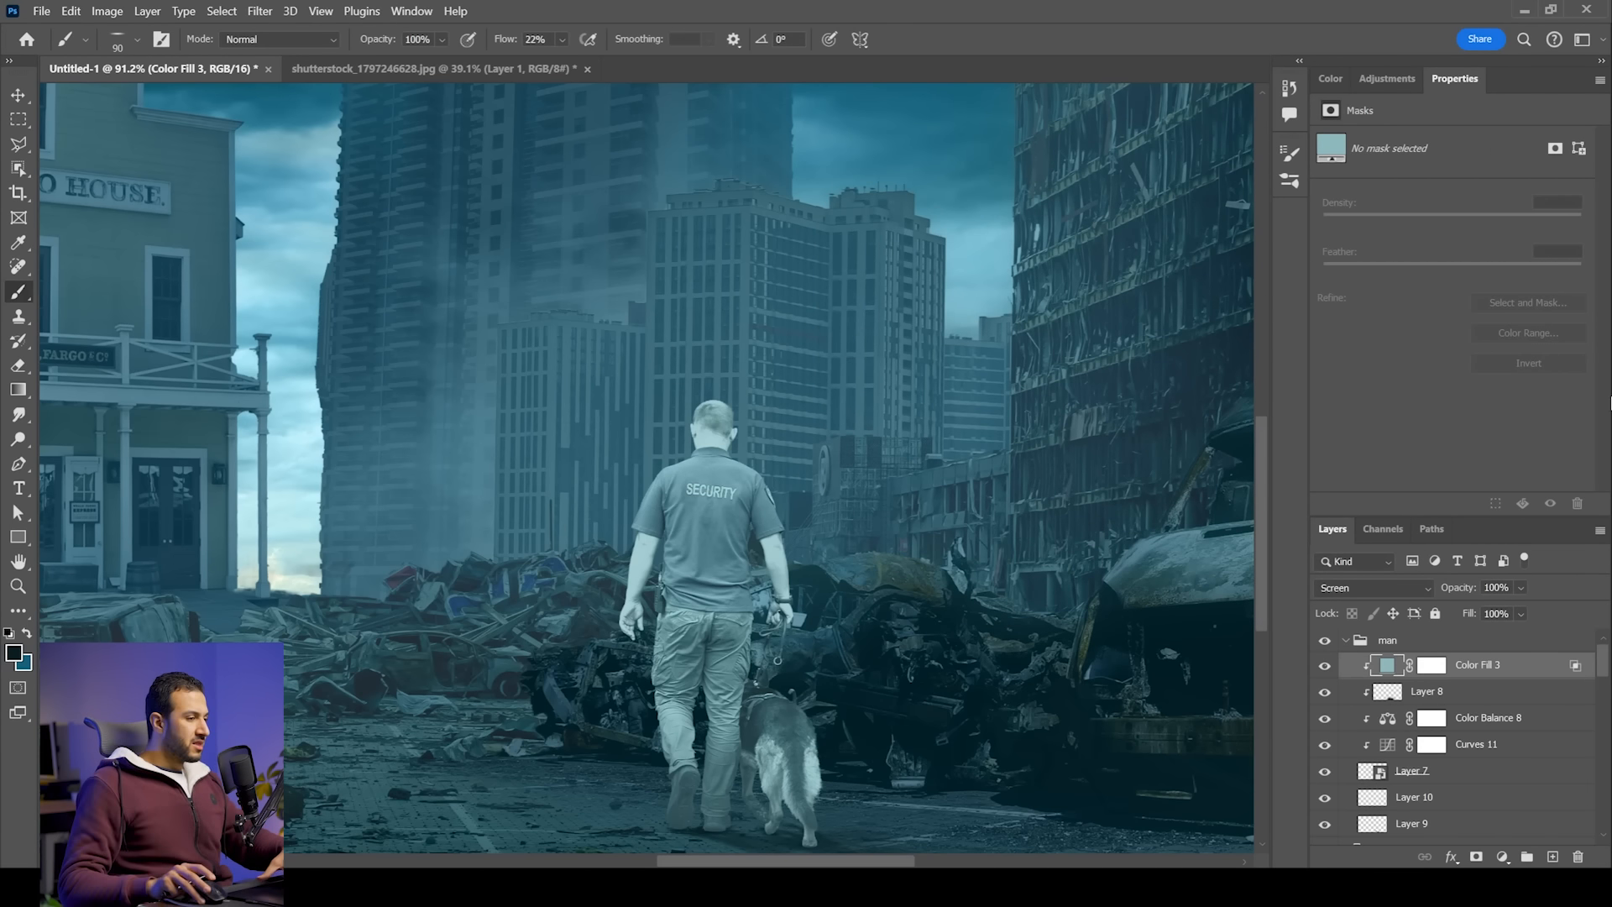
Step: Invert the colour fill's mask to black and choose the Oil Pastel Large brush at 48 px
left_click(1432, 664)
key("ctrl+i")
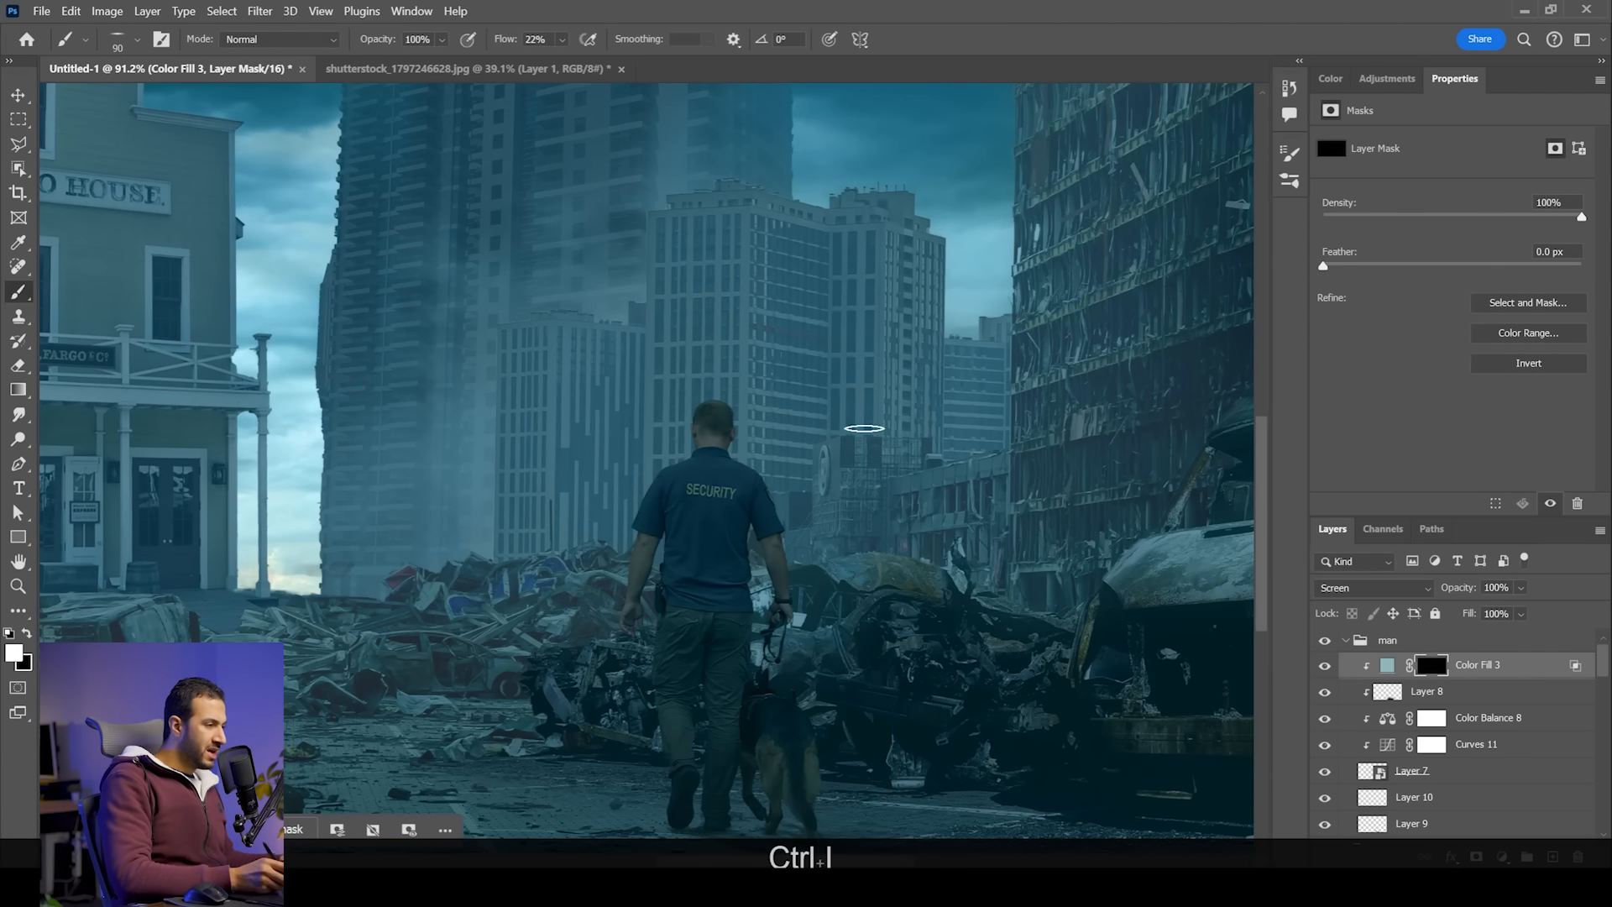
right_click(746, 435)
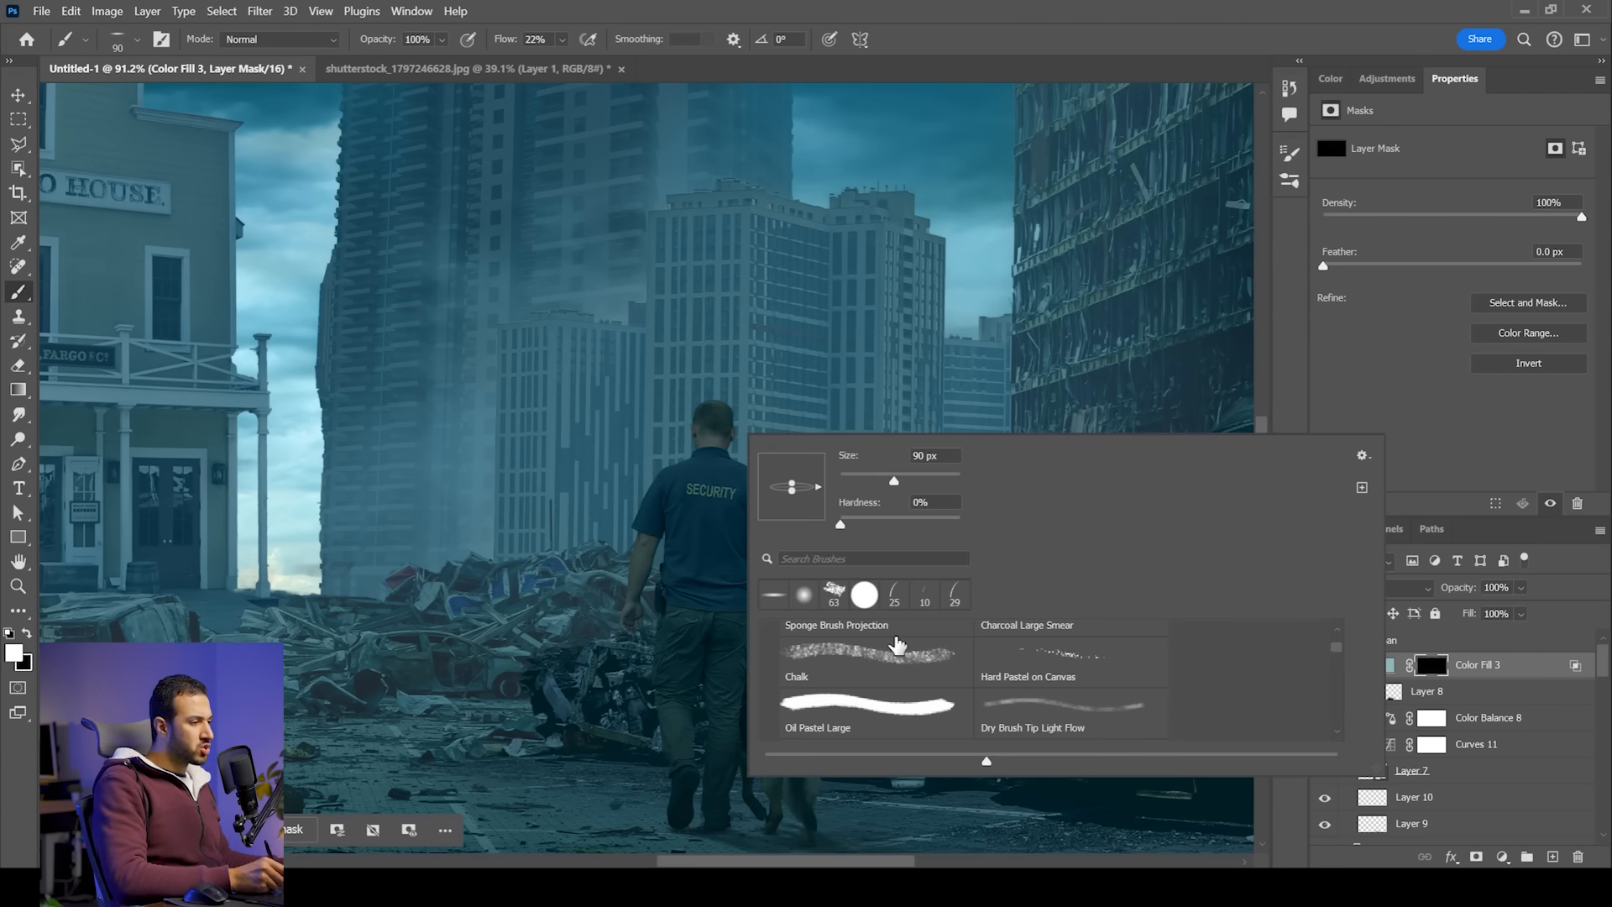
left_click(844, 706)
left_click_drag(864, 484, 858, 484)
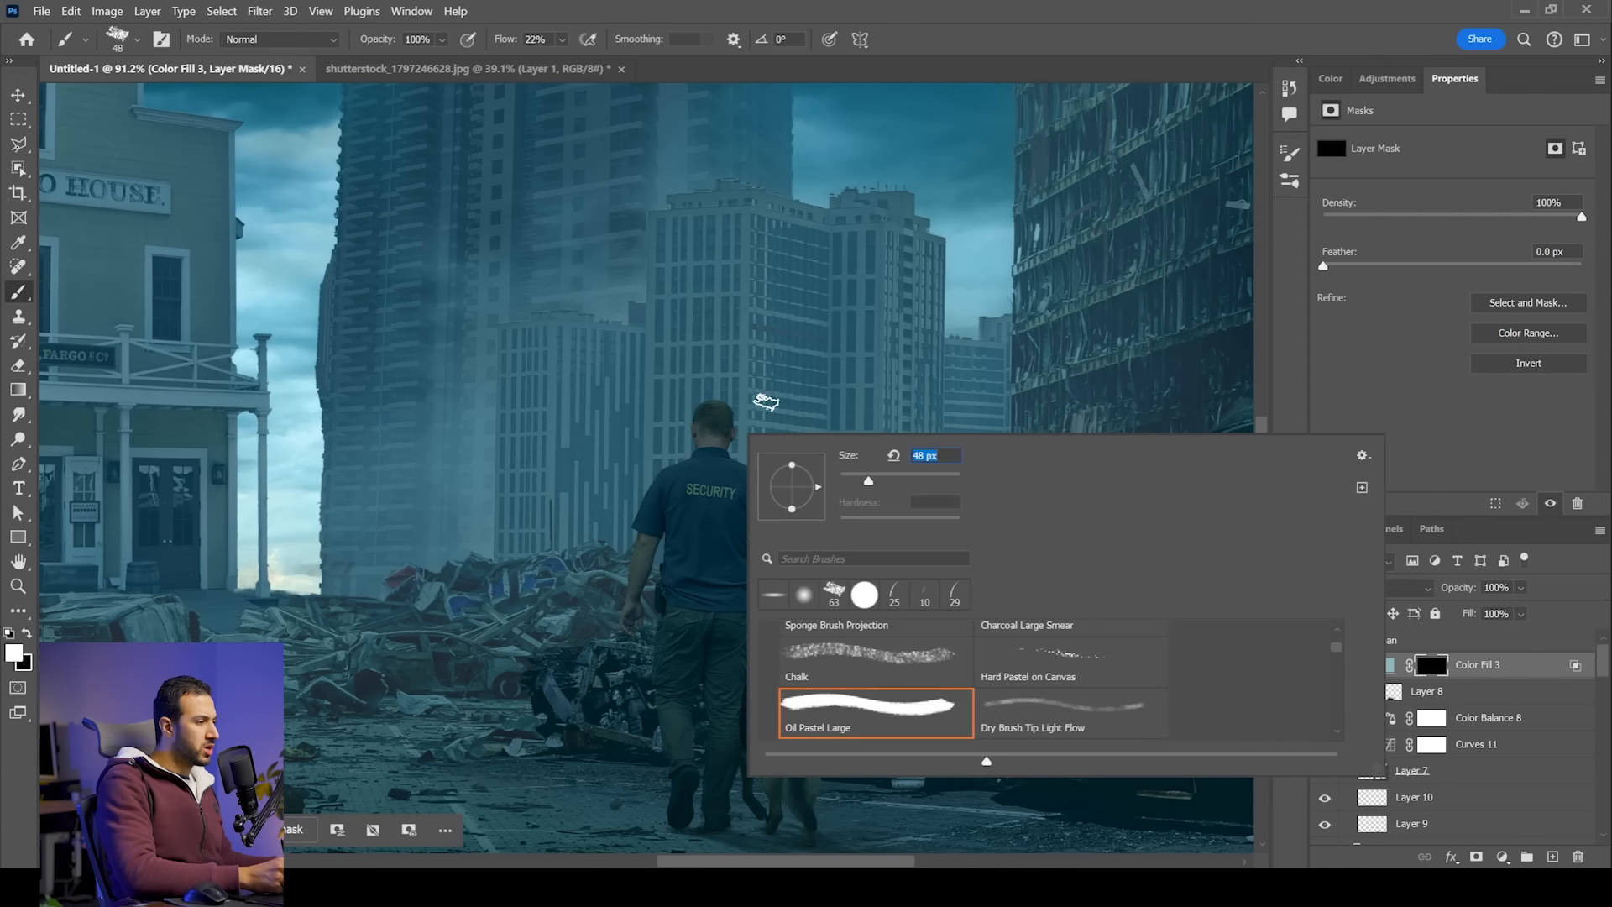
left_click(742, 401)
key("z")
left_click_drag(710, 392, 813, 430)
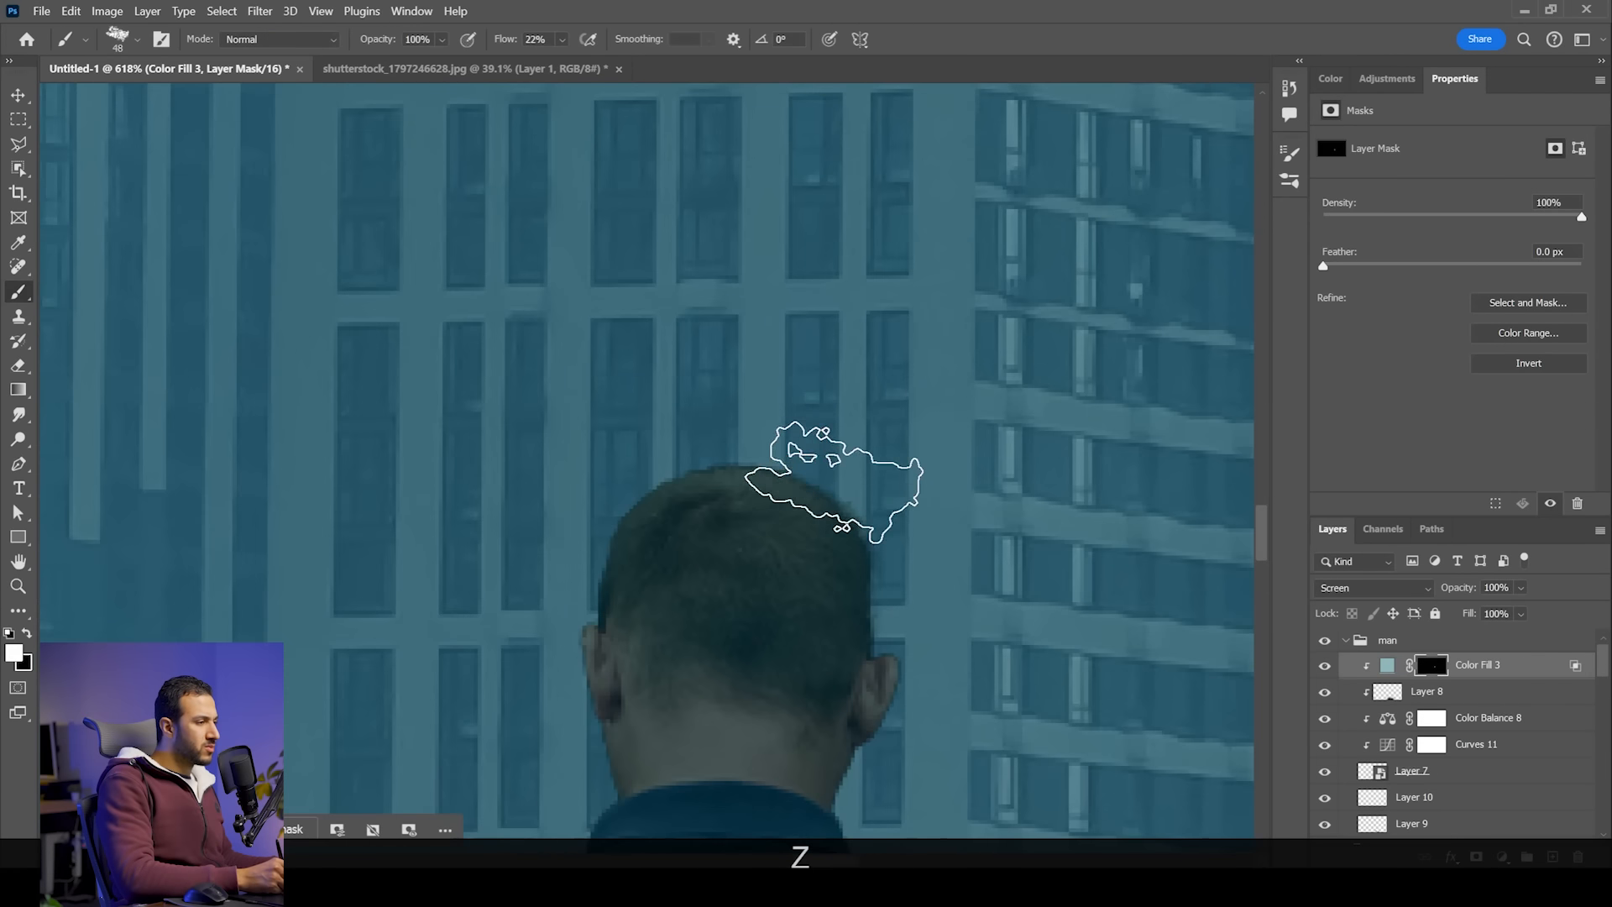
key("ctrl+z")
key("ctrl+z")
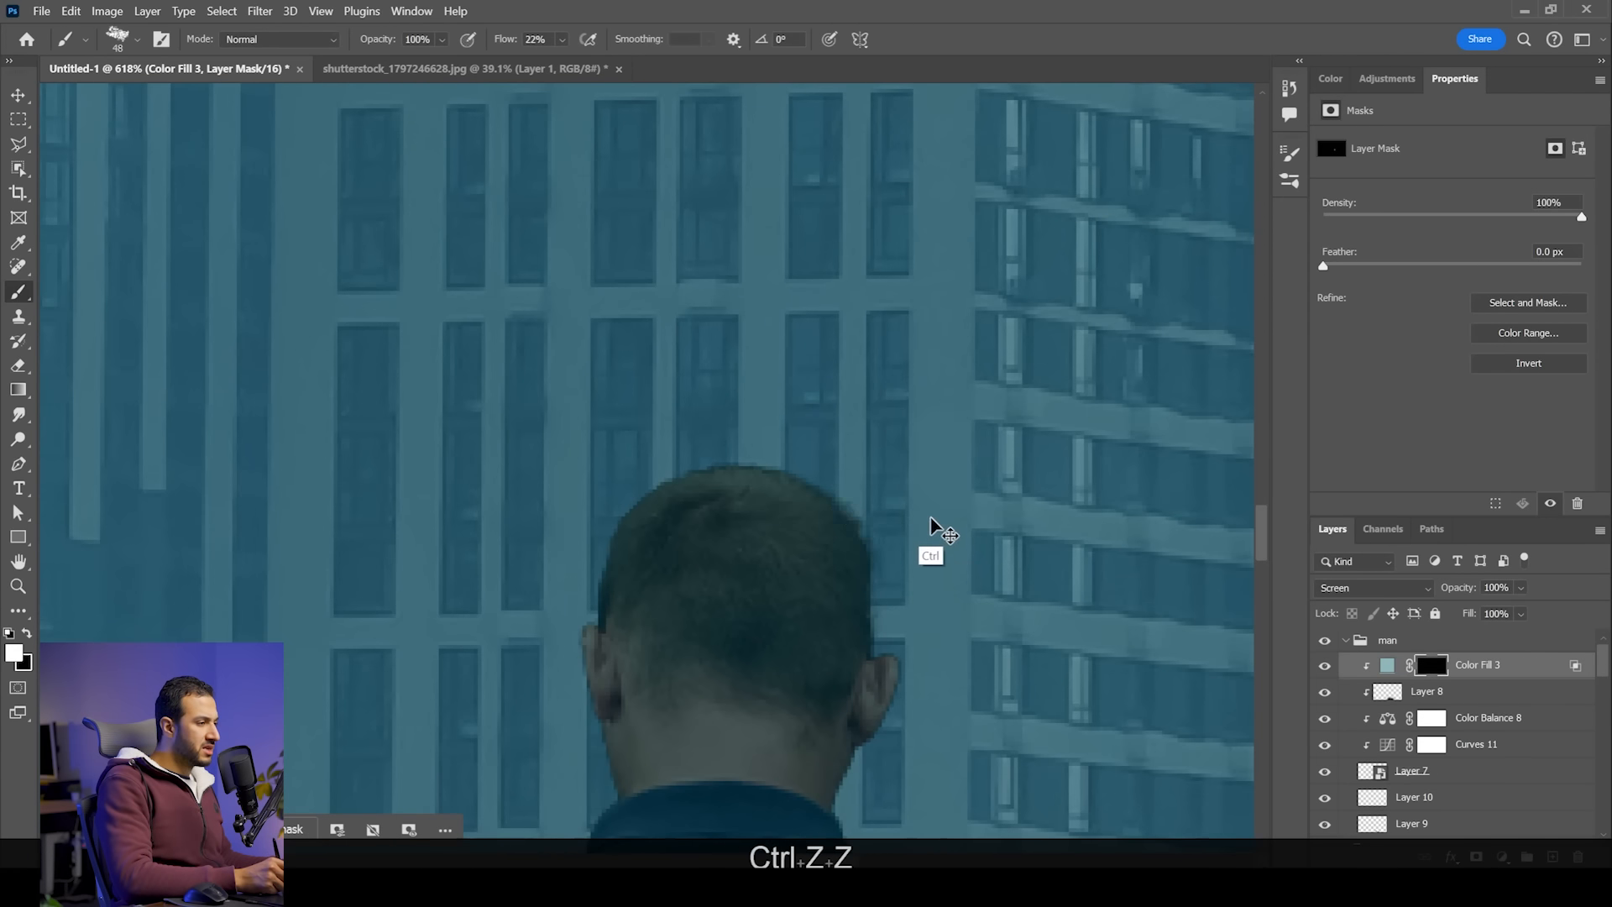
Step: Lower the brush to 13% flow and 15 px, and paint white rim highlights on the mask along the top of the man's head
left_click(563, 39)
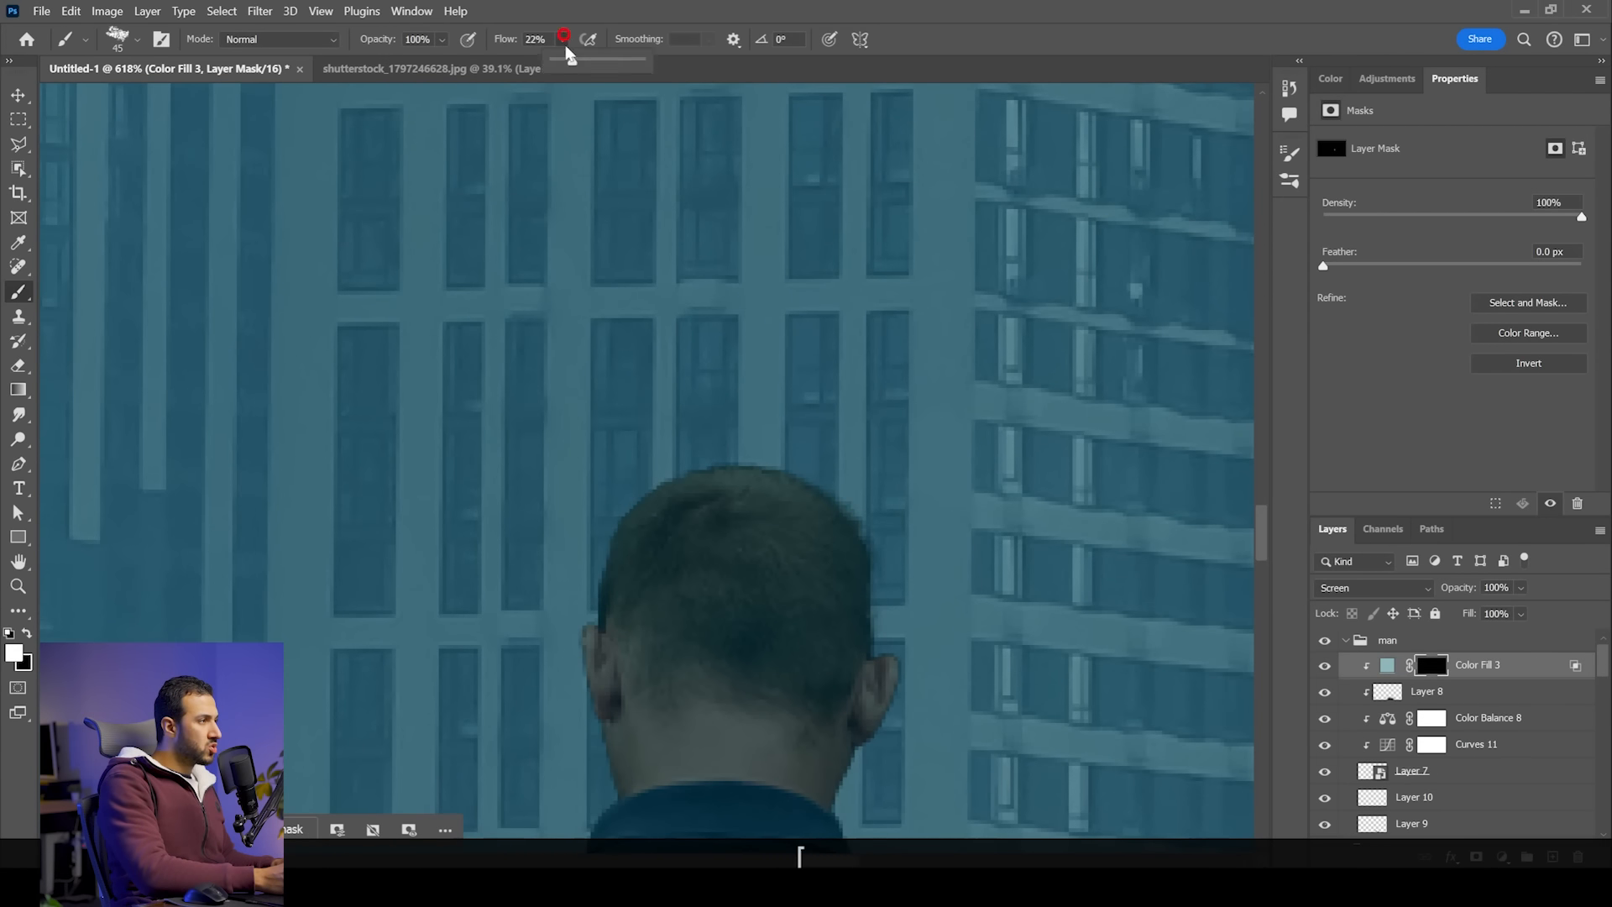
left_click_drag(569, 65, 560, 63)
key("bracketleft")
key("bracketleft")
key("bracketleft")
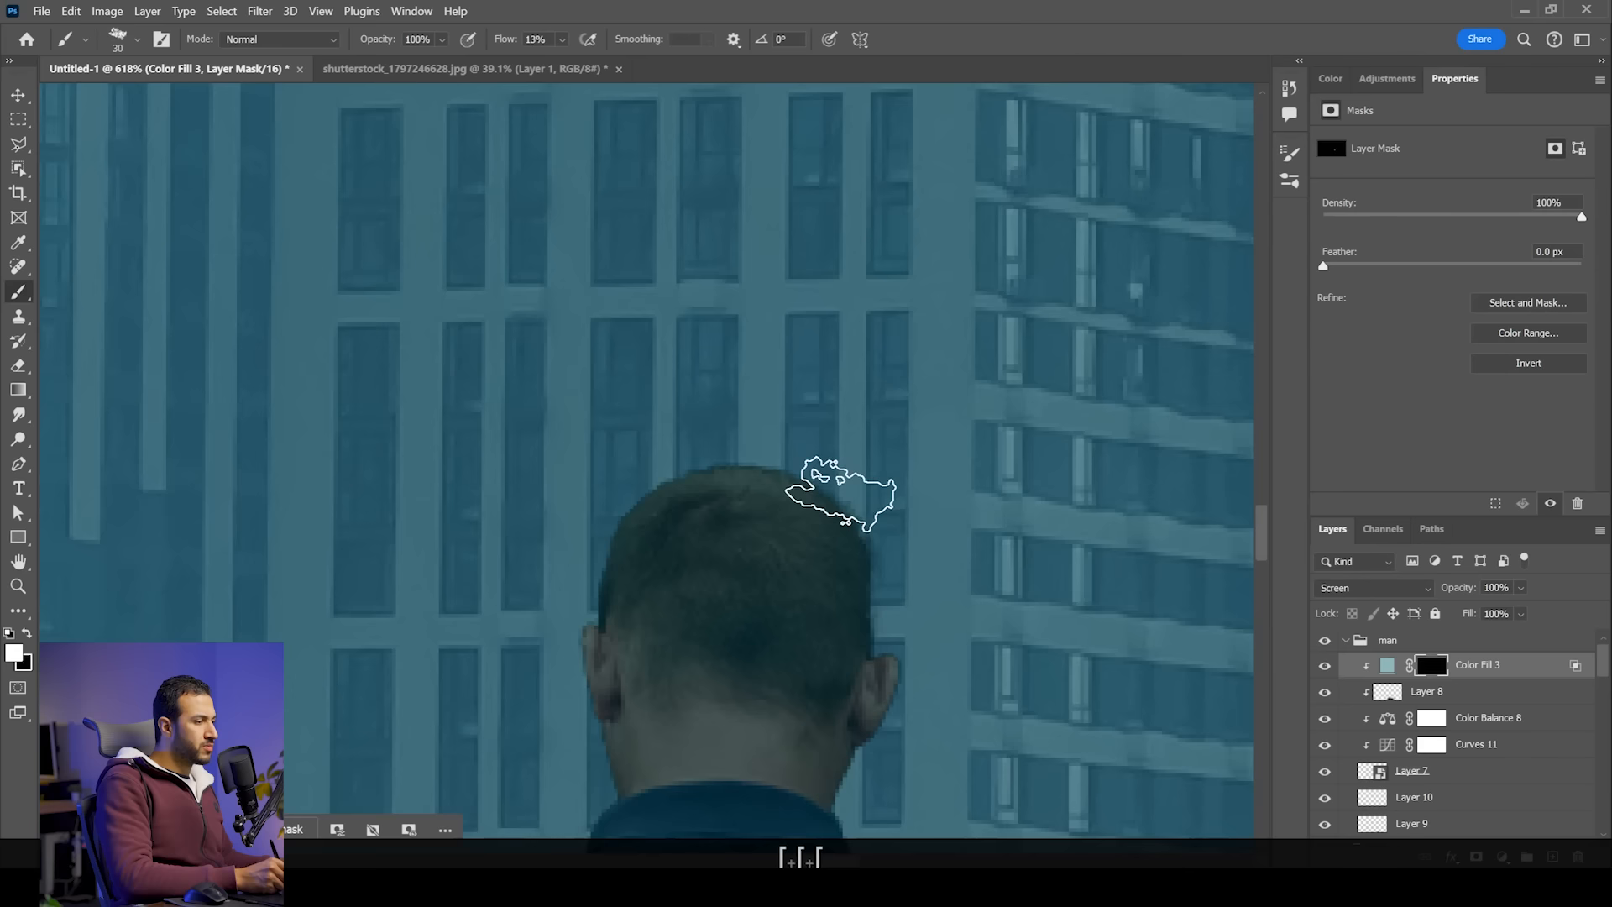
key("bracketleft")
key("bracketleft")
left_click_drag(849, 522, 869, 486)
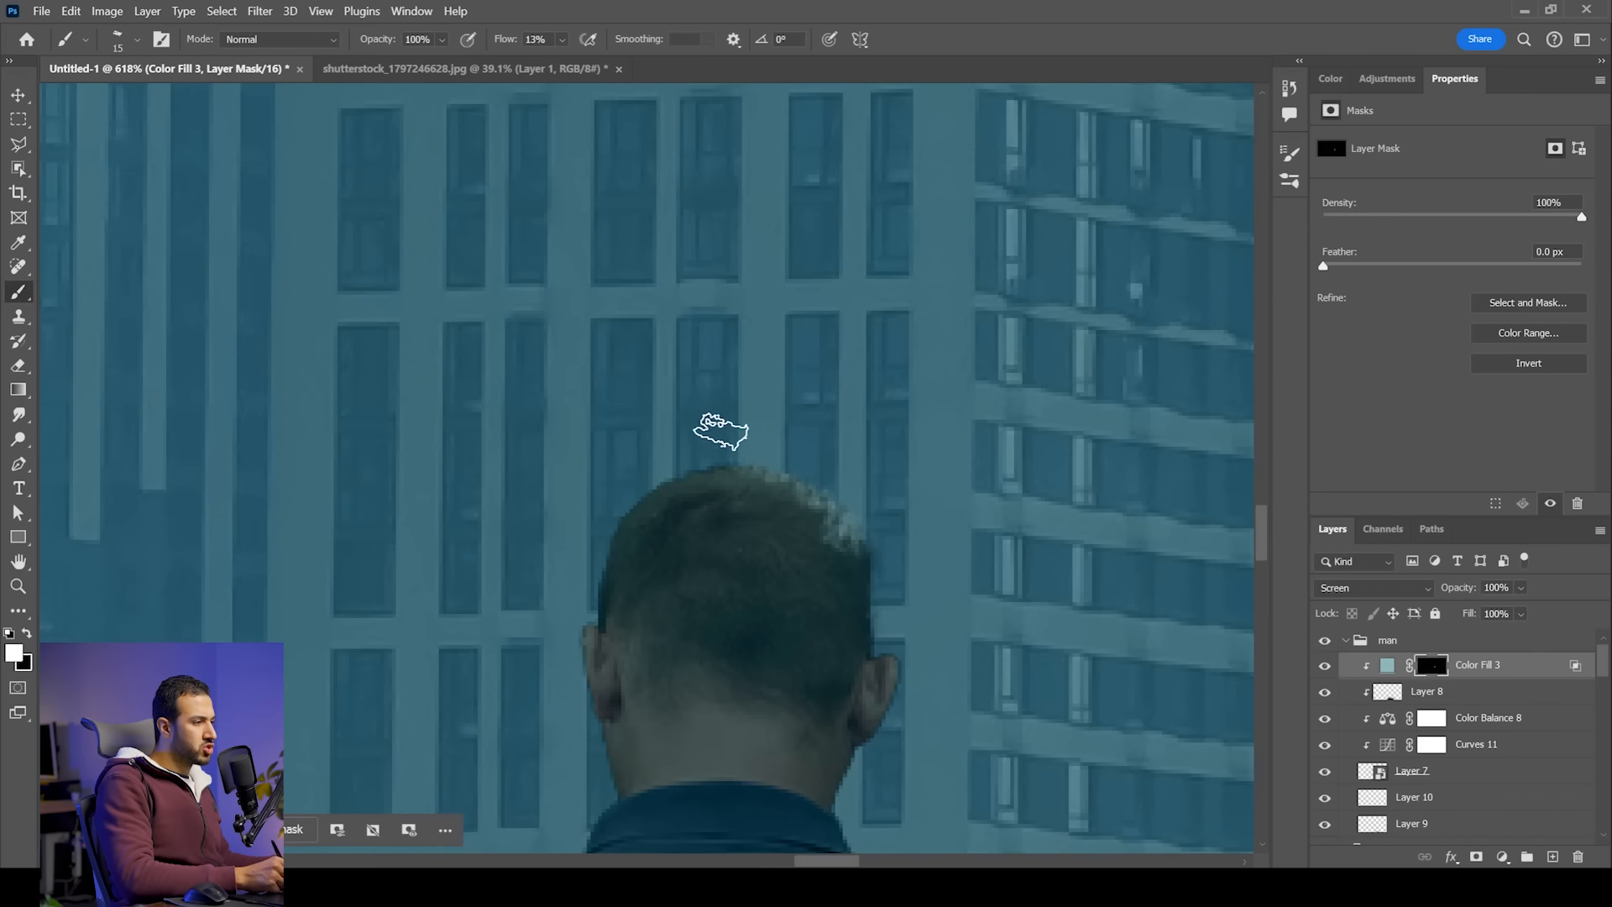
mouse_move(647, 502)
left_mouse_down()
mouse_move(673, 450)
mouse_move(682, 470)
left_mouse_up()
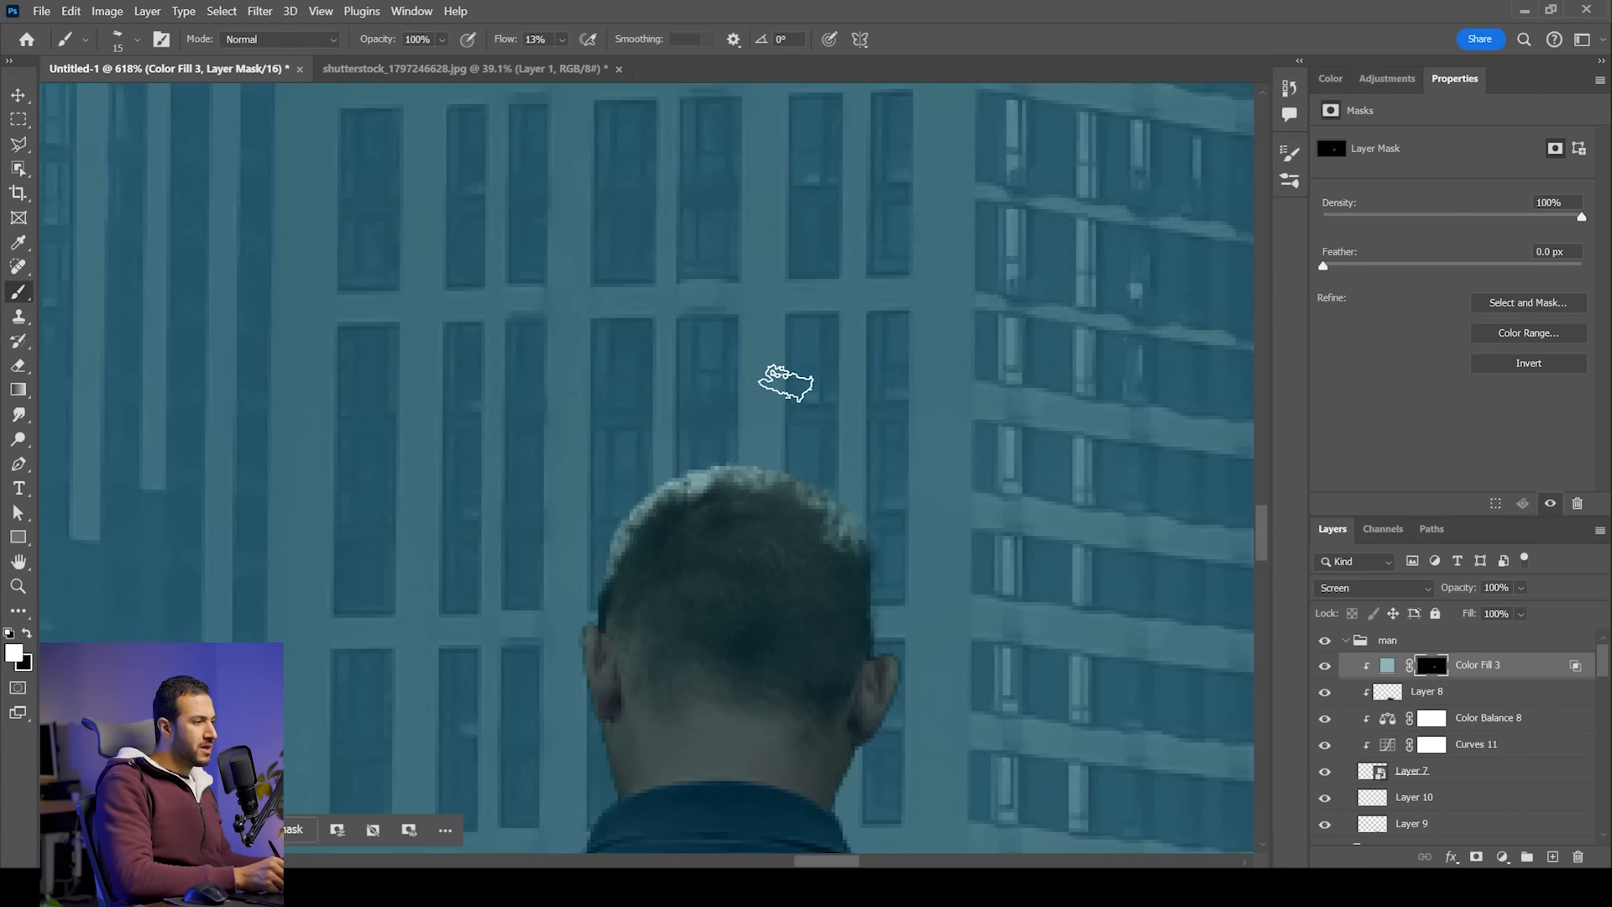
Step: Enlarge the brush to 30 px and paint black on the mask to thin the hair highlight down to a narrow rim
key("bracketright")
key("bracketright")
key("bracketright")
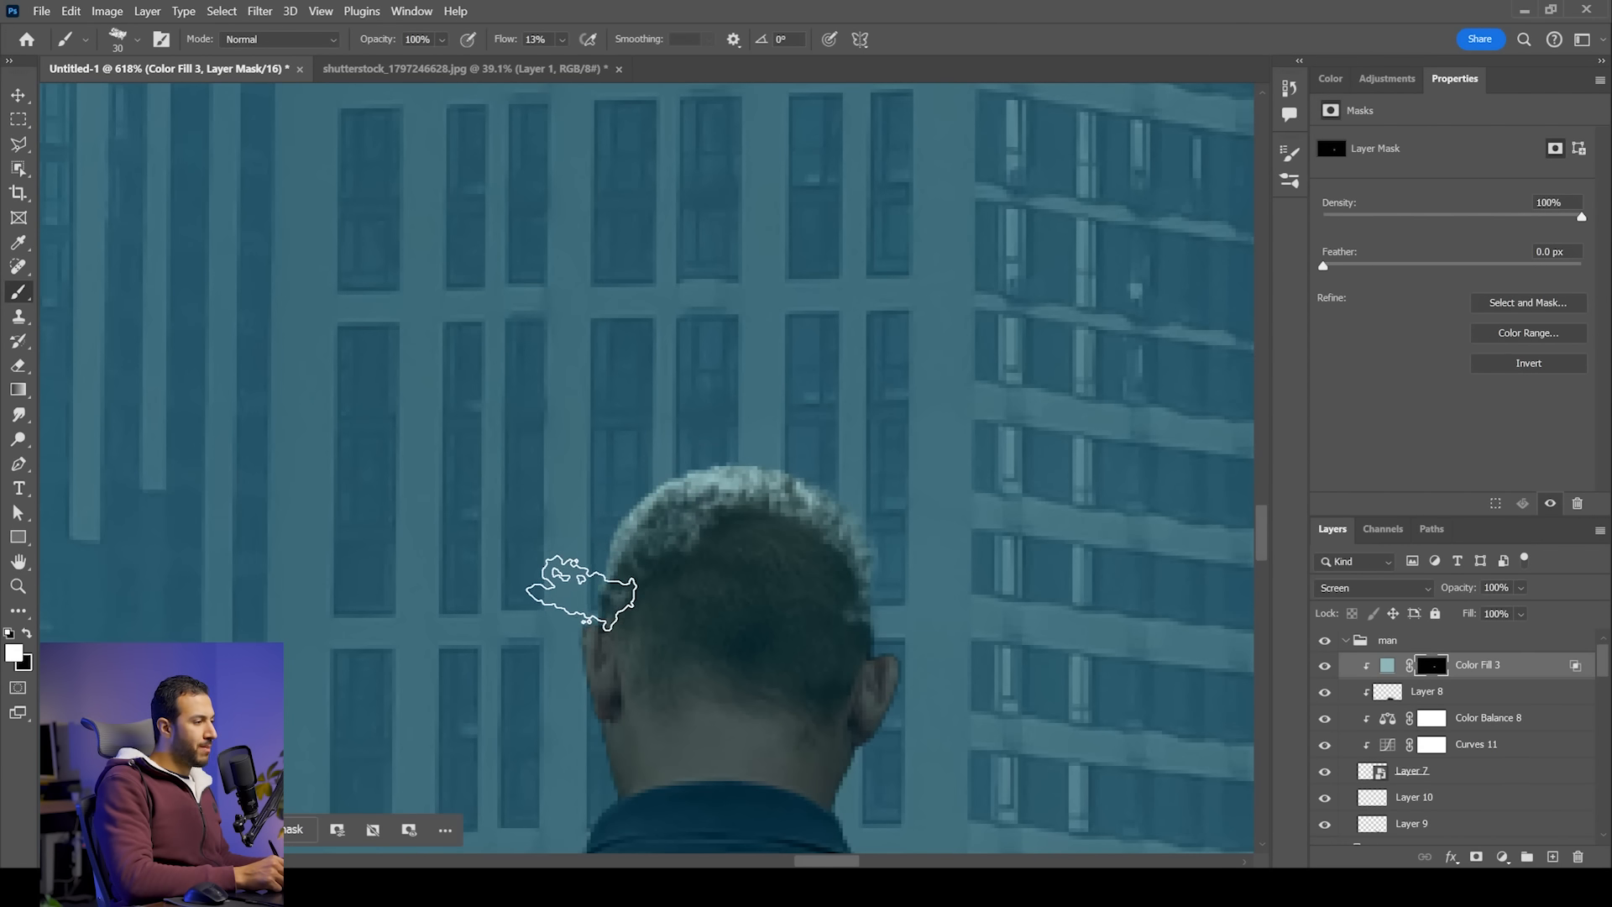
key("z")
mouse_move(859, 544)
left_mouse_down()
mouse_move(782, 491)
mouse_move(832, 526)
left_mouse_up()
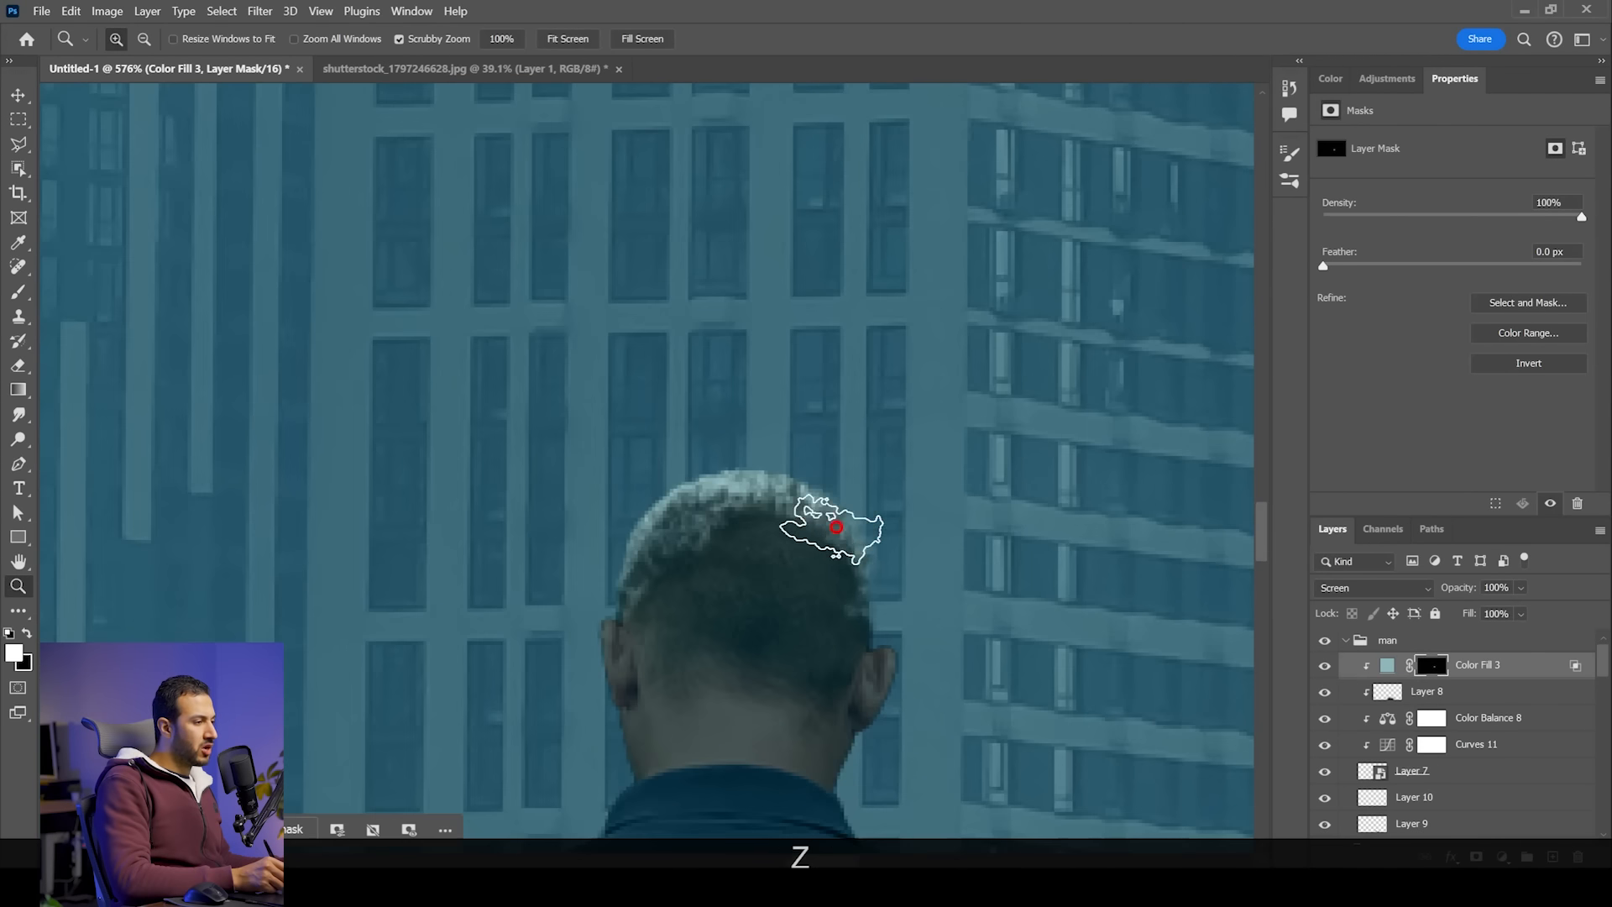
key("x")
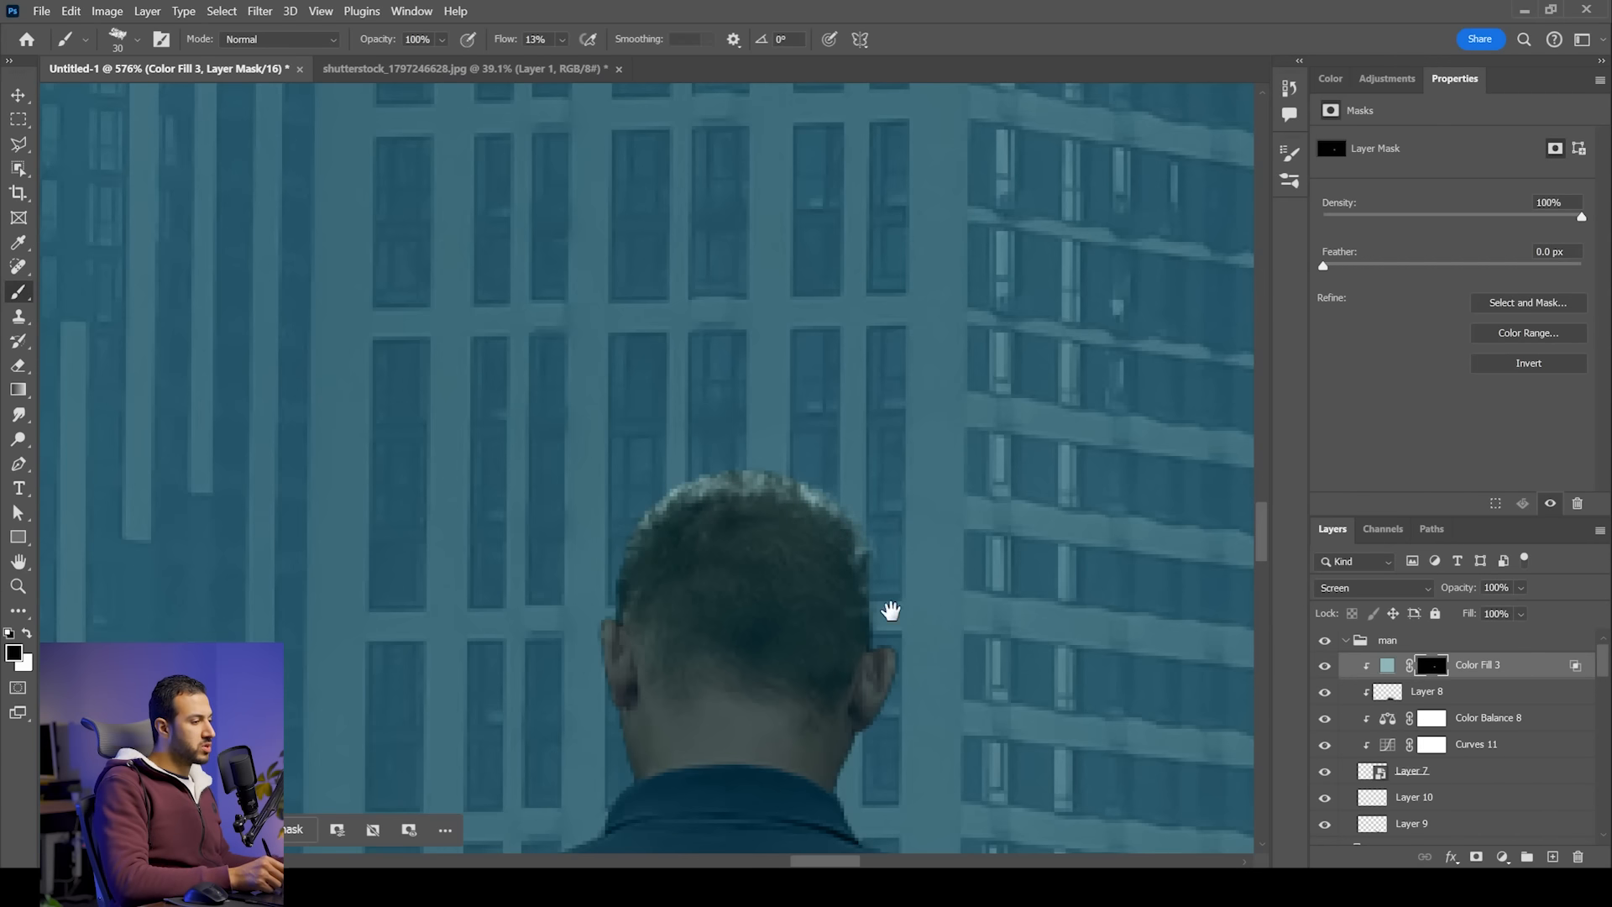
Step: Paint thin white highlights on the outer edges of the man's ears with a 5 px brush, lowering its flow to 9%
left_click_drag(895, 618, 903, 547)
key("bracketleft")
key("bracketleft")
key("bracketleft")
key("bracketleft")
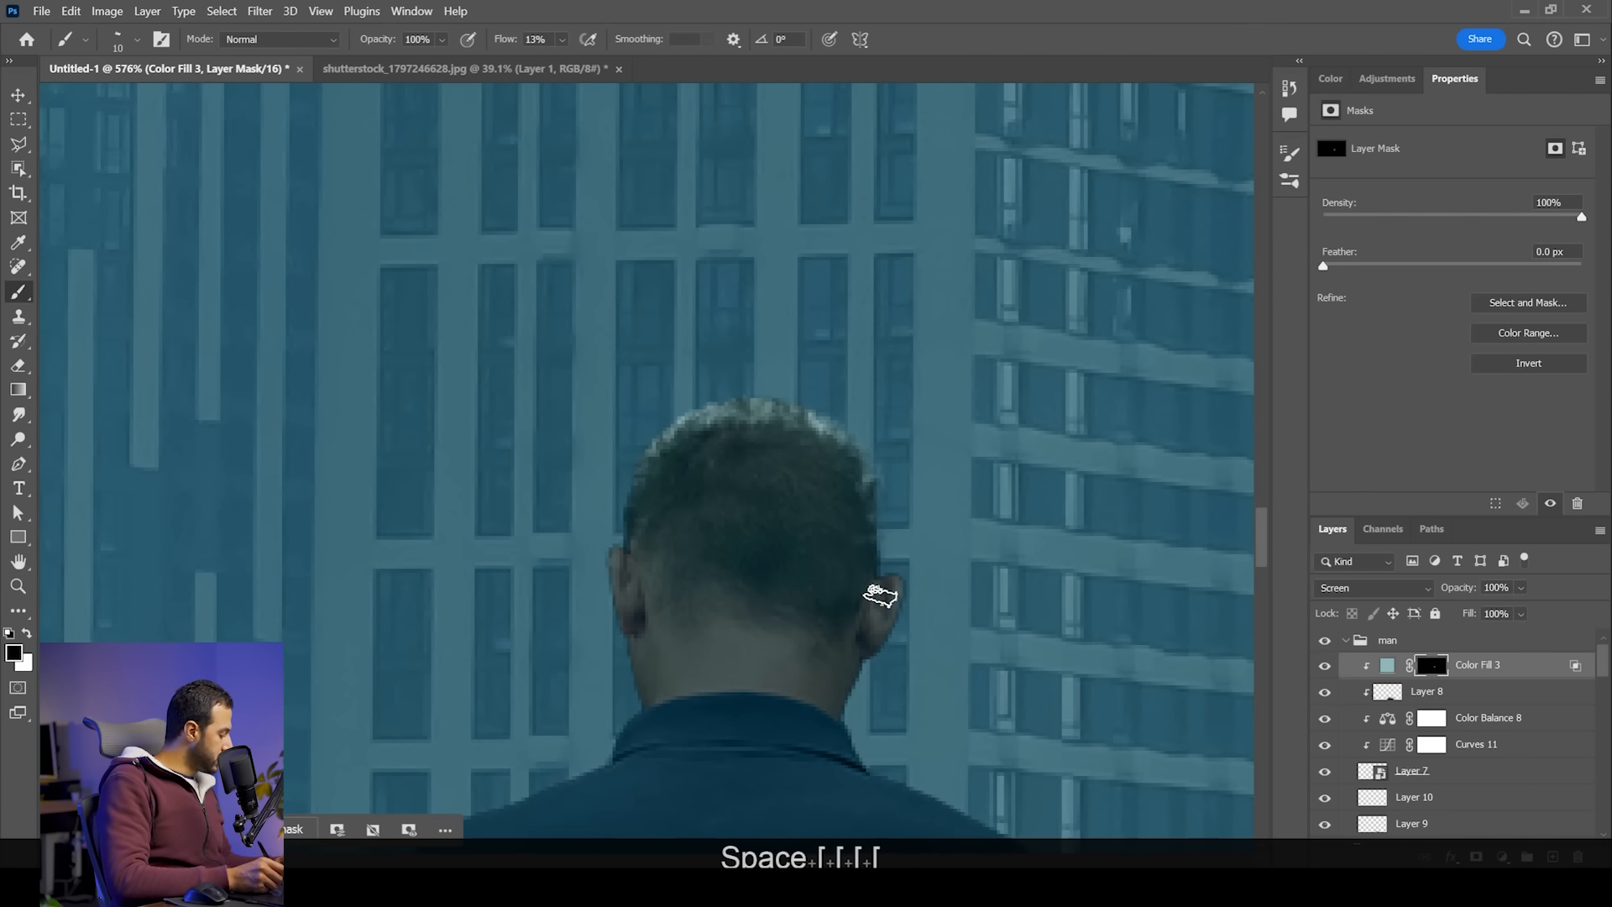
key("z")
mouse_move(907, 578)
left_mouse_down()
mouse_move(940, 594)
mouse_move(893, 557)
left_mouse_up()
key("x")
key("z")
key("bracketleft")
key("bracketleft")
key("bracketleft")
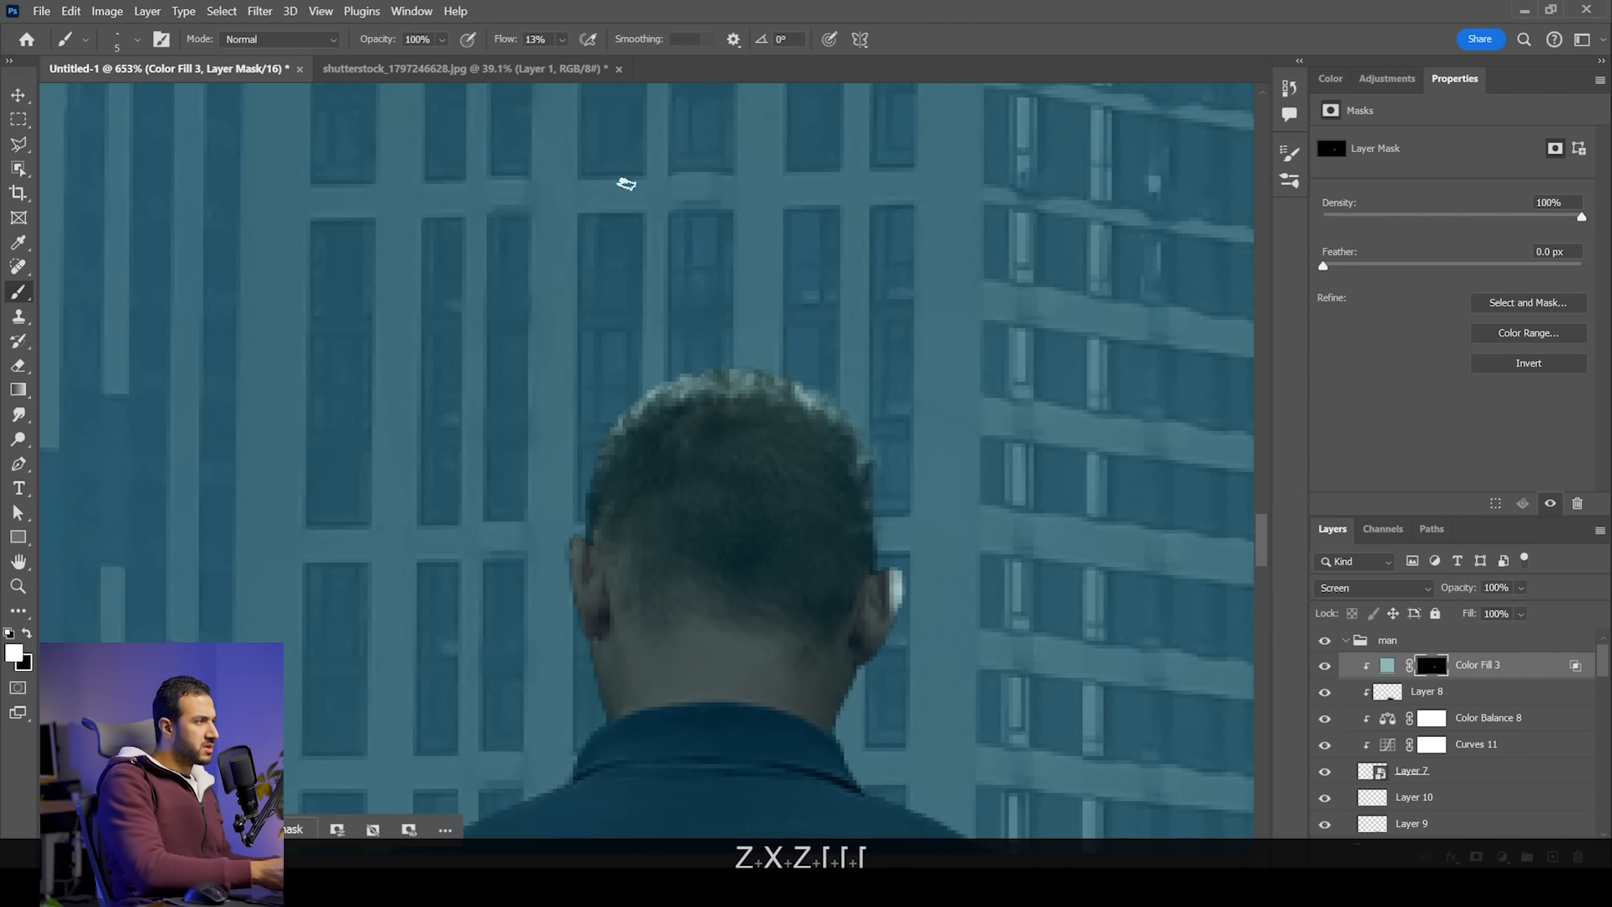
left_click(562, 40)
left_click(888, 623)
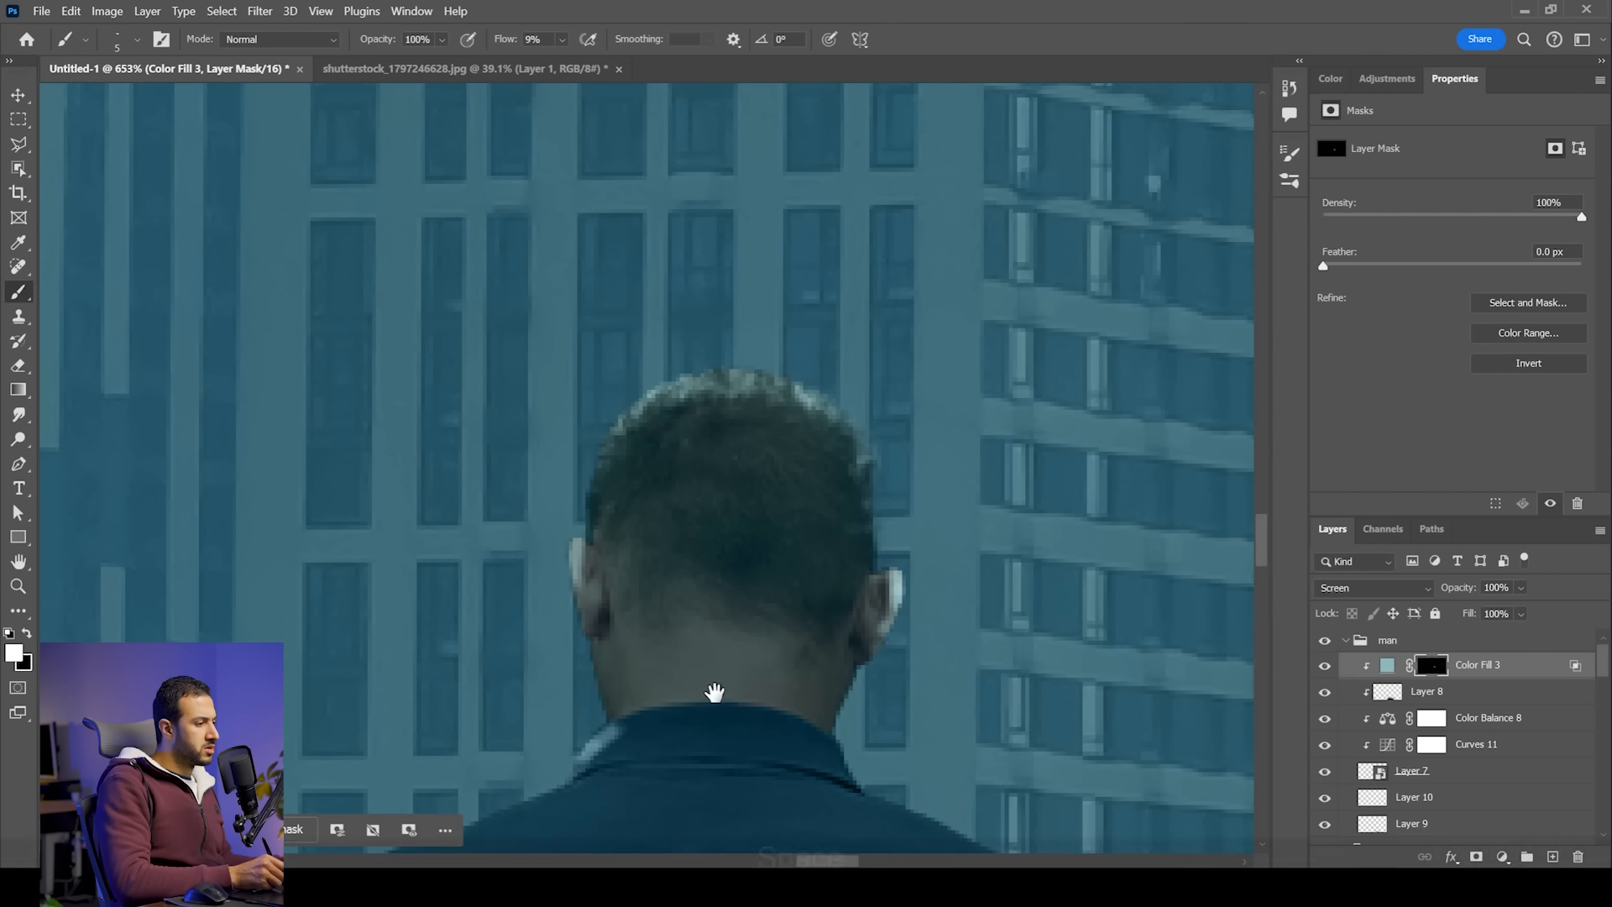
Step: Paint highlights along the shirt collar, refining them with alternating black and white mask strokes
left_click_drag(715, 693, 746, 643)
left_click_drag(617, 697, 823, 659)
key("x")
key("x")
left_click_drag(653, 674, 860, 695)
key("x")
key("z")
Step: Search the brush presets for "textu", pick a textured brush and set its flow to 22%
mouse_move(946, 496)
left_mouse_down()
mouse_move(809, 437)
mouse_move(923, 487)
left_mouse_up()
key("bracketright")
key("bracketright")
key("bracketright")
key("bracketright")
key("x")
key("ctrl+z")
left_click_drag(806, 544, 868, 426)
right_click(904, 564)
type("textu")
left_click(1140, 637)
left_click(562, 39)
left_click_drag(565, 59, 579, 60)
Step: Paint textured highlights on the mask across the upper part of the man's shirt, adjusting the brush size between strokes
key("bracketleft")
left_click_drag(932, 453, 857, 471)
key("bracketright")
key("bracketright")
mouse_move(739, 480)
left_mouse_down()
mouse_move(869, 458)
mouse_move(583, 507)
mouse_move(924, 450)
mouse_move(858, 476)
left_mouse_up()
Step: Rotate the brush tip to 68°, reduce its size and paint a highlight across the upper back below the collar
key("shift+Right")
key("shift+Right")
key("shift+Right")
key("shift+Right")
key("shift+Right")
key("shift+Right")
key("shift+Right")
key("bracketleft")
key("bracketleft")
key("bracketleft")
left_click_drag(716, 430, 865, 405)
Step: Enlarge the brush and paint broader highlights over the shoulders of the shirt
key("bracketright")
key("bracketright")
key("bracketright")
key("x")
key("x")
left_click_drag(659, 520, 961, 533)
left_click_drag(940, 404, 898, 436)
Step: Blend the shoulder and upper-back highlights by alternating black and white strokes on the mask
key("x")
left_click_drag(857, 331, 718, 228)
key("x")
left_click_drag(856, 273, 726, 228)
key("x")
mouse_move(657, 546)
left_mouse_down()
mouse_move(773, 292)
mouse_move(840, 303)
left_mouse_up()
key("x")
left_click_drag(836, 298, 748, 289)
key("p")
Step: Reduce the brush to 9 px and paint thin highlights along the shirt's shoulder edges and the folds near the sleeves
key("bracketleft")
key("bracketleft")
key("bracketleft")
key("bracketleft")
key("x")
key("x")
left_click_drag(1135, 343, 1109, 403)
left_click_drag(1152, 406, 1050, 307)
left_click_drag(963, 409, 907, 301)
left_click_drag(624, 309, 550, 385)
left_click_drag(576, 246, 546, 319)
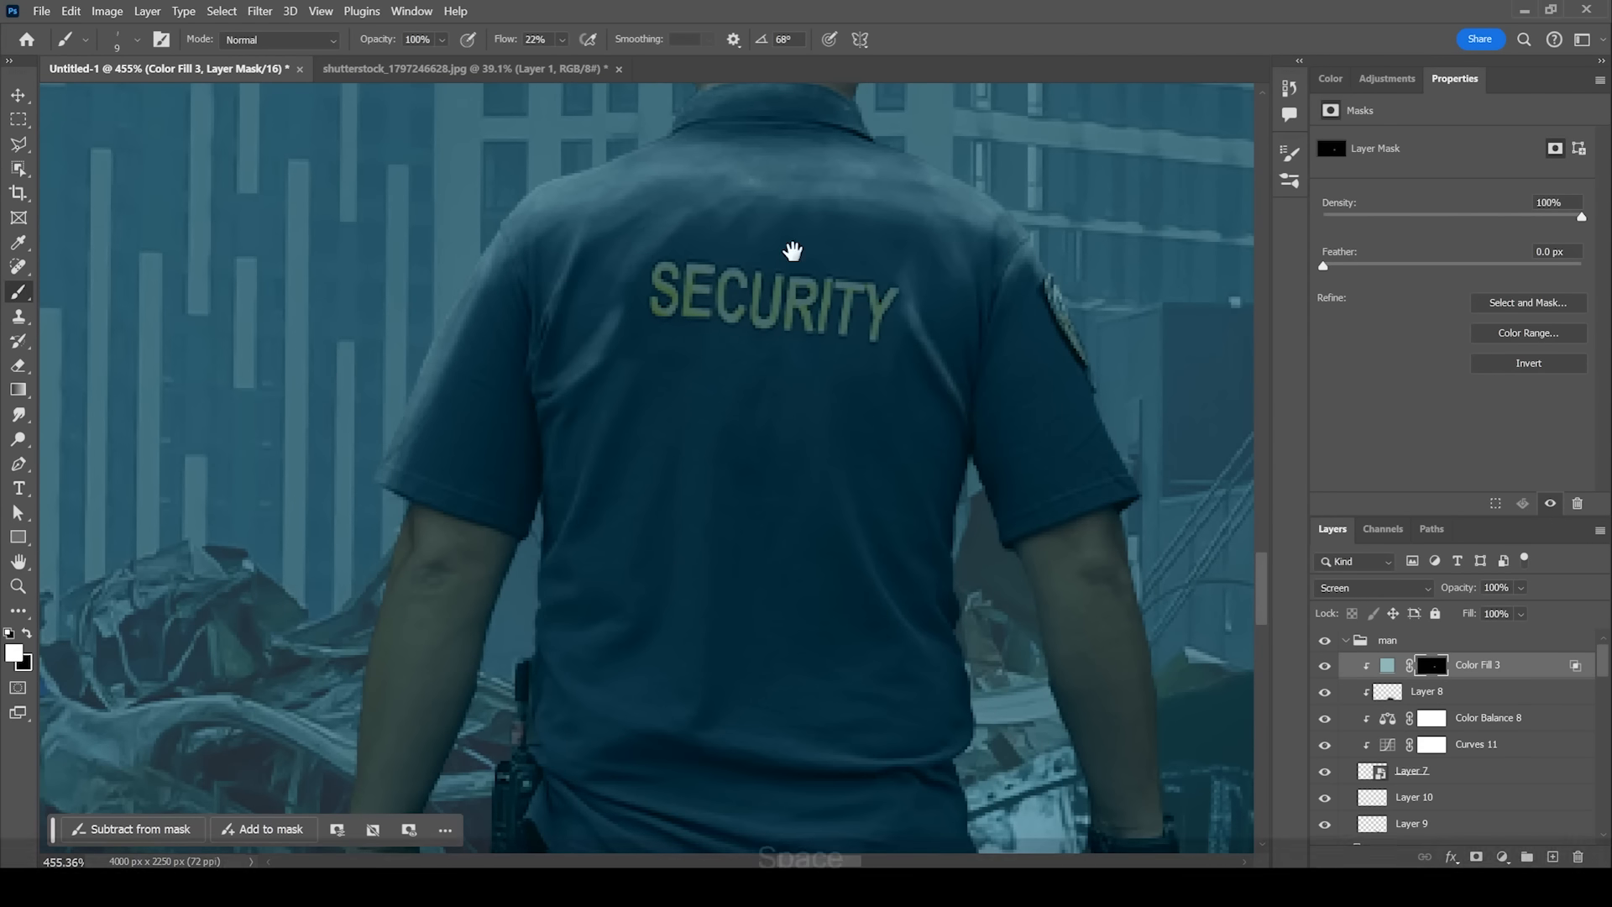
Step: Enlarge the brush to 20 px and paint white highlights along the fabric folds on the shirt's lower back and waist
left_click_drag(813, 189, 839, 126)
key("x")
key("x")
key("bracketright")
key("bracketright")
key("bracketright")
left_click_drag(739, 366, 690, 626)
left_click_drag(588, 584, 667, 542)
mouse_move(791, 673)
left_mouse_down()
mouse_move(773, 612)
mouse_move(966, 634)
left_mouse_up()
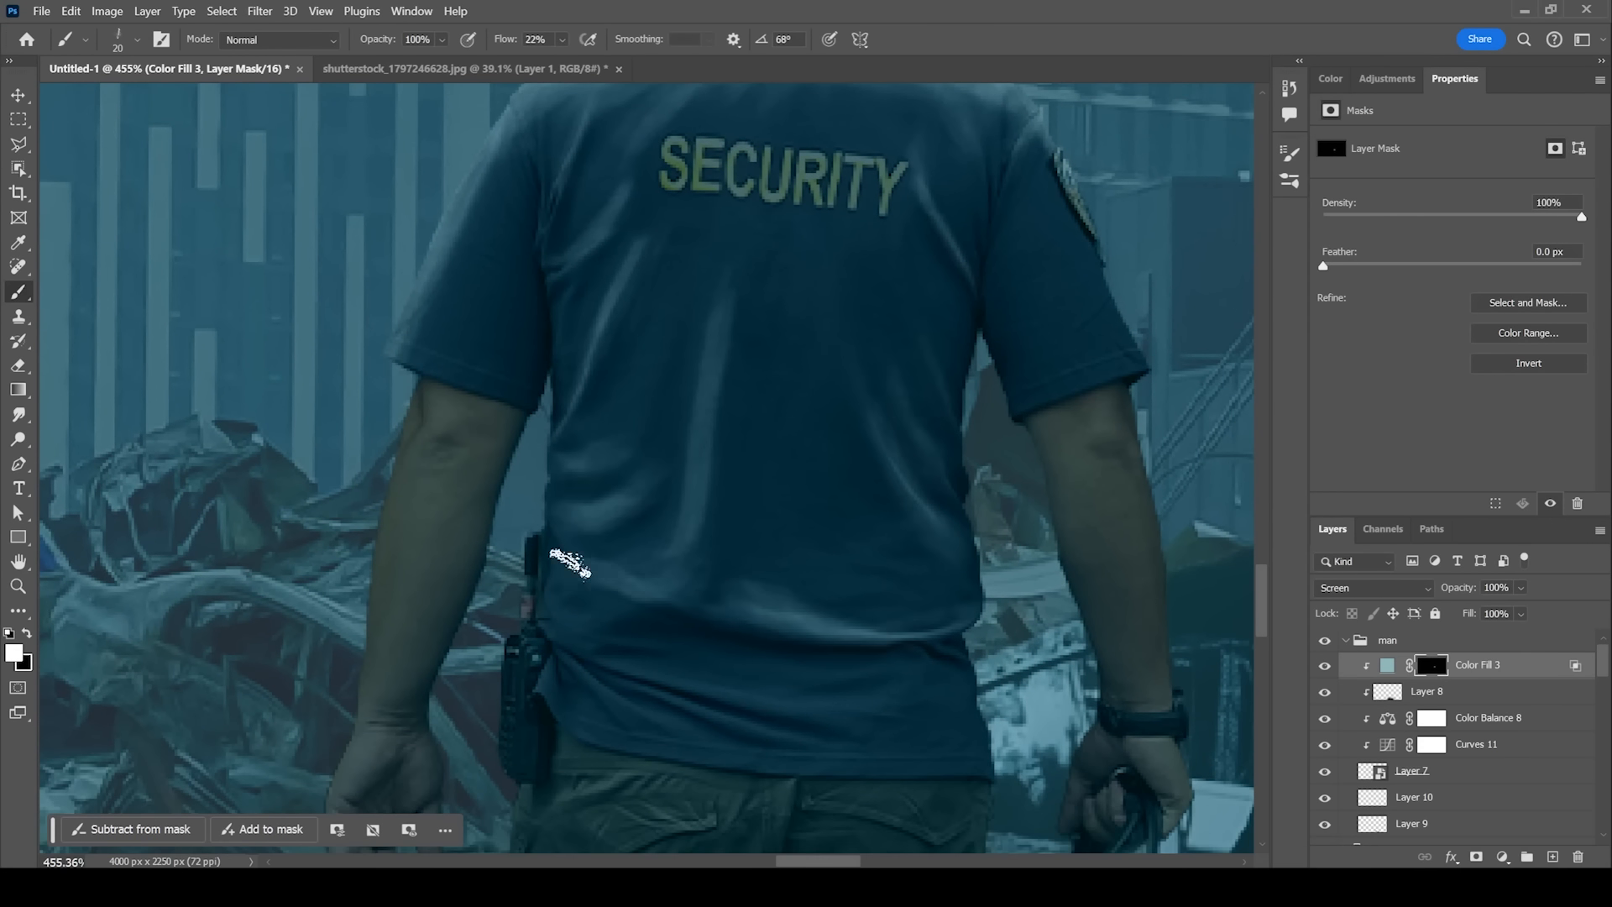
Step: Paint white highlights along the fabric folds near the bottom hem of the man's shirt
left_click_drag(651, 668, 869, 712)
left_click_drag(930, 726, 784, 748)
left_click_drag(539, 735, 665, 762)
key("x")
key("z")
mouse_move(722, 483)
left_mouse_down()
mouse_move(605, 378)
mouse_move(693, 323)
left_mouse_up()
Step: Try to paint a broad white highlight on the man with a much larger brush
key("bracketright")
key("bracketright")
key("bracketright")
key("bracketright")
key("bracketright")
key("bracketright")
key("bracketright")
key("x")
left_click_drag(775, 288, 643, 267)
key("ctrl+z")
key("x")
Step: Reduce the brush and paint finer highlights down the man's figure, alternating black and white strokes on the mask
key("bracketleft")
key("bracketleft")
key("bracketleft")
key("bracketleft")
key("bracketleft")
key("bracketleft")
key("bracketleft")
key("bracketleft")
key("bracketleft")
left_click_drag(541, 541, 604, 533)
key("x")
mouse_move(409, 272)
left_mouse_down()
mouse_move(365, 419)
mouse_move(466, 303)
left_mouse_up()
mouse_move(522, 134)
left_mouse_down()
mouse_move(420, 507)
mouse_move(377, 756)
left_mouse_up()
key("z")
mouse_move(655, 341)
left_mouse_down()
mouse_move(500, 439)
mouse_move(579, 604)
left_mouse_up()
left_click_drag(672, 630, 632, 438)
mouse_move(681, 479)
left_mouse_down()
mouse_move(670, 580)
mouse_move(540, 560)
left_mouse_up()
Step: Tone down the highlights with black strokes, undoing unwanted ones, and repaint them in white on the man's lower body
key("x")
left_click_drag(940, 177, 734, 392)
key("x")
key("x")
key("ctrl+z")
key("ctrl+z")
mouse_move(768, 336)
left_mouse_down()
mouse_move(733, 541)
mouse_move(695, 544)
left_mouse_up()
key("x")
left_click_drag(766, 518, 817, 254)
key("z")
left_click_drag(749, 435, 513, 470)
key("z")
left_click_drag(759, 481, 940, 470)
Step: Enlarge the brush to 25 px and paint white highlights over the dog, softening them with black
key("bracketright")
key("bracketright")
key("bracketright")
left_click_drag(707, 406, 738, 743)
key("x")
left_click_drag(793, 533, 756, 486)
key("x")
left_click_drag(701, 403, 664, 408)
left_click_drag(800, 439, 825, 557)
key("x")
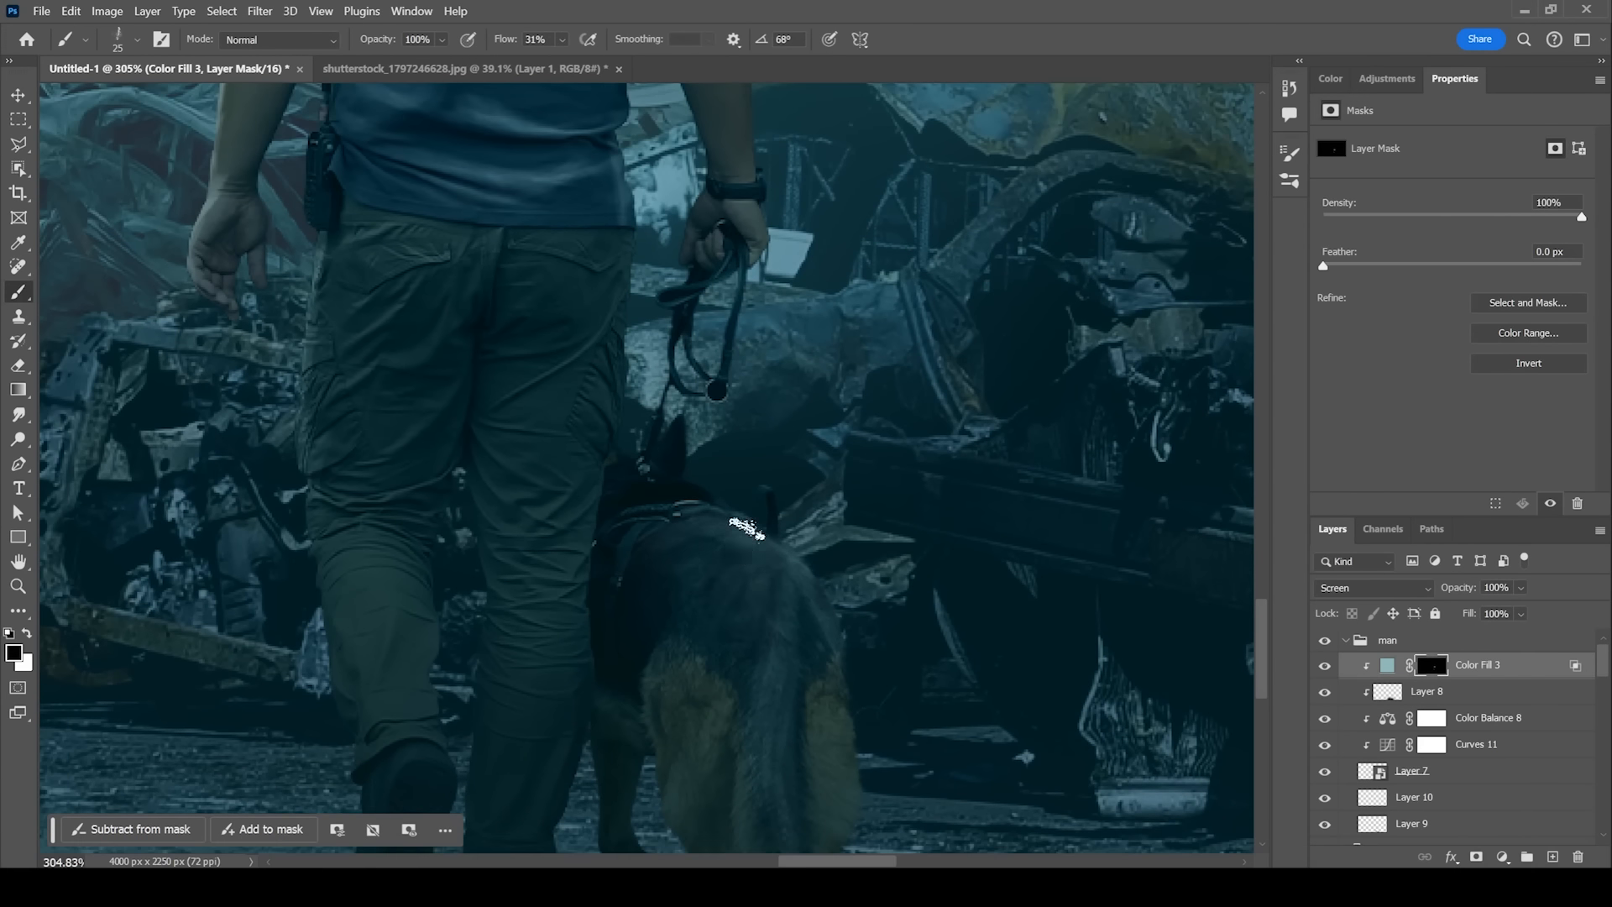
Step: Reduce the brush and paint thin white highlights on finer details around the dog
key("z")
left_click_drag(685, 575, 748, 574)
key("x")
key("bracketleft")
key("bracketleft")
key("bracketleft")
key("bracketleft")
key("bracketleft")
key("bracketleft")
mouse_move(676, 345)
left_mouse_down()
mouse_move(690, 434)
mouse_move(742, 470)
left_mouse_up()
Step: Compare the man and dog with and without the painted highlights by toggling the Color Fill 3 layer's visibility
key("z")
mouse_move(773, 565)
left_mouse_down()
mouse_move(638, 571)
mouse_move(738, 457)
mouse_move(741, 517)
left_mouse_up()
key("z")
key("z")
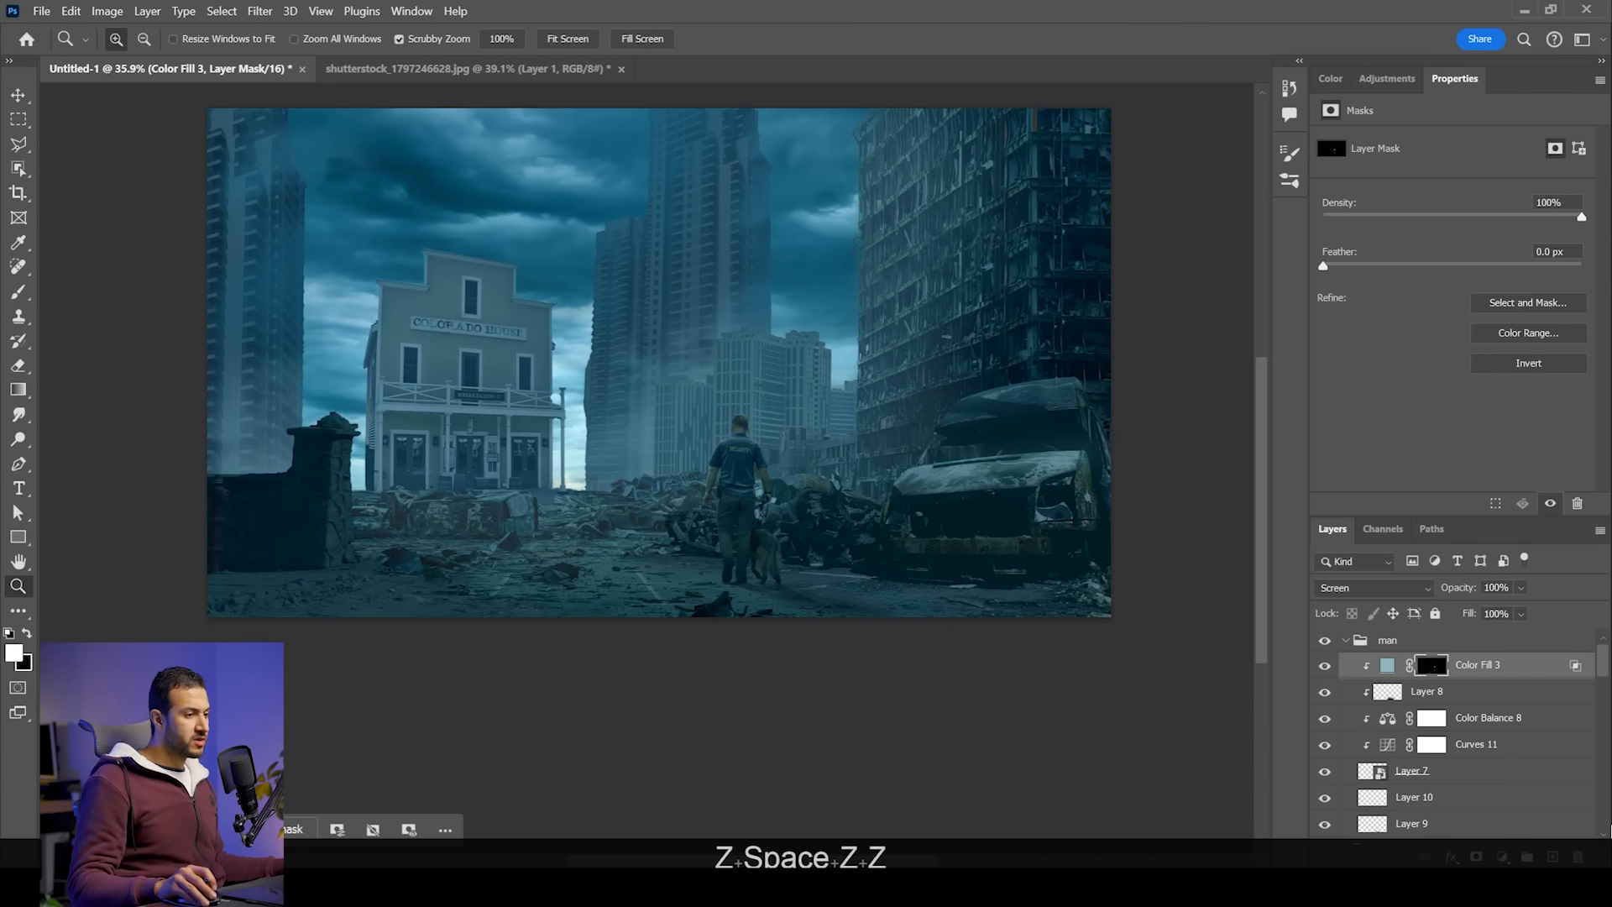
key("alt")
left_click_drag(835, 478, 939, 583)
left_click(1324, 665)
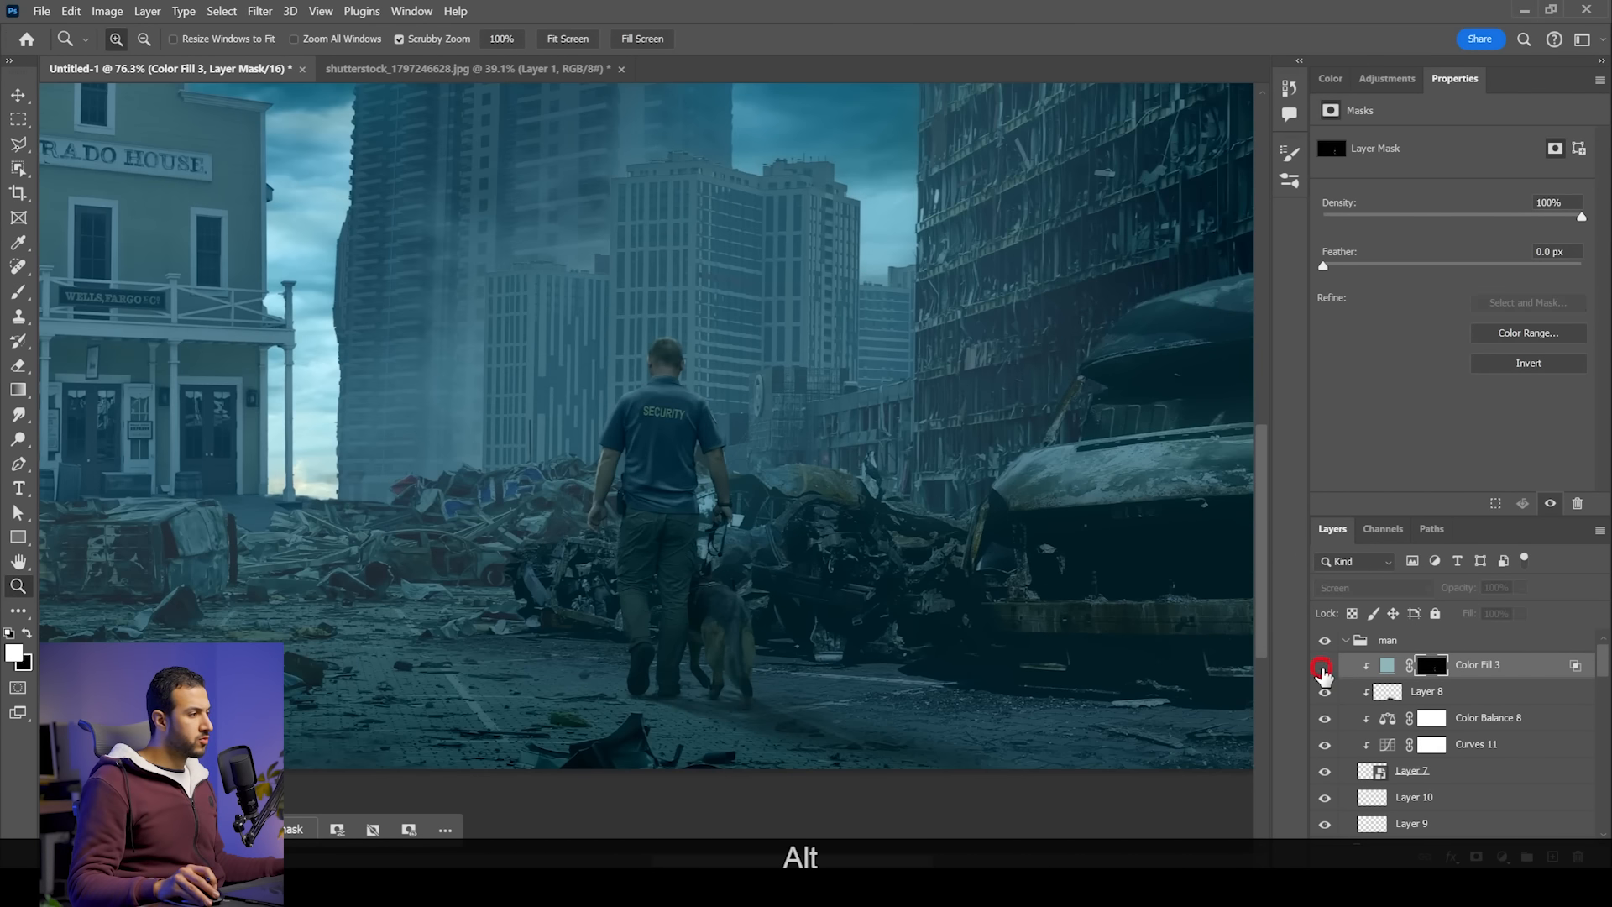
left_click(1324, 667)
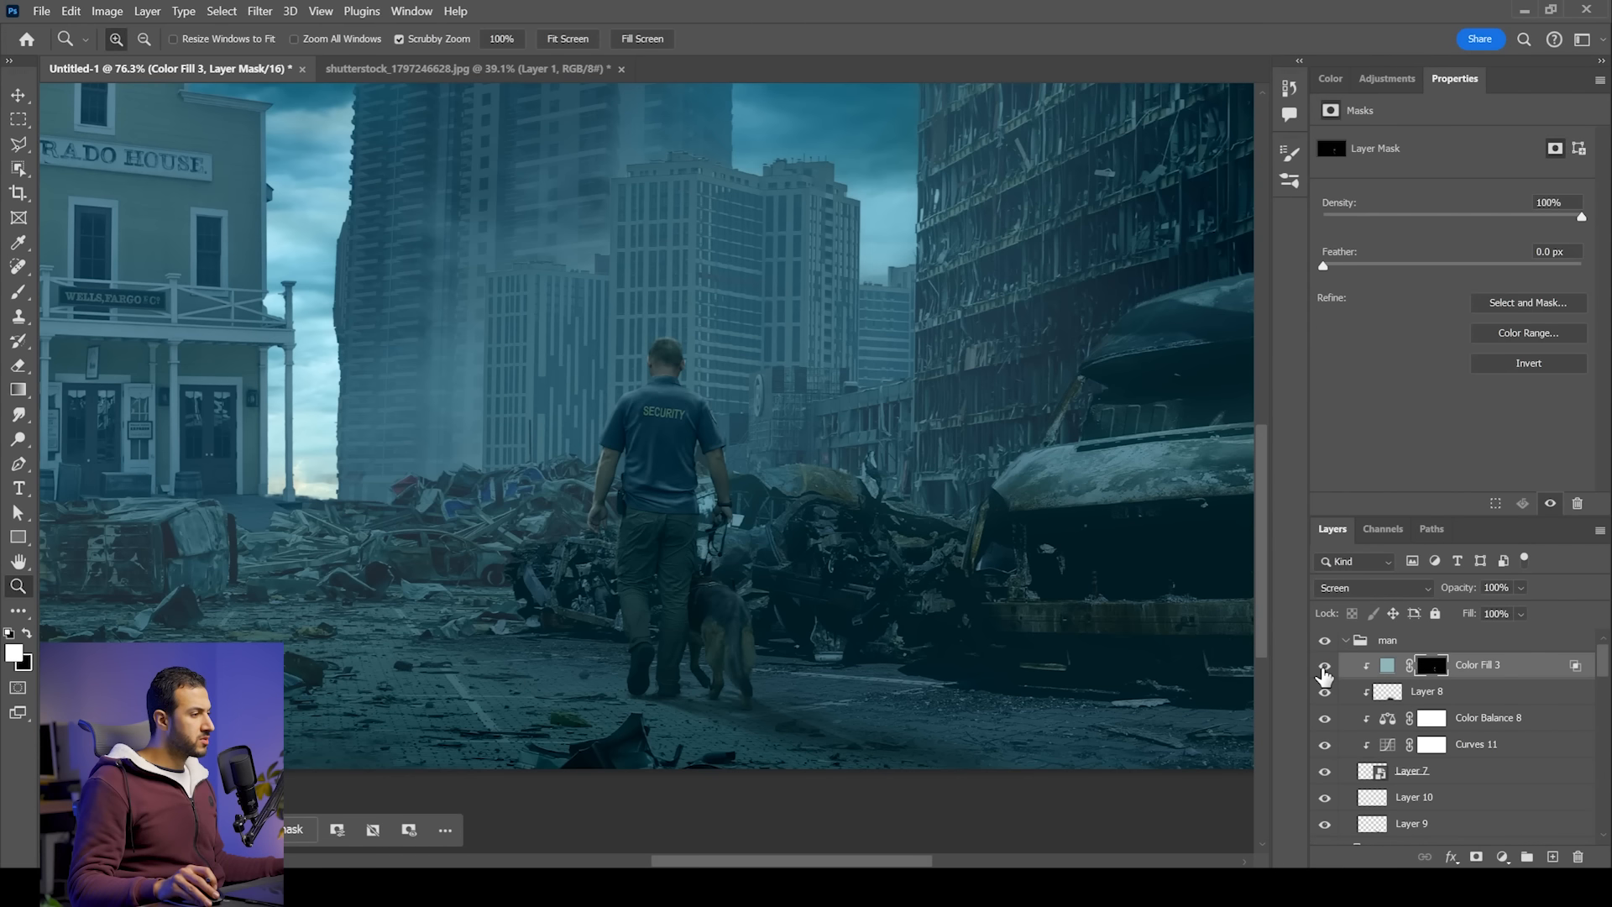
left_click(1324, 667)
left_click(1324, 667)
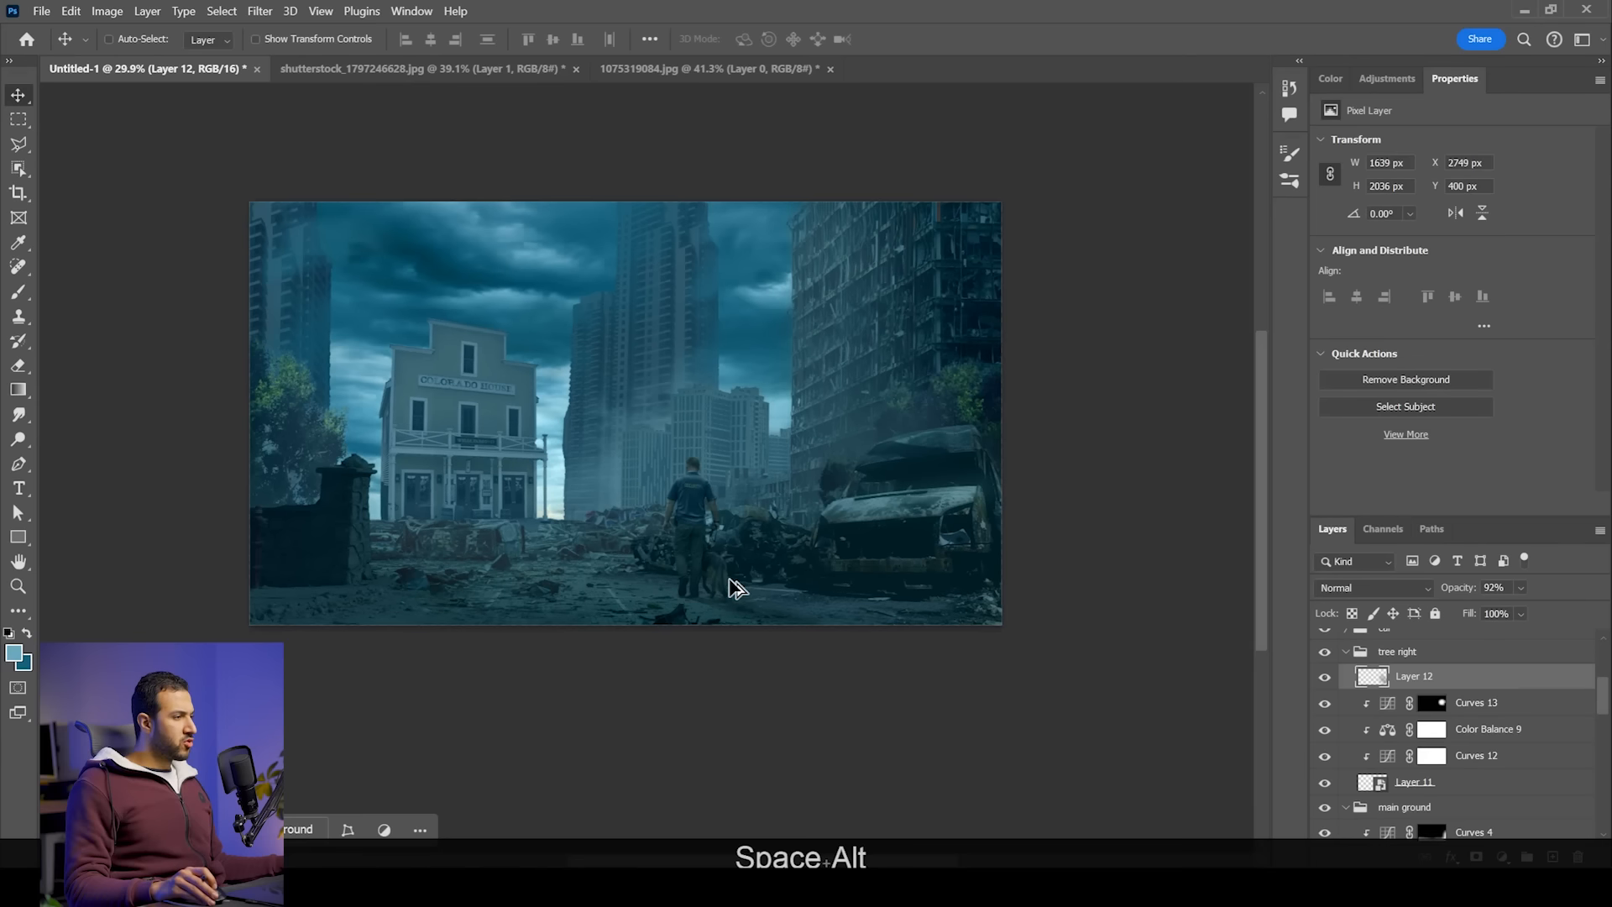
Step: Examine the composite around the added trees, the man with his dog and the wrecked vehicles
left_click_drag(731, 586, 836, 555)
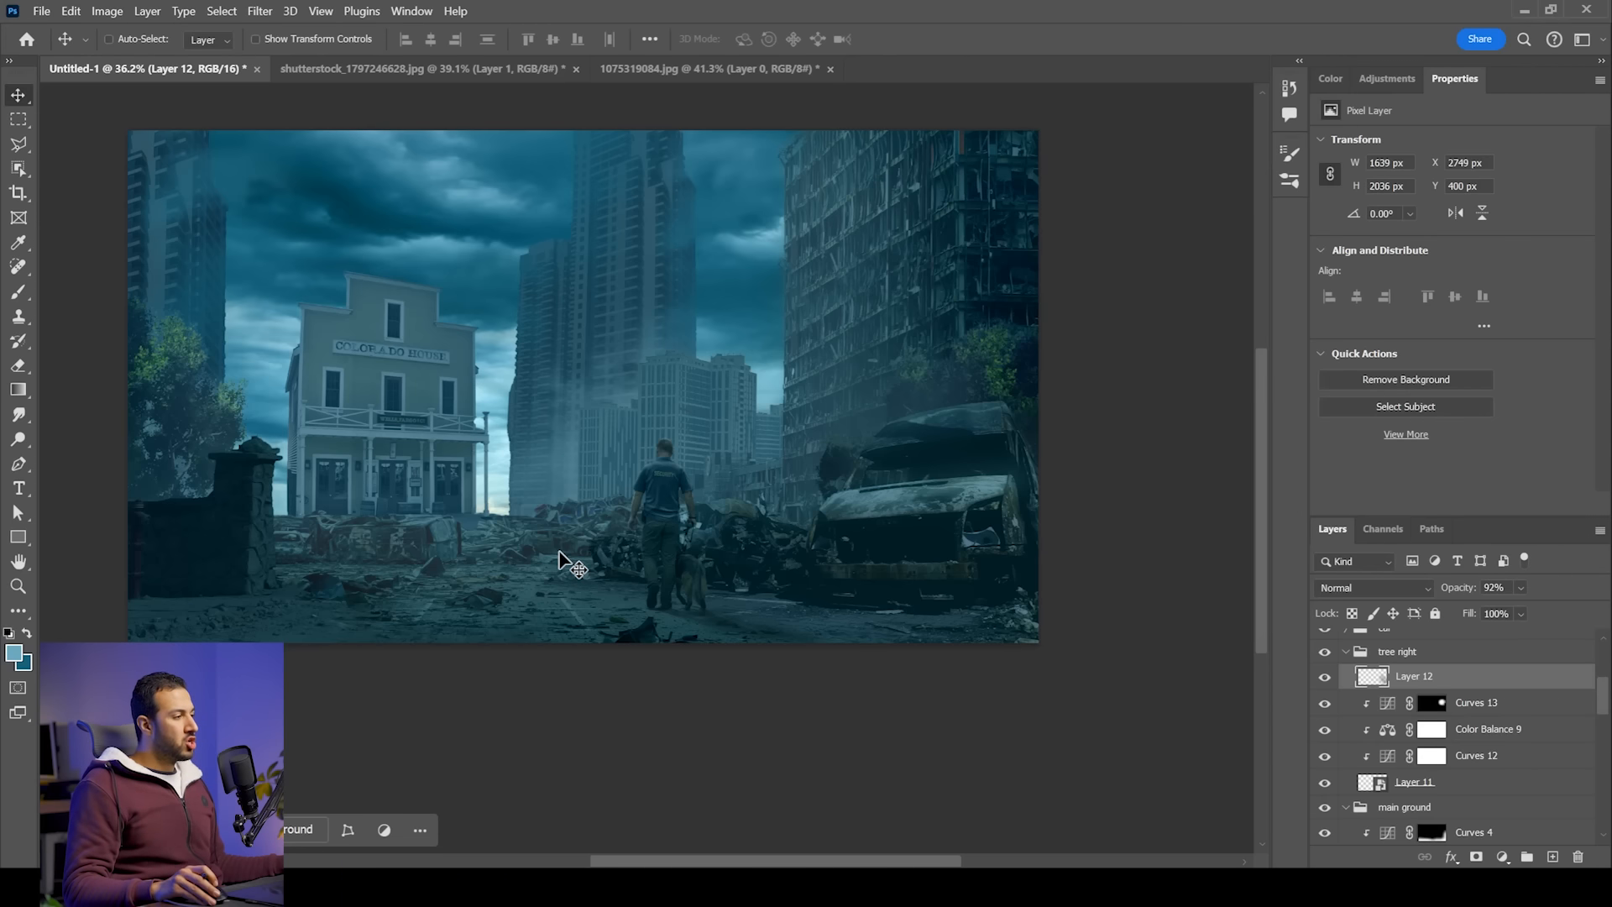
scroll(609, 515, "up", 1)
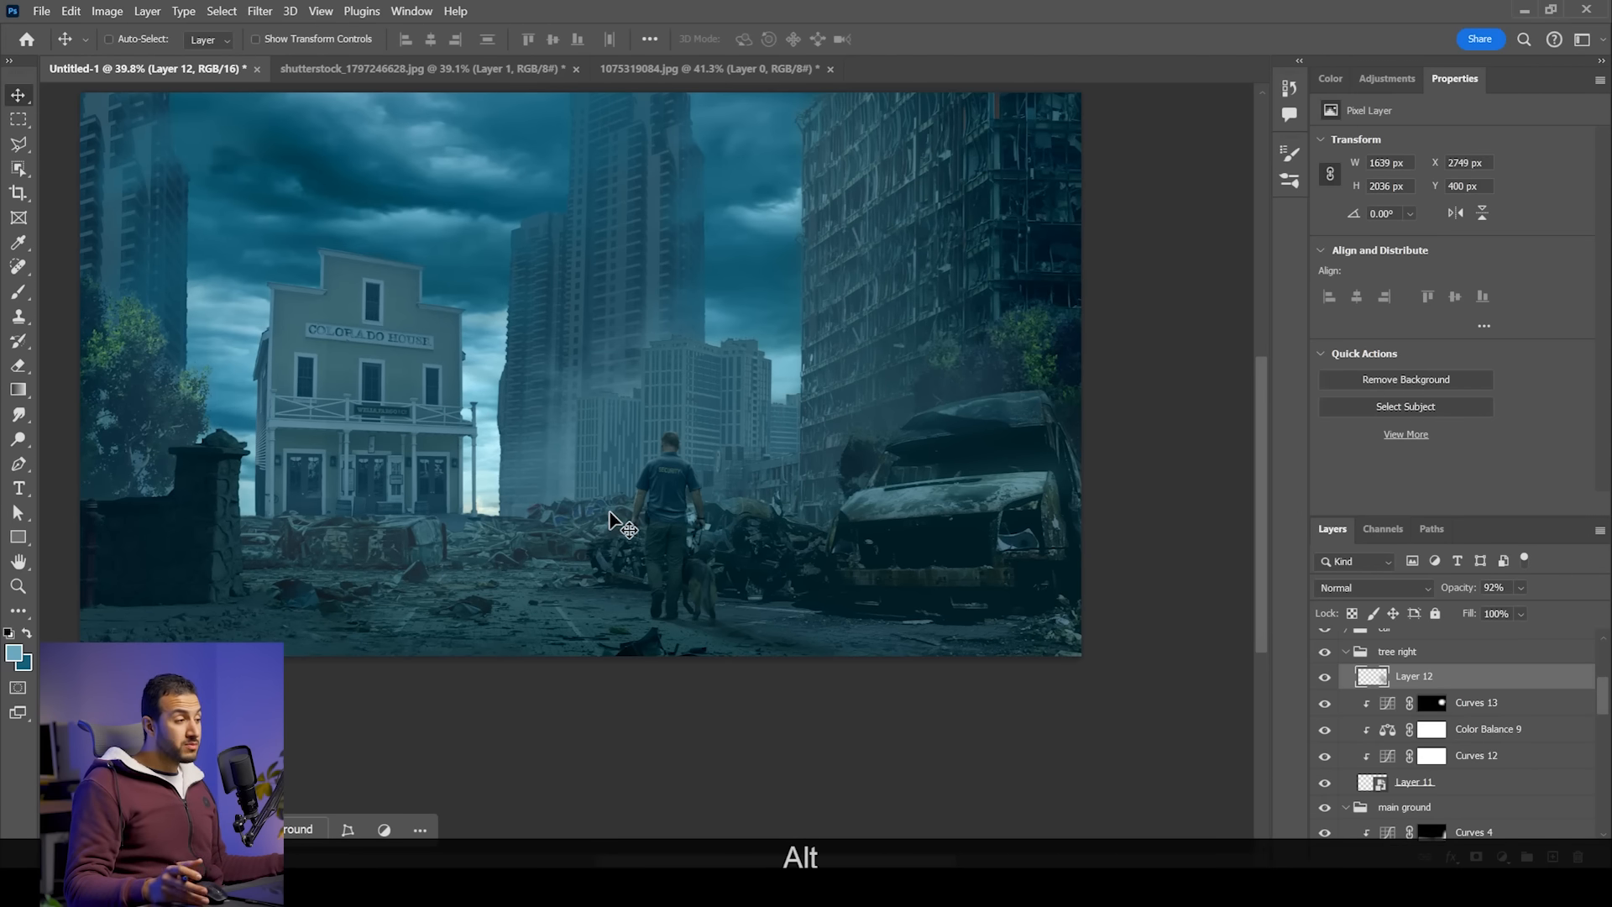
left_click_drag(615, 507, 684, 565)
scroll(772, 592, "up", 1)
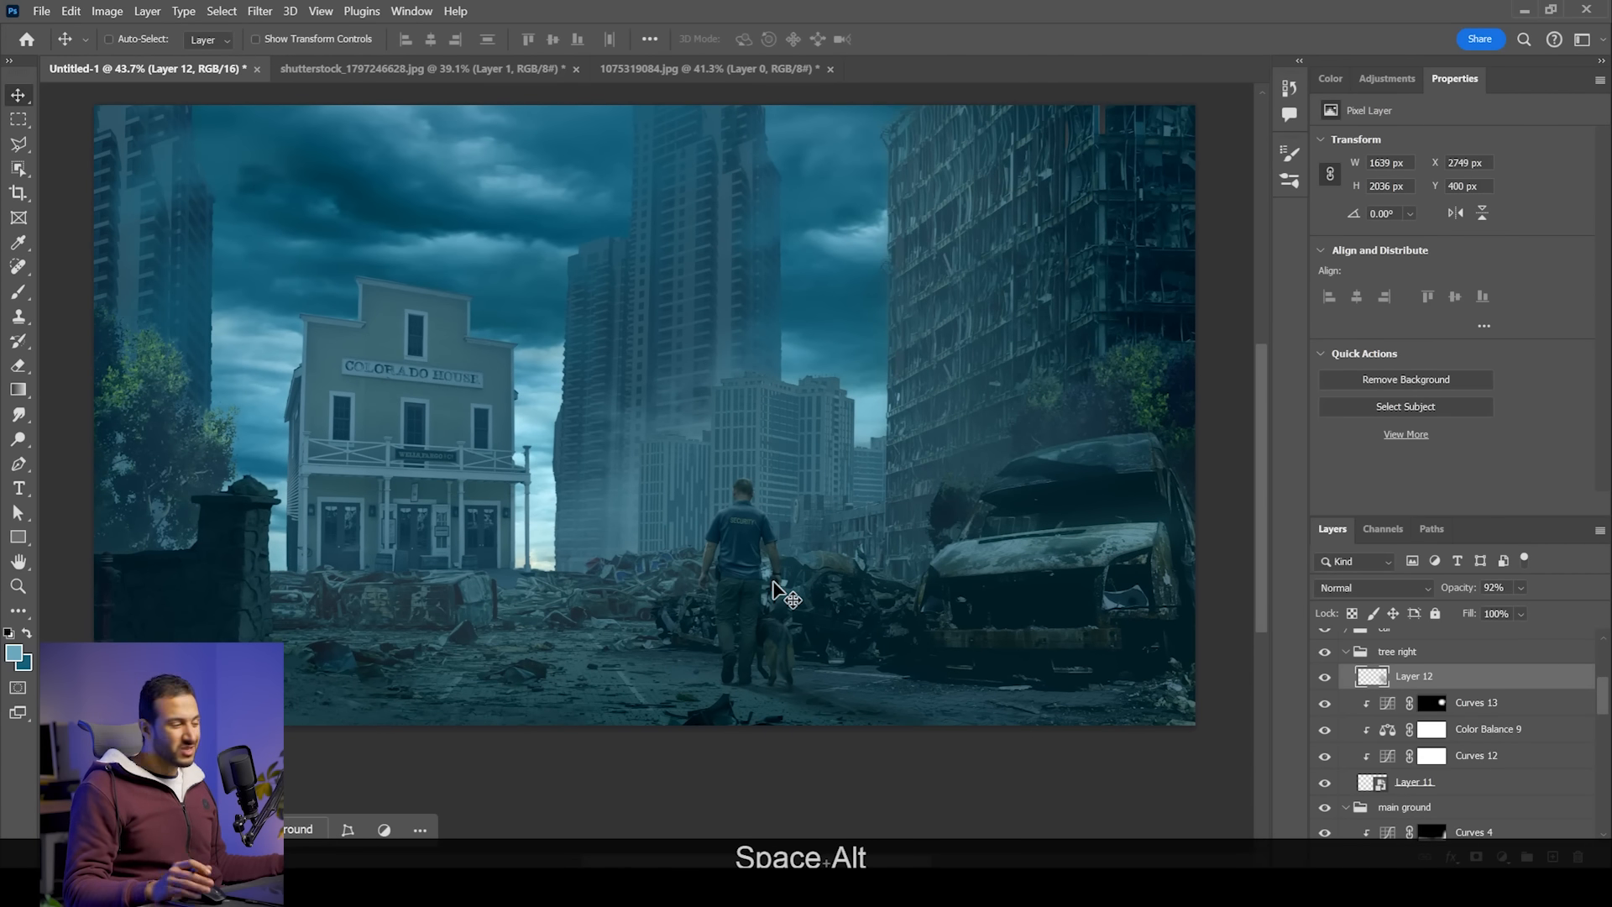
scroll(697, 595, "up", 1)
left_click_drag(720, 594, 806, 533)
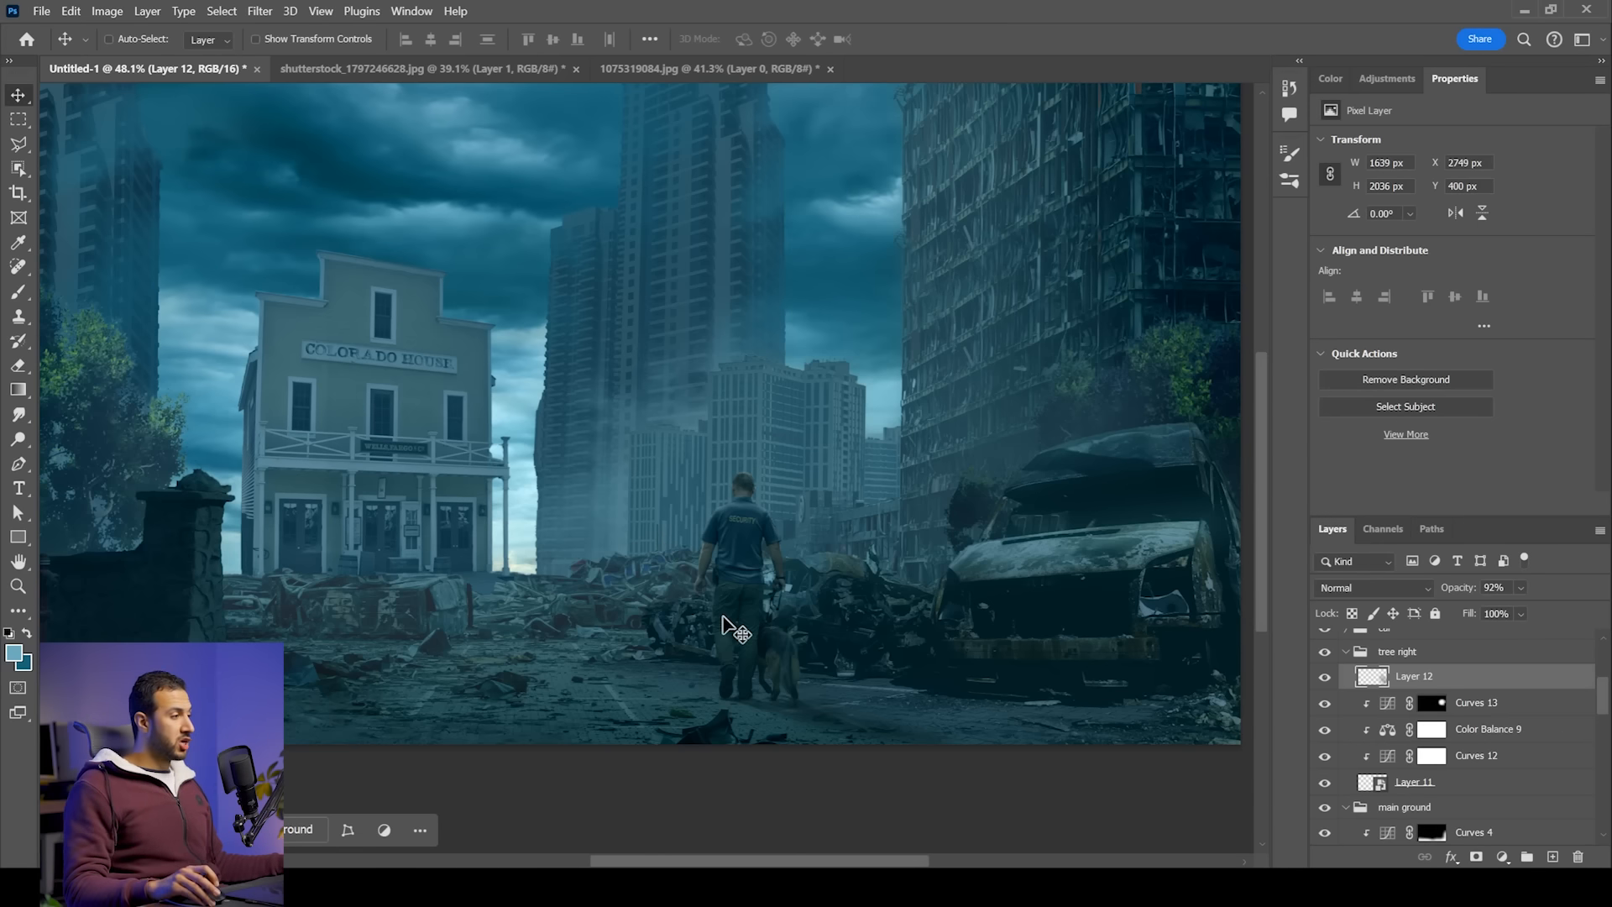
scroll(729, 600, "down", 2)
scroll(720, 594, "up", 1)
scroll(720, 580, "down", 1)
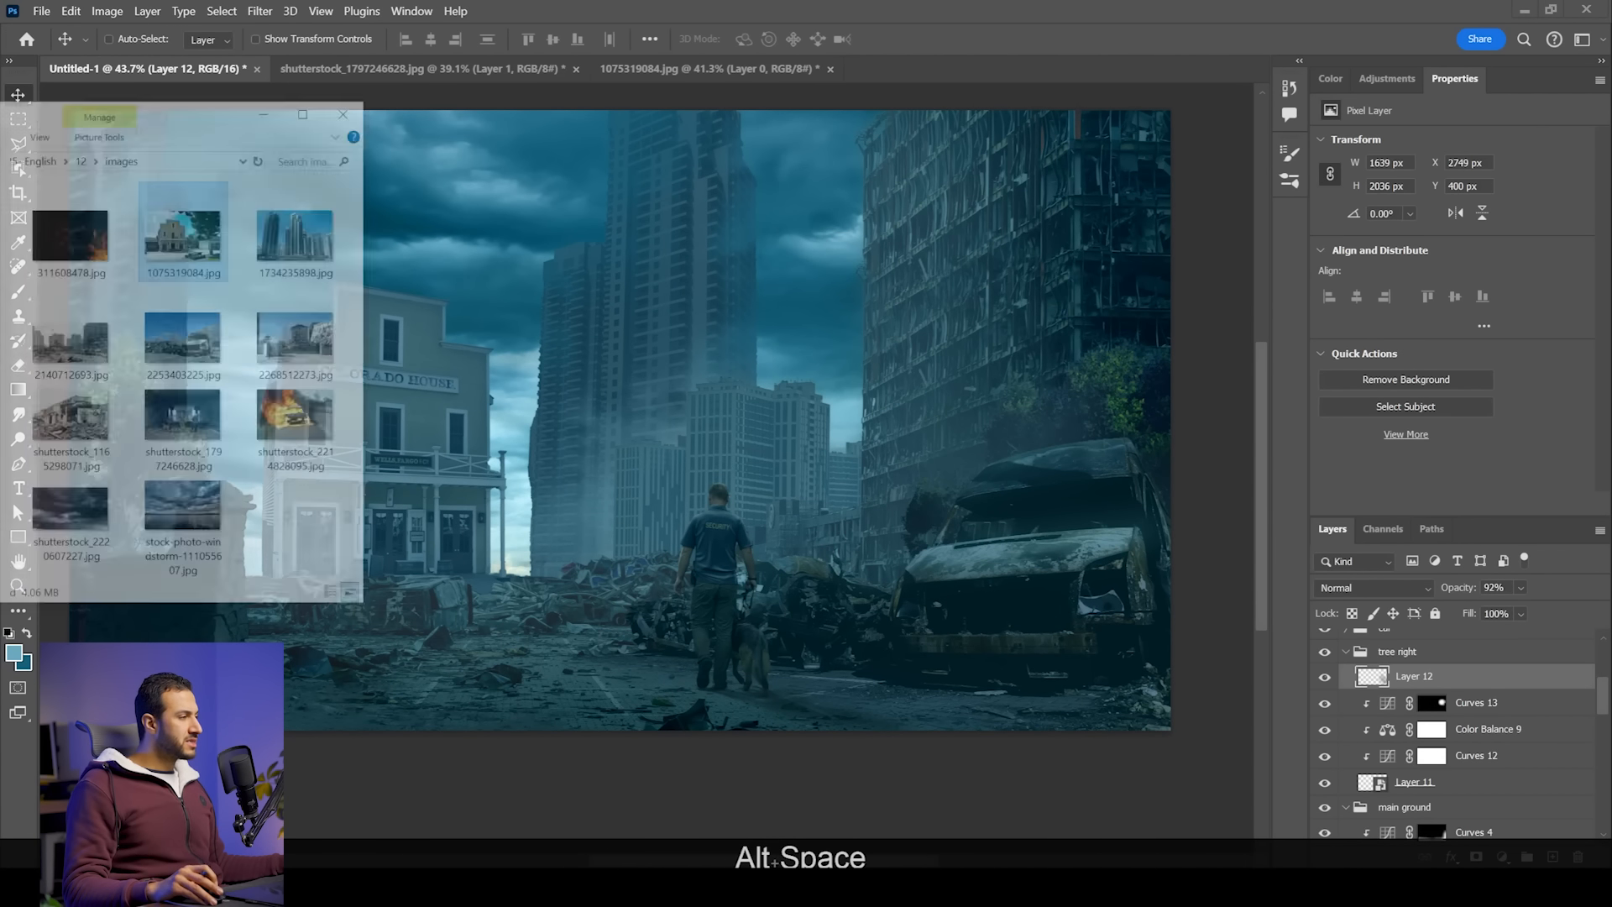
Step: Open shutterstock_2214828095.jpg and mask the burning car with its flames using the Quick Selection tool
mouse_move(315, 346)
left_mouse_down()
mouse_move(516, 280)
mouse_move(976, 71)
left_mouse_up()
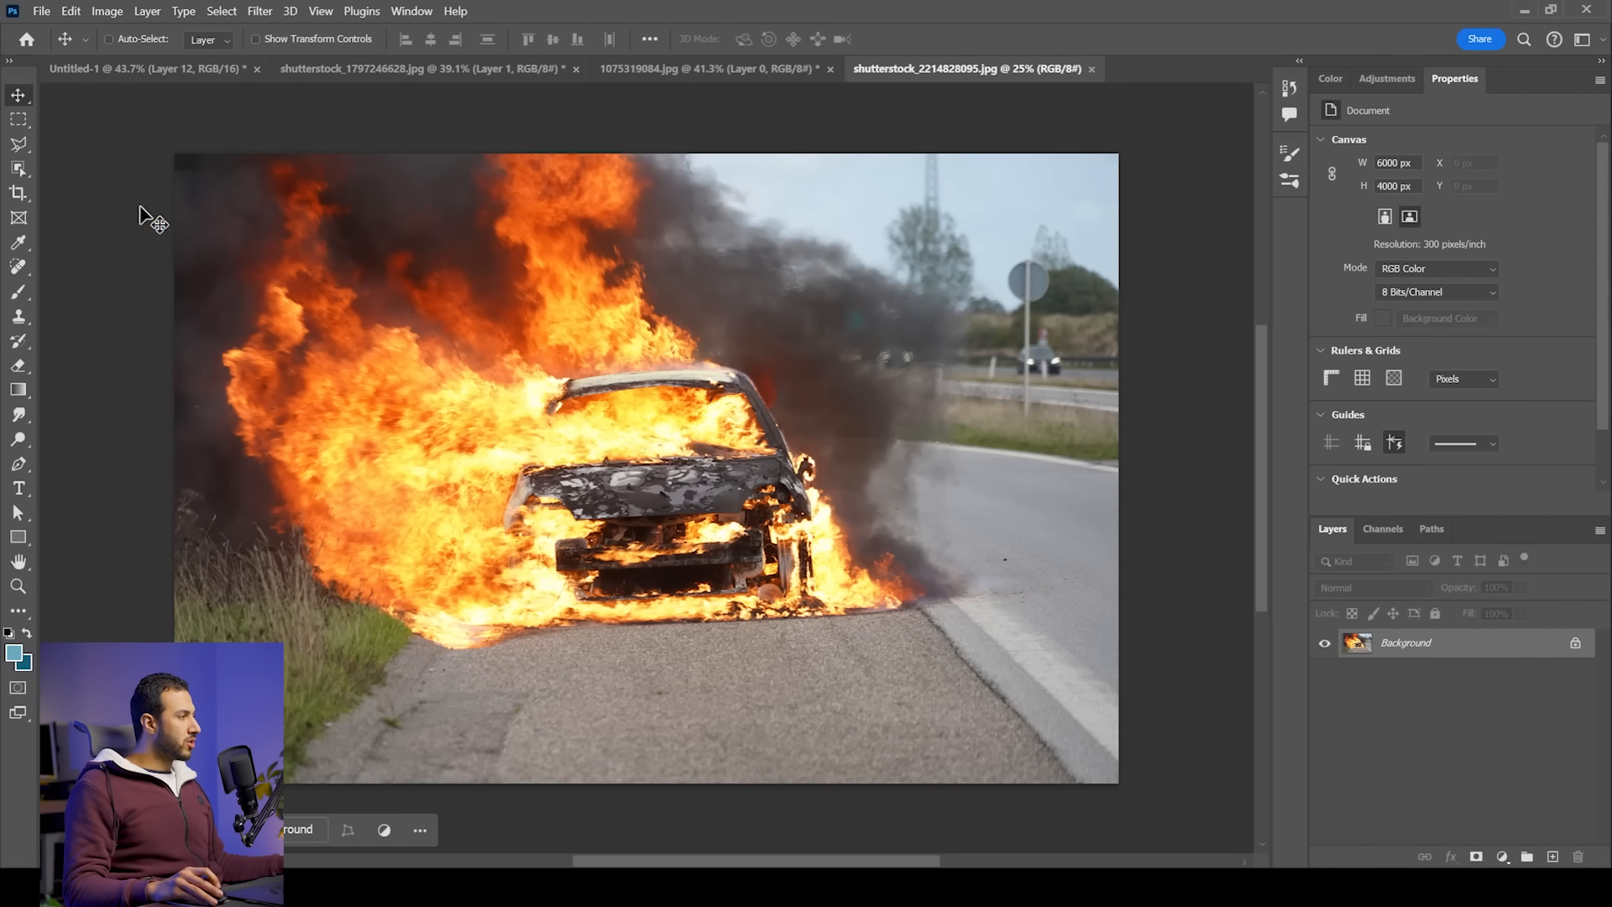
right_click(14, 180)
left_click(65, 184)
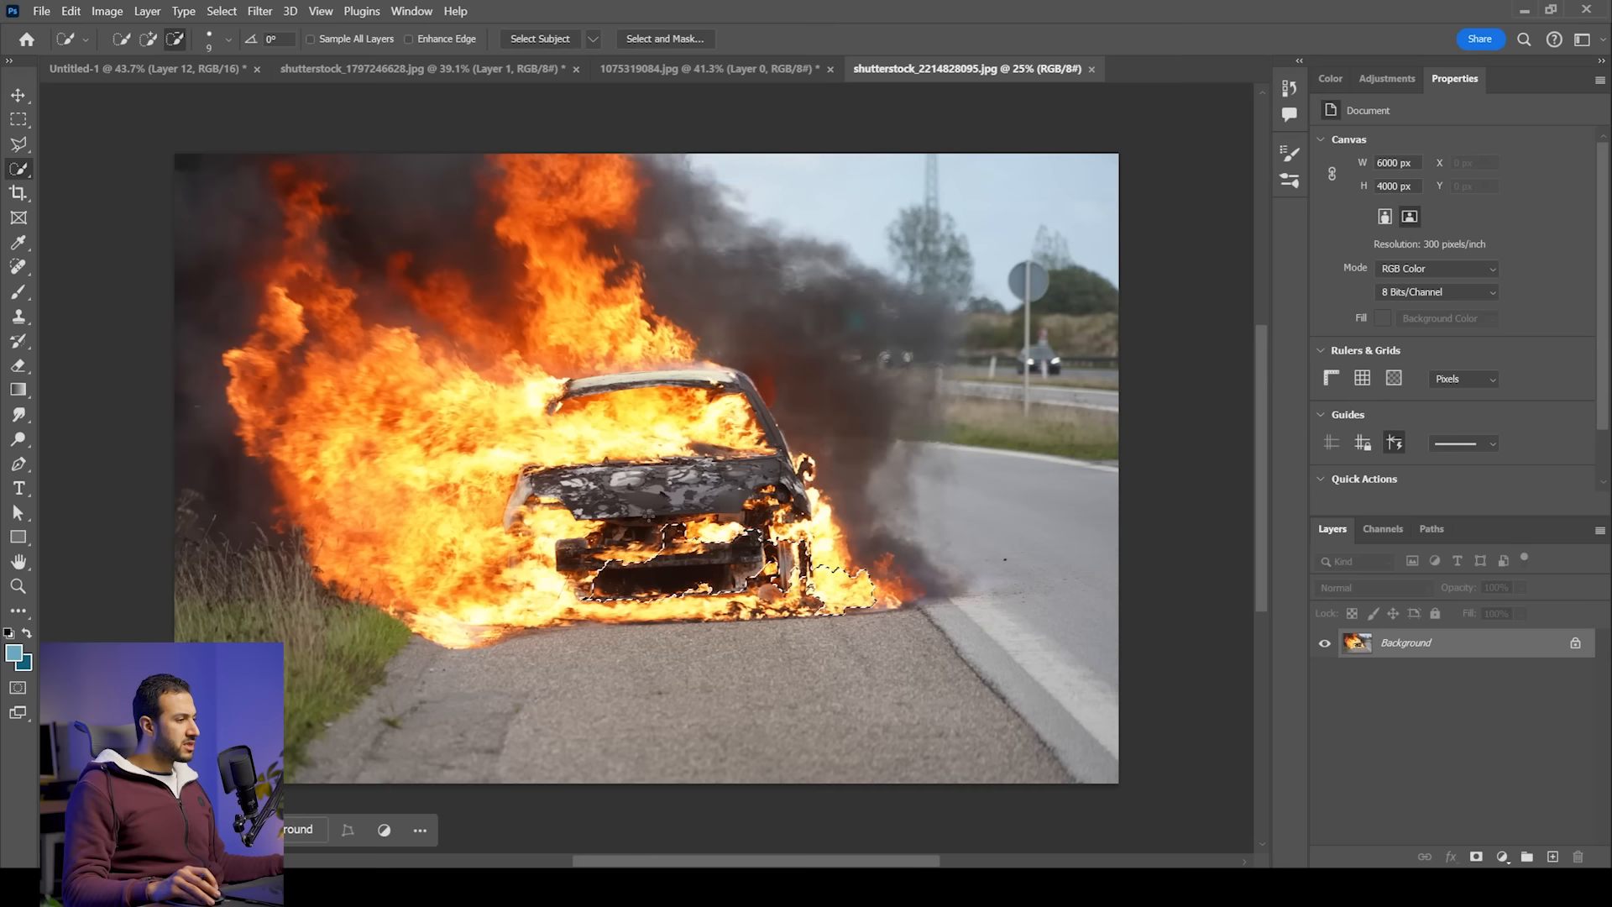
mouse_move(330, 369)
left_mouse_down()
mouse_move(378, 313)
mouse_move(643, 315)
mouse_move(865, 550)
mouse_move(922, 581)
left_mouse_up()
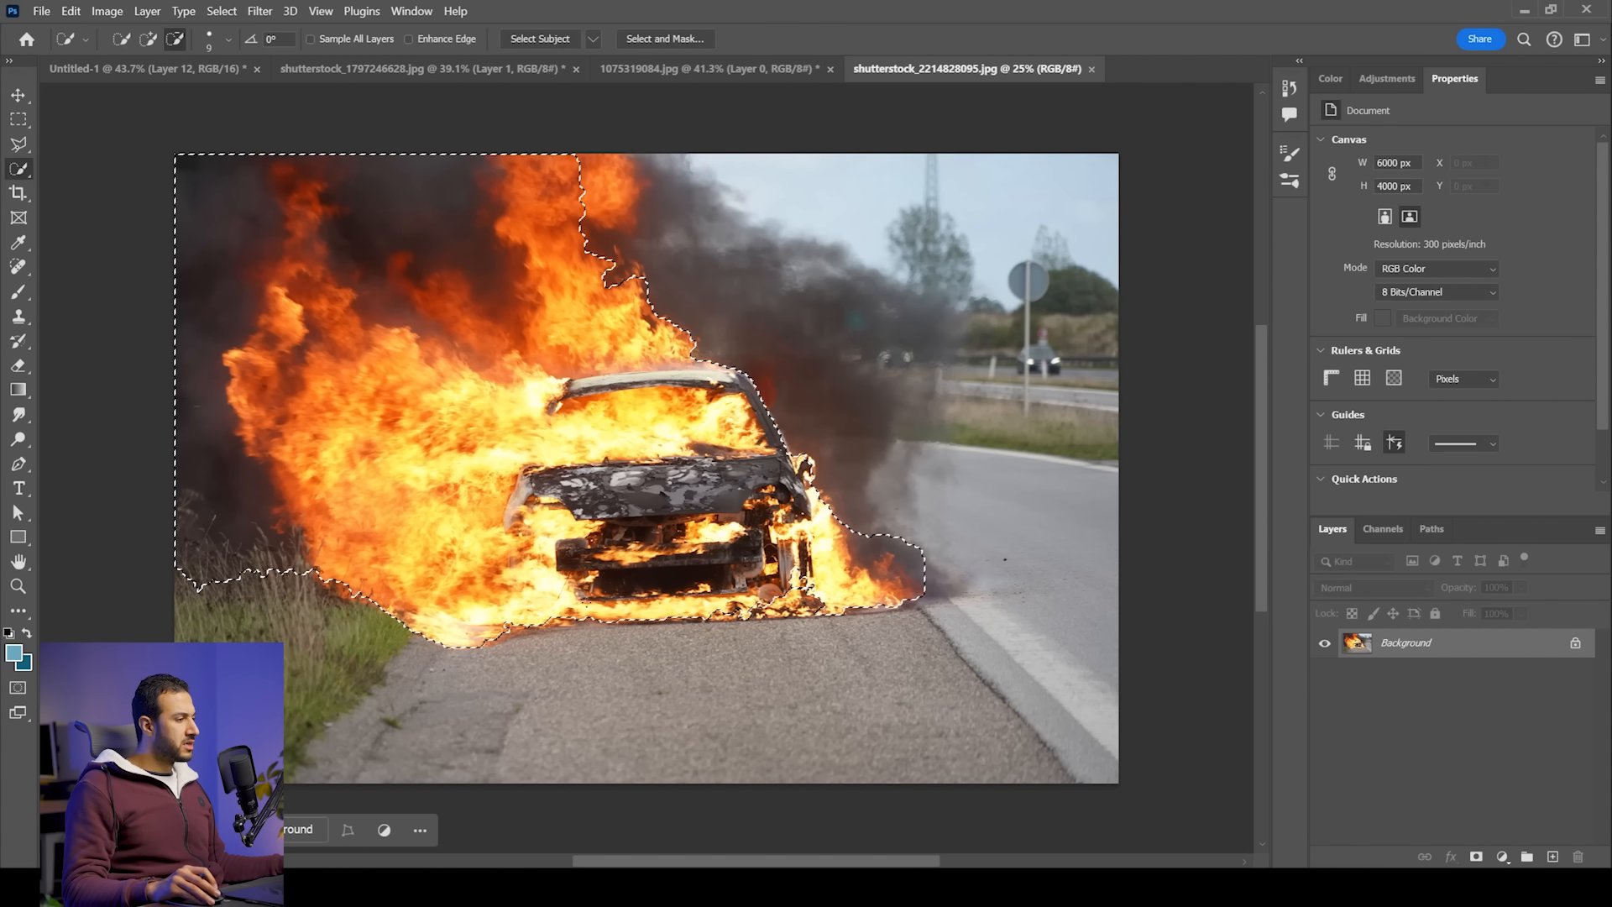
left_click(1477, 857)
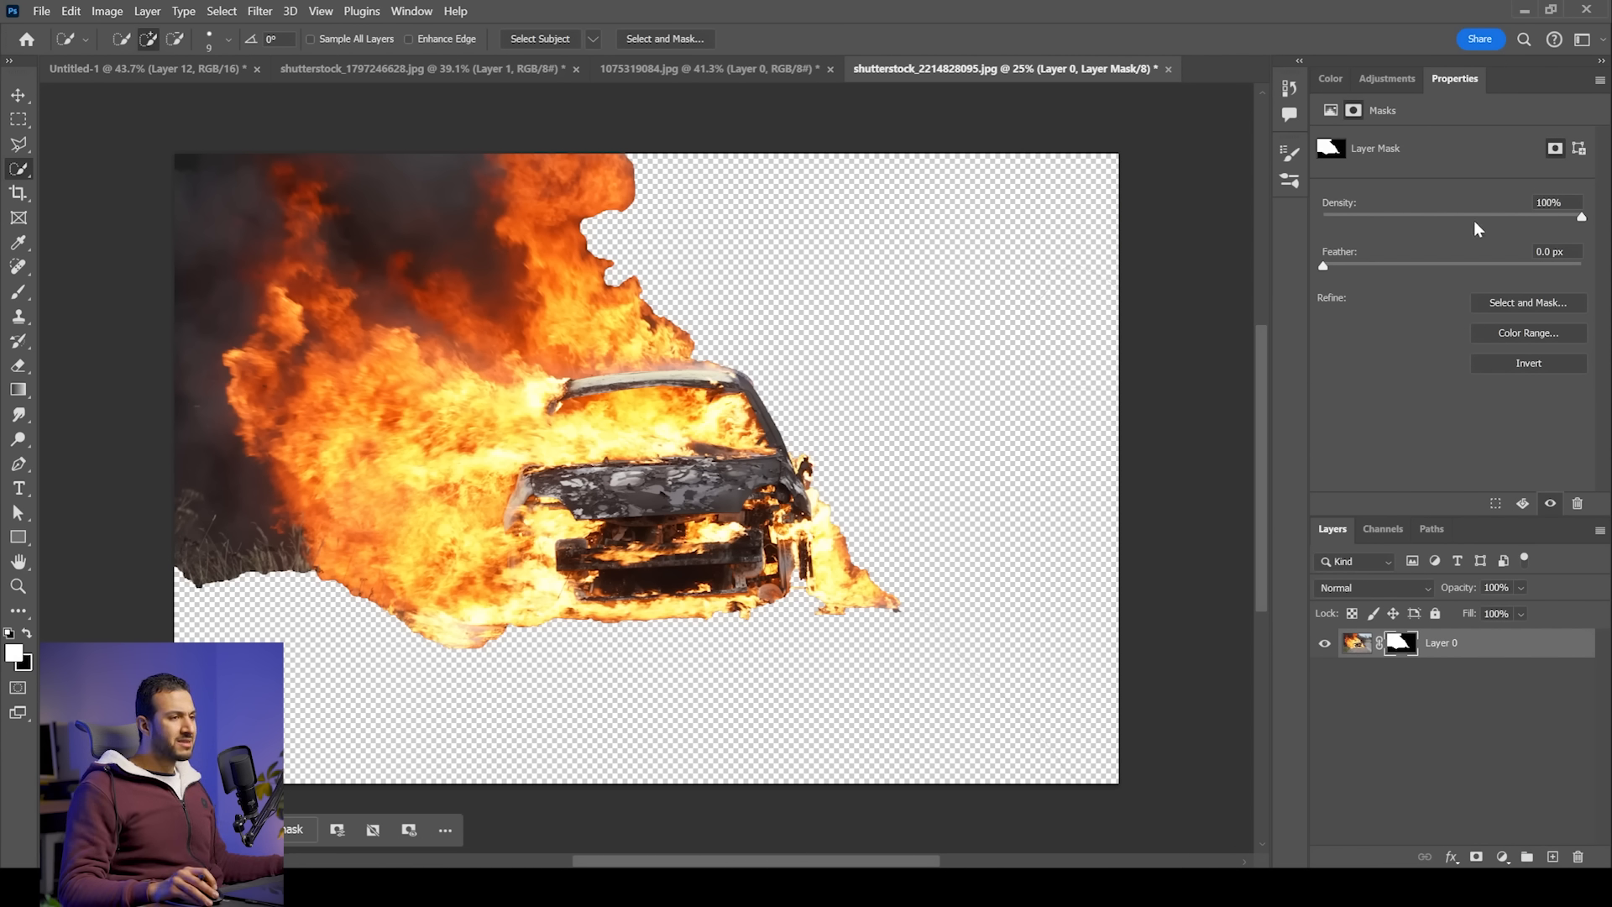
Step: Open the mask in Select and Mask and refine the smoke and flame edges with the Refine Edge brush
left_click(1524, 301)
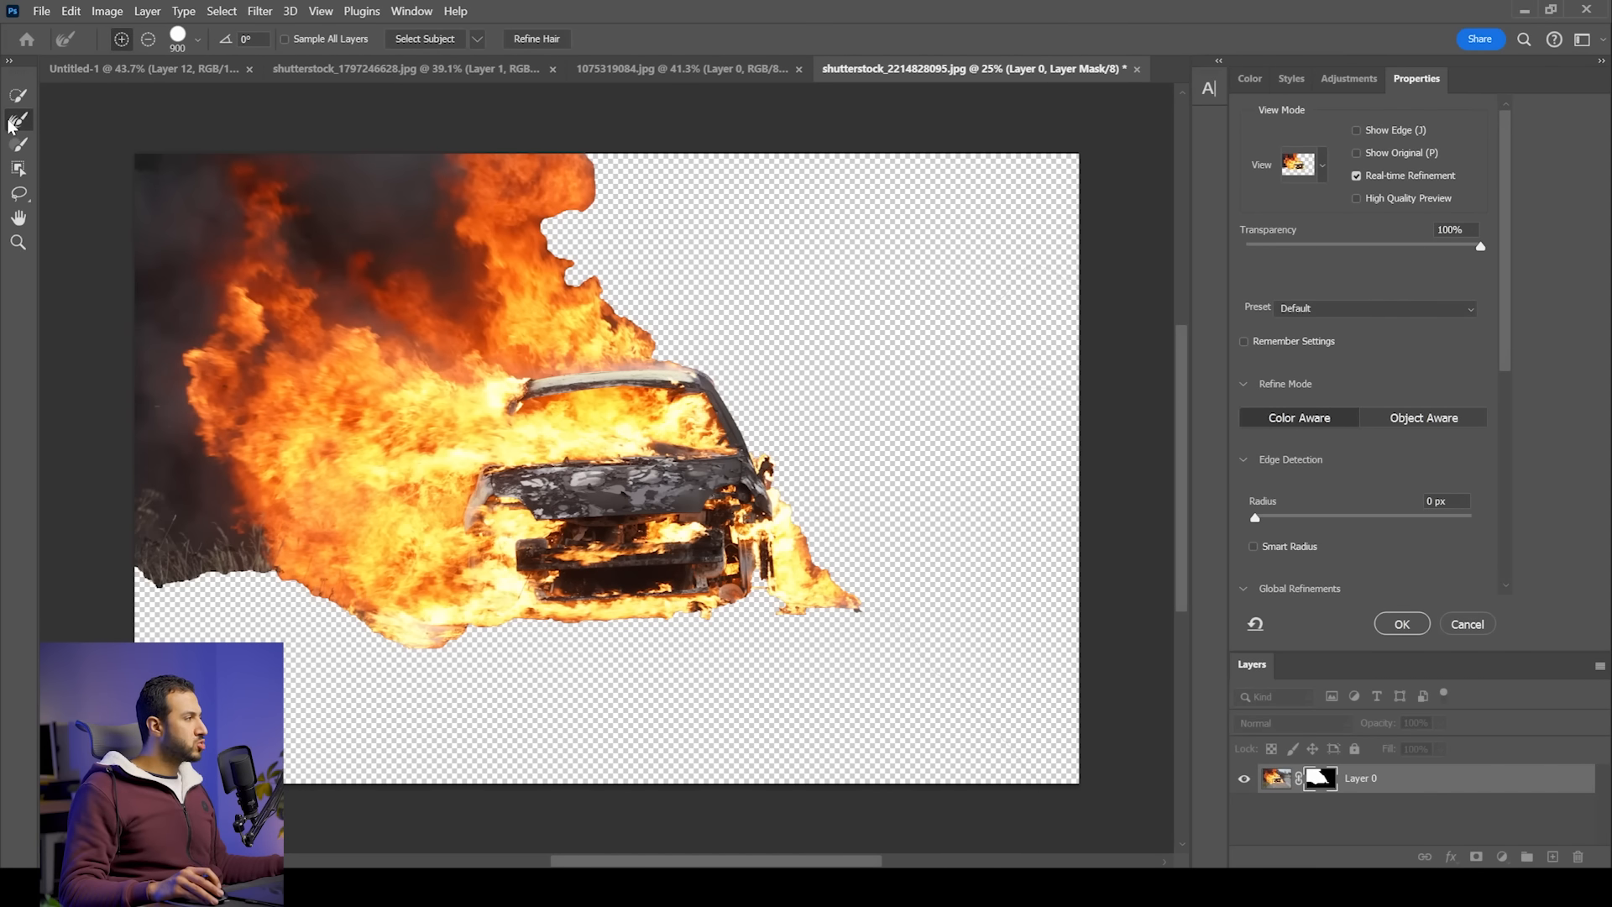
left_click(17, 124)
mouse_move(133, 515)
left_mouse_down()
mouse_move(205, 537)
mouse_move(159, 431)
mouse_move(152, 277)
mouse_move(194, 188)
mouse_move(310, 166)
mouse_move(356, 252)
mouse_move(373, 218)
mouse_move(439, 245)
mouse_move(417, 137)
mouse_move(583, 152)
mouse_move(590, 225)
mouse_move(666, 288)
left_mouse_up()
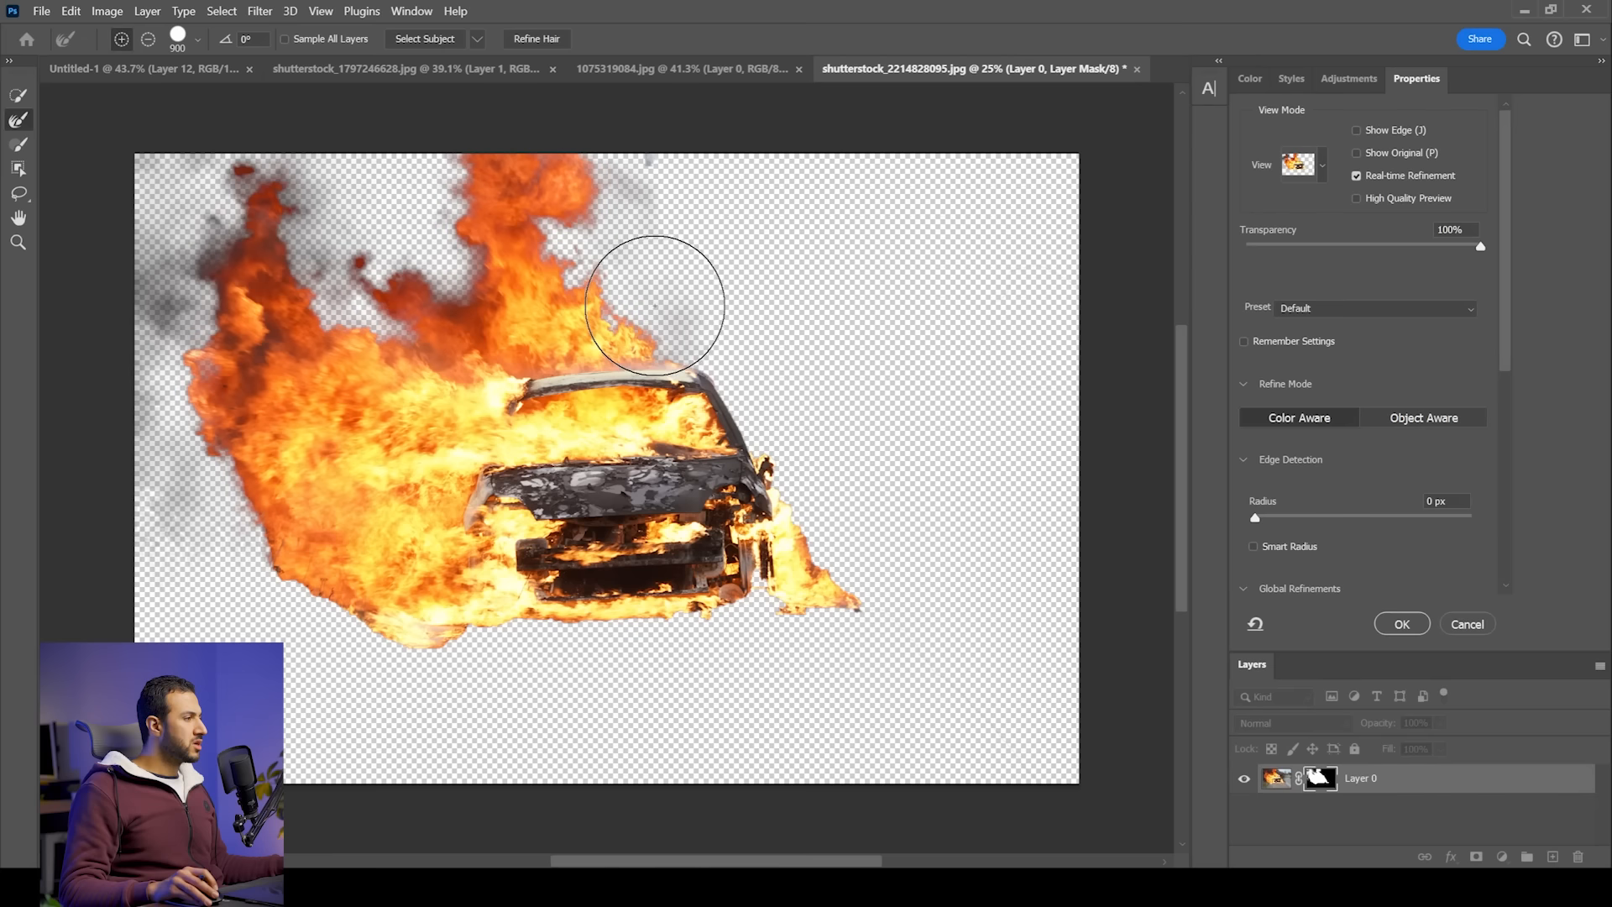
left_click_drag(583, 169, 558, 127)
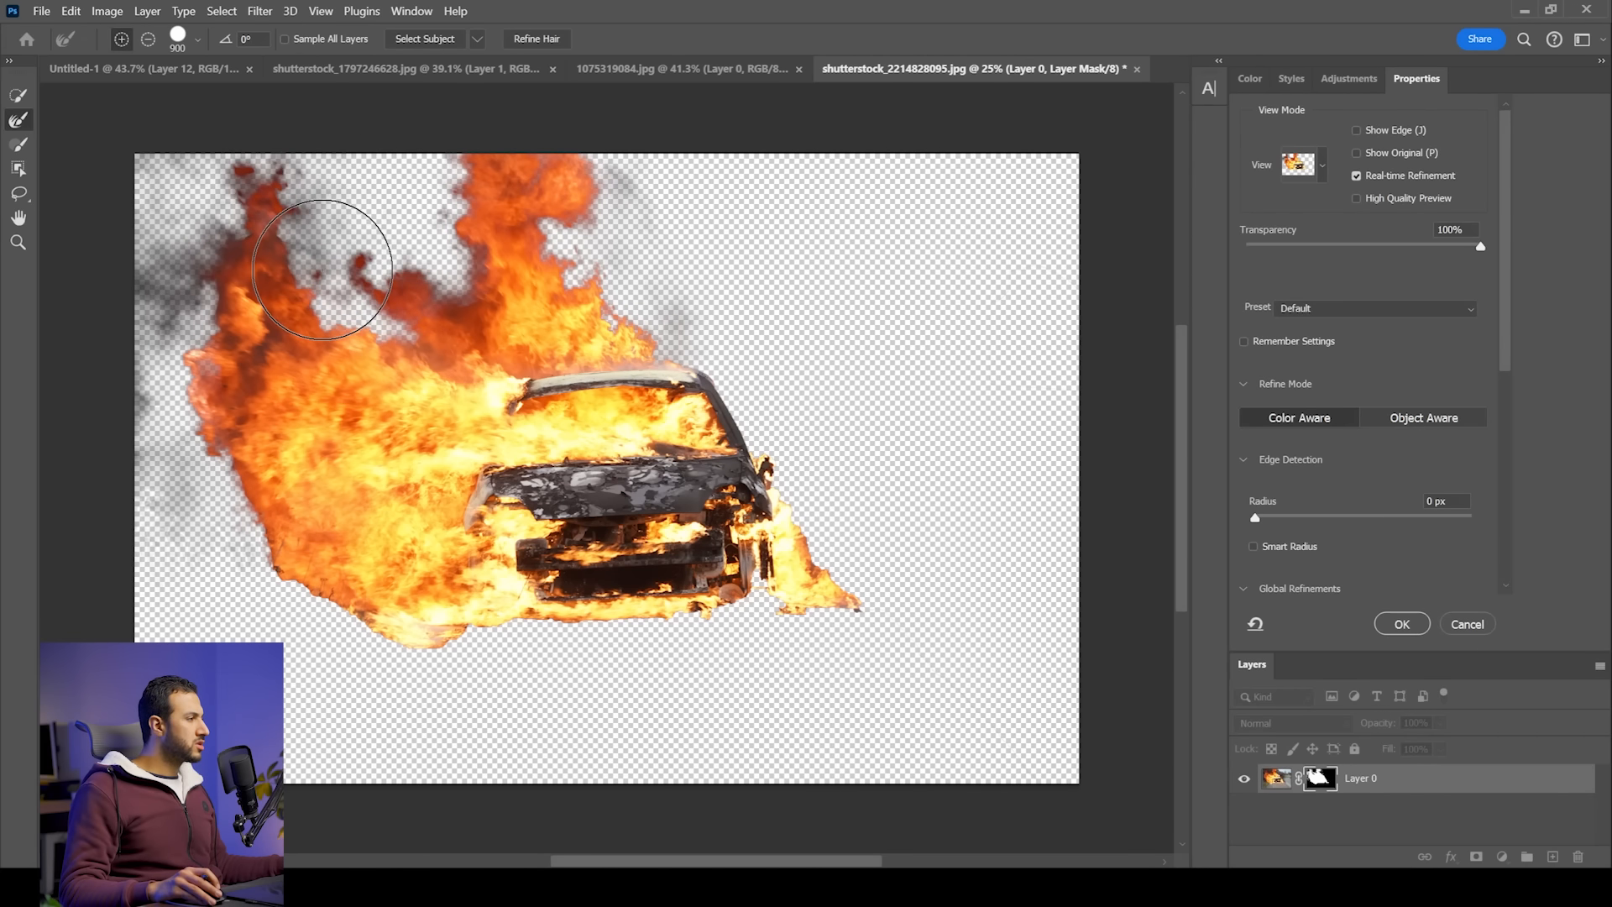
Step: Rework the refined smoke between and beside the flames with the Refine Edge brush, and apply the refined mask
left_click(348, 328, "alt")
left_click_drag(277, 437, 297, 507)
left_click_drag(107, 572, 197, 556)
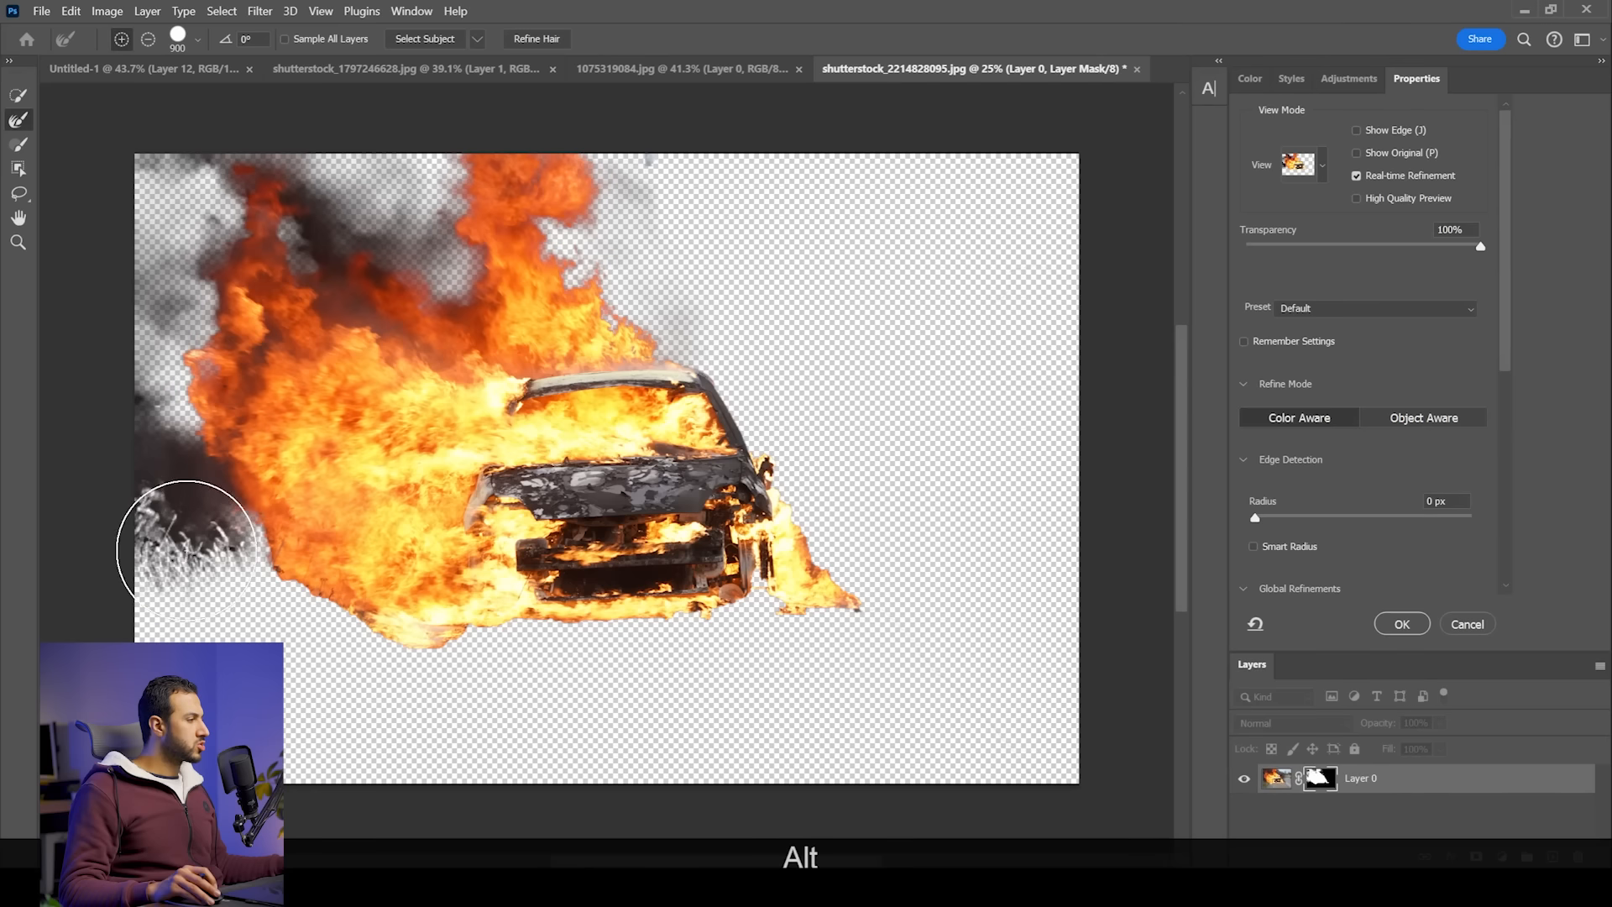
left_click_drag(137, 501, 241, 198)
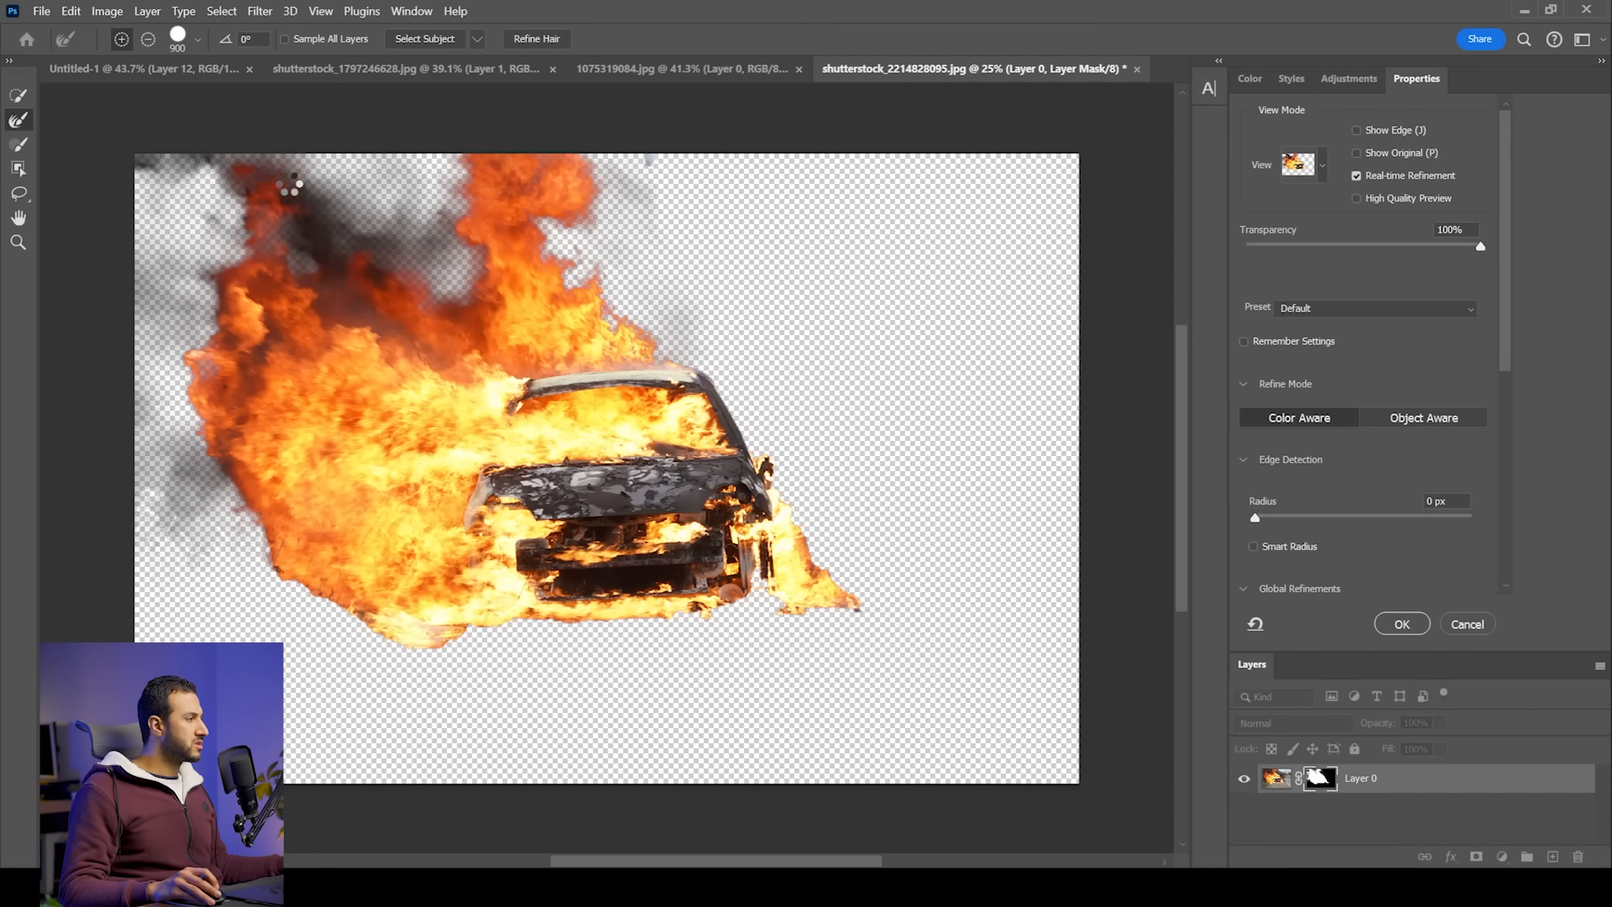
left_click(342, 187)
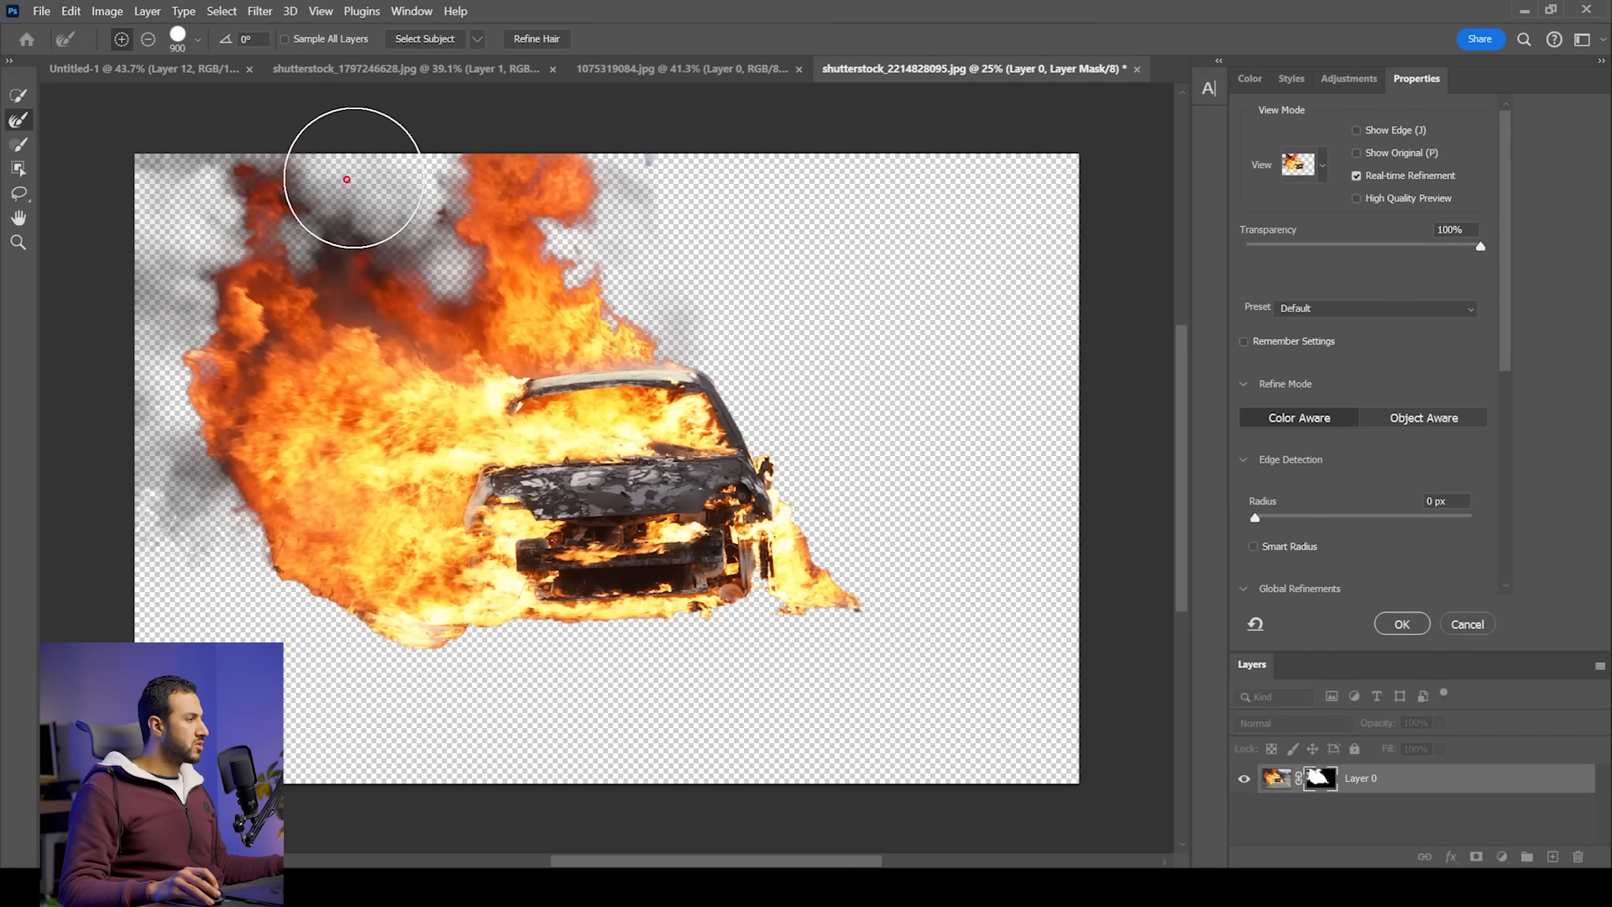
left_click_drag(398, 236, 337, 215)
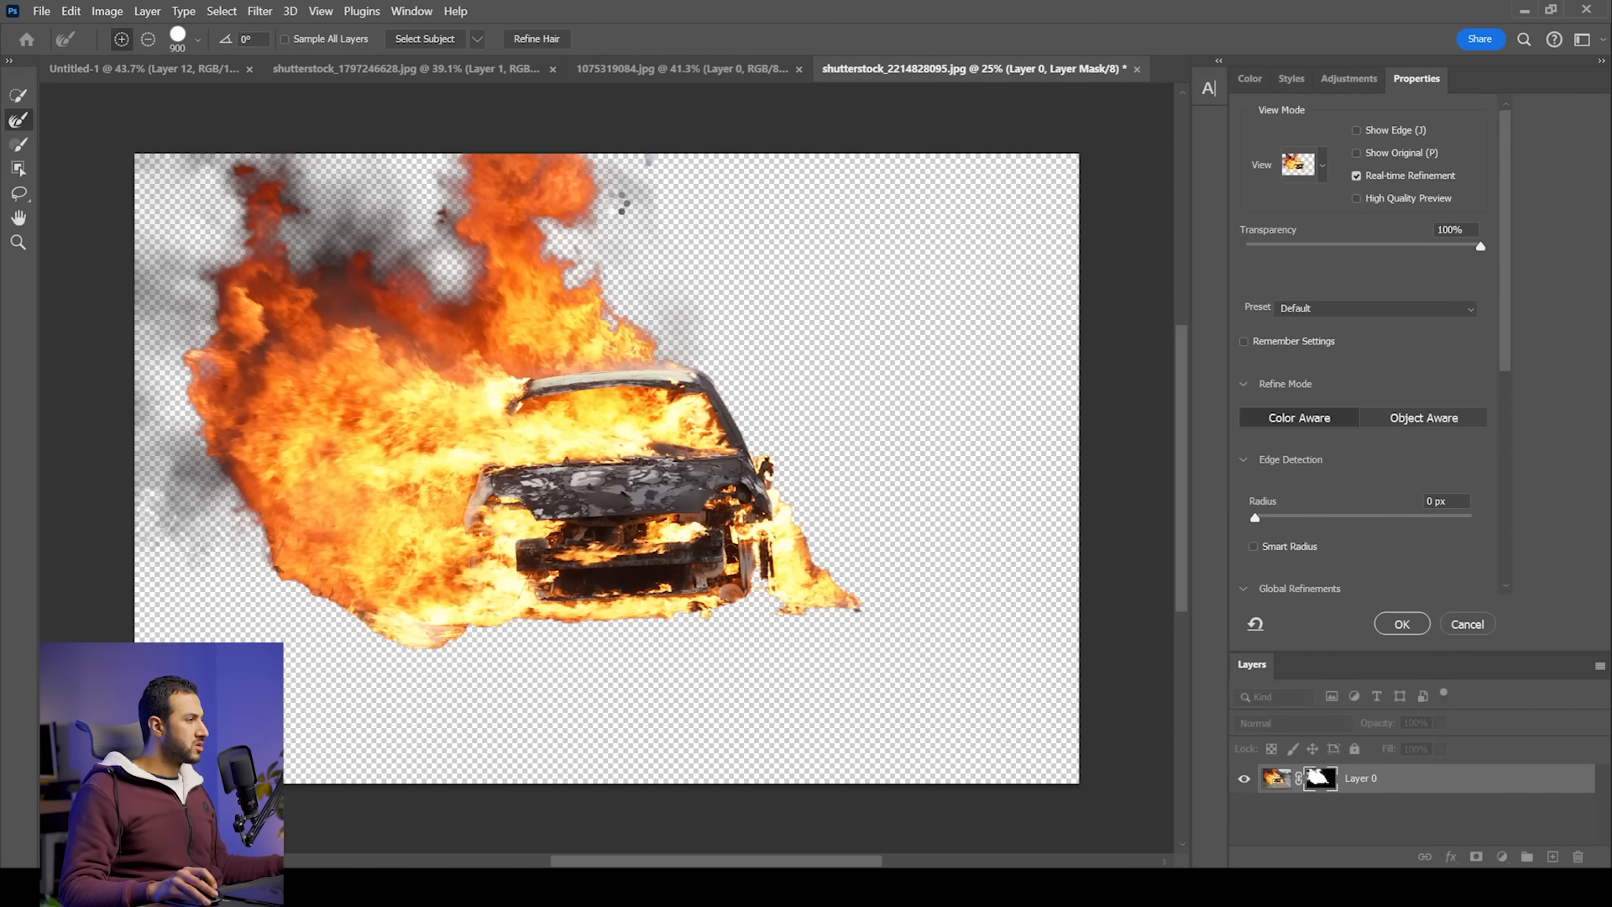
left_click(379, 247)
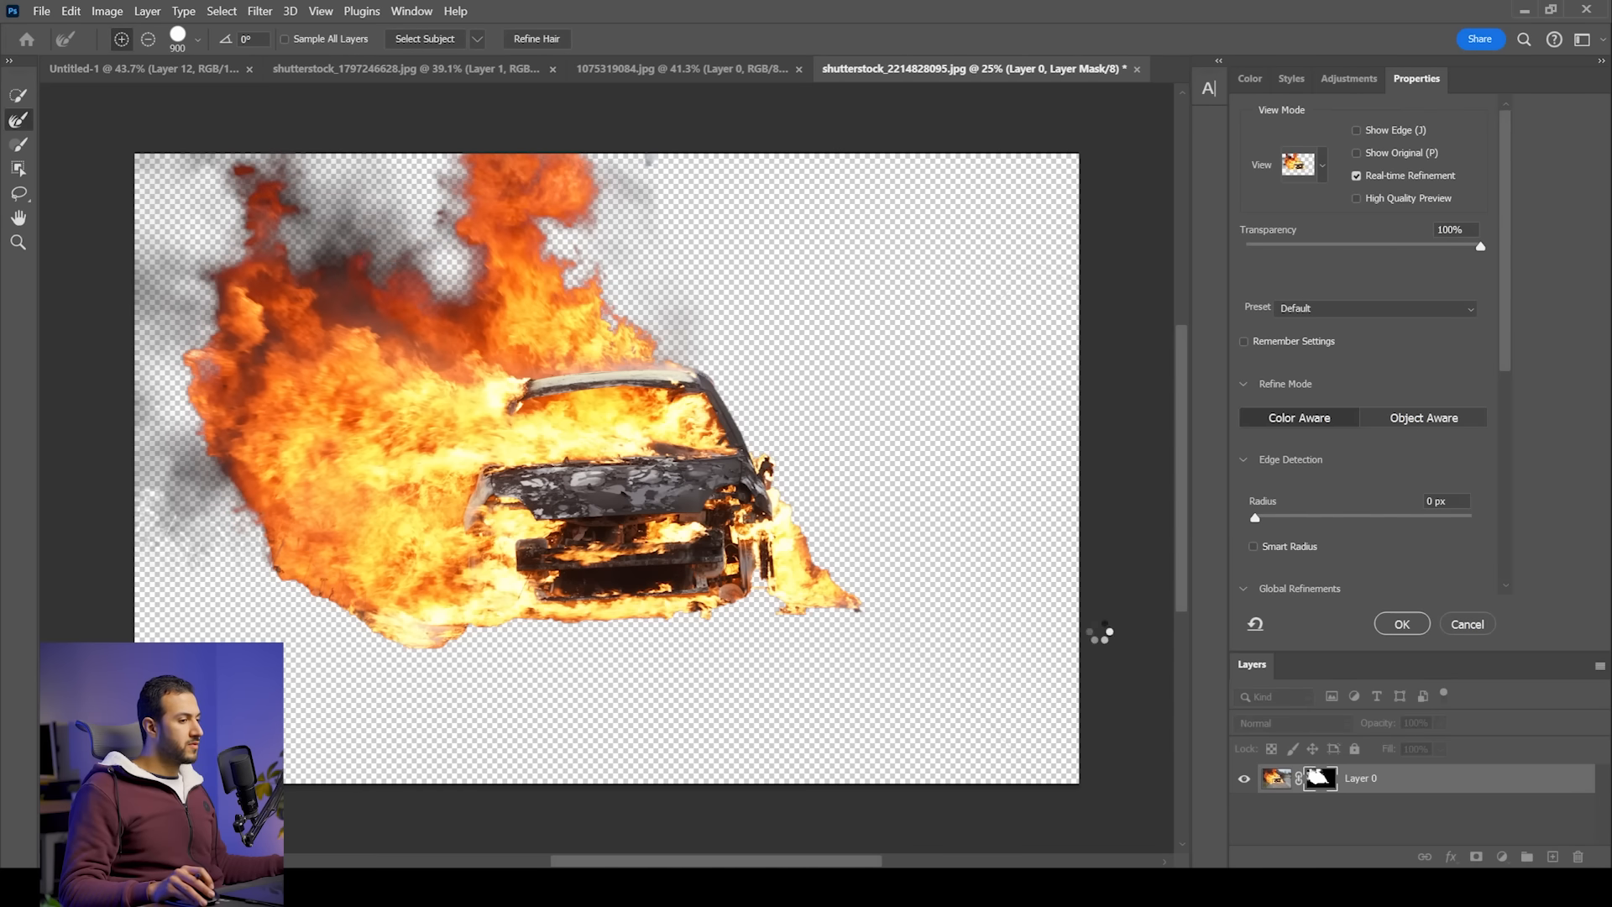
left_click(1402, 622)
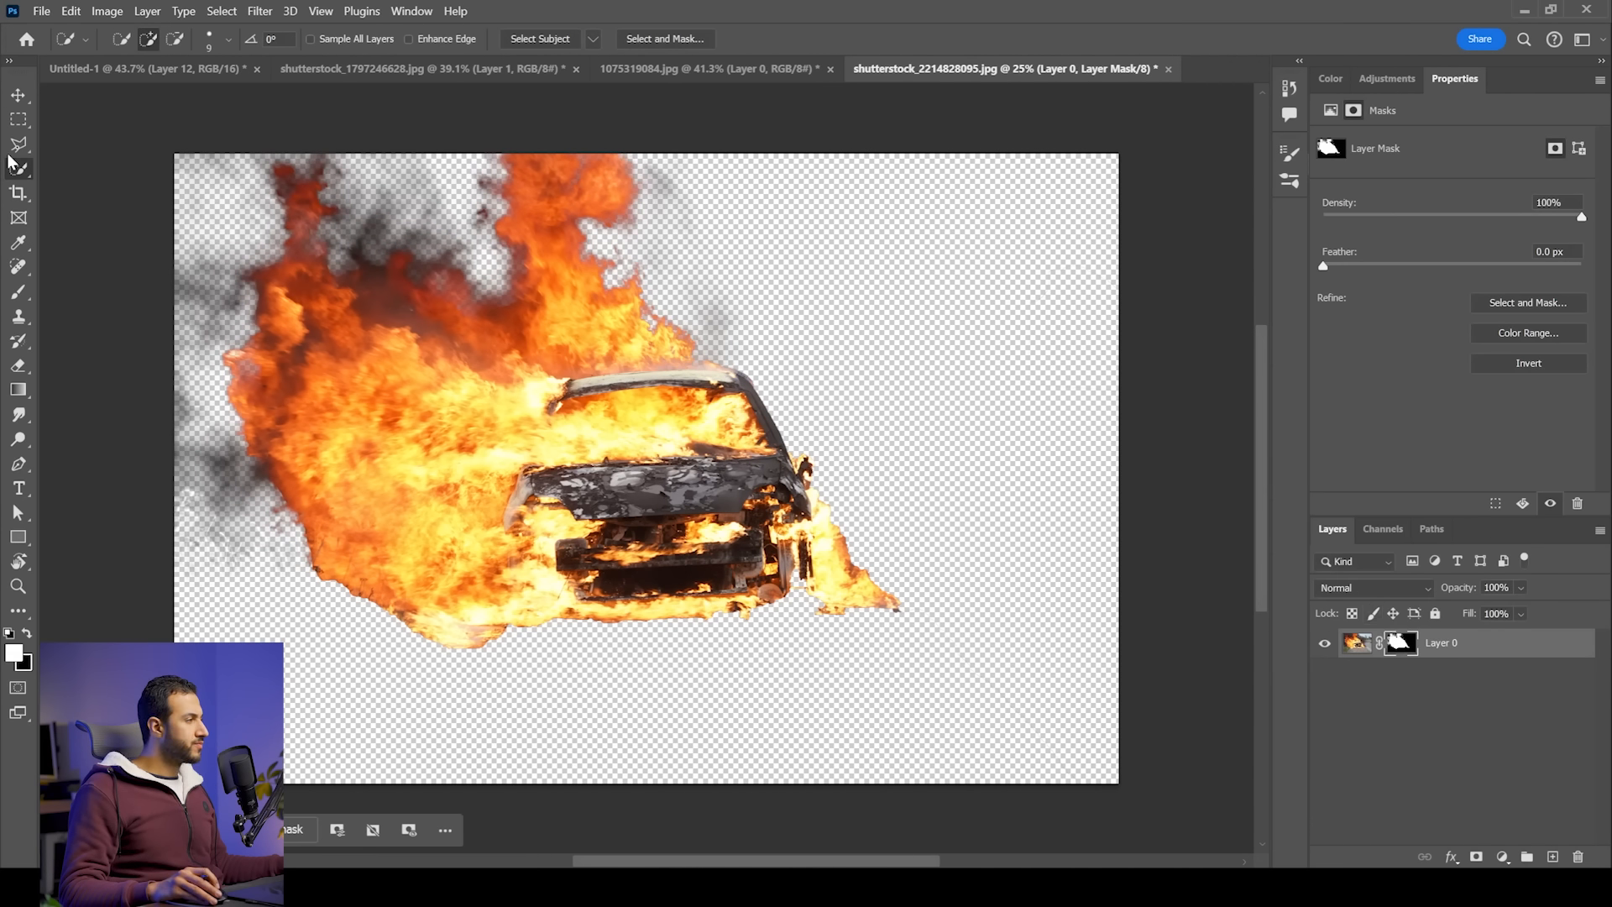
Step: Copy the masked fire layer into the Untitled-1 composite, accepting the bit-depth conversion
left_click(18, 95)
right_click(1475, 651)
left_click(843, 550)
mouse_move(661, 440)
left_mouse_down()
mouse_move(438, 222)
mouse_move(181, 78)
mouse_move(1026, 556)
left_mouse_up()
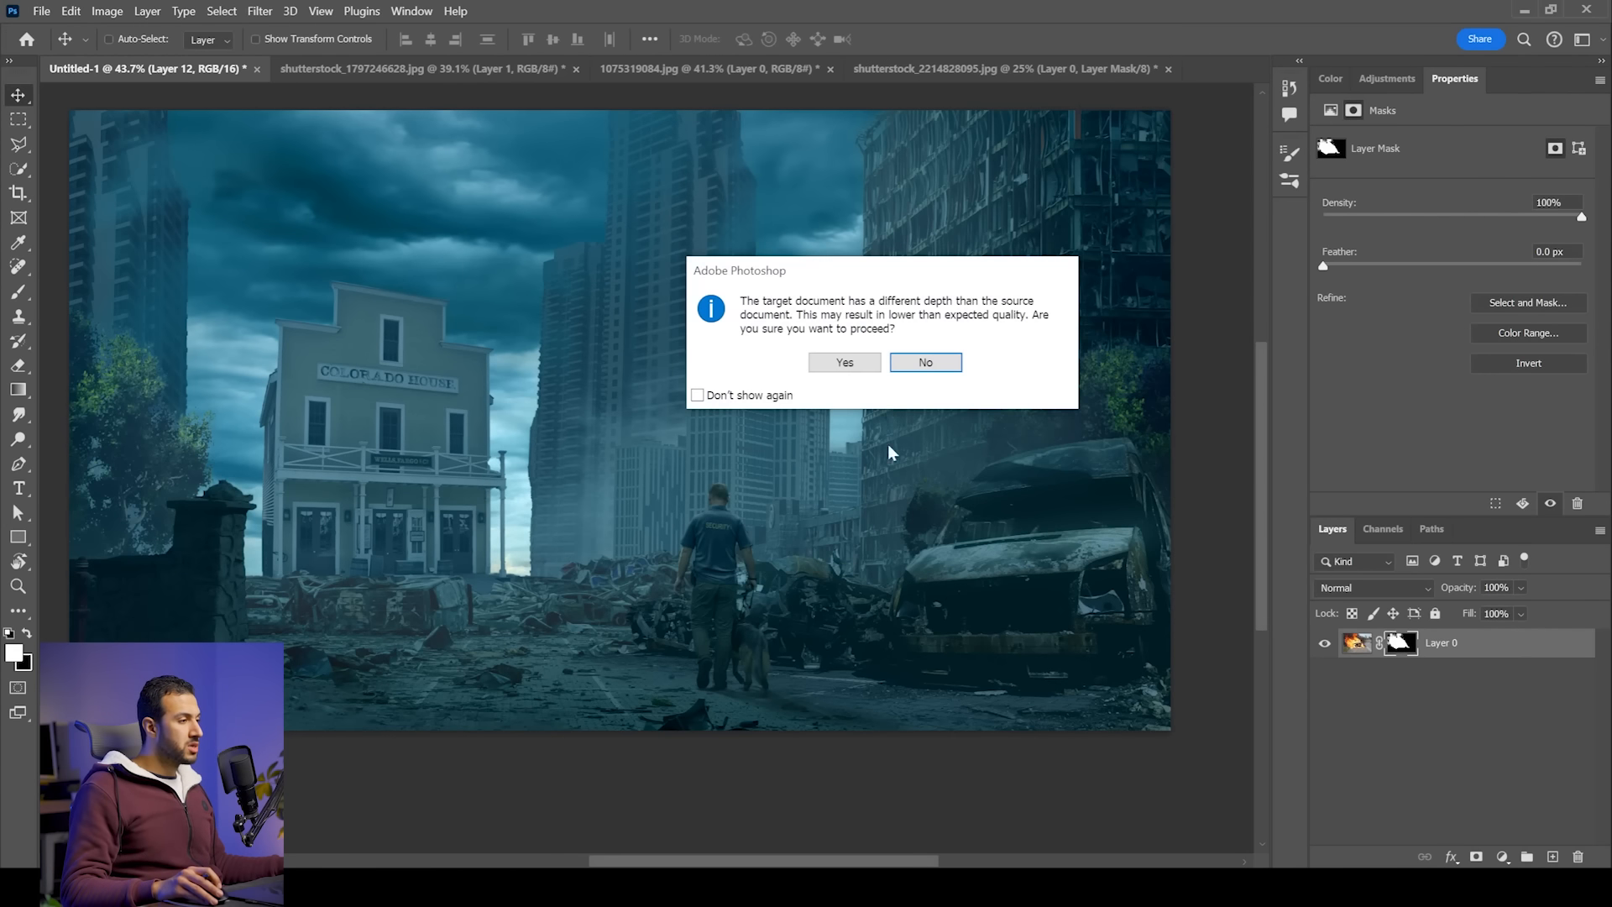
left_click(844, 364)
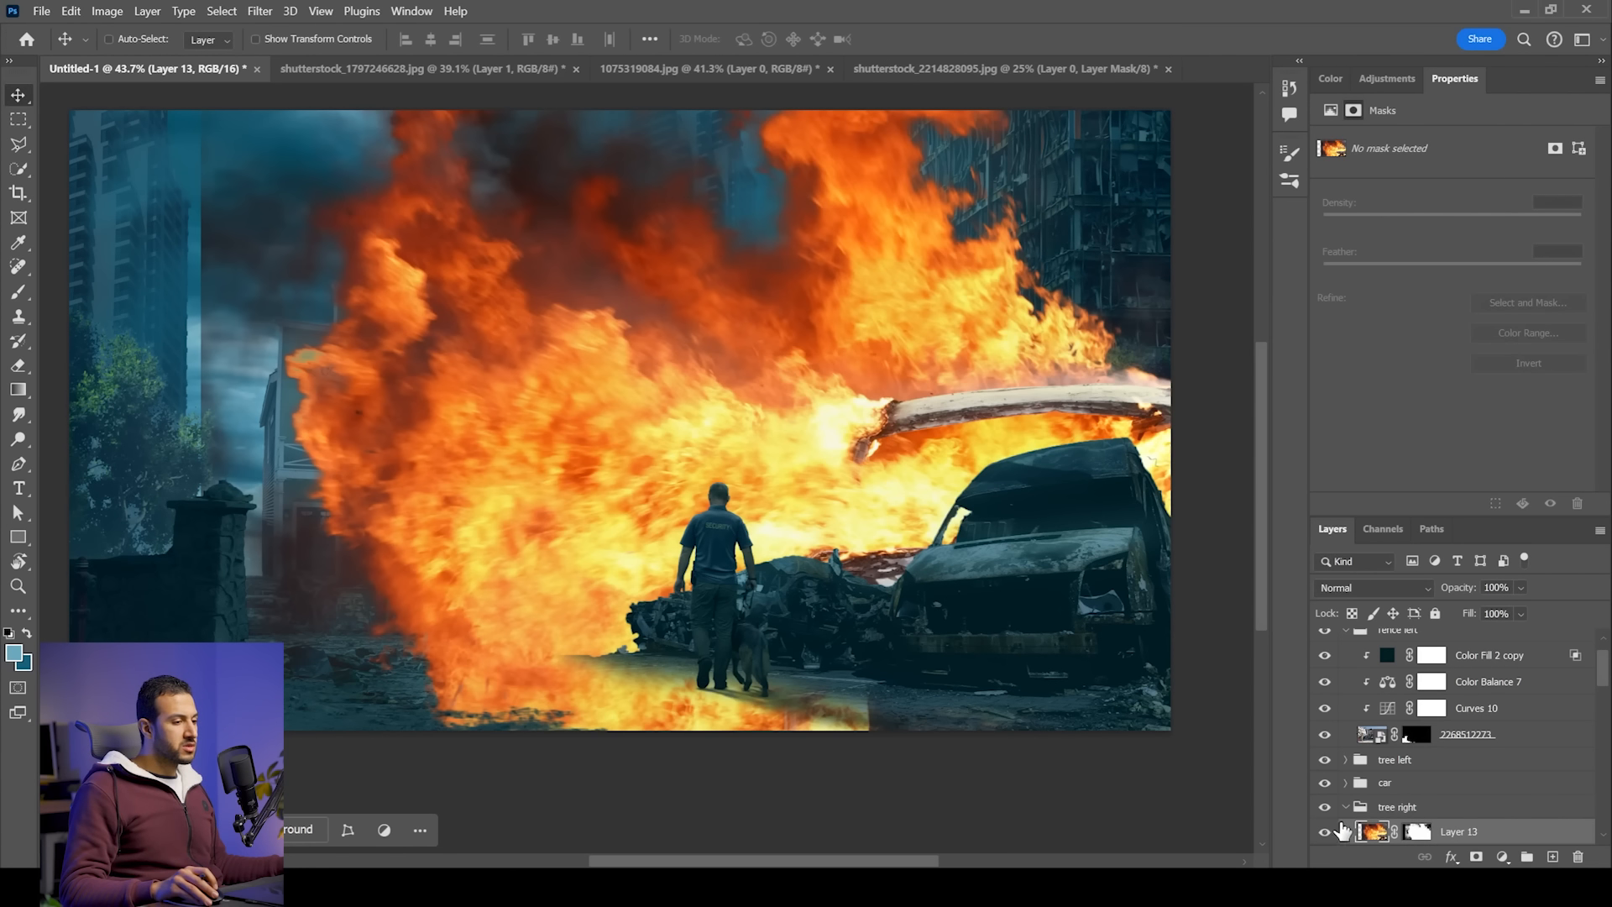
Step: Move the fire layer out of the tree right group and place it directly beneath that group
left_click_drag(1466, 834, 1441, 792)
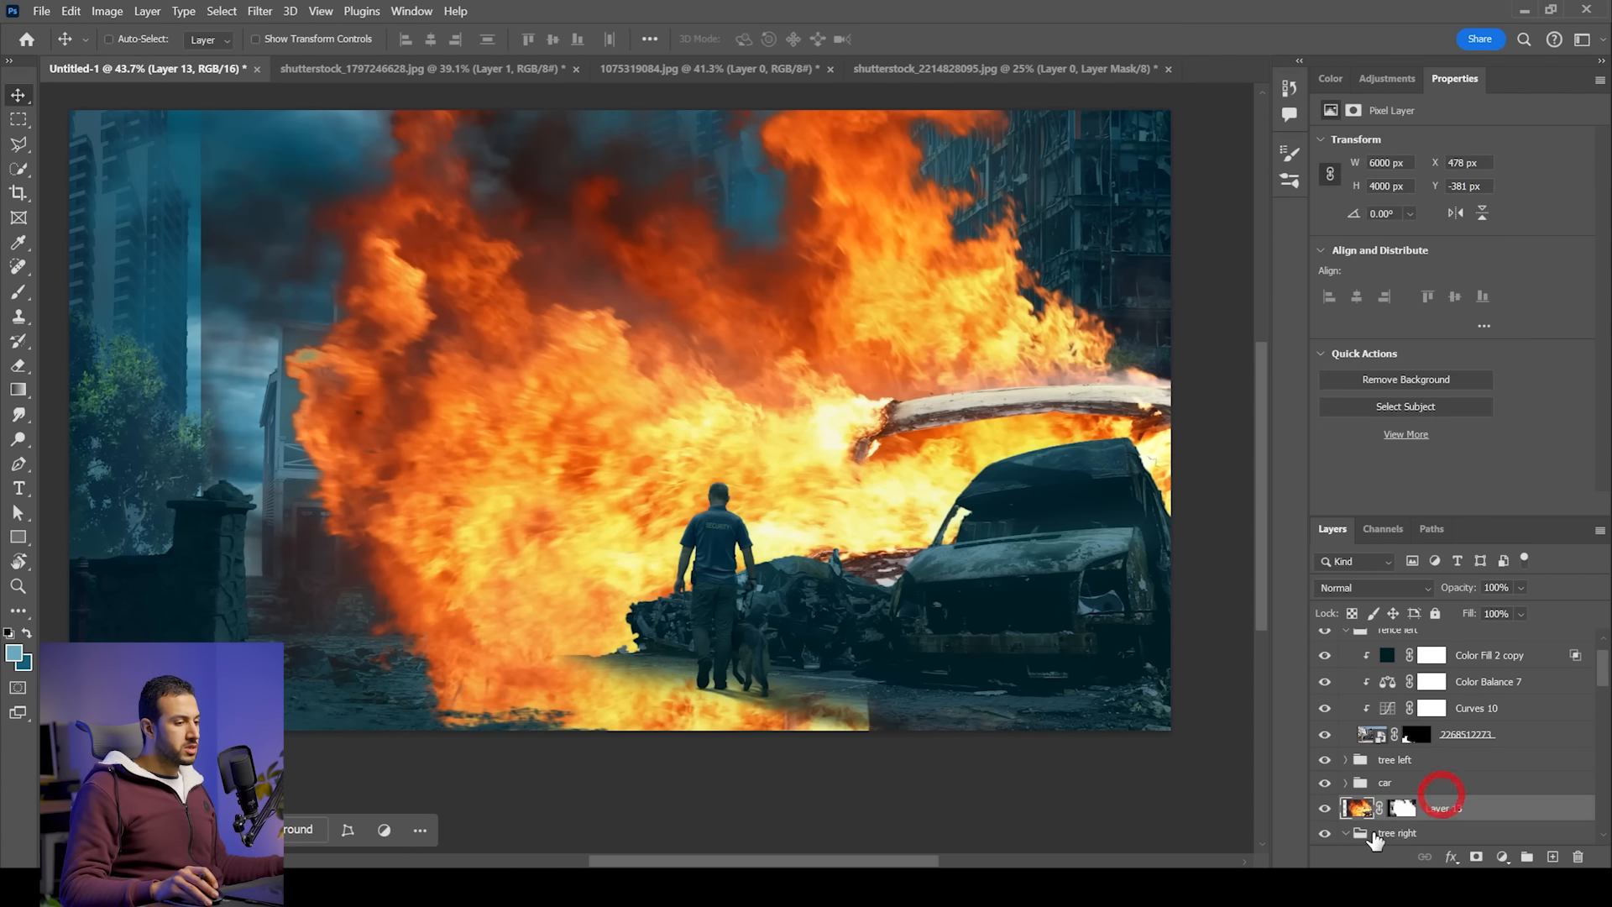
scroll(1464, 818, "down", 1)
left_click_drag(1461, 766, 1460, 799)
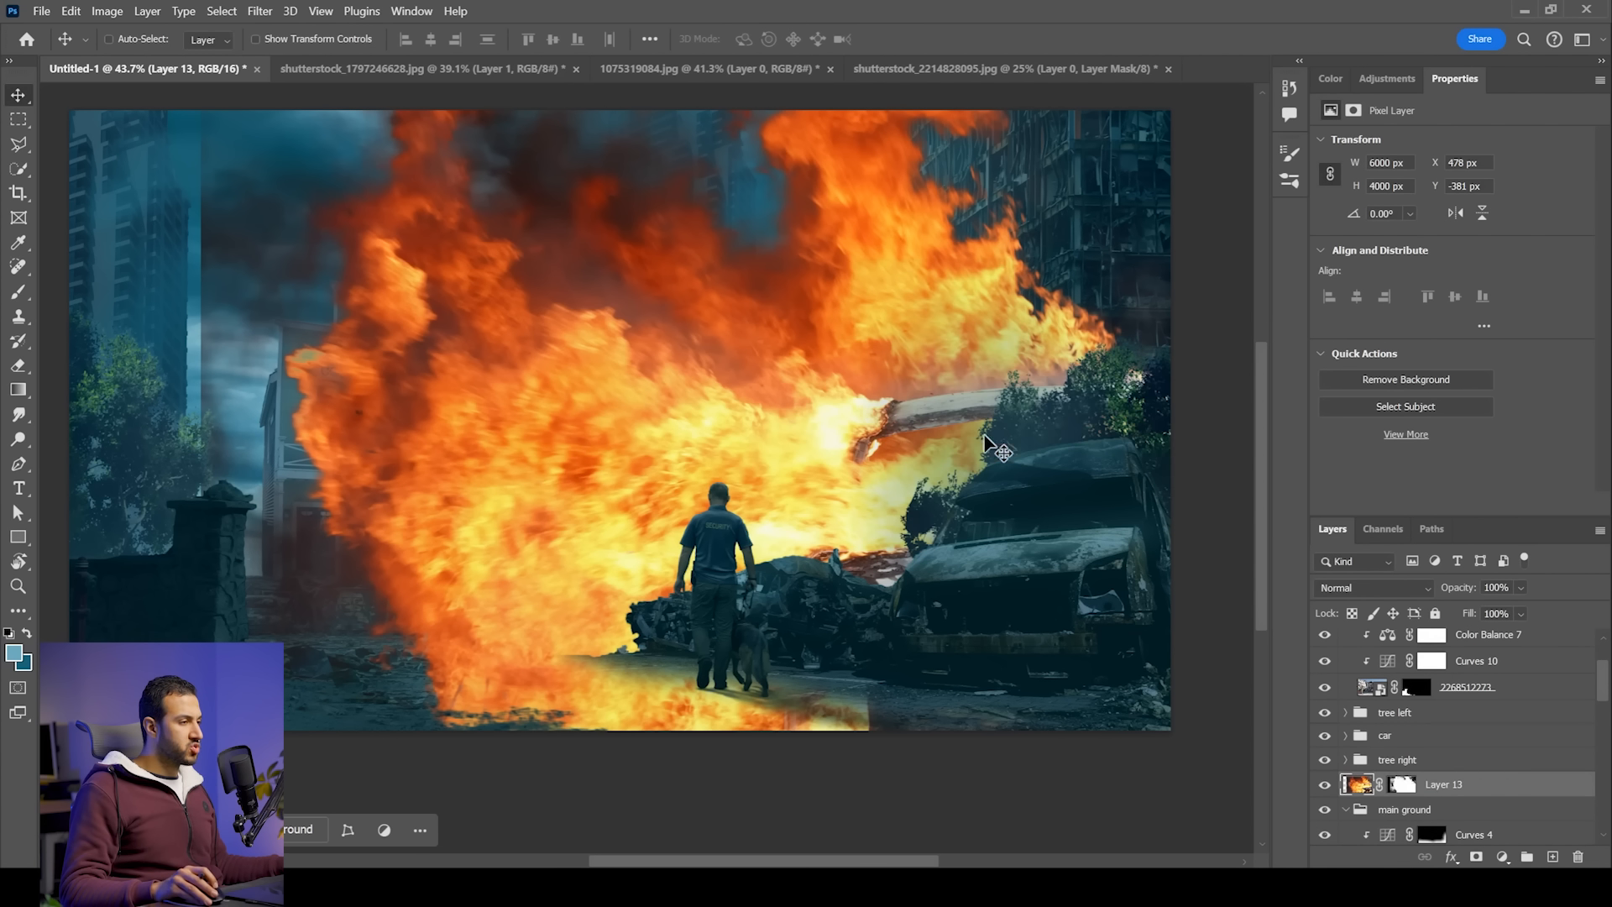
Step: Scale the fire layer down proportionally and position it behind the wrecks, beside the large vehicle
key("ctrl+t")
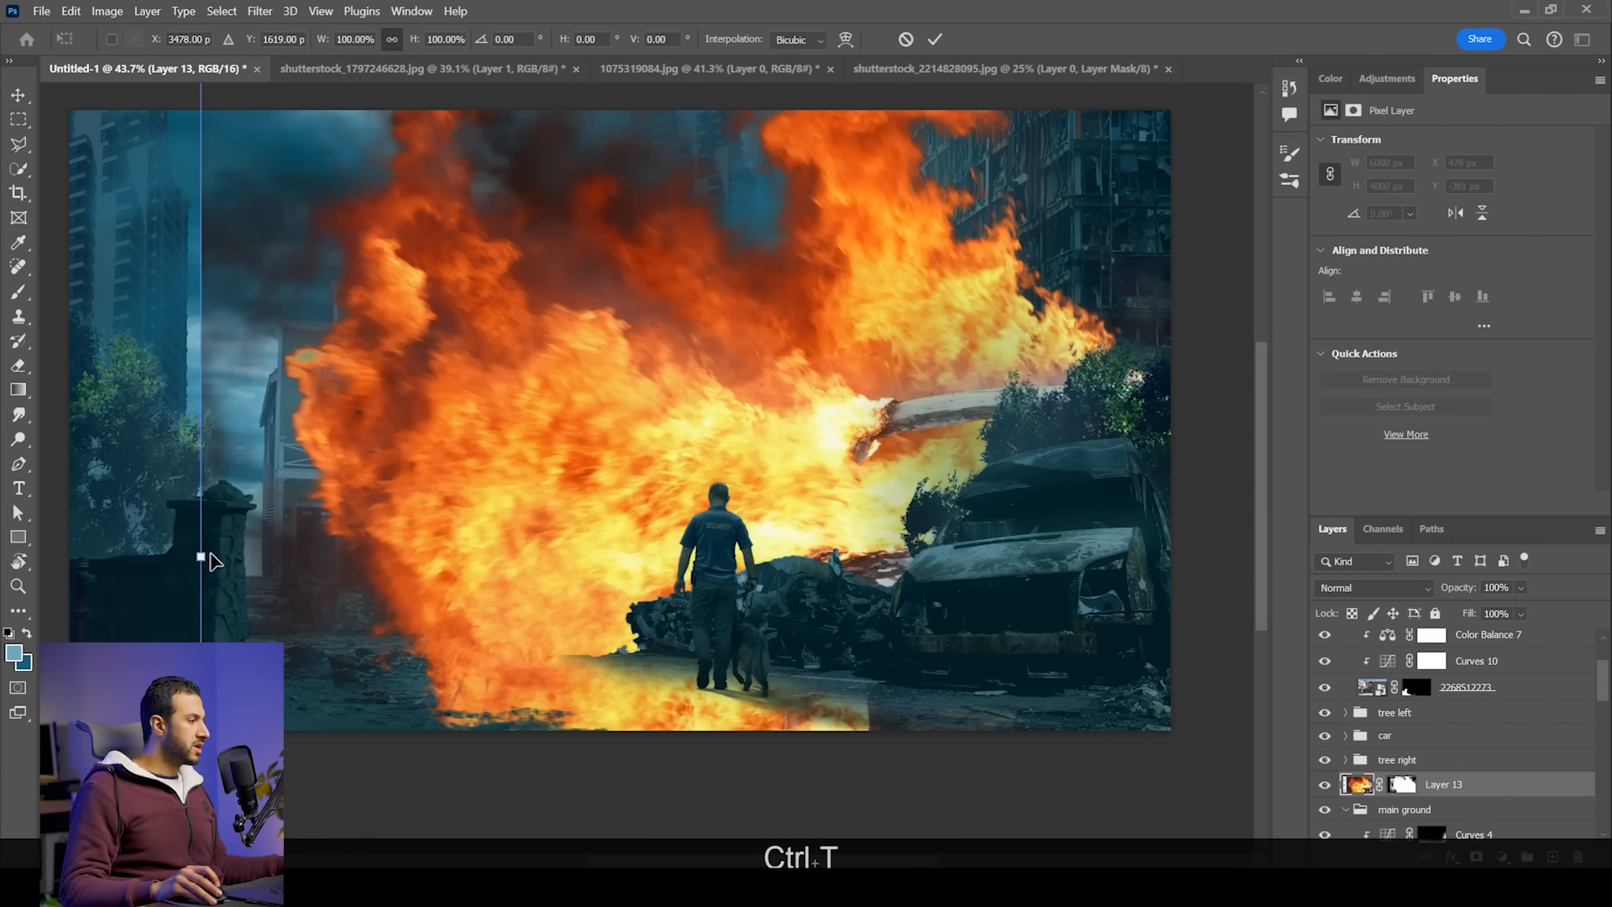
left_click_drag(209, 555, 1008, 486)
left_click_drag(1138, 535, 1056, 344)
left_click_drag(1152, 278, 1144, 471)
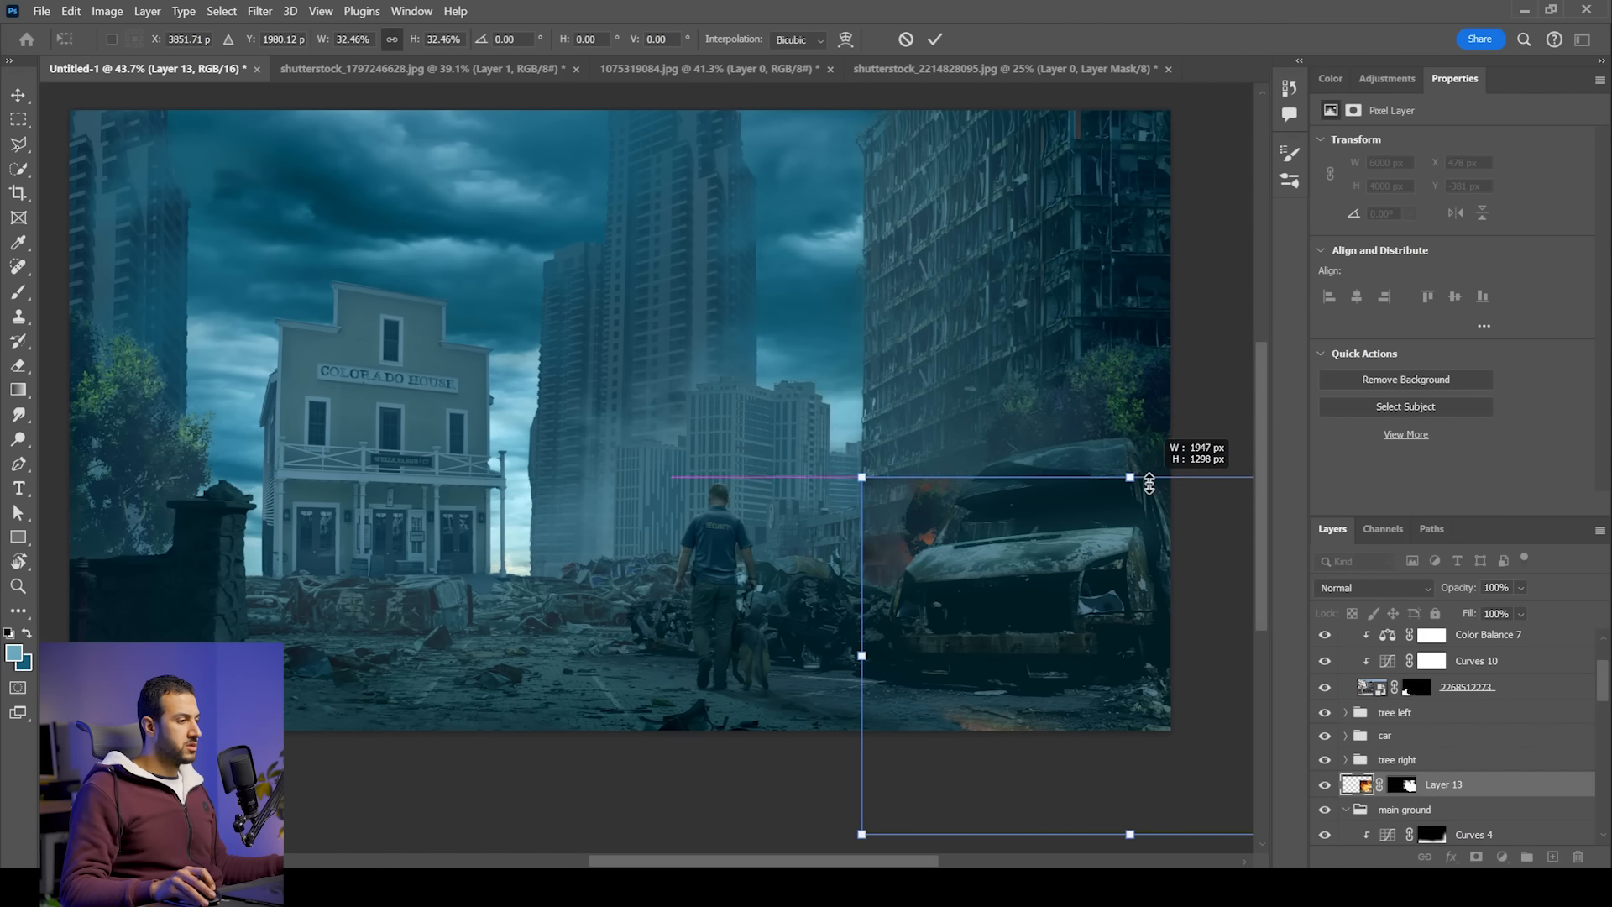
left_click_drag(1137, 663, 845, 554)
scroll(1032, 602, "down", 3)
scroll(847, 550, "up", 2)
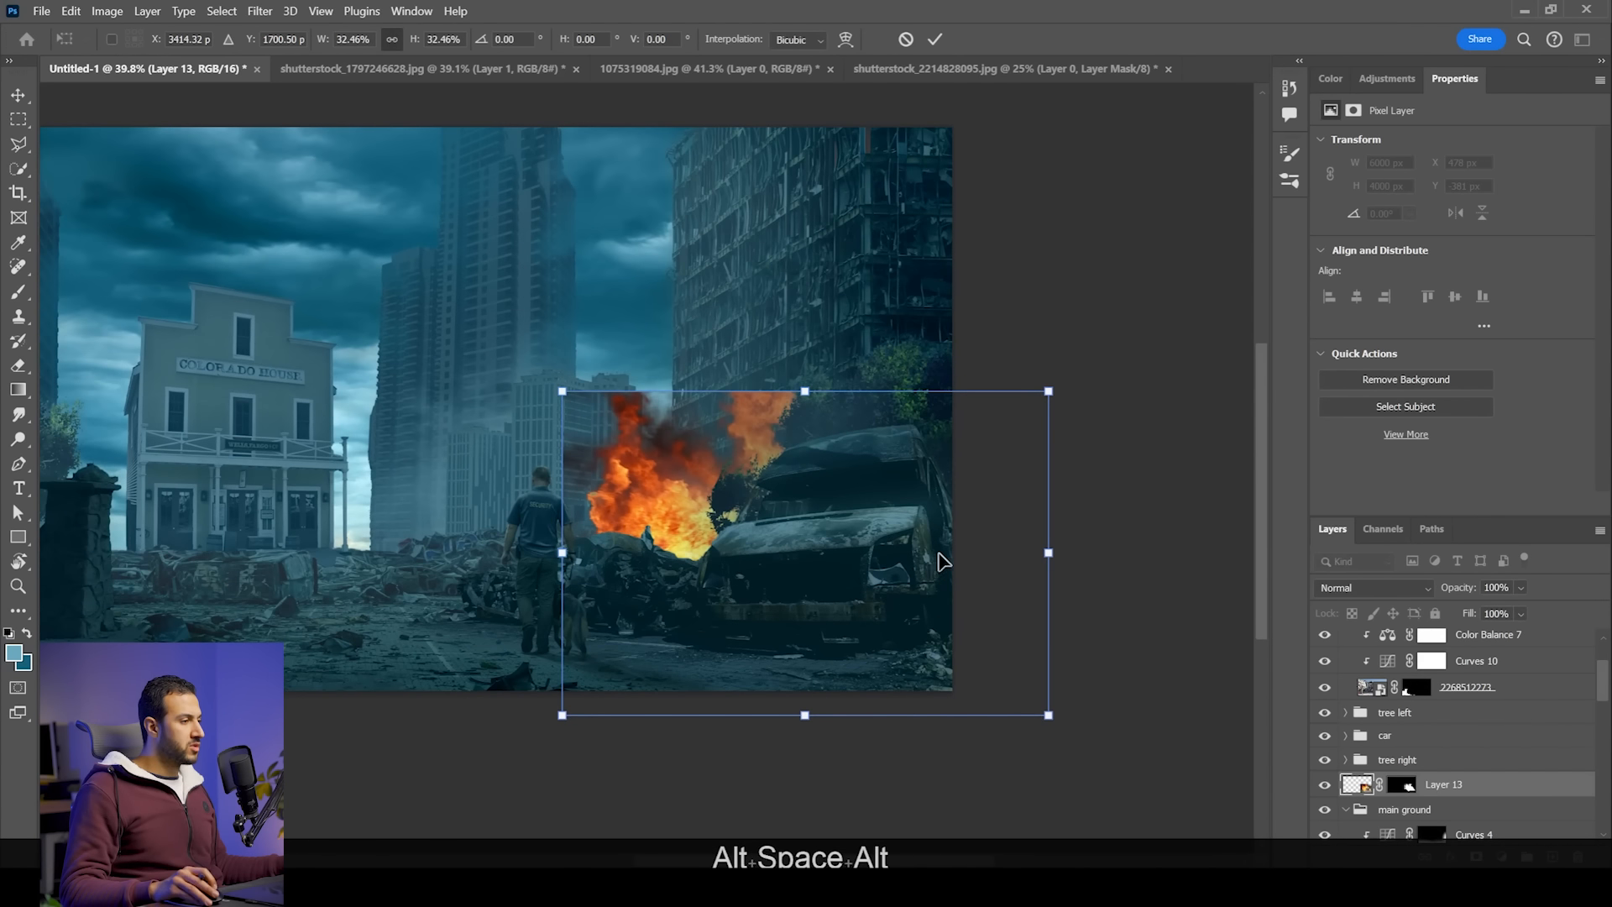
left_click_drag(803, 397, 806, 440)
Step: Choose the Clouds 1 brush and paint black on the fire layer's mask to fade the hard edges of the flames and smoke
key("b")
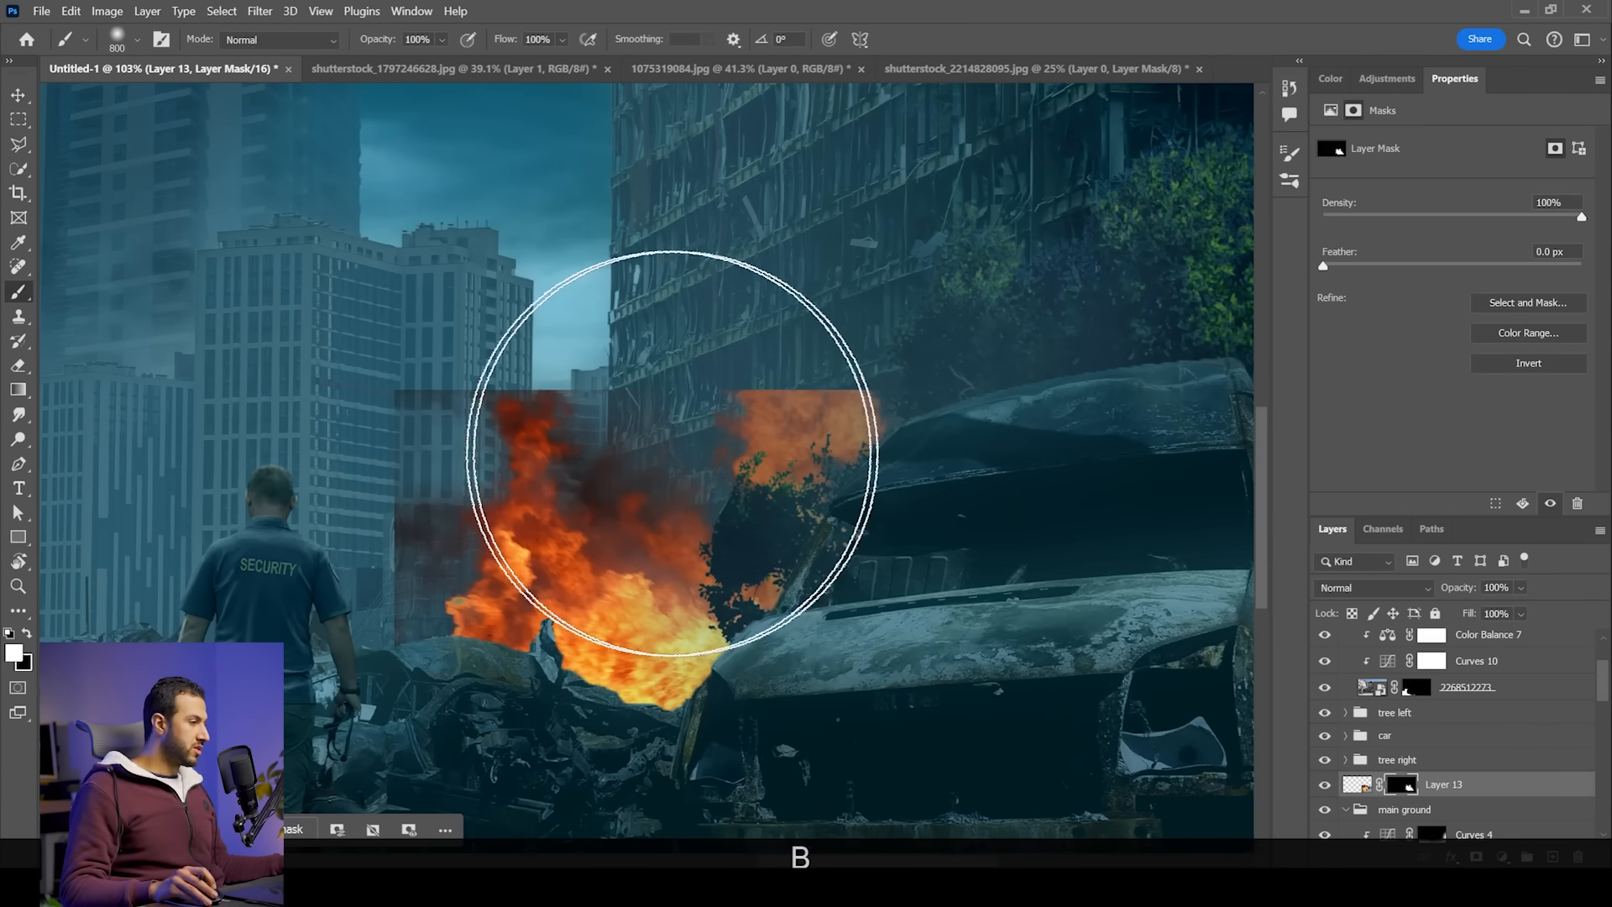
right_click(642, 453)
left_click(800, 690)
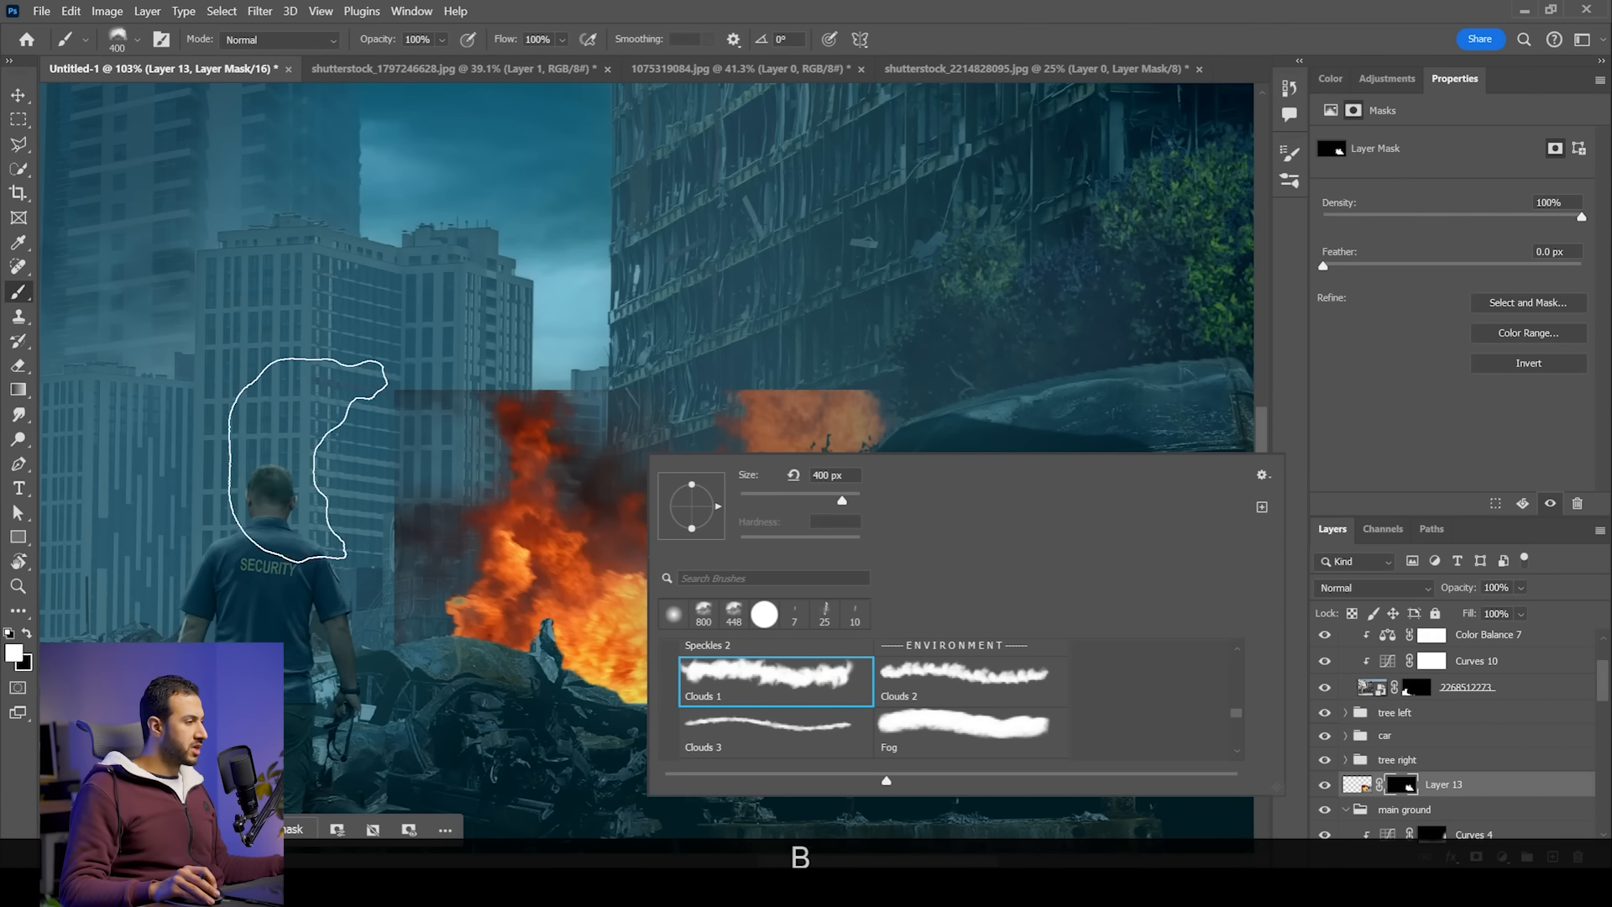
left_click_drag(794, 502, 804, 499)
left_click_drag(408, 417, 404, 564)
key("ctrl+z")
key("x")
mouse_move(385, 632)
left_mouse_down()
mouse_move(383, 510)
mouse_move(413, 519)
mouse_move(414, 536)
mouse_move(365, 480)
mouse_move(426, 430)
mouse_move(397, 379)
mouse_move(717, 399)
mouse_move(753, 412)
mouse_move(752, 442)
mouse_move(736, 356)
mouse_move(809, 391)
mouse_move(880, 397)
mouse_move(925, 450)
left_mouse_up()
scroll(735, 594, "down", 2)
scroll(735, 595, "down", 3)
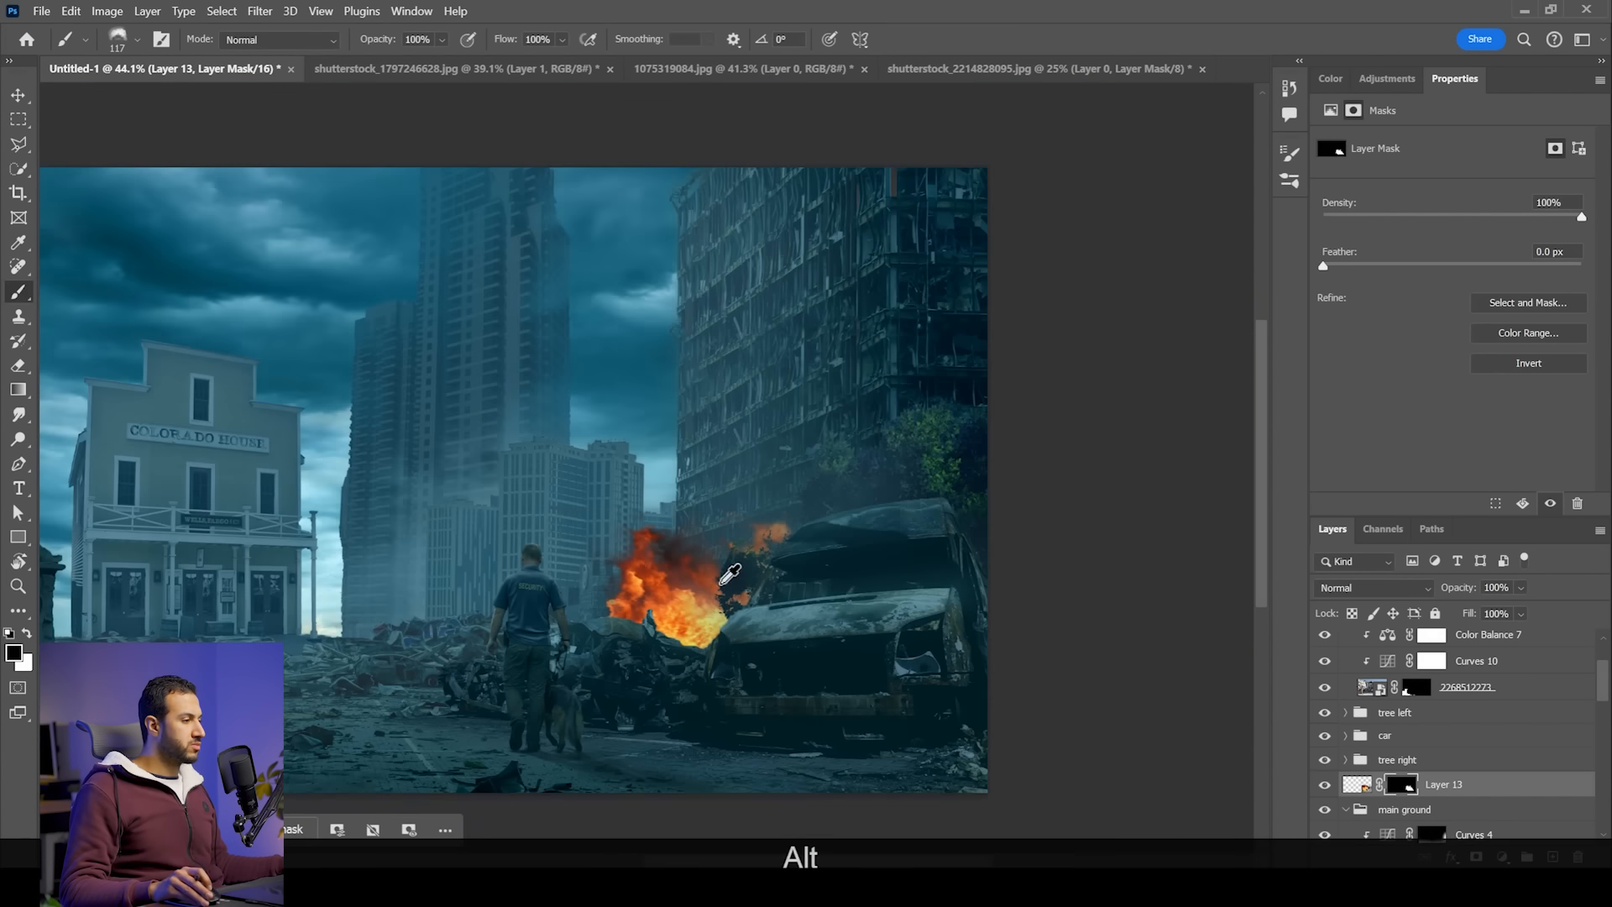
scroll(706, 550, "up", 3)
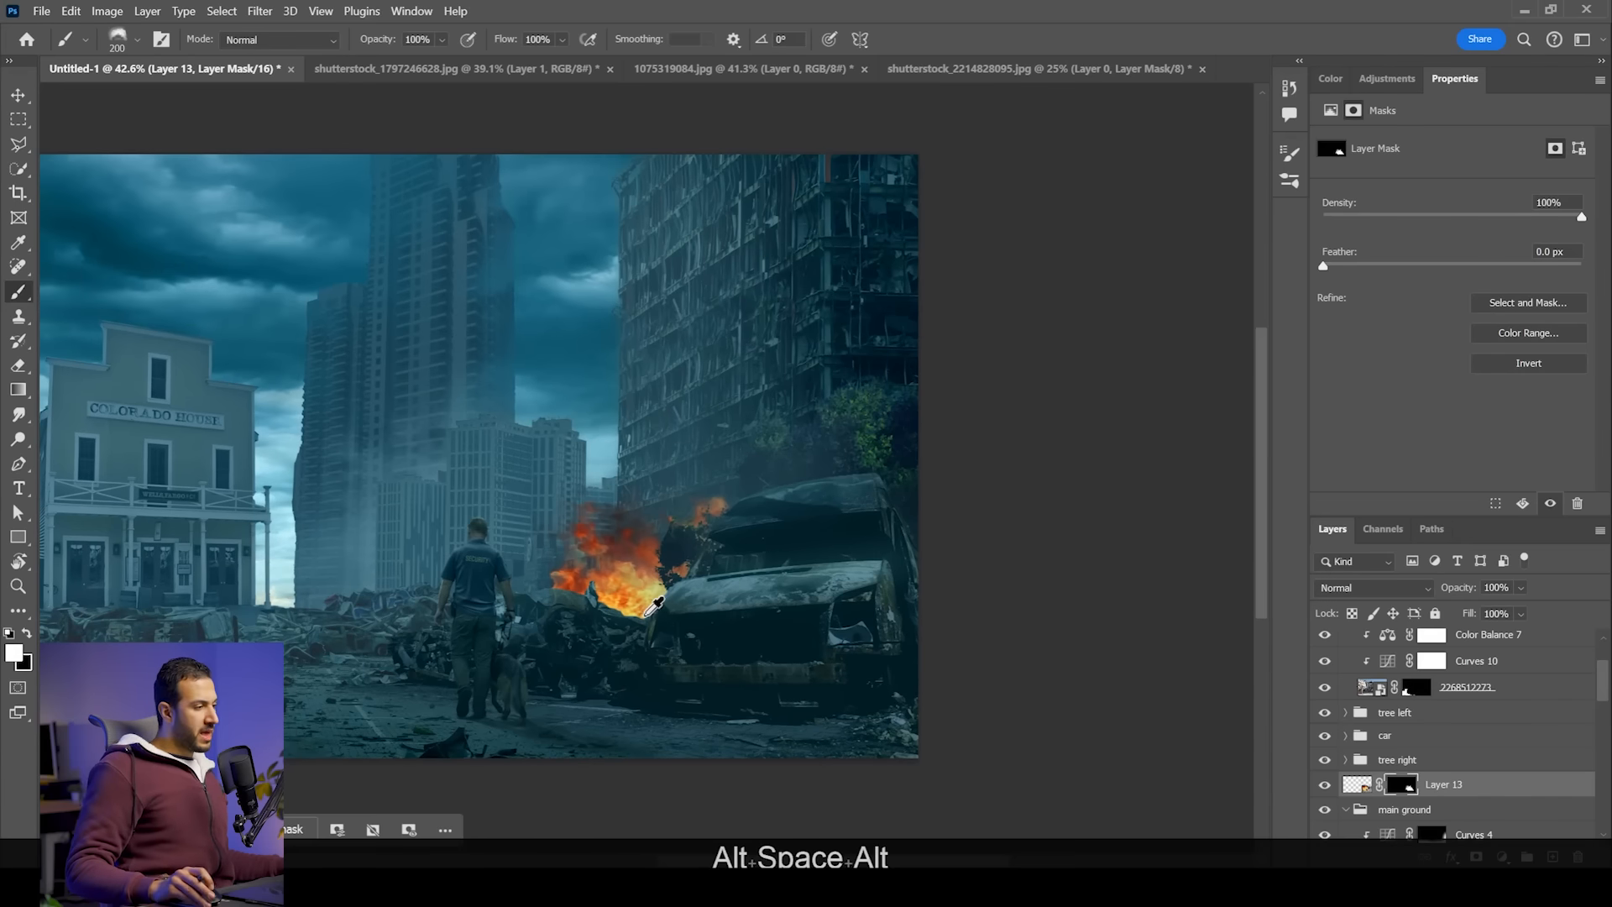
scroll(618, 556, "up", 2)
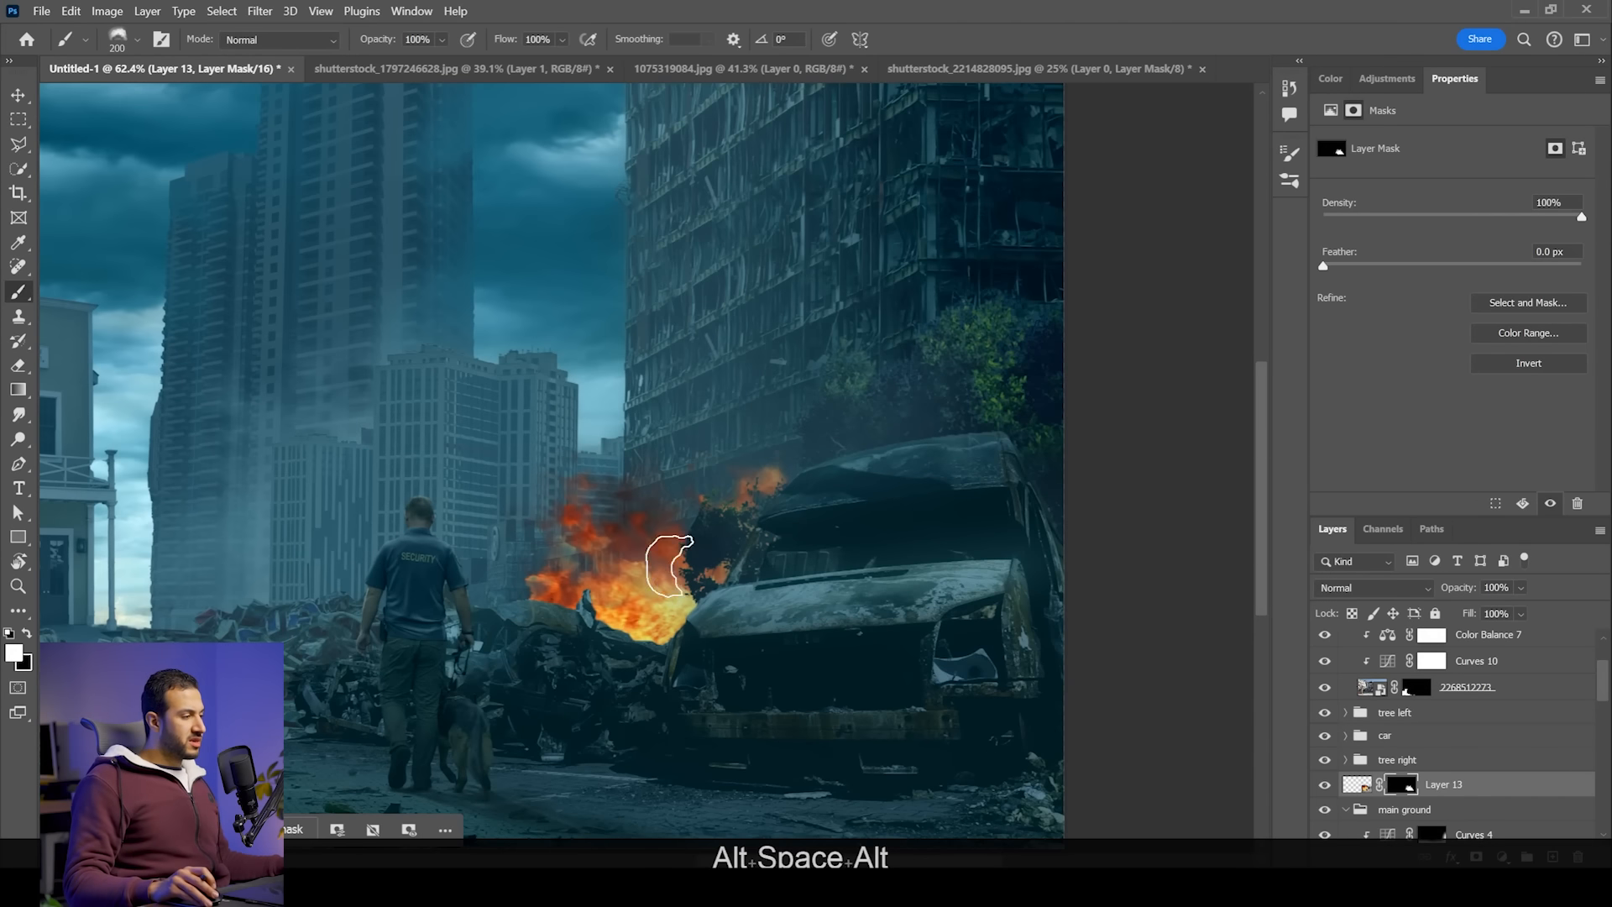
Step: Add a Color Balance adjustment clipped to the fire layer and set its midtones to Cyan-Red -35, Magenta-Green +10 and Yellow-Blue +14
left_click(1387, 79)
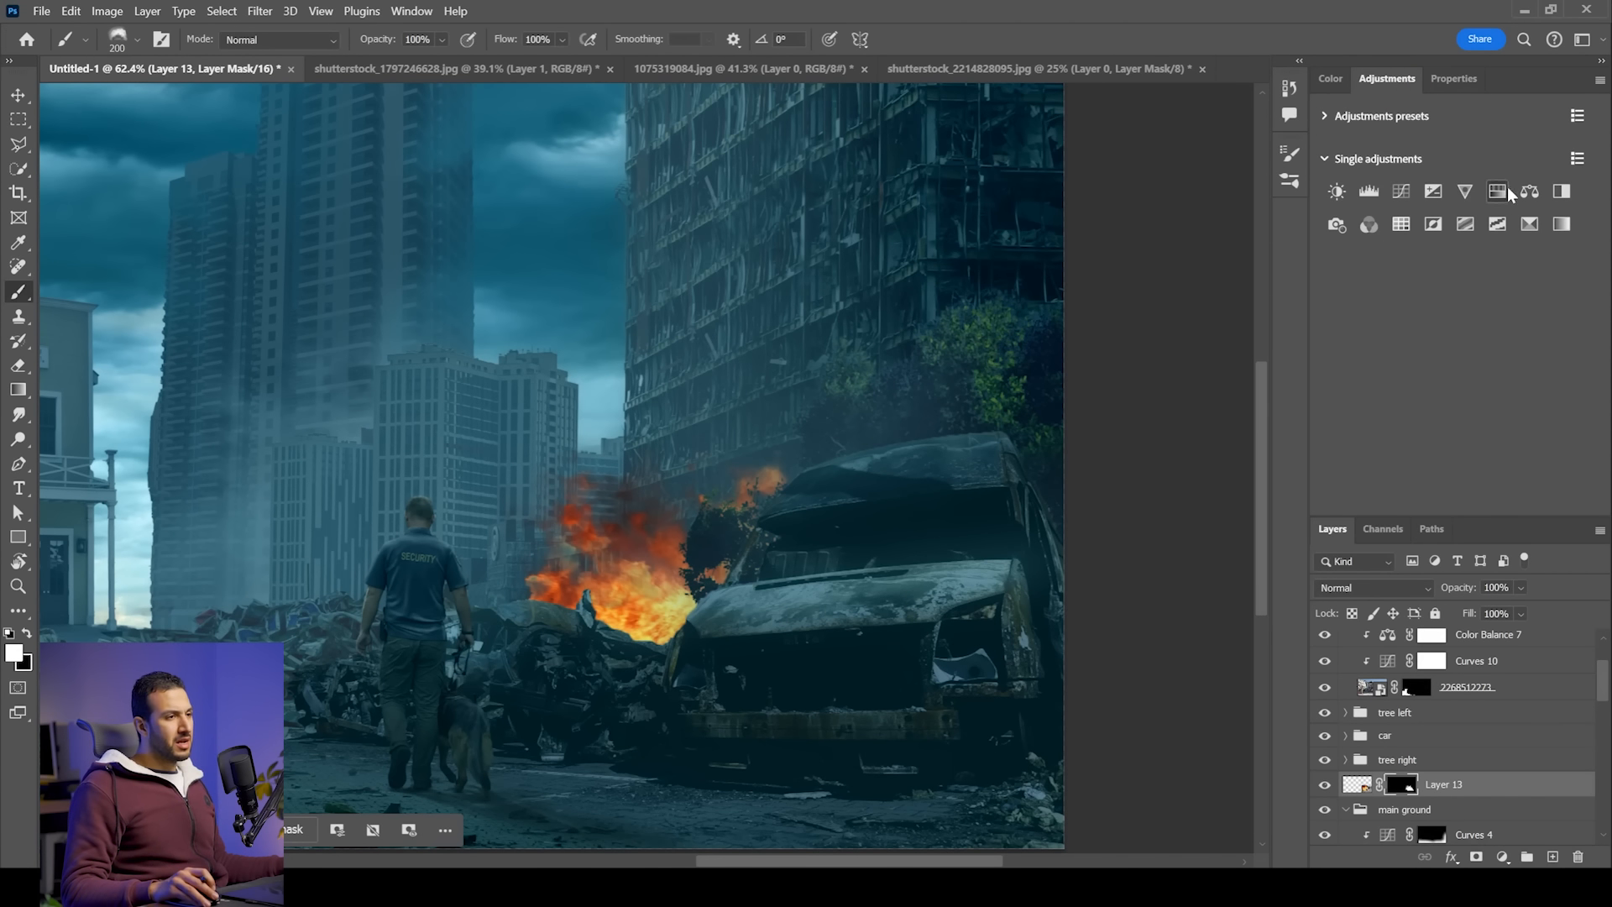
left_click(1529, 192)
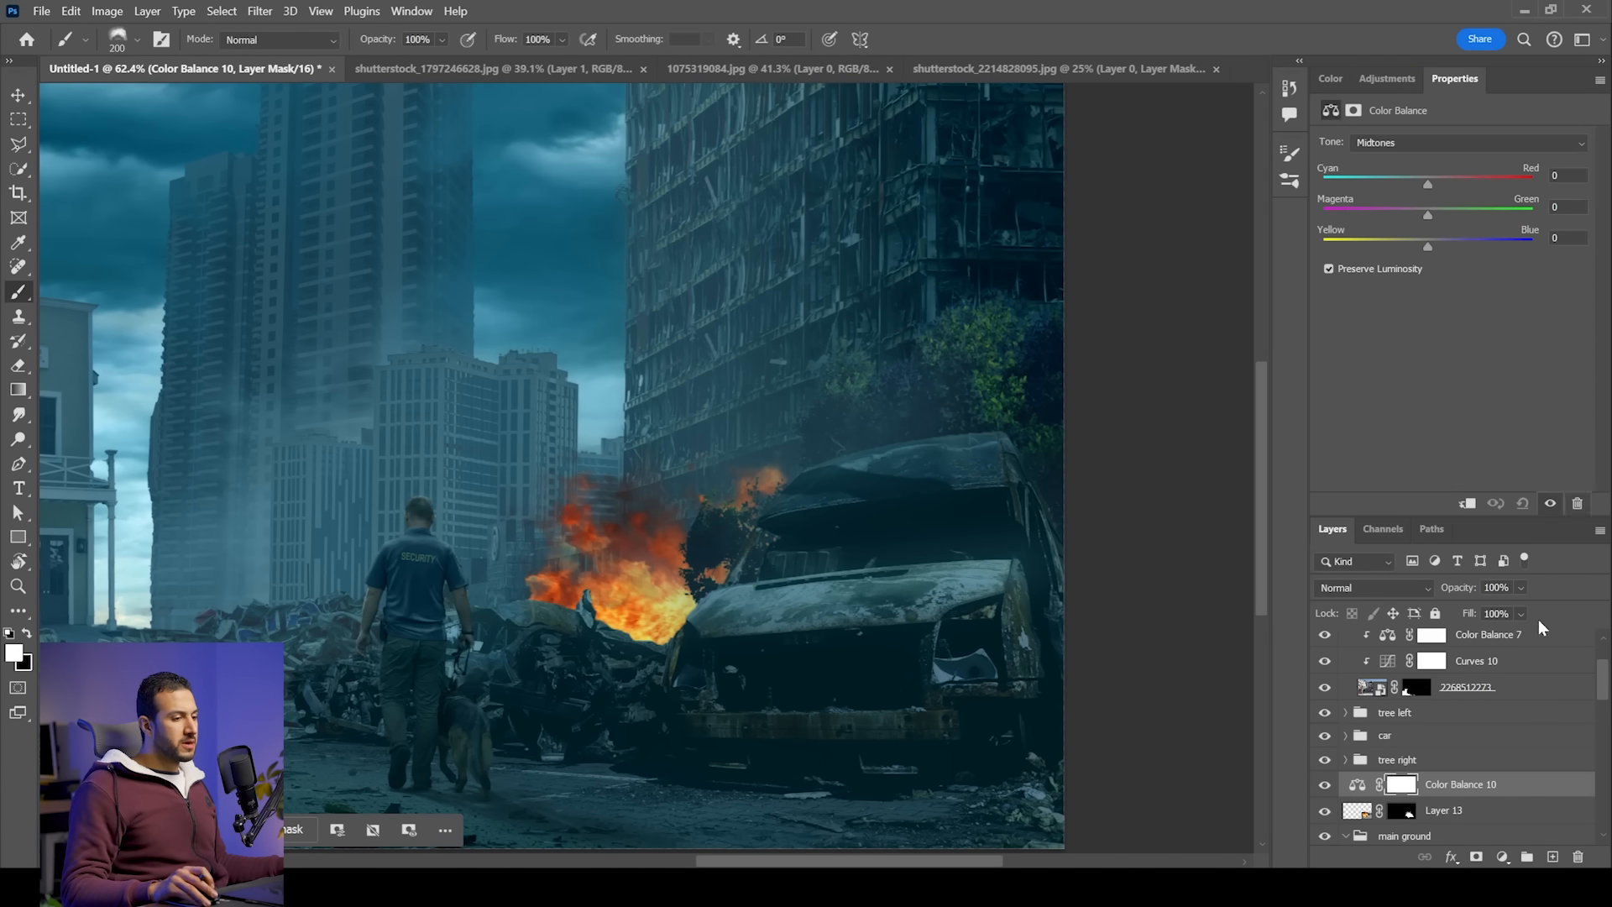
left_click(1468, 503)
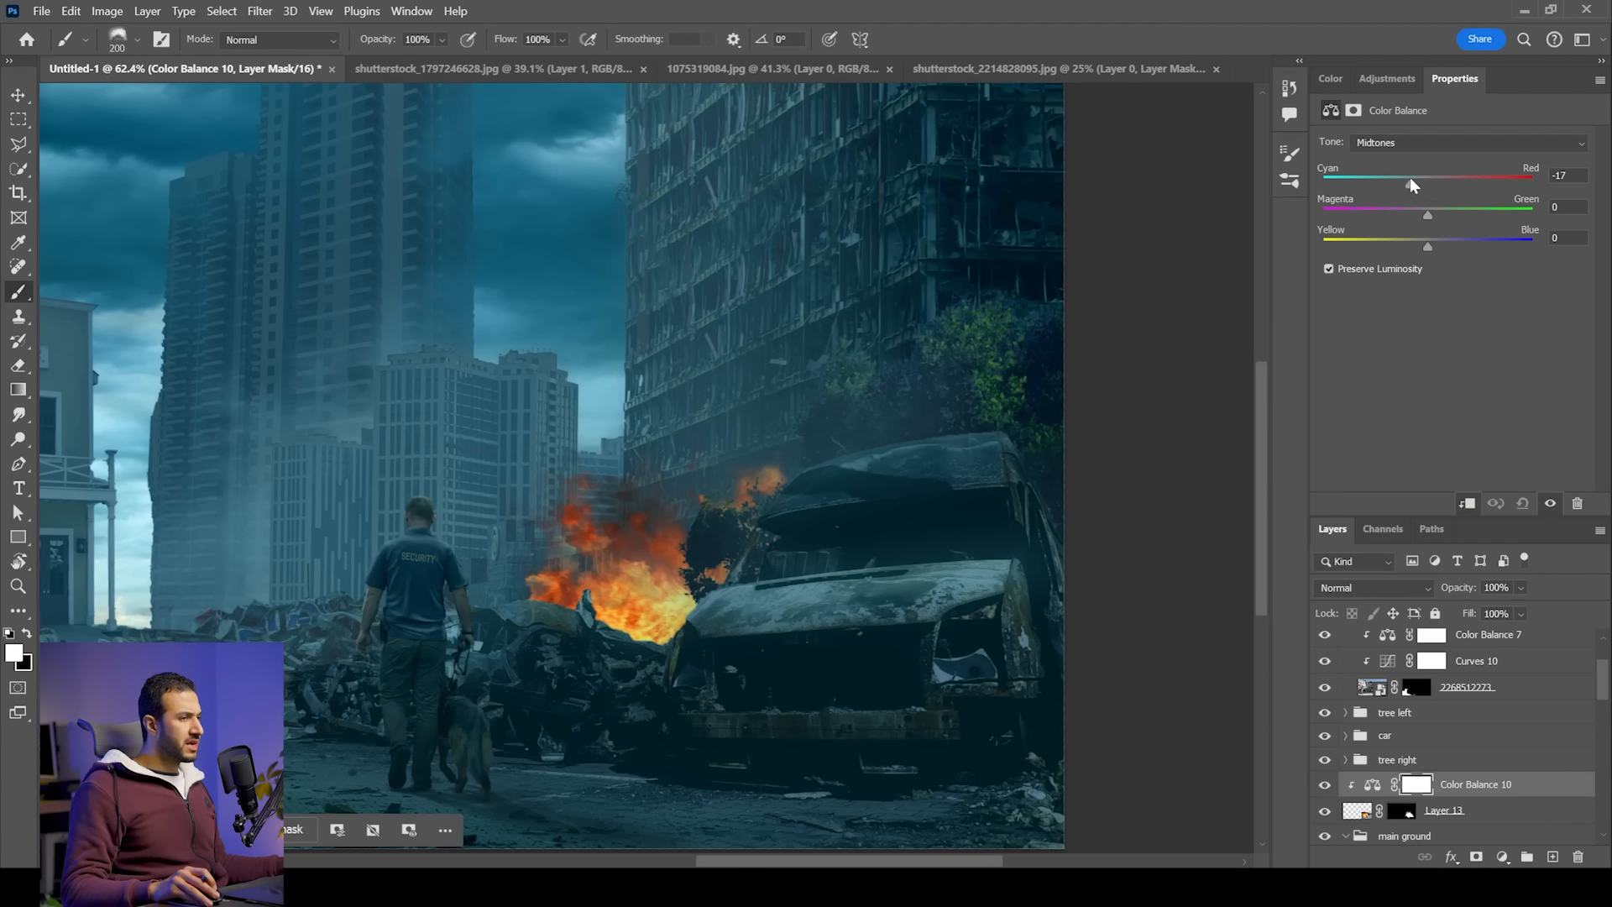
left_click_drag(1448, 240, 1398, 183)
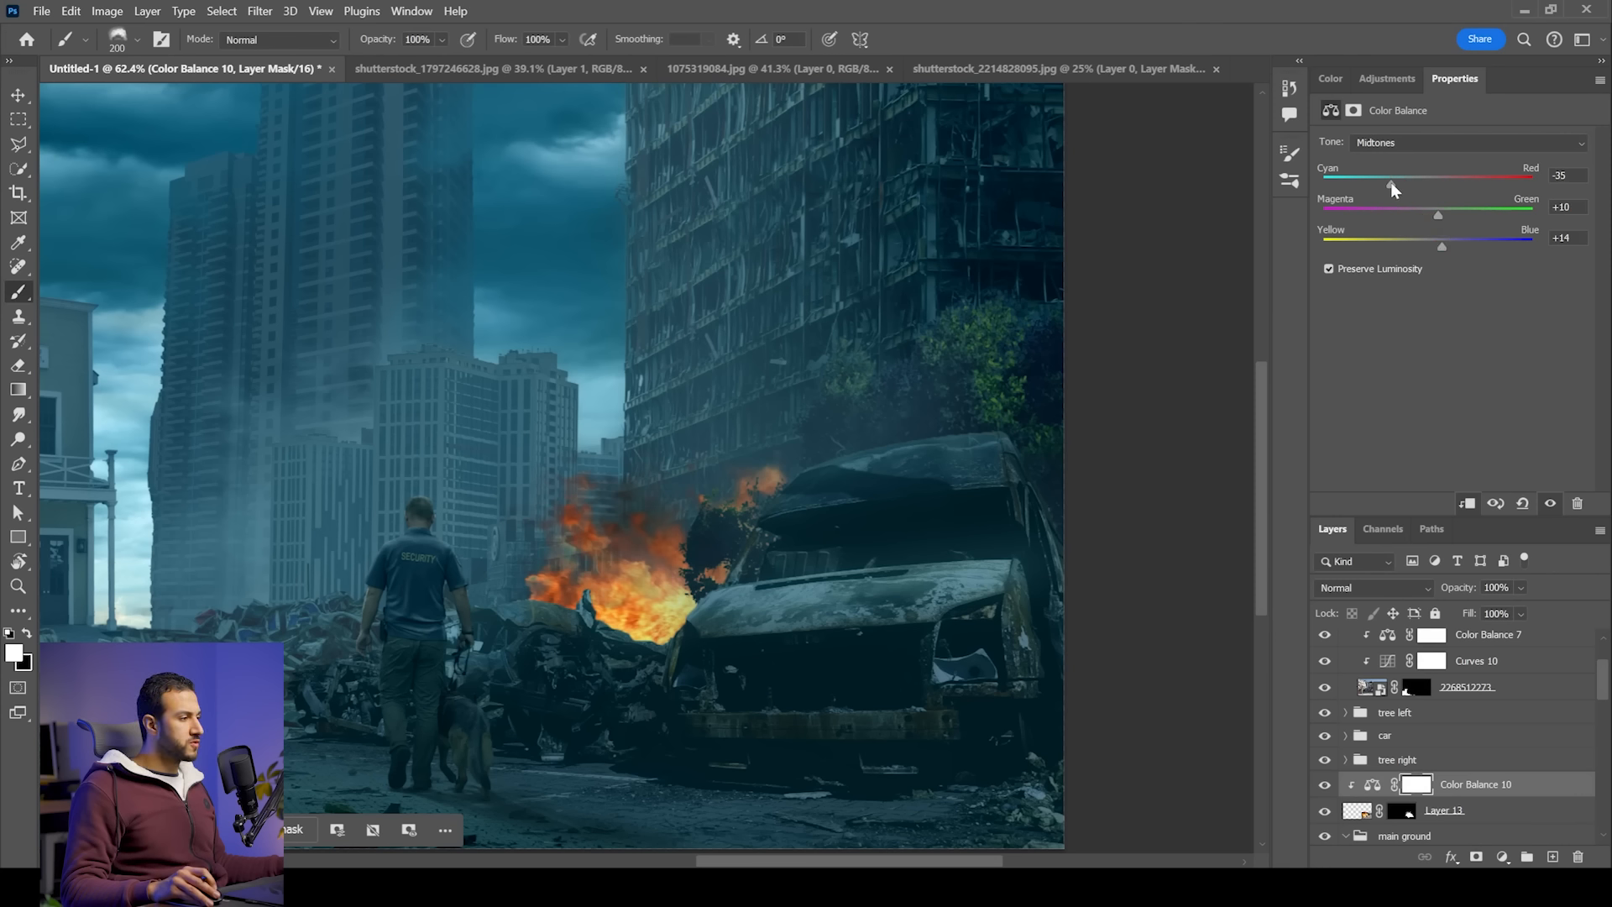
Step: Shift the shadows of the fire's Color Balance adjustment toward cyan, with Cyan-Red at -16
left_click(1390, 143)
left_click(1393, 160)
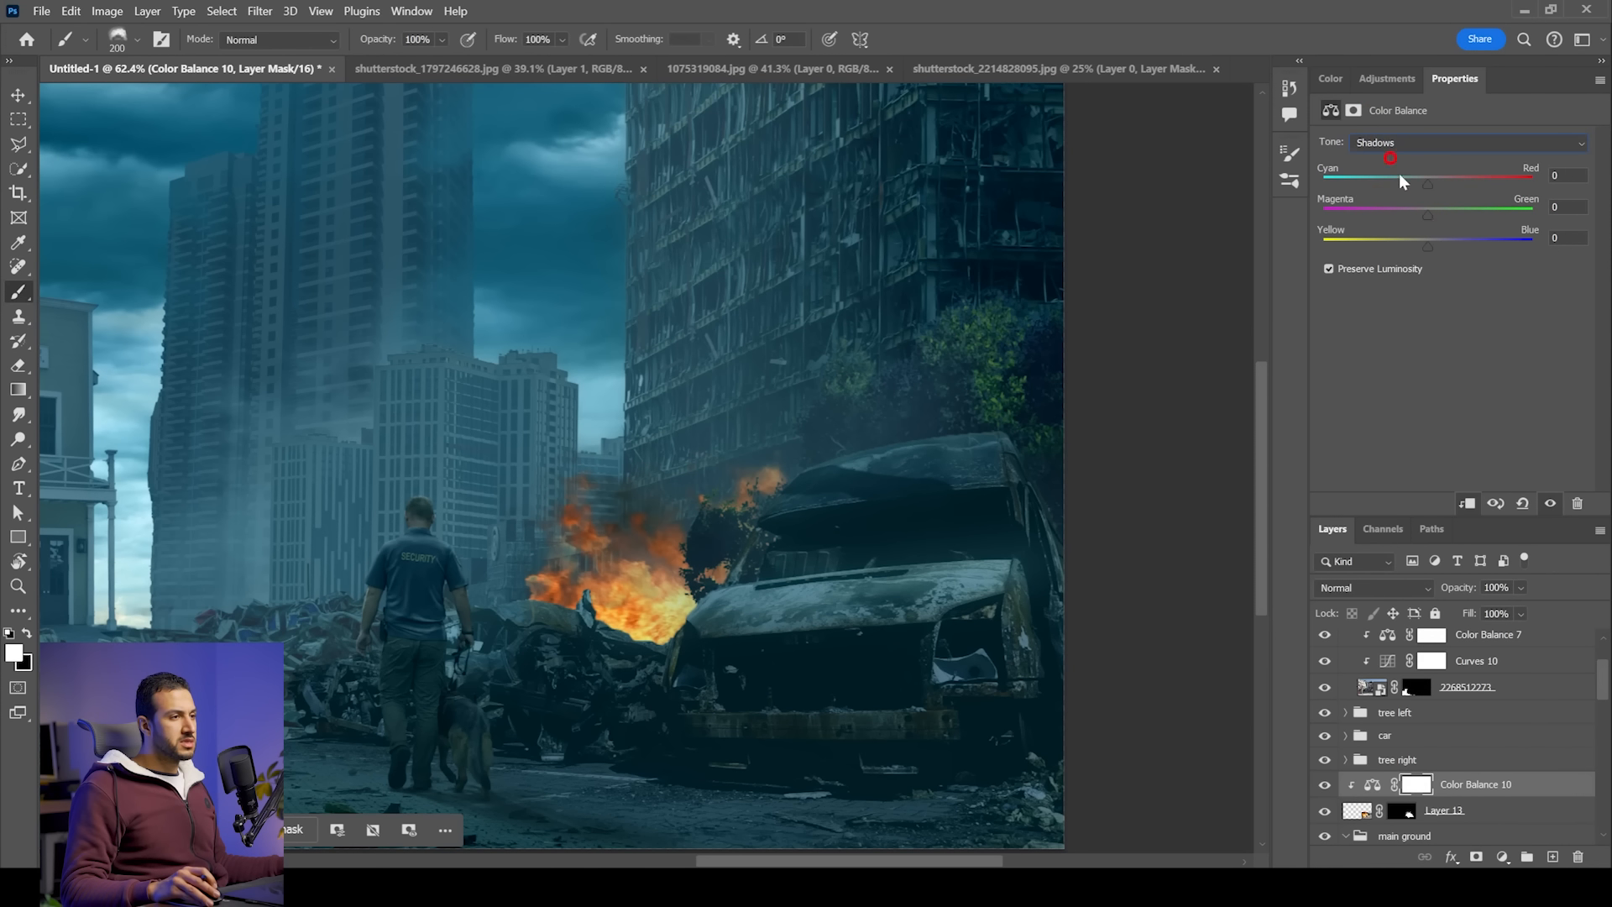
left_click_drag(1419, 187, 1414, 181)
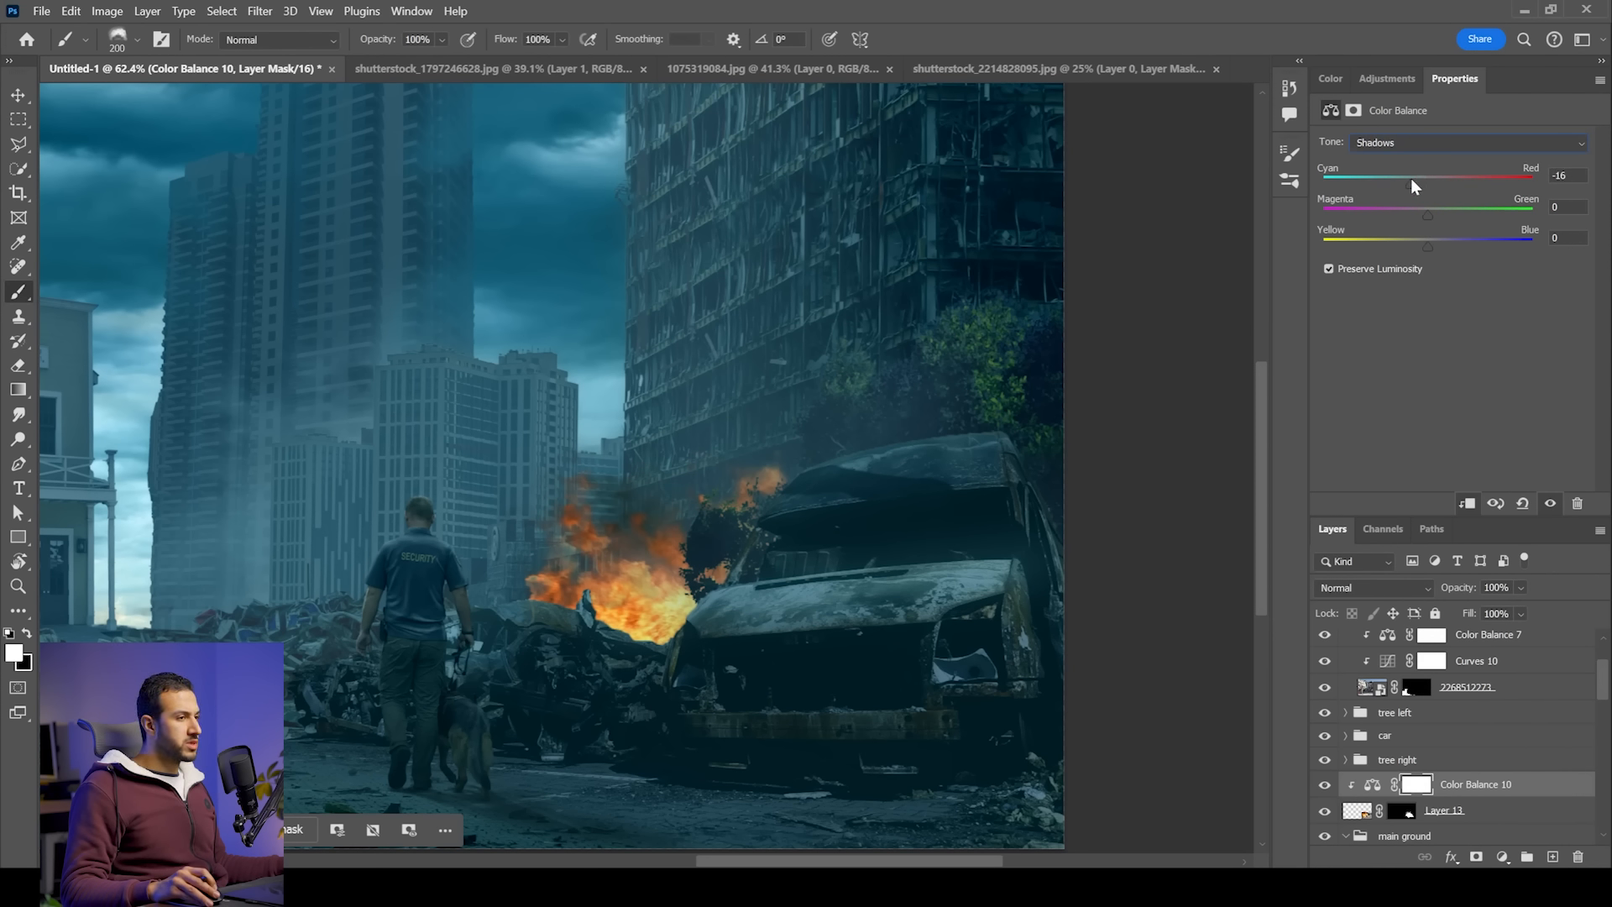
Step: Adjust the Shadows of Color Balance 10 above Layer 13 and set its Highlights to Cyan-Red -8, Magenta-Green +10, Yellow-Blue +52
left_click_drag(1429, 211, 1433, 242)
key("alt")
left_click(1381, 142)
left_click(1417, 183)
left_click_drag(1427, 179, 1448, 242)
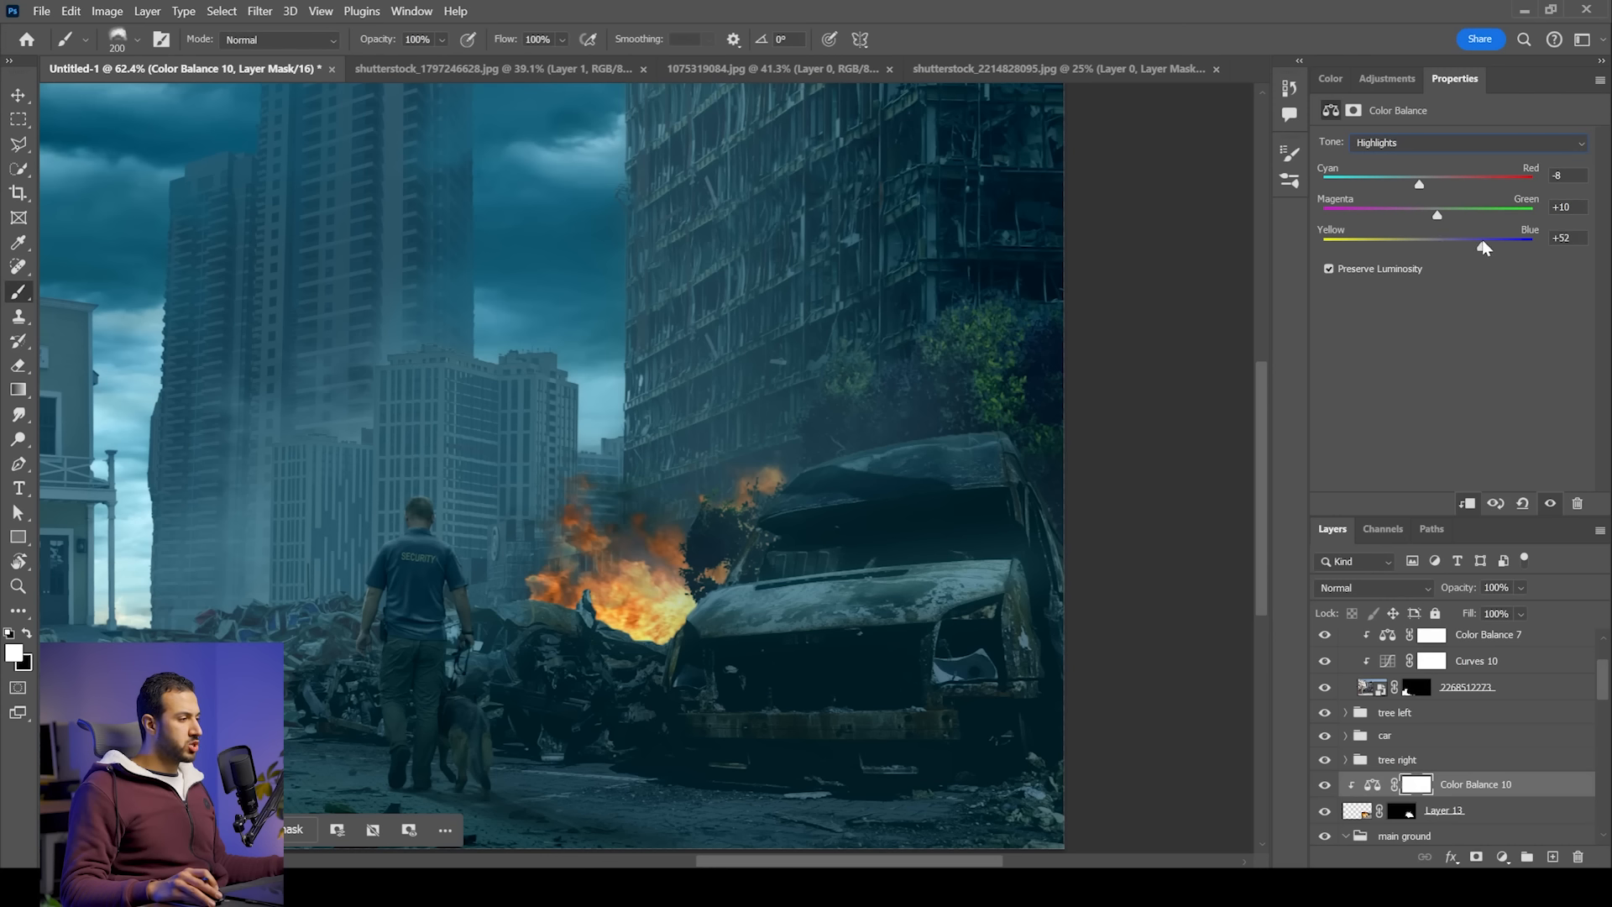
Step: Compare the image with and without Color Balance 10 and inspect the fire and wreckage within the whole composite
left_click(1325, 786)
left_click(1324, 785)
left_click(1324, 785)
left_click(1324, 785)
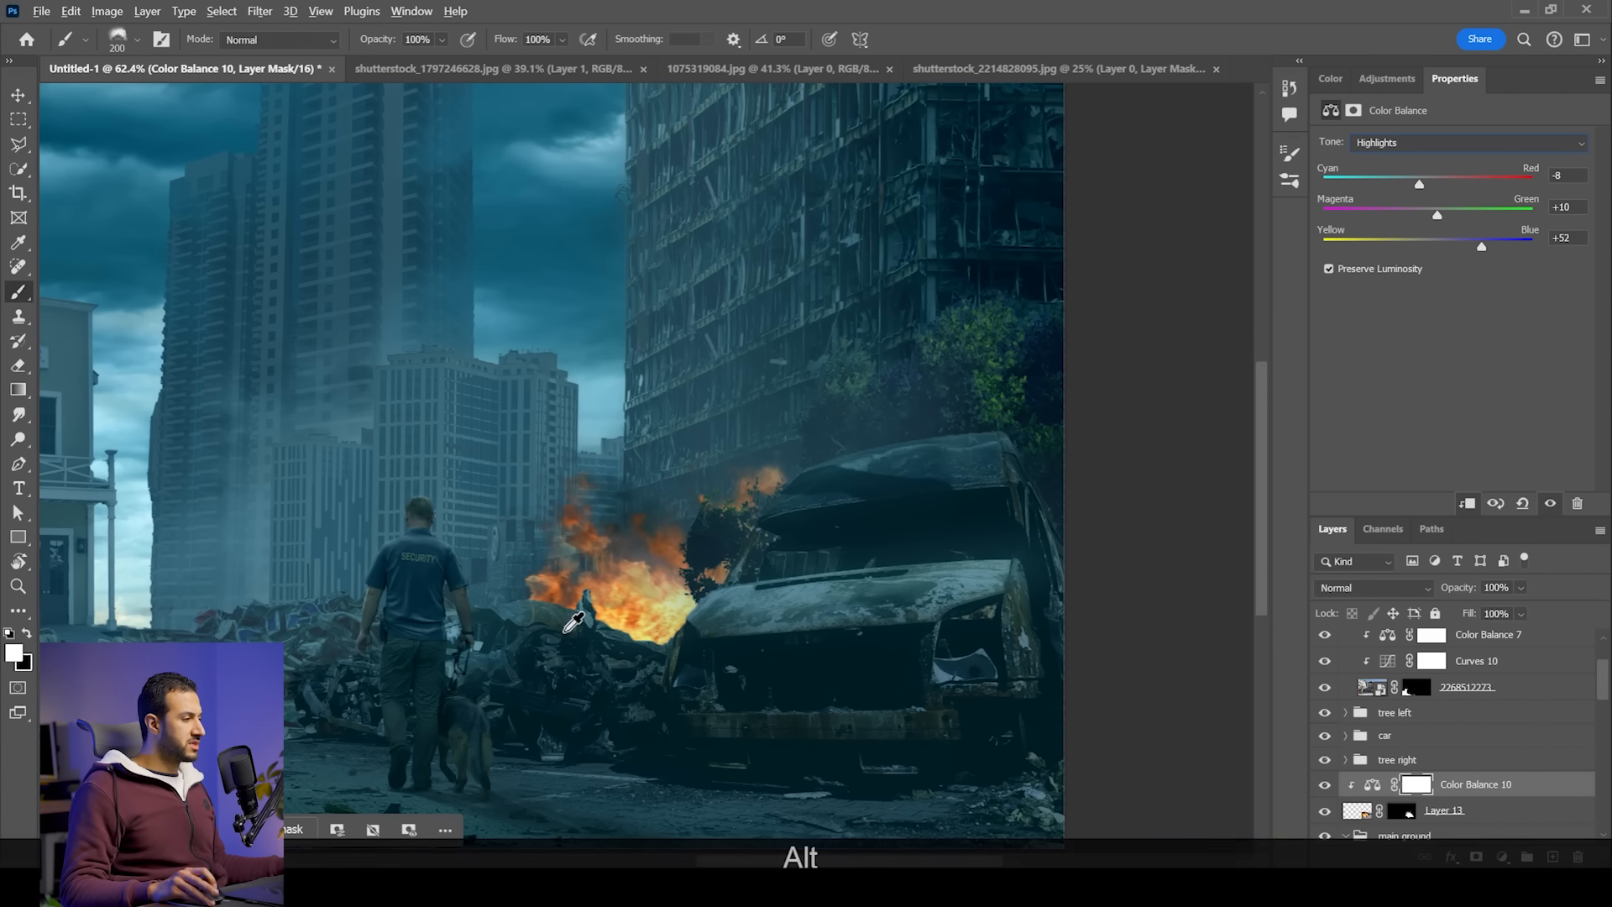
left_click(17, 95)
scroll(514, 430, "down", 3)
scroll(514, 430, "down", 2)
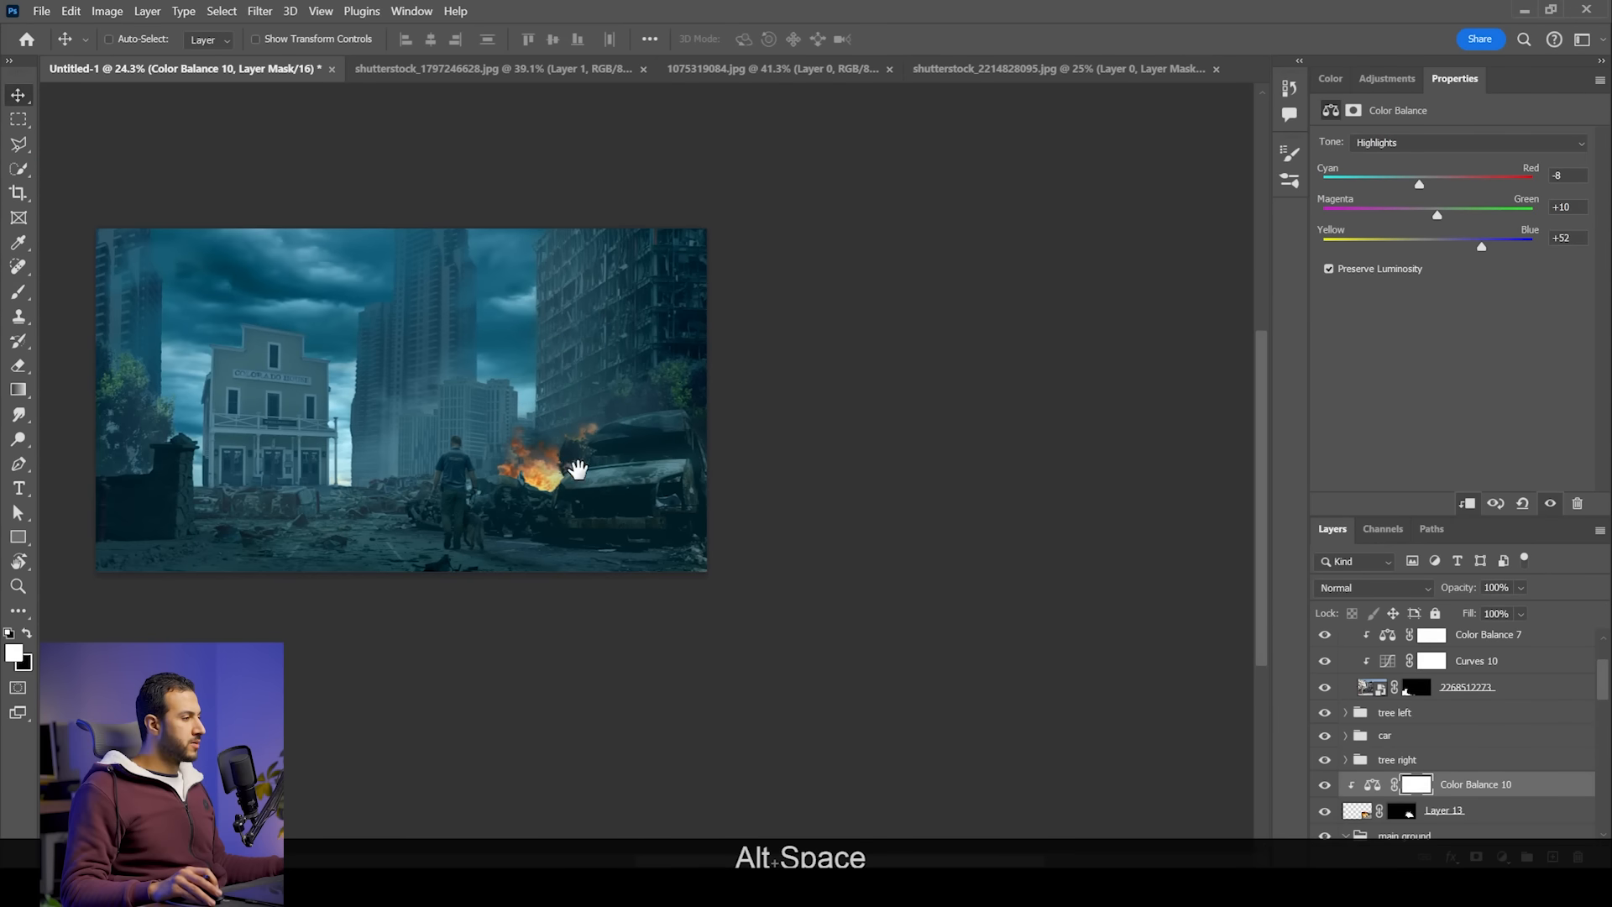
left_click_drag(572, 463, 647, 478)
scroll(543, 481, "up", 2)
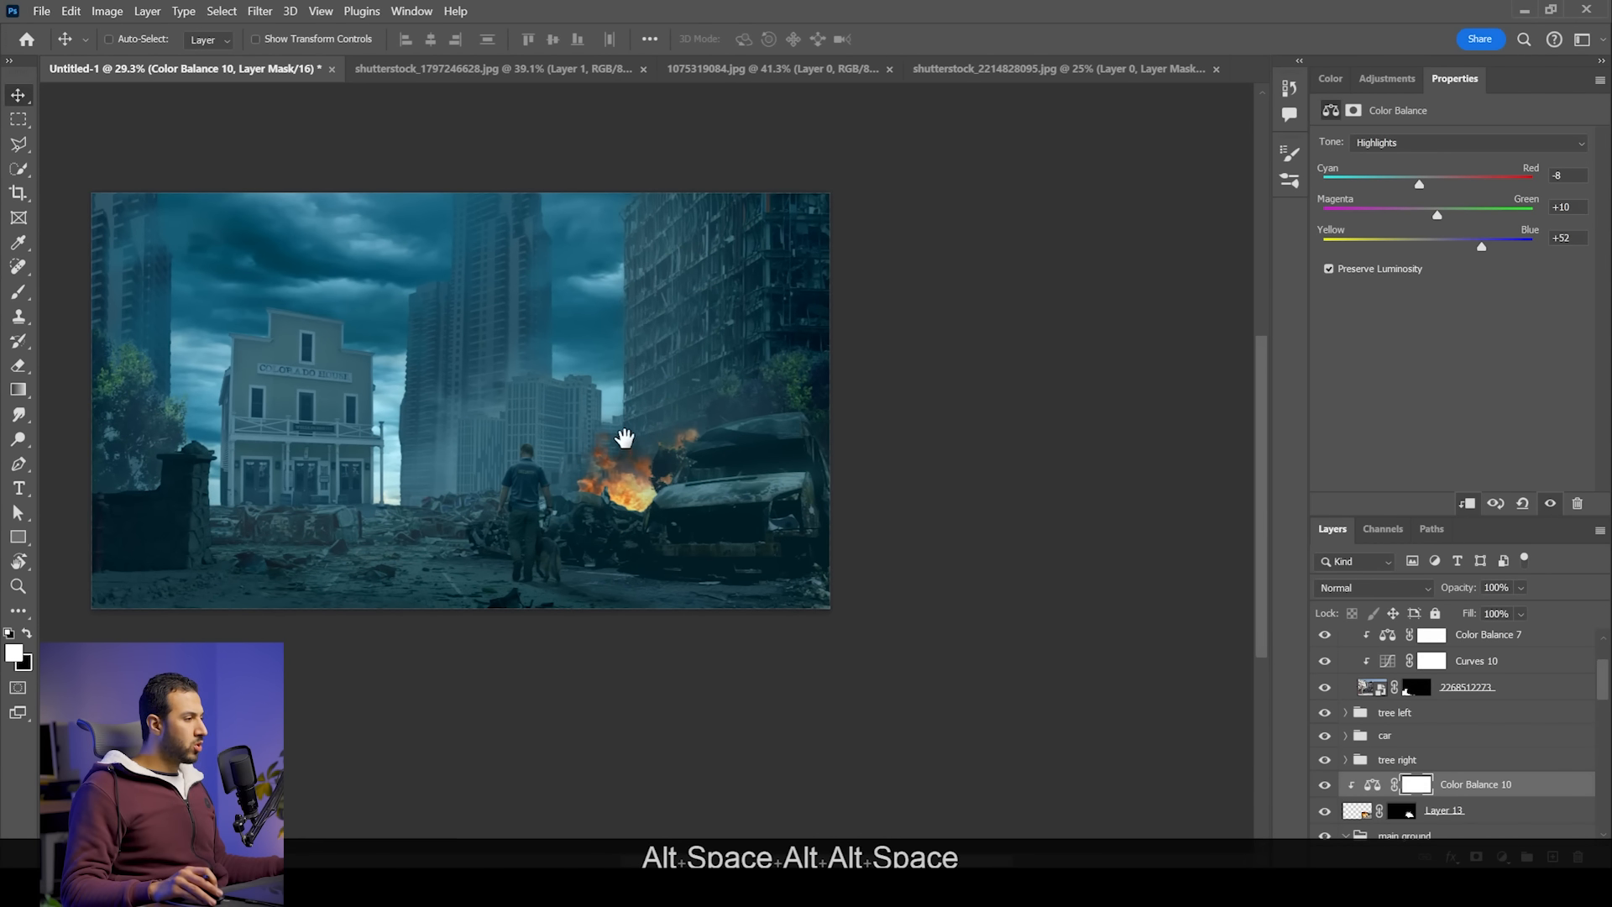
left_click_drag(622, 437, 753, 461)
scroll(693, 539, "up", 1)
scroll(693, 540, "up", 1)
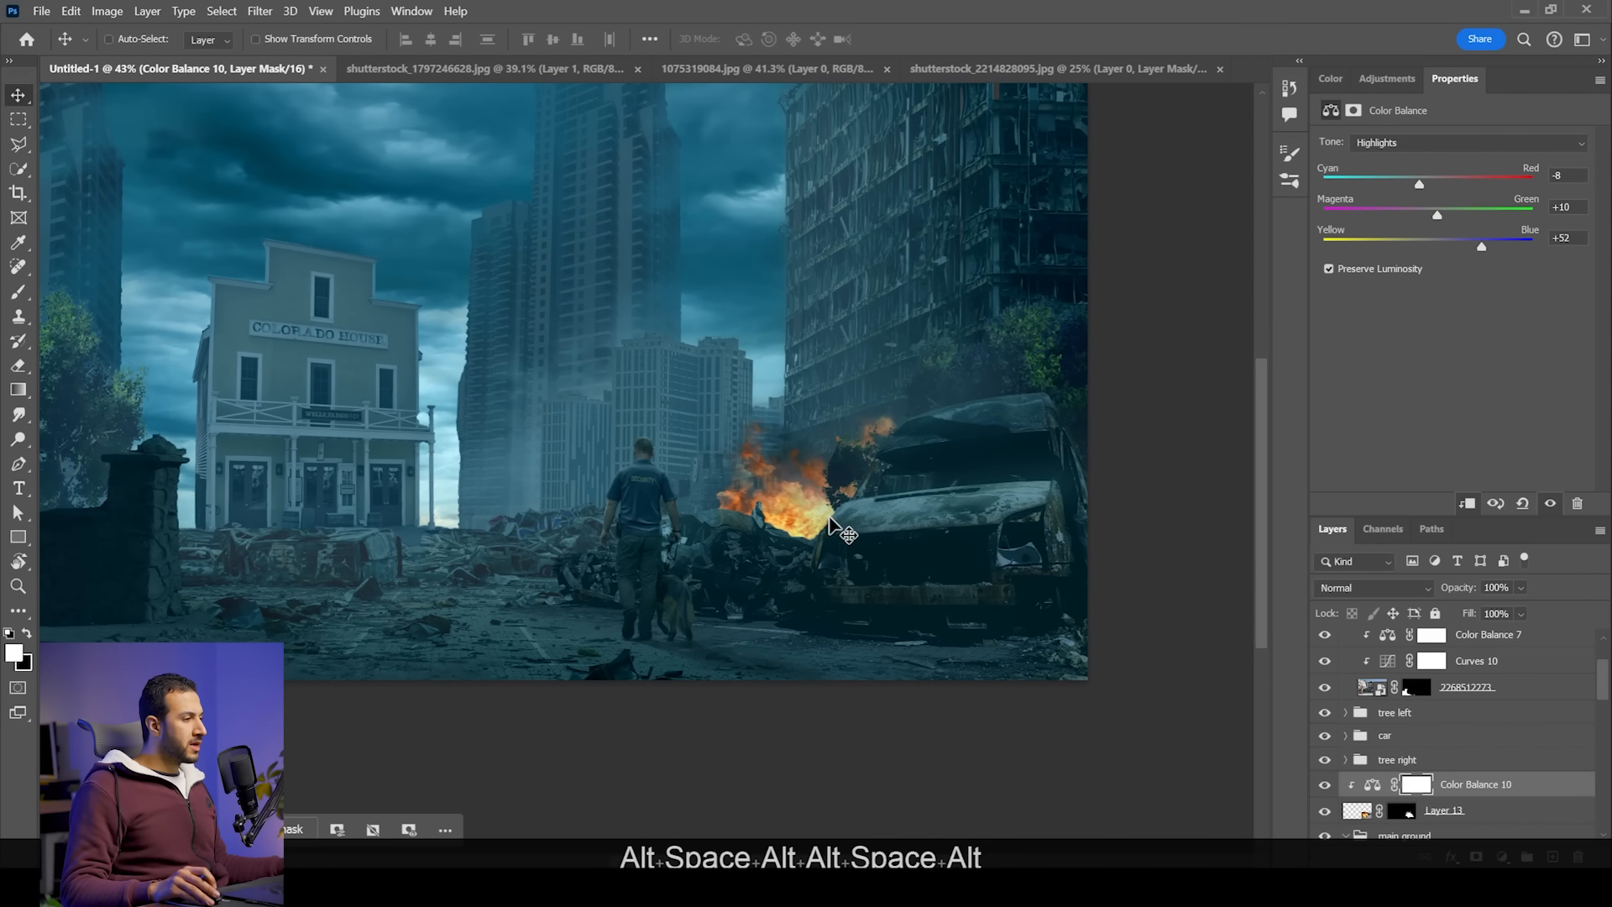
scroll(842, 529, "up", 1)
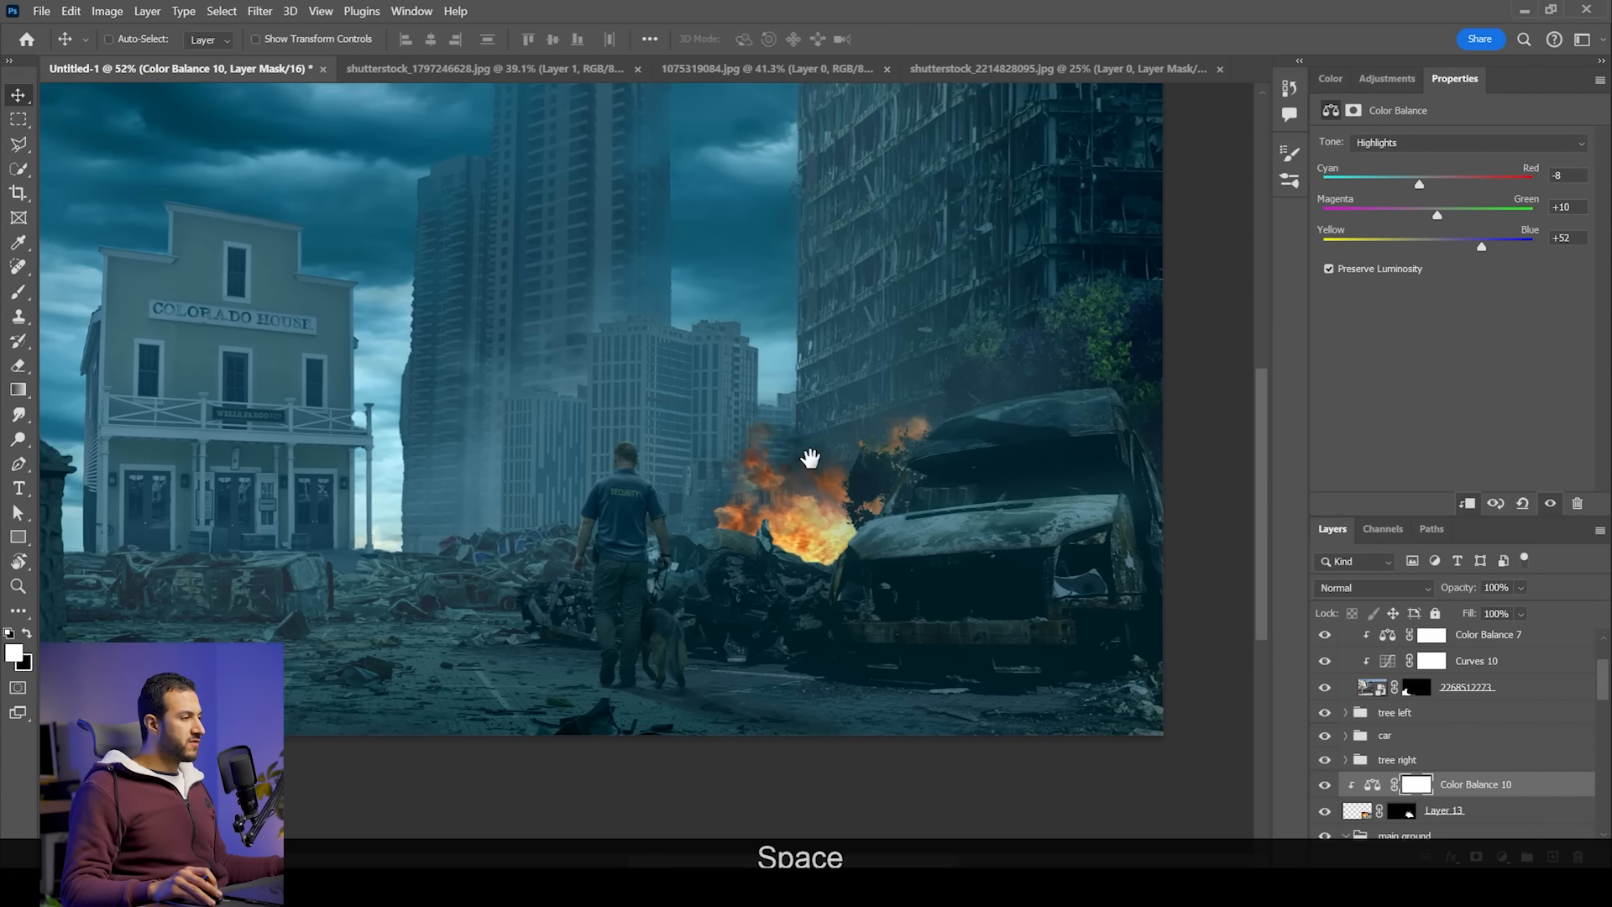
scroll(892, 503, "down", 2)
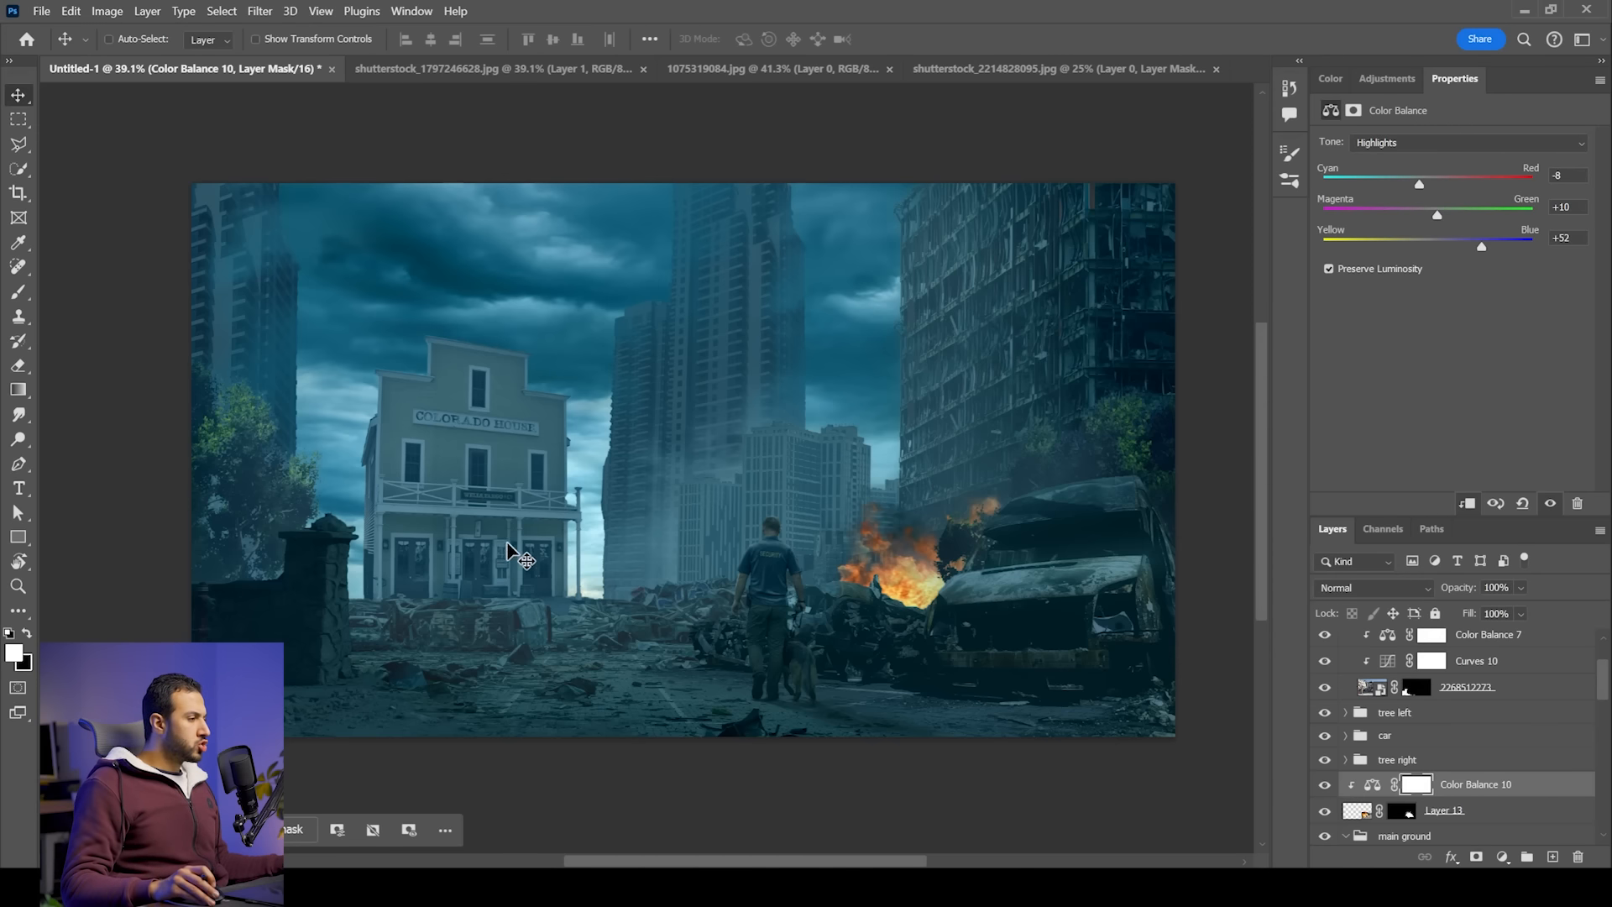
Step: Add an orange Solid Color fill layer directly above Color Balance 5 in the main building group
scroll(474, 563, "up", 2)
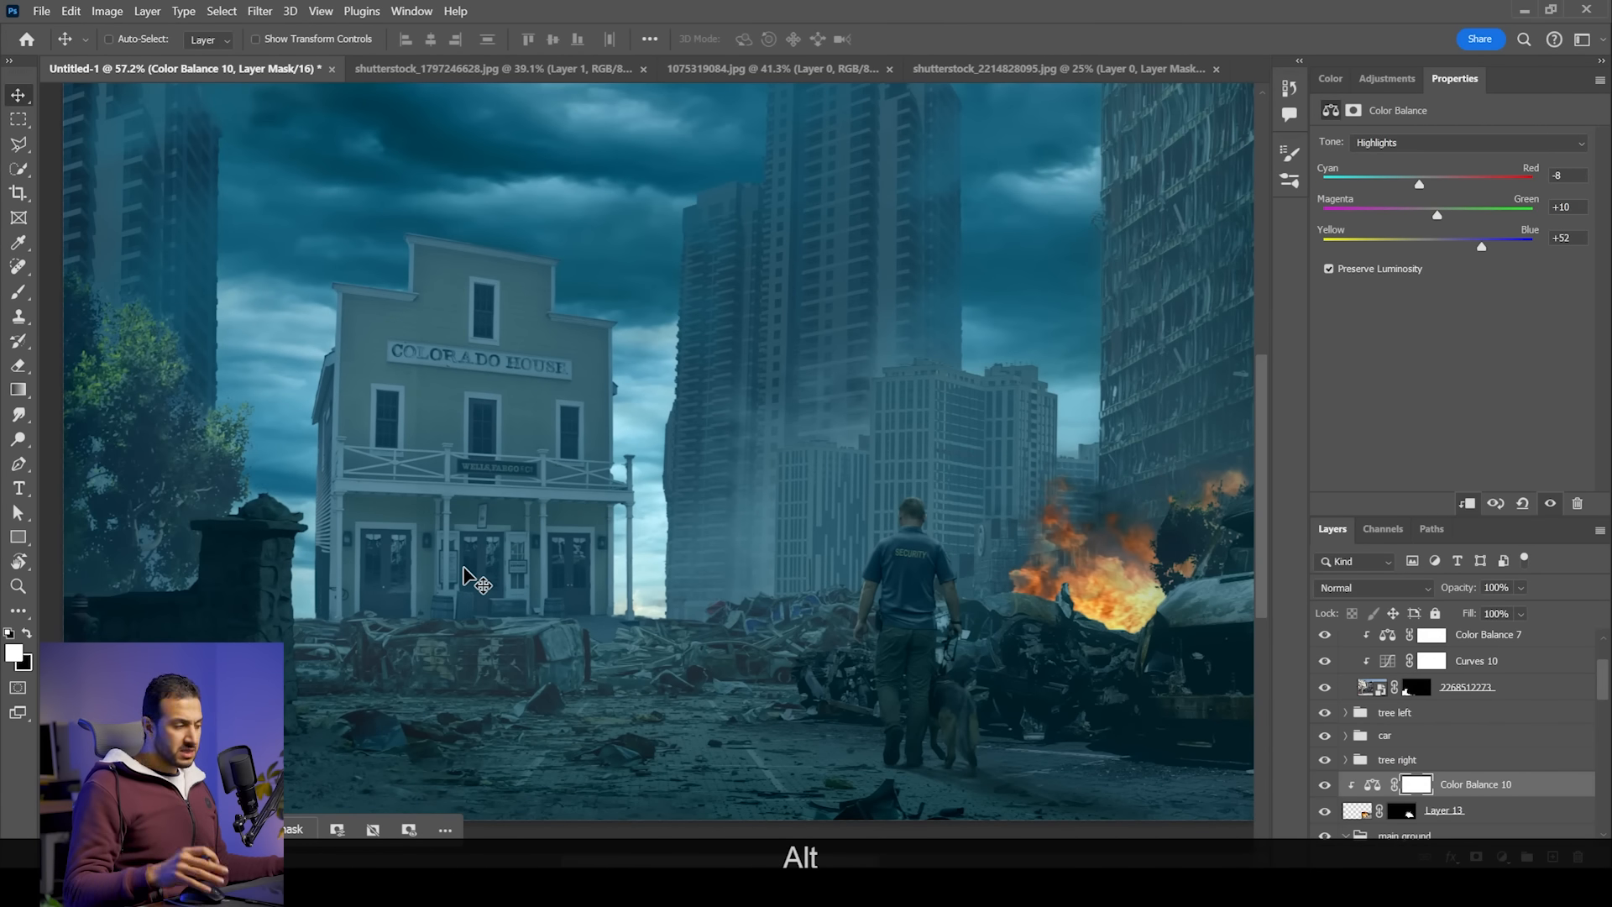
scroll(551, 580, "up", 7)
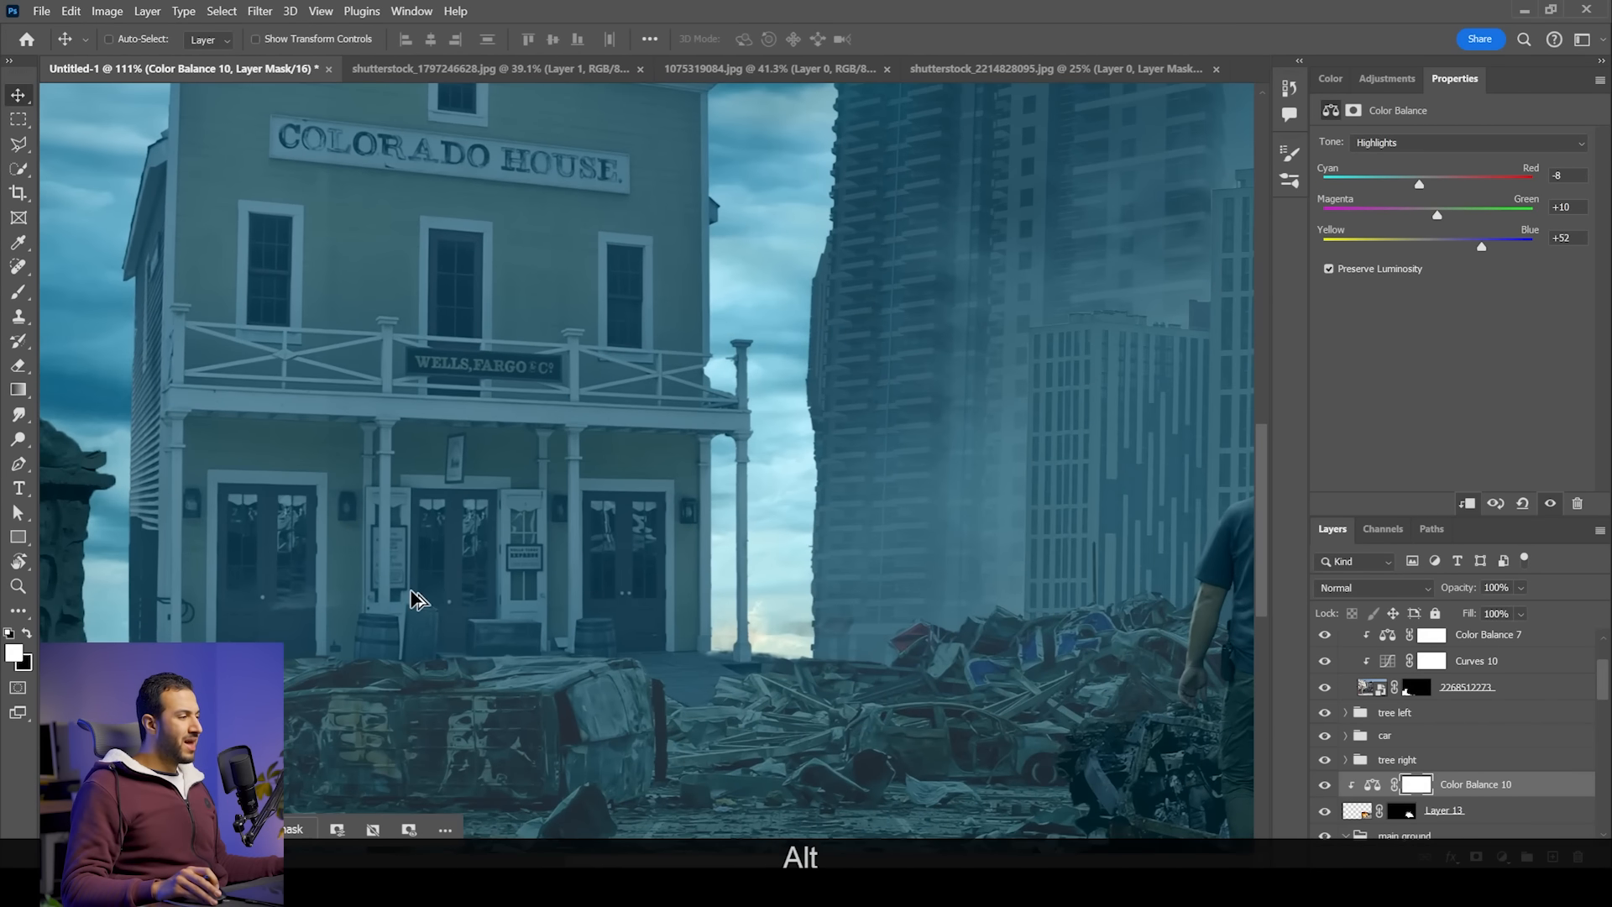
left_click_drag(741, 560, 692, 562)
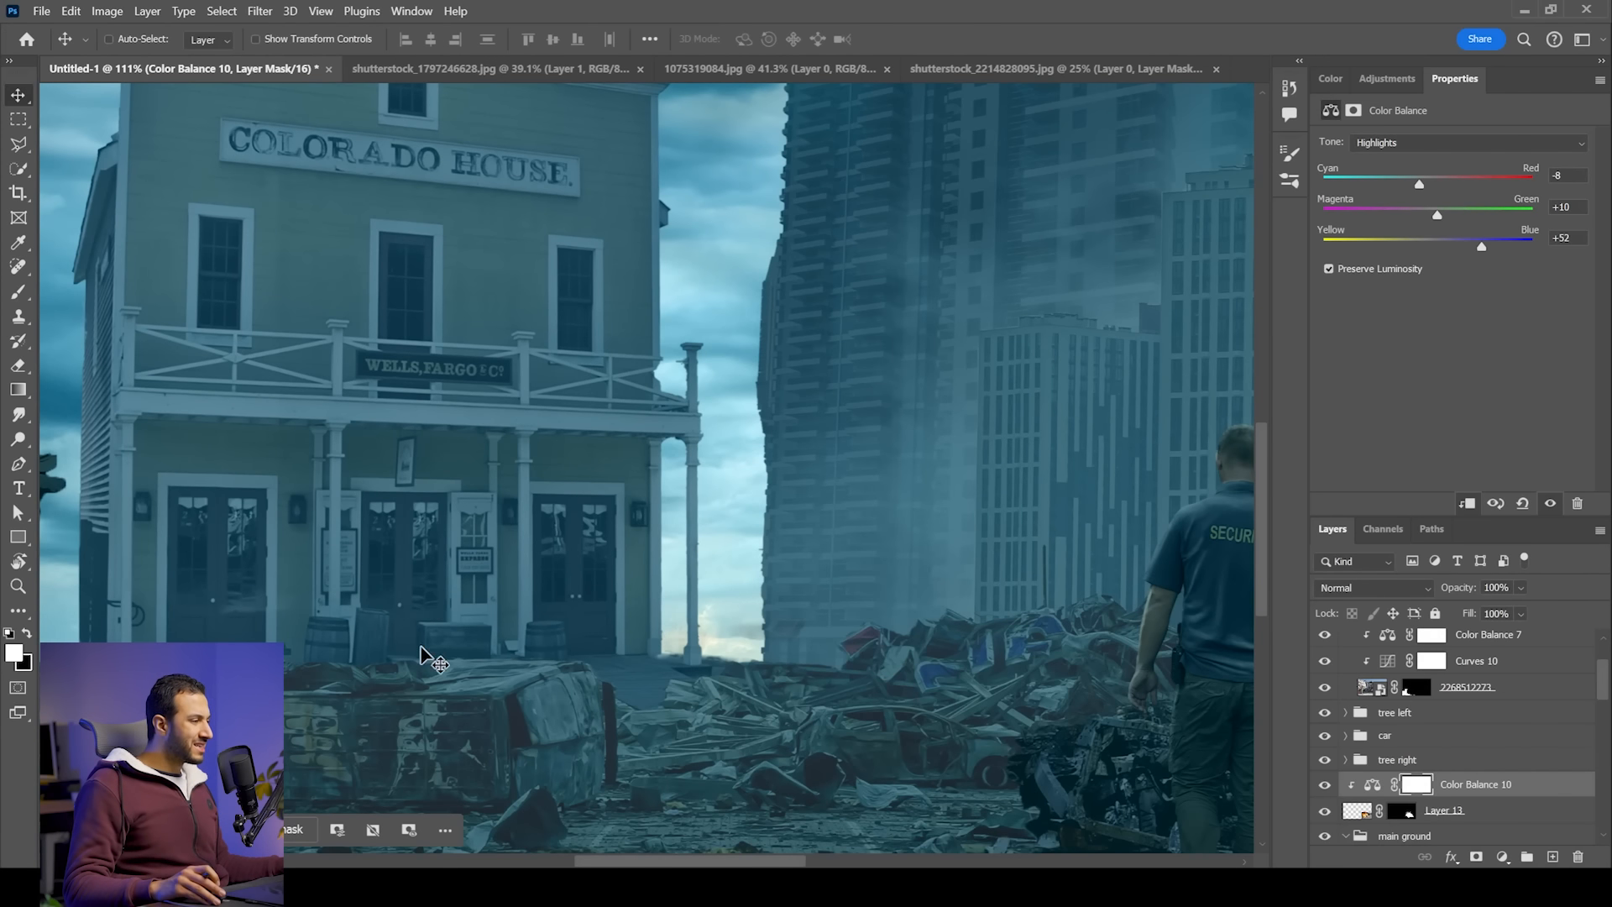
scroll(376, 571, "up", 8)
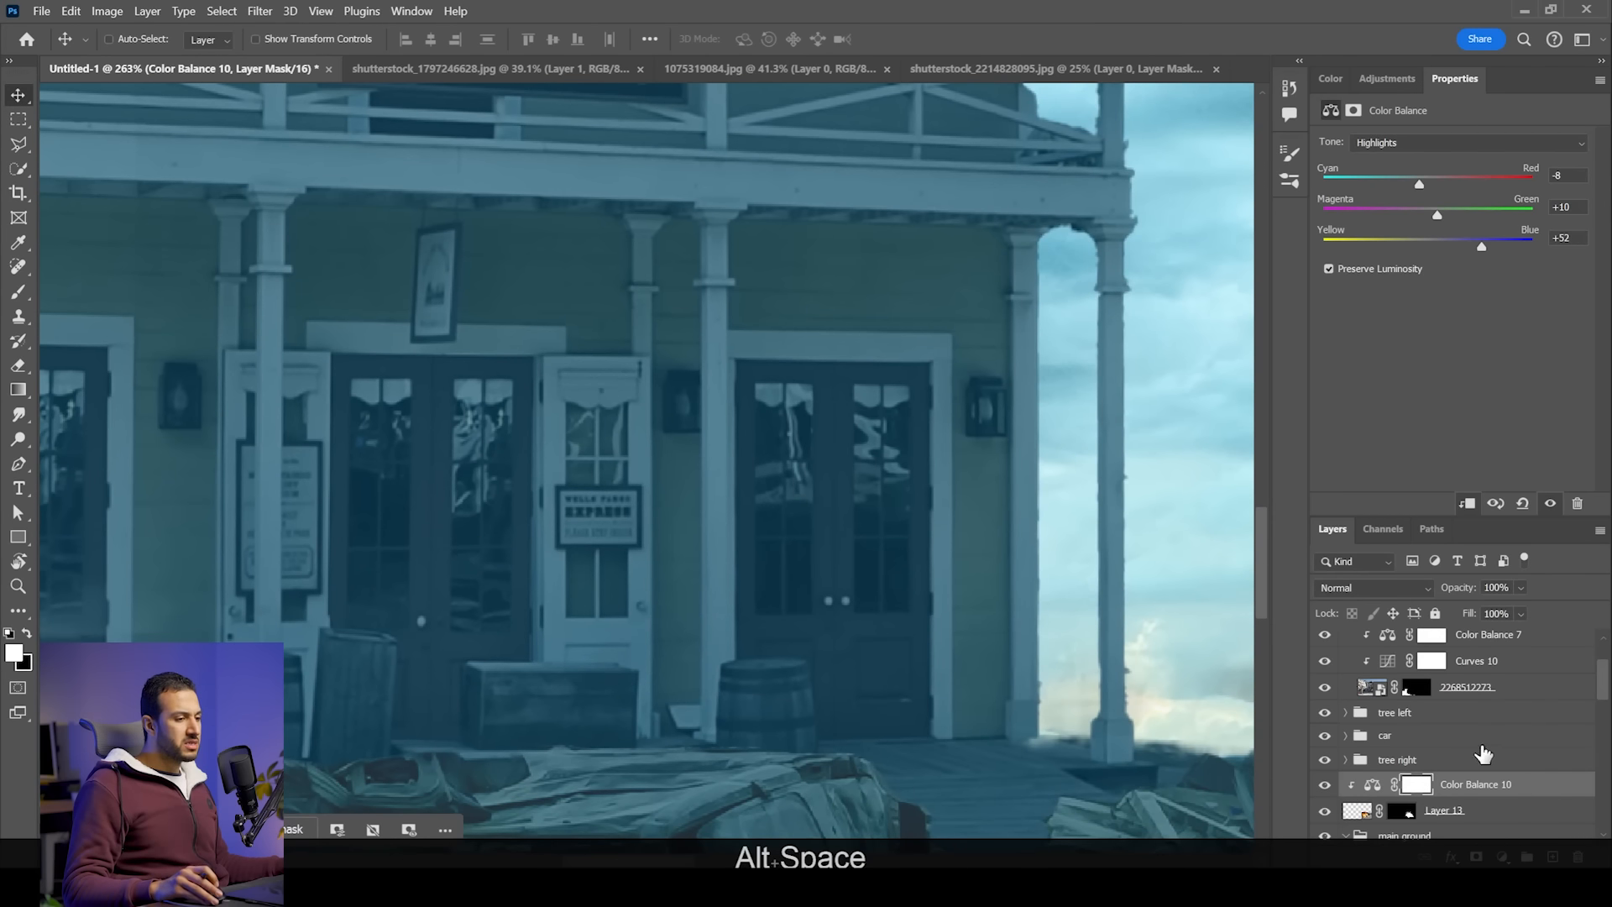
right_click(621, 561)
left_click(672, 586)
scroll(1524, 789, "down", 3)
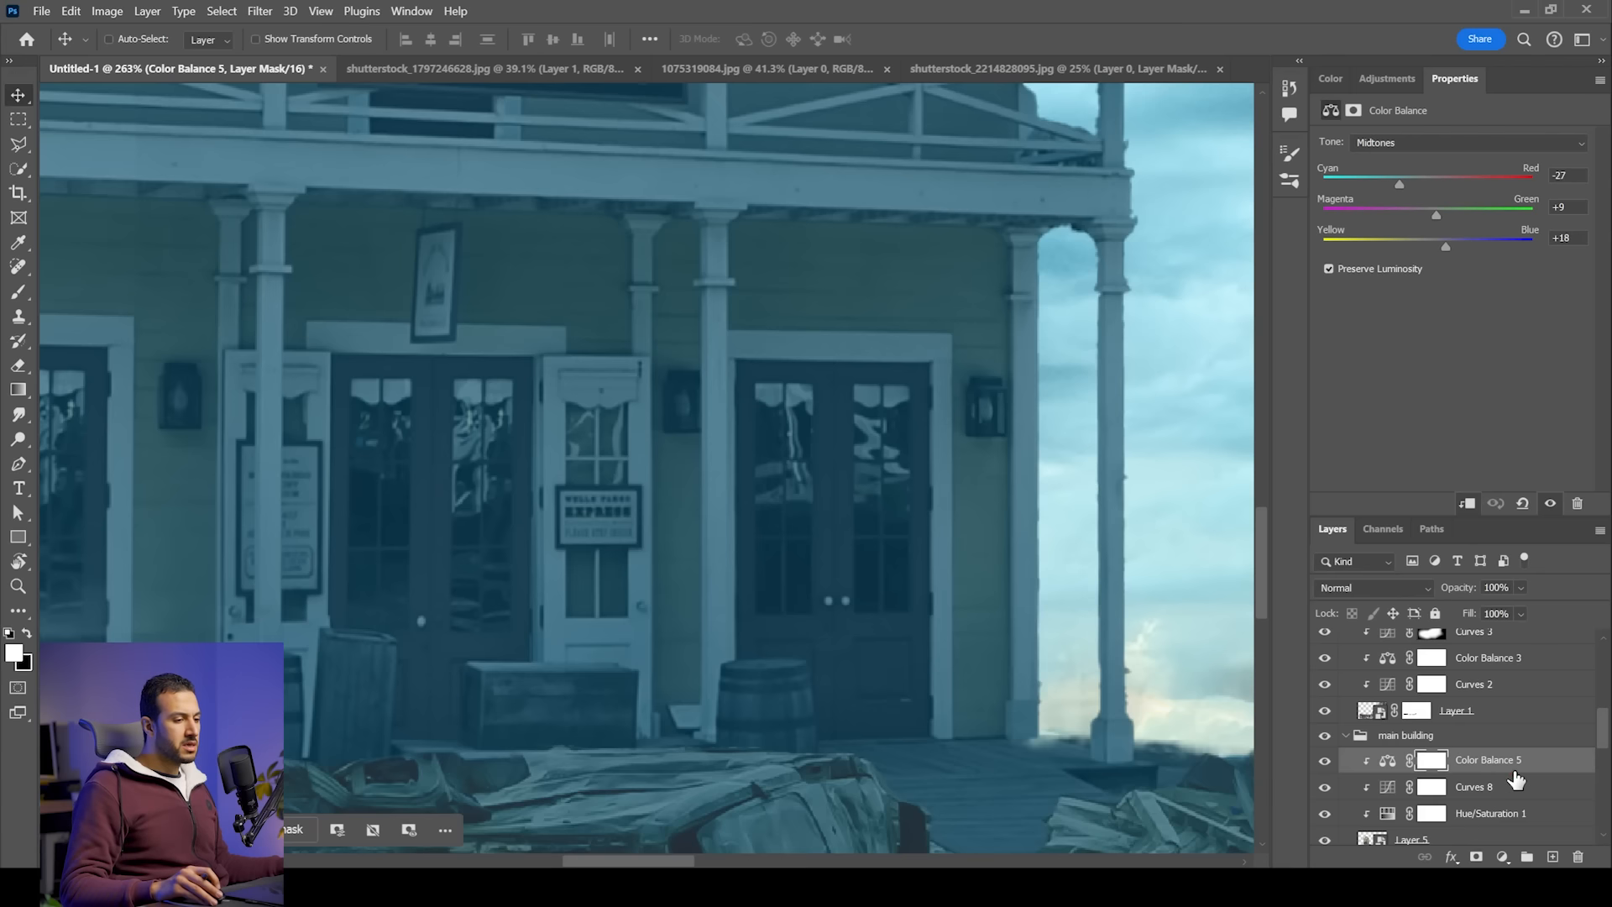
key("ctrl+2")
left_click(1502, 858)
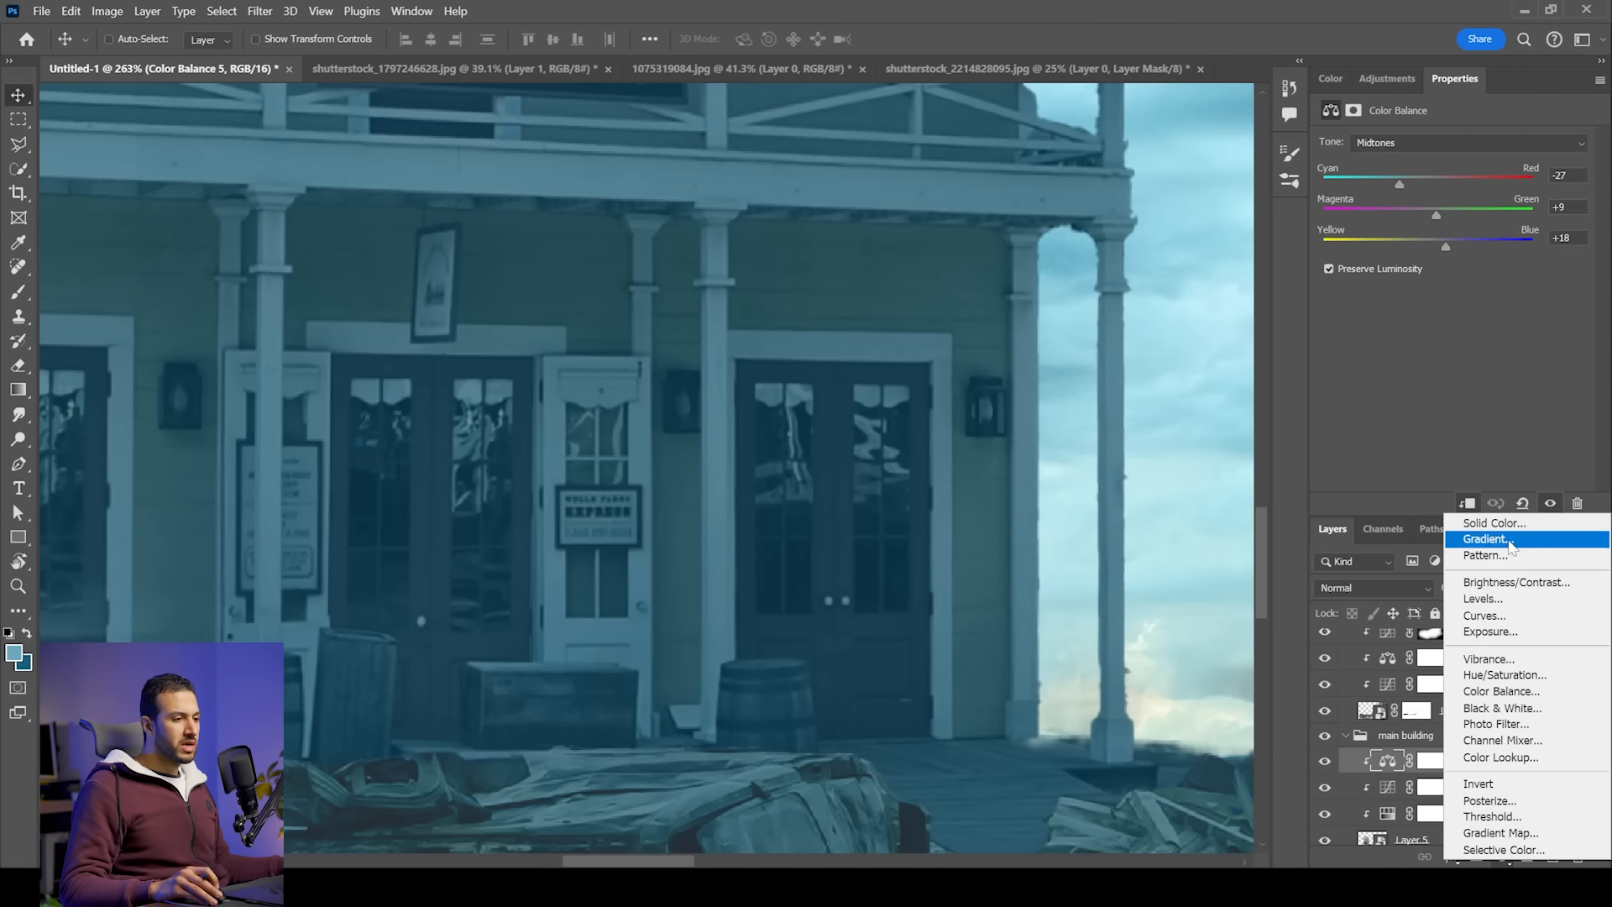
left_click(1504, 520)
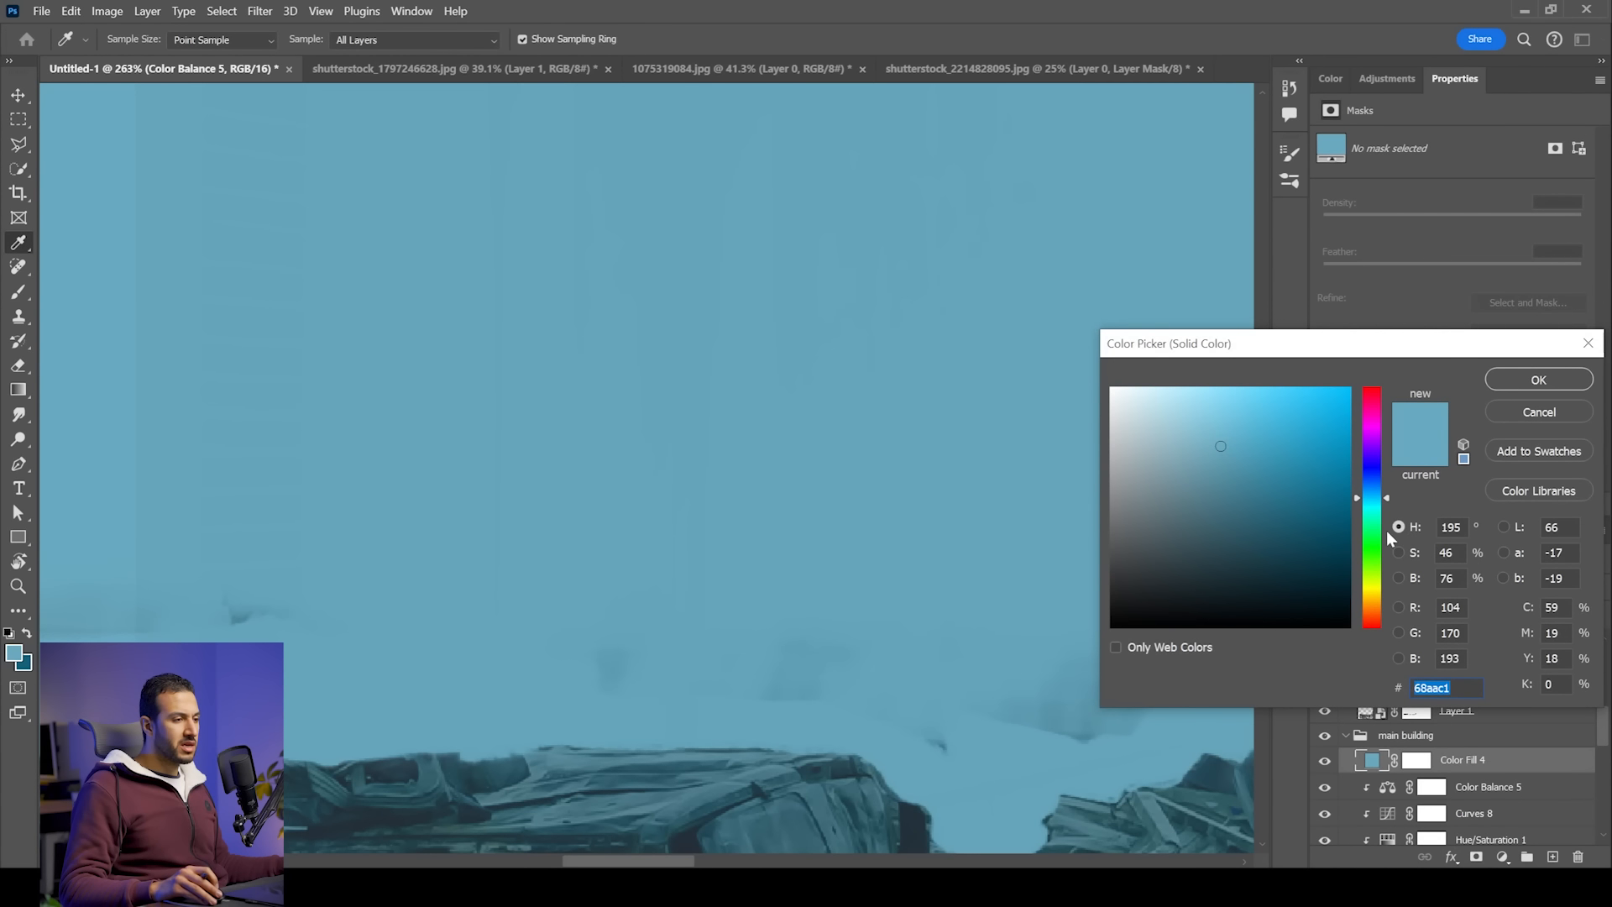
left_click(1373, 613)
left_click(1319, 405)
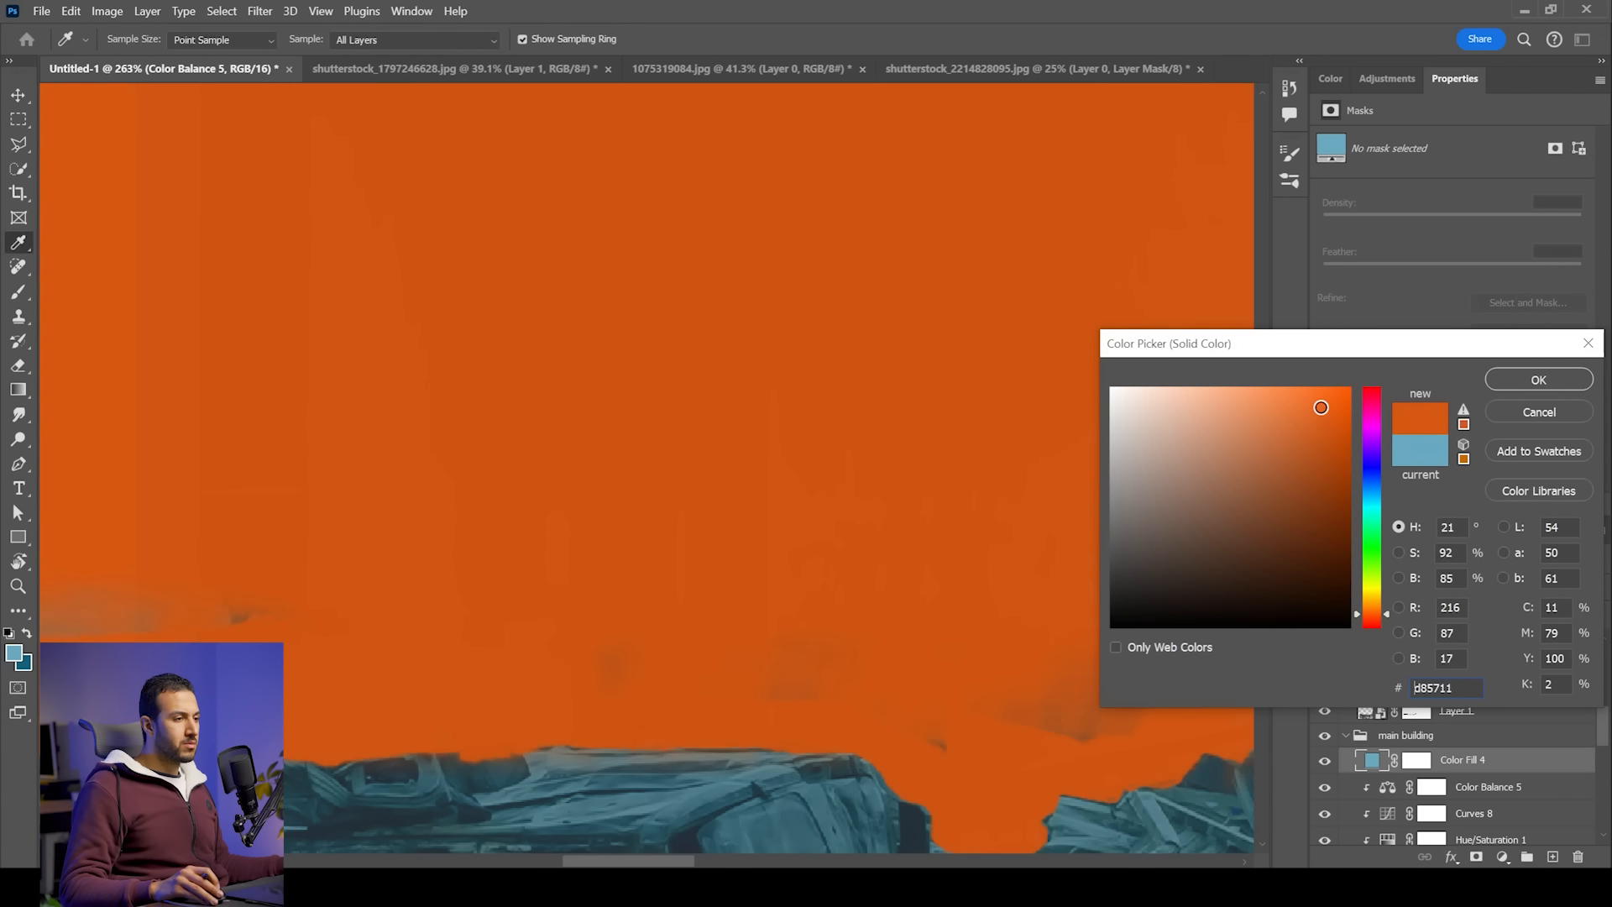
left_click(1539, 380)
Step: Set the orange fill to Linear Dodge (Add) clipped to the building, and invert its layer mask to black
left_click(1385, 579)
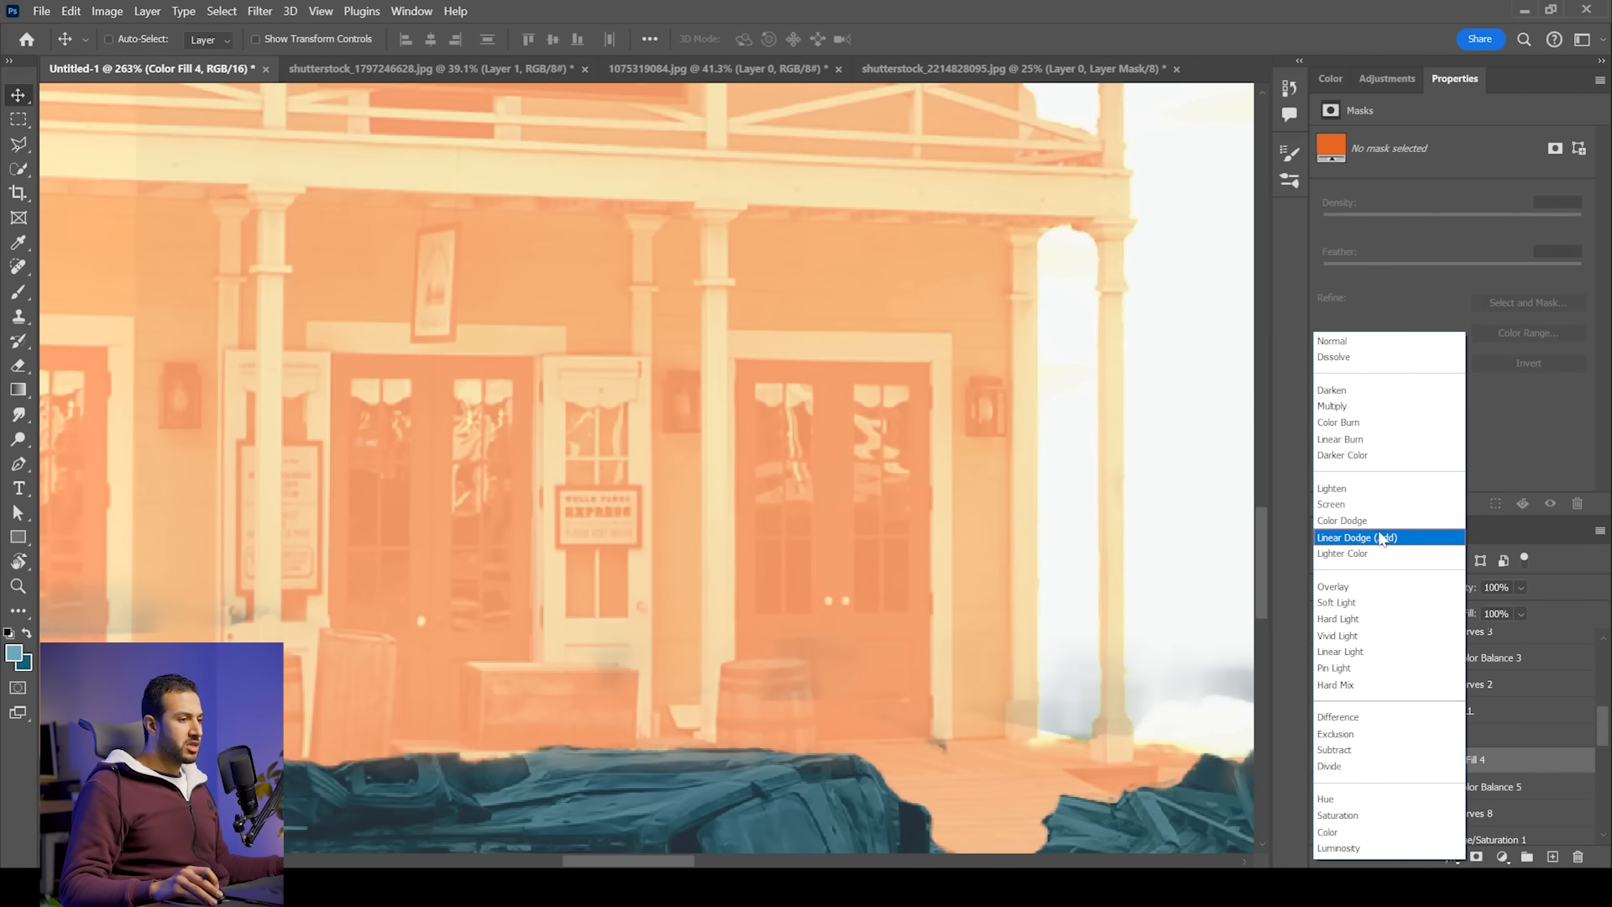
left_click(1382, 538)
left_click(1482, 772, "alt")
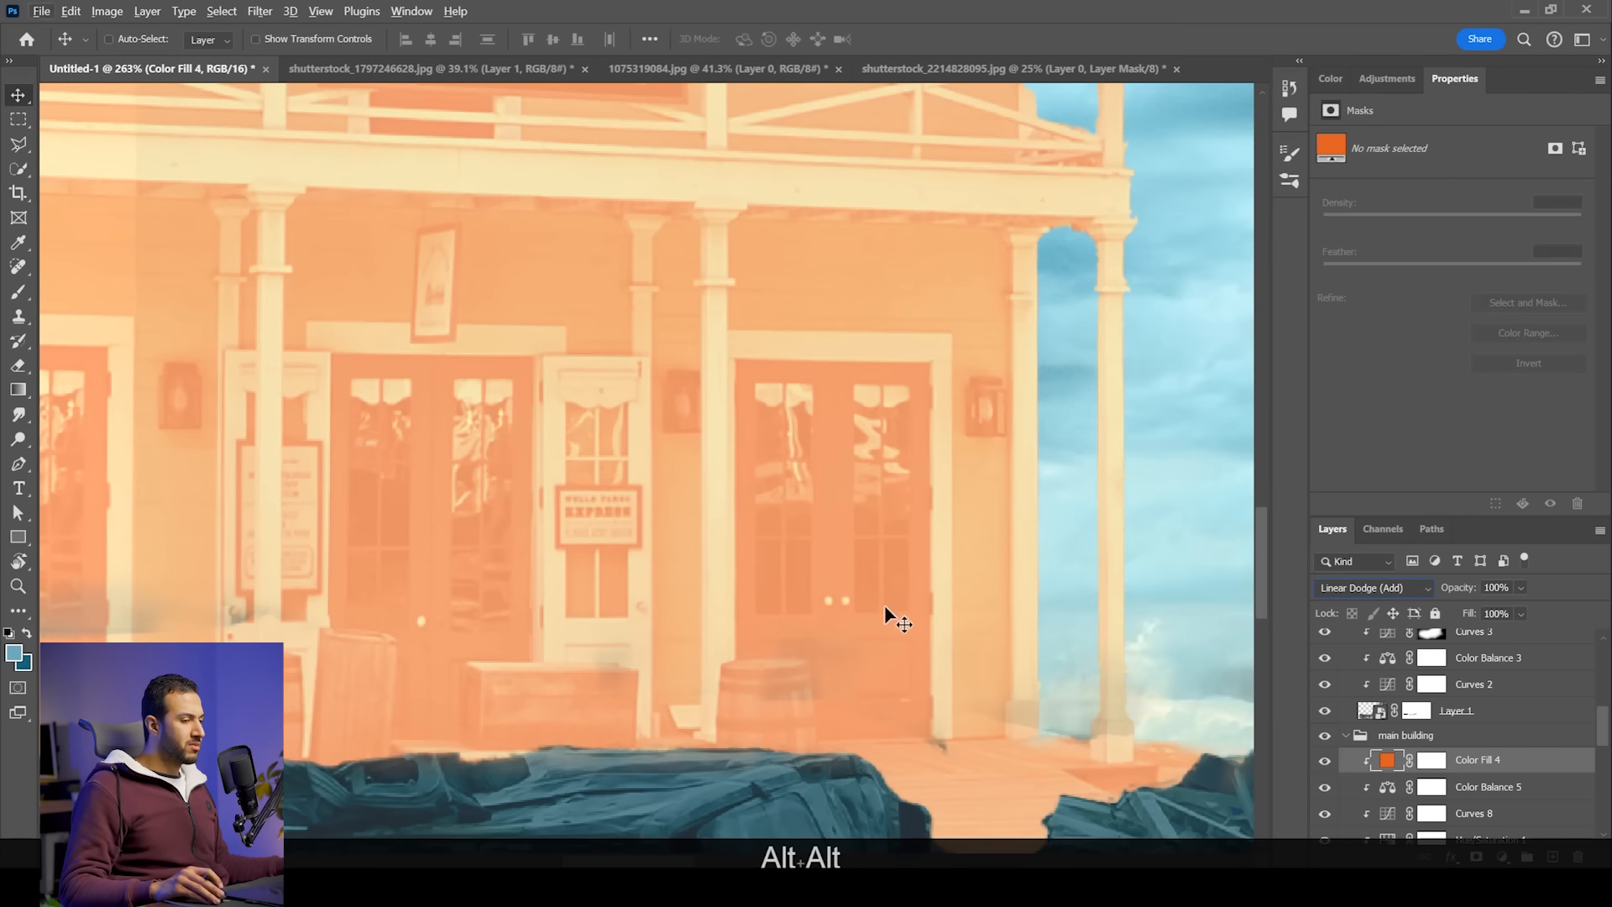
left_click(1430, 760)
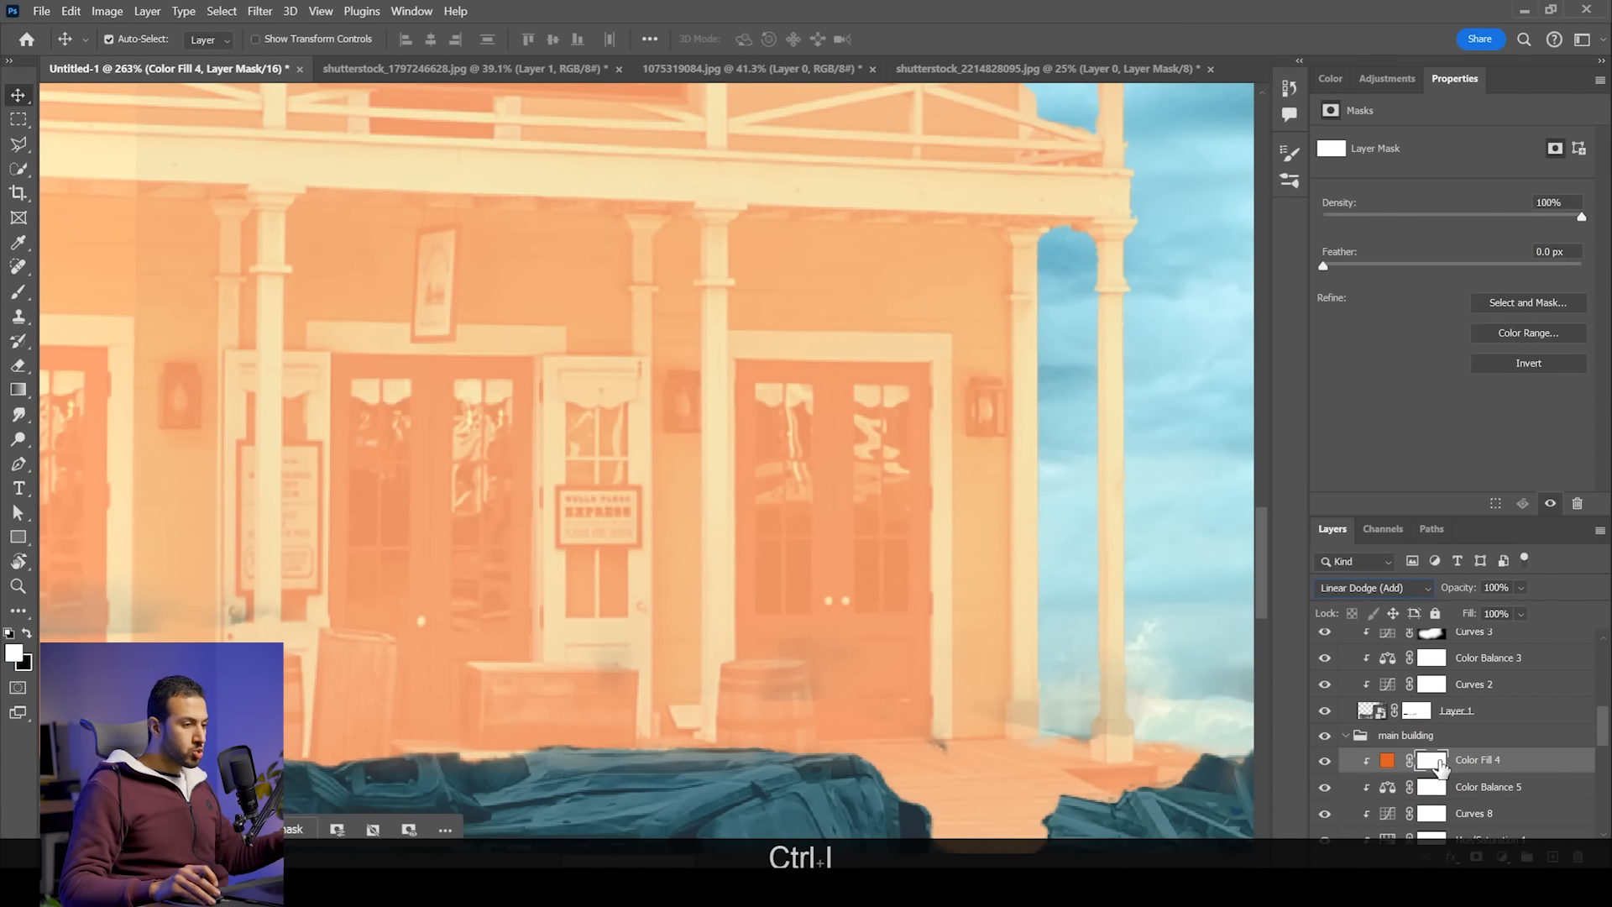
key("ctrl+i")
Step: Outline the building's central double door with the Polygonal Lasso, excluding the crates, and fill that area of the orange fill's mask with white
scroll(412, 615, "up", 5)
key("alt+space")
left_click(361, 244)
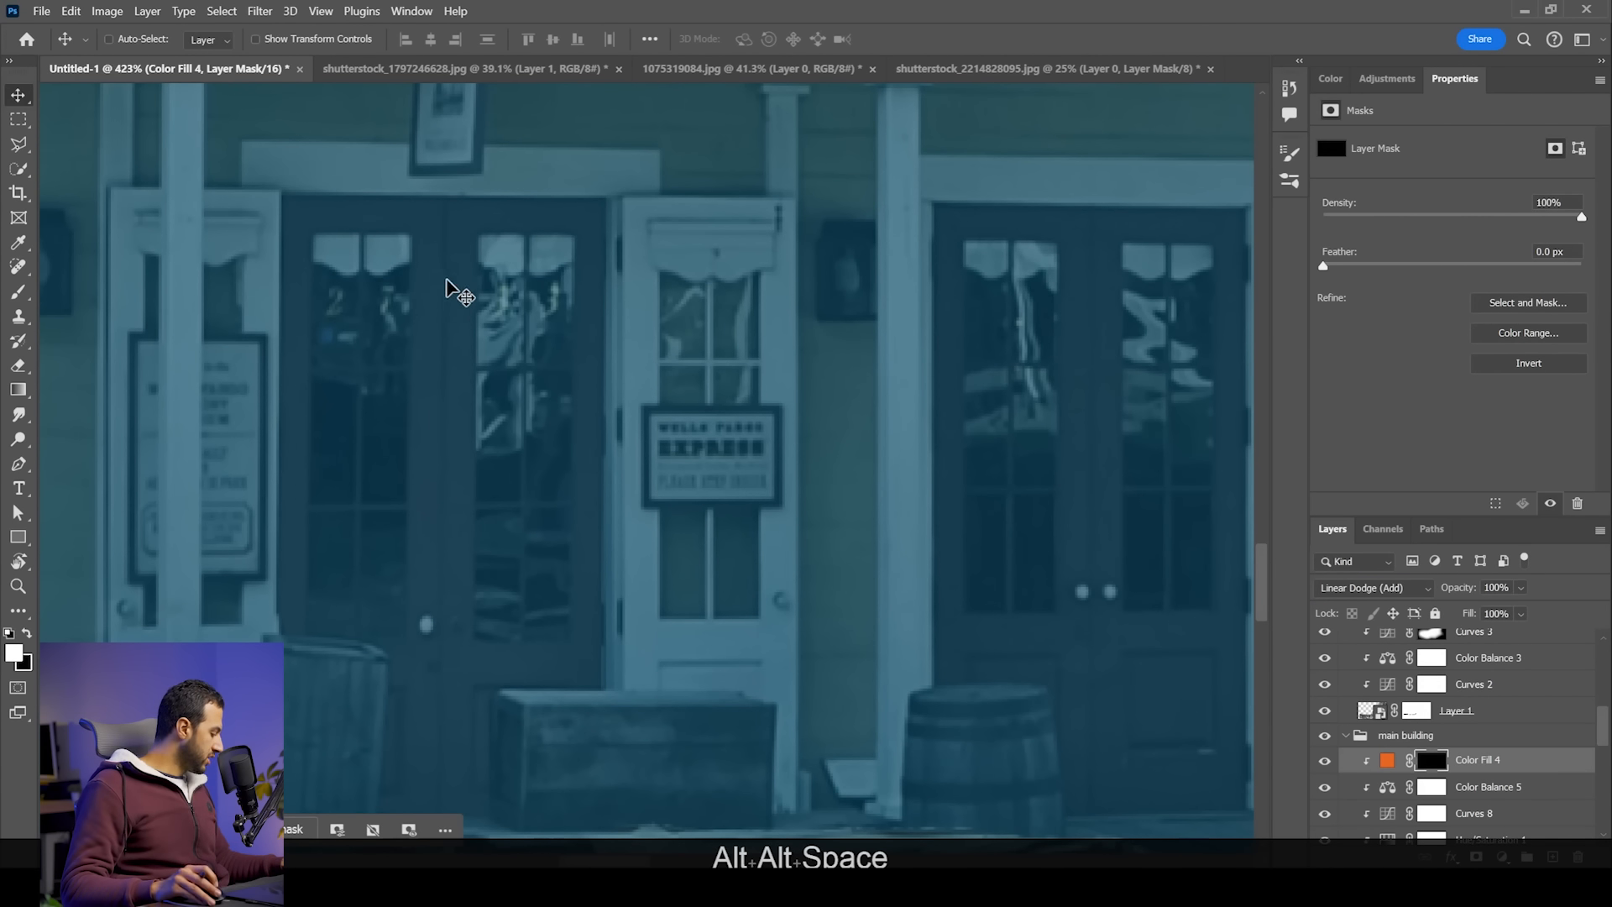
key("l")
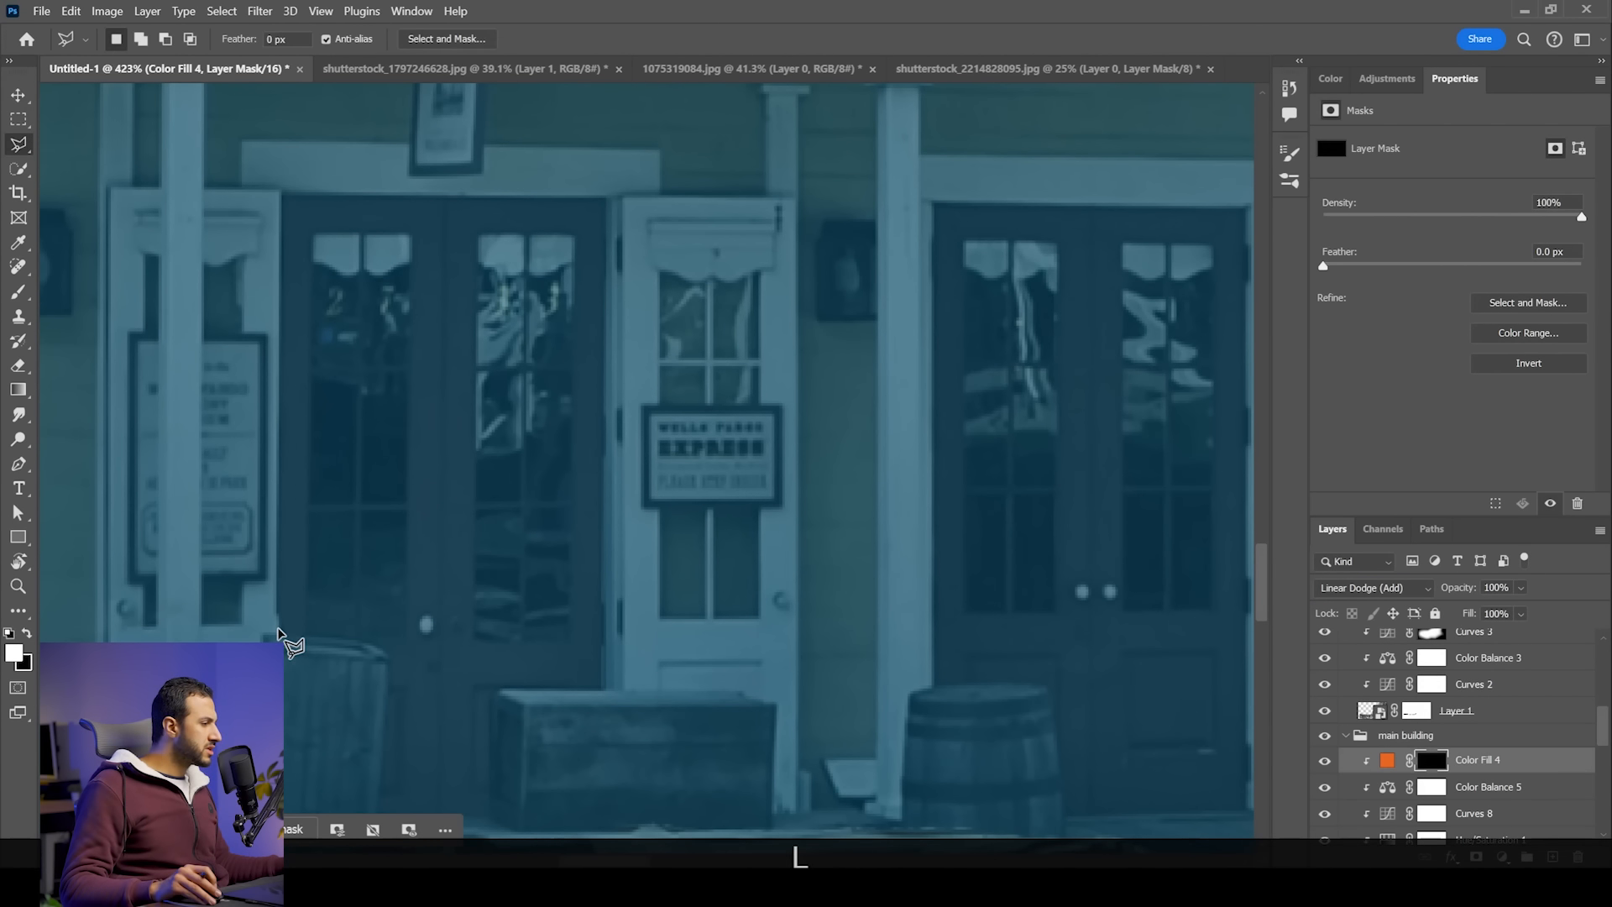
left_click(280, 631)
left_click(281, 192)
left_click(607, 197)
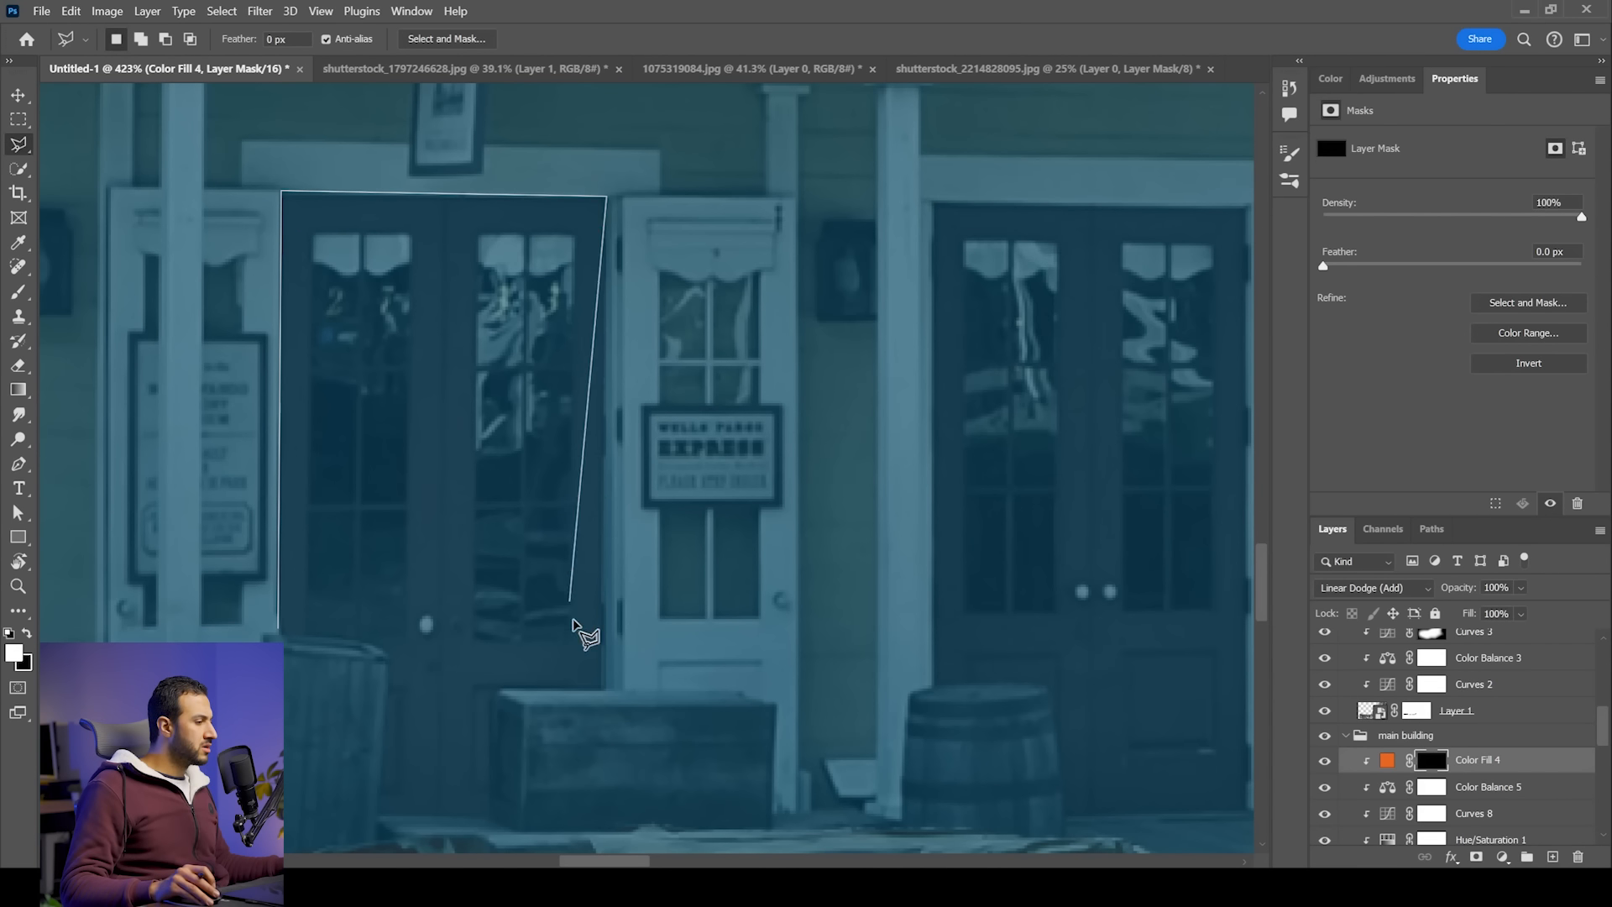
left_click(603, 686)
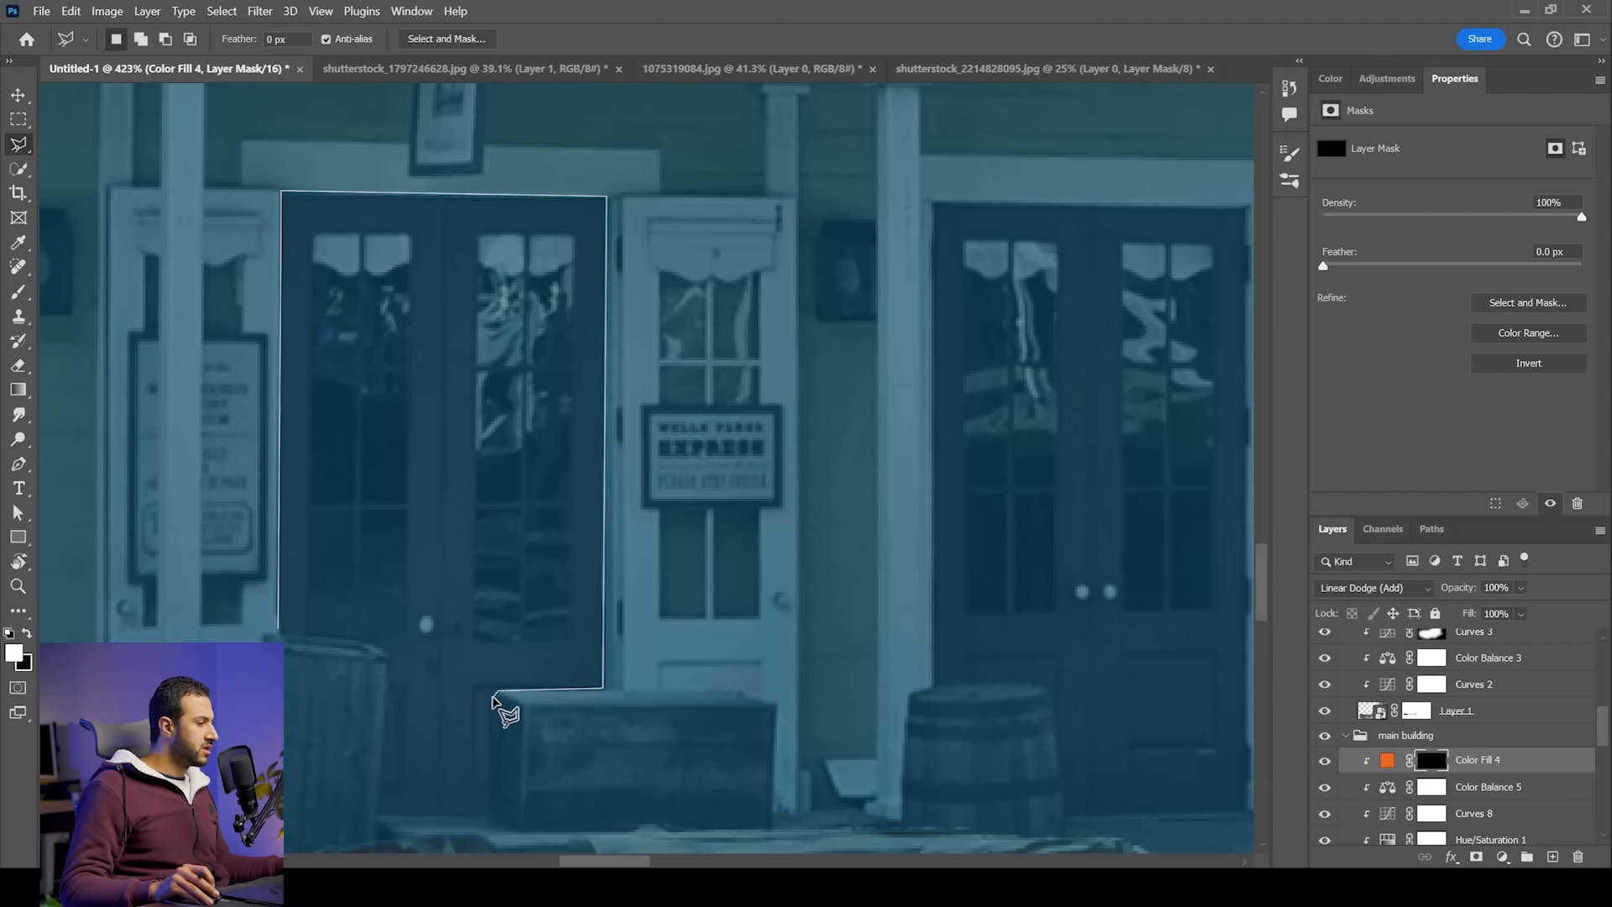
left_click(494, 693)
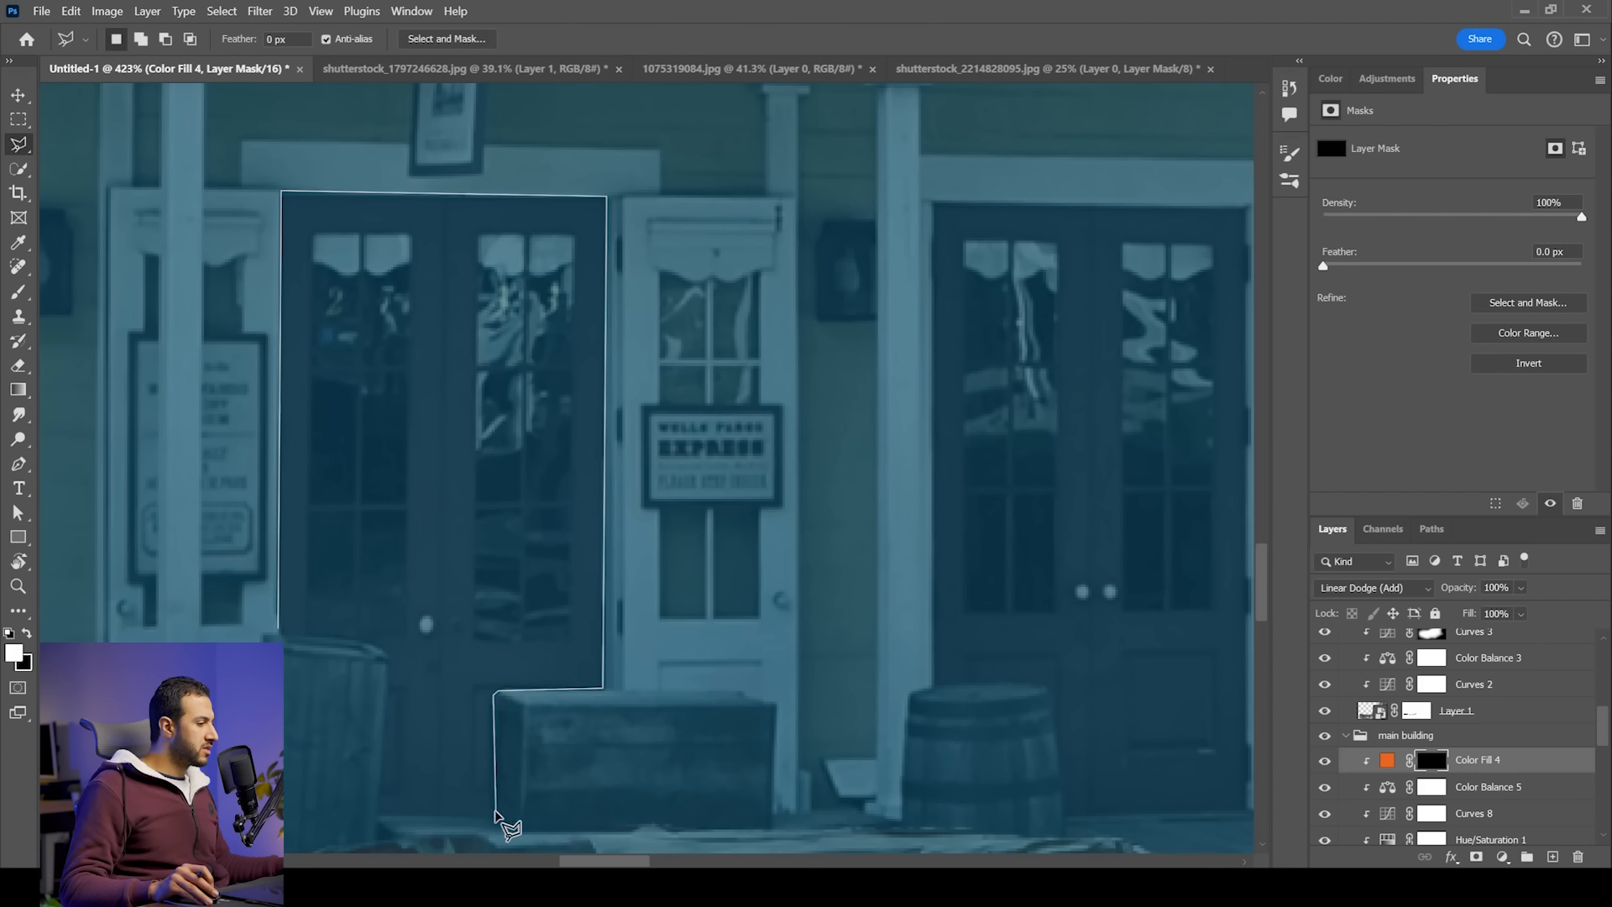
left_click(490, 814)
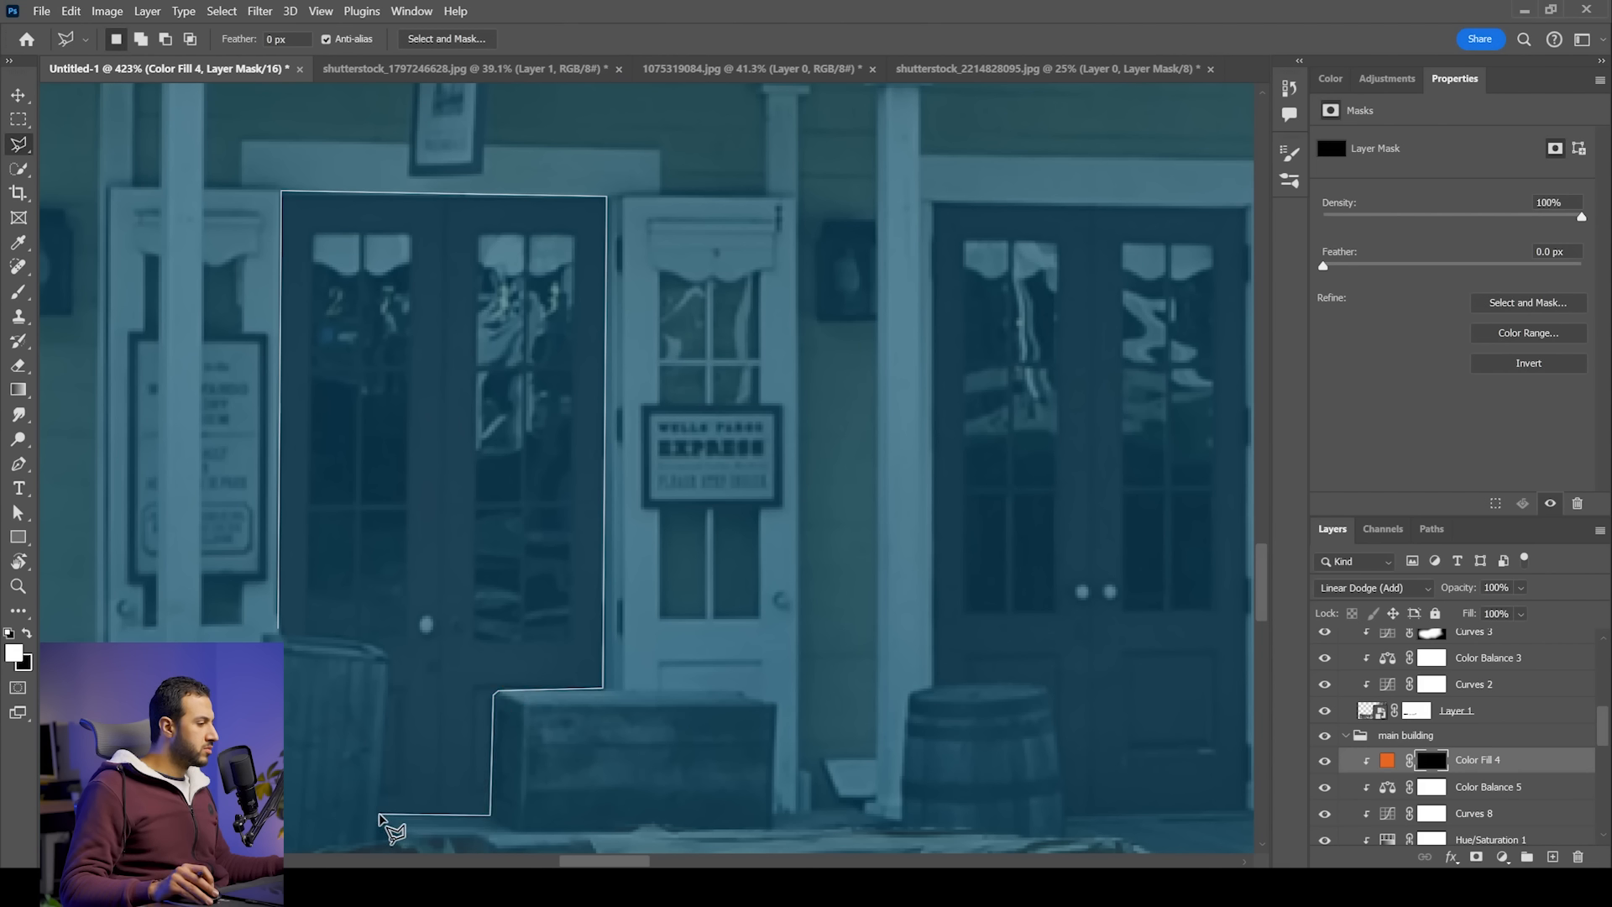
left_click(375, 814)
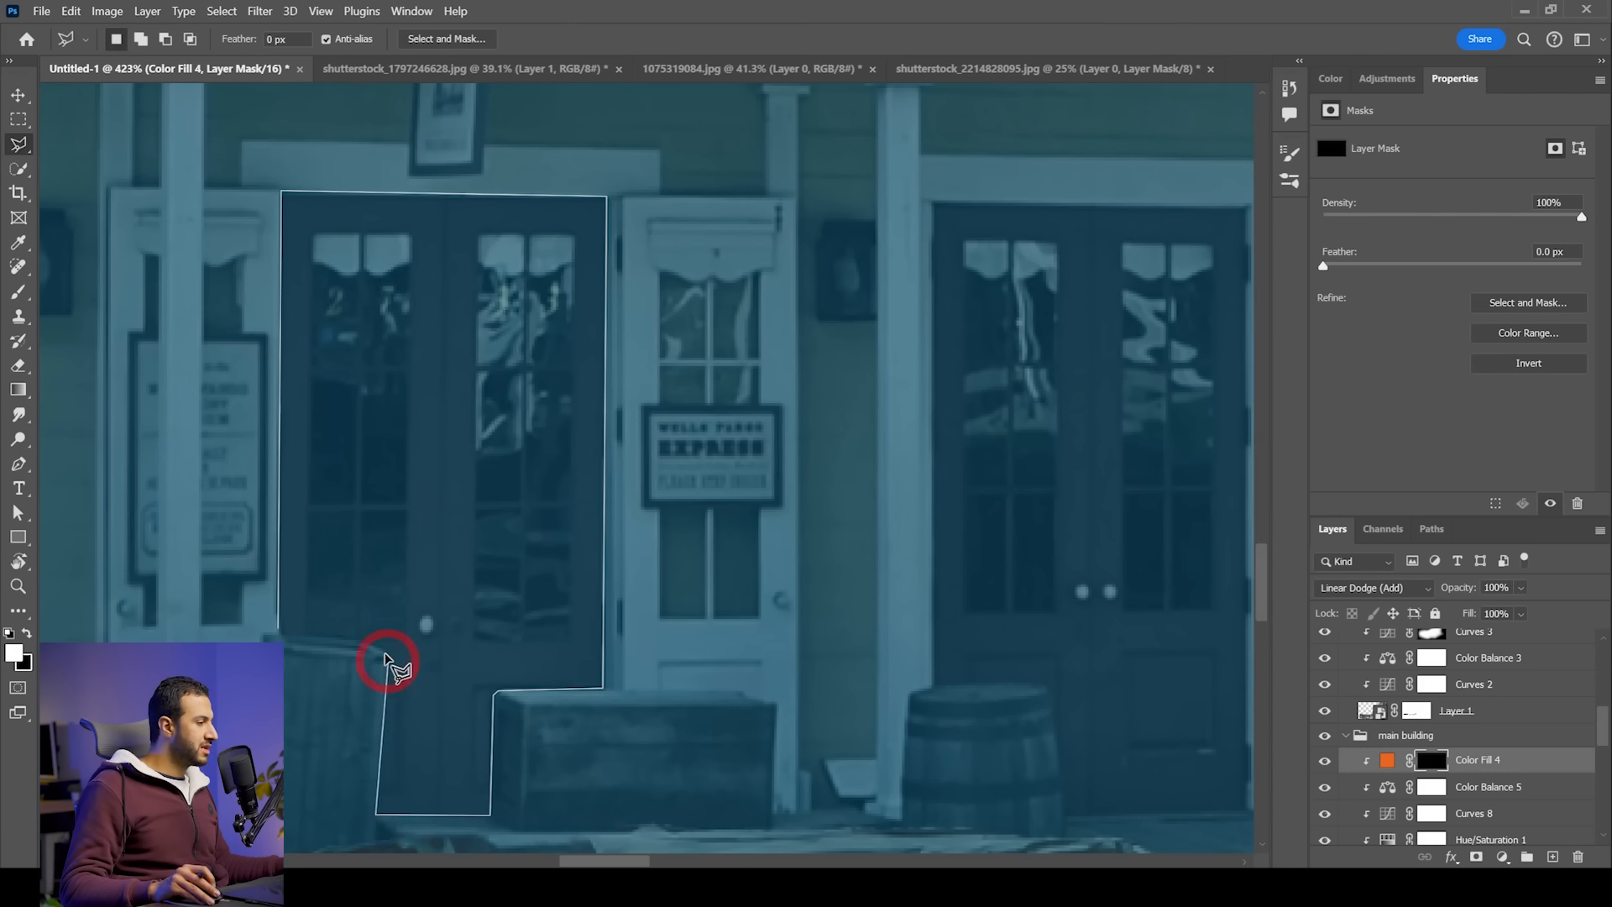
left_click(370, 642)
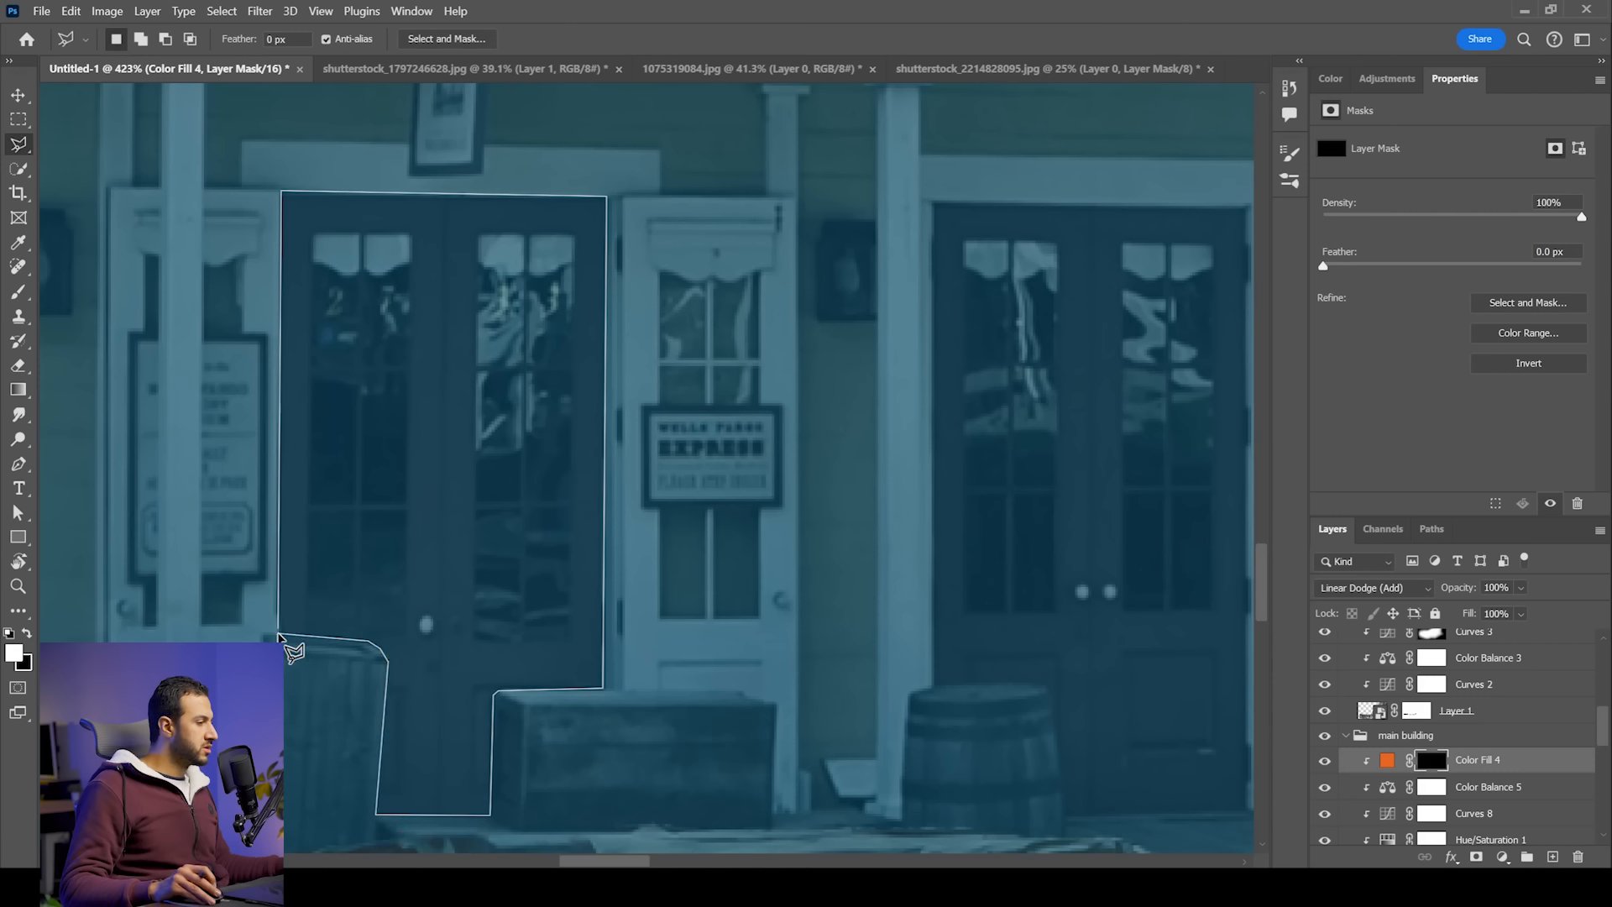
left_click(278, 632)
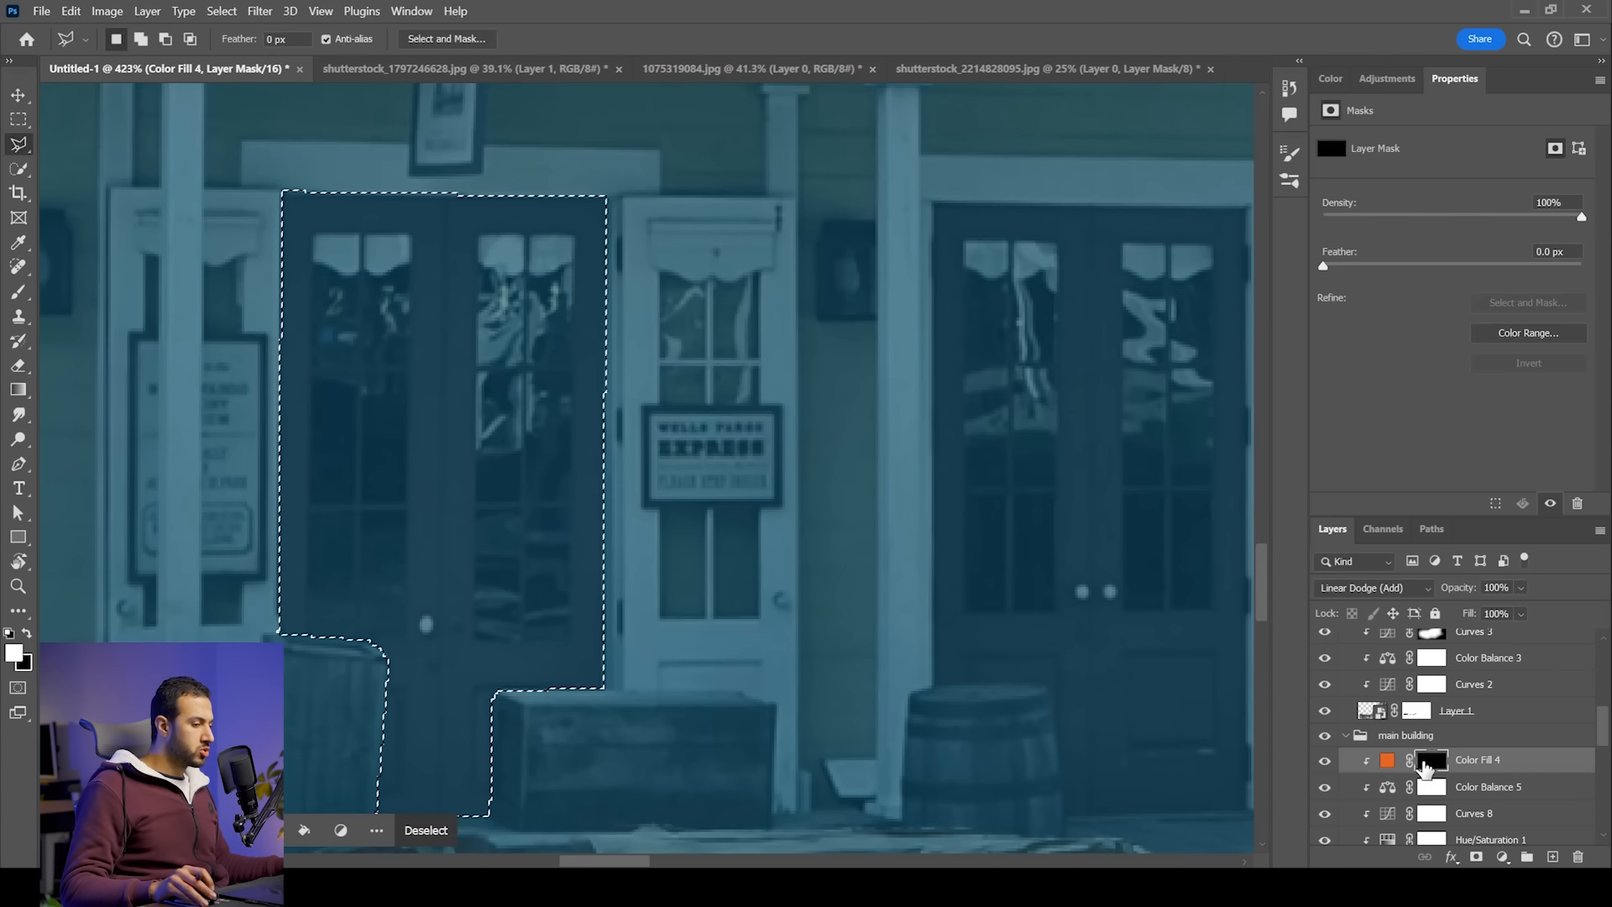
key("alt+BackSpace")
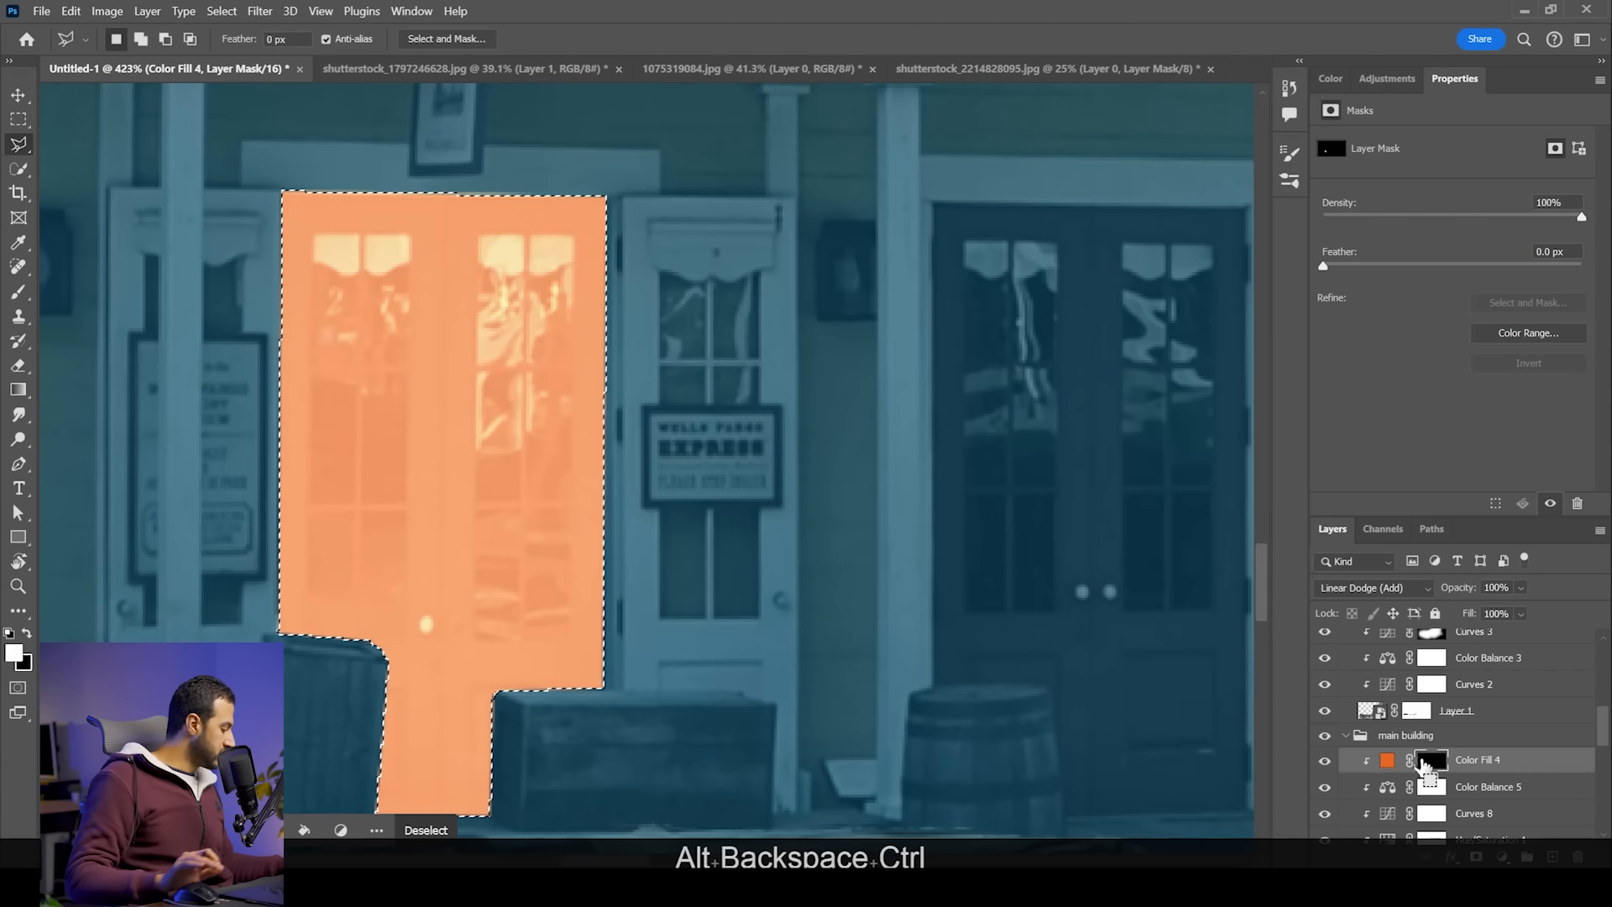
key("ctrl+d")
Step: Feather the orange fill's mask by 0.9 px and set the layer's Fill to 86%
scroll(611, 550, "down", 5)
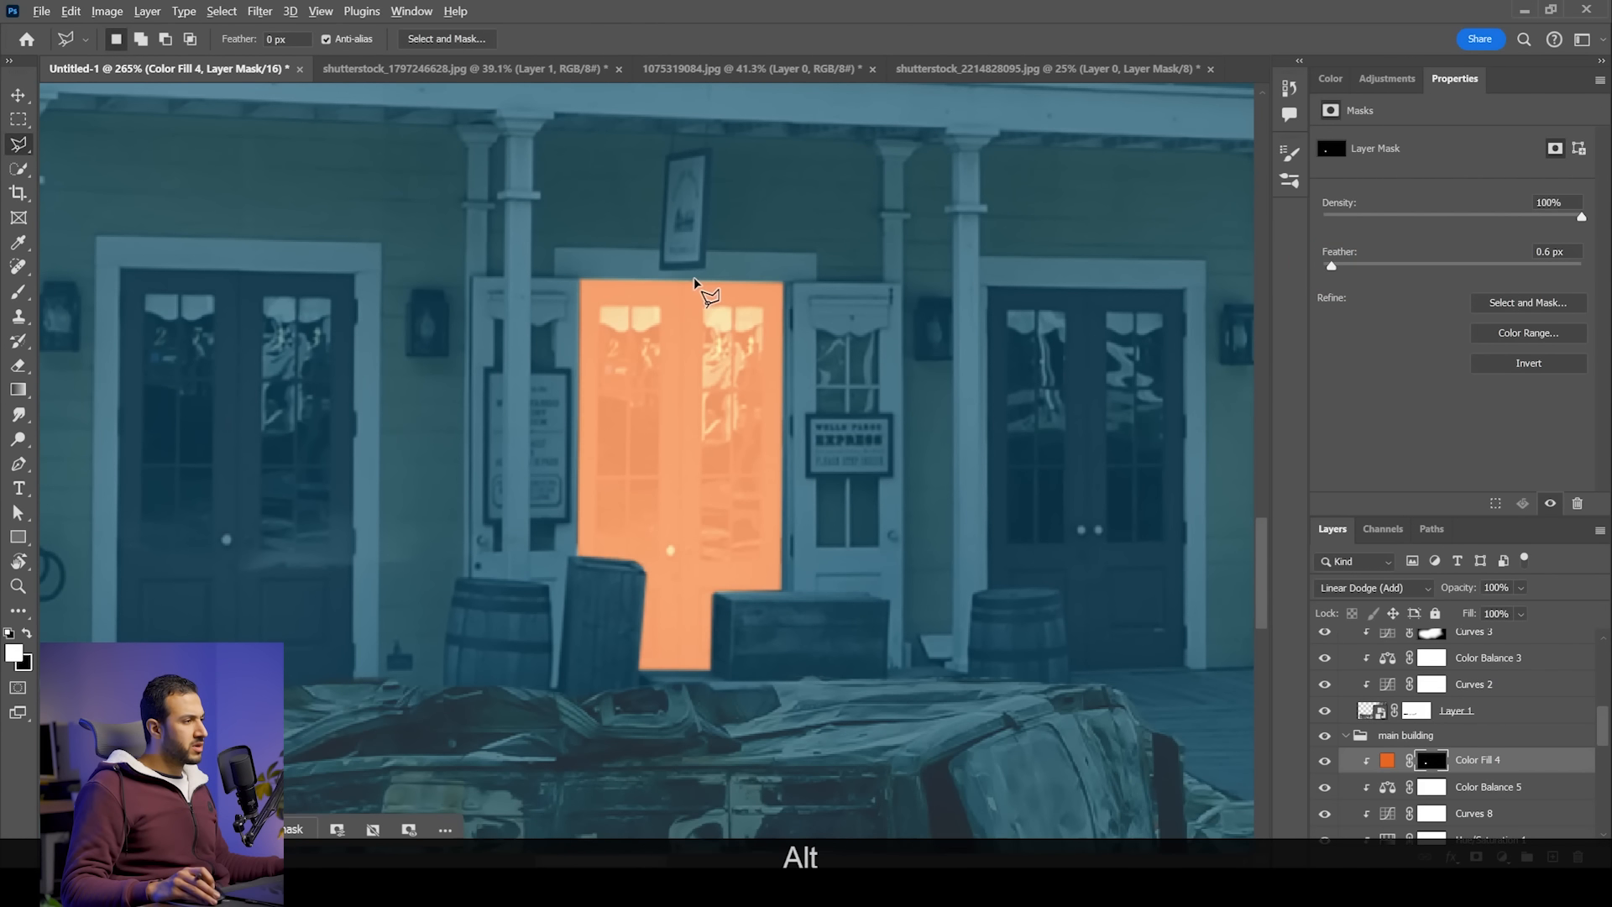
scroll(702, 288, "up", 3)
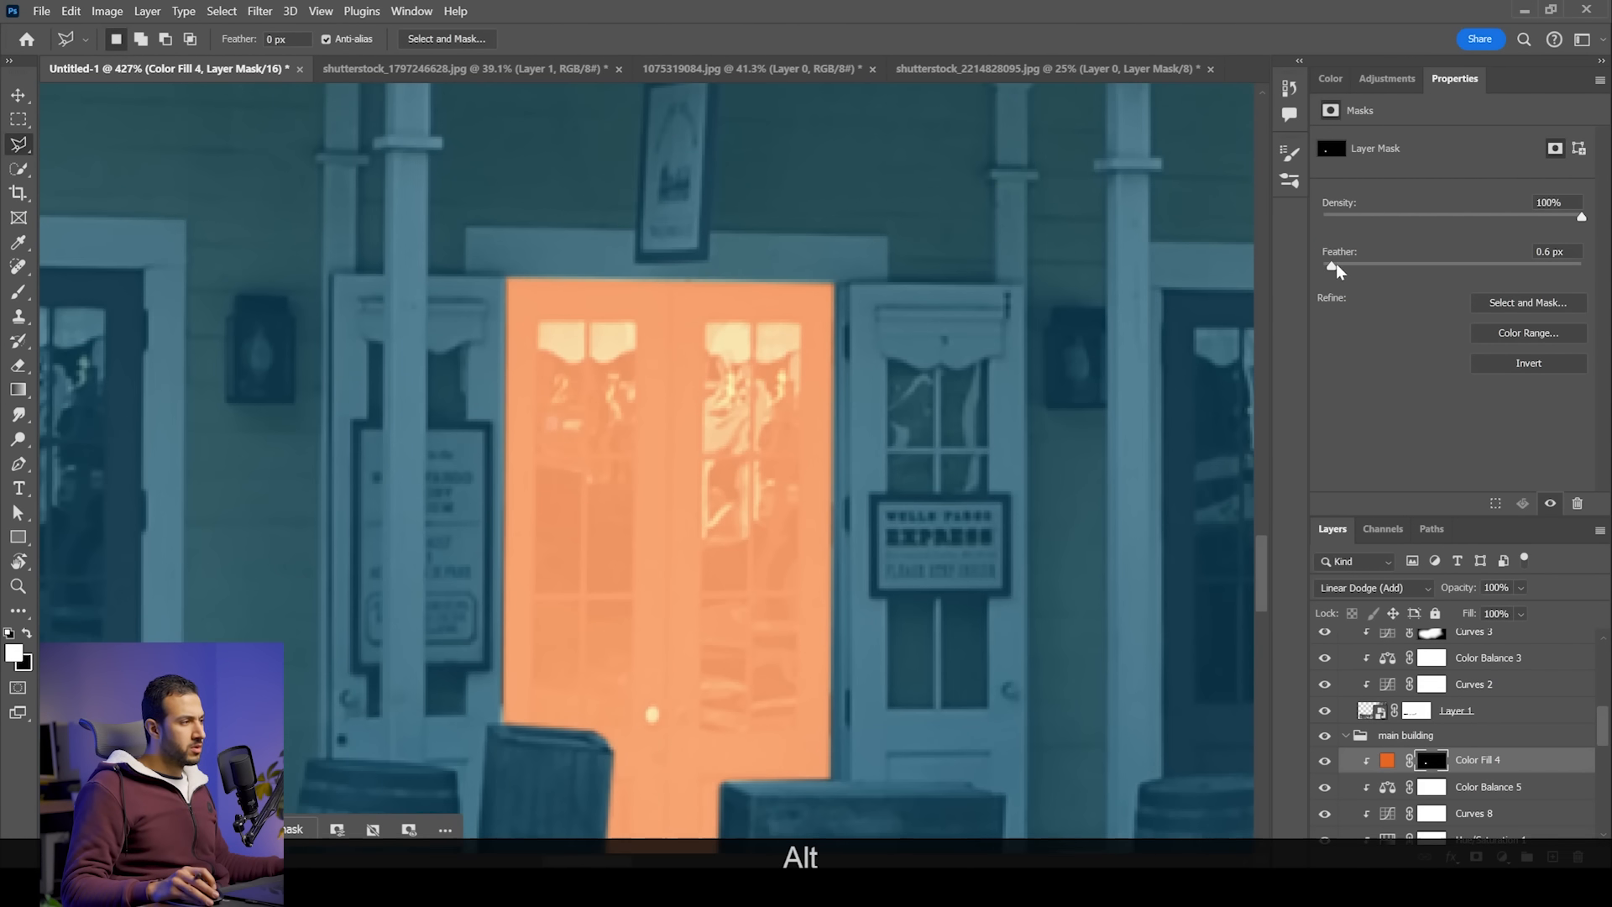
scroll(995, 420, "down", 2)
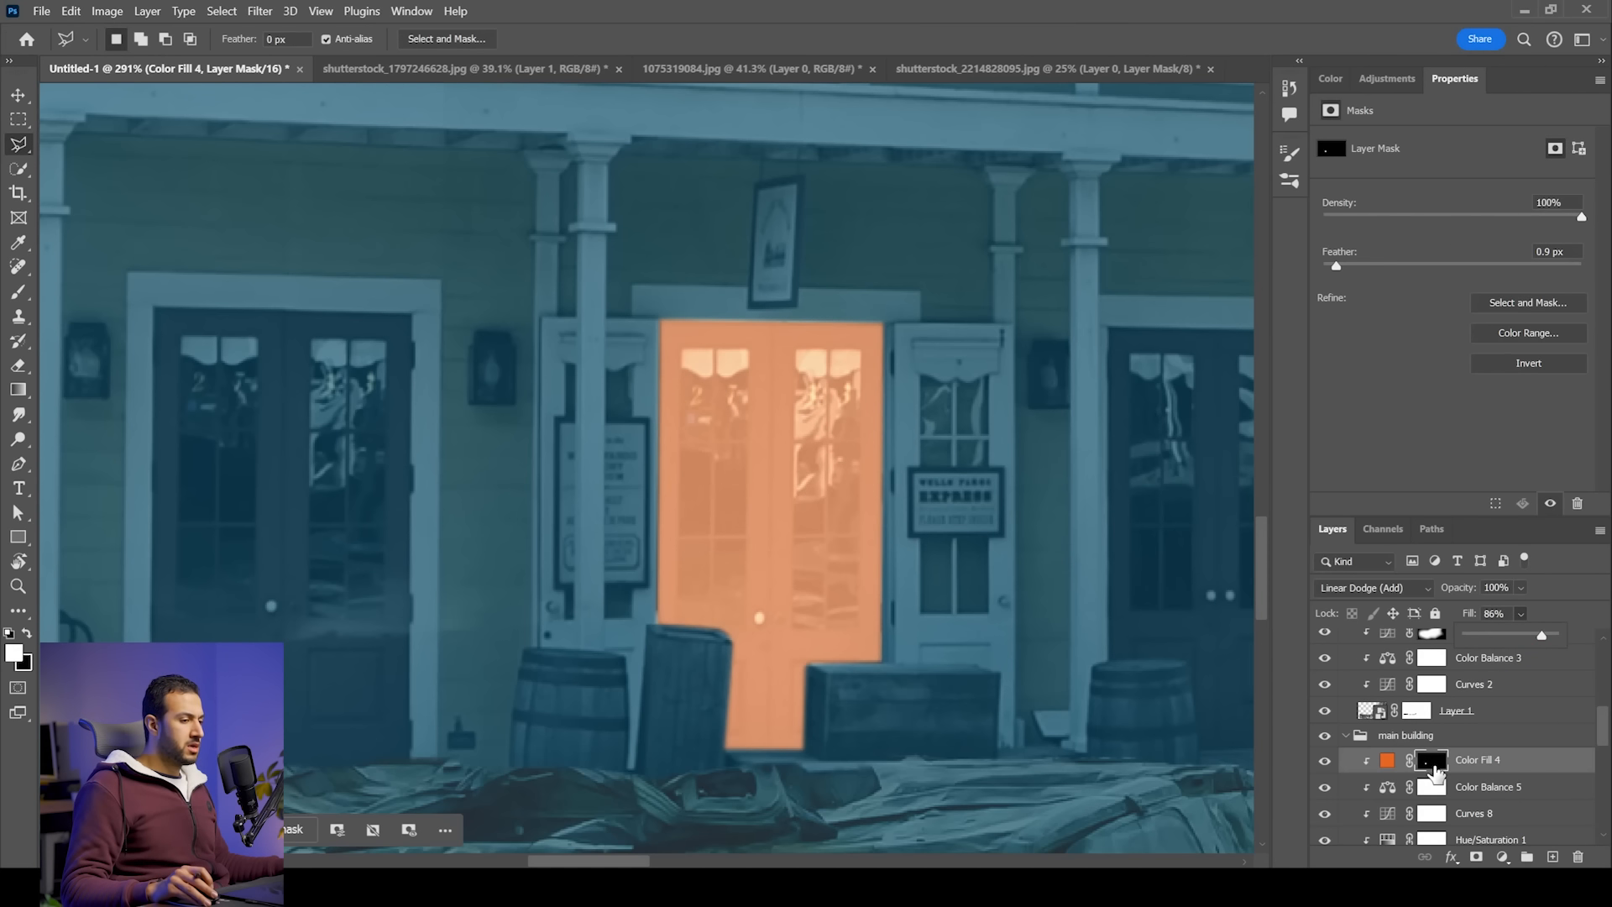
Step: Load the door mask as a selection and soften the glow at the door's lower part with a black brush at 4% flow
left_click(1432, 760, "ctrl")
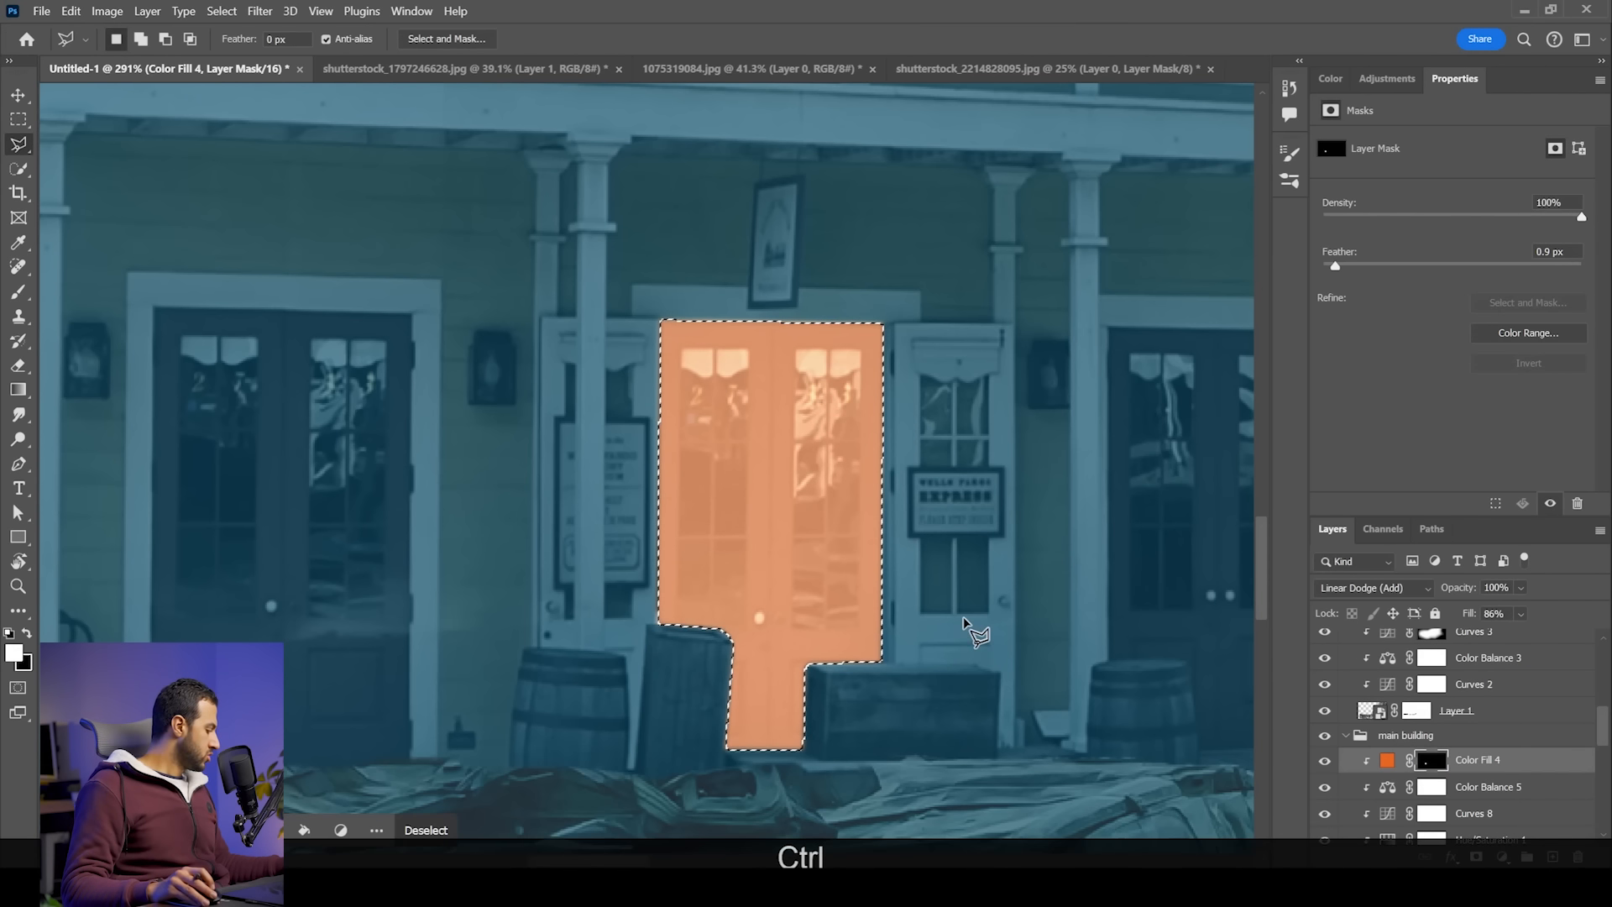
key("b")
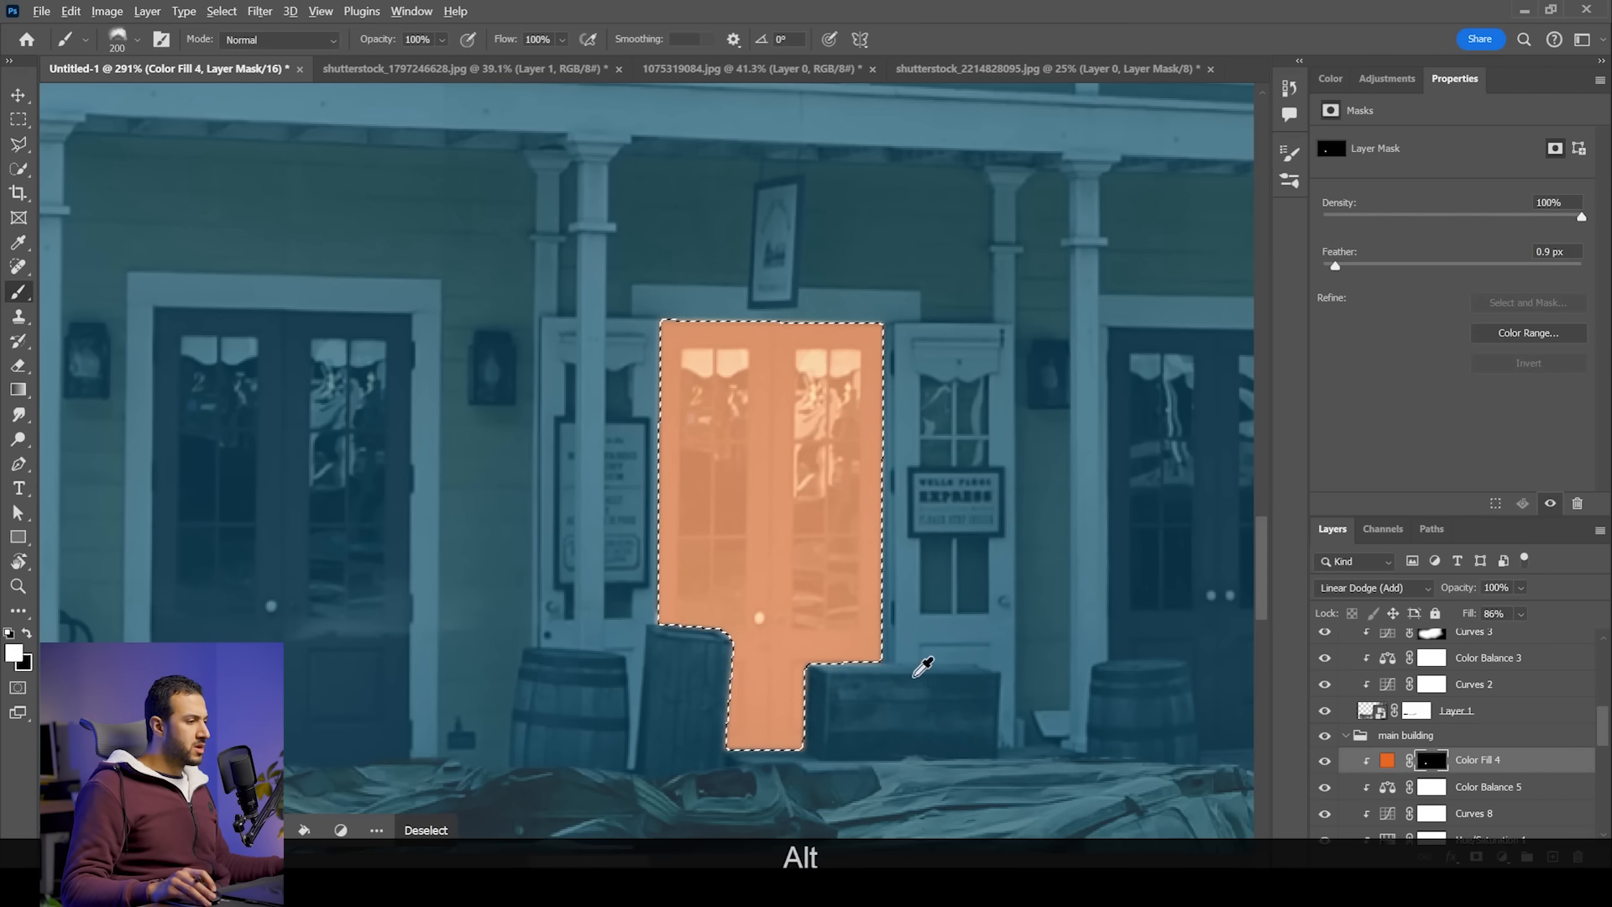
scroll(923, 666, "down", 4, "alt")
key("x")
key("ctrl+z")
left_click_drag(562, 39, 516, 67)
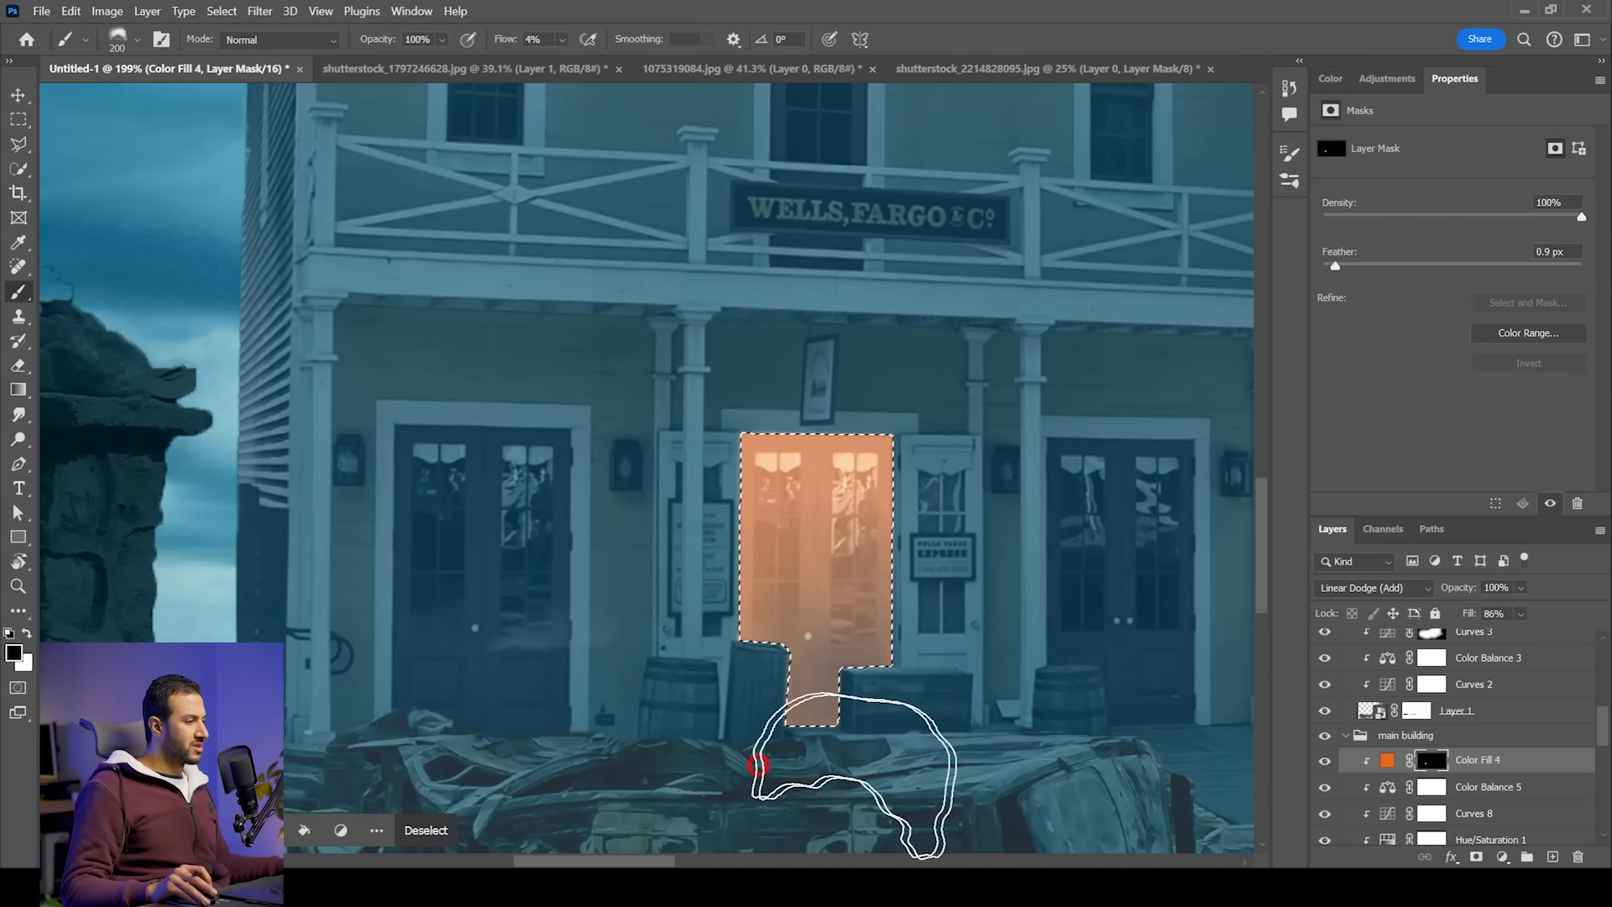
scroll(823, 739, "down", 3)
scroll(879, 715, "up", 3)
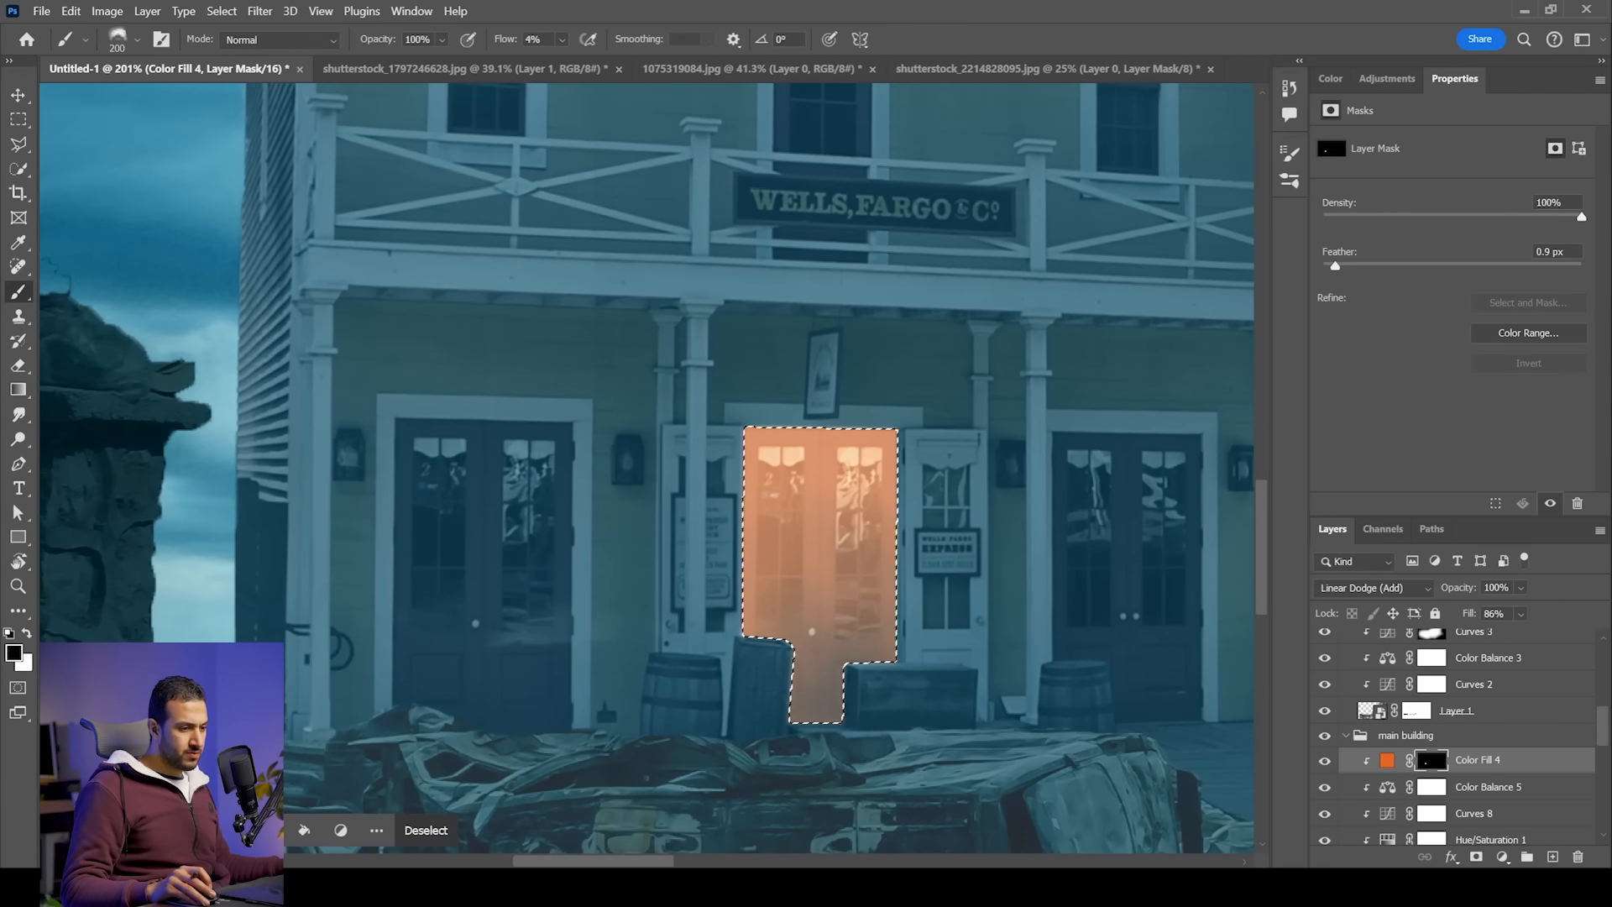
Step: Add a new empty layer above the door's orange fill and clip it to the main building
left_click(1553, 857)
key("alt")
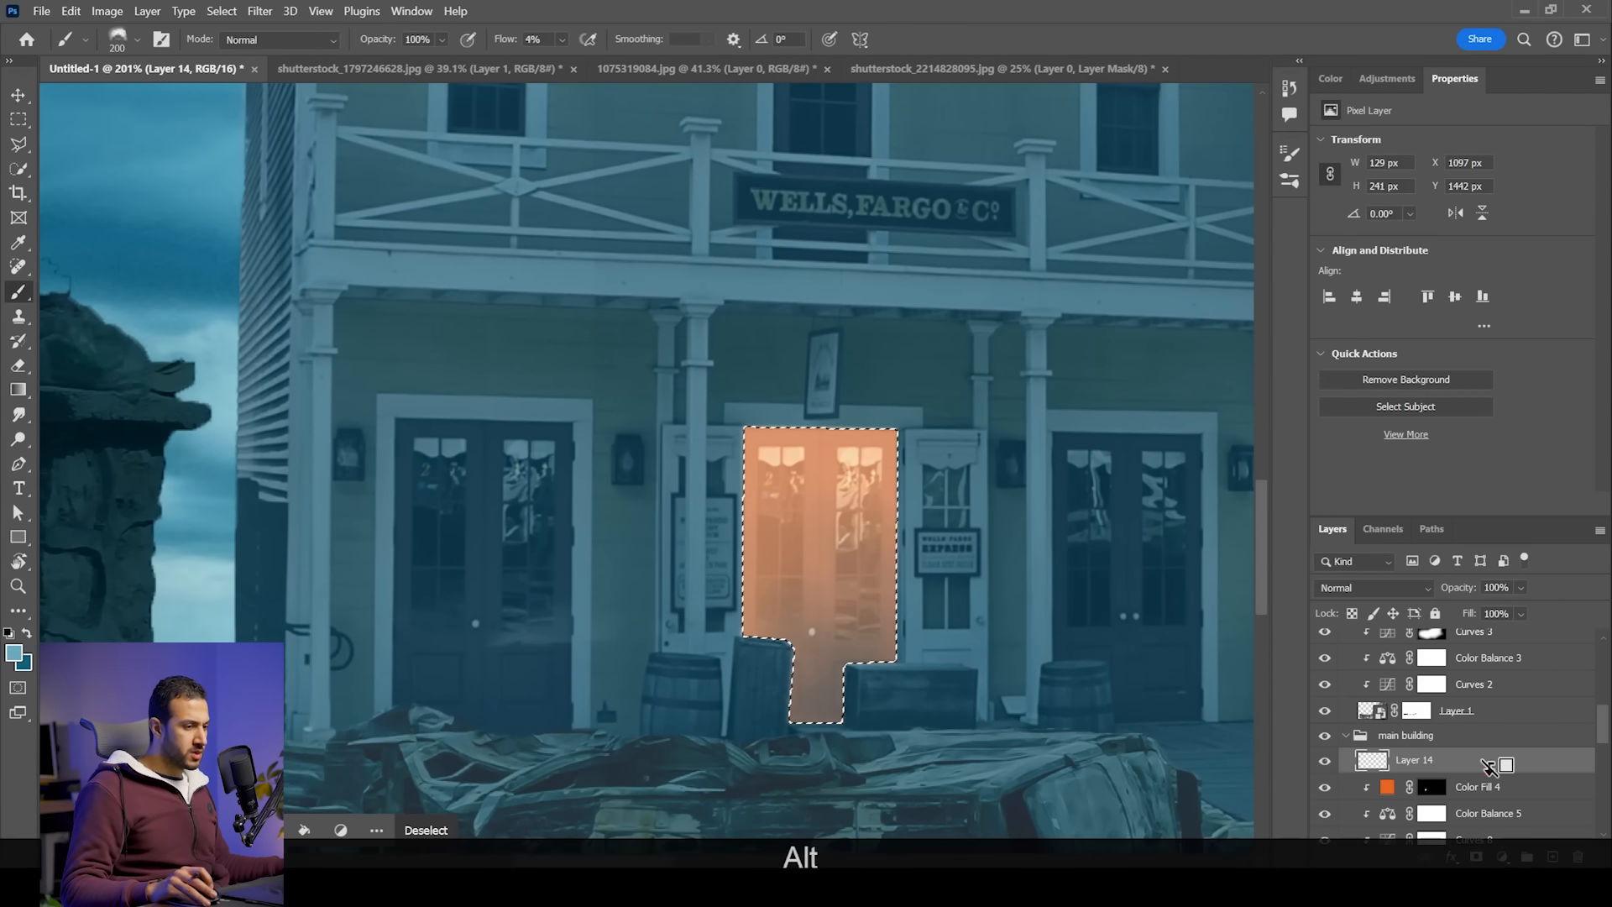
left_click(1490, 766, "alt")
scroll(924, 504, "up", 2)
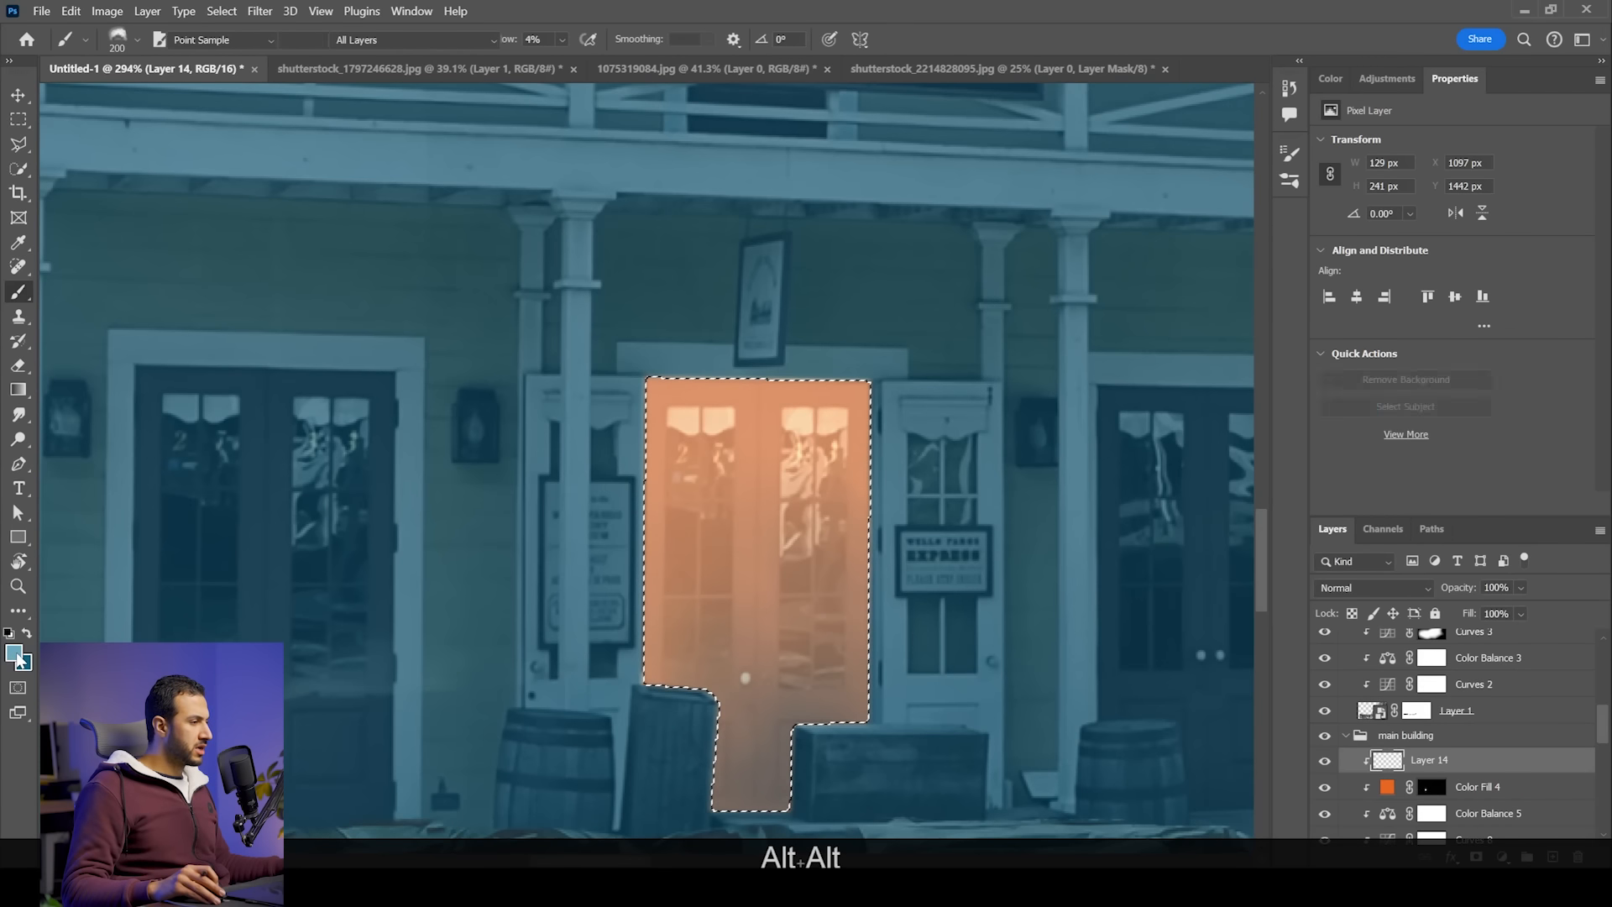
Step: Choose a saturated orange, #ff9600, as the foreground colour, sampling the door's glow as the starting point
left_click(15, 654)
left_click(766, 470)
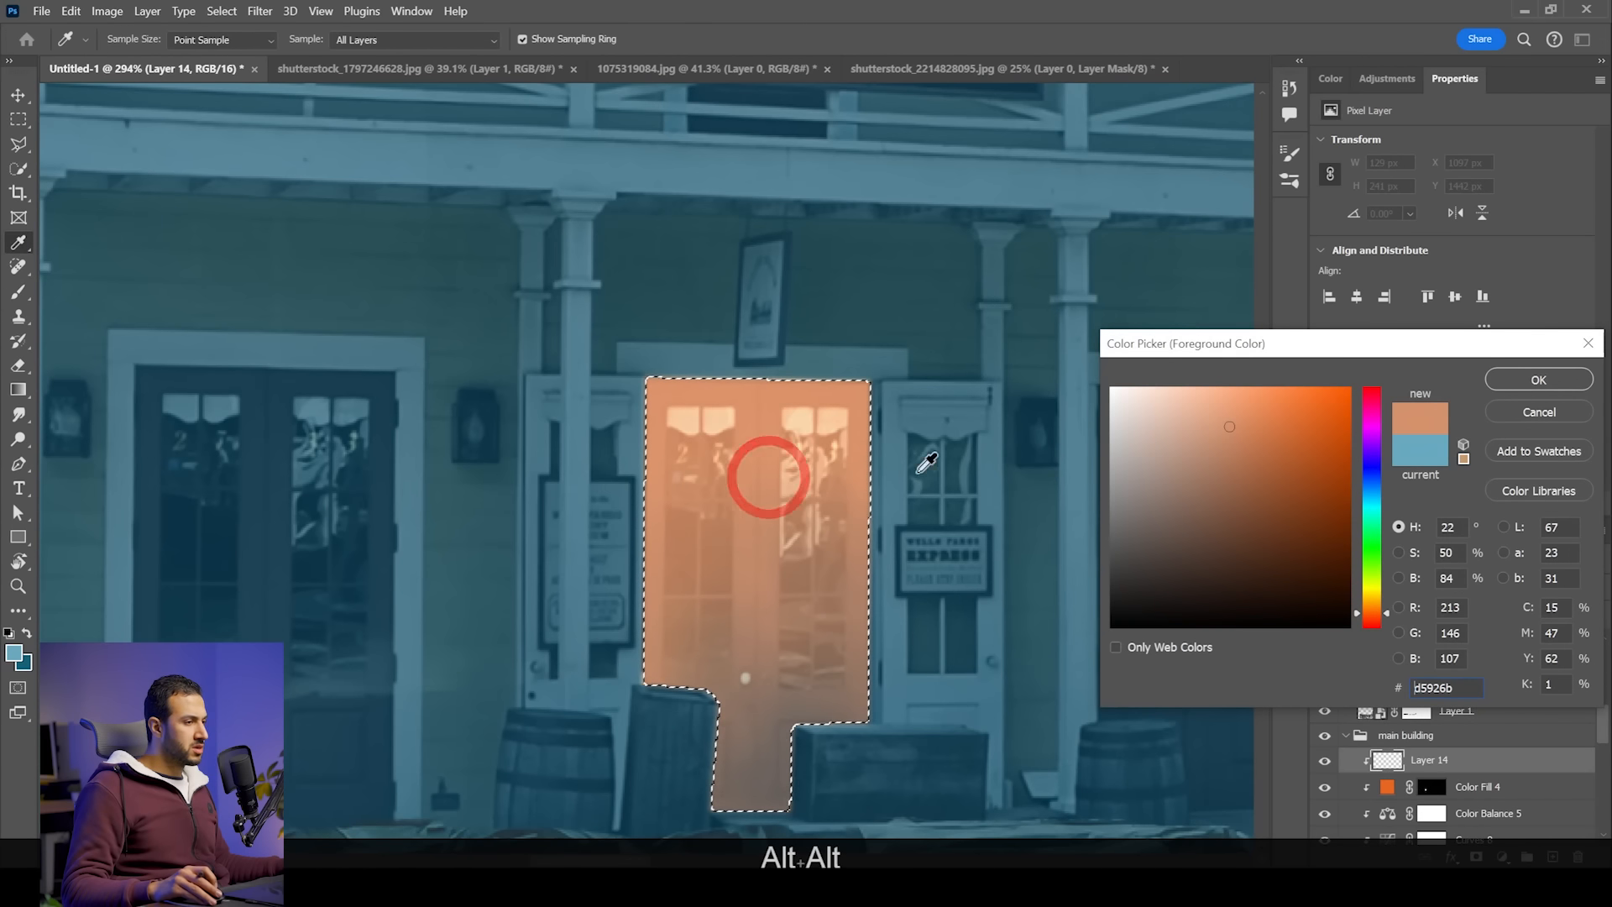
left_click(1378, 602)
left_click_drag(1327, 464, 1396, 357)
left_click(1548, 385)
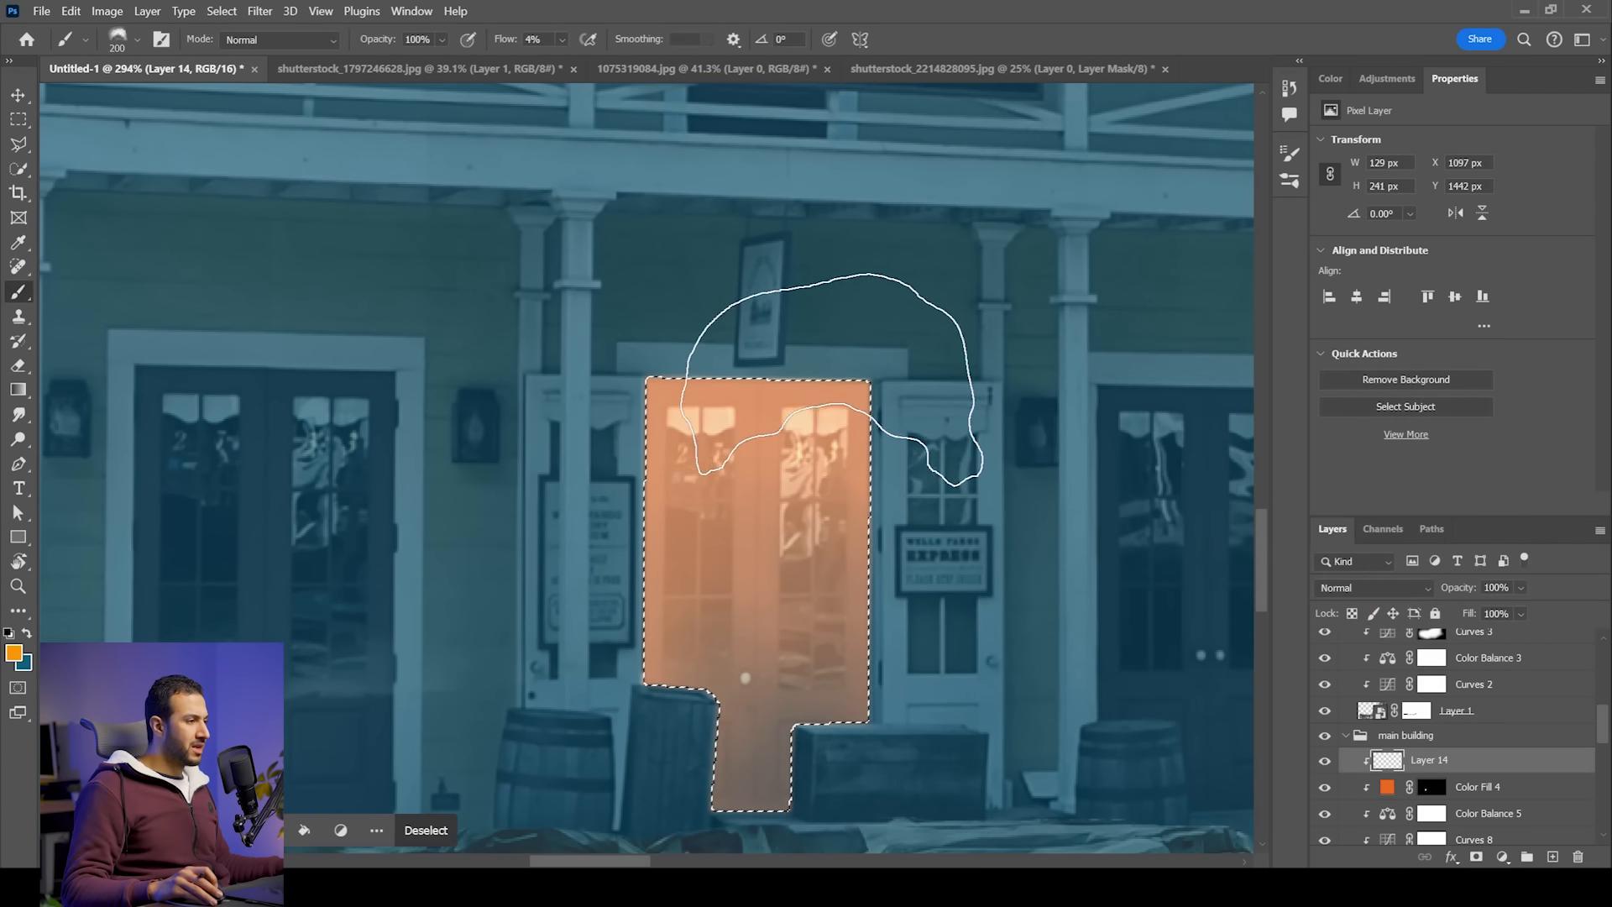
Step: Paint orange over the door's upper right area within the selection, using an 80 px brush at 19% flow
key("bracketleft")
key("bracketleft")
key("bracketleft")
key("bracketleft")
key("bracketleft")
key("bracketleft")
left_click(562, 40)
left_click_drag(565, 59, 581, 59)
left_click_drag(990, 379, 822, 361)
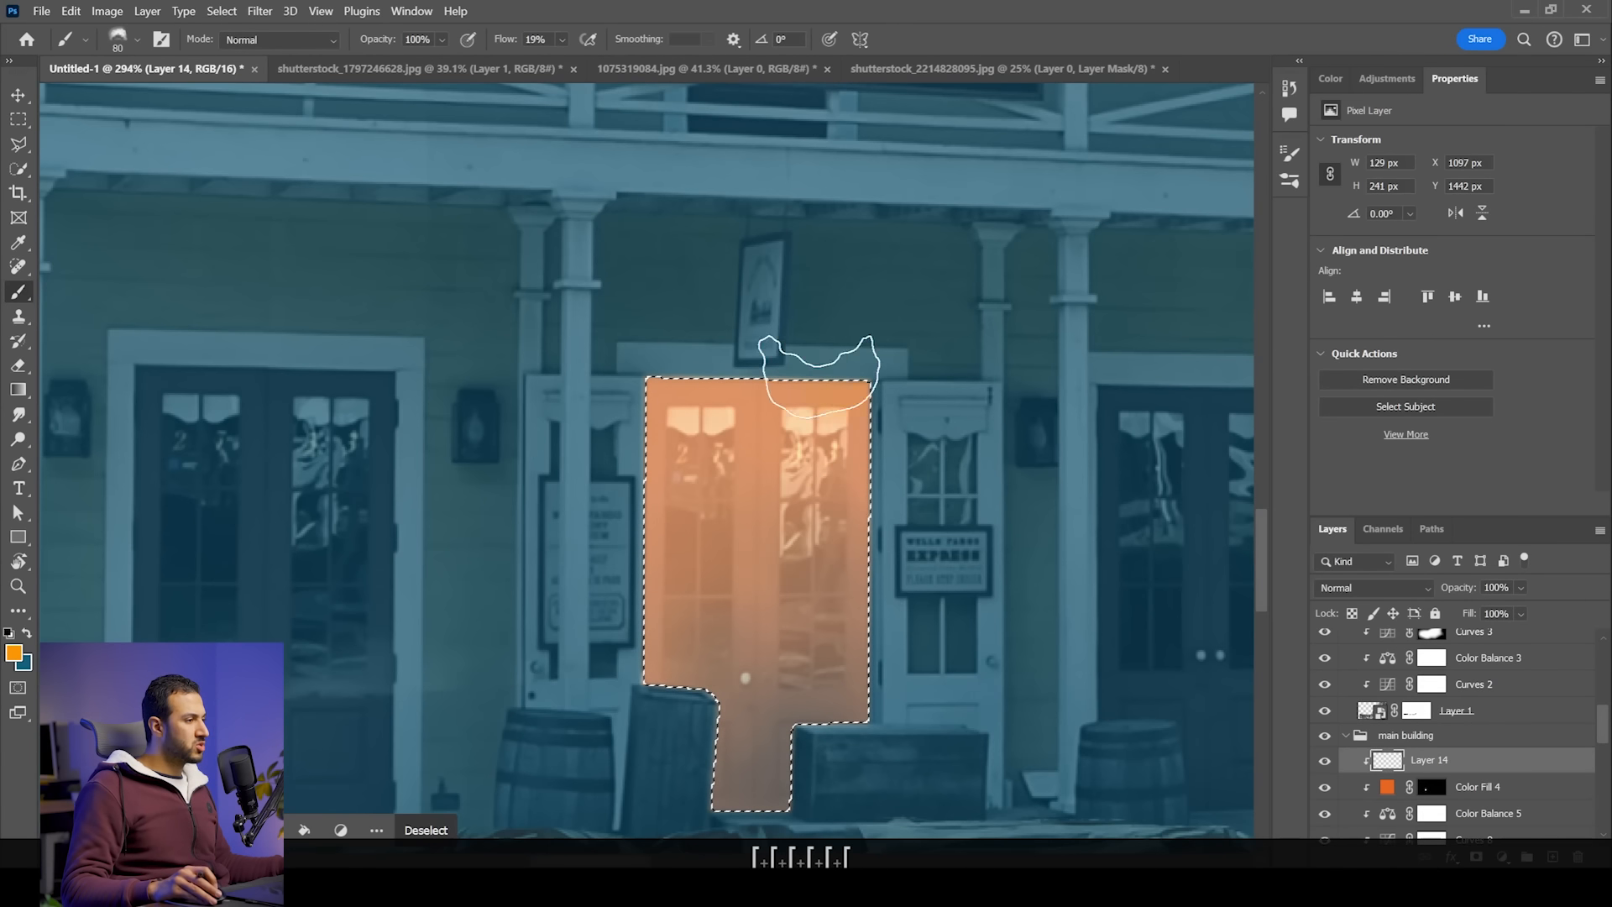
left_click_drag(895, 480, 840, 522)
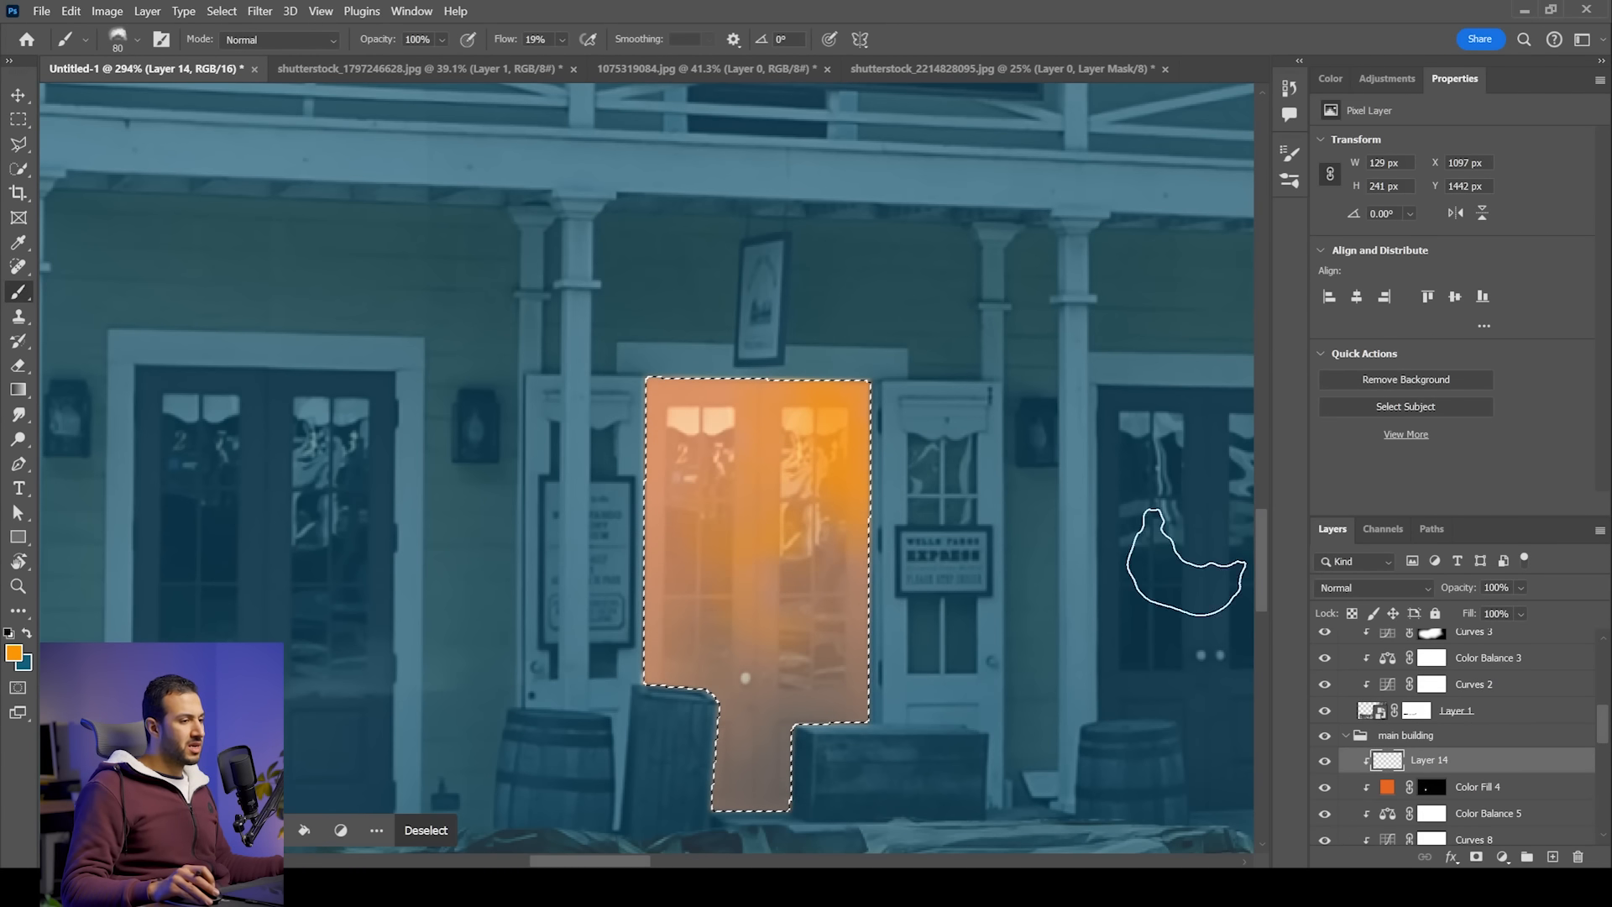
Step: Set the painted glow layer to Screen at 64% opacity and clear the door selection
left_click(1395, 587)
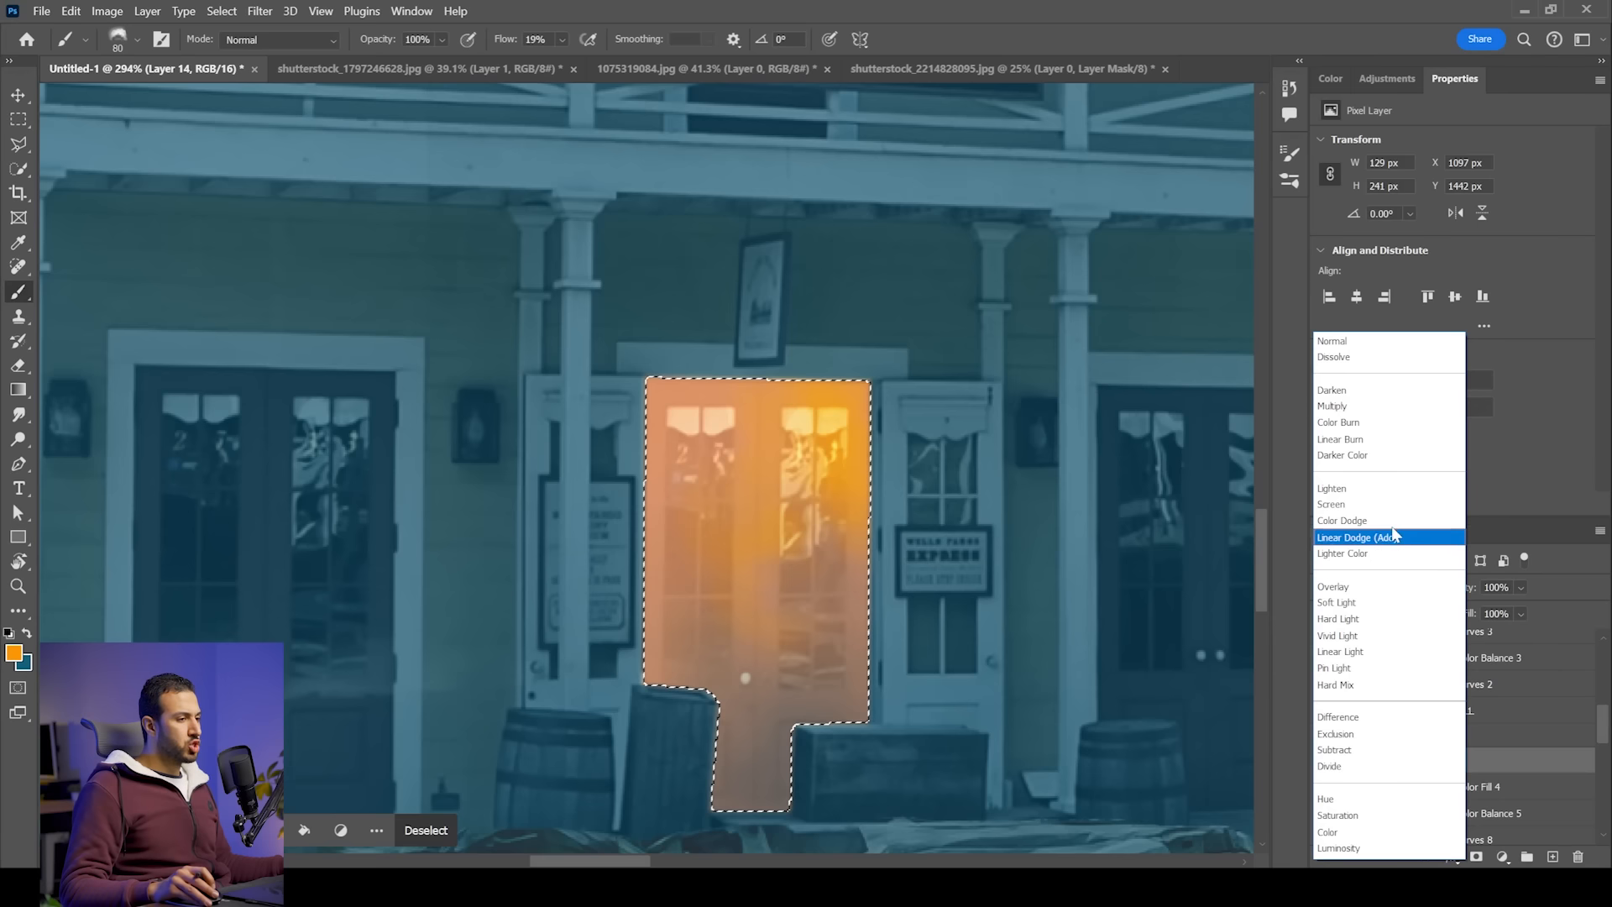
left_click(1380, 507)
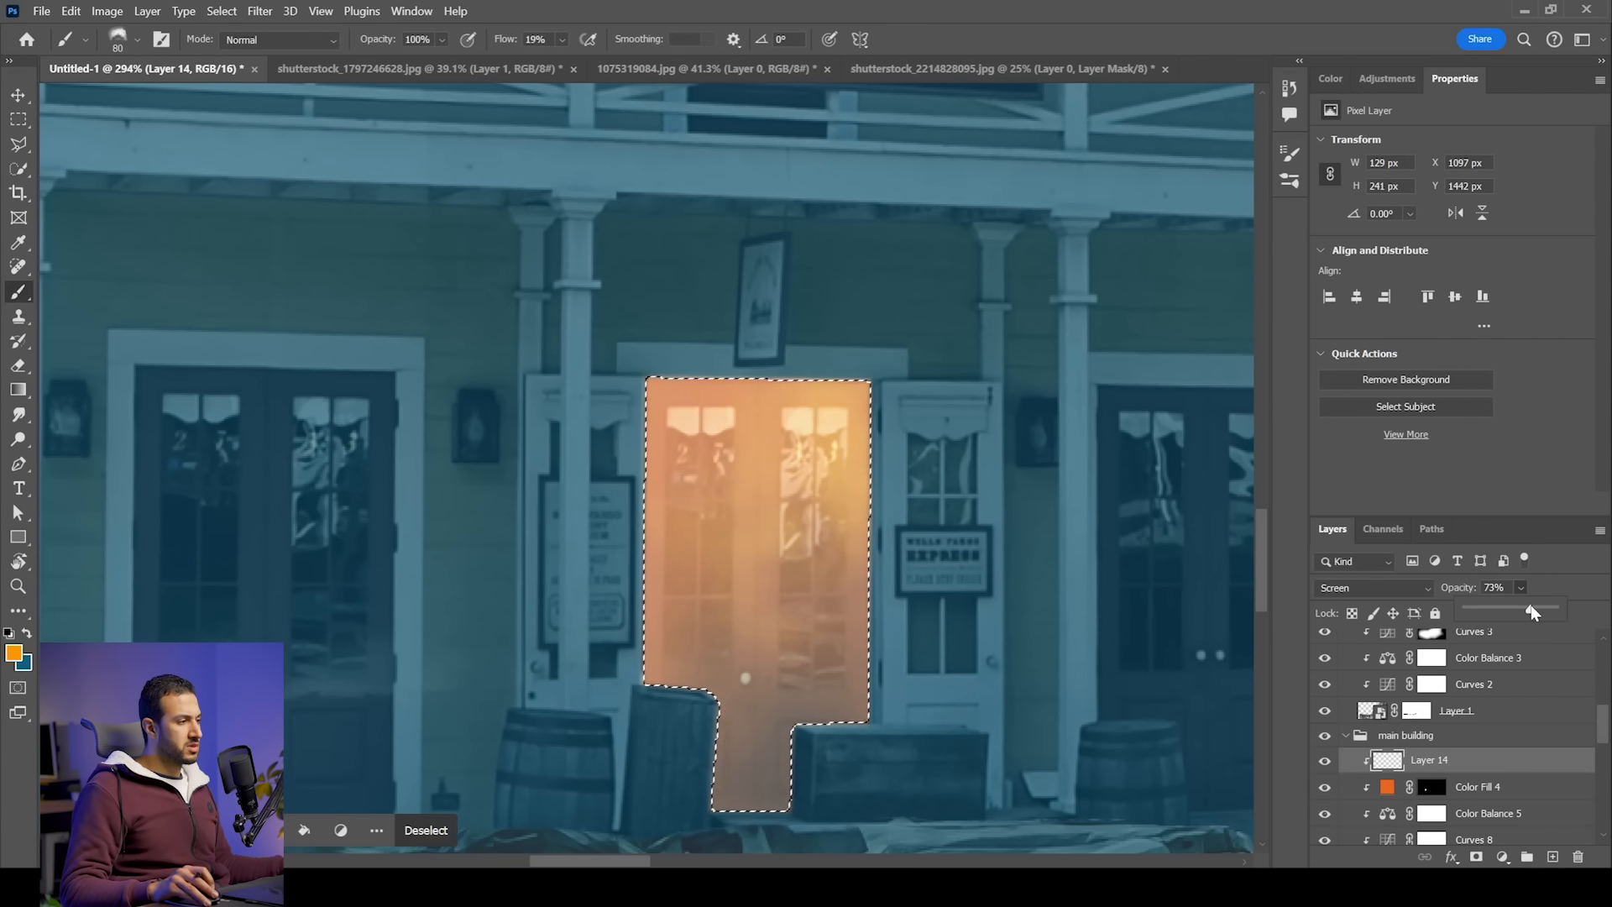
left_click(17, 95)
scroll(927, 445, "down", 1)
scroll(932, 470, "down", 3)
key("ctrl+d")
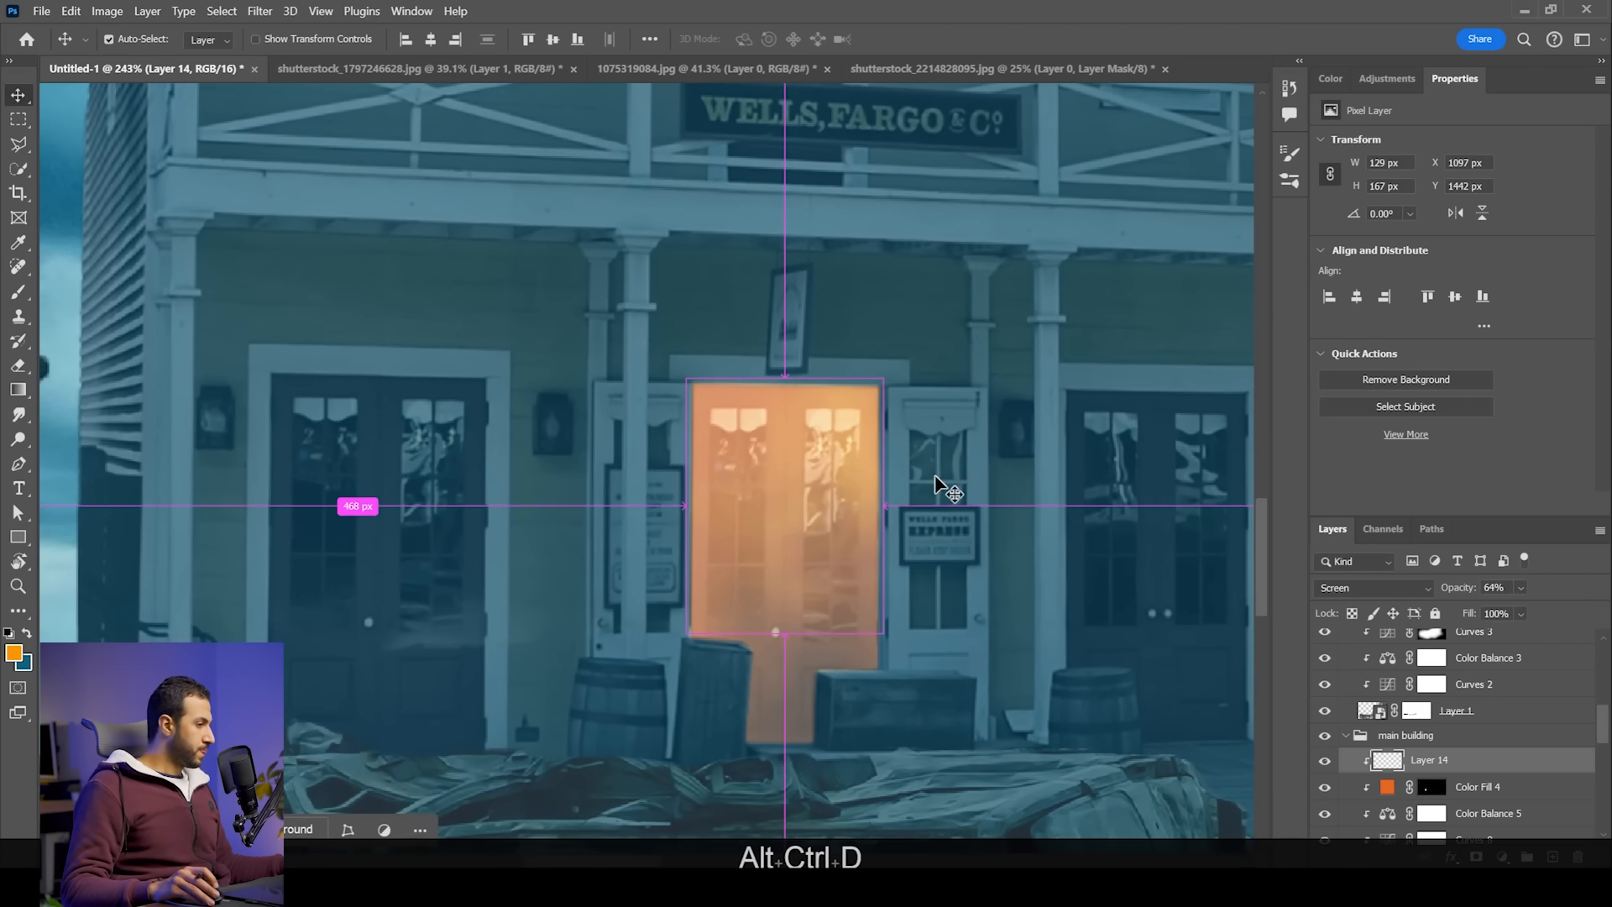
Step: Examine the door's glow against the whole city composite
scroll(923, 504, "down", 4)
scroll(919, 537, "down", 4)
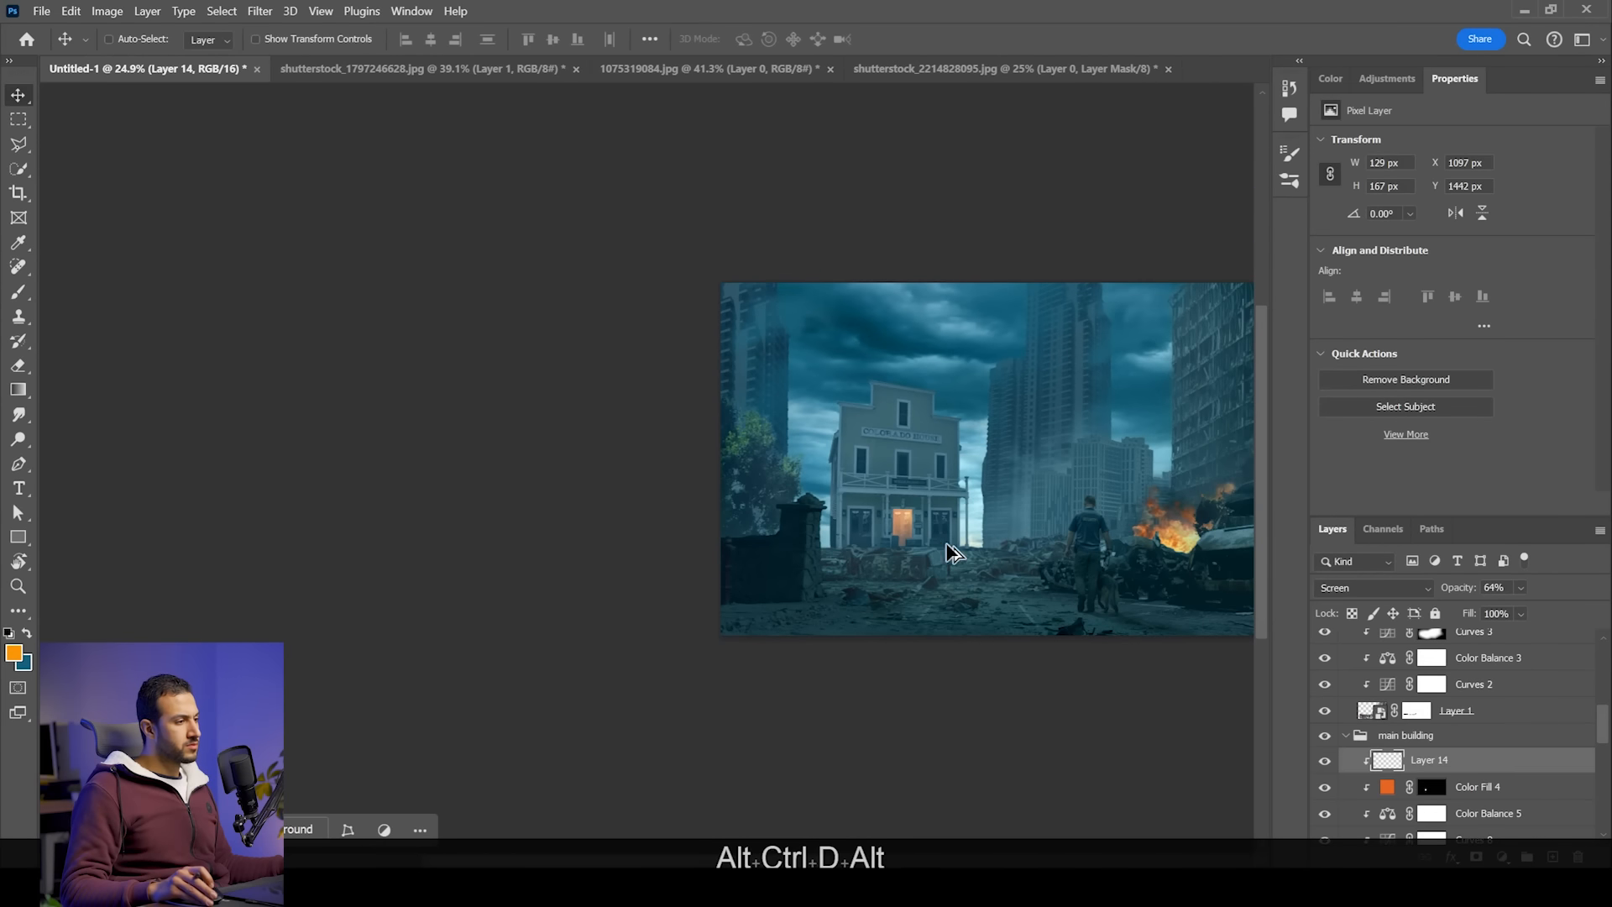
left_click_drag(922, 568, 876, 579)
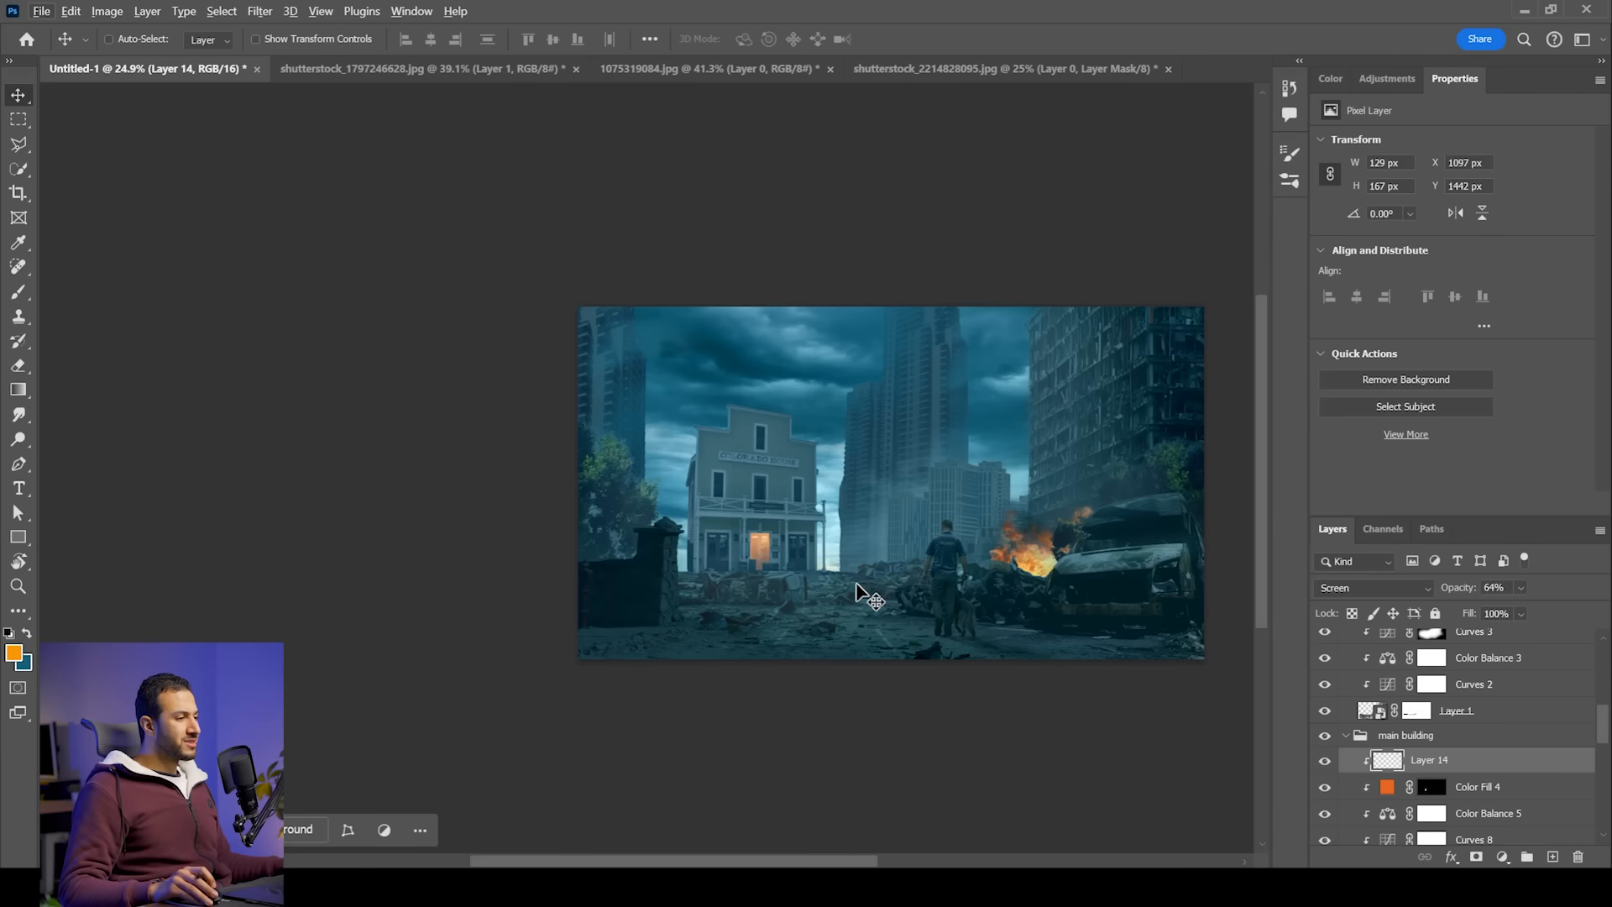
scroll(837, 579, "up", 1, "alt")
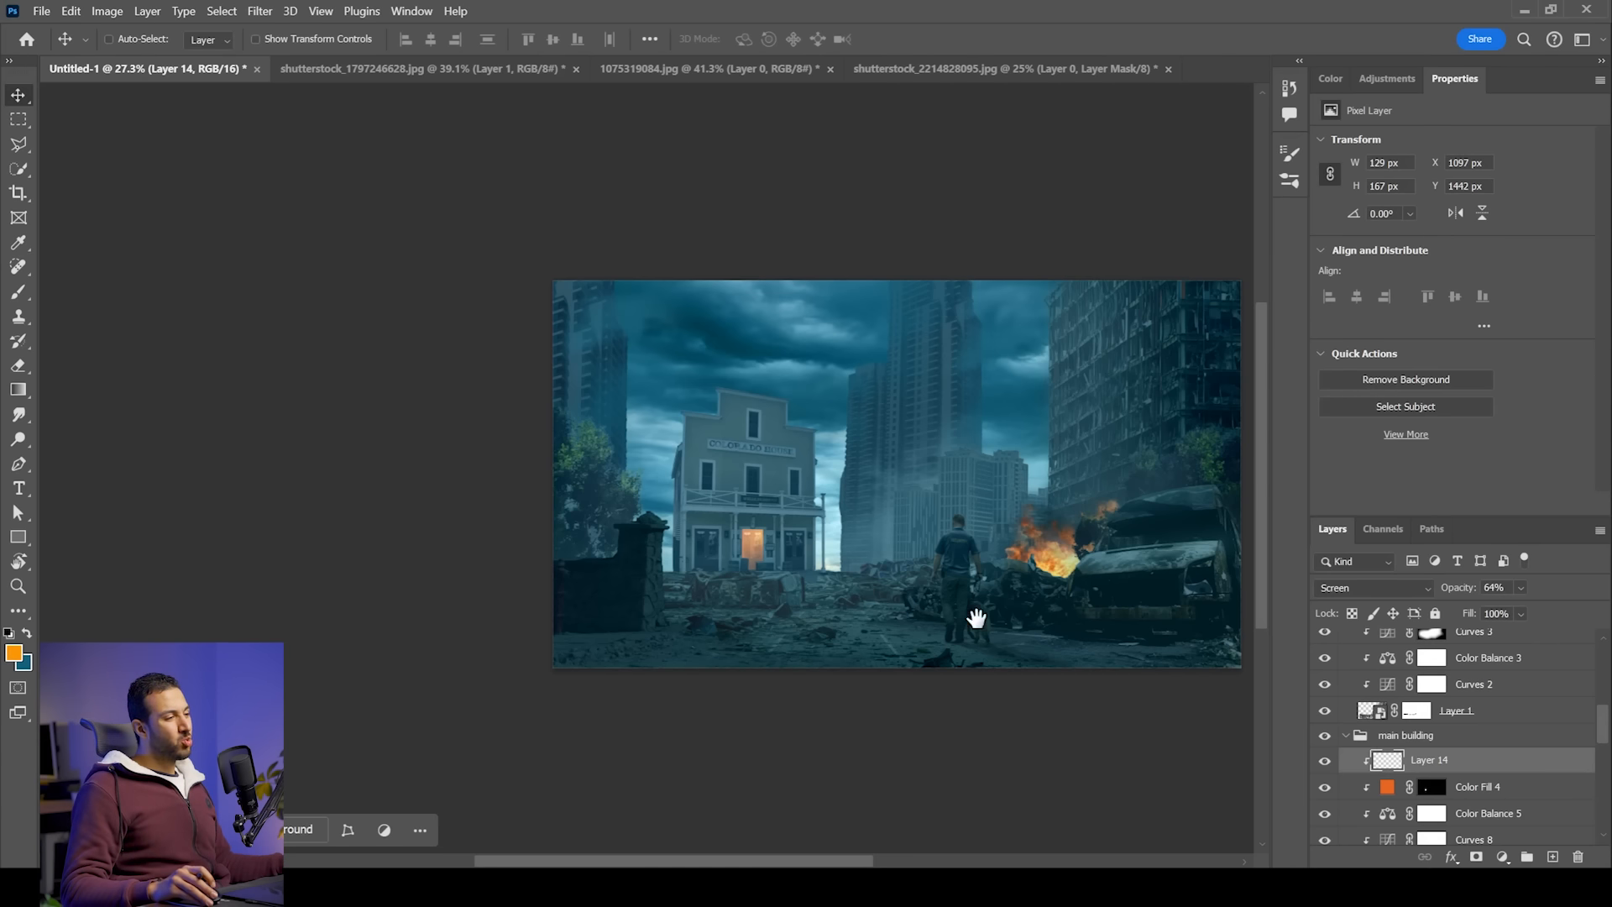
left_click_drag(1032, 543, 974, 558)
scroll(984, 565, "up", 6)
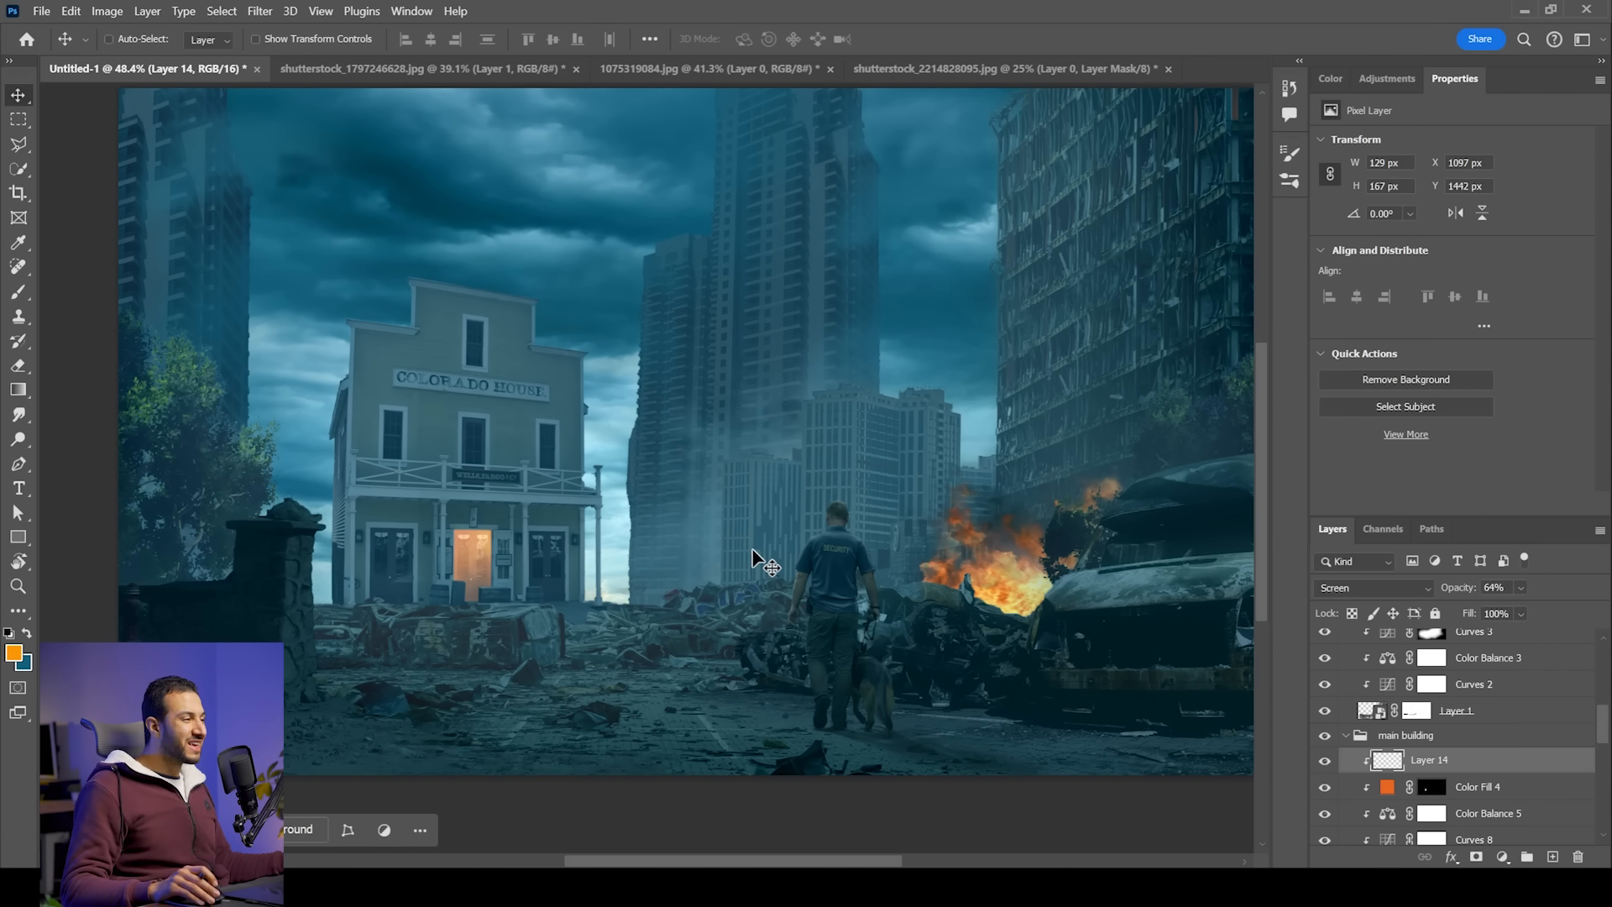
scroll(476, 553, "up", 8)
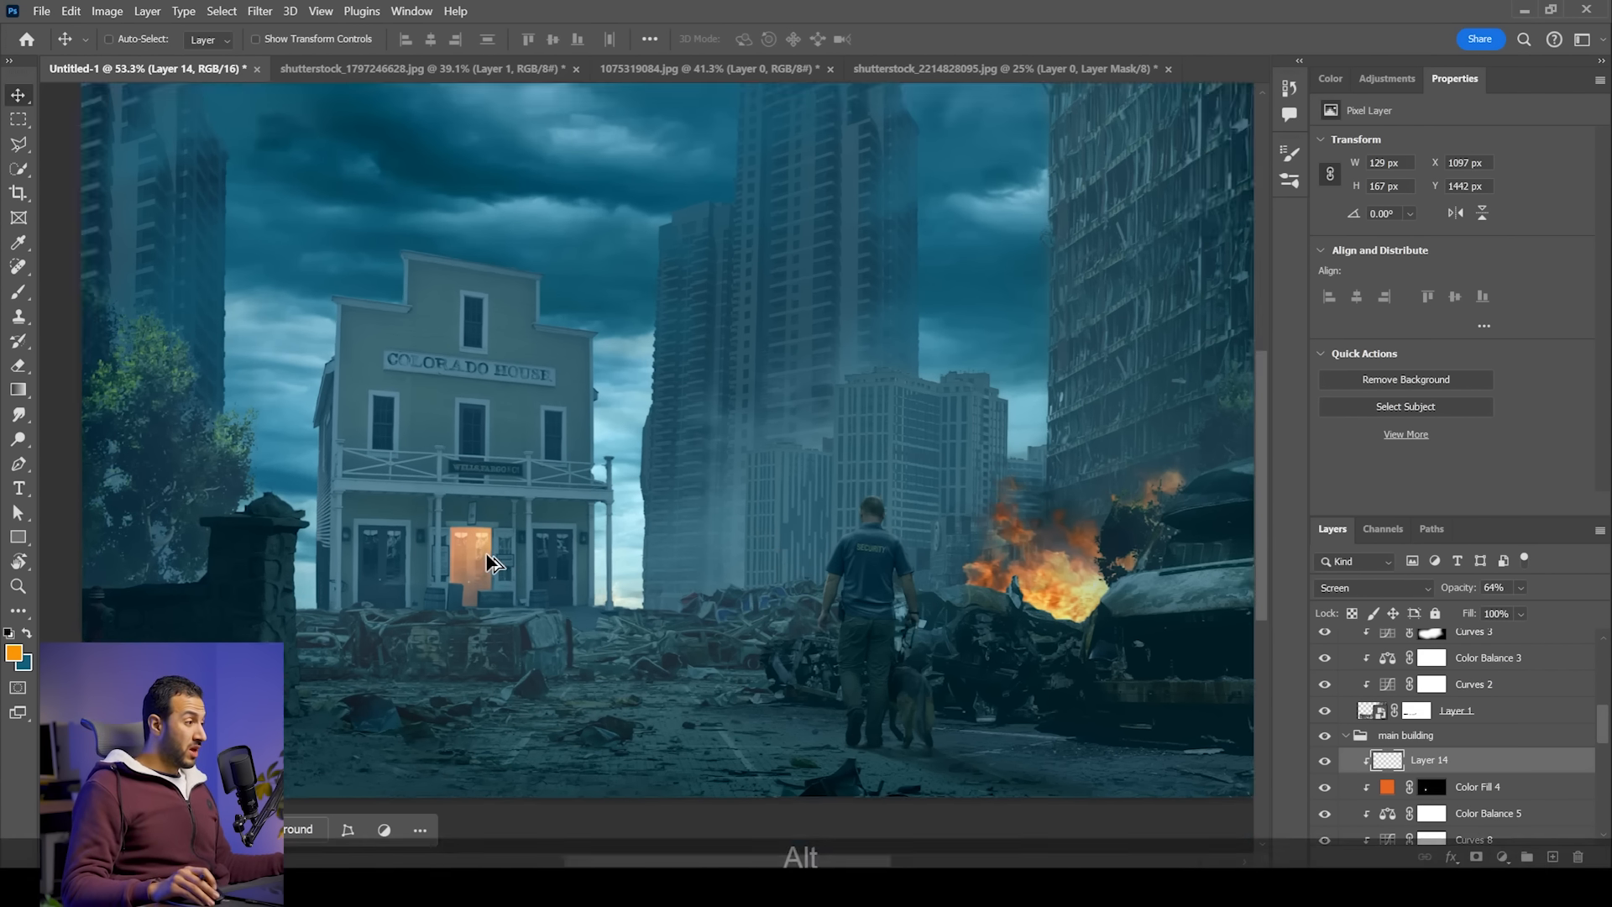
Step: Search the brushes for "au" and choose Aufgenommener Pinsel 1 1 at a size of 29 px
scroll(443, 561, "up", 6)
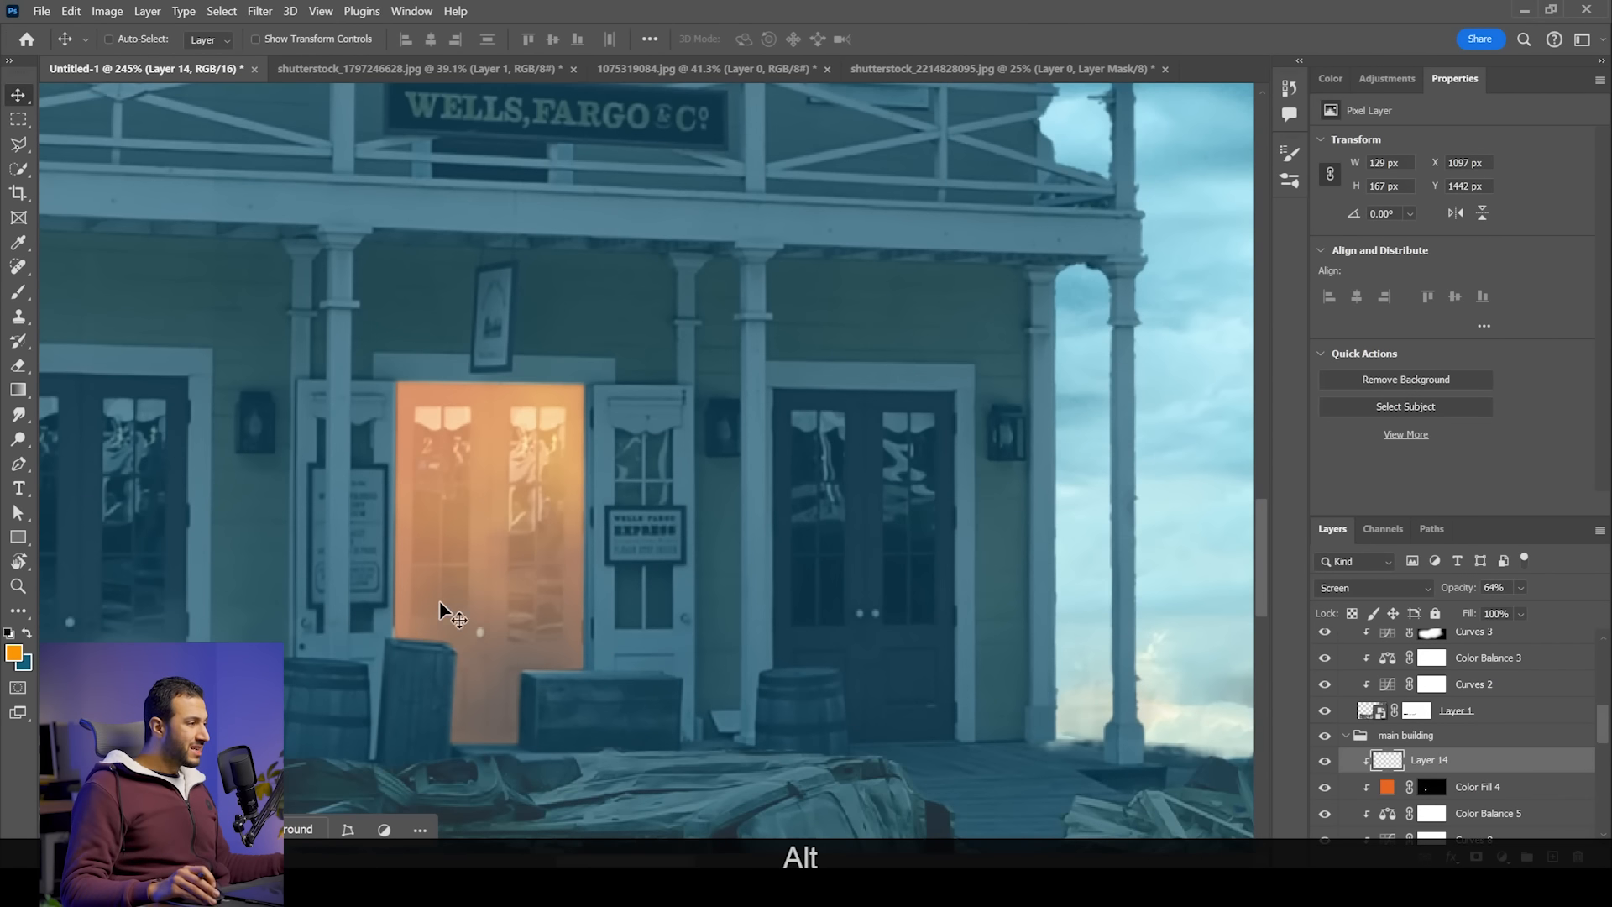
scroll(469, 630, "up", 2)
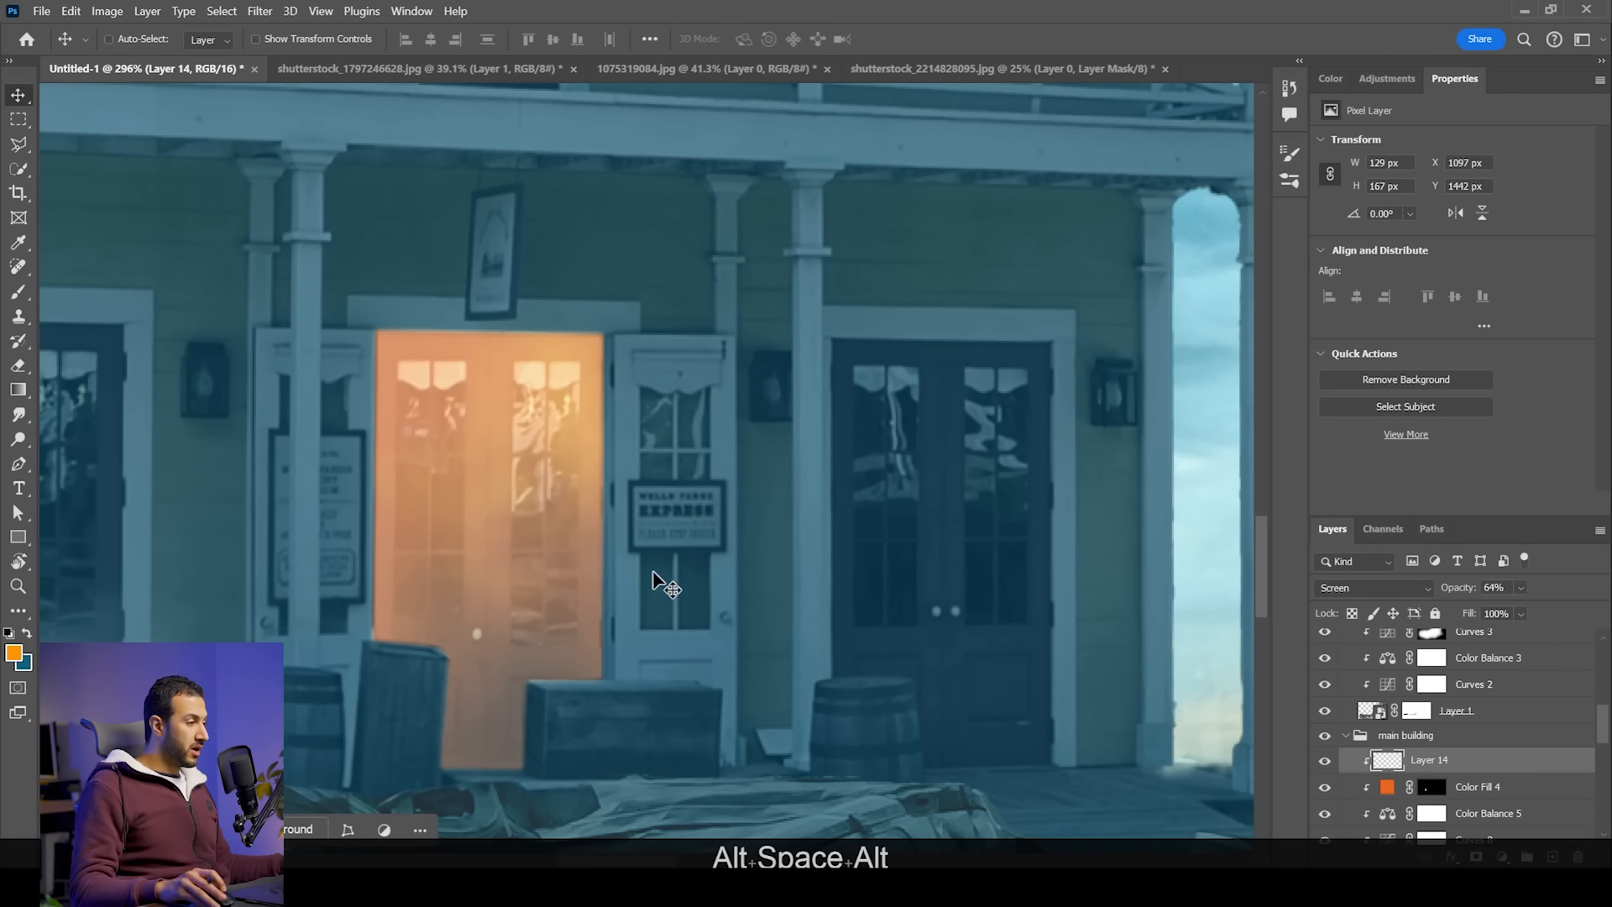
key("b")
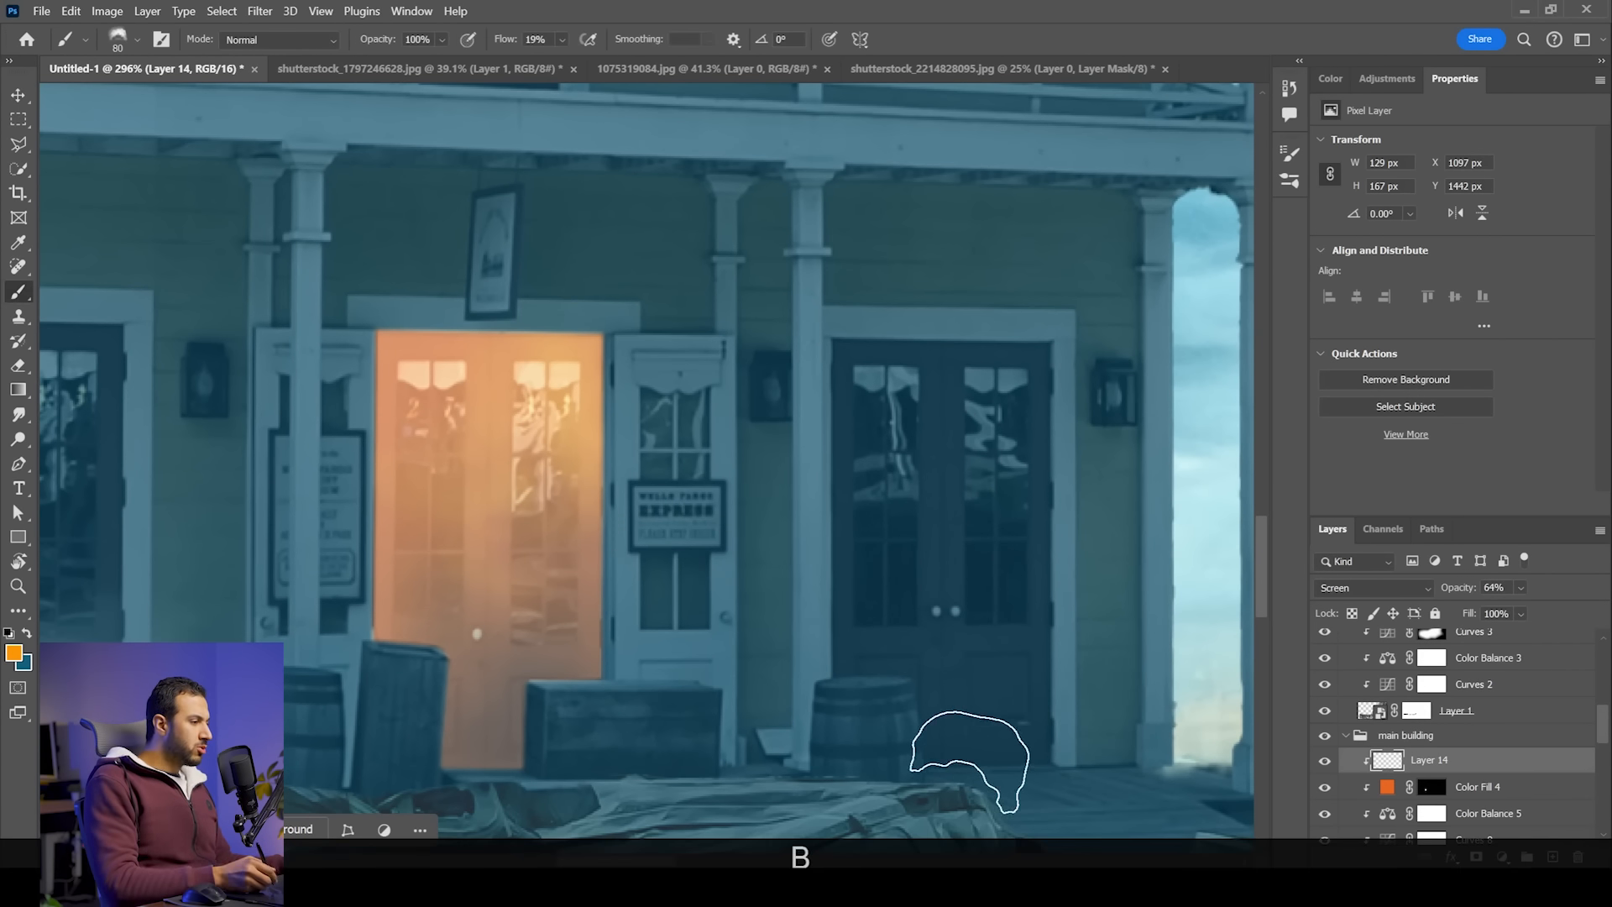
right_click(587, 428)
left_click(744, 640)
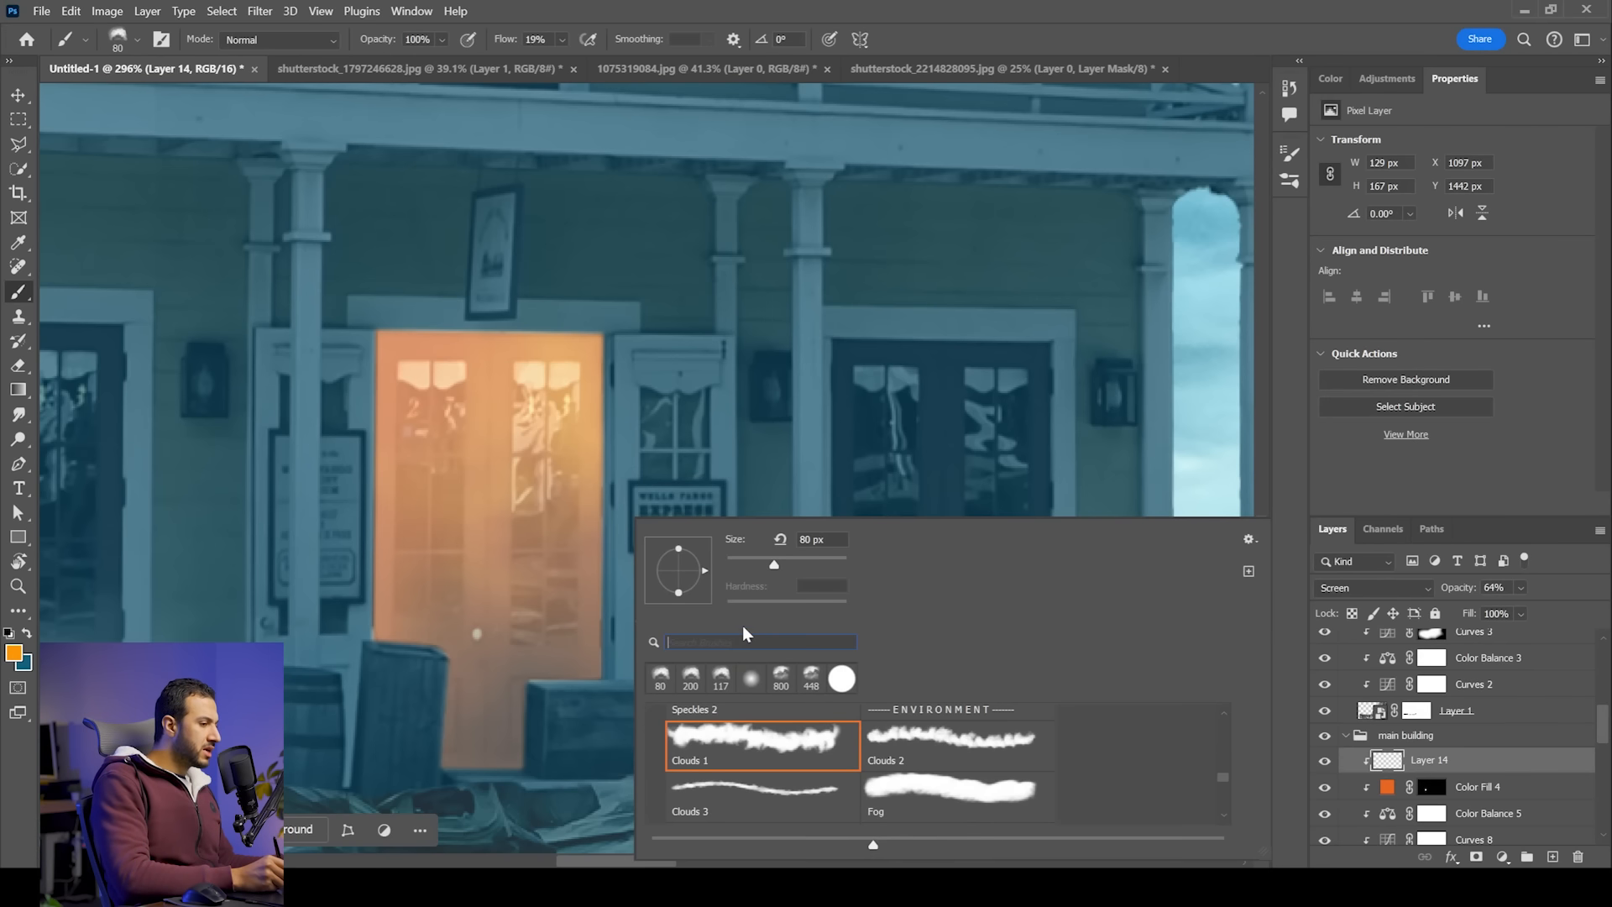
type("au")
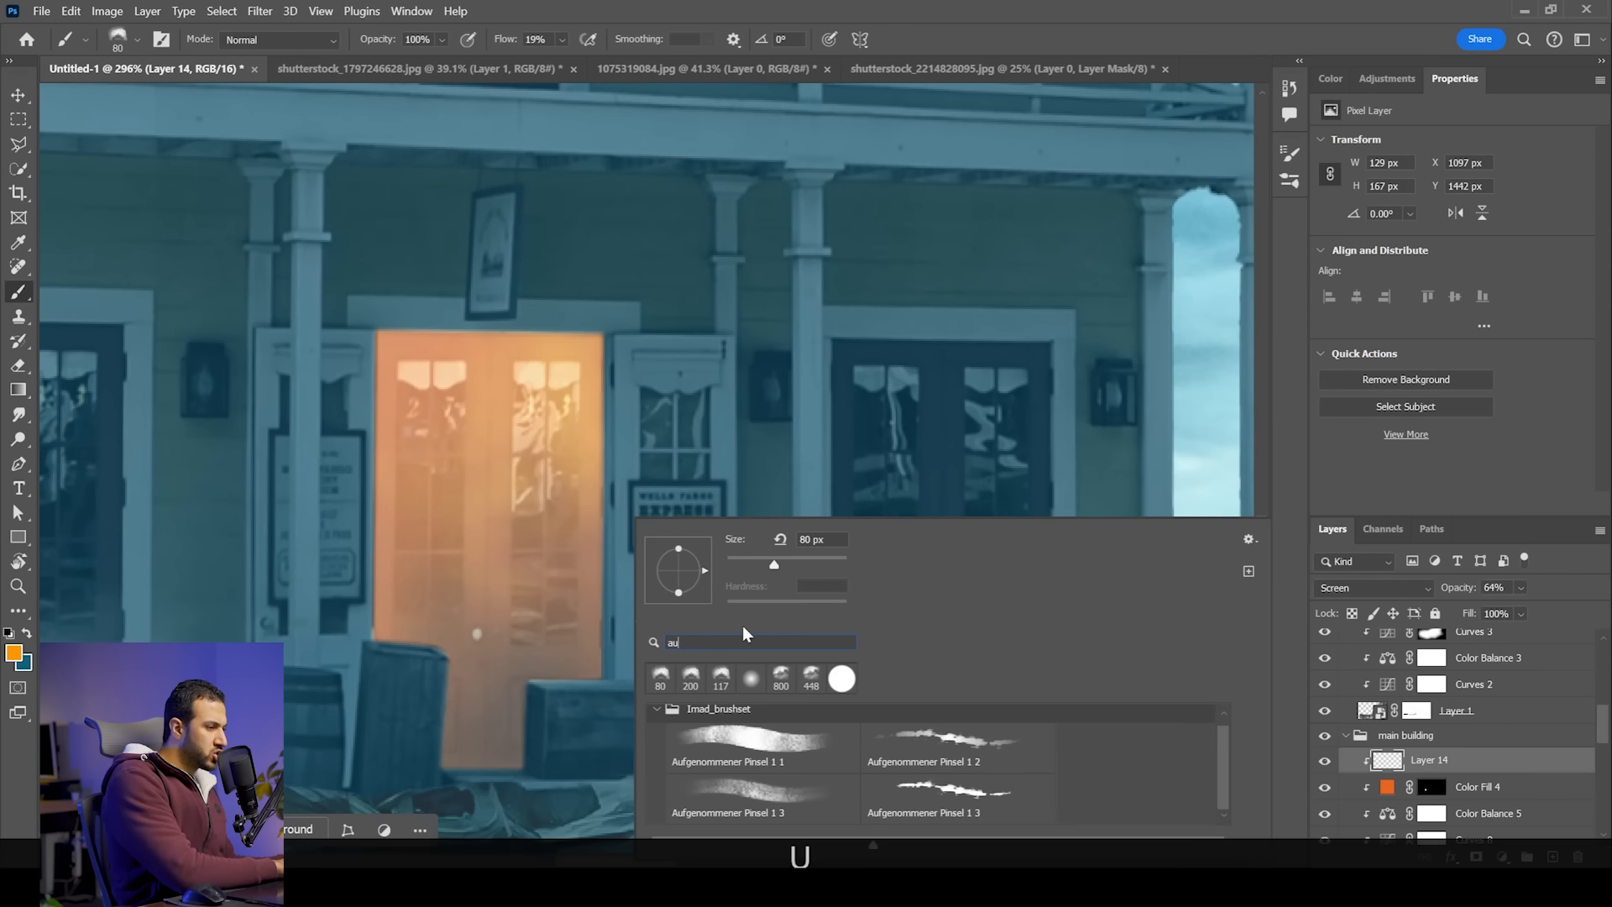
left_click(722, 739)
left_click_drag(759, 569, 754, 571)
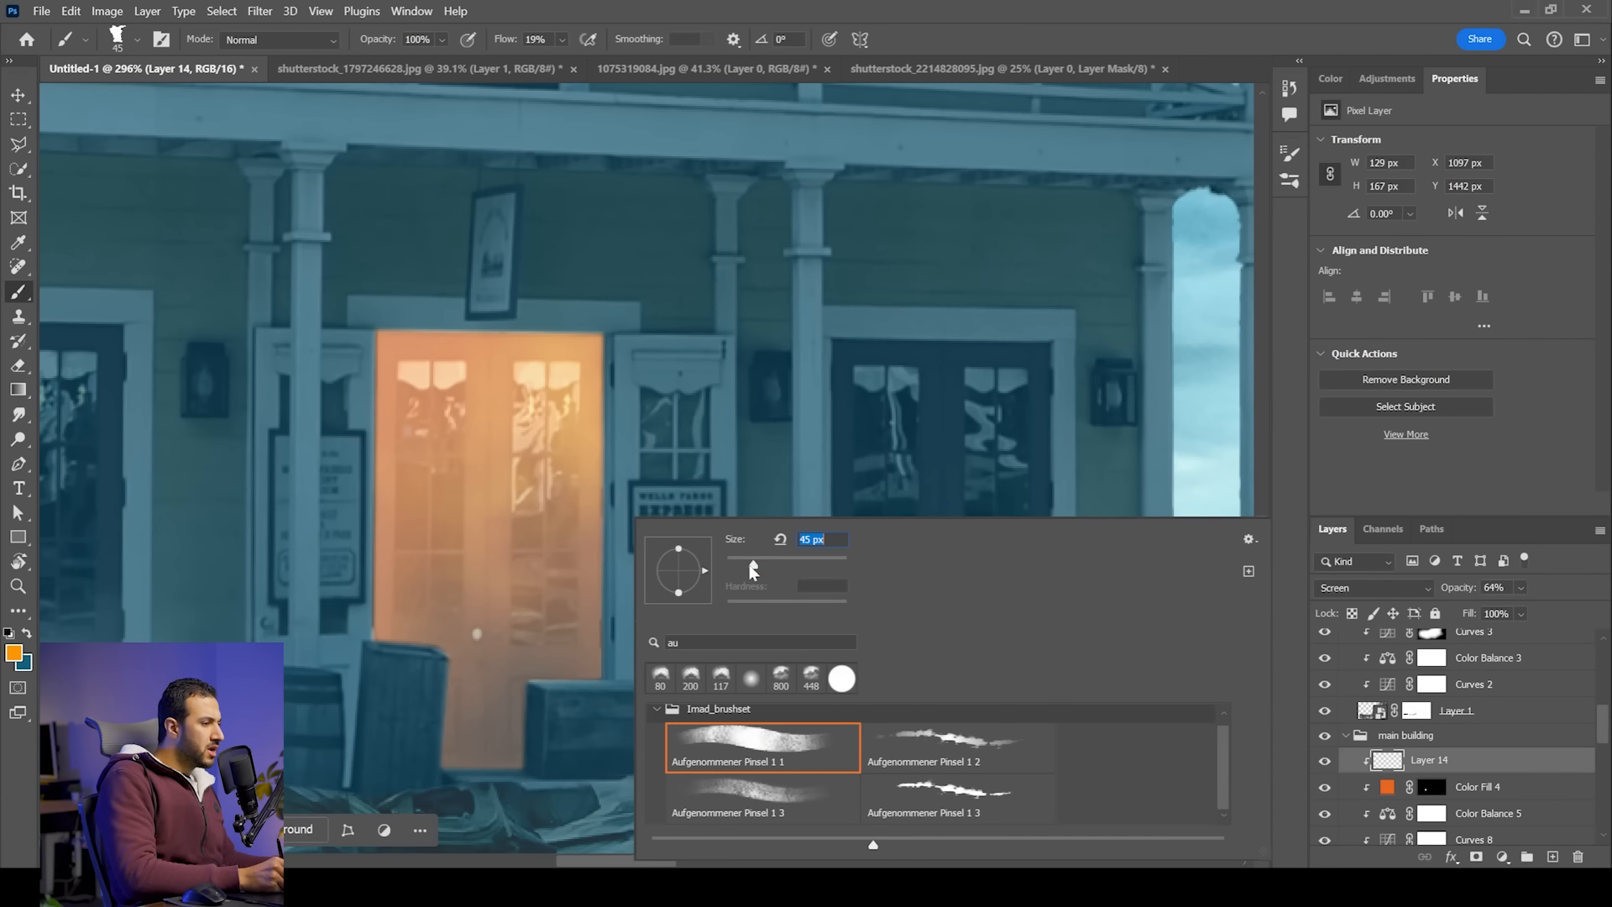
left_click_drag(642, 453, 640, 374)
left_click_drag(721, 437, 678, 410)
key("ctrl+z")
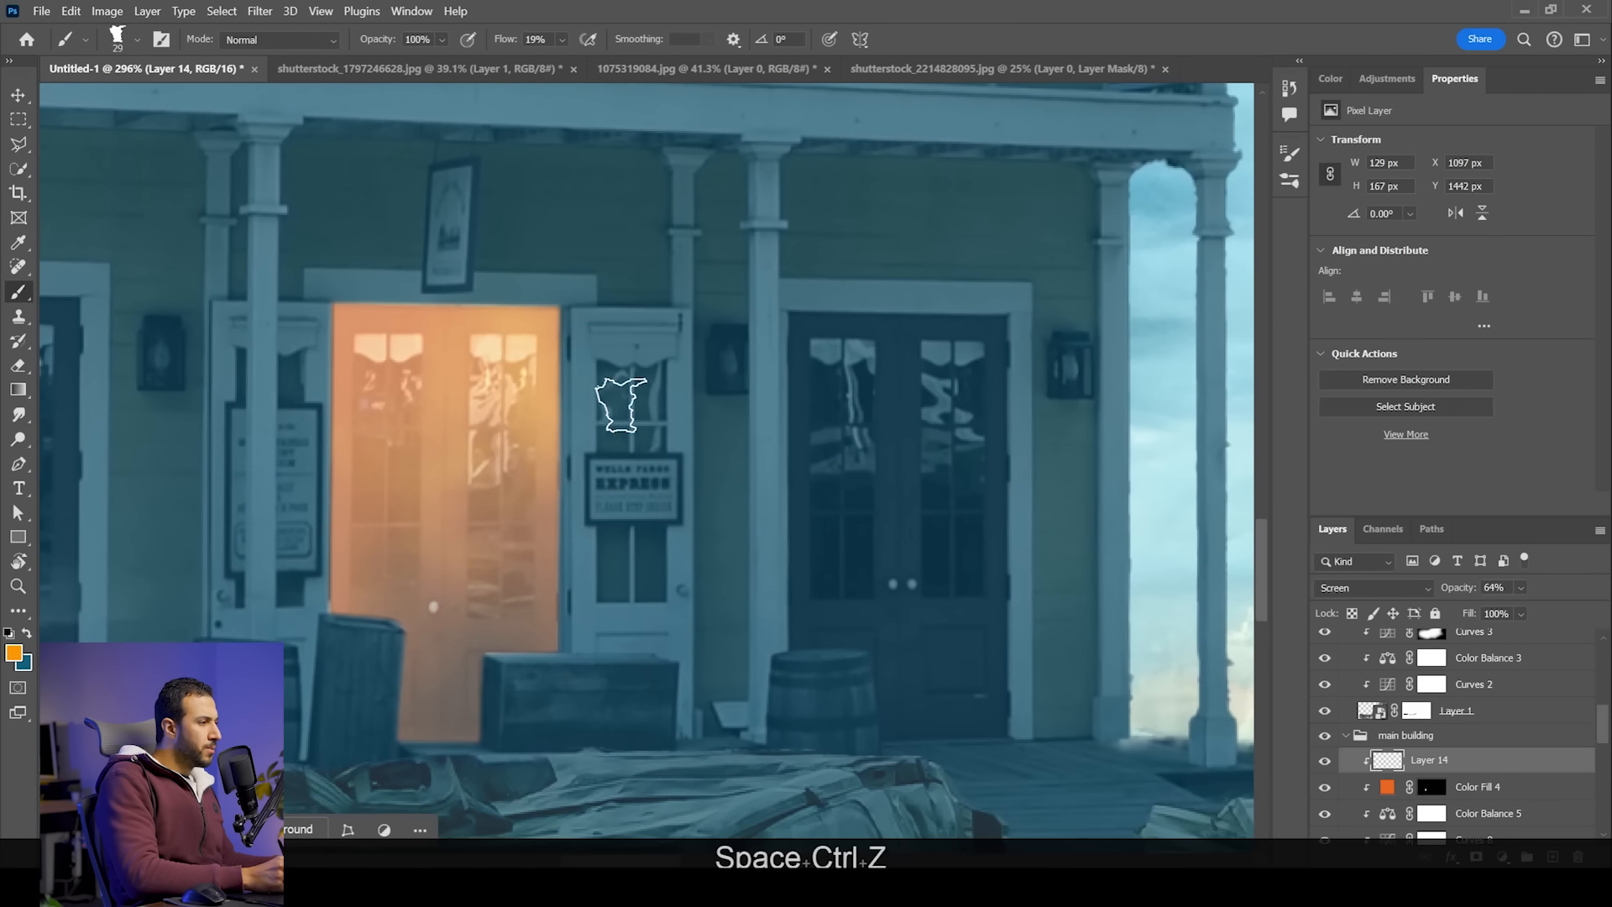
Step: Add a Solid Color fill layer in orange #ff9600 above the painted glow and set it to Screen
key("z")
left_click_drag(749, 290, 763, 314)
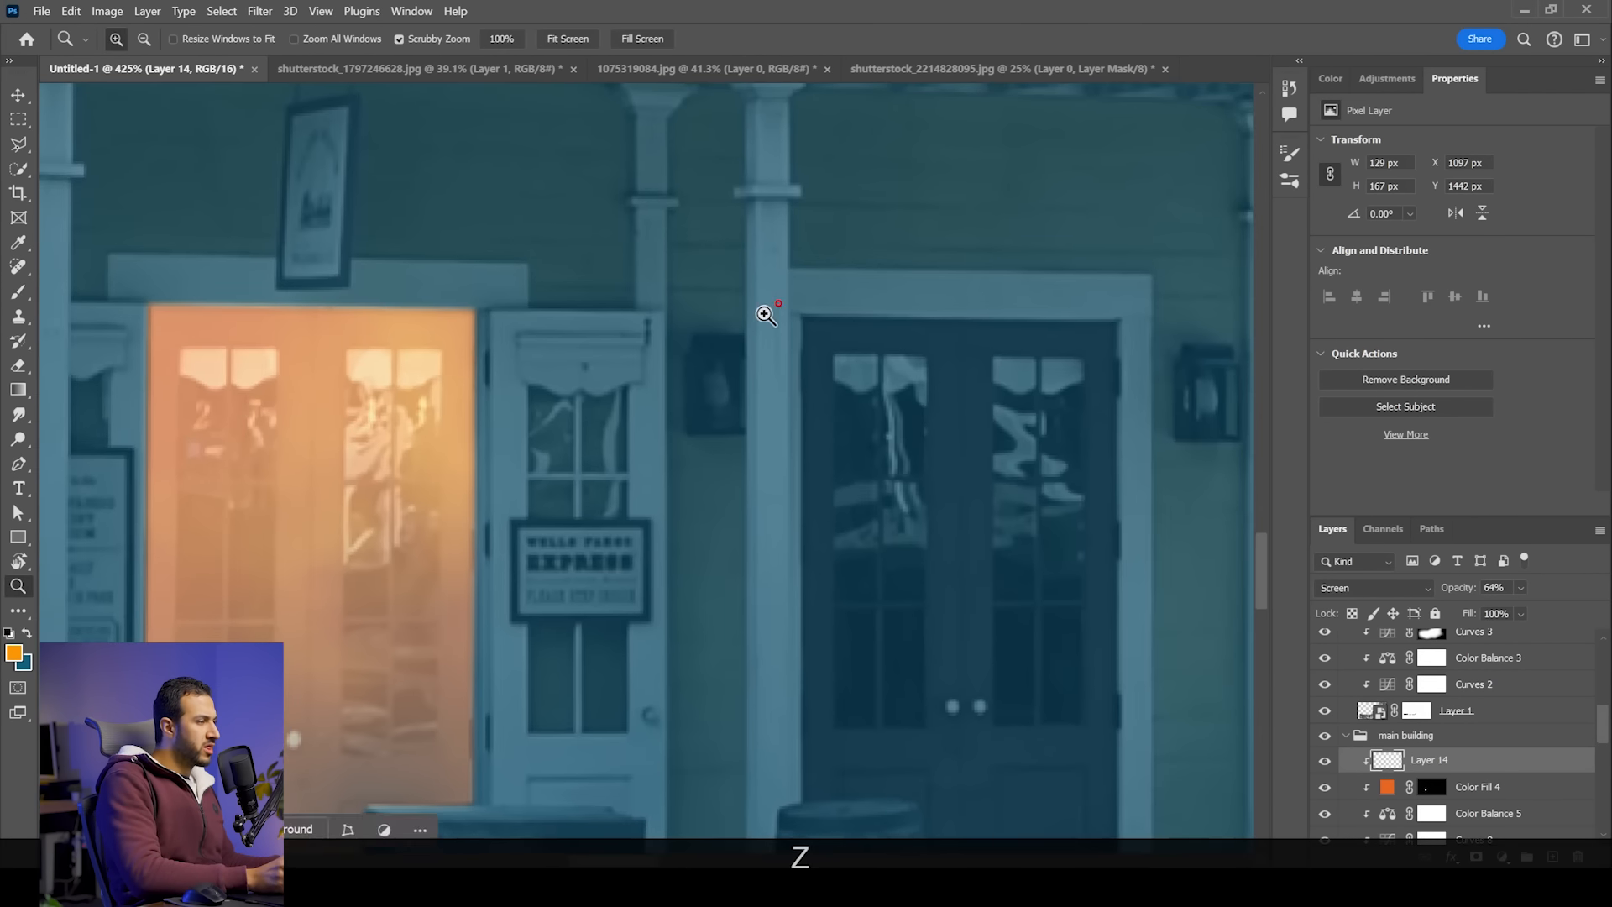
left_click_drag(607, 458, 672, 374)
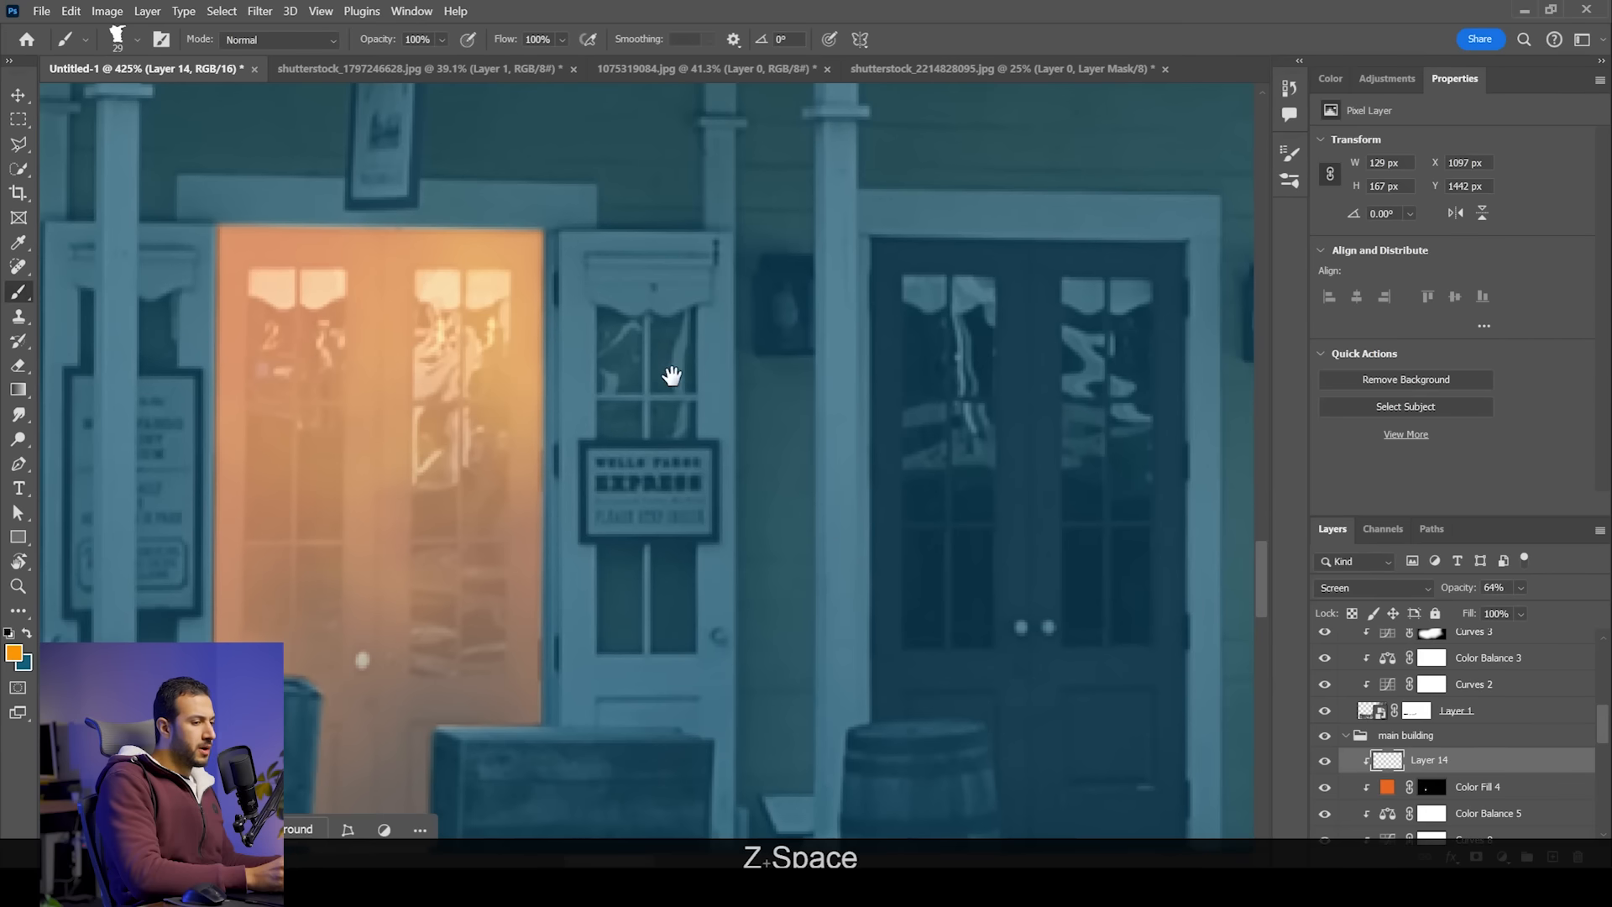
left_click(1503, 857)
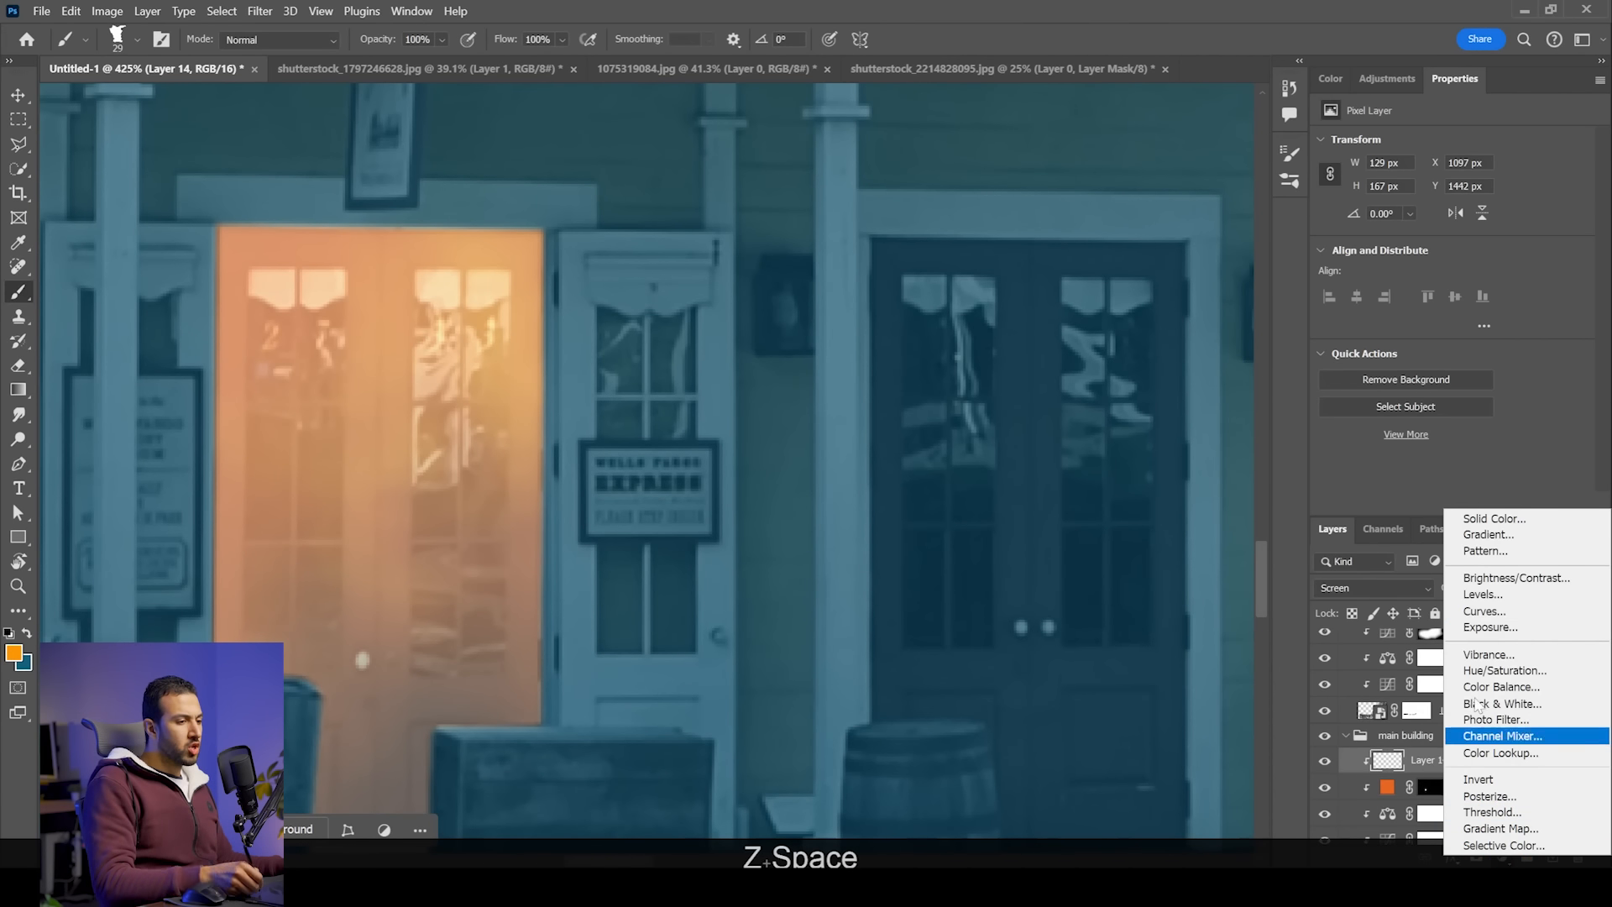
left_click(1503, 514)
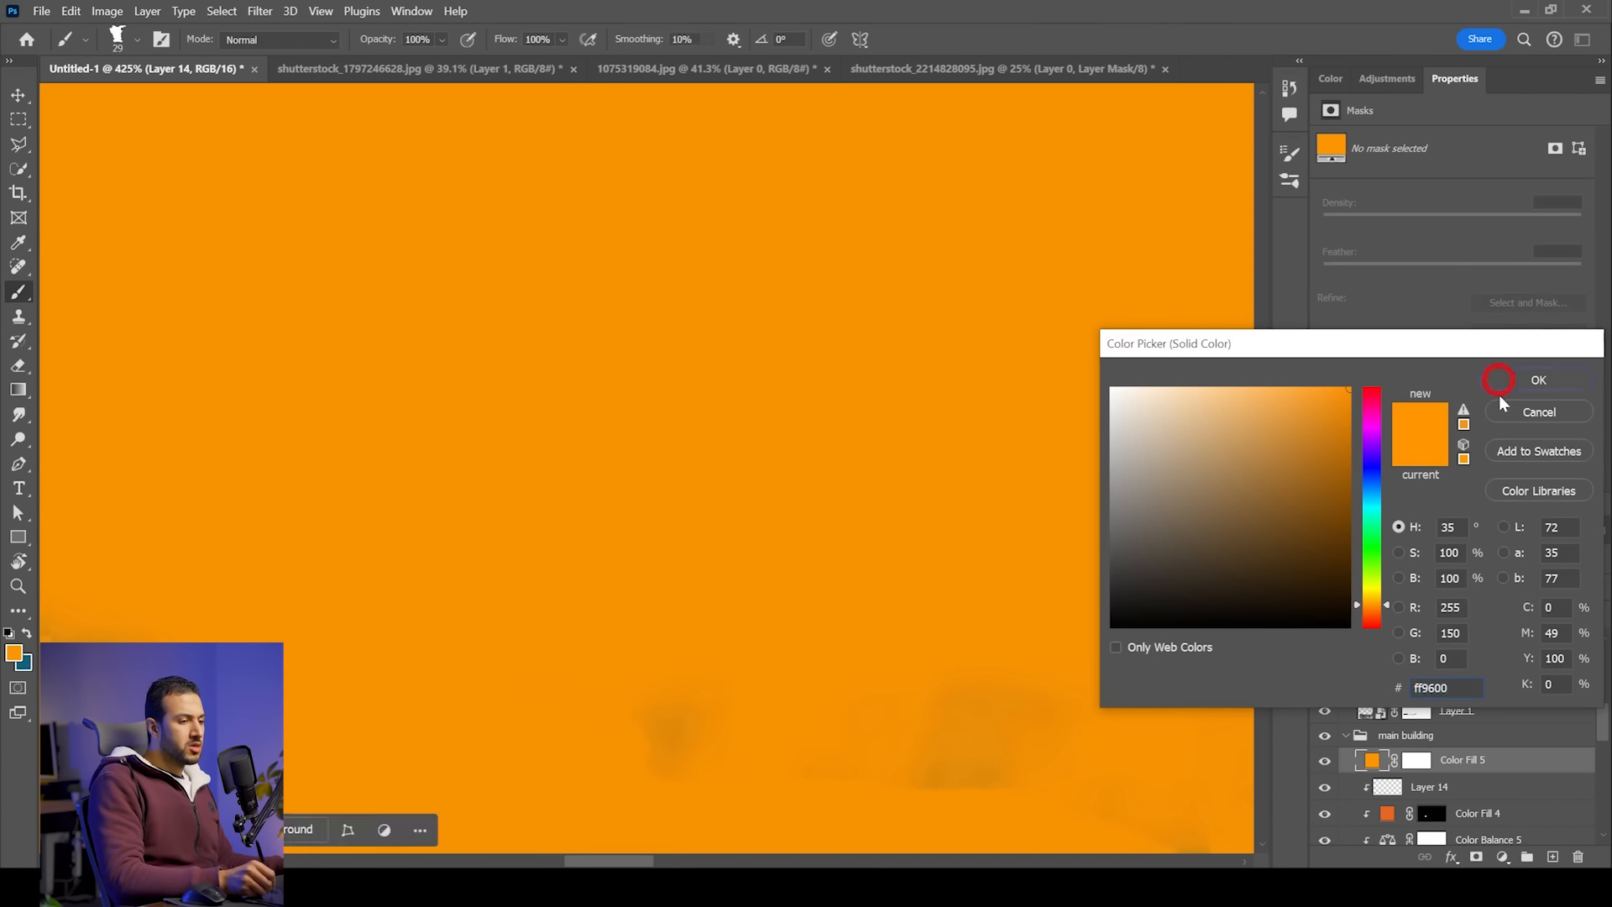
left_click(1503, 379)
left_click(1398, 588)
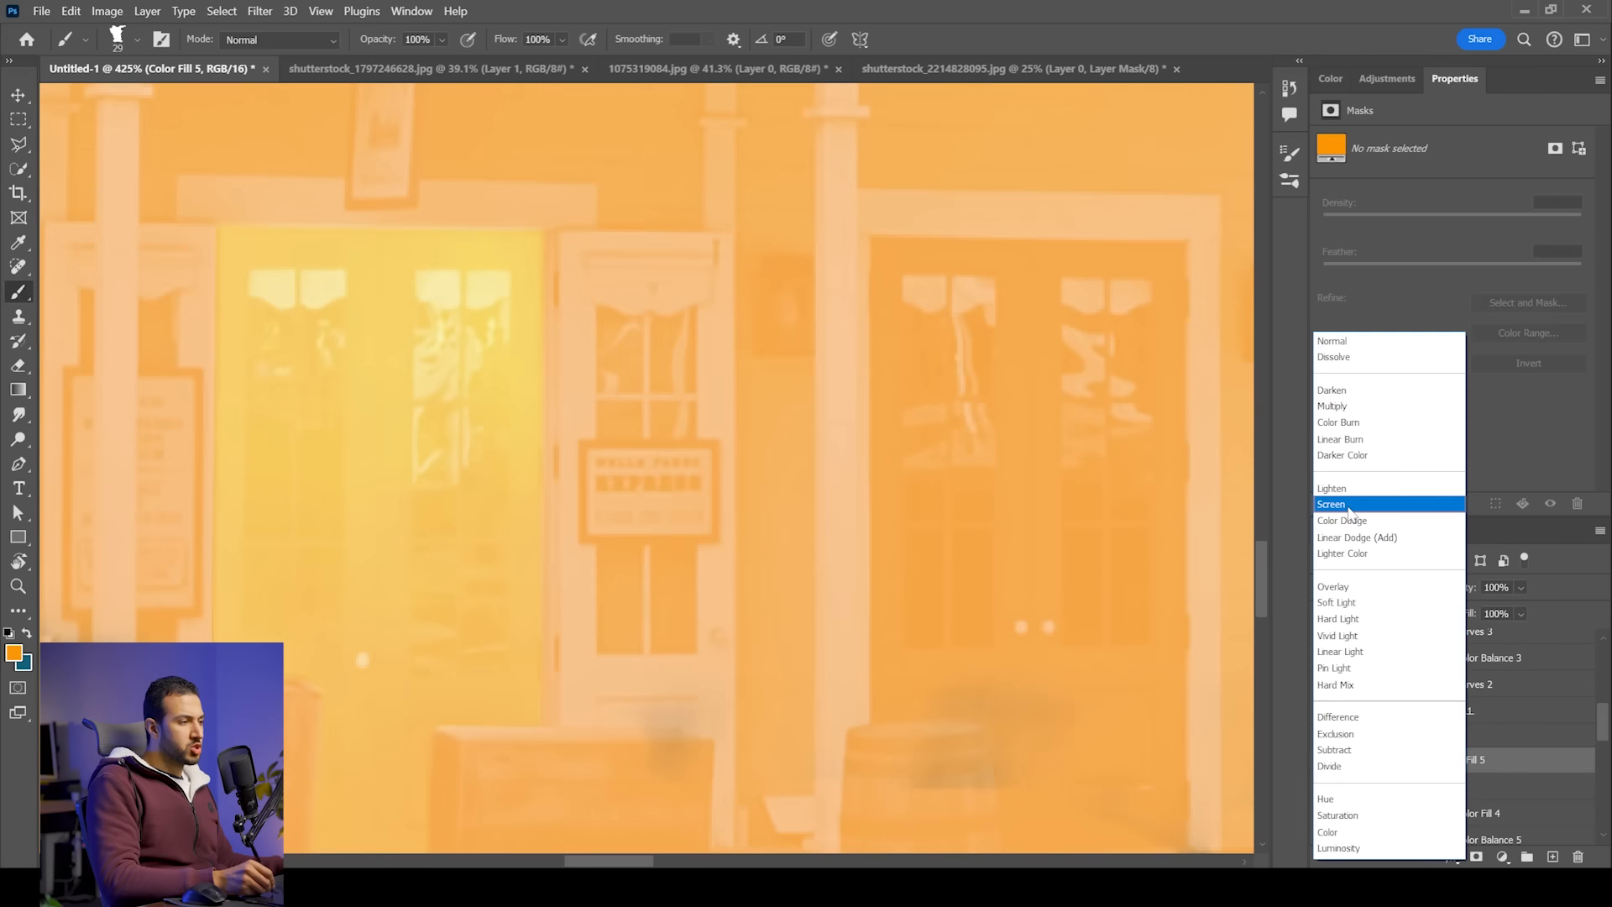
left_click(1350, 505)
Step: Clip the new orange fill to the building and invert its layer mask to black
key("ctrl")
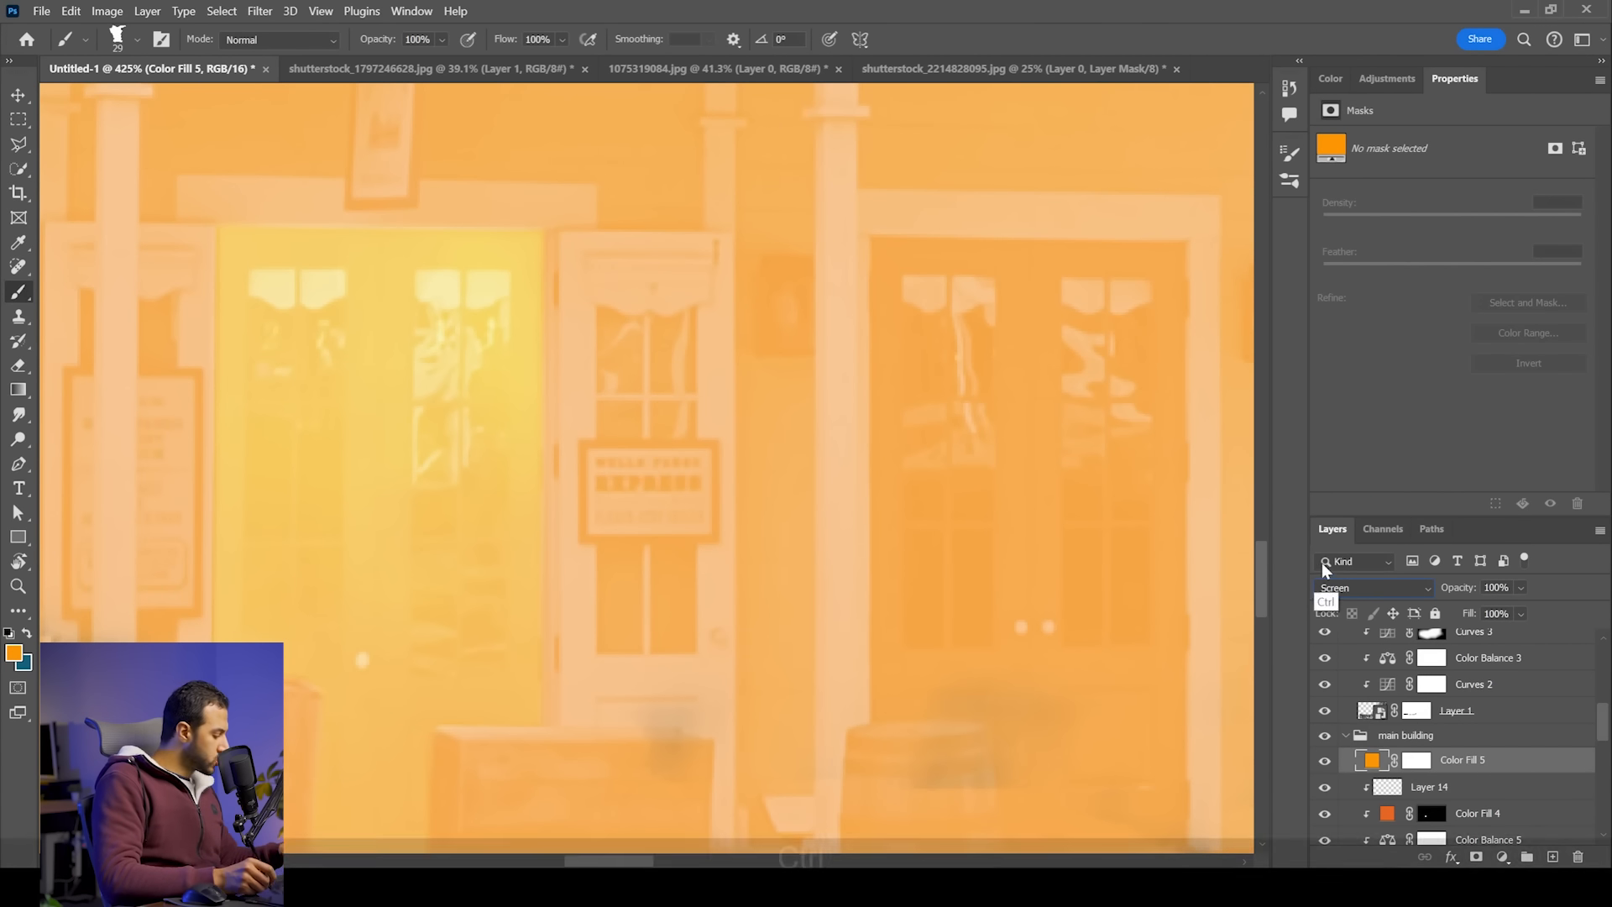
left_click(1419, 760)
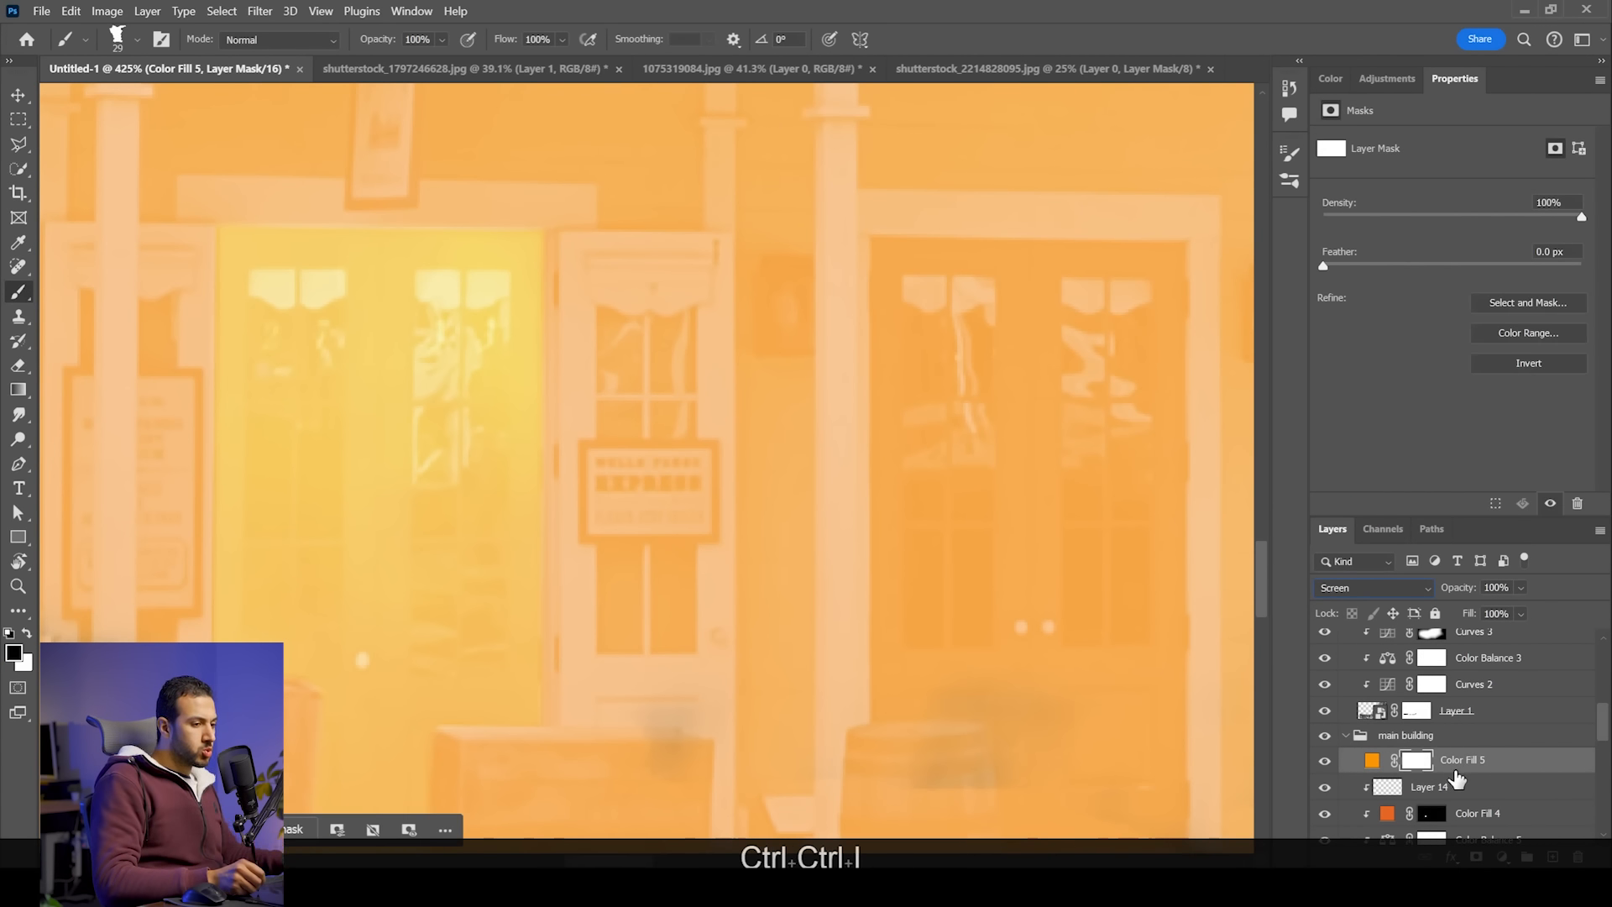
left_click(1455, 764, "alt")
key("ctrl+i")
Step: Paint white on the new fill's mask along the top edges of both crates by the door, using an 8 px brush
key("bracketleft")
key("bracketleft")
key("bracketleft")
key("bracketleft")
key("bracketleft")
key("bracketleft")
key("bracketleft")
key("bracketleft")
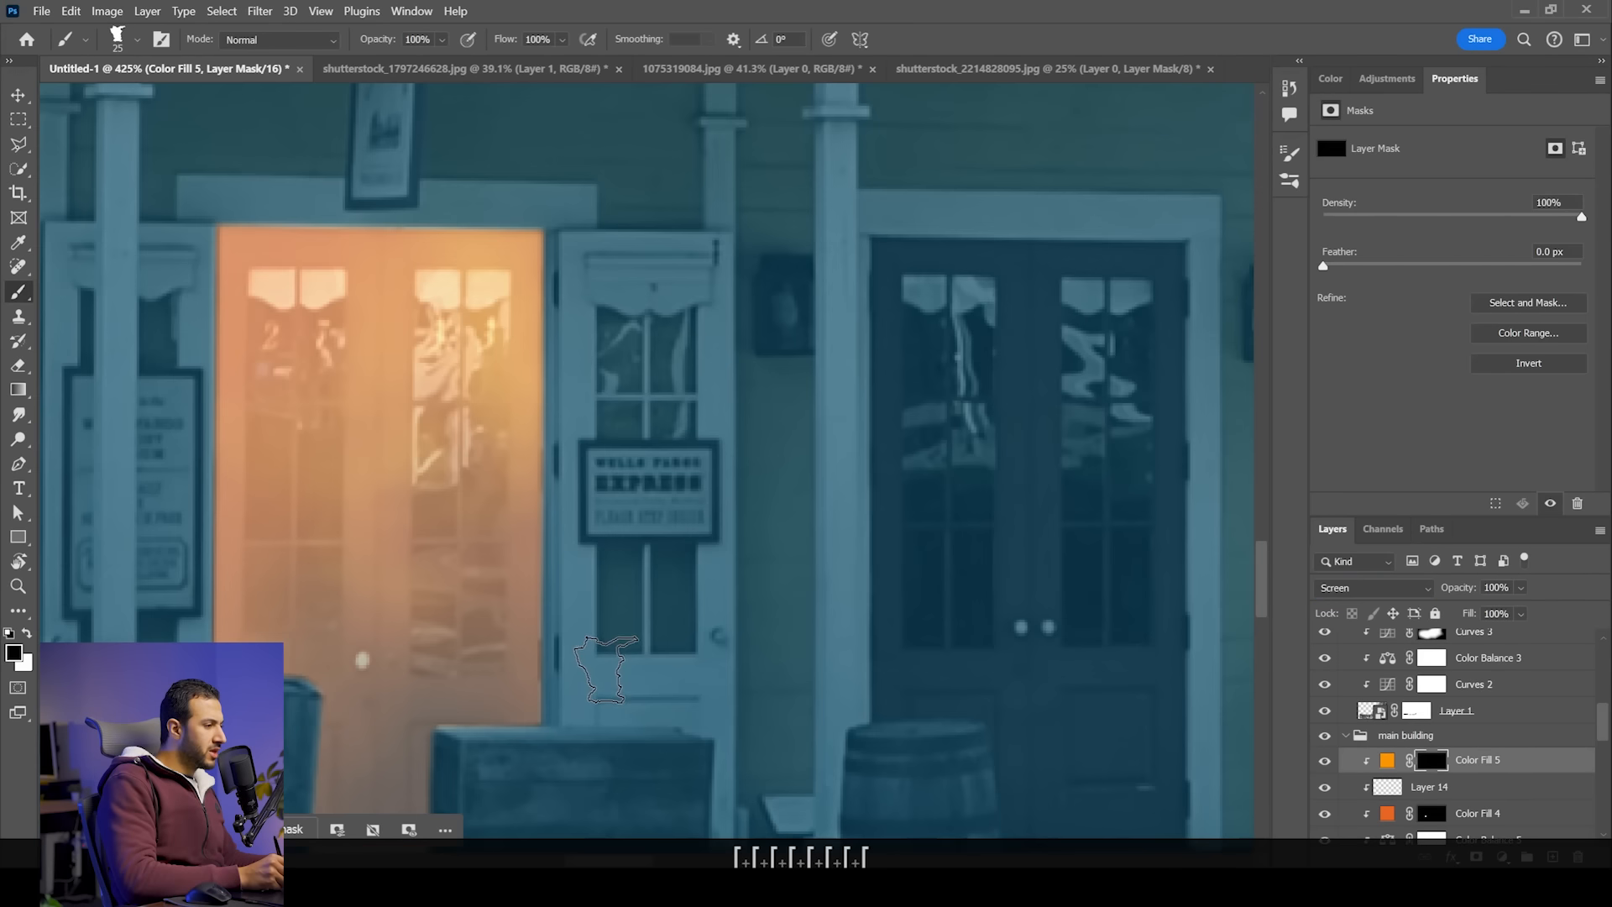
key("bracketleft")
key("space")
left_click_drag(551, 658, 680, 486)
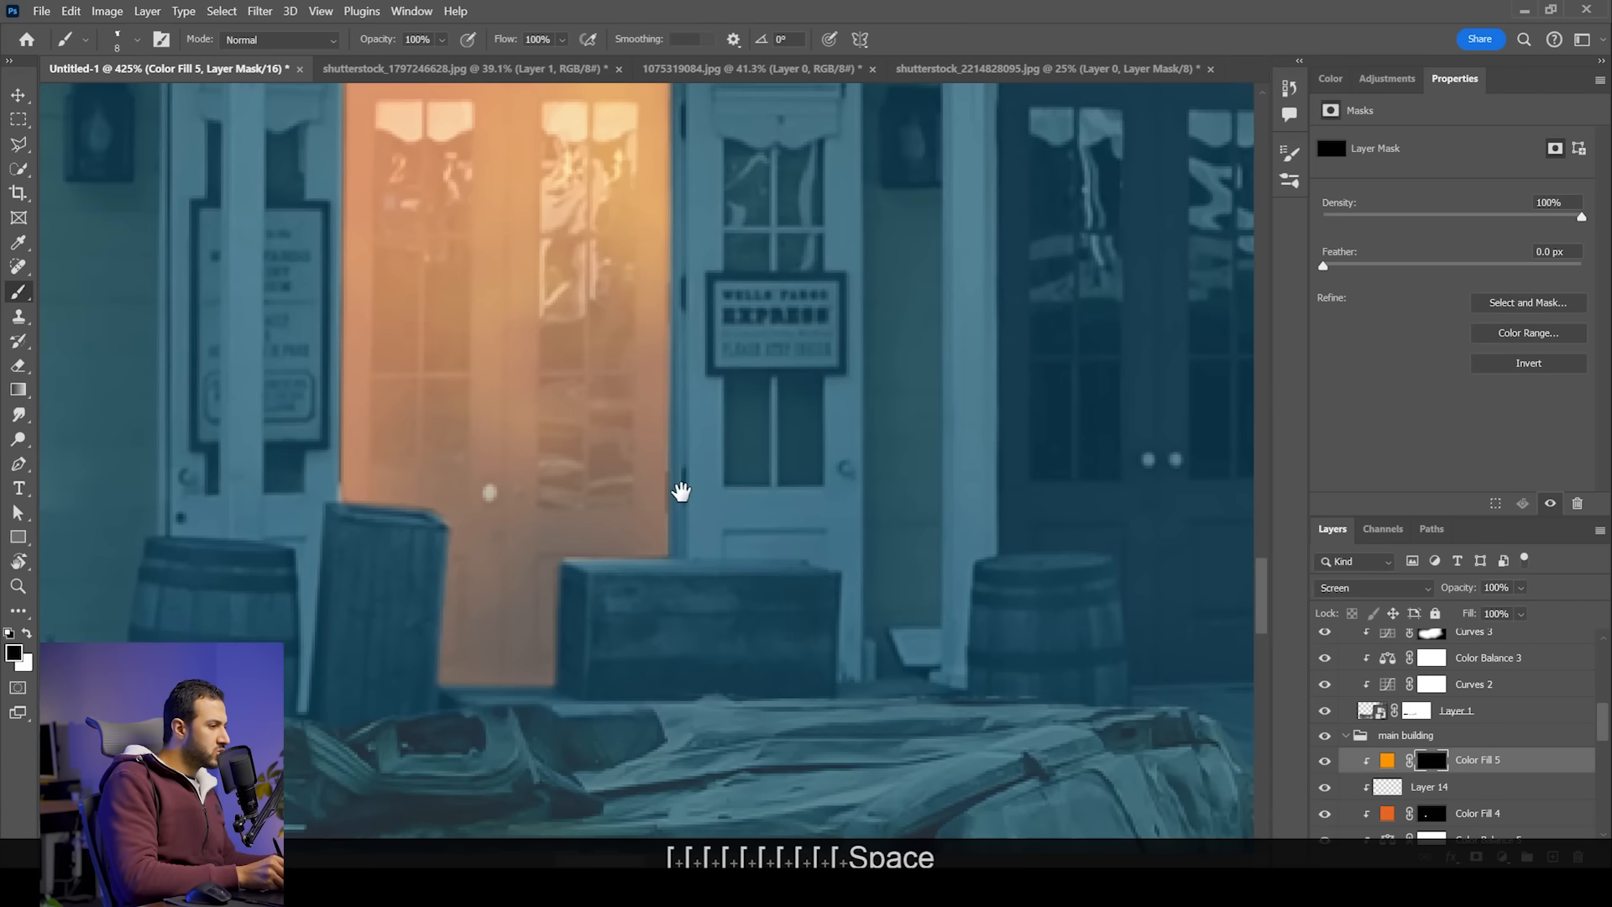
key("x")
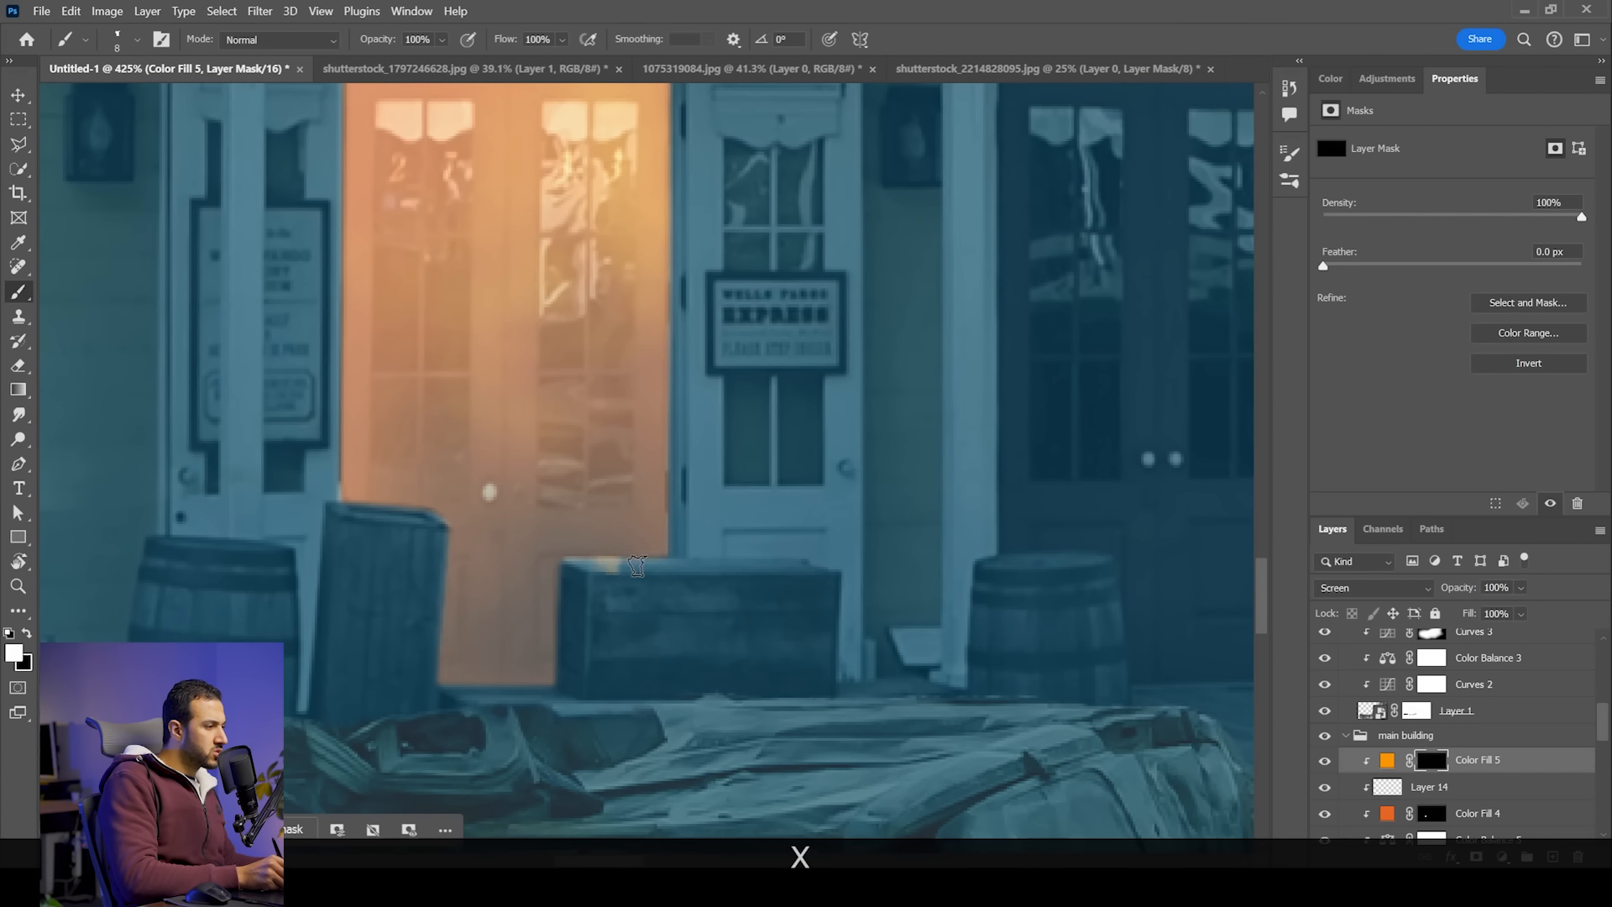
mouse_move(637, 568)
left_mouse_down()
mouse_move(797, 566)
mouse_move(624, 577)
mouse_move(688, 569)
mouse_move(587, 564)
left_mouse_up()
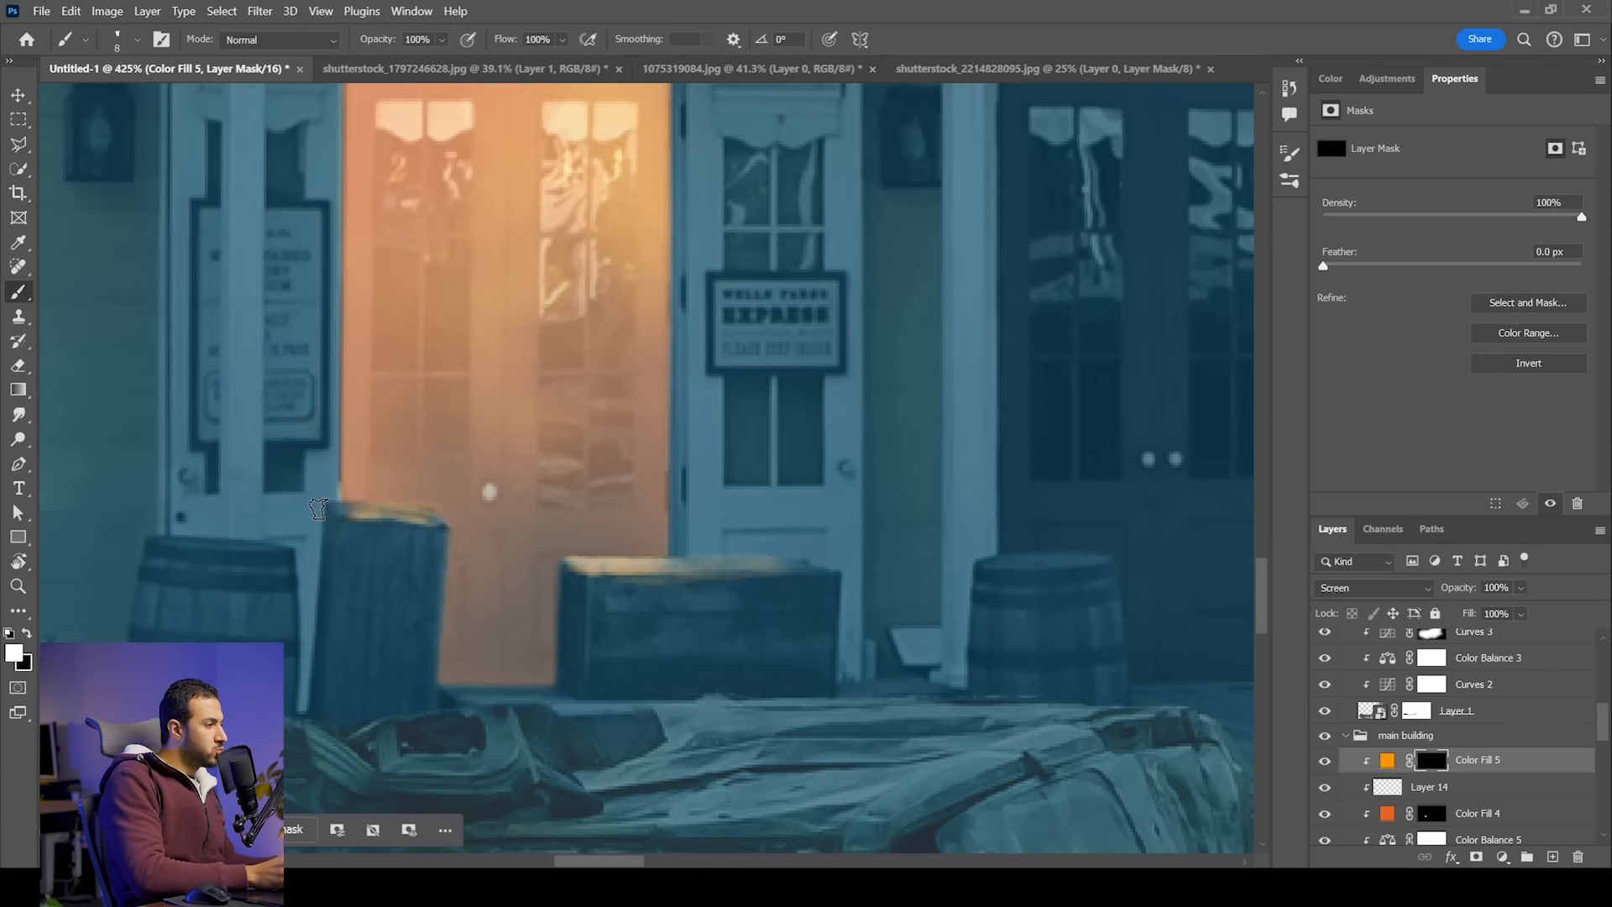
Step: Paint a straight vertical highlight on the mask down the door-facing edge of the porch post left of the door, using a 5 px brush
key("z")
mouse_move(434, 512)
left_mouse_down()
mouse_move(377, 453)
mouse_move(420, 461)
mouse_move(410, 504)
left_mouse_up()
key("space")
key("bracketleft")
key("bracketleft")
key("bracketleft")
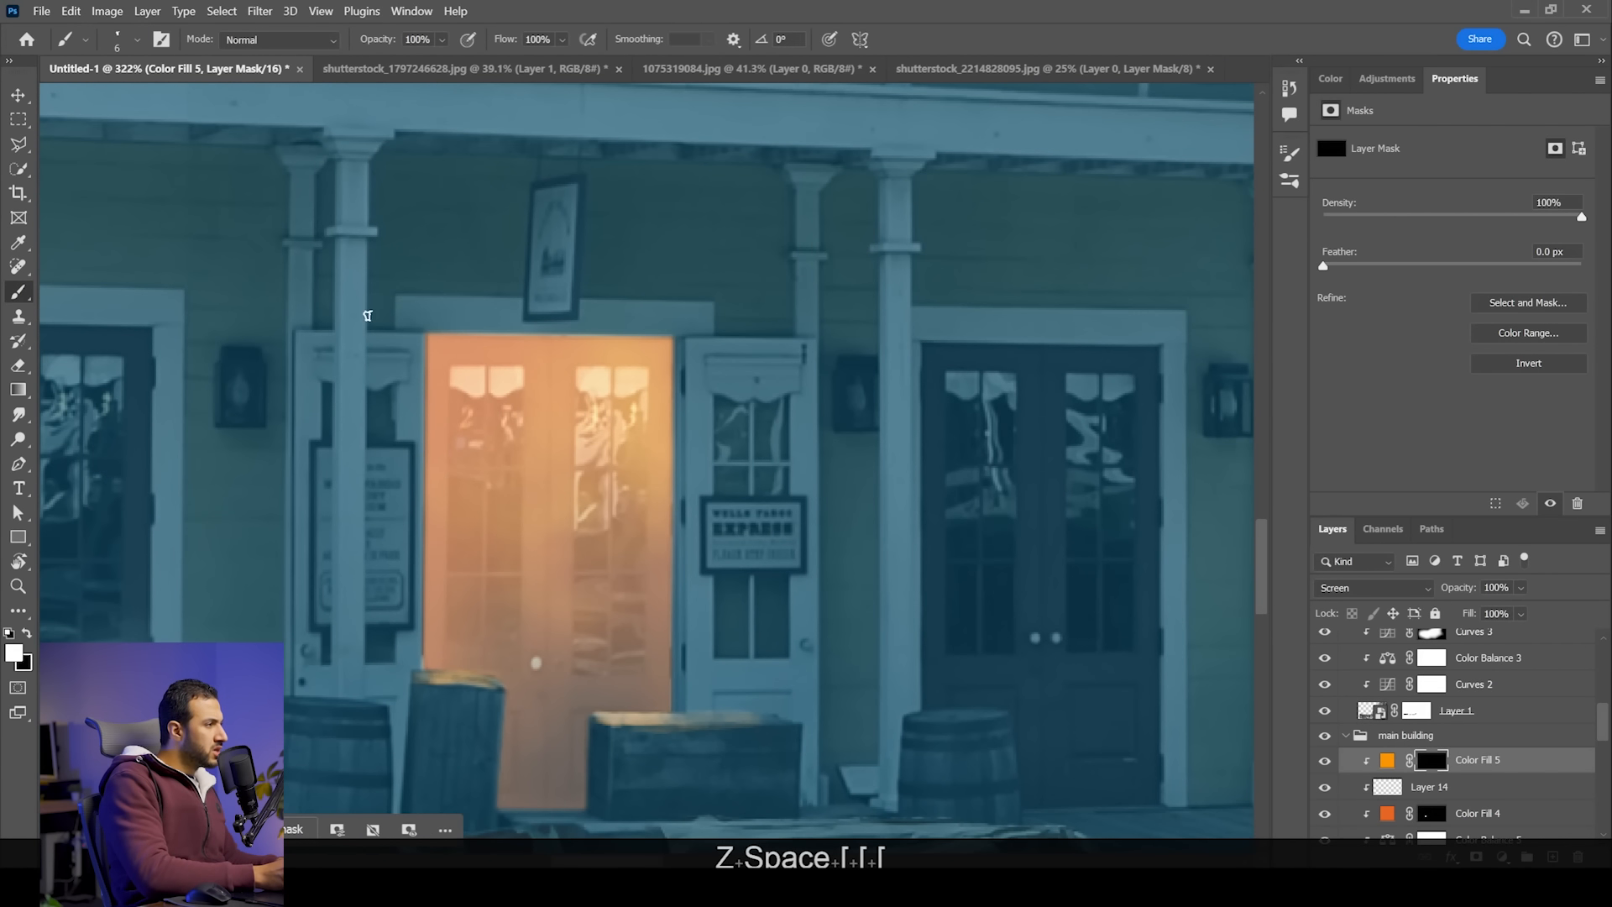
key("shift")
left_click_drag(356, 262, 375, 691)
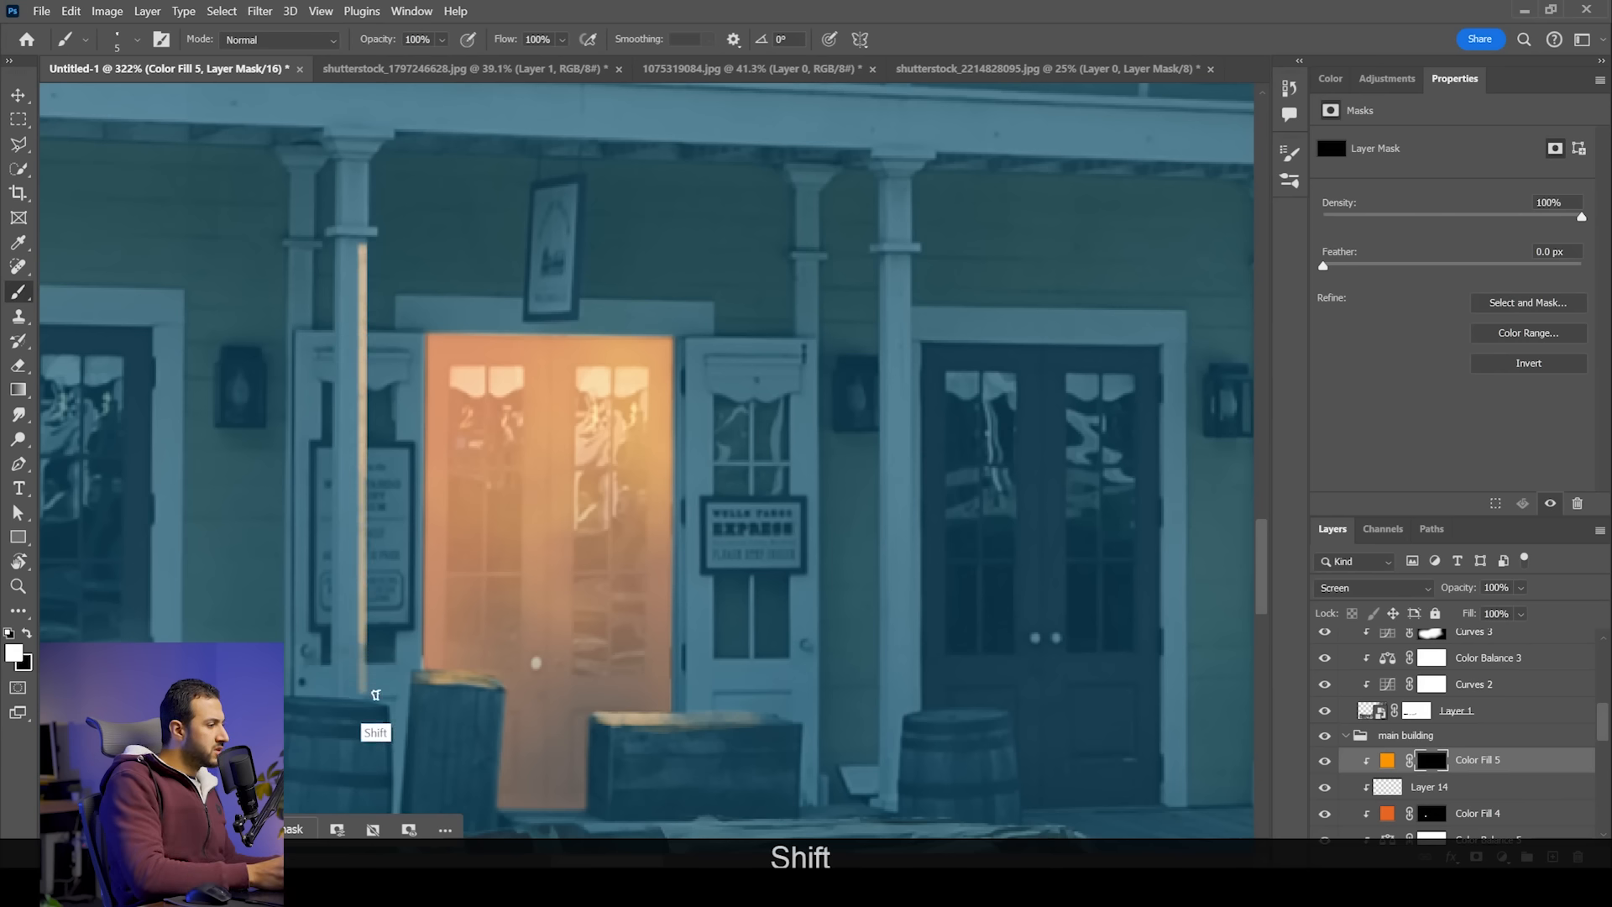
key("space")
left_click_drag(533, 568, 417, 565)
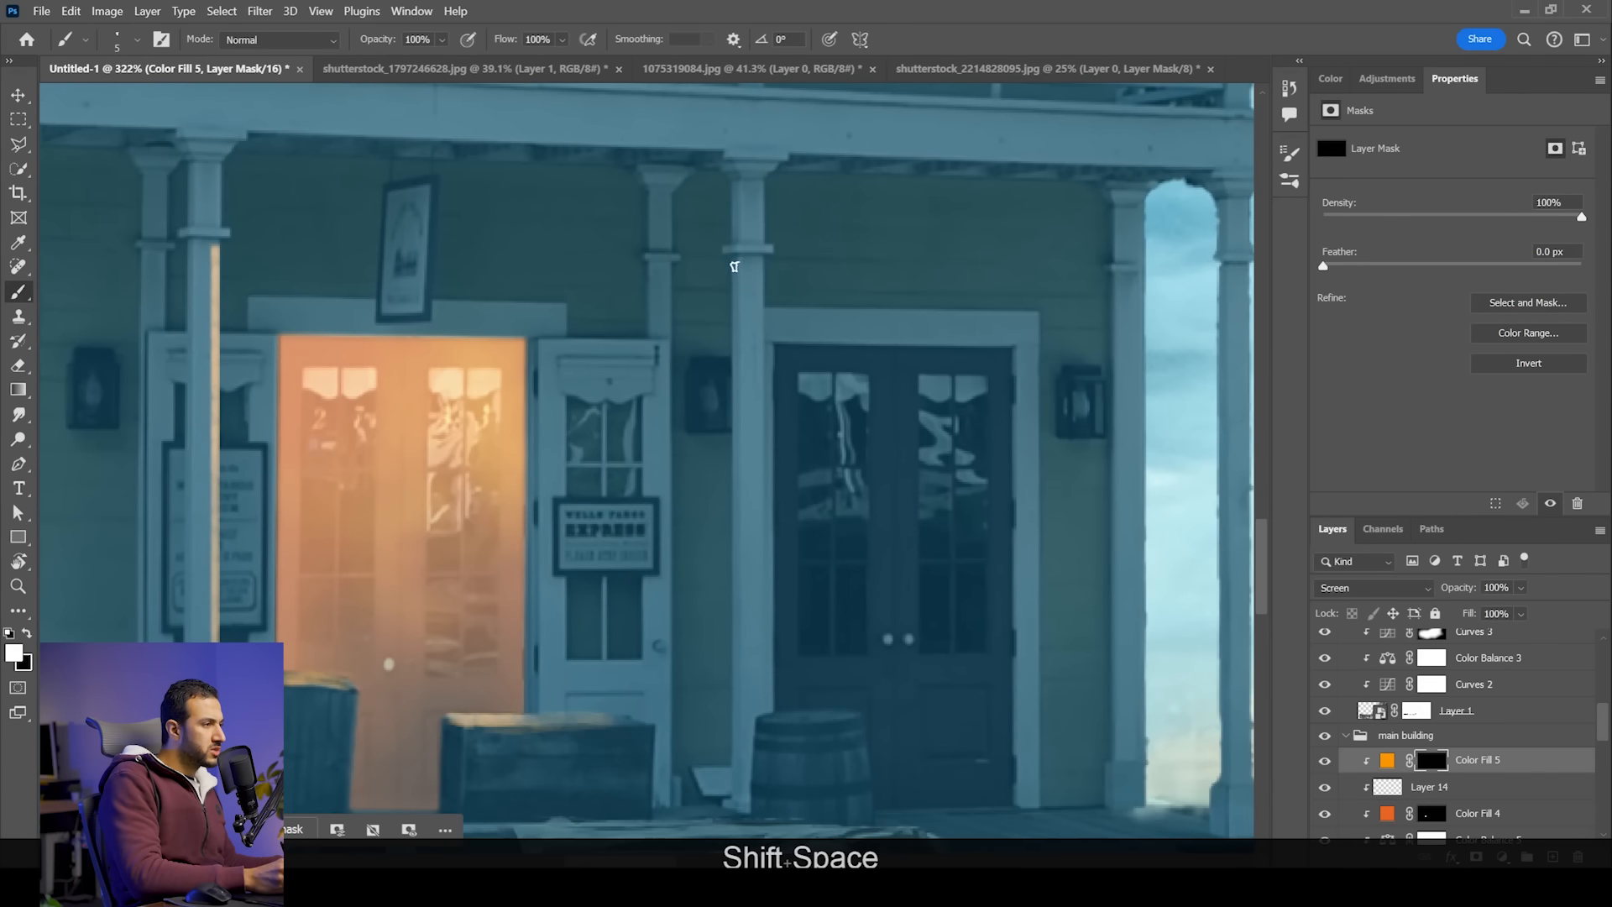
Step: Paint a straight vertical highlight on the mask down the glow-facing edge of the porch post between the lit and dark doors
key("shift")
left_click_drag(736, 267, 739, 768)
key("space")
mouse_move(801, 526)
left_mouse_down()
mouse_move(792, 546)
mouse_move(789, 482)
left_mouse_up()
key("space")
left_click_drag(532, 420, 529, 360)
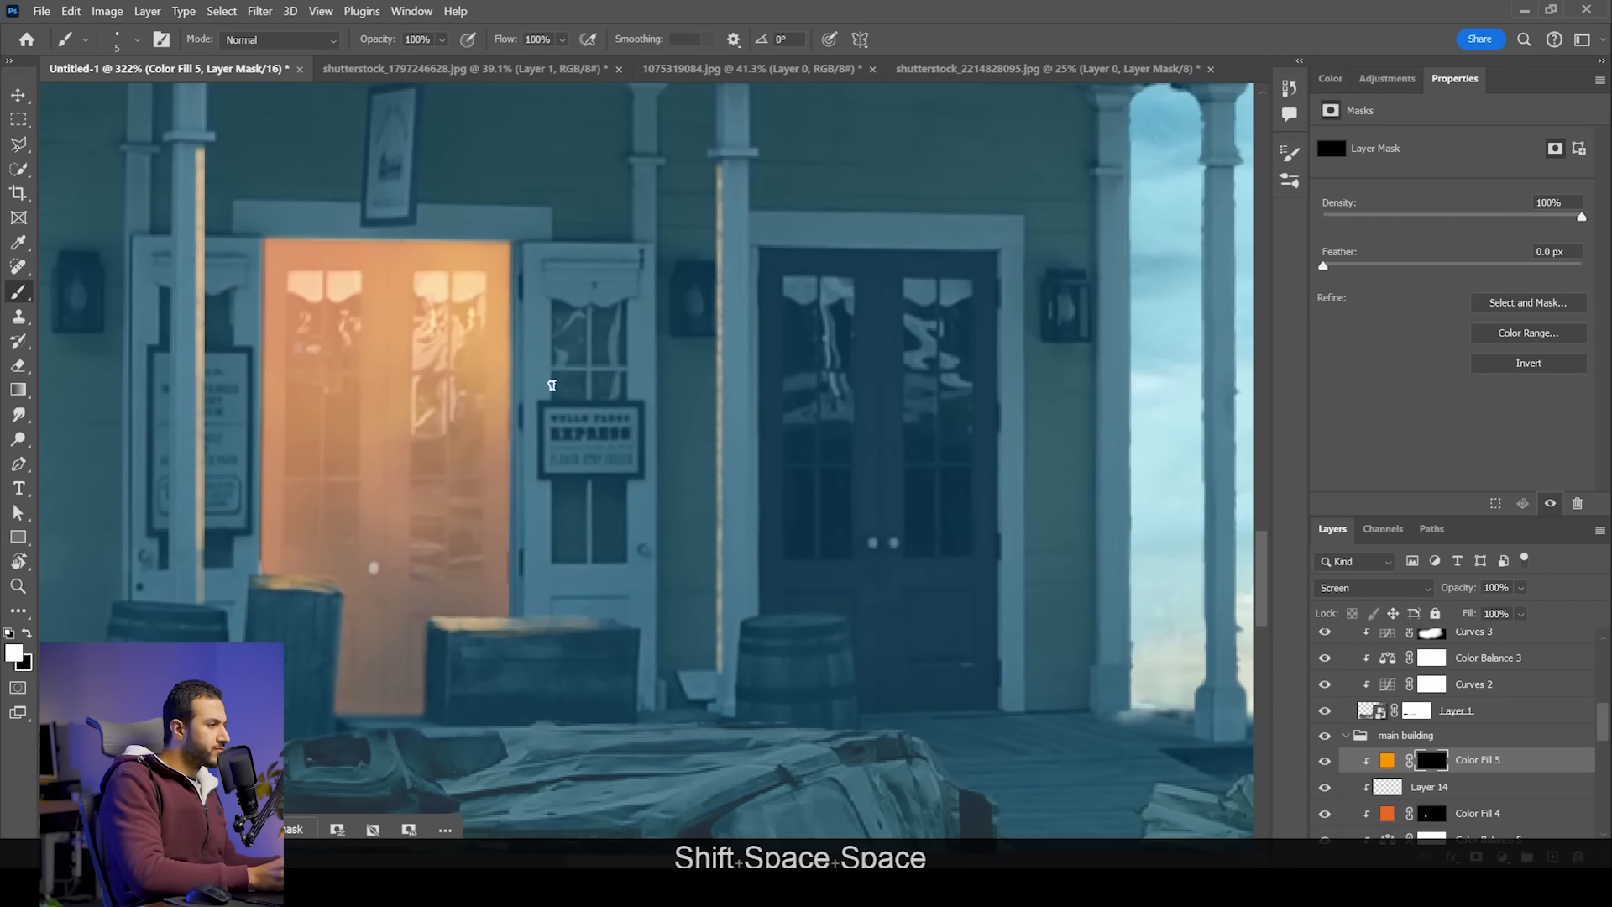
Step: Paint thin vertical highlights on the mask along both side edges of the glowing doorway's frame
key("z")
left_click(553, 387)
left_click_drag(521, 241, 531, 640)
key("space")
left_click_drag(510, 345, 649, 488)
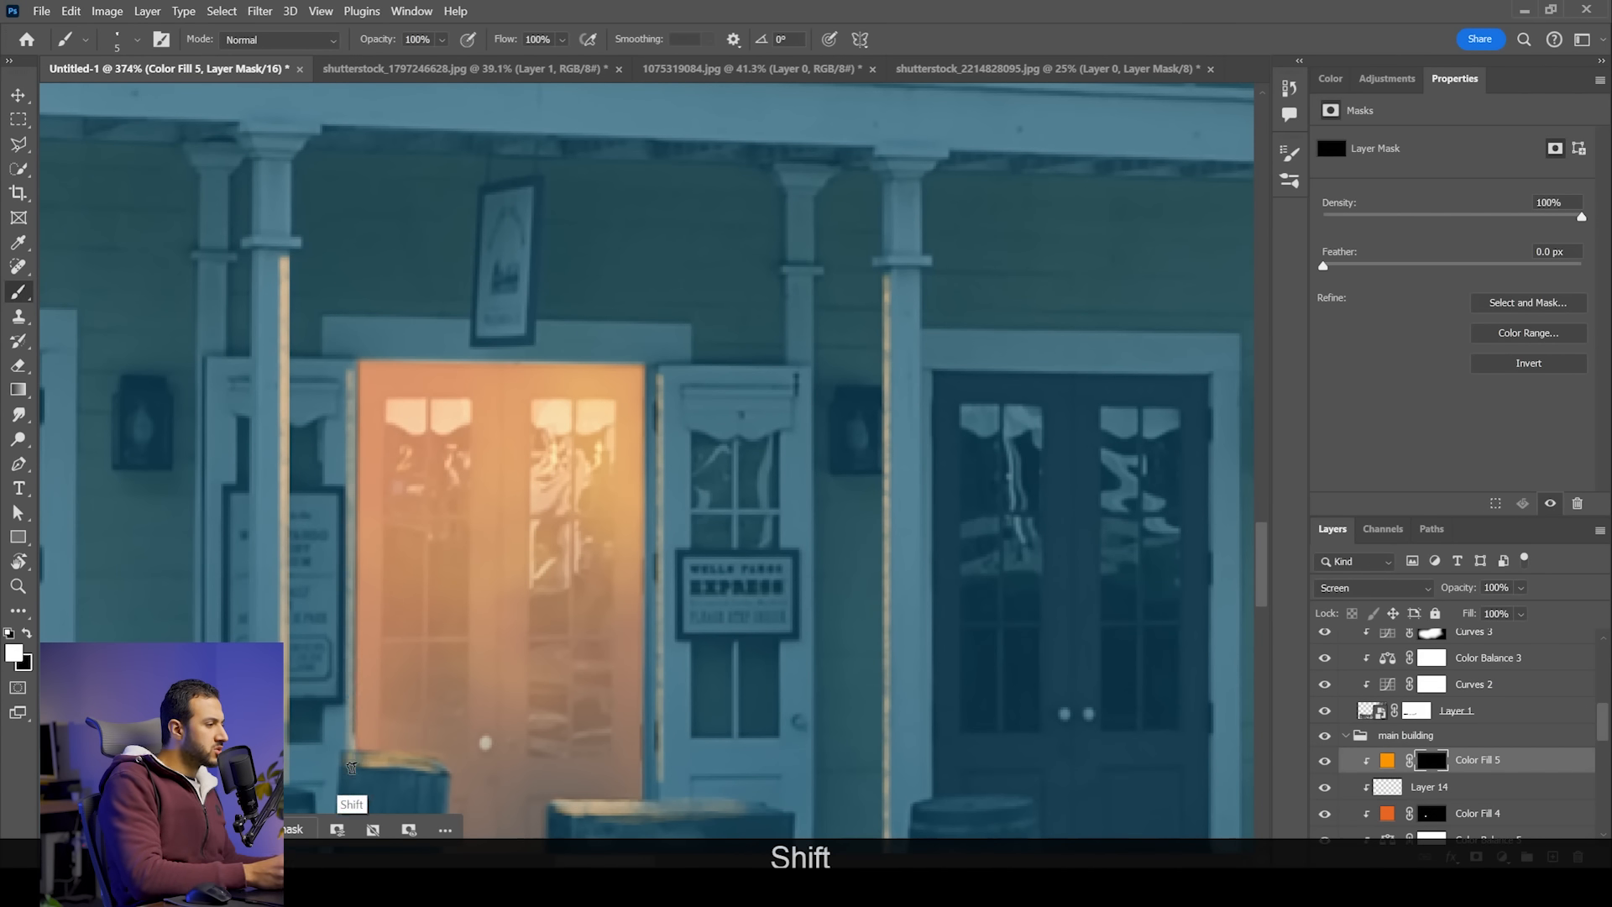
Step: Paint highlights on the mask over the door-facing side and top rim of the barrel by the dark door, using an 8 px brush
key("space")
left_click_drag(519, 630, 553, 399)
key("space")
left_click_drag(618, 509, 565, 396)
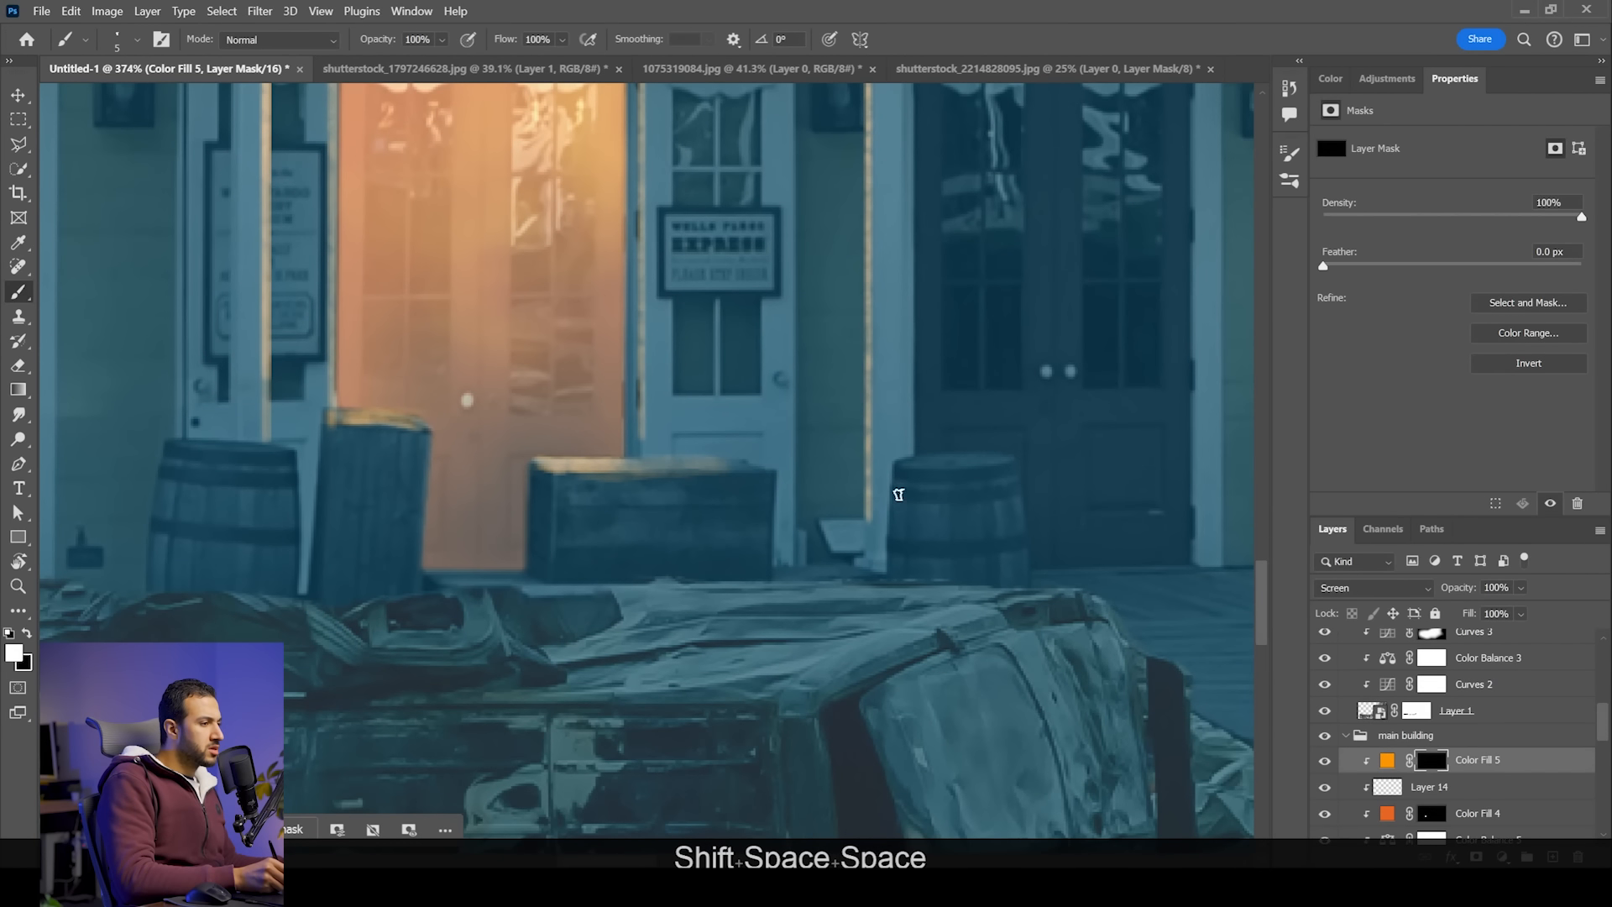
key("bracketright")
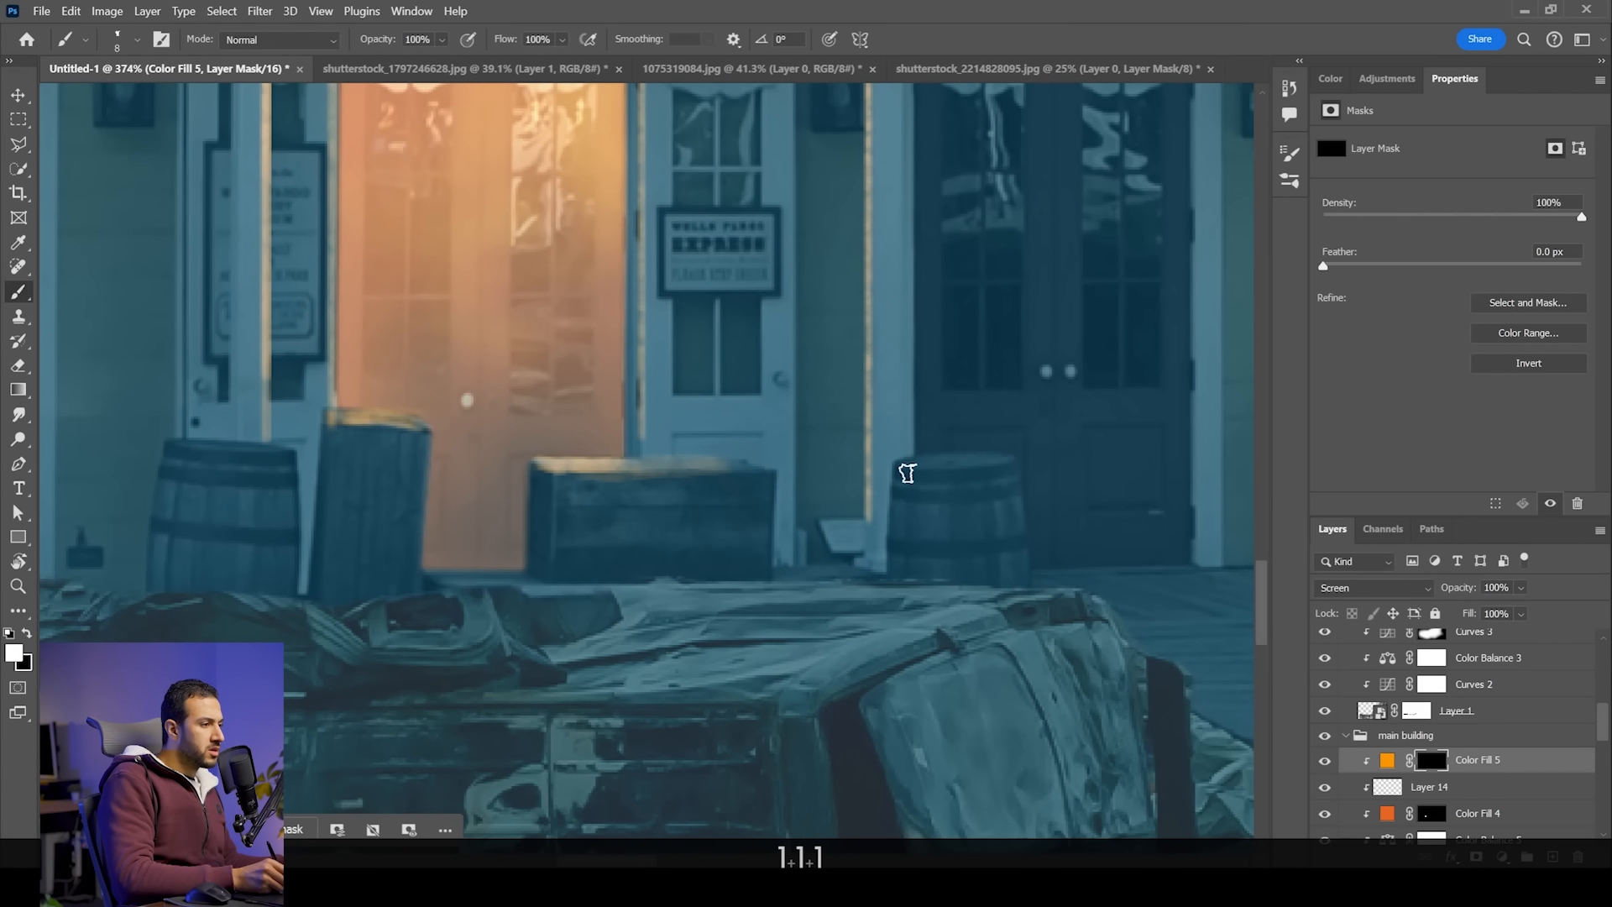
left_click_drag(903, 474, 911, 485)
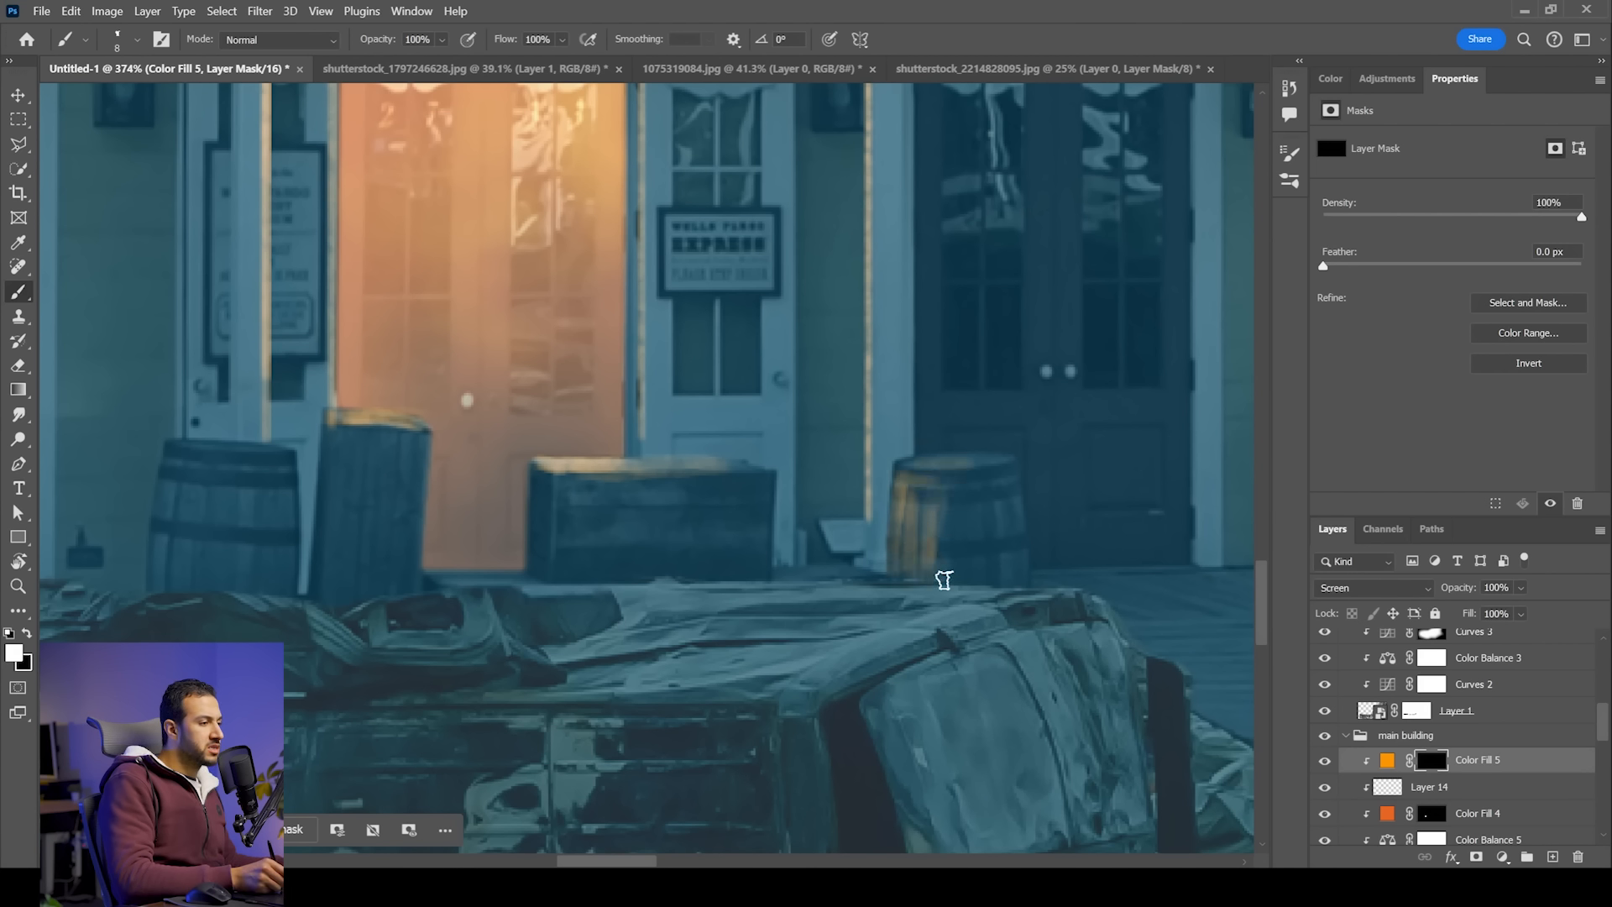
Step: Redo the highlight along the tall crate's door-facing edge and paint one on the rim and side of the barrel beside it
left_click_drag(887, 541, 940, 464)
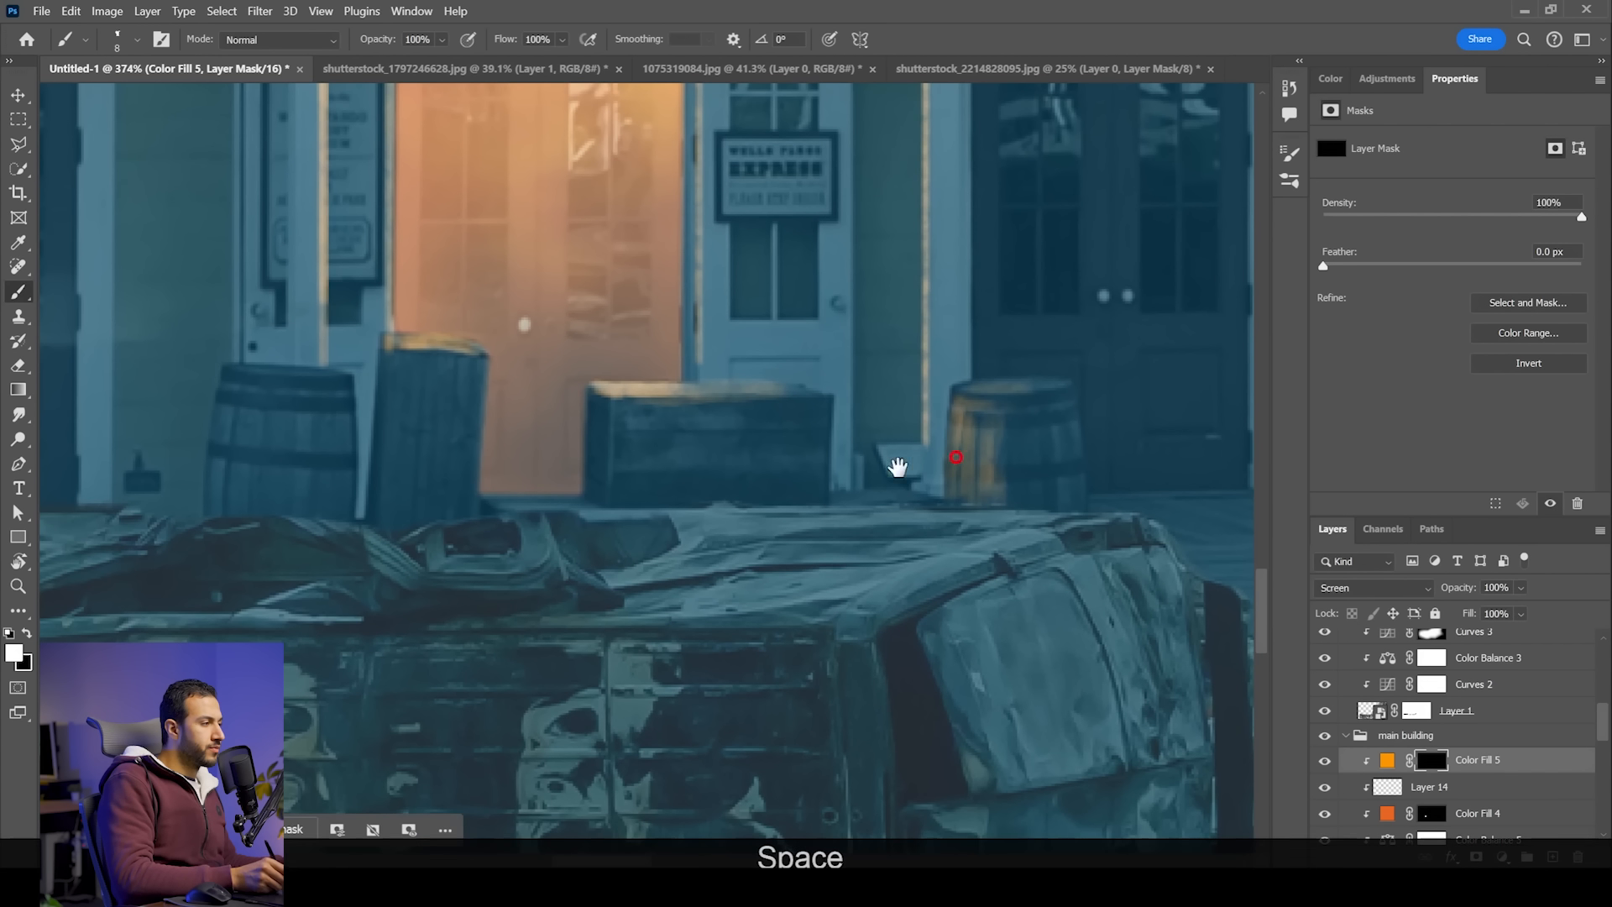
left_click_drag(482, 363, 484, 534)
key("ctrl+z")
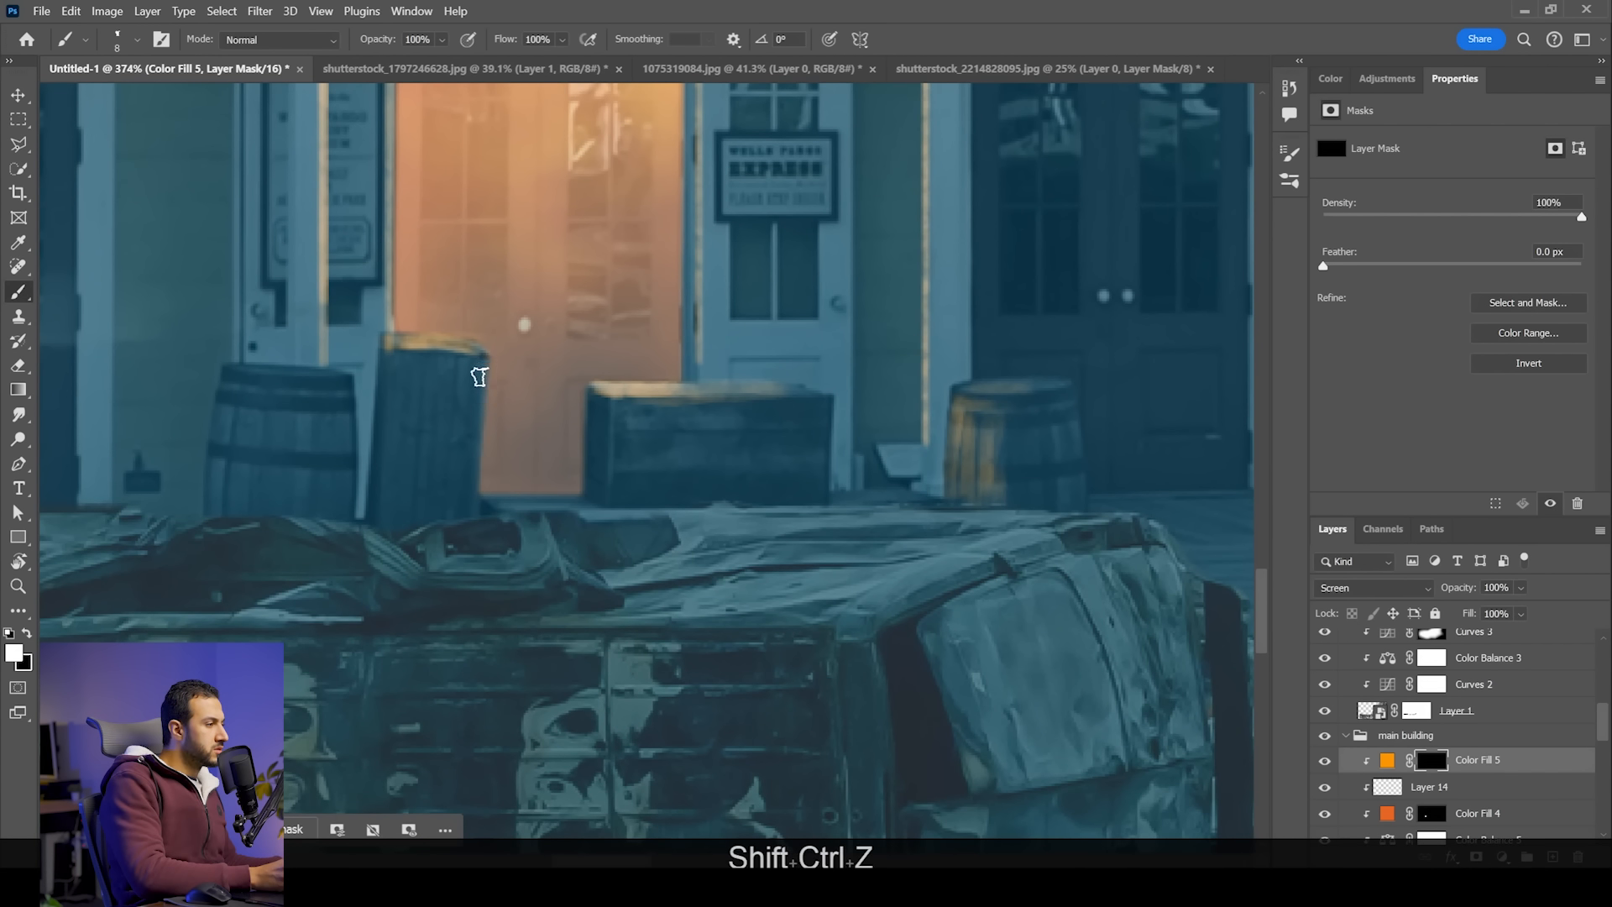
left_click_drag(461, 471, 454, 385)
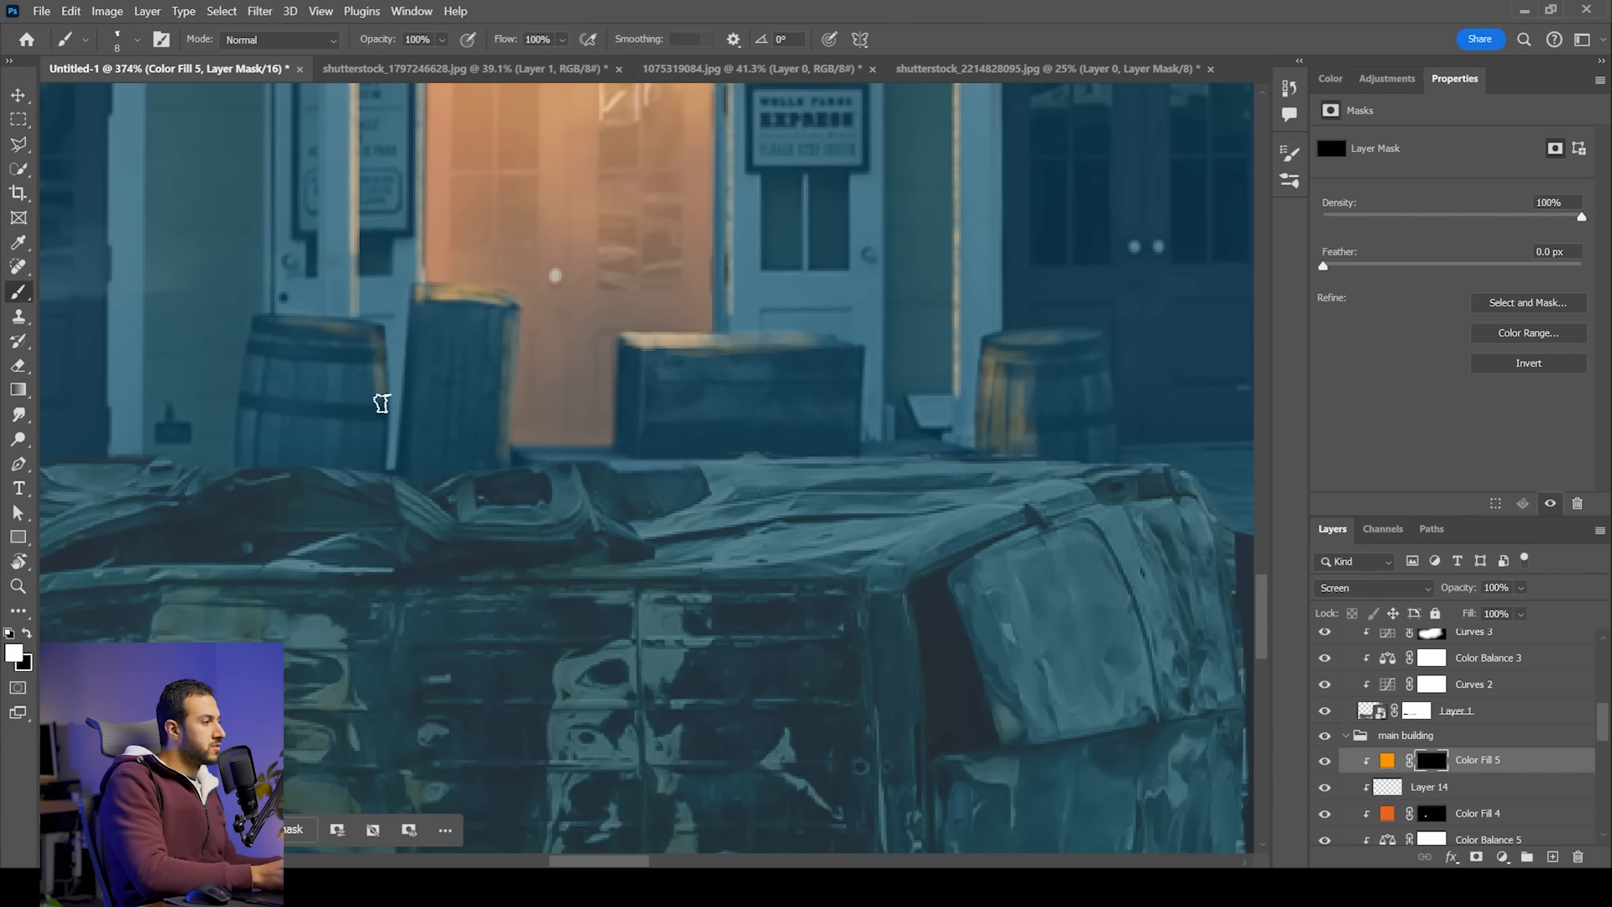
Step: Trim the top end of the highlight on the porch post beside the glowing door by painting black on the mask
key("z")
mouse_move(489, 320)
left_mouse_down()
mouse_move(358, 267)
mouse_move(294, 292)
mouse_move(504, 349)
left_mouse_up()
key("z")
key("x")
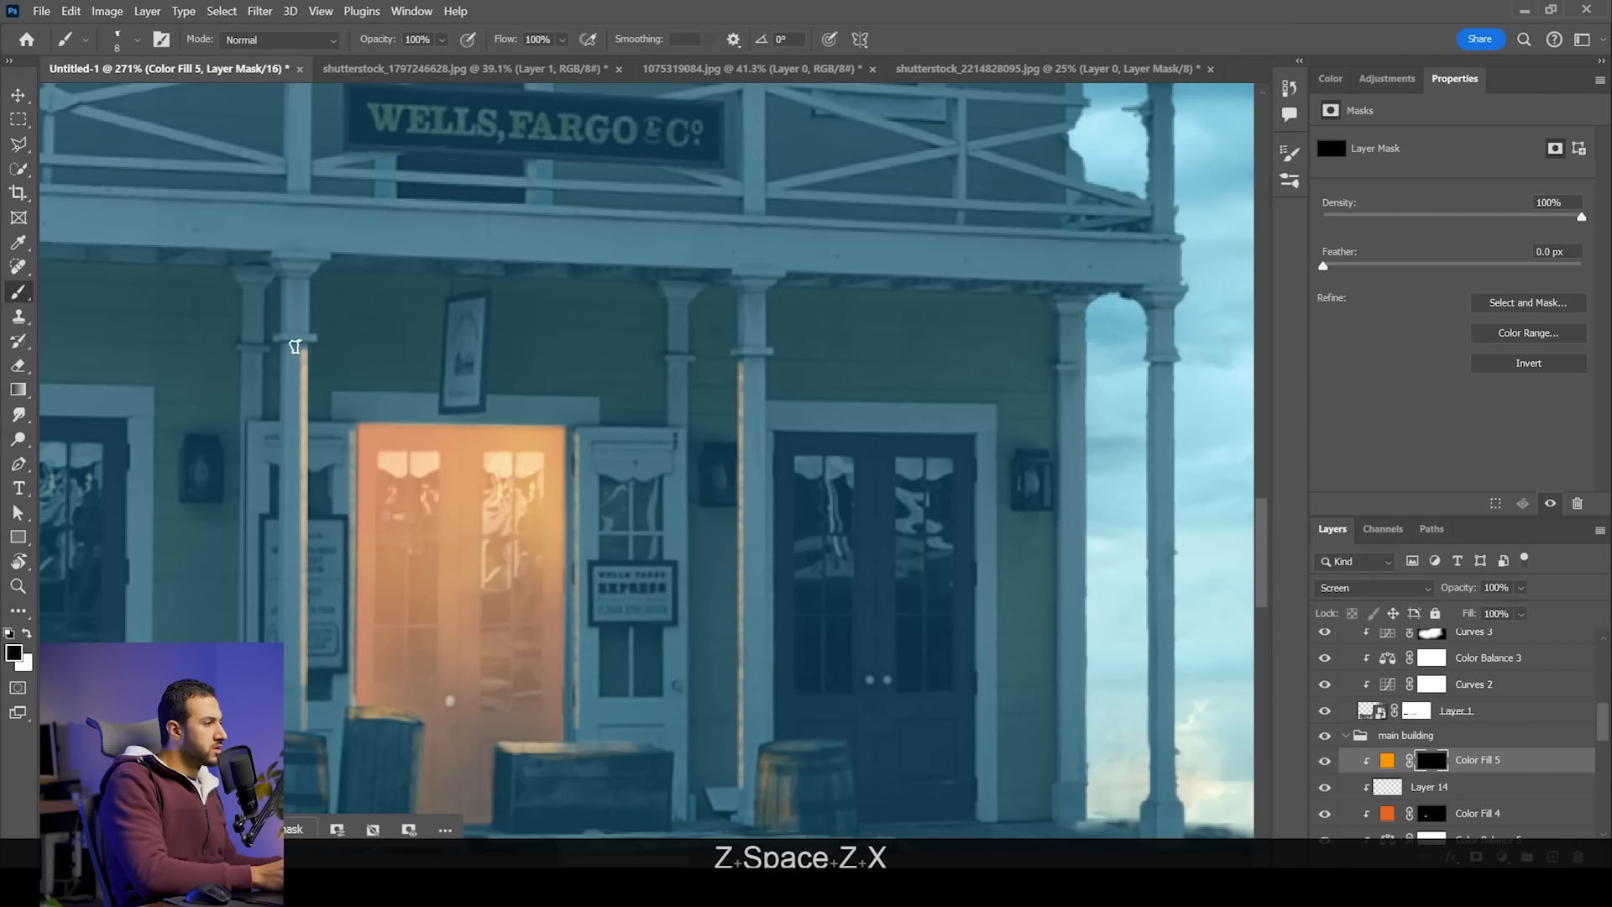
key("z")
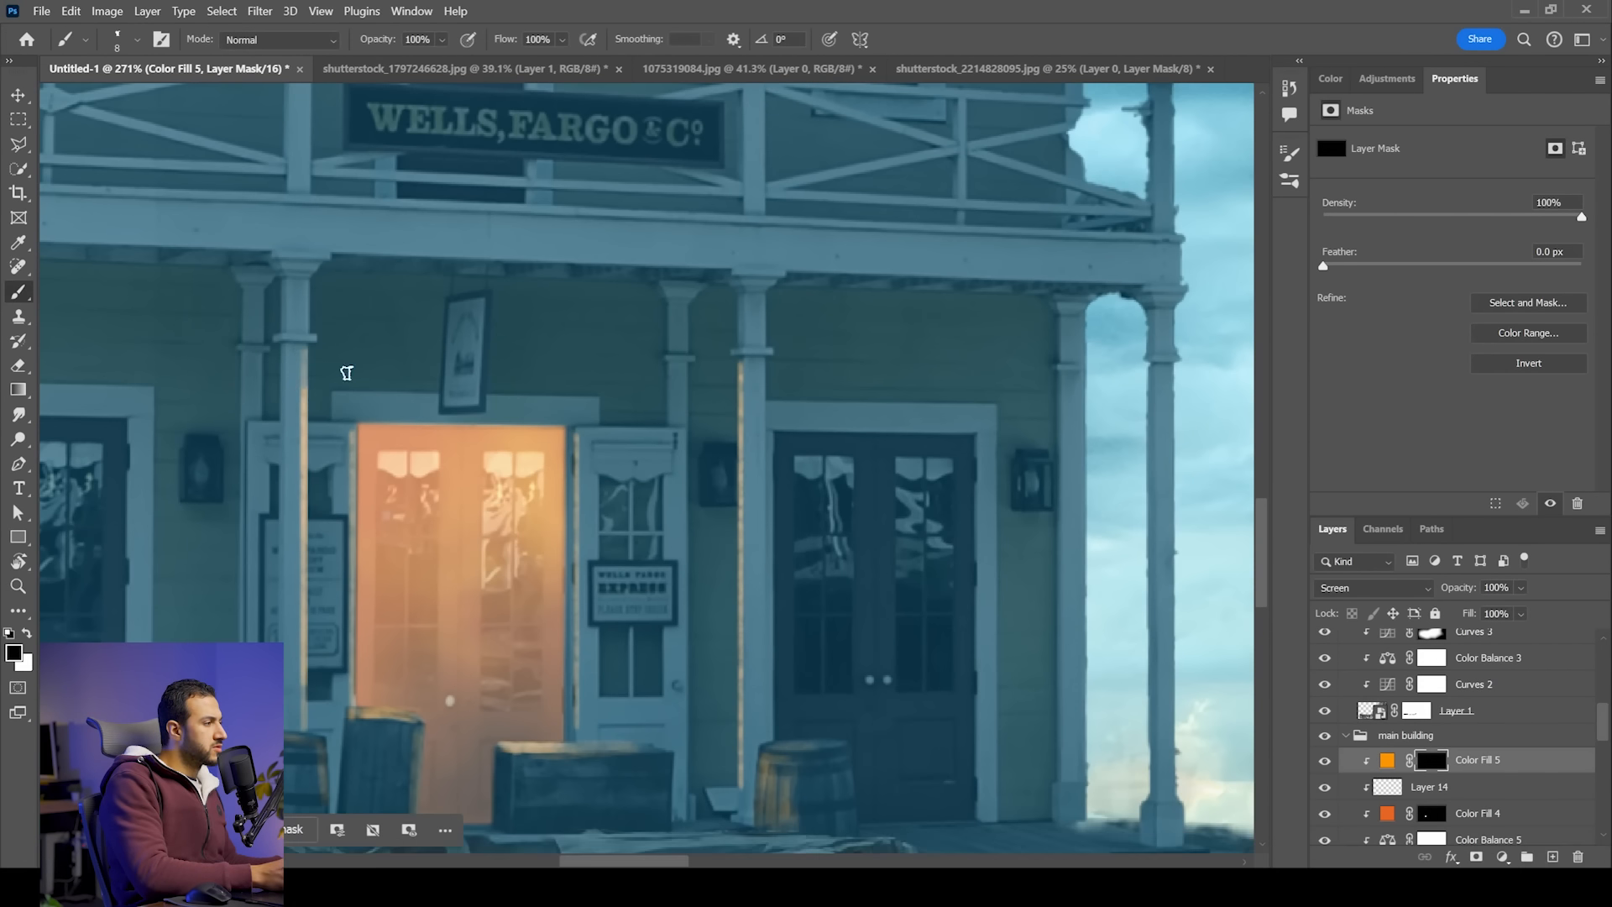
Step: Paint a white highlight on the mask along the bottom edge of the sign hanging above the glowing door, using a 4 px brush
left_click_drag(331, 342, 453, 369)
key("b")
key("bracketleft")
key("bracketleft")
key("bracketleft")
key("bracketleft")
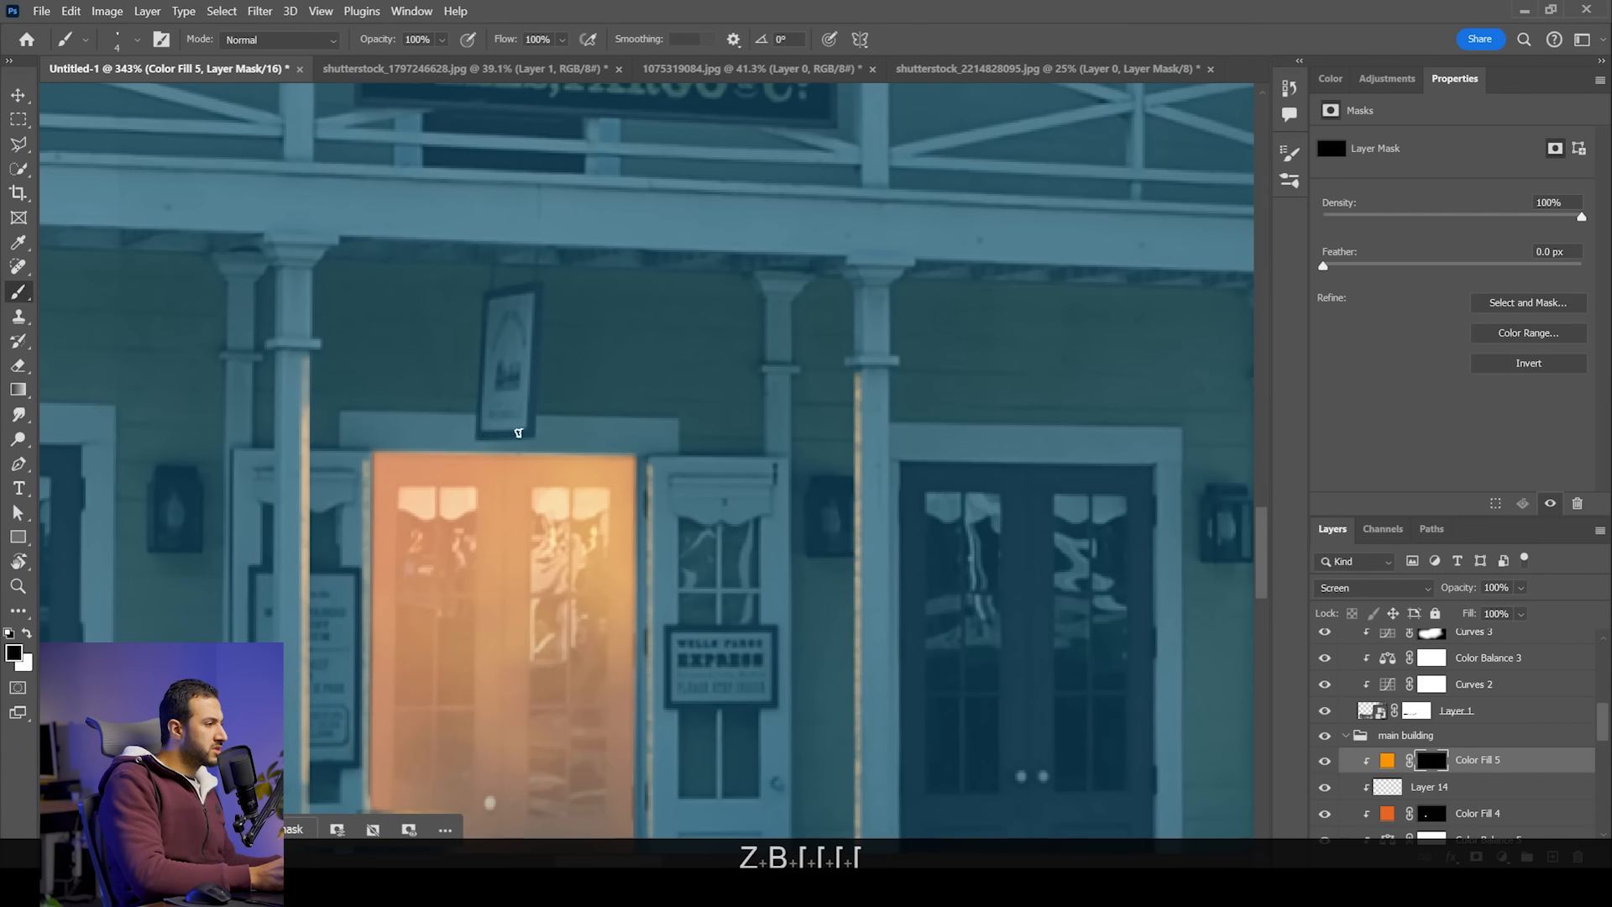
key("x")
key("space")
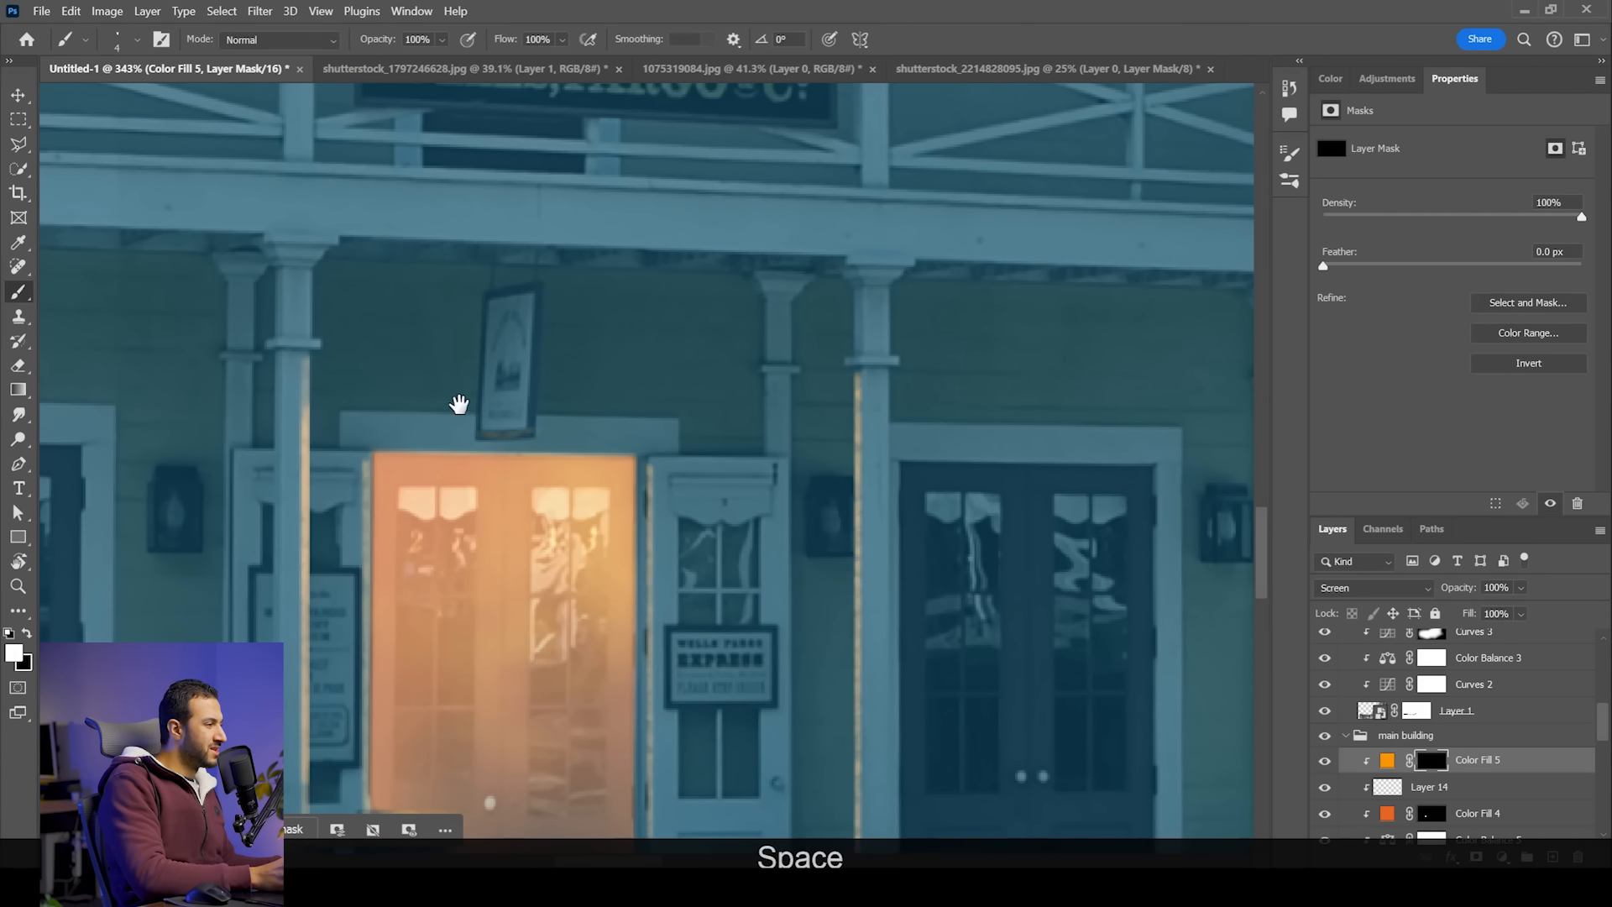
left_click_drag(461, 403, 454, 374)
left_click_drag(326, 364, 327, 237)
left_click_drag(799, 414, 691, 388)
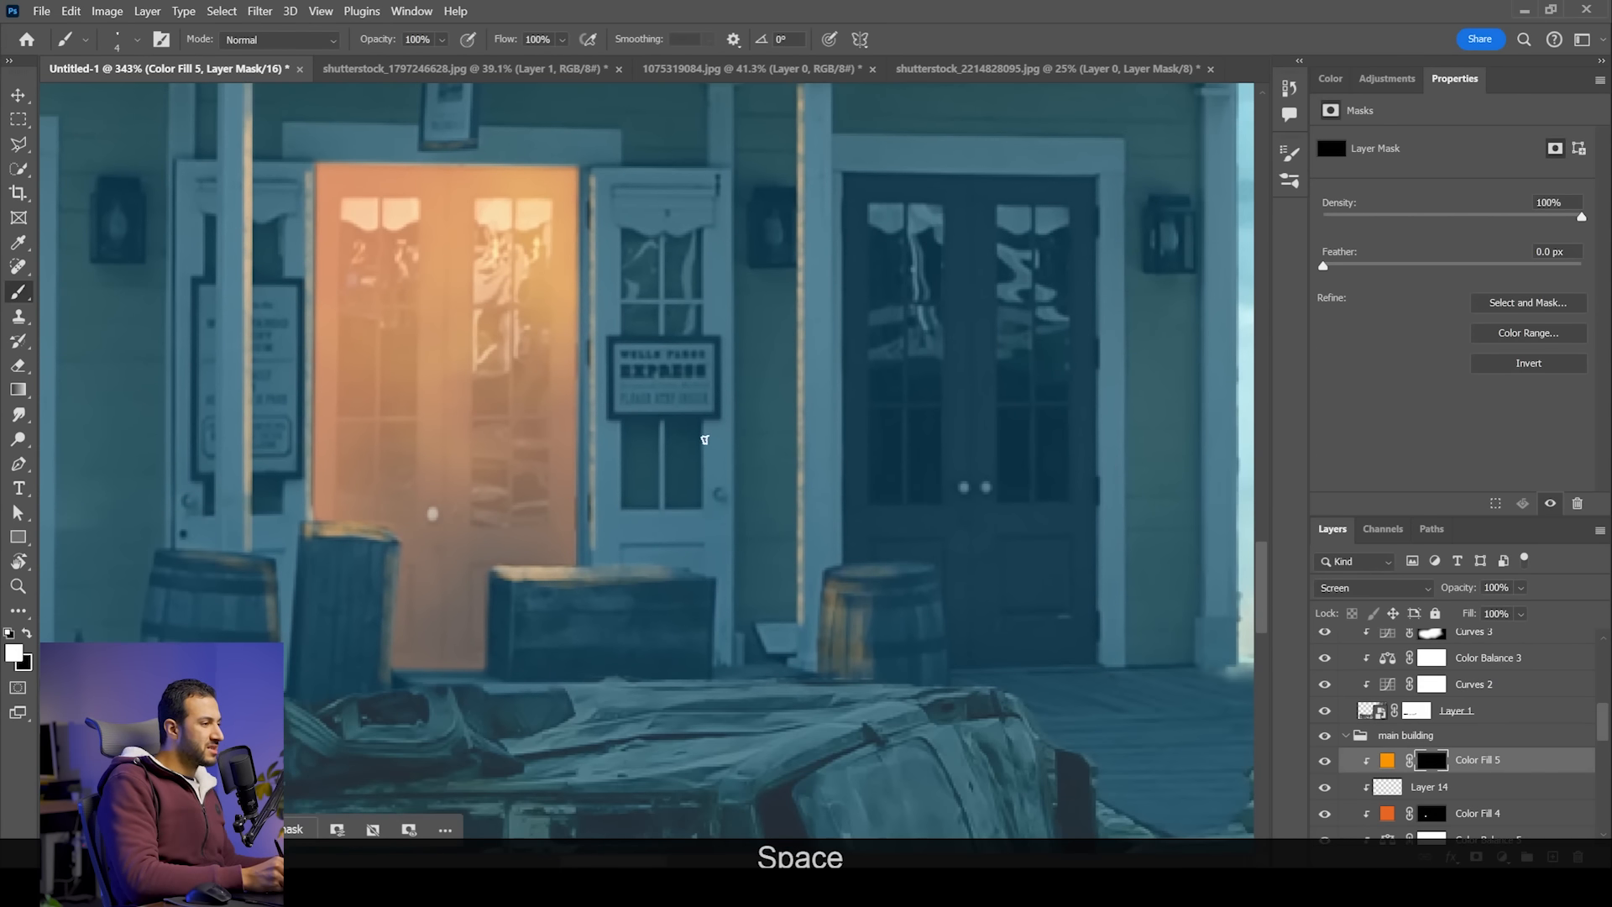
left_click_drag(717, 492, 756, 424)
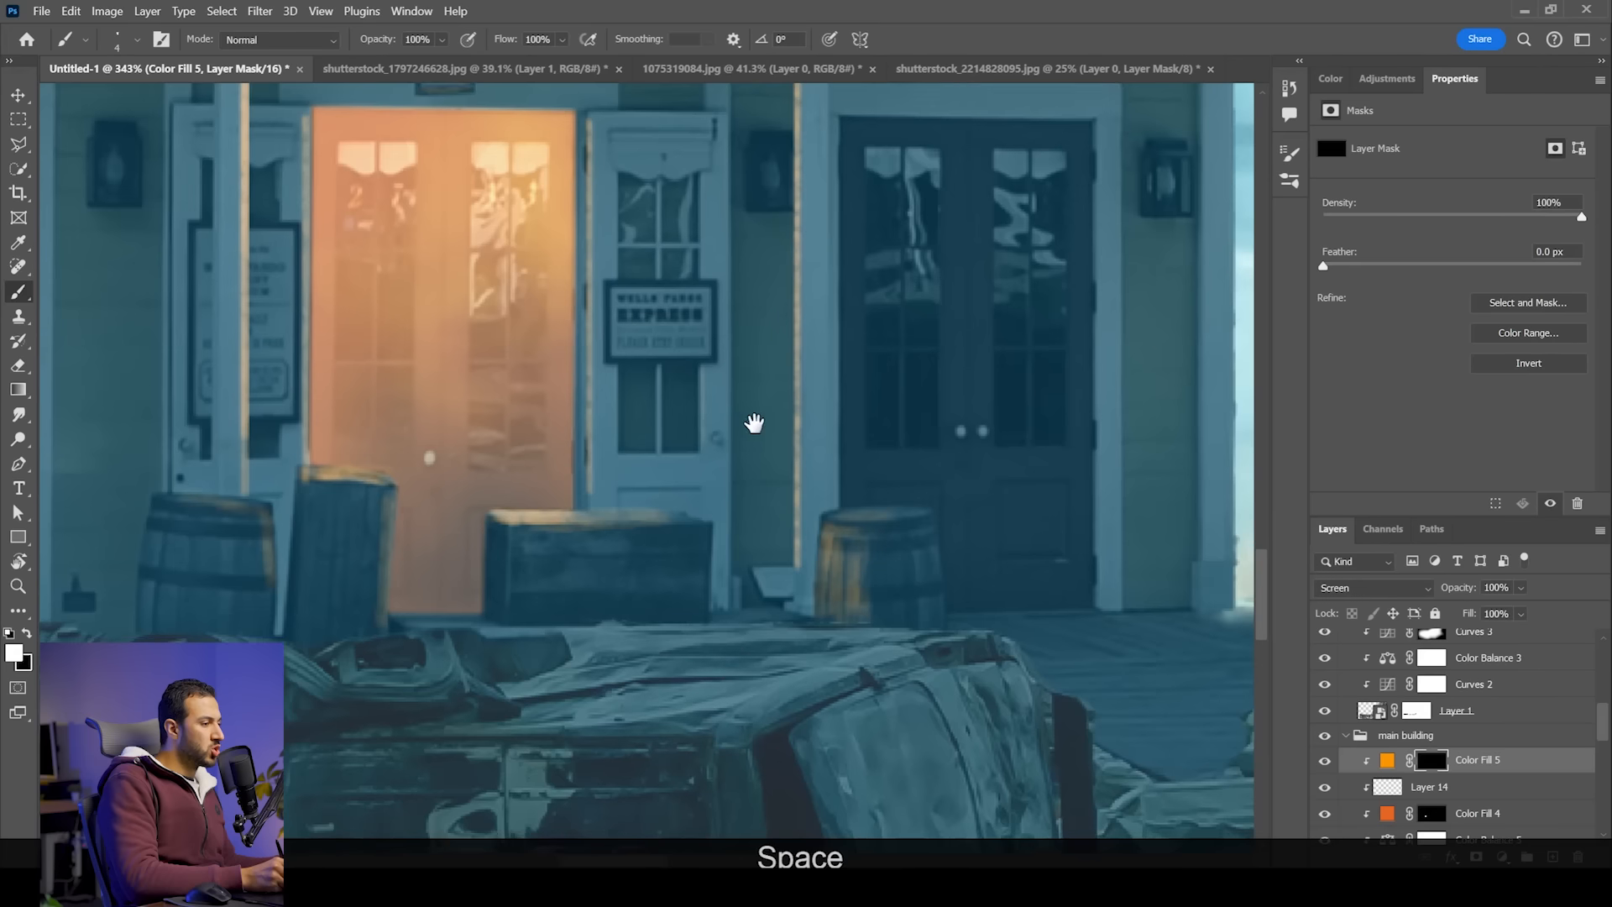
left_click_drag(804, 525, 745, 633)
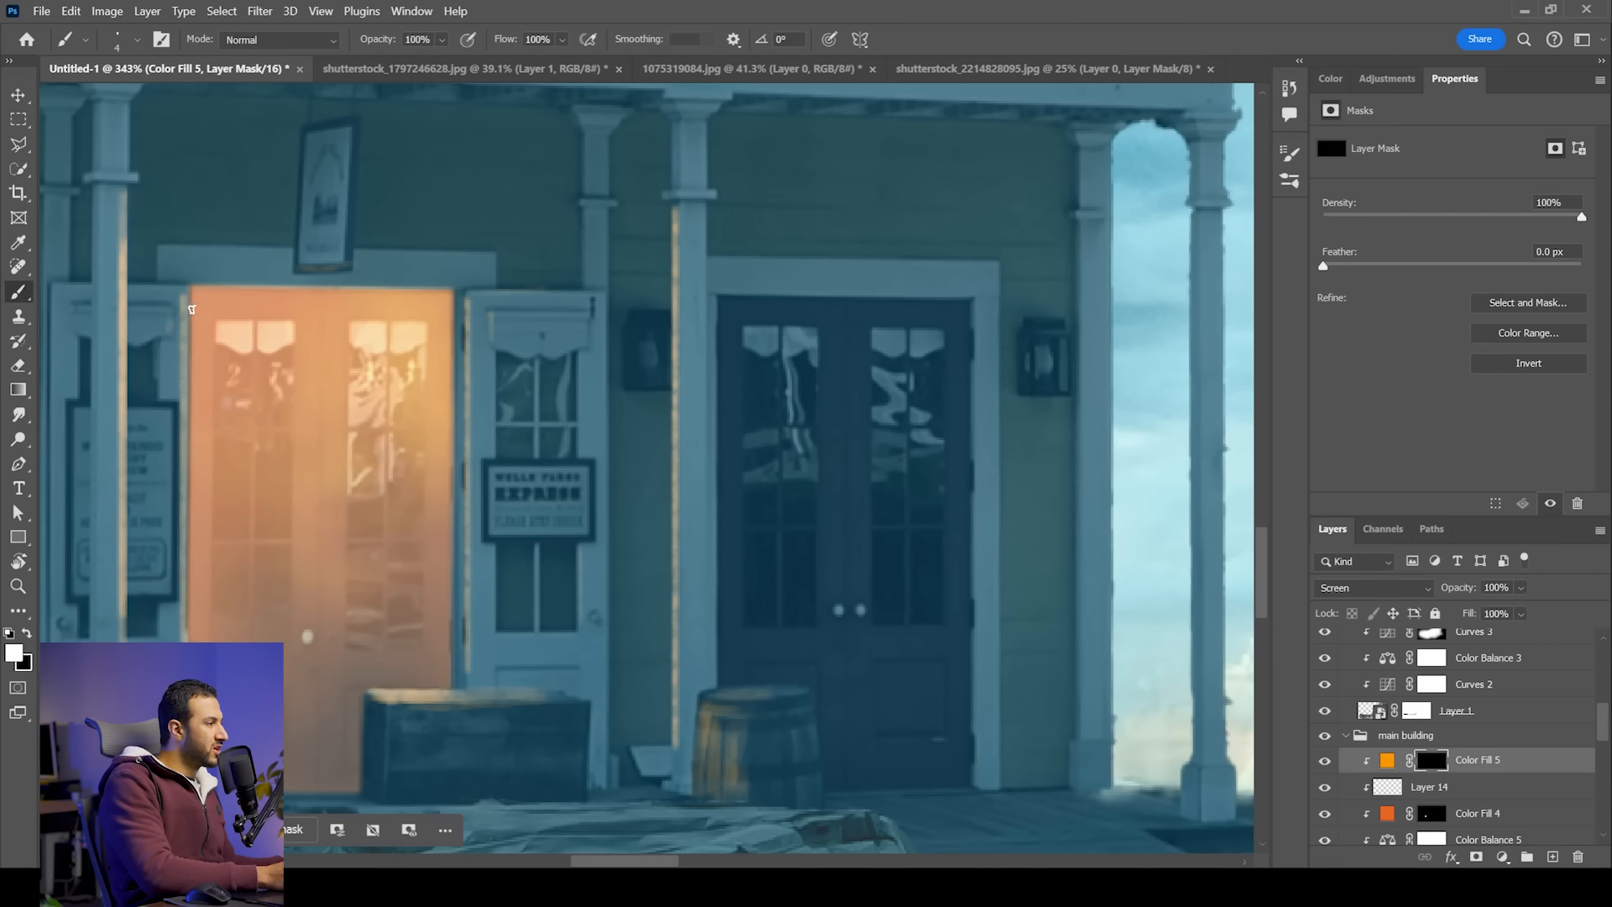
left_click_drag(202, 307, 381, 505)
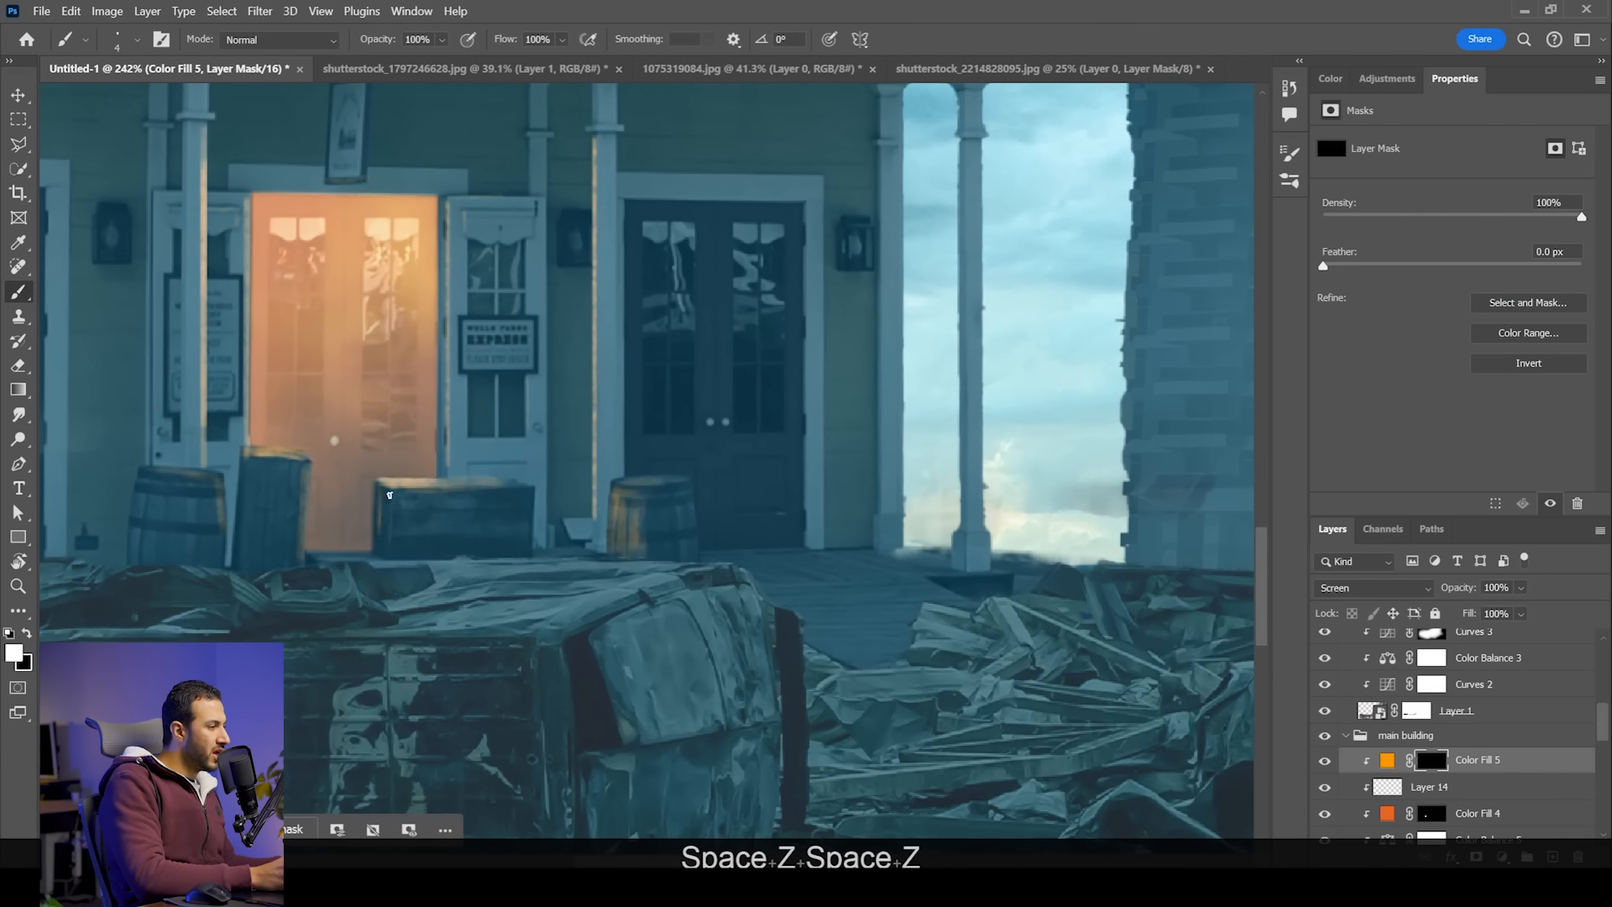
left_click_drag(374, 555, 454, 468)
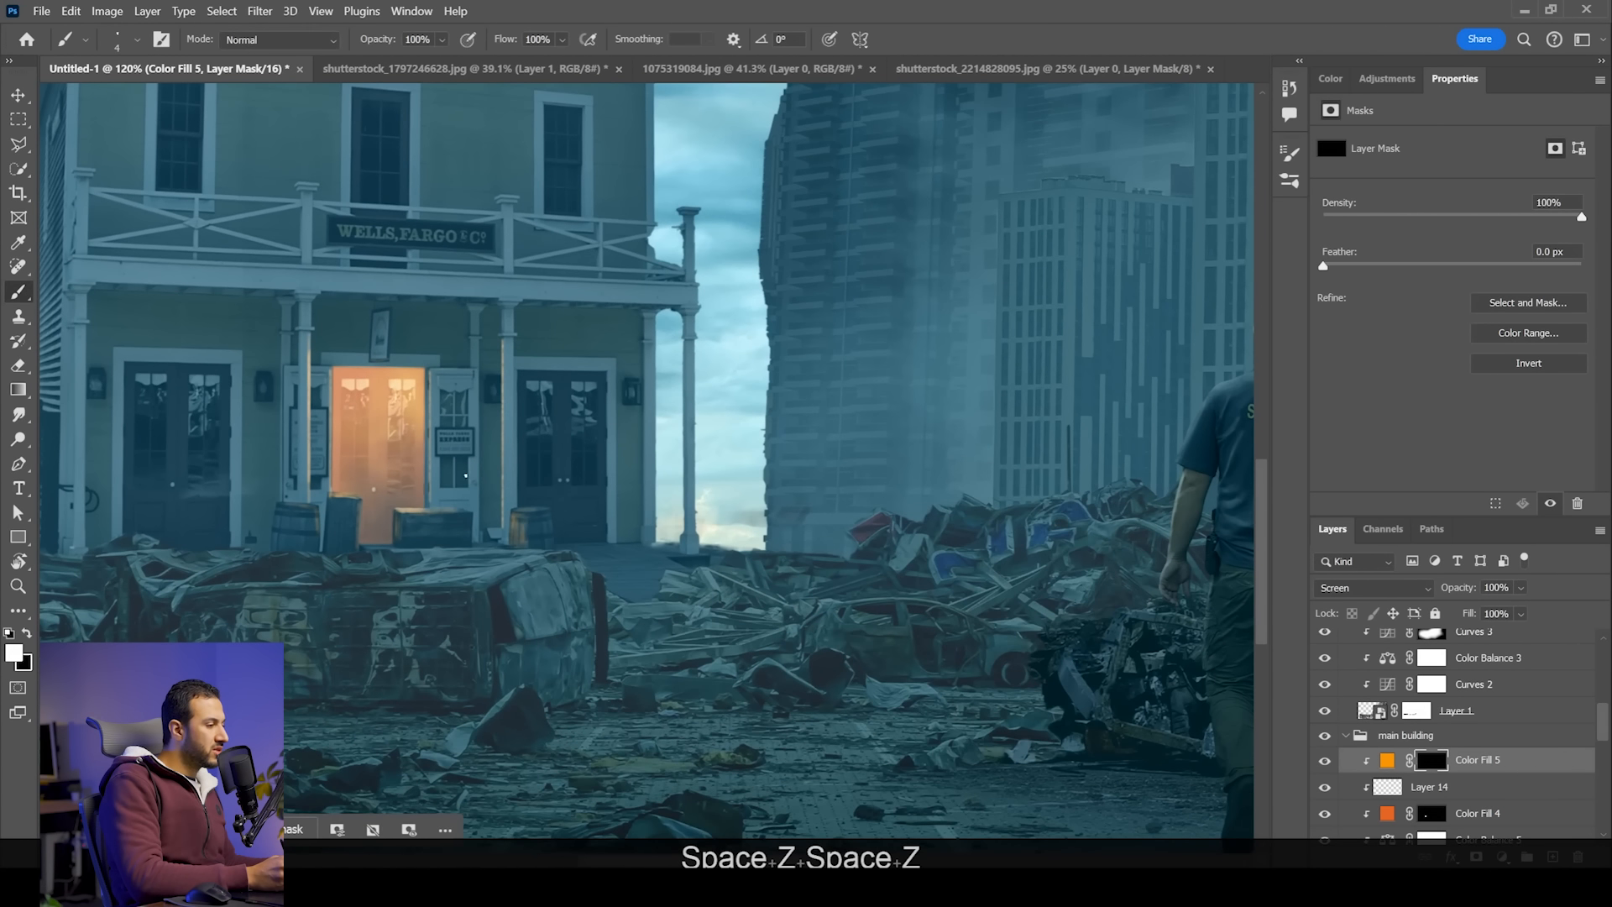
Step: Search the brush presets for "fog" and choose the 200 px Fog brush from the Imad_brushset folder
right_click(464, 479)
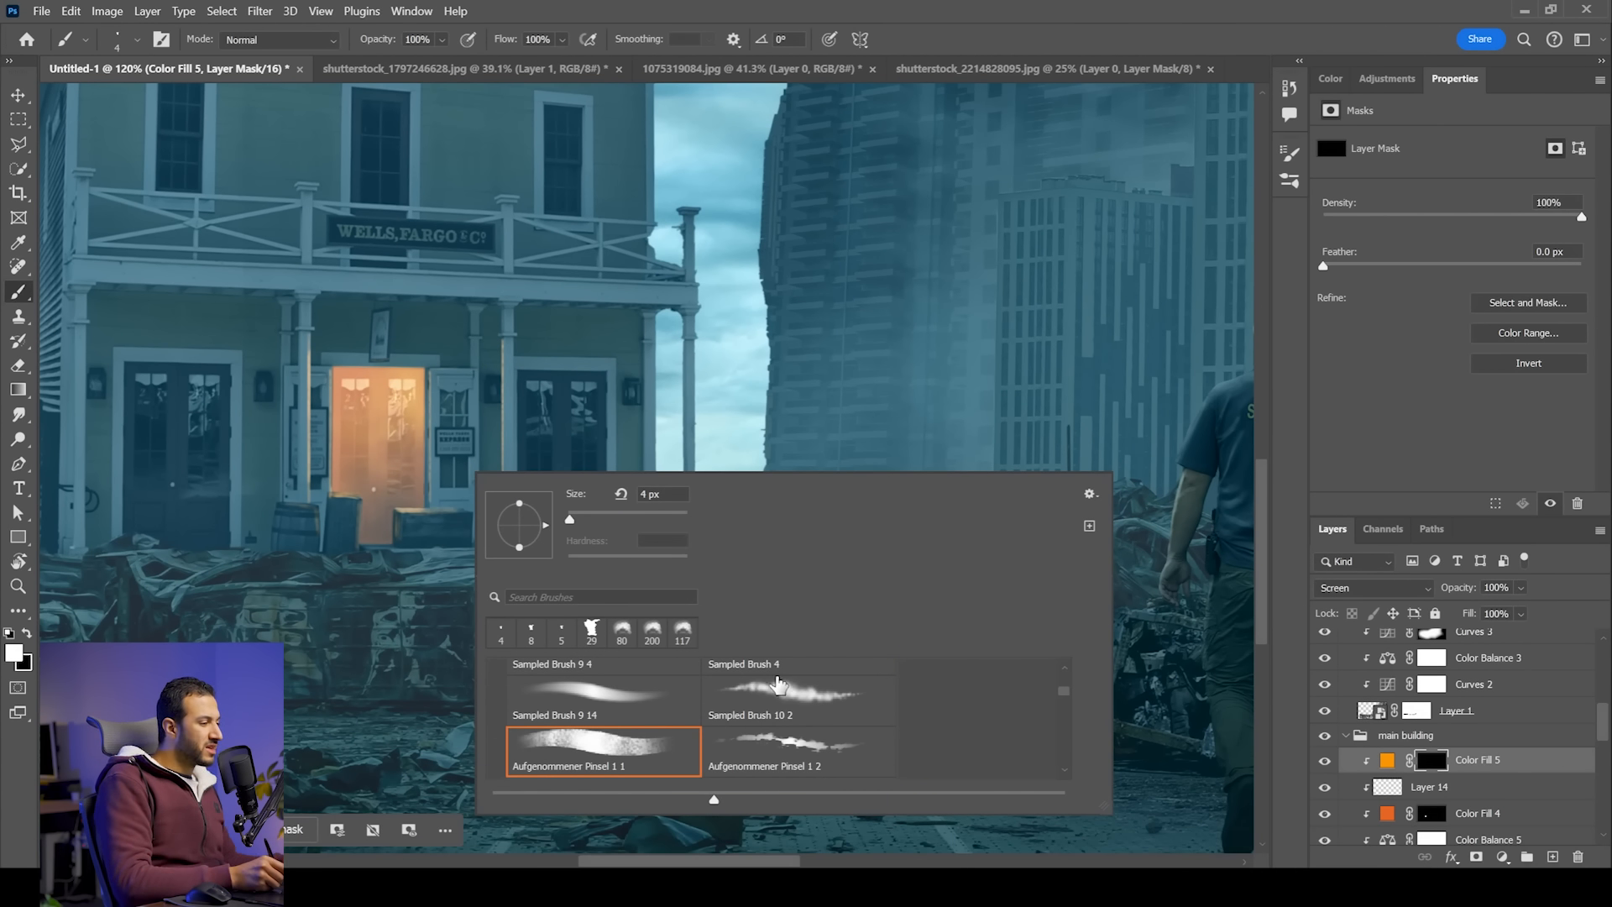
left_click(579, 596)
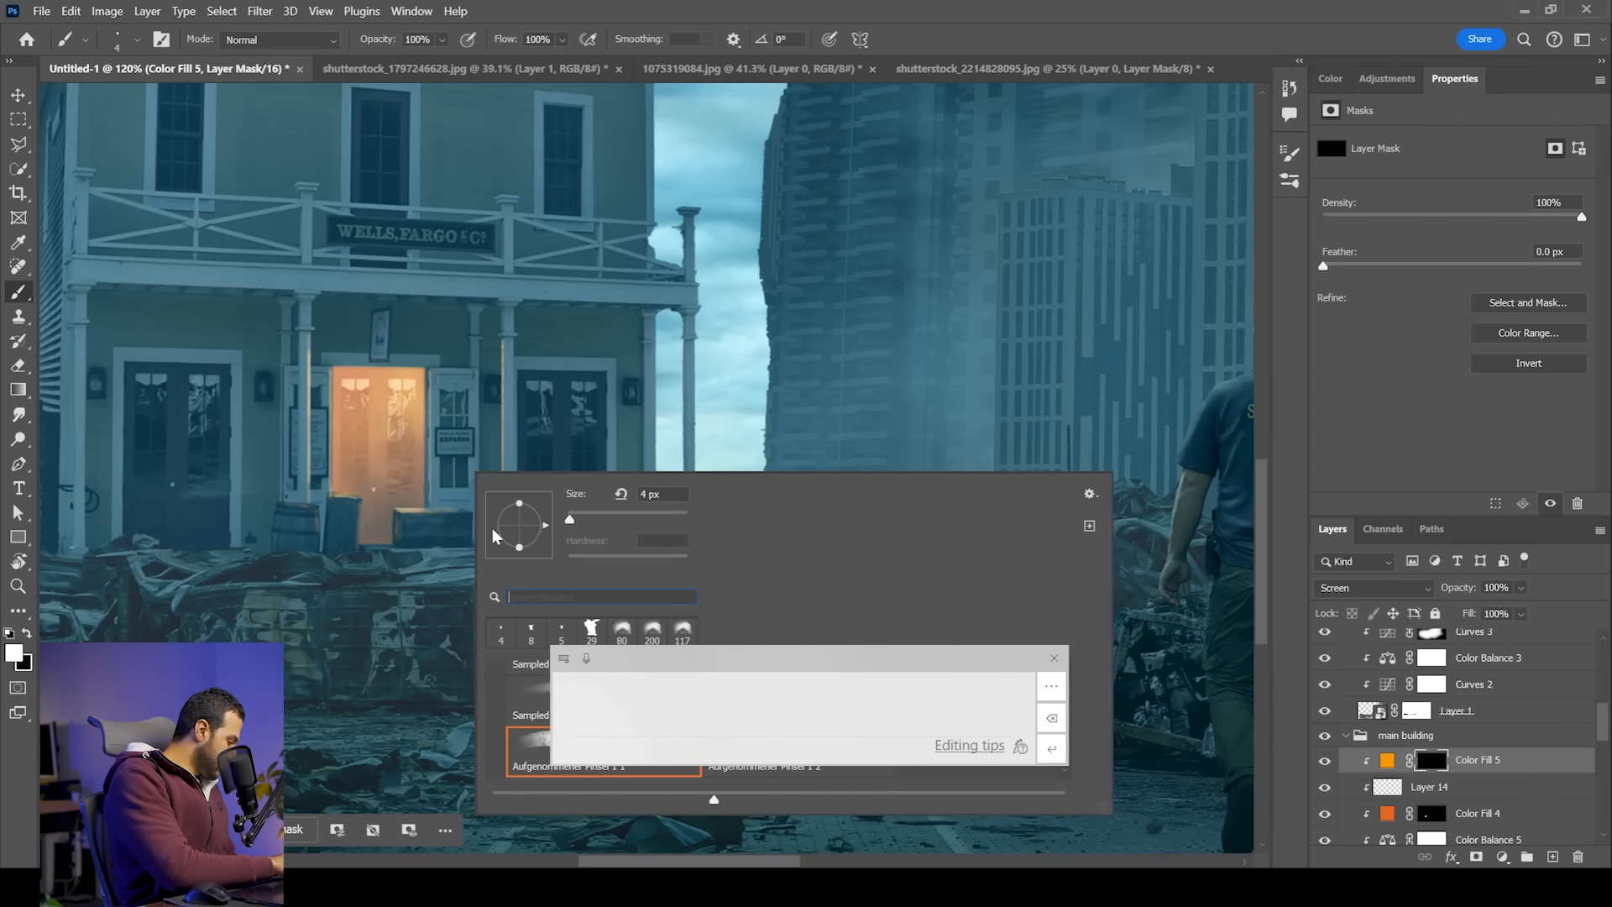
type("fog")
left_click(754, 699)
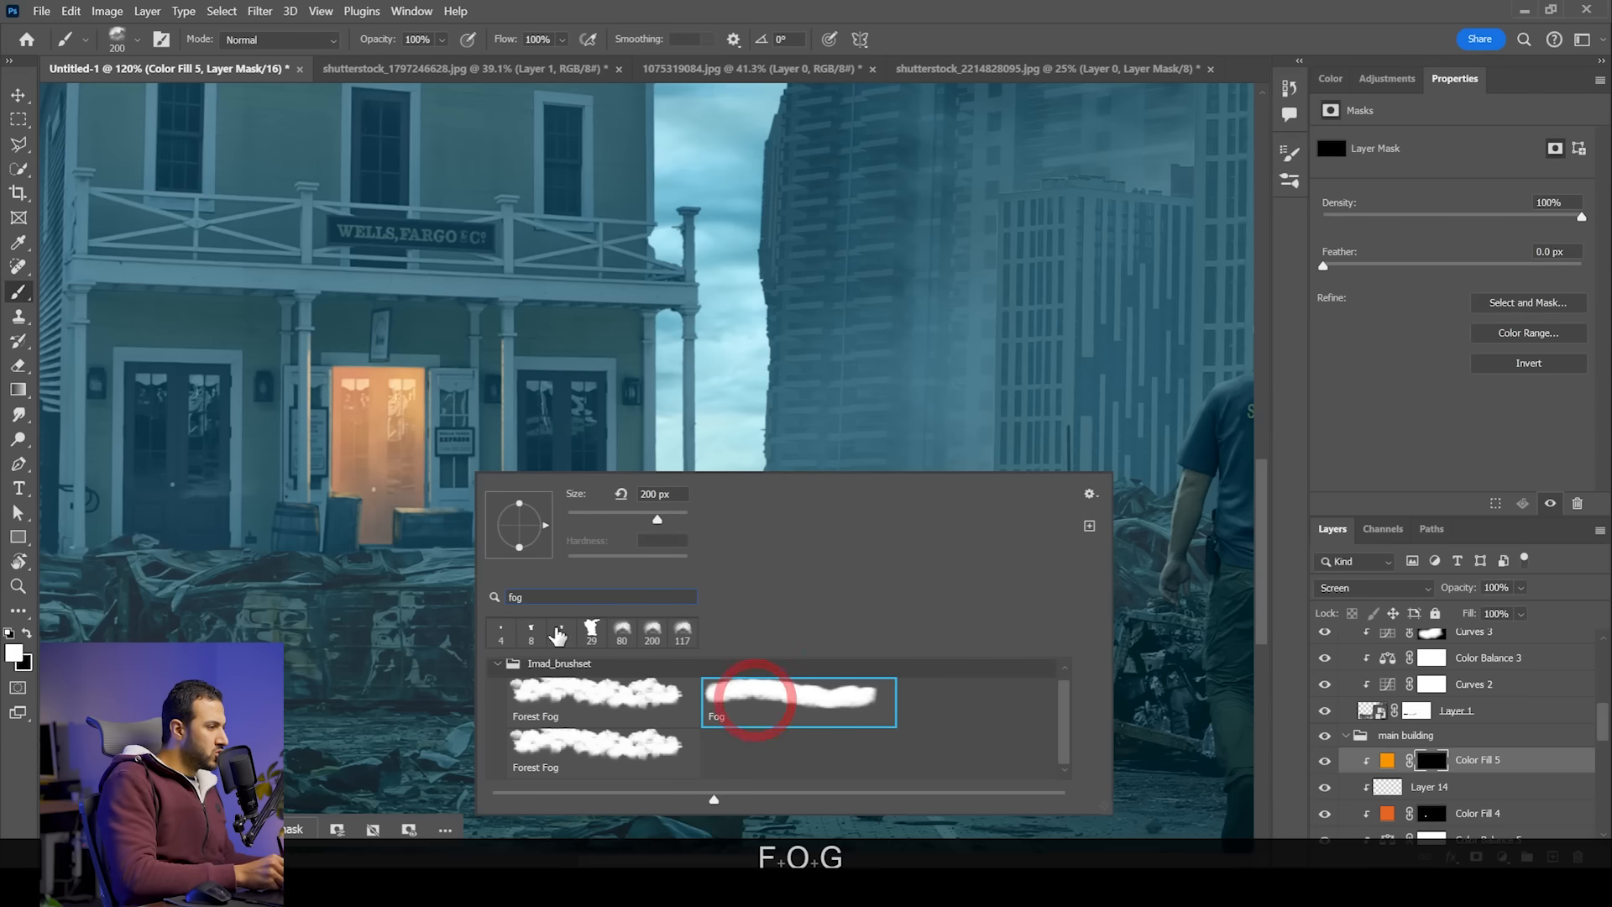
left_click(470, 550)
Step: Paint a soft orange glow on the mask over the crates, barrels and porch floor with the Fog brush, enlarging it to 400 px
mouse_move(585, 577)
left_mouse_down()
mouse_move(732, 566)
mouse_move(111, 543)
mouse_move(461, 564)
mouse_move(392, 484)
mouse_move(518, 531)
mouse_move(504, 551)
mouse_move(575, 625)
left_mouse_up()
key("z")
key("bracketright")
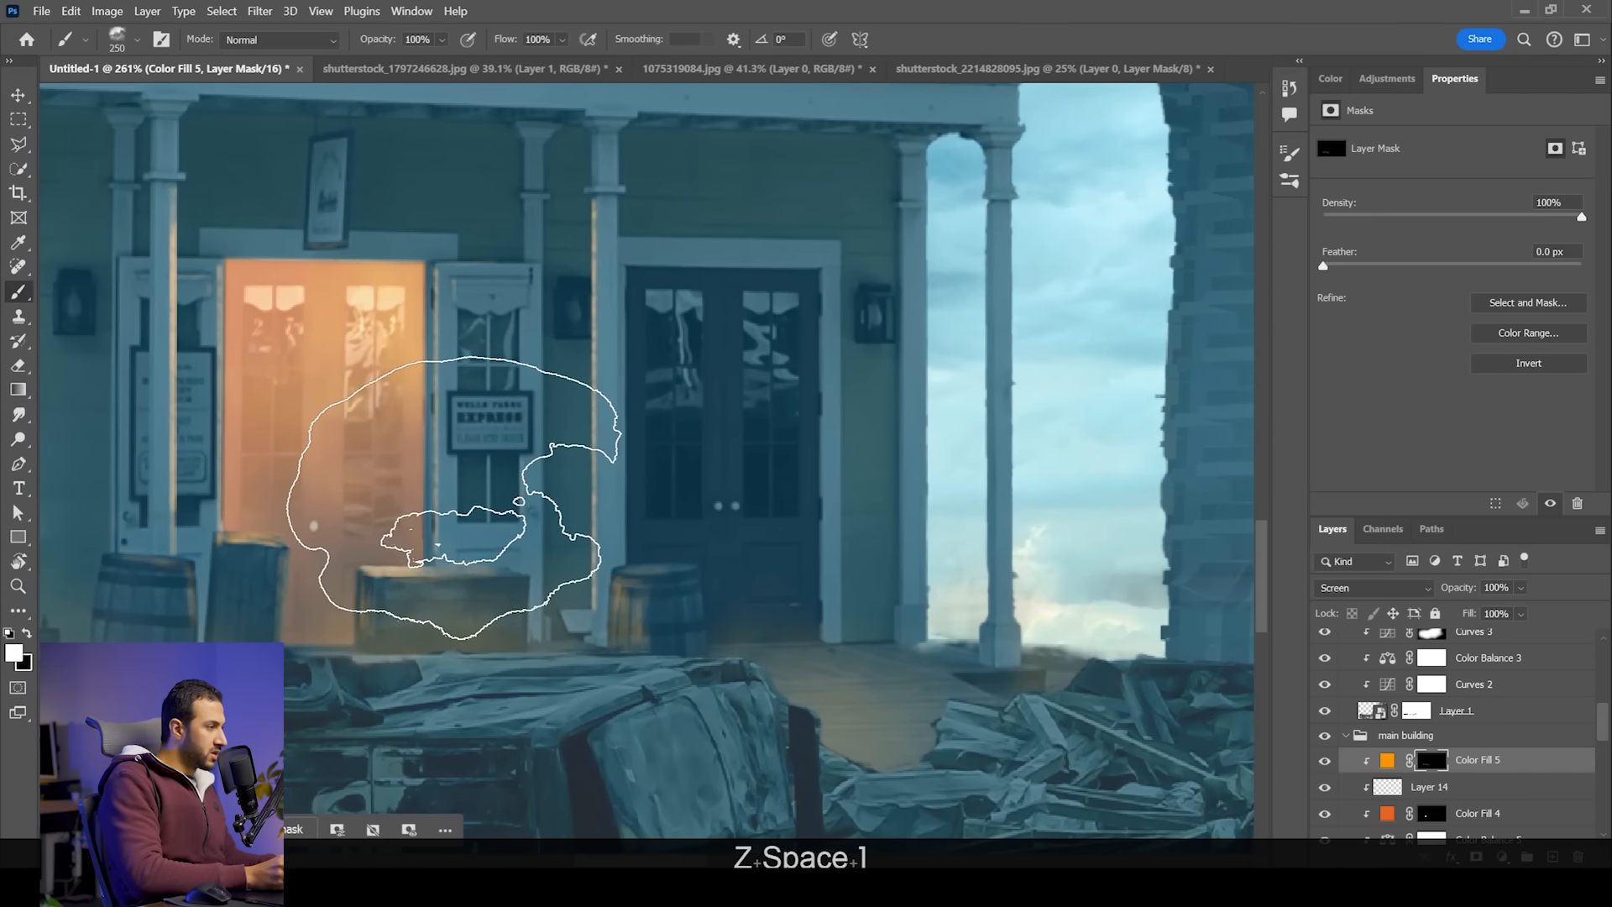
key("bracketright")
key("bracketright")
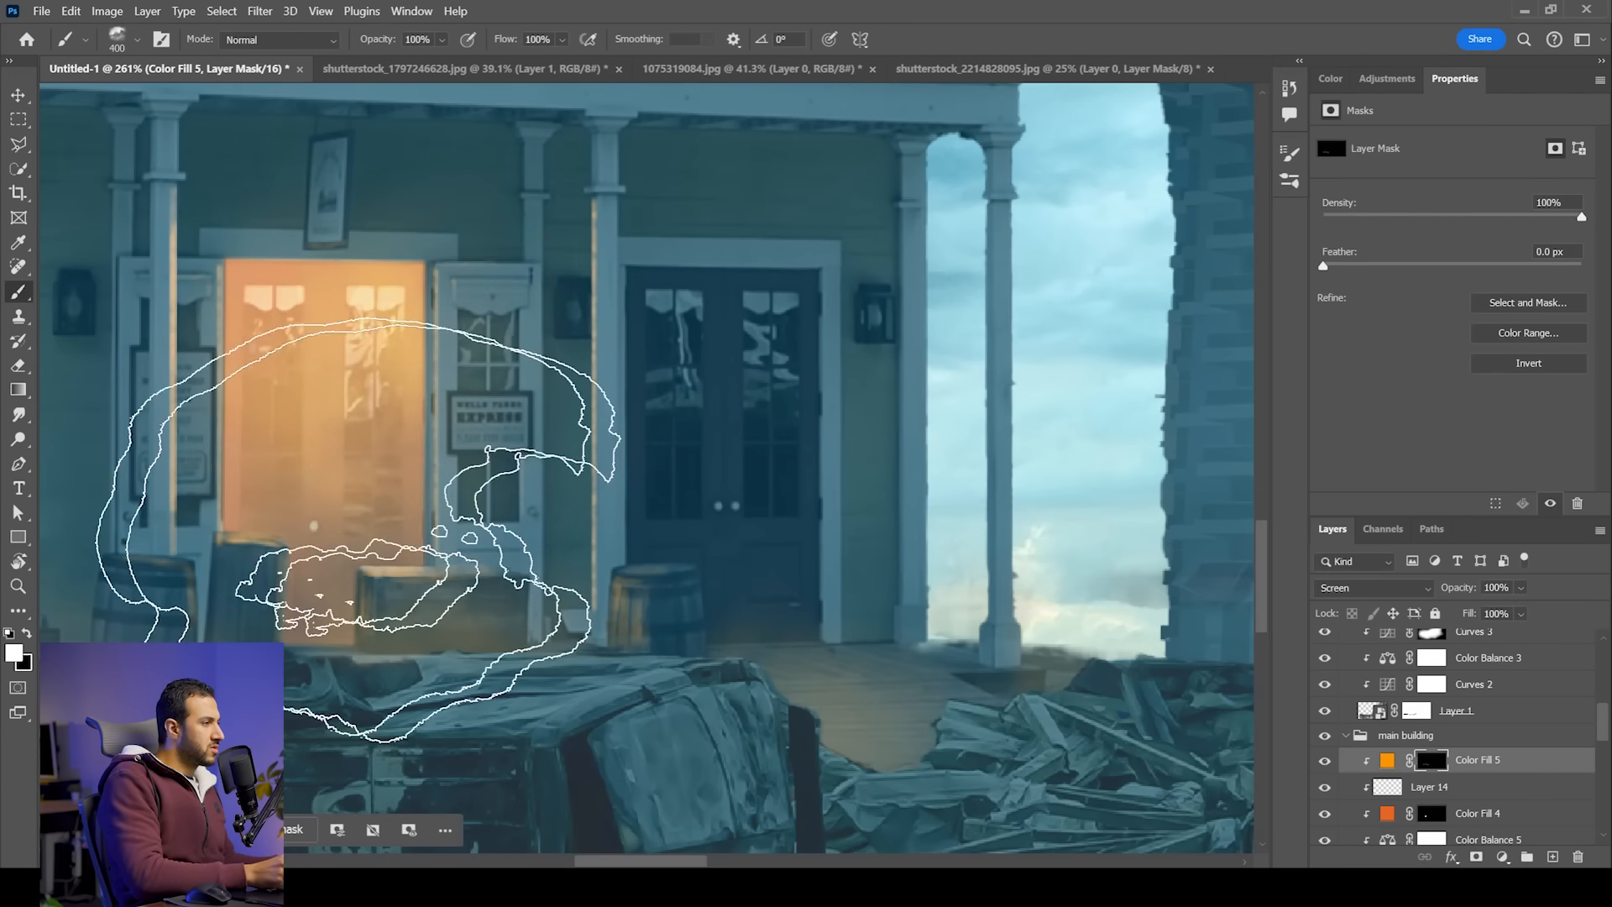
Step: Examine the doorway glow and its highlights against the whole composite, including the burning wreck area
key("z")
mouse_move(590, 419)
left_mouse_down()
mouse_move(488, 385)
mouse_move(506, 398)
left_mouse_up()
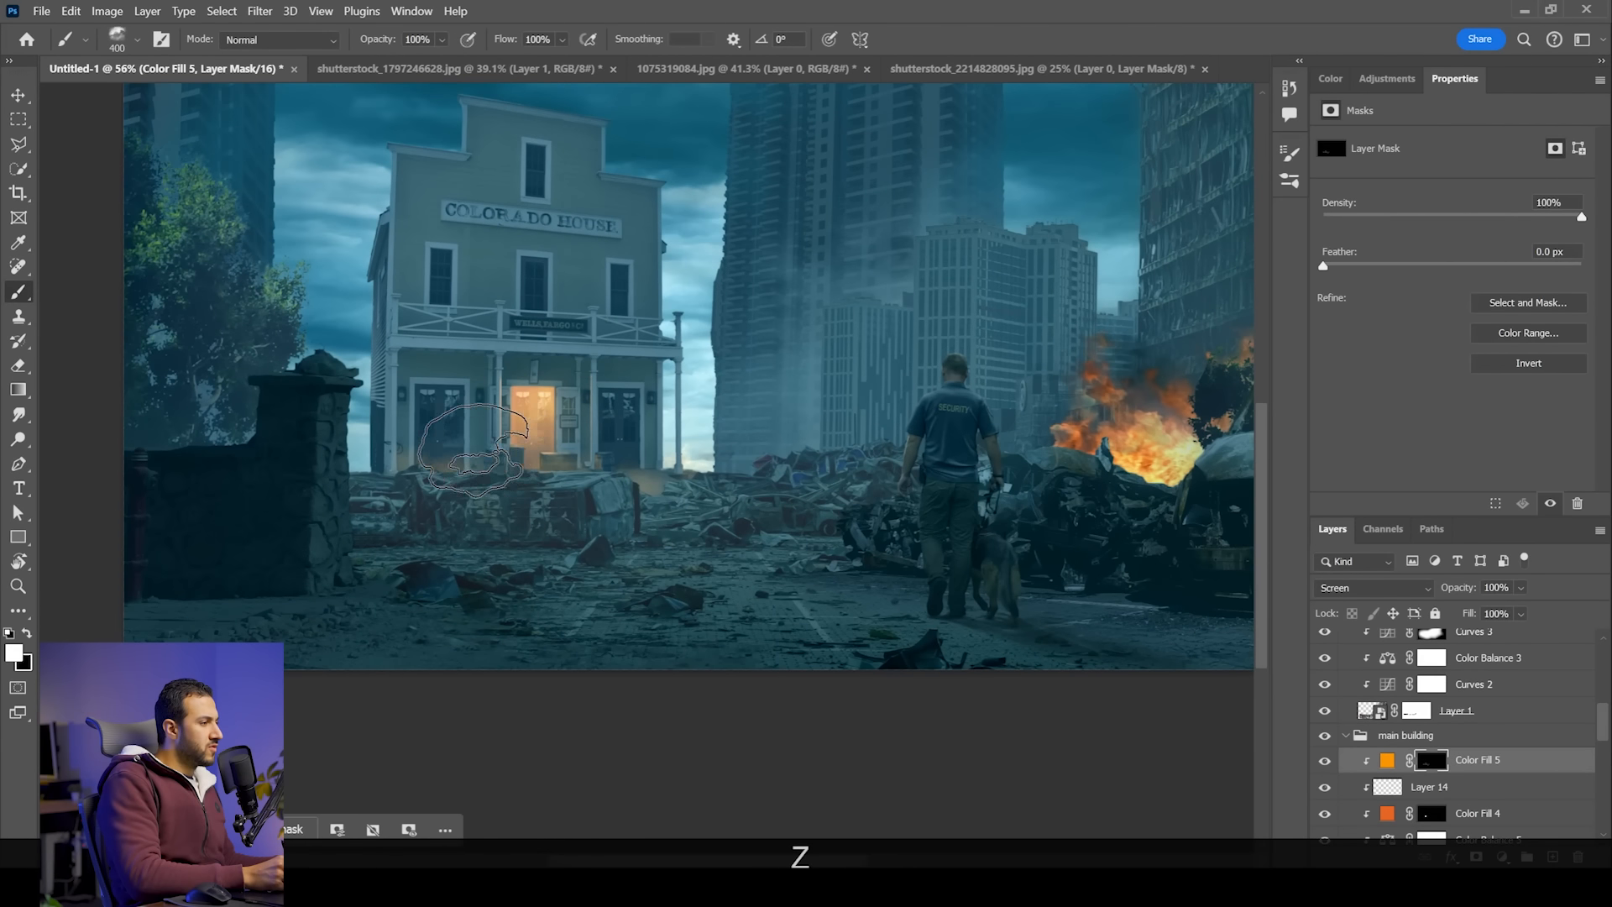
key("space")
left_click_drag(606, 472, 547, 459)
key("z")
left_click_drag(723, 497, 646, 468)
key("space")
left_click_drag(832, 496, 778, 501)
key("z")
mouse_move(629, 509)
left_mouse_down()
mouse_move(649, 510)
mouse_move(625, 495)
left_mouse_up()
key("x")
key("space")
key("z")
key("space")
left_click_drag(749, 500, 667, 508)
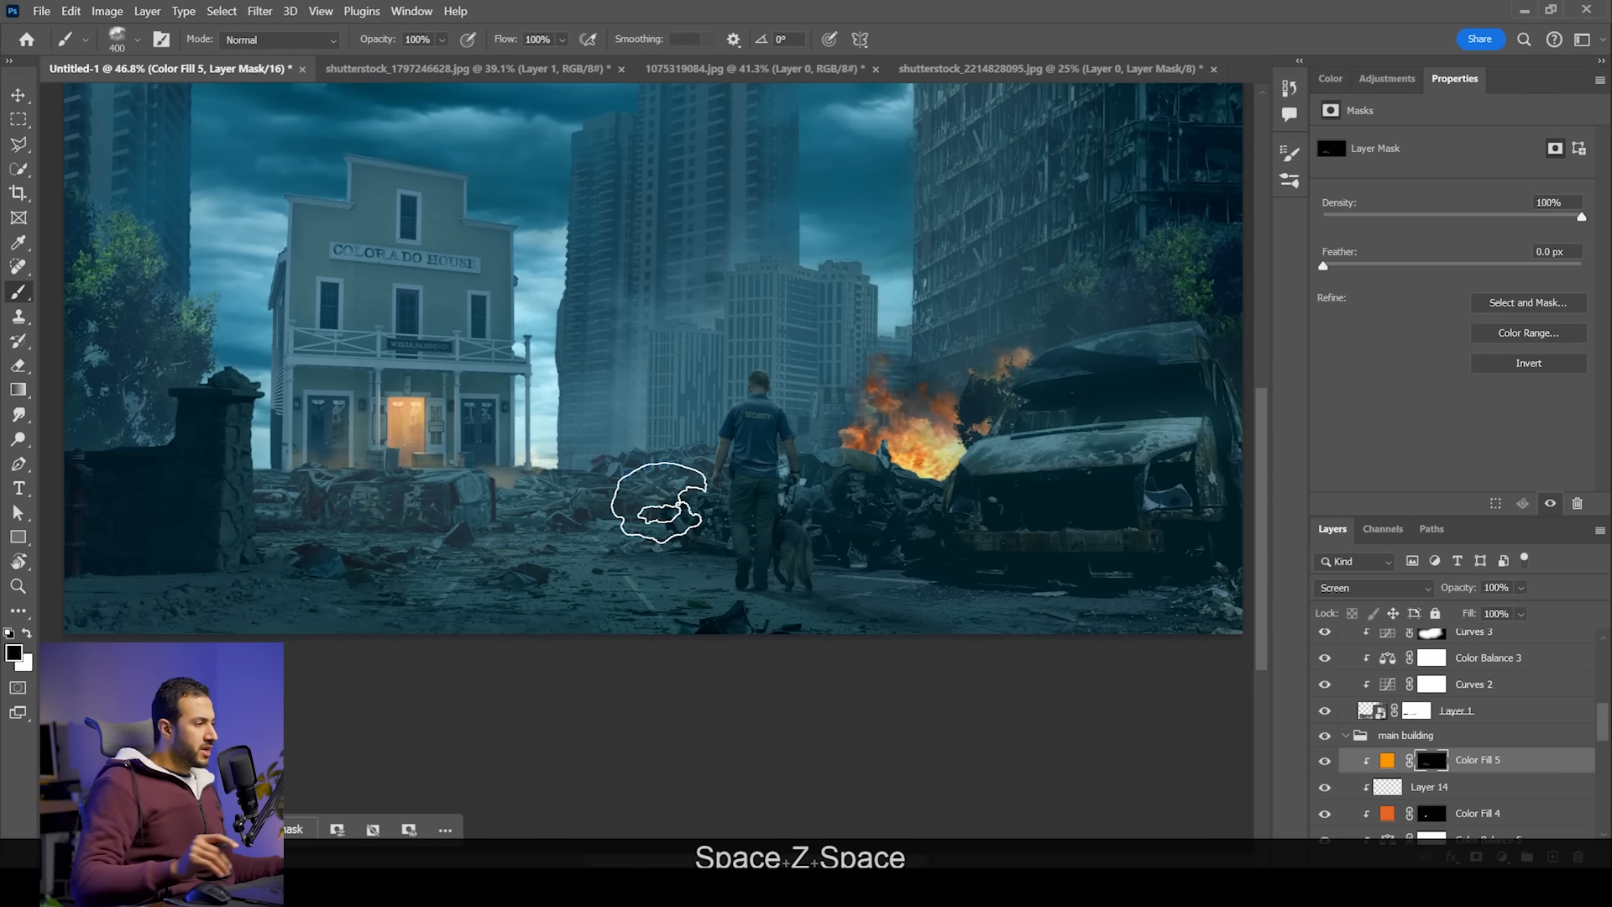
scroll(484, 442, "up", 1)
scroll(485, 442, "up", 3)
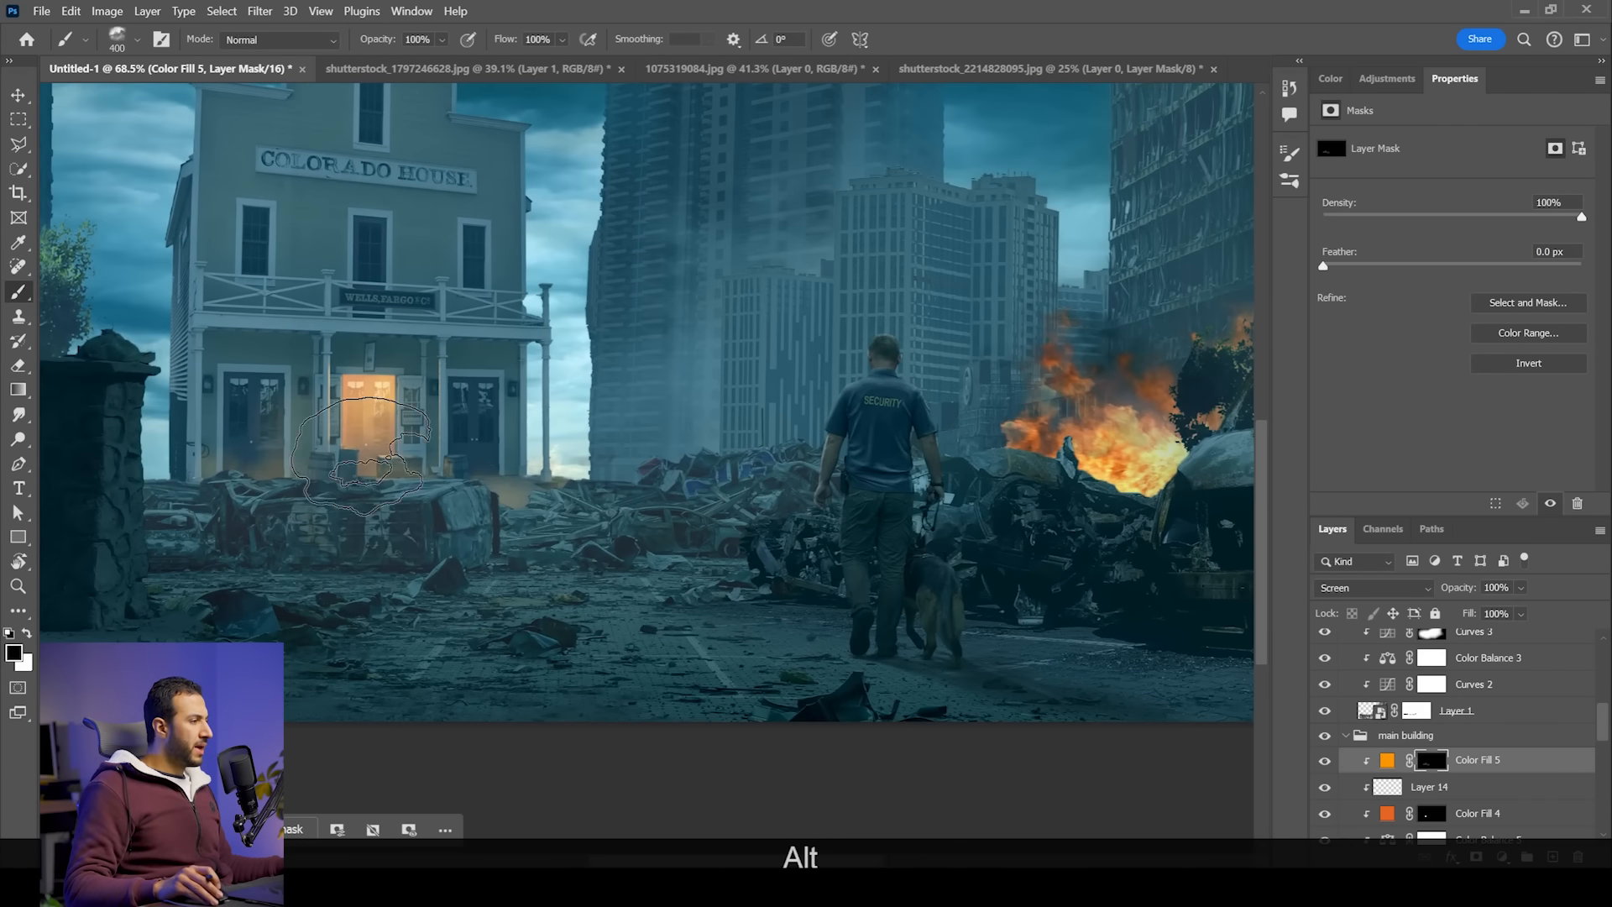
key("space")
left_click_drag(982, 472, 955, 476)
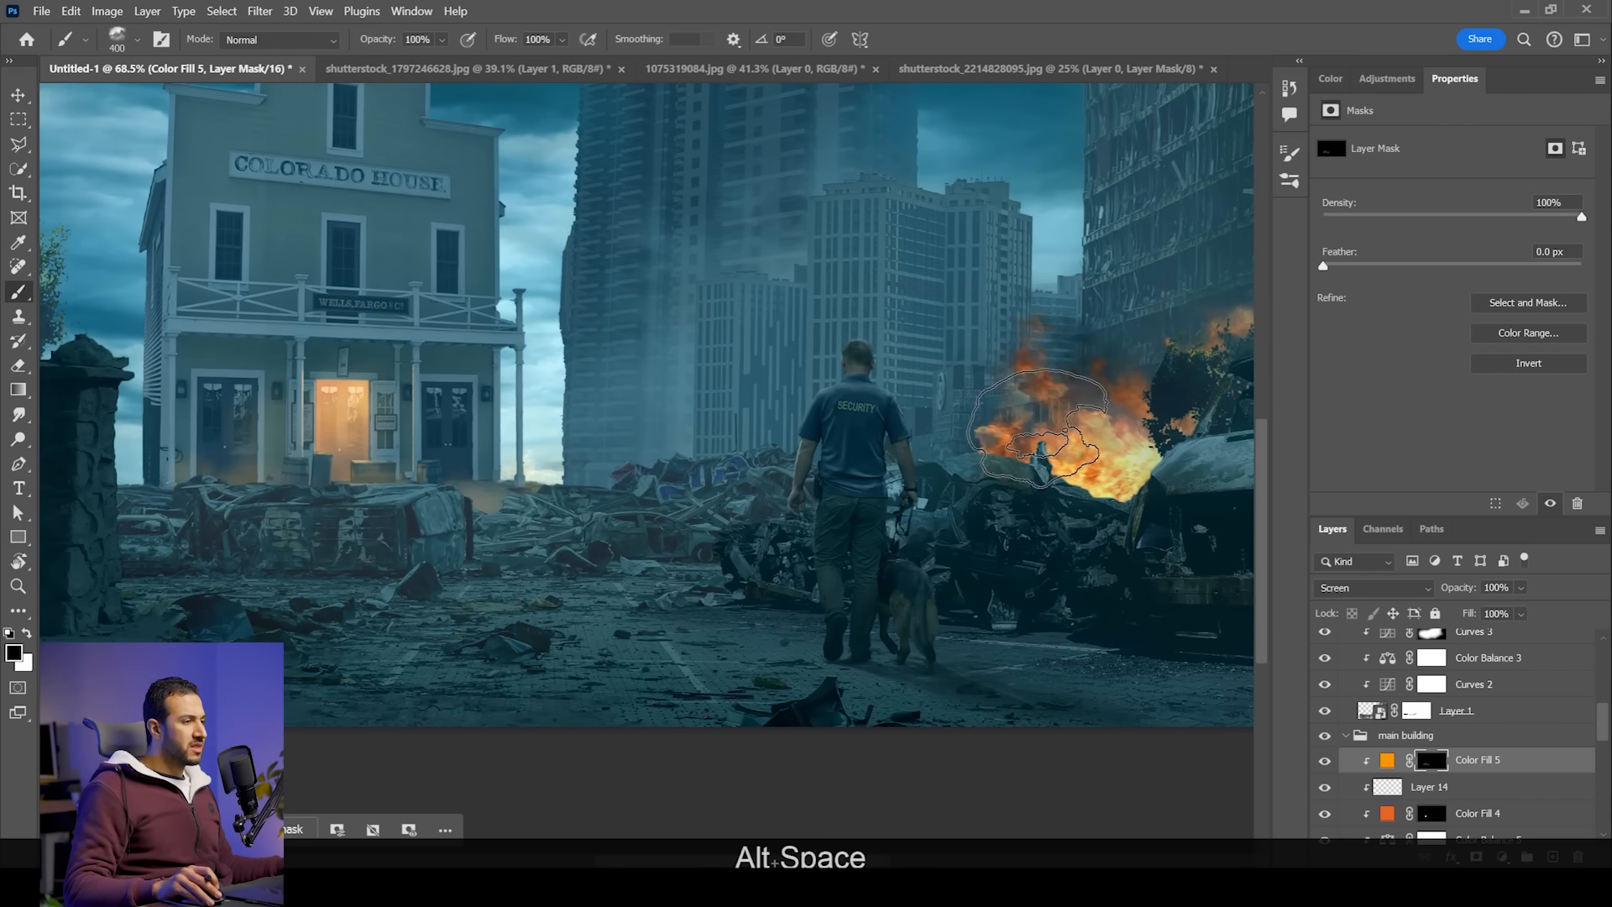
left_click_drag(1059, 463, 964, 476)
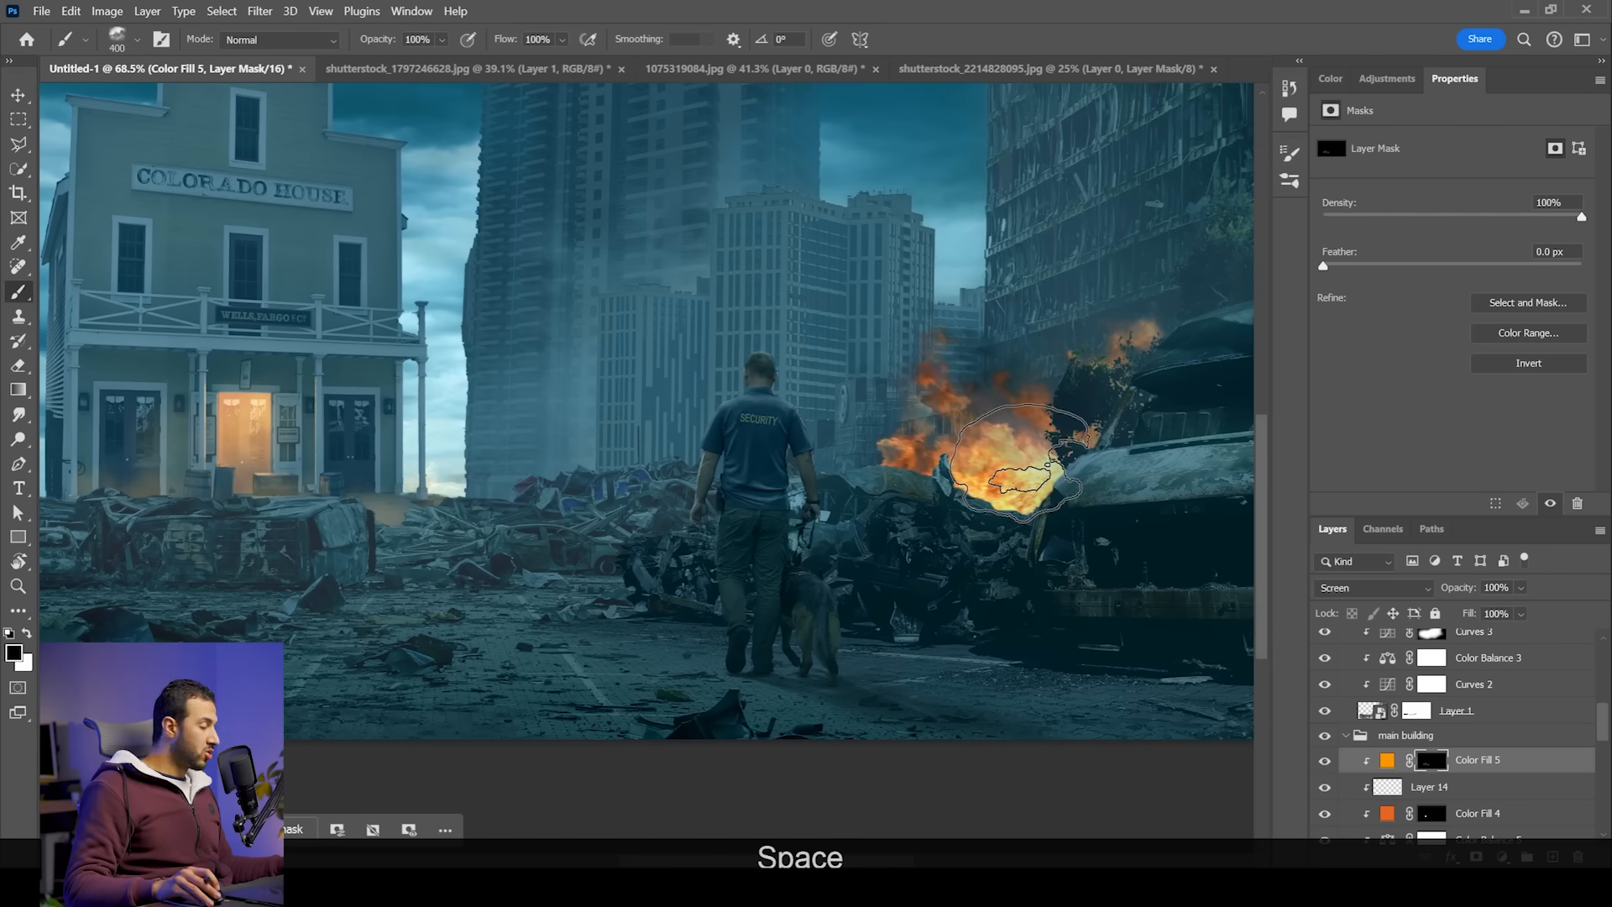
Step: Group the fire image layer with its Color Balance 10 adjustment and name the group "fire"
key("v")
right_click(1031, 462)
left_click(1084, 486)
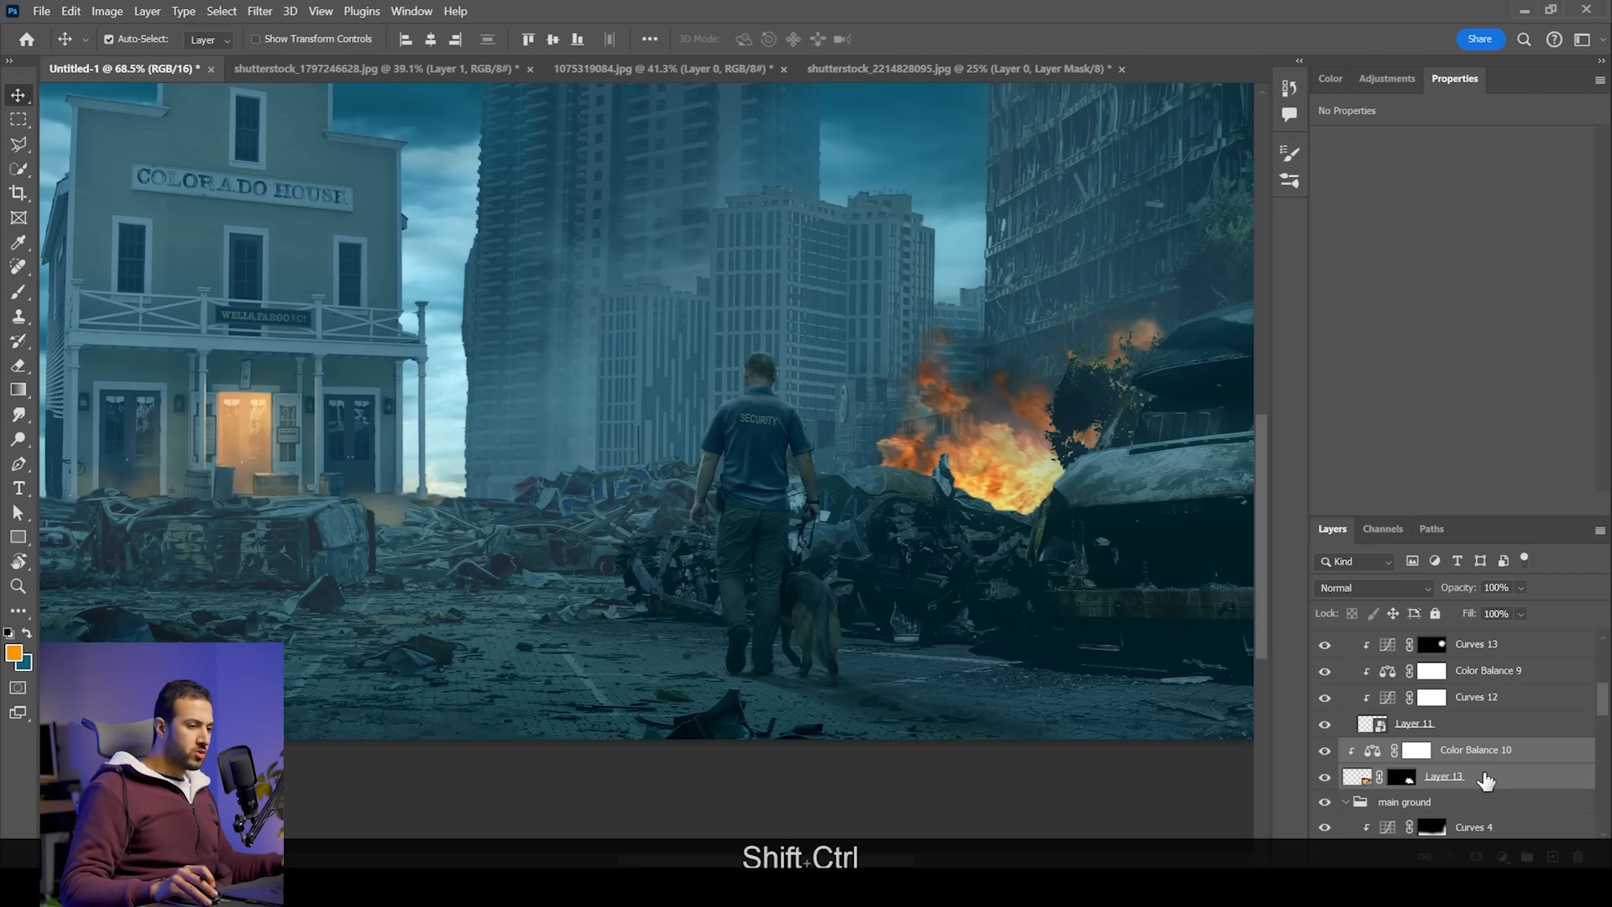
key("ctrl+shift+g")
double_click(1395, 749)
type("fire")
left_click(1364, 753)
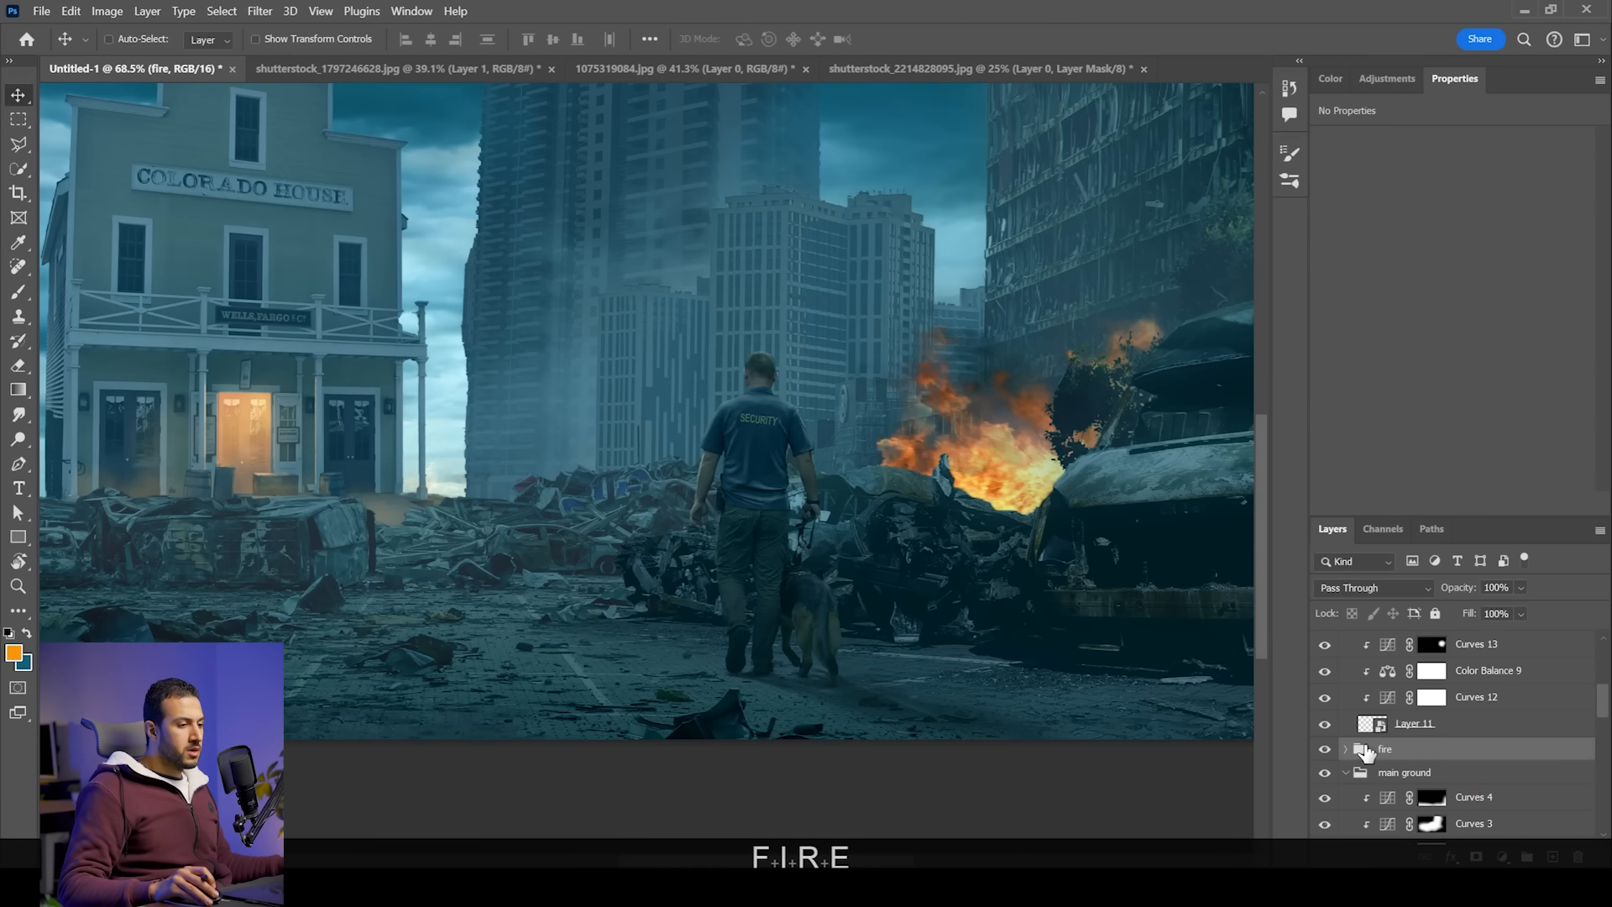
Step: Add a Solid Color fill layer in orange #ff9600 above the Color Balance adjustment inside the fire group
left_click(1347, 750)
left_click(1494, 774)
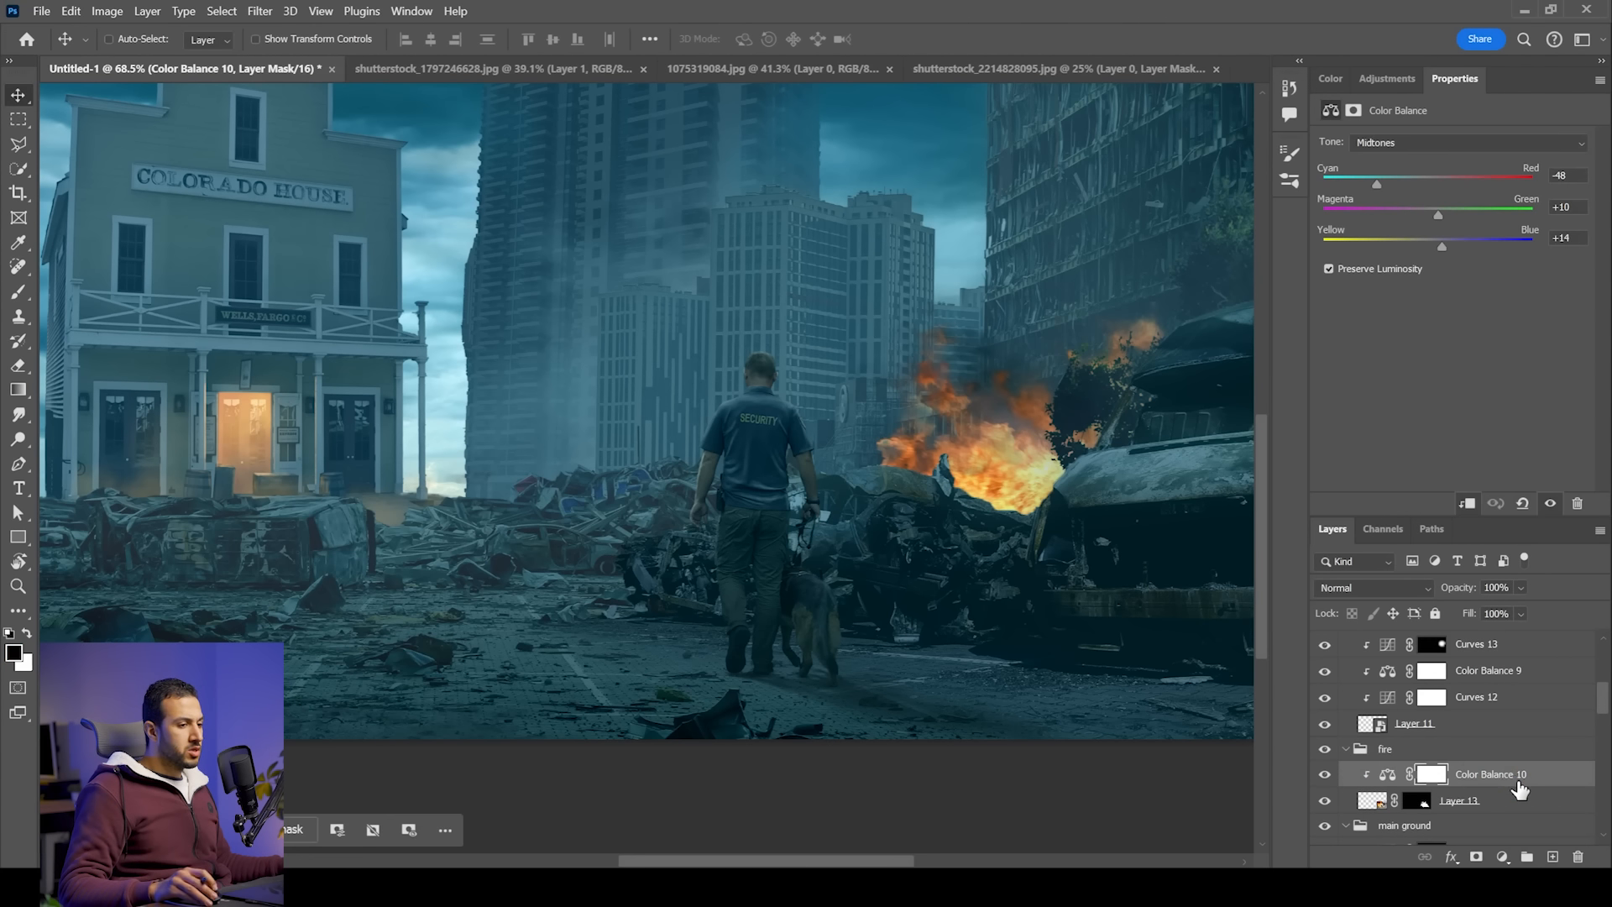
left_click(1502, 519)
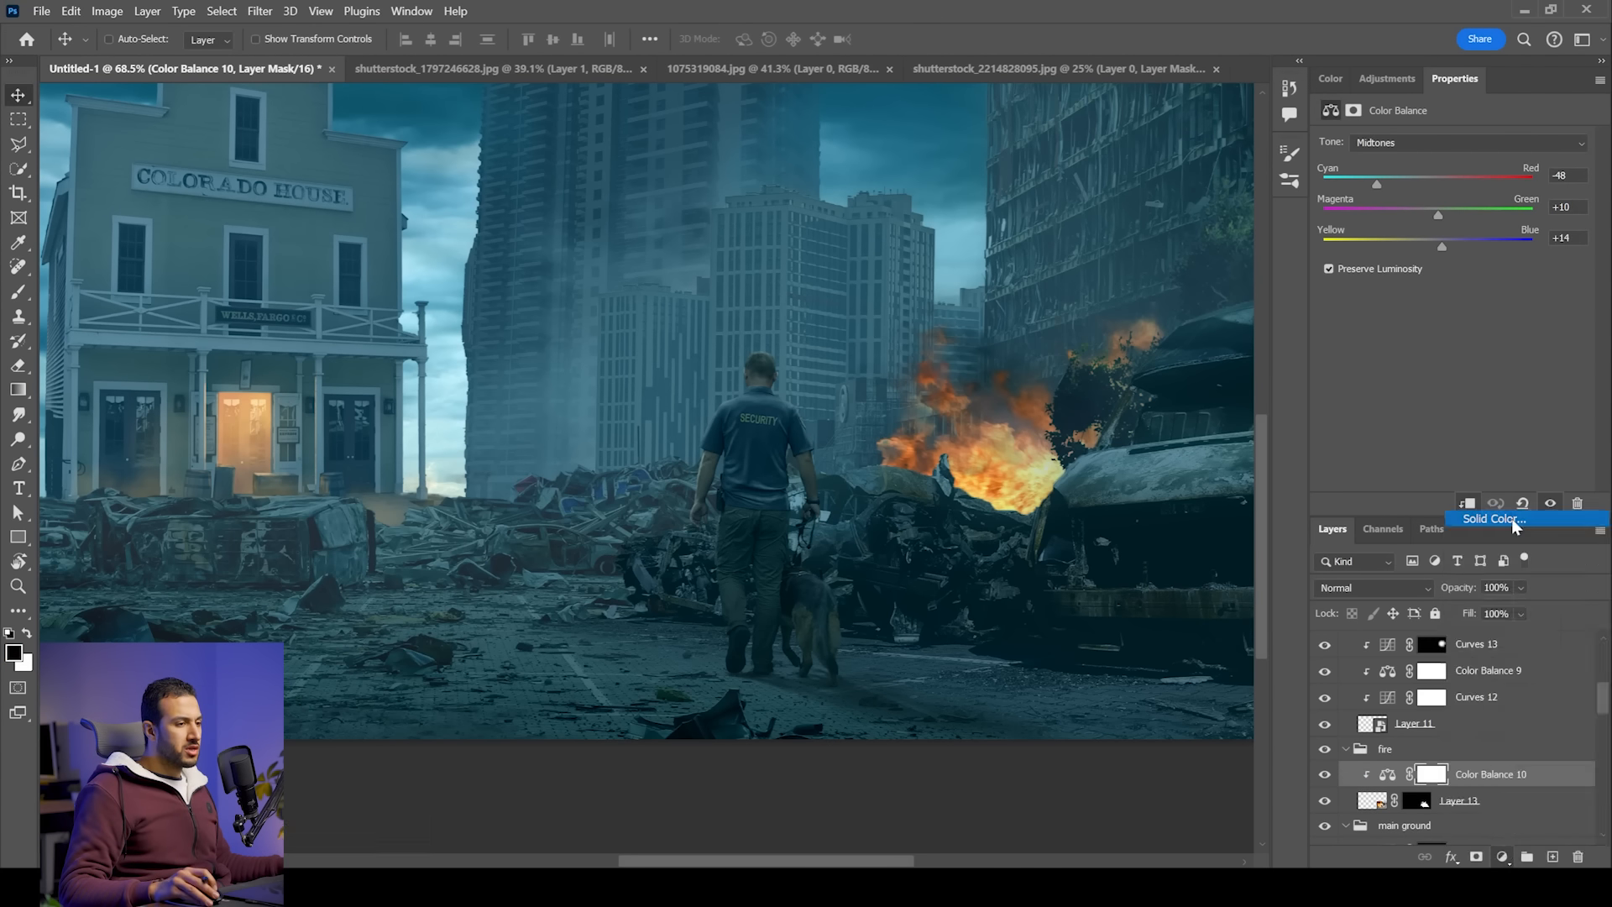
left_click(1501, 385)
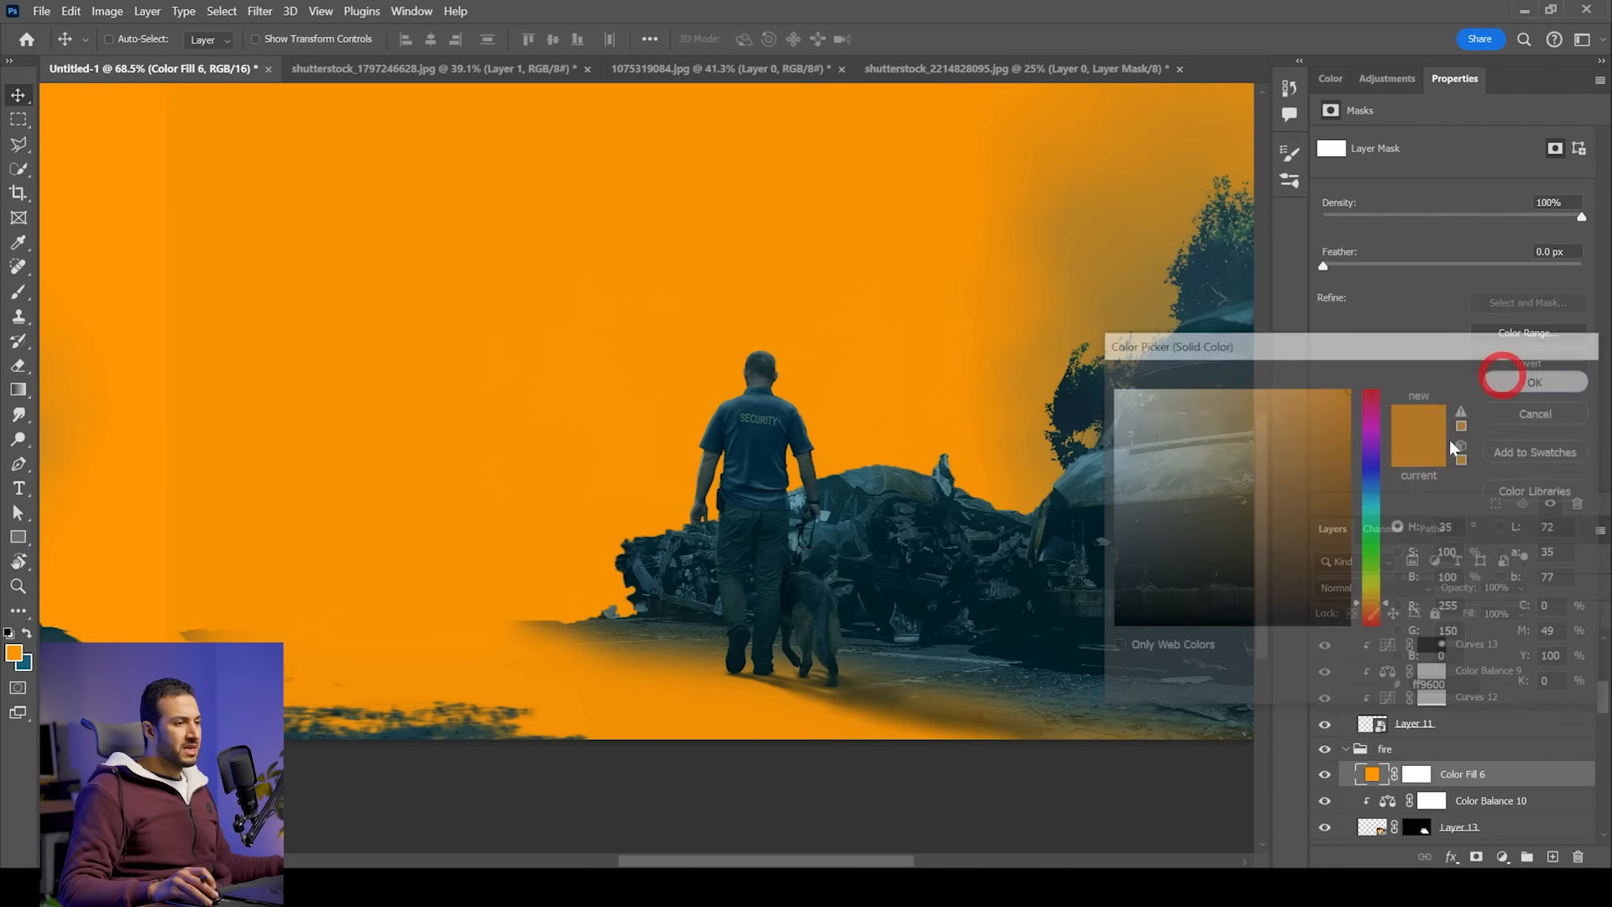
Step: Set the fire group's orange fill to Screen blending and invert its layer mask to black
left_click(1392, 585)
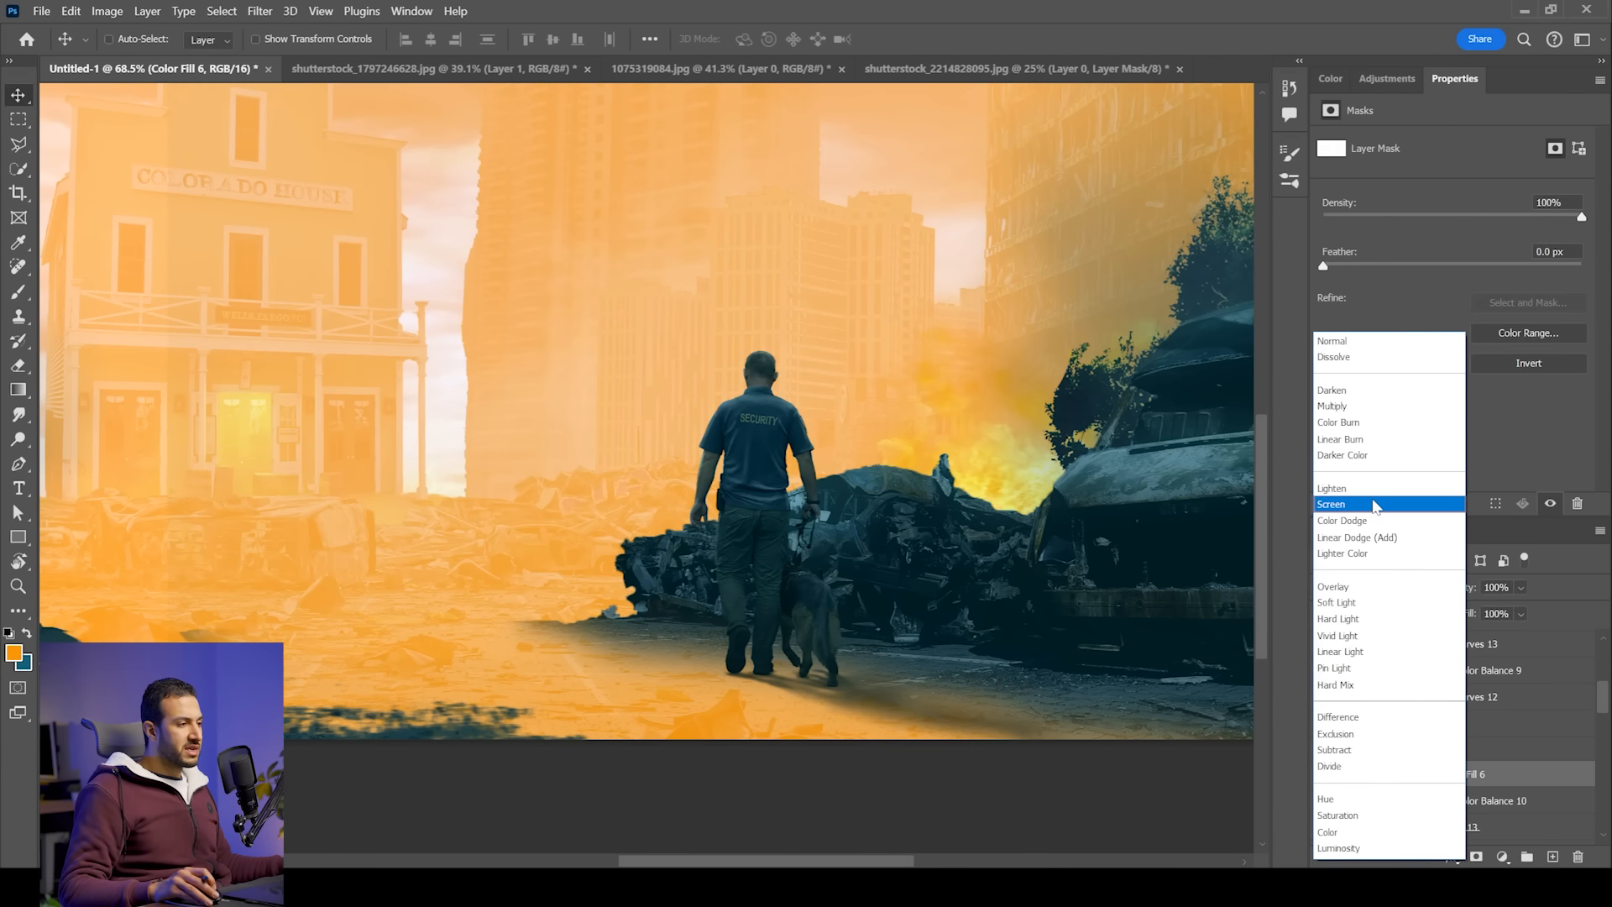
left_click(1336, 504)
left_click(1416, 774)
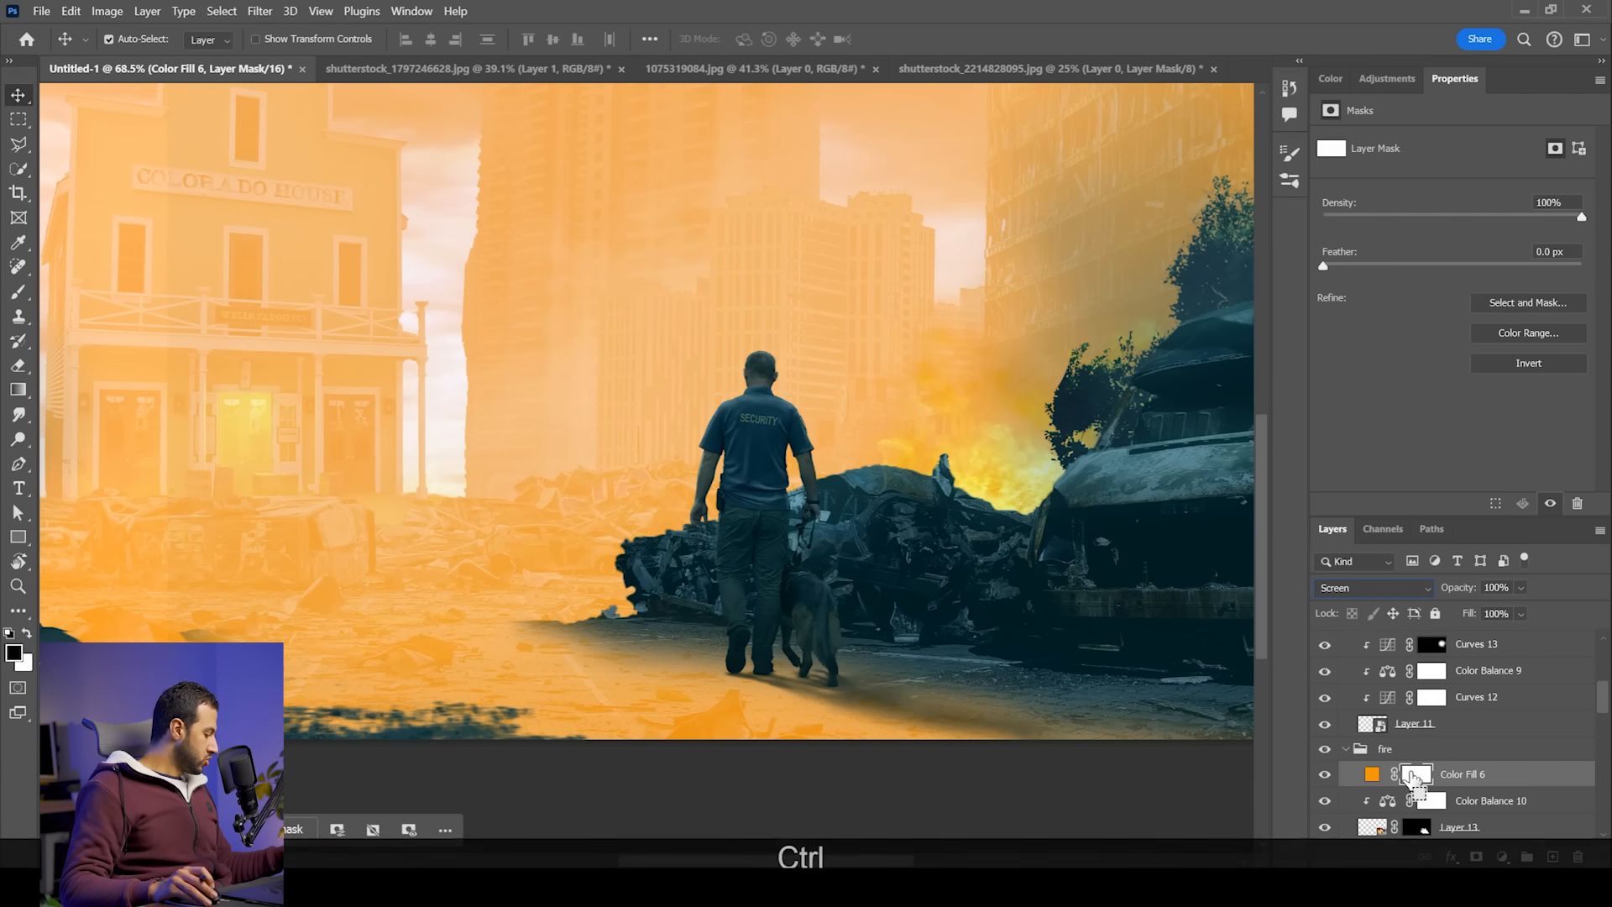
key("ctrl+i")
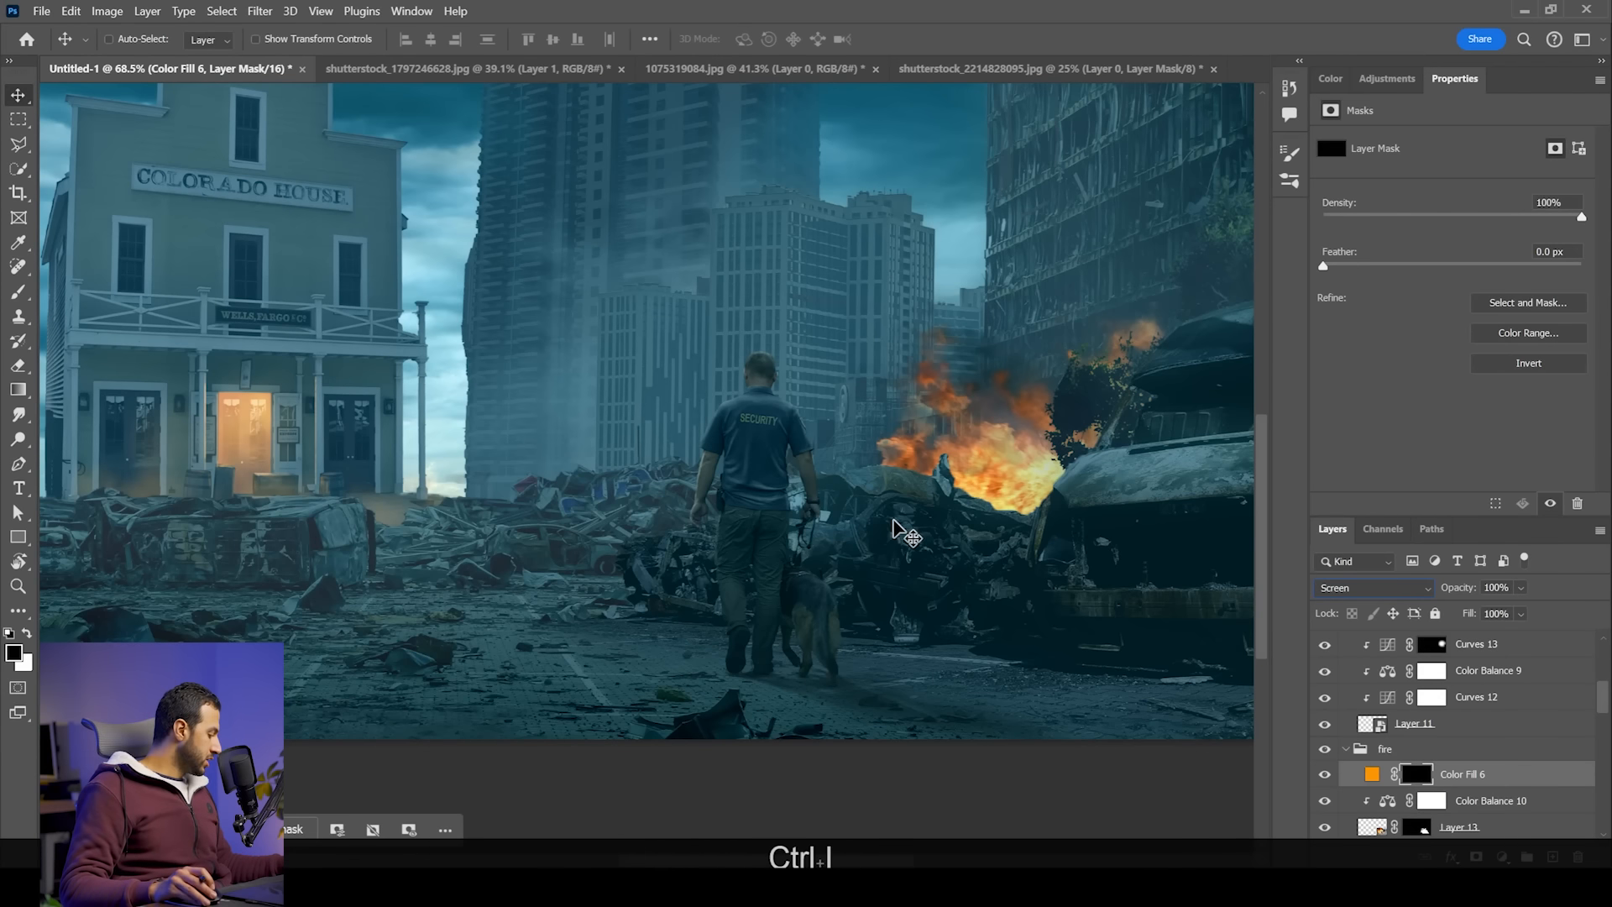
Step: Paint a soft glow around the fire in white on the orange fill's mask with a 400 px brush at 19% flow
right_click(943, 485)
left_click(902, 374)
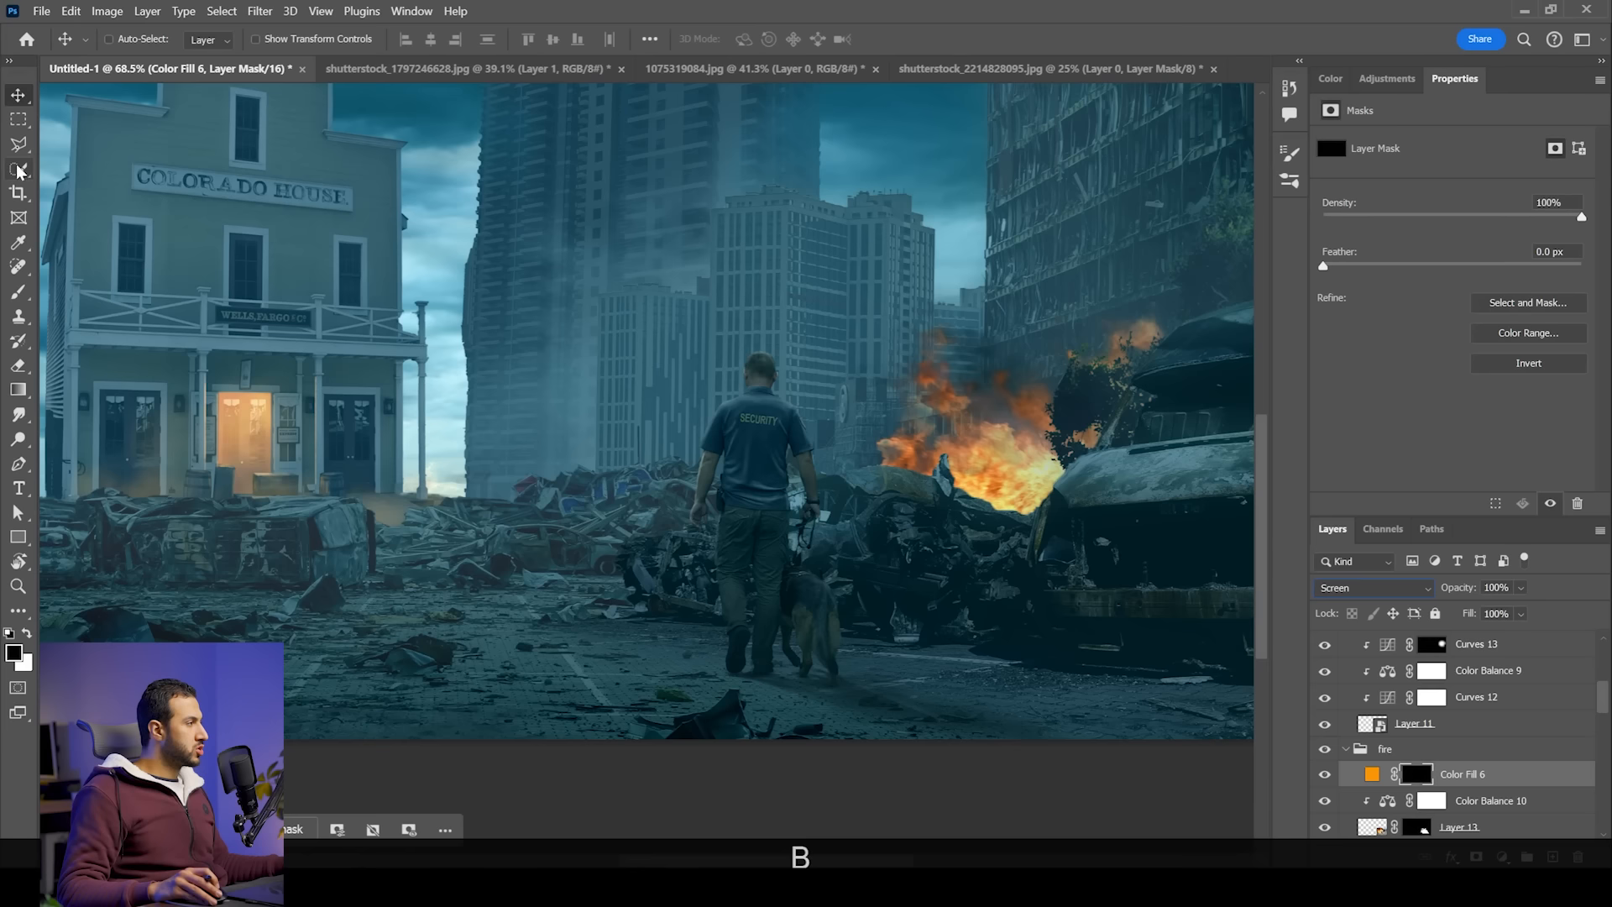
key("b")
right_click(953, 458)
left_click(921, 461)
key("x")
left_click_drag(933, 452, 931, 460)
key("ctrl+z")
left_click(560, 39)
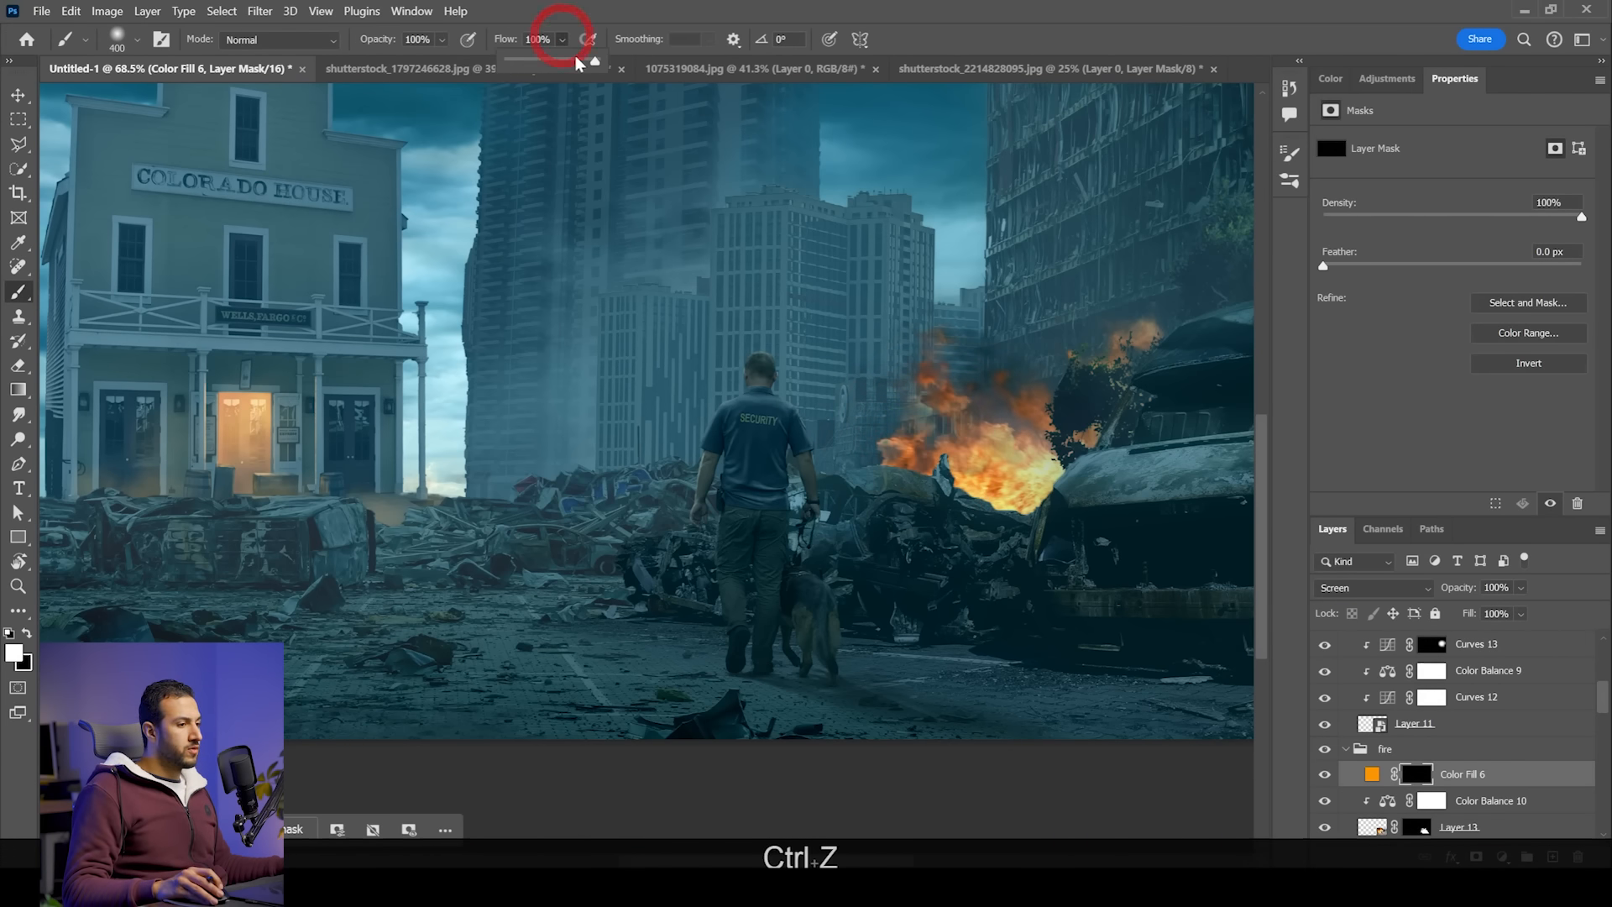
left_click(524, 59)
left_click(906, 449)
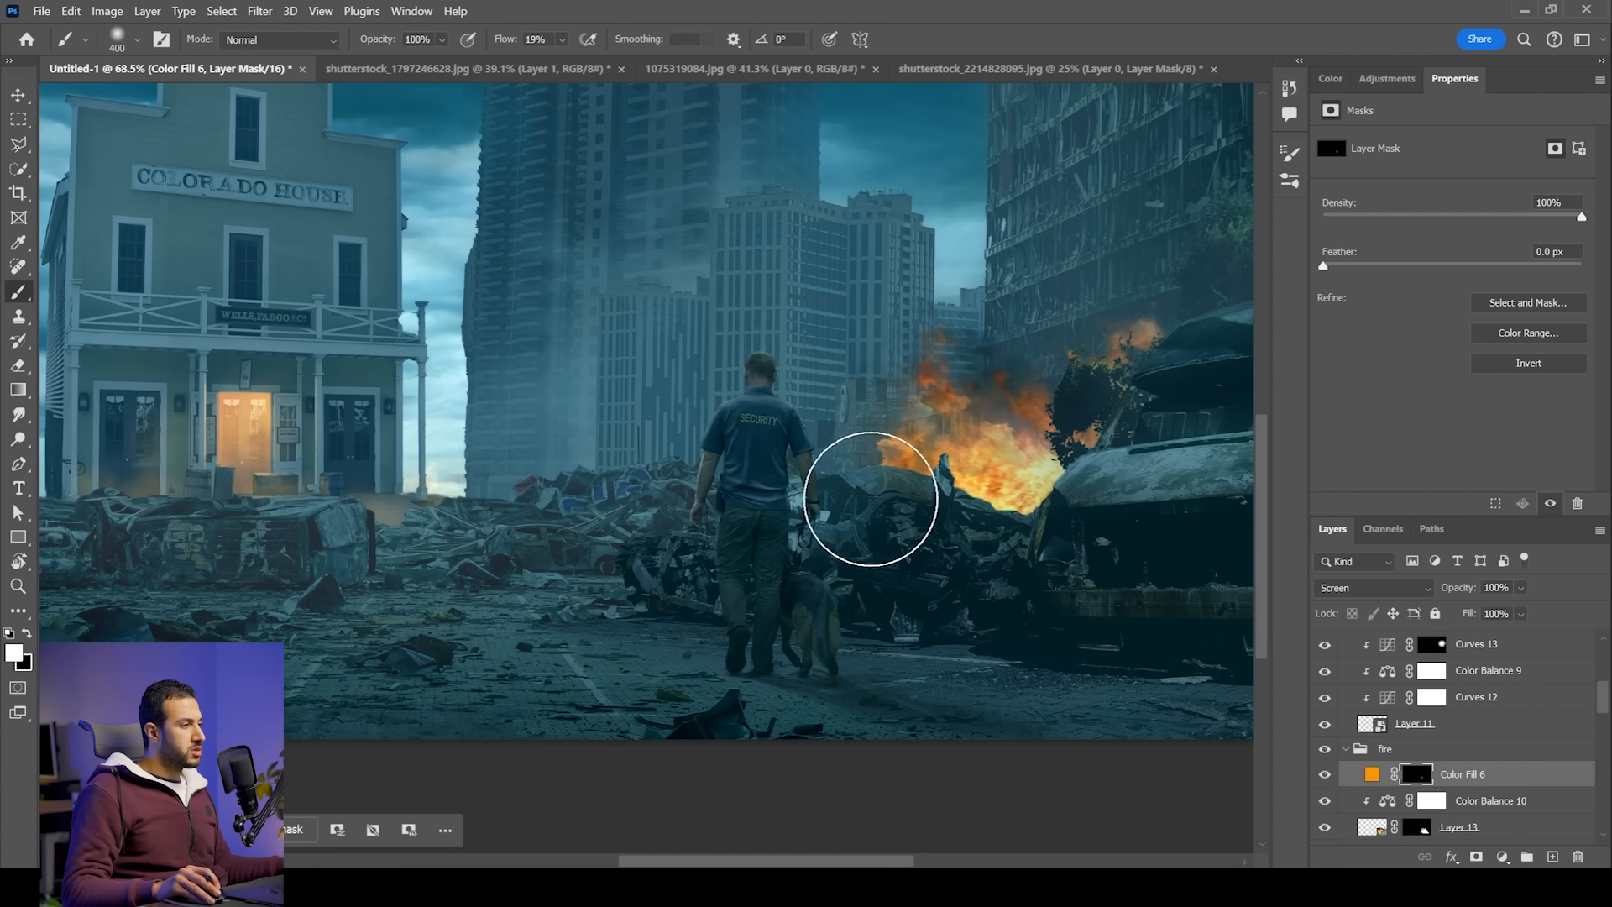
left_click(1075, 396)
left_click(1142, 367)
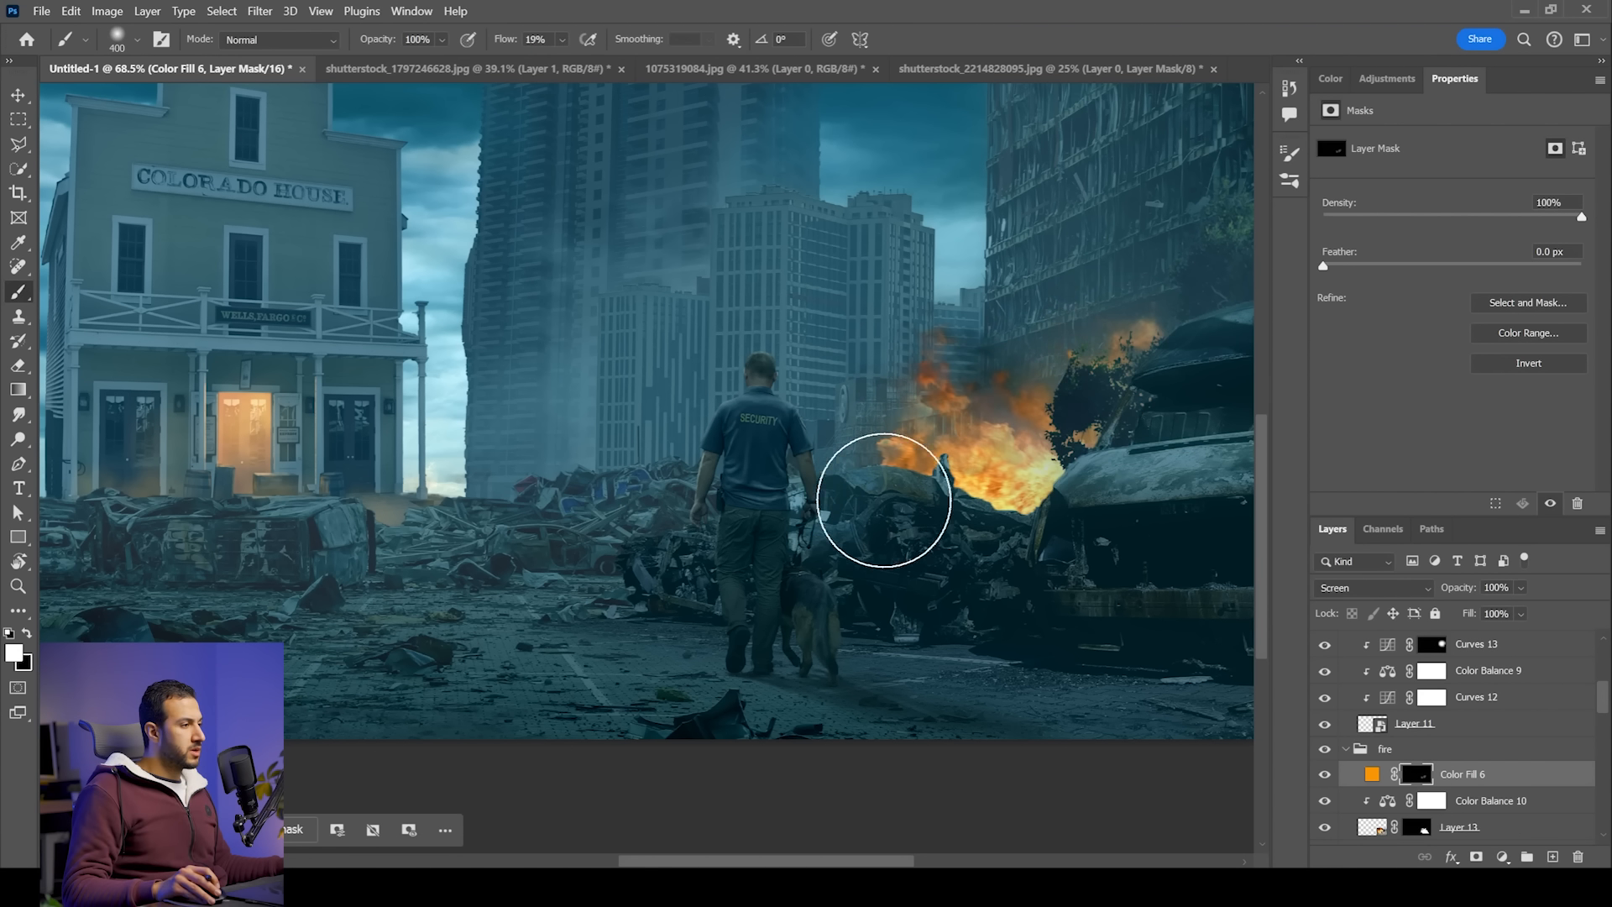
left_click_drag(891, 479, 846, 485)
Step: Change the fire group's fill color to the deeper orange #eb7f1e
double_click(1372, 773)
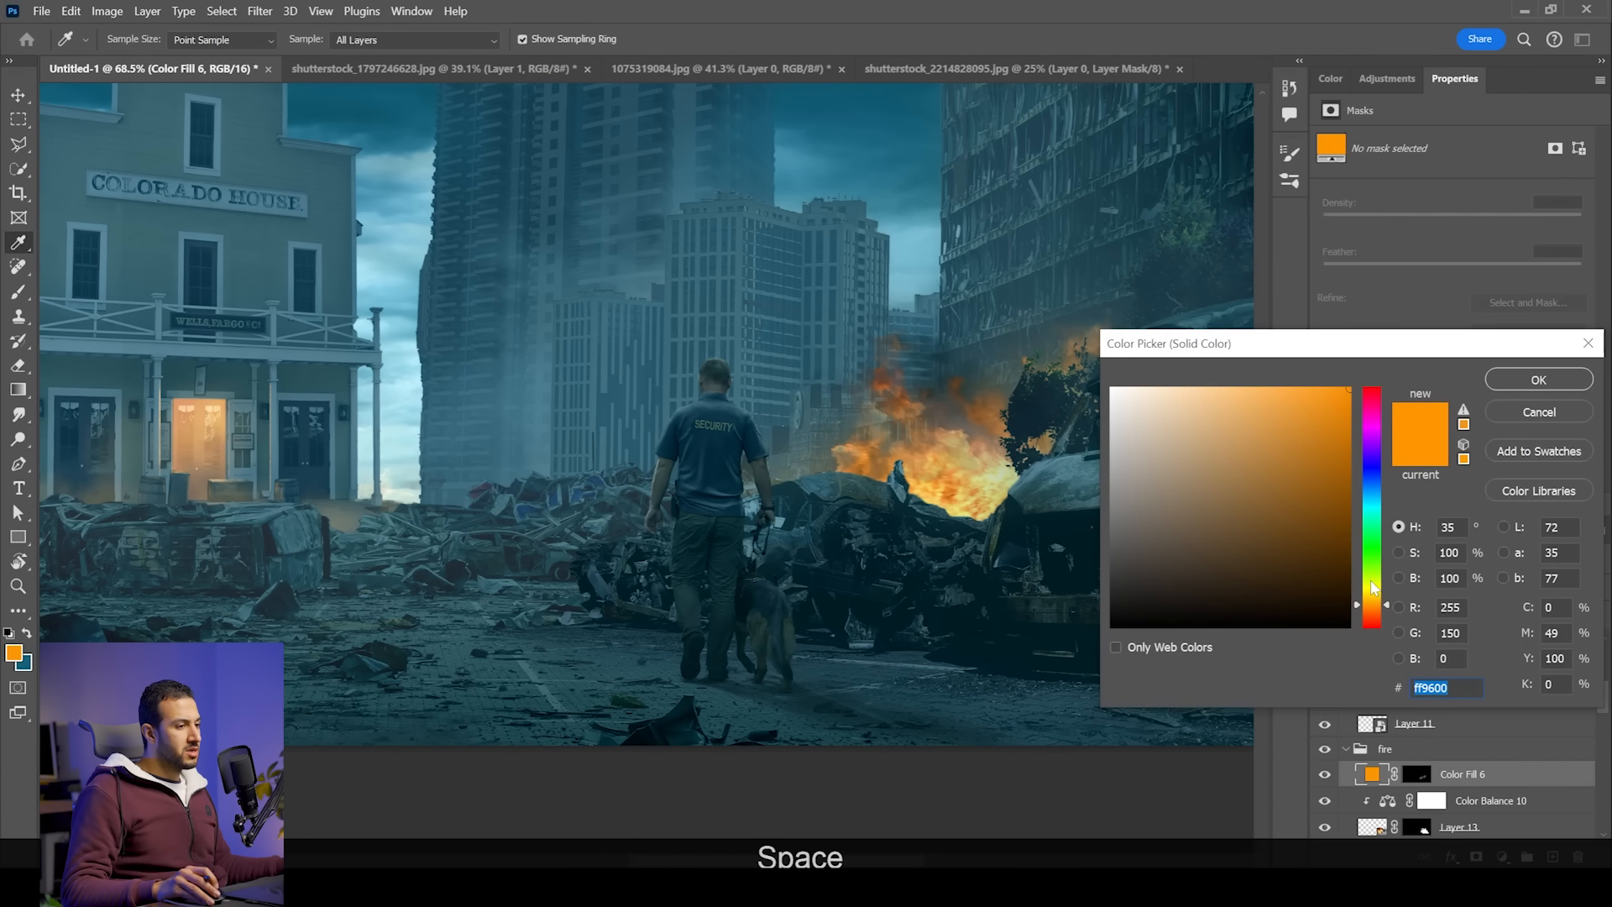
left_click(1376, 608)
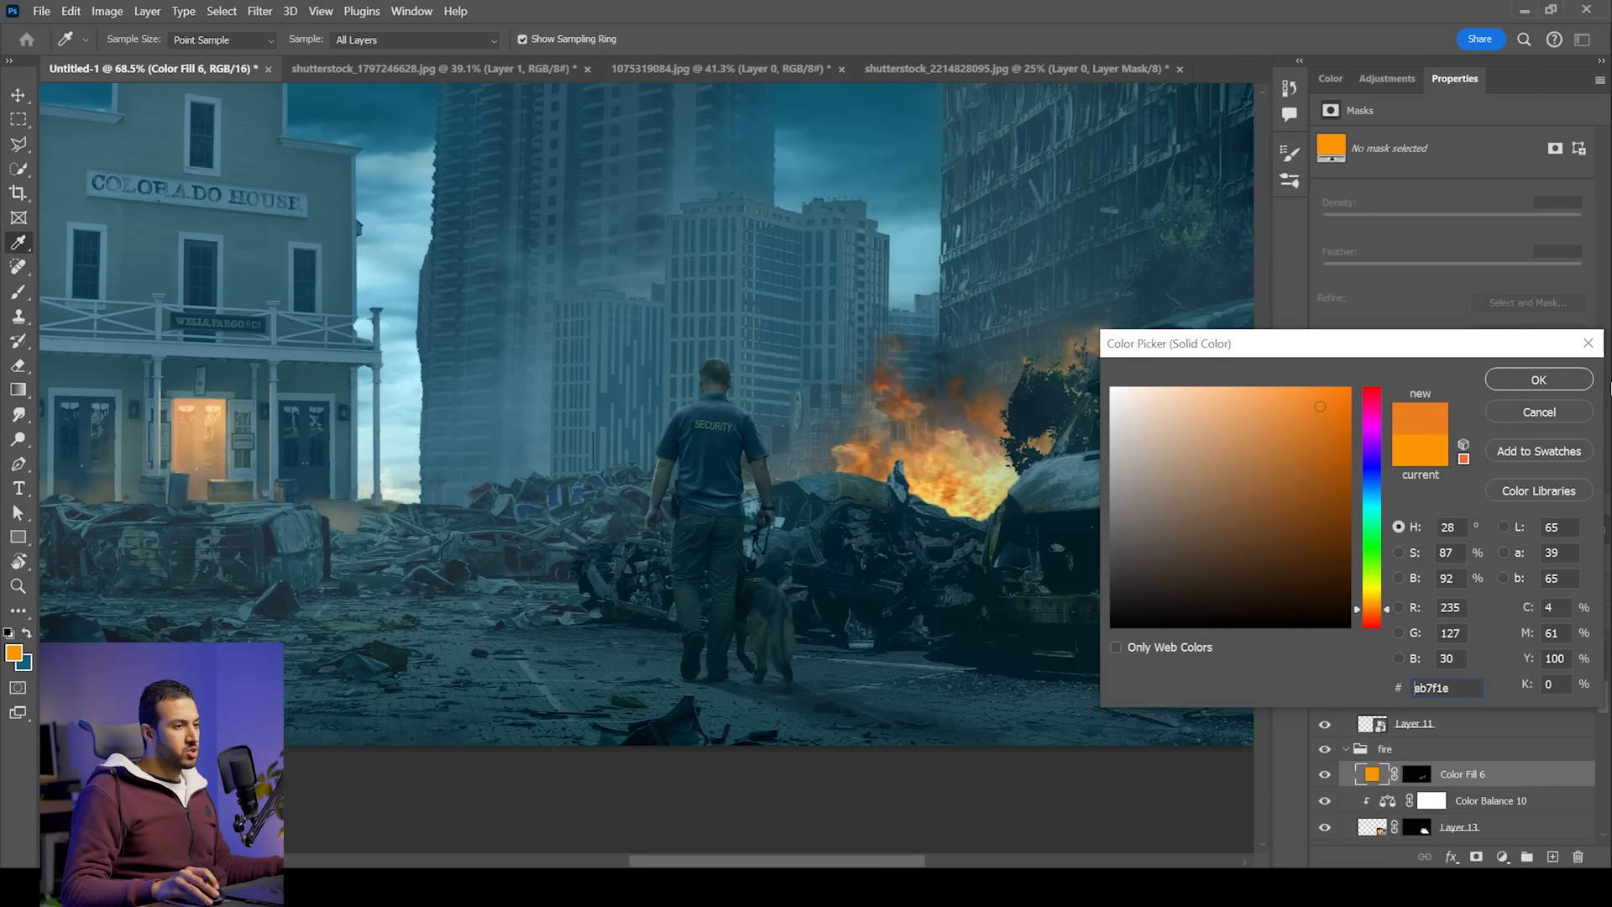
left_click(1537, 380)
Step: Switch to the textured 400 px brush and undo the trial orange stroke made beside the man on Layer 15
right_click(784, 537)
left_click(854, 687)
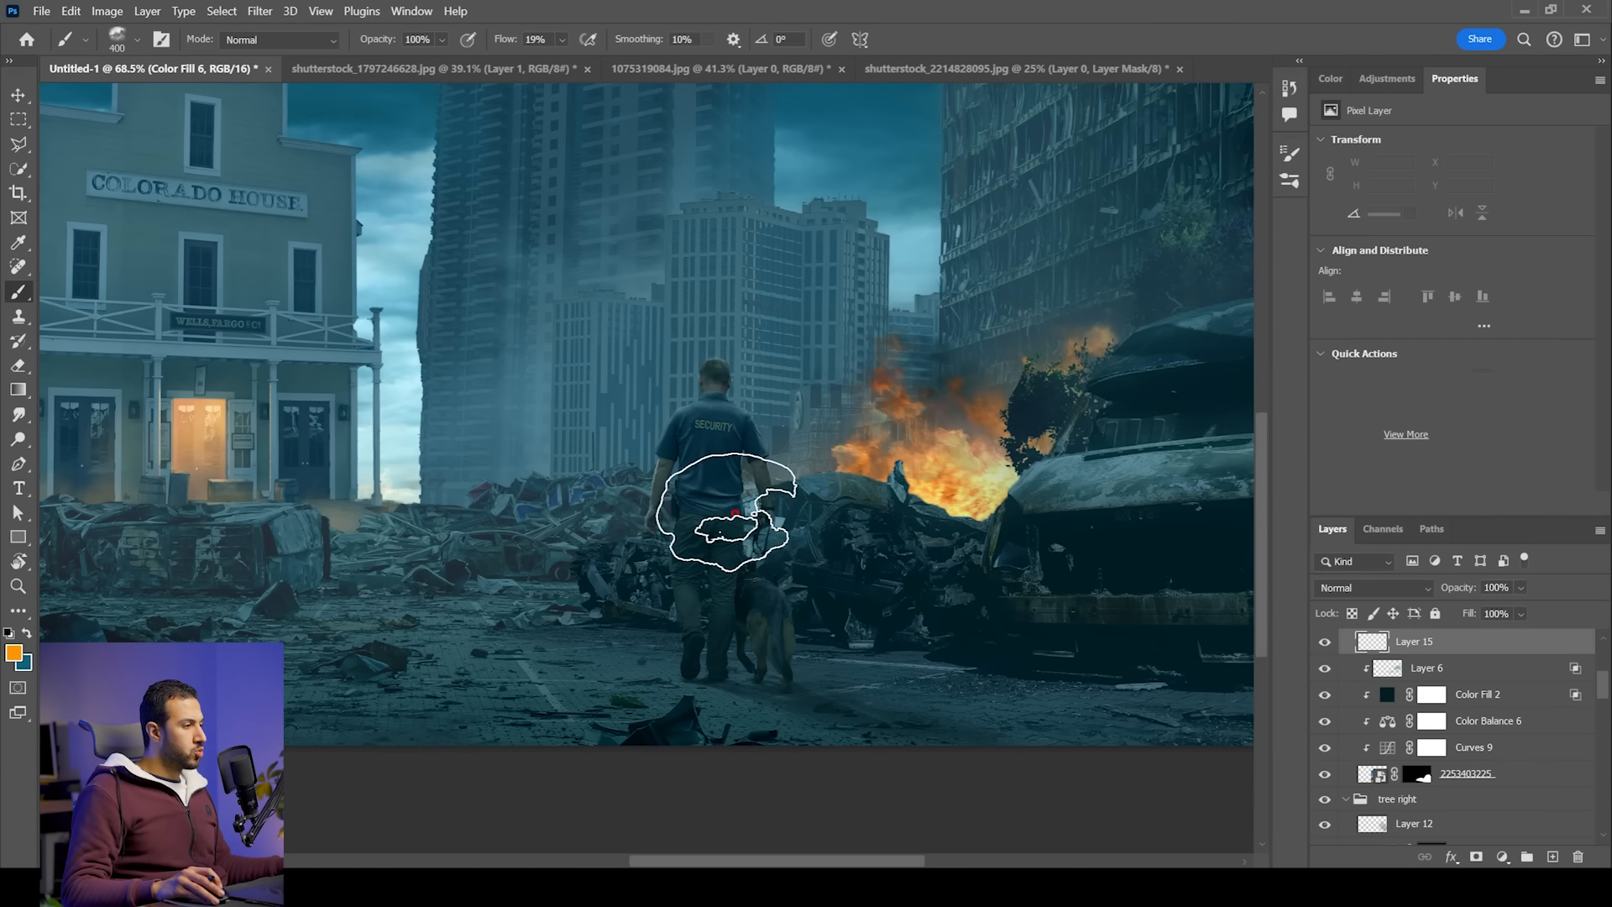
left_click_drag(762, 502, 796, 481)
key("x")
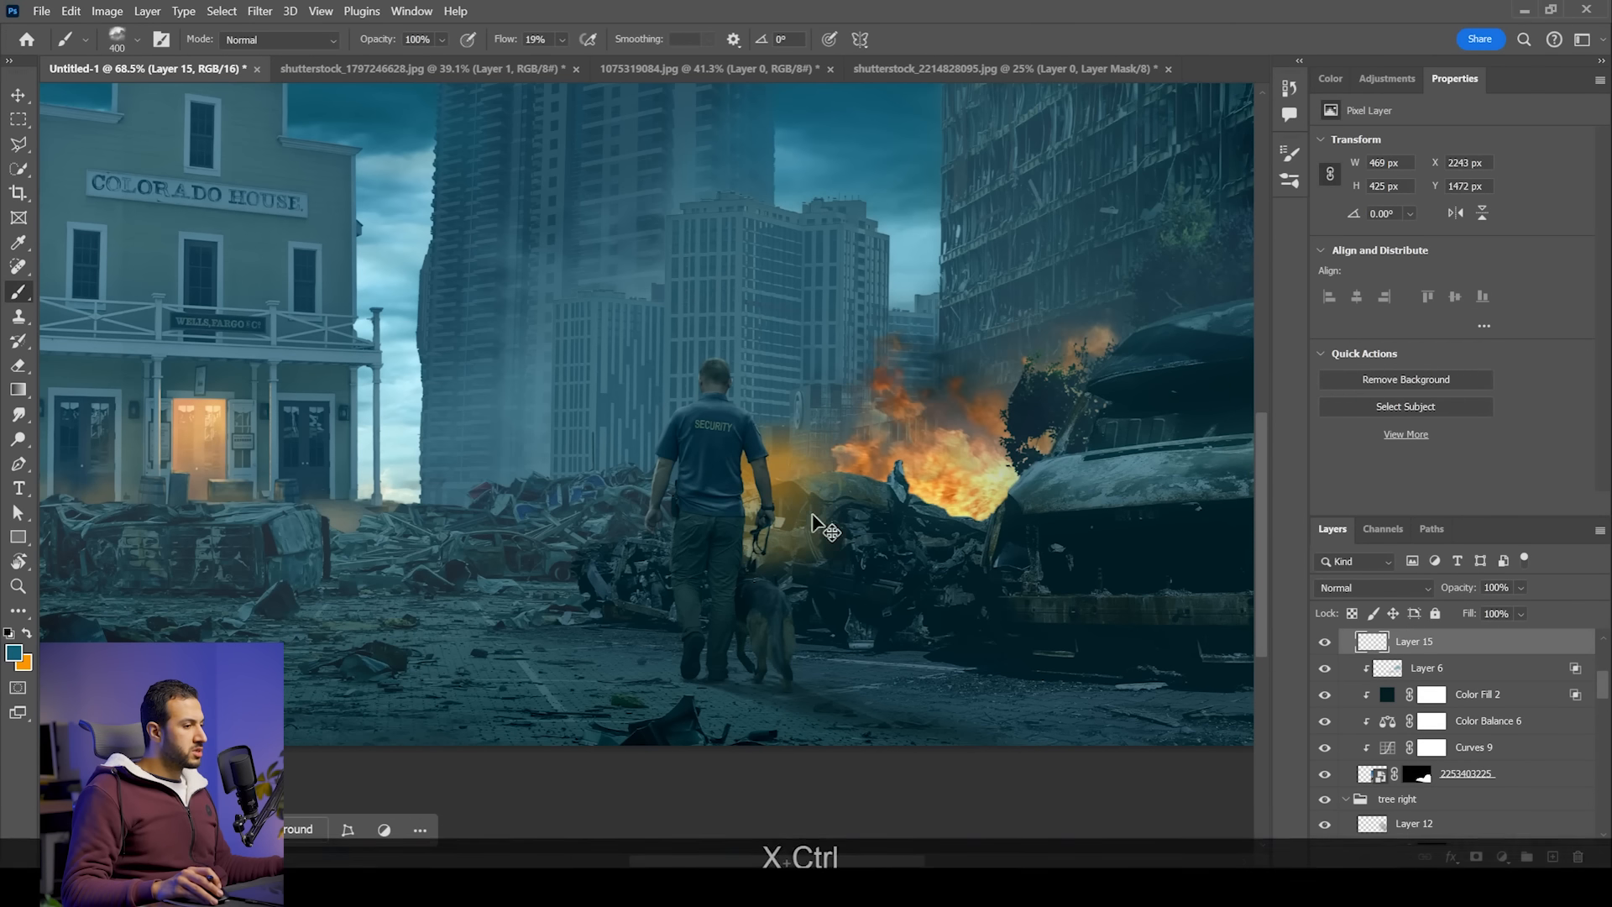
key("ctrl+z")
key("ctrl+z")
Step: Paint textured orange haze beside the fire and over the rubble behind the man on the Color Fill 6 mask
left_click(1419, 834)
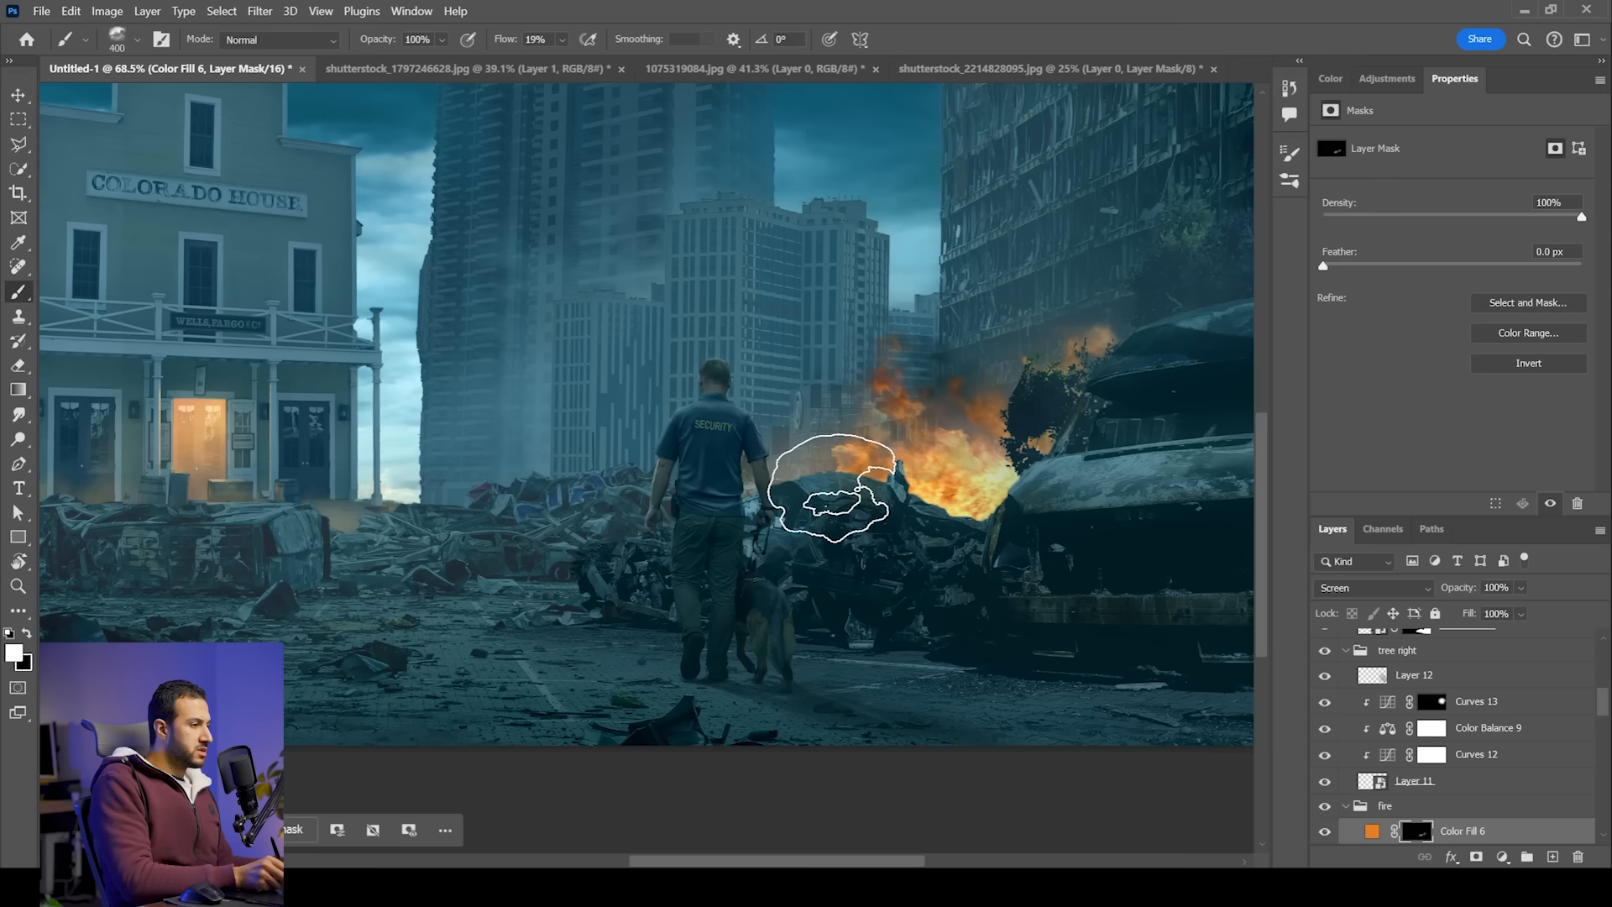
mouse_move(964, 391)
left_mouse_down()
mouse_move(810, 483)
mouse_move(542, 497)
left_mouse_up()
key("z")
left_click_drag(739, 458, 780, 468)
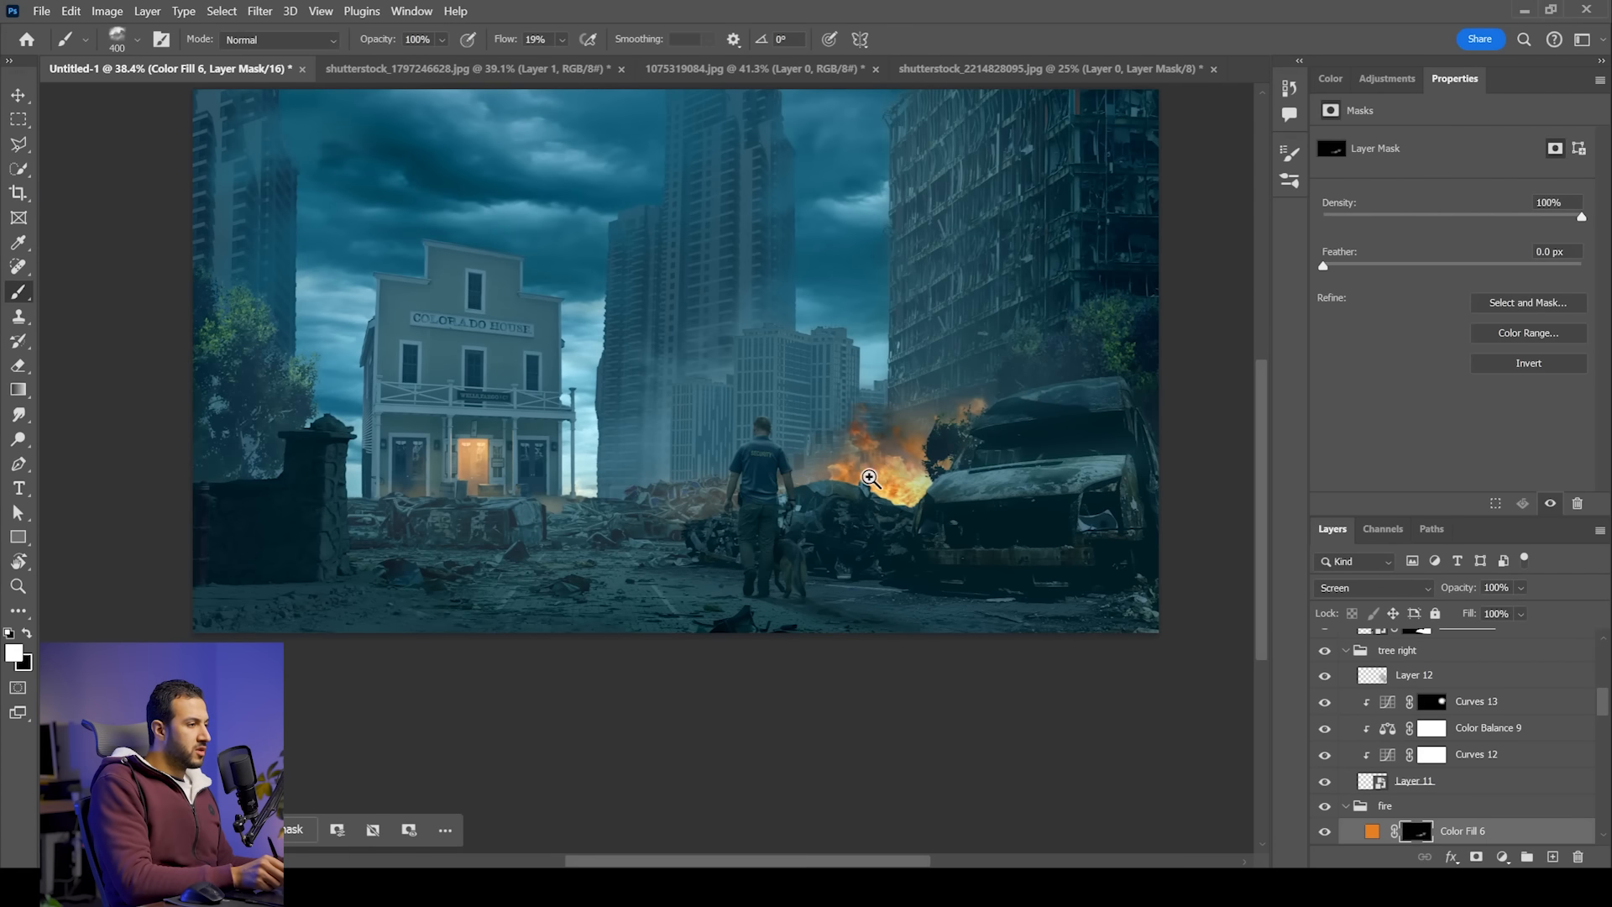
left_click_drag(878, 485, 920, 484)
key("x")
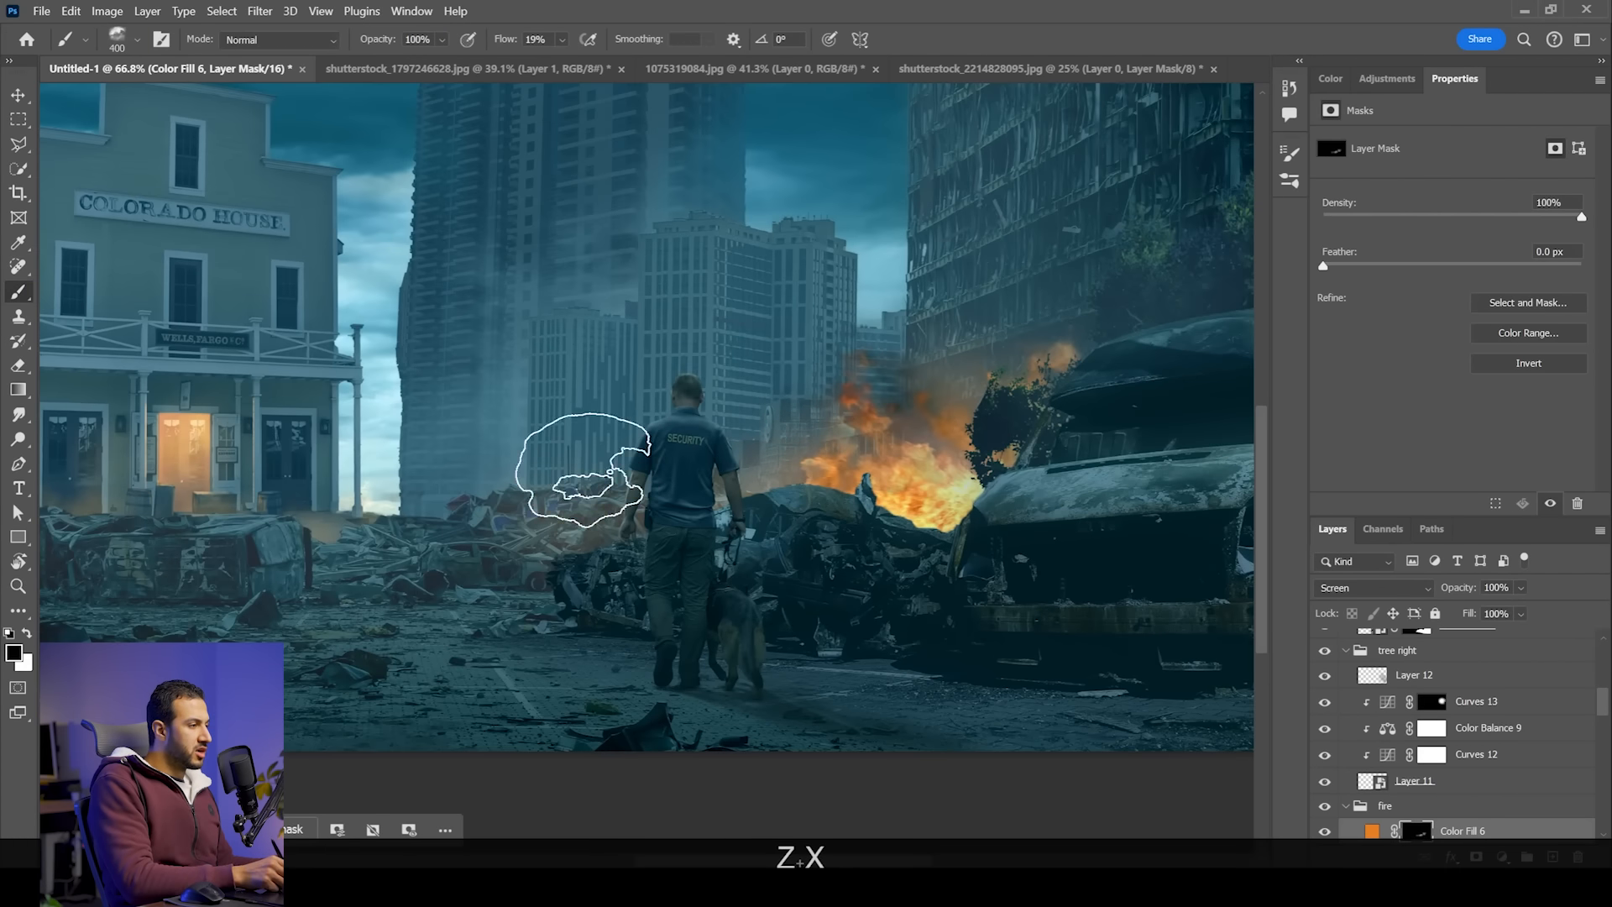
key("x")
left_click_drag(624, 526, 702, 511)
key("x")
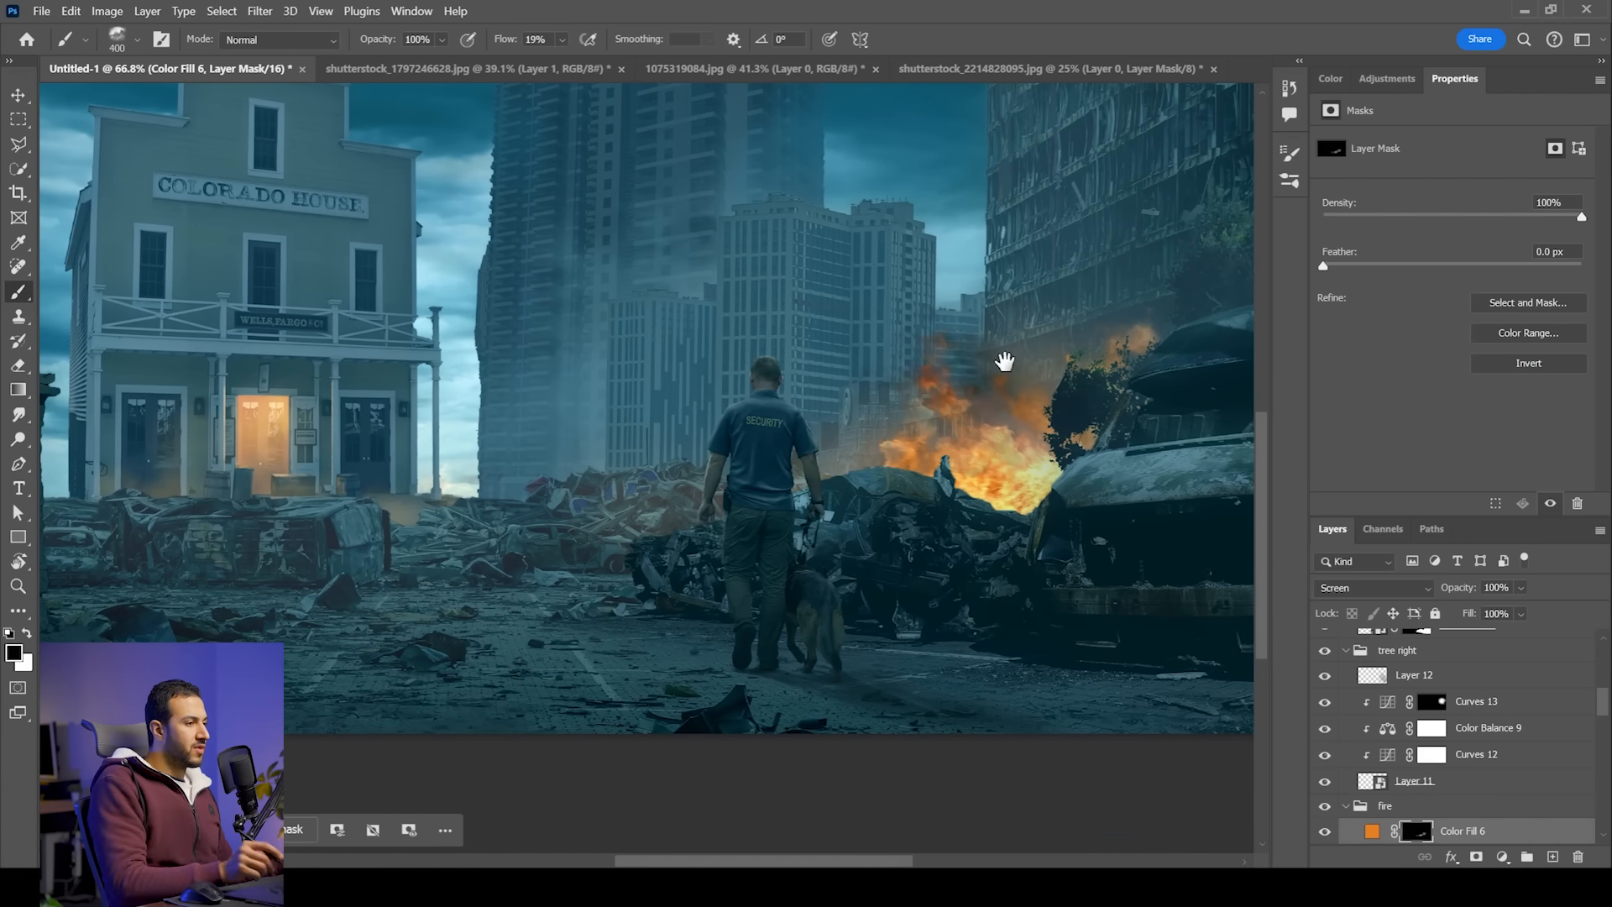
Step: Check the orange haze around the man and rubble, and duplicate the Color Fill 6 layer
left_click_drag(1003, 363, 759, 428)
left_click_drag(643, 522, 703, 531)
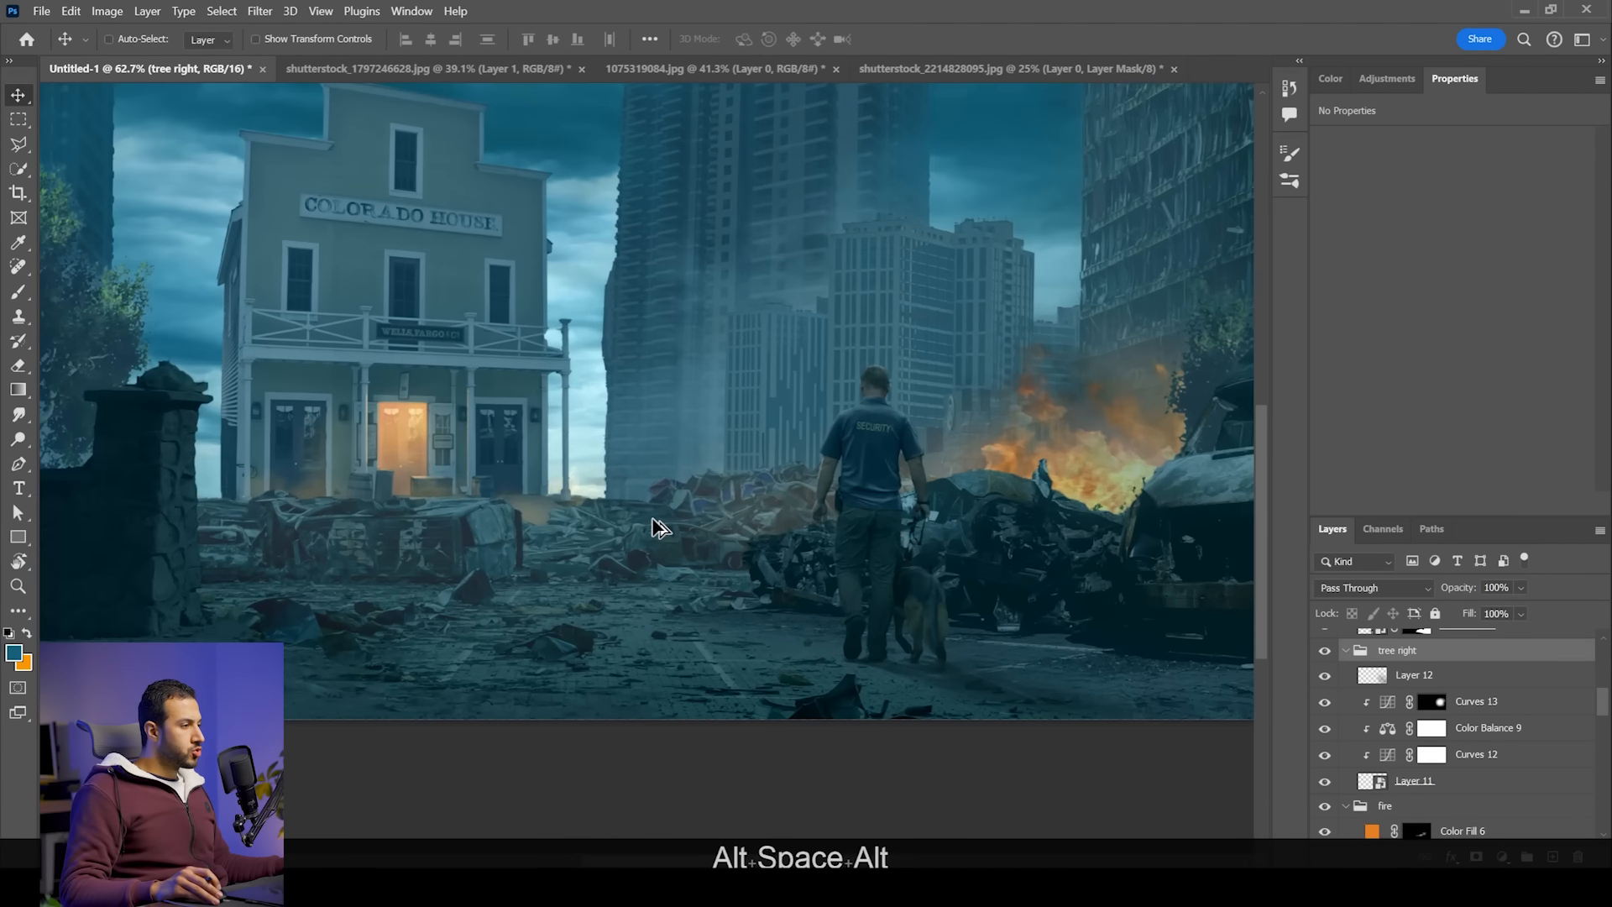
left_click_drag(958, 580, 877, 590)
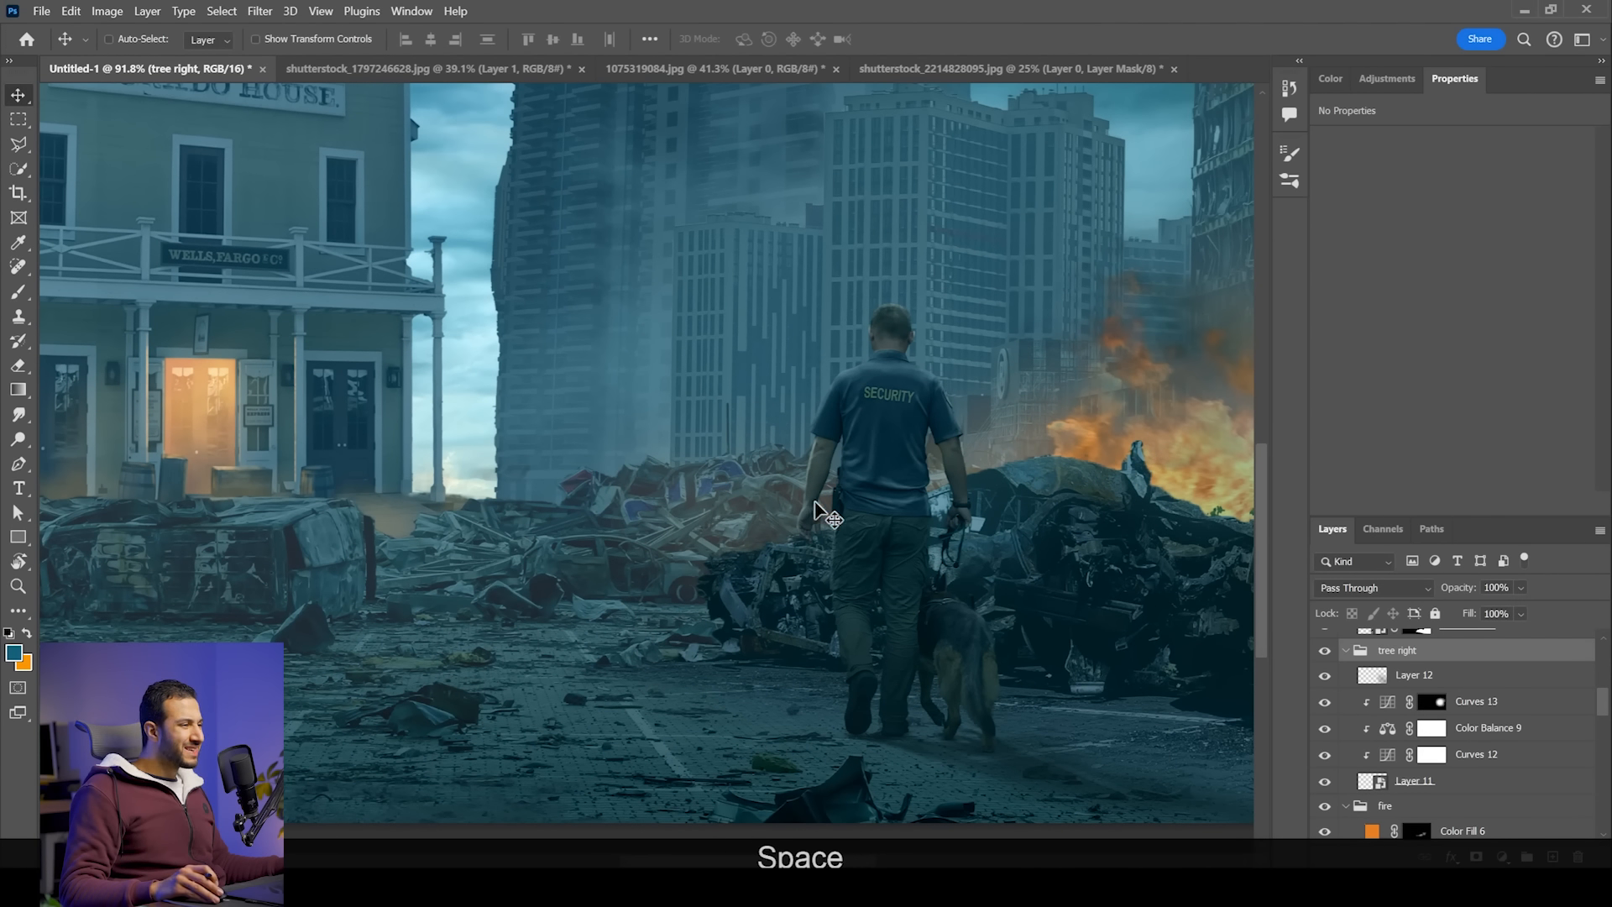
scroll(700, 548, "up", 4)
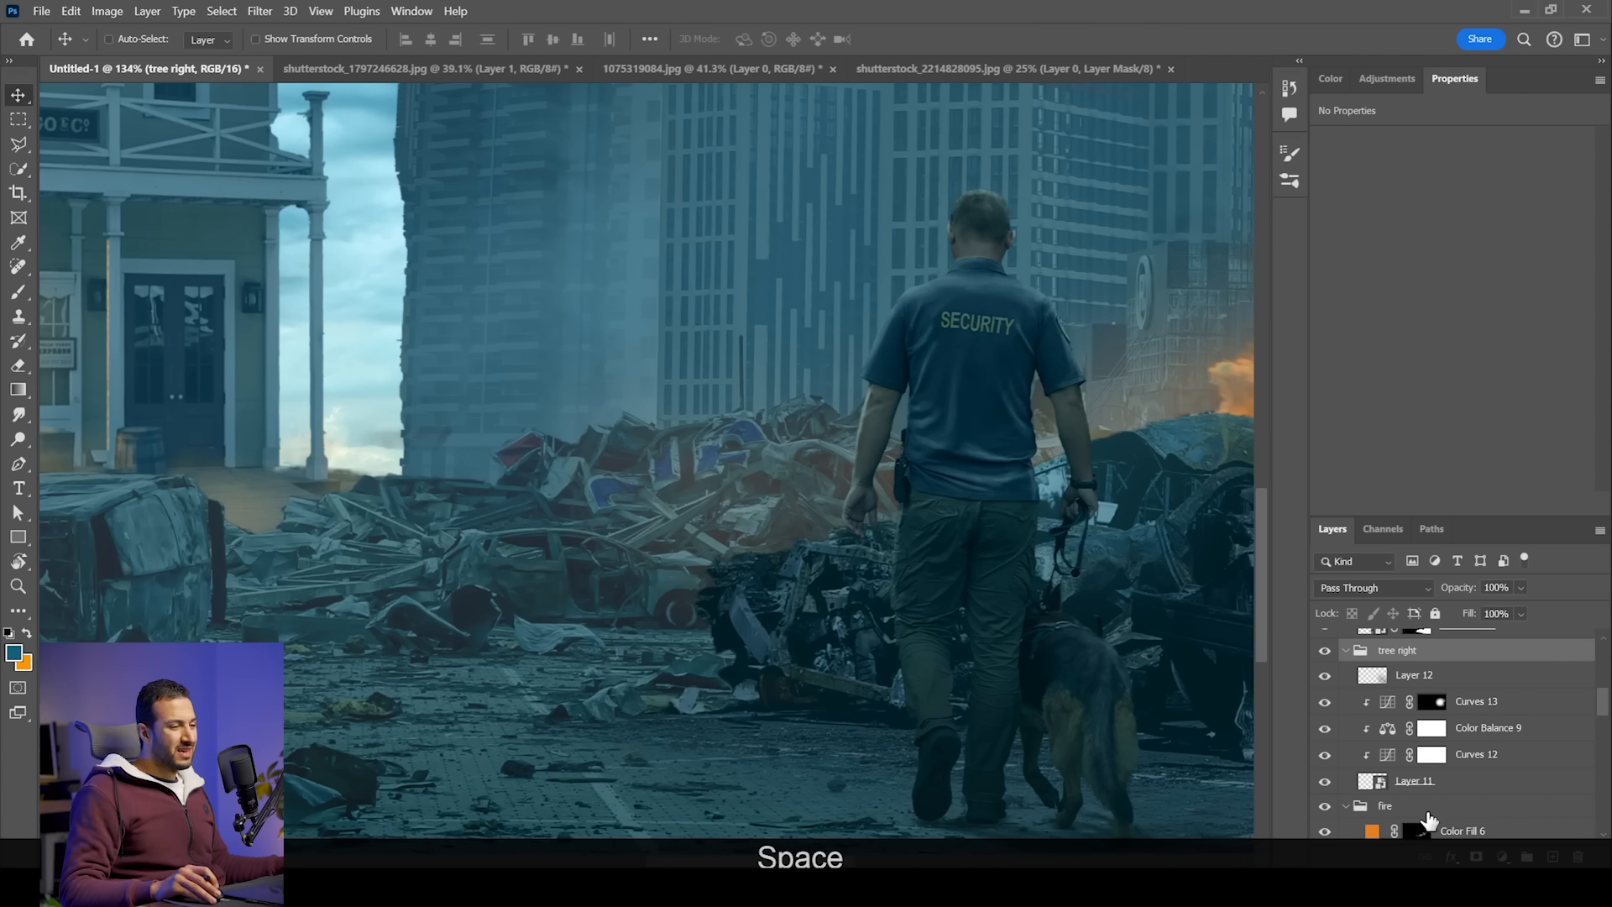
scroll(1436, 820, "down", 2)
left_click(1326, 785)
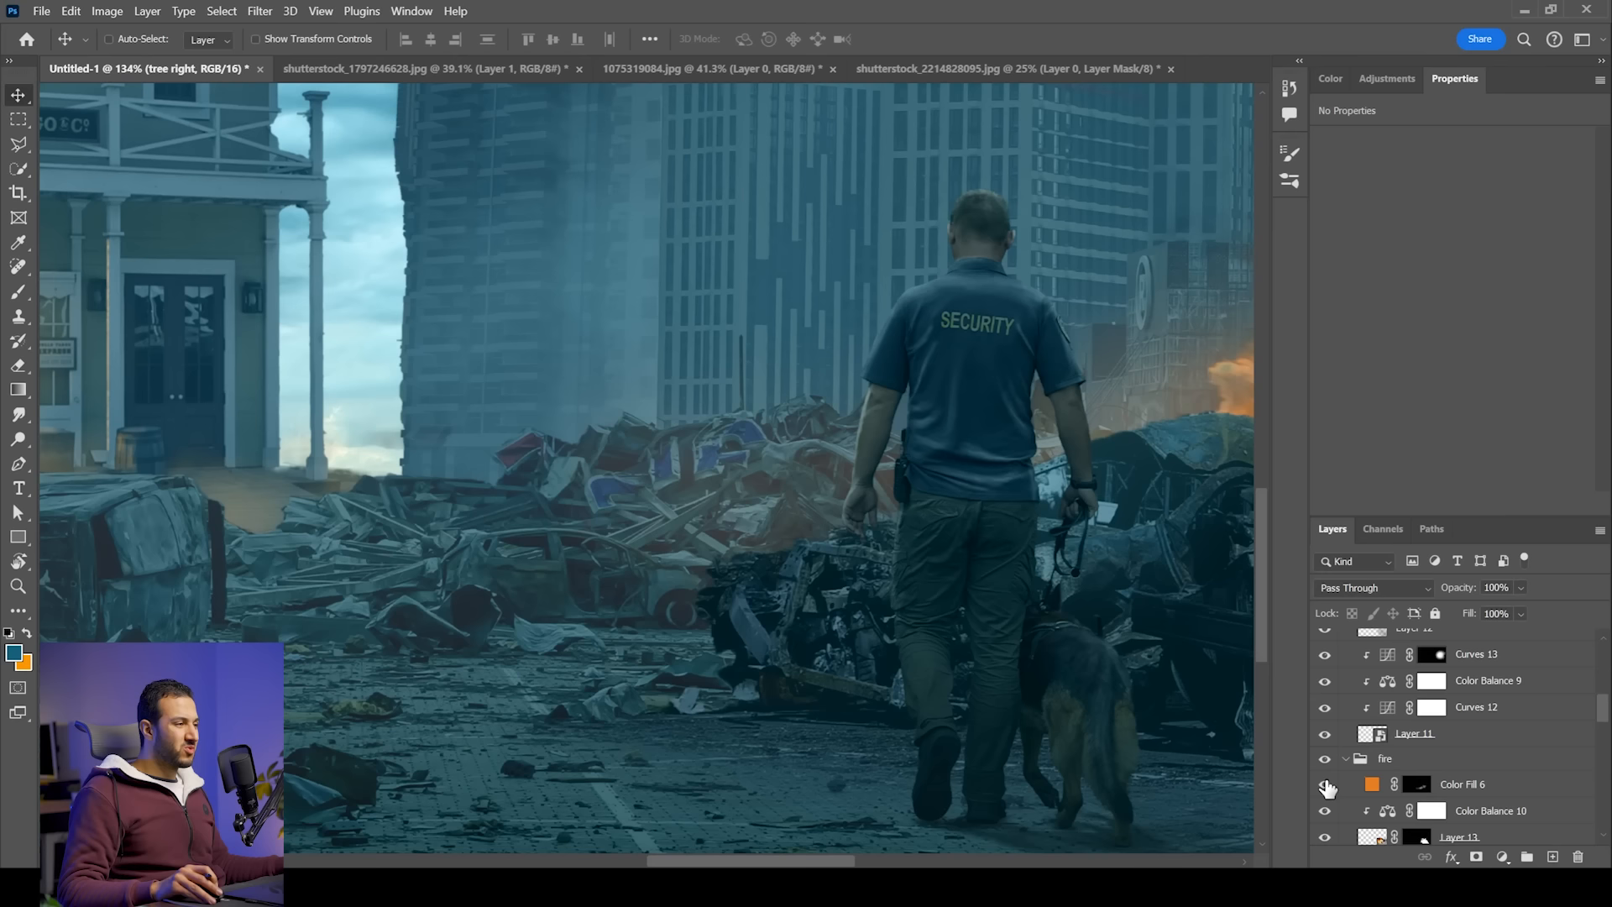
left_click(1465, 785)
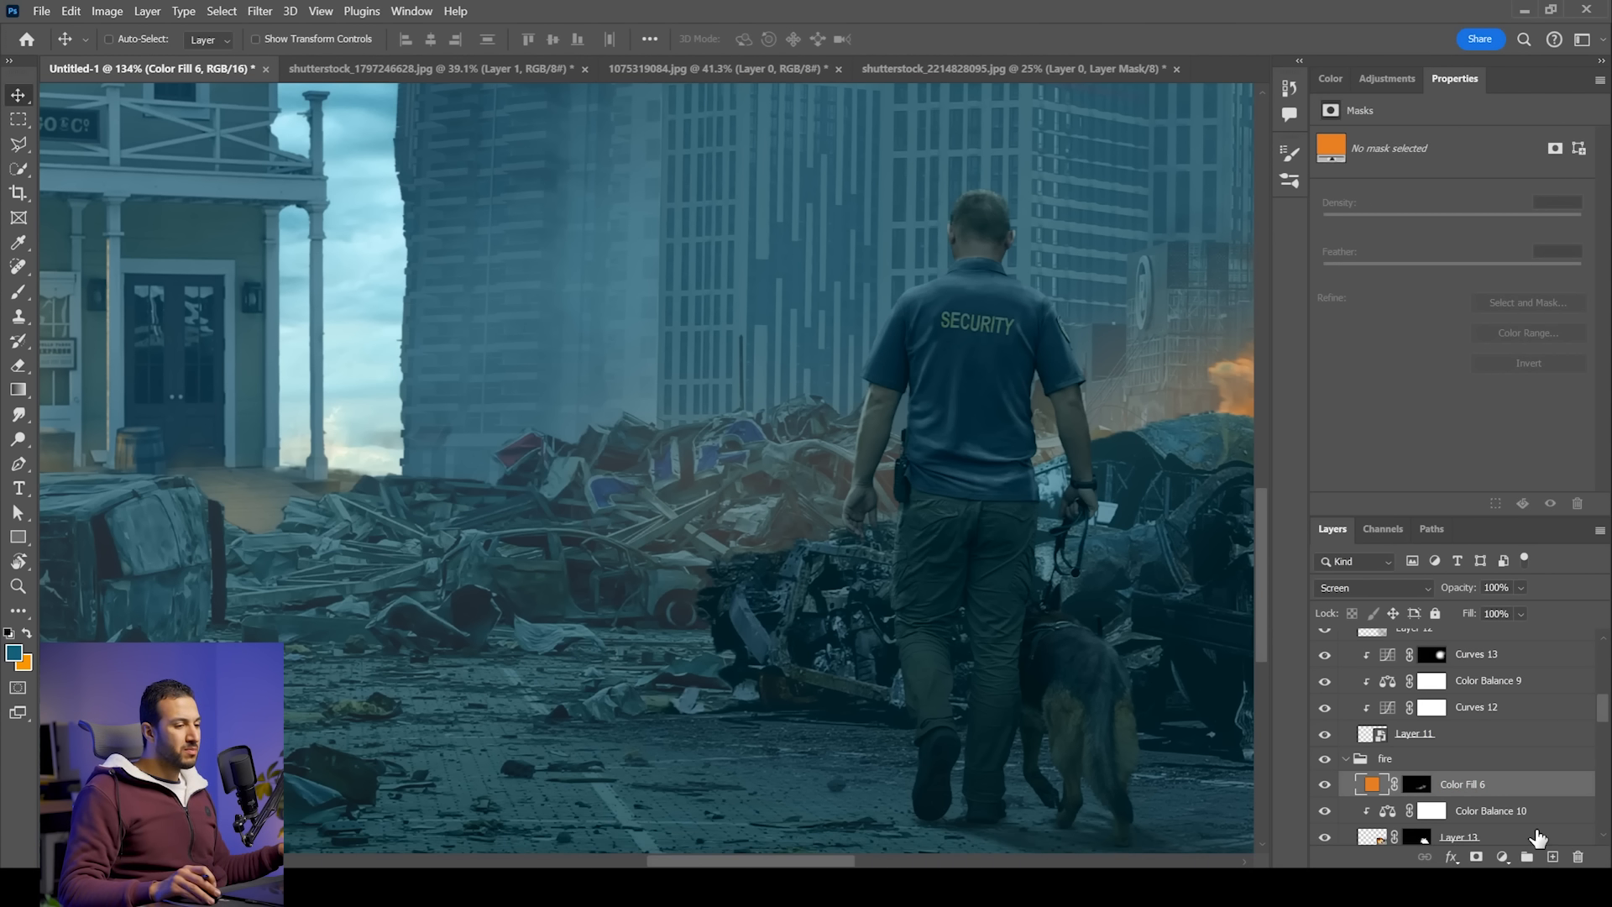
key("ctrl+j")
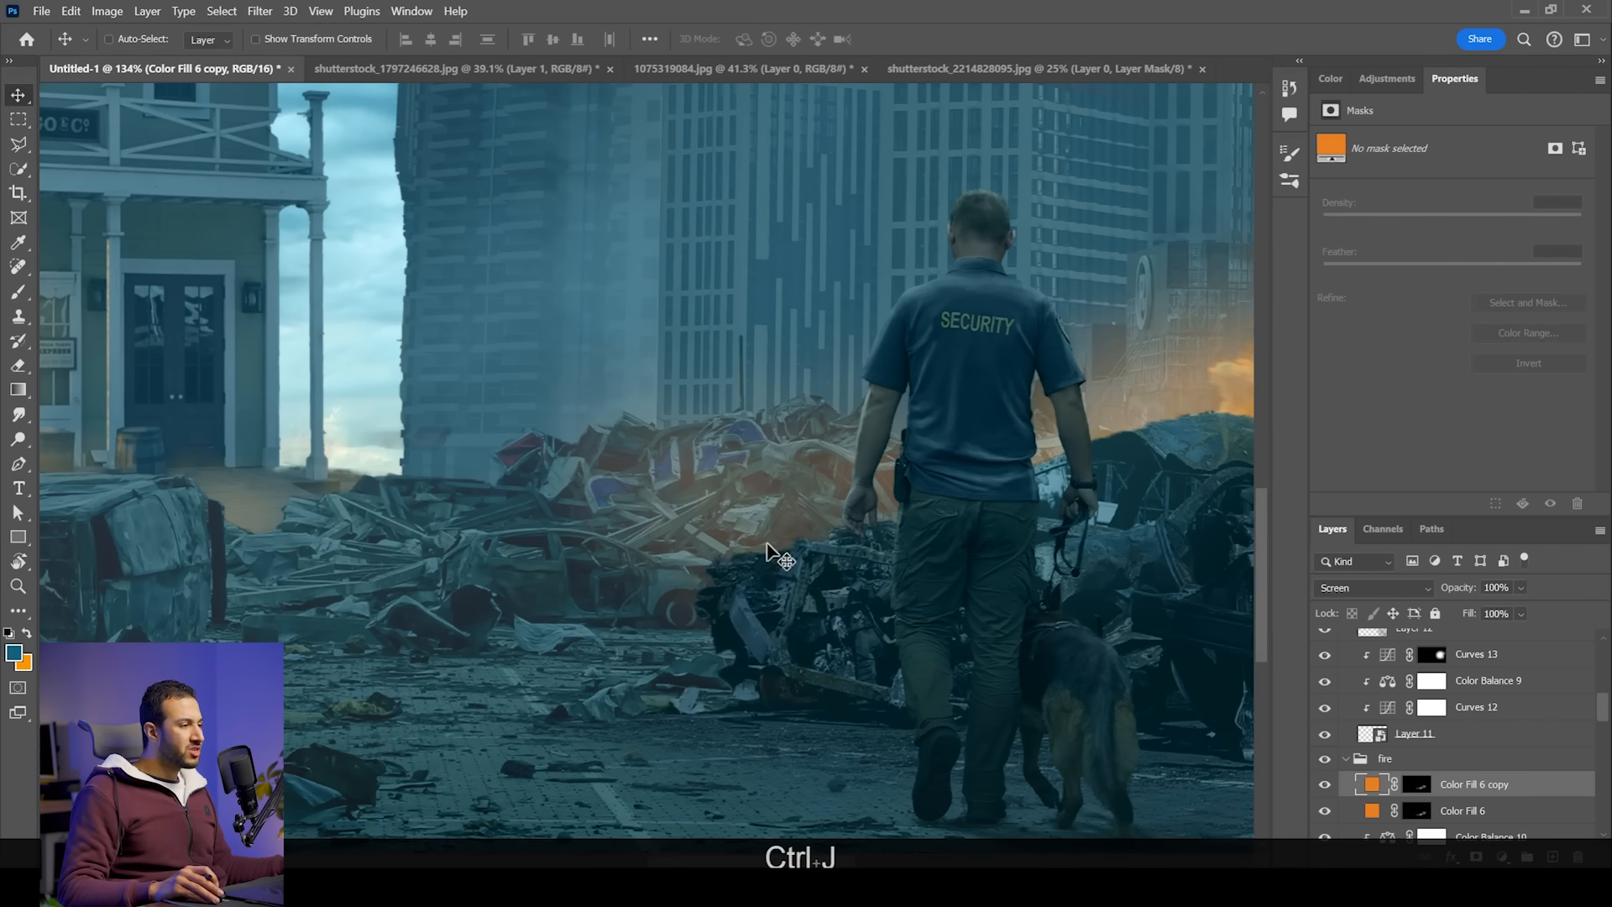
Step: Clear the painted mask of Color Fill 6 copy and invert it to solid black
left_click_drag(764, 568, 750, 447)
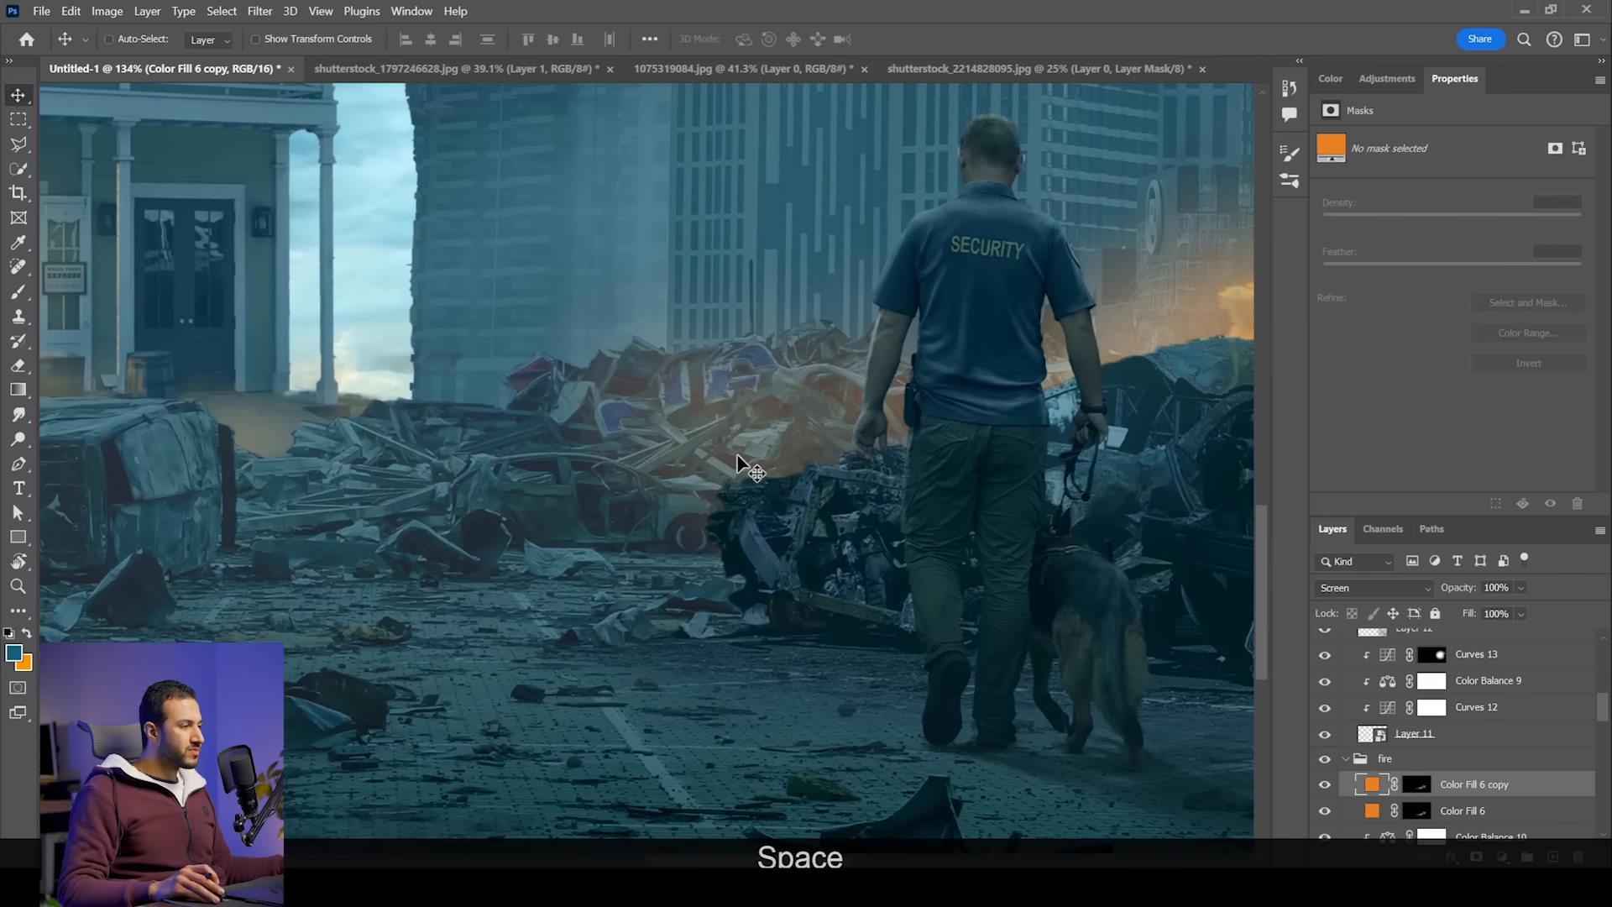
left_click(1425, 796)
key("ctrl+a")
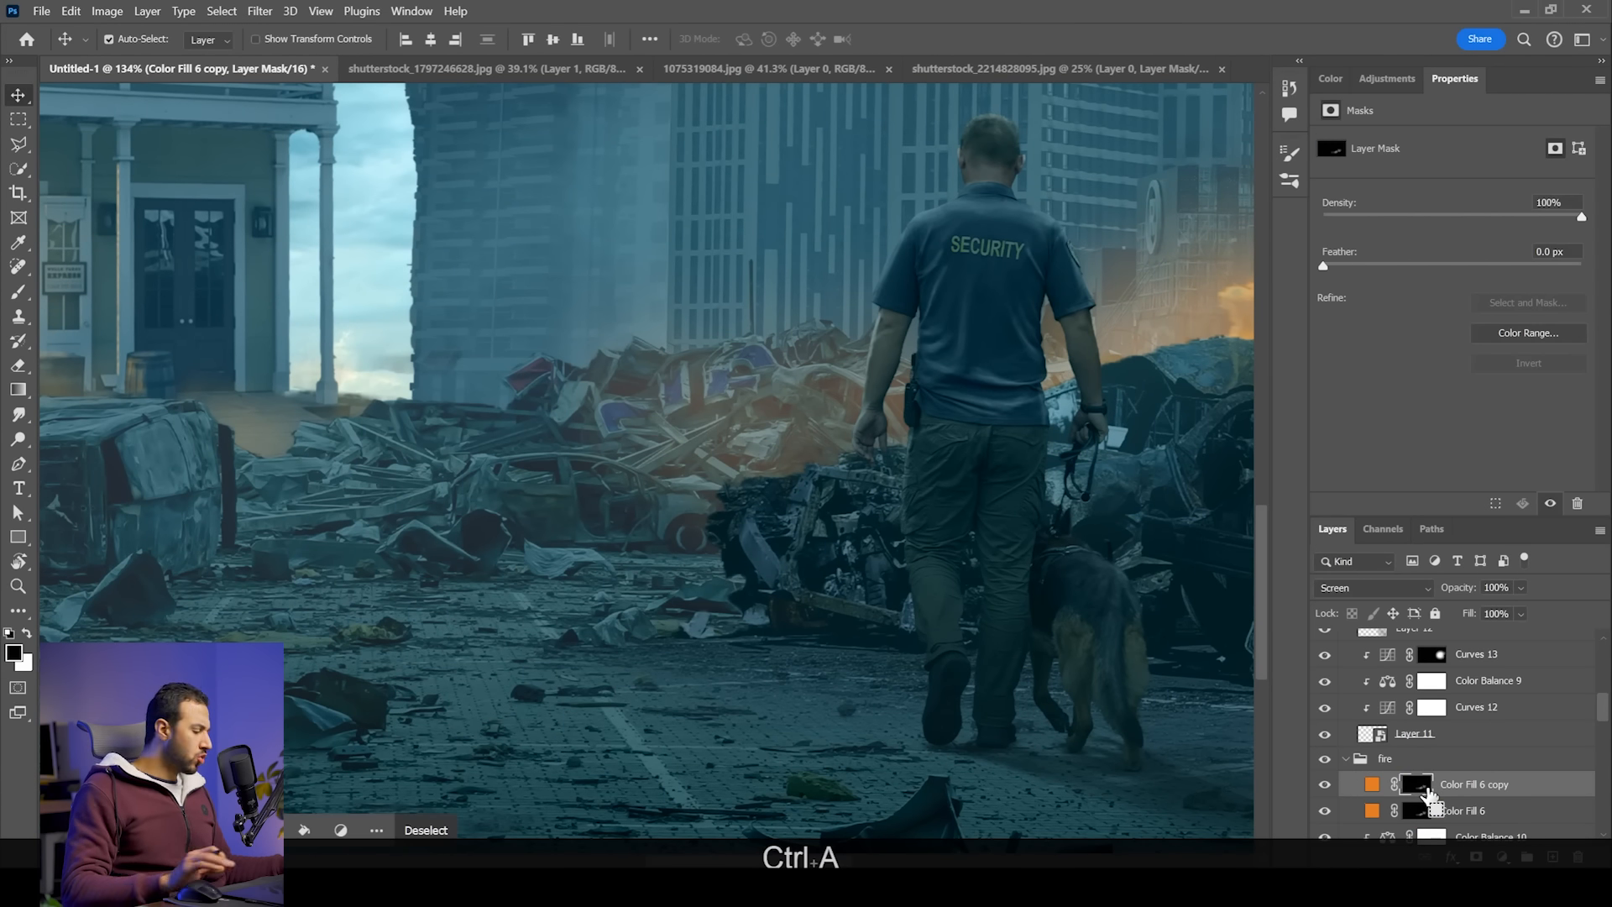
key("BackSpace")
key("ctrl")
left_click_drag(1428, 793, 1430, 796)
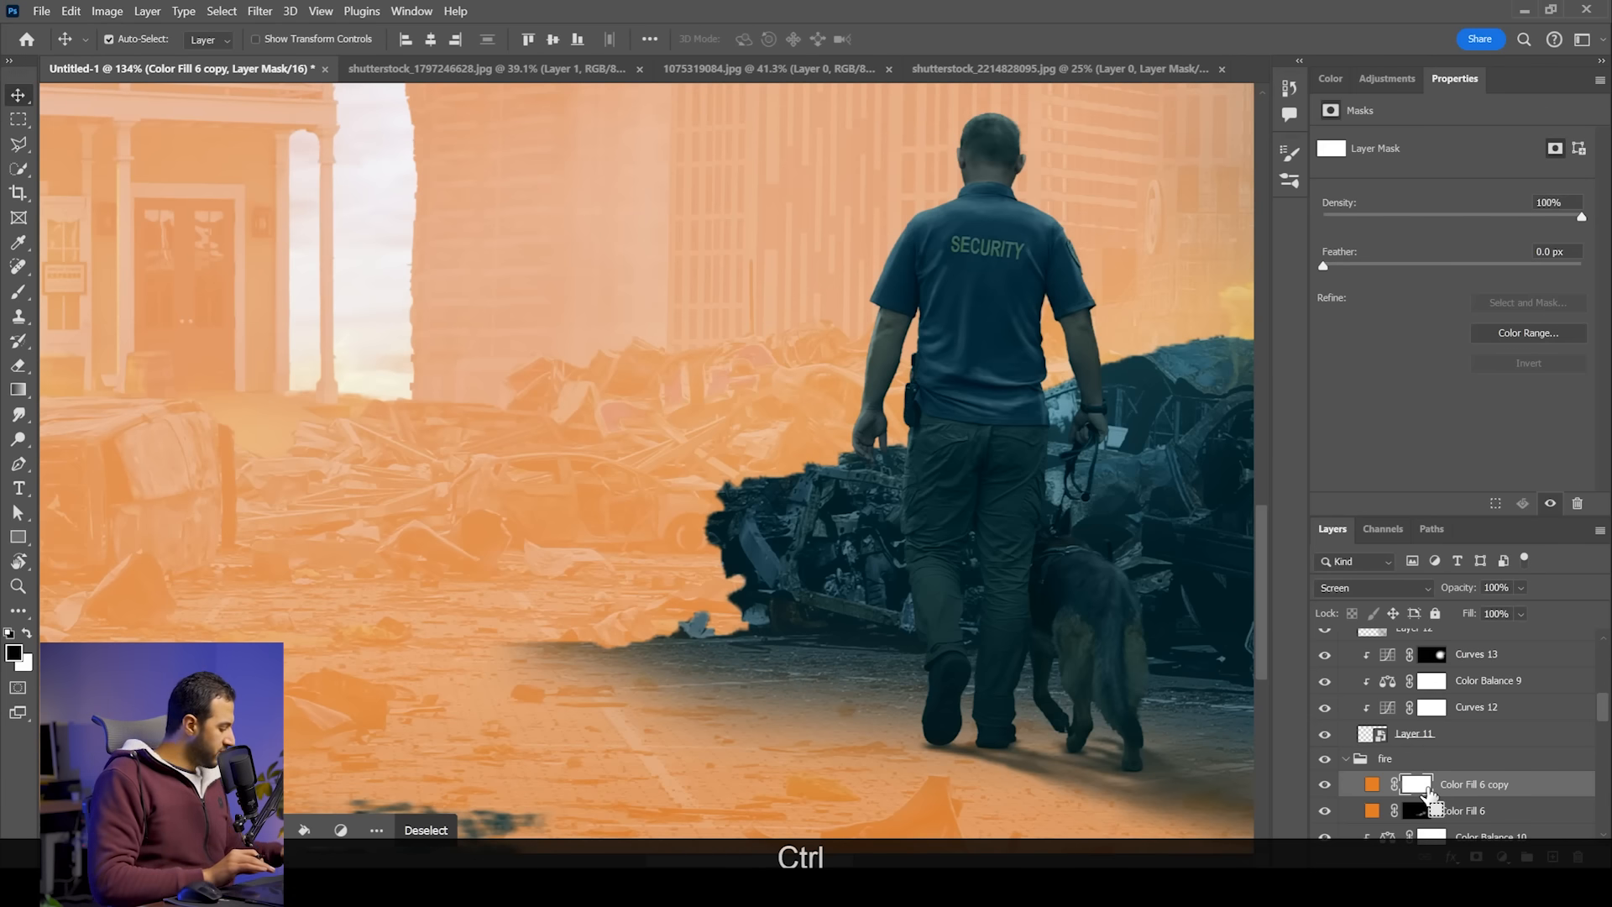
key("ctrl+i")
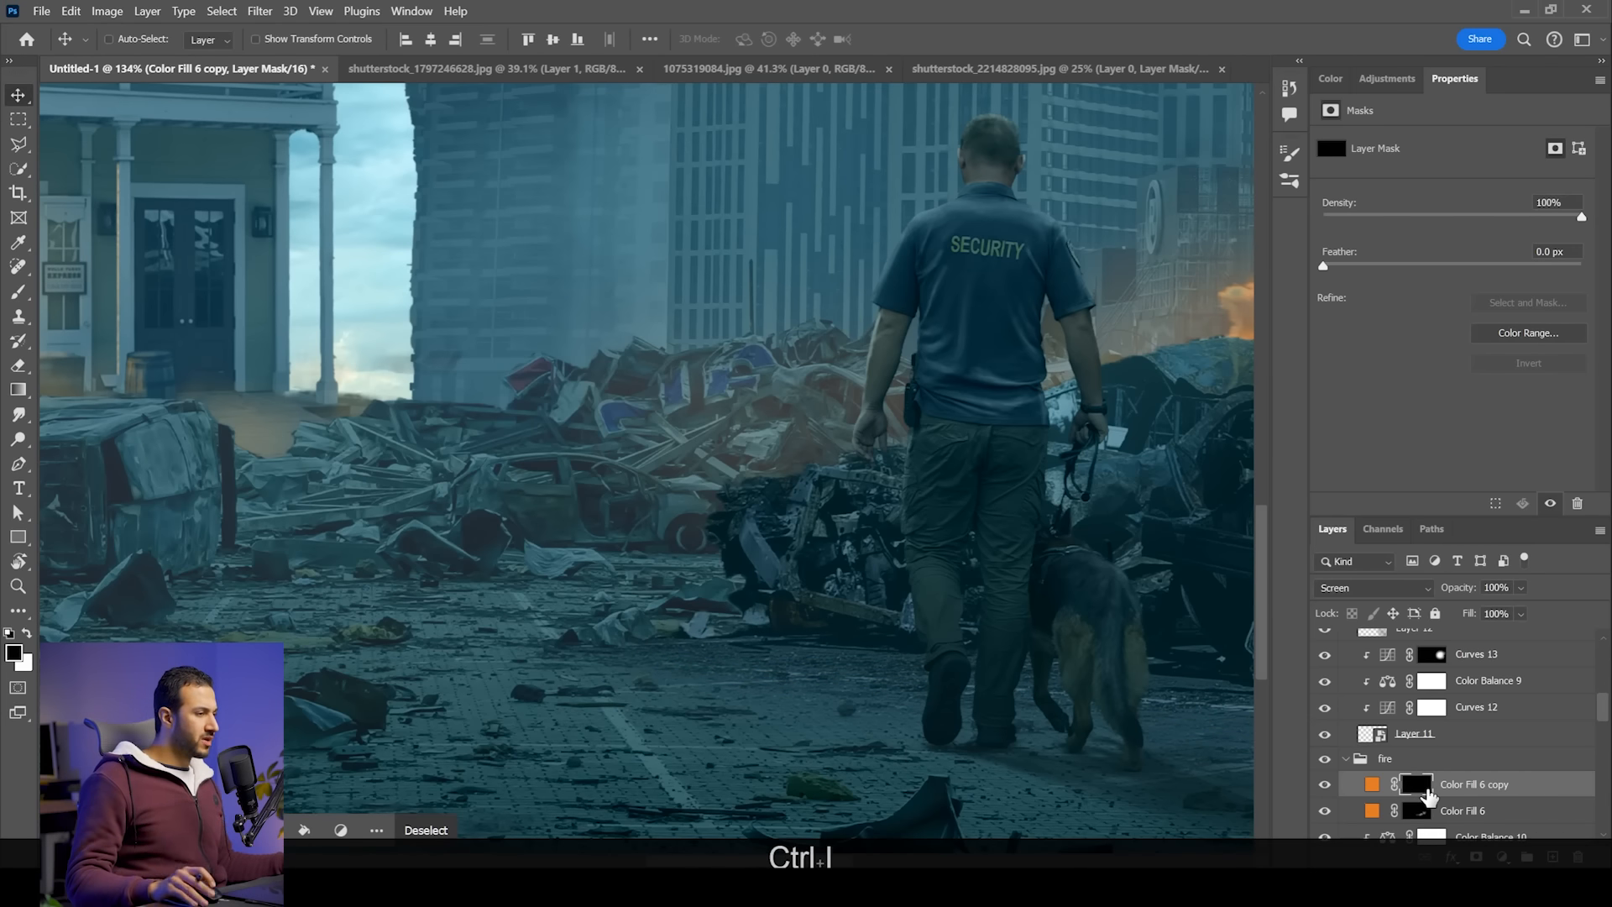
Step: Paint a thin orange highlight on the broken plank beside the charred wreck using a 10 px white brush on the copy's mask
scroll(676, 457, "up", 3)
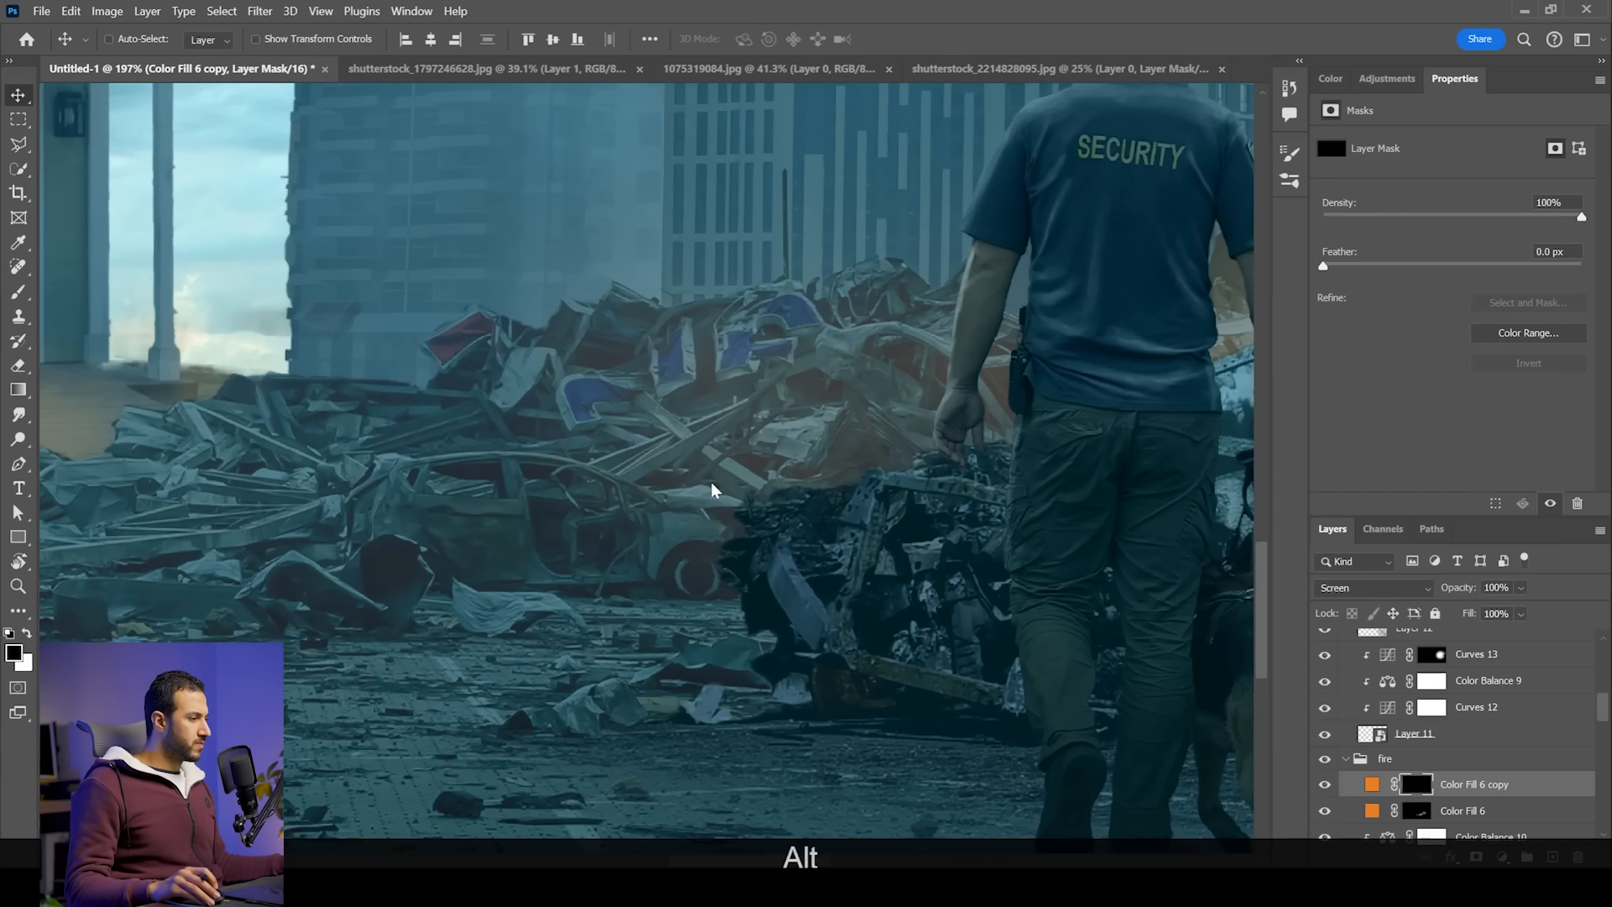
key("b")
right_click(724, 602)
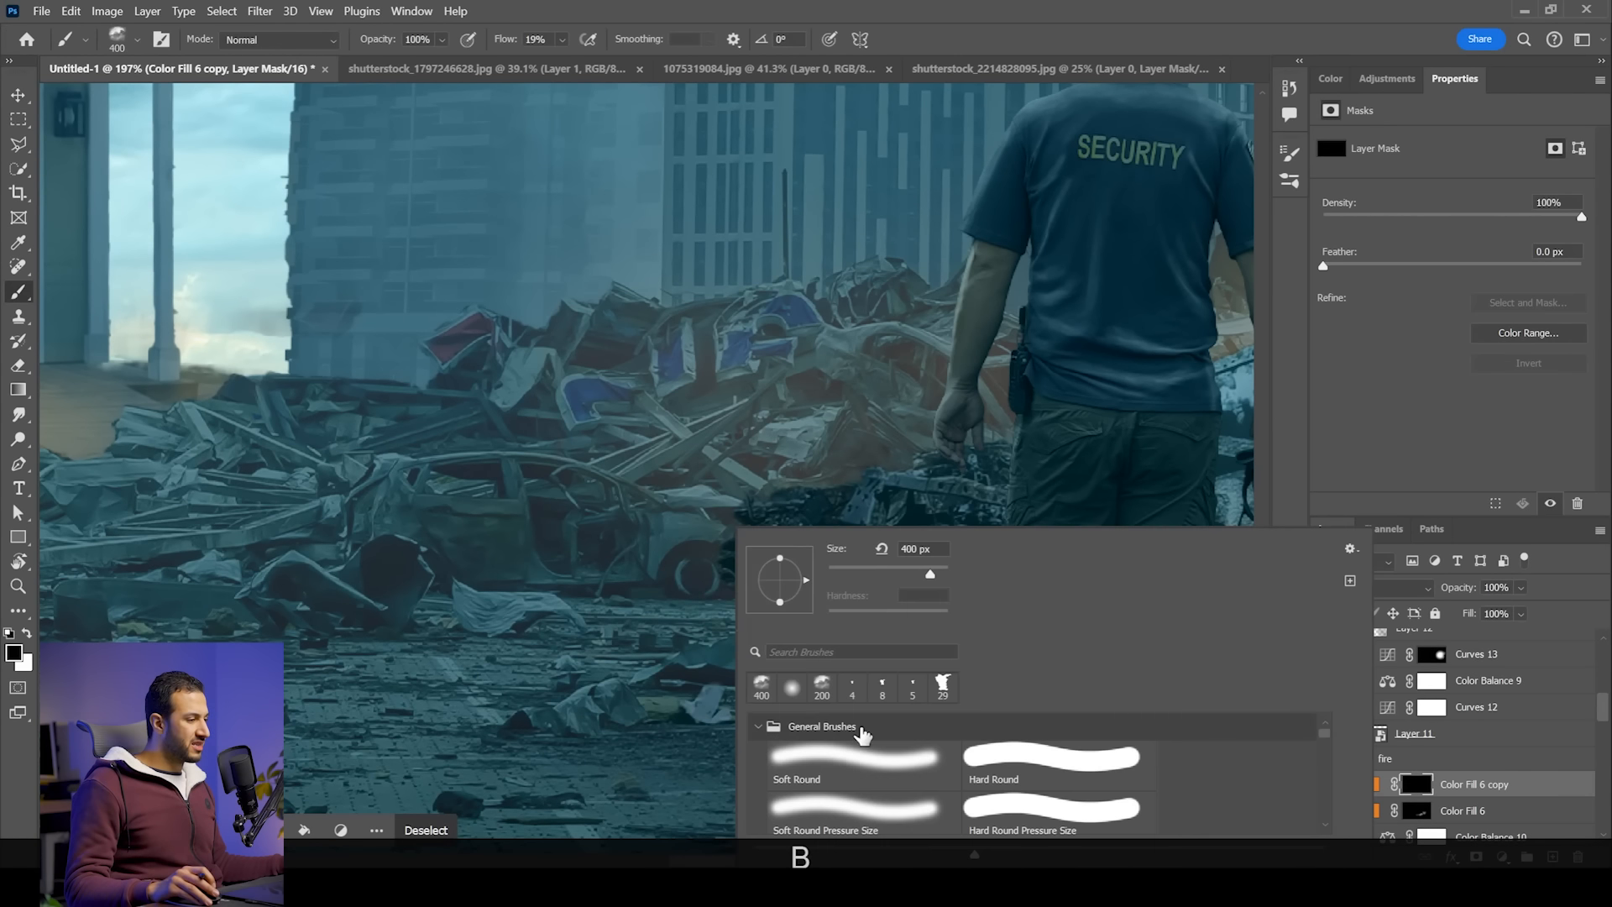
left_click_drag(843, 583, 853, 573)
left_click(711, 498)
key("z")
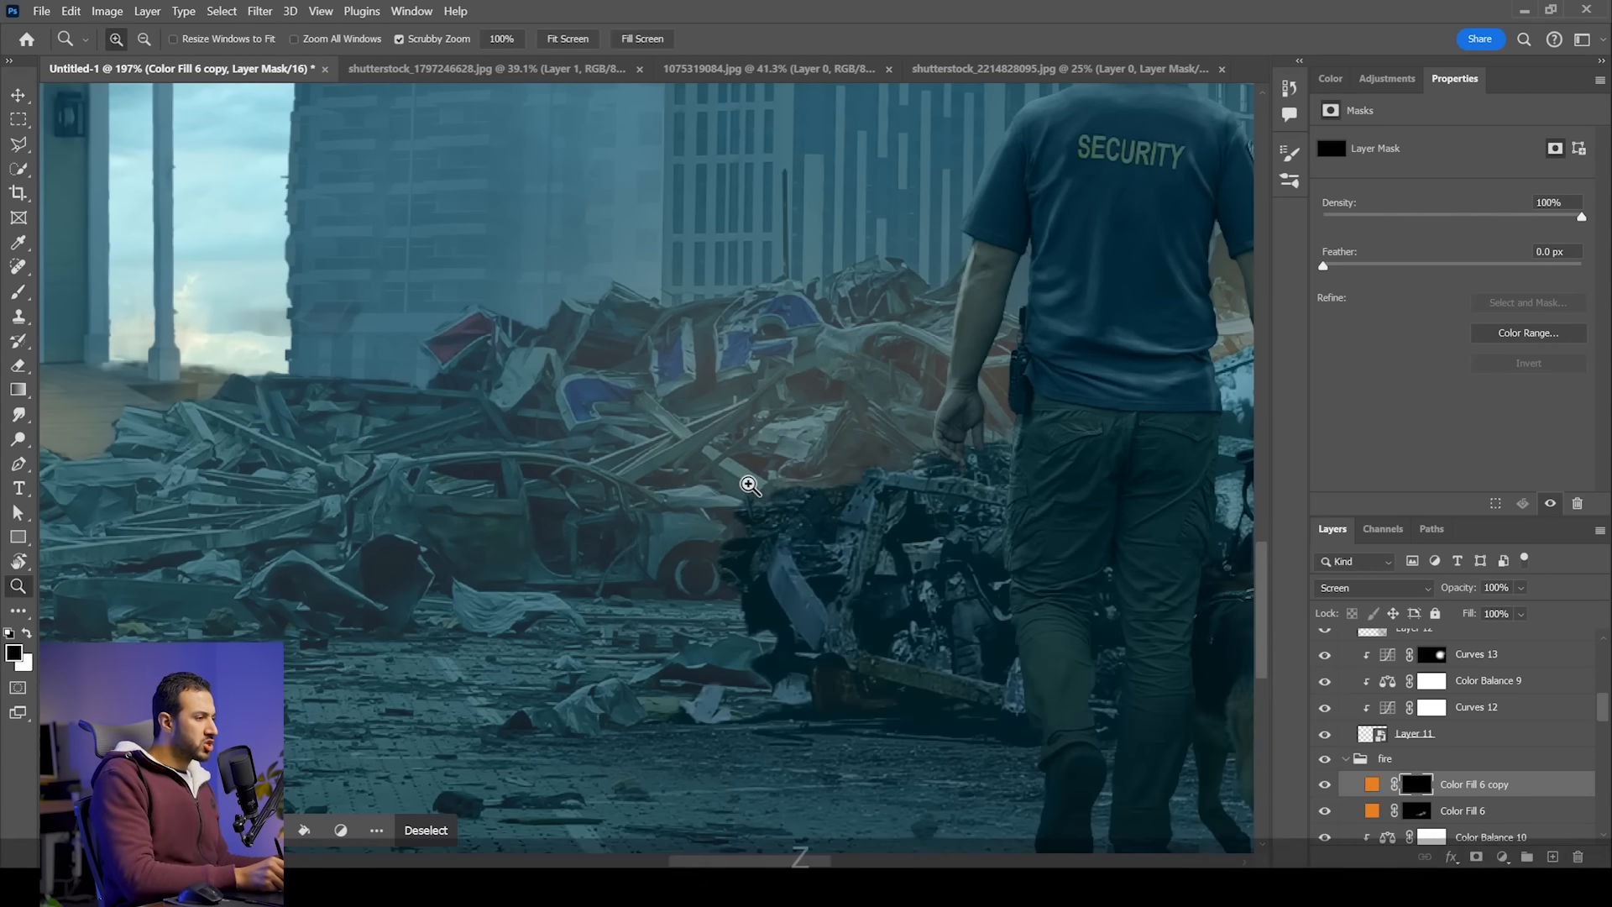
left_click_drag(748, 482, 764, 496)
key("x")
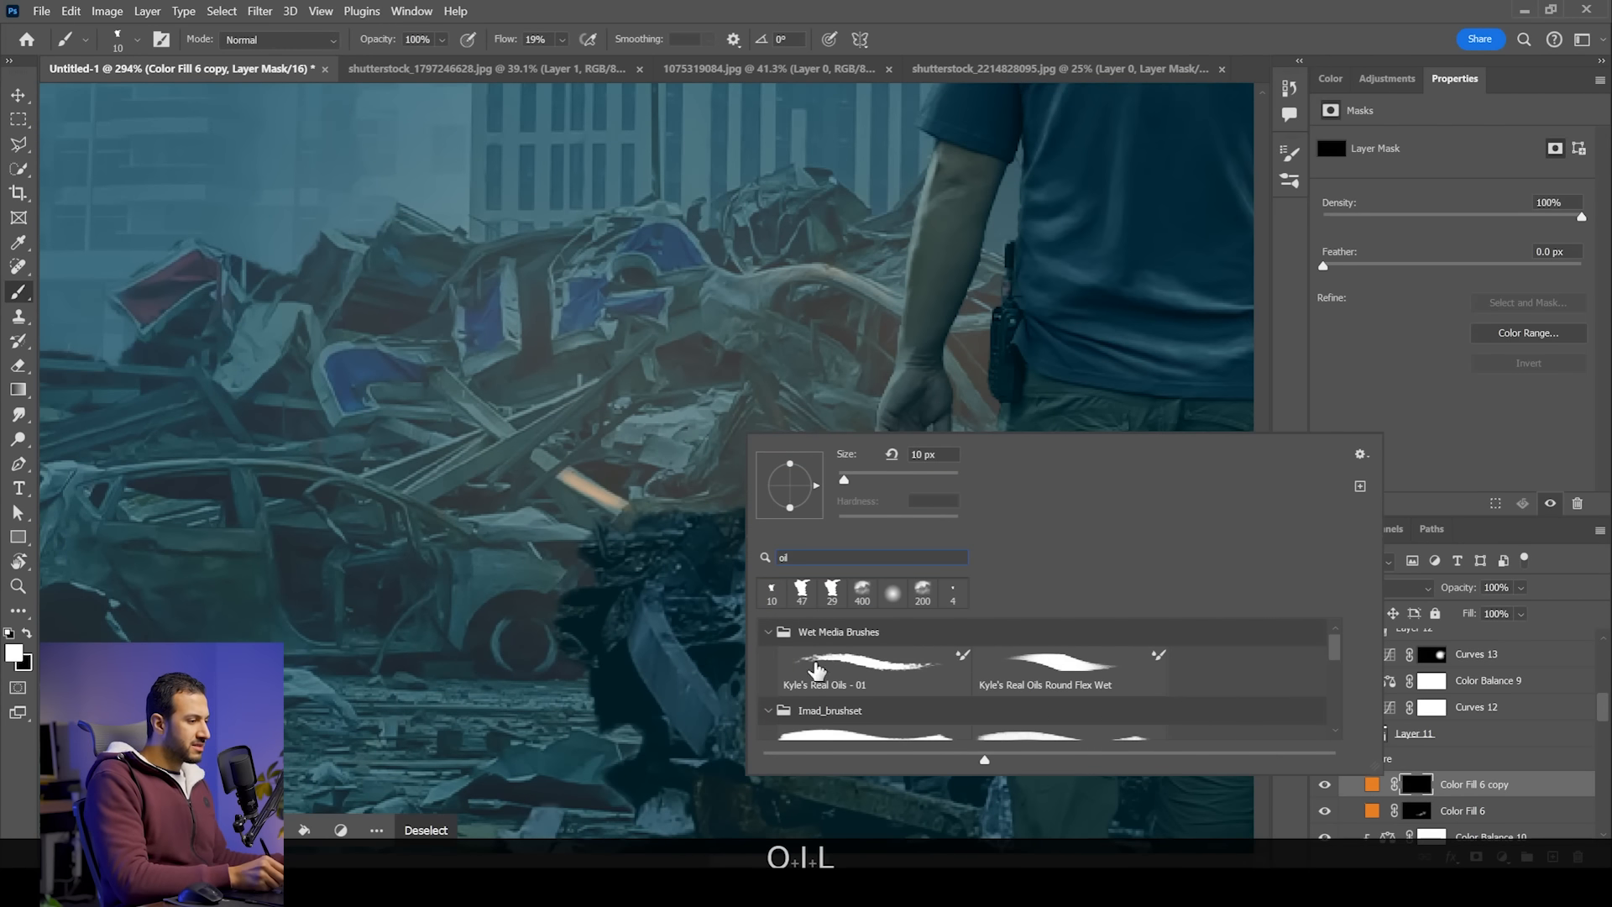
Step: Pick an oil brush from Imad_brushset, reduce it to 15 px and 3% flow, and undo the trial strokes on the rubble
left_click(804, 728)
left_click_drag(587, 483, 611, 497)
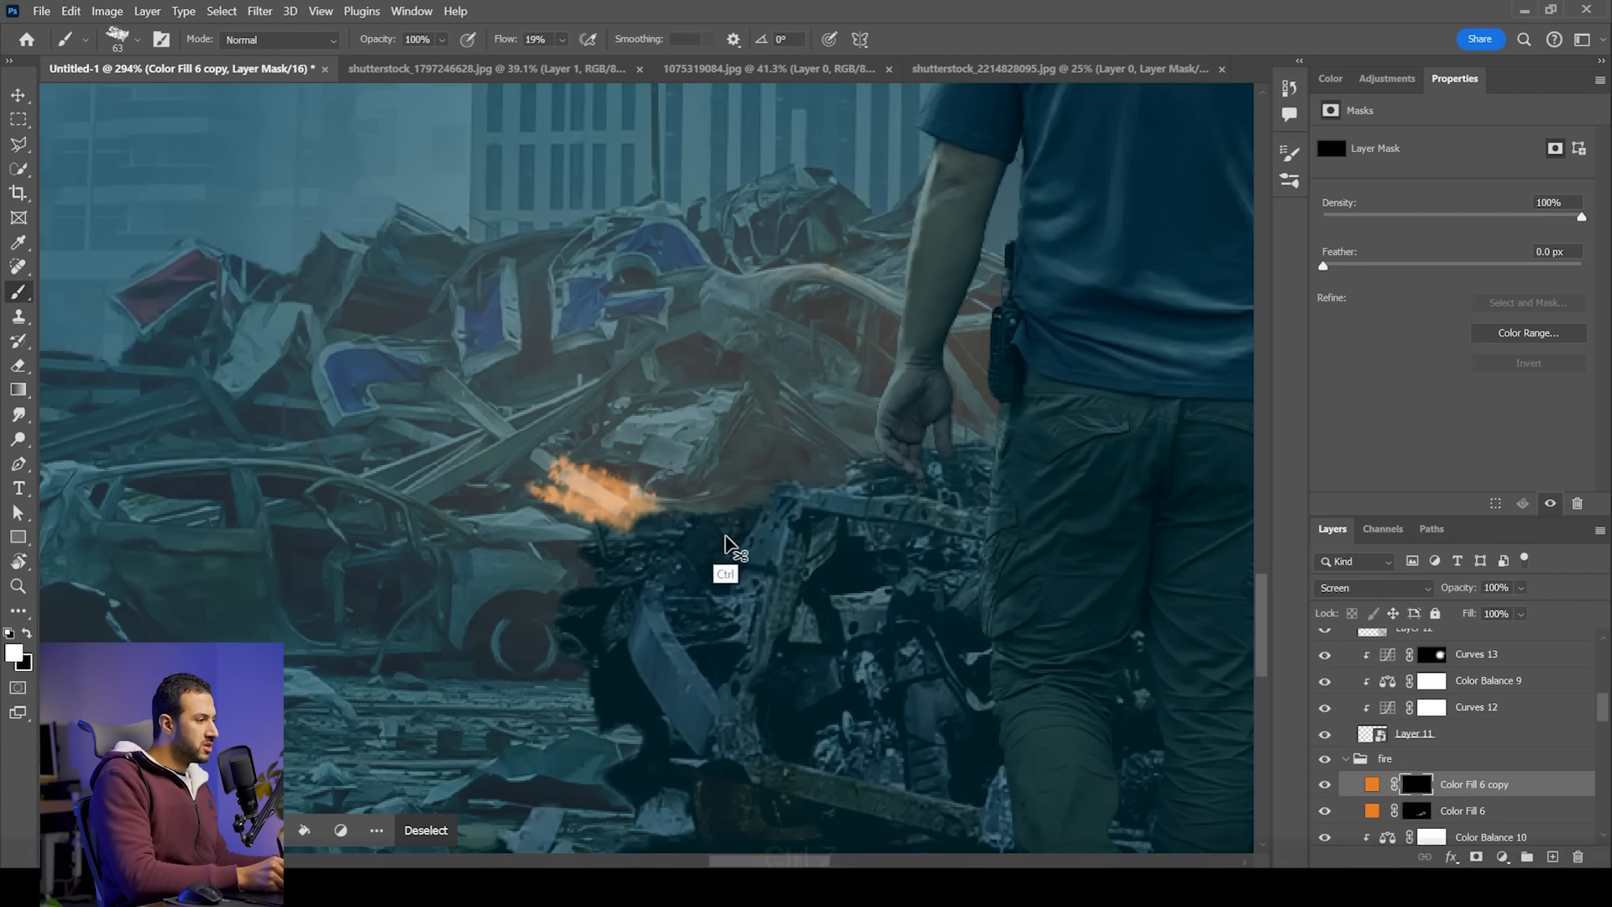
key("ctrl+z")
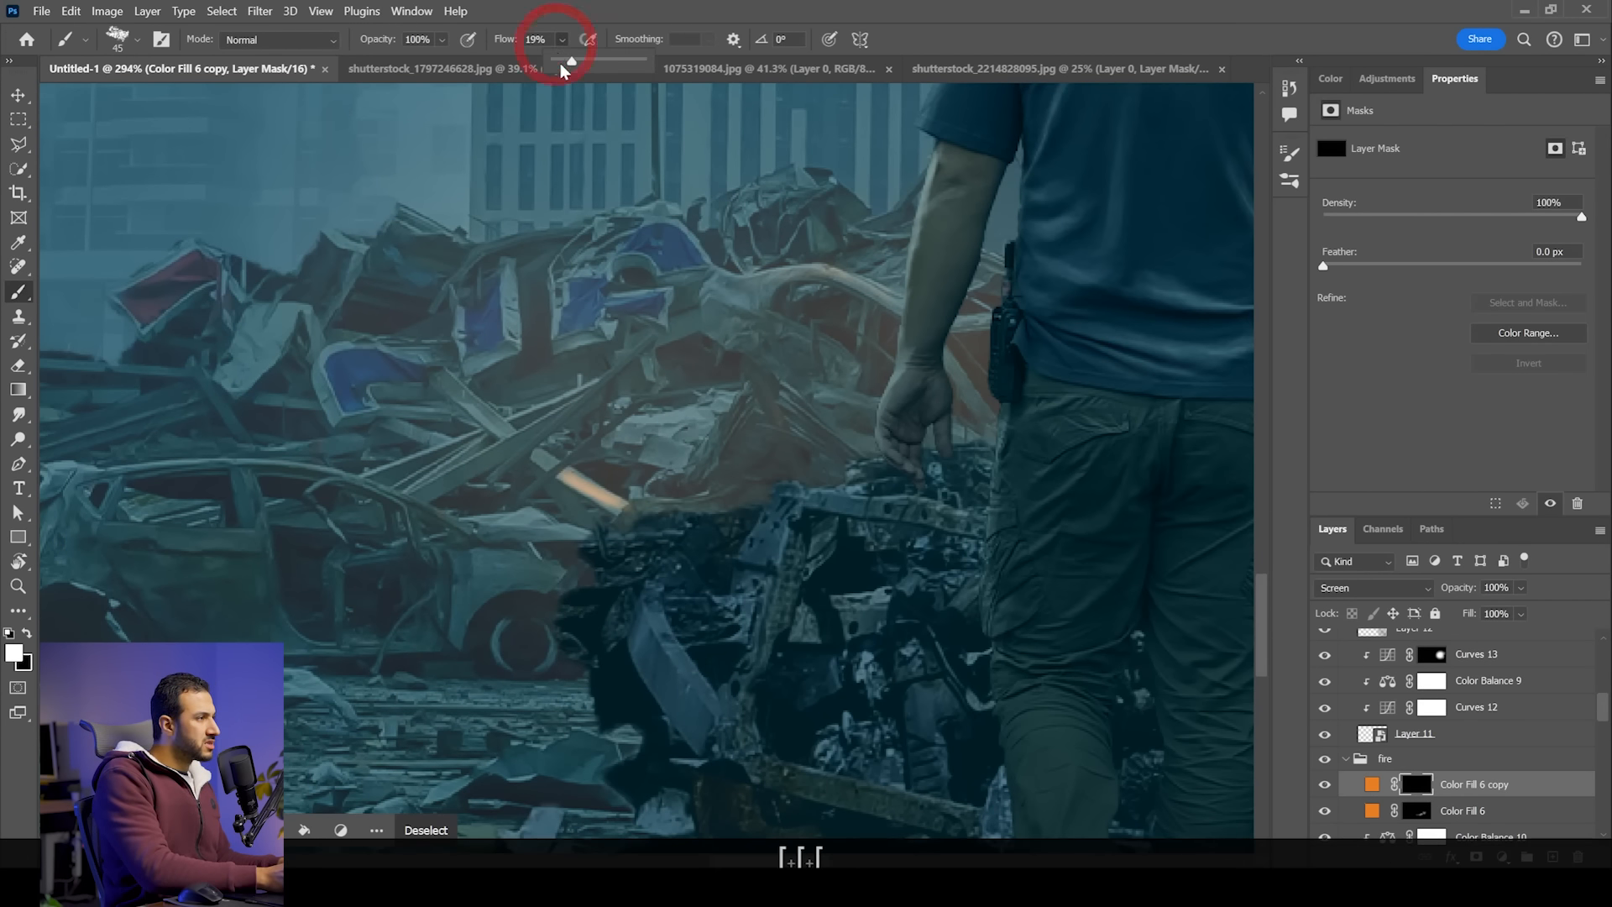
key("bracketleft")
key("bracketleft")
key("bracketleft")
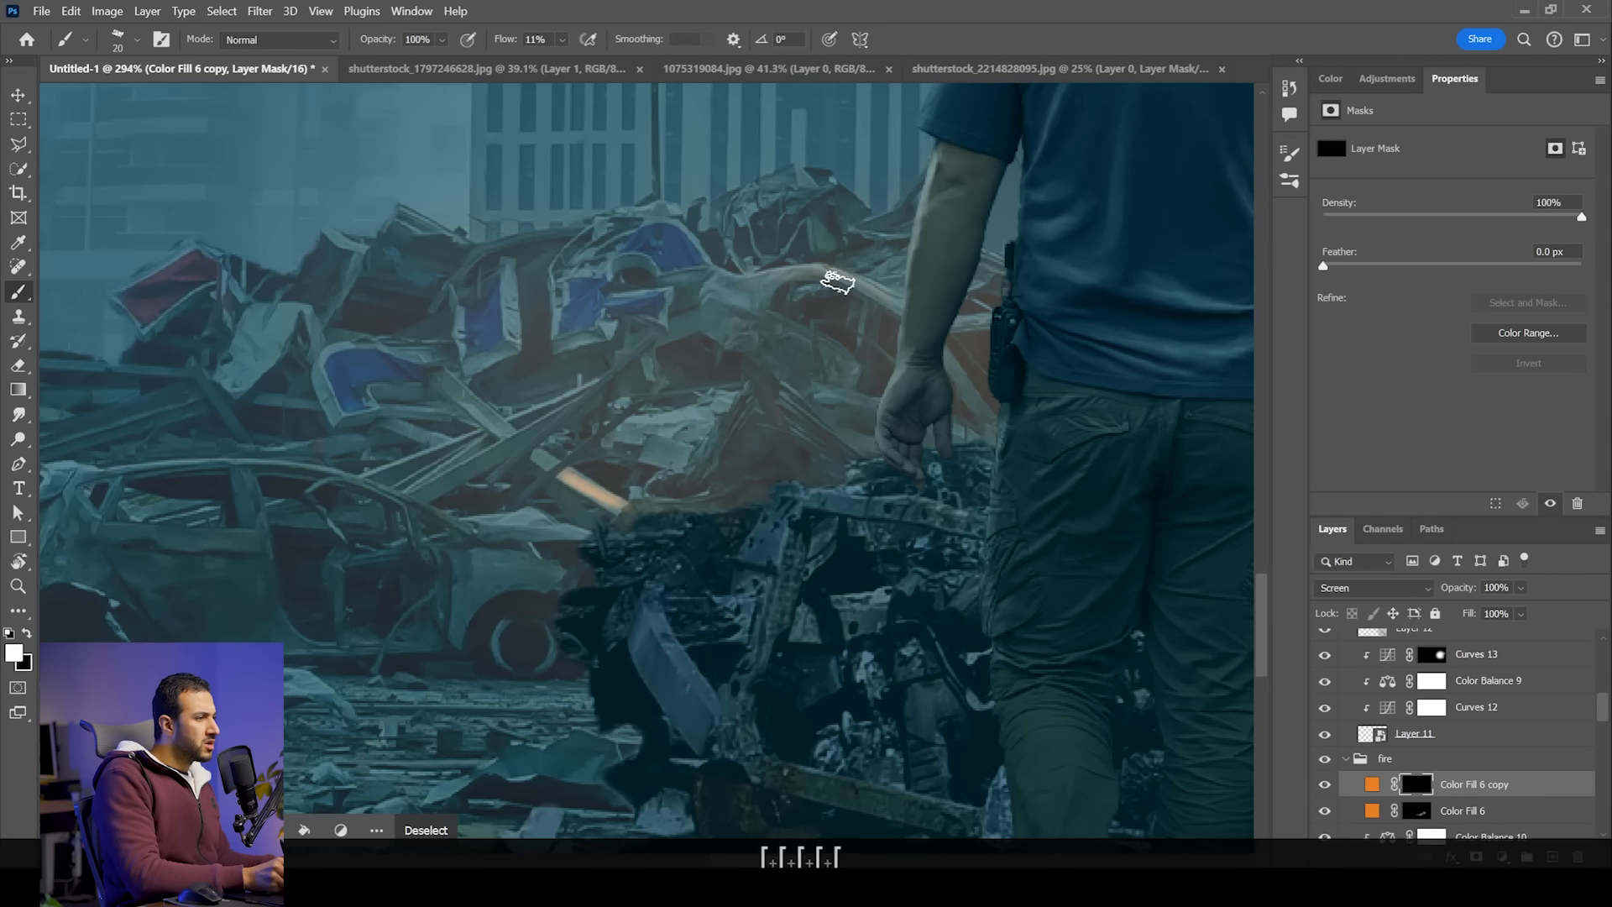
key("ctrl+z")
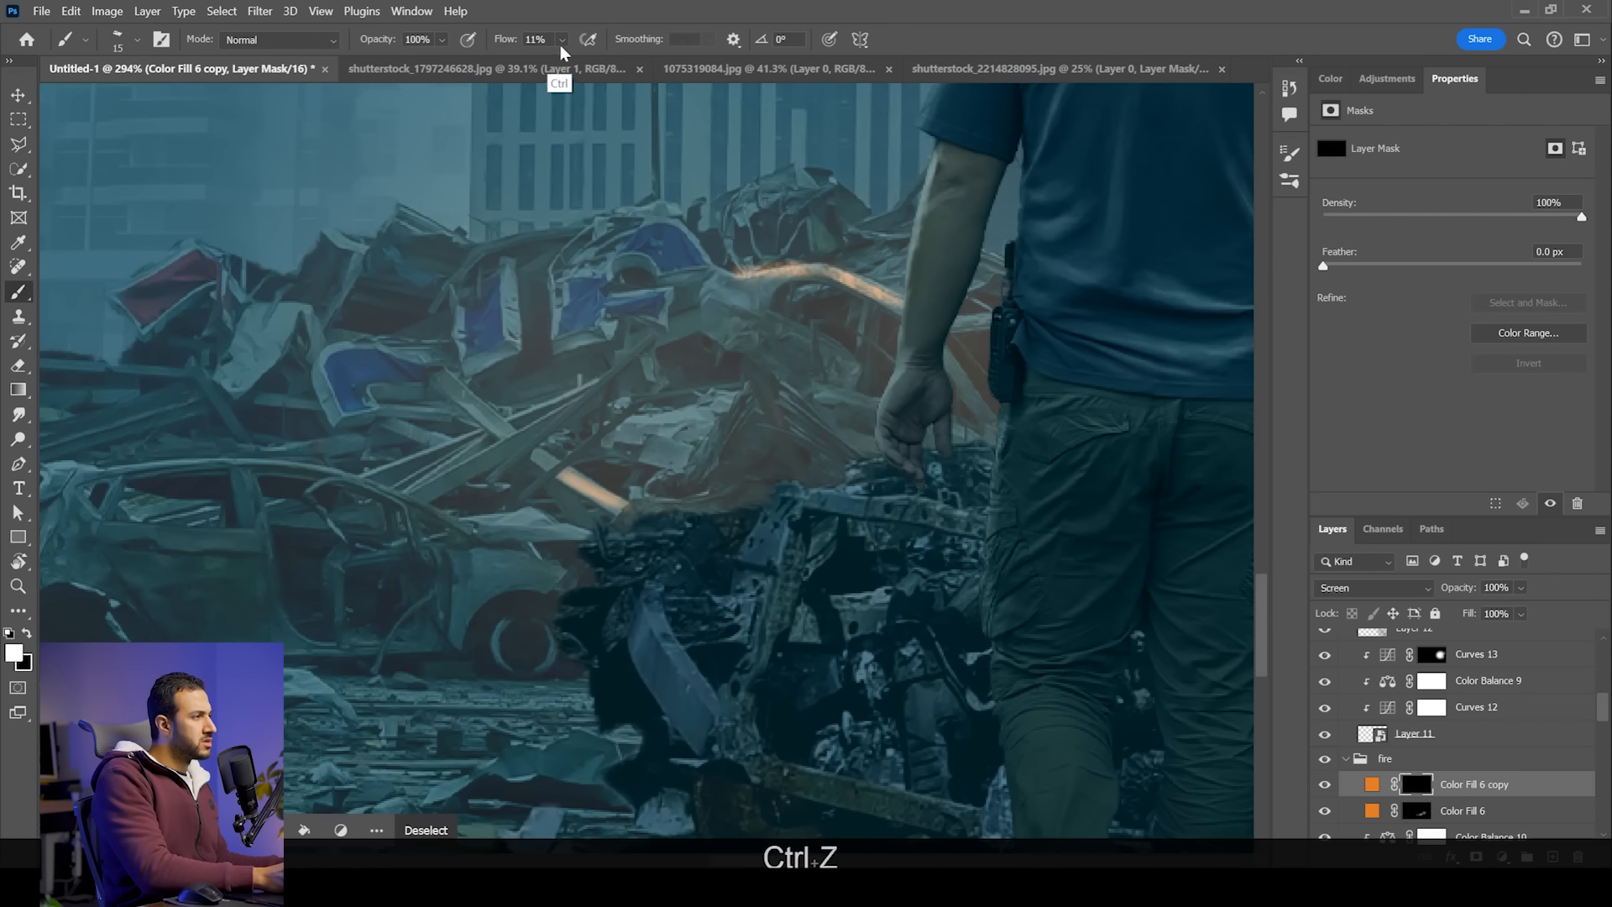
left_click(561, 41)
left_click(562, 60)
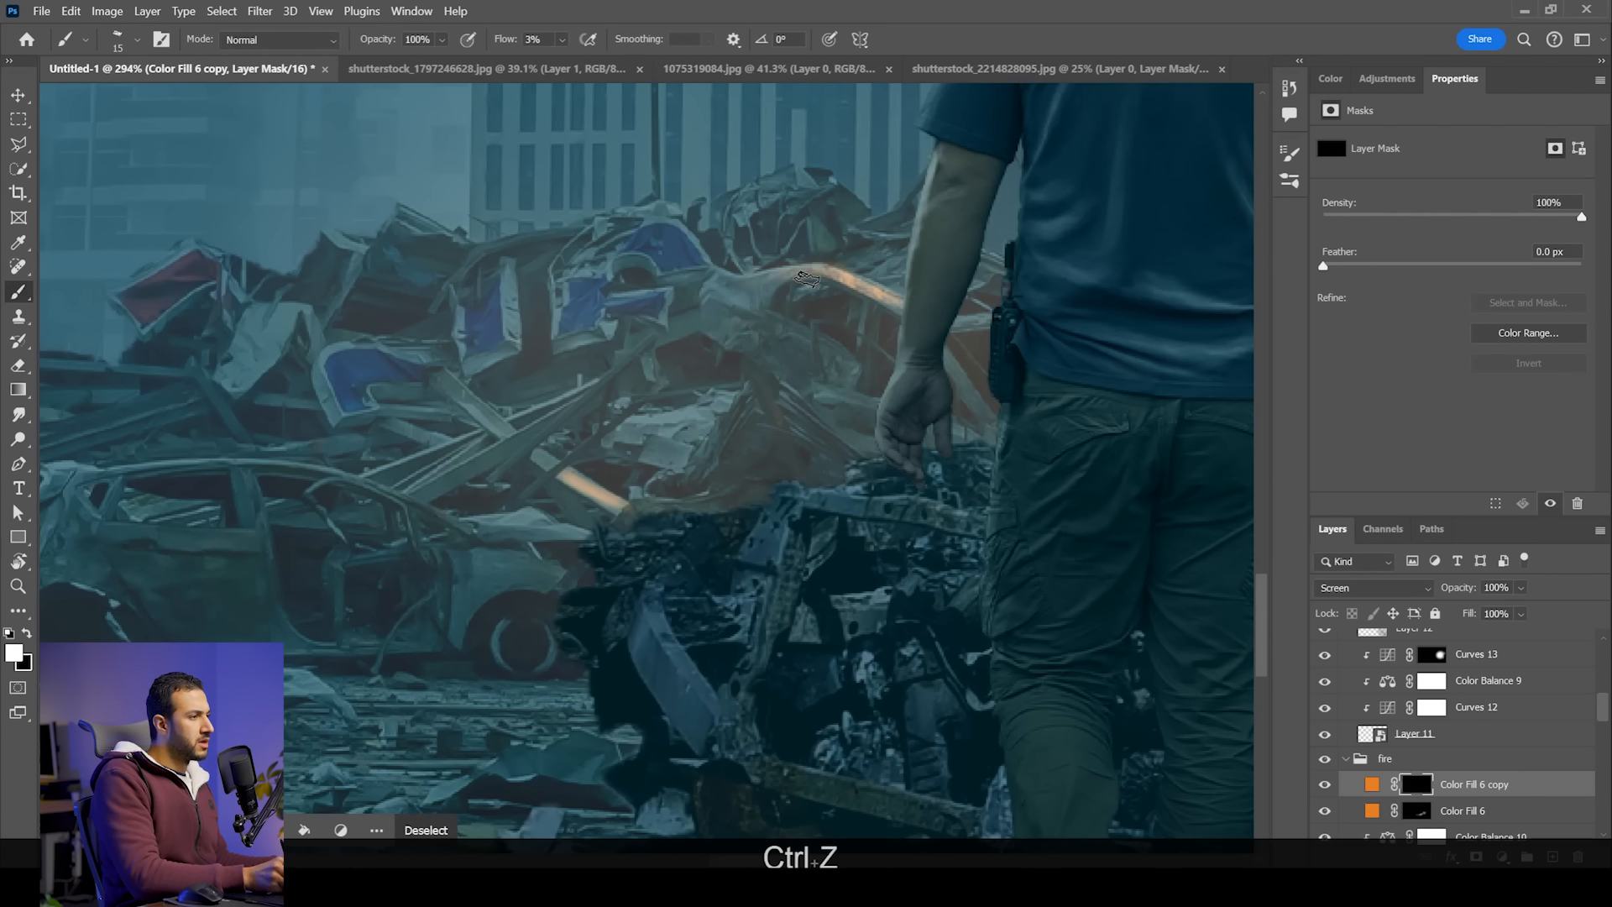
Step: Paint faint orange highlights along the curved metal beam, the broken plank and the wrecked car's edge on the copy's mask
left_click_drag(817, 283, 866, 296)
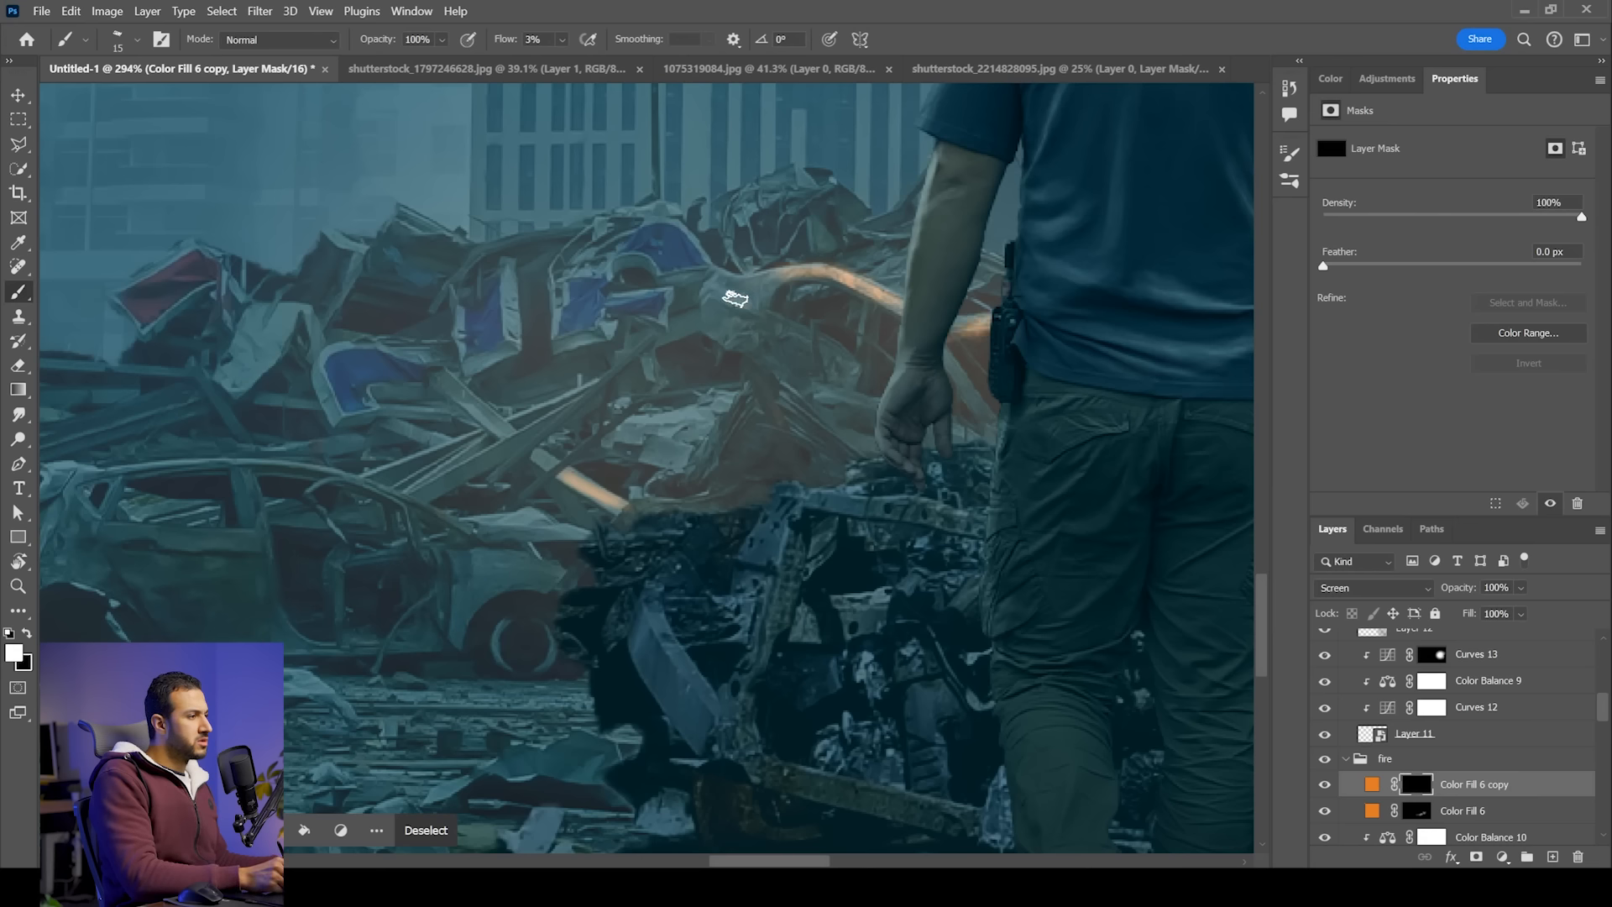
key("x")
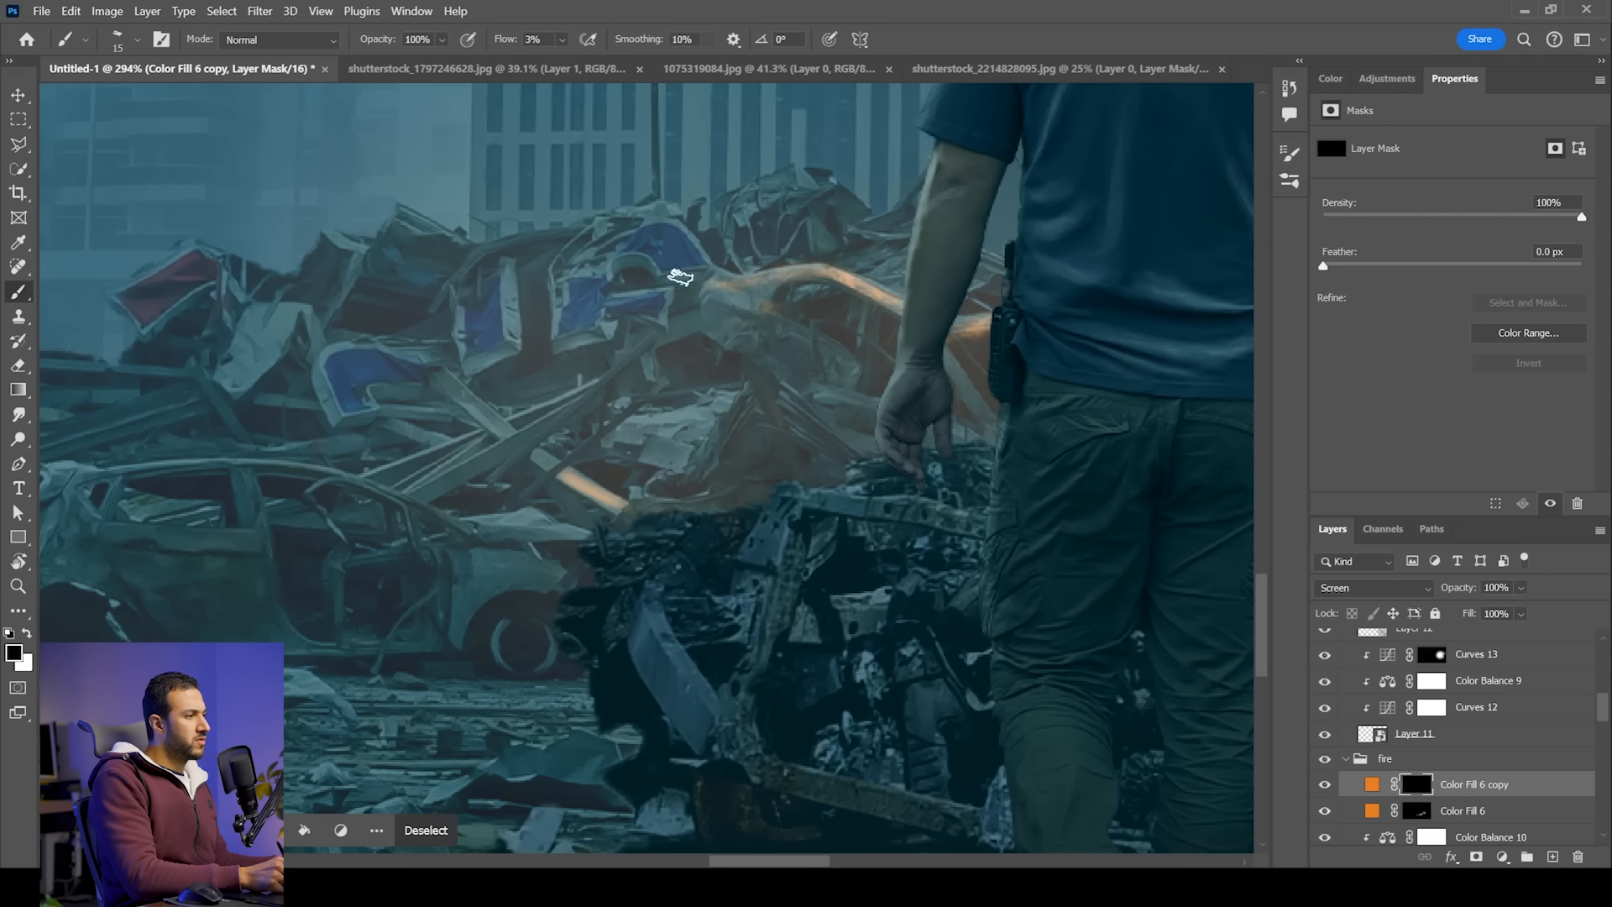
key("x")
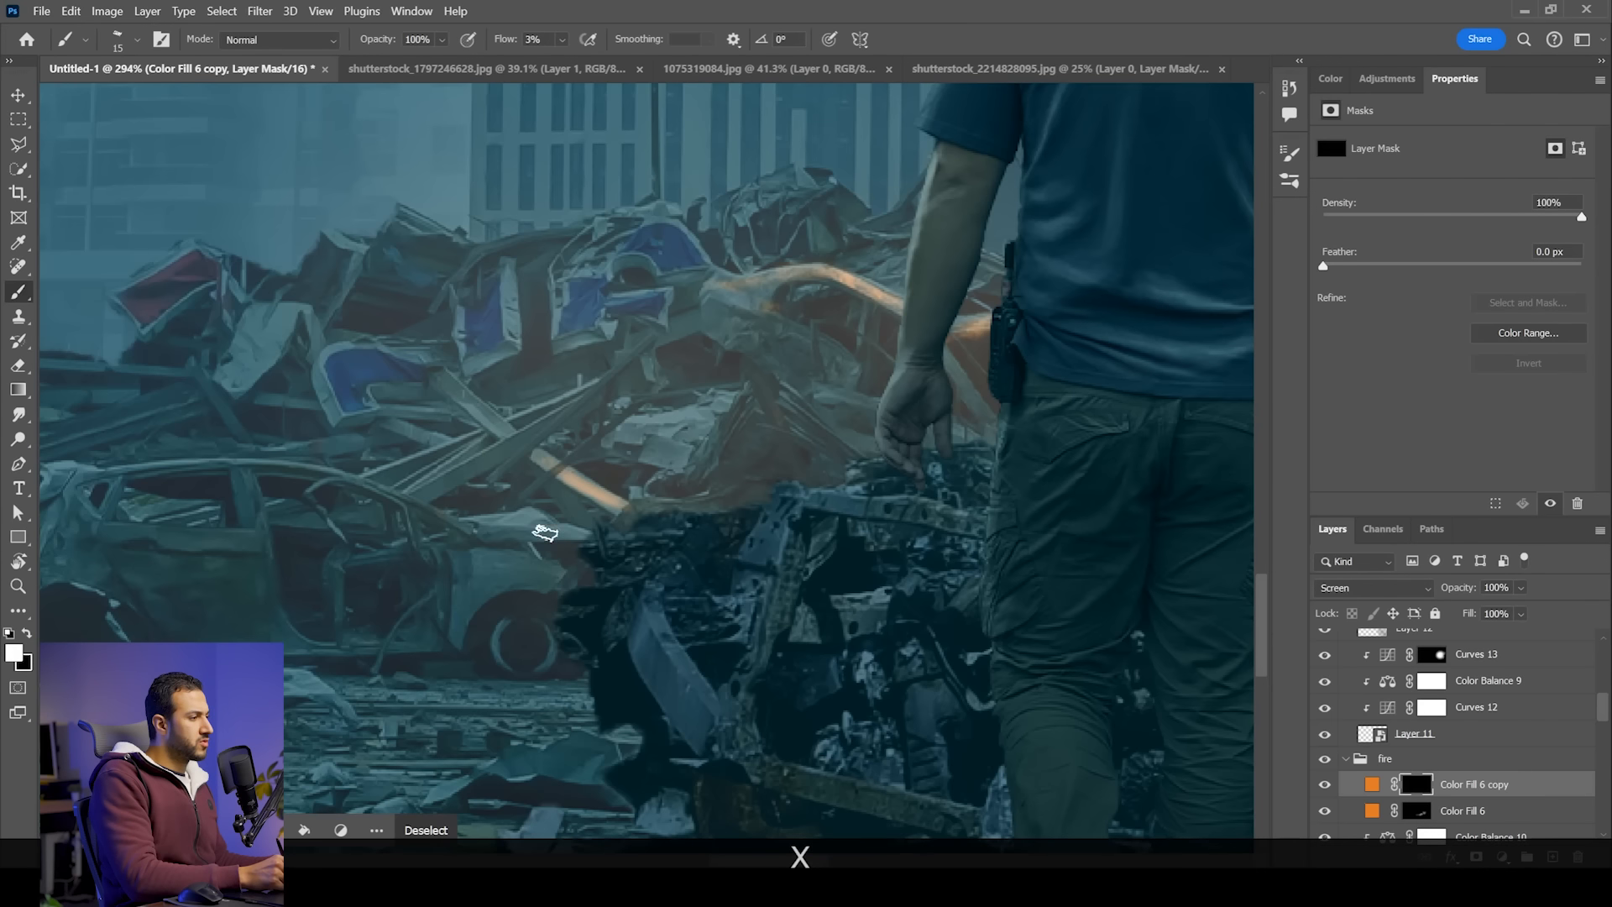
left_click_drag(492, 513, 584, 527)
key("z")
mouse_move(724, 437)
left_mouse_down()
mouse_move(617, 415)
mouse_move(658, 442)
mouse_move(599, 487)
left_mouse_up()
key("x")
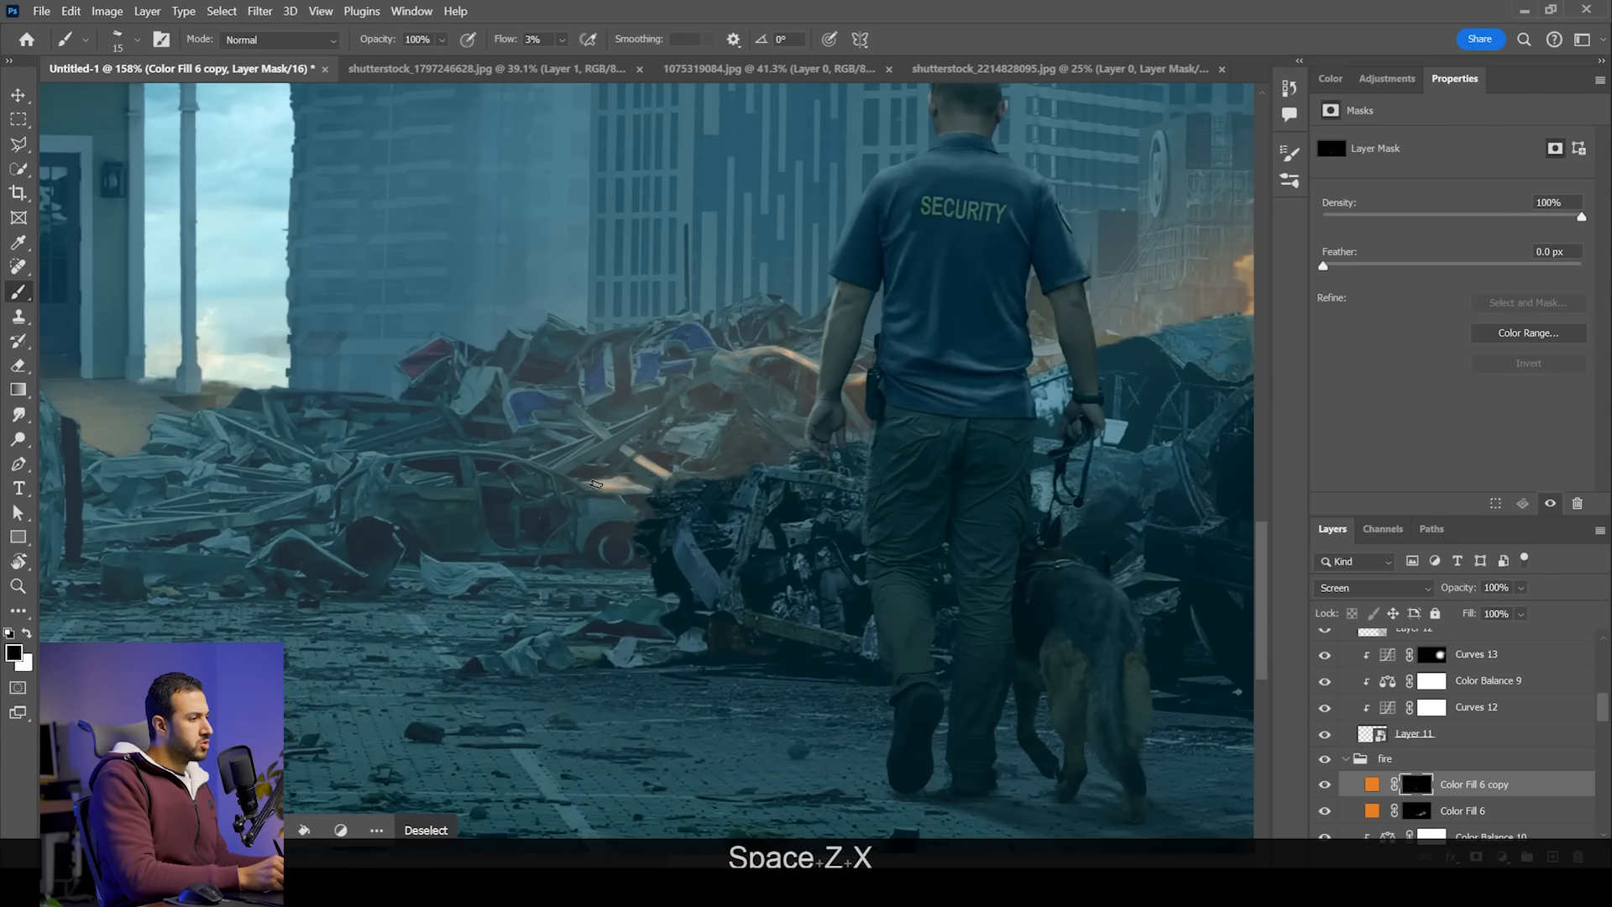
Step: Paint faint orange highlights on the wrecked car's door pillar and the crumpled cloth in front of it with an 8 px white brush
left_click_drag(655, 429, 751, 435)
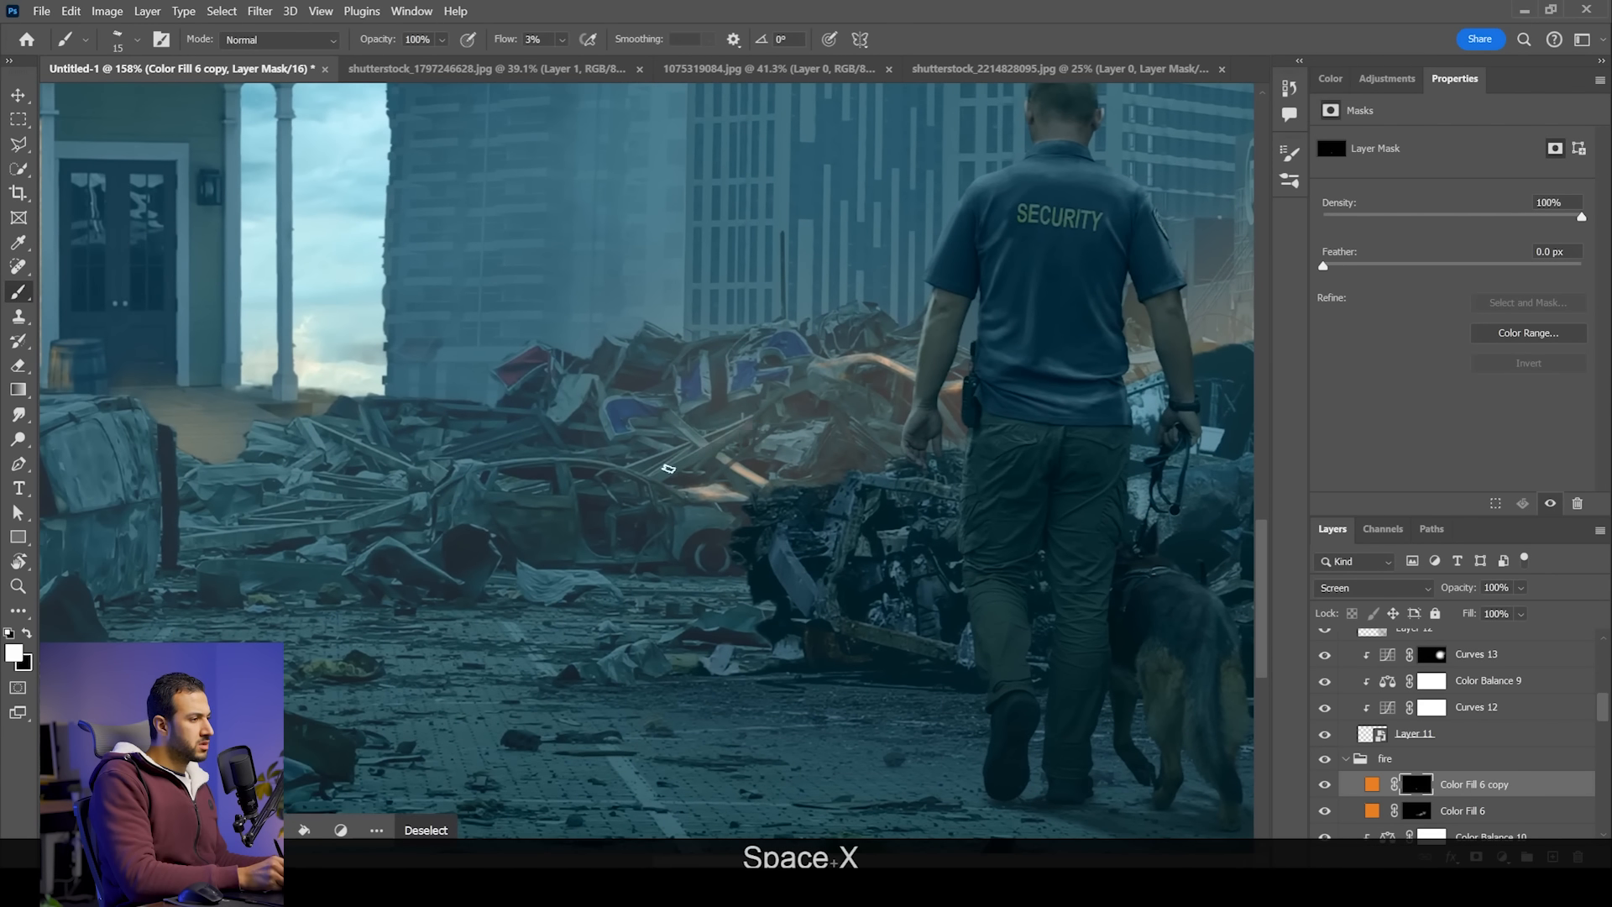
left_click_drag(756, 415, 697, 435)
key("x")
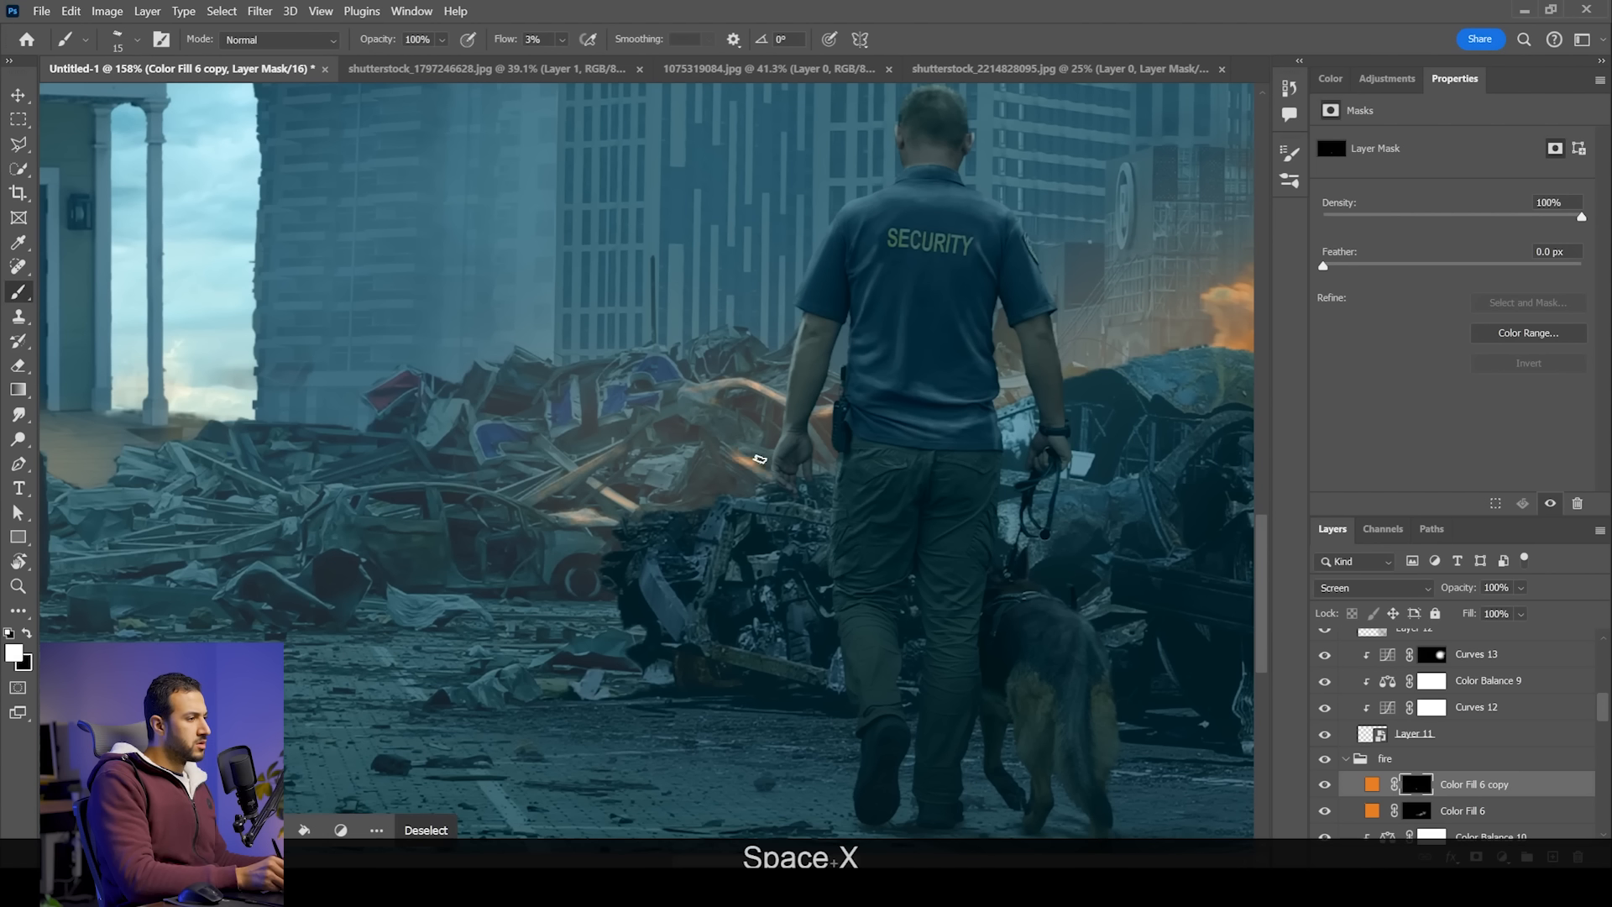
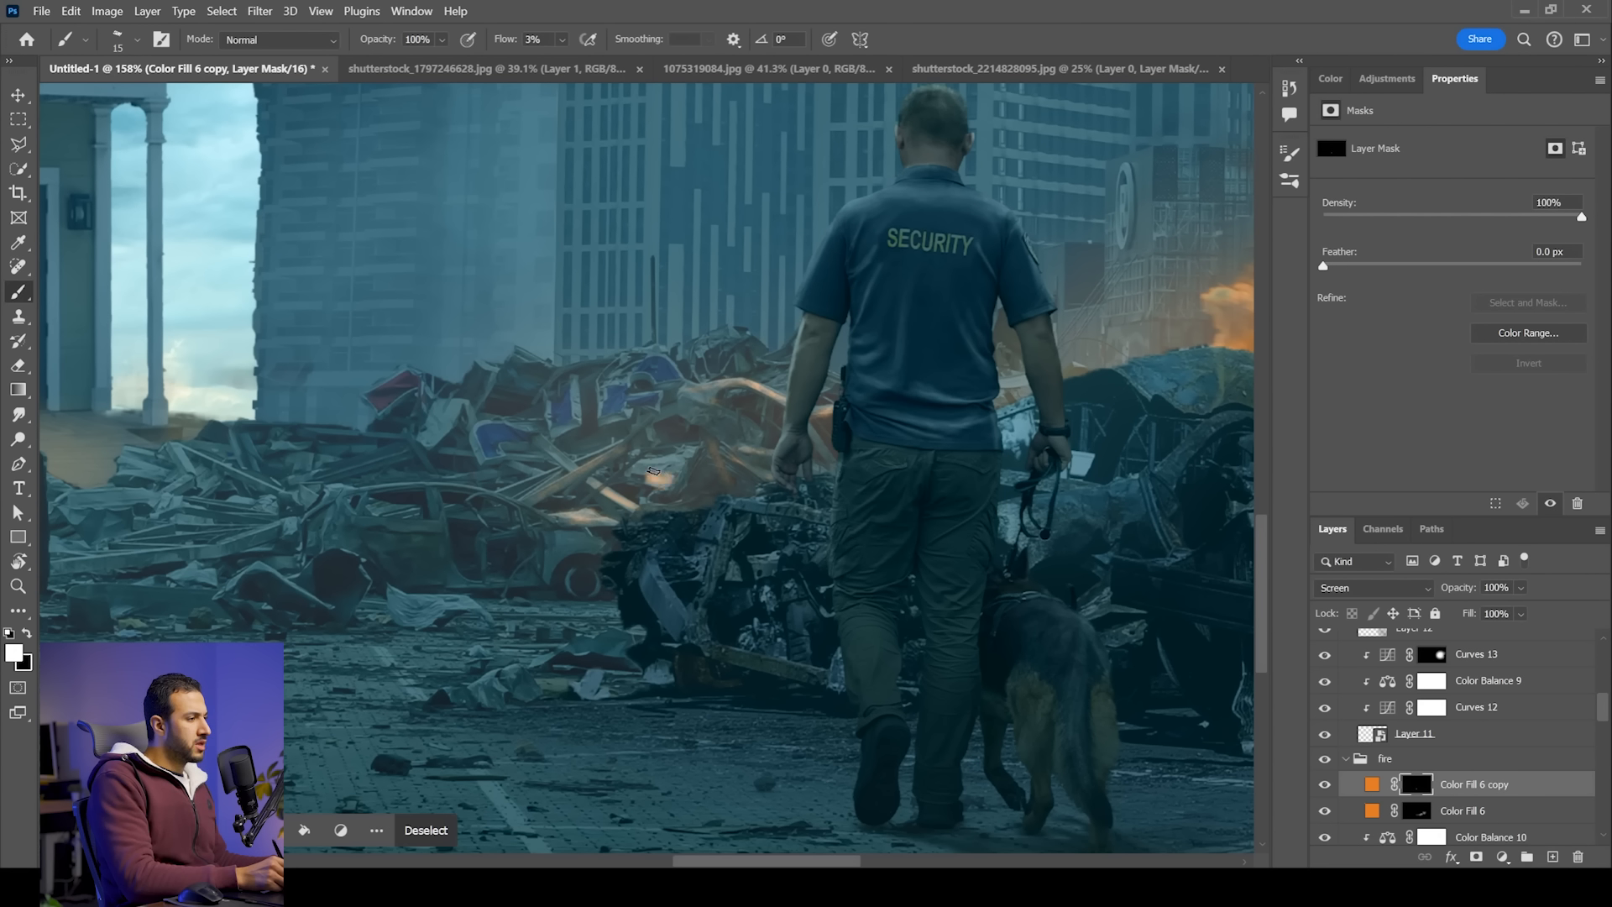
key("x")
left_click_drag(653, 502, 781, 439)
key("z")
left_click_drag(598, 456, 722, 456)
key("x")
key("x")
key("[")
key("[")
key("[")
key("x")
left_click_drag(497, 361, 534, 545)
left_click_drag(703, 432, 660, 407)
left_click_drag(816, 421, 1004, 420)
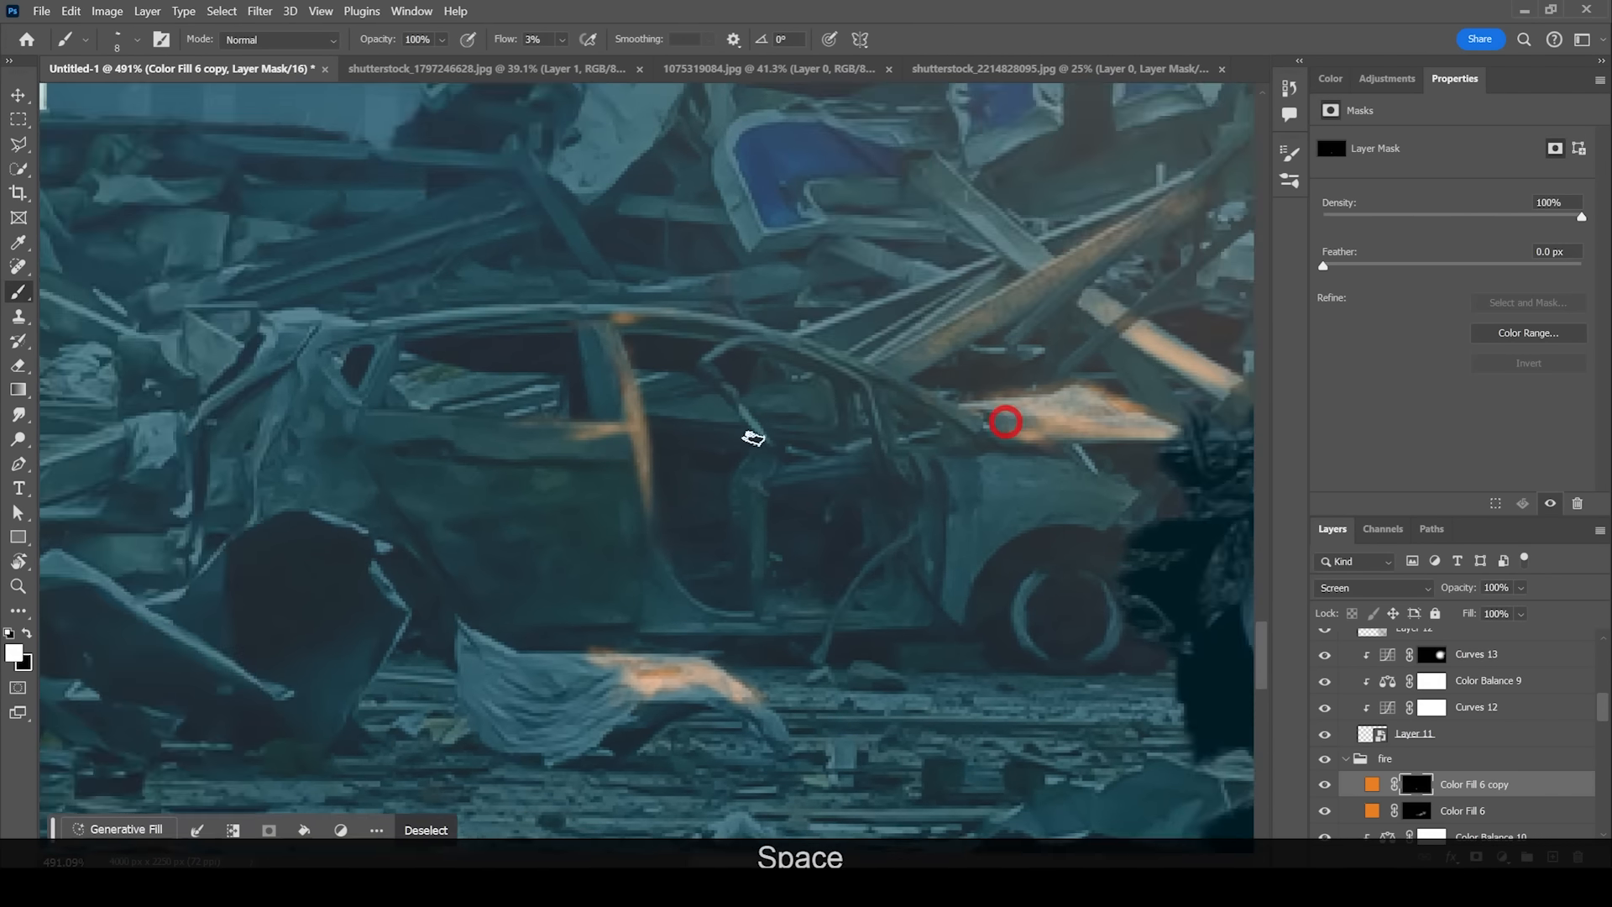
Step: Paint thin orange highlights along the edges of the curved metal debris in front of the wrecked car
left_click_drag(630, 434, 538, 433)
left_click_drag(538, 437, 816, 429)
left_click_drag(538, 671, 378, 576)
left_click_drag(659, 544, 678, 598)
key("x")
Step: Enlarge the brush to 15 px and start painting orange light on the crumpled end of the overturned vehicle
key("z")
left_click_drag(349, 575, 277, 575)
left_click_drag(504, 515, 529, 514)
key("b")
key("]")
key("]")
key("]")
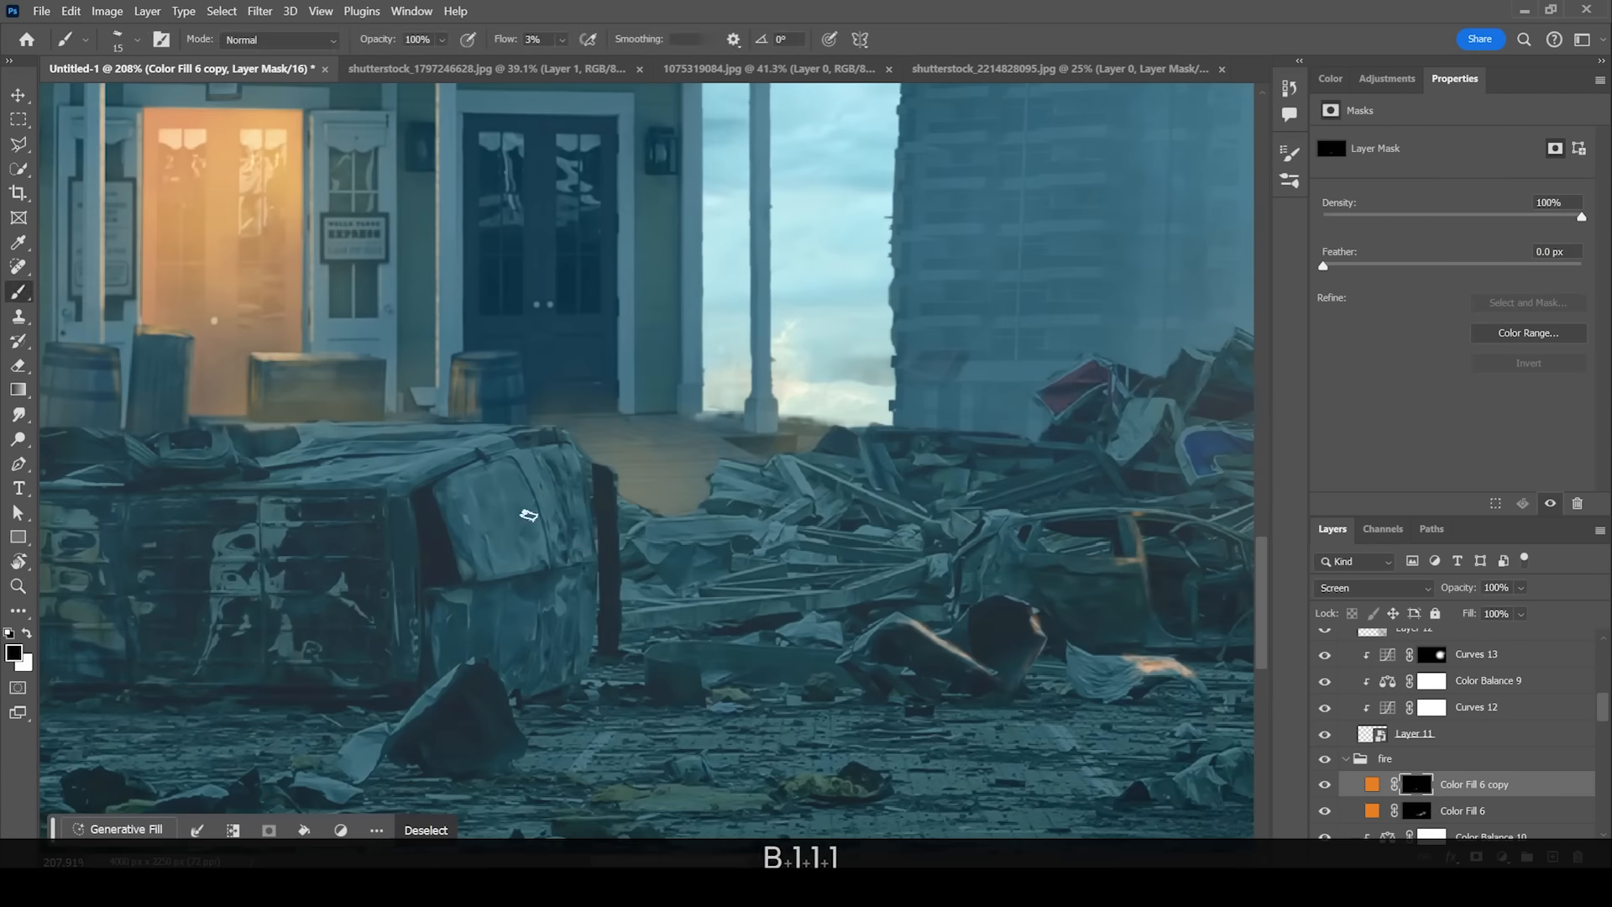
key("x")
mouse_move(370, 457)
left_mouse_down()
mouse_move(411, 486)
mouse_move(420, 522)
left_mouse_up()
Step: Raise the brush flow, continue the orange light on the overturned vehicle's end, and undo the last stroke
key("x")
mouse_move(398, 620)
left_mouse_down()
mouse_move(357, 579)
mouse_move(357, 458)
mouse_move(378, 537)
left_mouse_up()
key("z")
left_click_drag(561, 485, 567, 485)
left_click(561, 40)
left_click_drag(576, 63, 598, 63)
key("z")
key("x")
mouse_move(450, 432)
left_mouse_down()
mouse_move(439, 495)
mouse_move(356, 588)
mouse_move(340, 643)
left_mouse_up()
left_click_drag(588, 504, 510, 512)
key("ctrl+z")
Step: Raise the dark Underlying Layer slider in Color Fill 6 copy's Blend If options and return to its mask
double_click(1545, 784)
left_click_drag(1067, 540, 1155, 540)
left_click(1468, 173)
left_click(1414, 784)
key("ctrl+z")
key("x")
Step: Lower the brush flow to 9% and check the painted light on the overturned vehicle
left_click(562, 39)
left_click_drag(598, 63, 568, 63)
key("x")
key("z")
left_click_drag(638, 470, 551, 437)
Step: Add a mask to Layer 12 and fade part of it with a 600 px soft black brush
key("v")
left_click(1419, 632)
left_click(1478, 857)
key("b")
right_click(729, 460)
left_click(756, 656)
double_click(827, 697)
left_click(709, 476)
left_click_drag(687, 491, 694, 551)
Step: Soften the orange light on the overturned vehicle's end with black on Color Fill 6 copy's mask
scroll(291, 631, "down", 3)
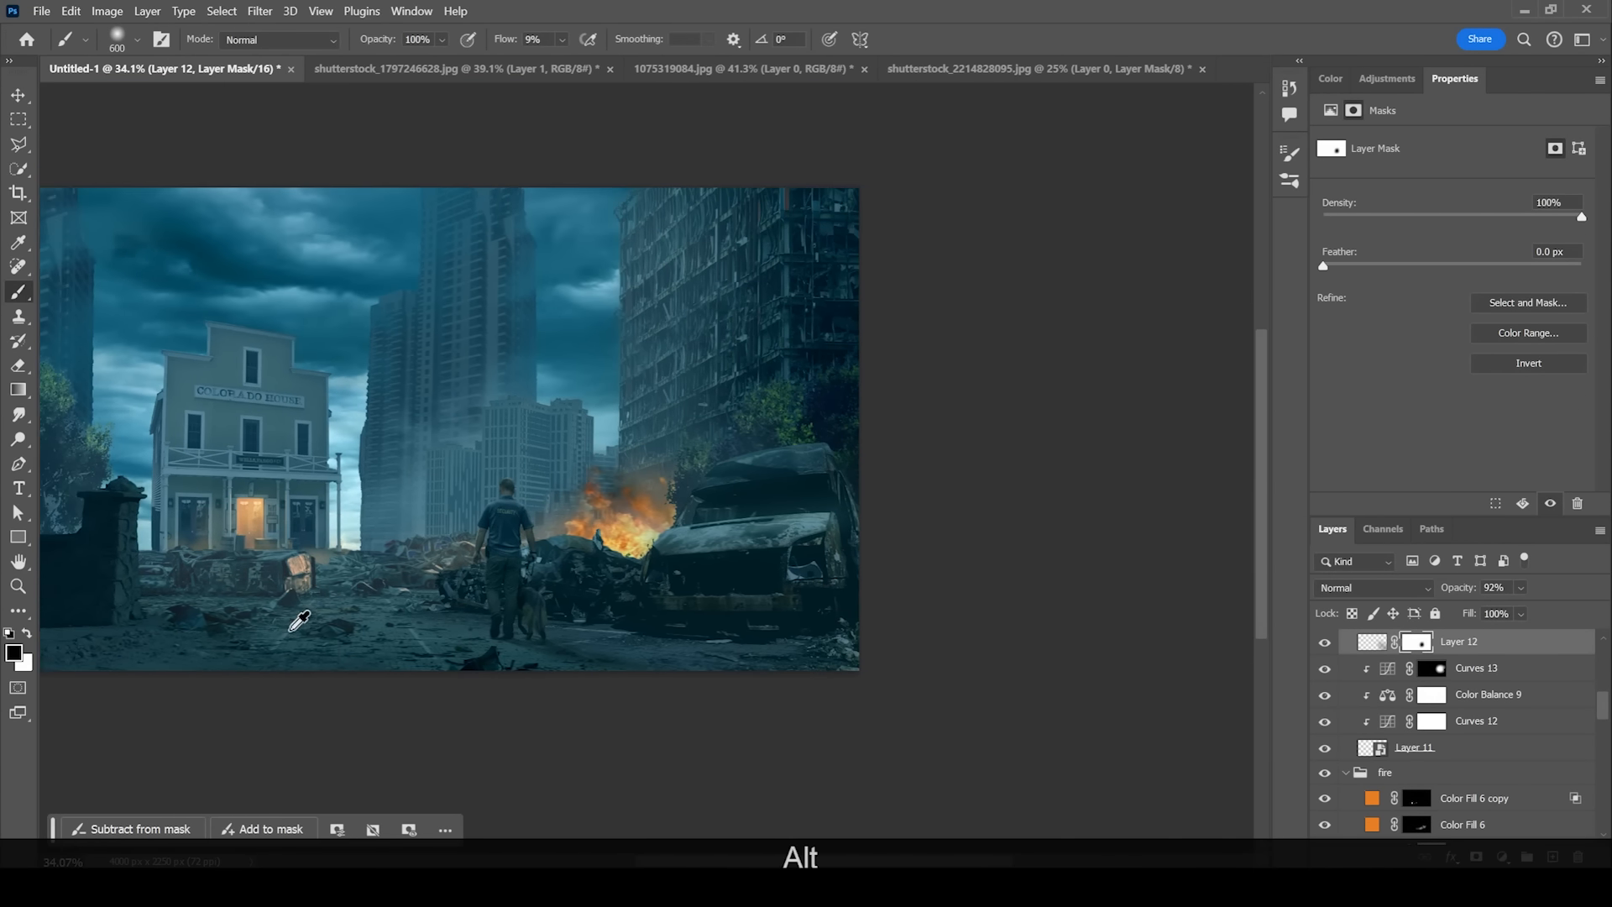
scroll(291, 631, "up", 2)
left_click(1416, 799)
left_click_drag(320, 557, 343, 588)
Step: Add an orange solid color fill layer above Color Fill 2 copy in the fence left group, blended as Screen
scroll(320, 557, "up", 3)
scroll(1443, 803, "up", 5)
left_click(1478, 688)
left_click(1502, 858)
left_click(1486, 458)
left_click(1373, 612)
left_click(1539, 380)
left_click(1378, 586)
left_click(1332, 504)
Step: Raise the dark Underlying Layer slider in Color Fill 7's Blend If options and set its opacity to 33%
double_click(1543, 689)
left_click_drag(1076, 539, 1167, 539)
left_click(1469, 173)
left_click_drag(1559, 608, 1495, 608)
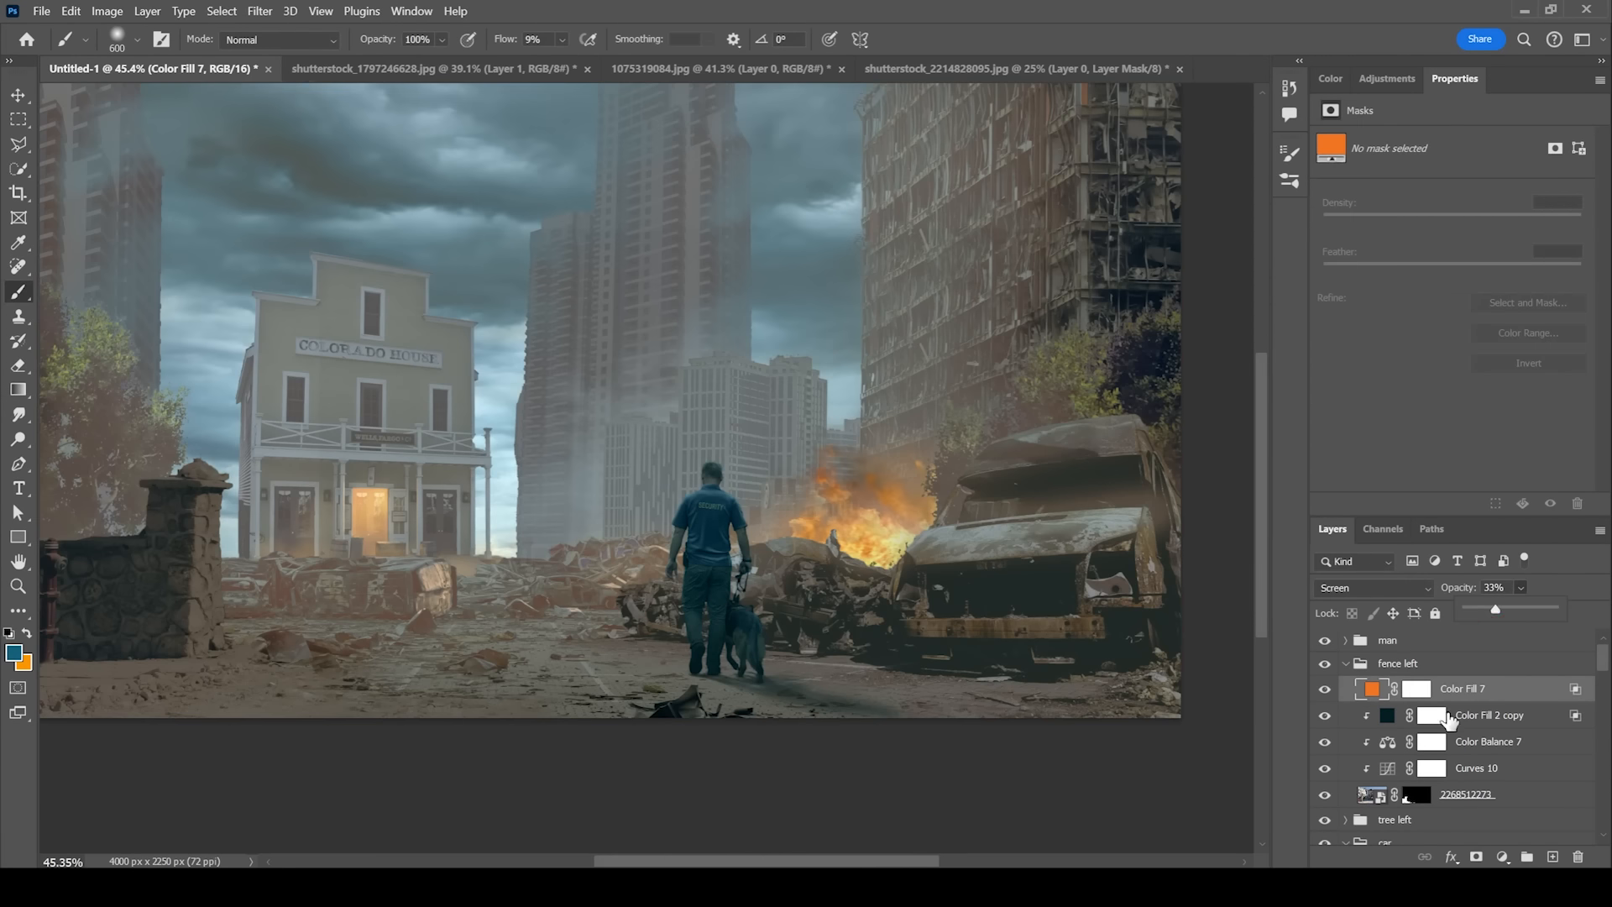
Step: Clip Color Fill 7 to the stone fence and invert its mask to black
left_click(1466, 702, "alt")
left_click(1432, 689)
key("ctrl+i")
Step: Paint orange light down the fire-facing side of the stone pillar with a 70 px textured white brush
scroll(244, 504, "up", 5)
right_click(498, 471)
key("x")
left_click_drag(326, 336, 316, 567)
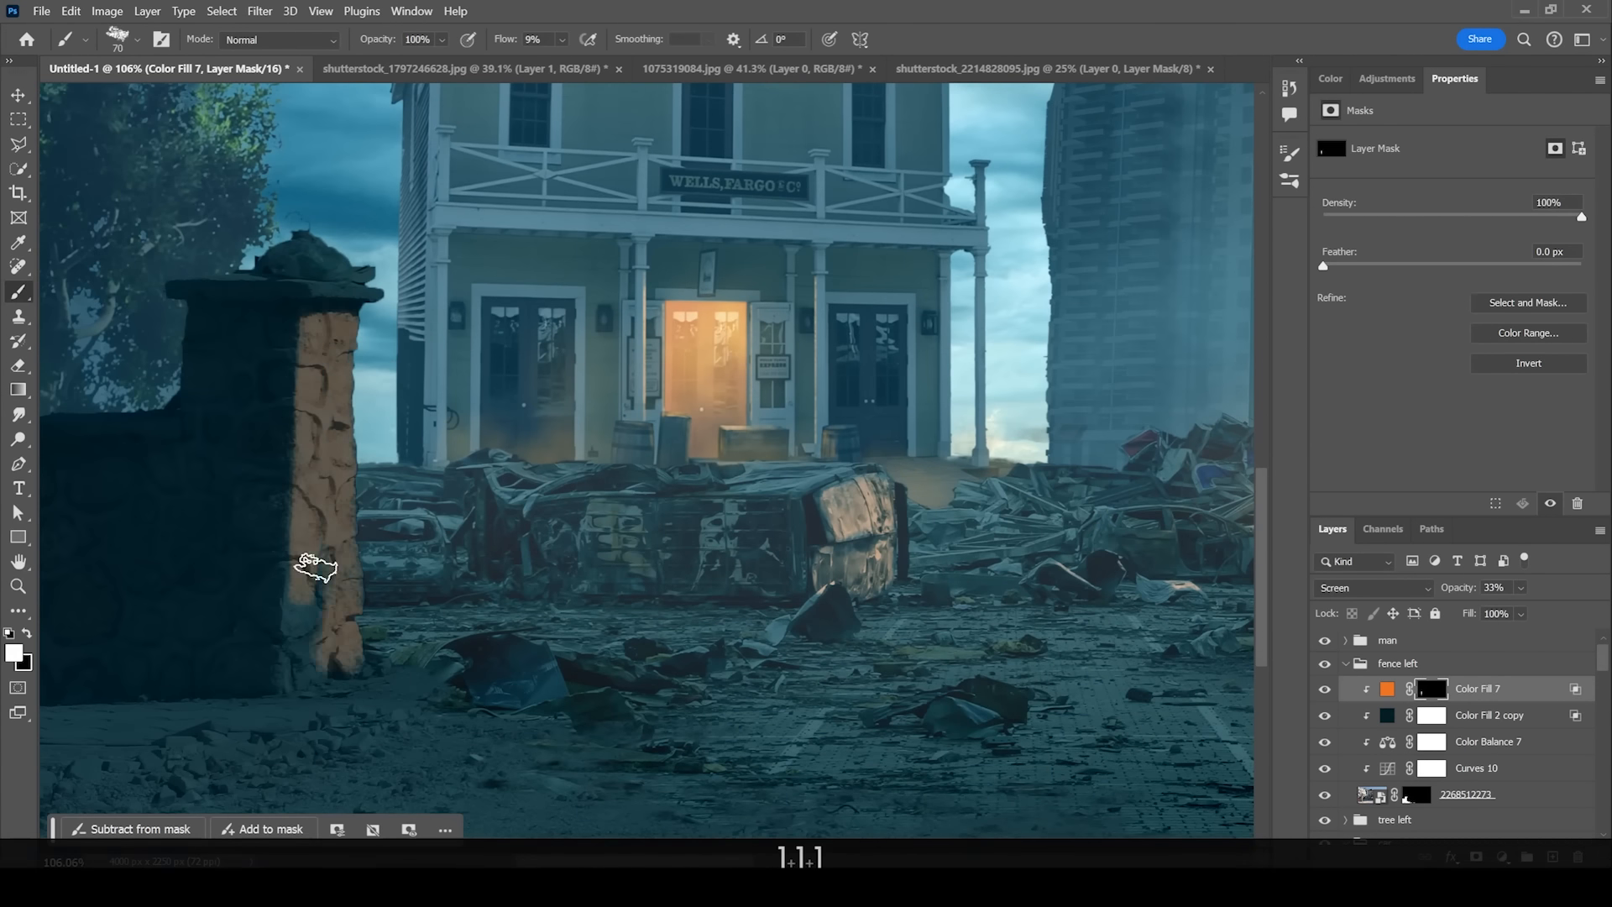
Step: Switch to a soft round brush and blend the orange light on the stone pillar with black and white strokes
key("x")
key("z")
left_click_drag(439, 367, 361, 370)
right_click(434, 528)
left_click(522, 688)
left_click_drag(571, 575, 586, 576)
key("x")
mouse_move(464, 525)
left_mouse_down()
mouse_move(421, 493)
mouse_move(403, 536)
left_mouse_up()
key("z")
mouse_move(492, 529)
left_mouse_down()
mouse_move(414, 497)
mouse_move(445, 497)
left_mouse_up()
key("x")
left_click_drag(738, 475, 728, 470)
Step: Copy Color Fill 7 into the top of the car group, clip it to the wrecks, and clear its painted mask
scroll(776, 467, "up", 3)
scroll(694, 464, "up", 6)
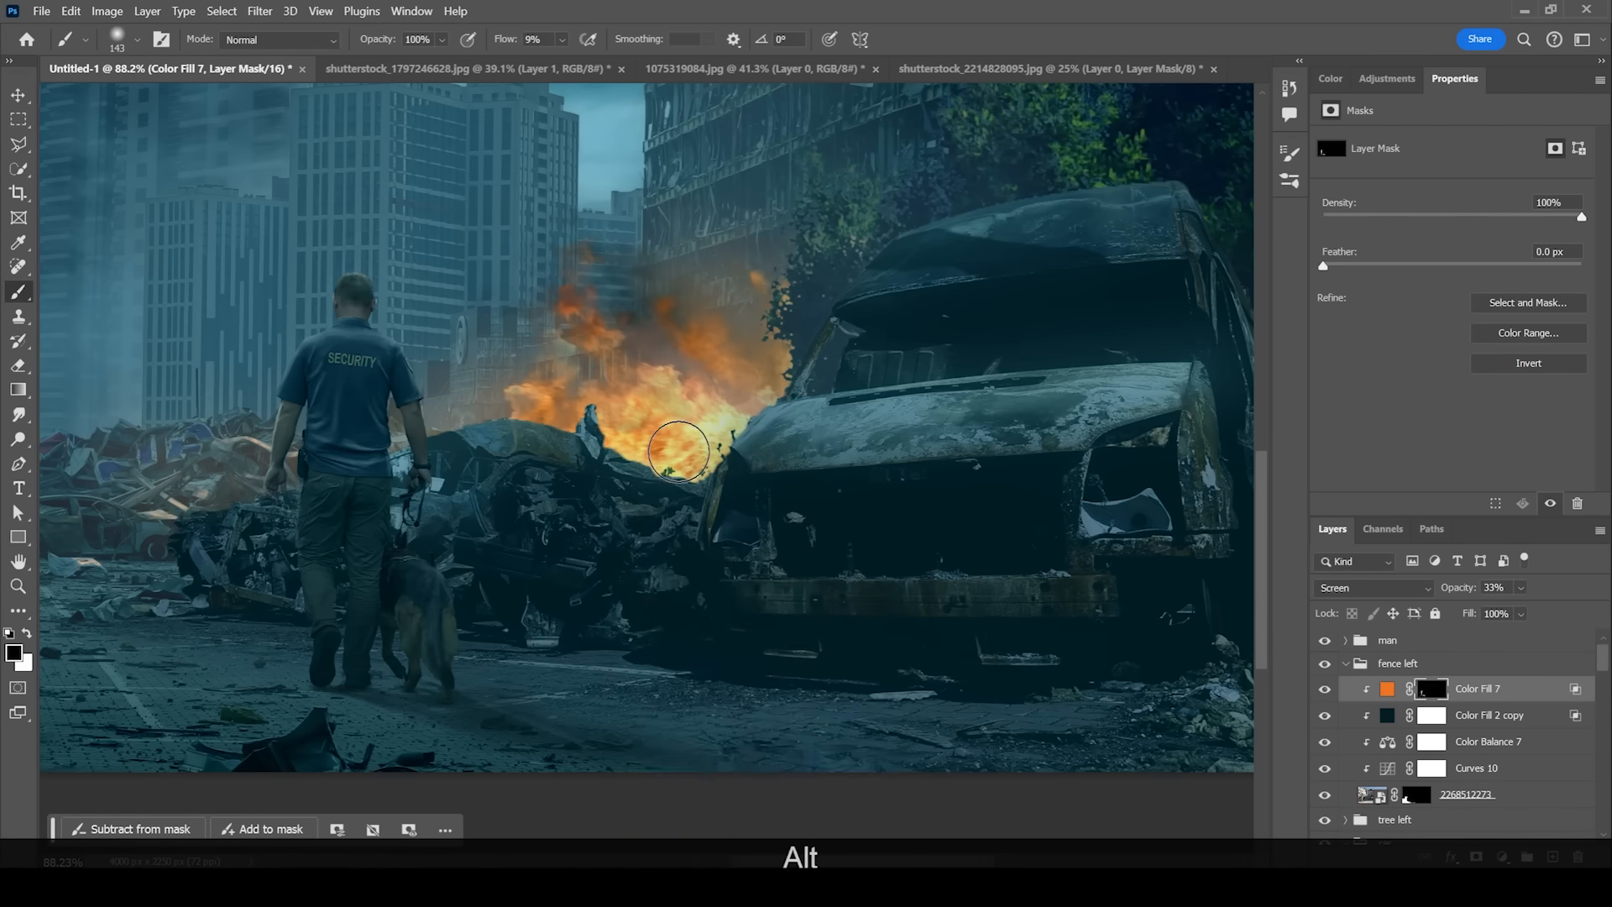
key("v")
left_click(878, 488)
left_click_drag(1482, 634, 1513, 797)
scroll(1513, 802, "down", 3)
left_click(1478, 773, "alt")
left_click(1435, 762)
key("ctrl+a")
key("Delete")
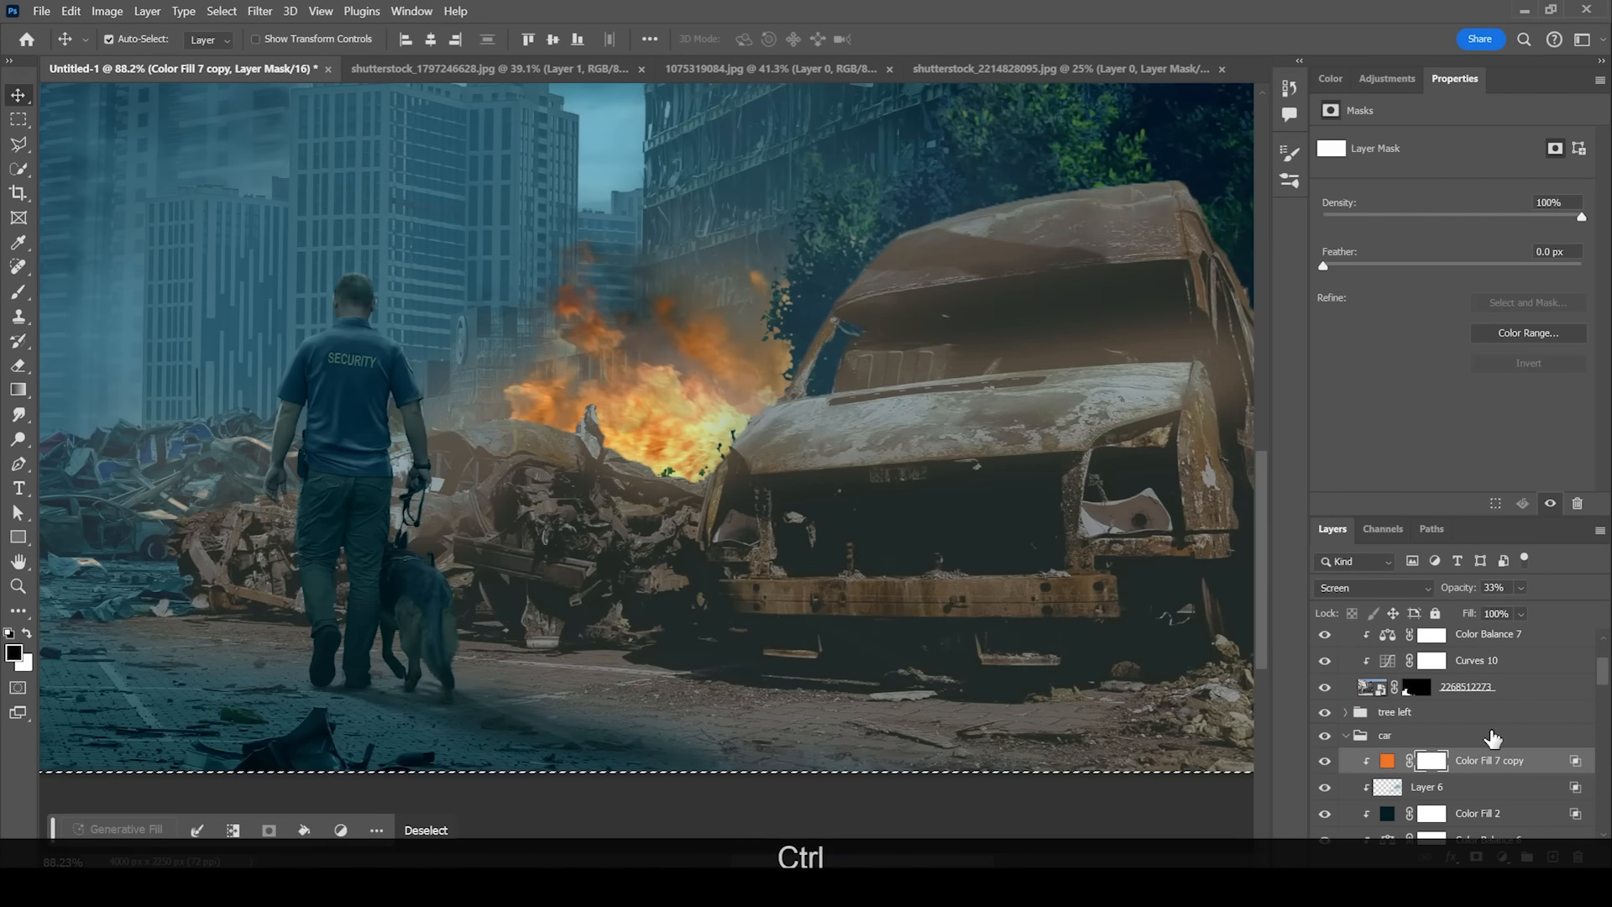
Step: Set Color Fill 7 copy's opacity to 75% and invert its mask to black
key("ctrl+d")
left_click_drag(1521, 588, 1573, 612)
key("ctrl+i")
Step: Choose the 70 px textured brush with white at 6% flow and try a stroke on the burnt van
key("b")
right_click(731, 468)
left_click(848, 630)
key("x")
left_click_drag(813, 304, 735, 395)
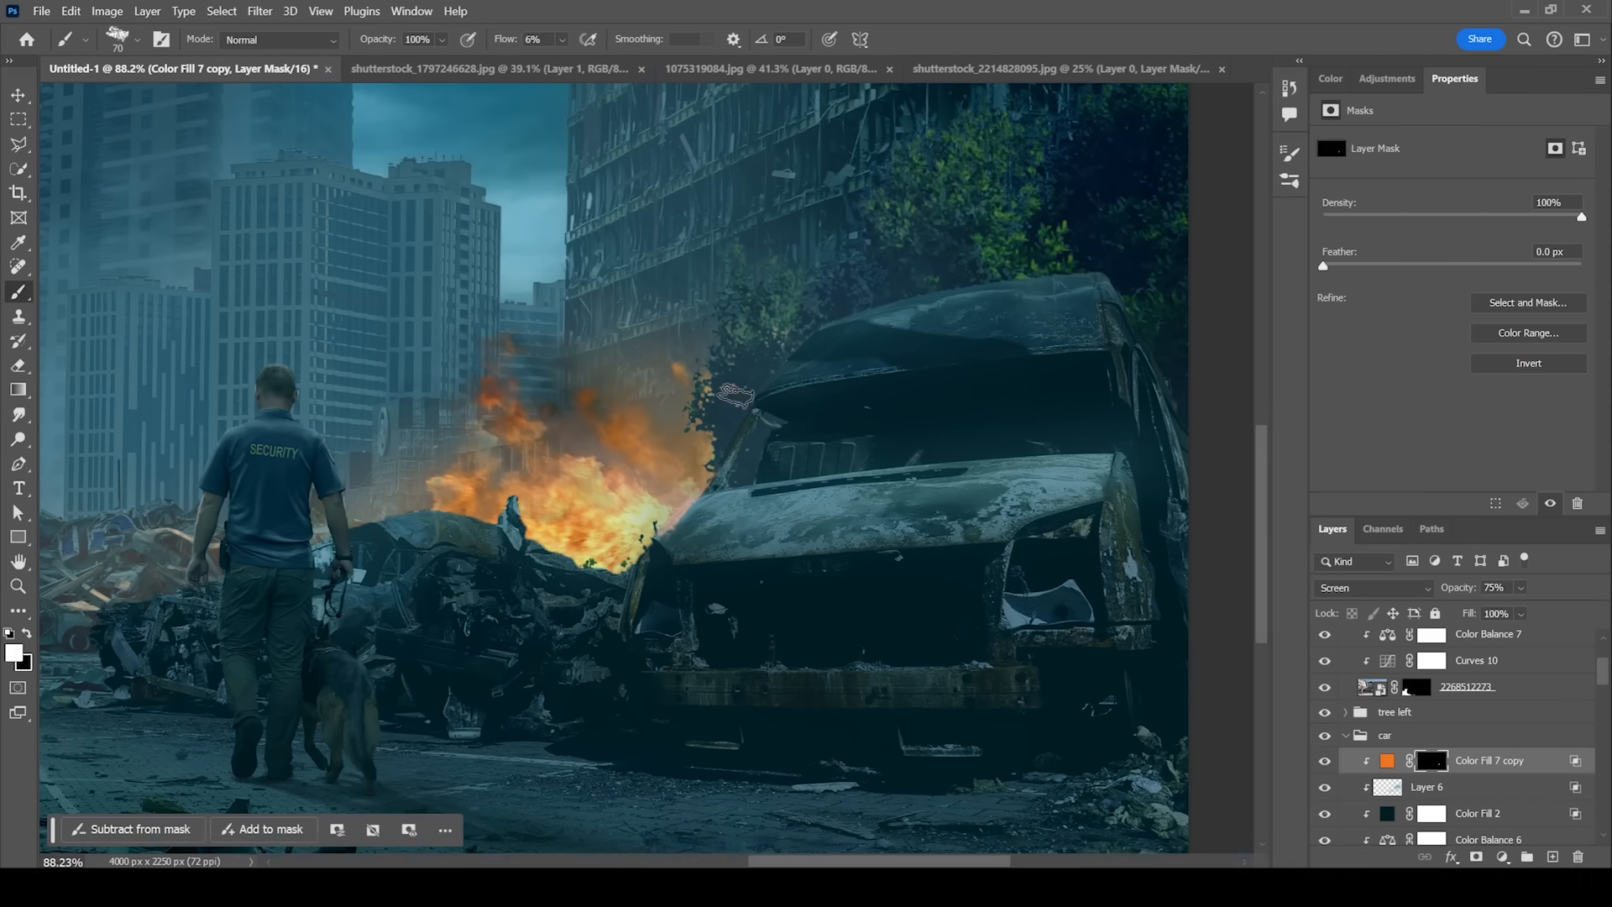
Step: Change Color Fill 7 copy to a lighter orange and undo the trial strokes on its mask
double_click(1388, 761)
left_click(1278, 380)
left_click(1545, 370)
left_click(1431, 761)
key("ctrl+z")
key("ctrl+z")
Step: Reduce the brush to 35 px and paint an orange rim light along the burnt van's windshield pillar and hood edge
key("z")
left_click_drag(540, 520, 604, 522)
key("[")
key("[")
key("[")
key("[")
key("[")
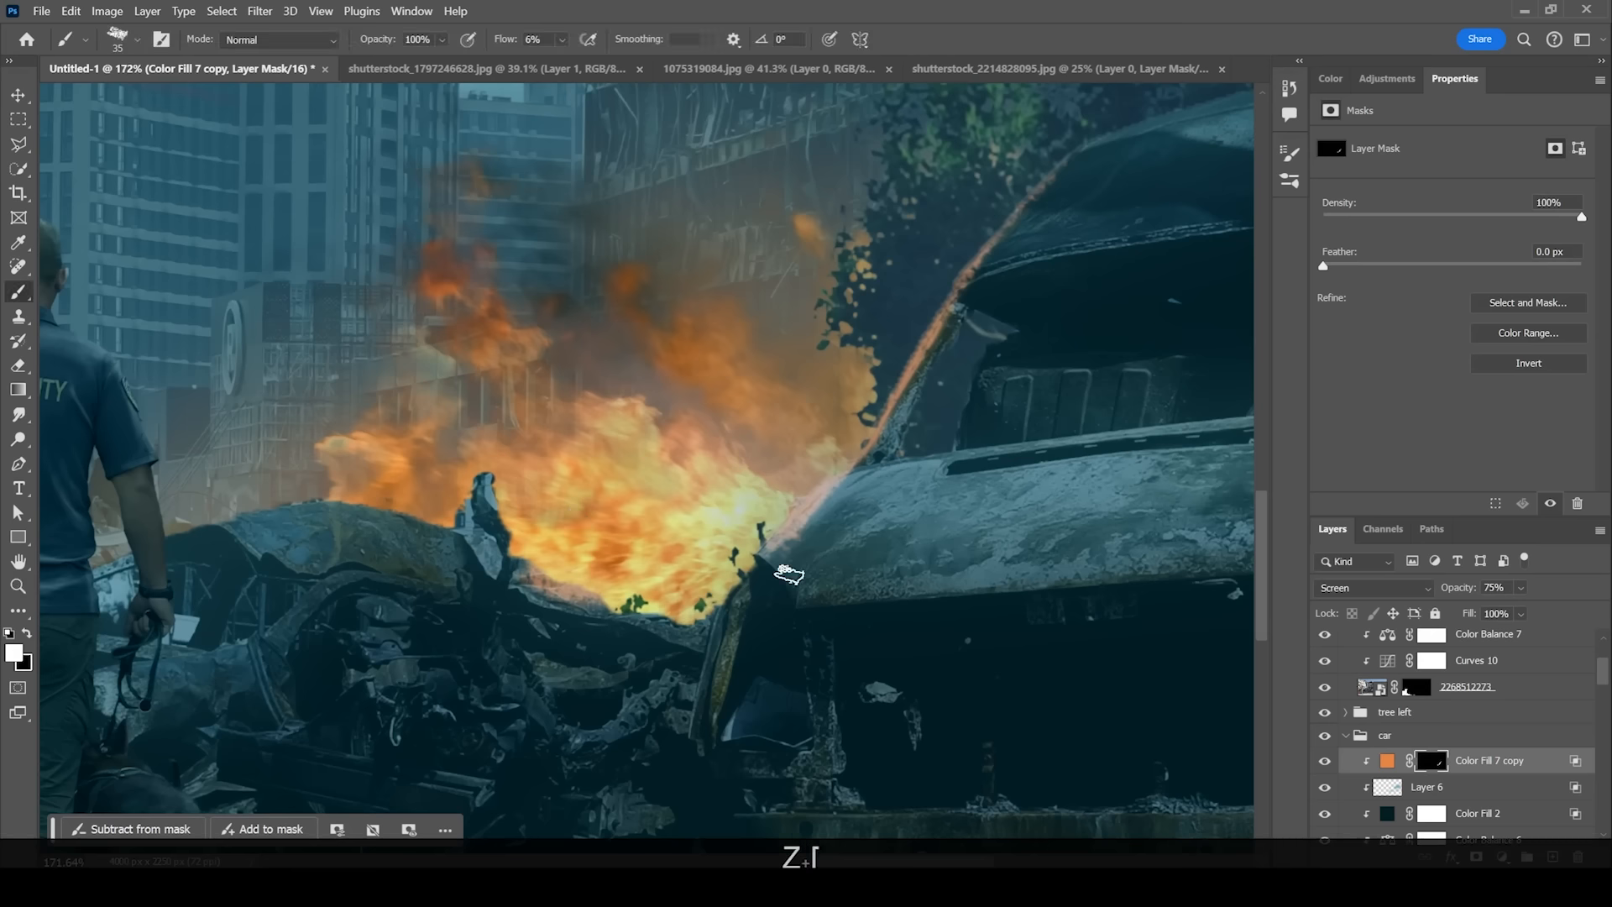
left_click_drag(906, 399, 865, 471)
Step: Refine the van's orange rim light by alternating black and white strokes along the windshield pillar and hood edge
key("x")
left_click_drag(794, 542, 924, 468)
key("x")
mouse_move(1065, 134)
left_mouse_down()
mouse_move(961, 260)
mouse_move(853, 313)
left_mouse_up()
key("x")
left_click_drag(610, 734, 799, 445)
key("x")
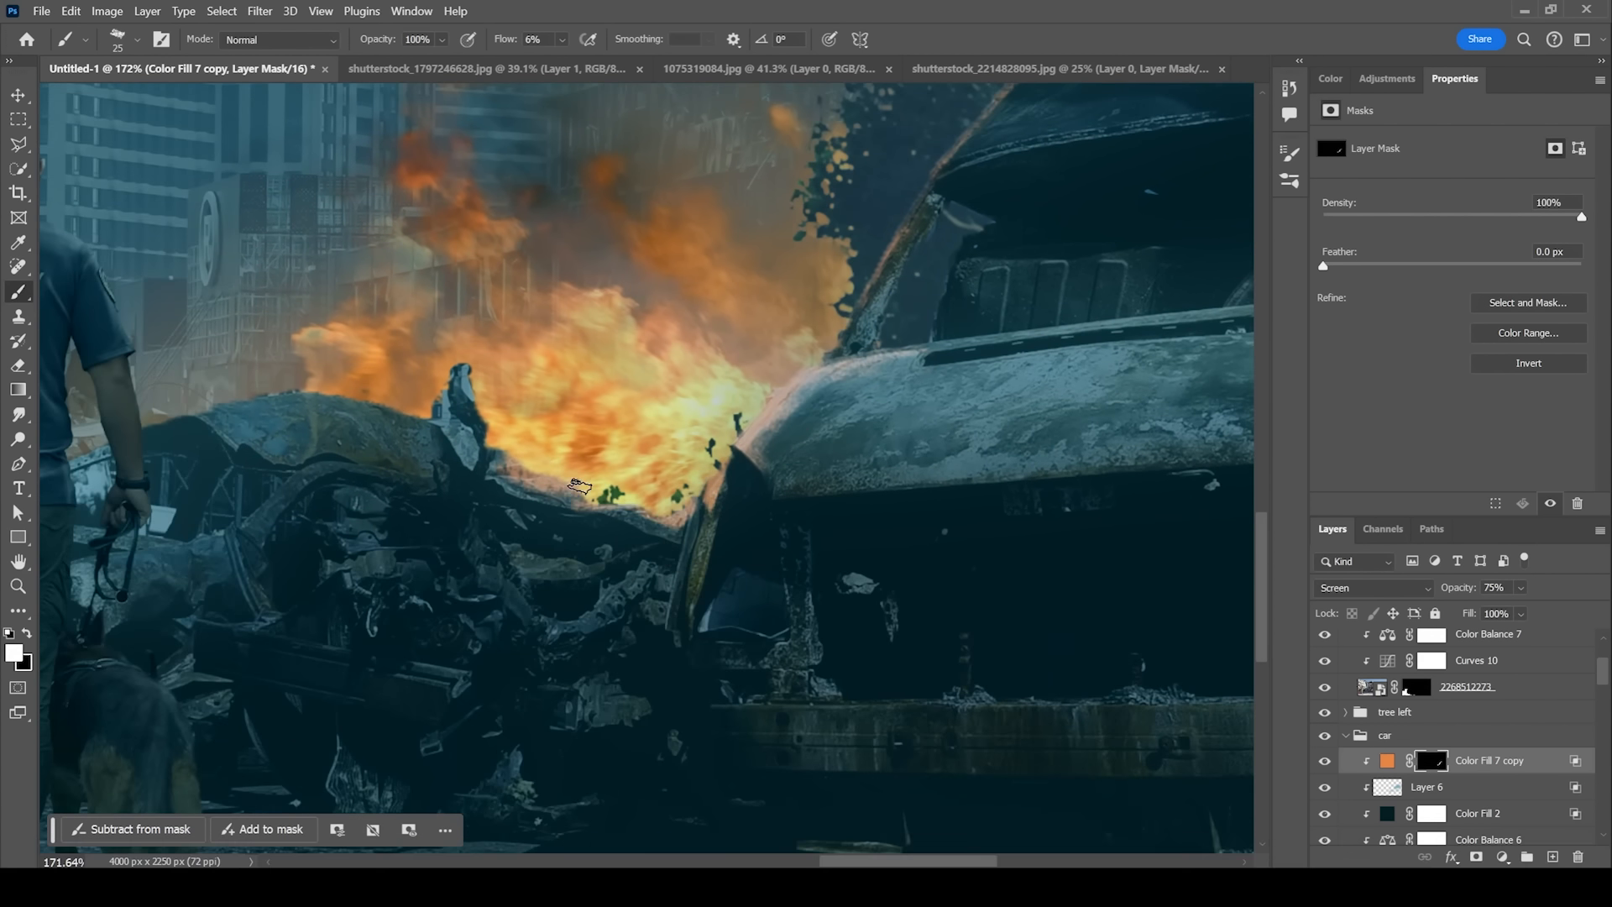
Step: Paint and trim orange highlights along the upper edge of the charred car beside the fire with a 25 px brush
left_click_drag(683, 562, 656, 400)
mouse_move(436, 332)
left_mouse_down()
mouse_move(336, 351)
mouse_move(542, 357)
left_mouse_up()
key("x")
key("x")
key("x")
key("x")
left_click_drag(172, 396, 679, 329)
key("x")
key("x")
left_click_drag(798, 277, 537, 432)
key("x")
Step: Copy Color Fill 7 copy into the man group, clip it to the man and dog, and clear its painted mask
key("z")
left_click_drag(806, 512, 666, 476)
mouse_move(1545, 760)
left_mouse_down()
mouse_move(1569, 596)
mouse_move(1394, 642)
left_mouse_up()
left_click(1347, 642)
left_click(1431, 678, "alt")
left_click(1433, 667)
key("ctrl+a")
key("BackSpace")
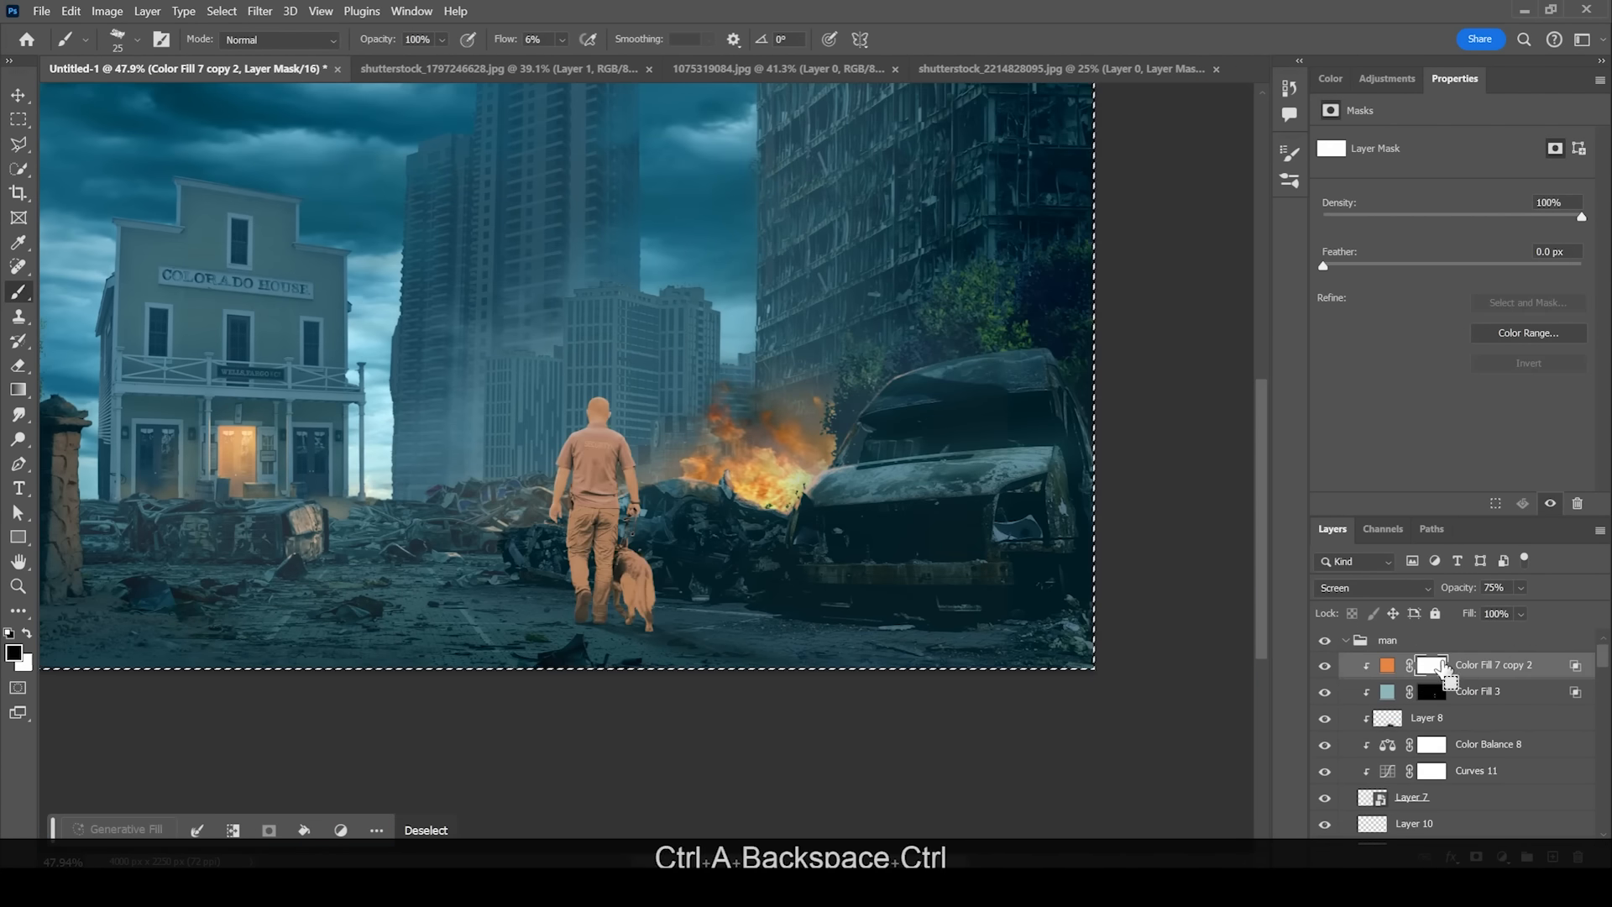
Step: Invert the orange fill's mask to black and paint an orange rim light along the fire-facing side of the man's head and ear
key("ctrl+i")
key("ctrl+d")
key("z")
left_click_drag(601, 457, 666, 471)
key("x")
key("b")
key("bracketleft")
key("bracketleft")
key("bracketleft")
key("z")
left_click_drag(516, 204, 511, 294)
key("space")
left_click_drag(458, 122, 493, 286)
left_click_drag(445, 262, 546, 407)
left_click_drag(574, 460, 582, 481)
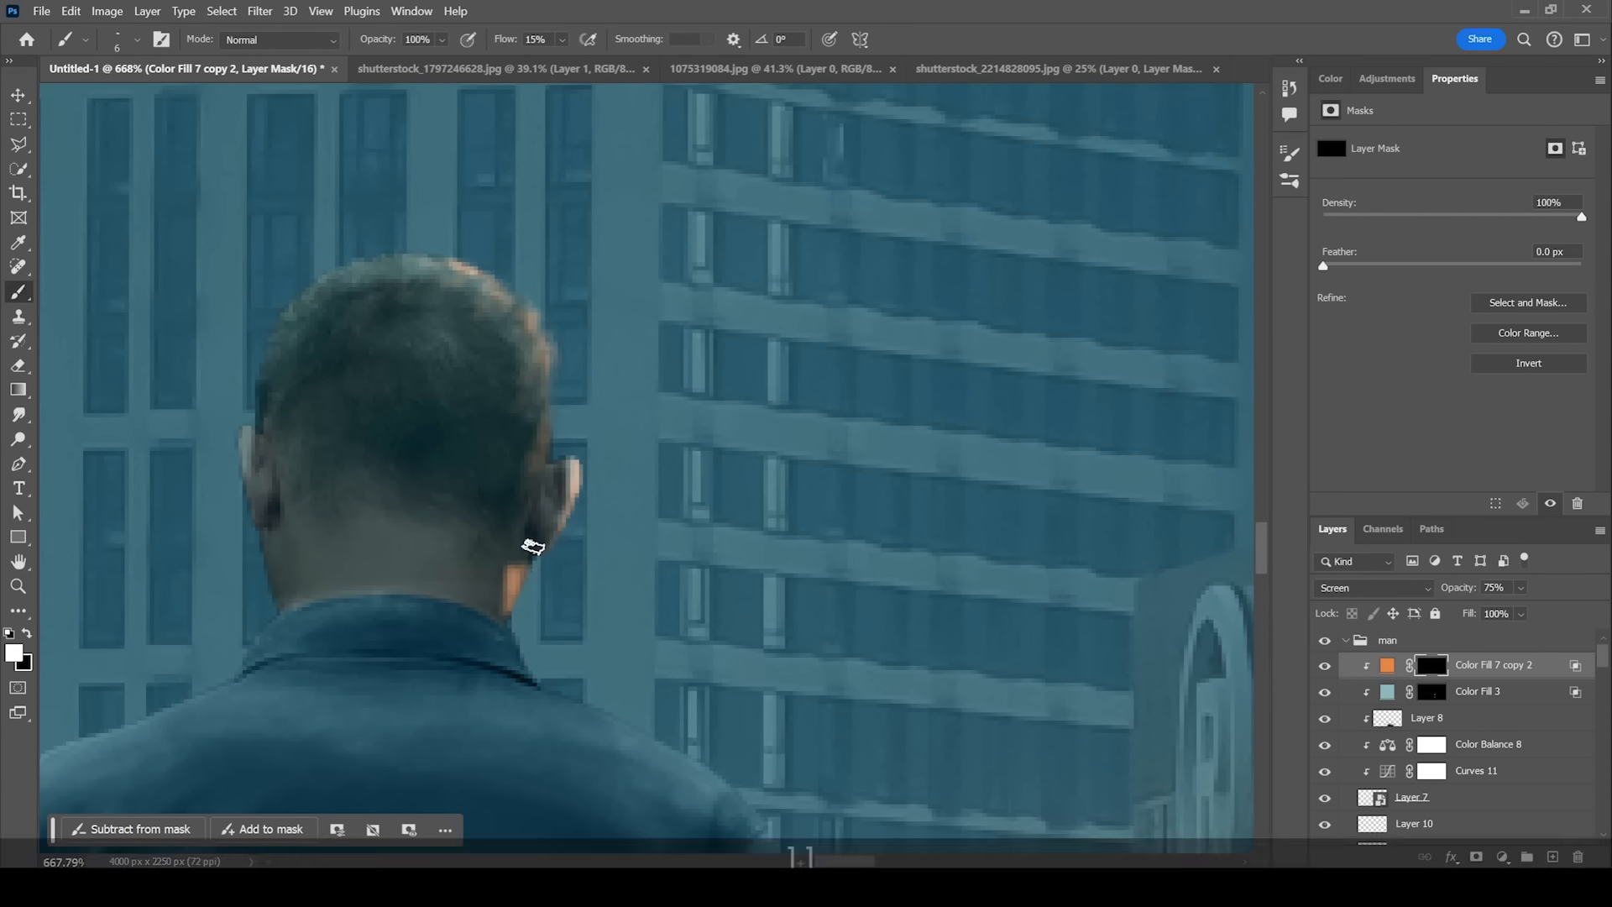
Step: Reduce the brush flow to 6% and build up orange light on the man's neck, collar and shoulder with alternating white and black strokes
key("bracketright")
key("bracketright")
key("bracketright")
key("bracketright")
key("bracketright")
key("bracketright")
key("bracketright")
left_click_drag(549, 659, 493, 515)
left_click(562, 40)
left_click_drag(572, 61, 561, 62)
key("bracketleft")
key("bracketleft")
key("bracketleft")
key("bracketleft")
key("bracketleft")
left_click_drag(462, 519, 418, 476)
key("x")
left_click_drag(578, 484, 512, 406)
key("x")
mouse_move(403, 466)
left_mouse_down()
mouse_move(514, 499)
mouse_move(625, 588)
left_mouse_up()
key("bracketleft")
key("bracketleft")
key("bracketleft")
key("c")
key("b")
key("Escape")
left_click(1477, 692)
left_click(1553, 857)
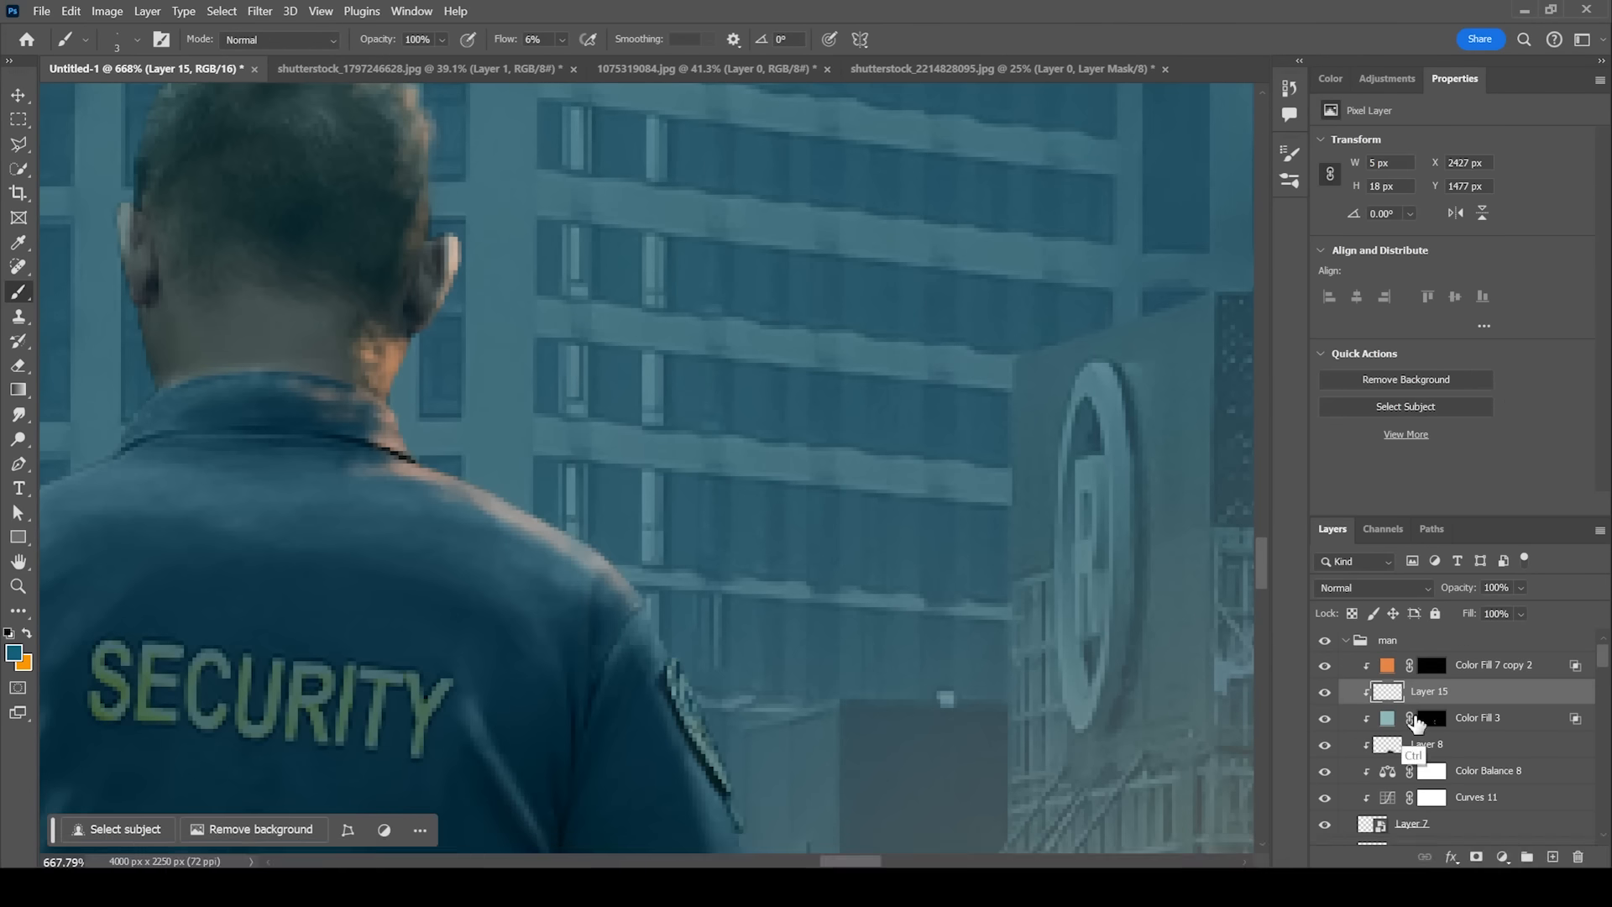
key("ctrl+z")
Step: Enlarge the brush and paint the orange rim light along the man's fire-side shoulder and arm, trimming the excess with black
key("bracketright")
key("bracketright")
key("bracketright")
key("bracketright")
key("bracketright")
key("bracketright")
mouse_move(690, 745)
left_mouse_down()
mouse_move(648, 389)
mouse_move(714, 682)
left_mouse_up()
left_click_drag(420, 488, 547, 659)
key("z")
mouse_move(621, 508)
left_mouse_down()
mouse_move(430, 372)
mouse_move(598, 445)
mouse_move(640, 417)
mouse_move(635, 470)
left_mouse_up()
key("x")
key("x")
left_click_drag(648, 550, 661, 701)
key("x")
left_click_drag(682, 733, 673, 505)
Step: Refine the orange rim light on the man and dog with further black and white mask strokes
key("z")
mouse_move(697, 311)
left_mouse_down()
mouse_move(554, 252)
mouse_move(777, 323)
left_mouse_up()
key("x")
mouse_move(706, 319)
left_mouse_down()
mouse_move(537, 332)
mouse_move(536, 407)
left_mouse_up()
key("x")
left_click_drag(496, 315, 510, 410)
key("z")
left_click_drag(585, 337, 471, 252)
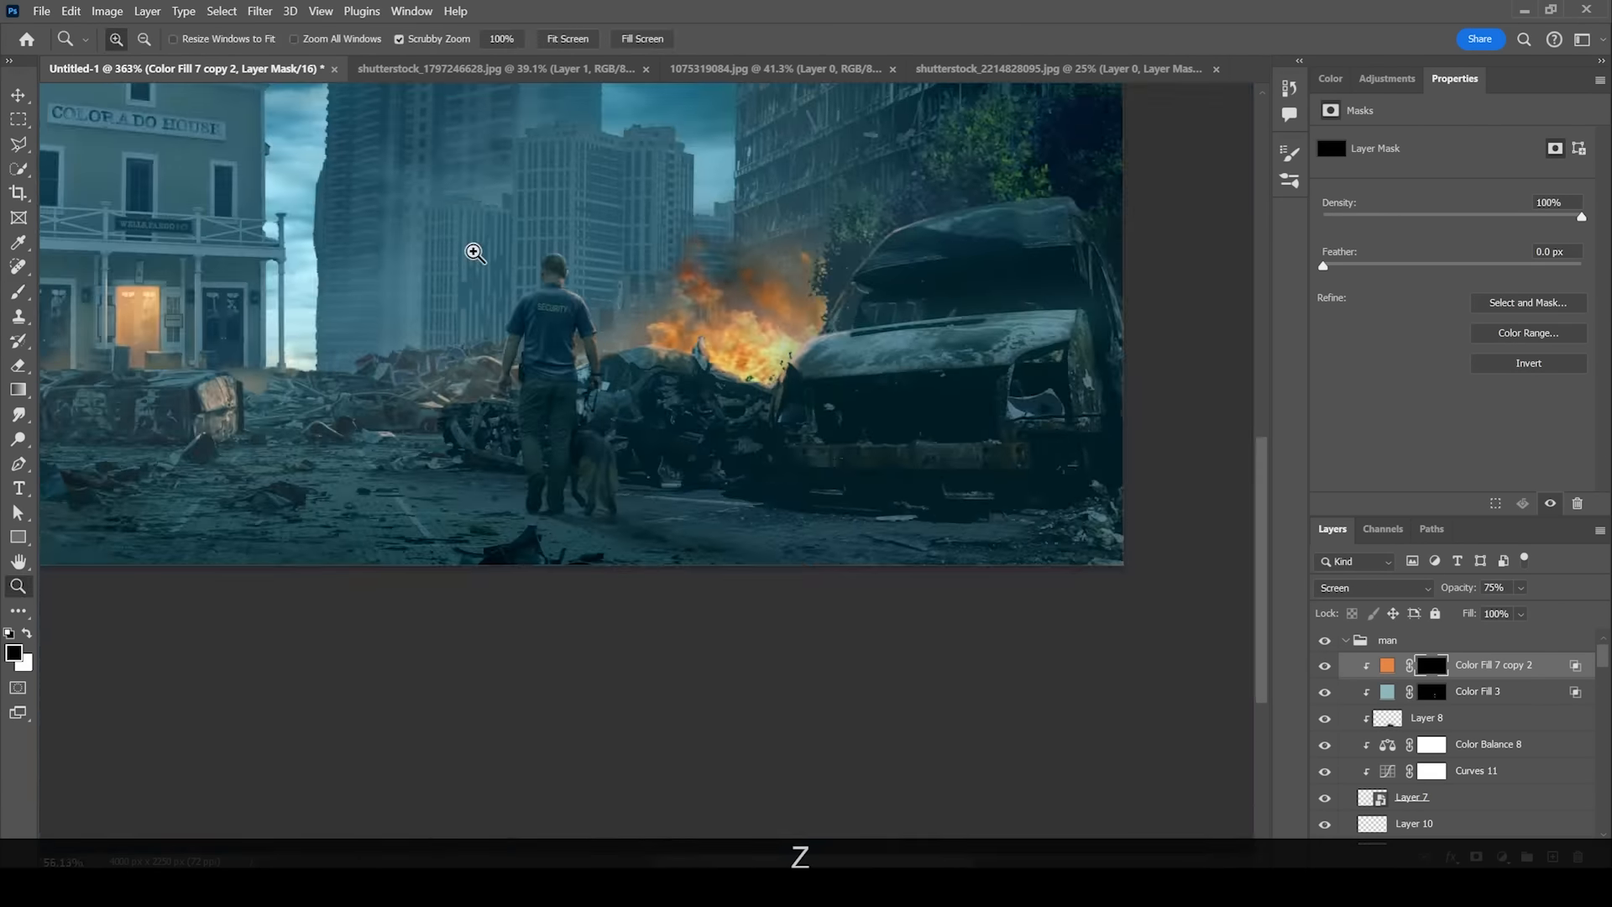
key("x")
key("z")
key("x")
key("z")
left_click_drag(675, 497, 548, 413)
key("z")
left_click_drag(752, 538, 773, 527)
Step: Select the man group and shift the man and dog slightly to the left, away from the fire
left_click(1387, 641)
key("v")
left_click_drag(635, 479, 686, 520)
scroll(671, 514, "down", 4)
scroll(709, 508, "up", 4)
scroll(559, 508, "down", 1)
scroll(1465, 756, "down", 4)
Step: Slightly raise the shadow point in the Curves adjustment of the fence group
left_click(1480, 829)
left_click(1520, 588)
scroll(1463, 772, "down", 3)
left_click(1475, 813)
left_click_drag(1359, 409, 1358, 392)
Step: Select the fence left and tree left groups together, scale them to about 104.5%, and reposition them in the scene
left_click(1397, 710)
key("ctrl+t")
key("Escape")
left_click(1346, 710)
left_click(1394, 733, "shift")
key("ctrl+t")
left_click_drag(1063, 278, 1099, 273)
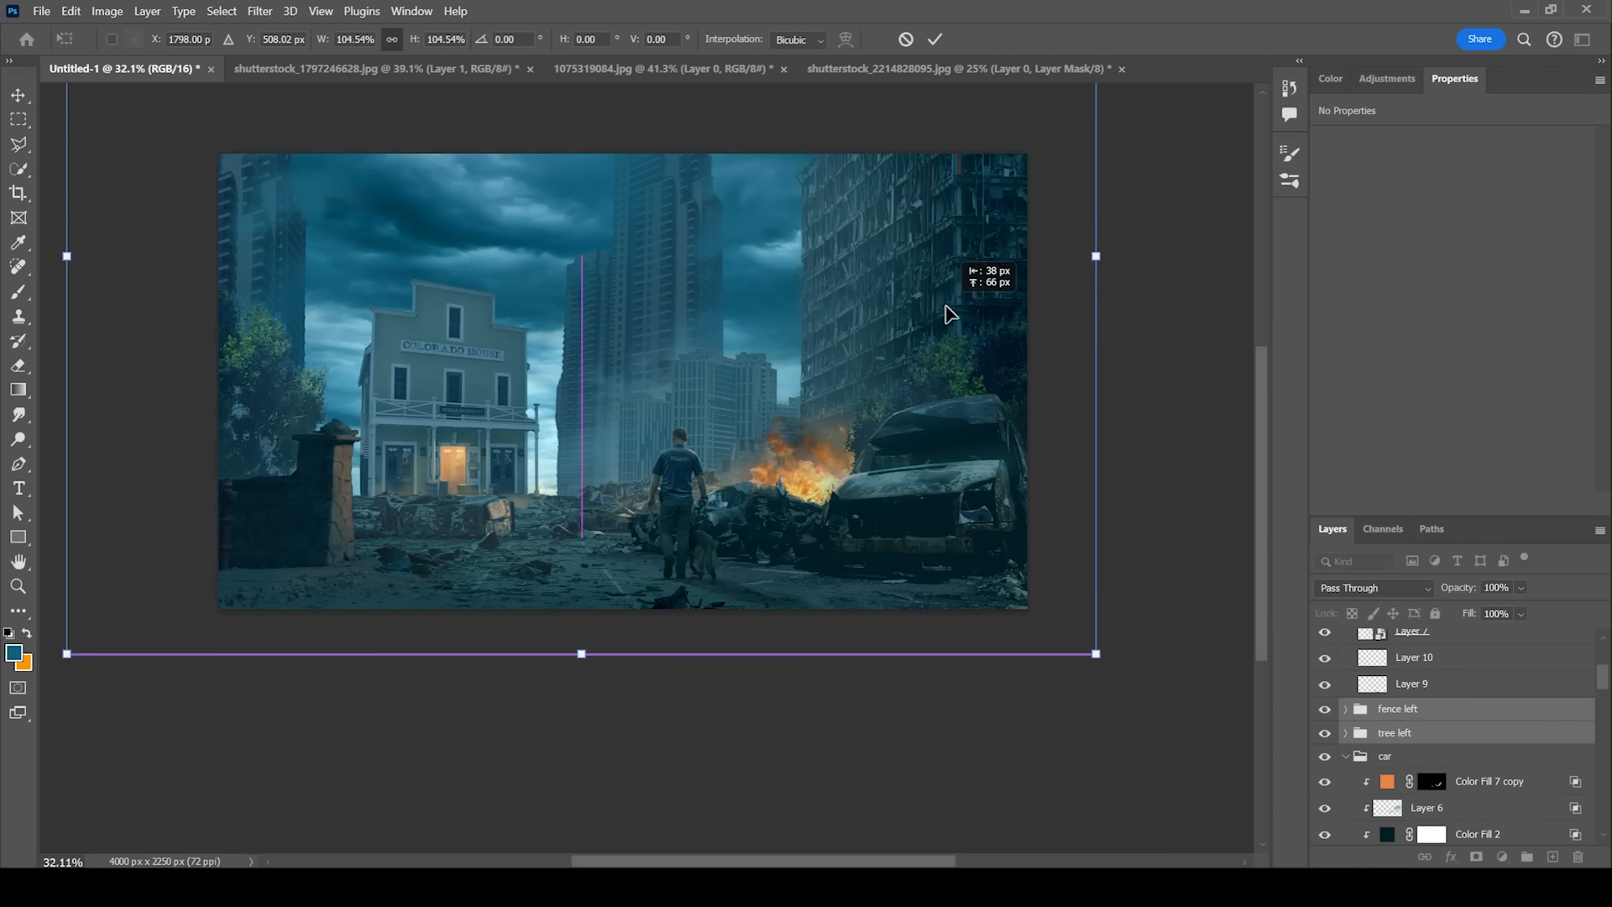
key("Return")
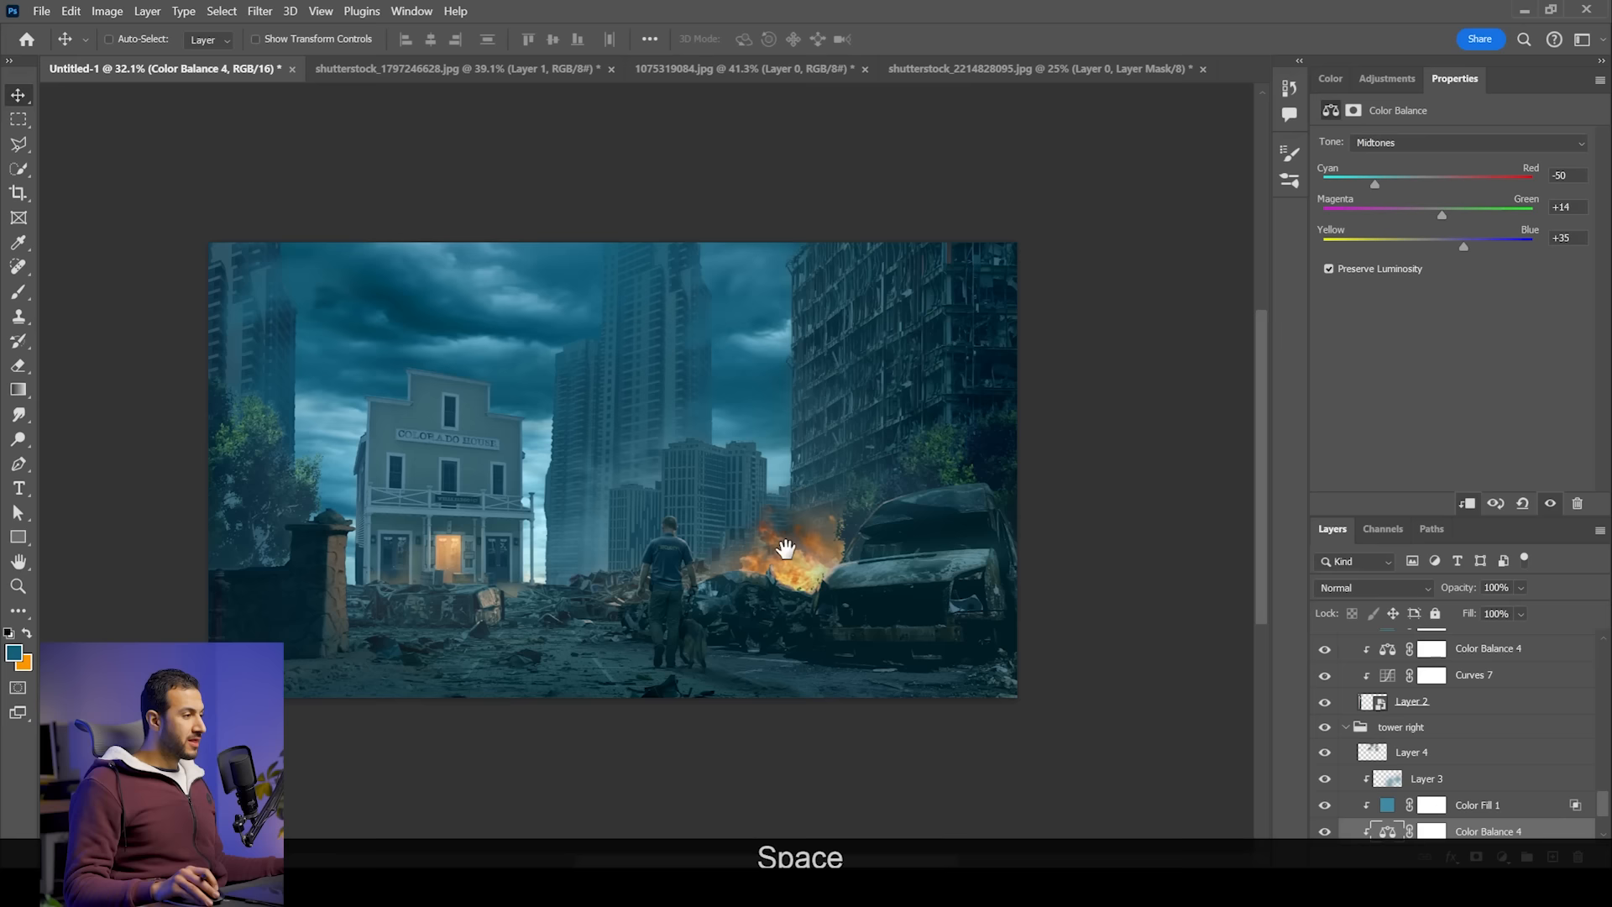
Step: Collapse the tower right layer group
left_click_drag(786, 550, 773, 551)
scroll(561, 550, "up", 2)
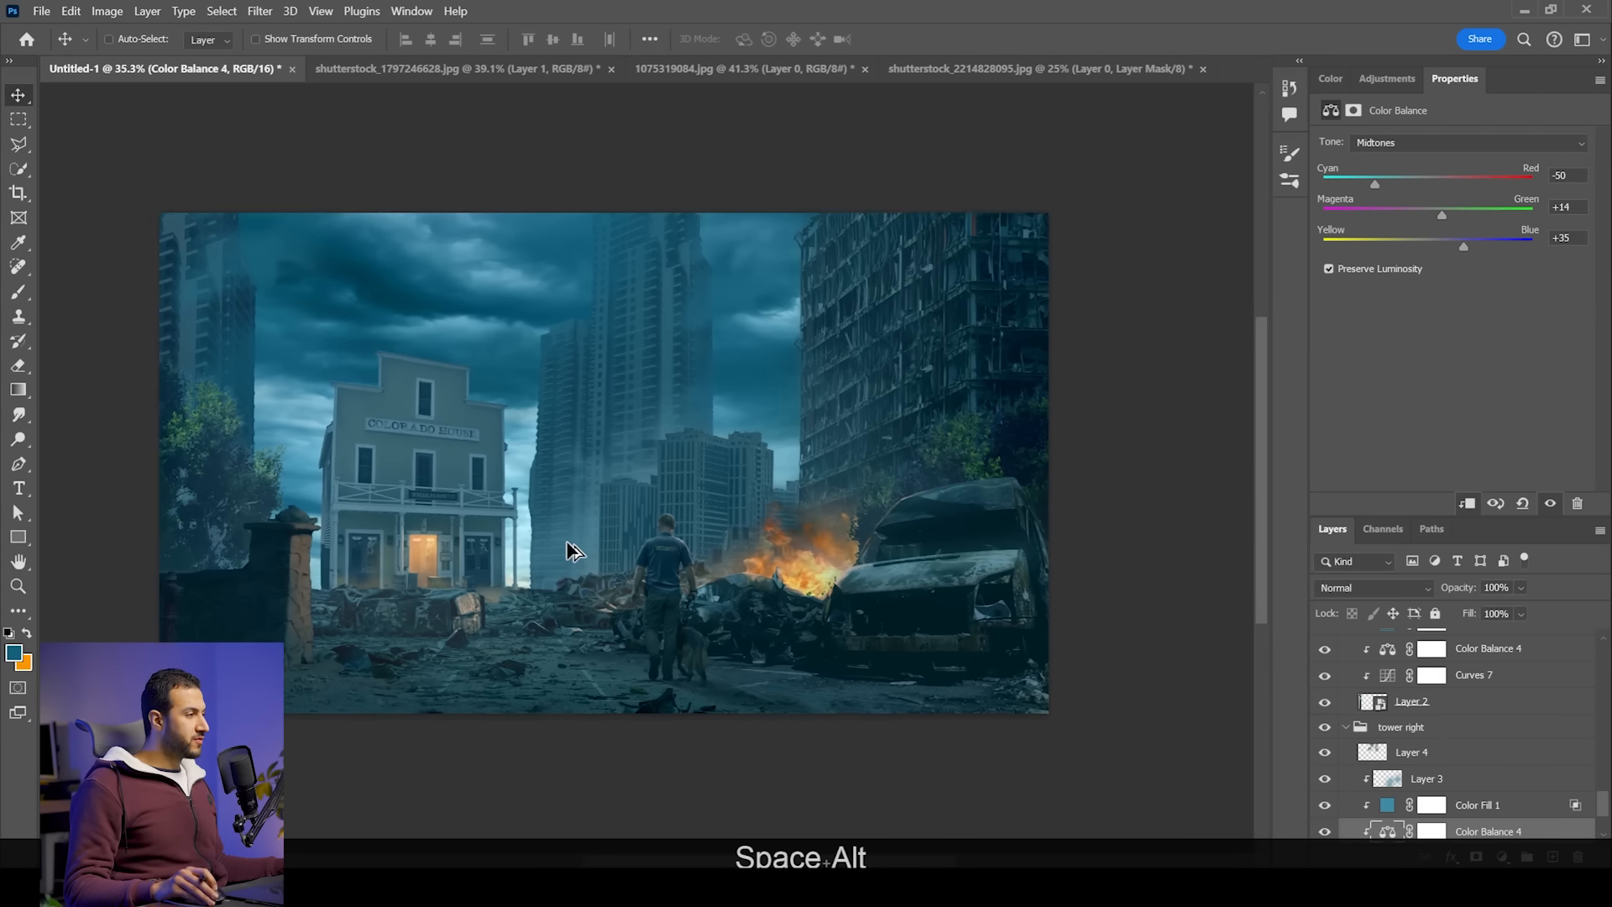
left_click_drag(606, 483, 624, 485)
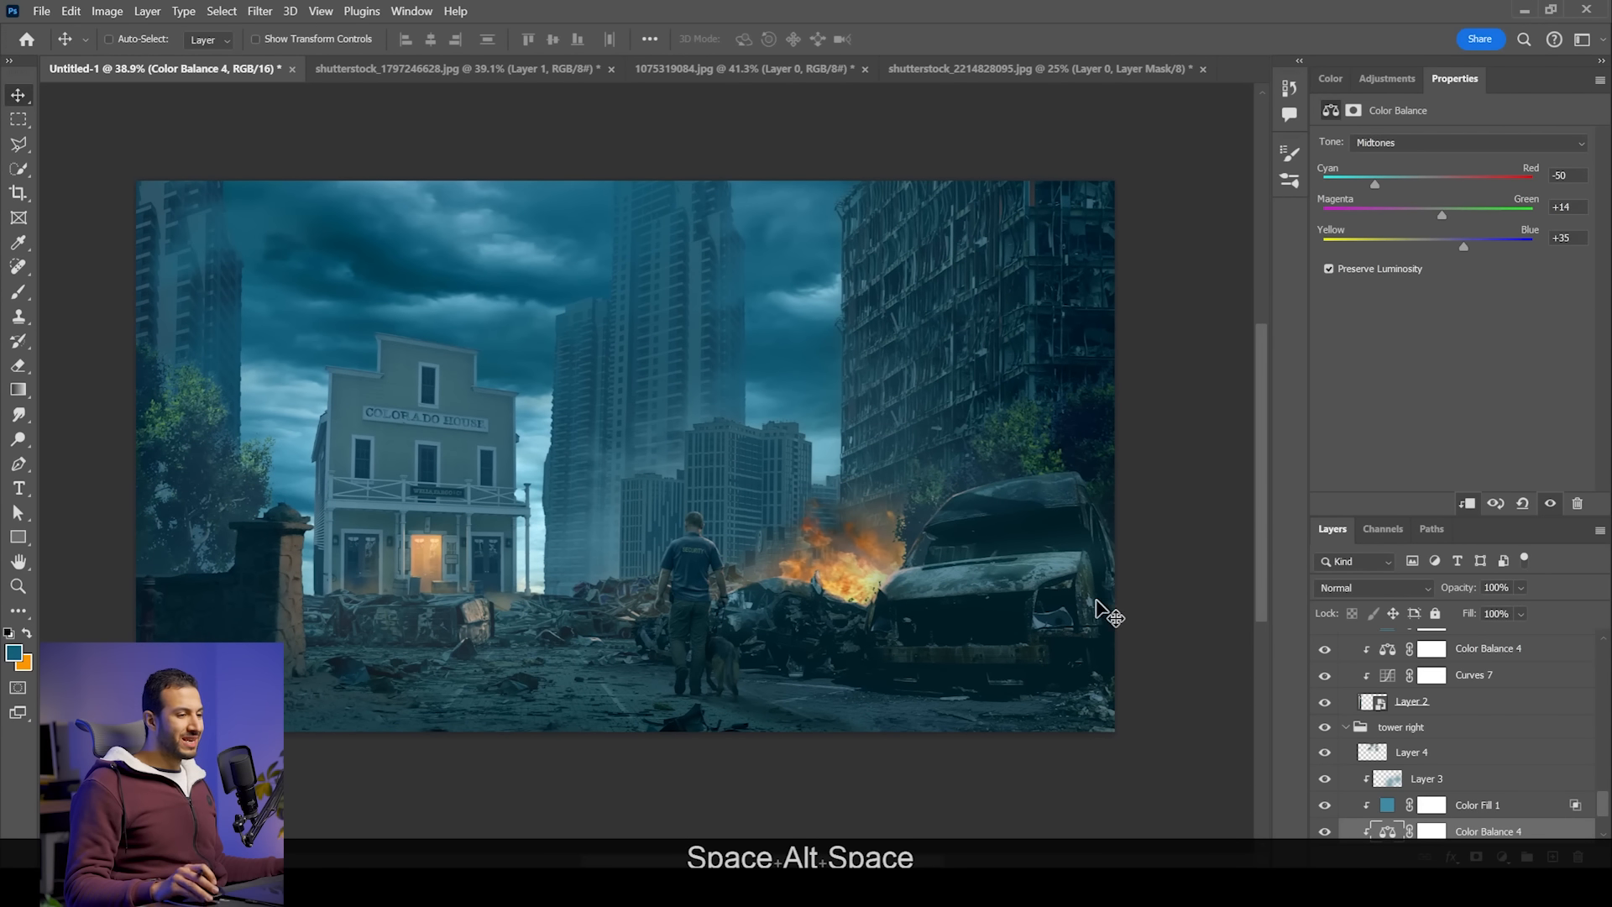
left_click(1346, 729)
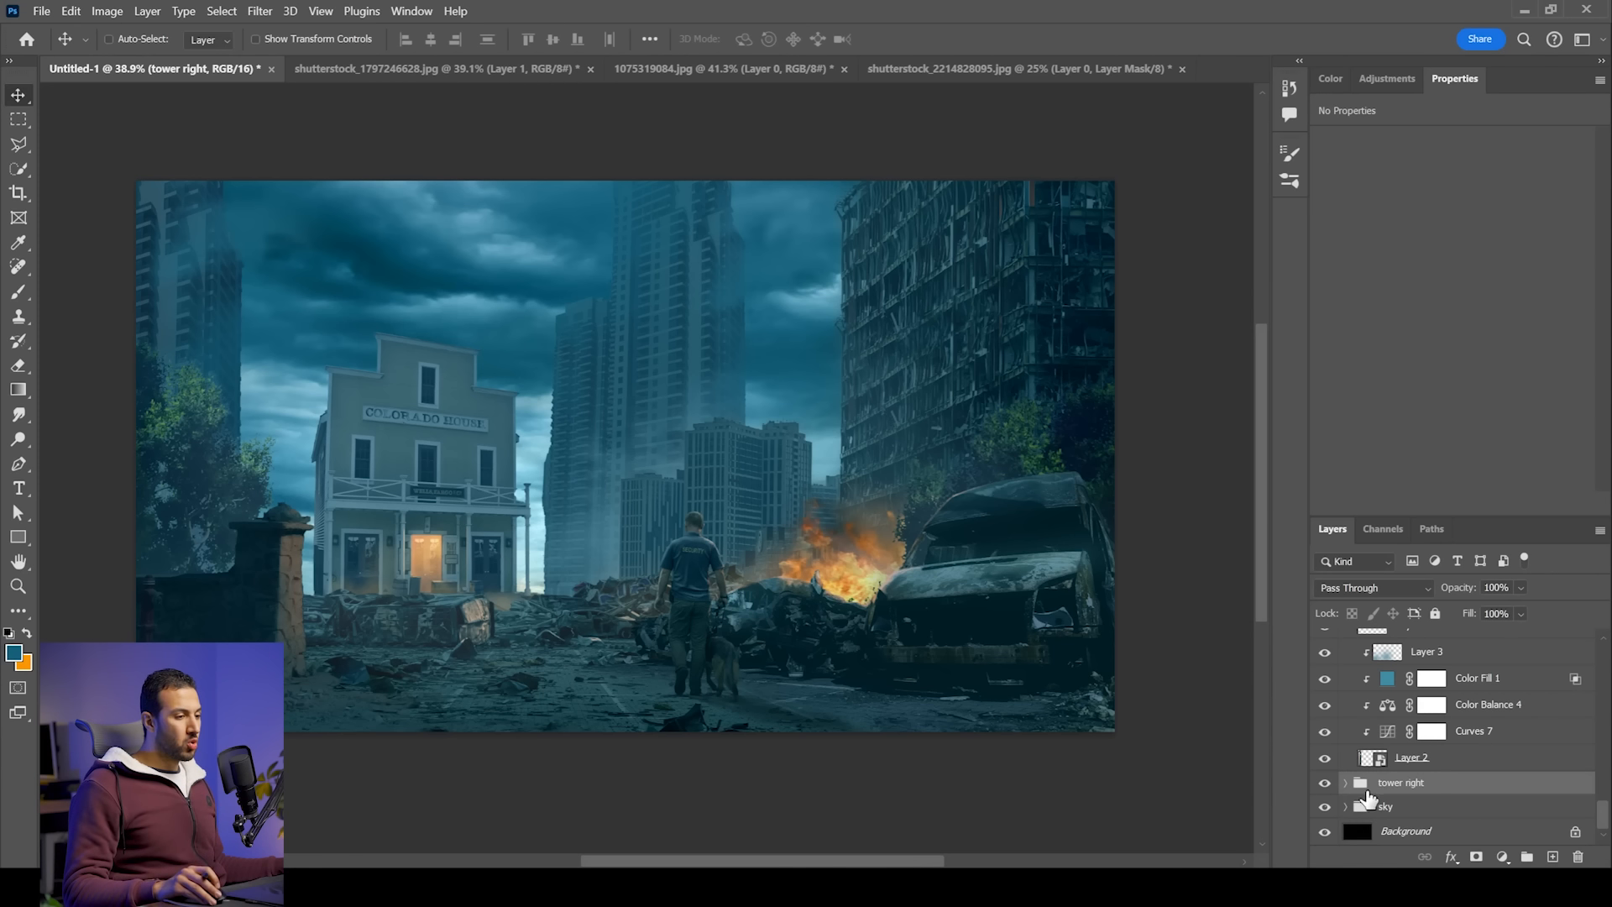
Step: Place the smoke images 1146861146.jpg and 1804779508.jpg plus the 240_F fog image above Color Fill 8 in the main ground group
scroll(1554, 761, "up", 3)
key("Escape")
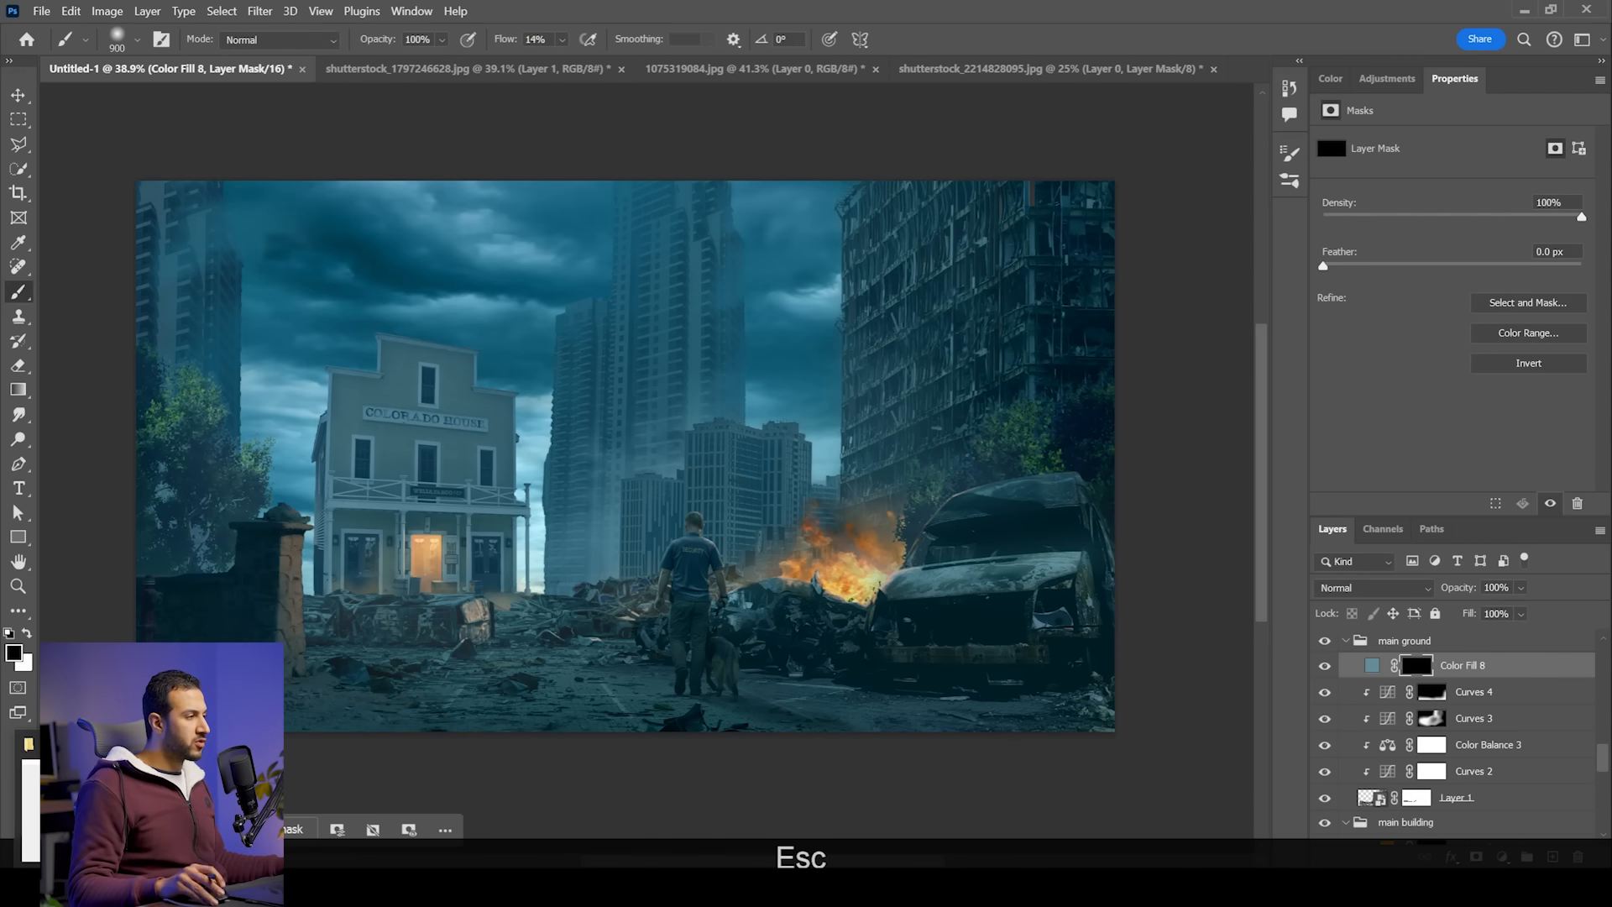
left_click(143, 806)
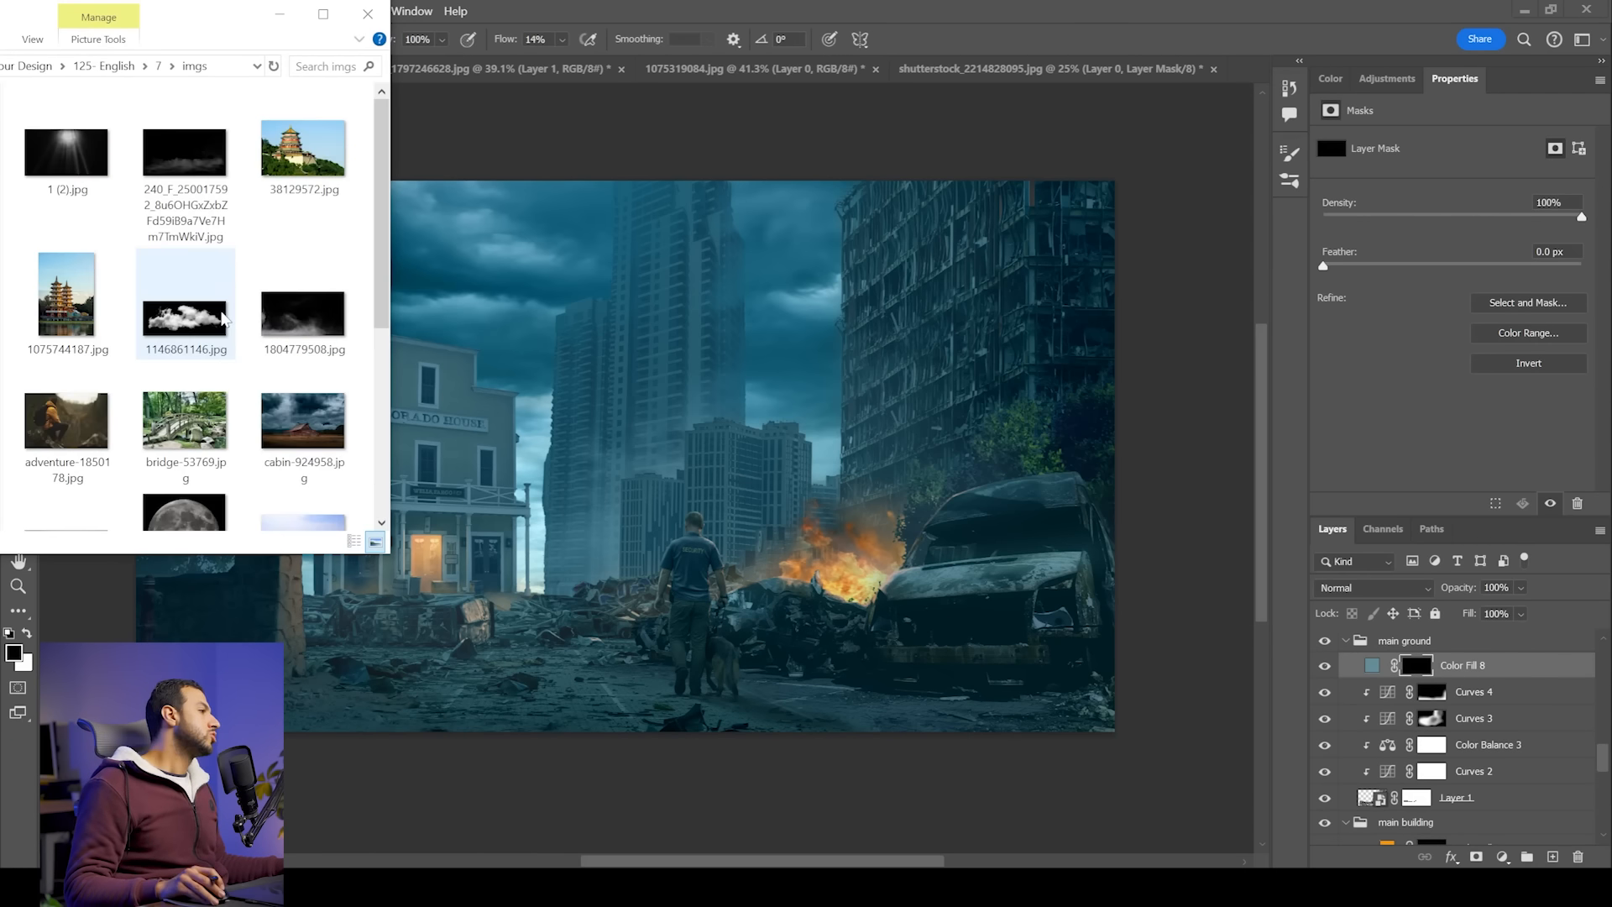
left_click(187, 315)
left_click(321, 347, "ctrl")
left_click(184, 132, "ctrl")
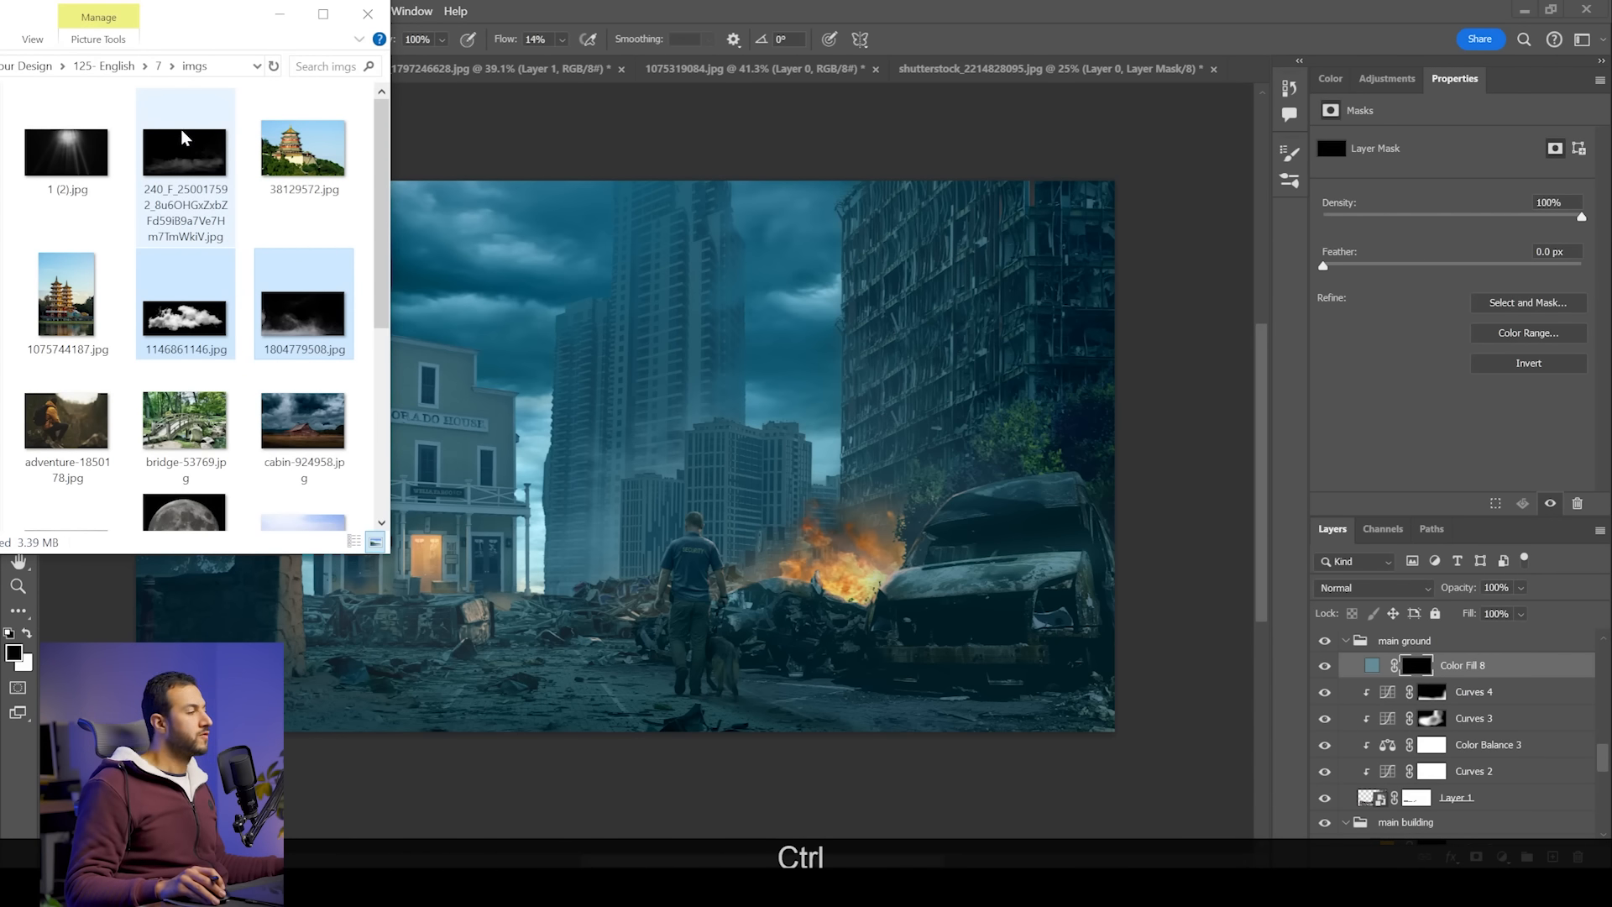
left_click_drag(285, 326, 642, 510)
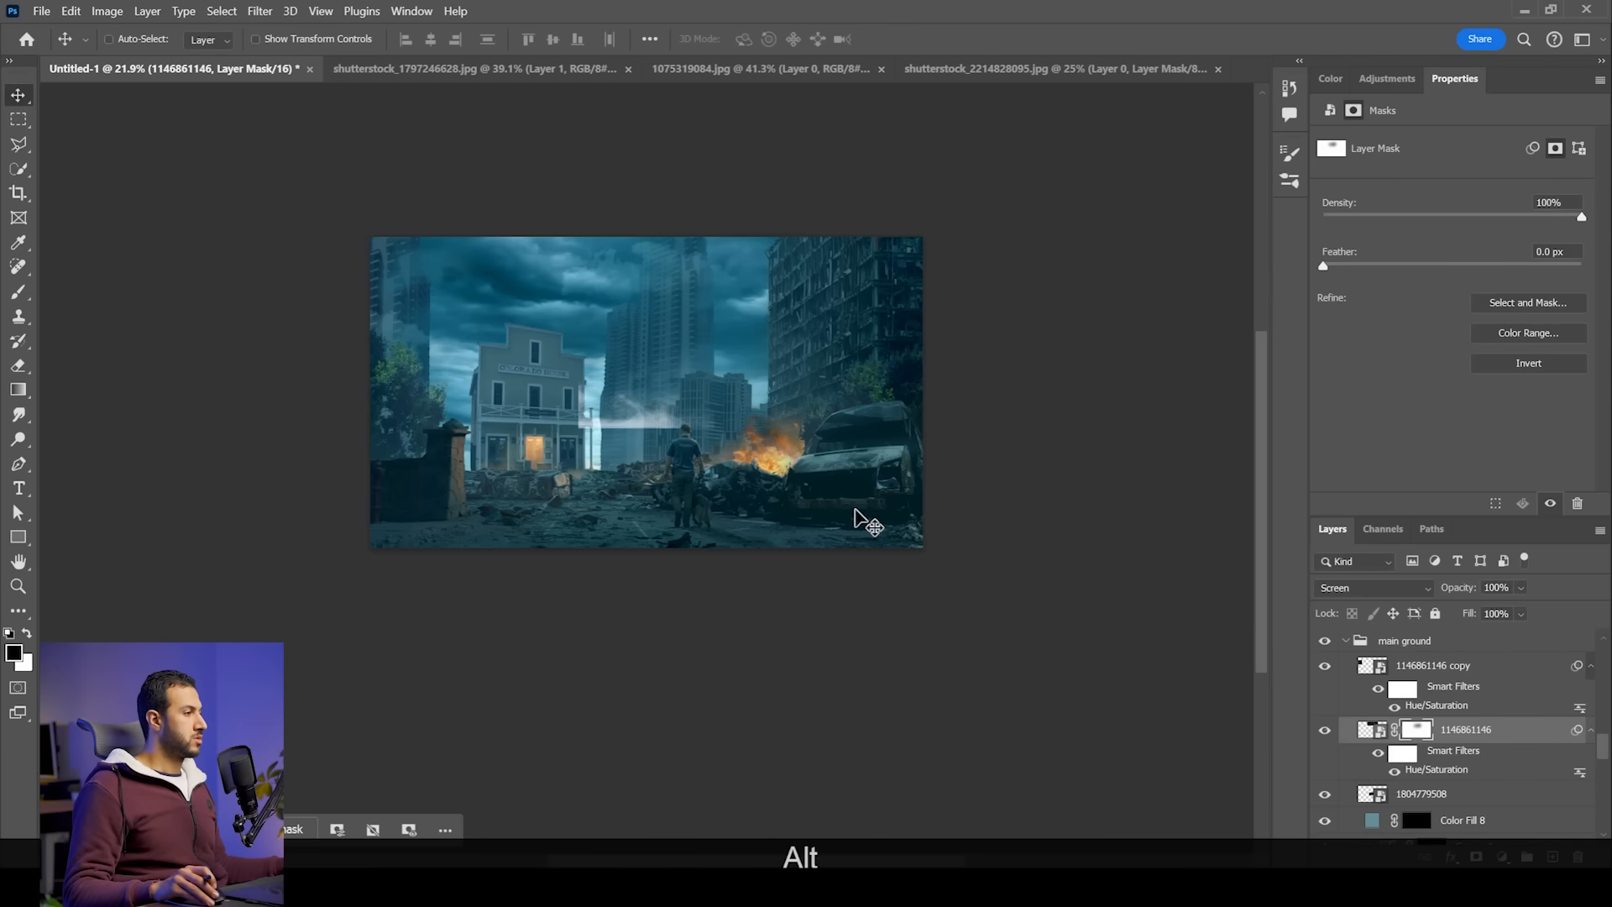
scroll(863, 521, "up", 4)
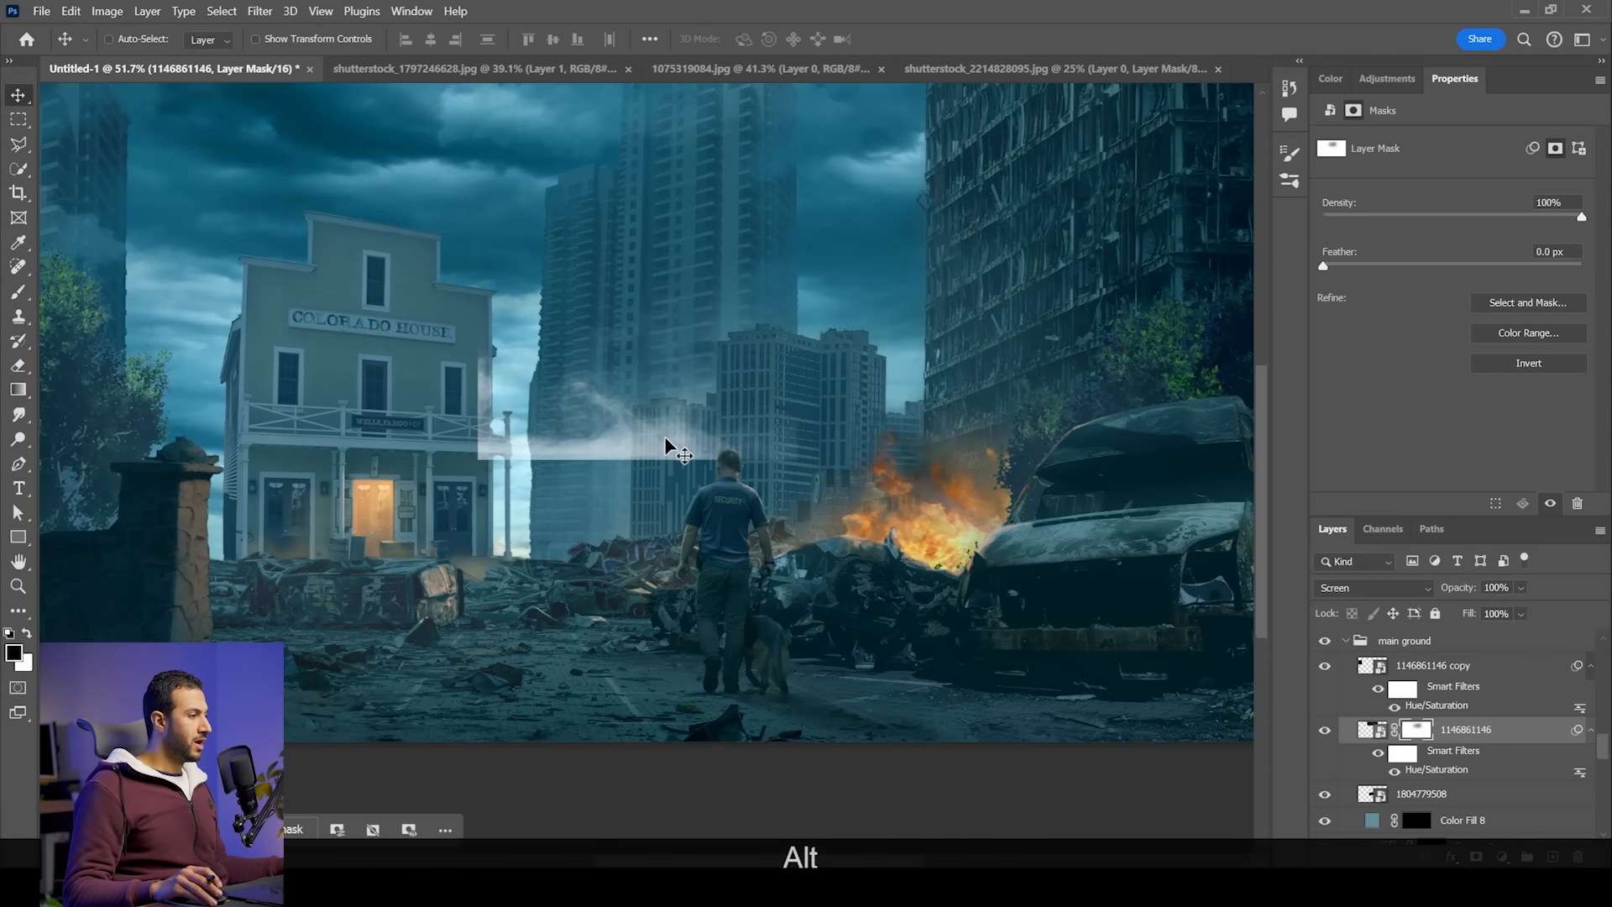
right_click(668, 446)
left_click(691, 468)
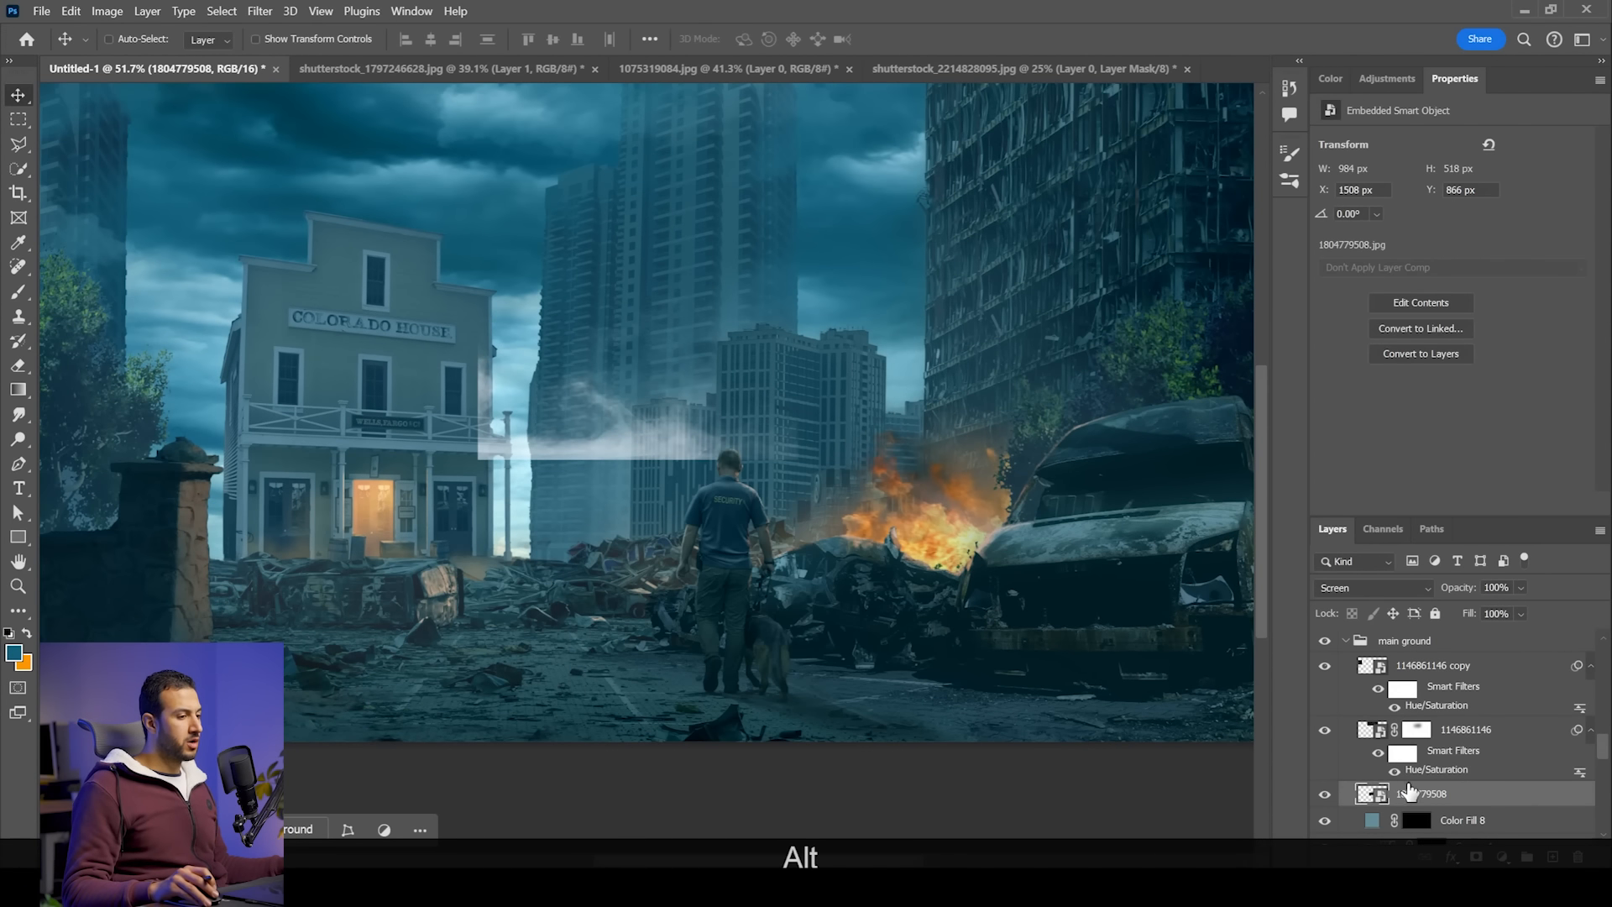
left_click_drag(707, 480, 629, 639)
key("ctrl+t")
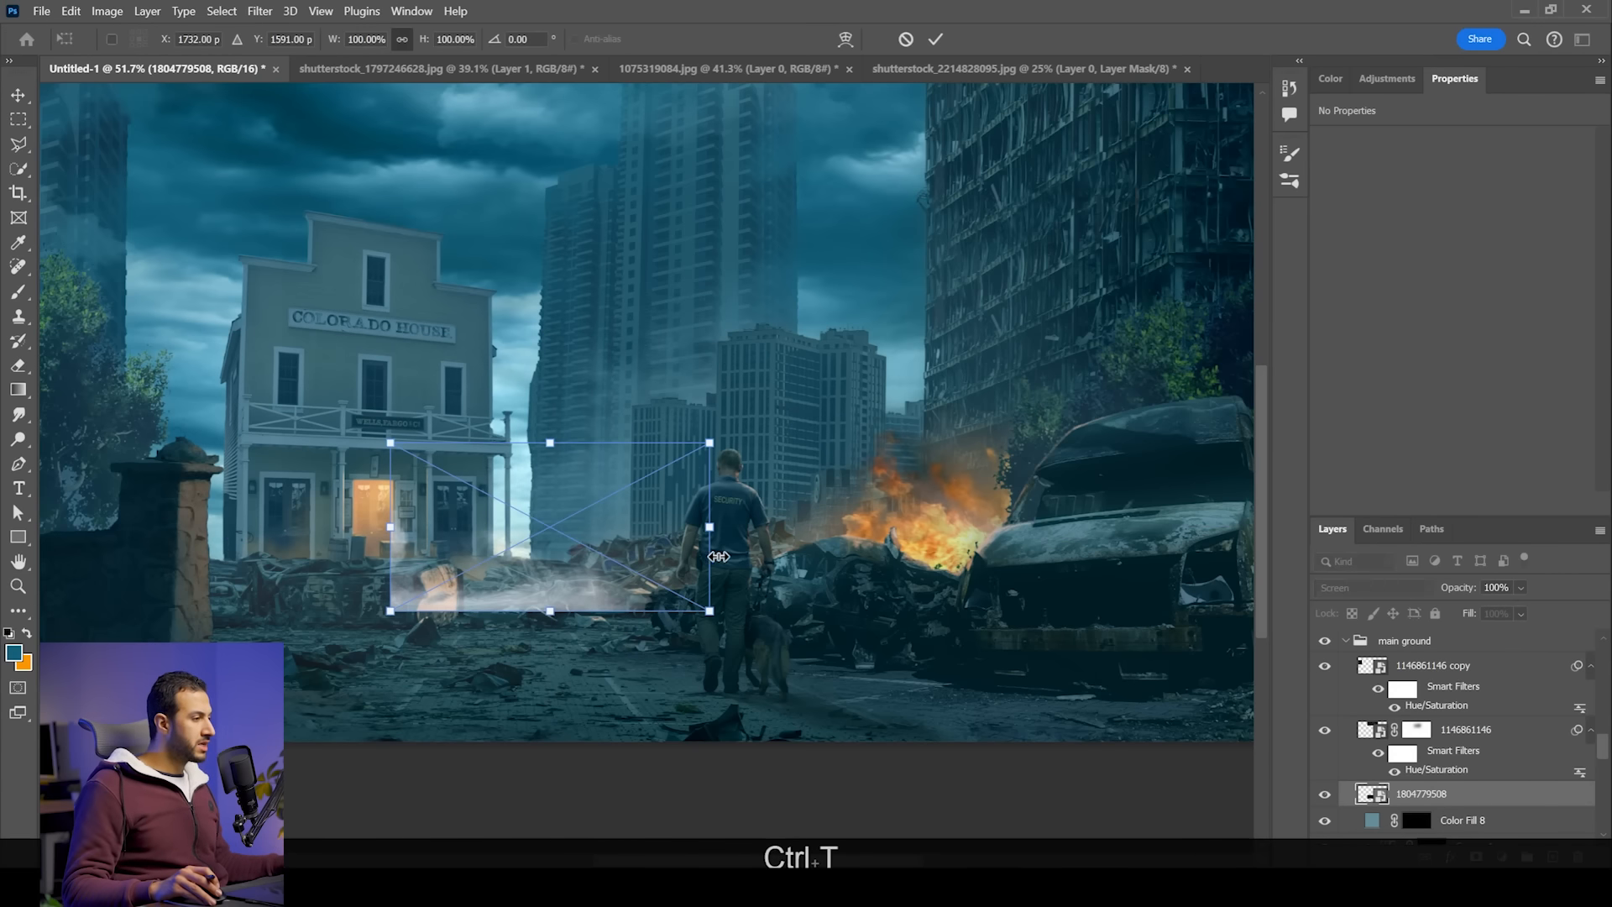
left_click(619, 439, "alt")
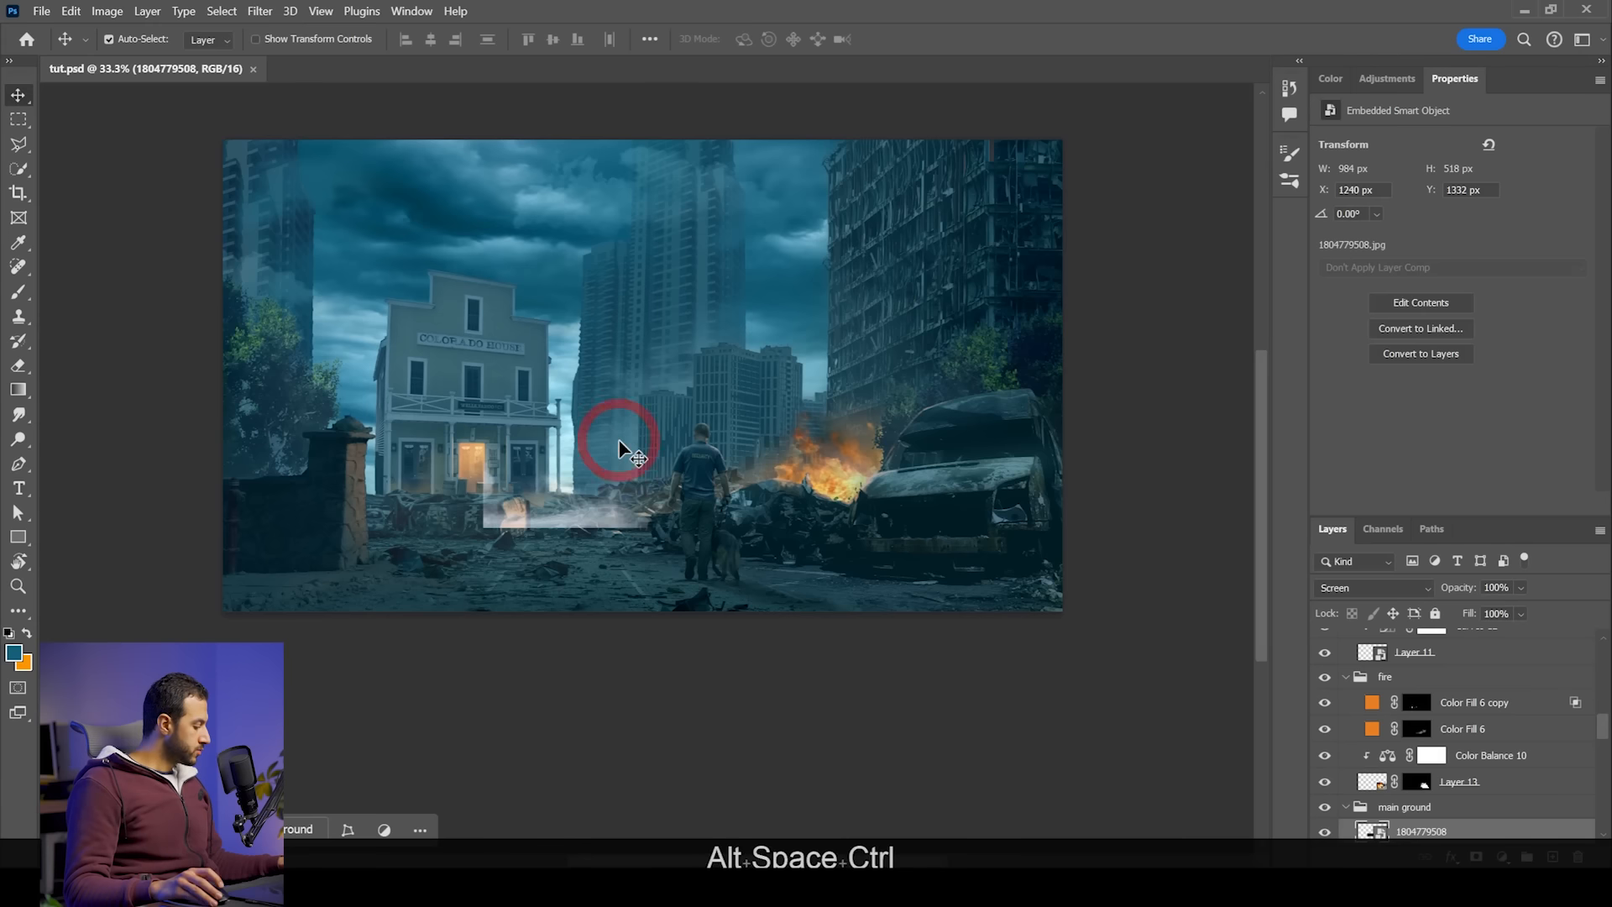
key("ctrl+t")
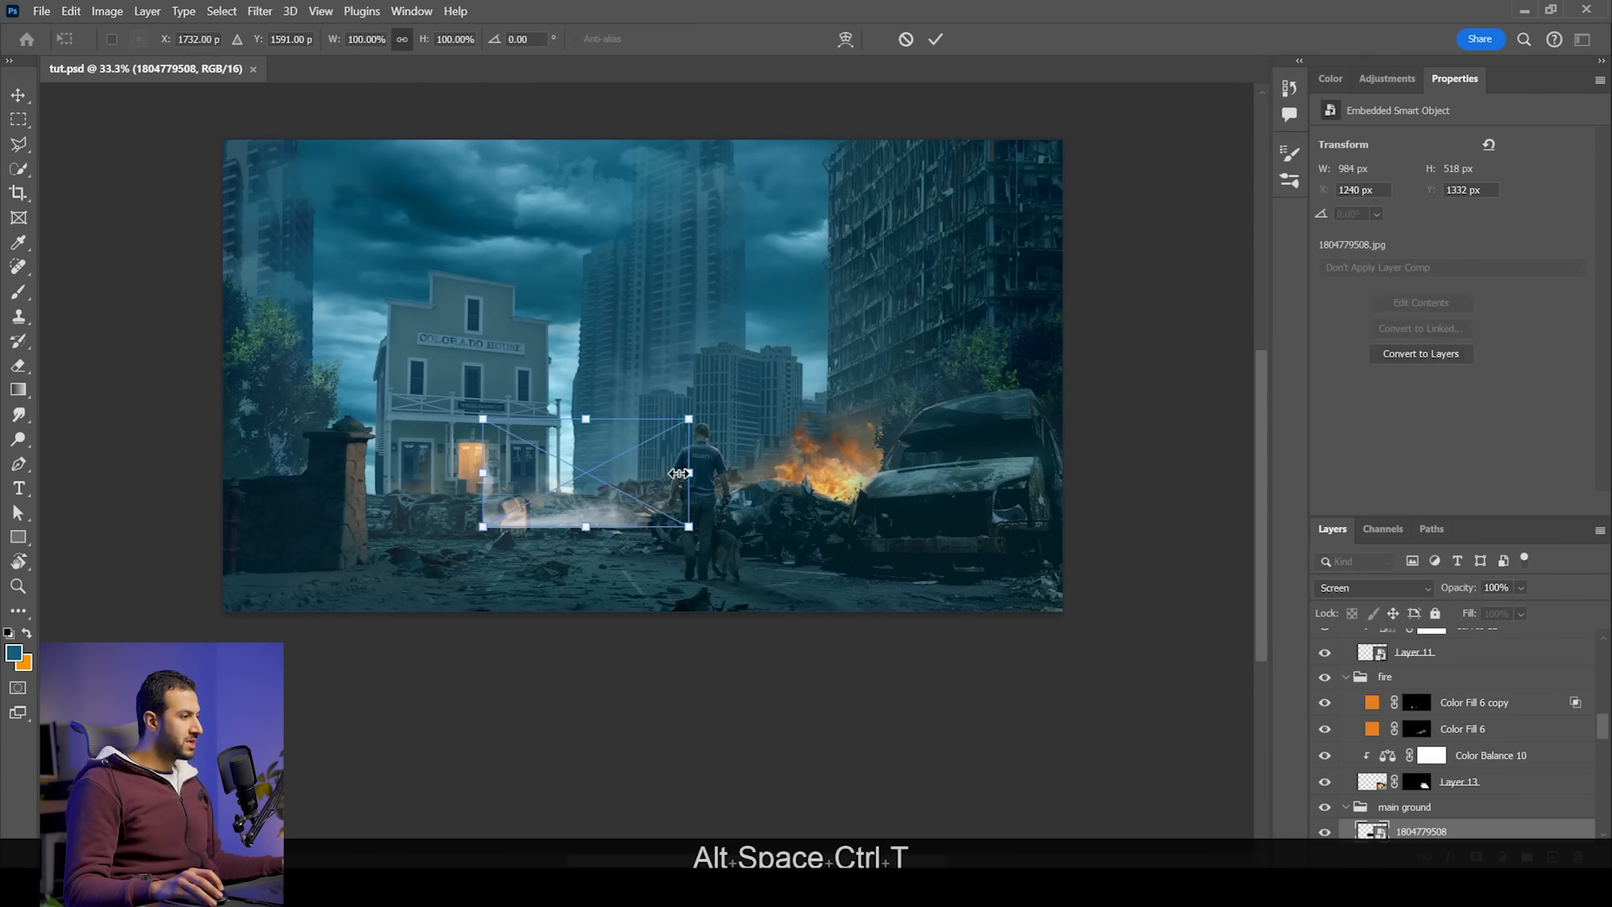
left_click_drag(699, 472, 748, 435)
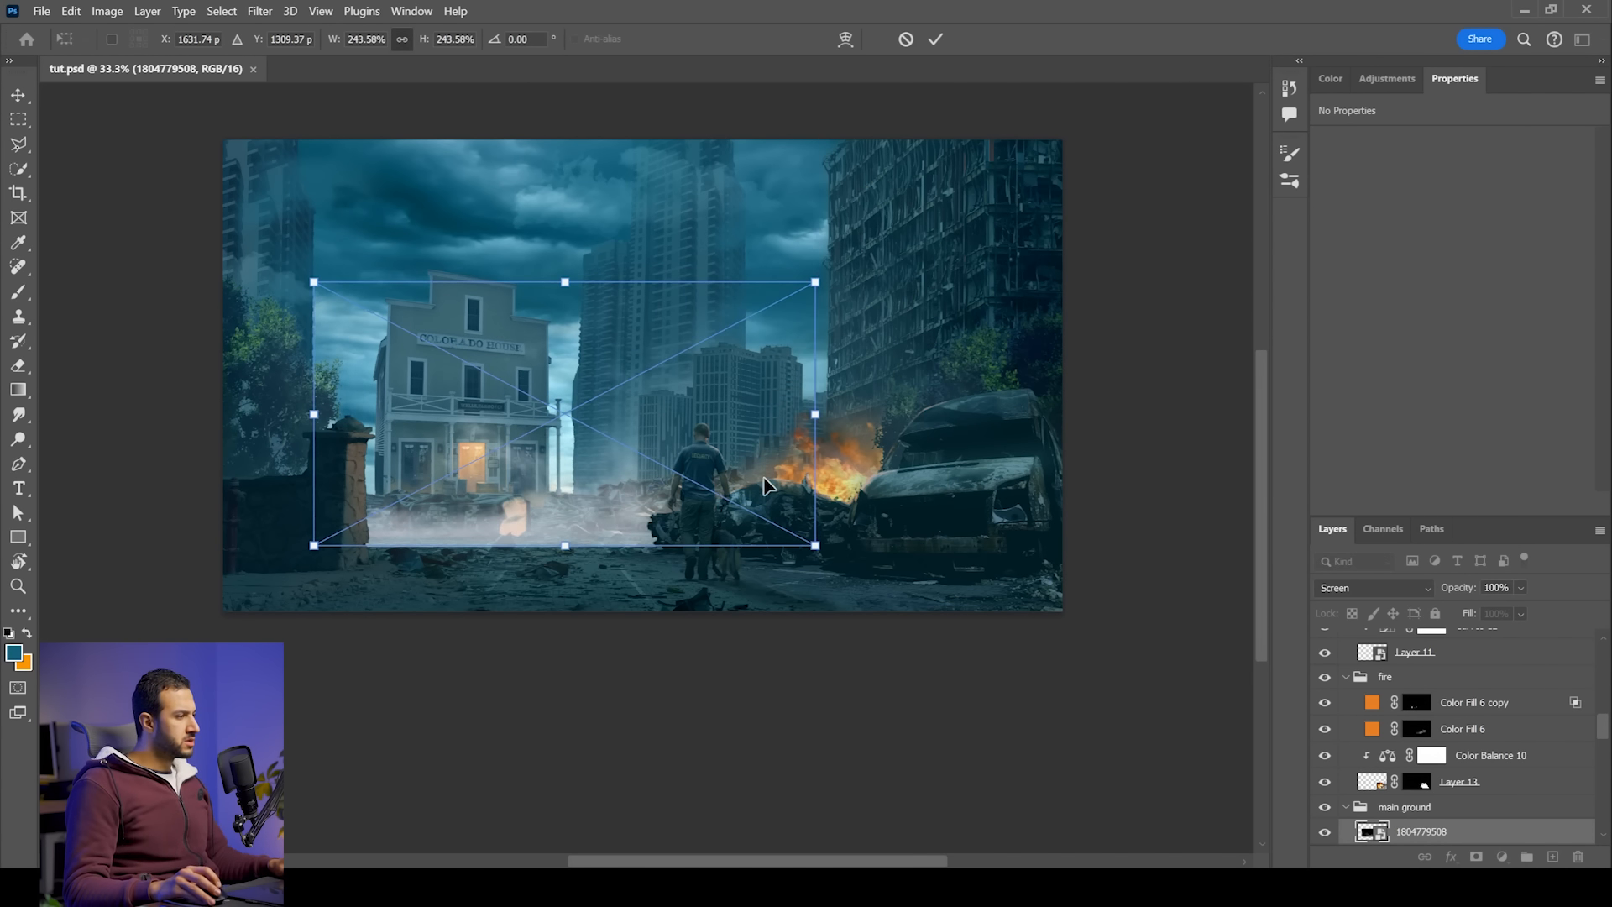
key("Return")
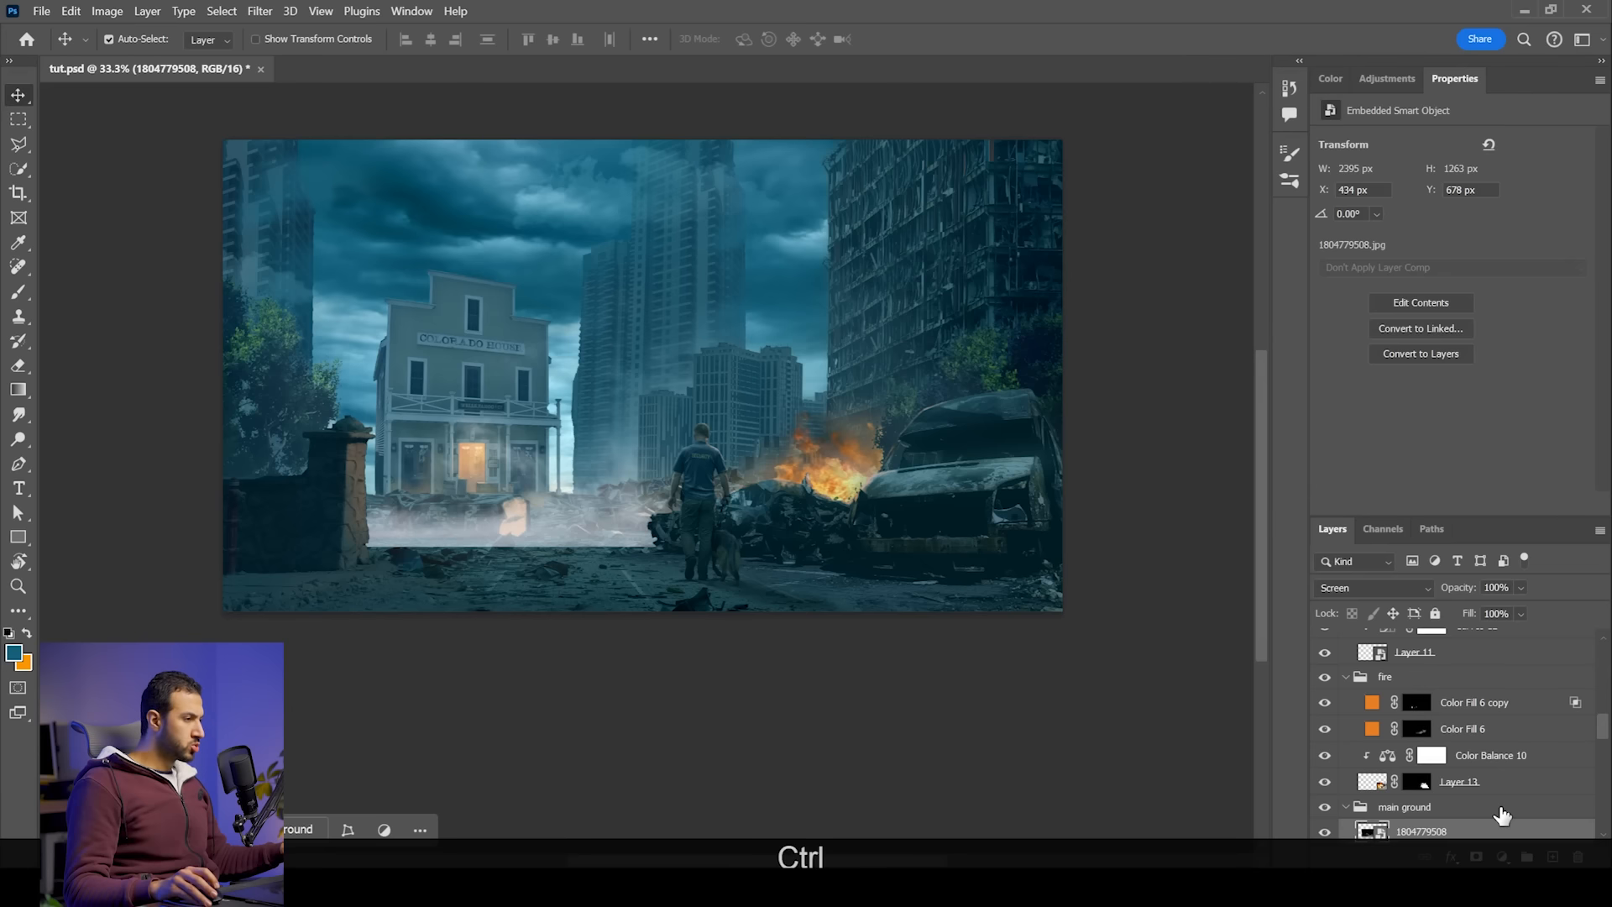
Step: Colorize the smoke with Hue/Saturation, setting Hue to 196, Saturation to 25 and Lightness to -53
key("ctrl+u")
left_click_drag(734, 162, 1134, 195)
left_click_drag(1155, 421, 1132, 421)
left_click(1337, 435)
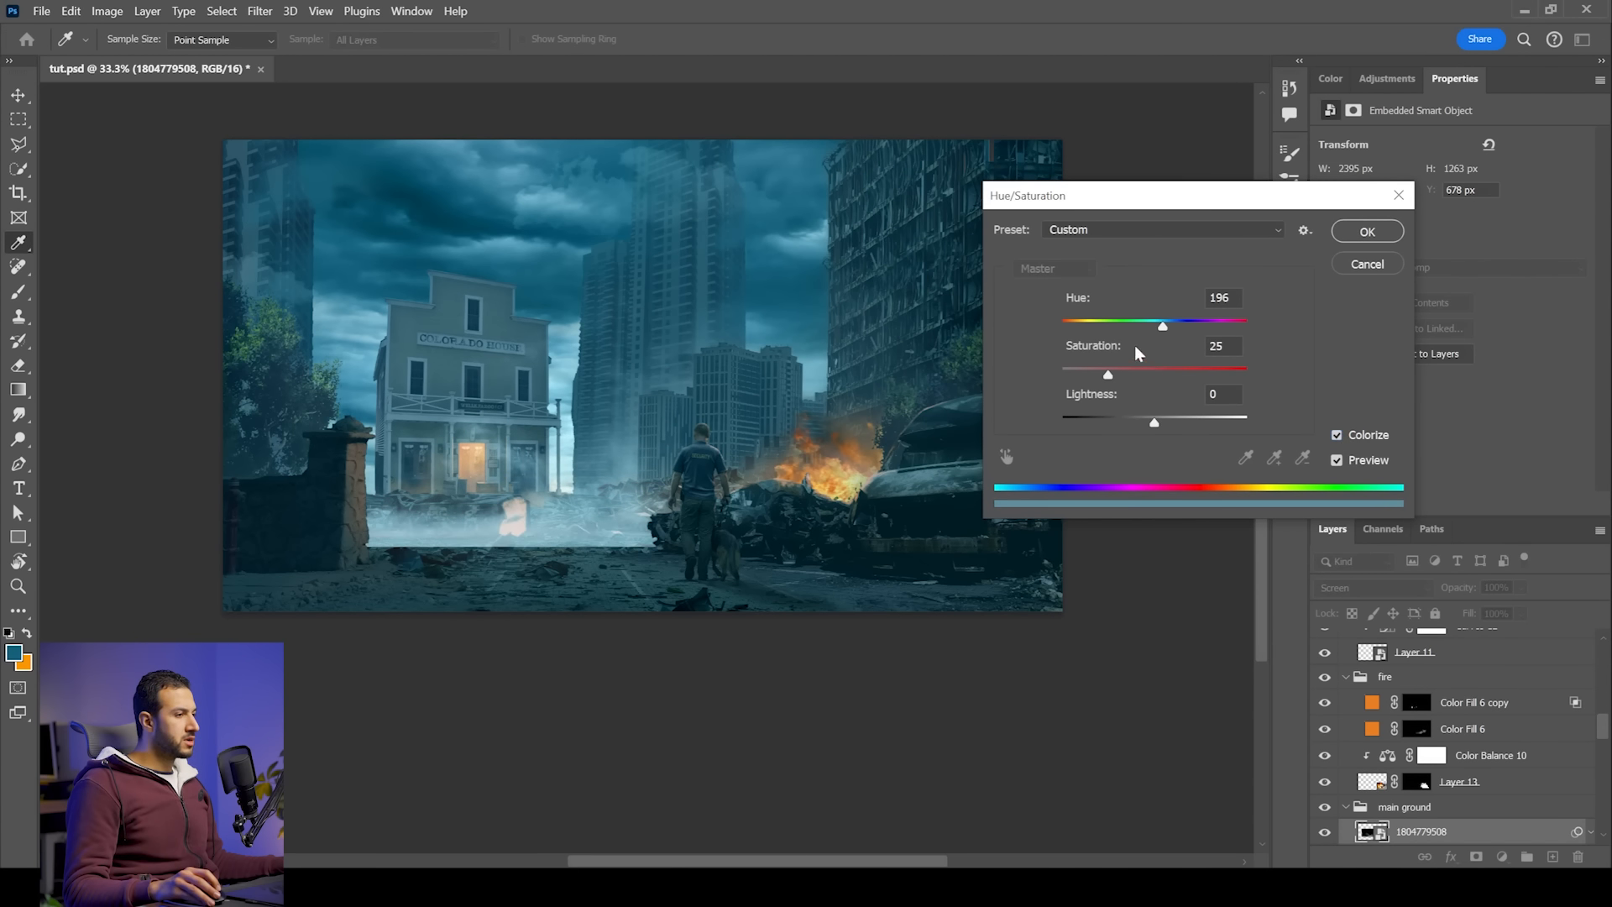
left_click_drag(1130, 422, 1106, 420)
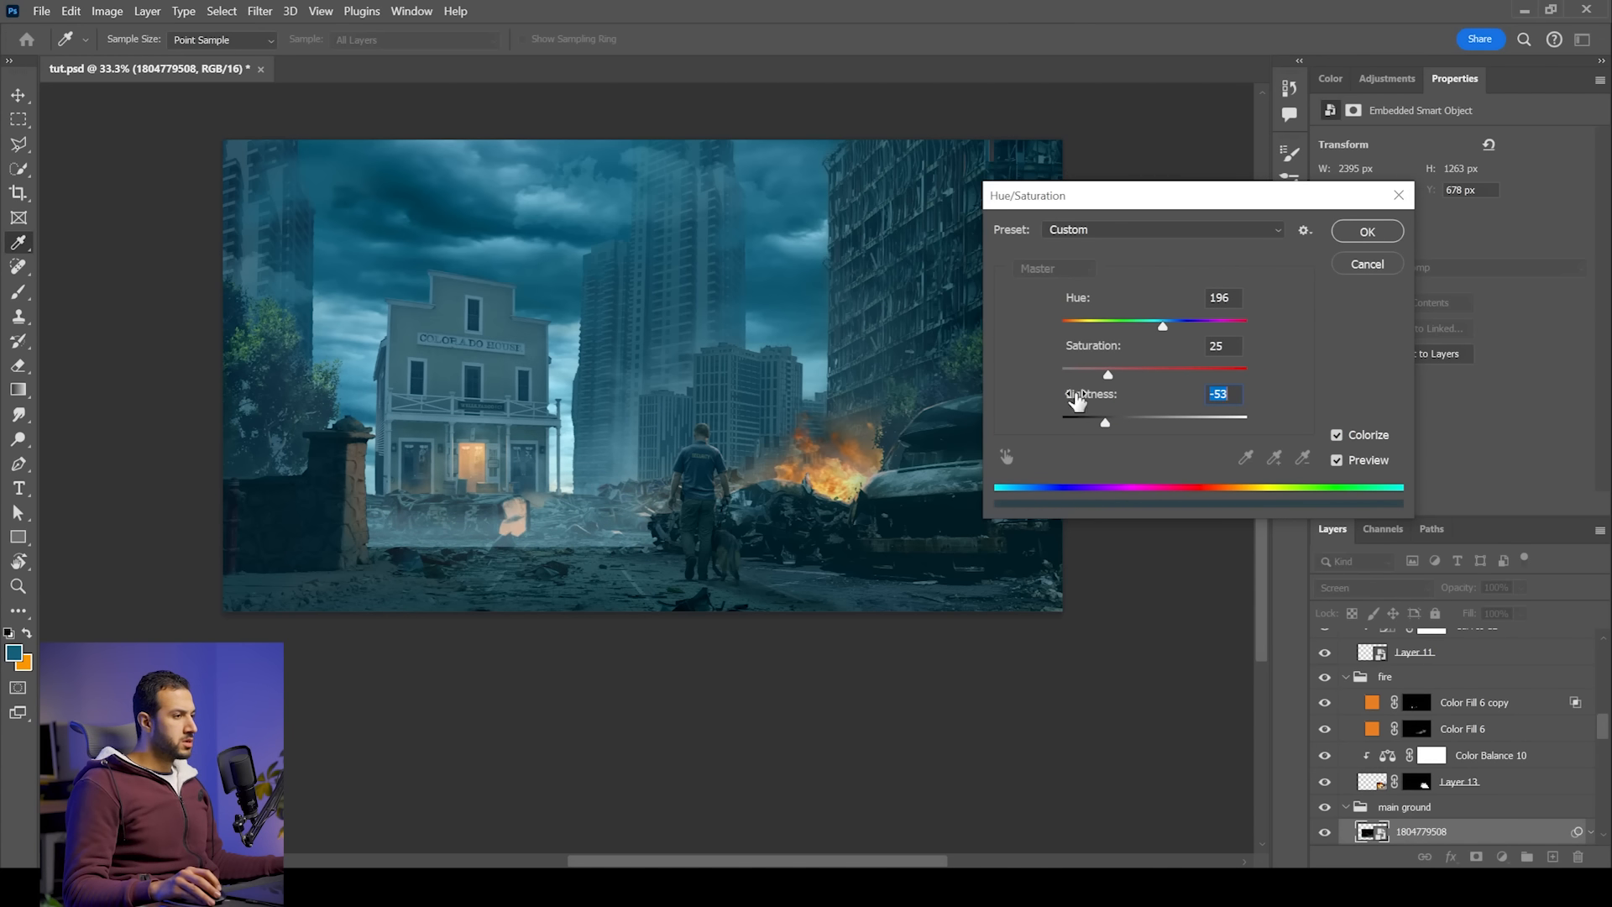
left_click(1350, 226)
Step: Add a mask to the smoke layer and paint away its hard lower edge over the ground, reducing the brush to 300 px
left_click_drag(613, 436, 598, 430)
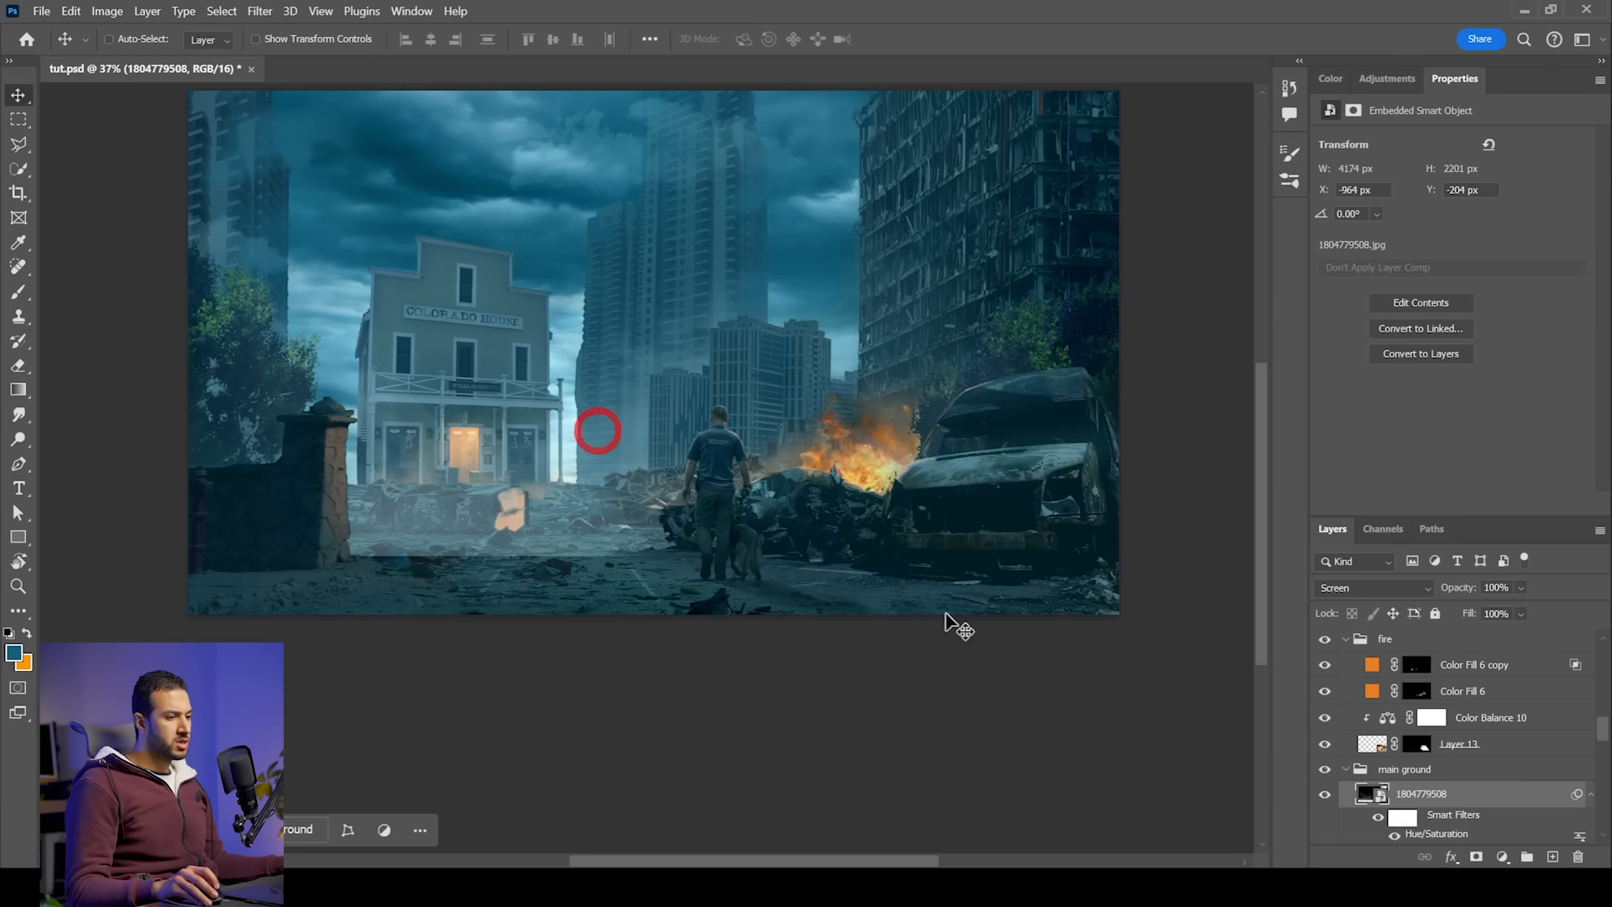
left_click(1476, 859)
key("b")
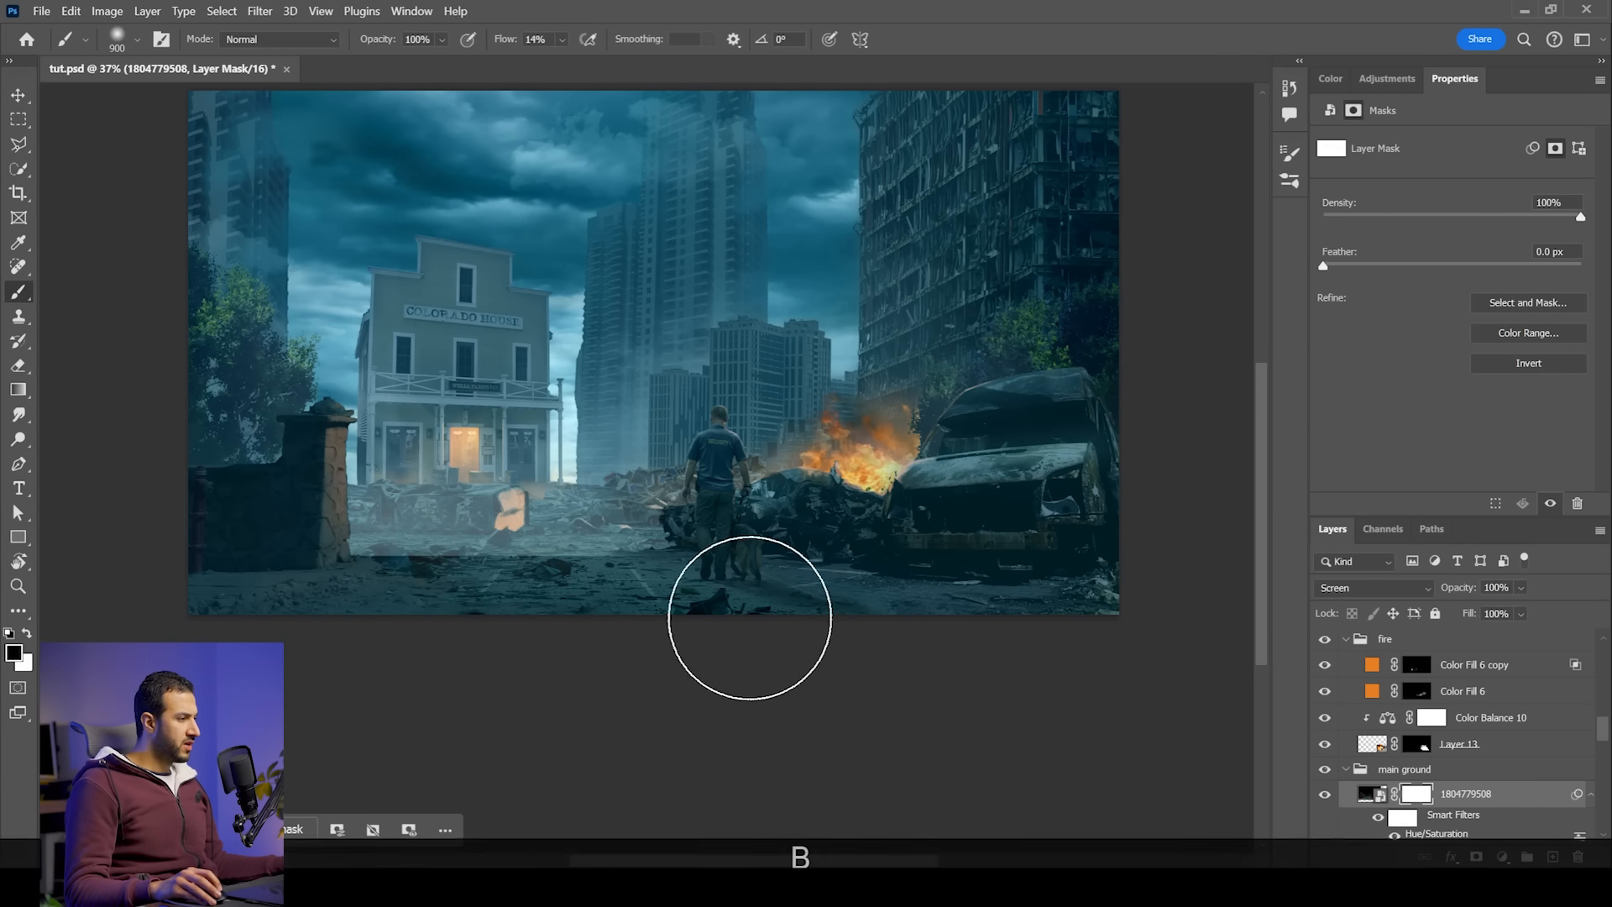
mouse_move(634, 599)
left_mouse_down()
mouse_move(428, 615)
mouse_move(475, 608)
left_mouse_up()
key("bracketleft")
key("bracketleft")
key("bracketleft")
key("bracketleft")
key("bracketleft")
key("bracketleft")
mouse_move(579, 544)
left_mouse_down()
mouse_move(425, 536)
mouse_move(617, 507)
mouse_move(237, 543)
left_mouse_up()
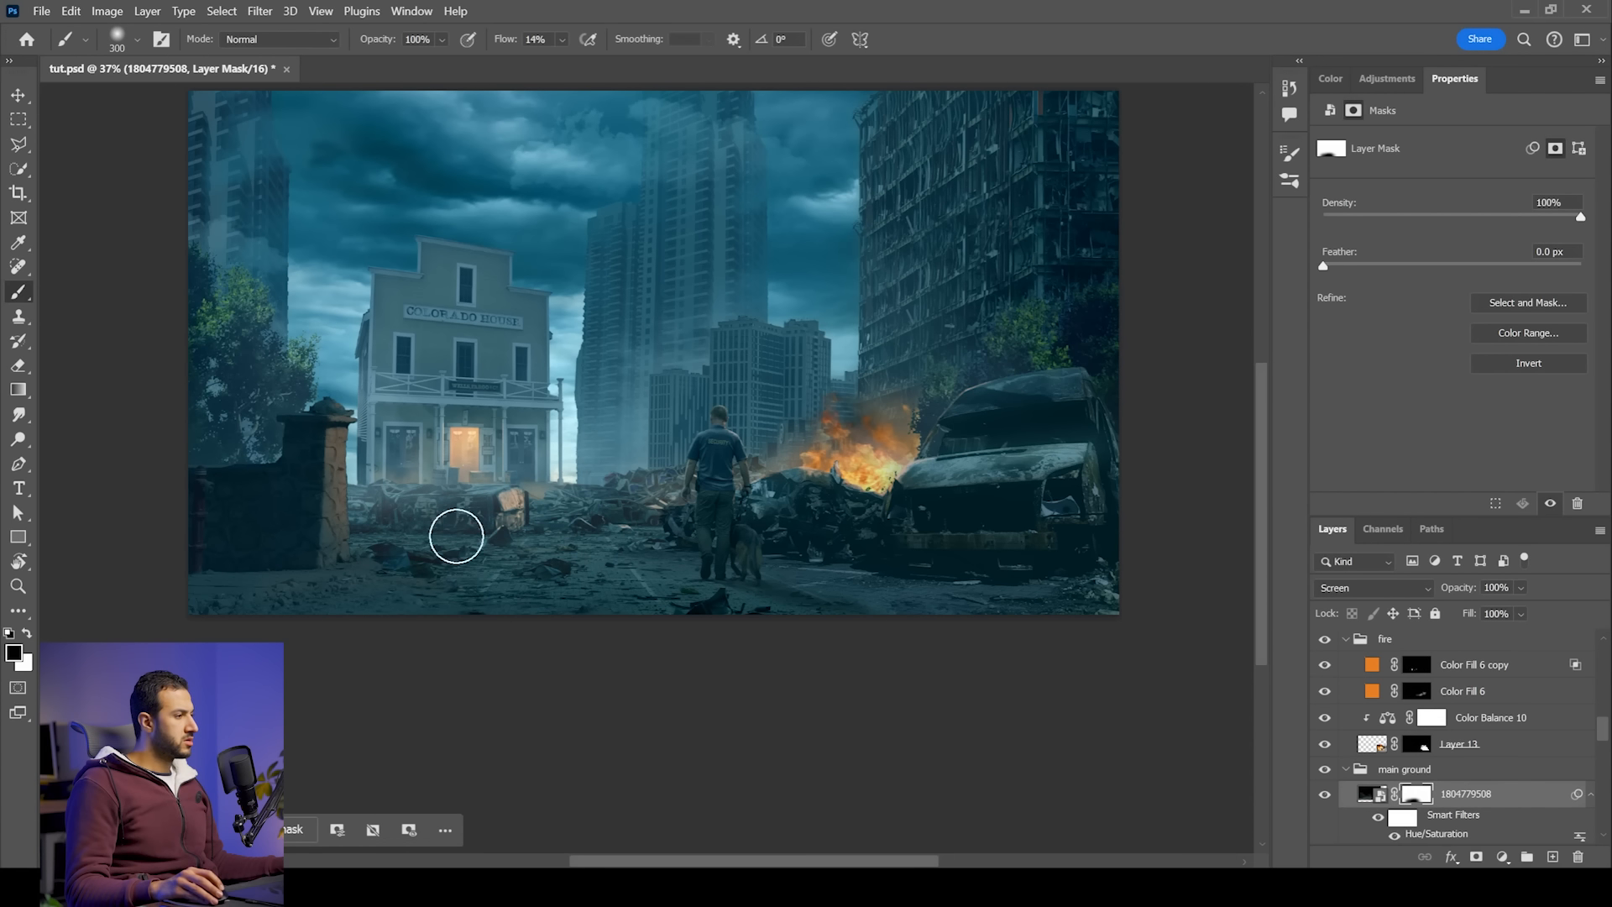
Step: Compare the scene with and without the smoke layer and inspect the area around the man
scroll(454, 532, "down", 3)
scroll(648, 504, "up", 2)
left_click(1325, 793)
left_click(1325, 794)
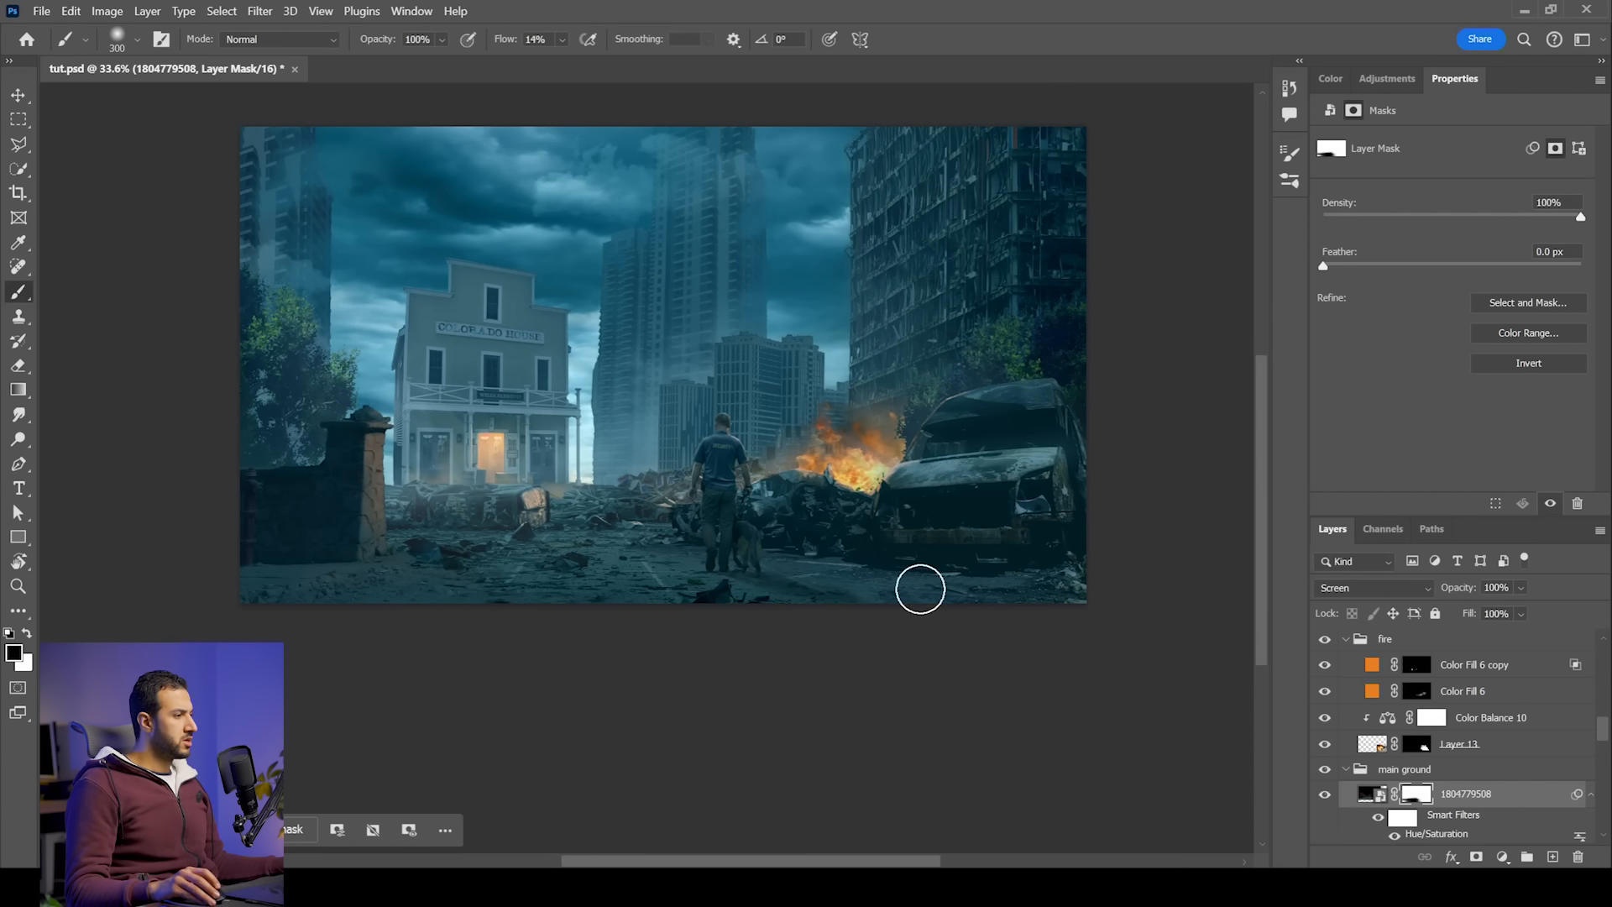
scroll(713, 504, "up", 6)
left_click_drag(789, 411, 754, 423)
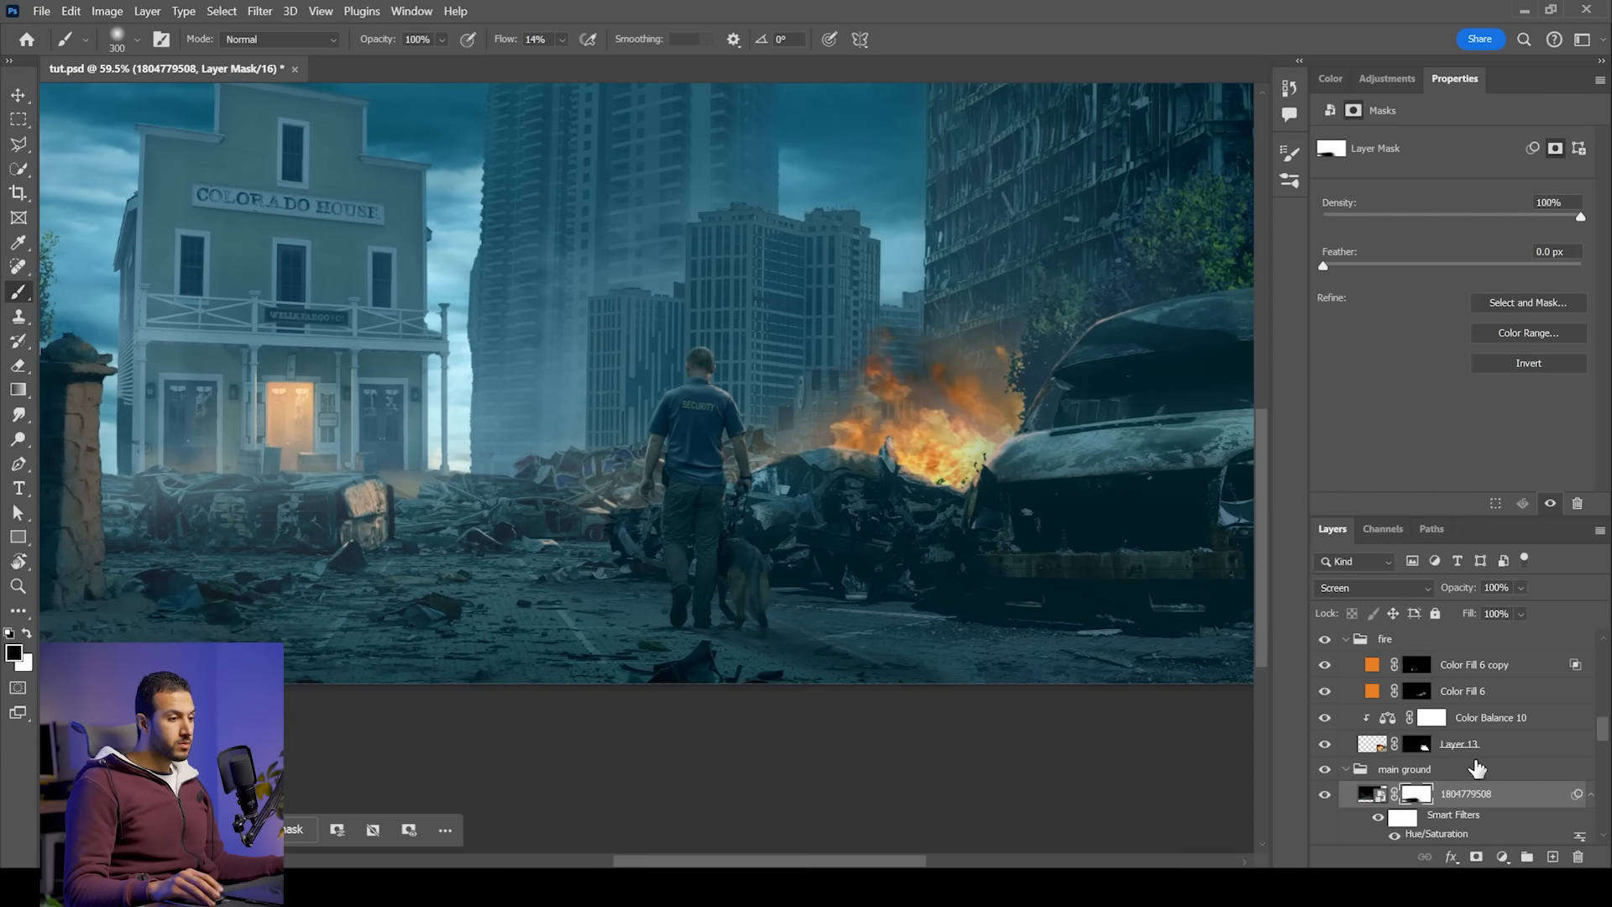
Step: Add a new empty layer directly beneath Layer 9 and above the fence left group
scroll(1478, 764, "up", 5)
scroll(1463, 805, "down", 1)
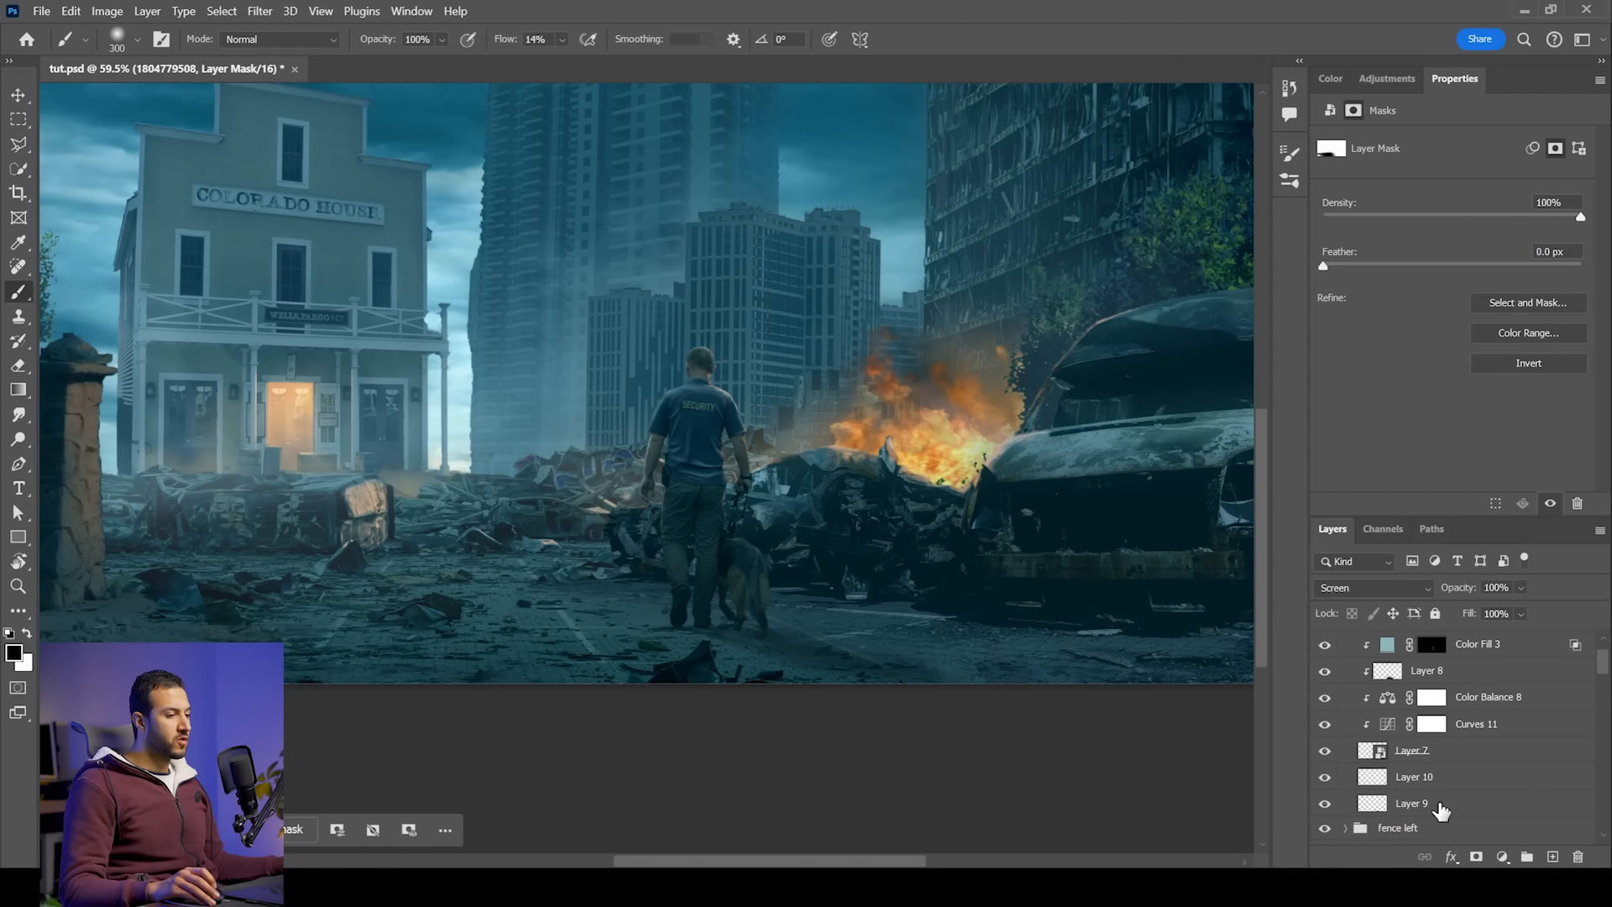
left_click(1428, 804)
left_click(1553, 856)
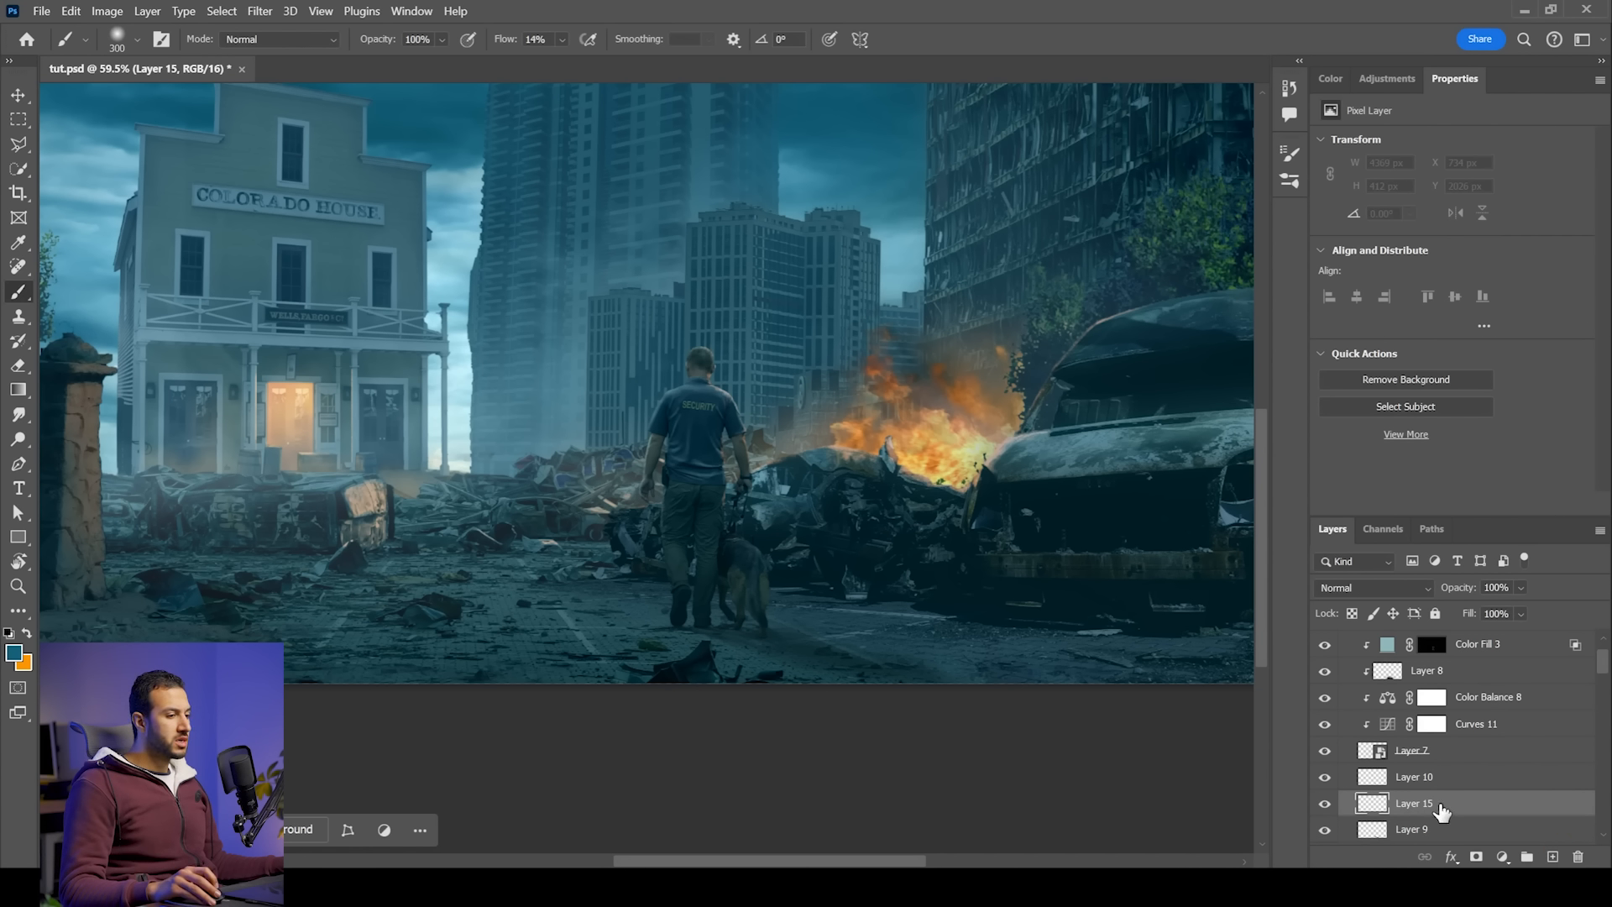
scroll(1443, 810, "down", 1)
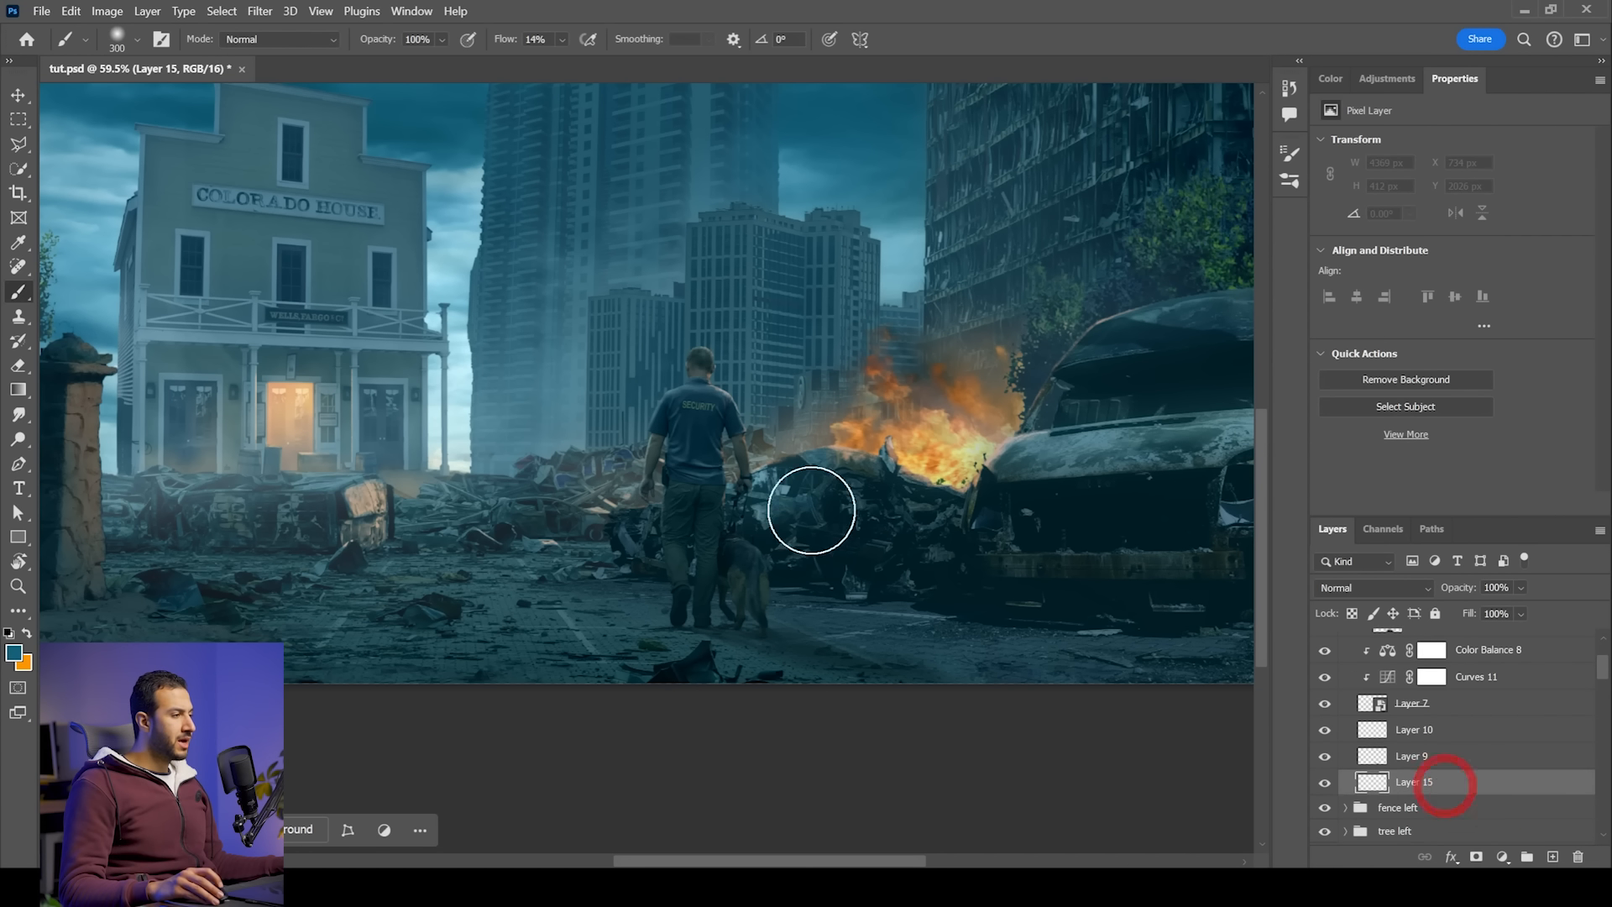
Step: Search the brush presets for "fog" and choose the Fog brush
right_click(825, 513)
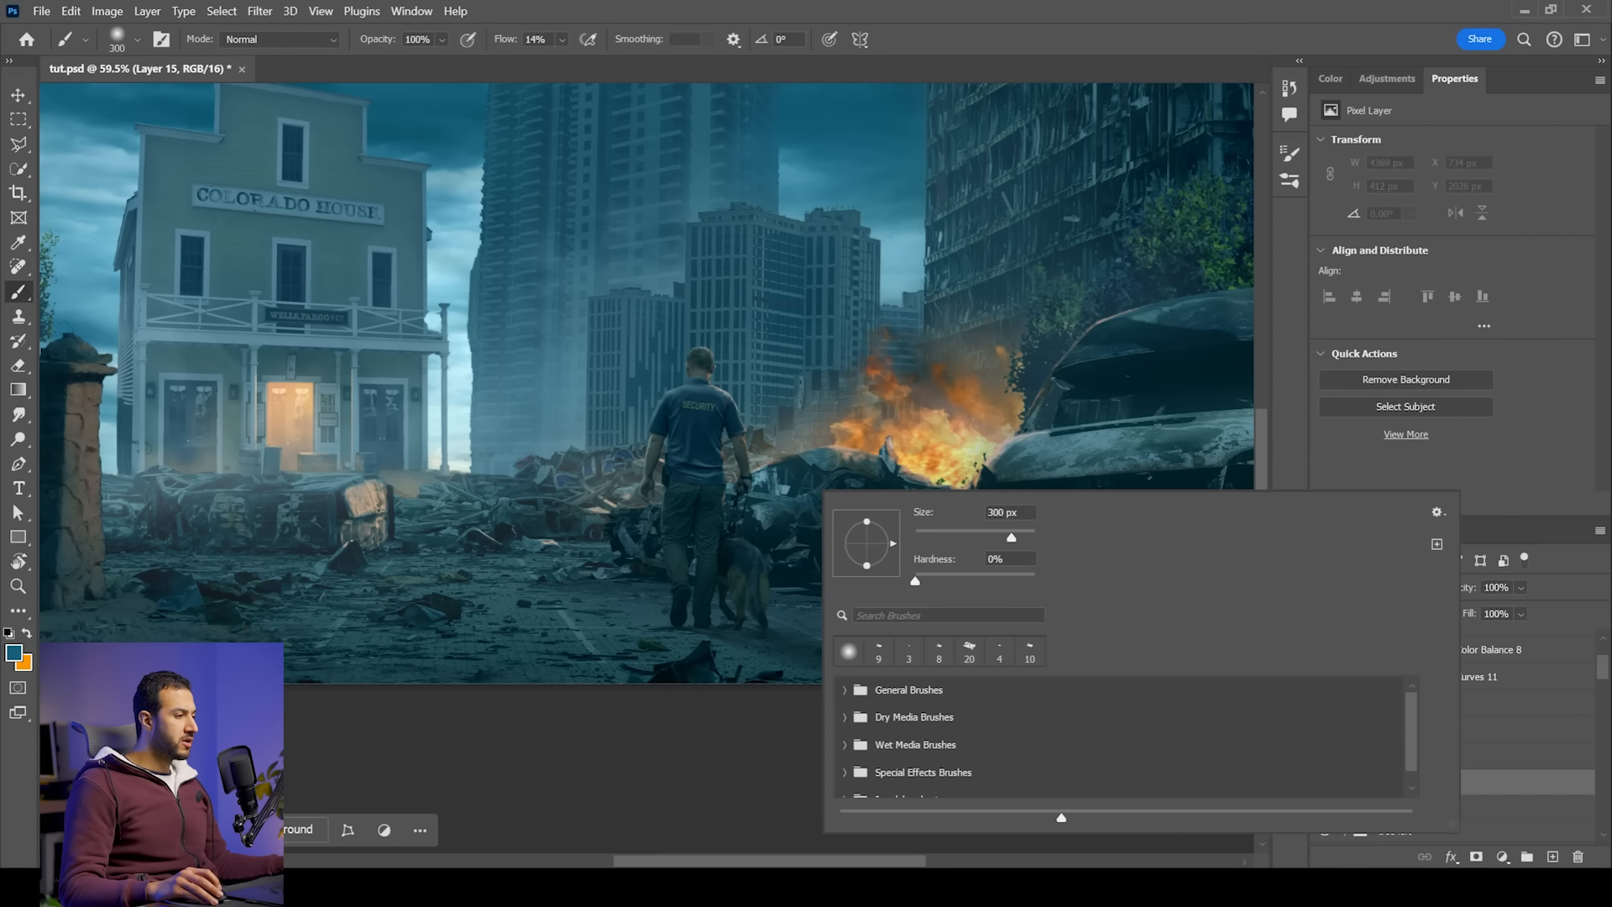
type("fog")
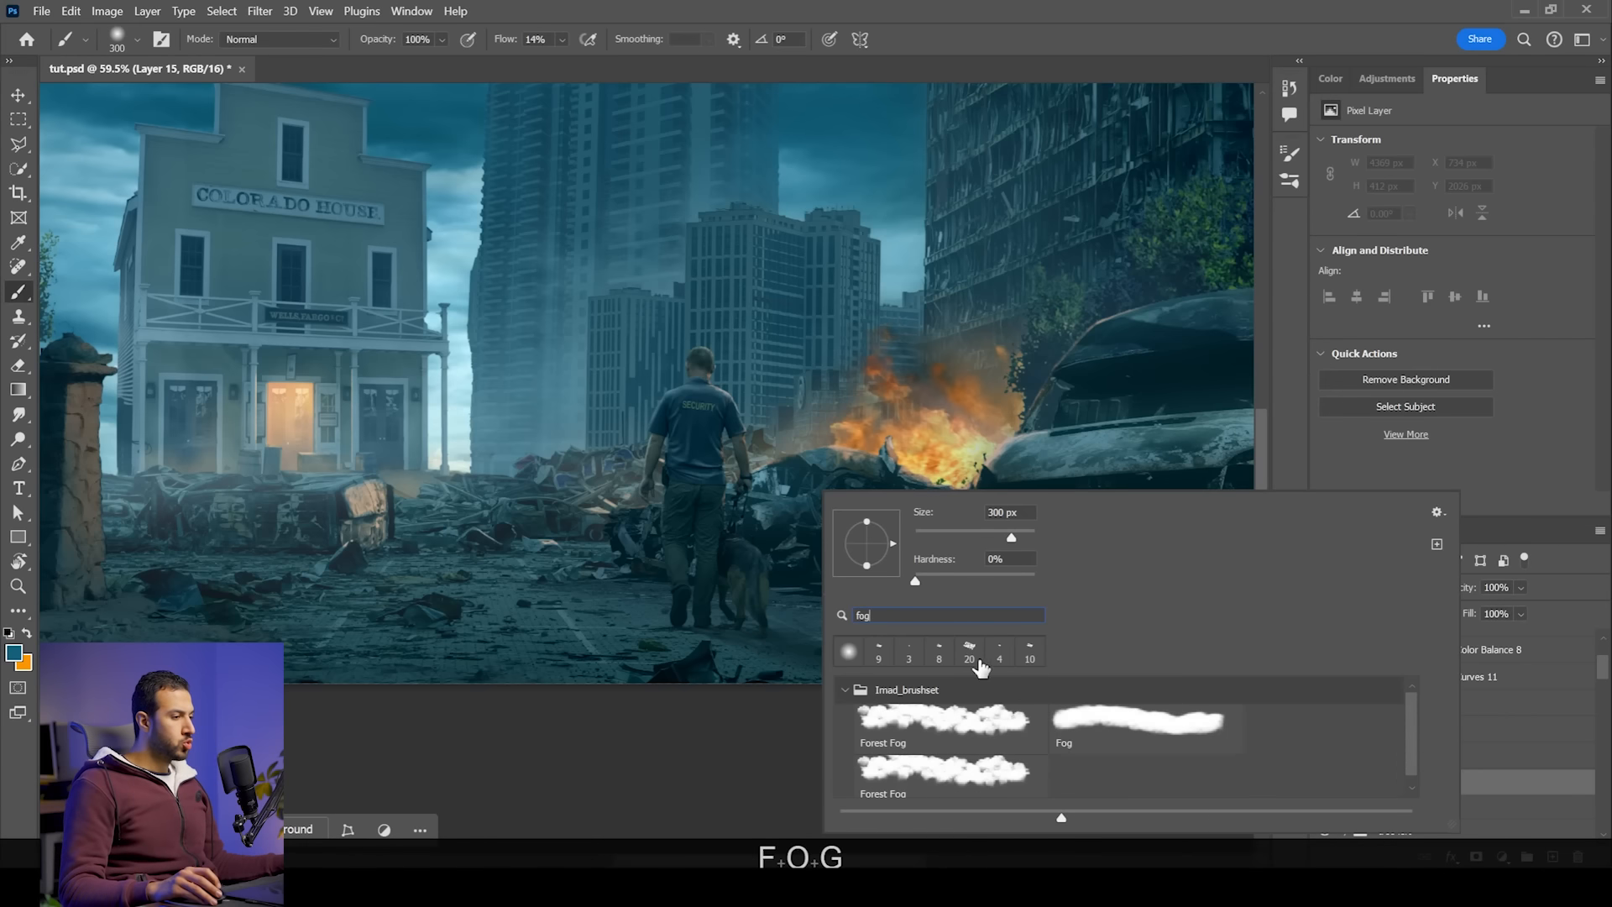
left_click(1107, 724)
Step: Undo the test stamp, sample a pale blue from the sky, and stamp a light haze behind the man's head
left_click(722, 382)
key("alt")
key("ctrl+alt+z")
scroll(479, 352, "up", 2)
left_click(463, 364, "alt")
left_click(793, 387)
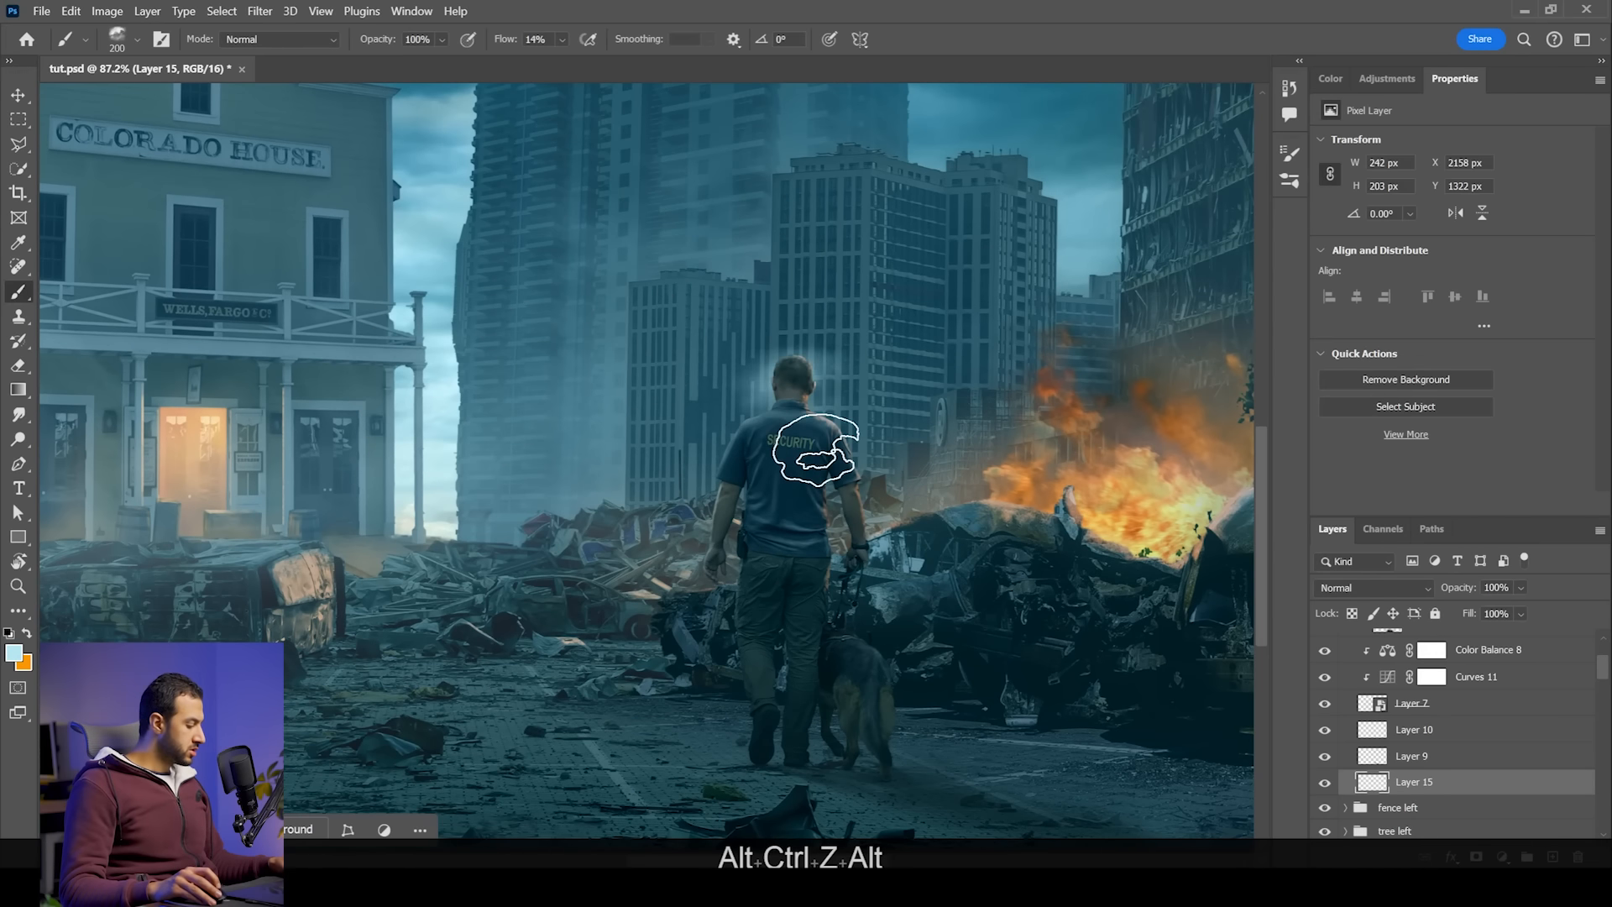
Step: Enlarge the Fog brush to 500 px and stamp pale blue haze behind the man's upper body, legs and dog
key("1")
key("bracketright")
key("bracketright")
key("bracketright")
left_click(814, 507)
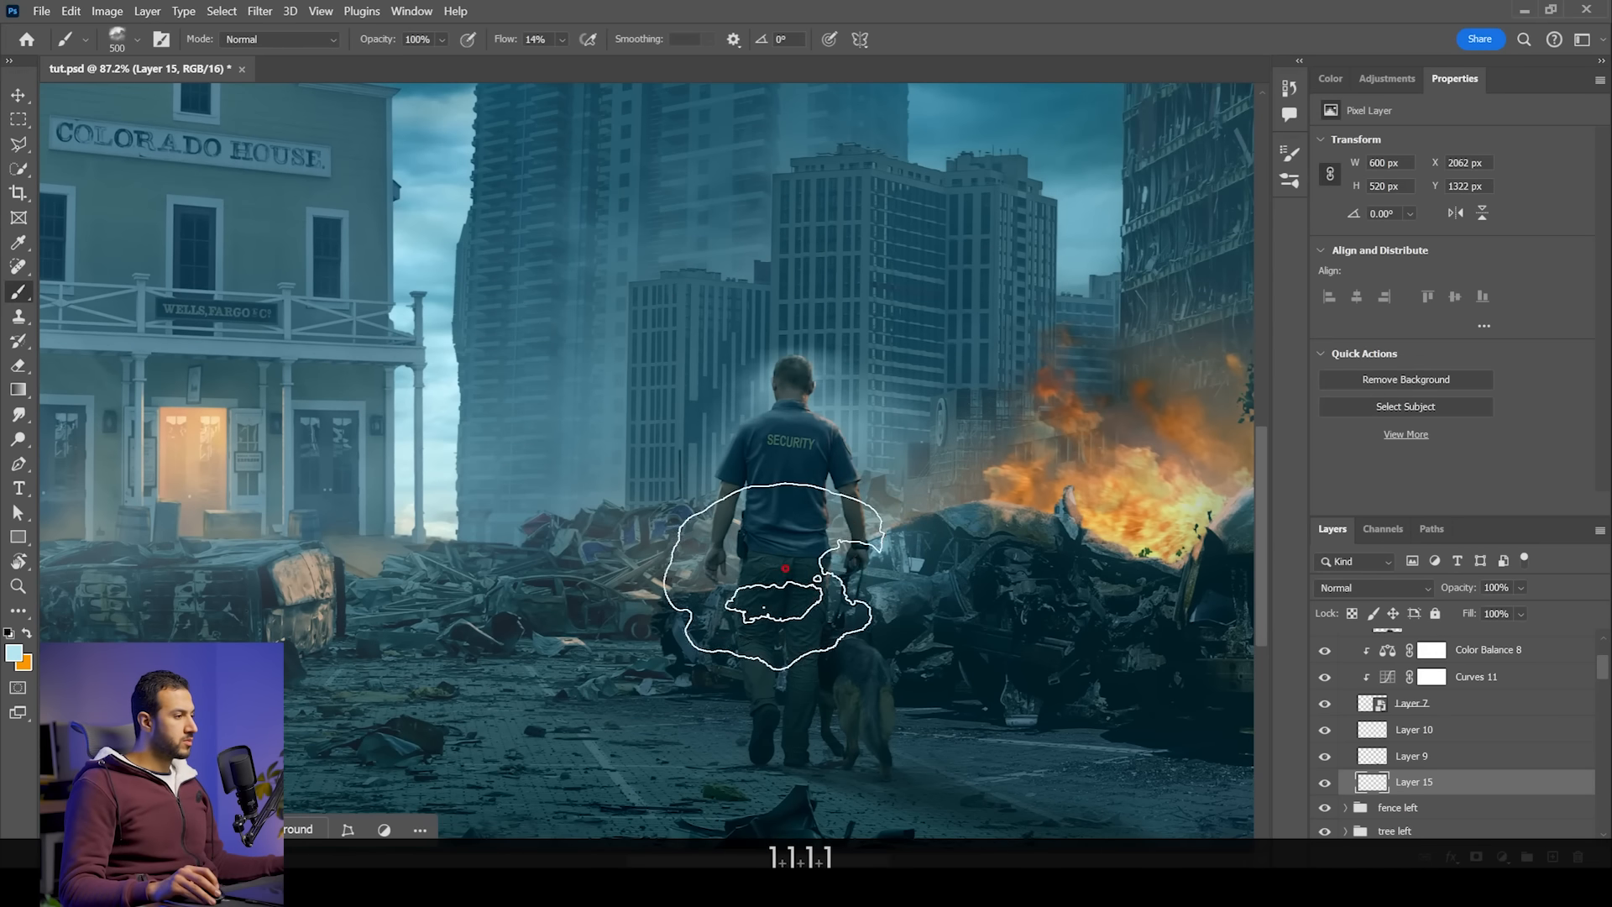
left_click(835, 677)
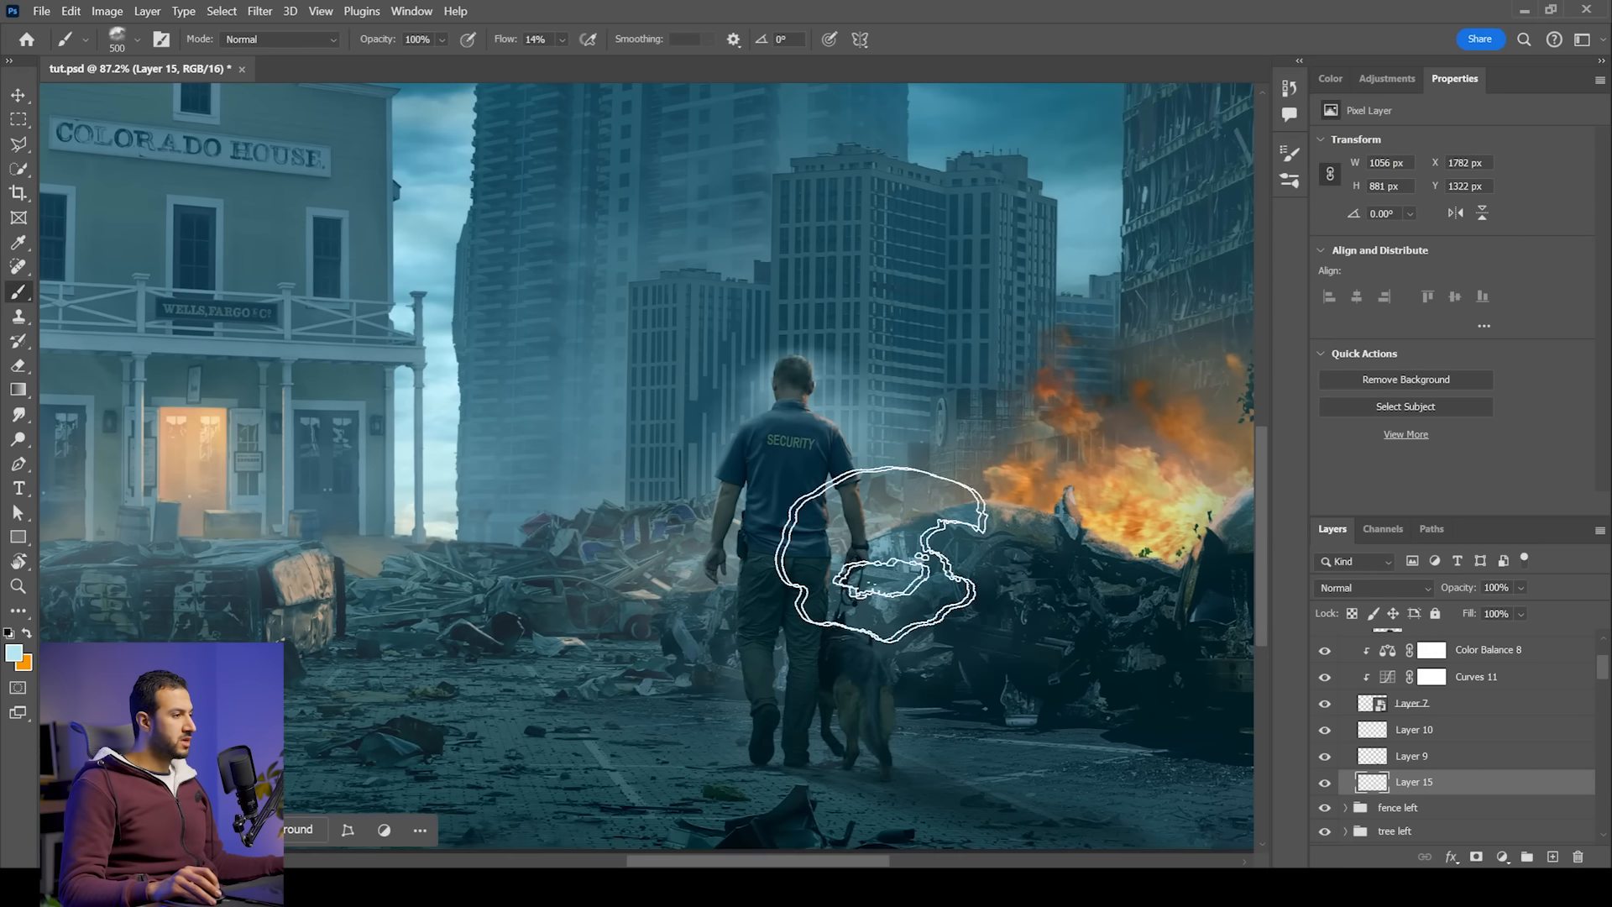
left_click(782, 424)
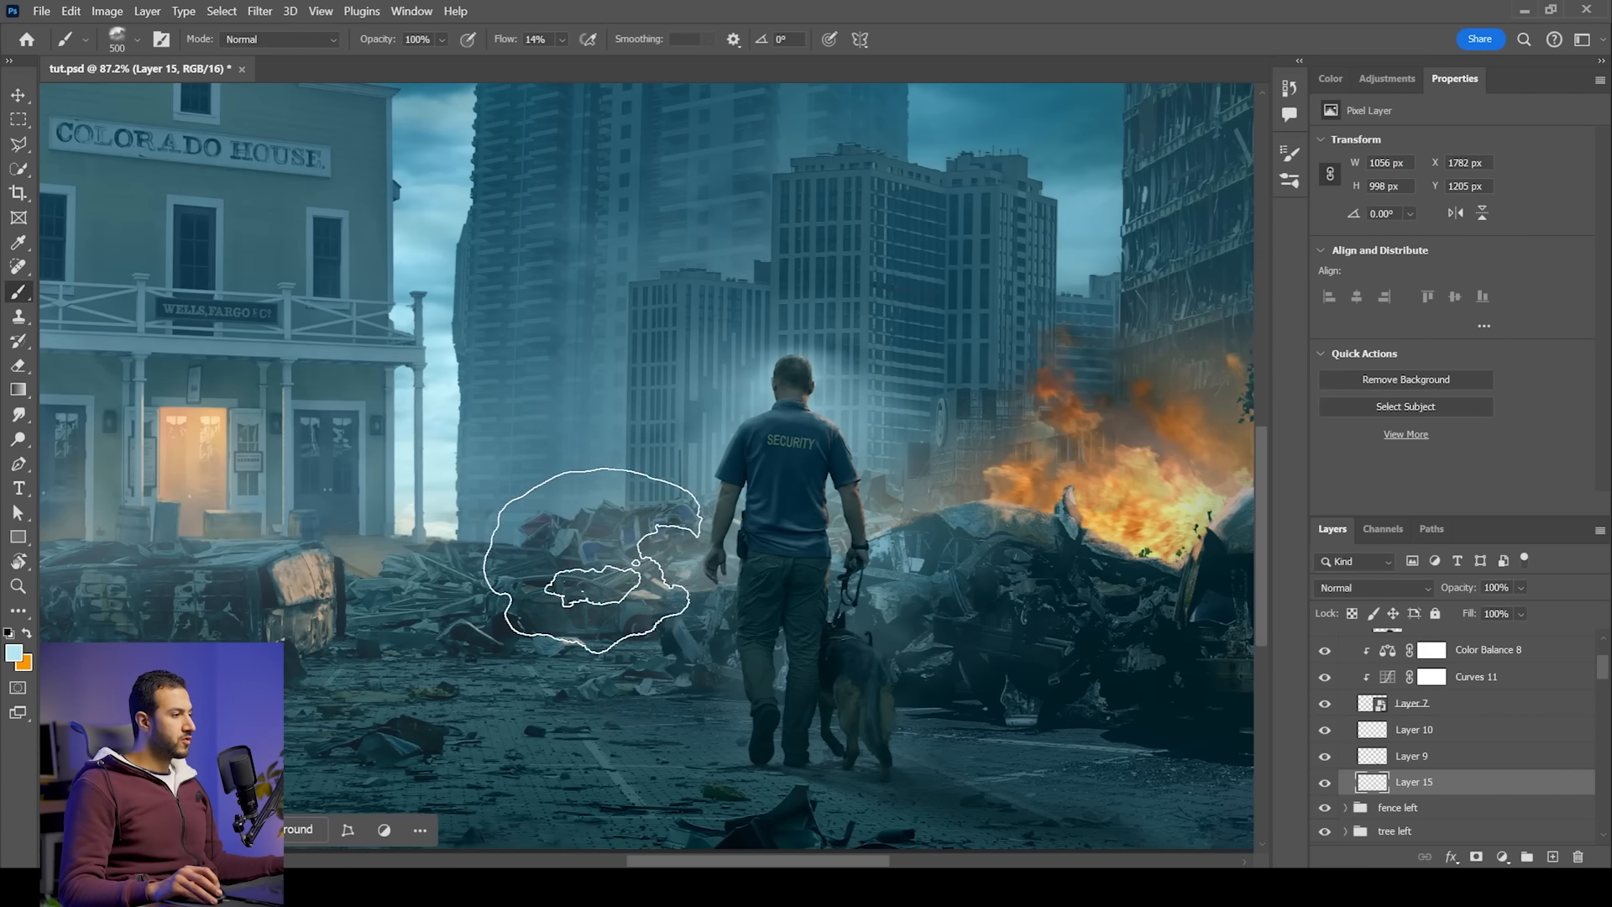
Step: Stamp pale blue haze over the rubble left of the man and lower Layer 15's opacity to 47%
left_click(867, 421)
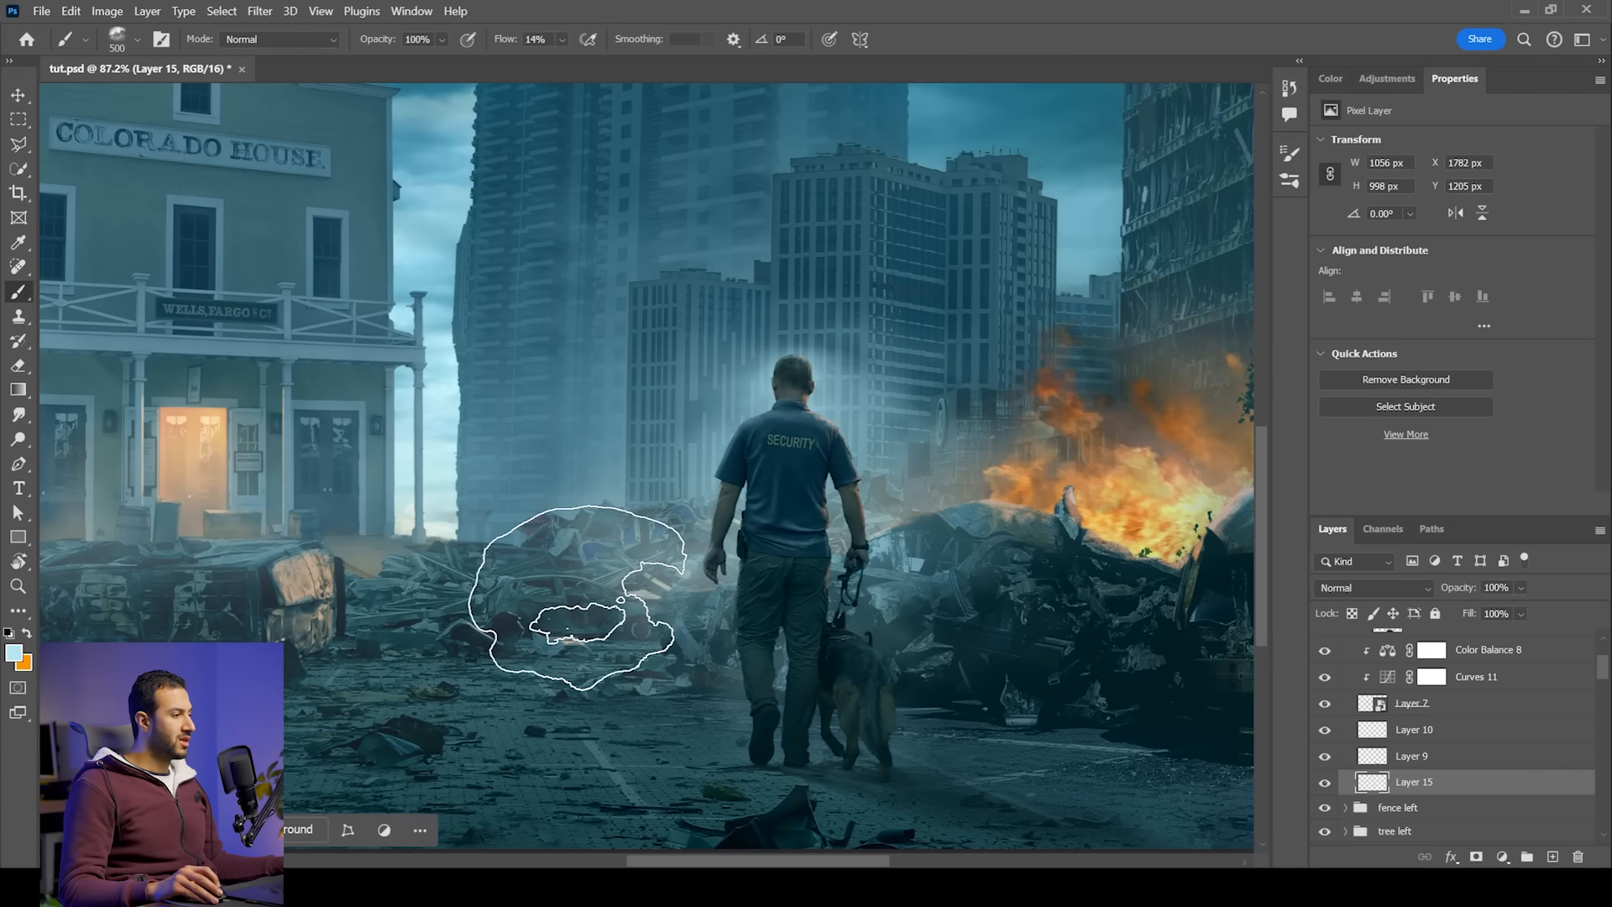
scroll(441, 601, "down", 8)
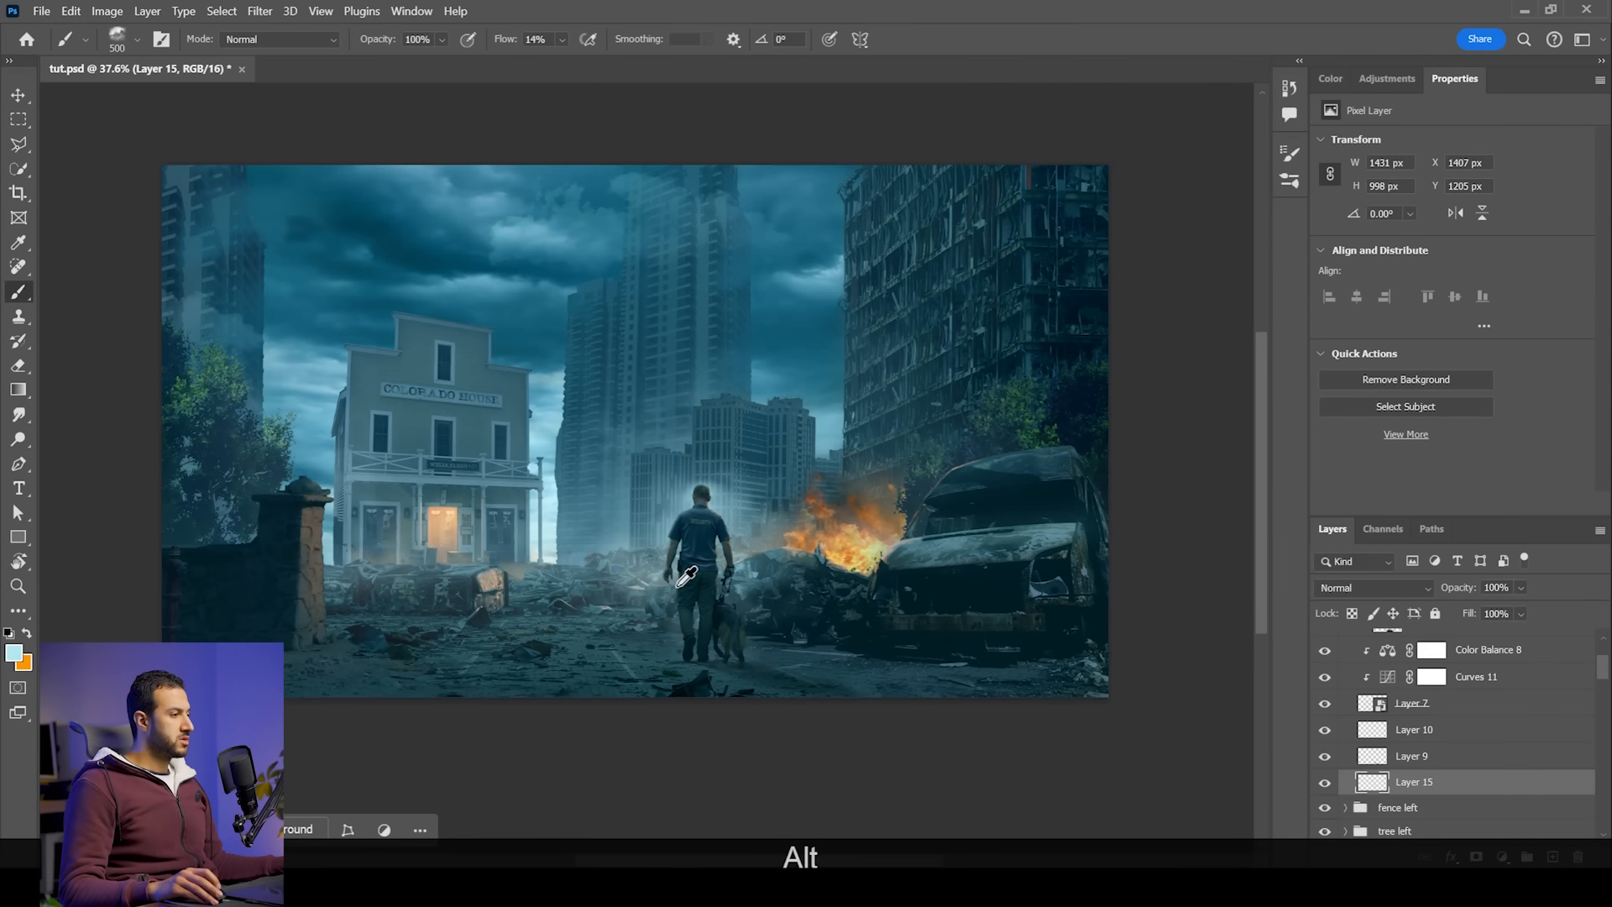
scroll(710, 550, "up", 2)
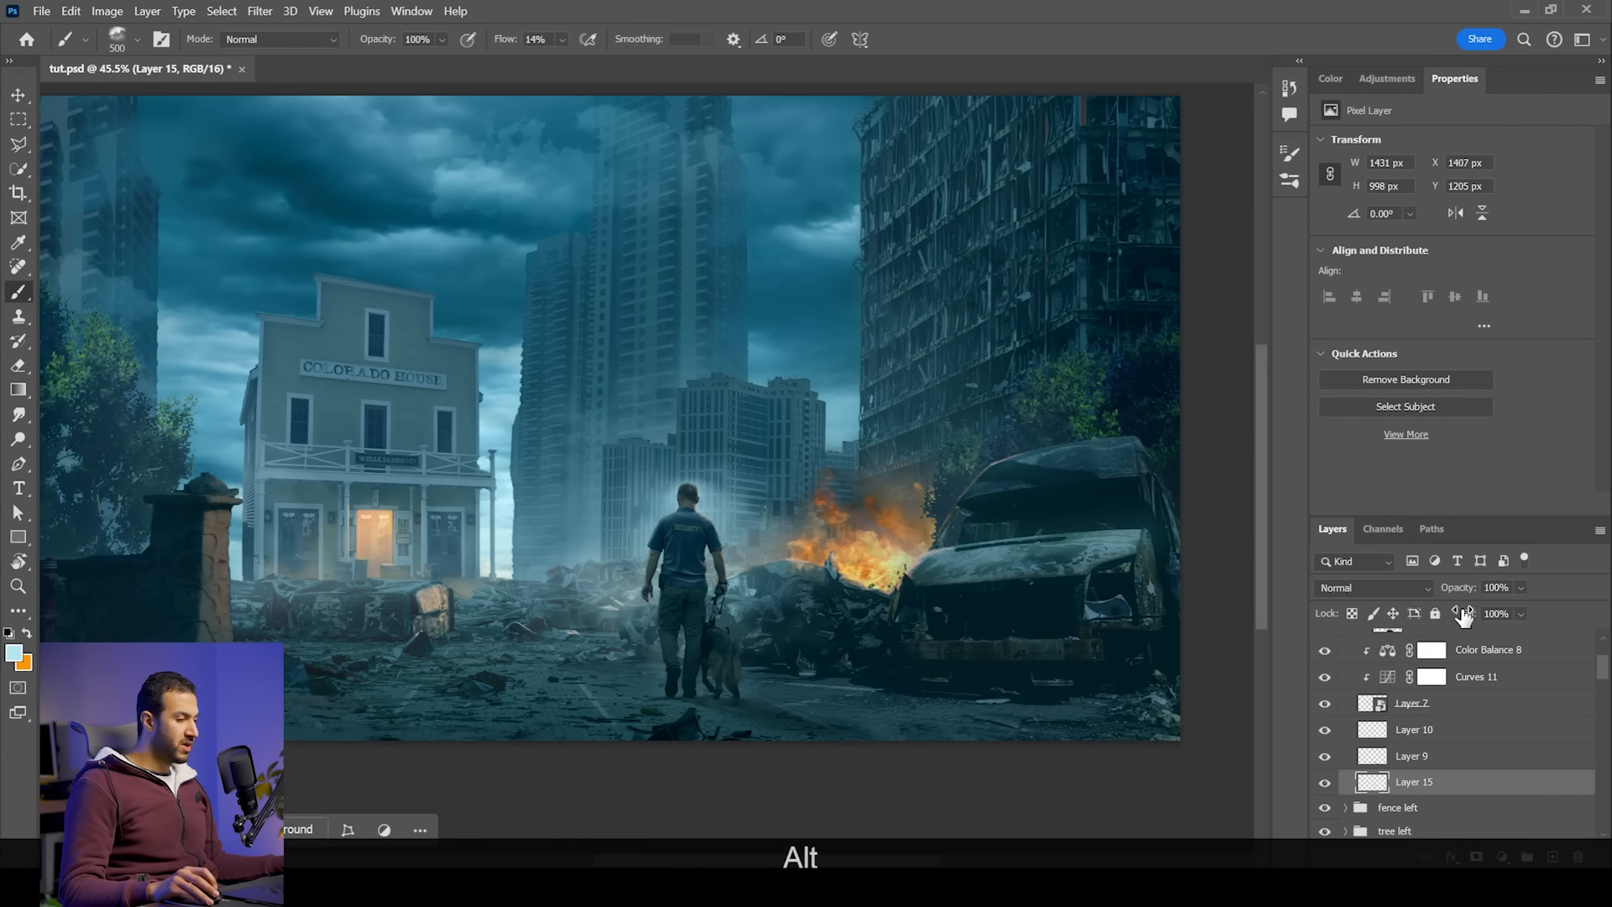
left_click(1520, 587)
left_click(1509, 612)
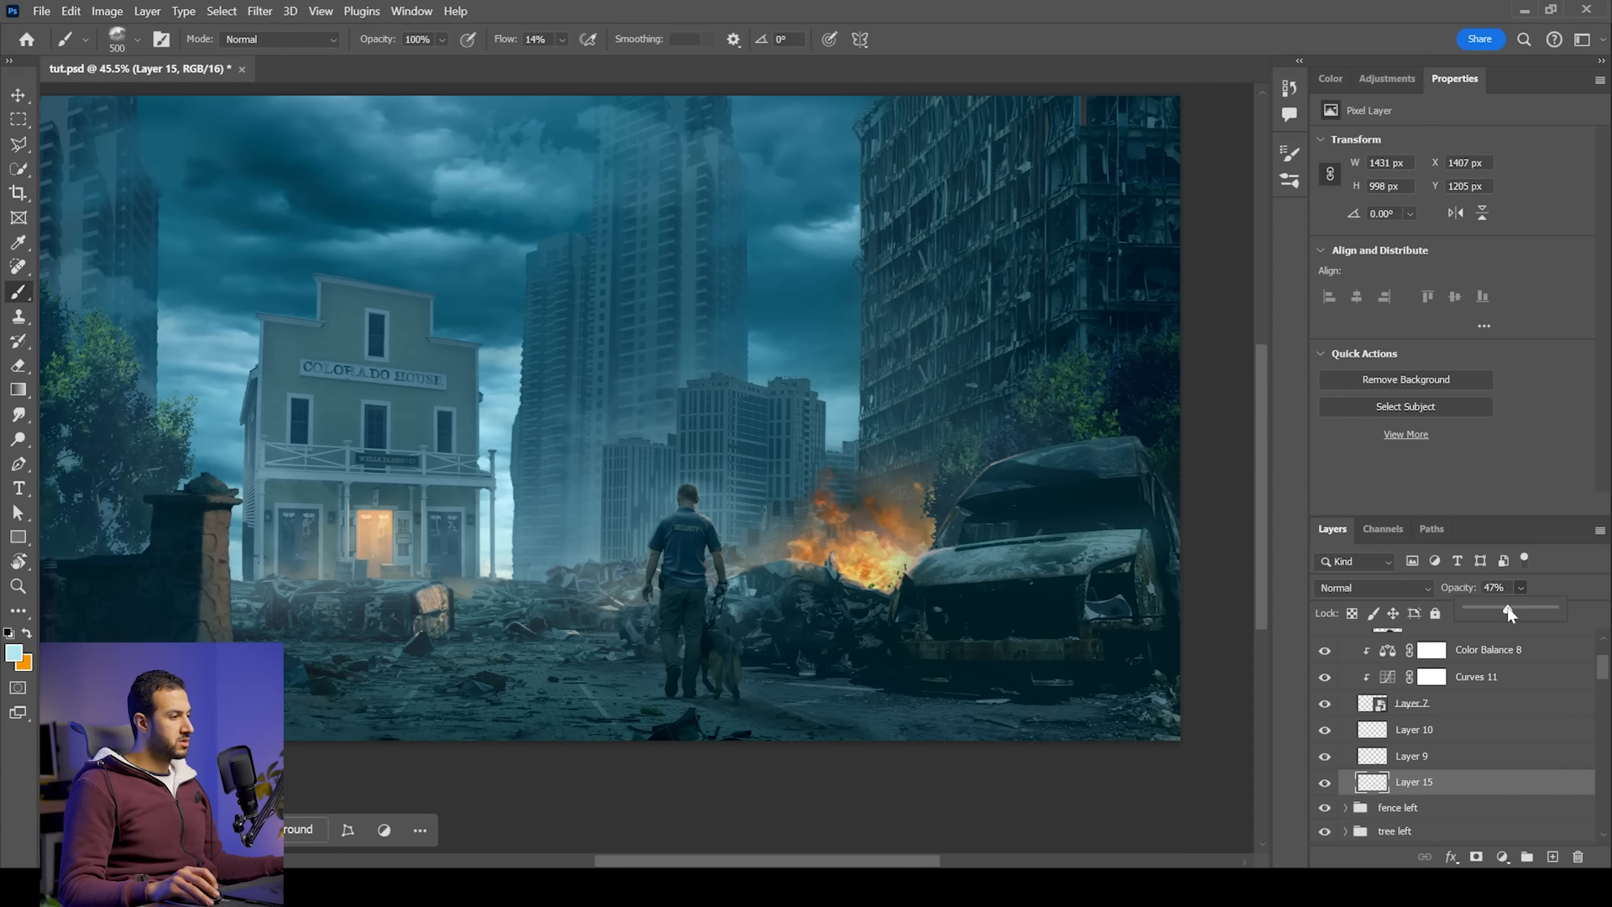
Step: Brush more pale blue fog on Layer 15 around the man's legs, the dog and the nearby rubble
scroll(672, 628, "down", 4)
scroll(699, 626, "up", 3)
left_click_drag(701, 613, 750, 625)
left_click_drag(637, 636, 579, 636)
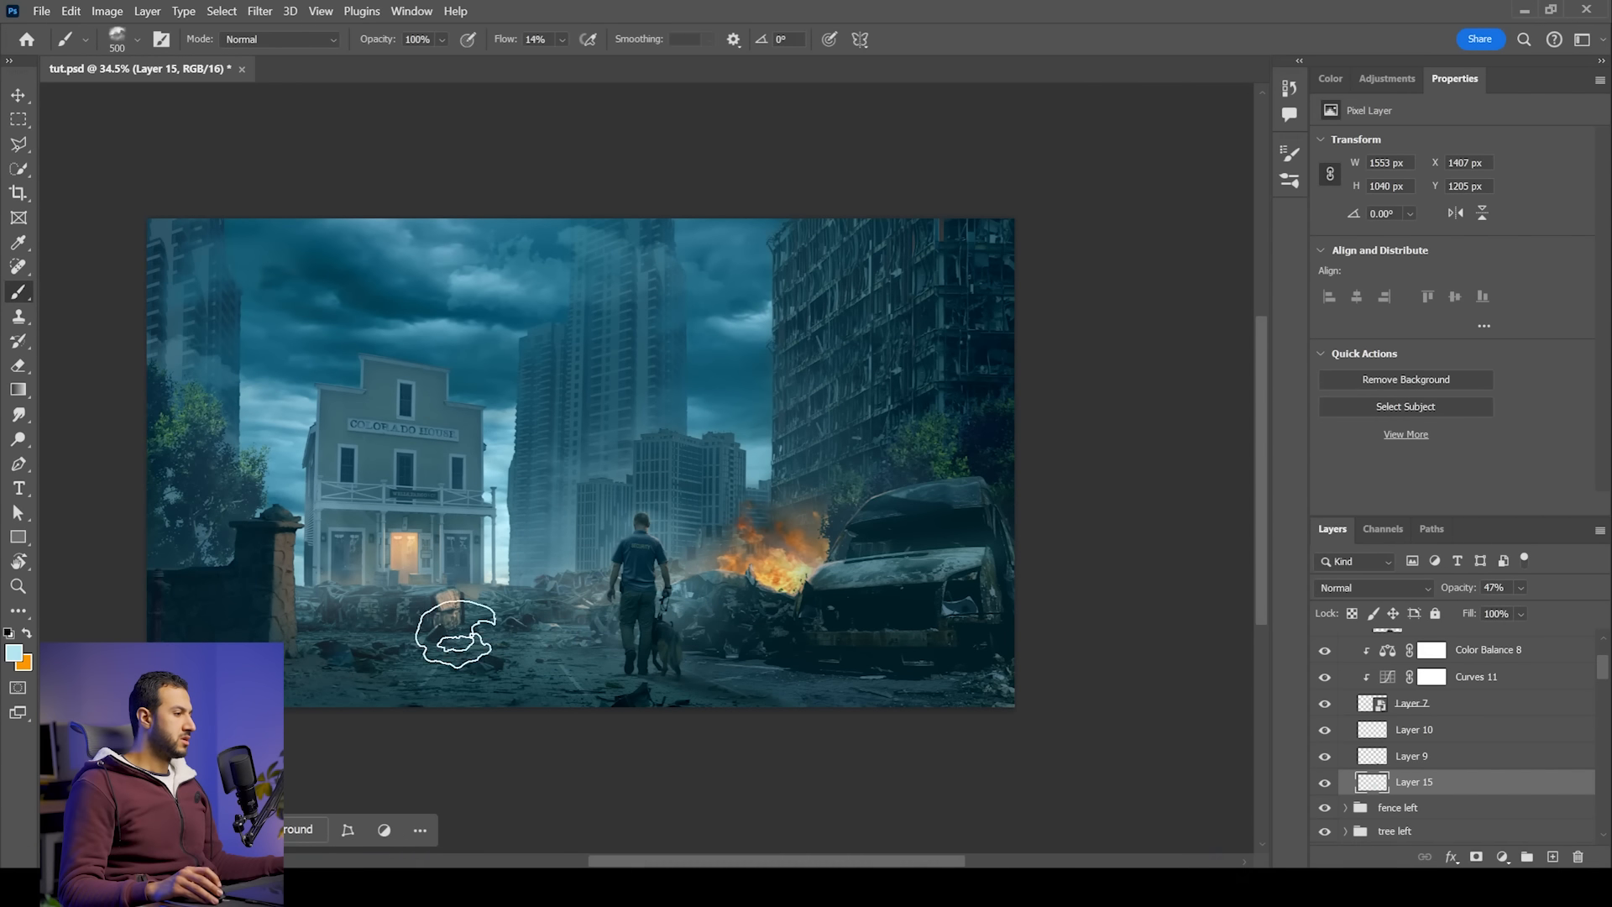
scroll(638, 618, "down", 3)
scroll(655, 618, "up", 3)
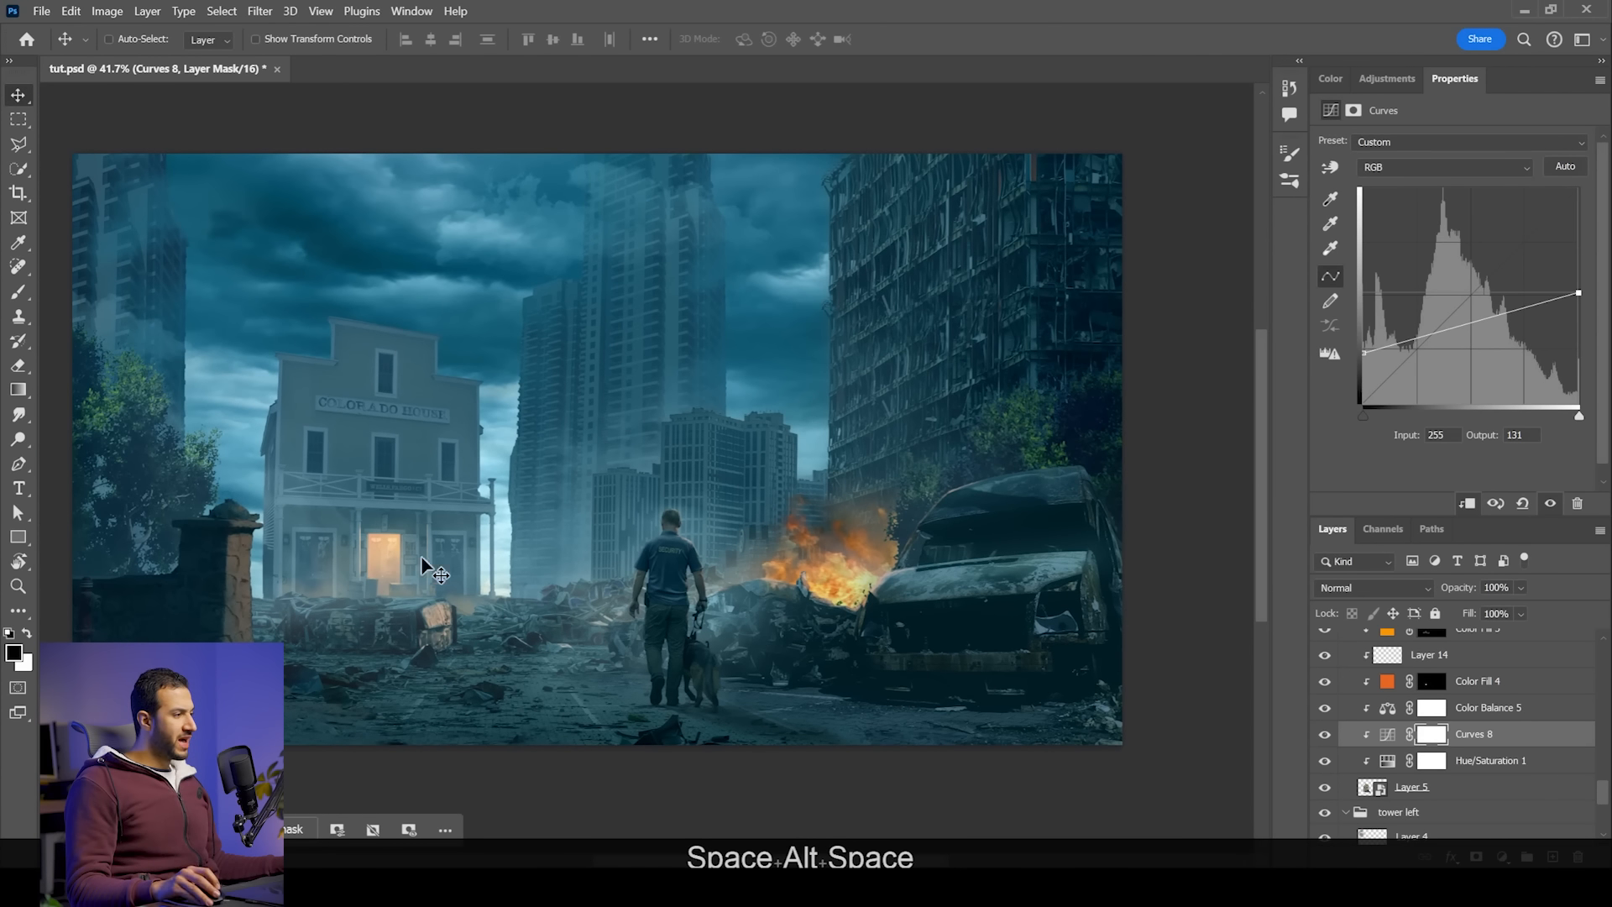
Step: Add a new layer above the man group and stamp a merged copy of all visible layers into it
scroll(1427, 672, "up", 5)
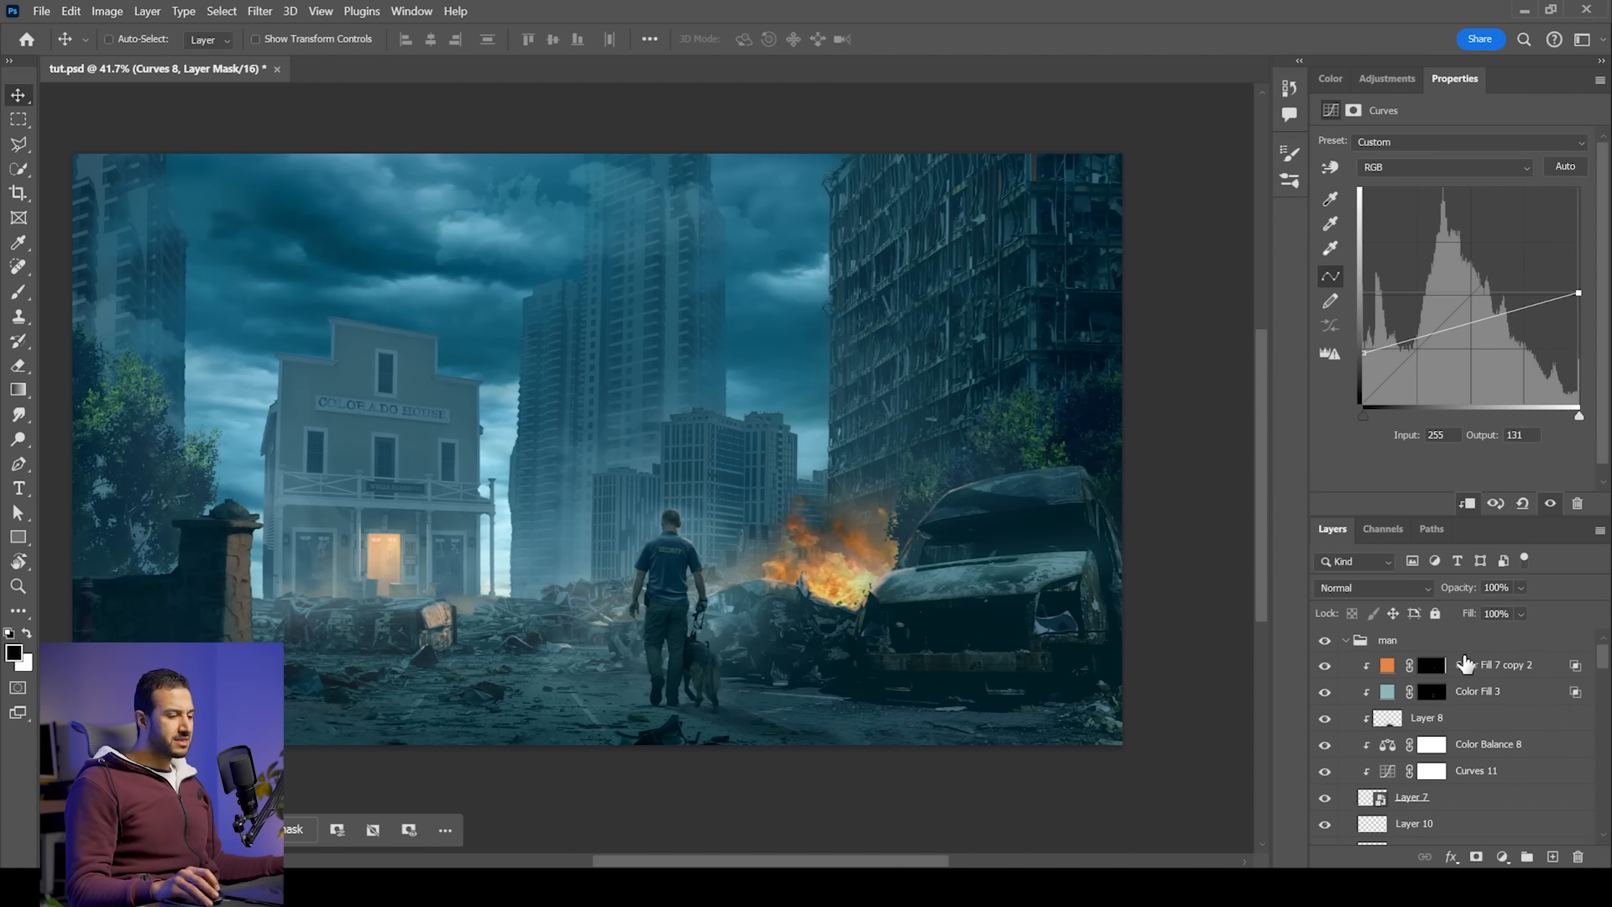
left_click(1469, 642)
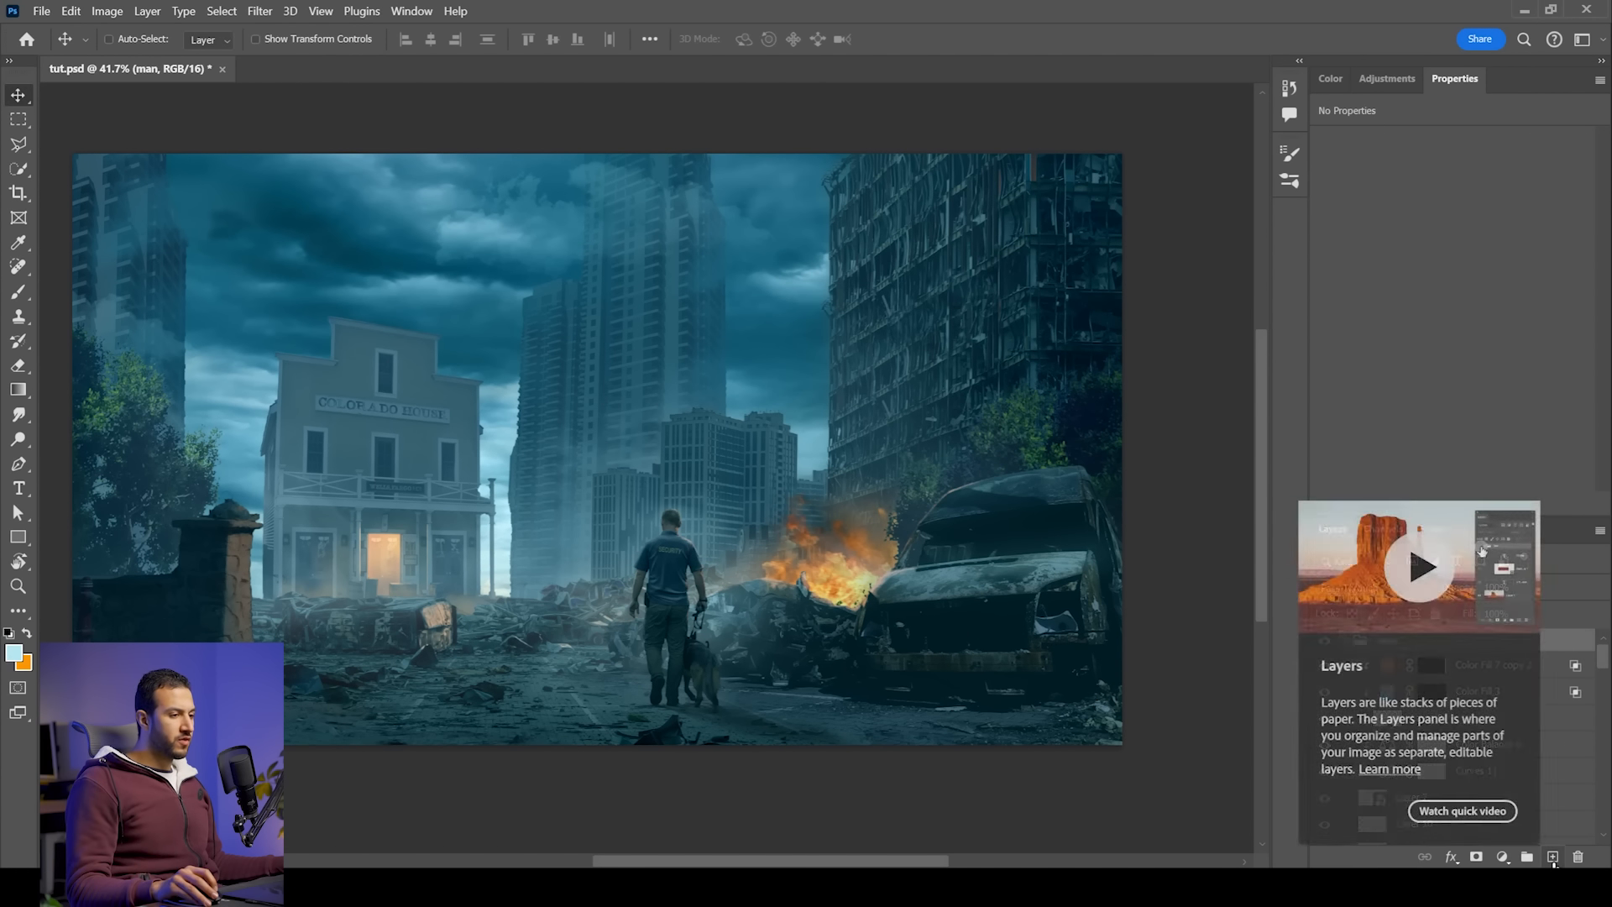
left_click(1554, 857)
left_click_drag(1461, 672, 1456, 630)
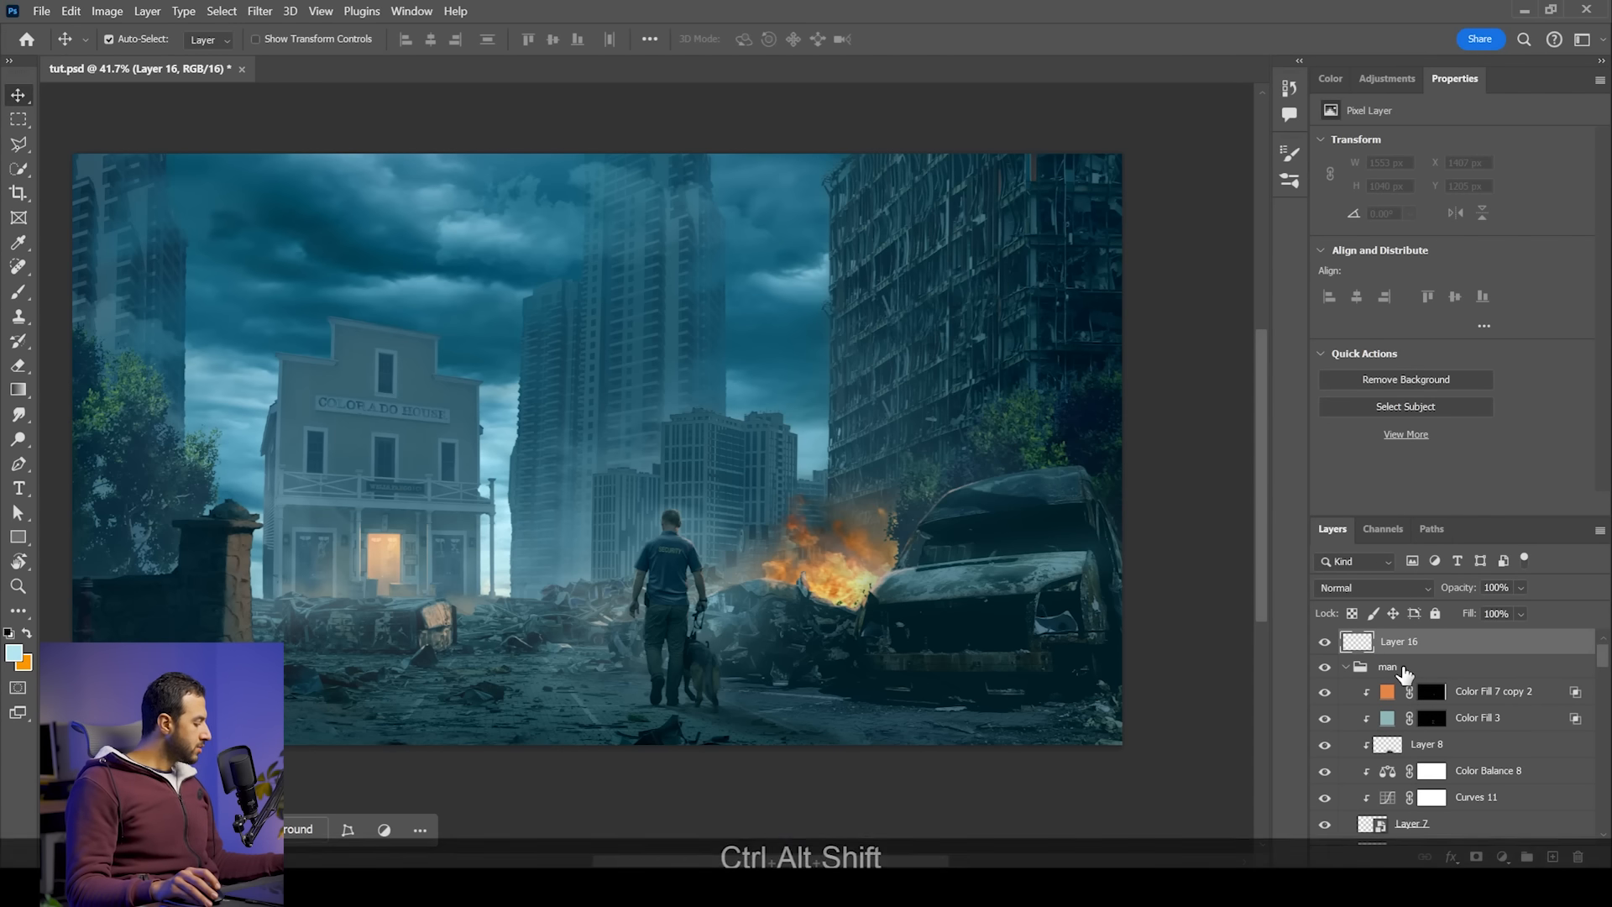
key("ctrl+alt+shift+e")
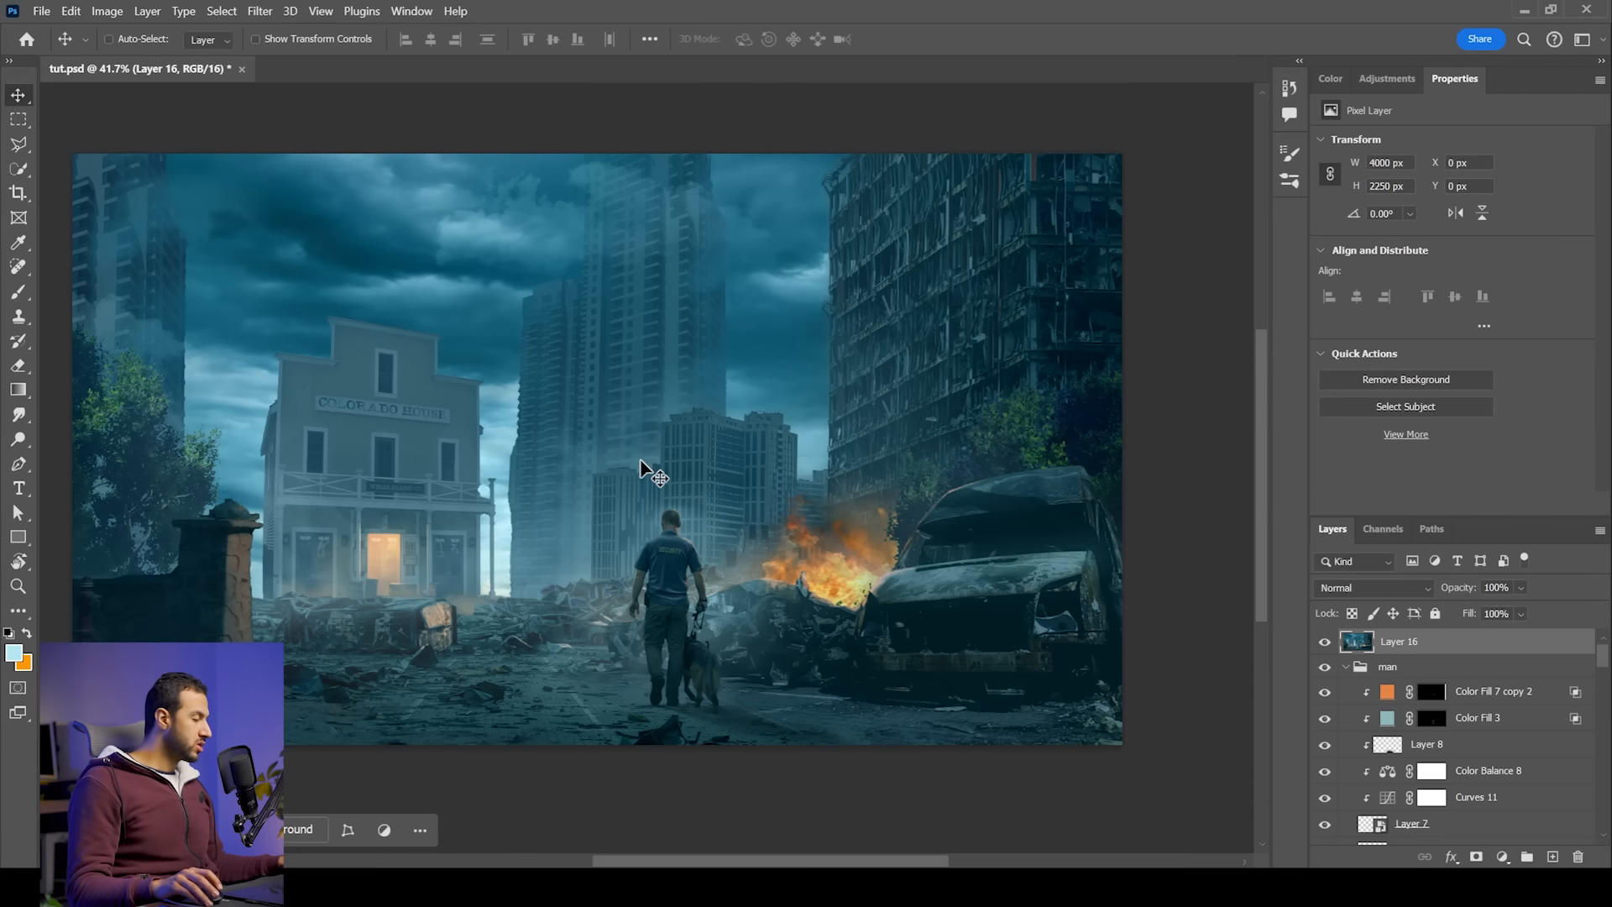
Step: Flip the merged Layer 16 vertically with Free Transform
left_click_drag(564, 342, 630, 379)
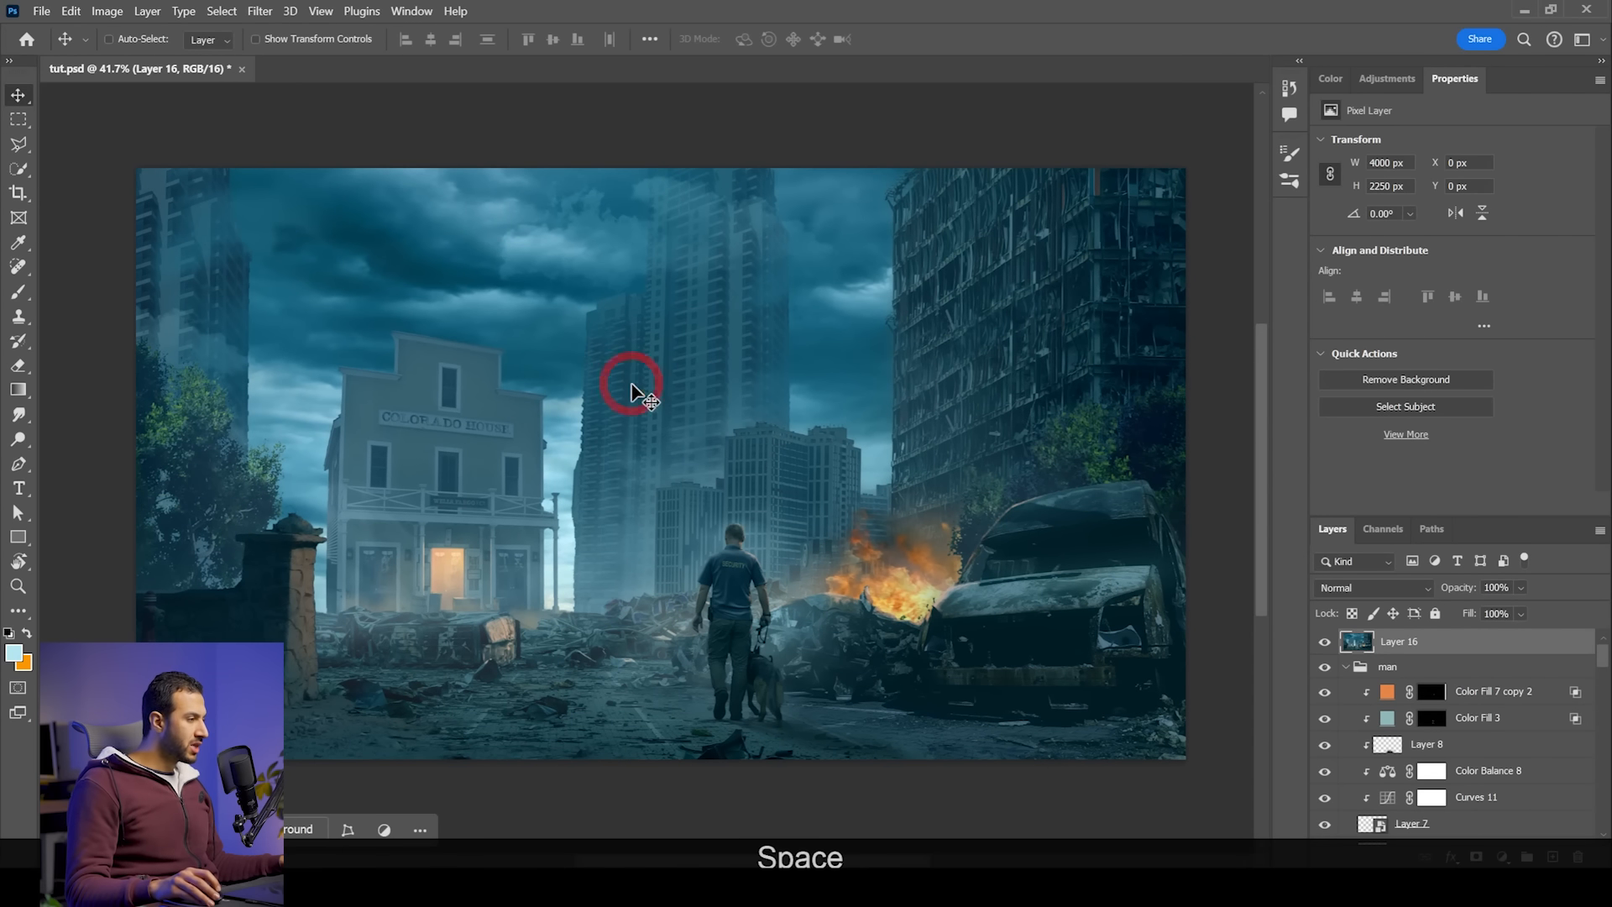
key("ctrl+t")
right_click(691, 376)
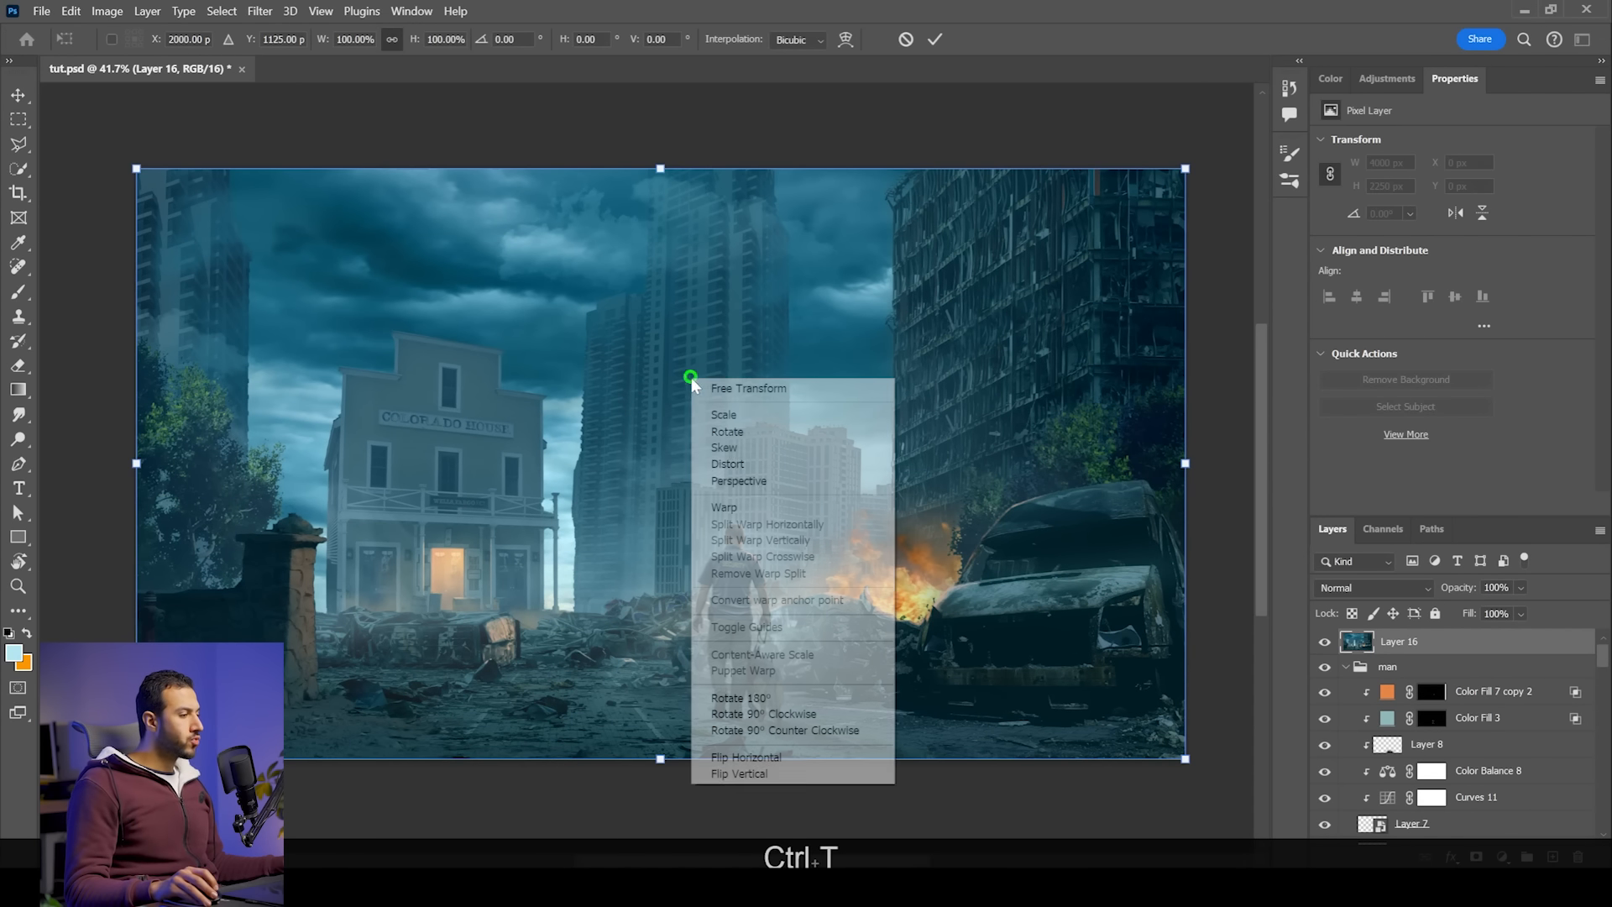
left_click(794, 768)
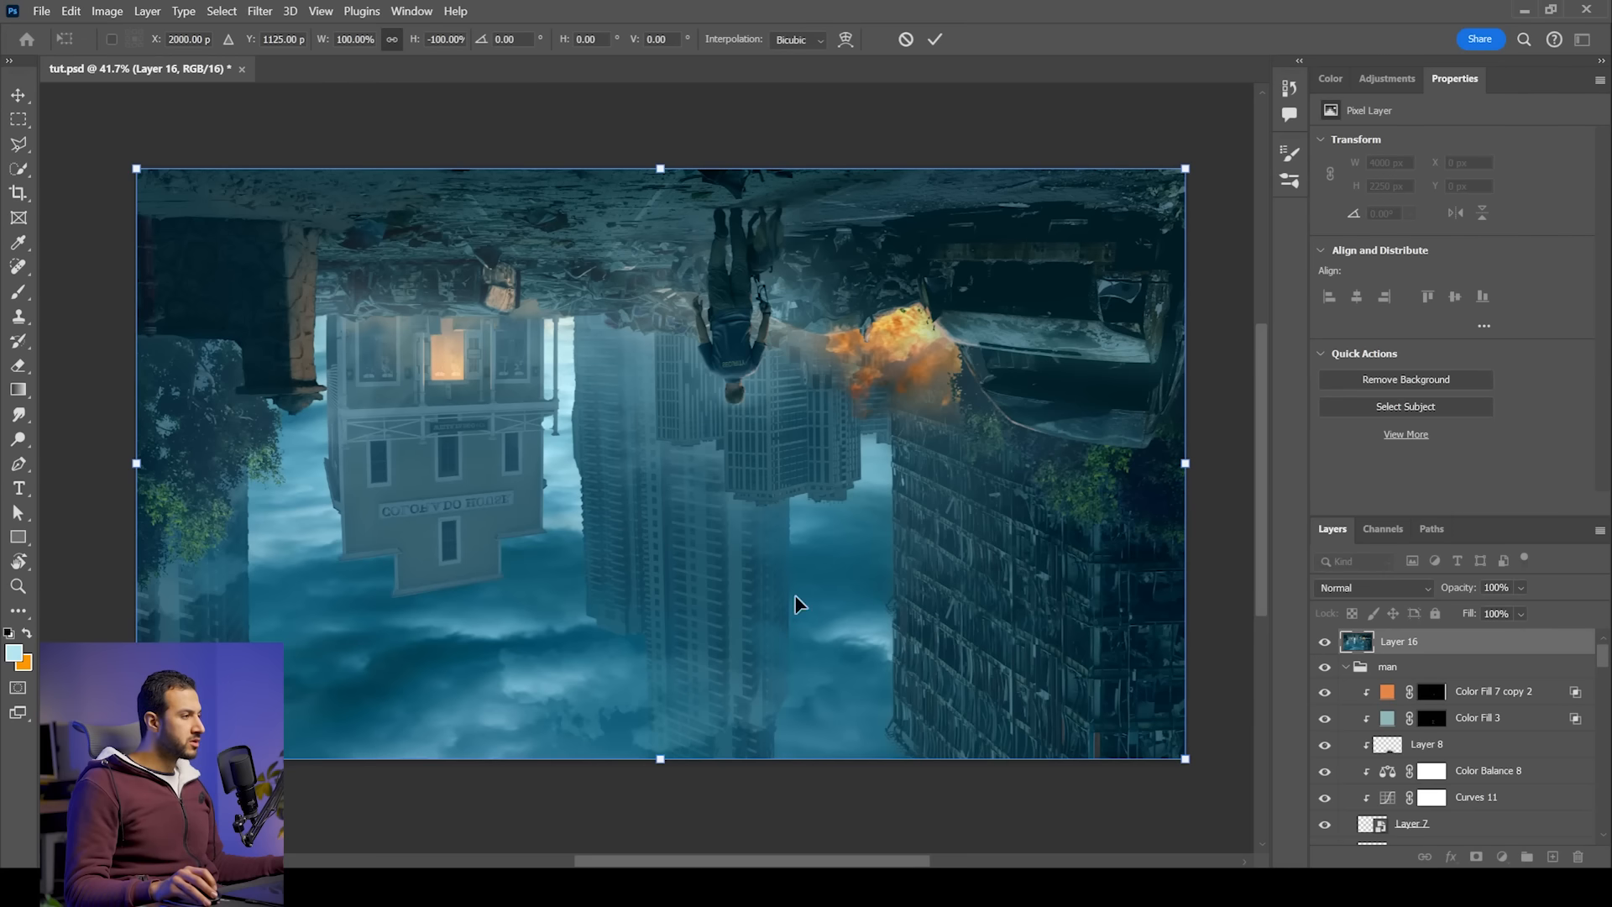
key("Return")
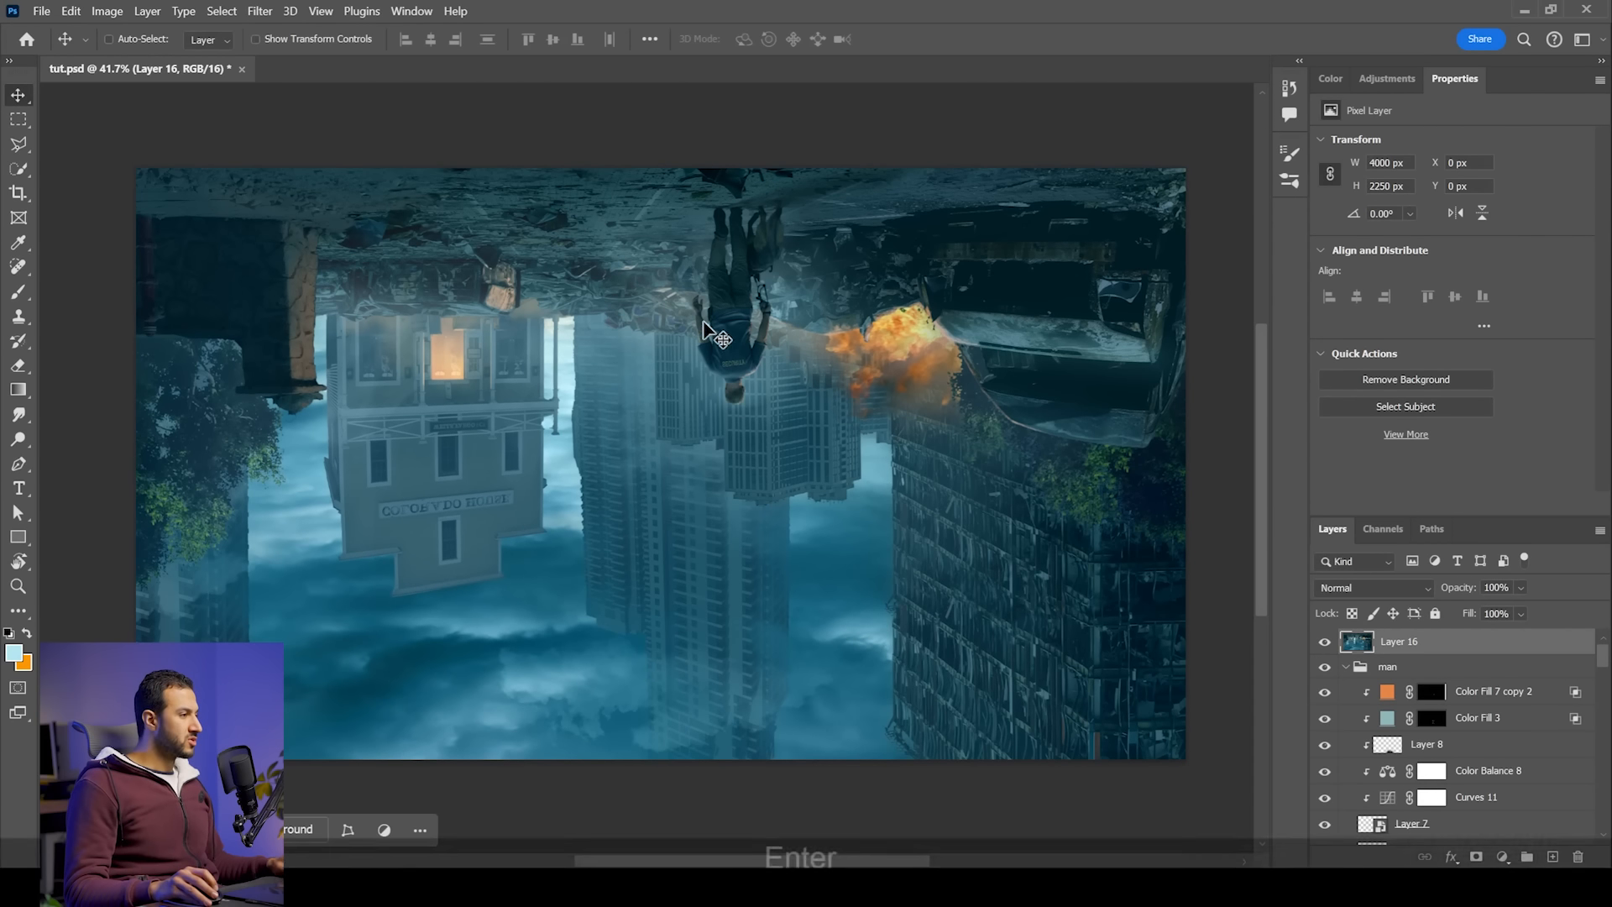
Step: Apply a Motion Blur to Layer 16 at a -90° angle and 92 pixels distance
left_click(259, 11)
mouse_move(418, 239)
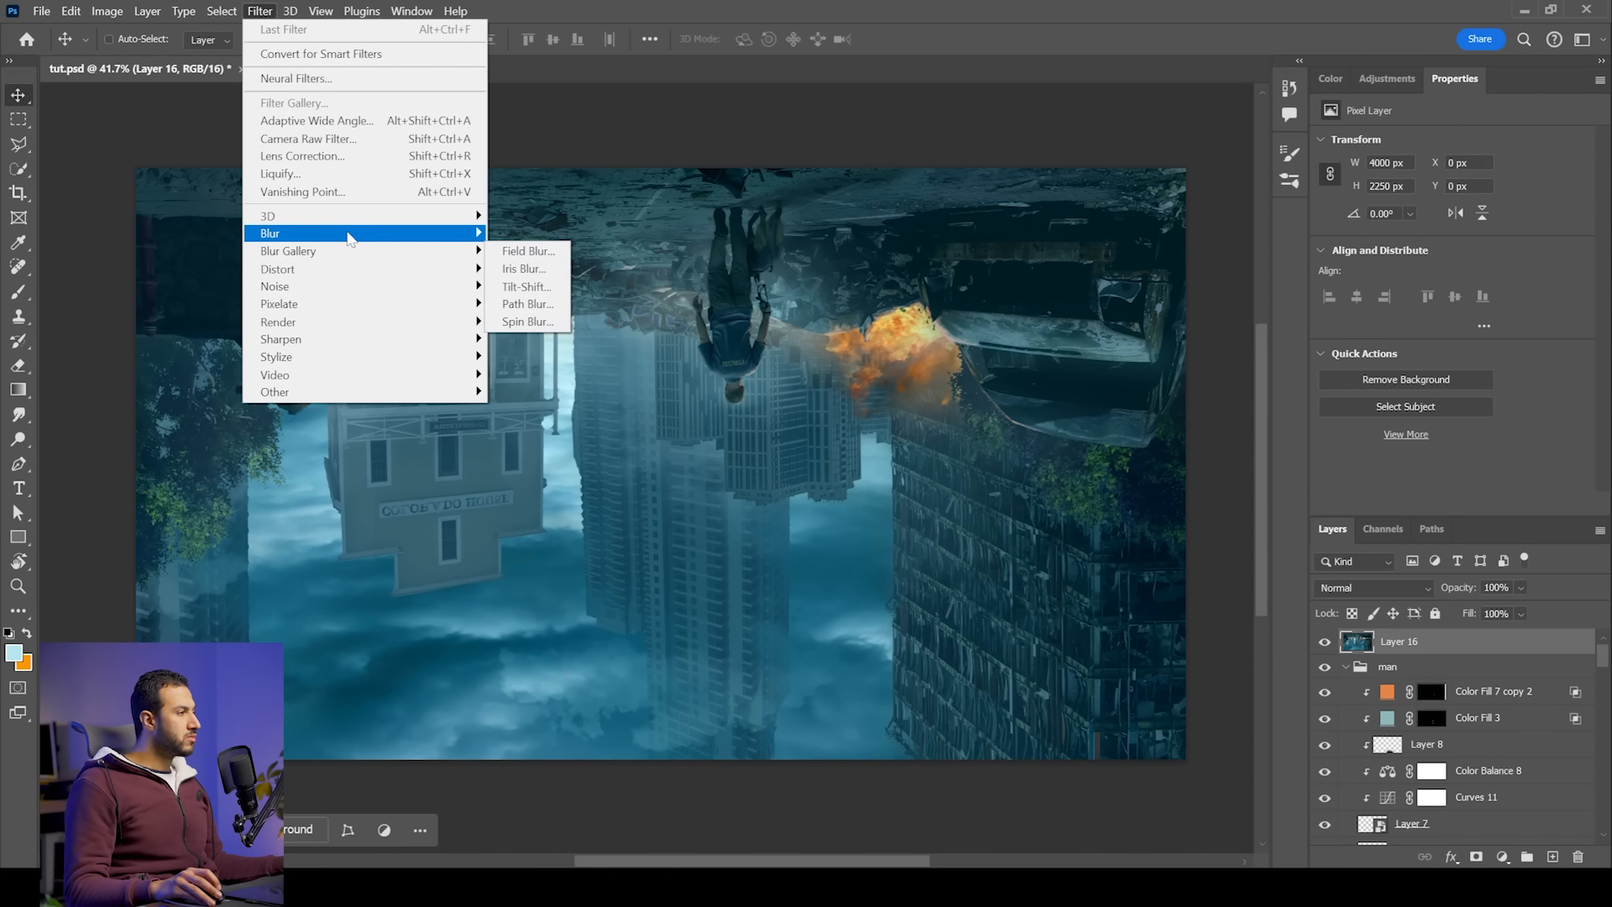
left_click(538, 342)
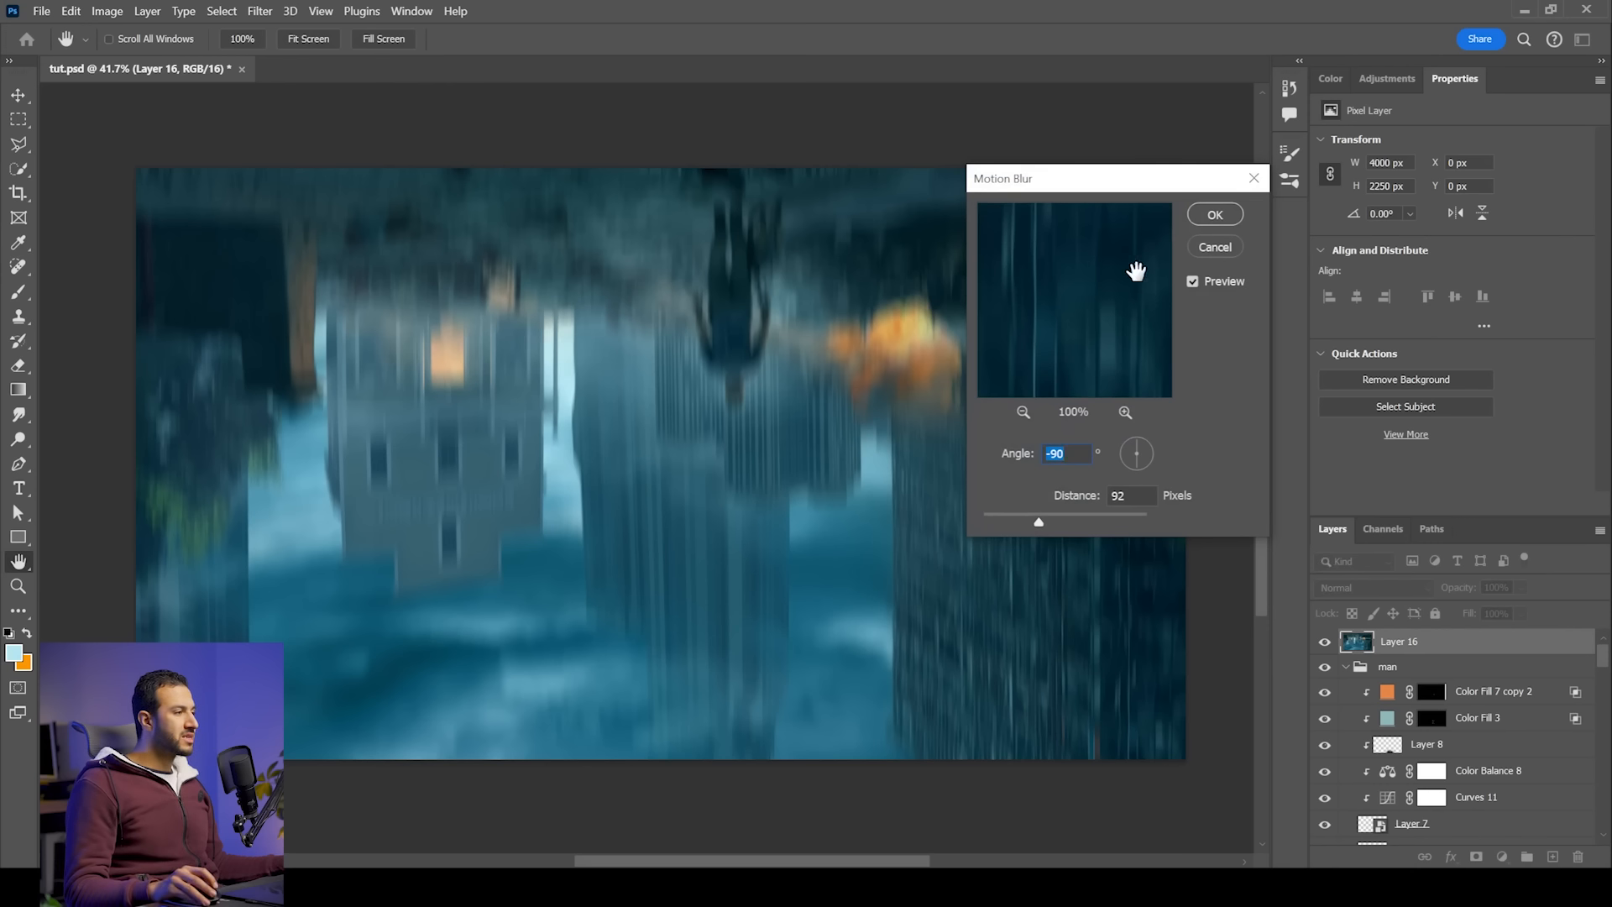
left_click(1219, 217)
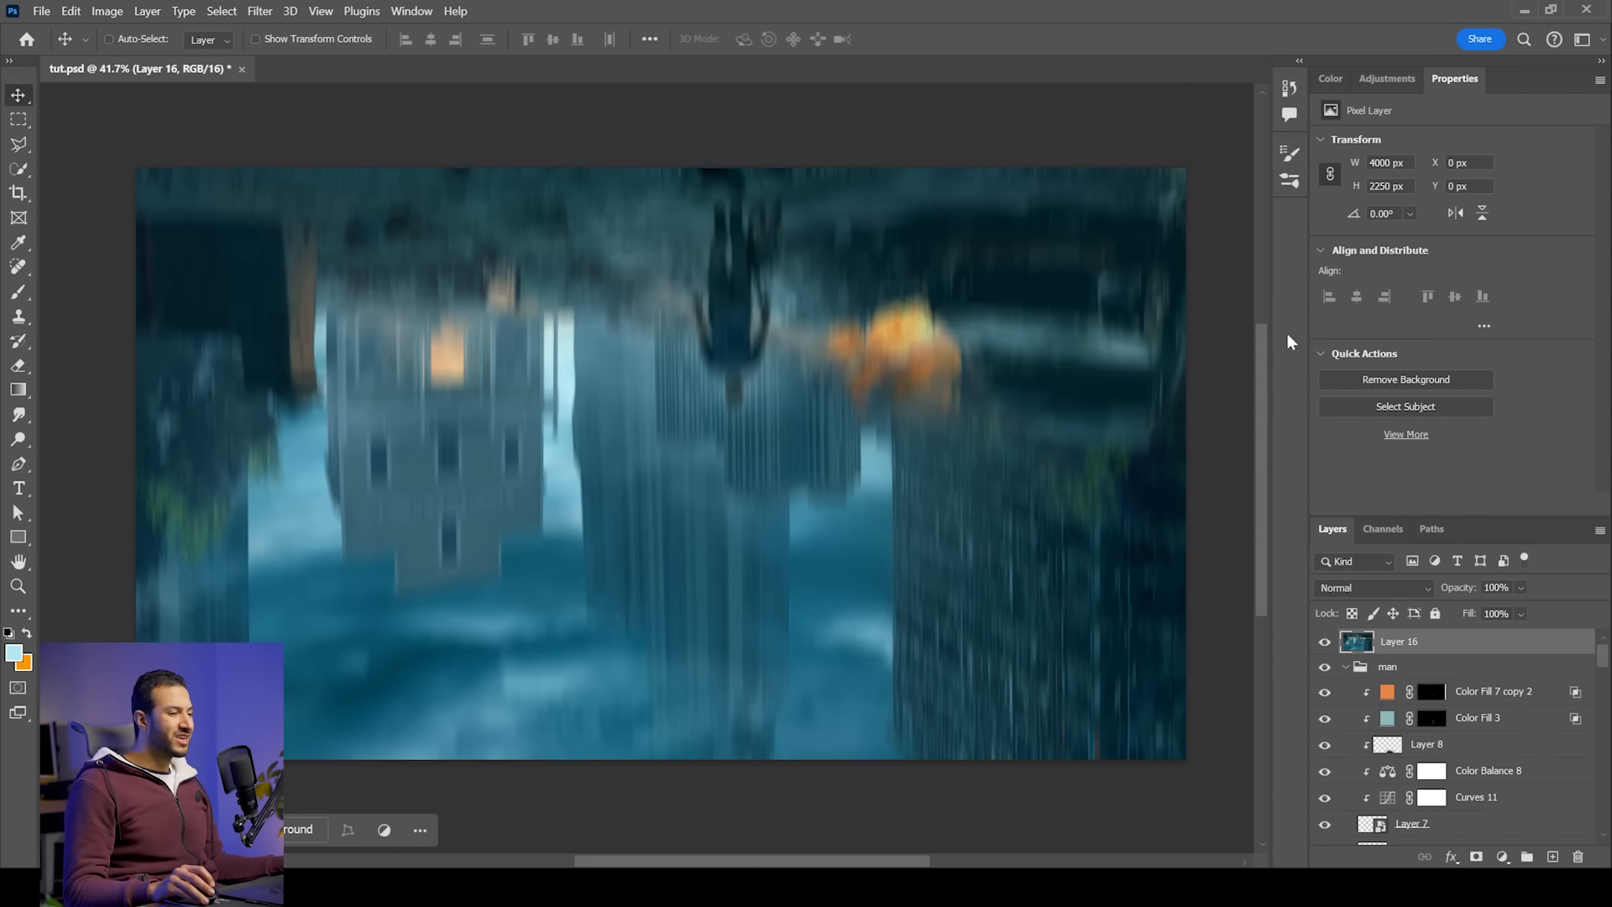
Step: Squash the flipped layer against the bottom edge of the image to about 437 px high at full width
key("ctrl+t")
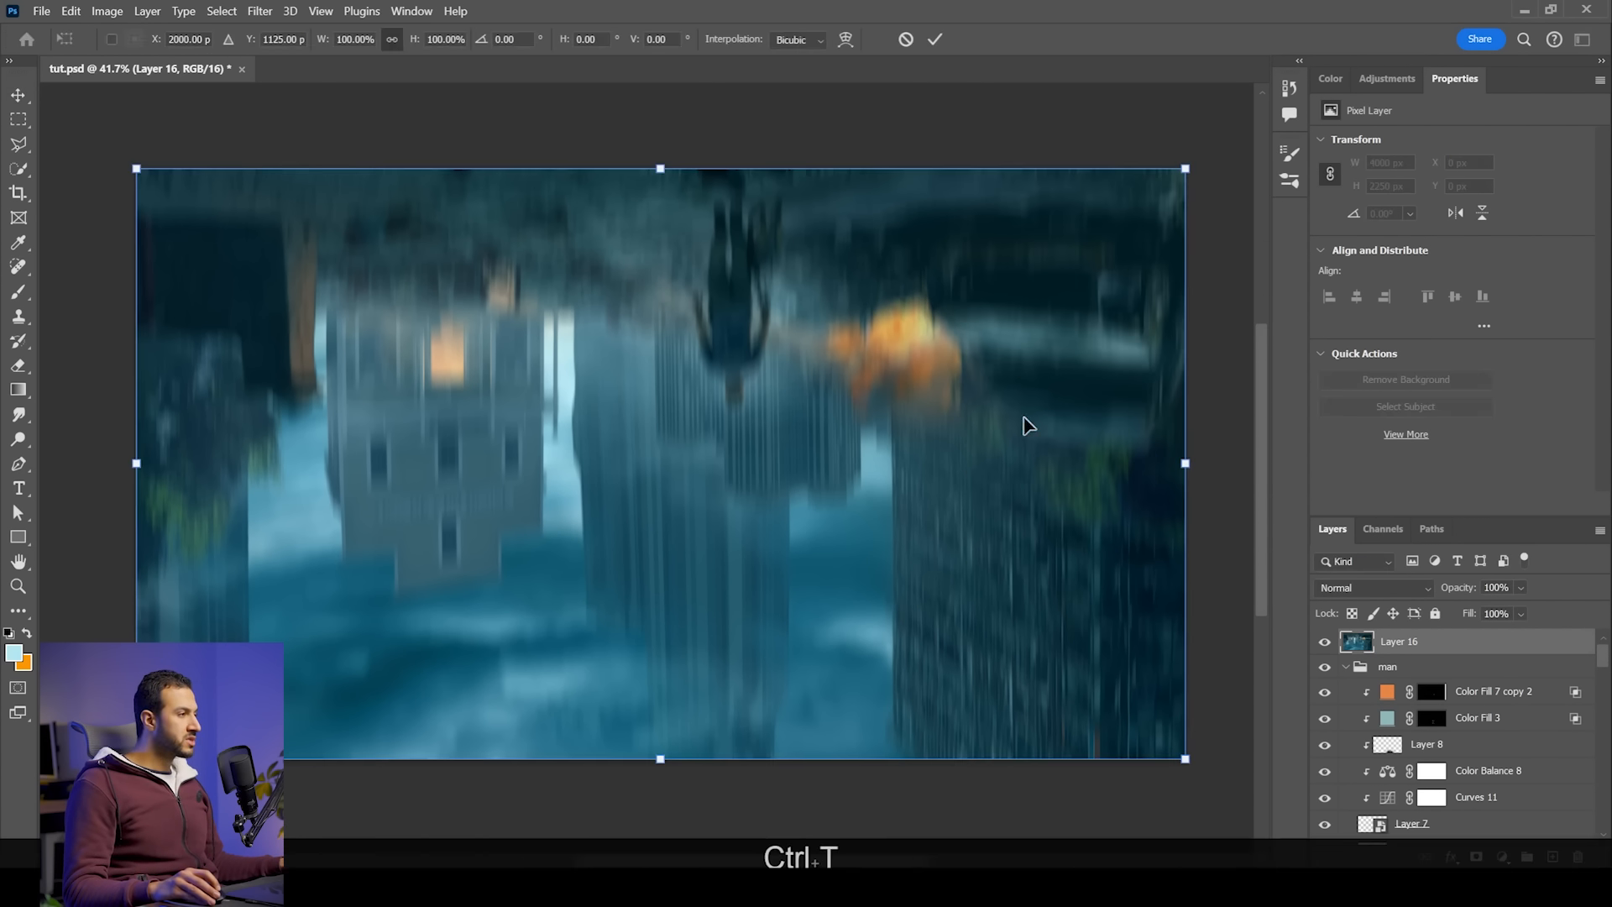
left_click_drag(662, 169, 651, 638)
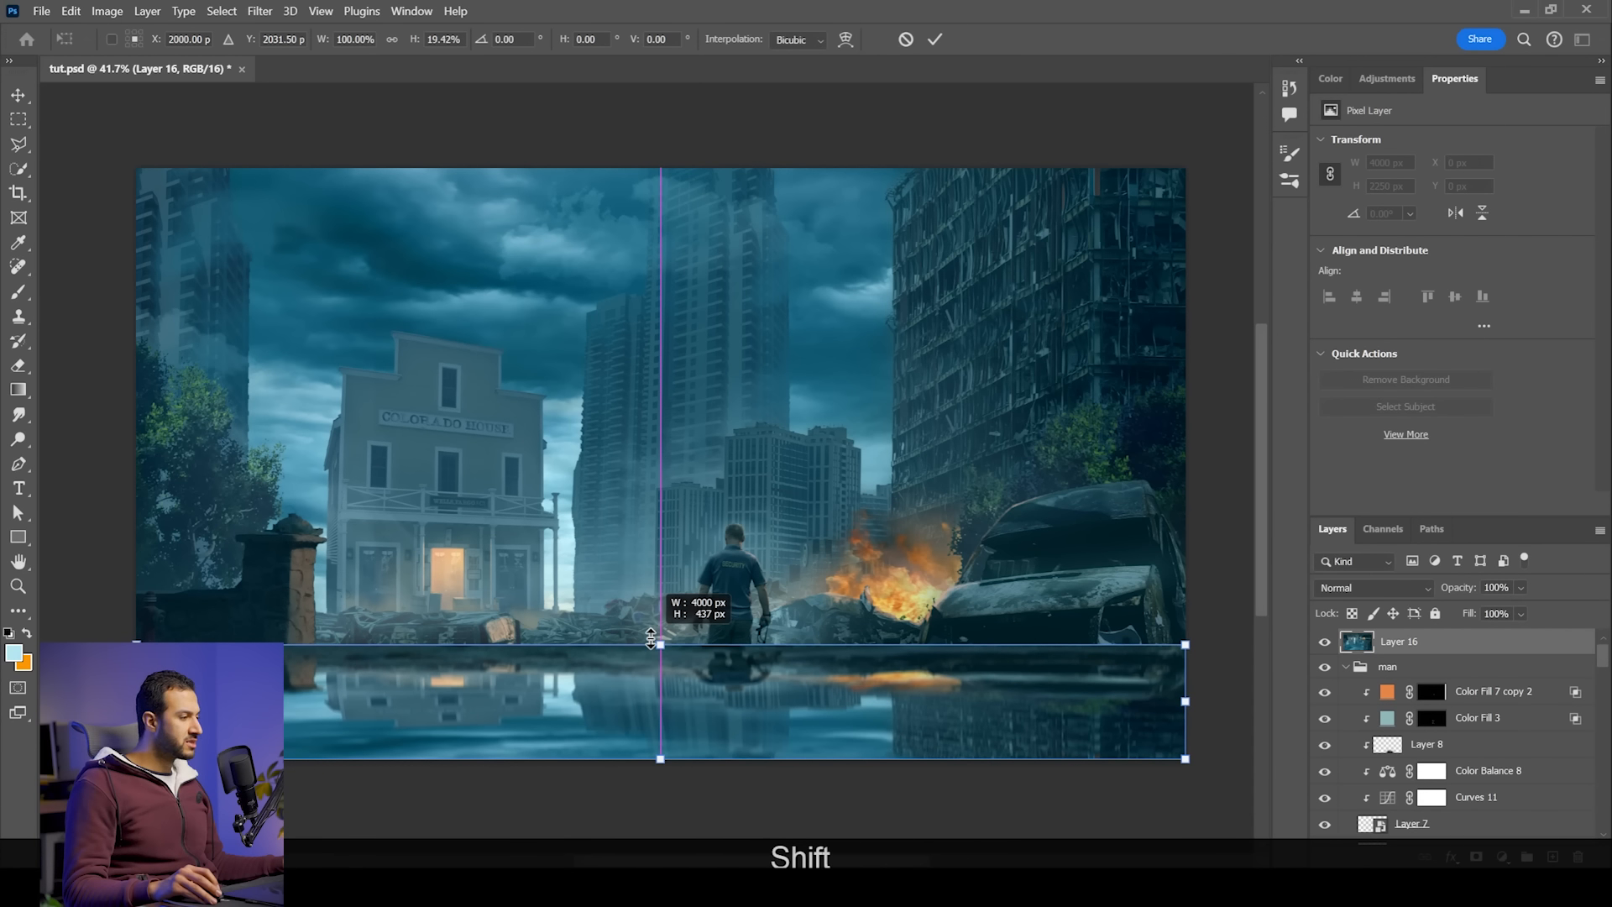
left_click_drag(651, 638, 650, 637)
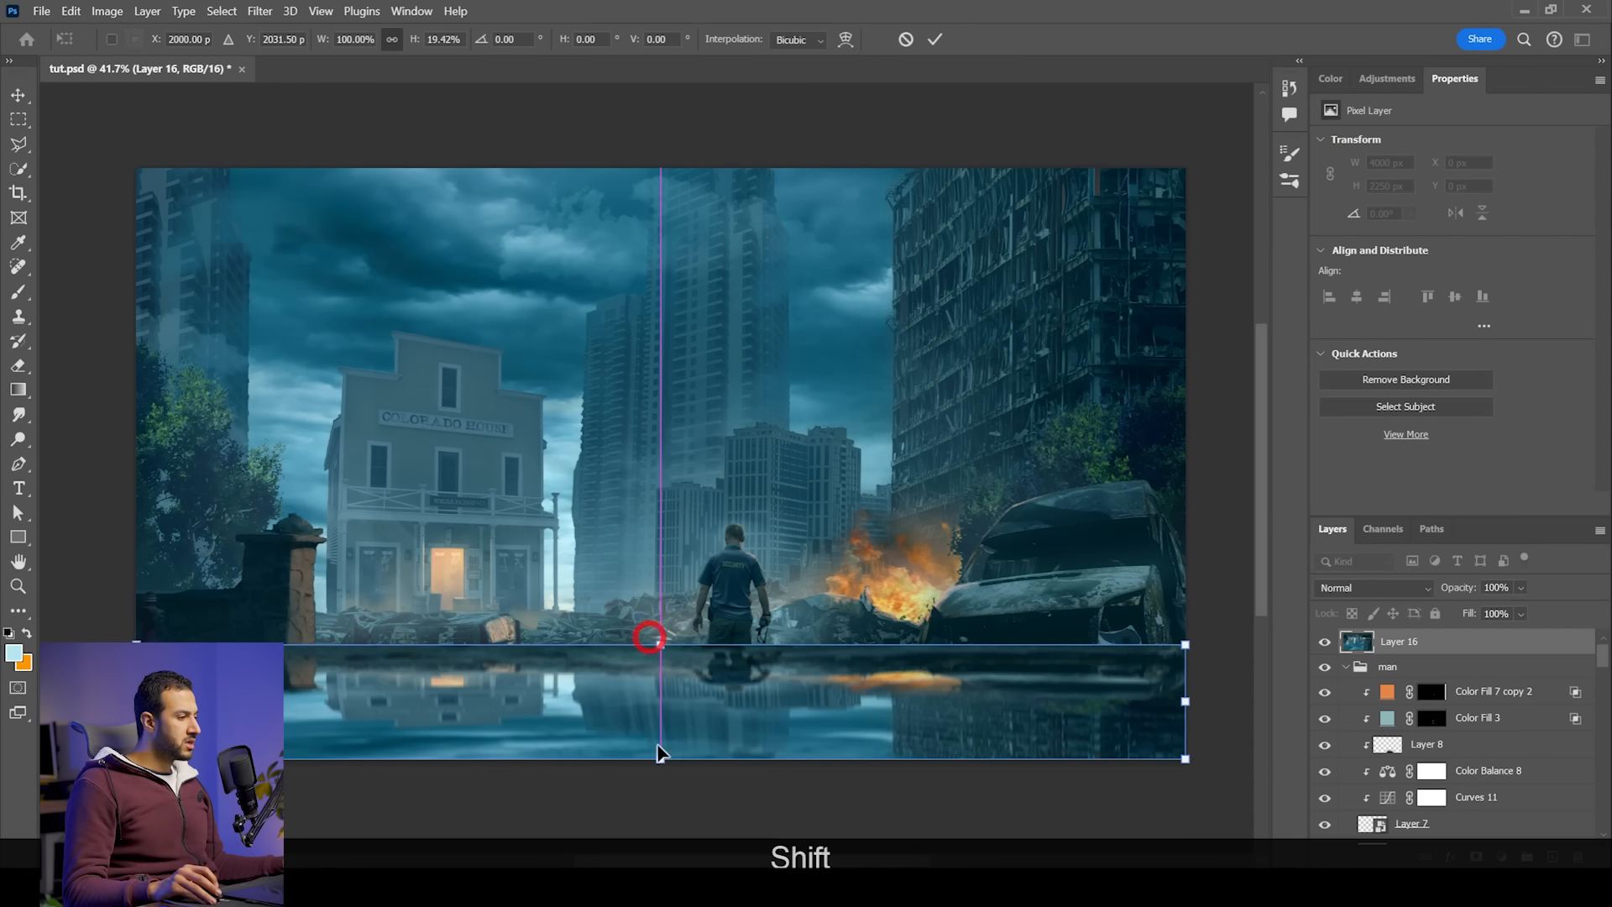
Step: Distort the reflection by spreading its lower corners outward and downward to about 5488 by 628 px
scroll(881, 718, "down", 2)
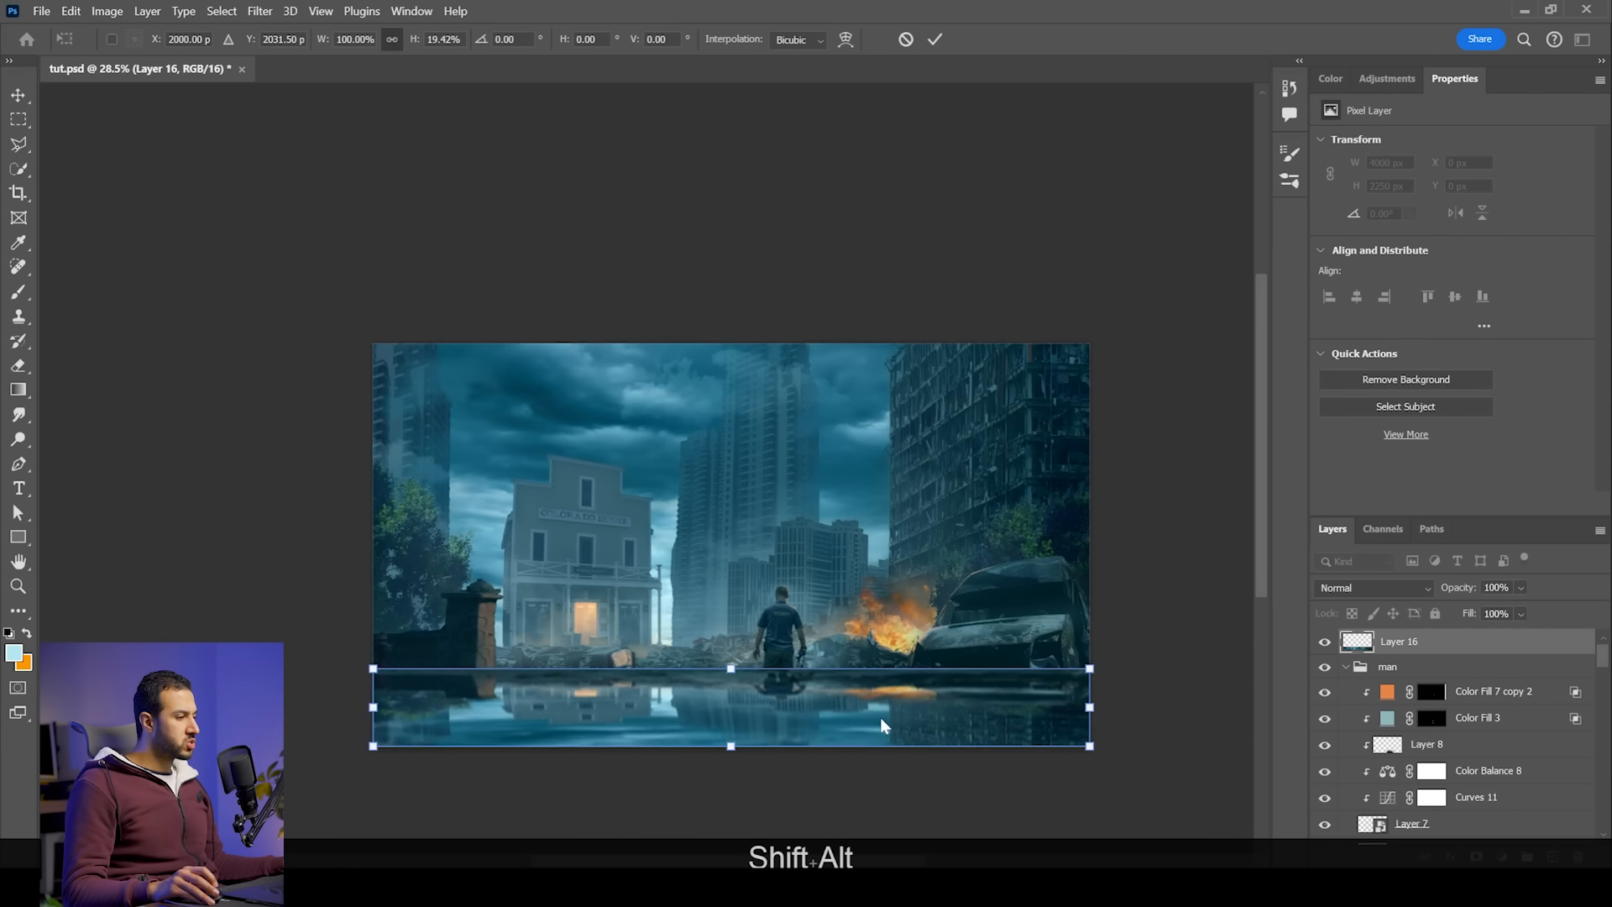
right_click(880, 717)
left_click(927, 398)
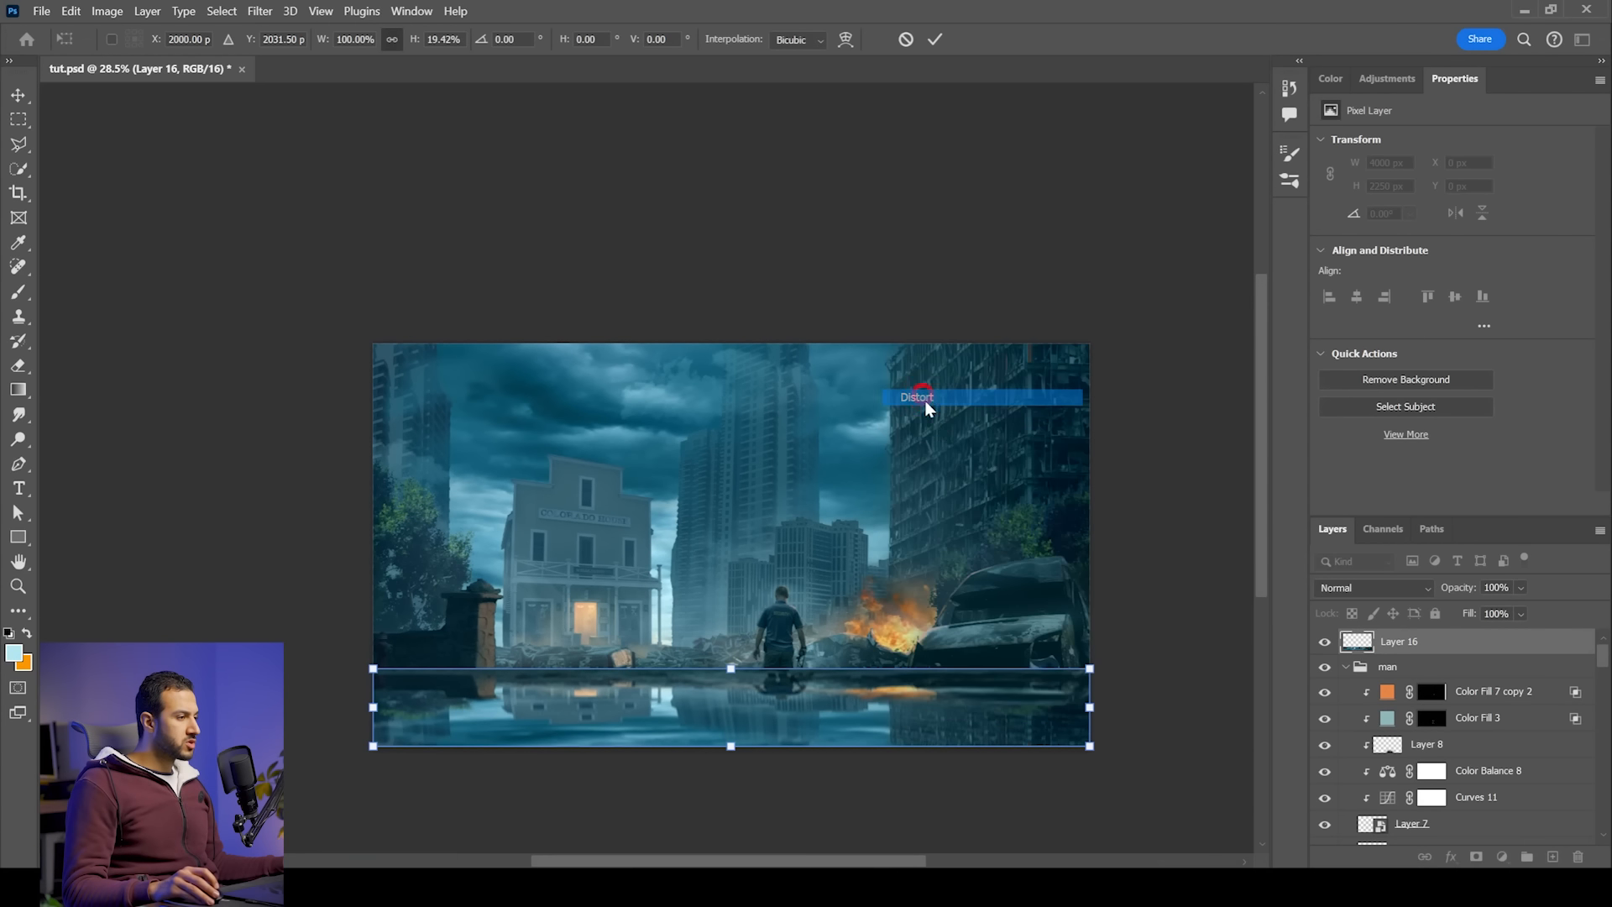
left_click_drag(1091, 749, 1189, 742)
left_click_drag(731, 745, 738, 576)
key("Return")
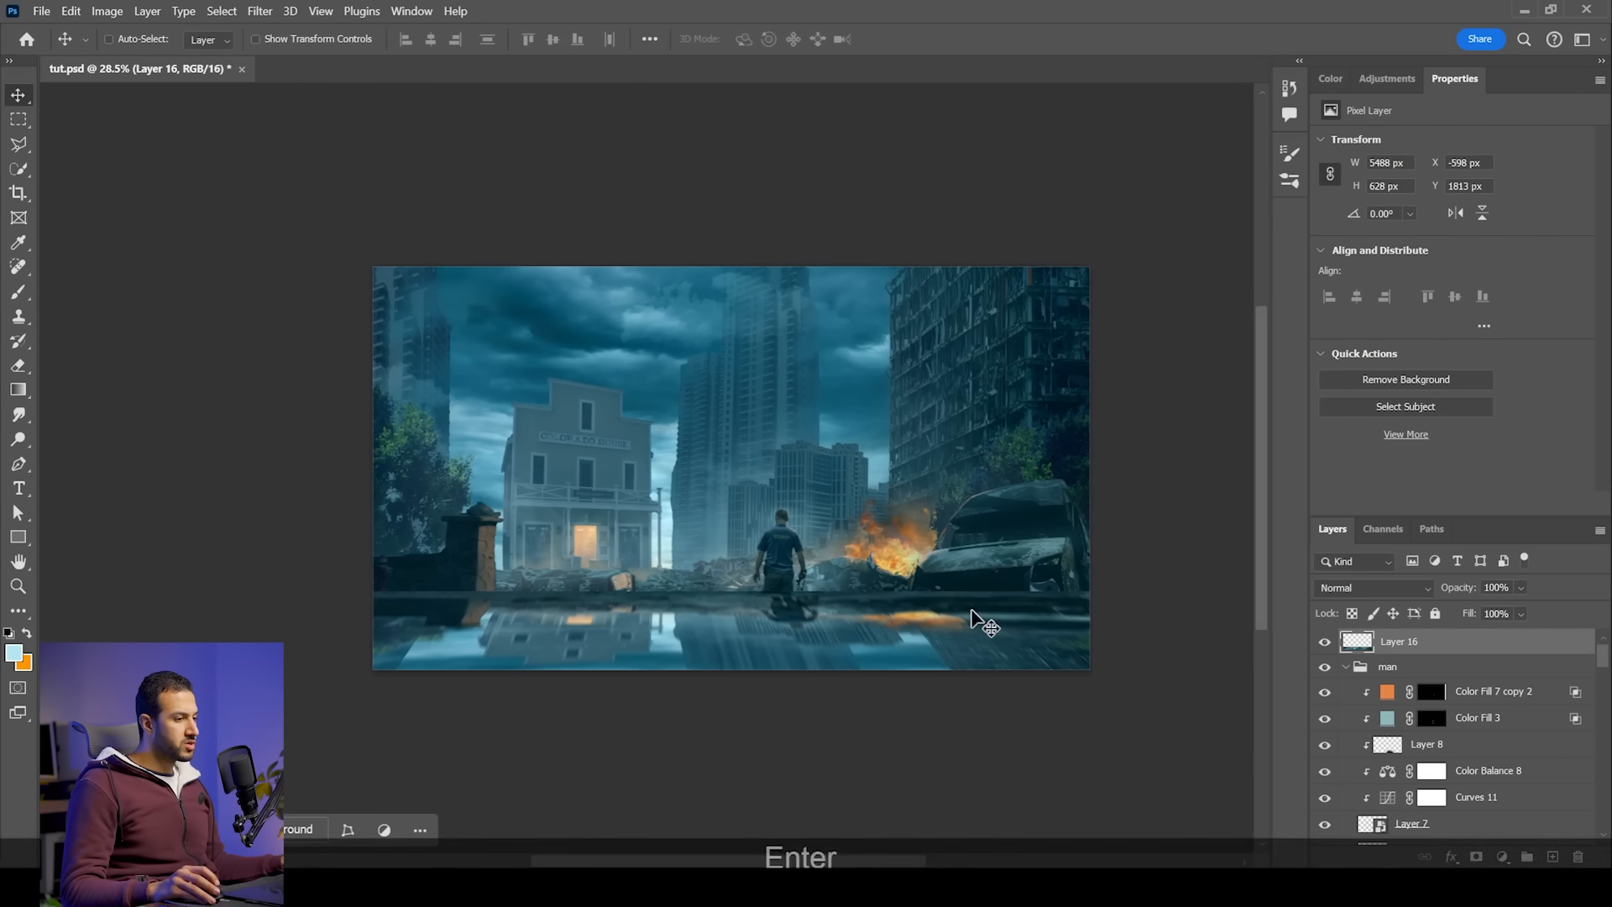
Step: Hide Layer 16 with a black layer mask and choose a rough textured brush with white as the painting colour
left_click(1478, 858)
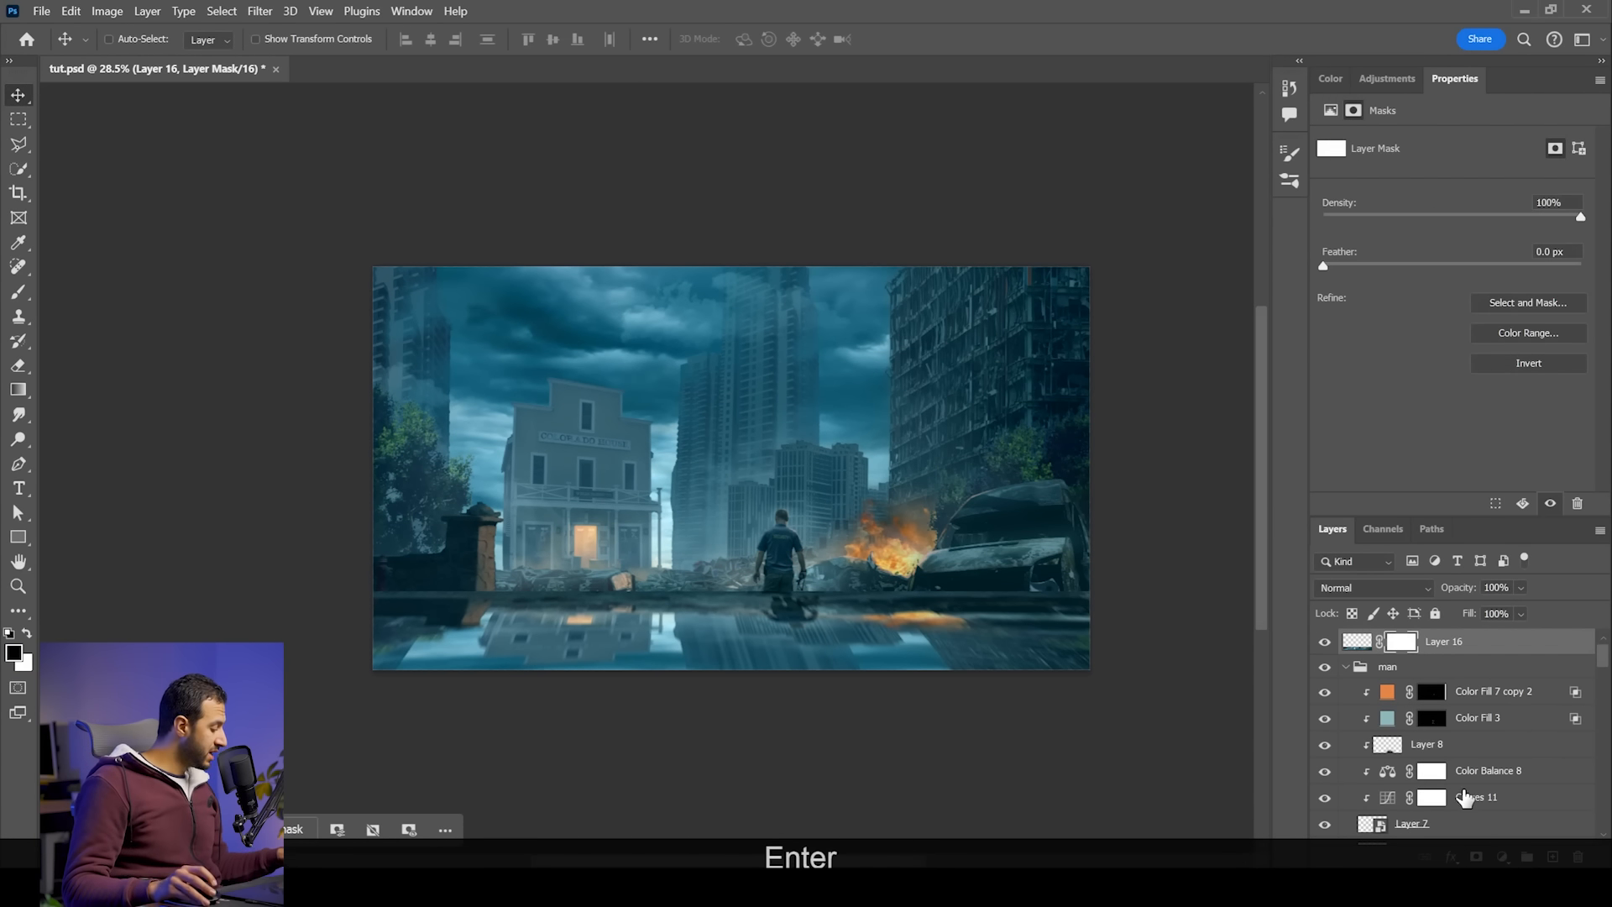
key("ctrl+i")
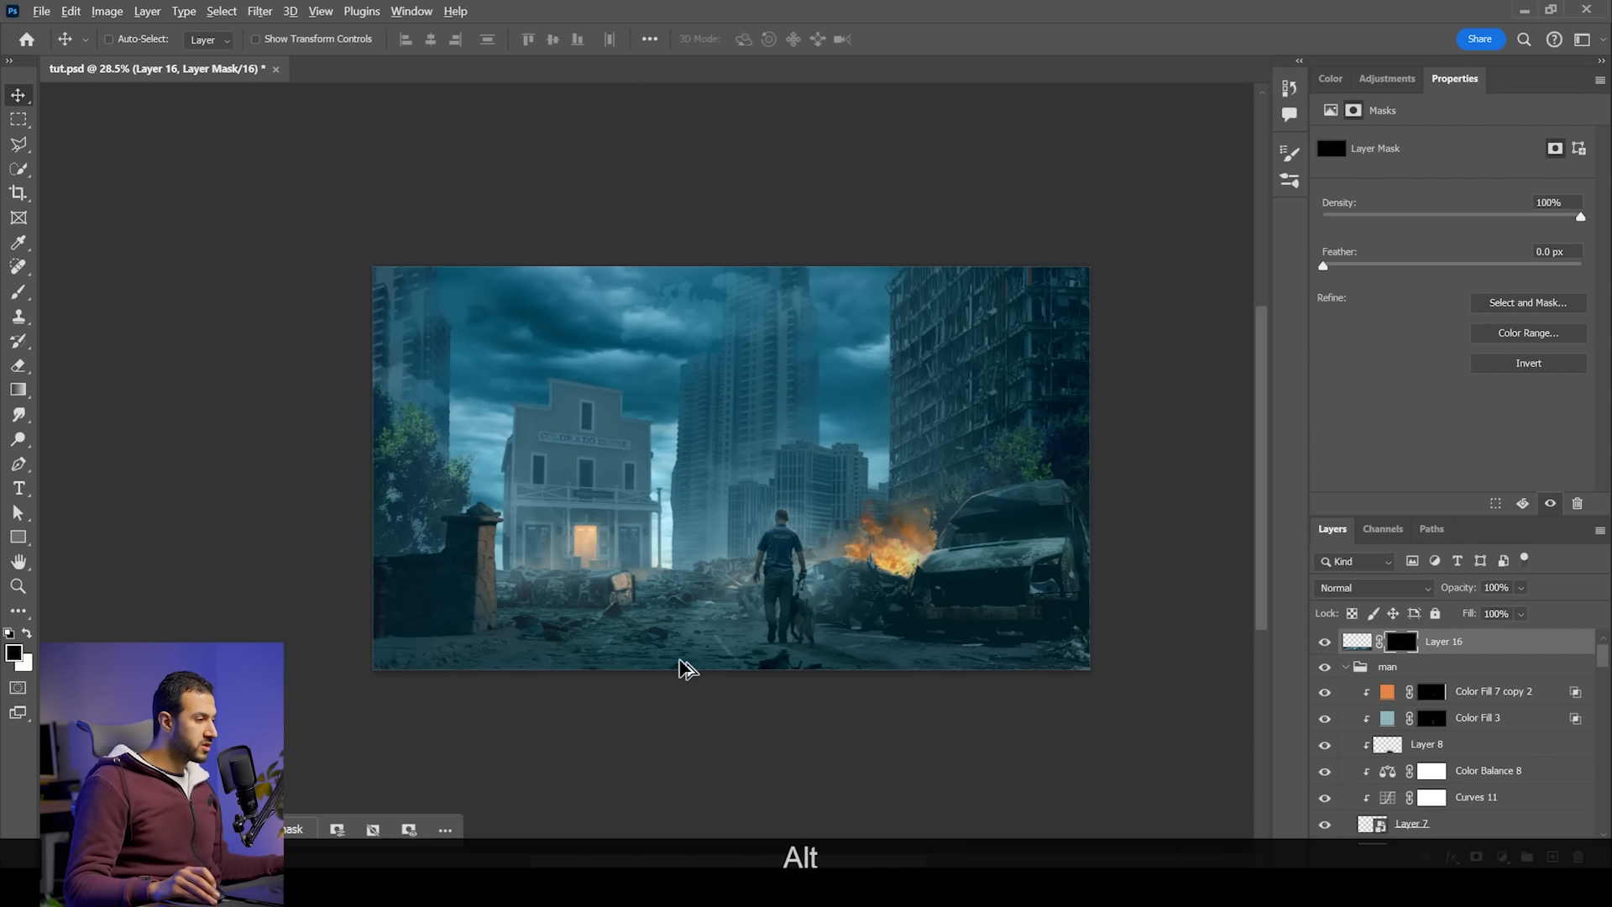
scroll(687, 668, "up", 5)
right_click(720, 600)
left_click(621, 617)
key("b")
right_click(626, 611)
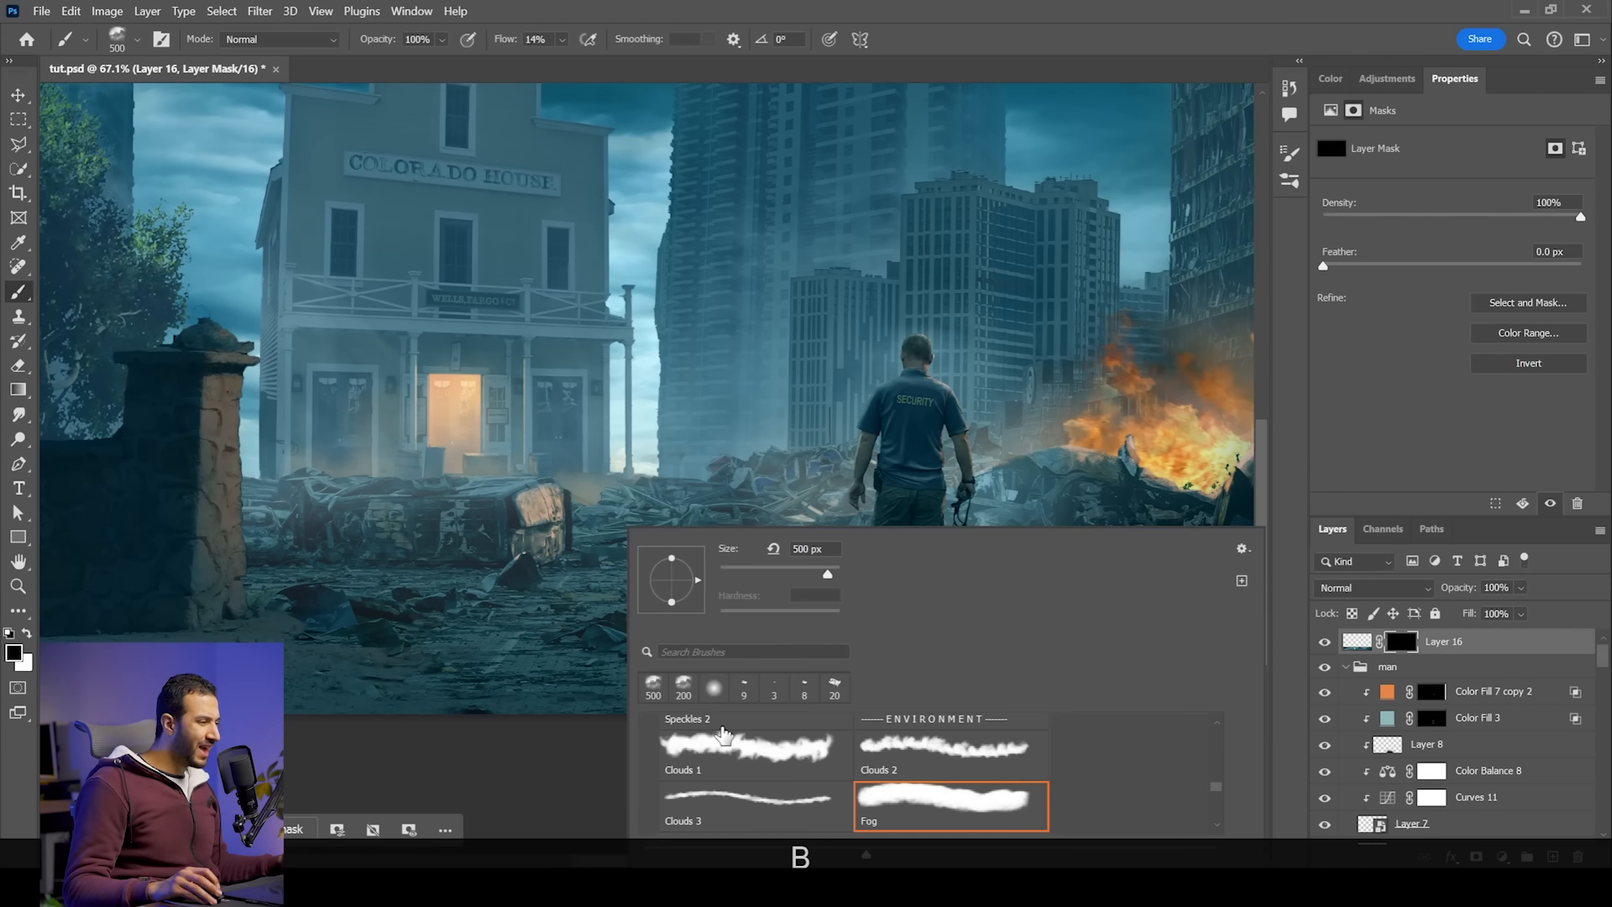
left_click(834, 688)
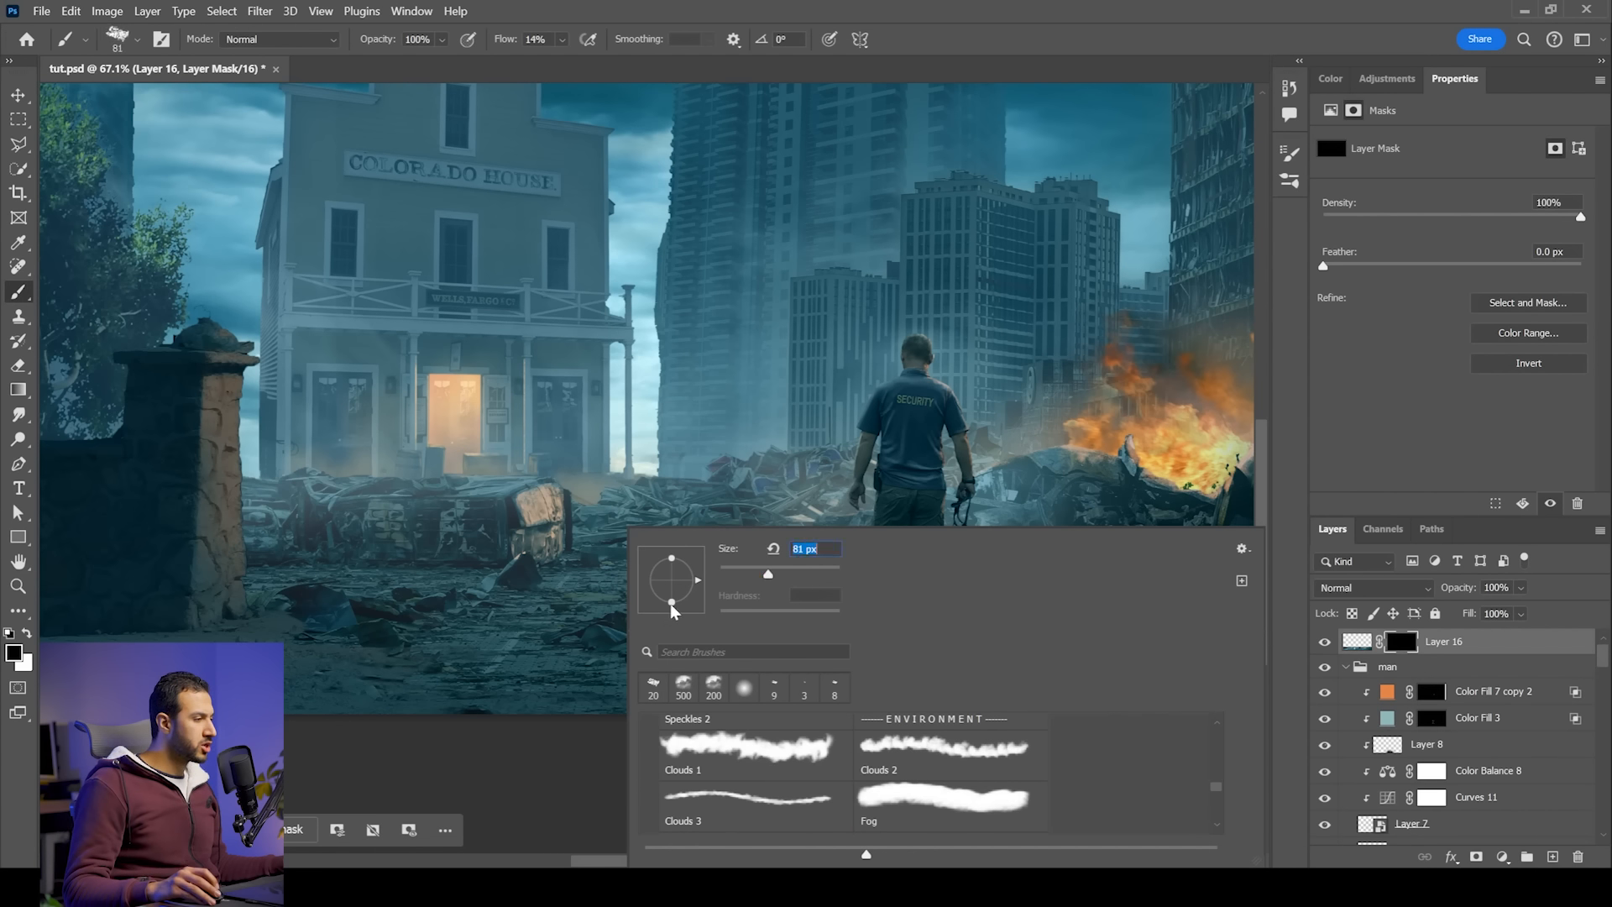
key("Return")
key("x")
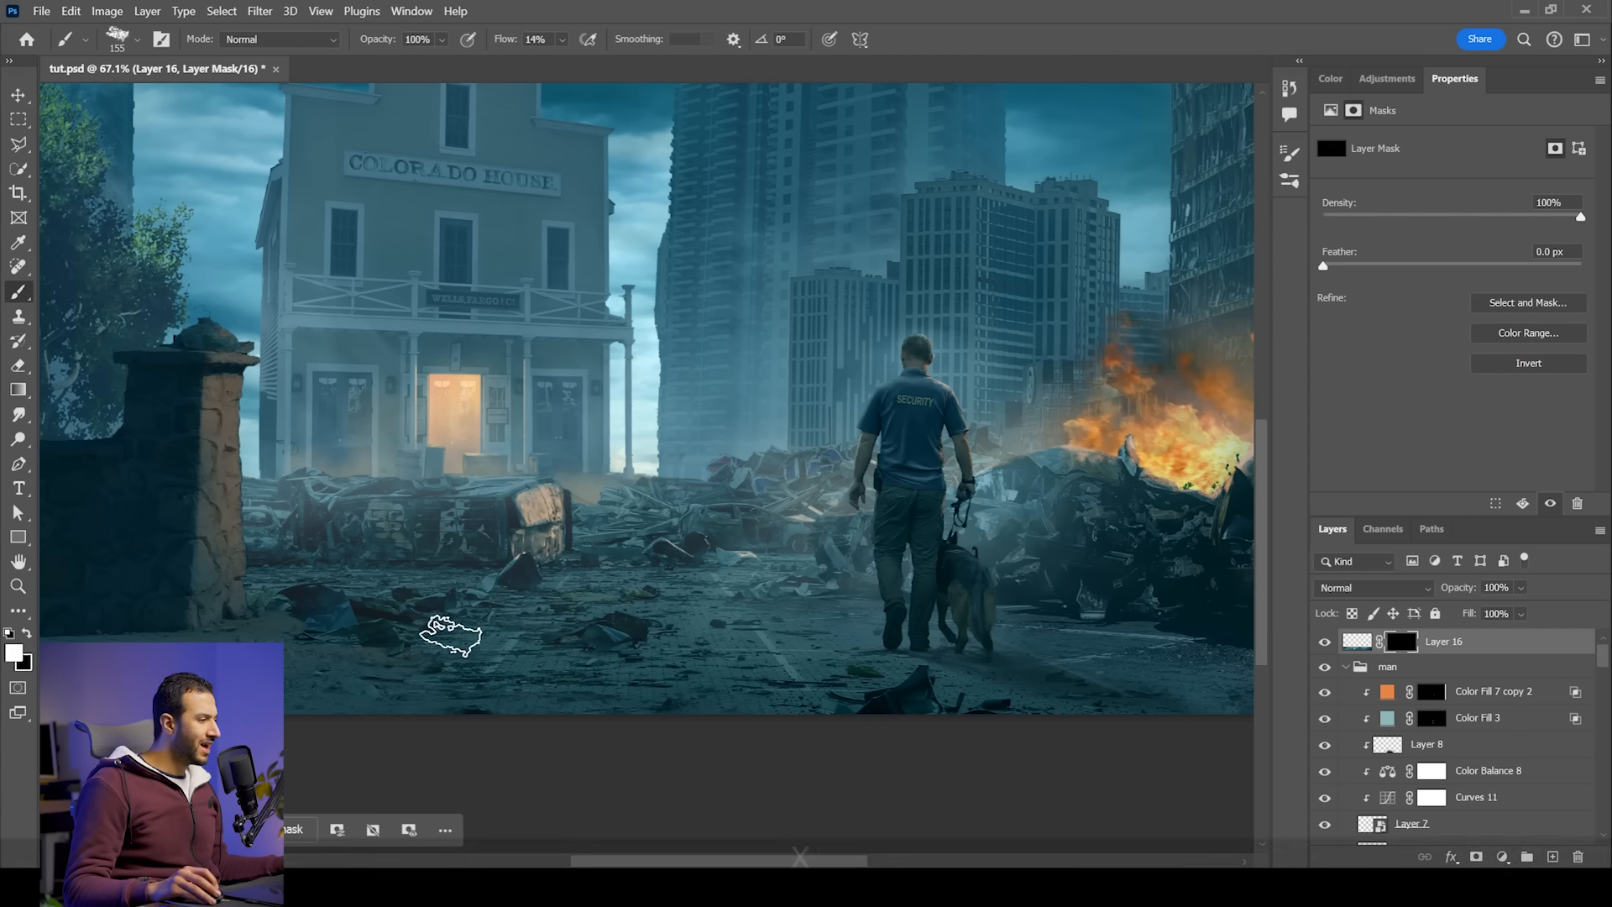
Step: Undo the trial stroke on the mask, flatten the brush tip to a thin horizontal shape, and enlarge it to 800 px
left_click_drag(451, 639, 739, 659)
key("ctrl+z")
right_click(588, 588)
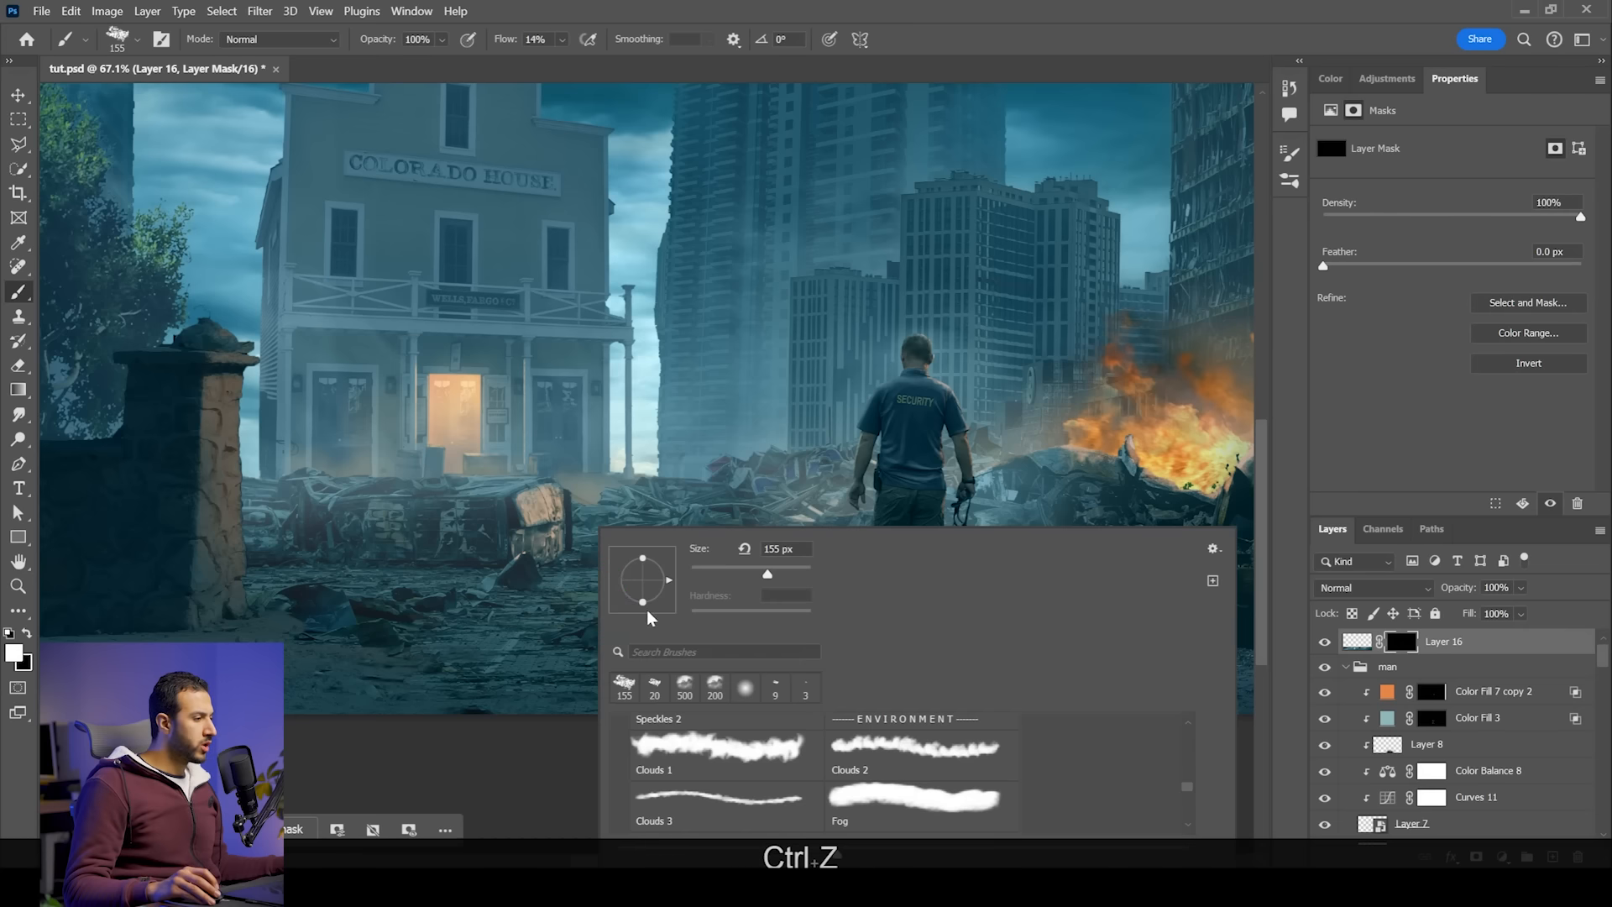
left_click_drag(644, 598, 647, 591)
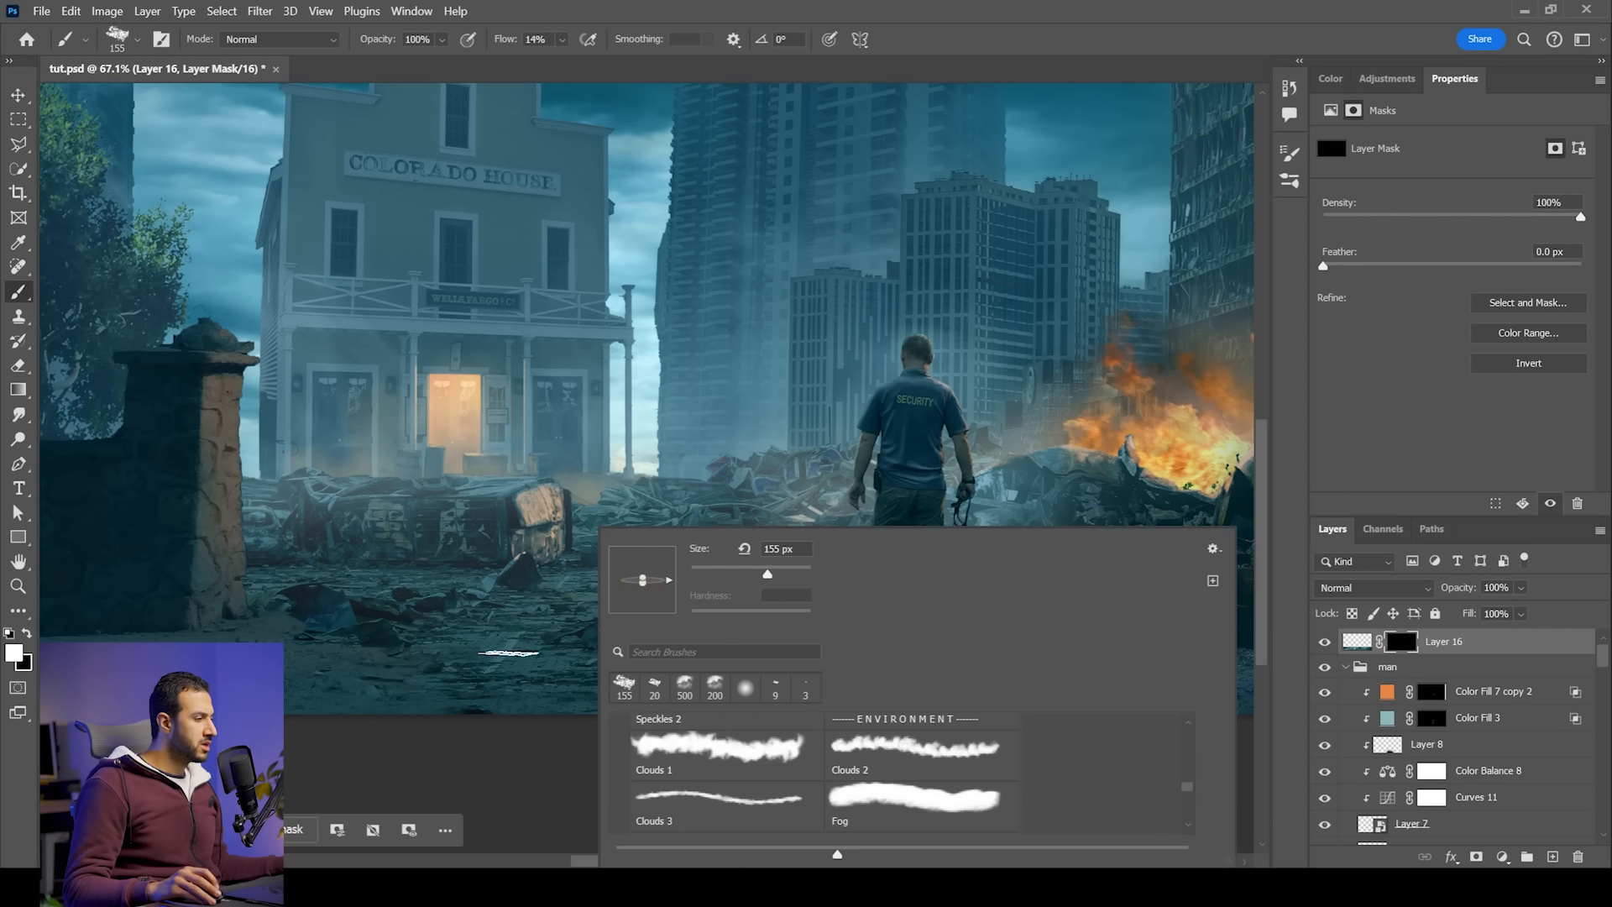
key("Return")
key("bracketright")
key("bracketright")
key("bracketright")
key("bracketright")
key("bracketright")
key("bracketright")
key("bracketright")
key("bracketright")
key("bracketright")
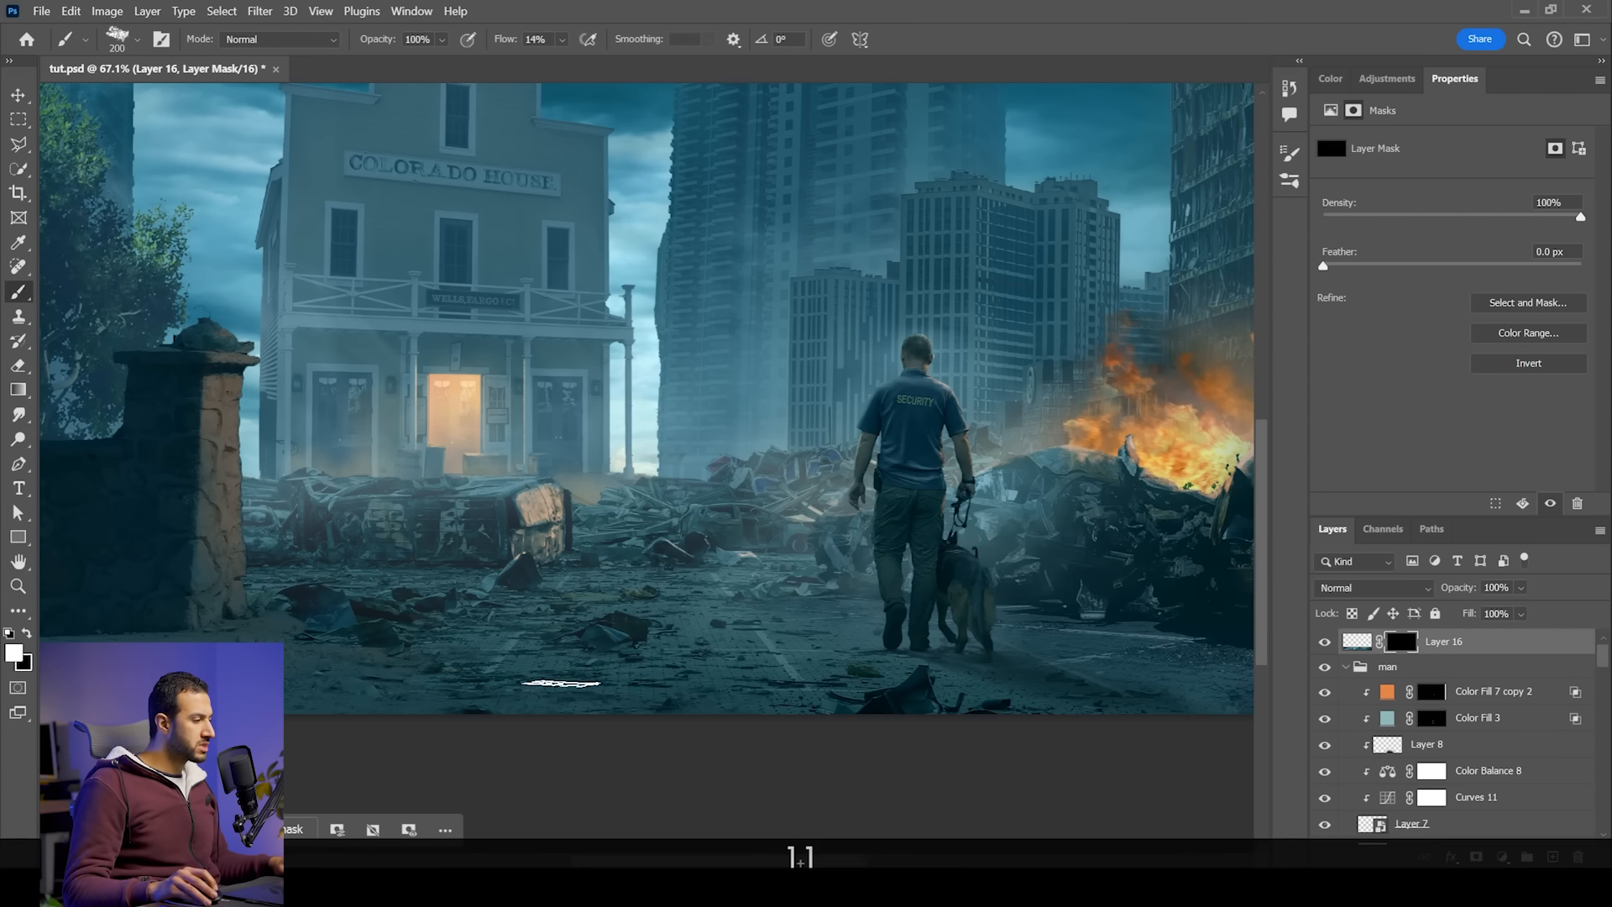
Step: Paint reflections onto the ground through the mask, undo the last stamp, and raise the brush flow to 100%
mouse_move(578, 654)
left_mouse_down()
mouse_move(395, 657)
mouse_move(661, 653)
left_mouse_up()
left_click(628, 623)
left_click(462, 664)
key("ctrl+z")
left_click(562, 39)
left_click_drag(583, 65, 651, 65)
Step: Undo the last mask strokes and paint black over the reflection below the man and dog, keeping only puddle-like patches
scroll(393, 568, "down", 2)
key("x")
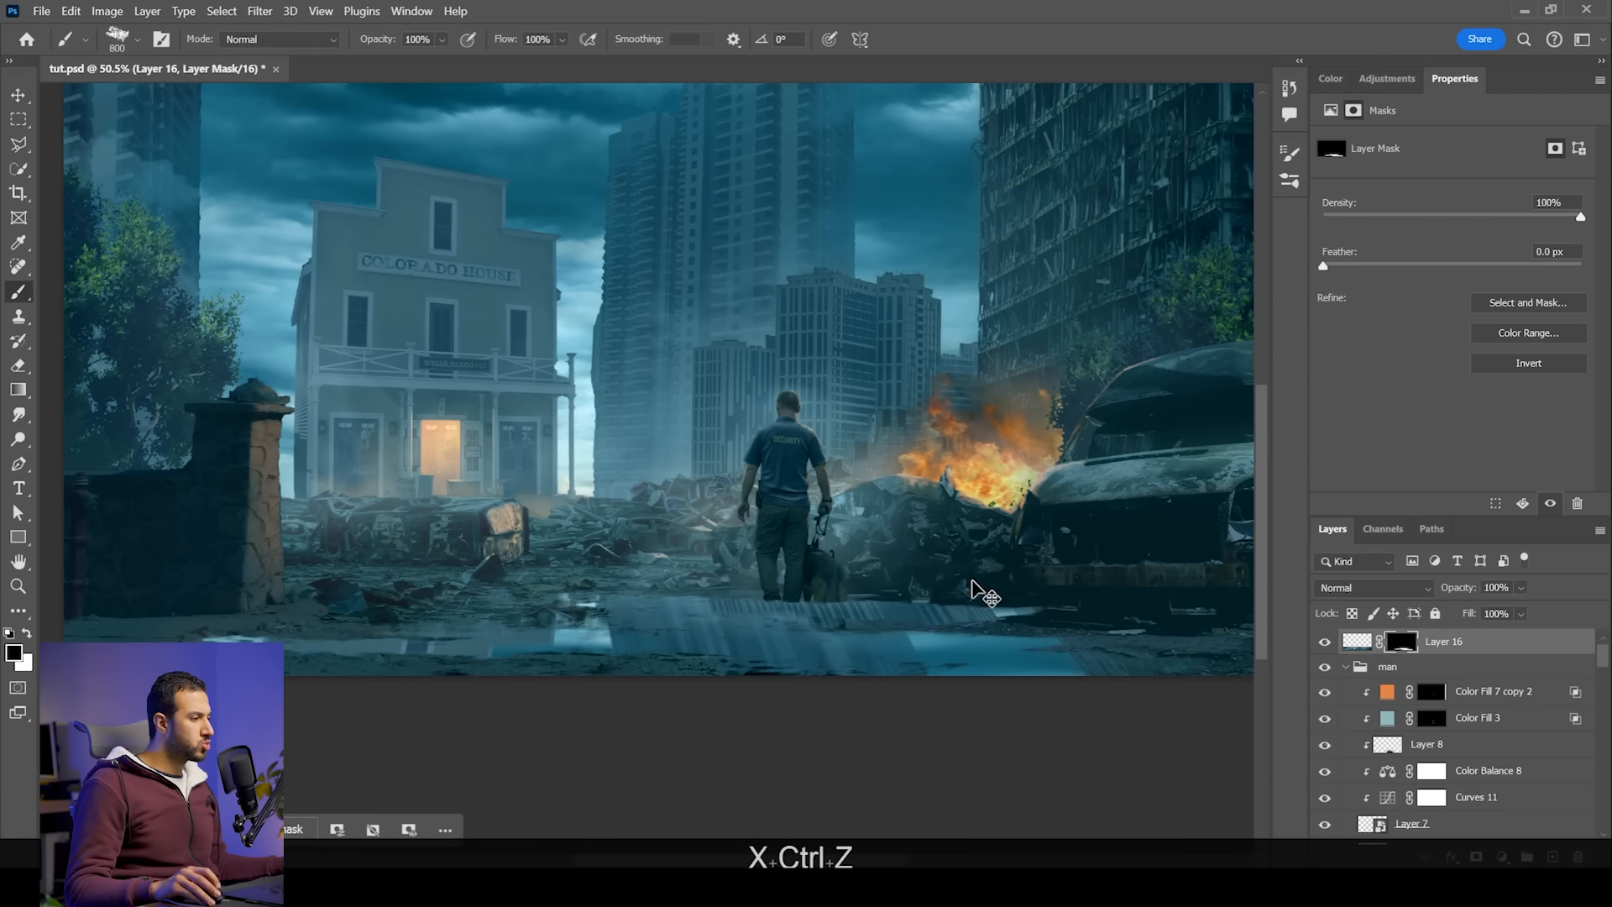
key("ctrl+z")
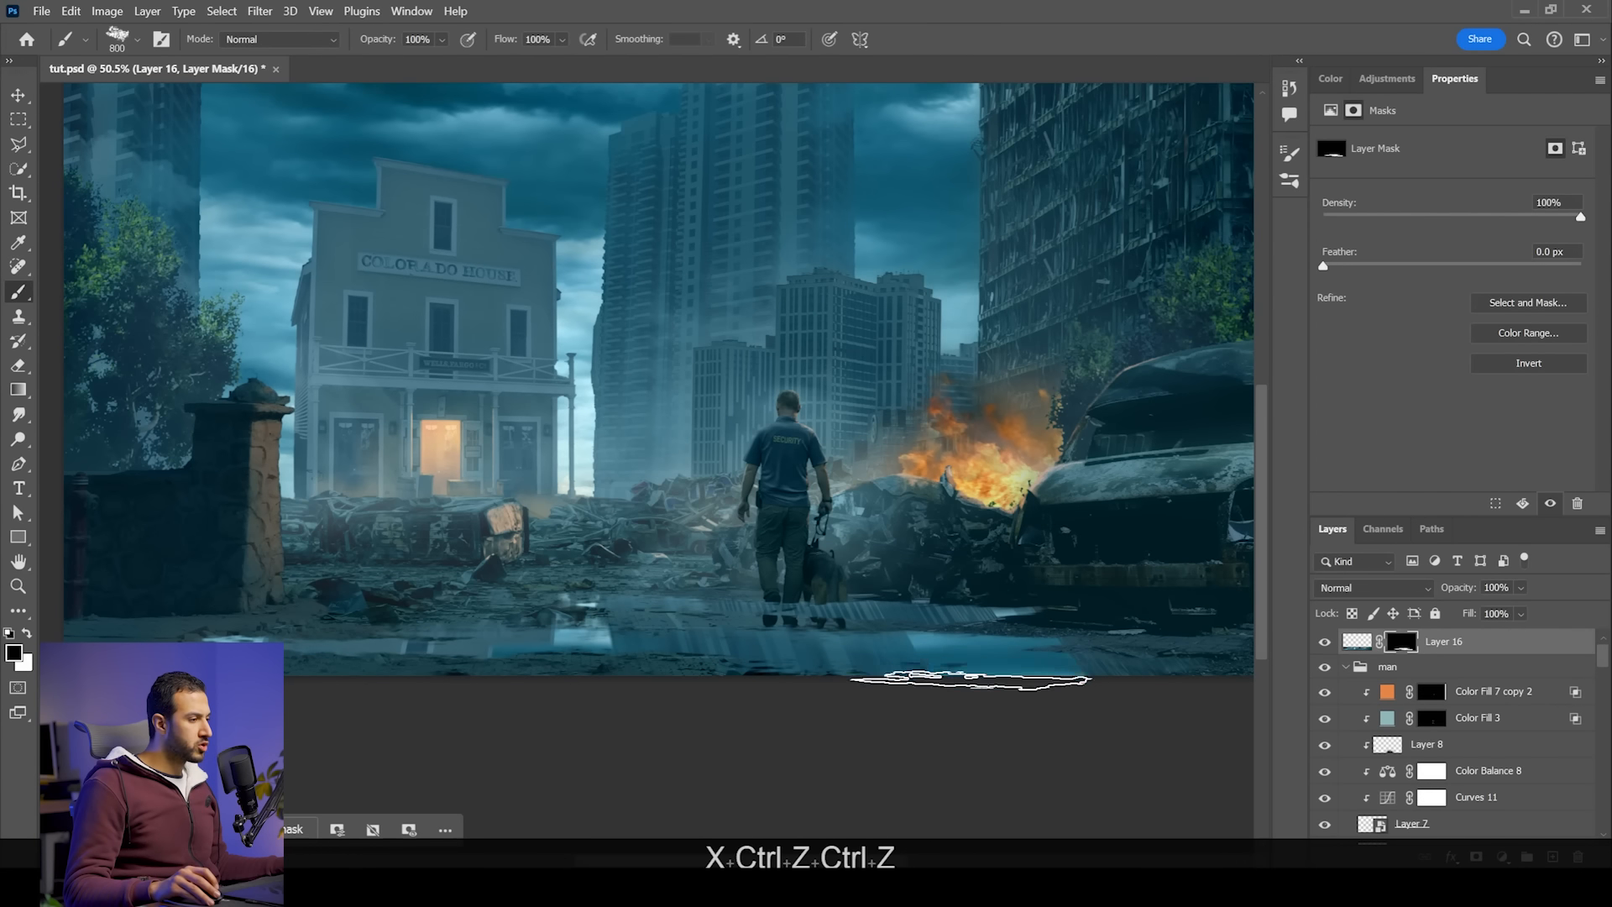
key("x")
key("x")
mouse_move(894, 664)
left_mouse_down()
mouse_move(808, 665)
mouse_move(901, 636)
mouse_move(849, 604)
mouse_move(777, 602)
mouse_move(785, 645)
mouse_move(740, 665)
mouse_move(1109, 640)
mouse_move(1034, 696)
mouse_move(929, 685)
left_mouse_up()
scroll(619, 730, "down", 3)
scroll(619, 731, "up", 5)
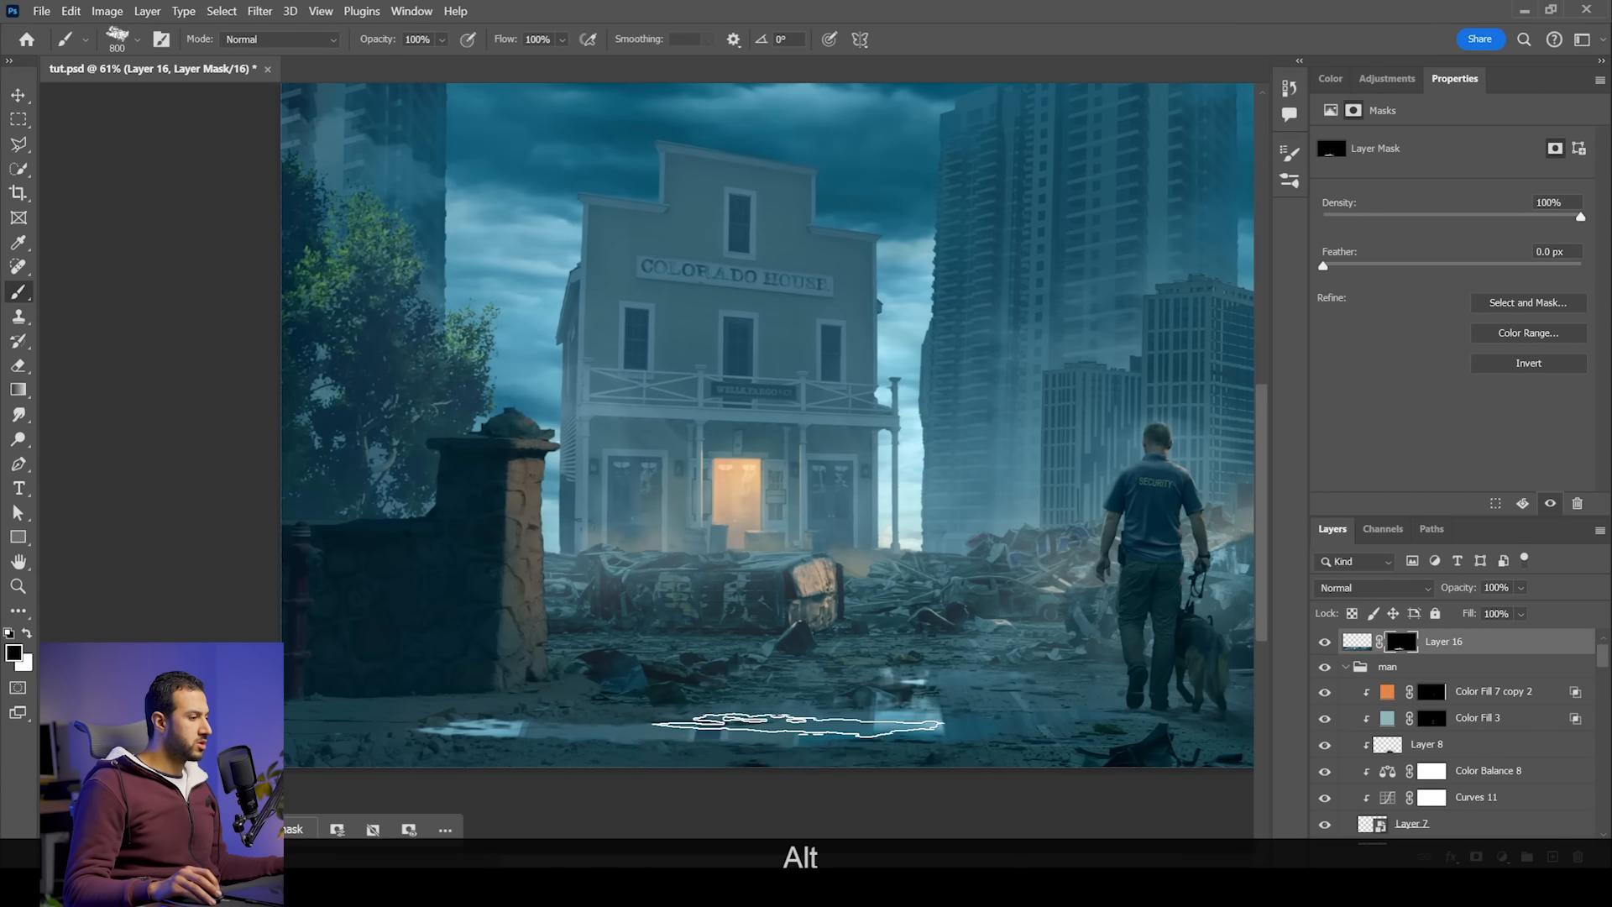
Step: Paint white on the Layer 16 mask to reveal a wide water reflection on the ground between the building and the man
key("x")
scroll(937, 719, "down", 2)
left_click_drag(966, 702, 820, 543)
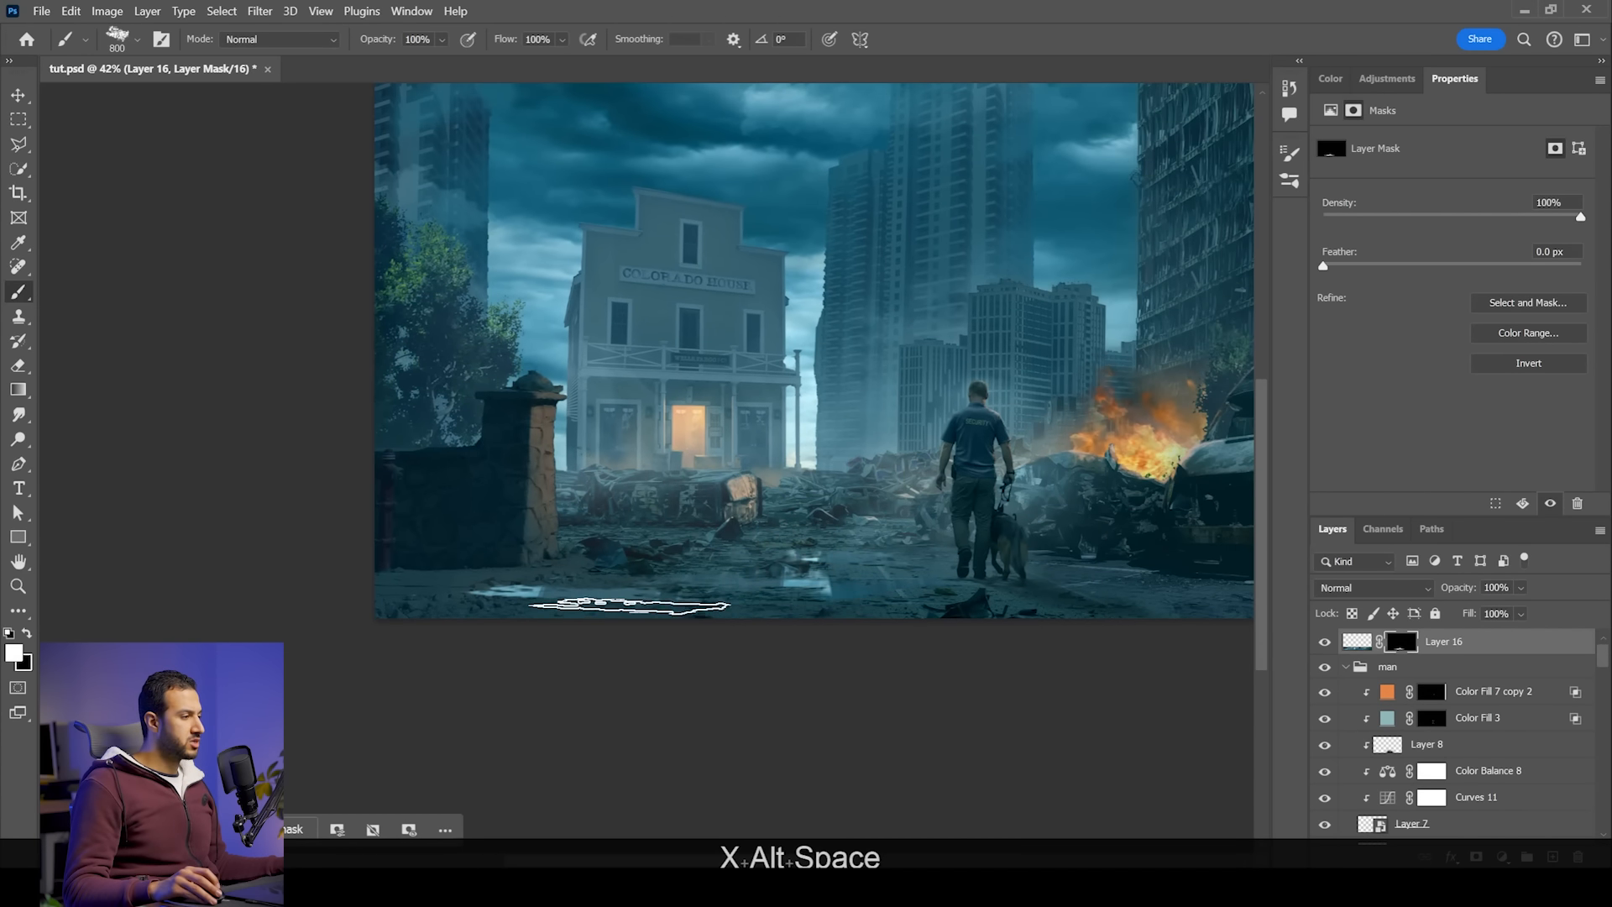
scroll(911, 605, "down", 1)
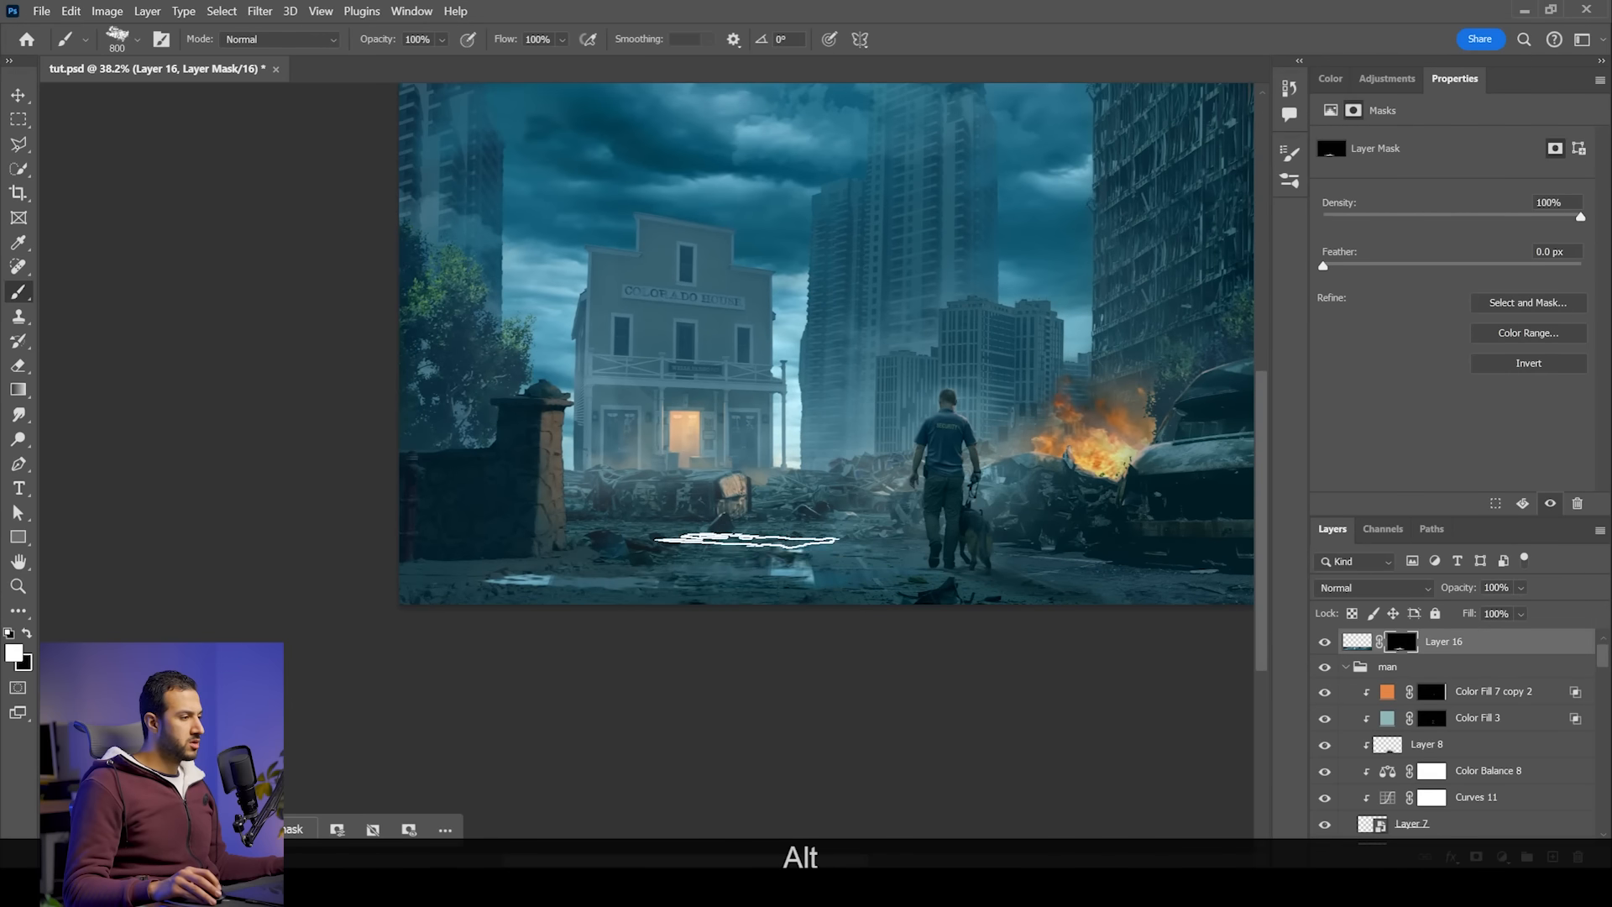
mouse_move(719, 565)
left_mouse_down()
mouse_move(799, 612)
mouse_move(767, 500)
left_mouse_up()
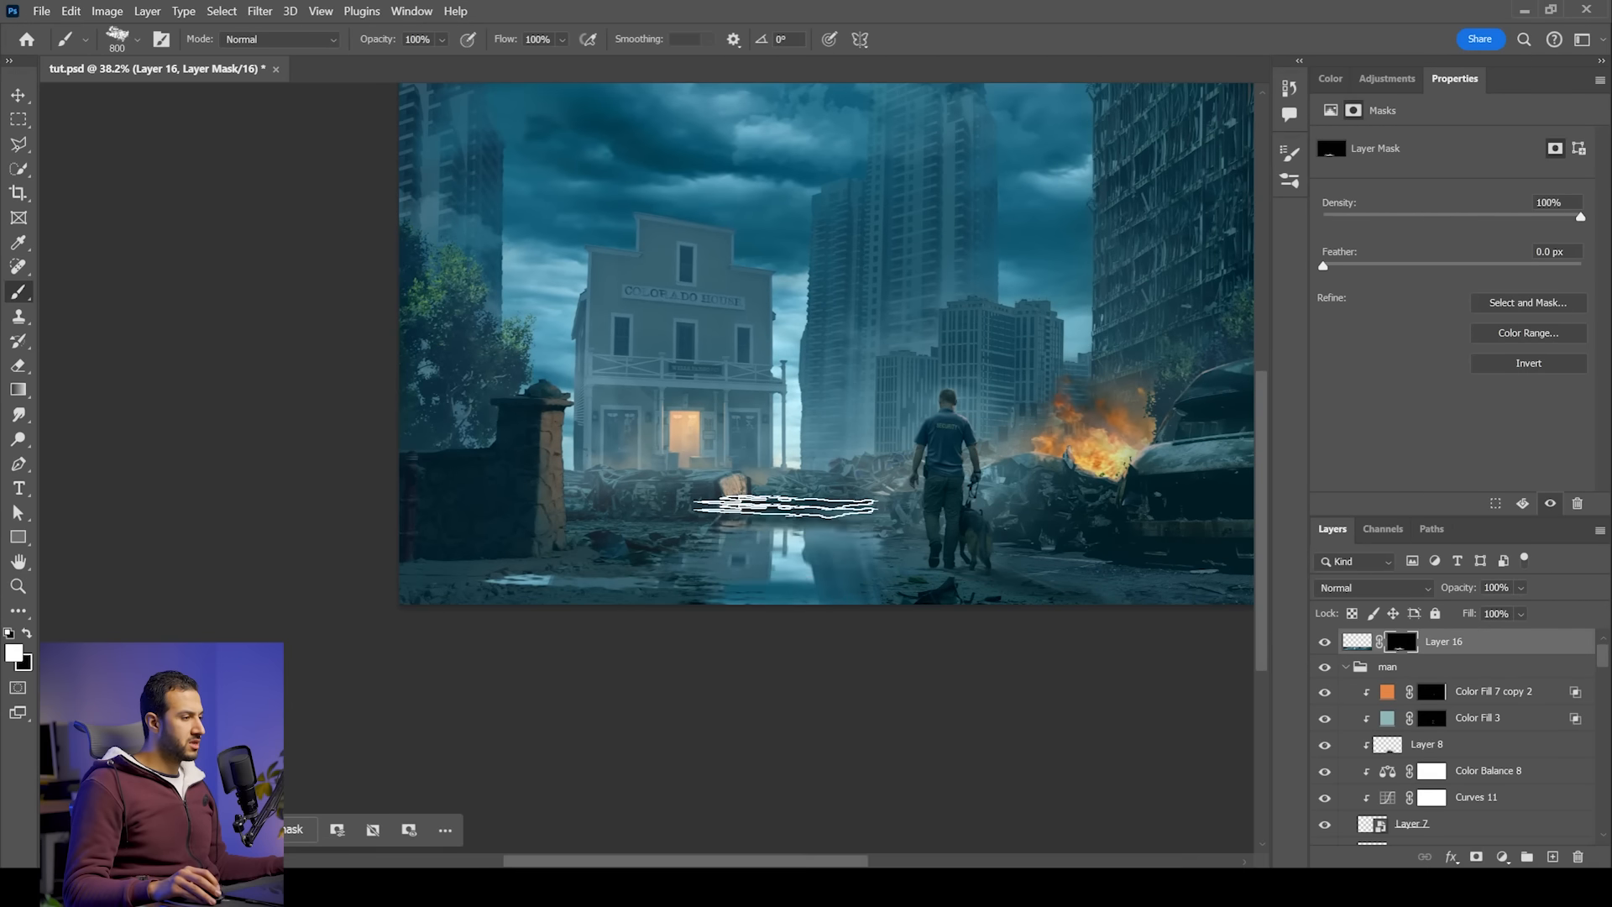
Step: Paint black on the reflection mask to break up the upper edge of the central puddle
key("x")
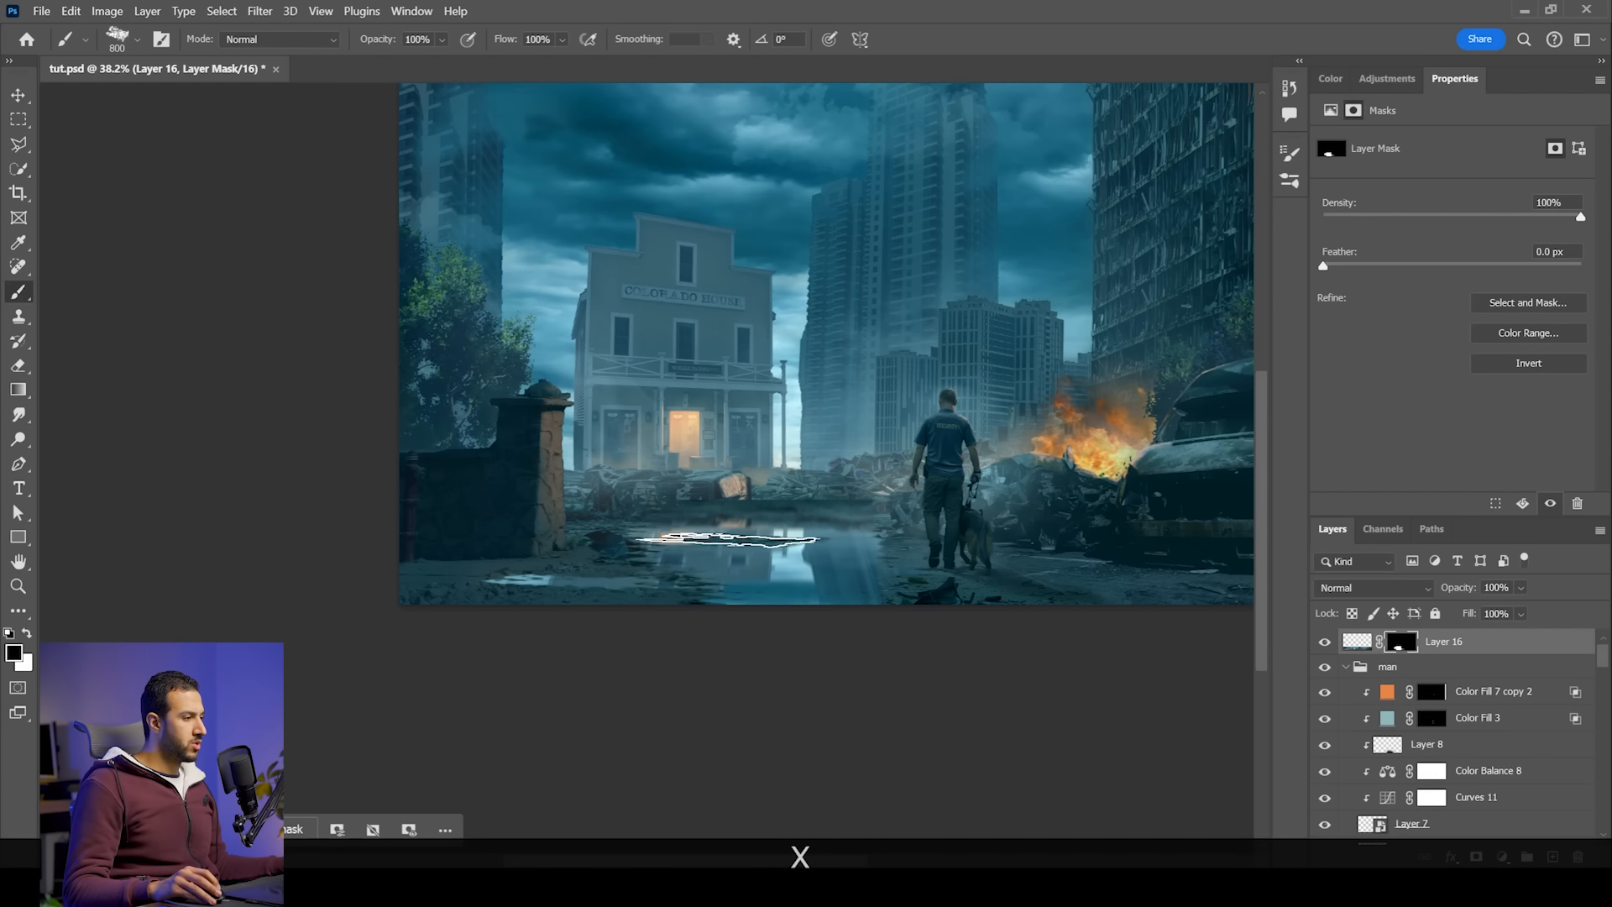
key("x")
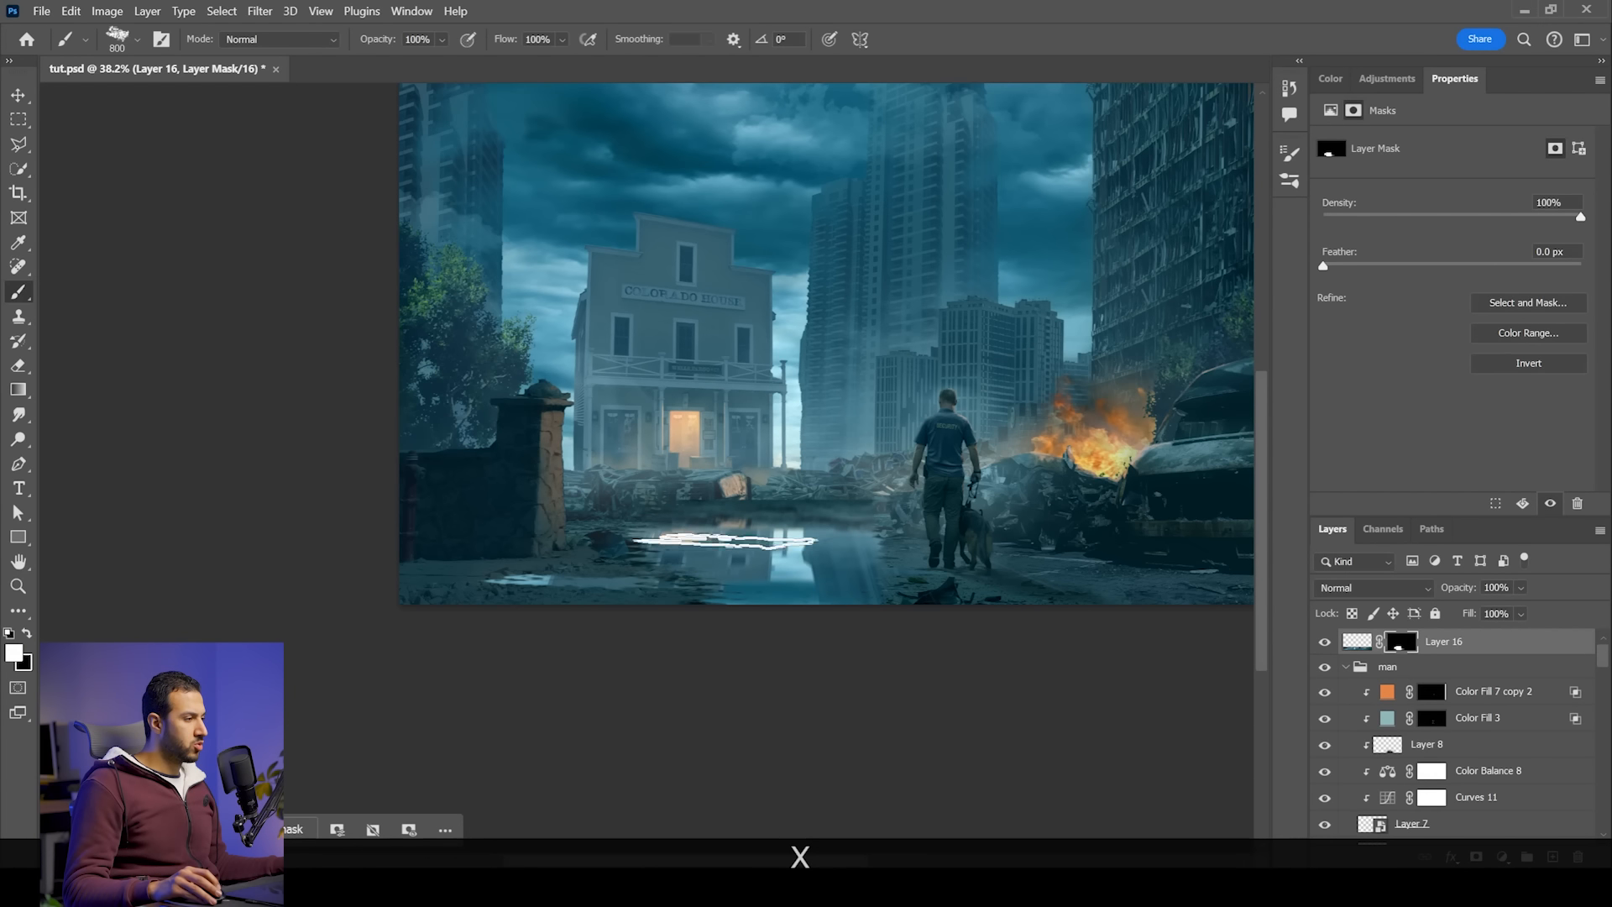
key("x")
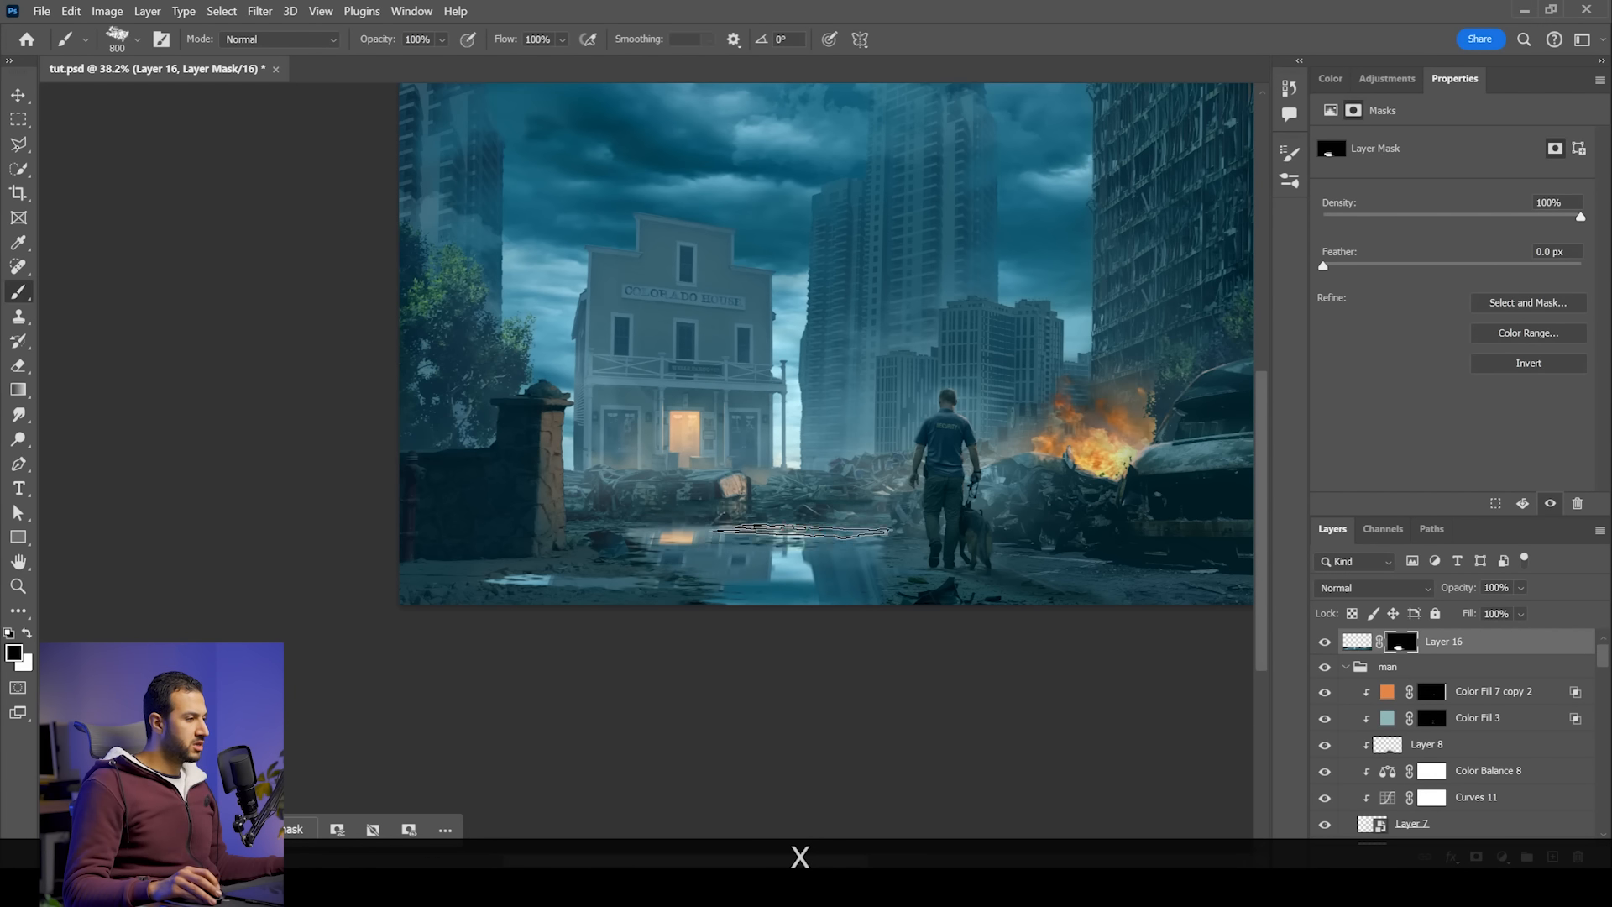
mouse_move(781, 545)
left_mouse_down()
mouse_move(738, 558)
mouse_move(656, 513)
mouse_move(649, 526)
left_mouse_up()
scroll(842, 590, "up", 3)
scroll(681, 584, "up", 3)
mouse_move(747, 588)
left_mouse_down()
mouse_move(779, 557)
mouse_move(798, 612)
left_mouse_up()
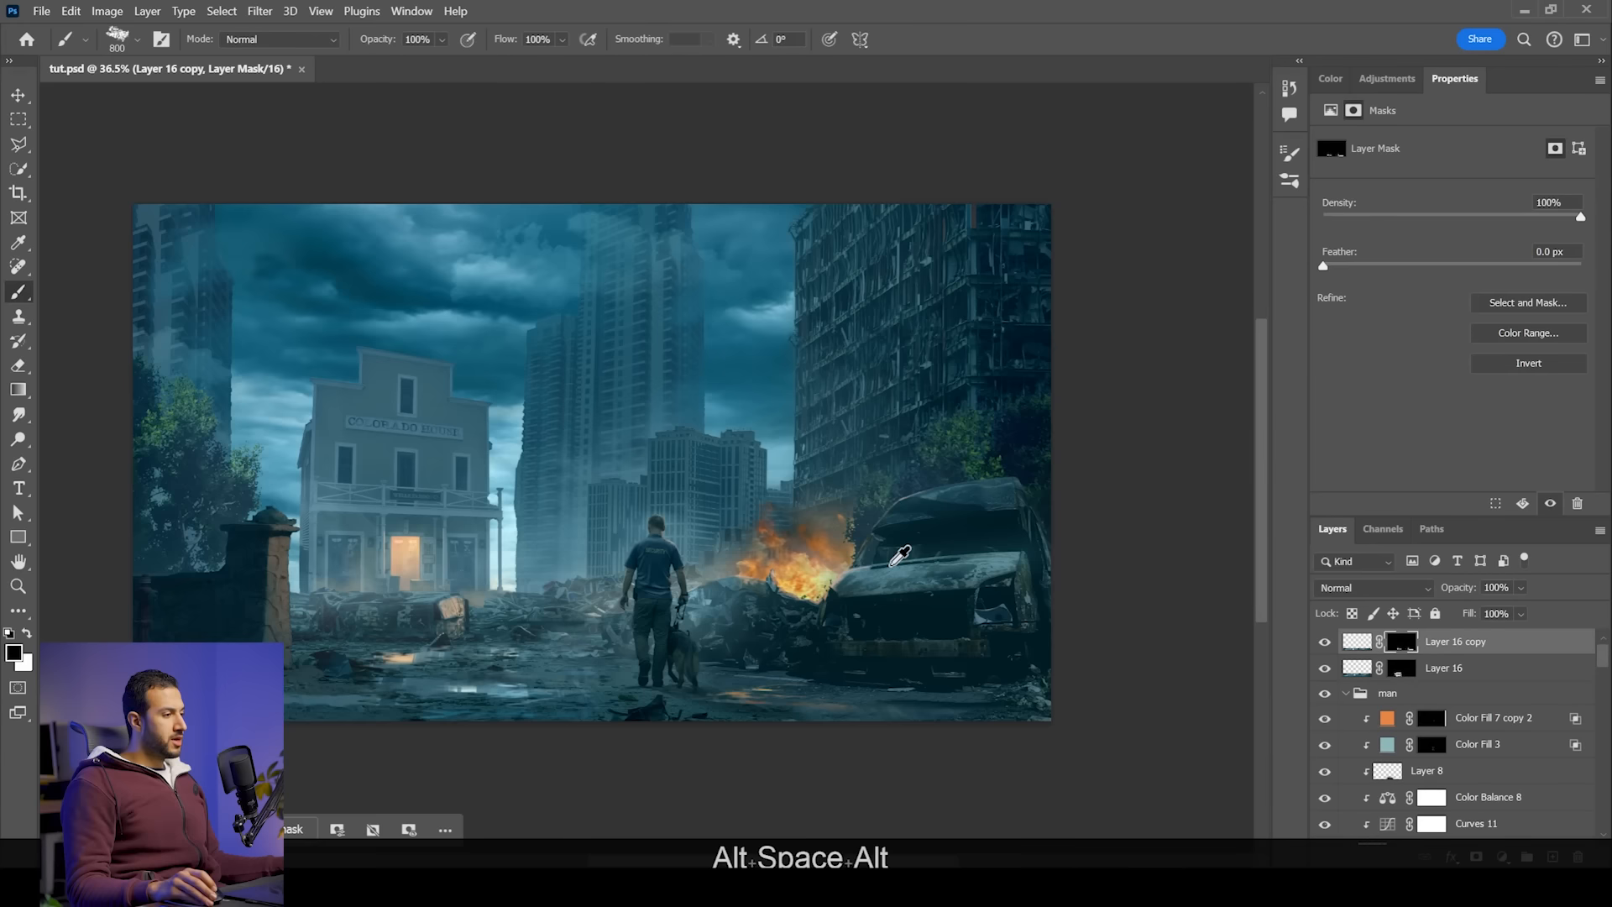
Step: Stamp all visible layers into a new layer at the top of the stack and convert it to a smart object
scroll(900, 556, "up", 1)
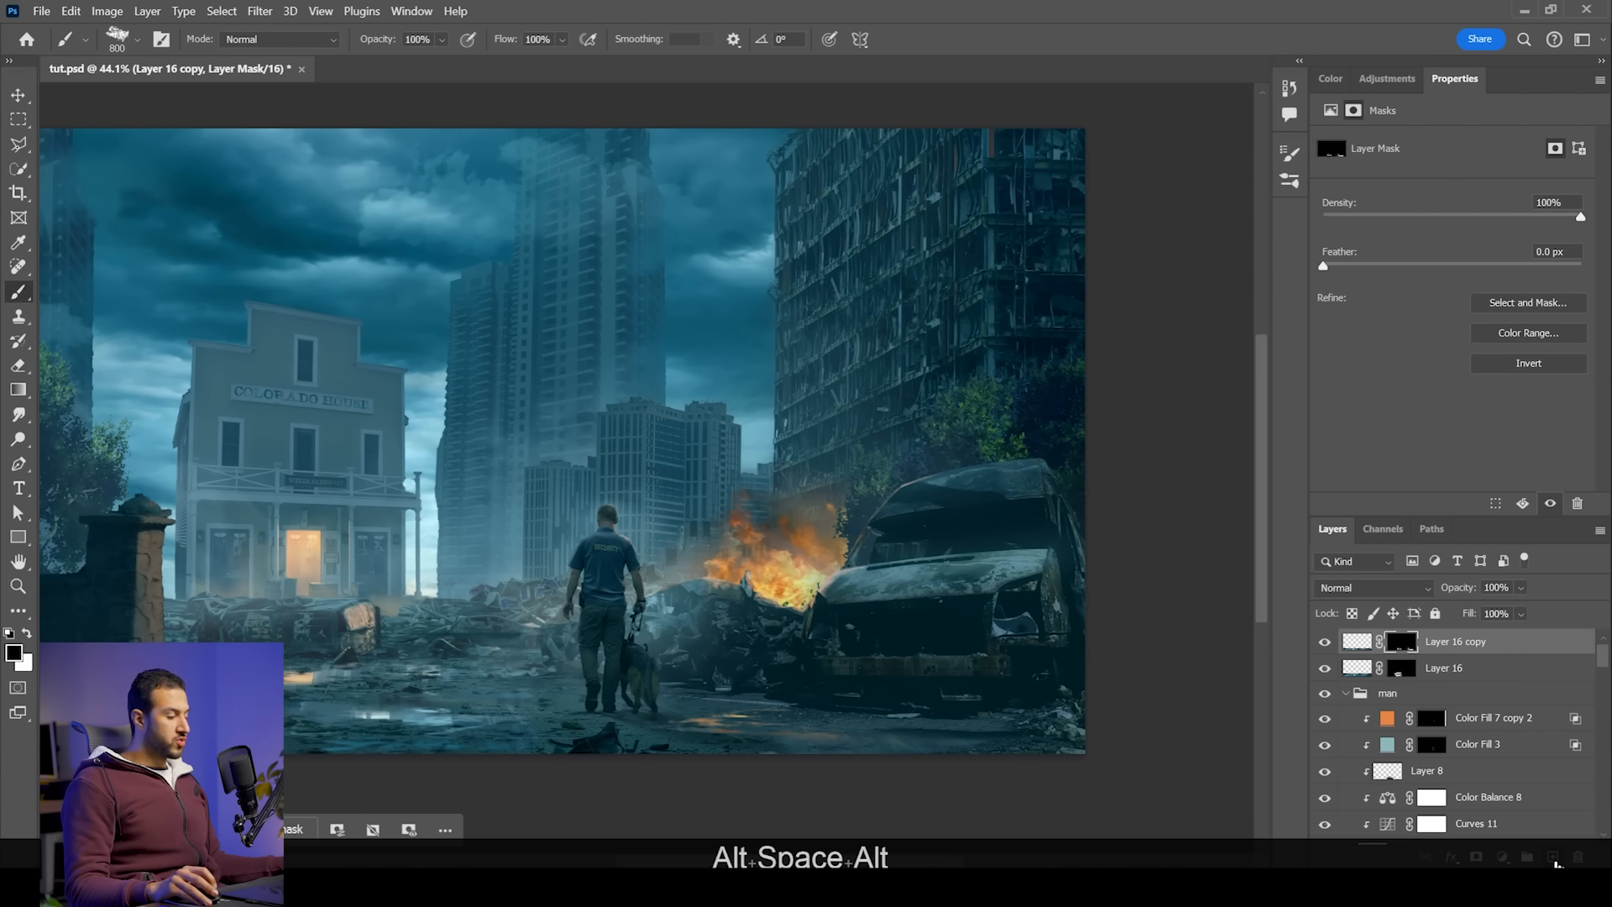
key("ctrl+shift+alt+e")
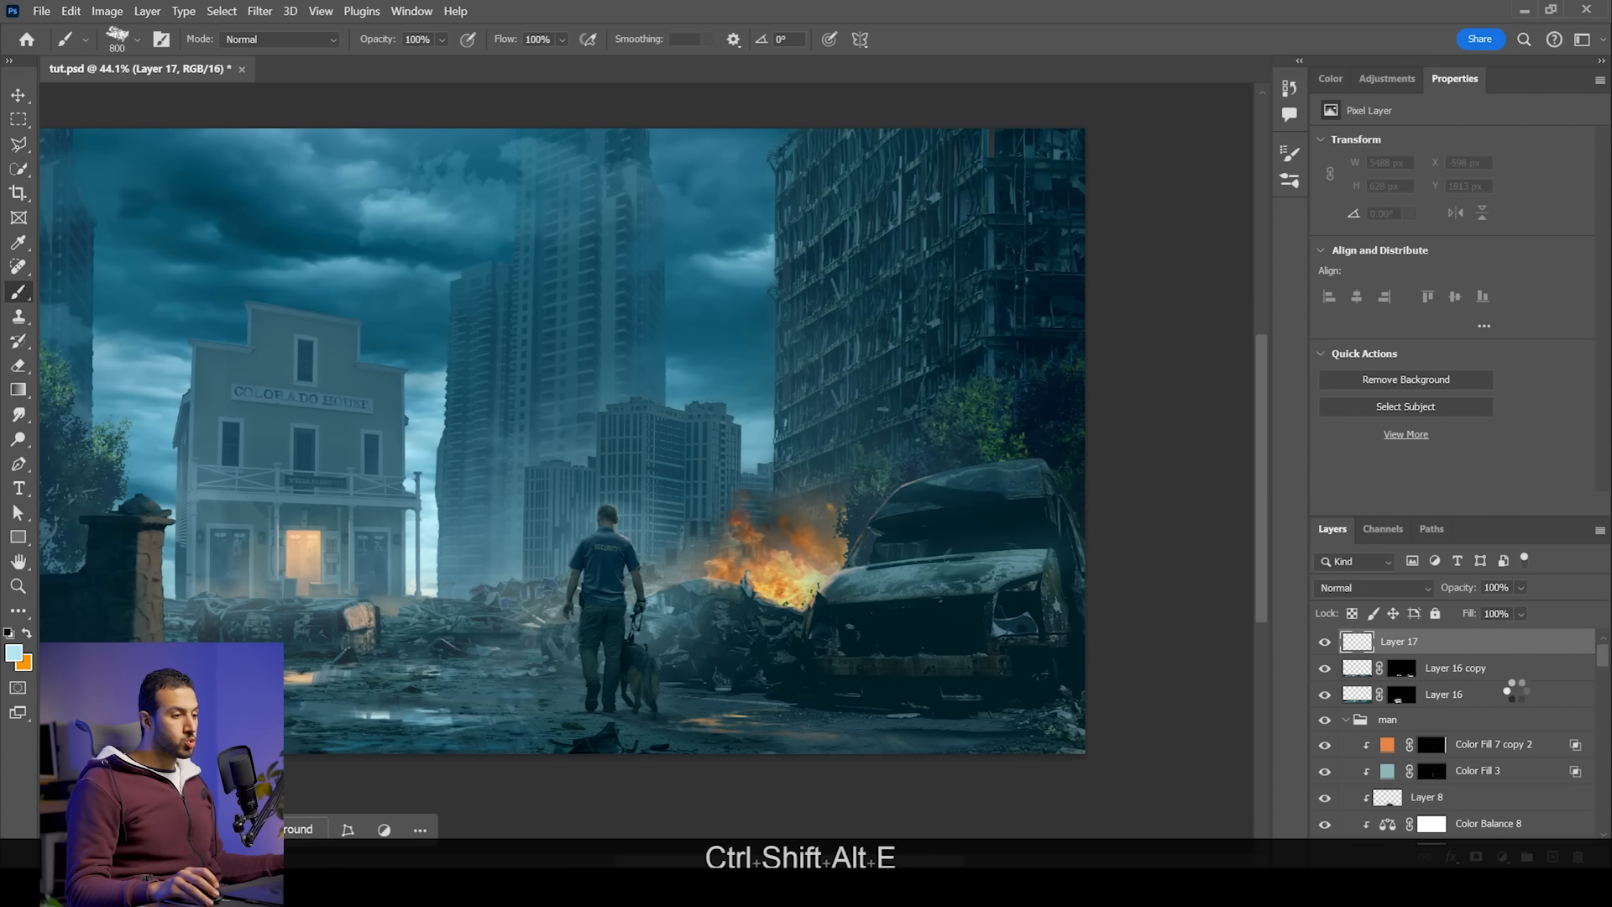
right_click(1486, 643)
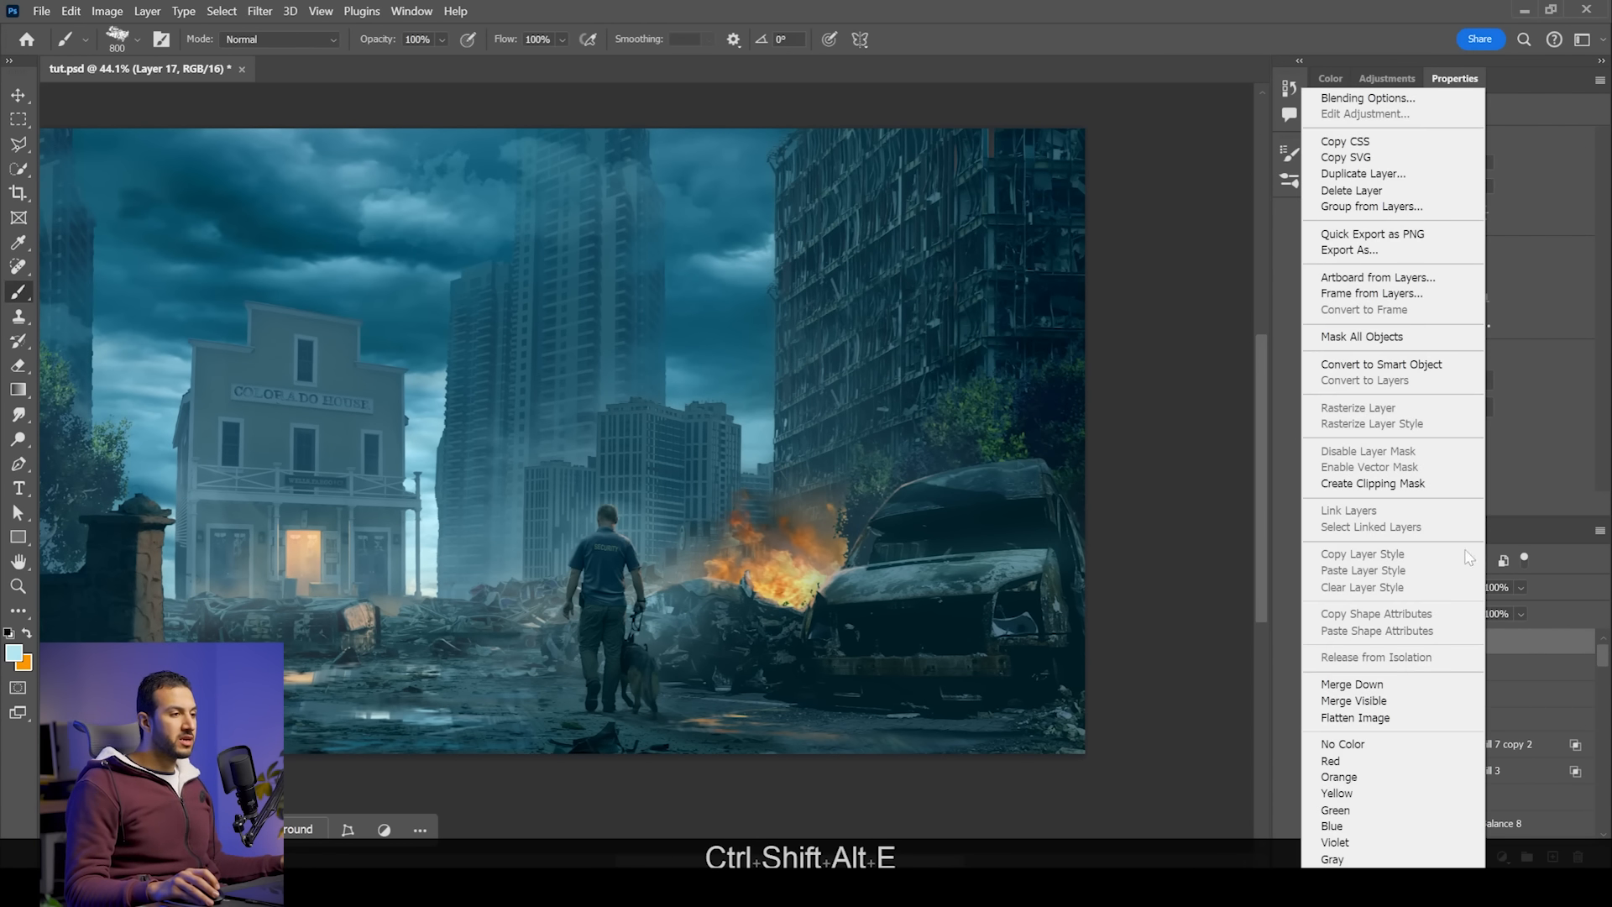
left_click(1417, 364)
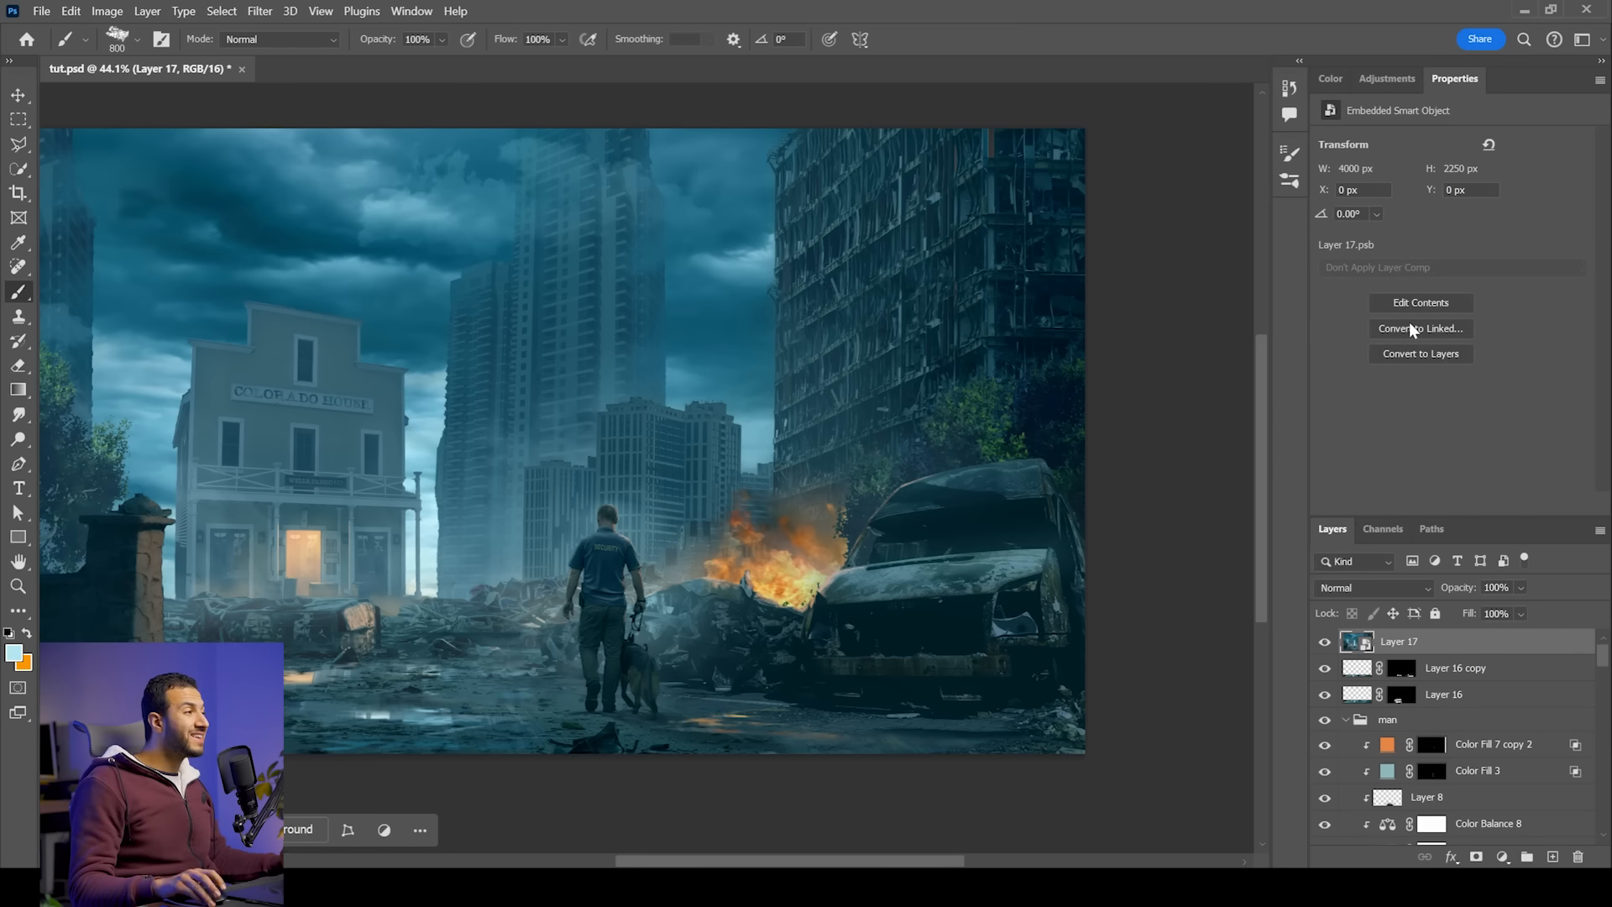
Step: Open the Camera Raw Filter on the Layer 17 smart object and show its basic adjustments
left_click(262, 11)
mouse_move(290, 11)
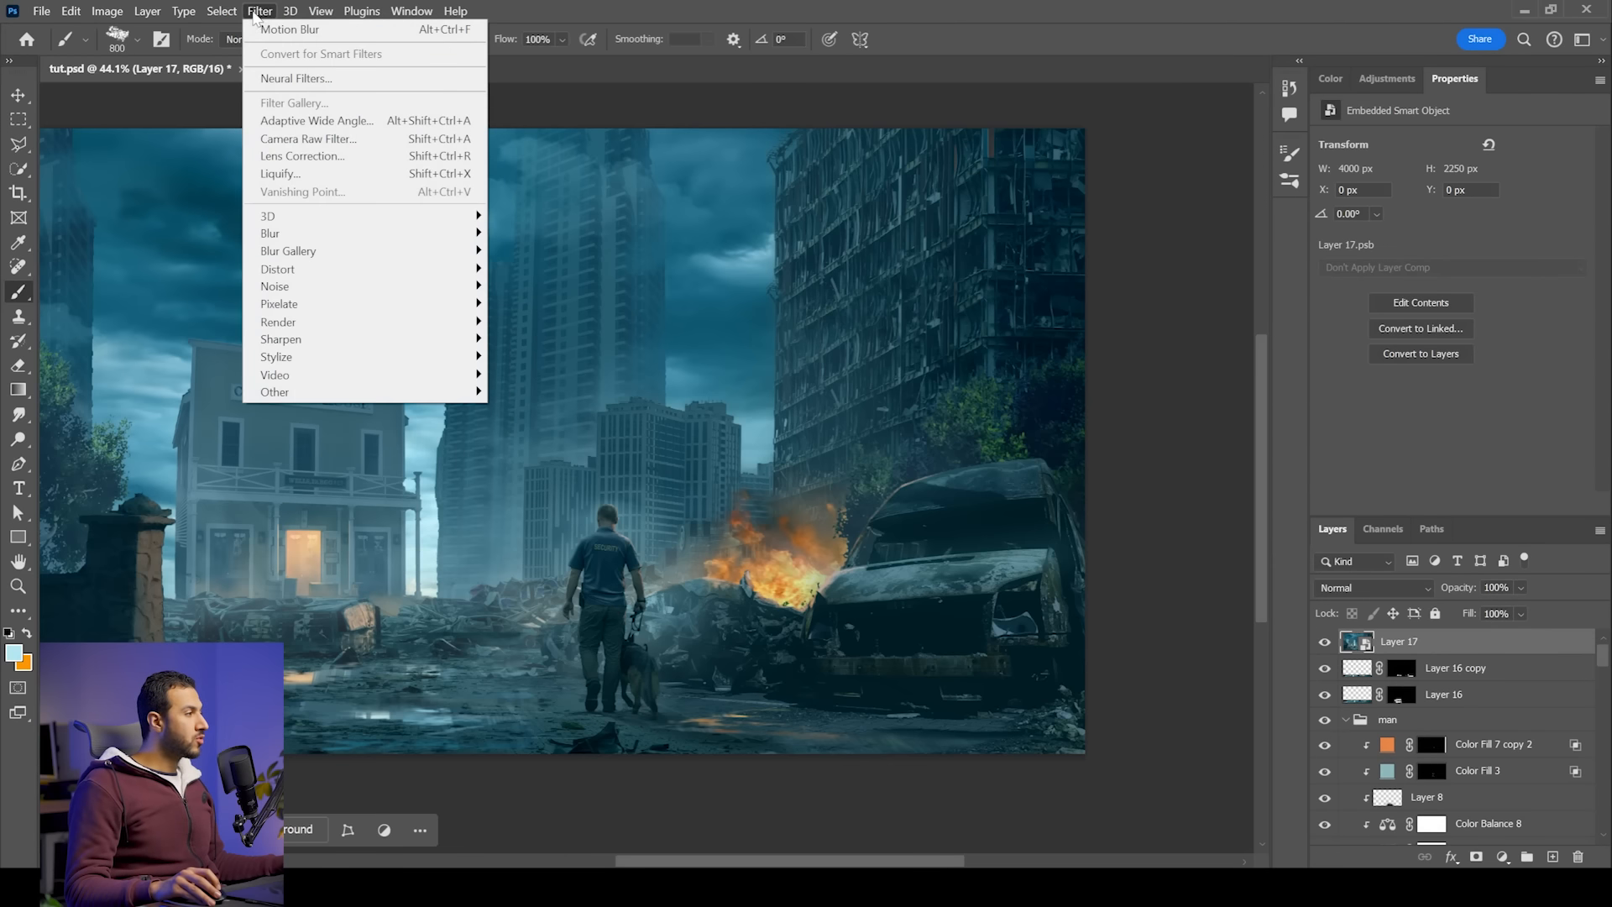
left_click(310, 140)
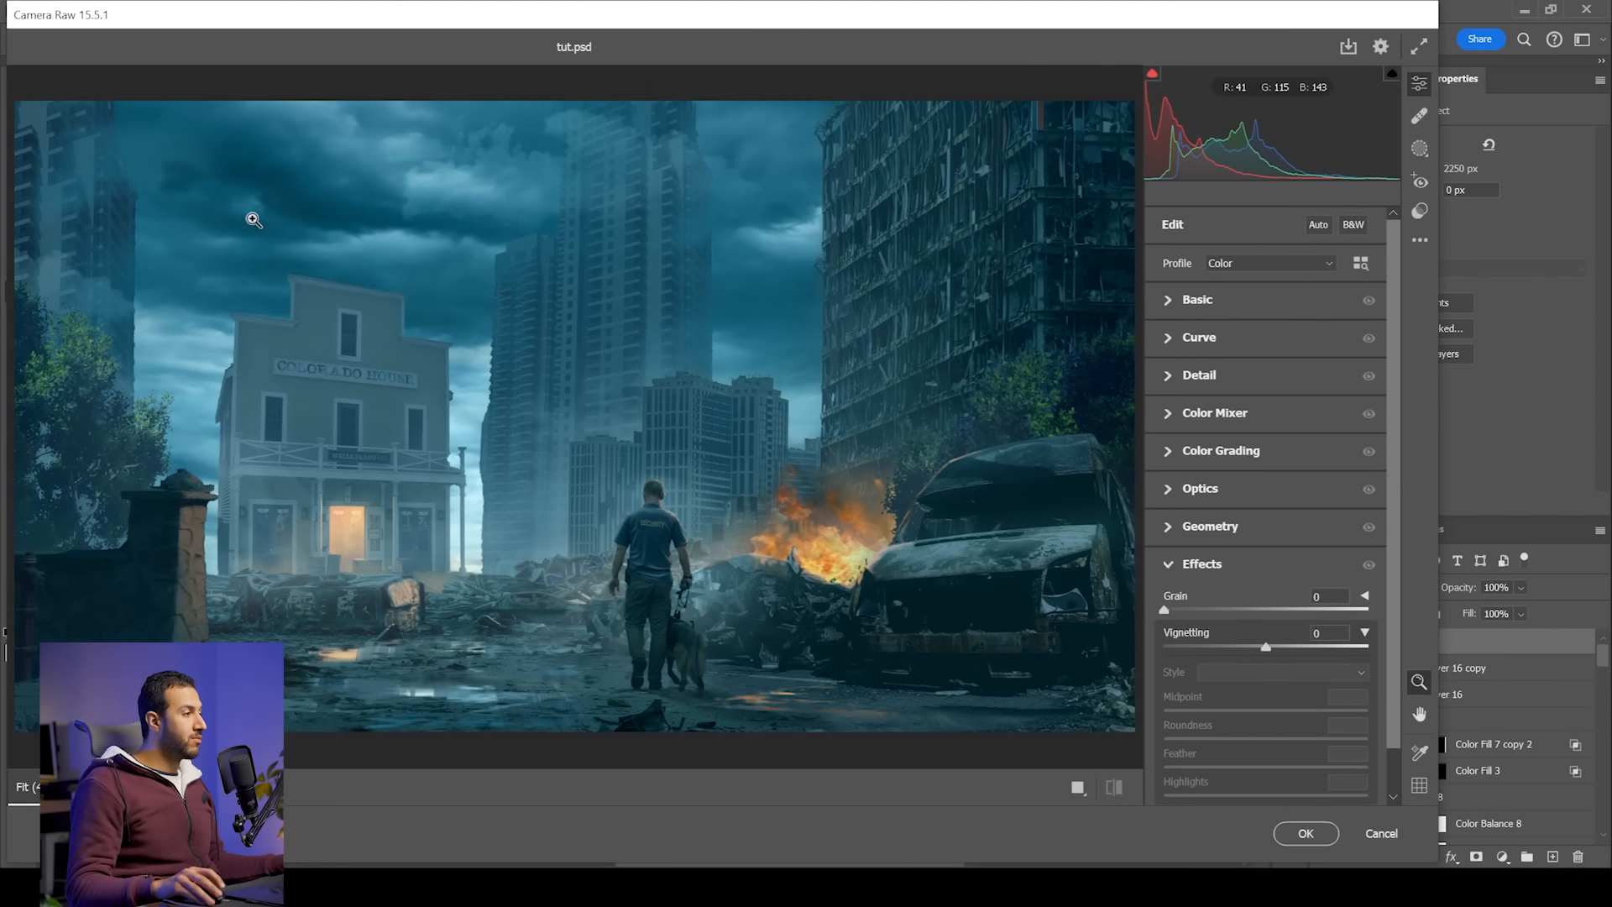
left_click(254, 220, "alt")
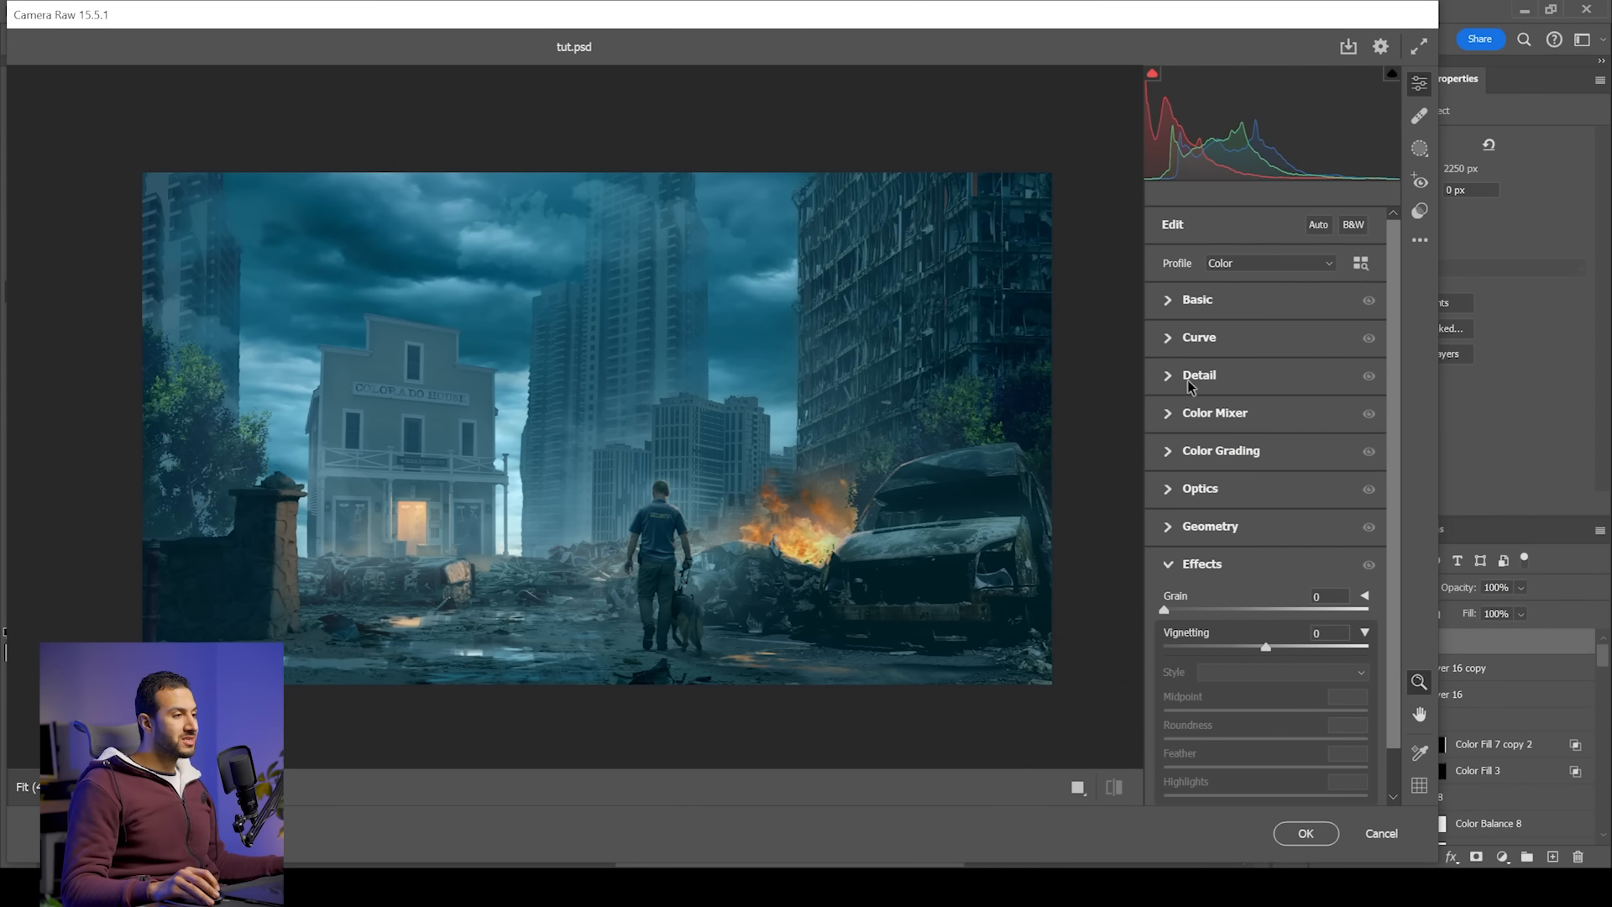
left_click(1173, 307)
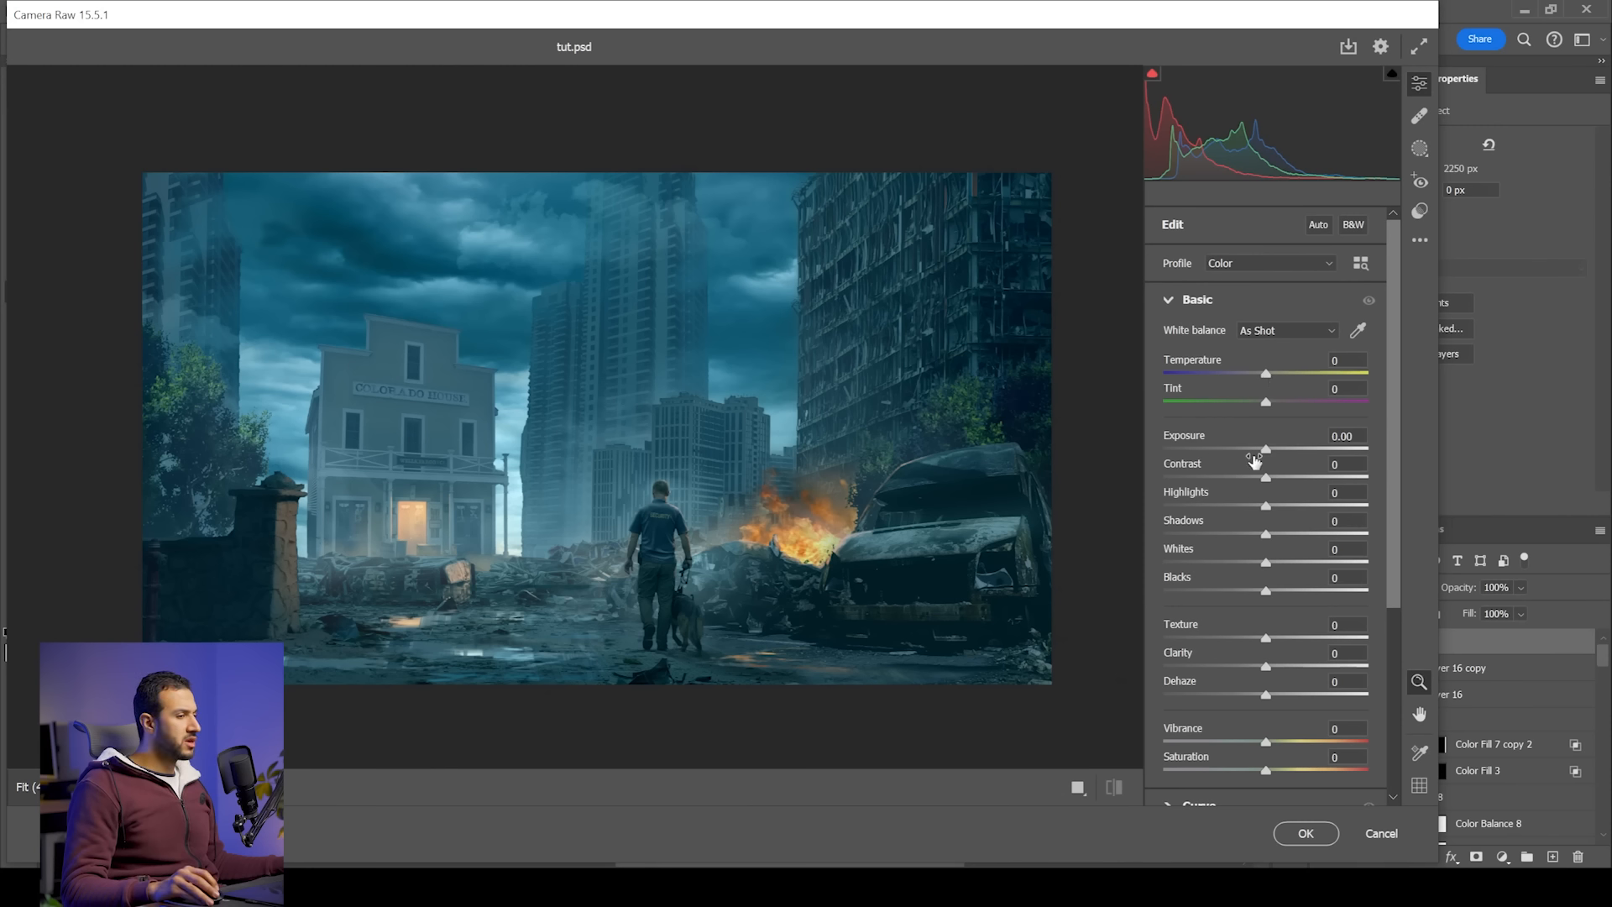
Step: Set exposure to -0.25, contrast +12, highlights +16, shadows +30, whites +14, blacks +7, texture -9, clarity +4 and dehaze +7
mouse_move(1262, 455)
left_mouse_down()
mouse_move(1268, 475)
mouse_move(1279, 466)
left_mouse_up()
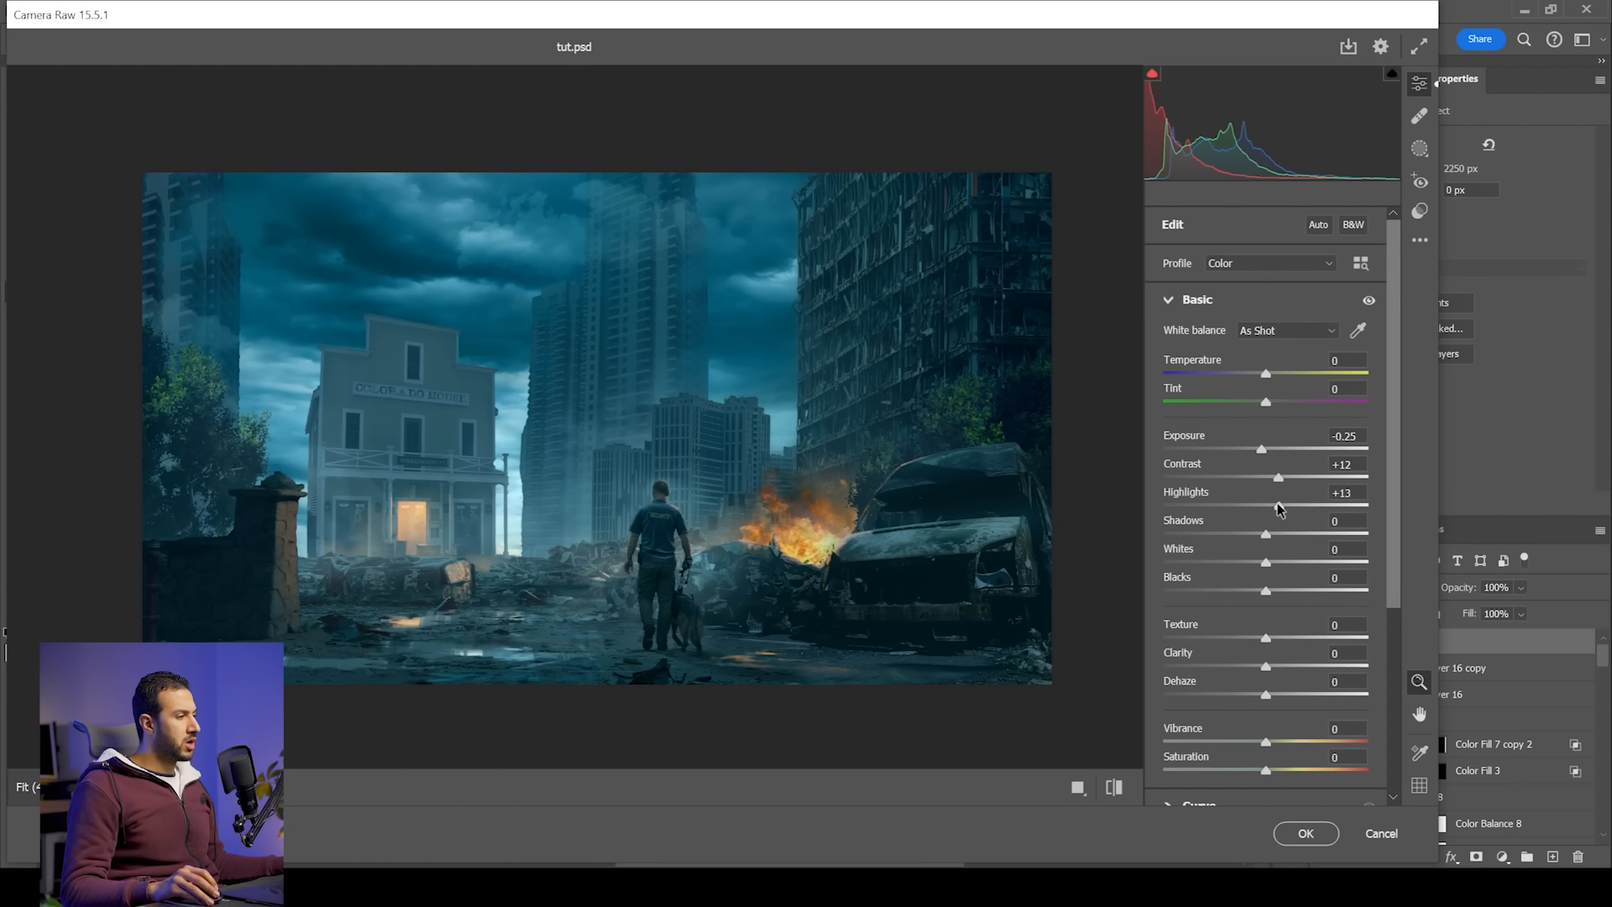
left_click_drag(1273, 505, 1275, 588)
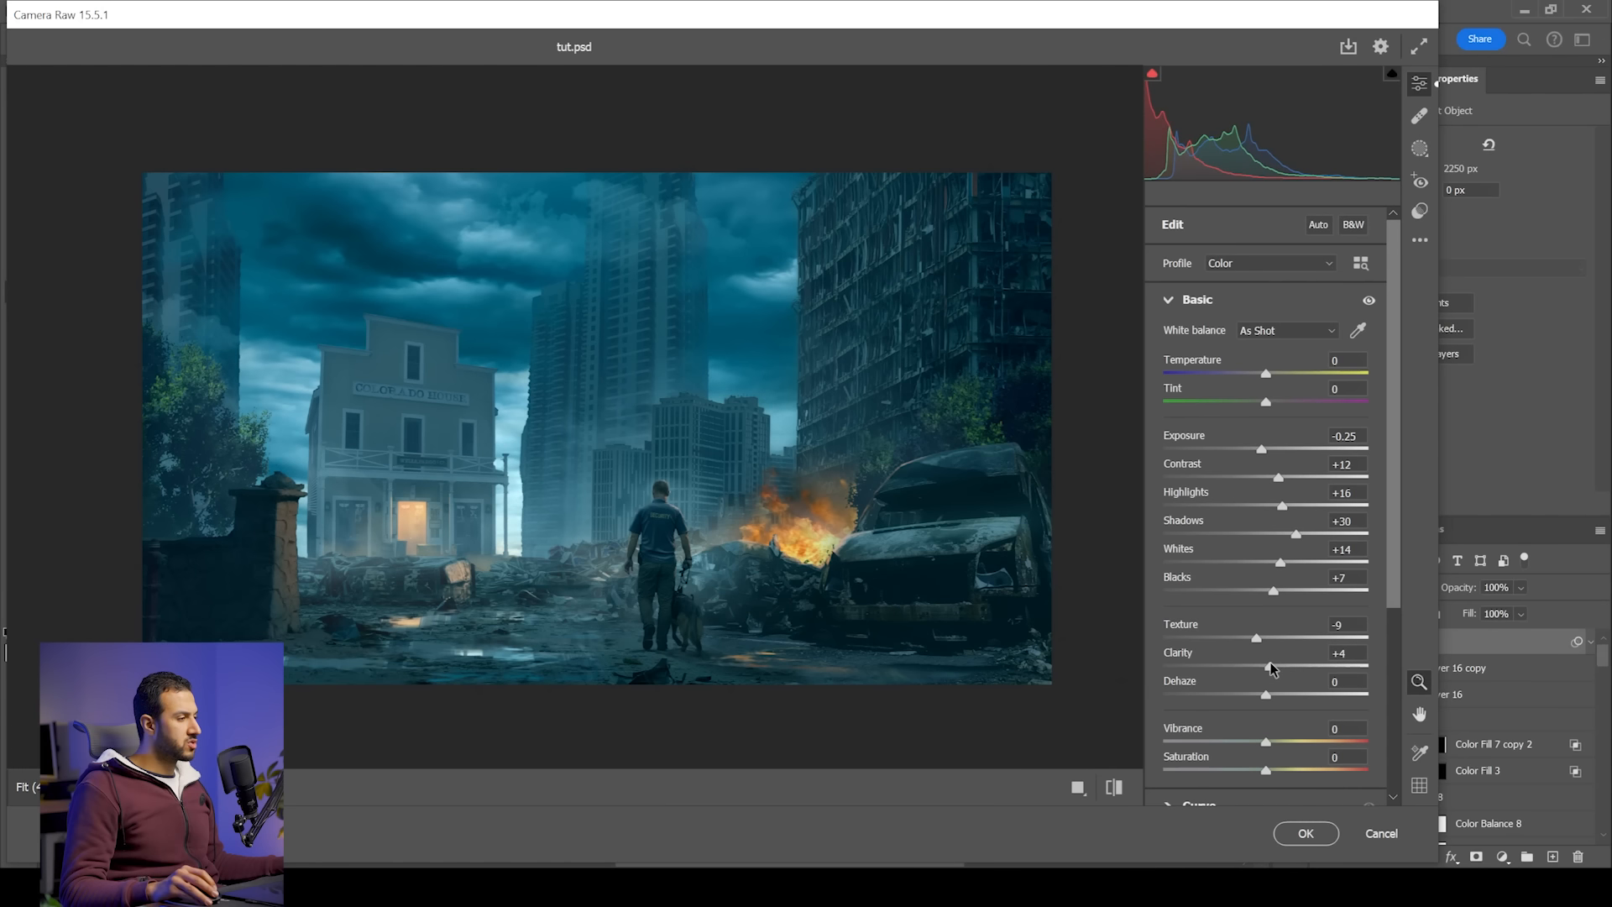
left_click_drag(1266, 695, 1274, 696)
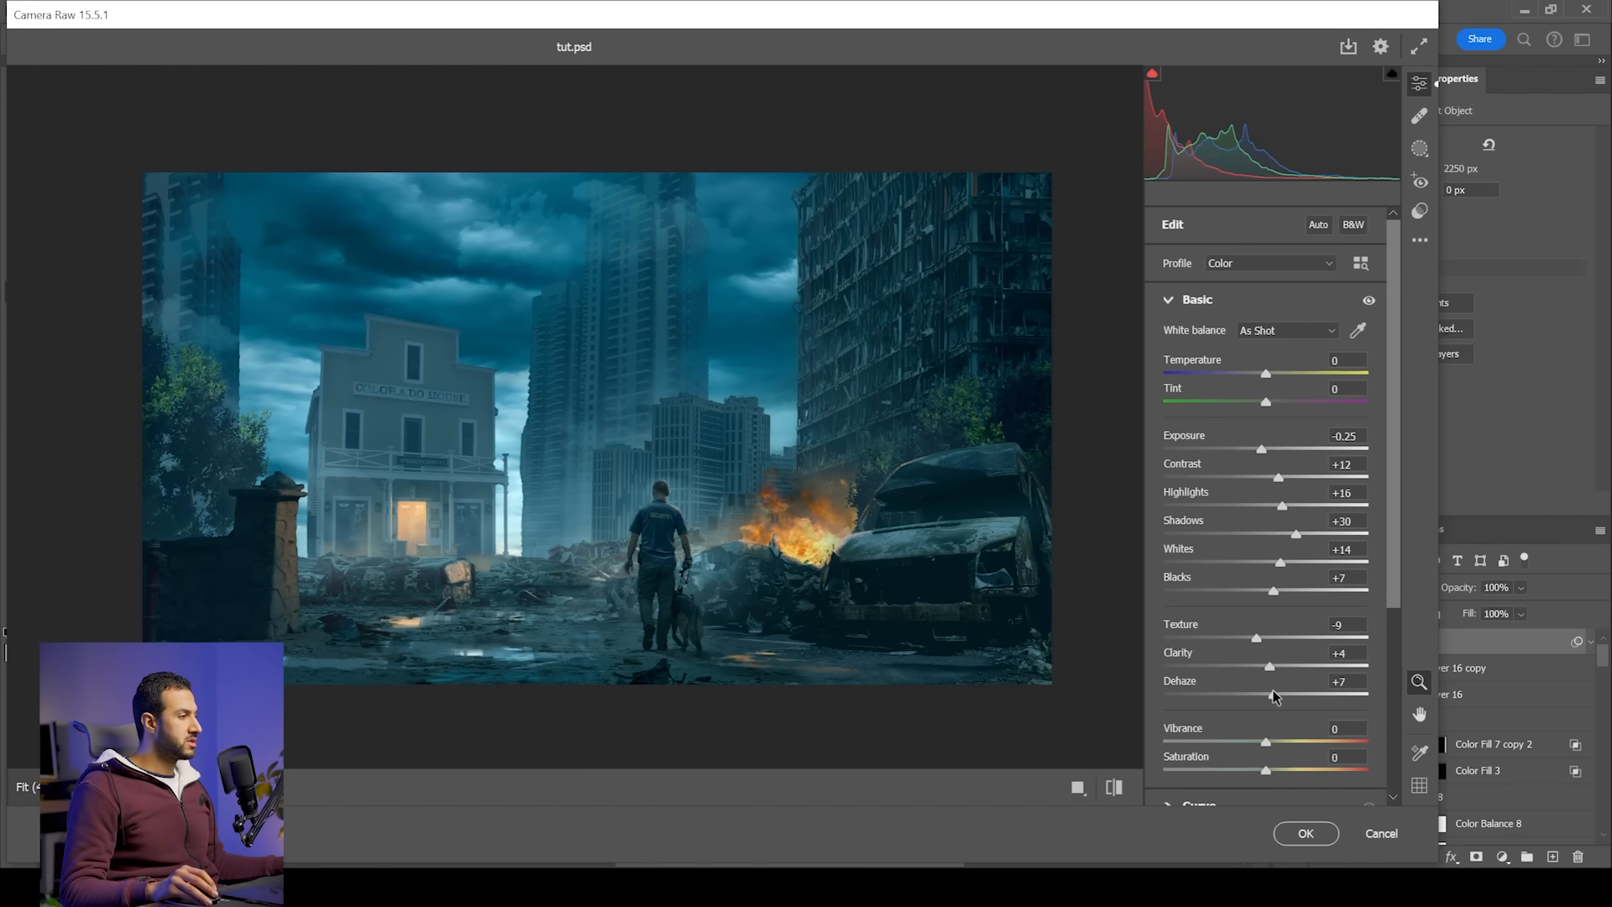
Step: Set the vibrance to +9, the white balance temperature to +4 and the tint to +10
scroll(1268, 685, "down", 2)
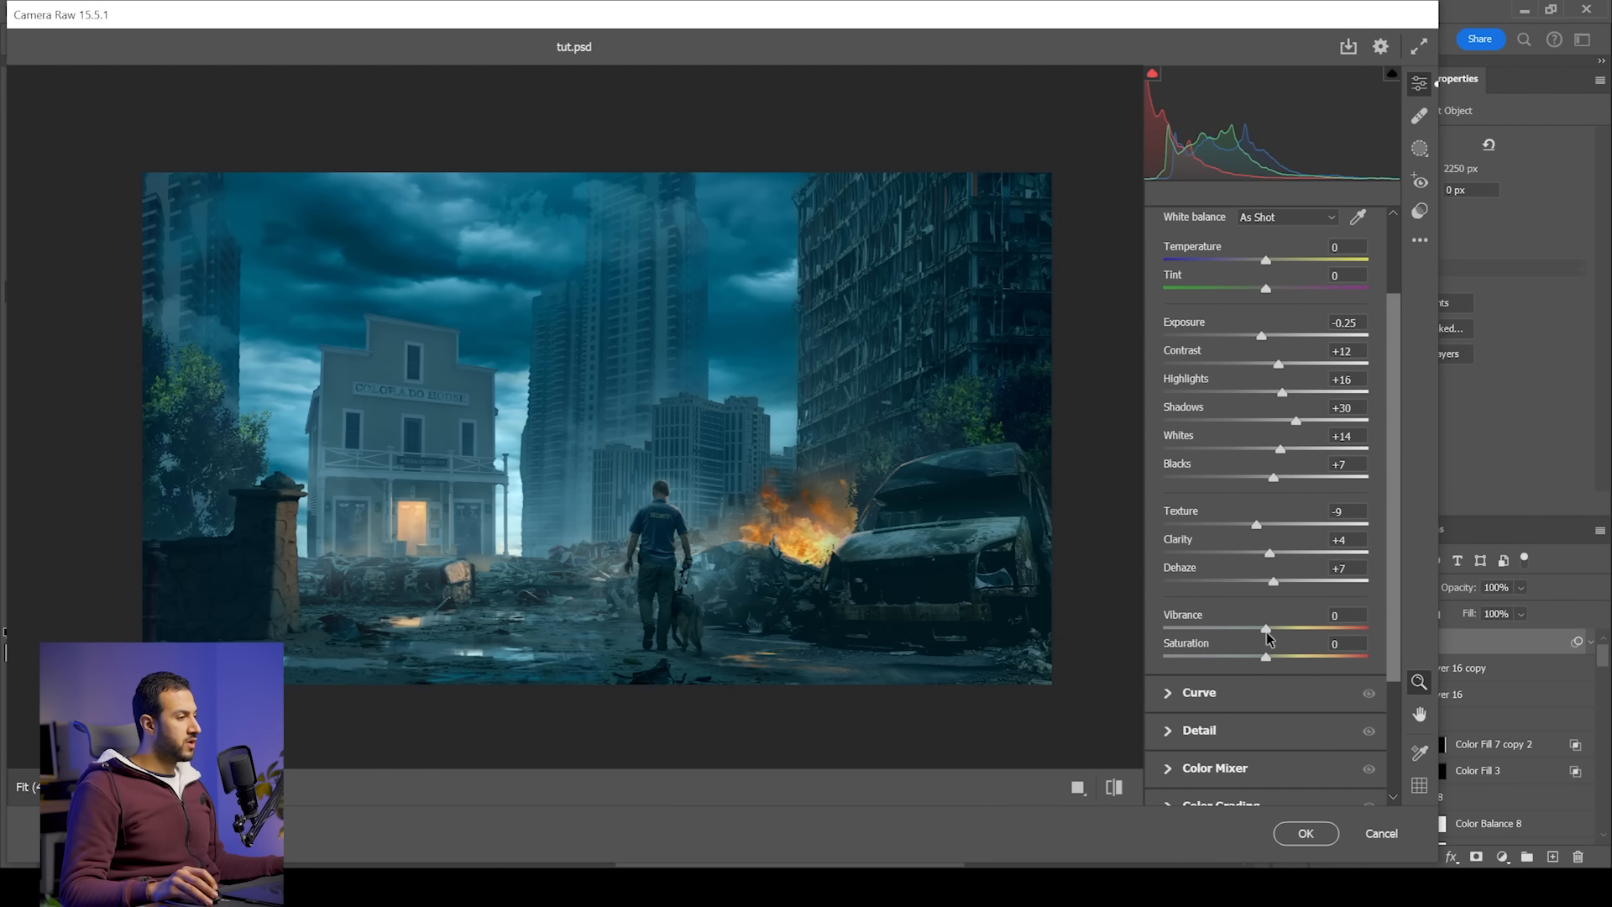
mouse_move(1272, 639)
left_mouse_down()
mouse_move(1310, 639)
mouse_move(1239, 646)
mouse_move(1268, 645)
left_mouse_up()
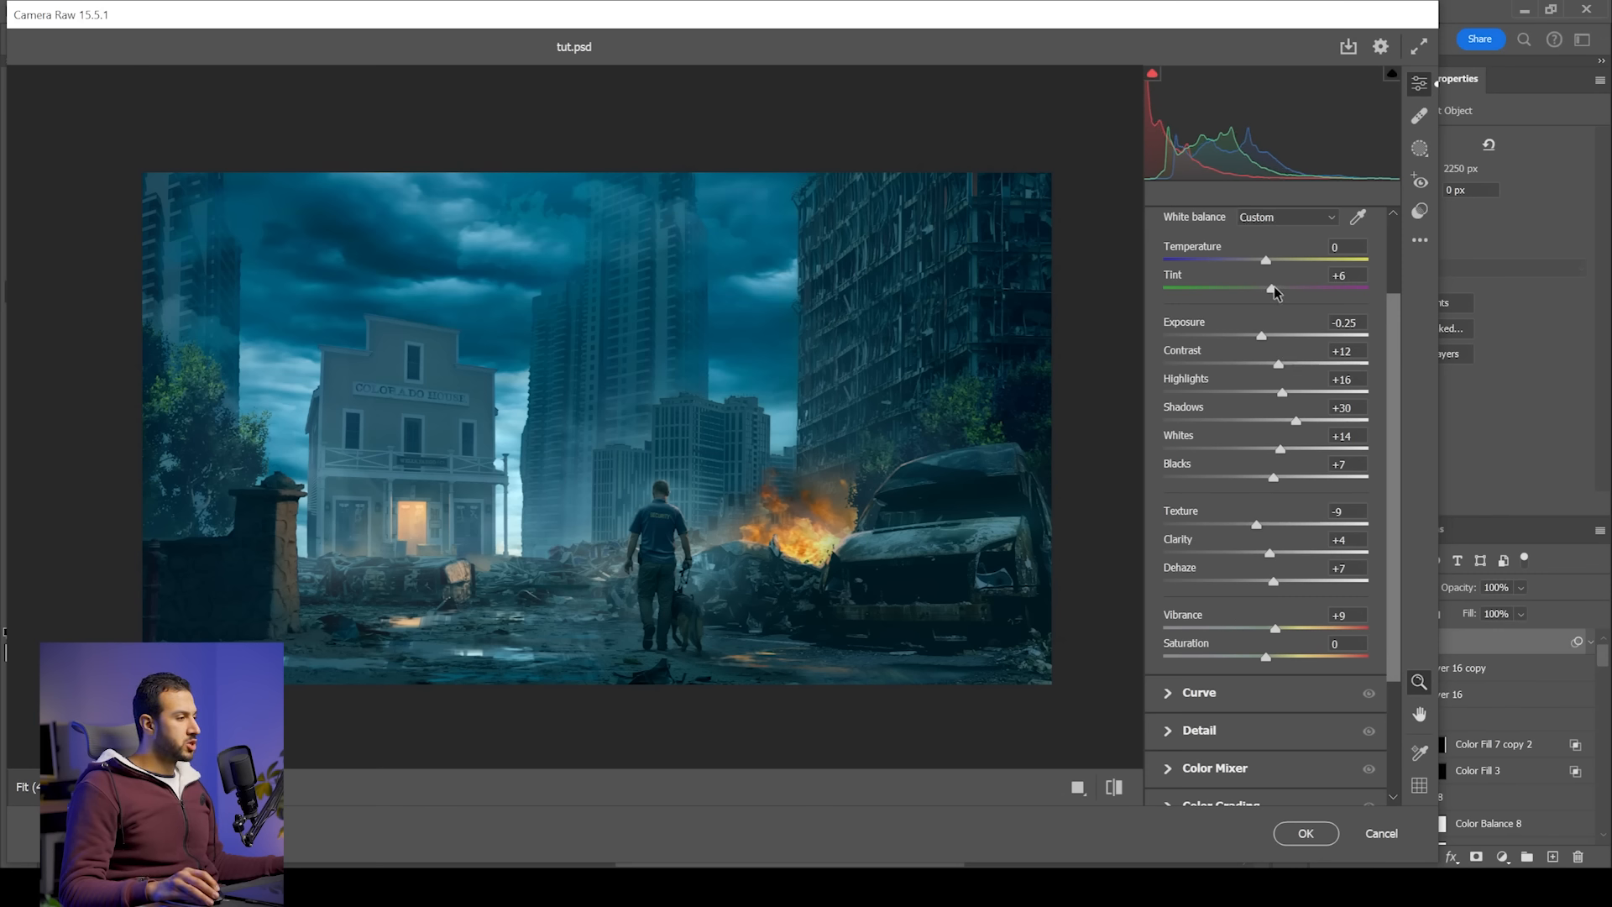
left_click_drag(1269, 264, 1275, 264)
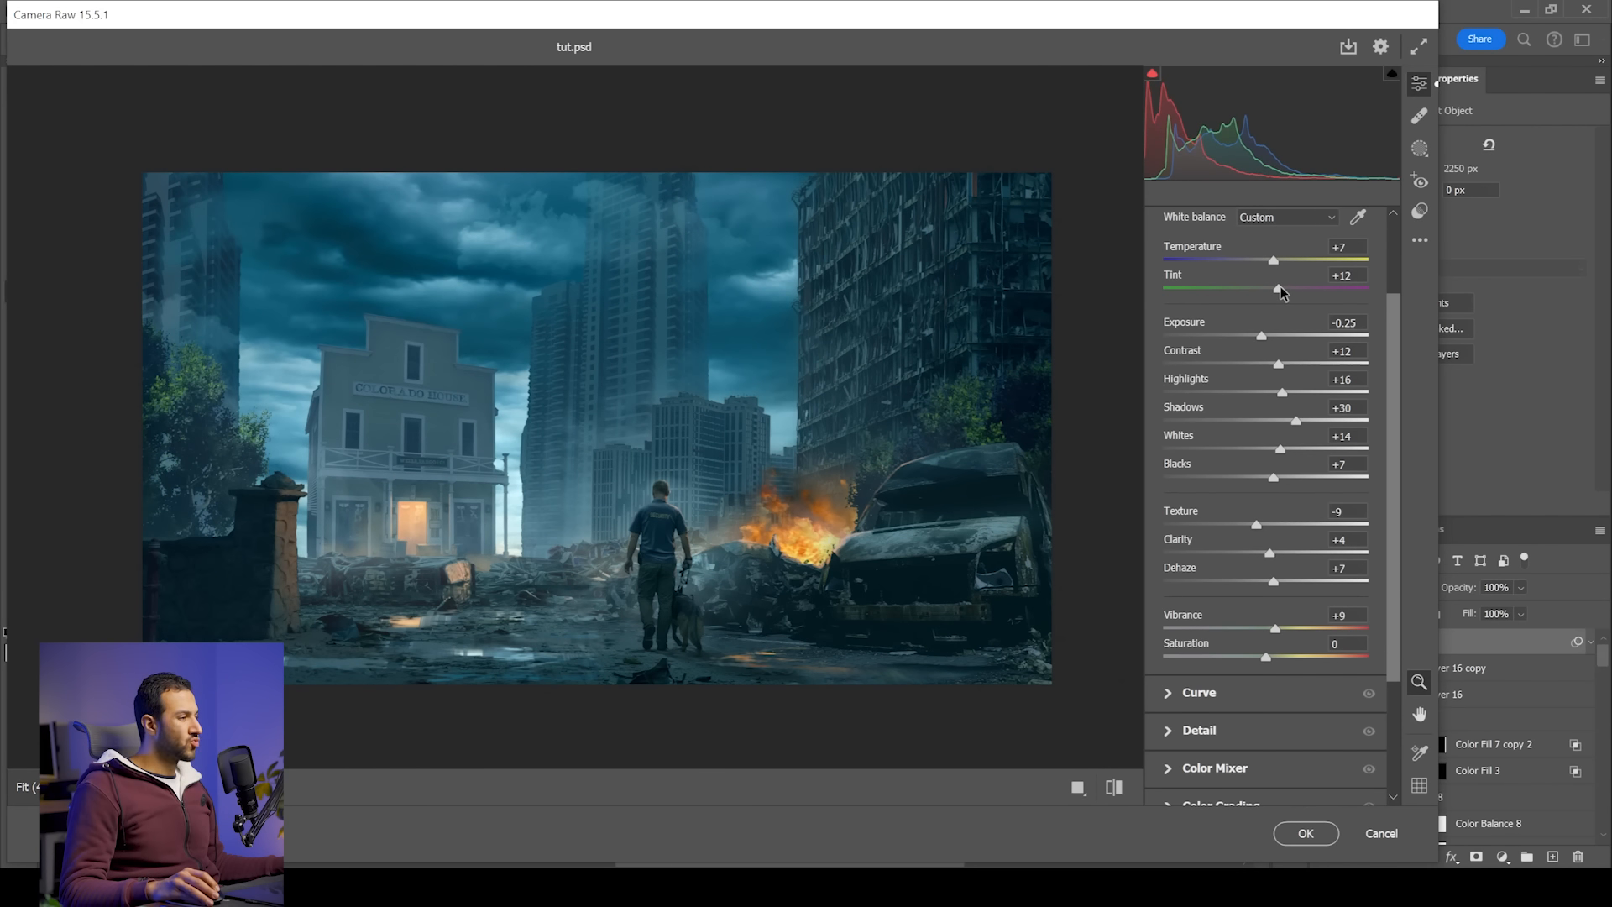
left_click_drag(1279, 290, 1269, 263)
Step: Set the sharpening to 38 and add film grain with an amount of 17
scroll(1242, 650, "down", 3)
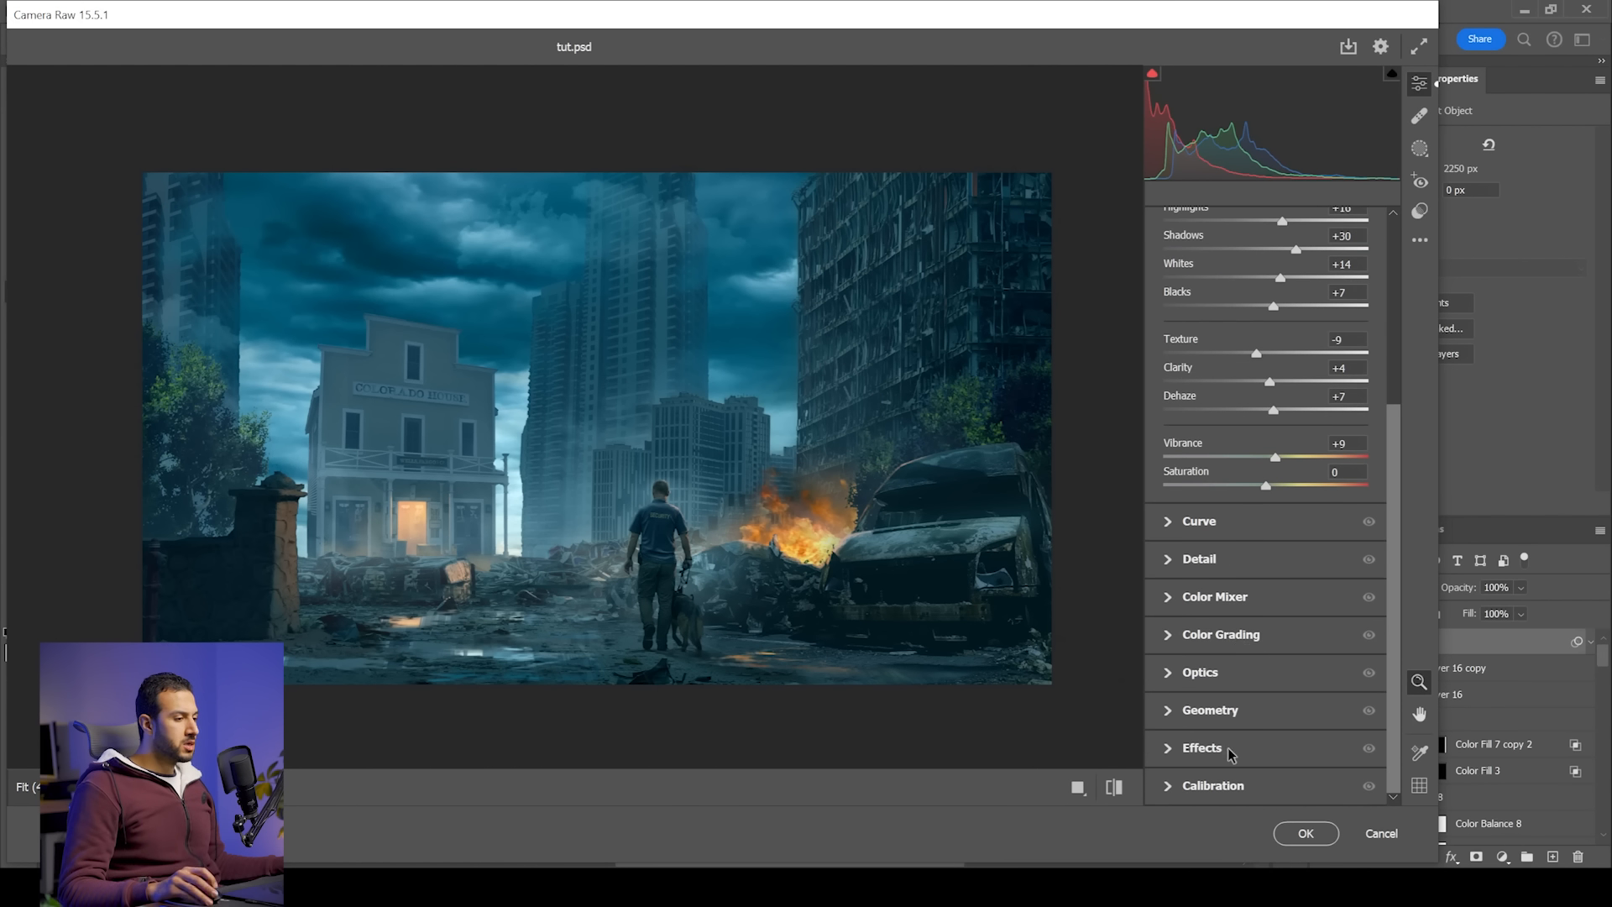
left_click(1243, 561)
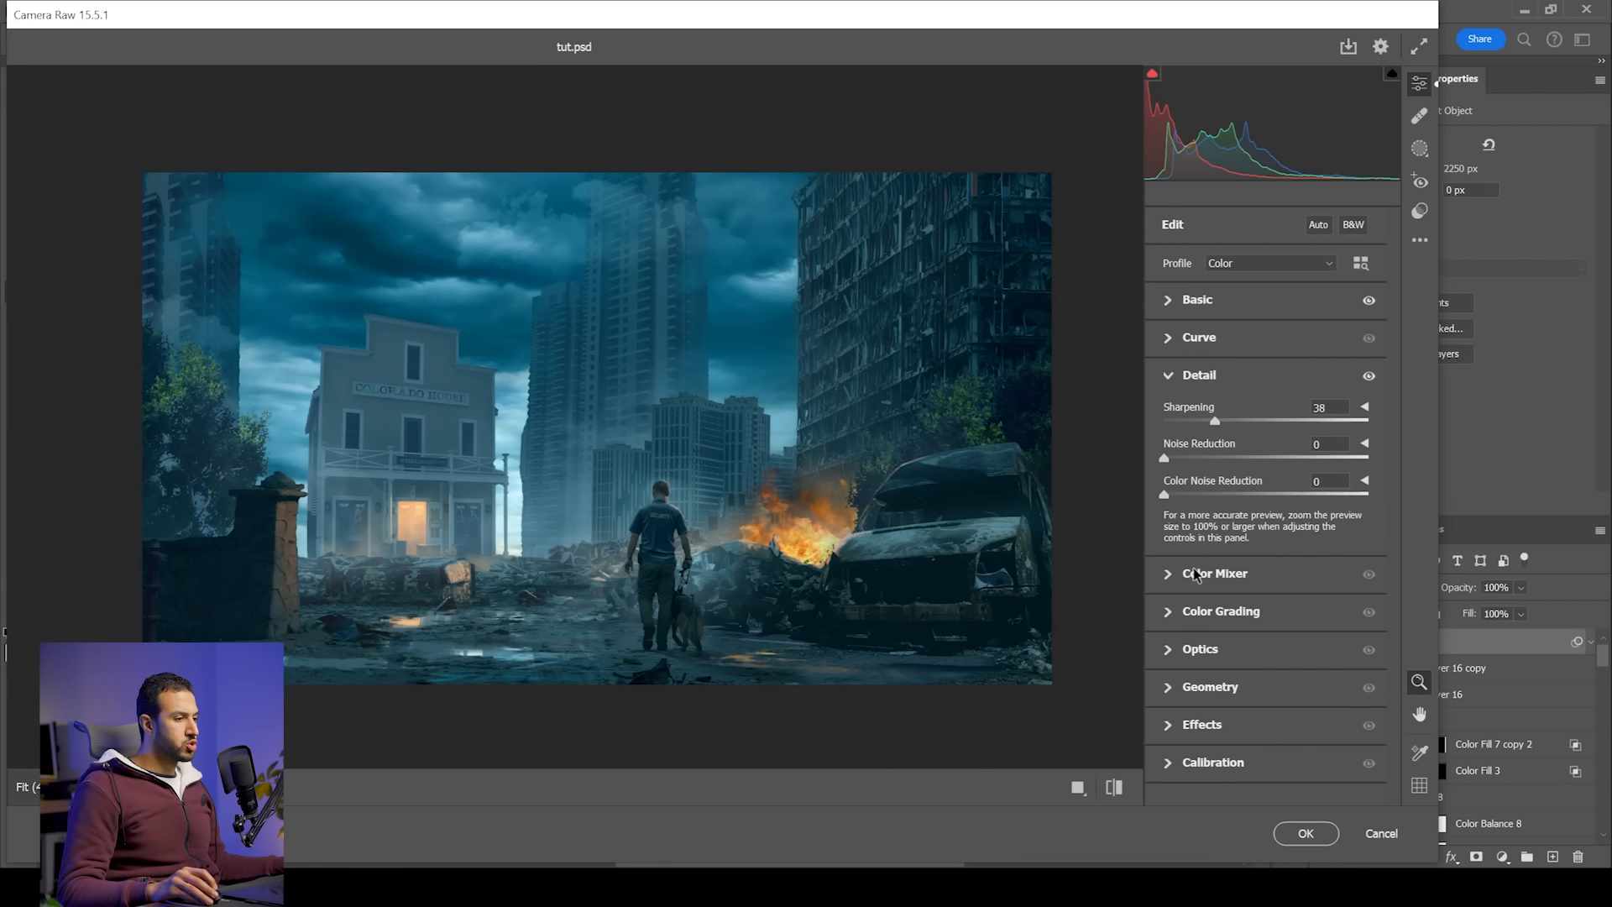
left_click(1175, 727)
left_click(770, 310)
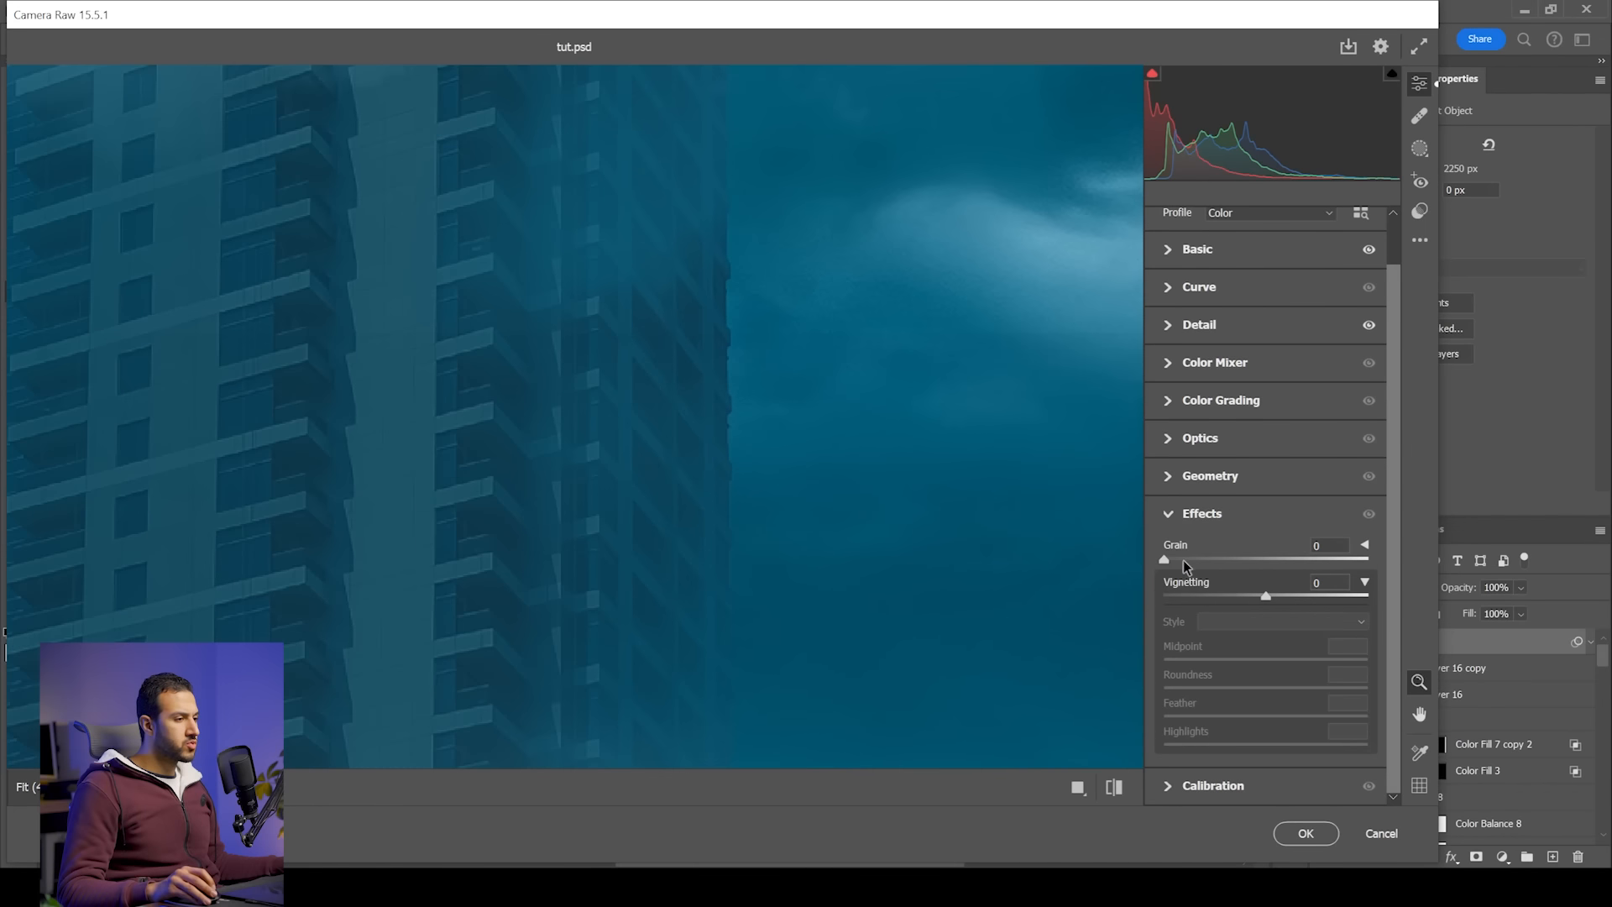
left_click_drag(1183, 560, 1198, 561)
left_click_drag(1073, 571, 818, 518)
key("space")
left_click_drag(961, 599, 775, 493)
left_click(949, 514)
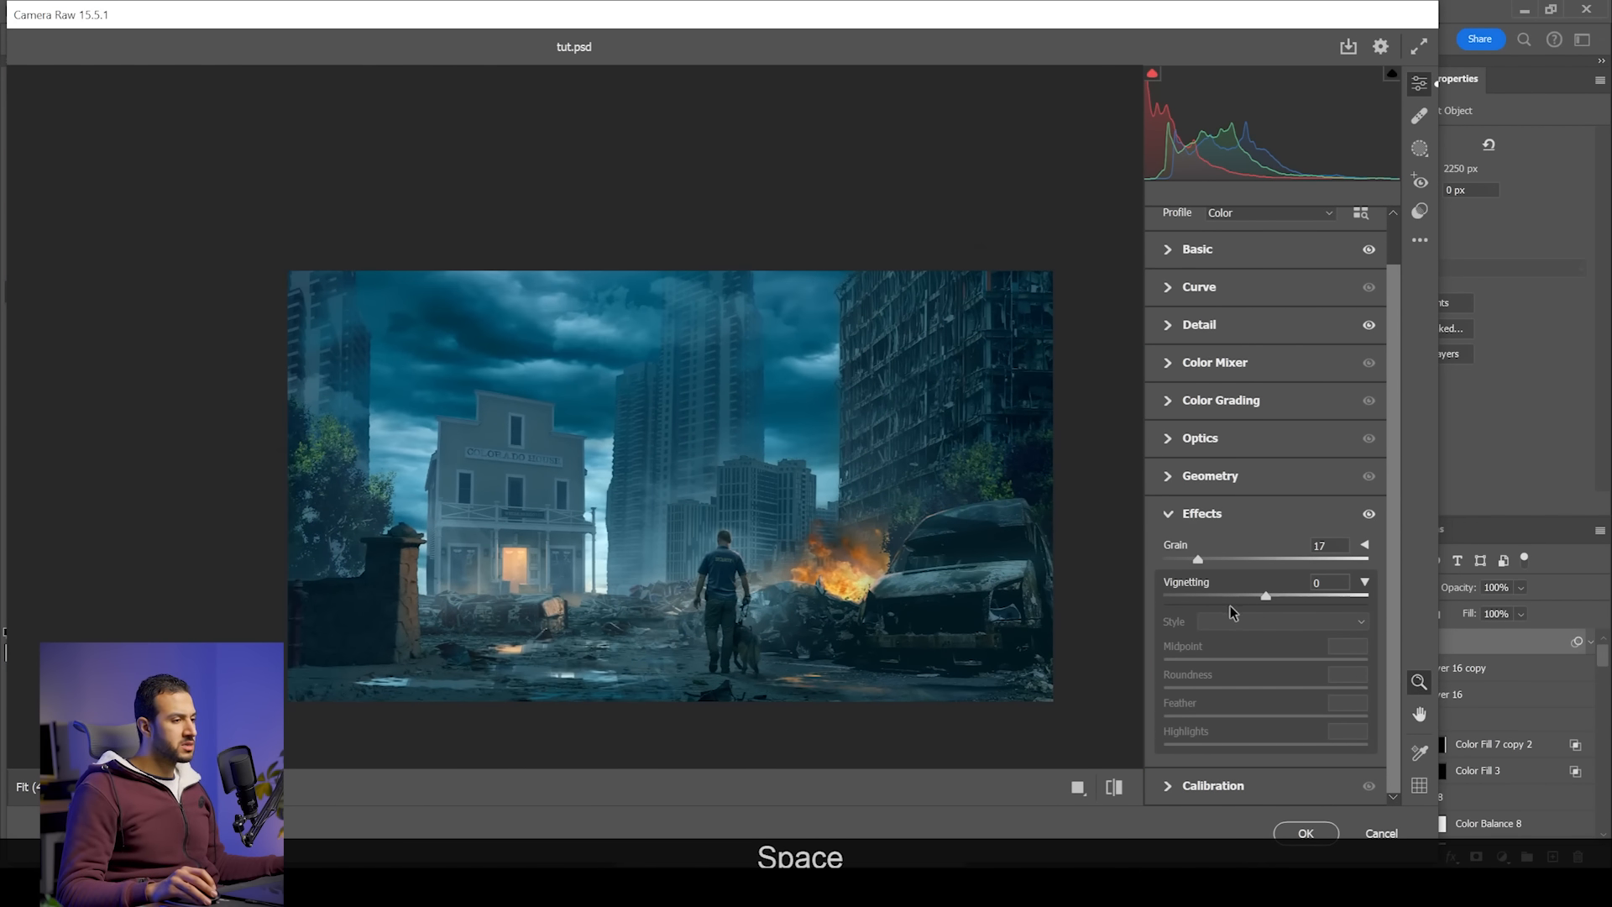
Step: Raise the shadows to +66, reduce the contrast to +9, and compare the image before and after the adjustments
left_click(1169, 255)
left_click_drag(1305, 539, 1345, 539)
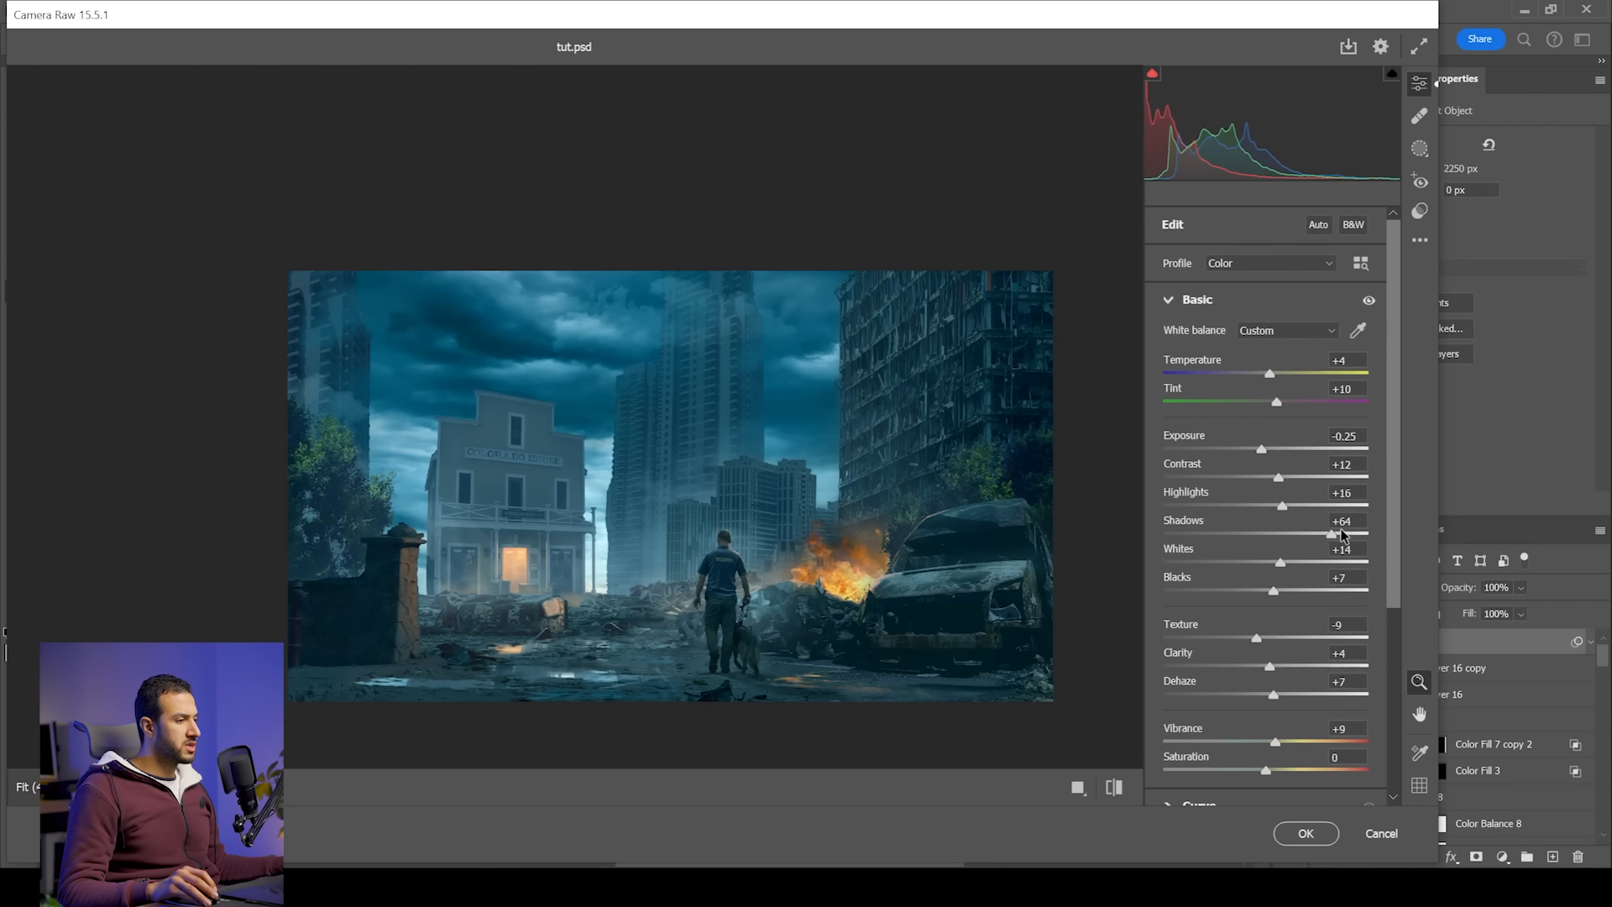
left_click_drag(1278, 476, 1276, 480)
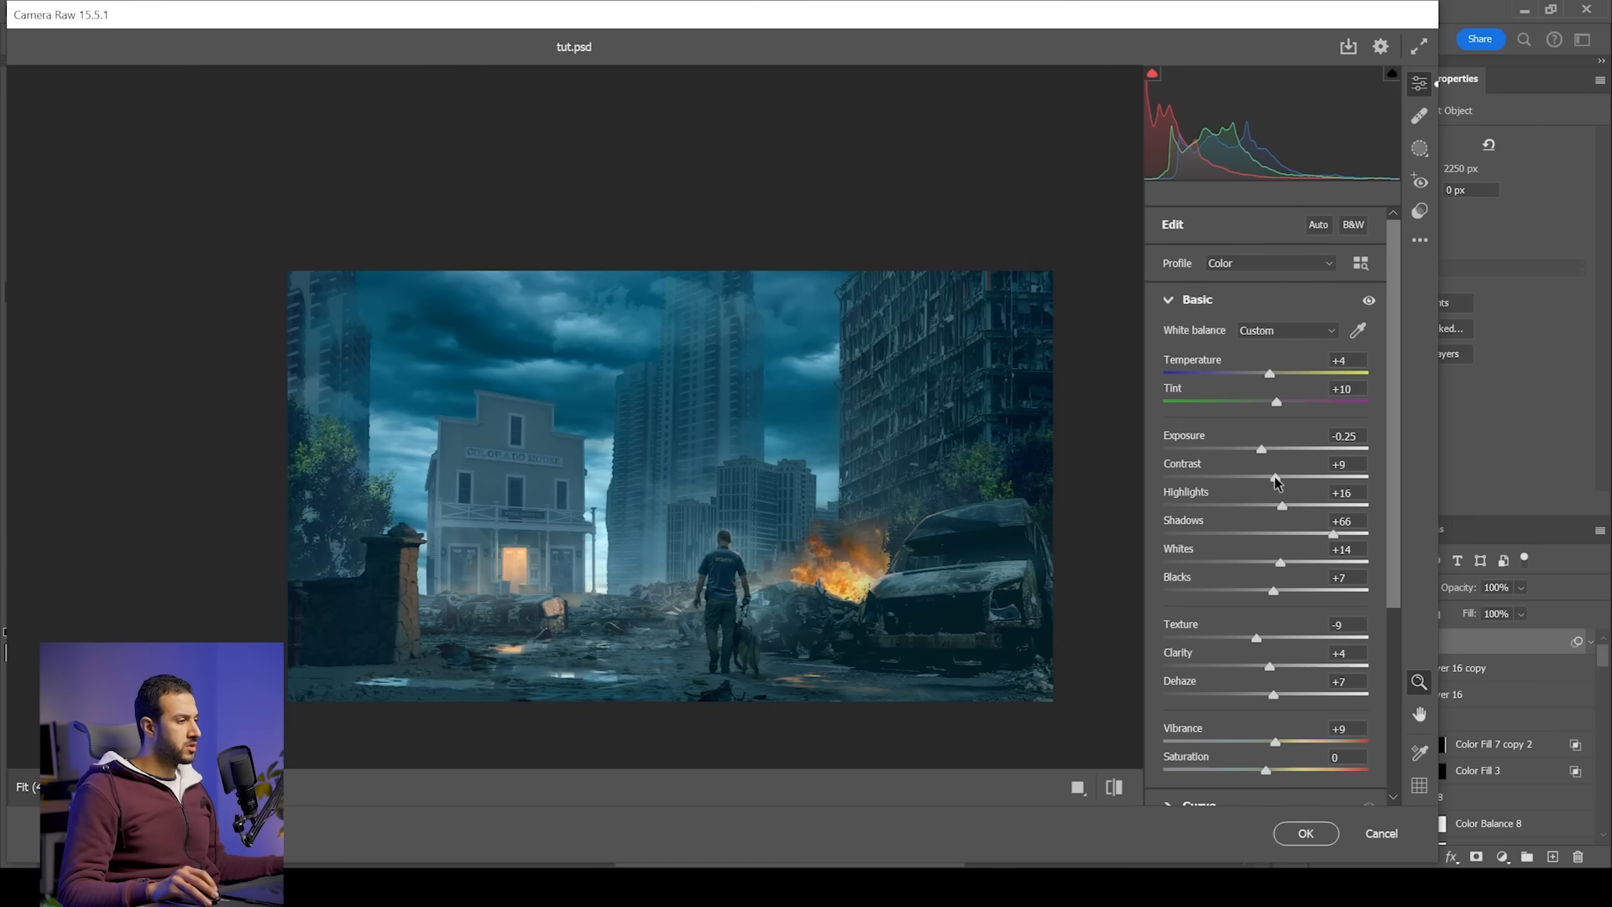
left_click(1113, 788)
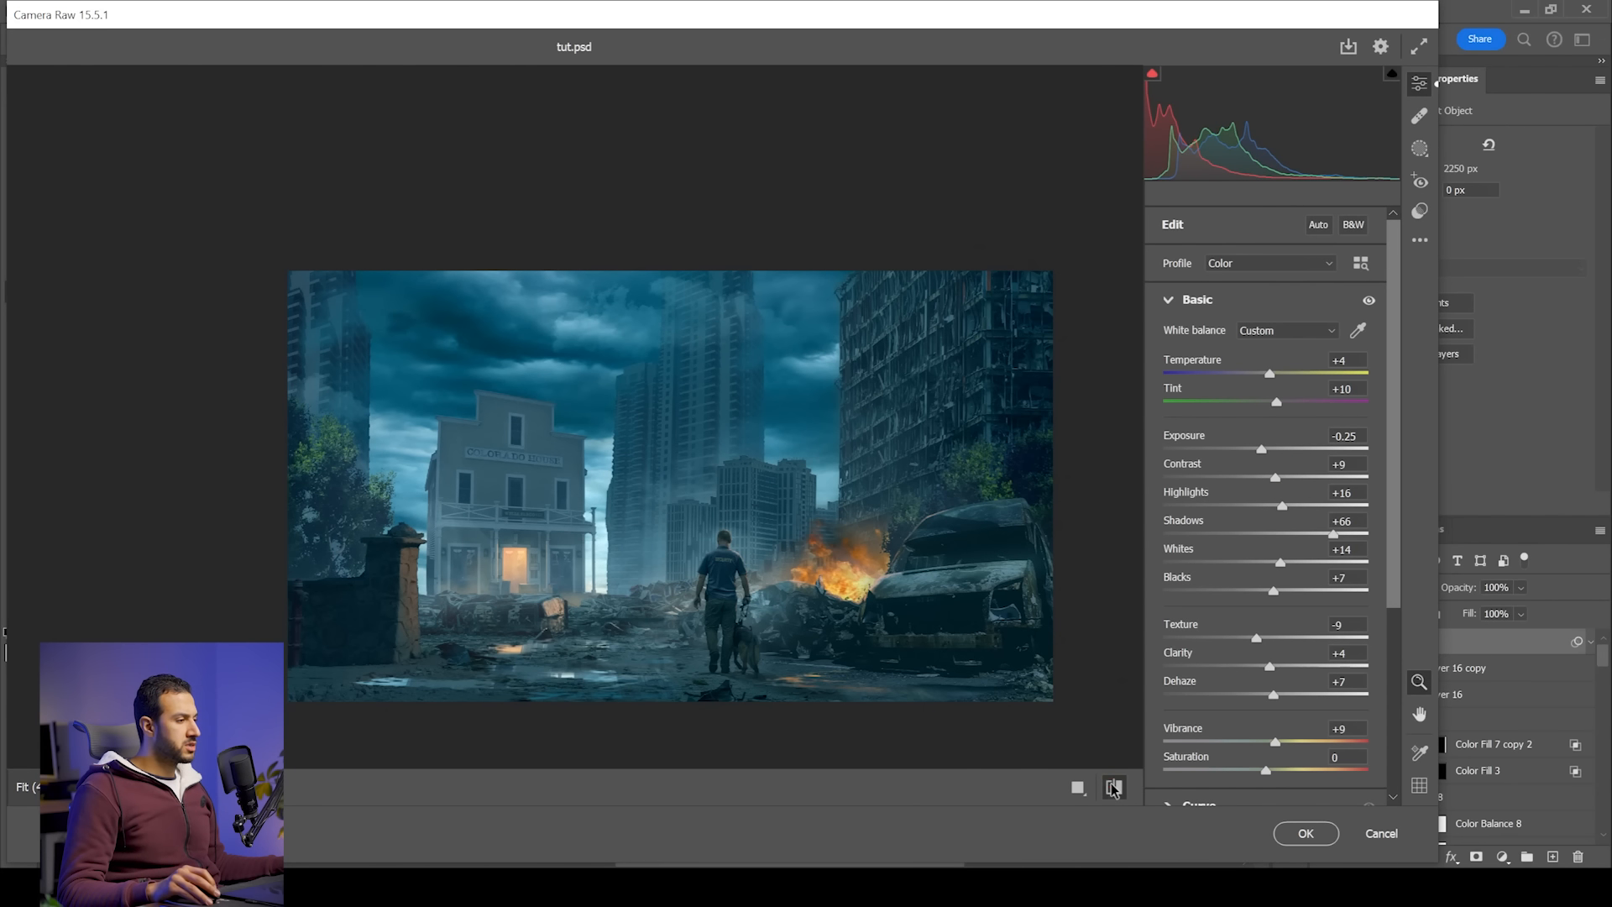
left_click(1114, 788)
Step: Shift the blue primary hue to -3 in the calibration settings and apply the Camera Raw Filter
key("space")
left_click_drag(982, 591, 917, 560)
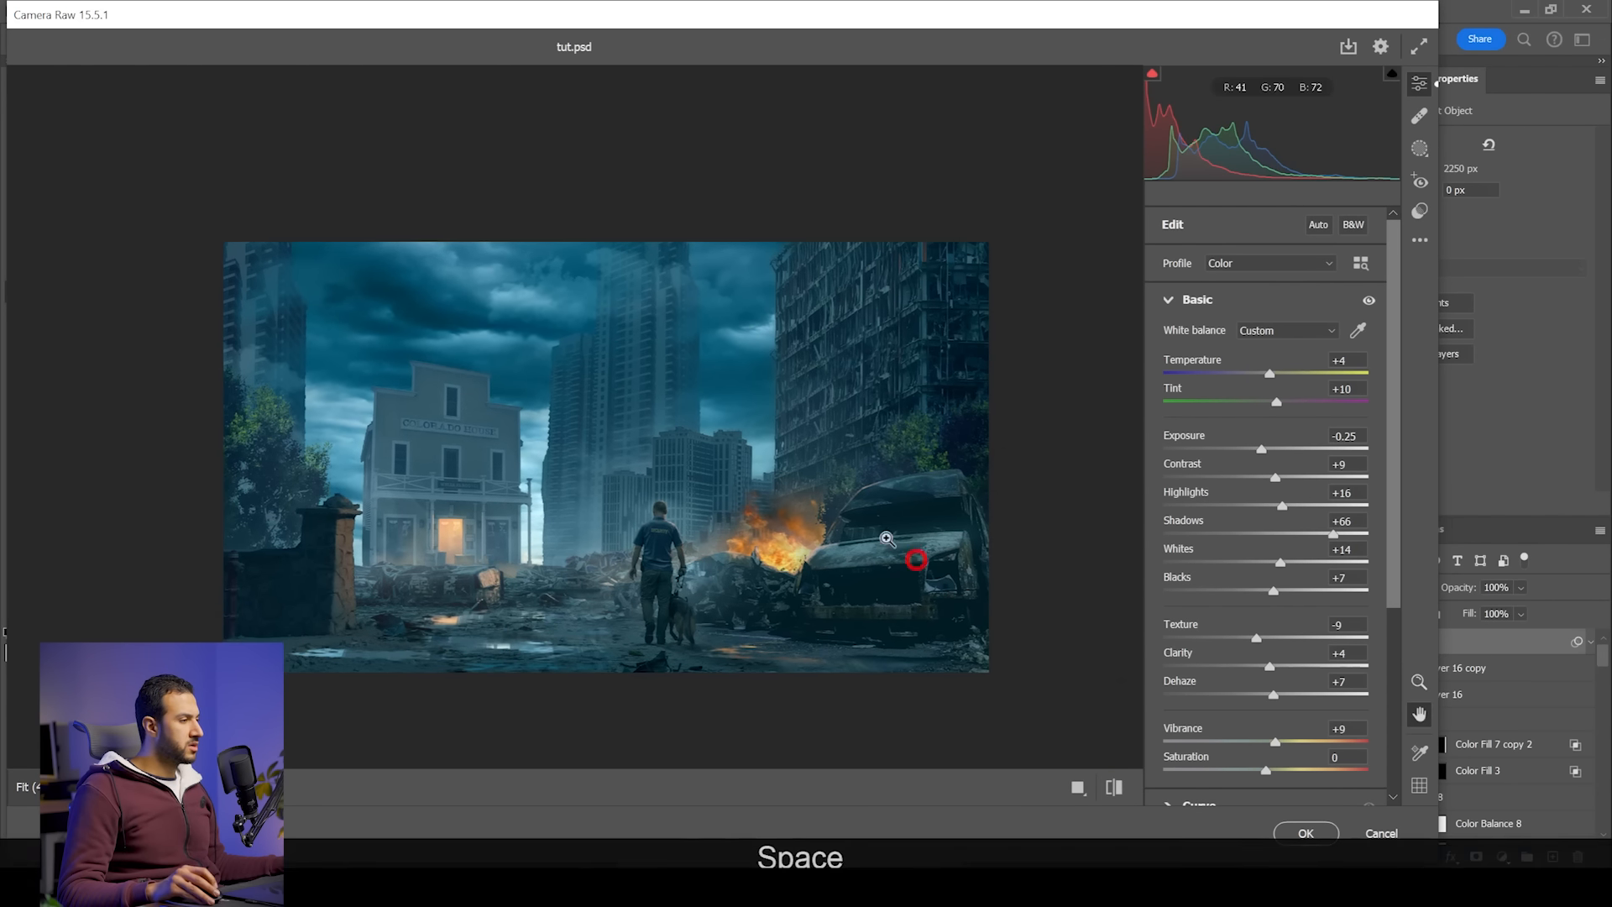
scroll(890, 533, "up", 1)
scroll(890, 532, "up", 1)
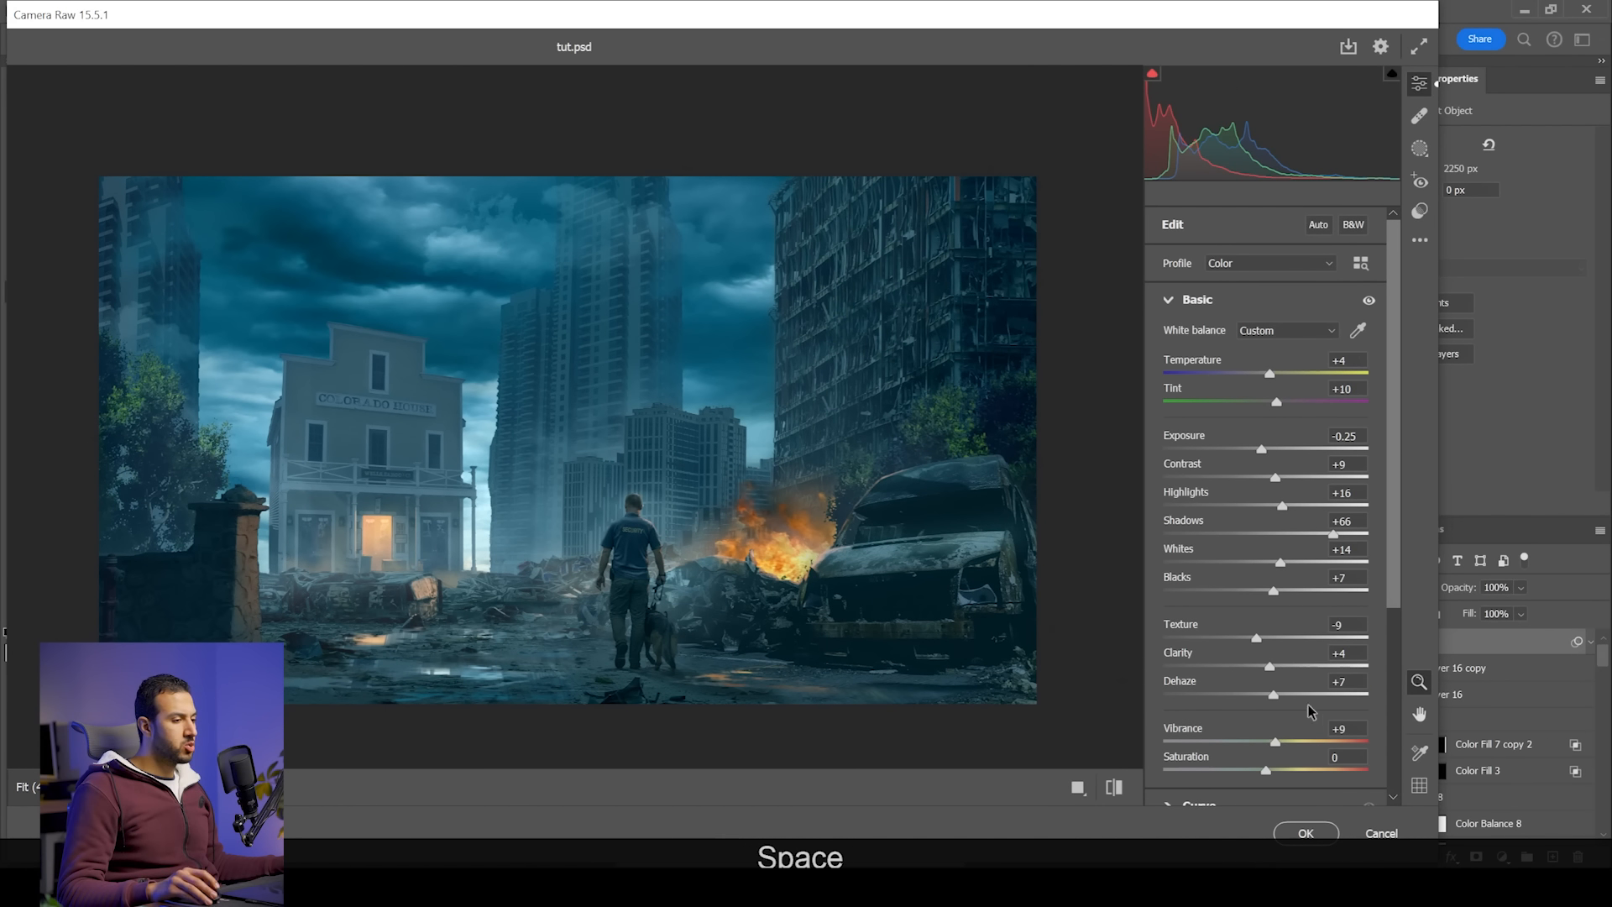
scroll(1308, 712, "down", 3)
left_click(1242, 786)
left_click_drag(1265, 764, 1259, 763)
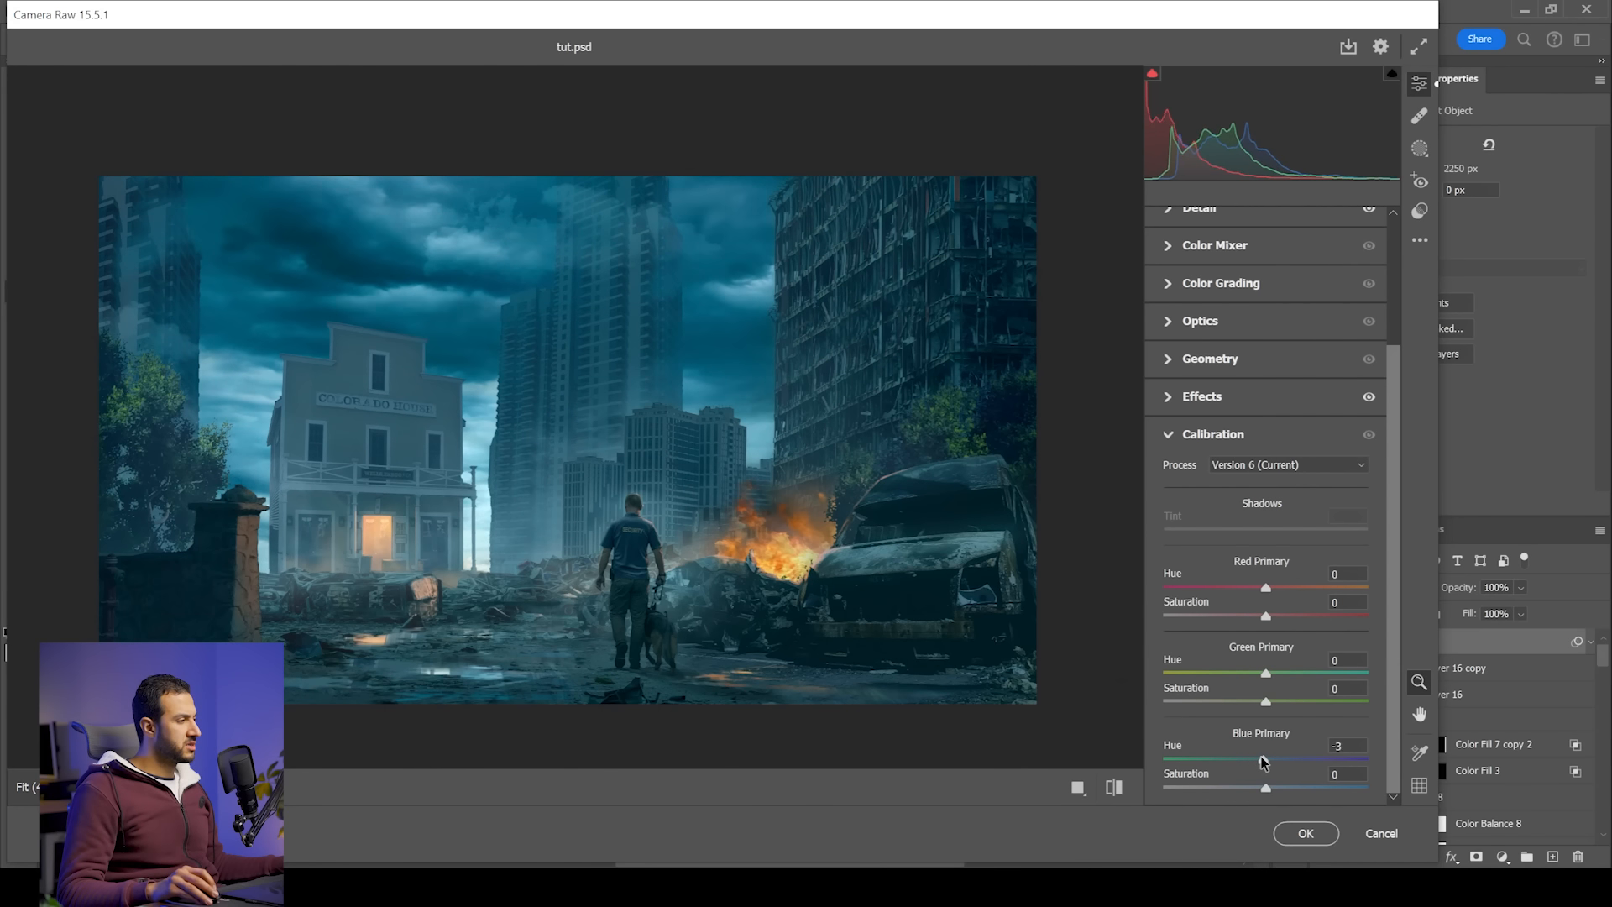
left_click(1306, 833)
Step: Select the image's highlights with Color Range, using a fuzziness of 40% and a range of 222
scroll(733, 533, "down", 3)
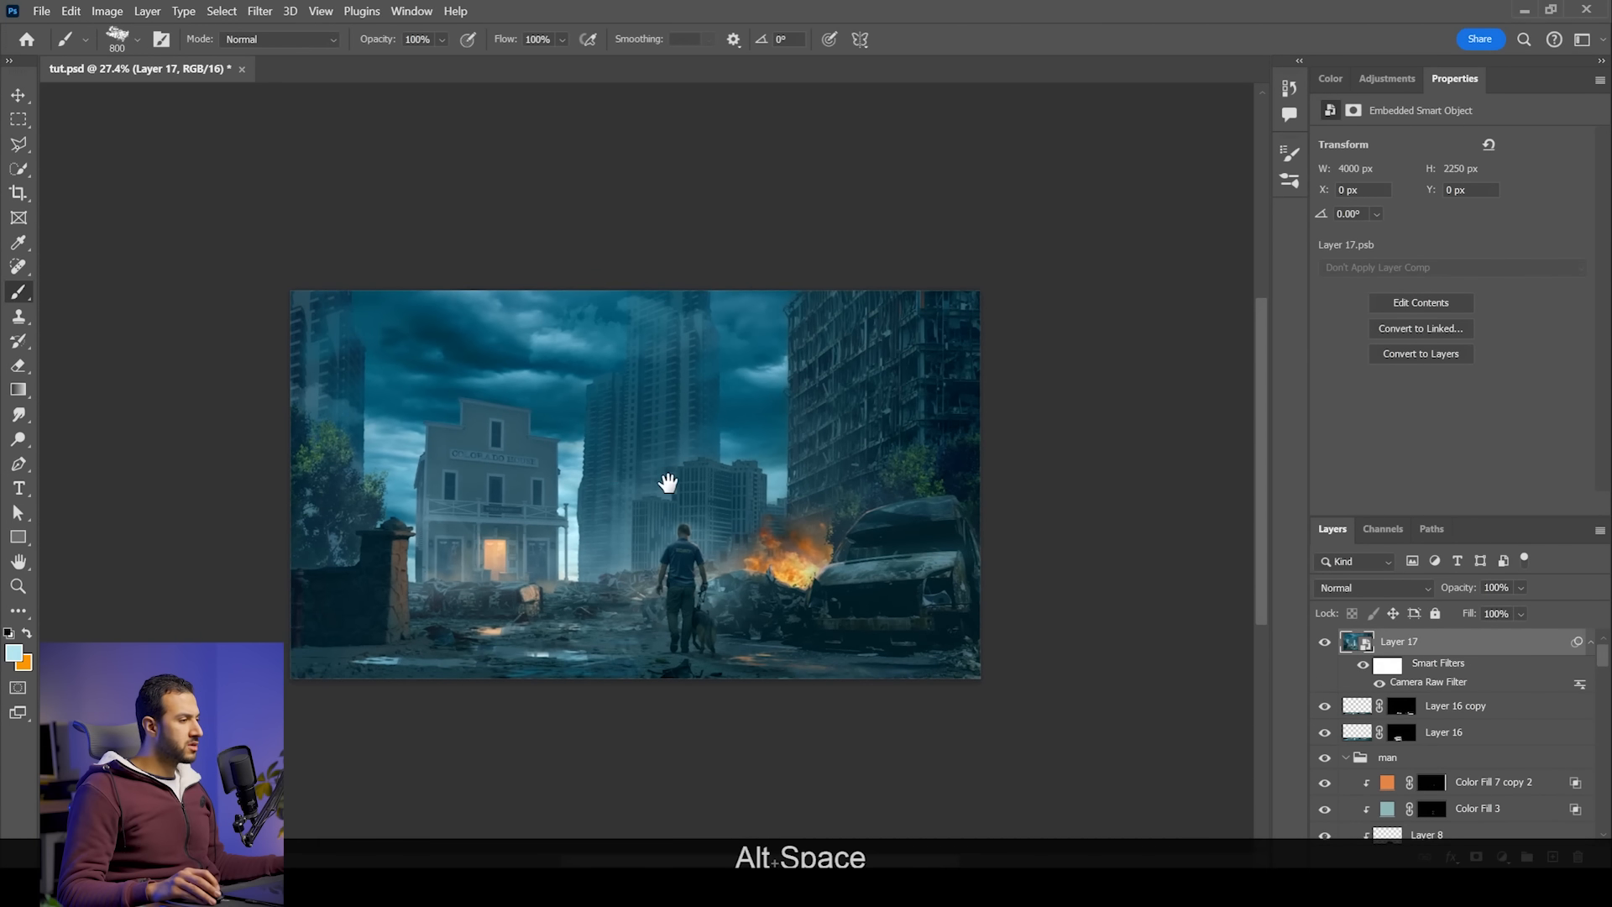
scroll(705, 501, "up", 3)
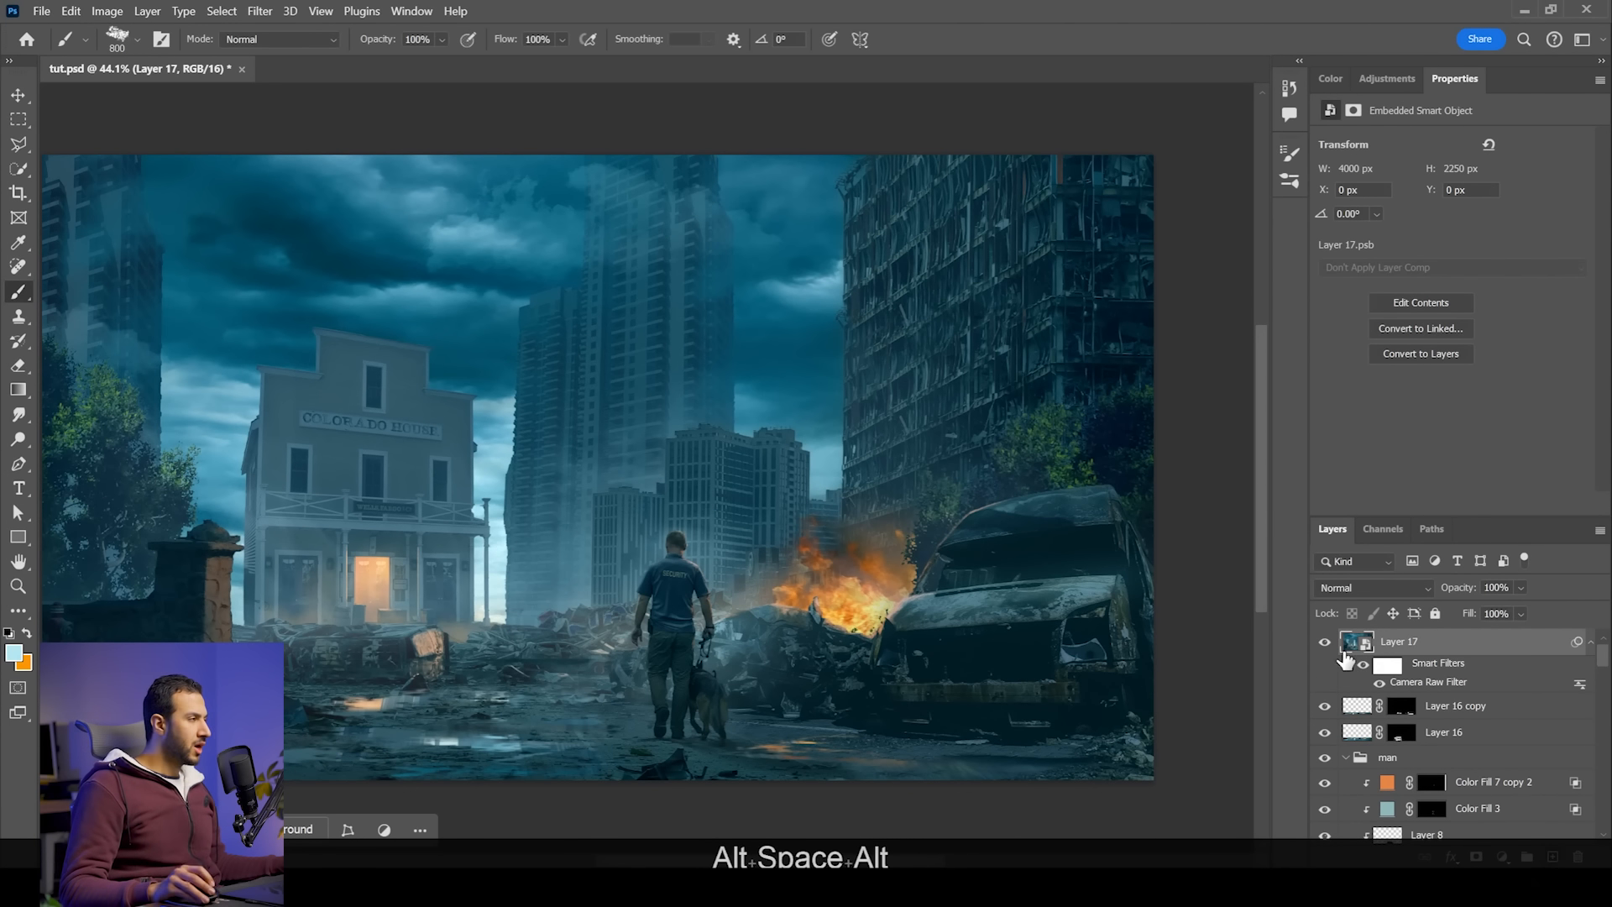
left_click(258, 12)
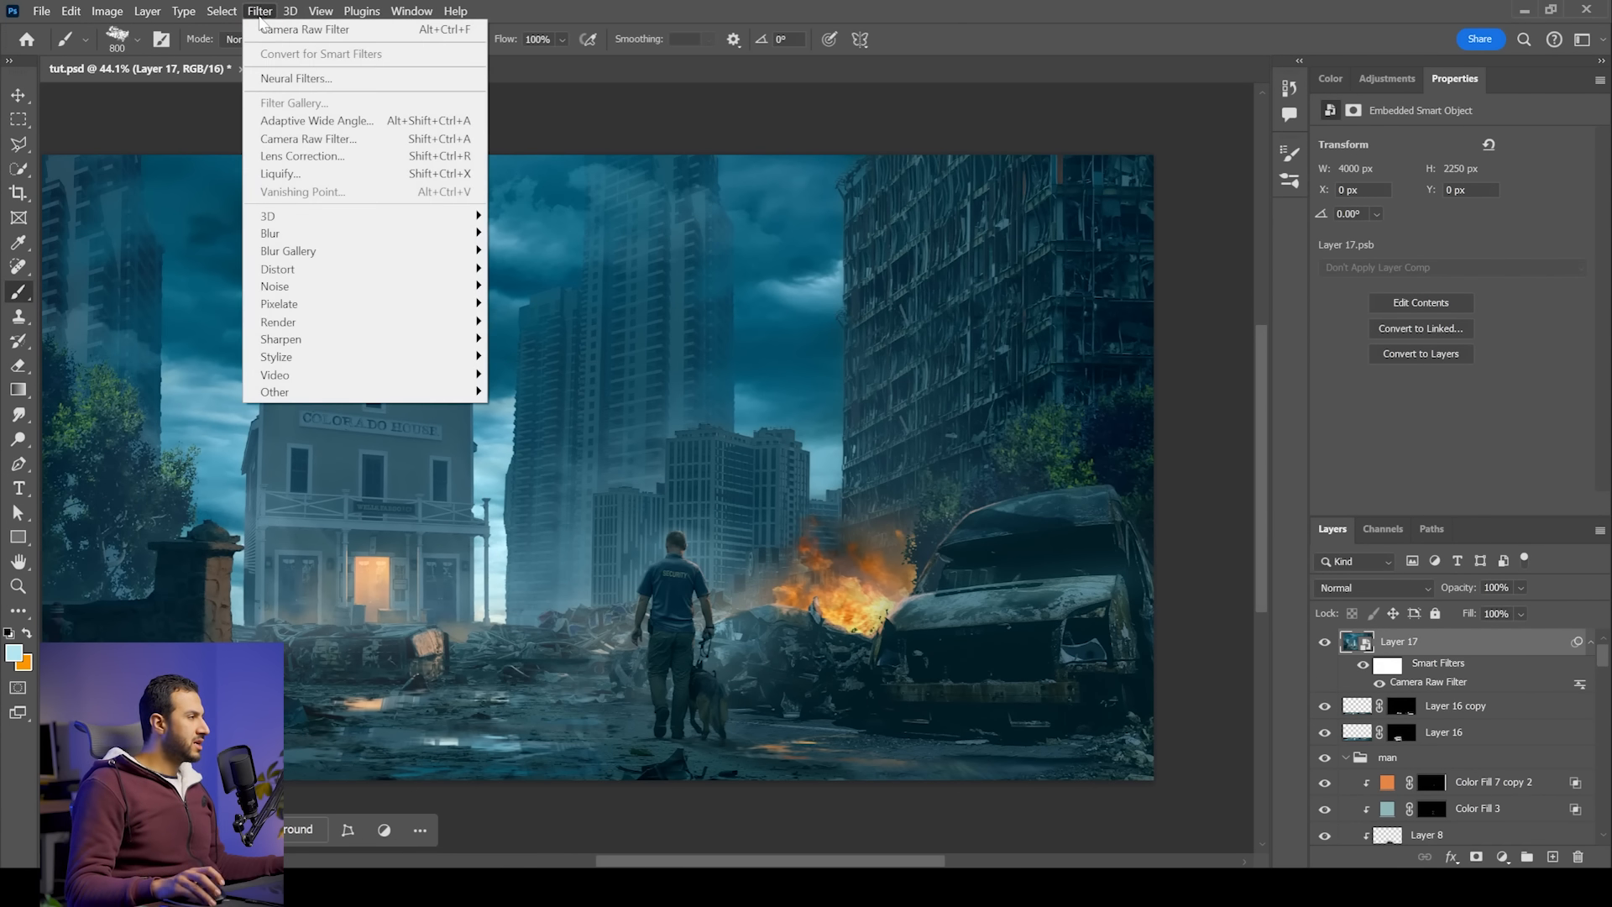
mouse_move(222, 11)
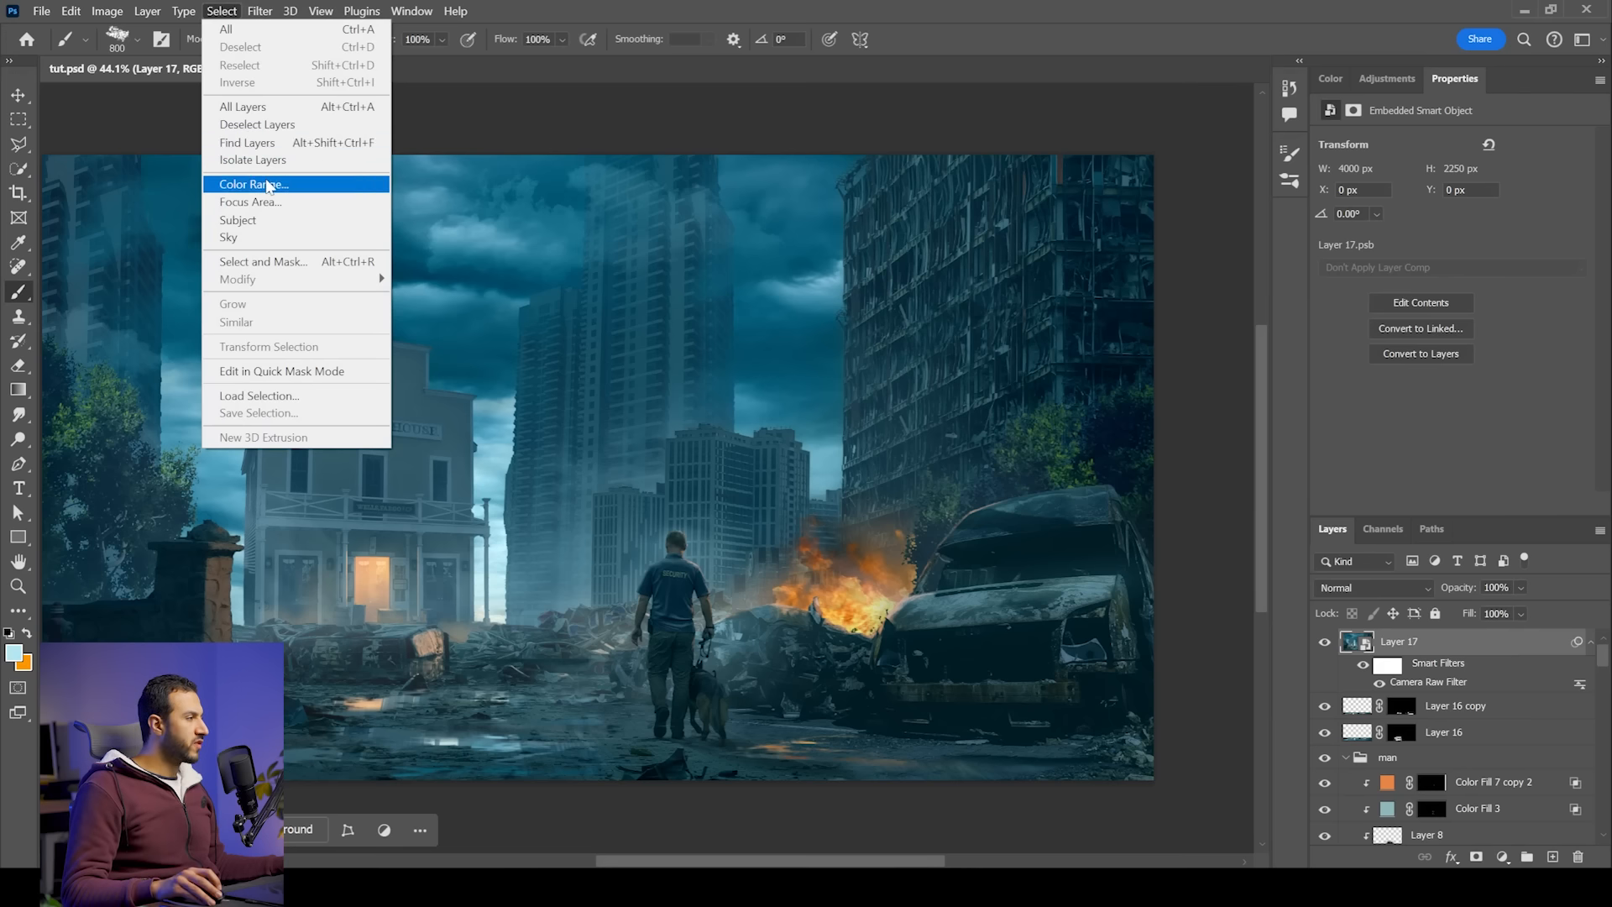
left_click(267, 184)
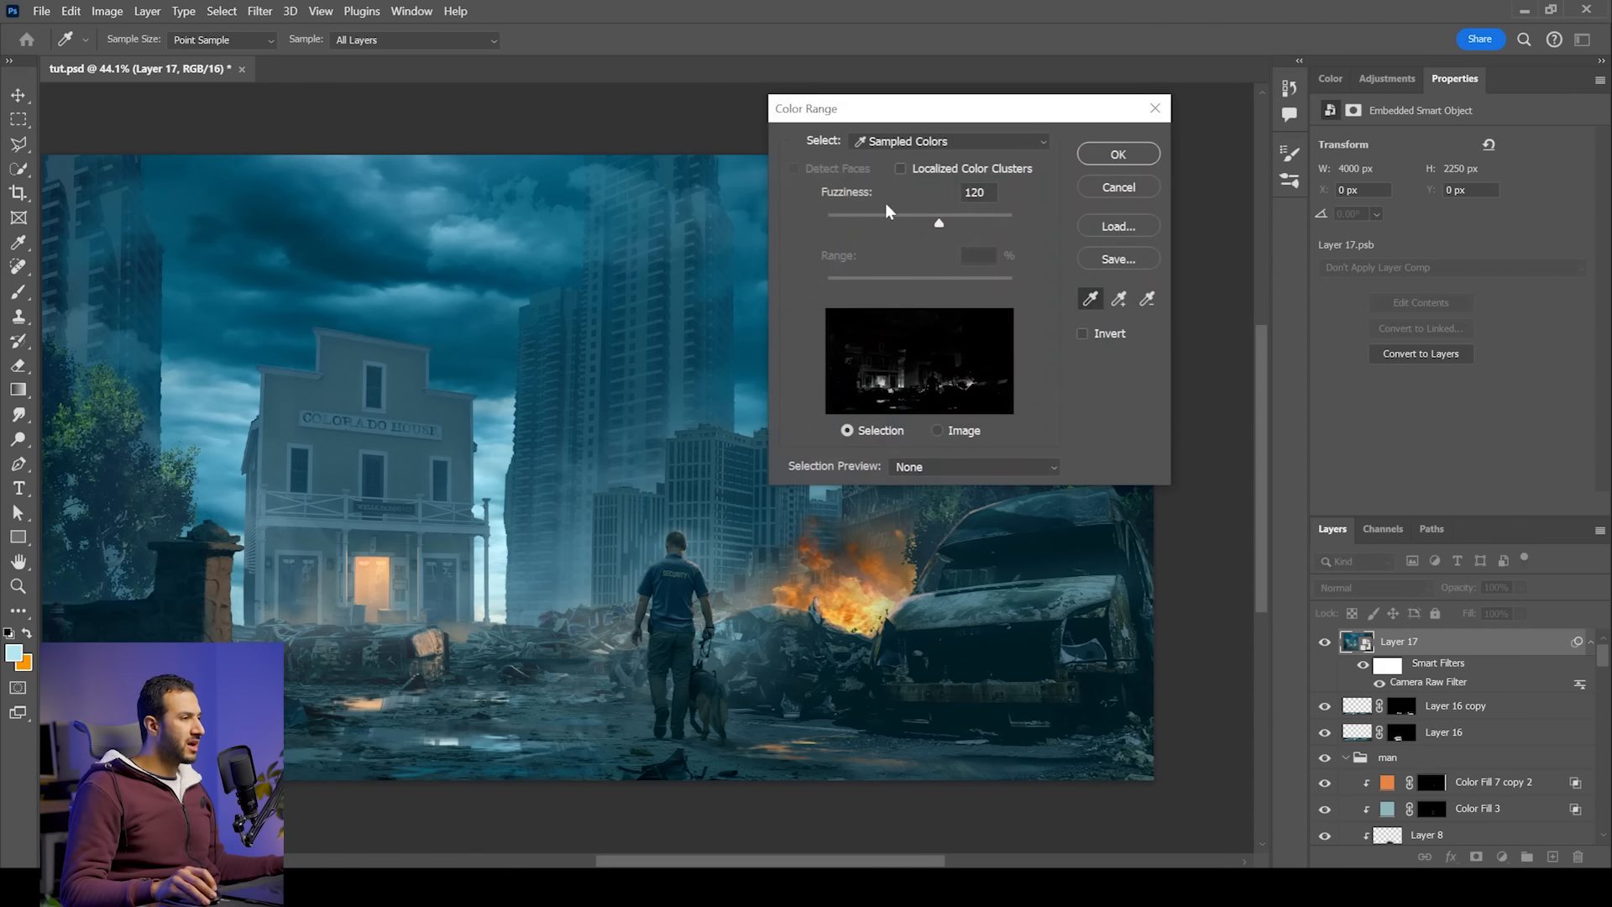
left_click(911, 141)
left_click(944, 316)
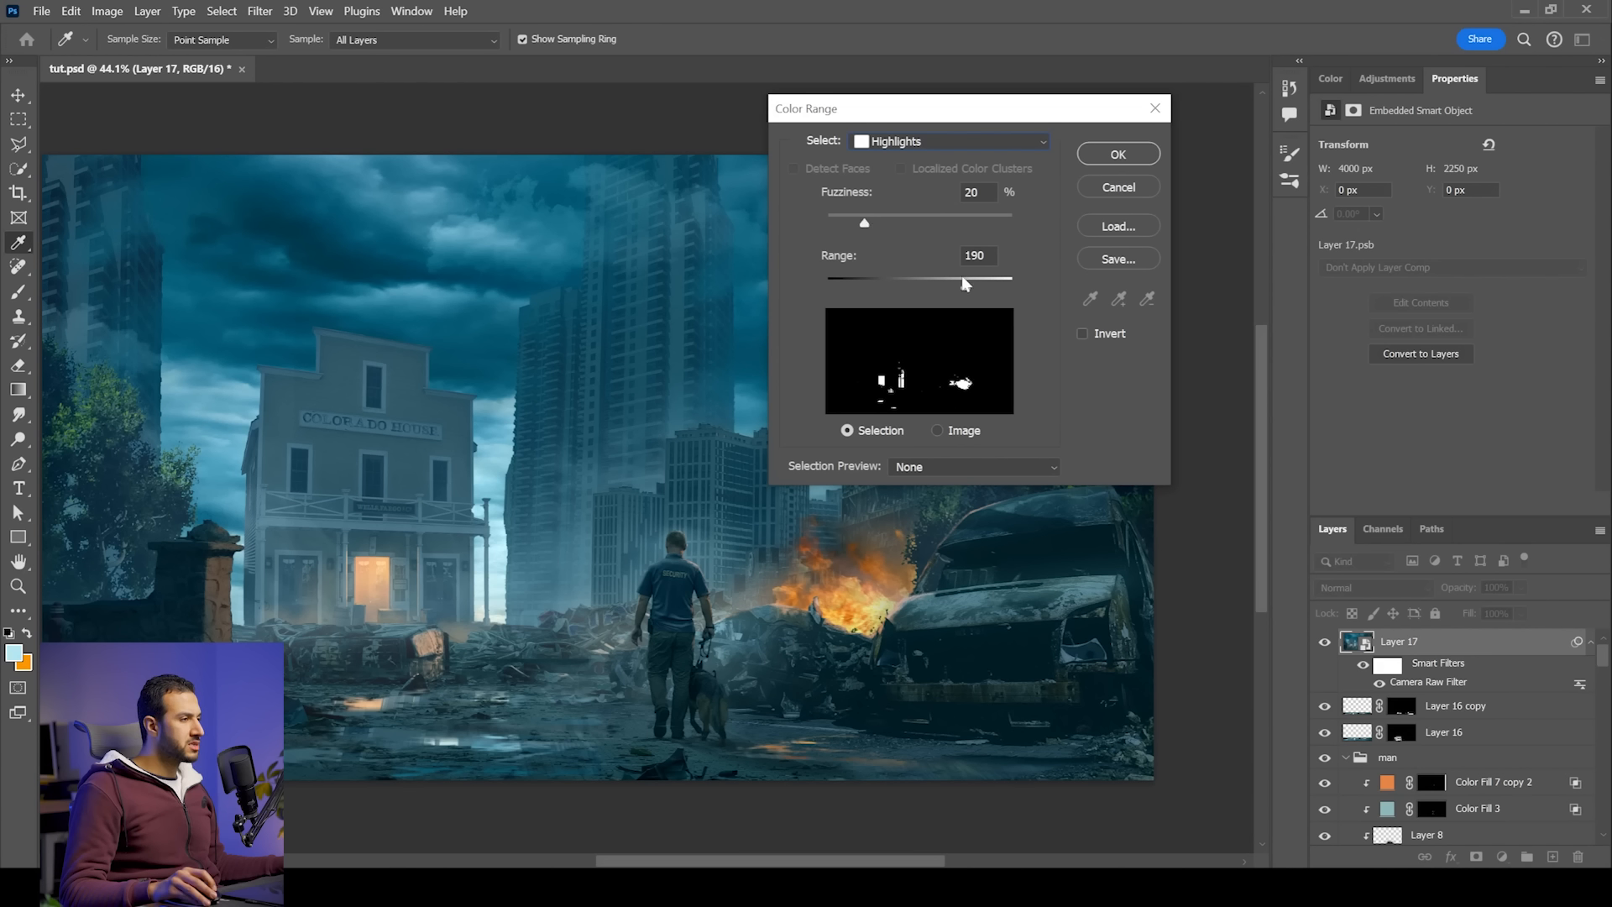
left_click_drag(991, 285, 989, 285)
left_click(907, 224)
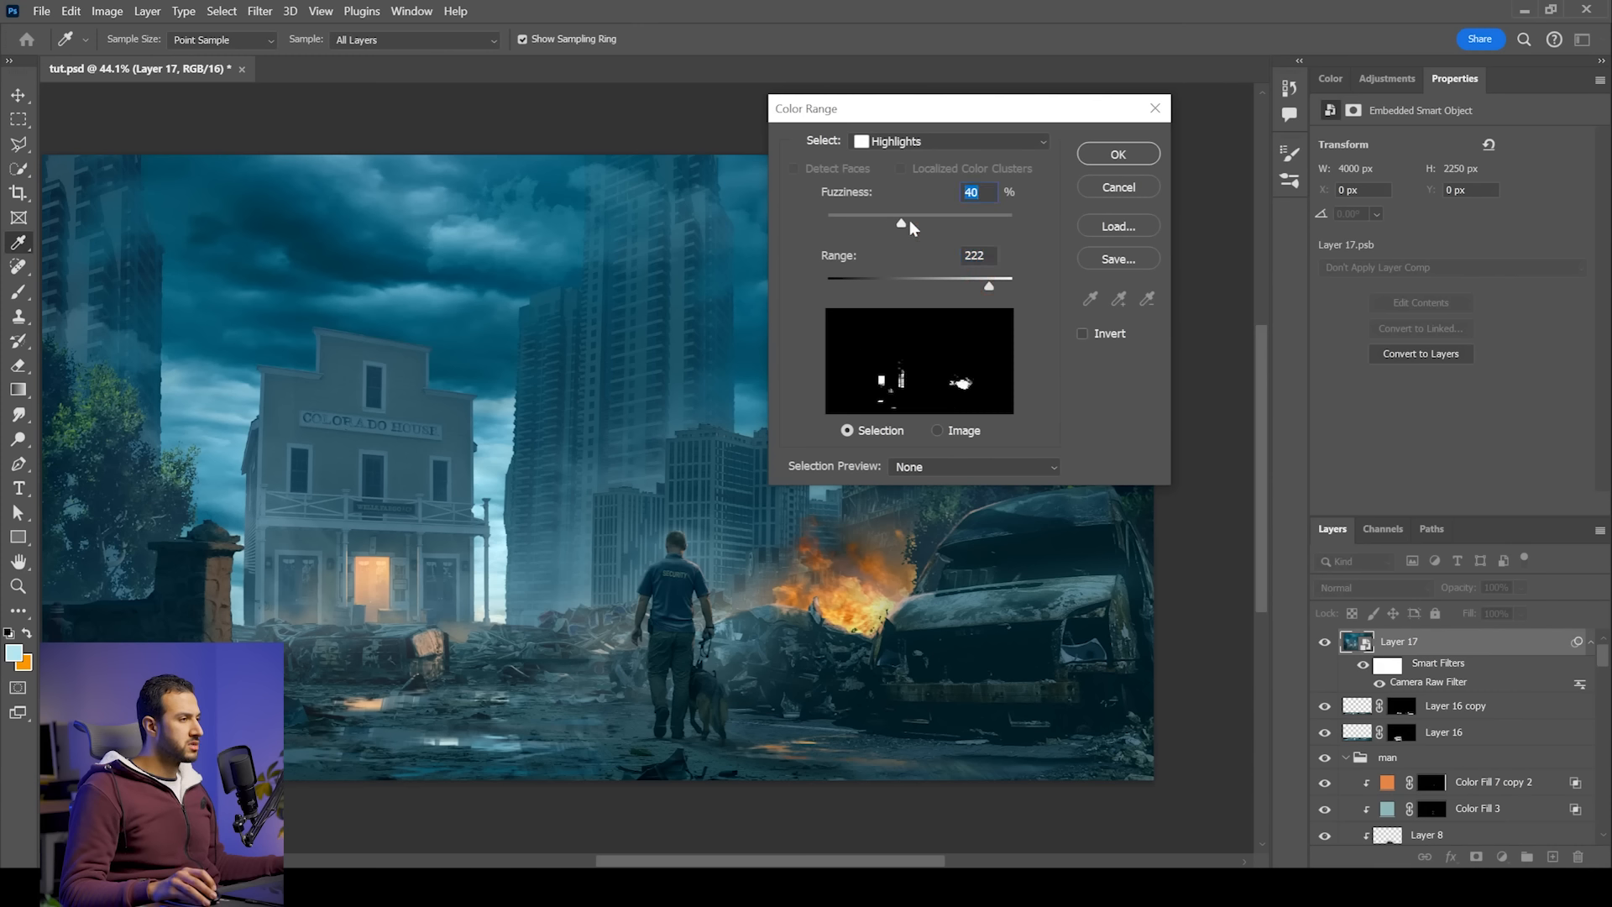
left_click(1117, 155)
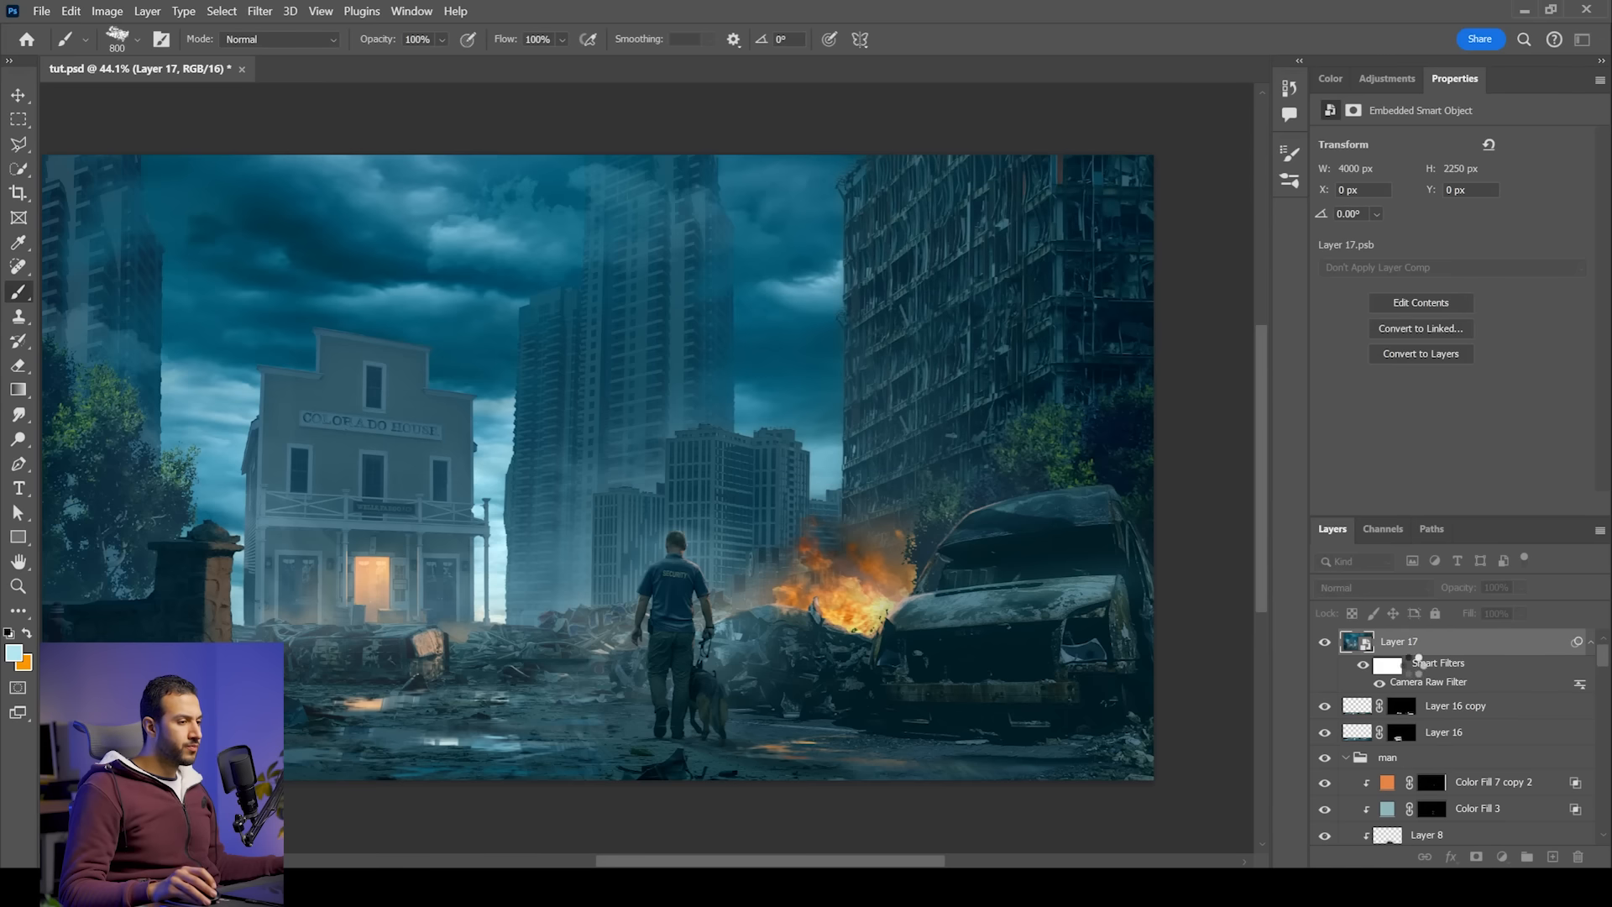
Step: Copy the selected highlights to a new layer and set its blend mode to Screen
key("b")
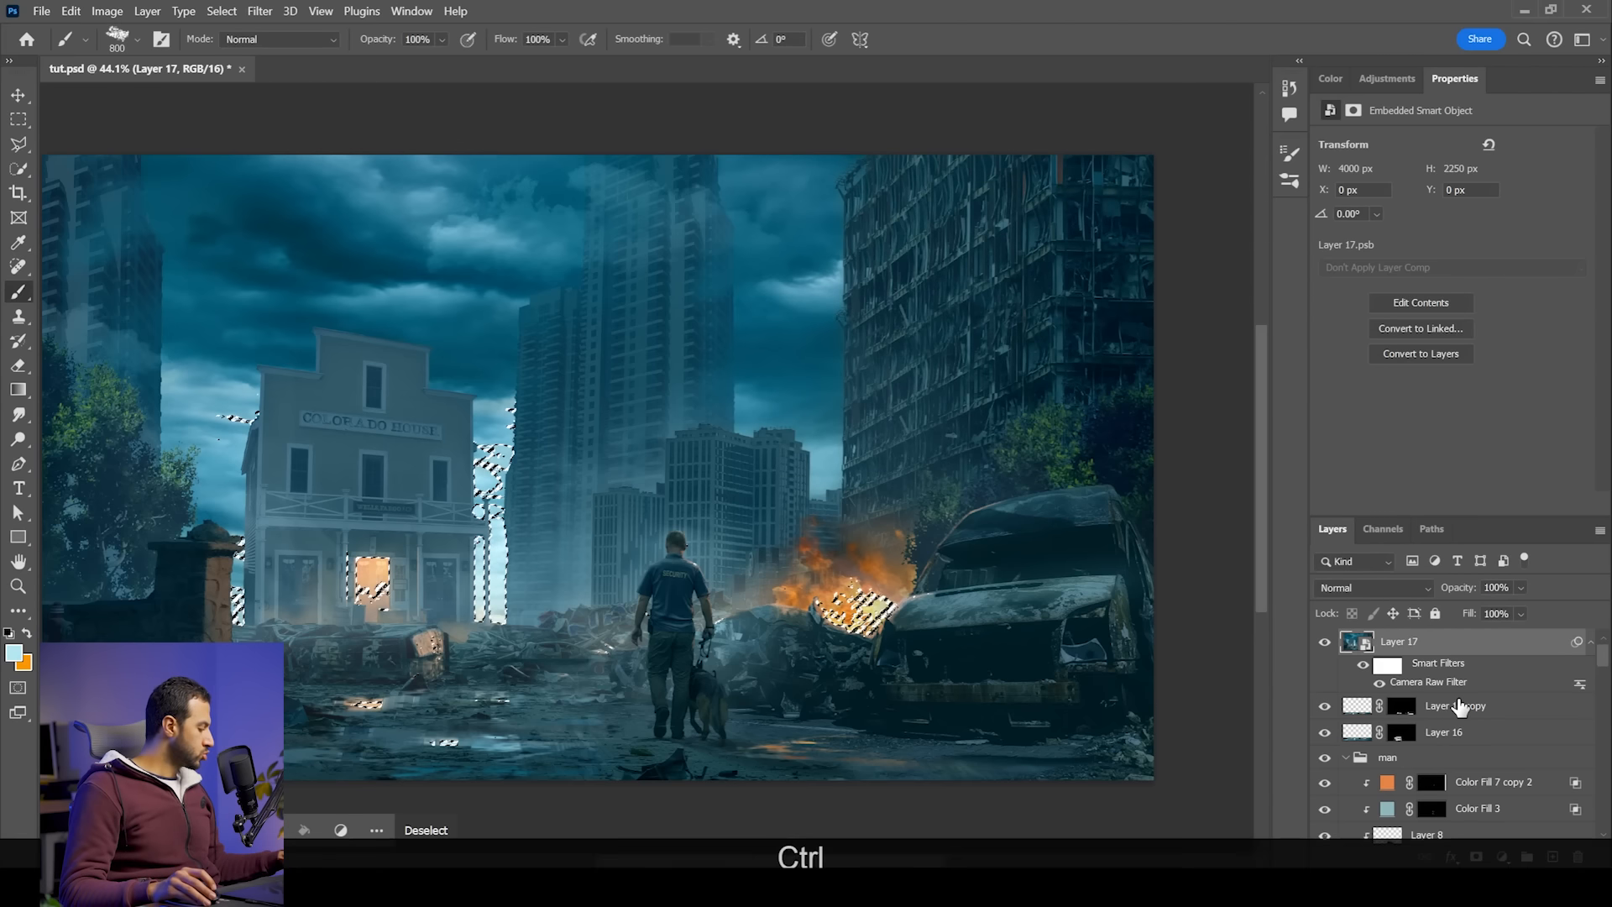
key("ctrl+j")
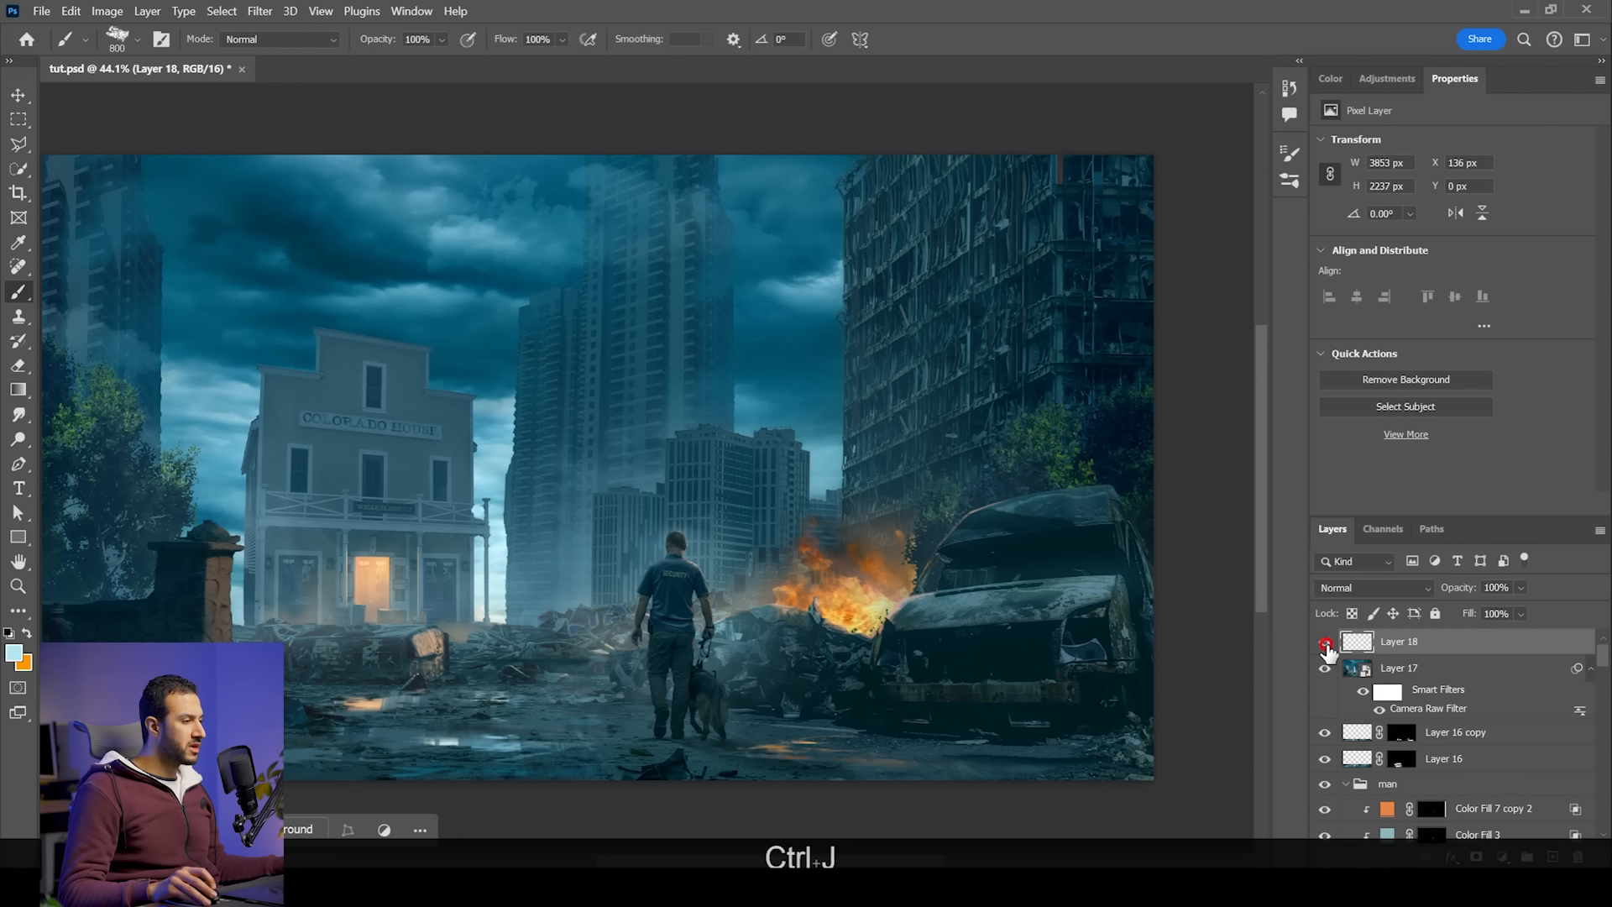
left_click(1434, 643)
left_click(1377, 587)
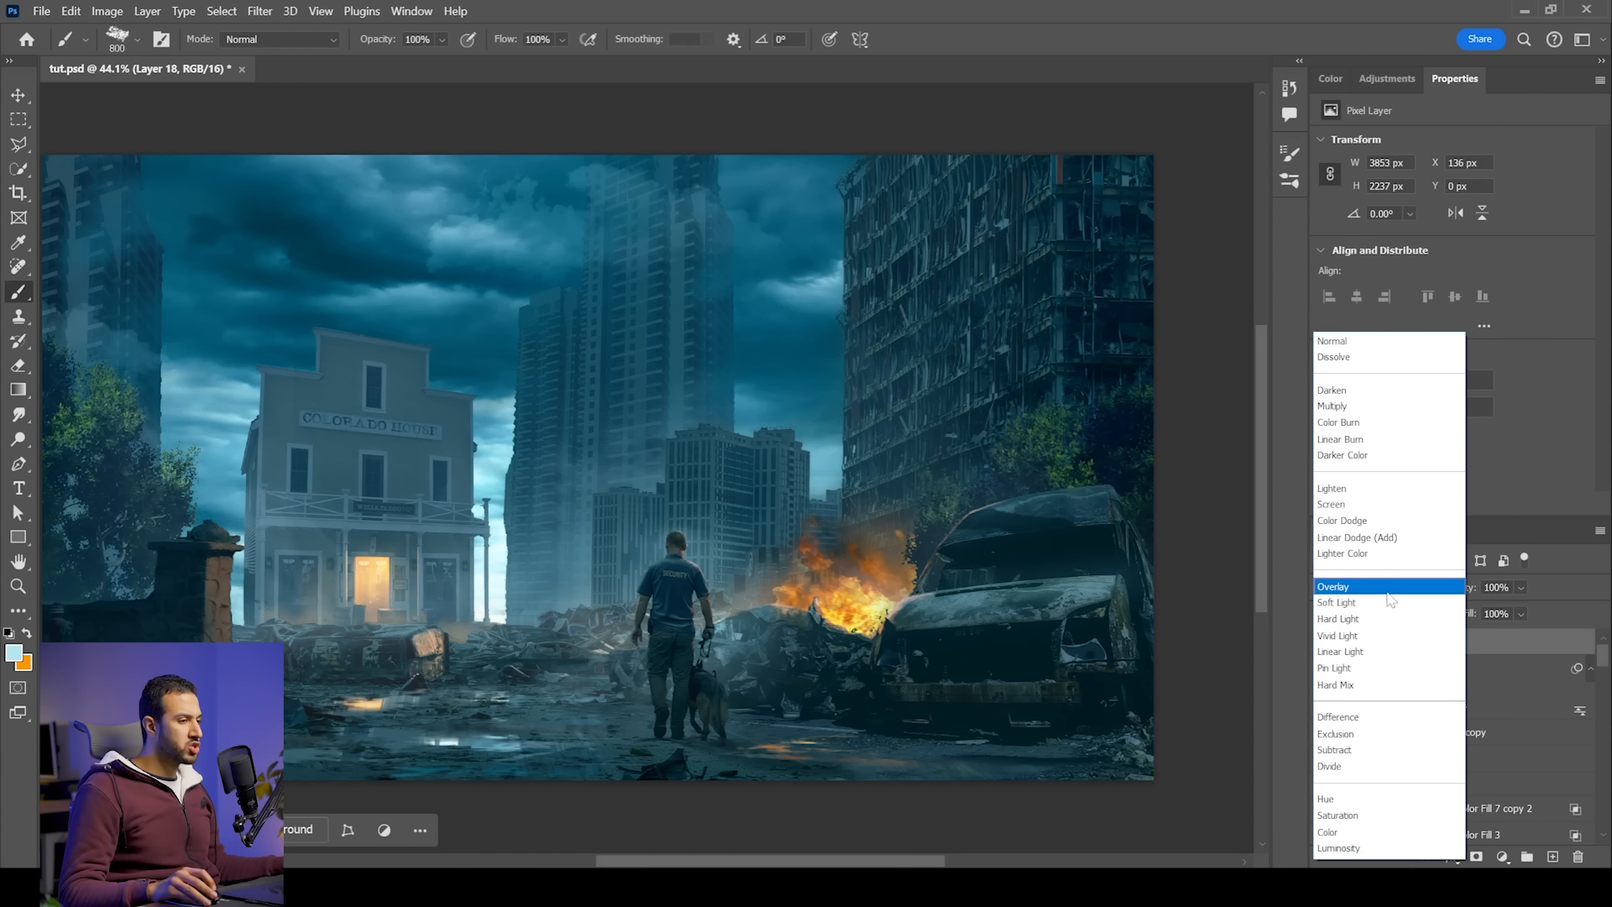
left_click(1342, 508)
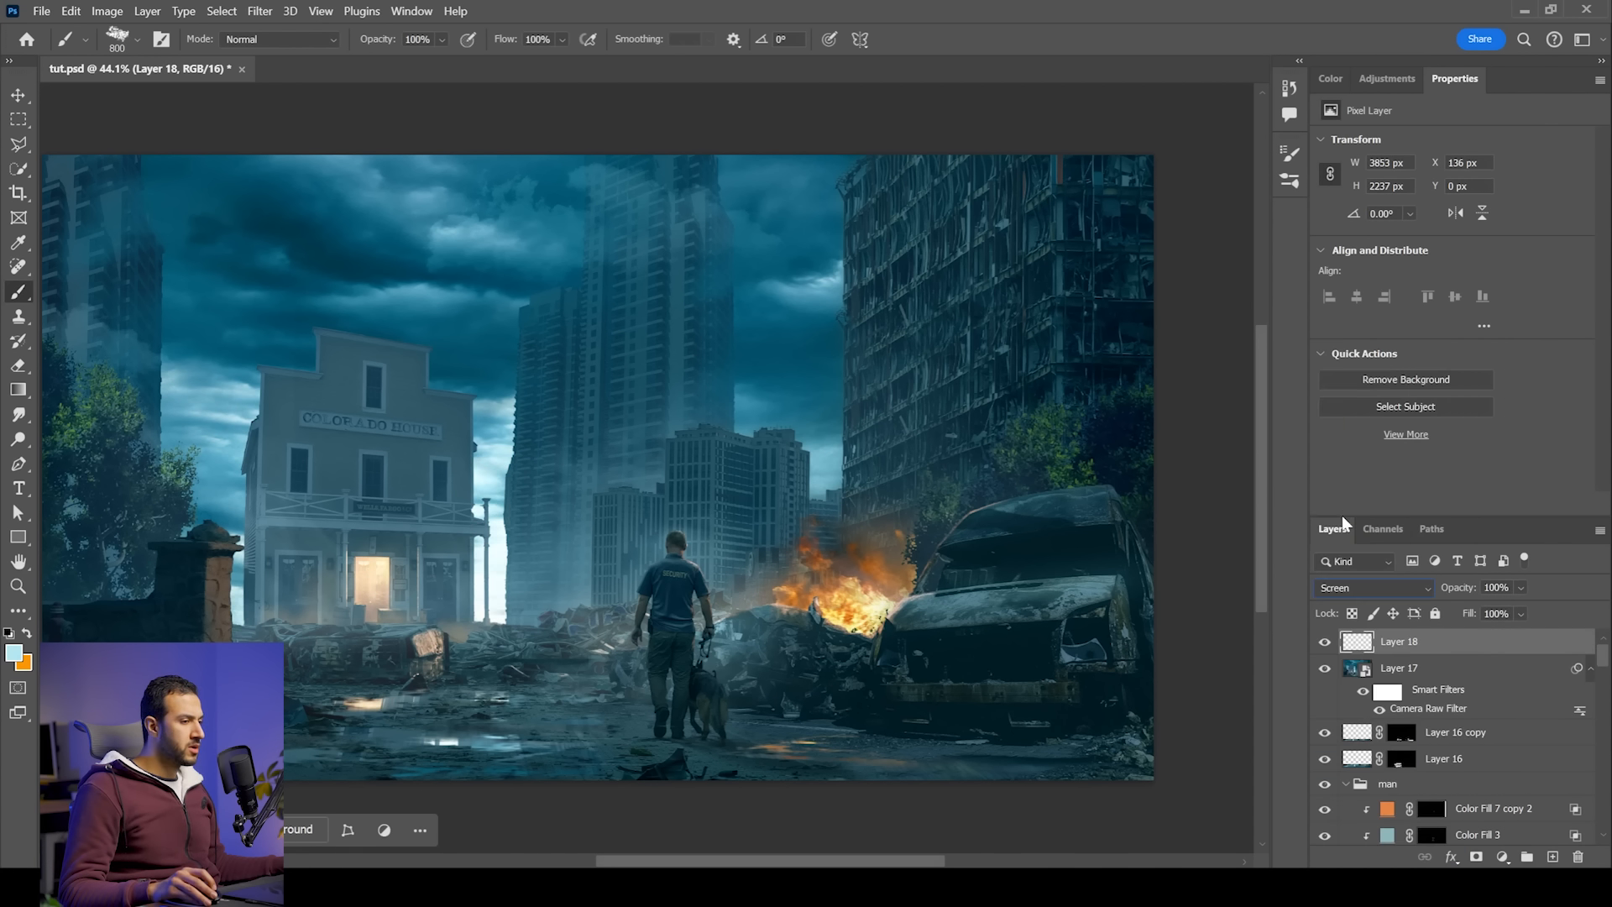
Step: Convert the highlights layer to a smart object and apply a Gaussian Blur with a radius of 81.2 pixels
right_click(1455, 645)
left_click(1344, 368)
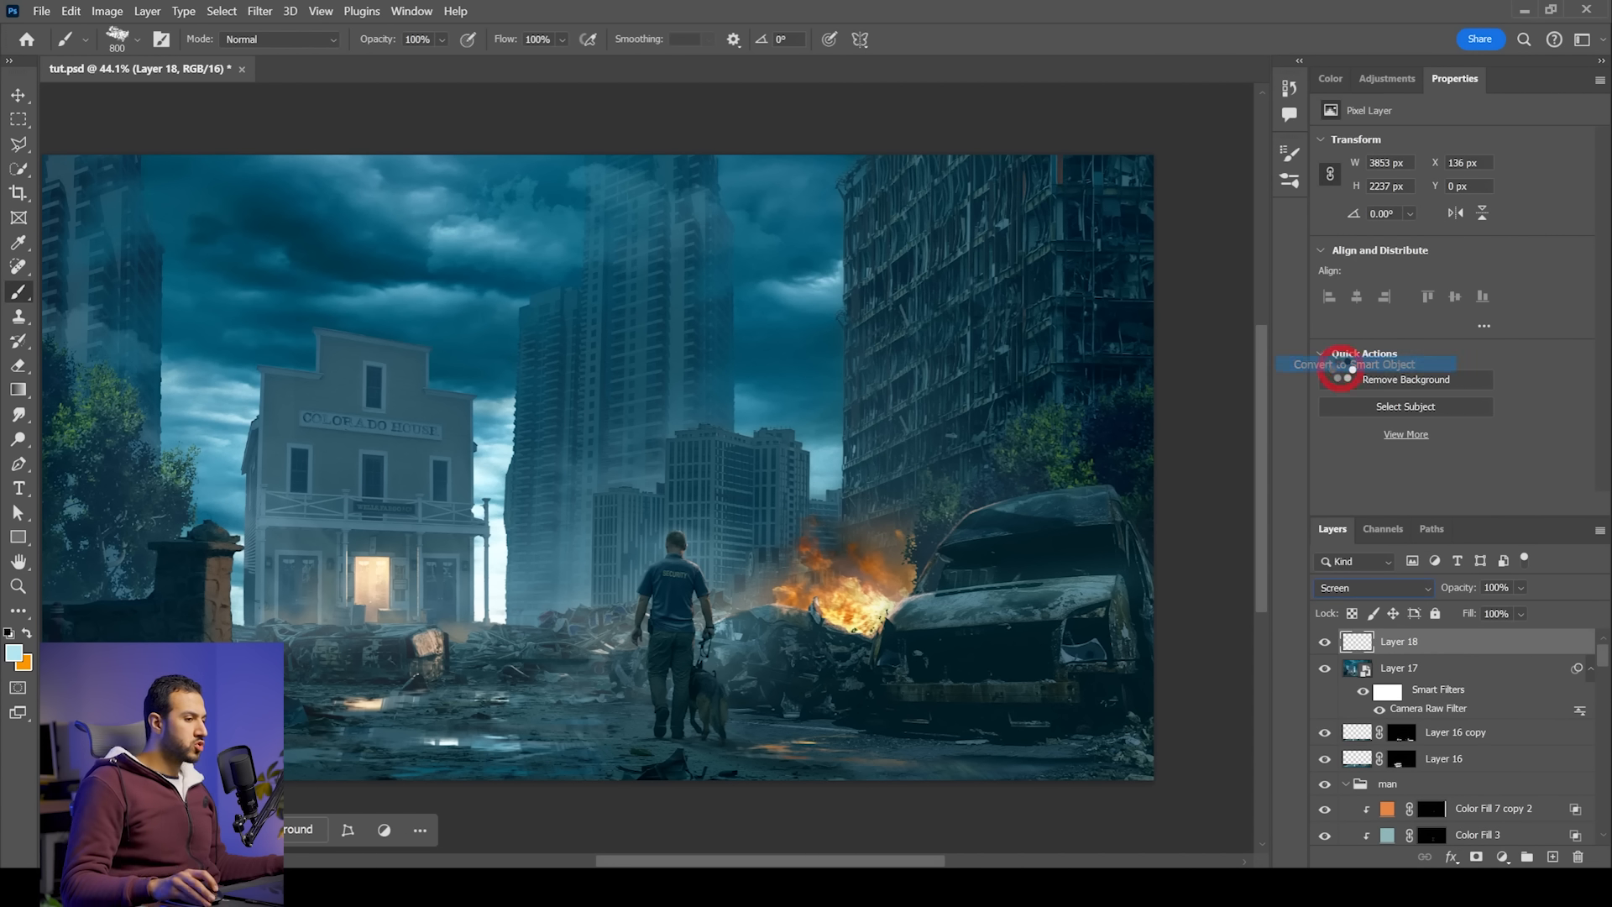
left_click(259, 11)
mouse_move(316, 235)
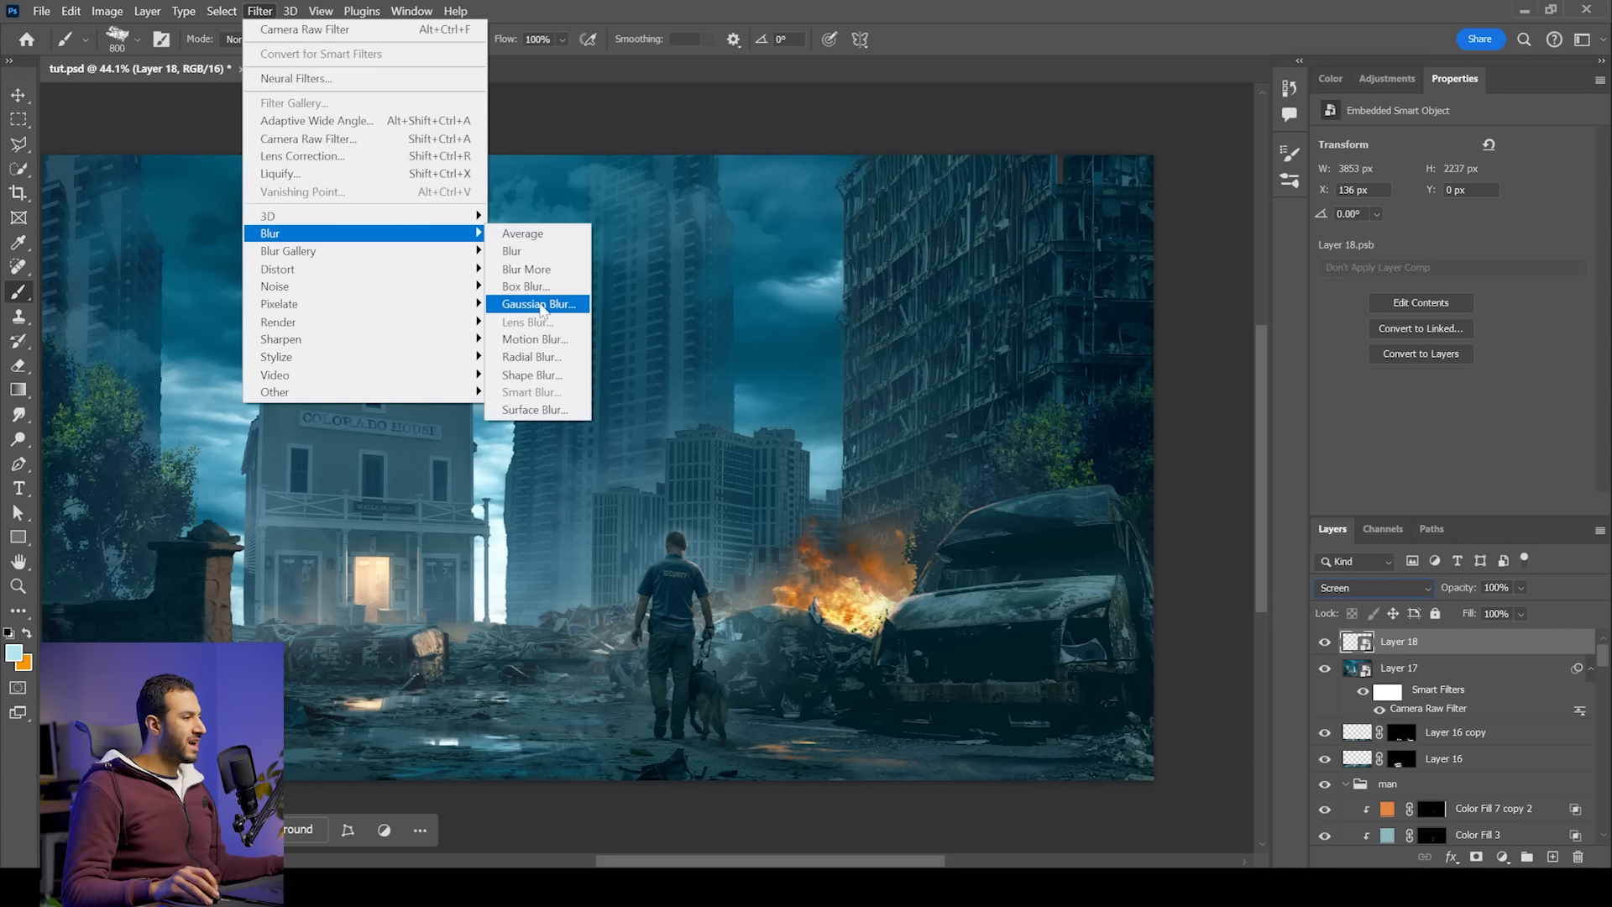
left_click(539, 304)
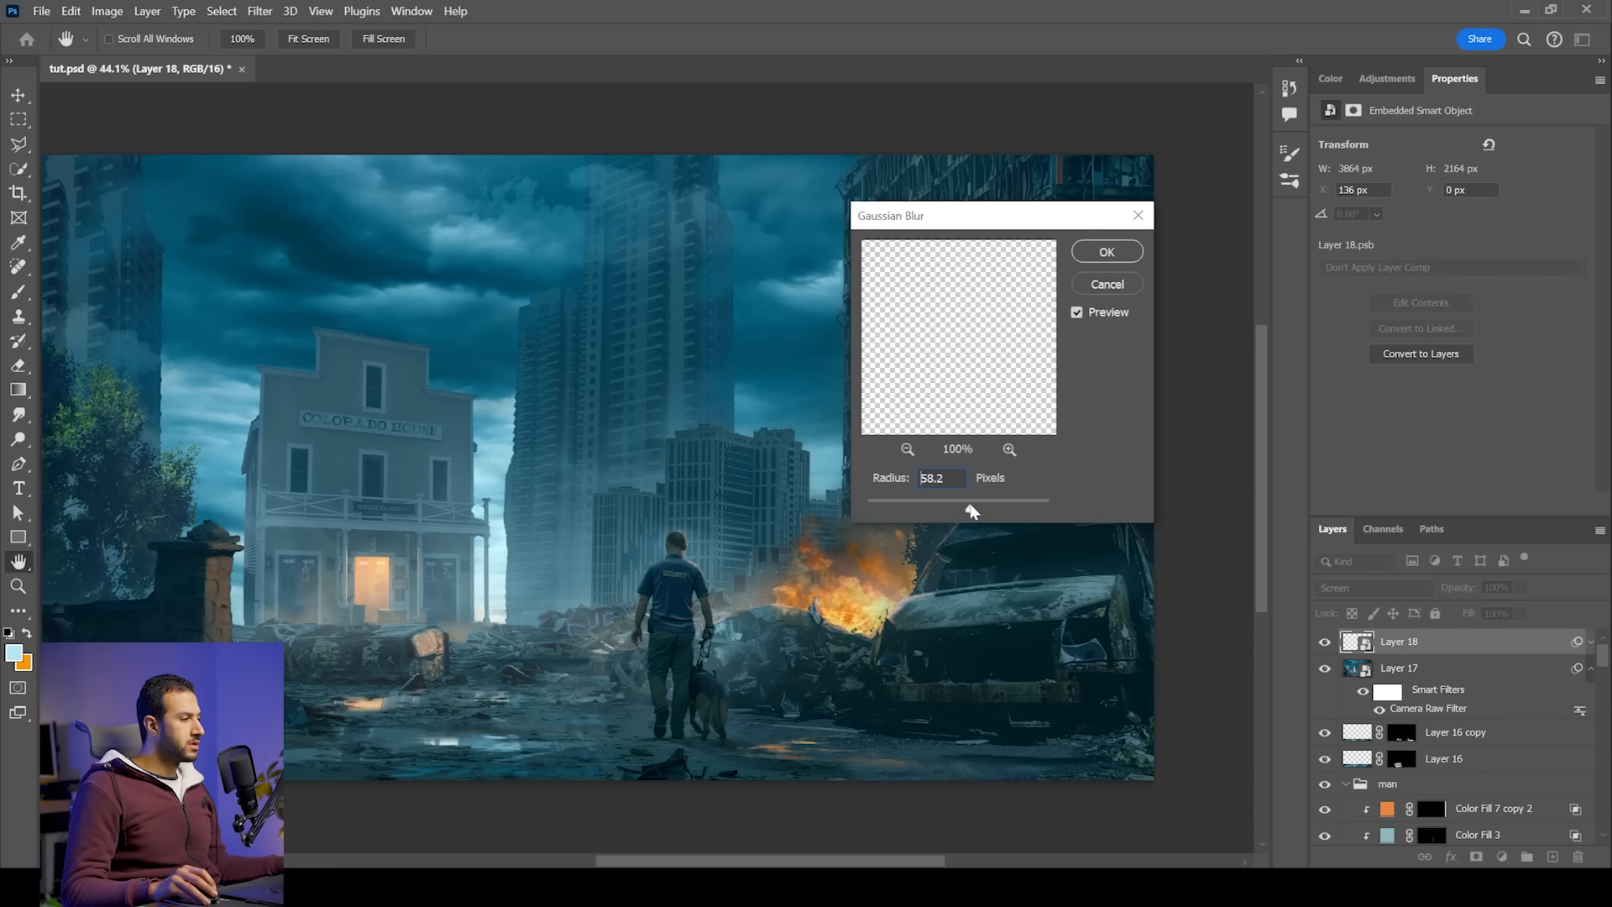
left_click_drag(972, 510, 959, 510)
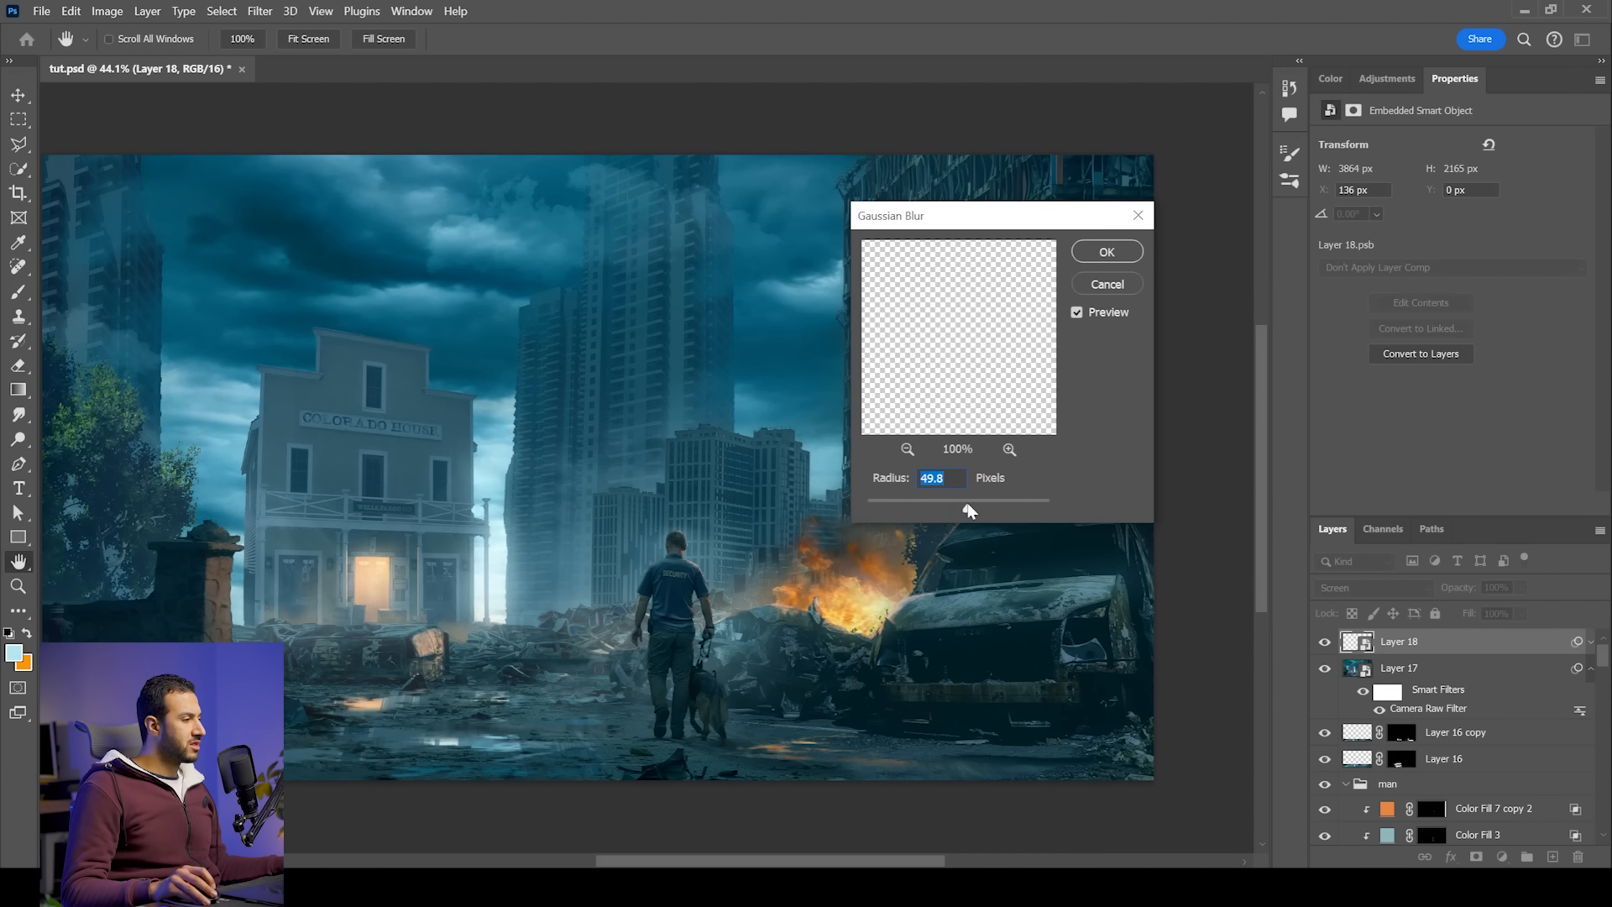
left_click_drag(972, 511, 980, 509)
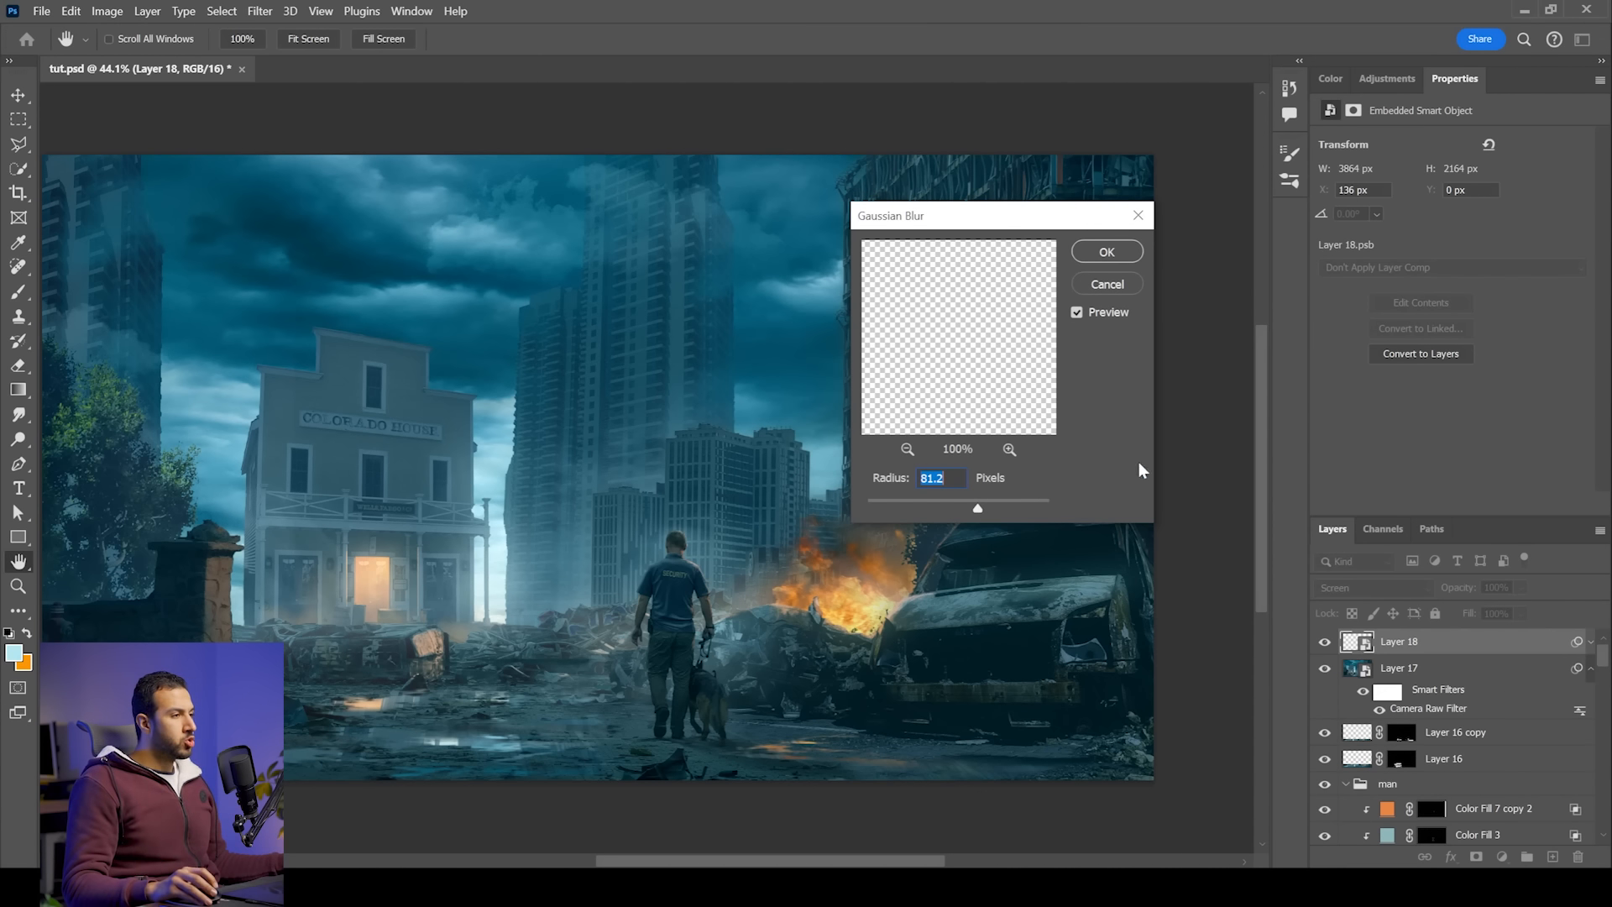
left_click(1107, 252)
Step: Compare the whole image with and without the blurred highlights layer, and inspect the glow around the fire and building
scroll(661, 607, "down", 3)
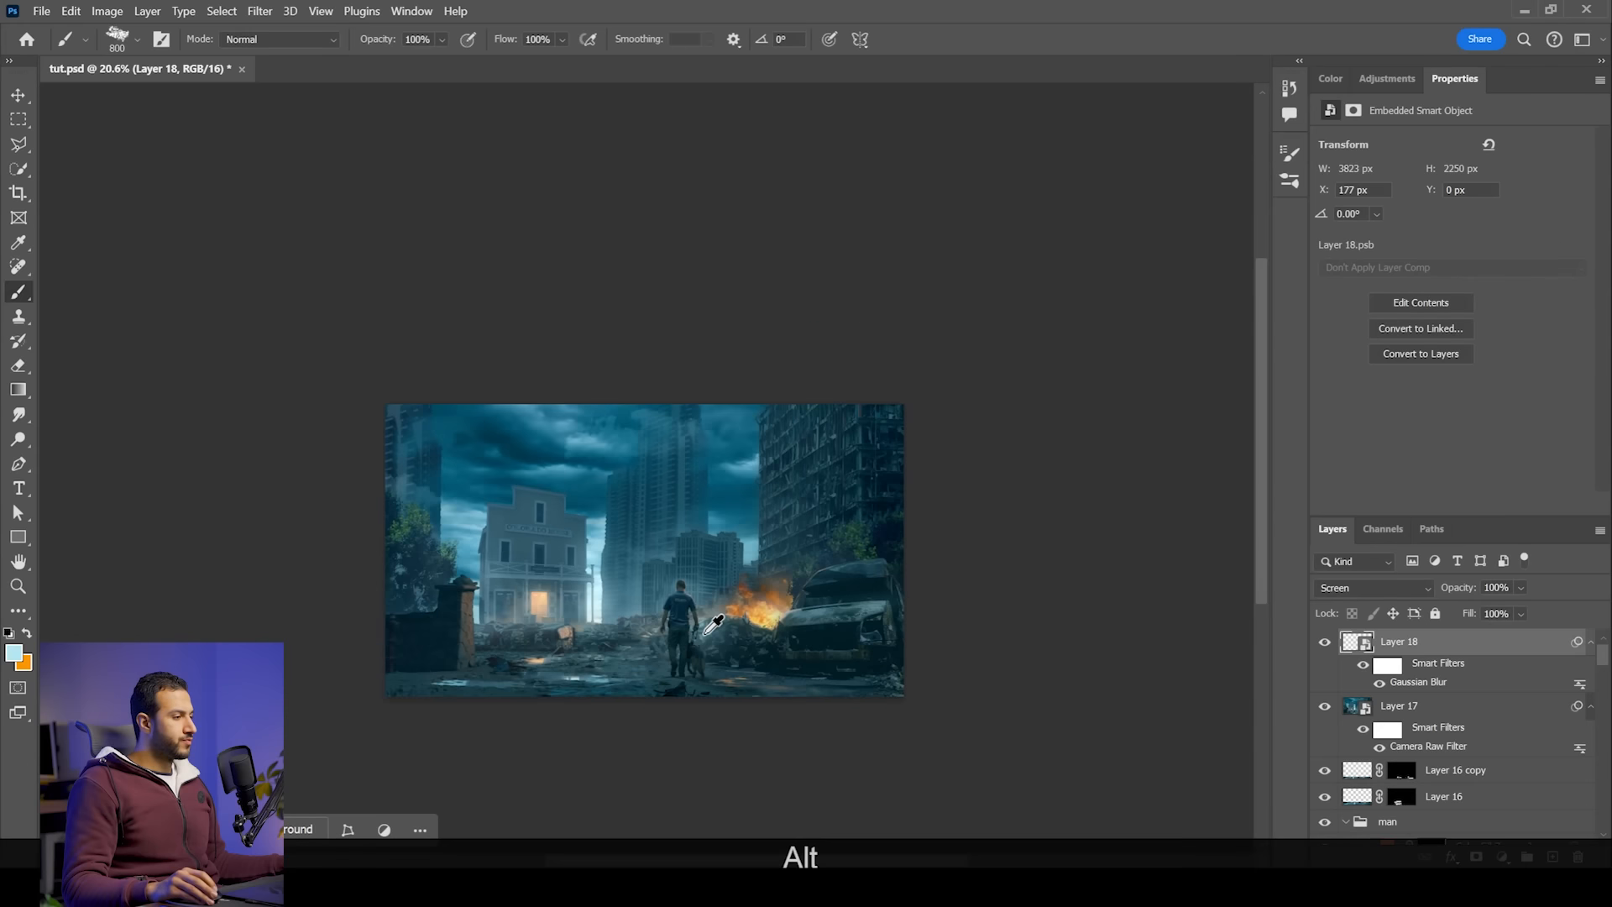
left_click(1325, 644)
left_click(1325, 645)
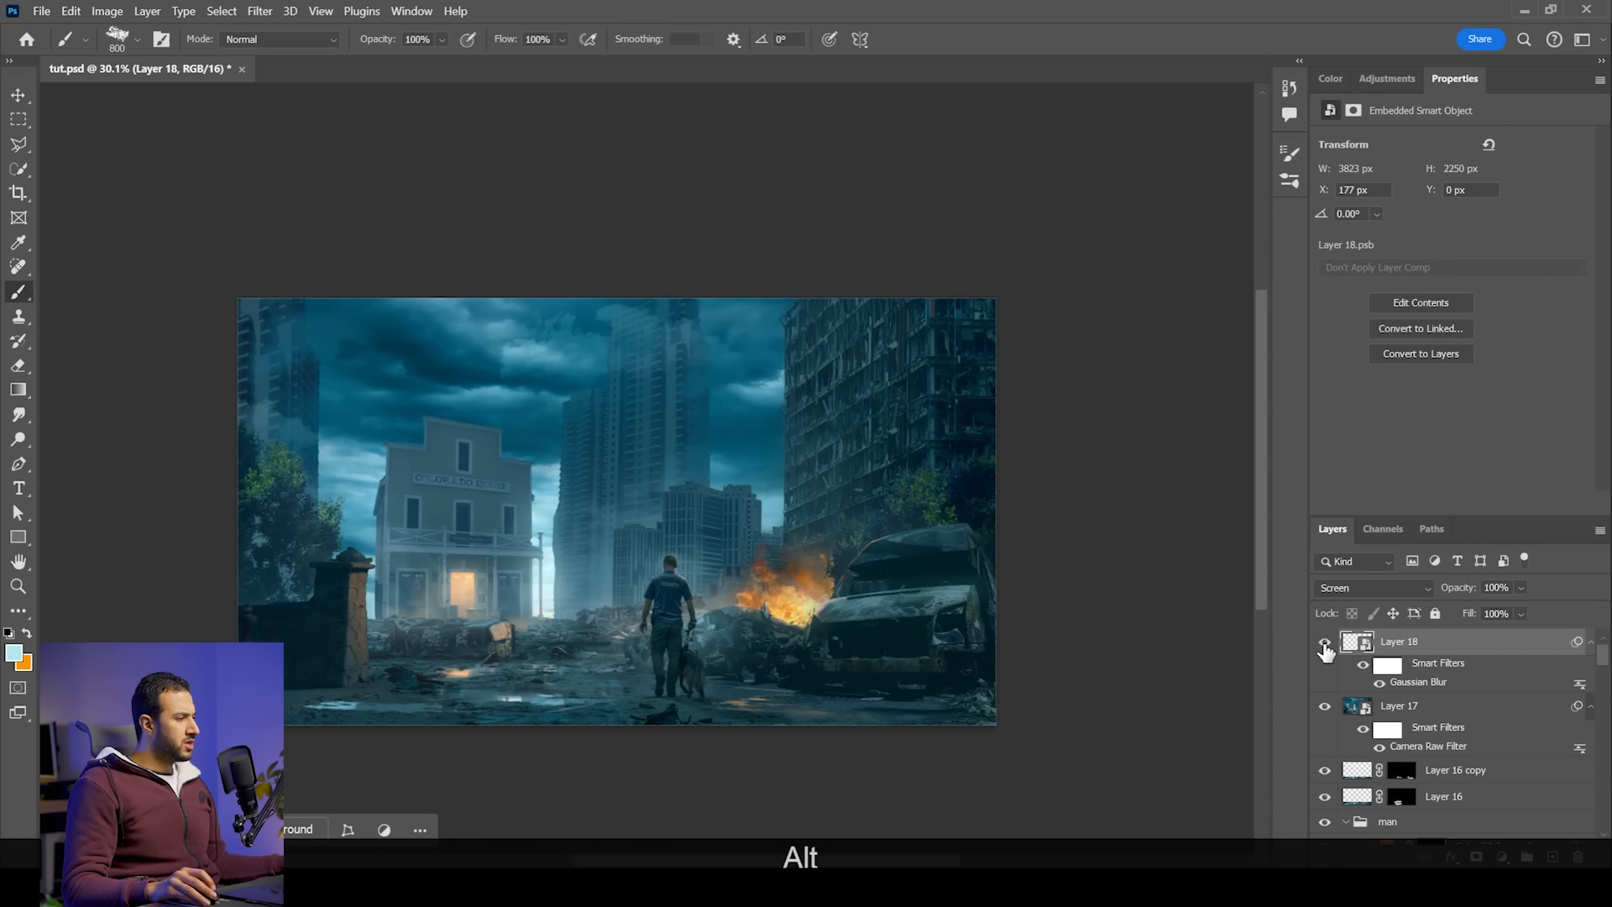
left_click(1325, 645)
left_click(1325, 645)
scroll(696, 516, "up", 2)
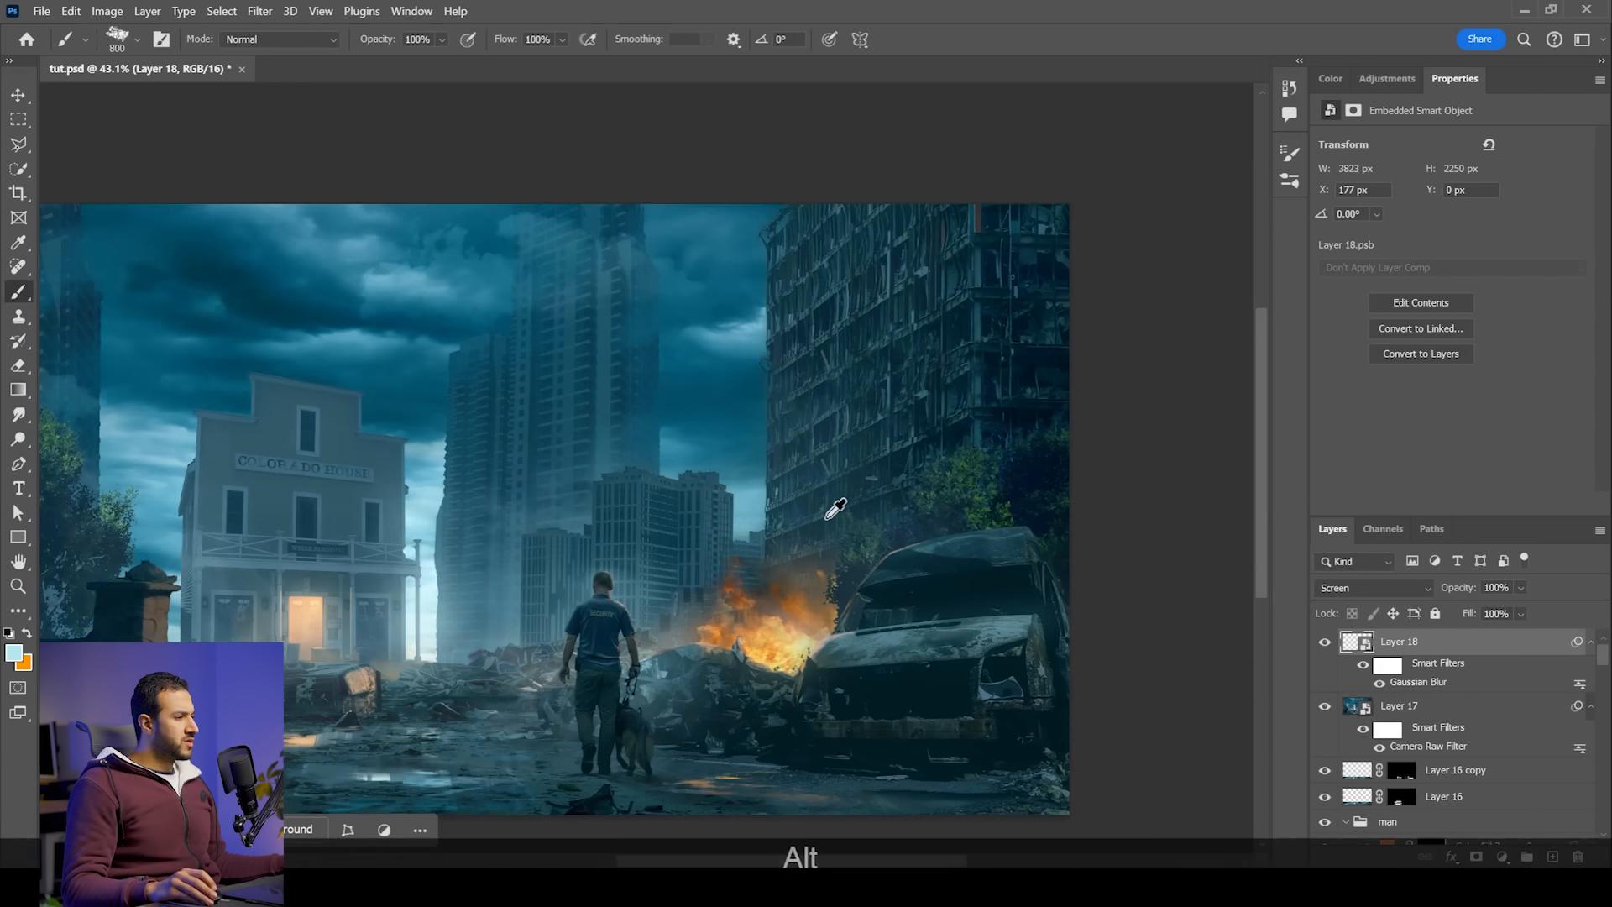
scroll(823, 517, "up", 1)
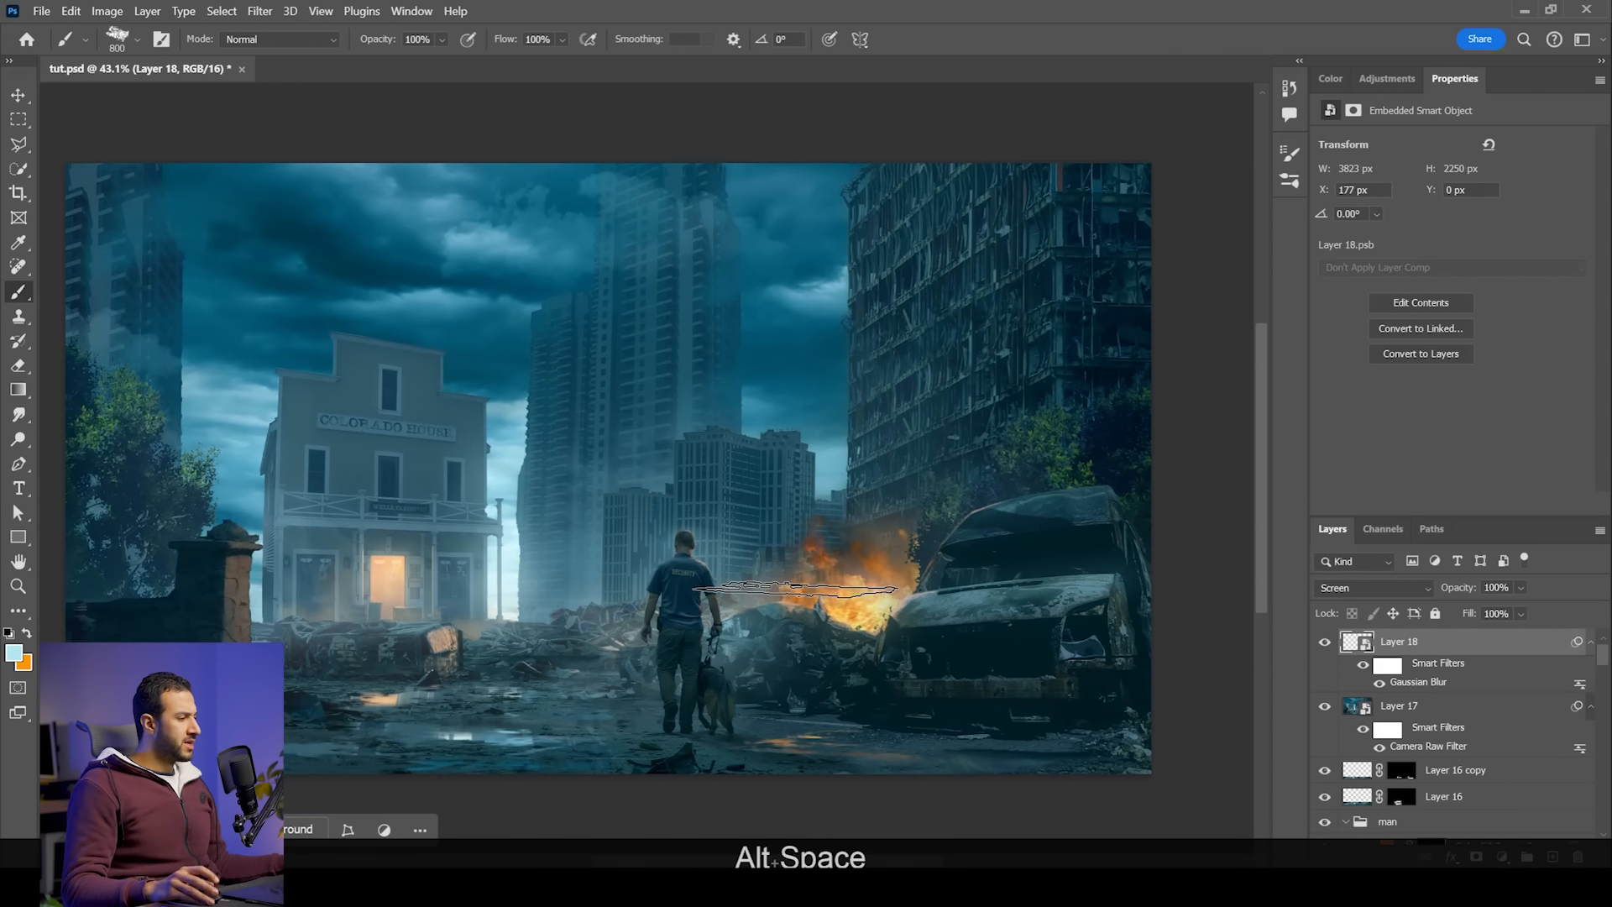